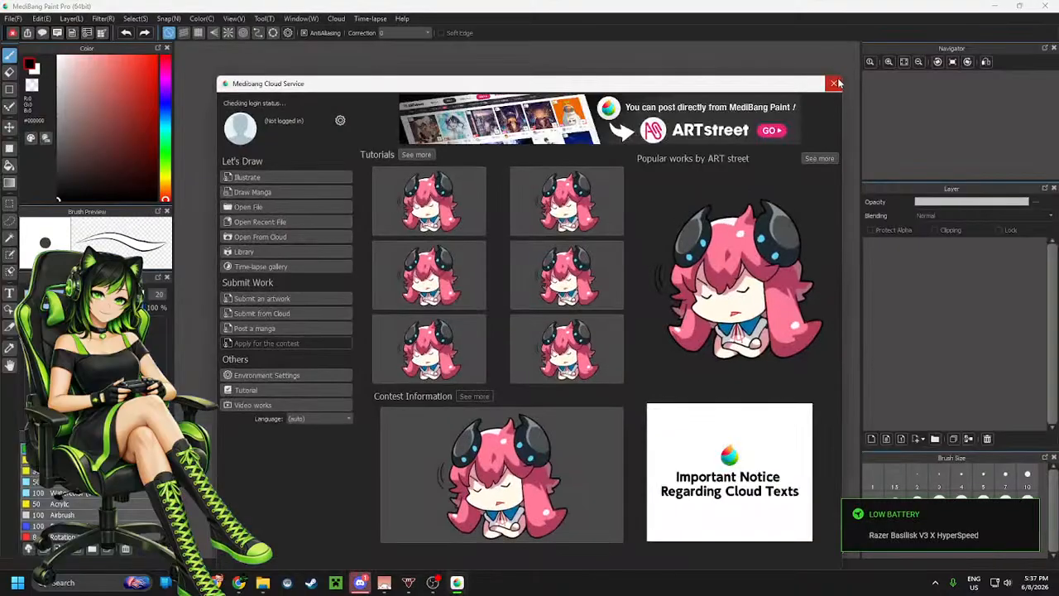
Close the start dialog and open the character image by dropping it from the Stream folder onto the workspace
click(825, 89)
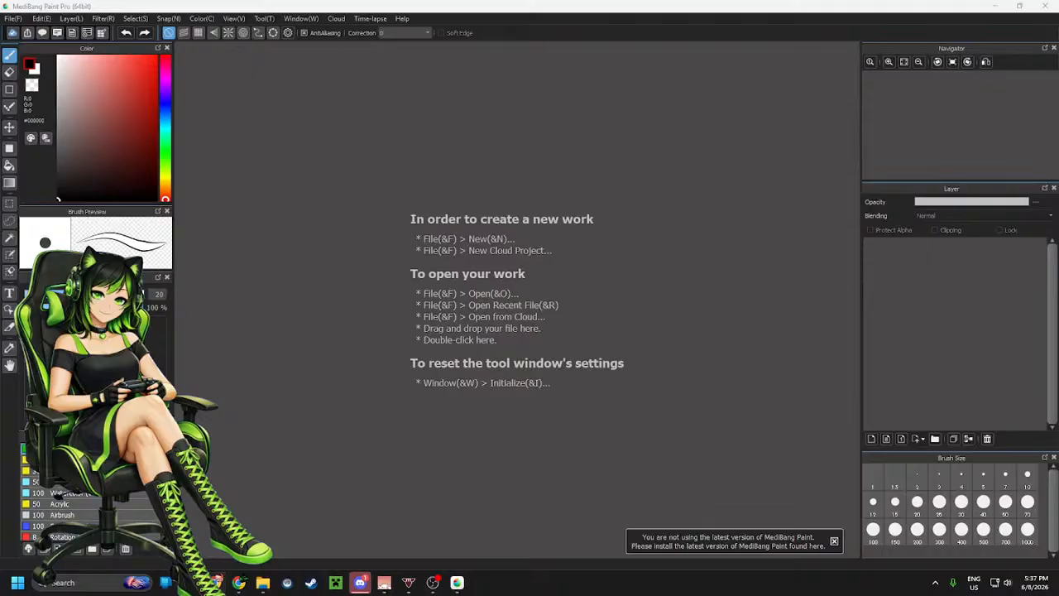
key(alt+Tab)
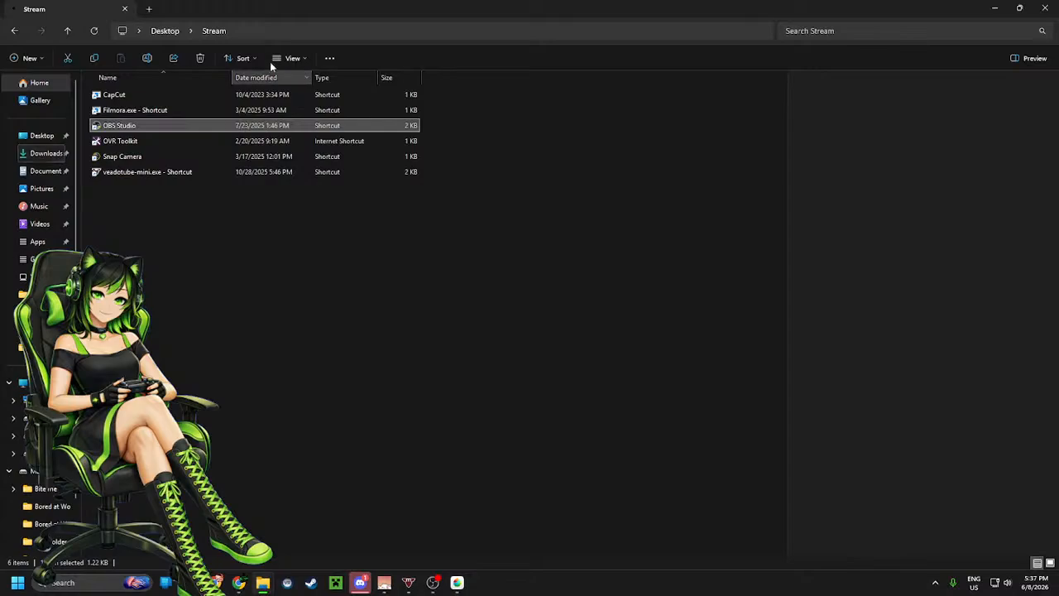
key(alt+Tab)
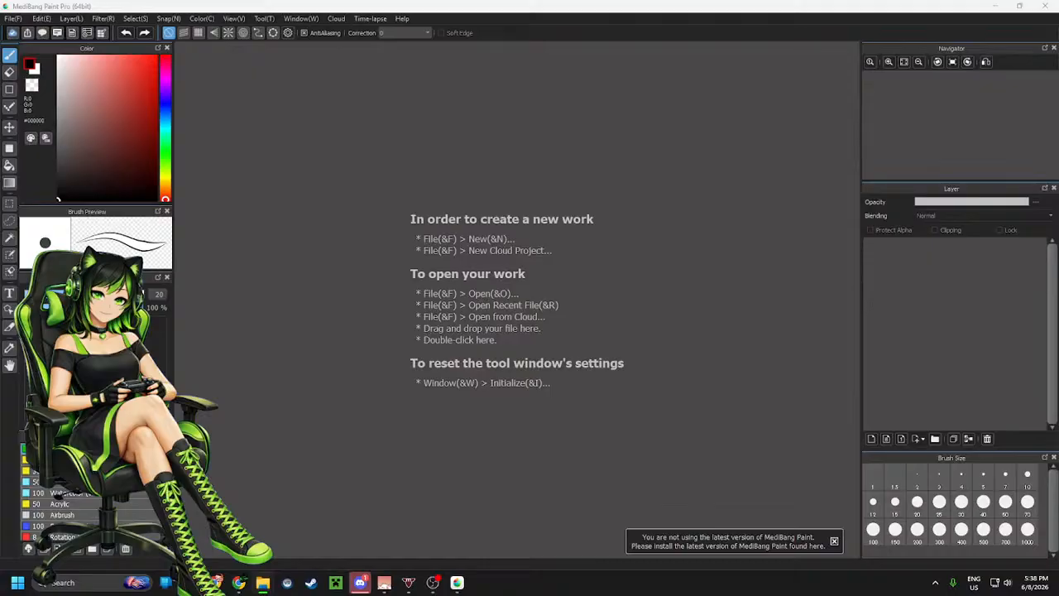
drag(0, 348, 304, 279)
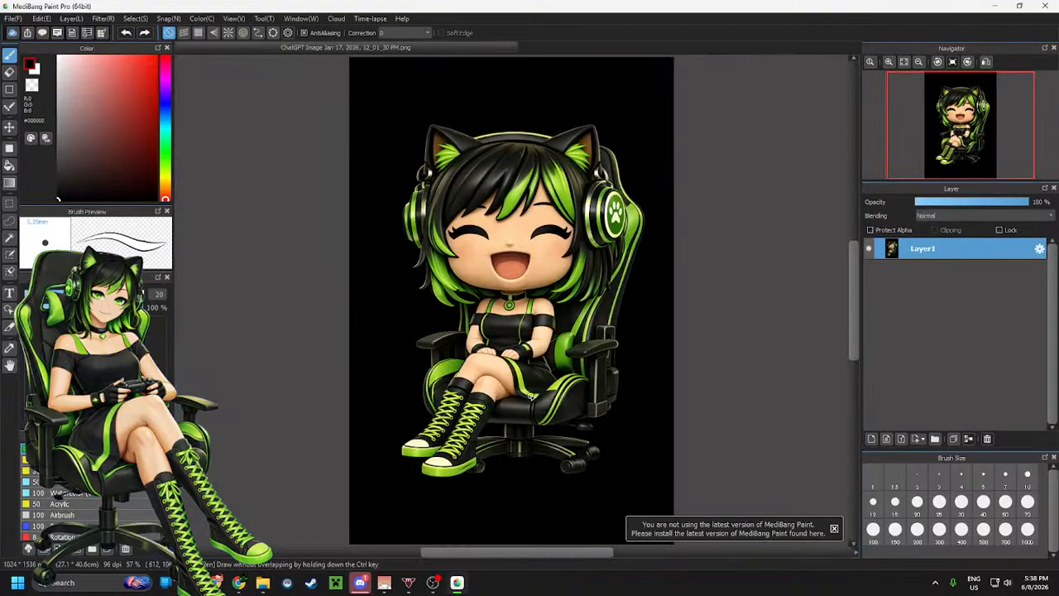
Examine the character image at different zoom levels
scroll(532, 397, down, 1)
scroll(526, 364, up, 5)
scroll(522, 331, down, 5)
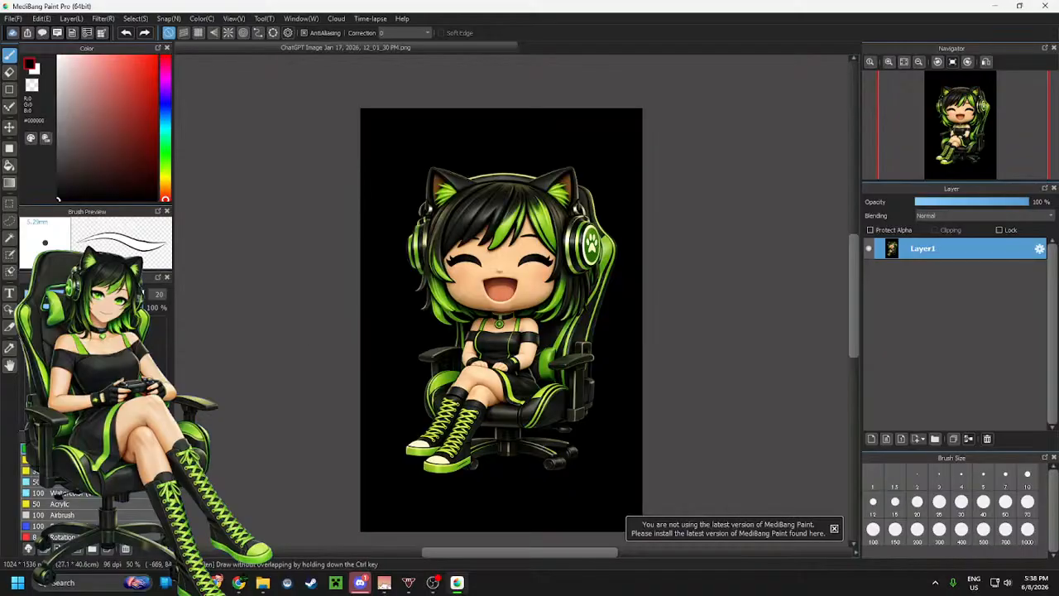
key(alt+Tab)
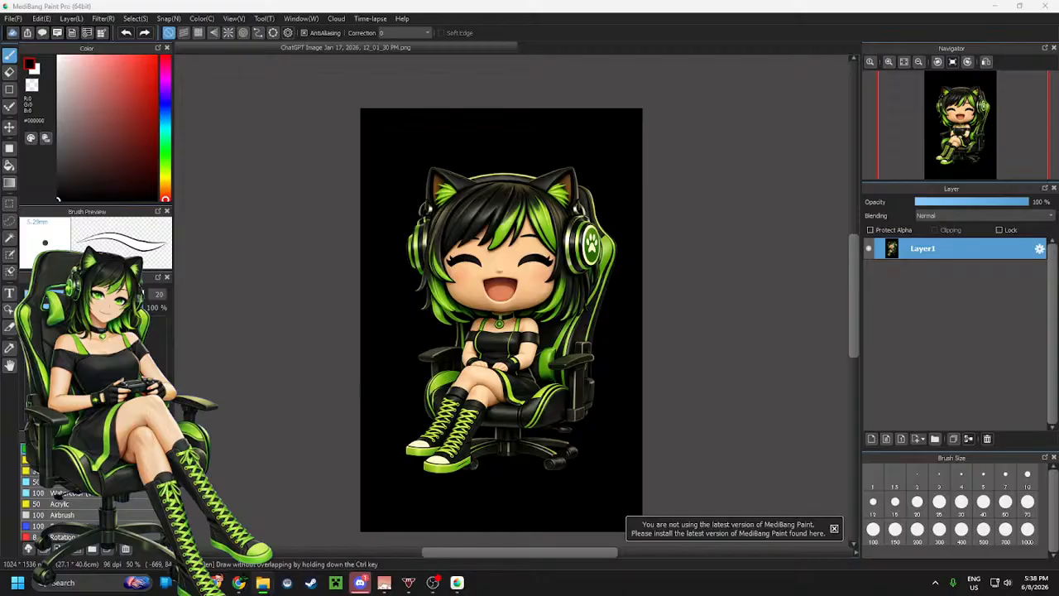
scroll(463, 233, up, 2)
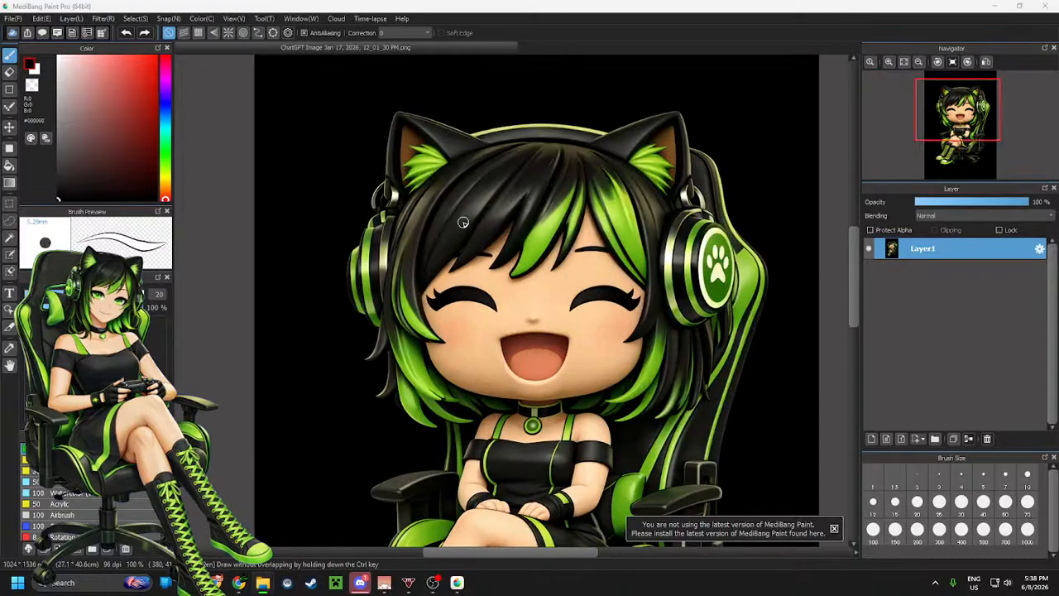
scroll(463, 233, down, 1)
scroll(537, 302, up, 2)
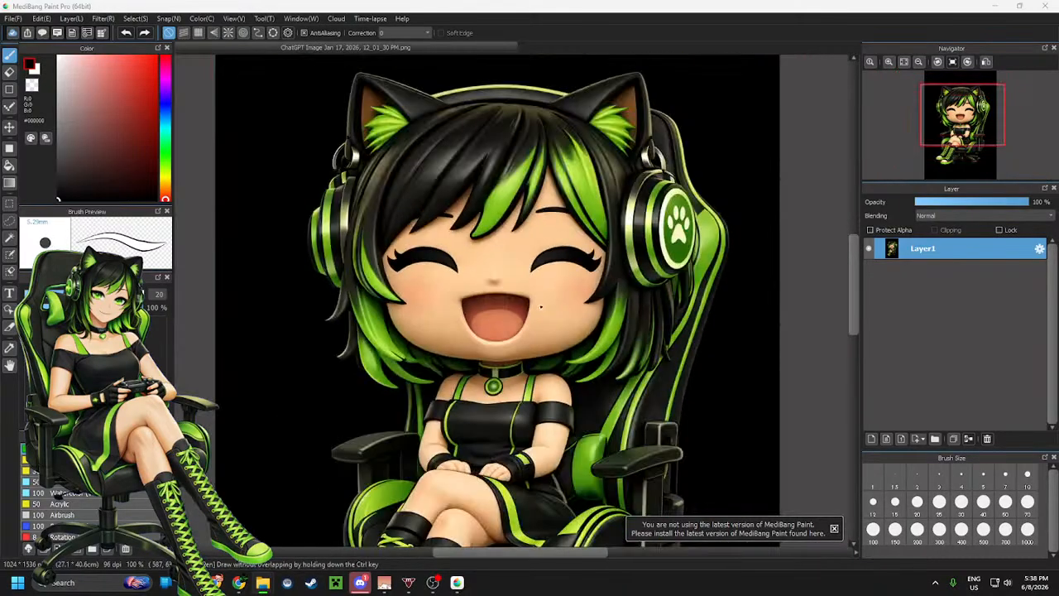
scroll(541, 307, down, 1)
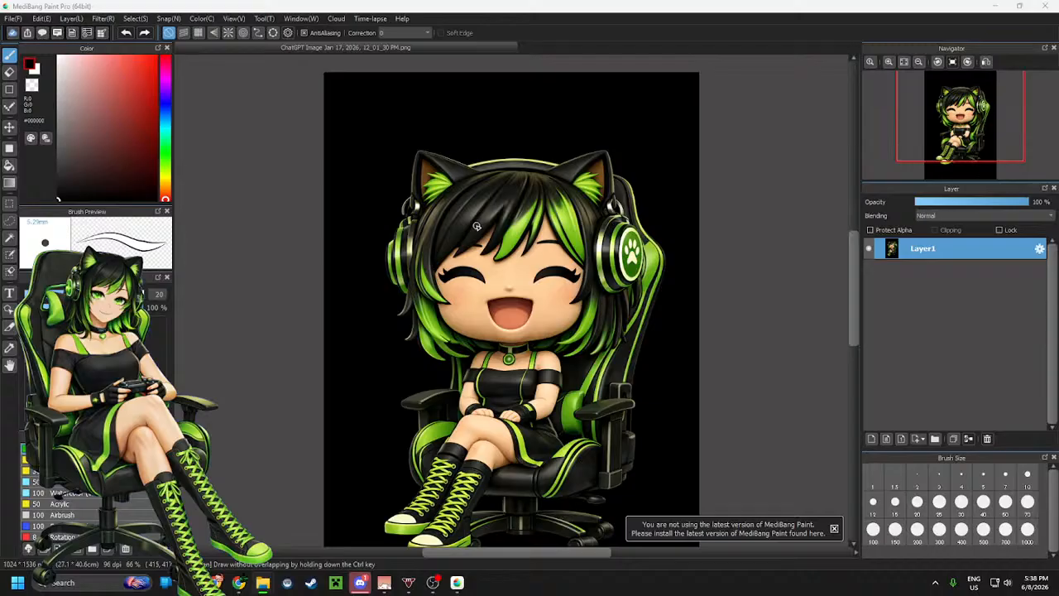
scroll(494, 149, down, 1)
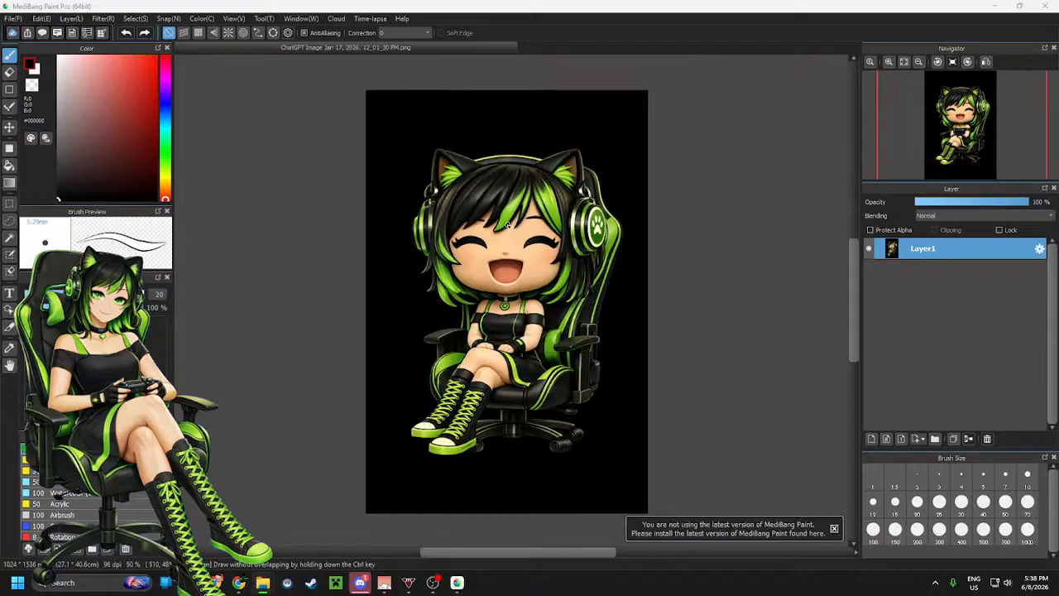
scroll(508, 226, up, 1)
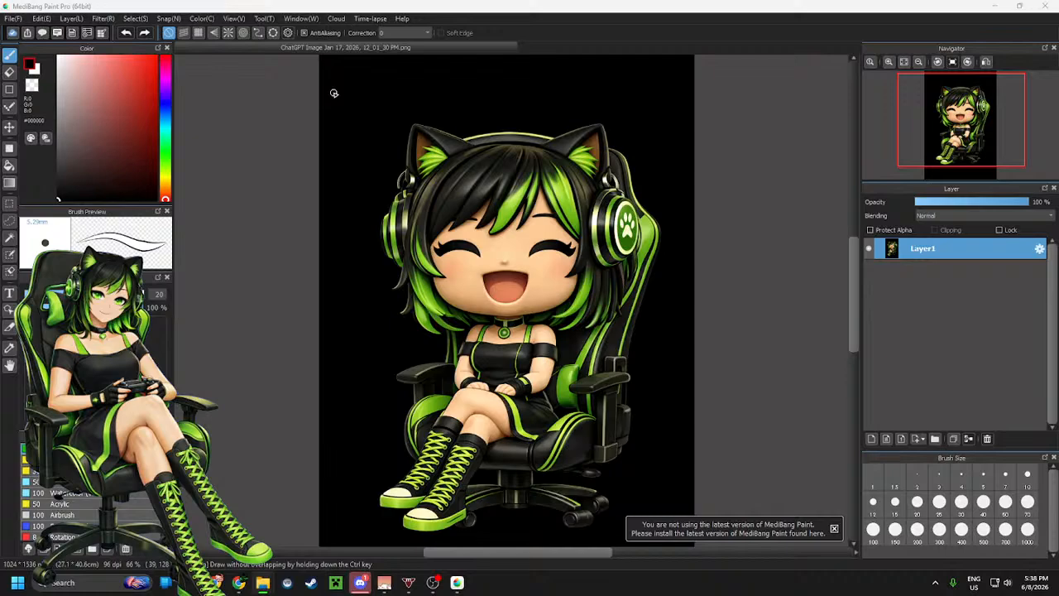
Select the character from the top down to her lap with a rectangle and make a new canvas from it via clipboard
key(m)
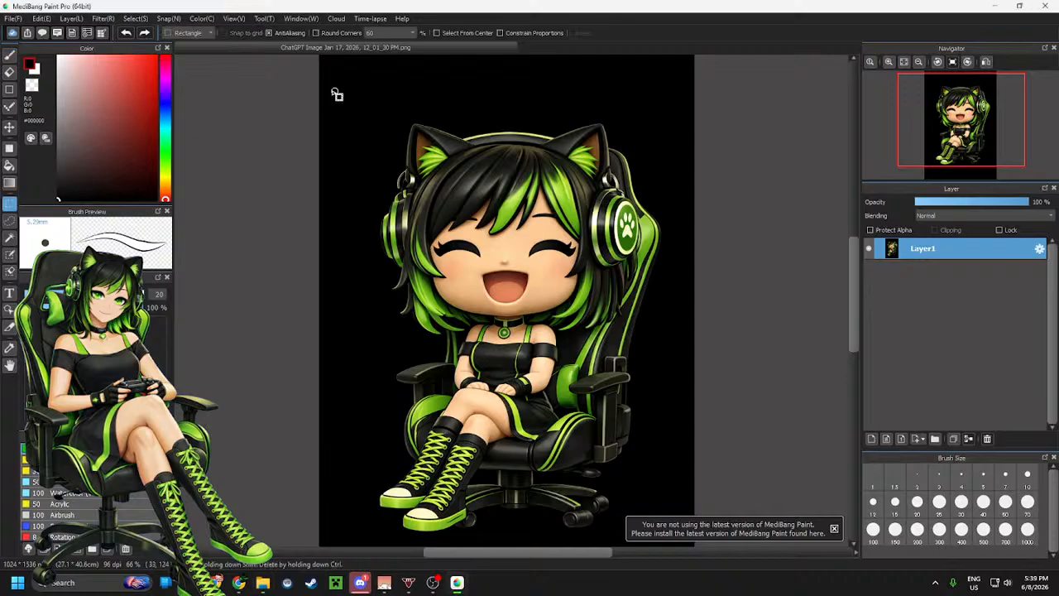
drag(332, 90, 686, 389)
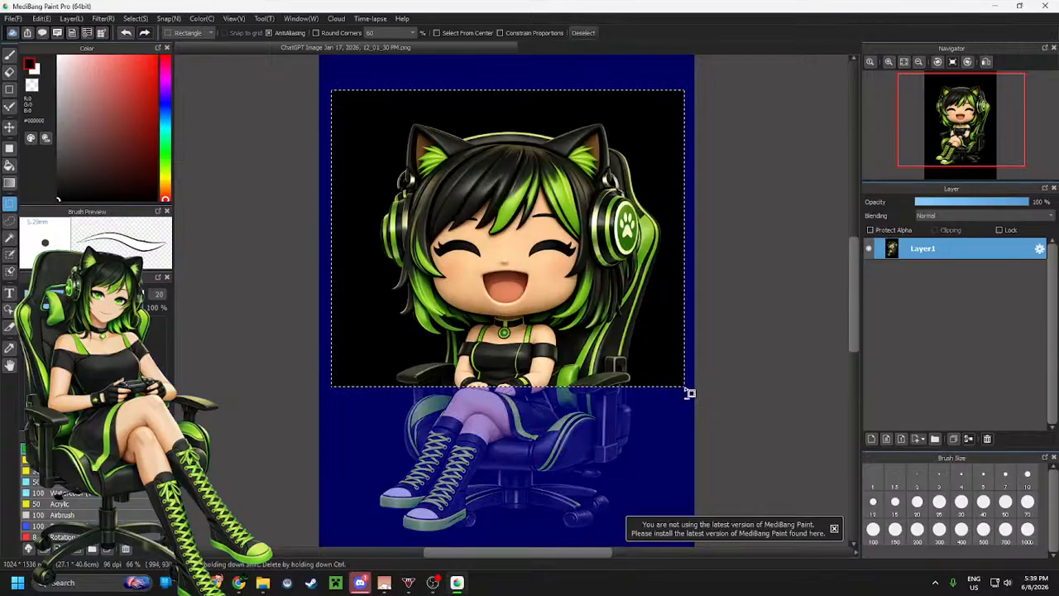
click(12, 18)
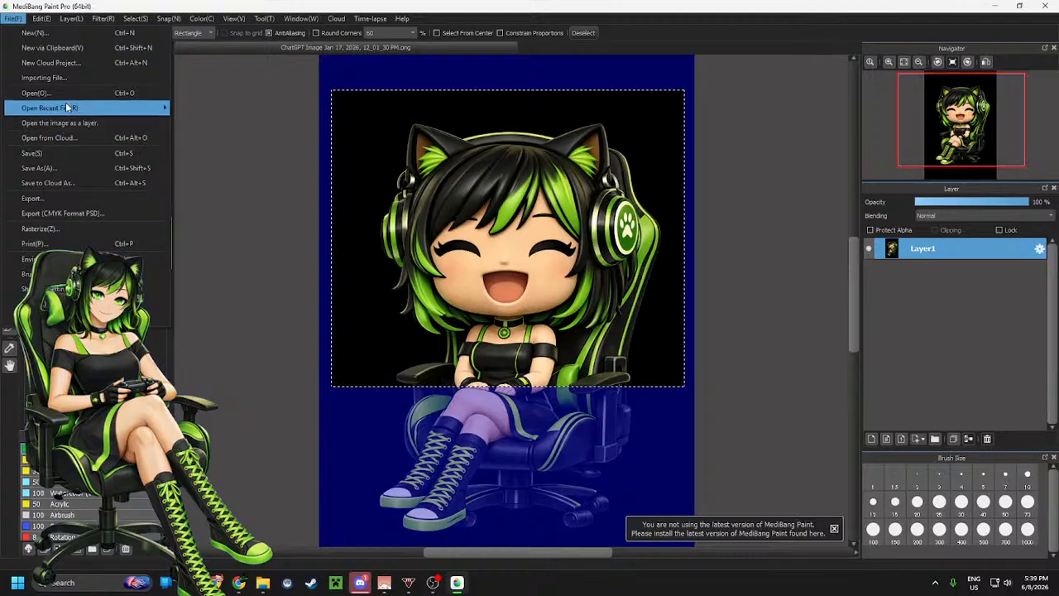
click(78, 48)
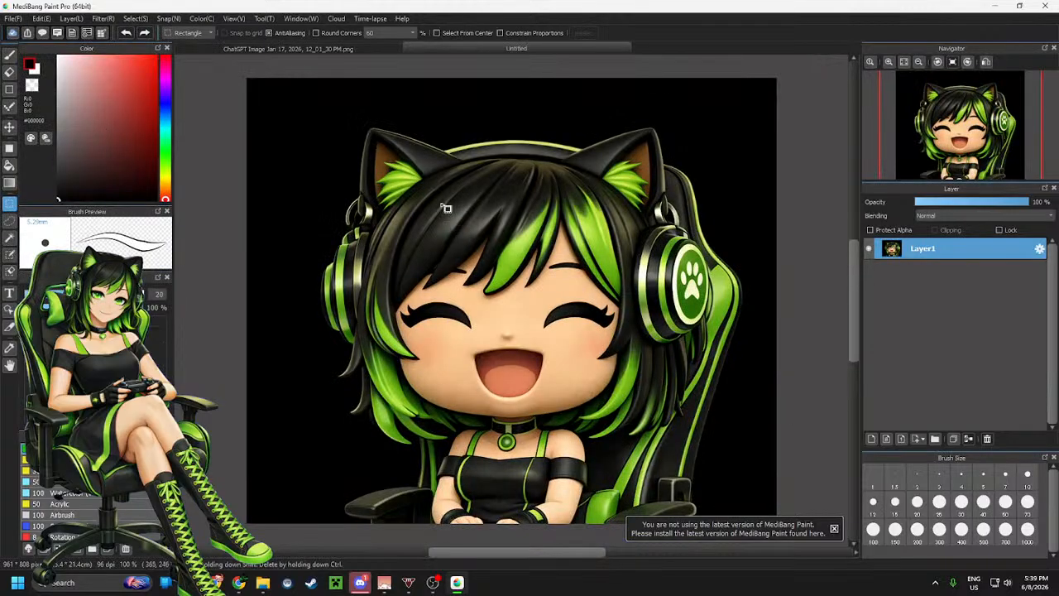
Select the black background with the Magic Wand and raise its tolerance to 58
scroll(417, 231, up, 1)
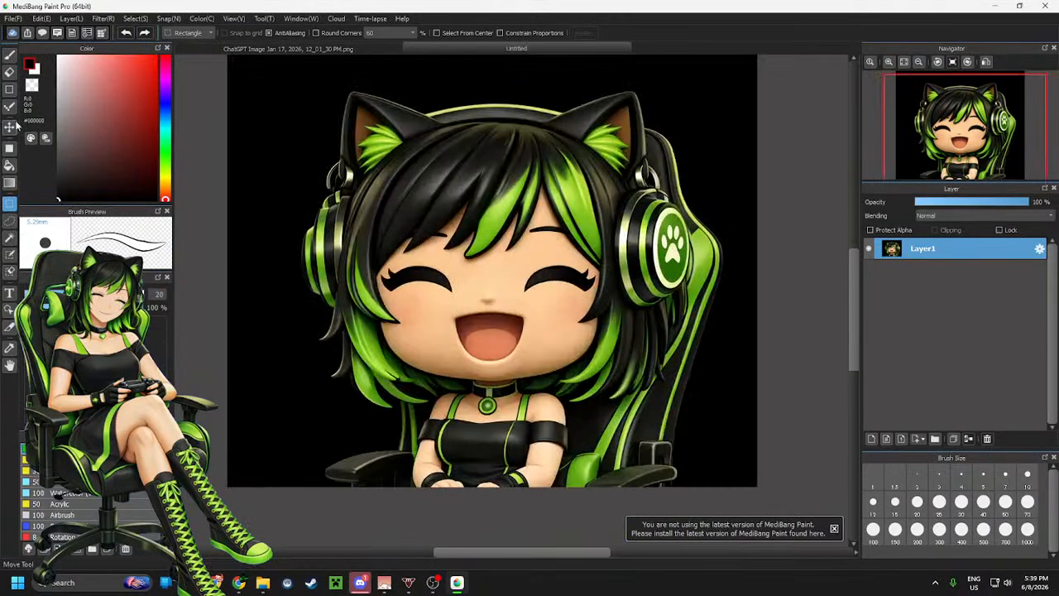
click(10, 238)
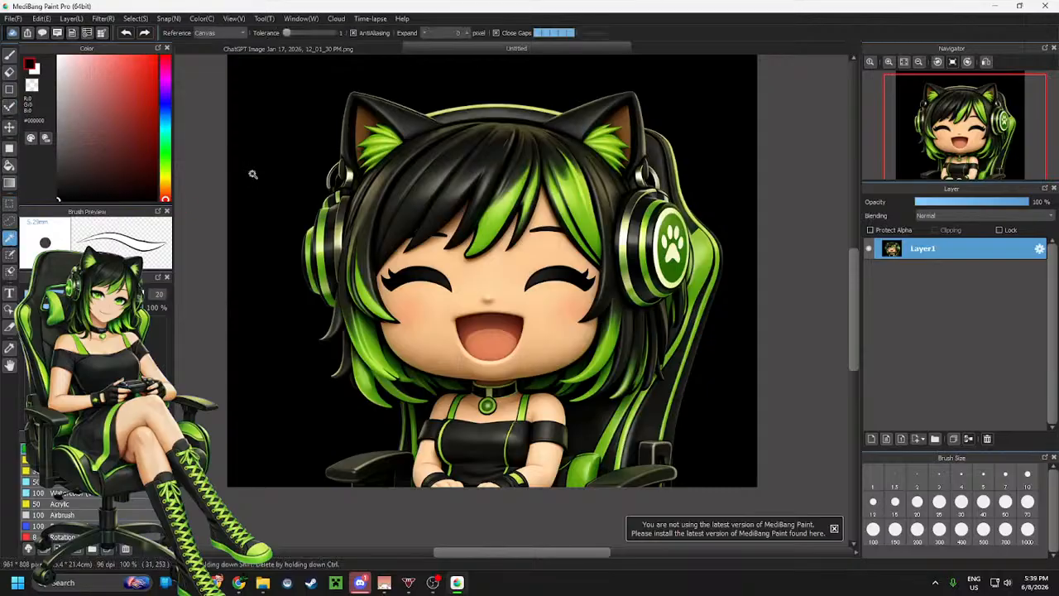
click(259, 177)
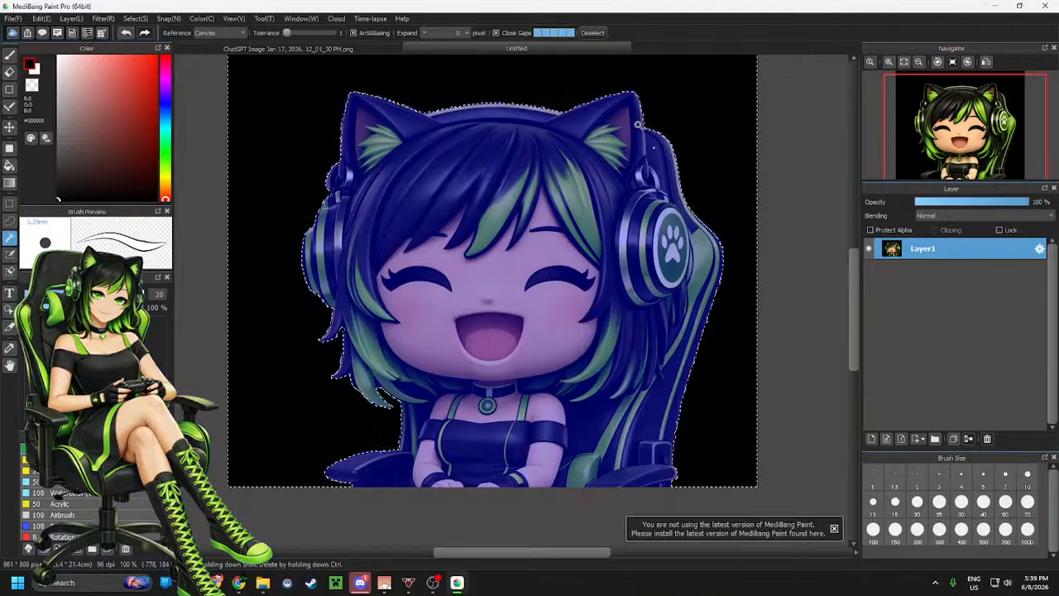
click(591, 33)
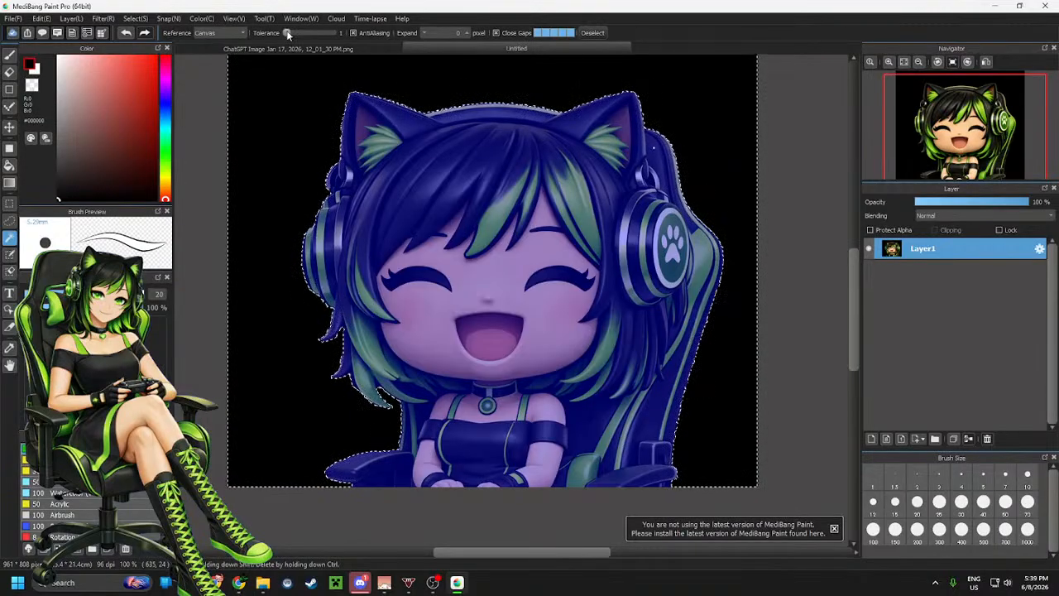
drag(287, 33, 297, 33)
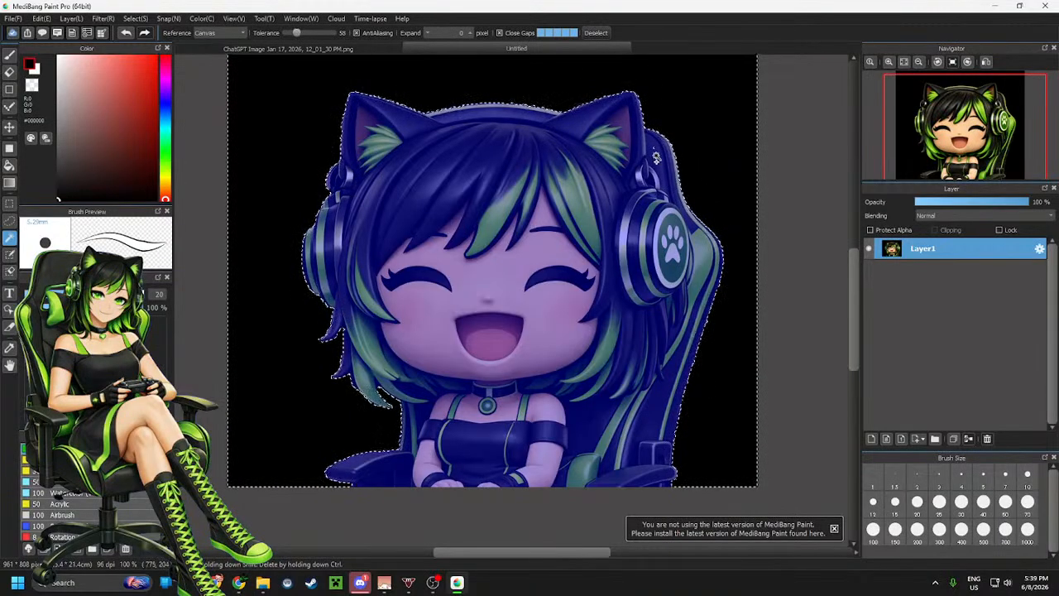
Set the Magic Wand reference to Layer, lower tolerance to 10, and add background areas beside the chair
click(219, 33)
click(219, 50)
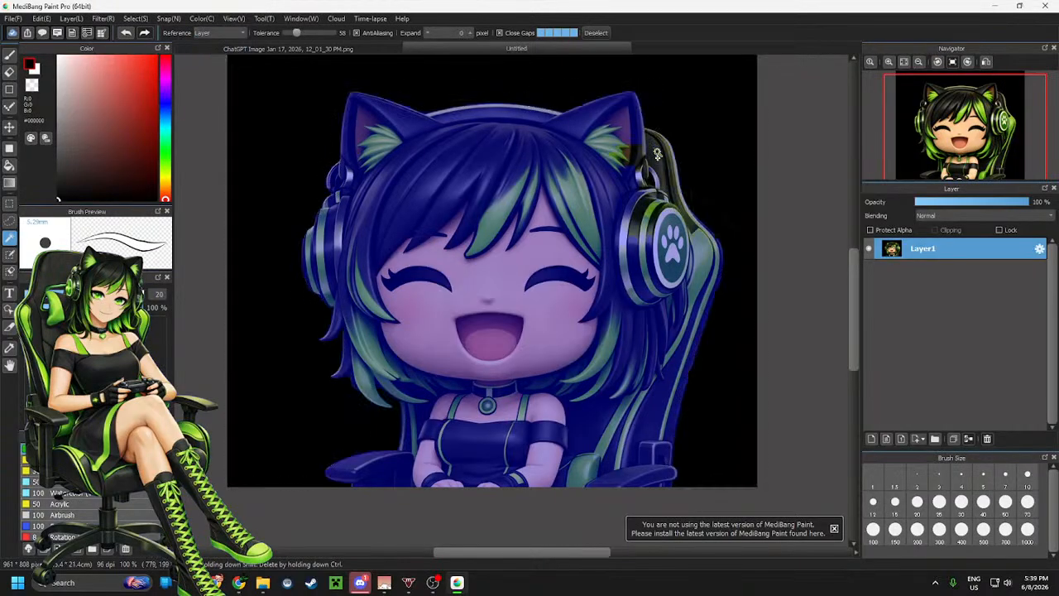
ctrl+click(689, 194)
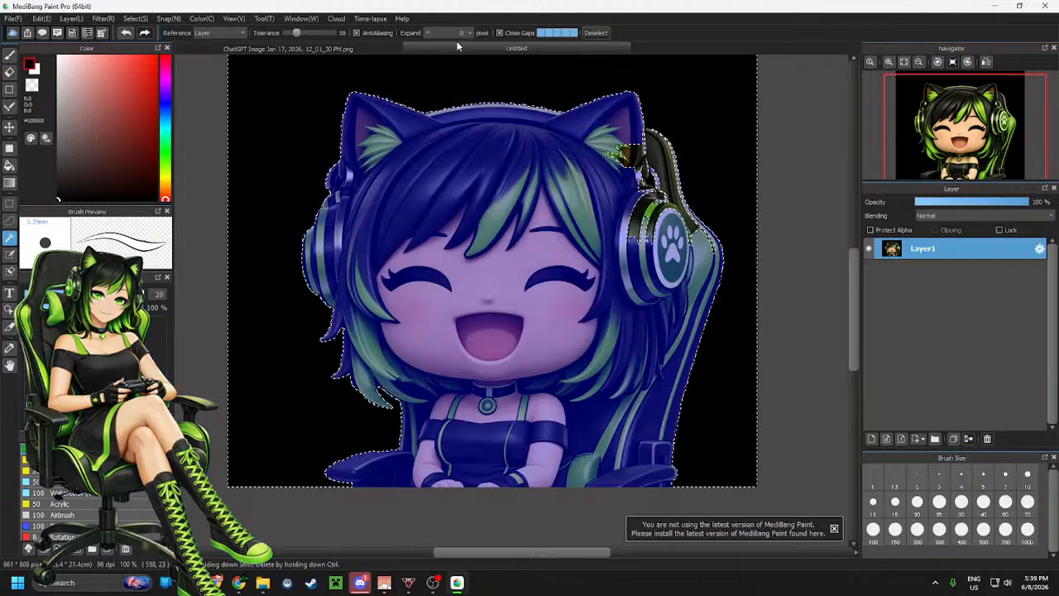
drag(298, 33, 289, 34)
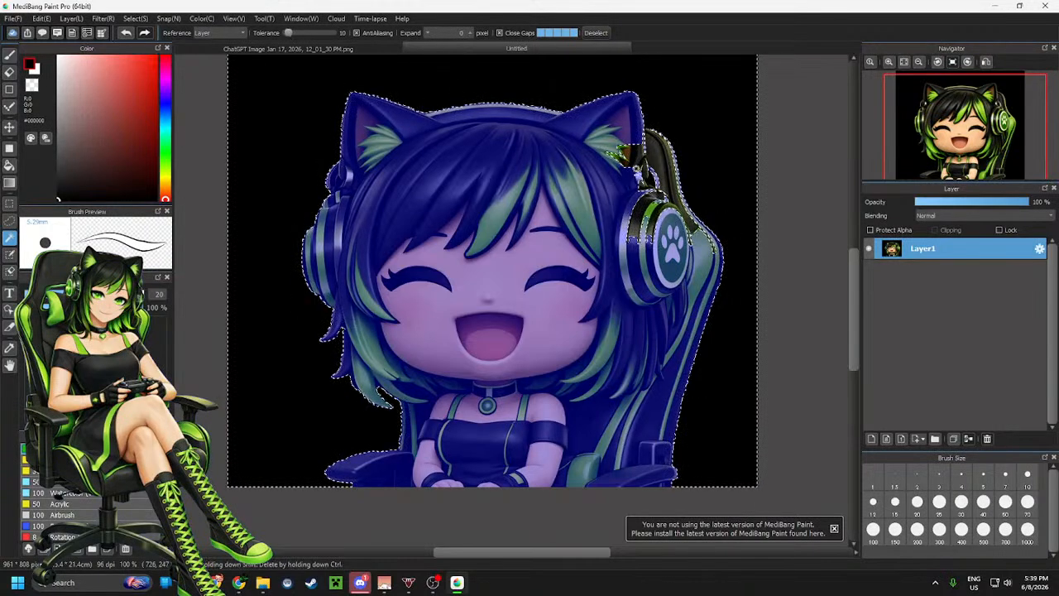
shift+click(633, 152)
Reselect the background plus the gaps inside the chair, then clear the selection
scroll(627, 154, up, 2)
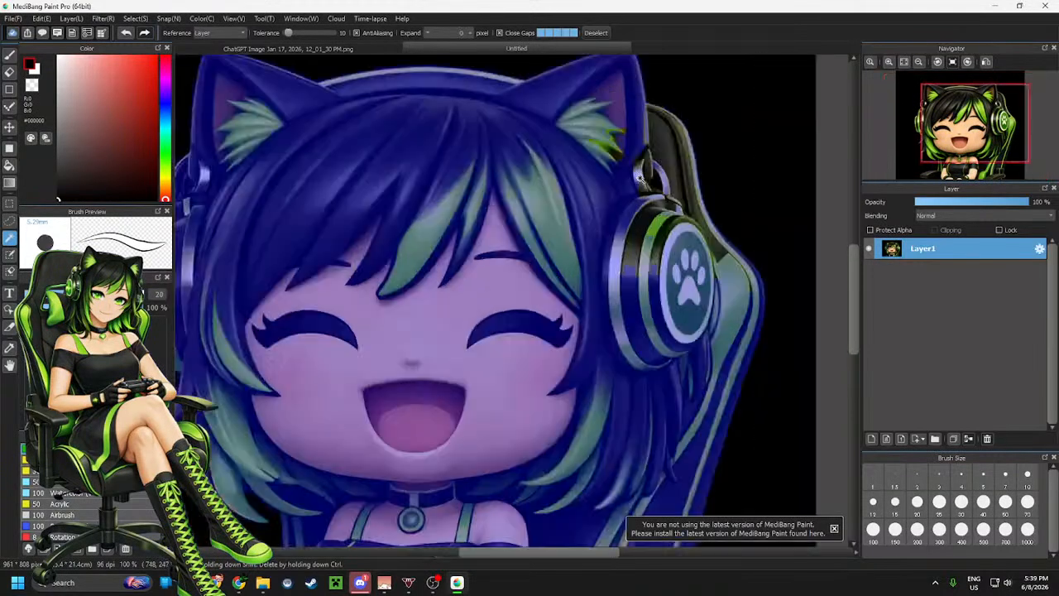
scroll(627, 154, down, 1)
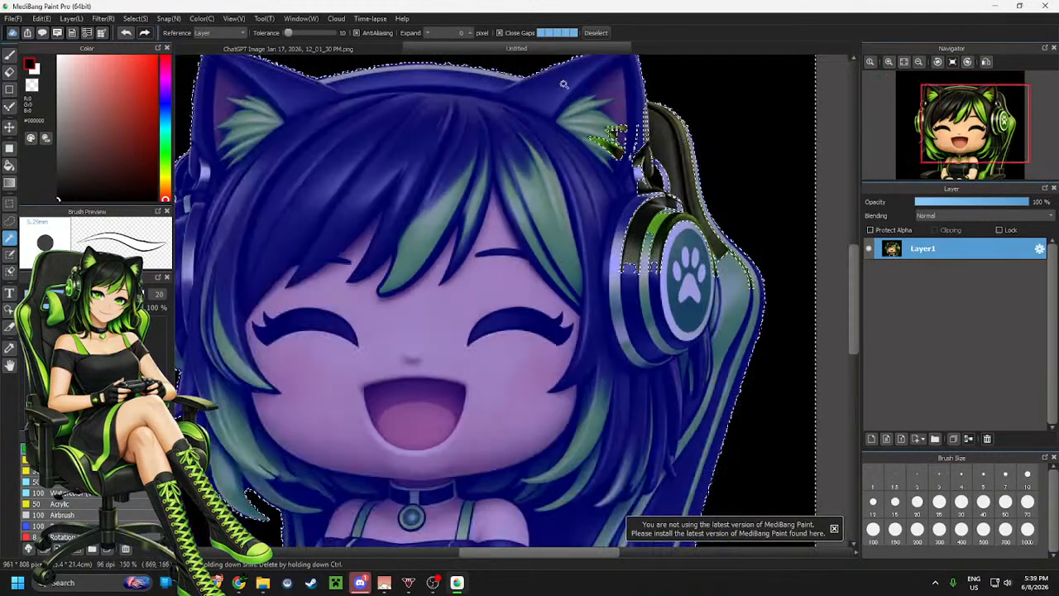
click(597, 34)
scroll(650, 203, down, 1)
click(719, 137)
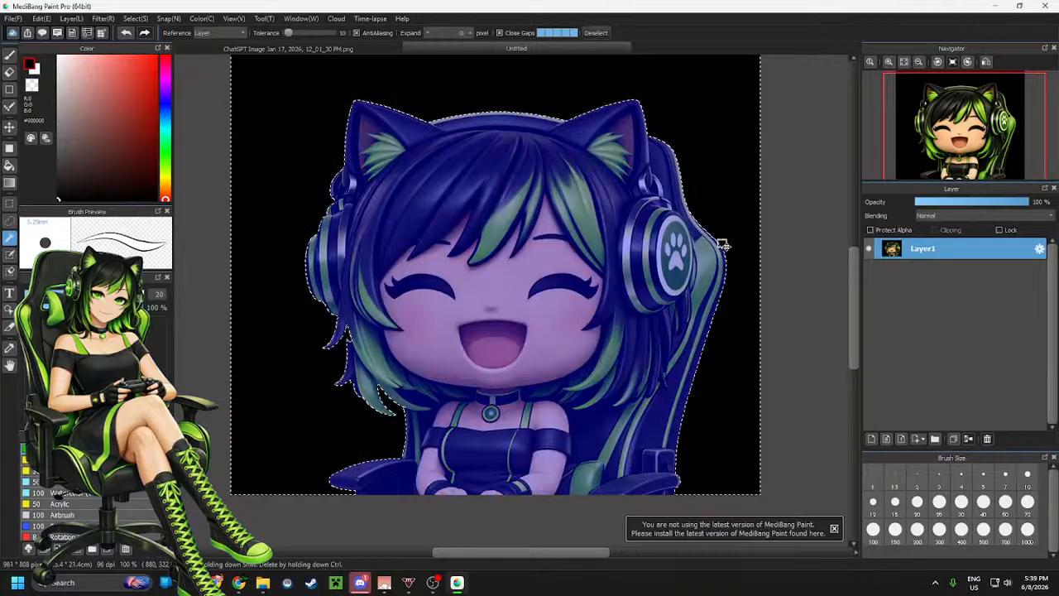
shift+click(653, 441)
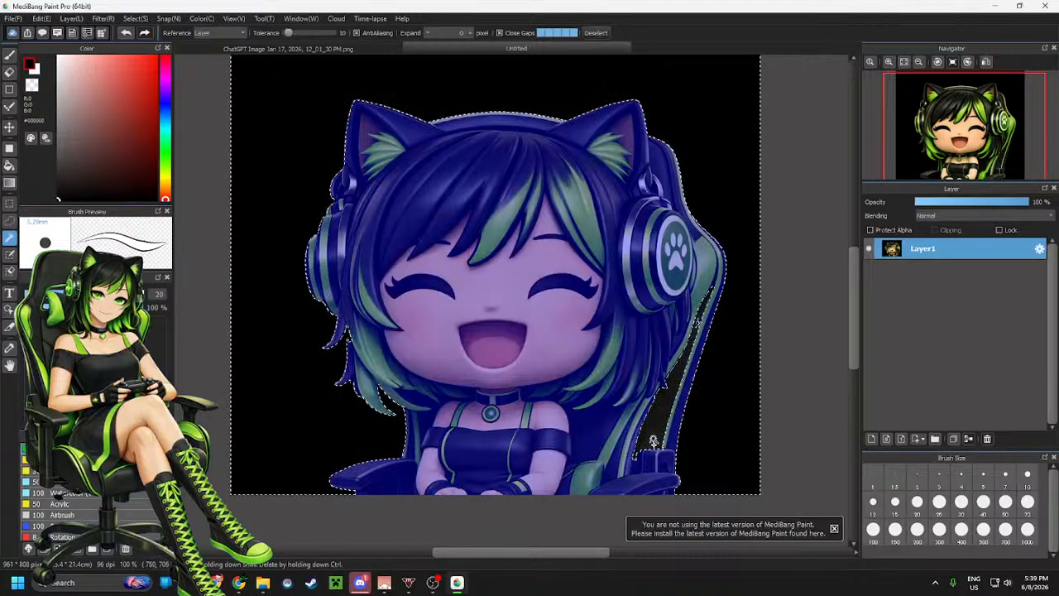
shift+click(707, 268)
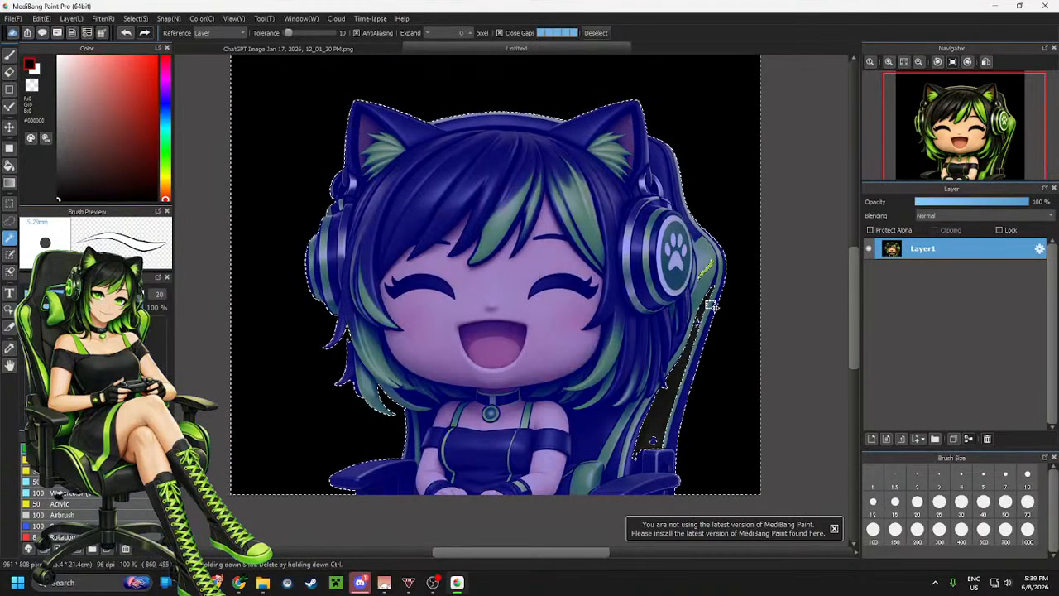
click(595, 32)
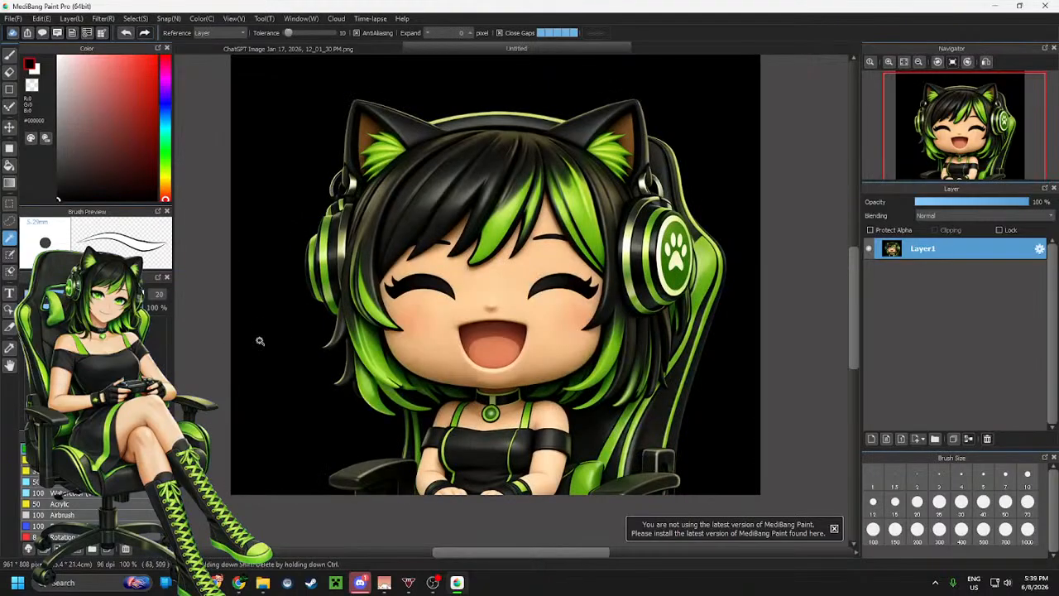
Select the black background around the character with the Magic Wand
click(266, 346)
scroll(248, 381, down, 2)
scroll(204, 355, up, 1)
scroll(648, 359, down, 2)
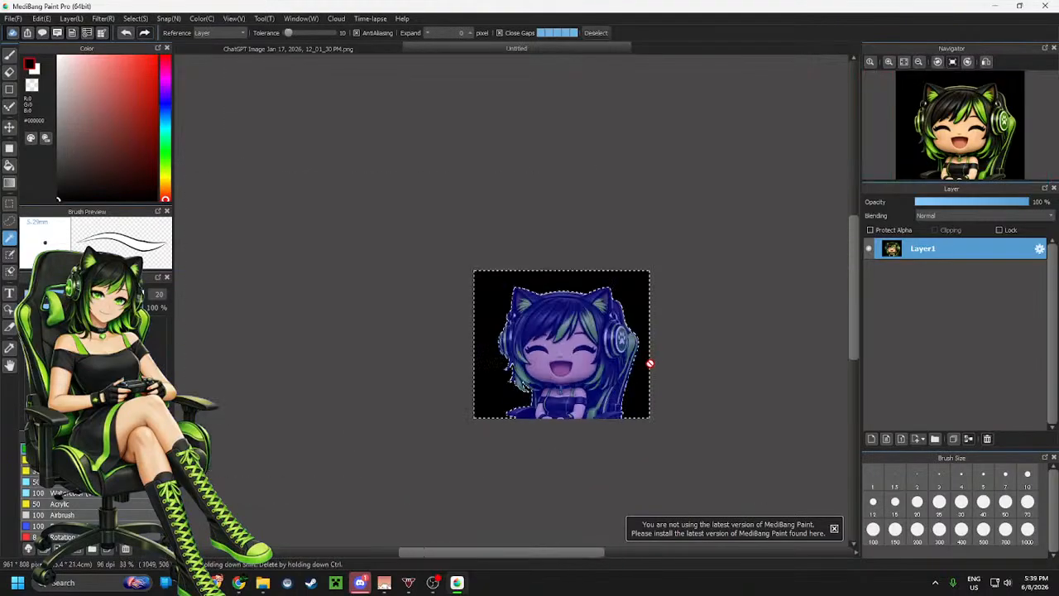
scroll(595, 354, up, 2)
Switch to the Eraser, set its brush size to 1000, and erase the selected black background
key(e)
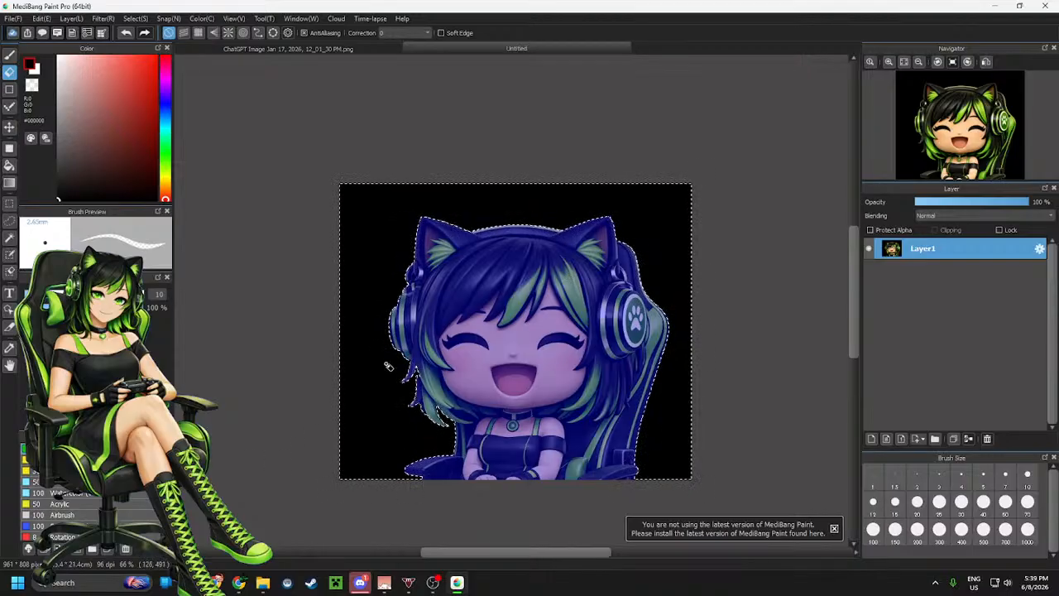
click(55, 295)
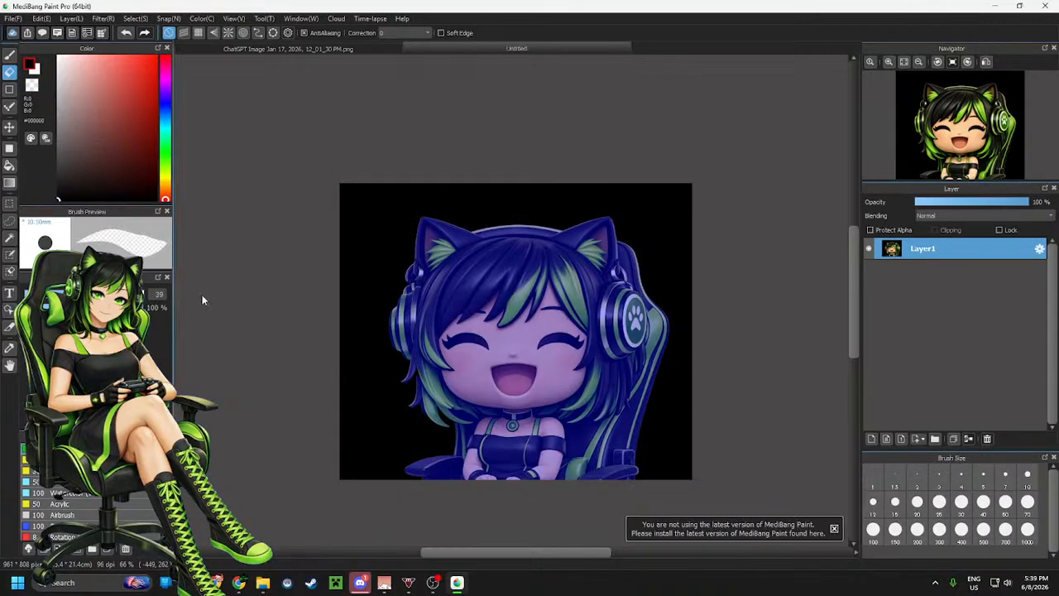
drag(60, 296, 215, 298)
drag(411, 197, 522, 220)
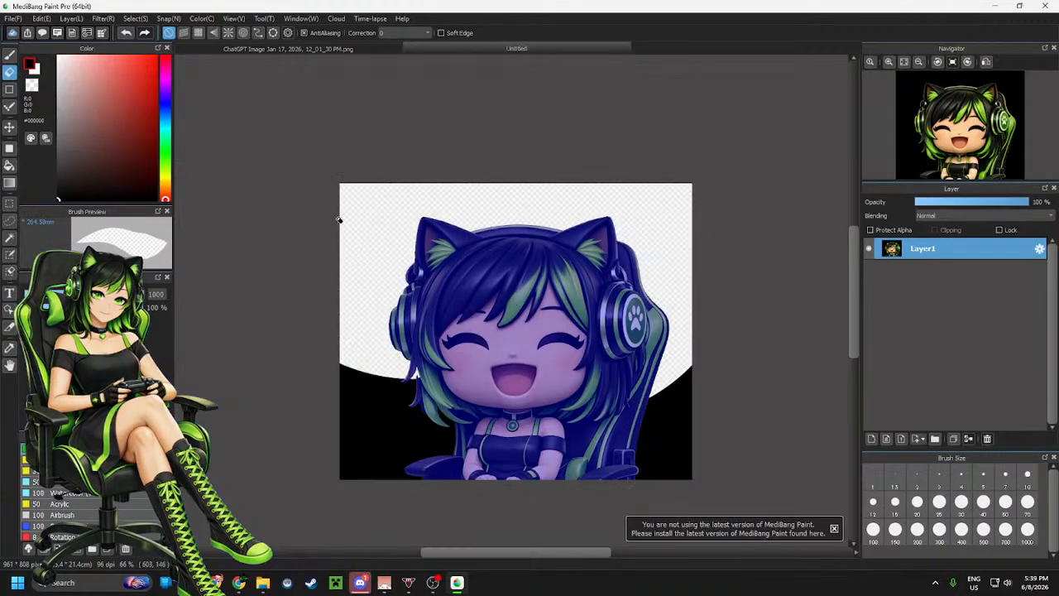
drag(339, 219, 221, 429)
drag(532, 438, 524, 451)
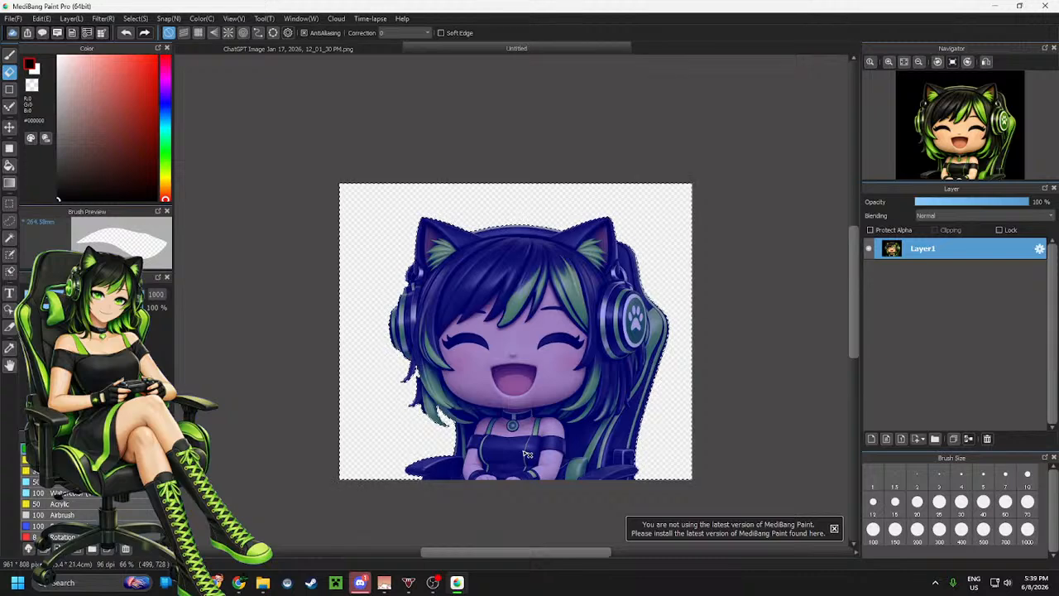
Deselect and zoom in and out to inspect the edges of the cleaned character image
key(m)
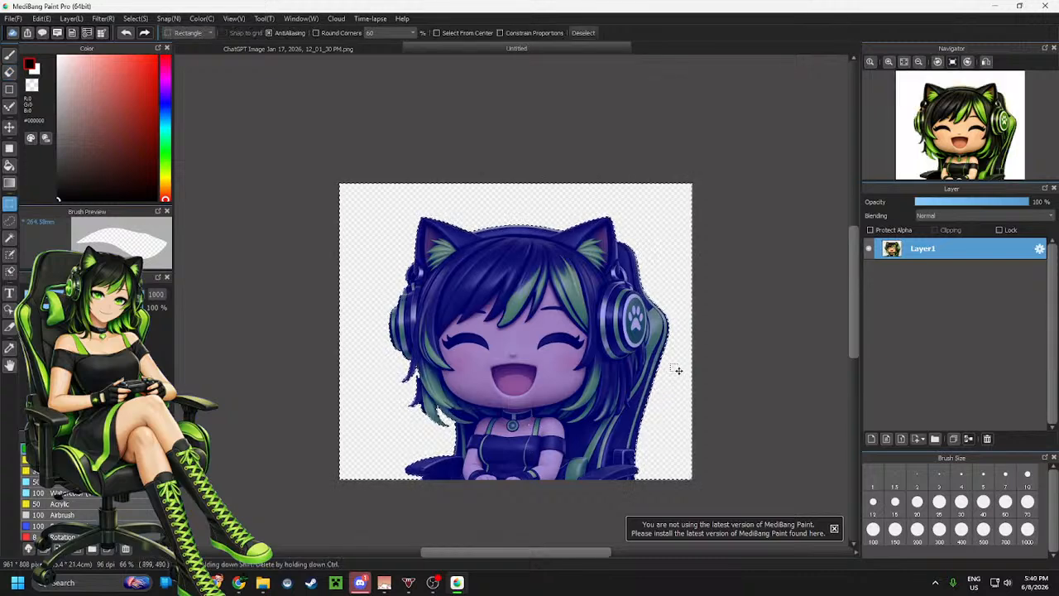
click(678, 370)
scroll(552, 333, down, 2)
scroll(531, 404, up, 2)
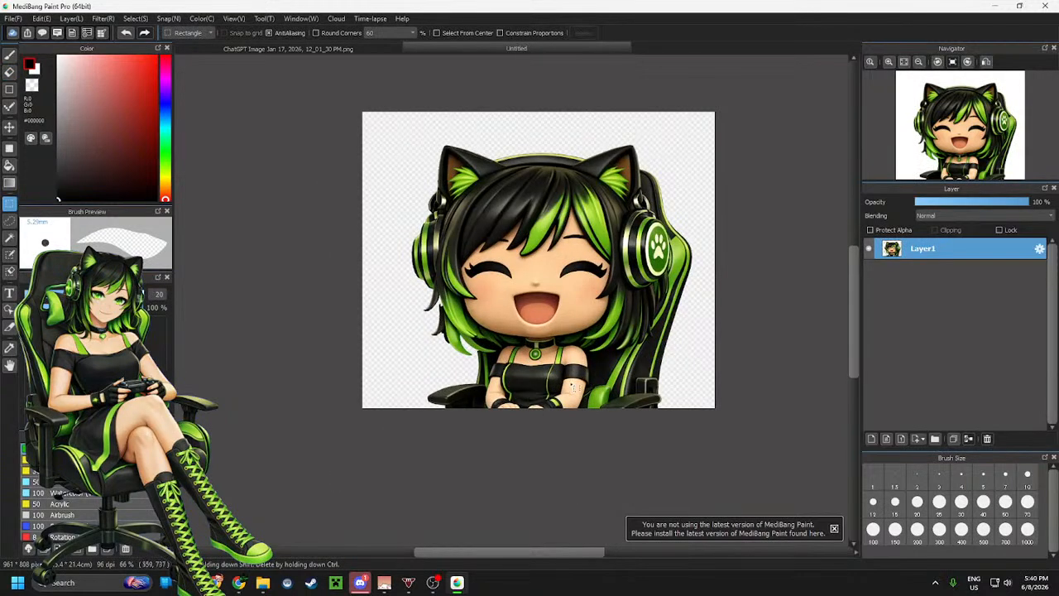
scroll(530, 393, down, 1)
scroll(571, 378, up, 2)
scroll(560, 361, down, 2)
scroll(571, 358, up, 2)
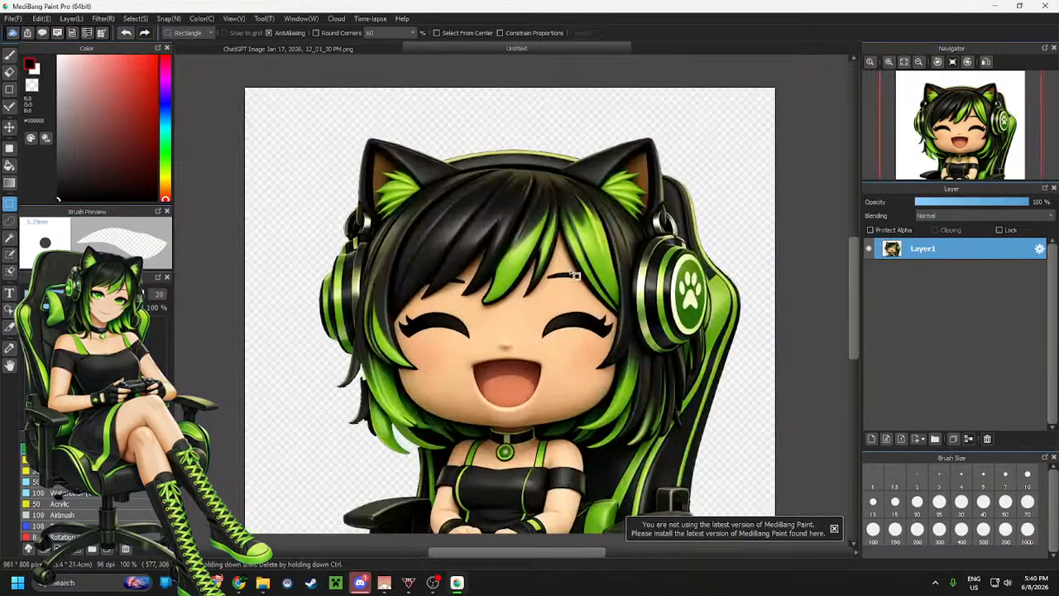
scroll(575, 356, down, 2)
scroll(580, 354, up, 2)
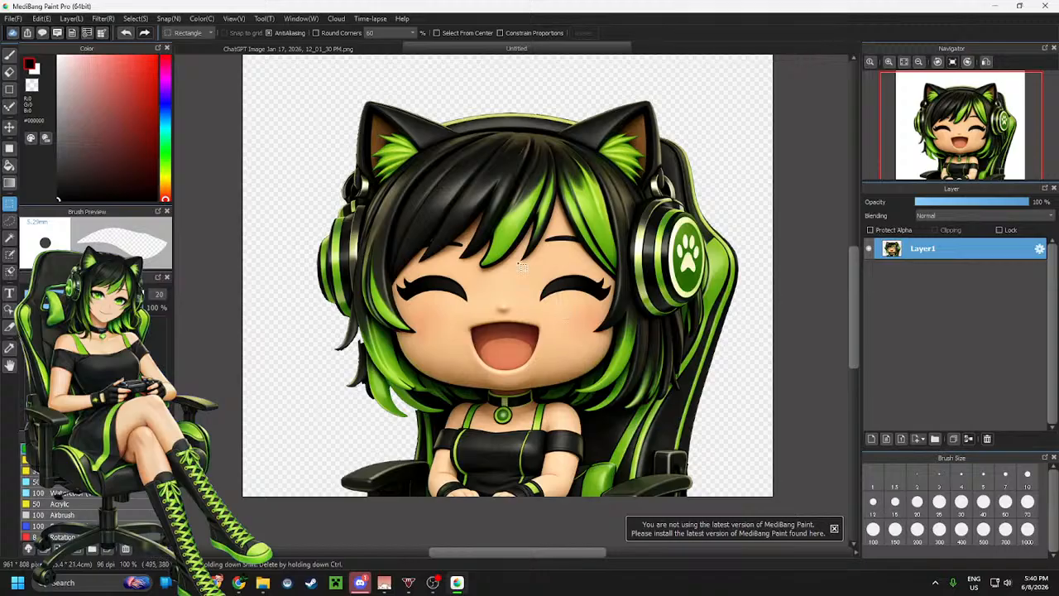
Reselect the remaining black background with the Magic Wand, including the gap between the hair strands, and inspect the selection
click(342, 365)
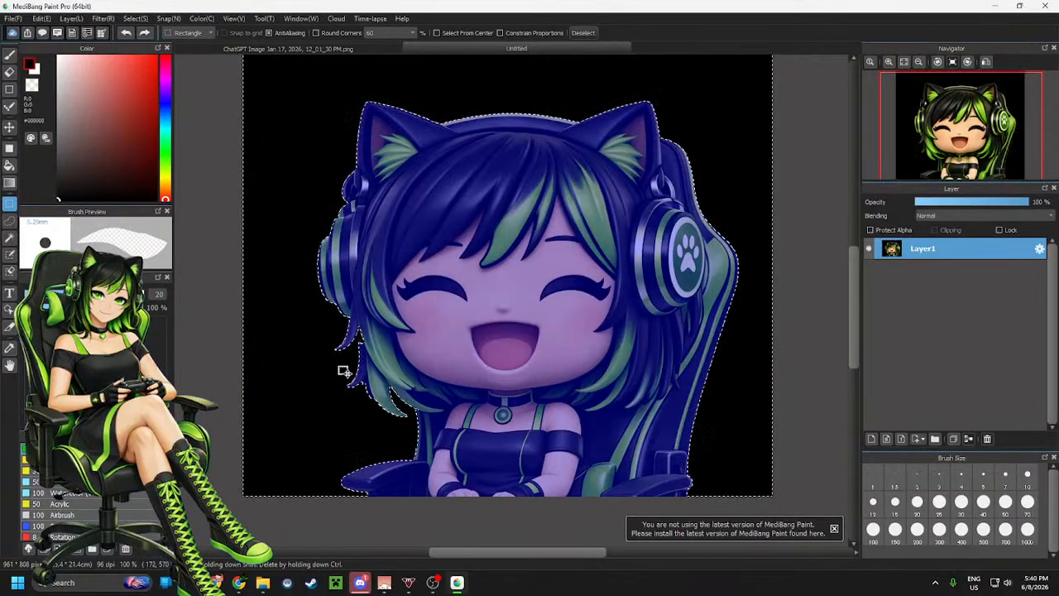
scroll(344, 371, up, 2)
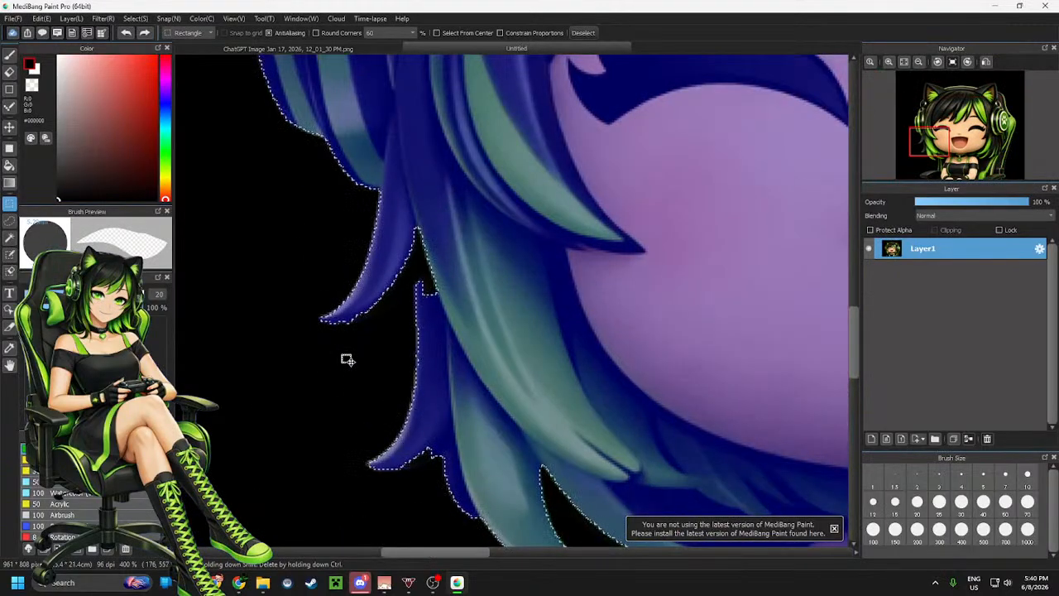
click(10, 222)
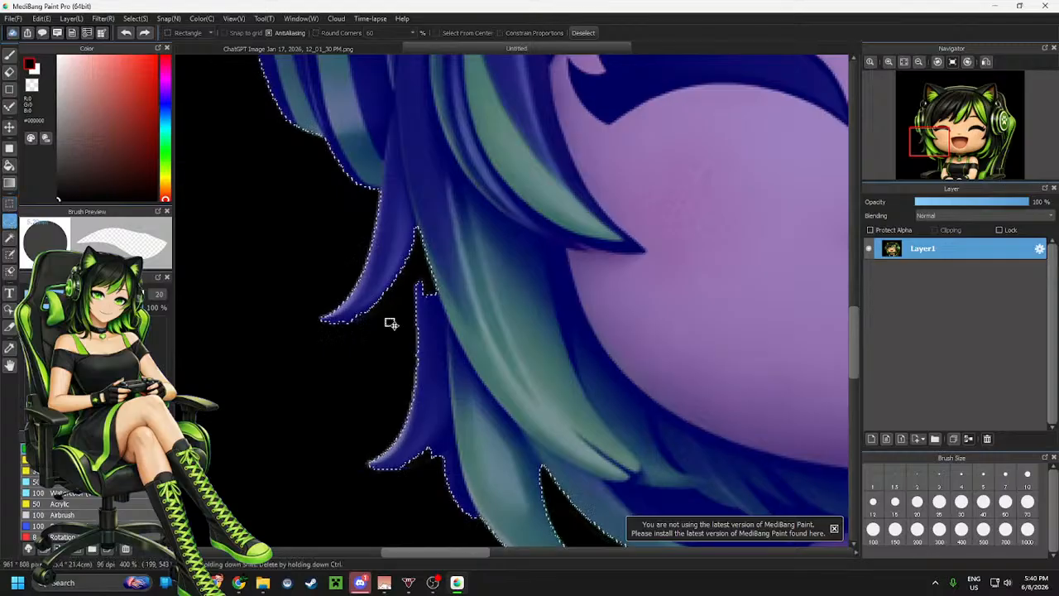
key(super)
click(503, 7)
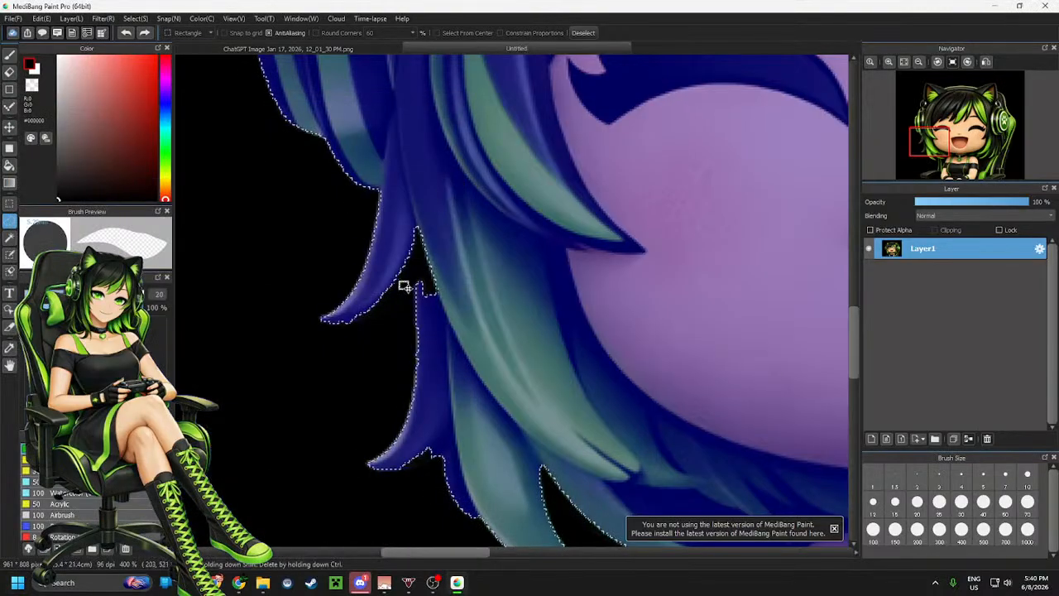
mouse_move(337, 323)
mouse_down()
mouse_move(418, 290)
mouse_move(426, 312)
mouse_move(460, 309)
mouse_move(460, 250)
mouse_move(403, 225)
mouse_move(386, 274)
mouse_up()
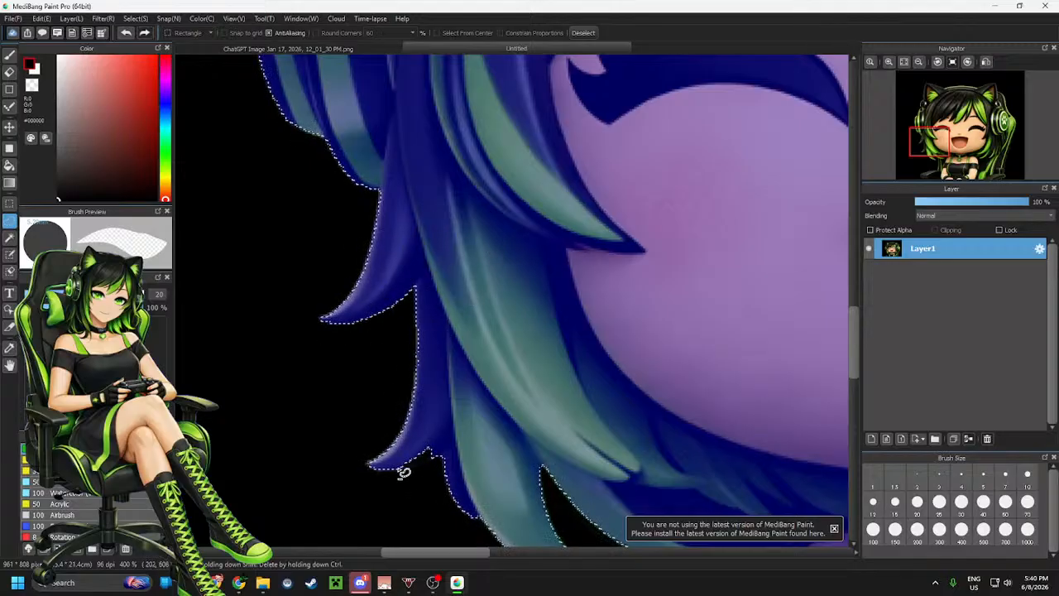
scroll(438, 405, down, 4)
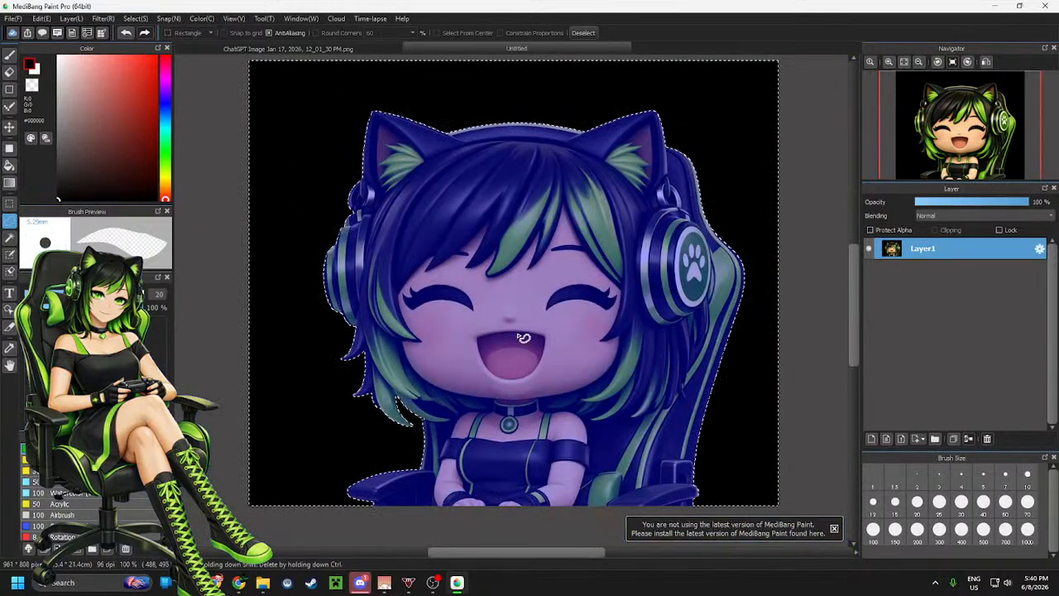
scroll(362, 326, down, 1)
scroll(329, 231, up, 1)
scroll(428, 329, up, 2)
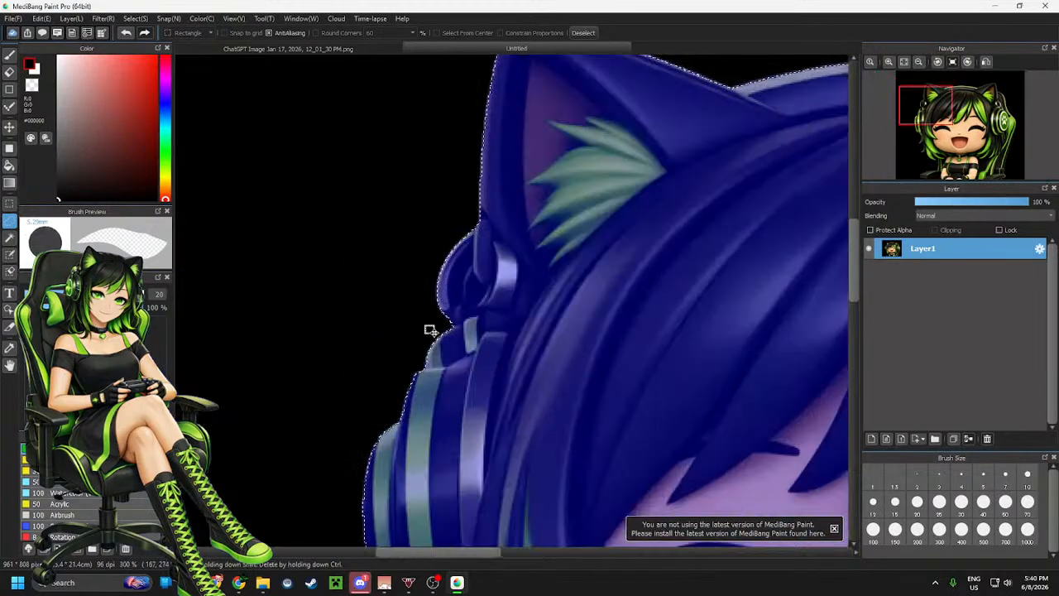
scroll(433, 331, down, 3)
scroll(448, 389, up, 1)
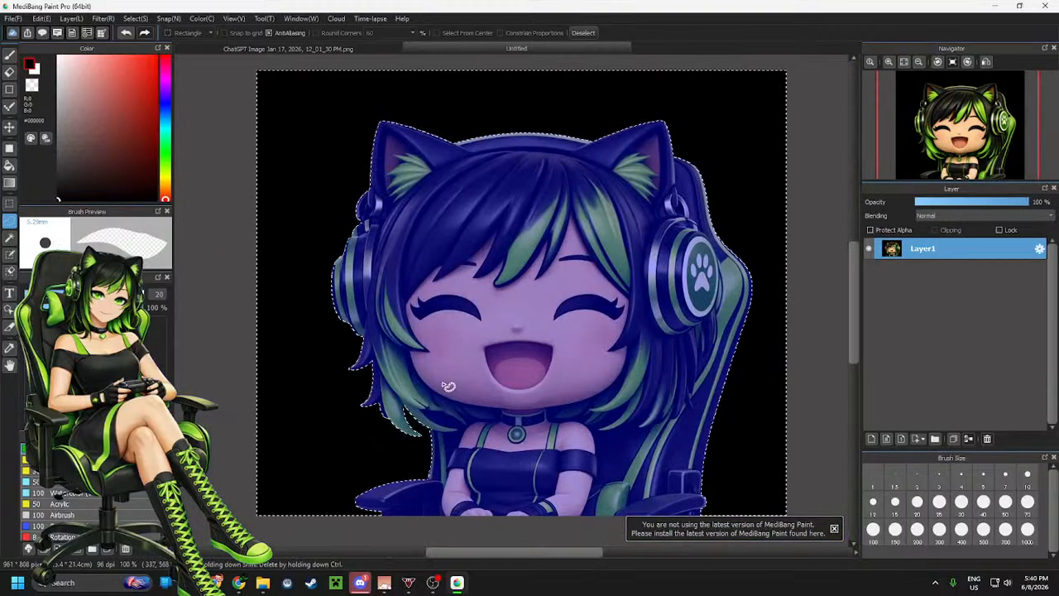
Erase the selected black background with the Eraser, then deselect to view the transparent image
key(e)
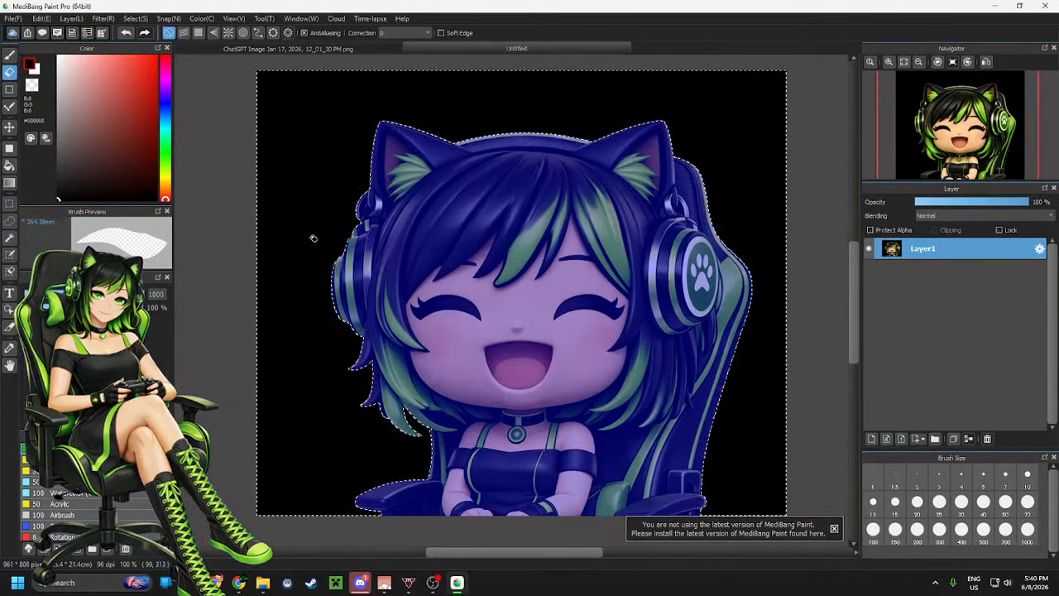
mouse_move(312, 237)
mouse_down()
mouse_move(844, 163)
mouse_move(672, 501)
mouse_move(539, 348)
mouse_up()
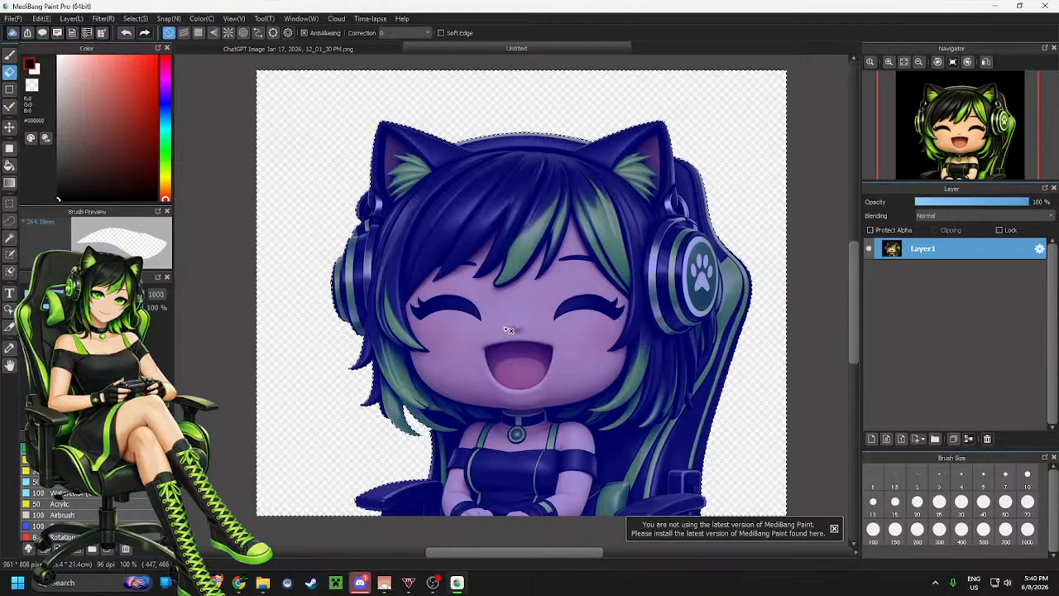
key(m)
click(569, 328)
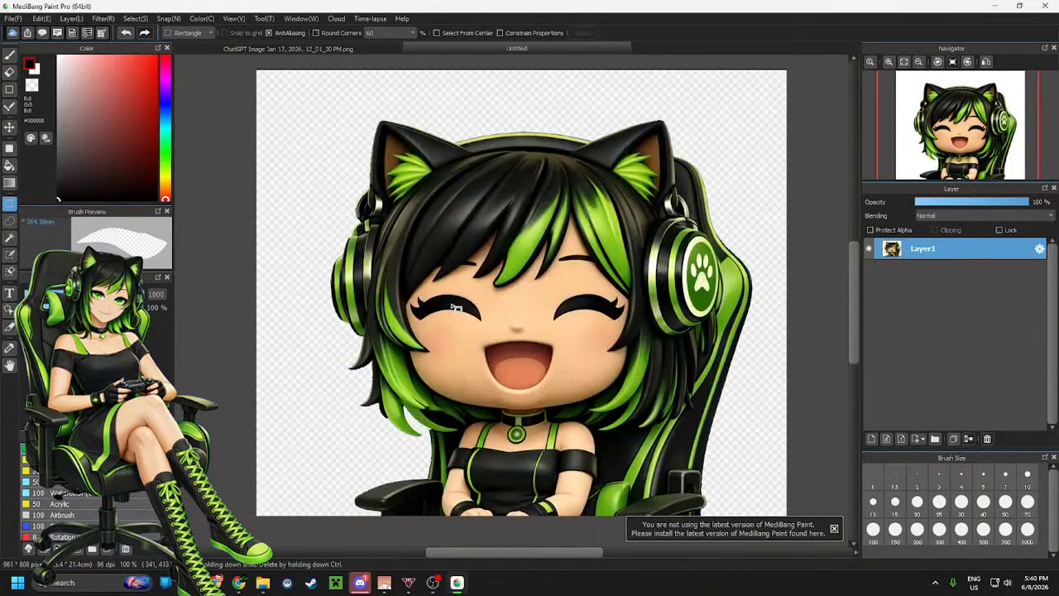
scroll(453, 306, down, 1)
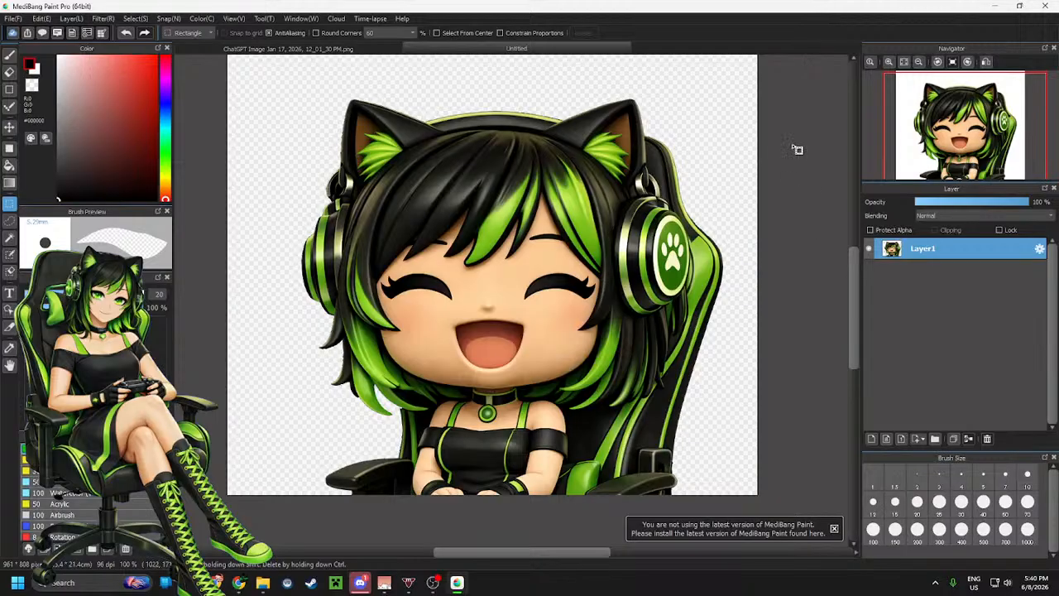
click(11, 19)
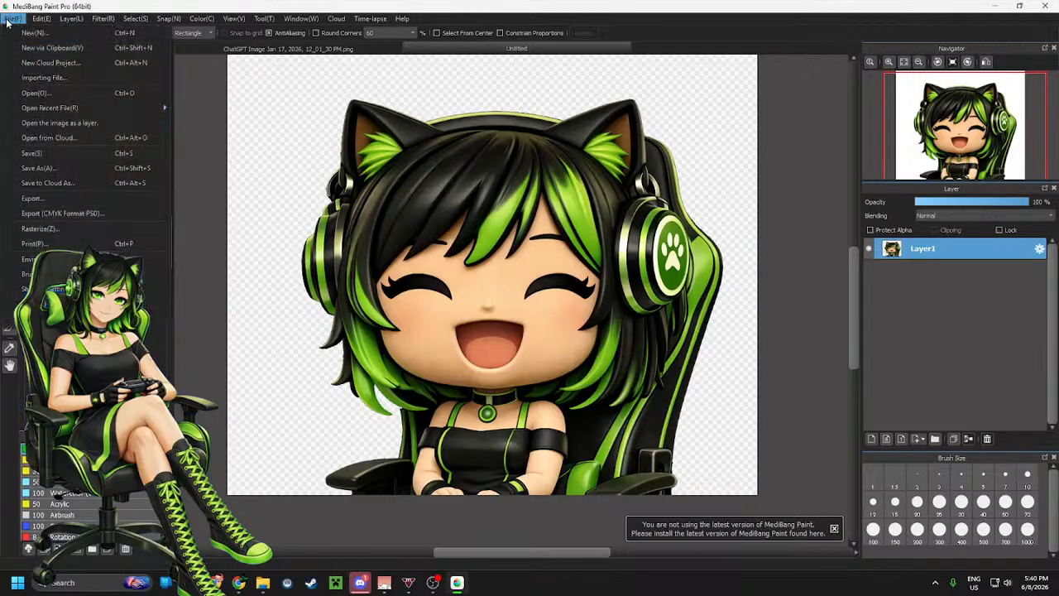
click(9, 23)
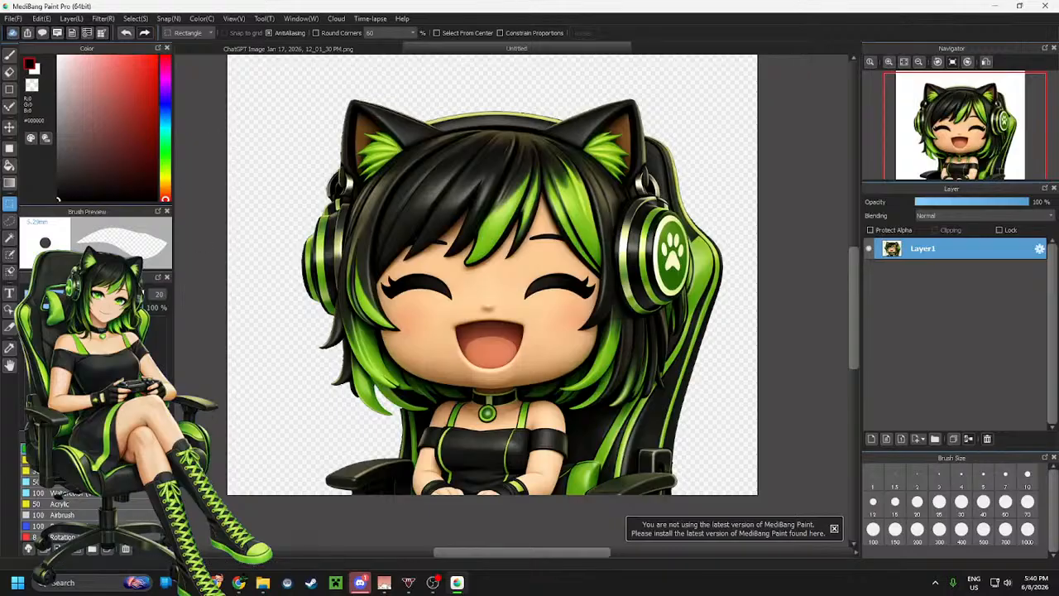
key(alt+Tab)
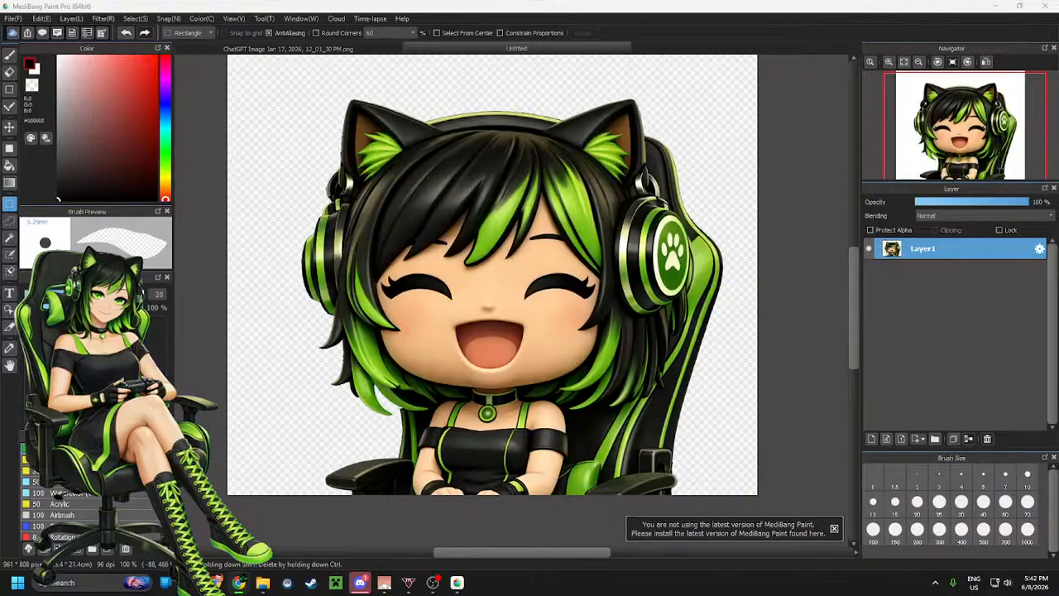
key(alt+Tab)
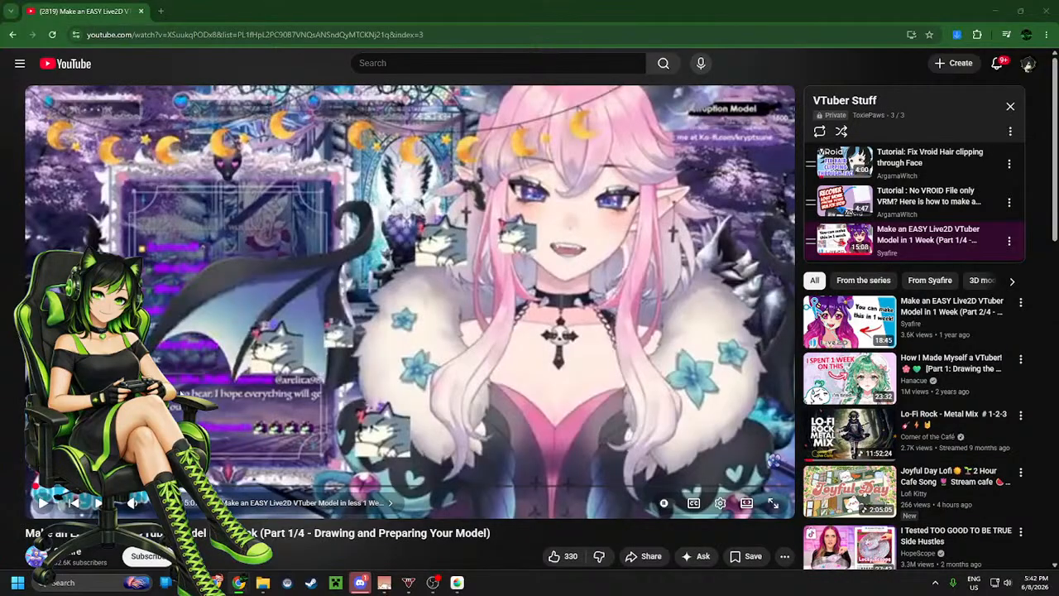
Resume the YouTube Live2D tutorial and seek to its Chapter 2 section on creating a model
key(space)
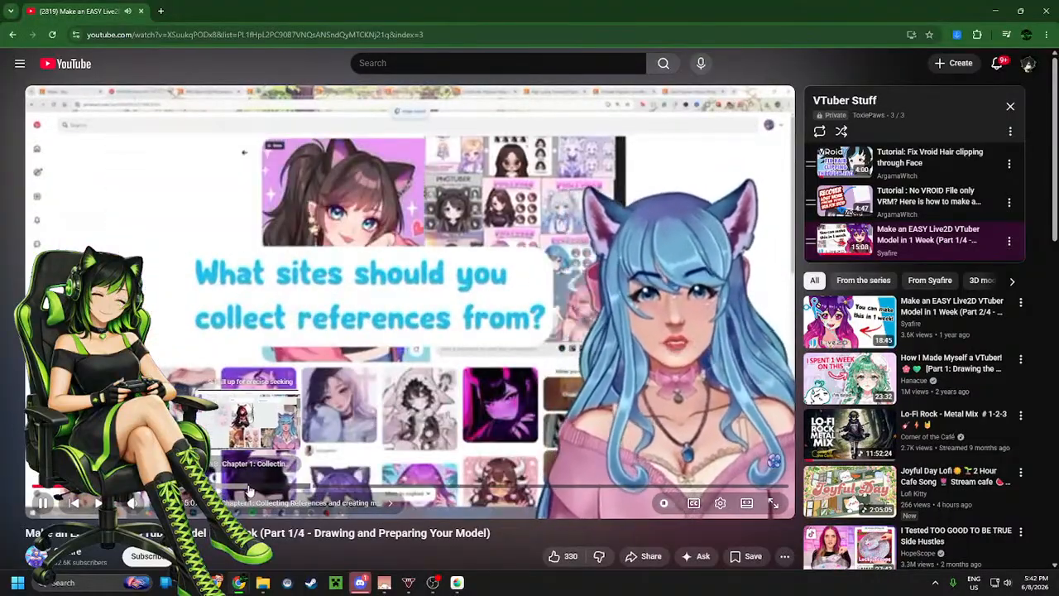
click(313, 486)
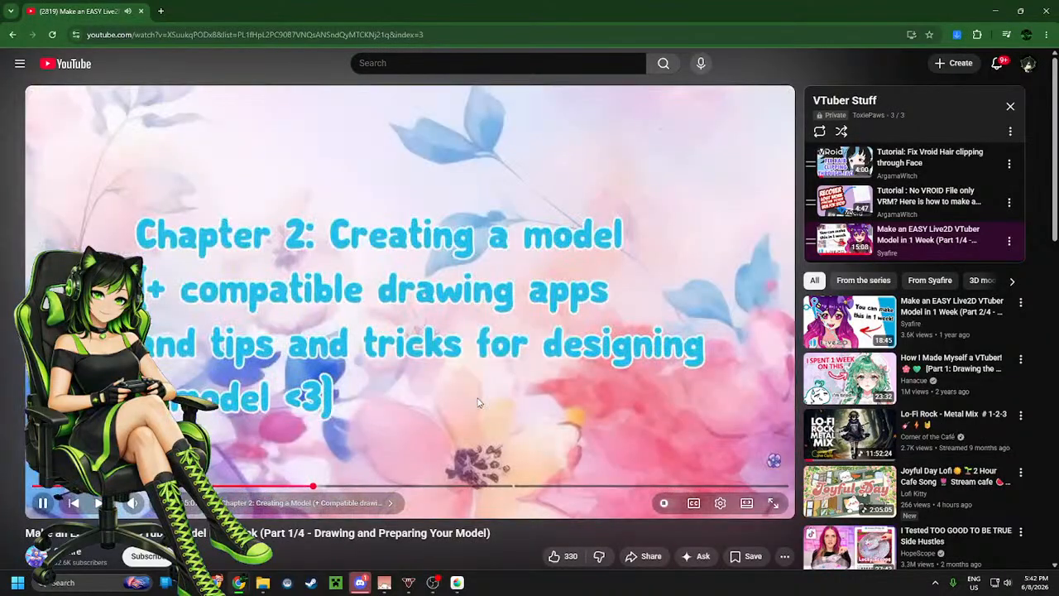
click(494, 381)
click(430, 418)
click(431, 414)
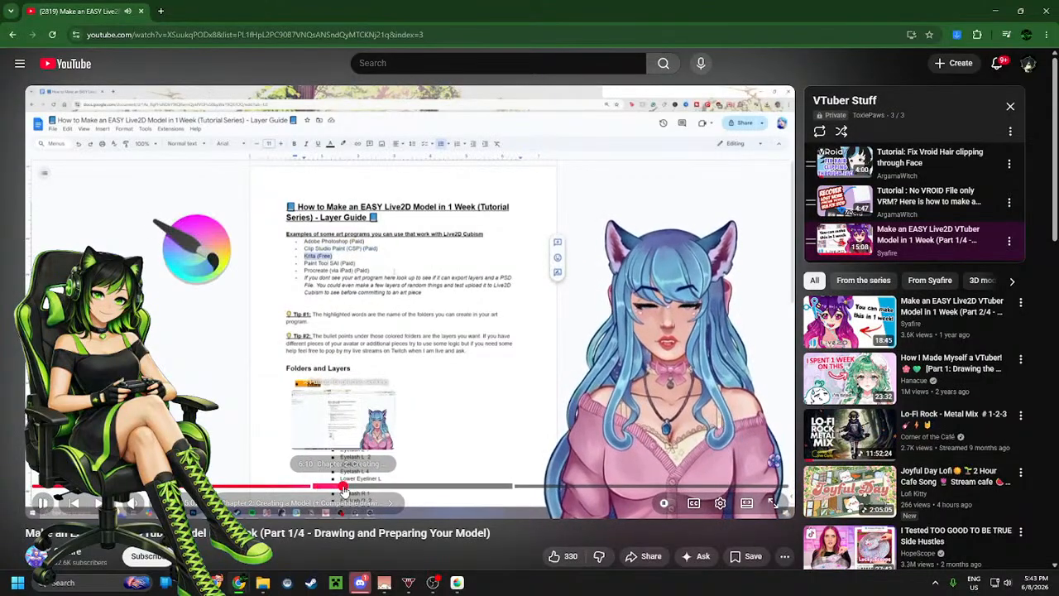
click(343, 487)
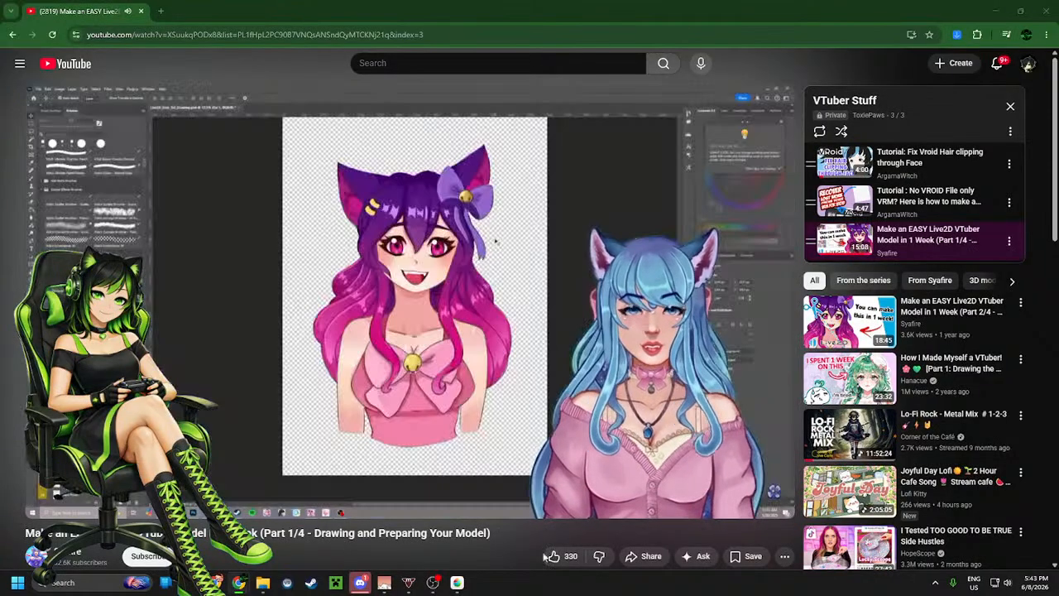
Like the tutorial video, pause it, and switch back to MediBang Paint
click(554, 556)
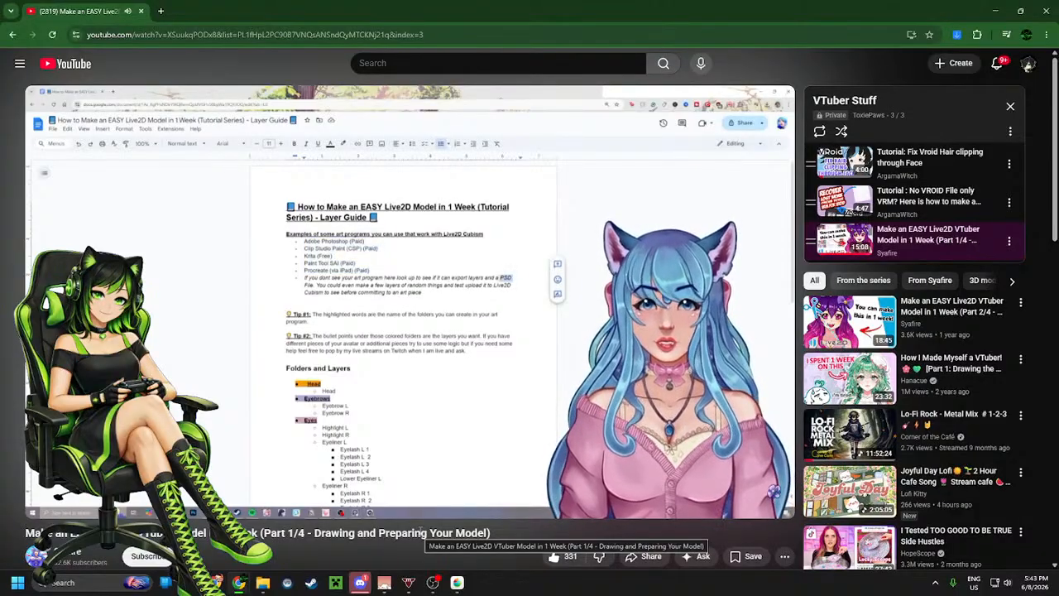
click(476, 349)
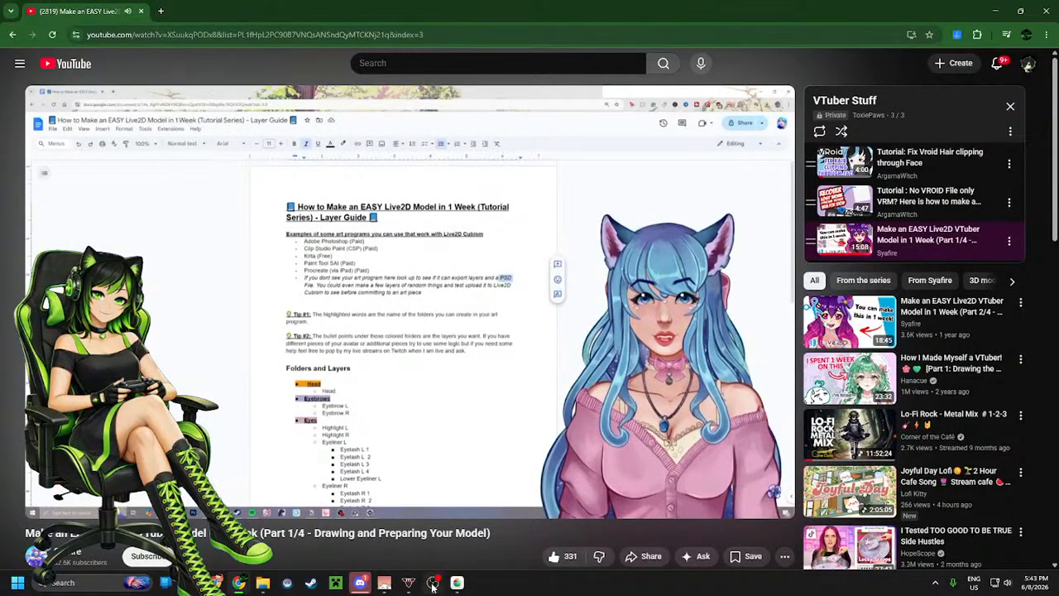
click(457, 582)
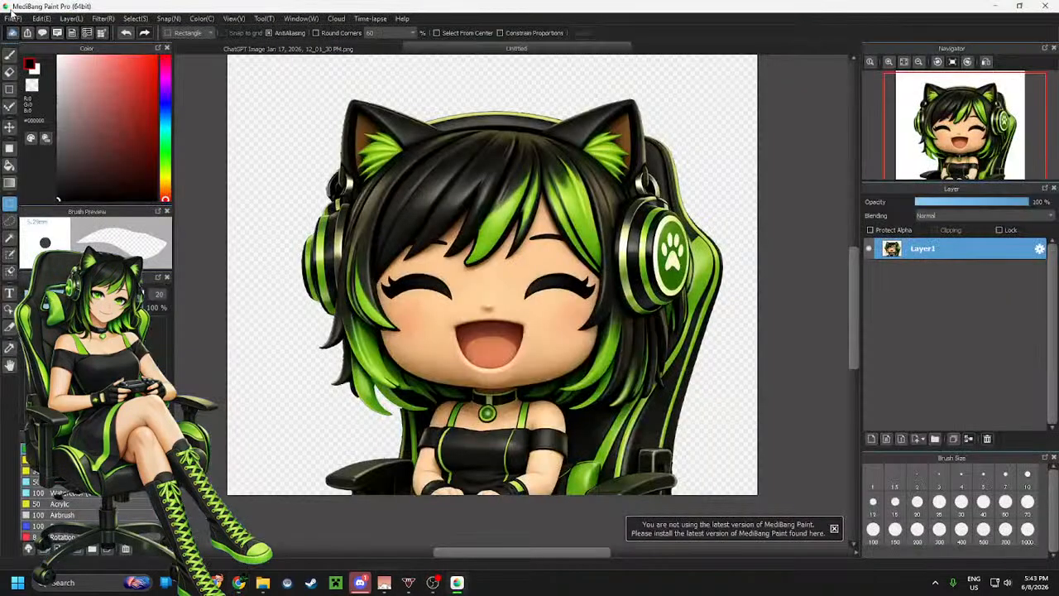
click(12, 18)
click(78, 202)
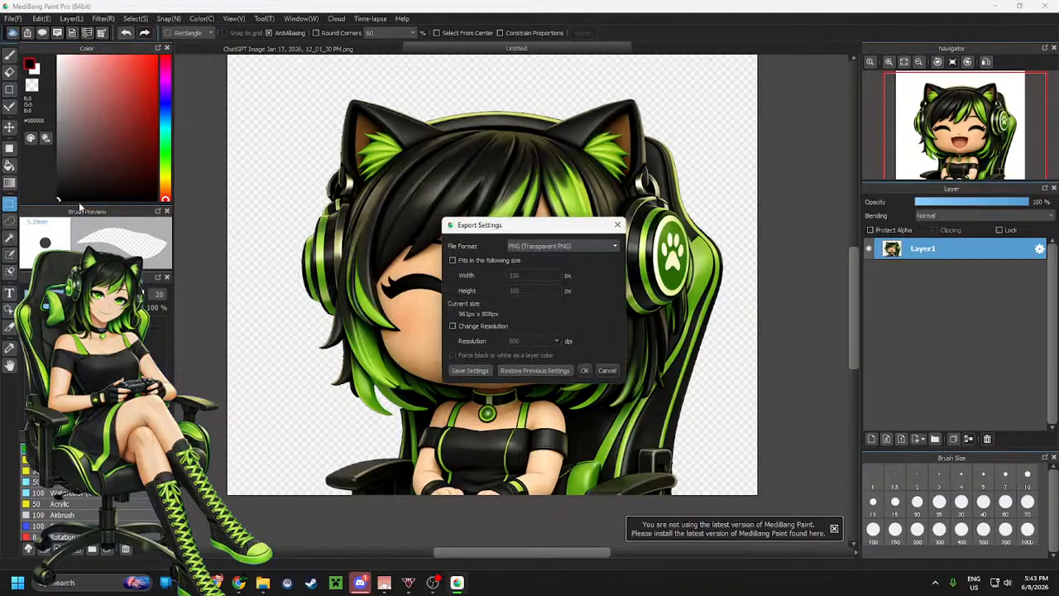
click(559, 247)
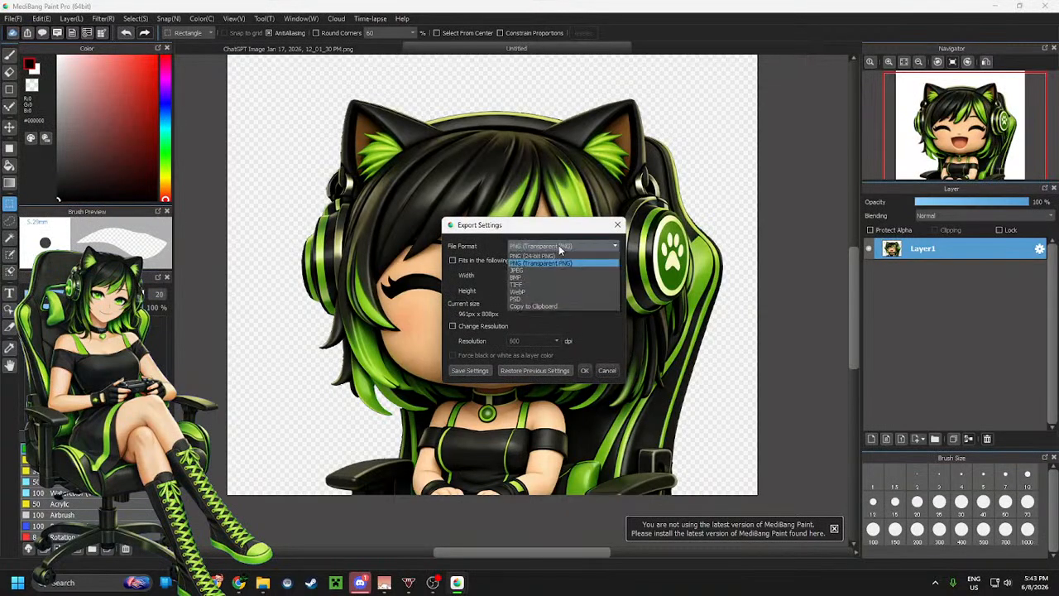
click(607, 351)
click(607, 370)
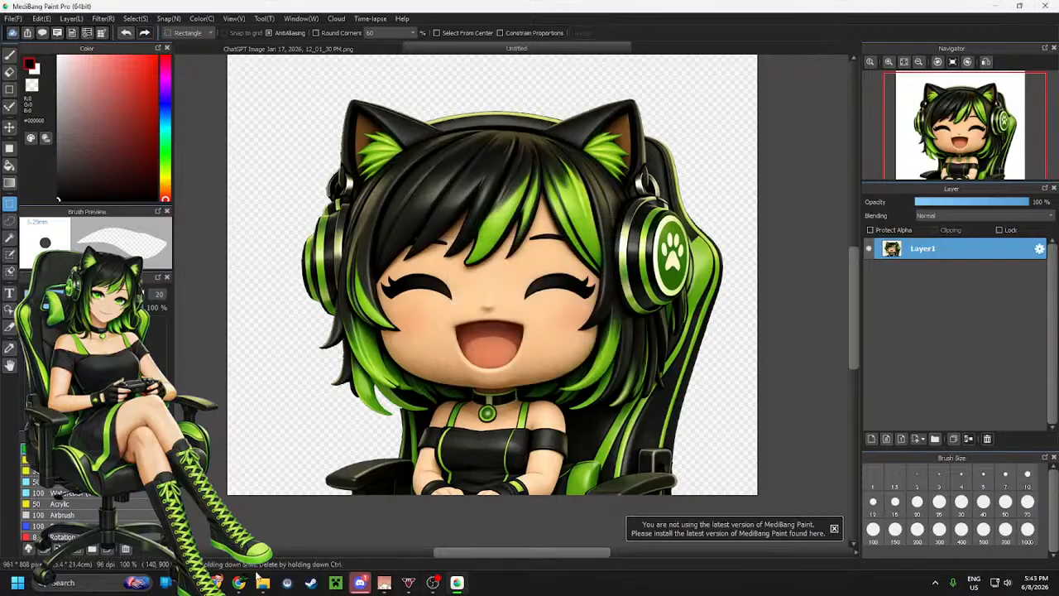
Return to the YouTube tutorial, resume it, and seek further through Chapter 2
mouse_move(240, 584)
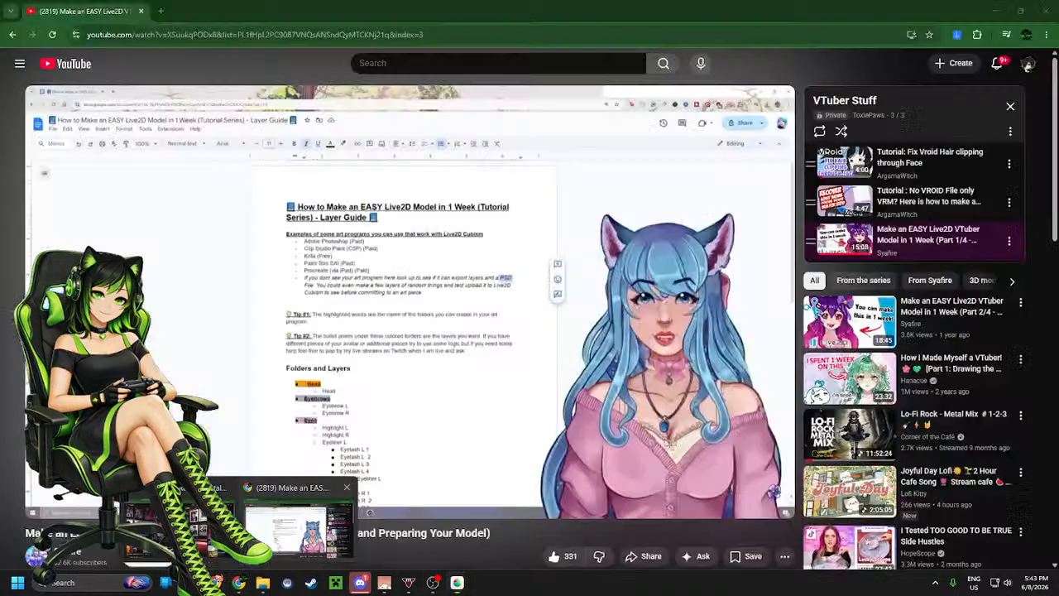
click(298, 521)
click(415, 357)
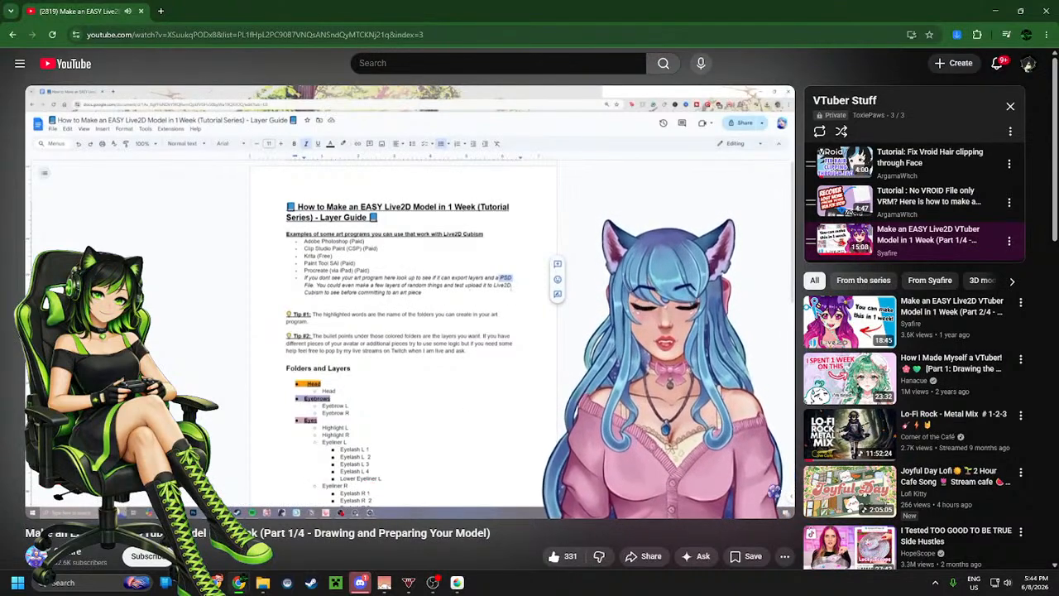
mouse_move(463, 400)
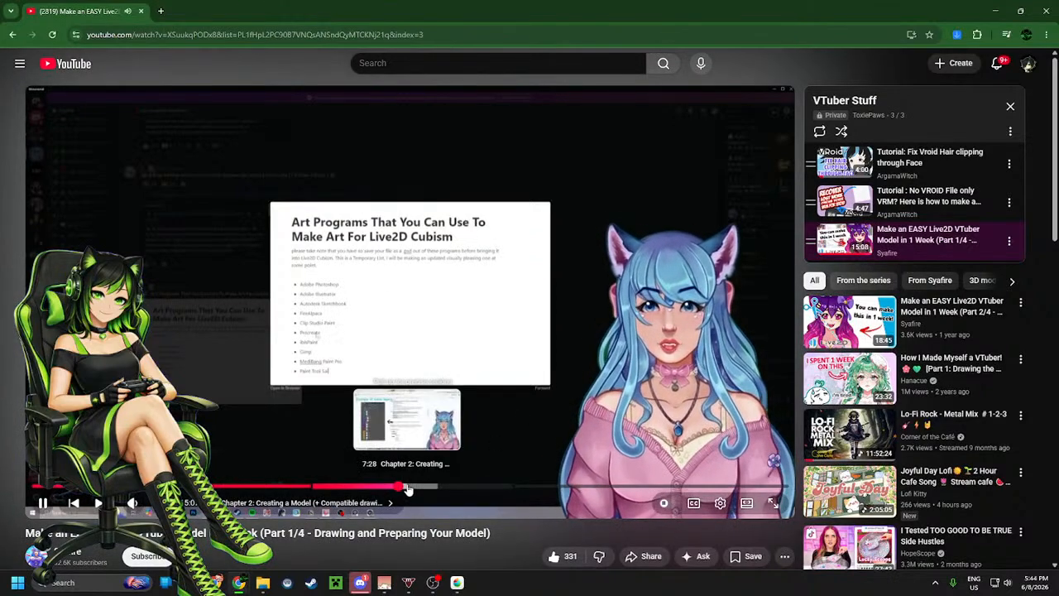
click(406, 489)
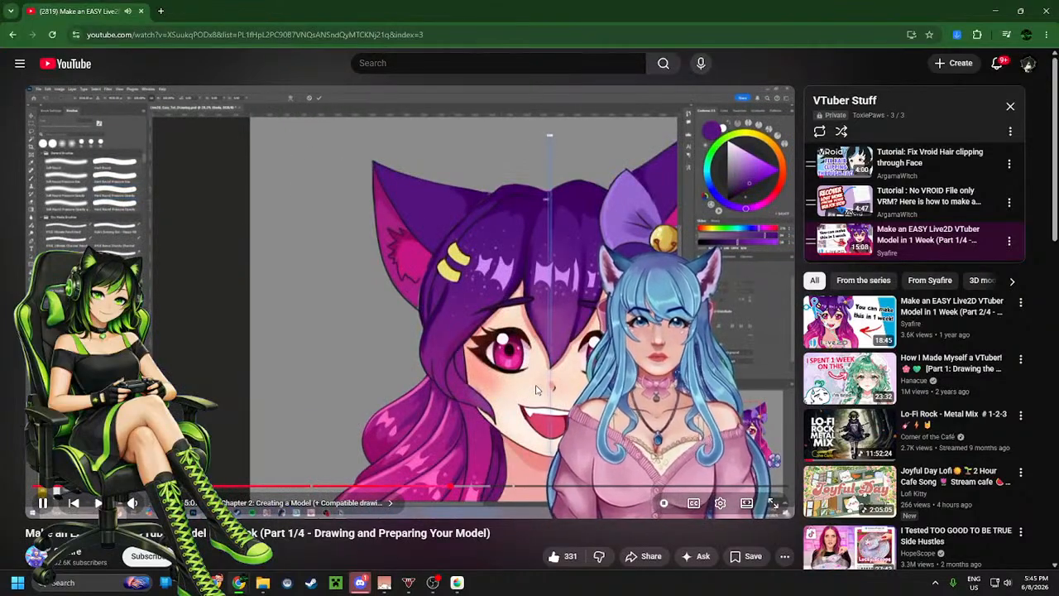
Pause the tutorial video and switch back to MediBang Paint
mouse_move(531, 377)
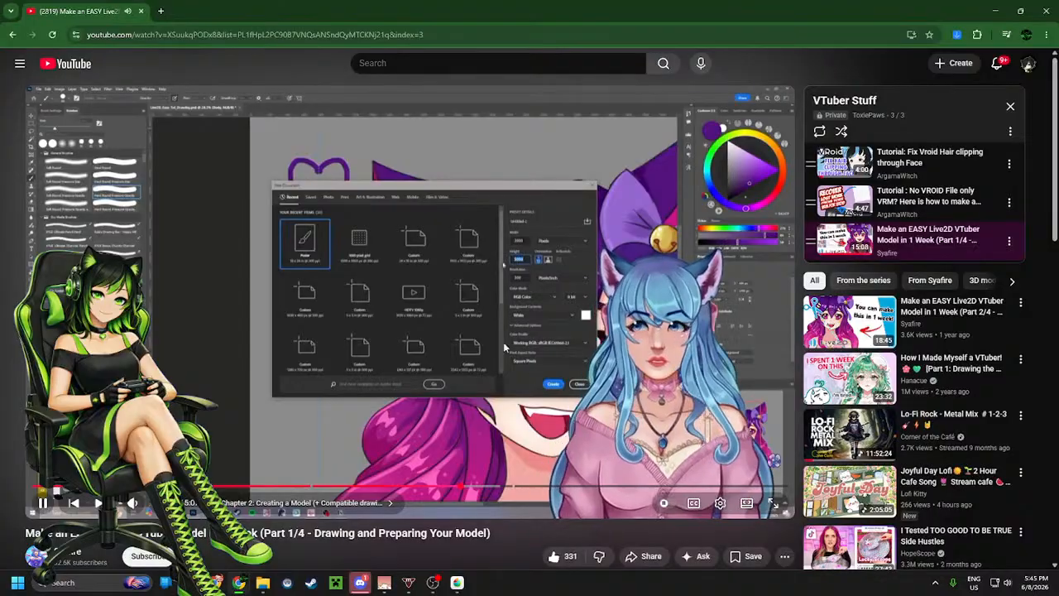
click(462, 294)
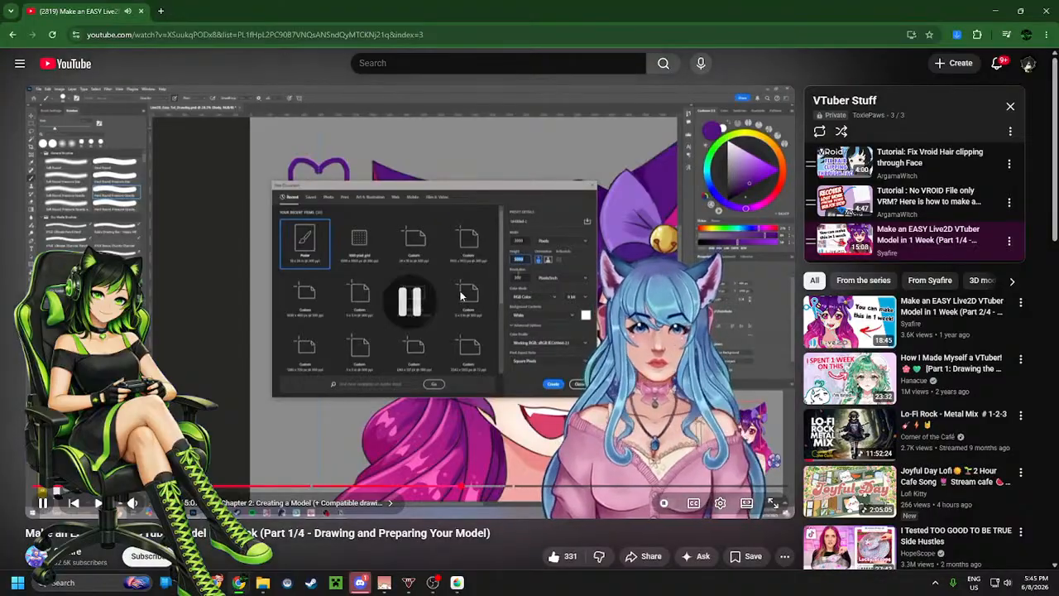
click(457, 582)
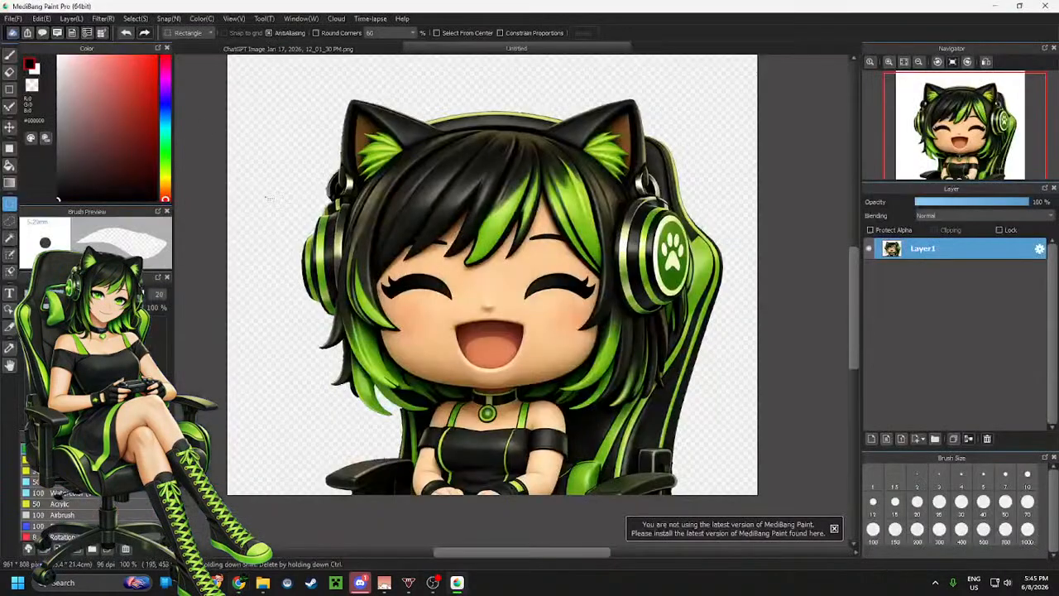
Create a new image 3000 pixels wide by 5000 pixels high
click(12, 18)
click(89, 32)
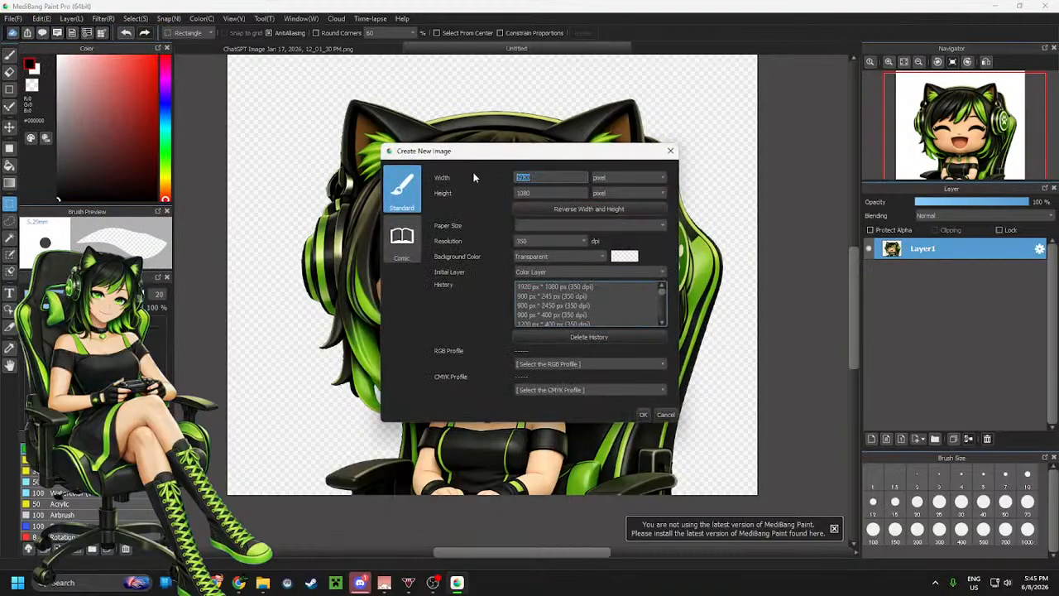
drag(542, 196, 490, 177)
text(3000)
key(Tab)
text(5000)
key(Return)
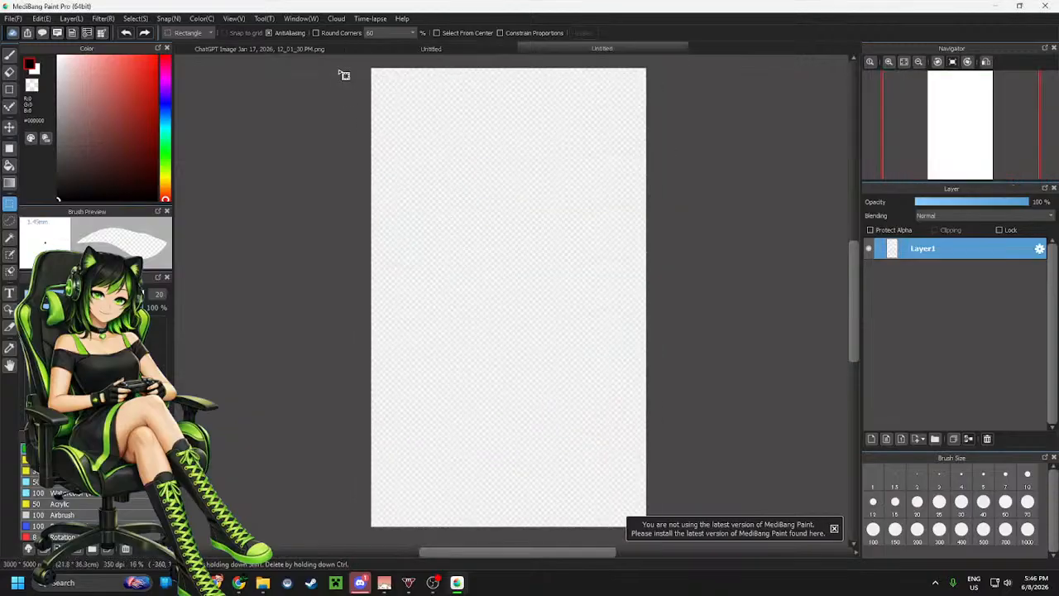
Watch the tutorial's resolution advice on YouTube, then return to the new untitled canvas in MediBang Paint
click(402, 49)
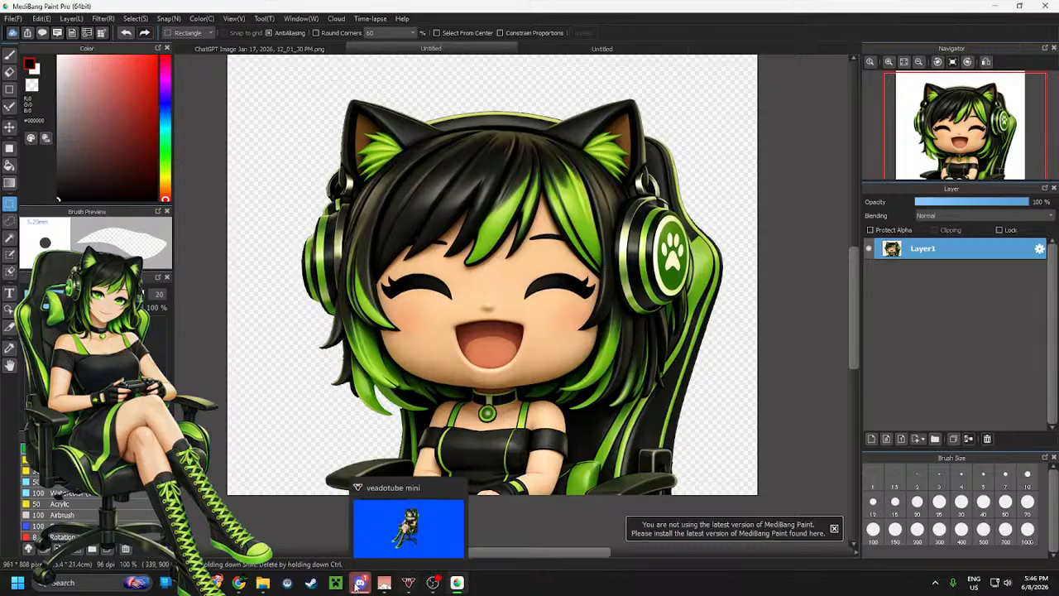
click(237, 582)
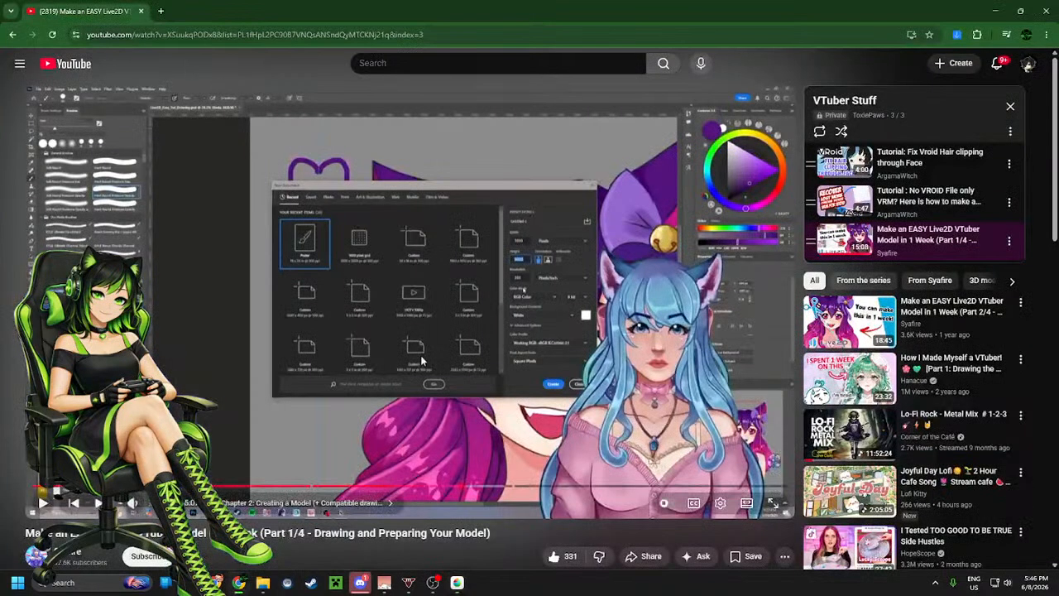
click(476, 278)
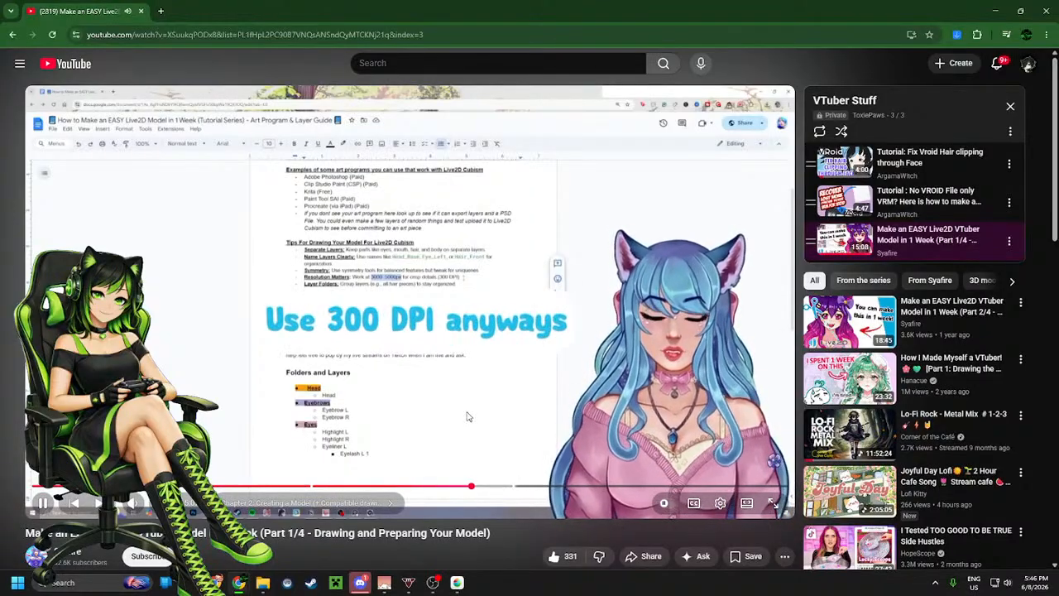
click(460, 377)
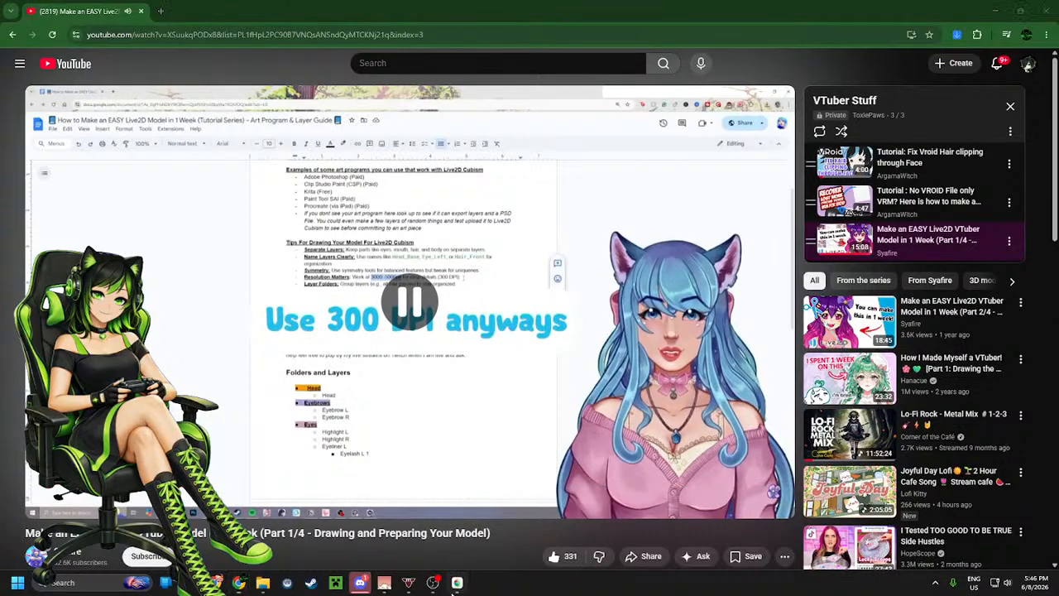
key(alt+Tab)
click(586, 49)
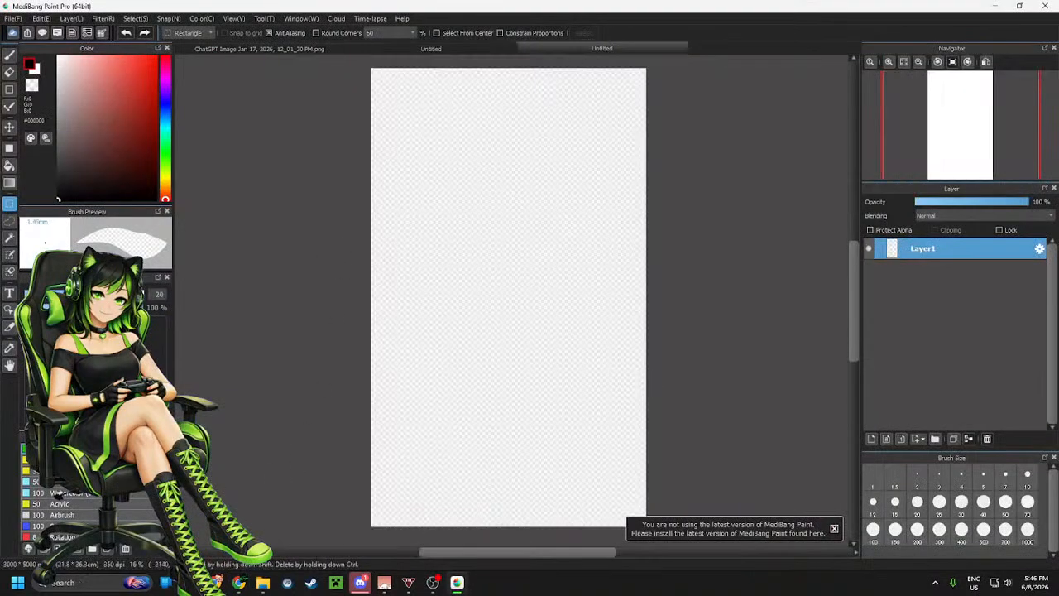
Play the tutorial's folders and layers guide on YouTube, then return to MediBang Paint
click(238, 582)
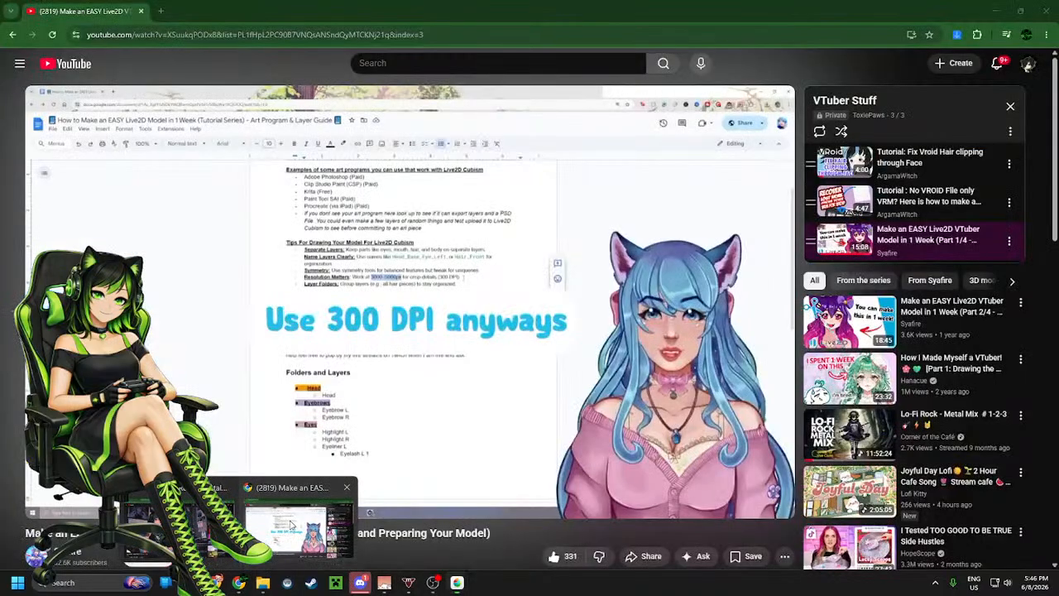
click(508, 348)
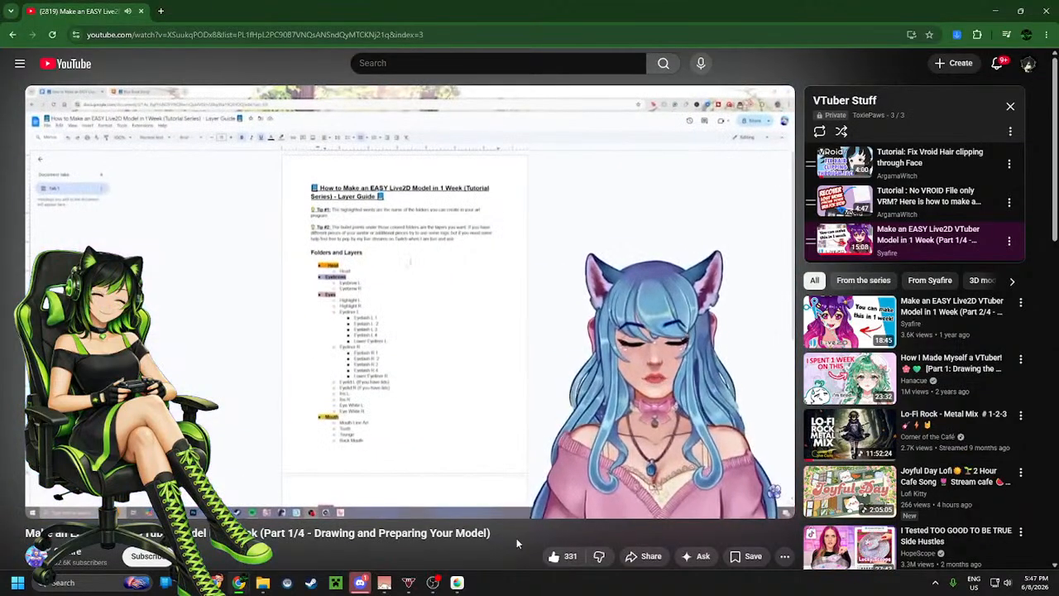
click(520, 359)
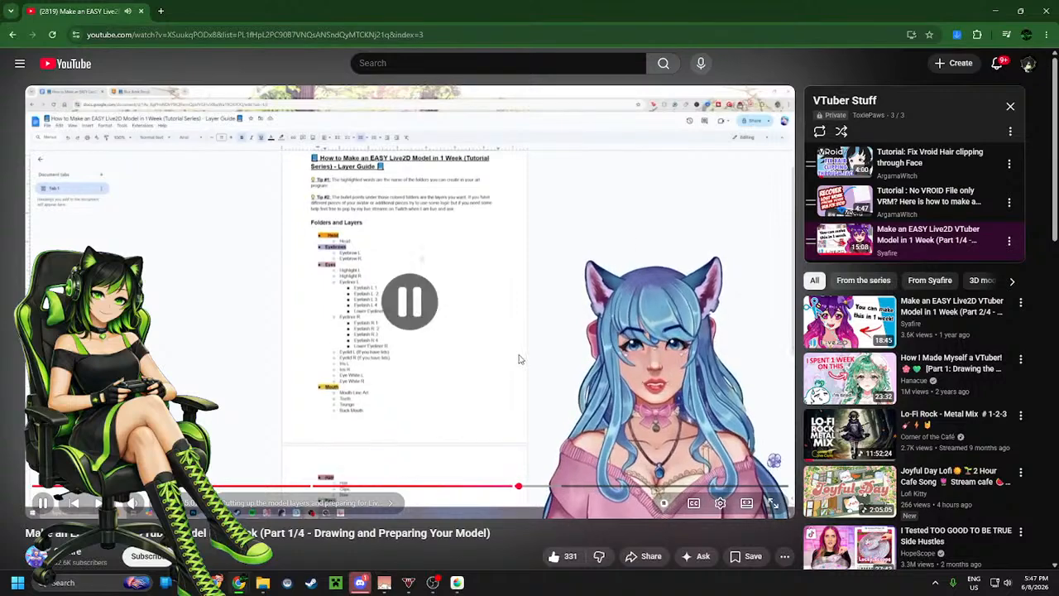
click(463, 435)
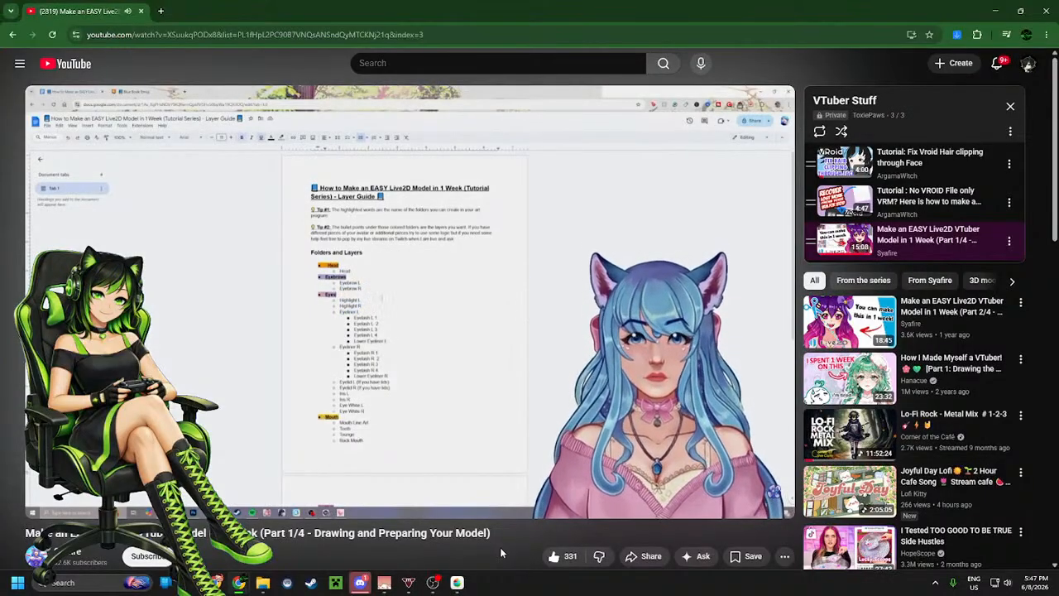
click(539, 440)
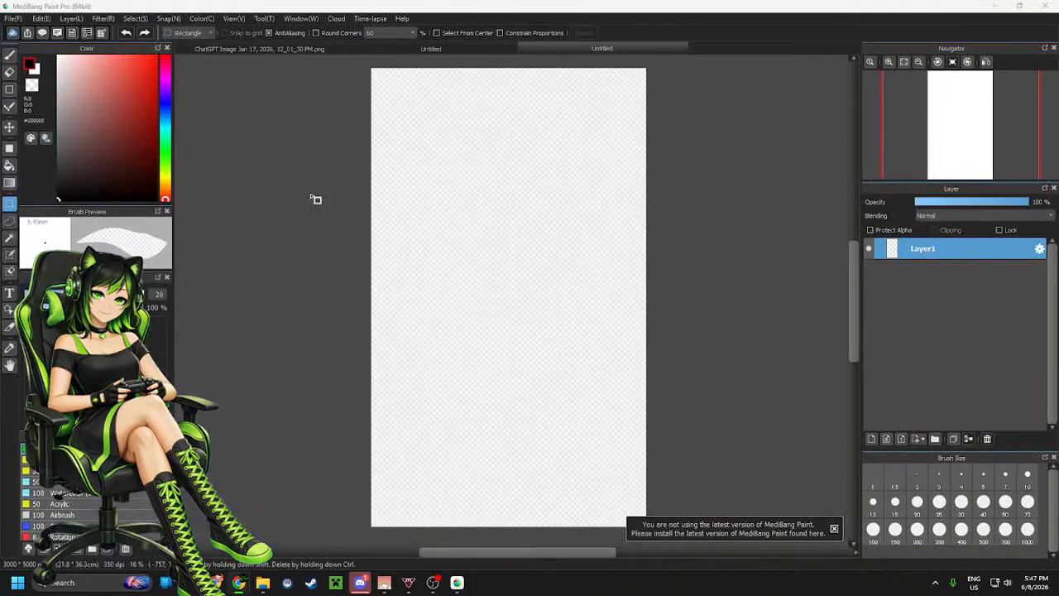
Add a new layer folder and rename it HEAD
click(935, 440)
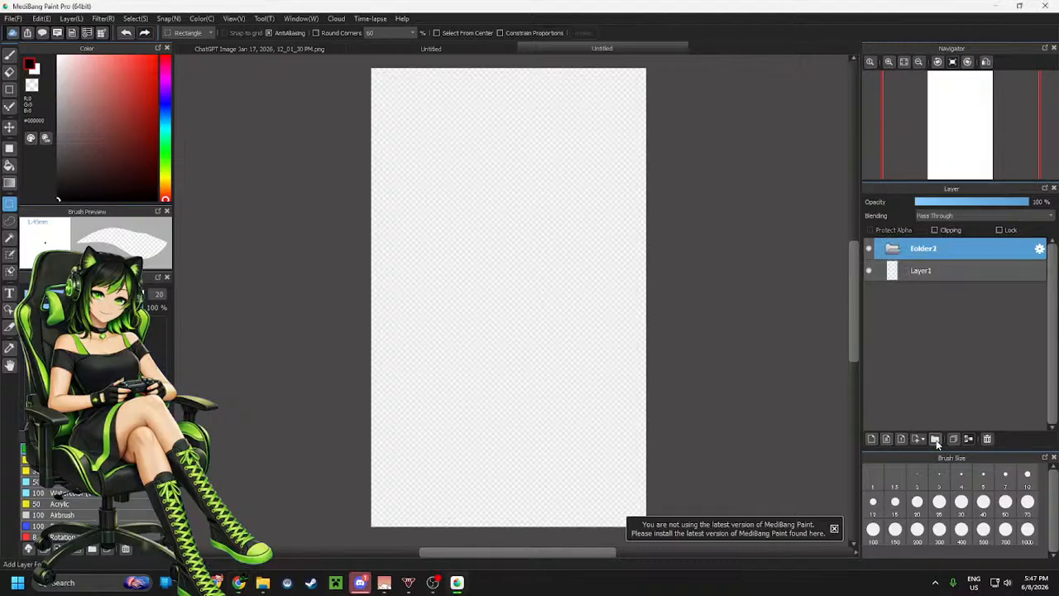
click(1040, 249)
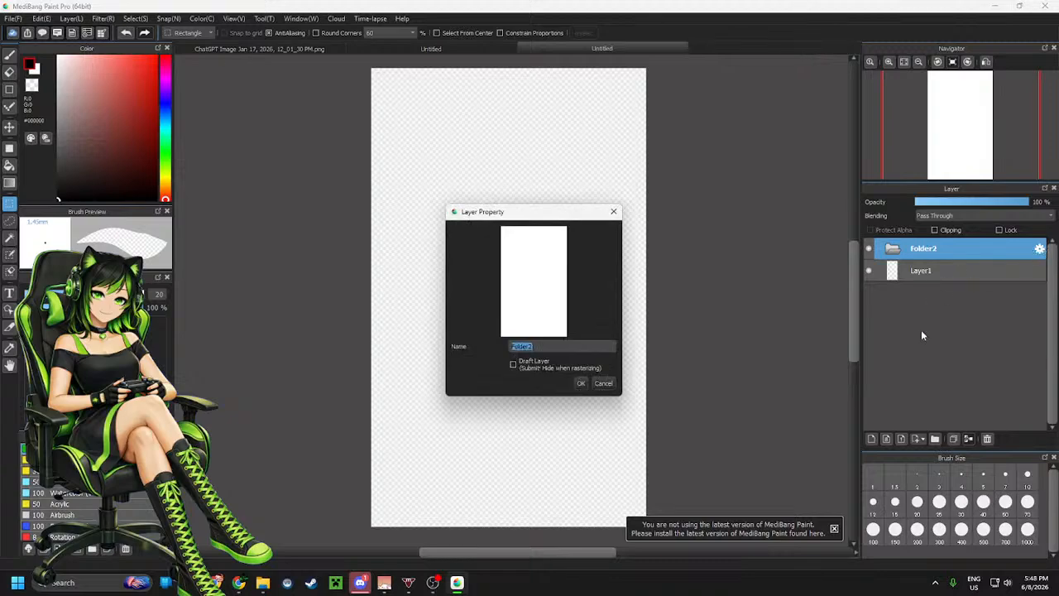
text(HEAD)
key(Return)
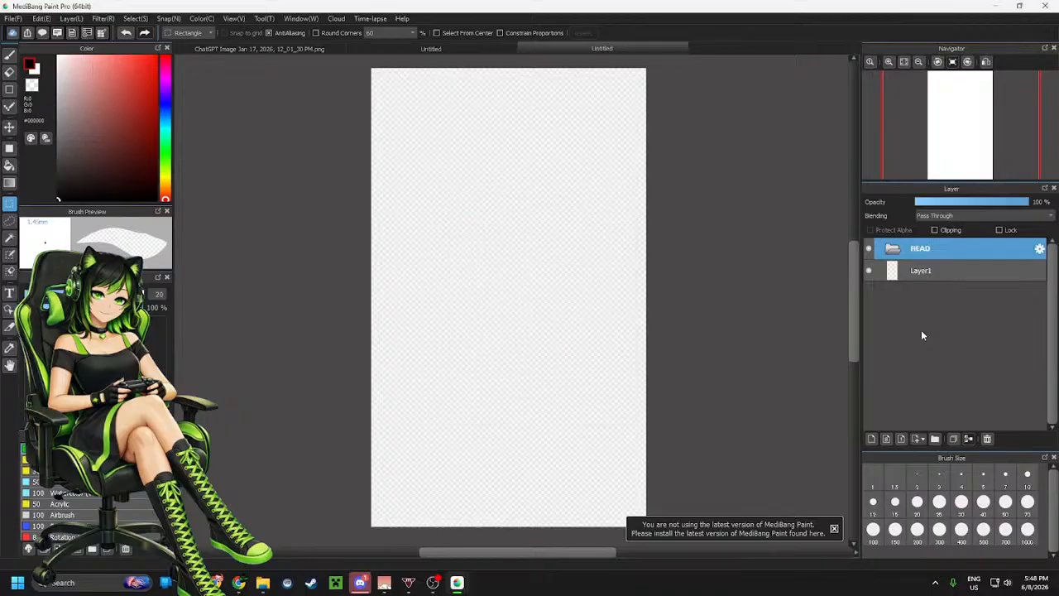
Add another layer folder and rename it EYEBROWS
click(936, 440)
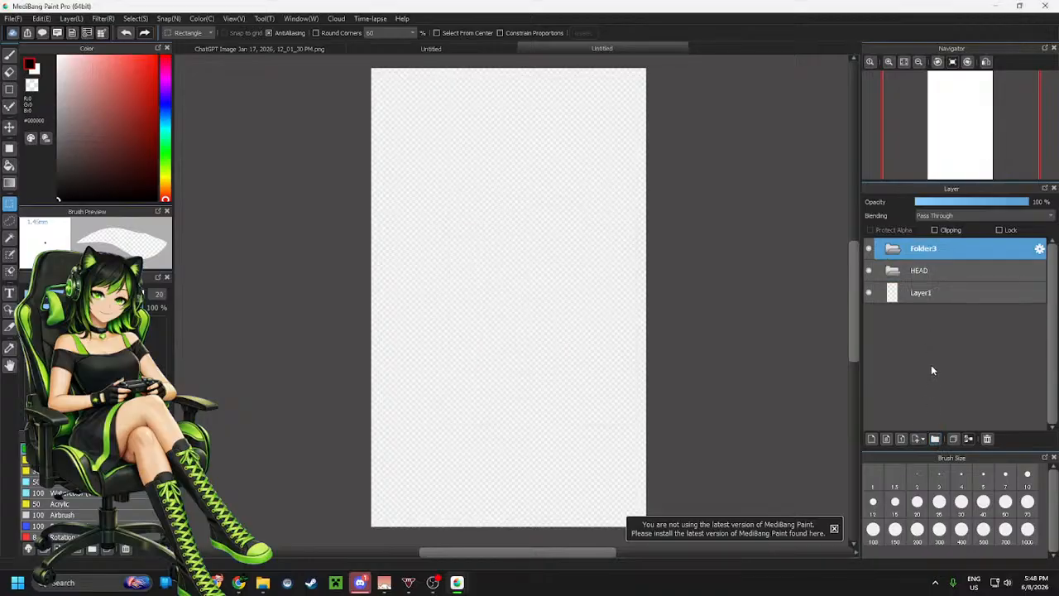
click(1040, 250)
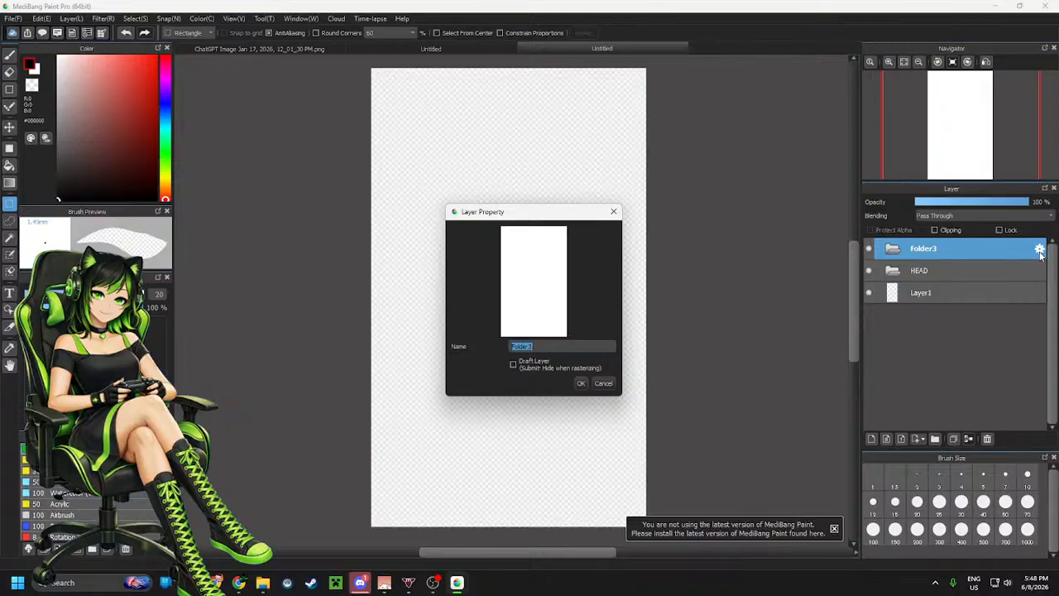
text(EYEBROWS)
key(Return)
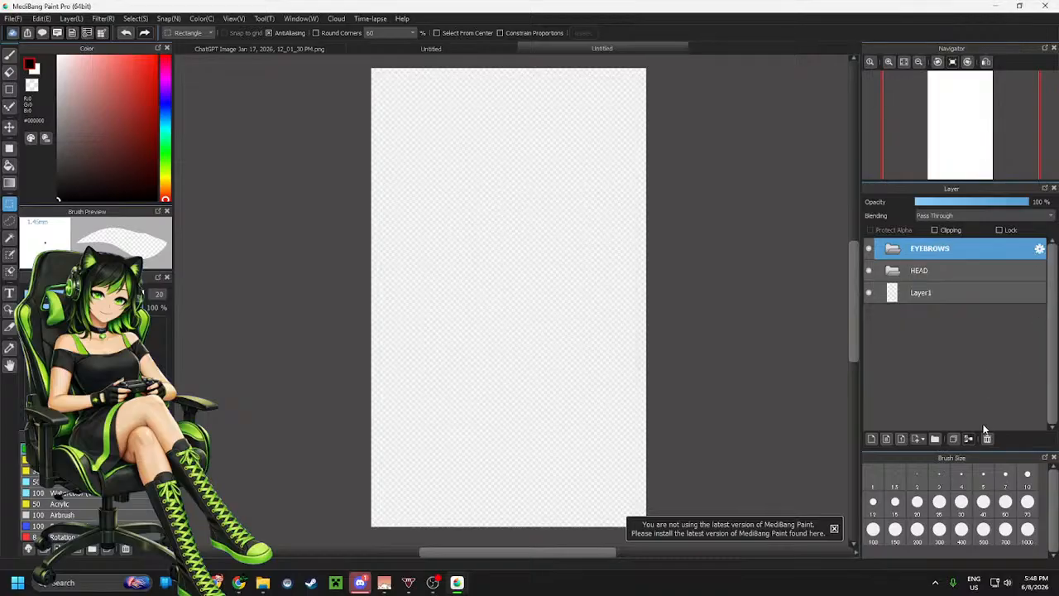
Add another layer folder and rename it EYES
click(936, 439)
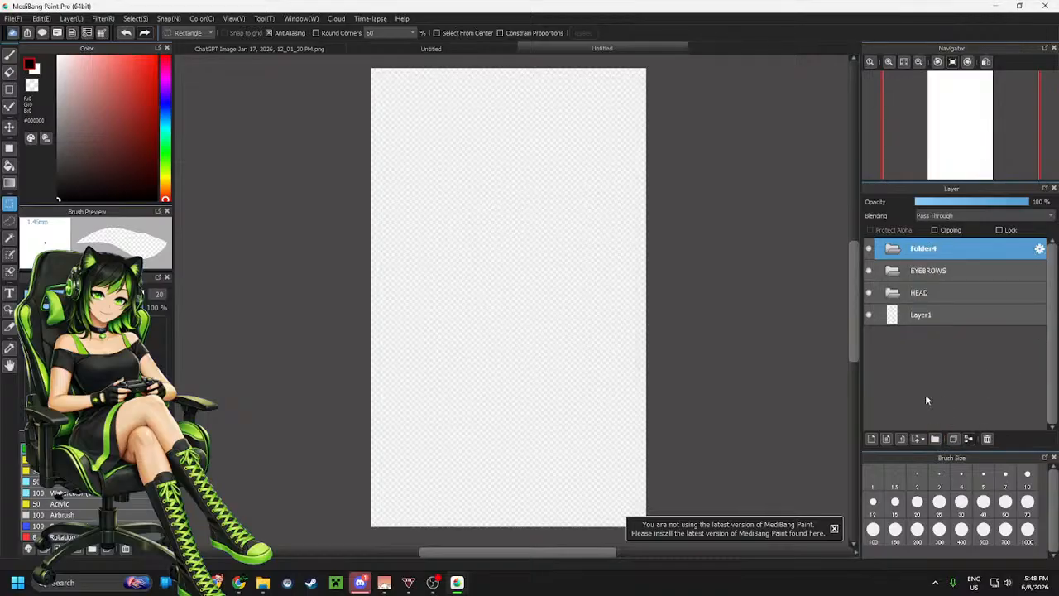
click(1039, 249)
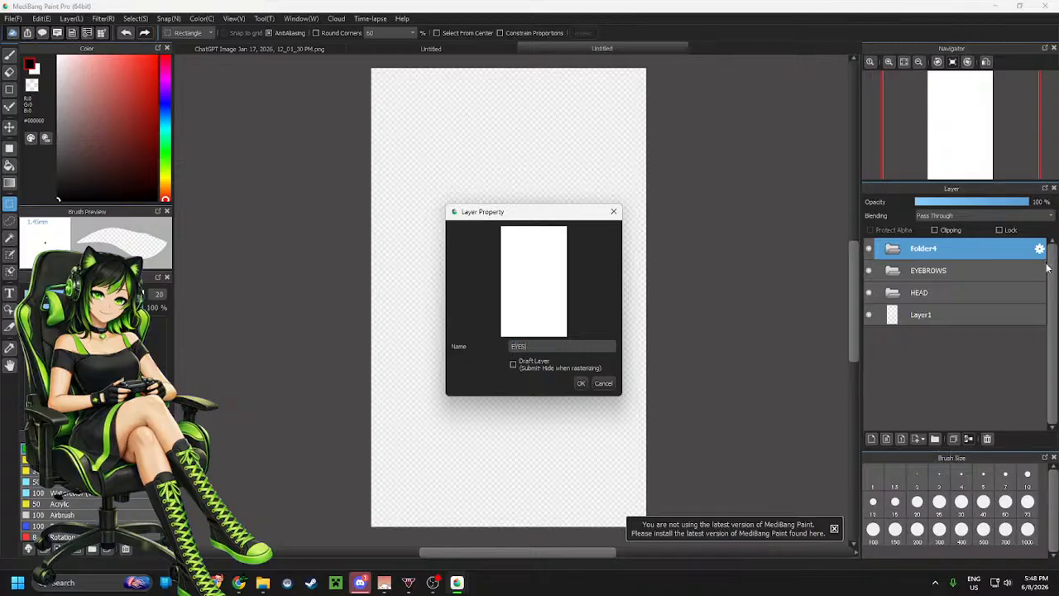
key(Return)
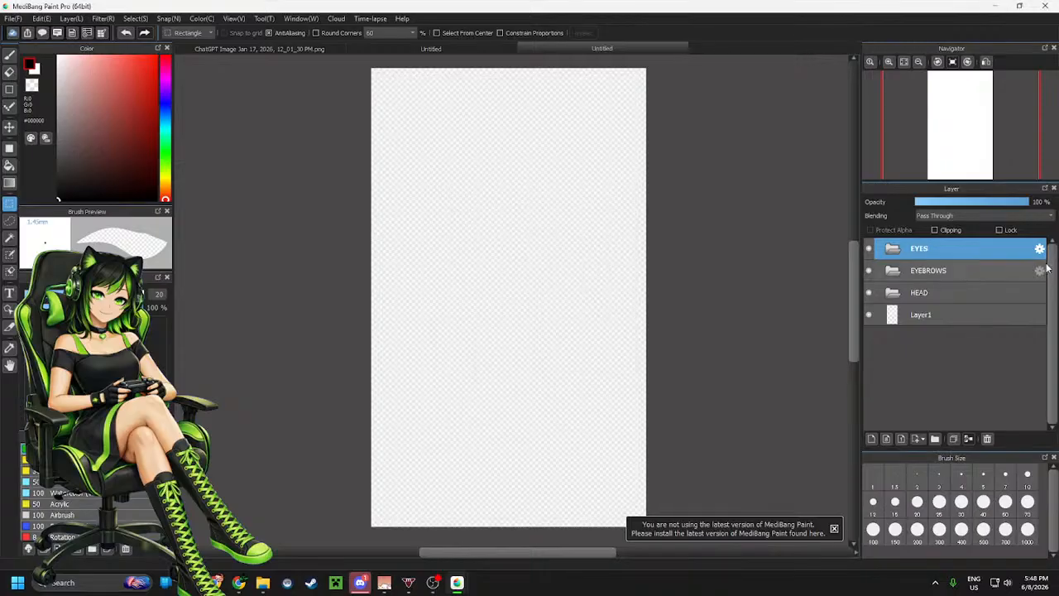
Add another layer folder and rename it MOUTH
click(935, 440)
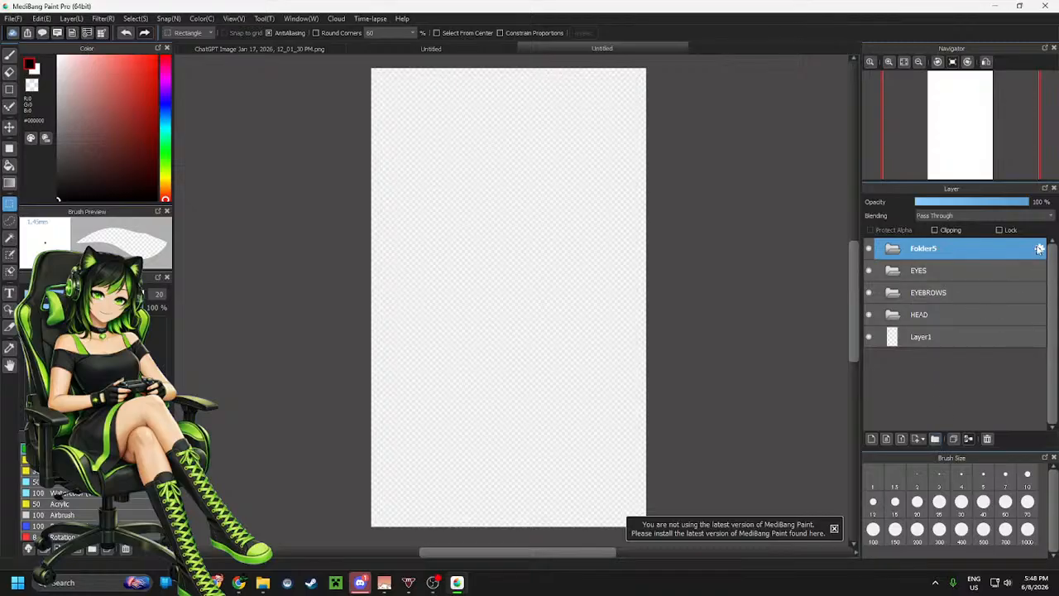
click(1039, 250)
text(MO)
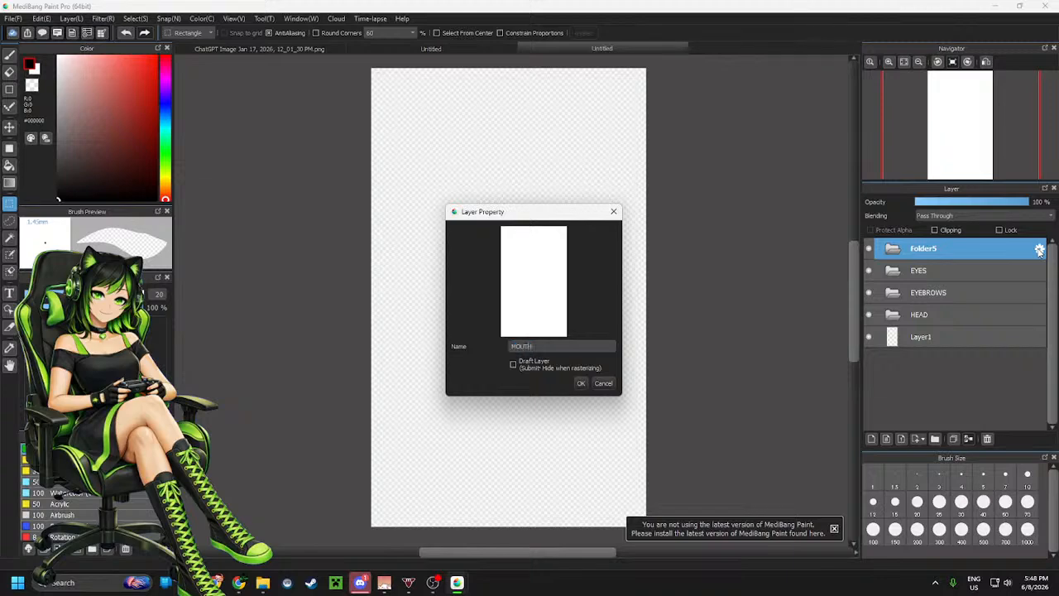
text(UTH)
key(Return)
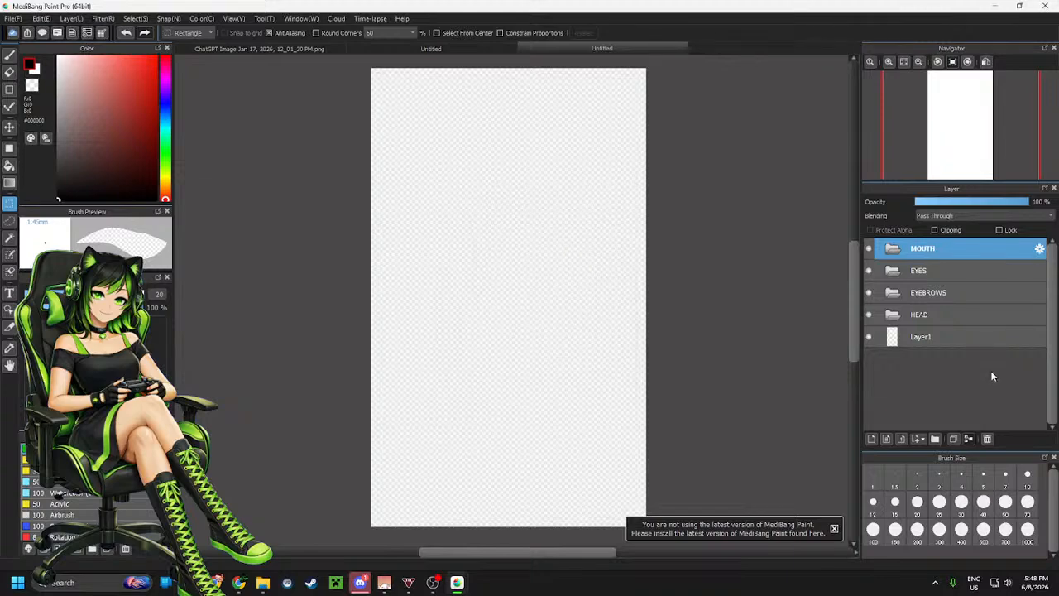
Add another layer folder and rename it HAIR
click(934, 439)
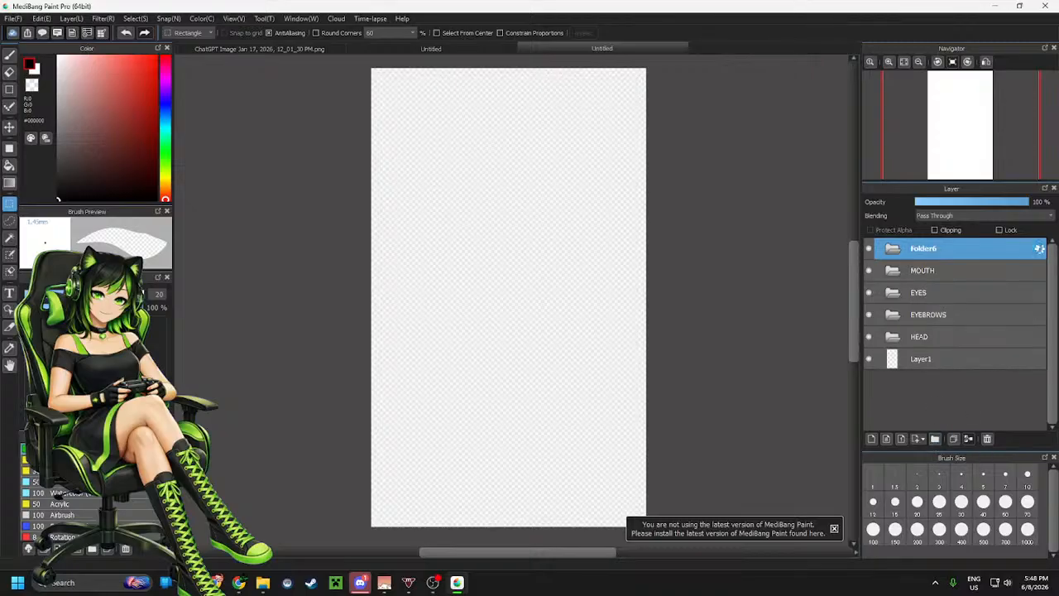
double_click(1040, 248)
text(H)
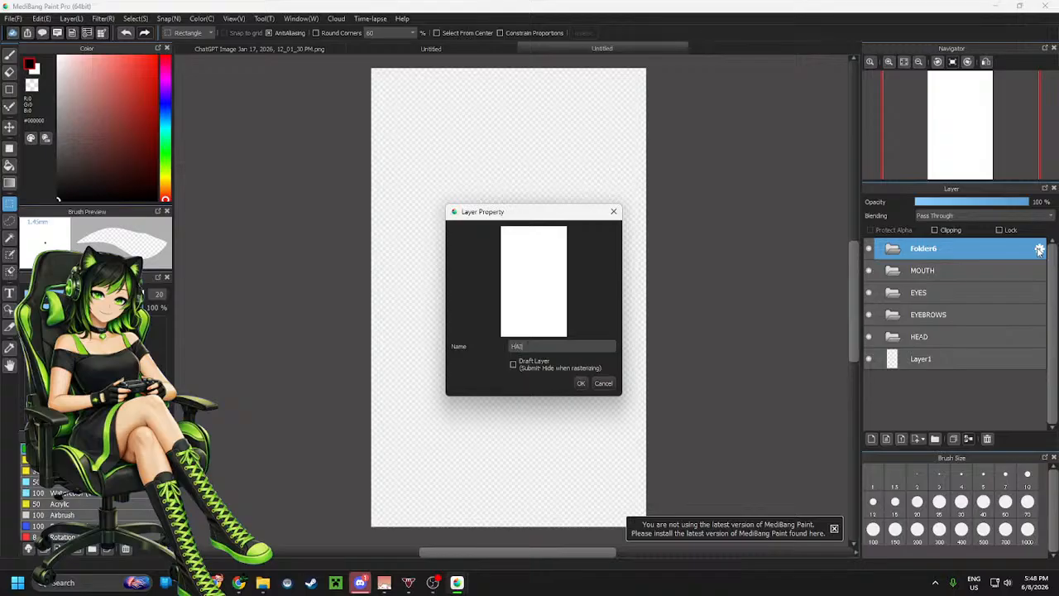
text(AIR)
key(Return)
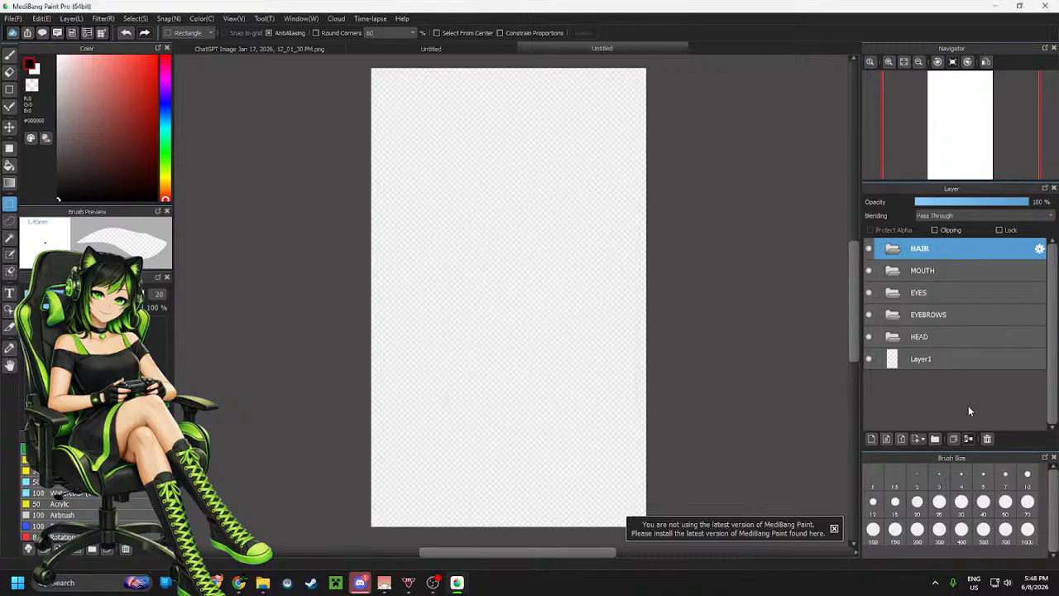
Add another layer folder and rename it EAR L
click(935, 439)
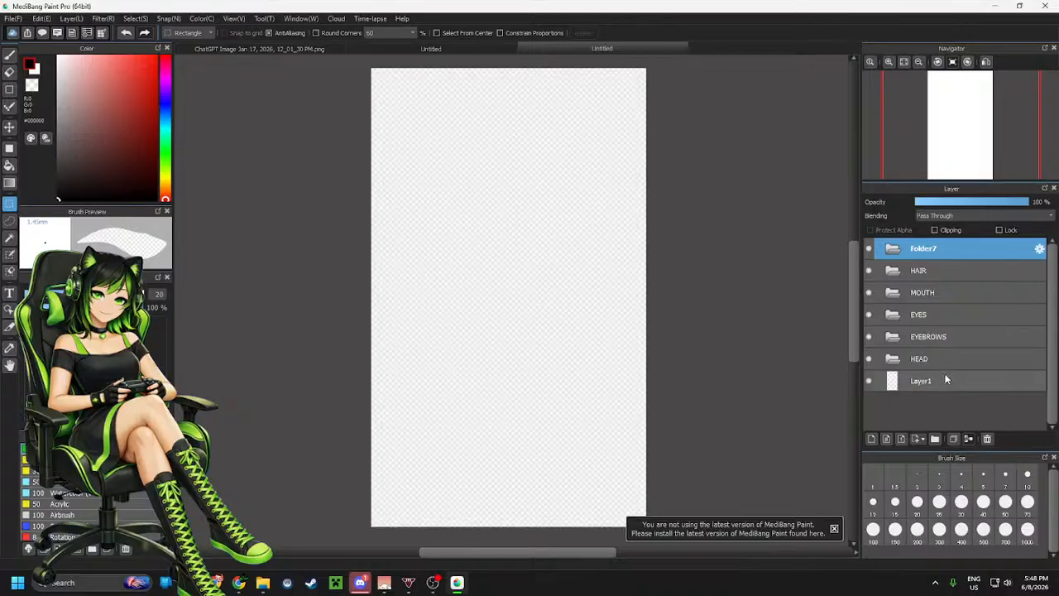
click(1040, 250)
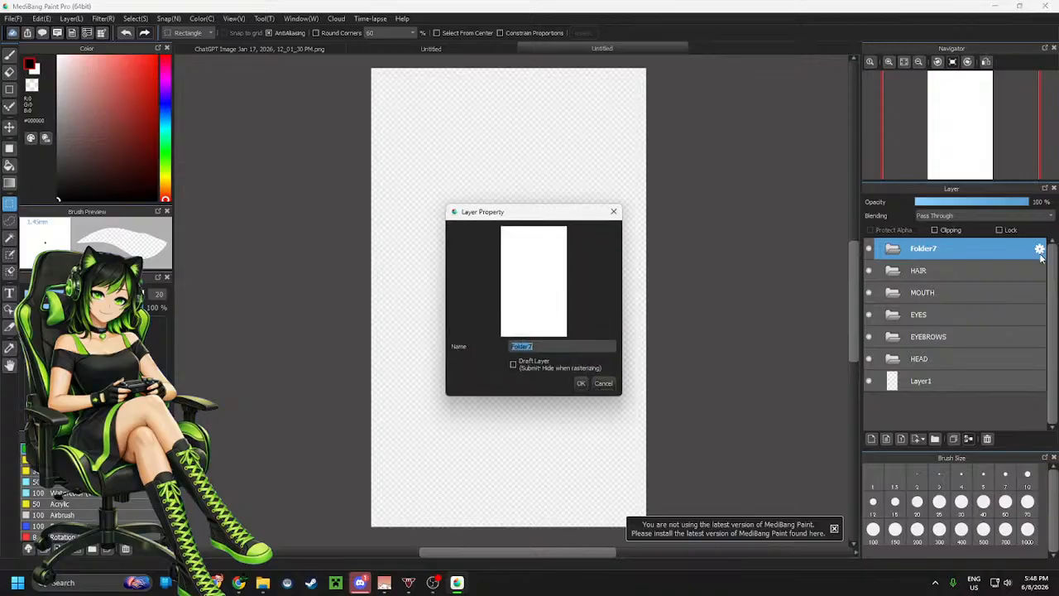
text(EAR L)
key(Return)
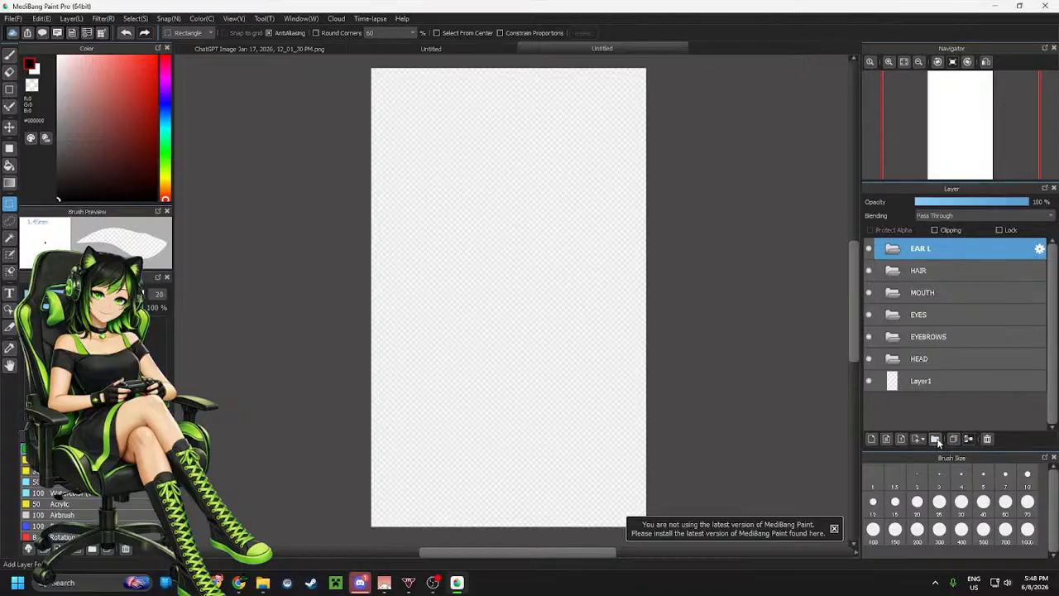
Add another layer folder and rename it EAR R
click(936, 438)
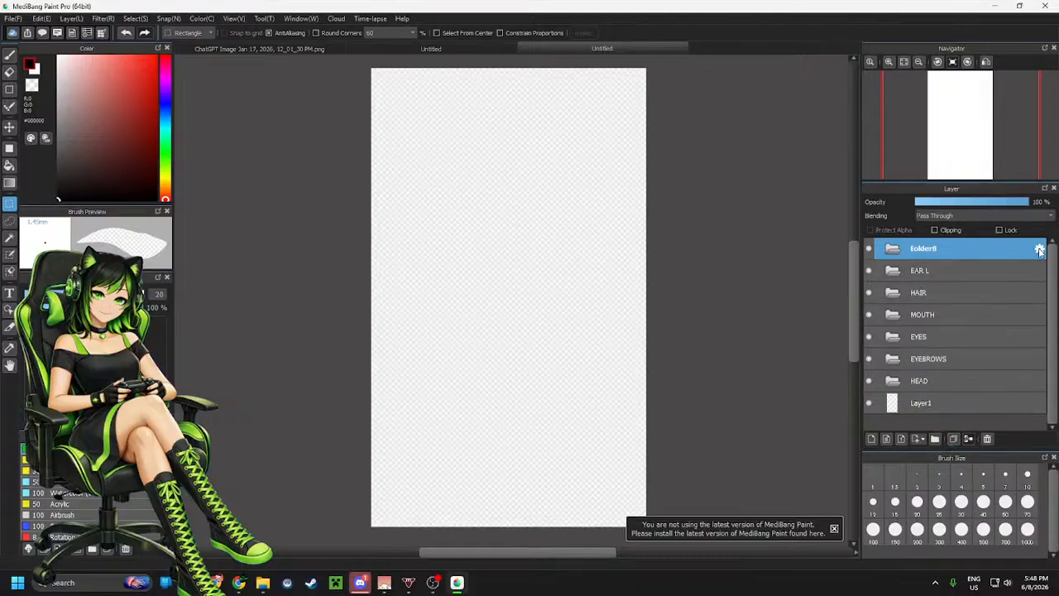
click(1039, 249)
text(EAR R)
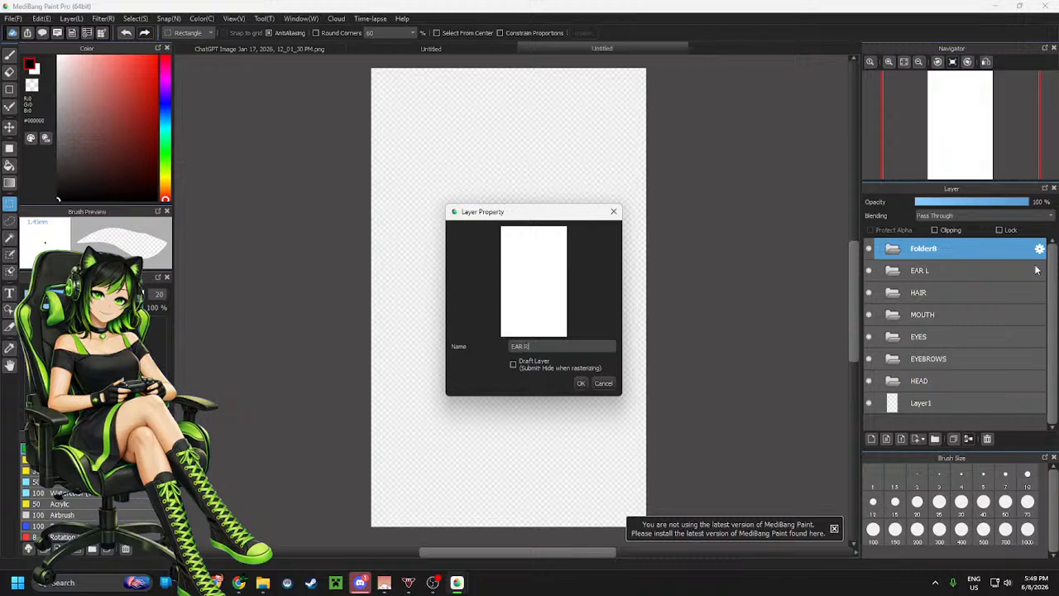
key(Return)
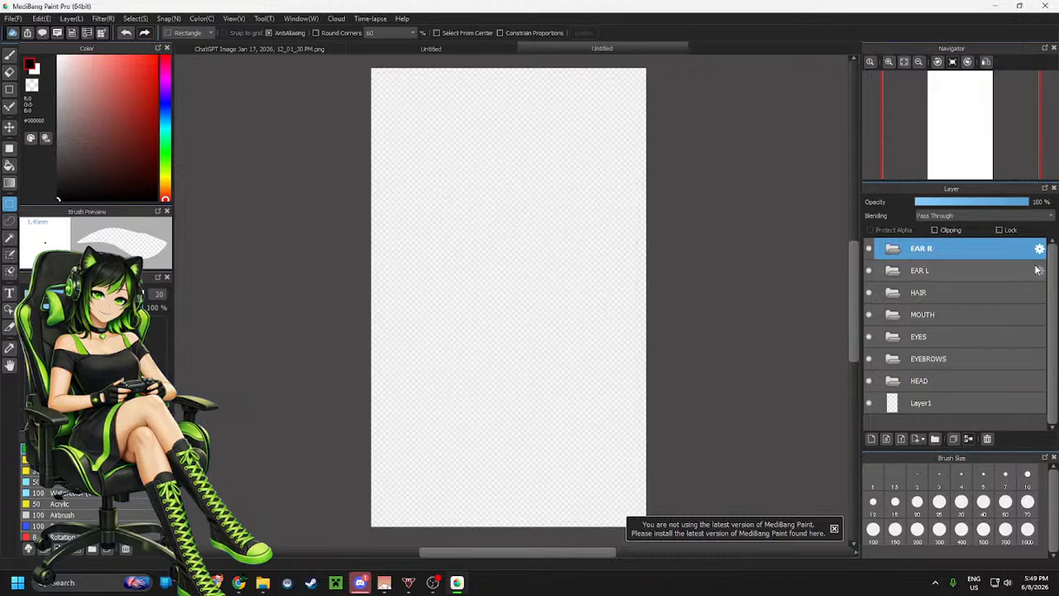
Add another layer folder and rename it BODY
click(936, 441)
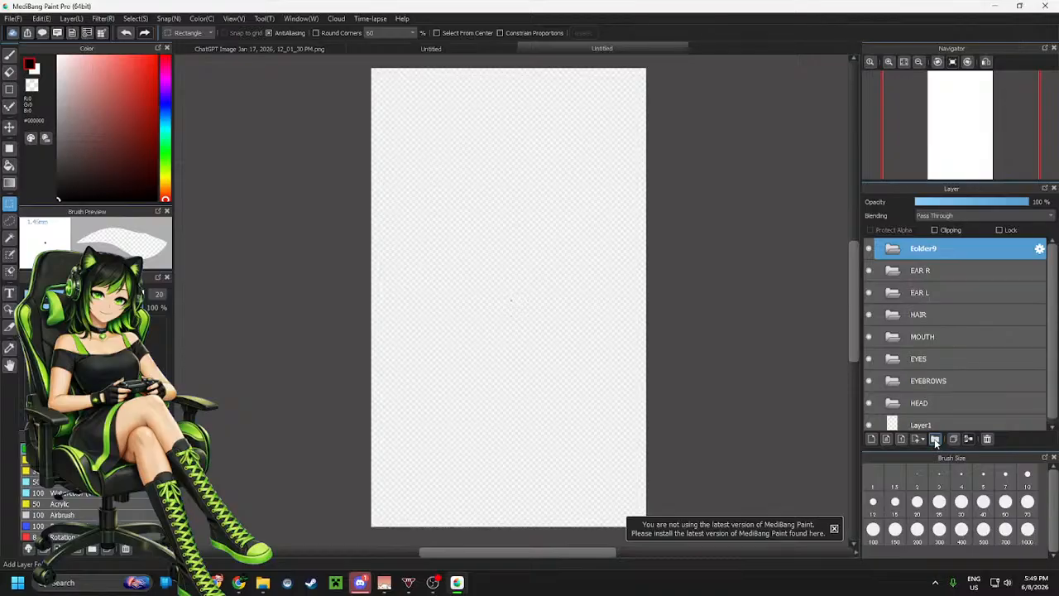
click(1040, 249)
text(BODY)
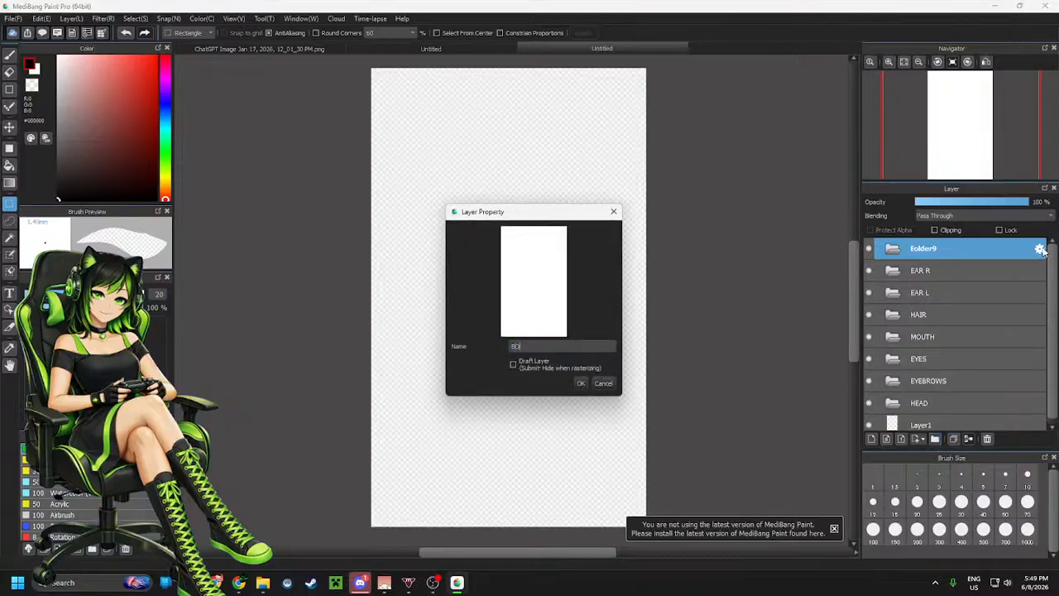
click(581, 384)
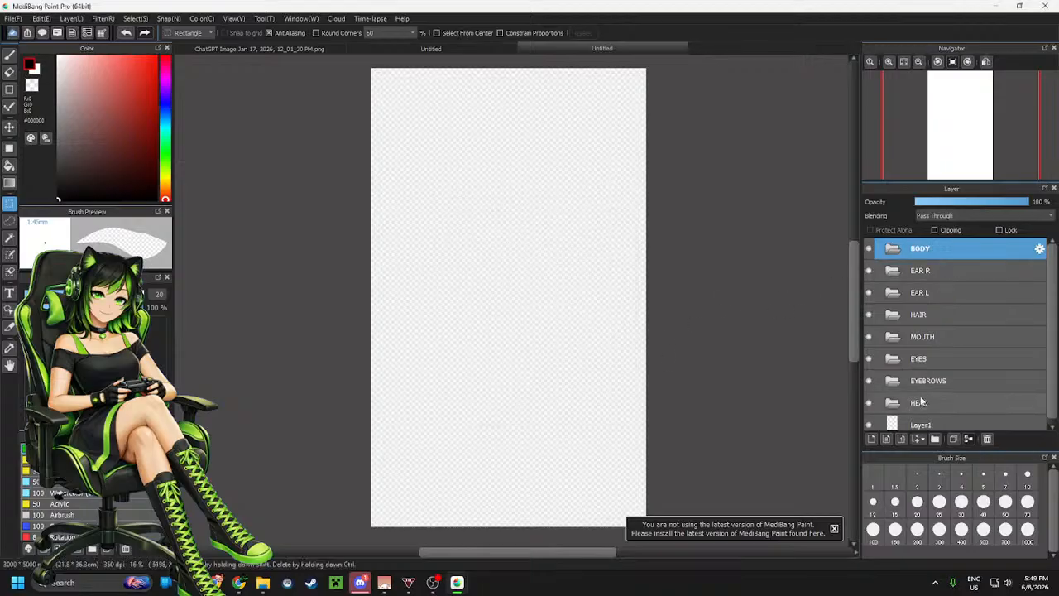
Reorder the folders to HEAD, EYEBROWS, EYES, MOUTH, HAIR, EAR L, EAR R, BODY from top to bottom
drag(922, 404, 934, 263)
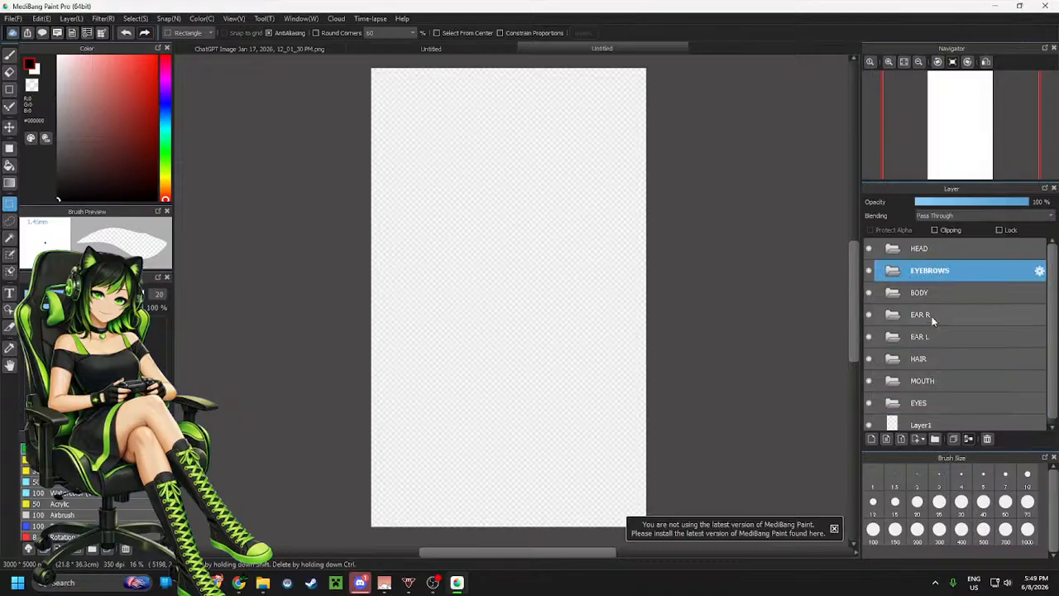
drag(933, 403, 933, 315)
click(921, 403)
drag(921, 401, 929, 371)
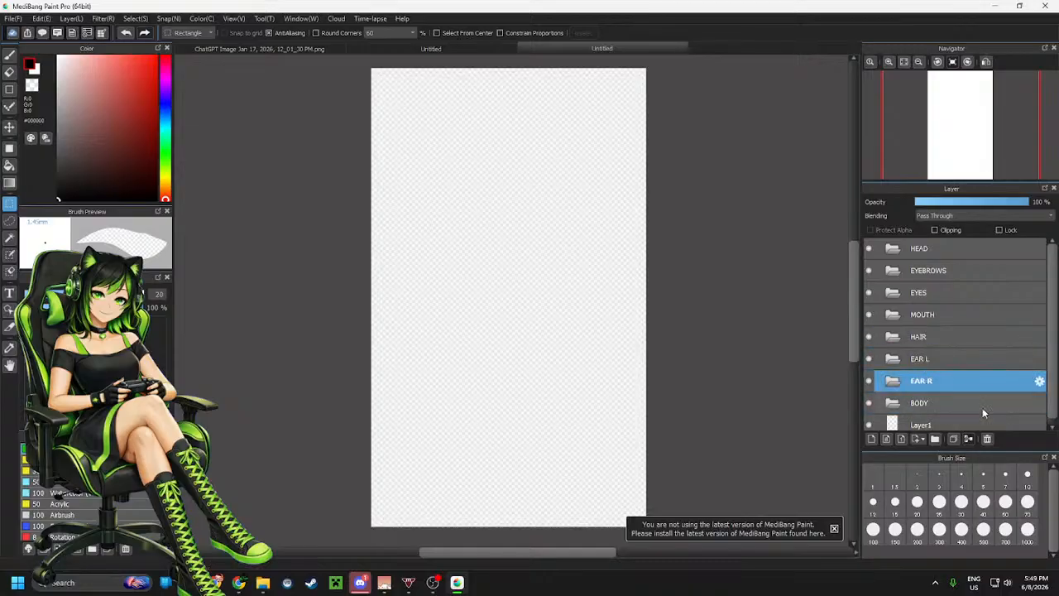
Move Layer1 into the HEAD folder and rename it head
scroll(957, 389, down, 1)
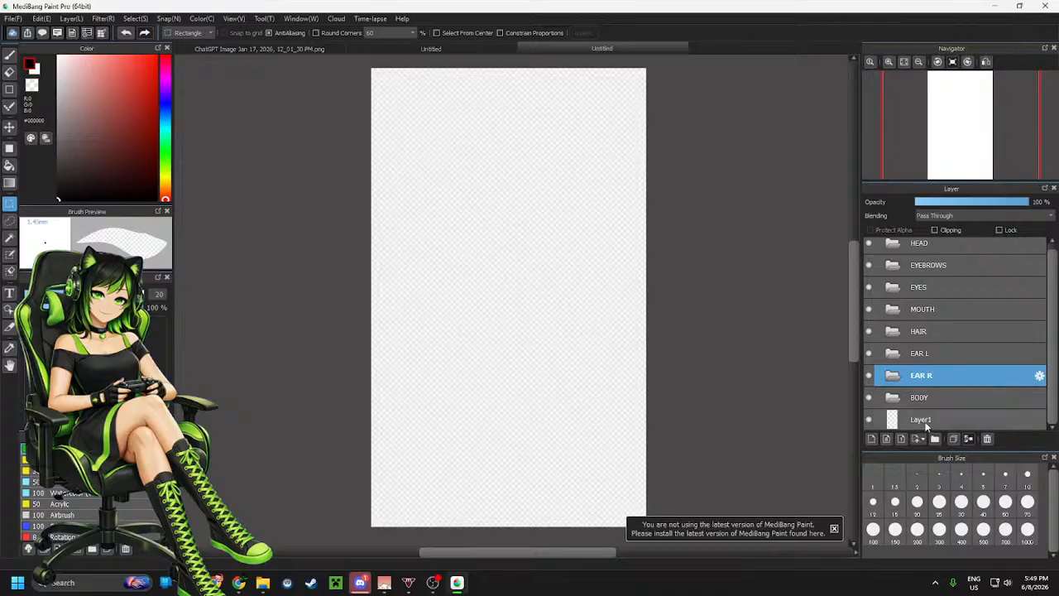
drag(926, 425, 930, 271)
click(1039, 265)
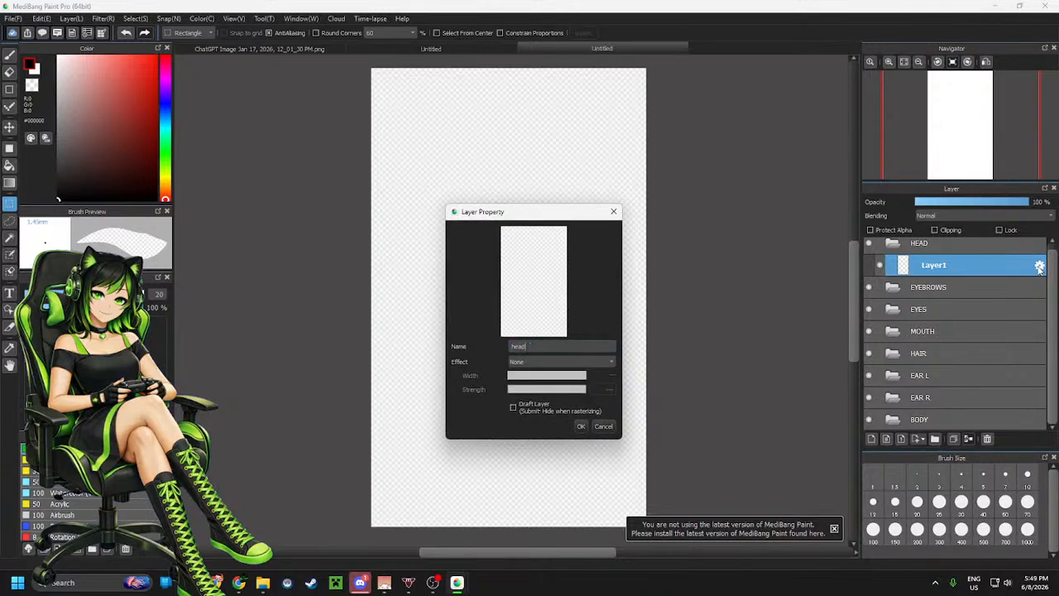
key(Return)
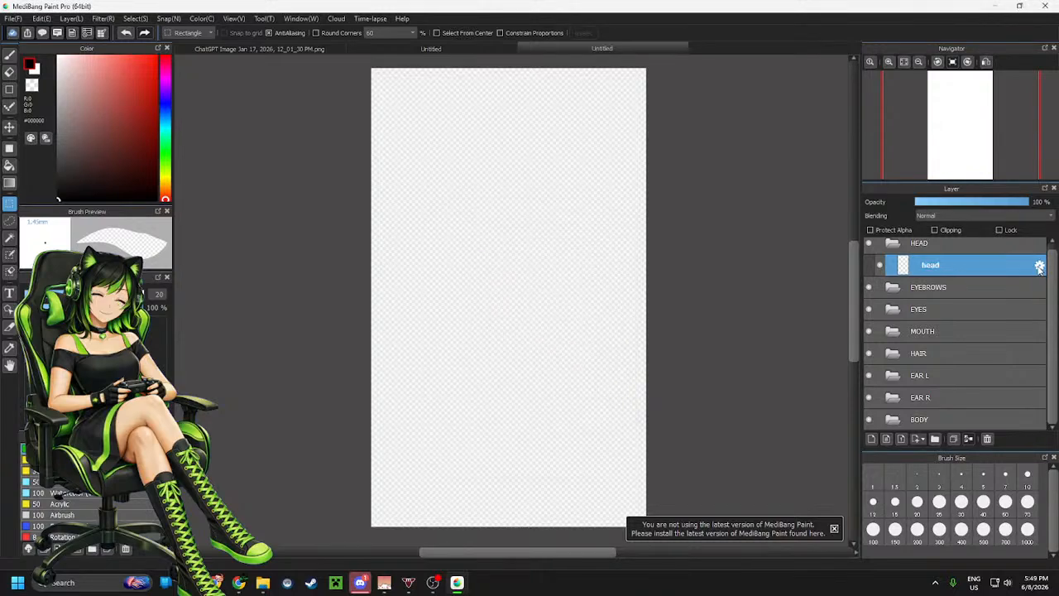
Add a new layer inside the EYEBROWS folder and name it eyebrow l
click(976, 288)
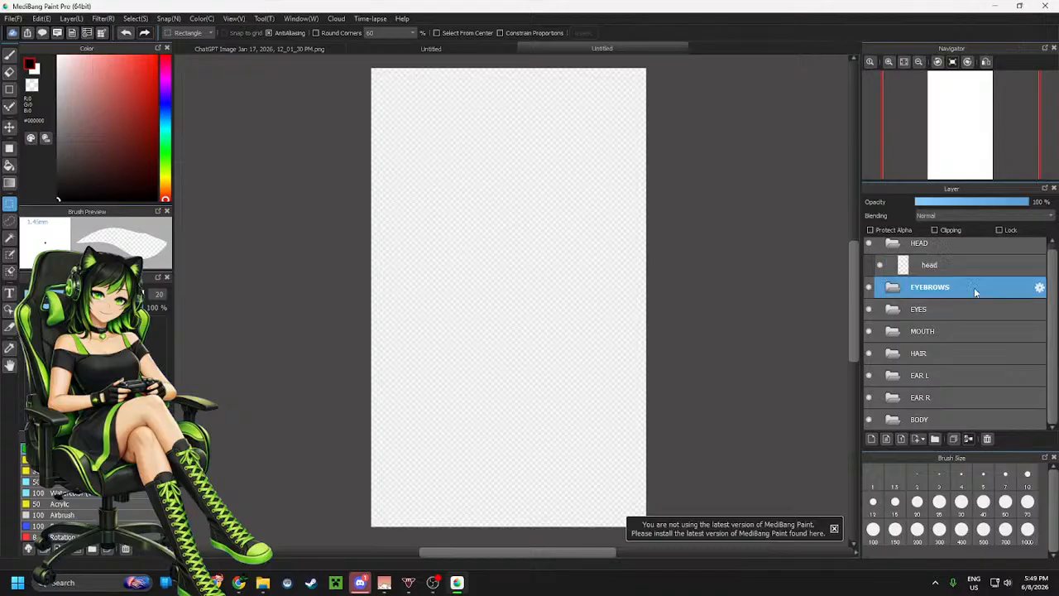
click(872, 441)
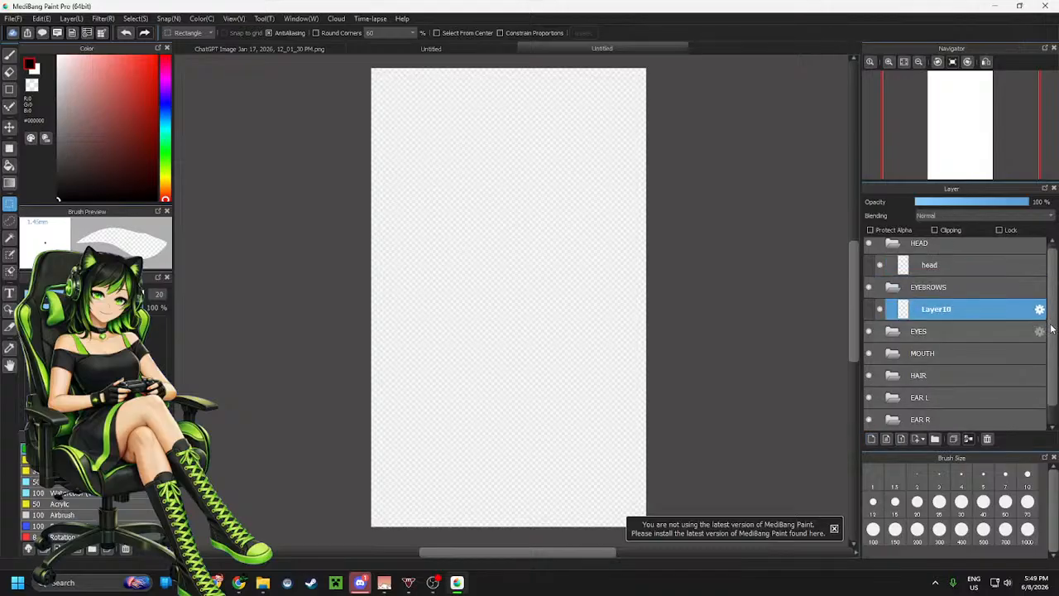
click(1040, 309)
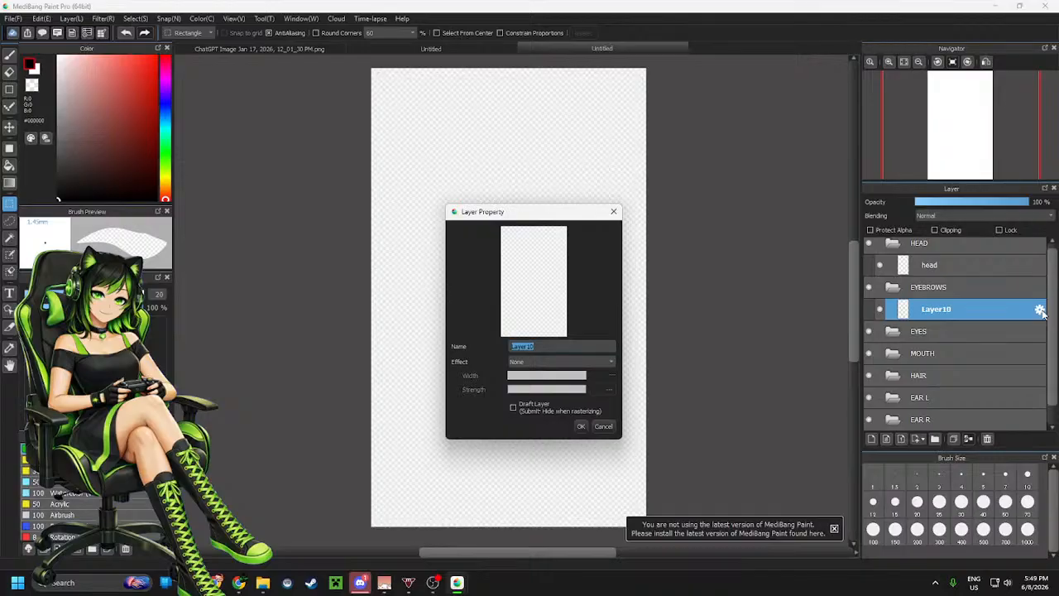
text(E)
key(BackSpace)
key(BackSpace)
text(ye)
key(Return)
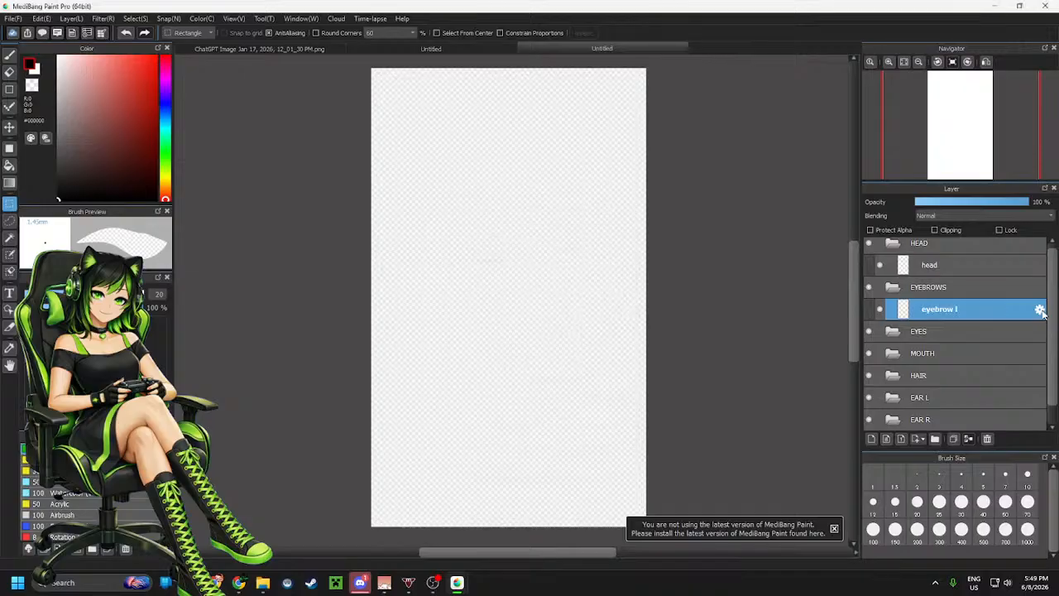
Add a second layer in EYEBROWS named eyebrow r, and move eyebrow l above it
click(871, 440)
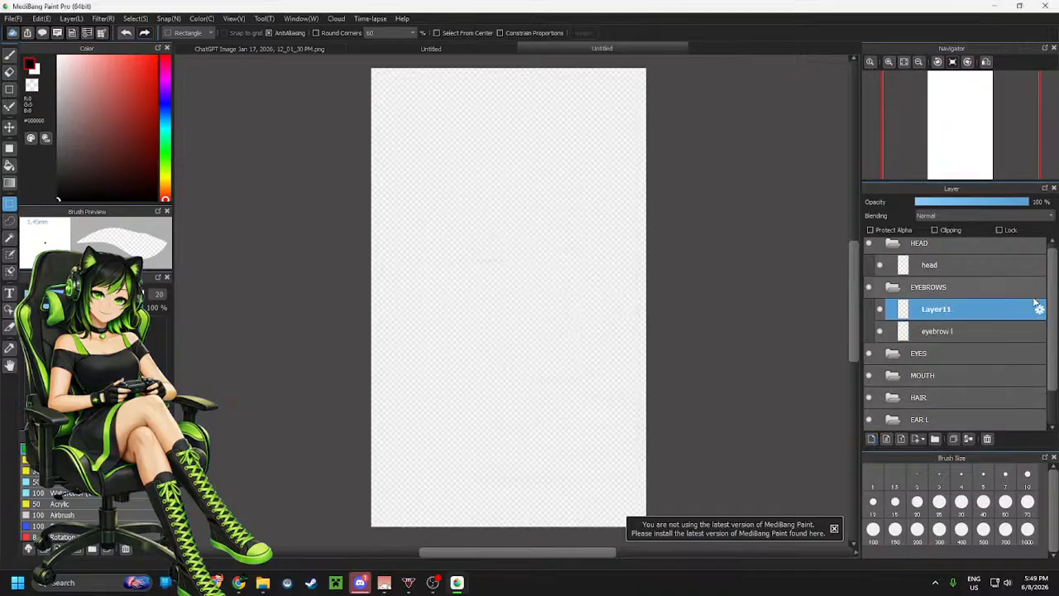
click(1039, 310)
text(eyebrow r)
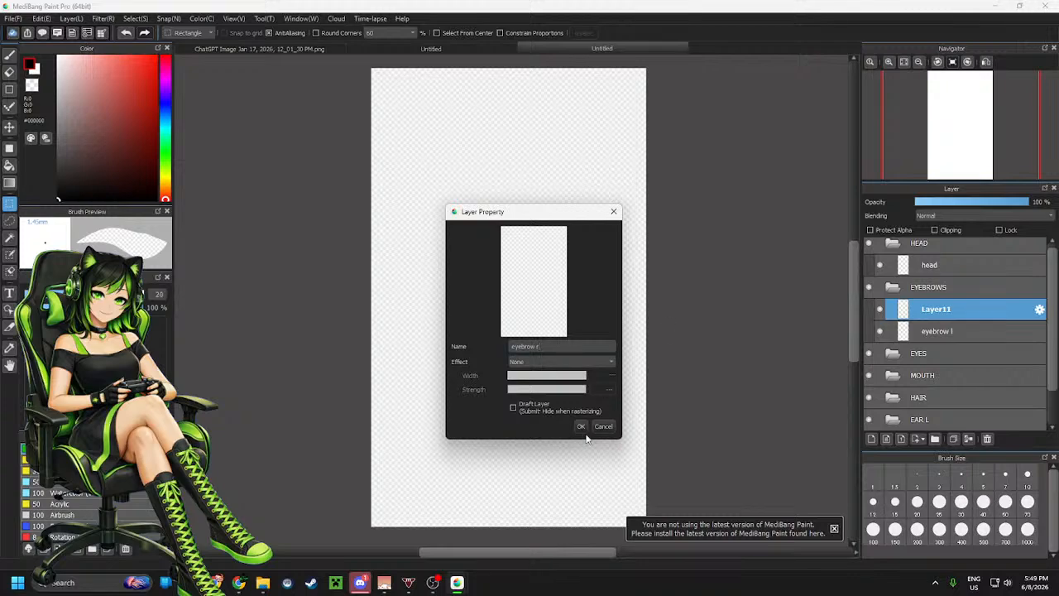
click(581, 426)
mouse_move(939, 321)
mouse_down()
mouse_move(939, 339)
mouse_move(938, 303)
mouse_up()
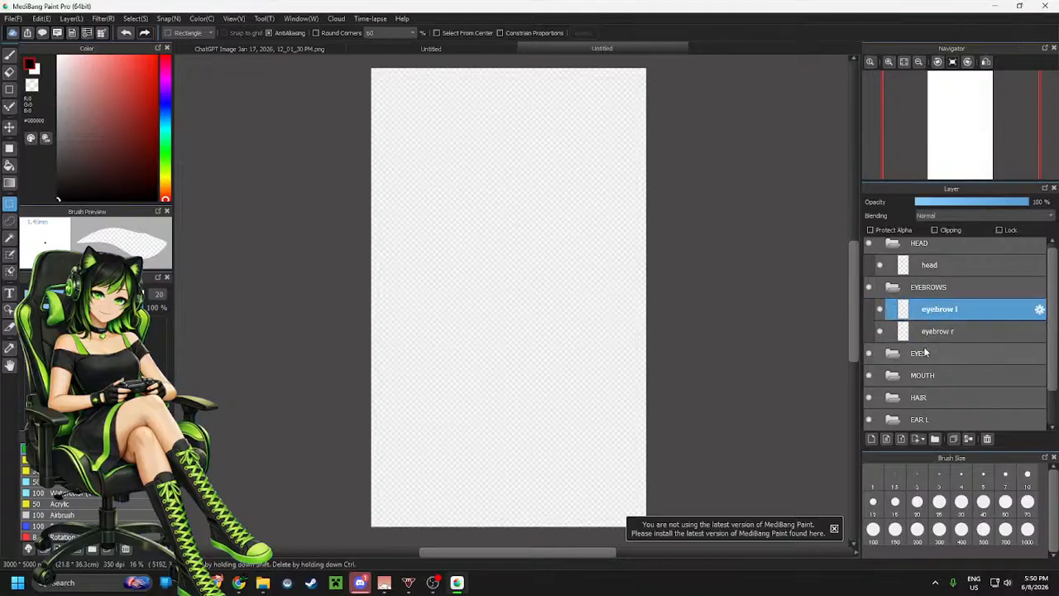
Add a new layer inside the EYES folder and name it highlight r
click(917, 354)
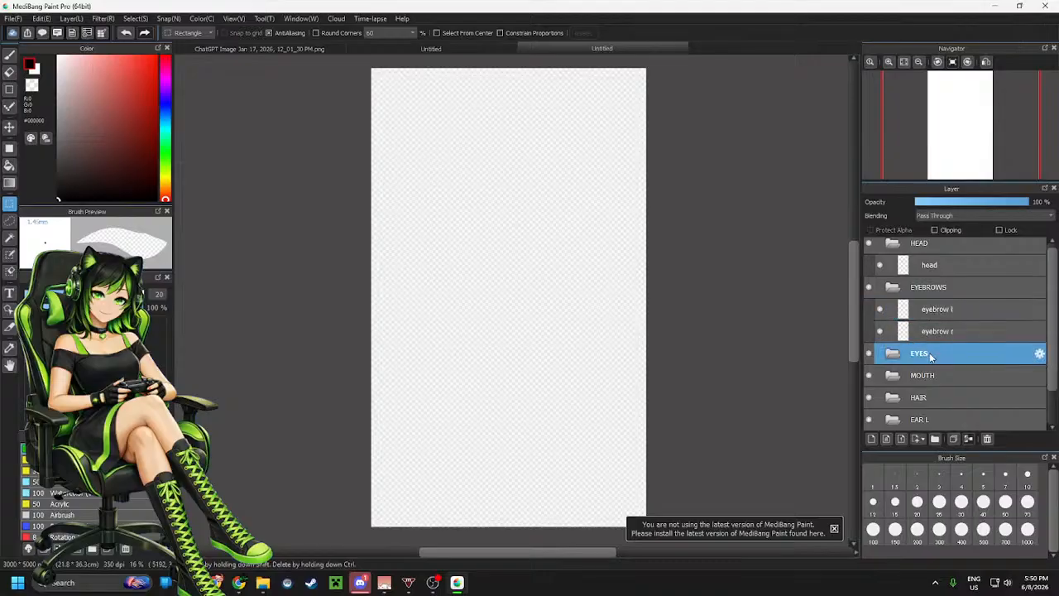
click(873, 439)
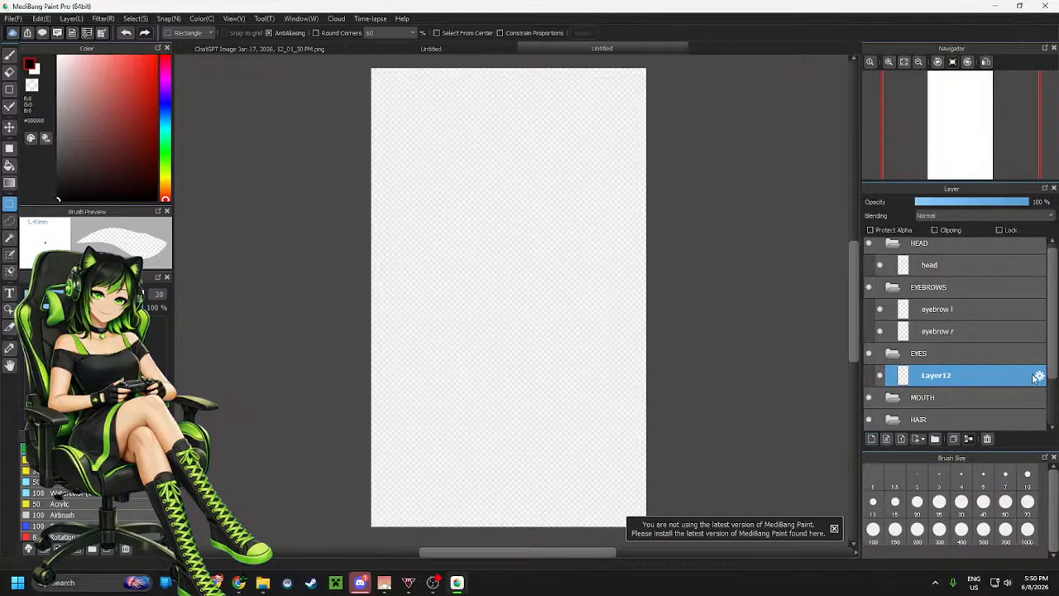
double_click(1006, 376)
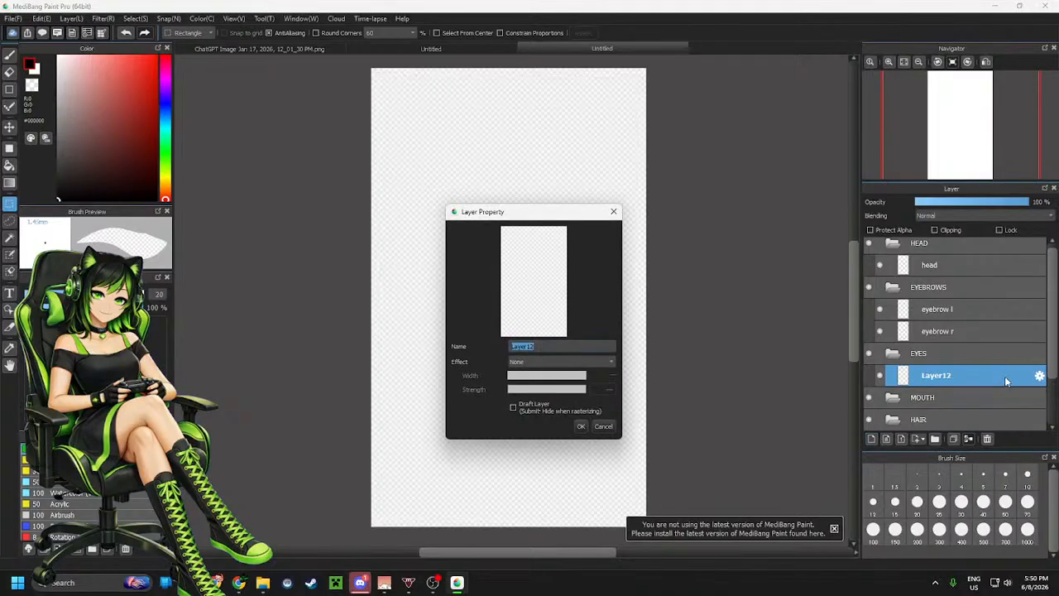
text(e)
text(h)
text(ghlight r)
click(581, 426)
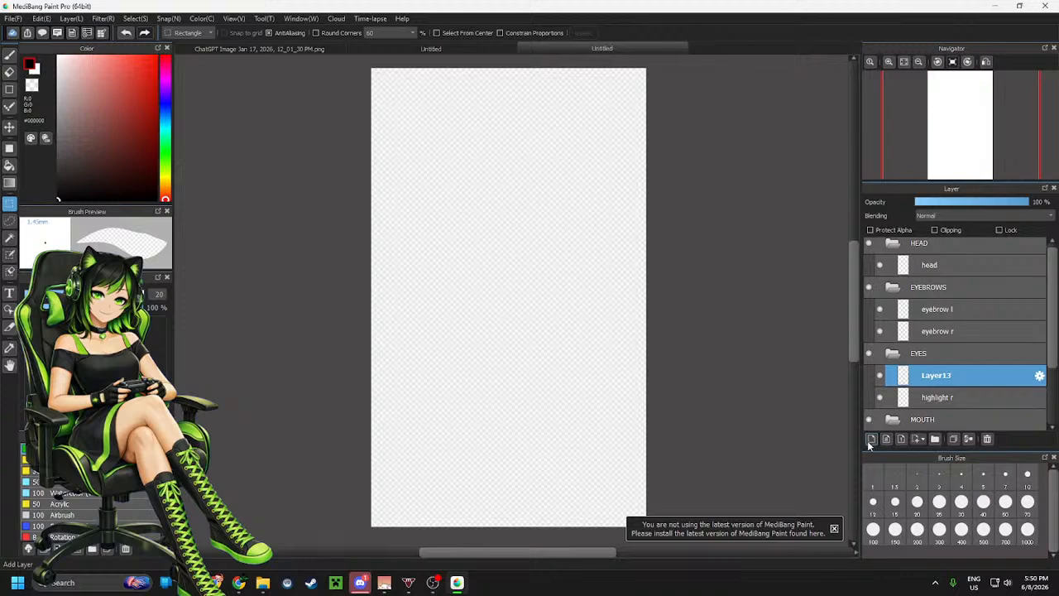
Rename the newly added layer in EYES to highlight l
click(1039, 376)
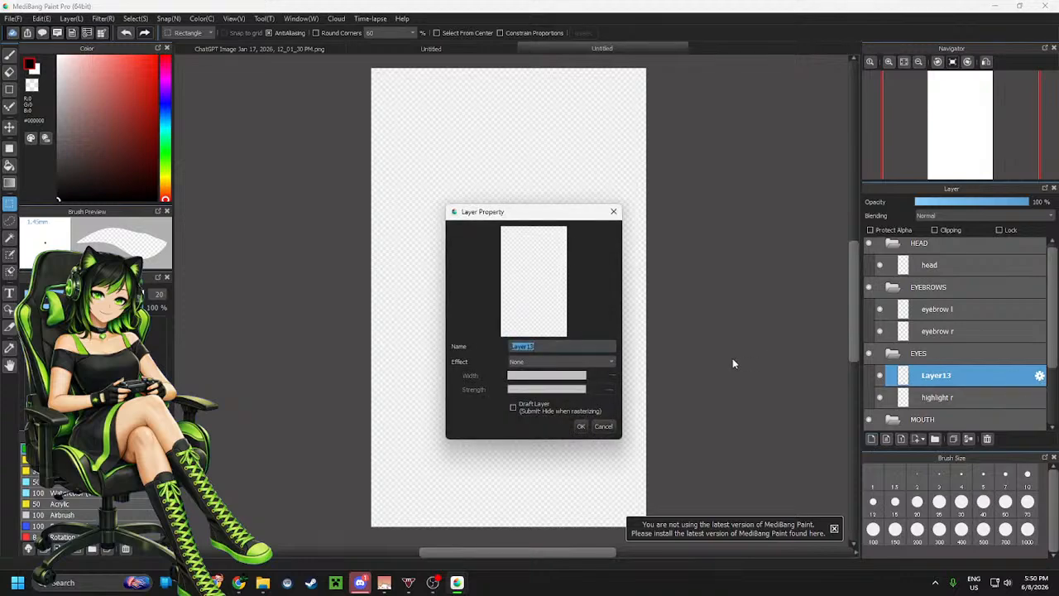
text(highlight l)
key(Return)
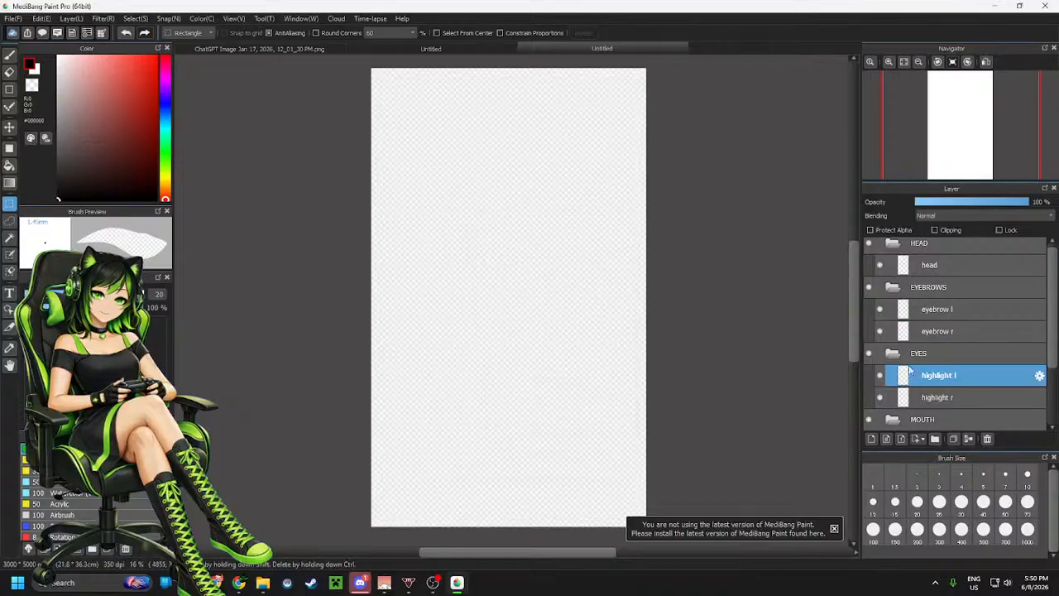
Add a subfolder inside EYES and name it eyelash l
scroll(945, 351, down, 1)
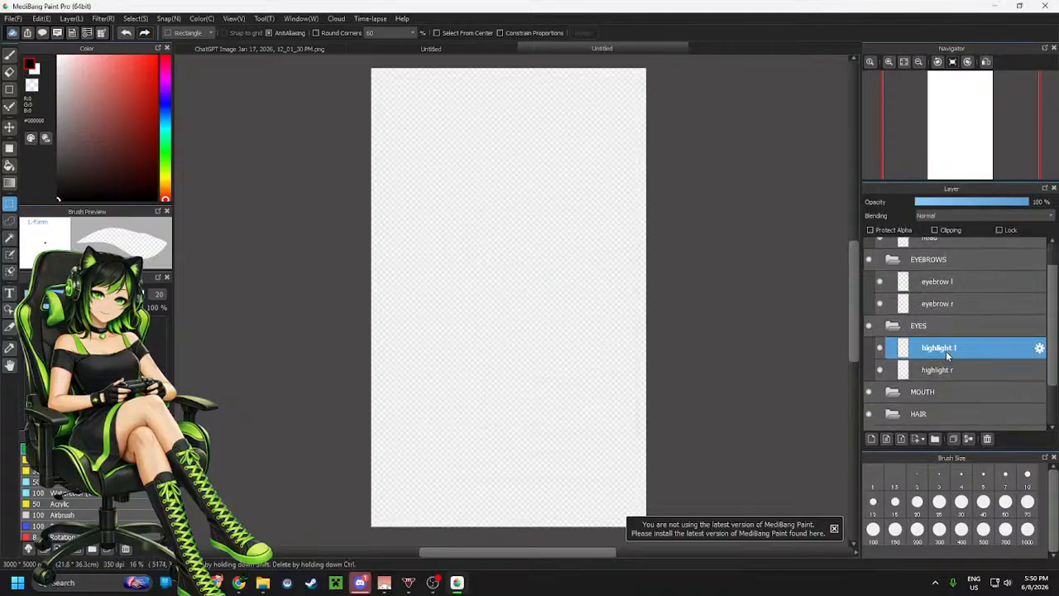
click(935, 441)
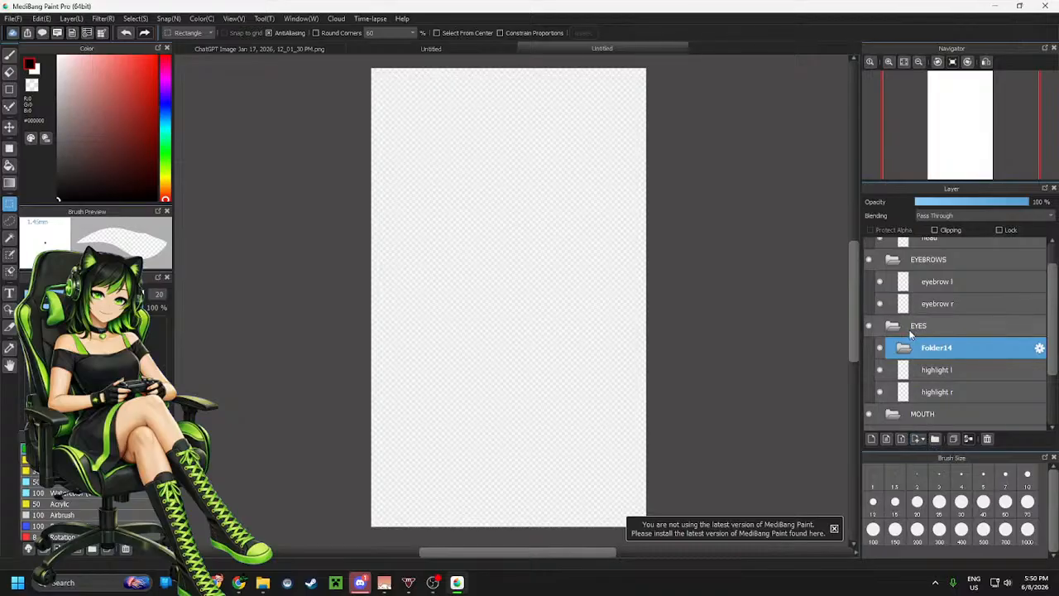
click(1039, 348)
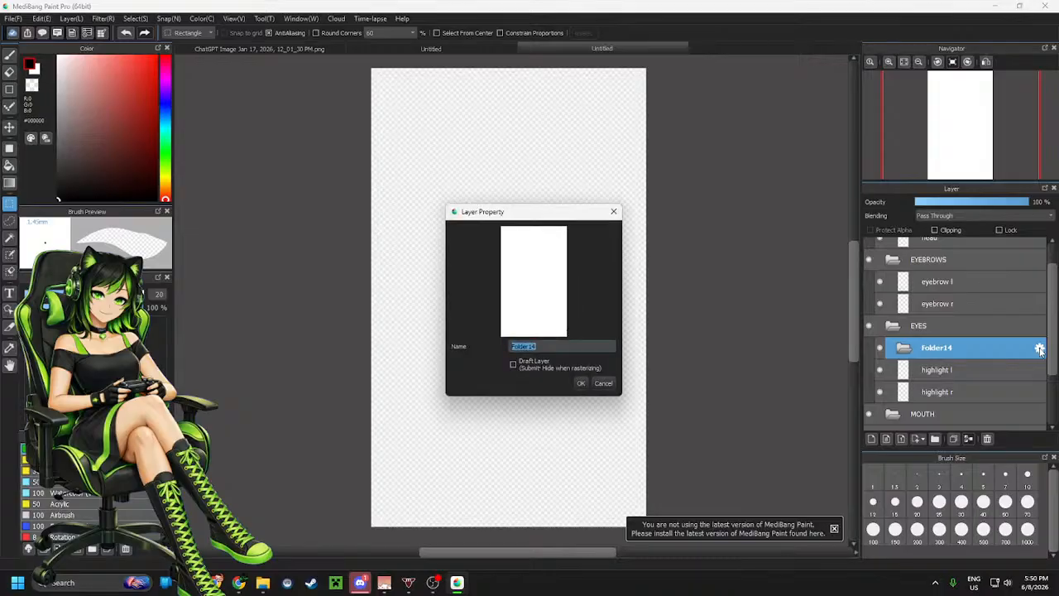
text(eyelash l)
key(Return)
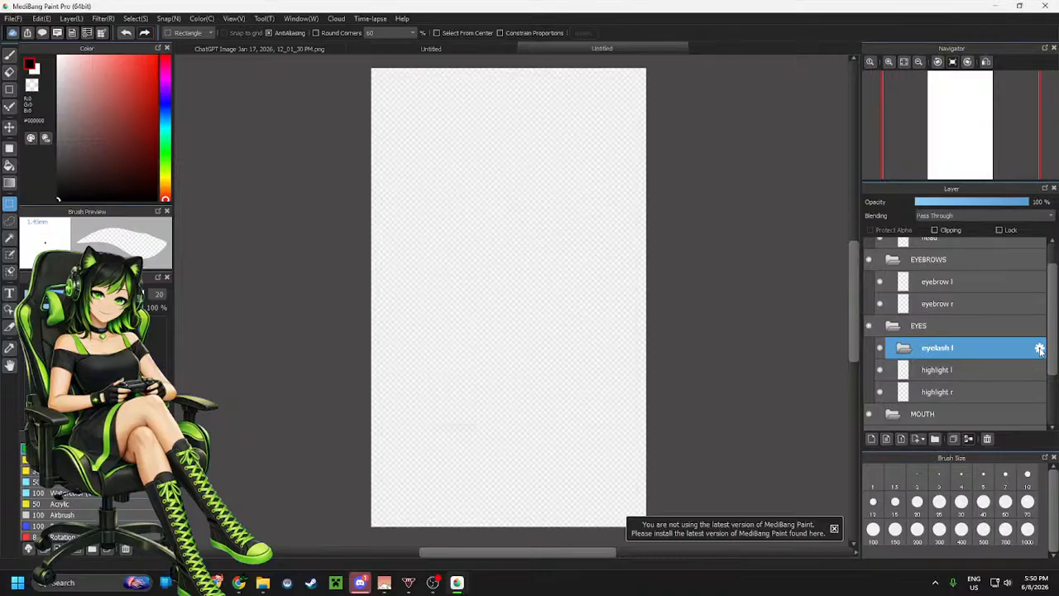
Add another subfolder in EYES, removing a stray layer, and name it eyelash r
click(935, 440)
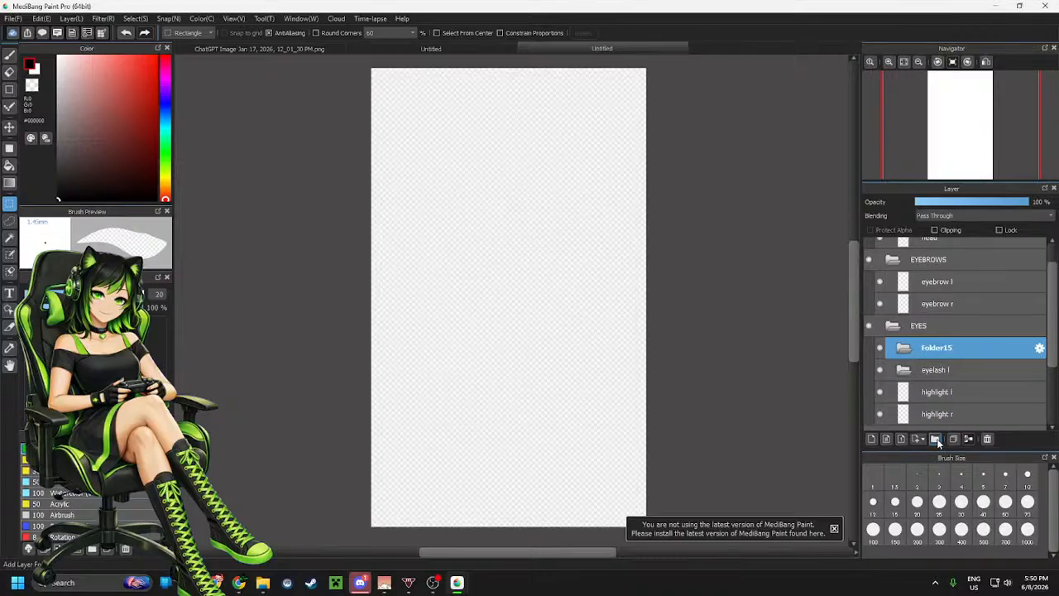
click(872, 440)
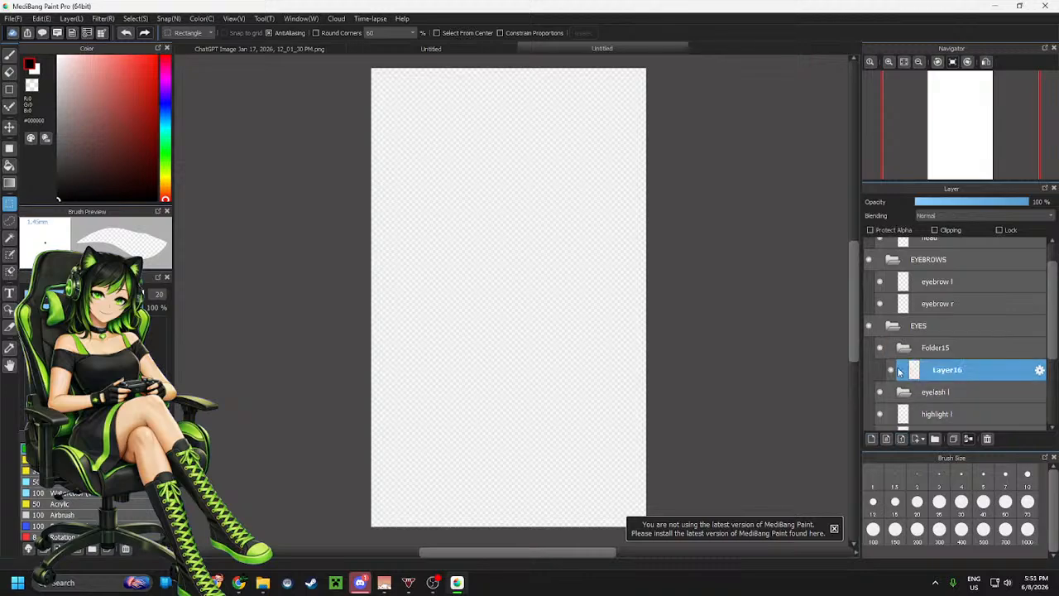
click(987, 438)
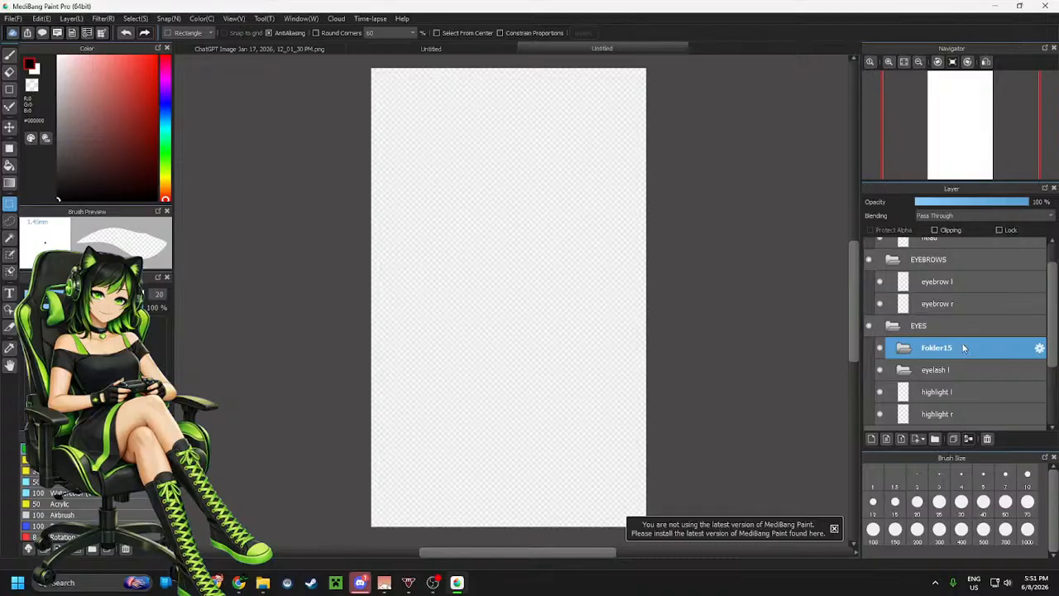
click(1039, 348)
text(eye)
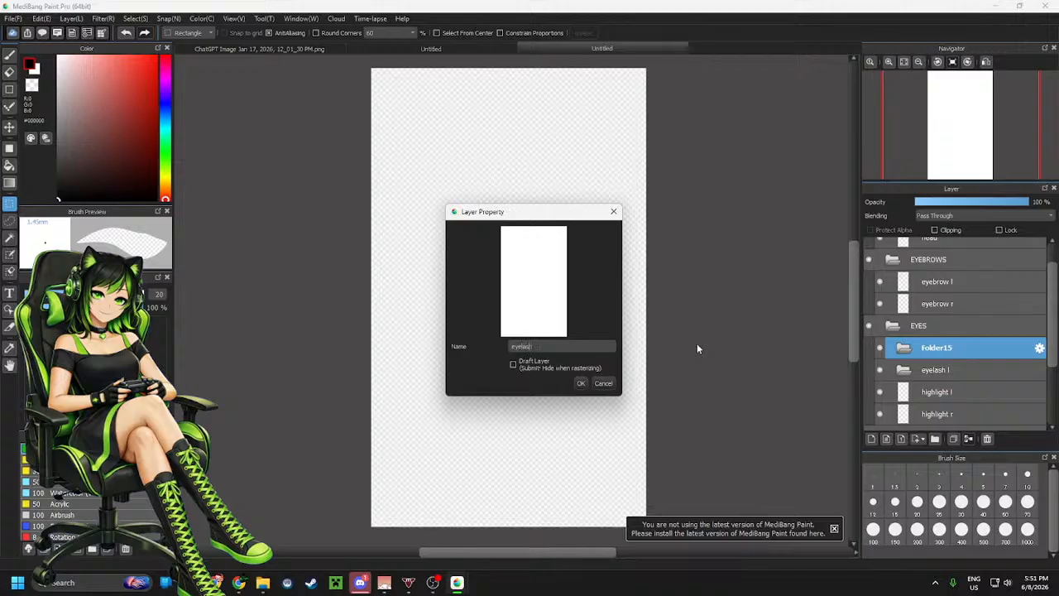
text(lash r)
click(581, 383)
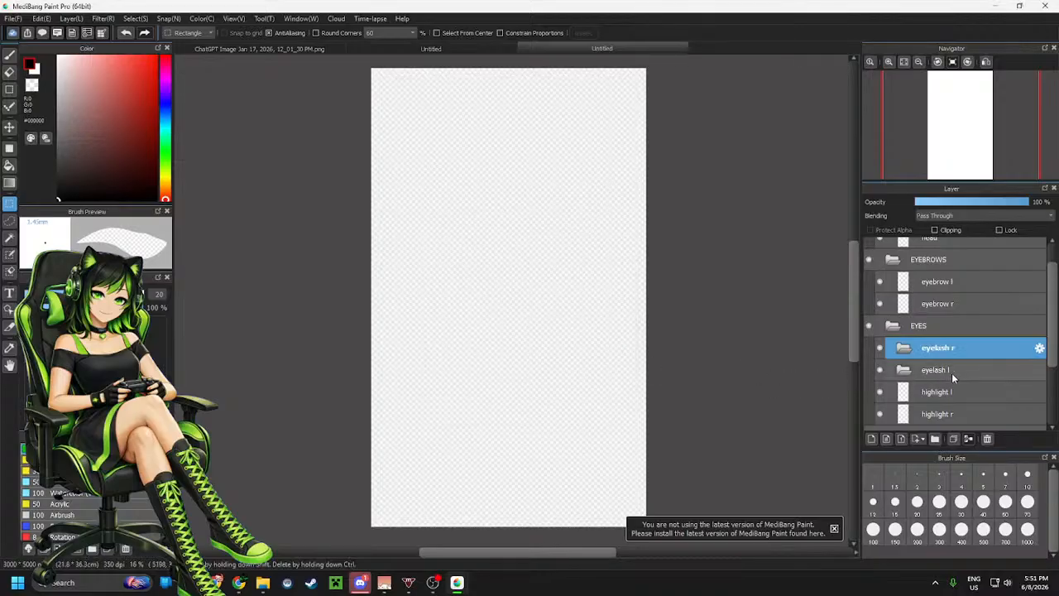
Move highlight l and highlight r above the eyelash folders within EYES
scroll(951, 374, down, 1)
drag(959, 369, 960, 333)
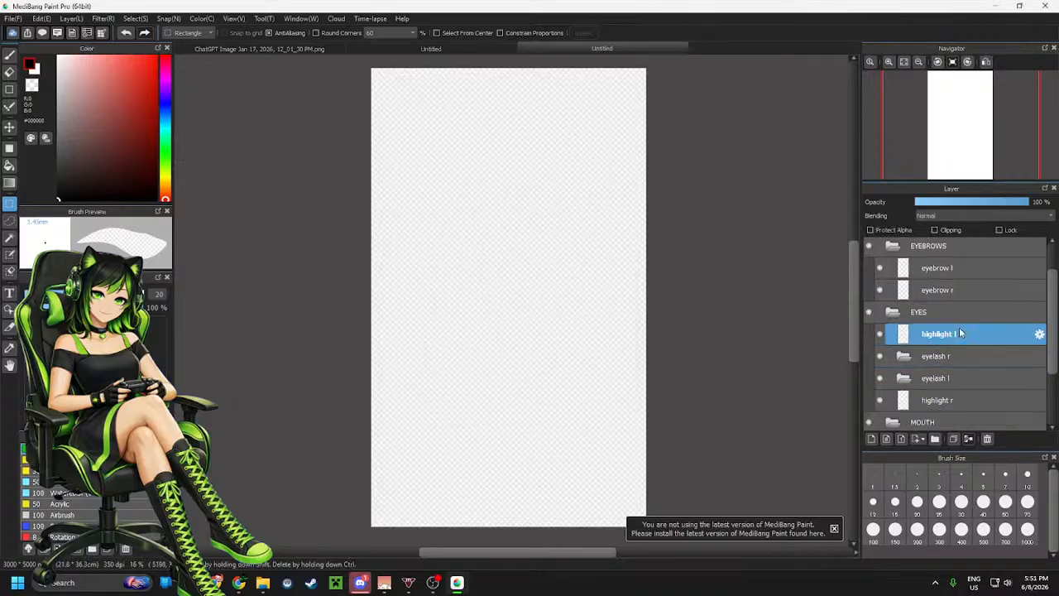
drag(957, 398, 954, 331)
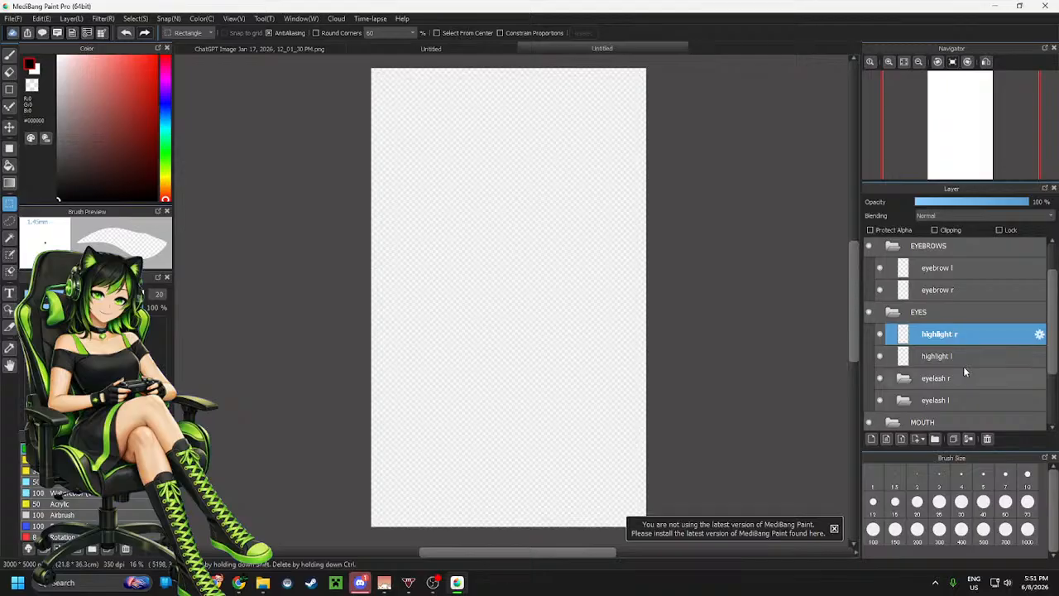
Add a new layer at the top of the EYES folder and name it eyelid r
scroll(963, 371, down, 1)
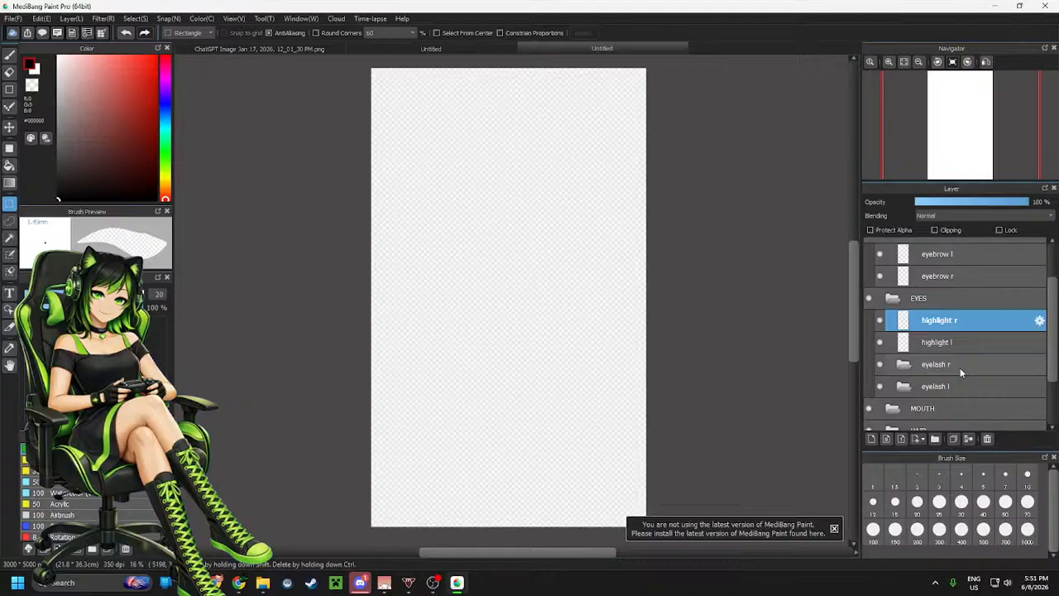
click(873, 440)
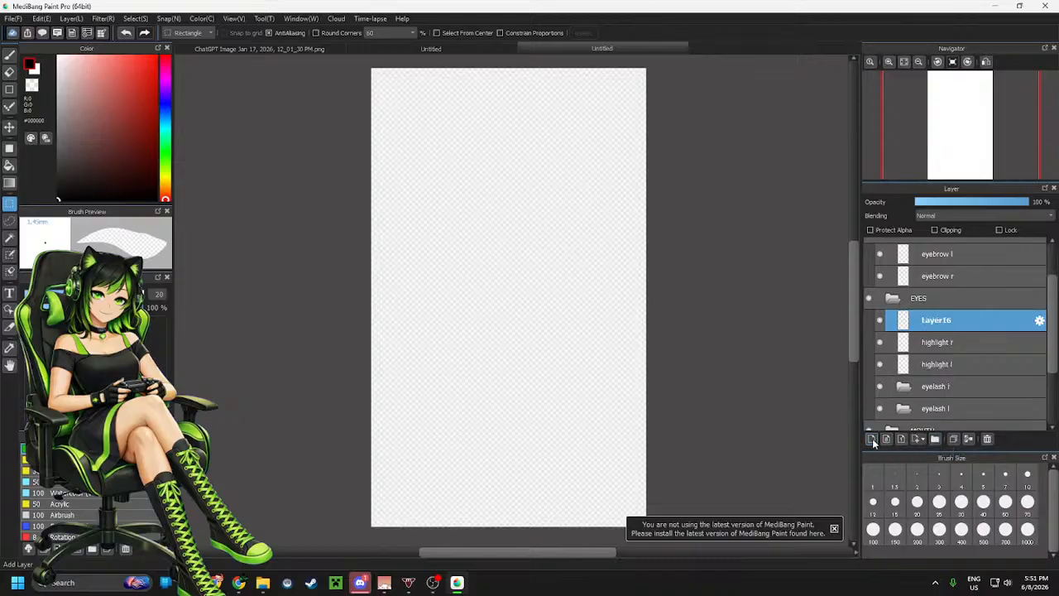
key(e)
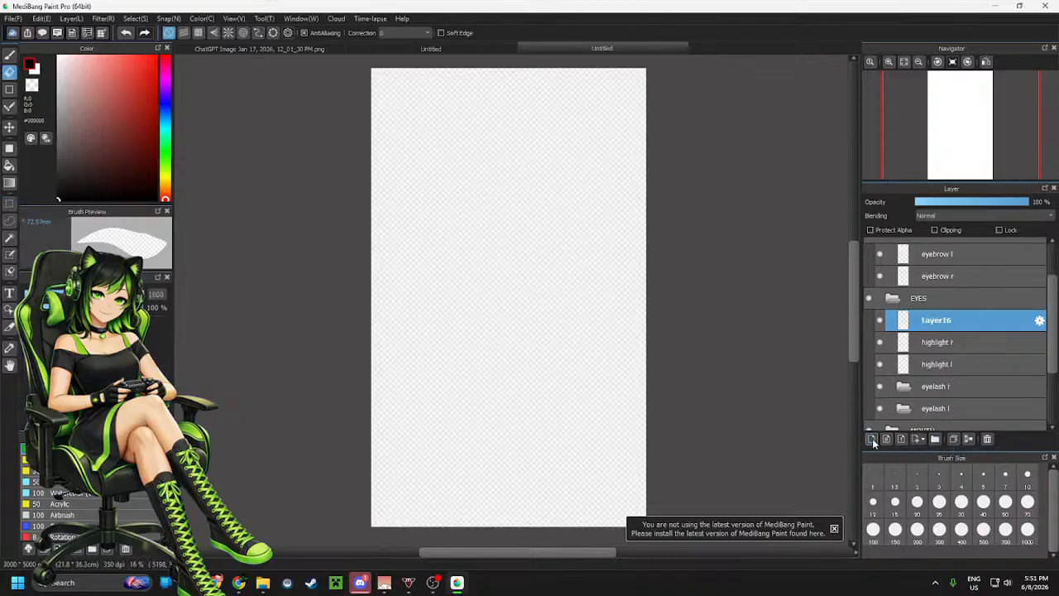
click(1039, 320)
text(eye)
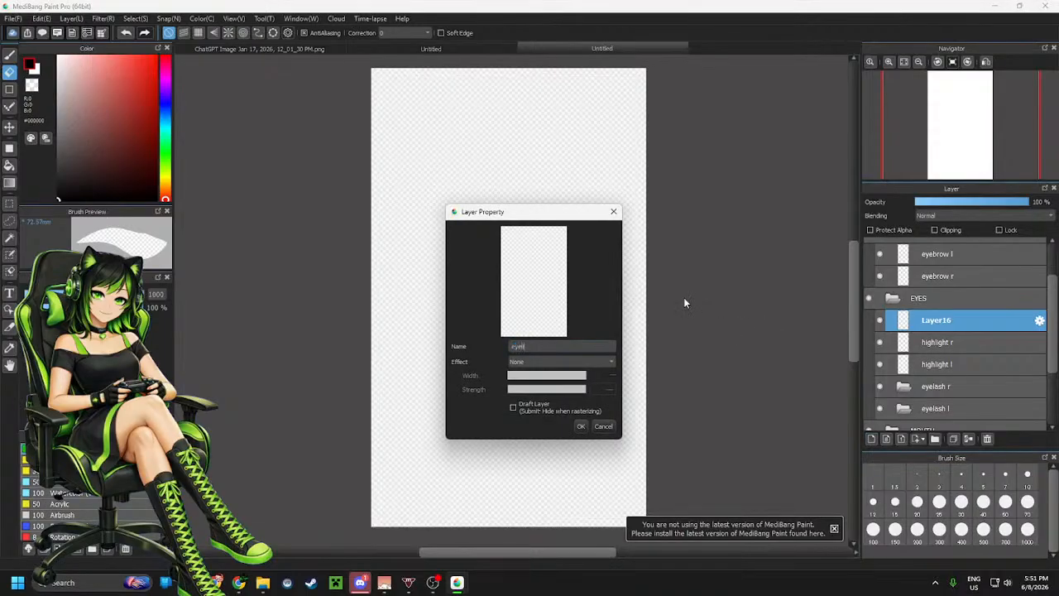
text(lid r)
click(581, 426)
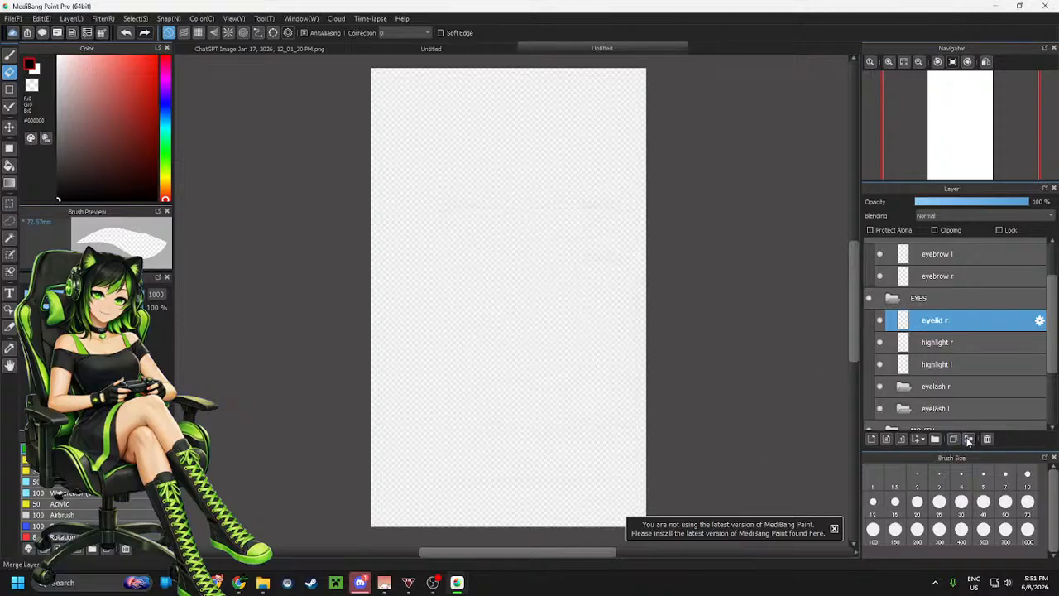
Add another layer in EYES and name it eyelid l
click(872, 439)
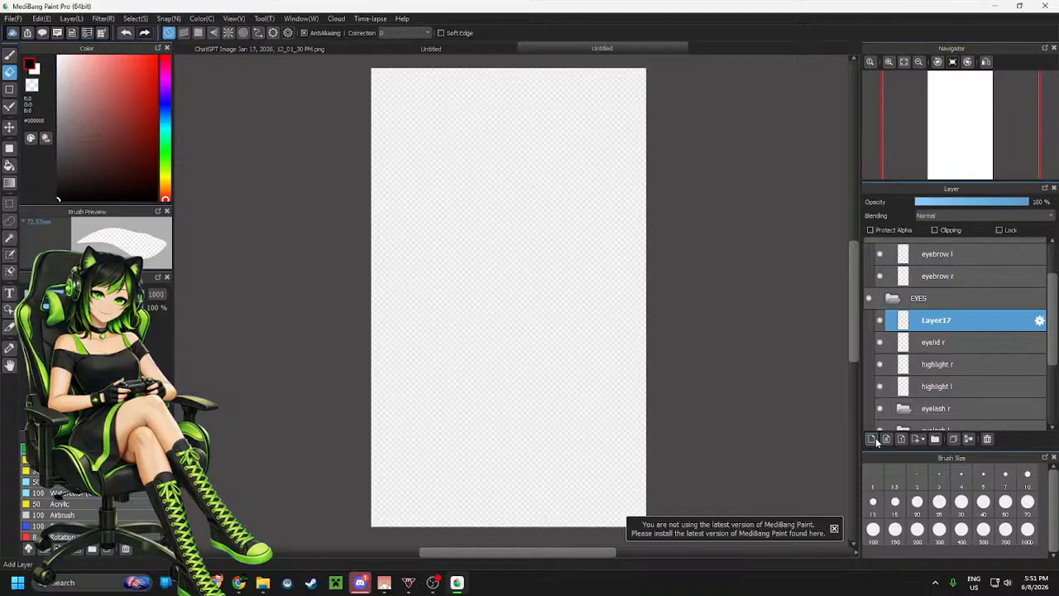
click(1039, 320)
text(eyel)
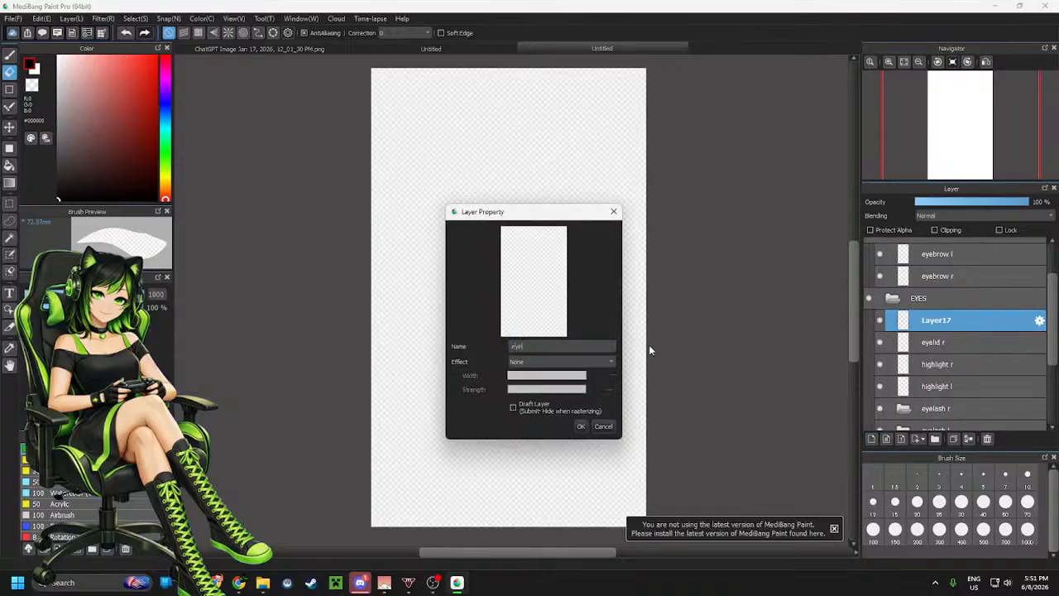
text(id)
text( r)
click(581, 426)
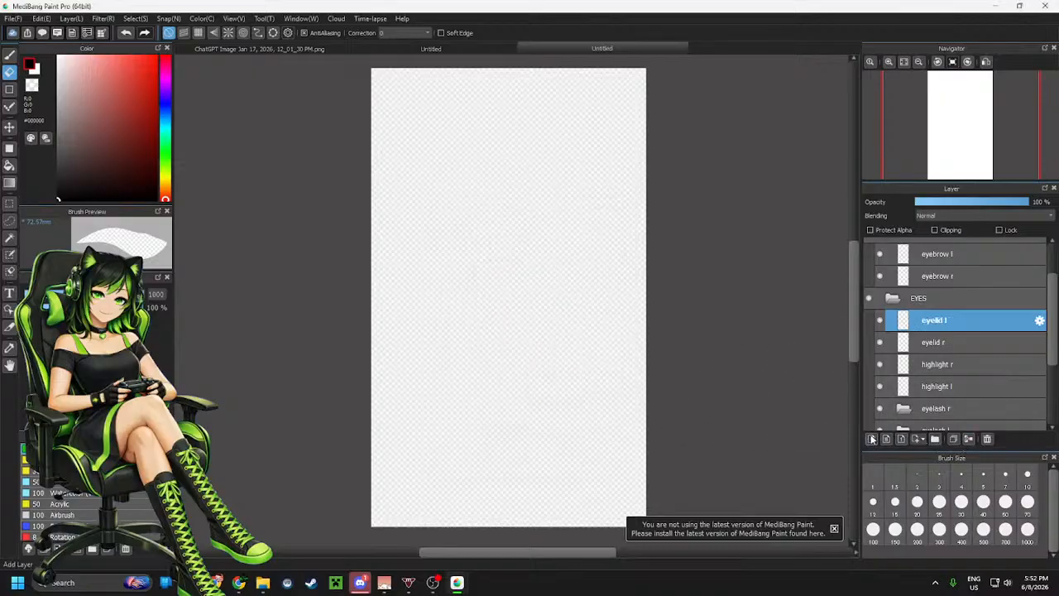
Add a new layer in EYES and name it iris r
click(871, 440)
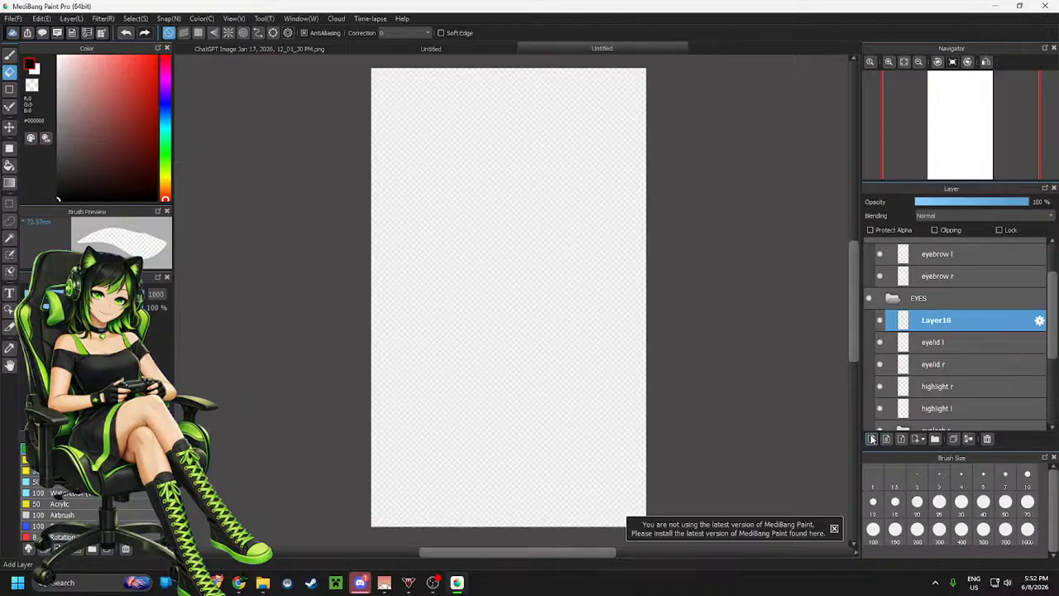
click(1039, 321)
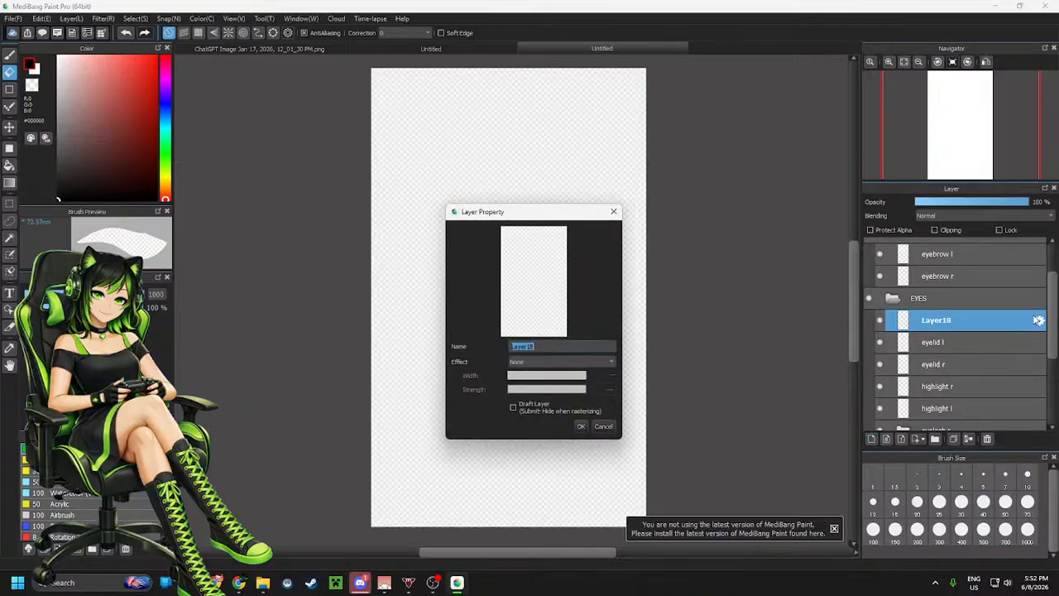
text(iris r)
click(581, 426)
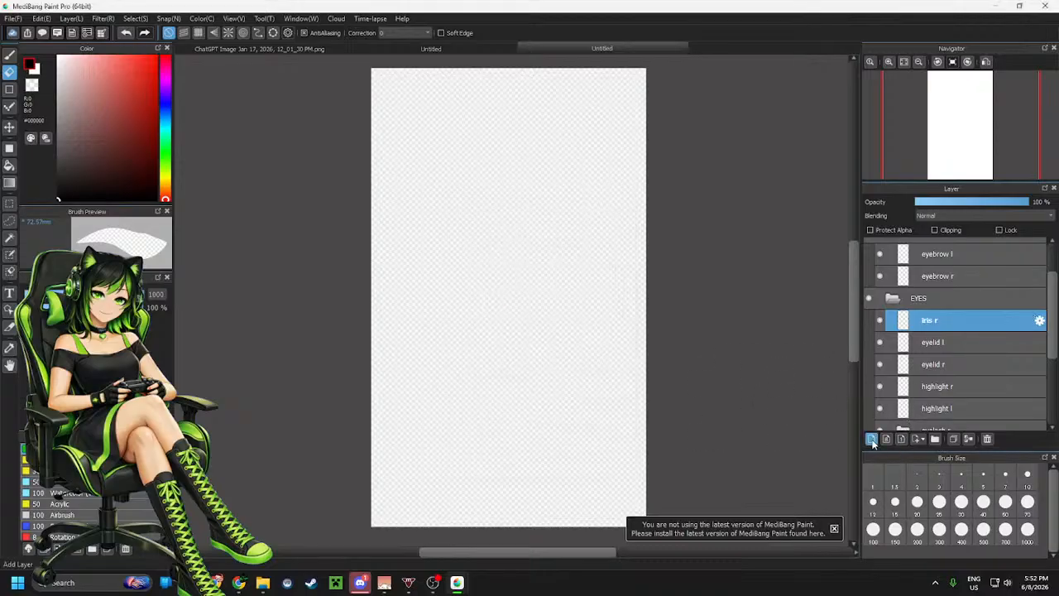
Add another layer in EYES and name it iris l
click(872, 439)
click(1039, 320)
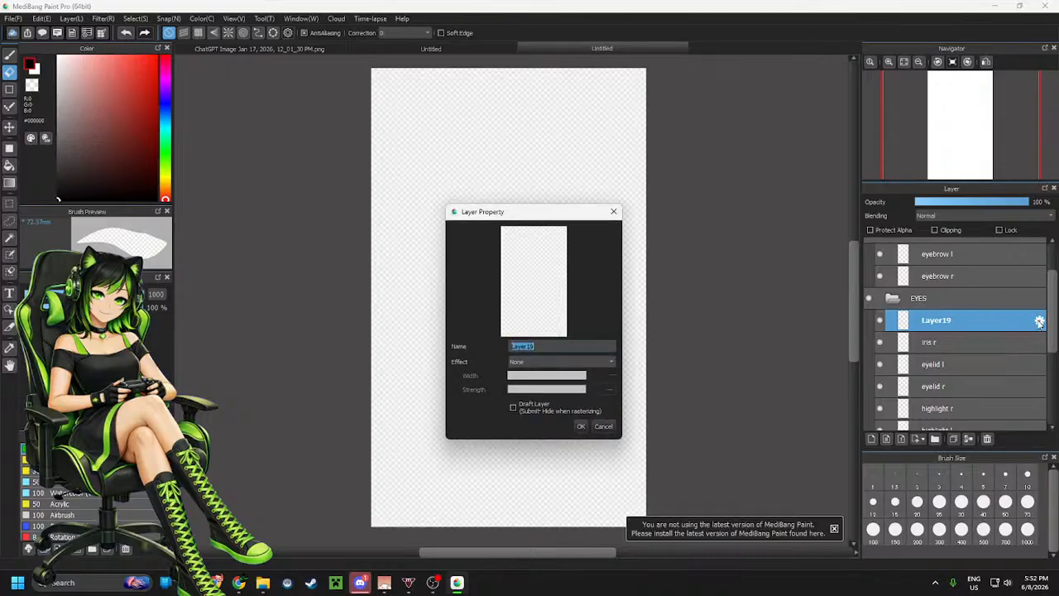
text(iris l)
click(581, 425)
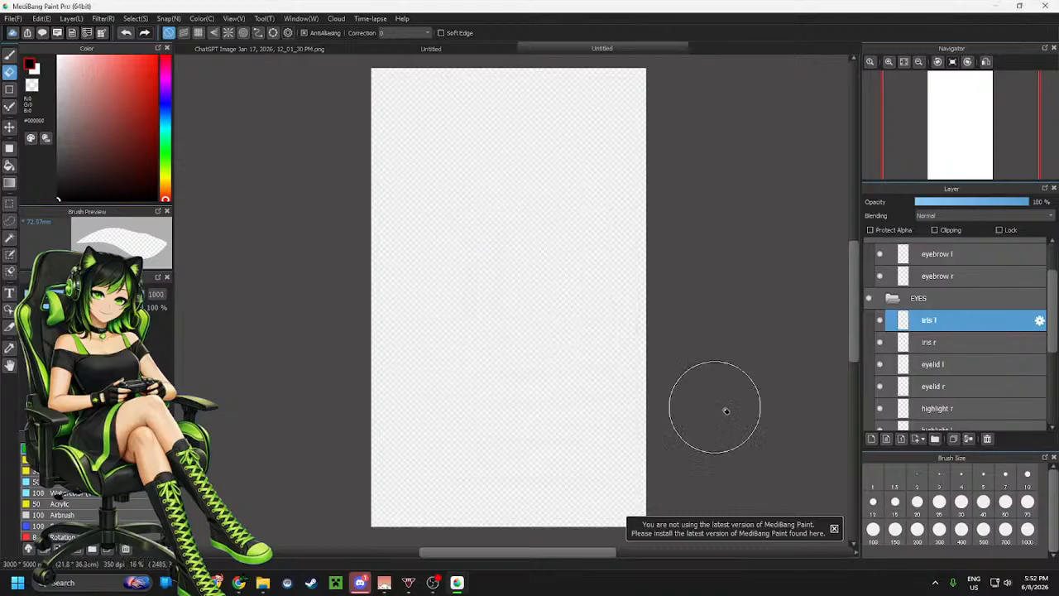
Add a new layer in EYES and name it eye white r
click(871, 439)
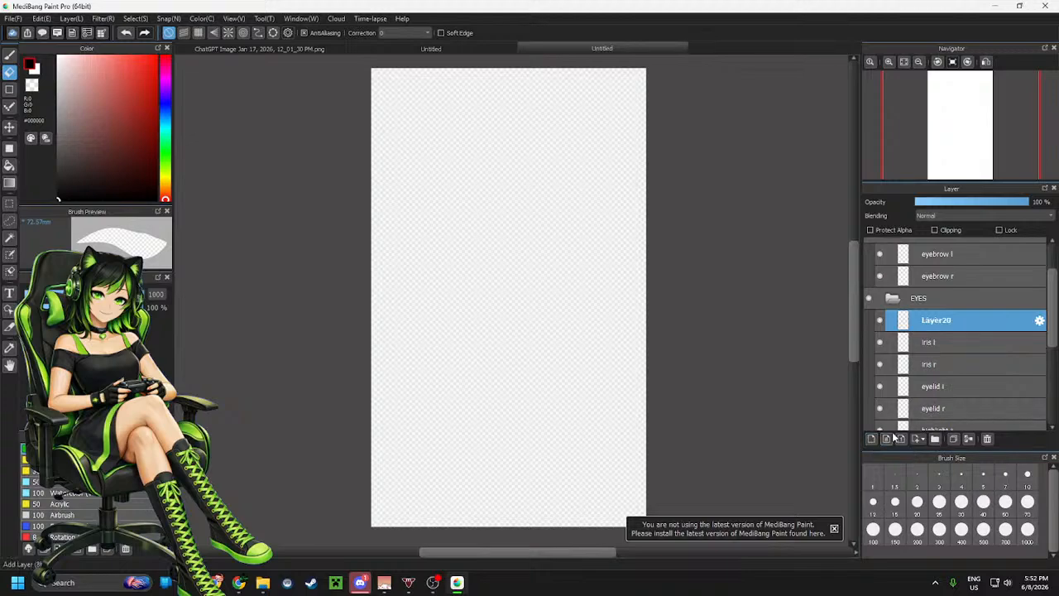
click(1039, 321)
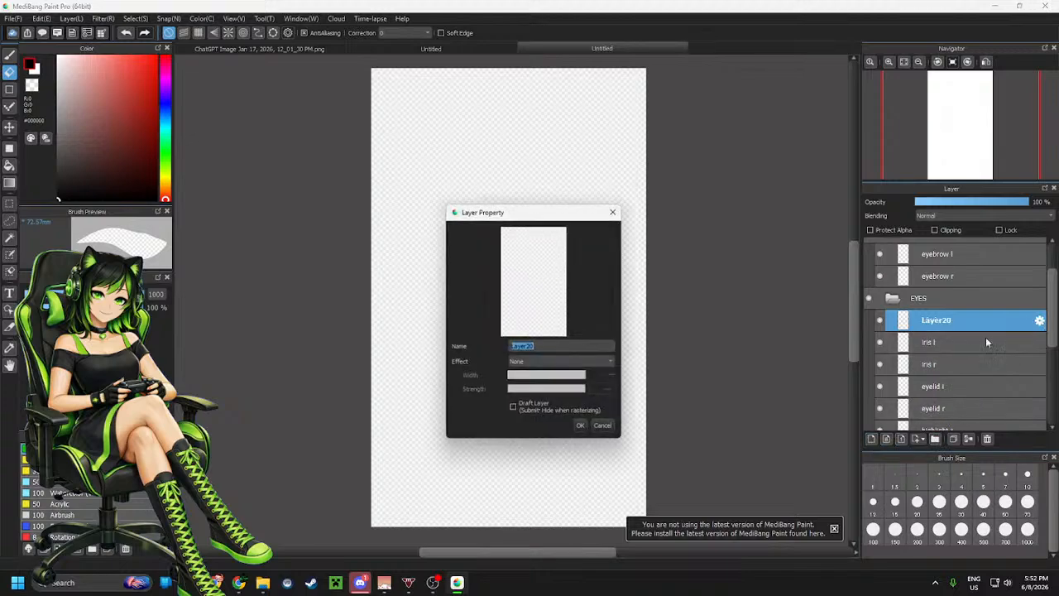
text(eye)
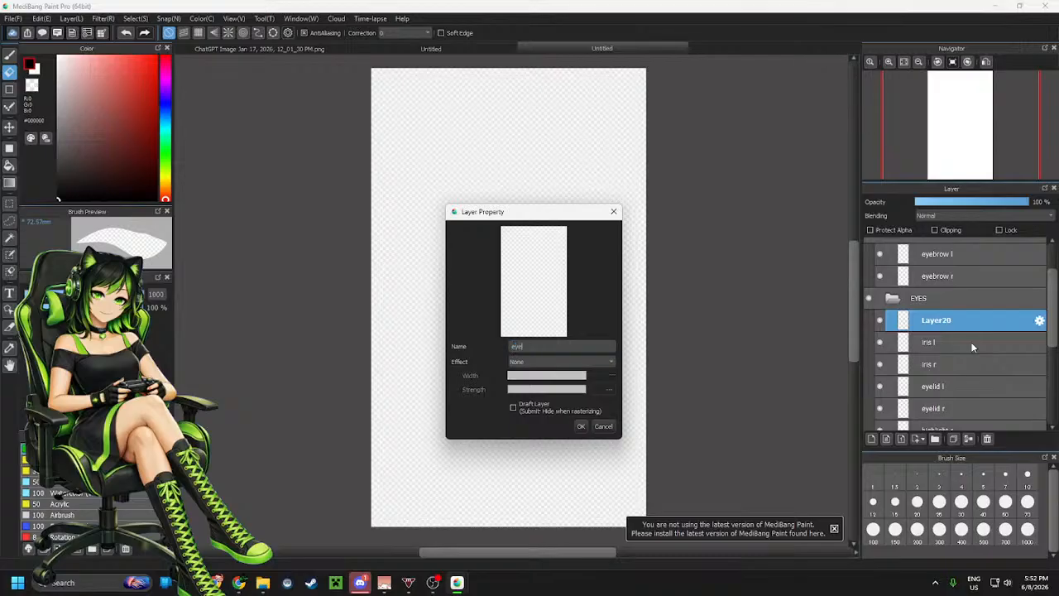
text( white r)
click(583, 426)
Add another layer in EYES and name it eye white l
click(870, 440)
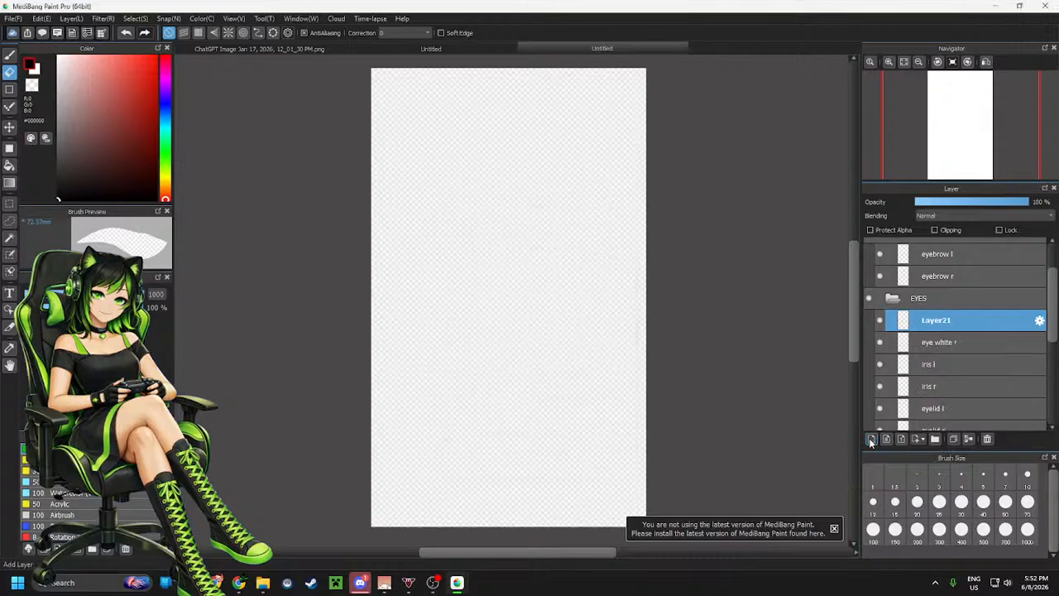
click(1037, 322)
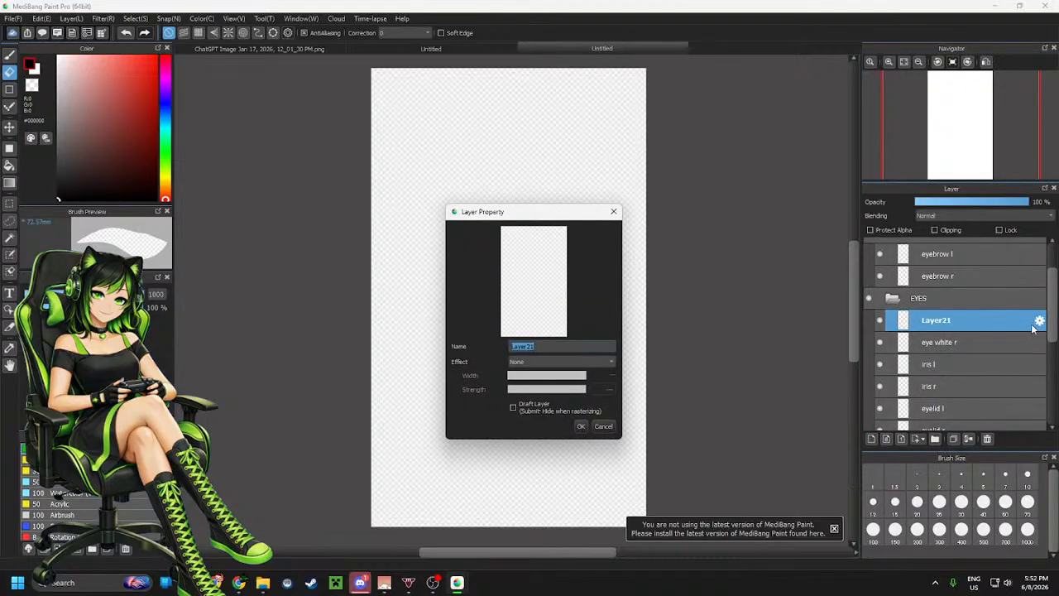
text(eye white r)
key(BackSpace)
text(l)
click(580, 425)
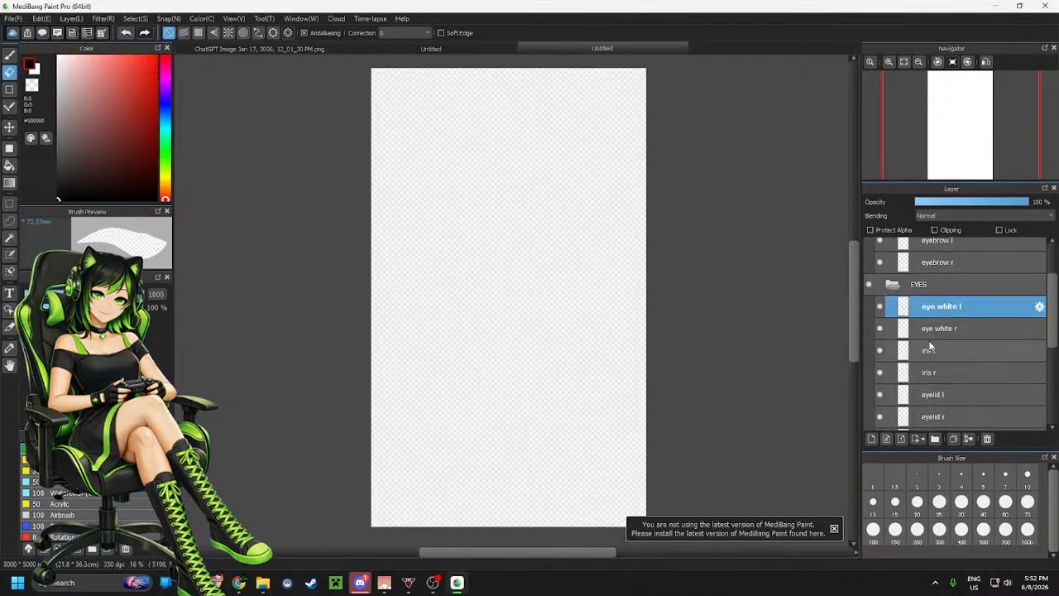
Select eye white l and eye white r together and move them below the eyelash r folder
scroll(931, 343, down, 3)
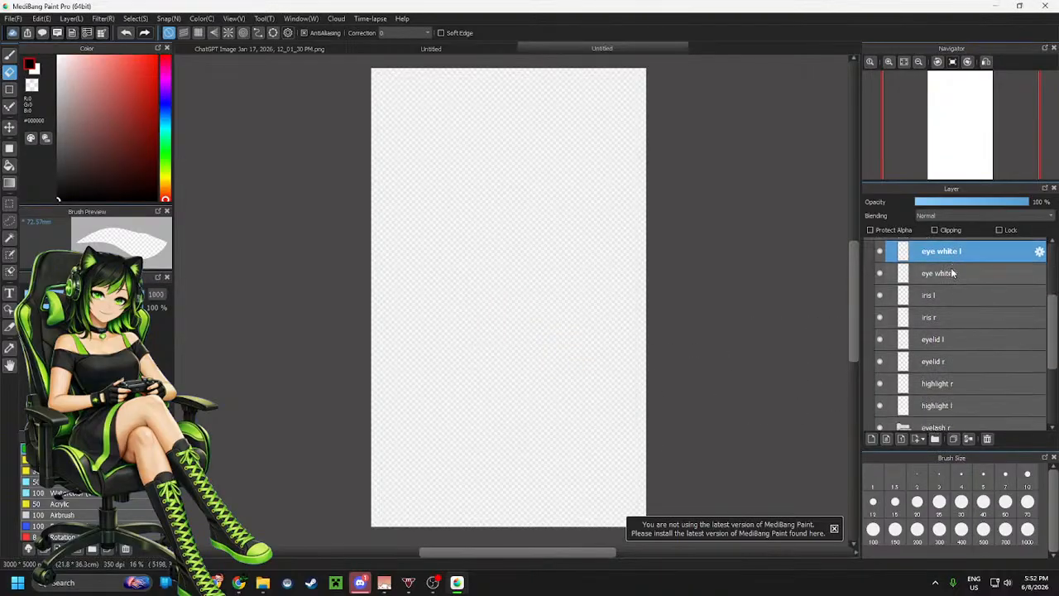
ctrl+click(953, 274)
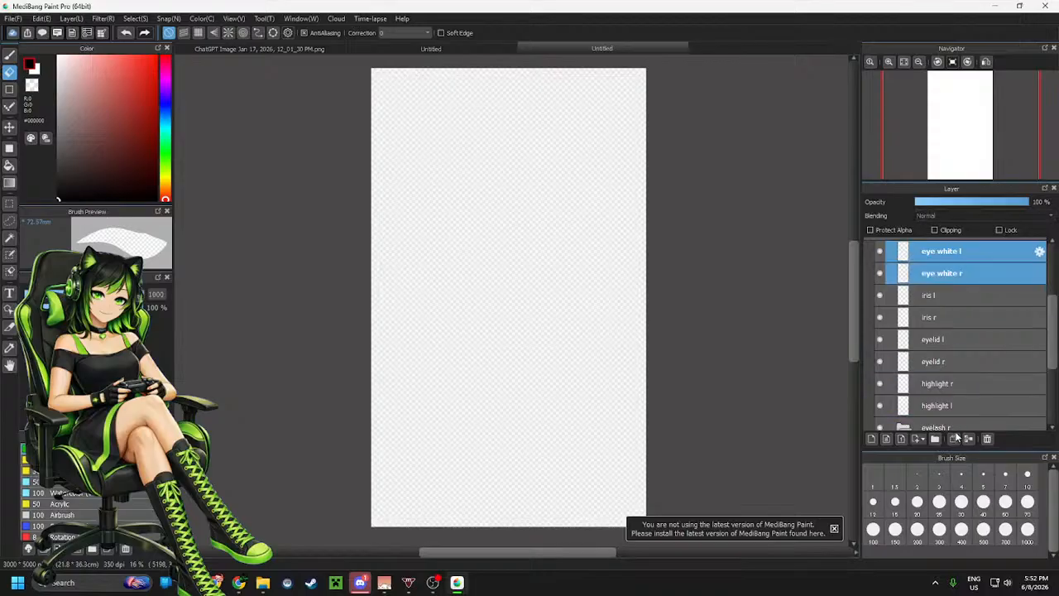
drag(956, 436, 958, 385)
scroll(955, 353, up, 5)
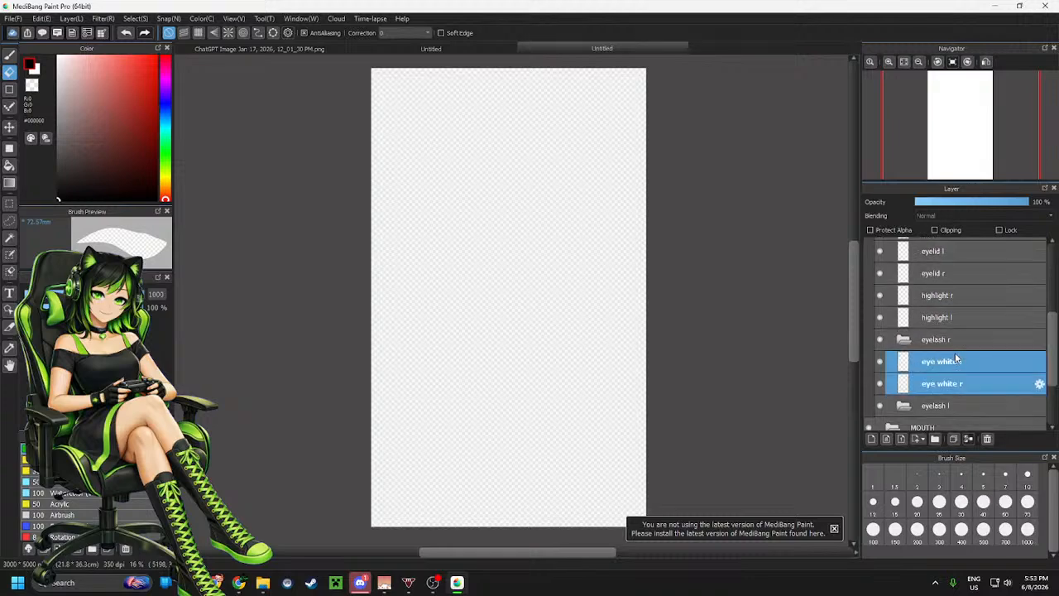
Select iris l and iris r together and move them below the eye white layers
click(945, 321)
shift+click(948, 339)
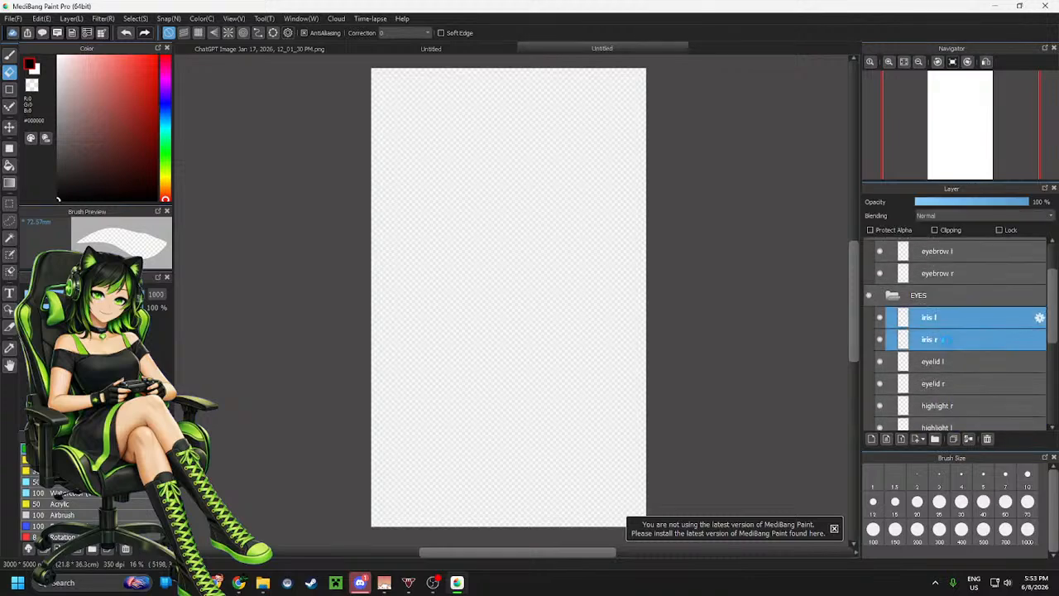
drag(950, 339, 952, 405)
scroll(953, 368, up, 2)
Select eyelid l and eyelid r together and move them to the bottom of the EYES folder
click(942, 273)
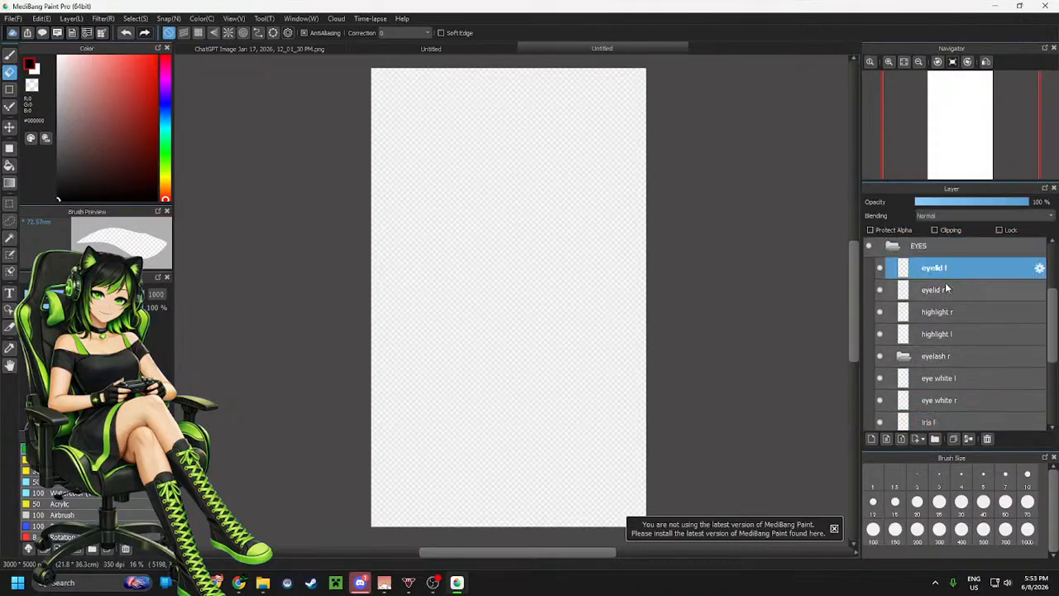
shift+click(951, 291)
mouse_move(950, 291)
mouse_down()
mouse_move(952, 424)
mouse_move(939, 286)
mouse_up()
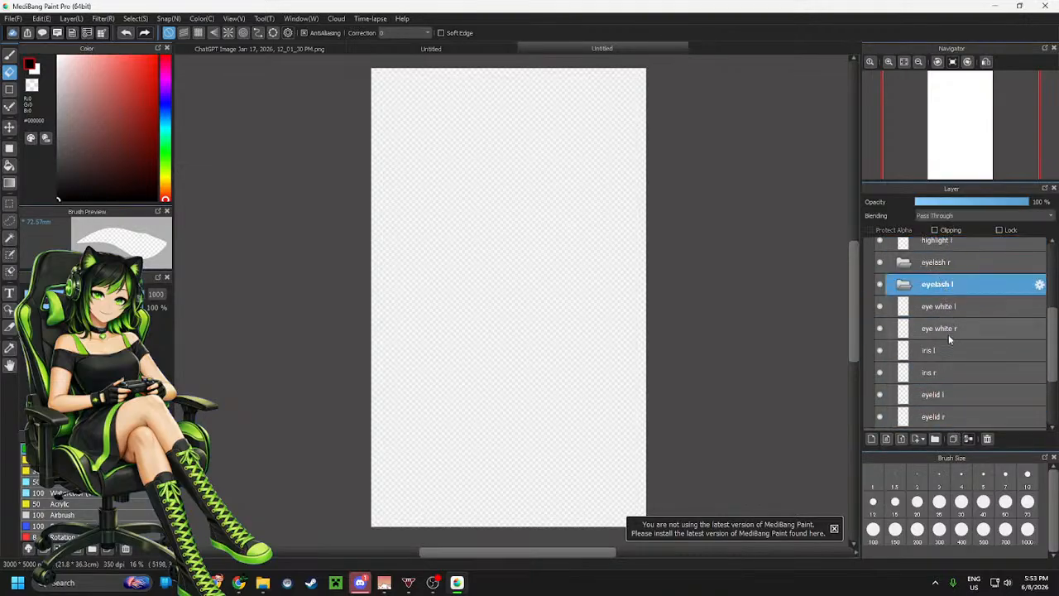
scroll(949, 334, up, 2)
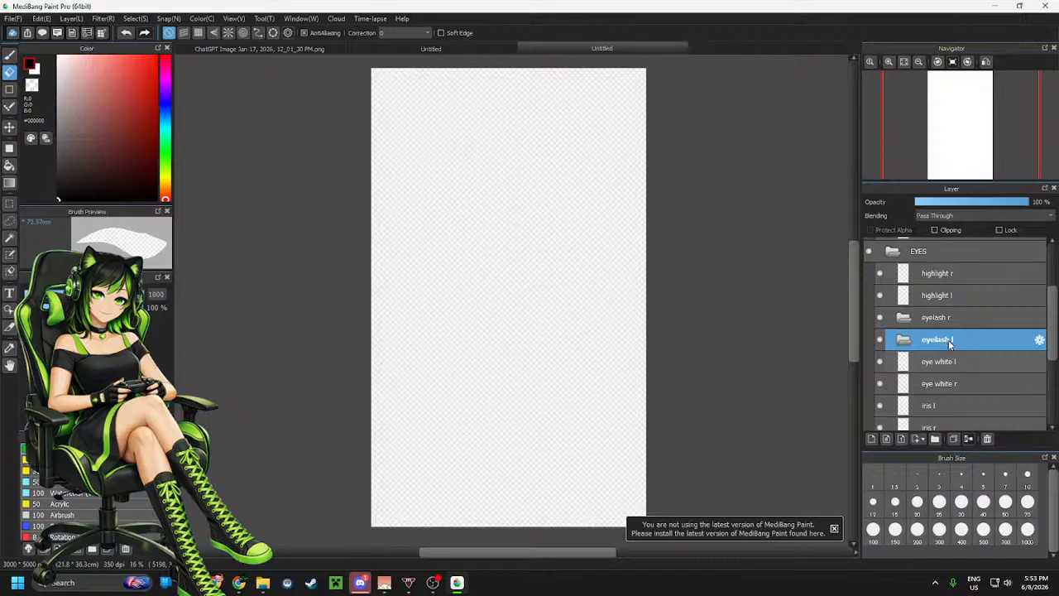
Add a layer inside the MOUTH folder and name it back mouth
scroll(949, 344, down, 4)
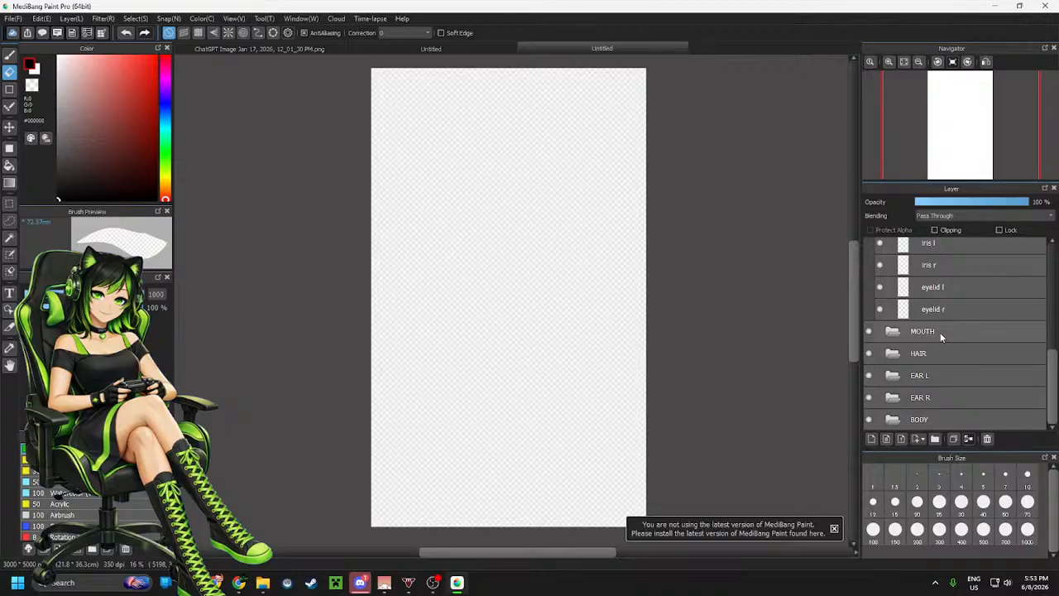
click(940, 332)
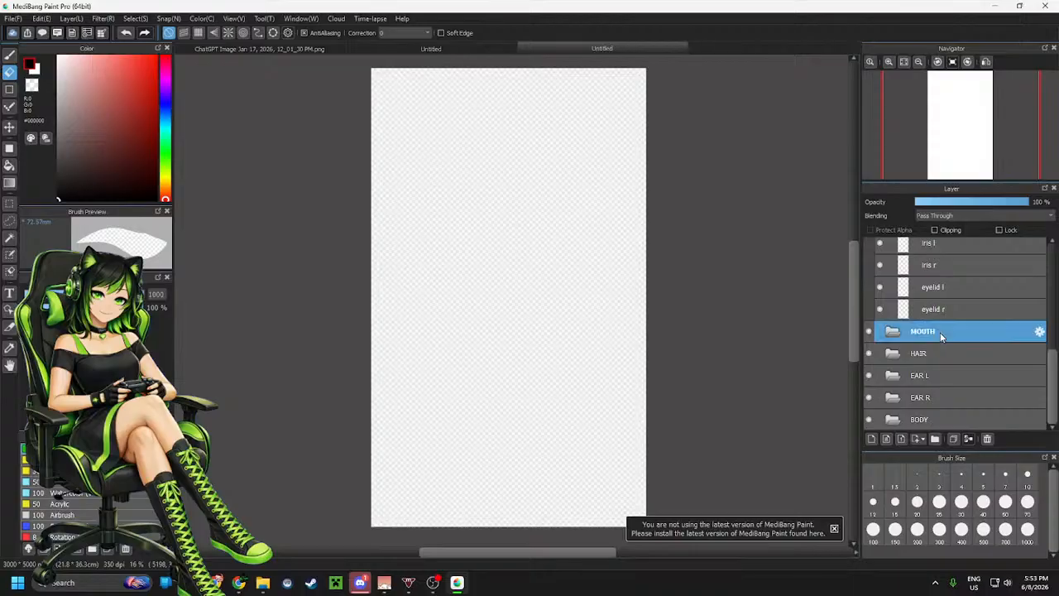
click(872, 440)
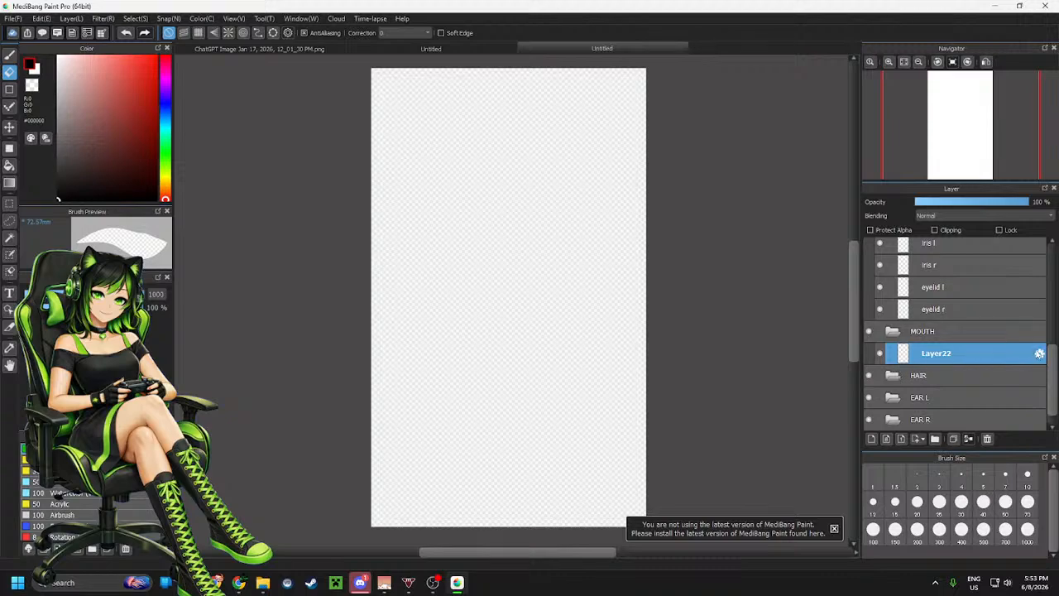
click(1040, 353)
text(back)
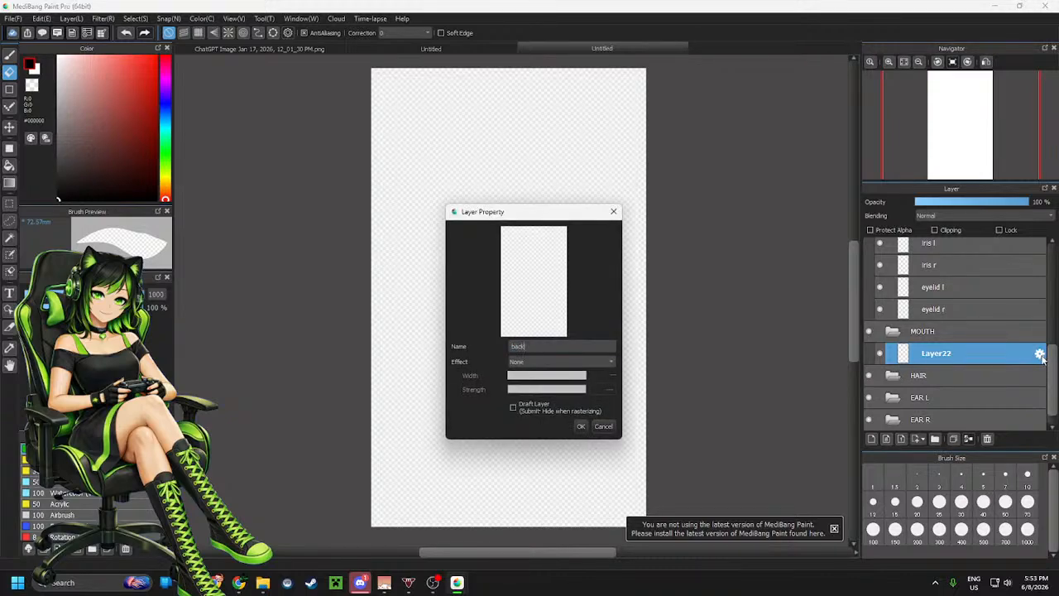
text( mouth)
click(581, 426)
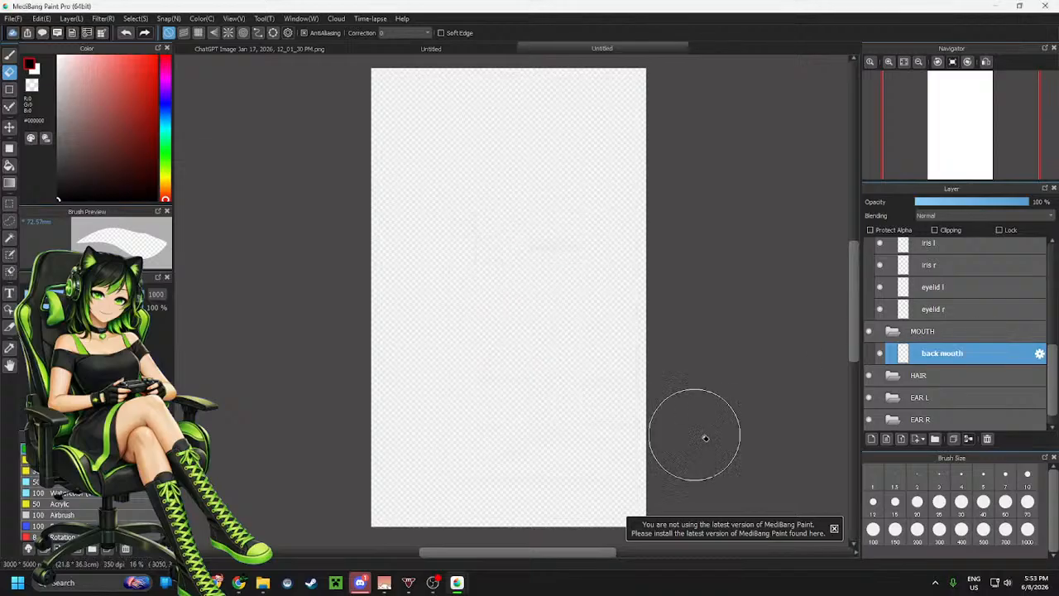
Add another layer in MOUTH above back mouth and name it tounge
click(870, 439)
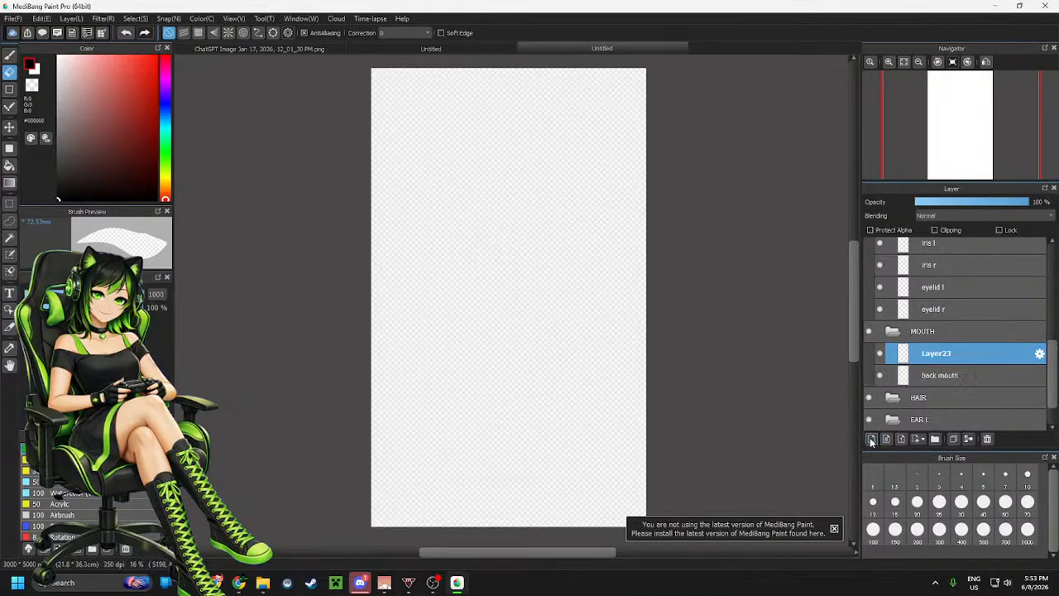
click(1039, 353)
text(tongu)
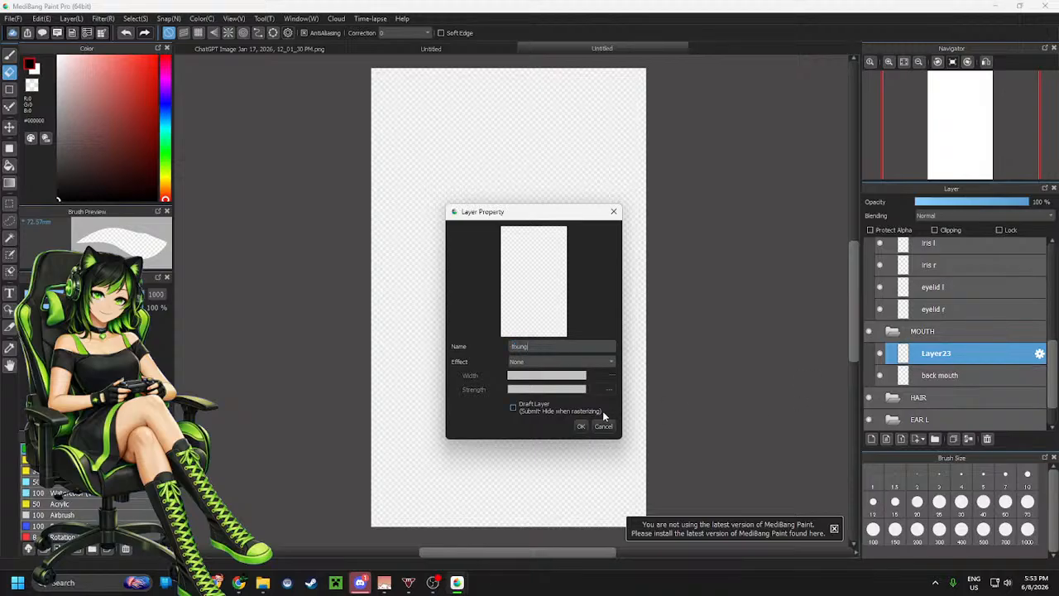
text(e)
click(581, 427)
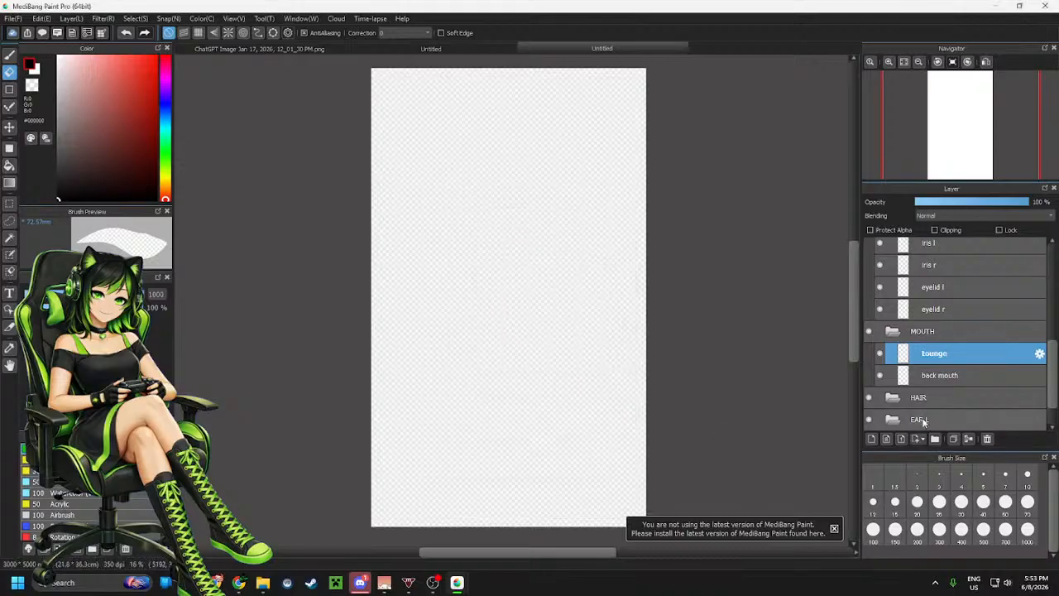
Add a layer at the top of MOUTH and name it teeth
click(871, 440)
click(1040, 354)
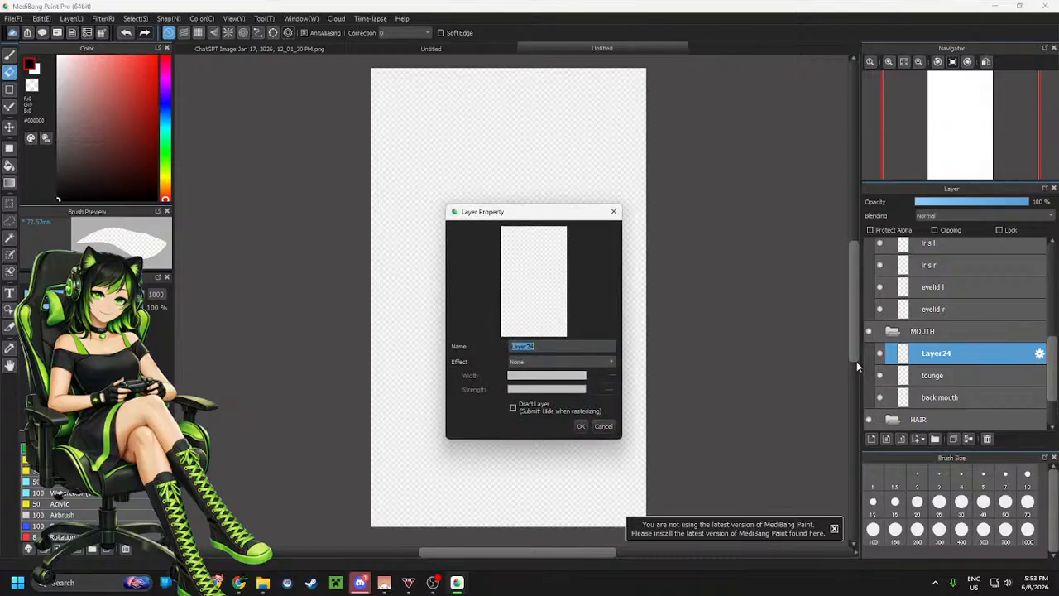
text(teeth)
click(581, 427)
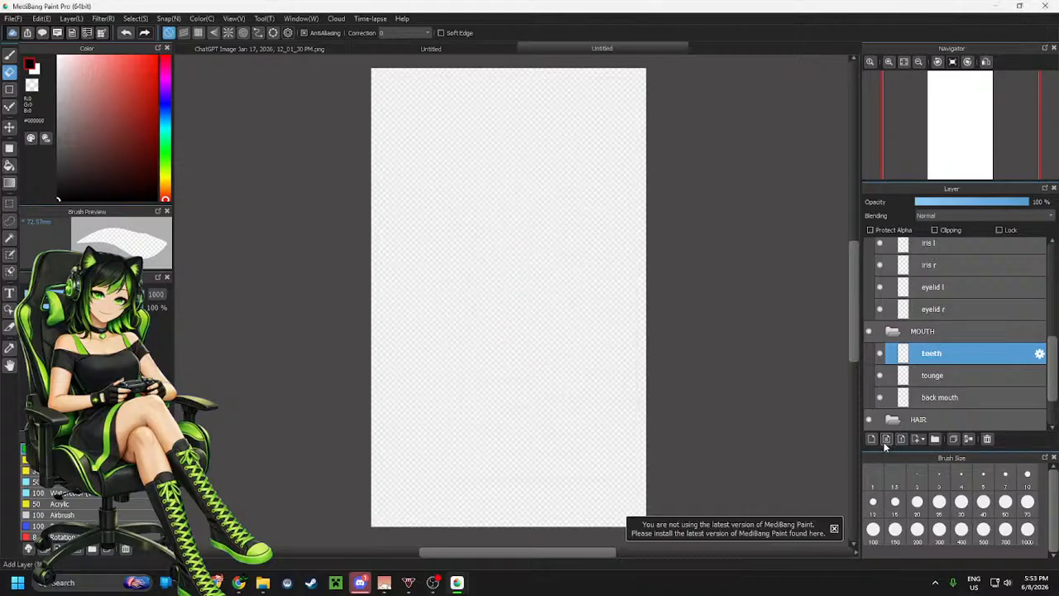
Add a layer at the top of the MOUTH folder and name it mouth lines
click(871, 441)
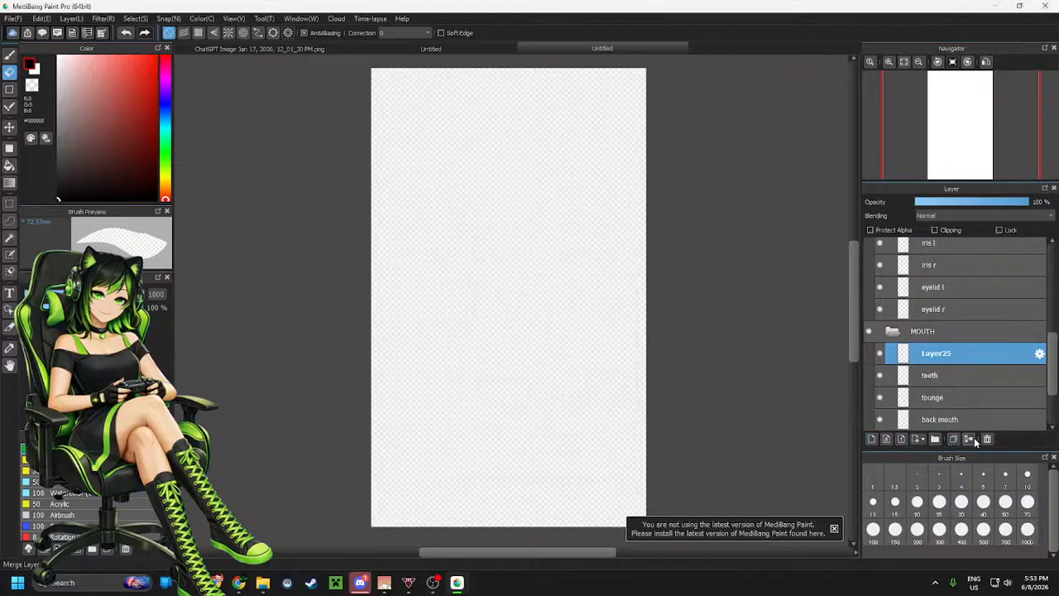
click(1040, 353)
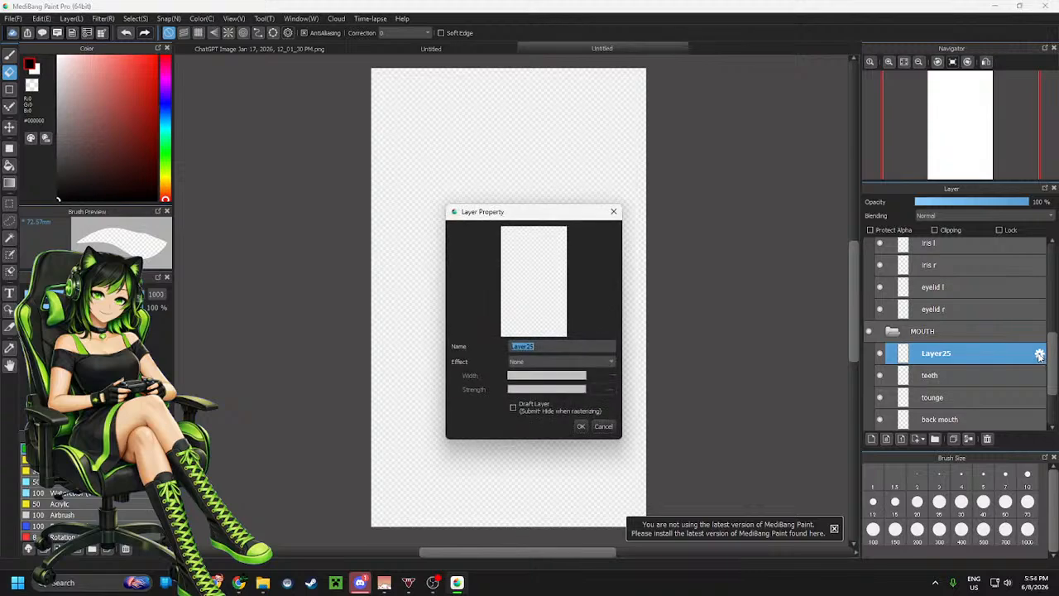
text(mouth lines)
click(581, 426)
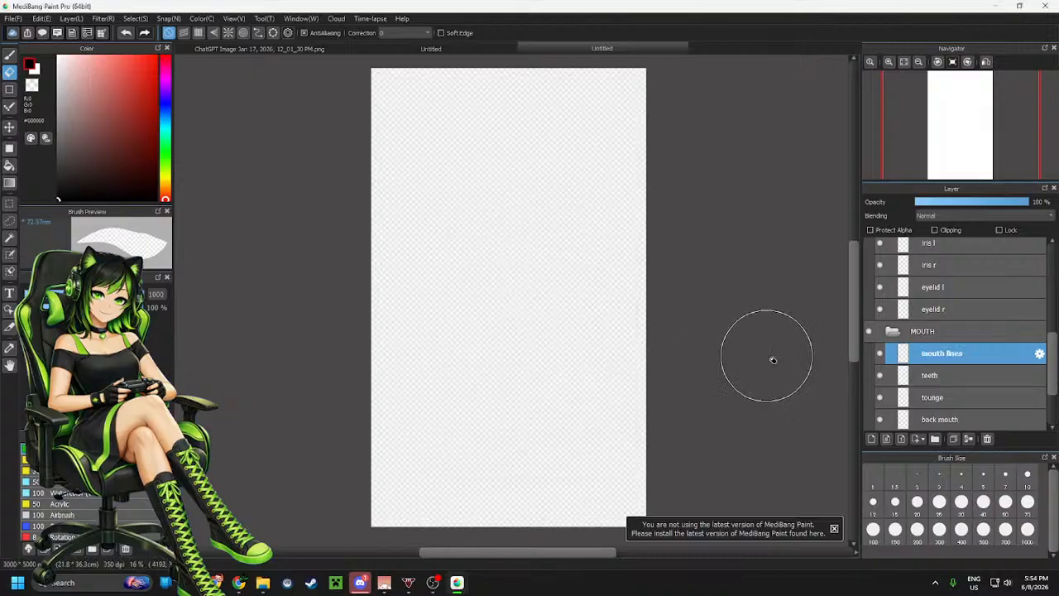
Add a layer inside the HAIR folder and name it hair
scroll(972, 336, down, 2)
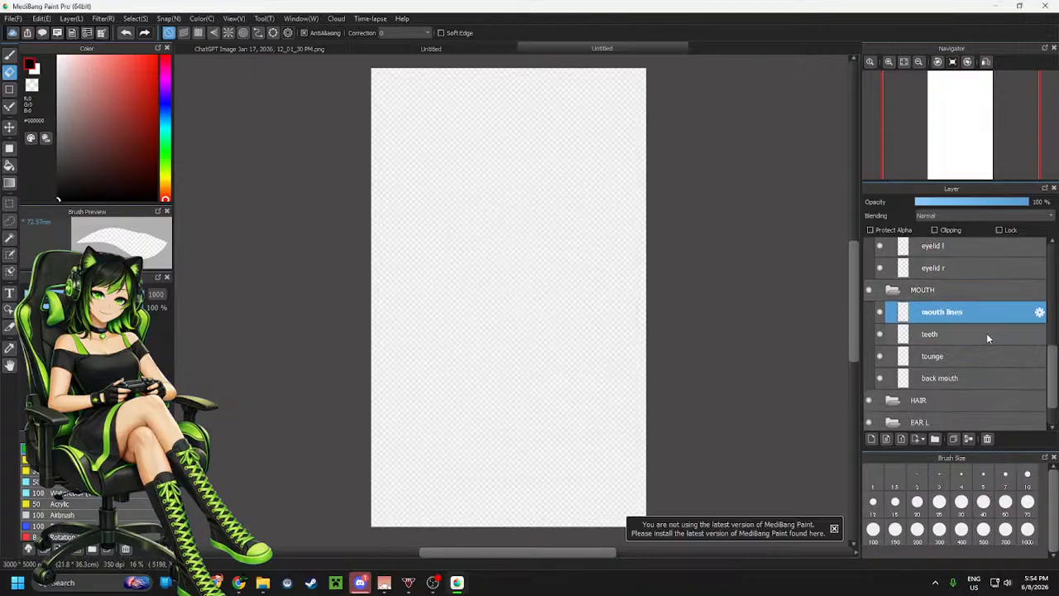
scroll(980, 321, down, 2)
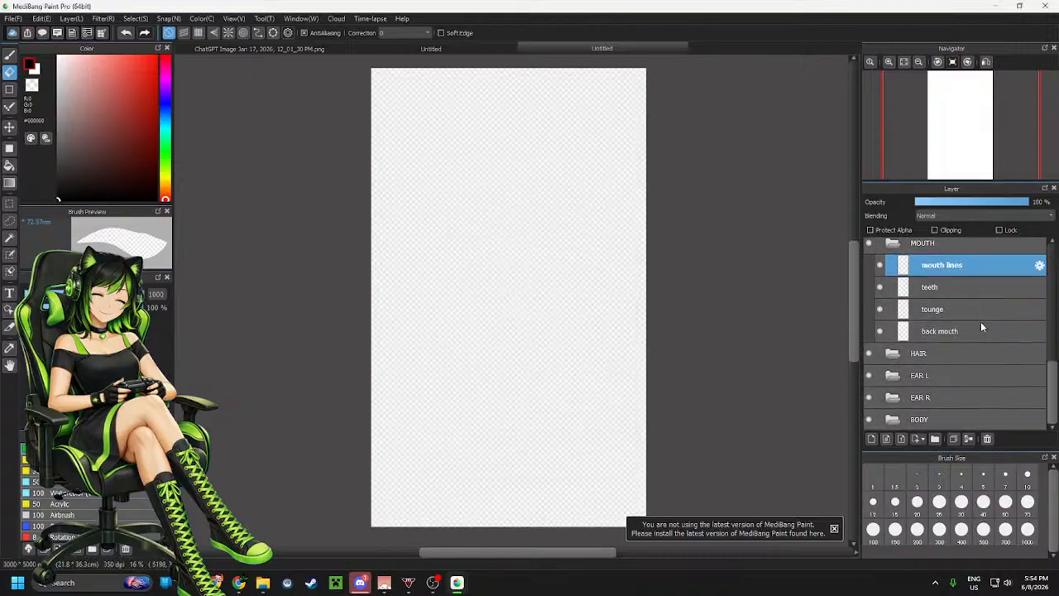
click(947, 355)
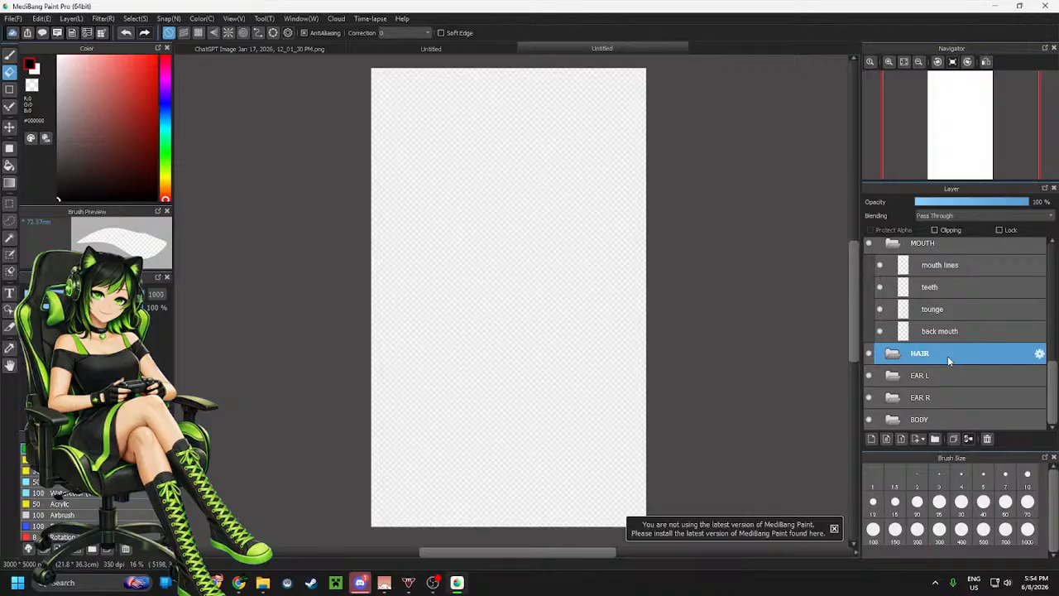
click(870, 439)
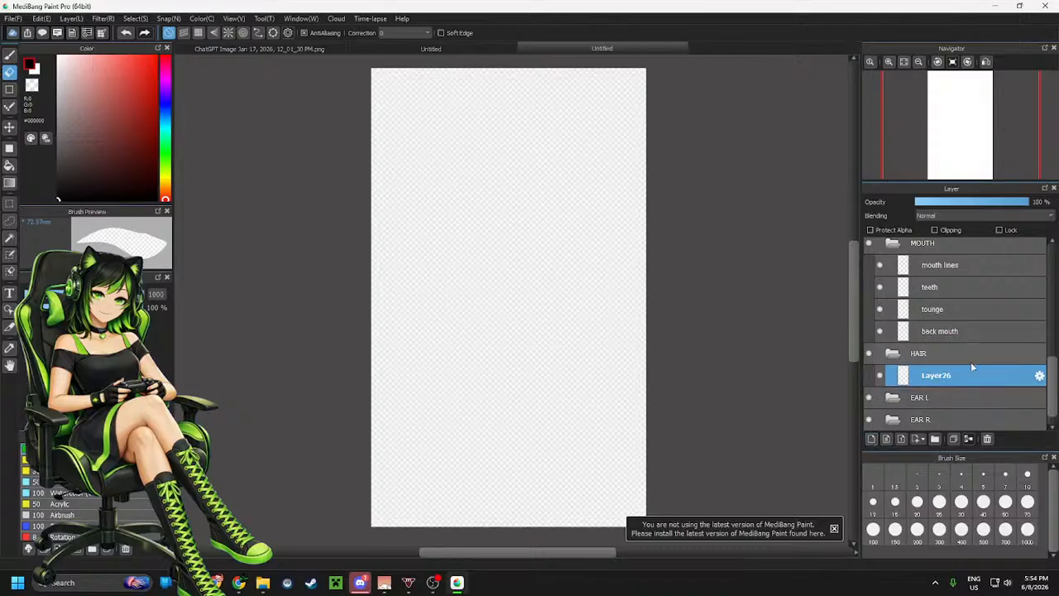
click(1039, 376)
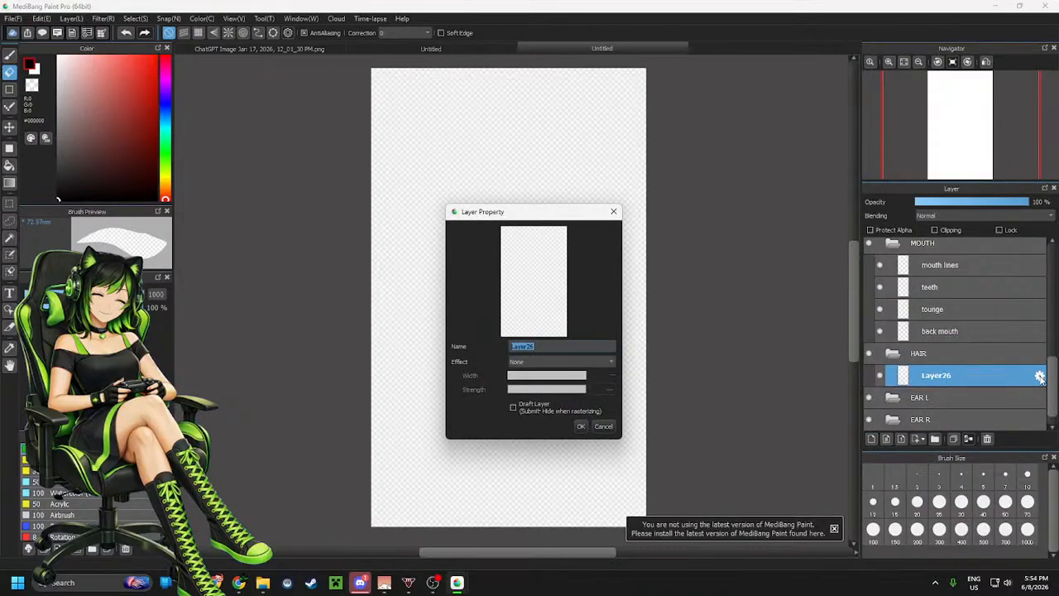
text(hair)
click(581, 426)
Add another layer in HAIR above hair and name it bangs
click(884, 440)
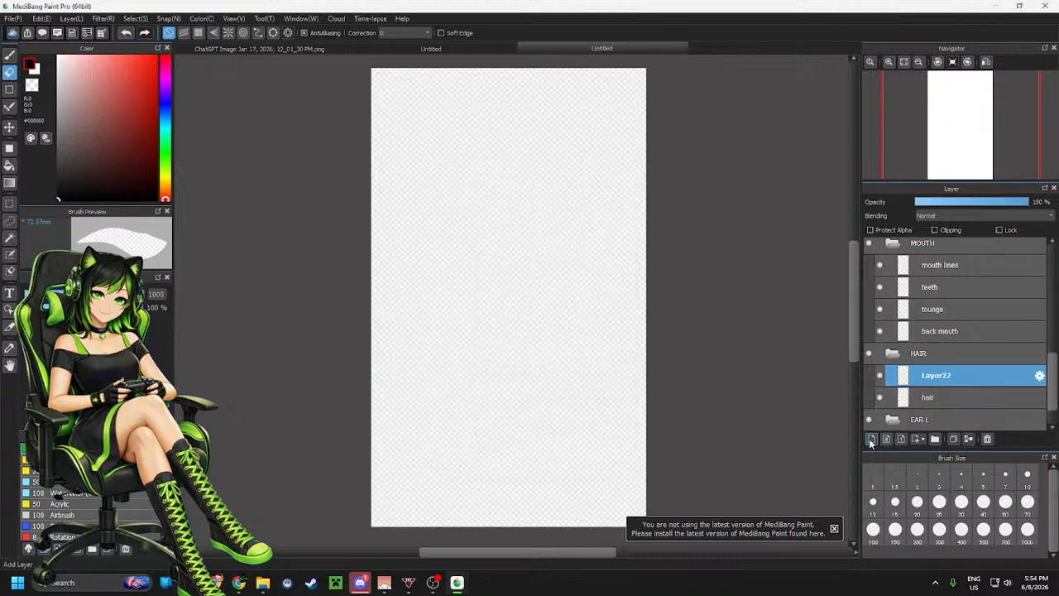
click(1041, 376)
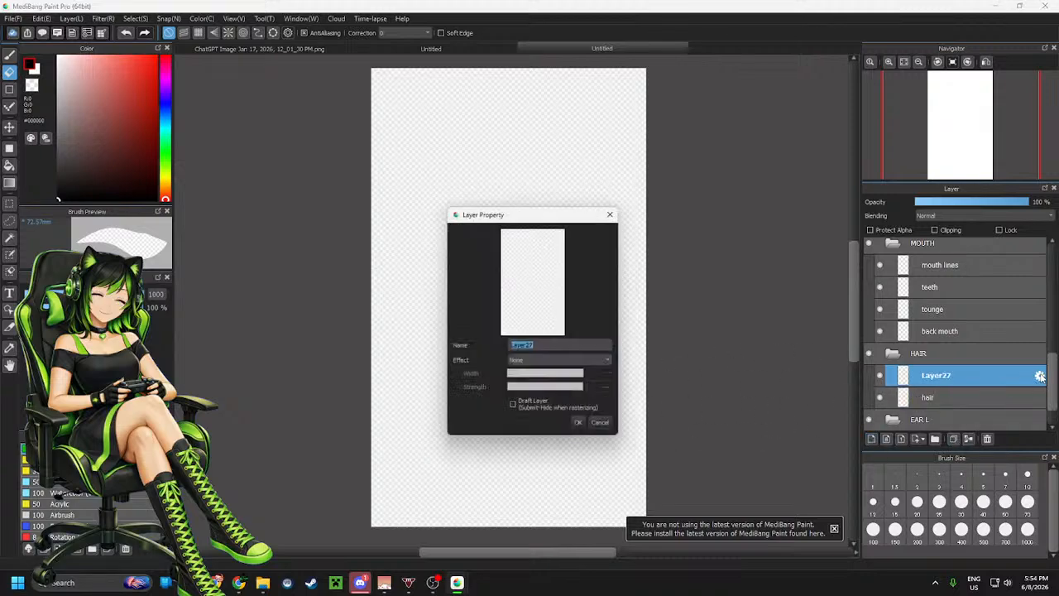
text(bangs)
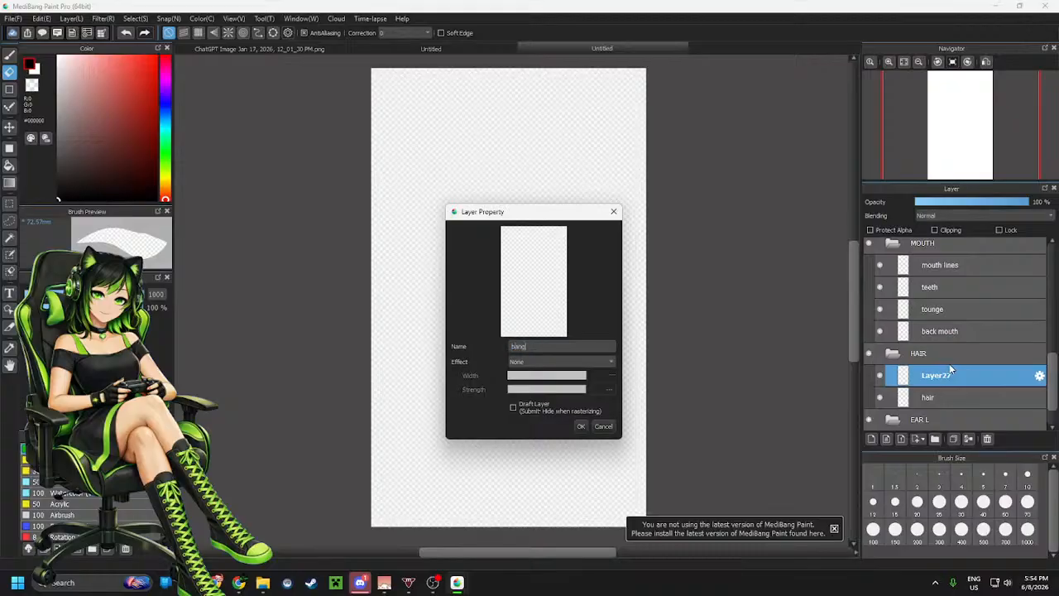
click(581, 426)
Add a layer inside the EAR L folder and name it ear l
scroll(925, 374, down, 1)
scroll(925, 375, down, 1)
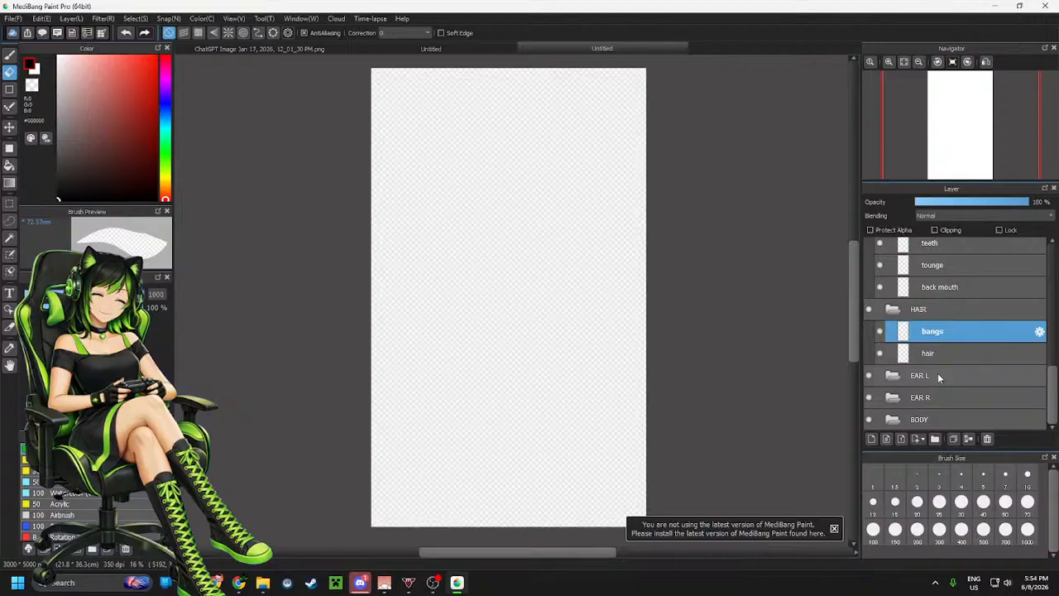
click(937, 375)
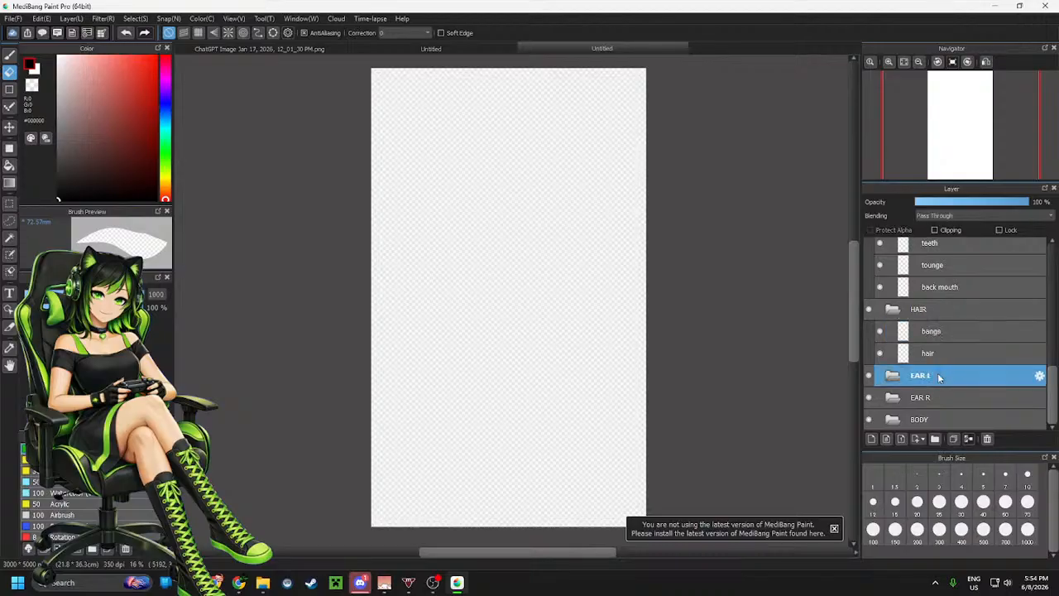
click(872, 439)
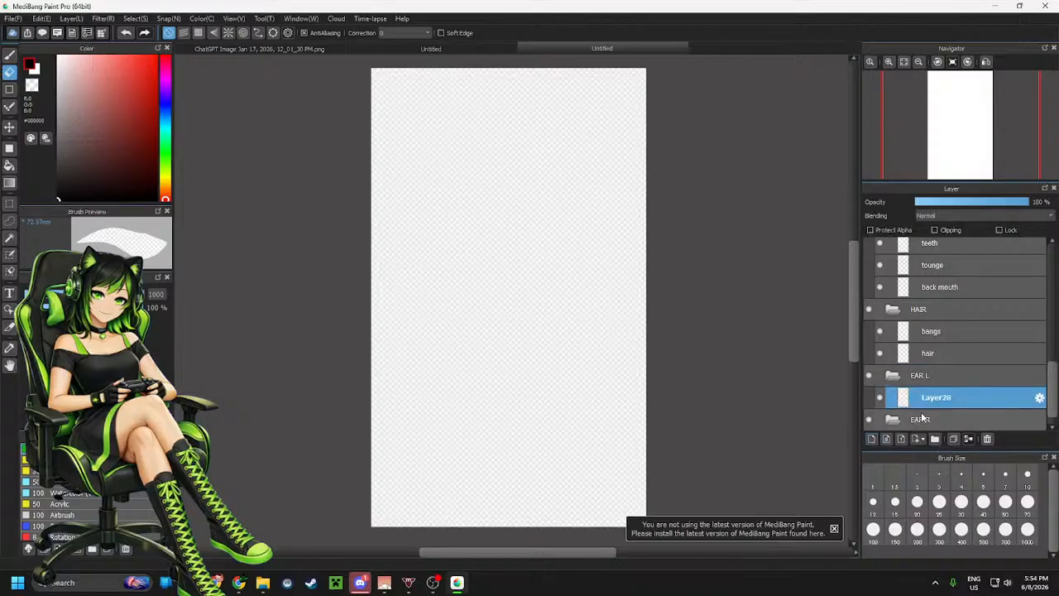
click(1039, 398)
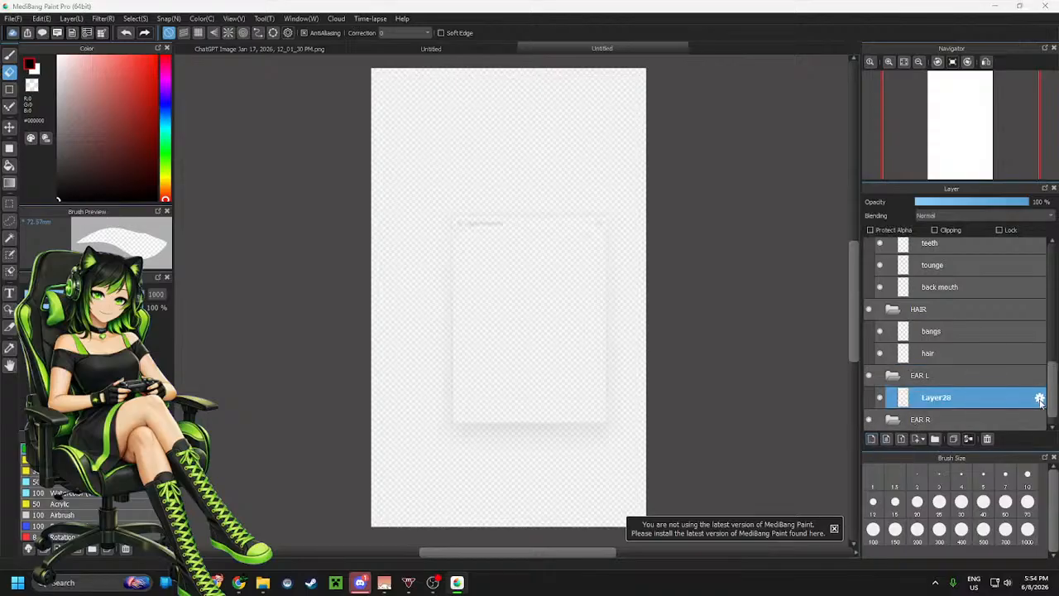
text(E)
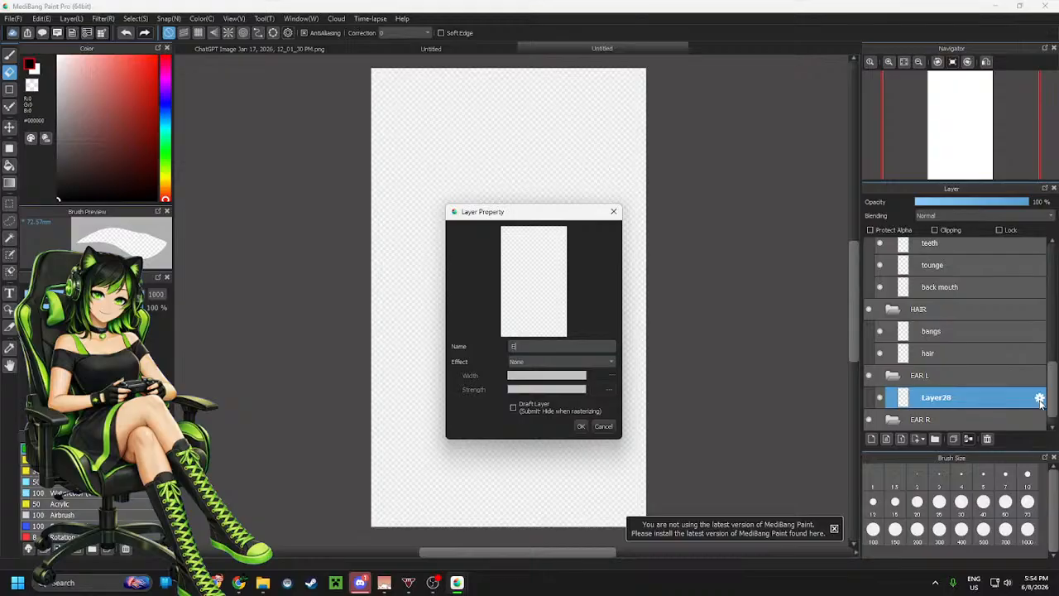
text(ar l)
click(588, 429)
Add a layer inside the EAR R folder and name it ear r
scroll(894, 389, down, 1)
click(943, 397)
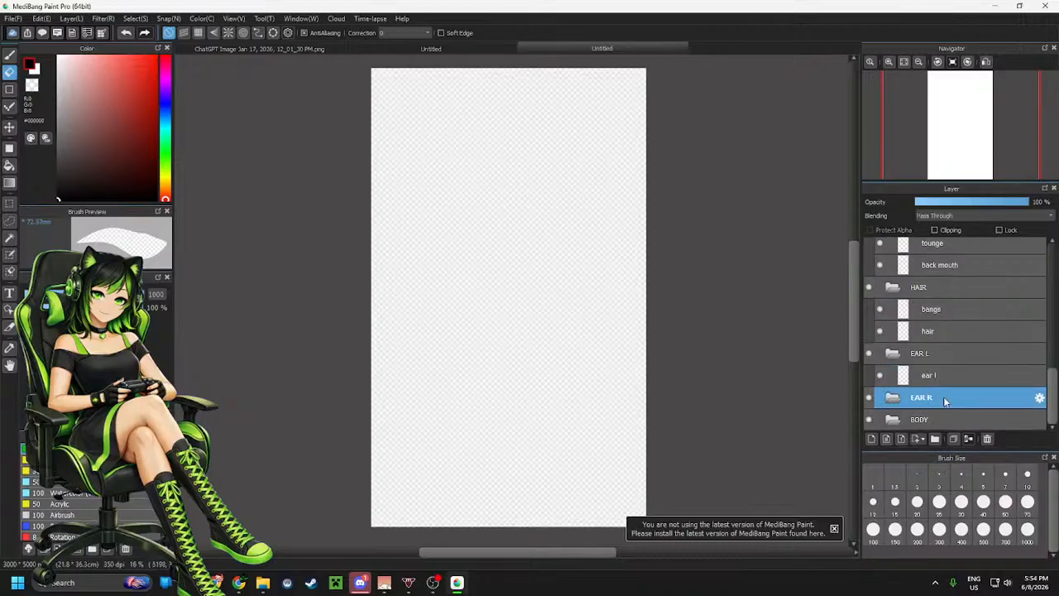
click(872, 438)
click(1040, 421)
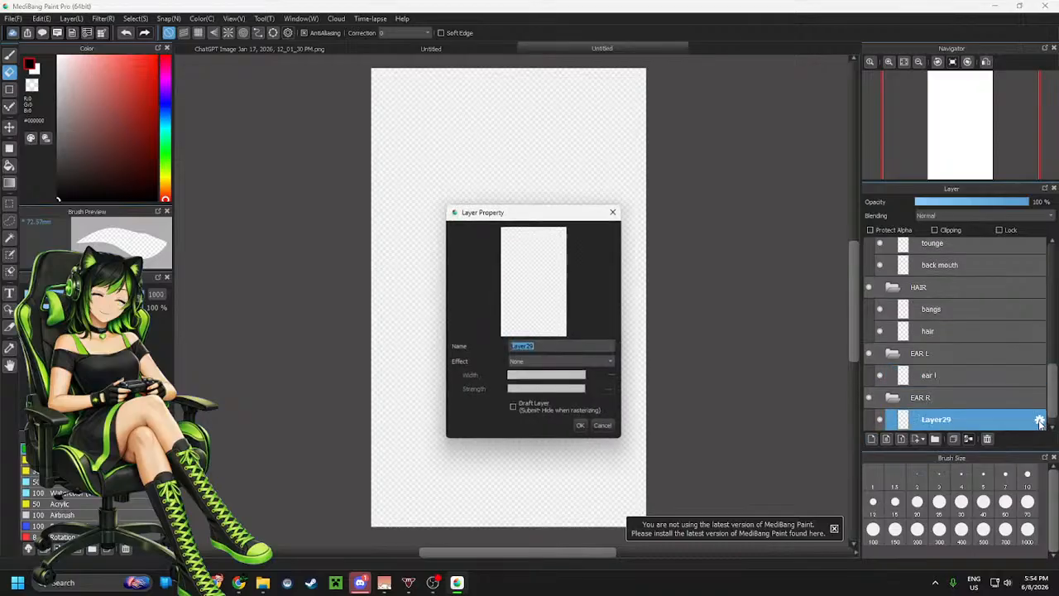
text(ear)
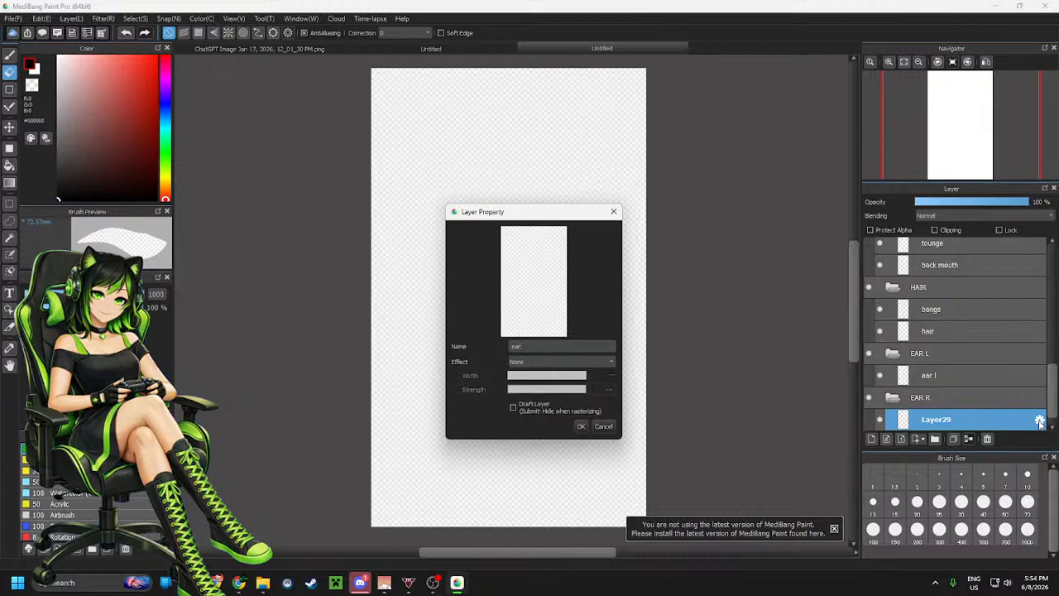
text( r)
click(583, 427)
Add a layer inside the BODY folder and name it body
scroll(976, 374, down, 1)
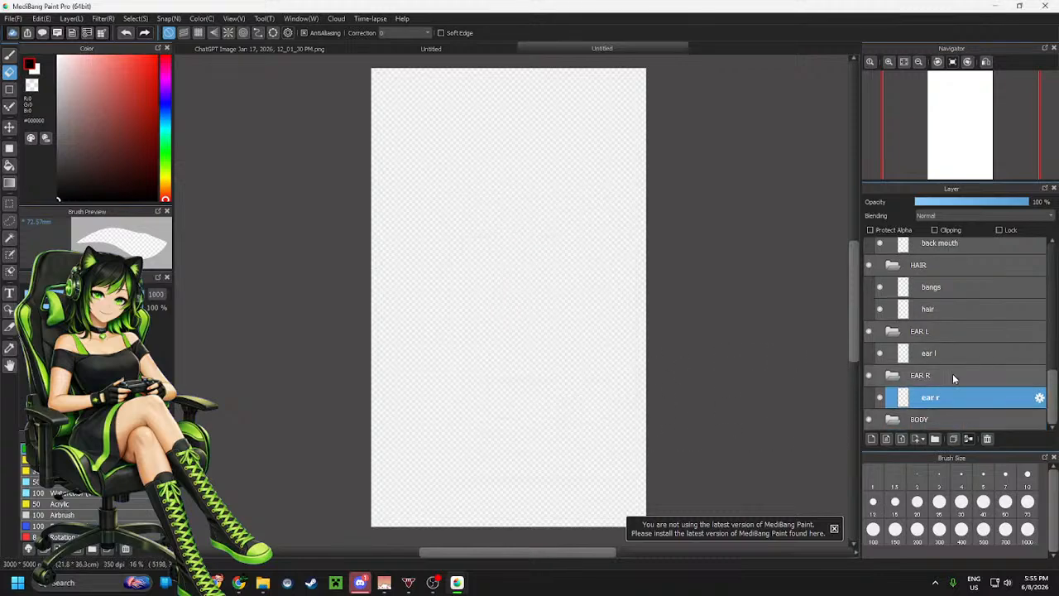
click(943, 419)
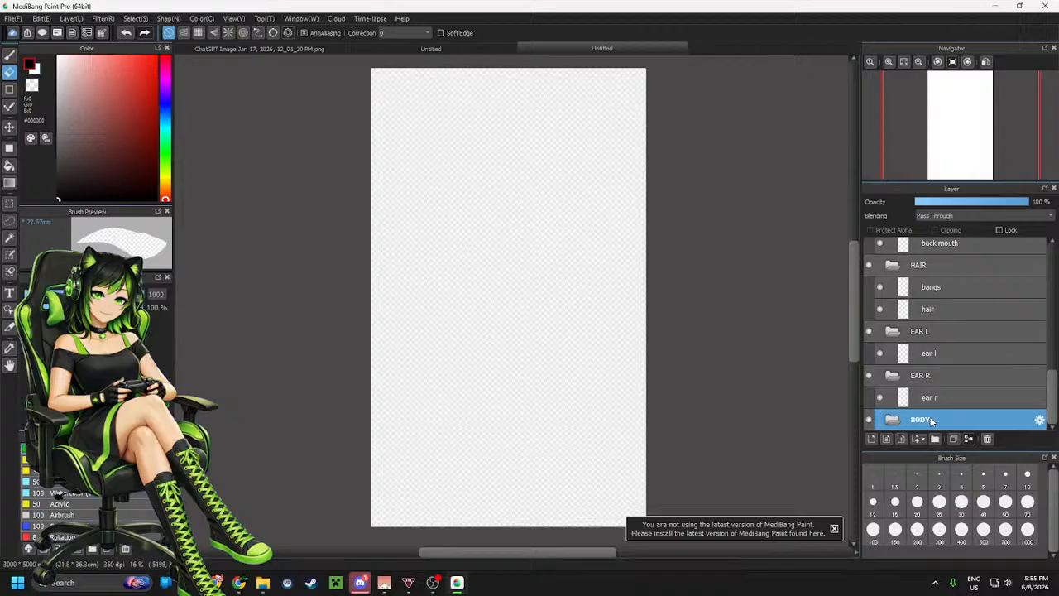
click(871, 439)
click(1039, 420)
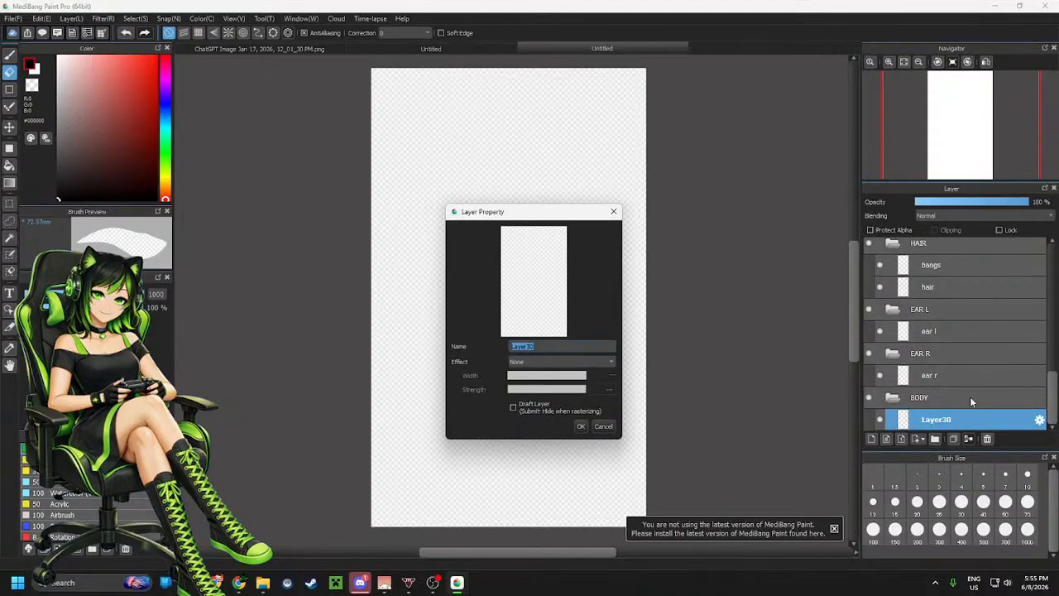
text(body)
click(581, 427)
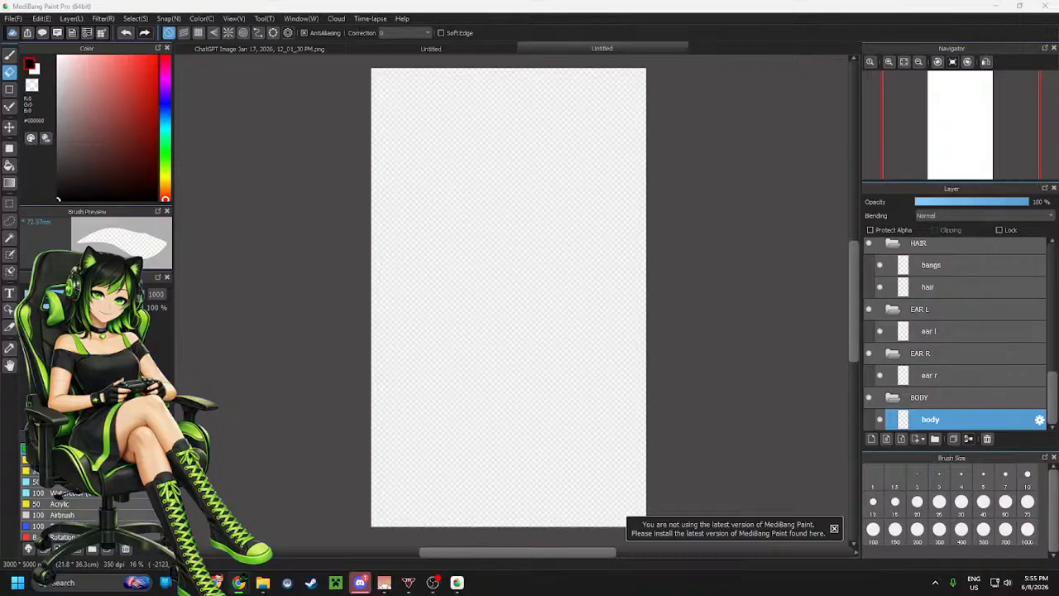
Collapse all the part folders from BODY up to HEAD
click(893, 398)
click(892, 375)
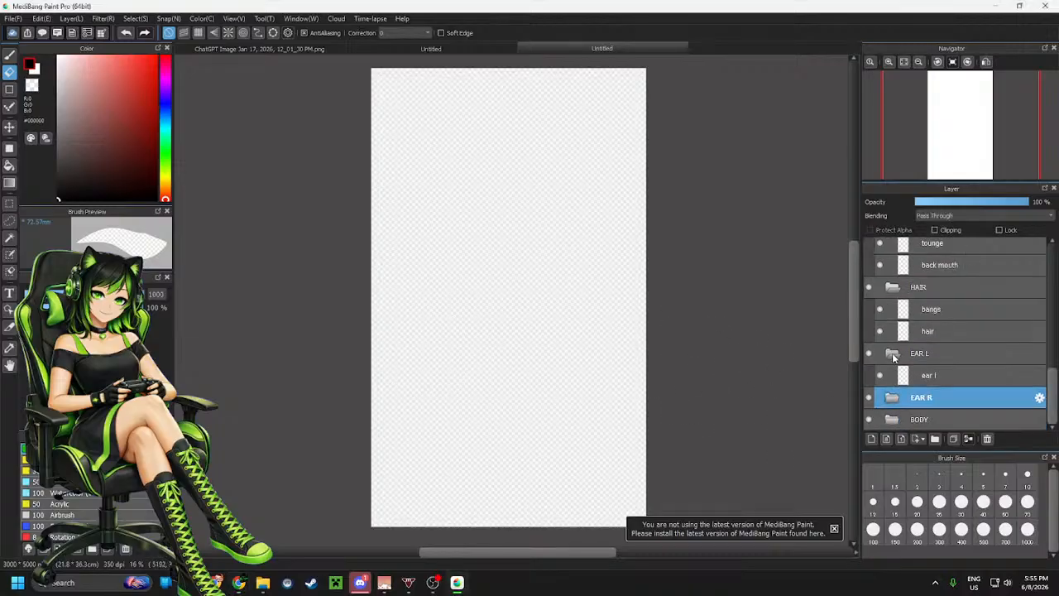
click(892, 353)
click(892, 309)
click(891, 288)
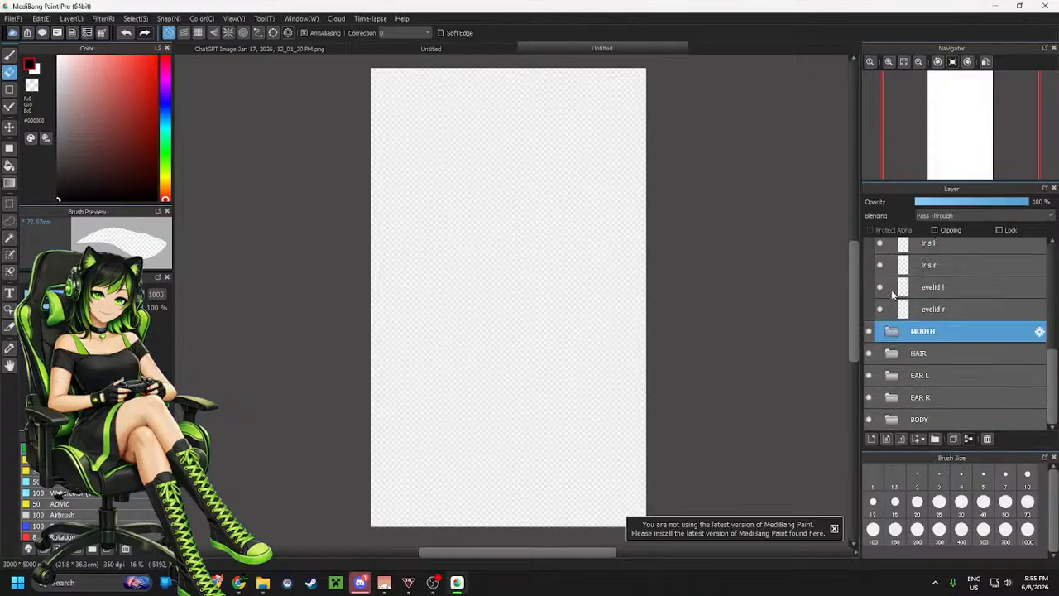
scroll(891, 290, up, 2)
click(891, 255)
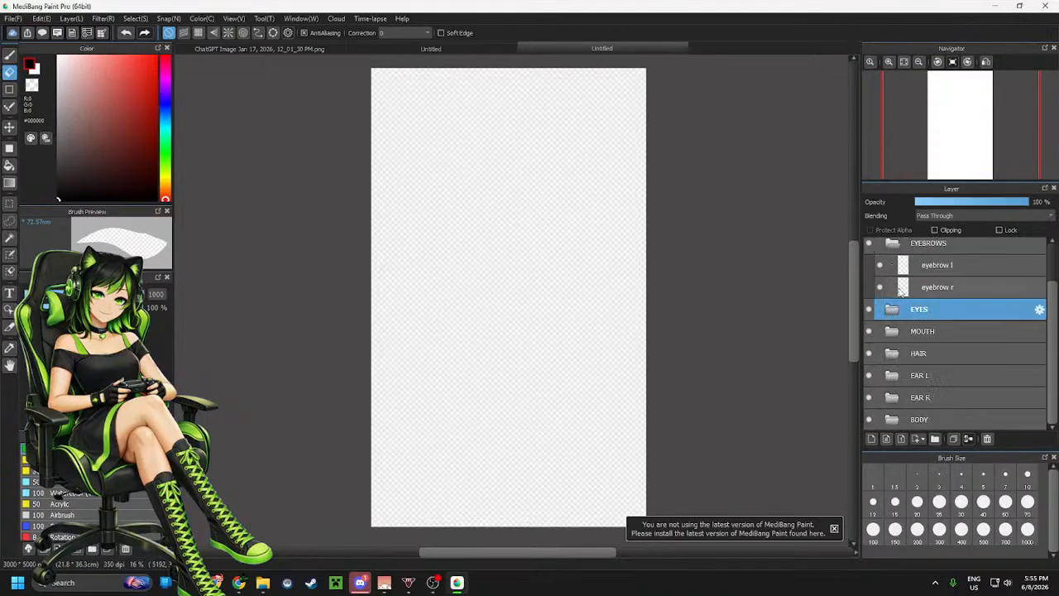
scroll(898, 291, up, 1)
click(892, 293)
click(893, 252)
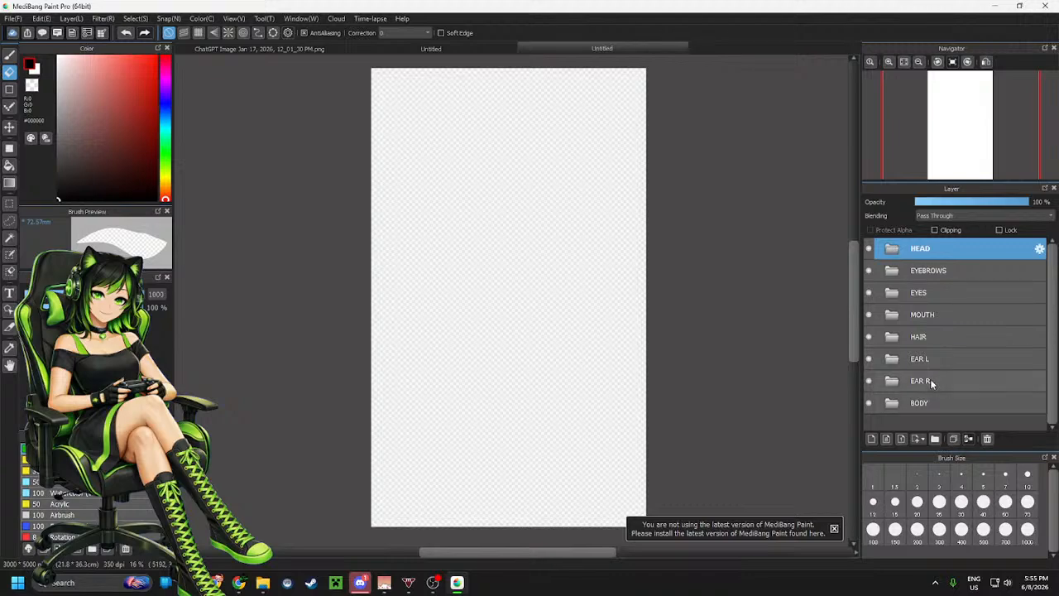
Reorder the folders as EAR L, EAR R, HAIR, HEAD, MOUTH, EYES, EYEBROWS, BODY from top to bottom
drag(930, 382, 931, 241)
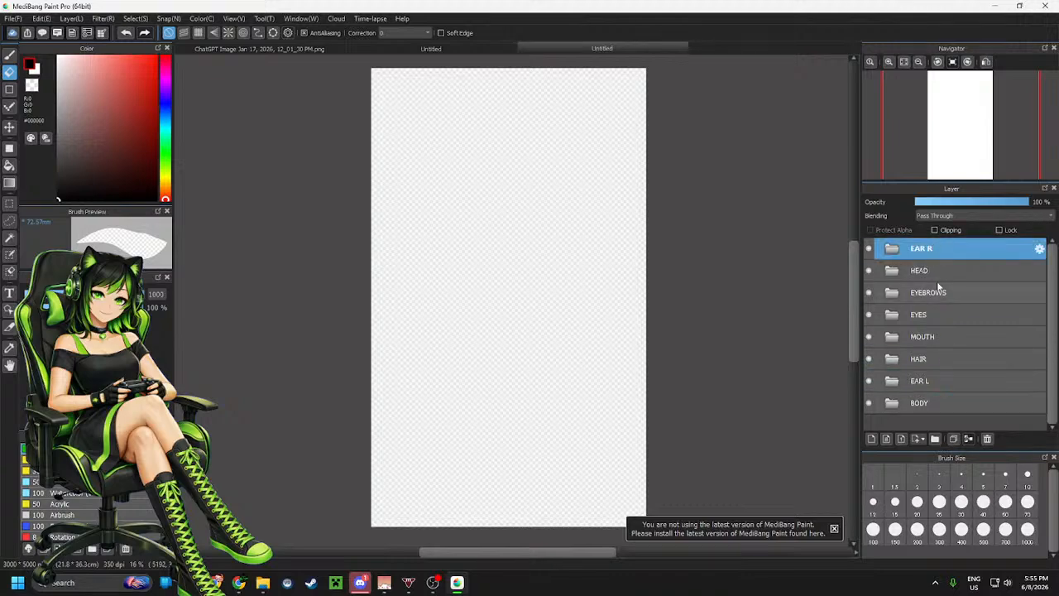
drag(938, 379, 930, 237)
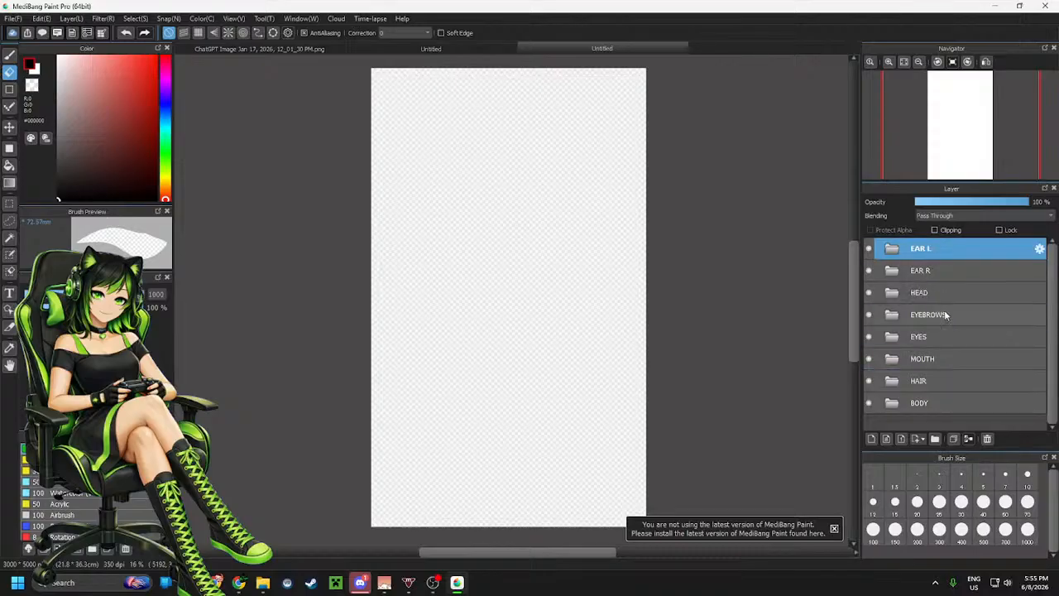
click(944, 381)
drag(944, 381, 937, 292)
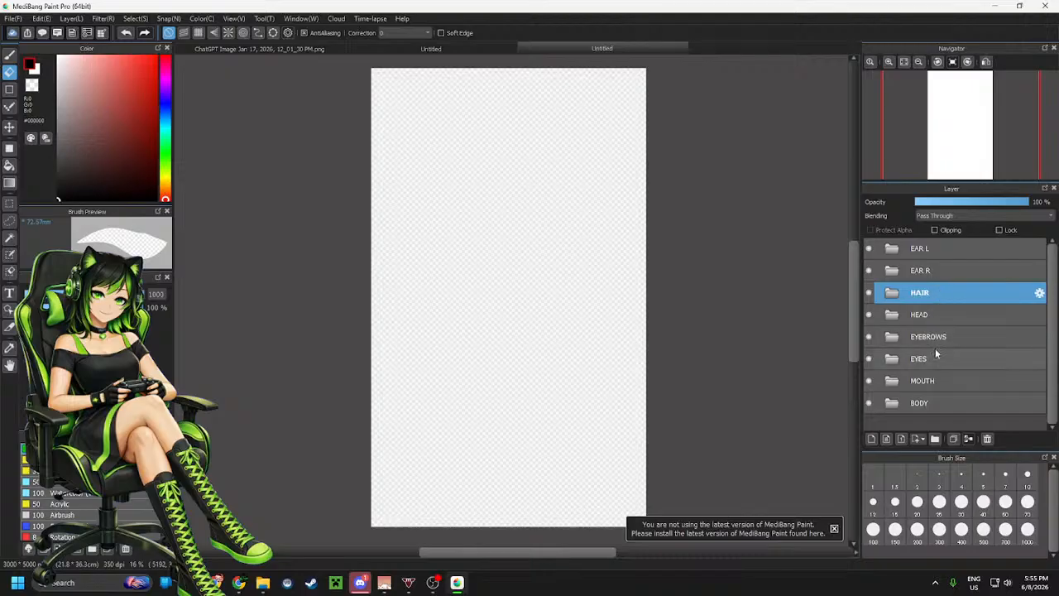
drag(935, 380, 940, 355)
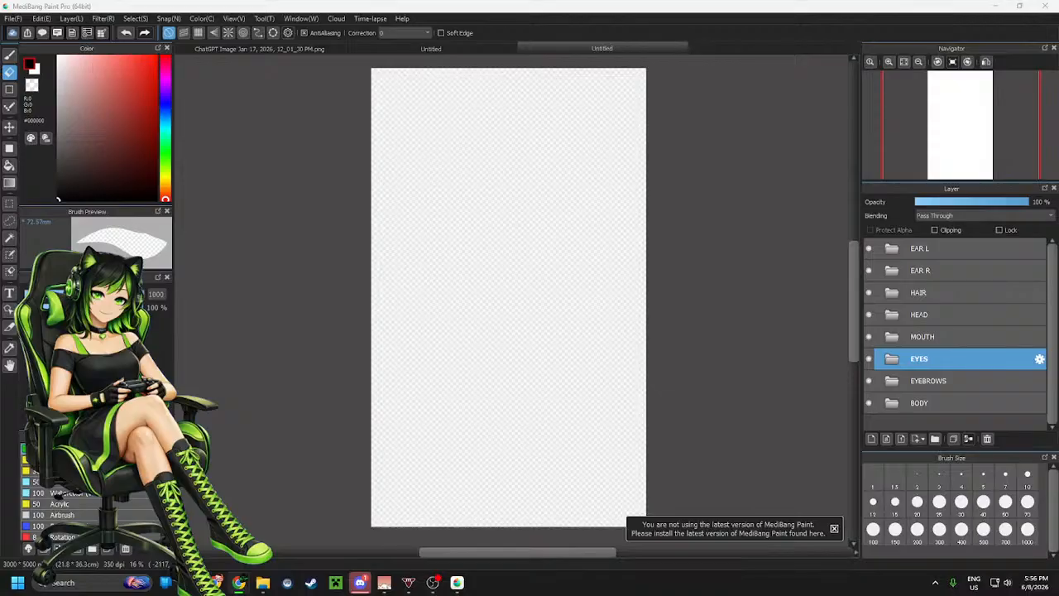
Switch to the Live2D tutorial video playing in the browser
key(alt+Tab)
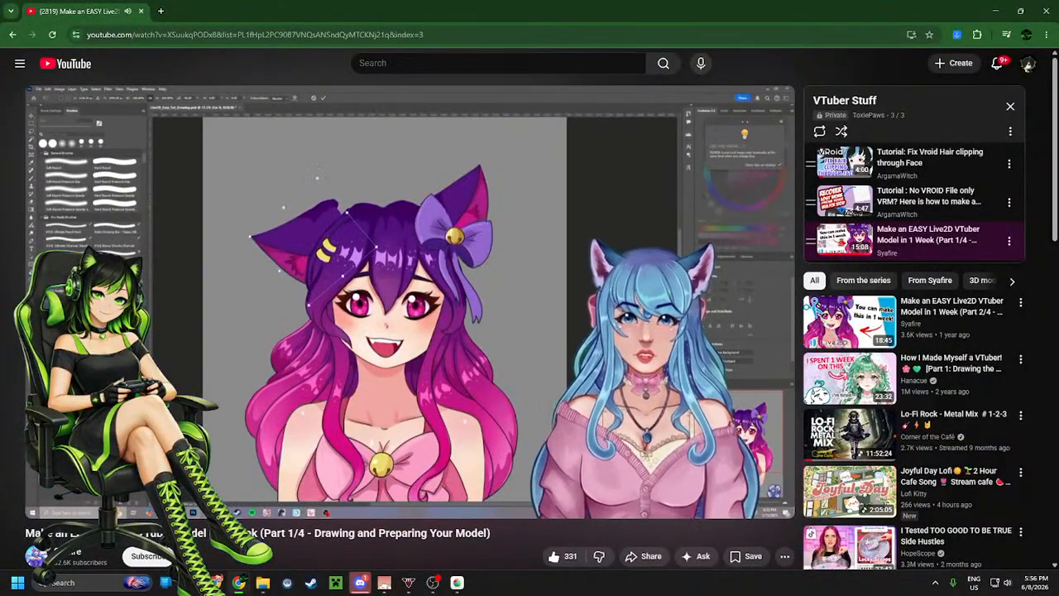
mouse_move(591, 312)
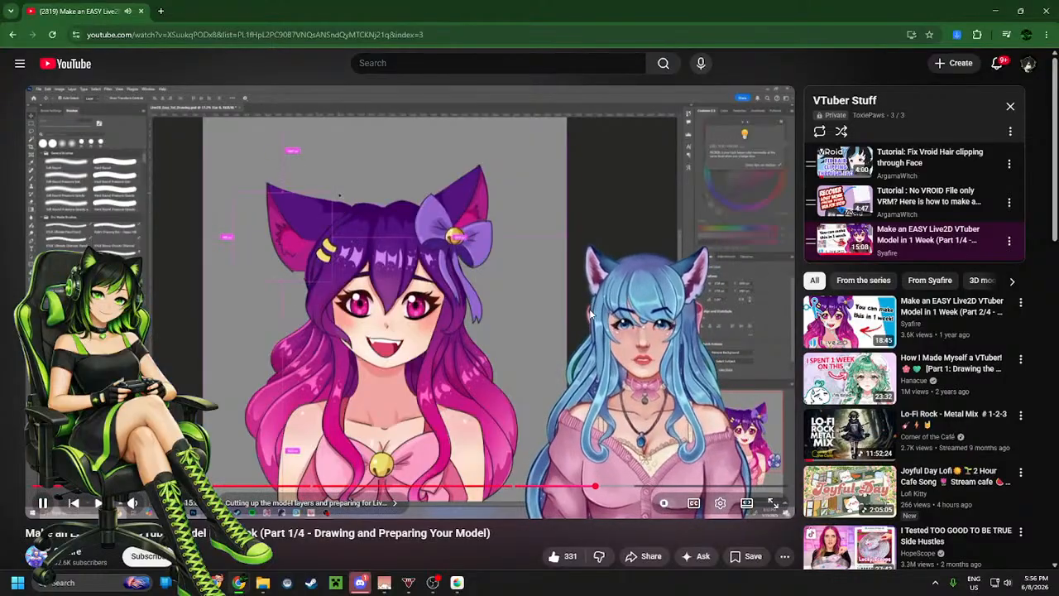
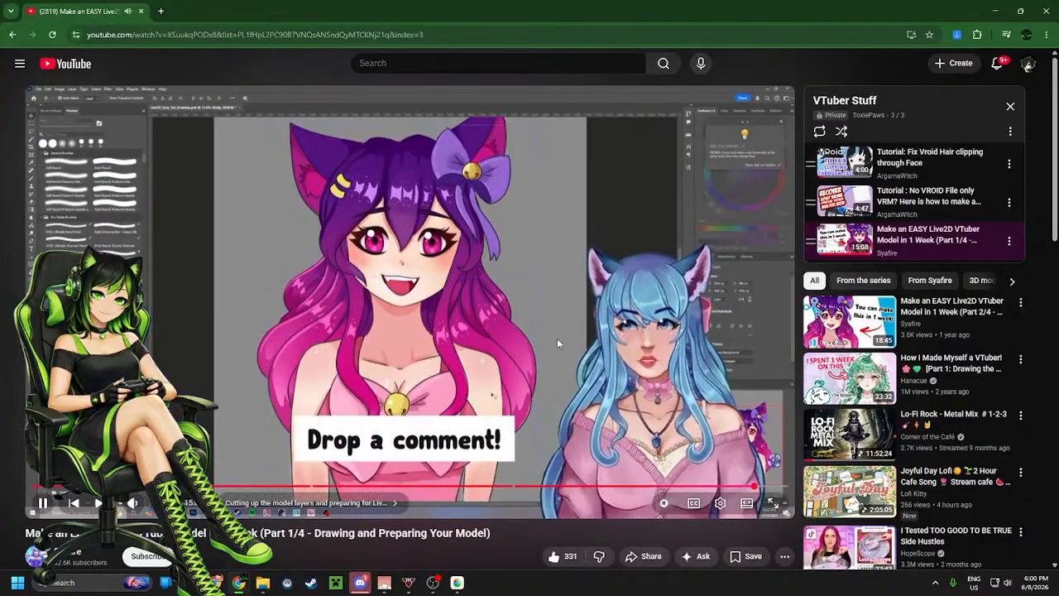
Pause the Live2D tutorial video and return to MediBang Paint
click(542, 290)
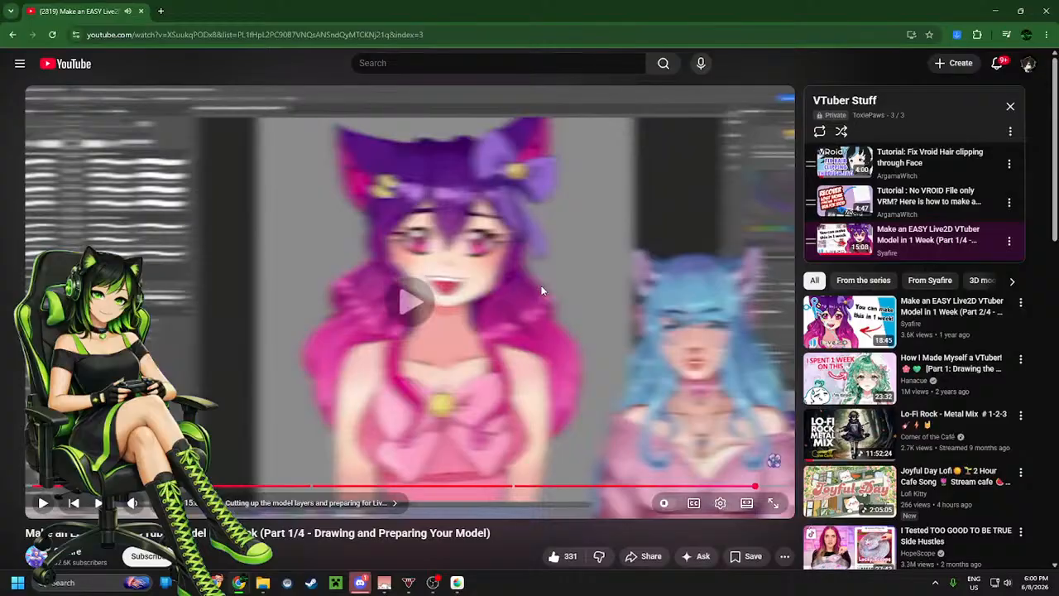
click(542, 289)
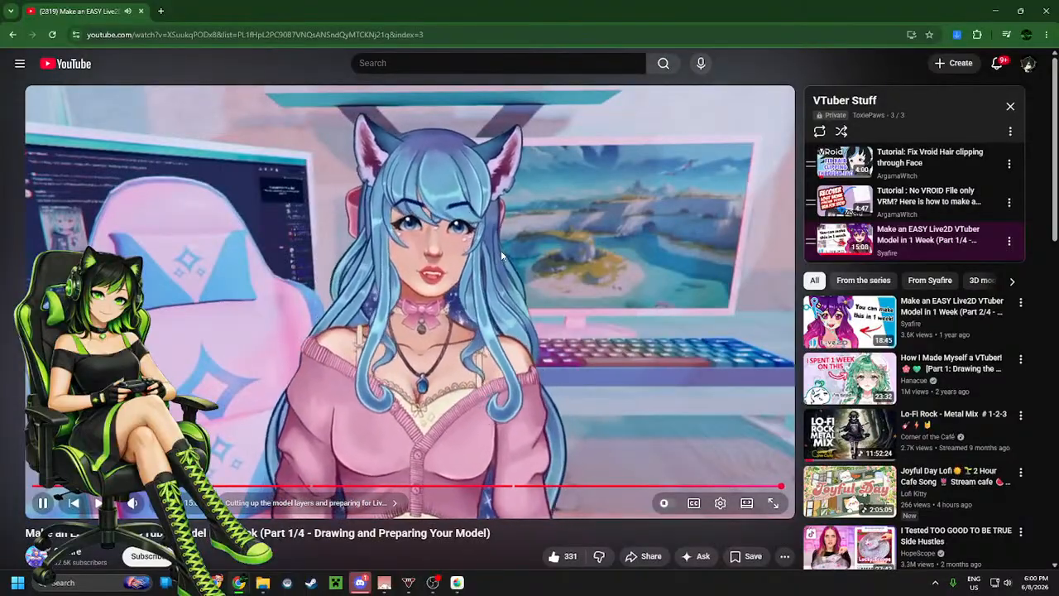
click(501, 249)
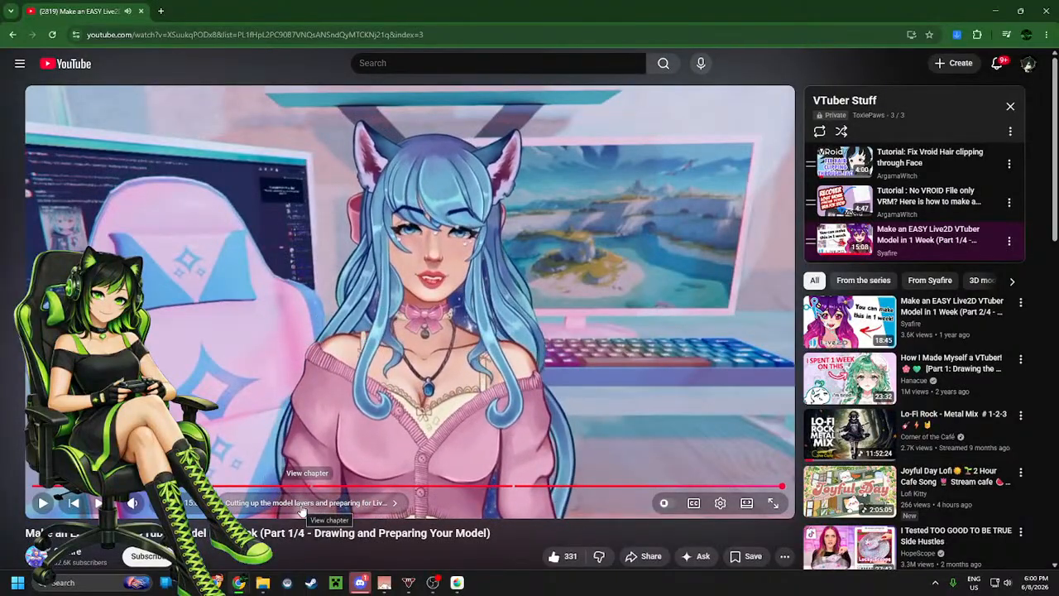
drag(594, 13, 594, 0)
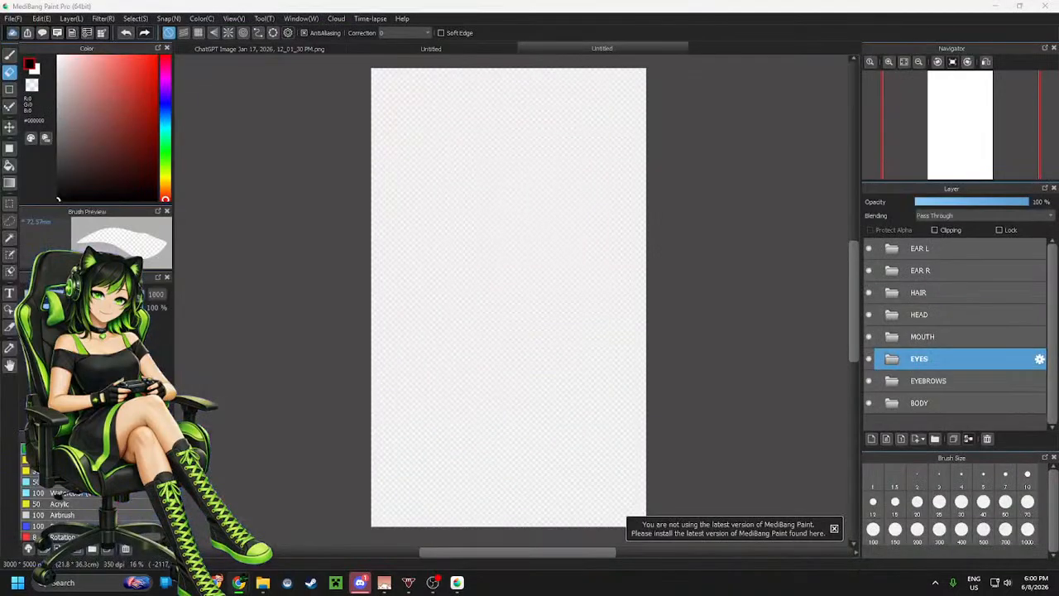
Copy the whole chibi gamer reference image from its tab and paste it onto the canvas as a new layer above the BODY folder
click(376, 48)
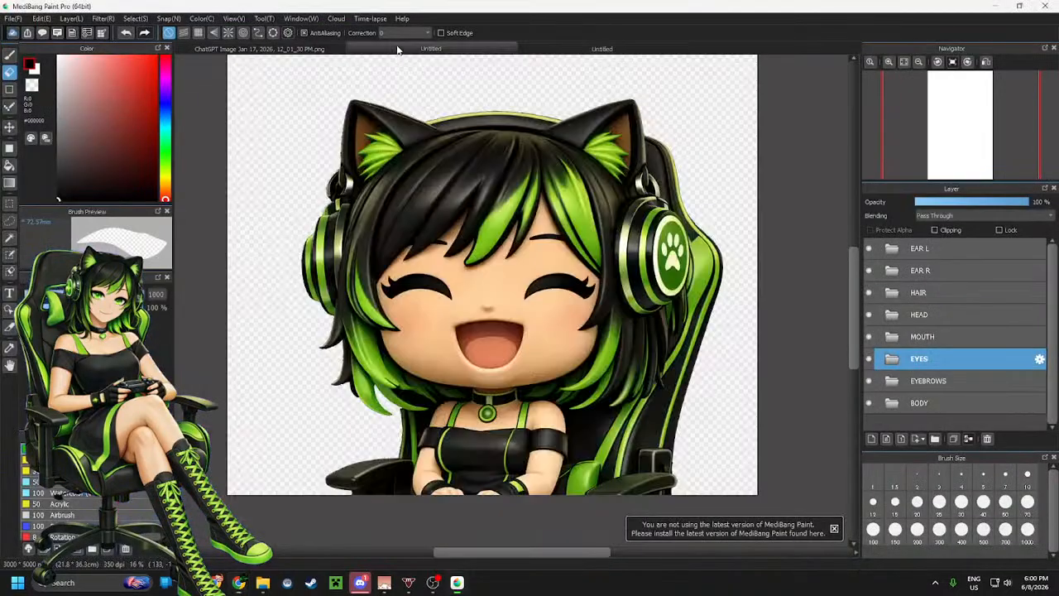
scroll(441, 311, down, 3)
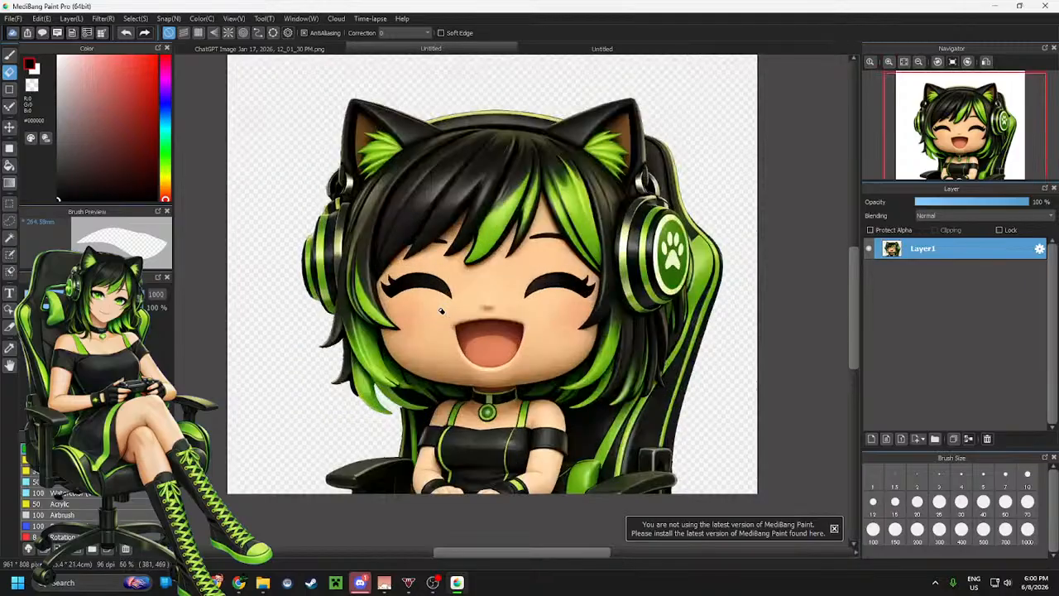
scroll(441, 310, up, 3)
click(616, 49)
click(925, 404)
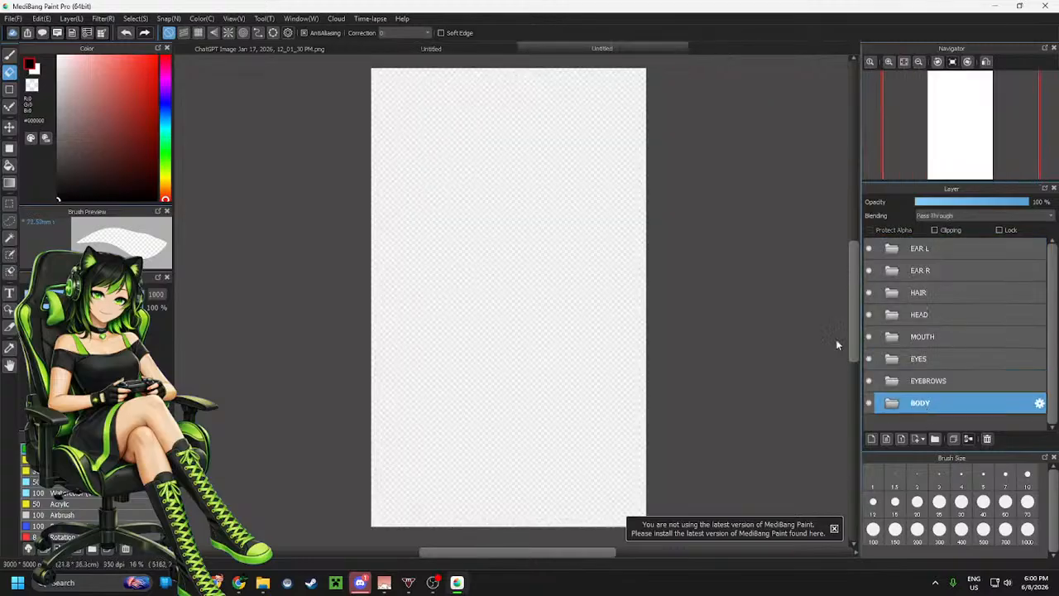
click(441, 48)
scroll(351, 285, down, 1)
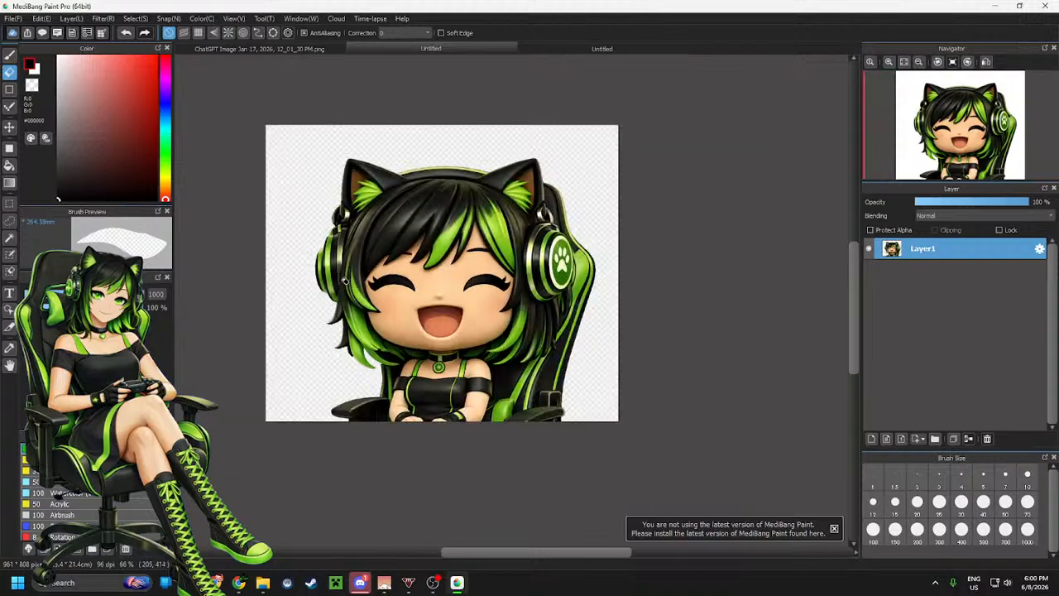
scroll(314, 273, up, 1)
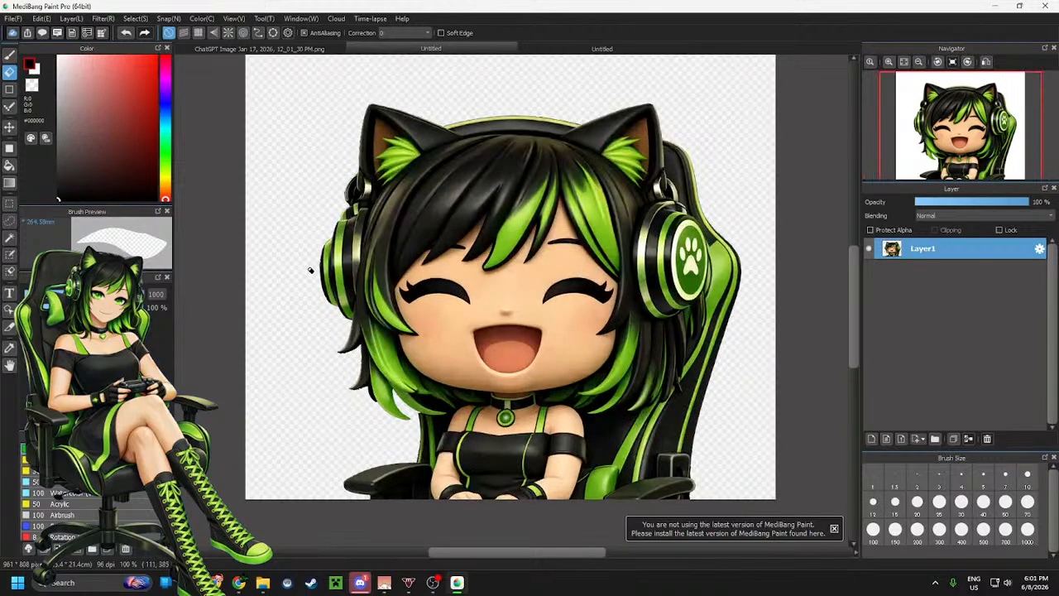
key(m)
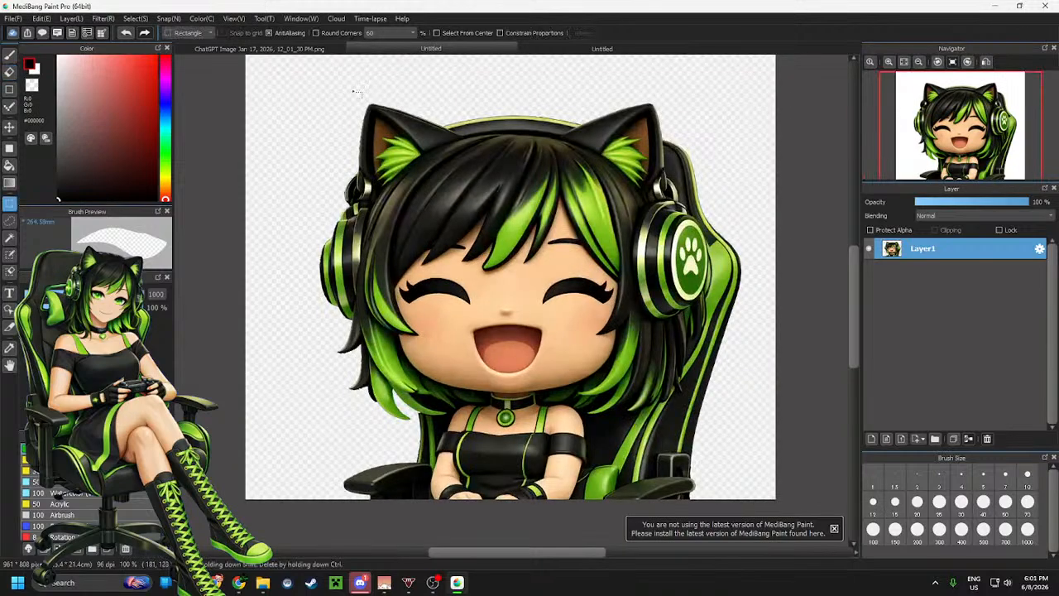
drag(277, 73, 735, 500)
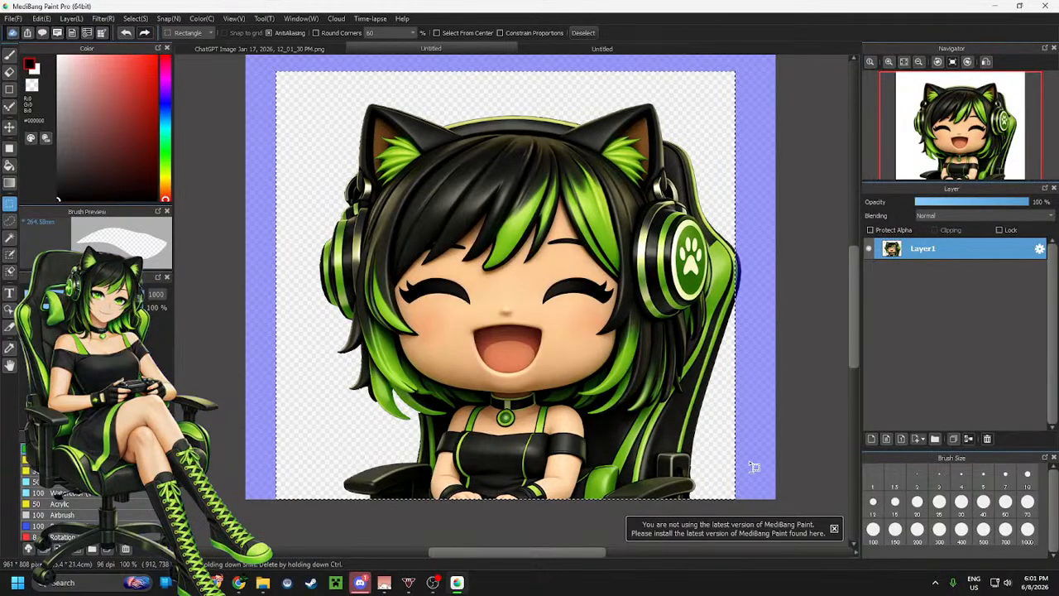
click(608, 50)
key(ctrl+v)
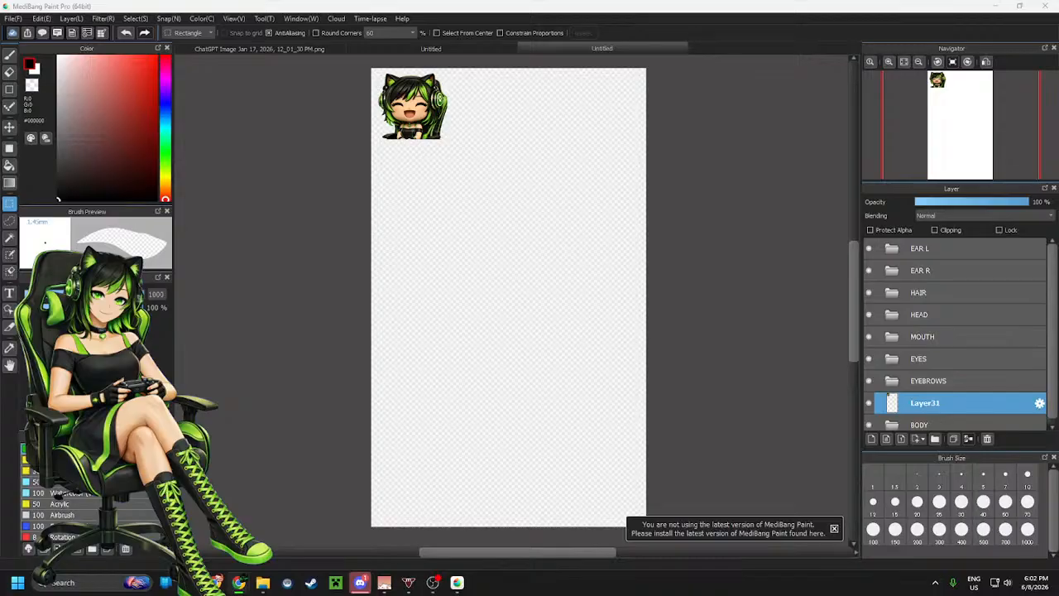
Paste the brown-haired chibi template image as a new layer, select it and move it toward the canvas centre
key(ctrl+v)
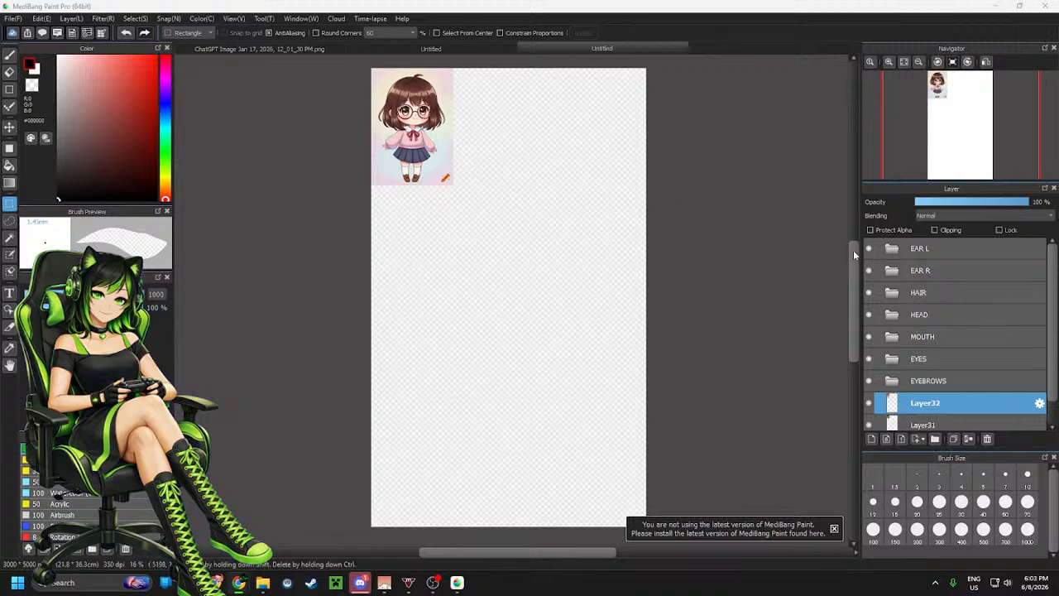
drag(354, 66, 486, 216)
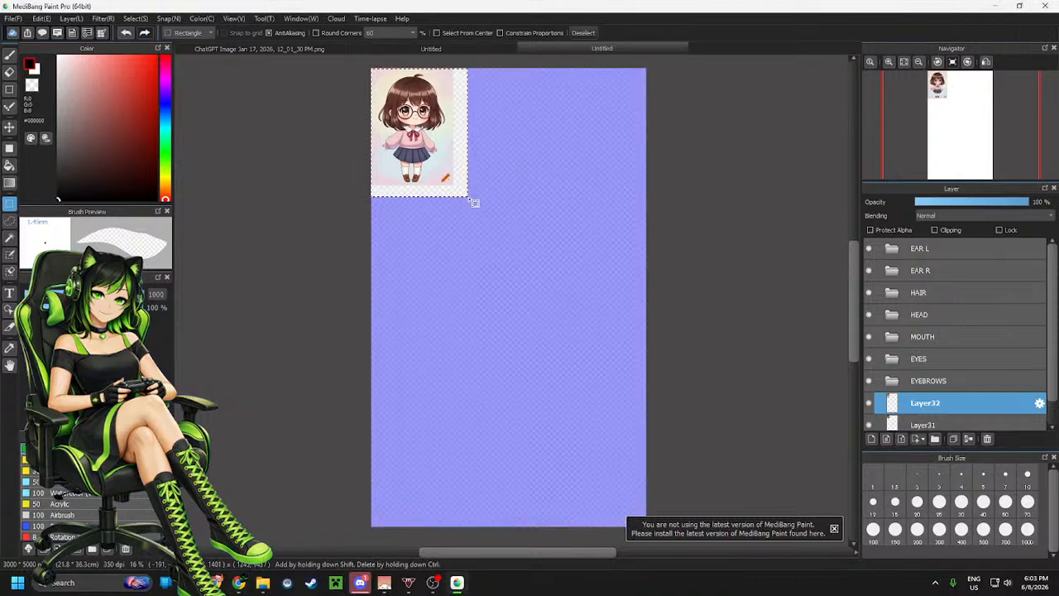
key(ctrl+t)
drag(416, 123, 496, 285)
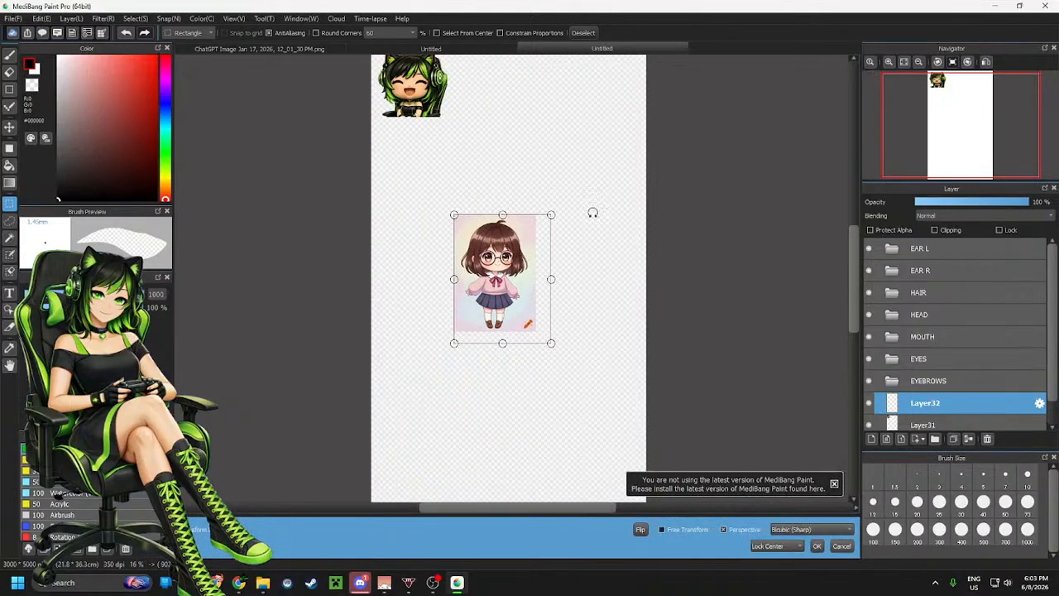
Enlarge the chibi template with Transform so it fills the whole canvas, then apply the transform
drag(557, 210, 627, 114)
drag(549, 213, 720, 114)
drag(566, 238, 568, 246)
drag(705, 67, 727, 46)
drag(620, 155, 628, 159)
scroll(563, 240, down, 2)
scroll(577, 238, up, 1)
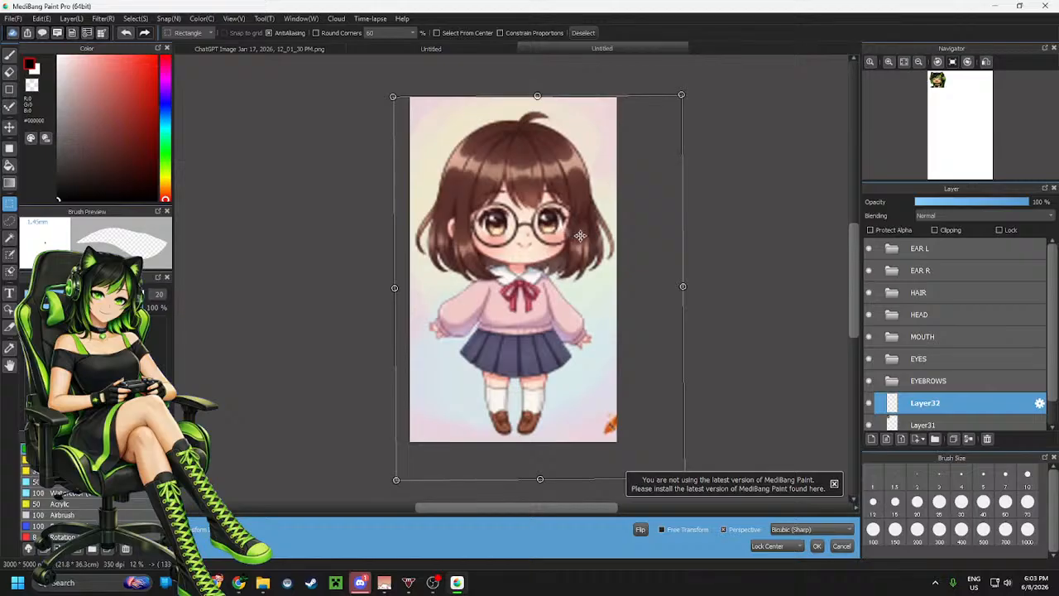
drag(580, 236, 581, 230)
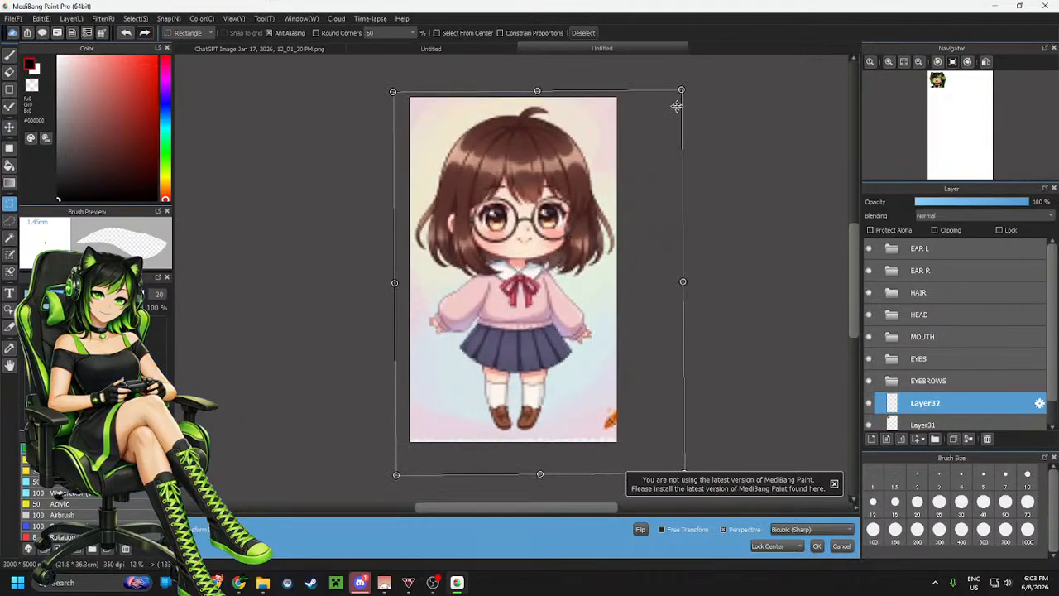
drag(683, 87, 687, 84)
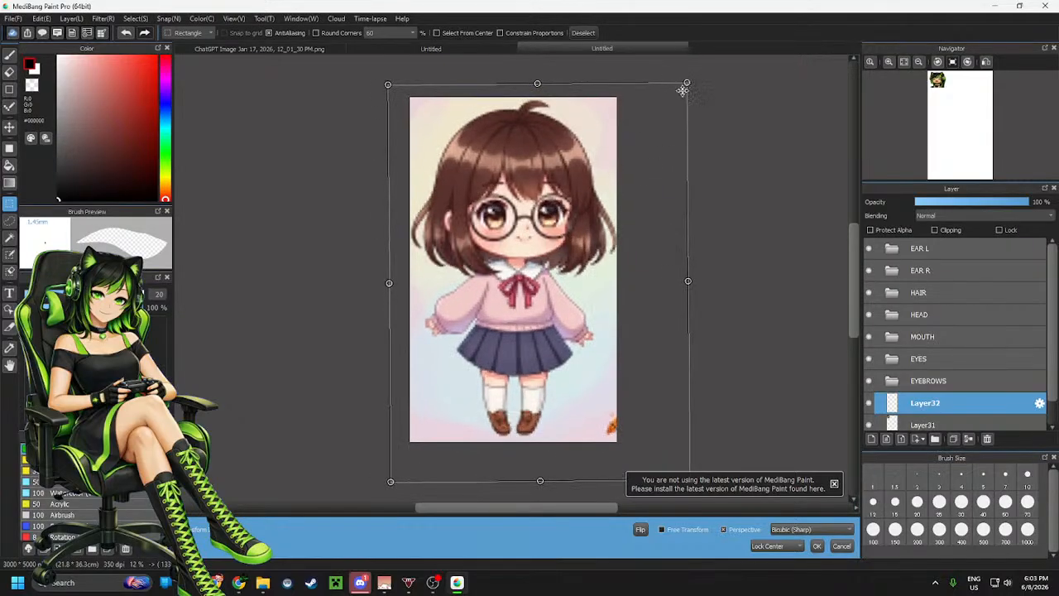
drag(597, 182, 596, 187)
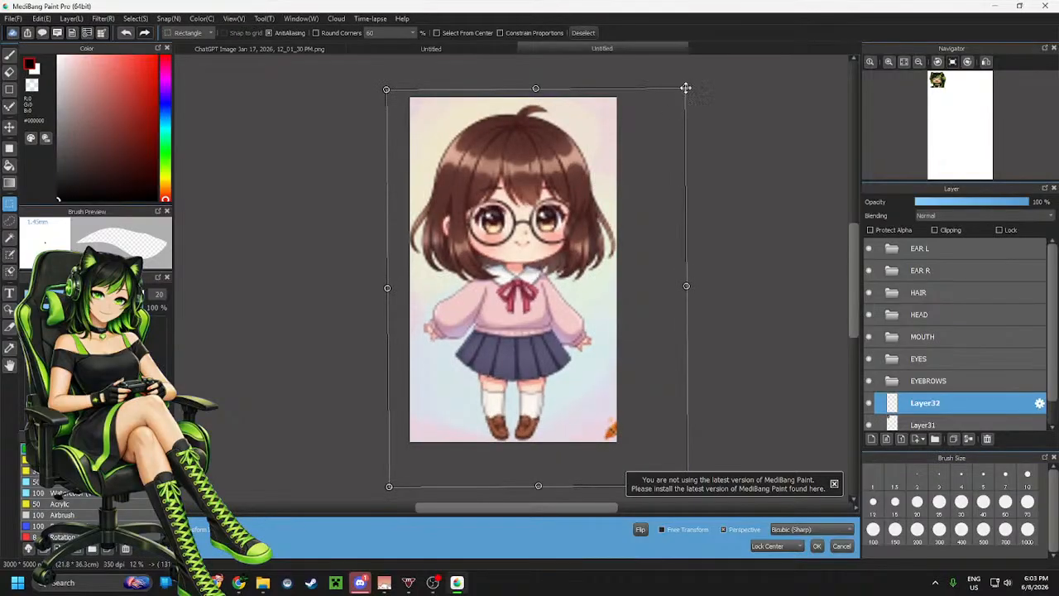
drag(686, 88, 687, 87)
drag(609, 161, 609, 162)
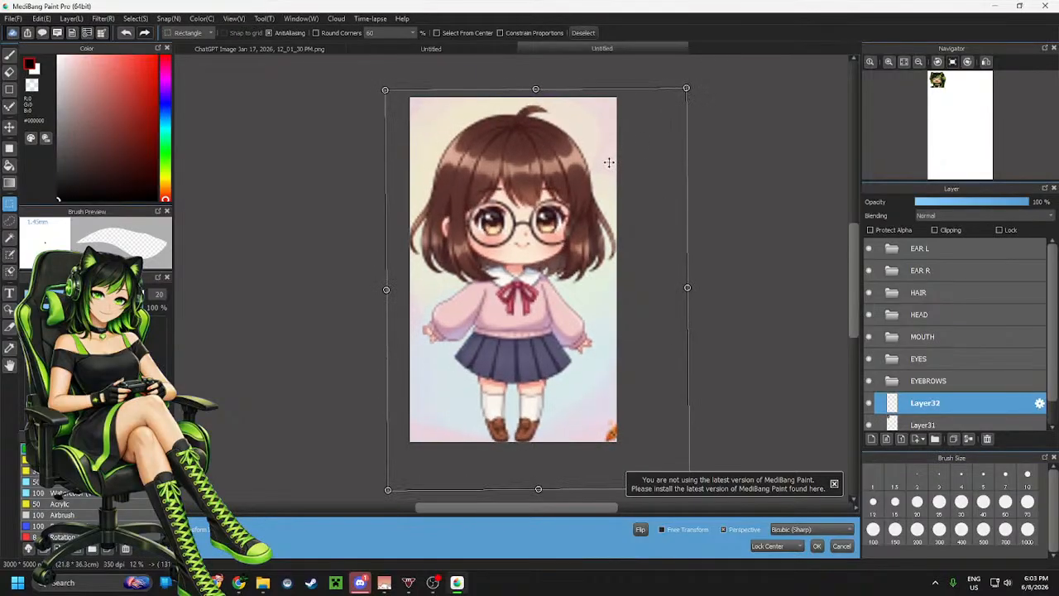
click(817, 545)
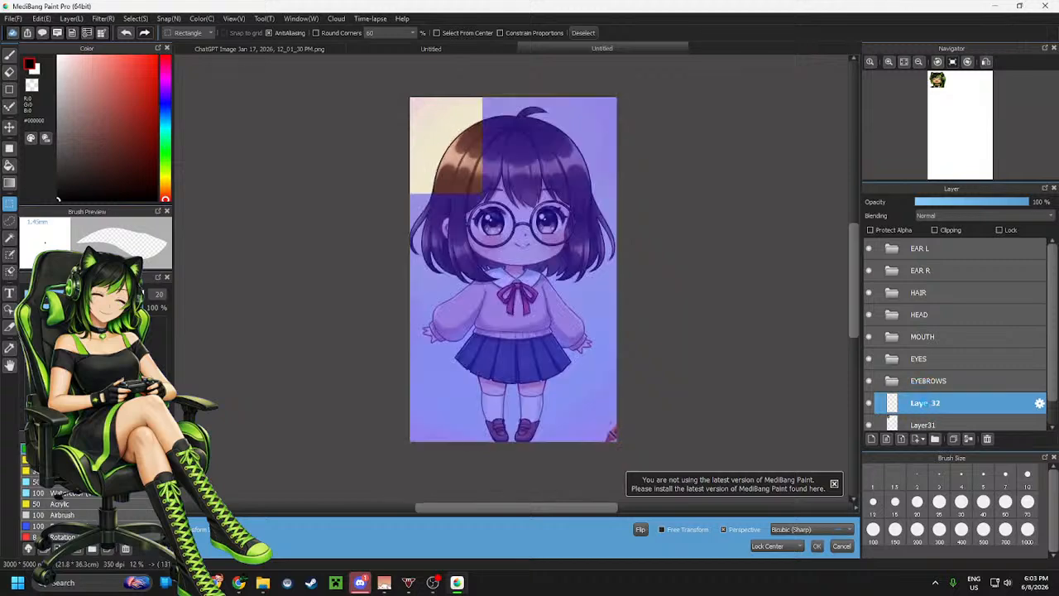
Move the gamer reference layer above the template layer and drag its image to the canvas's upper right corner
scroll(543, 288, down, 5)
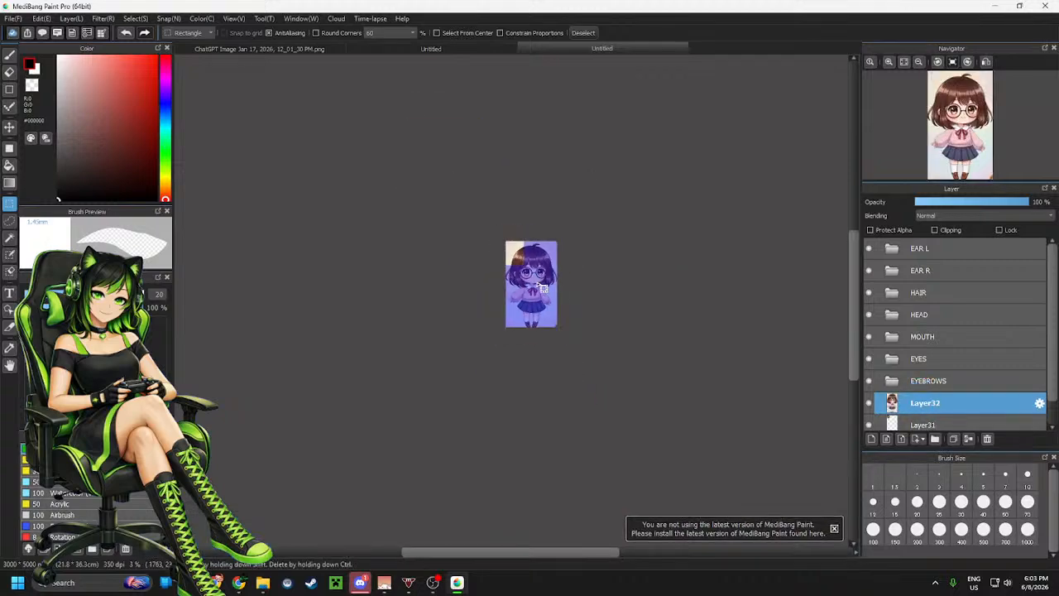
scroll(542, 288, up, 8)
scroll(543, 288, down, 6)
scroll(541, 290, up, 1)
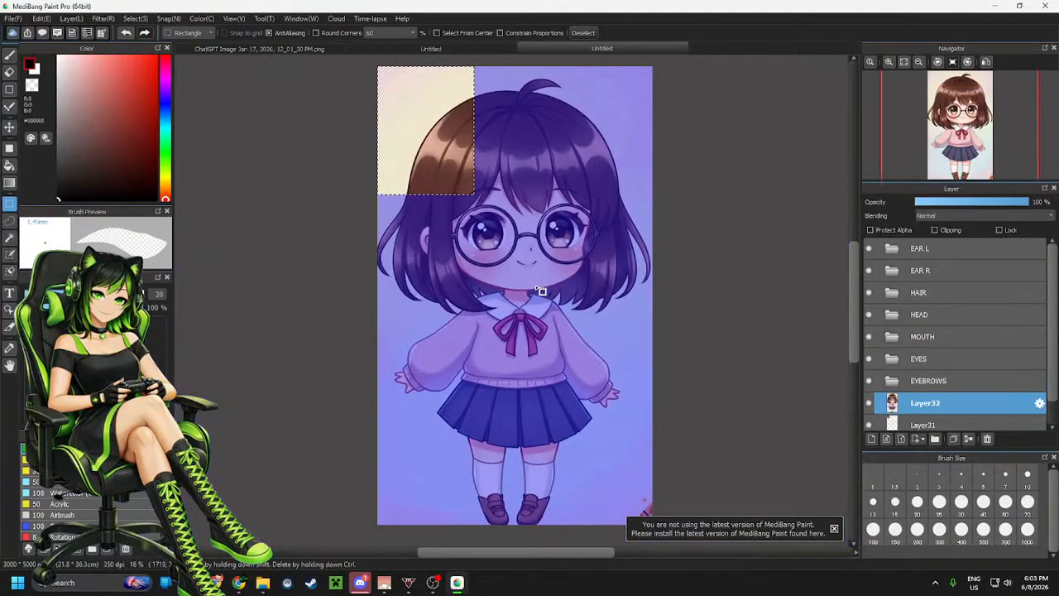
scroll(532, 254, up, 5)
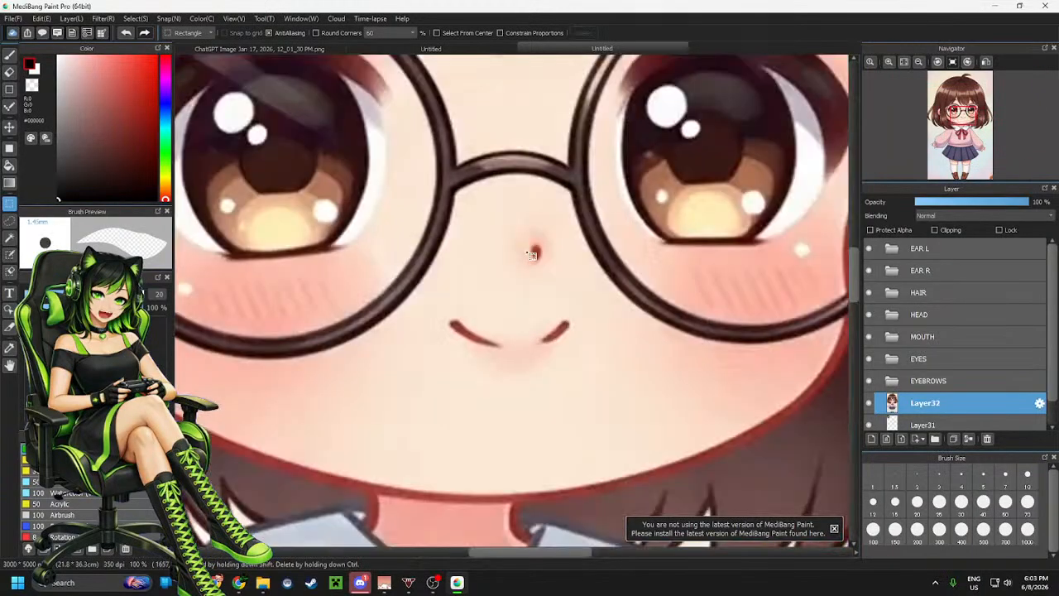
scroll(532, 254, down, 5)
click(935, 423)
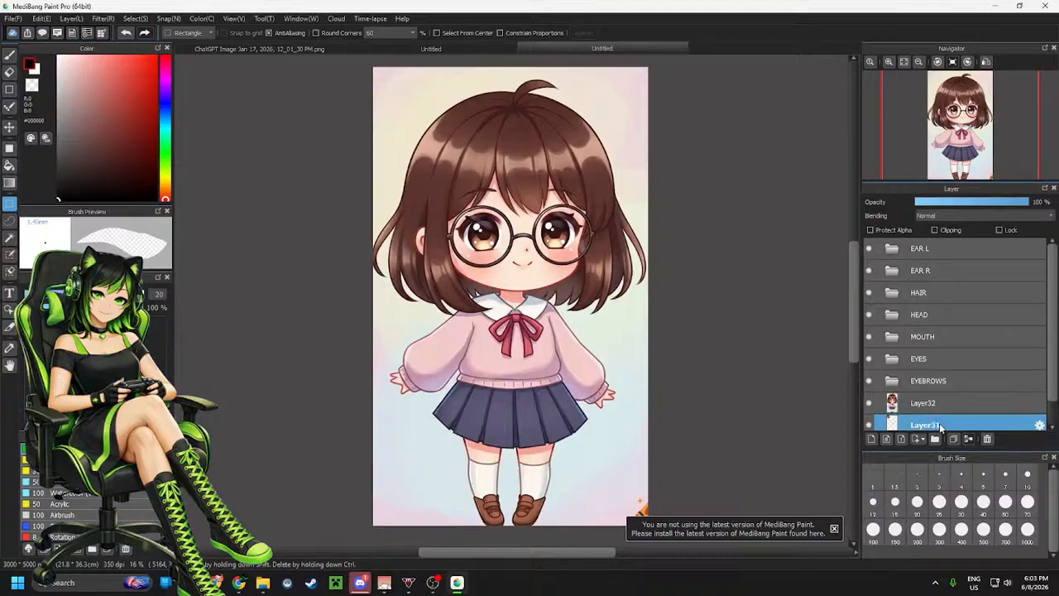
drag(939, 423, 938, 400)
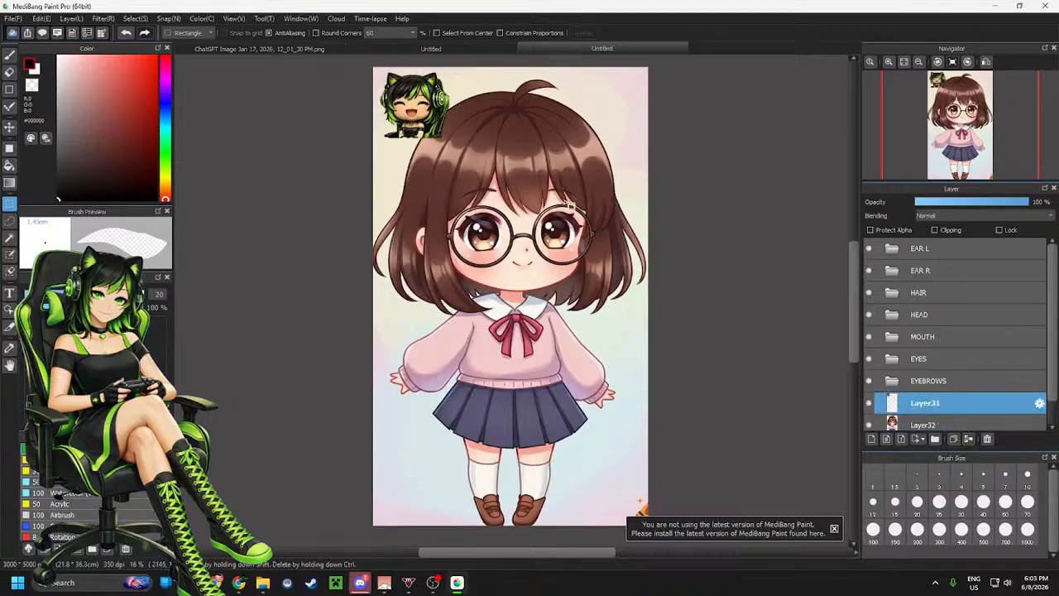
click(9, 126)
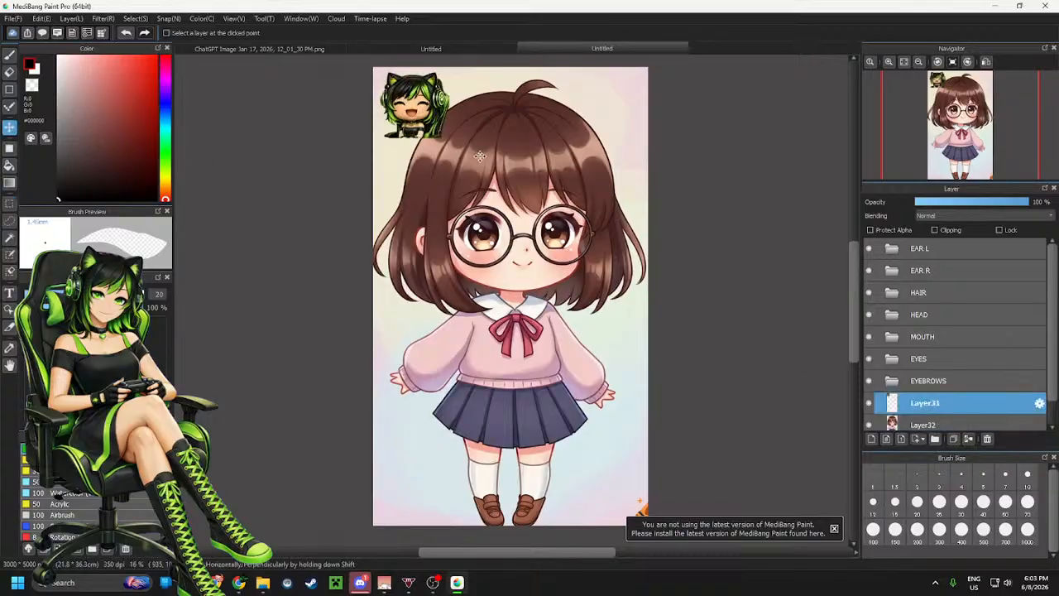
drag(436, 109, 635, 108)
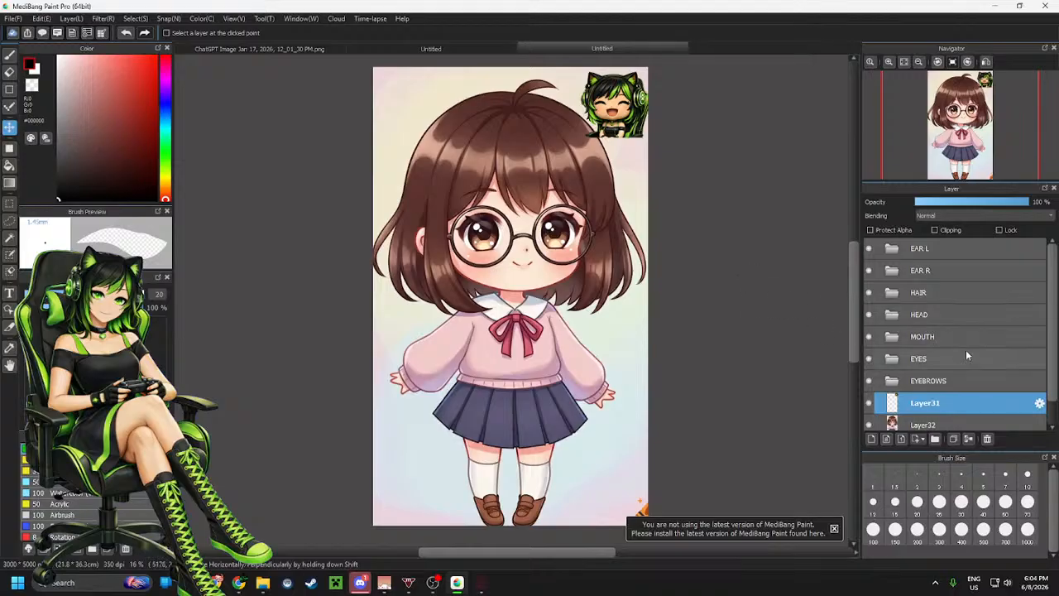
Move both reference image layers below the BODY folder
scroll(966, 351, down, 1)
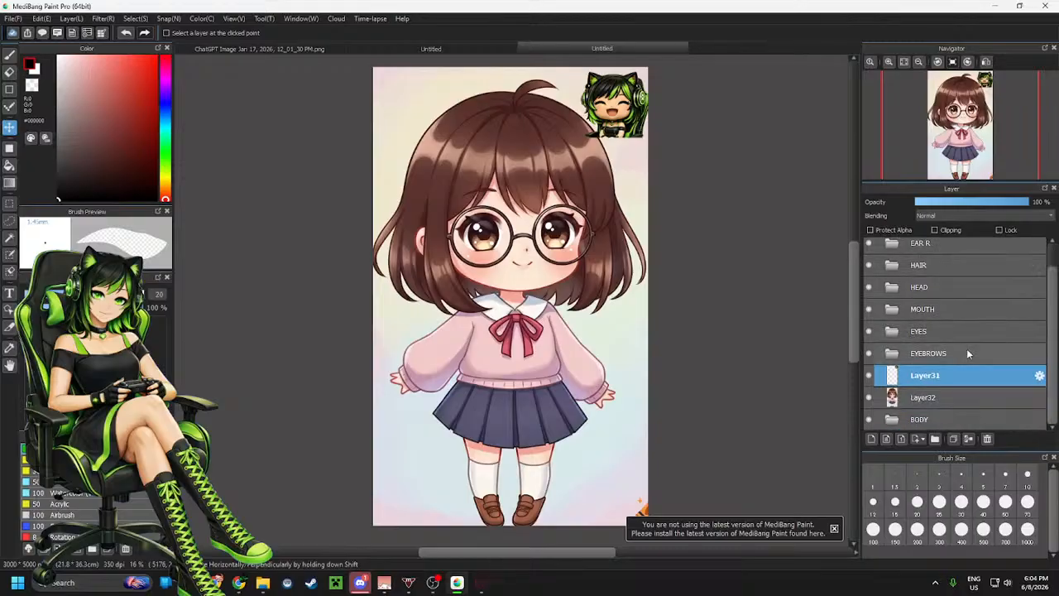
shift+click(935, 399)
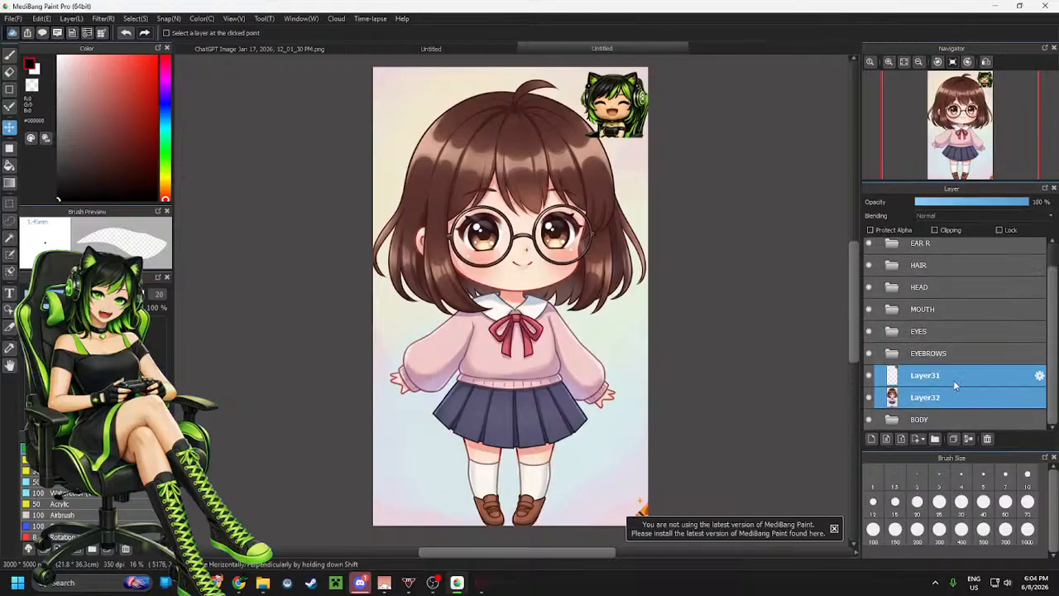
drag(953, 380, 954, 432)
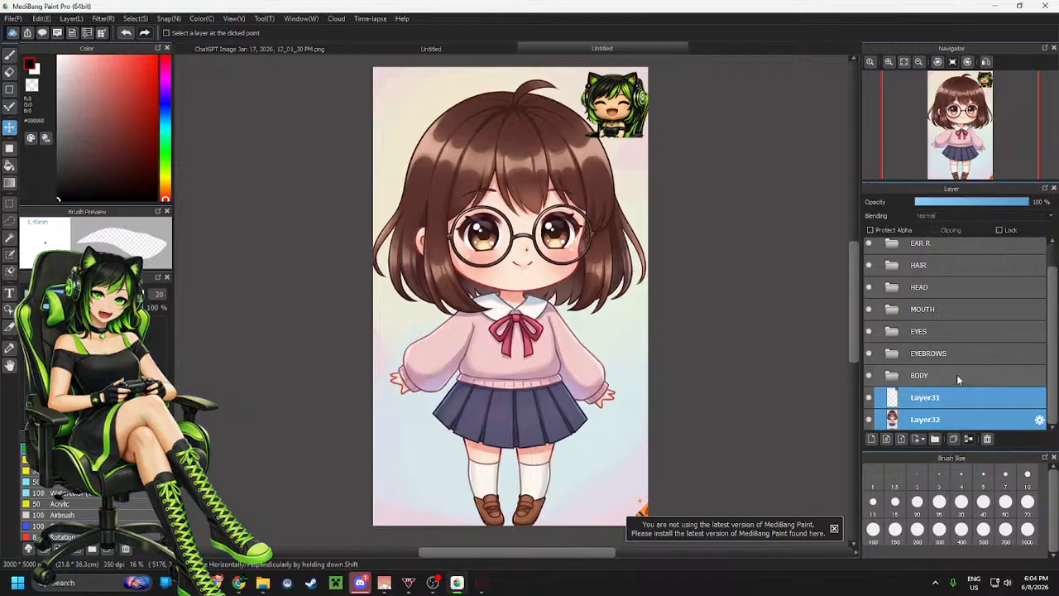
click(948, 403)
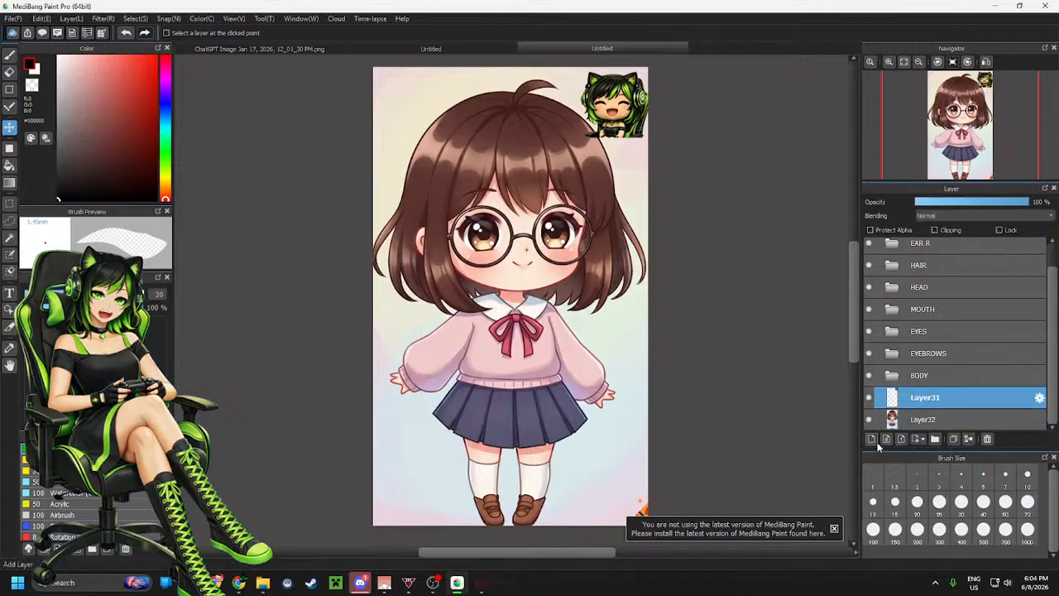
Add a new layer folder above the reference layers and name it REF
click(935, 438)
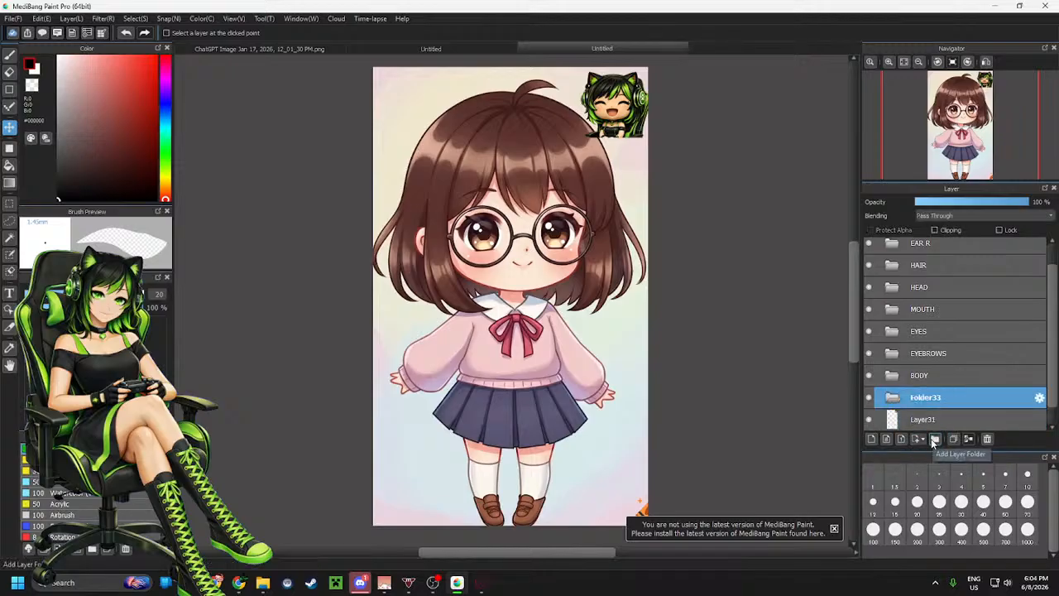
click(1039, 399)
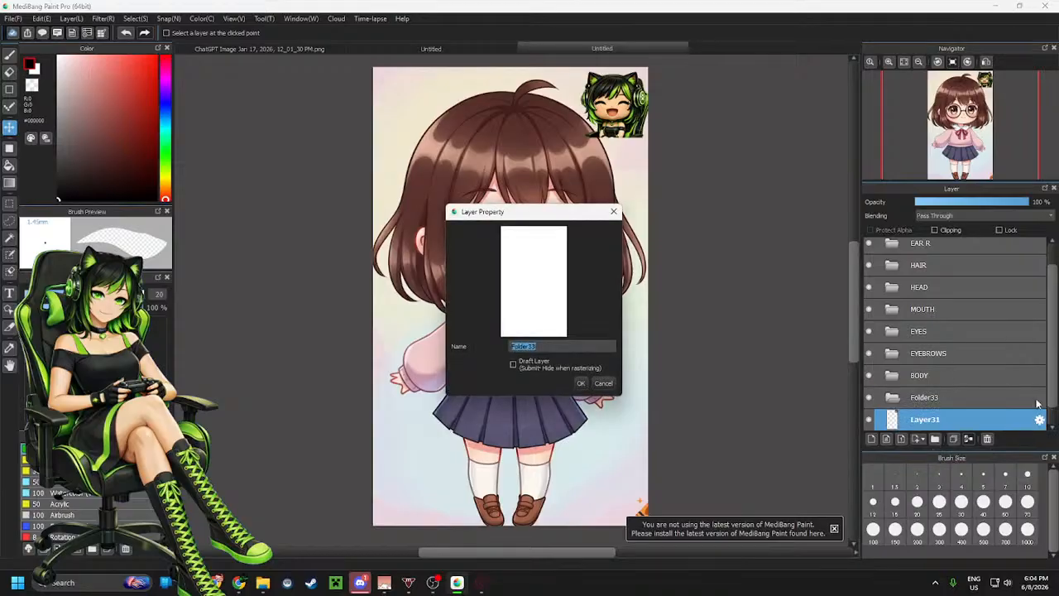
text(REF)
key(Return)
scroll(945, 330, down, 1)
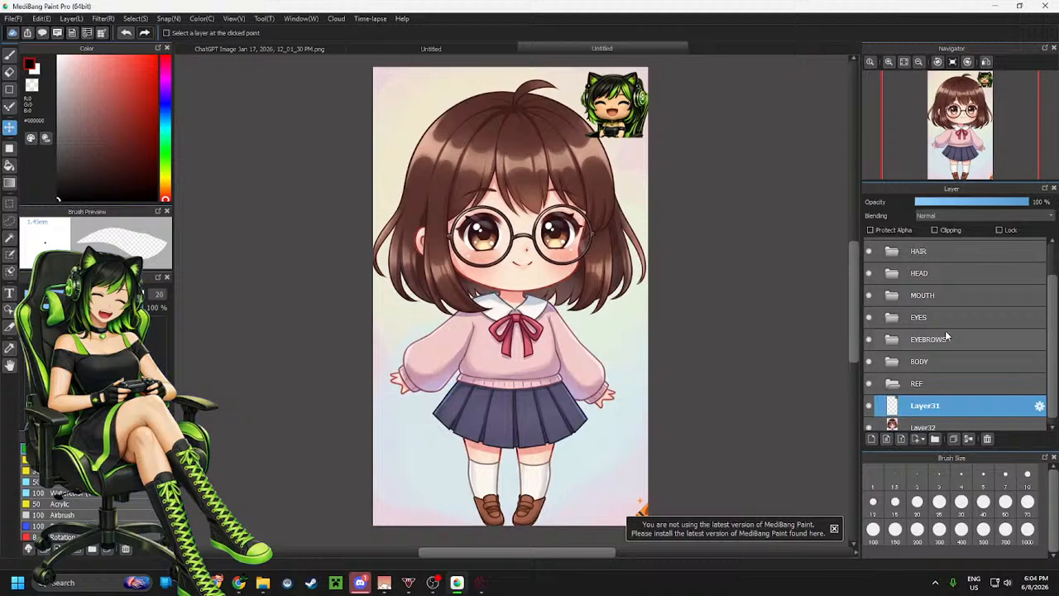
Move both reference image layers into the REF folder
shift+click(964, 420)
drag(964, 420, 956, 377)
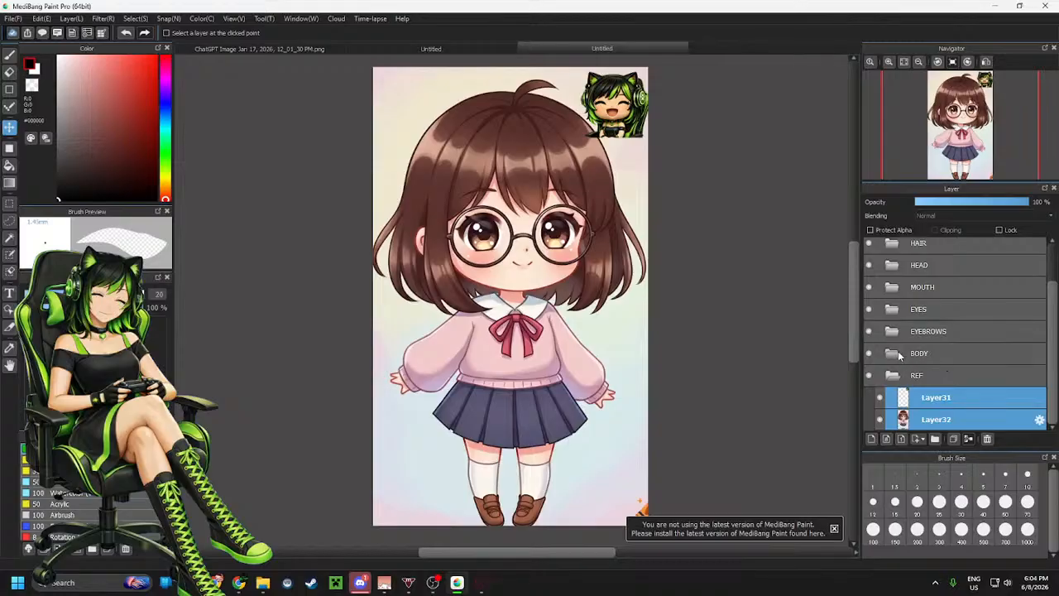
Inside the BODY folder, add a new layer folder above the body layer and name it LEG R
click(891, 354)
click(947, 379)
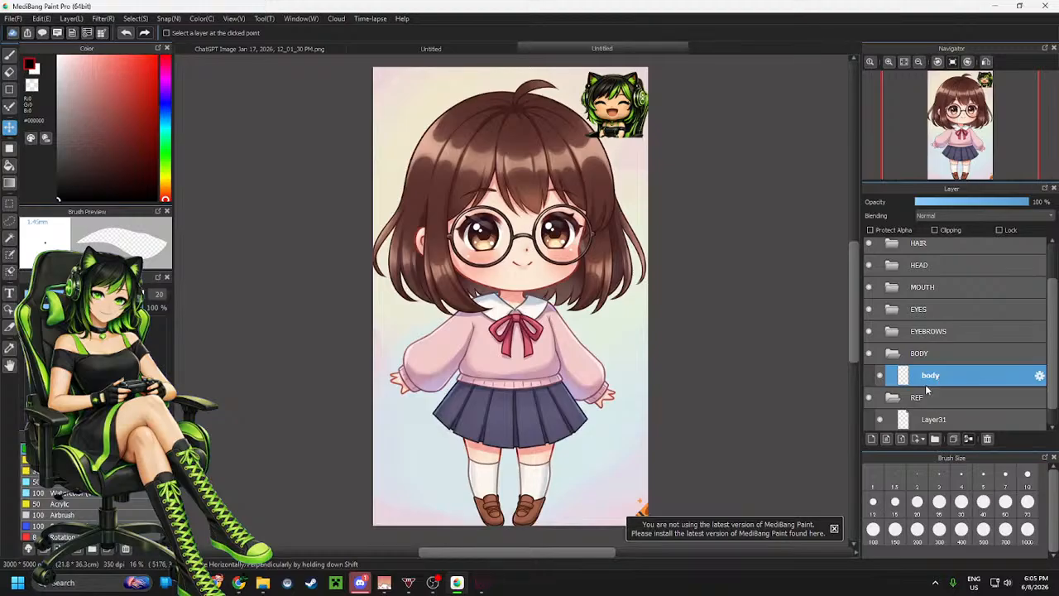
click(933, 441)
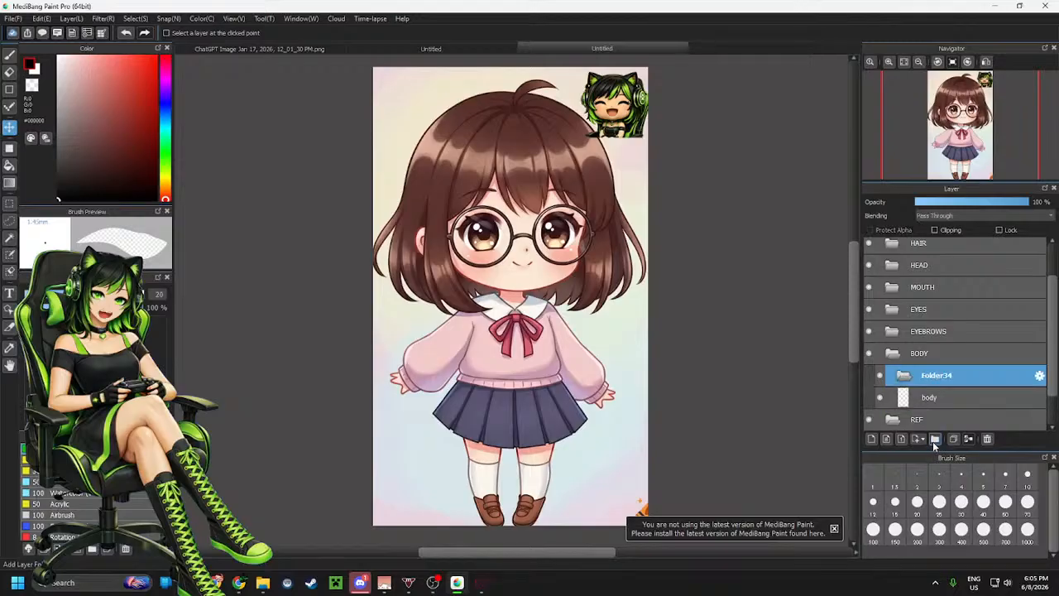
click(1039, 376)
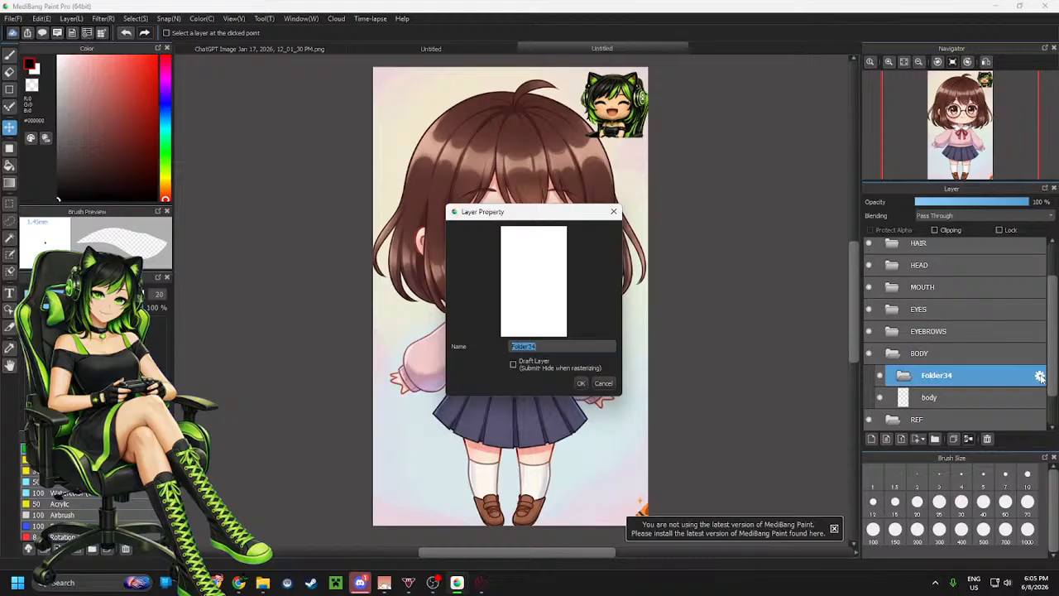
key(BackSpace)
text(leg)
text(G R)
key(Return)
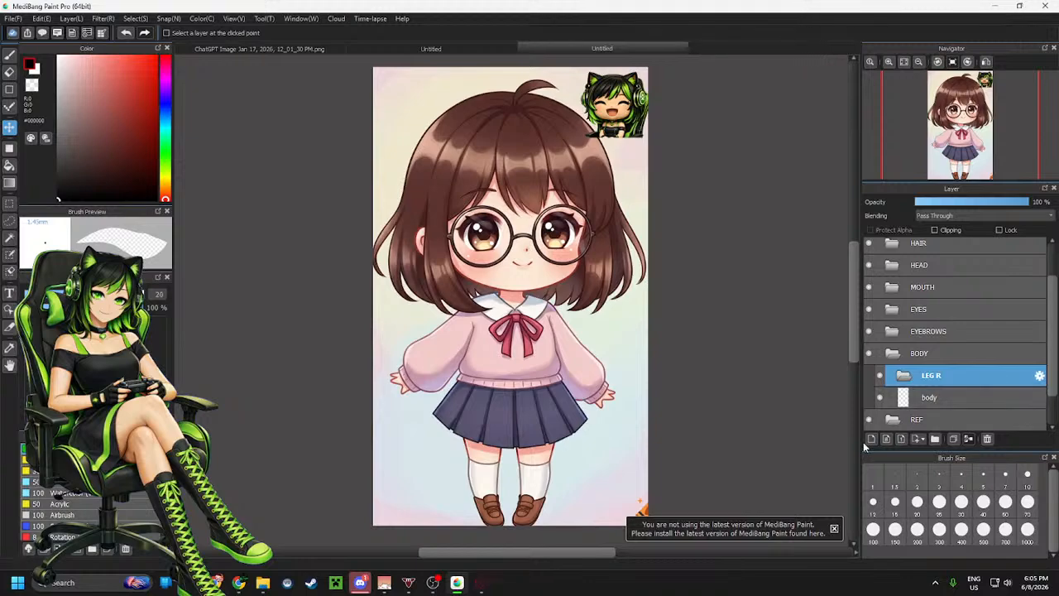
Add another layer folder above LEG R and name it LEG L
click(935, 438)
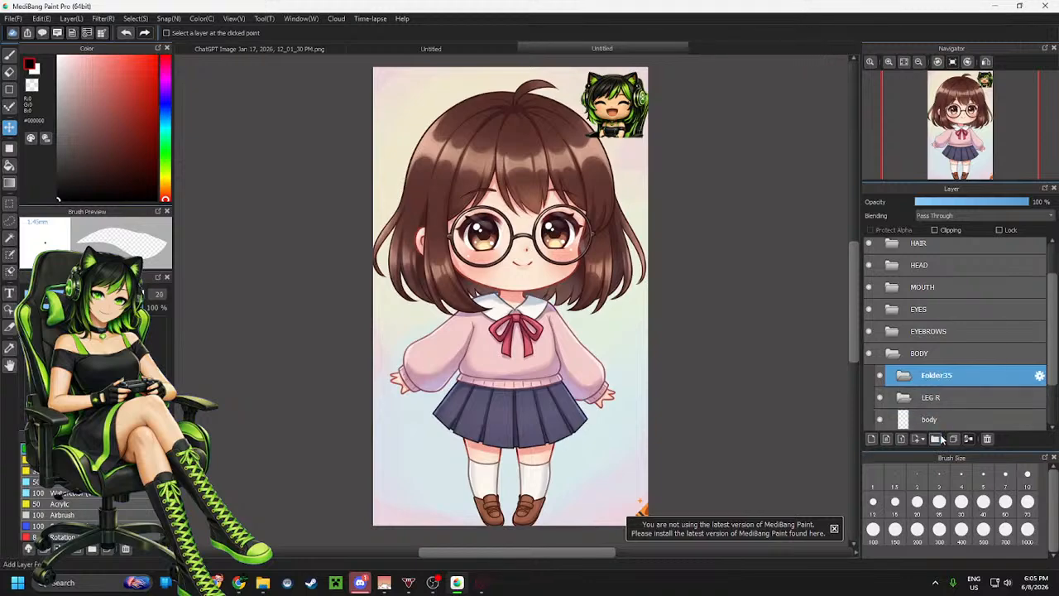
click(1040, 377)
text(LE)
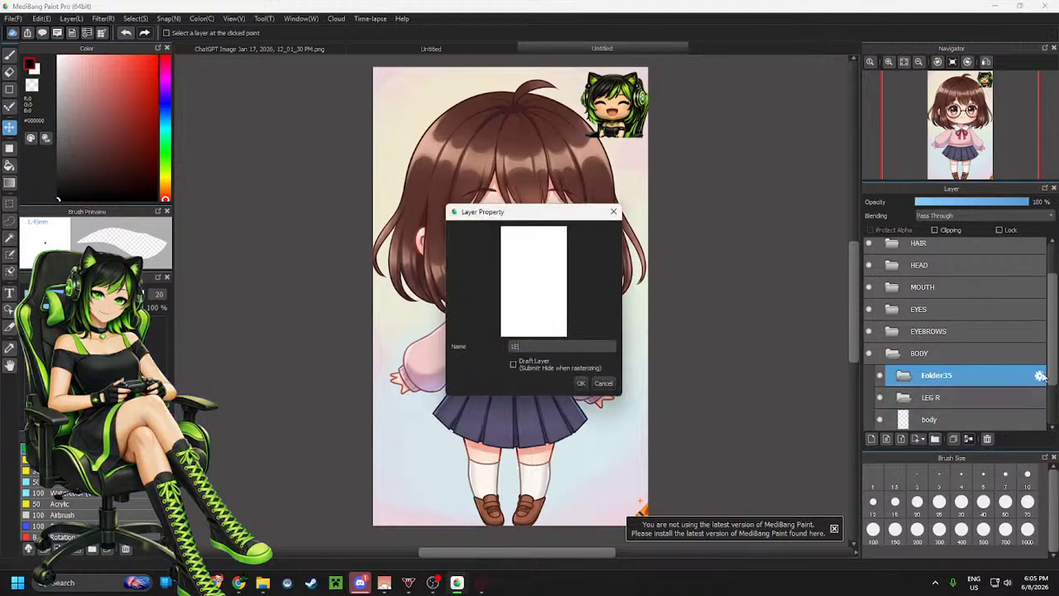
text(G L)
key(Return)
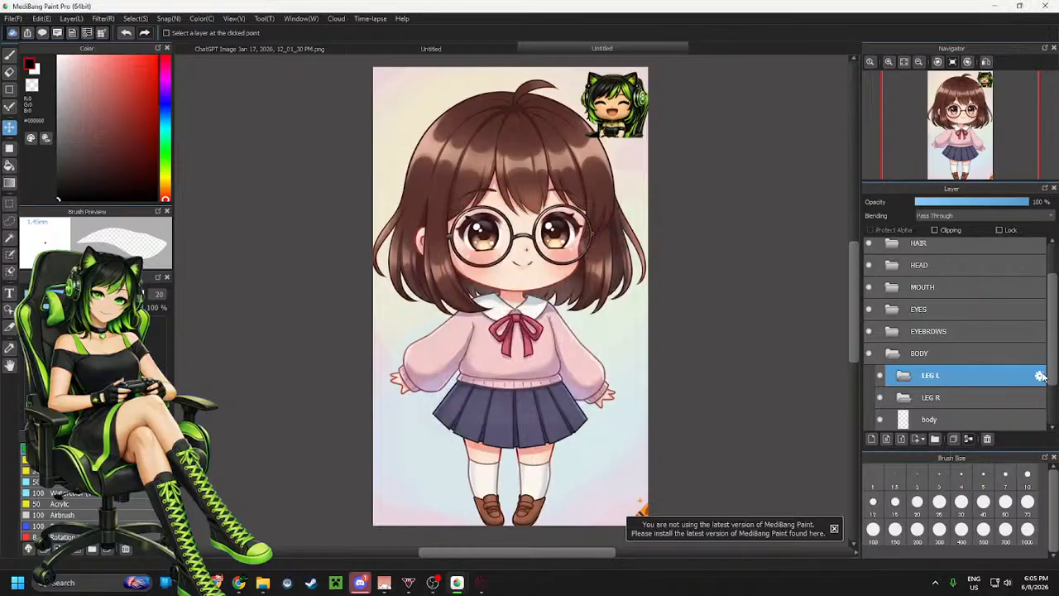
Add a layer folder above LEG L and name it BODY
click(934, 438)
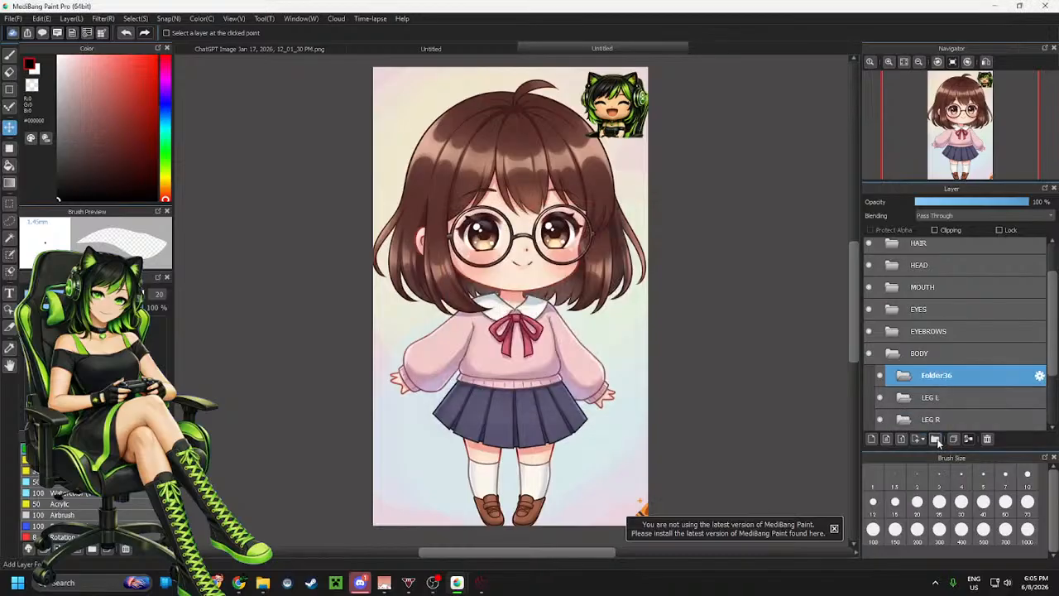
click(1039, 376)
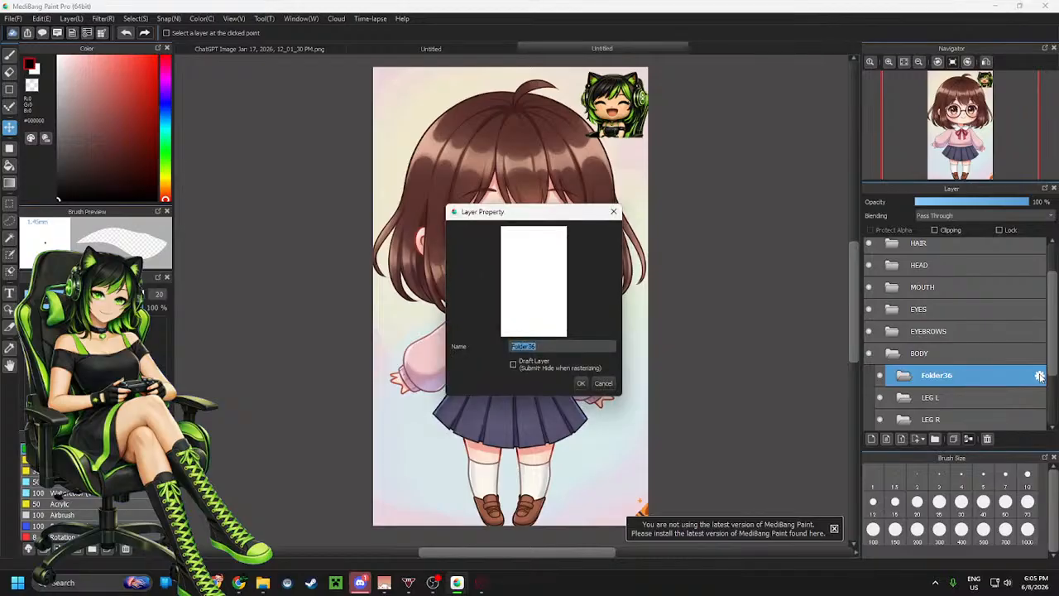
text(BODY)
key(Return)
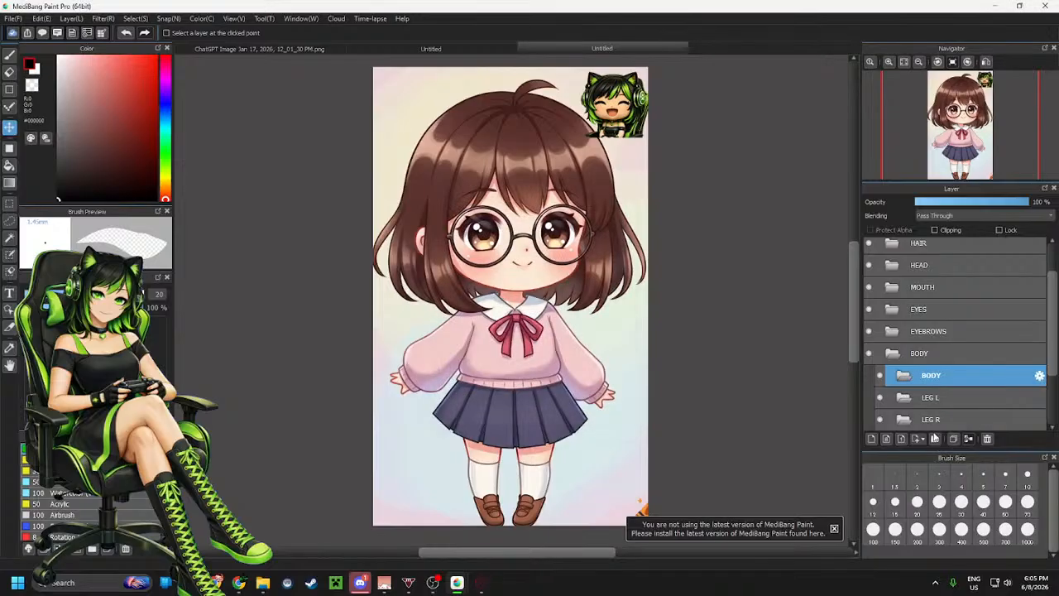
Add a layer folder above the inner BODY folder and name it ARM R
click(873, 443)
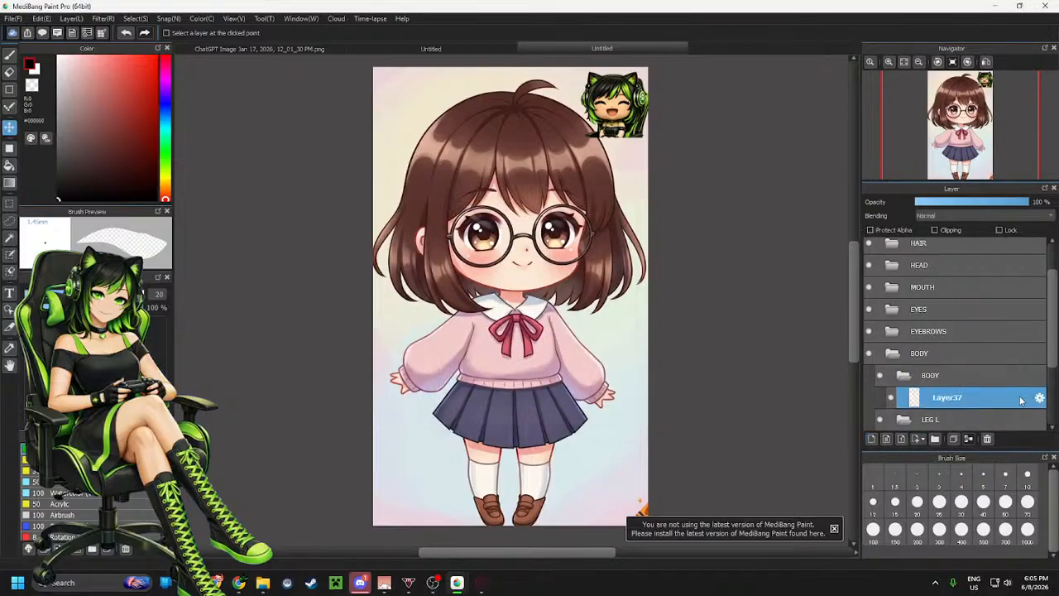
click(987, 440)
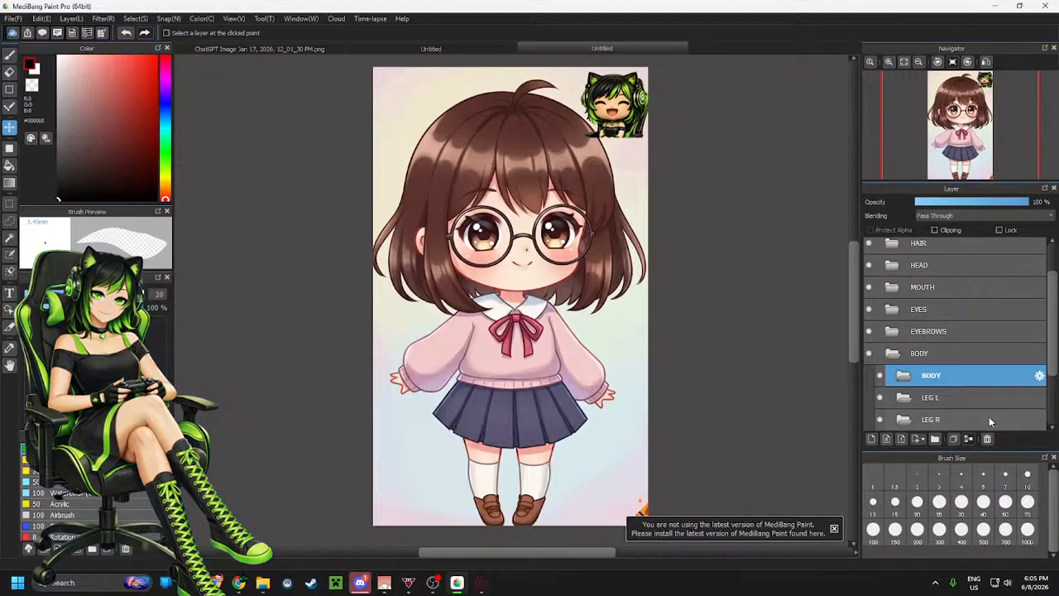
click(934, 439)
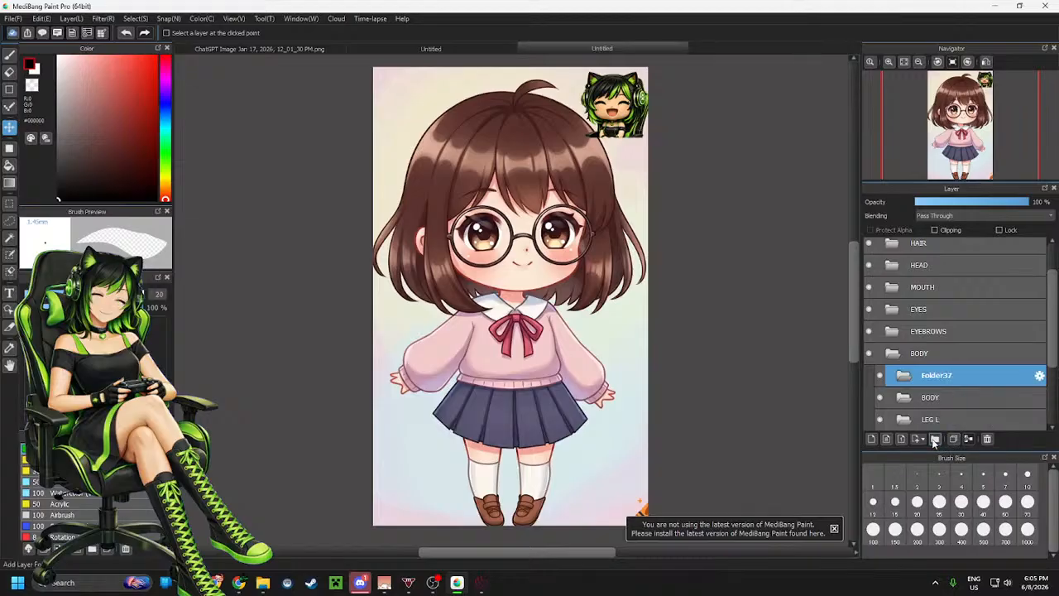
click(1039, 376)
text(ARM)
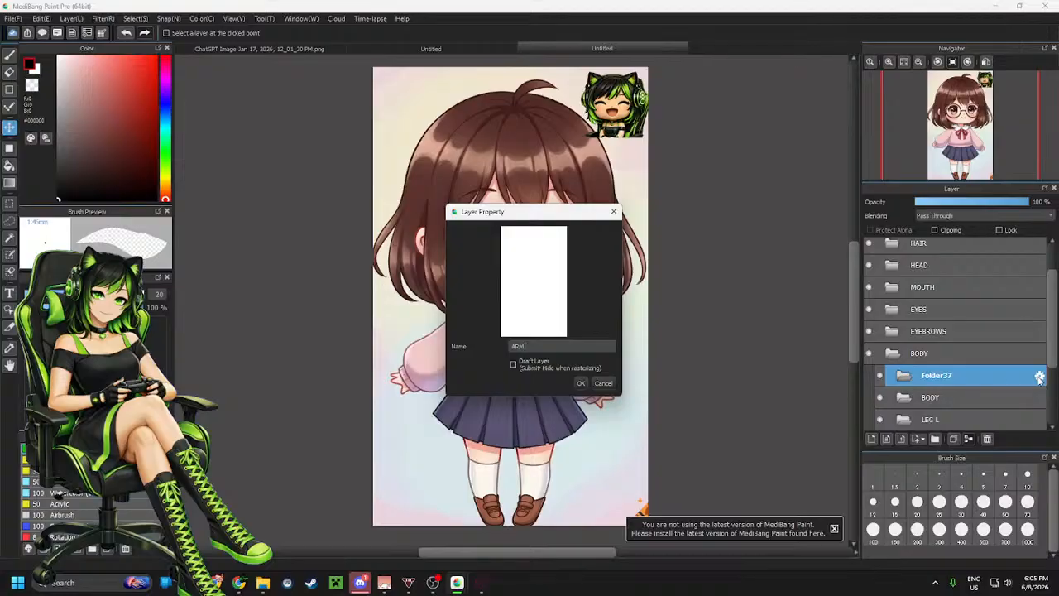
text( R)
key(Return)
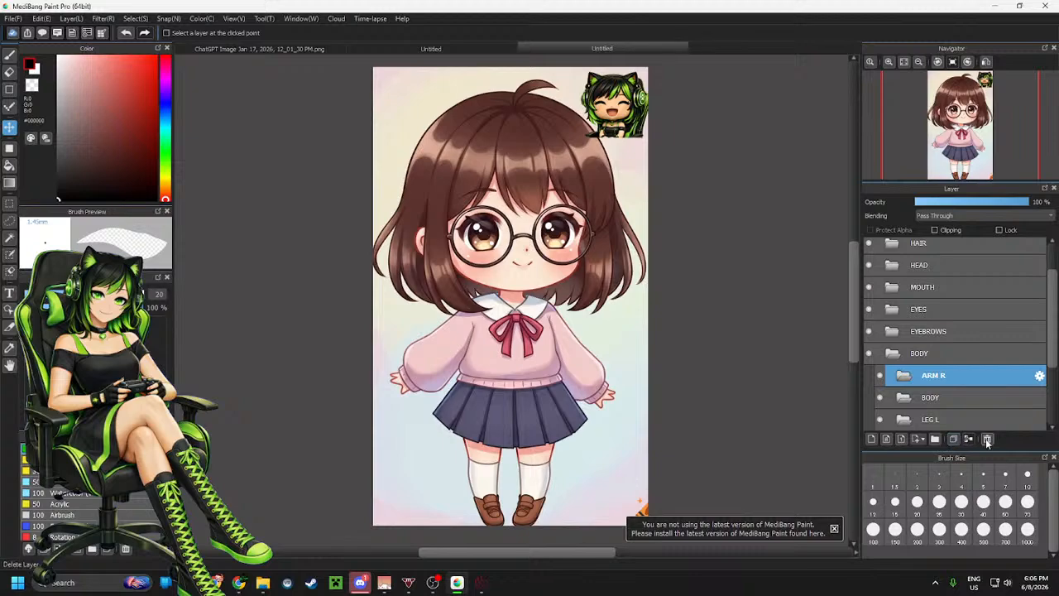
Add a layer folder above ARM R and name it ARM L
click(937, 443)
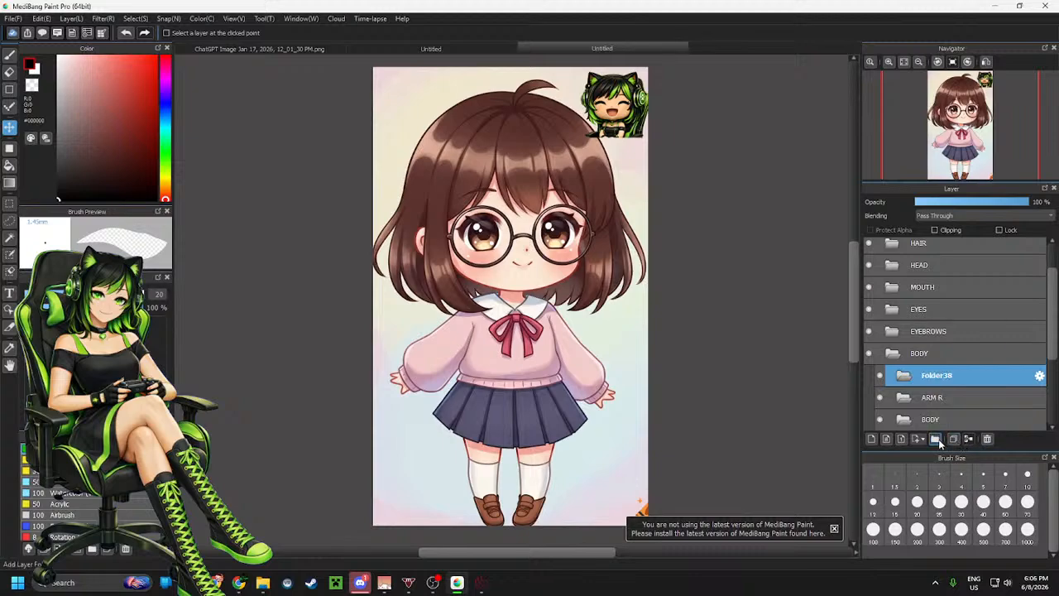
click(1040, 378)
text(ARM )
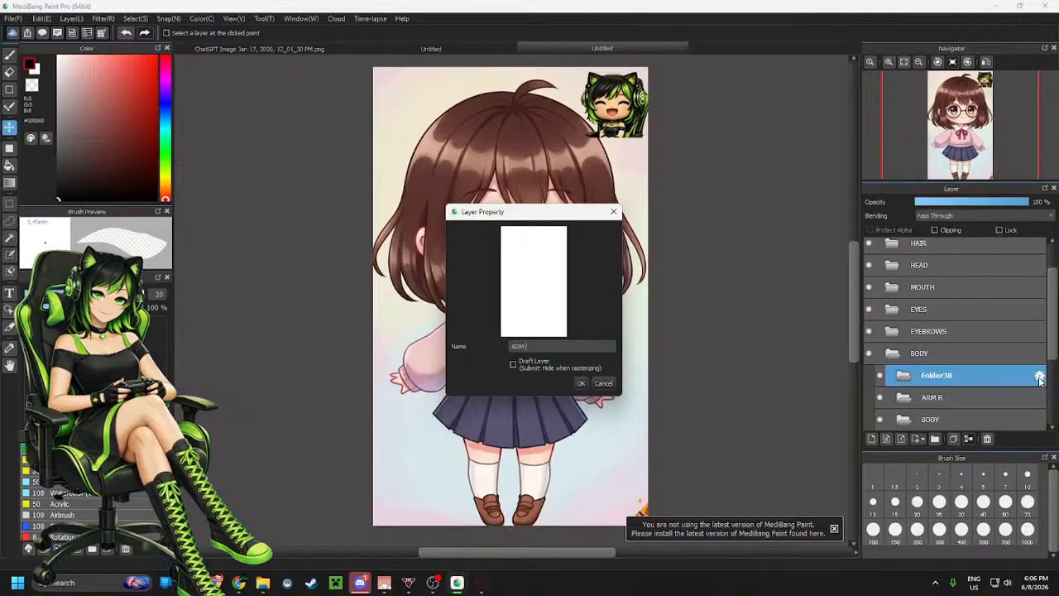
text(L)
key(Return)
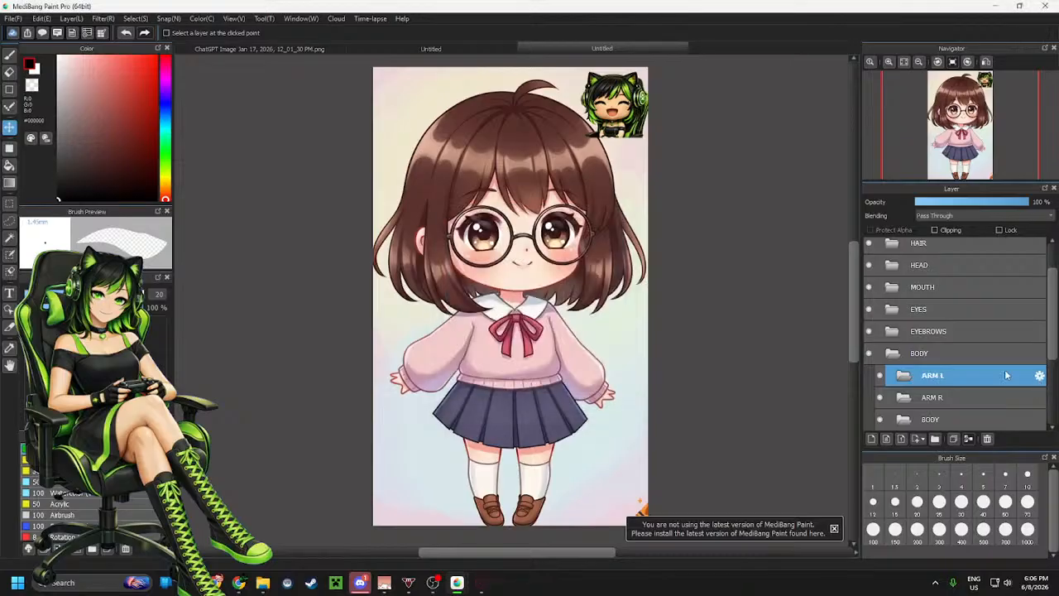
Add a layer folder above ARM L and name it SHIRT
click(936, 439)
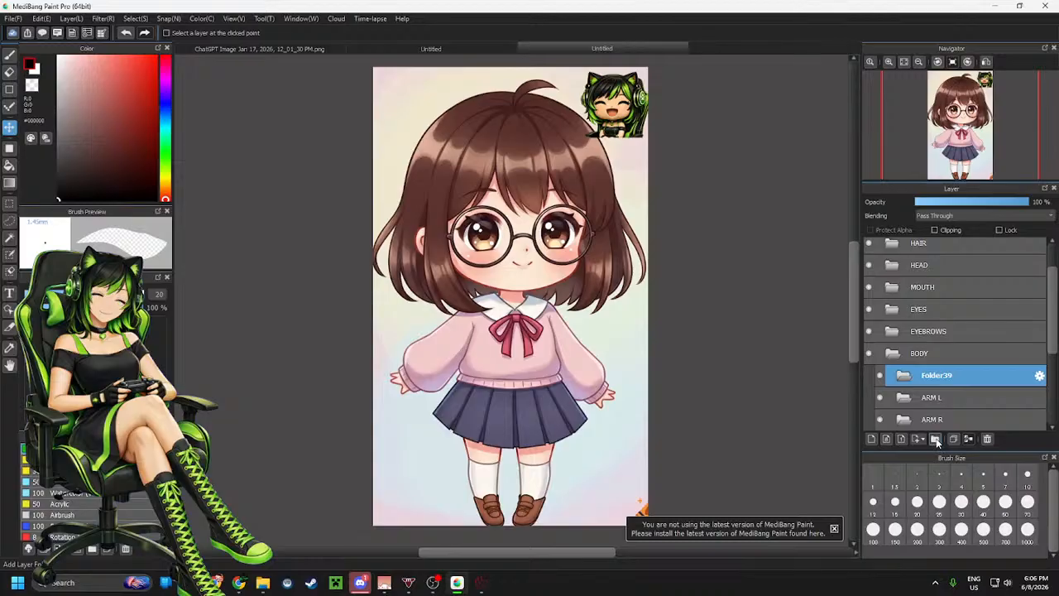
click(1040, 377)
text(S)
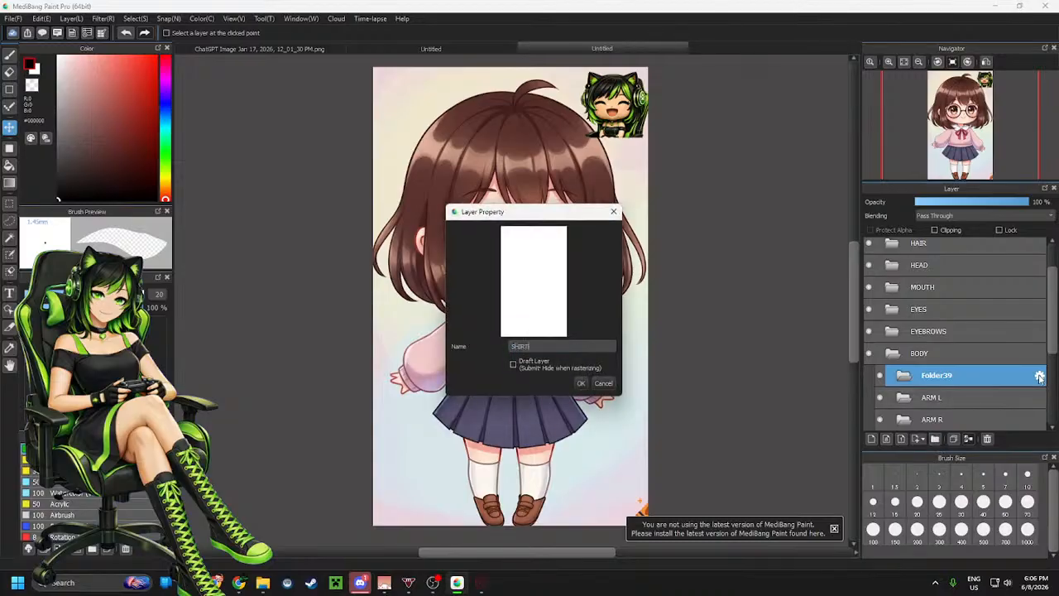
text(HIRT)
click(581, 383)
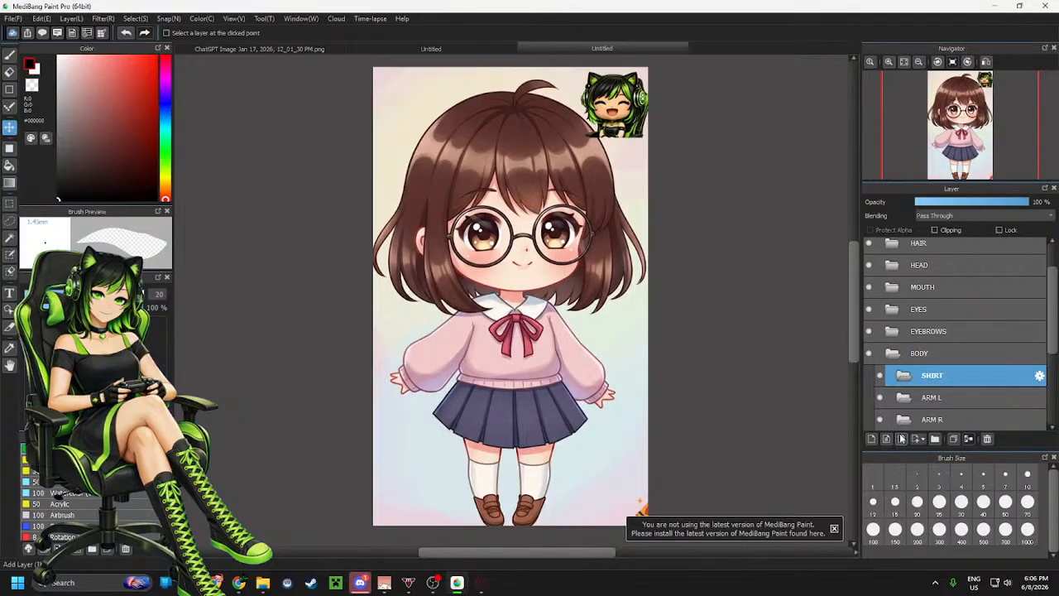
Add a layer folder named SKIRT and place it below the SHIRT folder
click(934, 438)
click(1039, 376)
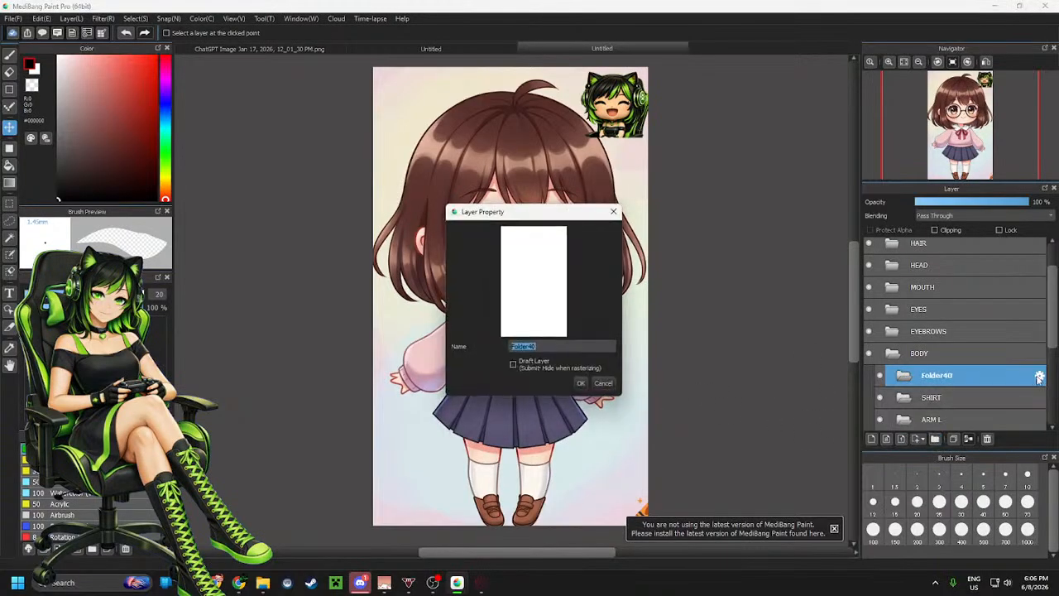
text(SKIRT)
key(Return)
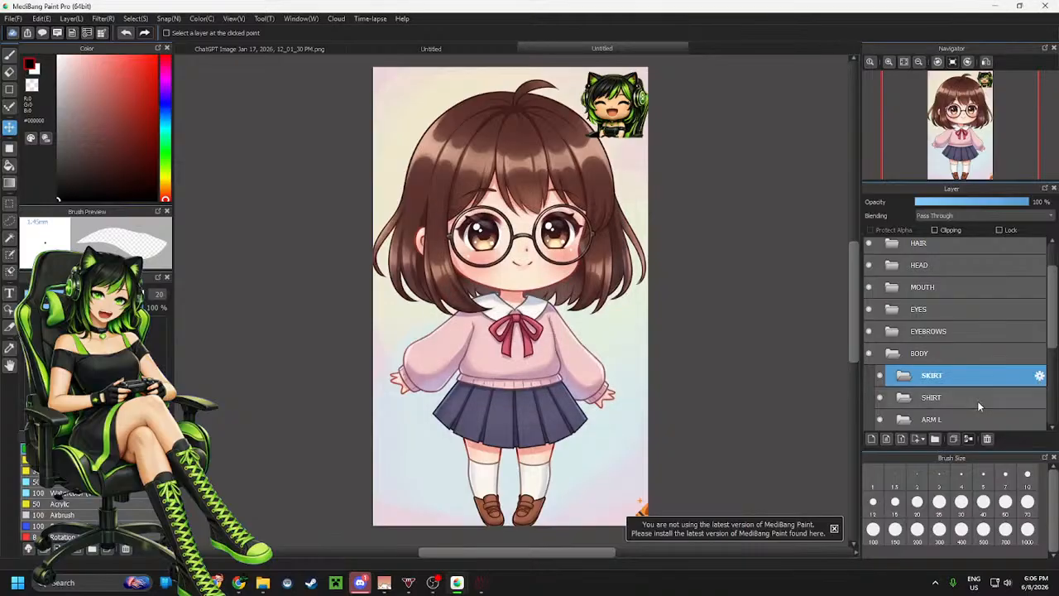
drag(977, 401, 970, 370)
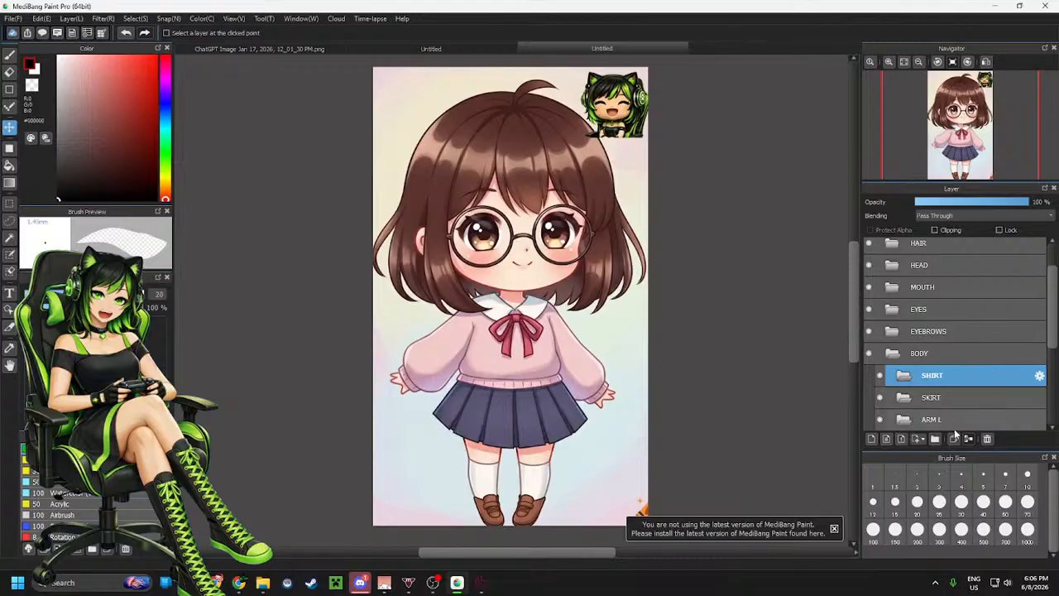
Add a layer folder named BELT and place it between SHIRT and SKIRT
click(935, 439)
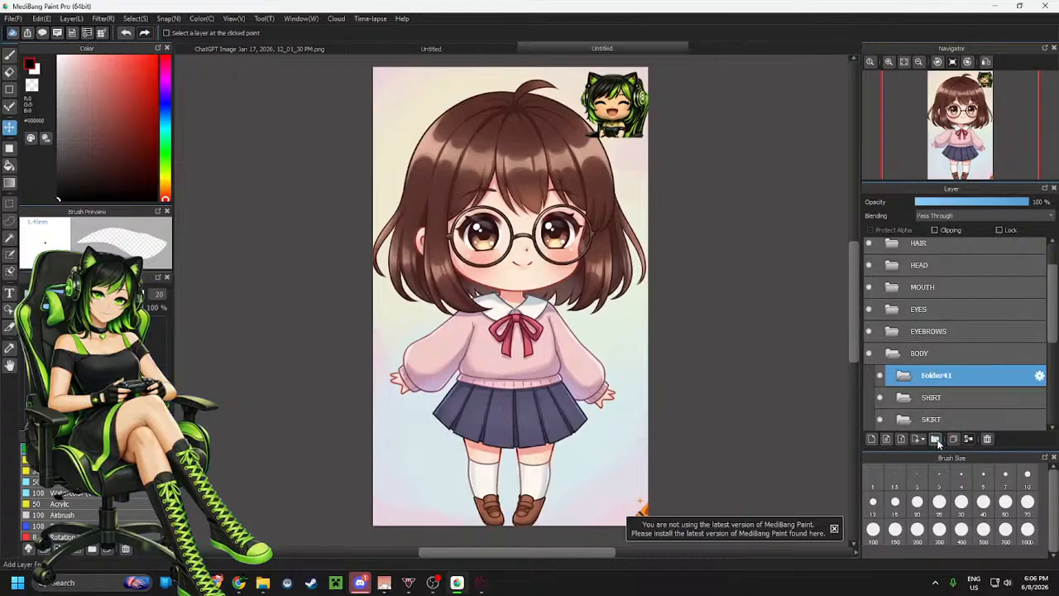
click(1040, 377)
text(BELT)
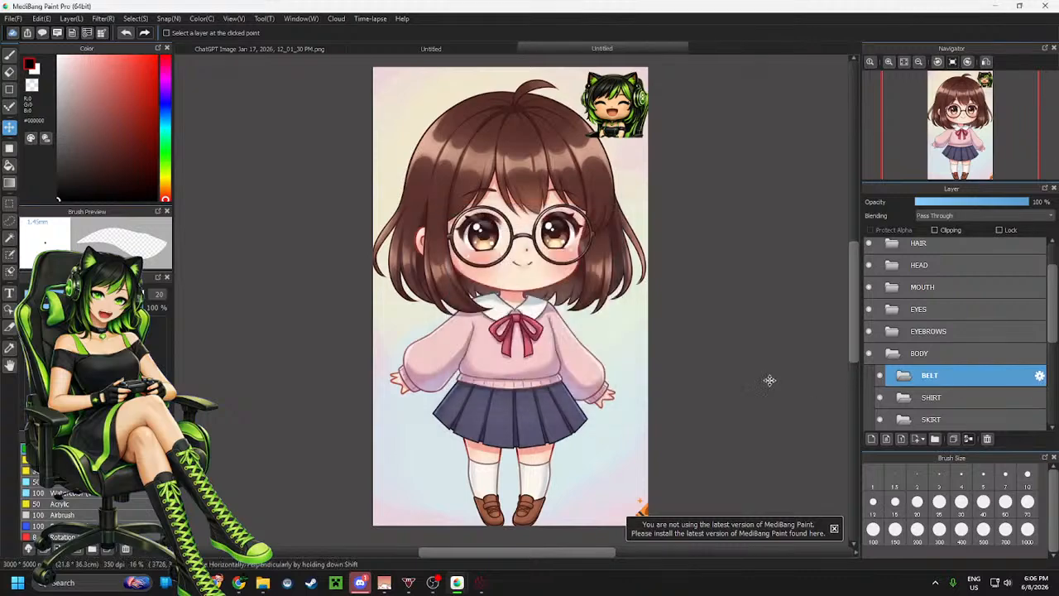
click(581, 383)
drag(946, 398, 946, 407)
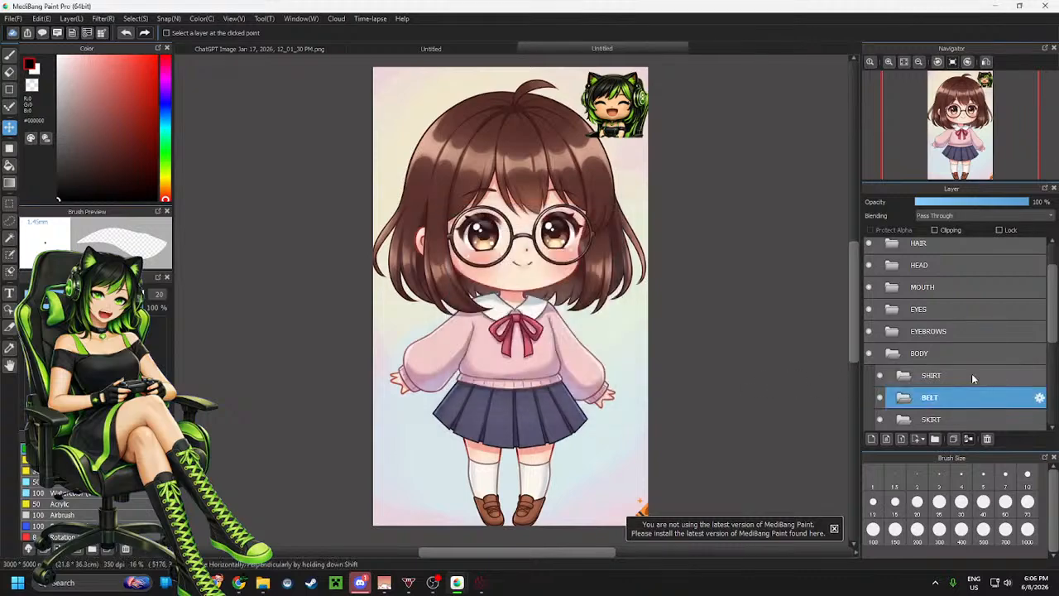
Move the body layer into the inner BODY part folder
scroll(971, 373, down, 3)
scroll(971, 371, down, 2)
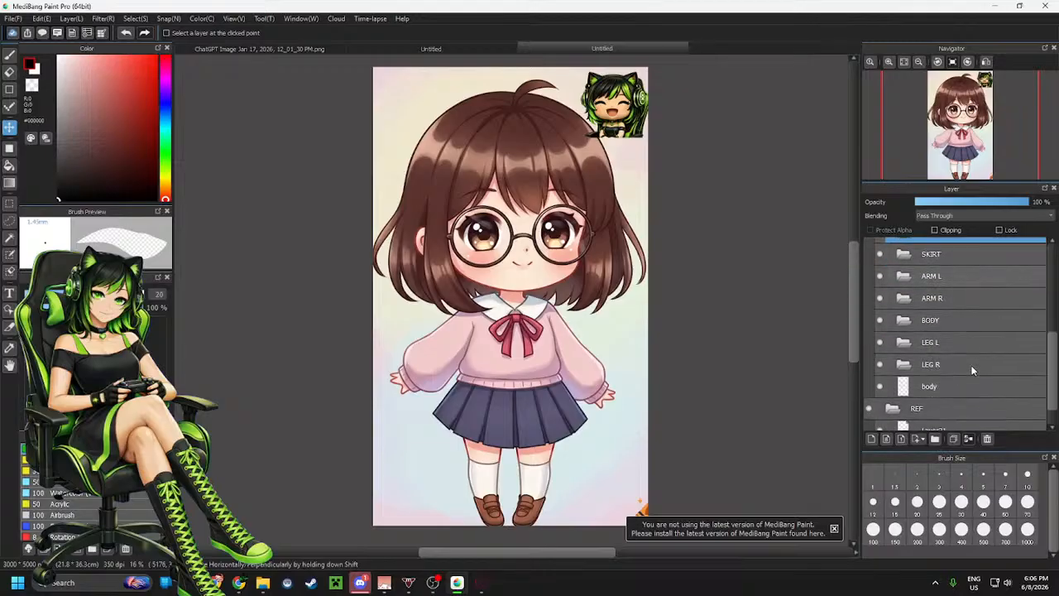
mouse_move(943, 386)
mouse_down()
mouse_move(949, 363)
mouse_move(952, 375)
mouse_up()
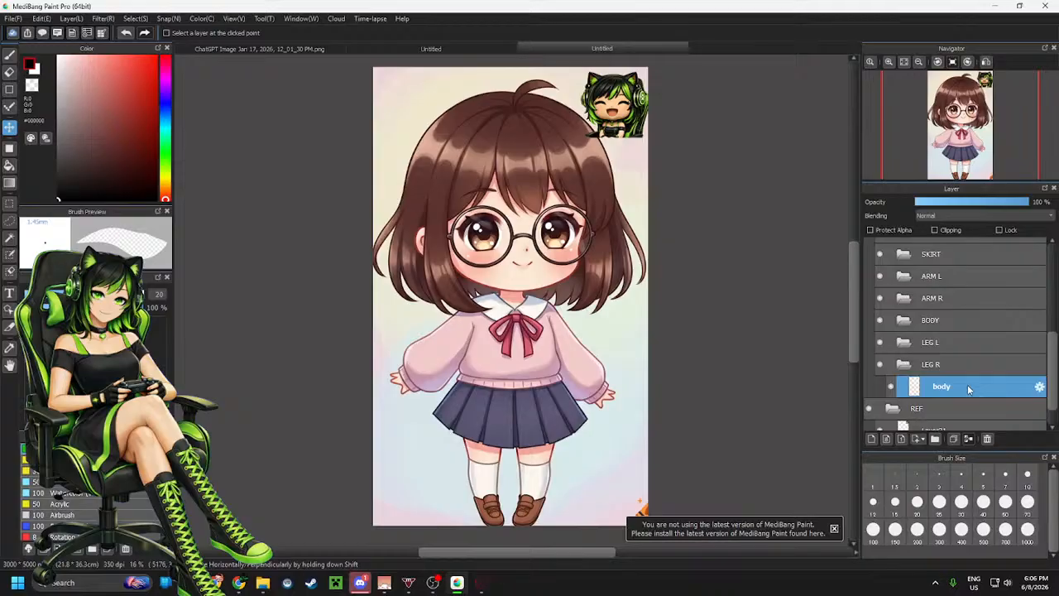
drag(968, 387, 952, 326)
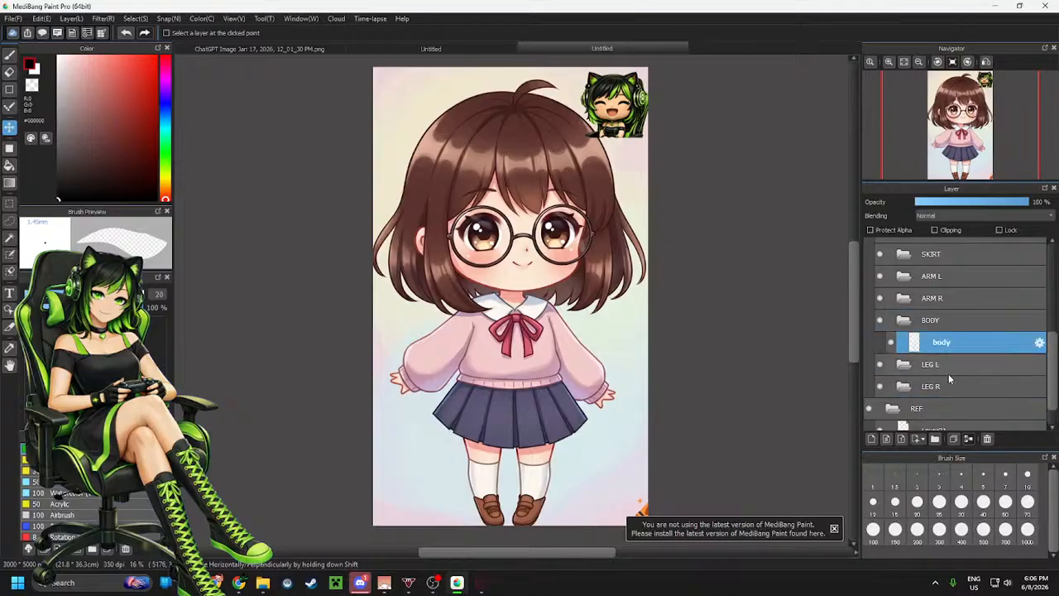
Add a new layer inside the LEG R folder and switch to the Brush tool
click(931, 386)
click(871, 439)
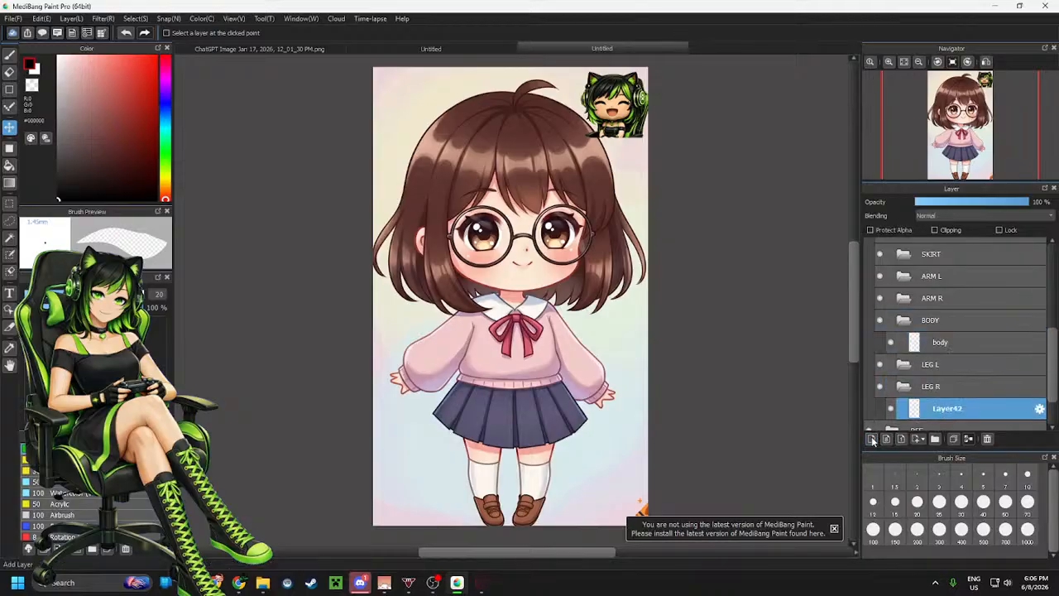
key(b)
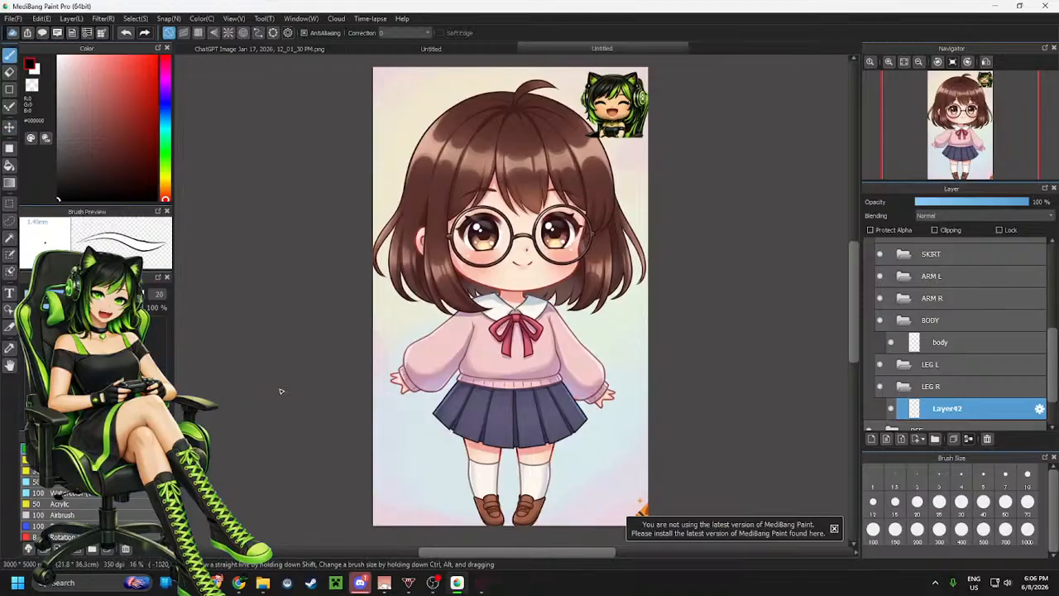
scroll(474, 357, down, 2)
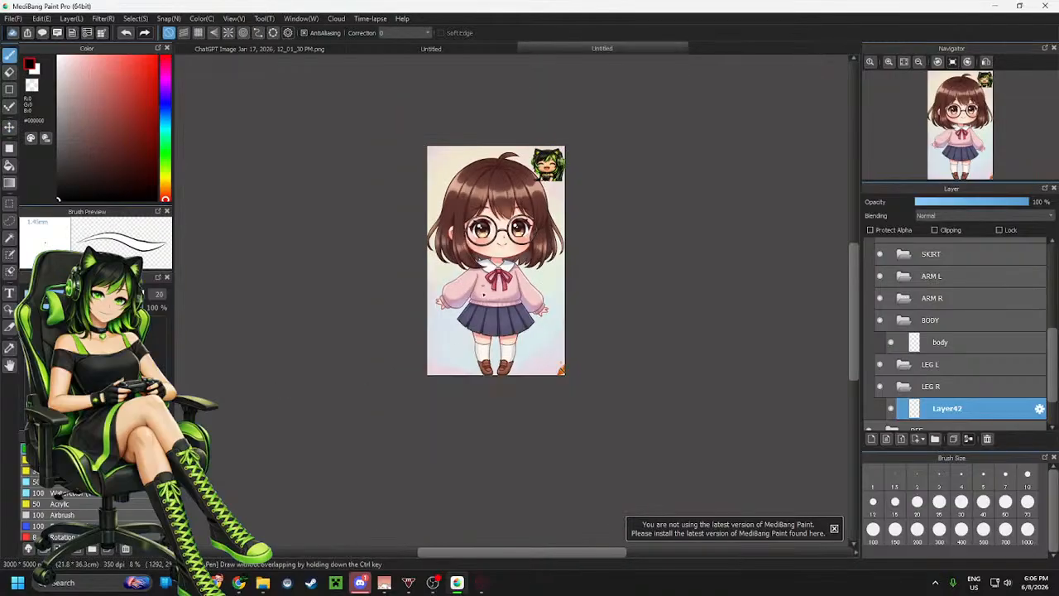
scroll(475, 357, up, 5)
scroll(546, 349, down, 4)
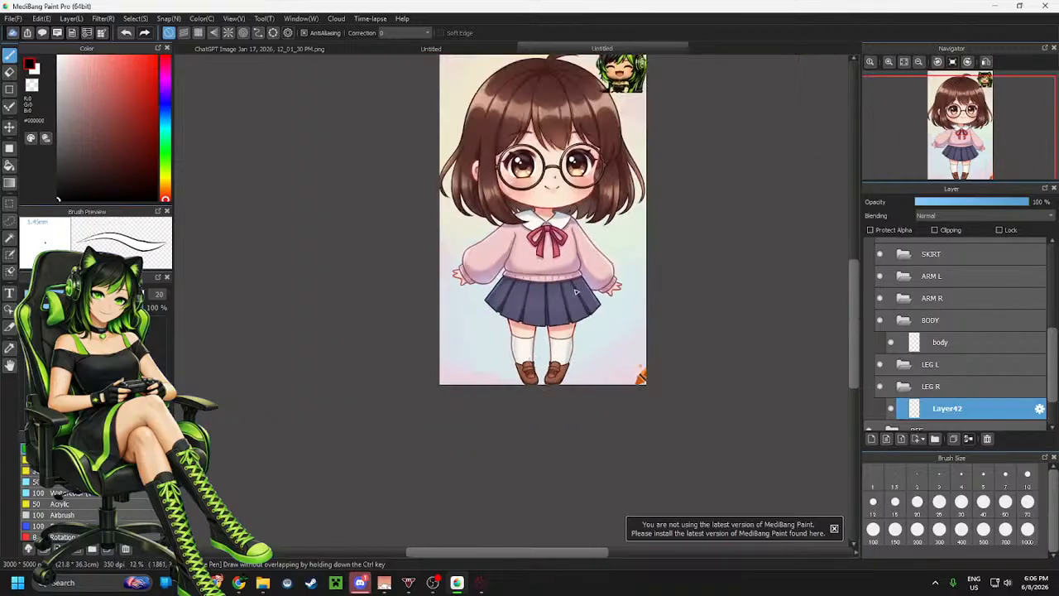
Nudge the character reference image slightly with the Move tool, then return to the Brush tool on the LEG R layer
scroll(546, 349, up, 2)
scroll(950, 370, down, 2)
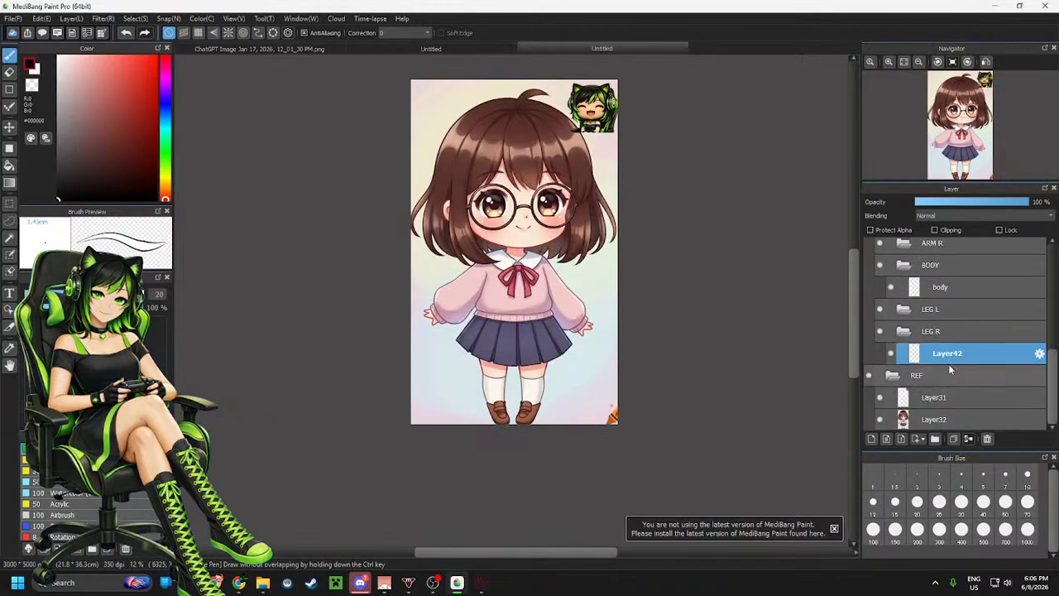
click(952, 418)
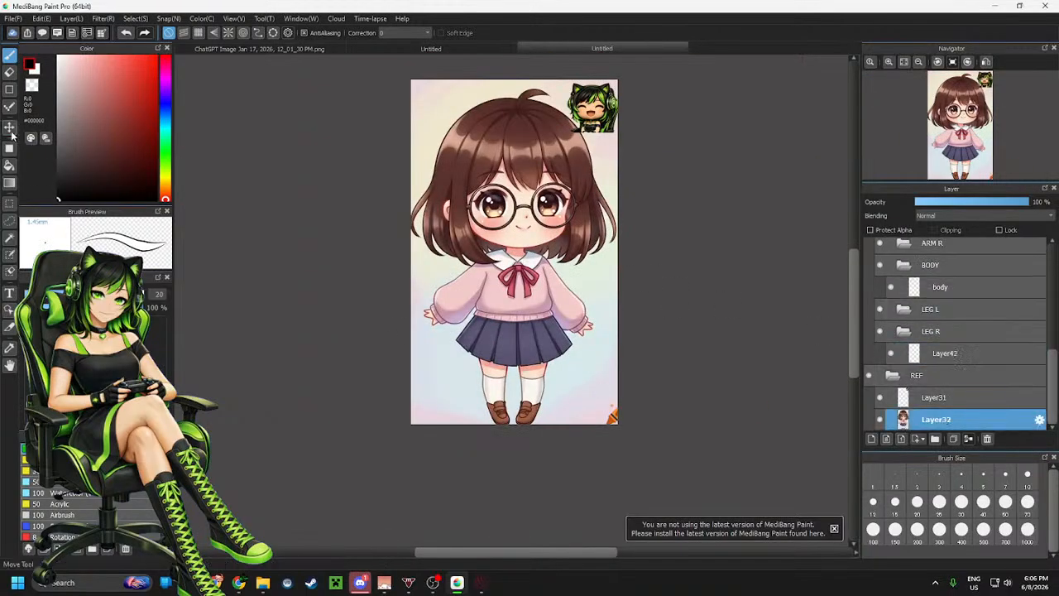
click(10, 127)
drag(472, 259, 473, 254)
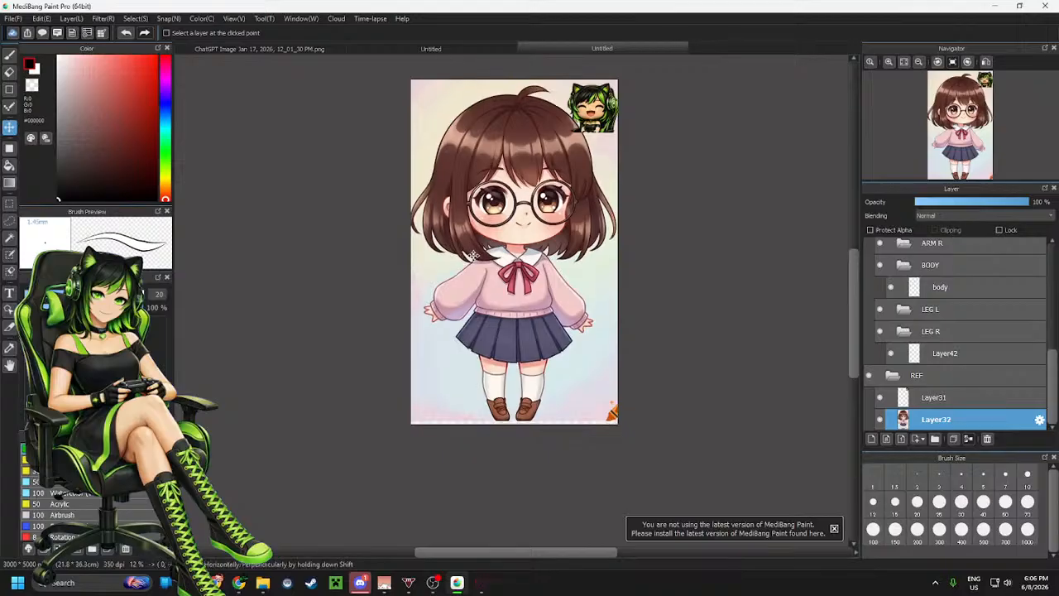
click(956, 358)
key(b)
scroll(562, 305, up, 1)
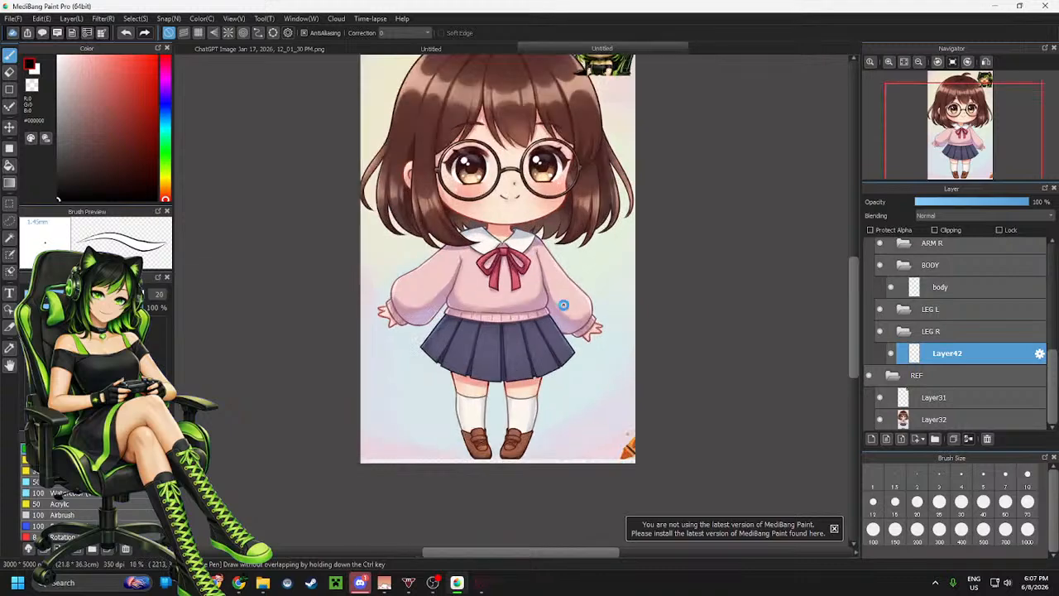
scroll(477, 345, up, 1)
scroll(478, 345, down, 1)
scroll(517, 323, up, 1)
scroll(529, 358, down, 2)
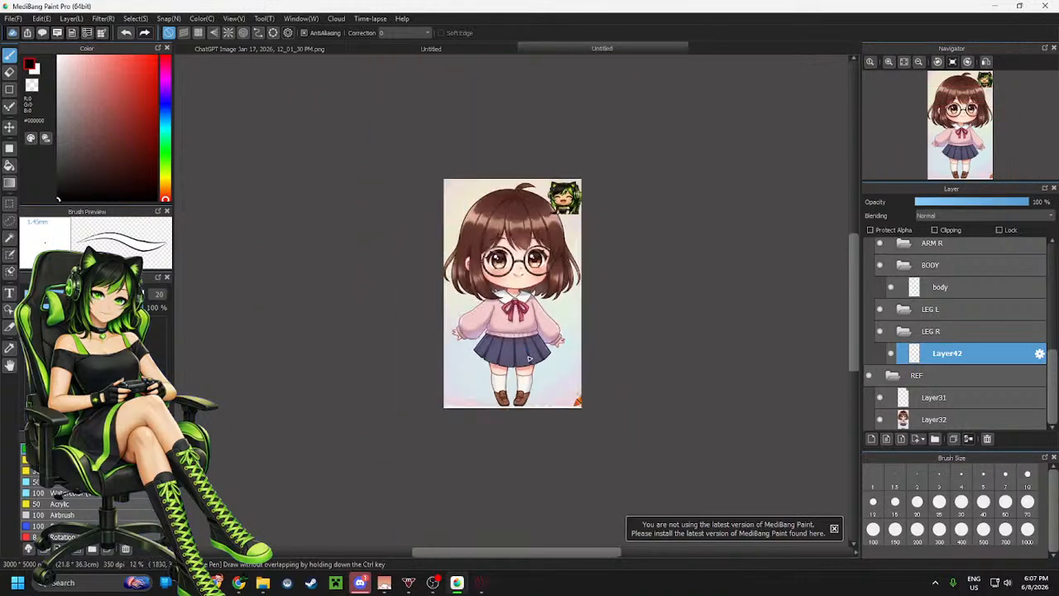
scroll(529, 357, up, 1)
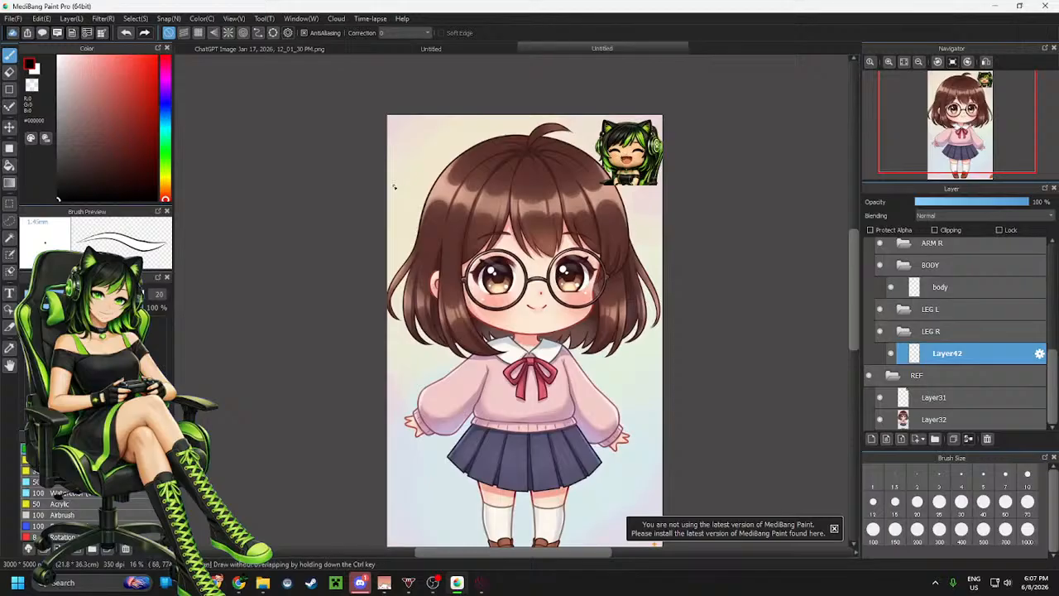
Select the upper layer in the REF folder and set up a red G Pen
click(942, 398)
click(157, 57)
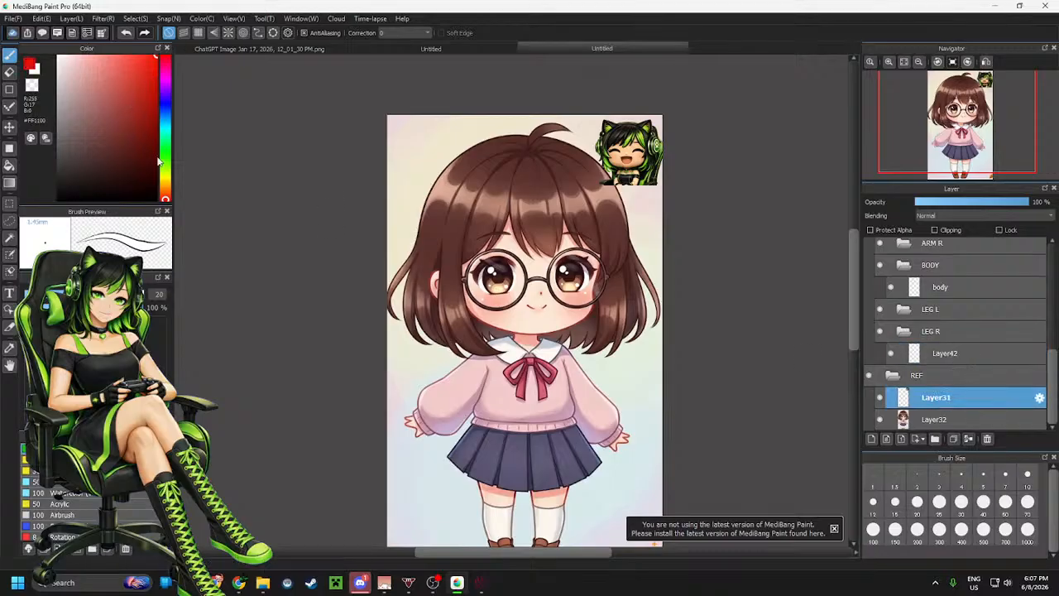
scroll(91, 503, up, 4)
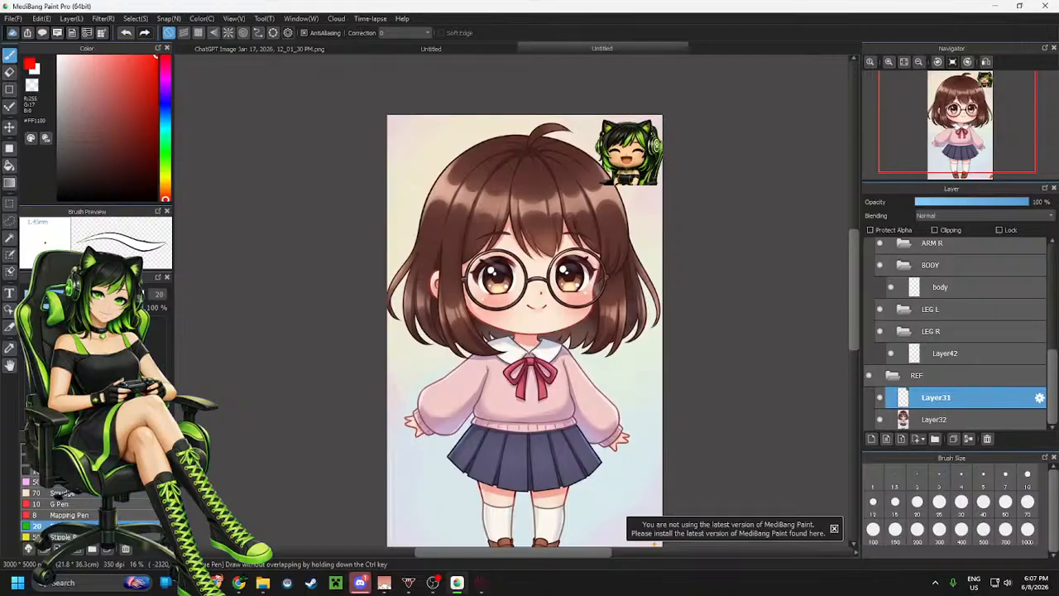
click(62, 504)
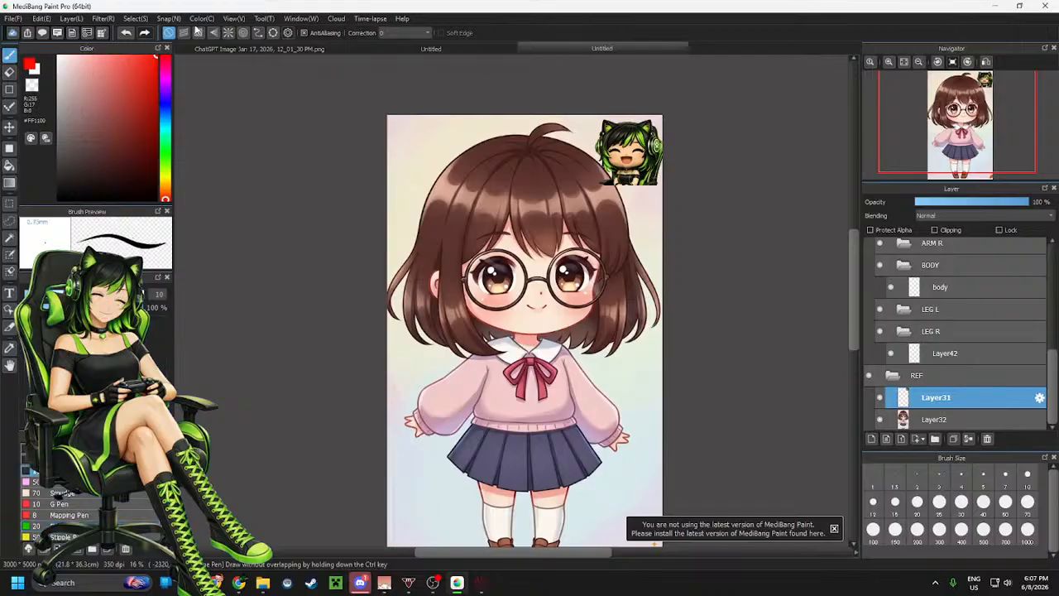
click(58, 295)
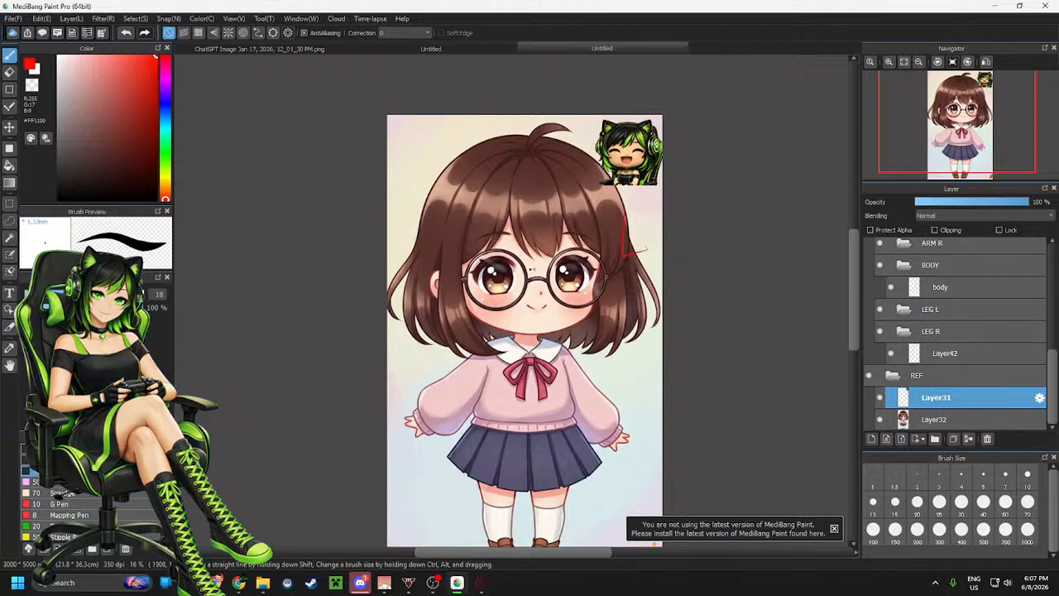
Try drawing a thin R label beside the reference character's head and undo the strokes
mouse_move(403, 268)
mouse_down()
mouse_move(404, 224)
mouse_move(436, 254)
mouse_up()
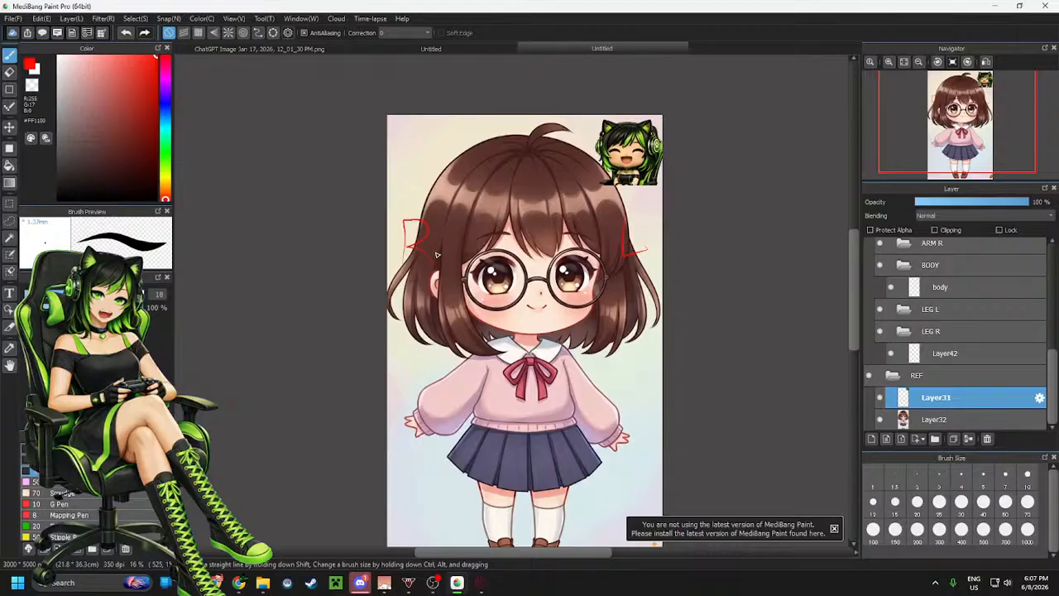
key(ctrl+z)
key(ctrl+z)
Set the brush size to 65 and letter a red L and R on either side of the character's head
click(83, 460)
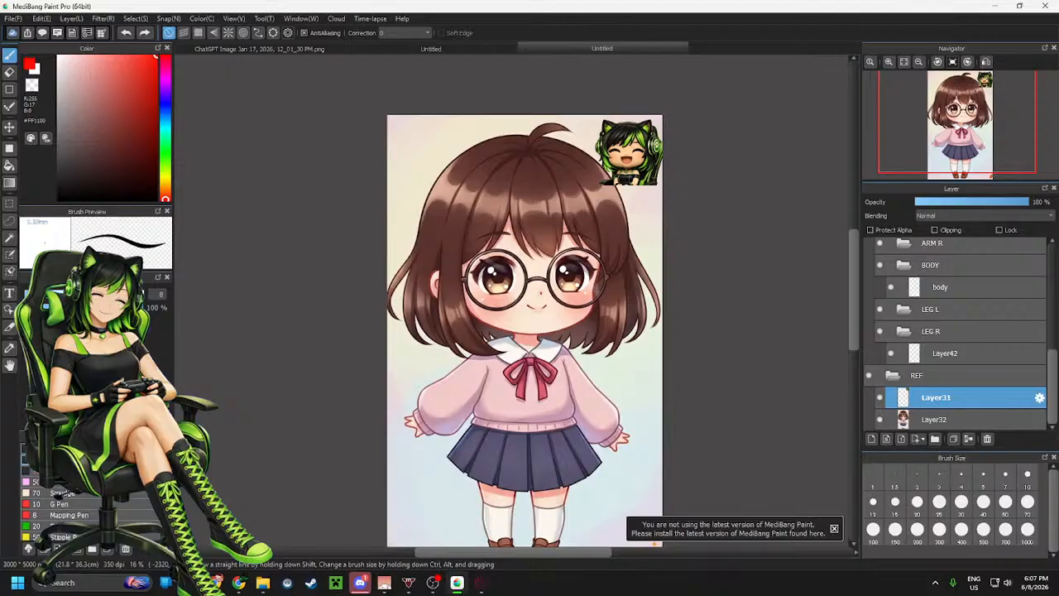
click(71, 294)
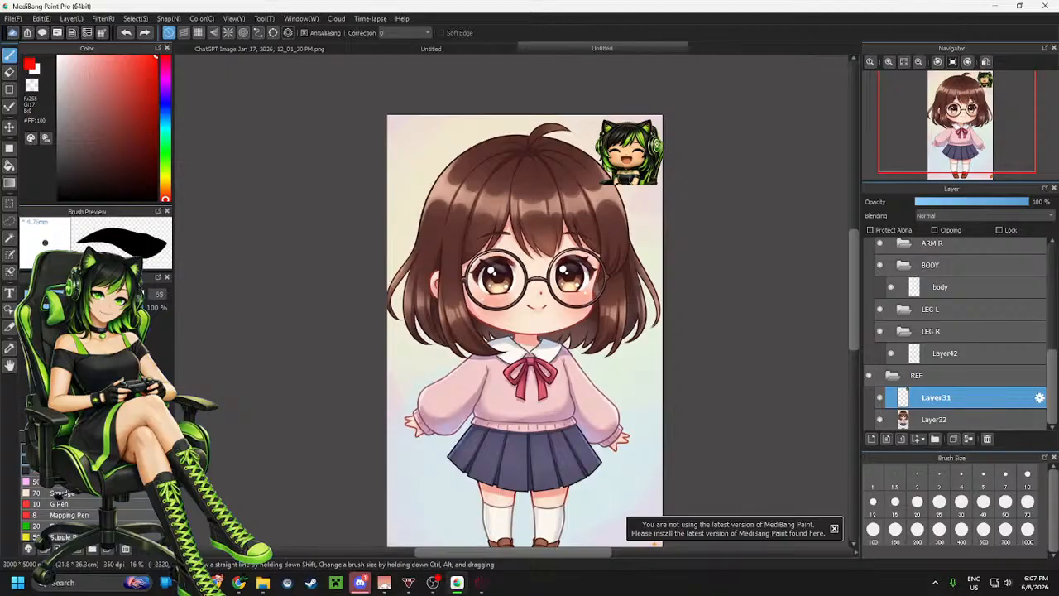
drag(616, 201, 648, 237)
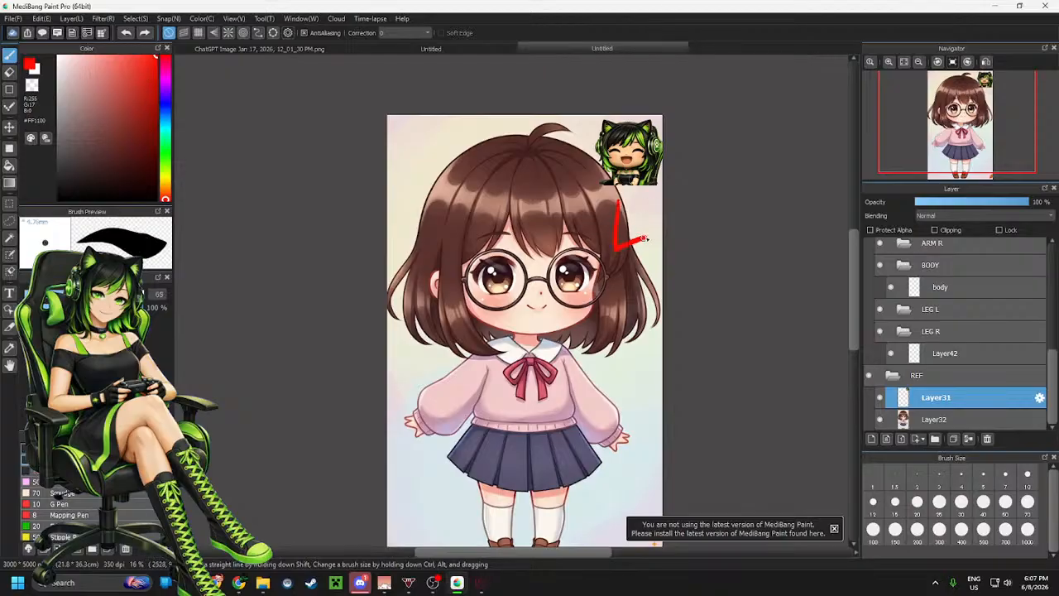
mouse_move(410, 259)
mouse_down()
mouse_move(410, 232)
mouse_move(429, 213)
mouse_move(413, 234)
mouse_move(438, 243)
mouse_up()
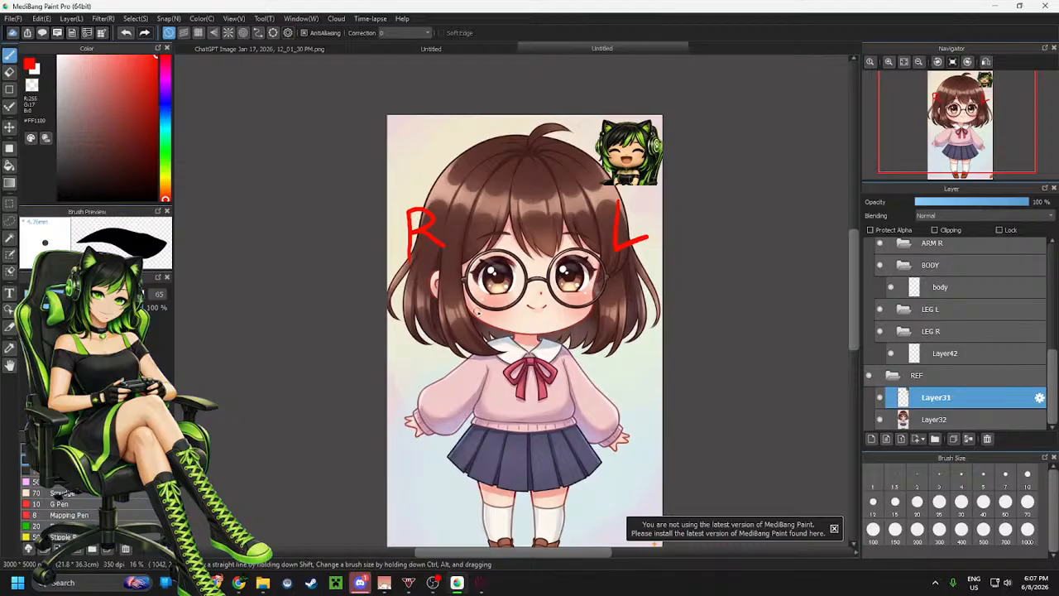
Set the colour to black and select the layer inside the LEG R folder
drag(76, 186, 11, 233)
scroll(498, 209, down, 3)
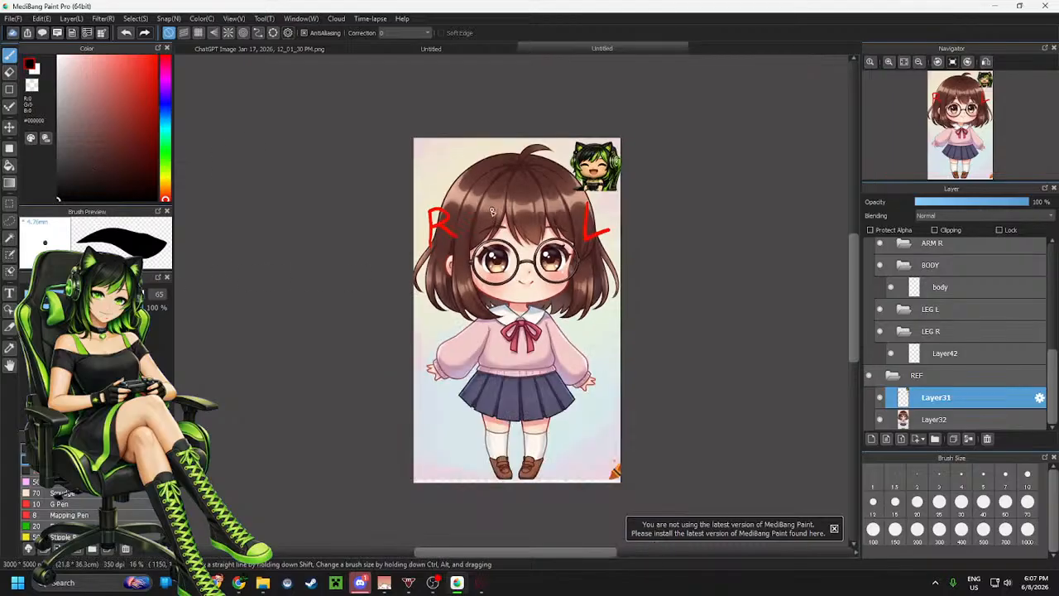
scroll(511, 378, up, 3)
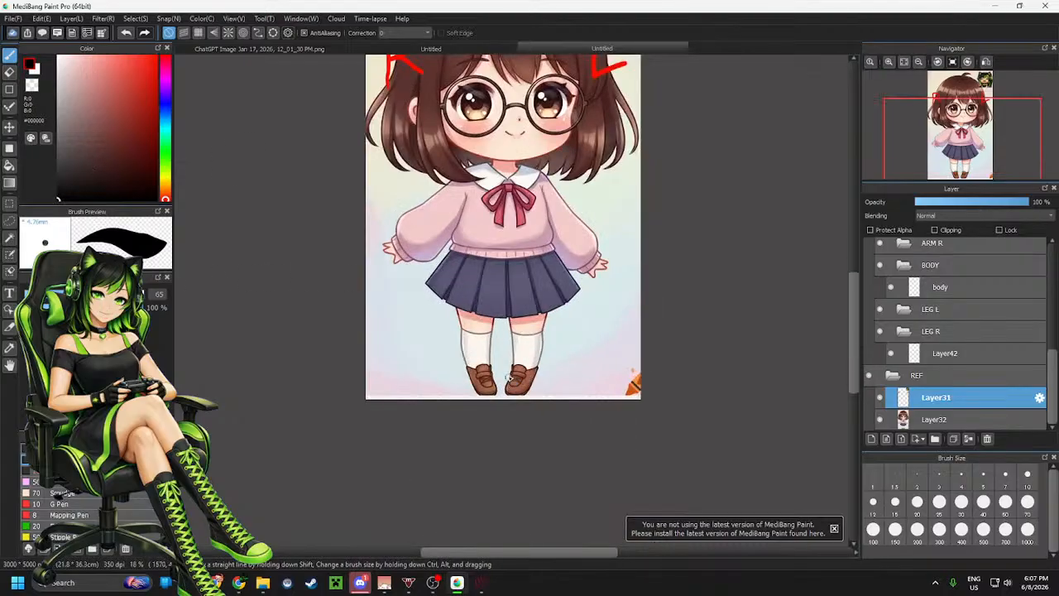
click(945, 358)
scroll(607, 314, up, 2)
scroll(593, 362, down, 1)
scroll(594, 362, down, 1)
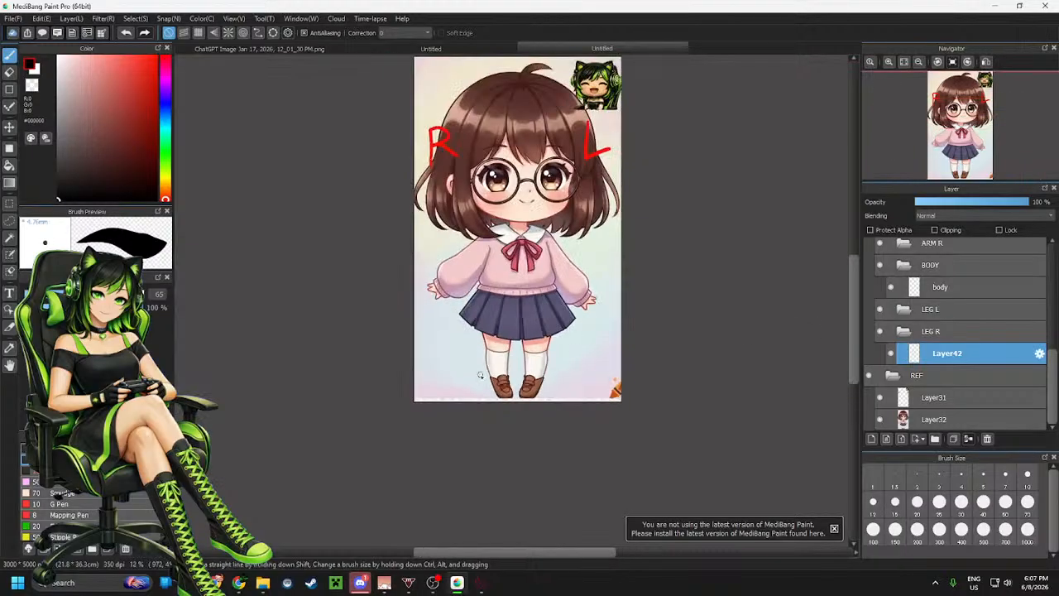
scroll(563, 368, up, 3)
scroll(556, 358, down, 1)
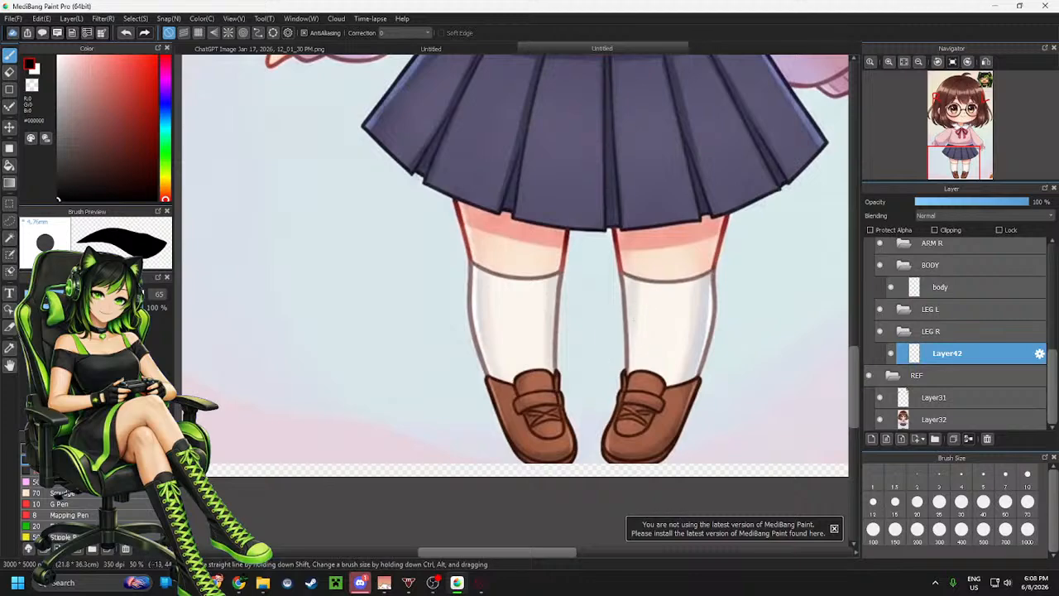
Set the brush size to 13.3 and sample the dark red thigh outline colour from the reference
click(47, 295)
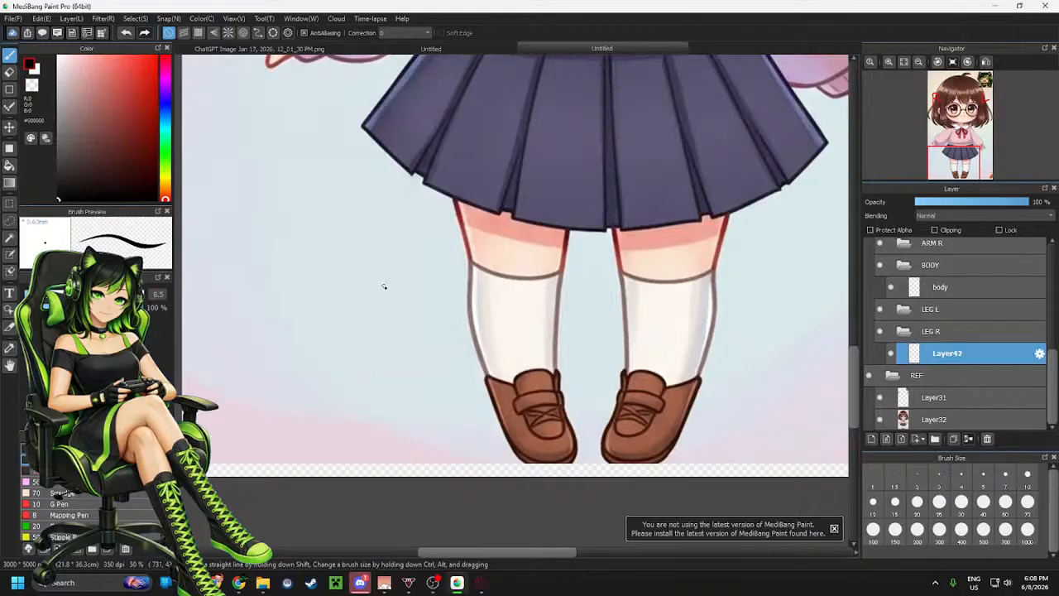
click(52, 295)
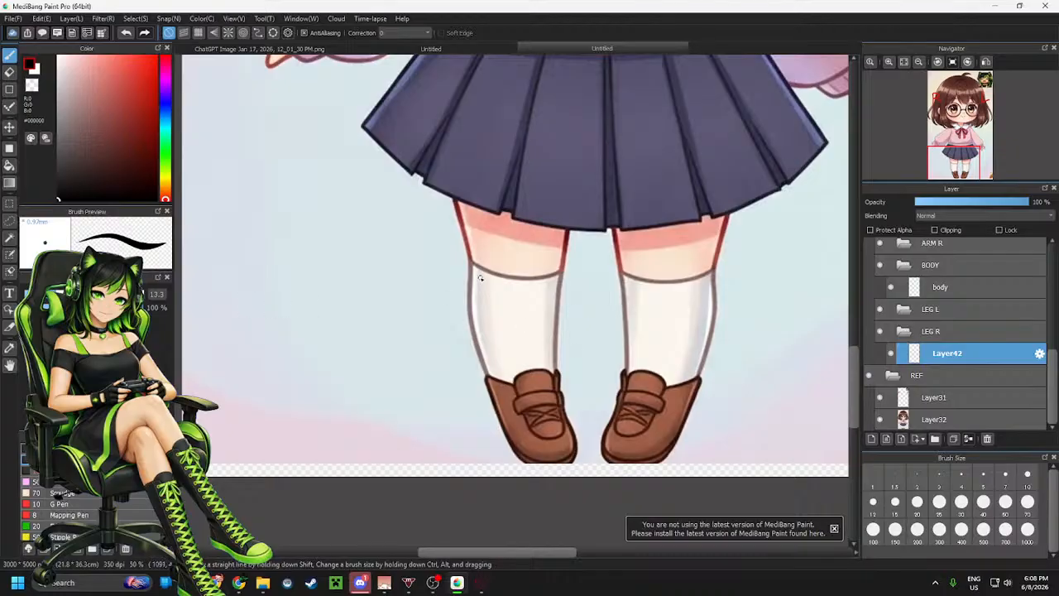
alt+click(461, 223)
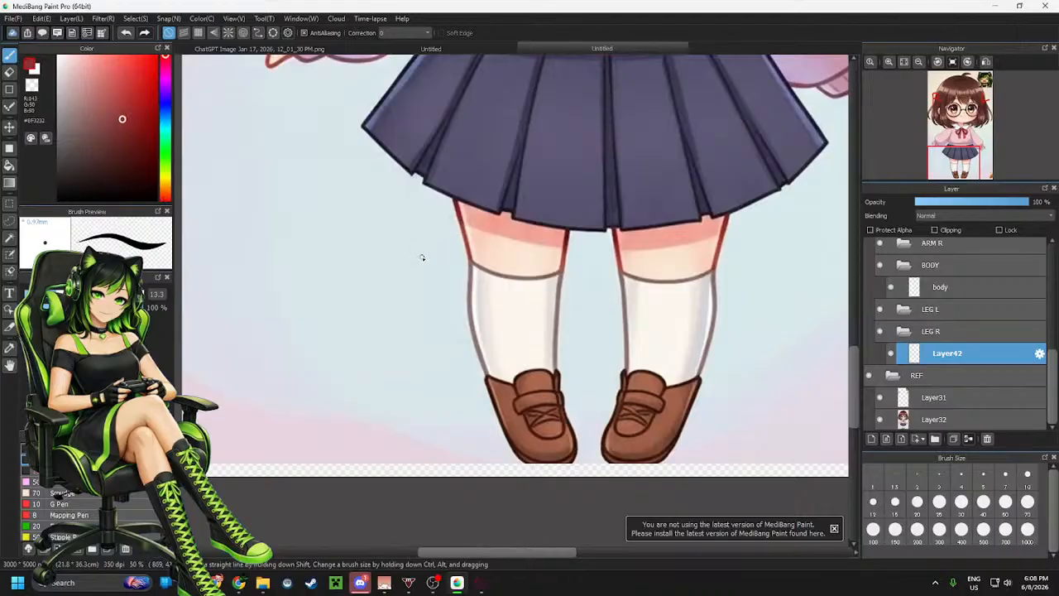
alt+click(458, 201)
scroll(549, 247, up, 2)
scroll(550, 247, up, 2)
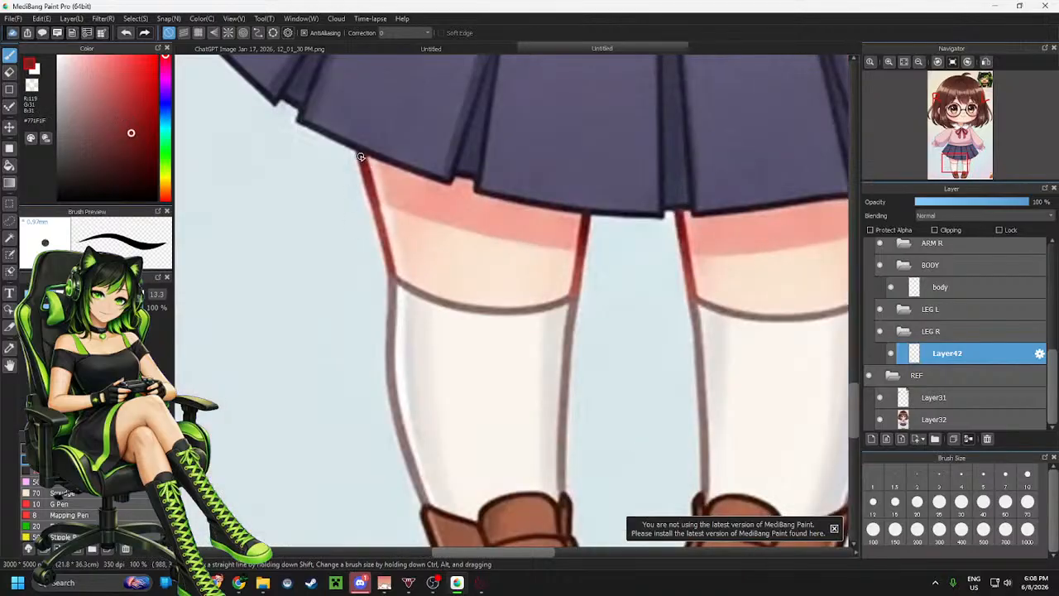
Try tracing the thigh outline below the skirt with several strokes, undoing each one
drag(366, 176, 374, 207)
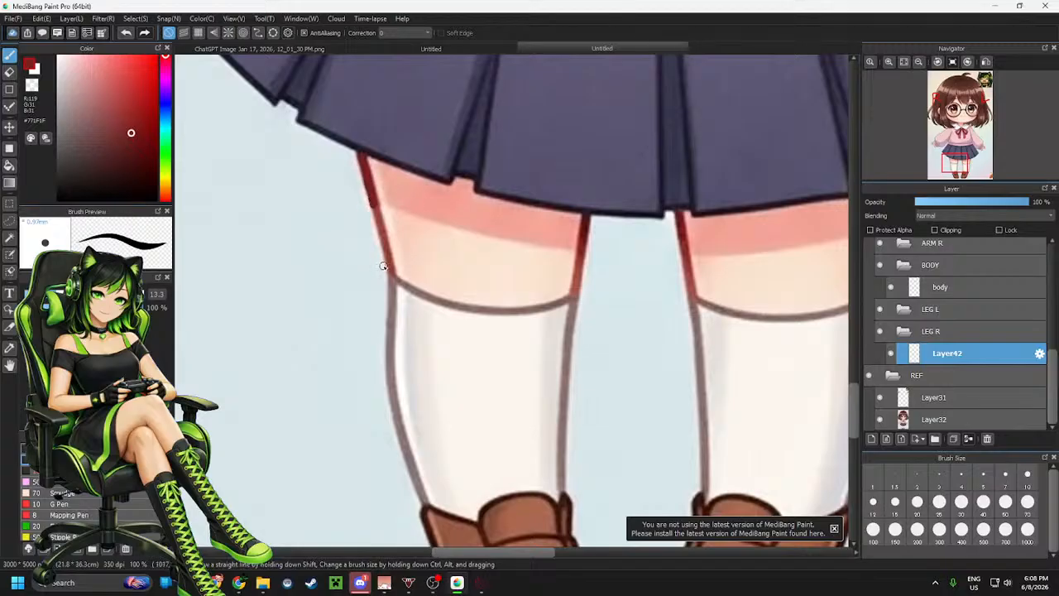
key(ctrl+z)
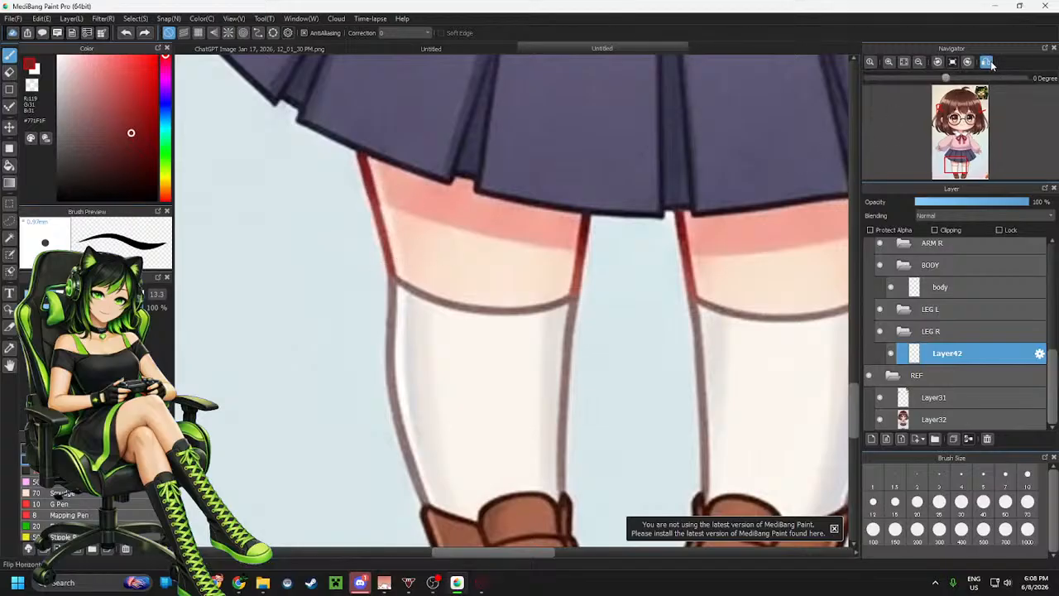
key(h)
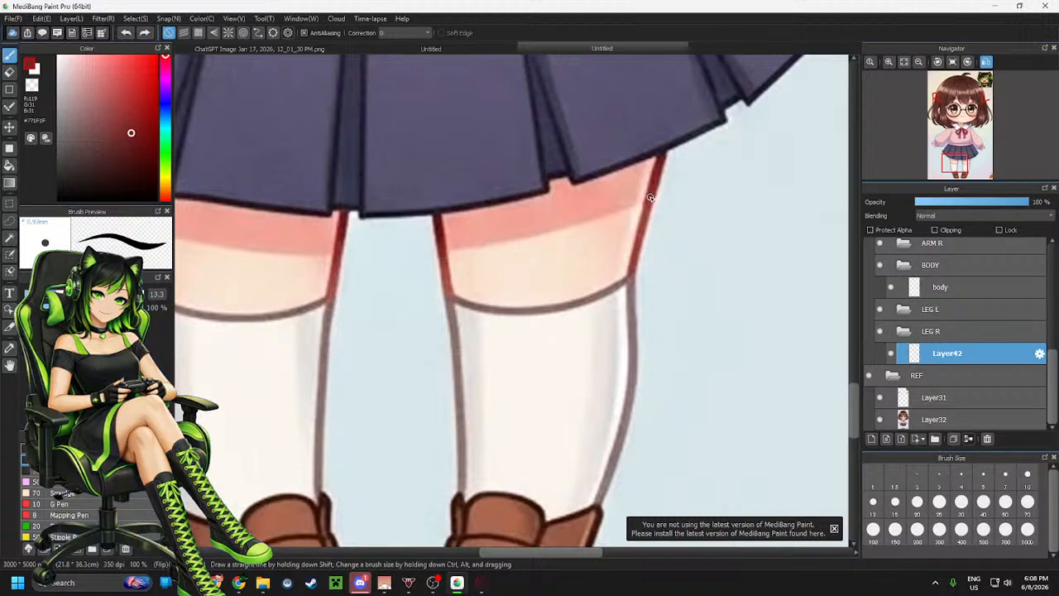
drag(650, 197, 699, 111)
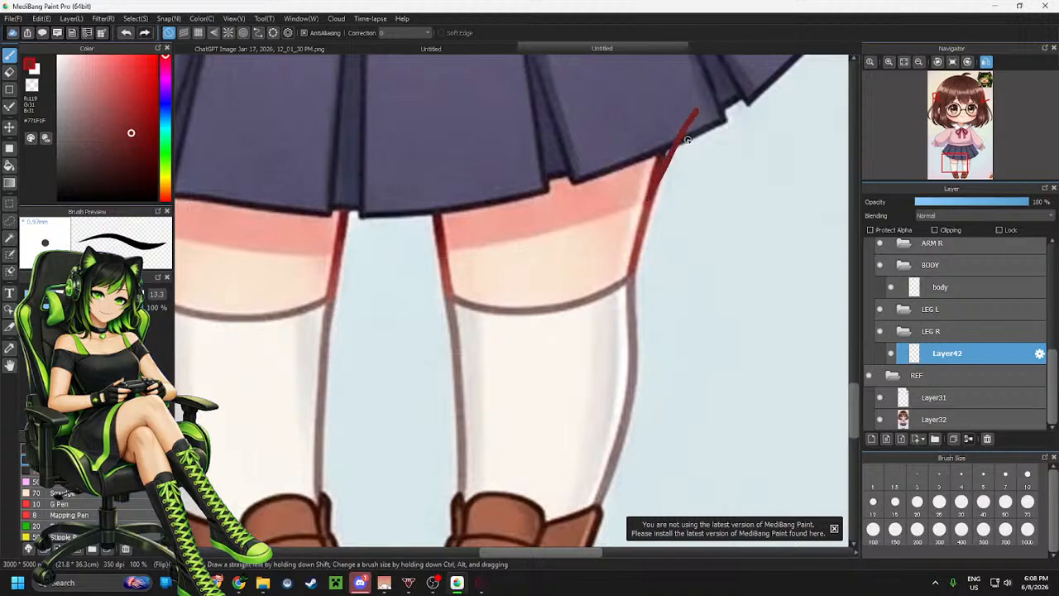
key(ctrl+z)
scroll(688, 142, down, 3)
scroll(653, 118, up, 3)
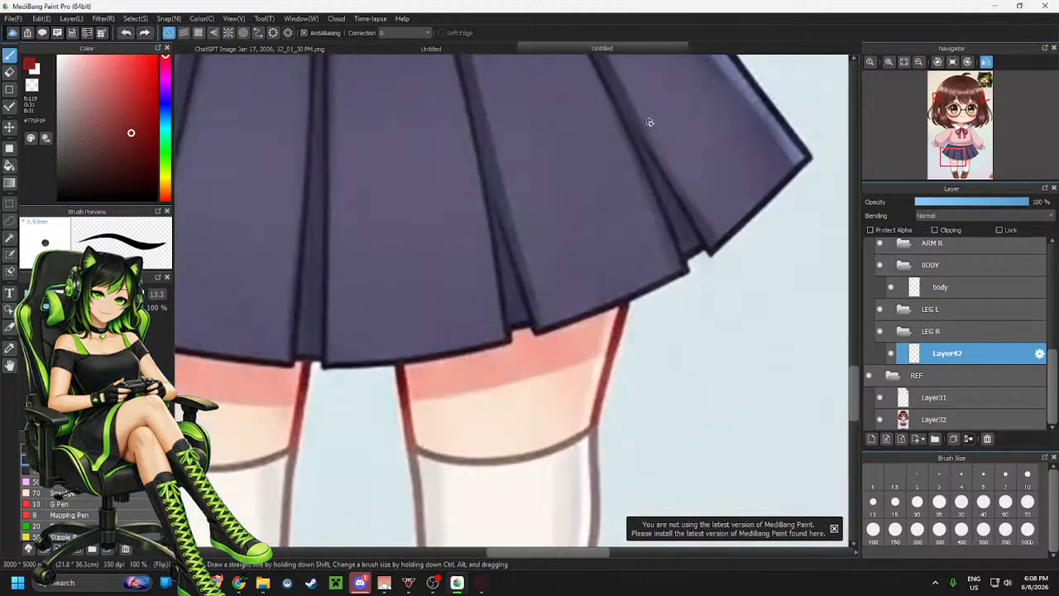
scroll(653, 118, down, 3)
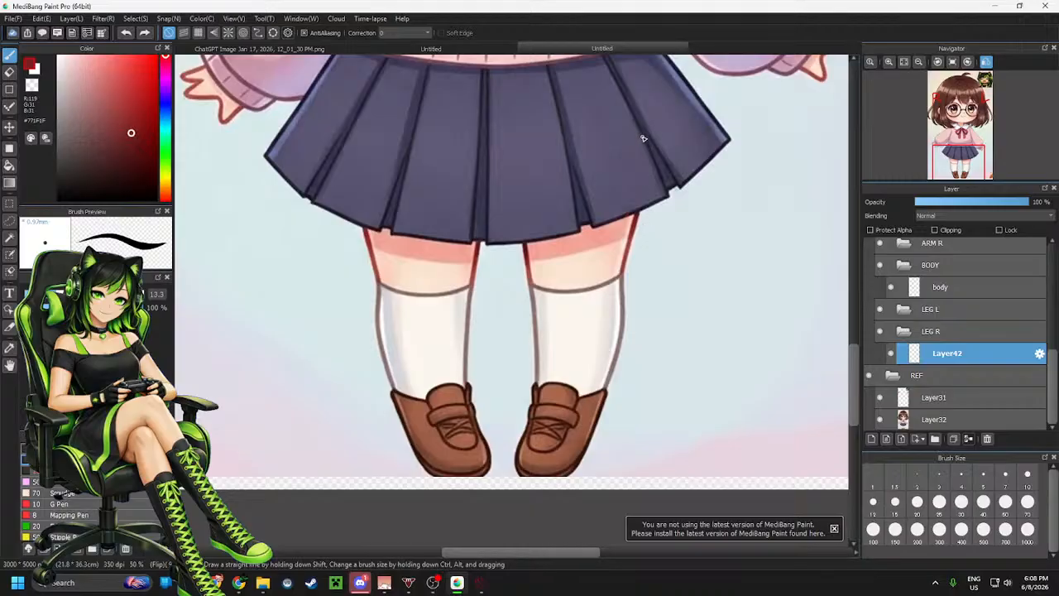
drag(644, 148, 621, 235)
key(ctrl+z)
drag(644, 132, 629, 243)
key(ctrl+z)
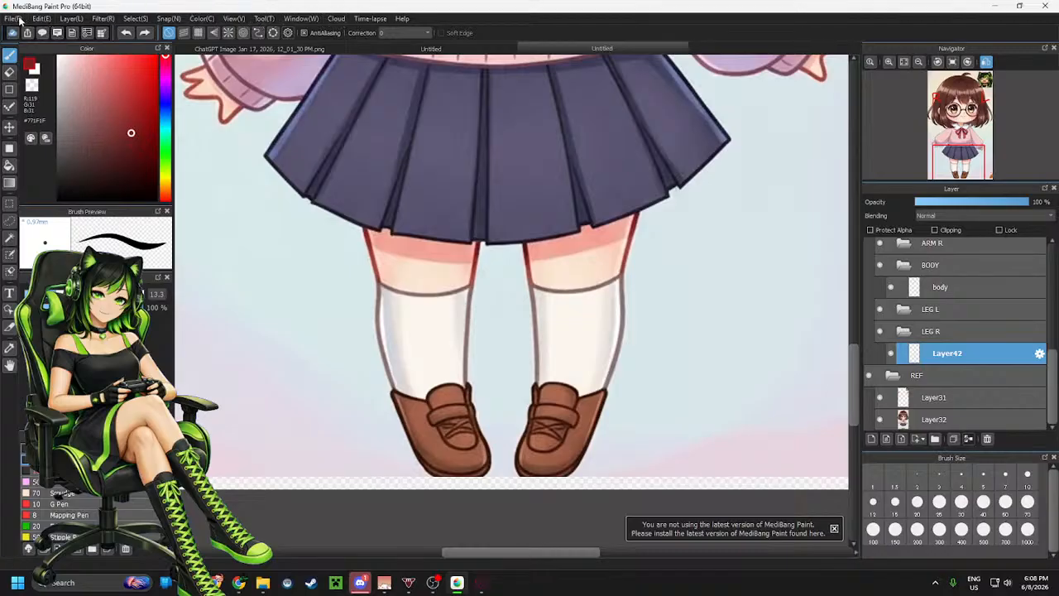
click(50, 21)
click(50, 20)
click(82, 20)
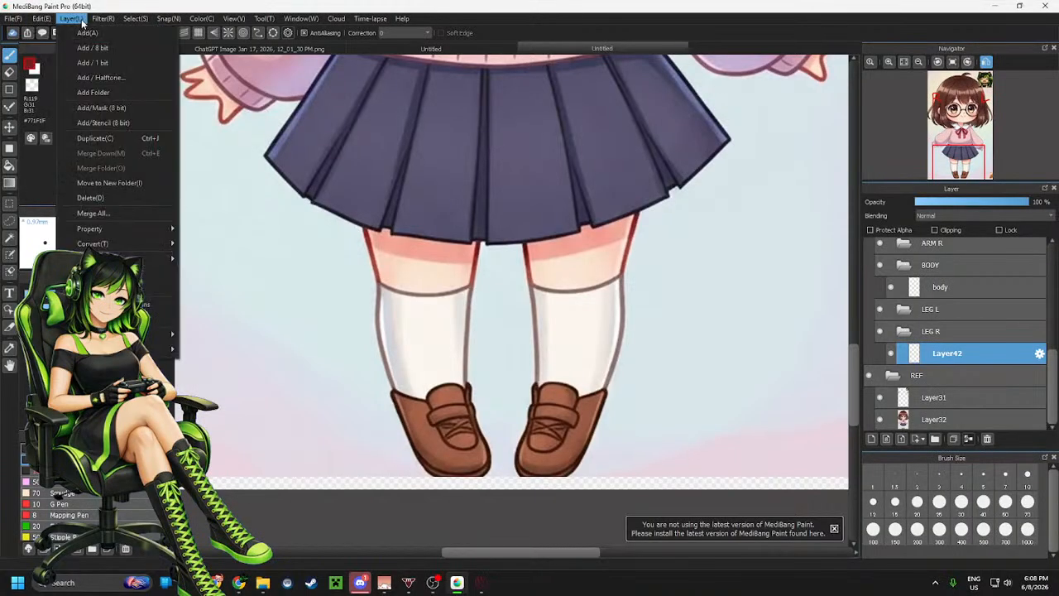
click(81, 20)
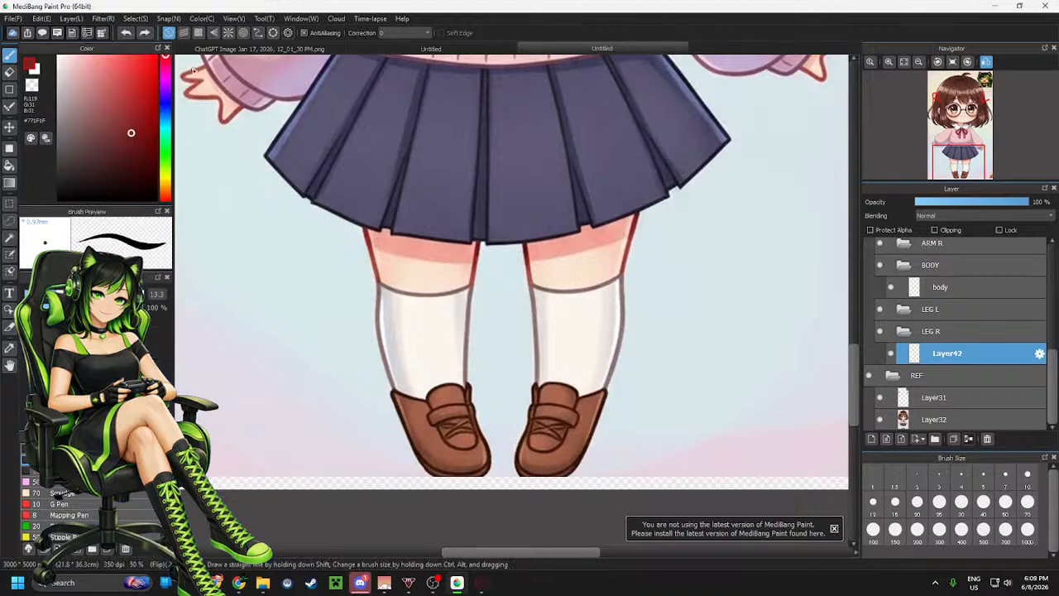
click(168, 18)
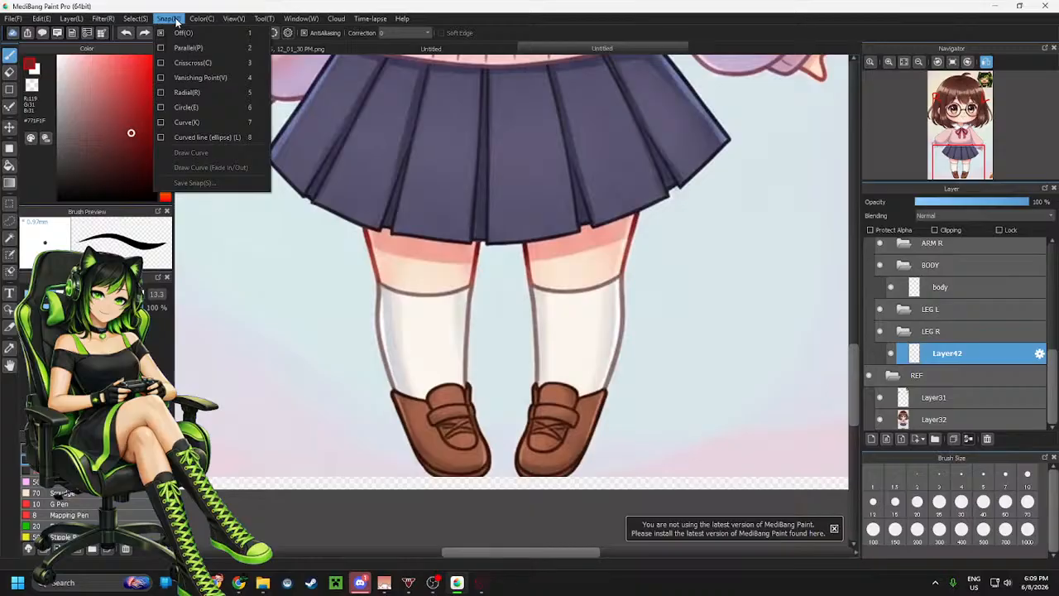
click(175, 20)
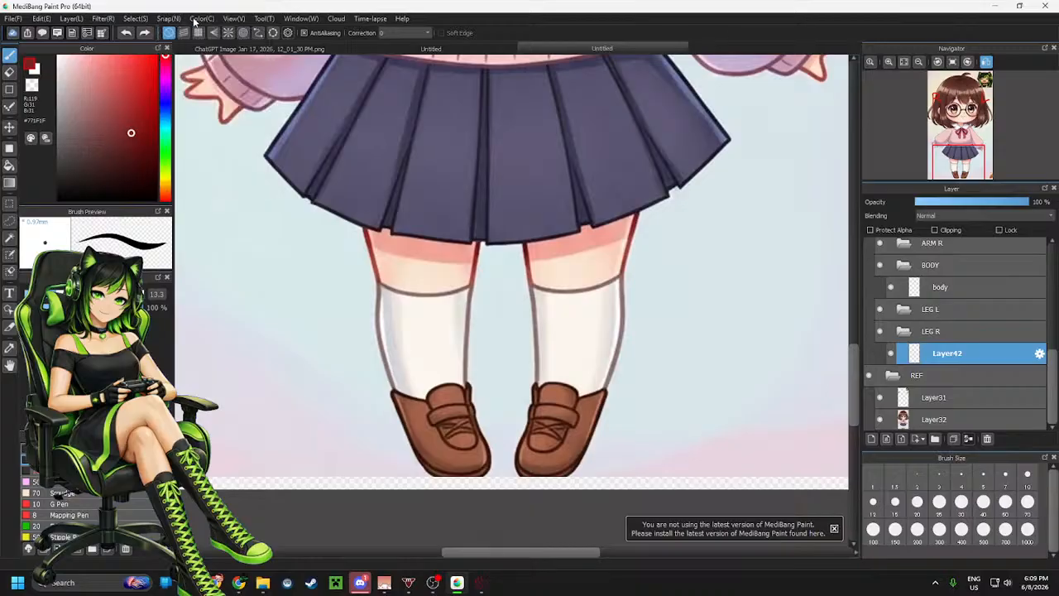
click(266, 19)
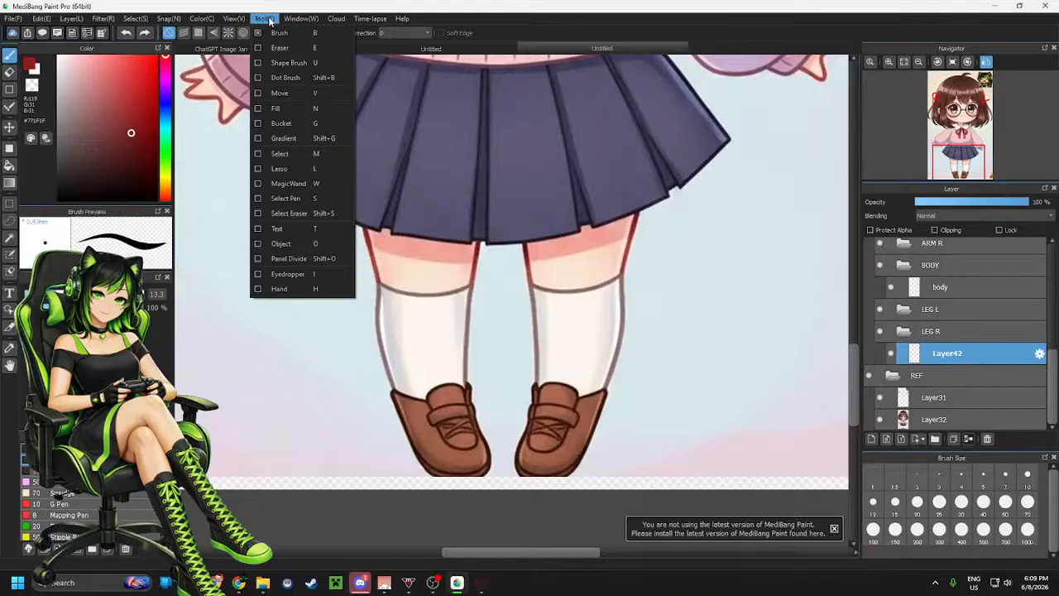
click(269, 20)
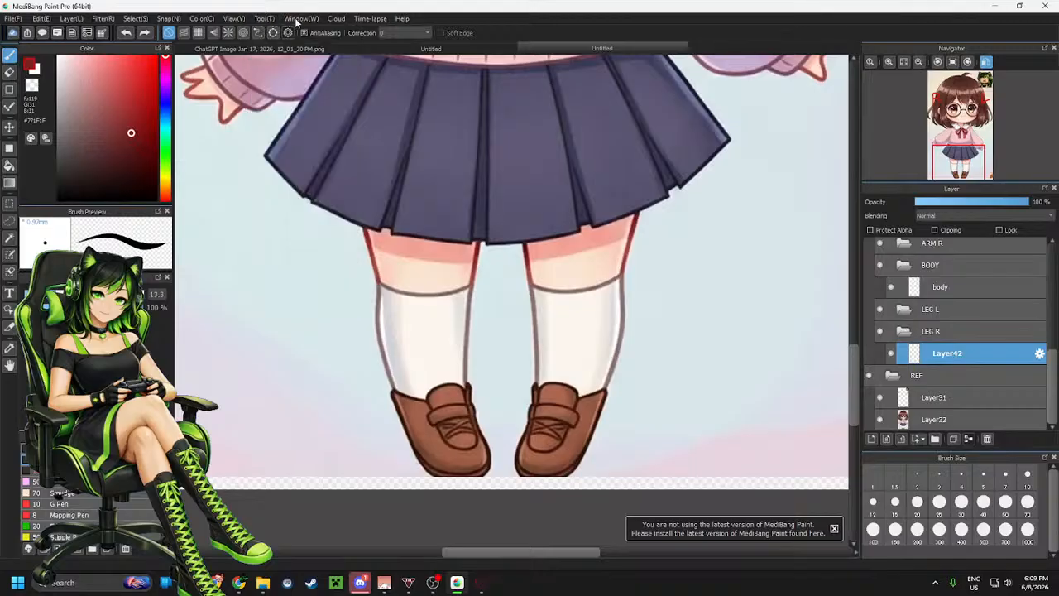
click(298, 19)
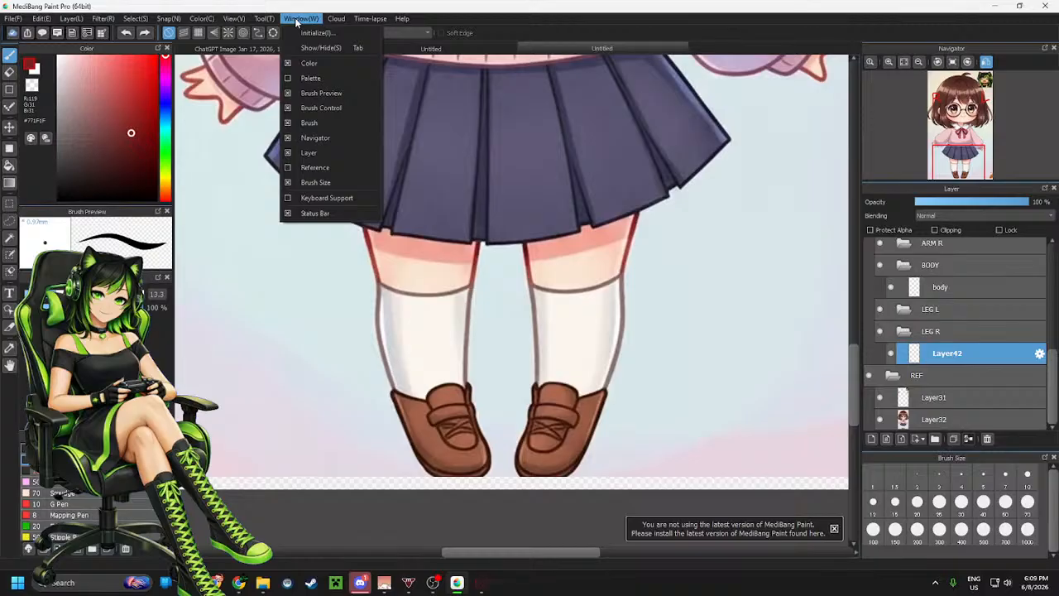
click(297, 20)
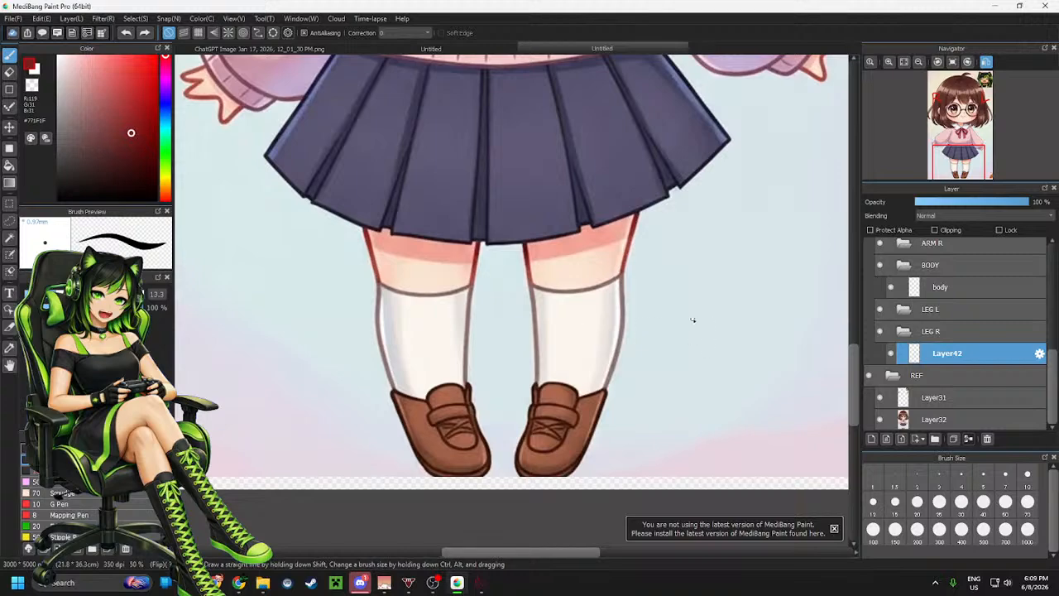
Set the brush colour to black
scroll(530, 319, down, 6)
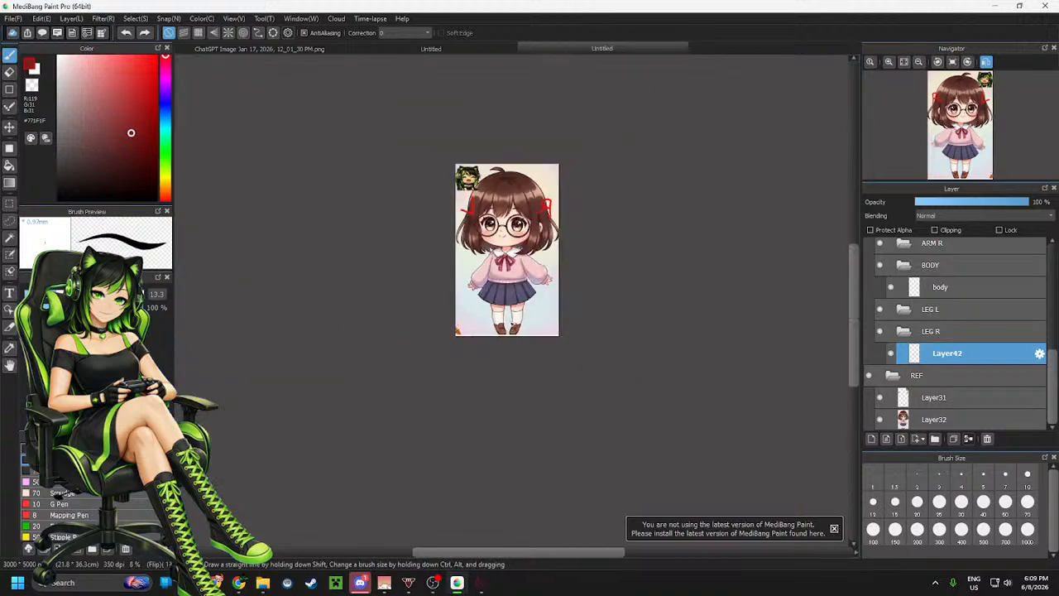
scroll(546, 315, up, 6)
scroll(351, 315, up, 1)
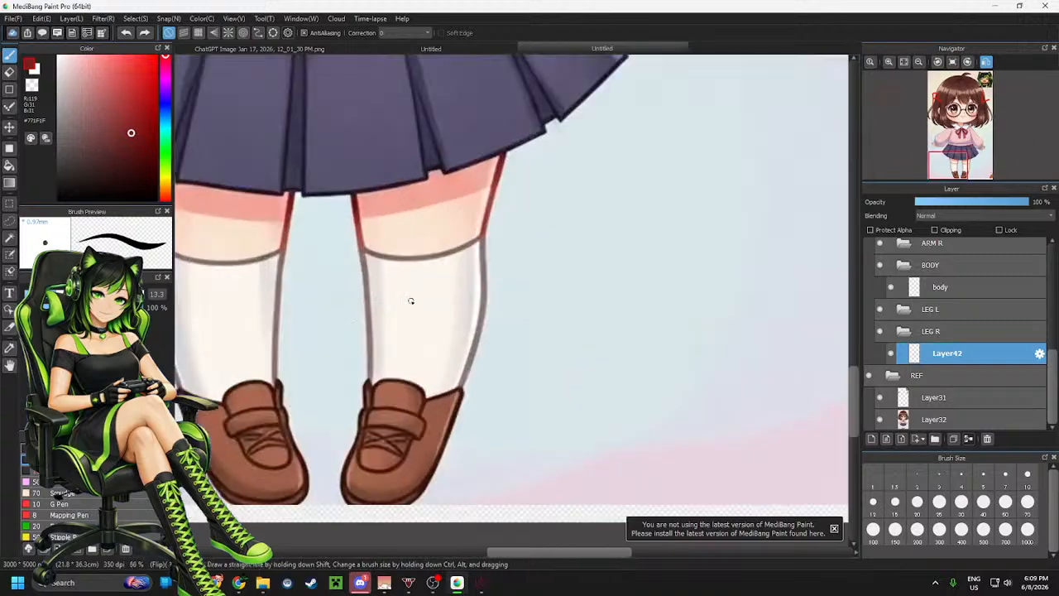
scroll(410, 300, down, 3)
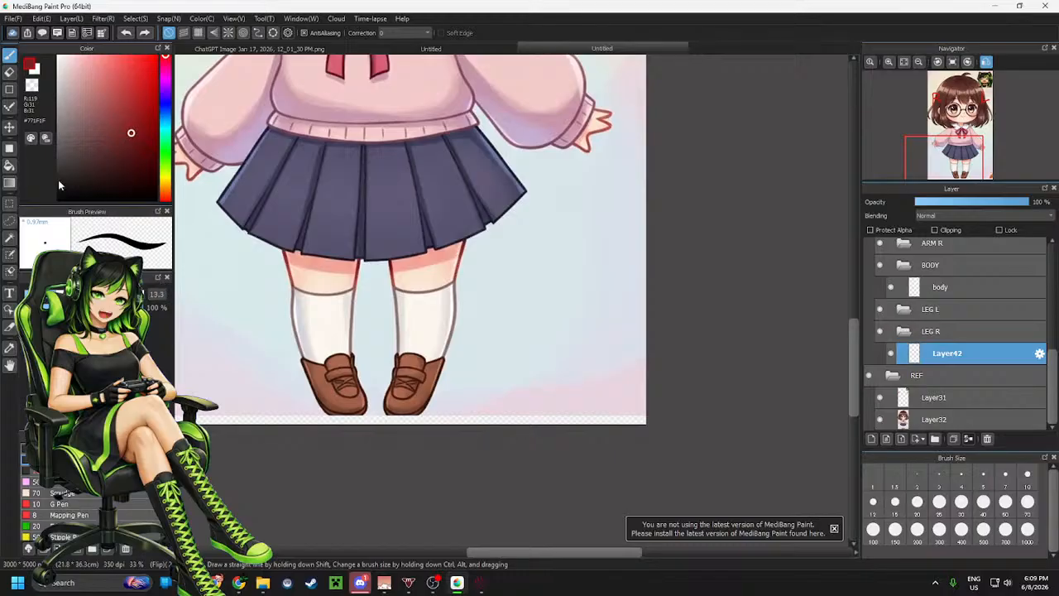
drag(58, 185, 58, 199)
drag(385, 210, 396, 351)
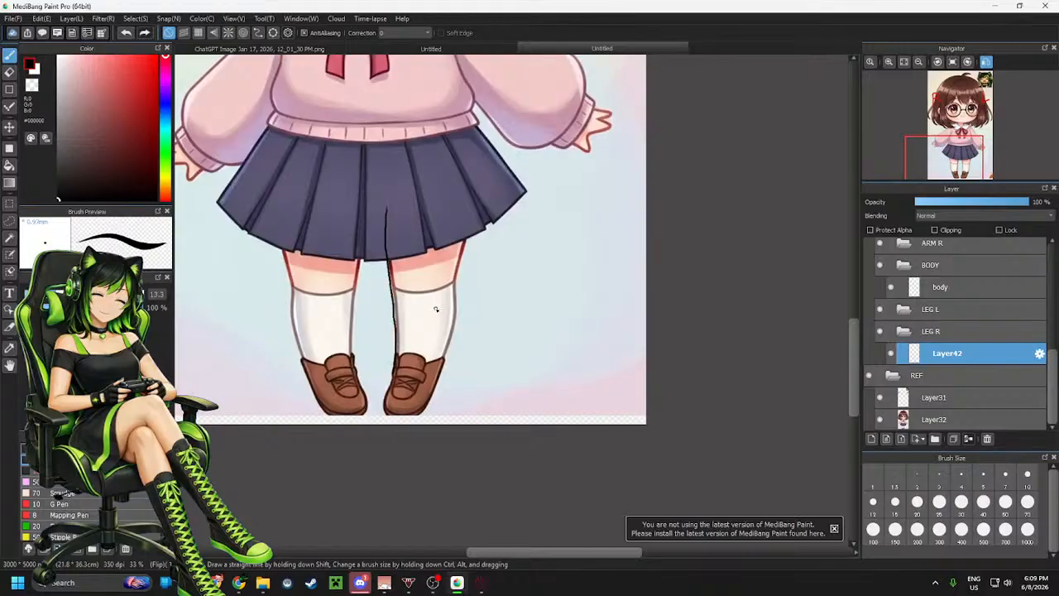
key(ctrl+z)
mouse_move(387, 209)
mouse_down()
mouse_move(400, 327)
mouse_move(394, 419)
mouse_up()
key(ctrl+z)
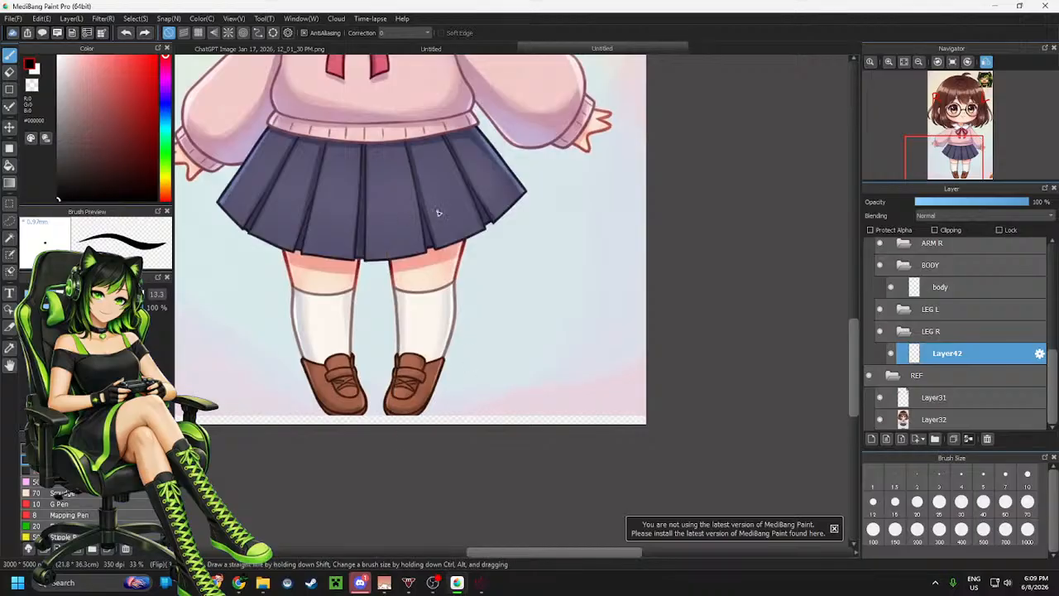
Draw the right leg's outline in one stroke from under the skirt, around the shoe and back up the outer side
scroll(354, 299, up, 2)
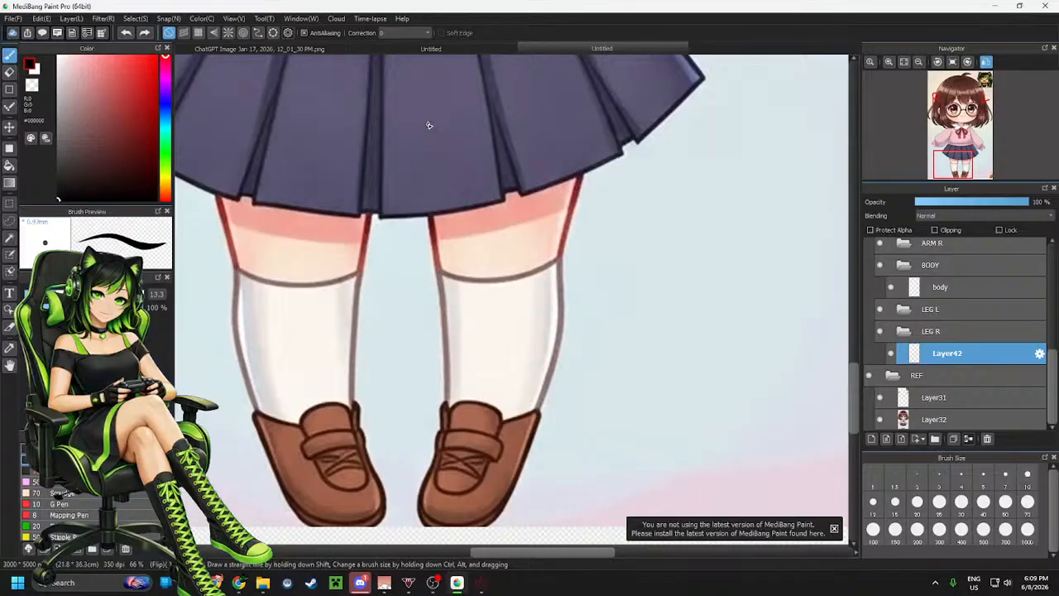
mouse_move(414, 108)
mouse_down()
mouse_move(434, 317)
mouse_move(425, 508)
mouse_move(451, 527)
mouse_move(503, 496)
mouse_move(555, 369)
mouse_move(561, 220)
mouse_move(585, 117)
mouse_move(580, 31)
mouse_up()
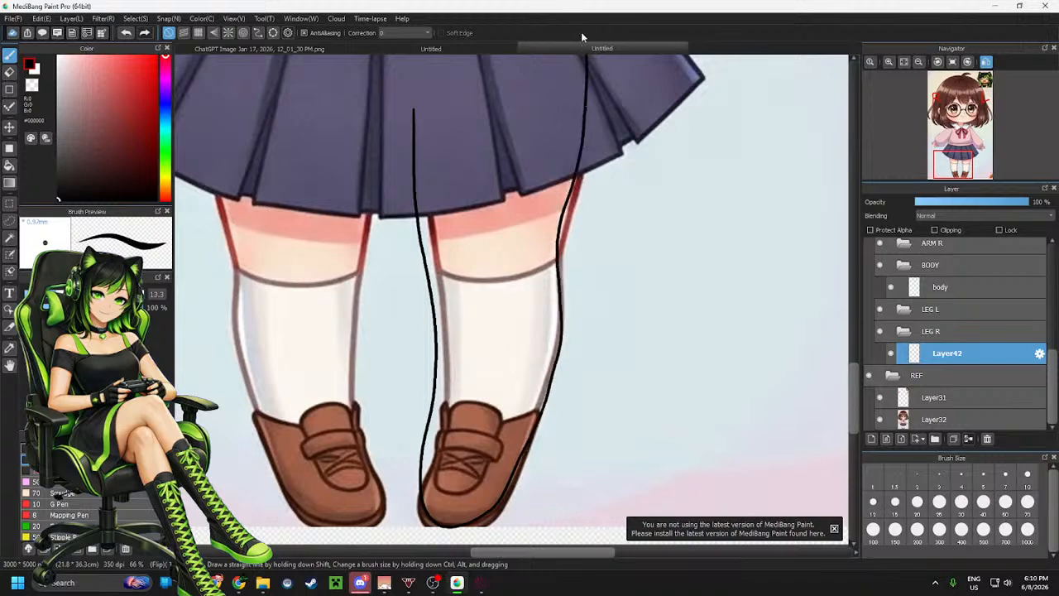
scroll(523, 273, down, 2)
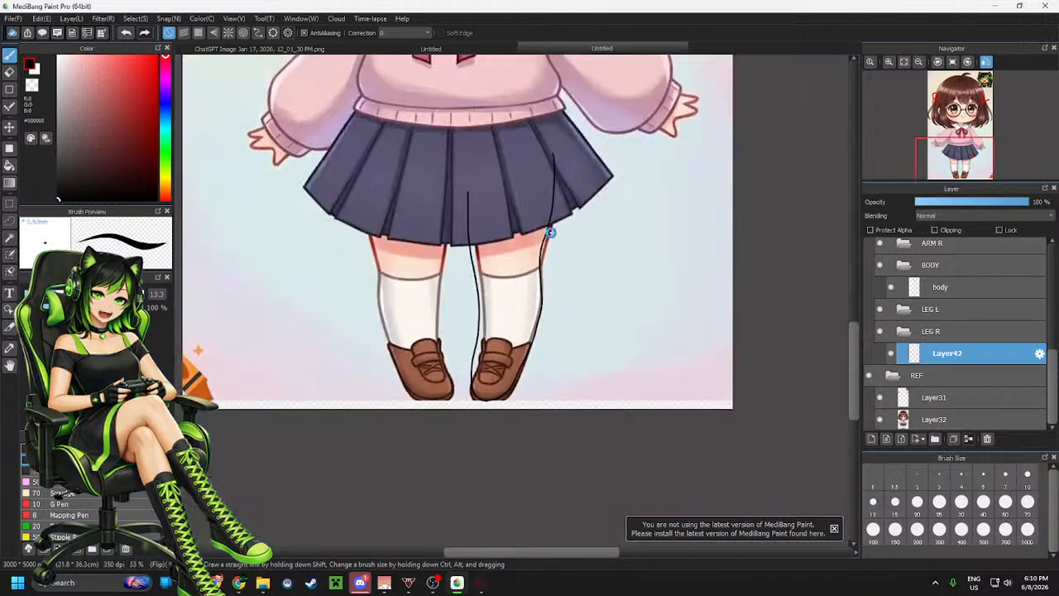
scroll(547, 232, up, 2)
scroll(538, 246, down, 2)
scroll(485, 245, up, 2)
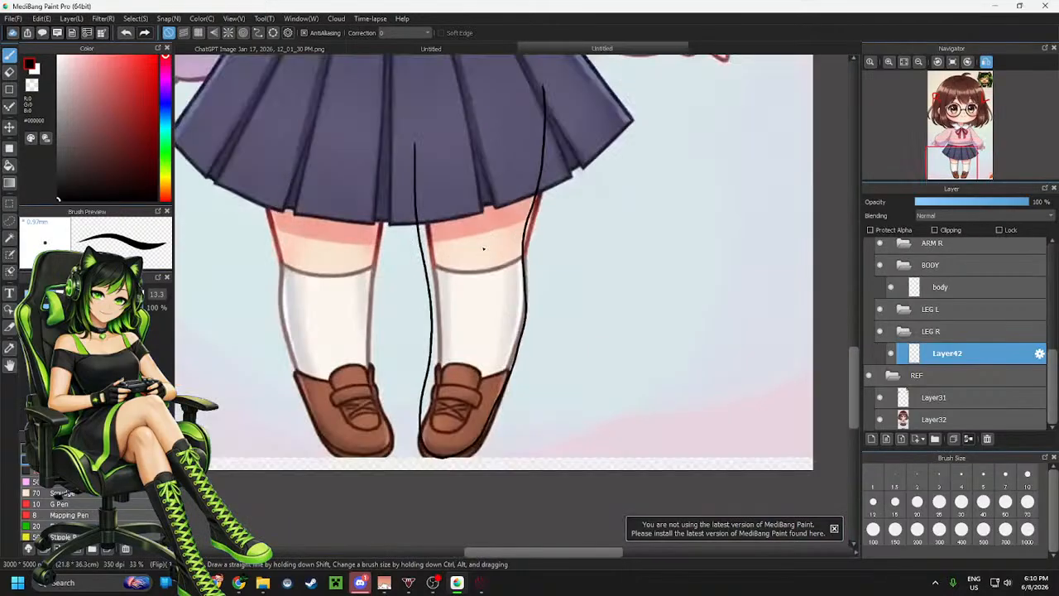
scroll(470, 249, down, 2)
scroll(451, 321, up, 2)
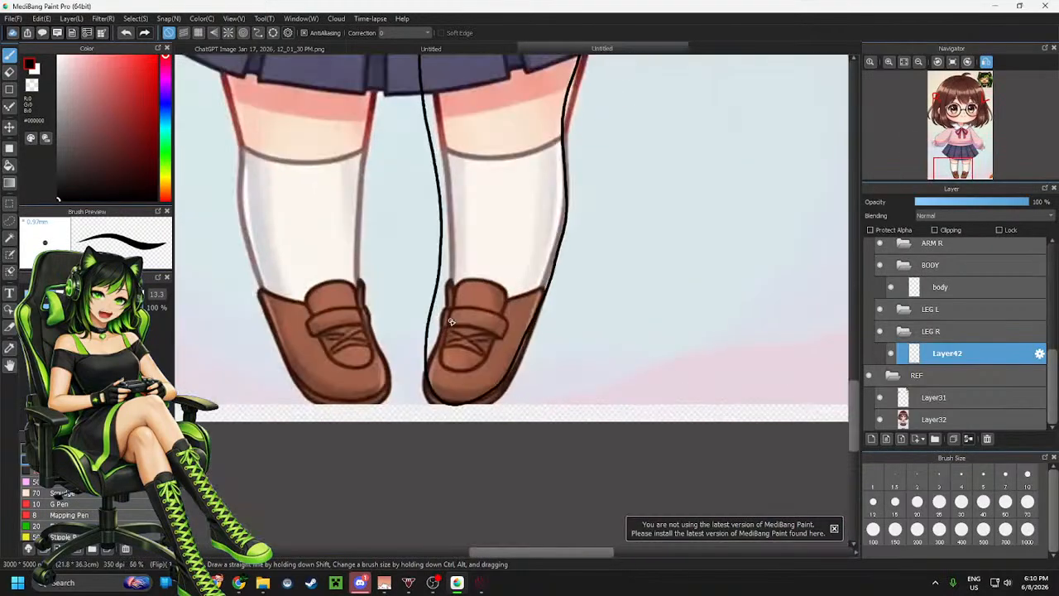
Switch to the eraser at size 39 and erase the lower part of the inner leg line
key(e)
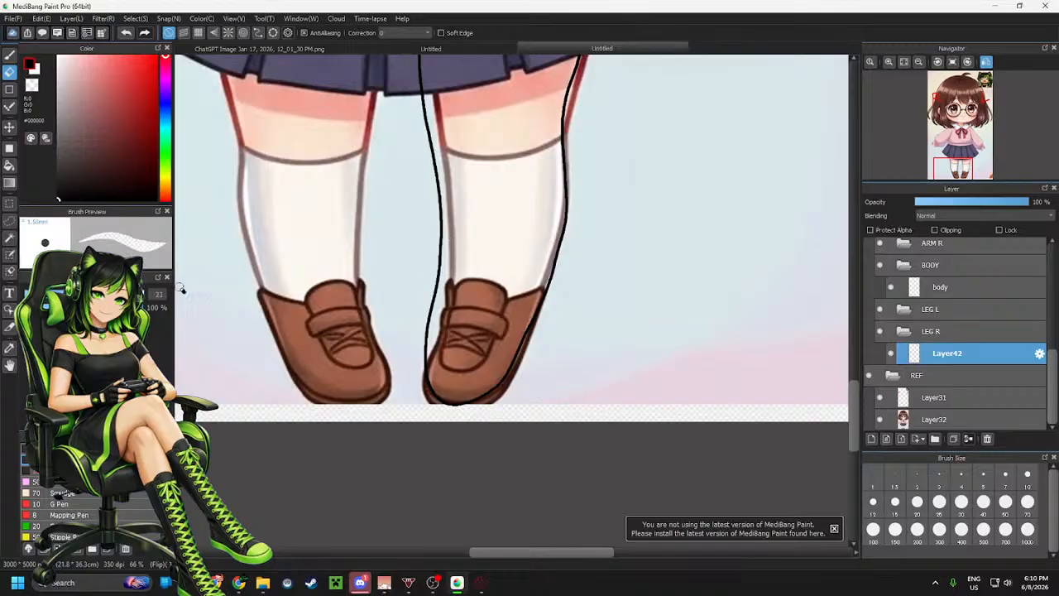
click(97, 294)
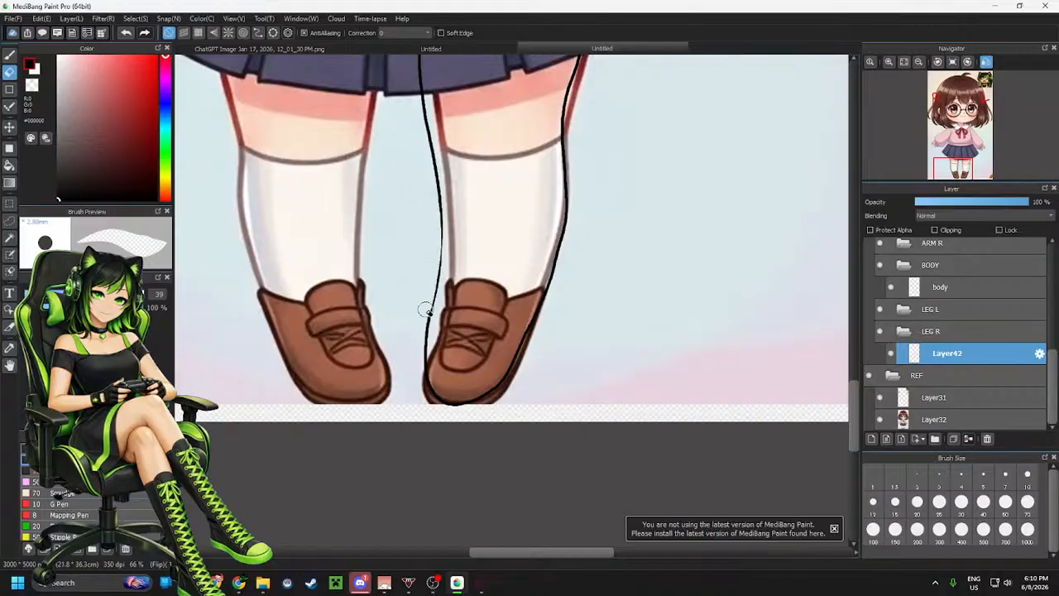
mouse_move(436, 237)
mouse_down()
mouse_move(430, 302)
mouse_move(399, 360)
mouse_move(440, 282)
mouse_move(403, 398)
mouse_up()
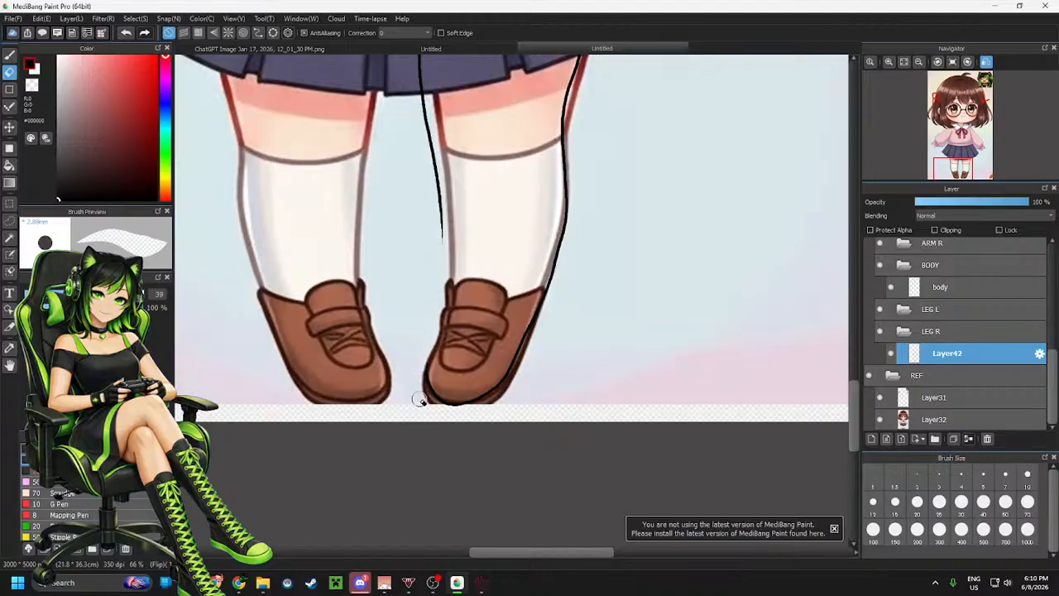
Try redrawing the lower inner leg line down to the shoe, undoing the stroke
scroll(421, 373, up, 2)
scroll(437, 331, down, 2)
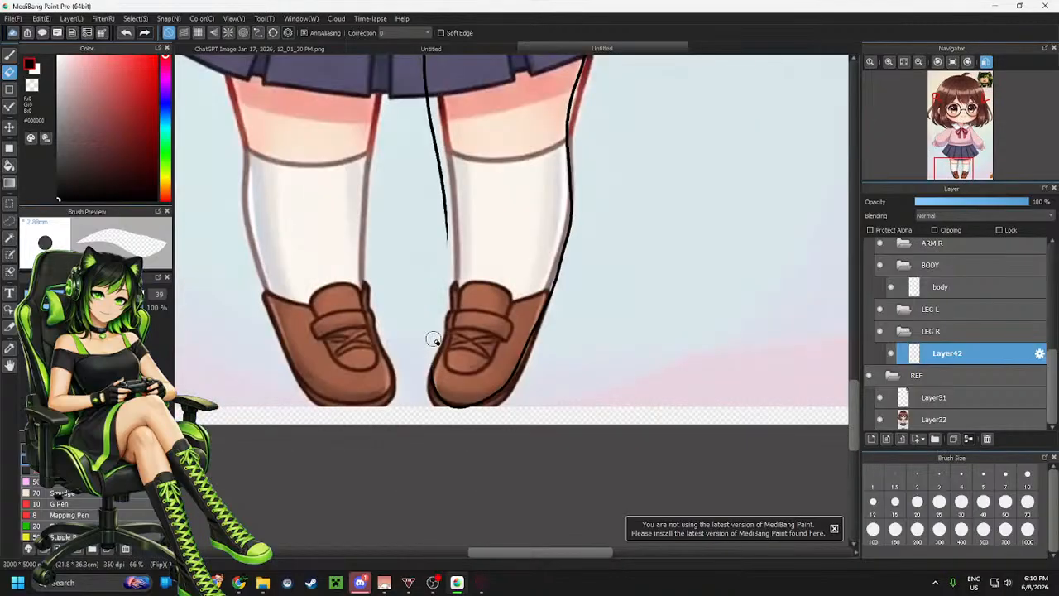
scroll(435, 328, up, 1)
key(b)
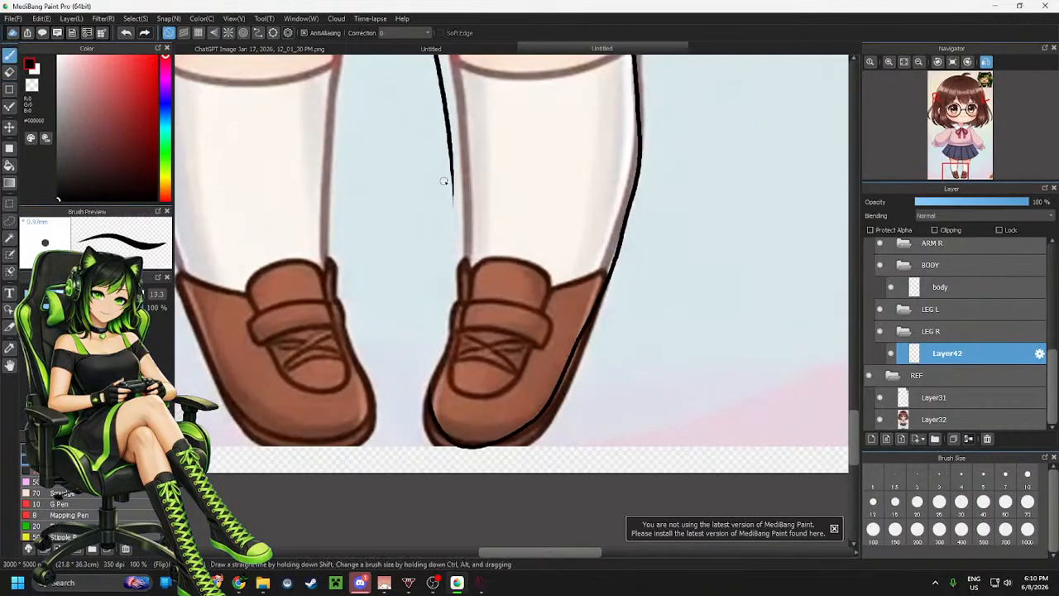
drag(451, 164, 428, 406)
scroll(571, 364, down, 3)
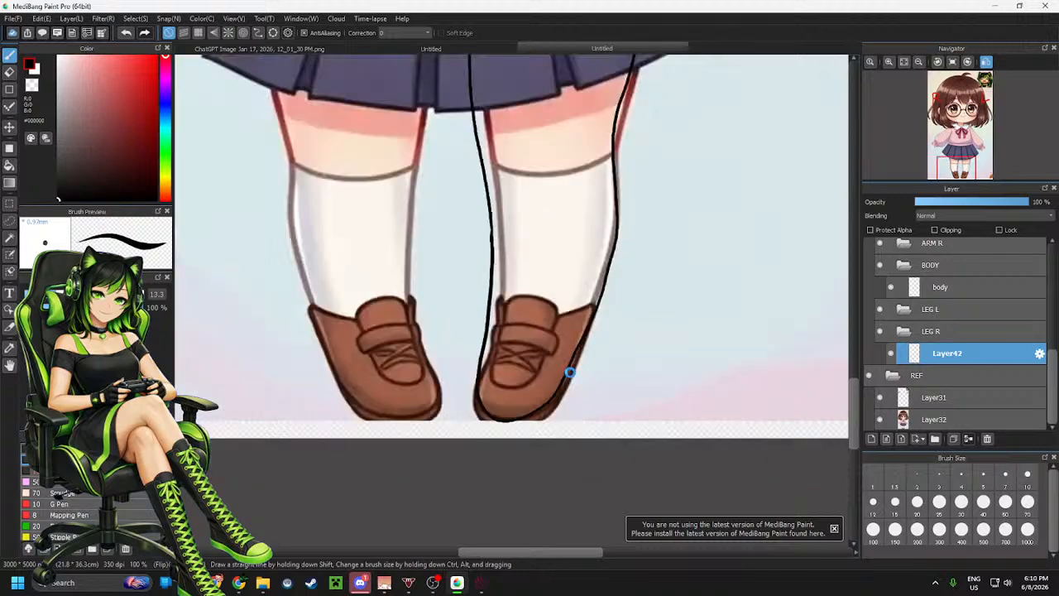
scroll(572, 379, up, 4)
scroll(538, 368, down, 2)
scroll(510, 308, up, 2)
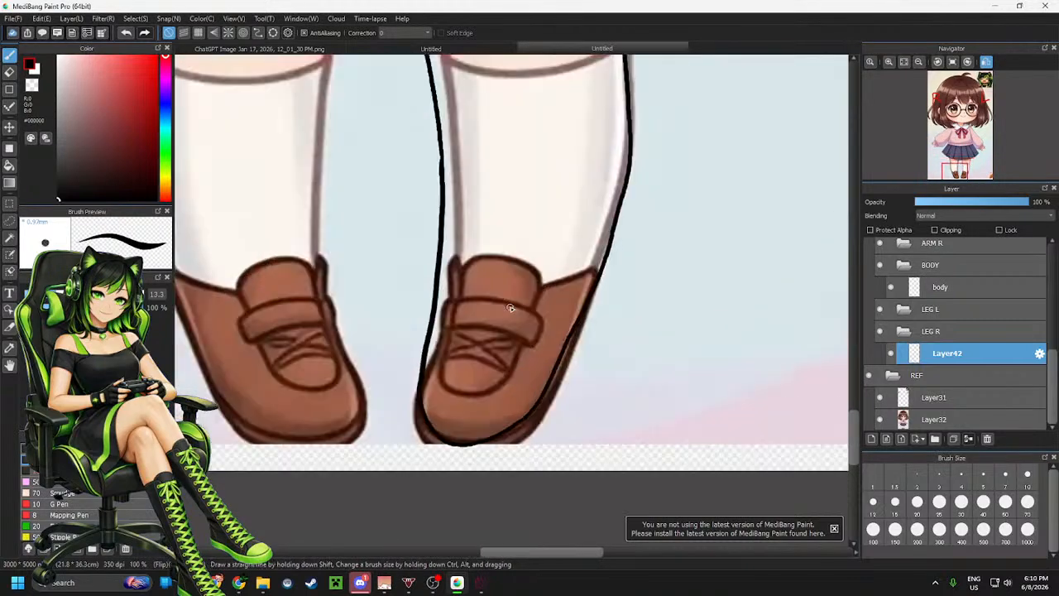
key(ctrl+z)
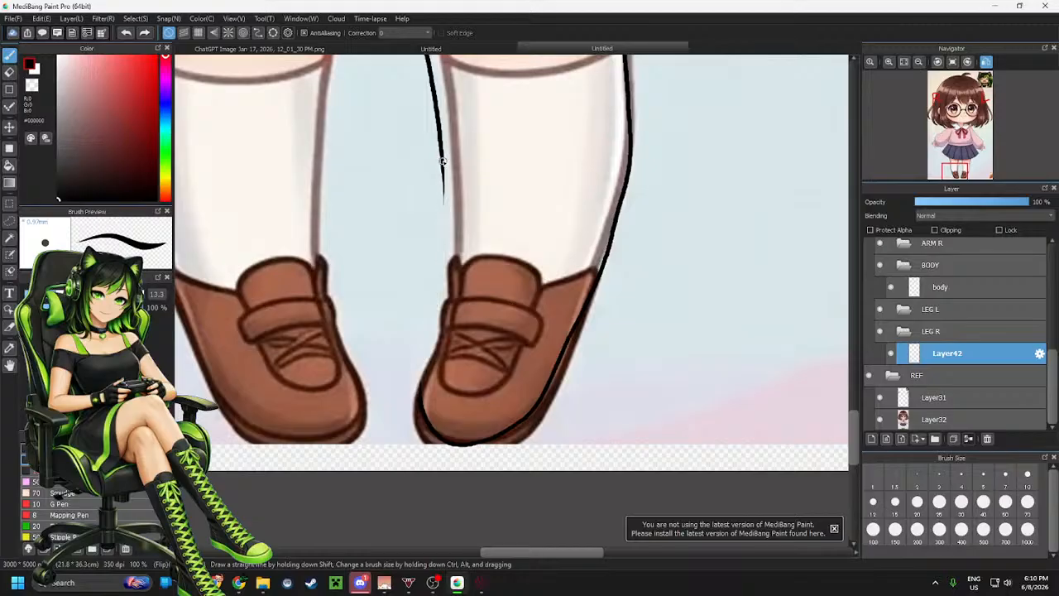
Redraw the lower inner leg line from the sock down to the shoe's toe
drag(445, 182, 453, 327)
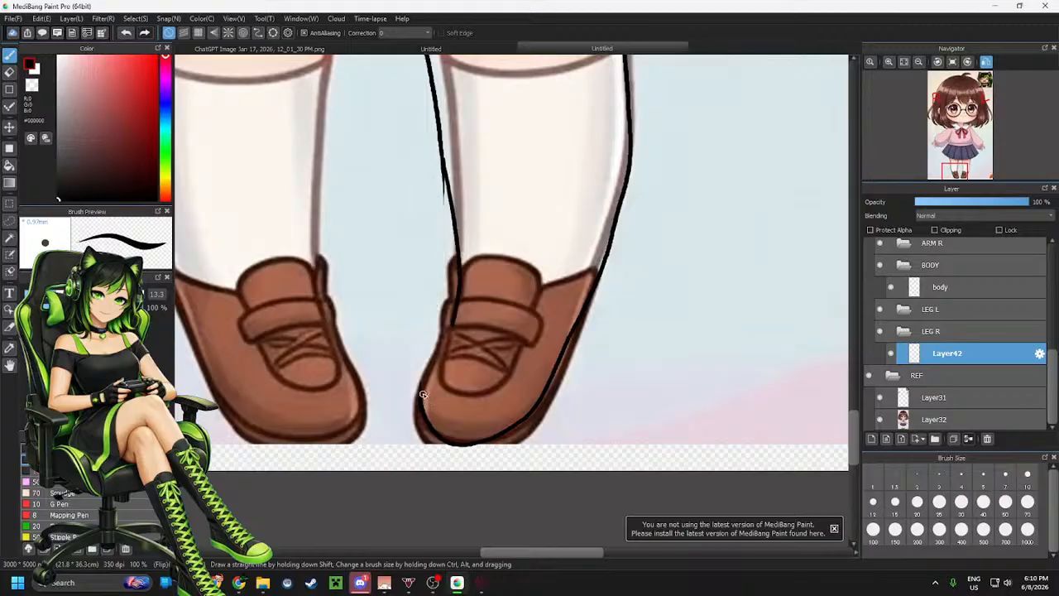
key(ctrl+z)
mouse_move(421, 400)
mouse_down()
mouse_move(465, 261)
mouse_move(449, 134)
mouse_up()
key(ctrl+z)
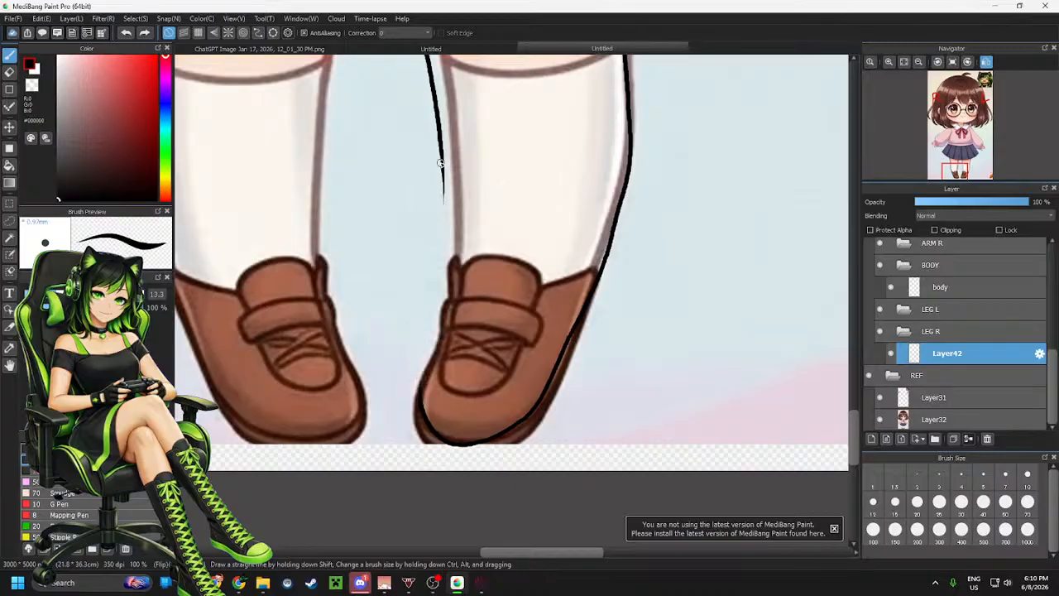
mouse_move(444, 192)
mouse_down()
mouse_move(442, 320)
mouse_move(423, 381)
mouse_up()
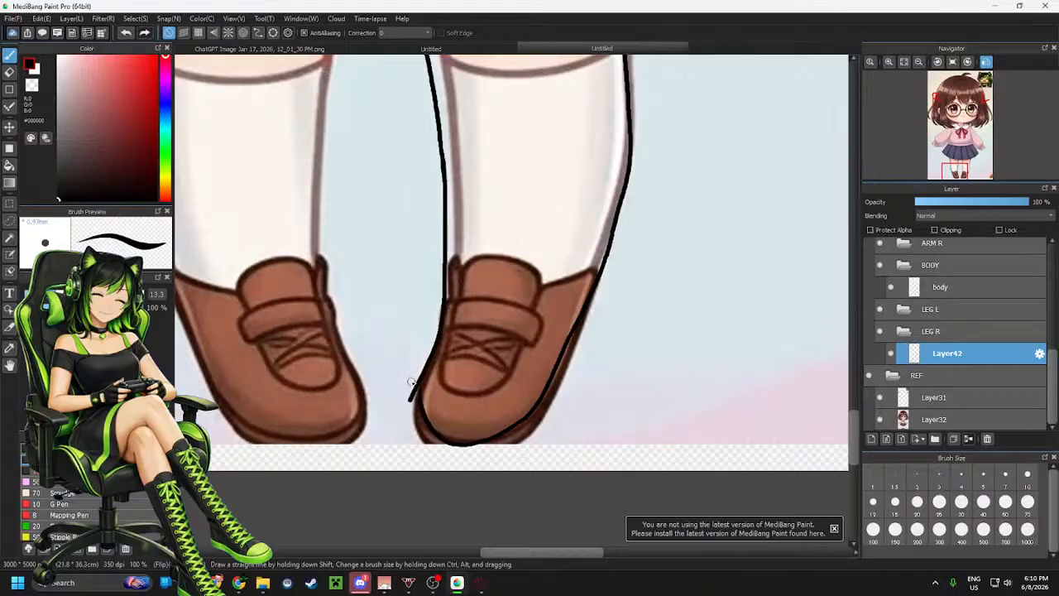
Erase the stray tip of the inner line past the shoe and return to the brush
key(e)
drag(407, 381, 422, 386)
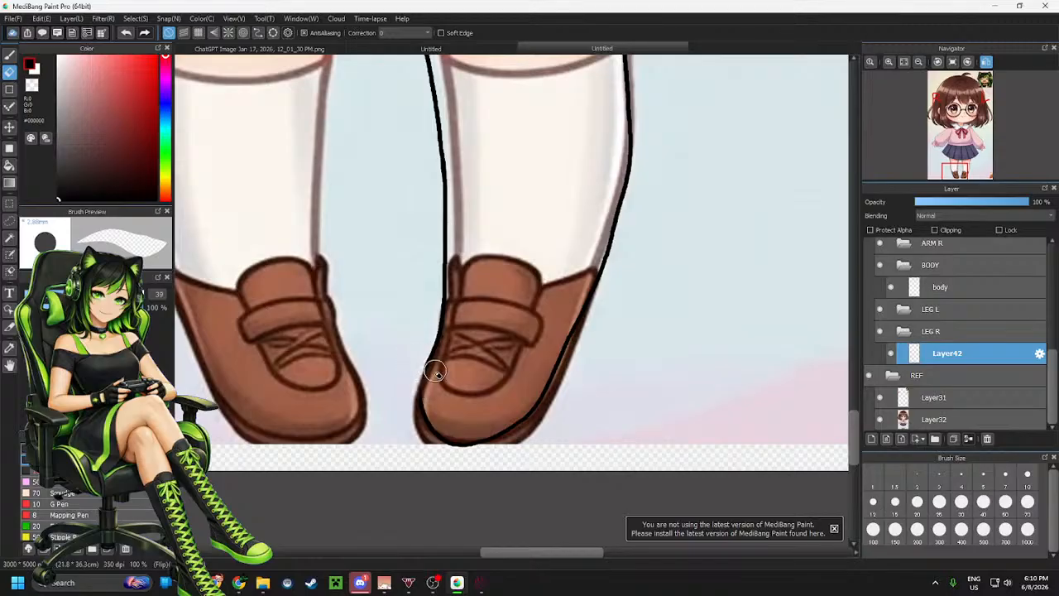
key(b)
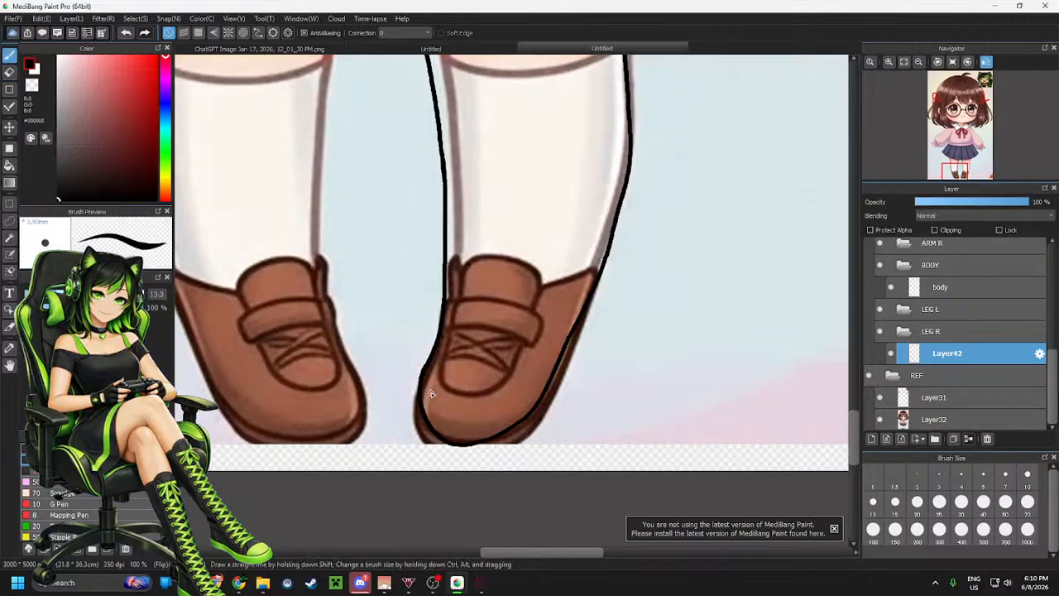
Toggle the reference layer's visibility to check the traced leg outline alone
scroll(428, 406, down, 3)
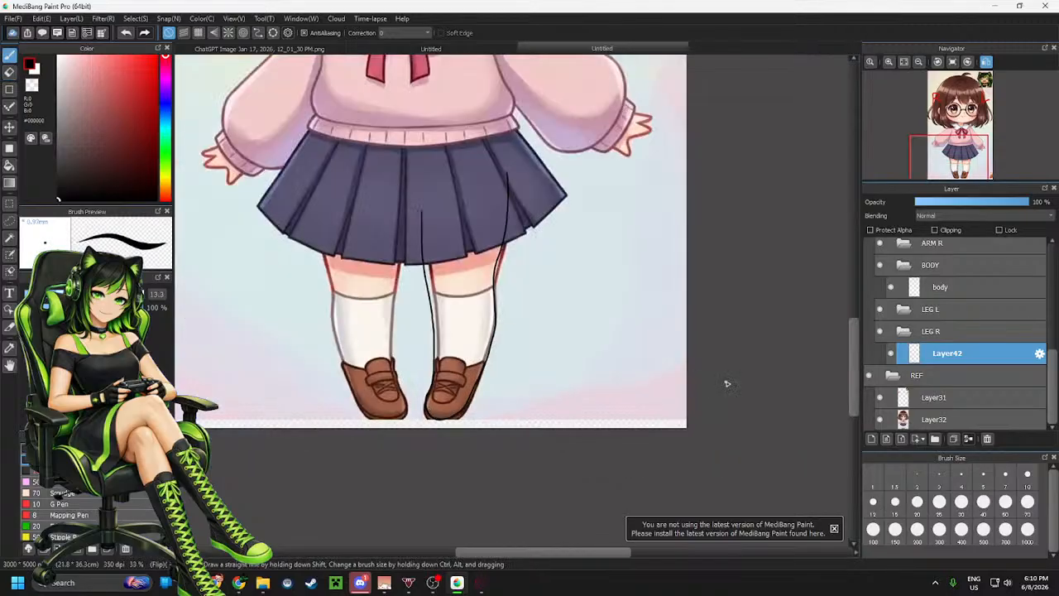
click(880, 420)
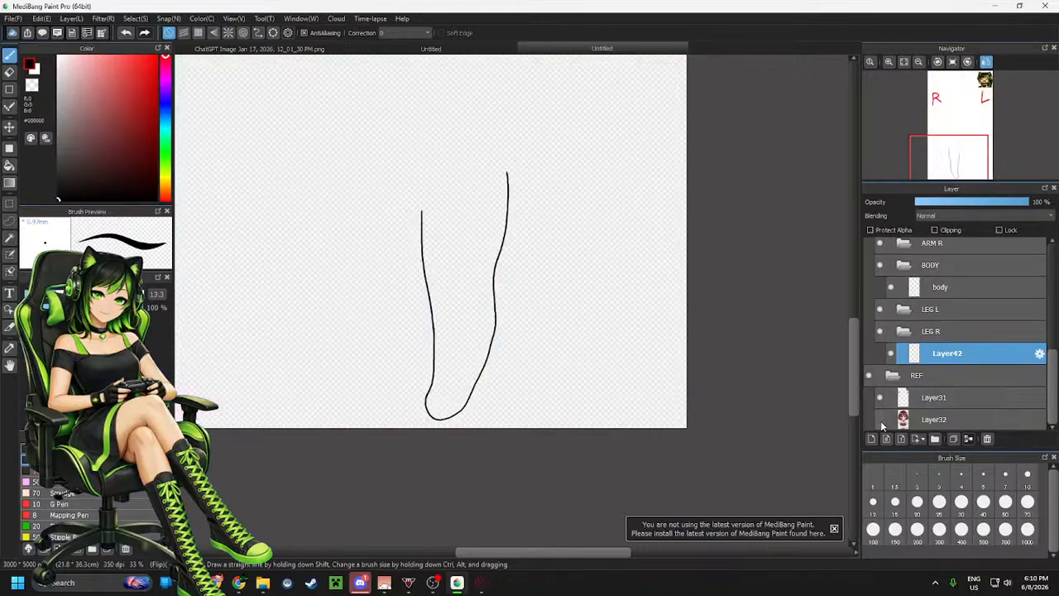
click(880, 421)
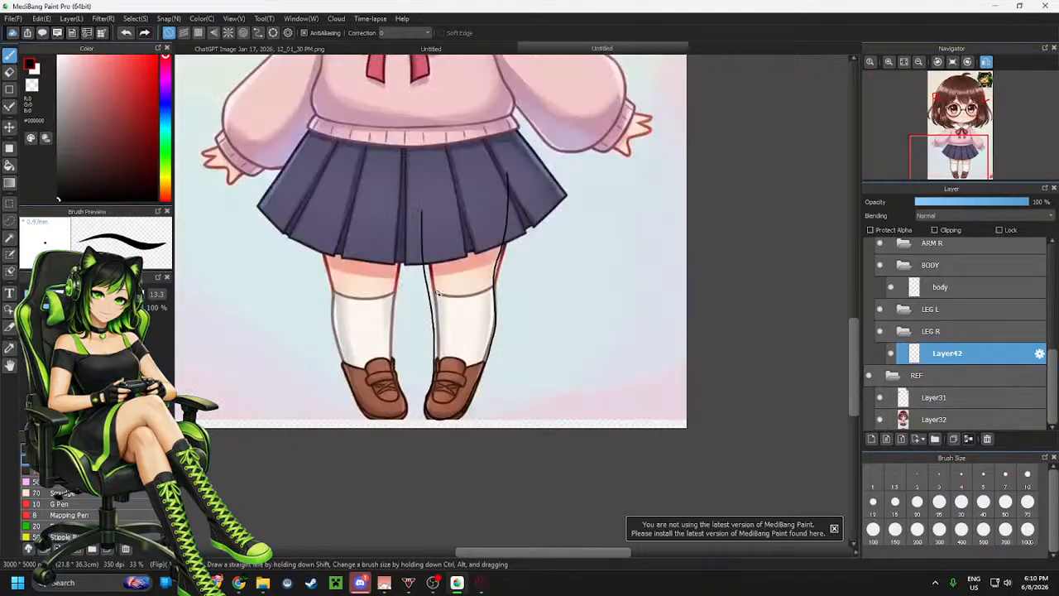
scroll(460, 317, up, 3)
scroll(460, 316, up, 1)
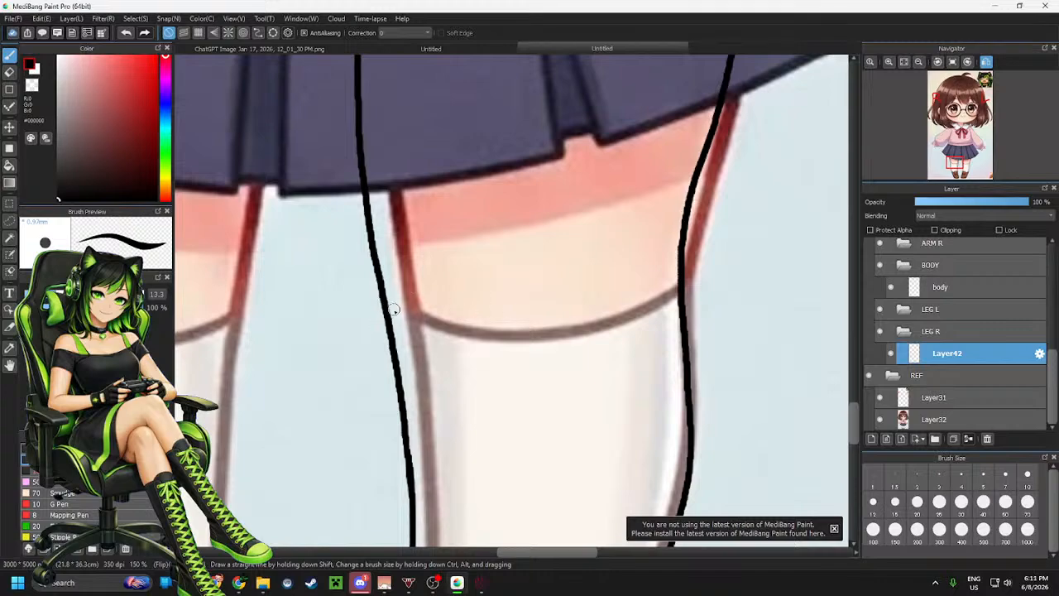
mouse_move(386, 308)
mouse_down()
mouse_move(487, 354)
mouse_move(612, 344)
mouse_move(688, 294)
mouse_up()
key(ctrl+z)
mouse_move(393, 314)
mouse_down()
mouse_move(467, 329)
mouse_move(592, 329)
mouse_move(675, 301)
mouse_up()
key(ctrl+z)
mouse_move(383, 312)
mouse_down()
mouse_move(449, 335)
mouse_move(581, 331)
mouse_move(662, 310)
mouse_up()
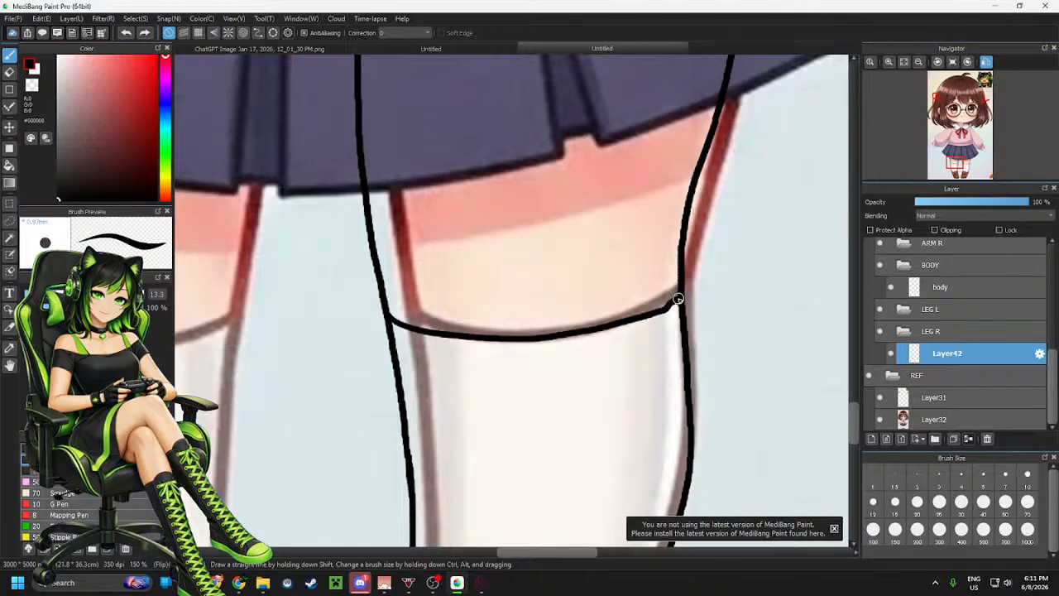
key(ctrl+z)
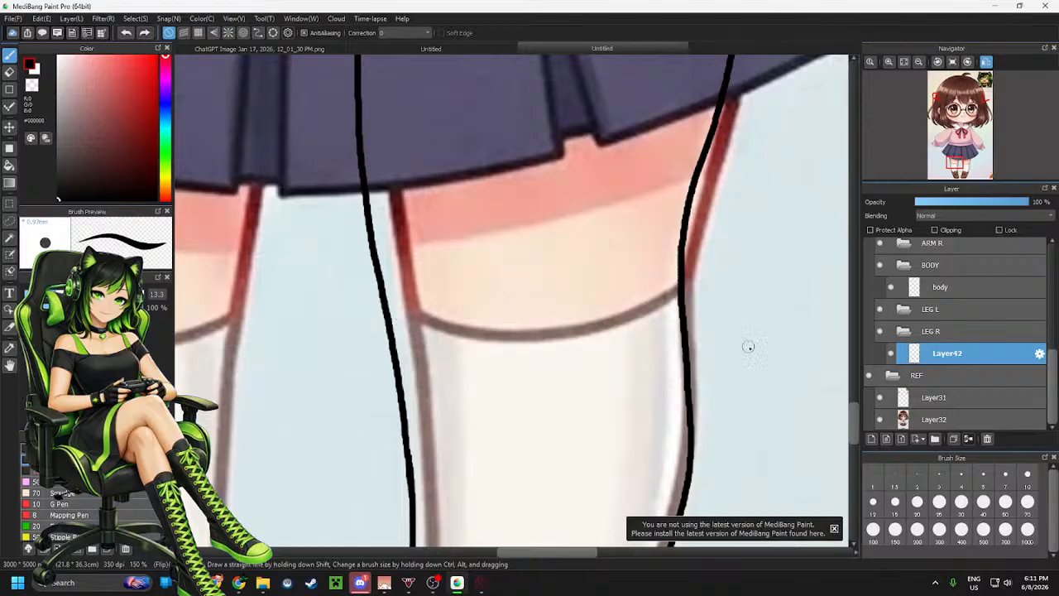
Add a new layer in the LEG R folder and draw the sock's top edge across the leg
click(871, 438)
mouse_move(328, 280)
mouse_down()
mouse_move(542, 326)
mouse_move(747, 286)
mouse_up()
key(ctrl+z)
mouse_move(305, 282)
mouse_down()
mouse_move(367, 316)
mouse_move(731, 302)
mouse_move(770, 285)
mouse_up()
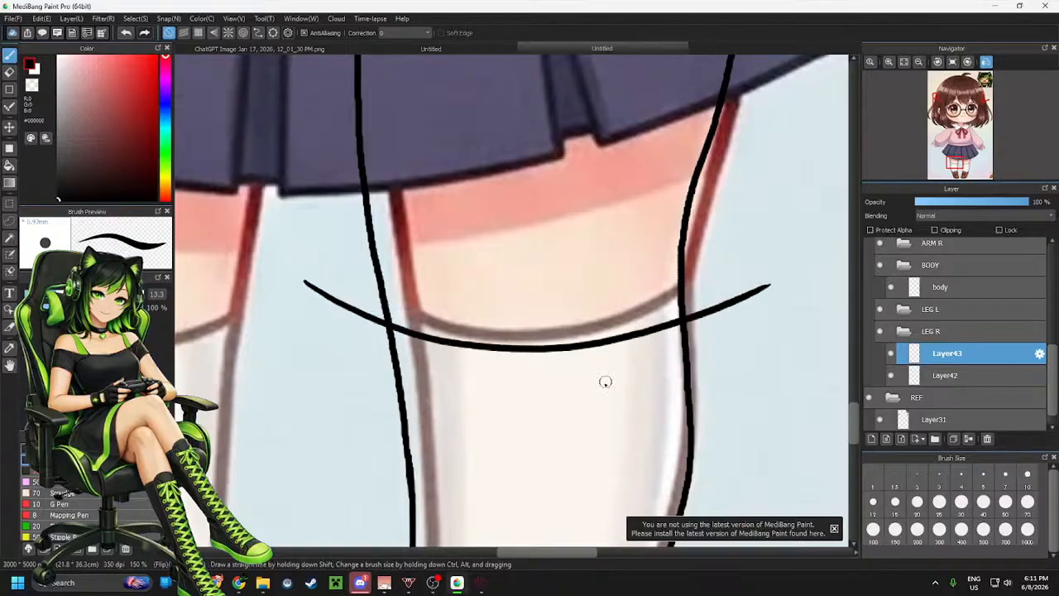
Erase the ends of the sock line that extend beyond the leg outline
key(e)
mouse_move(387, 312)
mouse_down()
mouse_move(340, 319)
mouse_move(359, 330)
mouse_move(303, 290)
mouse_up()
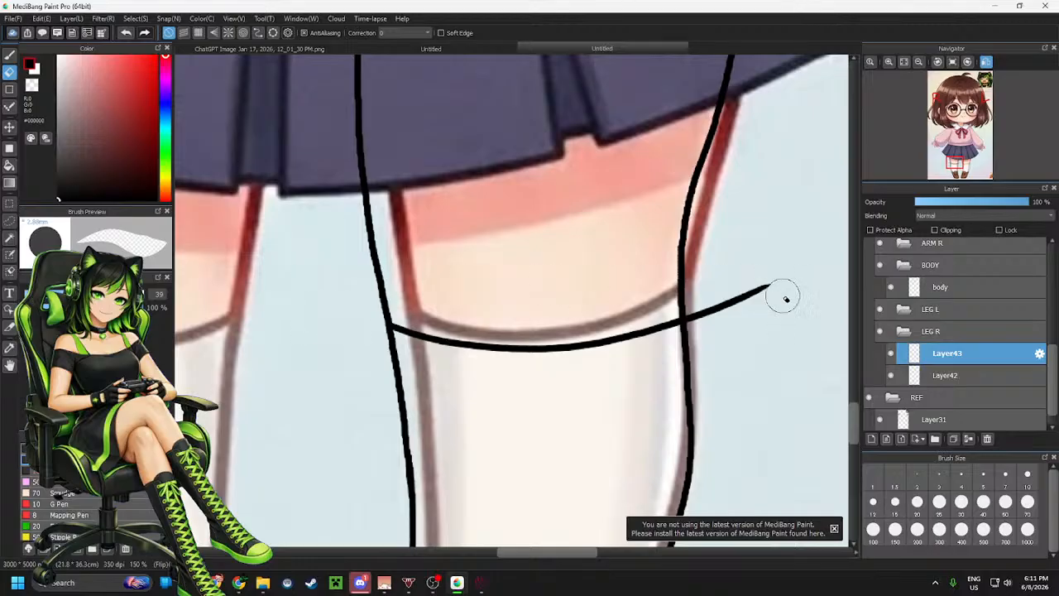
mouse_move(785, 298)
mouse_down()
mouse_move(747, 288)
mouse_move(756, 284)
mouse_move(700, 304)
mouse_move(698, 323)
mouse_move(678, 286)
mouse_up()
scroll(629, 294, down, 3)
scroll(588, 319, up, 2)
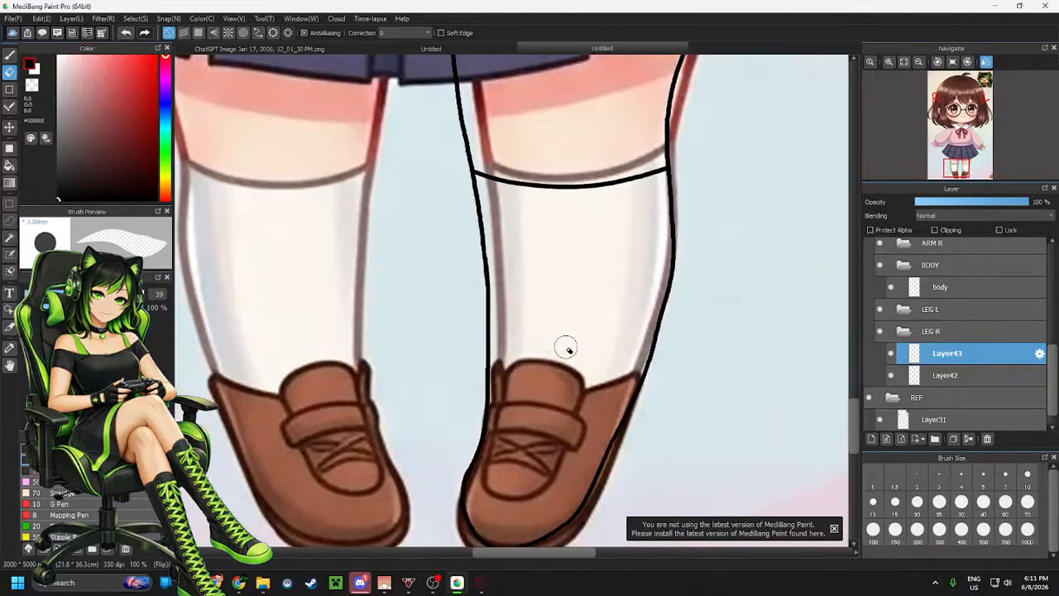
Return to the brush, add a new layer in LEG R, and merge the sock-line layer down into the leg outline layer
key(b)
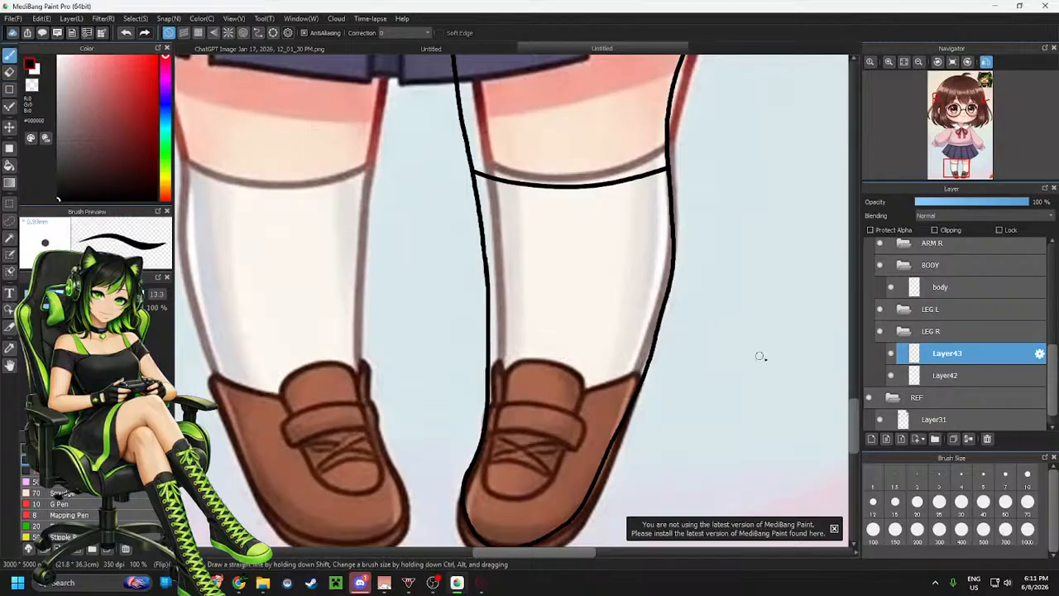
click(872, 439)
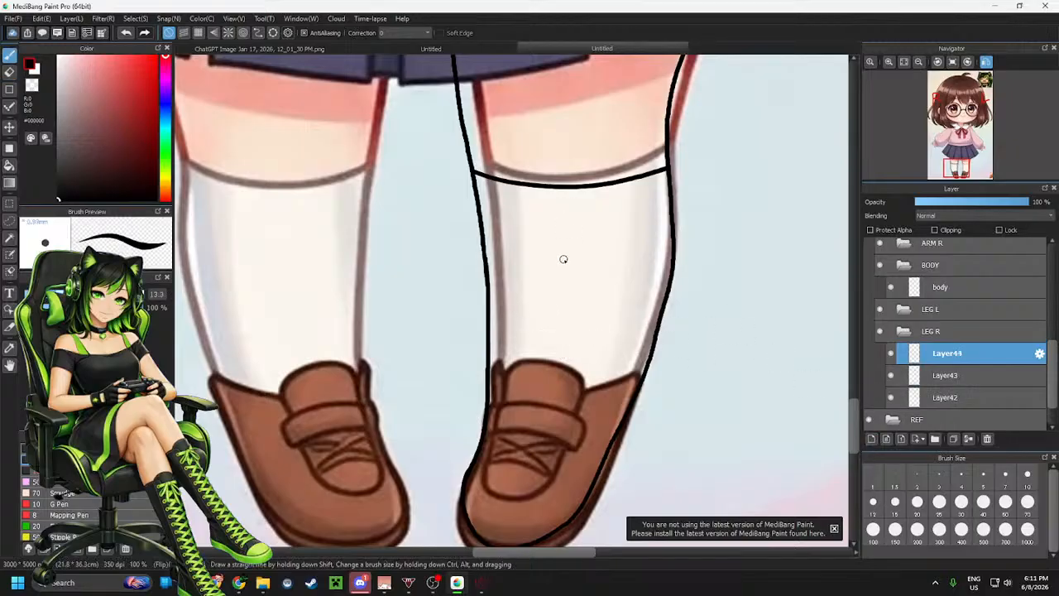
click(951, 376)
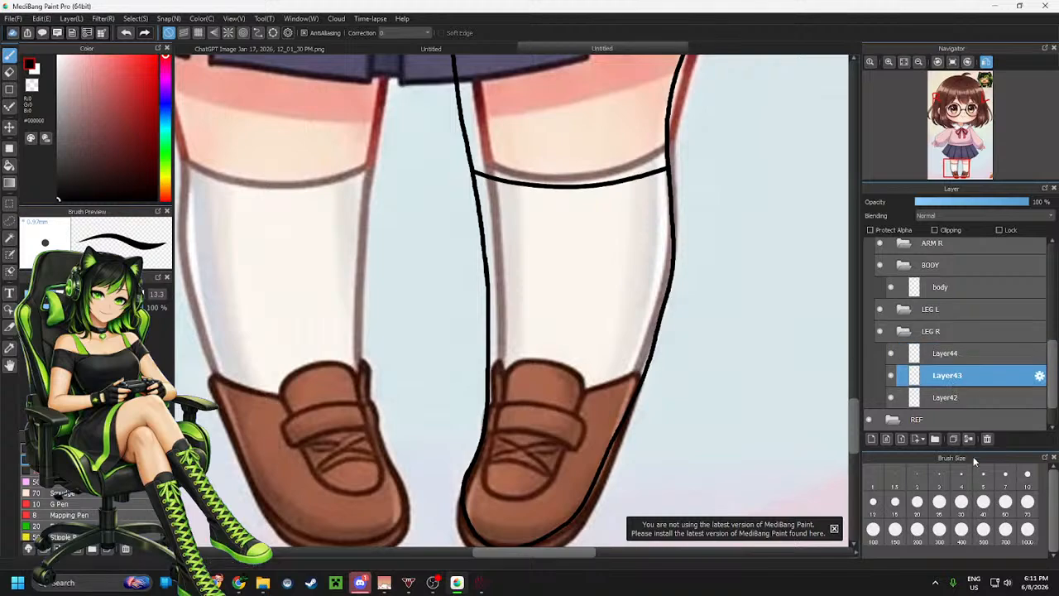
click(970, 439)
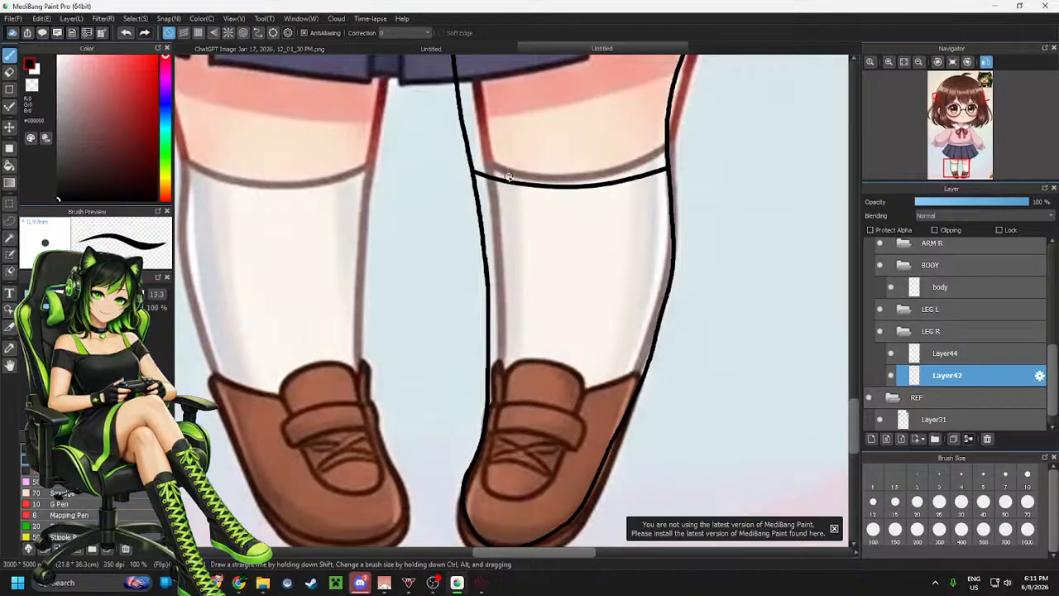
Draw a rounded-top inner panel on the leg outline layer, running from the sock's top edge down into the shoe
drag(504, 193, 500, 306)
key(ctrl+z)
drag(508, 168, 491, 404)
key(ctrl+z)
mouse_move(512, 170)
mouse_down()
mouse_move(508, 341)
mouse_move(477, 478)
mouse_move(501, 501)
mouse_move(537, 493)
mouse_up()
key(ctrl+z)
mouse_move(508, 187)
mouse_down()
mouse_move(509, 352)
mouse_move(489, 476)
mouse_move(511, 499)
mouse_move(560, 472)
mouse_move(579, 426)
mouse_move(597, 268)
mouse_move(582, 196)
mouse_move(561, 166)
mouse_move(507, 168)
mouse_up()
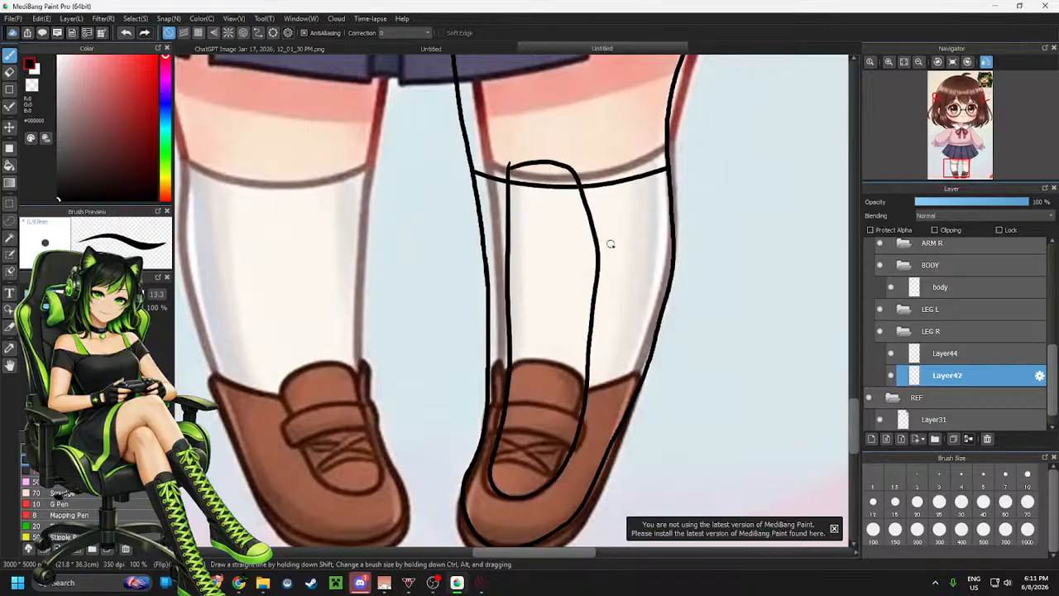
key(ctrl+z)
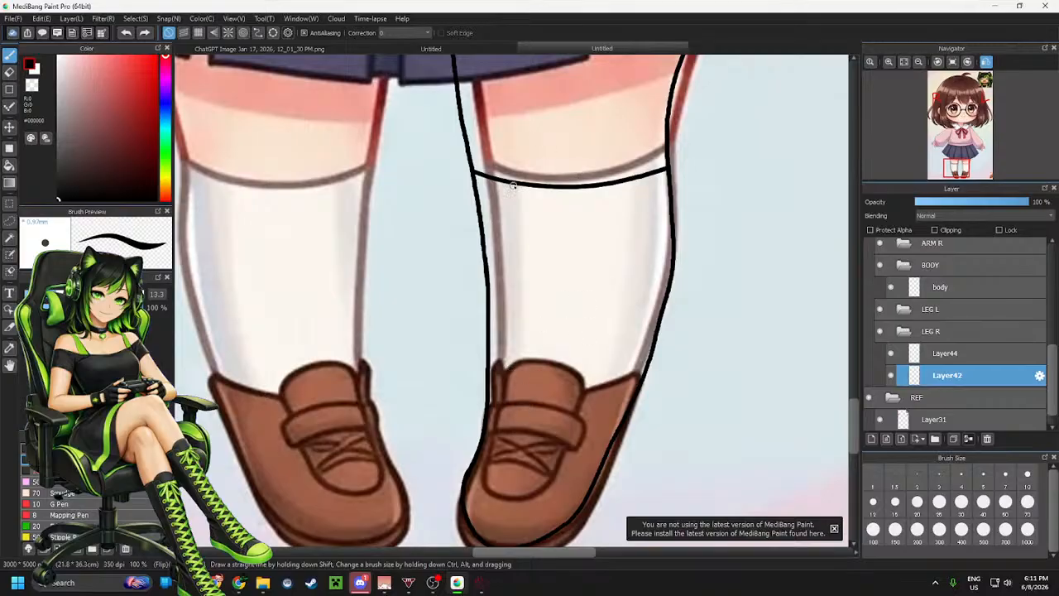
mouse_move(510, 171)
mouse_down()
mouse_move(507, 376)
mouse_move(483, 482)
mouse_move(512, 499)
mouse_move(544, 491)
mouse_move(571, 424)
mouse_move(594, 201)
mouse_up()
key(ctrl+z)
drag(506, 168, 488, 483)
key(ctrl+z)
mouse_move(507, 171)
mouse_down()
mouse_move(488, 496)
mouse_move(526, 478)
mouse_up()
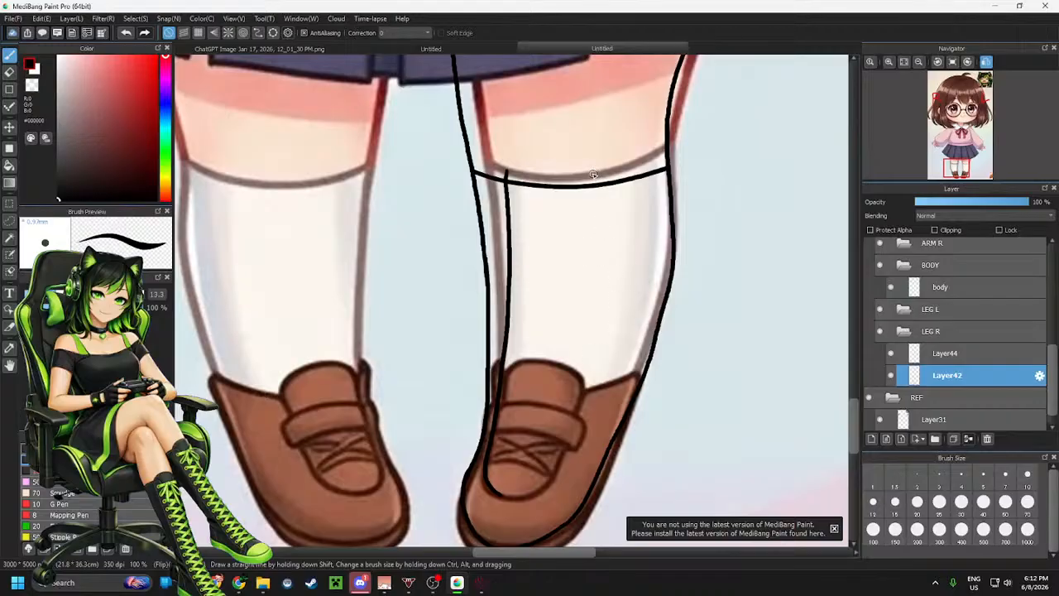
mouse_move(594, 182)
mouse_down()
mouse_move(581, 339)
mouse_move(533, 476)
mouse_up()
key(ctrl+z)
mouse_move(594, 177)
mouse_down()
mouse_move(591, 341)
mouse_move(562, 447)
mouse_move(526, 498)
mouse_move(501, 476)
mouse_up()
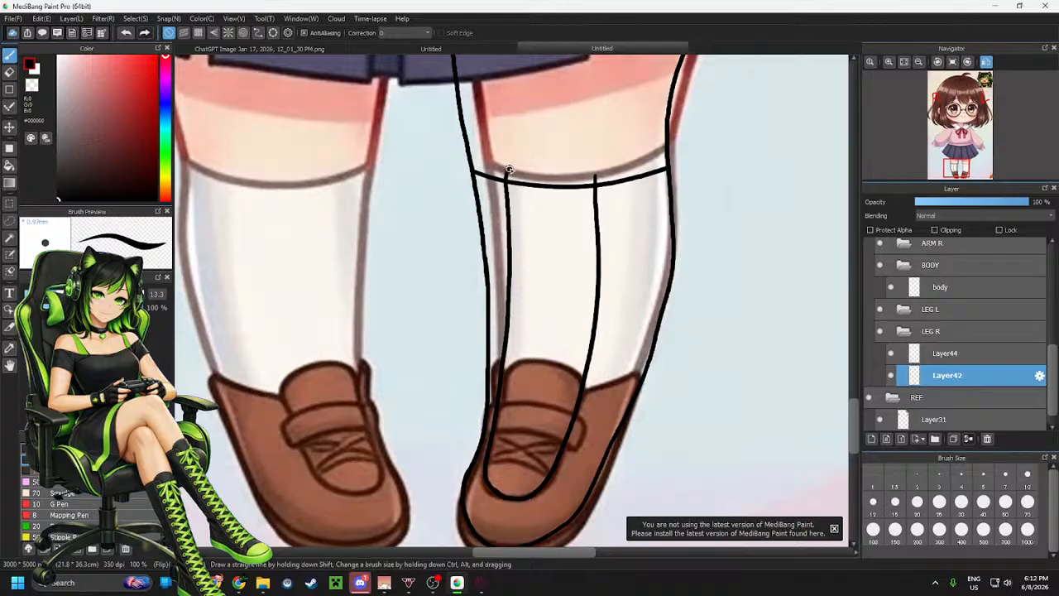
drag(509, 170, 569, 173)
key(ctrl+z)
key(ctrl+z)
scroll(616, 180, up, 5)
scroll(532, 177, down, 2)
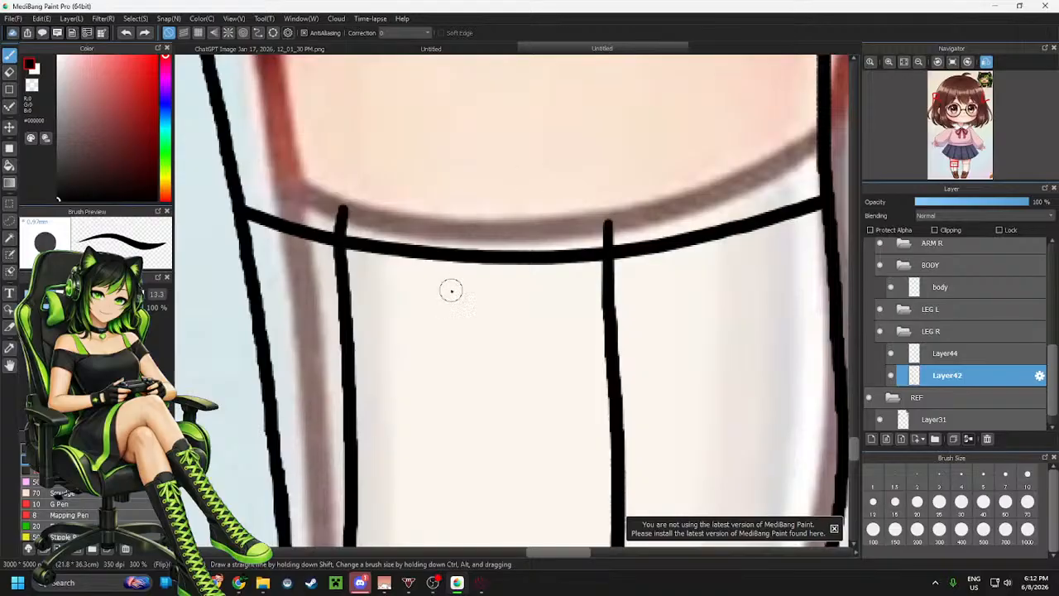
mouse_move(339, 238)
mouse_down()
mouse_move(348, 205)
mouse_move(422, 187)
mouse_move(583, 219)
mouse_move(607, 238)
mouse_up()
key(ctrl+z)
mouse_move(338, 240)
mouse_down()
mouse_move(339, 222)
mouse_move(411, 202)
mouse_move(579, 199)
mouse_move(598, 267)
mouse_up()
scroll(599, 268, down, 1)
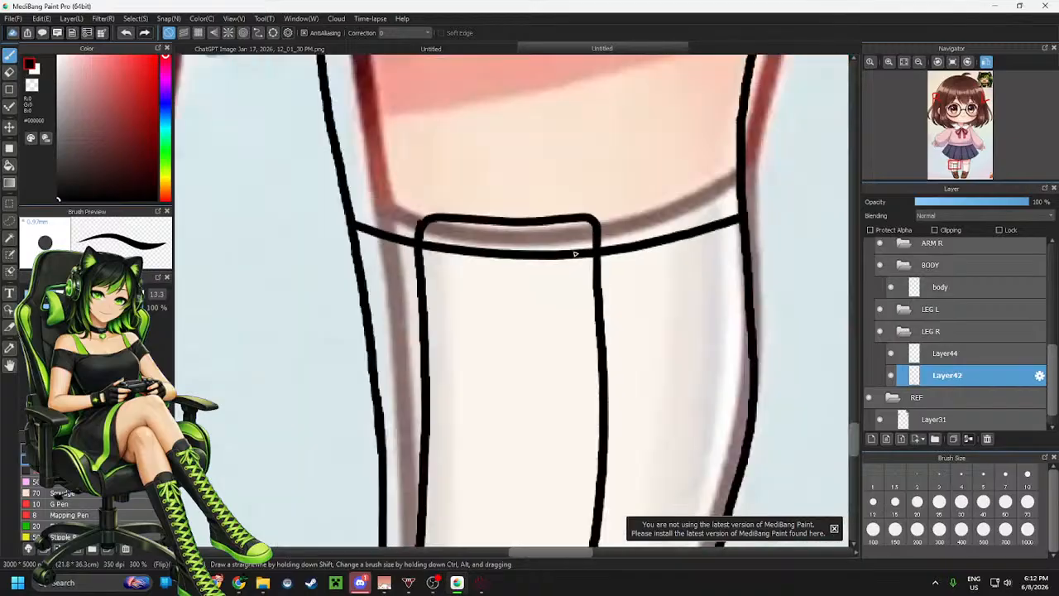
scroll(575, 254, down, 1)
scroll(447, 215, up, 2)
Switch to the eraser and remove the sock's top edge where it crosses inside the new panel on the leg outline layer
key(e)
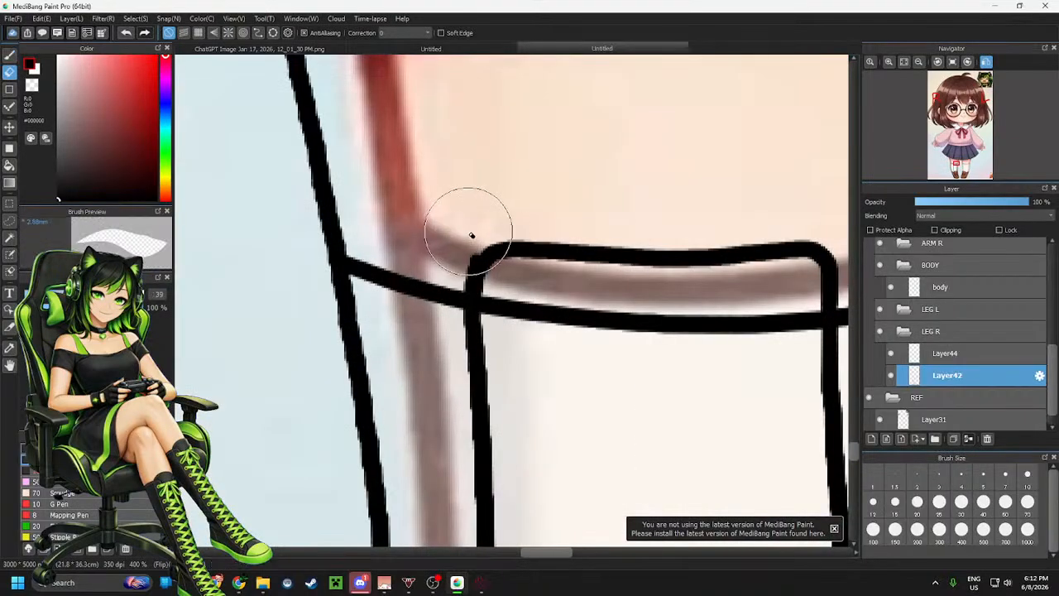
drag(472, 235, 451, 238)
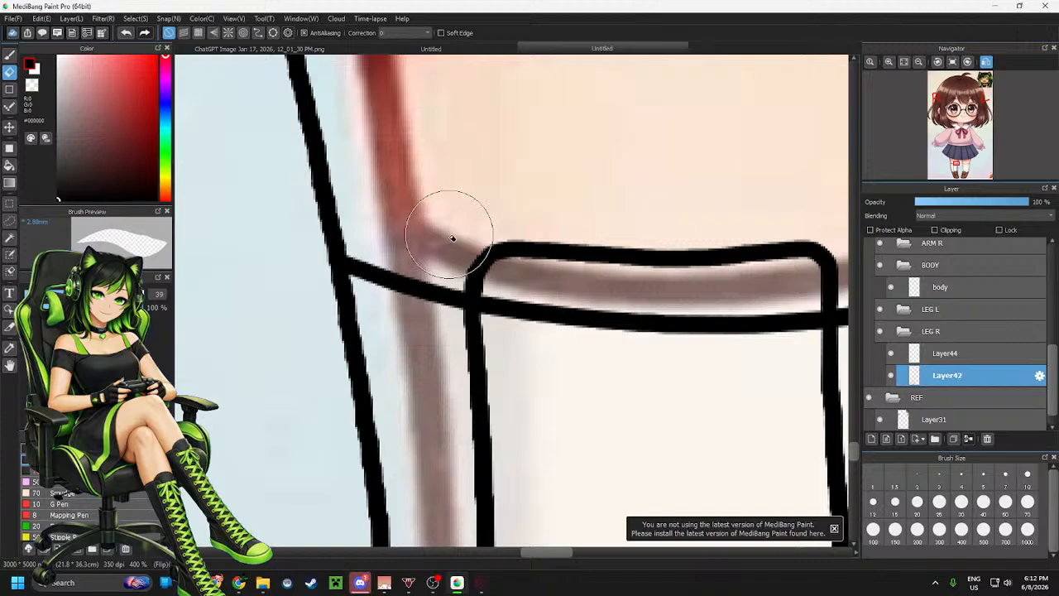
key(ctrl+z)
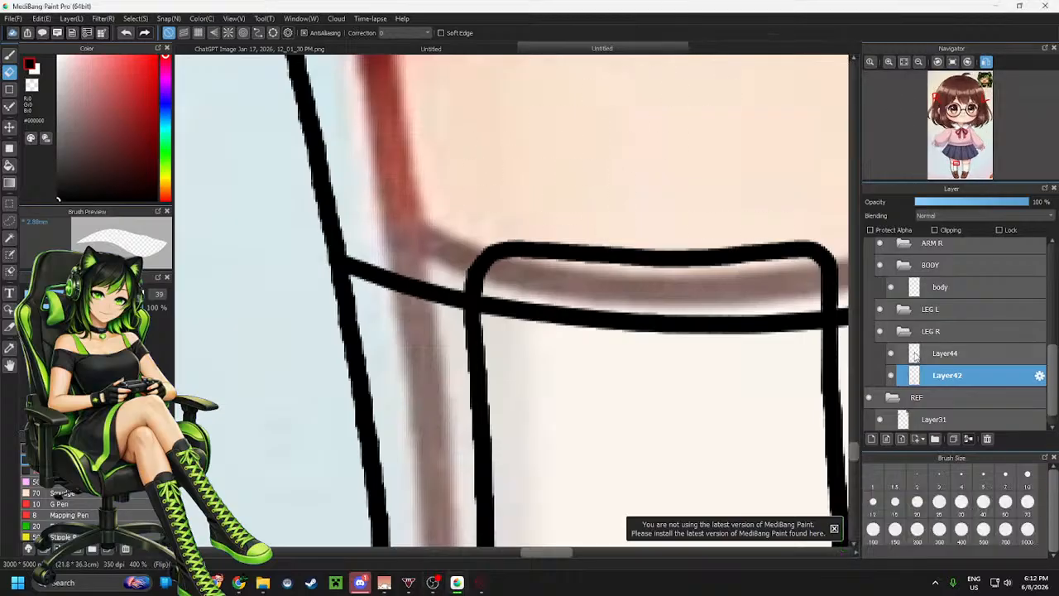
click(940, 356)
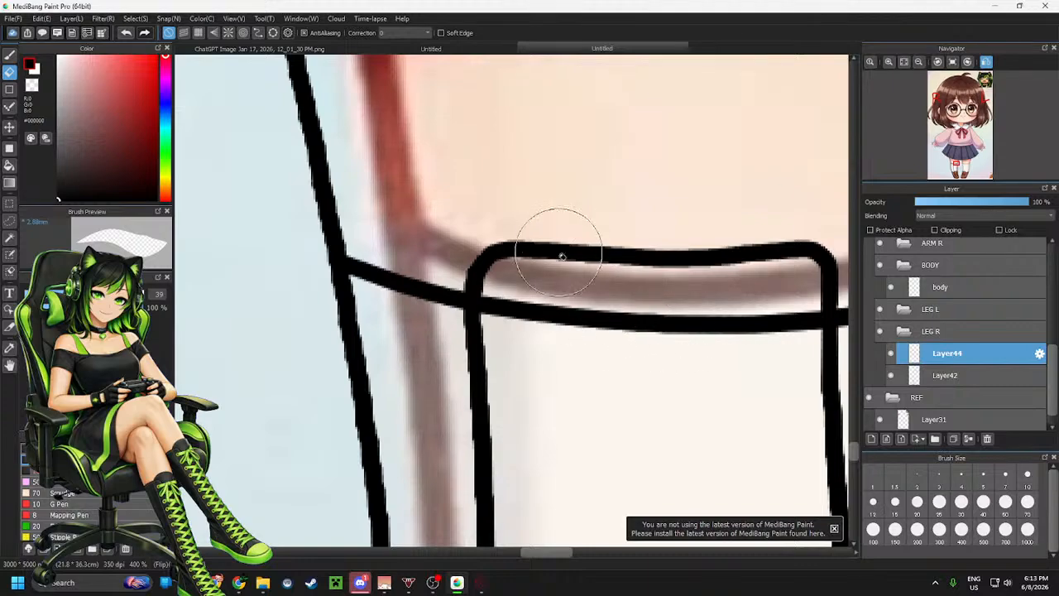
click(892, 377)
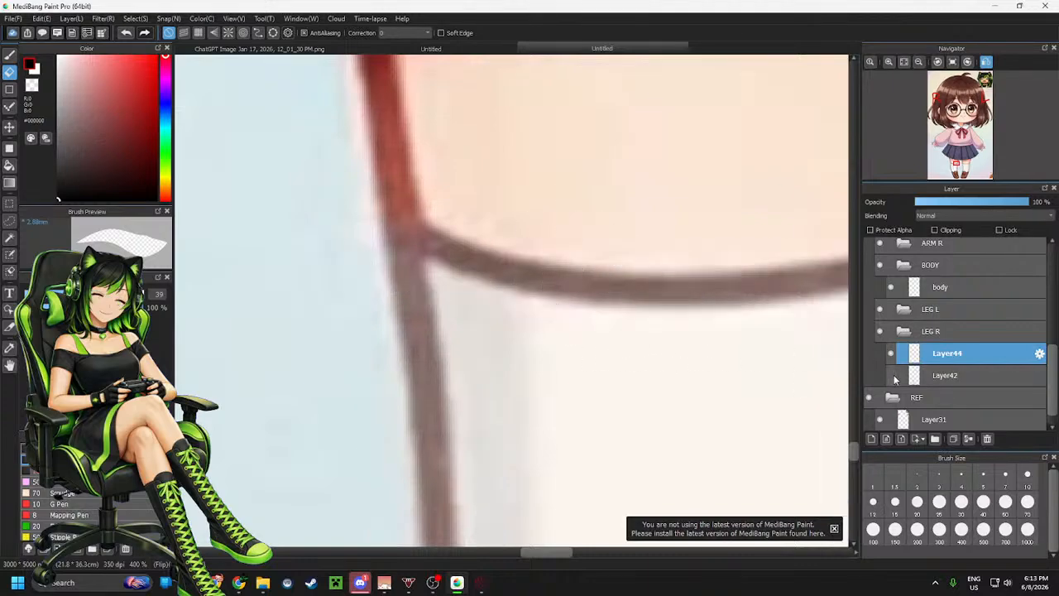
click(892, 377)
click(892, 376)
click(892, 376)
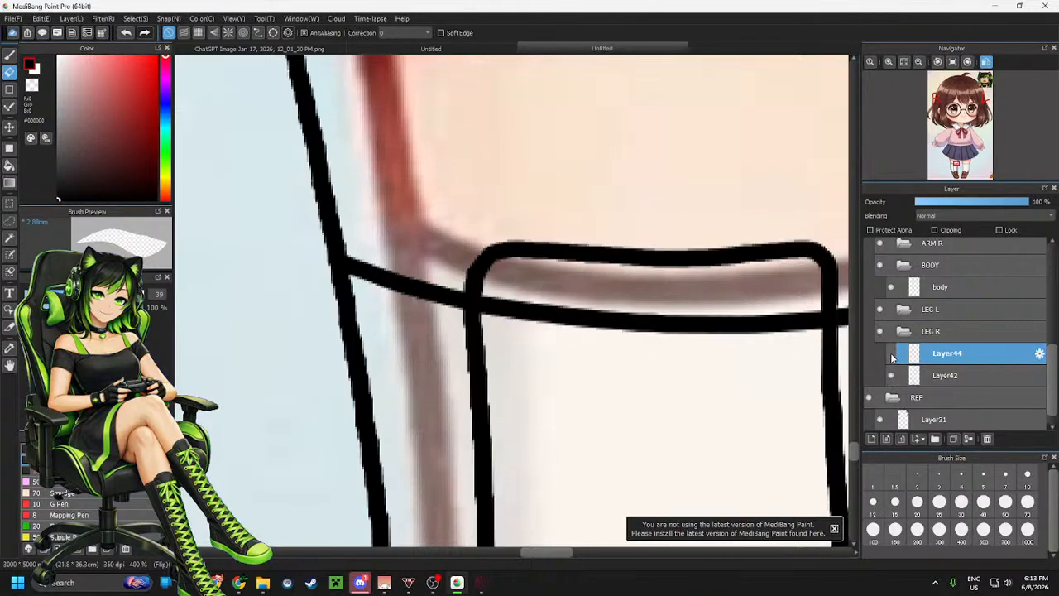
click(908, 375)
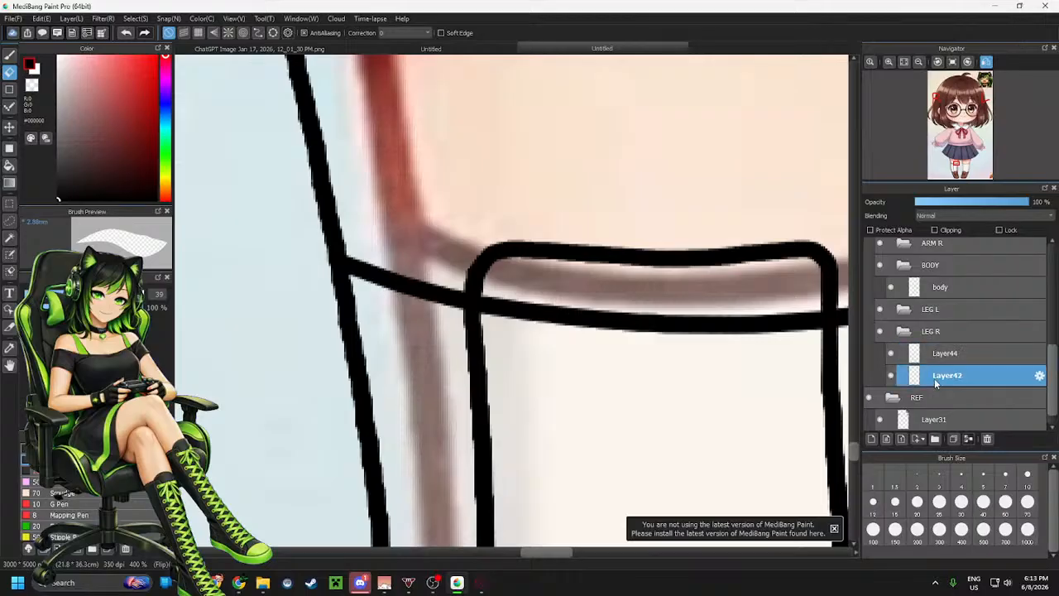
mouse_move(505, 299)
mouse_down()
mouse_move(494, 310)
mouse_move(629, 331)
mouse_move(787, 322)
mouse_move(799, 331)
mouse_move(811, 315)
mouse_move(786, 340)
mouse_up()
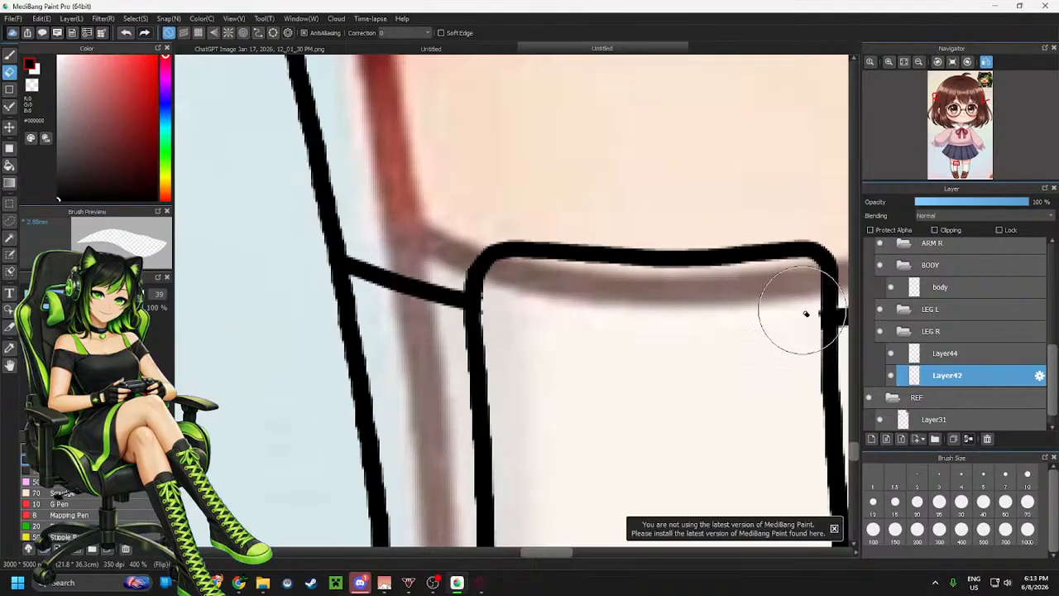
Hide and show the reference image layer to check the traced leg and sock lines
scroll(530, 213, down, 5)
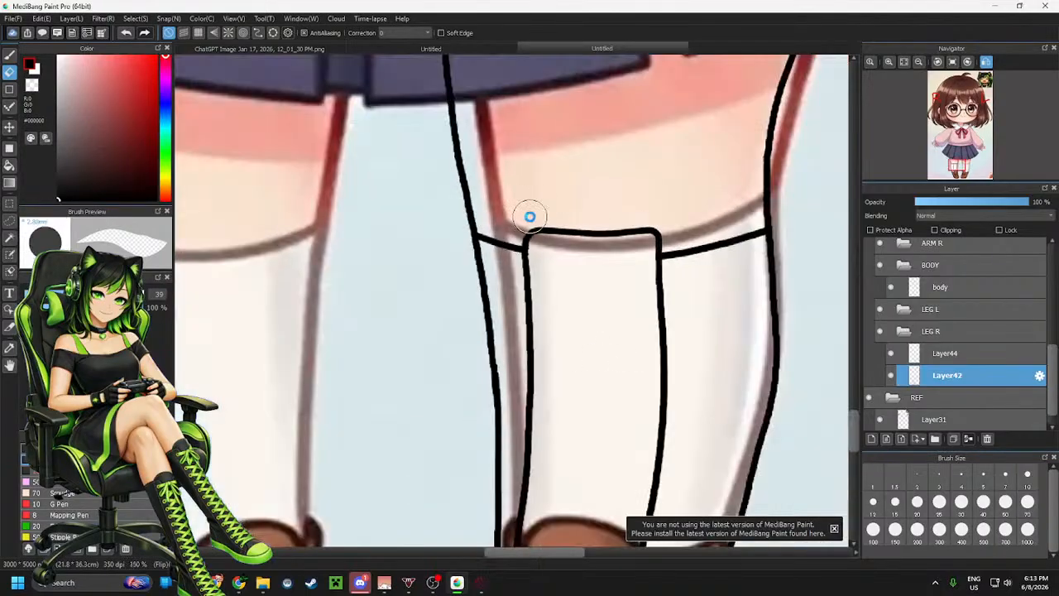
scroll(627, 383, up, 3)
scroll(627, 383, down, 3)
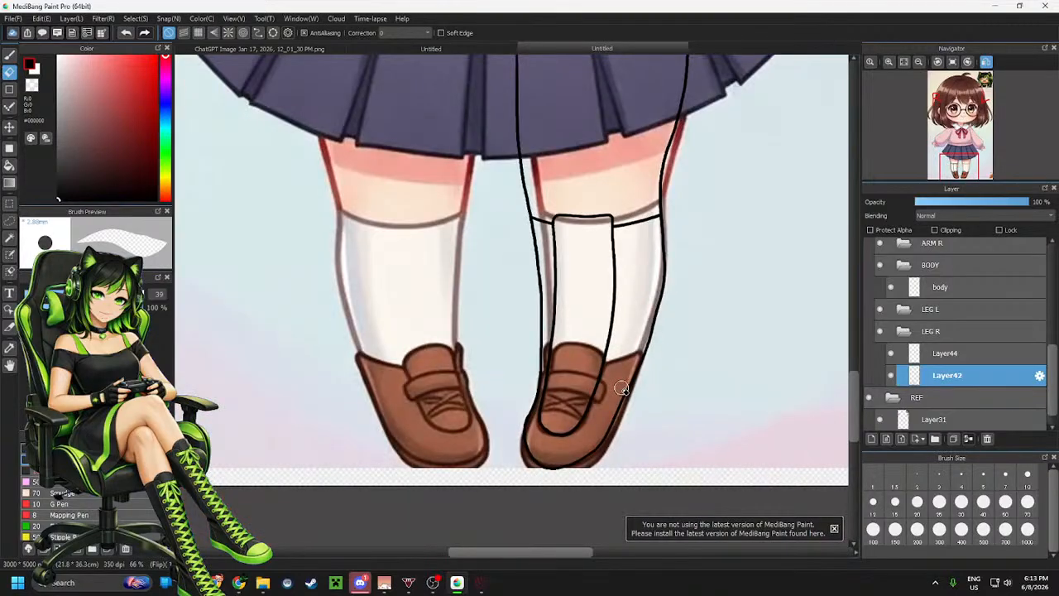
scroll(969, 359, down, 1)
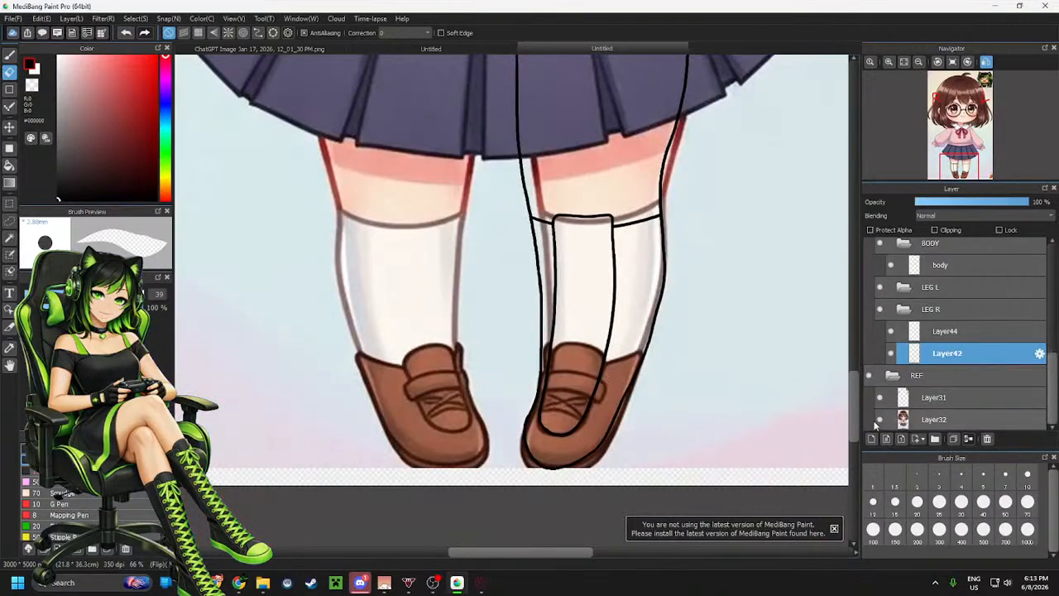
click(879, 419)
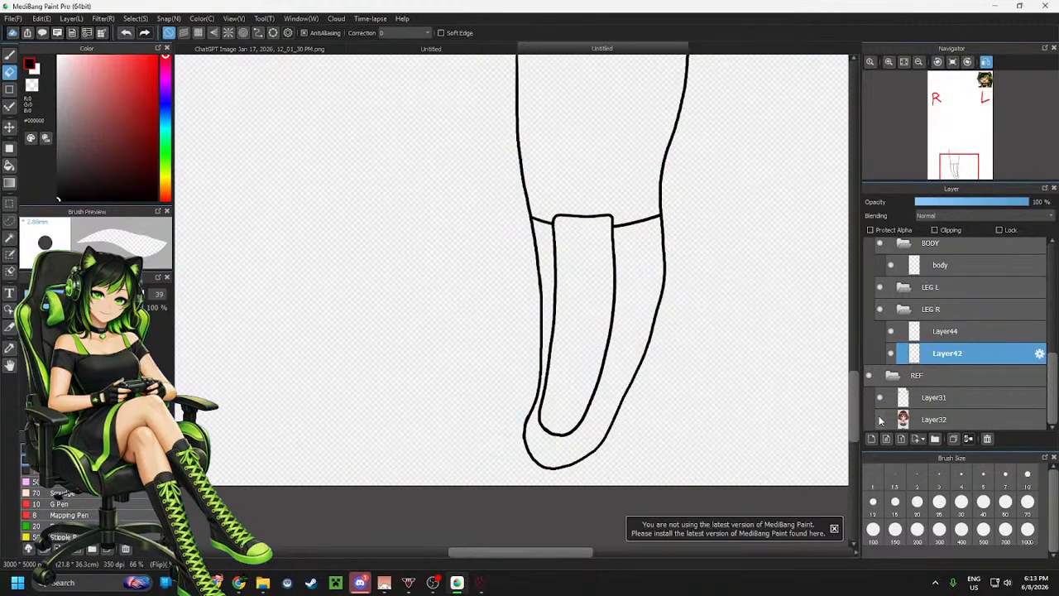
click(879, 418)
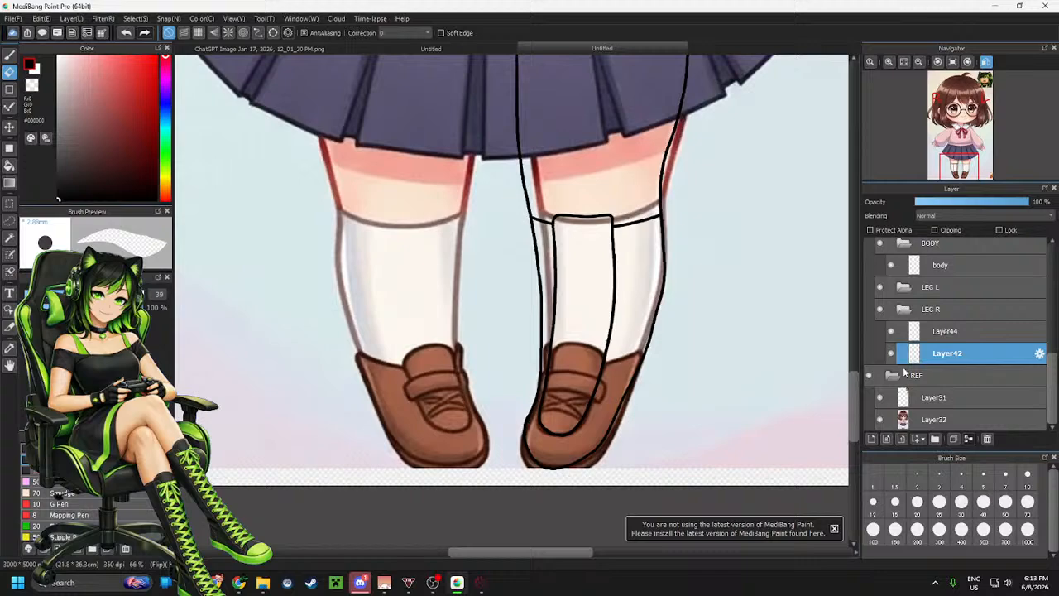
Add another new layer at the top of the LEG R folder
click(952, 331)
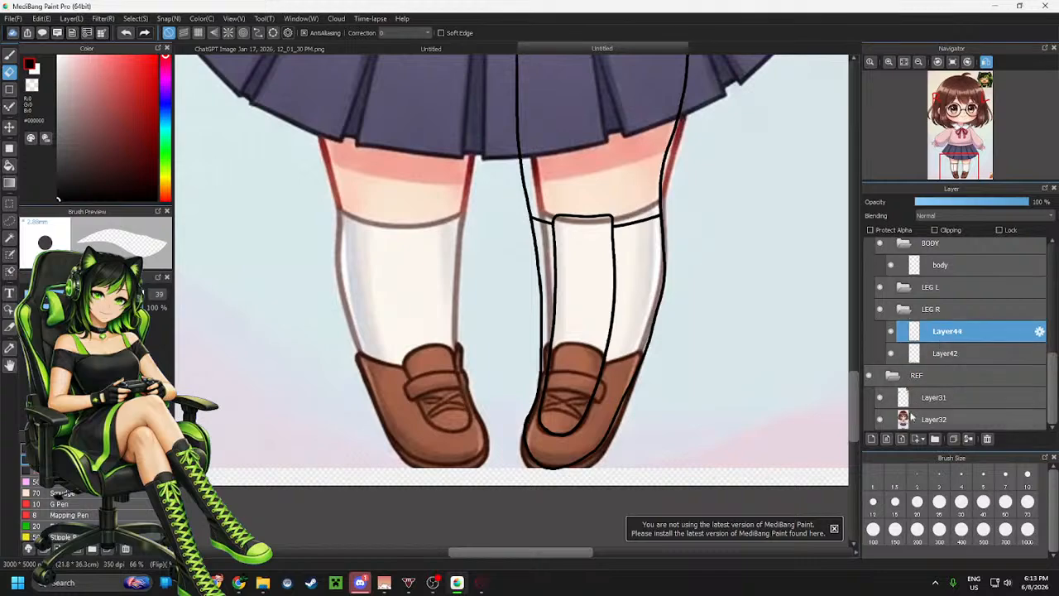
click(874, 440)
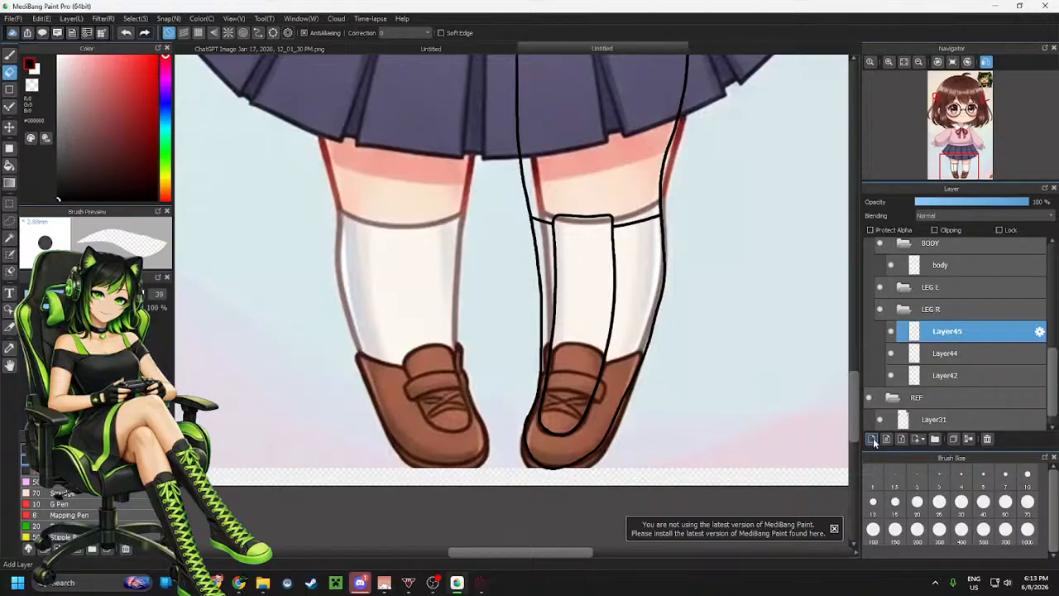
scroll(562, 274, up, 3)
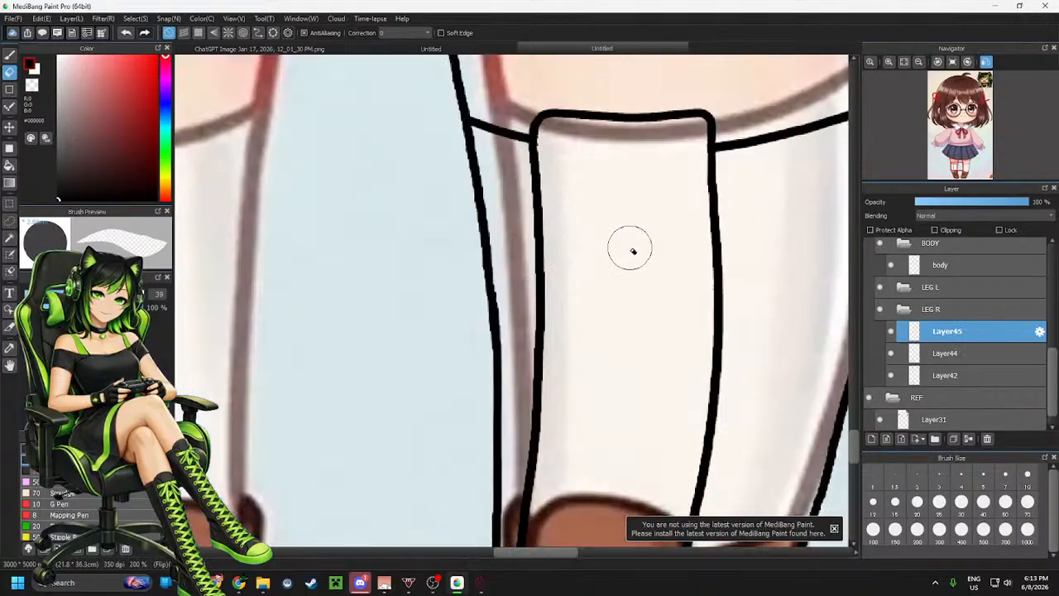
Try to draw a horizontal band across the upper sock panel on the new layer with the pen
key(p)
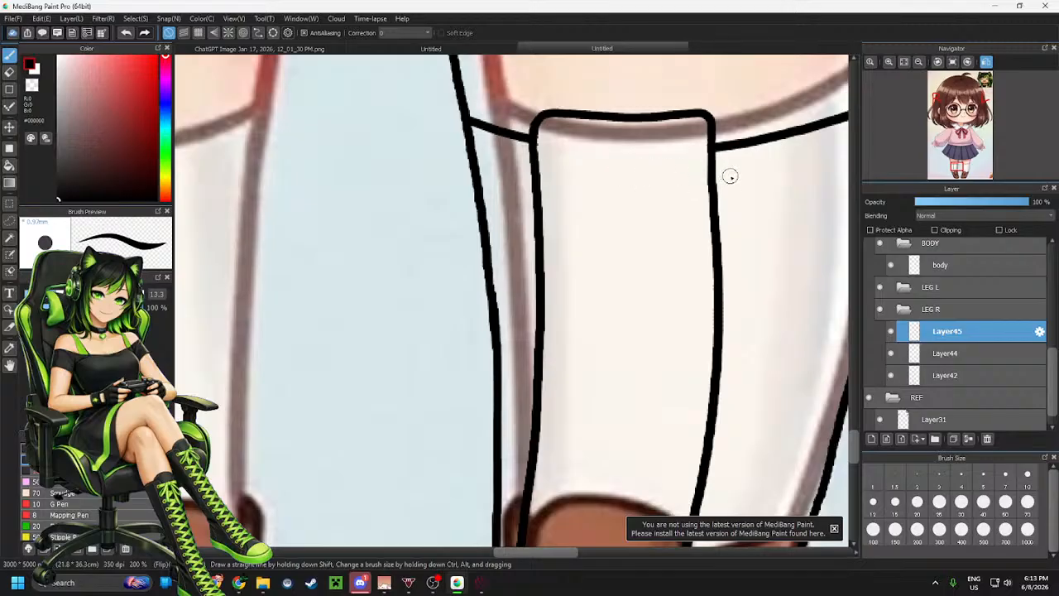
mouse_move(730, 176)
mouse_down()
mouse_move(506, 168)
mouse_move(528, 192)
mouse_move(593, 211)
mouse_move(714, 211)
mouse_move(726, 185)
mouse_up()
key(ctrl+z)
mouse_move(736, 207)
mouse_down()
mouse_move(736, 195)
mouse_move(689, 181)
mouse_move(603, 180)
mouse_up()
mouse_move(523, 177)
mouse_down()
mouse_move(517, 209)
mouse_move(531, 224)
mouse_move(643, 240)
mouse_move(690, 238)
mouse_move(727, 211)
mouse_move(694, 186)
mouse_move(523, 180)
mouse_move(517, 202)
mouse_move(547, 220)
mouse_move(661, 237)
mouse_move(704, 238)
mouse_move(727, 194)
mouse_up()
key(ctrl+z)
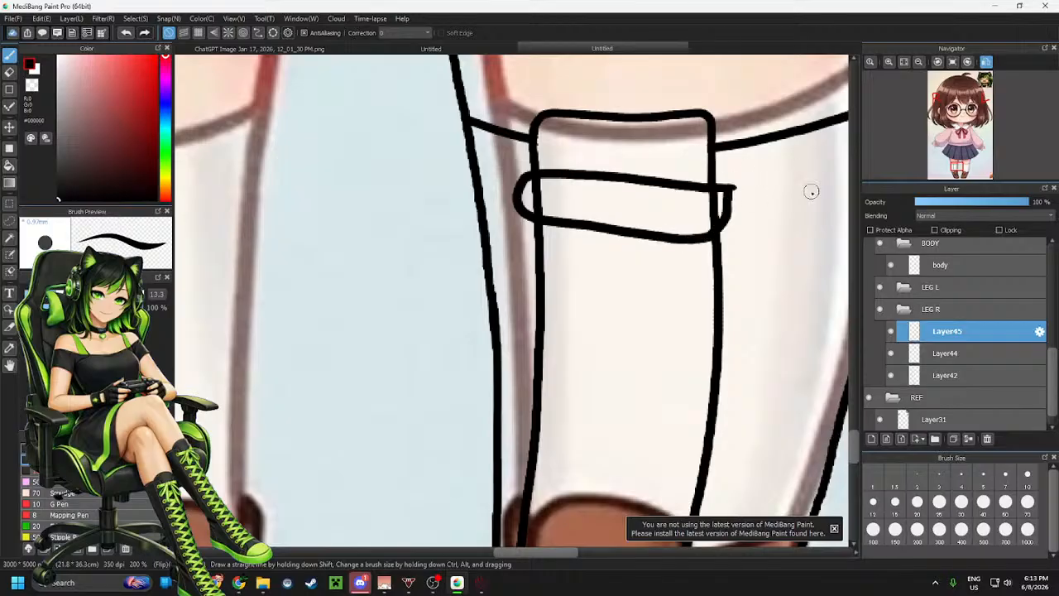
key(ctrl+z)
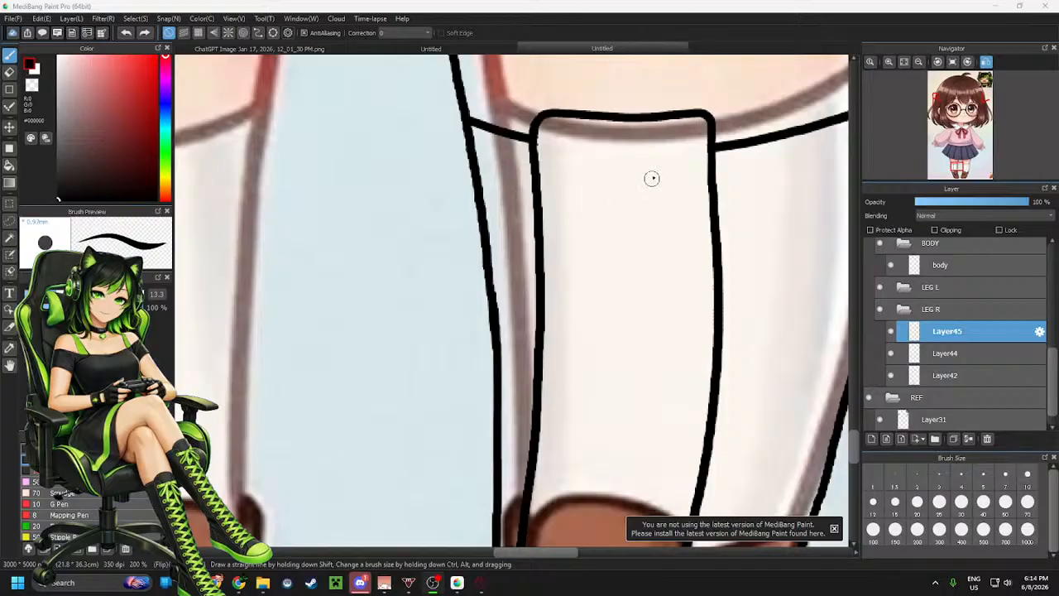
scroll(681, 198, up, 1)
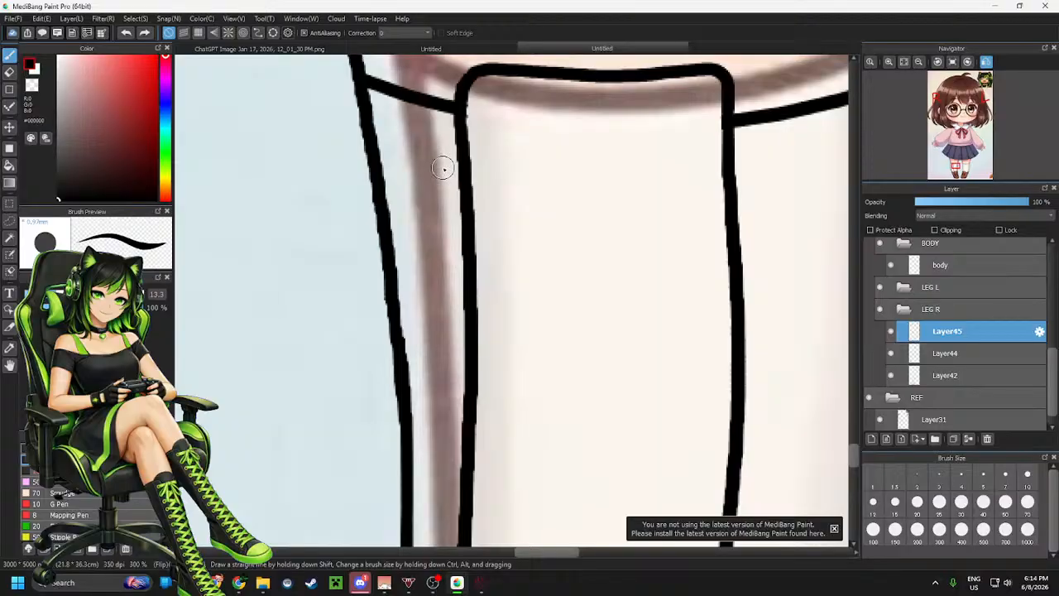
mouse_move(443, 168)
mouse_down()
mouse_move(734, 182)
mouse_move(763, 206)
mouse_move(769, 229)
mouse_move(731, 244)
mouse_move(471, 237)
mouse_move(427, 217)
mouse_move(423, 180)
mouse_move(437, 169)
mouse_move(468, 176)
mouse_up()
key(ctrl+z)
mouse_move(463, 172)
mouse_down()
mouse_move(442, 230)
mouse_move(472, 239)
mouse_move(740, 257)
mouse_move(752, 257)
mouse_move(762, 231)
mouse_move(754, 205)
mouse_move(728, 199)
mouse_move(452, 182)
mouse_up()
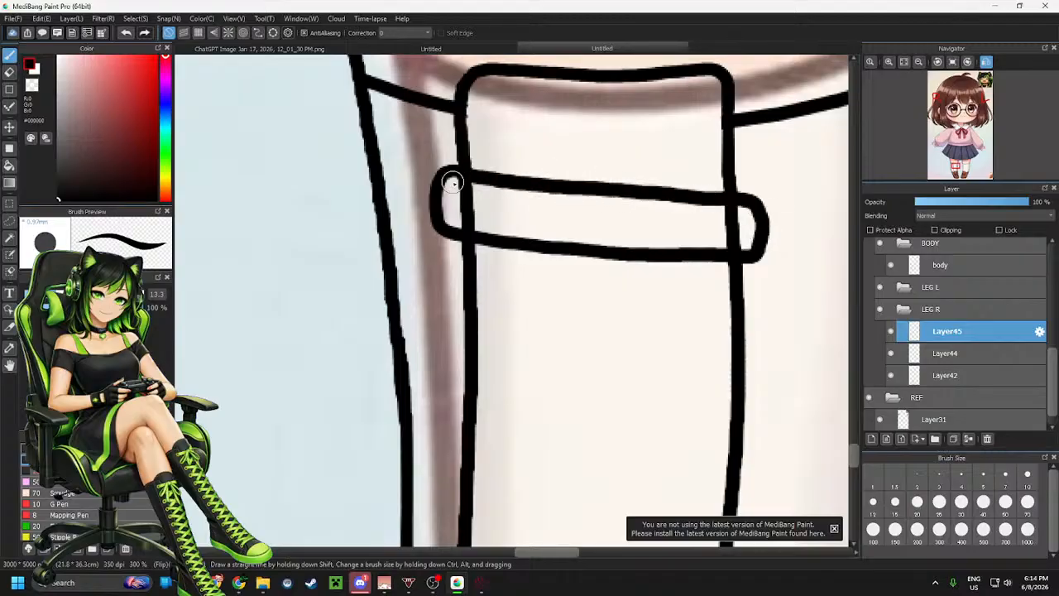
scroll(491, 163, down, 2)
scroll(565, 280, up, 1)
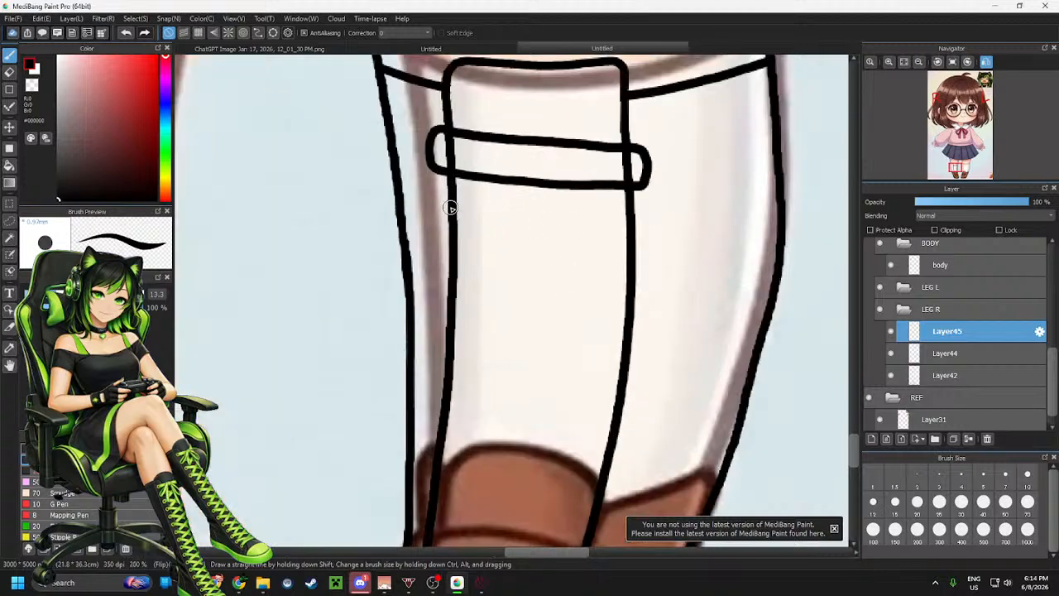
key(ctrl+z)
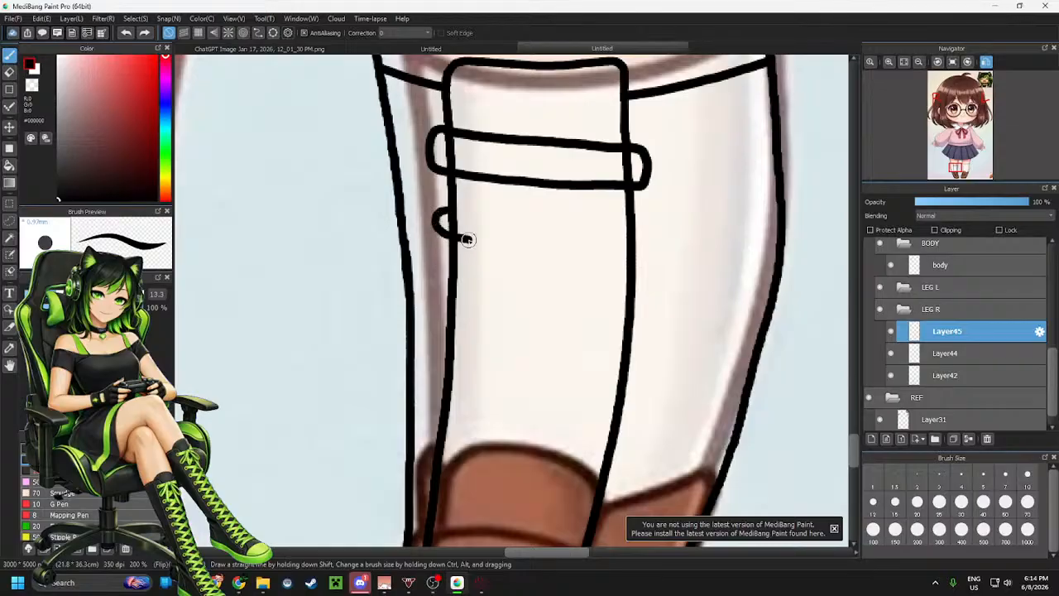
key(ctrl+z)
mouse_move(444, 211)
mouse_down()
mouse_move(440, 242)
mouse_move(530, 256)
mouse_move(640, 264)
mouse_move(650, 253)
mouse_move(643, 235)
mouse_move(441, 217)
mouse_up()
key(ctrl+z)
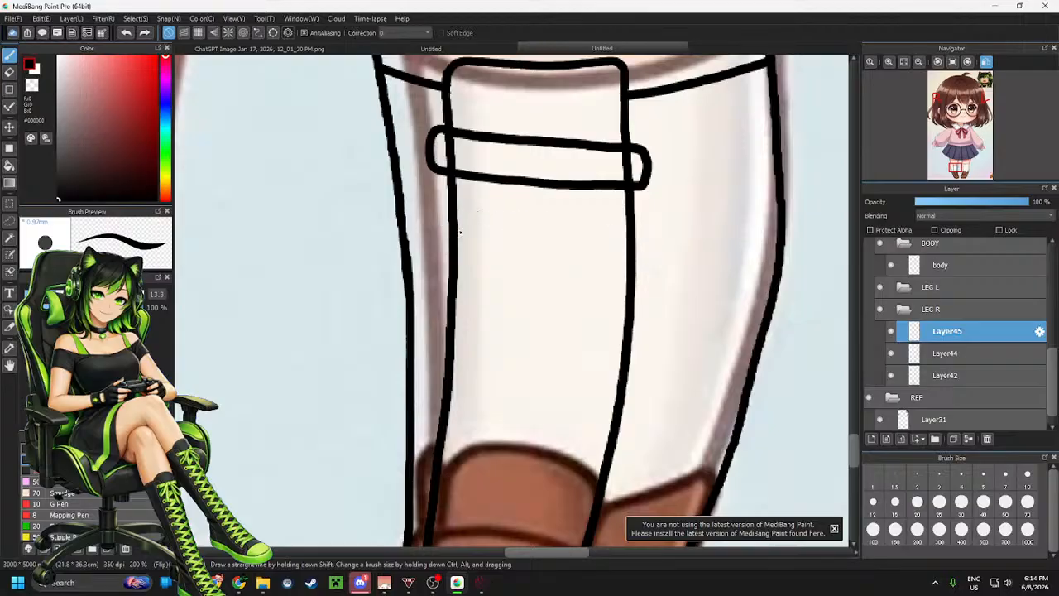
key(ctrl+z)
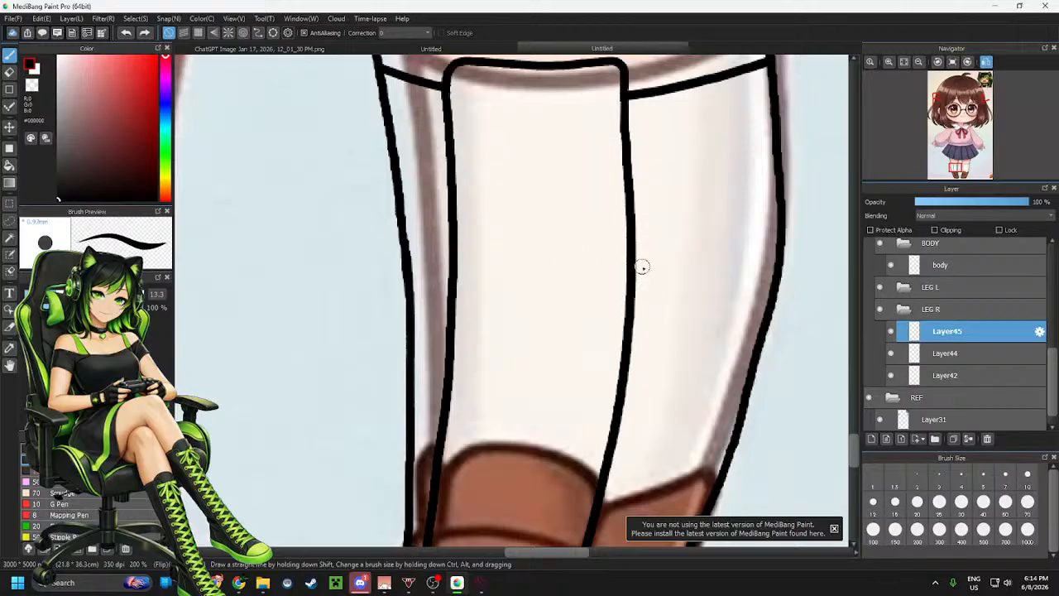
Draw a rounded outlined band across the upper sock panel, then undo it
scroll(543, 344, up, 2)
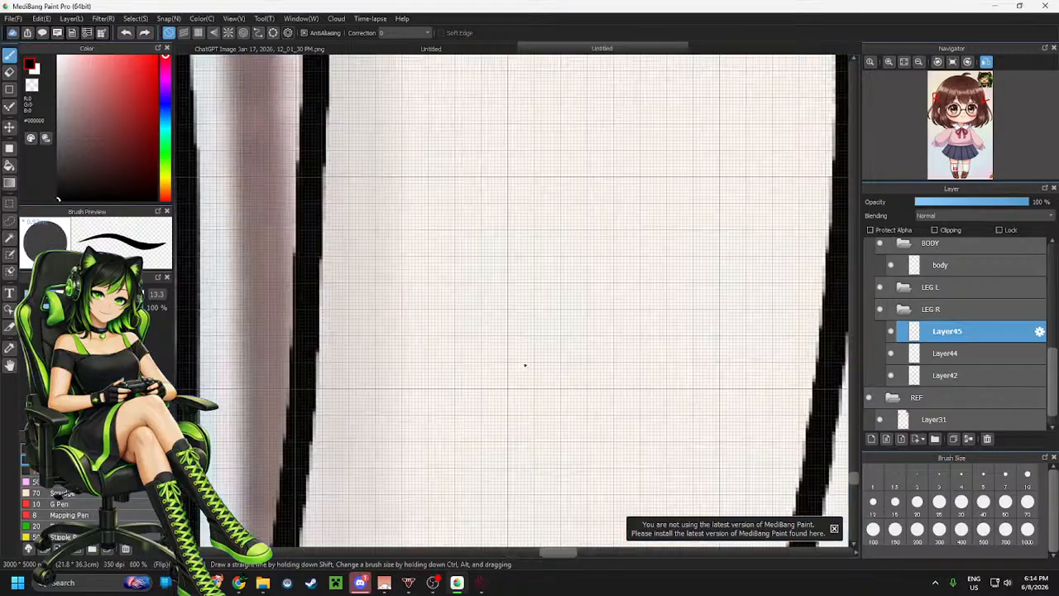
scroll(527, 361, down, 4)
scroll(555, 367, up, 2)
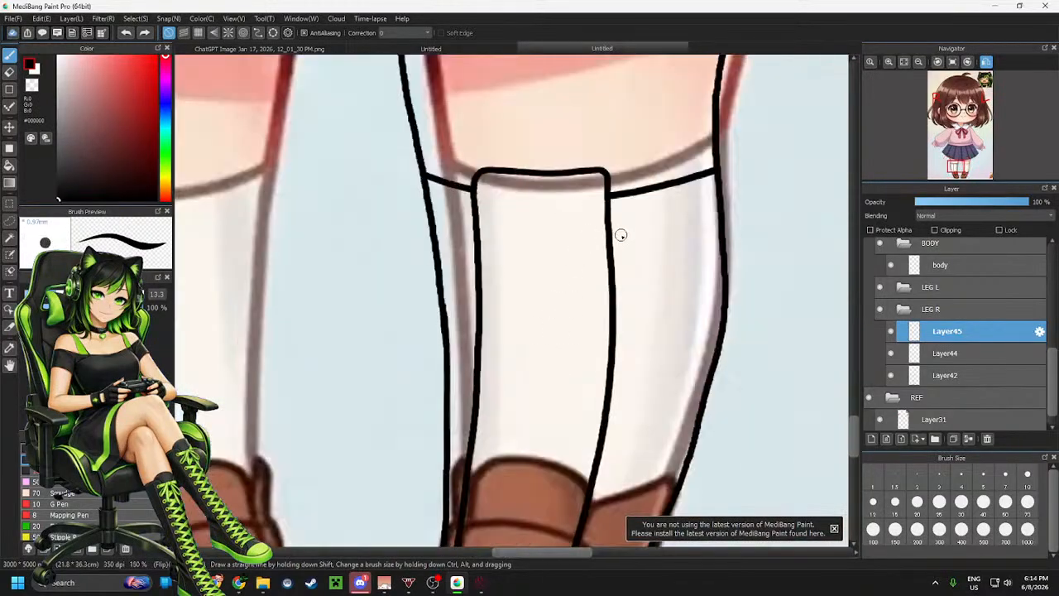
mouse_move(610, 224)
mouse_down()
mouse_move(470, 220)
mouse_move(461, 238)
mouse_move(596, 259)
mouse_move(619, 234)
mouse_up()
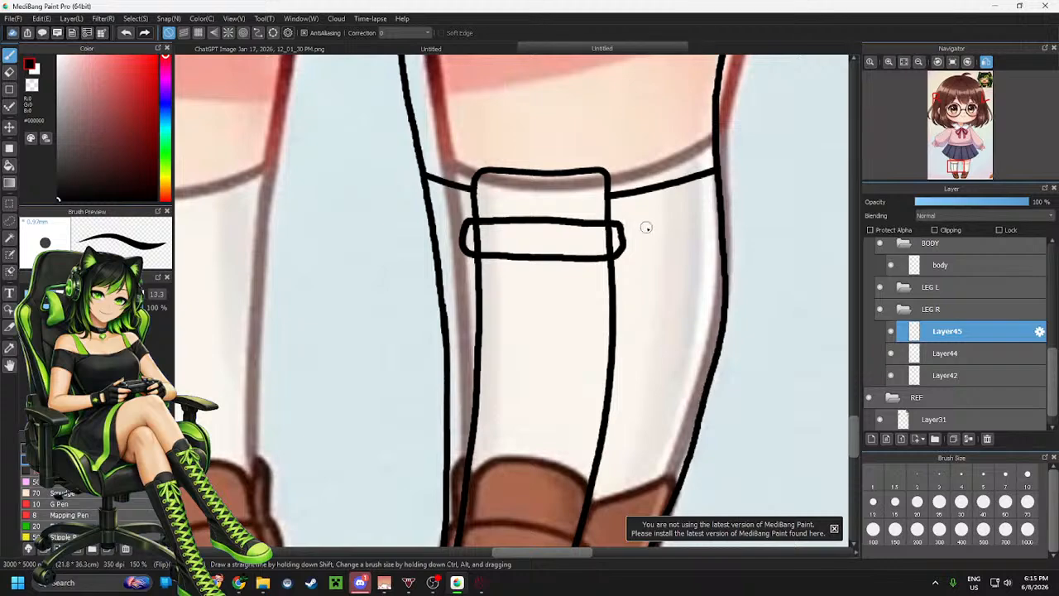
key(ctrl+z)
key(ctrl+z)
key(ctrl+z)
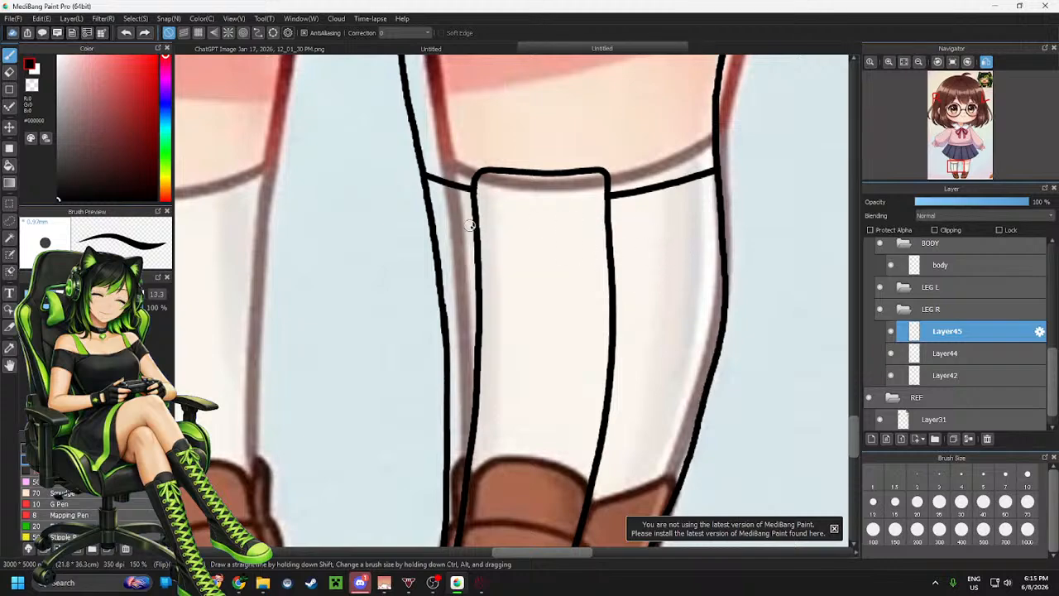
Try drawing a straight line across the upper sock panel, undoing each attempt
drag(457, 212, 558, 229)
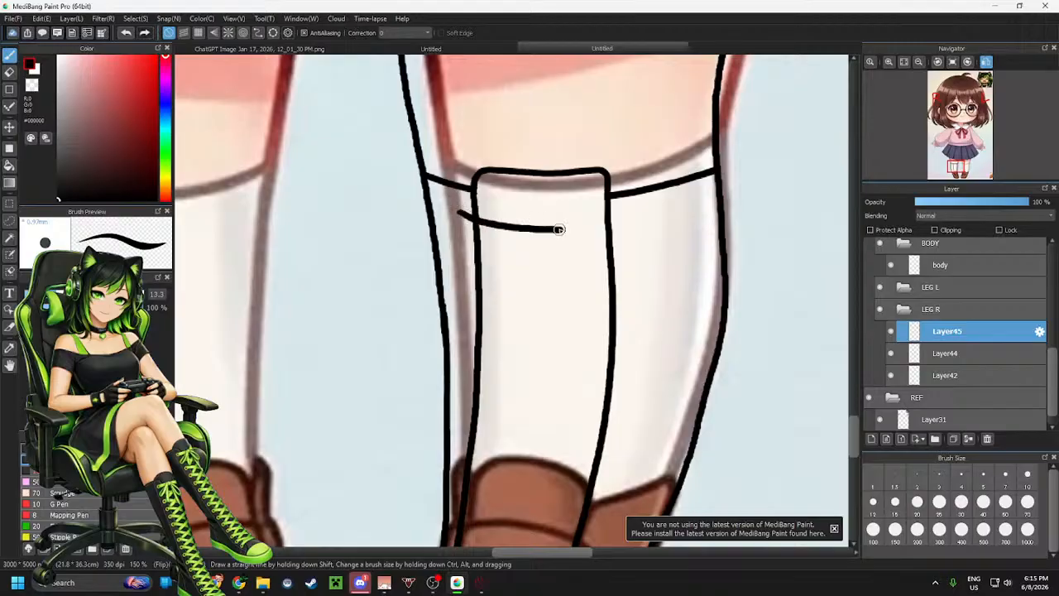
key(ctrl+z)
mouse_move(467, 218)
mouse_down()
mouse_move(622, 230)
mouse_move(625, 245)
mouse_move(616, 258)
mouse_move(507, 250)
mouse_move(494, 226)
mouse_move(568, 235)
mouse_up()
key(ctrl+z)
key(ctrl+z)
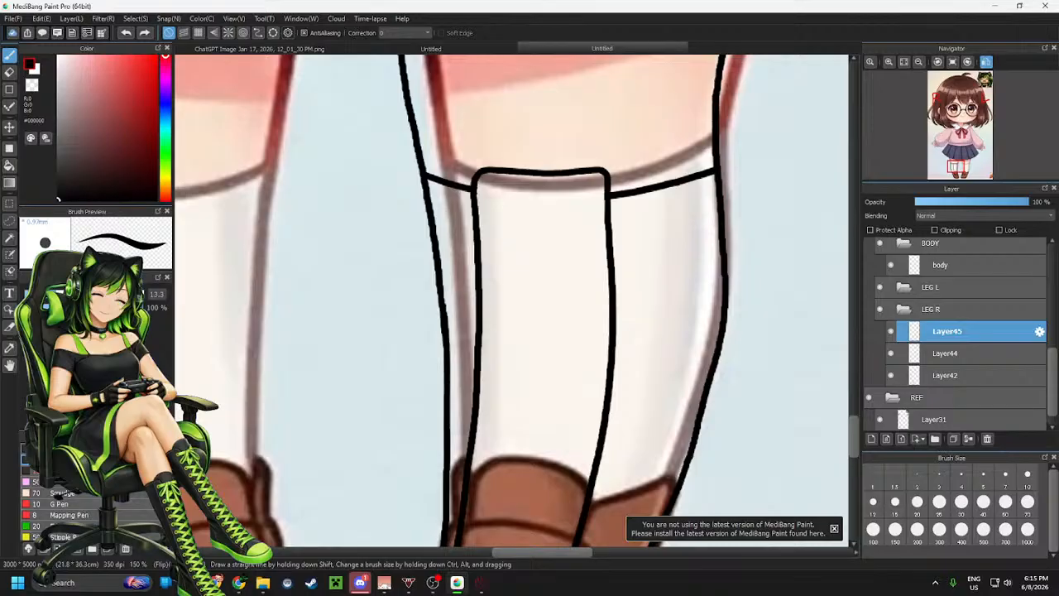
Switch to the Rotation Symmetry brush and test strokes on the sock panel, undoing them
scroll(58, 496, down, 5)
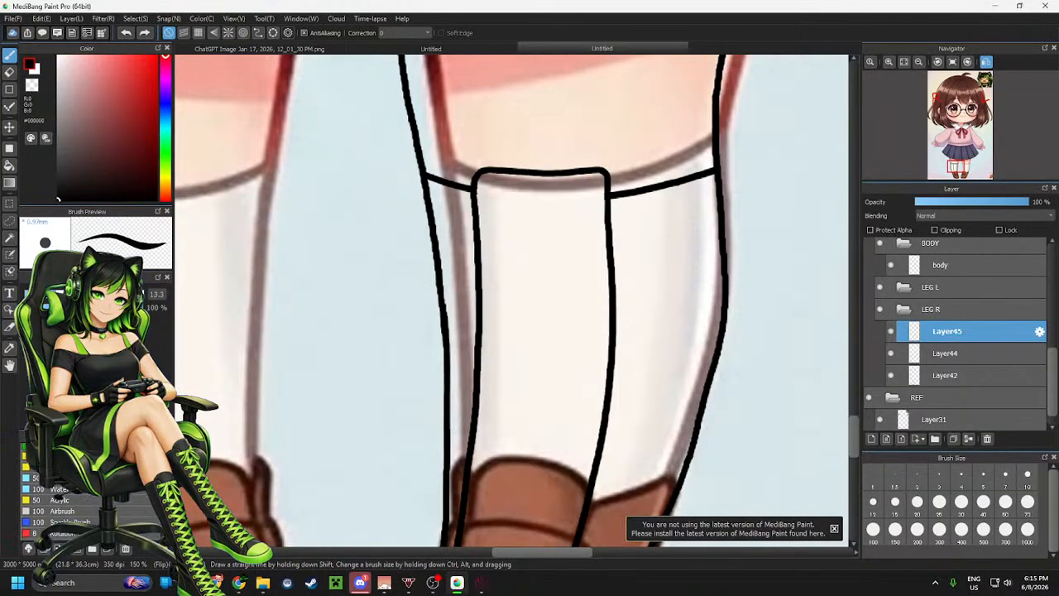
scroll(58, 497, down, 4)
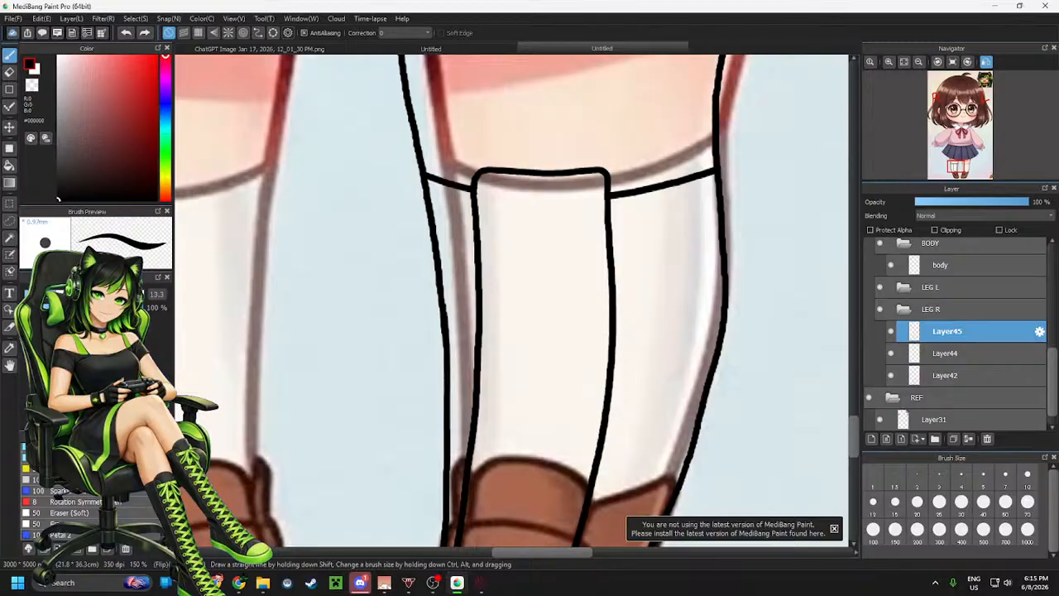
click(140, 502)
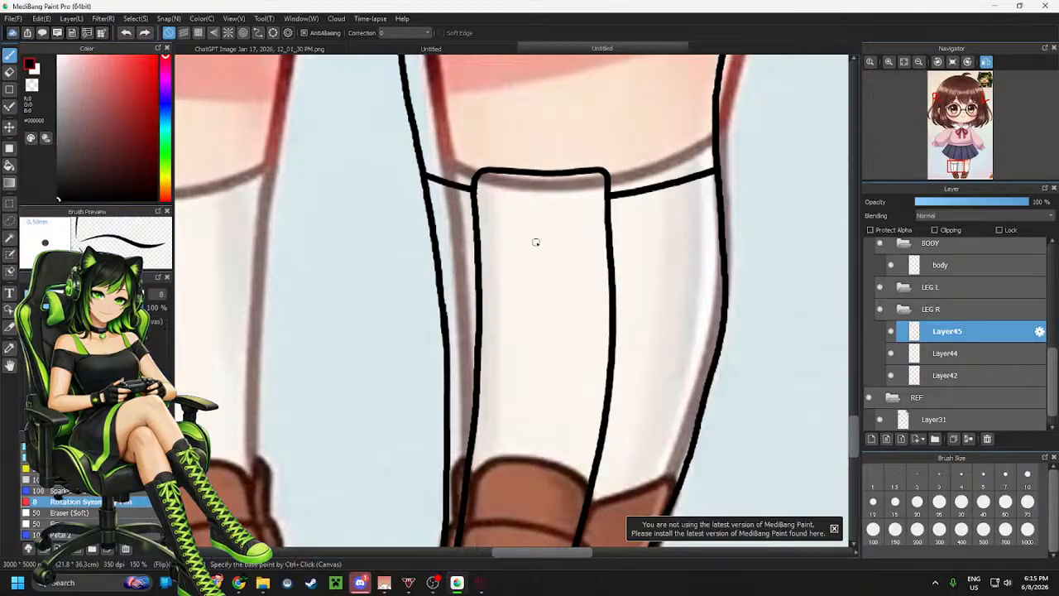
drag(538, 236, 581, 237)
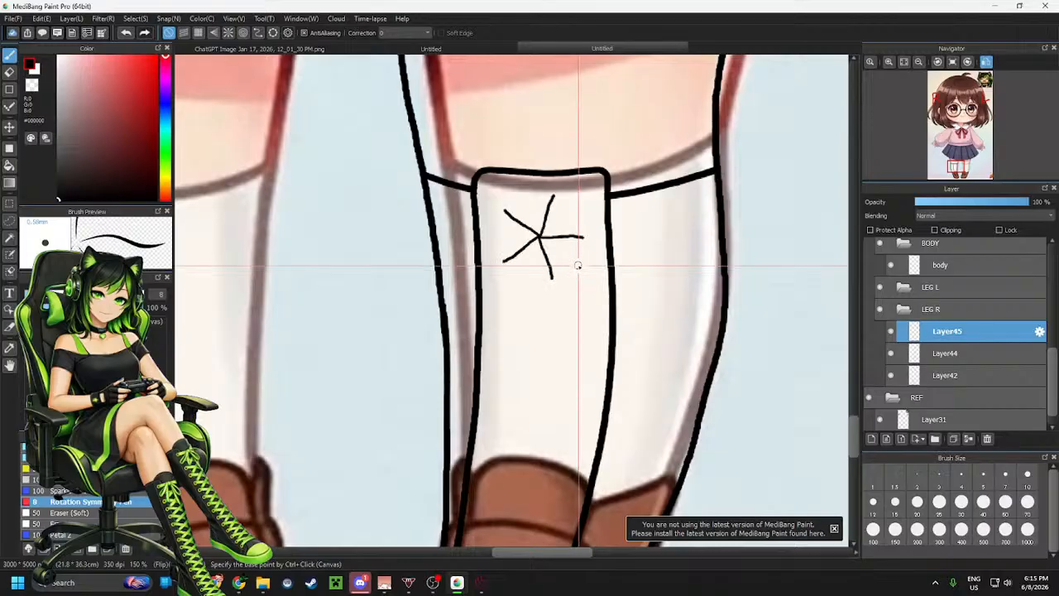
key(ctrl+z)
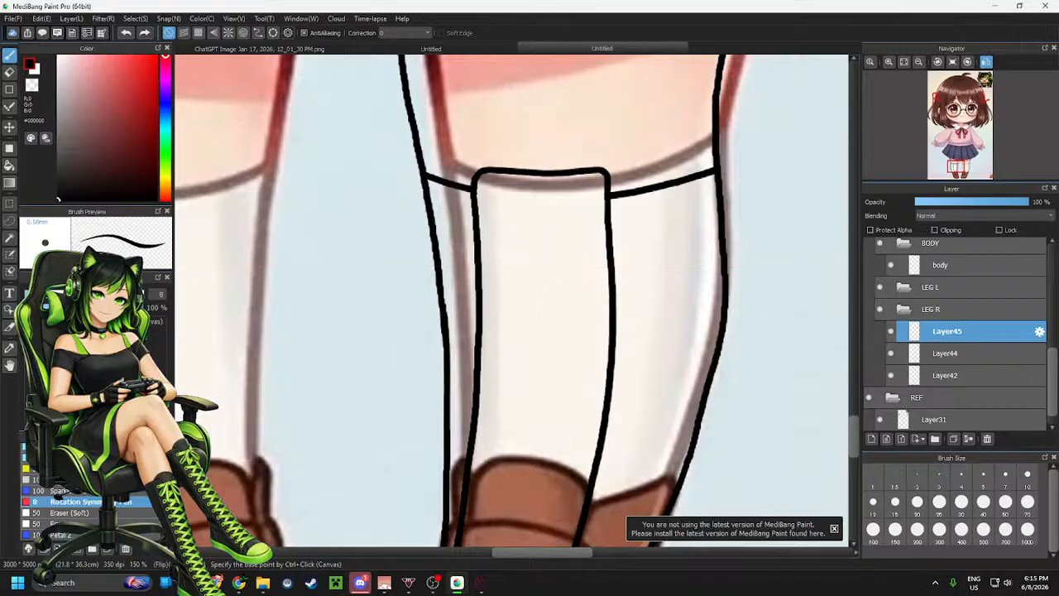
drag(556, 233, 608, 234)
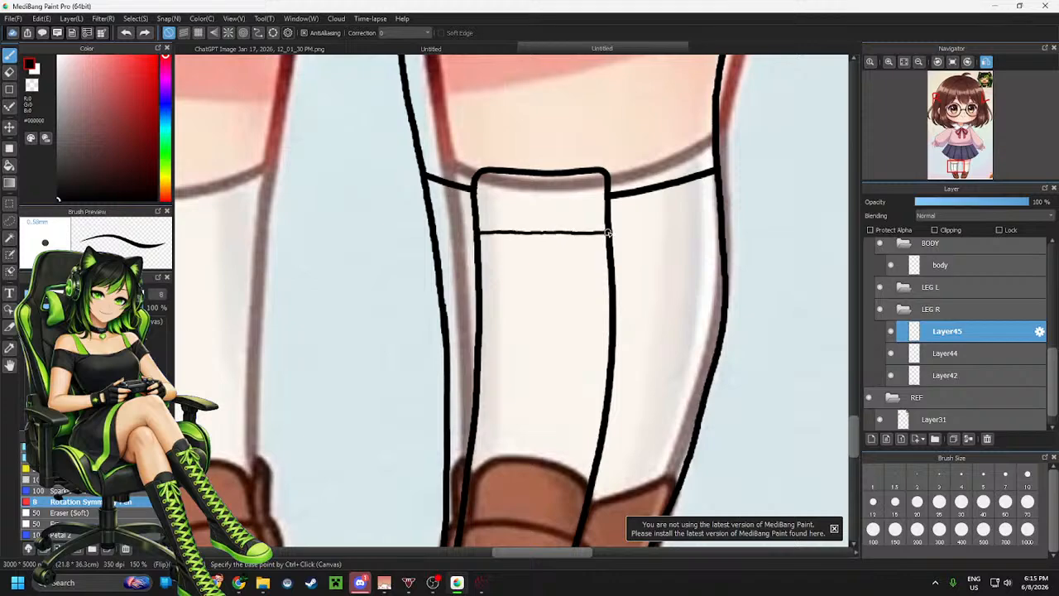
key(ctrl+z)
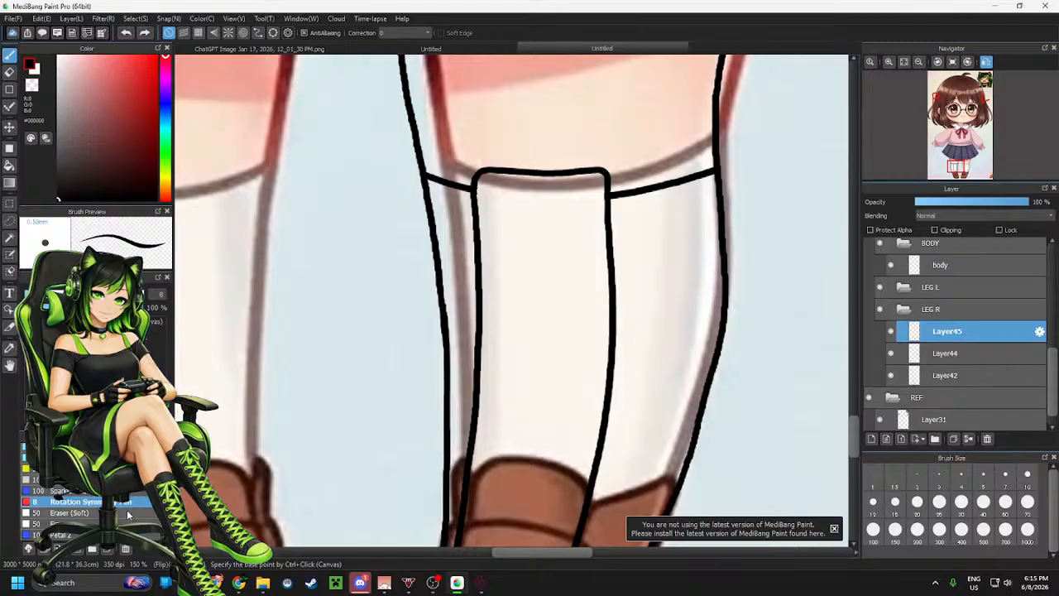
Select the Edge Pen and try drawing a white outlined band across the sock, undoing each attempt
scroll(62, 496, up, 3)
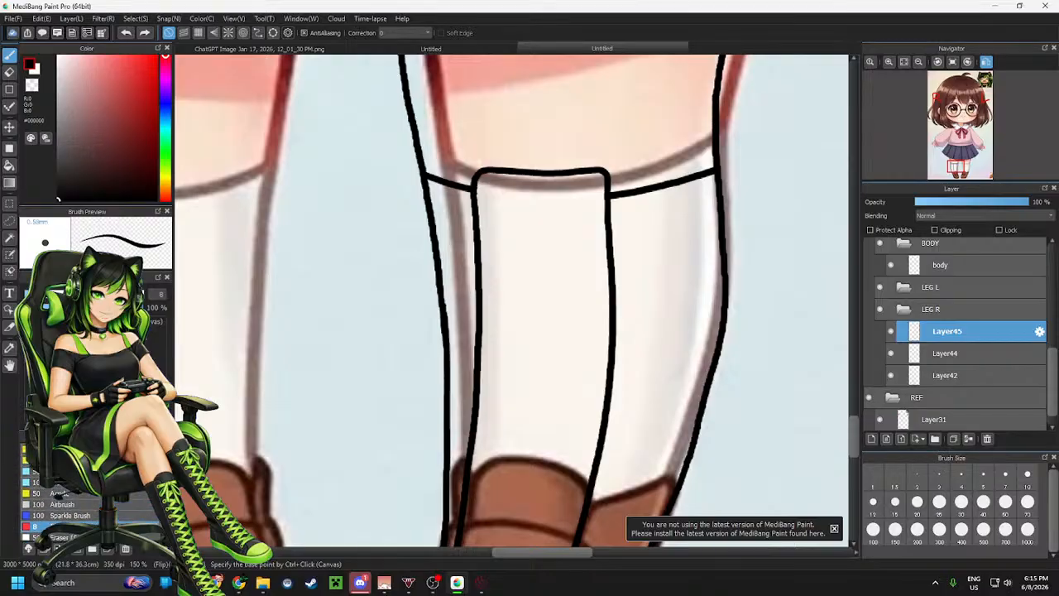
scroll(62, 497, up, 5)
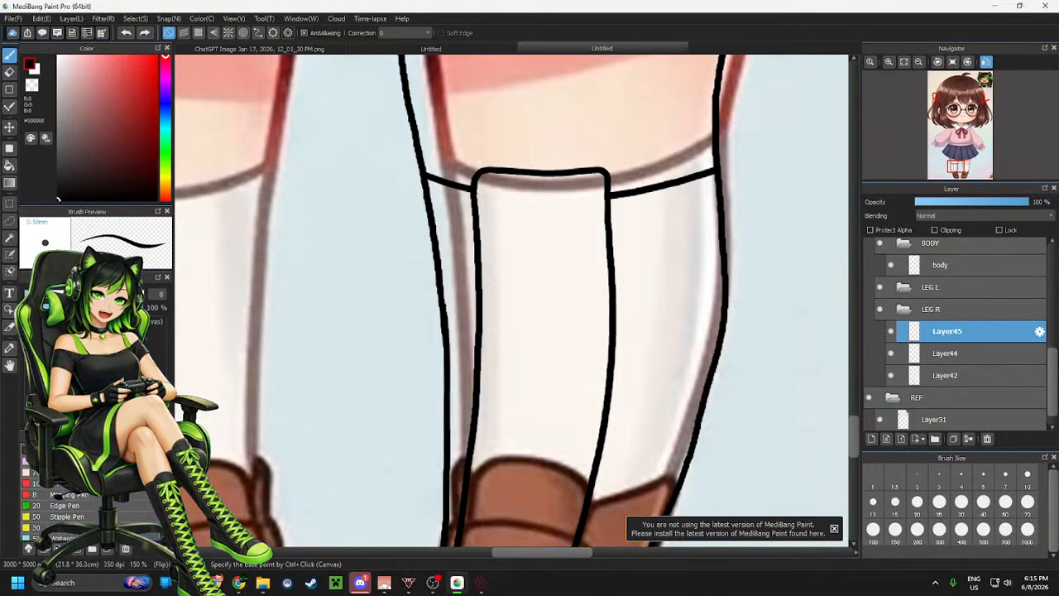
scroll(63, 492, up, 1)
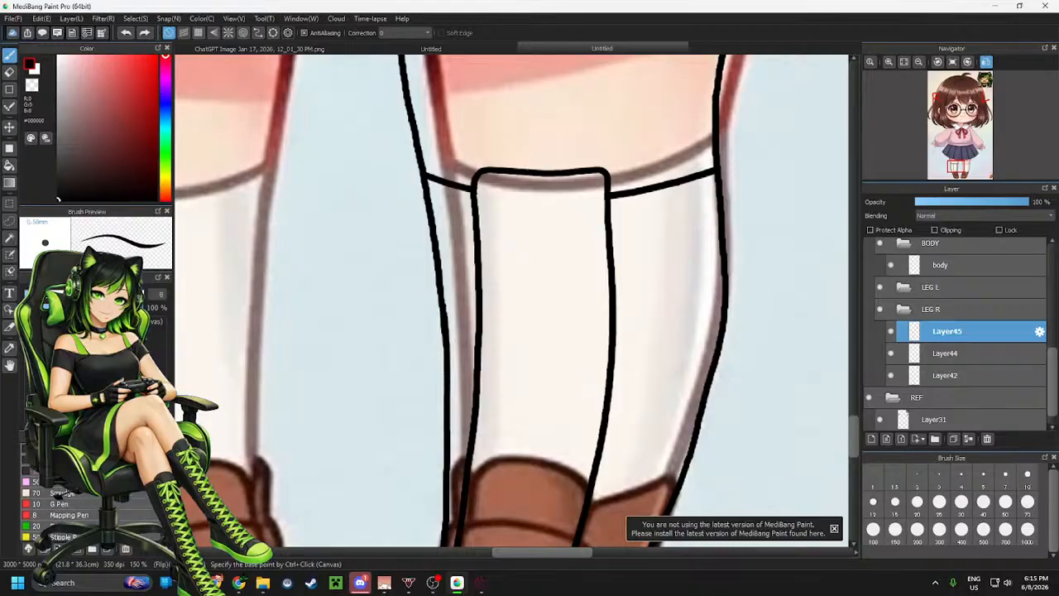
scroll(66, 490, down, 6)
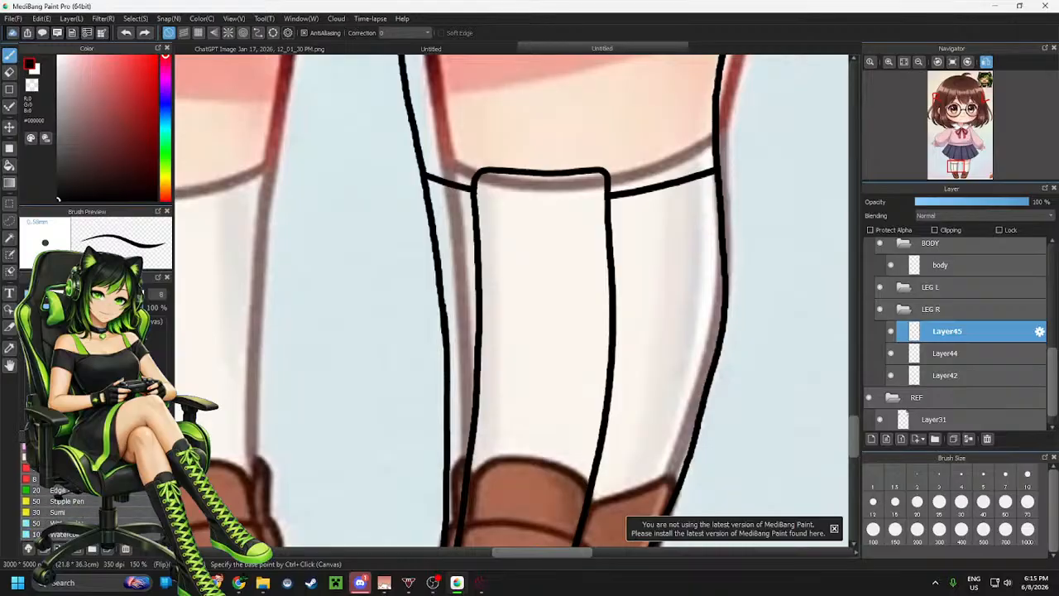
scroll(67, 496, up, 5)
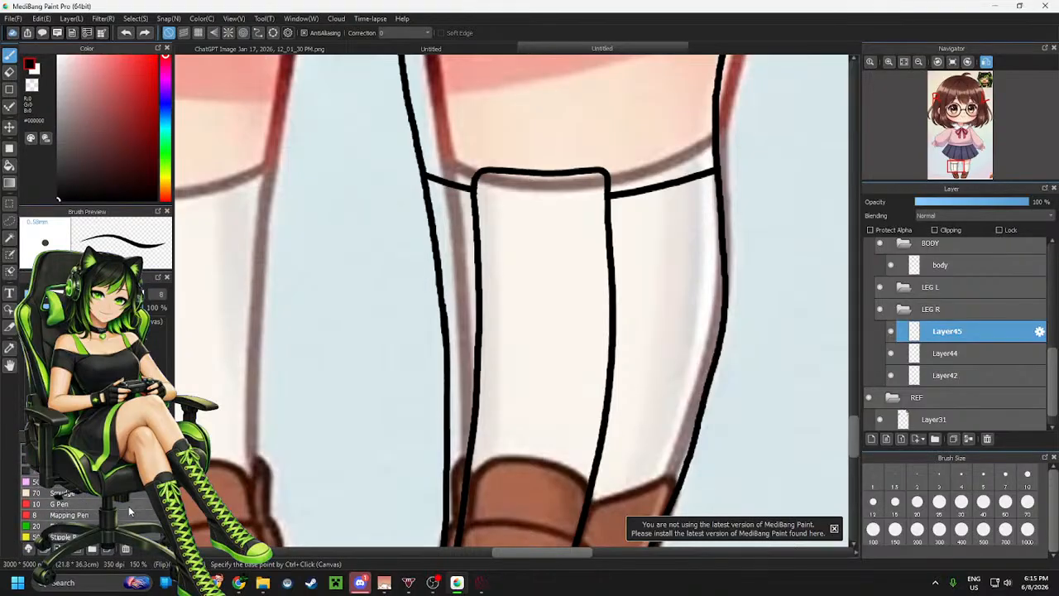
click(124, 526)
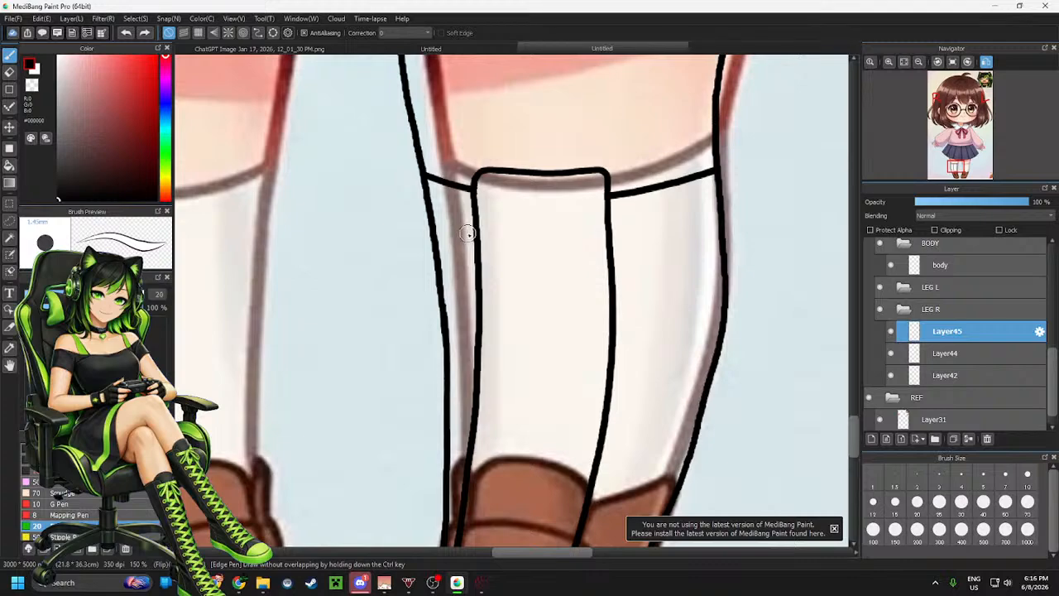
drag(454, 228, 648, 238)
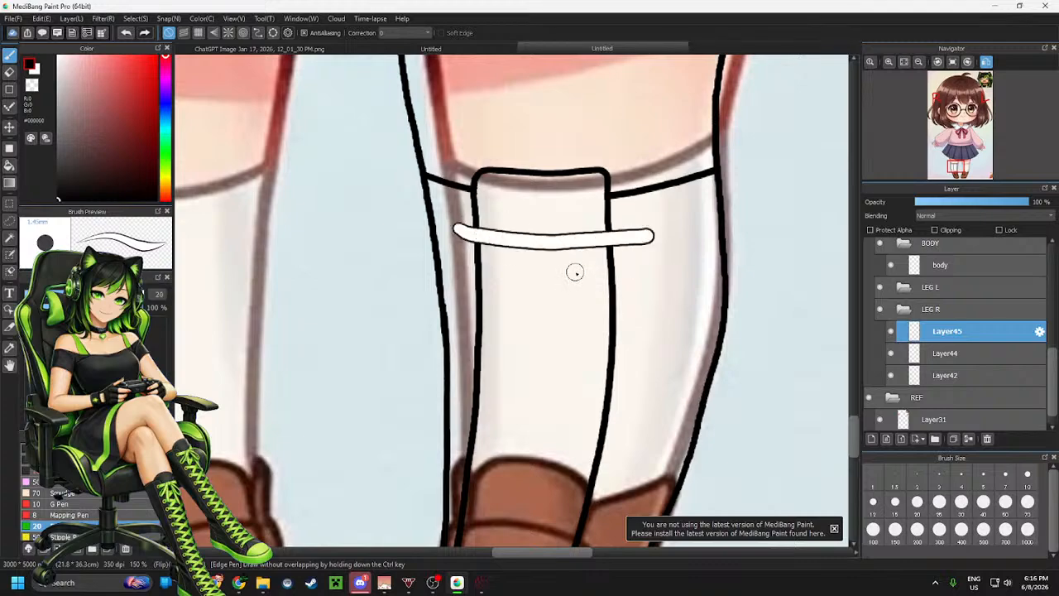
key(ctrl+z)
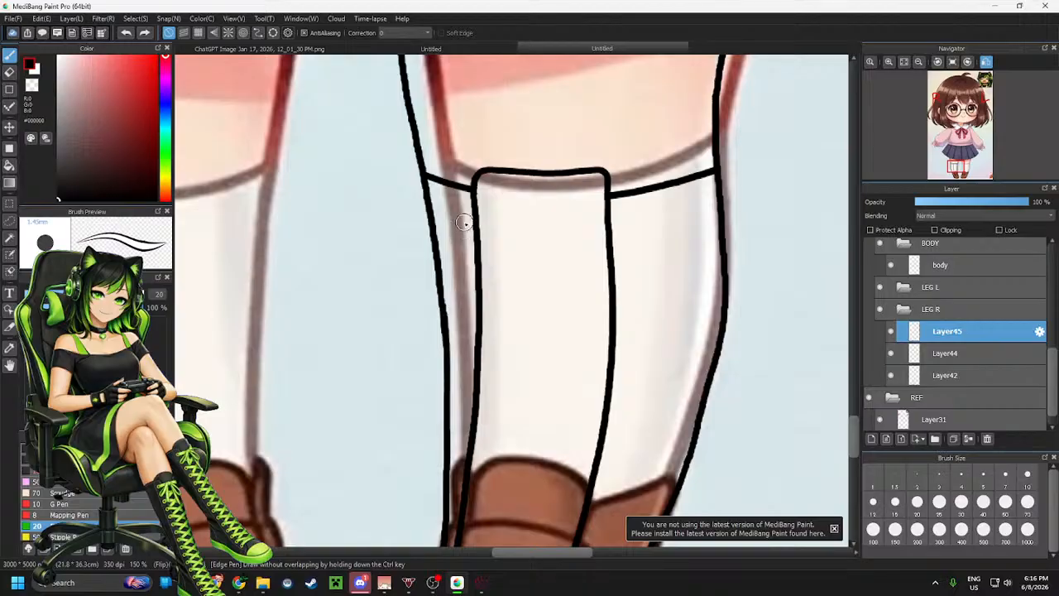
drag(463, 221, 622, 233)
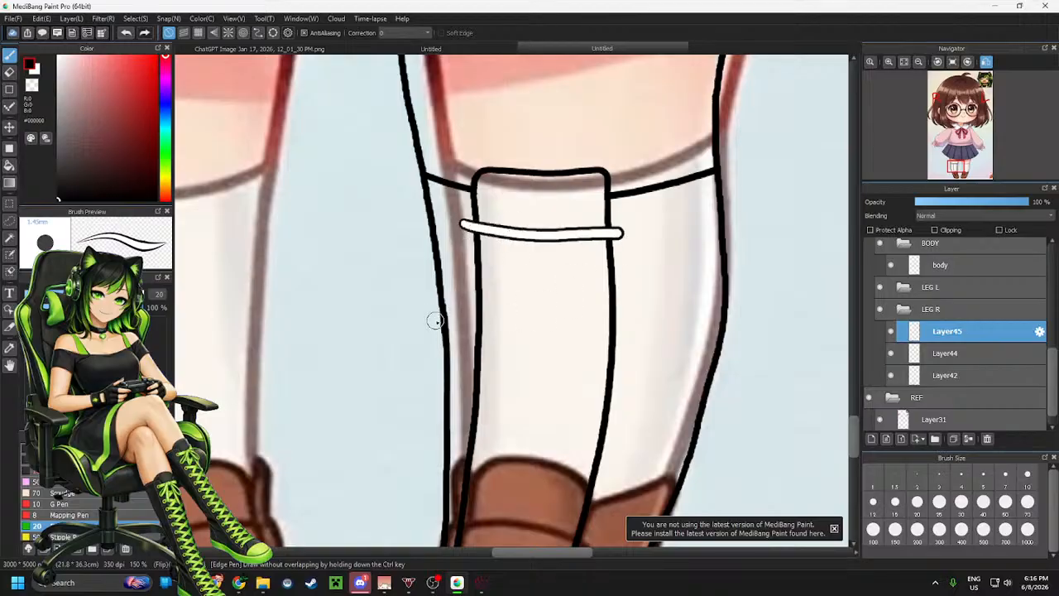
key(ctrl+z)
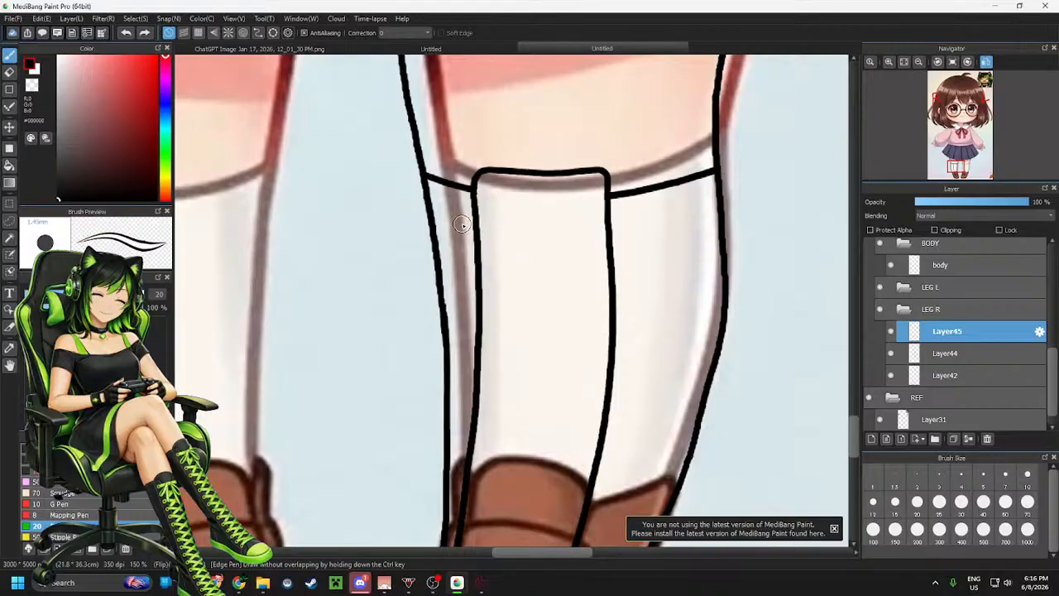
drag(462, 224, 622, 236)
key(ctrl+z)
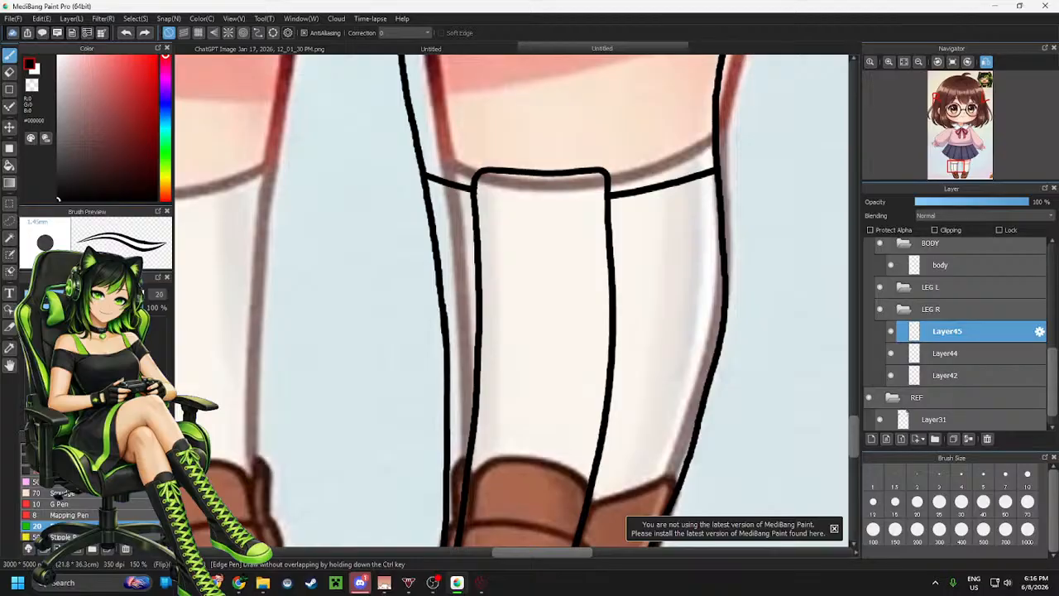
Enlarge the Edge Pen size and retry the outlined band across the sock panel, undoing the attempts
drag(511, 300, 524, 300)
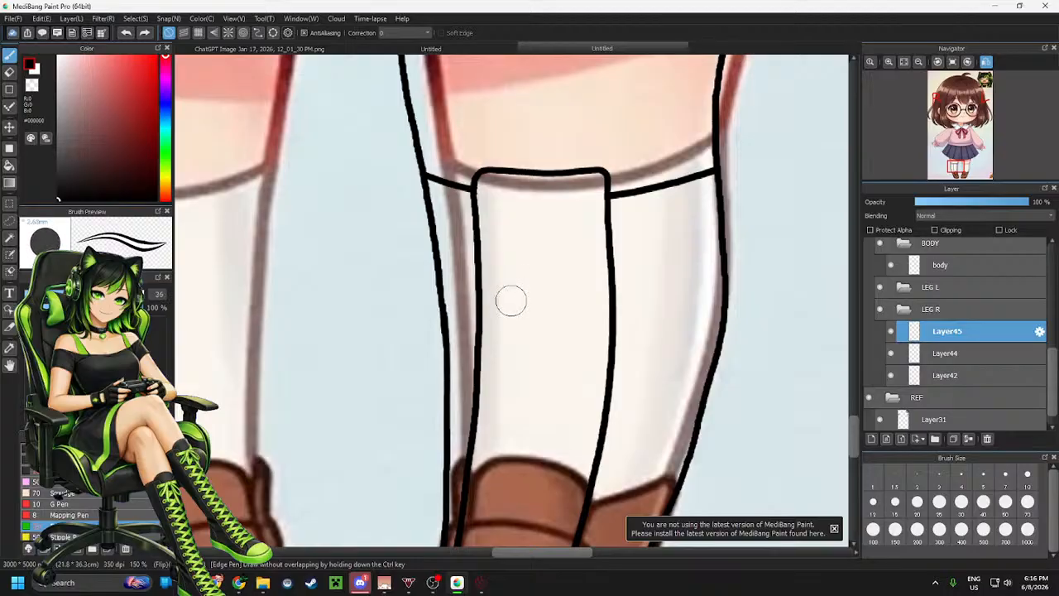
key(bracketright)
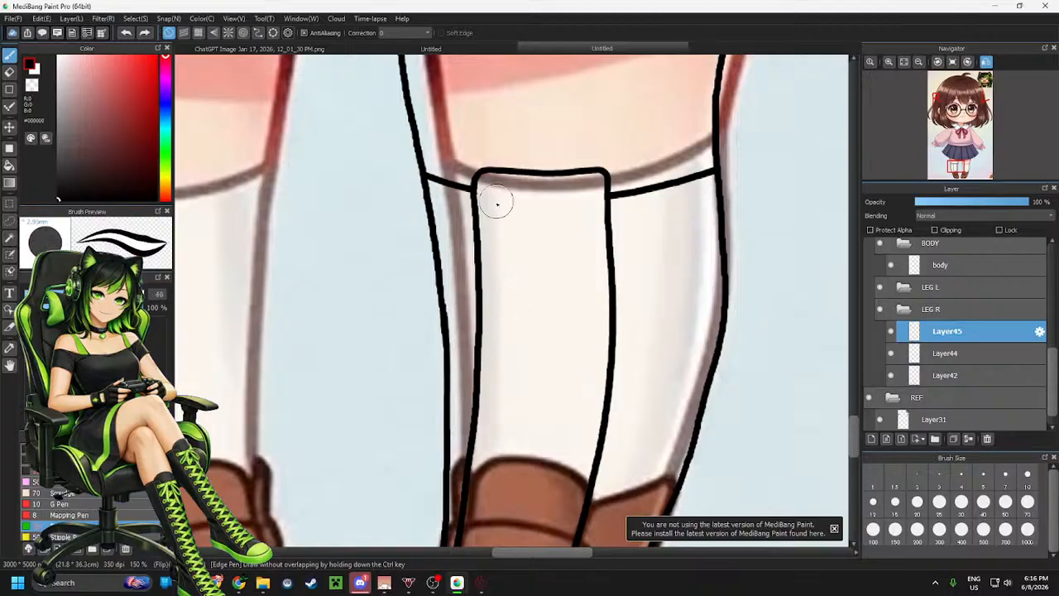
drag(455, 224, 562, 234)
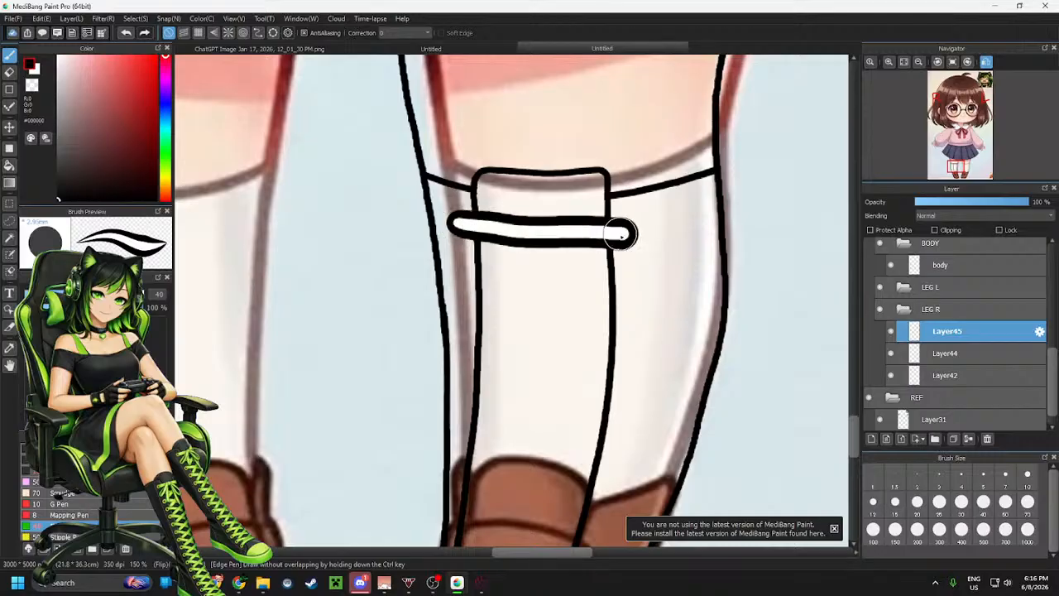
key(ctrl+z)
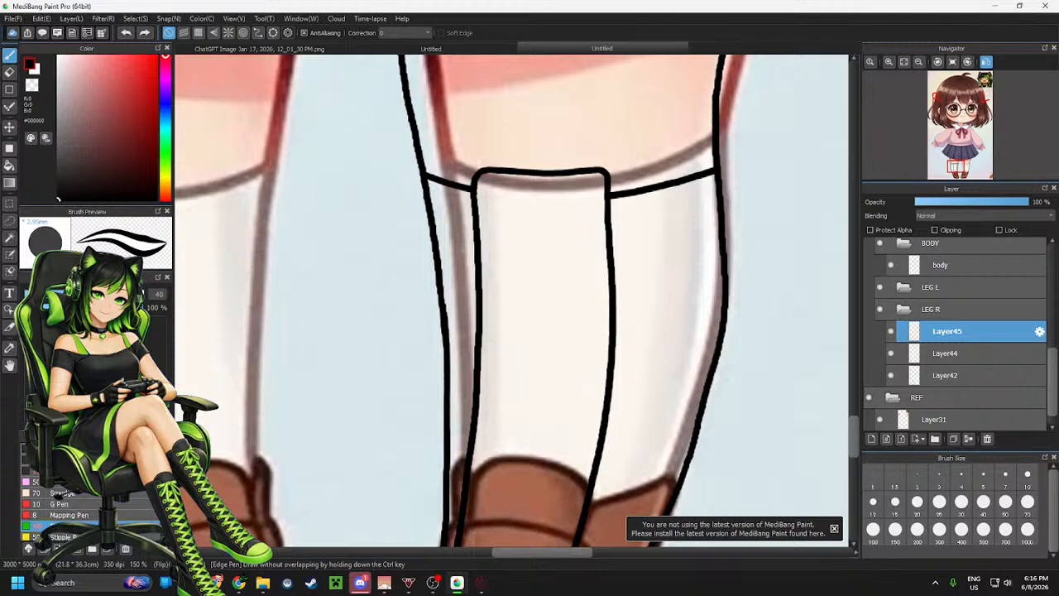
drag(451, 230, 627, 242)
key(ctrl+z)
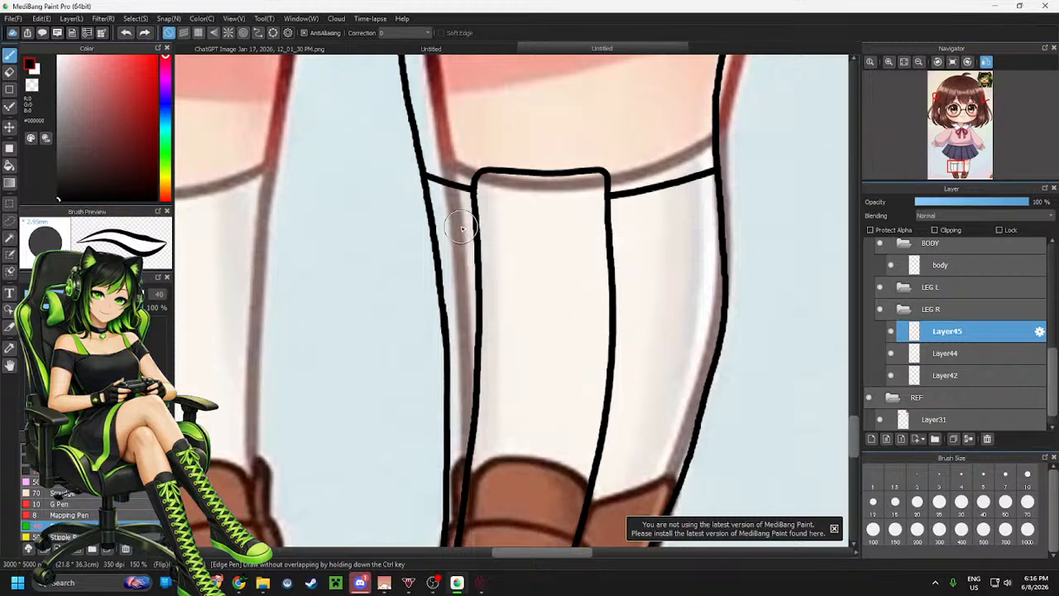
drag(461, 228, 638, 239)
key(ctrl+z)
drag(461, 232, 659, 238)
key(ctrl+z)
drag(459, 233, 642, 236)
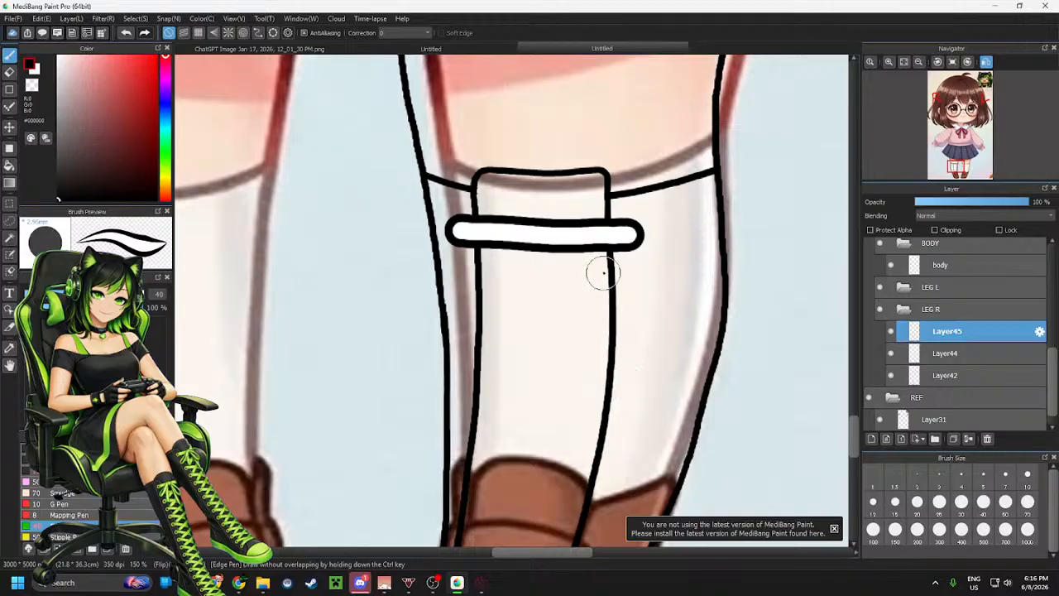
scroll(608, 273, down, 3)
scroll(579, 278, up, 4)
key(ctrl+z)
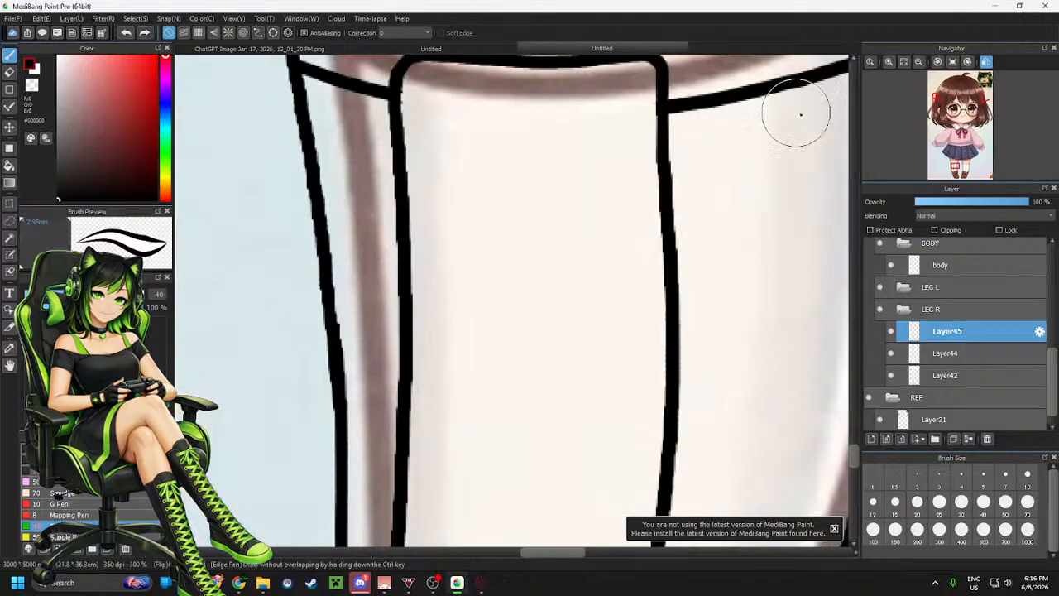
Draw a white outlined band across the upper sock panel with the Edge Pen
drag(948, 79, 995, 94)
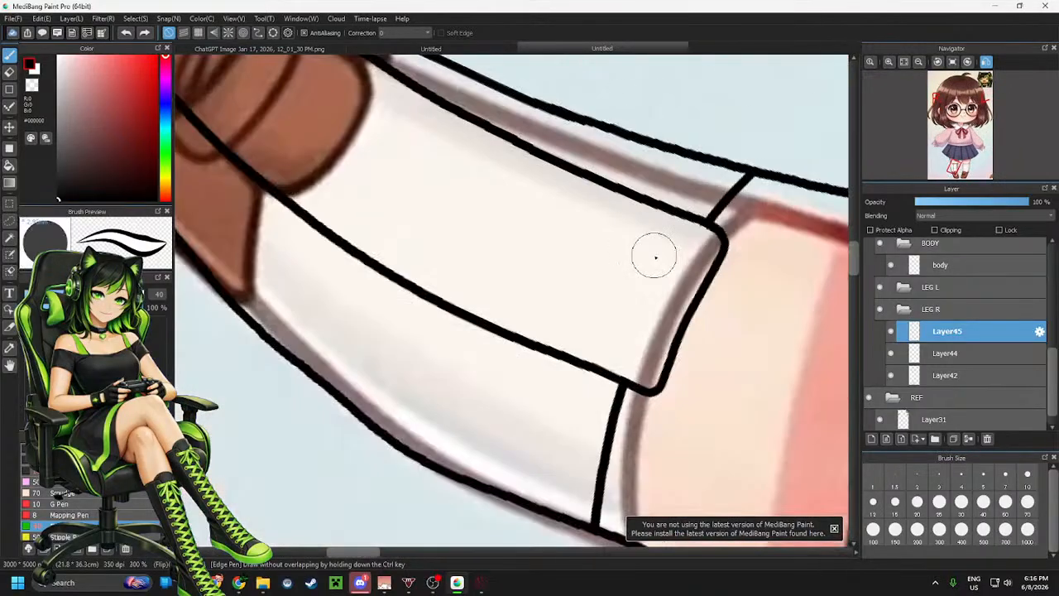
mouse_move(667, 178)
mouse_down()
mouse_move(598, 258)
mouse_move(546, 369)
mouse_up()
key(ctrl+z)
mouse_move(668, 182)
mouse_down()
mouse_move(593, 275)
mouse_move(546, 373)
mouse_up()
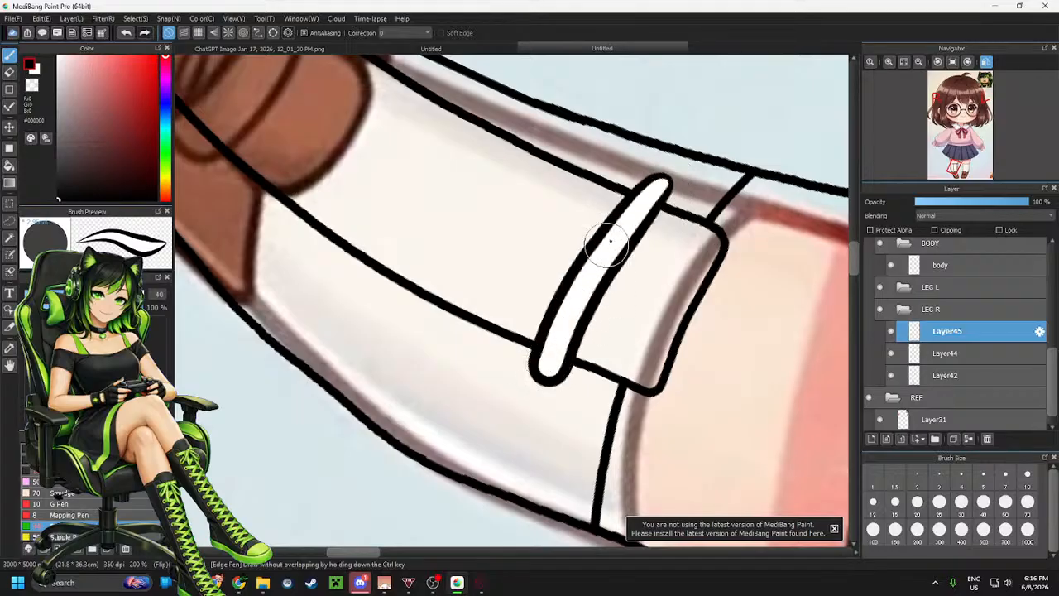
Add a second parallel outlined band beside the first one on the sock panel
drag(604, 157, 474, 335)
key(ctrl+z)
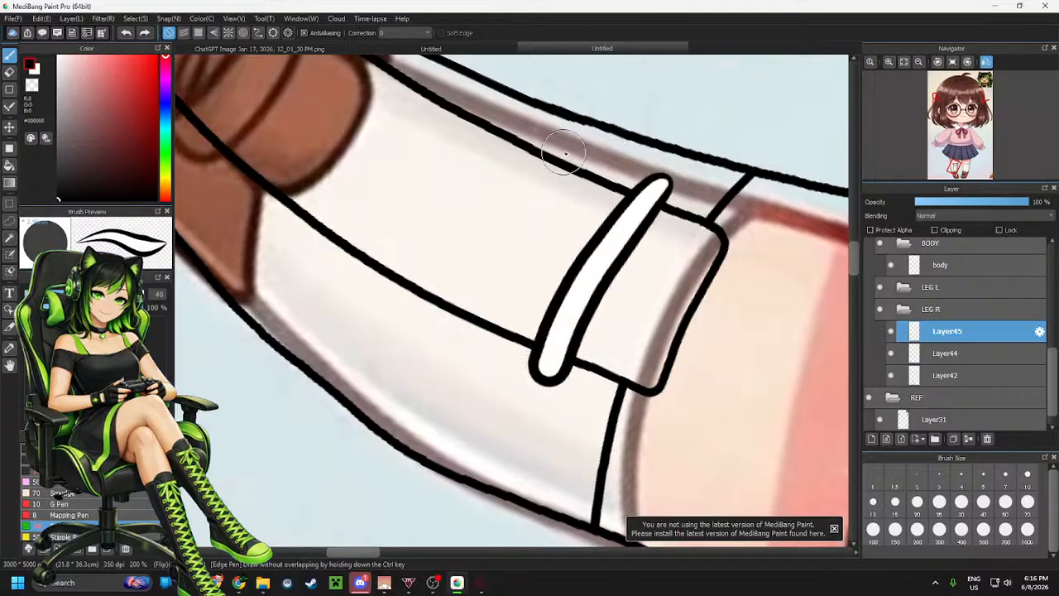
mouse_move(602, 156)
mouse_down()
mouse_move(580, 174)
mouse_move(478, 324)
mouse_up()
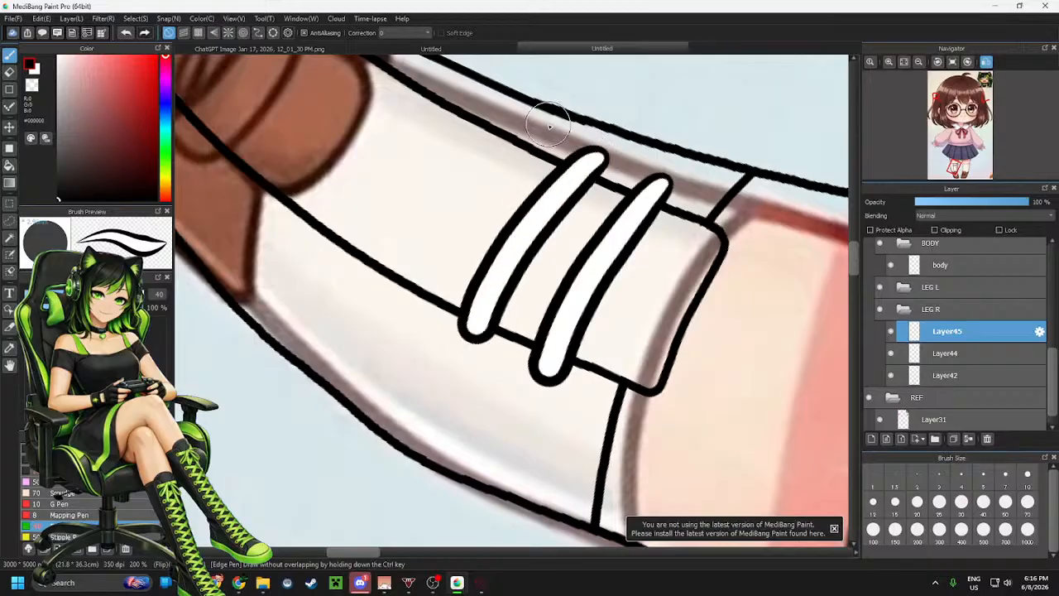
Retry drawing white outlined bands across the sock panel with the Edge Pen, undoing the attempts
mouse_move(536, 124)
mouse_down()
mouse_move(477, 182)
mouse_move(374, 313)
mouse_up()
key(ctrl+z)
drag(537, 134, 389, 285)
scroll(672, 316, down, 2)
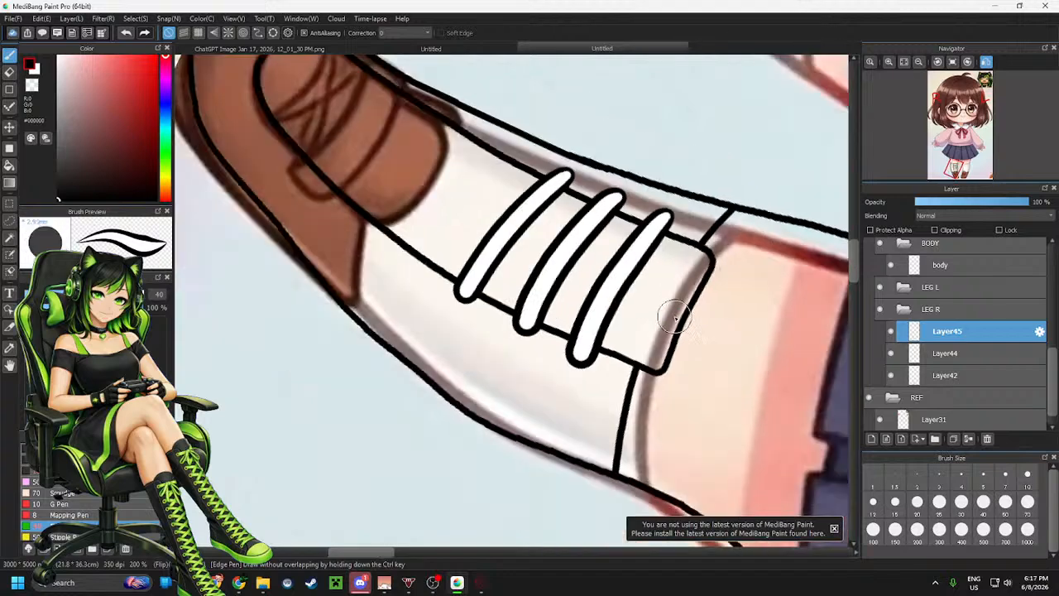
scroll(584, 270, up, 1)
key(ctrl+z)
key(ctrl+z)
key(ctrl+z)
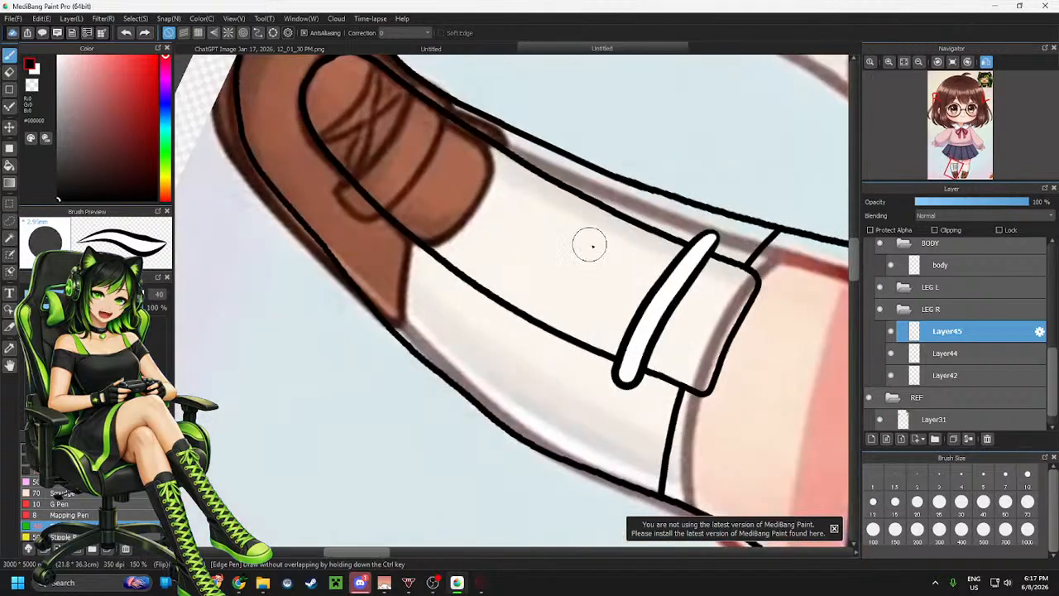
mouse_move(711, 241)
mouse_down()
mouse_move(654, 307)
mouse_move(619, 383)
mouse_up()
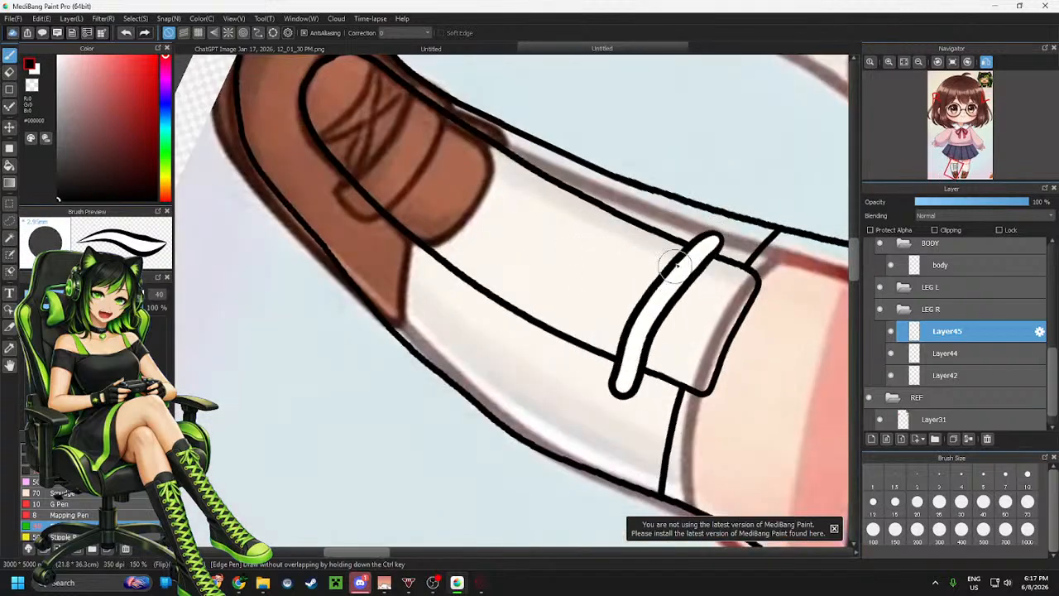
key(ctrl+z)
drag(704, 238, 614, 381)
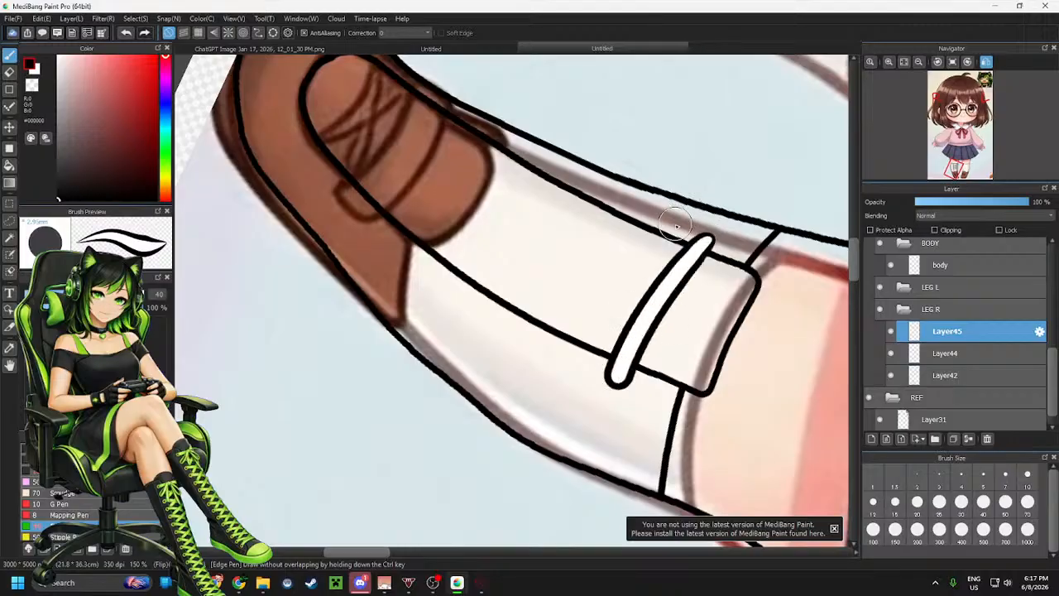
key(ctrl+z)
drag(705, 240, 616, 395)
key(ctrl+z)
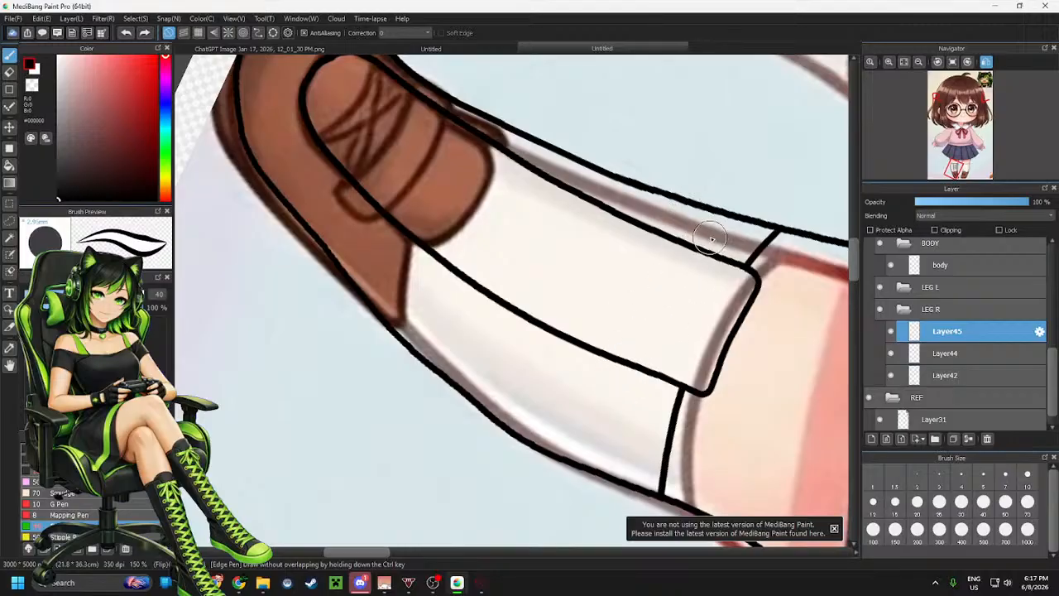
Draw four white outlined bands across the shoe panel, then undo all of them
drag(710, 236, 622, 393)
drag(708, 242, 642, 366)
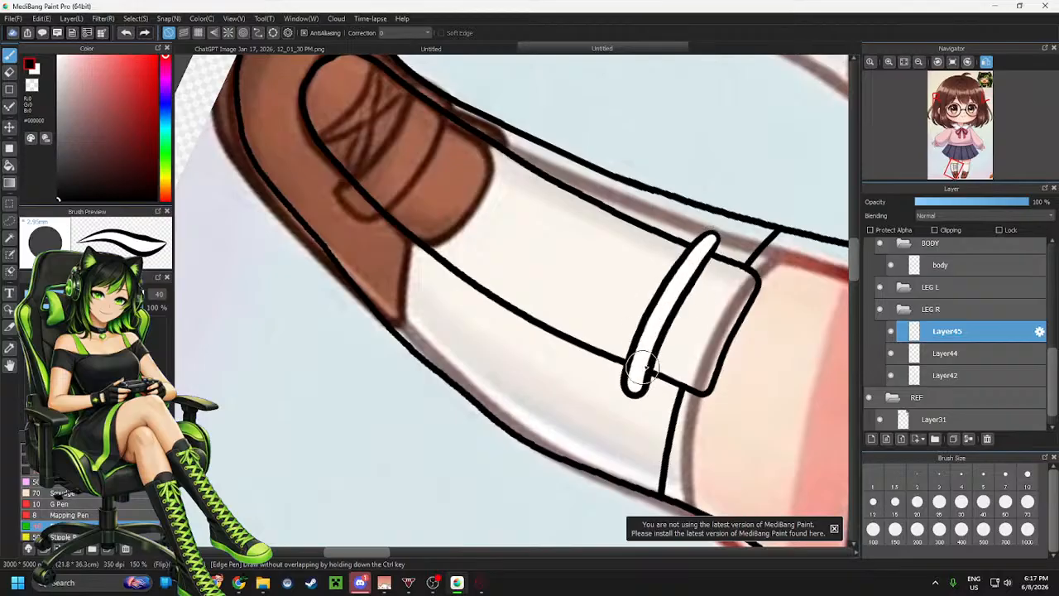
mouse_move(668, 222)
mouse_down()
mouse_move(613, 279)
mouse_move(581, 358)
mouse_up()
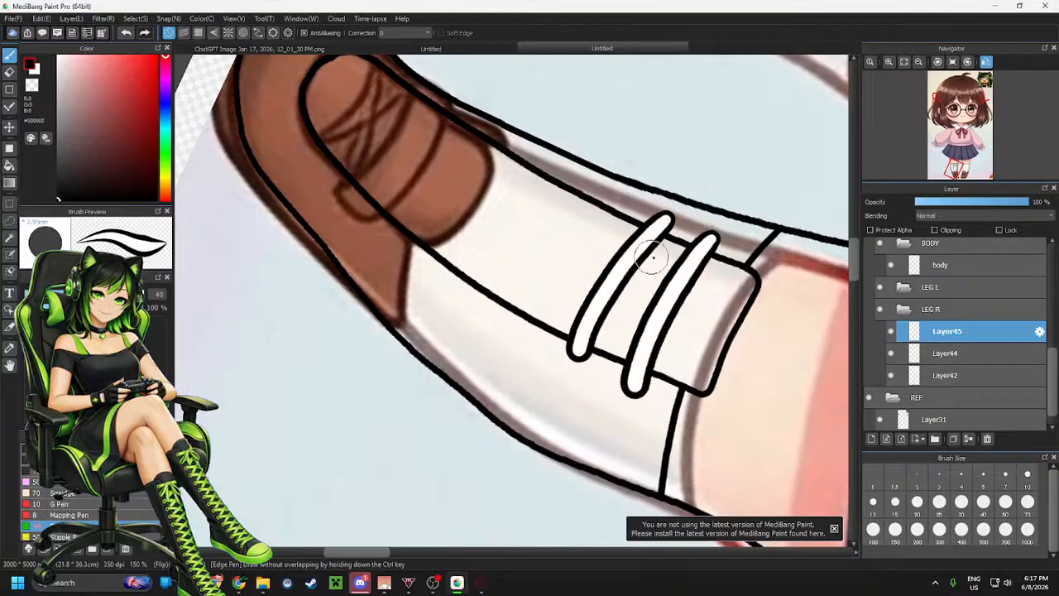
key(ctrl+z)
drag(667, 220, 593, 355)
key(ctrl+z)
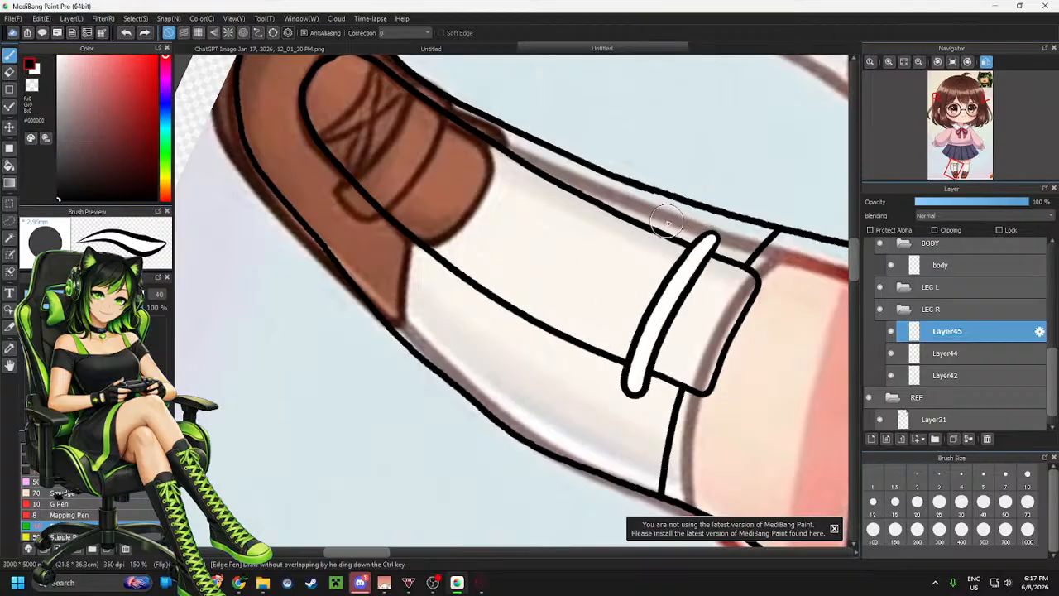
mouse_move(669, 219)
mouse_down()
mouse_move(646, 235)
mouse_move(584, 342)
mouse_up()
key(ctrl+z)
mouse_move(669, 218)
mouse_down()
mouse_move(606, 291)
mouse_move(576, 362)
mouse_up()
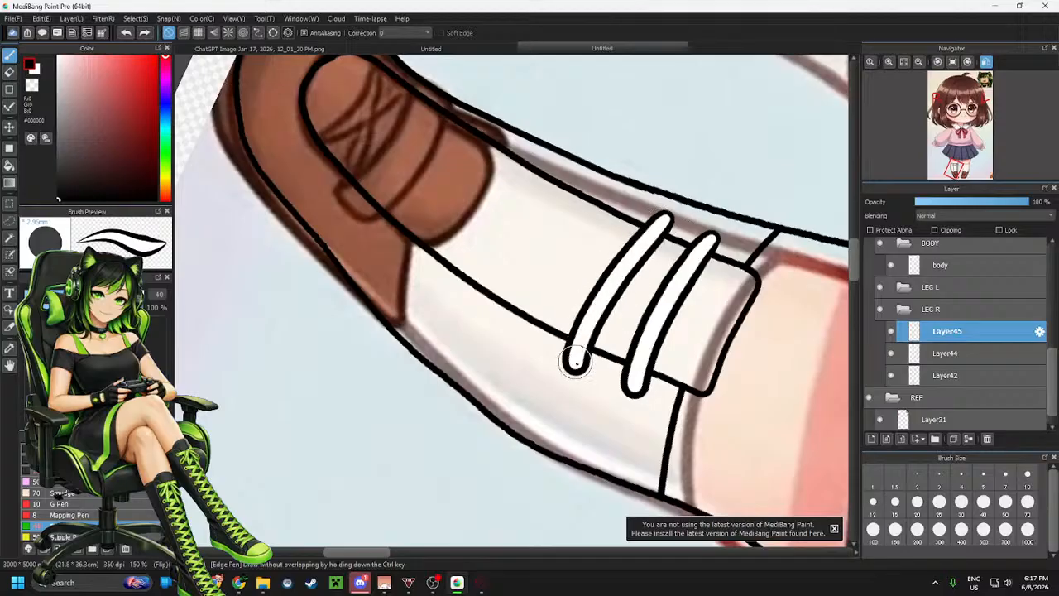
mouse_move(621, 200)
mouse_down()
mouse_move(515, 341)
mouse_move(564, 255)
mouse_move(513, 346)
mouse_up()
key(ctrl+z)
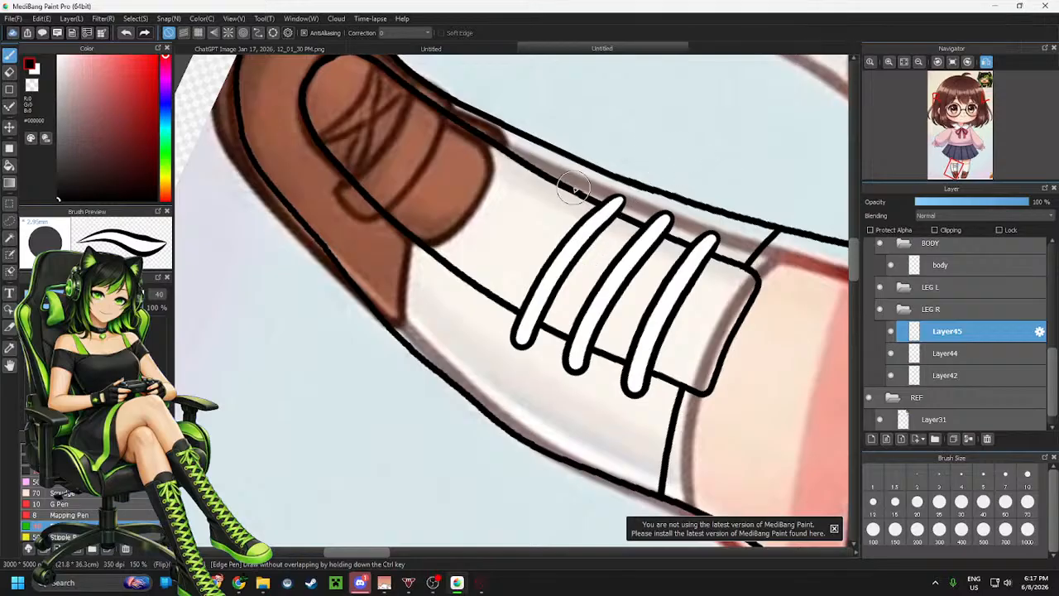
key(ctrl+z)
key(ctrl+z)
key(ctrl+z)
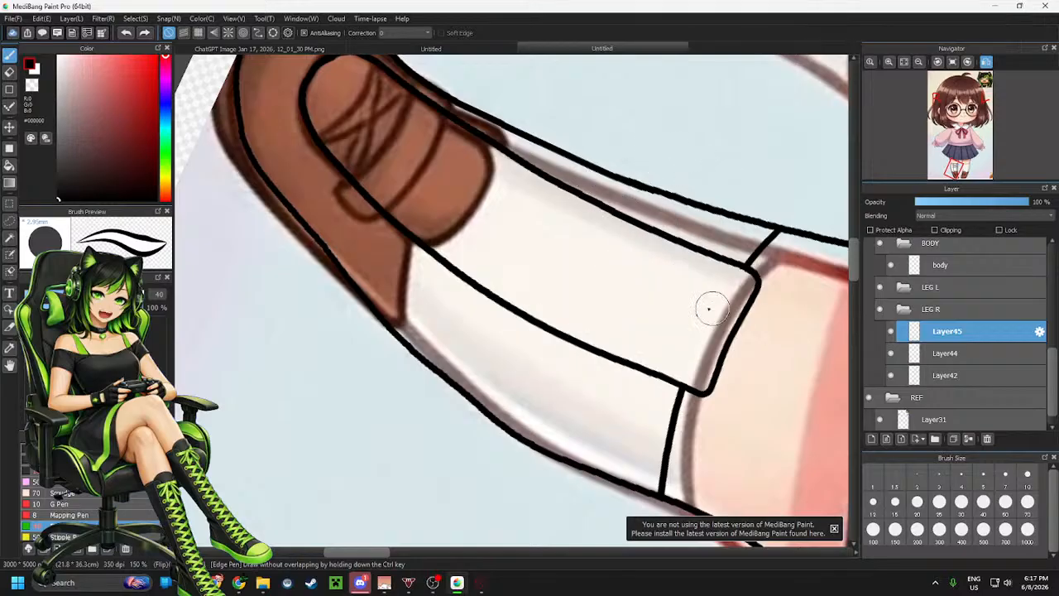
Switch the drawing colour to bright green and draw the first green band across the shoe panel
click(167, 155)
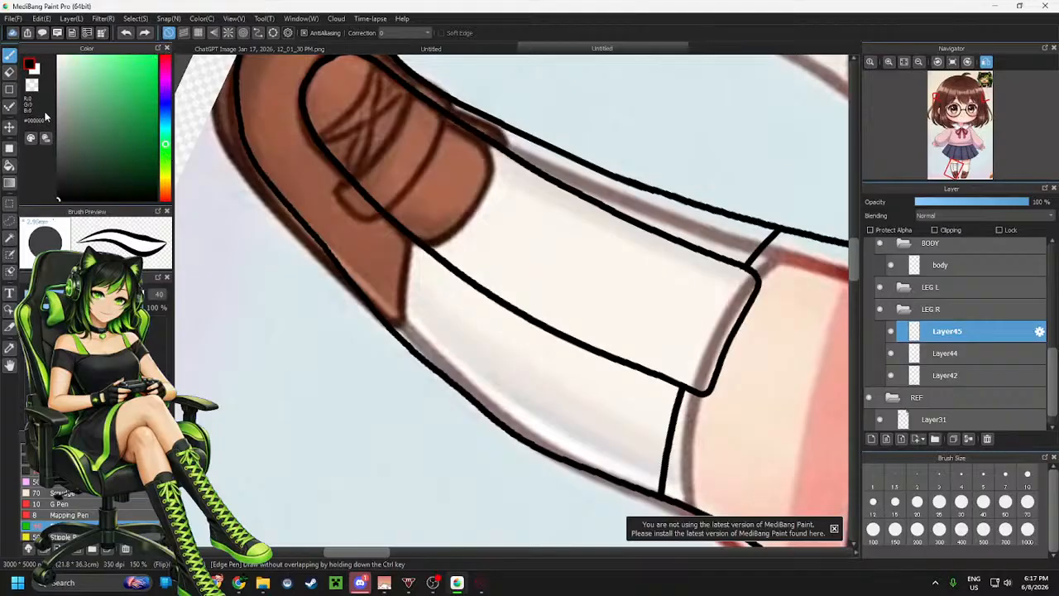
click(37, 72)
click(167, 154)
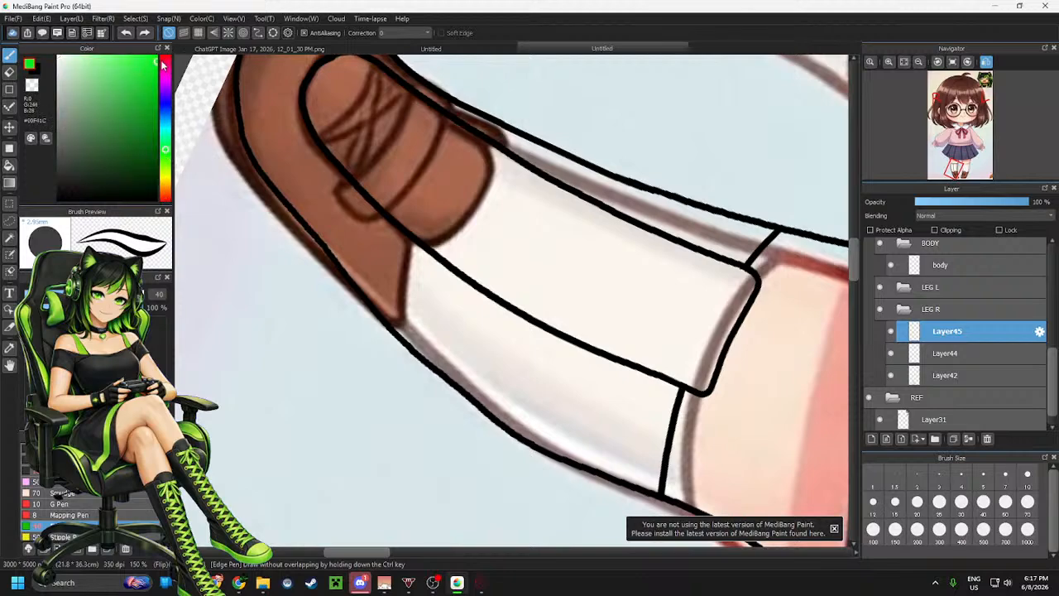
drag(710, 243, 621, 373)
key(ctrl+z)
click(36, 74)
mouse_move(710, 235)
mouse_down()
mouse_move(671, 284)
mouse_move(624, 385)
mouse_up()
key(ctrl+z)
drag(704, 236, 621, 389)
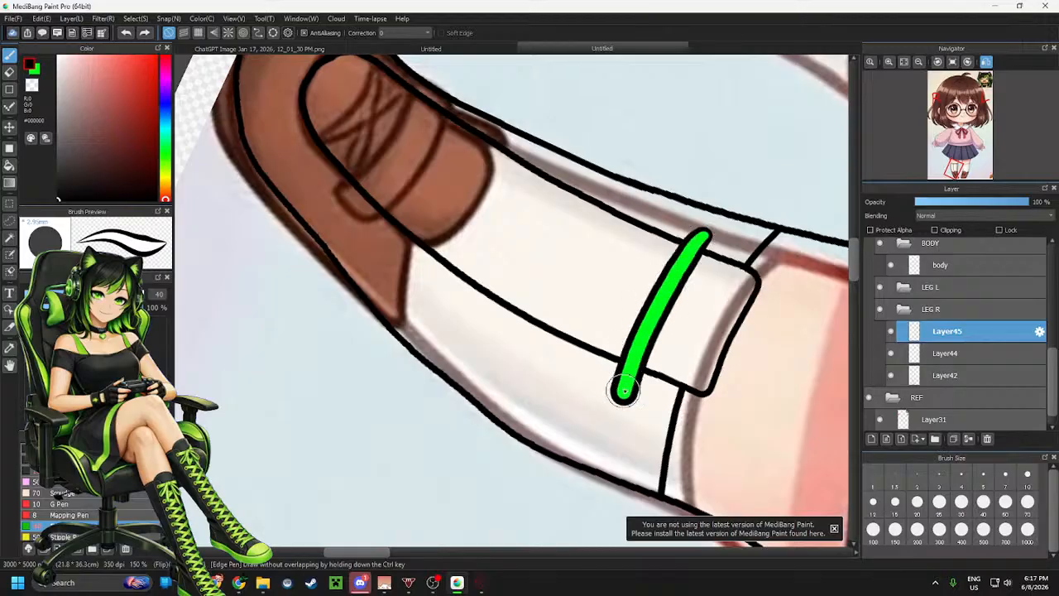
key(ctrl+z)
mouse_move(704, 236)
mouse_down()
mouse_move(671, 277)
mouse_move(620, 389)
mouse_up()
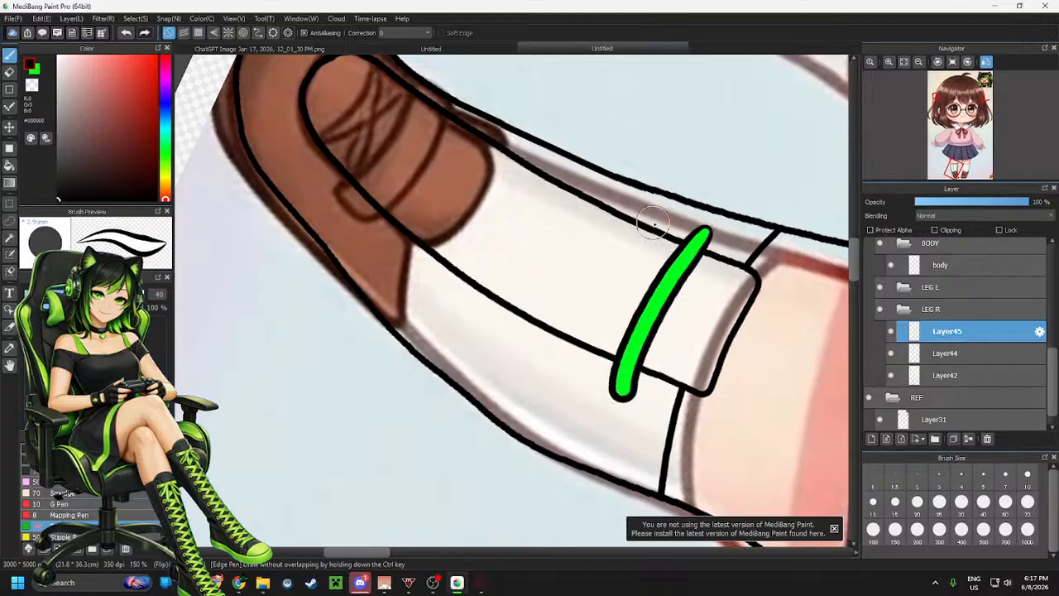
Redraw the first green band and add a second parallel green band beside it
mouse_move(653, 214)
mouse_down()
mouse_move(593, 270)
mouse_move(561, 348)
mouse_up()
key(ctrl+z)
mouse_move(652, 213)
mouse_down()
mouse_move(590, 288)
mouse_move(561, 347)
mouse_up()
key(ctrl+z)
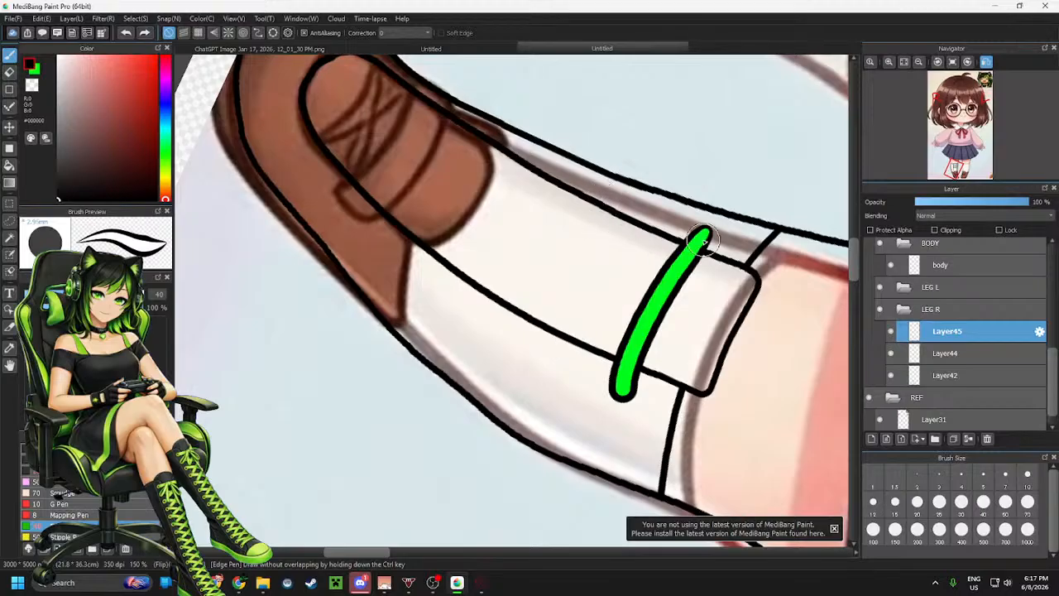
key(ctrl+z)
mouse_move(703, 232)
mouse_down()
mouse_move(670, 279)
mouse_move(631, 367)
mouse_up()
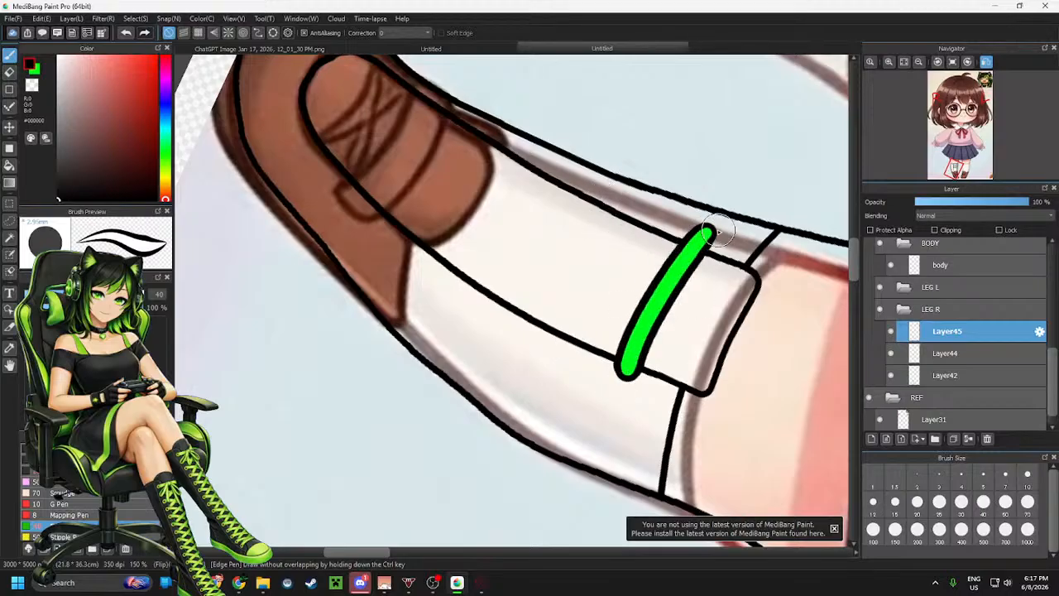
key(ctrl+z)
mouse_move(705, 236)
mouse_down()
mouse_move(655, 303)
mouse_move(627, 383)
mouse_up()
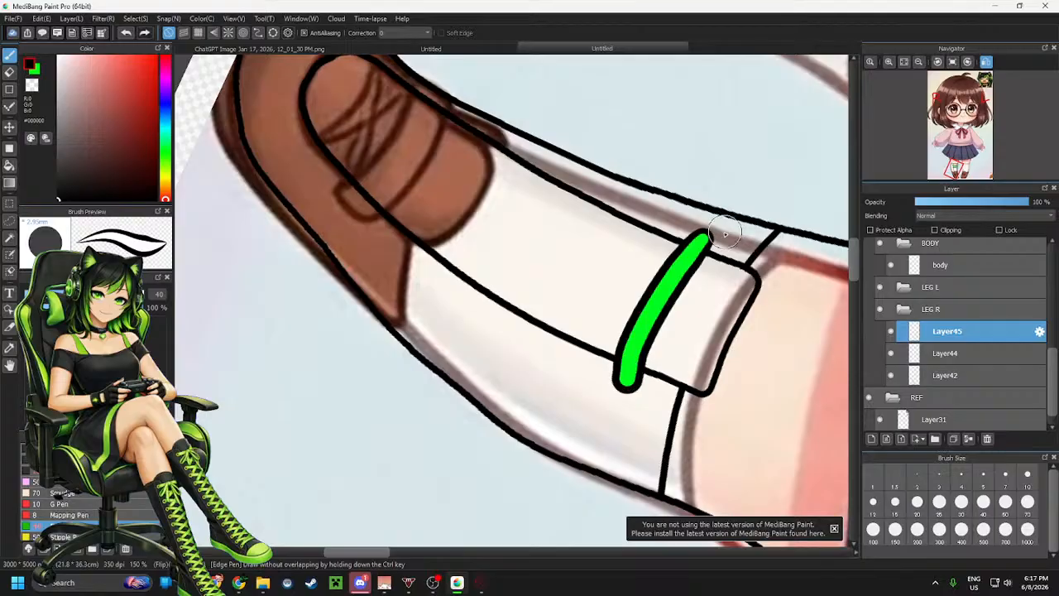
key(ctrl+z)
mouse_move(703, 234)
mouse_down()
mouse_move(631, 351)
mouse_move(622, 399)
mouse_up()
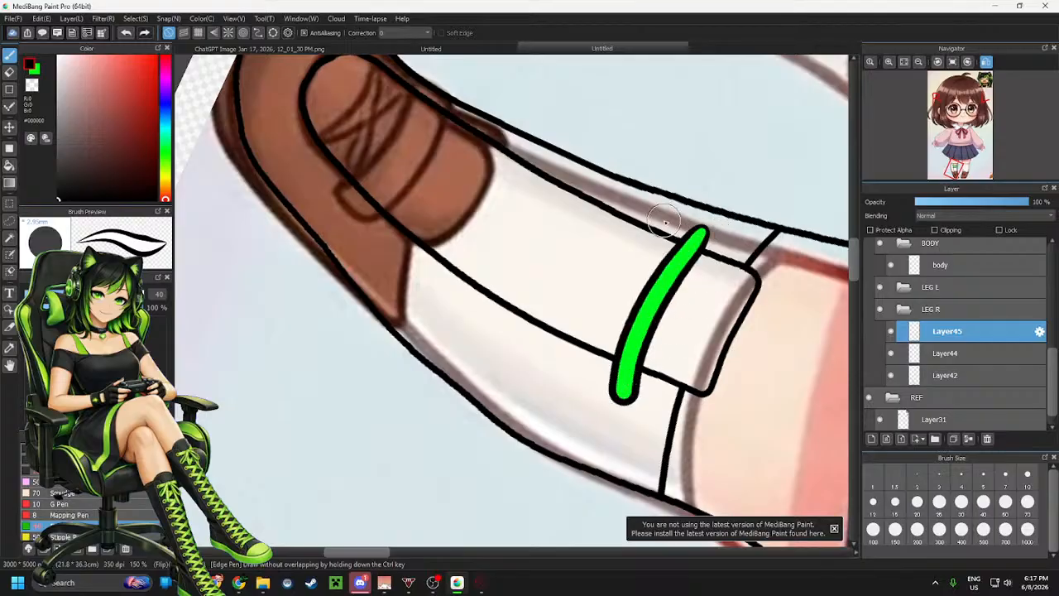
mouse_move(649, 216)
mouse_down()
mouse_move(615, 257)
mouse_move(570, 355)
mouse_up()
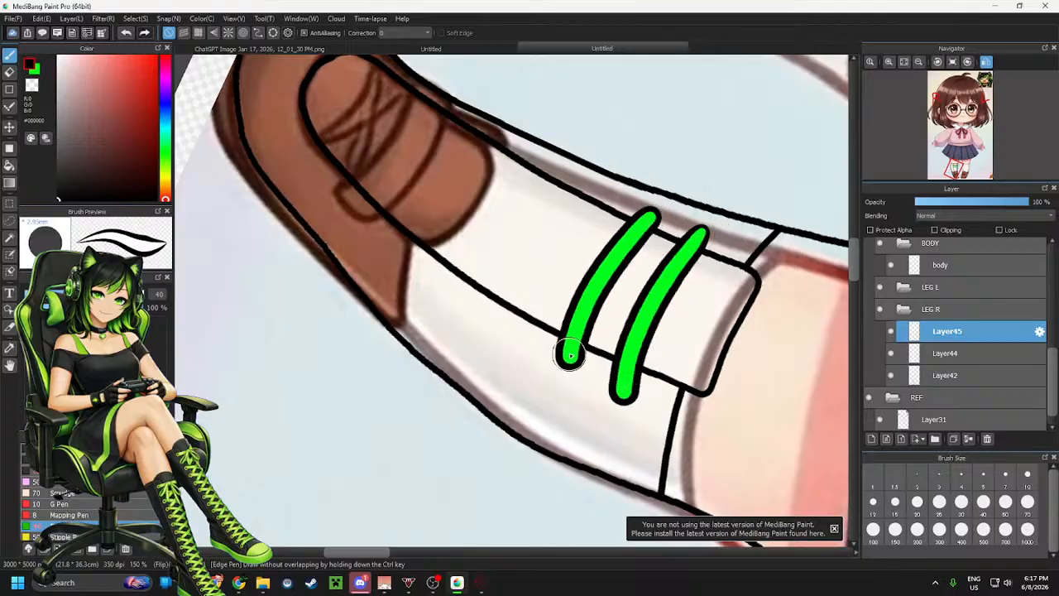
Add third and fourth parallel green bands further along the shoe toward the toe
mouse_move(614, 201)
mouse_down()
mouse_move(564, 244)
mouse_move(506, 335)
mouse_up()
key(ctrl+z)
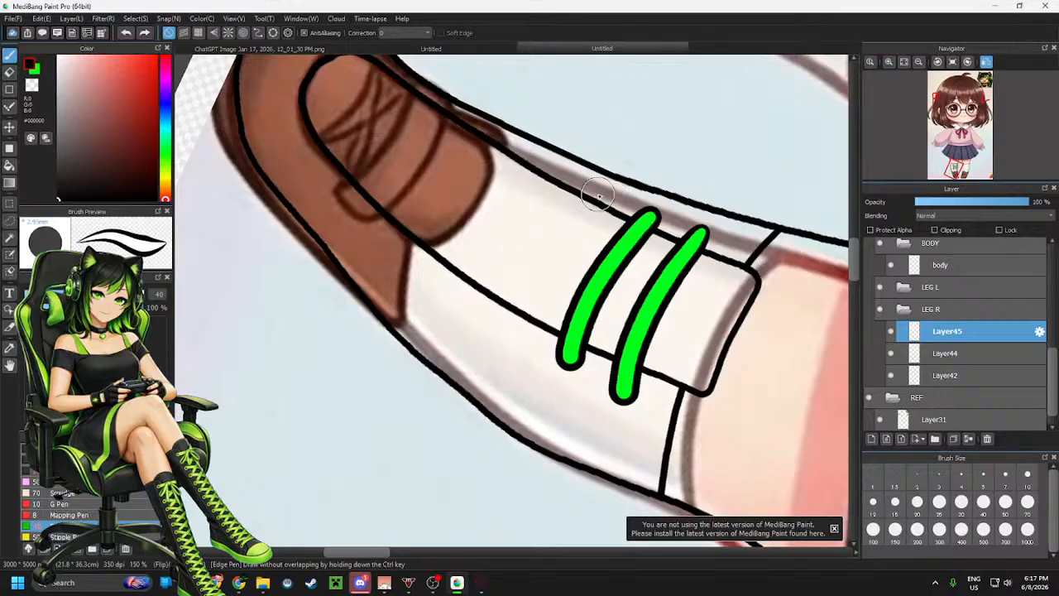
mouse_move(608, 198)
mouse_down()
mouse_move(513, 307)
mouse_move(501, 344)
mouse_up()
key(ctrl+z)
drag(598, 193, 506, 335)
mouse_move(555, 171)
mouse_down()
mouse_move(496, 235)
mouse_move(467, 289)
mouse_up()
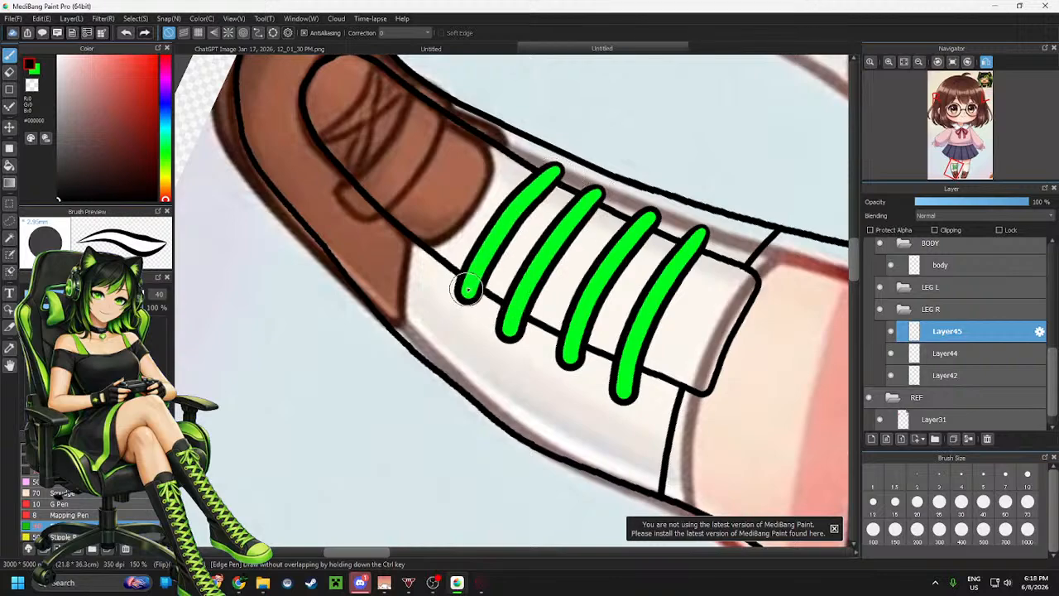
Add fifth and sixth parallel green bands over the brown toe section of the shoe
drag(522, 149, 429, 242)
key(ctrl+z)
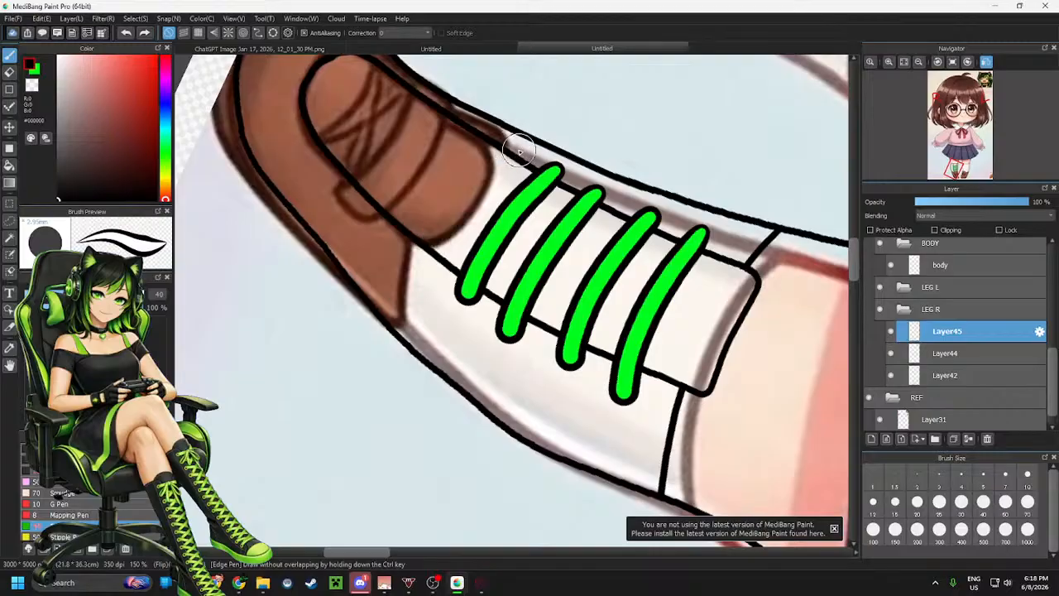
drag(519, 150, 426, 248)
key(ctrl+z)
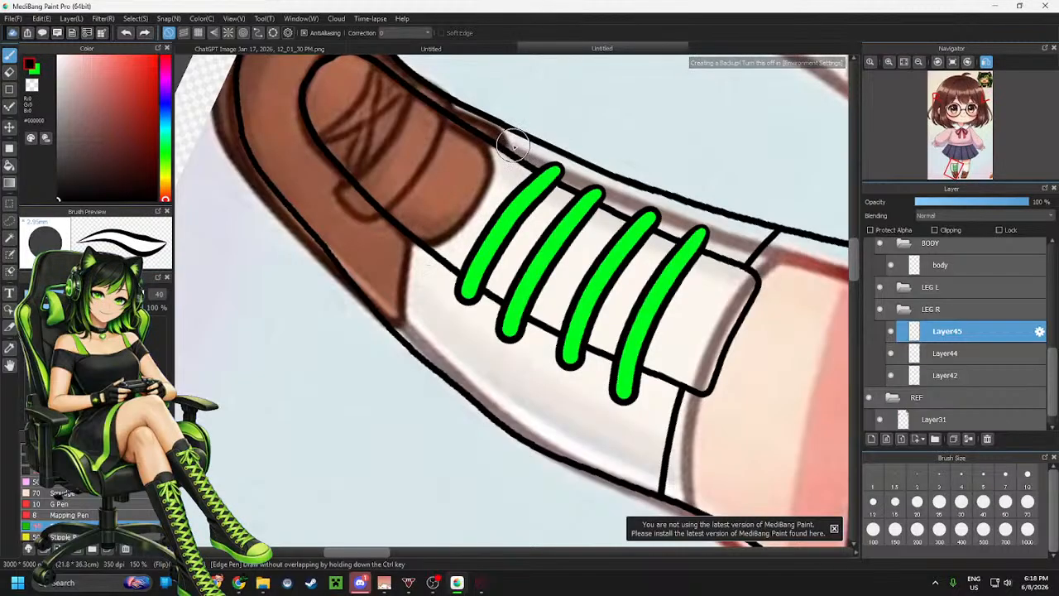
drag(513, 146, 428, 245)
key(ctrl+z)
drag(511, 147, 426, 250)
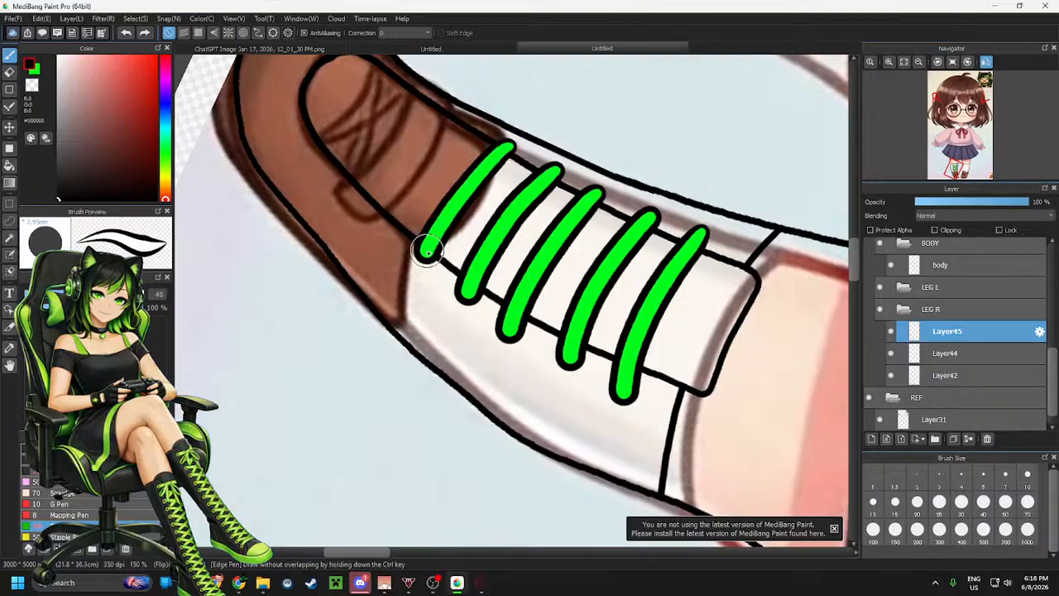
key(ctrl+z)
mouse_move(506, 142)
mouse_down()
mouse_move(464, 181)
mouse_move(424, 255)
mouse_up()
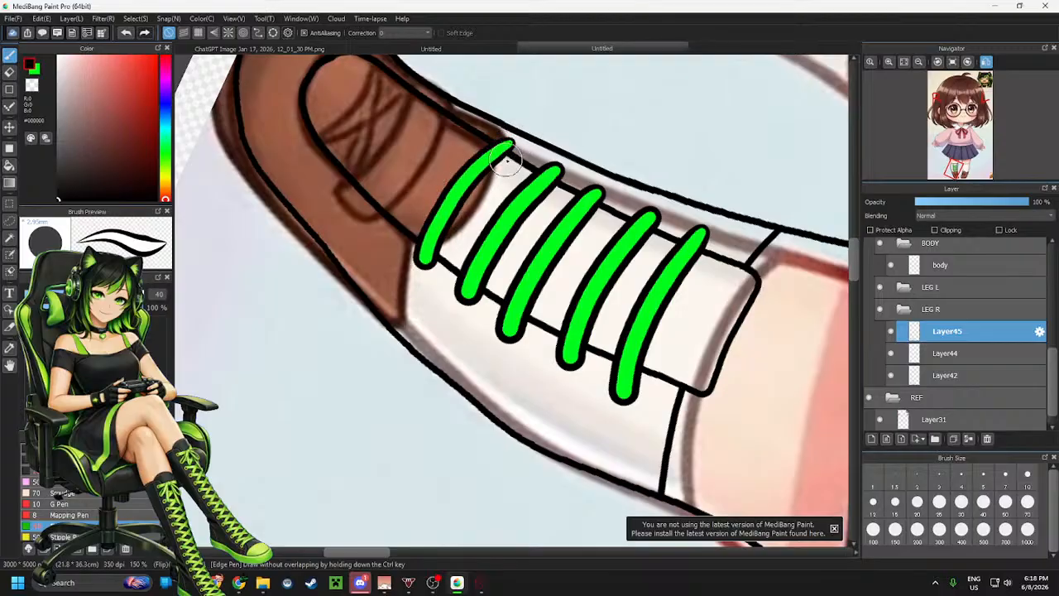
key(ctrl+z)
drag(508, 147, 422, 263)
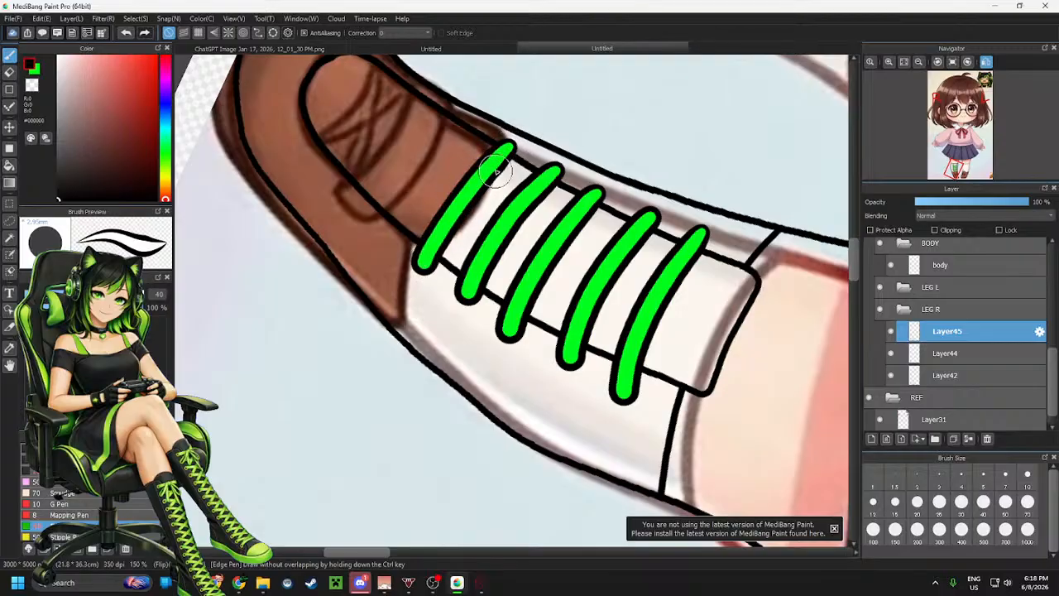
mouse_move(479, 131)
mouse_down()
mouse_move(414, 177)
mouse_move(390, 228)
mouse_up()
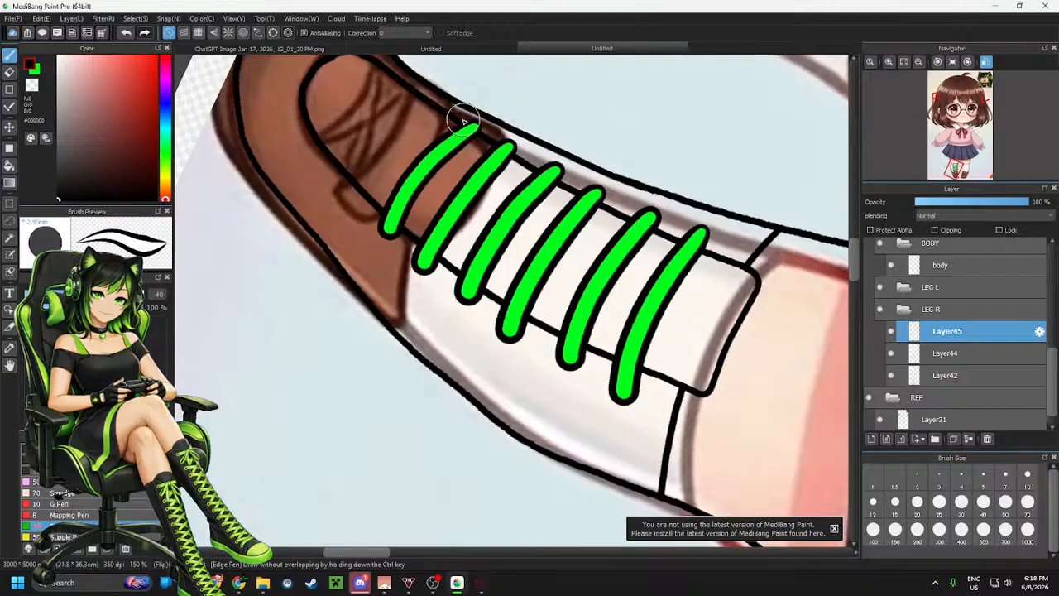
Extend the row of green lace bands up to the tip of the shoe
key(ctrl+z)
drag(465, 131, 378, 220)
key(ctrl+z)
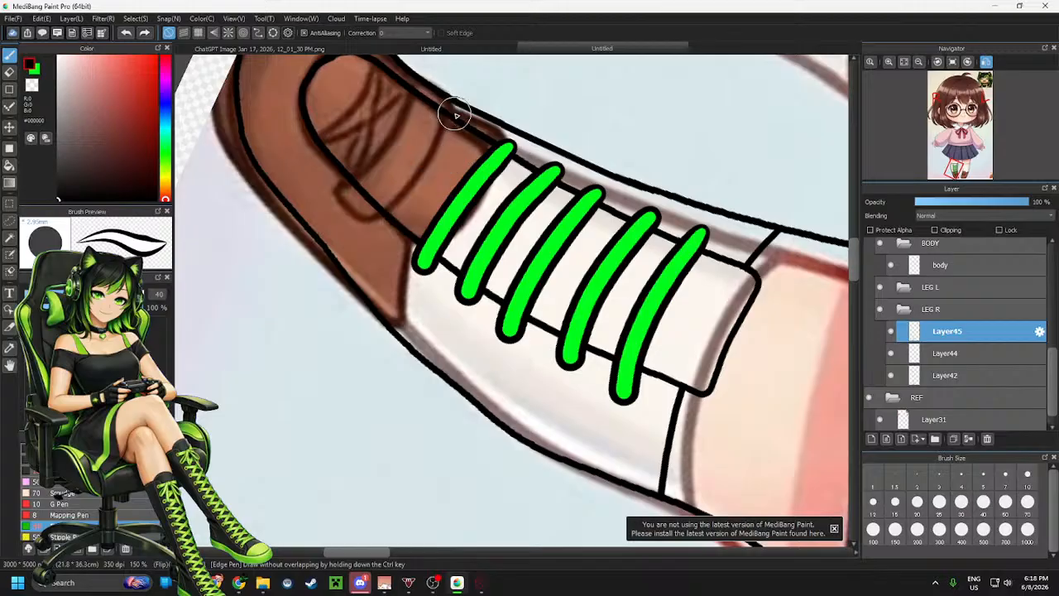
mouse_move(475, 128)
mouse_down()
mouse_move(439, 156)
mouse_move(380, 244)
mouse_up()
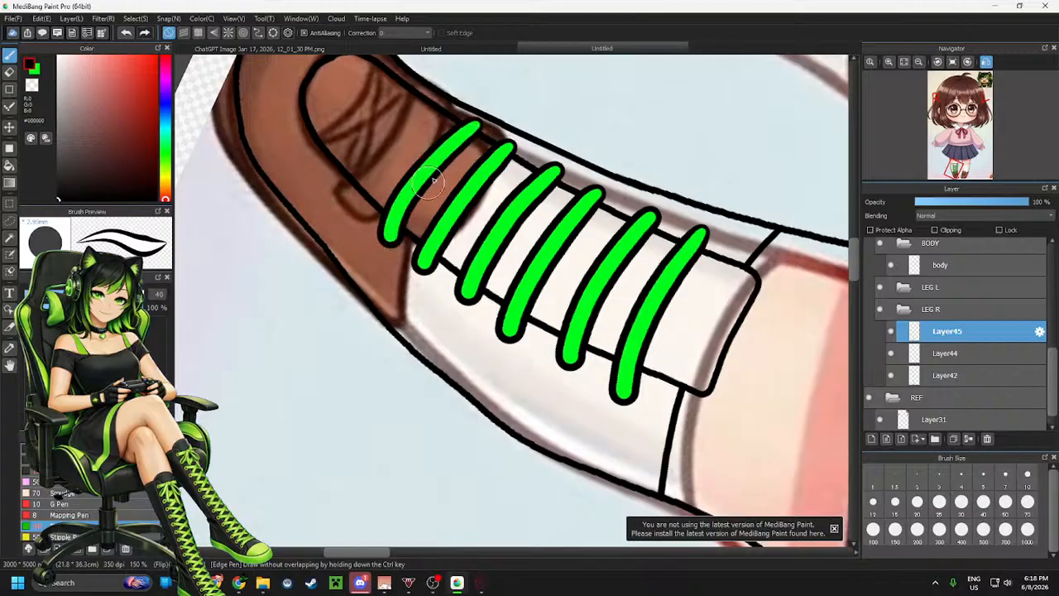
key(ctrl+z)
drag(469, 123, 379, 230)
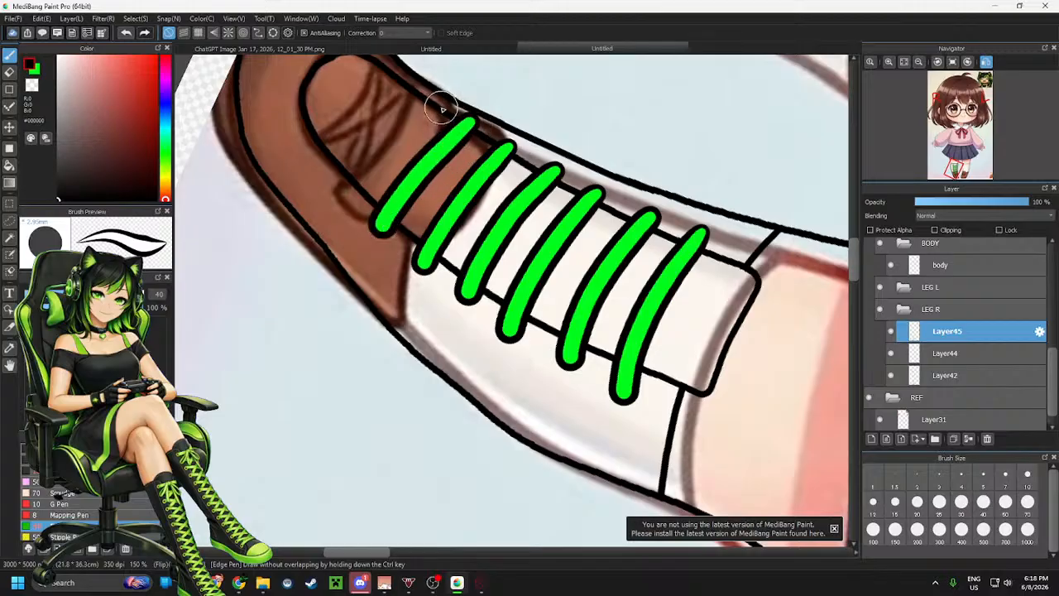
mouse_move(429, 98)
mouse_down()
mouse_move(379, 162)
mouse_move(348, 176)
mouse_up()
key(ctrl+z)
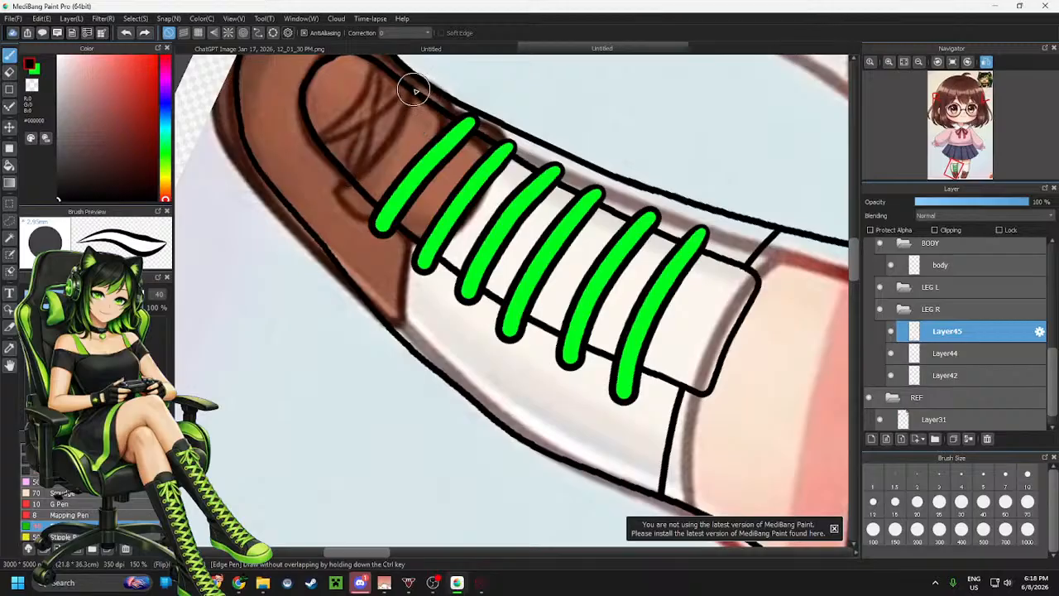
click(418, 93)
mouse_move(416, 96)
mouse_down()
mouse_move(372, 155)
mouse_move(336, 164)
mouse_up()
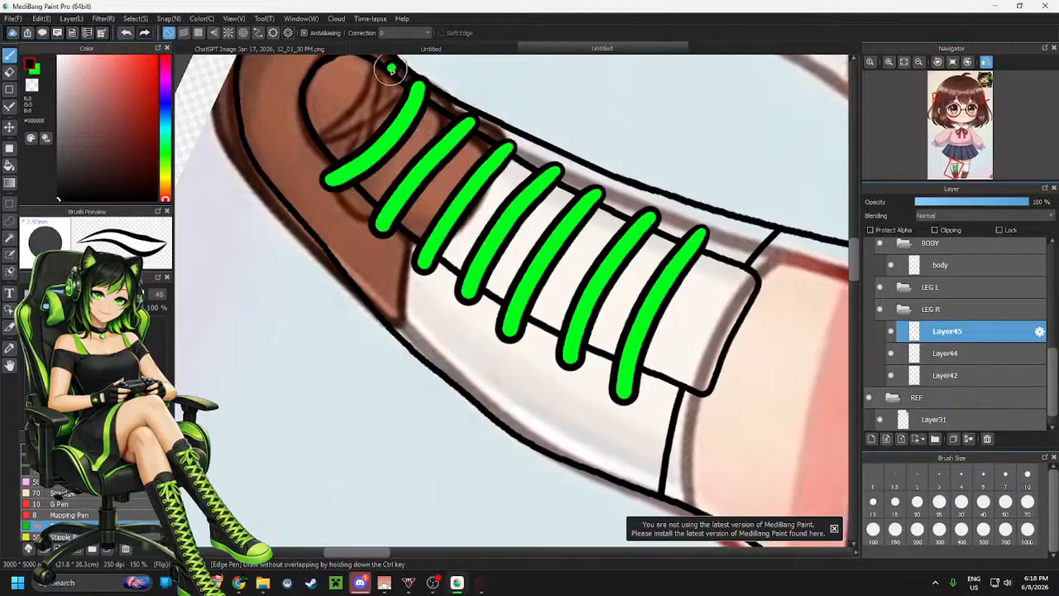
mouse_move(391, 69)
mouse_down()
mouse_move(346, 120)
mouse_move(315, 132)
mouse_up()
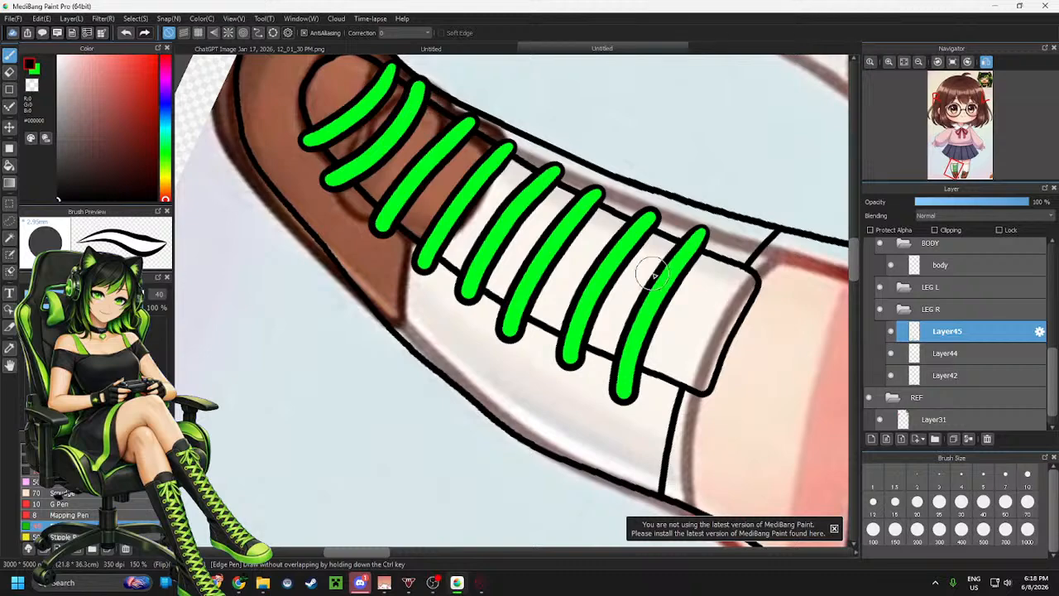
Hide the reference image layer to view the traced shoe with its green laces
scroll(654, 275, down, 3)
scroll(915, 377, down, 1)
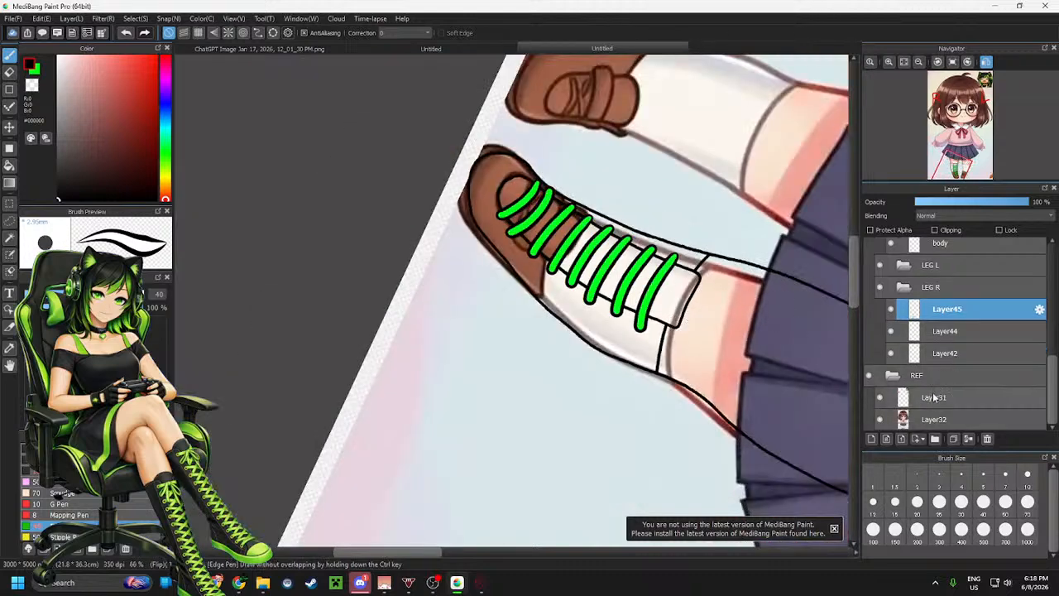
click(879, 420)
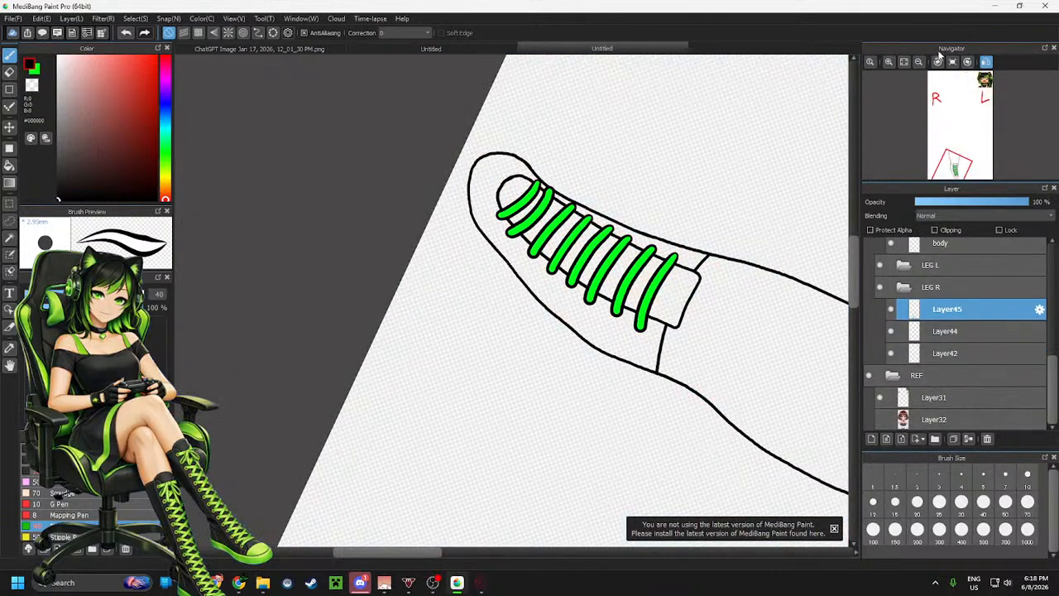
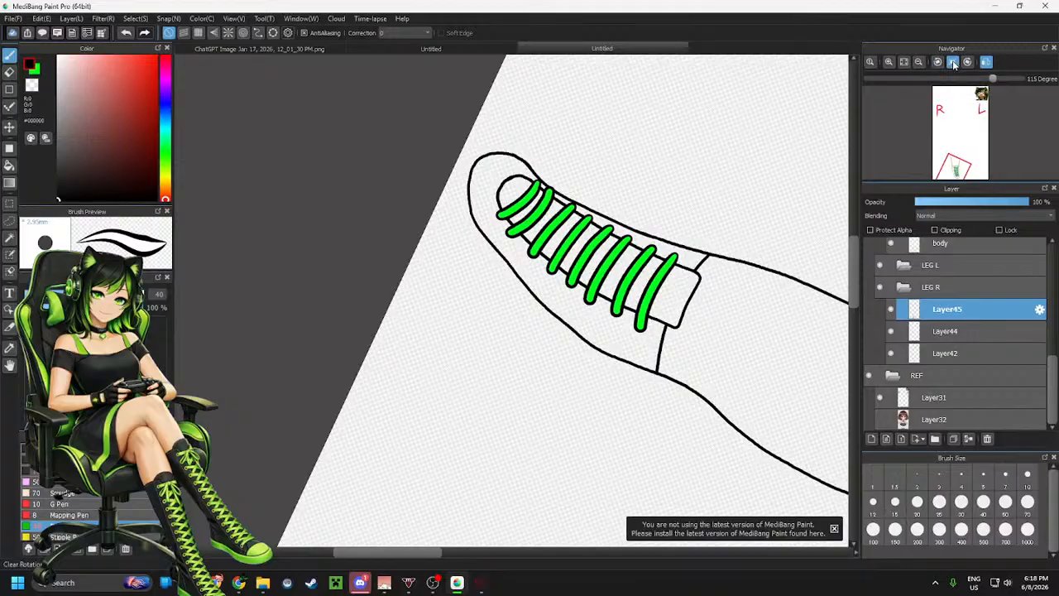
Reset the canvas rotation to upright and show the reference image layer again
click(953, 62)
scroll(666, 222, up, 1)
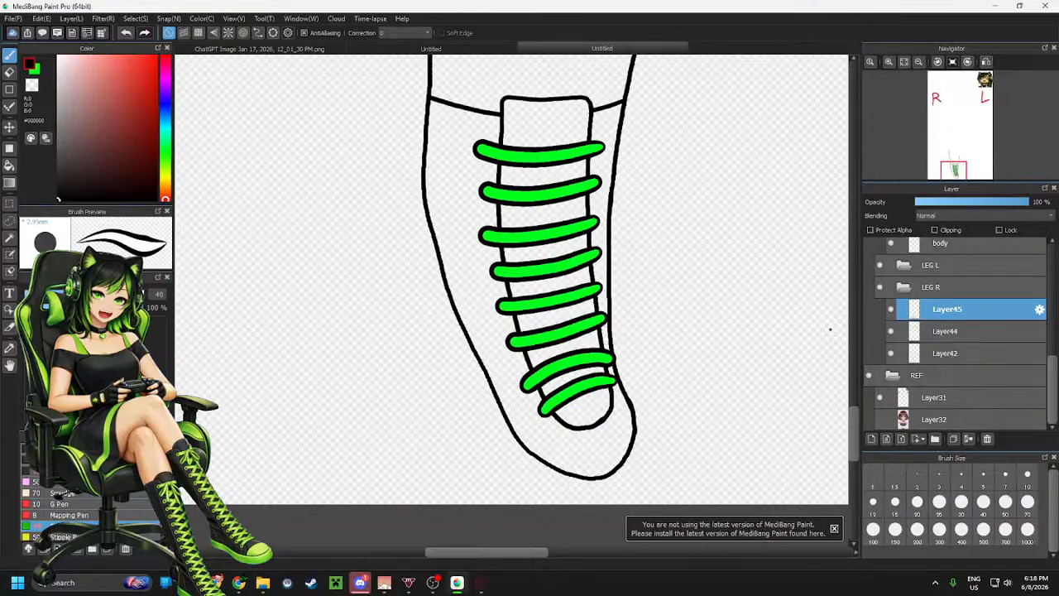
click(880, 420)
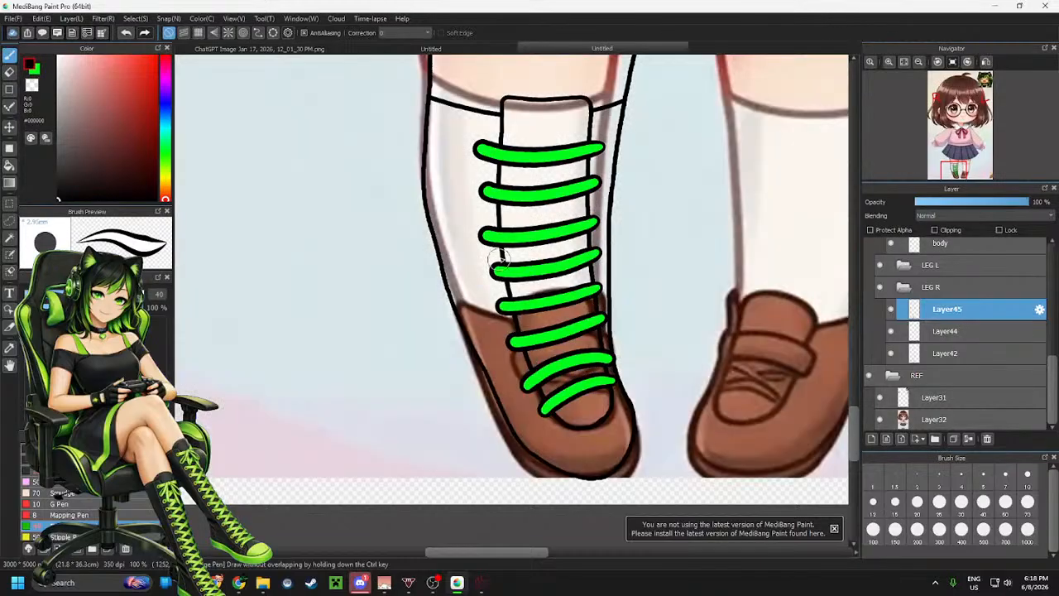
scroll(528, 312, down, 1)
scroll(528, 311, up, 2)
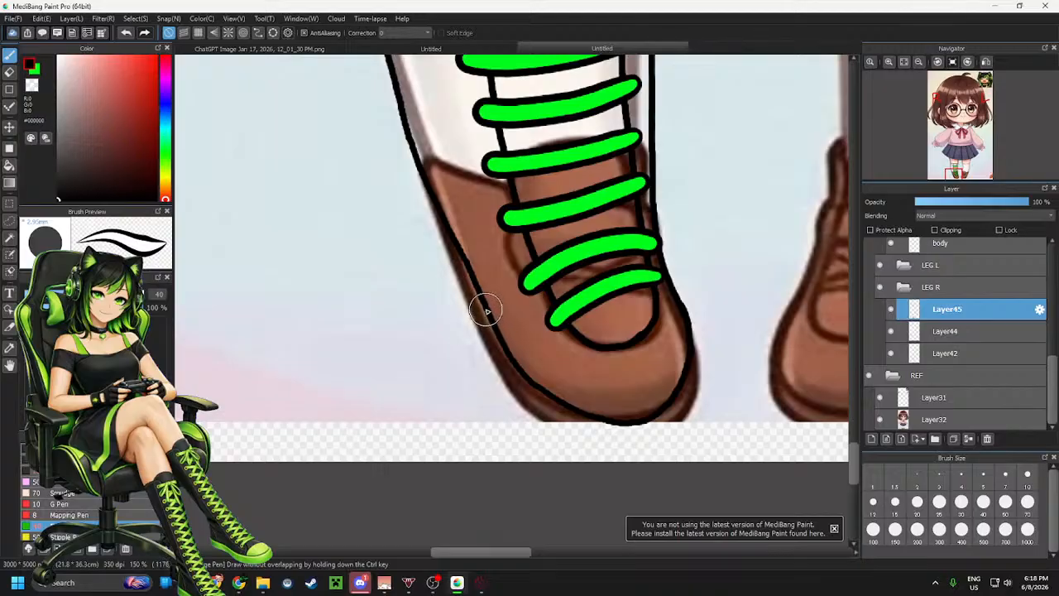
mouse_move(483, 308)
mouse_down()
mouse_move(522, 394)
mouse_move(609, 425)
mouse_move(694, 406)
mouse_move(705, 382)
mouse_up()
key(ctrl+z)
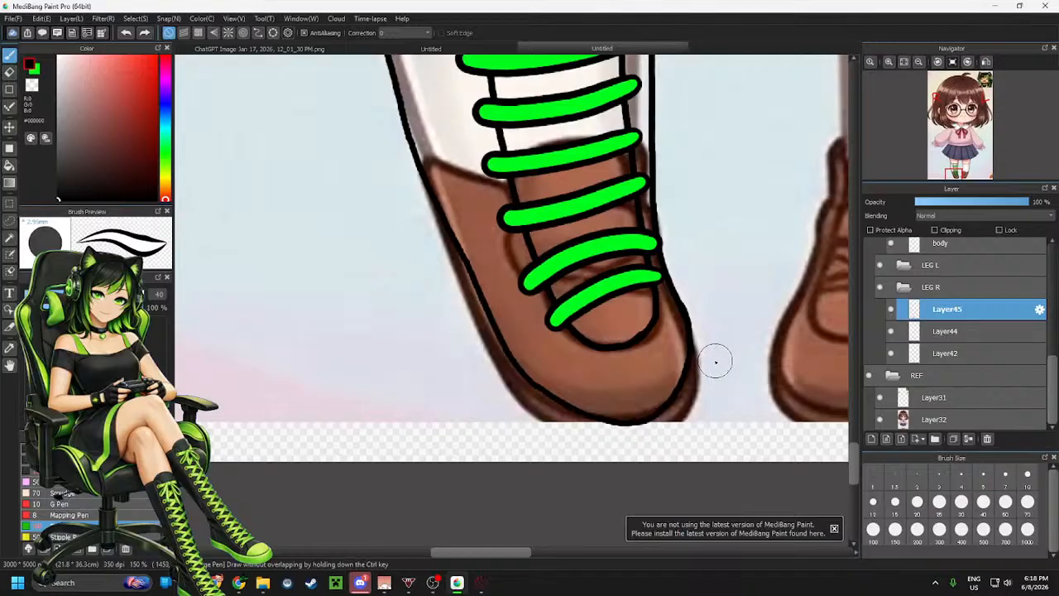
mouse_move(694, 343)
mouse_down()
mouse_move(676, 394)
mouse_move(635, 426)
mouse_move(586, 420)
mouse_move(526, 388)
mouse_move(480, 341)
mouse_move(476, 257)
mouse_up()
key(ctrl+z)
scroll(551, 341, up, 3)
scroll(445, 131, down, 2)
scroll(574, 293, up, 1)
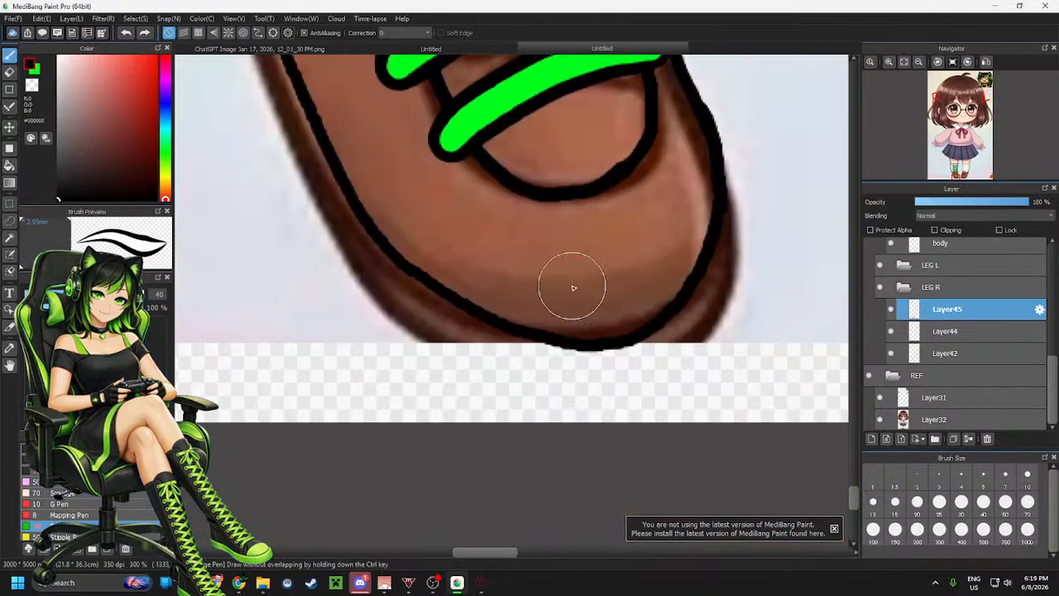
mouse_move(307, 102)
mouse_down()
mouse_move(329, 212)
mouse_move(390, 275)
mouse_up()
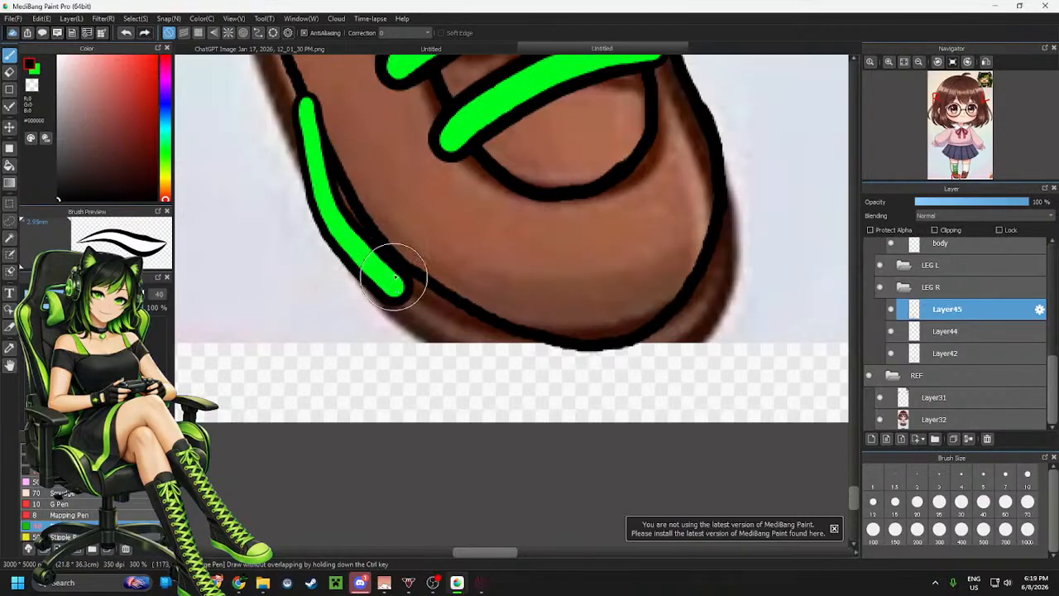
key(ctrl+z)
mouse_move(313, 123)
mouse_down()
mouse_move(361, 243)
mouse_move(402, 295)
mouse_move(511, 353)
mouse_move(592, 364)
mouse_move(656, 353)
mouse_move(689, 321)
mouse_move(722, 241)
mouse_move(721, 126)
mouse_up()
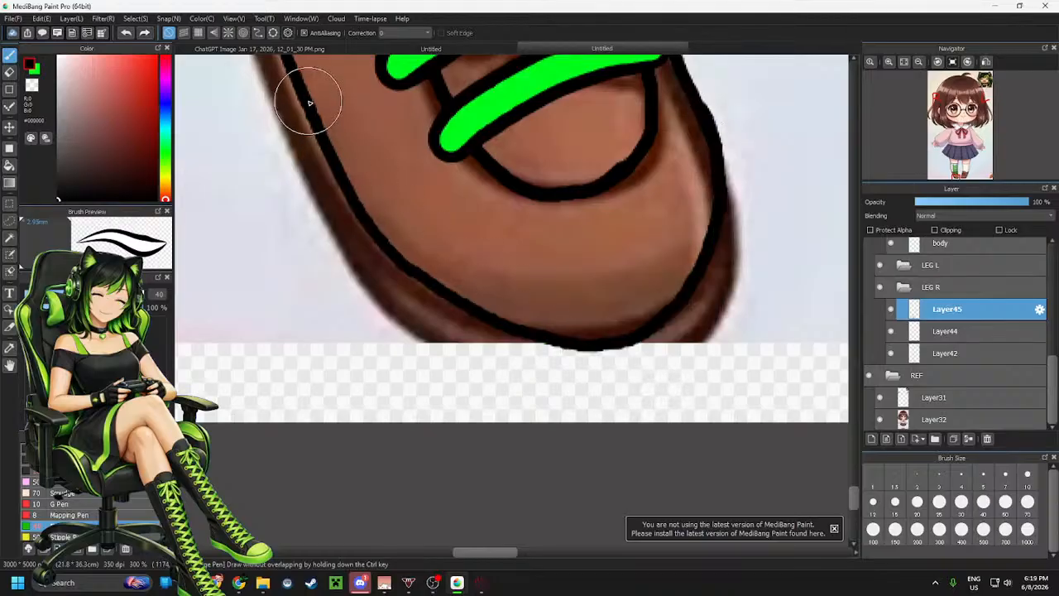
mouse_move(306, 104)
mouse_down()
mouse_move(309, 160)
mouse_move(386, 284)
mouse_move(563, 334)
mouse_move(698, 253)
mouse_move(712, 172)
mouse_up()
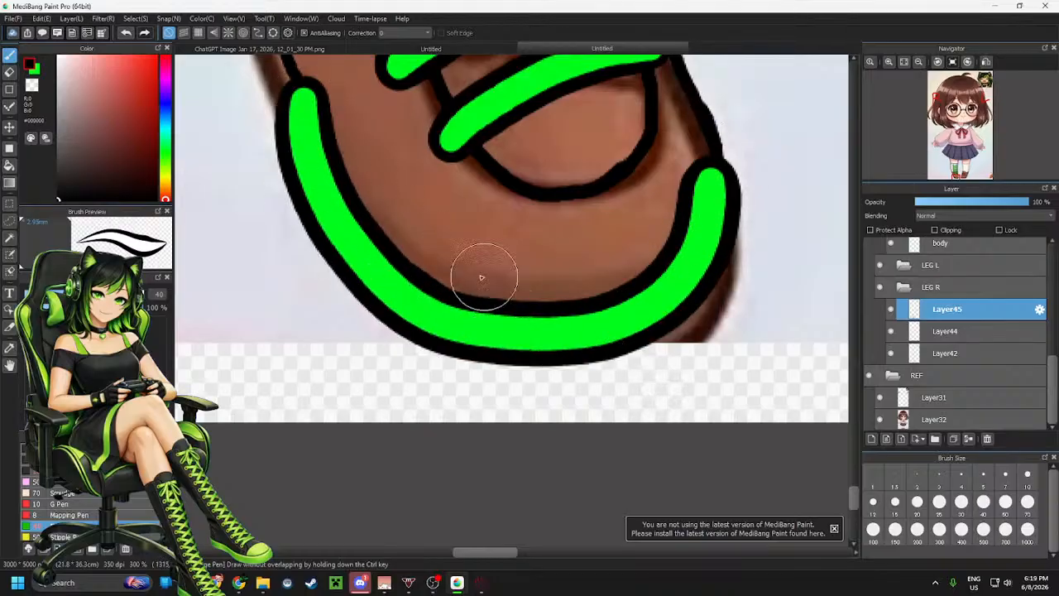
Add a new layer and move it below Layer42 in the layer stack
click(871, 439)
drag(950, 312, 941, 376)
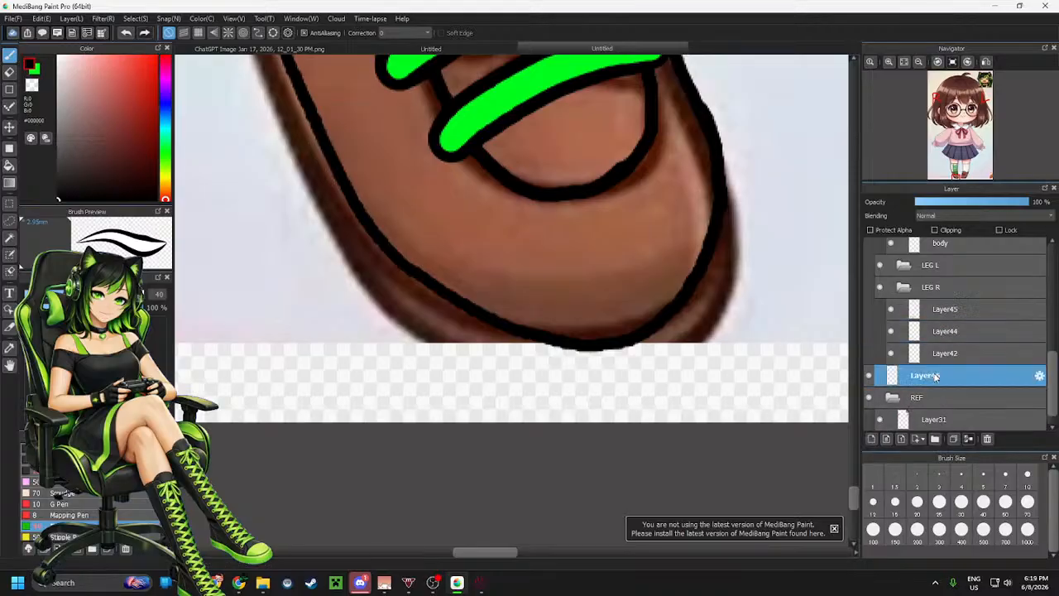
Trace a green band along the outer edge of the shoe's sole around the toe on the new layer
mouse_move(310, 110)
mouse_down()
mouse_move(329, 209)
mouse_move(432, 349)
mouse_move(595, 348)
mouse_move(689, 203)
mouse_move(690, 178)
mouse_up()
mouse_move(303, 107)
mouse_down()
mouse_move(326, 186)
mouse_move(465, 354)
mouse_move(628, 372)
mouse_move(732, 240)
mouse_move(711, 184)
mouse_up()
key(ctrl+z)
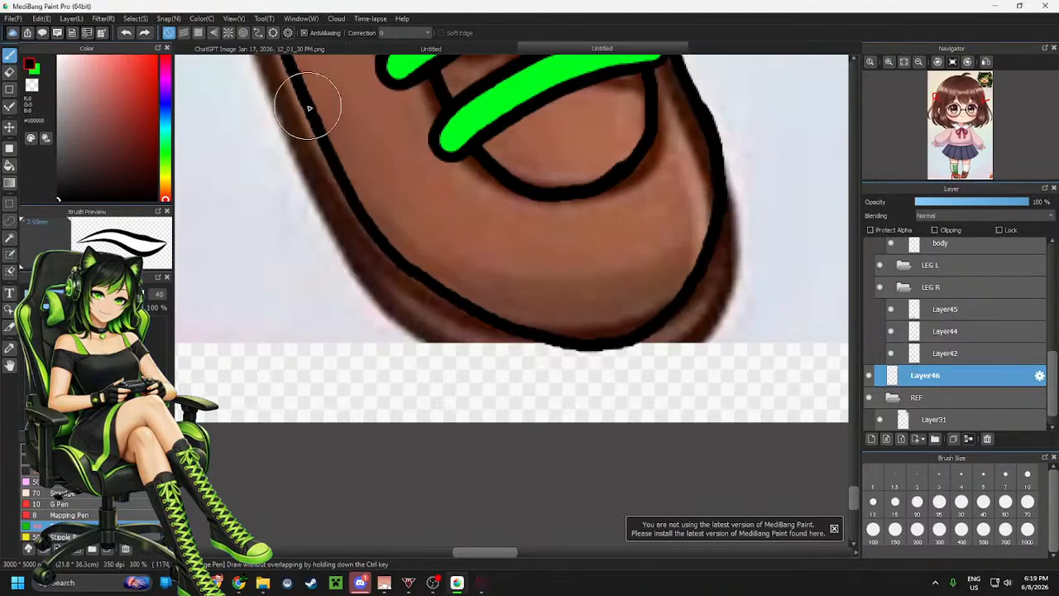
mouse_move(302, 95)
mouse_down()
mouse_move(360, 249)
mouse_move(485, 347)
mouse_move(701, 338)
mouse_move(714, 135)
mouse_up()
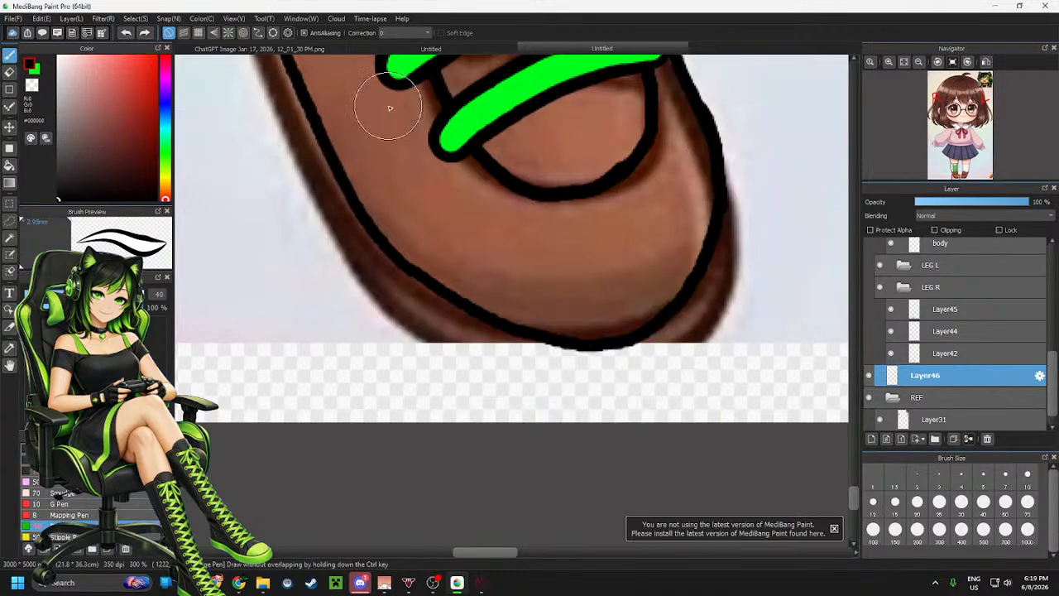
scroll(402, 444, down, 3)
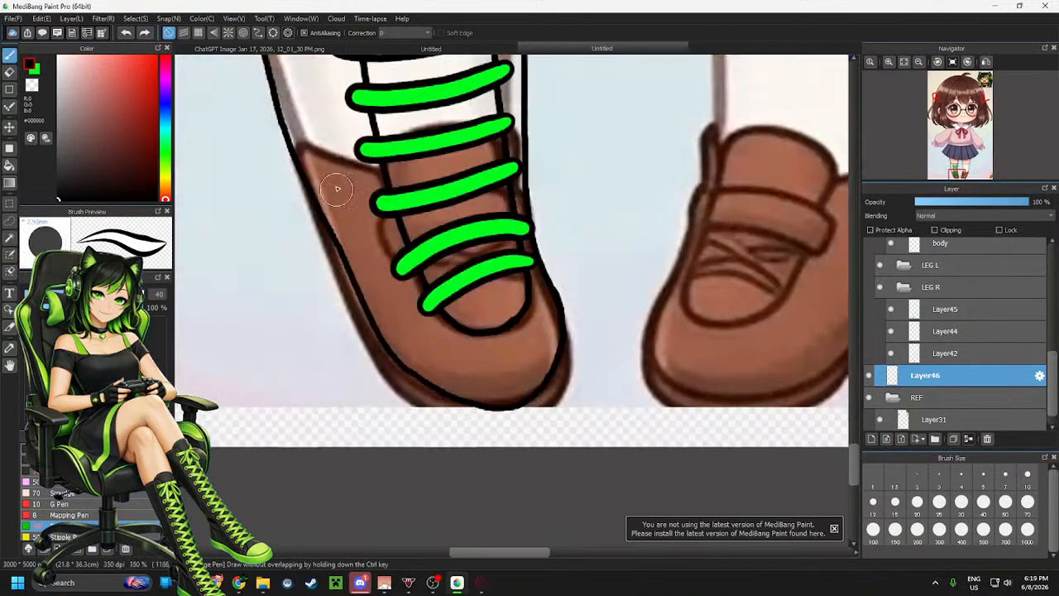
mouse_move(357, 263)
mouse_down()
mouse_move(370, 331)
mouse_move(437, 412)
mouse_move(538, 406)
mouse_move(543, 312)
mouse_up()
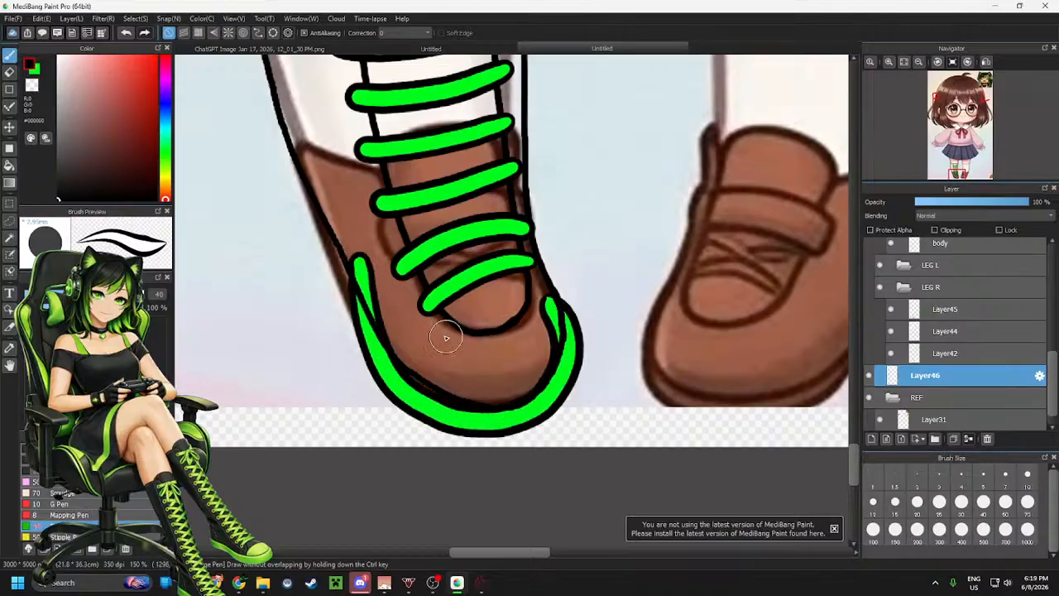
mouse_move(356, 252)
mouse_down()
mouse_move(369, 313)
mouse_move(403, 377)
mouse_move(486, 416)
mouse_move(553, 308)
mouse_up()
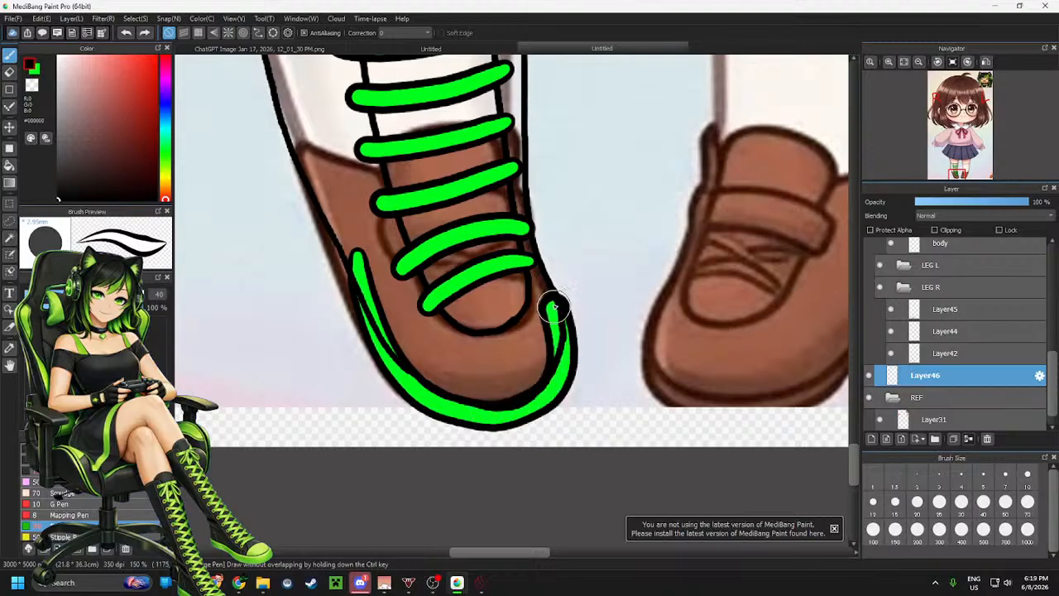
key(ctrl+z)
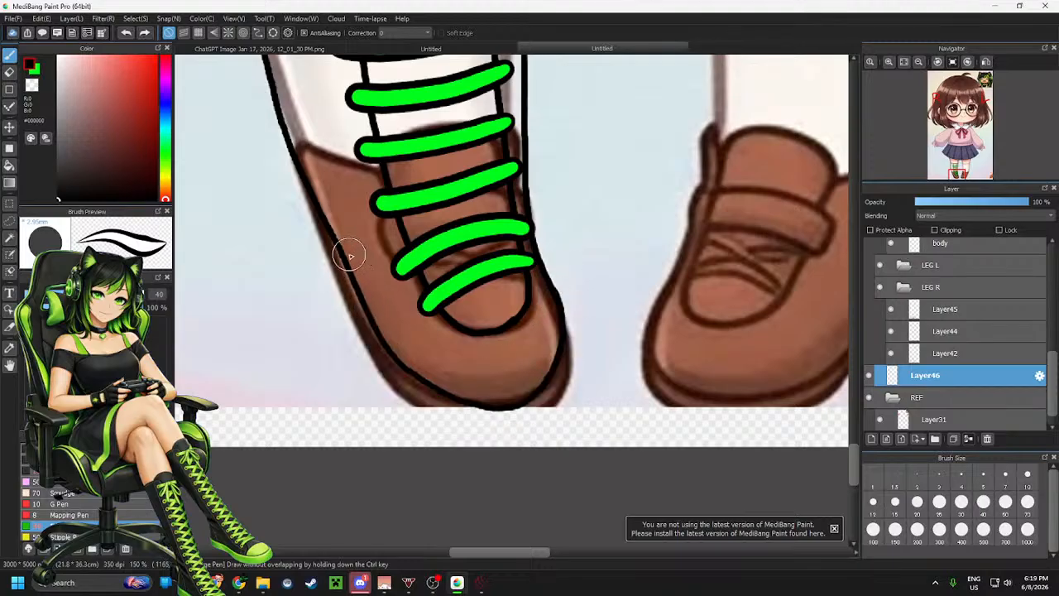
mouse_move(349, 256)
mouse_down()
mouse_move(404, 386)
mouse_move(479, 417)
mouse_move(543, 410)
mouse_move(560, 358)
mouse_move(539, 270)
mouse_up()
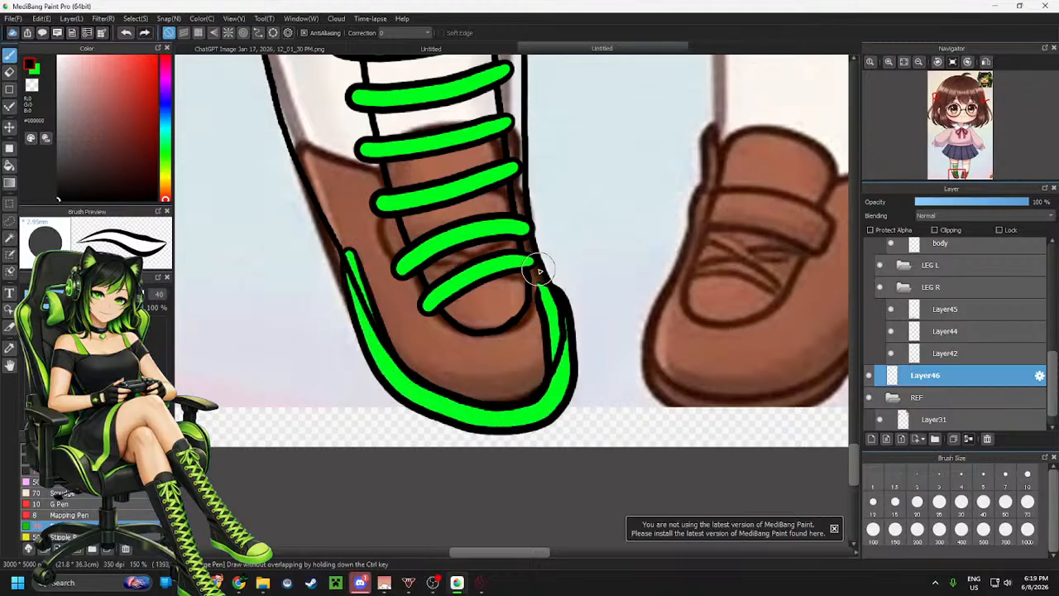
key(ctrl+z)
mouse_move(353, 257)
mouse_down()
mouse_move(372, 332)
mouse_move(478, 414)
mouse_move(569, 366)
mouse_move(525, 284)
mouse_up()
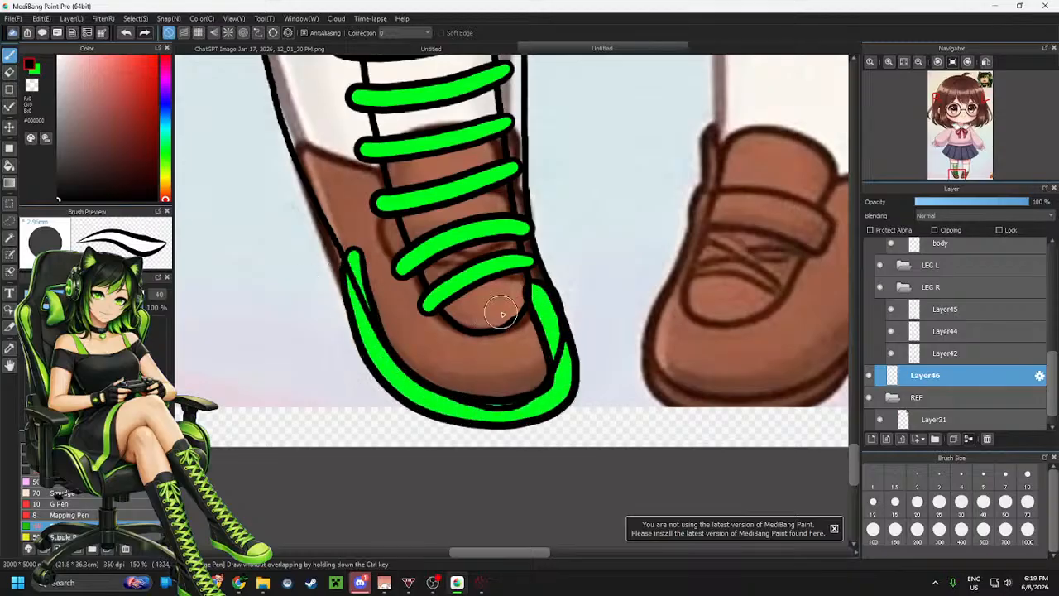
key(ctrl+z)
mouse_move(343, 248)
mouse_down()
mouse_move(389, 364)
mouse_move(476, 418)
mouse_move(535, 404)
mouse_move(551, 333)
mouse_move(502, 341)
mouse_up()
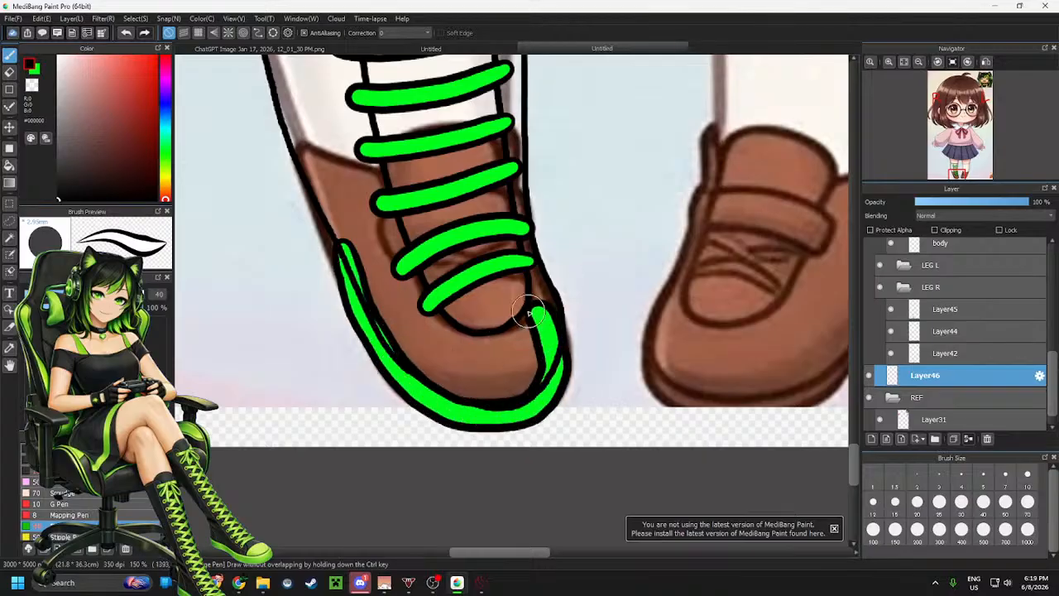
key(ctrl+z)
mouse_move(333, 216)
mouse_down()
mouse_move(388, 374)
mouse_move(451, 417)
mouse_move(547, 393)
mouse_move(559, 356)
mouse_move(542, 342)
mouse_up()
key(ctrl+z)
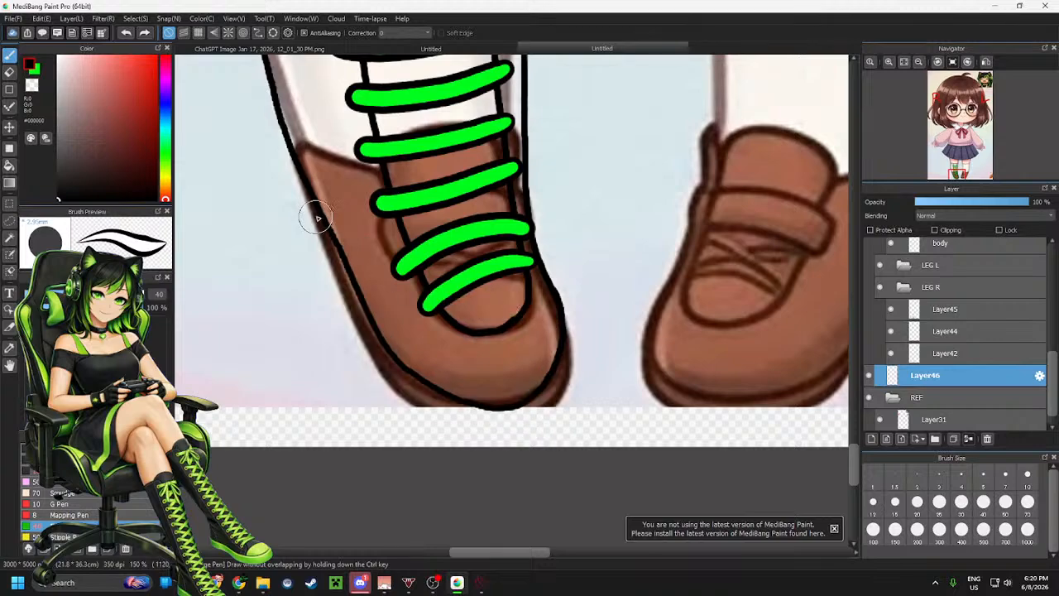
drag(325, 215, 376, 326)
key(ctrl+z)
mouse_move(321, 180)
mouse_down()
mouse_move(374, 340)
mouse_move(413, 393)
mouse_move(467, 422)
mouse_move(507, 418)
mouse_move(561, 382)
mouse_move(566, 360)
mouse_move(515, 289)
mouse_up()
key(ctrl+z)
mouse_move(330, 202)
mouse_down()
mouse_move(379, 358)
mouse_move(447, 418)
mouse_move(499, 421)
mouse_move(539, 404)
mouse_move(557, 354)
mouse_move(529, 306)
mouse_up()
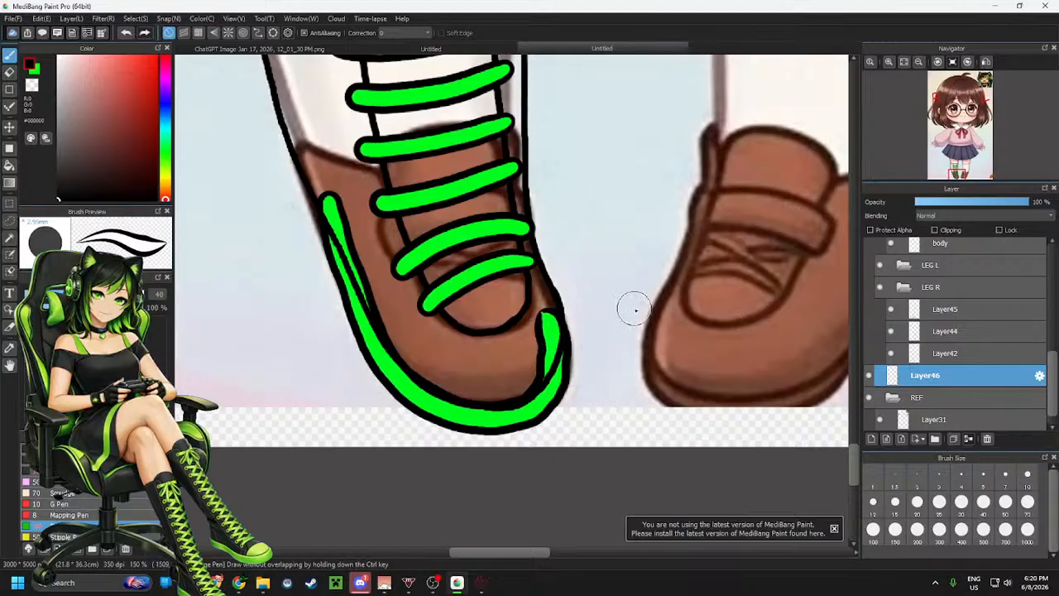
Erase the excess ends and thin the lower part of the green sole band, then return to the brush
key(e)
drag(328, 195, 347, 217)
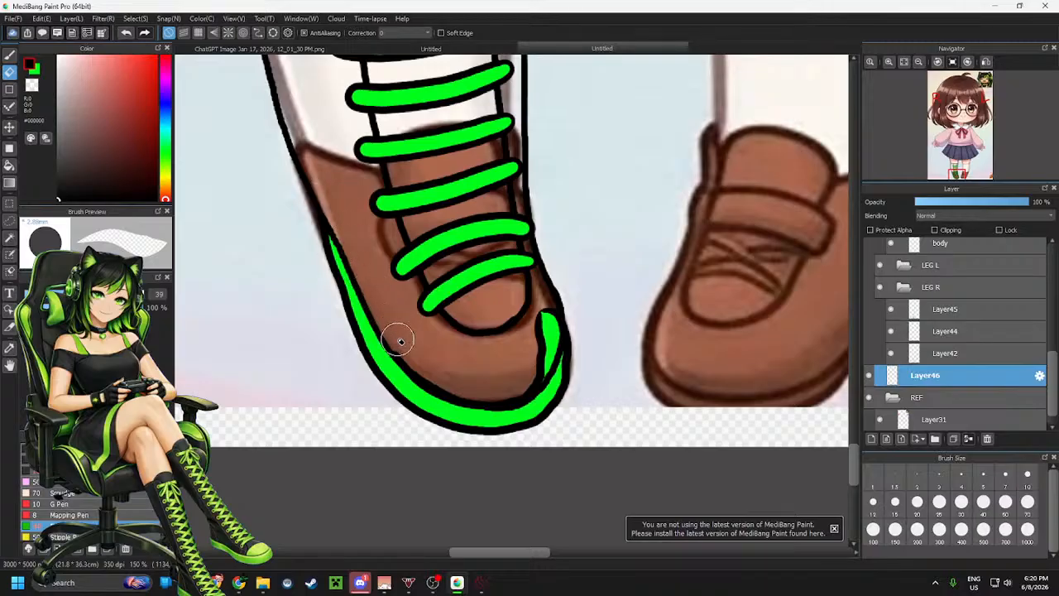
drag(551, 323, 553, 330)
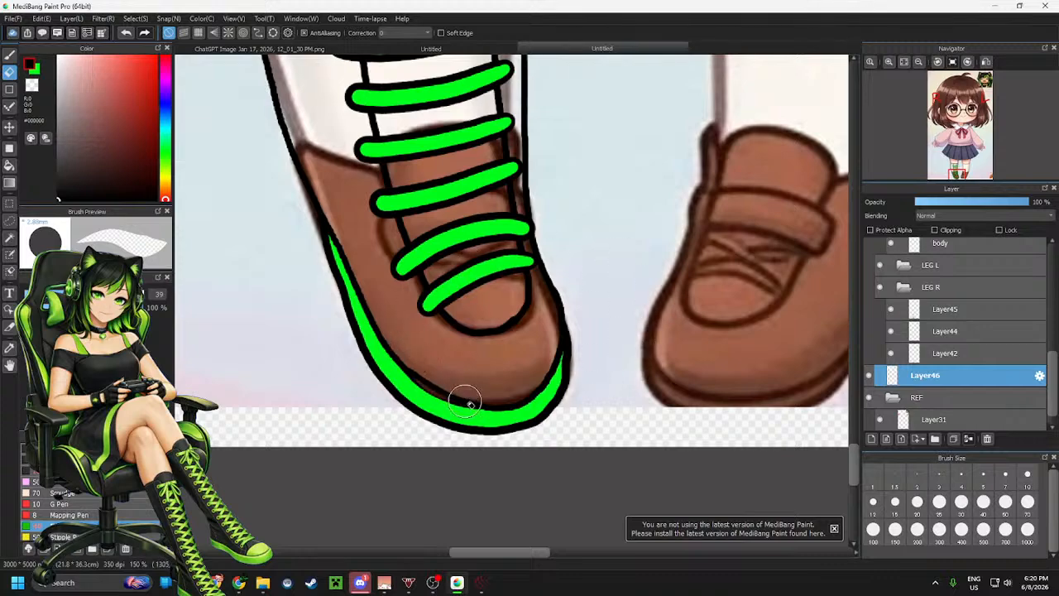
drag(525, 400, 449, 404)
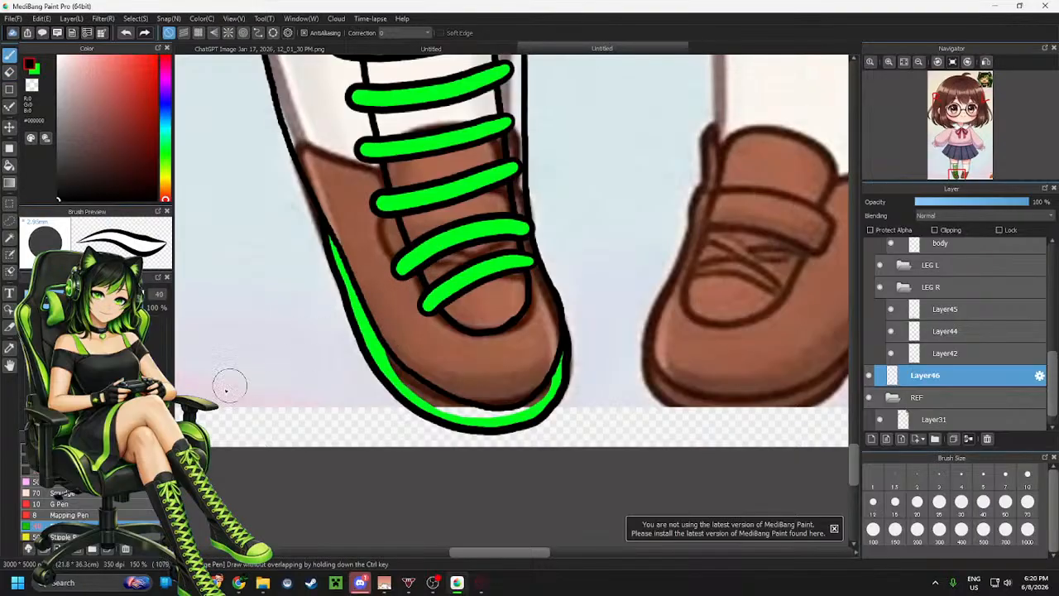
key(b)
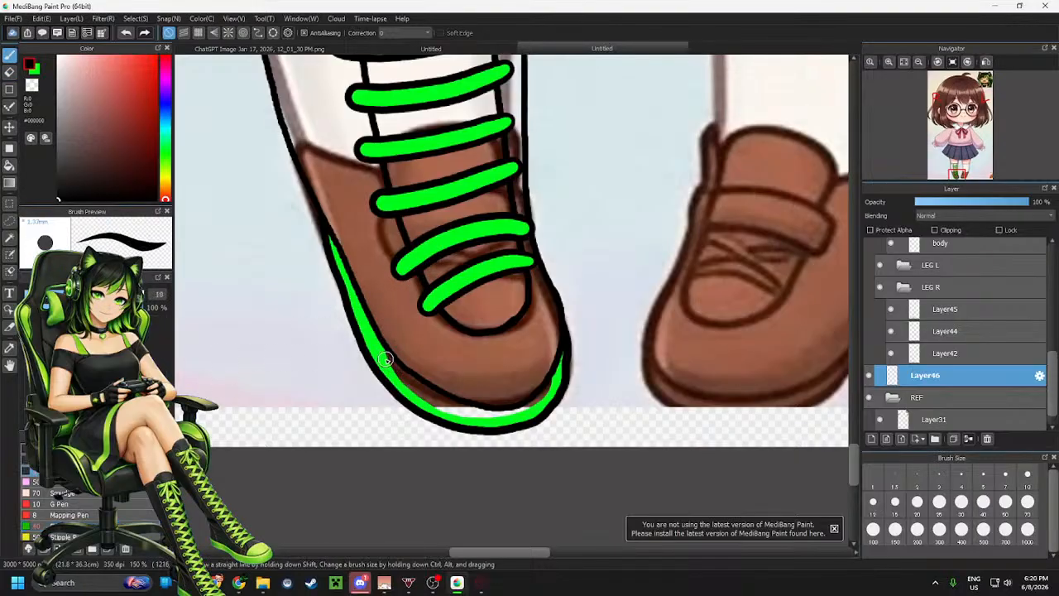
Switch to green with a 13.3 brush size and refill the lower part of the sole band
drag(386, 359, 390, 362)
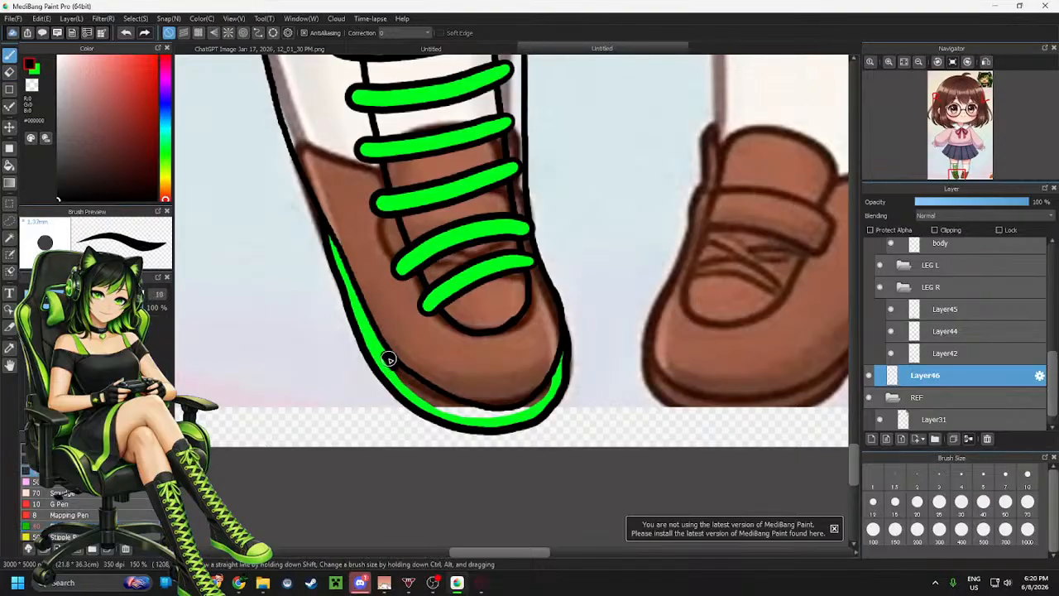
click(38, 73)
mouse_move(382, 355)
mouse_down()
mouse_move(451, 407)
mouse_move(504, 417)
mouse_move(490, 420)
mouse_move(541, 402)
mouse_move(569, 360)
mouse_up()
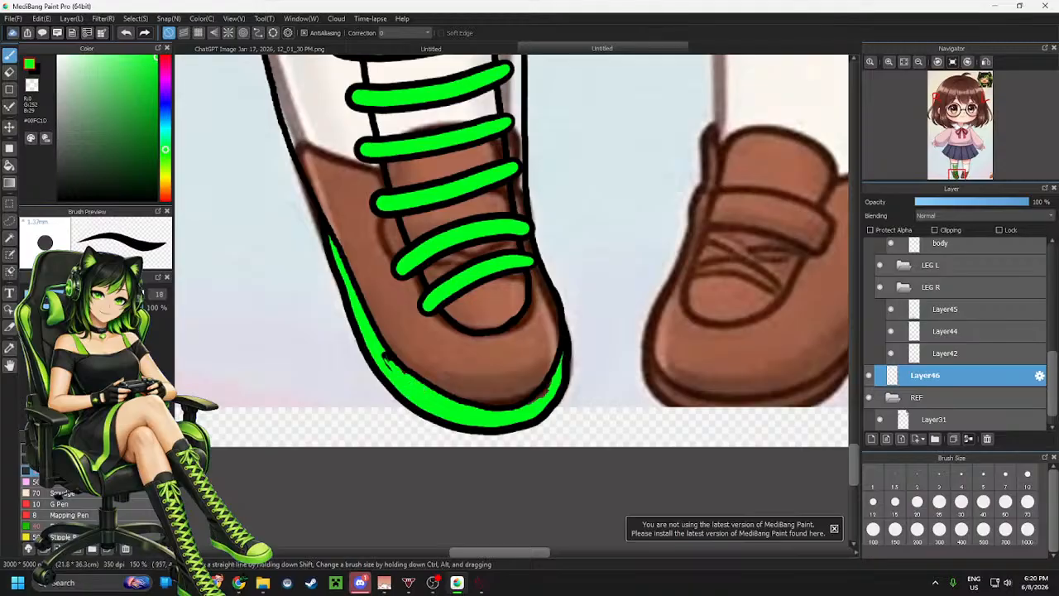
click(51, 295)
mouse_move(382, 357)
mouse_down()
mouse_move(469, 404)
mouse_move(509, 406)
mouse_up()
key(ctrl+z)
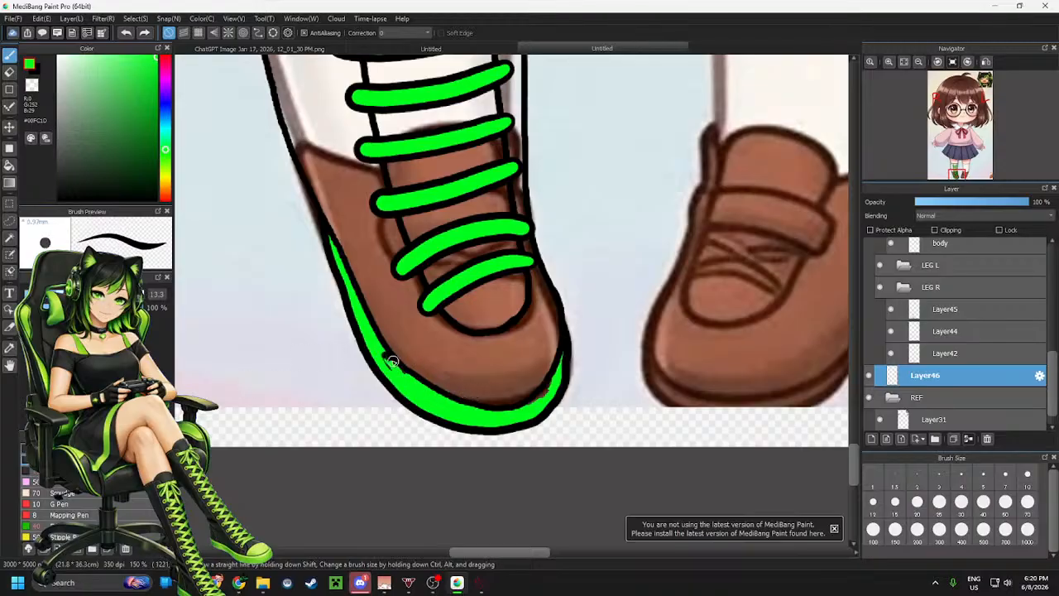
mouse_move(377, 354)
mouse_down()
mouse_move(463, 408)
mouse_move(550, 395)
mouse_move(537, 400)
mouse_up()
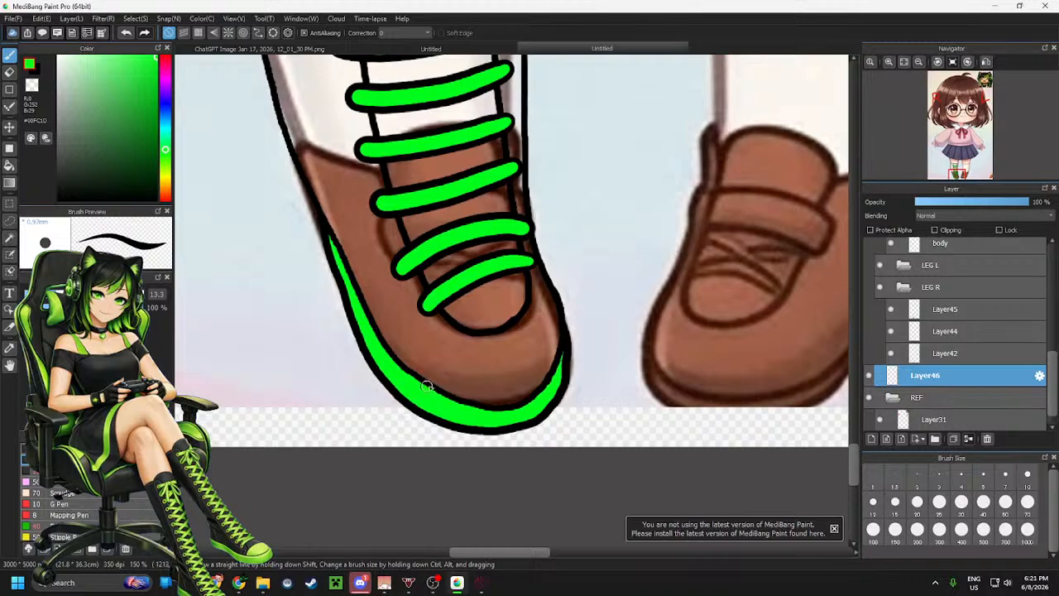
Pick the light skin tone from the reference leg above the sock
scroll(426, 398, down, 4)
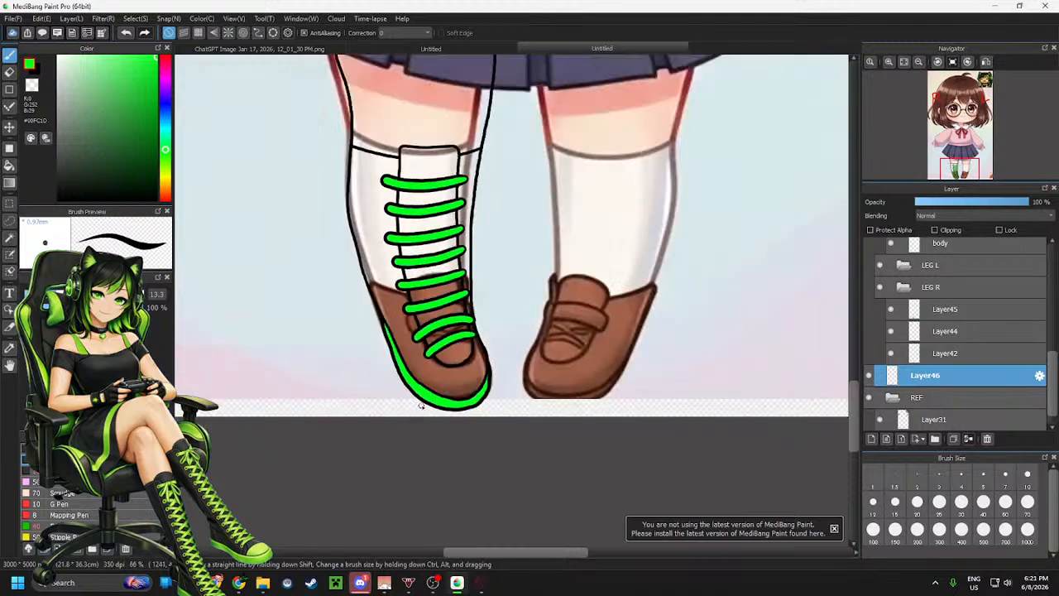
scroll(442, 250, up, 2)
scroll(557, 322, down, 3)
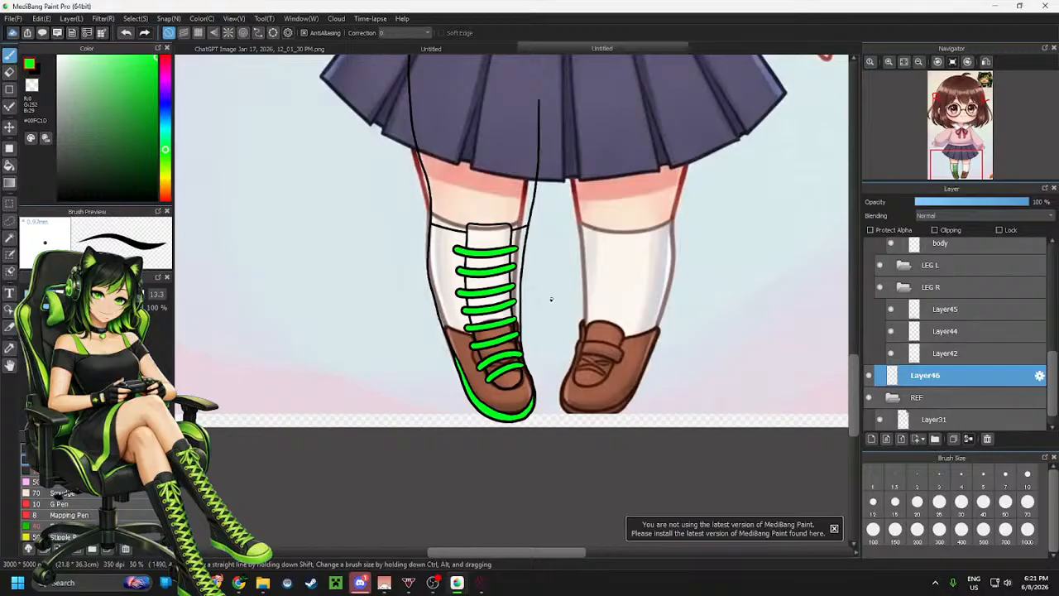
scroll(534, 203, up, 1)
scroll(544, 177, down, 2)
scroll(550, 248, up, 3)
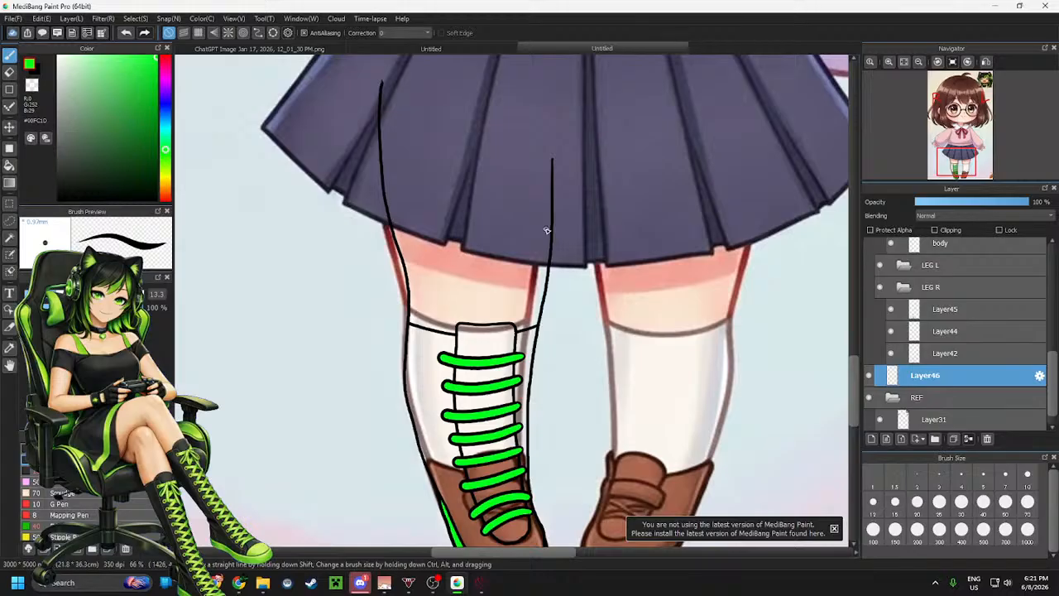
alt+click(468, 307)
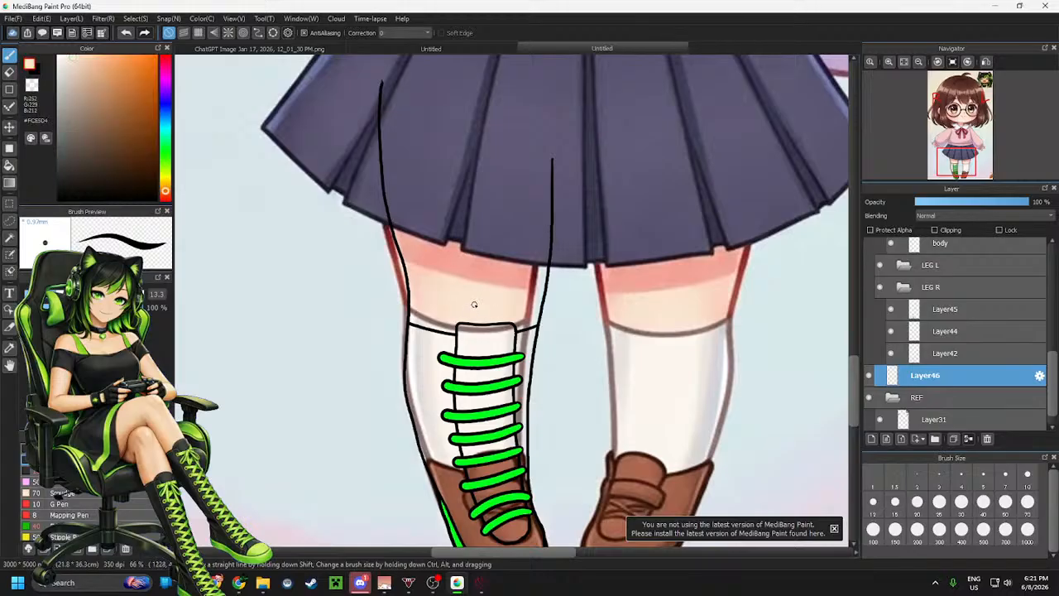
alt+click(431, 294)
Move the sole layer into the LEG R folder beneath Layer42 and select Layer45
scroll(435, 294, up, 2)
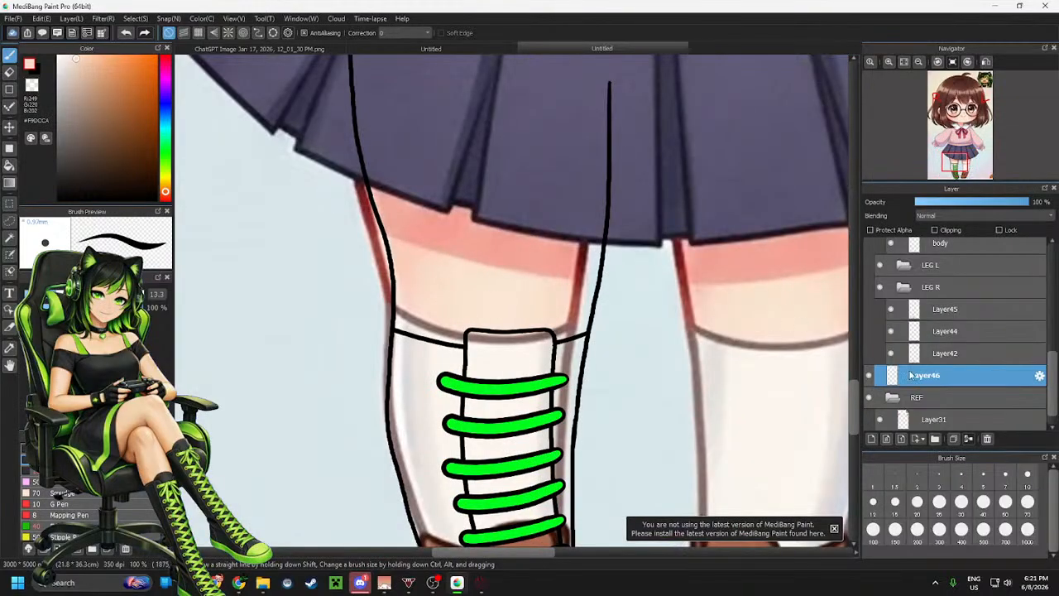
drag(945, 372, 954, 339)
scroll(818, 340, down, 4)
scroll(818, 339, up, 1)
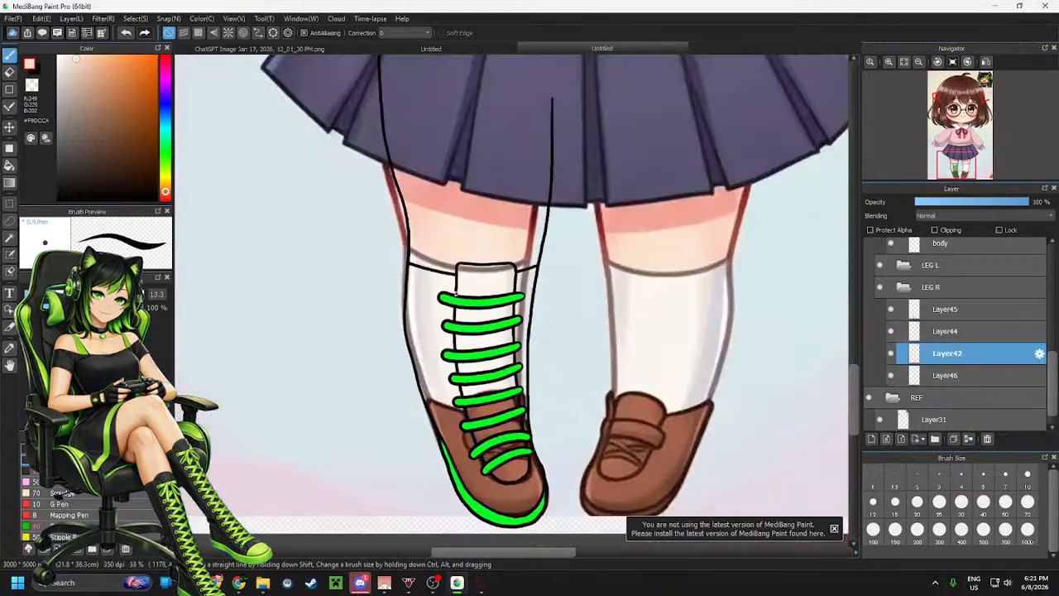
click(950, 312)
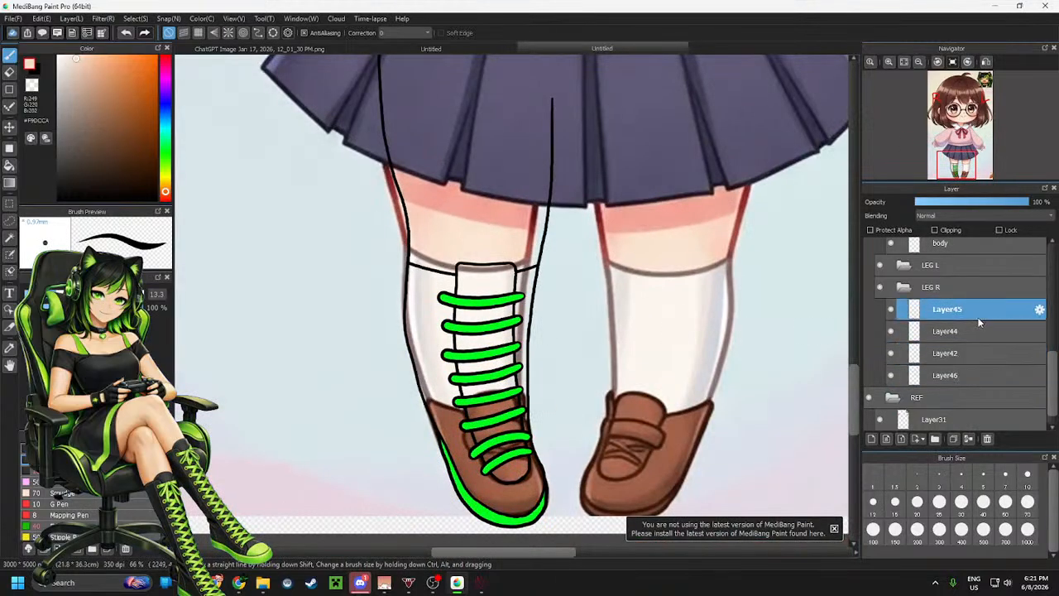
Merge the separate right-leg part layers down into a single Layer46 inside the LEG R folder
click(969, 439)
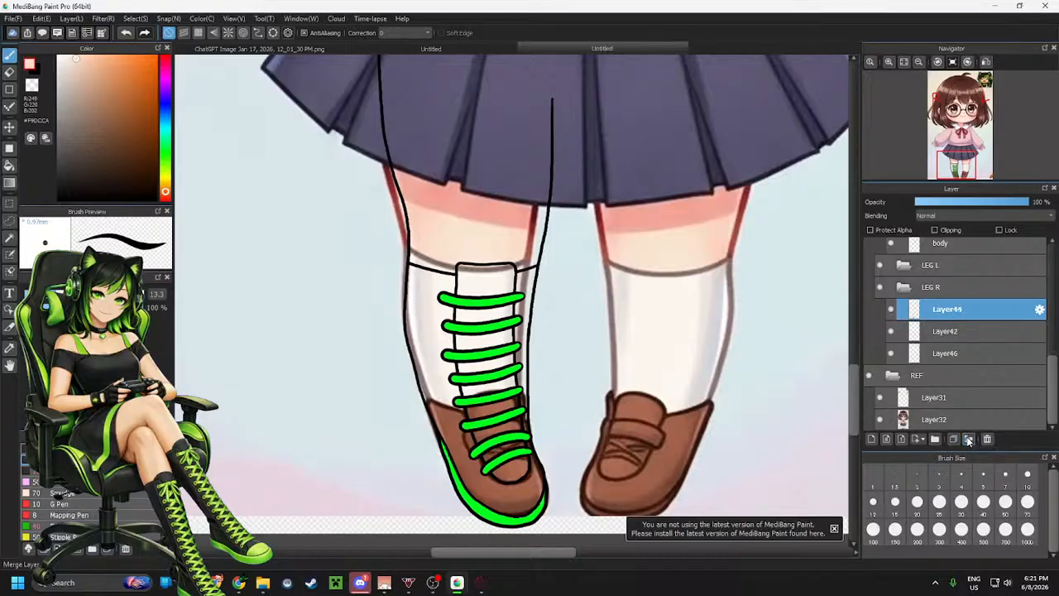
click(969, 440)
click(969, 439)
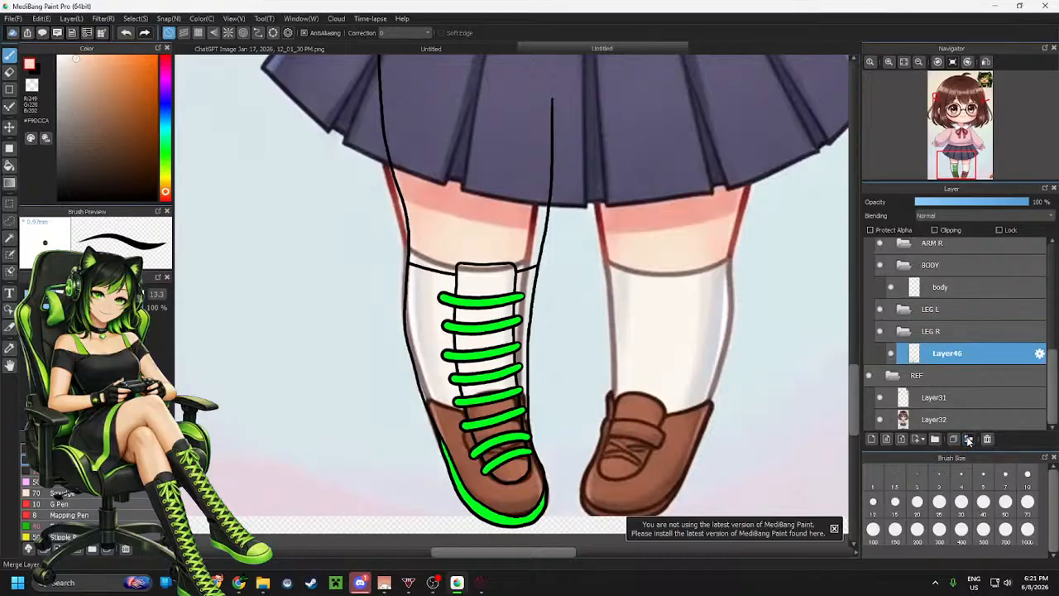
Add a new layer in the LEG R folder and move it beneath Layer46
click(871, 439)
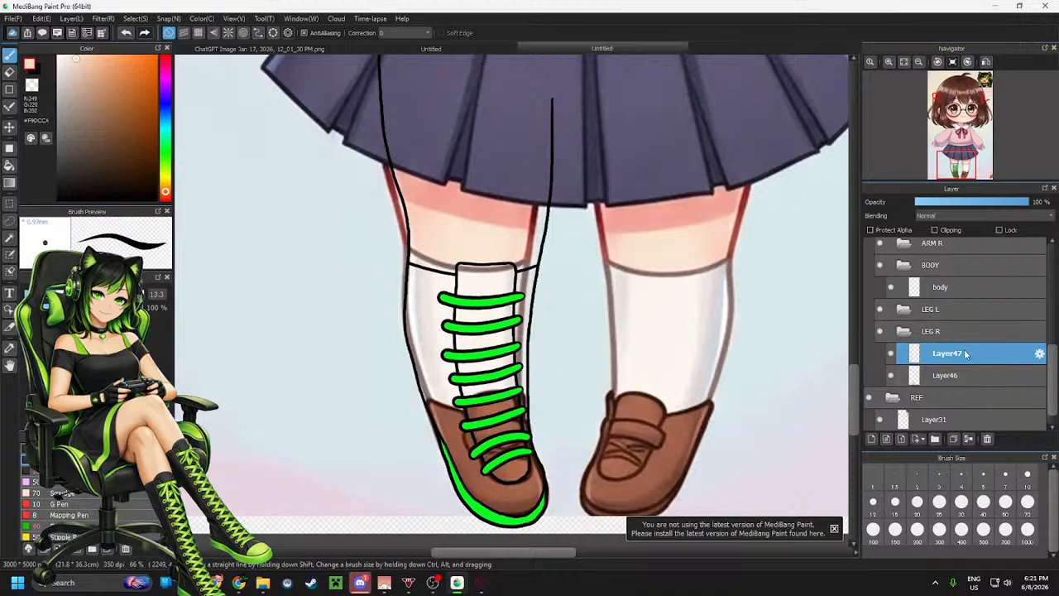
drag(962, 377, 961, 344)
click(959, 374)
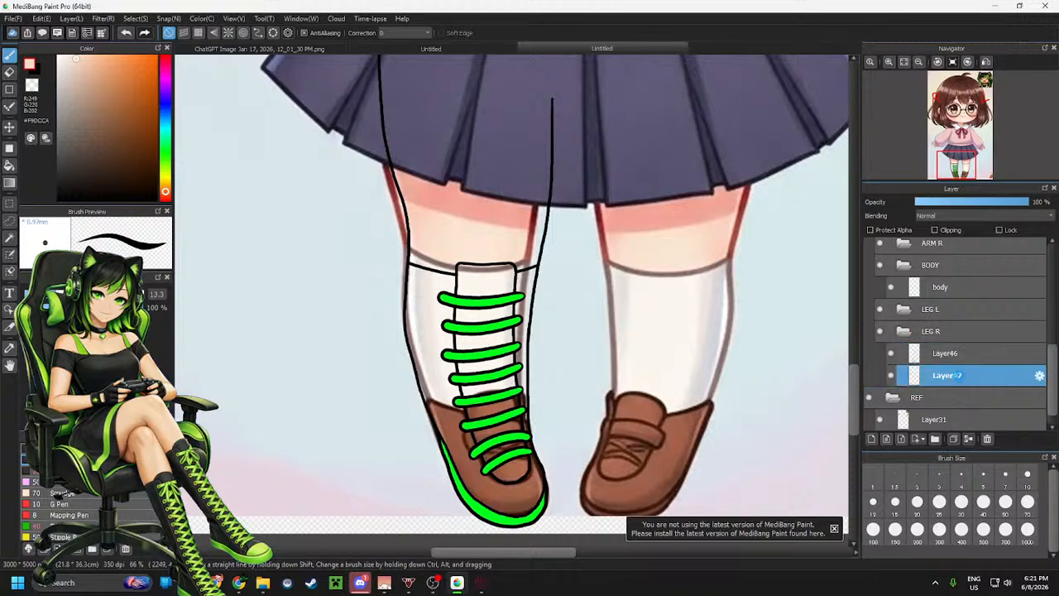
Switch to the fill bucket and hide the reference image layer
alt+click(427, 239)
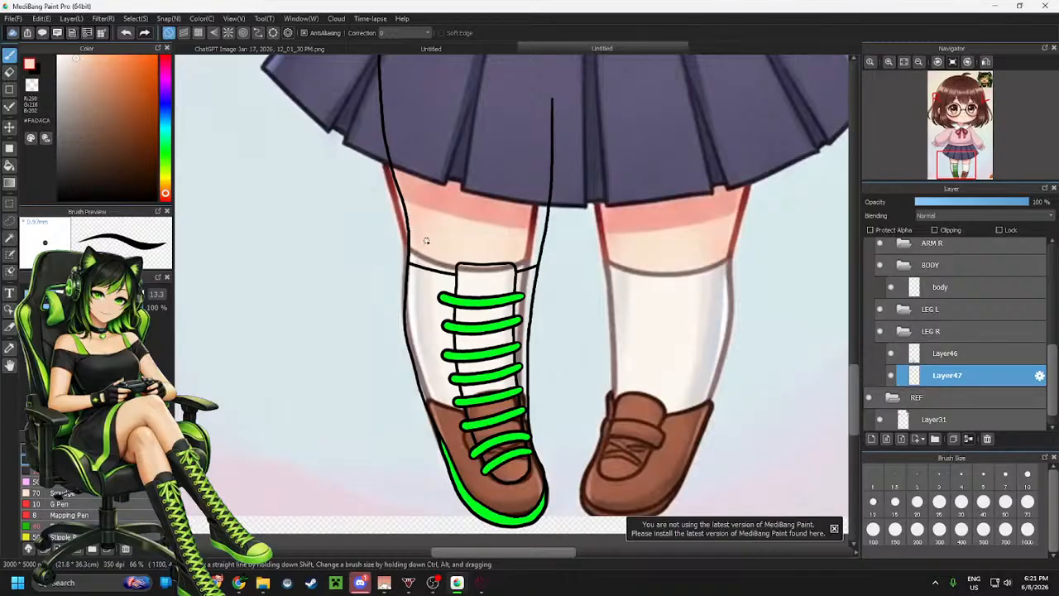
key(g)
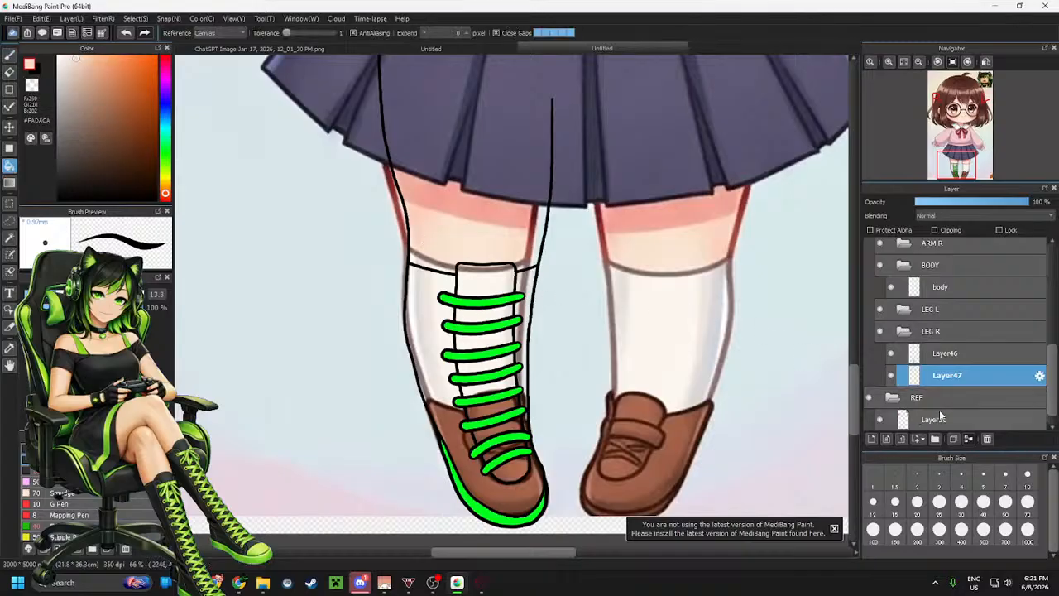
scroll(939, 410, down, 1)
click(881, 419)
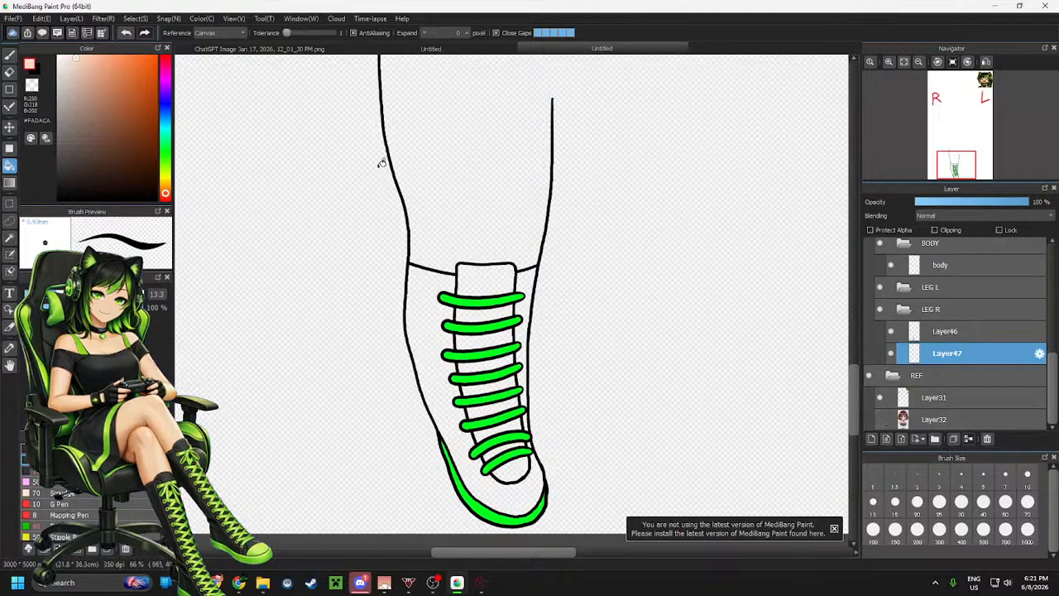
Draw a skin-tone line across the top of the leg to close the outline on the new layer
key(l)
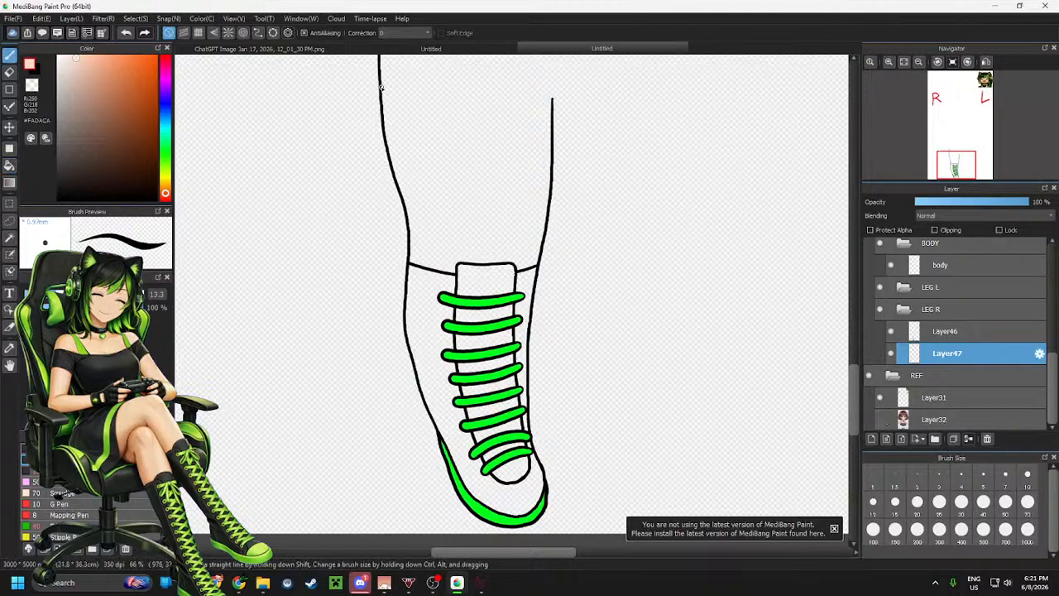
scroll(470, 320, down, 2)
scroll(451, 136, up, 3)
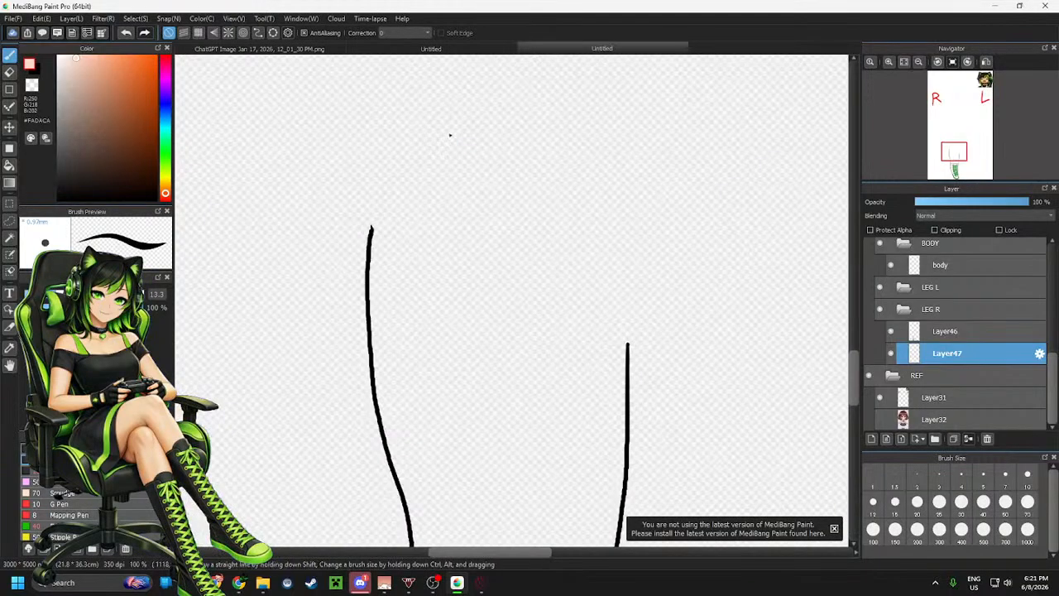
mouse_move(370, 227)
mouse_down()
mouse_move(482, 295)
mouse_move(624, 344)
mouse_up()
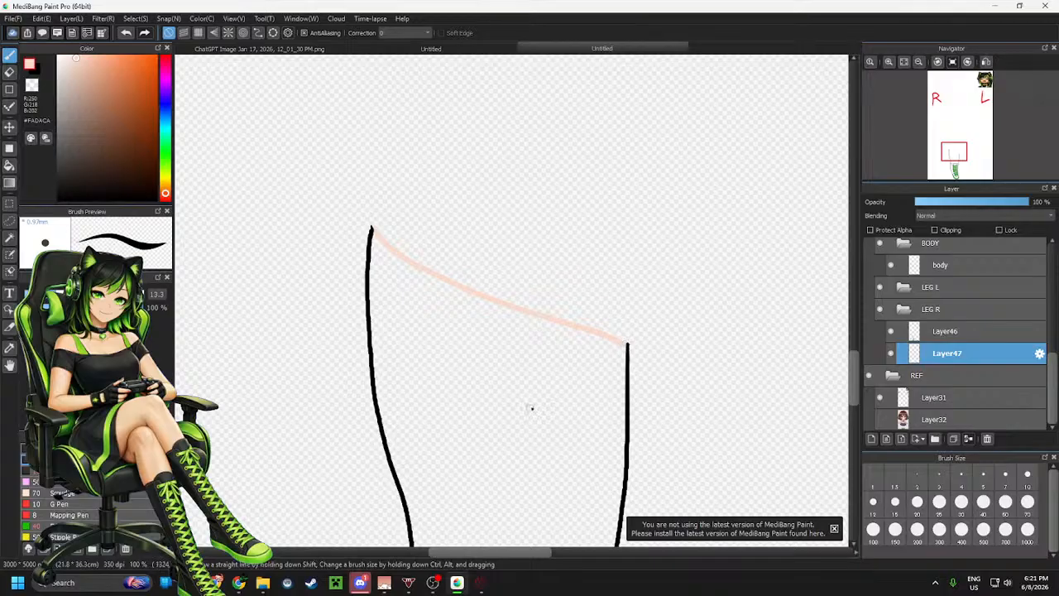
Fill the enclosed leg area with the skin tone
key(g)
click(530, 355)
scroll(528, 353, down, 2)
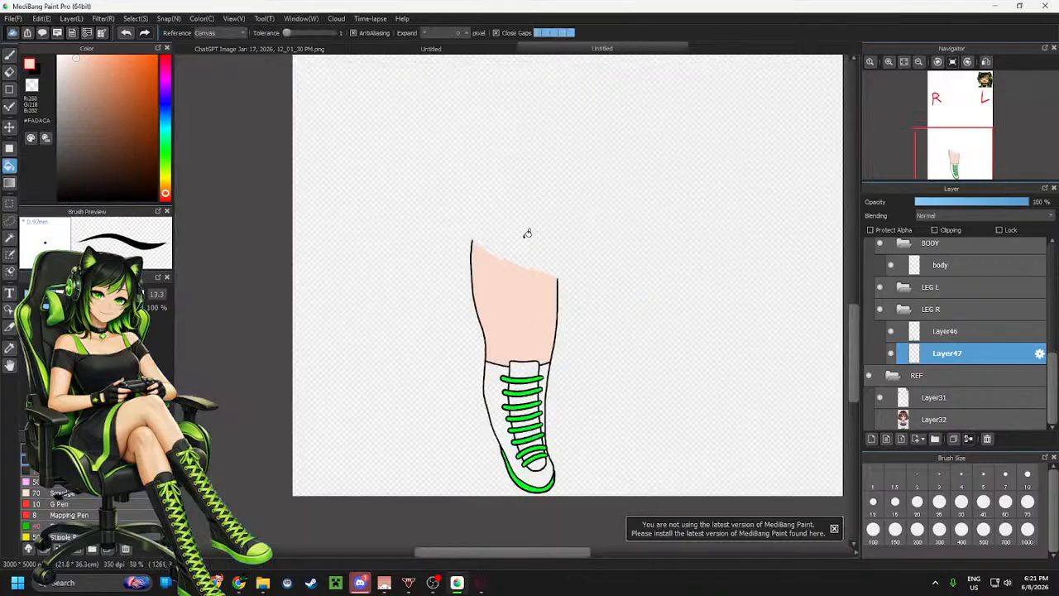
scroll(515, 360, up, 1)
scroll(510, 225, down, 1)
scroll(501, 295, up, 1)
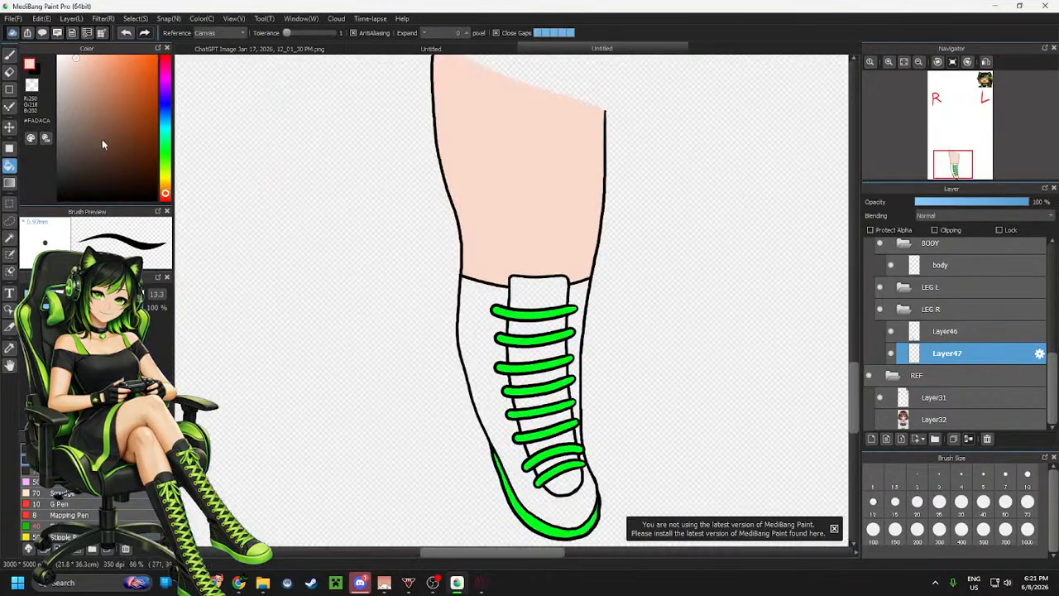
Select dark gray #2C2A2A, fill the shoe side and tongue, then undo the last three fills
click(72, 159)
drag(62, 164, 60, 177)
click(485, 301)
click(535, 284)
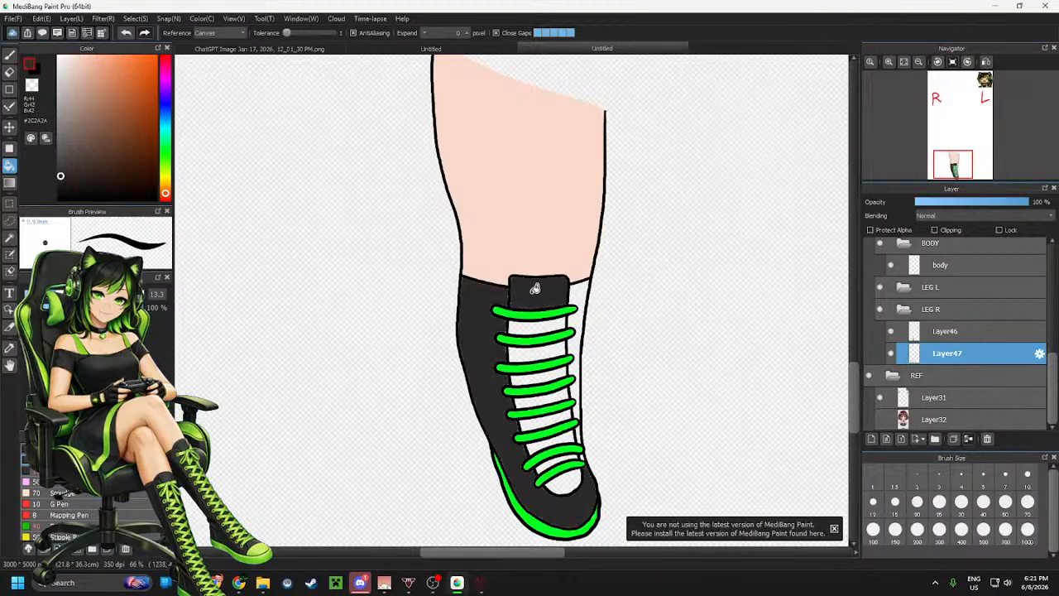
key(ctrl+z)
key(ctrl+z)
key(ctrl+z)
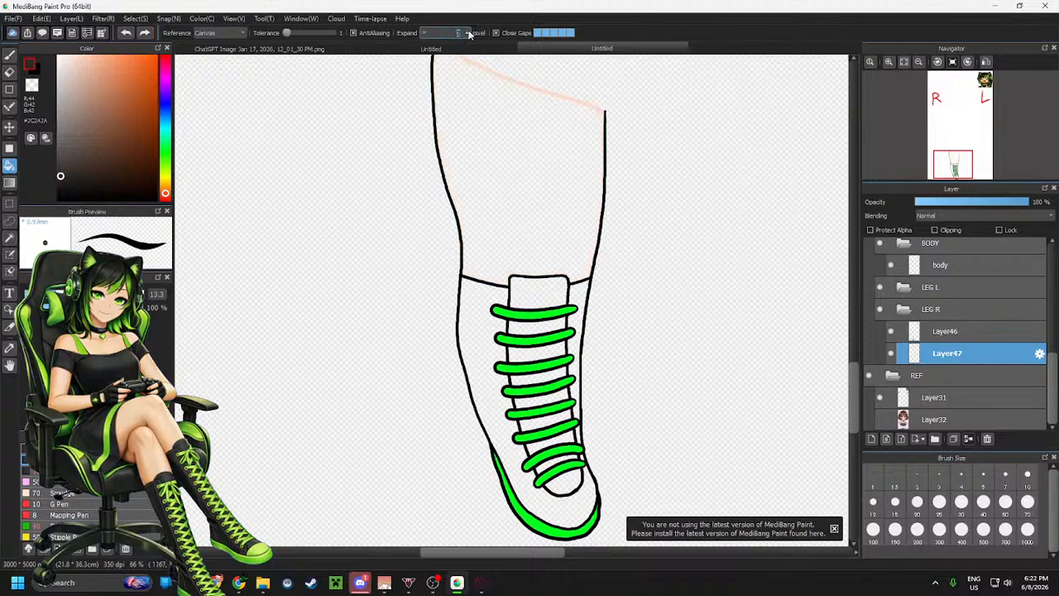
Set the fill expansion to 2 pixels and fill the shoe body, tongue and gaps between laces with dark gray
click(471, 301)
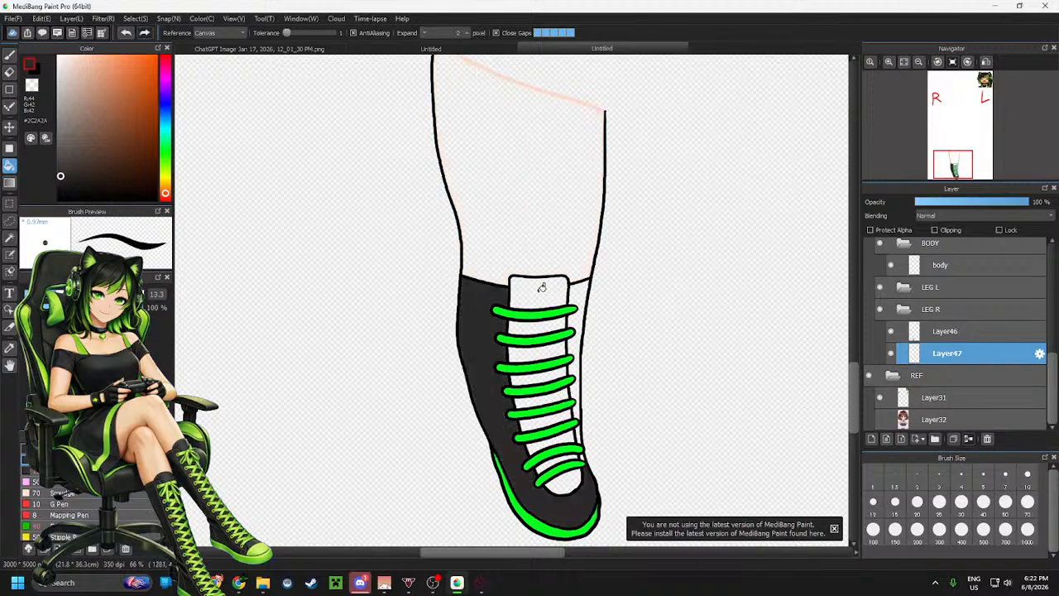
click(541, 287)
click(538, 325)
click(546, 354)
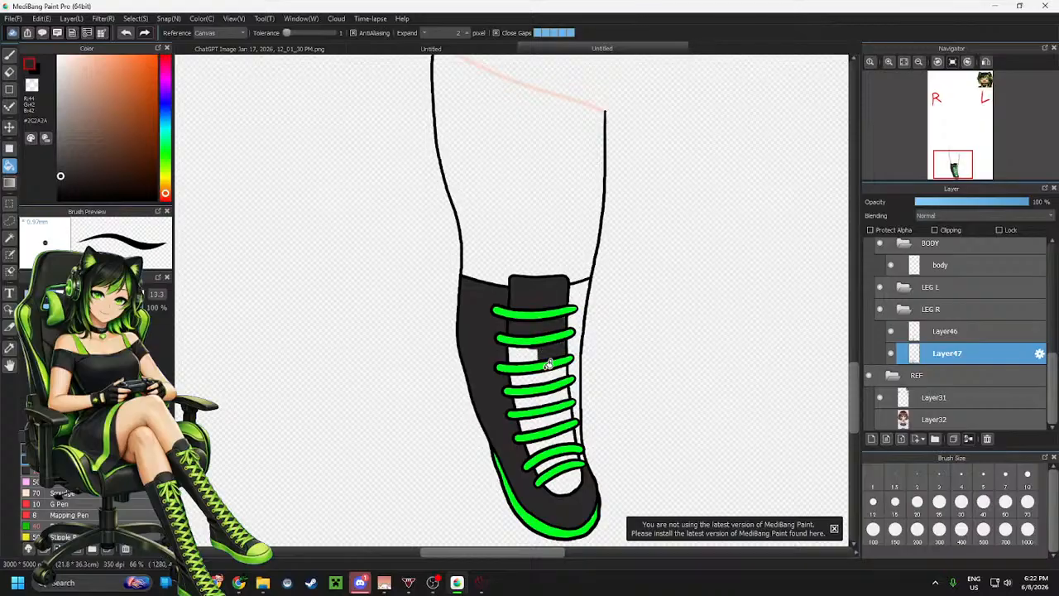
click(534, 354)
click(545, 374)
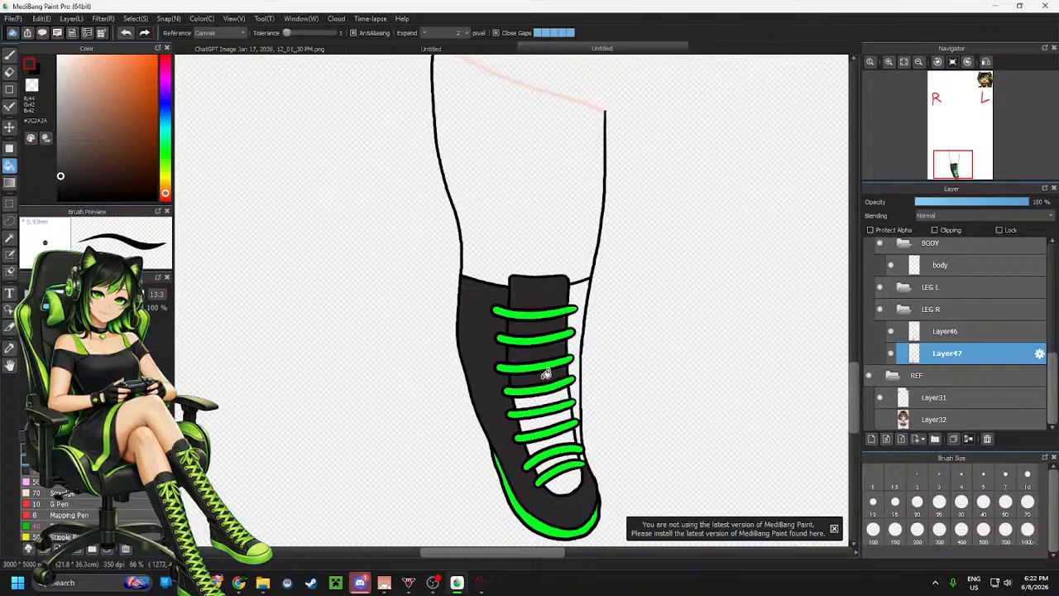
click(553, 402)
click(551, 418)
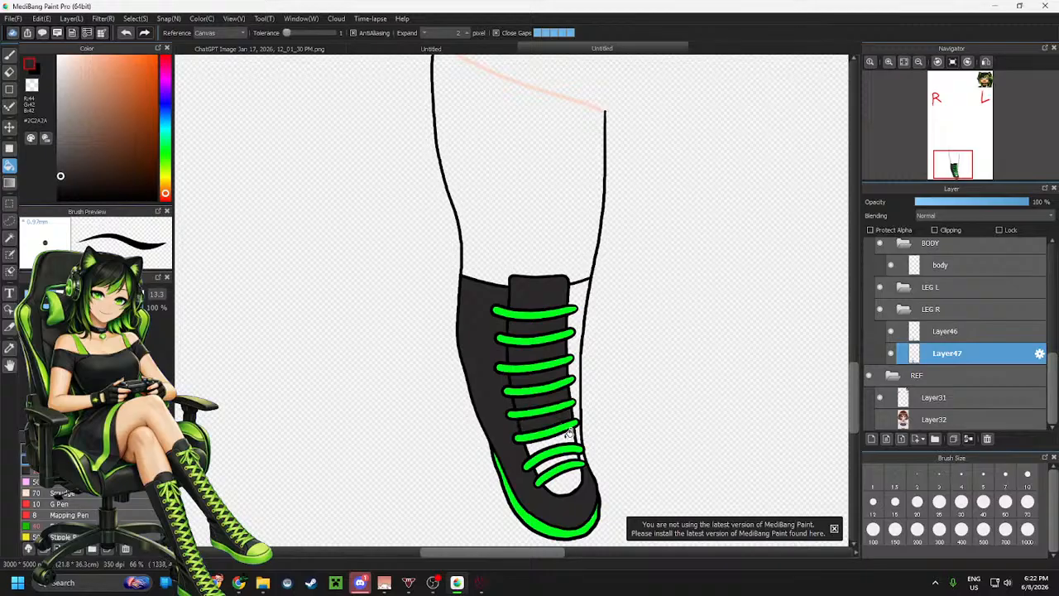
click(546, 449)
click(547, 462)
click(563, 482)
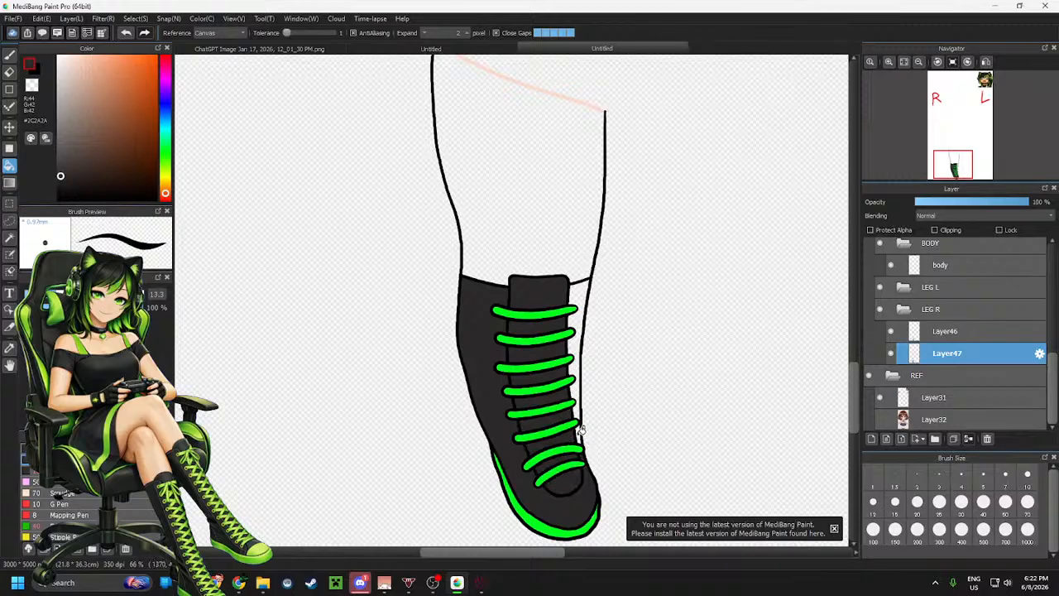
click(587, 328)
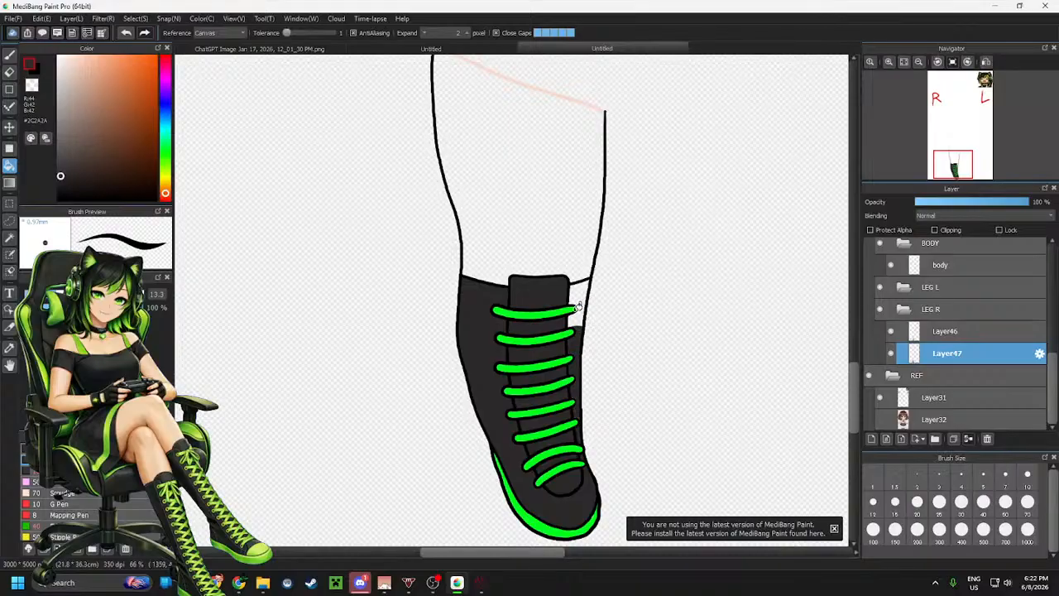
click(583, 307)
click(580, 289)
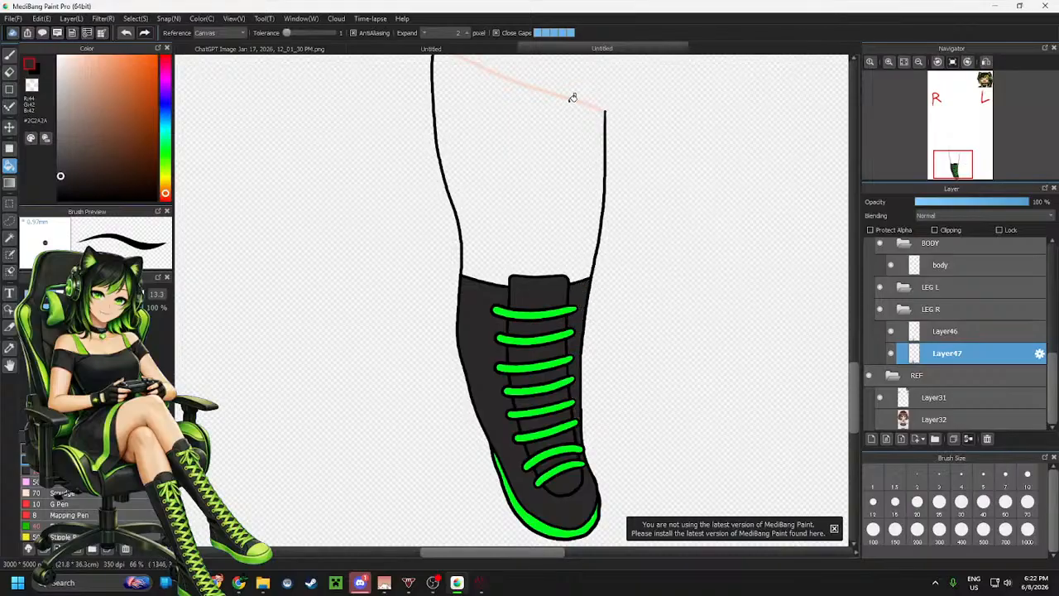
Sample the light skin tone and fill the leg area above the shoe
alt+click(573, 94)
click(534, 172)
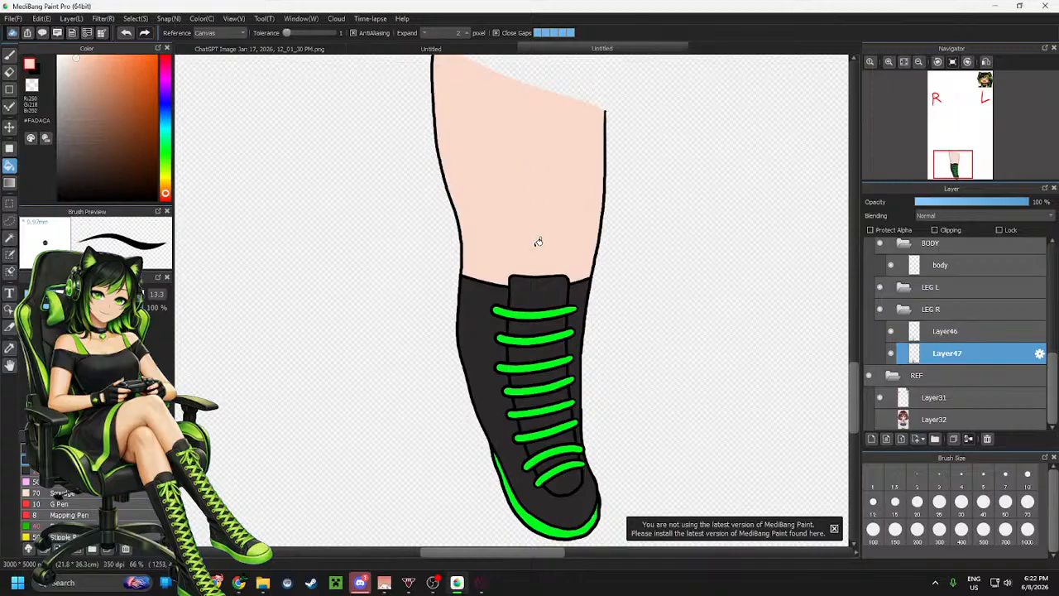
Erase the top edge of the shoe tongue outline on the line art layer Layer46
scroll(405, 300, down, 2)
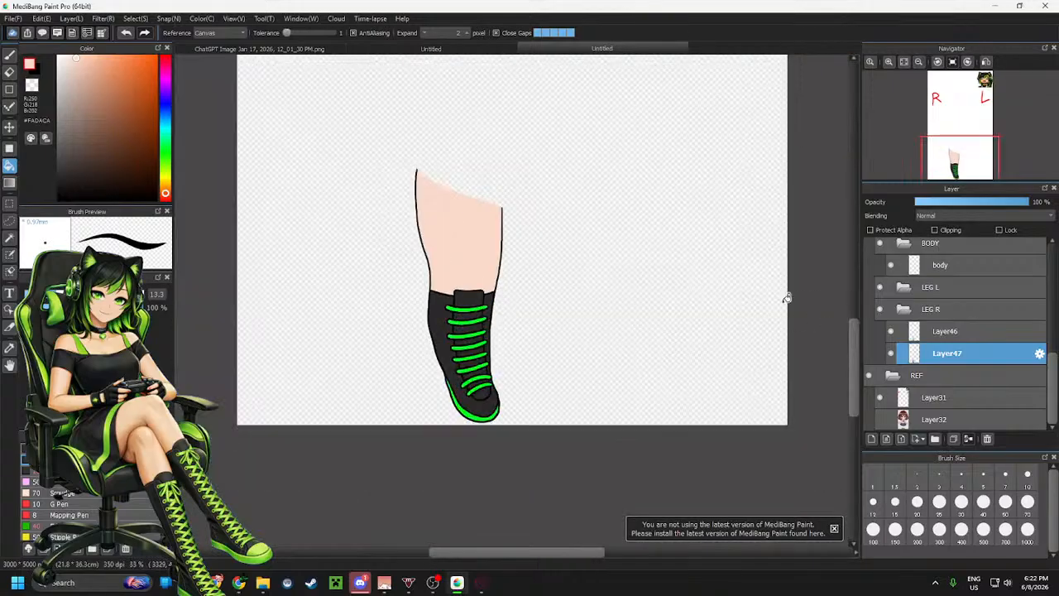
scroll(787, 298, up, 1)
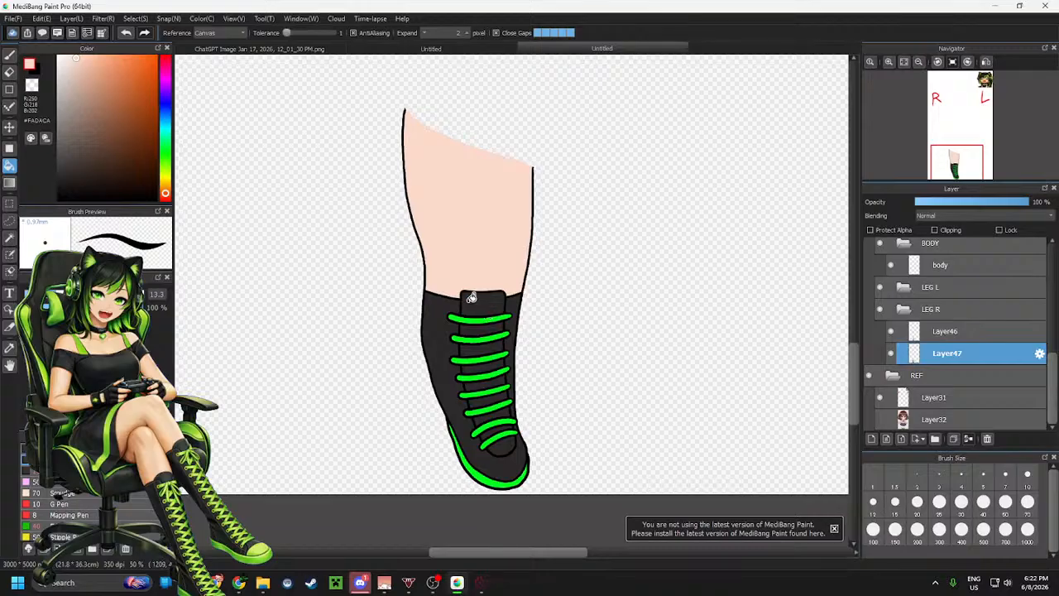
scroll(478, 296, down, 3)
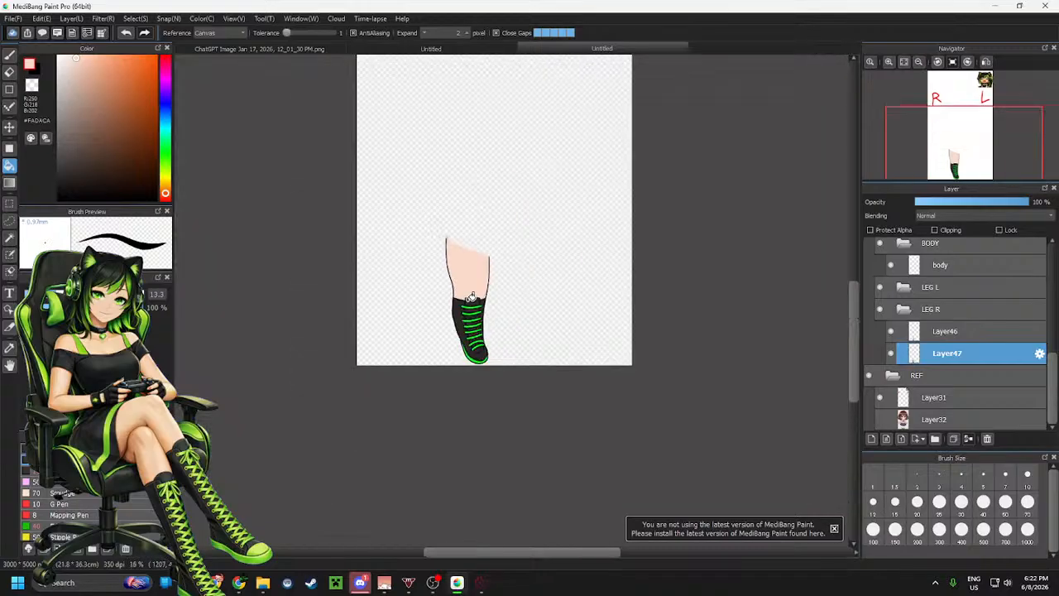
scroll(468, 300, up, 4)
scroll(468, 301, up, 4)
scroll(511, 218, down, 2)
scroll(543, 224, up, 2)
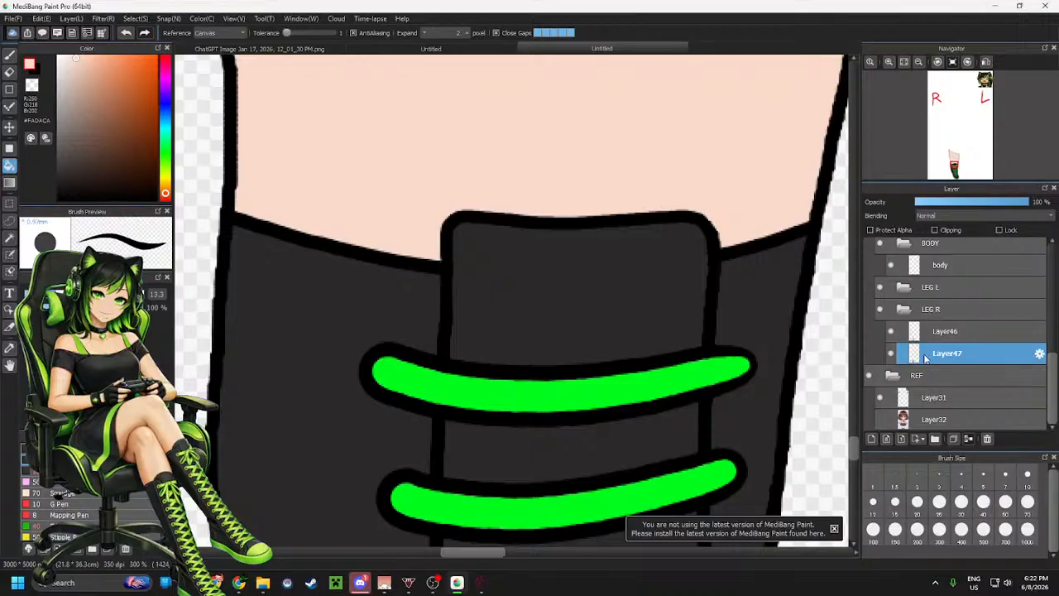
click(937, 331)
key(e)
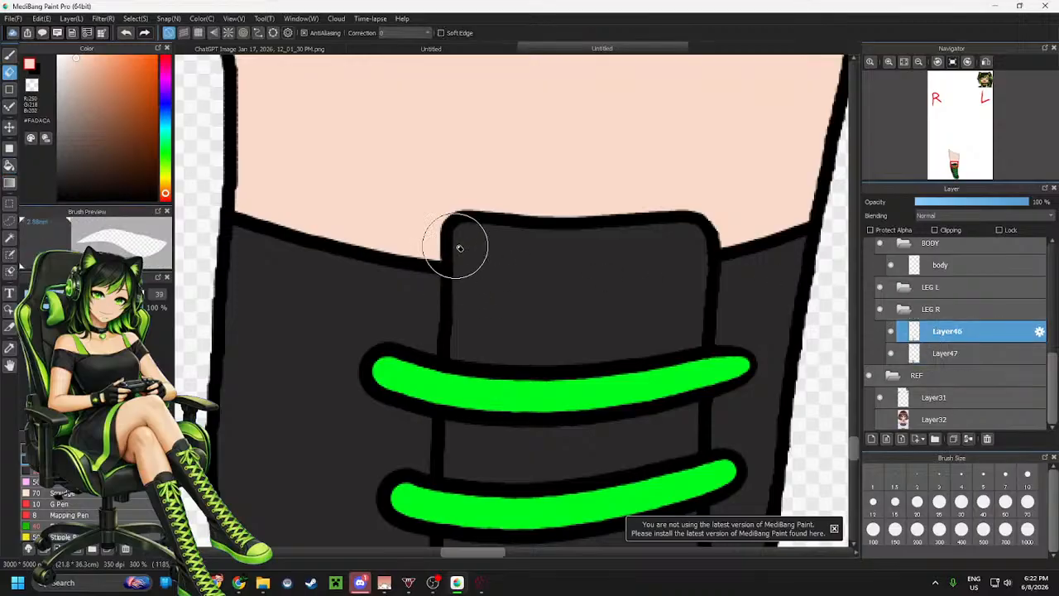
mouse_move(451, 213)
mouse_down()
mouse_move(441, 243)
mouse_move(480, 220)
mouse_move(723, 234)
mouse_move(702, 237)
mouse_up()
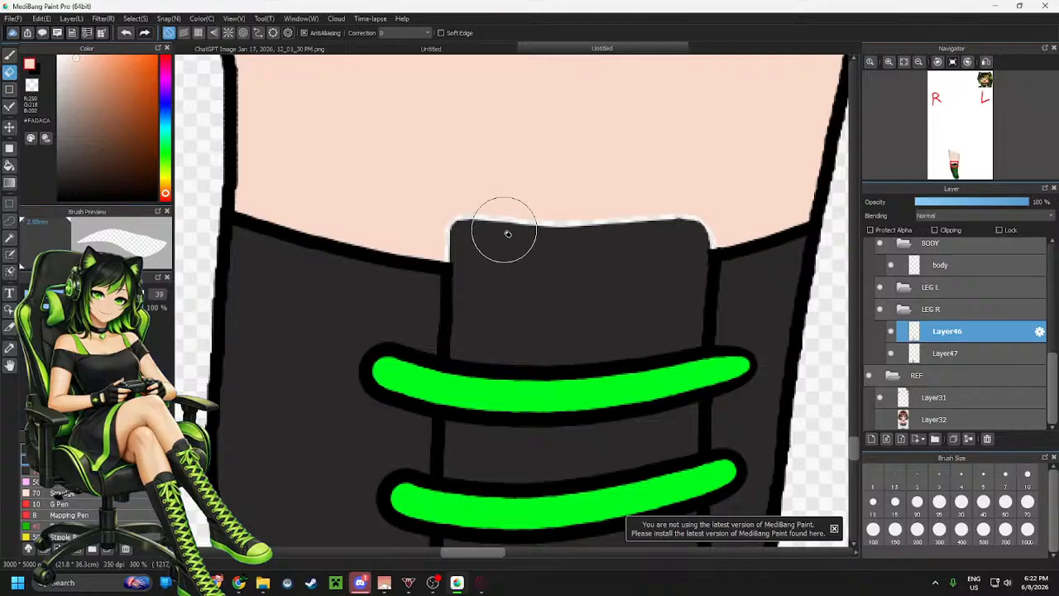
Draw a taller, rounded black tongue outline above the shoe opening with the brush
key(b)
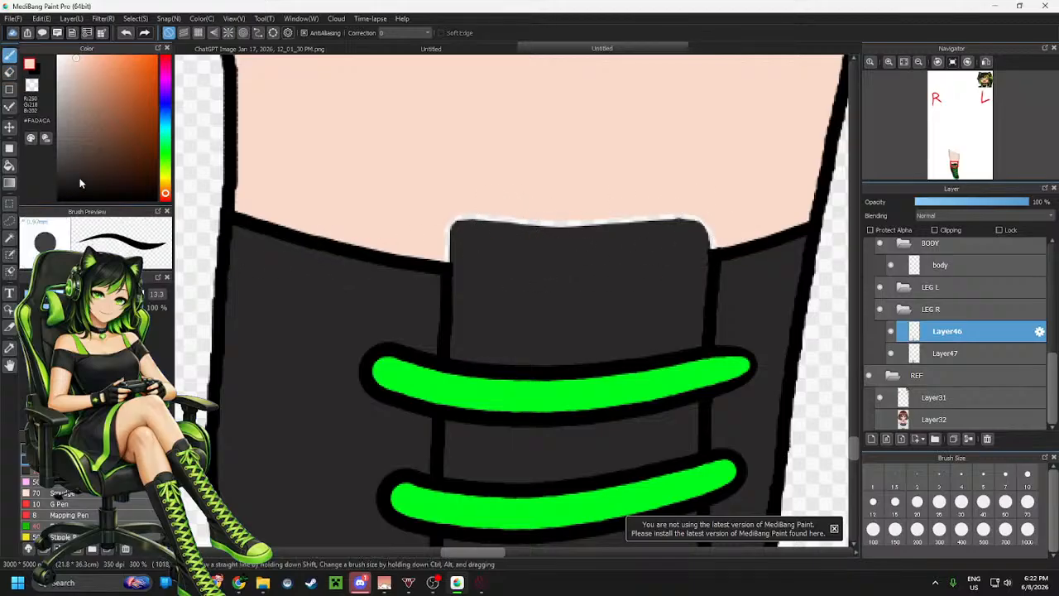
click(58, 199)
mouse_move(404, 261)
mouse_down()
mouse_move(418, 205)
mouse_move(522, 197)
mouse_move(657, 197)
mouse_move(739, 221)
mouse_move(748, 241)
mouse_up()
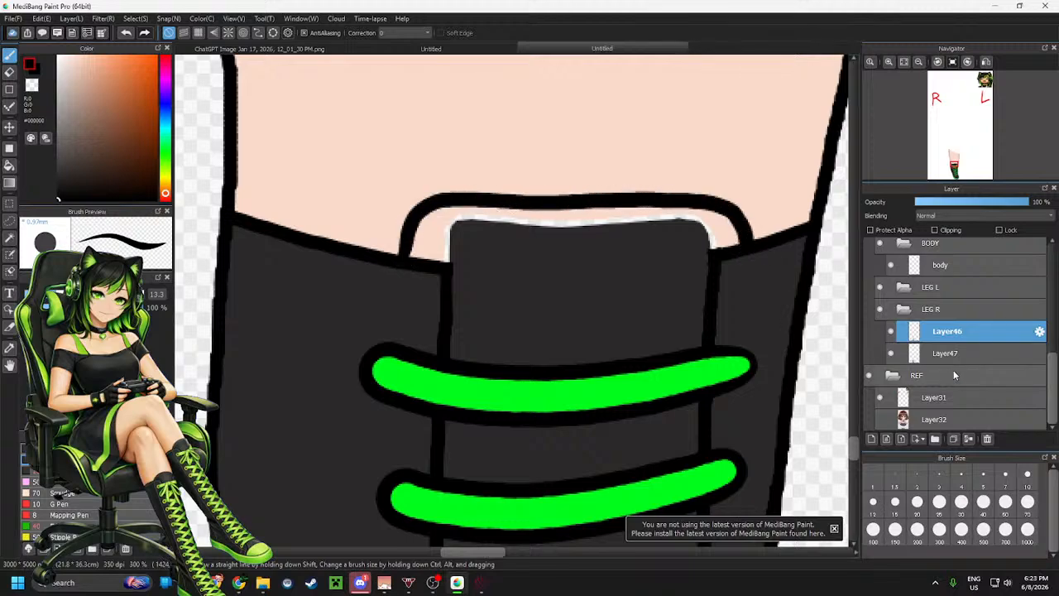
Paint the enlarged tongue area dark gray on the colour layer Layer47
click(945, 352)
alt+click(593, 262)
mouse_move(429, 244)
mouse_down()
mouse_move(433, 213)
mouse_move(431, 238)
mouse_move(457, 250)
mouse_move(475, 237)
mouse_move(457, 227)
mouse_move(464, 217)
mouse_move(550, 228)
mouse_move(519, 219)
mouse_move(611, 224)
mouse_move(632, 213)
mouse_move(693, 216)
mouse_move(678, 229)
mouse_move(695, 222)
mouse_move(718, 243)
mouse_up()
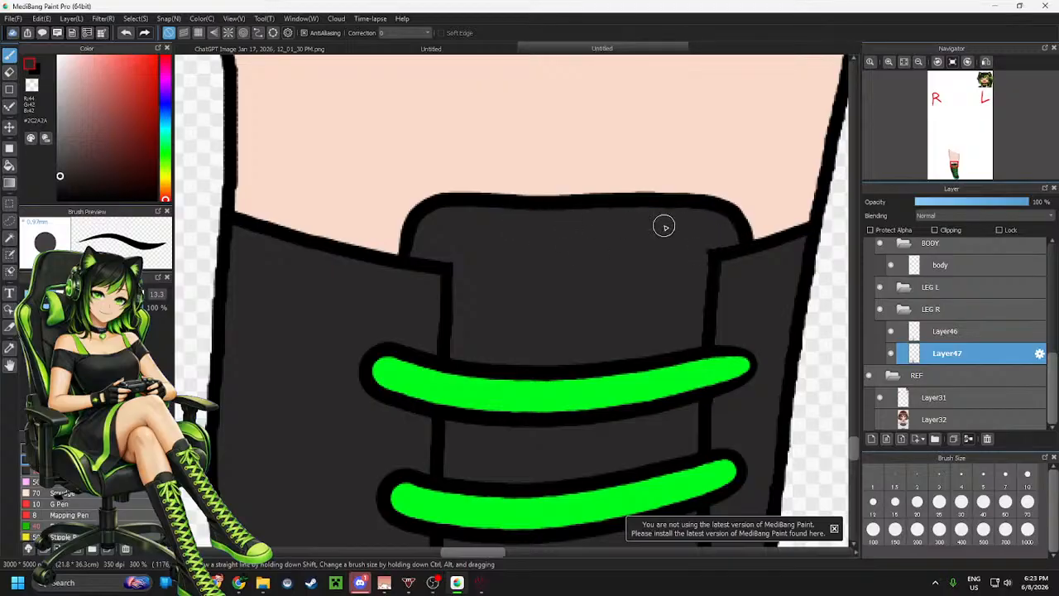
Toggle the colour layer's visibility to compare the coloured leg against its line art
scroll(664, 226, down, 5)
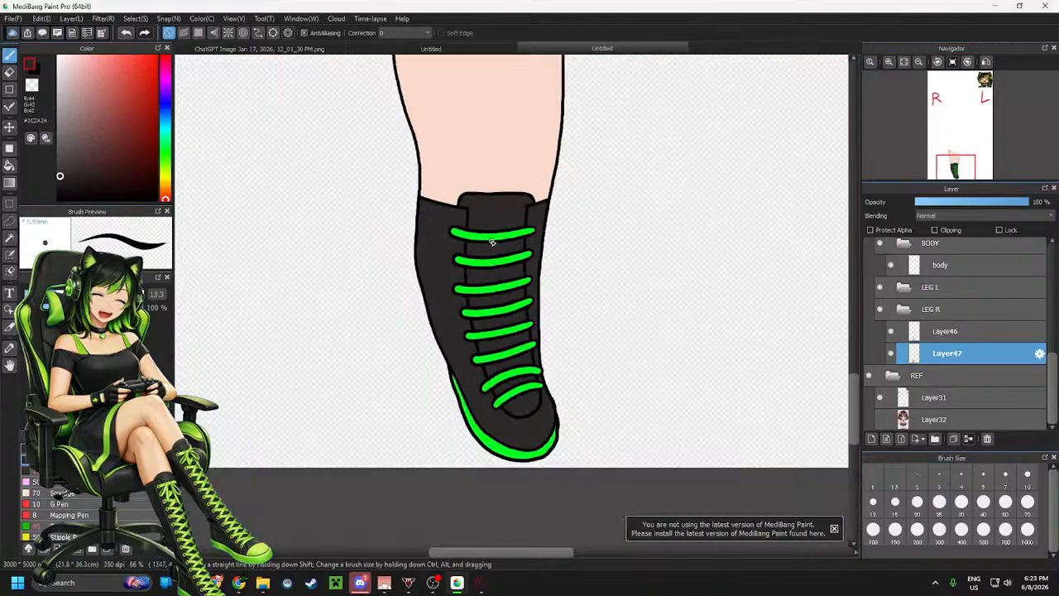
scroll(371, 290, down, 2)
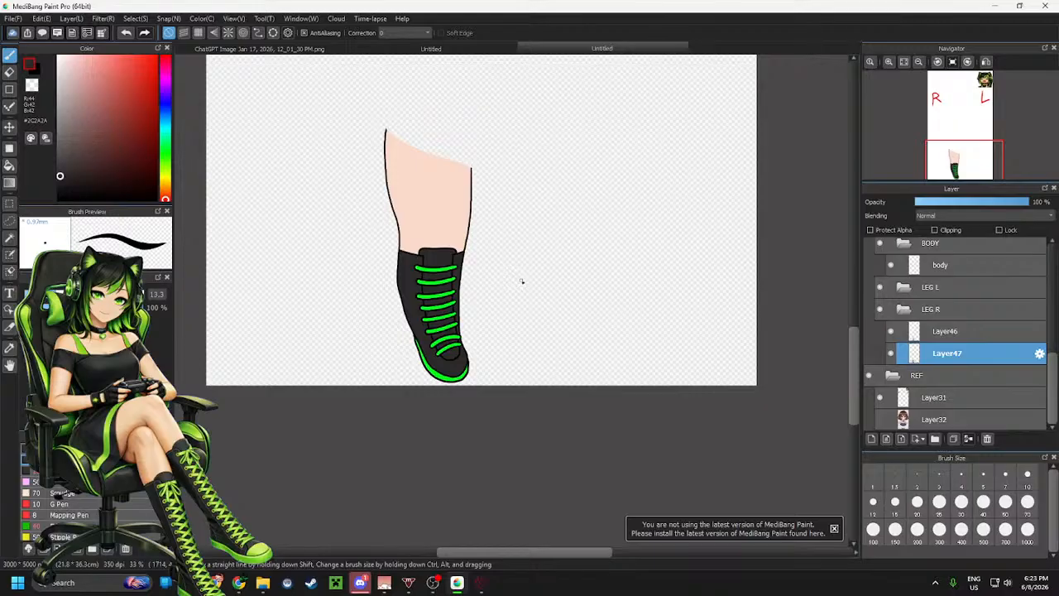
scroll(509, 306, down, 2)
scroll(533, 263, up, 1)
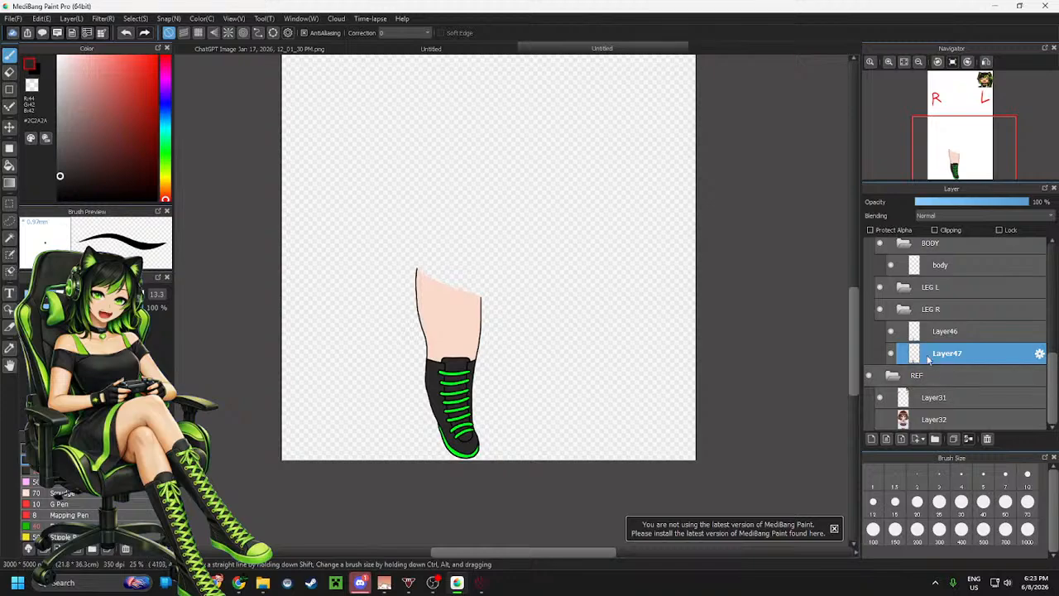
click(890, 354)
click(890, 353)
Select both leg layers together, then select the LEG L folder
ctrl+click(953, 331)
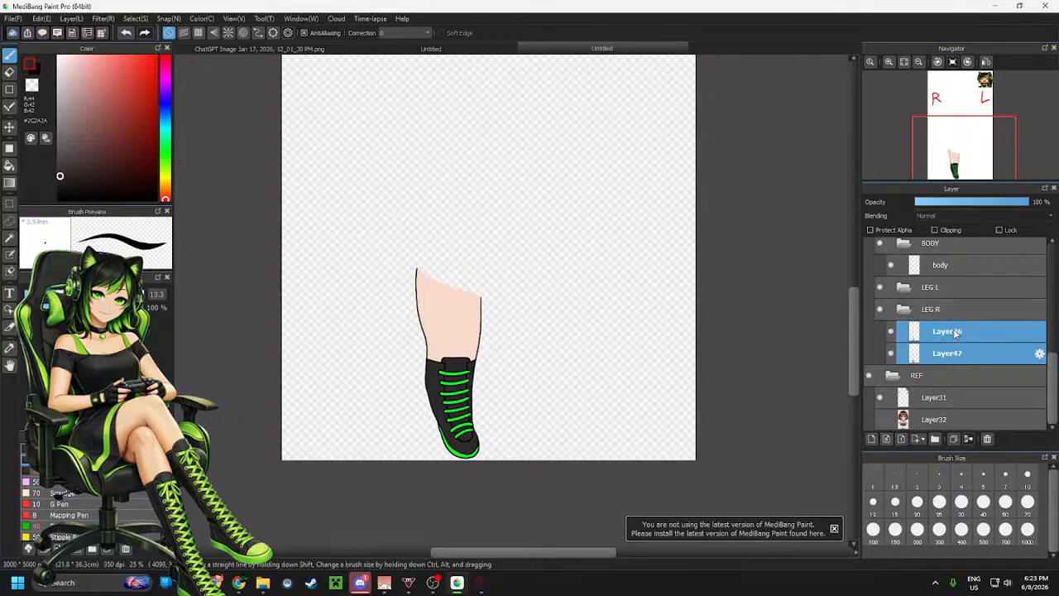
click(935, 287)
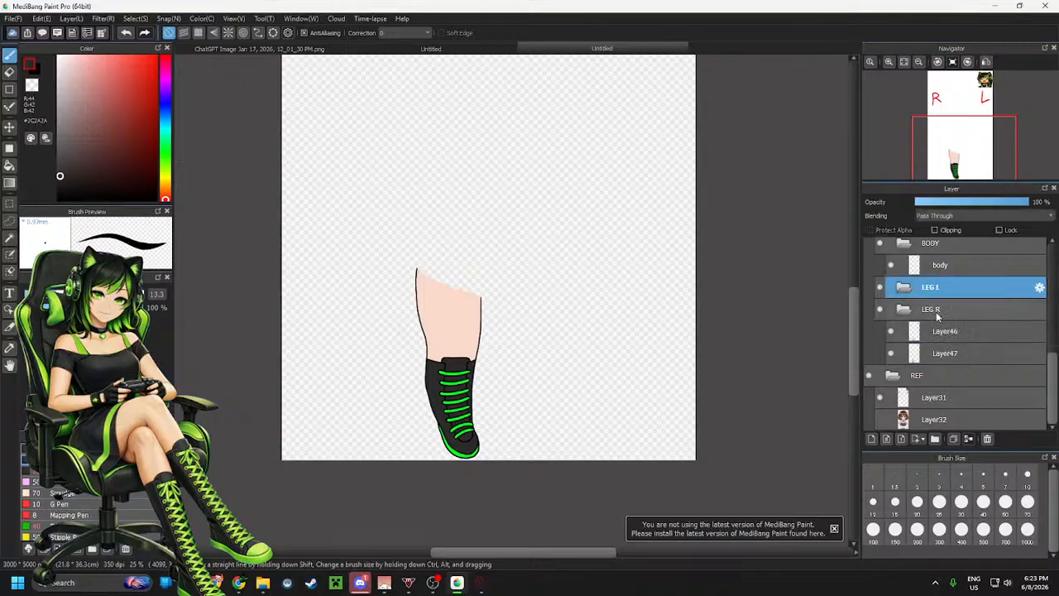
Add two new layers inside the LEG L folder and select both of them
key(ctrl+shift+n)
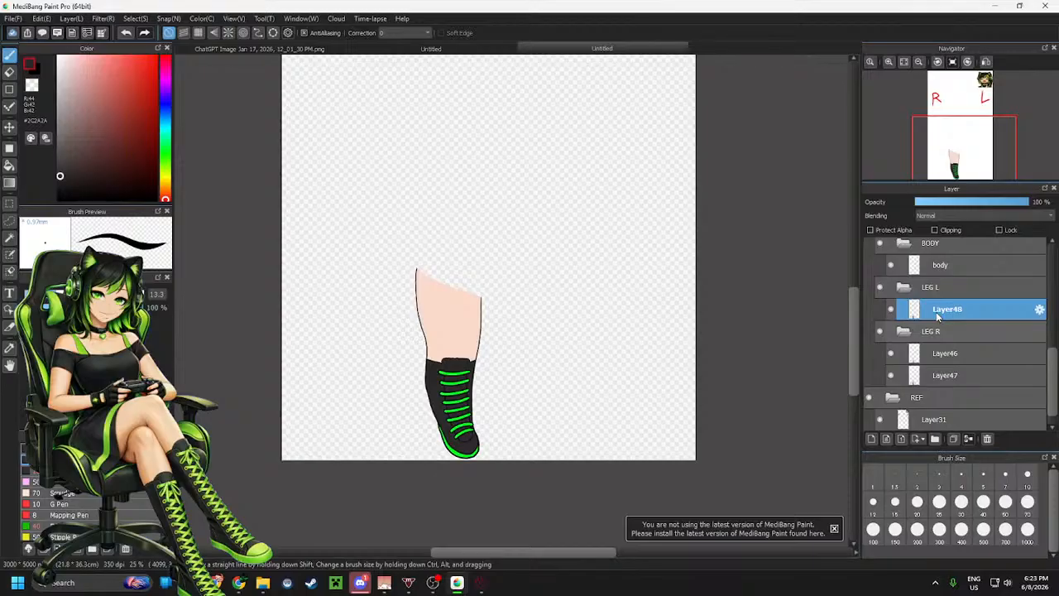
key(ctrl+z)
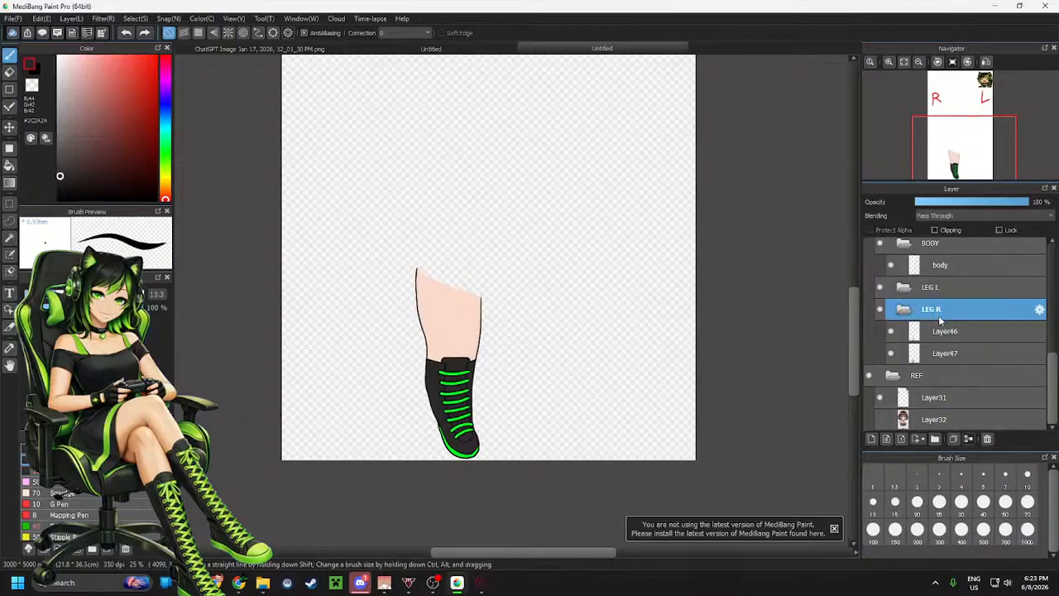
click(949, 355)
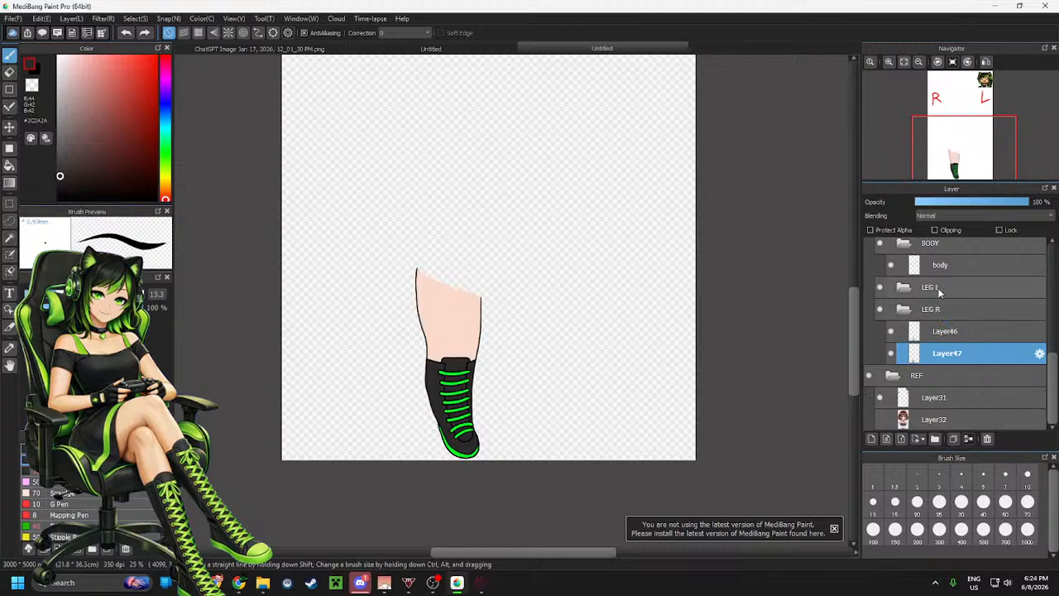
click(933, 289)
key(ctrl+shift+n)
click(950, 354)
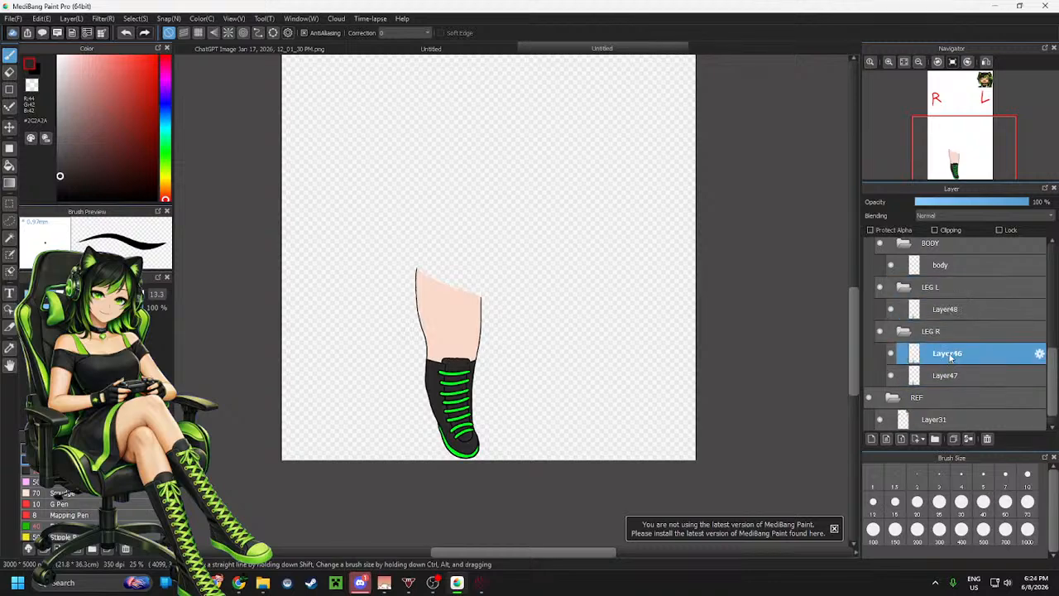
click(939, 291)
key(ctrl+shift+n)
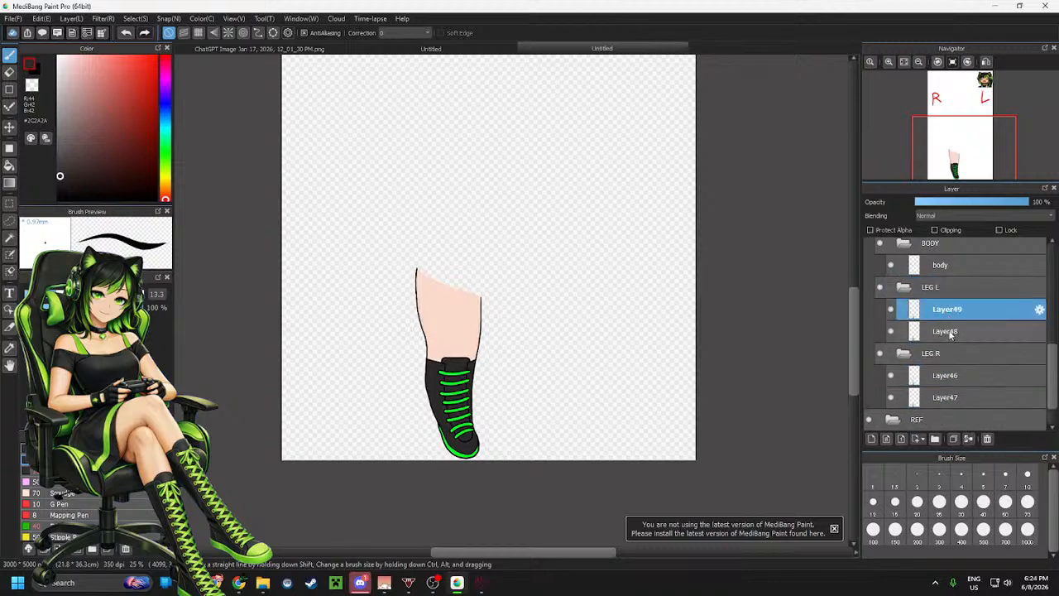
ctrl+click(950, 333)
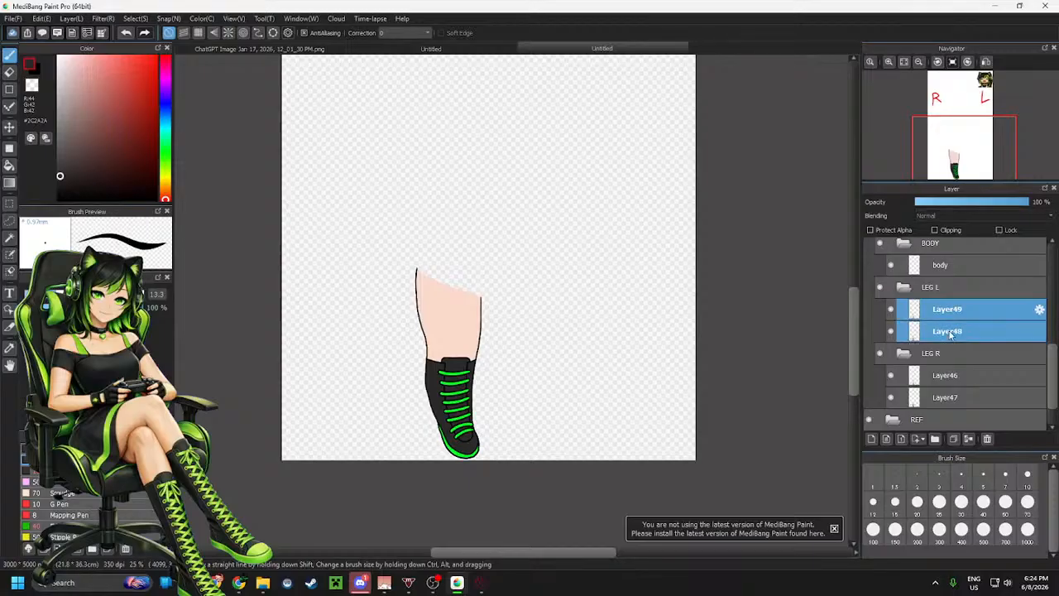
Select the leg area with a rectangle and flip it horizontally with Transform for the left leg
key(m)
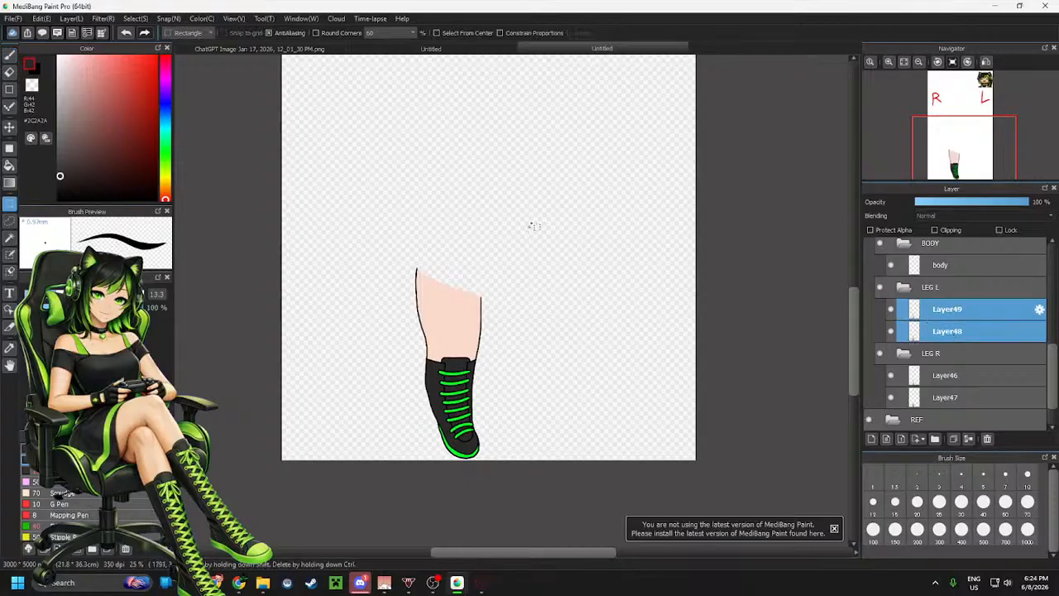
drag(569, 222, 369, 480)
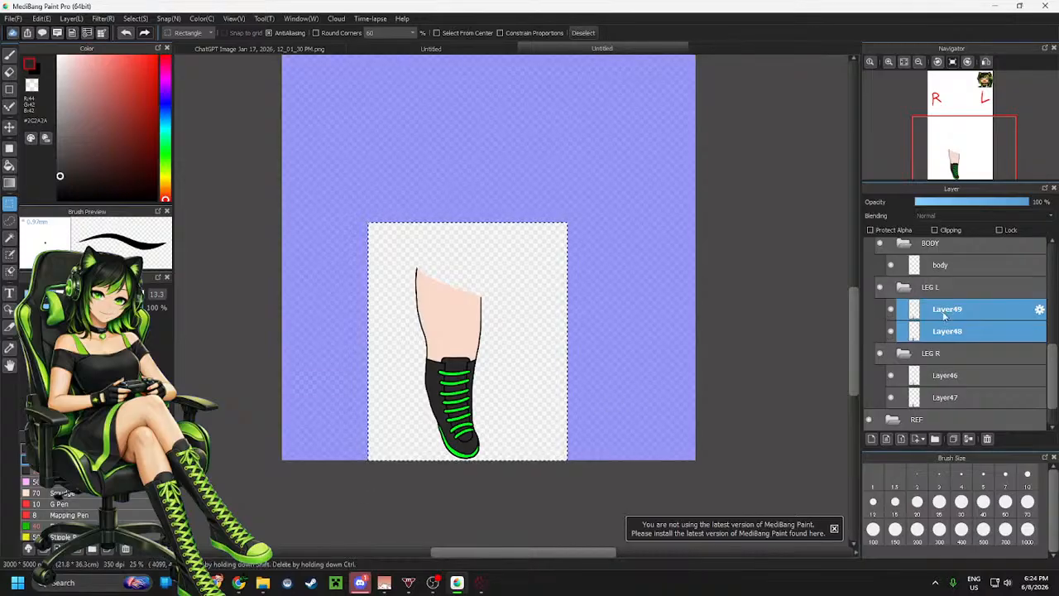
click(934, 287)
drag(619, 209, 328, 475)
key(ctrl+t)
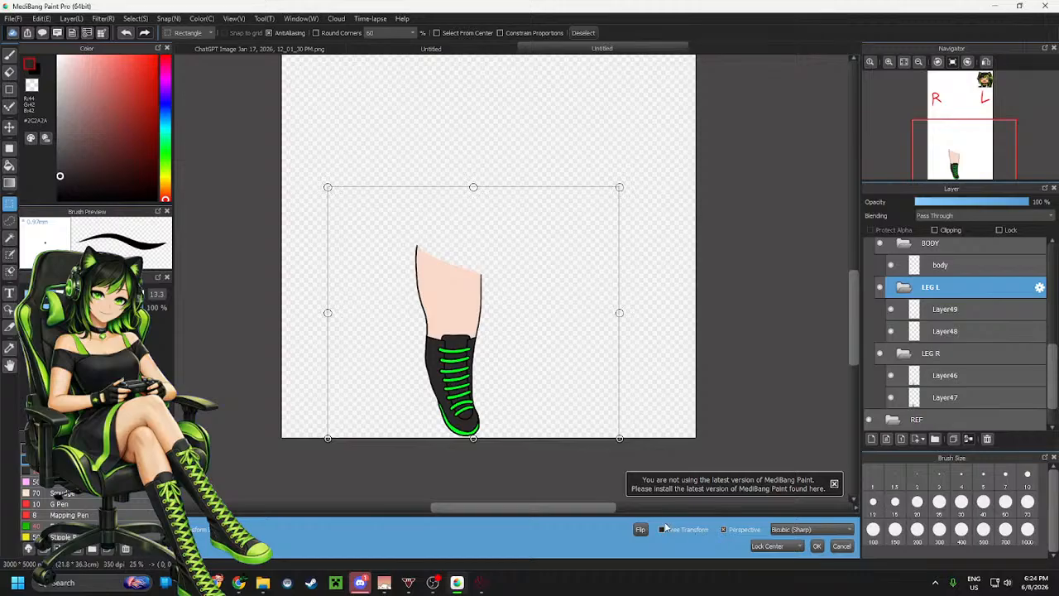
click(642, 530)
scroll(945, 356, down, 1)
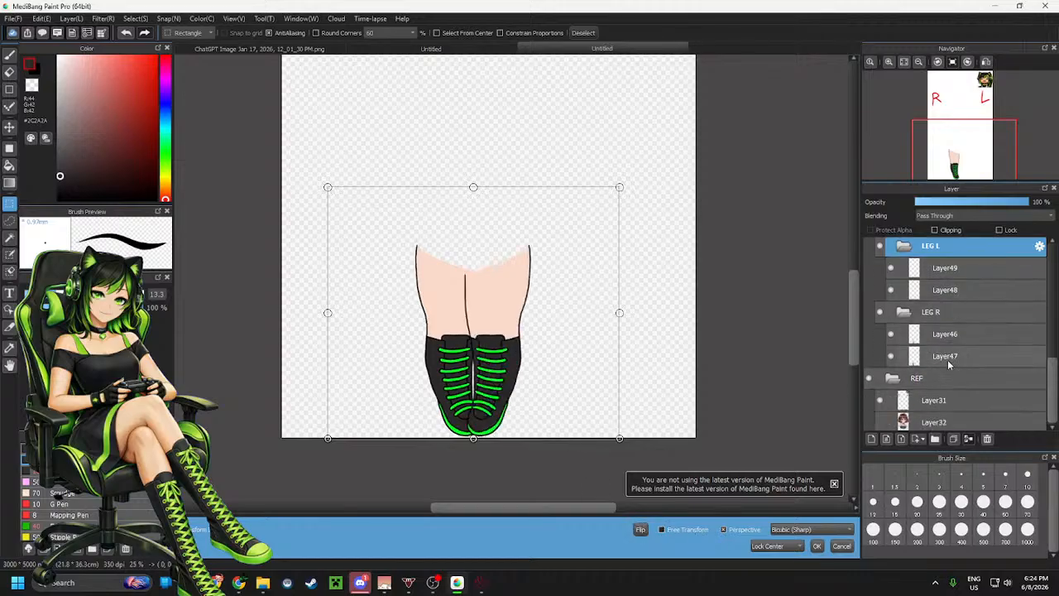
click(817, 545)
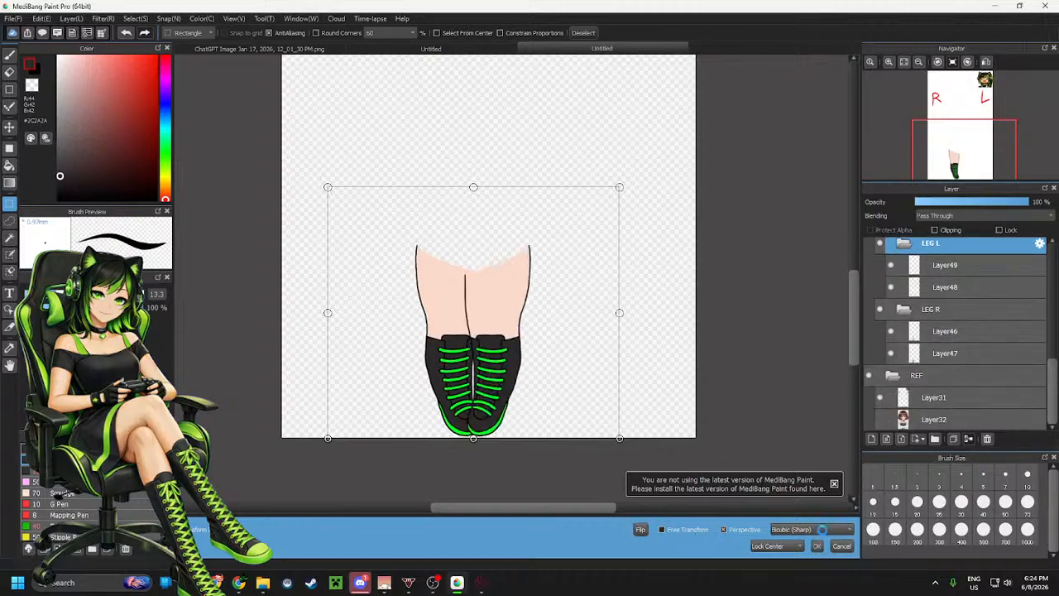
Show the reference and move the mirrored leg slightly right to line up with the reference's leg
click(879, 420)
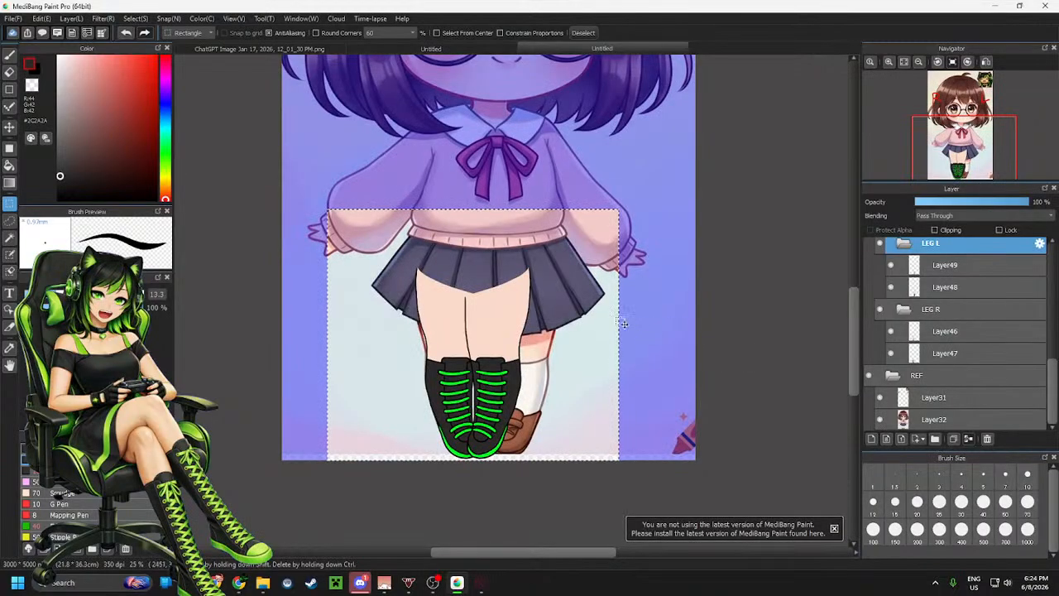
click(10, 126)
click(10, 203)
click(195, 176)
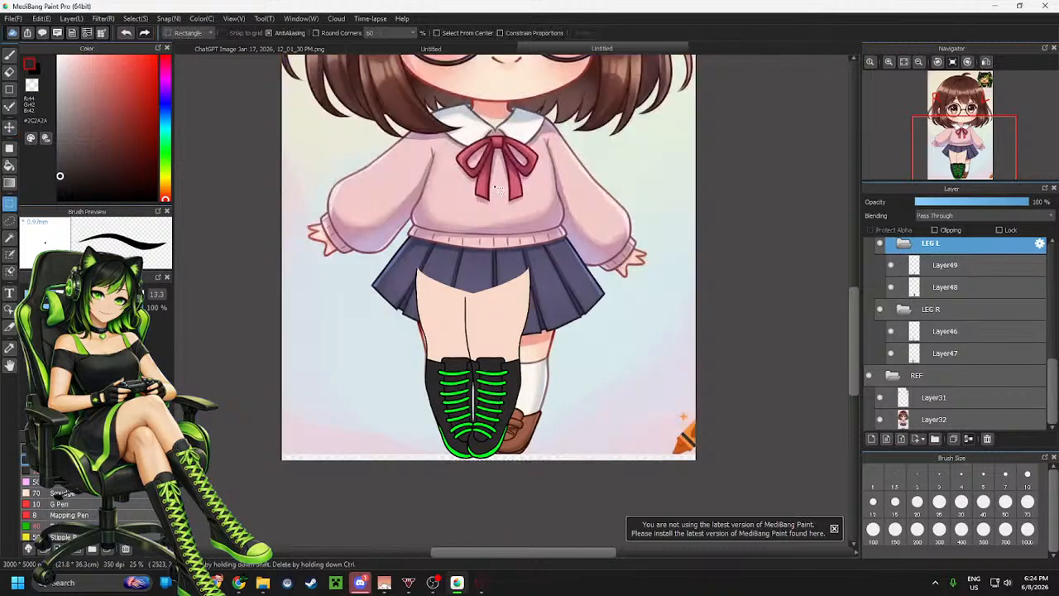
click(10, 127)
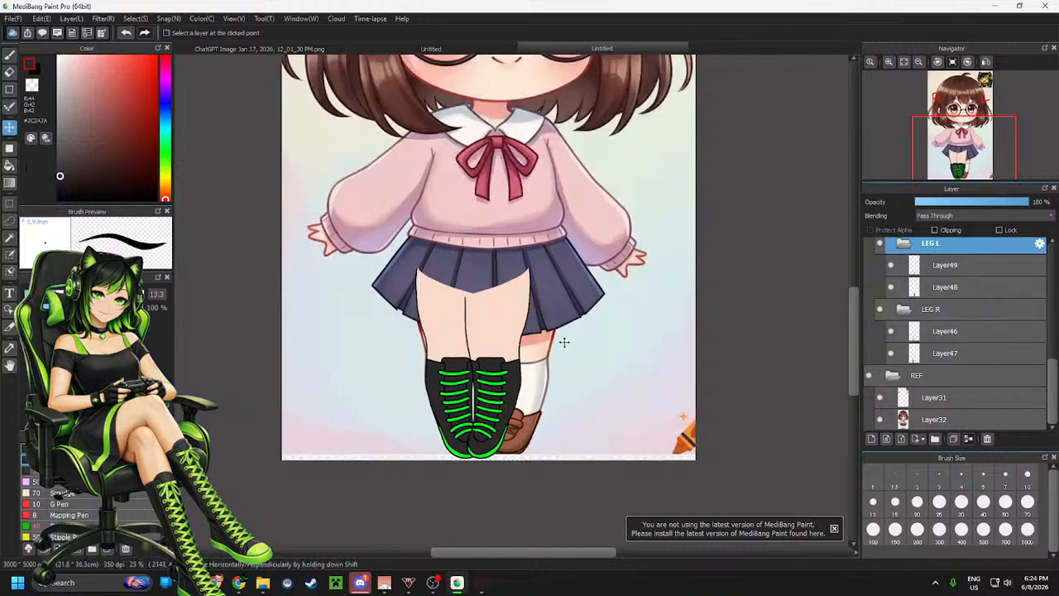
drag(511, 341, 535, 342)
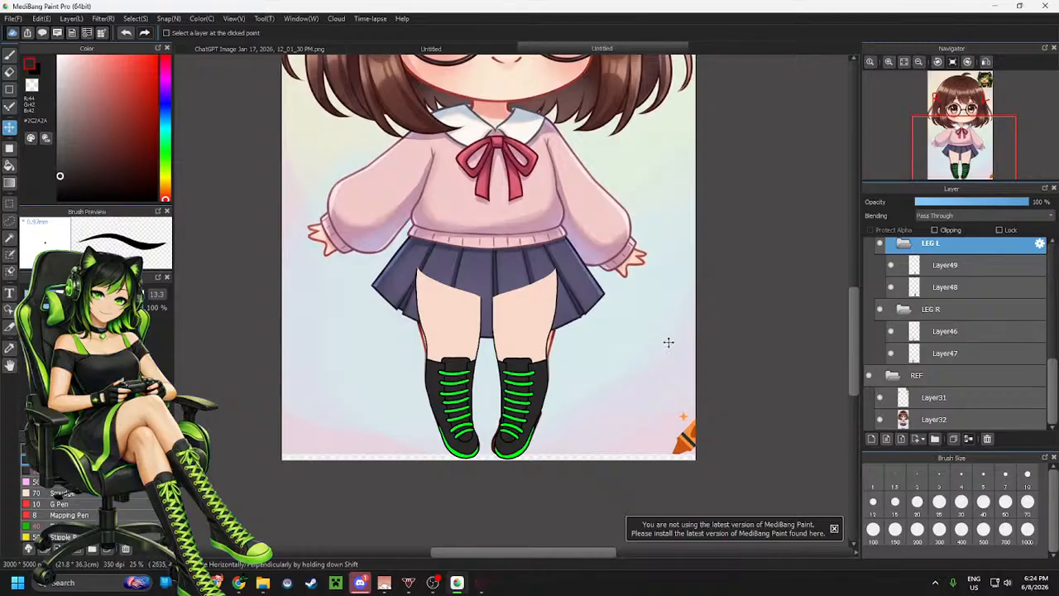
Collapse the LEG R and LEG L folders
click(906, 308)
click(904, 288)
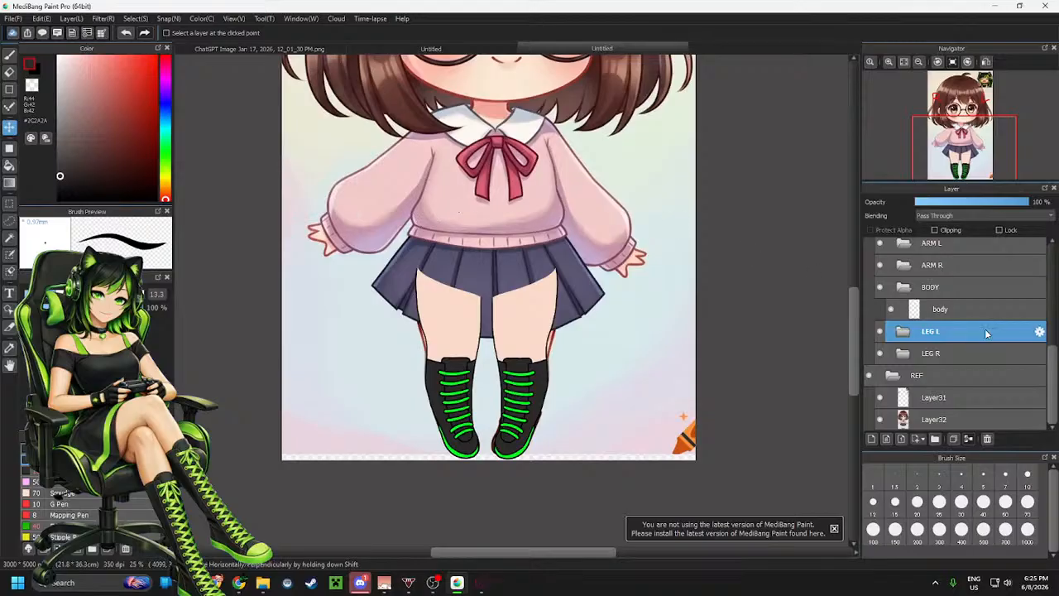
scroll(957, 277, up, 1)
scroll(964, 296, down, 1)
Select the ARM R folder and add a new layer inside it
click(953, 288)
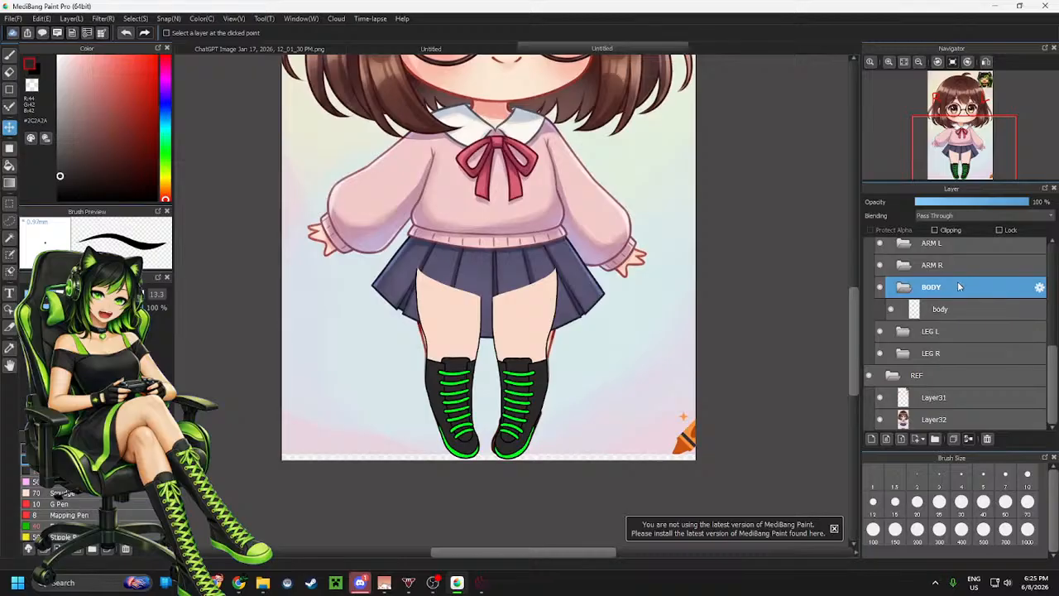
scroll(959, 299, up, 1)
scroll(959, 295, up, 1)
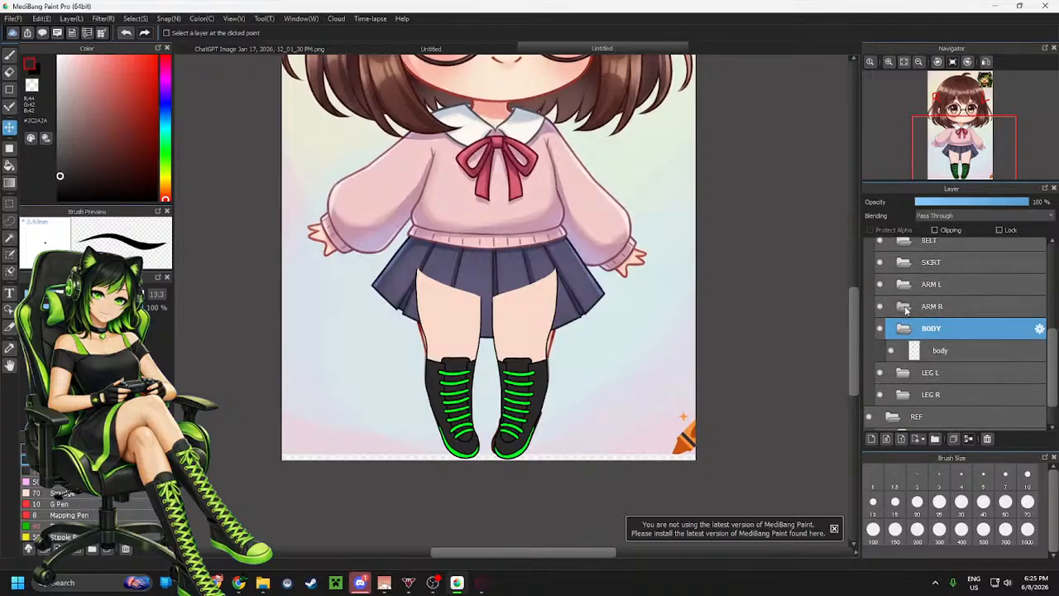
click(905, 309)
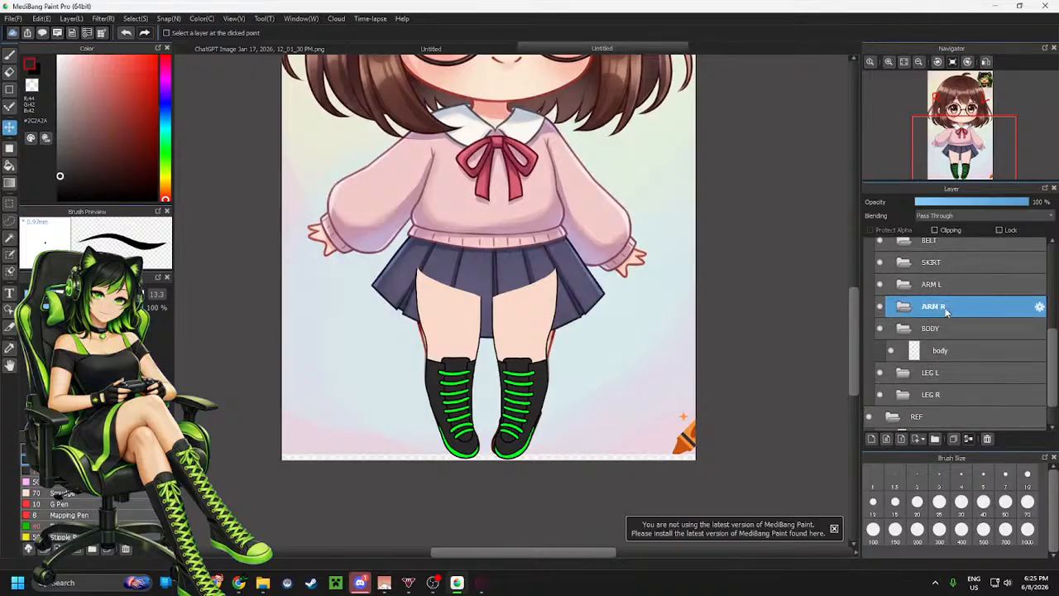
click(872, 440)
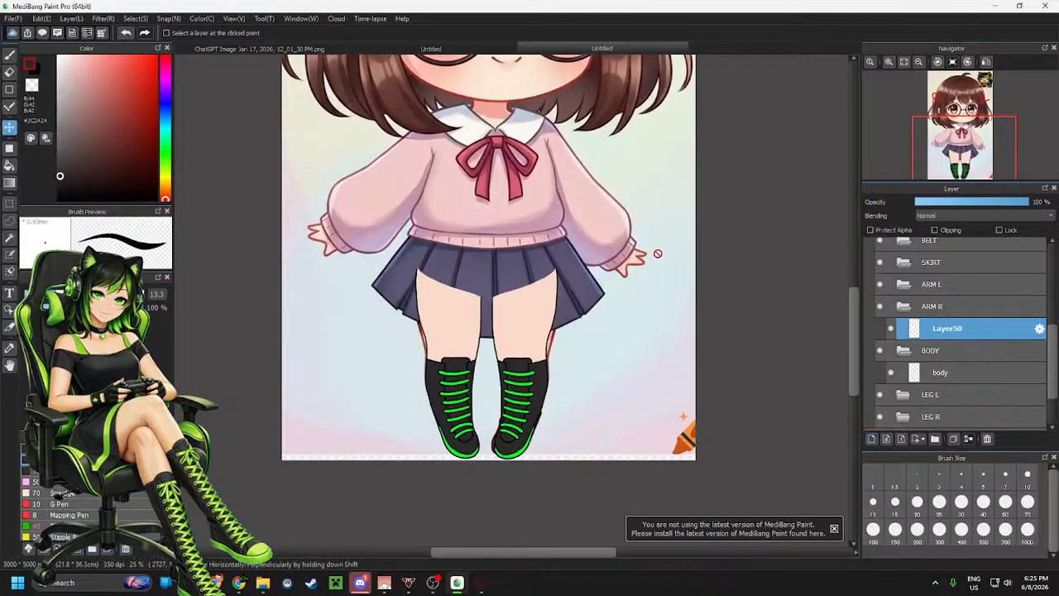
Create a new folder inside ARM R and rename it HAND
scroll(593, 336, down, 2)
scroll(575, 290, up, 4)
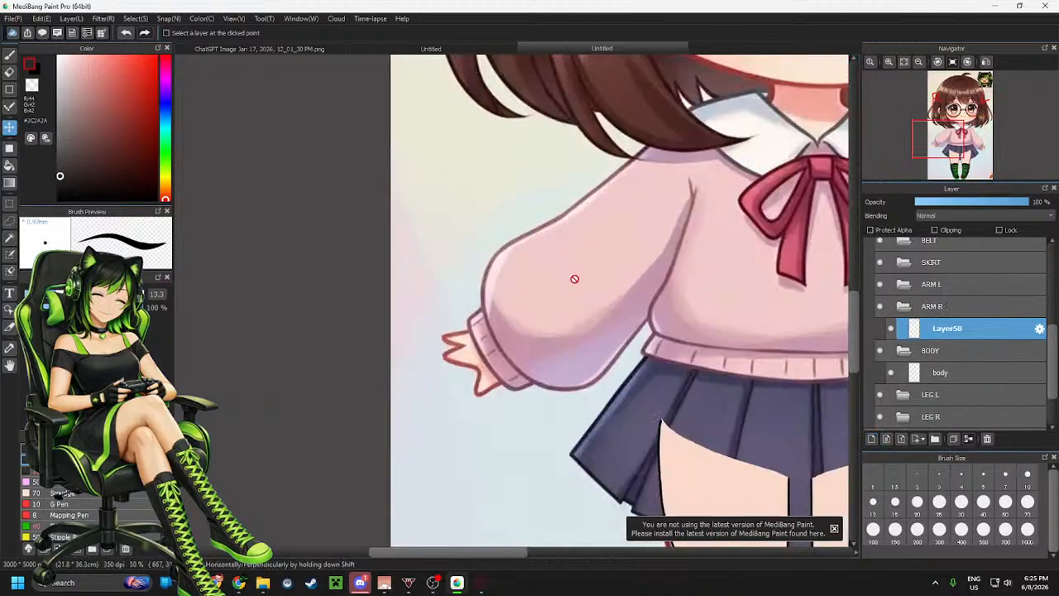
scroll(579, 265, up, 1)
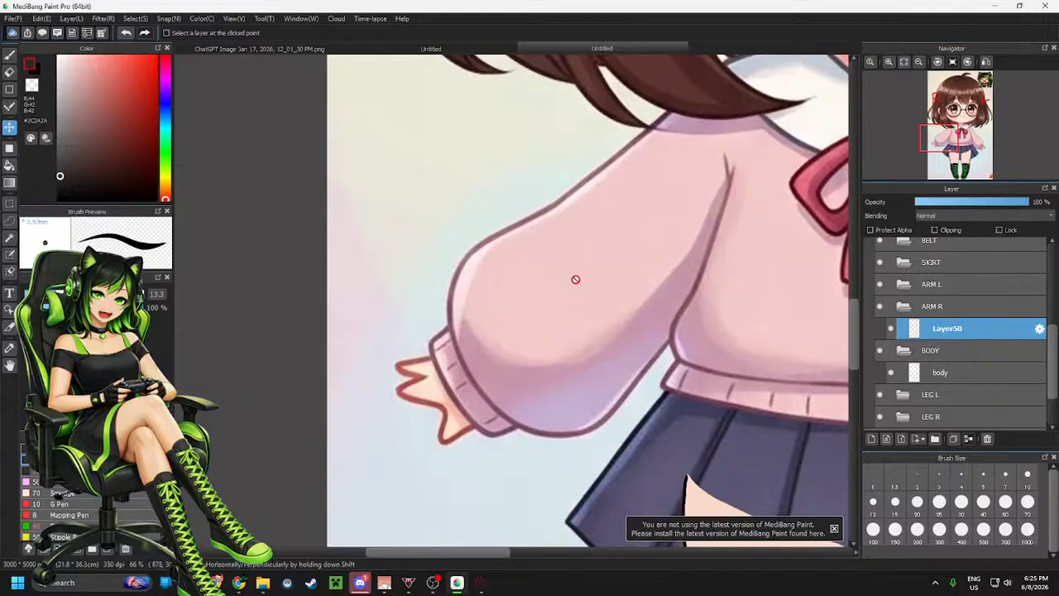
key(b)
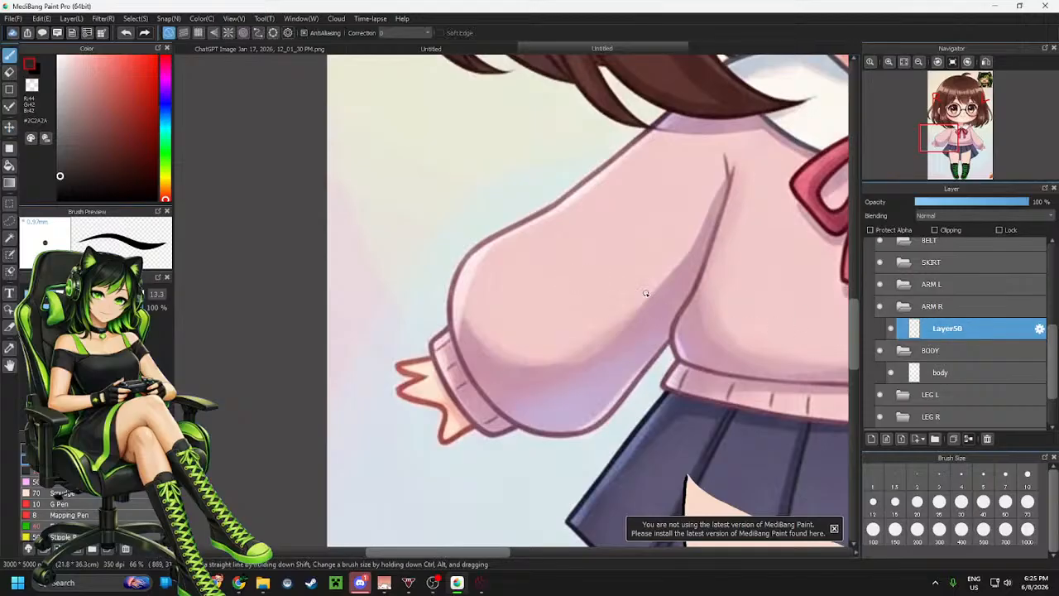
scroll(532, 294, down, 2)
scroll(554, 253, up, 1)
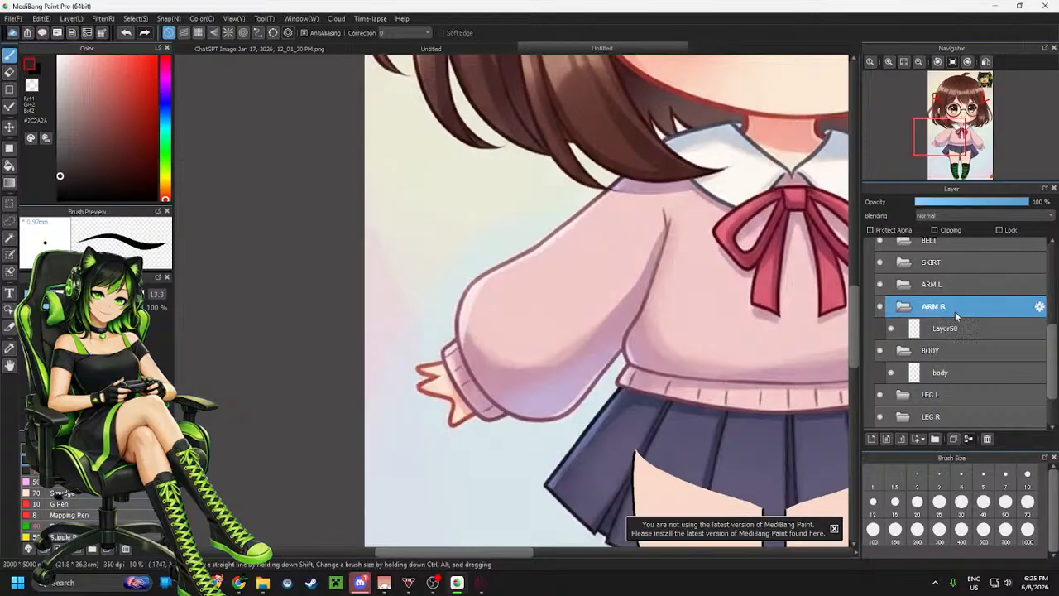
click(936, 441)
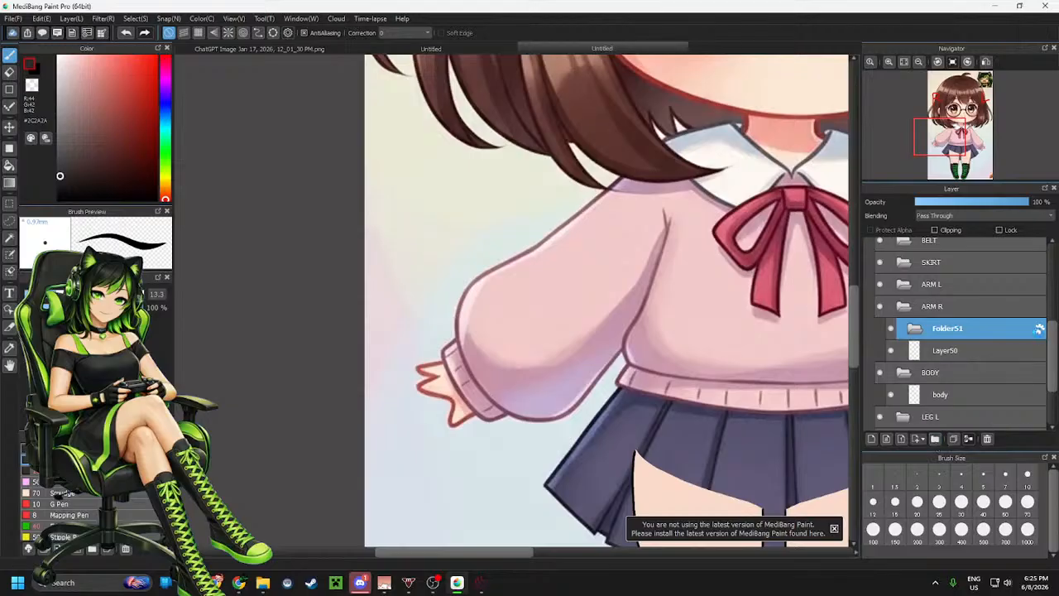
click(1039, 329)
text(HAND)
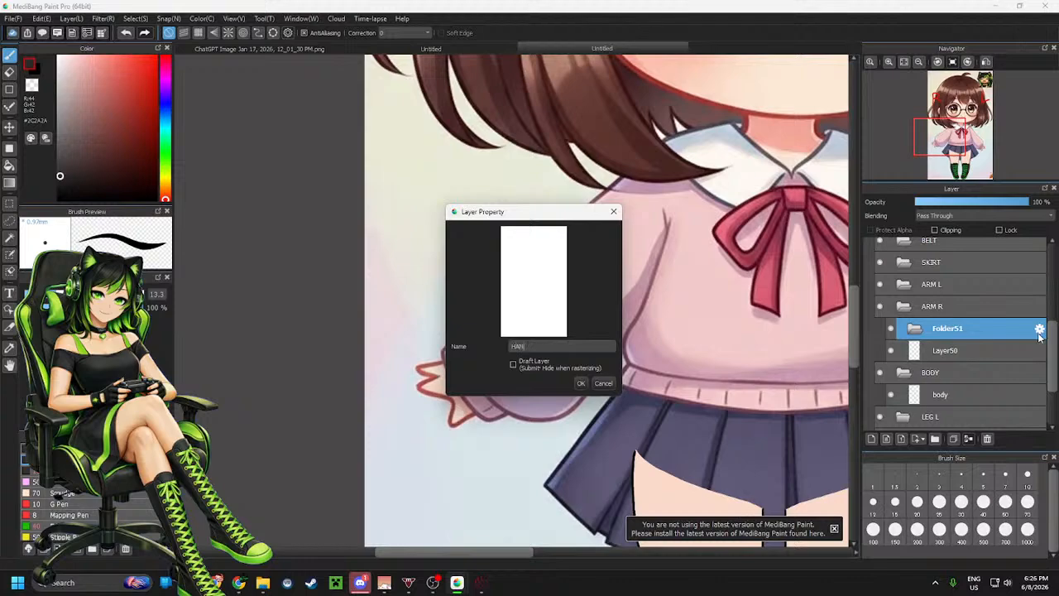
click(581, 383)
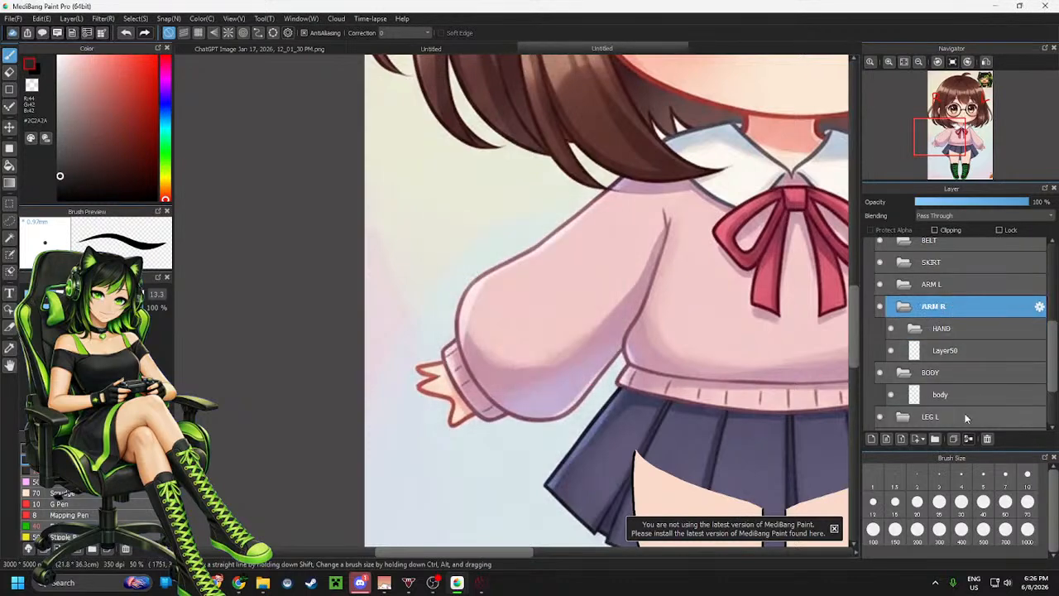
Create another folder inside ARM R and rename it FORE R
click(935, 438)
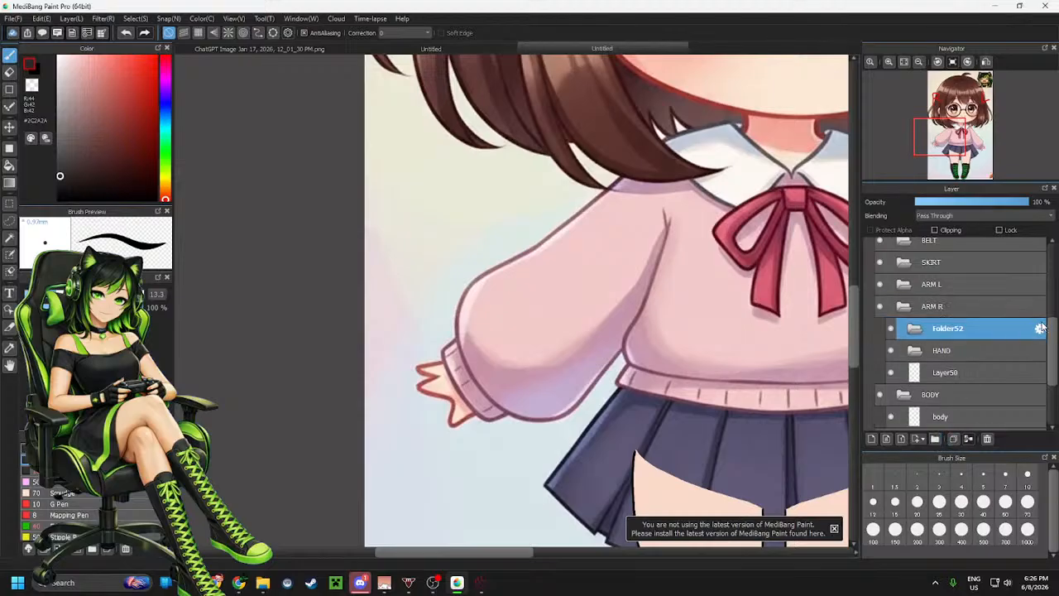
click(1040, 330)
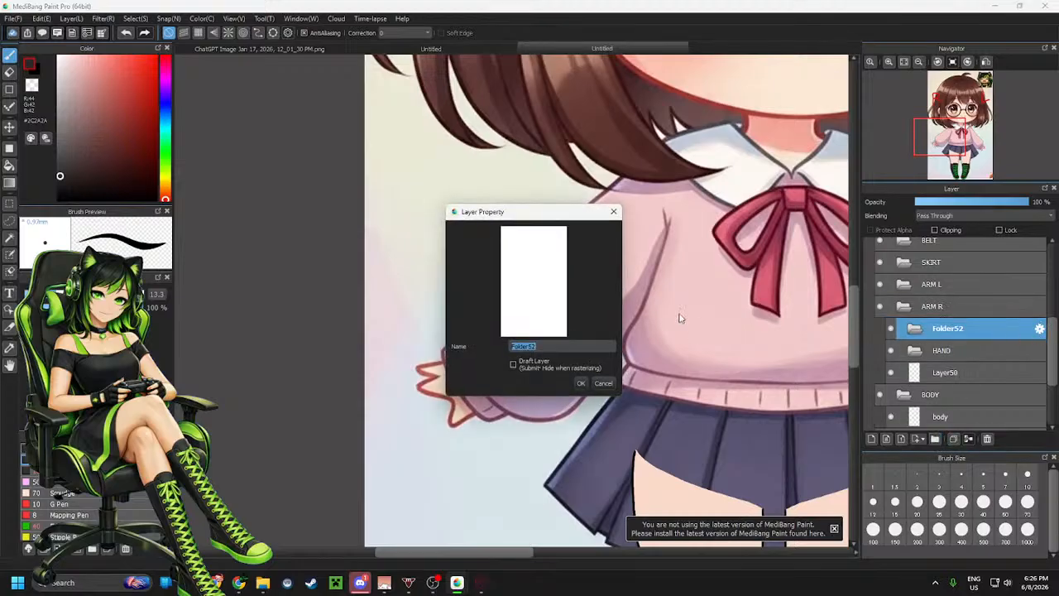
text(FORE R)
click(581, 383)
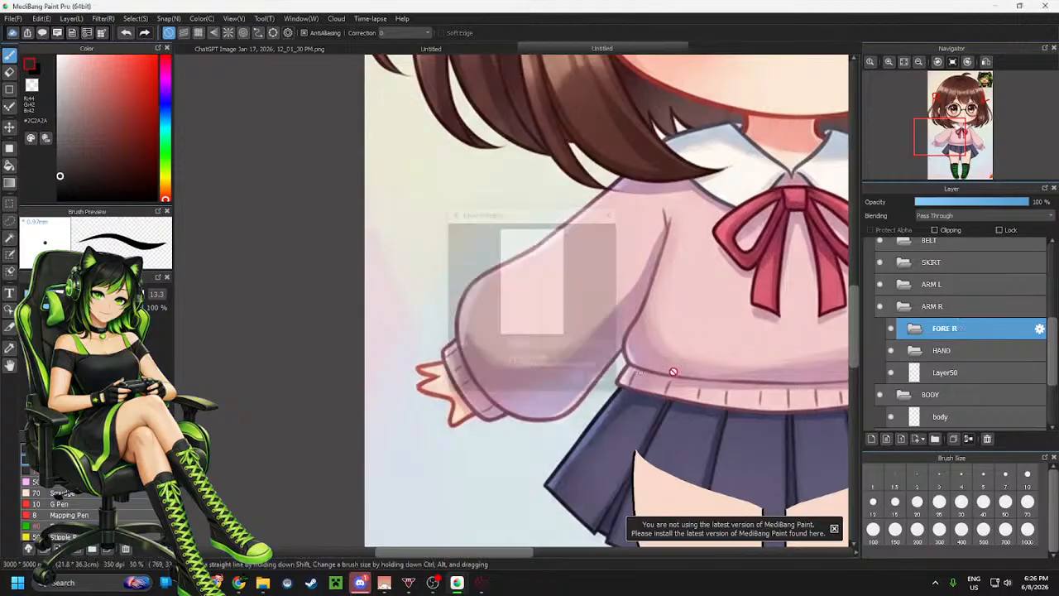
Rename the HAND folder to HAND R
click(1039, 350)
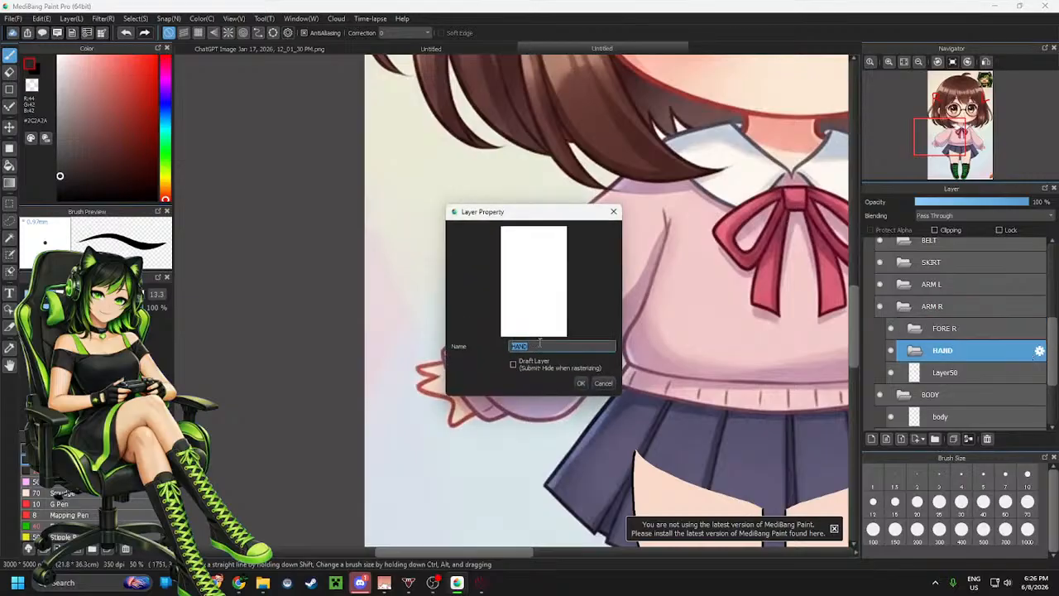
click(539, 343)
text(R)
click(581, 383)
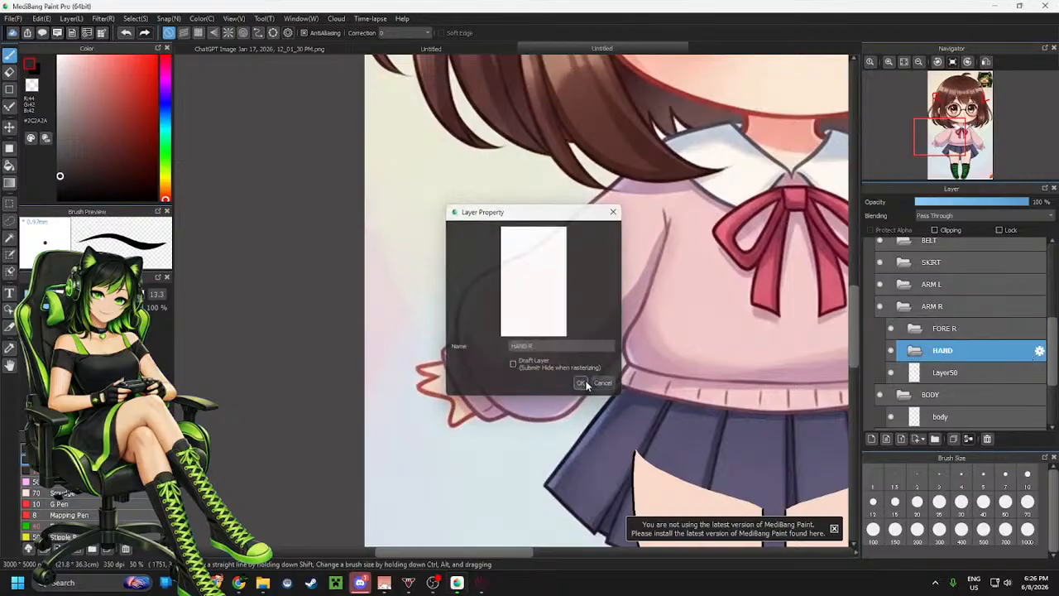
Create a new folder inside ARM R and rename it BICEP R
click(983, 310)
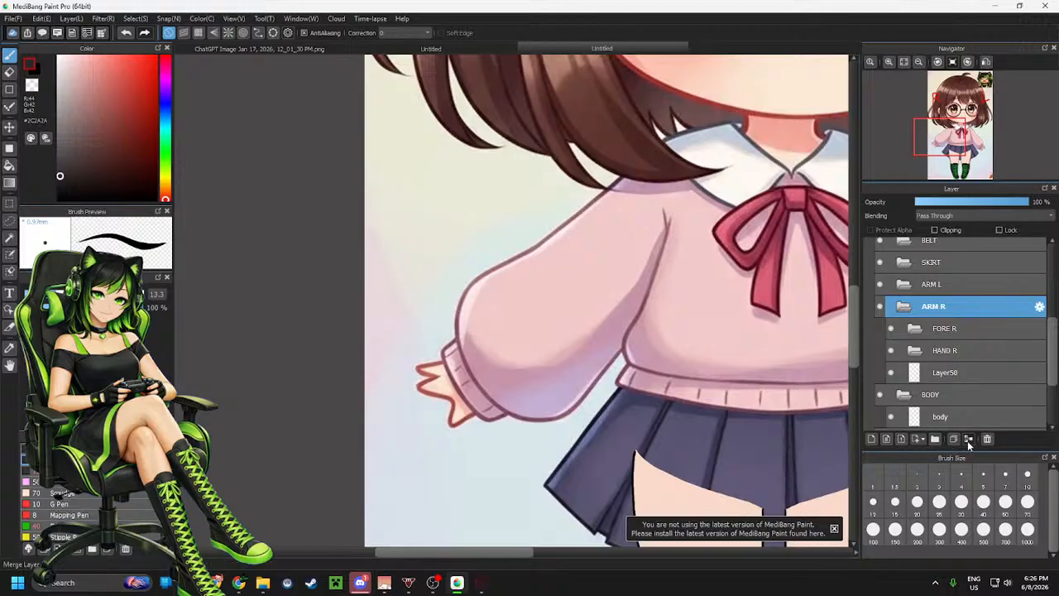
click(935, 438)
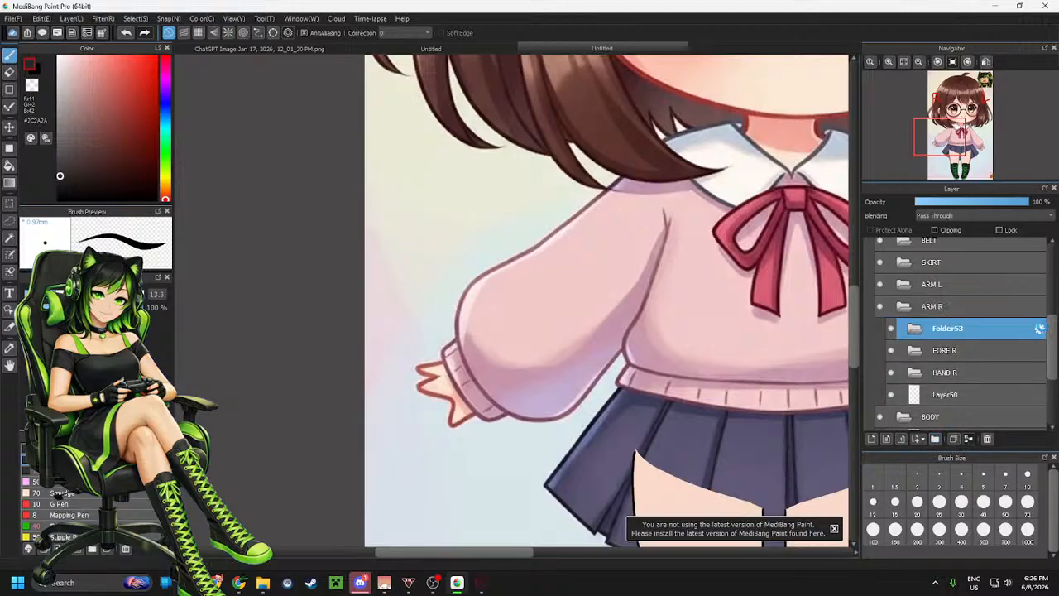
click(1039, 329)
text(SIC)
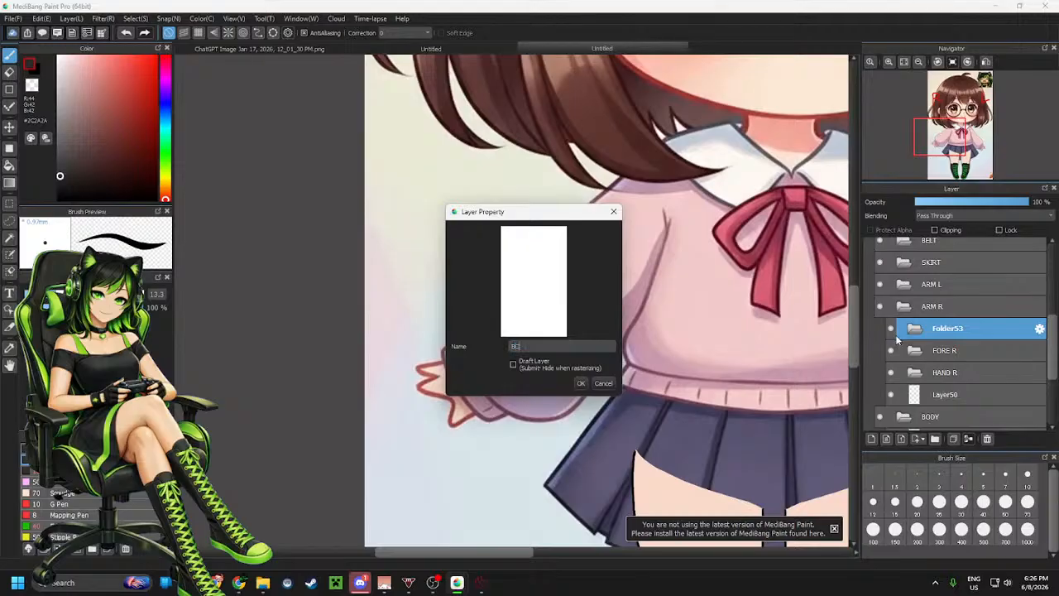
text(EP R)
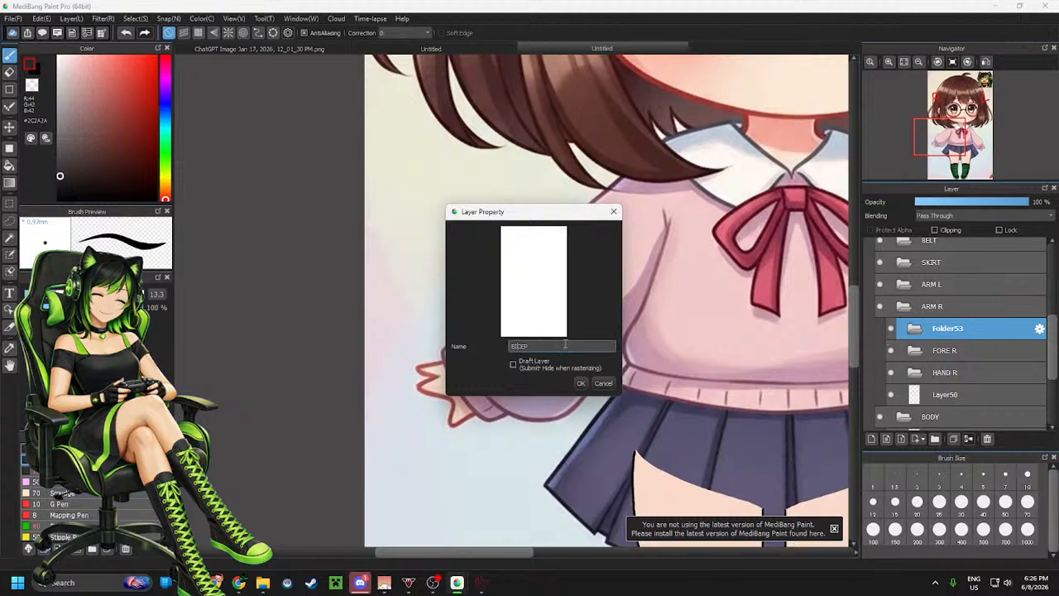
click(581, 384)
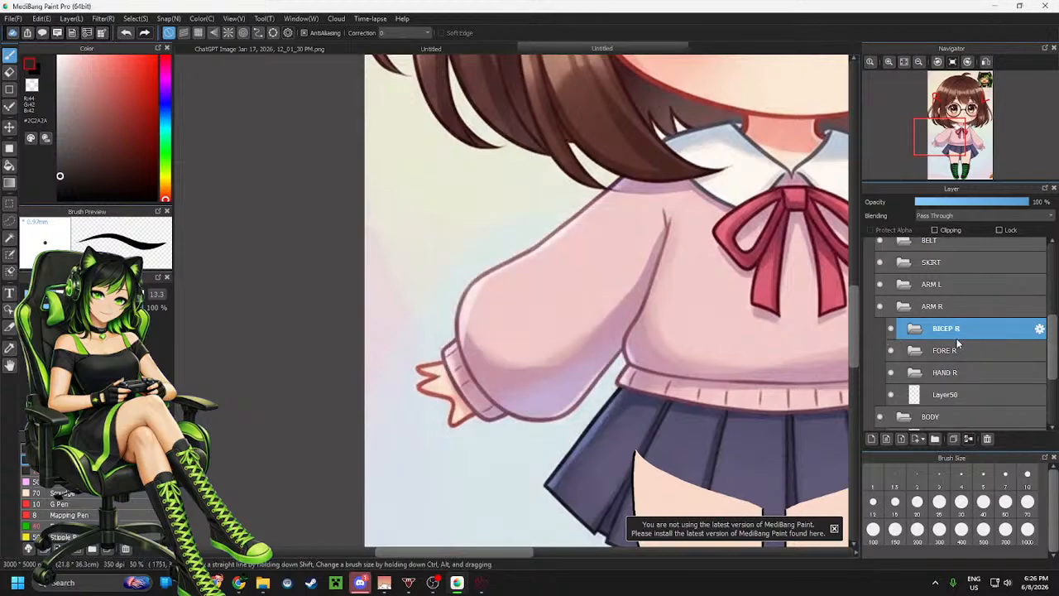
Move Layer50 into the HAND R folder
shift+click(958, 372)
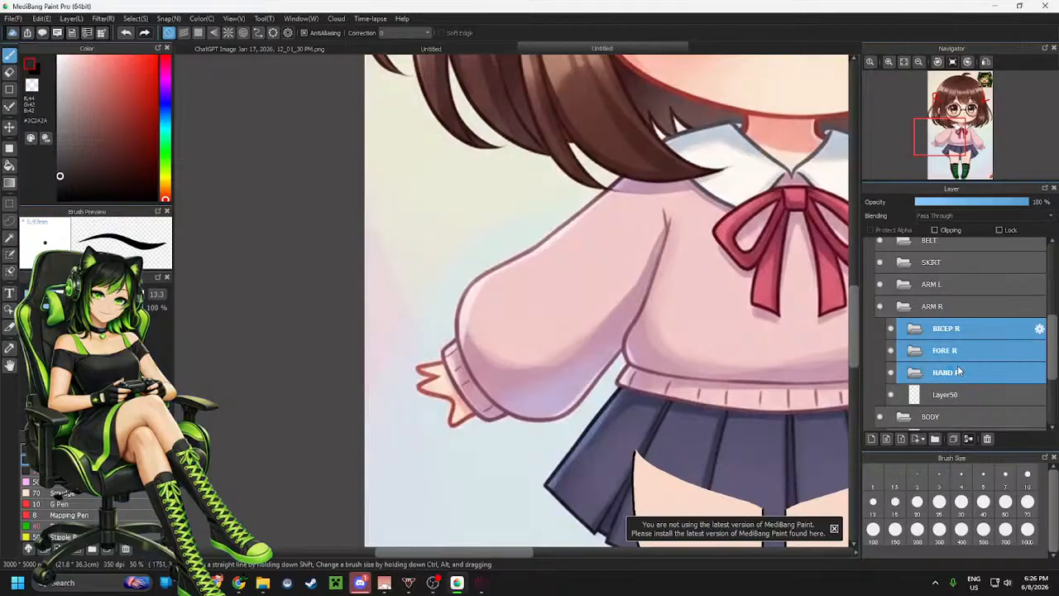
click(958, 371)
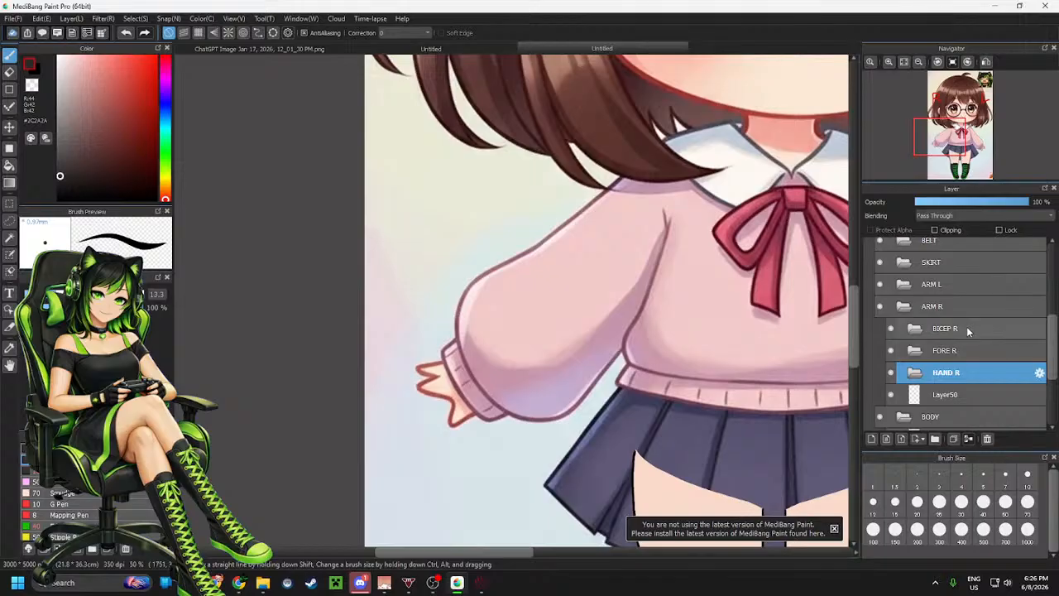
click(967, 328)
drag(945, 398, 950, 374)
click(951, 375)
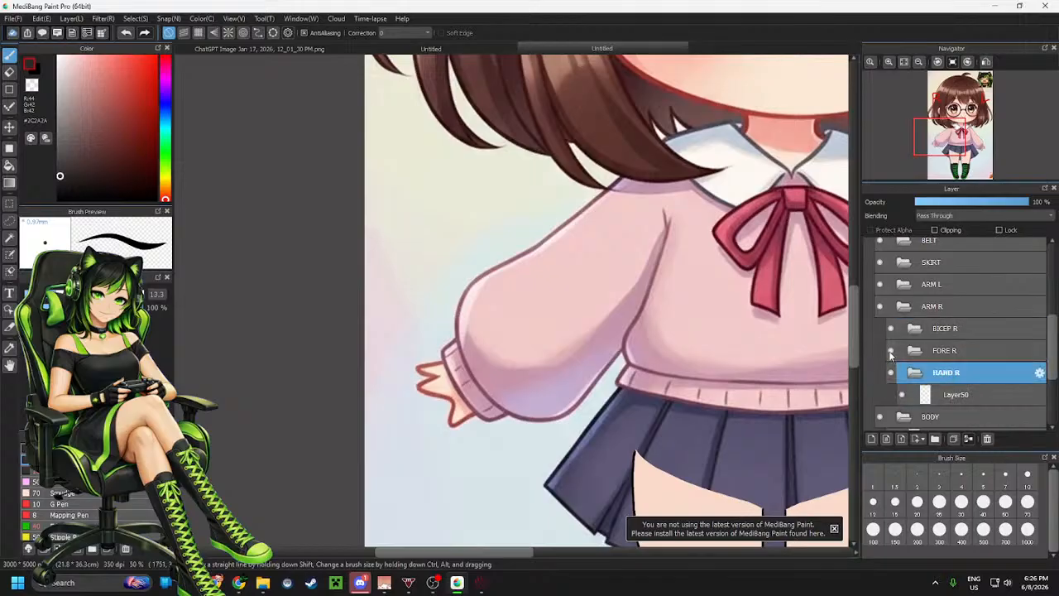
On Layer50, switch to black and trace the right hand's upper and lower outline over the reference
scroll(442, 377, up, 1)
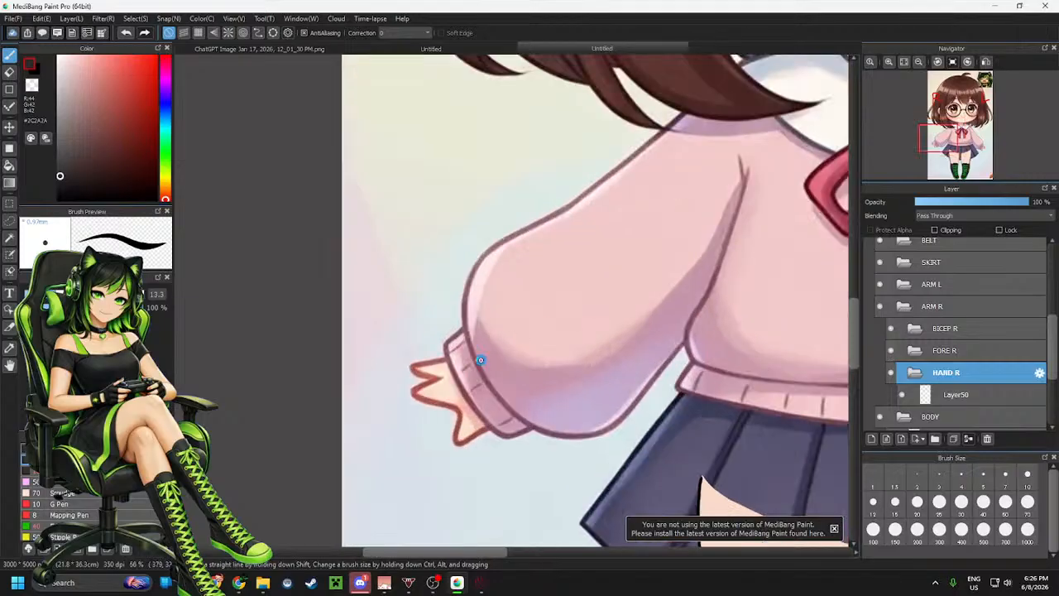
scroll(481, 360, up, 1)
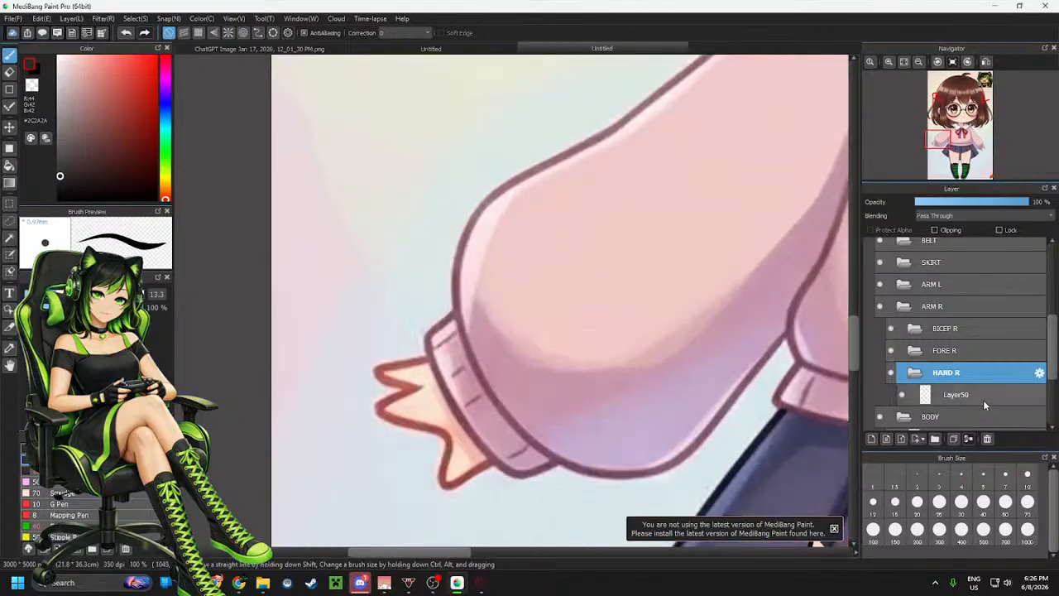
click(983, 397)
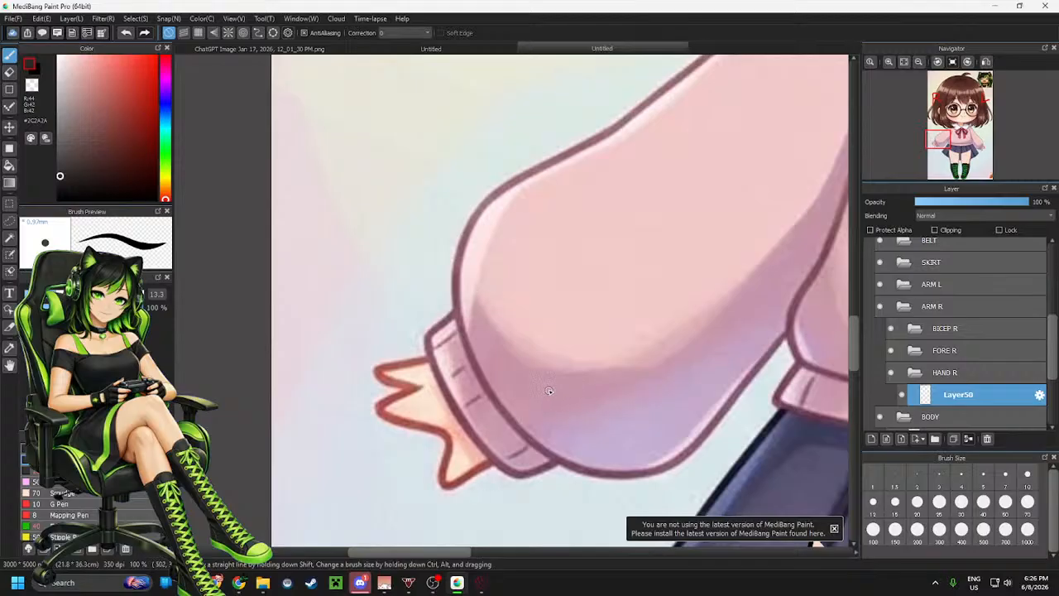
drag(552, 387, 503, 449)
key(ctrl+z)
click(58, 199)
mouse_move(552, 396)
mouse_down()
mouse_move(447, 483)
mouse_move(439, 433)
mouse_move(374, 417)
mouse_move(411, 386)
mouse_move(374, 379)
mouse_move(381, 369)
mouse_move(491, 340)
mouse_up()
key(ctrl+z)
scroll(531, 360, down, 2)
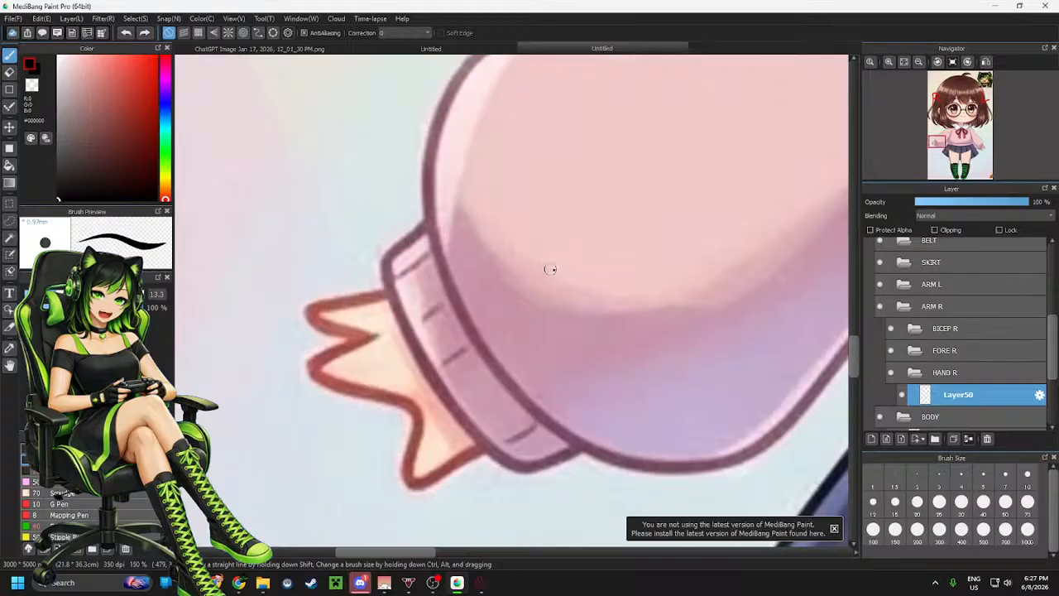
mouse_move(549, 283)
mouse_down()
mouse_move(377, 294)
mouse_move(303, 312)
mouse_move(368, 333)
mouse_up()
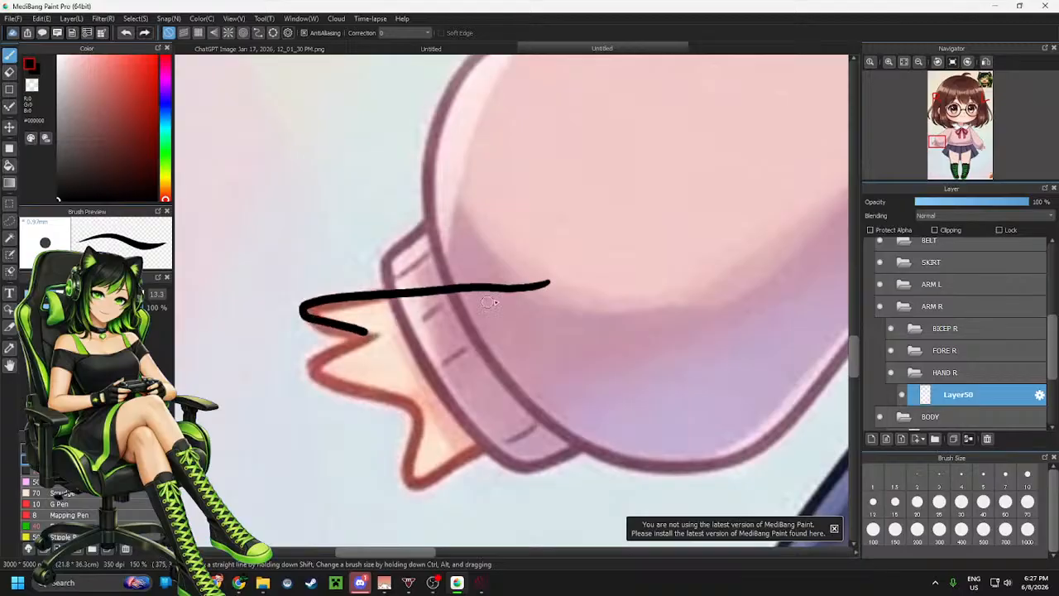
key(ctrl+z)
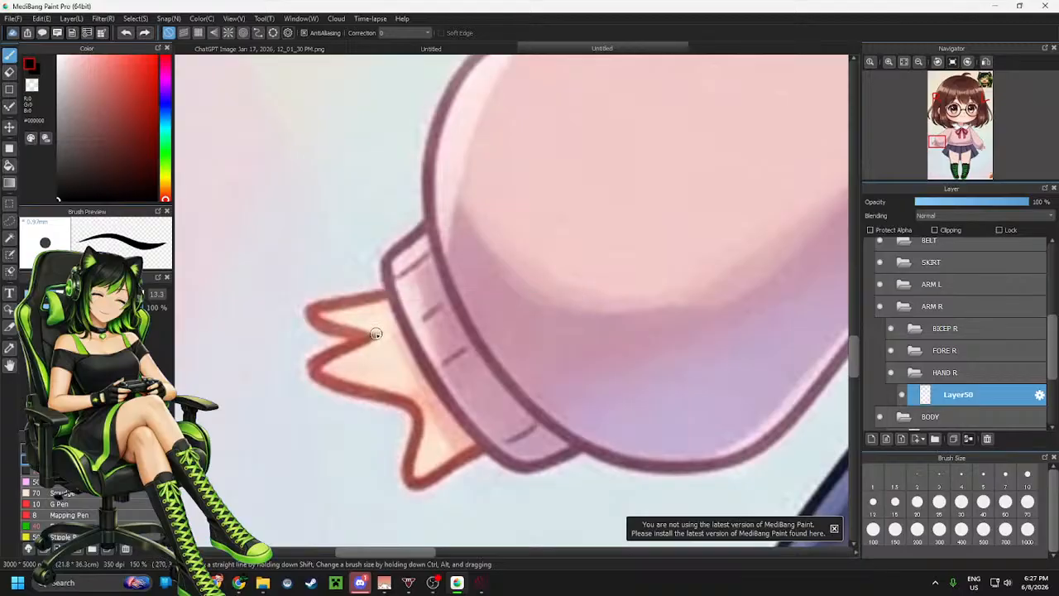
mouse_move(376, 333)
mouse_down()
mouse_move(313, 371)
mouse_move(414, 406)
mouse_move(423, 429)
mouse_move(411, 474)
mouse_move(433, 481)
mouse_move(543, 413)
mouse_move(616, 342)
mouse_up()
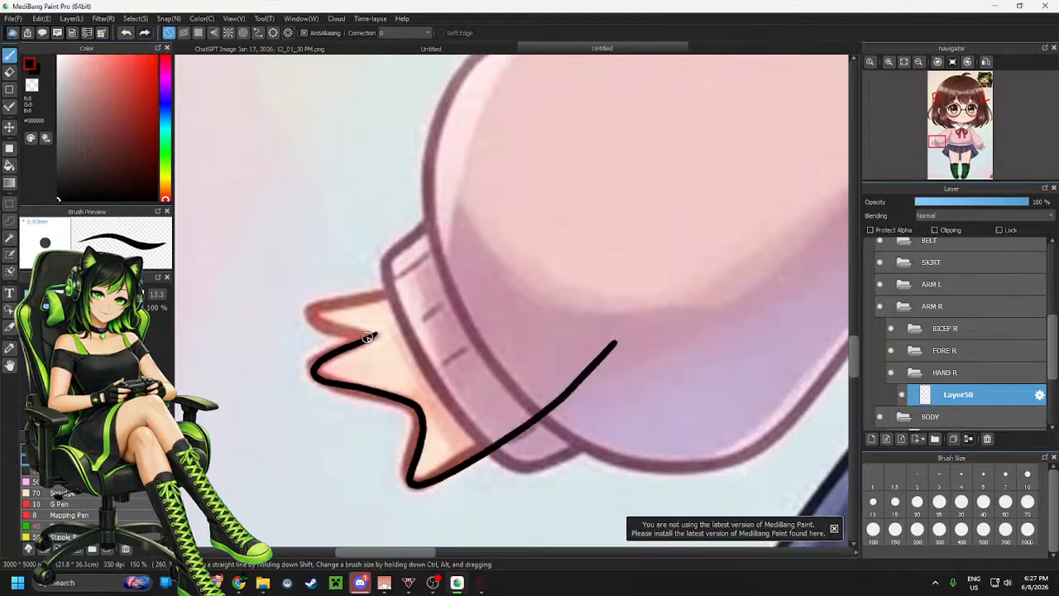
mouse_move(368, 337)
mouse_down()
mouse_move(311, 316)
mouse_move(533, 286)
mouse_move(592, 268)
mouse_up()
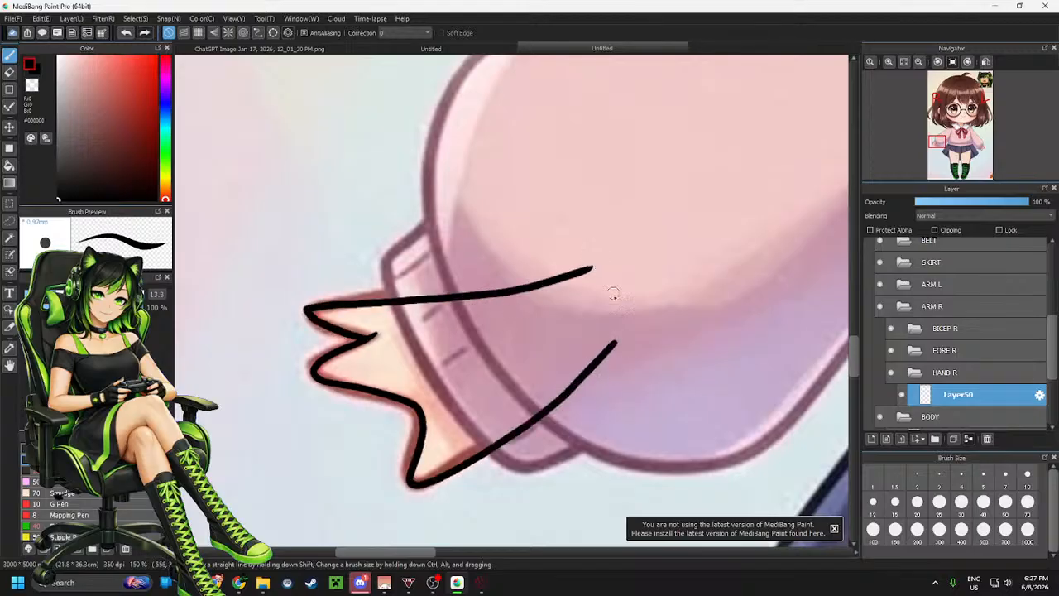
Examine the traced hand outline against the reference at different zoom levels
scroll(519, 390, down, 3)
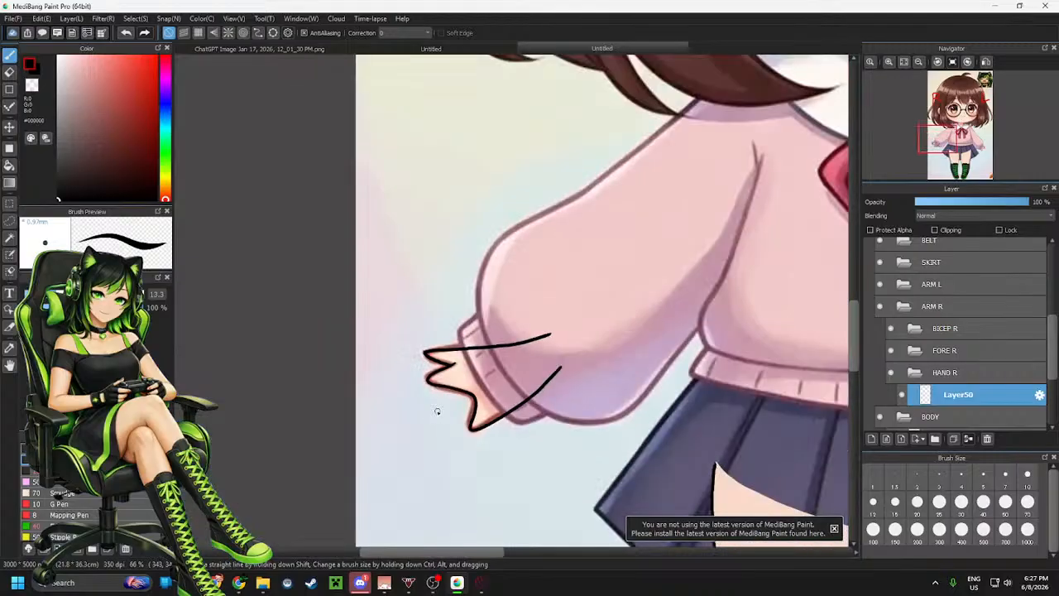
scroll(453, 430, down, 1)
scroll(449, 414, up, 4)
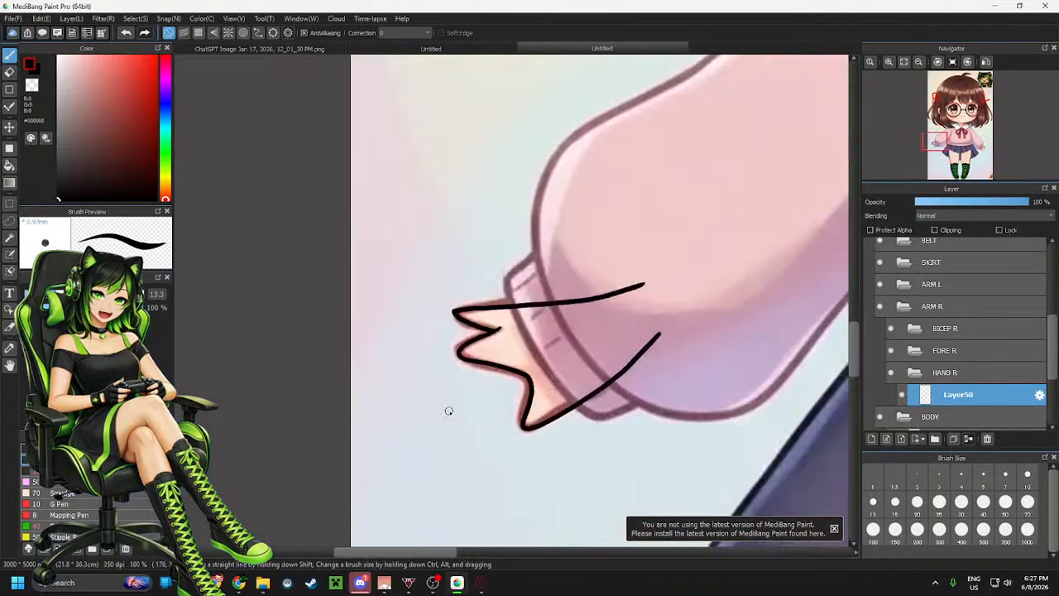
scroll(508, 386, down, 2)
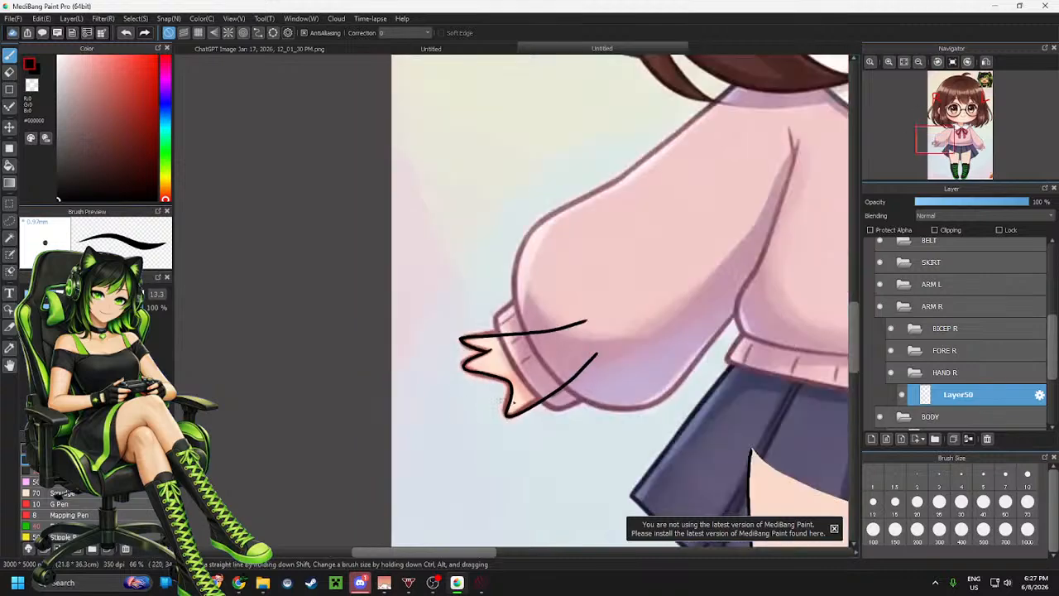
scroll(569, 379, up, 4)
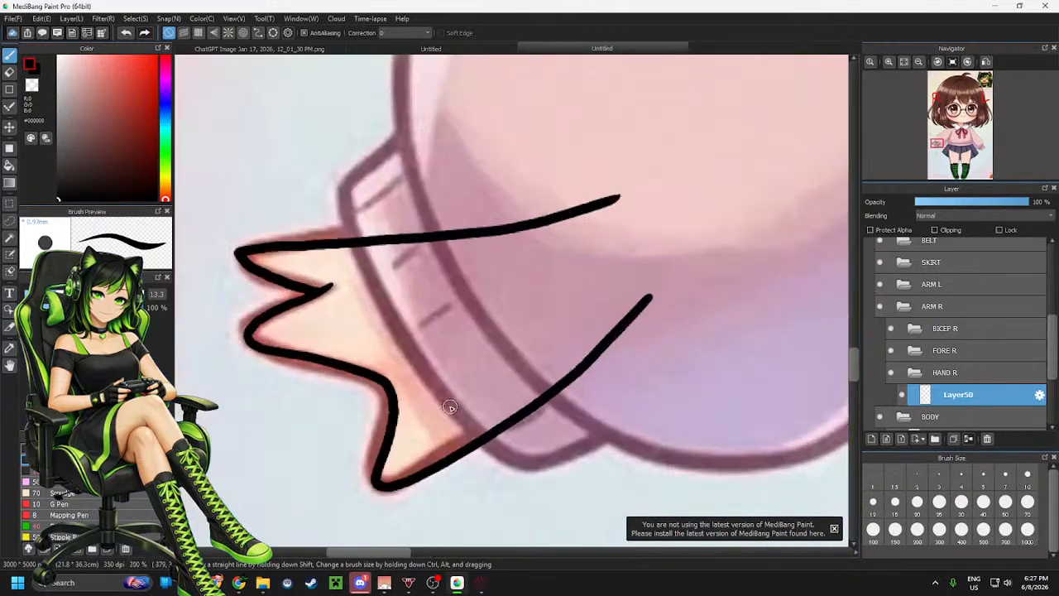
scroll(451, 404, down, 1)
scroll(399, 405, down, 1)
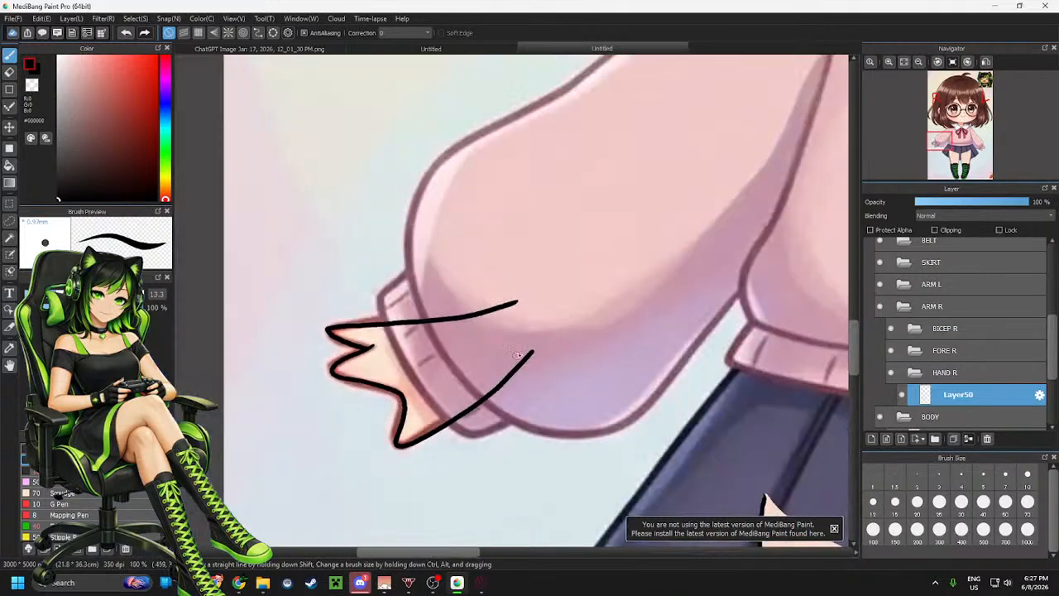
scroll(521, 346, down, 2)
scroll(602, 299, up, 1)
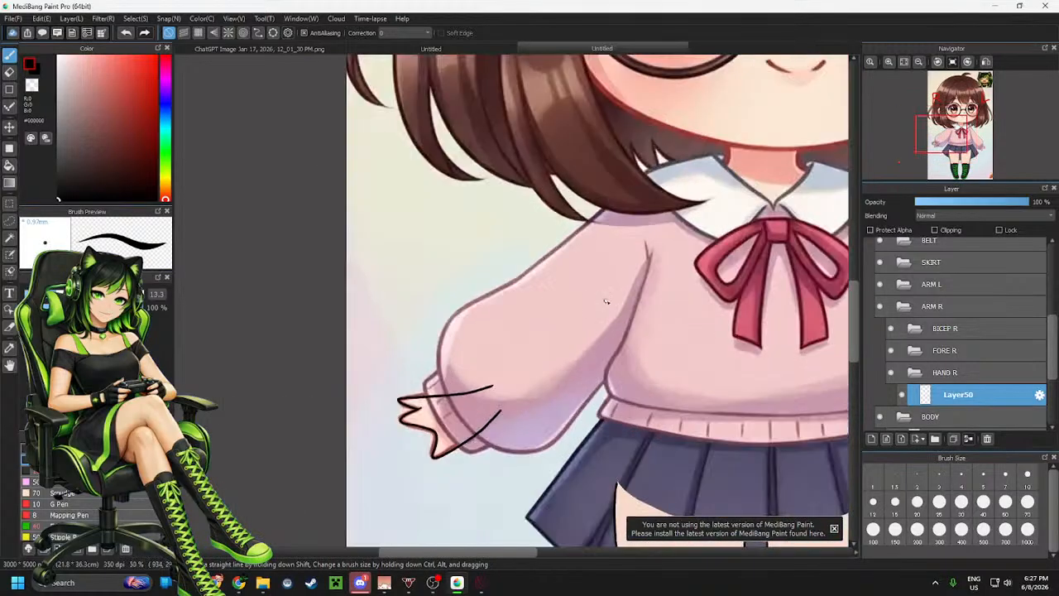
scroll(625, 335, up, 1)
scroll(526, 351, down, 1)
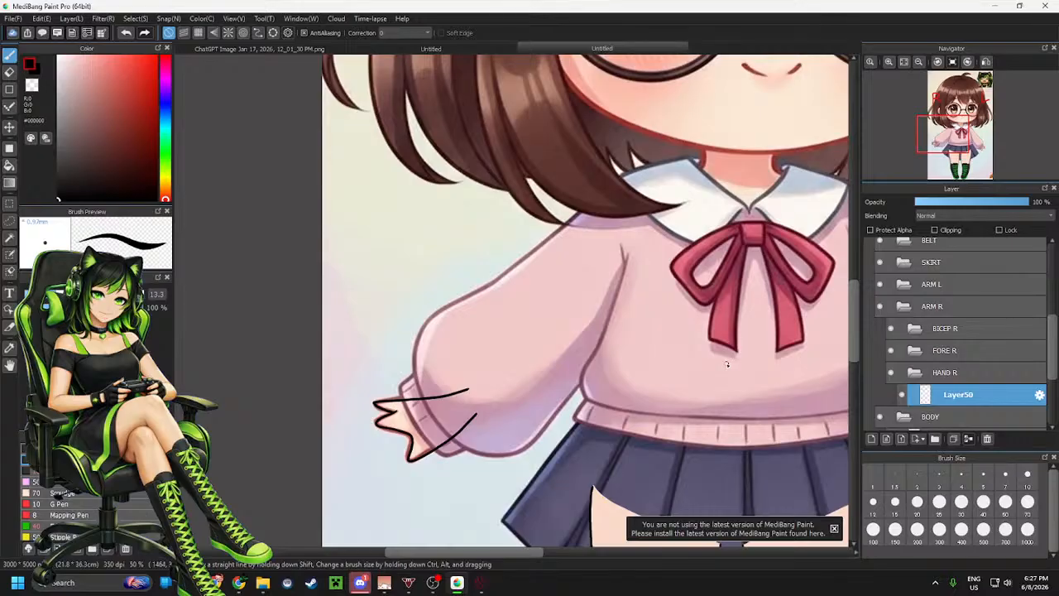
Add a new layer inside the BICEP R folder
click(987, 329)
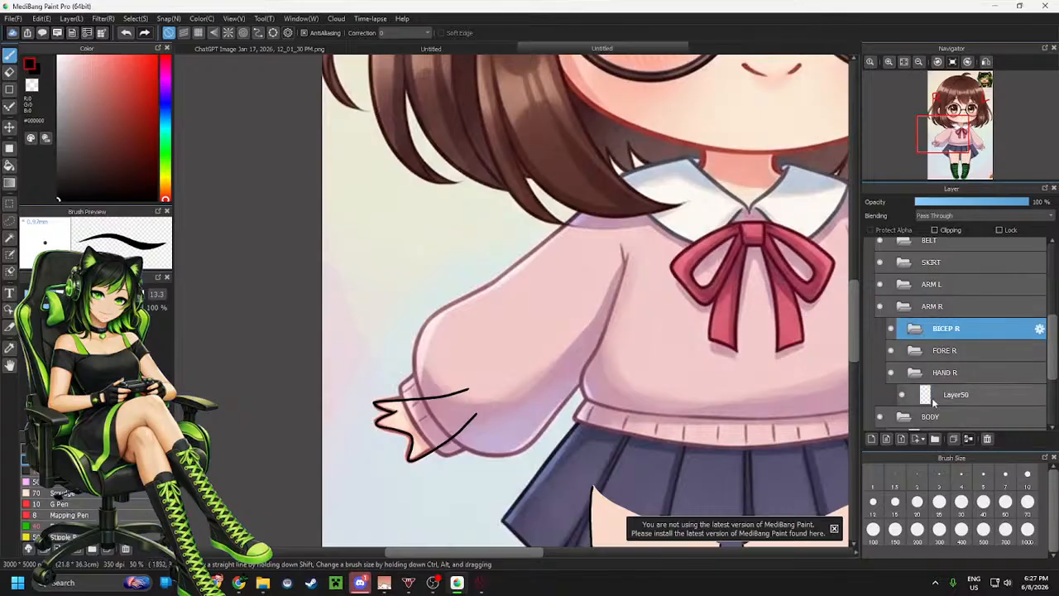
click(873, 439)
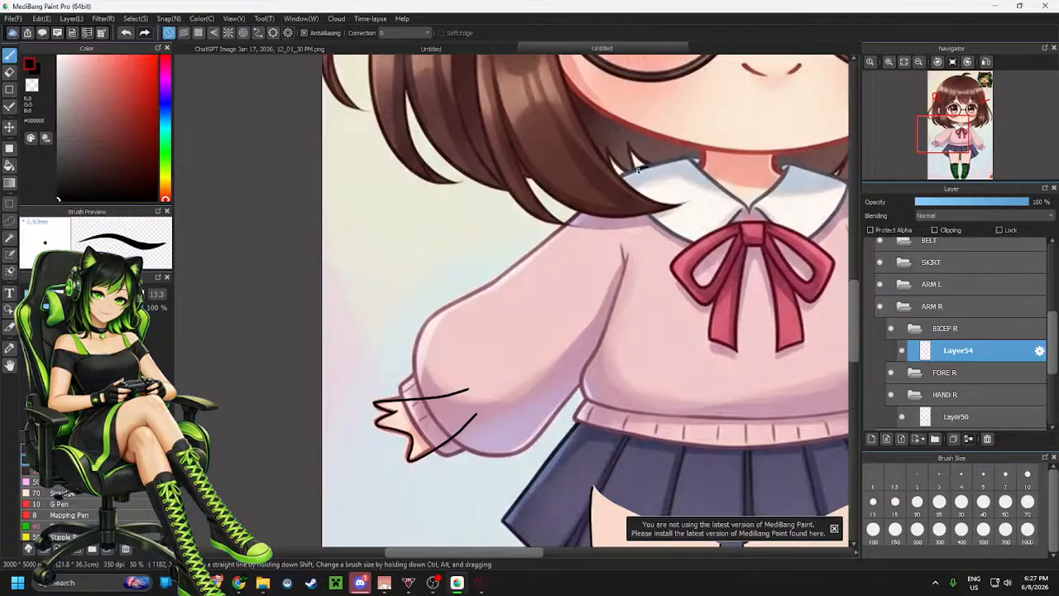
drag(539, 303, 535, 312)
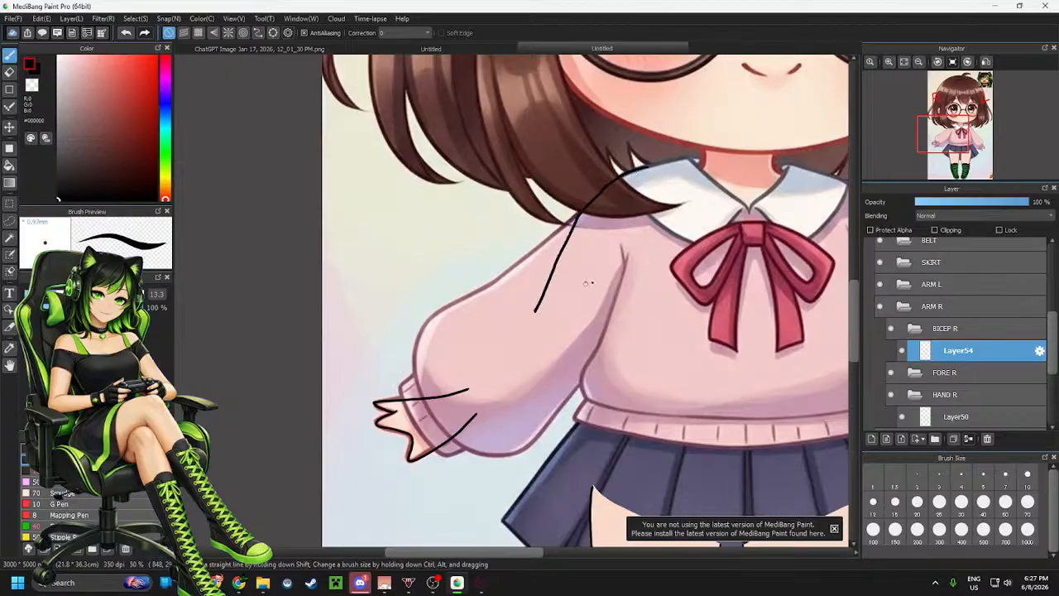
key(ctrl+z)
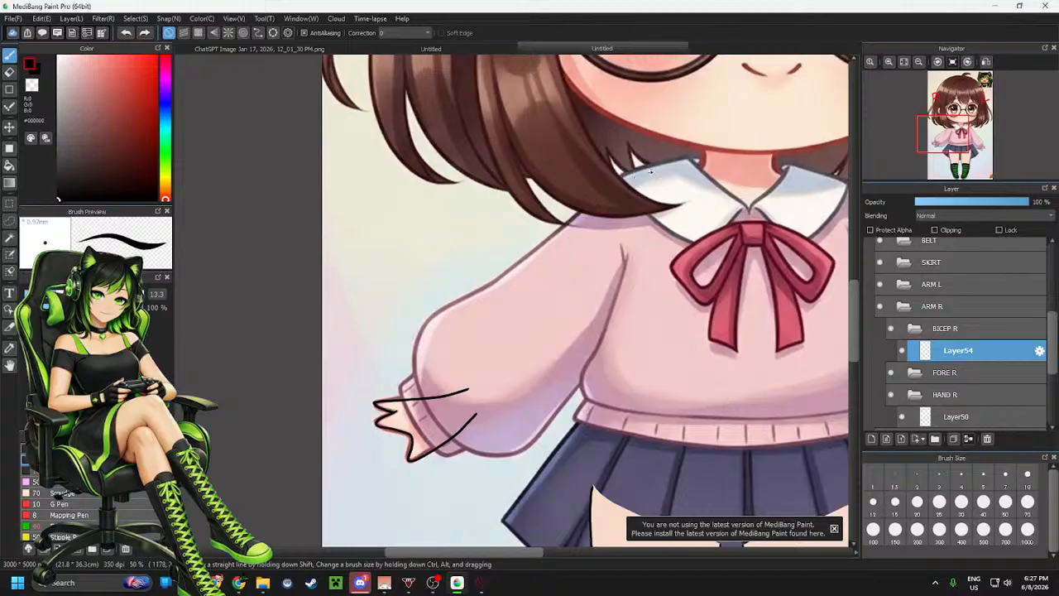
mouse_move(649, 166)
mouse_down()
mouse_move(615, 185)
mouse_move(578, 228)
mouse_move(534, 316)
mouse_up()
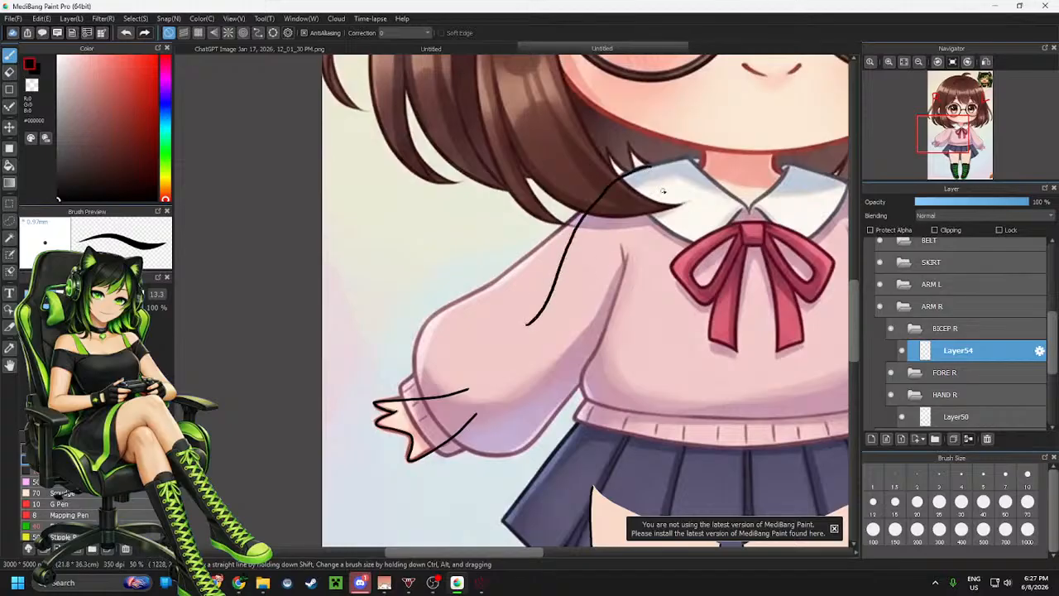
key(ctrl+z)
mouse_move(652, 163)
mouse_down()
mouse_move(606, 187)
mouse_move(560, 243)
mouse_move(542, 296)
mouse_up()
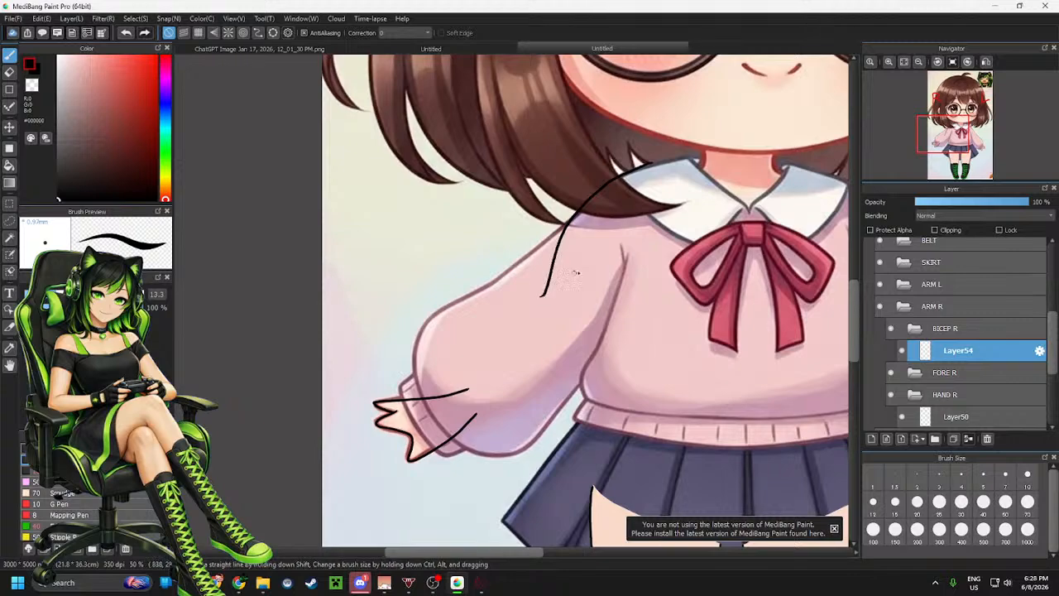
key(ctrl+z)
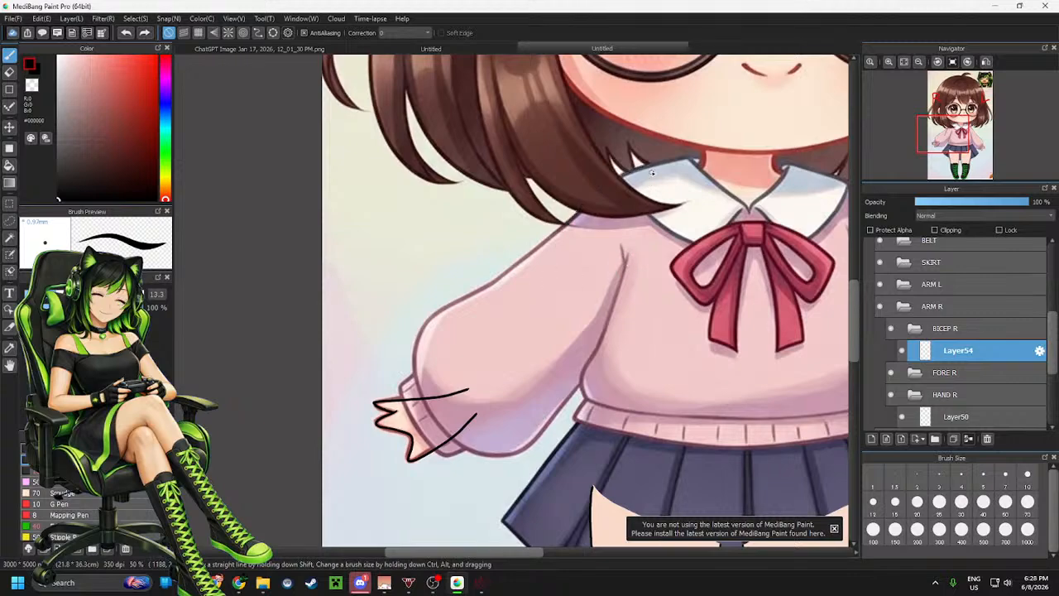
drag(605, 207, 543, 295)
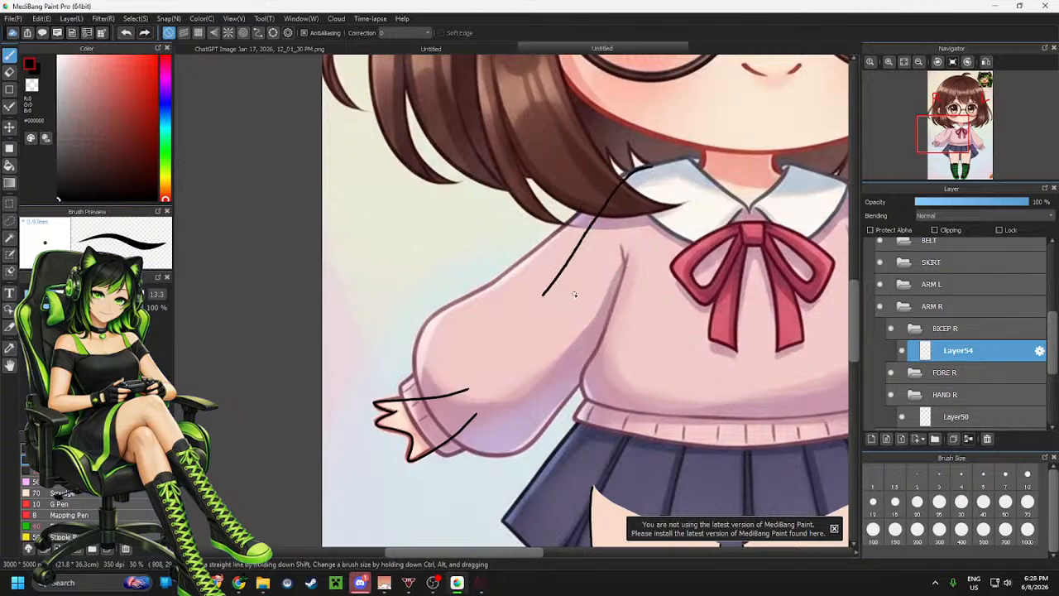
key(ctrl+z)
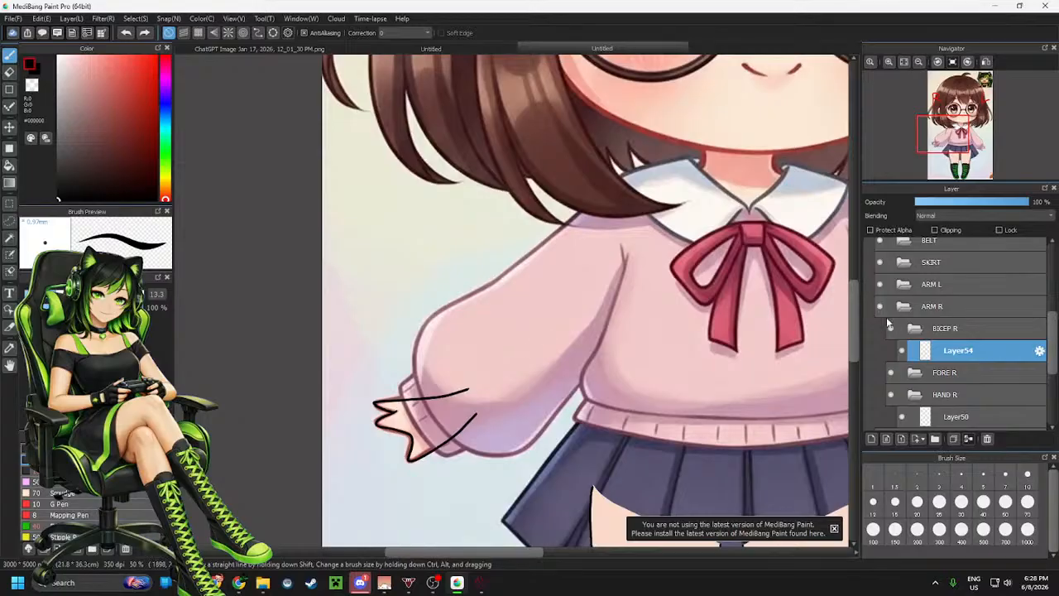
Add a new layer directly in ARM R and draw a curve from the collar down to the sleeve cuff
click(940, 310)
click(872, 439)
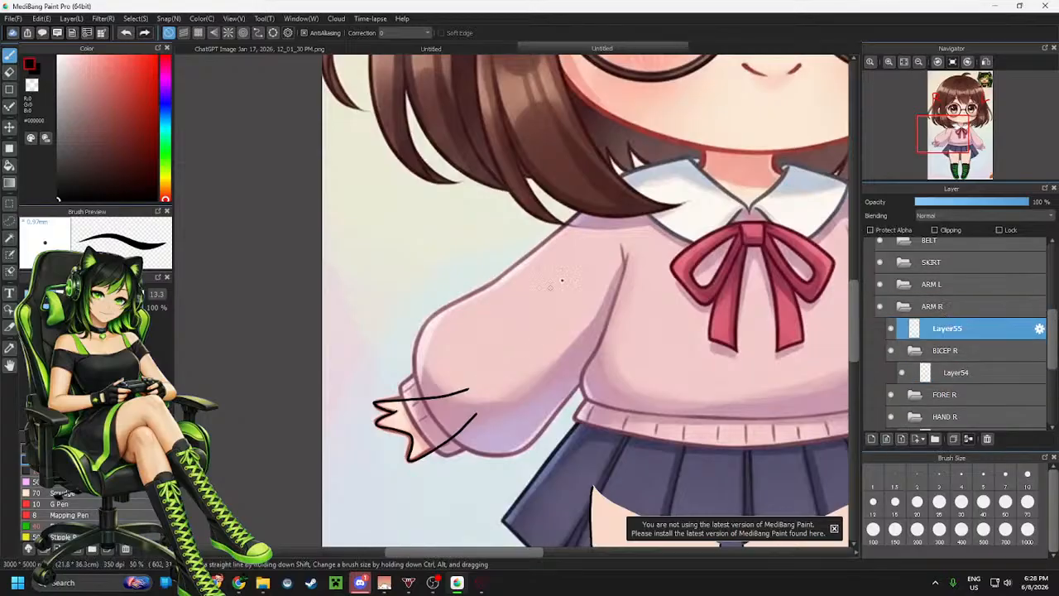
mouse_move(706, 157)
mouse_down()
mouse_move(700, 175)
mouse_move(610, 202)
mouse_move(526, 321)
mouse_move(437, 389)
mouse_up()
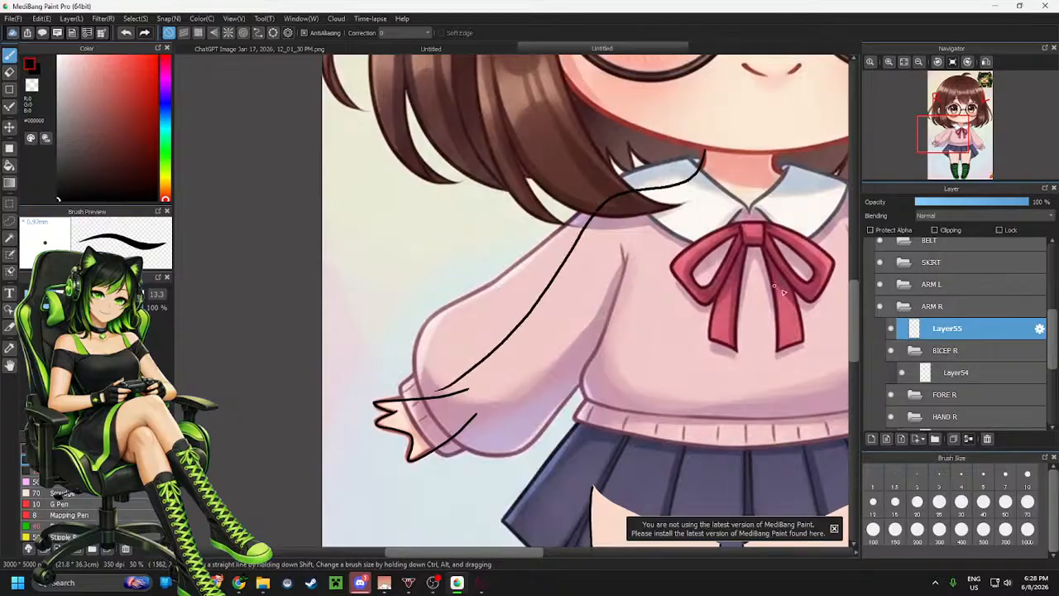
click(956, 373)
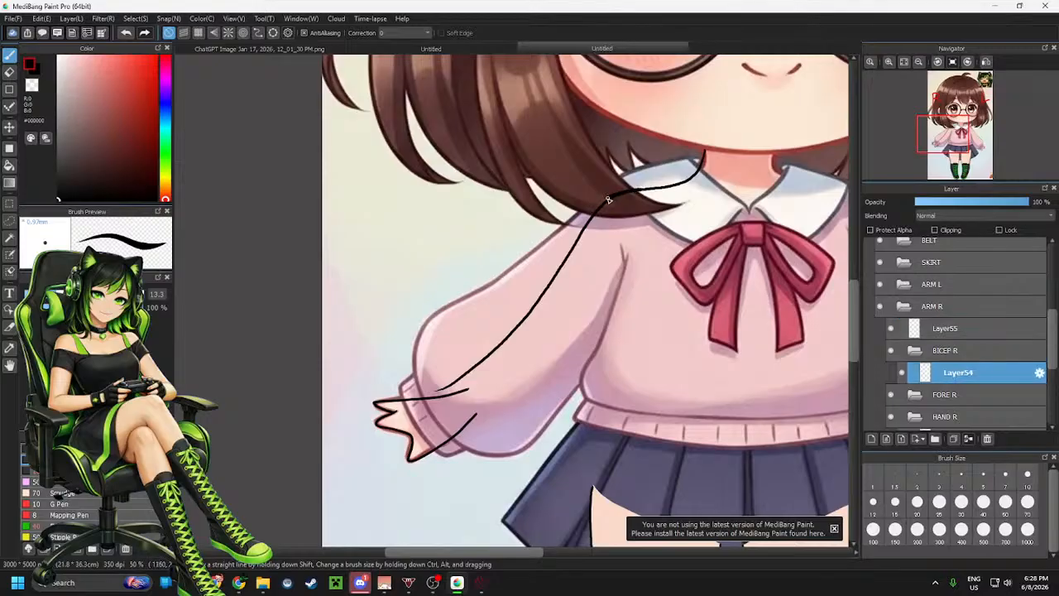
Draw the bicep's outer line on Layer54, then delete Layer55 with its long arm curve from ARM R
drag(608, 199, 528, 324)
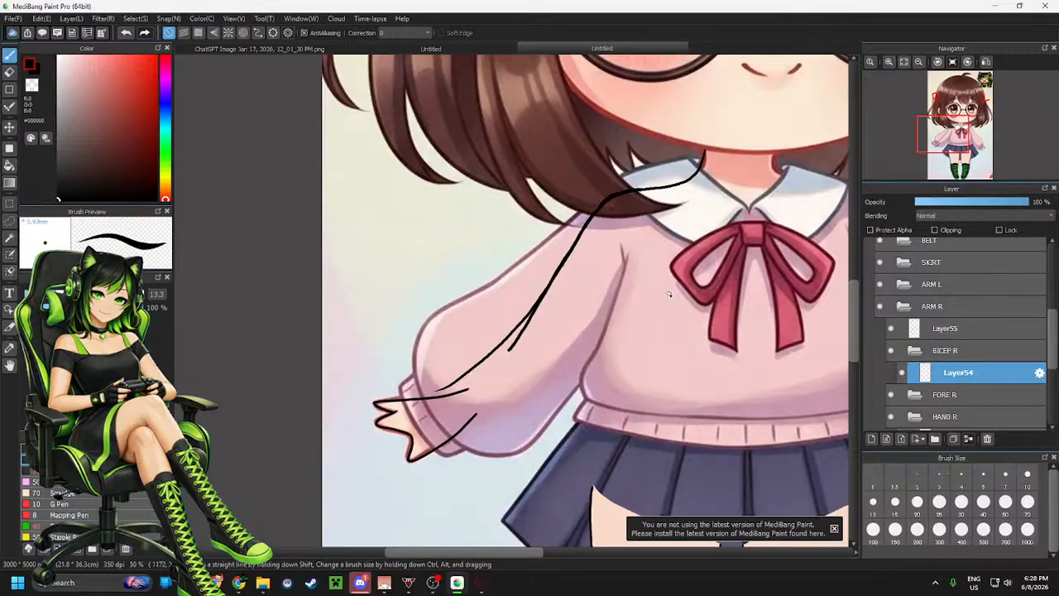
click(945, 328)
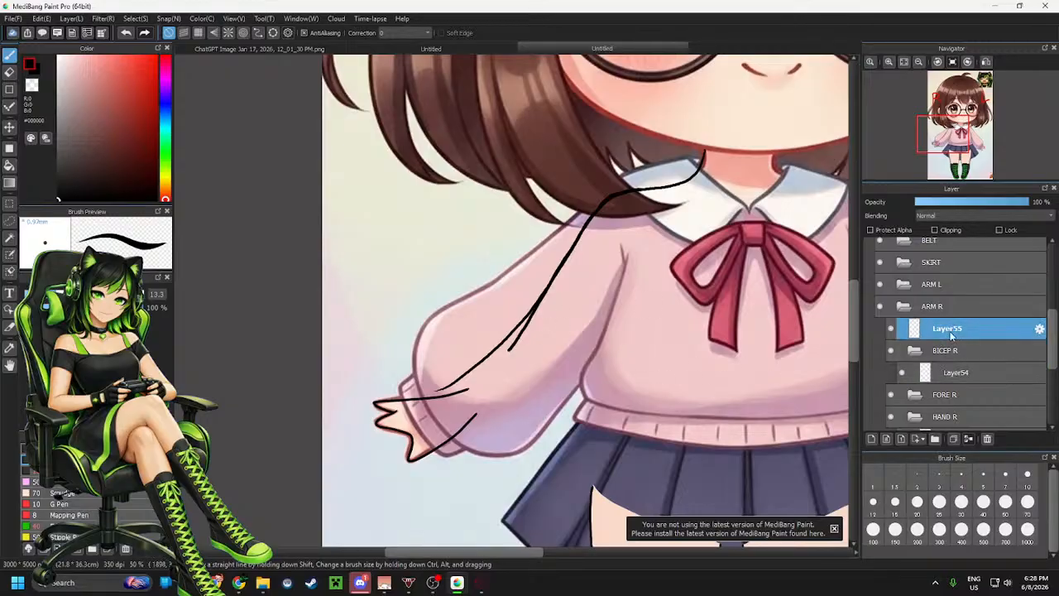
click(990, 443)
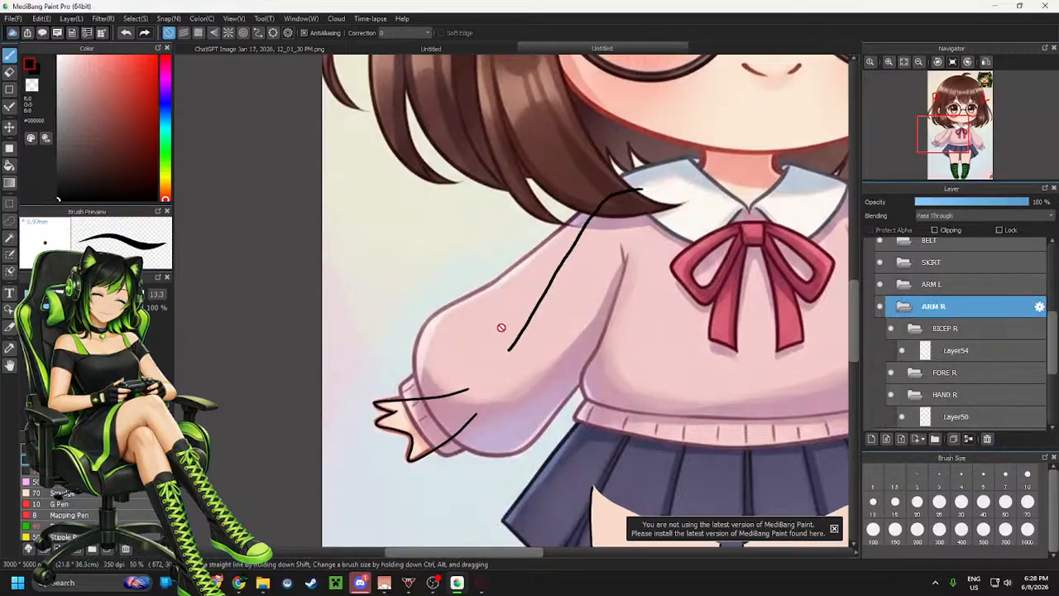
Erase the lower end of the bicep's outer line on Layer54 with the Eraser
scroll(485, 319, up, 2)
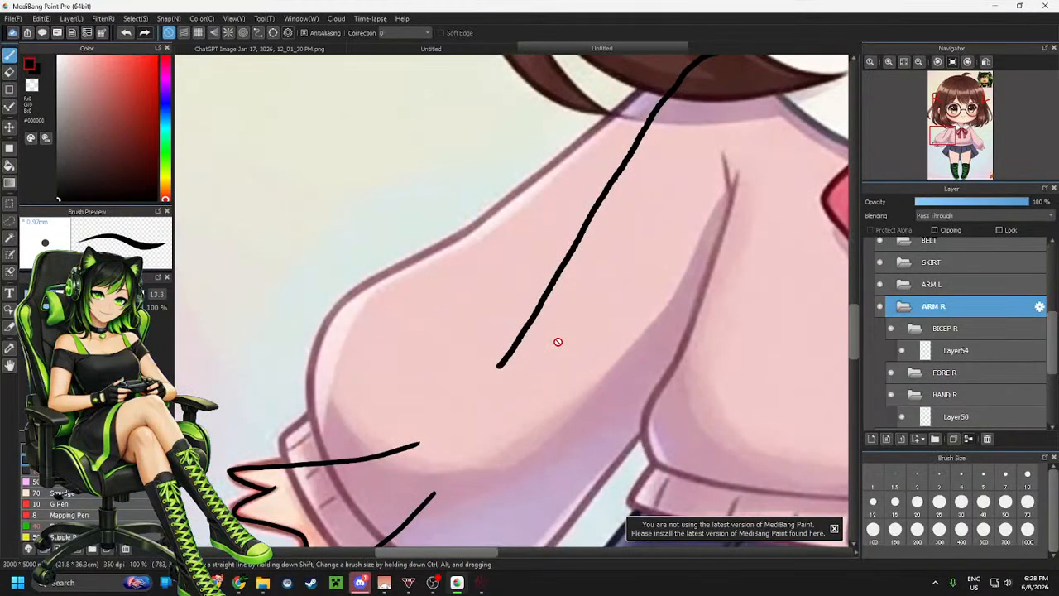
key(e)
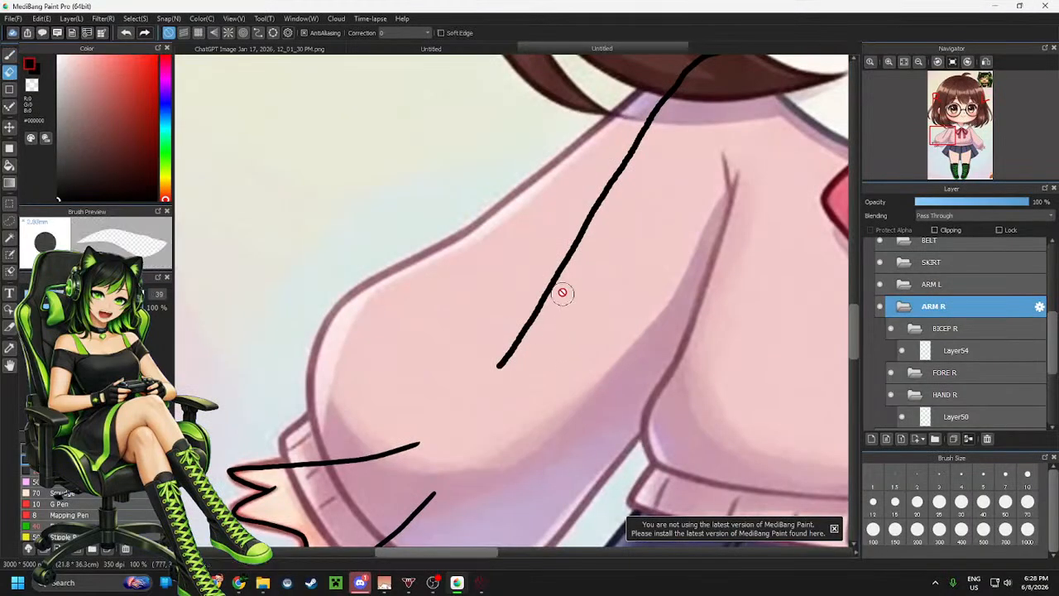
click(960, 351)
drag(550, 284, 494, 371)
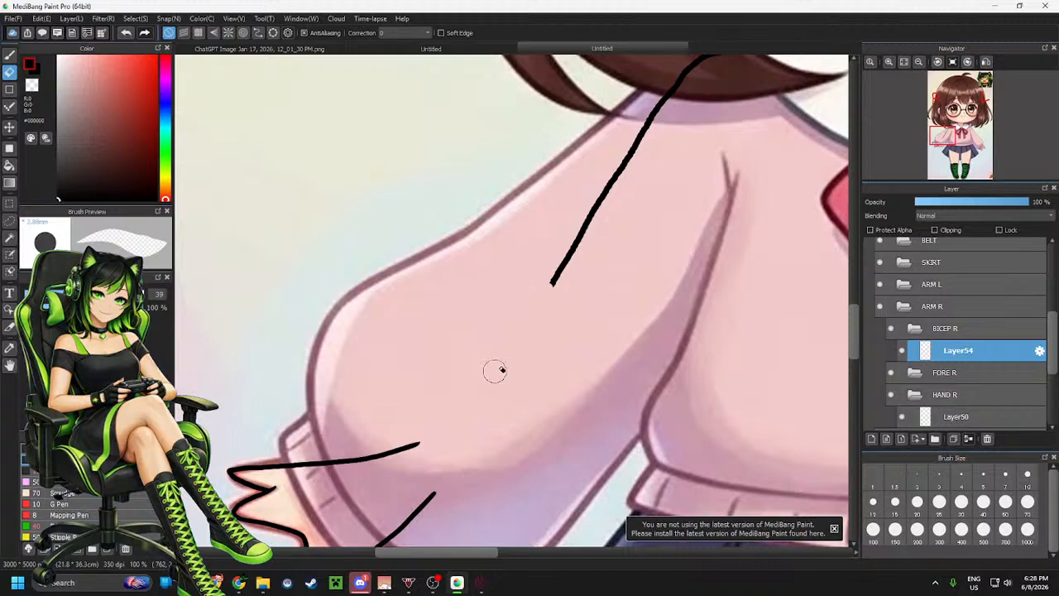
scroll(561, 407, down, 2)
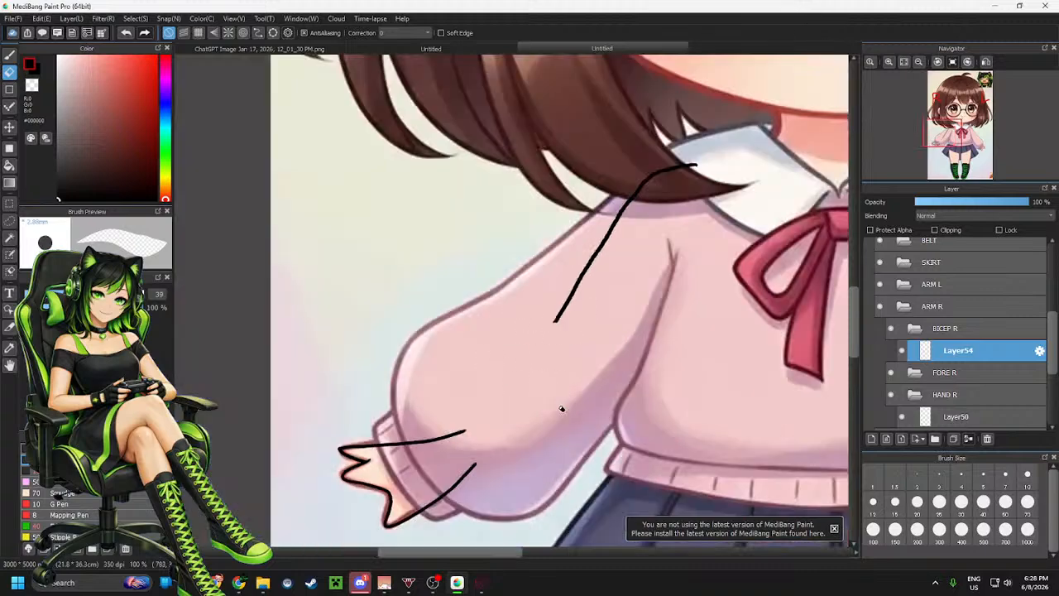
scroll(561, 408, down, 1)
scroll(564, 398, up, 1)
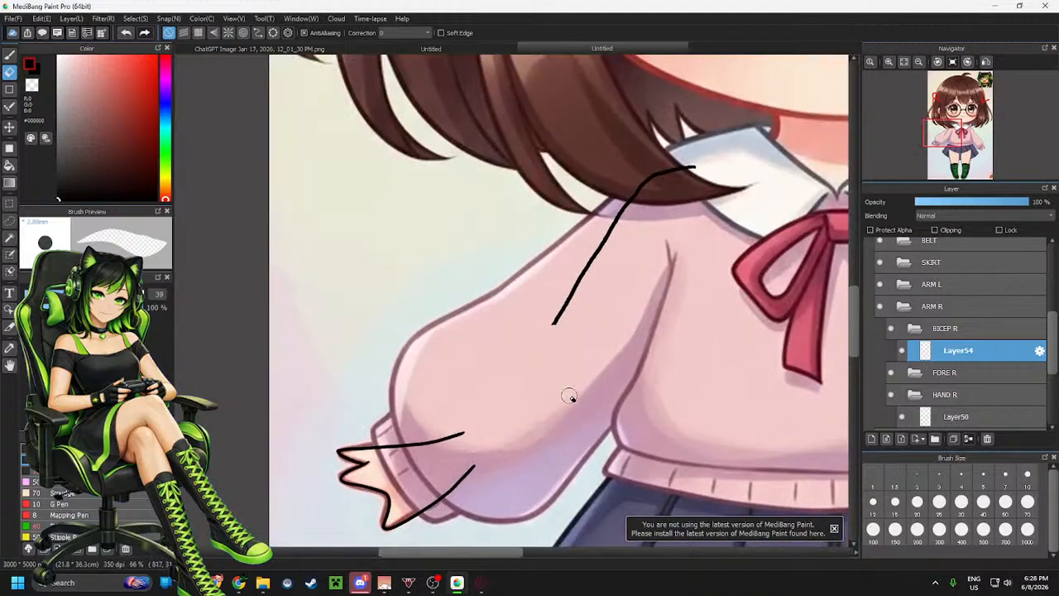
Switch back to the brush and draw the bicep's inner line from the armpit toward the elbow
key(b)
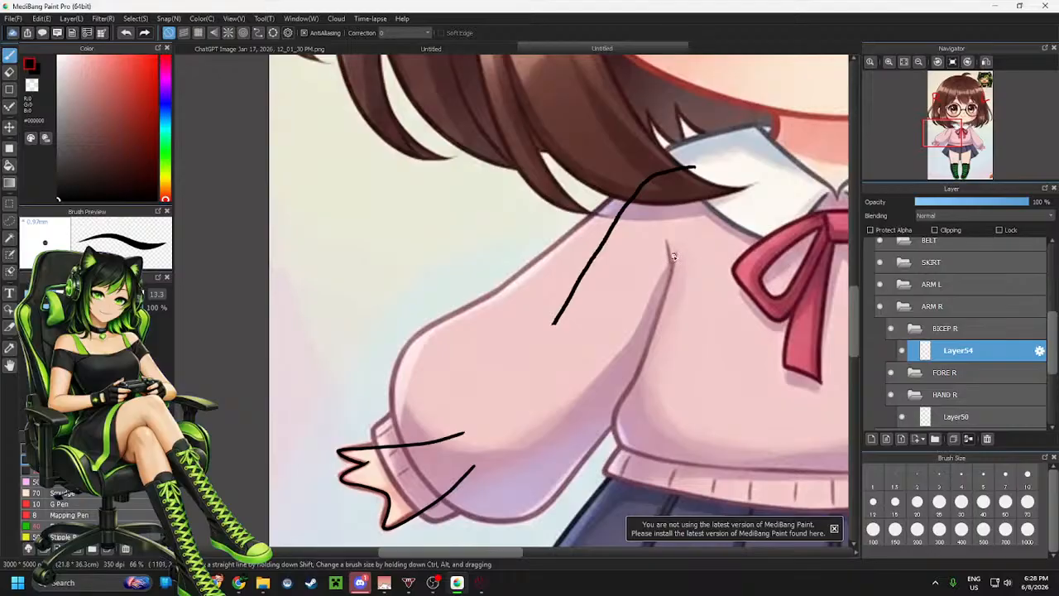
drag(670, 263, 592, 347)
key(ctrl+z)
mouse_move(675, 256)
mouse_down()
mouse_move(651, 303)
mouse_move(578, 369)
mouse_up()
key(ctrl+z)
mouse_move(676, 257)
mouse_down()
mouse_move(615, 345)
mouse_move(573, 371)
mouse_up()
key(ctrl+z)
mouse_move(674, 257)
mouse_down()
mouse_move(649, 303)
mouse_move(566, 377)
mouse_up()
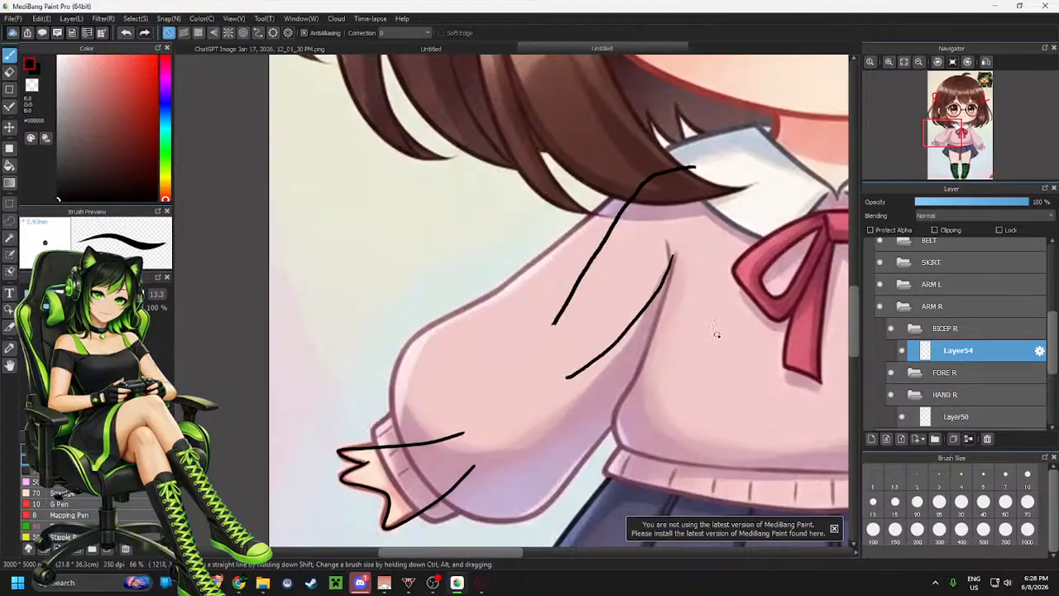
Add a new layer inside the FORE R folder and try drawing the forearm's outline strokes
click(944, 373)
click(871, 439)
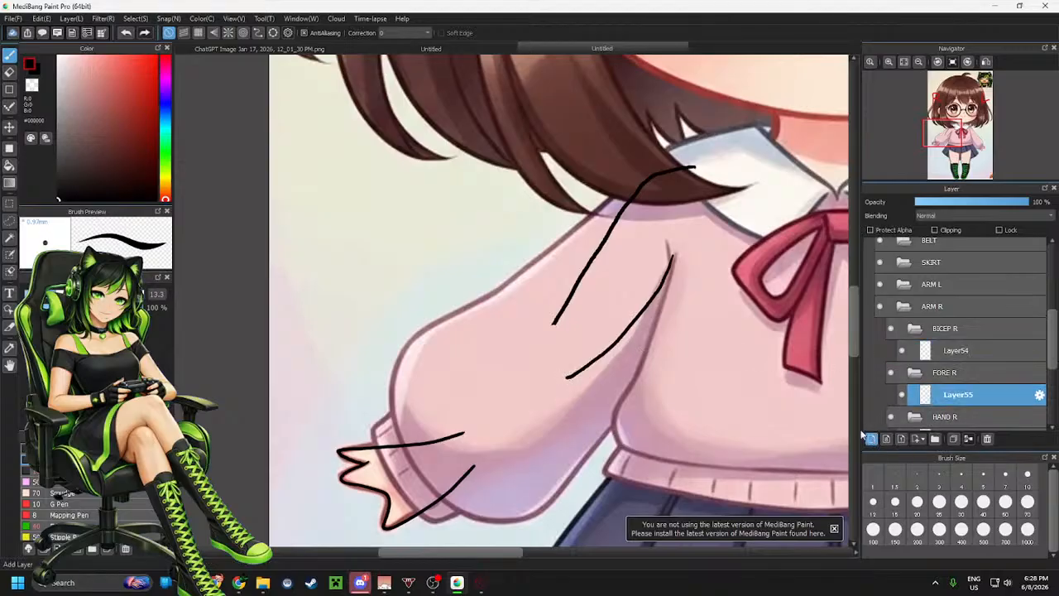
drag(542, 341, 480, 412)
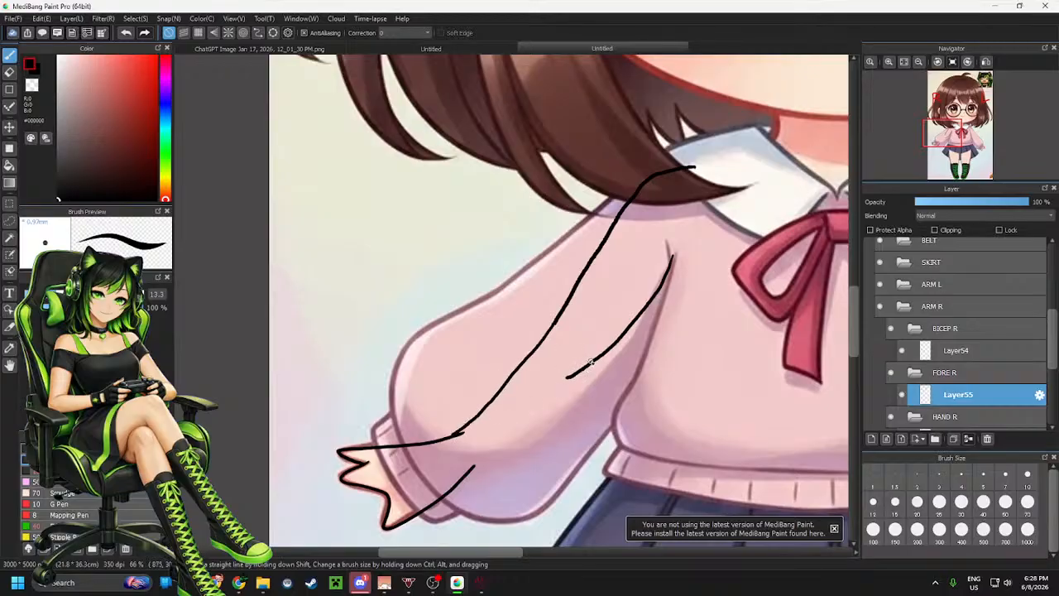
drag(580, 374, 499, 460)
key(ctrl+z)
drag(590, 364, 499, 447)
key(ctrl+z)
mouse_move(585, 370)
mouse_down()
mouse_move(507, 452)
mouse_move(468, 473)
mouse_up()
key(ctrl+z)
scroll(527, 429, up, 1)
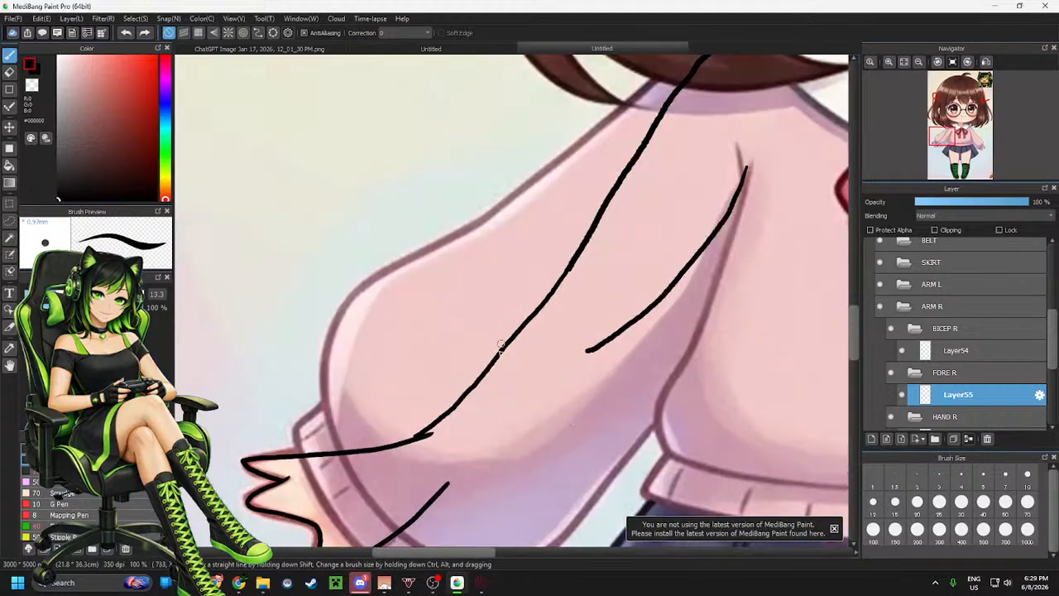
scroll(500, 346, down, 1)
scroll(521, 423, up, 1)
key(ctrl+z)
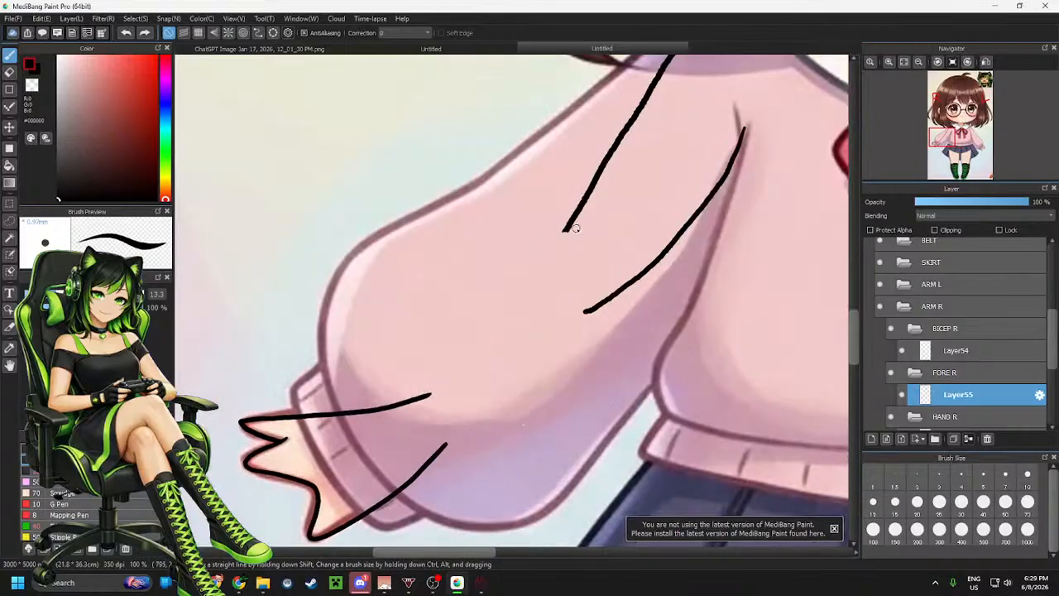
drag(566, 229, 407, 401)
key(ctrl+z)
Draw the forearm's inner and outer lines on the new FORE R layer, running from elbow to sleeve cuff
click(967, 62)
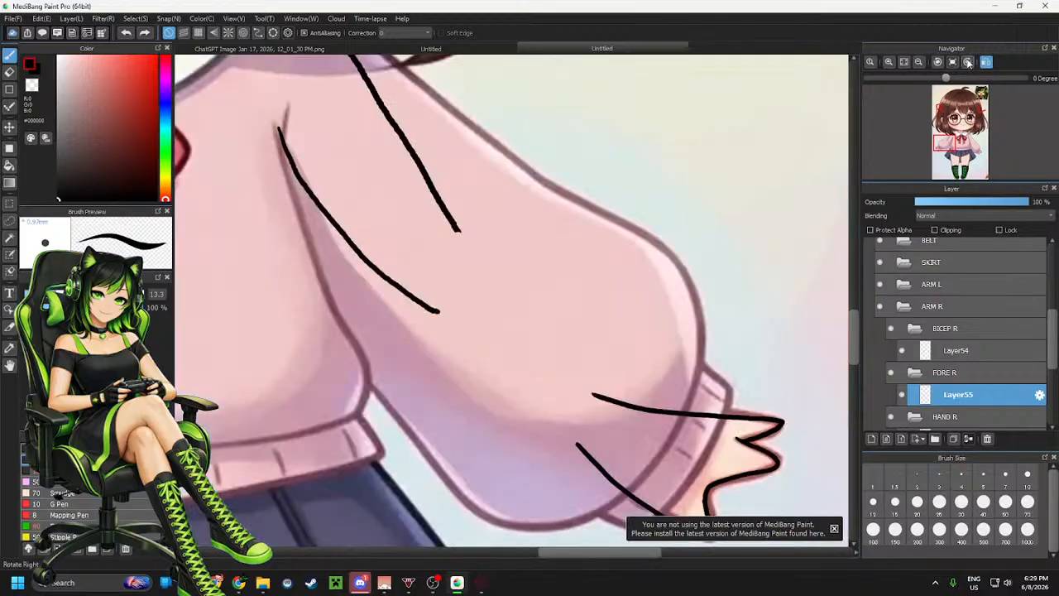
click(967, 62)
click(967, 62)
click(967, 62)
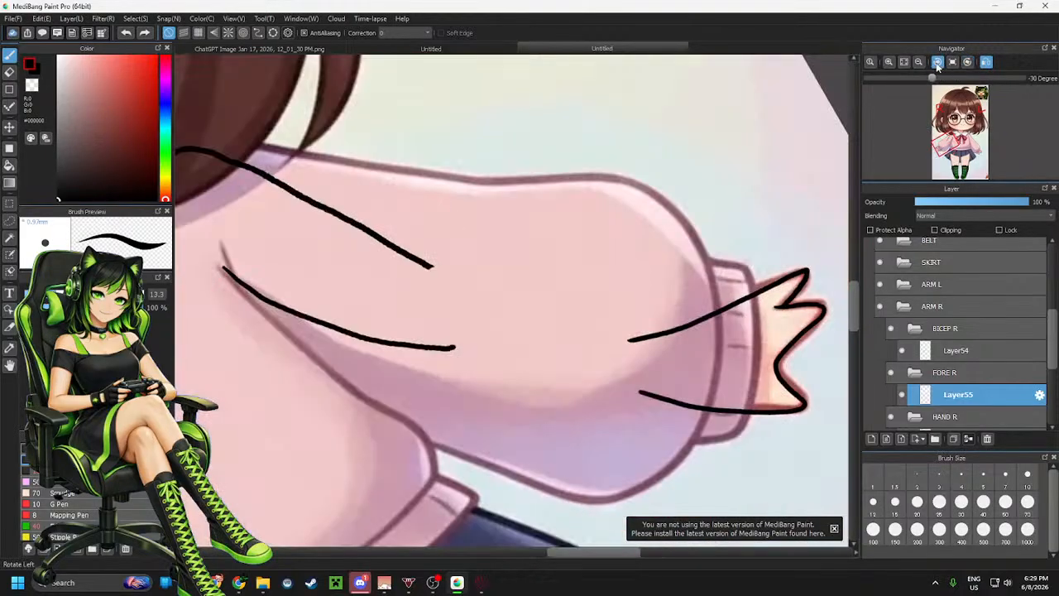
click(967, 62)
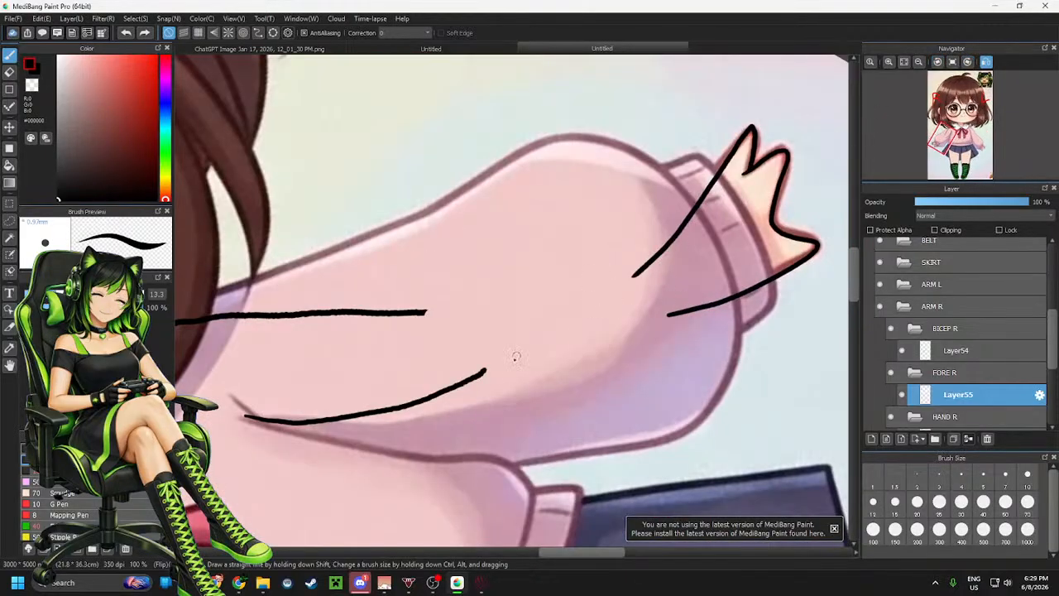
click(986, 63)
click(968, 62)
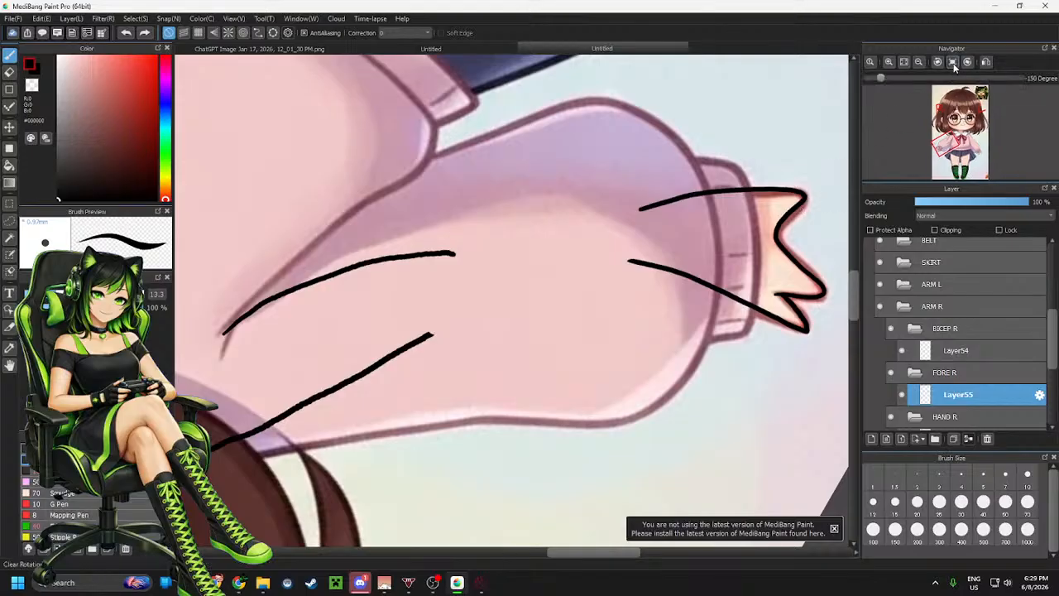
click(938, 63)
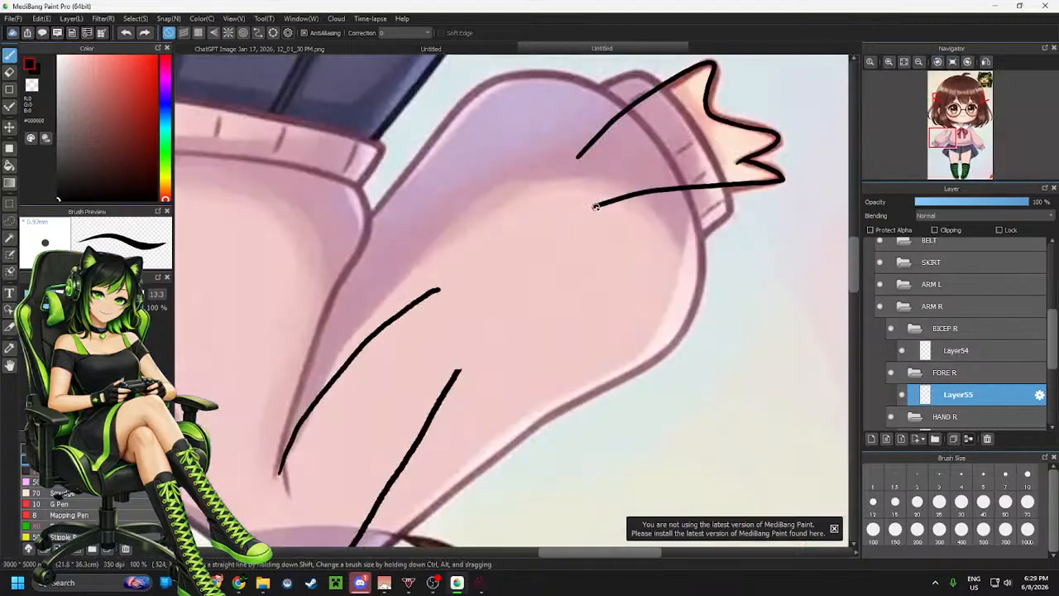
drag(597, 213, 441, 386)
key(ctrl+z)
drag(598, 212, 440, 386)
key(ctrl+z)
mouse_move(596, 205)
mouse_down()
mouse_move(461, 383)
mouse_move(511, 303)
mouse_move(602, 207)
mouse_up()
key(ctrl+z)
key(ctrl+z)
drag(460, 370, 604, 199)
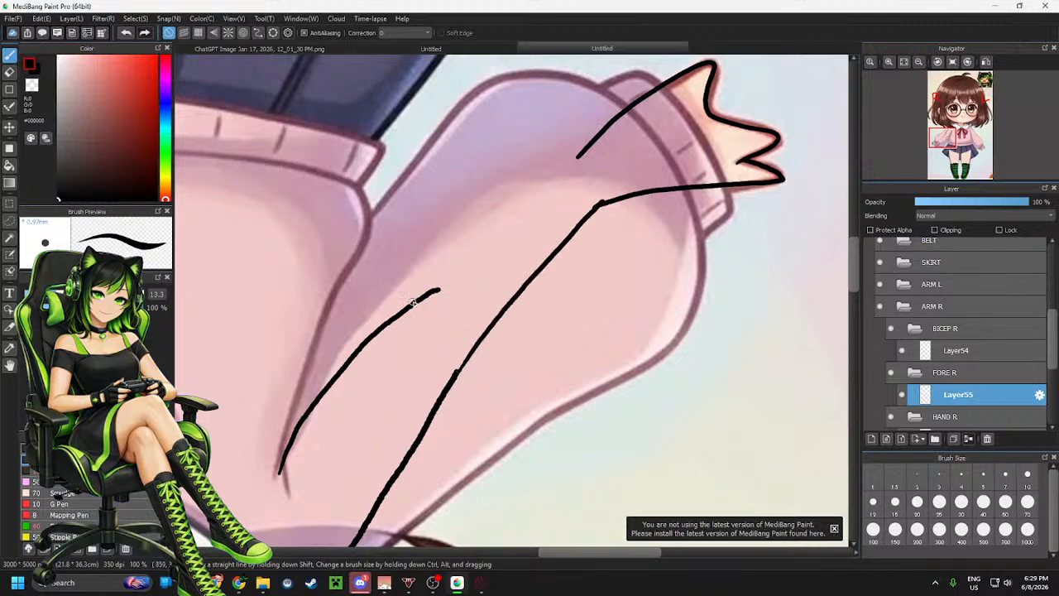
mouse_move(413, 303)
mouse_down()
mouse_move(535, 180)
mouse_move(577, 152)
mouse_move(486, 221)
mouse_move(416, 310)
mouse_up()
key(ctrl+z)
key(ctrl+z)
mouse_move(567, 159)
mouse_down()
mouse_move(494, 199)
mouse_move(418, 271)
mouse_move(397, 319)
mouse_up()
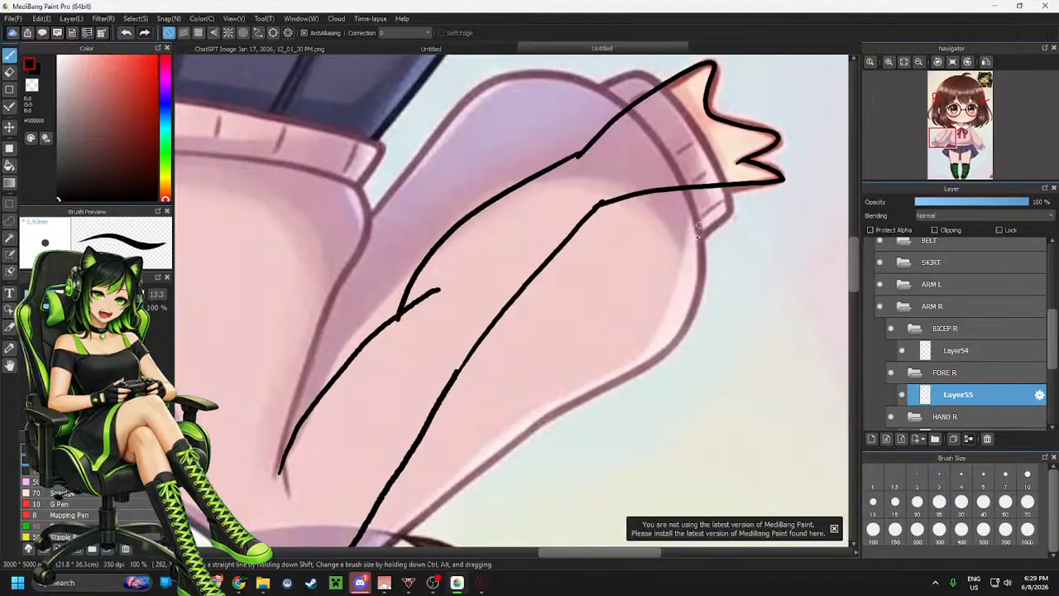
Hide the reference image layer and clear the canvas rotation to check the arm lines alone
scroll(697, 235, down, 2)
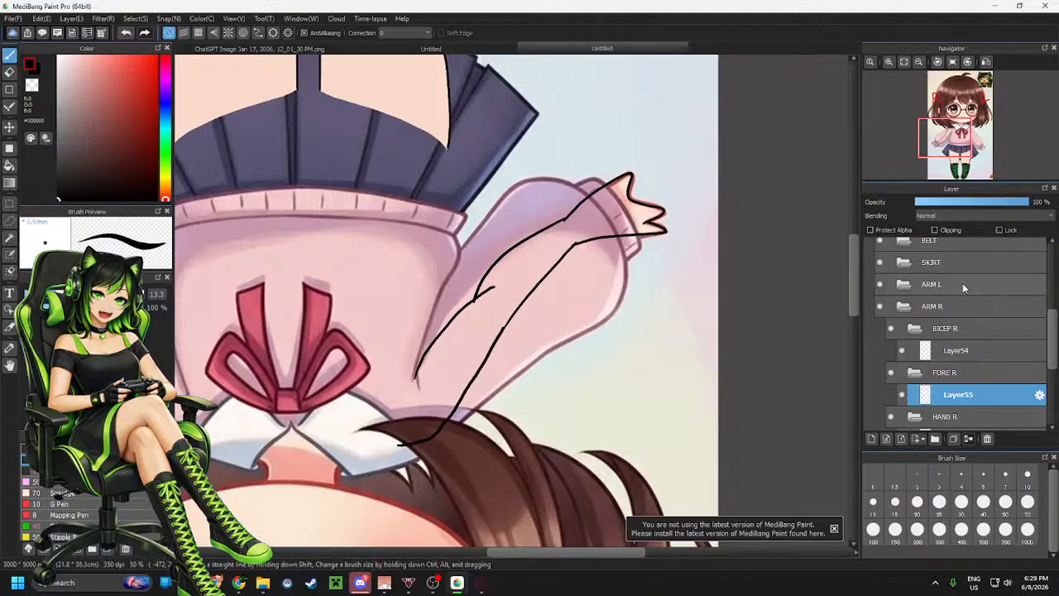
scroll(982, 310, up, 5)
scroll(968, 311, down, 4)
scroll(968, 312, down, 5)
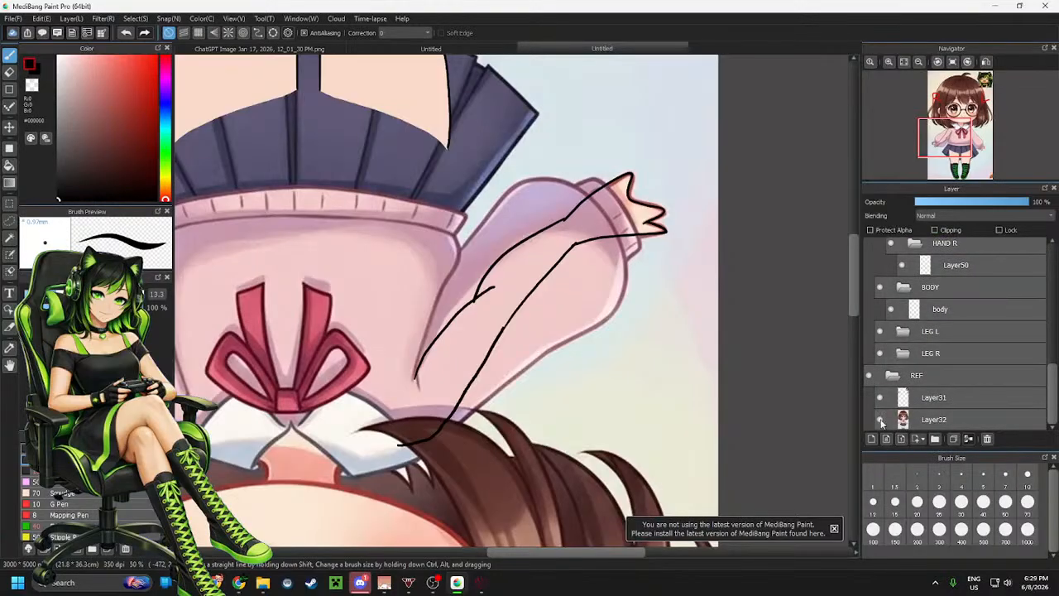
click(881, 419)
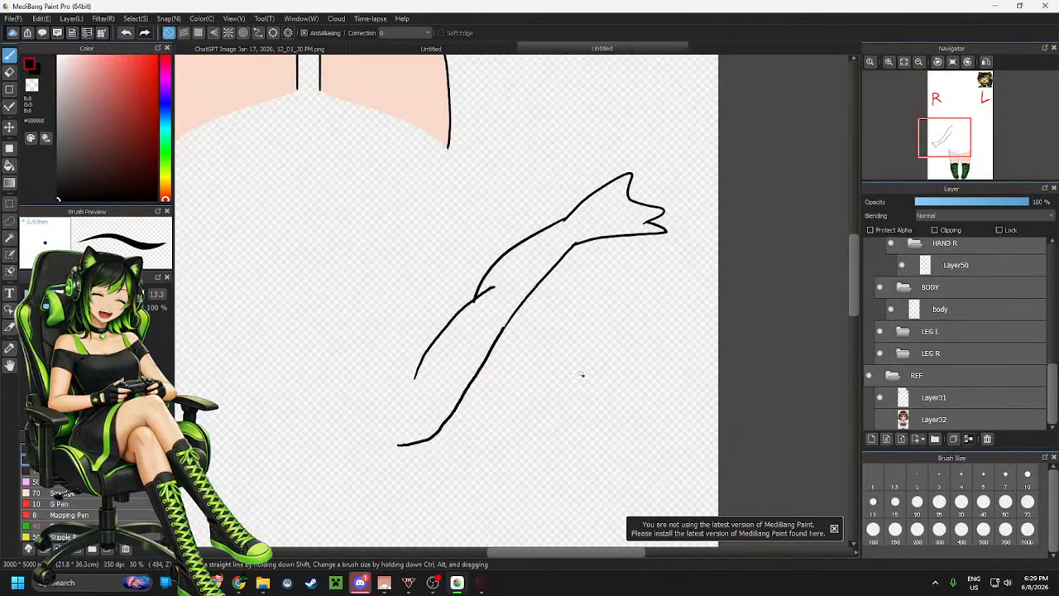
click(953, 63)
Select Layer54 and erase the top end of the bicep's outer line near the shoulder
scroll(580, 315, up, 2)
scroll(480, 328, down, 2)
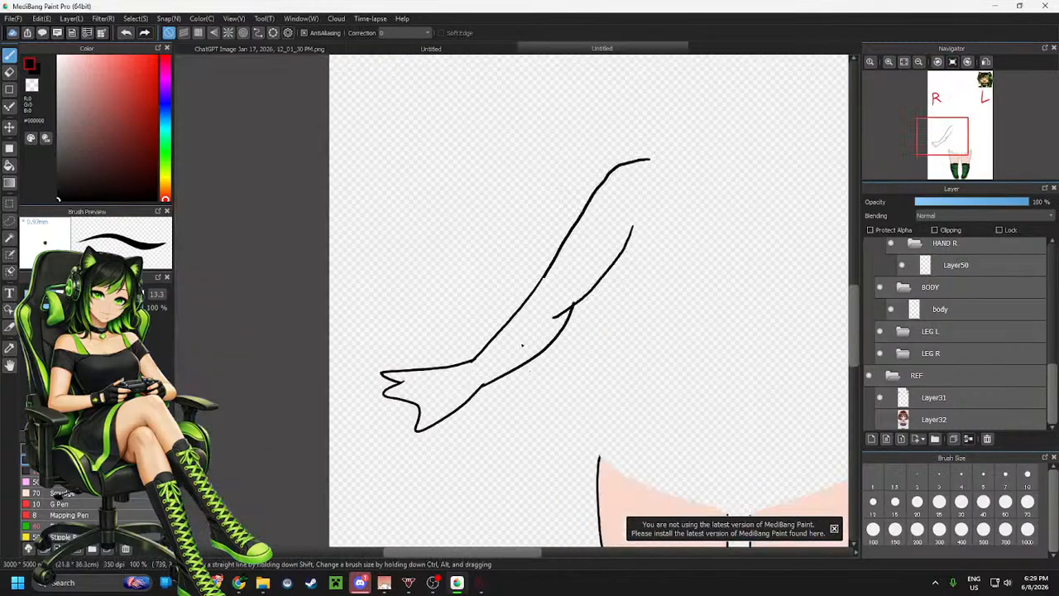
scroll(522, 348, up, 2)
scroll(525, 338, down, 1)
scroll(528, 341, down, 1)
scroll(600, 229, up, 1)
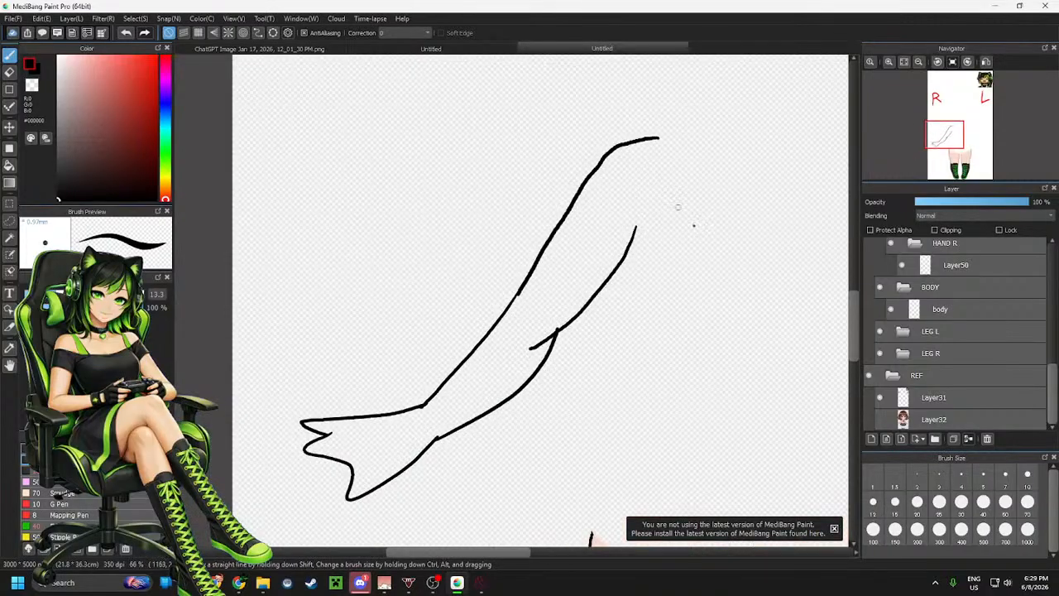
scroll(955, 292, up, 5)
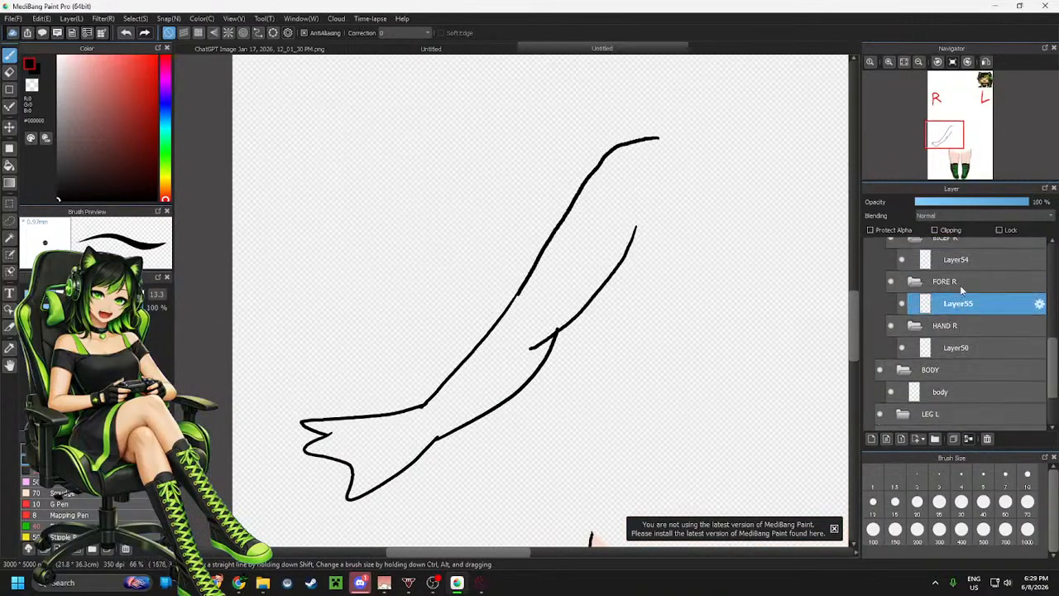
click(964, 290)
scroll(616, 162, up, 1)
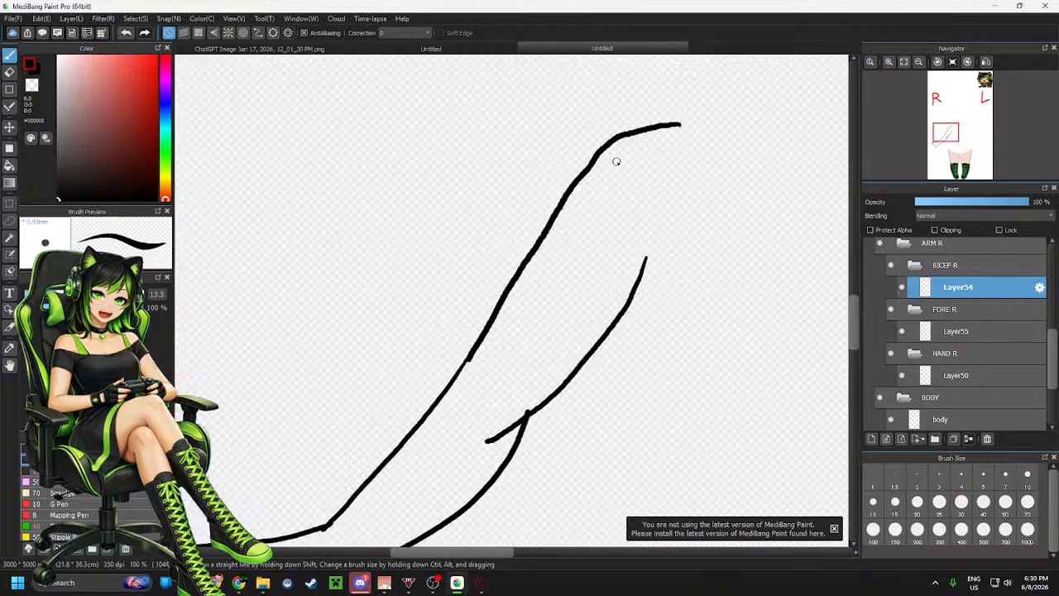
key(e)
mouse_move(608, 147)
mouse_down()
mouse_move(574, 182)
mouse_move(620, 141)
mouse_move(612, 148)
mouse_move(669, 125)
mouse_move(631, 131)
mouse_move(642, 141)
mouse_move(655, 124)
mouse_move(620, 130)
mouse_move(581, 158)
mouse_up()
key(p)
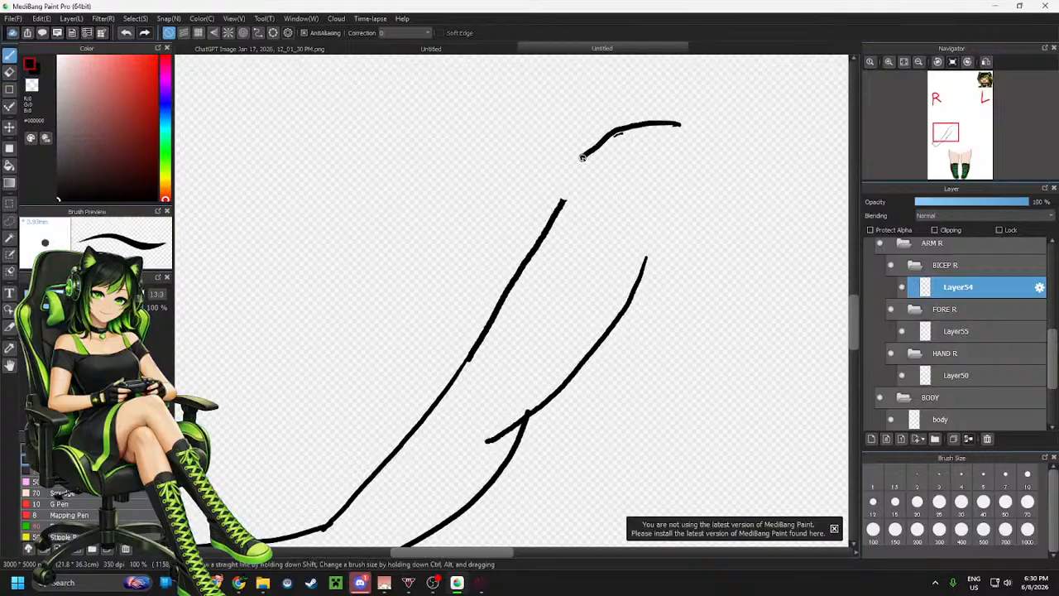
key(ctrl+z)
mouse_move(680, 124)
mouse_down()
mouse_move(605, 138)
mouse_move(570, 176)
mouse_move(641, 127)
mouse_move(599, 144)
mouse_move(558, 192)
mouse_up()
key(ctrl+z)
key(ctrl+z)
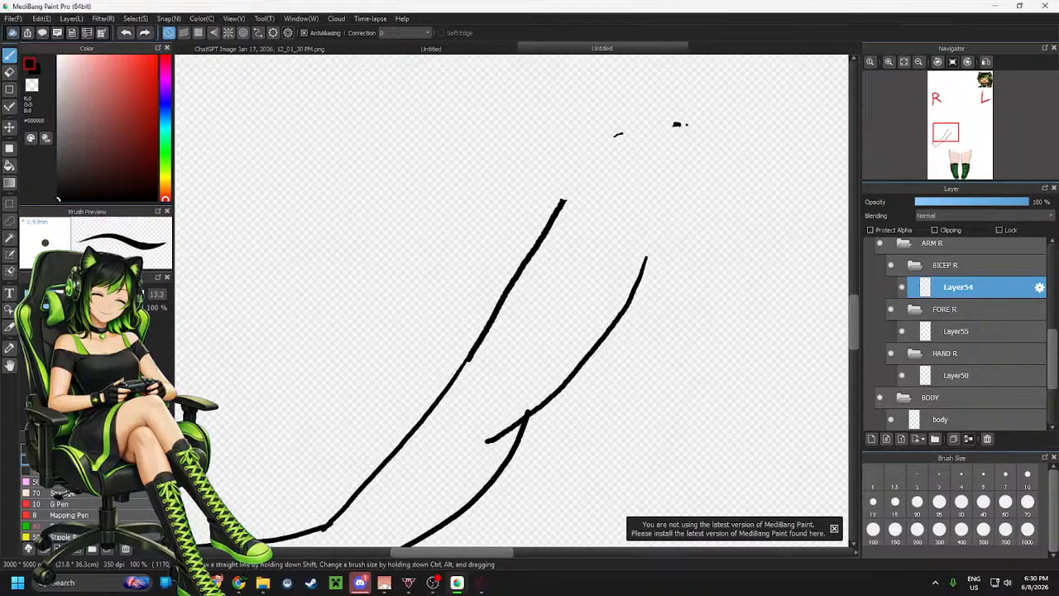
Redraw the bicep's outer line as a curve sweeping up into the shoulder
scroll(662, 103, up, 3)
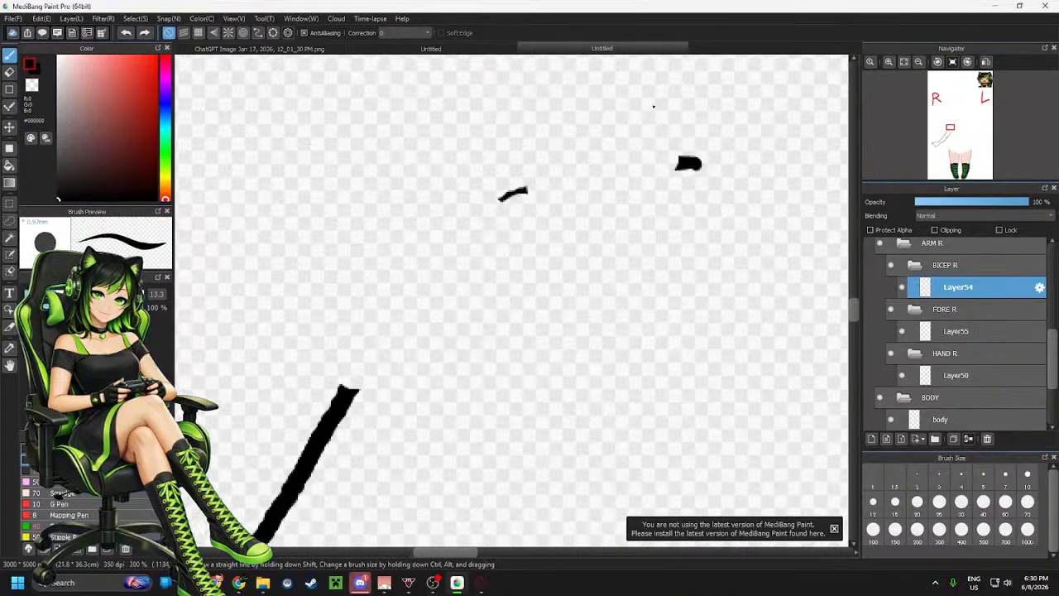
mouse_move(698, 164)
mouse_down()
mouse_move(534, 175)
mouse_move(438, 225)
mouse_move(308, 428)
mouse_up()
key(ctrl+z)
mouse_move(698, 164)
mouse_down()
mouse_move(509, 188)
mouse_move(424, 261)
mouse_move(366, 348)
mouse_up()
key(ctrl+z)
mouse_move(697, 164)
mouse_down()
mouse_move(581, 178)
mouse_move(431, 239)
mouse_move(315, 440)
mouse_up()
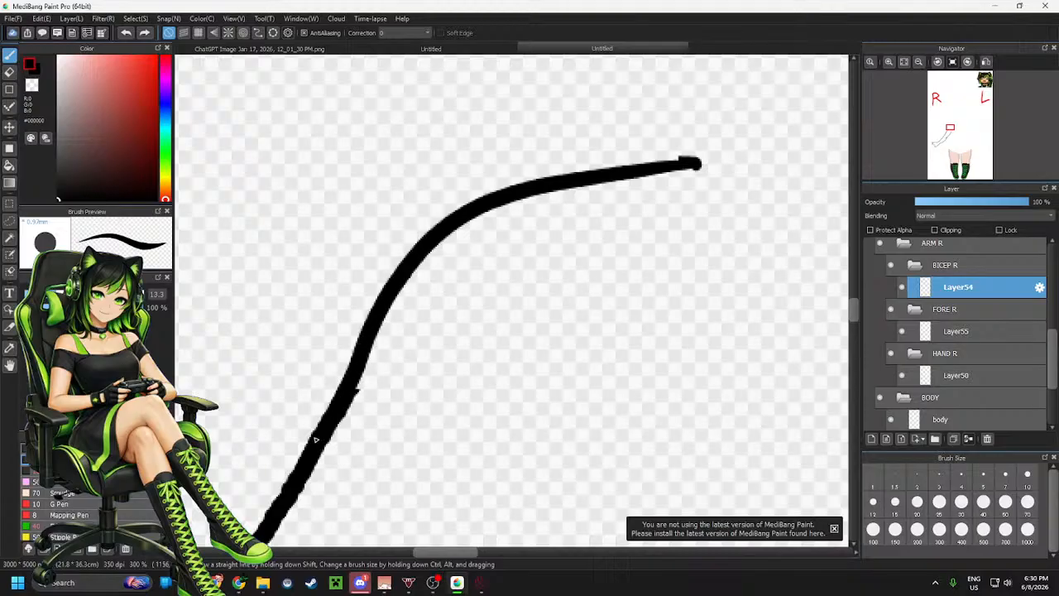
Erase the rough section of the bicep's outer line near the elbow on Layer54
scroll(506, 277, down, 4)
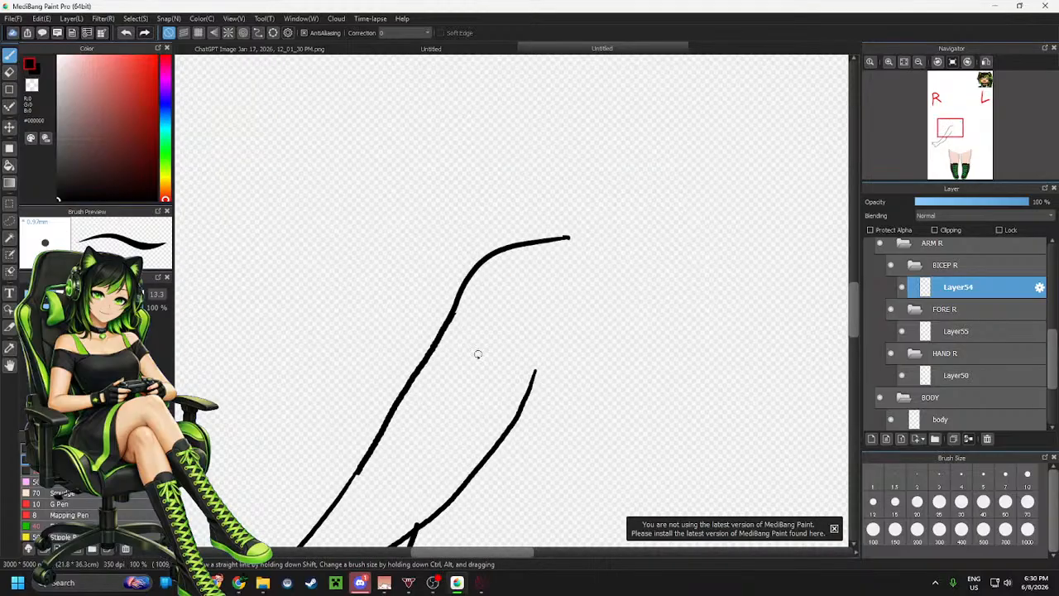
scroll(478, 354, up, 4)
key(e)
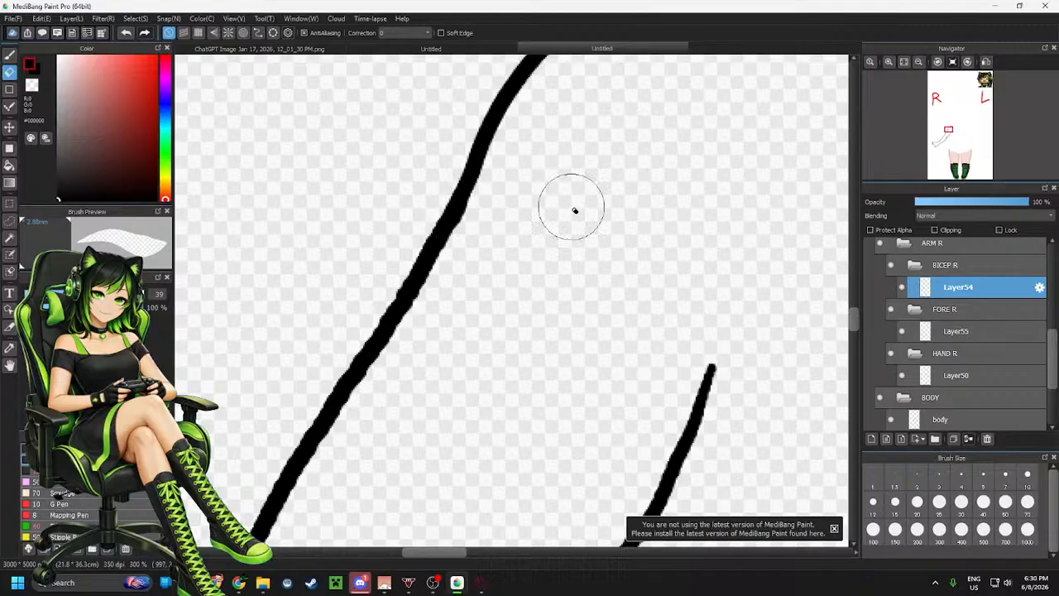
scroll(573, 208, down, 3)
scroll(492, 347, up, 1)
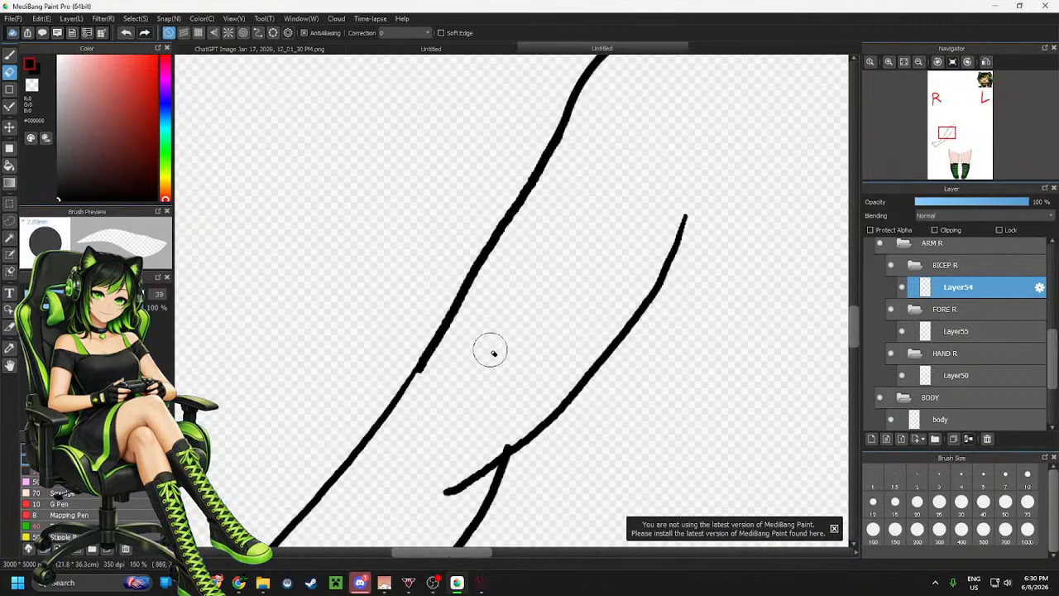
scroll(475, 345, up, 1)
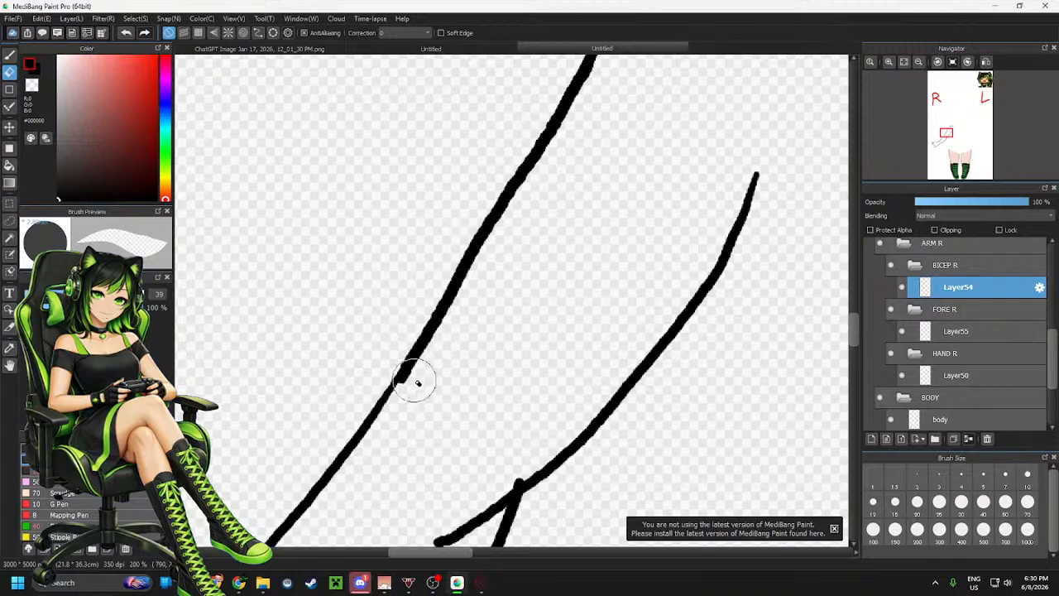
drag(418, 381, 430, 356)
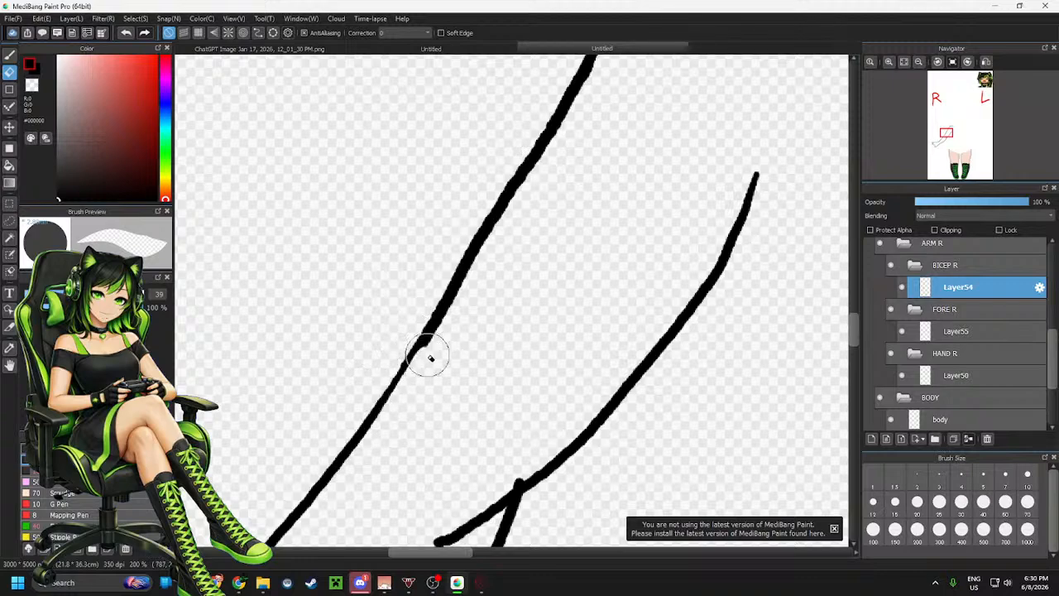
mouse_move(568, 156)
mouse_down()
mouse_move(511, 224)
mouse_move(421, 378)
mouse_up()
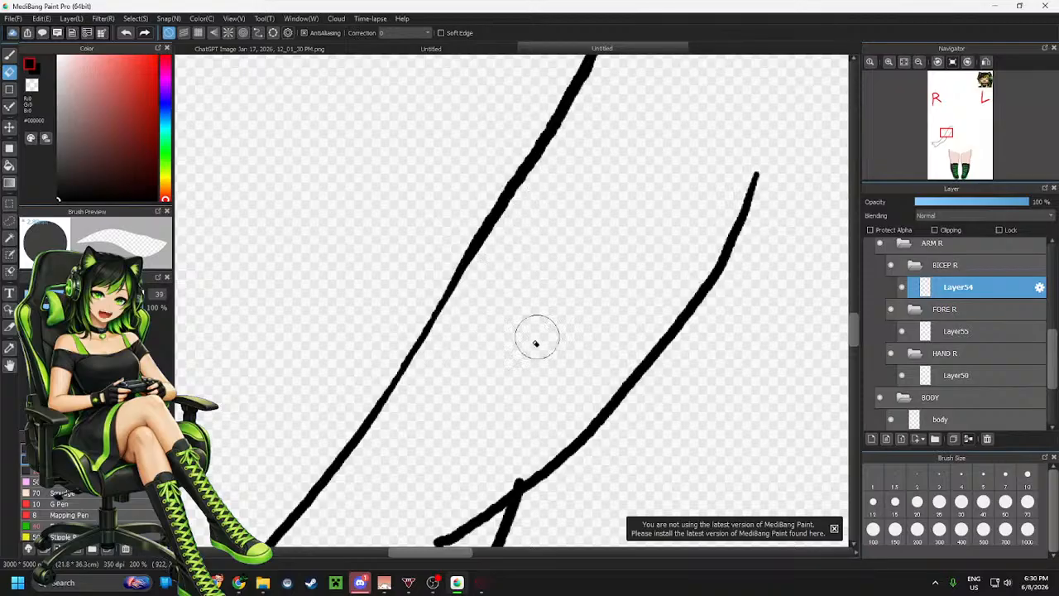
Redraw the erased stretch of the bicep's outer line with the pen, retrying the stroke several times
key(b)
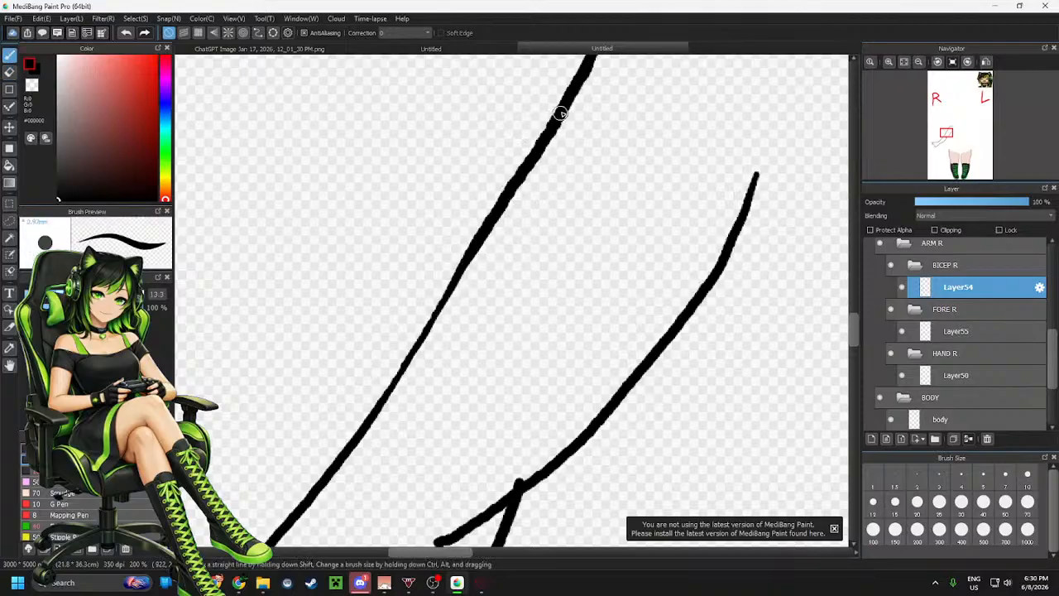
drag(551, 132, 400, 357)
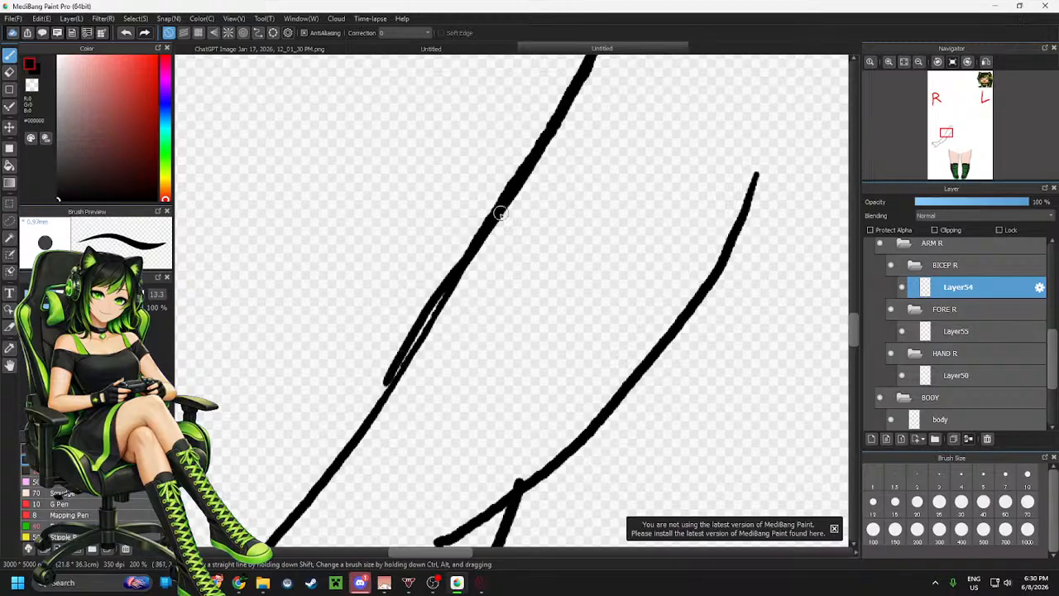
key(ctrl+z)
drag(539, 147, 388, 379)
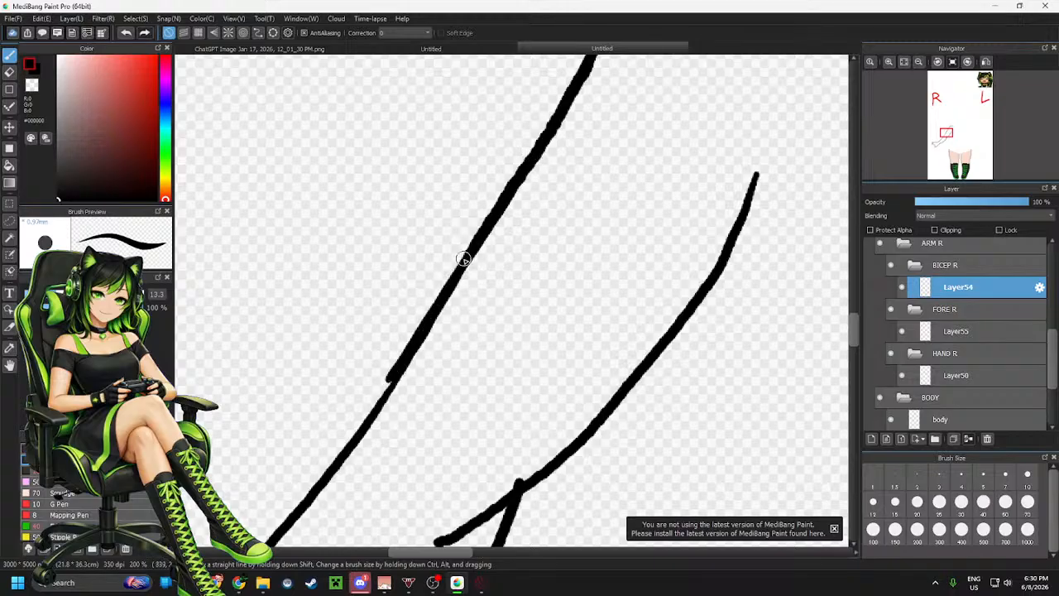
key(ctrl+z)
drag(475, 243, 382, 408)
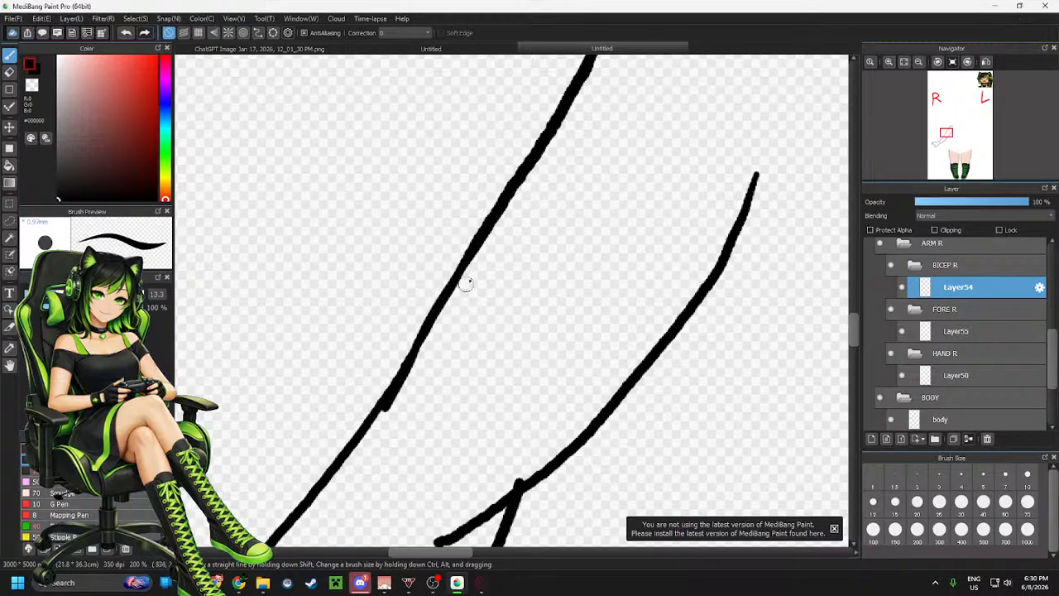
key(ctrl+z)
drag(476, 238, 386, 383)
key(ctrl+z)
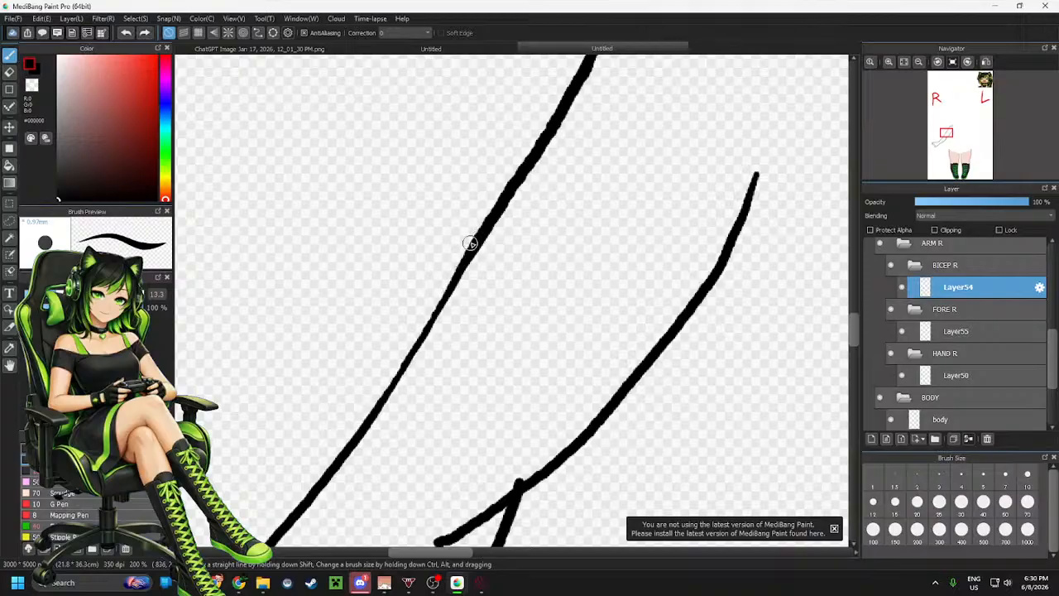
drag(475, 242, 374, 409)
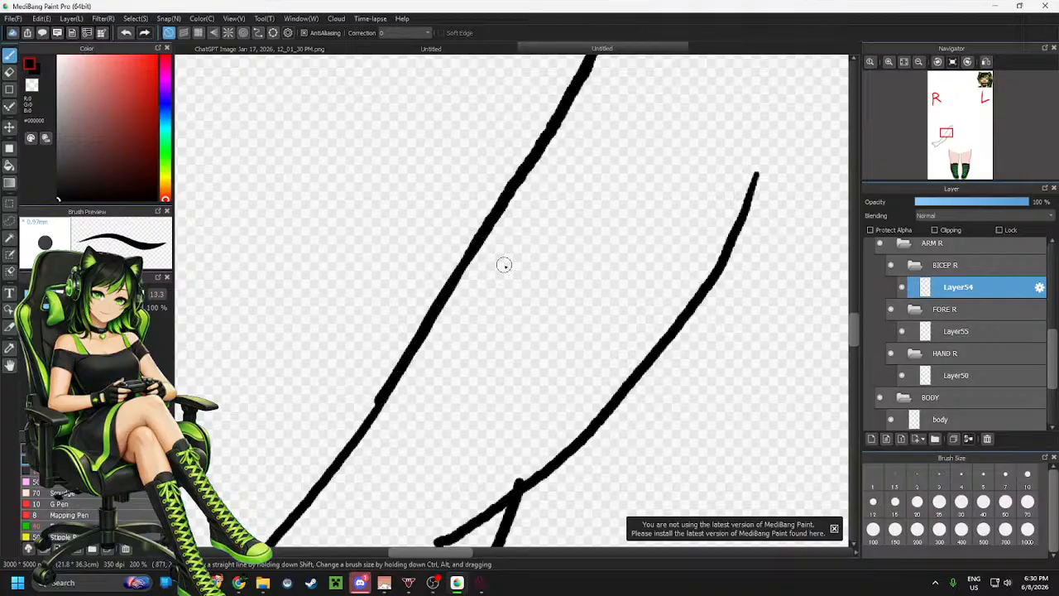
Hide and reshow Layer55 to check which arm lines belong to the forearm layer
scroll(504, 264, down, 3)
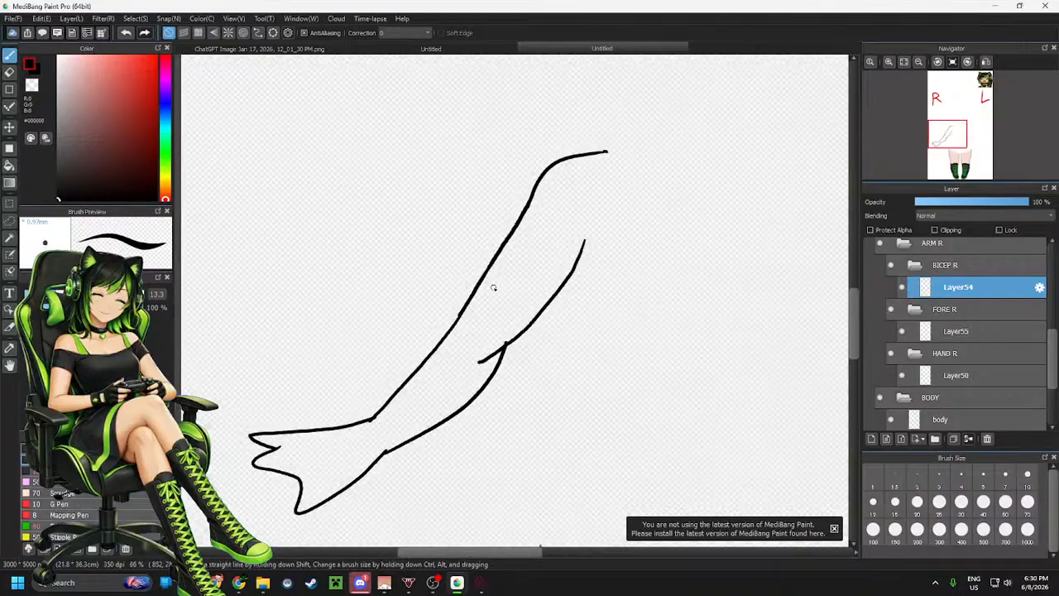
click(901, 332)
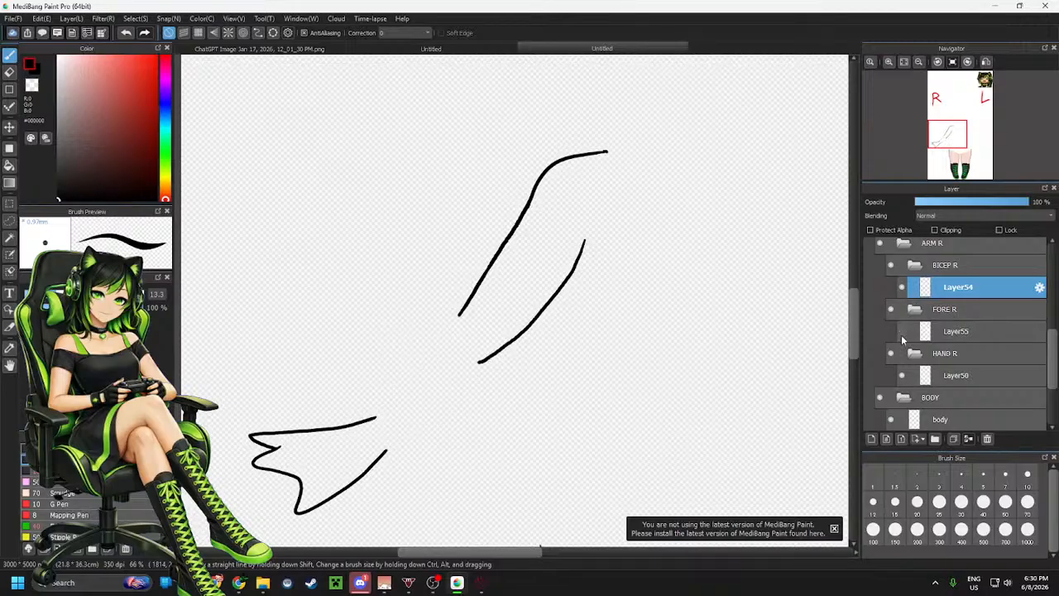
click(901, 334)
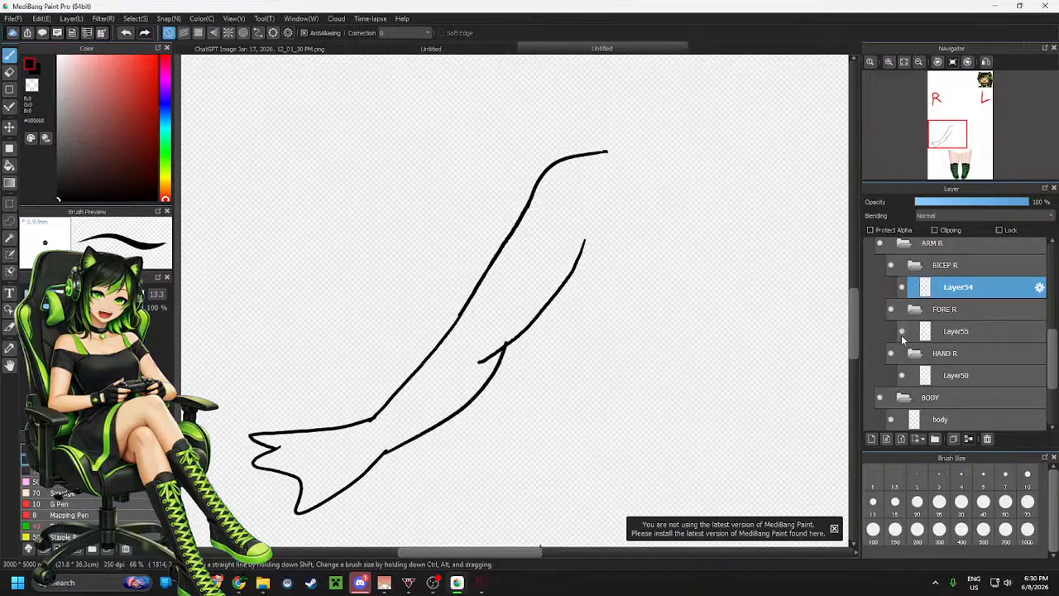
Erase the stray line stub where the bicep and forearm inner lines meet at the elbow on Layer54
scroll(524, 360, up, 2)
key(e)
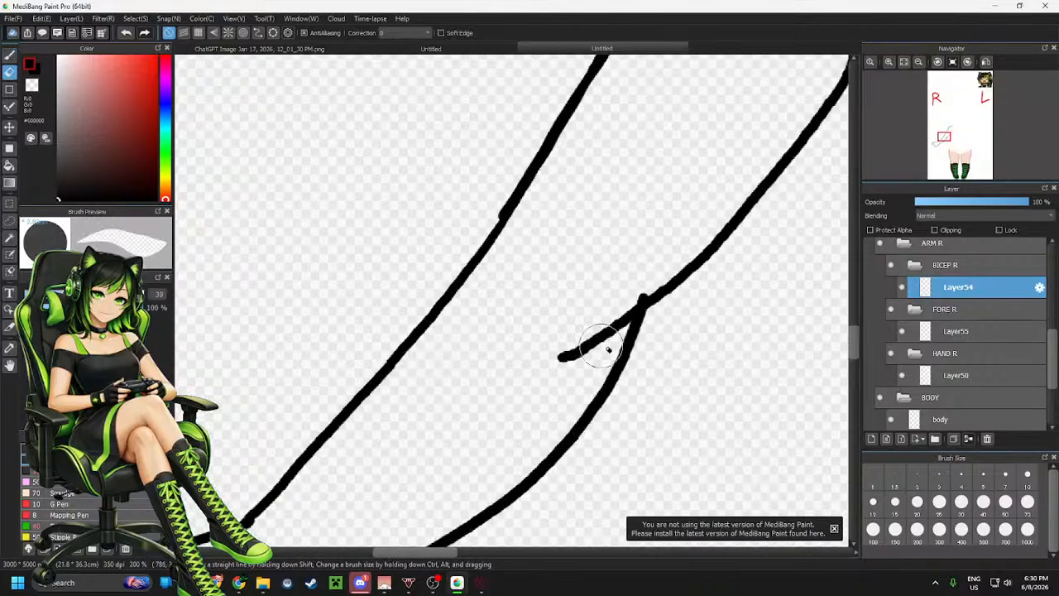
mouse_move(567, 331)
mouse_down()
mouse_move(568, 359)
mouse_move(605, 317)
mouse_up()
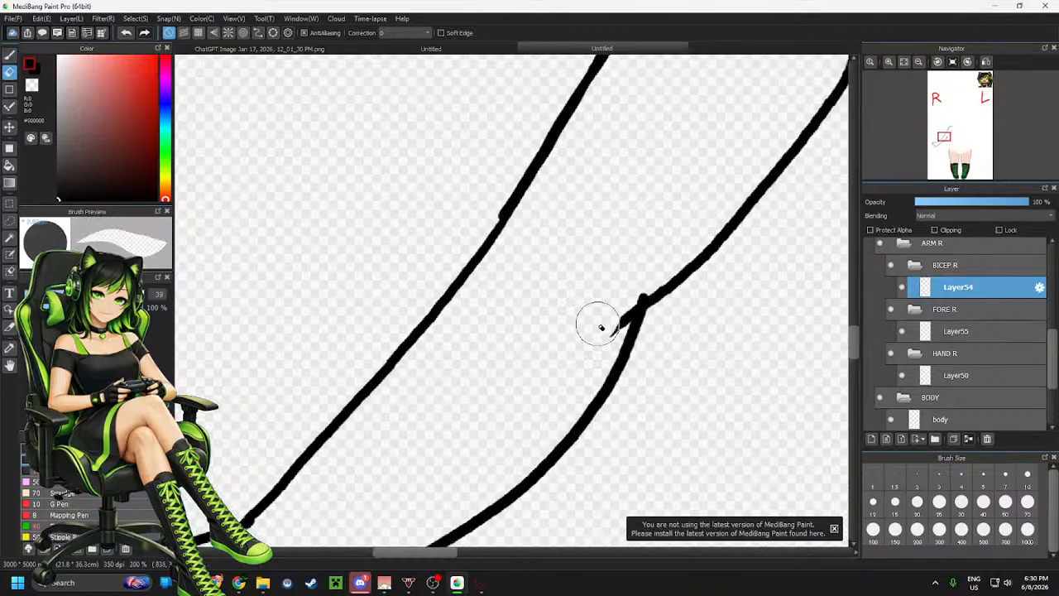
click(960, 333)
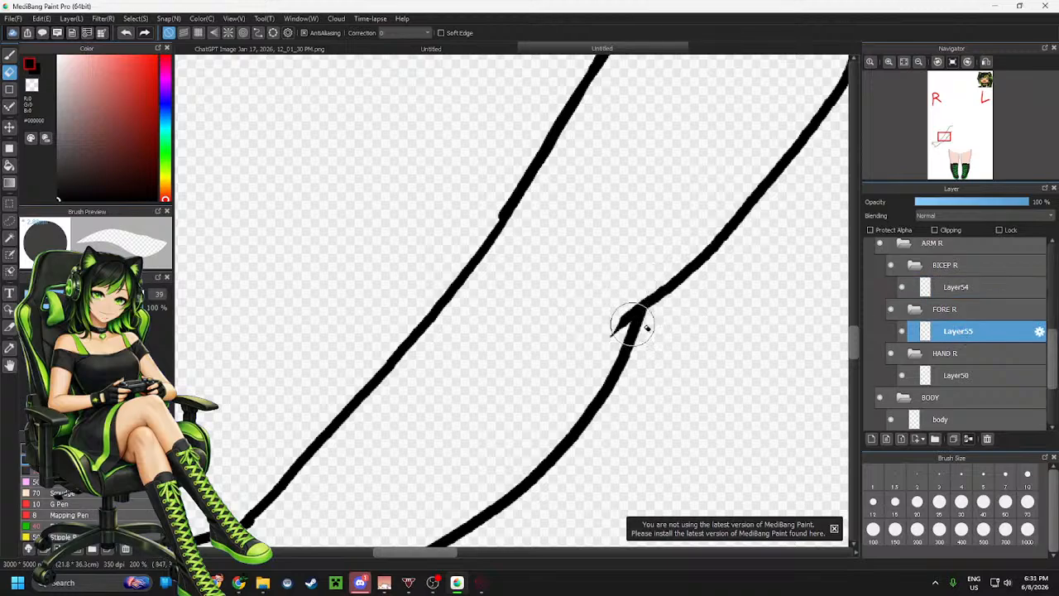
click(958, 287)
mouse_move(642, 319)
mouse_down()
mouse_move(603, 323)
mouse_move(613, 336)
mouse_up()
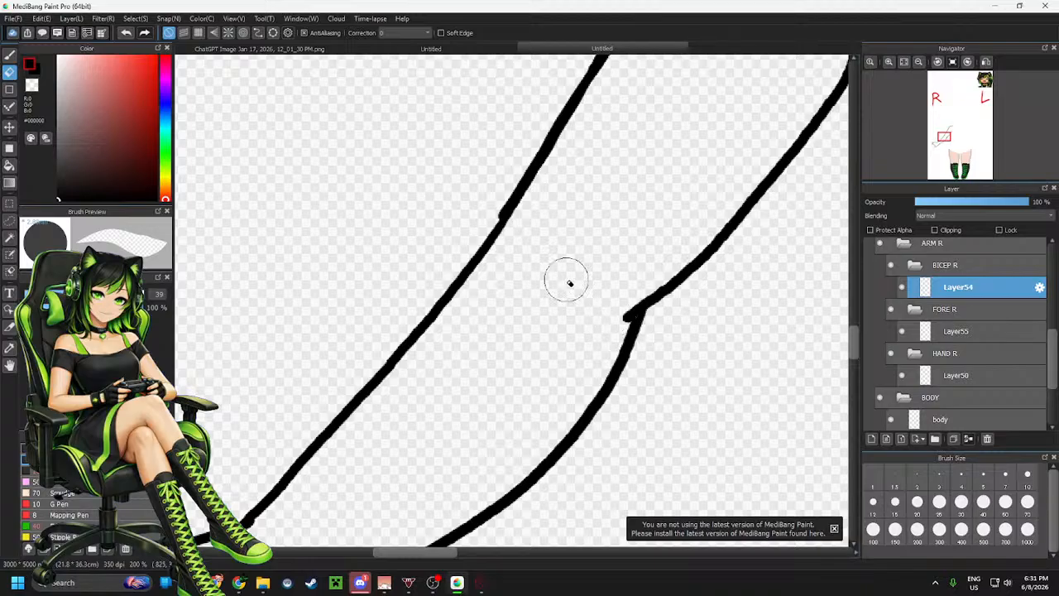
Select Layer55 and extend the forearm's outer line up to meet the bicep line, retrying the stroke several times
scroll(562, 319, down, 2)
scroll(584, 349, up, 2)
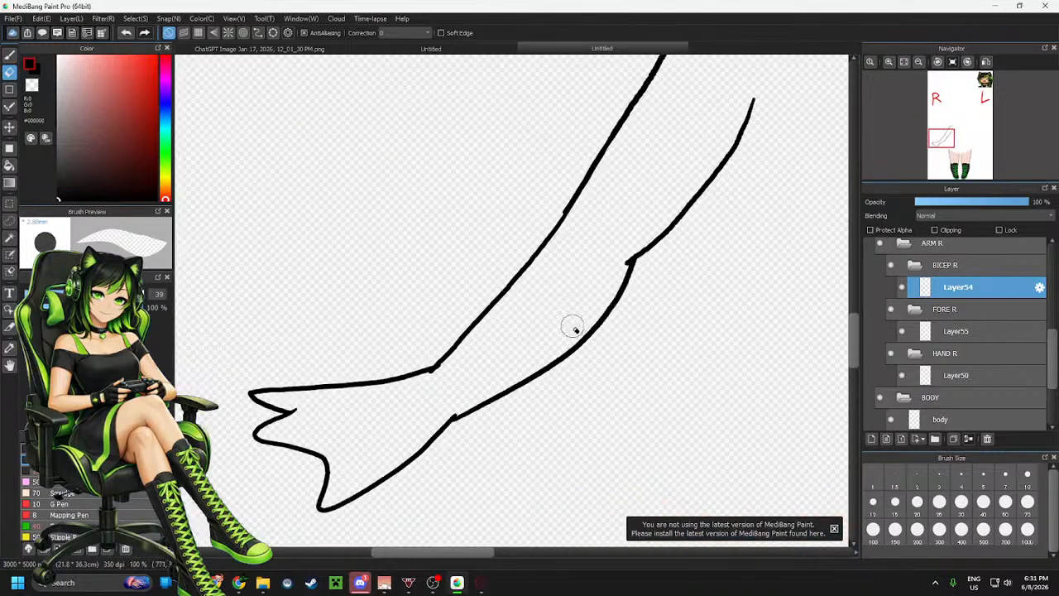
click(958, 331)
scroll(568, 217, up, 1)
scroll(568, 215, up, 1)
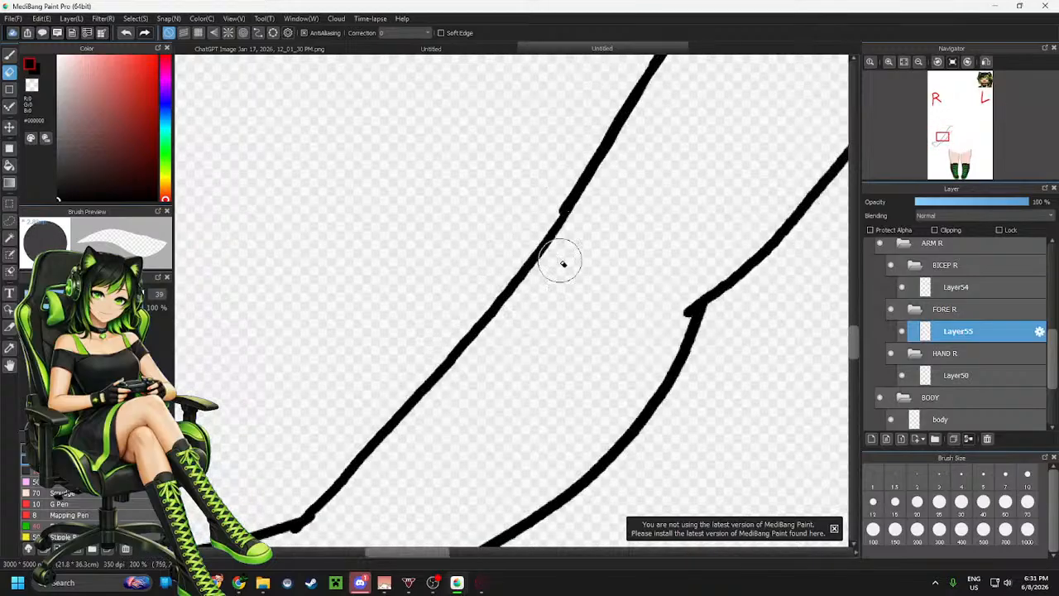
key(b)
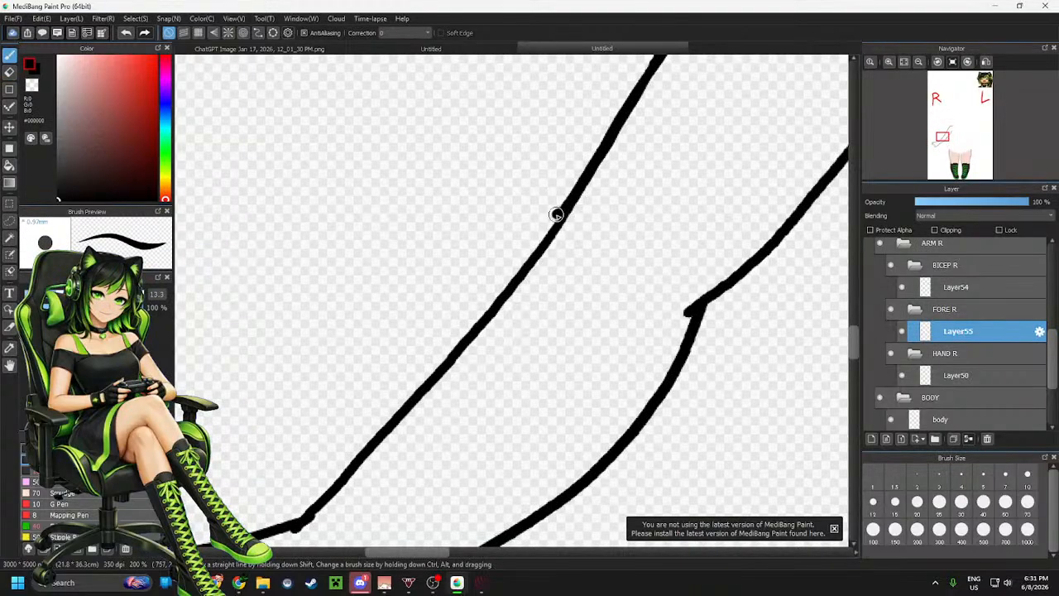
drag(556, 215, 532, 261)
key(ctrl+z)
key(ctrl+z)
drag(553, 219, 531, 260)
key(ctrl+z)
drag(565, 209, 516, 269)
key(ctrl+z)
drag(563, 208, 520, 261)
Erase the top end of the forearm's outer line and redraw it joining the bicep line at the elbow
key(e)
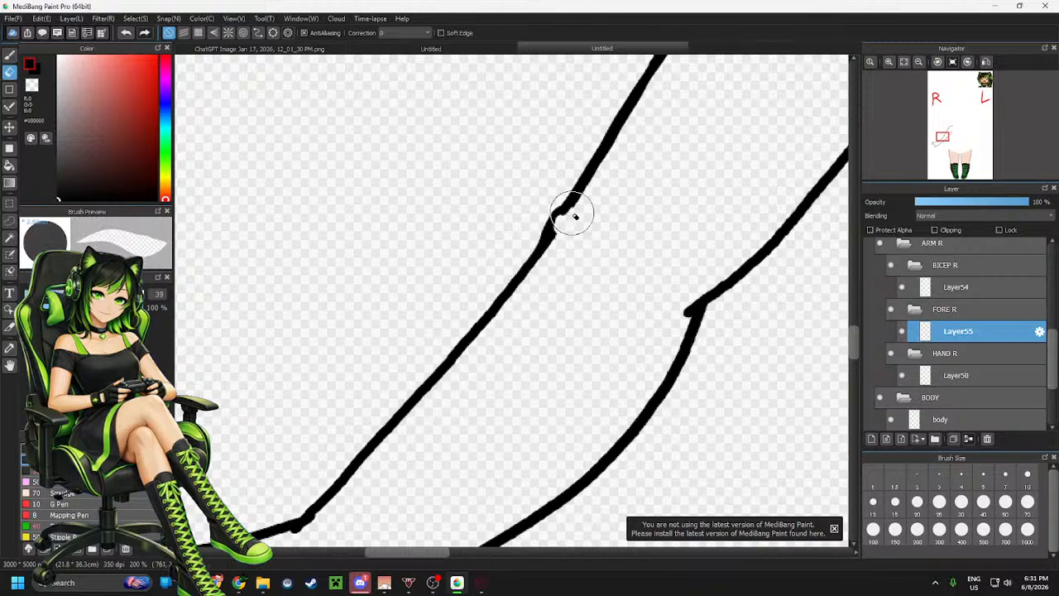
drag(574, 216, 577, 208)
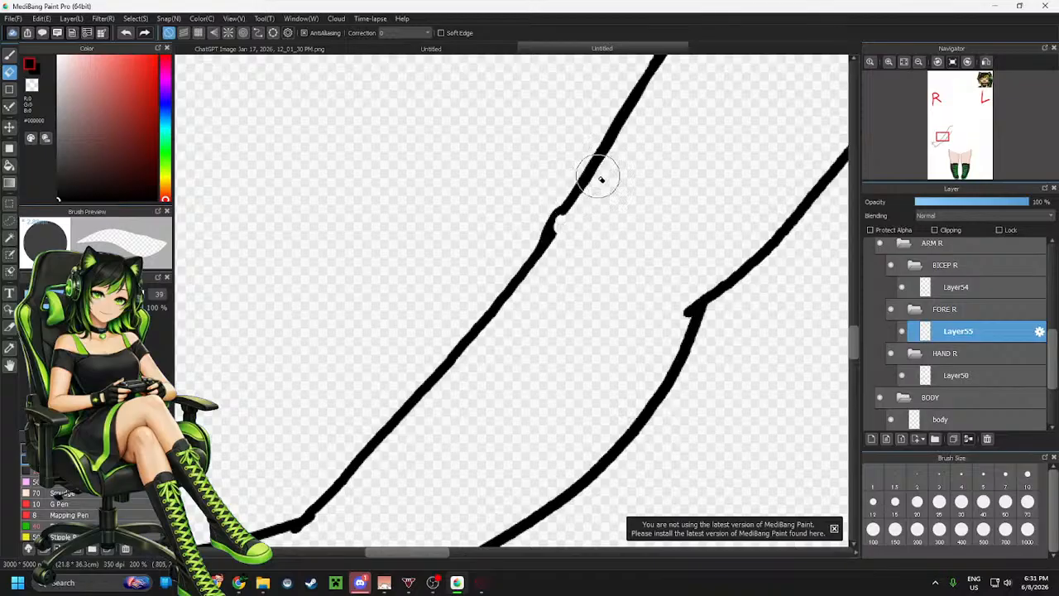
drag(610, 155, 541, 276)
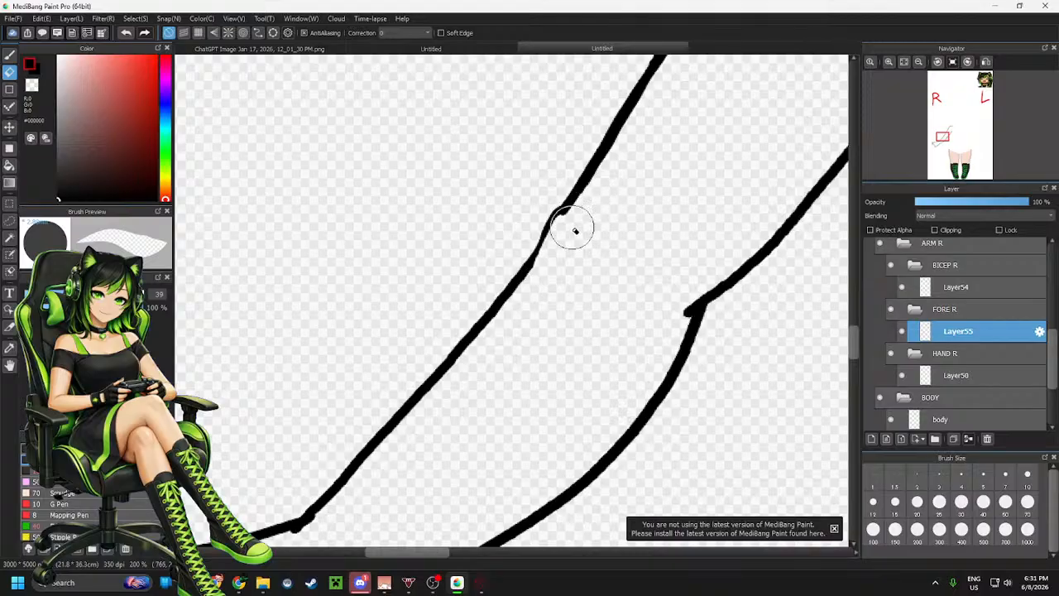
key(p)
drag(554, 214, 534, 256)
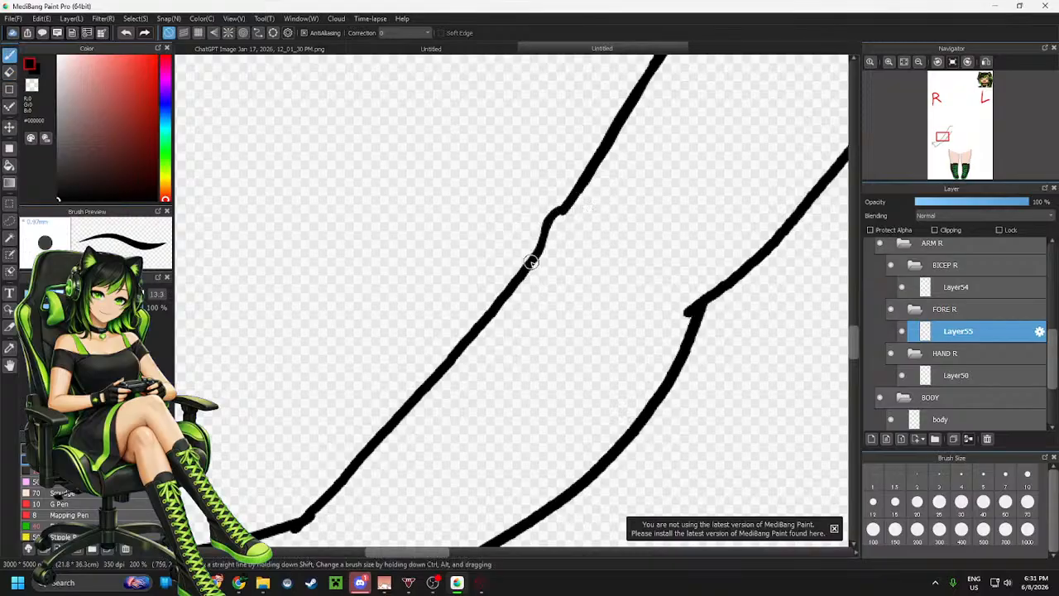
Erase the bump at the elbow join of the forearm's outer line
scroll(577, 279, down, 4)
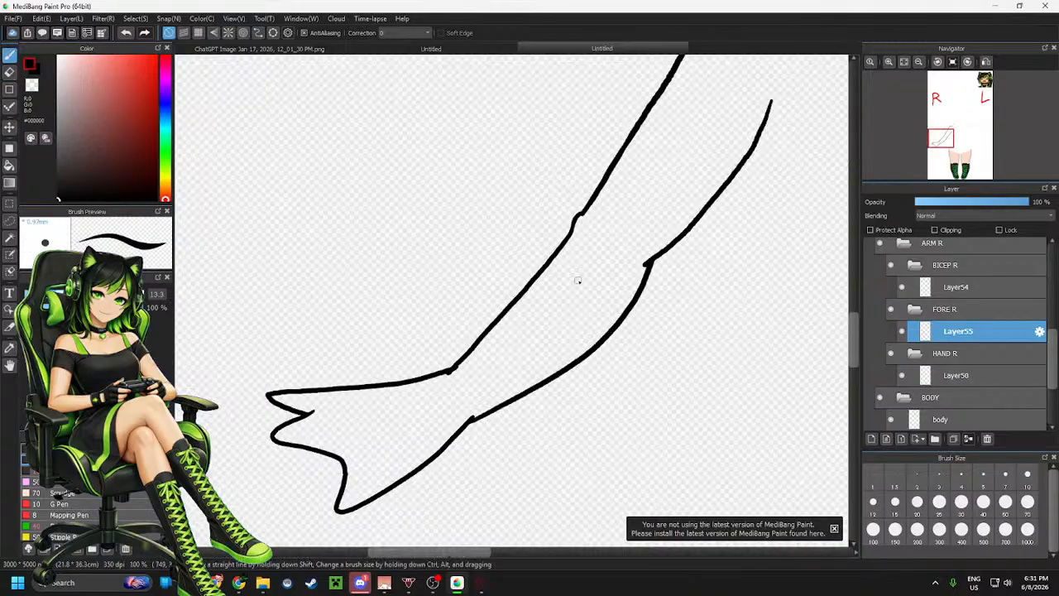
scroll(585, 239, up, 5)
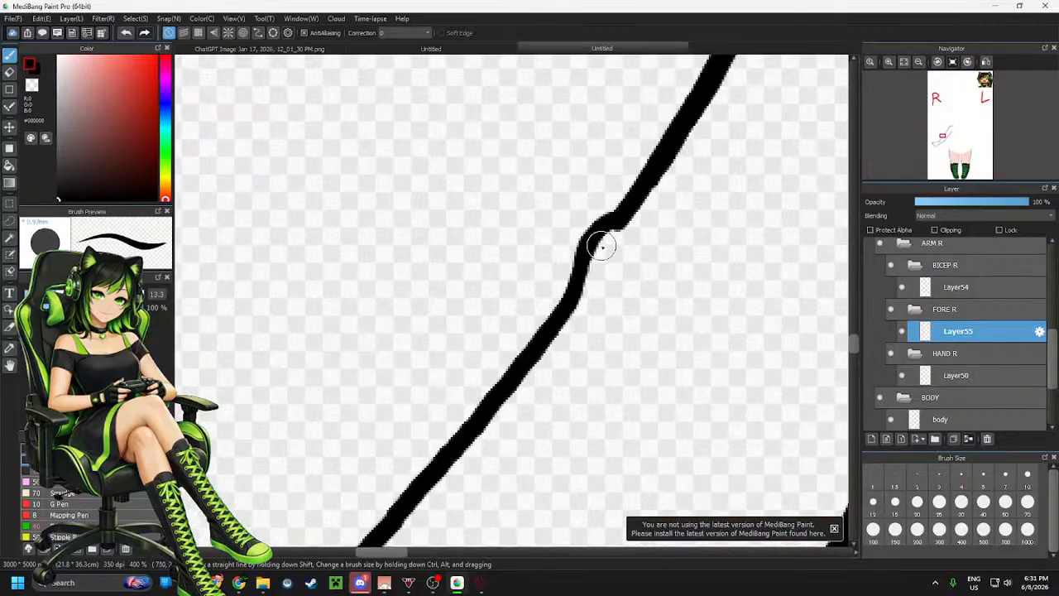
key(e)
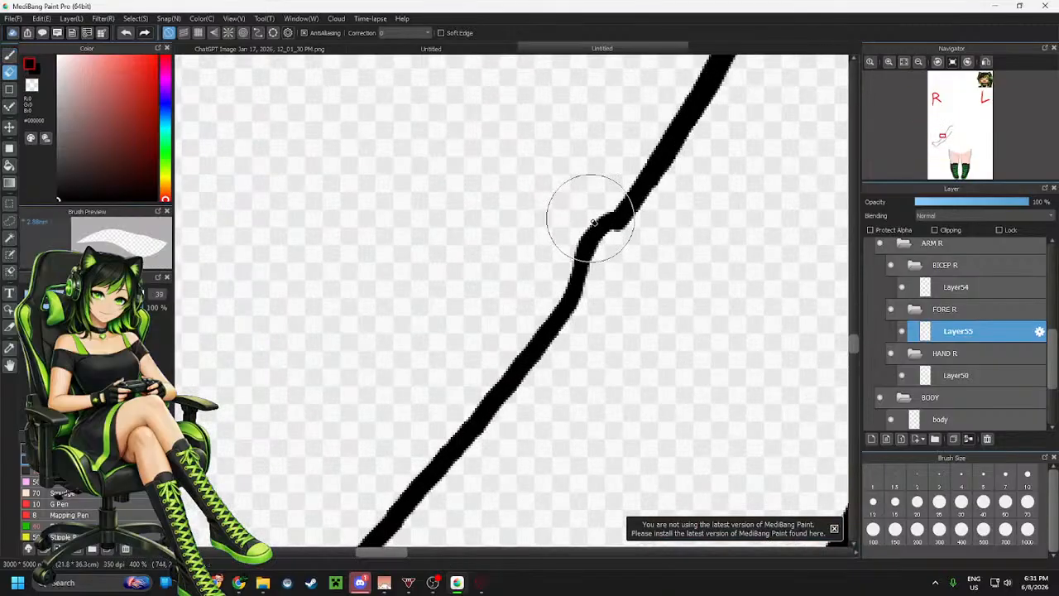
mouse_move(593, 222)
mouse_down()
mouse_move(560, 289)
mouse_move(594, 242)
mouse_move(628, 239)
mouse_move(614, 223)
mouse_move(605, 231)
mouse_move(556, 321)
mouse_up()
key(b)
Select the hand layer Layer50 inside the HAND R folder
scroll(612, 271, down, 6)
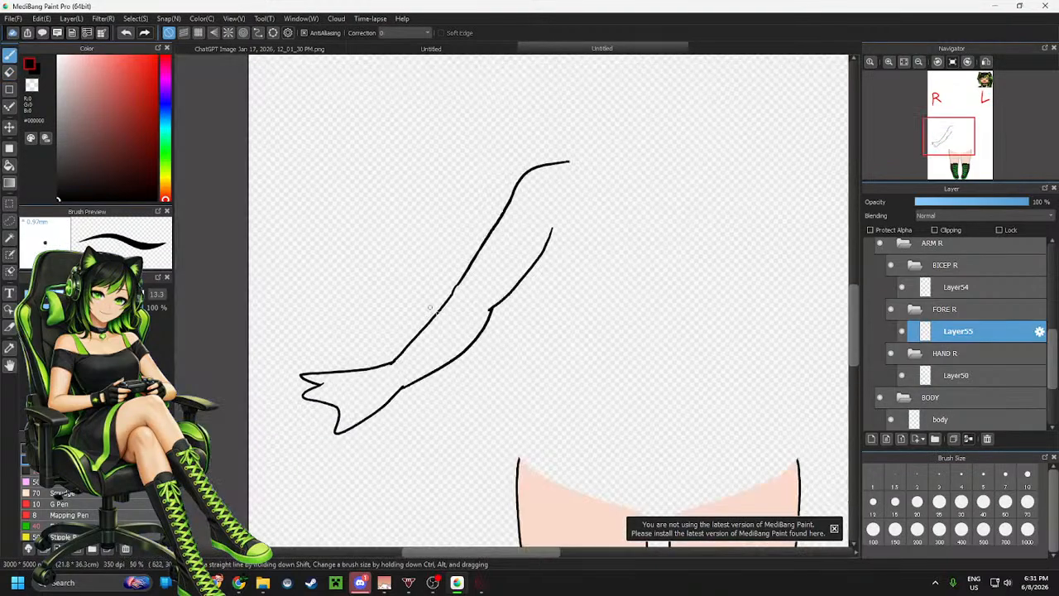
scroll(406, 388, up, 2)
scroll(500, 282, up, 3)
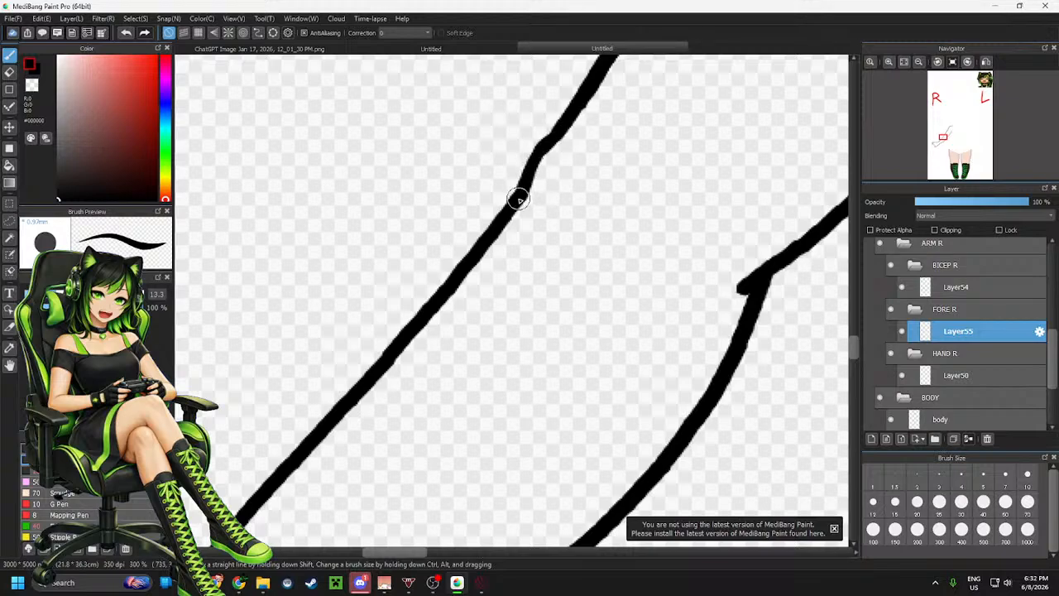
scroll(589, 242, down, 3)
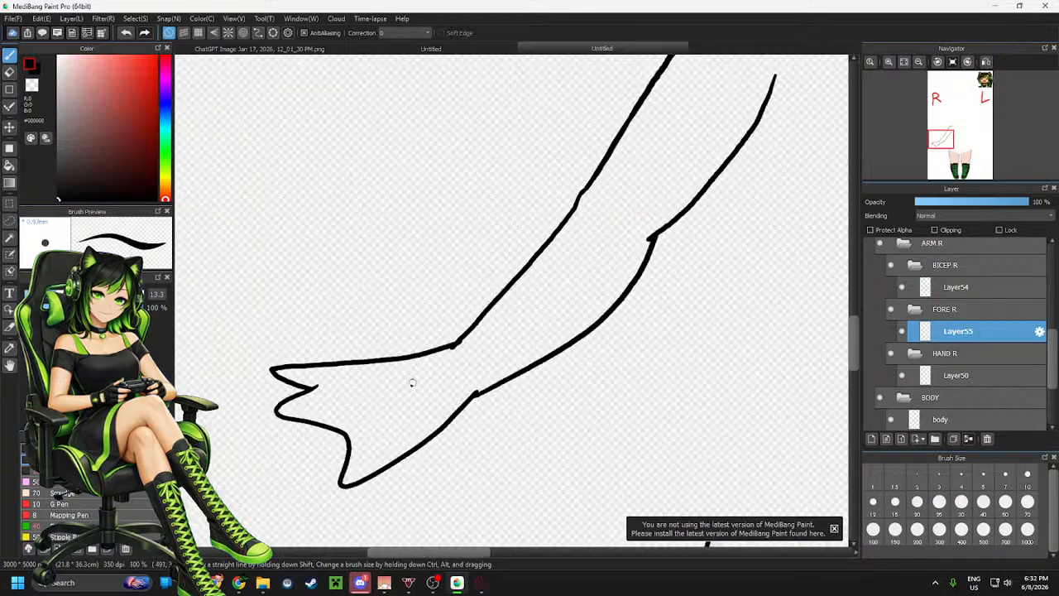
scroll(412, 382, up, 2)
key(e)
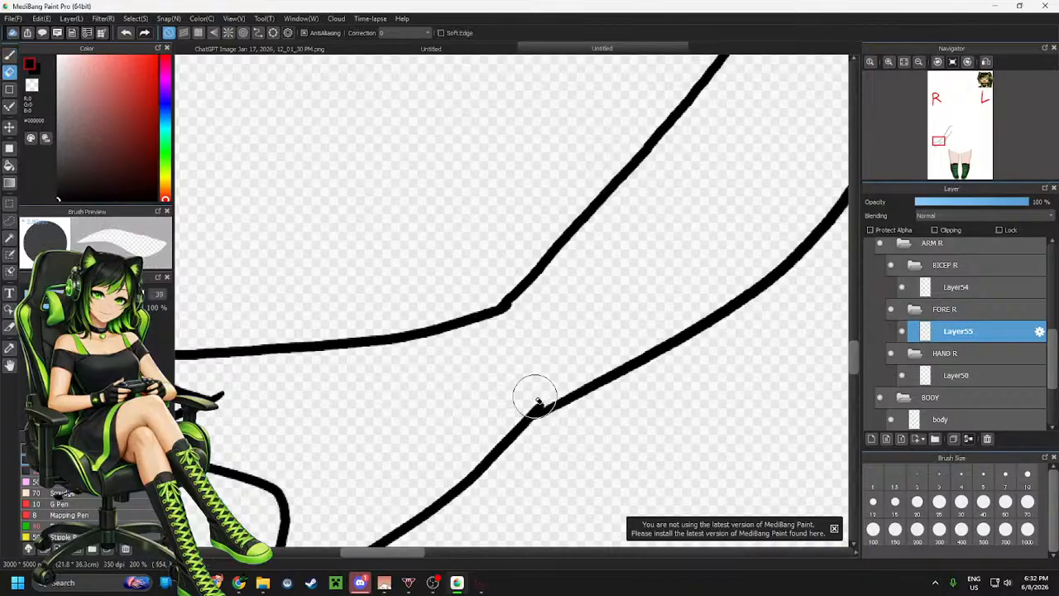
click(951, 374)
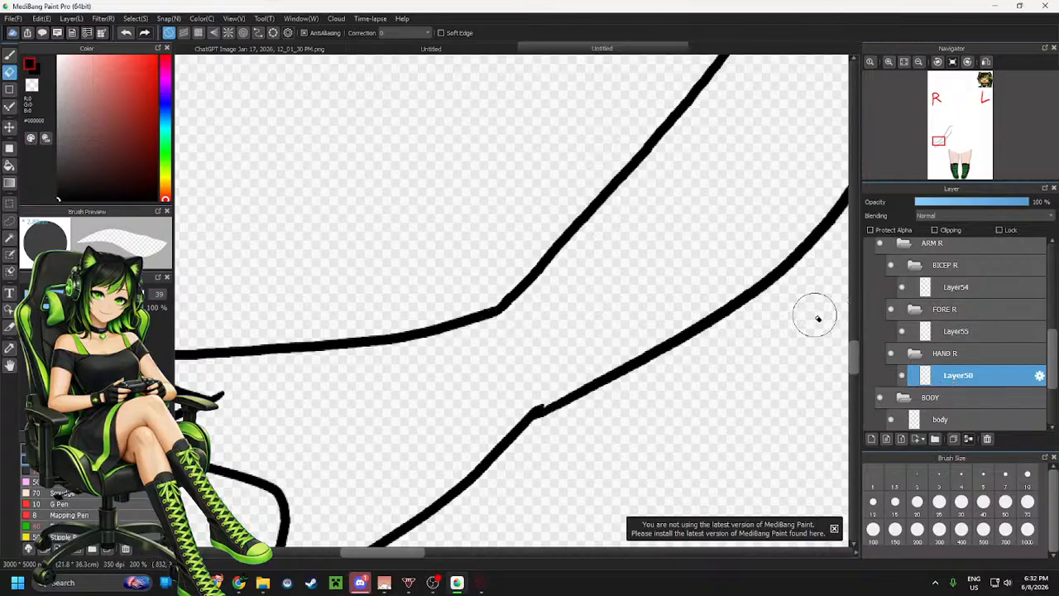
Sample the peach skin colour #FADACA from the leg and switch back to the brush
scroll(473, 300, down, 5)
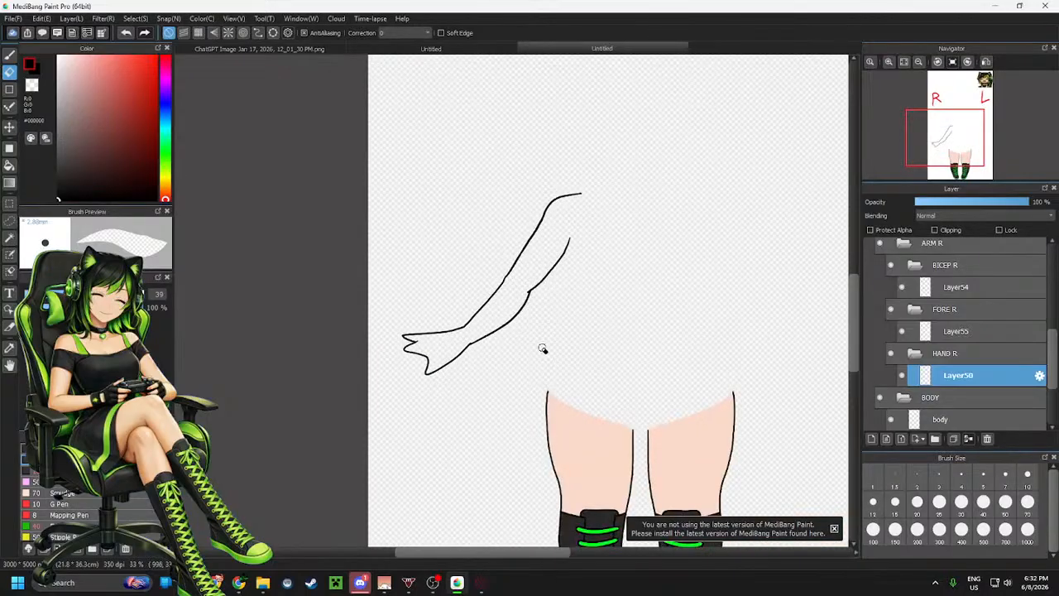
scroll(542, 349, up, 1)
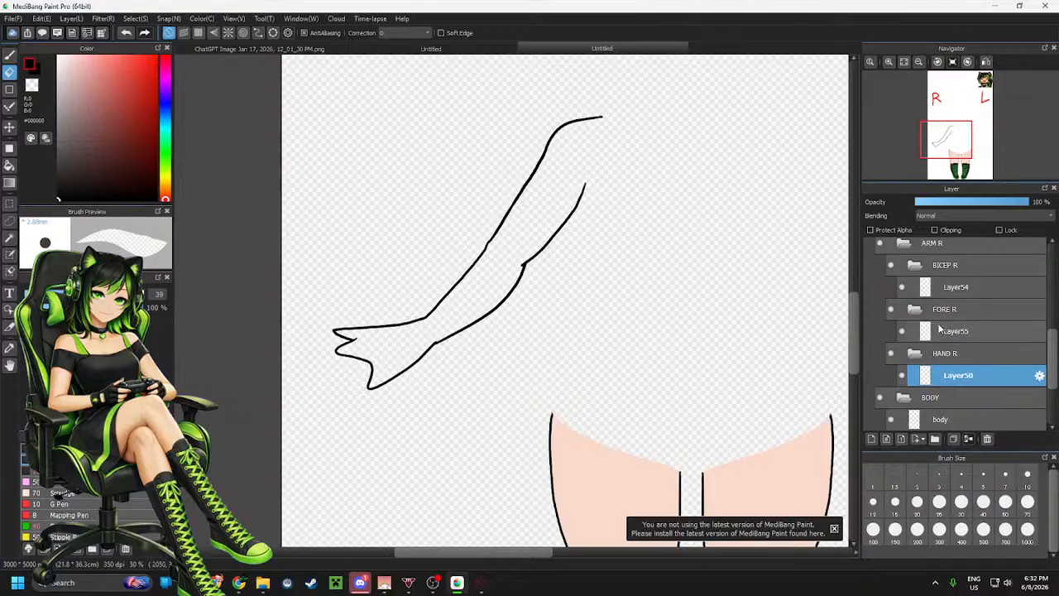
alt+click(602, 483)
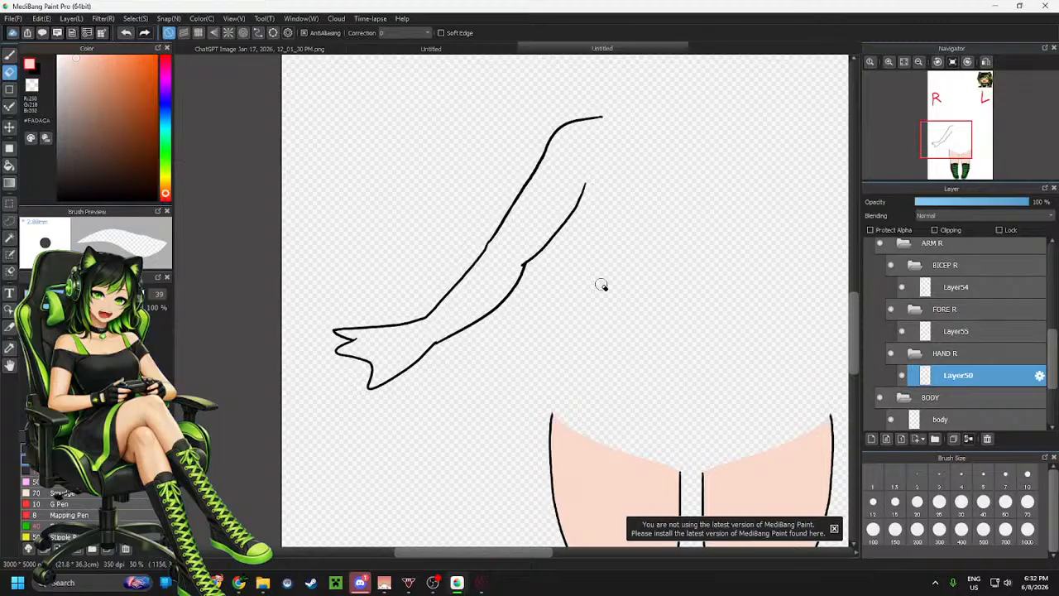
key(b)
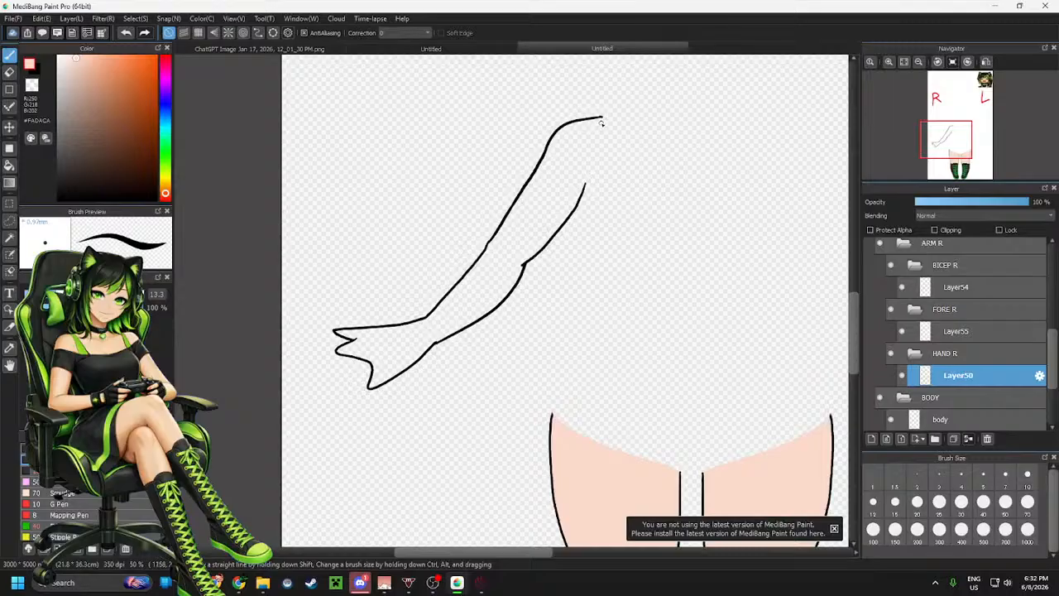
Add a new layer to the HAND R folder and reselect the hand line layer Layer50
click(872, 439)
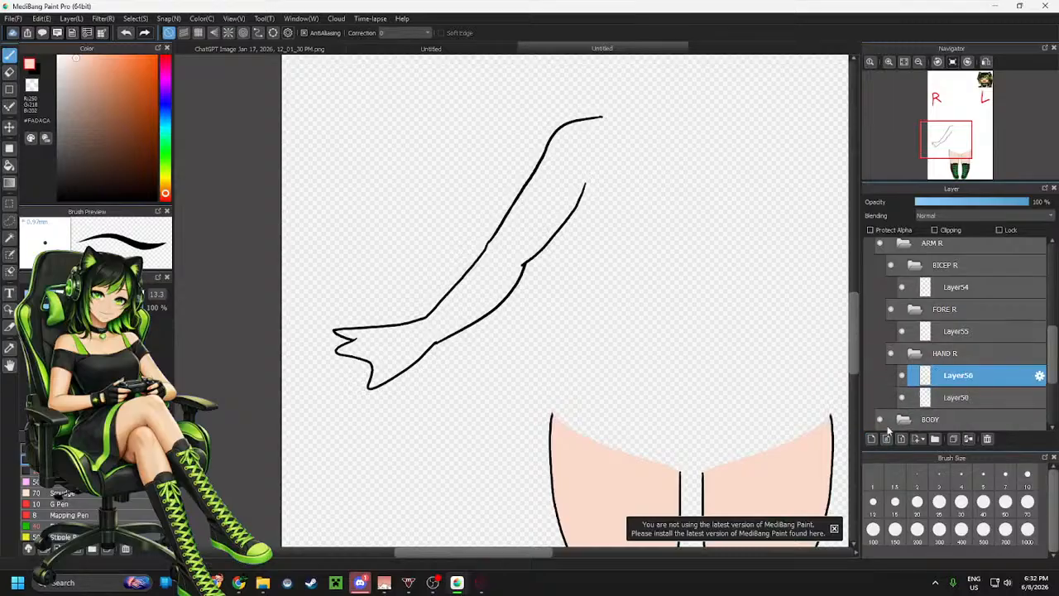
click(945, 398)
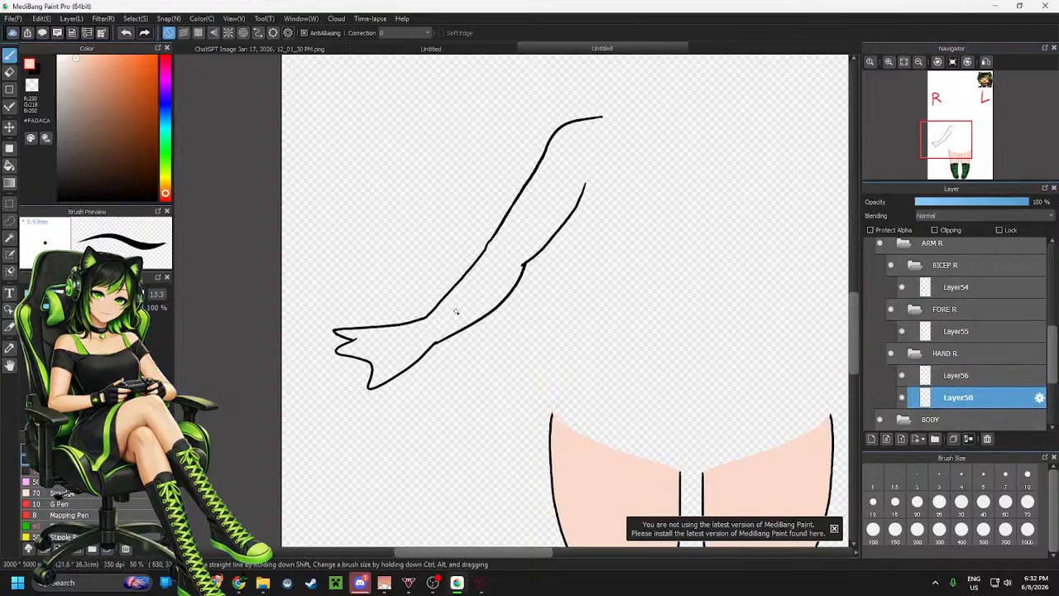
scroll(375, 357, up, 3)
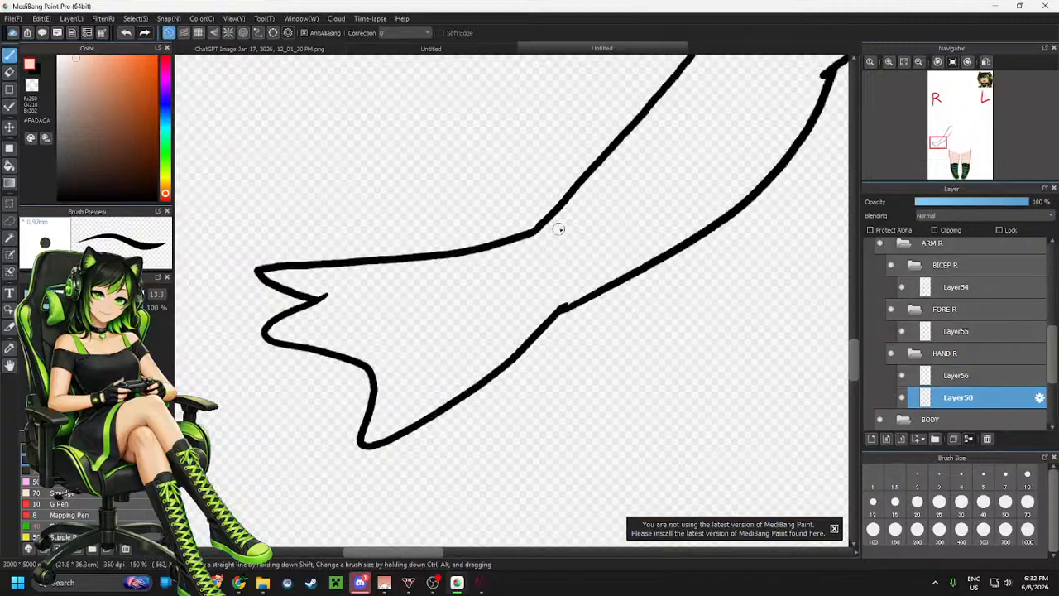
mouse_move(548, 227)
mouse_down()
mouse_move(569, 243)
mouse_move(575, 236)
mouse_up()
key(ctrl+z)
drag(571, 245, 560, 300)
key(ctrl+z)
Hide the forearm line layer Layer55 and try a skin stroke across the open wrist
click(902, 332)
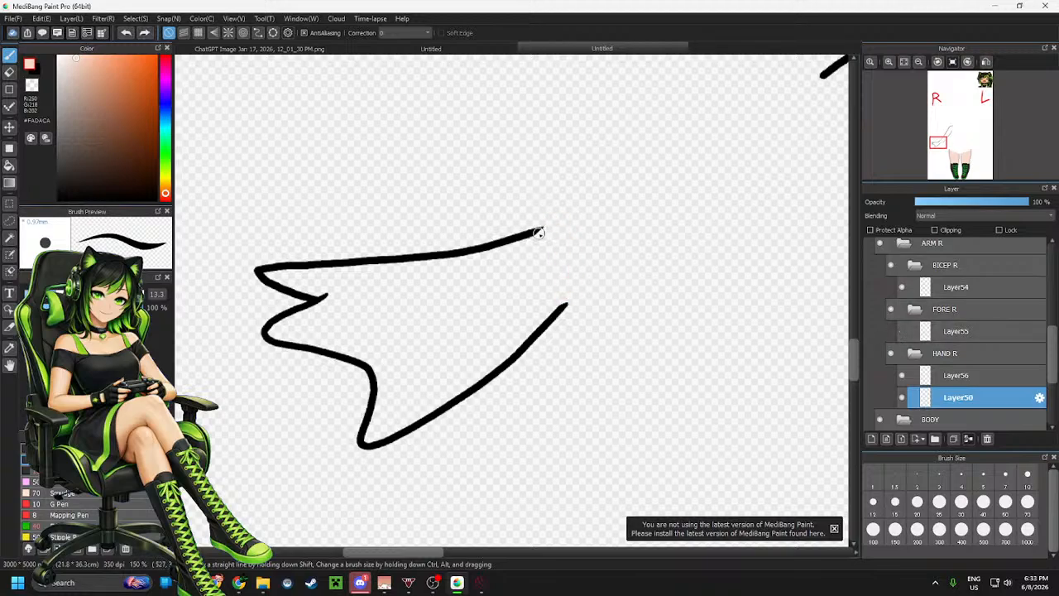
mouse_move(533, 233)
mouse_down()
mouse_move(560, 229)
mouse_move(581, 262)
mouse_move(564, 300)
mouse_up()
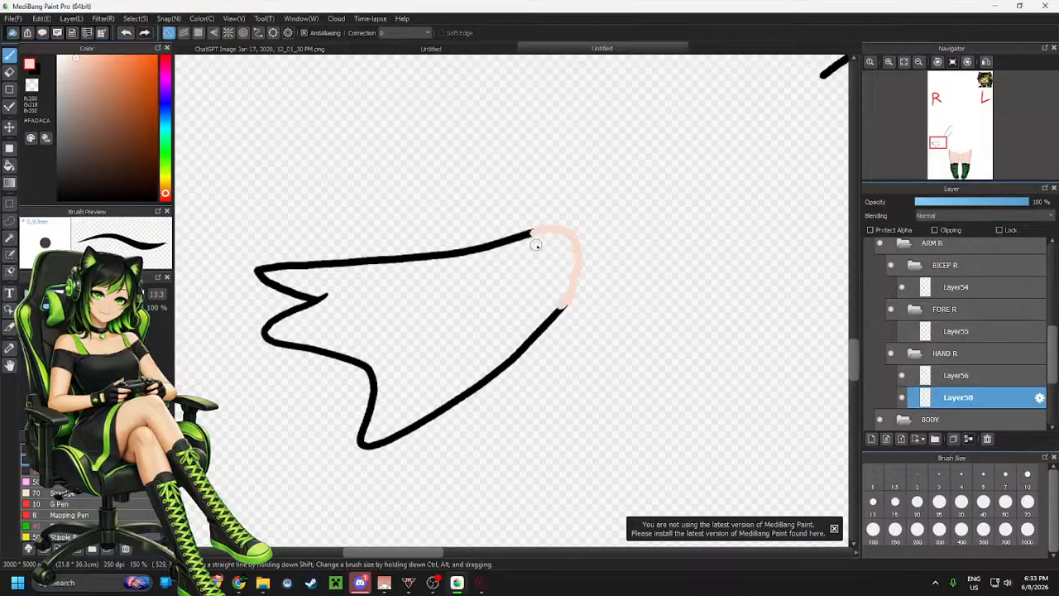
key(ctrl+z)
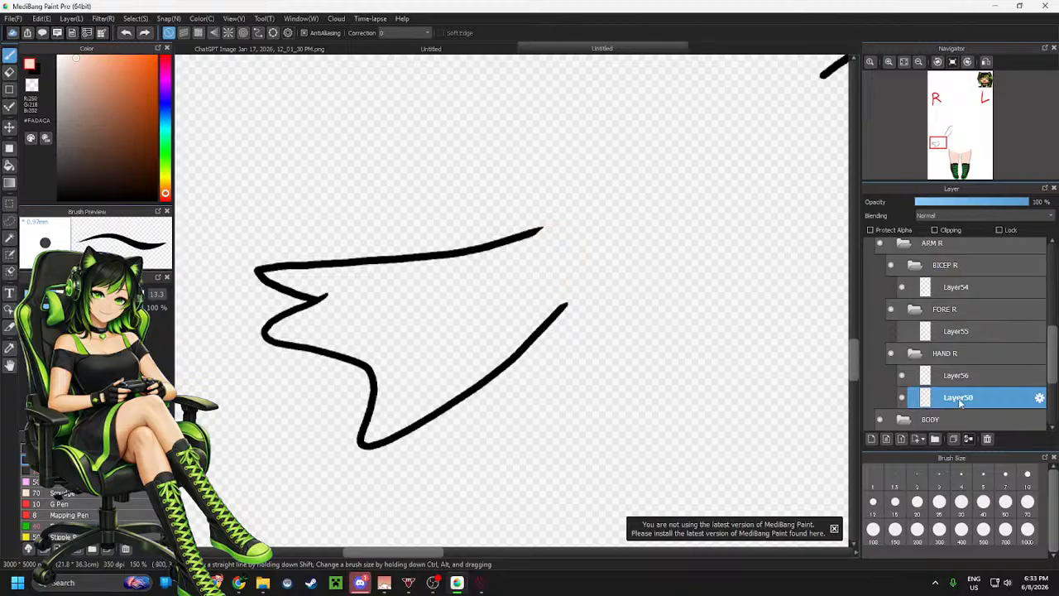
Move the new layer below the hand lines, close the wrist with a skin stroke and fill the hand peach
drag(958, 376, 953, 400)
mouse_move(539, 232)
mouse_down()
mouse_move(570, 232)
mouse_move(579, 273)
mouse_move(556, 308)
mouse_up()
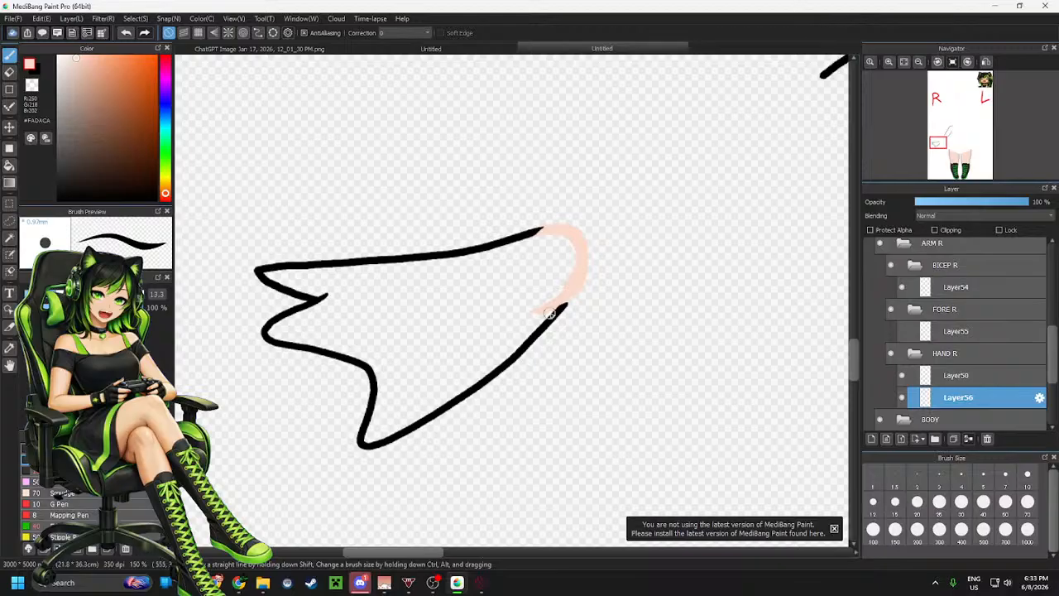
key(g)
click(487, 275)
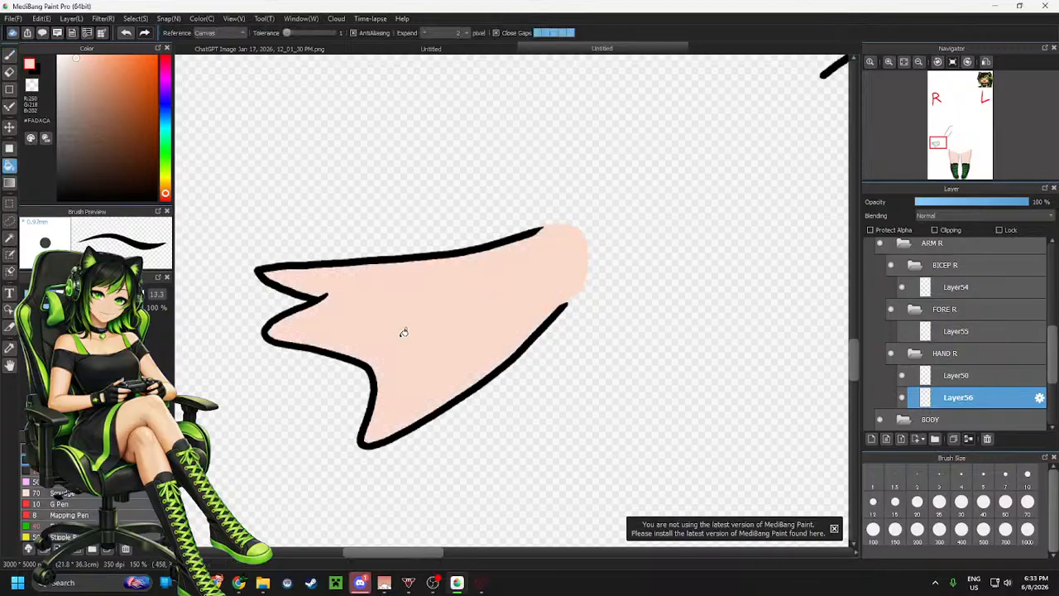
Show the forearm lines, hide the HAND R folder, and add a new layer beneath Layer55 in FORE R
scroll(403, 332, down, 1)
scroll(451, 281, up, 1)
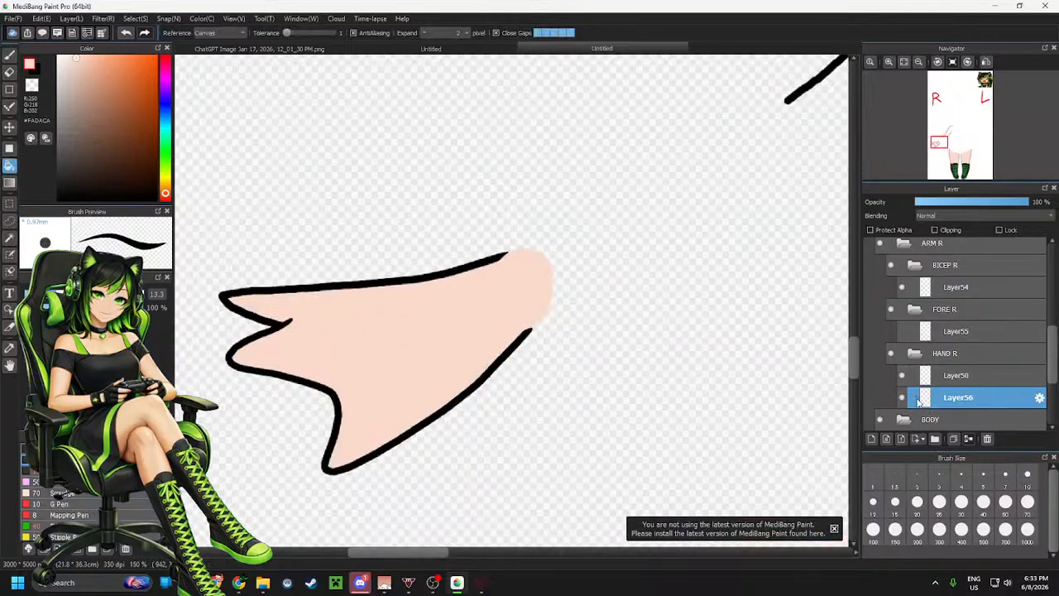
click(903, 332)
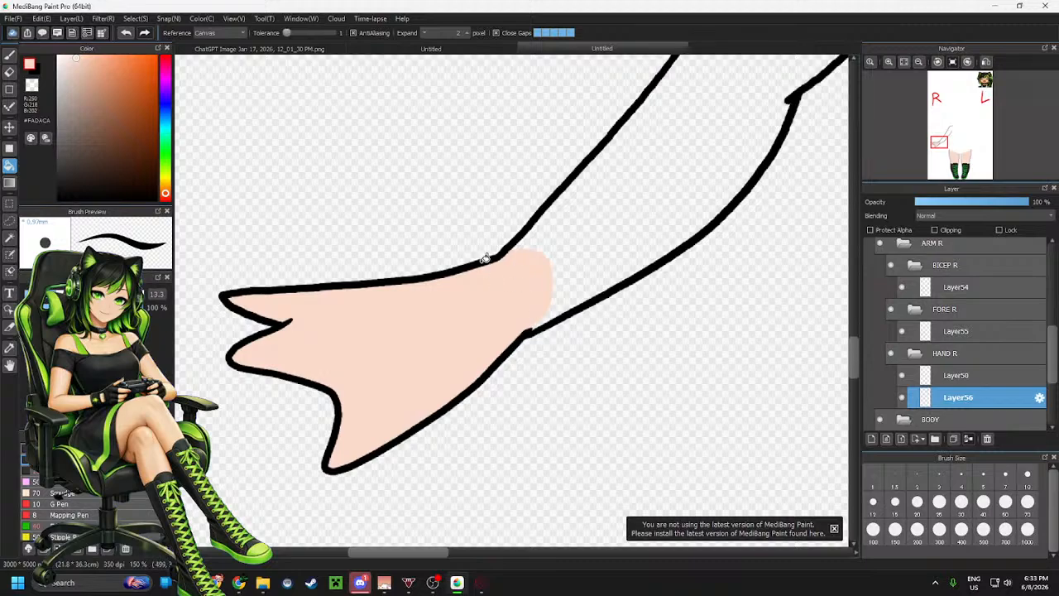
click(891, 355)
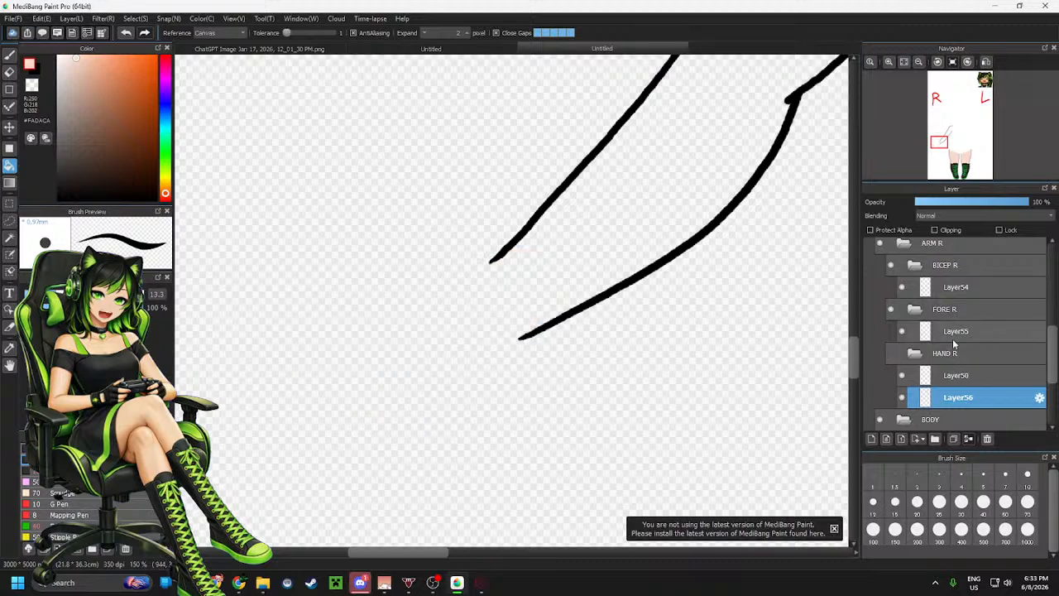
click(952, 335)
click(873, 439)
drag(955, 333, 959, 354)
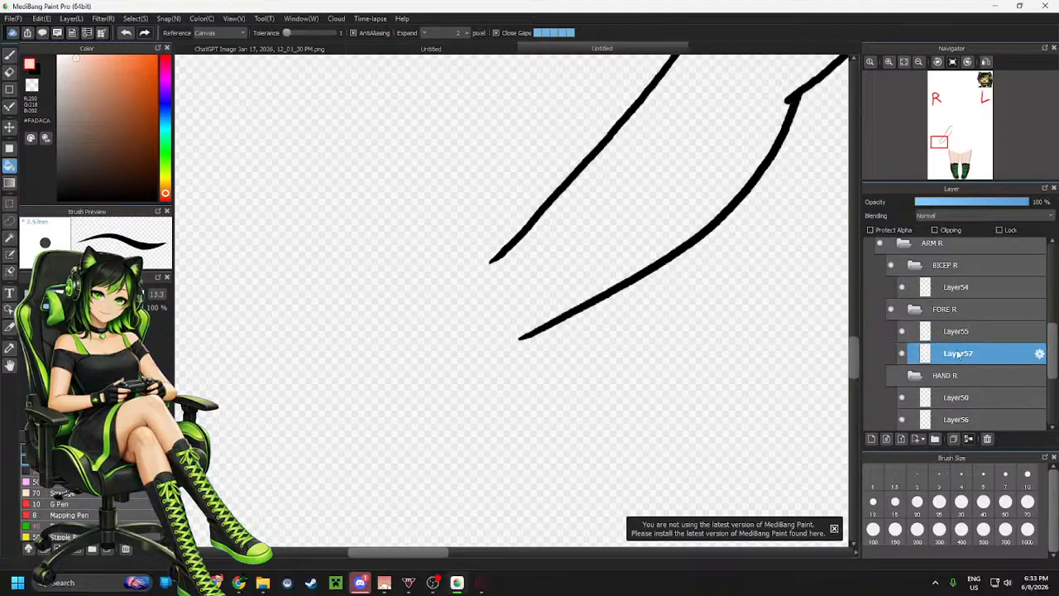
Close both open ends of the forearm with skin-coloured brush strokes and fill the forearm peach
key(b)
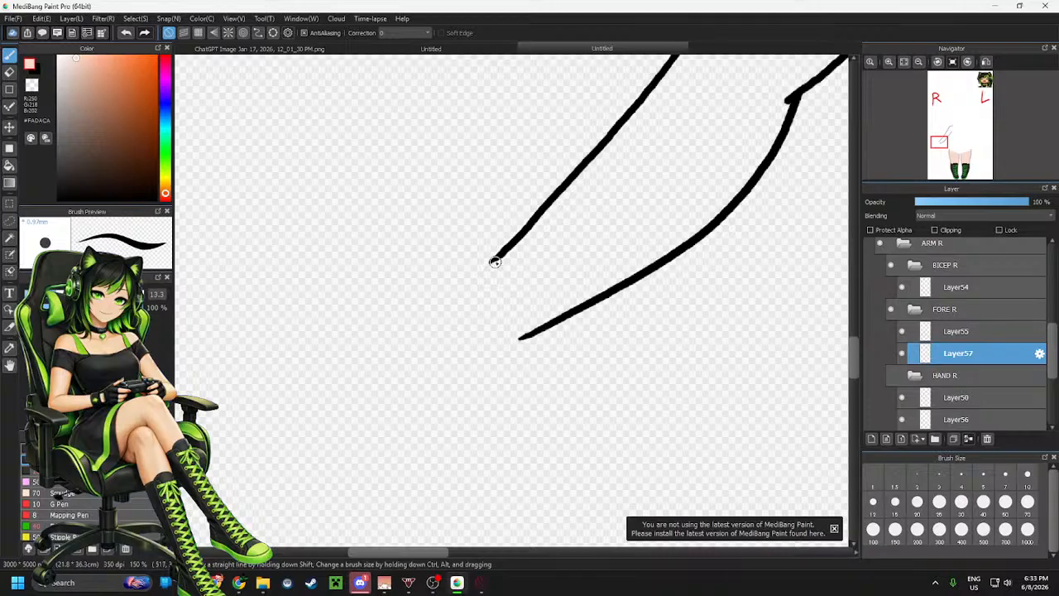
mouse_move(480, 282)
mouse_down()
mouse_move(495, 322)
mouse_move(531, 331)
mouse_move(509, 338)
mouse_move(480, 289)
mouse_up()
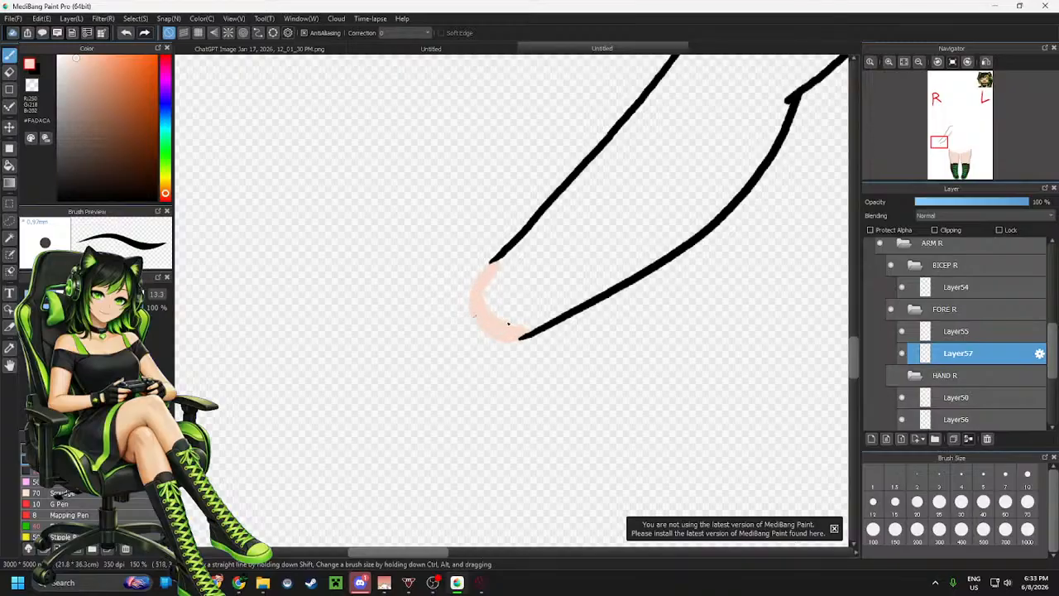
scroll(420, 316, down, 2)
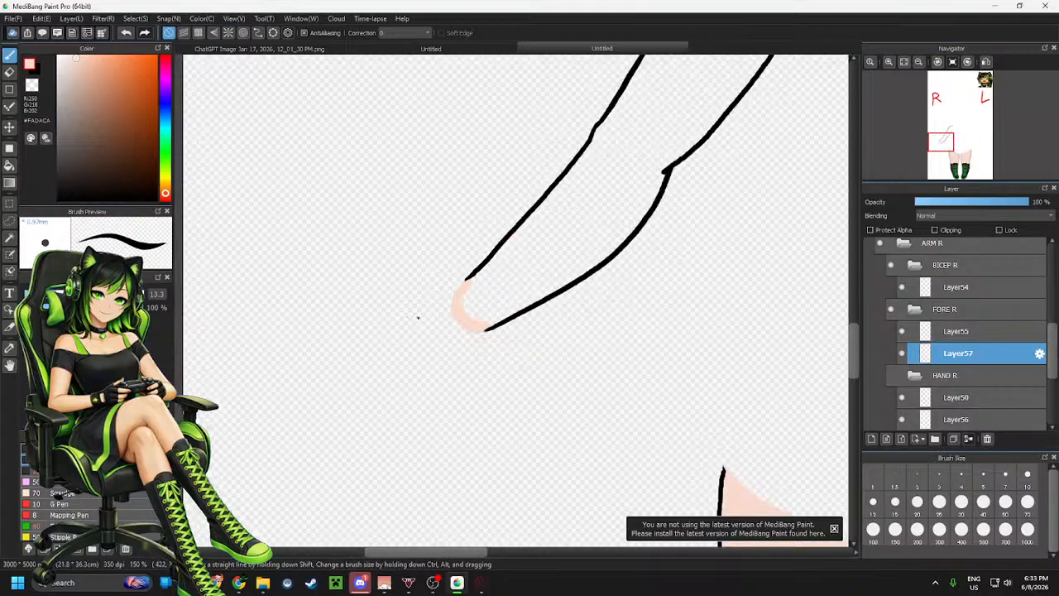
scroll(516, 180, up, 2)
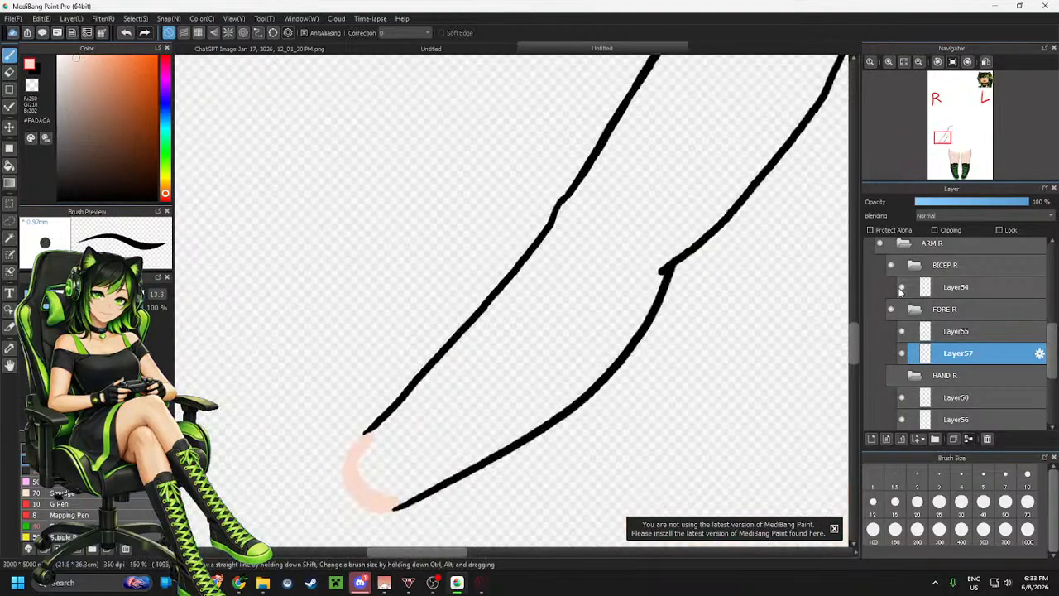
click(902, 287)
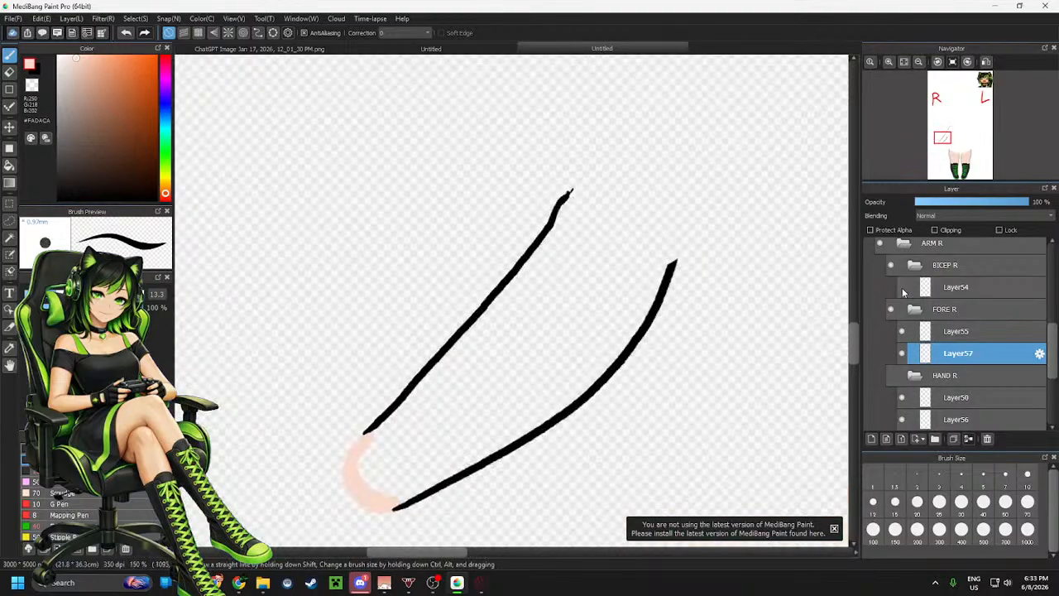
double_click(902, 287)
click(902, 288)
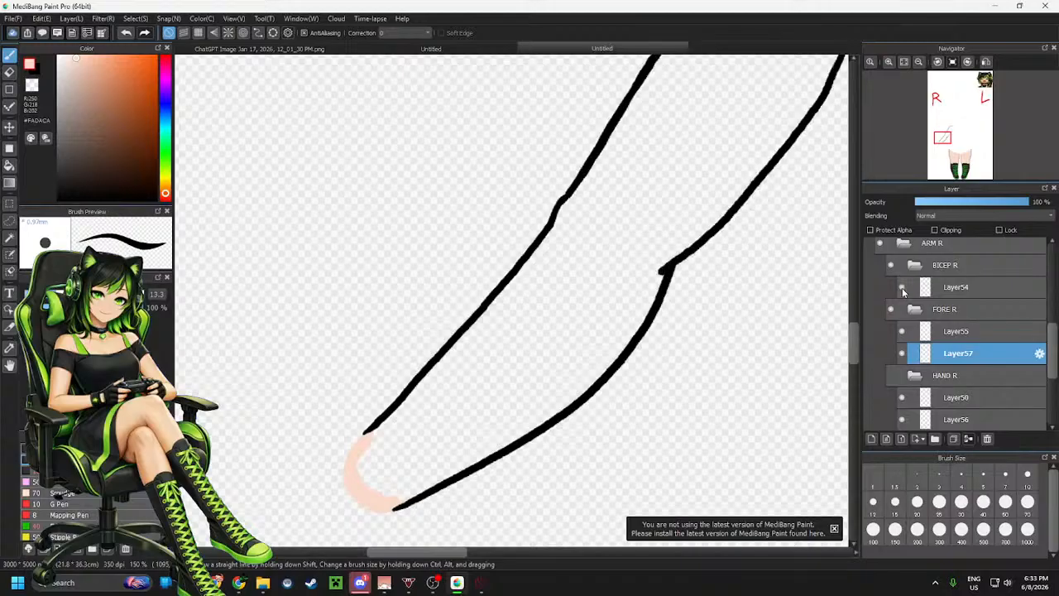
mouse_move(562, 198)
mouse_down()
mouse_move(608, 182)
mouse_move(665, 198)
mouse_move(681, 246)
mouse_move(659, 272)
mouse_move(686, 246)
mouse_up()
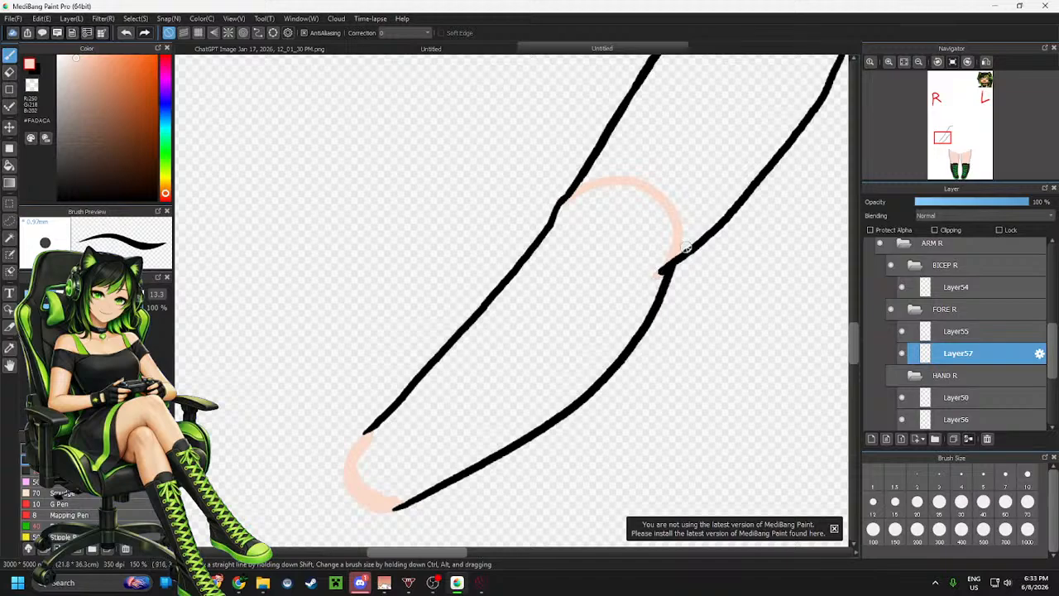
key(g)
click(572, 296)
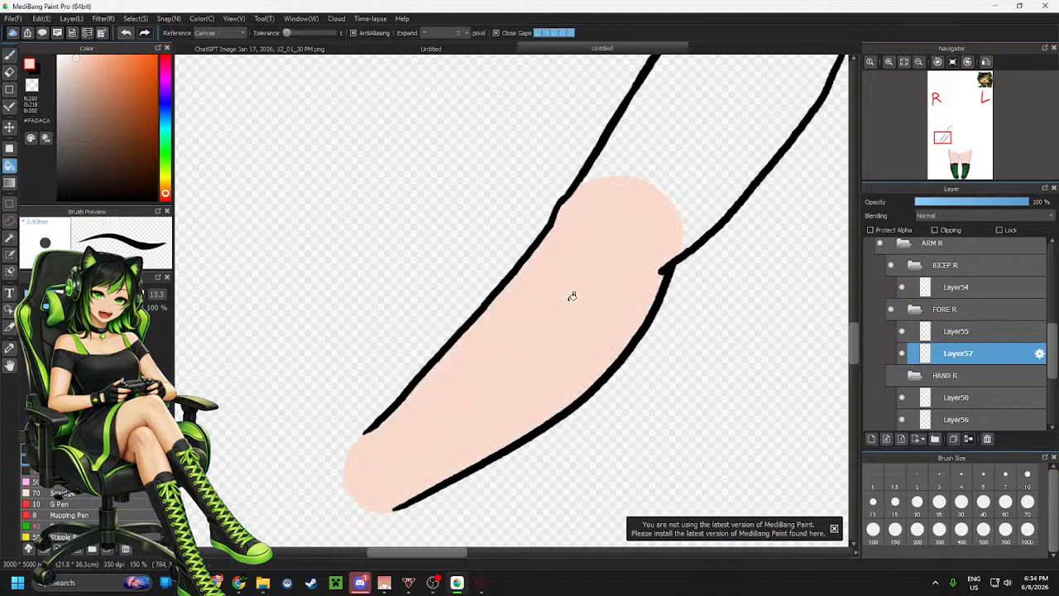
scroll(430, 390, down, 2)
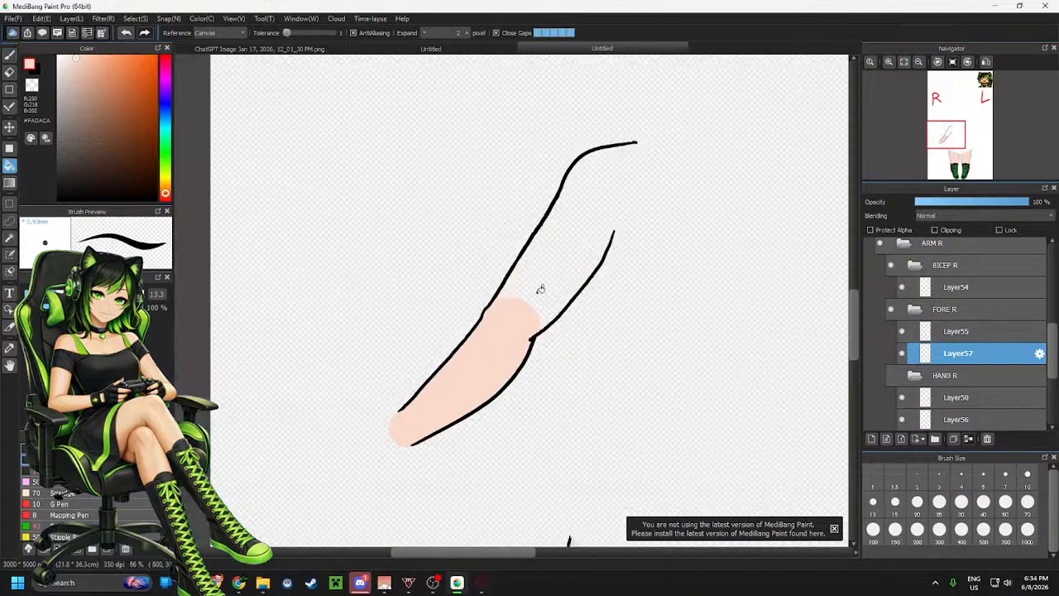
scroll(557, 250, up, 2)
scroll(533, 223, down, 1)
scroll(468, 339, up, 1)
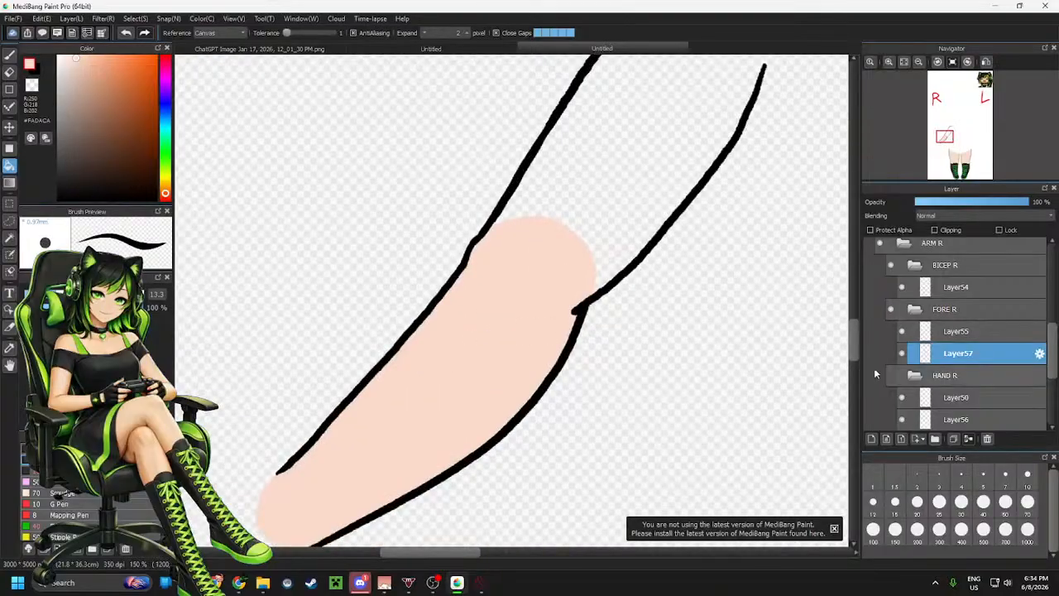
Add a new layer beneath Layer54 in the BICEP R folder and hide the FORE R folder
click(953, 288)
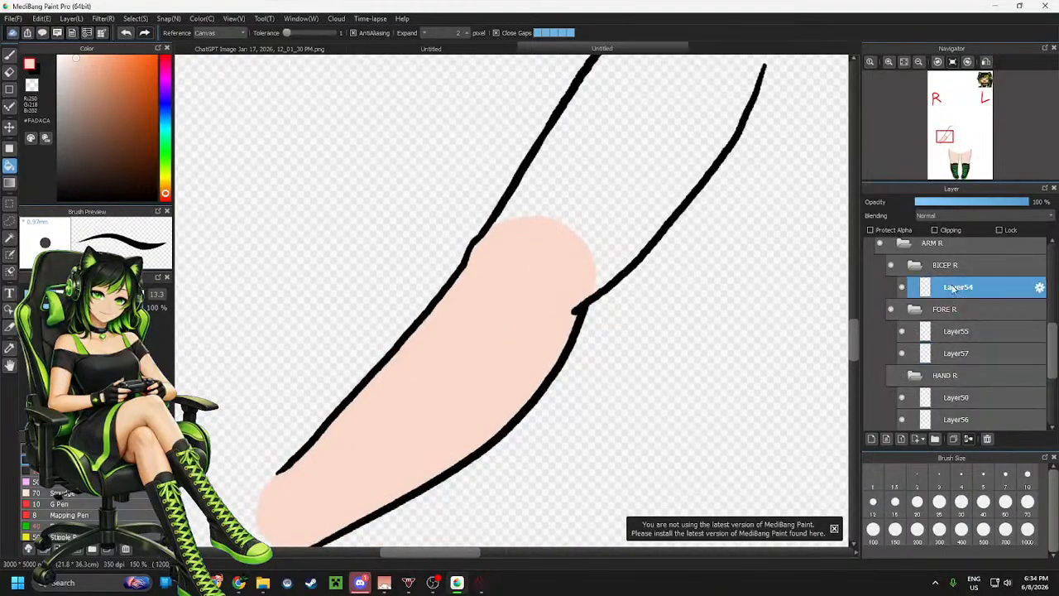
click(871, 440)
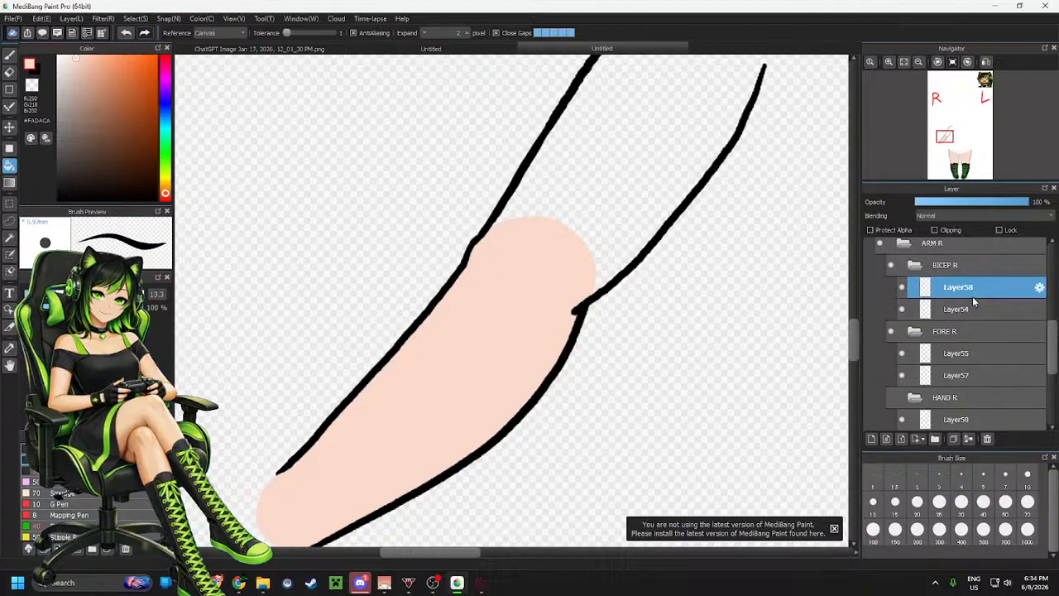
drag(972, 298, 958, 311)
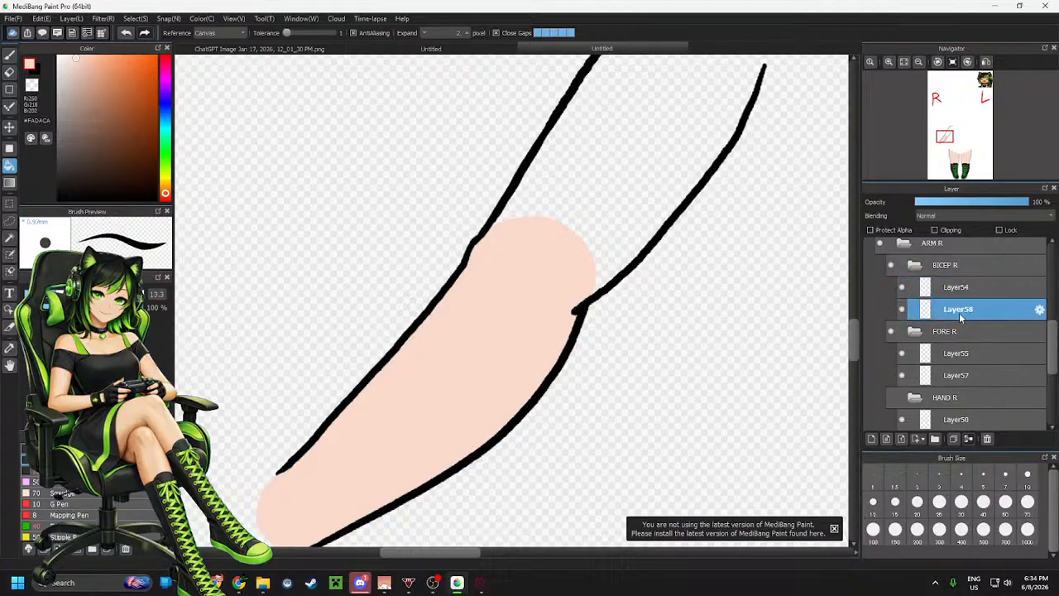
key(b)
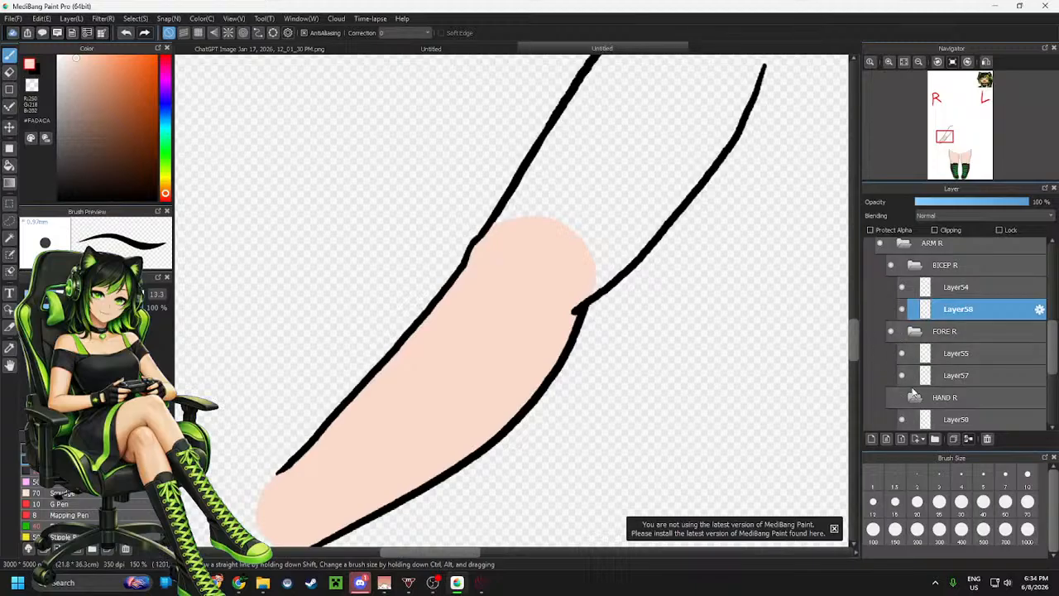
click(891, 332)
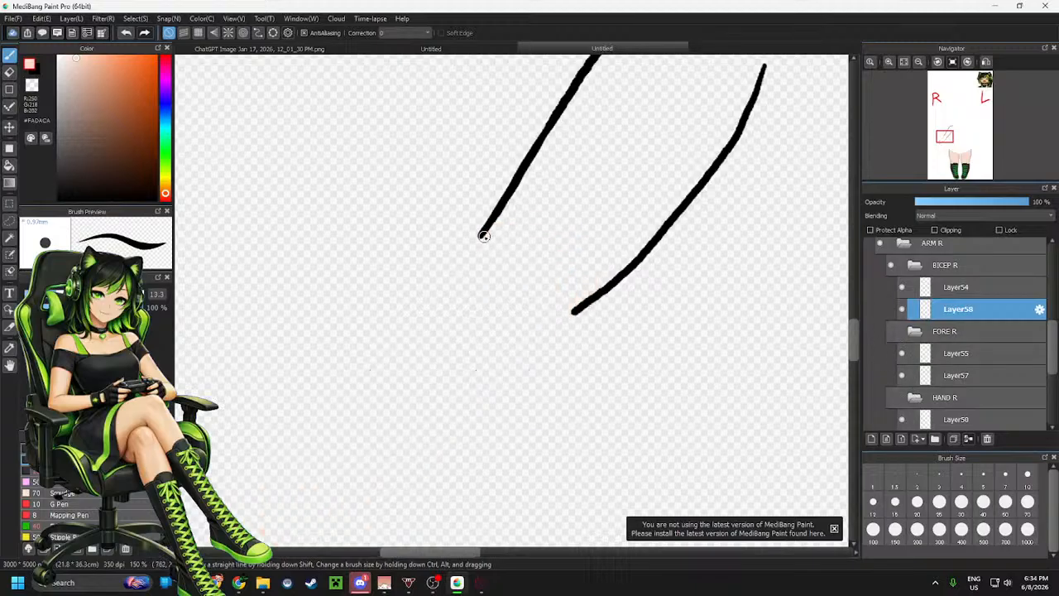
Close the bicep's elbow and shoulder ends with skin-coloured strokes and fill the bicep peach
mouse_move(479, 244)
mouse_down()
mouse_move(484, 296)
mouse_move(503, 311)
mouse_move(574, 310)
mouse_up()
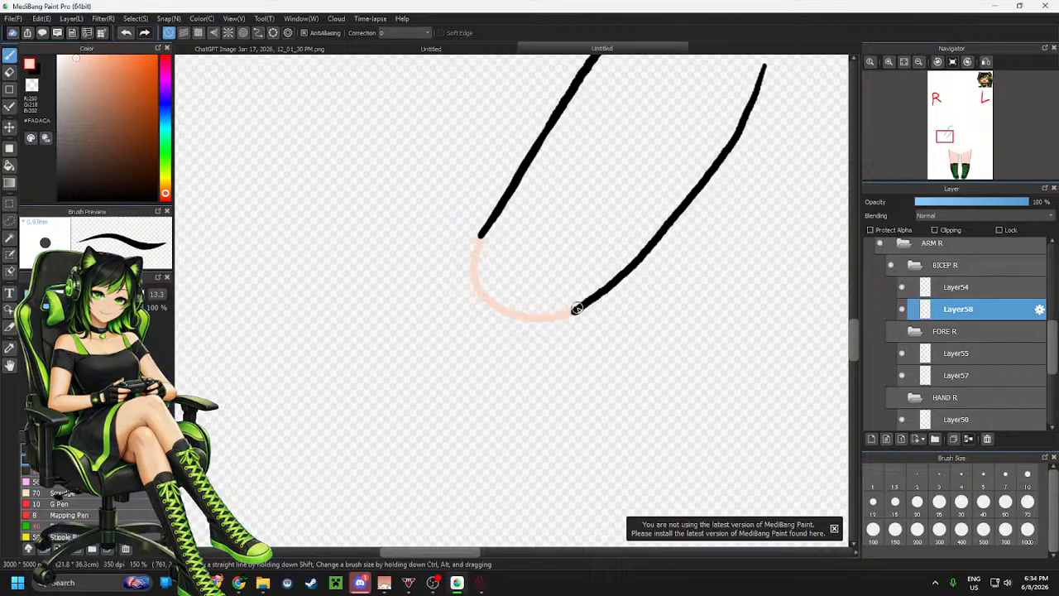
scroll(505, 312, down, 3)
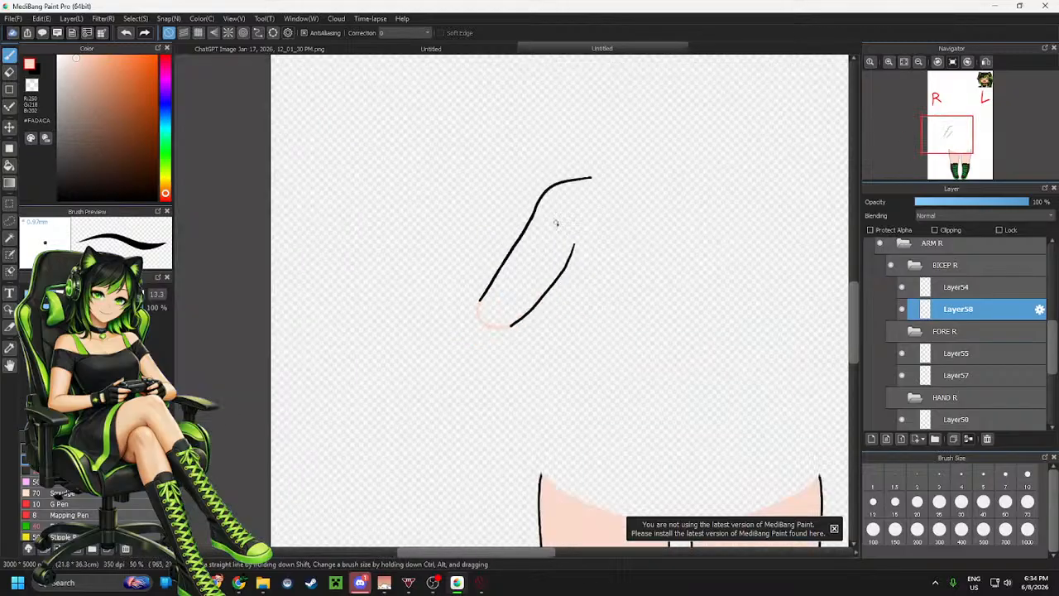
scroll(561, 224, up, 4)
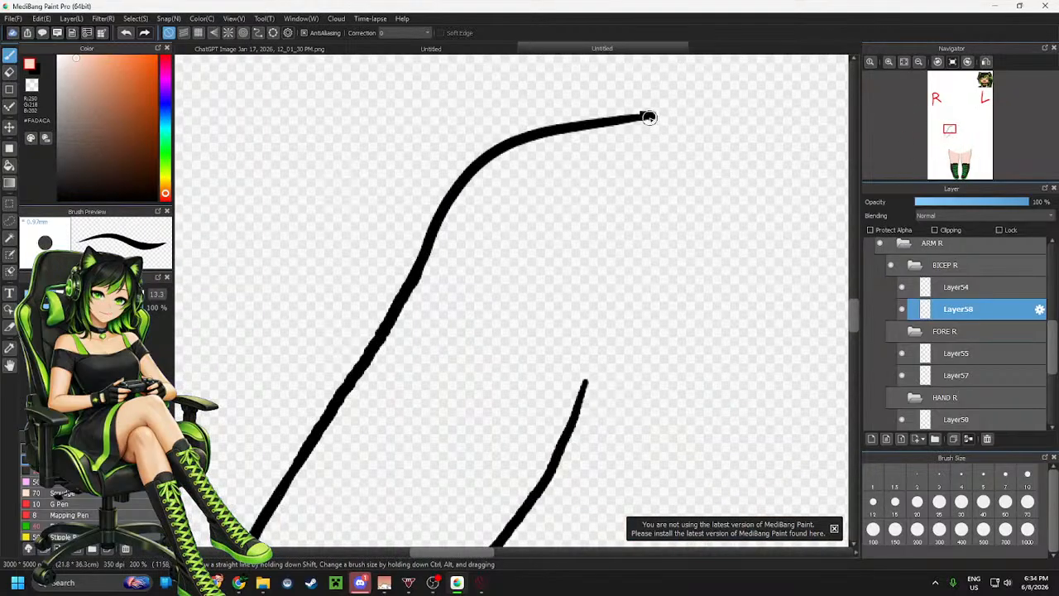
mouse_move(654, 120)
mouse_down()
mouse_move(740, 158)
mouse_move(765, 228)
mouse_move(715, 312)
mouse_move(583, 380)
mouse_up()
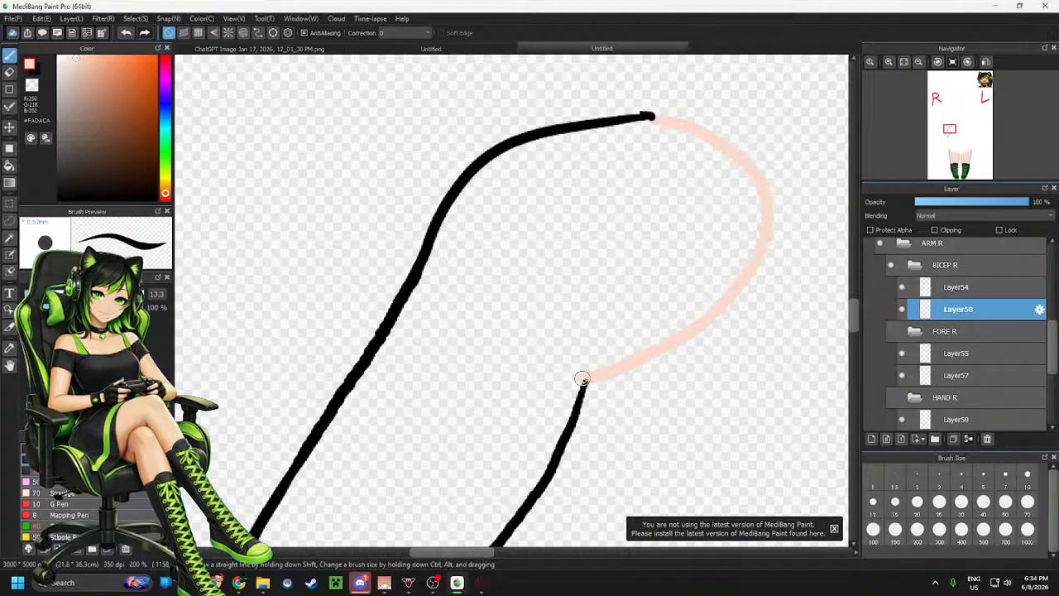
key(g)
click(580, 264)
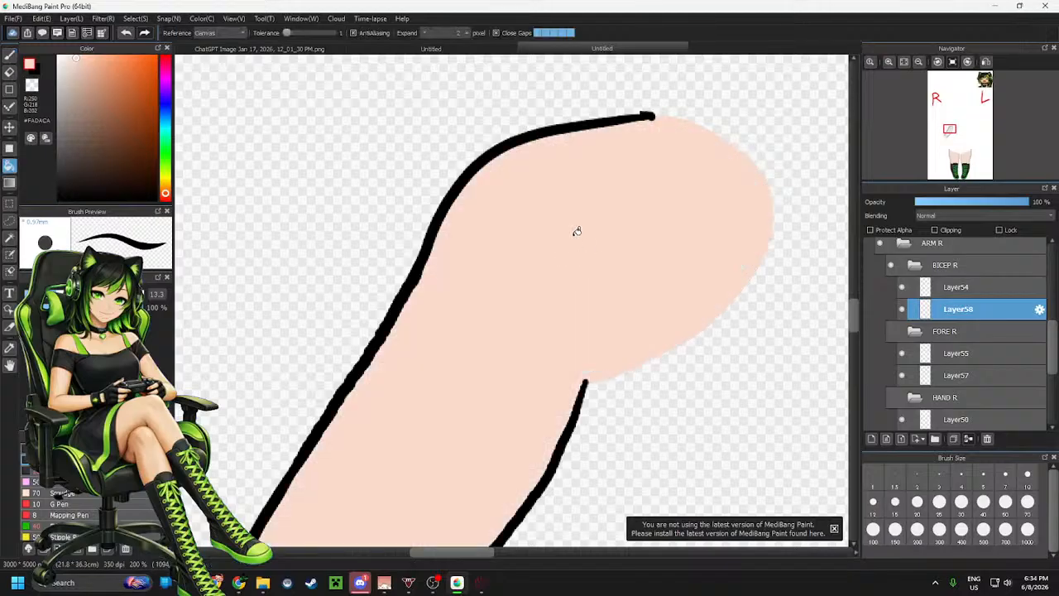
Show the FORE R and HAND R folders again
scroll(574, 229, down, 5)
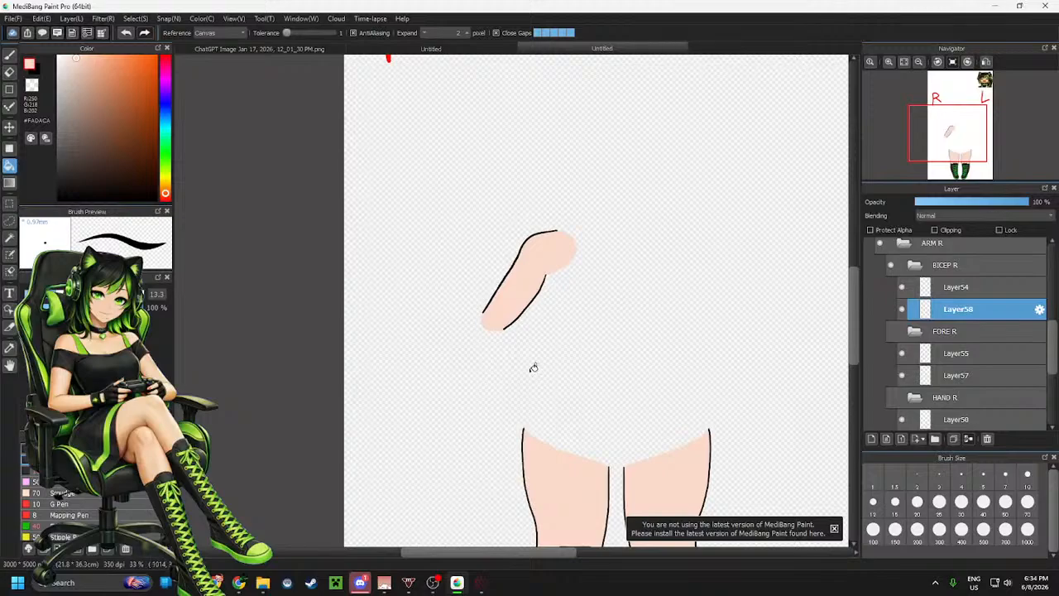
click(890, 331)
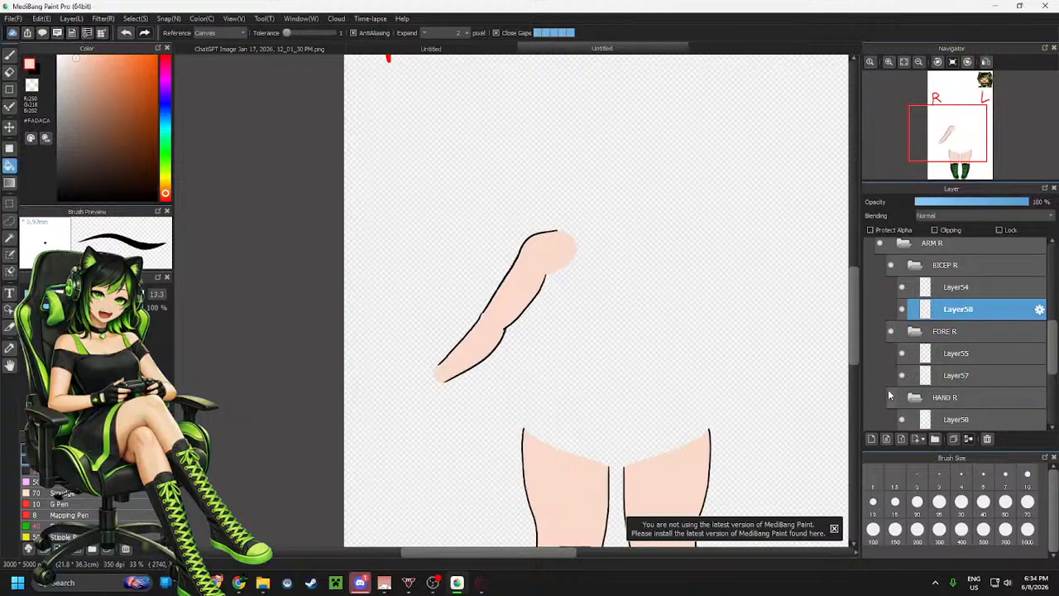
click(890, 397)
scroll(589, 322, up, 5)
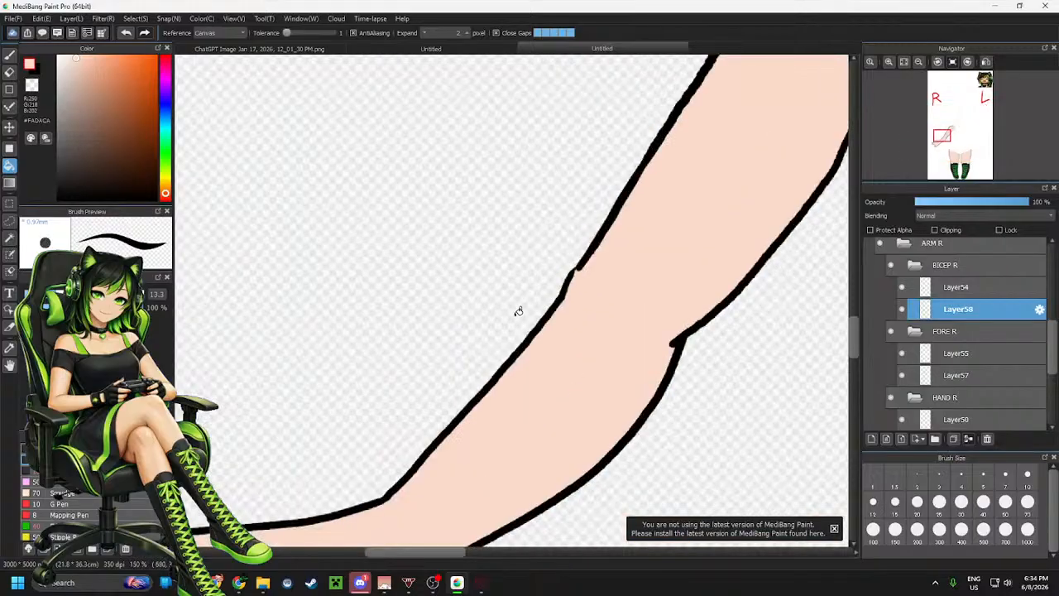
On Layer55, patch the gap in the forearm's outer outline near the elbow with a black brush stroke
scroll(964, 375, down, 1)
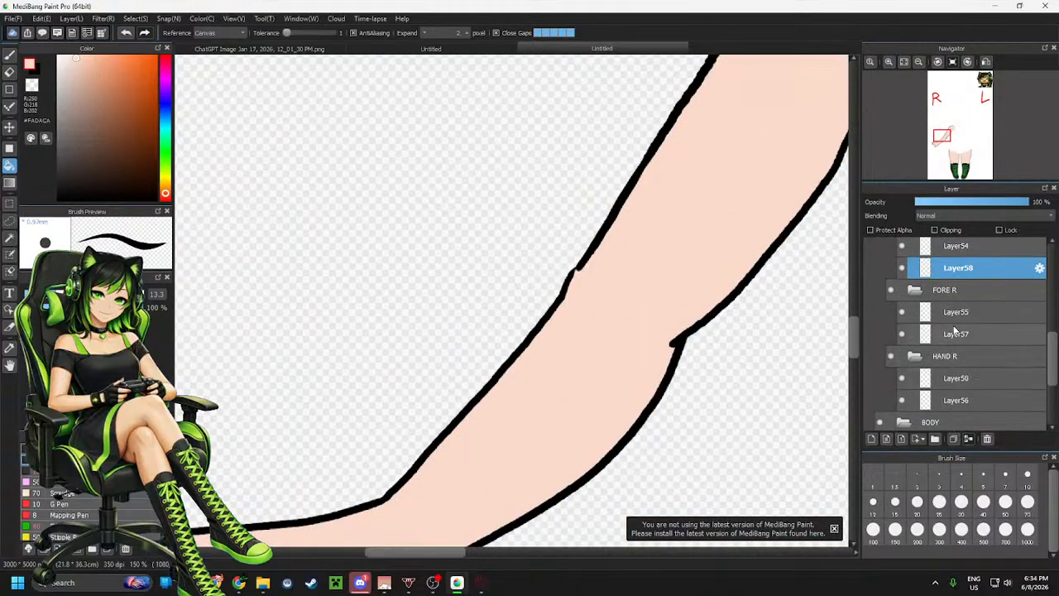
click(970, 340)
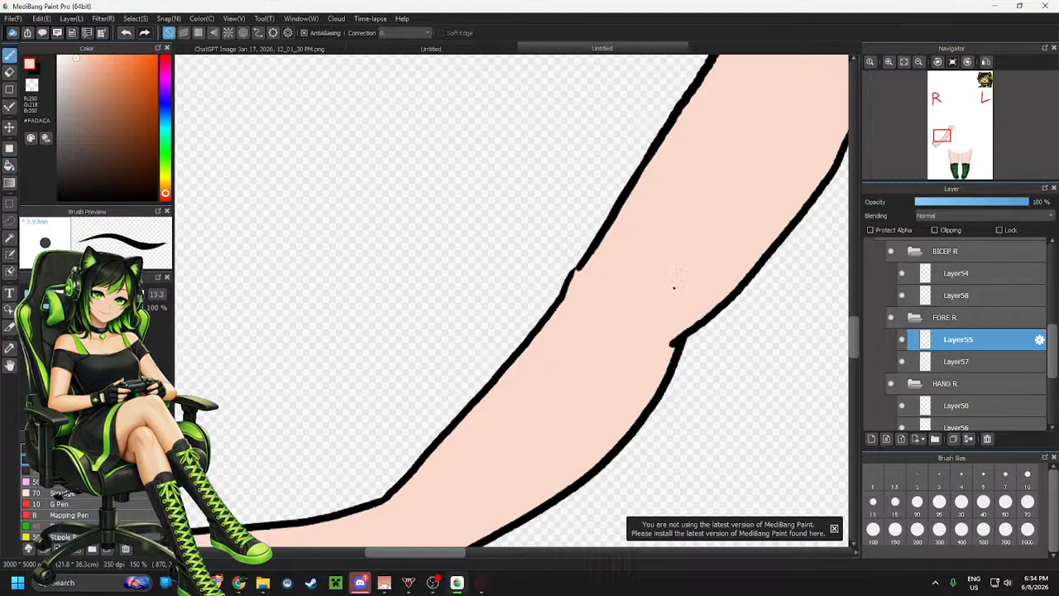
key(b)
click(58, 198)
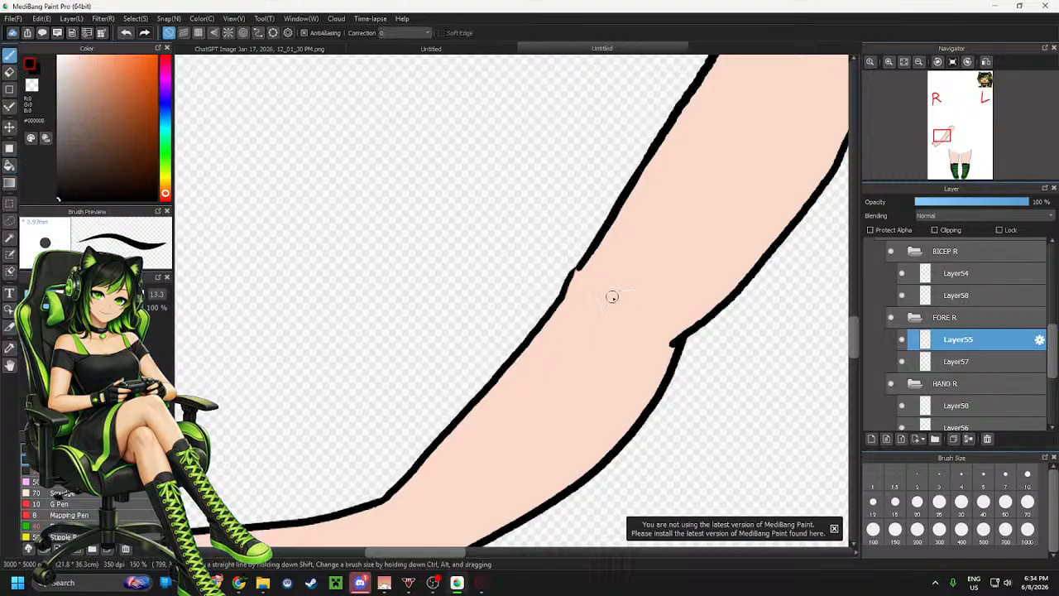
scroll(597, 272, up, 4)
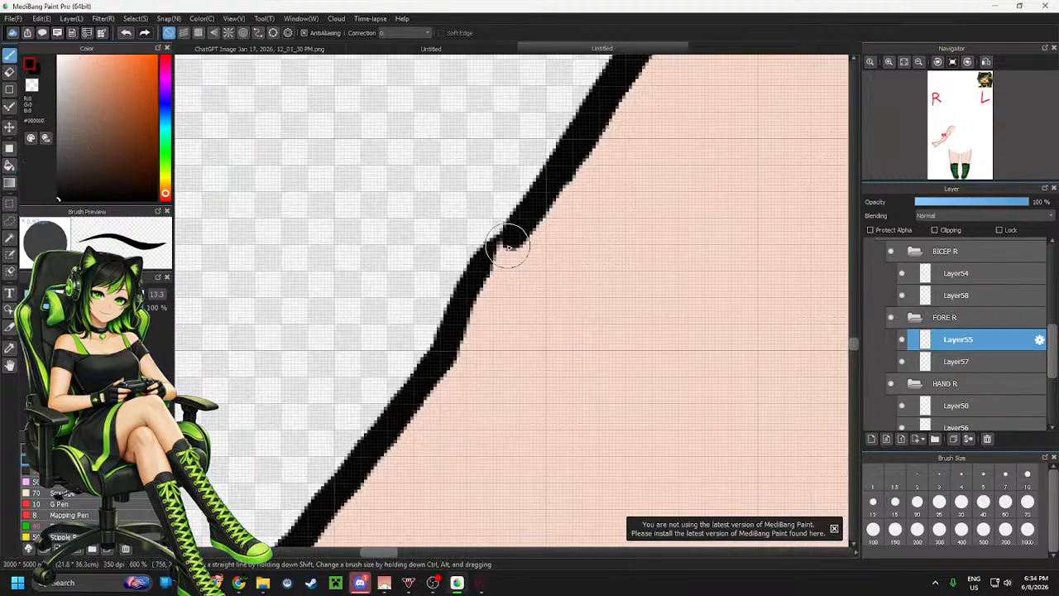
drag(508, 241, 494, 255)
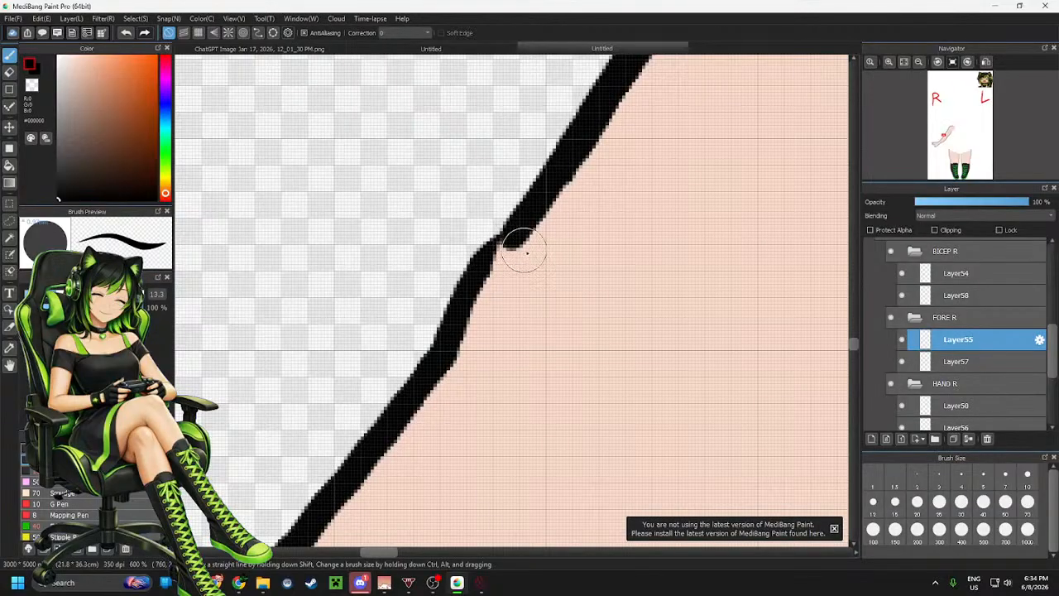
click(949, 364)
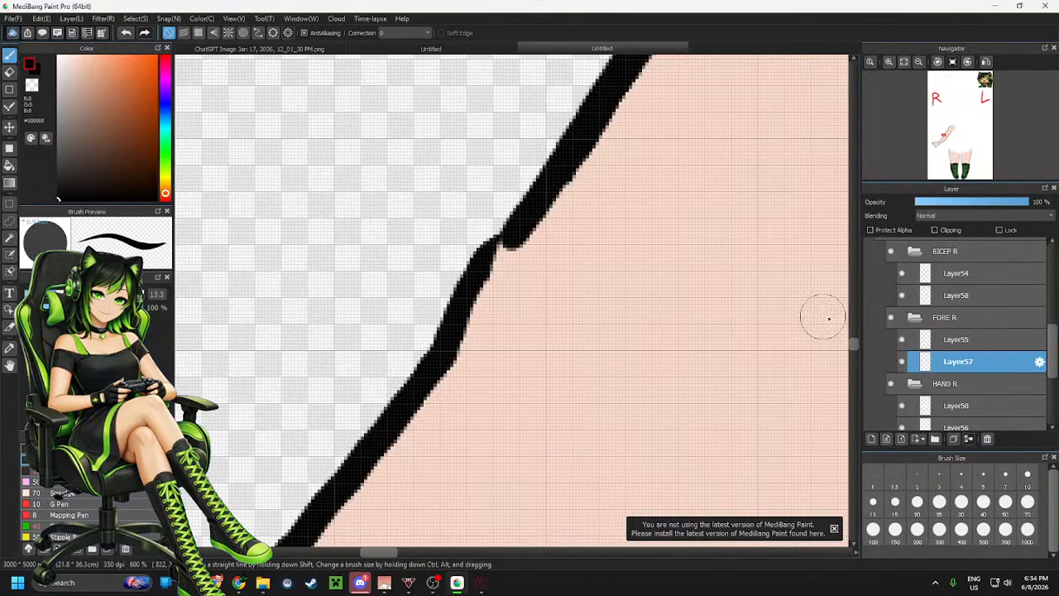
click(954, 341)
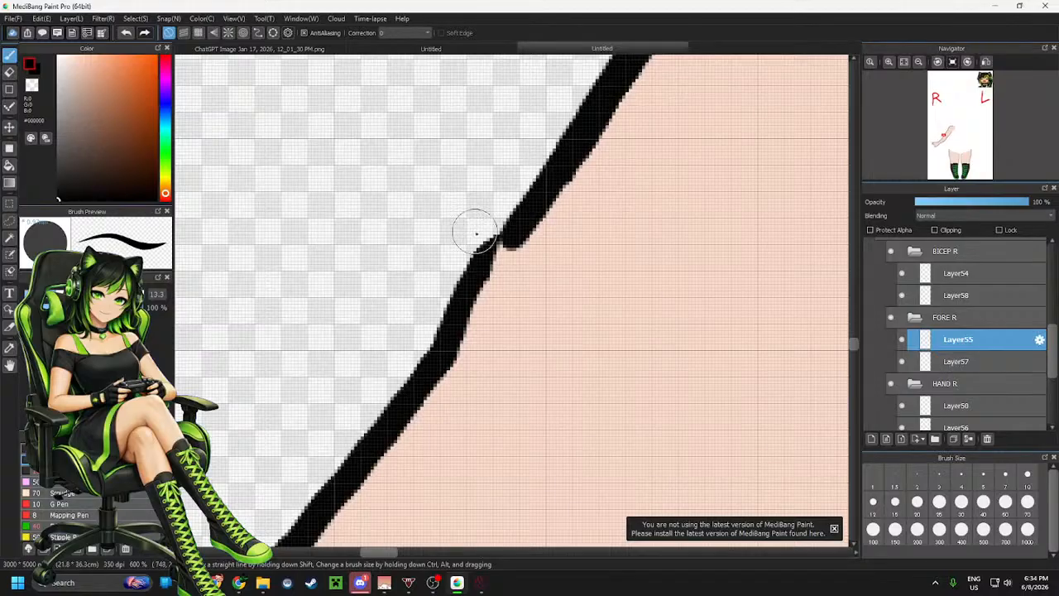
drag(442, 194, 382, 296)
key(ctrl+z)
Collapse the BICEP R, FORE R and HAND R folders inside ARM R
scroll(528, 249, down, 3)
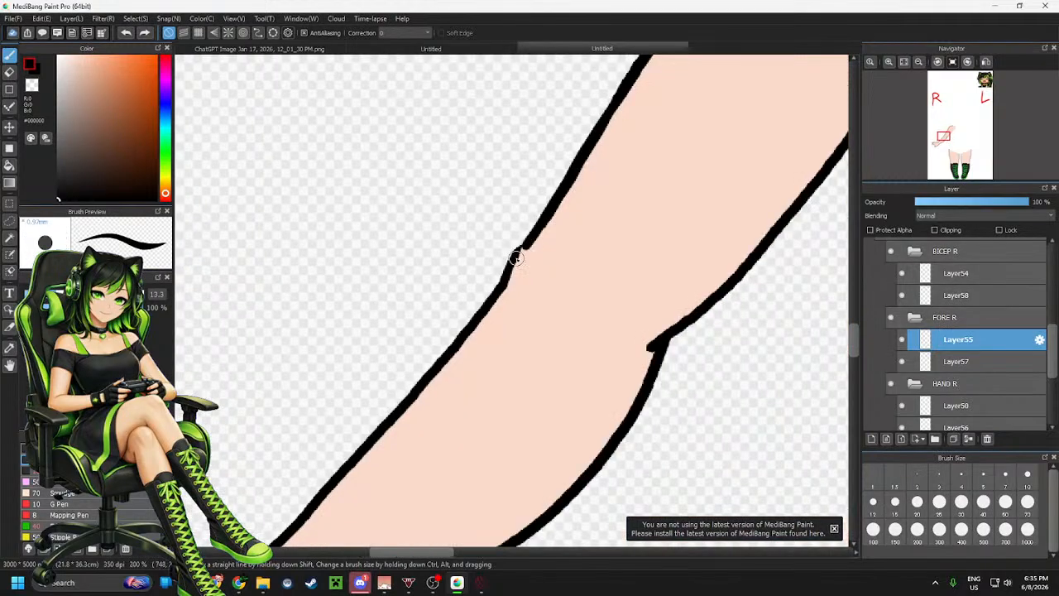
scroll(451, 282, down, 2)
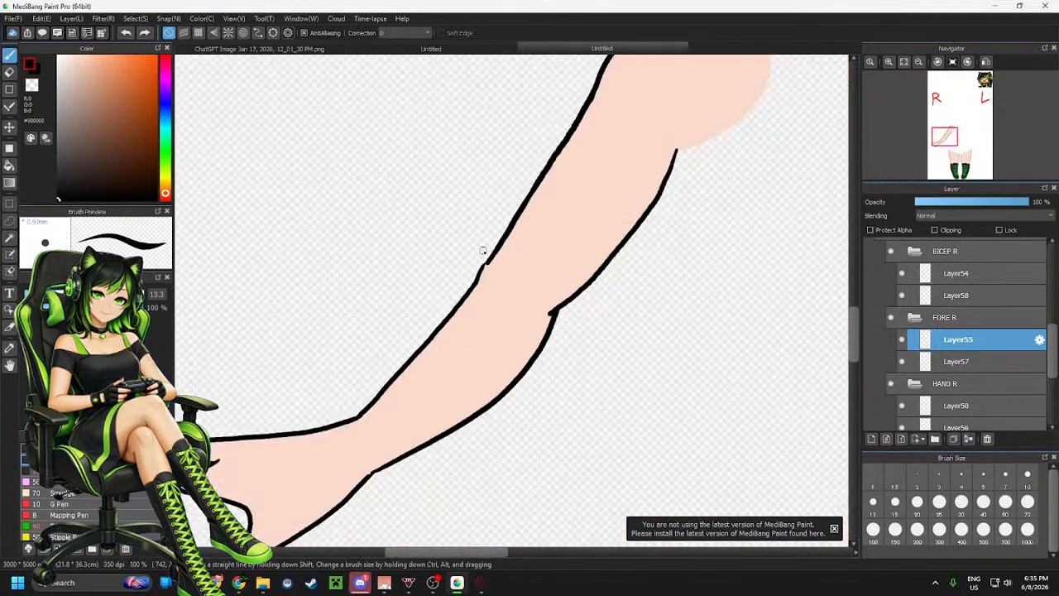
scroll(476, 294, down, 1)
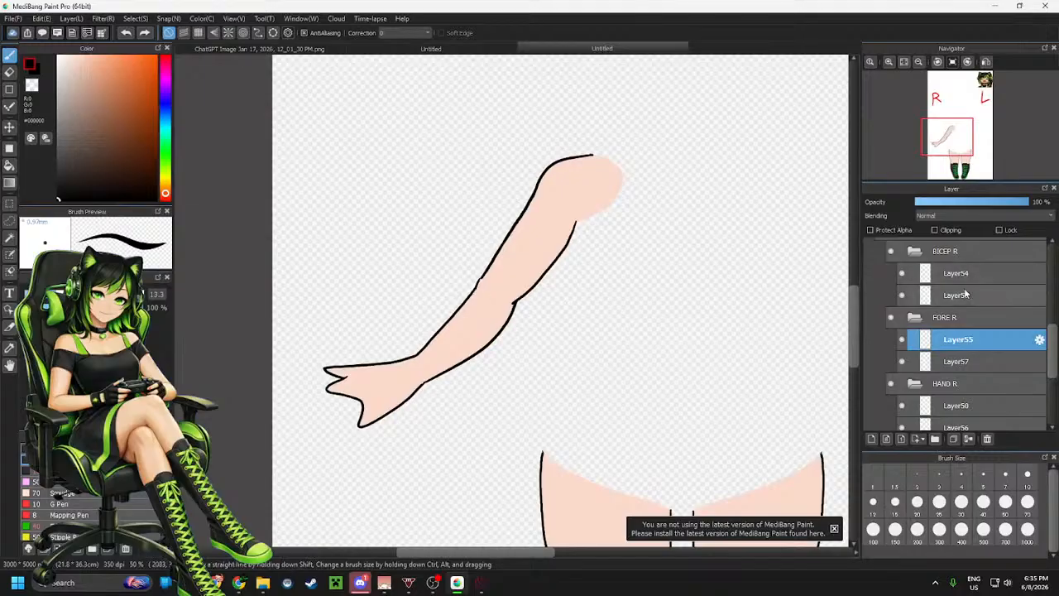
click(914, 251)
click(915, 274)
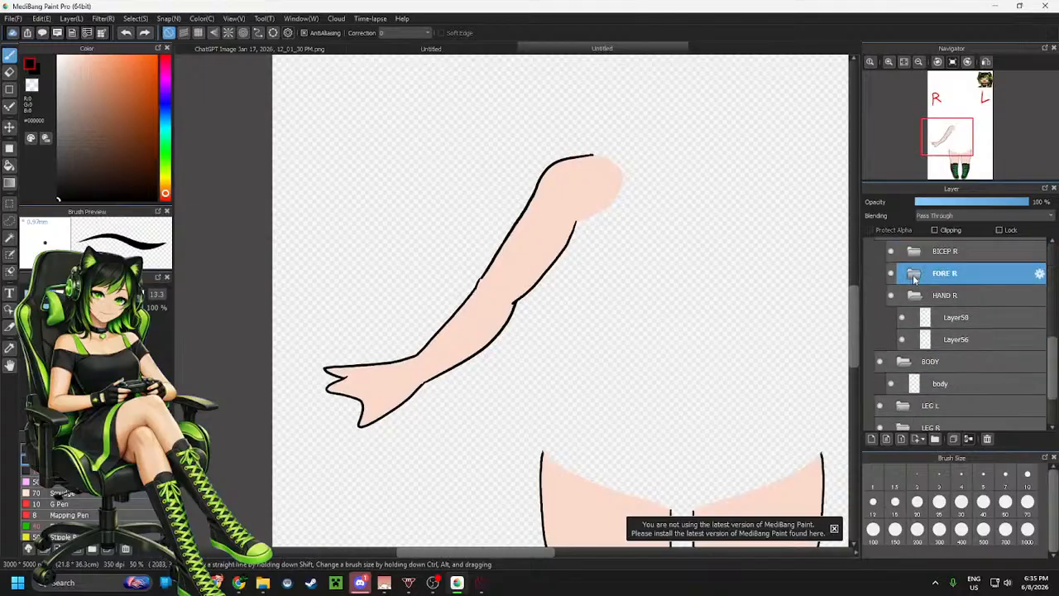
click(914, 295)
scroll(954, 259, up, 3)
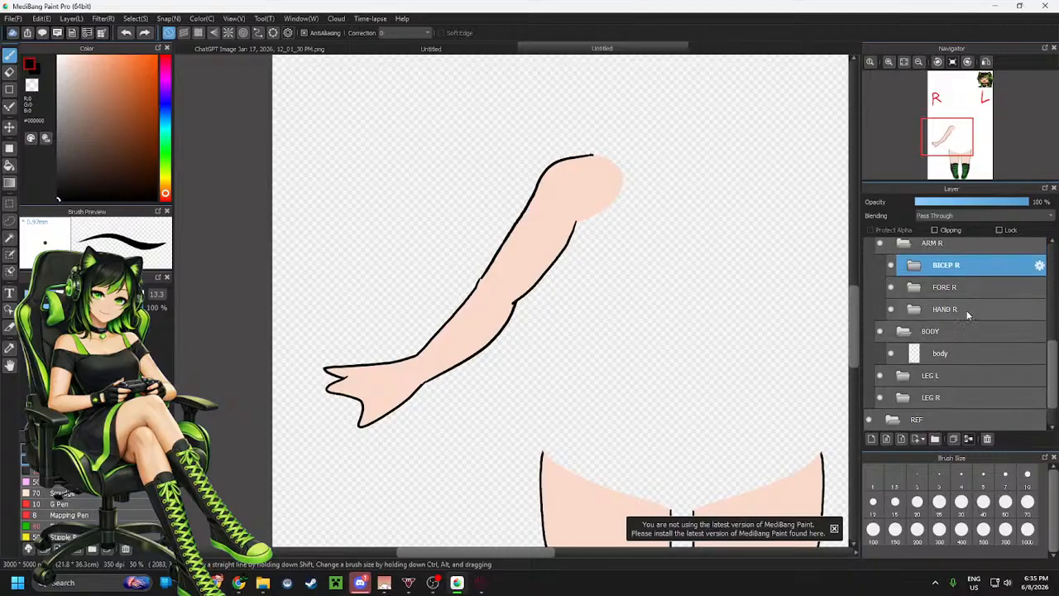
shift+click(963, 364)
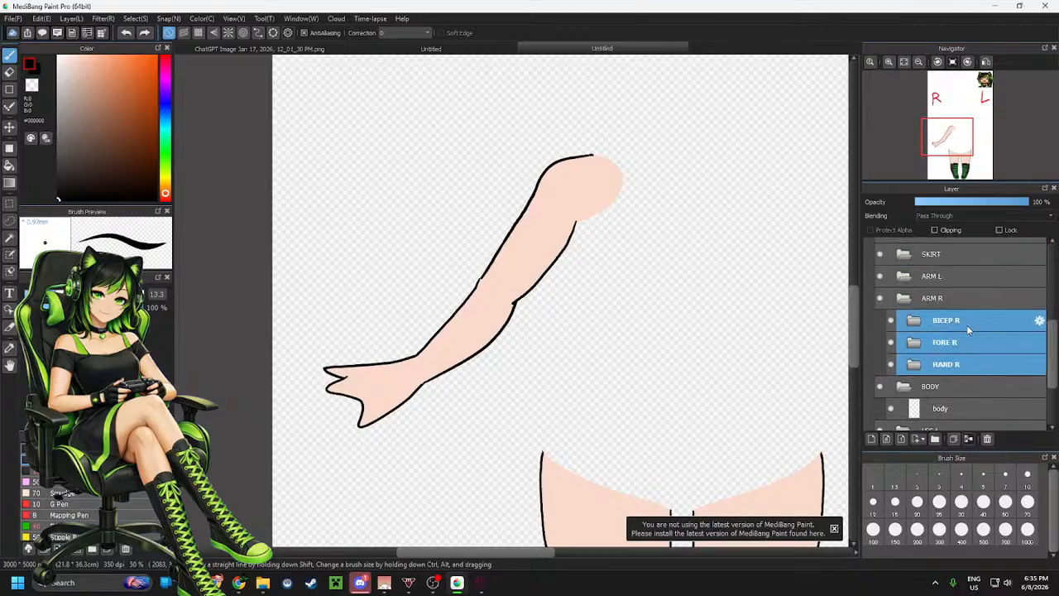
click(951, 283)
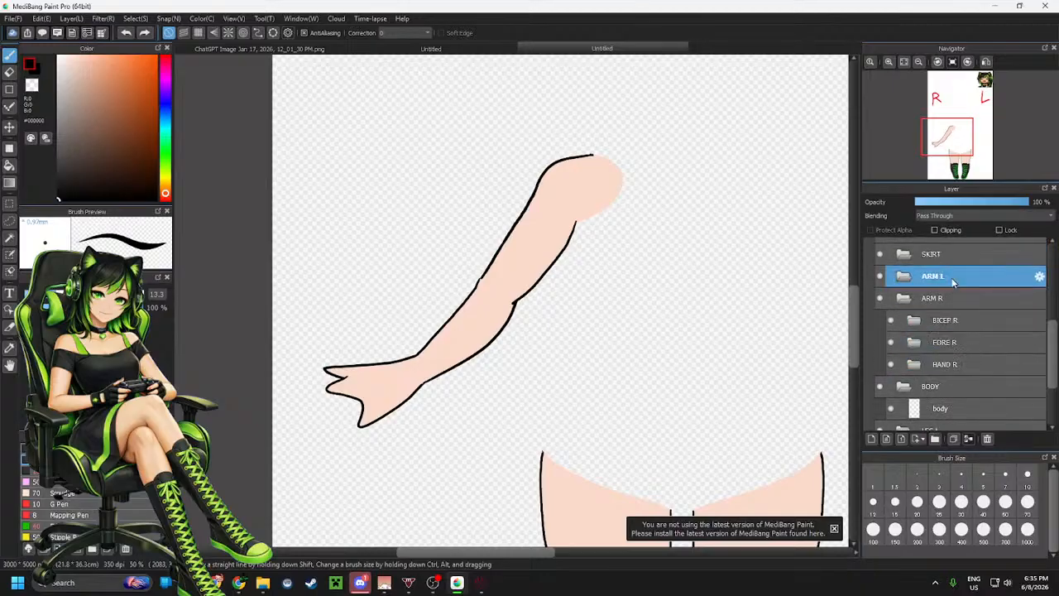
key(ctrl+shift+n)
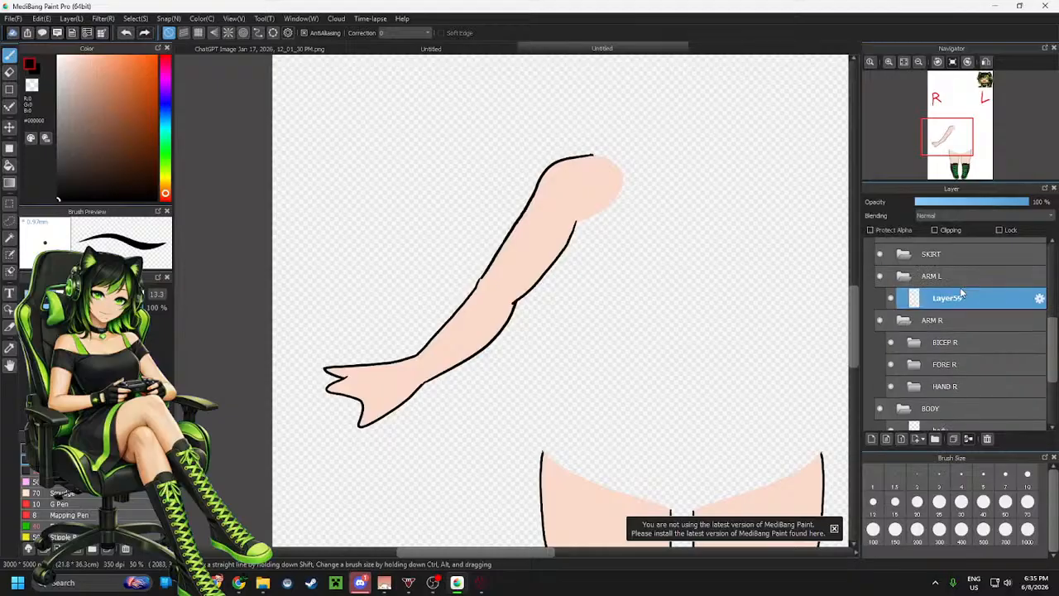
key(ctrl+z)
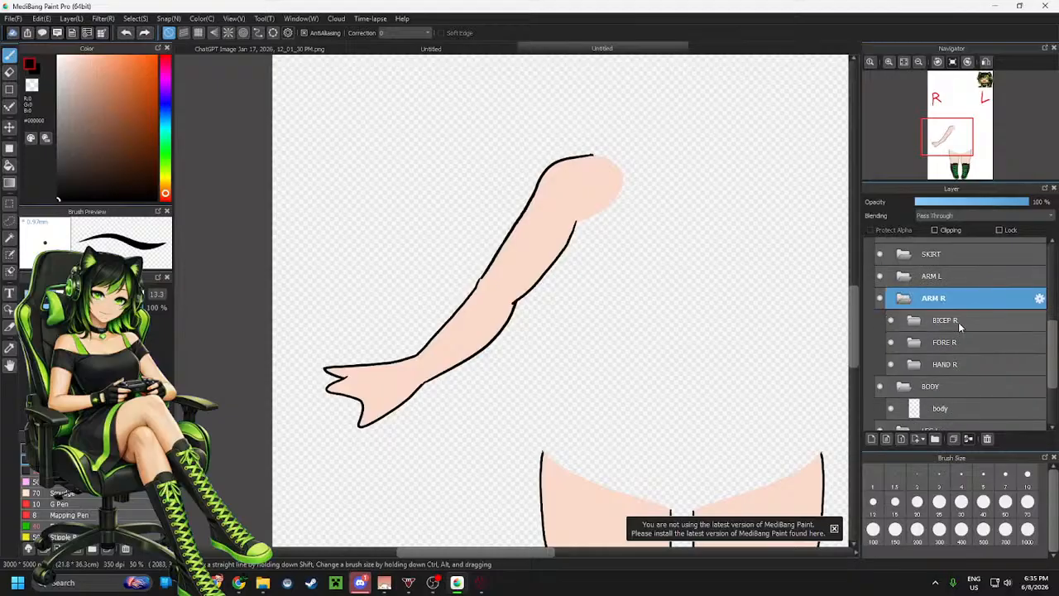
click(958, 321)
click(959, 280)
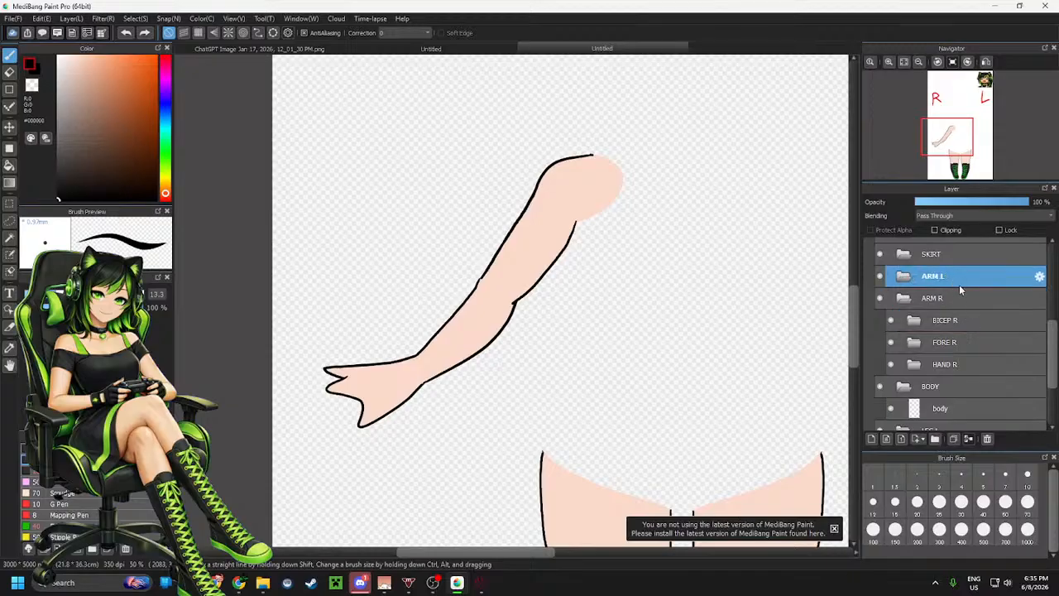
key(ctrl+shift+n)
key(ctrl+z)
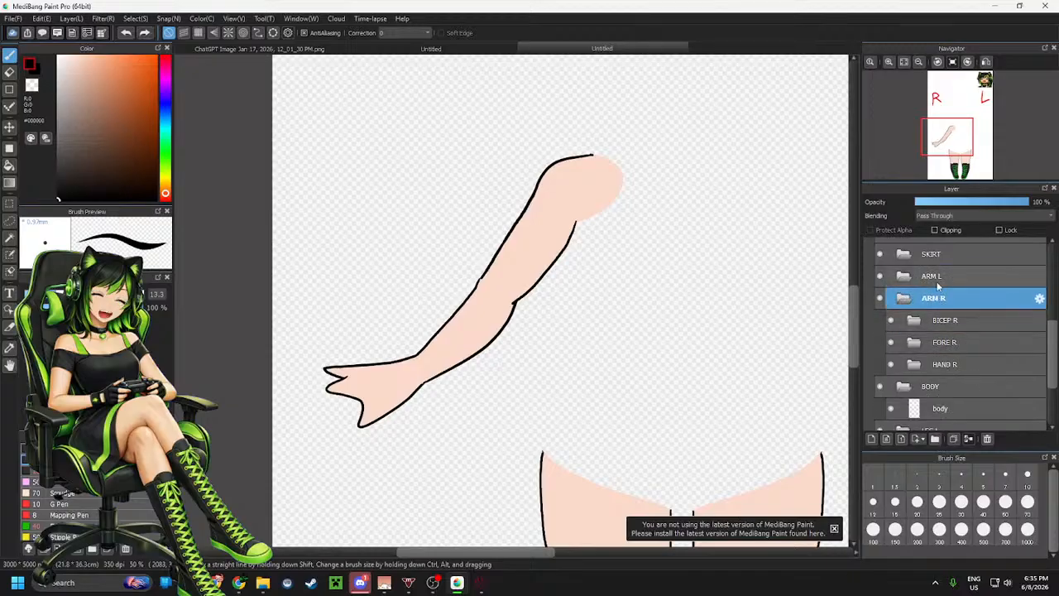
Create a new folder inside the ARM L folder and name it HAND L
click(938, 281)
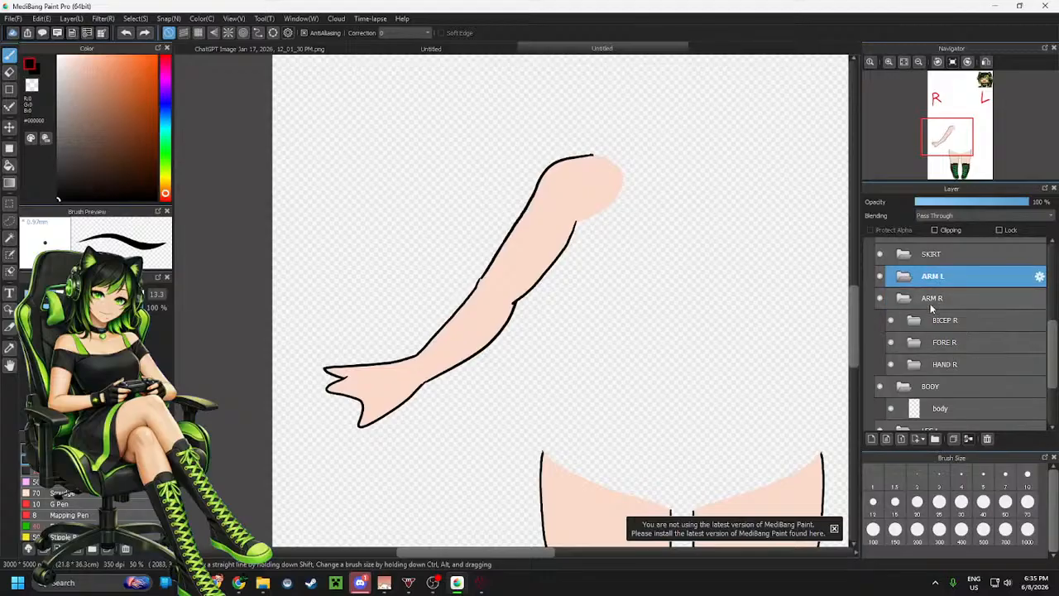
click(935, 439)
drag(943, 275, 960, 299)
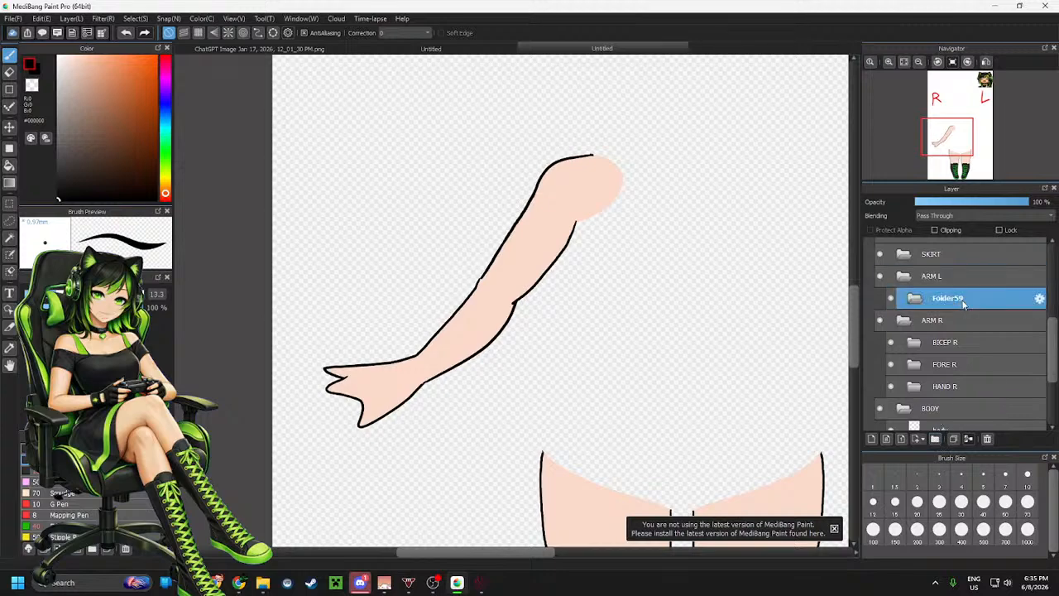
click(1039, 299)
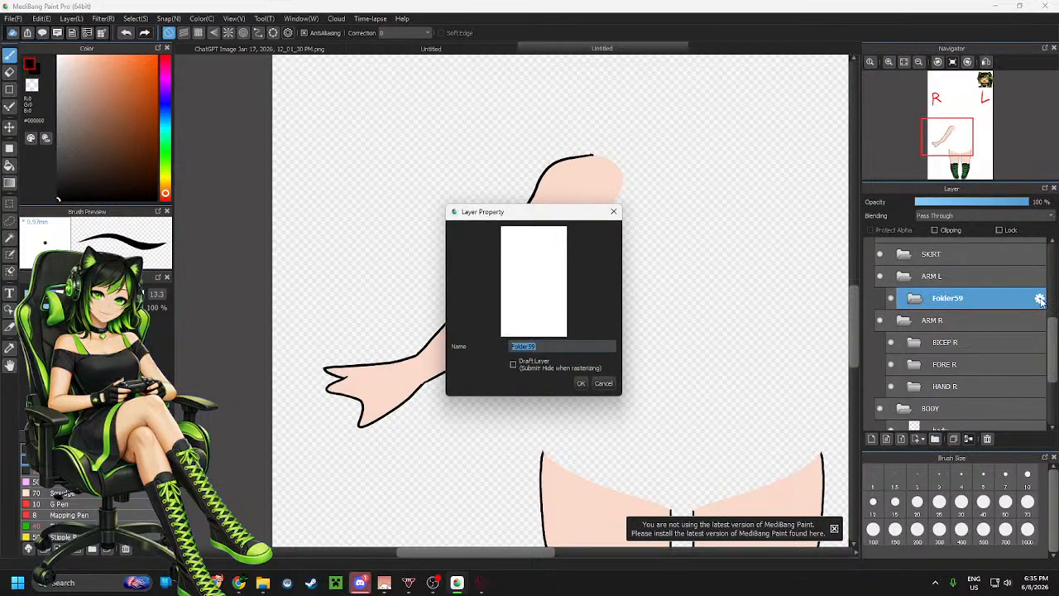
text(HAND L)
key(Return)
Add another folder in ARM L above HAND L and name it FORE L
click(942, 277)
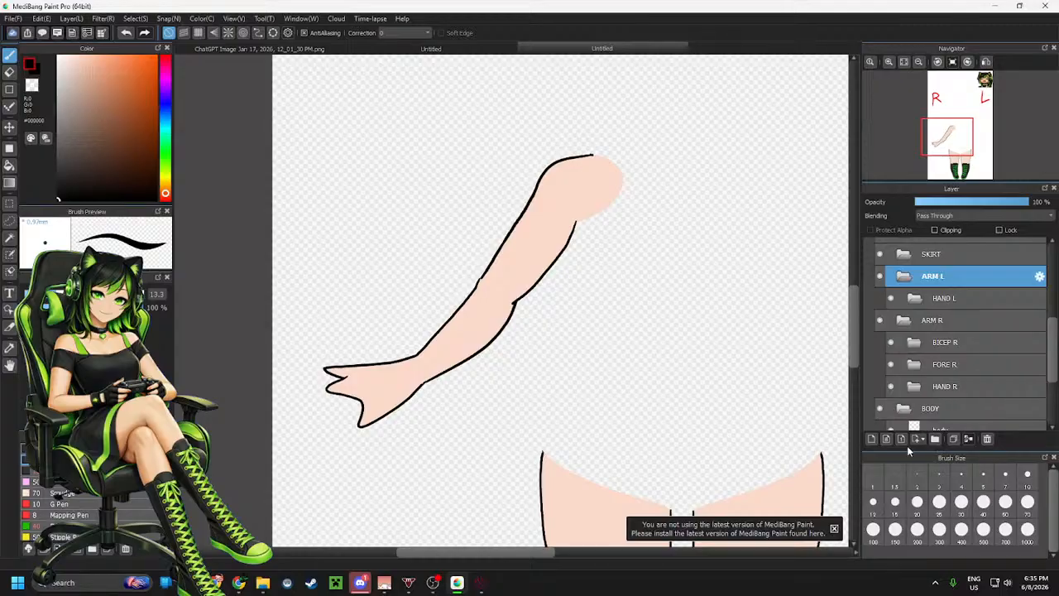
click(934, 439)
click(1039, 299)
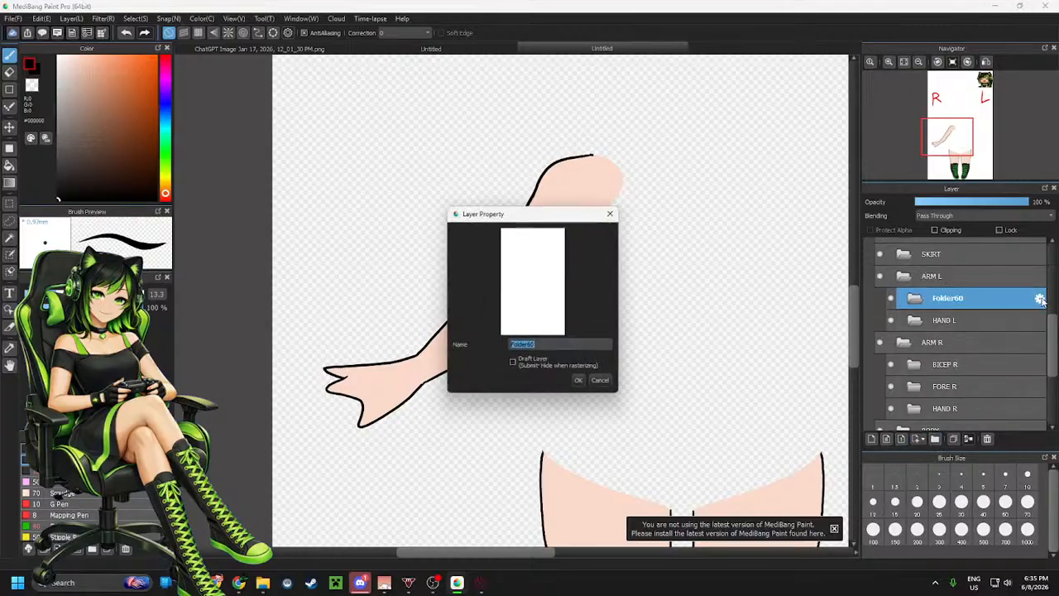
text(FORE)
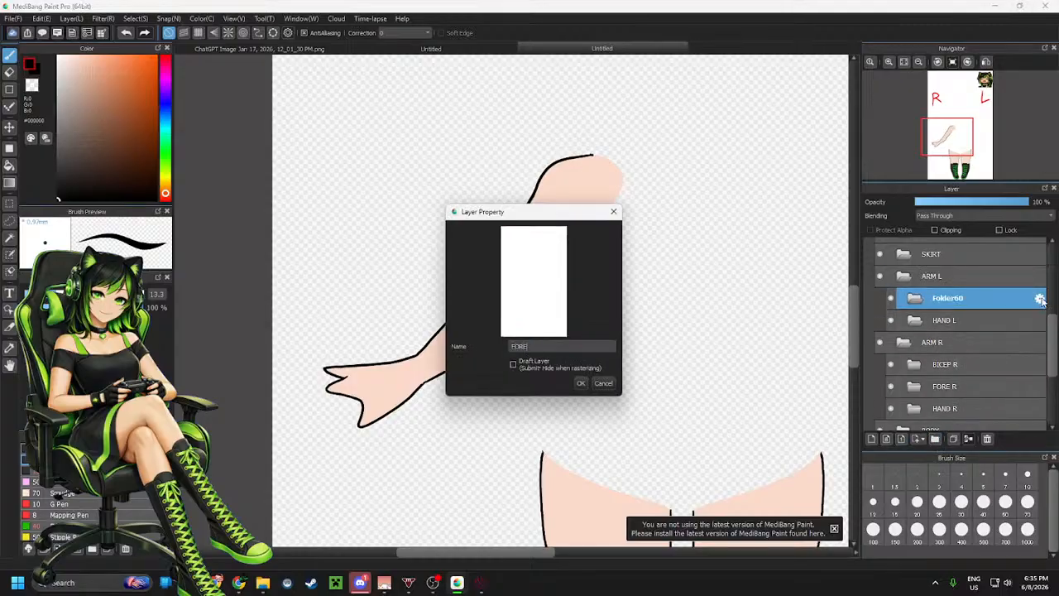
text( L)
key(Return)
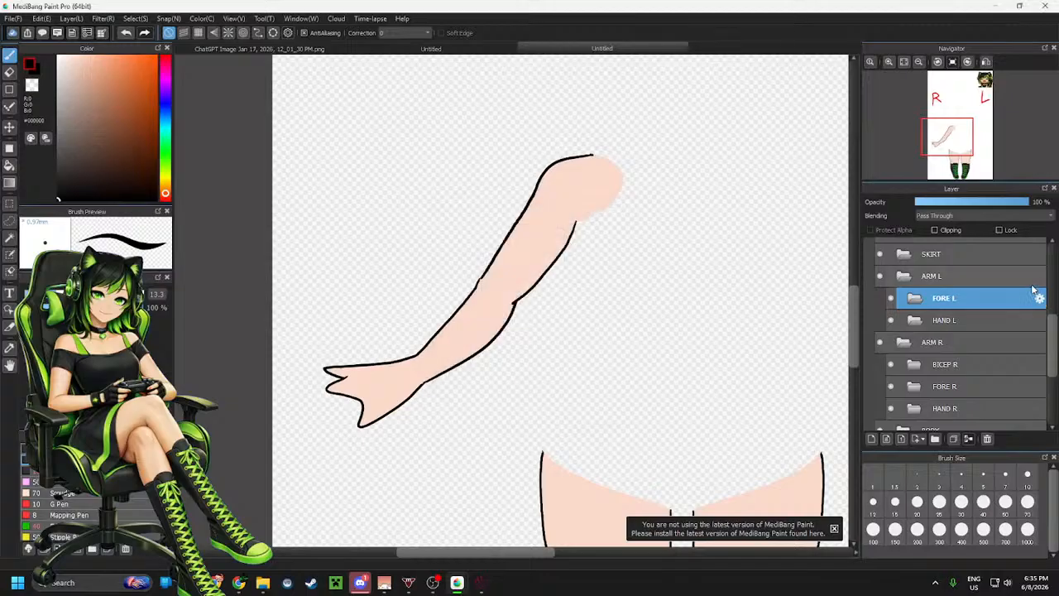
Add a third folder at the top of ARM L and name it BICEP L
click(968, 278)
click(935, 439)
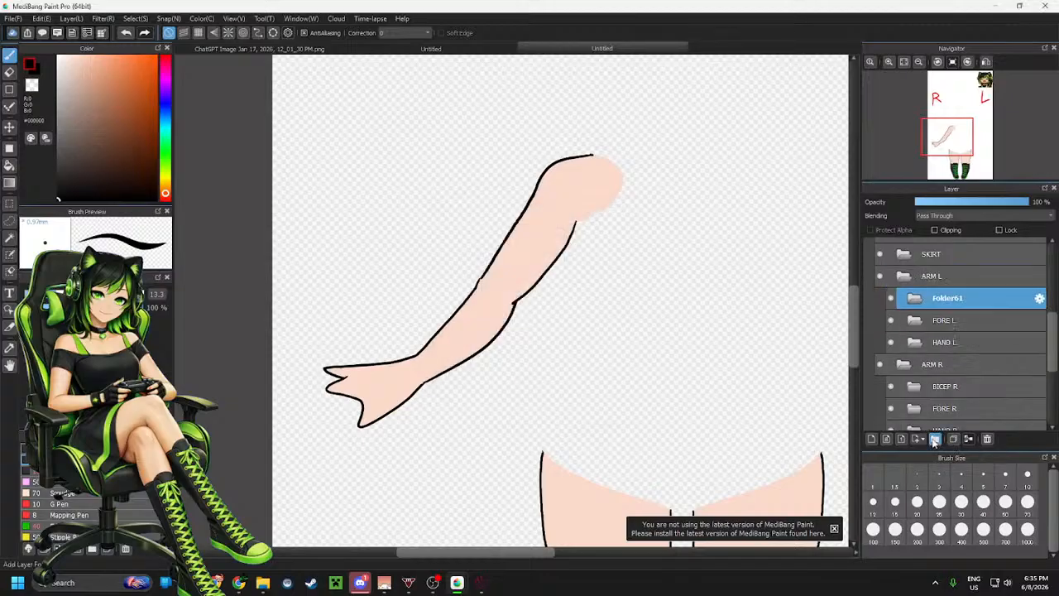
click(1039, 299)
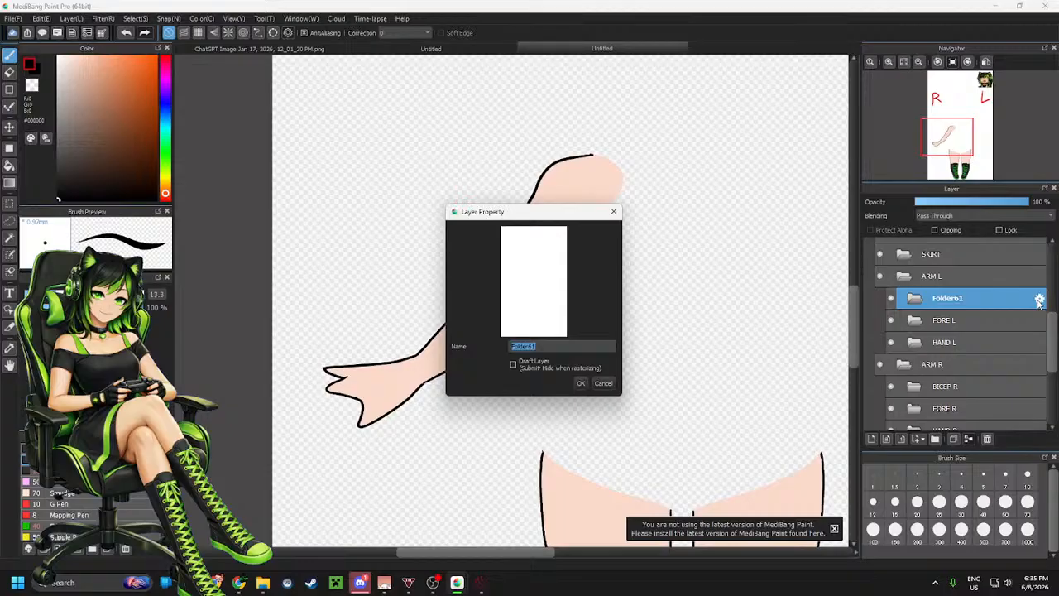
text(BICEP L)
key(Return)
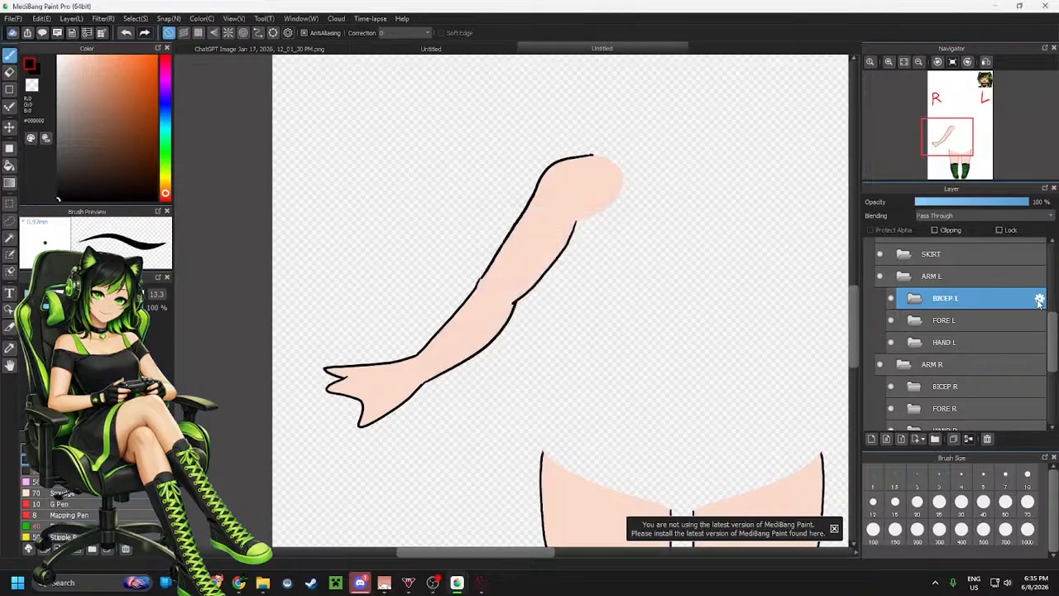
Open BICEP R, then paste a copy of its Layer58 into the BICEP L folder
click(934, 388)
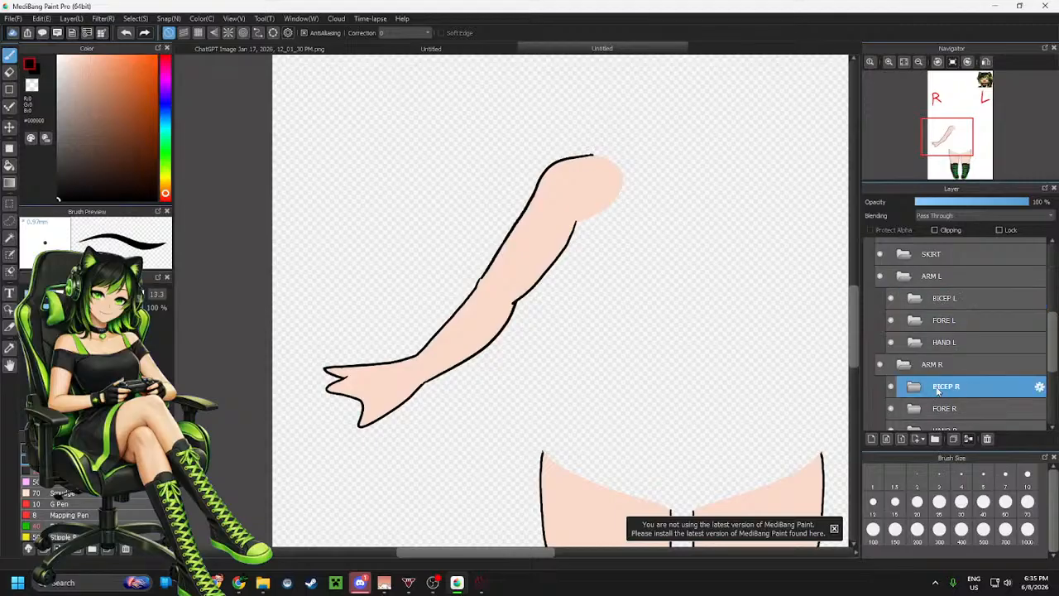
click(914, 387)
scroll(966, 401, down, 1)
click(960, 419)
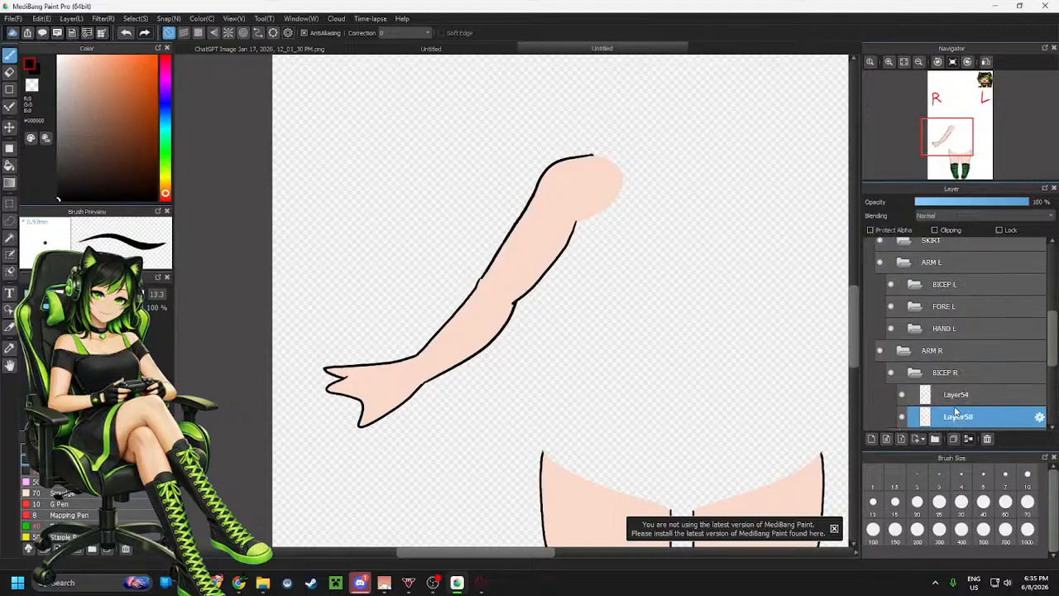
click(968, 286)
key(ctrl+v)
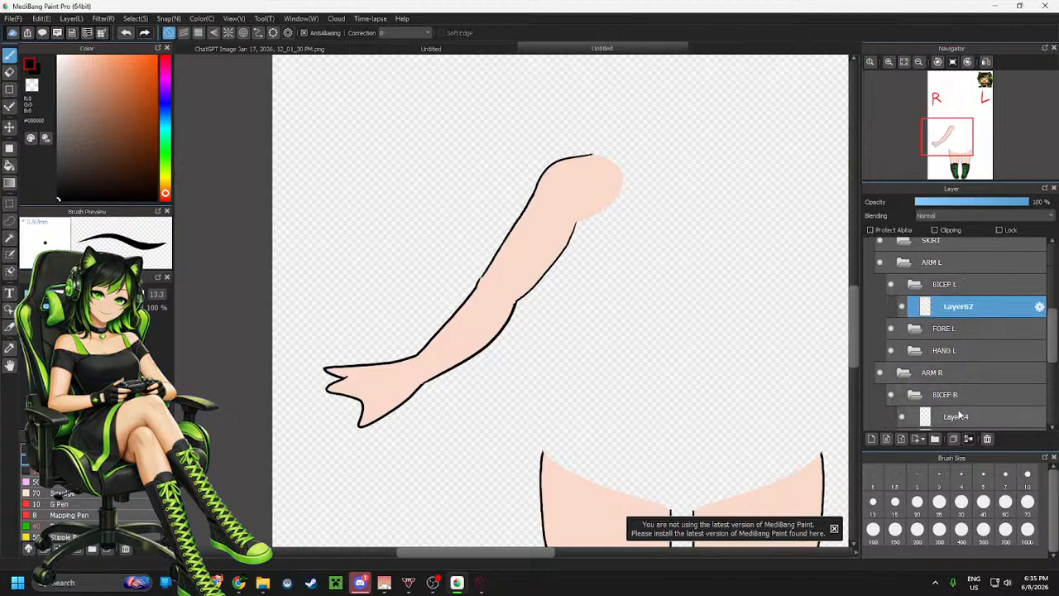
Paste a copy of BICEP R's Layer54 into BICEP L and collapse the BICEP L folder
click(962, 417)
click(971, 291)
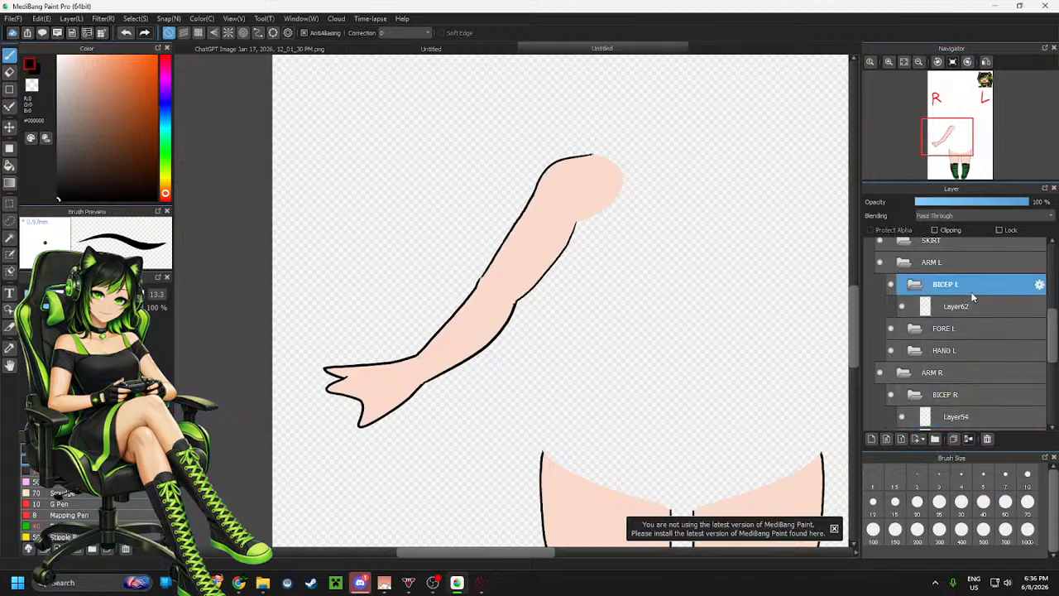
key(ctrl+v)
click(914, 285)
Collapse BICEP R, open FORE R, and paste a layer copy into the FORE L folder
click(916, 373)
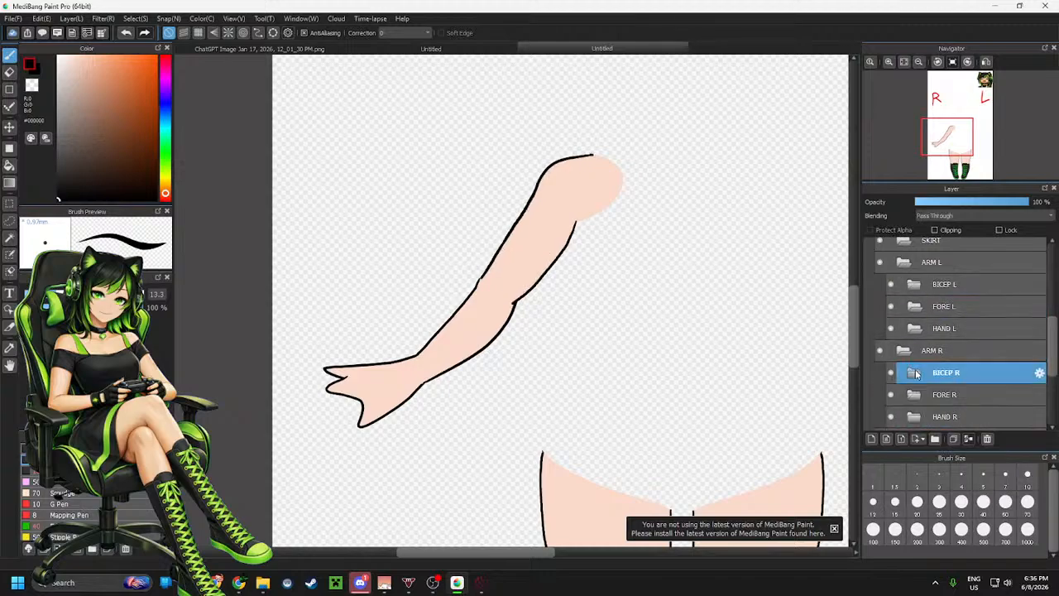
click(912, 398)
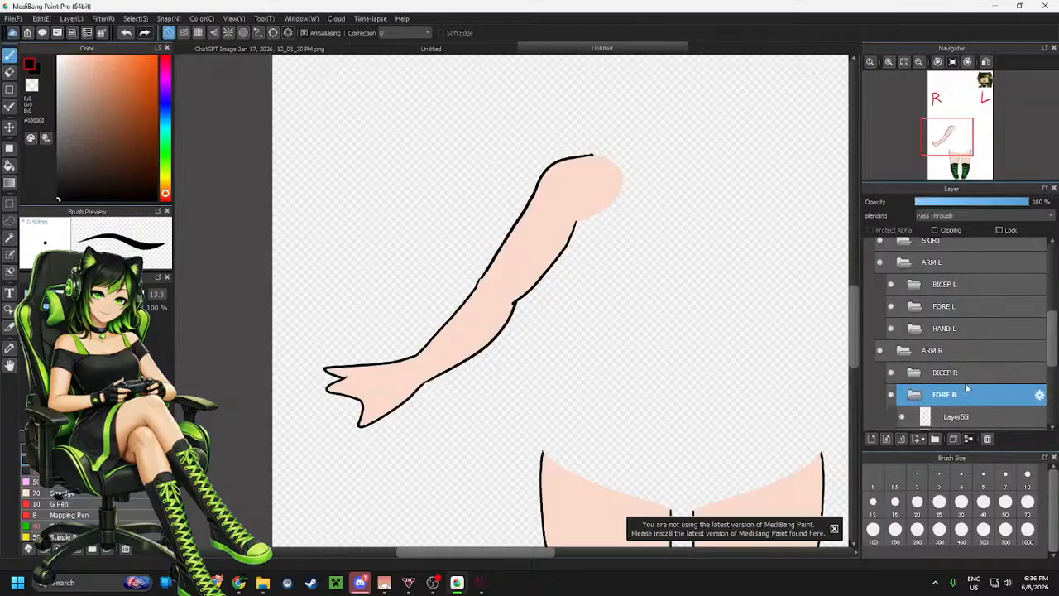
scroll(965, 382, down, 1)
key(ctrl+v)
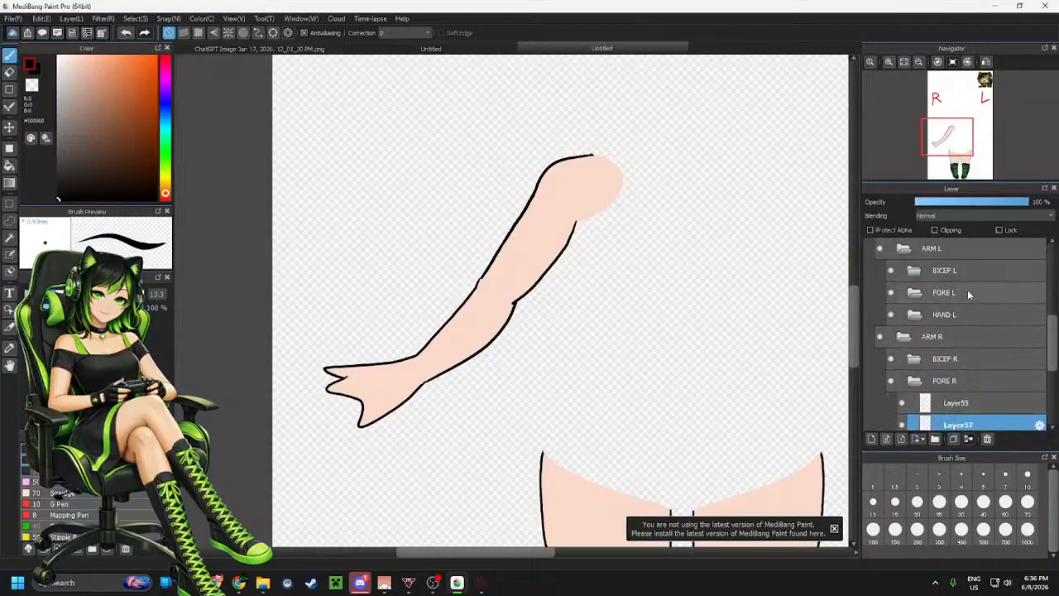
click(968, 294)
key(ctrl+v)
Copy FORE R's Layer55 into FORE L, then collapse both forearm folders
click(946, 426)
key(ctrl+c)
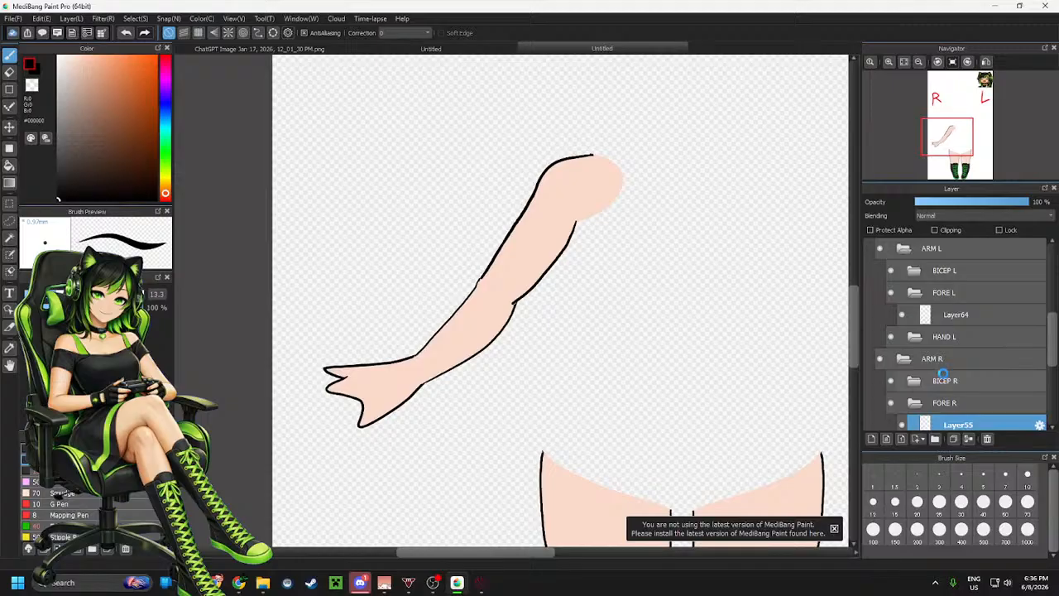
click(946, 292)
key(ctrl+v)
scroll(960, 347, down, 2)
click(916, 388)
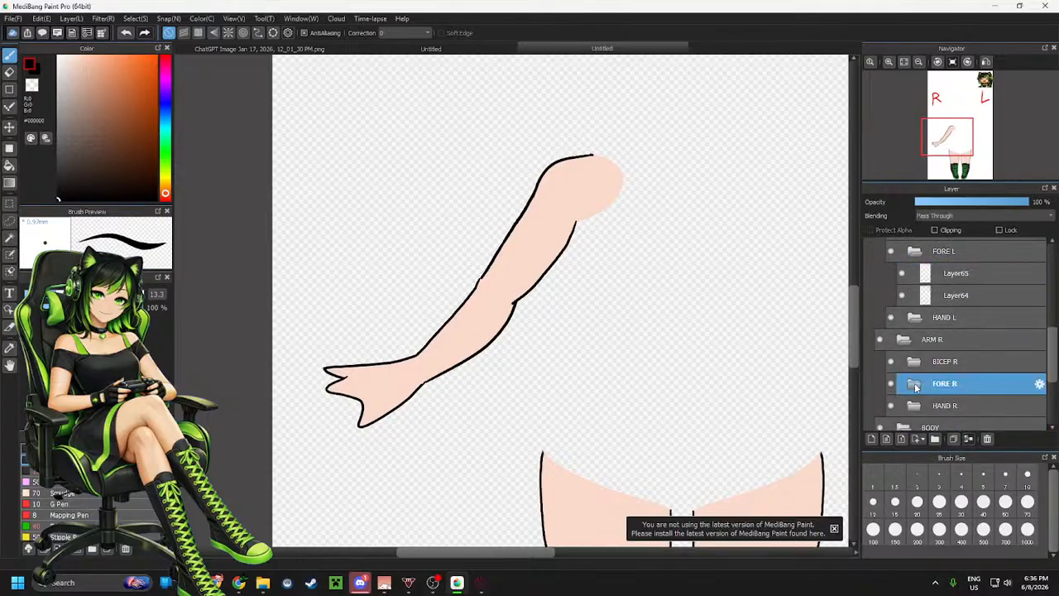
click(915, 252)
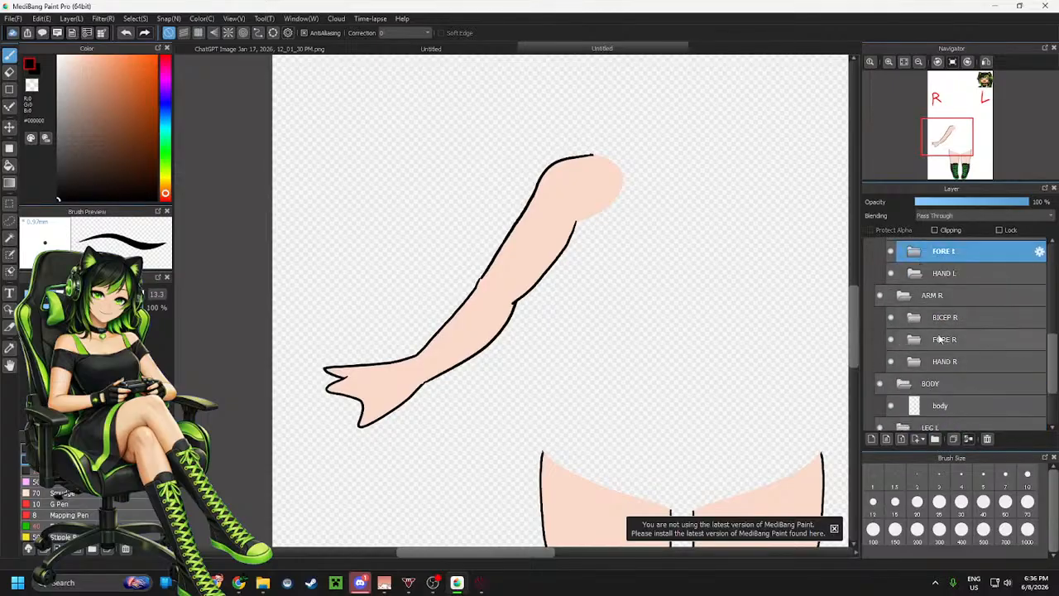
Open HAND R and paste copies of its two layers into the HAND L folder
click(915, 361)
click(939, 404)
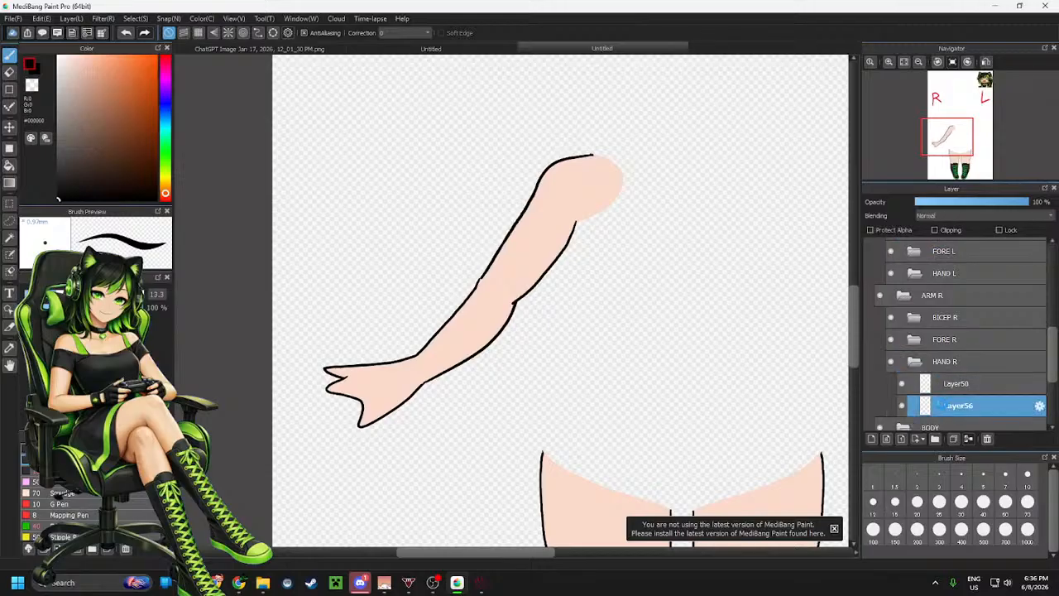
click(949, 275)
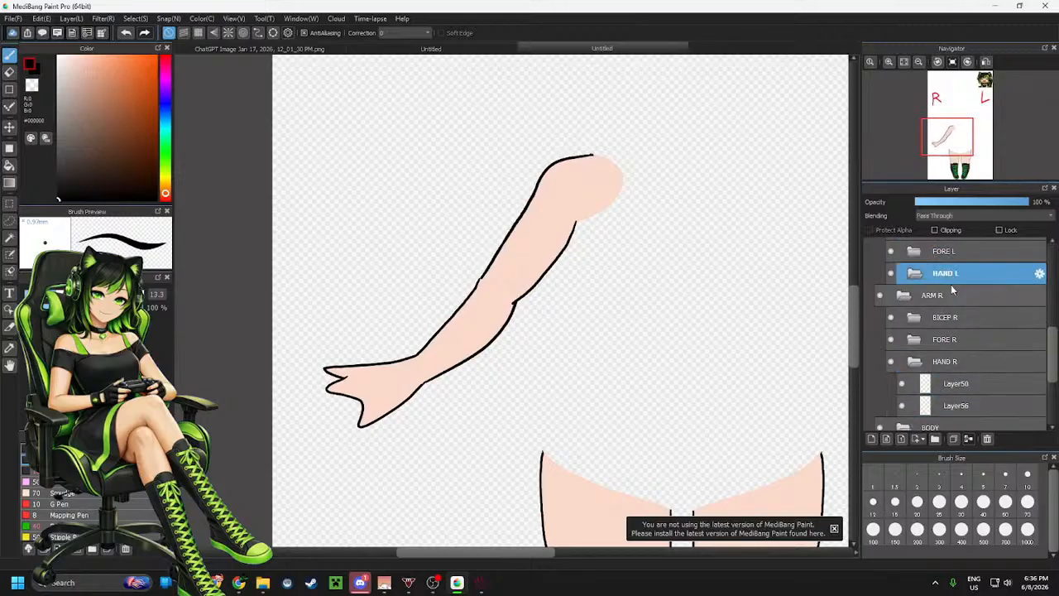
key(ctrl+v)
click(957, 405)
click(949, 277)
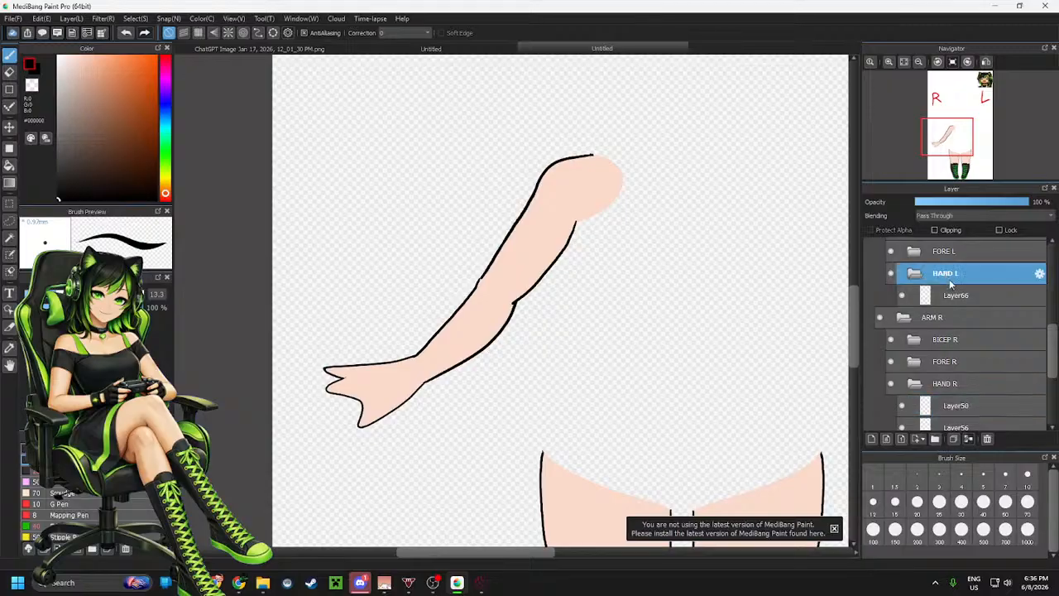
key(ctrl+v)
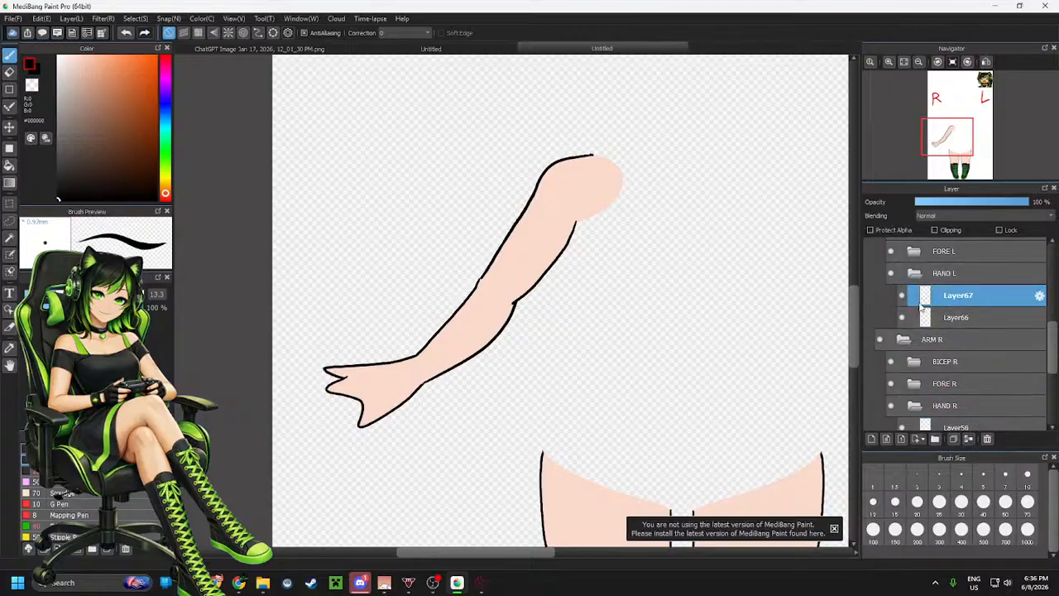
Collapse the HAND R, ARM R and HAND L folders and select the ARM L folder
click(910, 408)
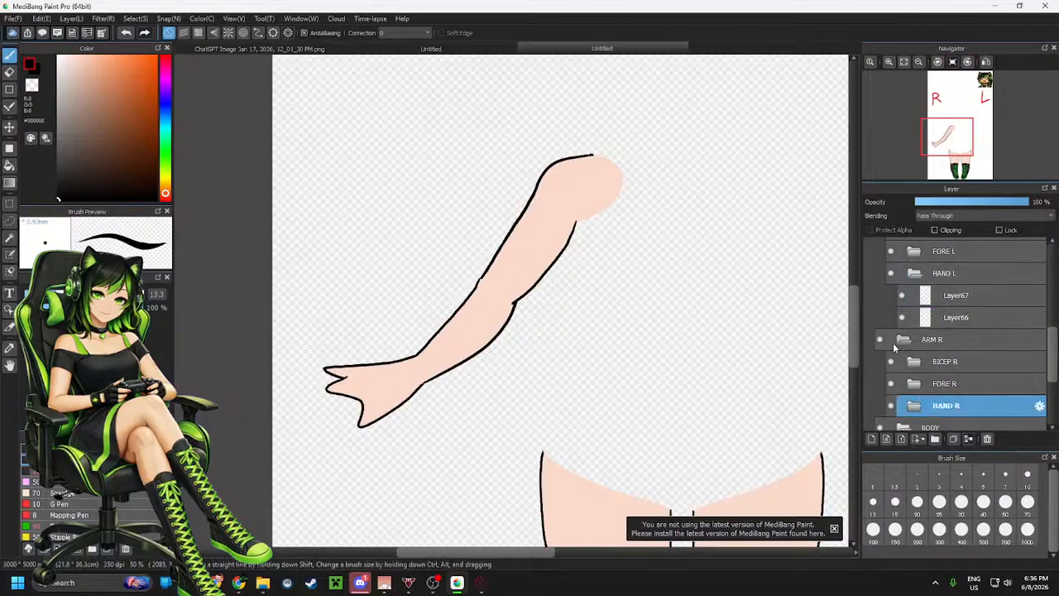
click(901, 341)
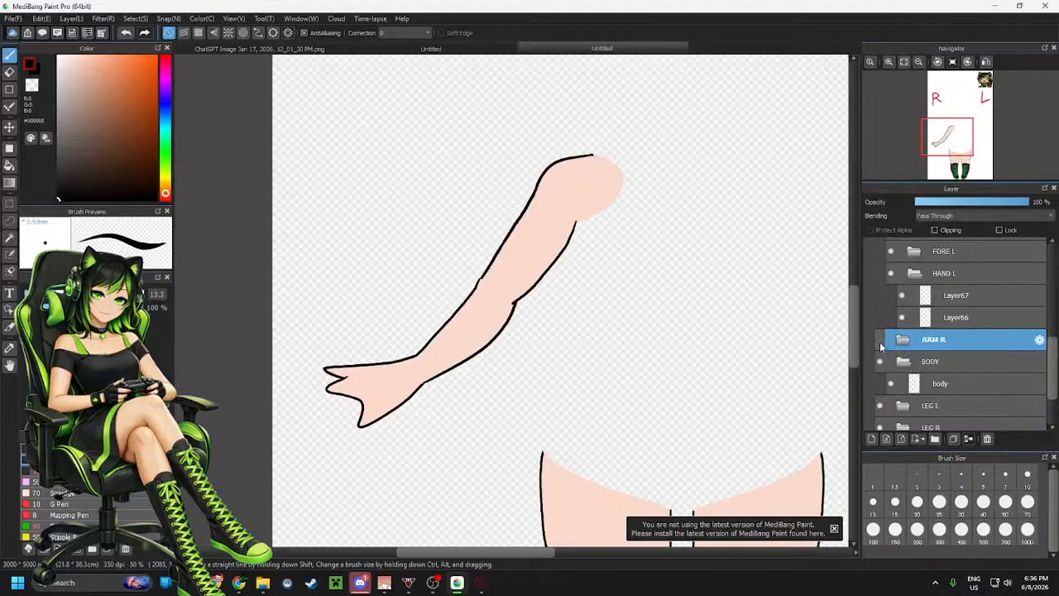
scroll(688, 309, up, 2)
scroll(773, 298, down, 4)
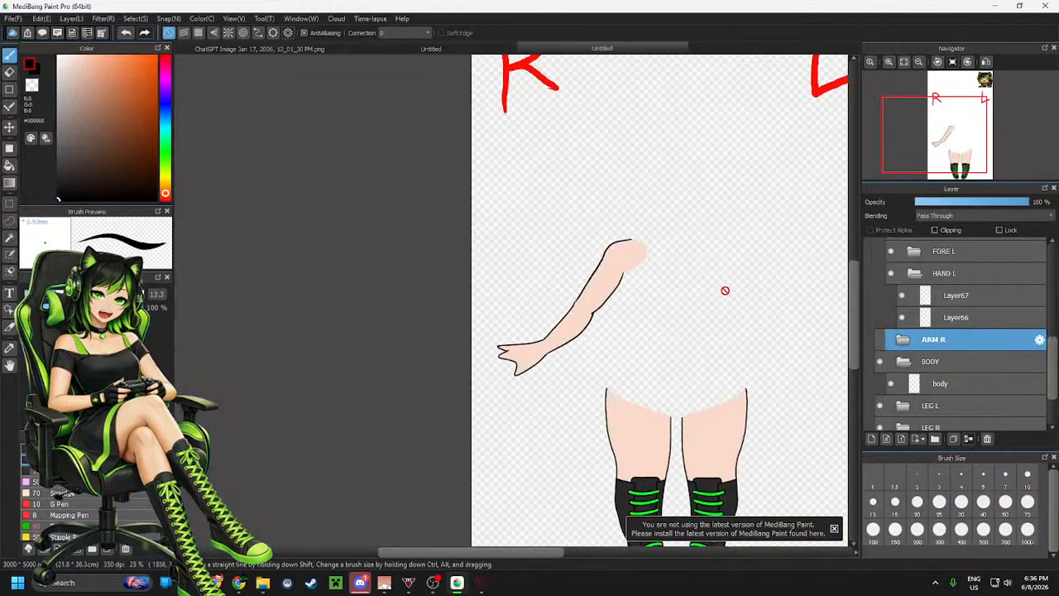
scroll(725, 291, up, 1)
click(955, 274)
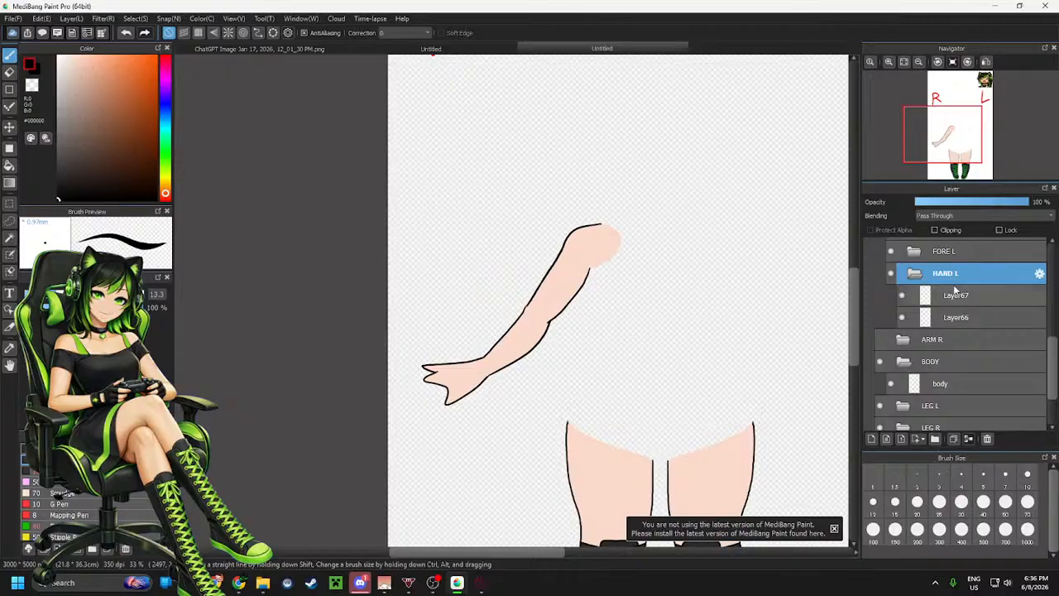
scroll(954, 286, up, 1)
click(915, 302)
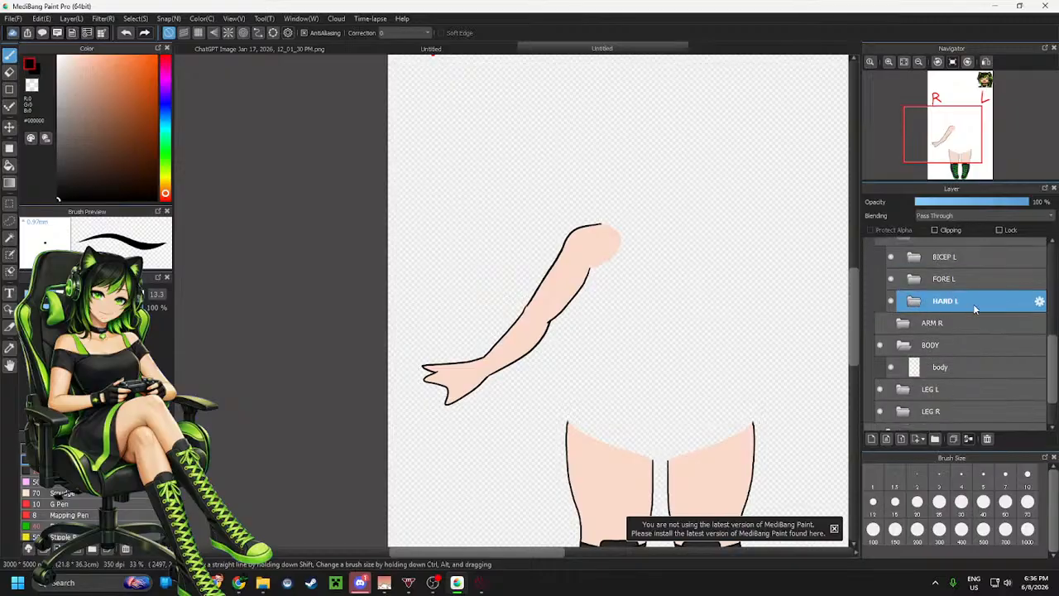
scroll(973, 304, up, 2)
click(968, 294)
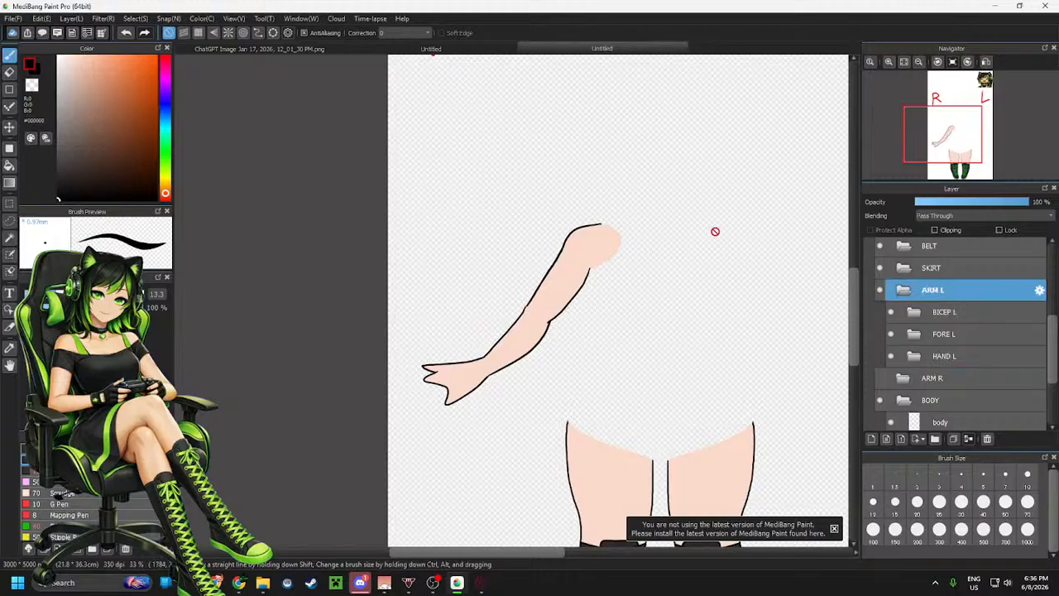
key(u)
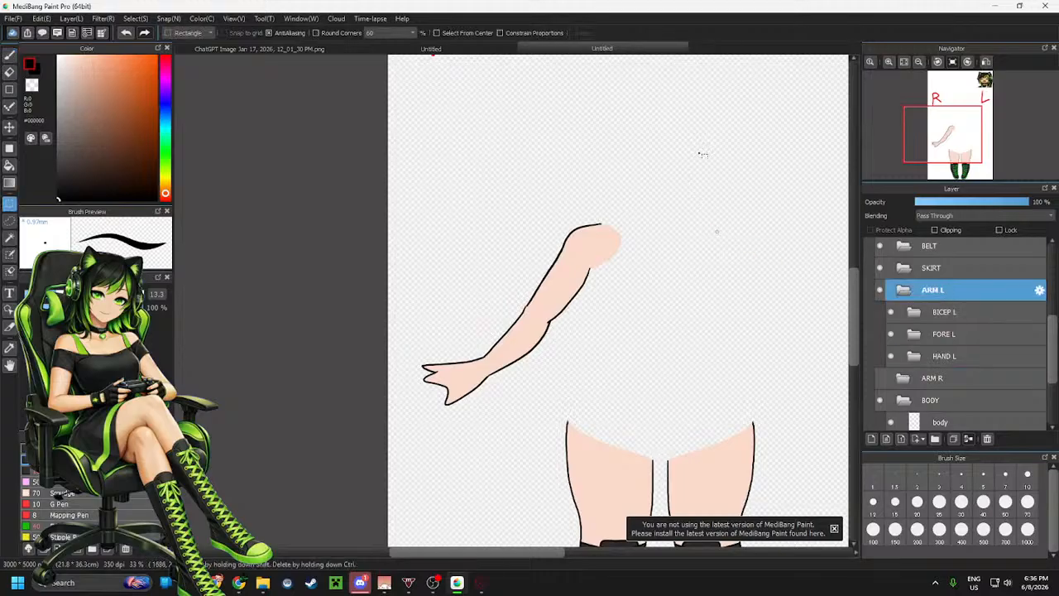
drag(699, 151, 388, 435)
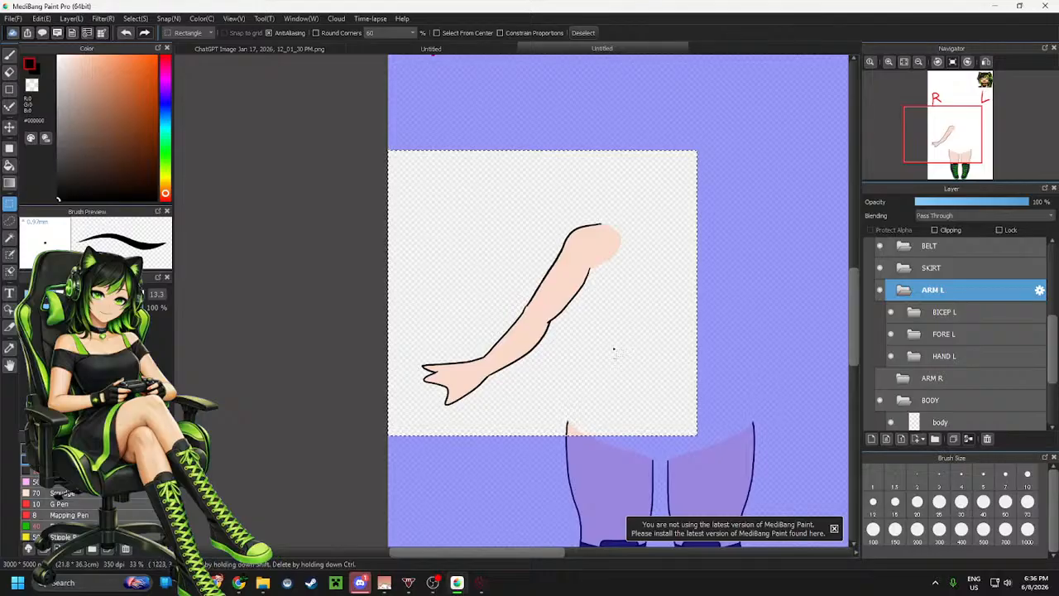
click(777, 228)
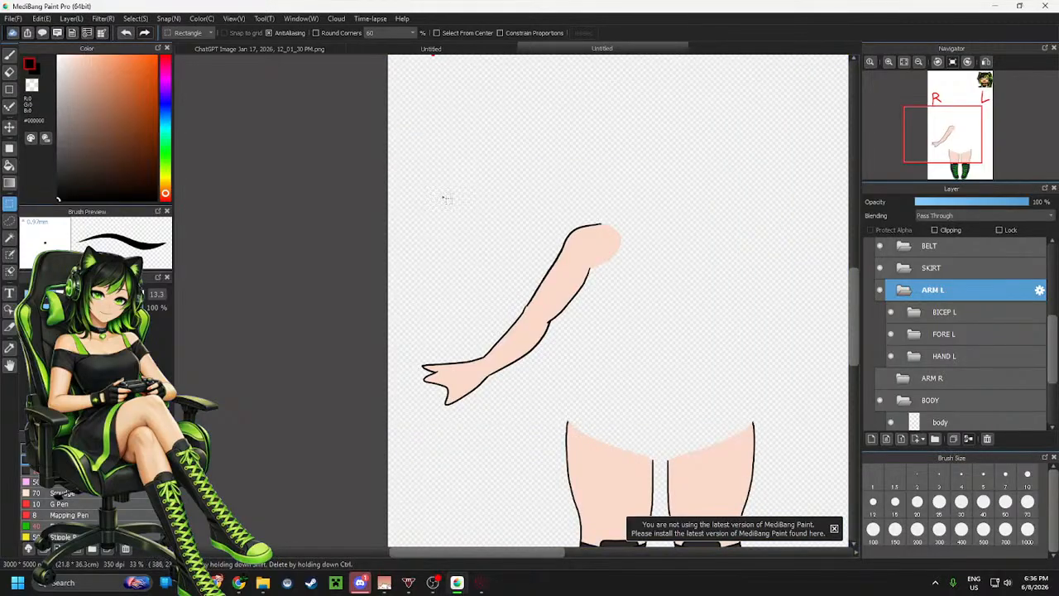
scroll(444, 199, down, 1)
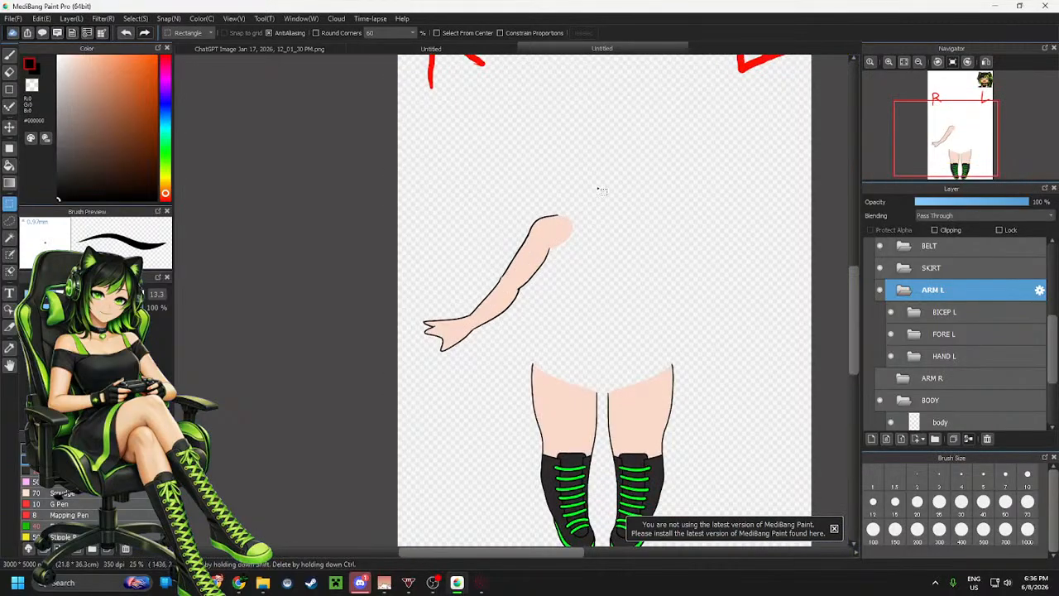
scroll(602, 175, up, 1)
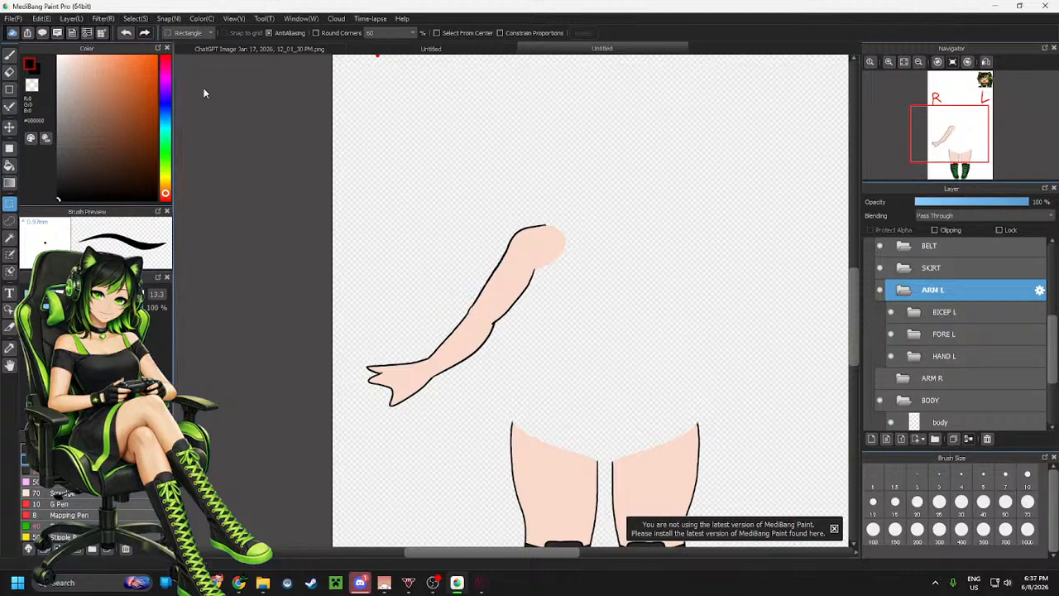
On Layer31 in the REF folder, turn on the grid and brush a horizontal hip line and a vertical centre line
key(b)
scroll(975, 310, down, 3)
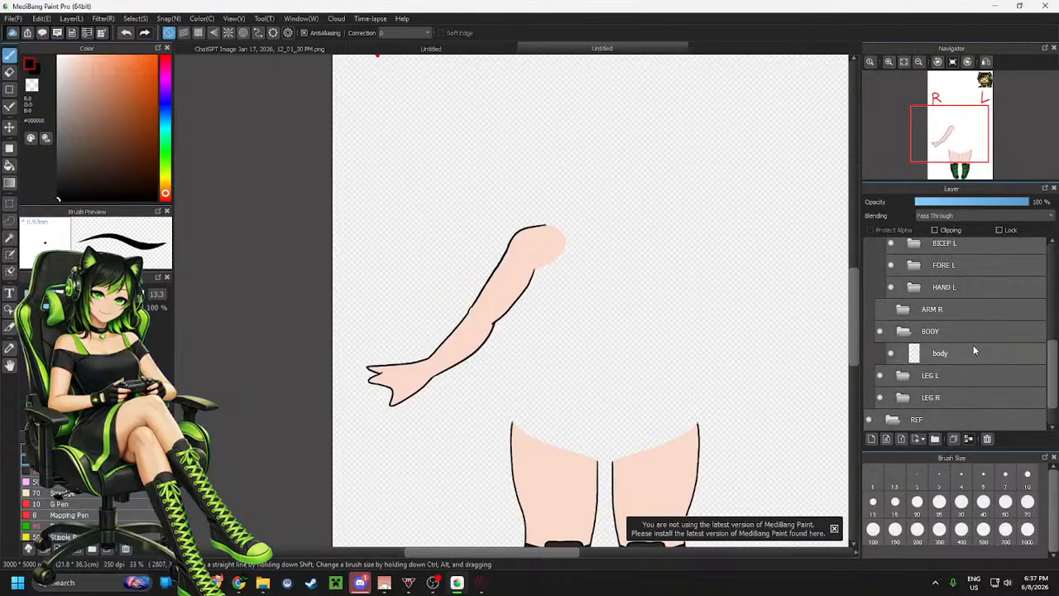
click(931, 403)
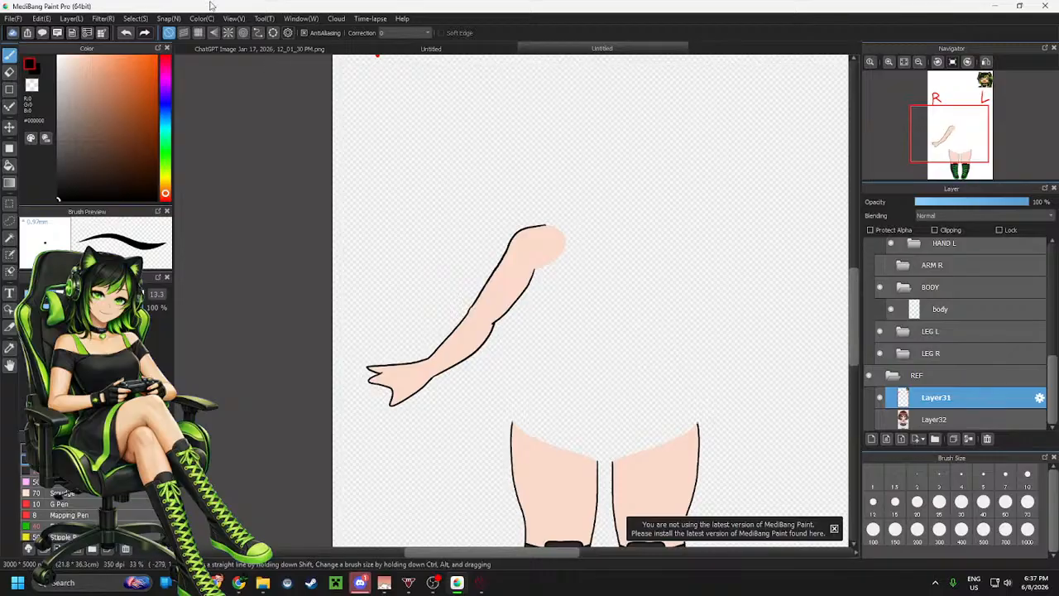
click(198, 33)
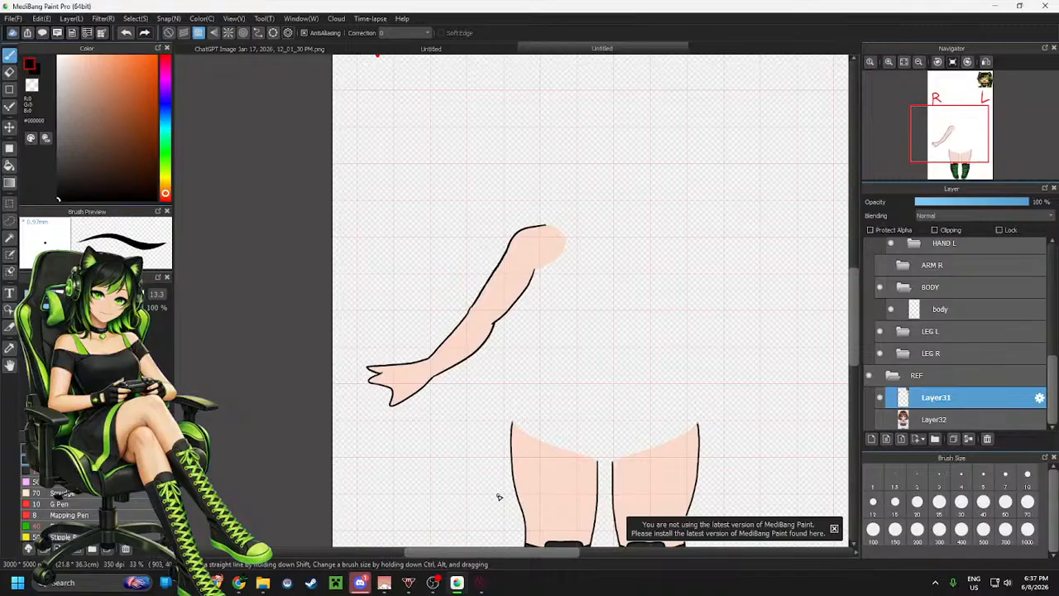
drag(497, 494, 711, 495)
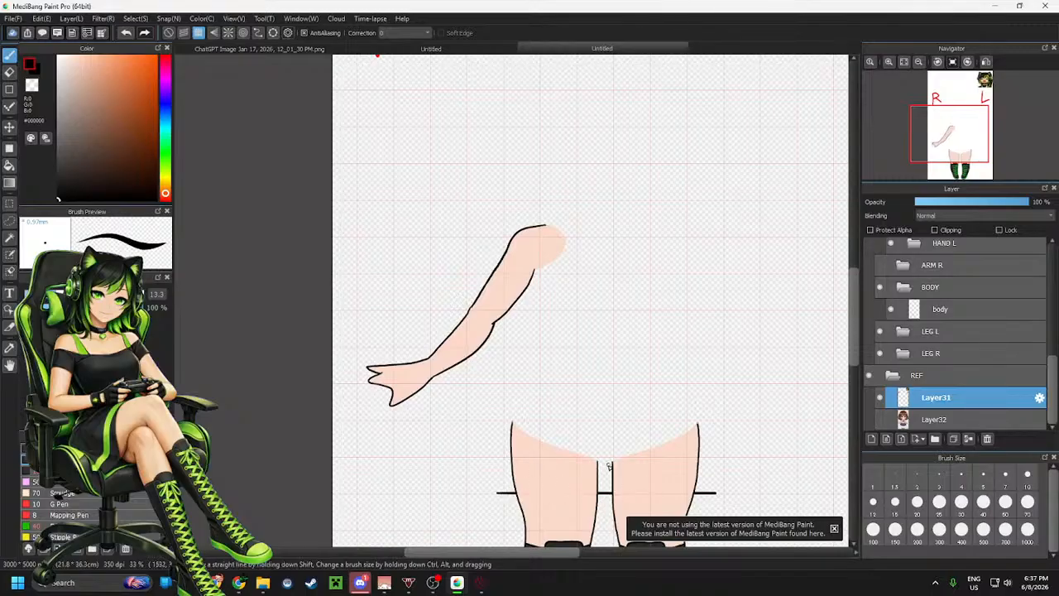
drag(605, 494, 605, 110)
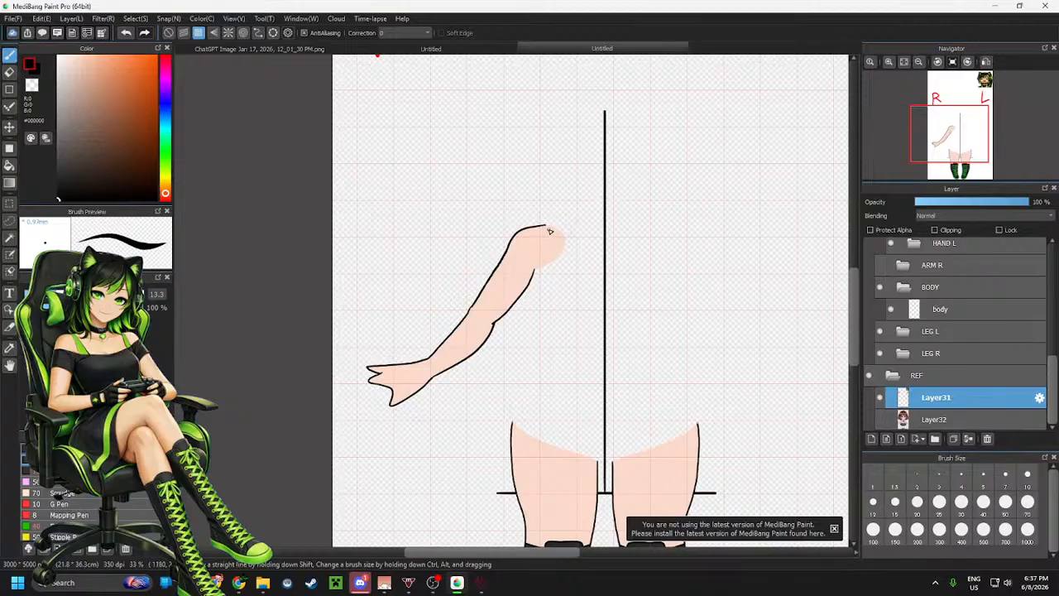
Draw two vertical and two horizontal guide lines around the shoulder and elbow area of the left arm
scroll(645, 223, up, 2)
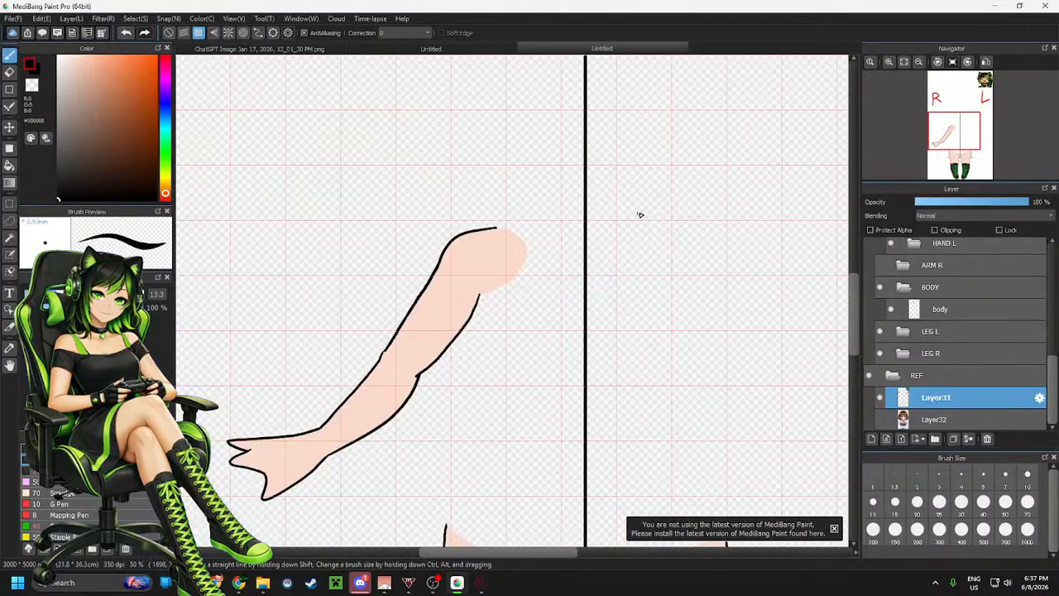
scroll(645, 220, down, 2)
scroll(644, 218, up, 1)
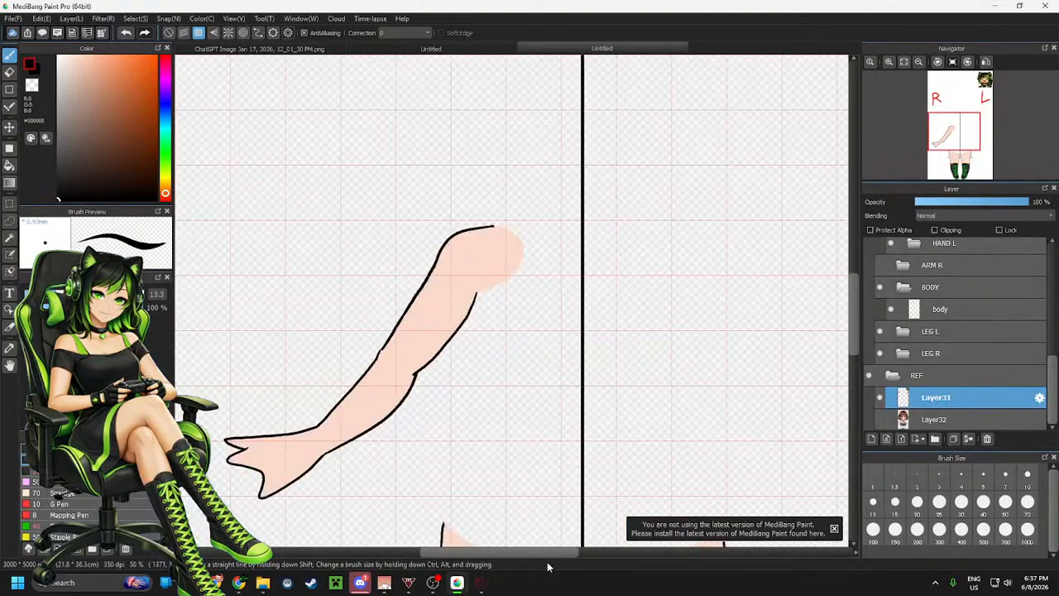
drag(554, 554, 559, 554)
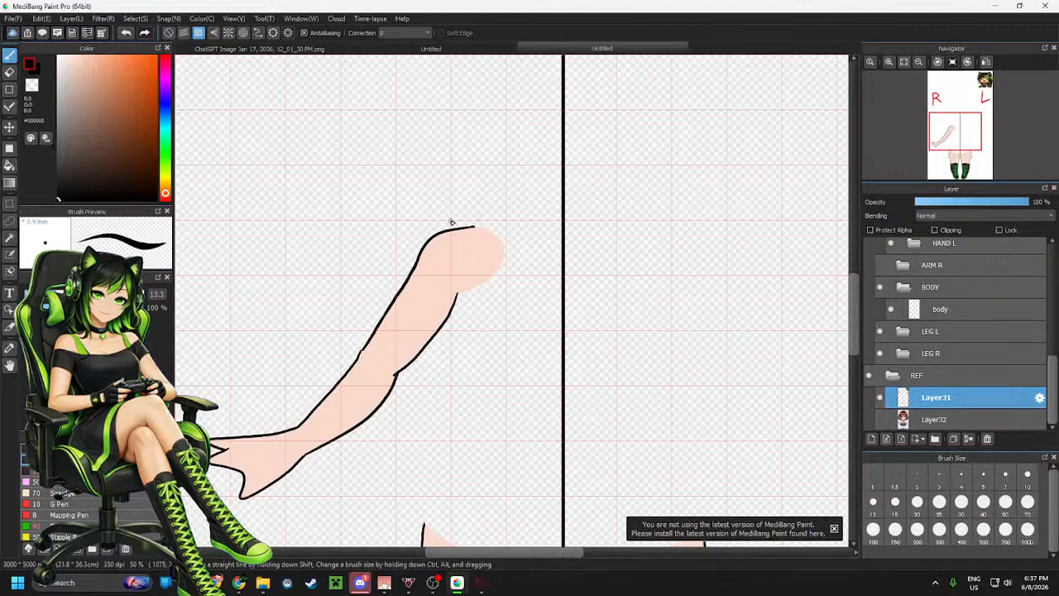
drag(449, 286, 449, 419)
drag(671, 220, 668, 422)
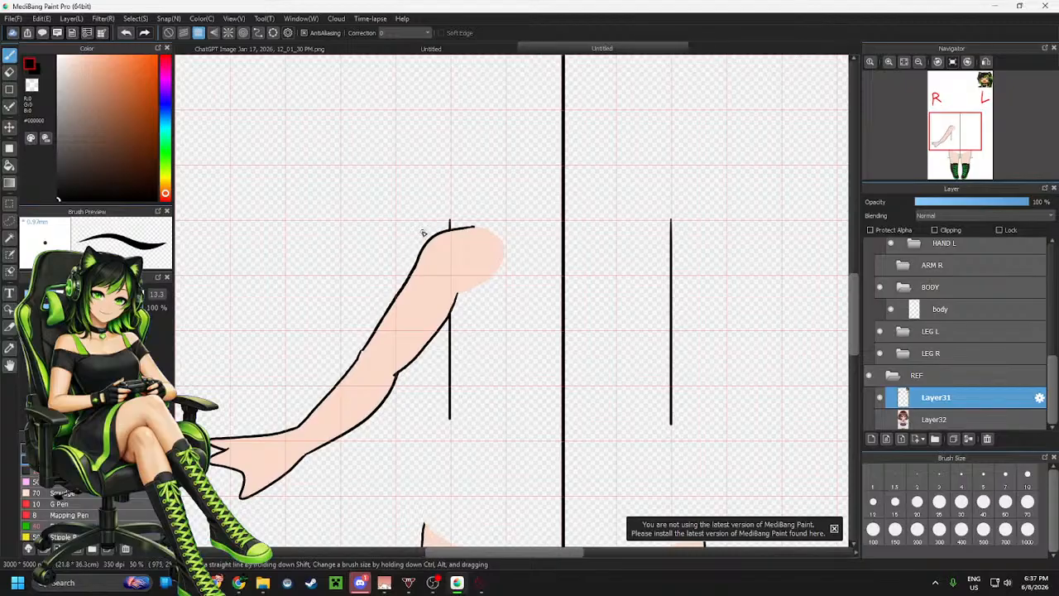
drag(420, 227, 714, 246)
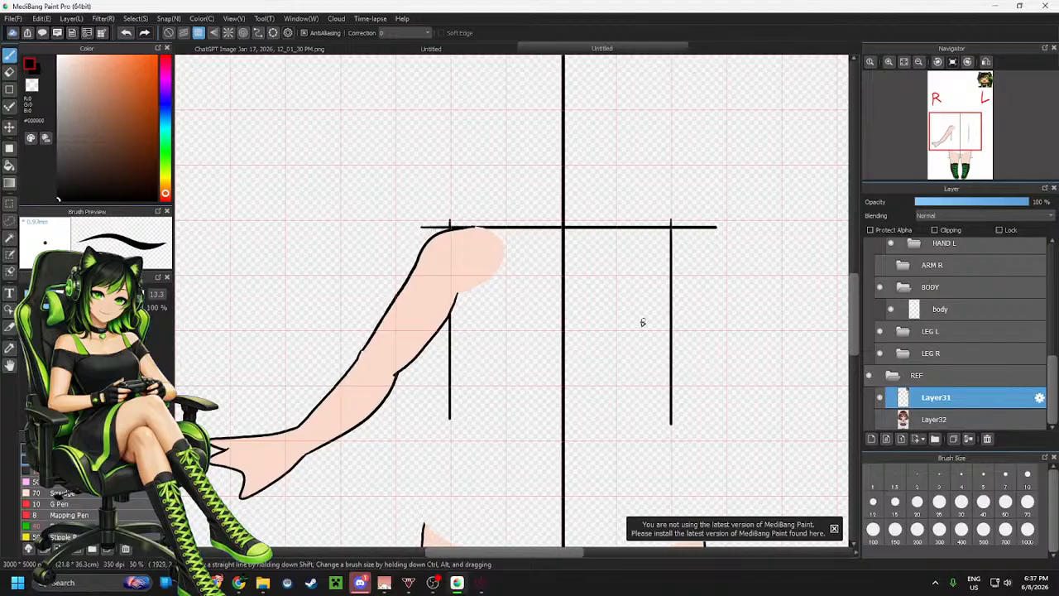
drag(389, 376, 737, 386)
Select the ARM L folder and draw a rectangular selection around the left arm on the canvas
scroll(616, 190, down, 2)
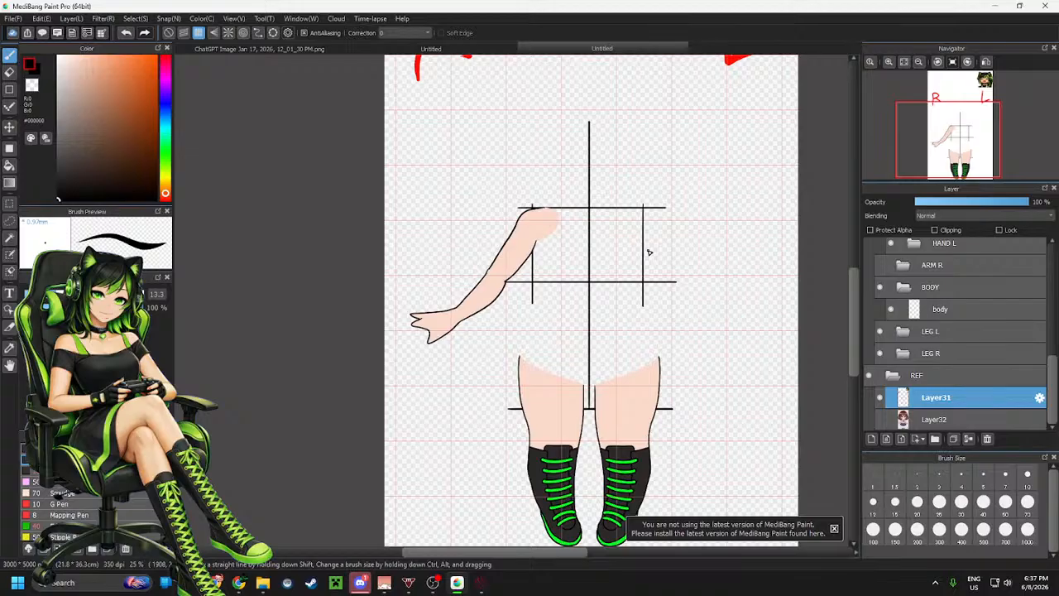
scroll(981, 332, up, 3)
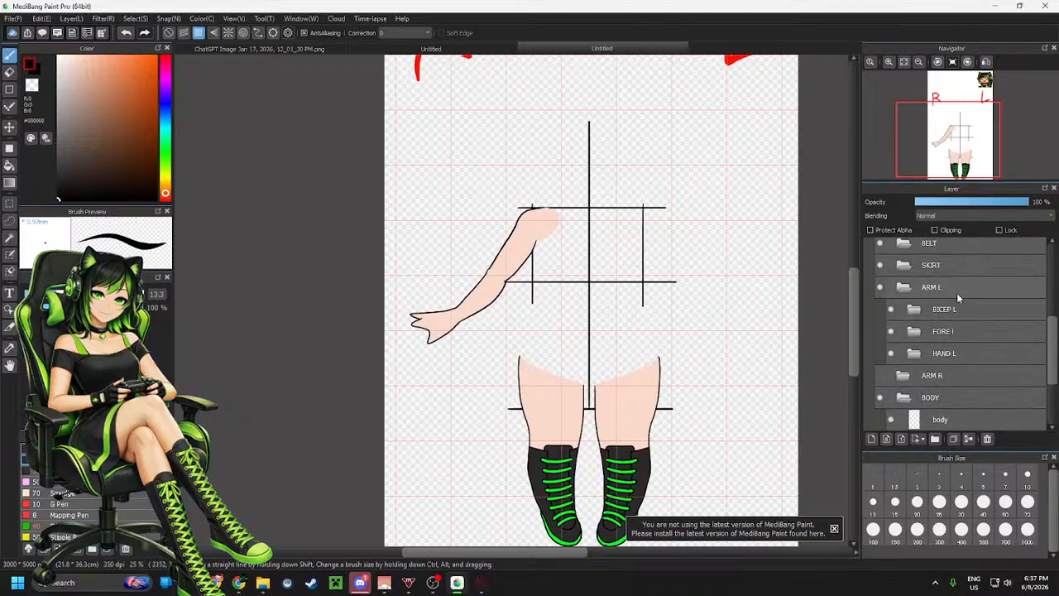
scroll(960, 298, up, 1)
click(970, 297)
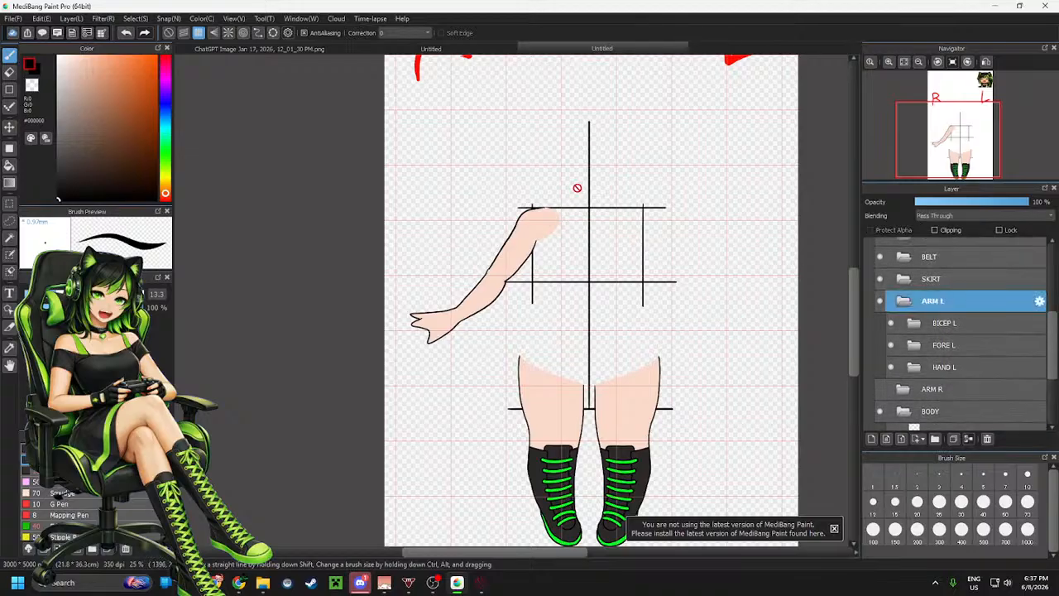
key(m)
drag(596, 161, 386, 364)
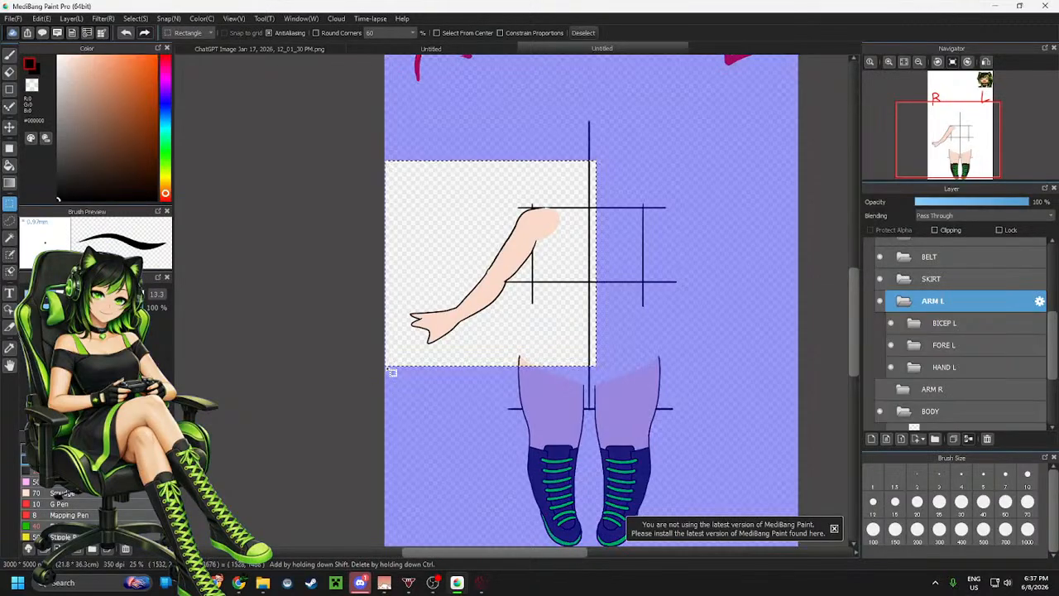
Flip the selected left arm horizontally, move it to the right side of the body, show the ARM R folder and deselect
key(ctrl+t)
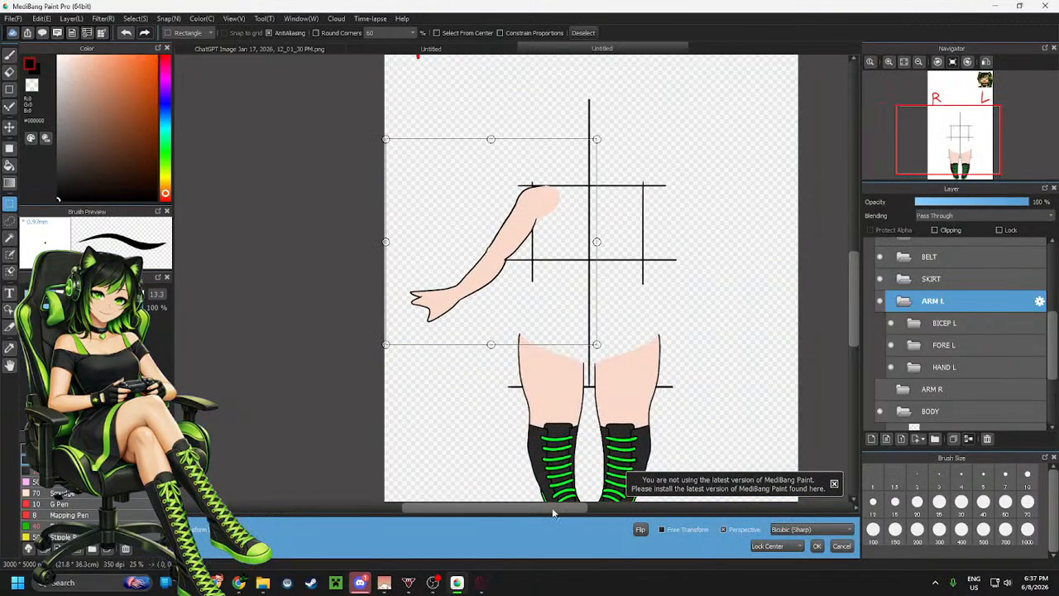
click(640, 529)
drag(503, 266, 699, 266)
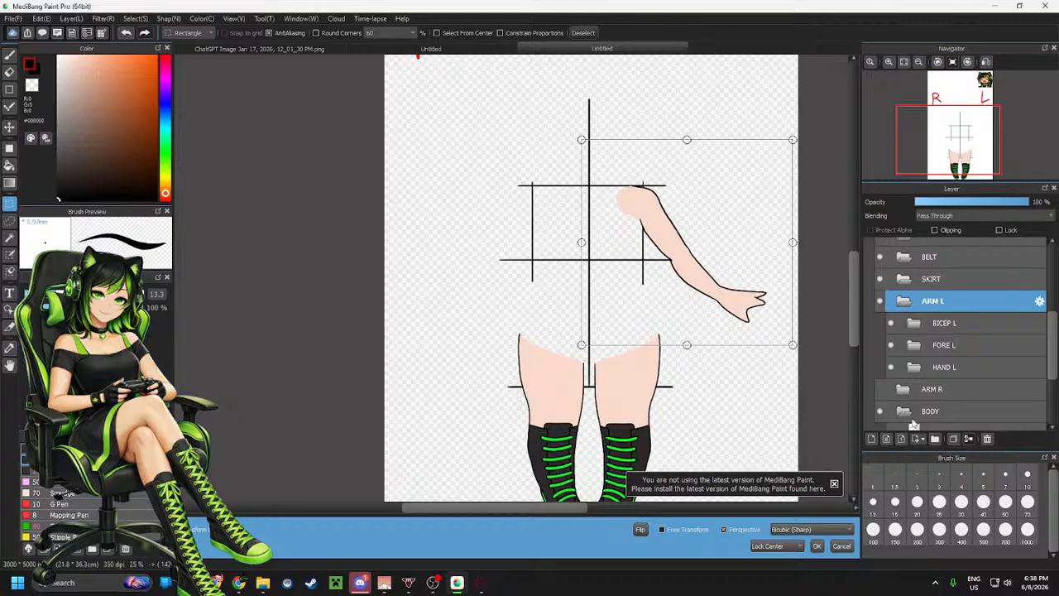
click(815, 548)
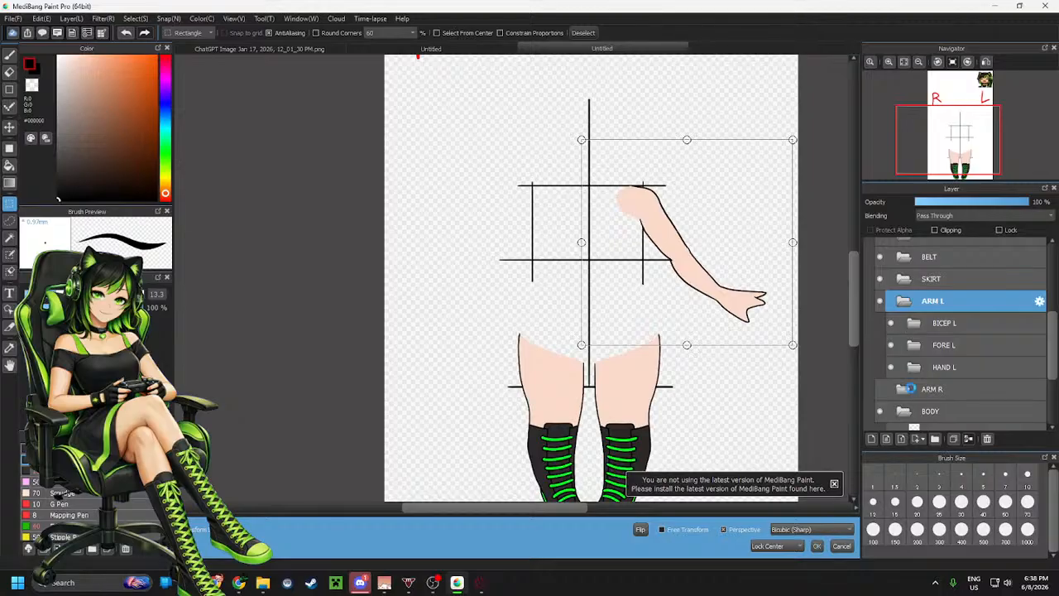
click(880, 389)
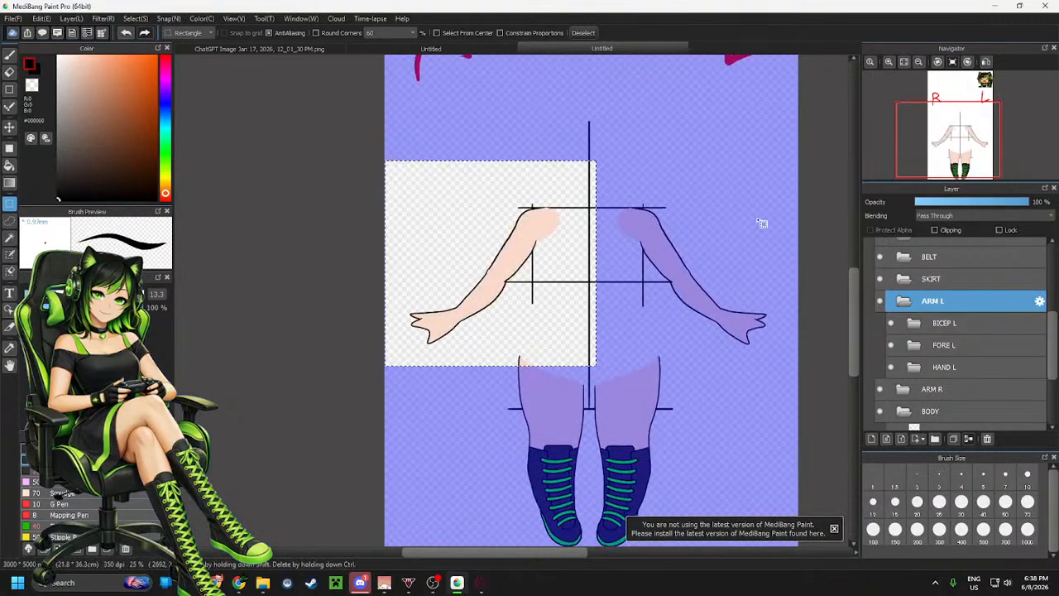
key(ctrl+d)
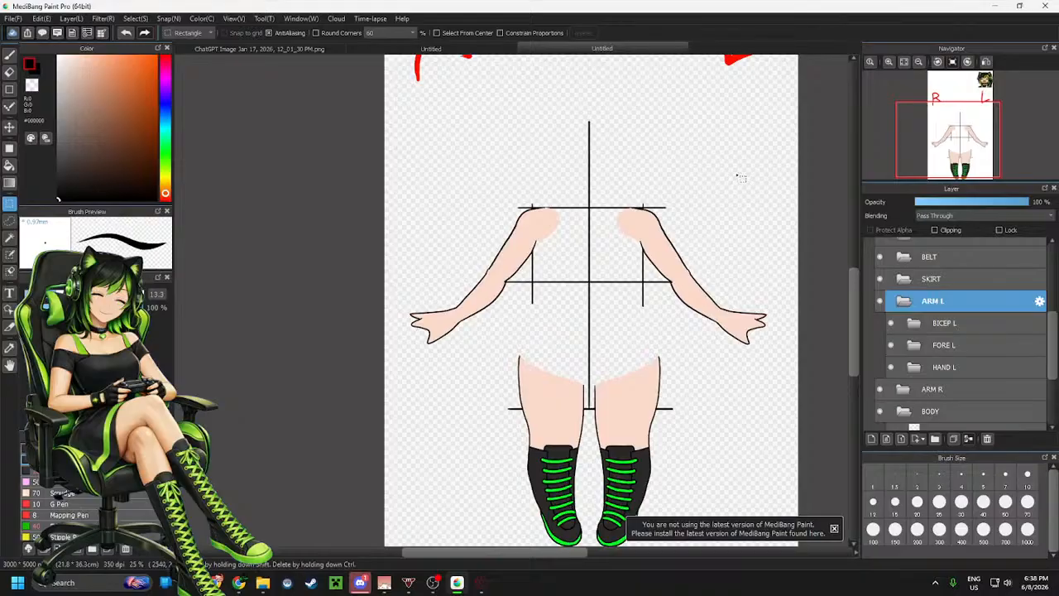
Nudge the mirrored arm slightly with the Move tool and collapse the ARM L folder
click(9, 126)
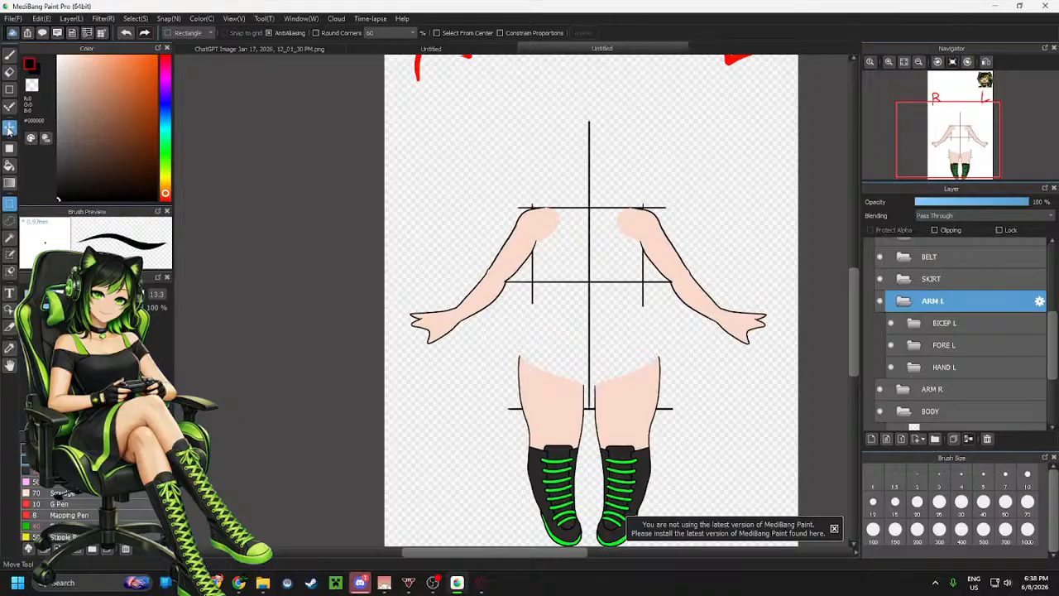
drag(717, 273, 719, 272)
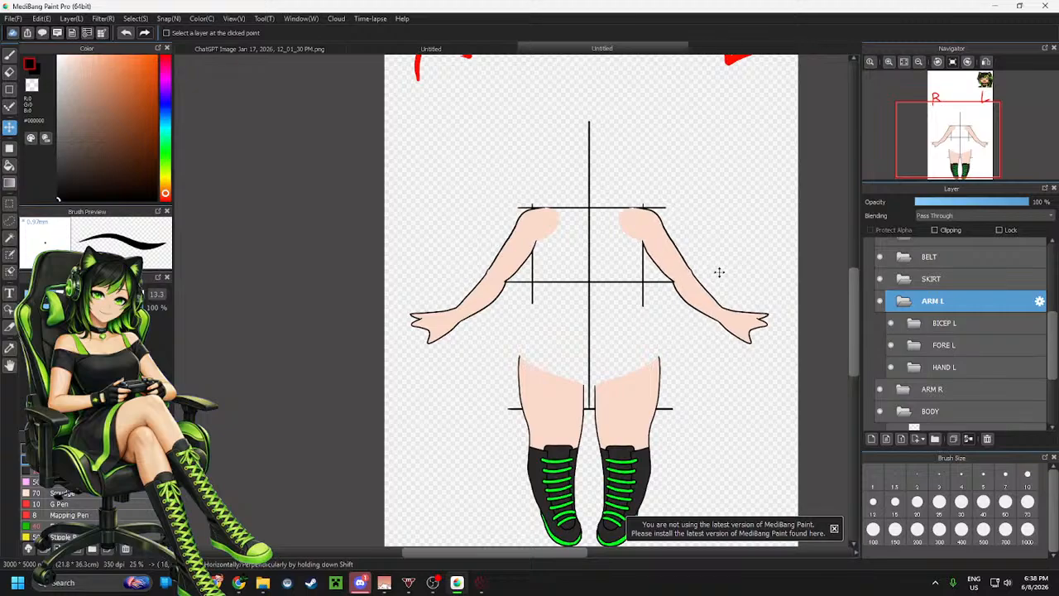
drag(719, 272, 719, 273)
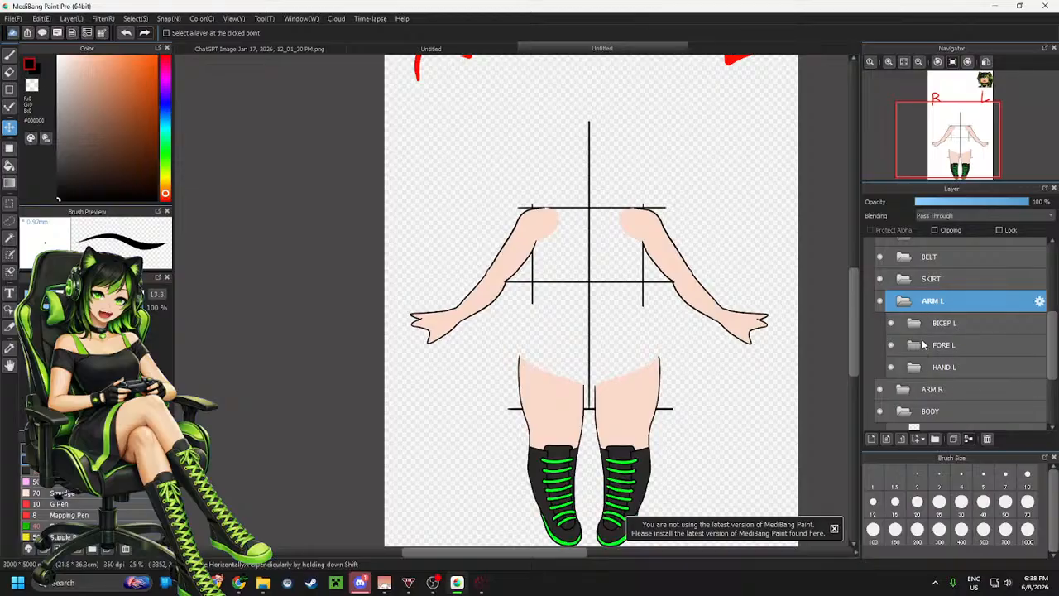
click(904, 301)
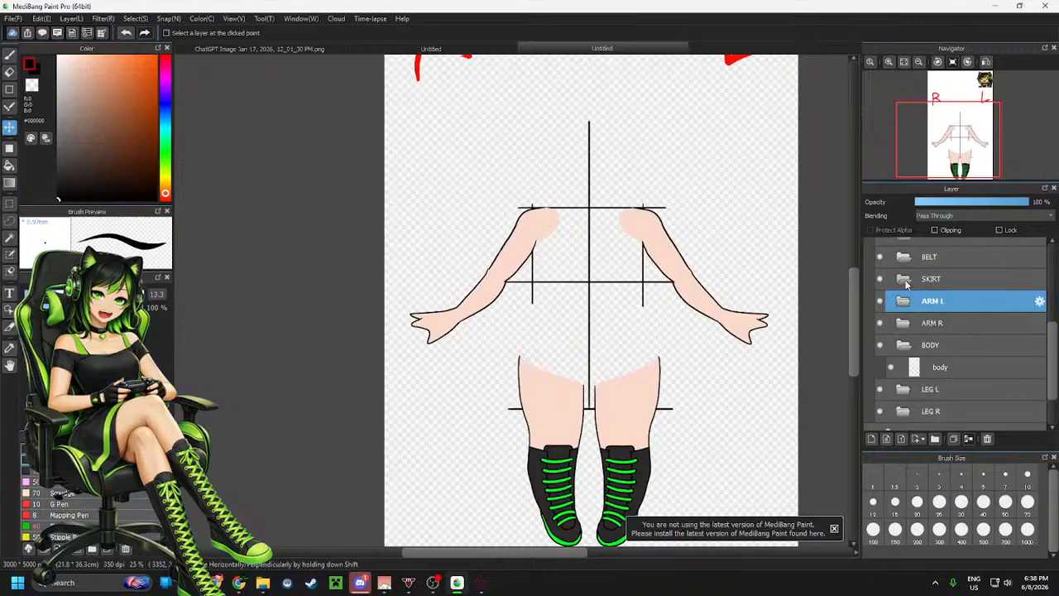
Add a new layer inside the SKIRT folder and show the reference image layer in the REF folder
click(908, 281)
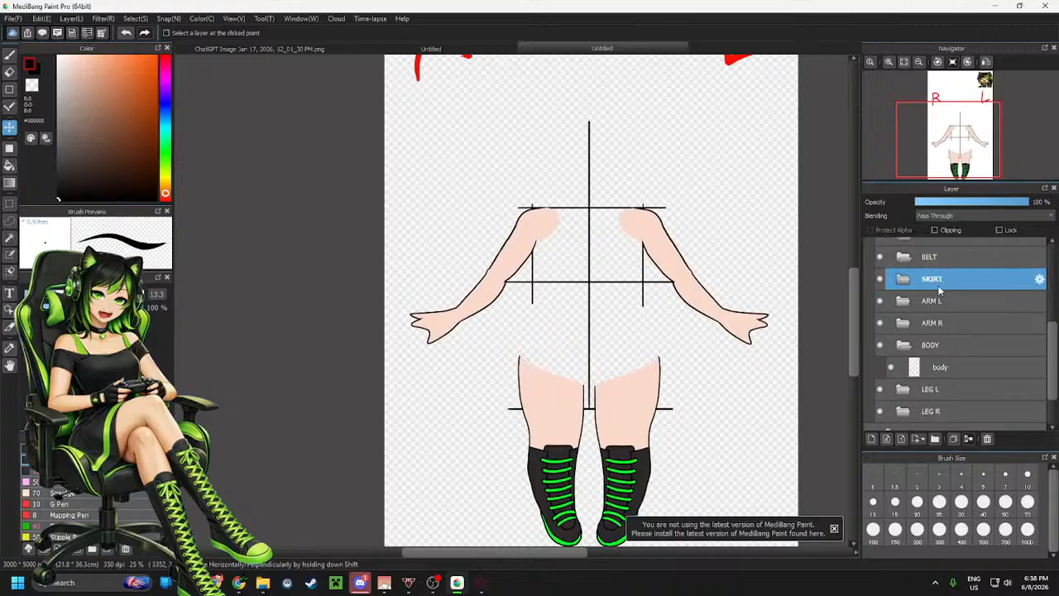
click(871, 441)
scroll(958, 358, down, 2)
click(879, 420)
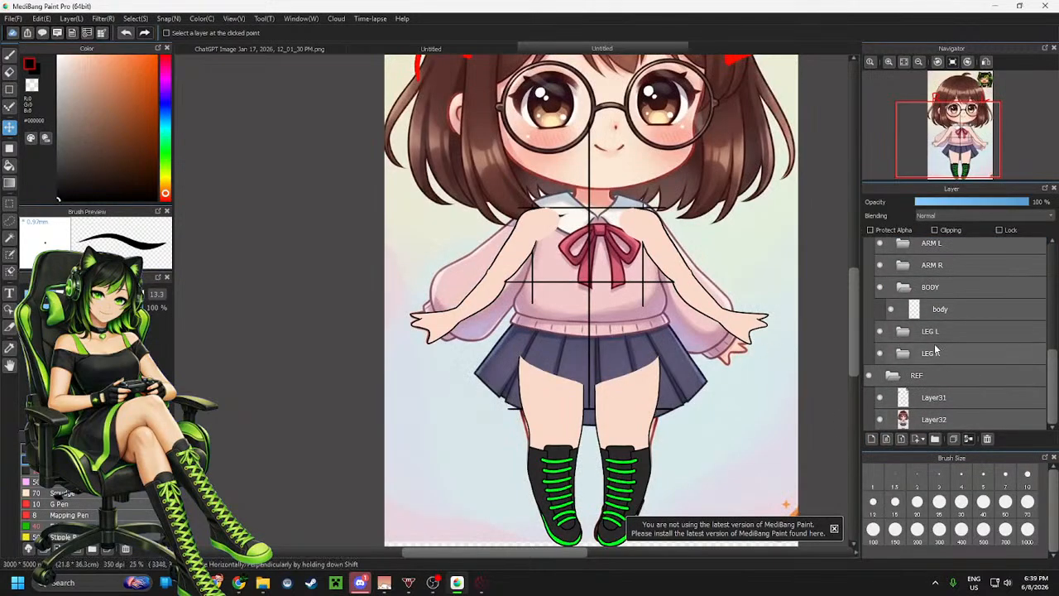
Hide the LEG L, LEG R, ARM R and ARM L folders to reveal the reference skirt
click(903, 288)
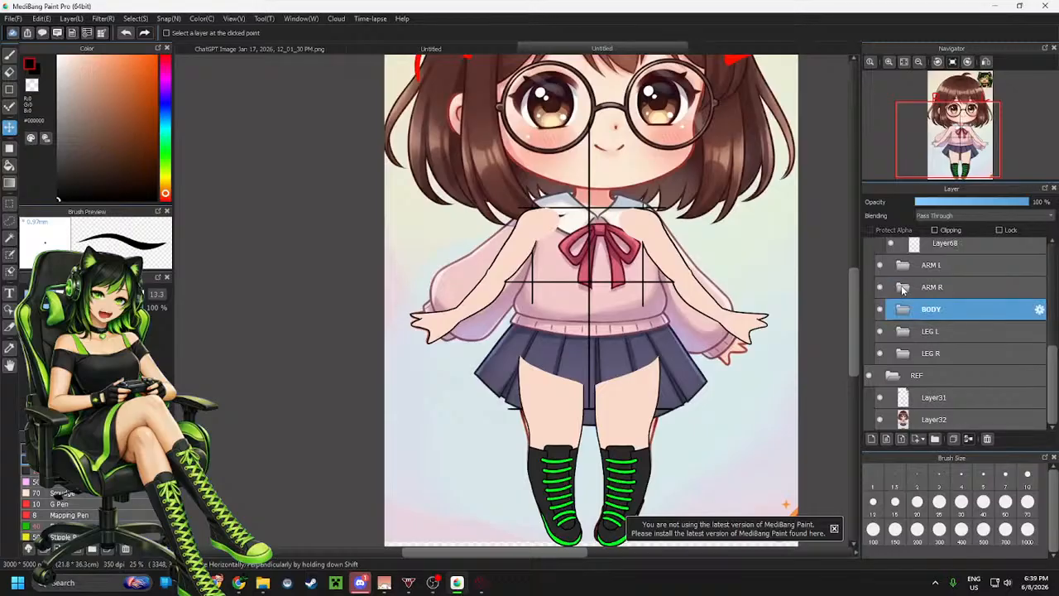
click(880, 331)
click(879, 353)
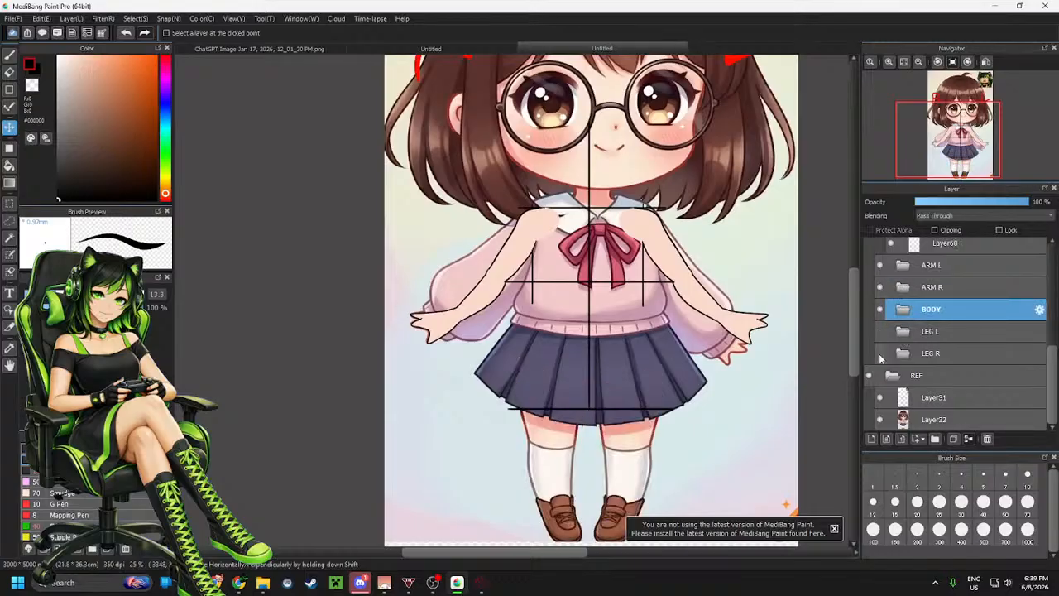
click(879, 287)
click(880, 264)
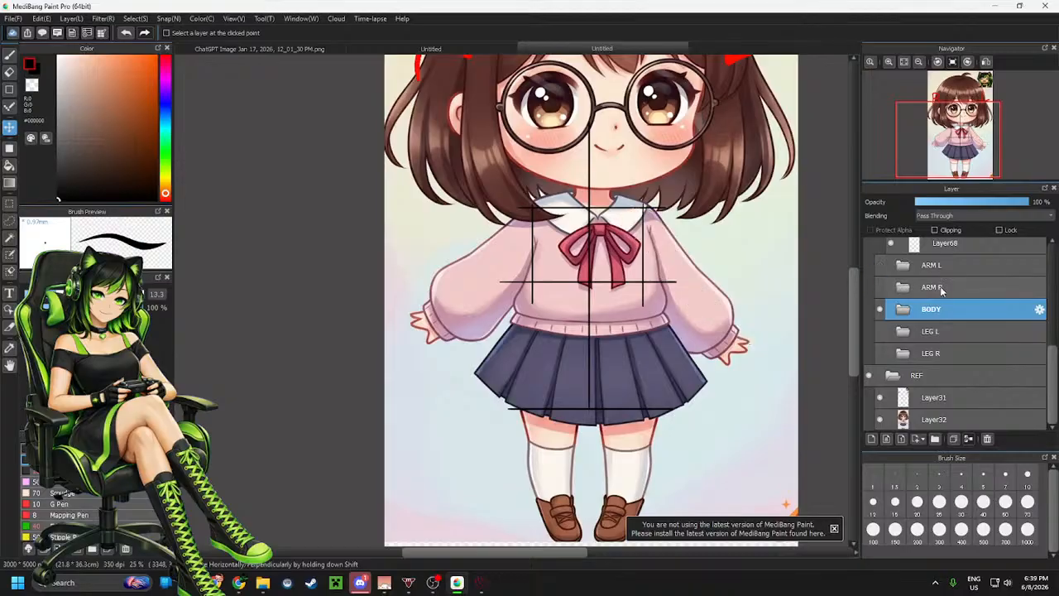
Select Layer68, switch to the brush, and try a stroke along the skirt's left edge, undoing it
scroll(946, 294, up, 1)
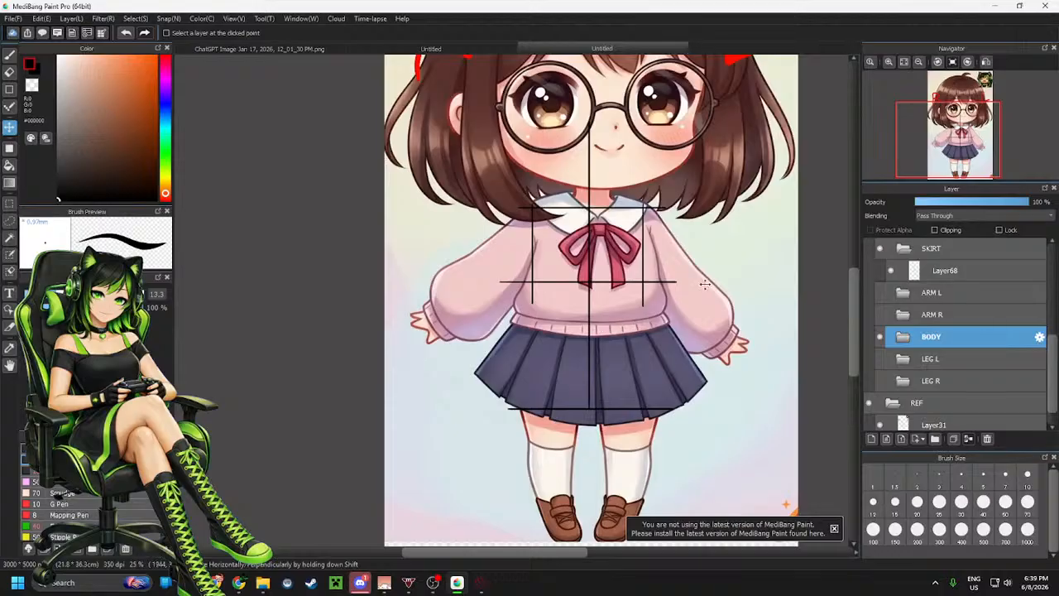
click(950, 270)
key(b)
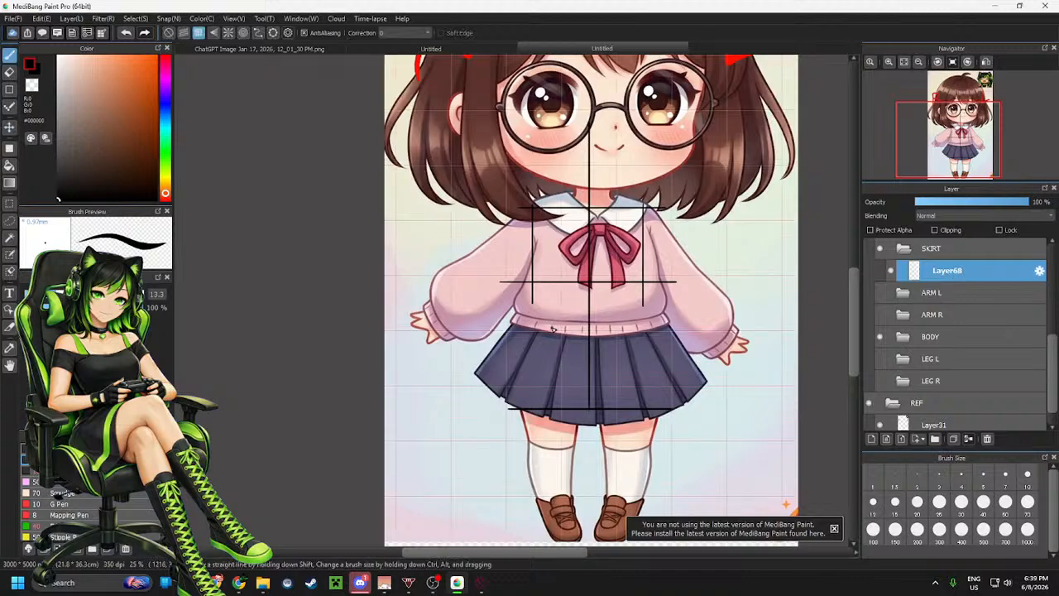
click(169, 32)
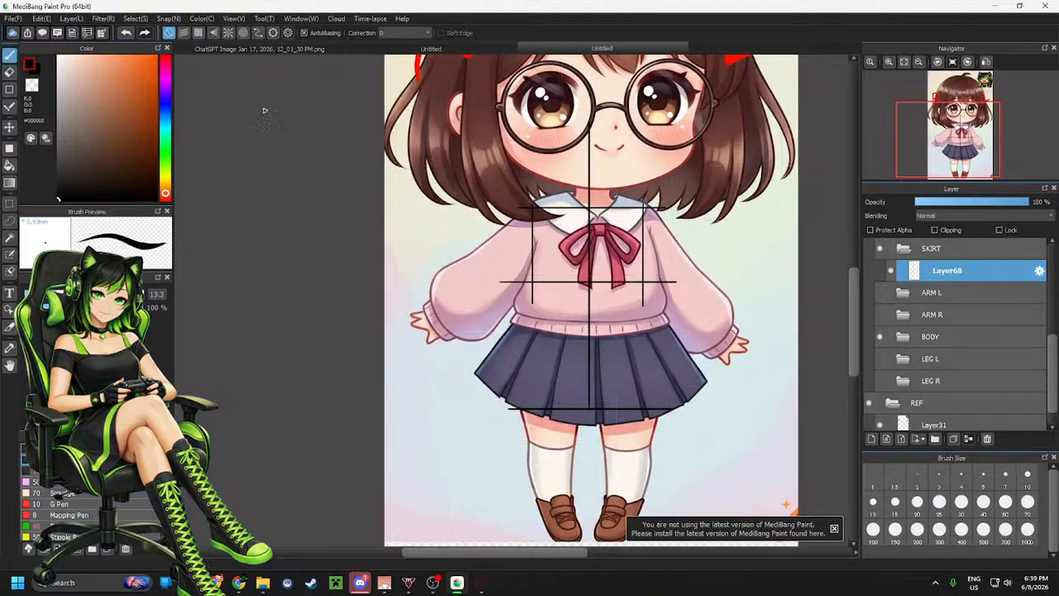
scroll(568, 329, up, 5)
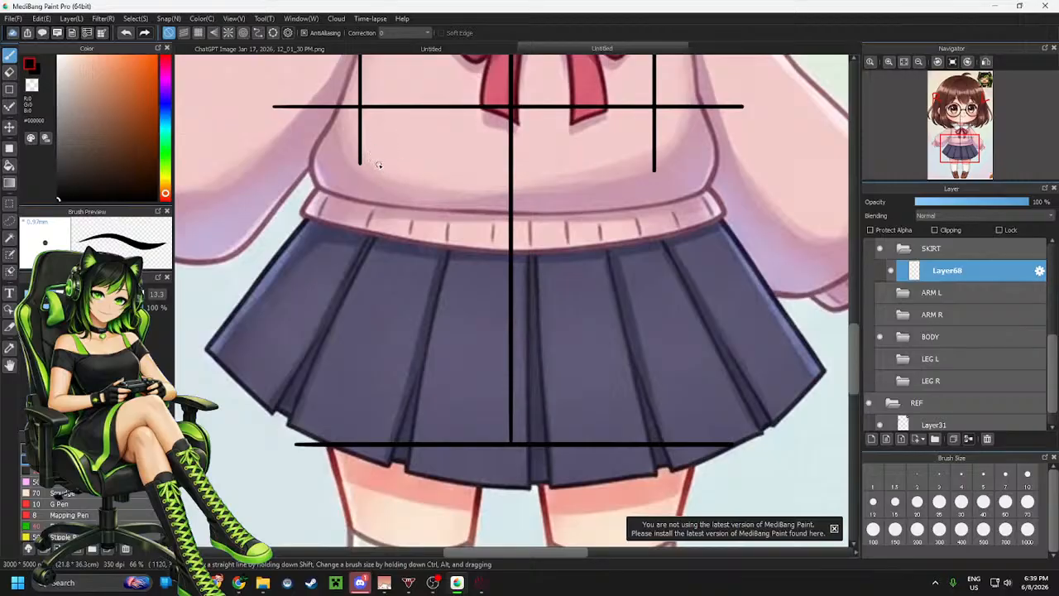
mouse_move(372, 168)
mouse_down()
mouse_move(253, 308)
mouse_move(206, 344)
mouse_up()
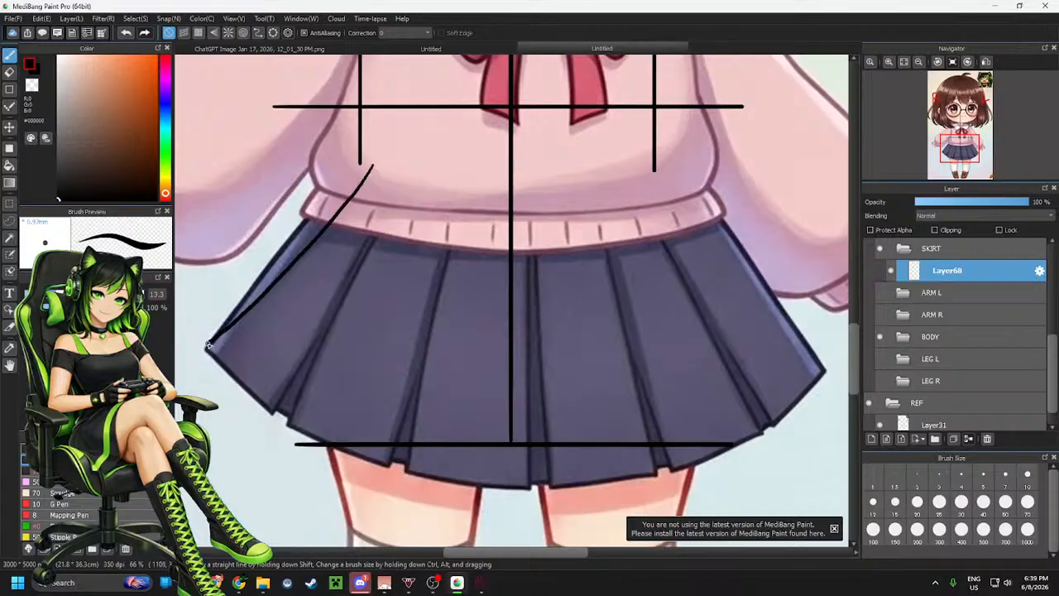
key(ctrl+z)
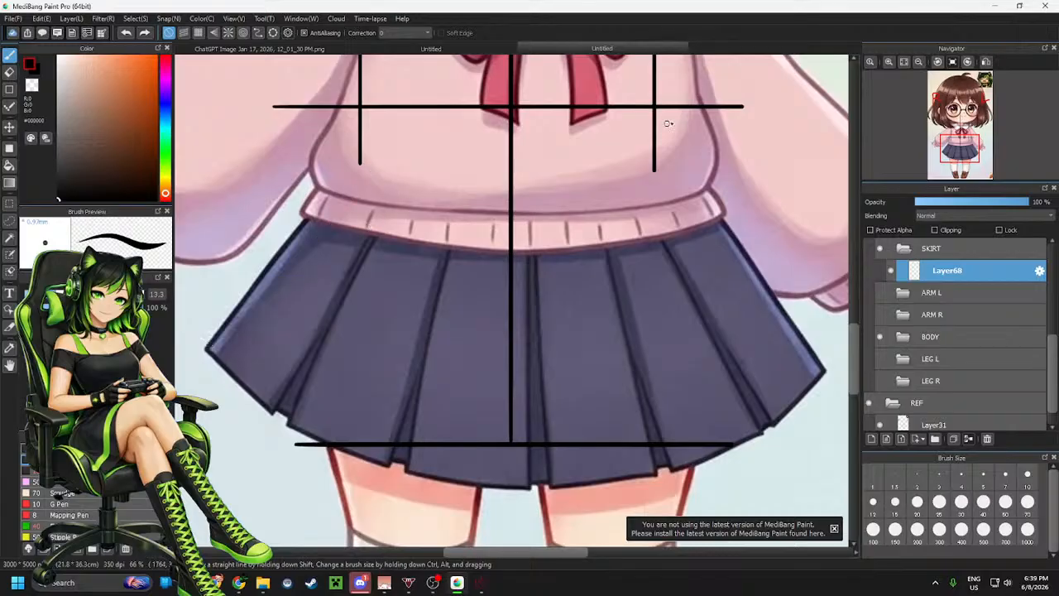
Rotate the canvas view and try tracing the skirt's right edge, undoing the attempted strokes
key(h)
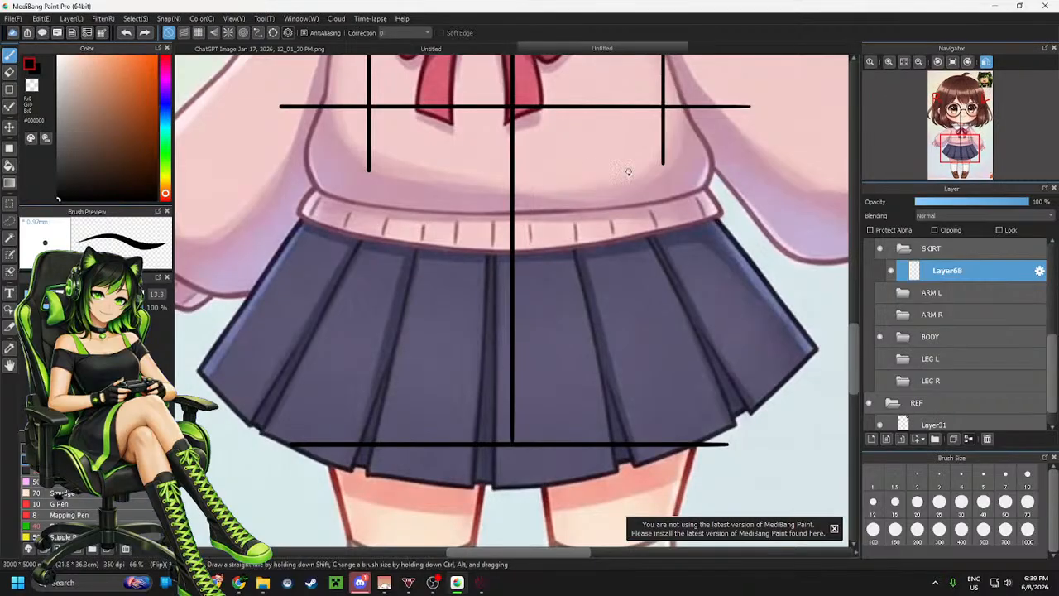
click(967, 62)
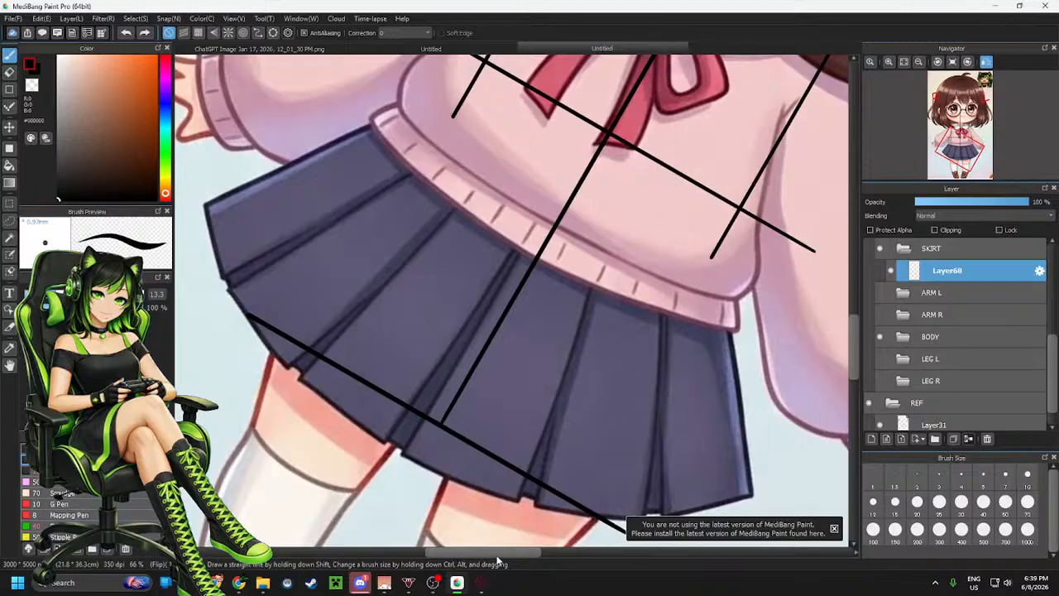
drag(501, 554, 546, 554)
scroll(482, 227, up, 2)
scroll(500, 205, down, 1)
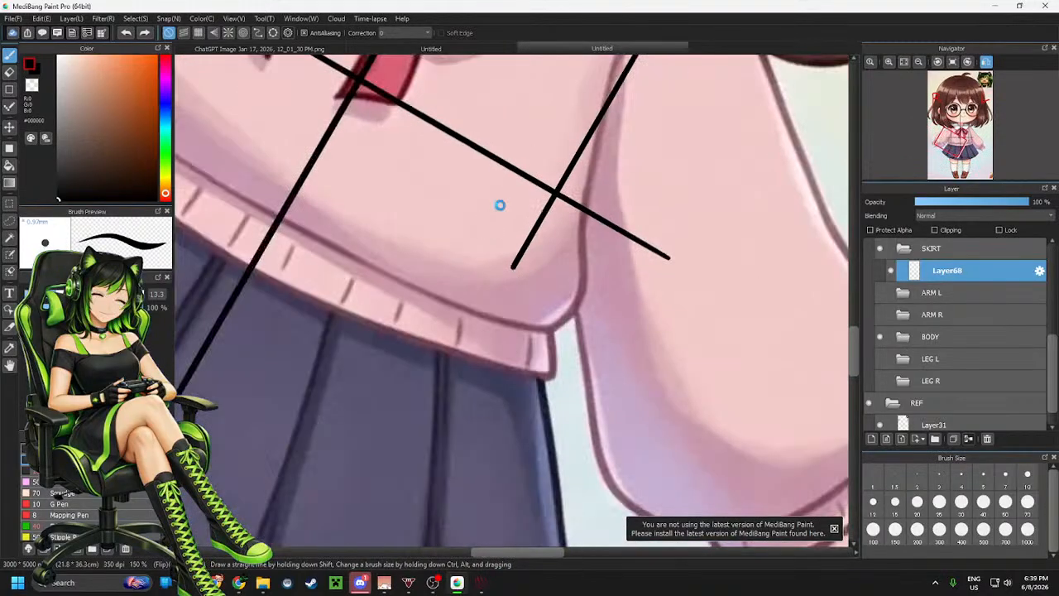
scroll(500, 205, down, 3)
scroll(525, 258, down, 2)
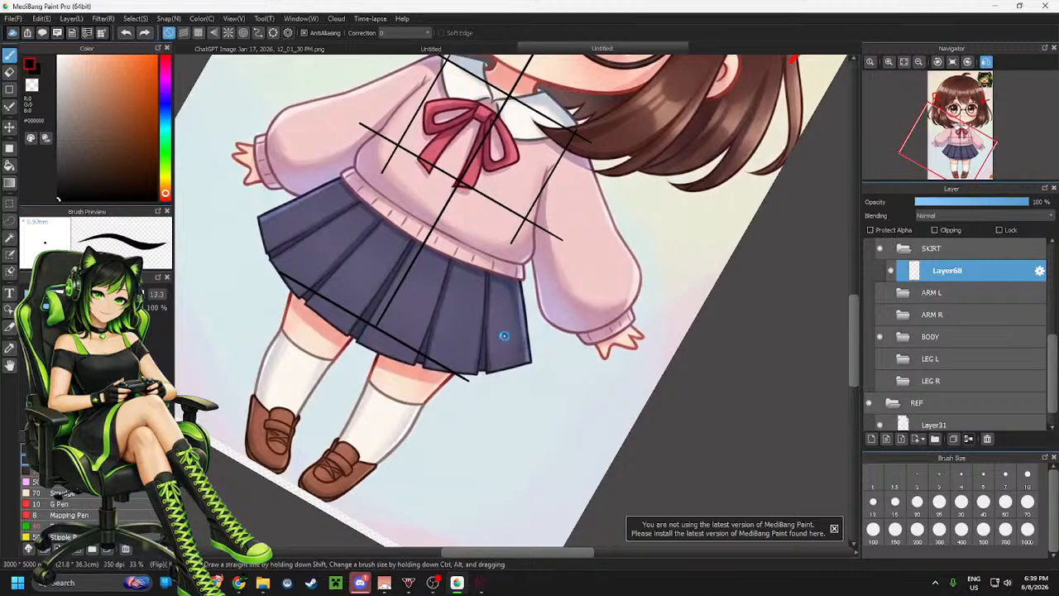
scroll(504, 335, up, 3)
scroll(505, 324, down, 1)
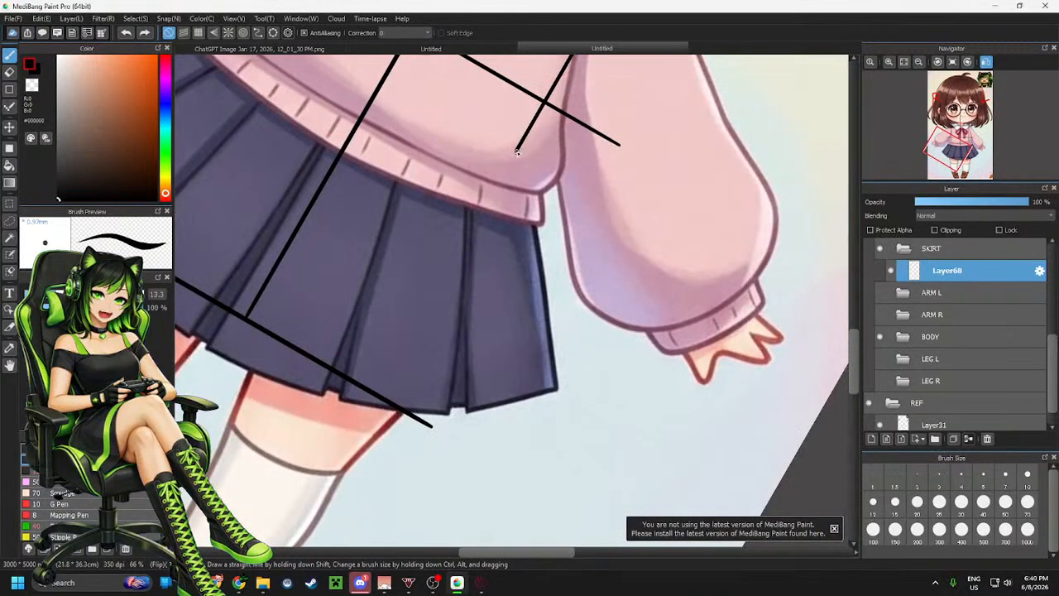
scroll(522, 157, down, 1)
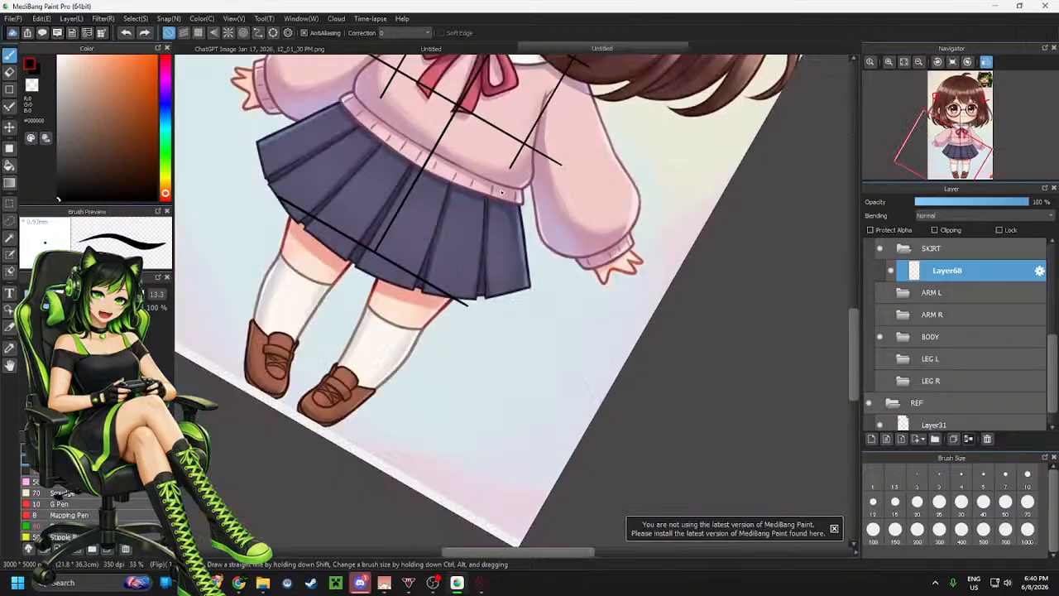
scroll(502, 192, up, 1)
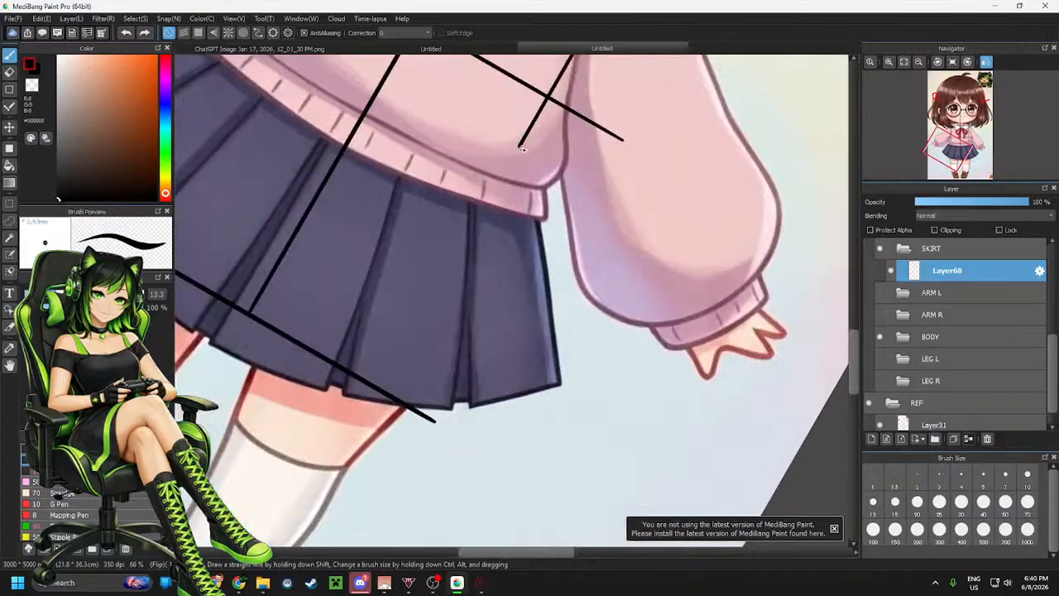
mouse_move(519, 145)
mouse_down()
mouse_move(532, 196)
mouse_move(504, 417)
mouse_move(513, 449)
mouse_up()
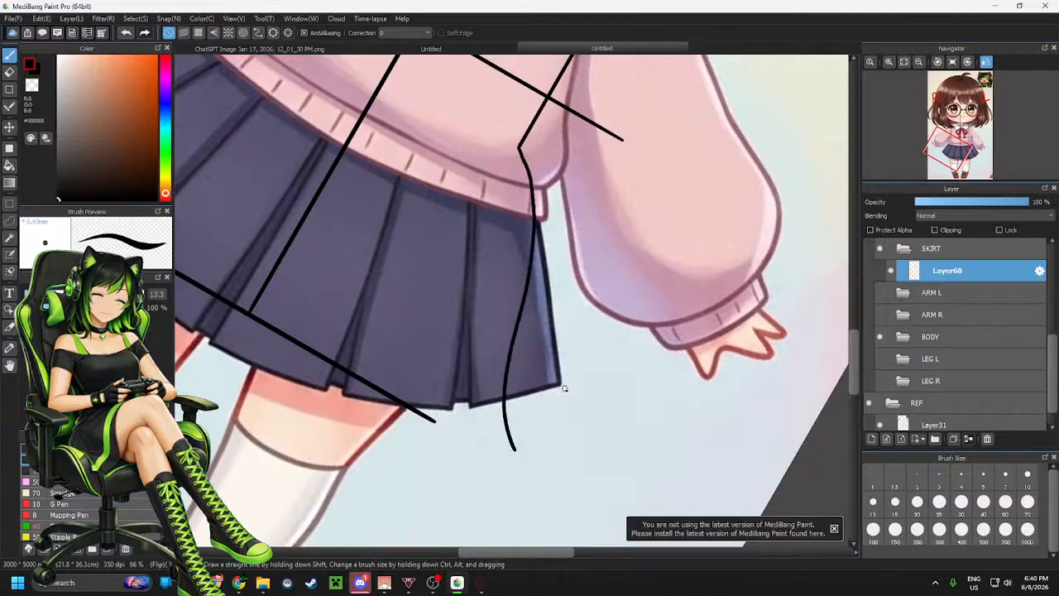
scroll(573, 429, down, 2)
scroll(568, 425, up, 1)
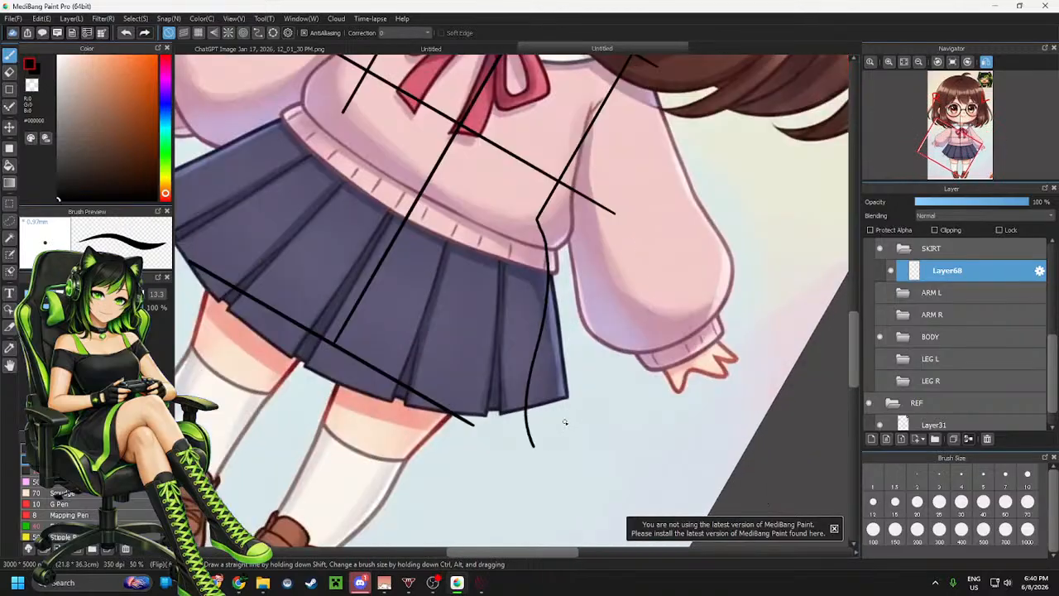
scroll(566, 422, up, 1)
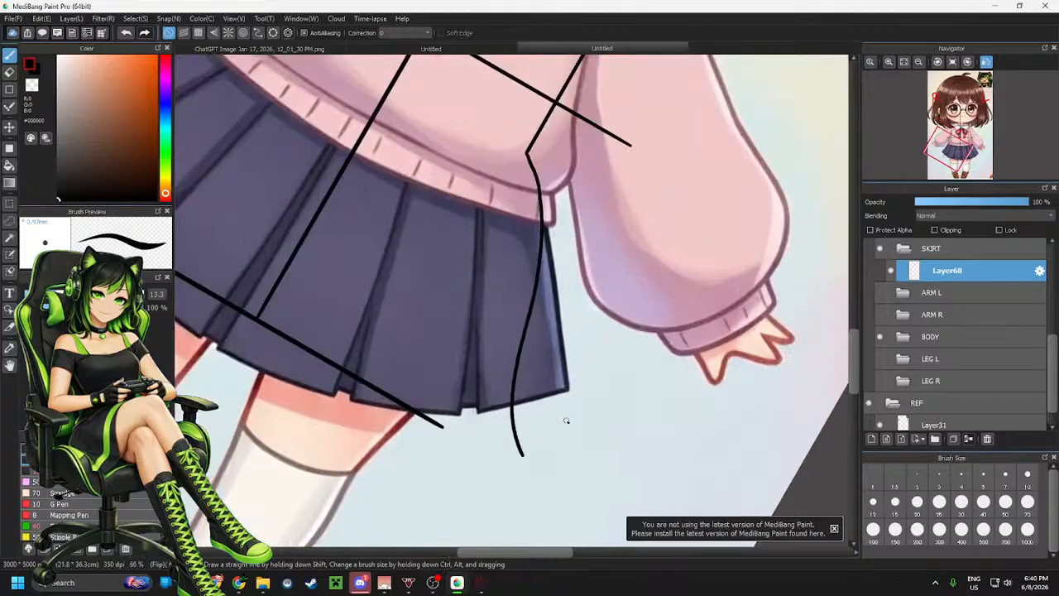
key(ctrl+z)
mouse_move(528, 150)
mouse_down()
mouse_move(524, 276)
mouse_move(487, 427)
mouse_move(496, 492)
mouse_up()
key(ctrl+z)
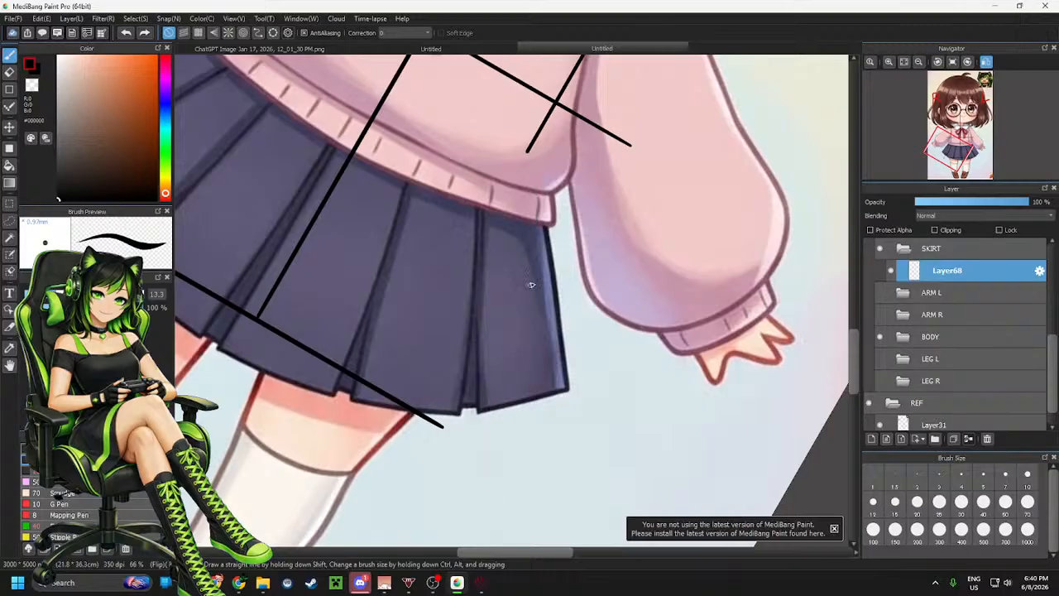
Try tracing the skirt's hem and right-side fold with several strokes, undoing each attempt
mouse_move(530, 155)
mouse_down()
mouse_move(537, 193)
mouse_move(497, 430)
mouse_move(506, 448)
mouse_move(434, 425)
mouse_move(404, 376)
mouse_move(442, 247)
mouse_up()
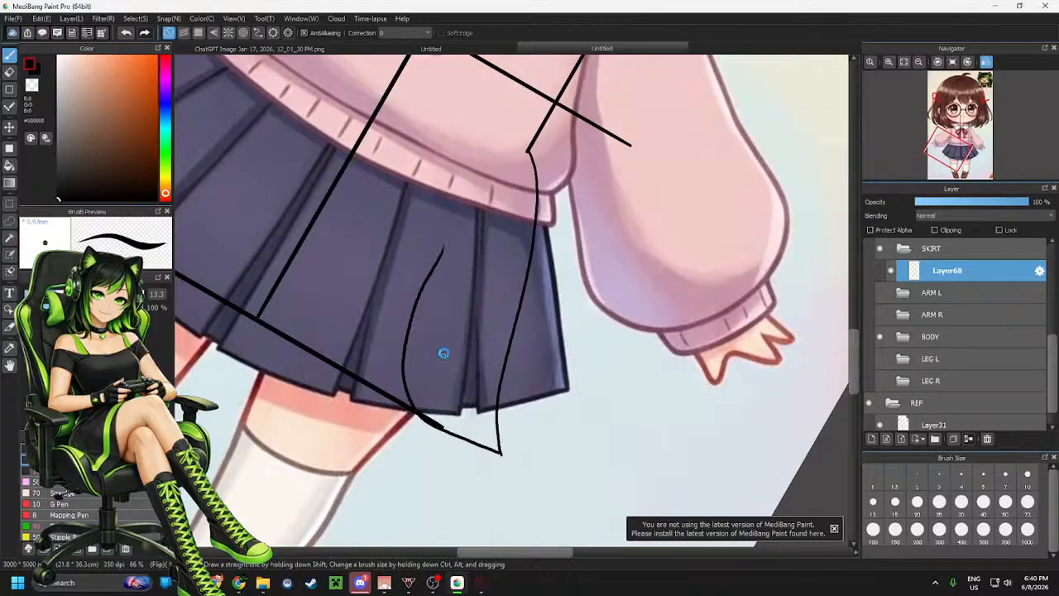
key(ctrl+z)
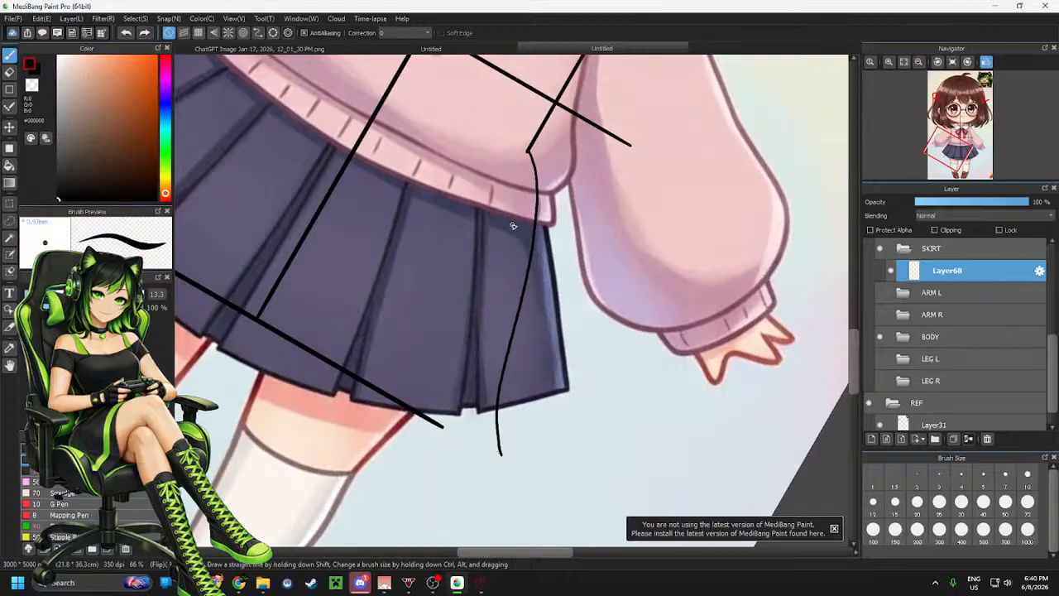
scroll(513, 225, down, 3)
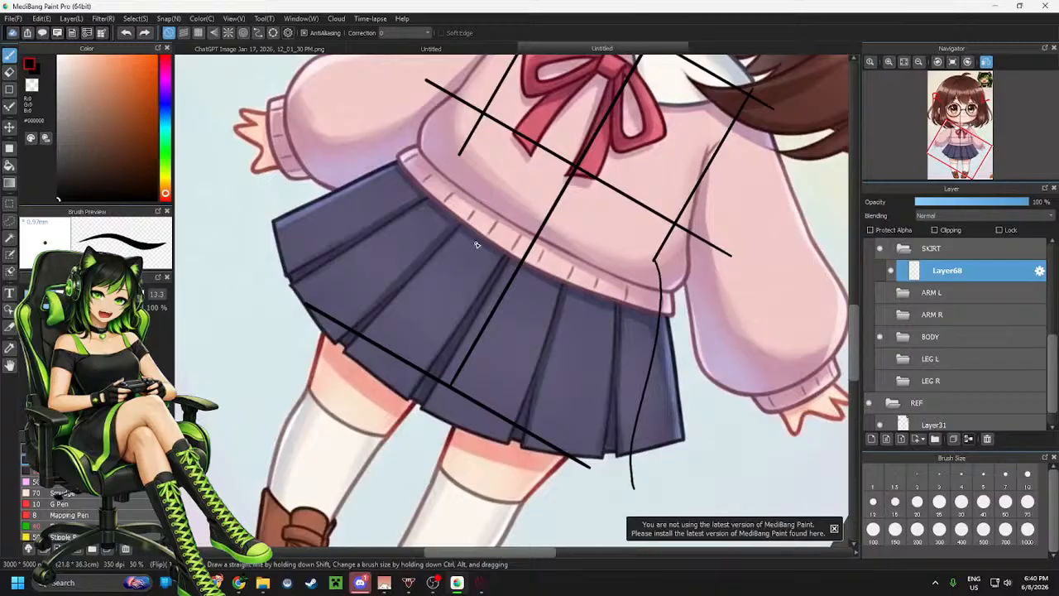
scroll(480, 240, down, 2)
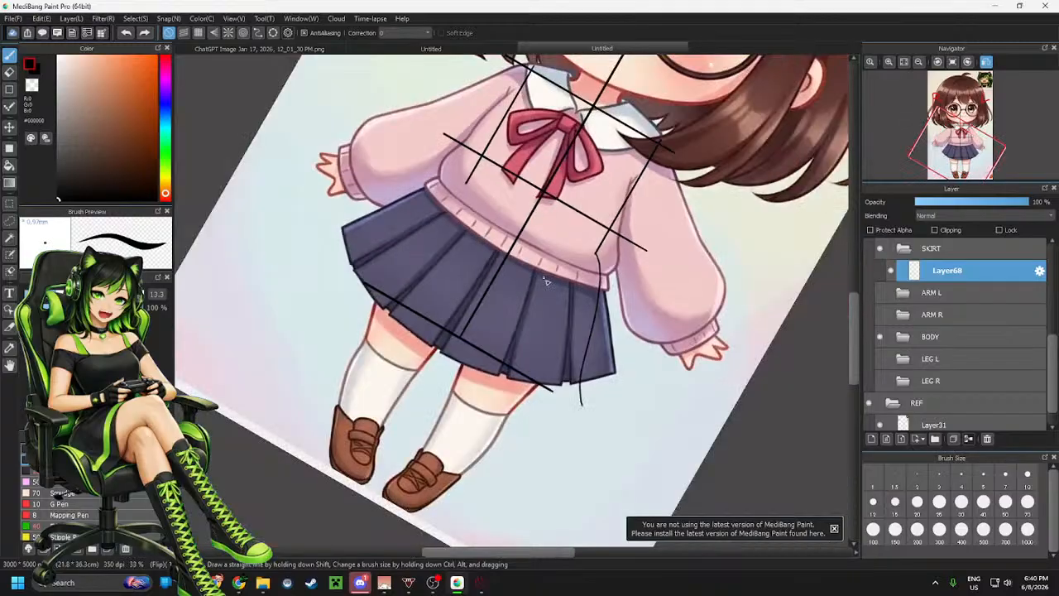
scroll(571, 301, up, 2)
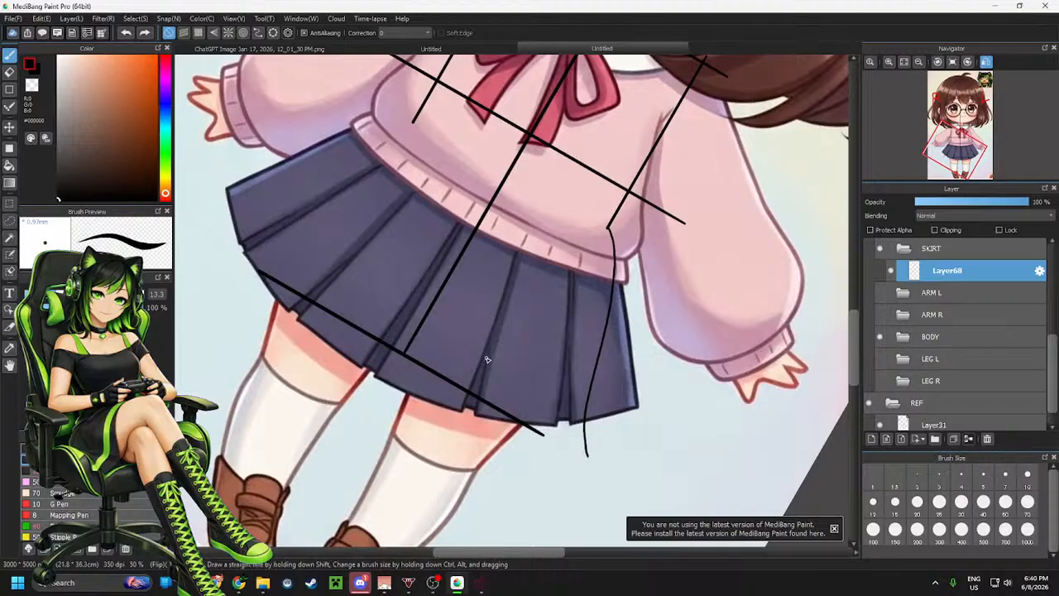
click(953, 63)
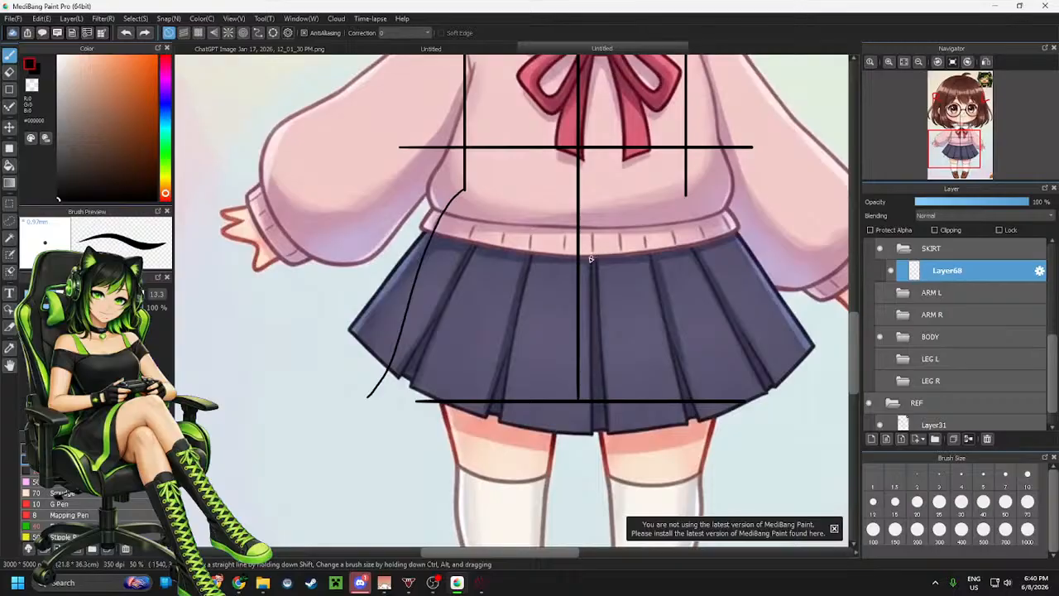
scroll(591, 259, up, 3)
scroll(429, 316, down, 3)
scroll(393, 431, up, 4)
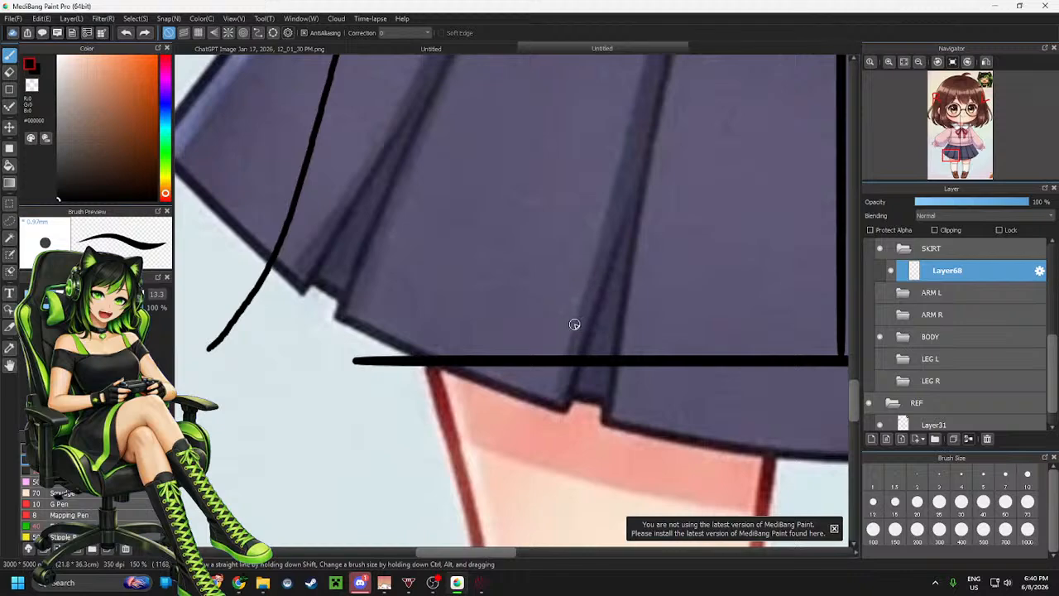
mouse_move(573, 304)
mouse_down()
mouse_move(527, 305)
mouse_move(460, 348)
mouse_move(486, 412)
mouse_move(380, 435)
mouse_move(209, 352)
mouse_up()
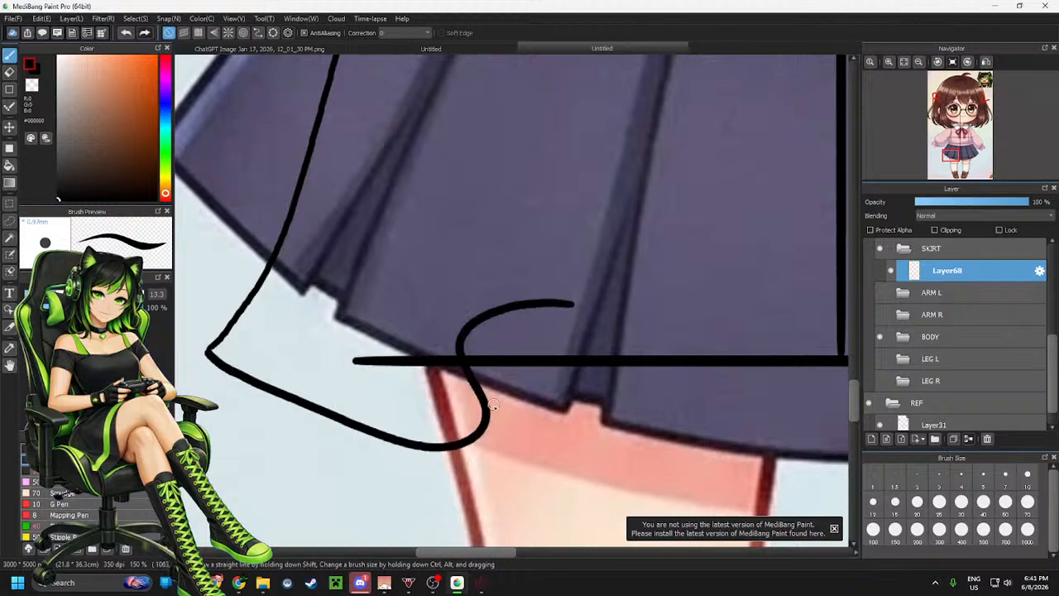
drag(484, 422, 546, 303)
scroll(597, 313, down, 3)
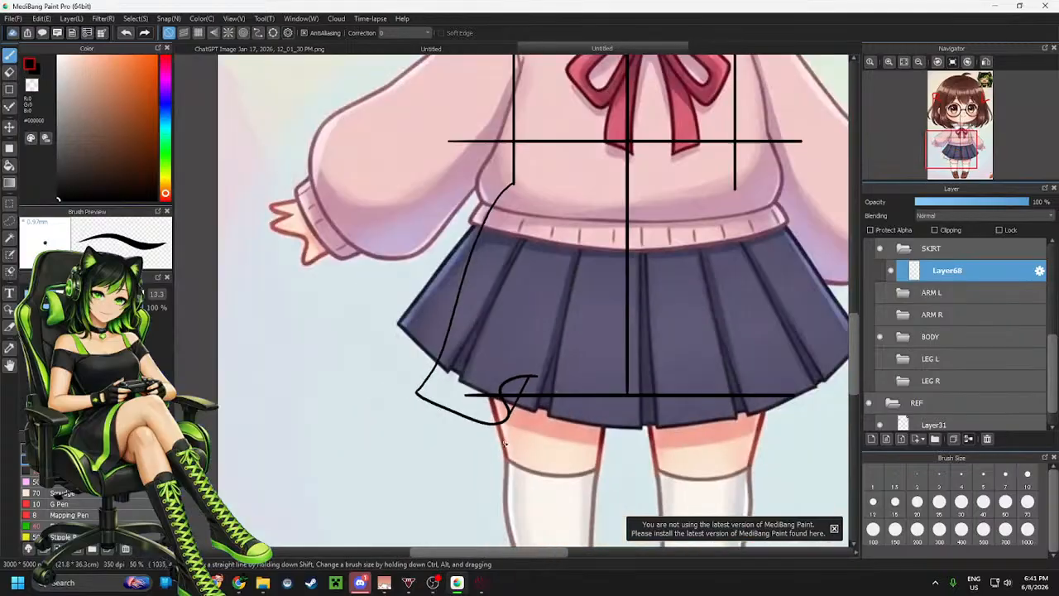
scroll(454, 224, up, 1)
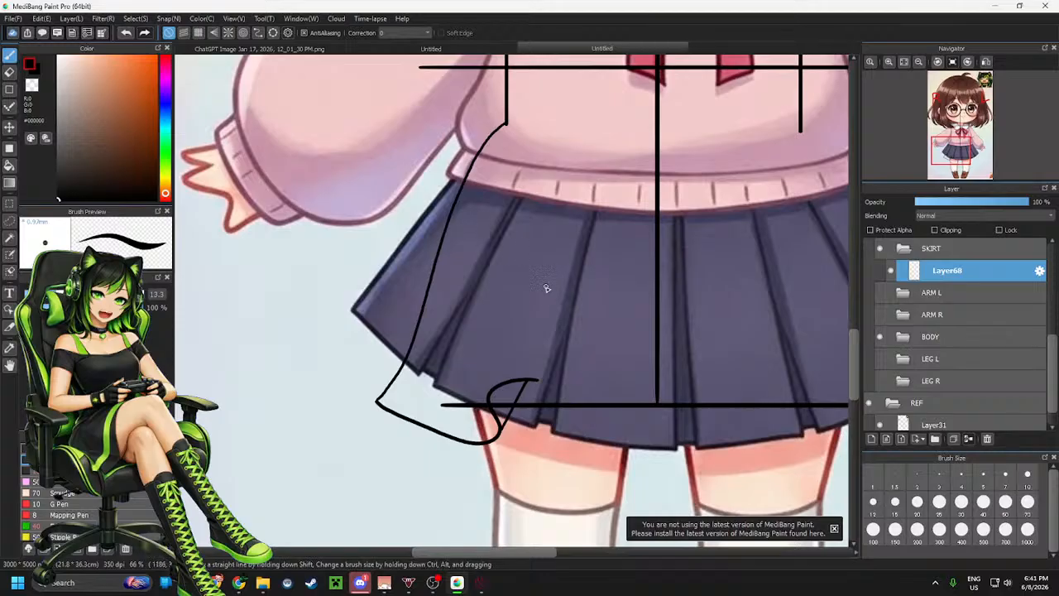
drag(553, 305, 523, 438)
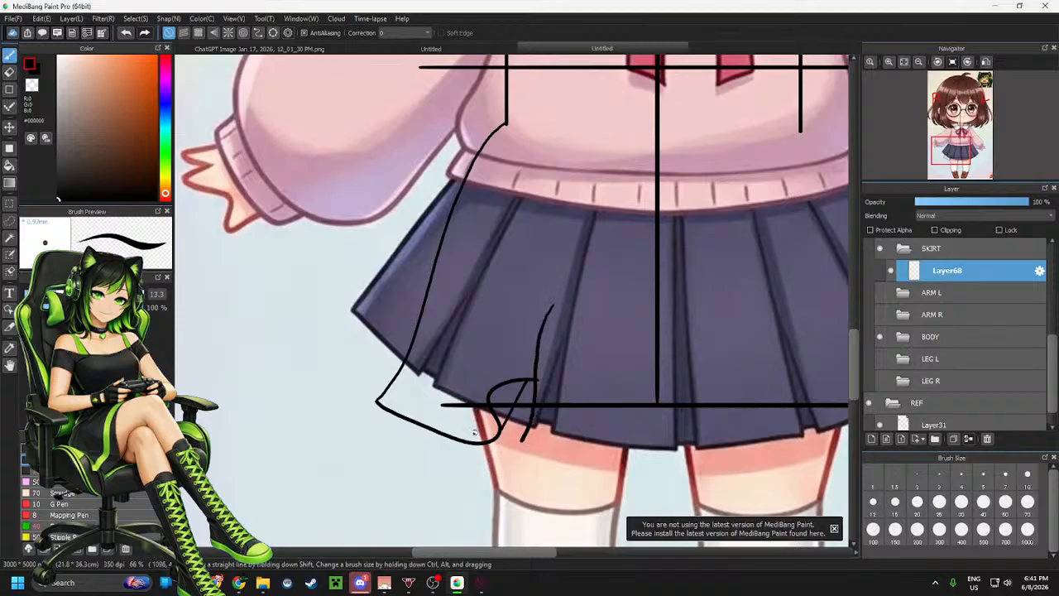
scroll(497, 451, down, 2)
scroll(463, 438, up, 2)
scroll(461, 436, down, 1)
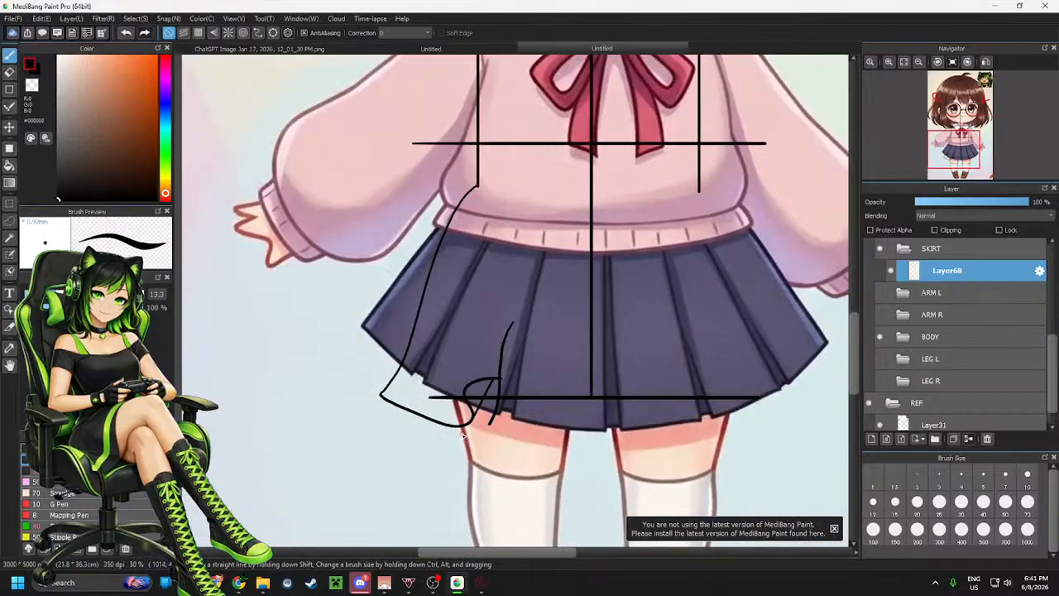
scroll(480, 433, up, 2)
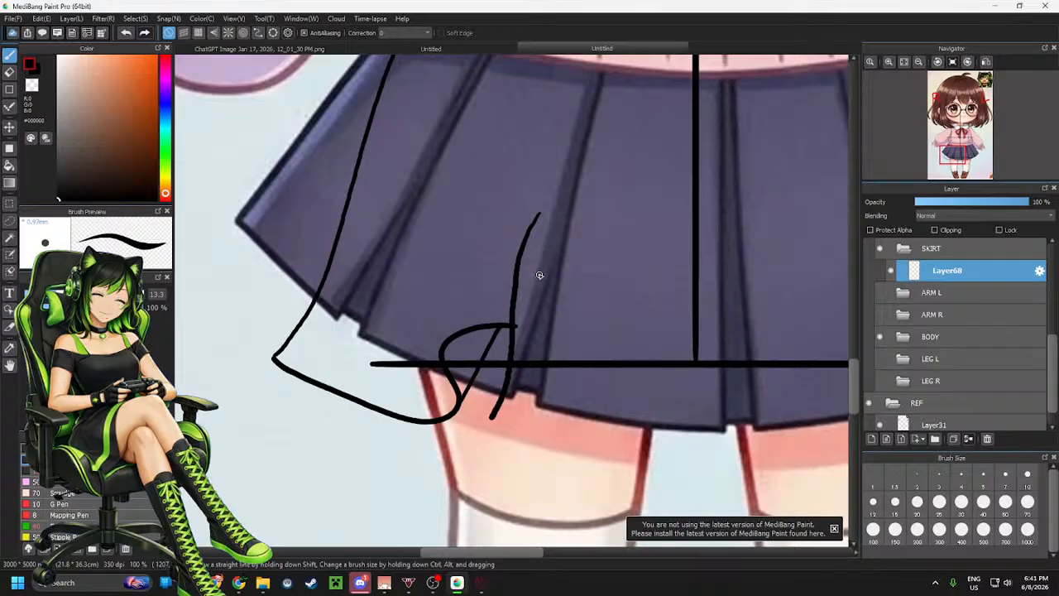
key(ctrl+z)
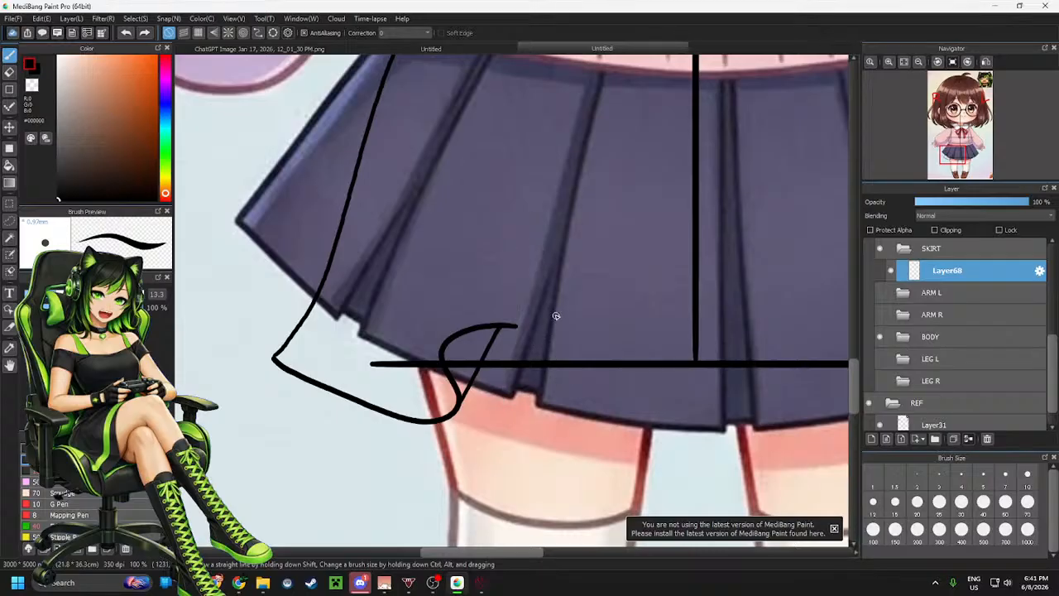
key(ctrl+z)
Try drawing the skirt's lower hem line ending in a curled fold
key(ctrl+z)
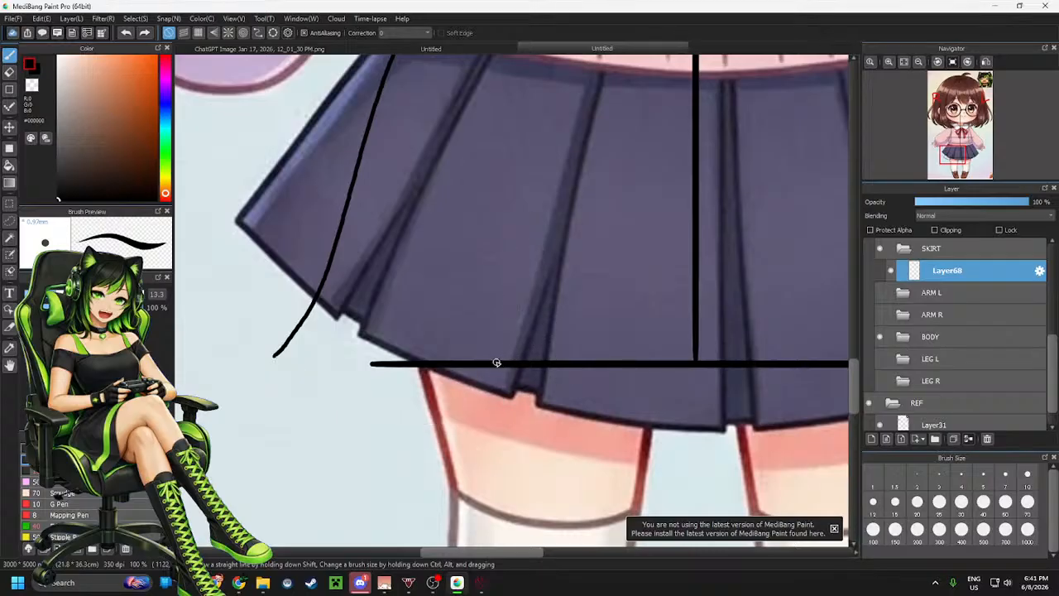
mouse_move(466, 371)
mouse_down()
mouse_move(469, 416)
mouse_move(410, 405)
mouse_move(280, 352)
mouse_up()
key(ctrl+z)
mouse_move(468, 369)
mouse_down()
mouse_move(473, 399)
mouse_move(389, 405)
mouse_move(273, 358)
mouse_up()
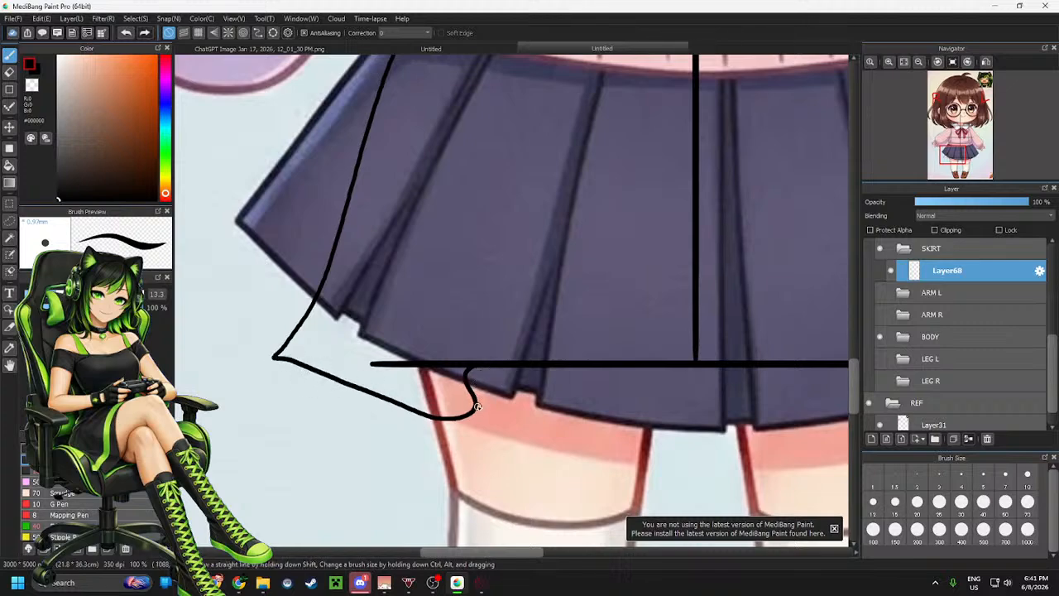
drag(477, 406, 496, 362)
Hide Layer31 in the REF folder and undo the last hem strokes, retrying one more
scroll(985, 352, down, 1)
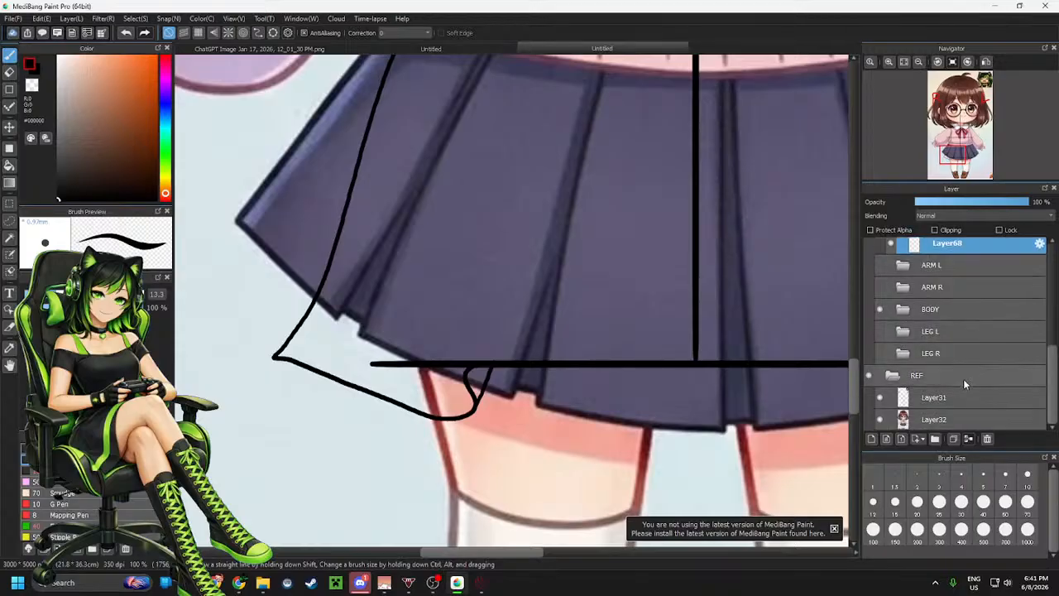
click(879, 399)
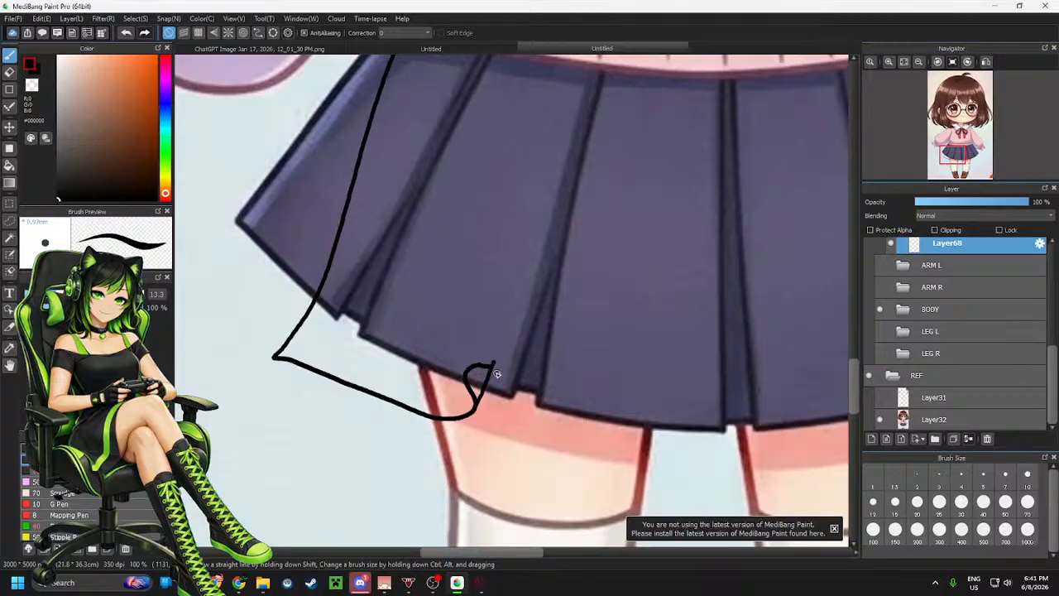
key(ctrl+z)
key(ctrl+z)
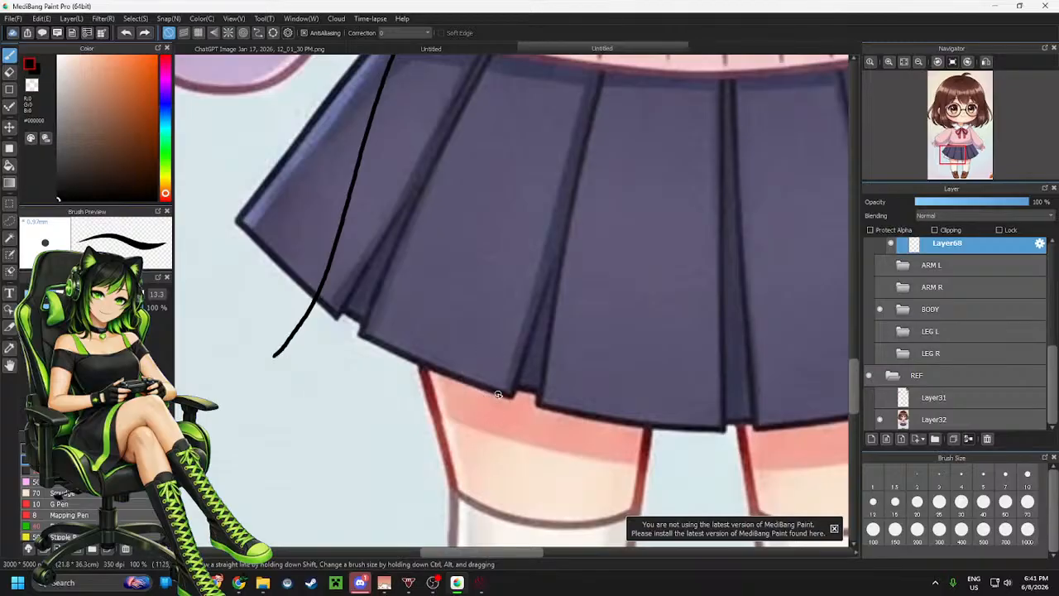
mouse_move(504, 387)
mouse_down()
mouse_move(468, 386)
mouse_move(487, 408)
mouse_move(419, 398)
mouse_move(290, 354)
mouse_up()
key(ctrl+z)
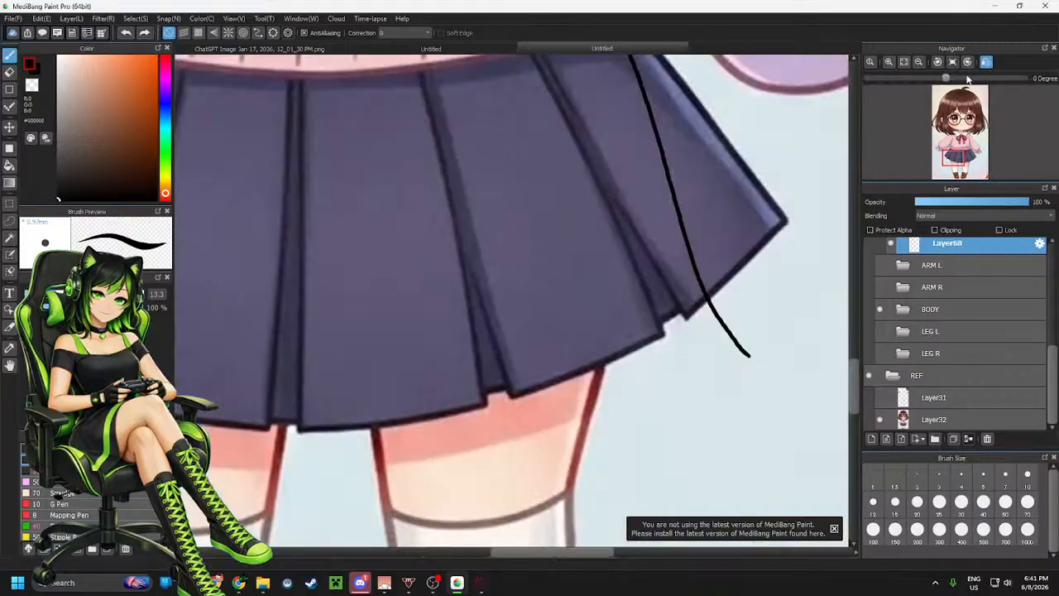
Flip the view horizontally and draw the hem line closing the skirt's right side
click(985, 61)
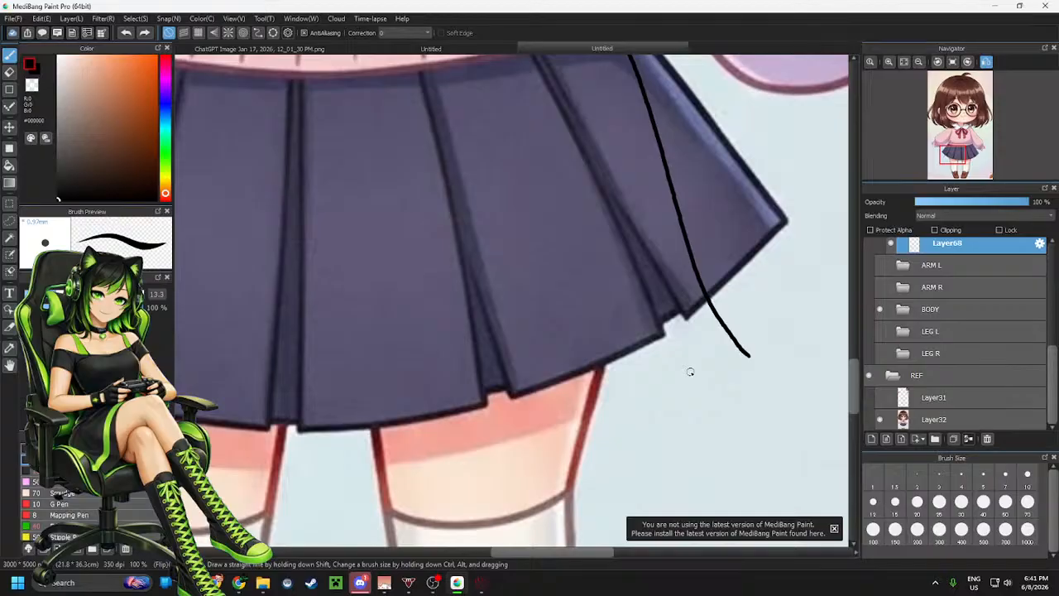
mouse_move(545, 366)
mouse_down()
mouse_move(569, 377)
mouse_move(658, 374)
mouse_move(735, 357)
mouse_up()
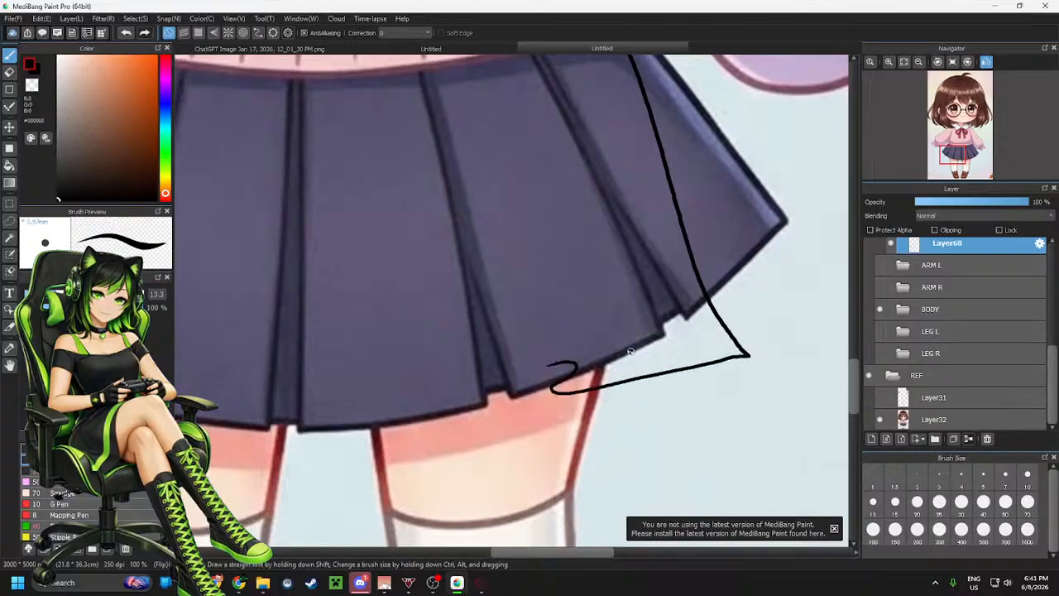
key(ctrl+z)
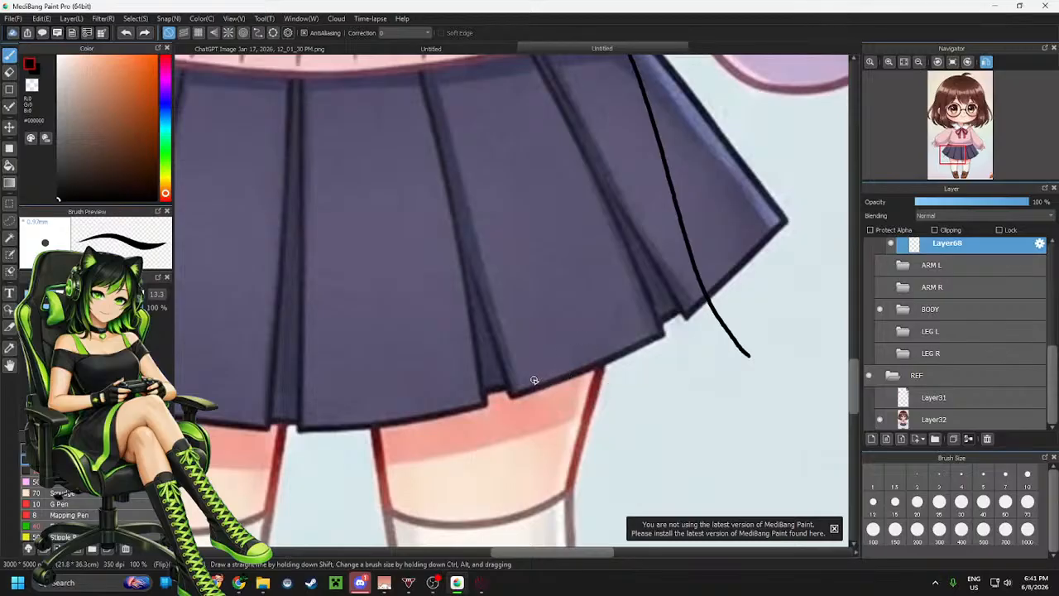
mouse_move(534, 379)
mouse_down()
mouse_move(585, 374)
mouse_move(586, 394)
mouse_move(623, 395)
mouse_move(743, 356)
mouse_up()
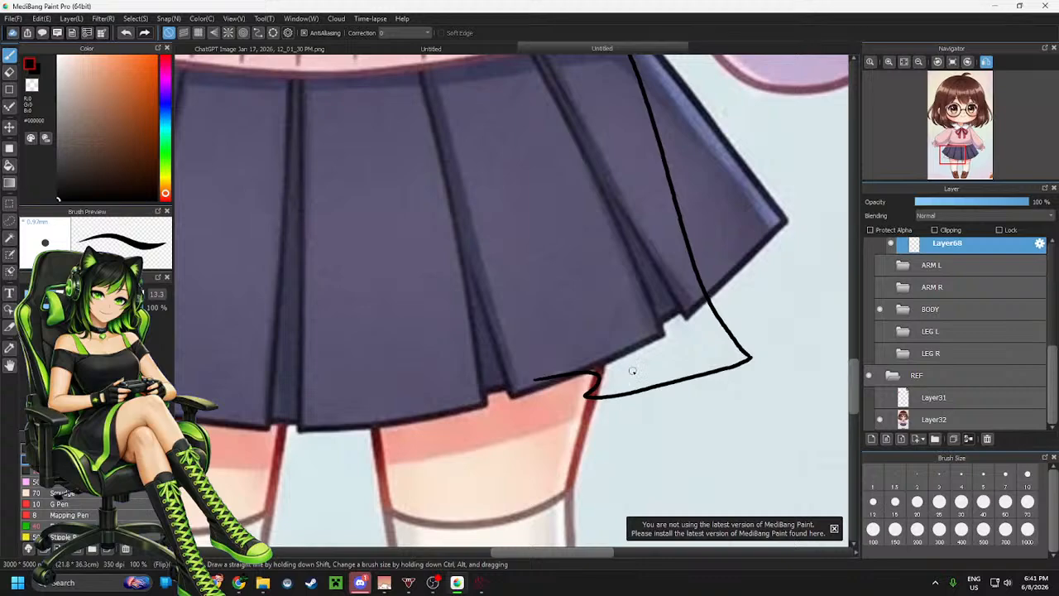
key(ctrl+z)
mouse_move(533, 380)
mouse_down()
mouse_move(583, 375)
mouse_move(570, 401)
mouse_move(715, 369)
mouse_up()
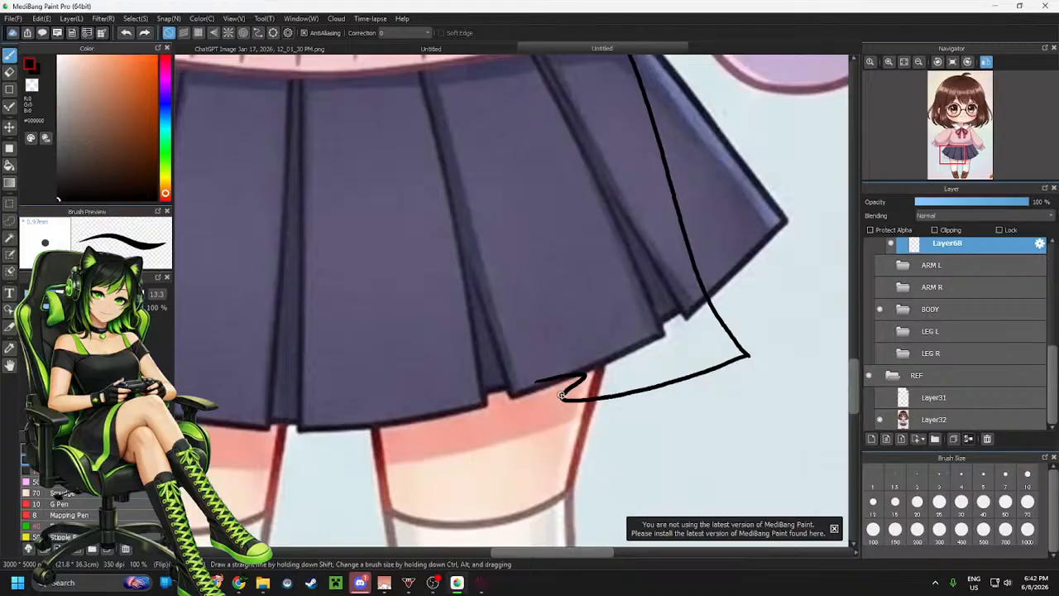
Try drawing a pleat line down the skirt's right side, undoing each attempt
scroll(560, 371, down, 1)
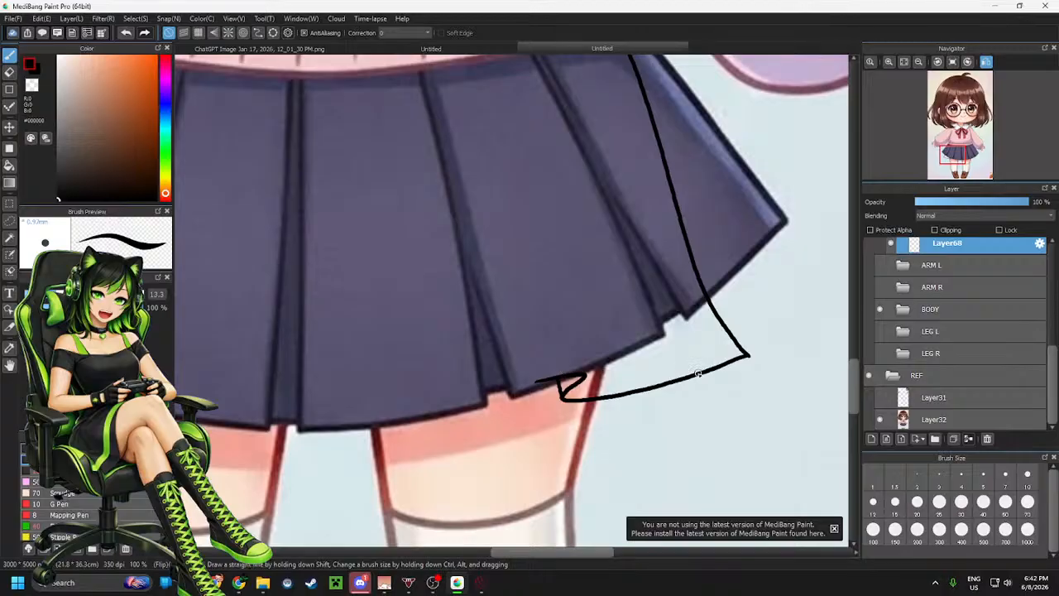
scroll(558, 373, down, 1)
scroll(554, 375, up, 3)
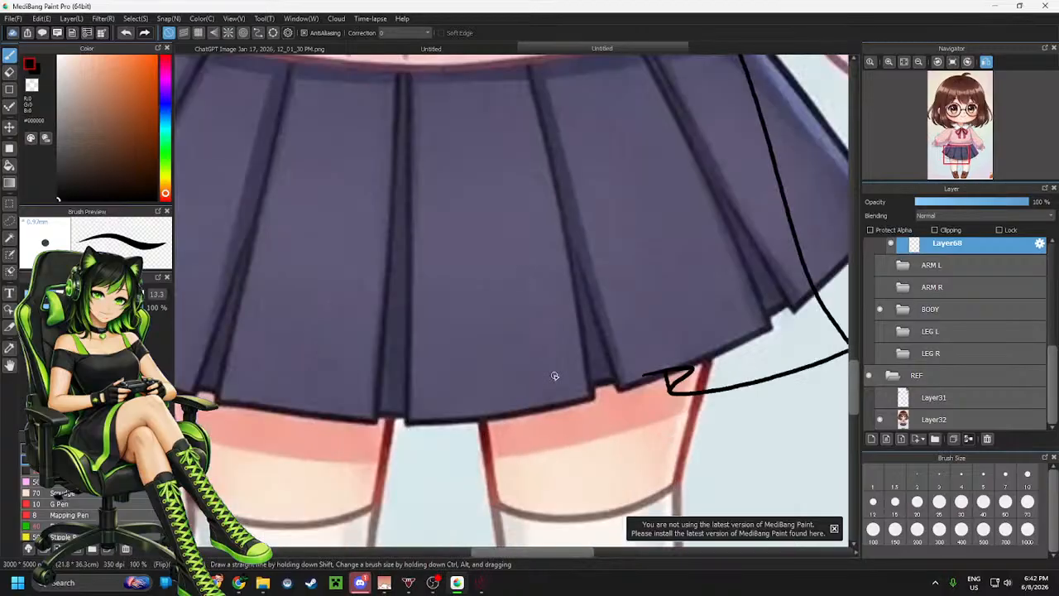
mouse_move(631, 173)
mouse_down()
mouse_move(623, 265)
mouse_move(644, 402)
mouse_up()
key(ctrl+z)
mouse_move(621, 183)
mouse_down()
mouse_move(636, 354)
mouse_move(653, 407)
mouse_up()
key(ctrl+z)
mouse_move(622, 185)
mouse_down()
mouse_move(638, 343)
mouse_move(658, 389)
mouse_up()
key(ctrl+z)
mouse_move(619, 194)
mouse_down()
mouse_move(641, 250)
mouse_move(662, 378)
mouse_up()
key(ctrl+z)
drag(619, 187, 649, 394)
key(ctrl+z)
drag(623, 193, 644, 400)
key(ctrl+z)
Make a rectangular selection around the skirt's right section and paste onto a new layer
scroll(518, 365, down, 2)
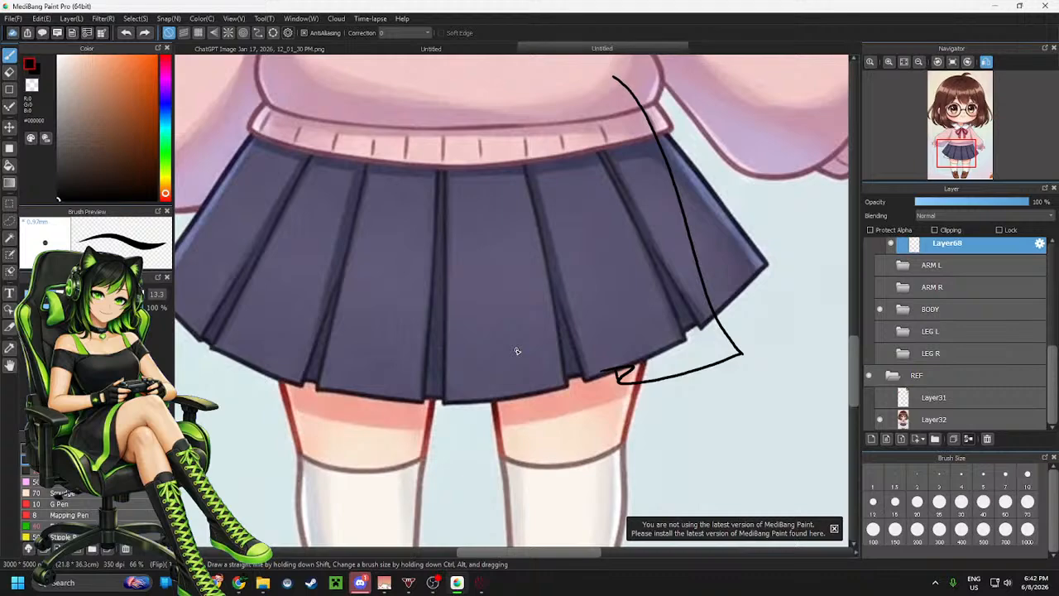
key(m)
drag(563, 150, 775, 408)
key(ctrl+v)
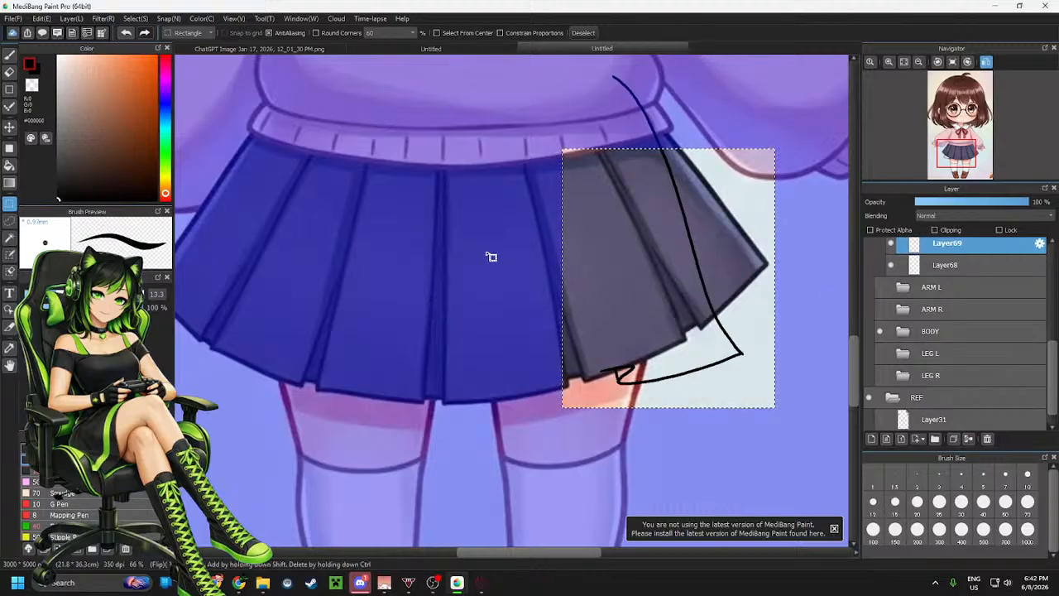
Perspective-transform the pasted content toward the skirt's centre, apply it, and merge the layer down into Layer68
key(ctrl+t)
mouse_move(698, 243)
mouse_down()
mouse_move(565, 271)
mouse_move(702, 241)
mouse_up()
drag(599, 250, 605, 248)
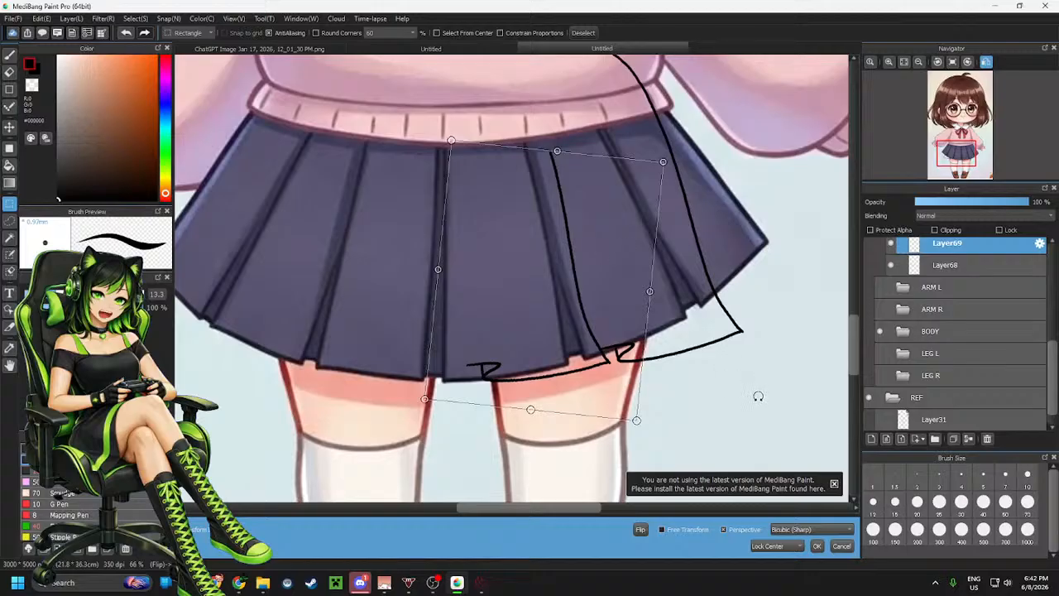
drag(438, 269, 459, 270)
mouse_move(547, 279)
mouse_down()
mouse_move(562, 281)
mouse_move(556, 266)
mouse_move(561, 278)
mouse_up()
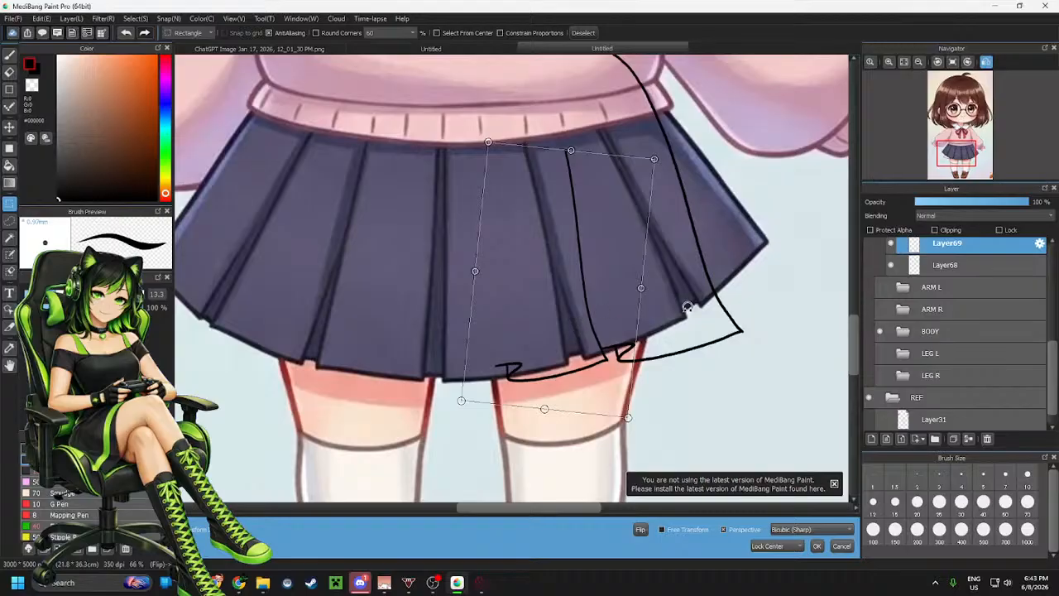
scroll(553, 322, down, 3)
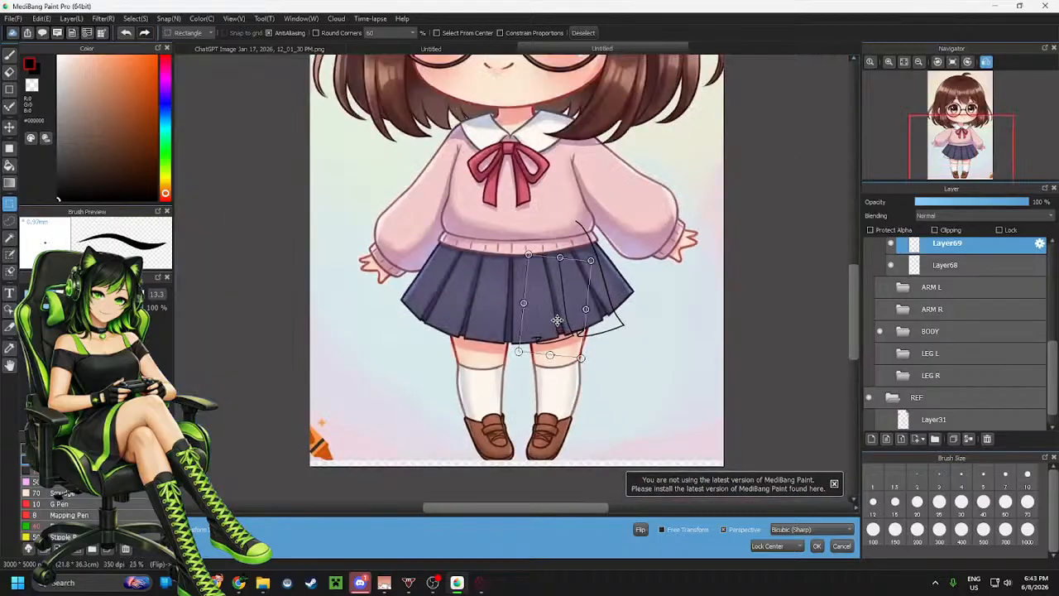
scroll(557, 320, up, 2)
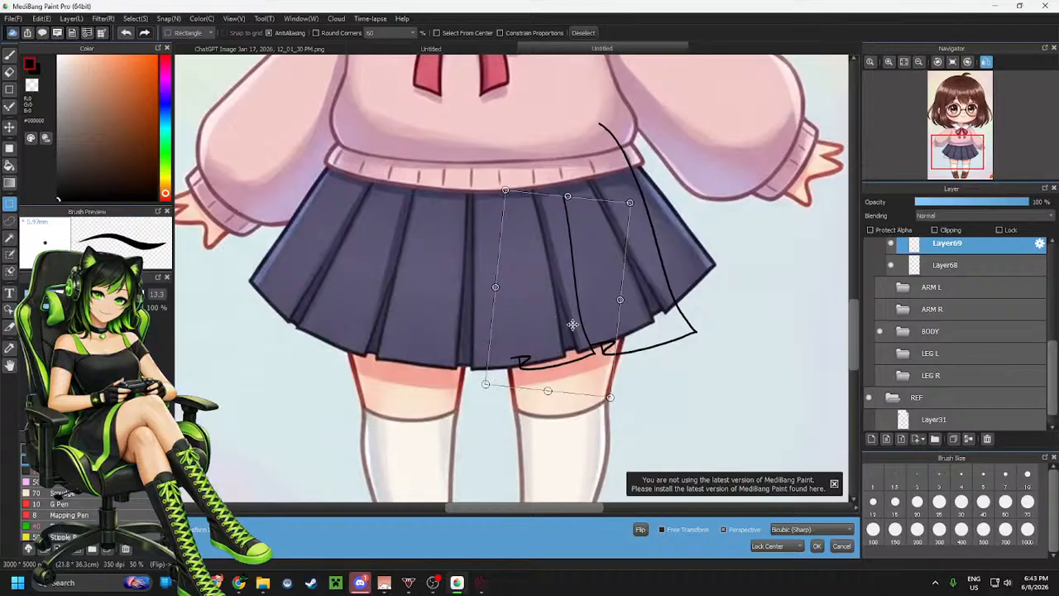
scroll(561, 319, up, 1)
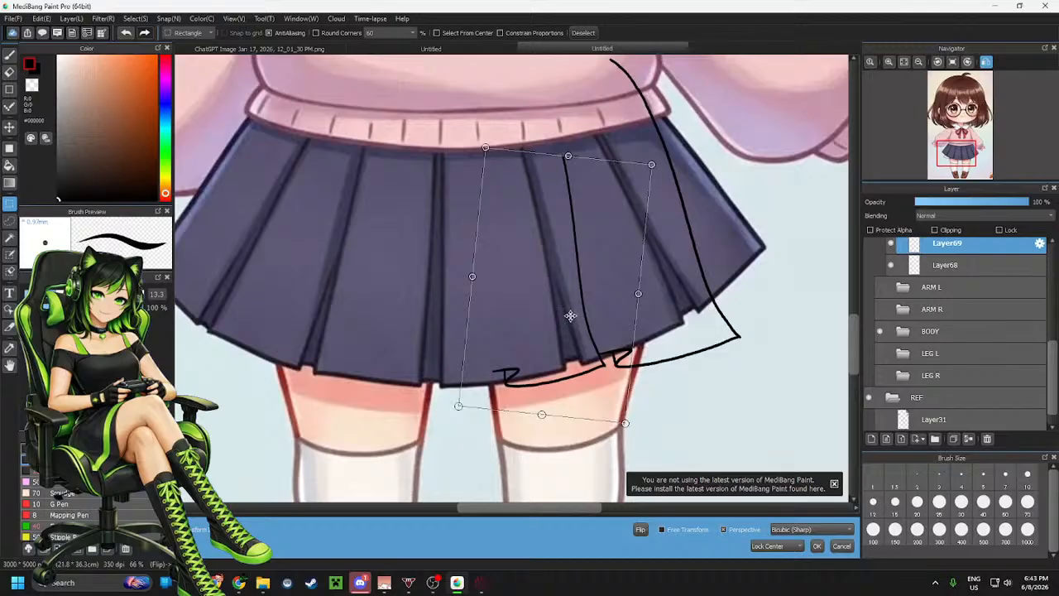
click(815, 546)
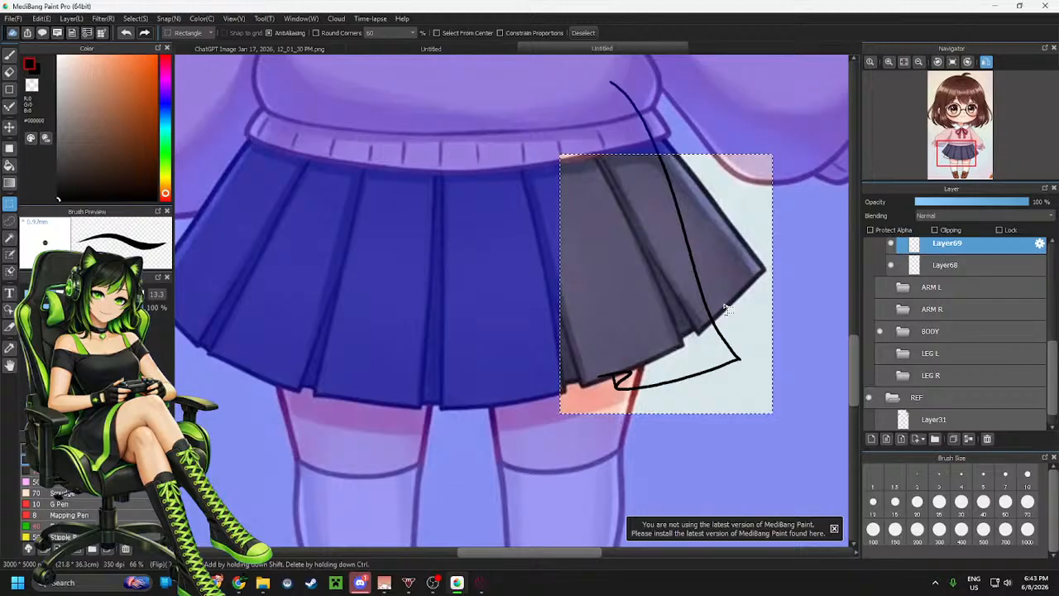
key(ctrl+e)
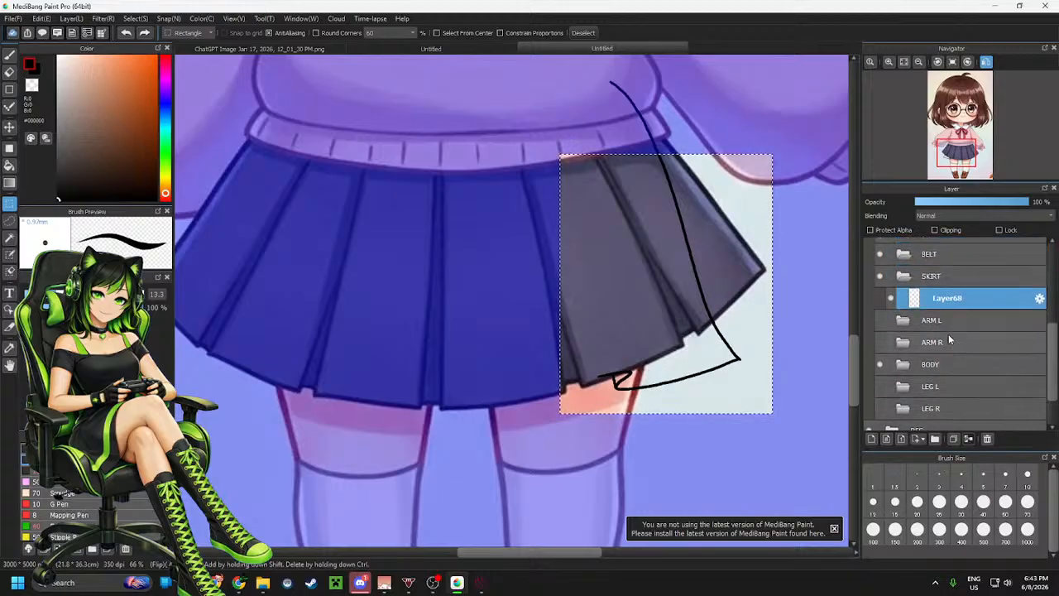
Undo the last two actions and redraw the short hem line closing the skirt's right side
key(ctrl+z)
key(ctrl+z)
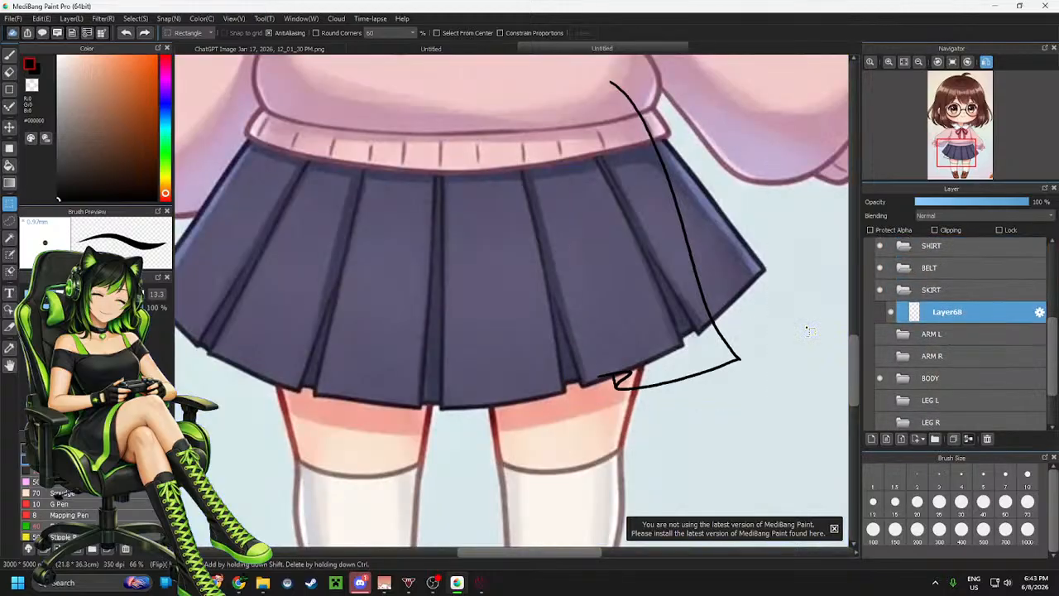
key(b)
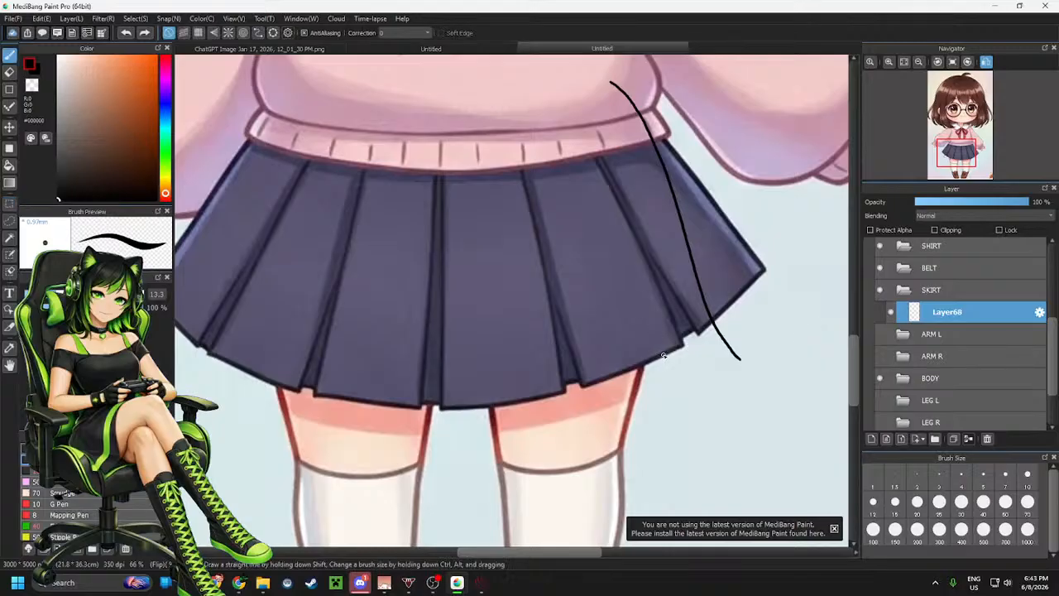
mouse_move(654, 359)
mouse_down()
mouse_move(687, 360)
mouse_move(677, 371)
mouse_move(742, 361)
mouse_up()
key(ctrl+z)
mouse_move(660, 358)
mouse_down()
mouse_move(678, 383)
mouse_move(742, 361)
mouse_up()
key(ctrl+z)
drag(631, 373, 715, 367)
drag(671, 372, 672, 364)
key(e)
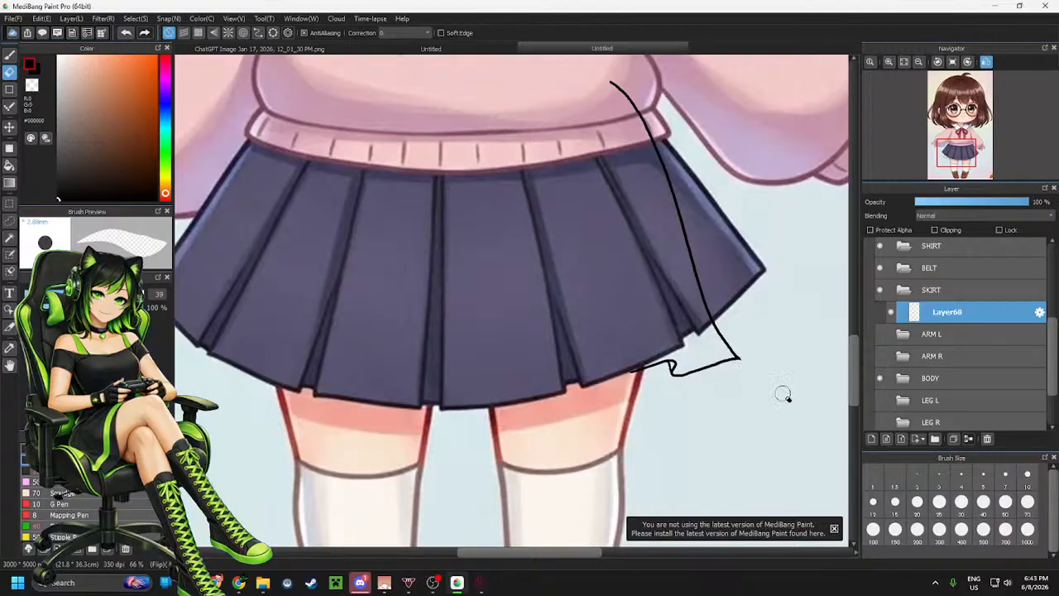
Select a rectangle around the skirt's right section, copy it, and paste it onto a new layer
key(m)
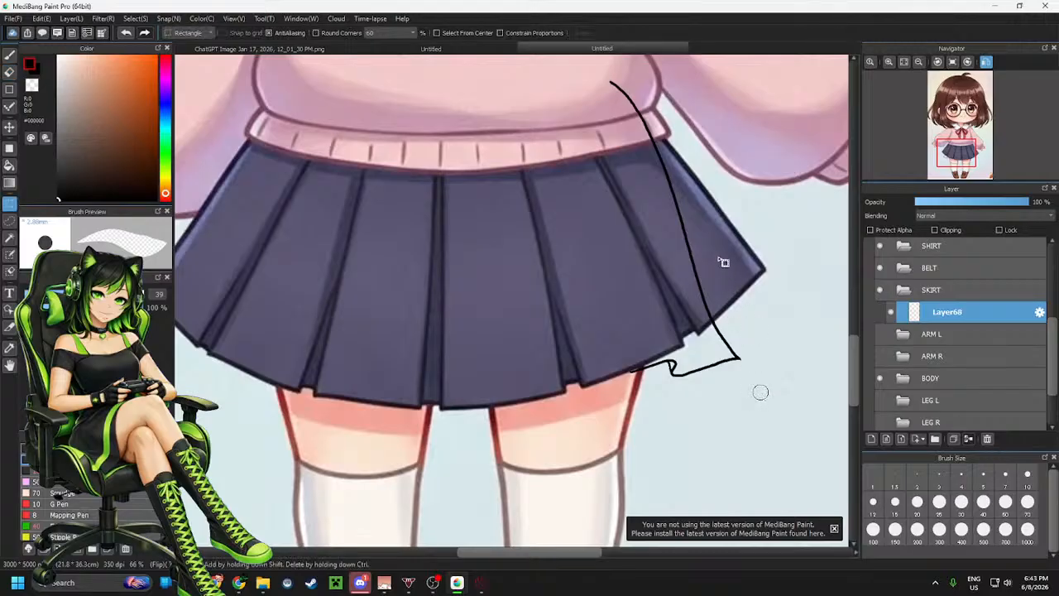
drag(726, 215, 642, 388)
click(775, 235)
drag(774, 231, 616, 401)
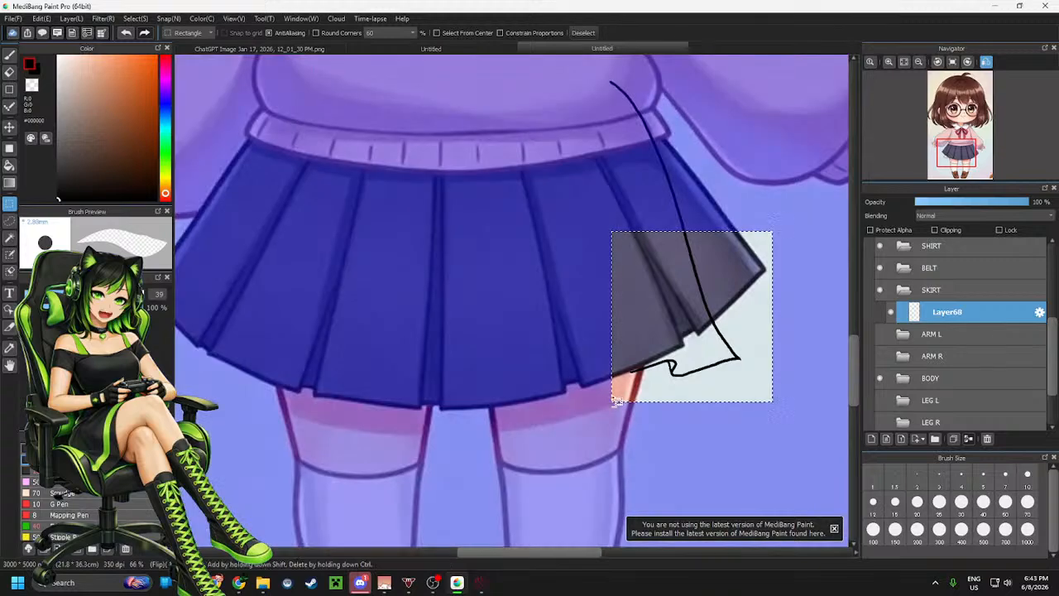
key(ctrl+c)
key(ctrl+v)
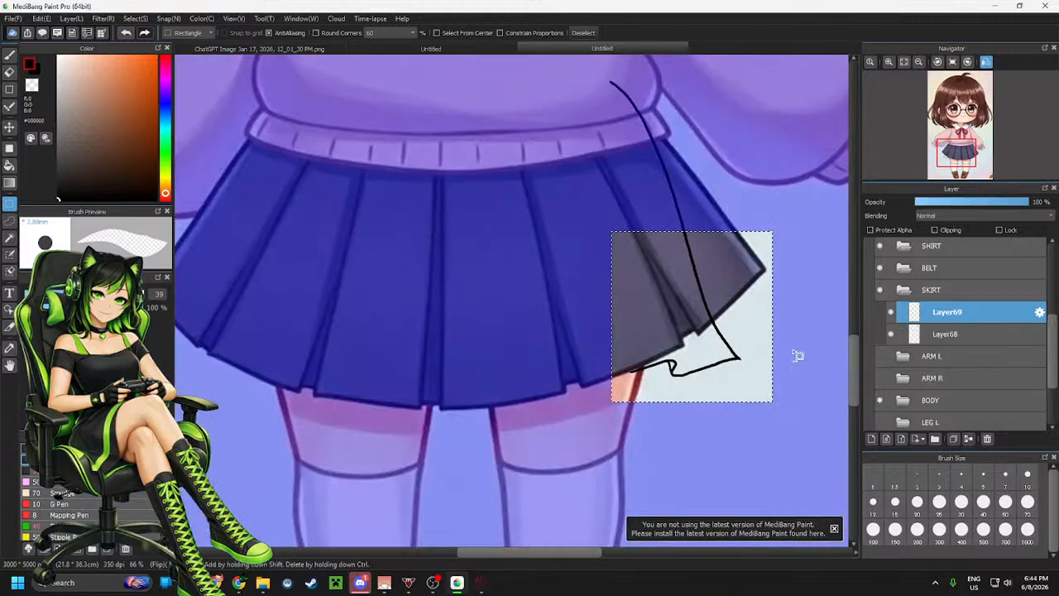
Move and perspective-transform the pasted section leftward to form the next pleat and hem segment, then apply it
key(ctrl+t)
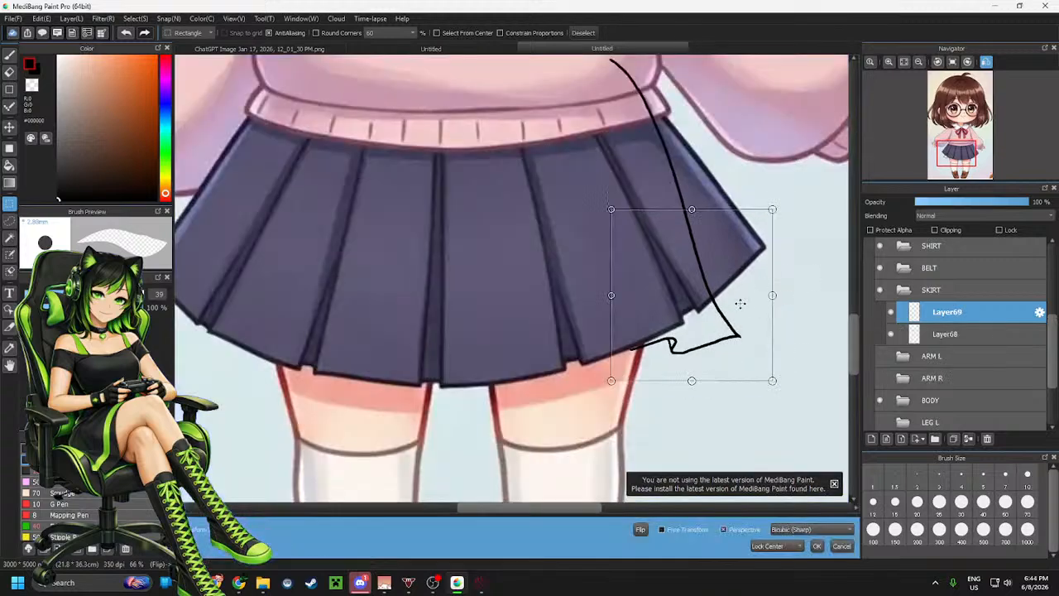
drag(740, 302, 640, 318)
mouse_move(702, 303)
mouse_down()
mouse_move(724, 314)
mouse_move(749, 278)
mouse_up()
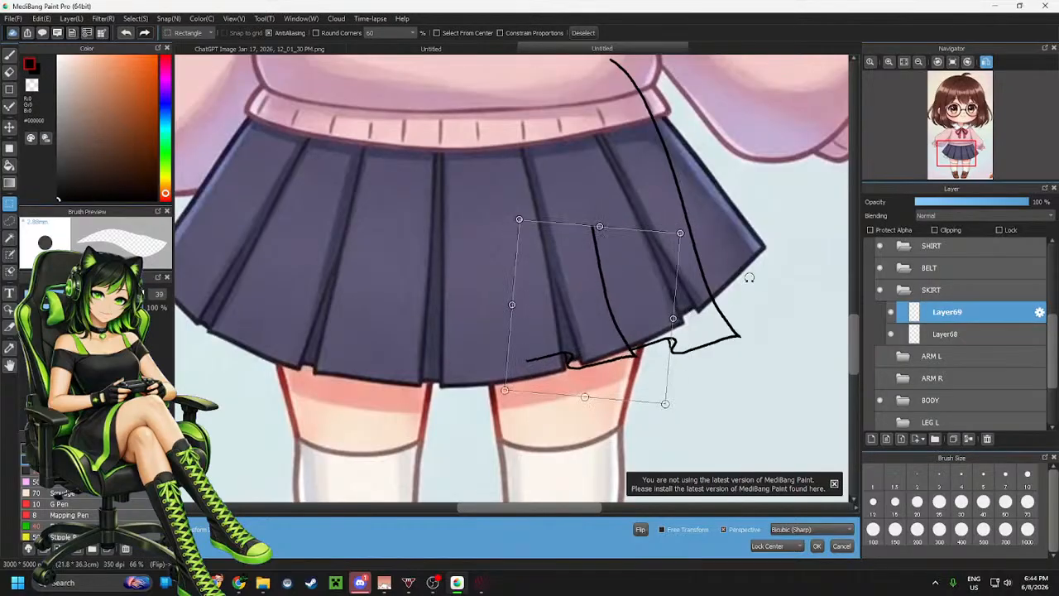
drag(607, 296, 609, 301)
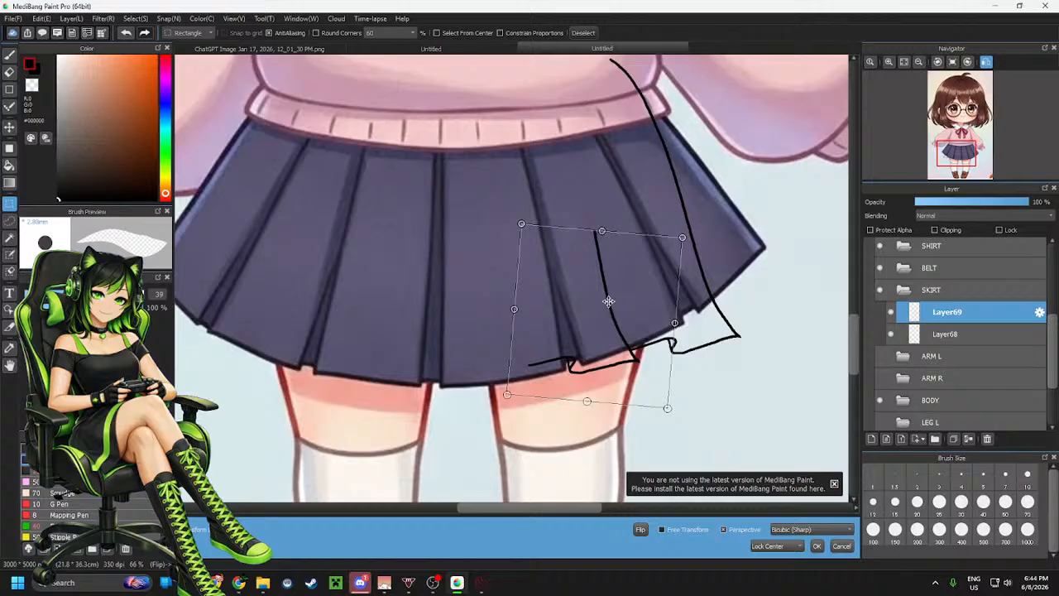
drag(609, 301, 602, 289)
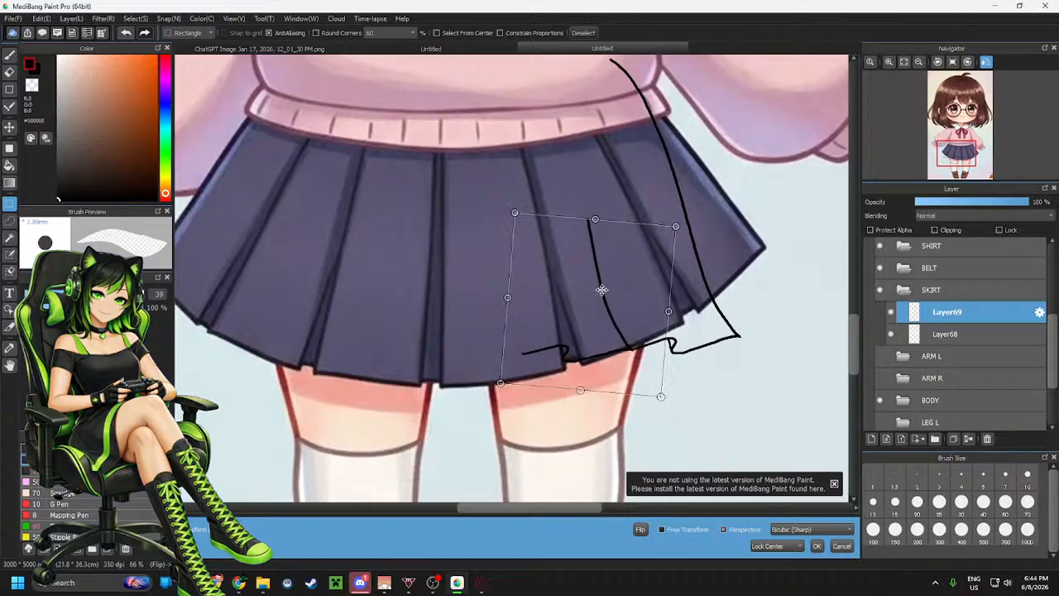
drag(815, 279, 796, 242)
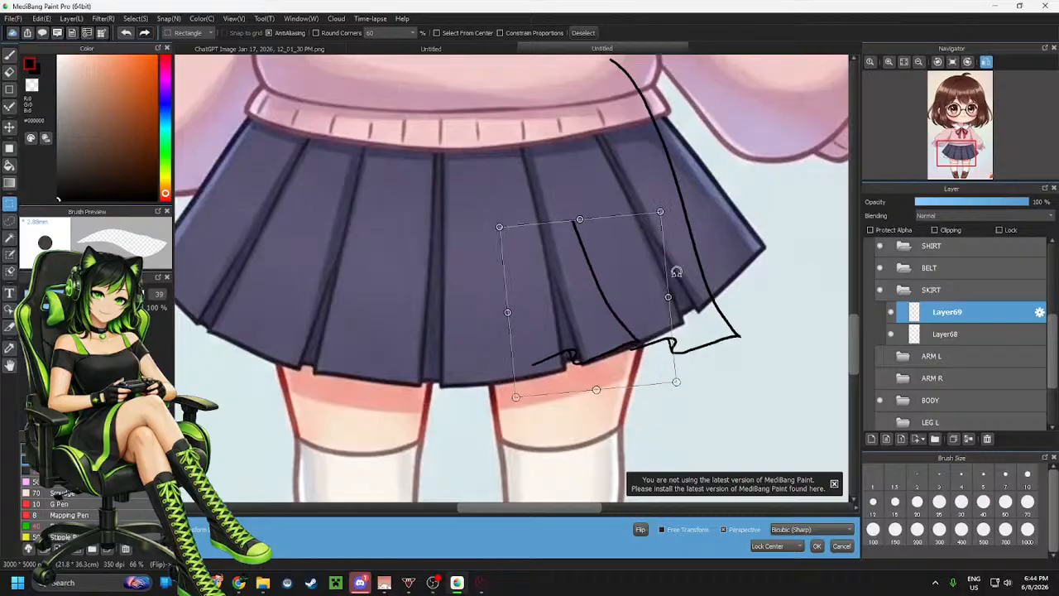
drag(627, 294, 622, 305)
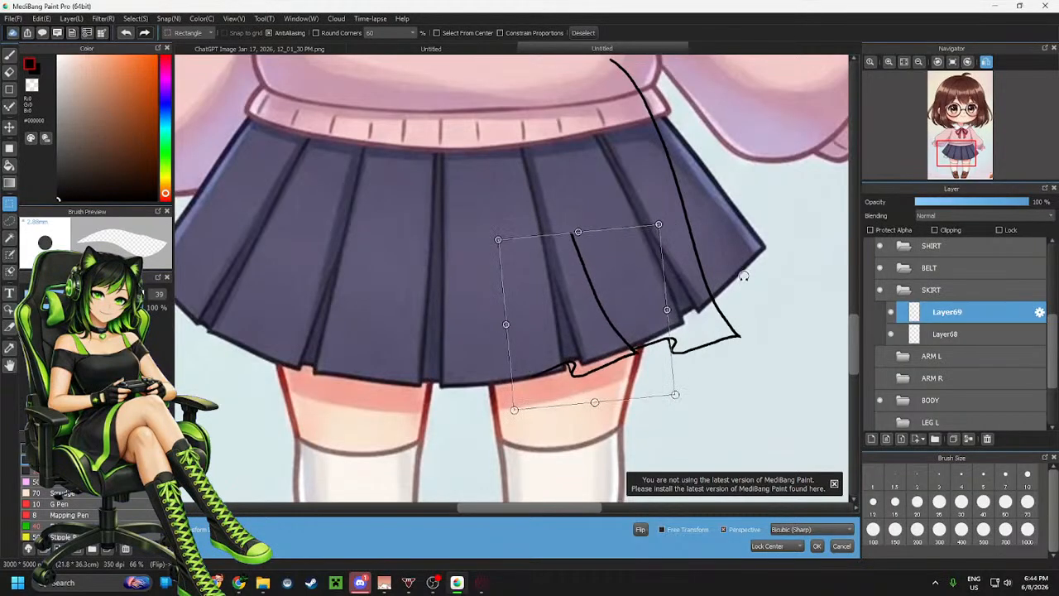
drag(743, 275, 755, 291)
drag(615, 307, 620, 307)
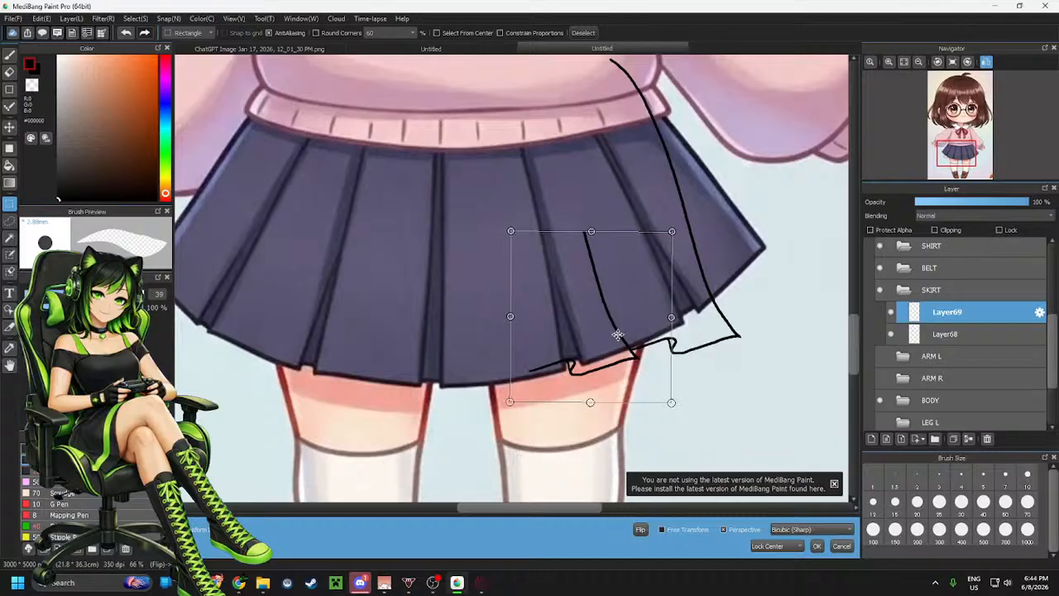
drag(618, 335, 616, 331)
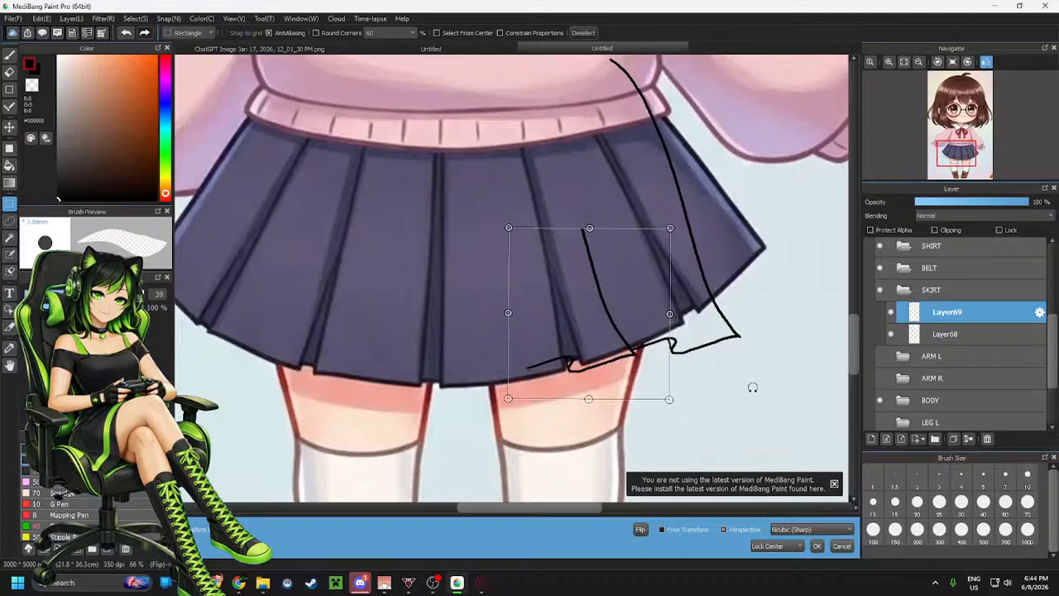
click(816, 545)
Paste another copy and perspective-transform it further left along the skirt's hem, then apply it
key(ctrl+v)
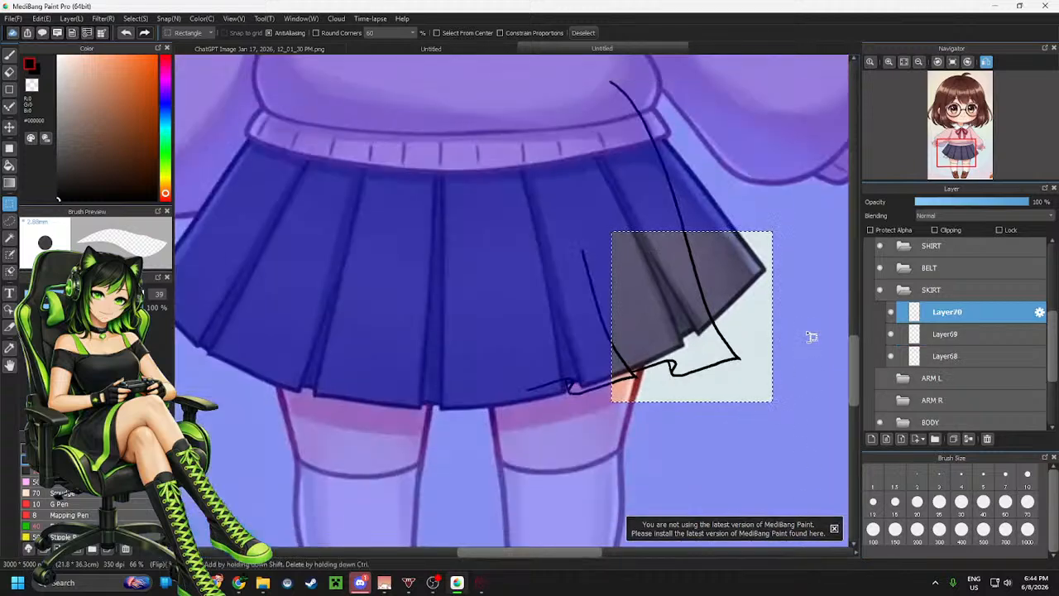
key(ctrl+t)
drag(745, 298, 536, 327)
drag(599, 310, 624, 345)
mouse_move(498, 341)
mouse_down()
mouse_move(538, 332)
mouse_move(529, 329)
mouse_up()
drag(726, 321, 708, 312)
drag(487, 319, 485, 320)
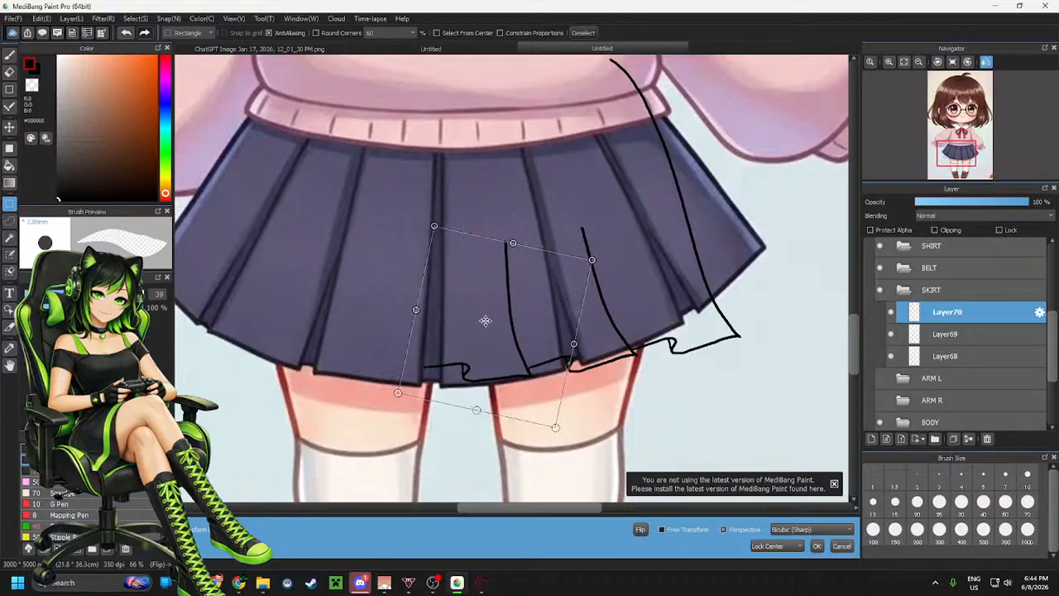
click(817, 546)
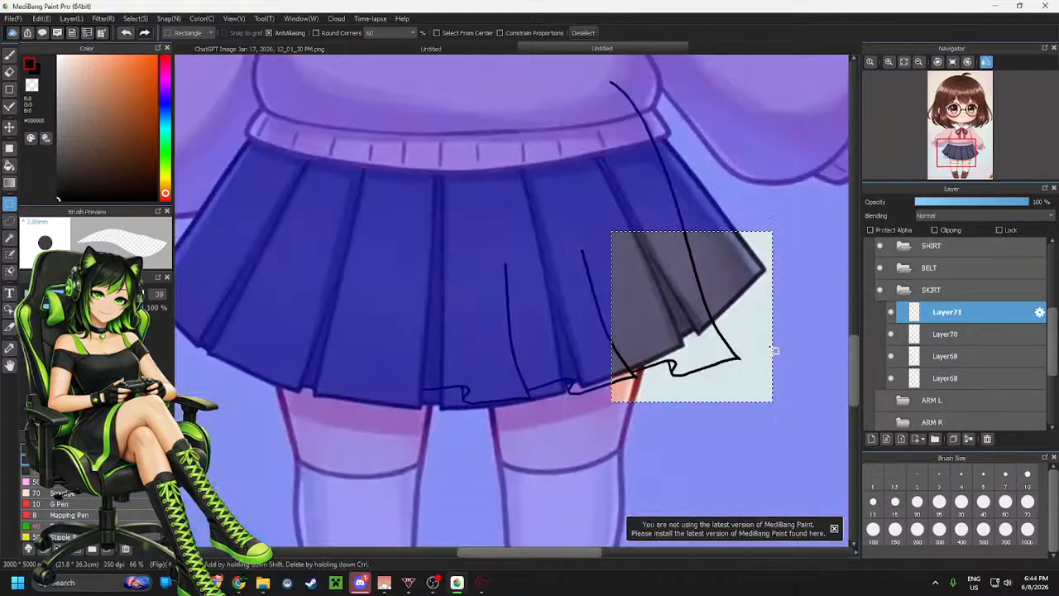
Paste a third copy, flip it horizontally, and perspective-transform it onto the skirt's left-centre section, then apply it
key(ctrl+v)
mouse_move(700, 290)
mouse_down()
mouse_move(416, 348)
mouse_move(358, 329)
mouse_up()
drag(472, 287, 495, 343)
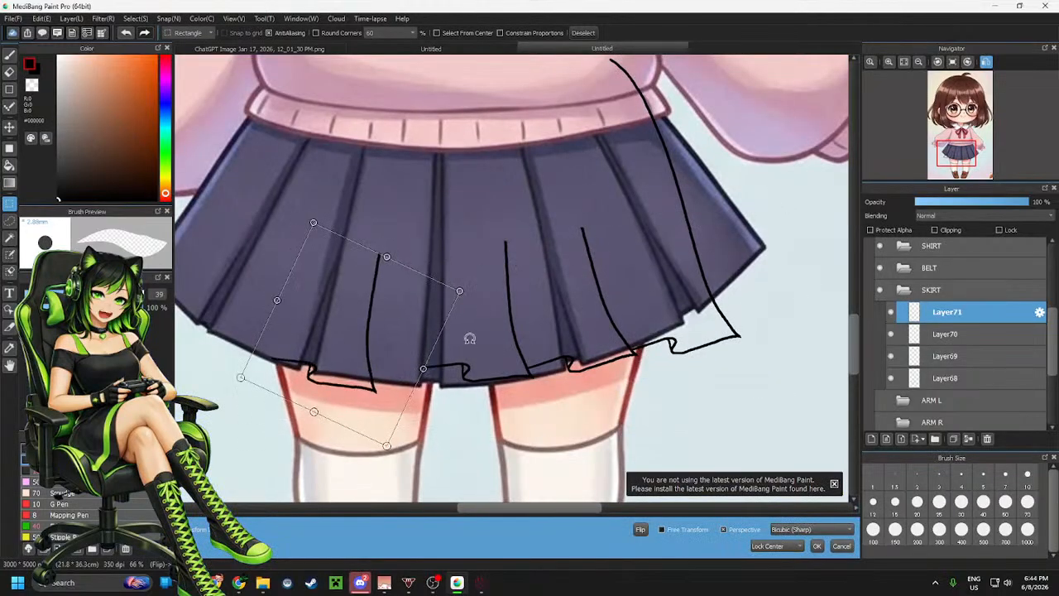
drag(369, 333, 413, 326)
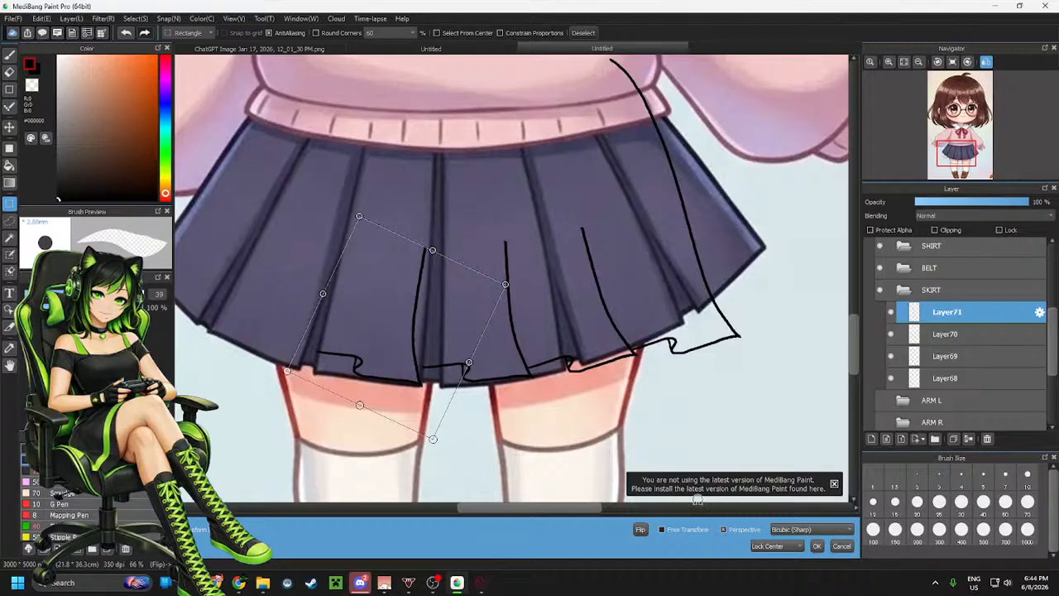
click(640, 529)
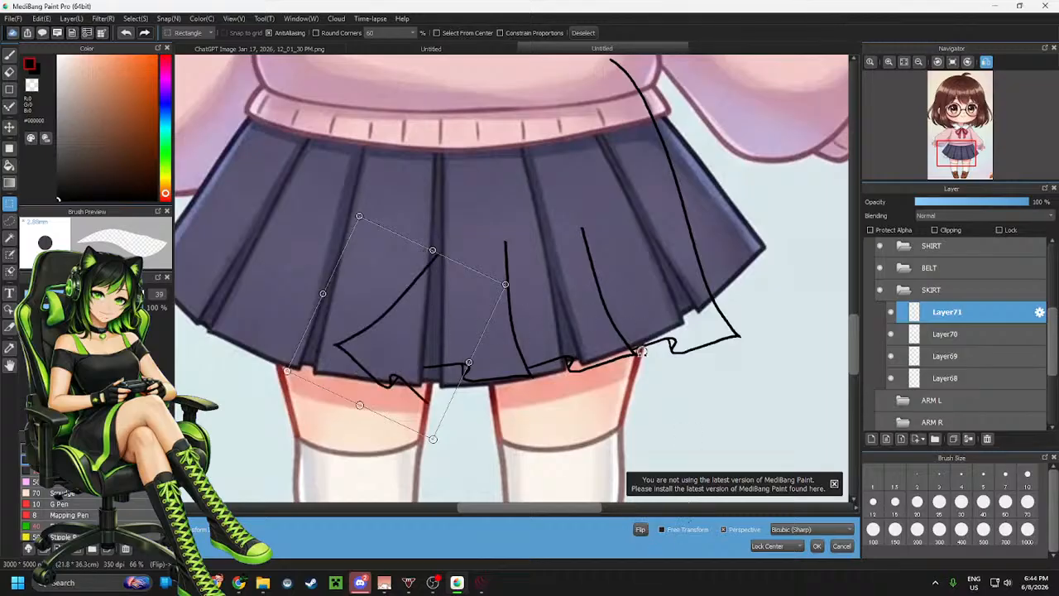
mouse_move(641, 352)
mouse_down()
mouse_move(664, 383)
mouse_move(659, 266)
mouse_up()
drag(426, 310, 404, 303)
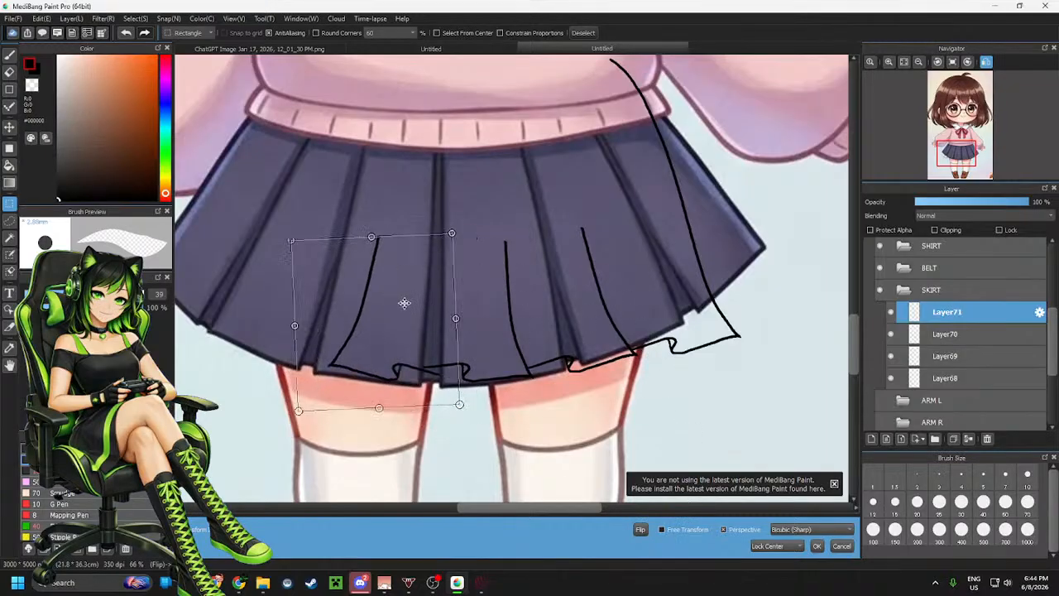
mouse_move(585, 349)
mouse_down()
mouse_move(584, 312)
mouse_move(573, 318)
mouse_up()
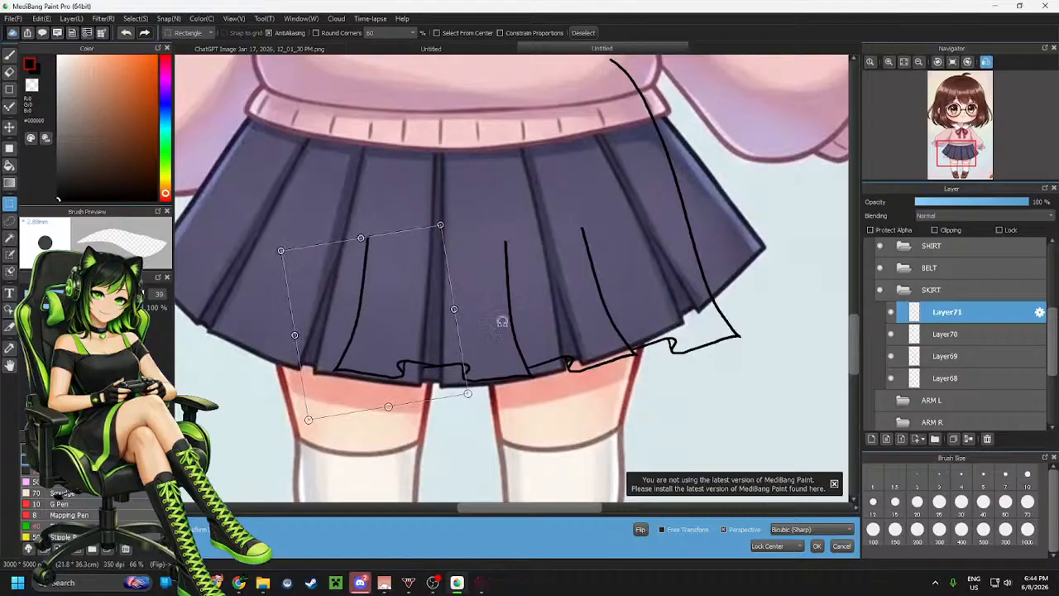
drag(388, 331, 371, 332)
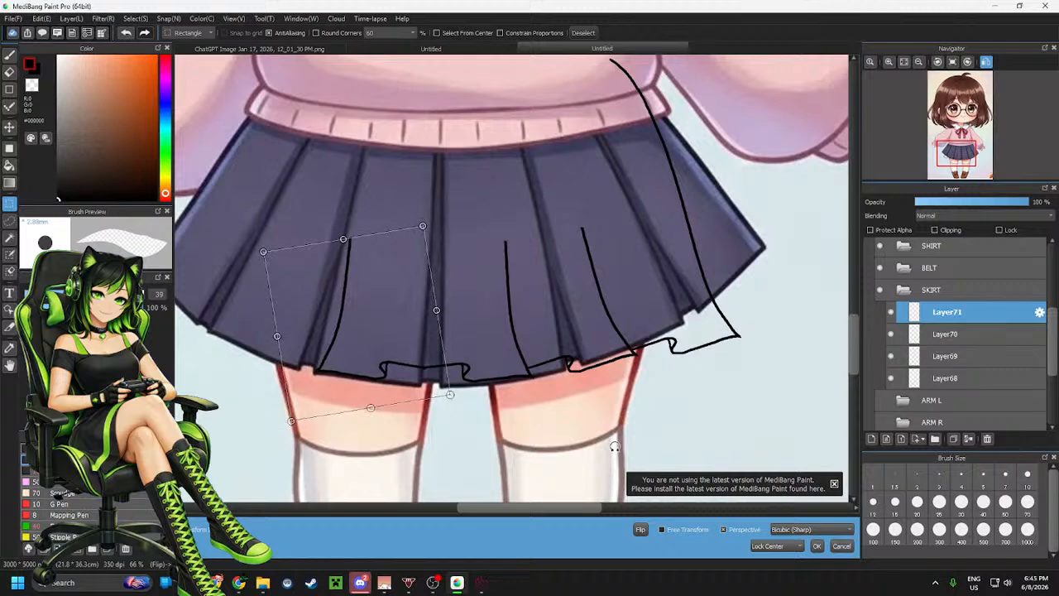
scroll(769, 383, down, 1)
scroll(466, 380, up, 3)
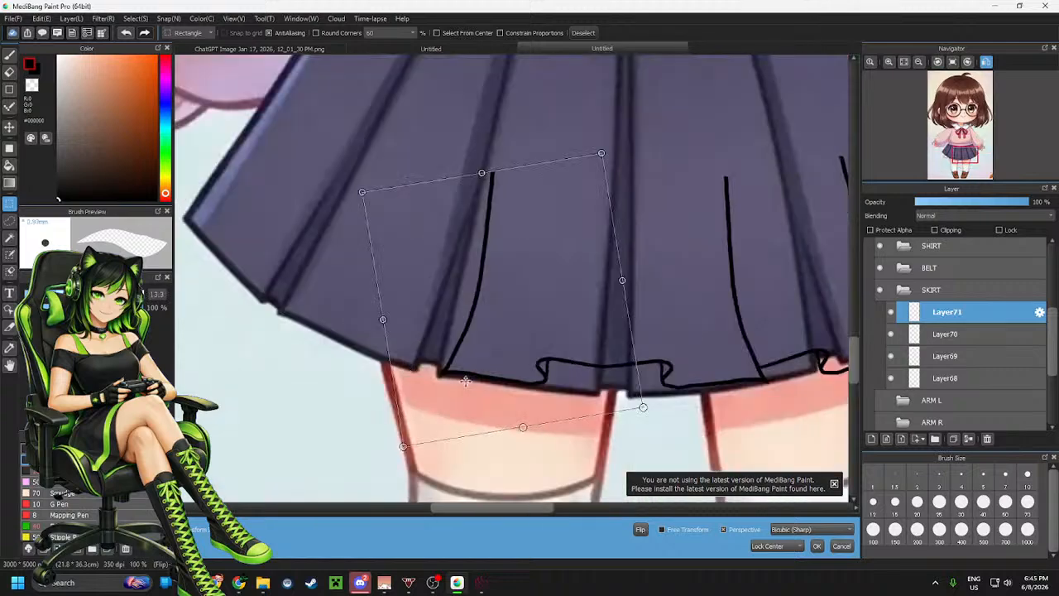
click(817, 545)
Copy the skirt's centre section onto a new layer and perspective-transform it toward the skirt's left side, then apply it
drag(363, 134, 667, 467)
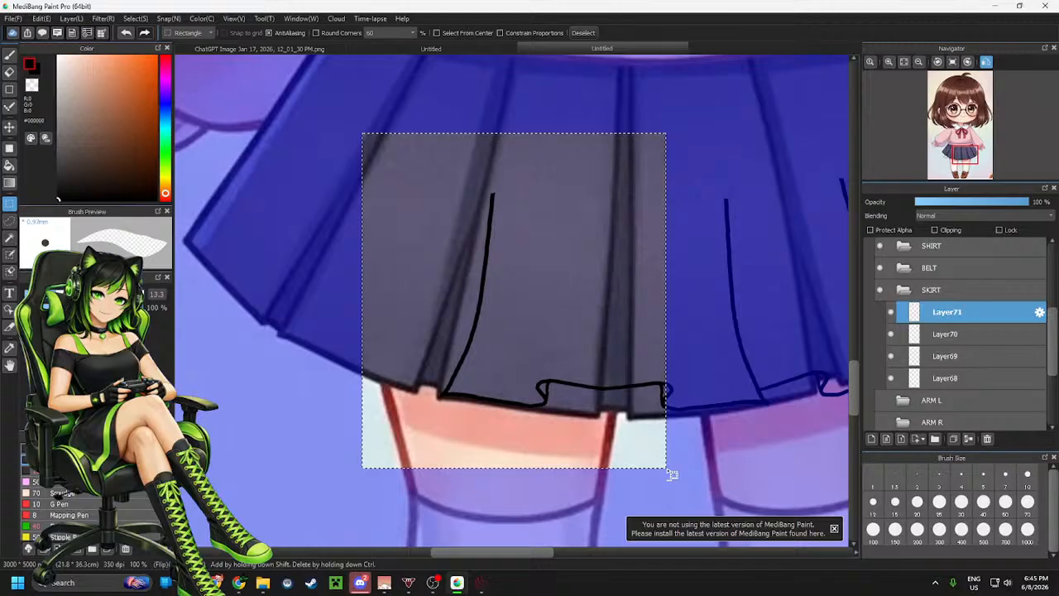
key(ctrl+c)
key(ctrl+v)
drag(568, 355, 442, 343)
drag(654, 273, 669, 327)
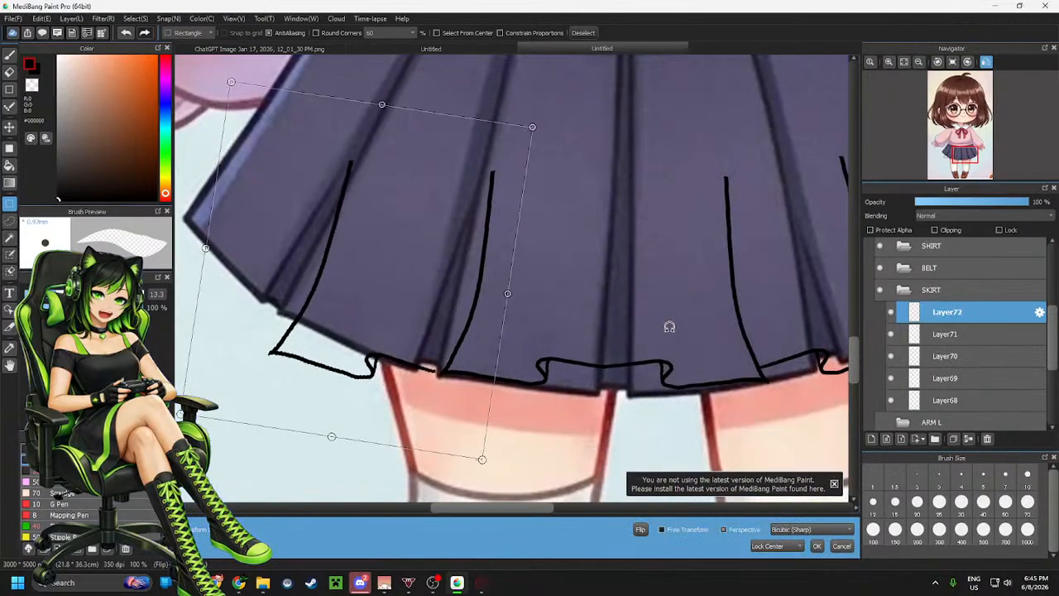
drag(423, 300, 452, 295)
drag(603, 285, 613, 302)
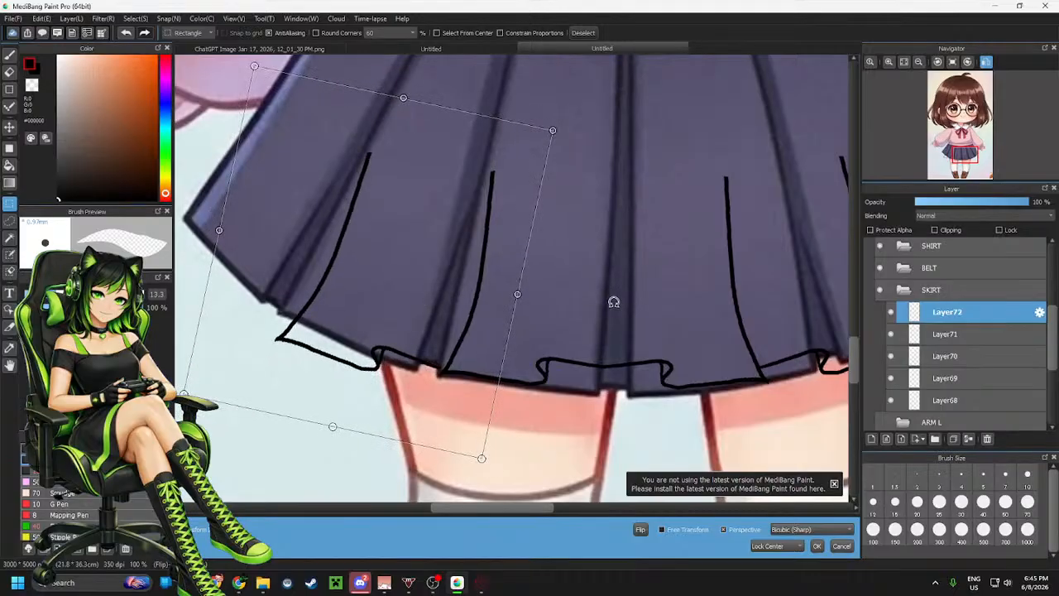
drag(430, 296, 441, 290)
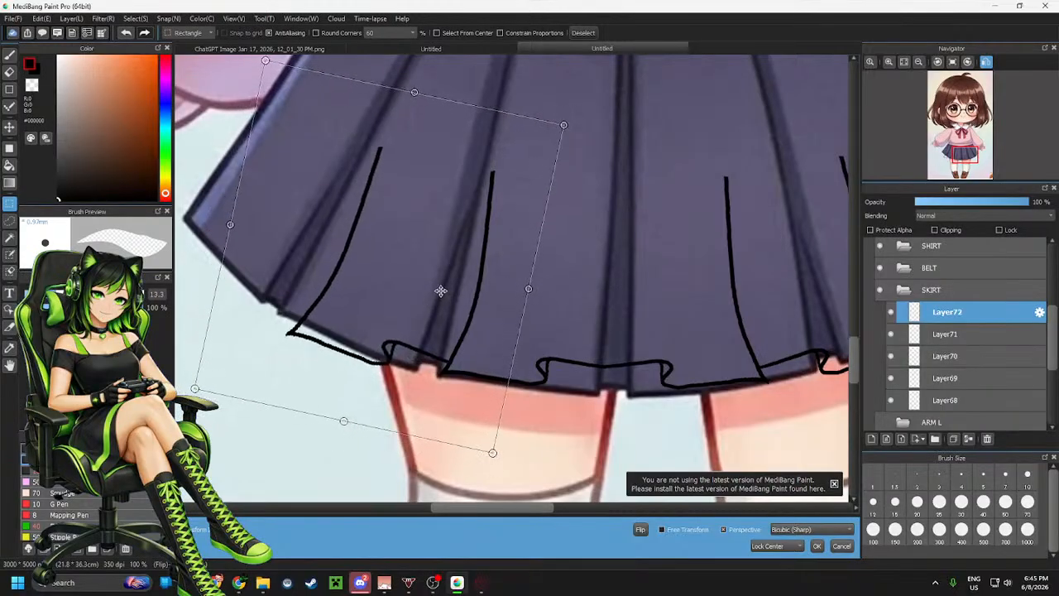
click(816, 545)
click(739, 297)
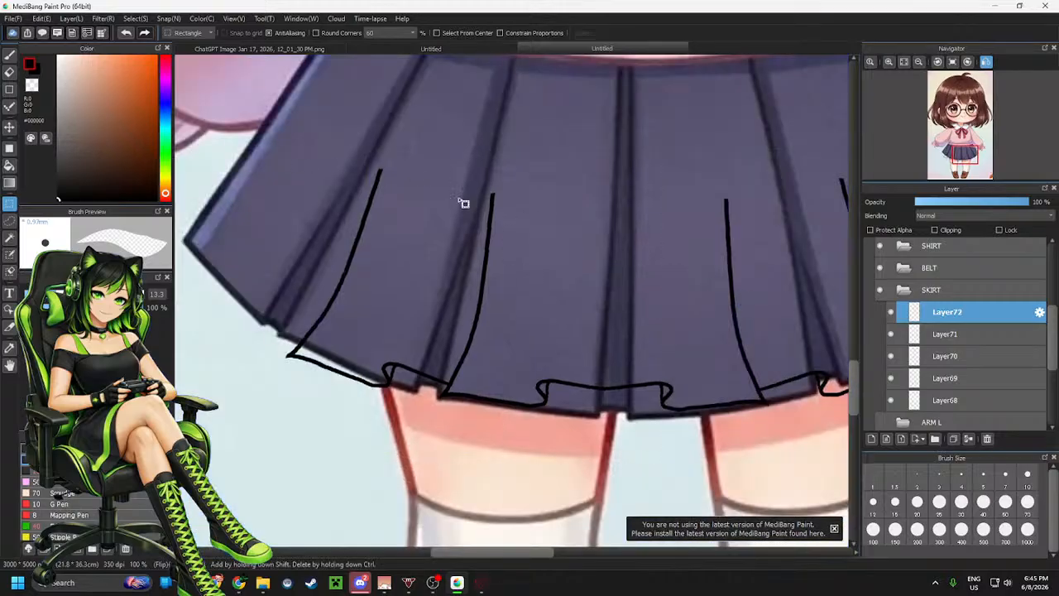
Copy the centre section onto another layer, perspective-transform it onto the skirt's far left edge, apply it and deselect
key(ctrl+shift+n)
drag(374, 127, 683, 477)
key(ctrl+t)
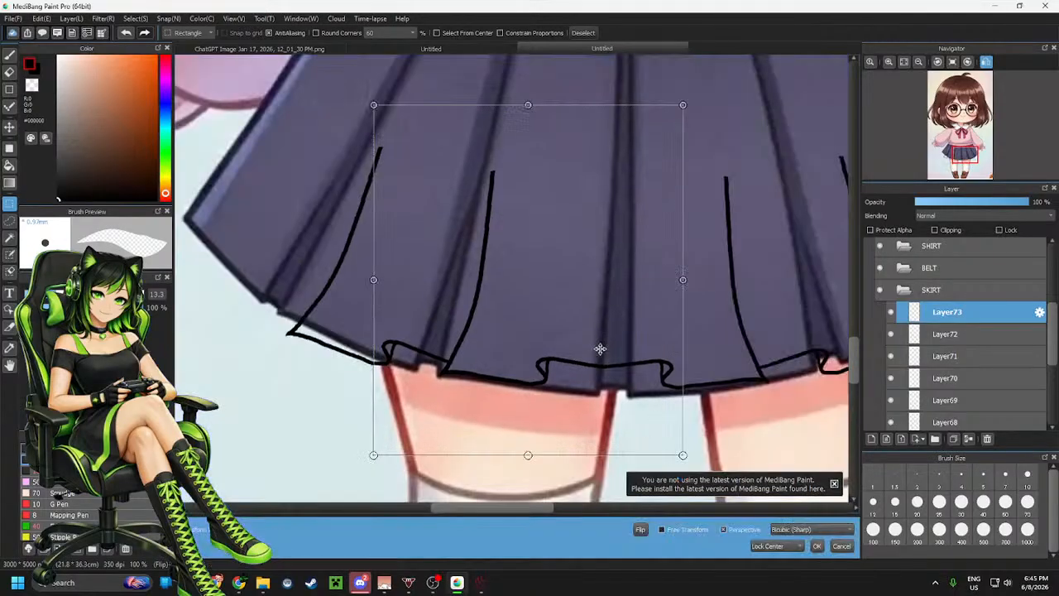
drag(598, 350, 616, 448)
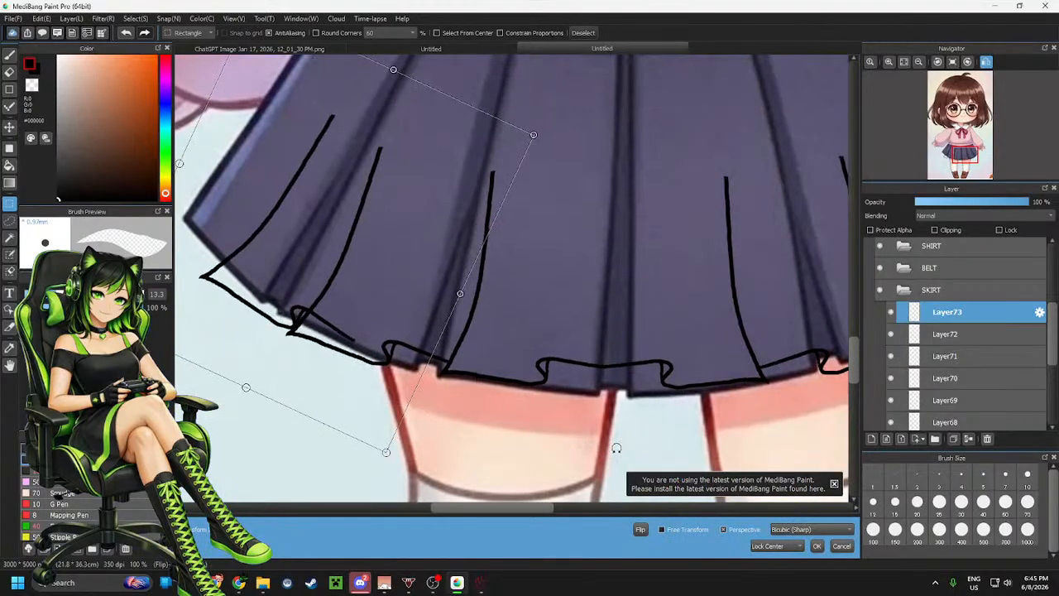
scroll(680, 346, down, 3)
scroll(623, 272, up, 2)
drag(561, 340, 527, 331)
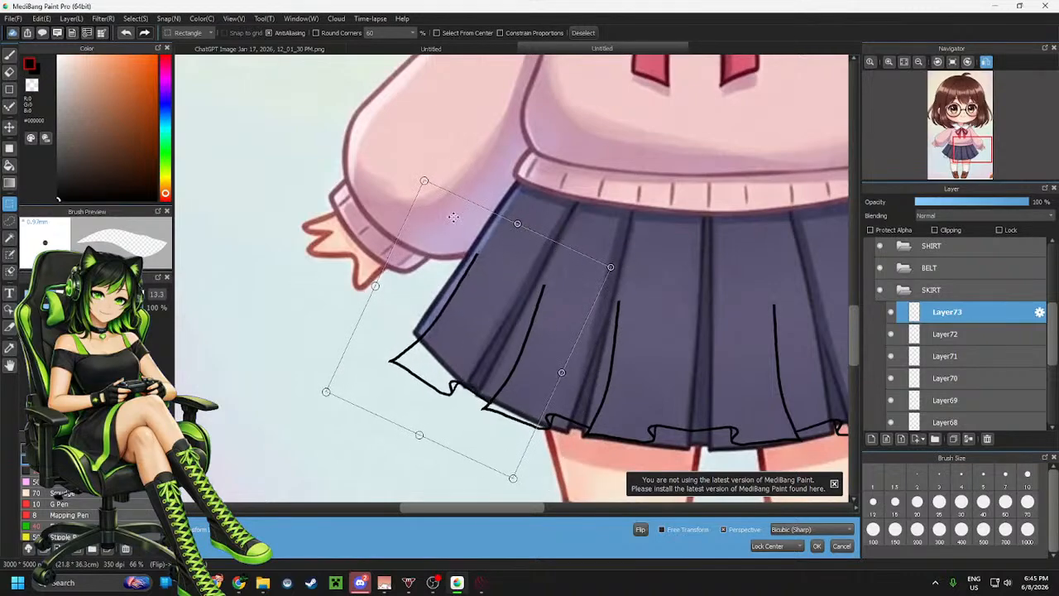
drag(496, 307, 494, 305)
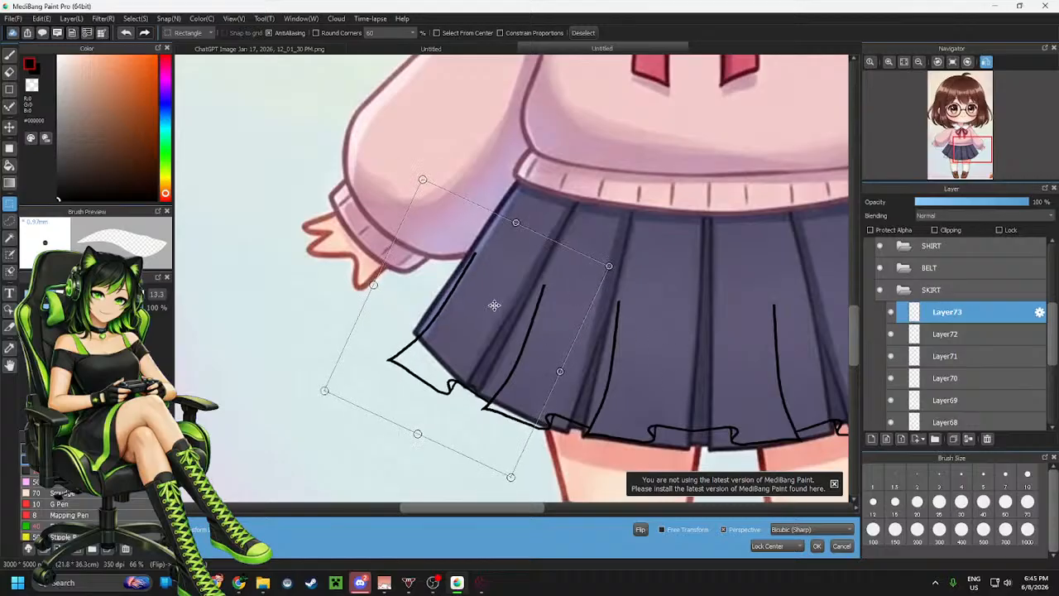
click(817, 546)
scroll(527, 244, down, 1)
scroll(548, 261, up, 1)
key(ctrl+d)
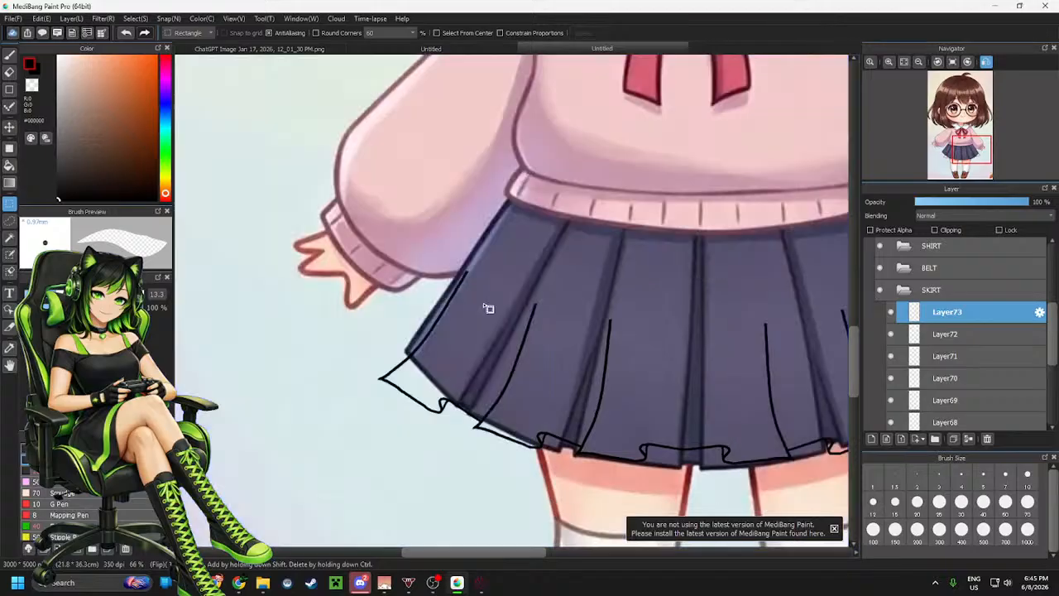
scroll(485, 307, down, 2)
scroll(932, 404, down, 4)
scroll(933, 404, down, 2)
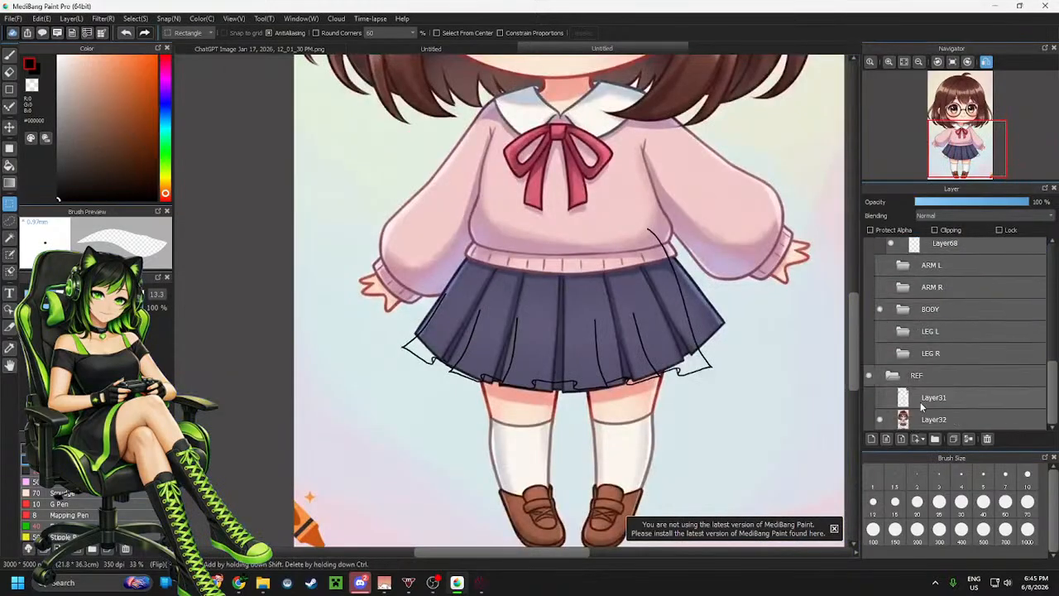
Hide the reference image layer and show the guide-lines layer, zooming in on the skirt
click(880, 420)
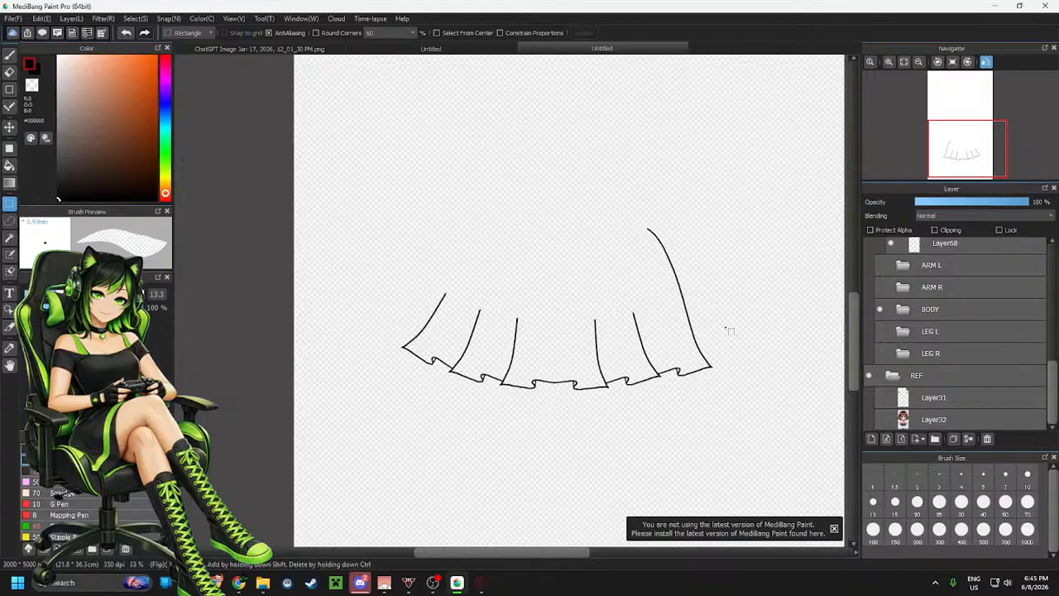
click(880, 398)
scroll(503, 253, up, 2)
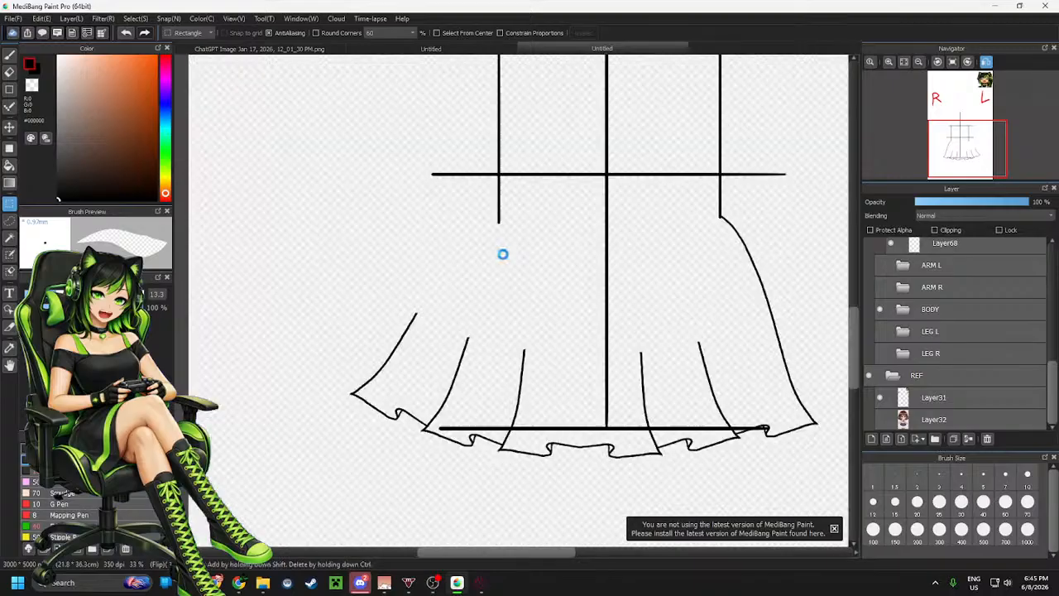
Merge the SKIRT folder's stacked section layers down into one layer and move it below the other skirt layer
key(b)
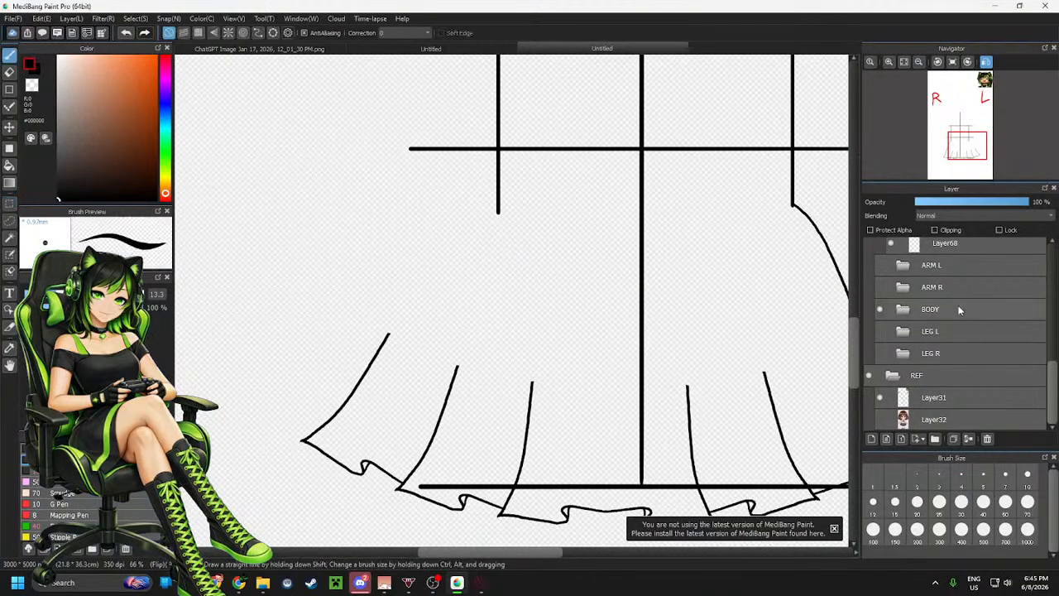
scroll(989, 318, up, 2)
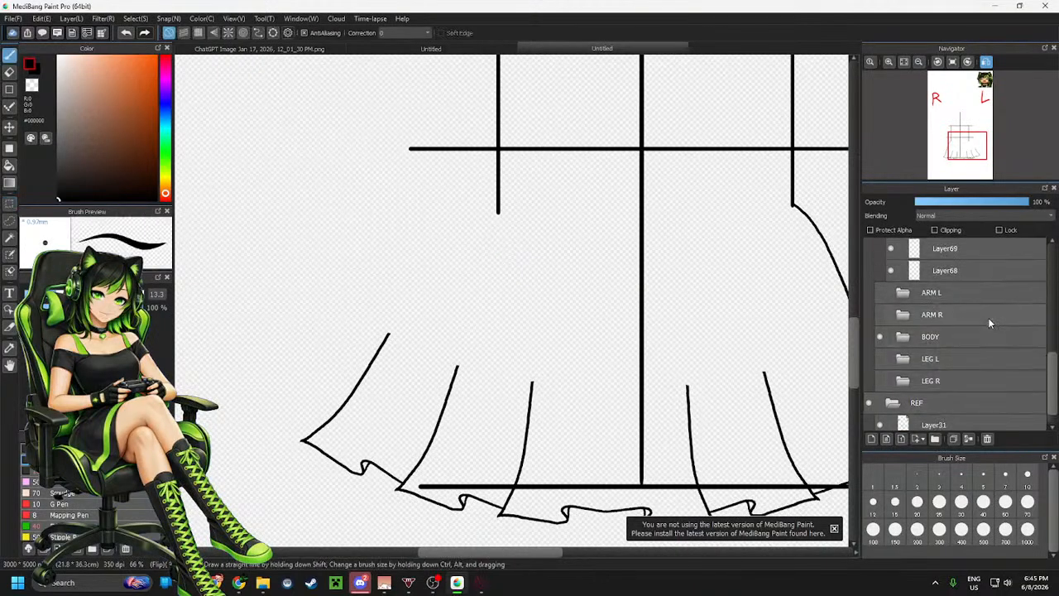
scroll(985, 331, up, 3)
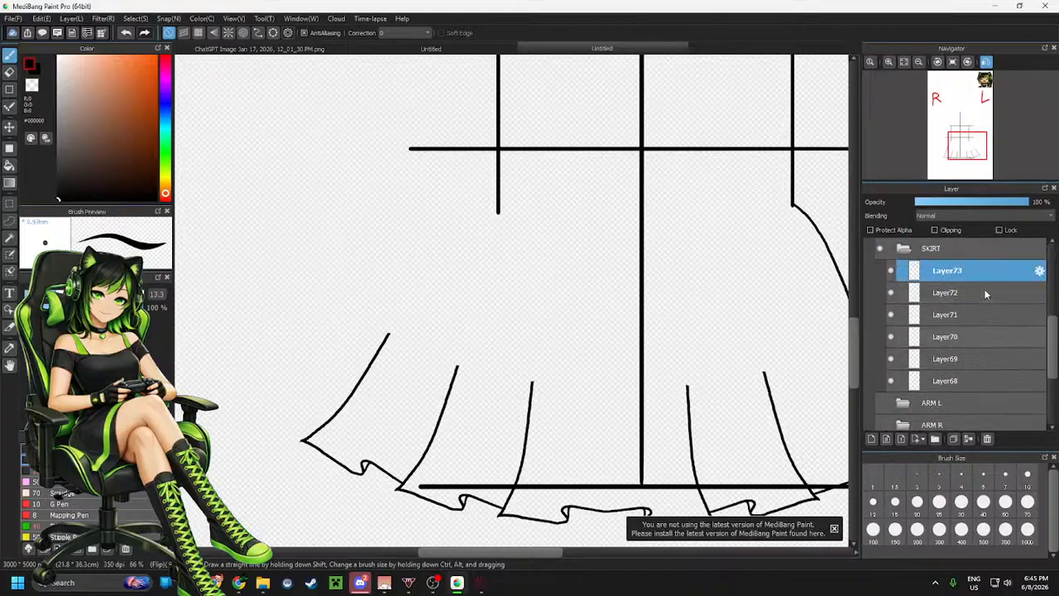
click(968, 439)
click(969, 439)
click(969, 439)
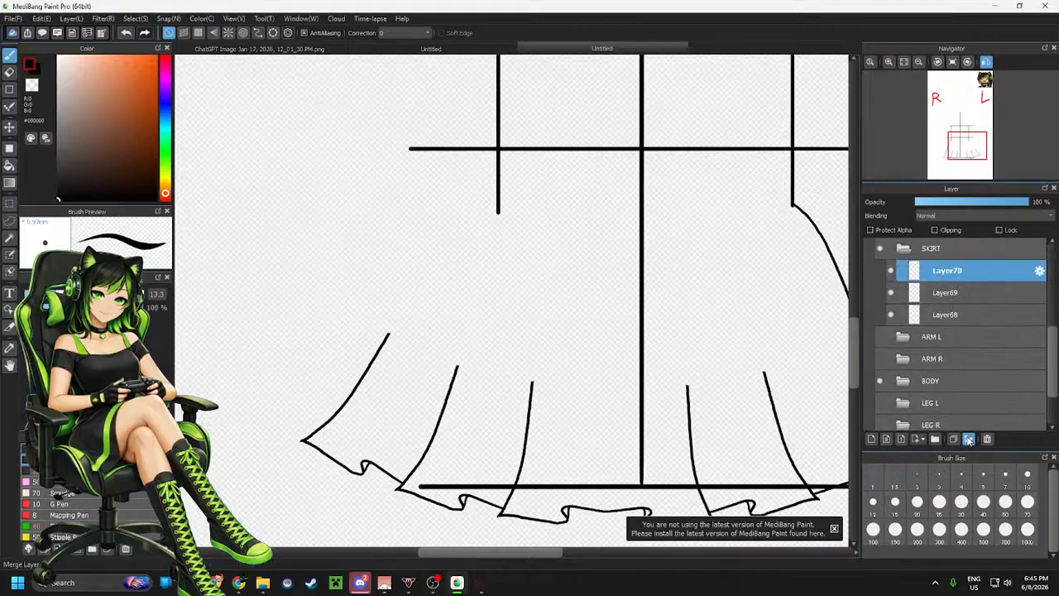
click(969, 440)
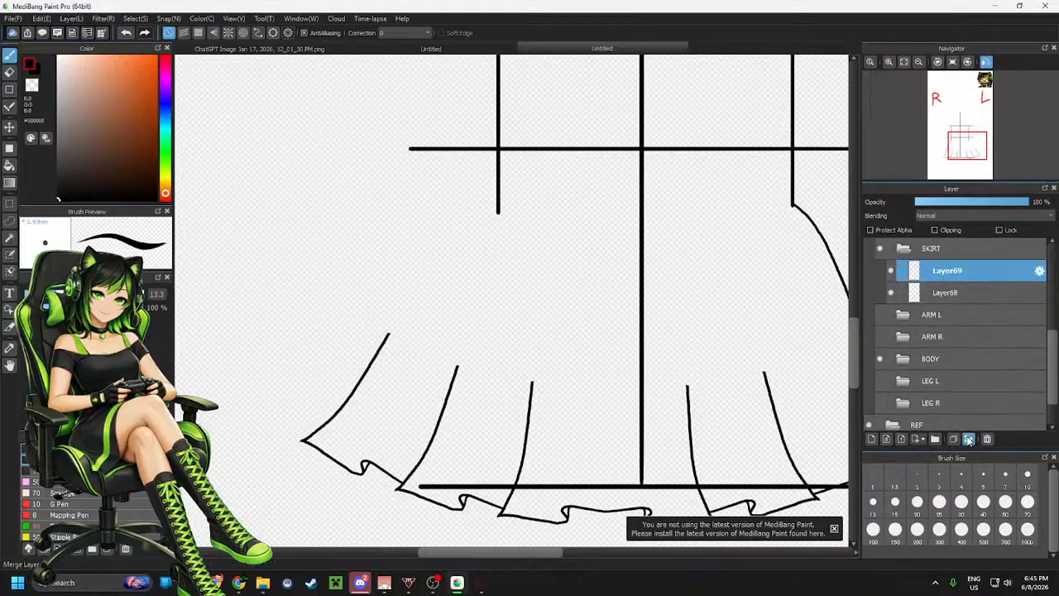
click(932, 295)
drag(945, 263, 954, 300)
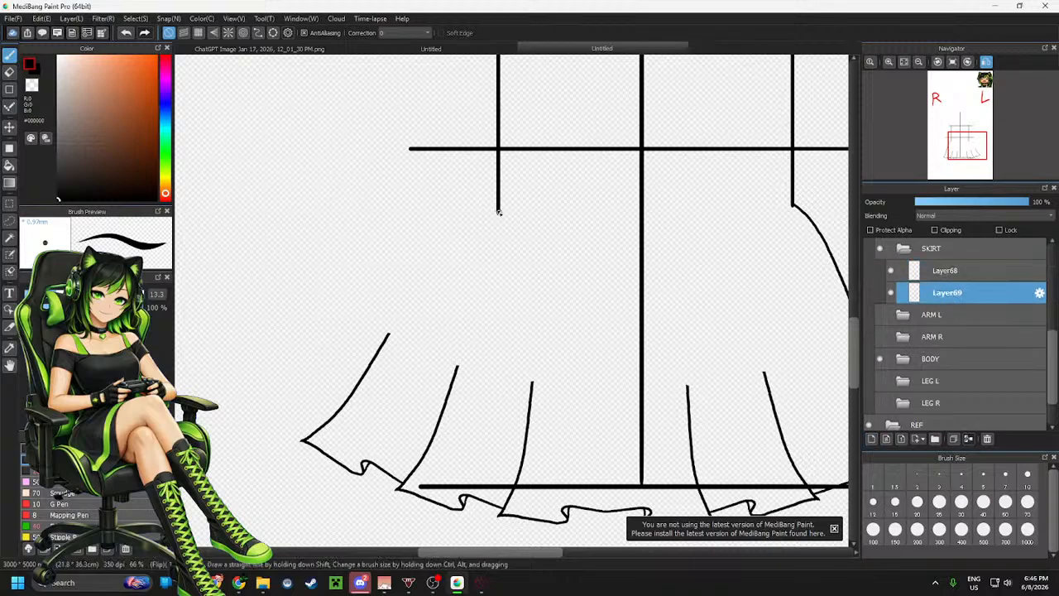
Try drawing the skirt's left side line from the waist down, undoing both attempts
mouse_move(498, 211)
mouse_down()
mouse_move(447, 253)
mouse_move(377, 346)
mouse_up()
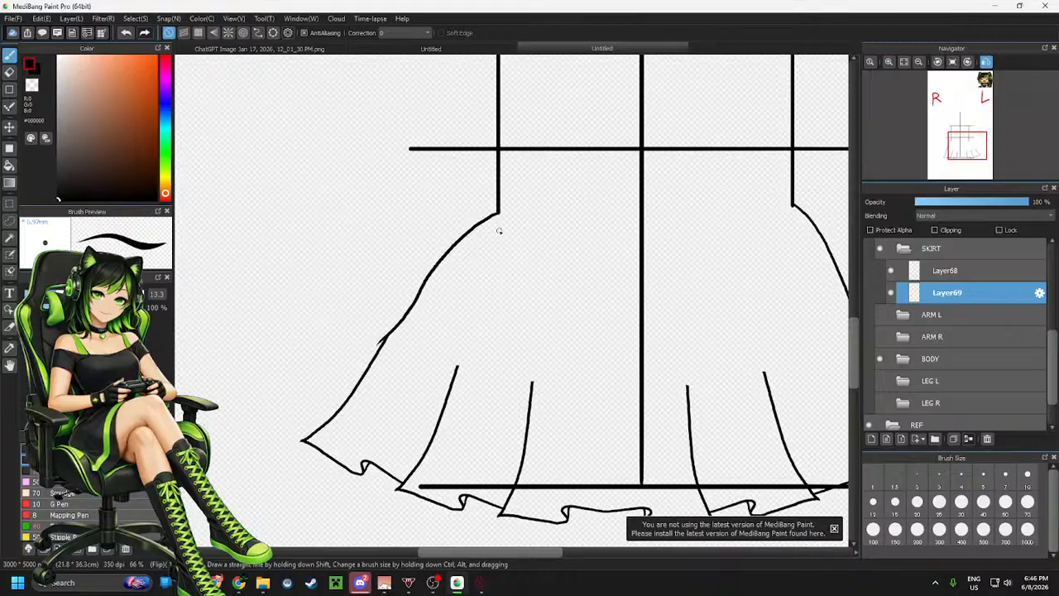
key(ctrl+z)
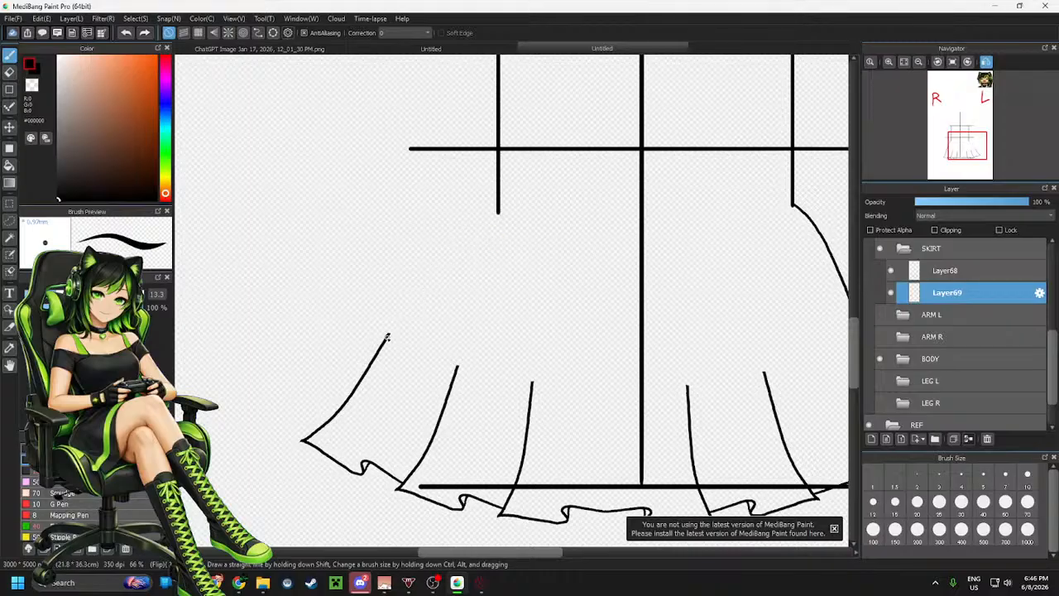
drag(389, 334, 492, 220)
key(ctrl+z)
Select the skirt's right side on the top skirt layer and paste a copy onto a new layer
scroll(557, 234, down, 3)
scroll(426, 240, up, 2)
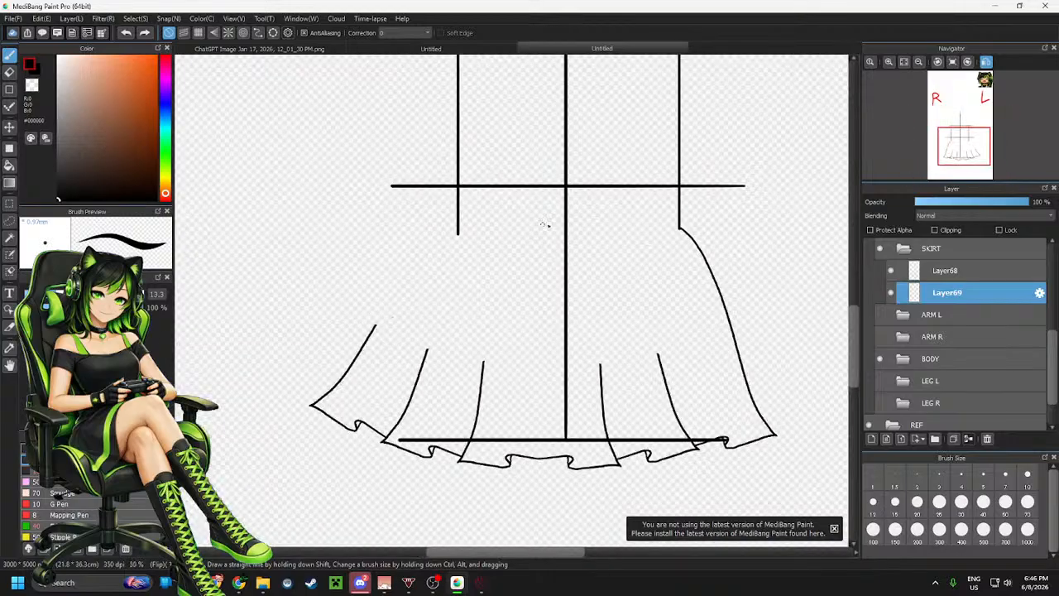
click(952, 271)
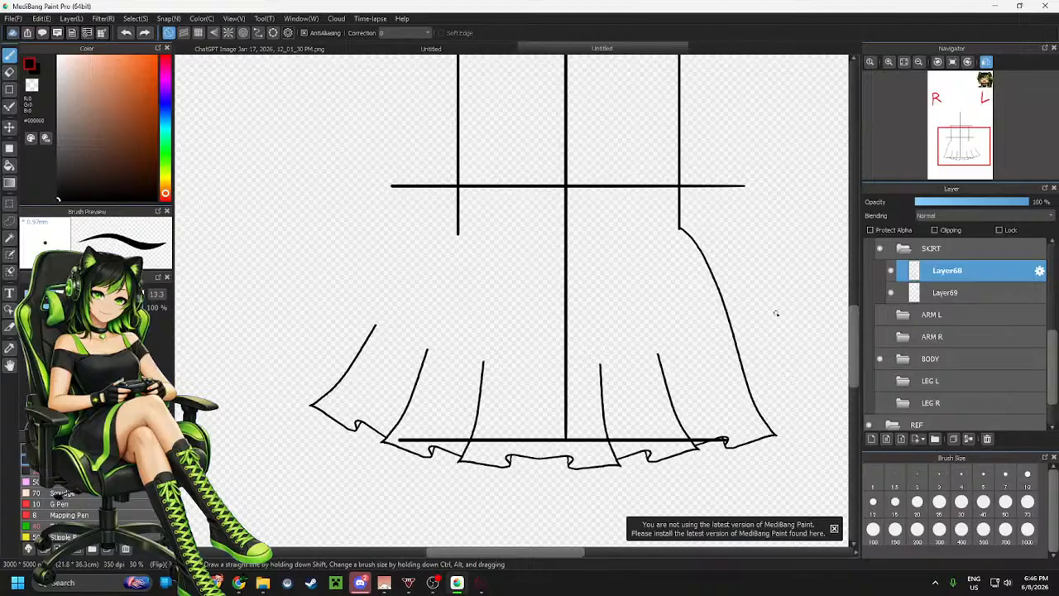
key(m)
drag(629, 196, 794, 351)
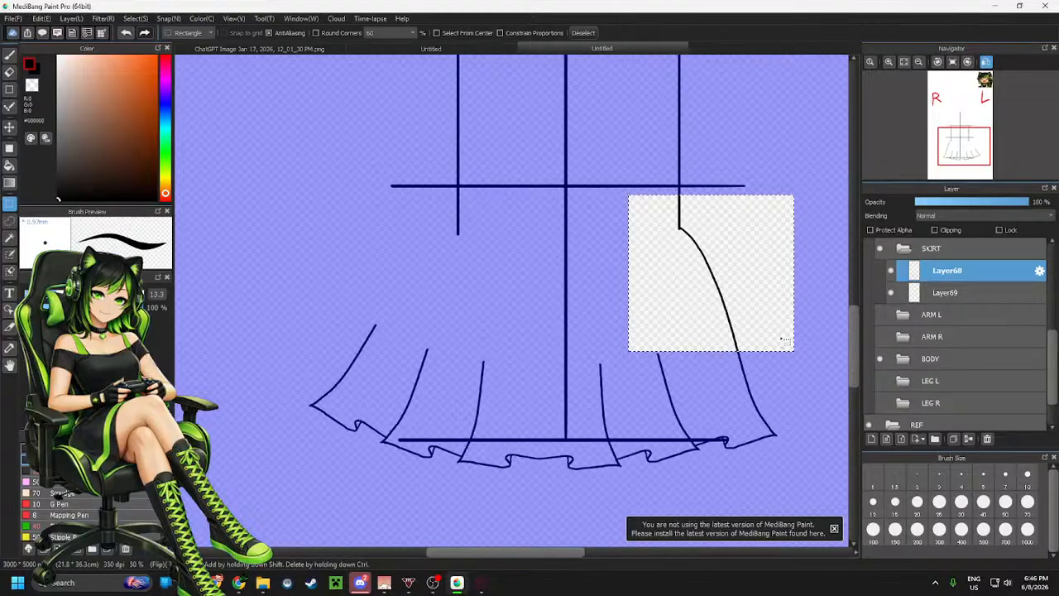
key(ctrl+v)
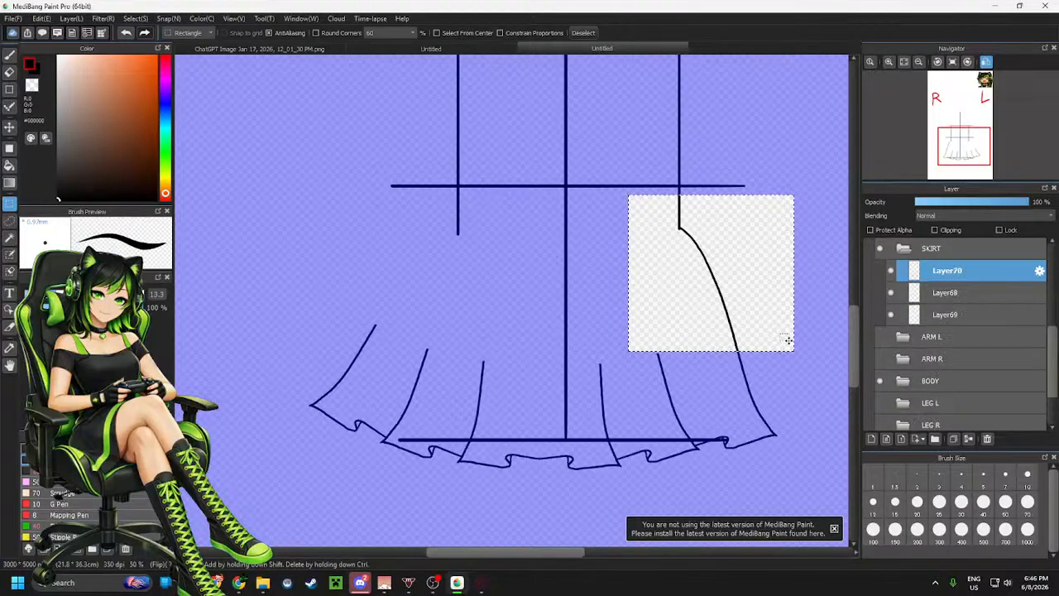
Transform the pasted copy, flip it horizontally, and move and rotate it onto the skirt's left side
key(ctrl+t)
click(640, 529)
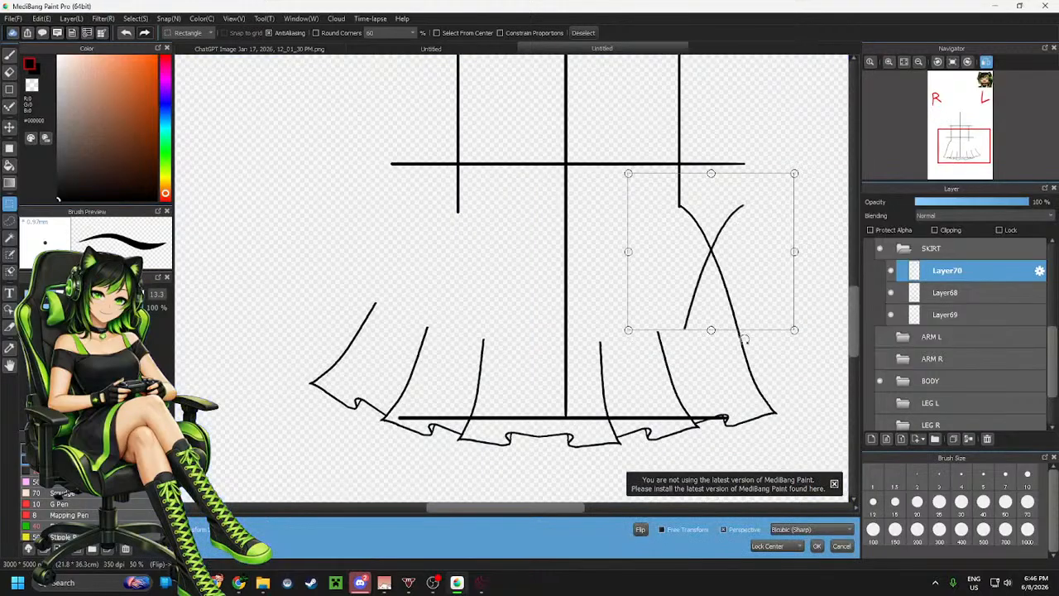
drag(734, 267, 456, 263)
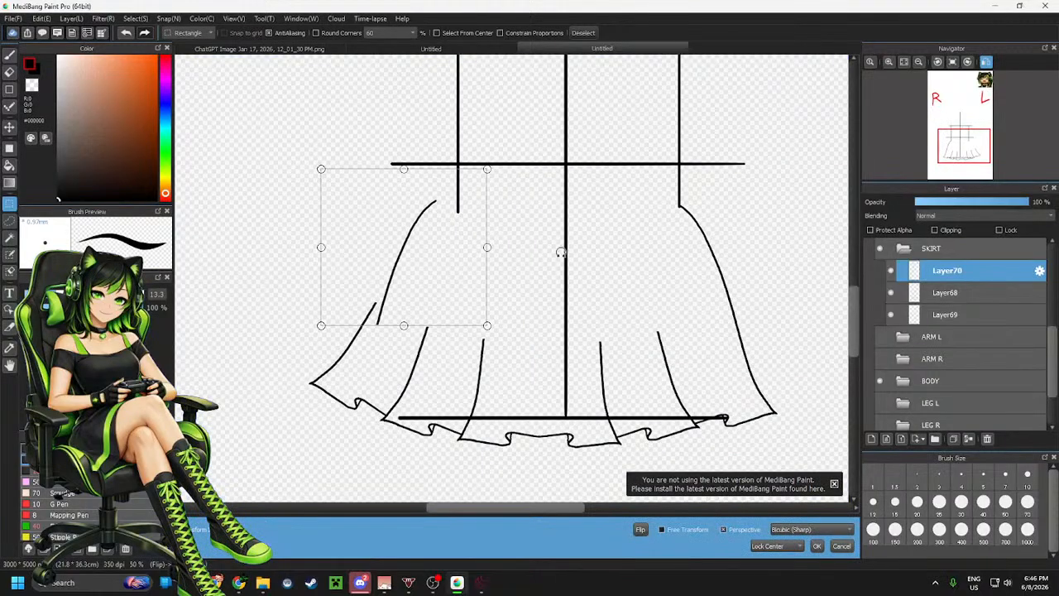
drag(560, 251, 565, 278)
drag(427, 255, 431, 254)
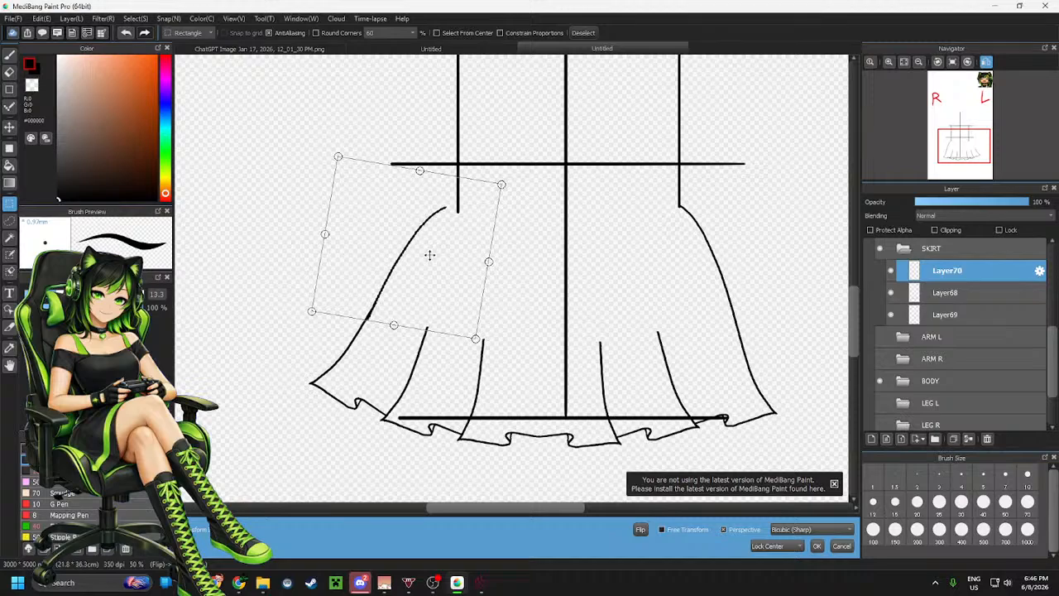
drag(551, 266, 551, 277)
drag(452, 264, 458, 265)
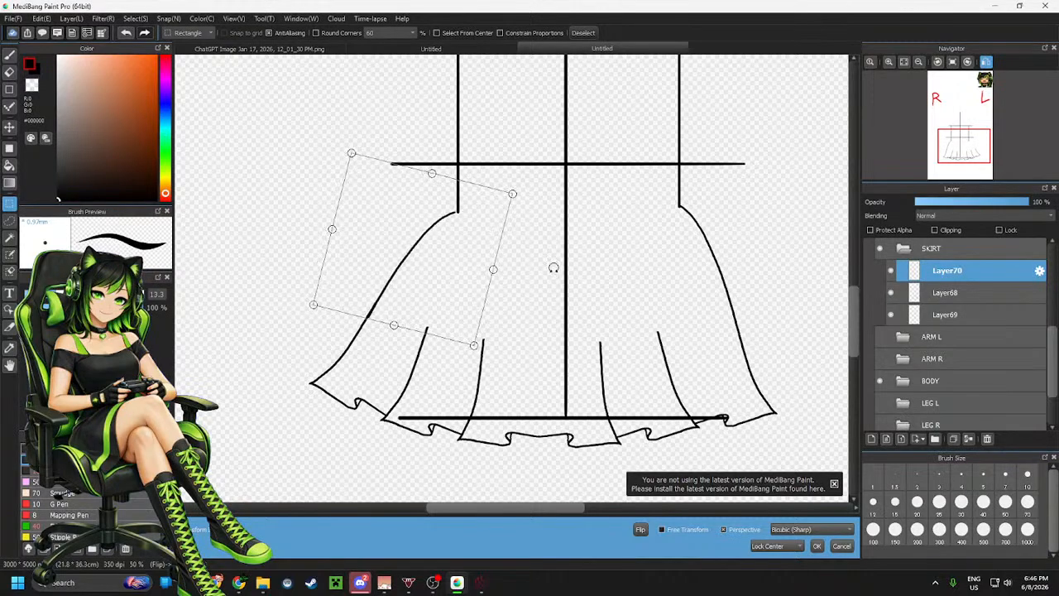
drag(553, 267, 554, 269)
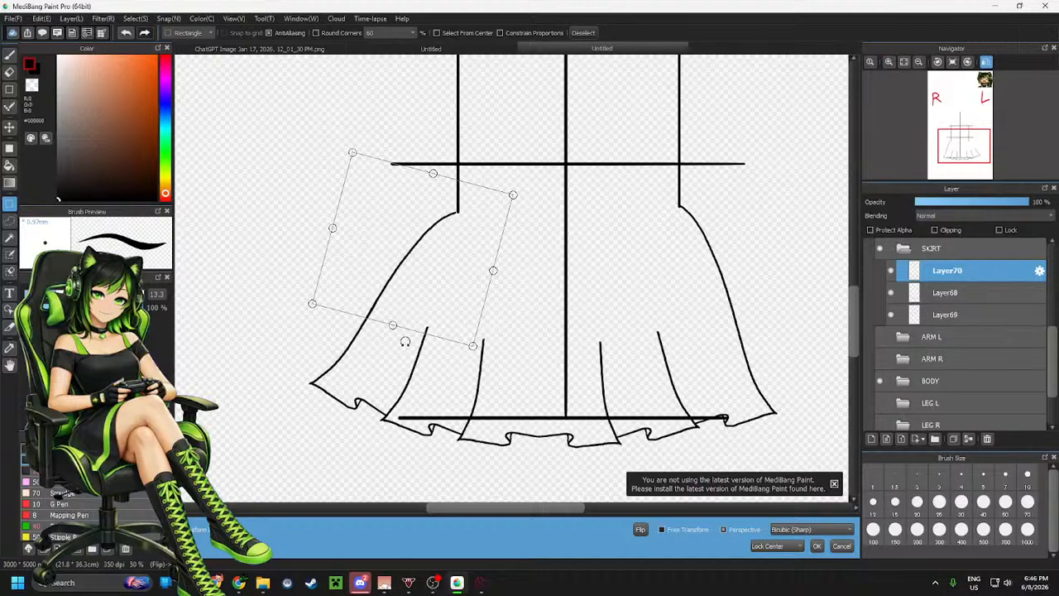
drag(567, 290, 575, 263)
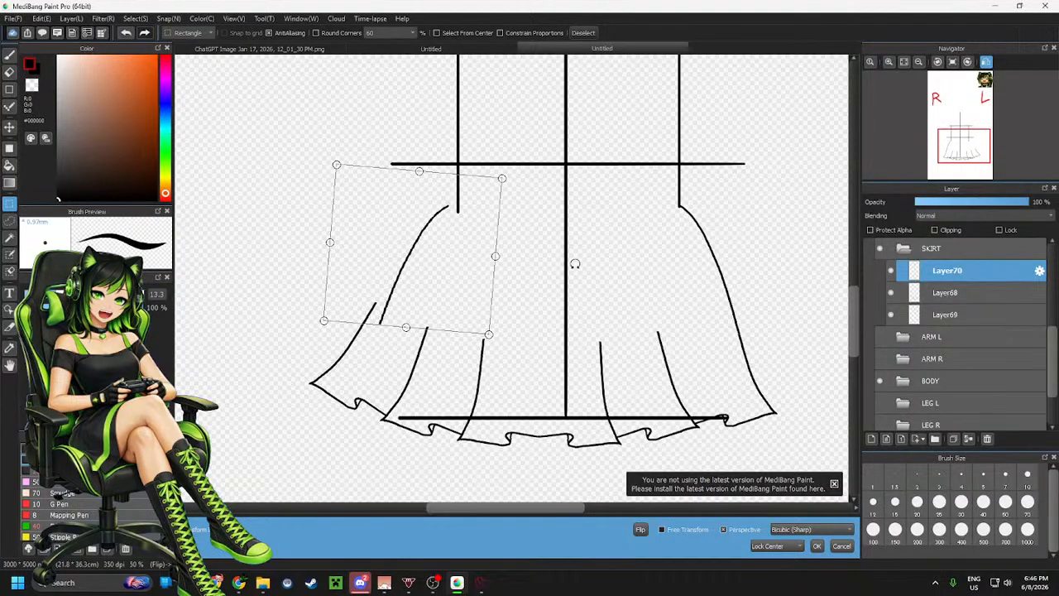
click(842, 546)
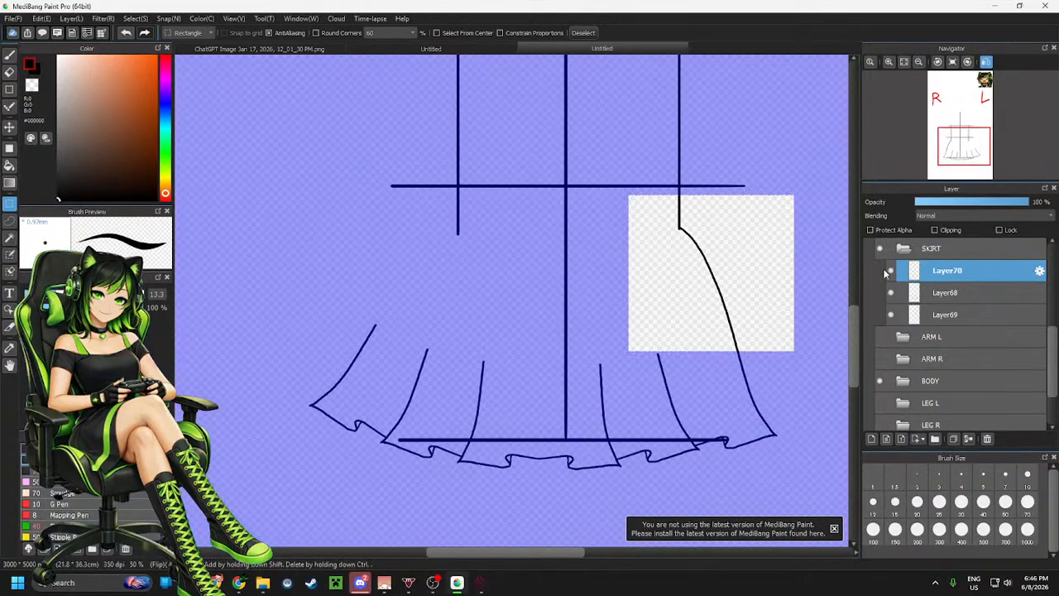
key(ctrl+z)
click(933, 291)
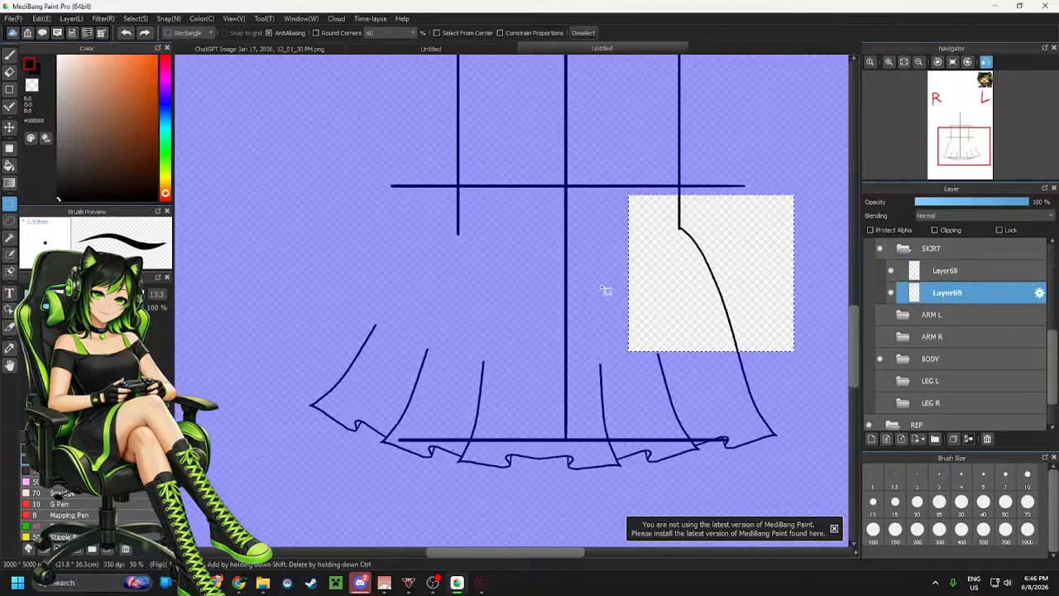
Try drawing a new left outer curve for the skirt from the waist down to the hem on Layer69
key(b)
key(m)
click(518, 266)
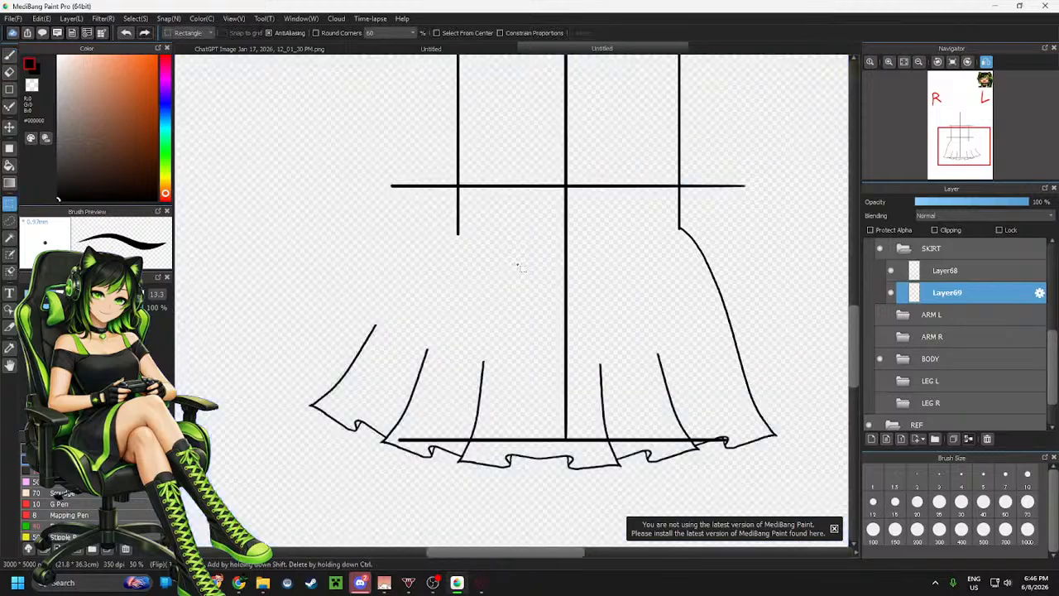
key(b)
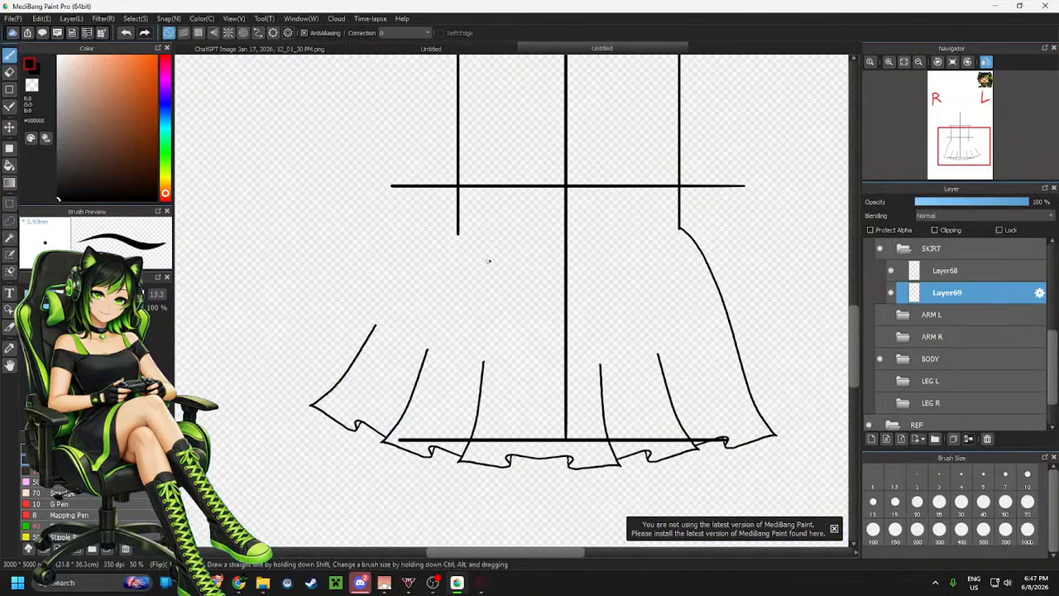
mouse_move(457, 234)
mouse_down()
mouse_move(408, 299)
mouse_move(388, 369)
mouse_move(352, 411)
mouse_up()
scroll(323, 343, up, 1)
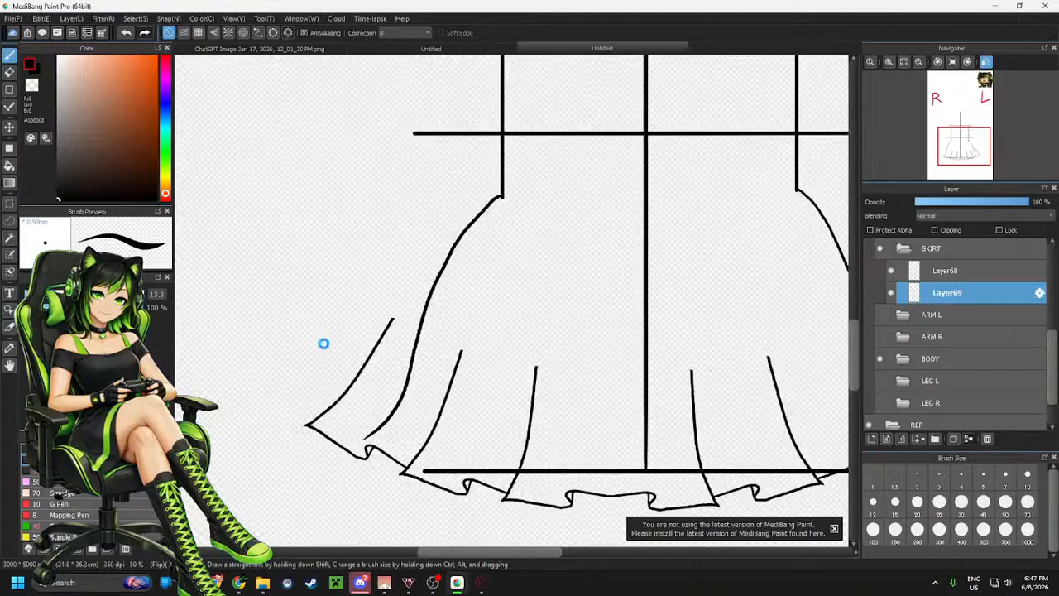
scroll(385, 335, up, 1)
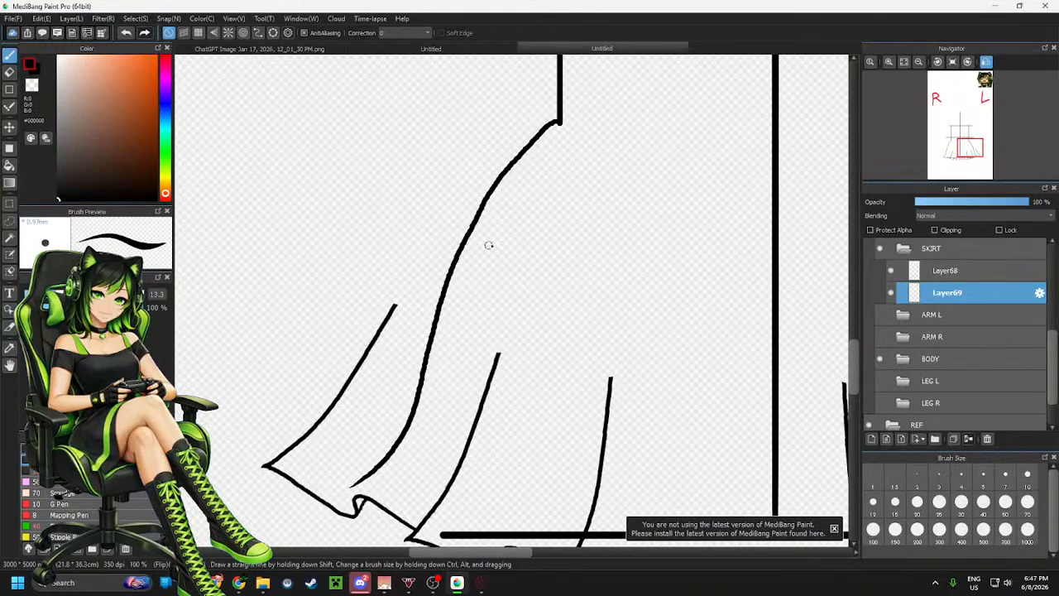
key(ctrl+z)
mouse_move(488, 203)
mouse_down()
mouse_move(389, 469)
mouse_move(347, 503)
mouse_up()
key(ctrl+z)
mouse_move(560, 123)
mouse_down()
mouse_move(472, 222)
mouse_move(419, 379)
mouse_move(341, 511)
mouse_up()
key(ctrl+z)
mouse_move(560, 124)
mouse_down()
mouse_move(524, 156)
mouse_move(454, 271)
mouse_move(413, 425)
mouse_move(367, 526)
mouse_up()
key(ctrl+z)
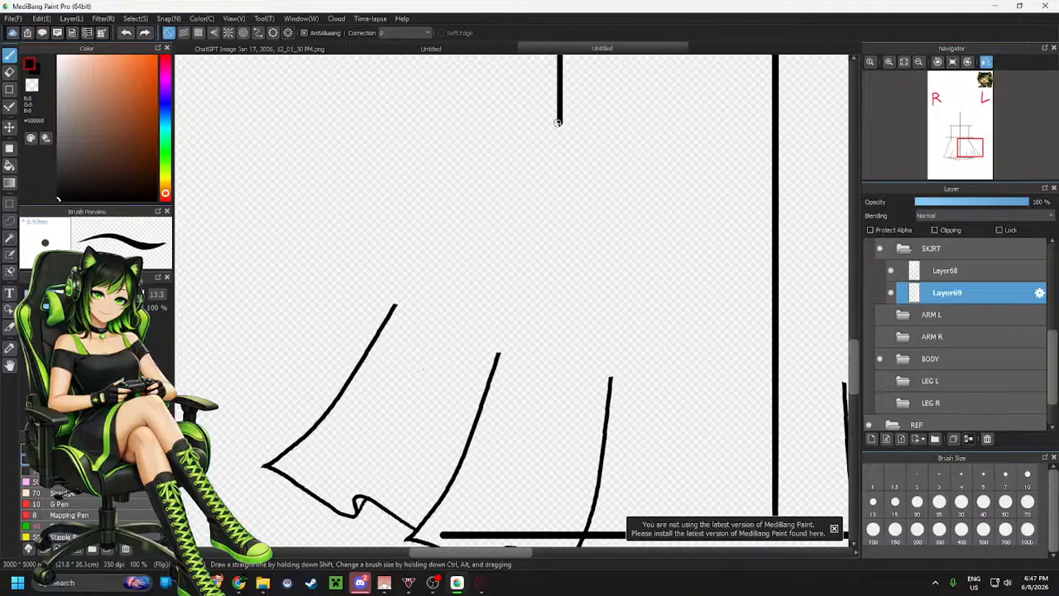
mouse_move(559, 122)
mouse_down()
mouse_move(514, 160)
mouse_move(461, 276)
mouse_move(425, 402)
mouse_move(357, 502)
mouse_up()
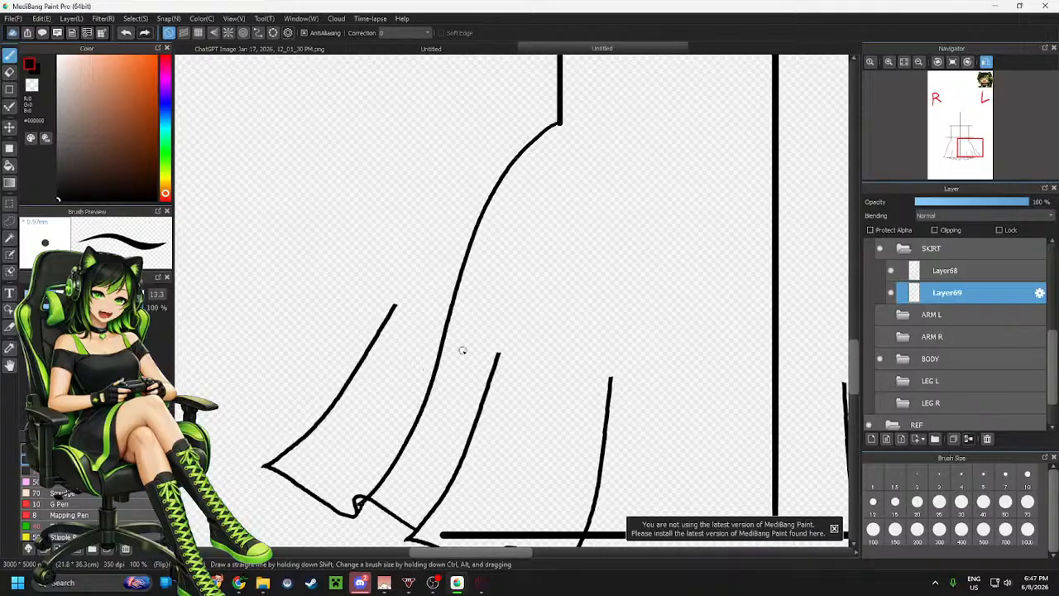
scroll(542, 337, down, 2)
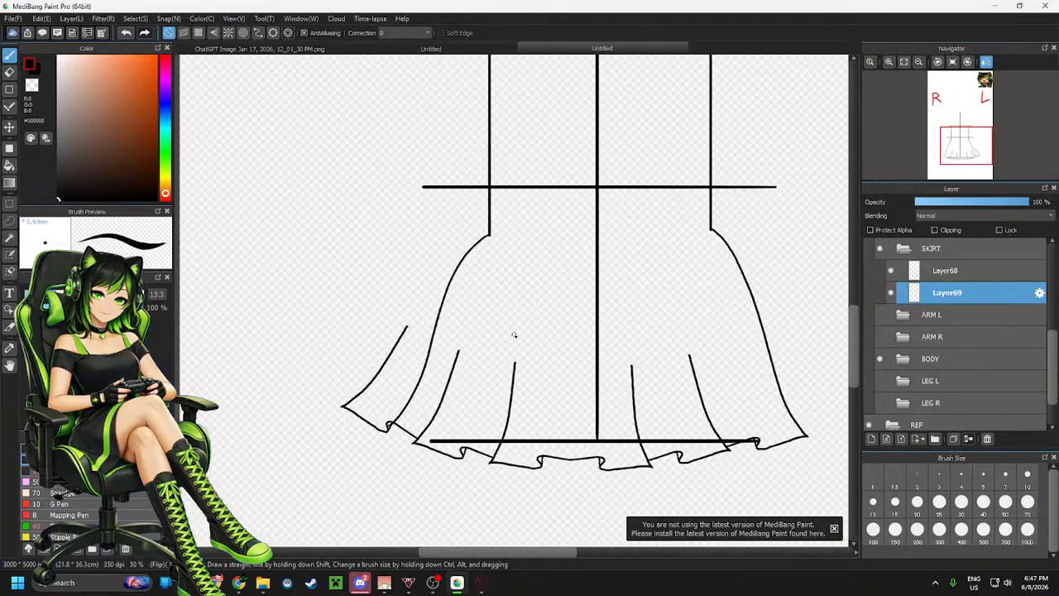
key(ctrl+z)
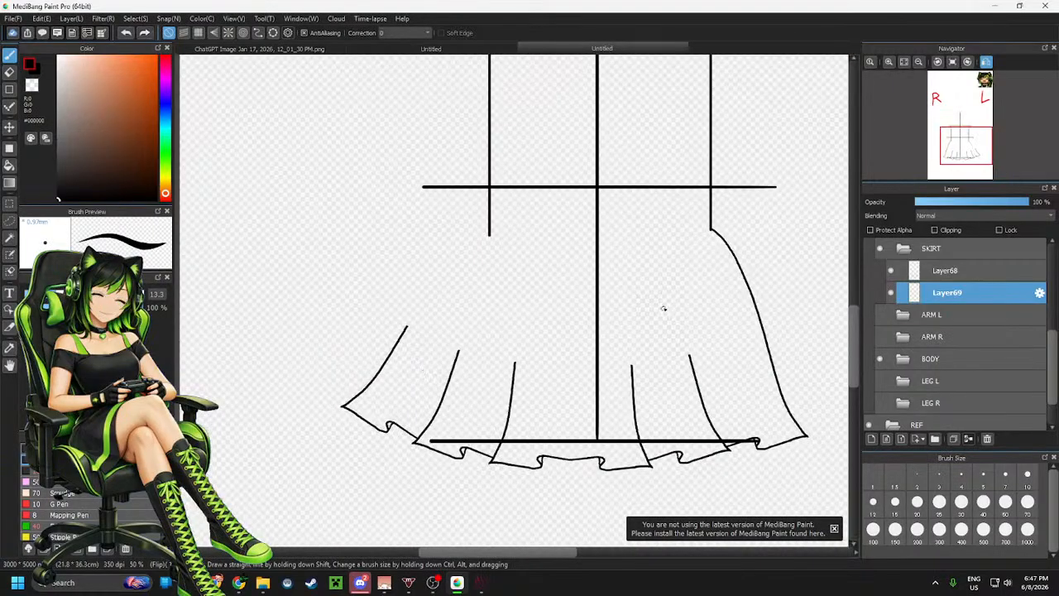
Lasso-select the skirt's right outer curve on Layer68 and copy it onto a new layer
key(m)
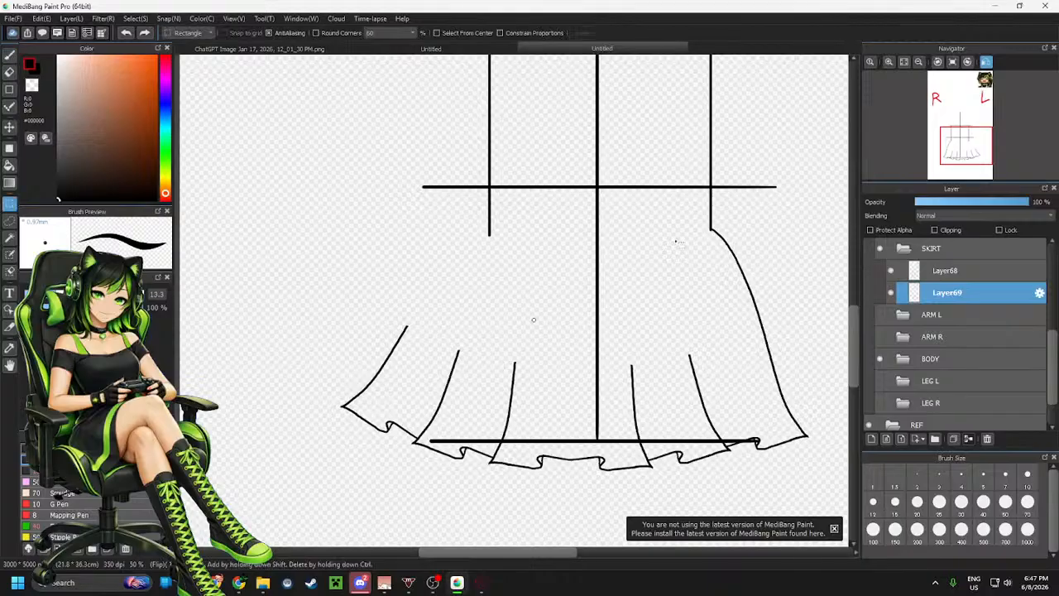
click(988, 270)
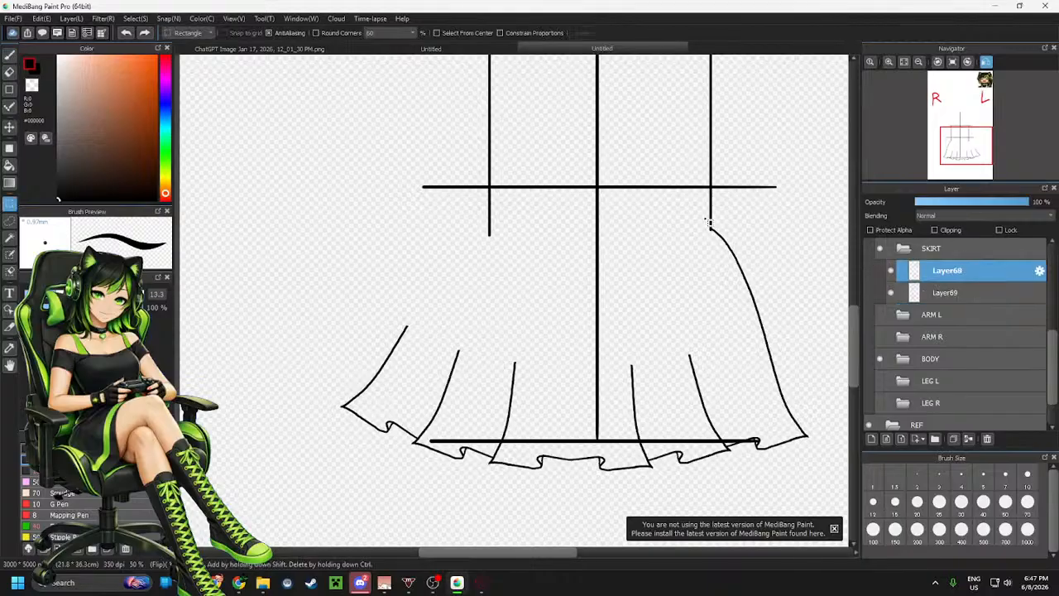
click(10, 221)
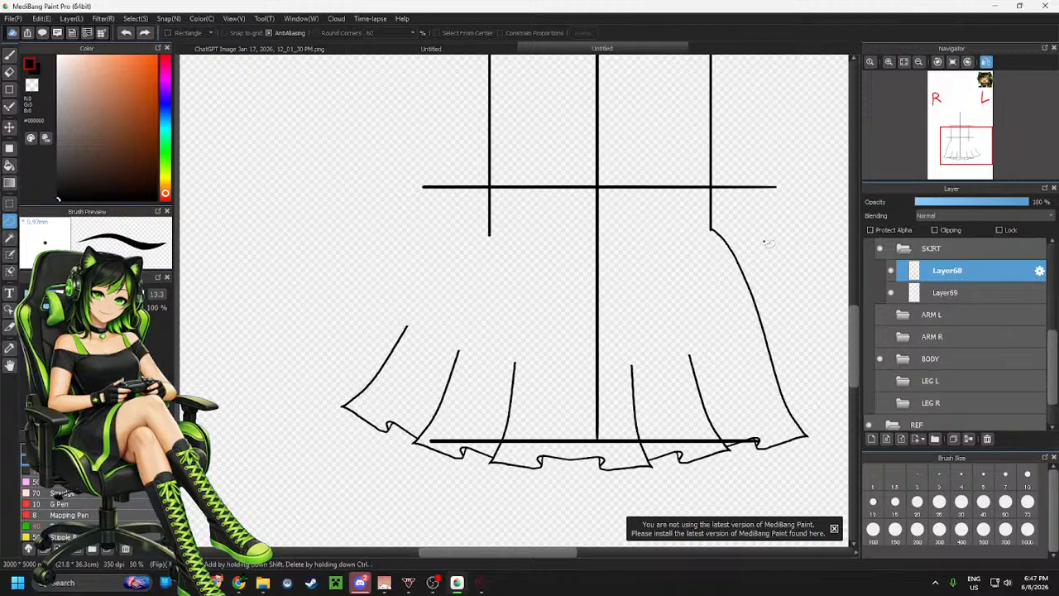
mouse_move(765, 238)
mouse_down()
mouse_move(698, 250)
mouse_move(764, 391)
mouse_up()
mouse_move(809, 440)
mouse_down()
mouse_move(824, 323)
mouse_move(785, 240)
mouse_move(747, 221)
mouse_up()
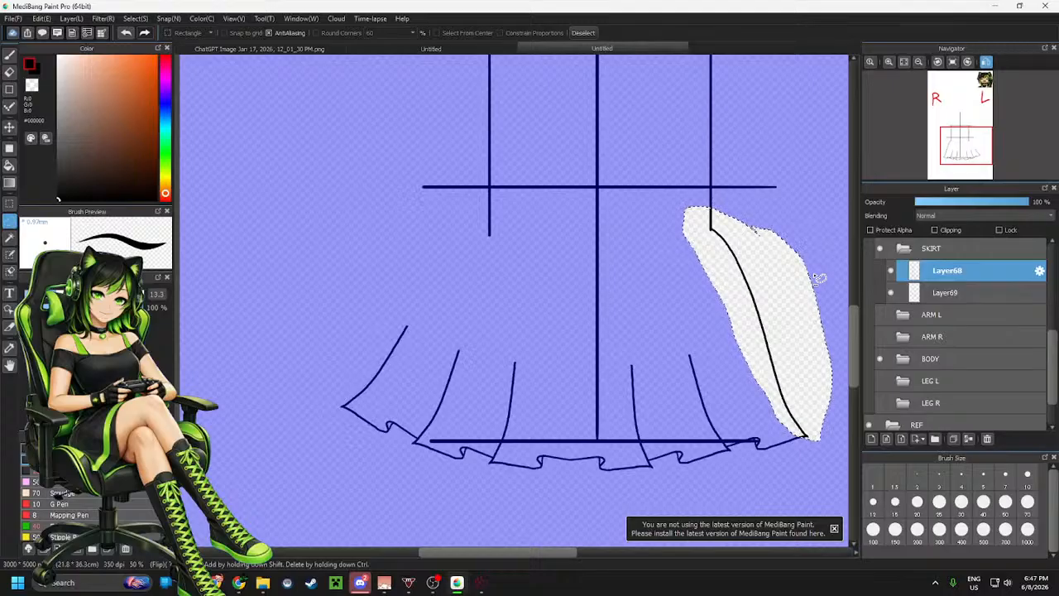
key(ctrl+shift+n)
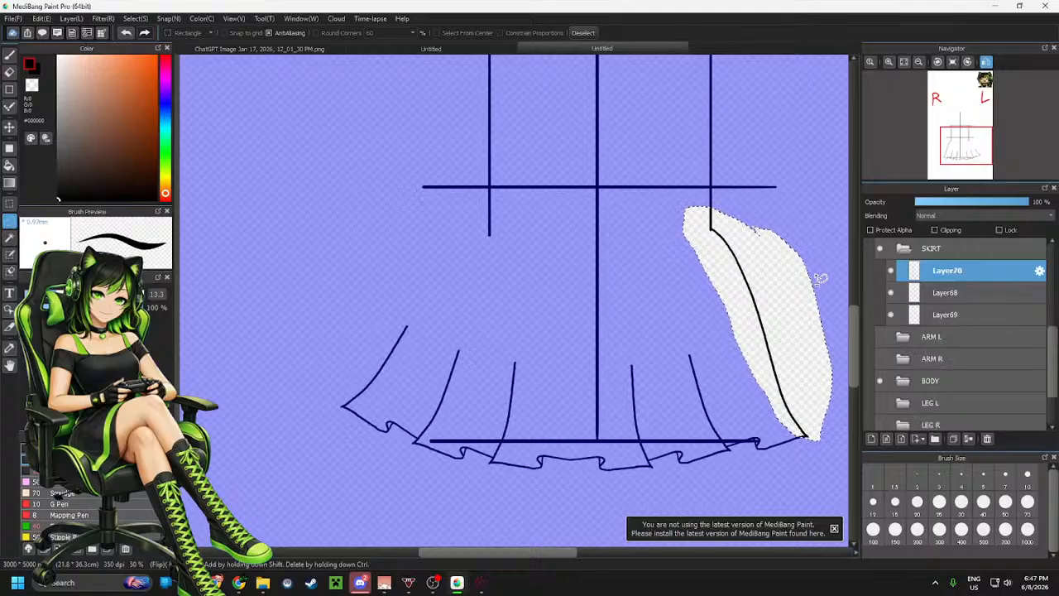
Flip the copied curve horizontally and move it over to the skirt's left side
key(ctrl+t)
click(639, 529)
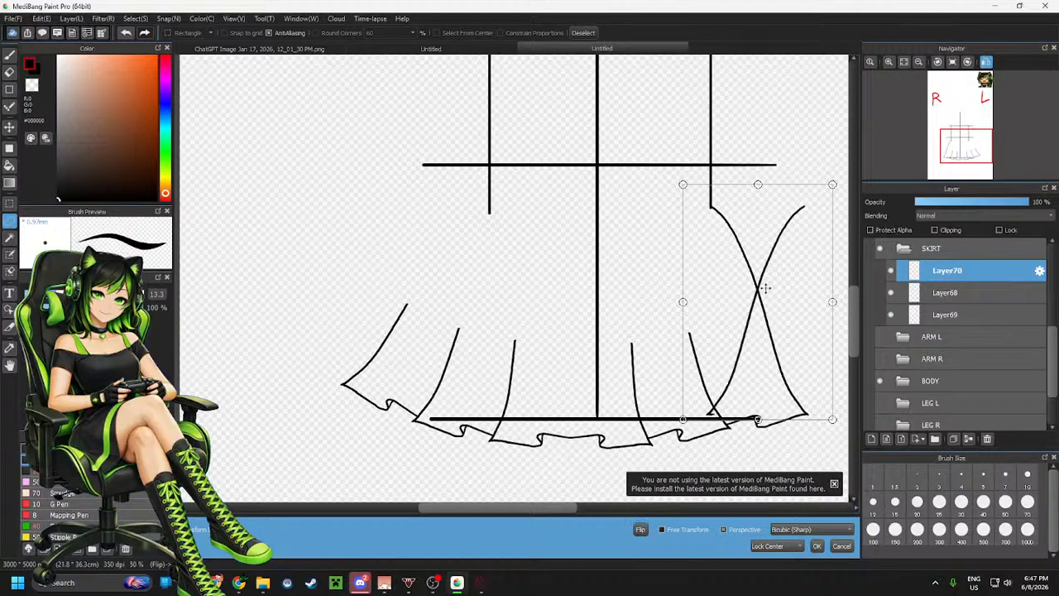
drag(765, 288, 448, 270)
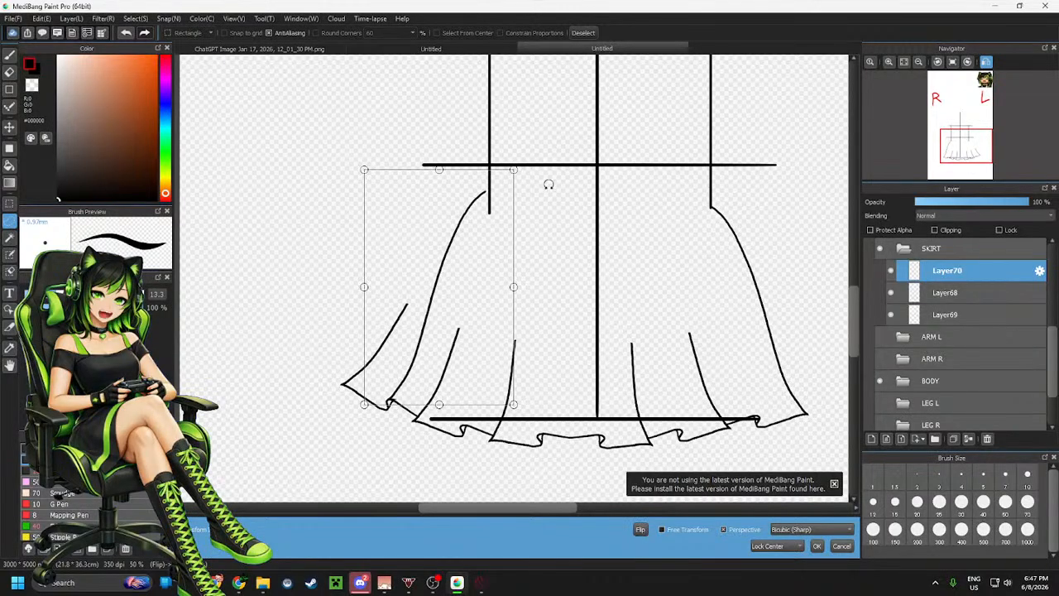
Adjust the transform corners so the flipped curve meets the left waist and hem, then apply the transform
scroll(513, 232, down, 2)
scroll(503, 220, up, 4)
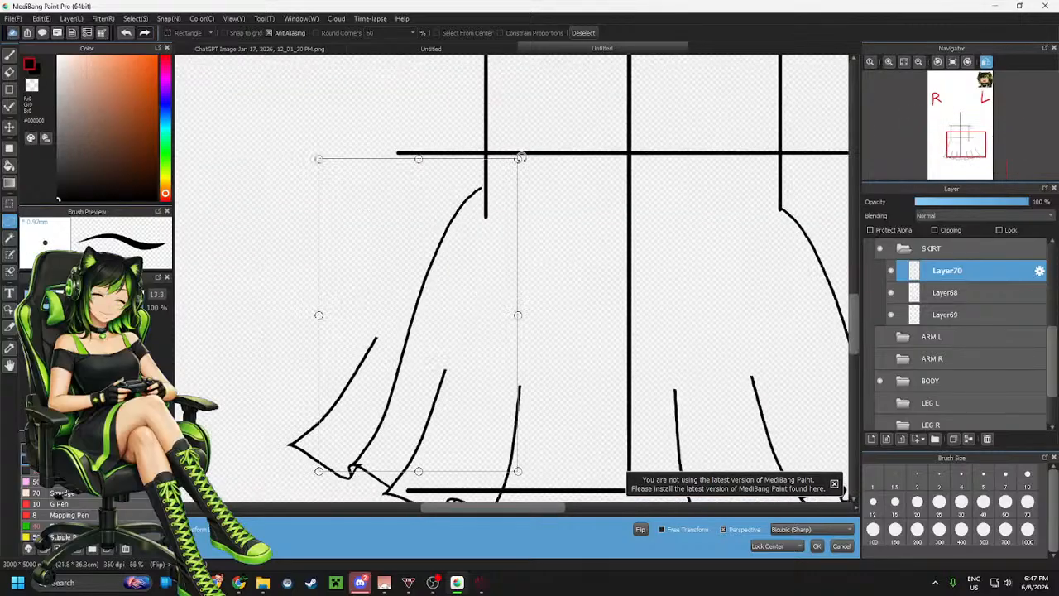
drag(418, 158, 418, 167)
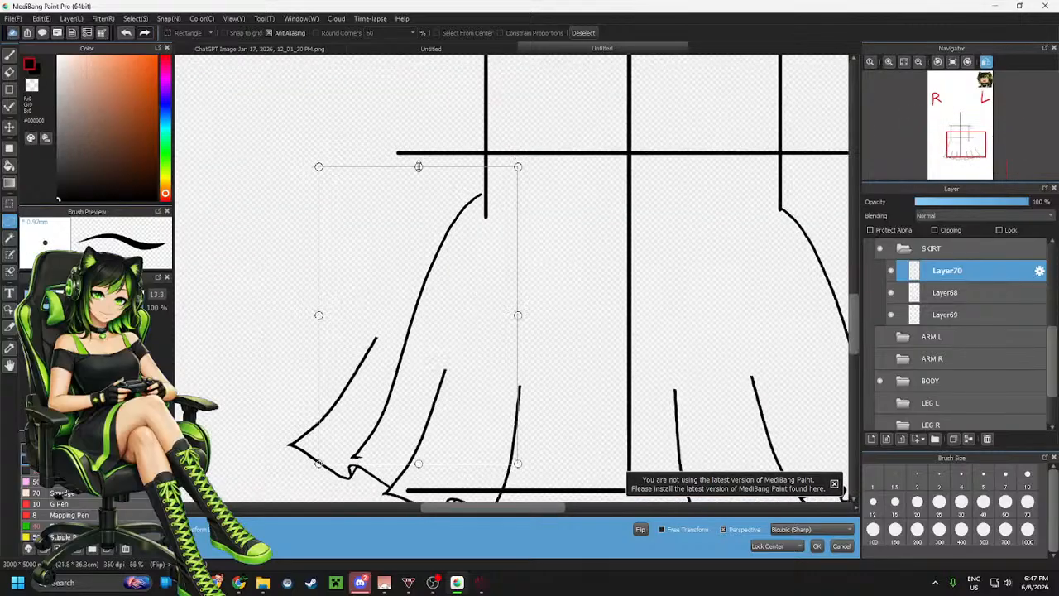
drag(422, 206, 420, 221)
drag(610, 233, 612, 238)
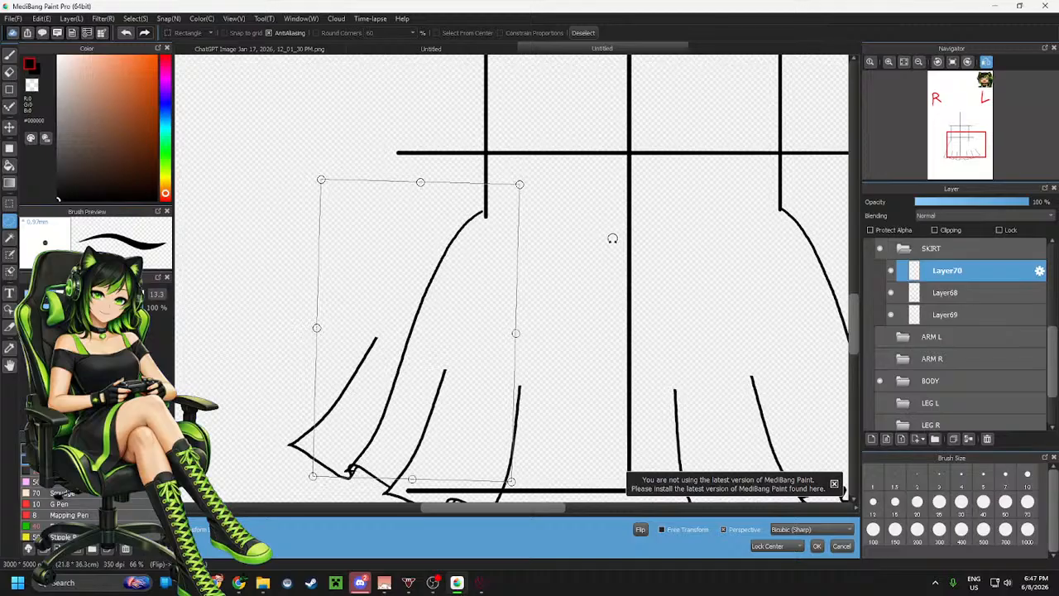
drag(463, 266, 466, 262)
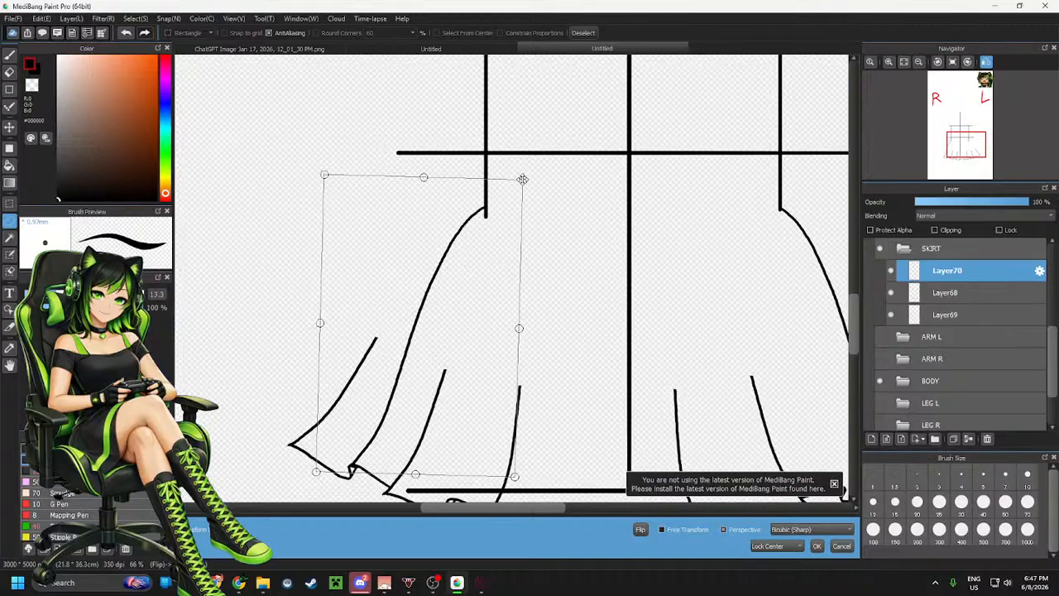
drag(522, 180, 519, 192)
drag(460, 229, 461, 232)
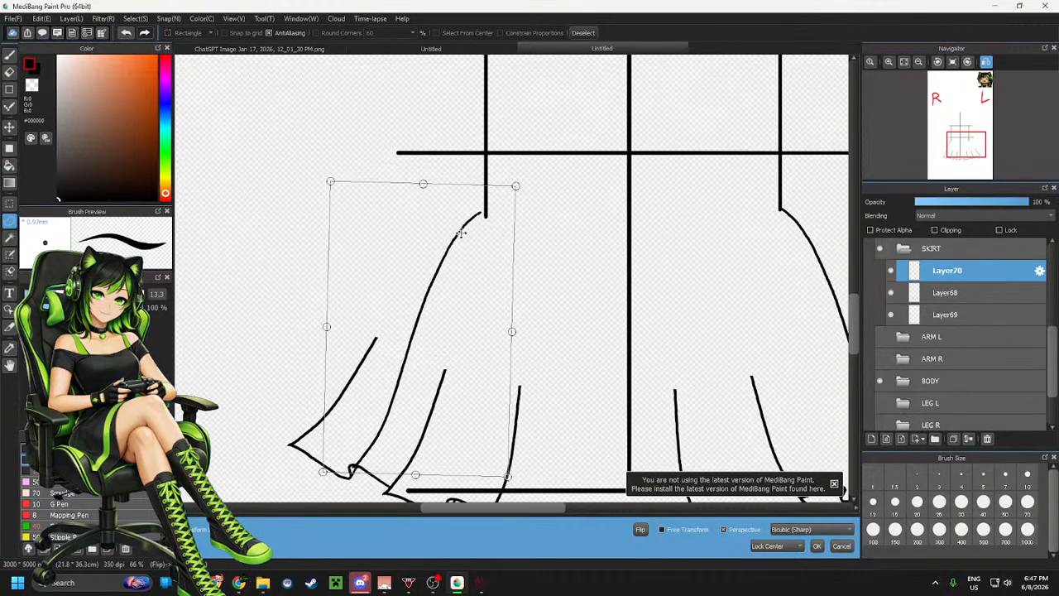
drag(567, 232, 565, 236)
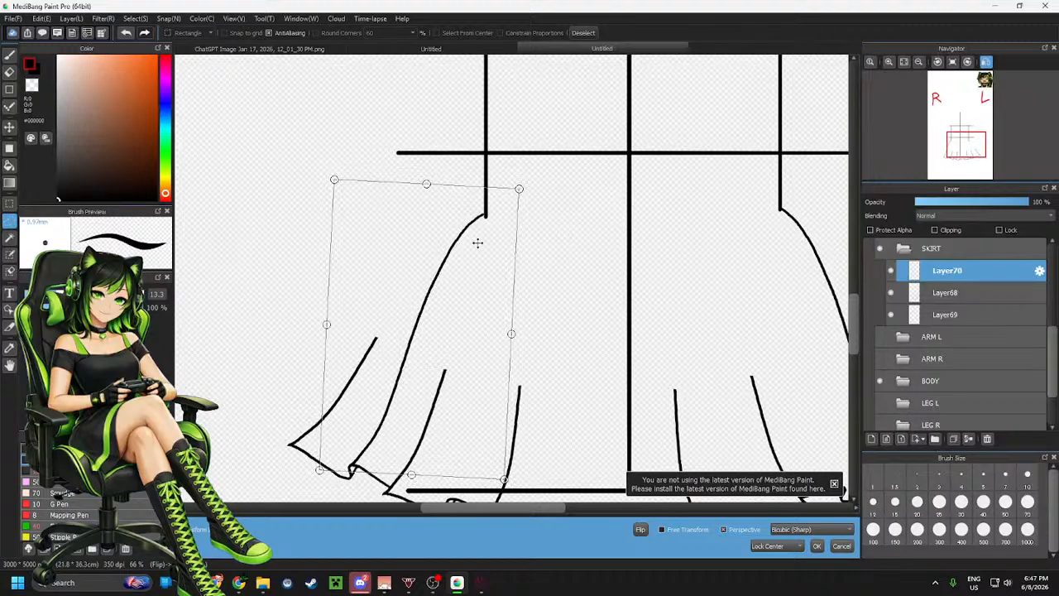
click(817, 546)
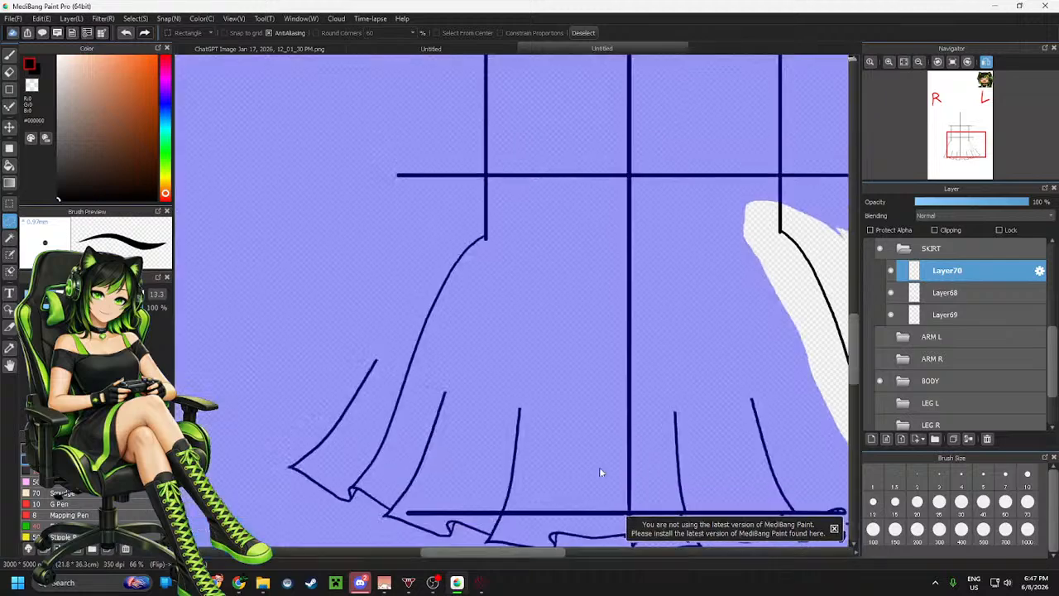
Switch back to Layer68 and clear the selection
scroll(360, 347, down, 3)
scroll(360, 348, up, 3)
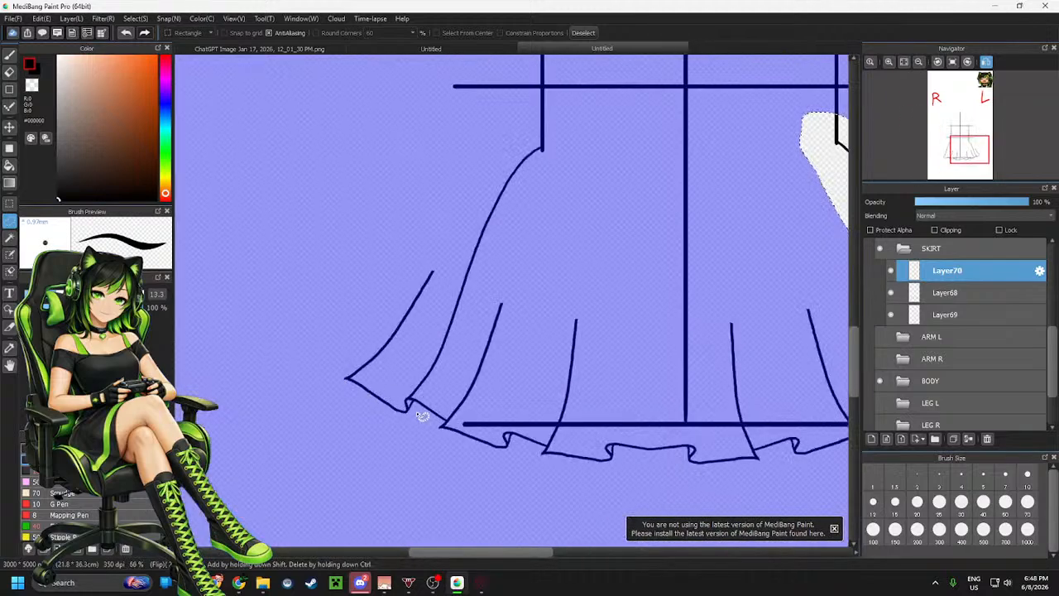
scroll(422, 416, up, 3)
scroll(419, 419, down, 2)
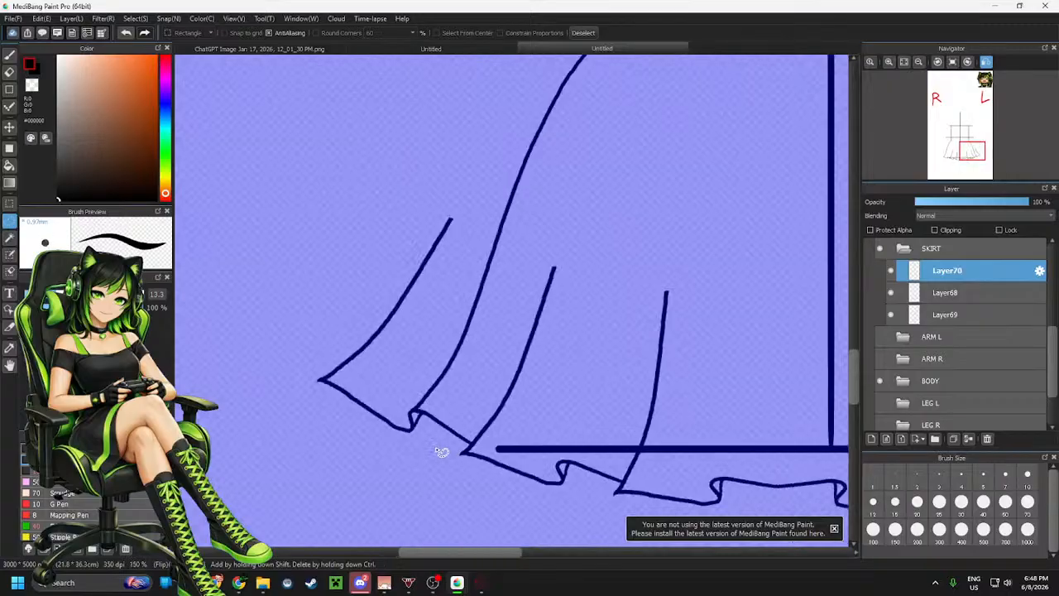
click(966, 291)
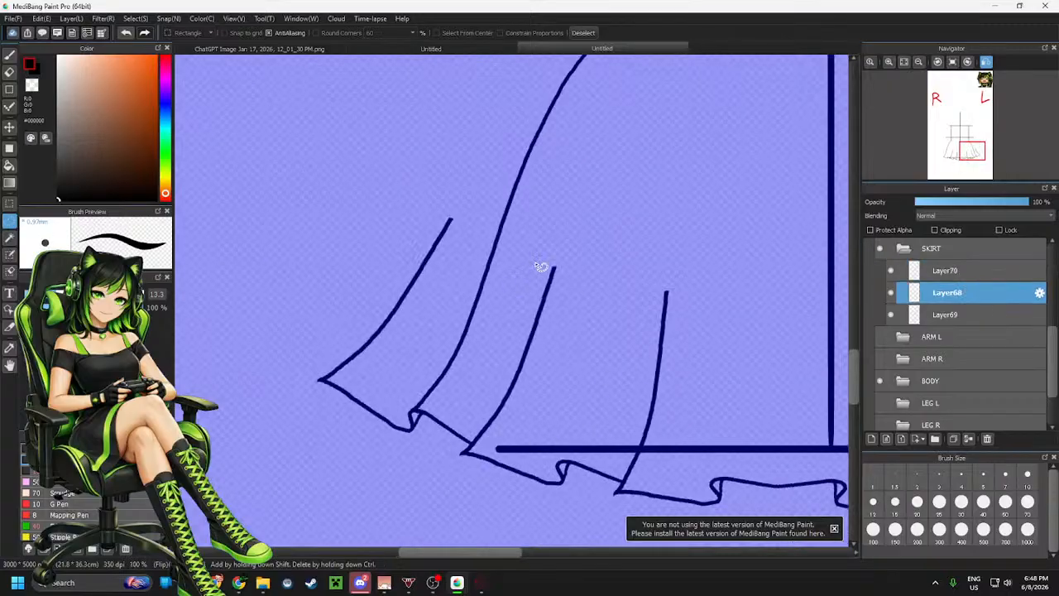
key(ctrl+d)
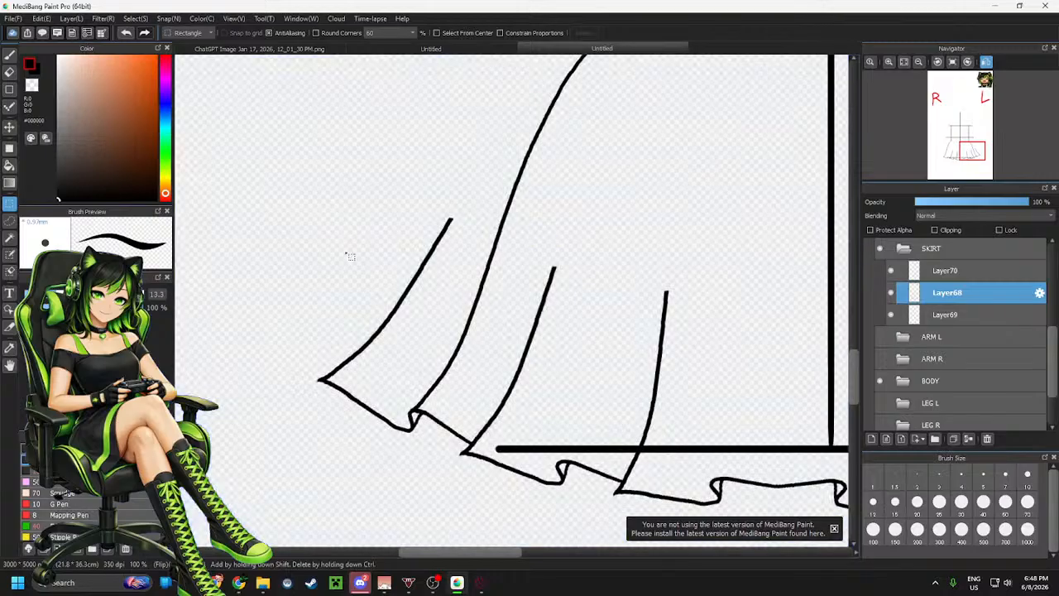
Erase the old left outer flare line and the leftover fold tip on Layer68
scroll(348, 325, up, 1)
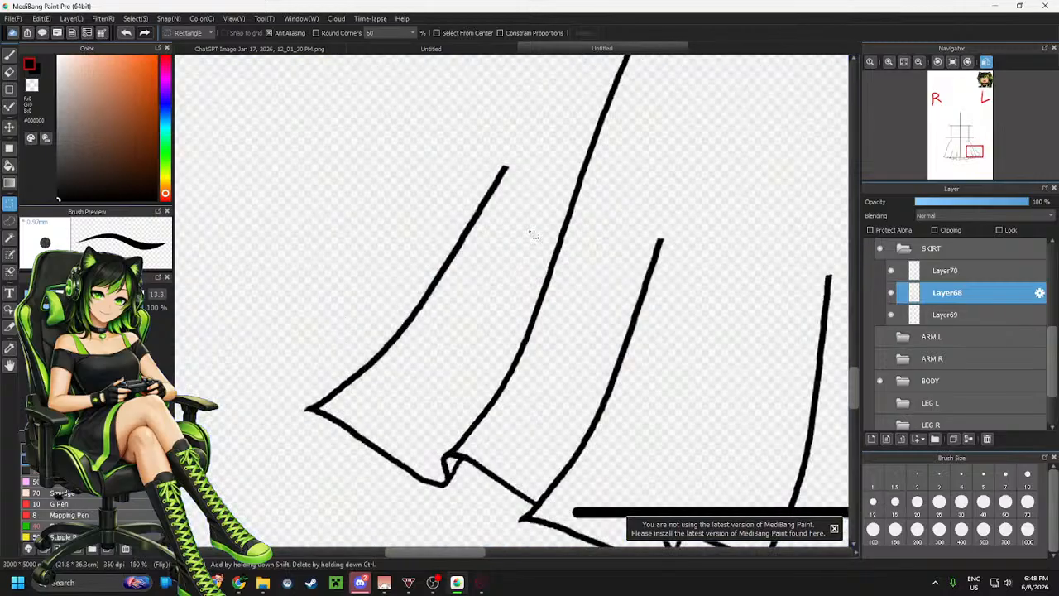
key(e)
mouse_move(501, 174)
mouse_down()
mouse_move(403, 325)
mouse_move(310, 396)
mouse_move(337, 406)
mouse_move(332, 419)
mouse_move(414, 478)
mouse_move(440, 482)
mouse_up()
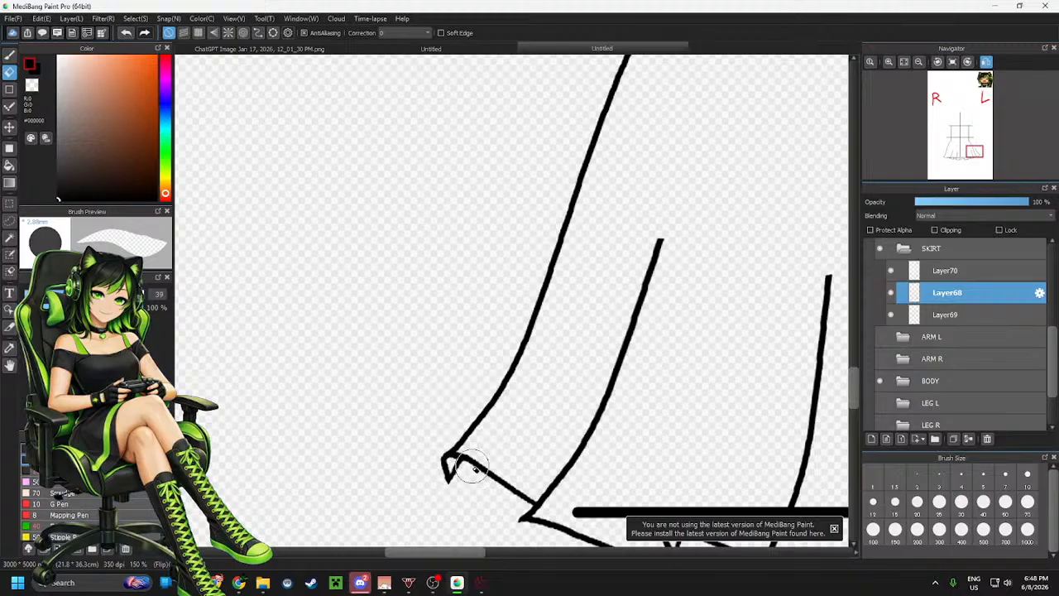
scroll(496, 438, down, 3)
scroll(501, 362, up, 6)
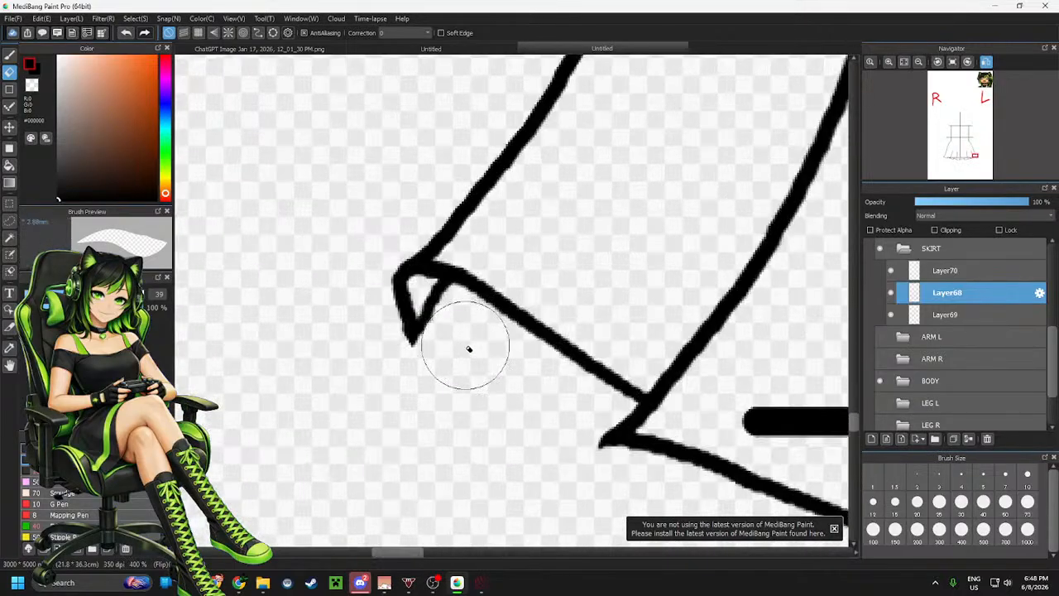
mouse_move(427, 304)
mouse_down()
mouse_move(444, 302)
mouse_move(423, 345)
mouse_move(411, 309)
mouse_move(431, 322)
mouse_up()
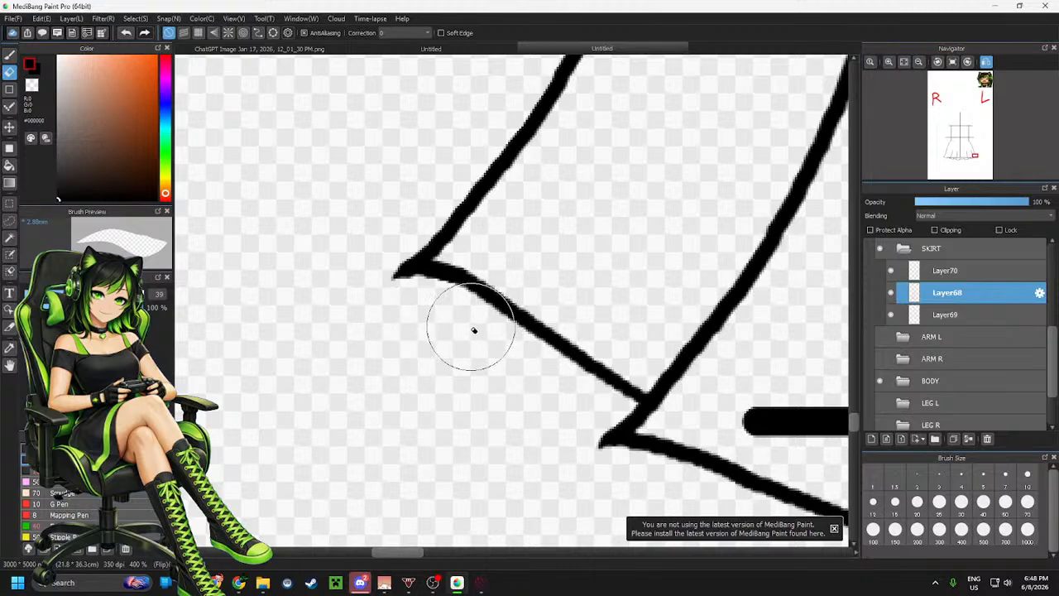
Draw a line from the left hem corner down to the ruffle to close the new skirt edge
key(b)
mouse_move(418, 263)
mouse_down()
mouse_move(400, 298)
mouse_move(568, 352)
mouse_move(621, 378)
mouse_up()
scroll(369, 378, down, 5)
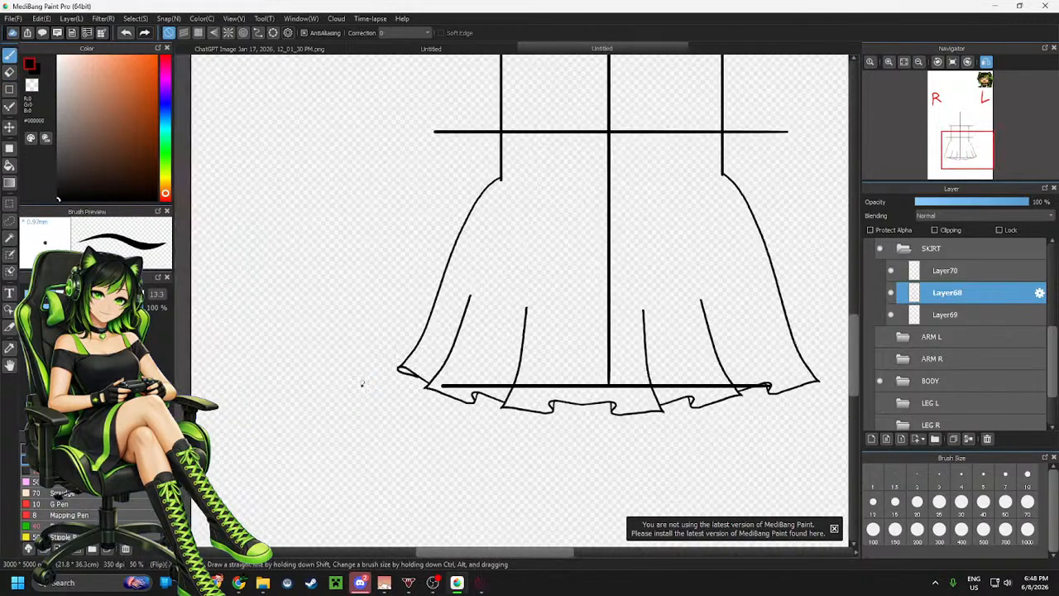
scroll(335, 390, down, 2)
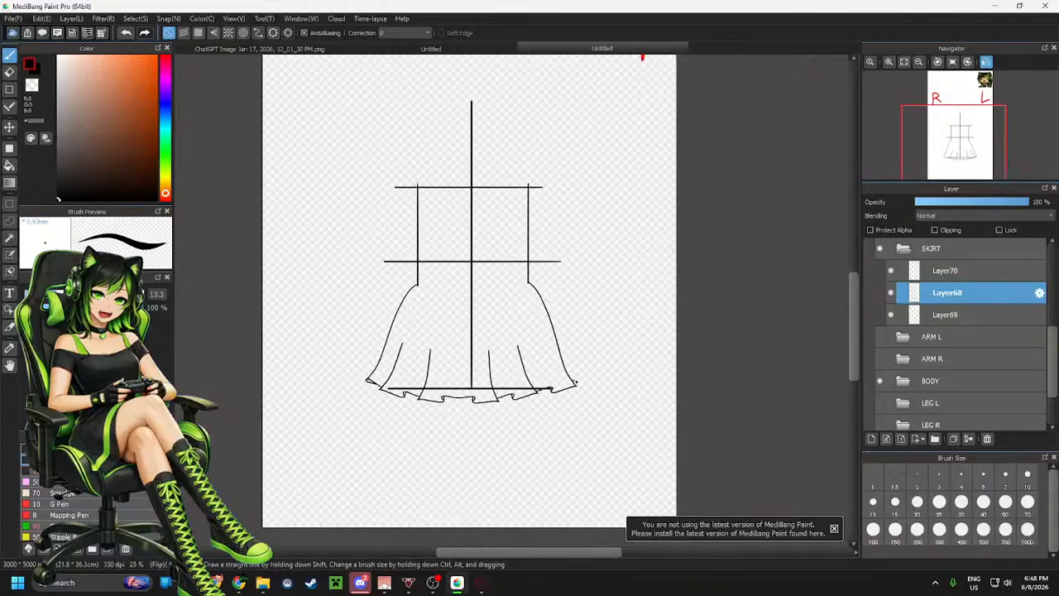
Erase the stray stroke tip sticking out past the skirt's hem corner
scroll(546, 413, up, 6)
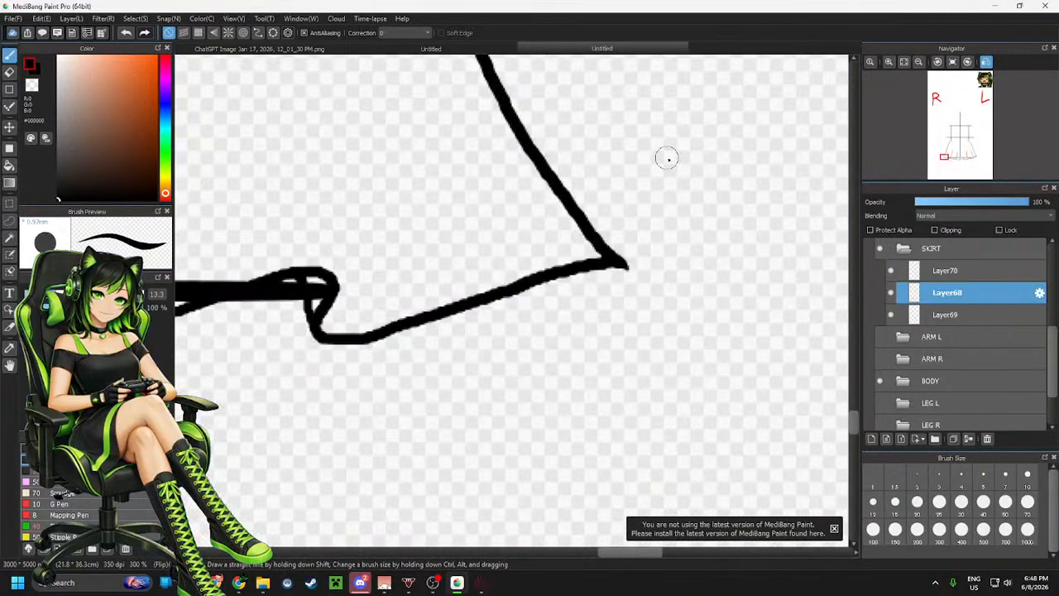
key(e)
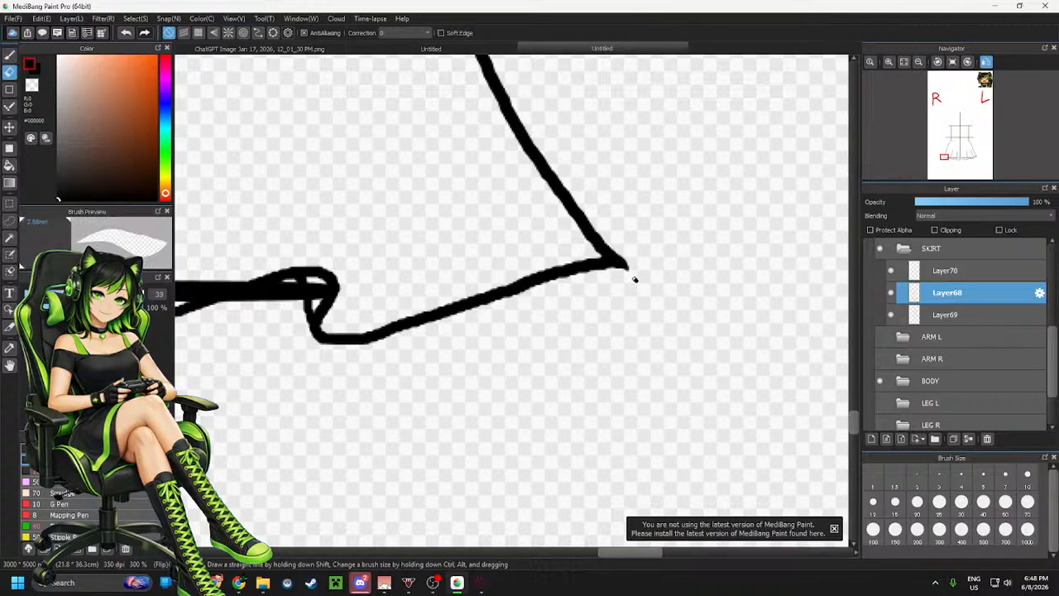
mouse_move(624, 242)
mouse_down()
mouse_move(634, 249)
mouse_move(620, 235)
mouse_move(637, 272)
mouse_up()
Redraw the short stroke joining the outer flare line to the ruffle at the hem corner
key(b)
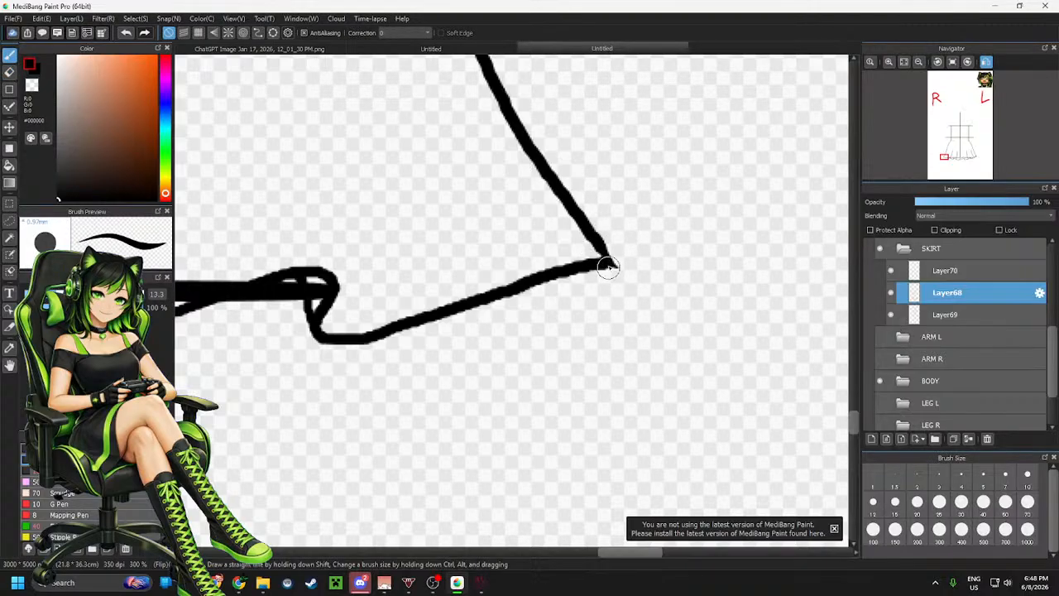
mouse_move(597, 242)
mouse_down()
mouse_move(608, 279)
mouse_move(569, 304)
mouse_move(496, 304)
mouse_up()
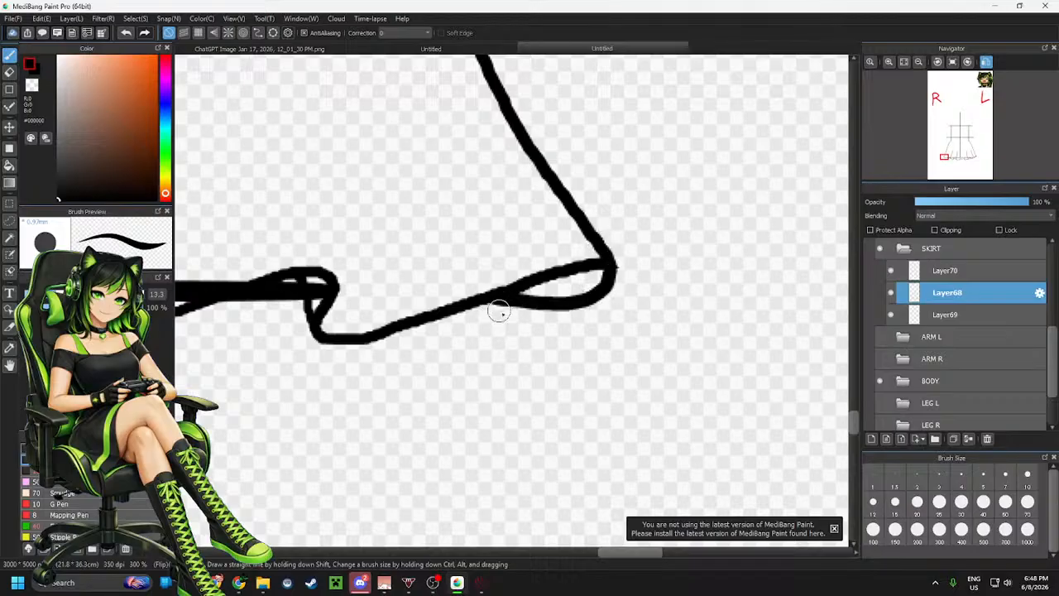
key(ctrl+z)
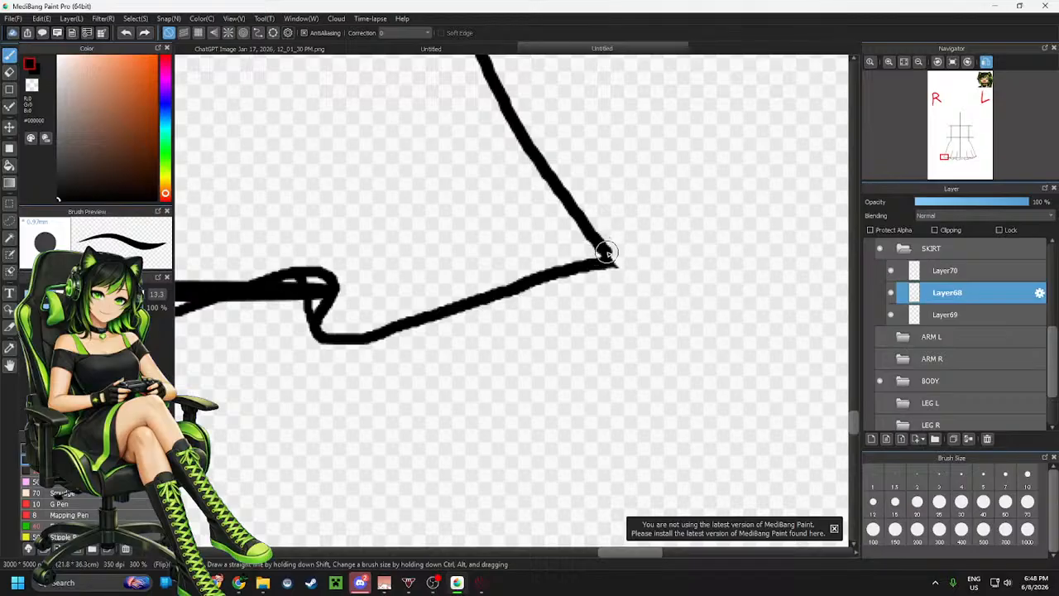
mouse_move(614, 264)
mouse_down()
mouse_move(579, 286)
mouse_move(500, 296)
mouse_move(510, 299)
mouse_up()
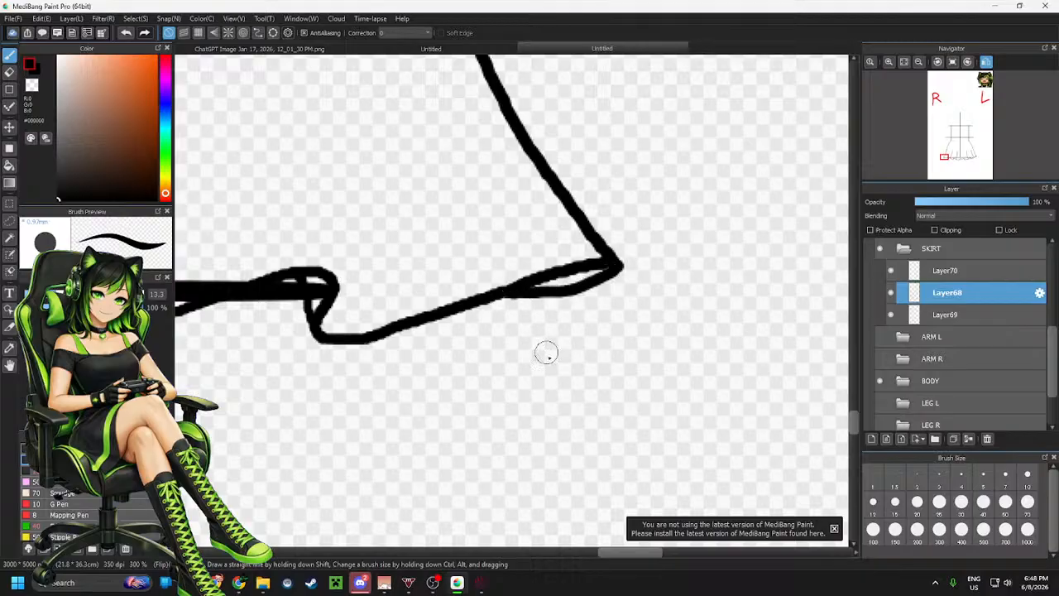
Toggle the leg layers on and off to check the skirt outline against the legs
scroll(669, 361, down, 6)
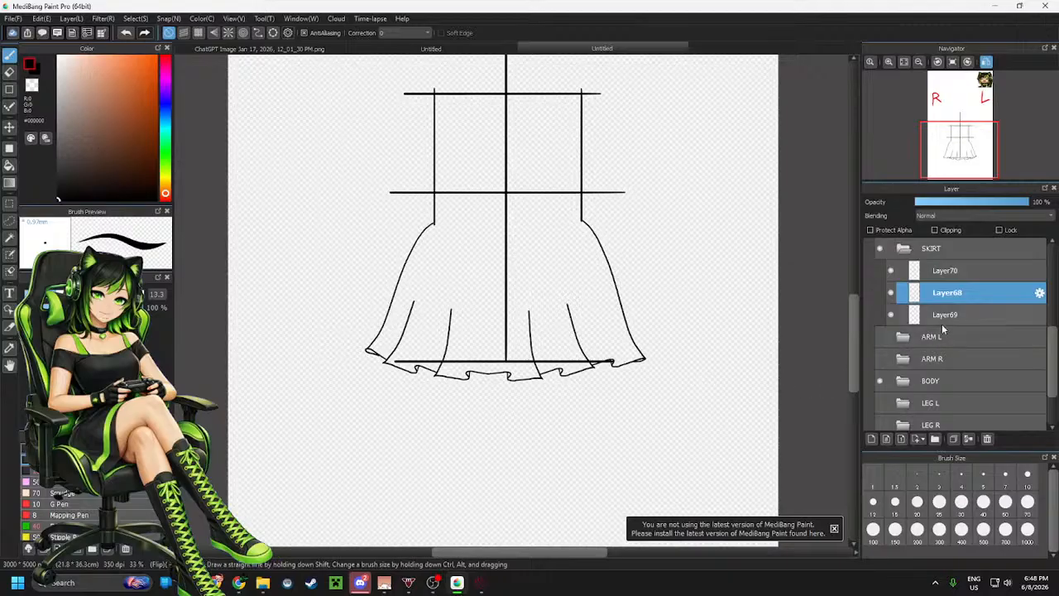
scroll(937, 343, down, 2)
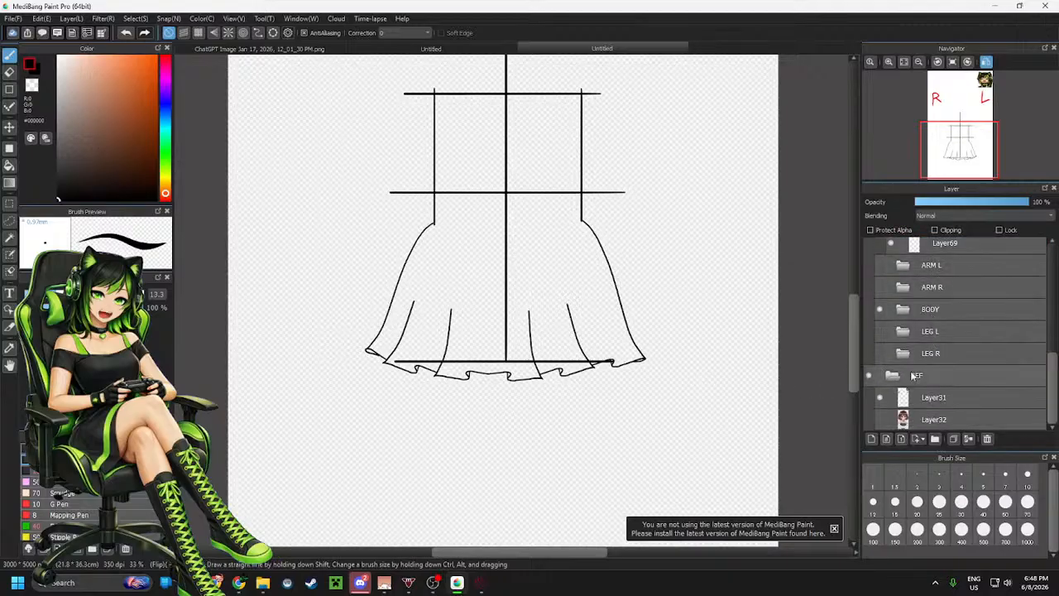
click(879, 353)
click(880, 332)
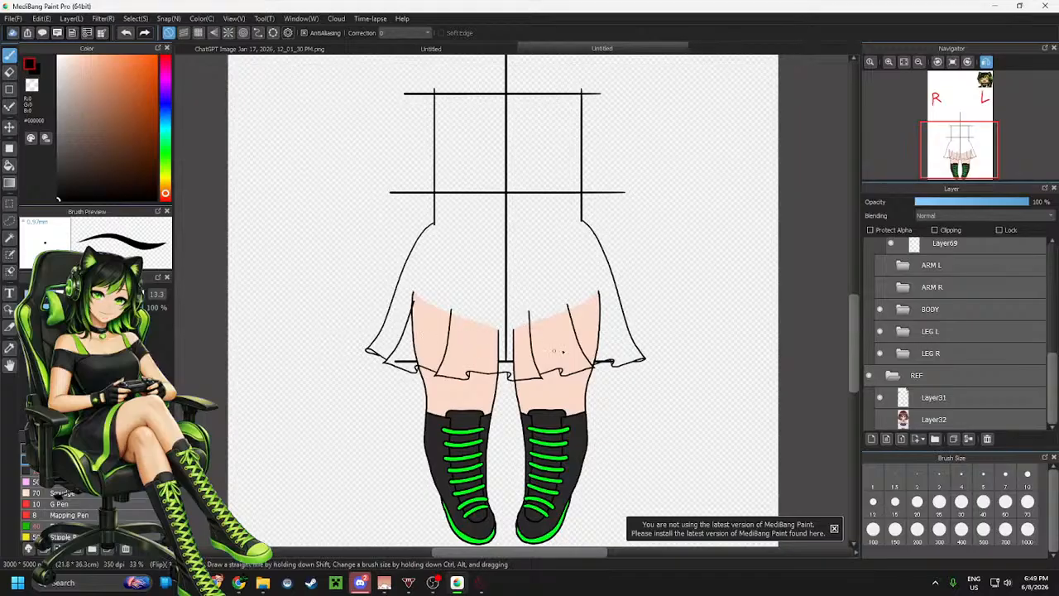
click(880, 353)
click(880, 330)
scroll(456, 356, up, 3)
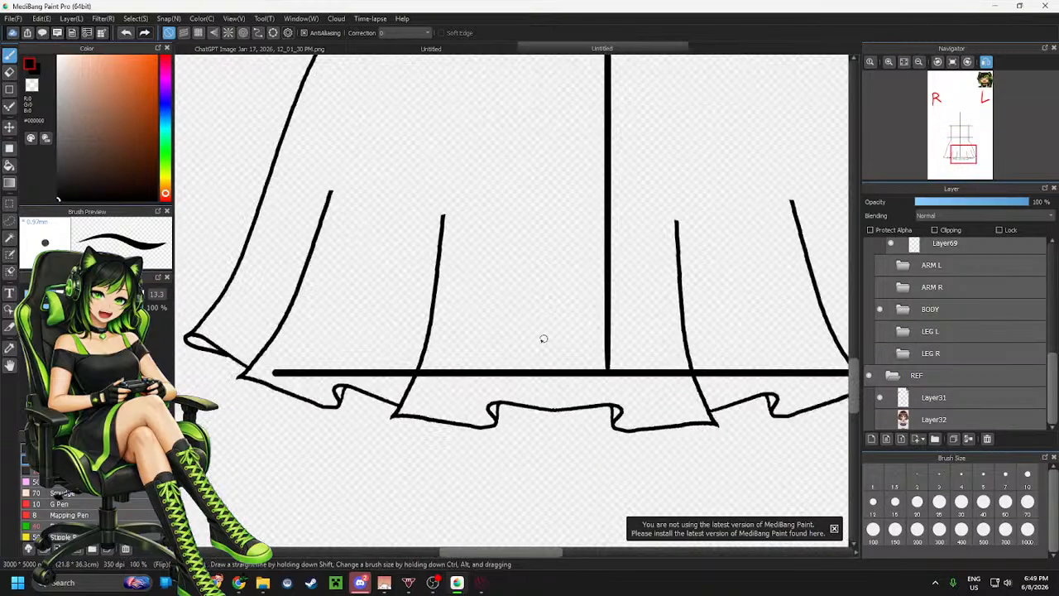
scroll(505, 349, down, 2)
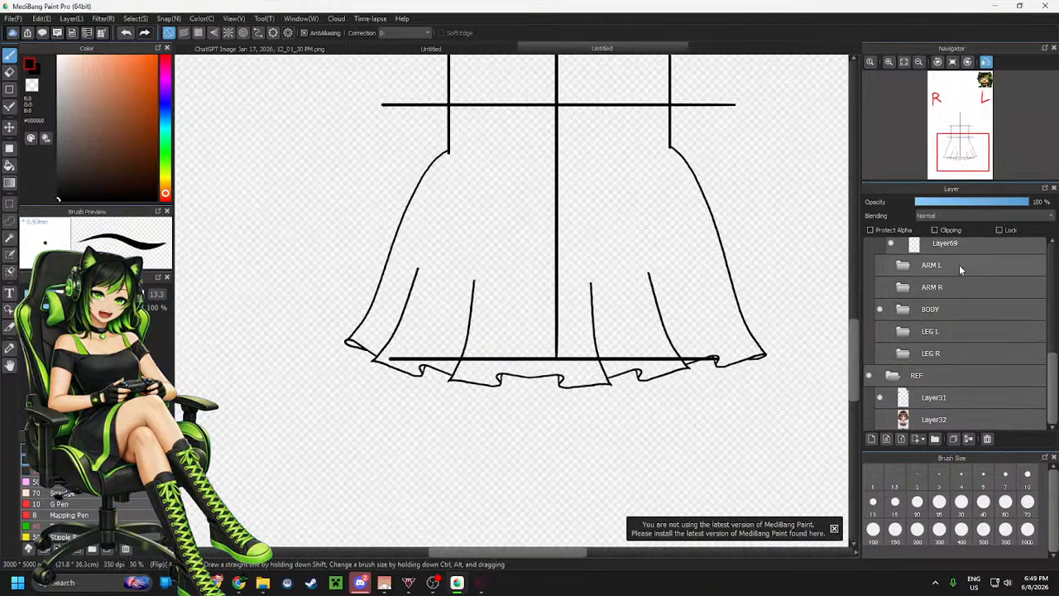
scroll(957, 298, up, 2)
Merge the skirt line layers into Layer69 and add a new layer above it
click(954, 283)
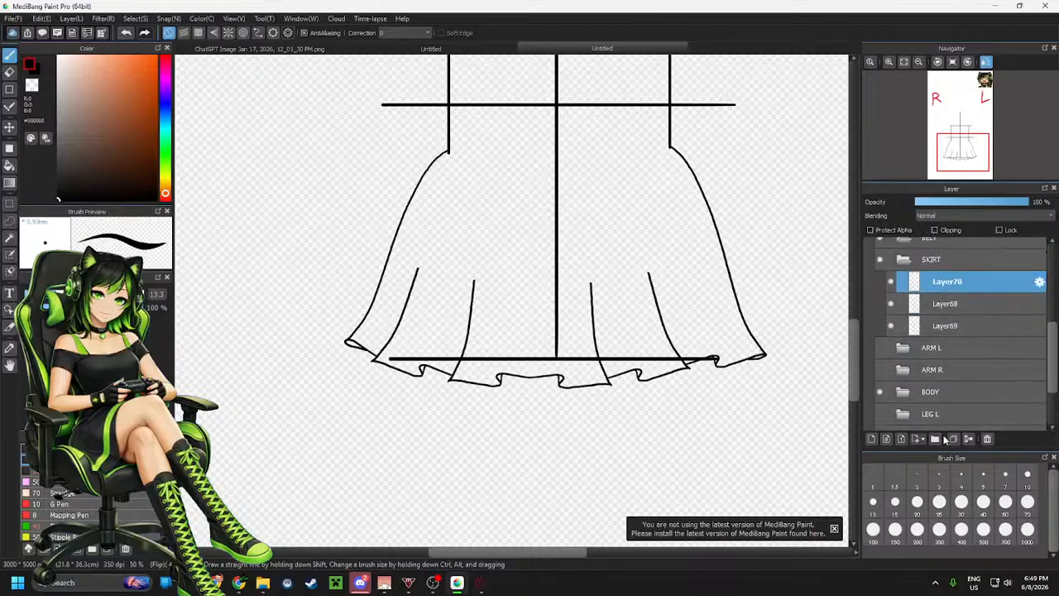
click(968, 439)
click(968, 439)
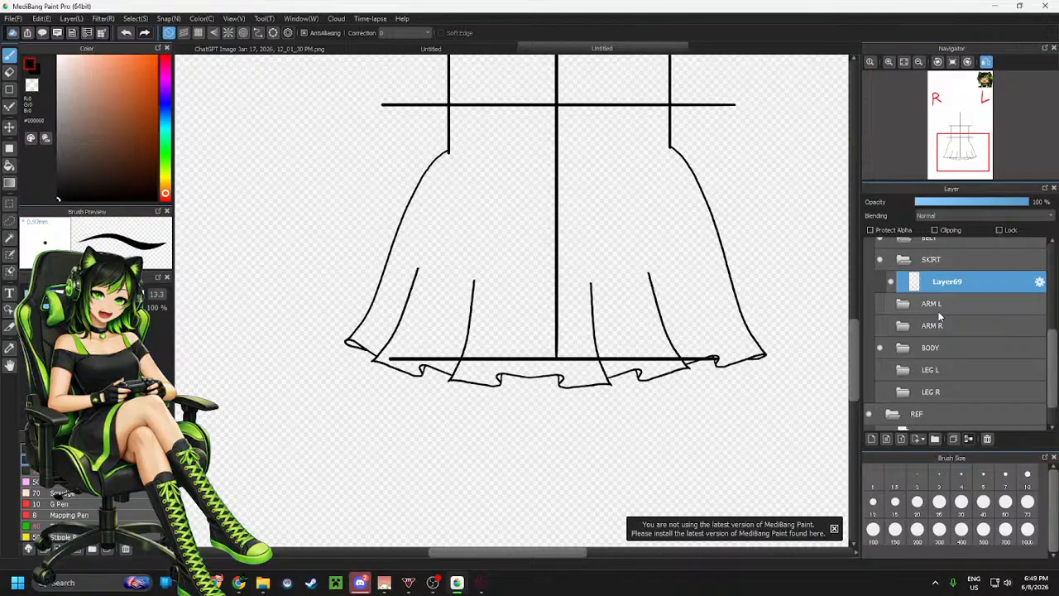
click(871, 440)
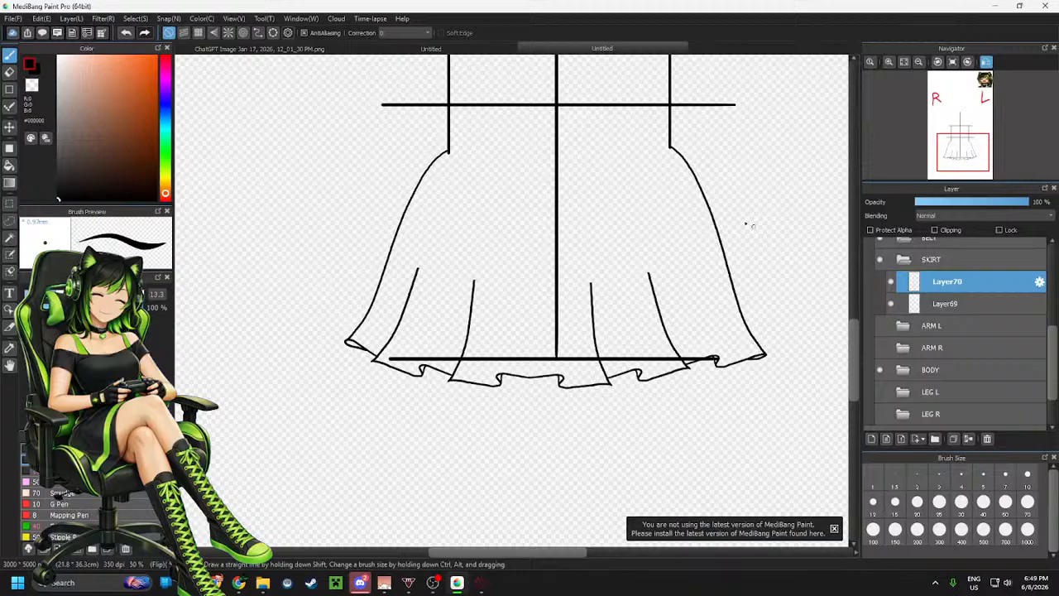
Try drawing a straight waistline between the skirt's waist corners with crisscross snapping
click(199, 33)
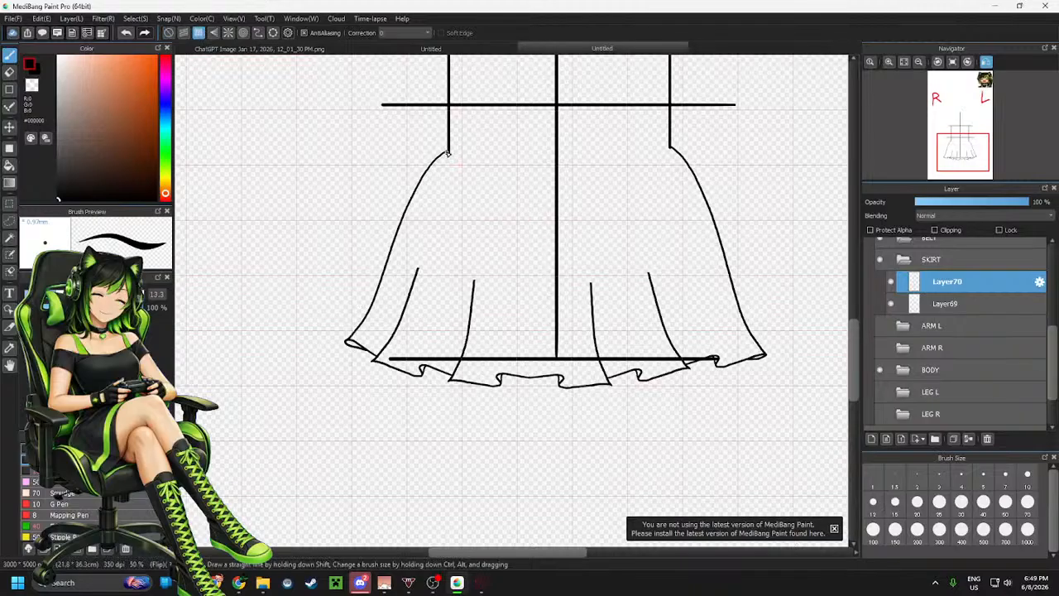
drag(446, 152, 651, 154)
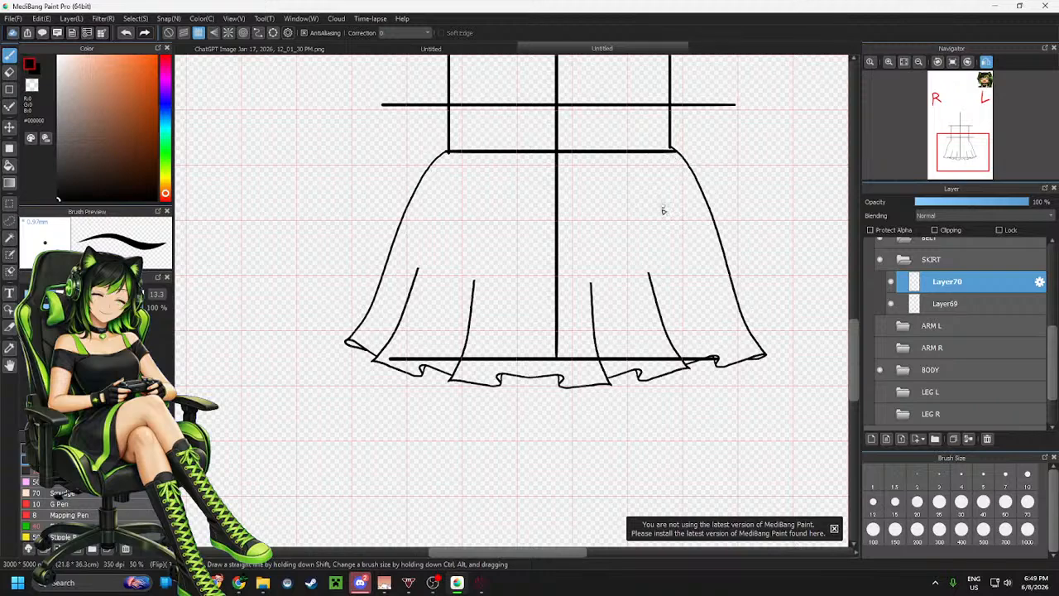
scroll(670, 240, down, 2)
scroll(673, 220, up, 3)
scroll(671, 265, down, 1)
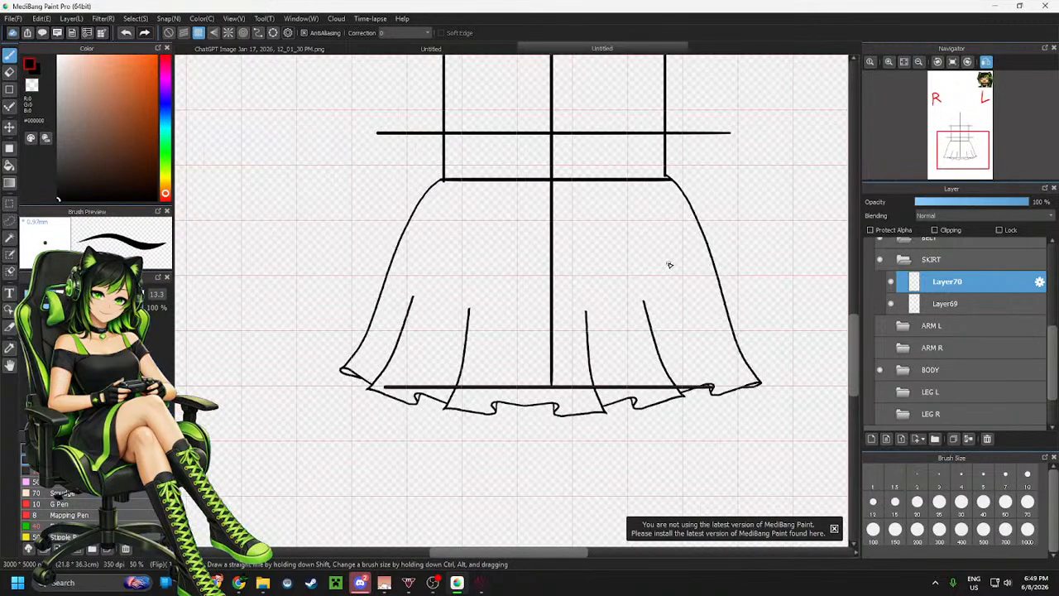
key(ctrl+z)
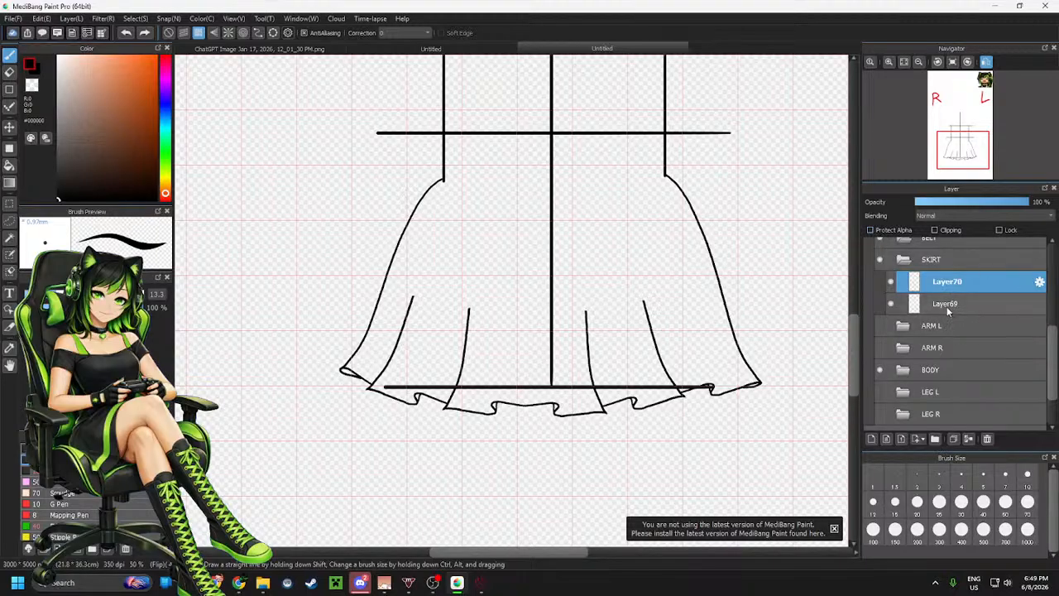
click(169, 33)
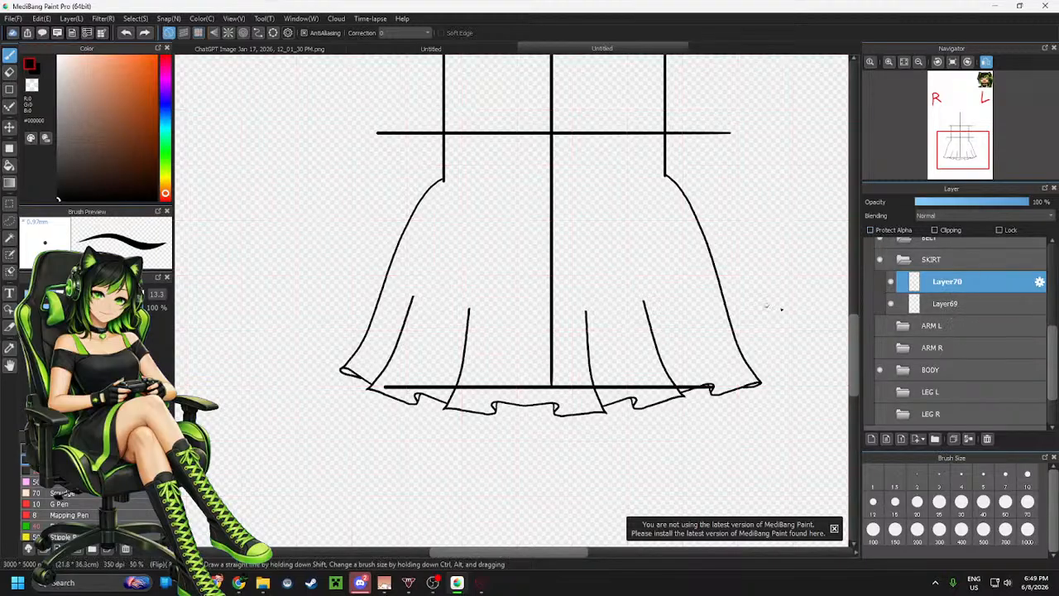
Sample the dark grey #2C2A2A from the boot while briefly showing the right leg layer
scroll(968, 356, down, 3)
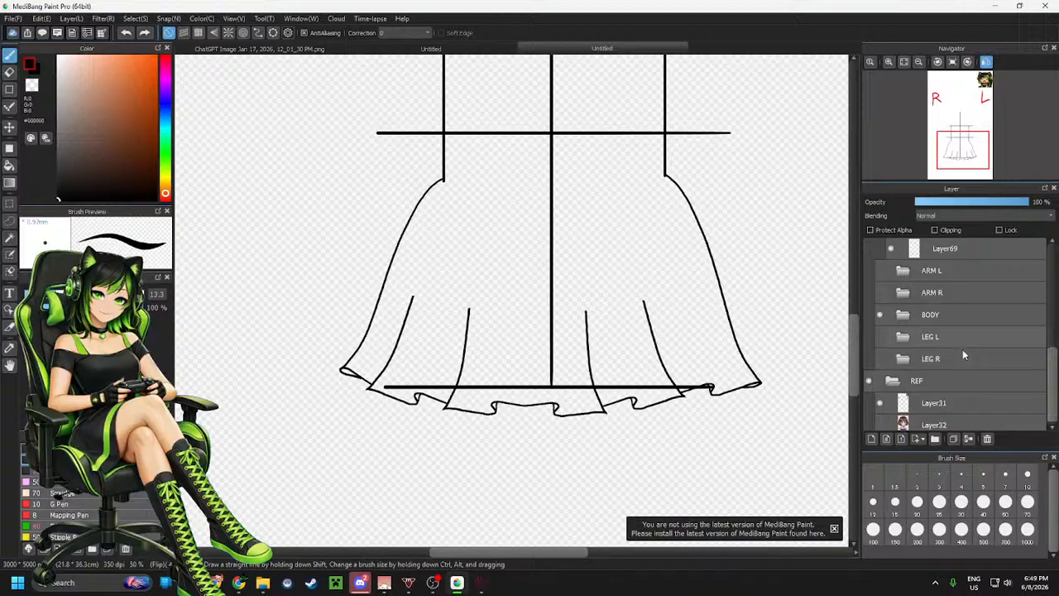
click(880, 354)
alt+click(667, 477)
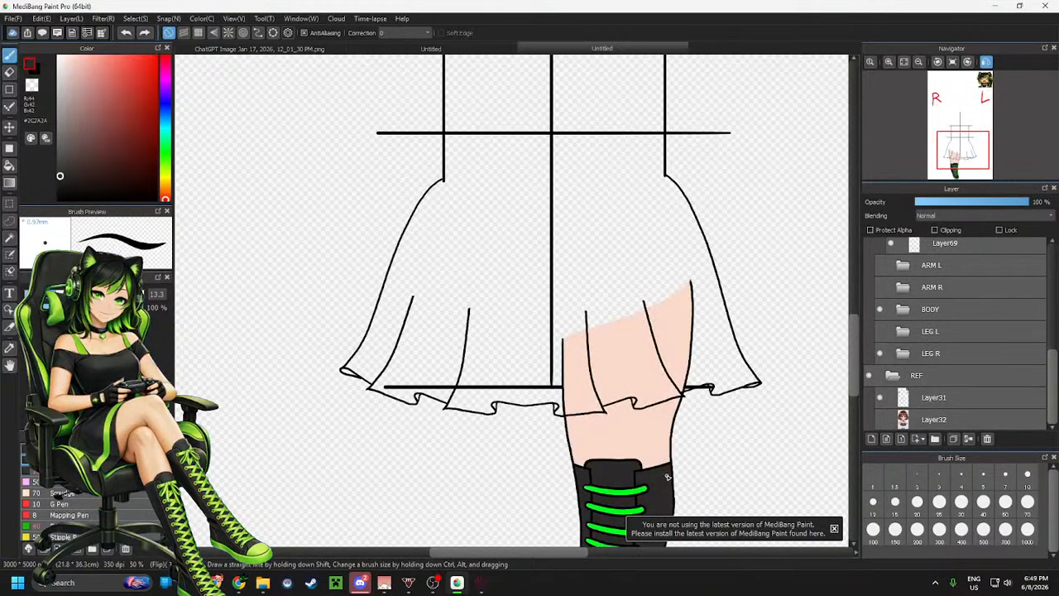
click(879, 354)
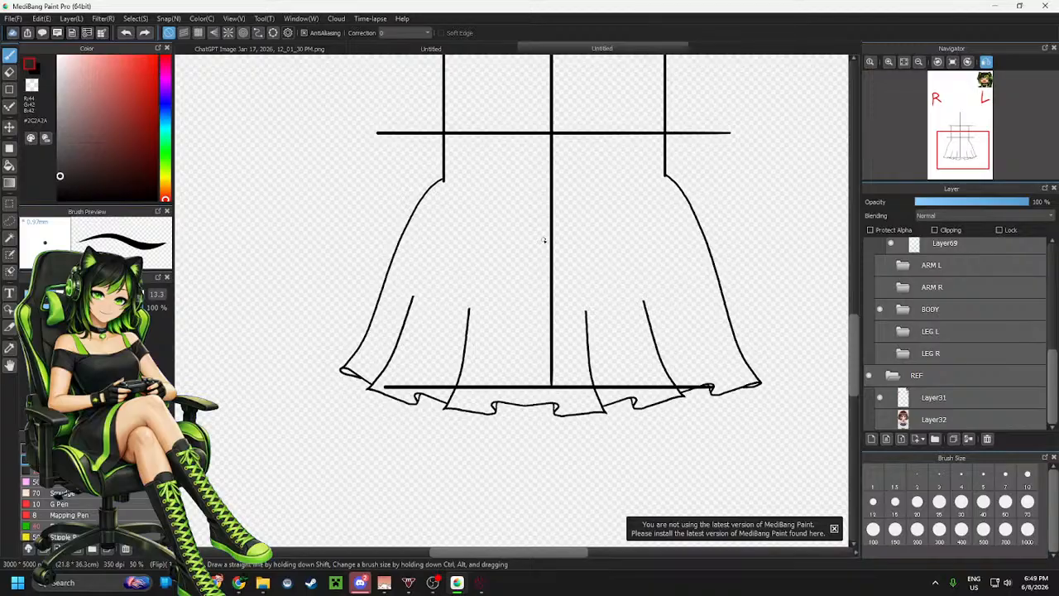
Move Layer70 below Layer69 and paint a thick dark stroke along the skirt's outer waist-to-hem curve
scroll(538, 165, up, 2)
scroll(539, 232, down, 1)
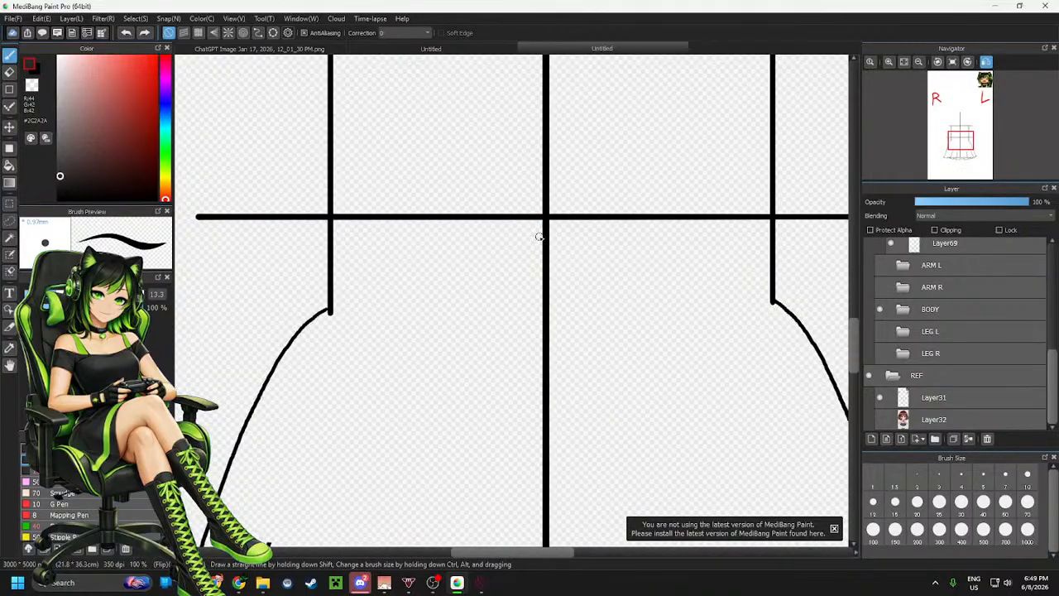
click(939, 64)
click(938, 63)
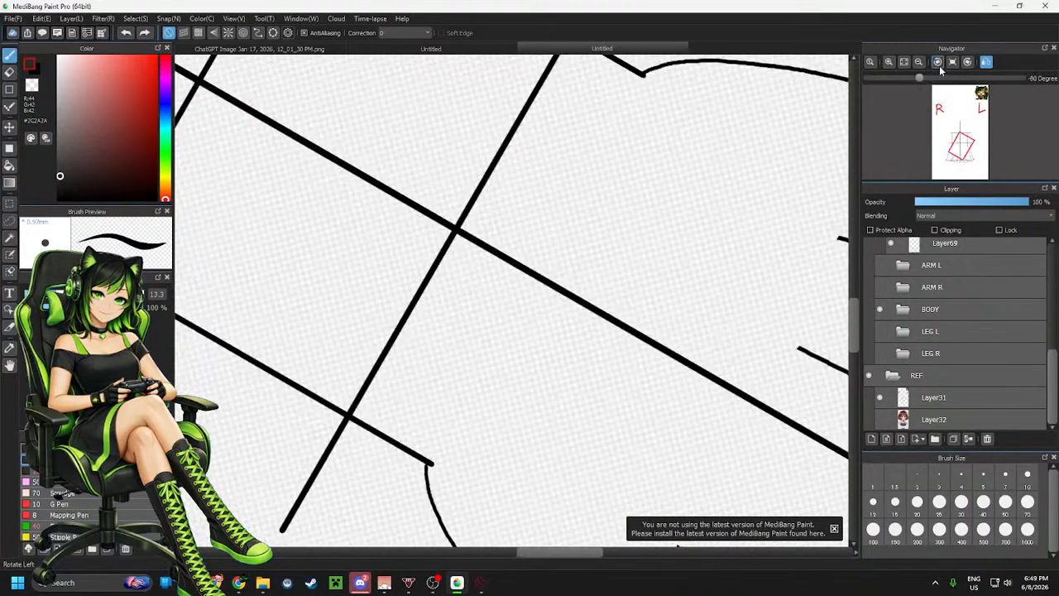
scroll(974, 305, up, 1)
scroll(973, 304, up, 1)
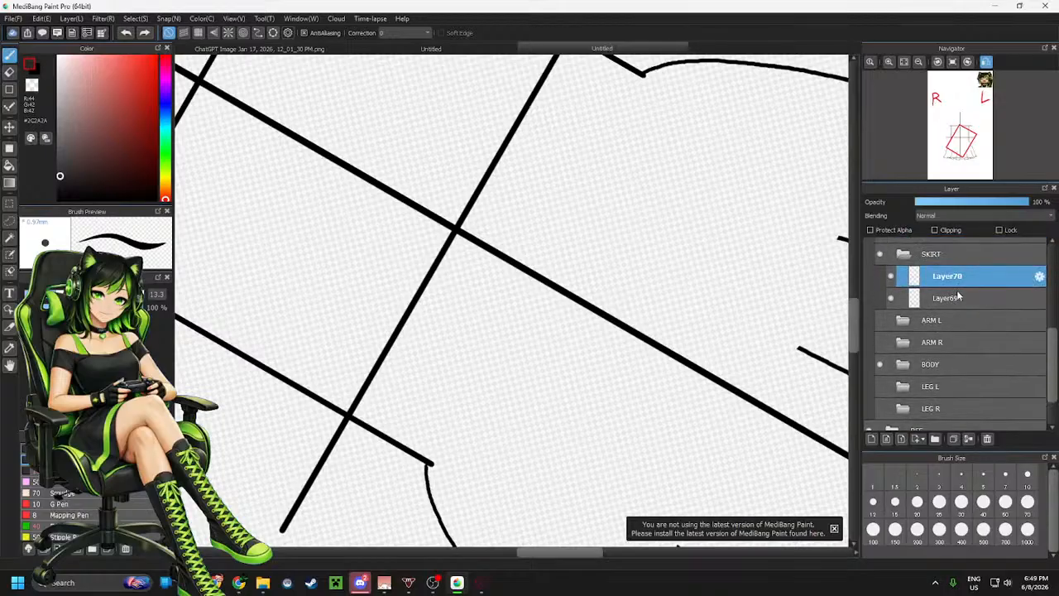
mouse_move(952, 308)
mouse_down()
mouse_move(947, 277)
mouse_move(951, 302)
mouse_up()
click(965, 298)
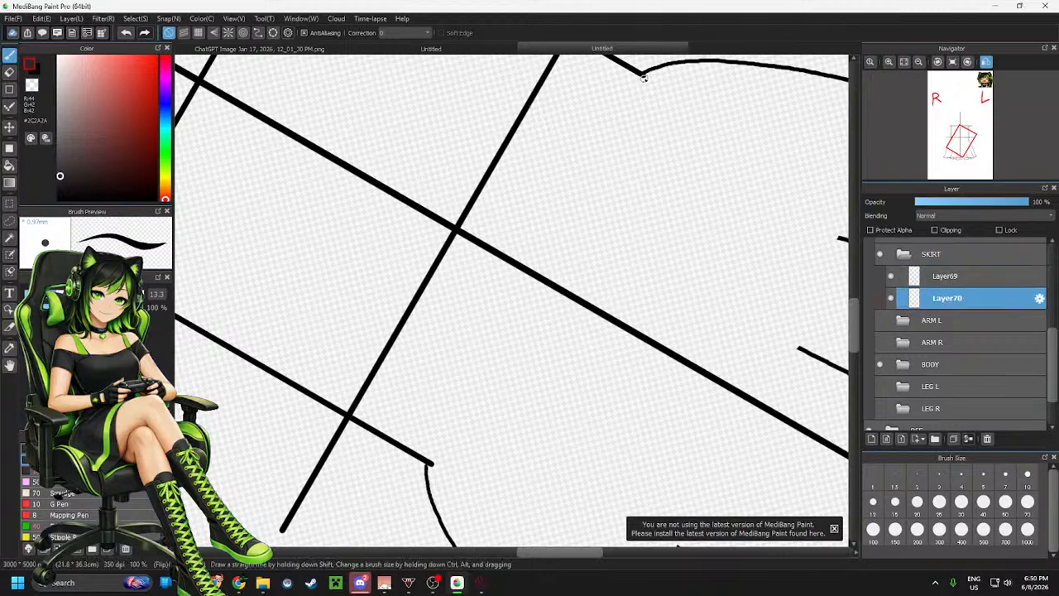
mouse_move(641, 75)
mouse_down()
mouse_move(525, 184)
mouse_move(435, 414)
mouse_move(431, 472)
mouse_move(437, 390)
mouse_move(475, 269)
mouse_move(551, 164)
mouse_move(622, 106)
mouse_move(589, 117)
mouse_move(512, 212)
mouse_move(447, 355)
mouse_move(457, 311)
mouse_up()
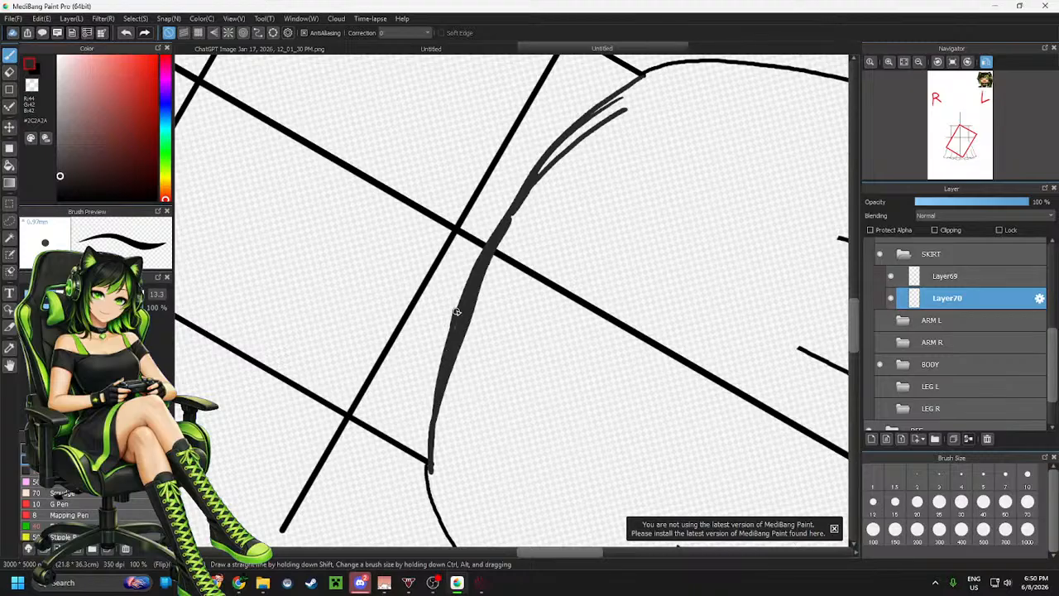
drag(549, 161, 579, 132)
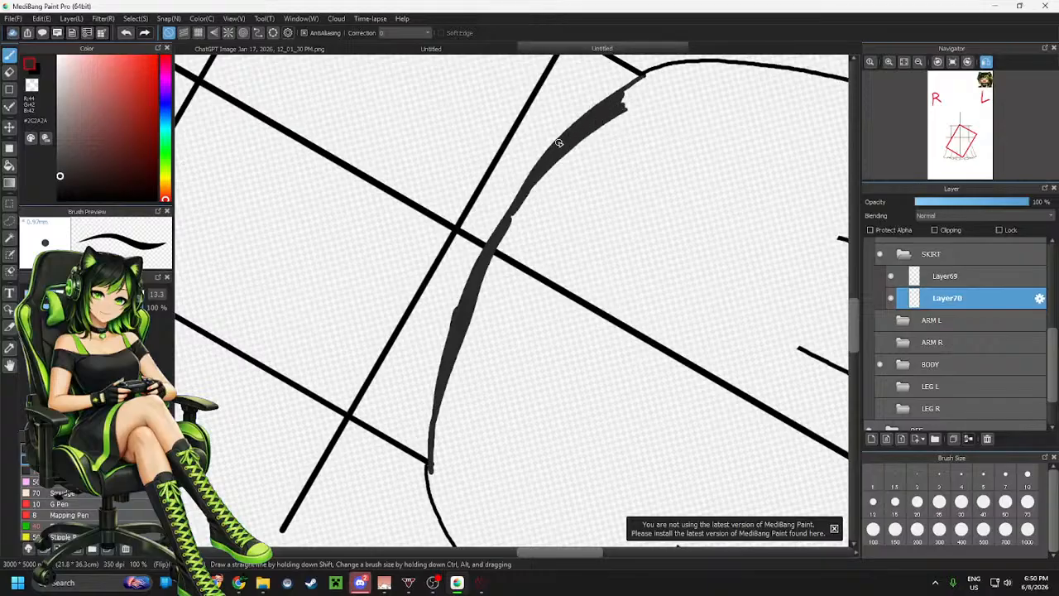
Hide the guide-line layer and bucket-fill the skirt interior with dark grey on Layer70
scroll(340, 178, down, 2)
scroll(957, 334, down, 2)
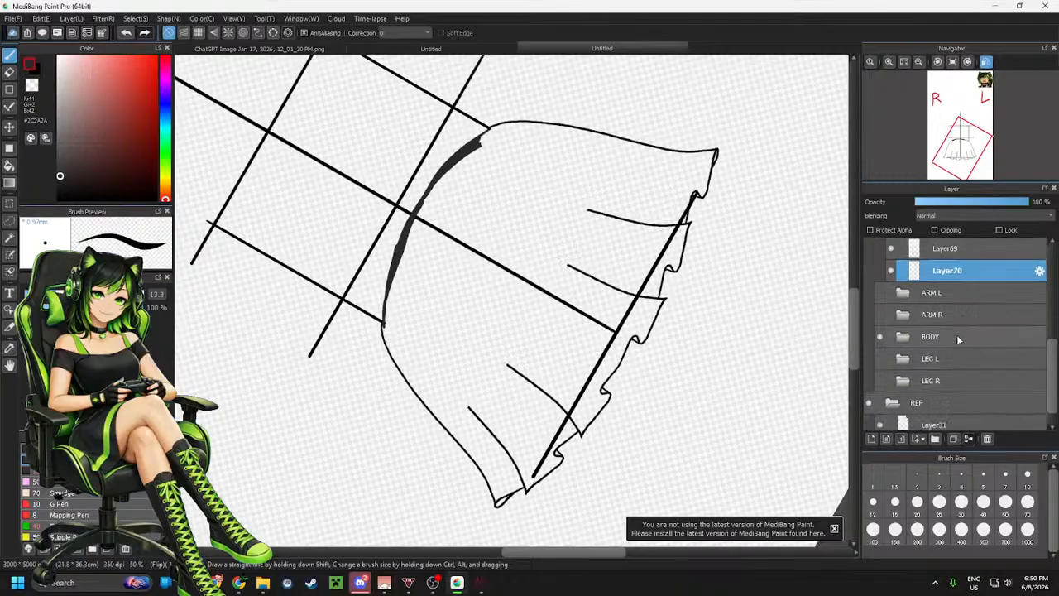
click(880, 398)
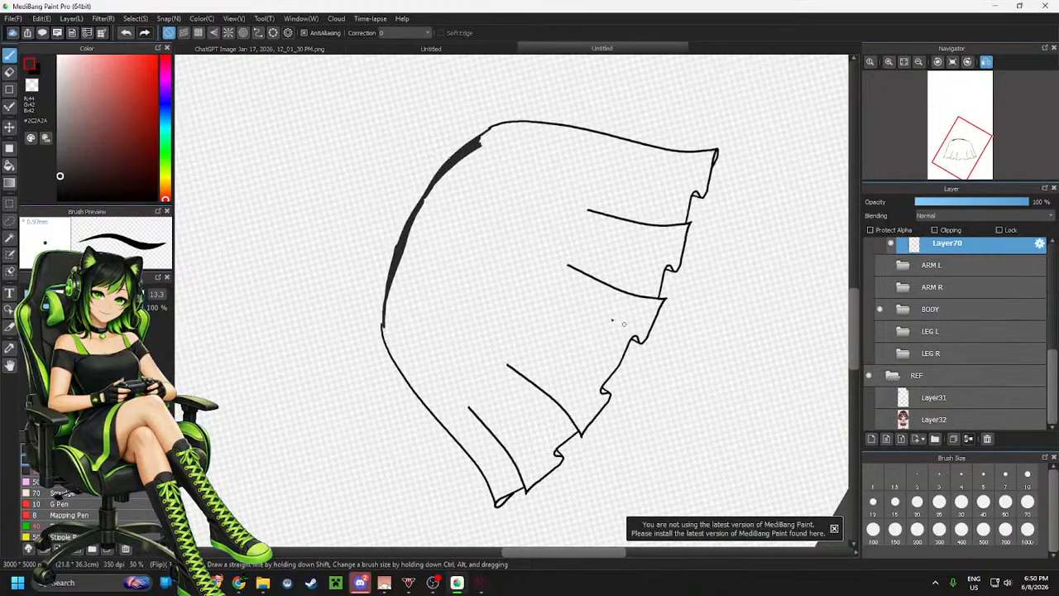
key(g)
click(482, 261)
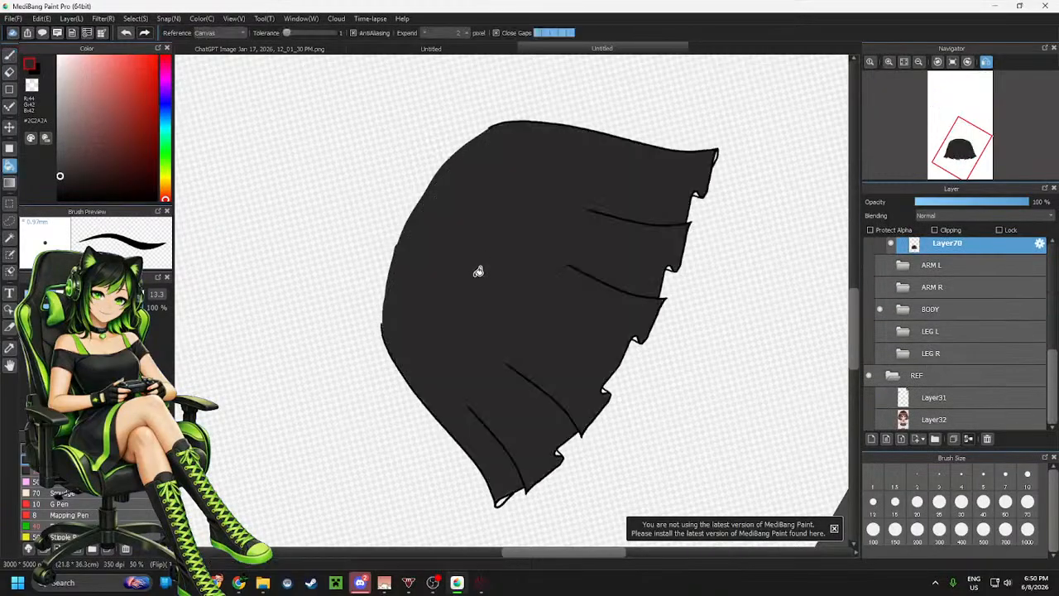
Switch to near-black #121212 and fill the leftover gap at a ruffle tip along the hem
click(54, 193)
scroll(532, 323, down, 2)
scroll(530, 438, up, 4)
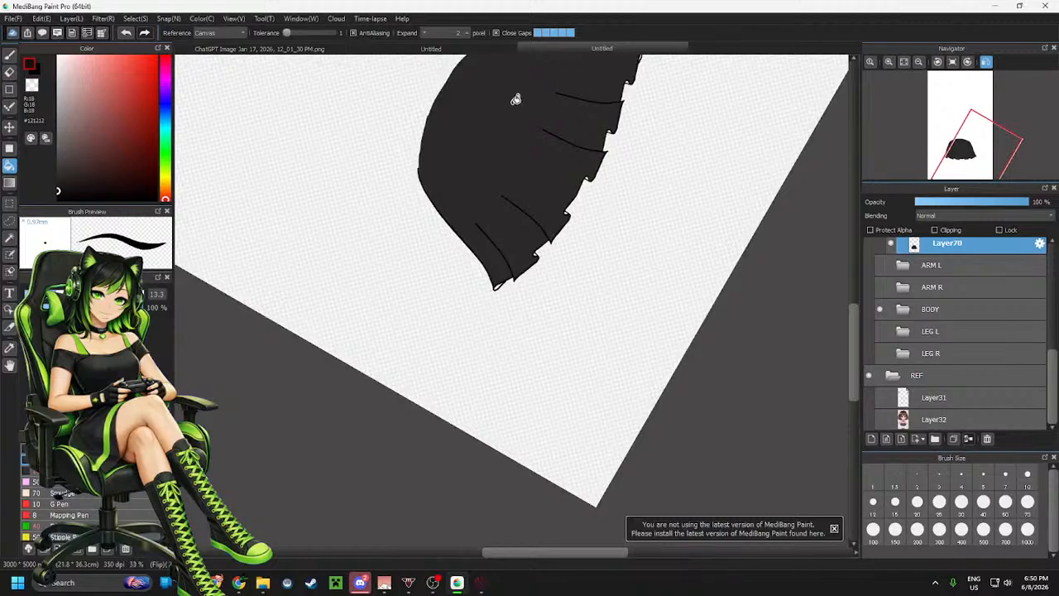
scroll(503, 212, down, 2)
scroll(477, 142, up, 2)
scroll(559, 405, up, 3)
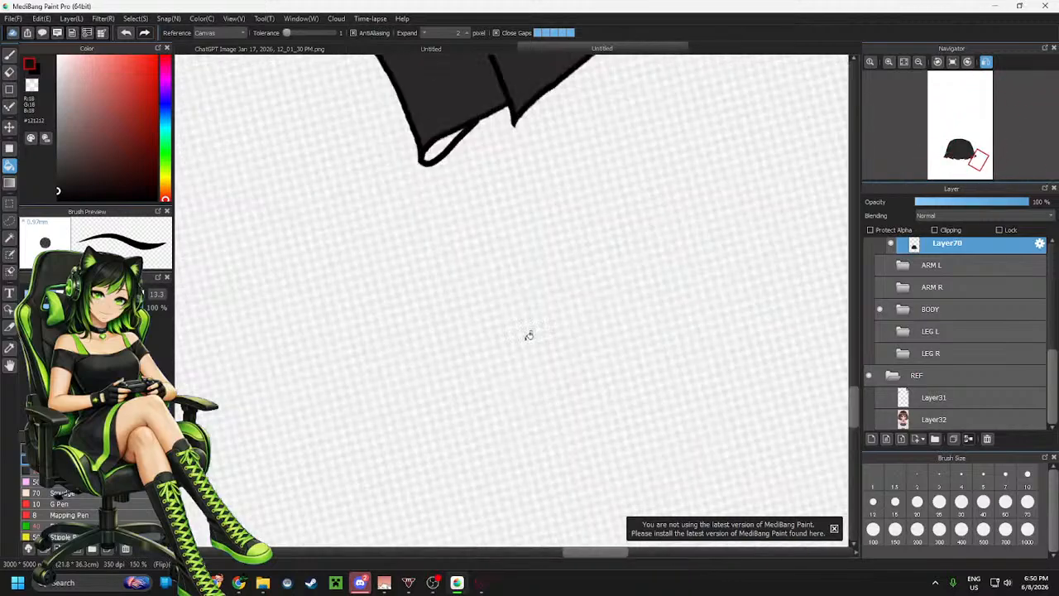
click(441, 144)
scroll(493, 274, down, 3)
scroll(517, 176, up, 2)
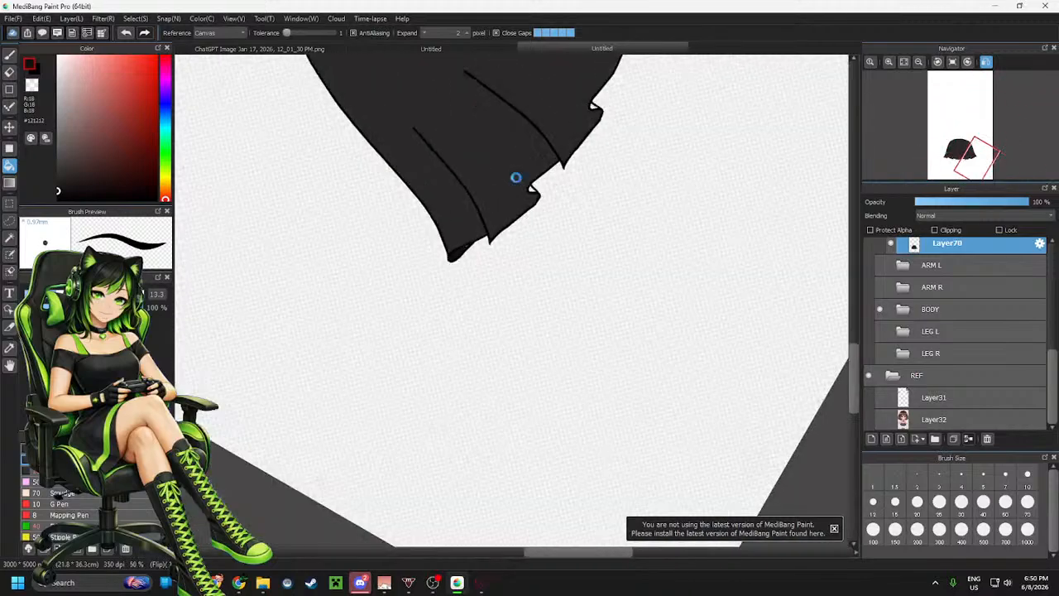
scroll(542, 203, down, 1)
scroll(596, 223, up, 2)
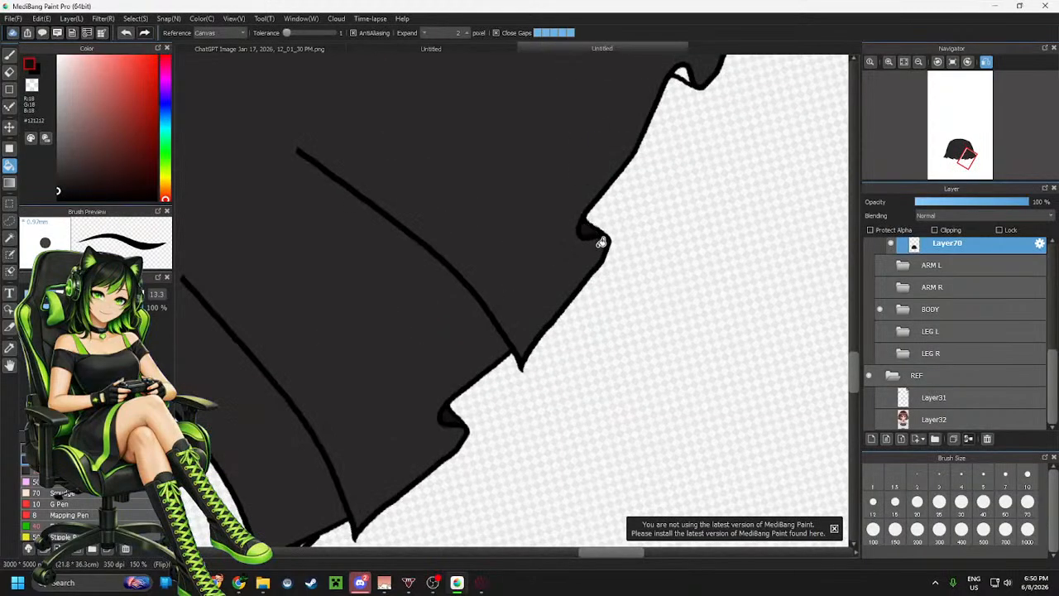
Bucket-fill the remaining gap at the skirt's right hem corner with near-black
scroll(602, 248, down, 2)
scroll(616, 200, up, 2)
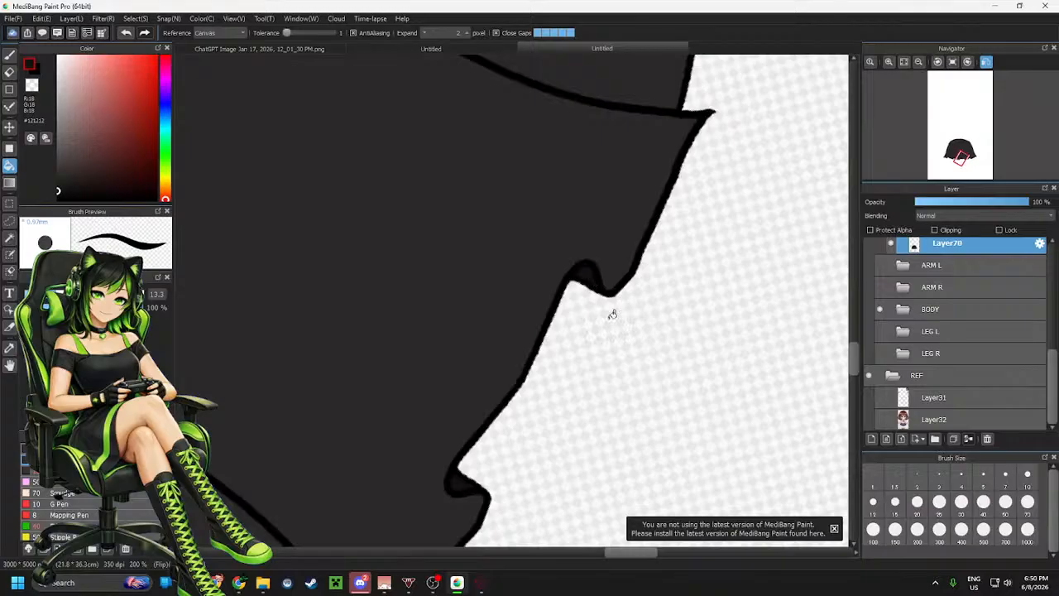
scroll(610, 307, down, 2)
scroll(649, 236, up, 3)
scroll(640, 290, down, 2)
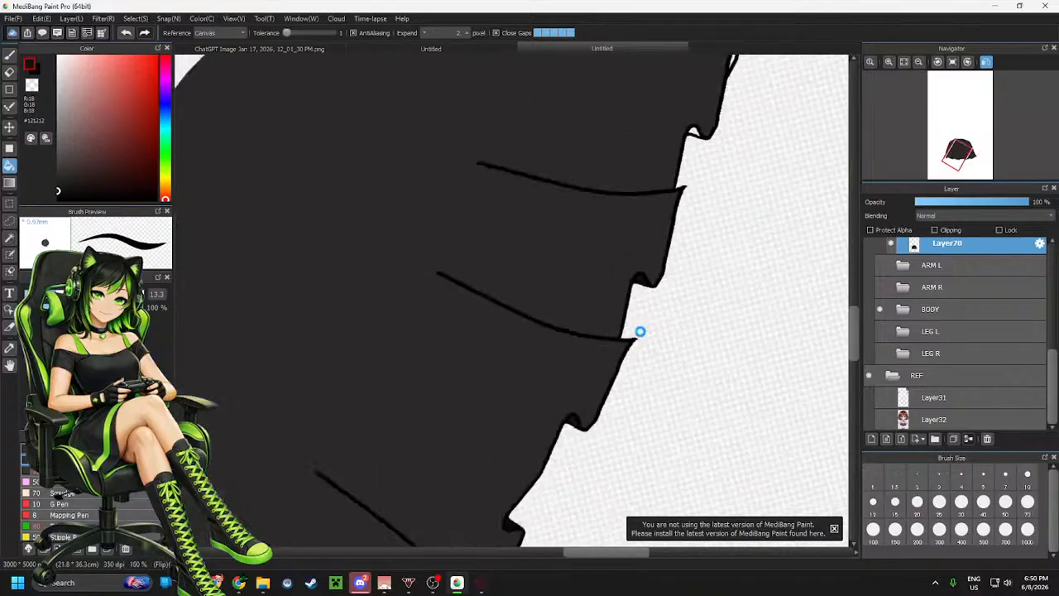
scroll(666, 215, up, 2)
scroll(691, 324, down, 2)
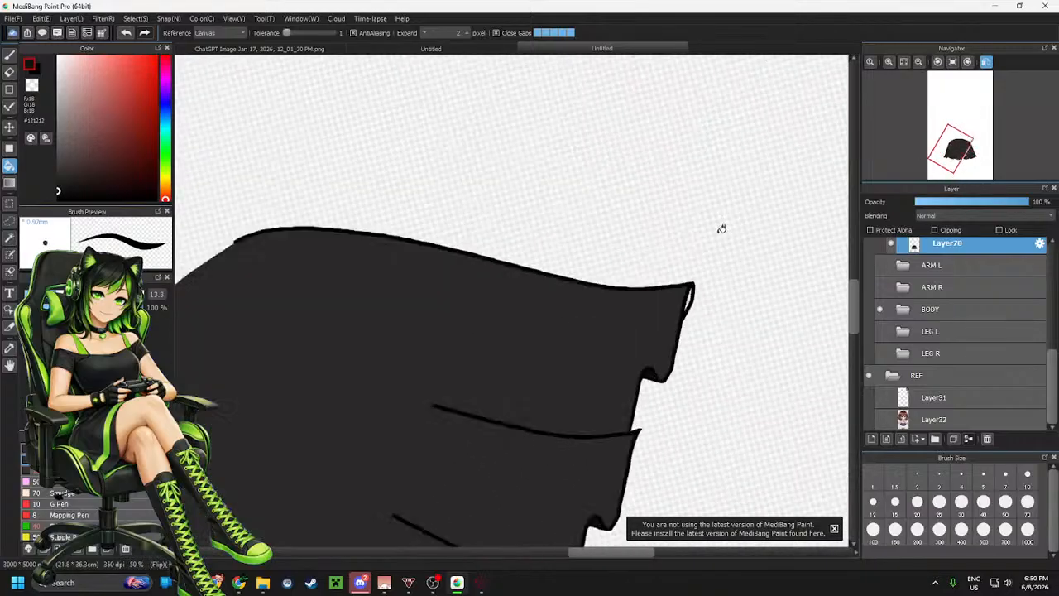
scroll(667, 346, up, 3)
click(660, 359)
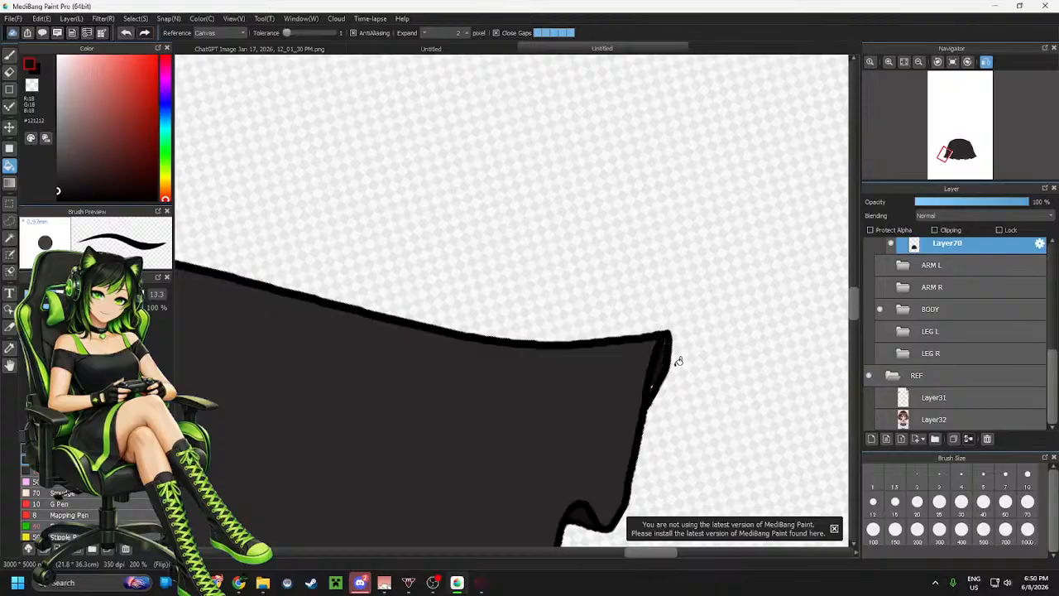
Switch to the brush and paint a dark stroke along the skirt's right edge just above the hem corner
key(b)
drag(668, 337, 650, 385)
scroll(663, 197, down, 6)
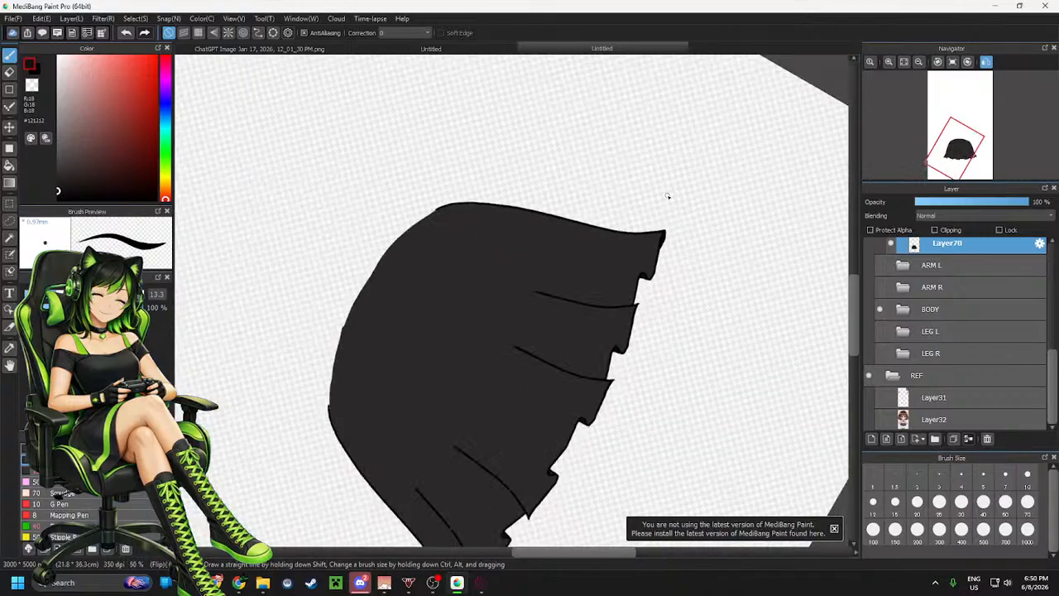
Add a new empty layer above the skirt fill layer inside the SKIRT folder
scroll(510, 526, up, 5)
scroll(522, 482, down, 3)
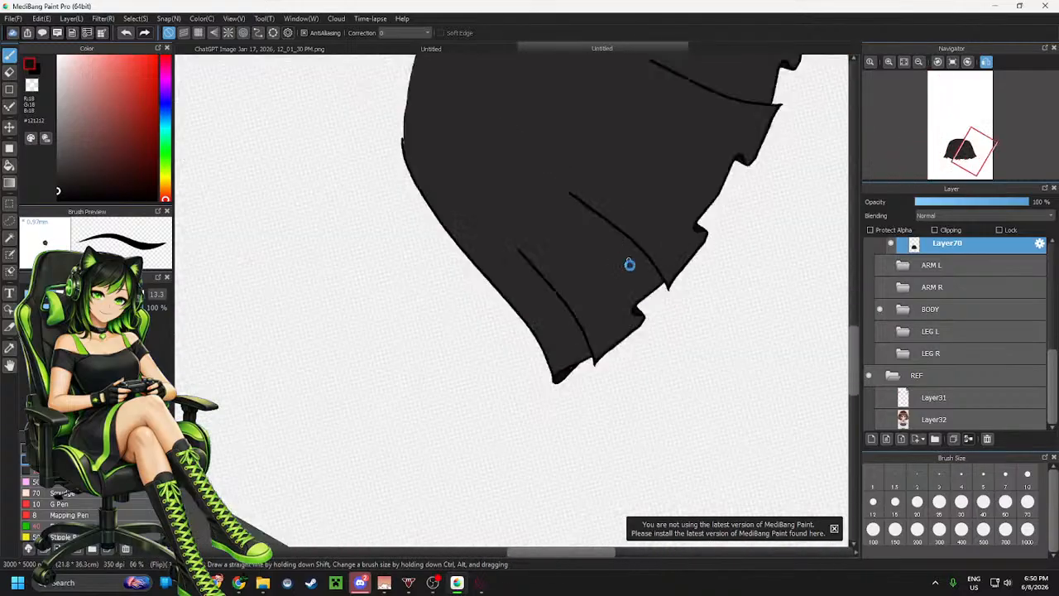
scroll(628, 264, up, 2)
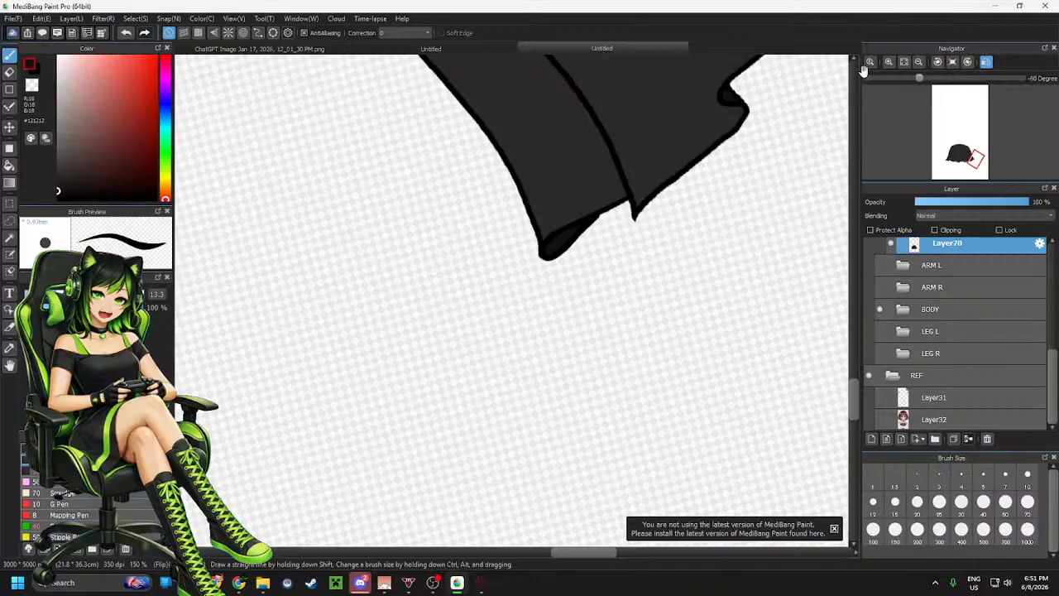
scroll(681, 125, down, 5)
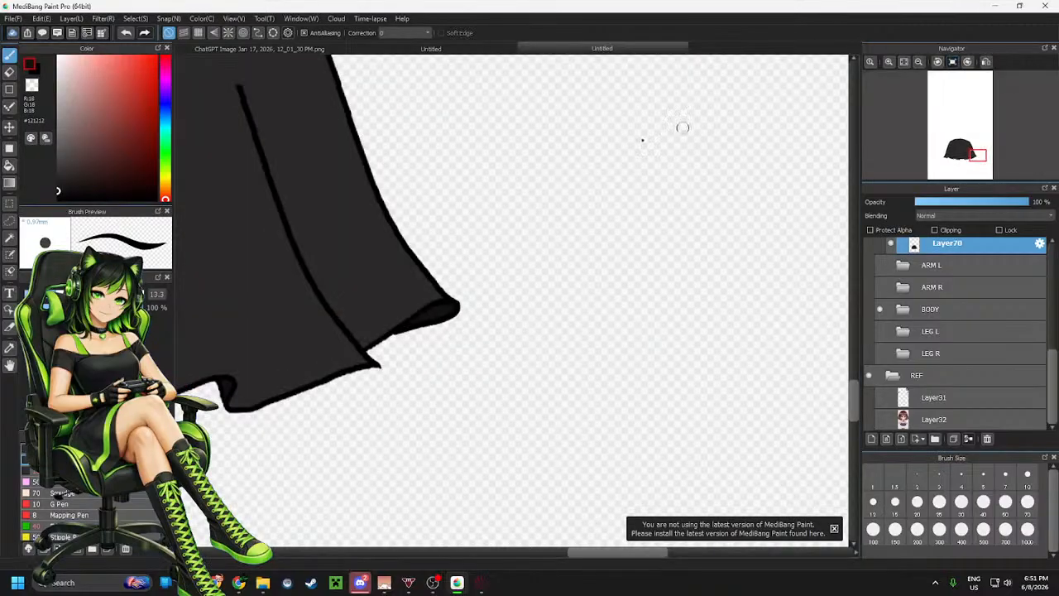
scroll(414, 265, down, 1)
scroll(508, 279, up, 3)
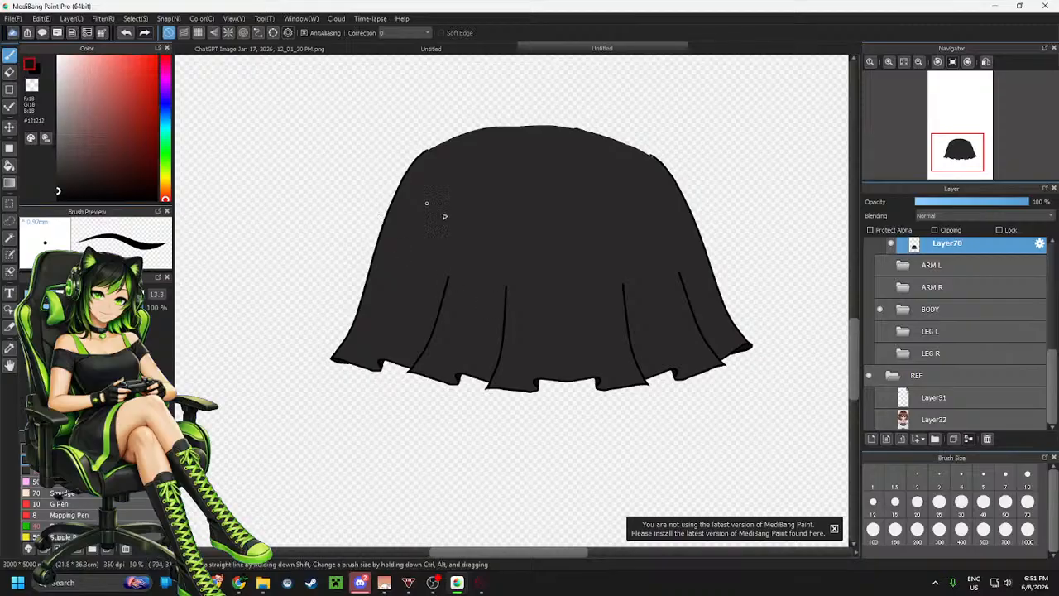
scroll(959, 281, up, 3)
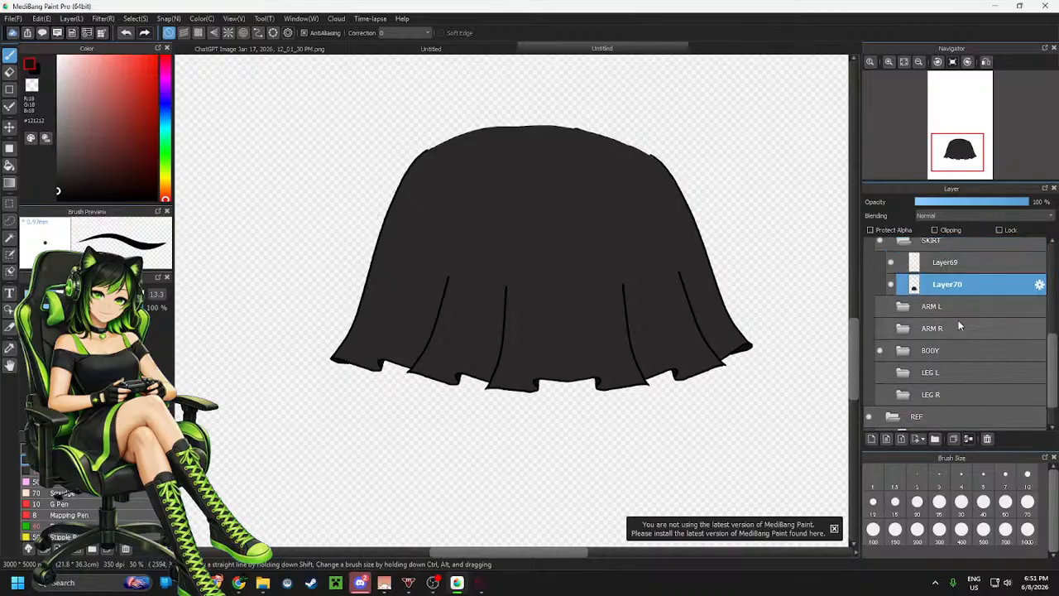
click(871, 443)
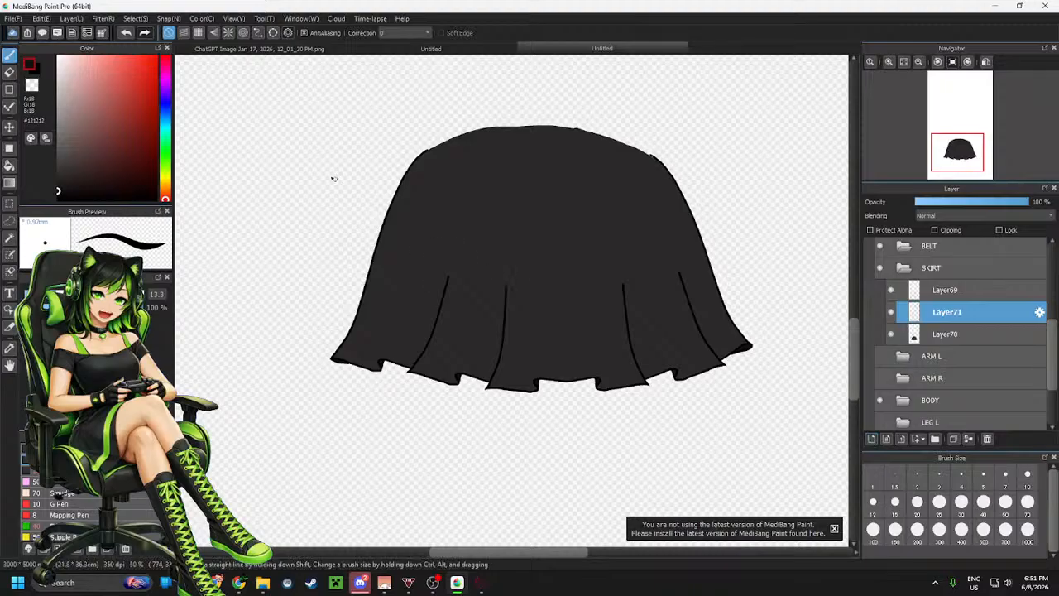
Set the brush to curve-line mode and begin tracing the hem outline from its left tip over the first ruffle
click(259, 32)
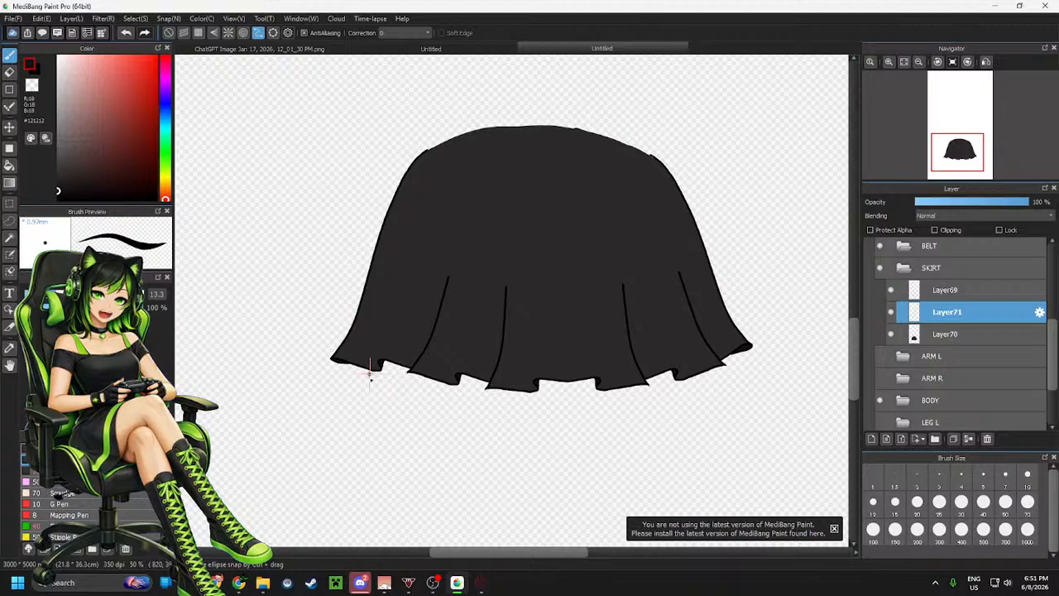
scroll(367, 367, up, 2)
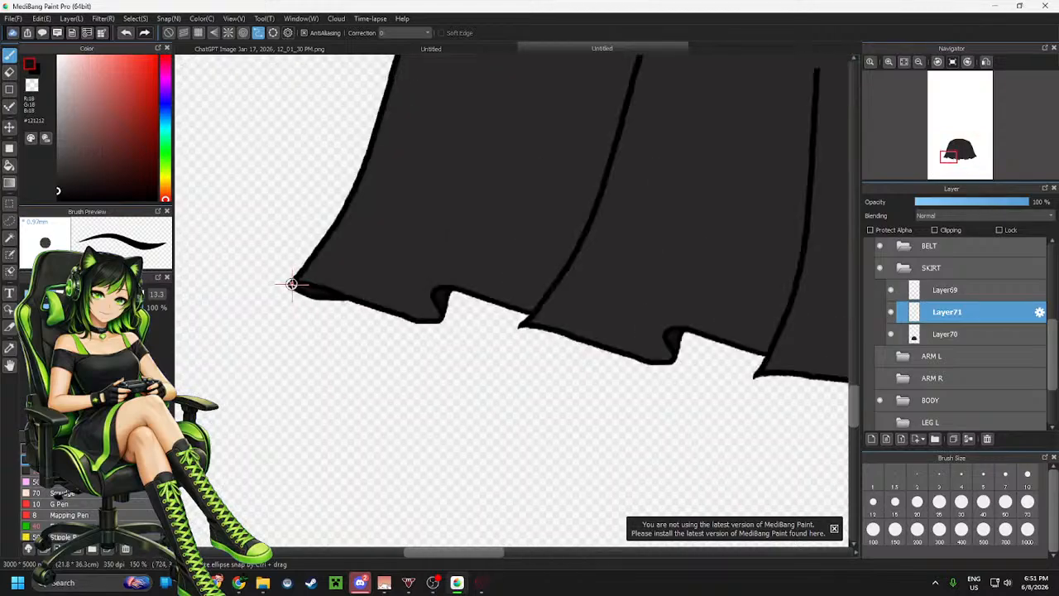
click(316, 285)
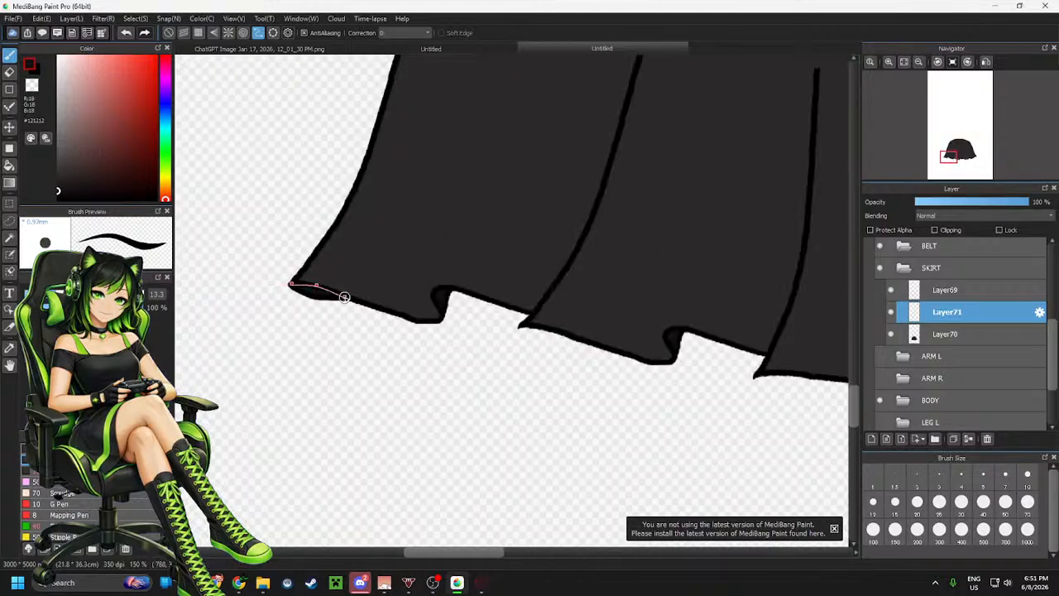
click(346, 295)
click(391, 310)
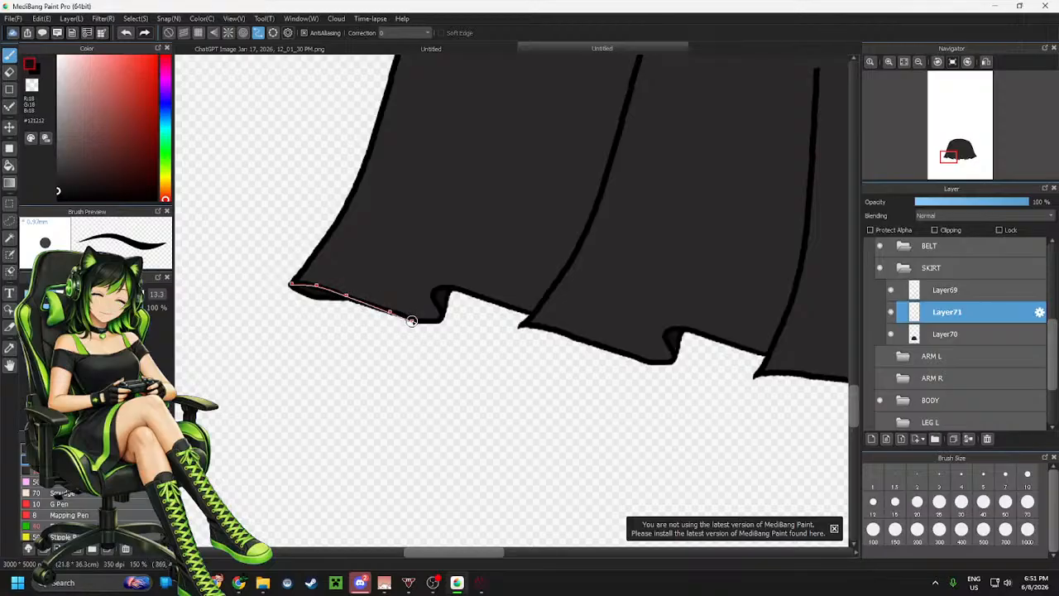
click(419, 322)
click(432, 292)
click(445, 285)
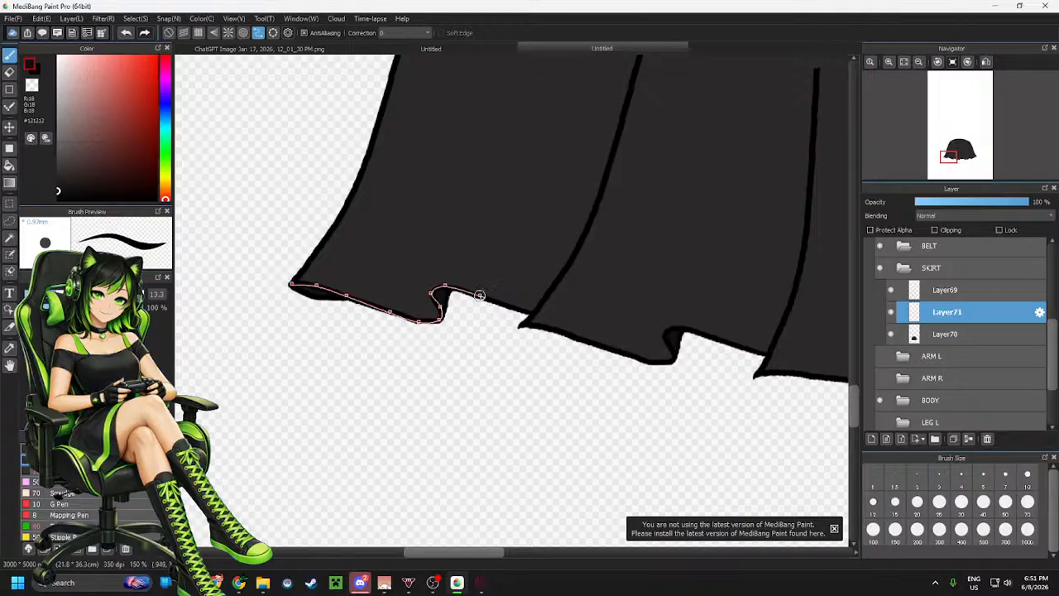
click(480, 294)
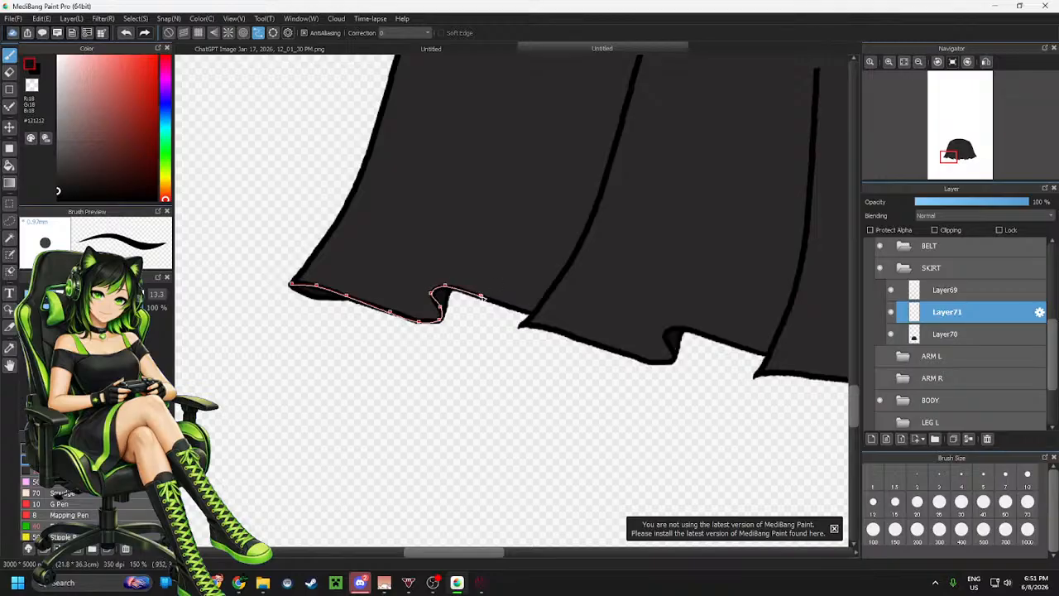
Continue the curve line along the hem through the second and third ruffle notches
click(532, 315)
click(519, 325)
click(544, 327)
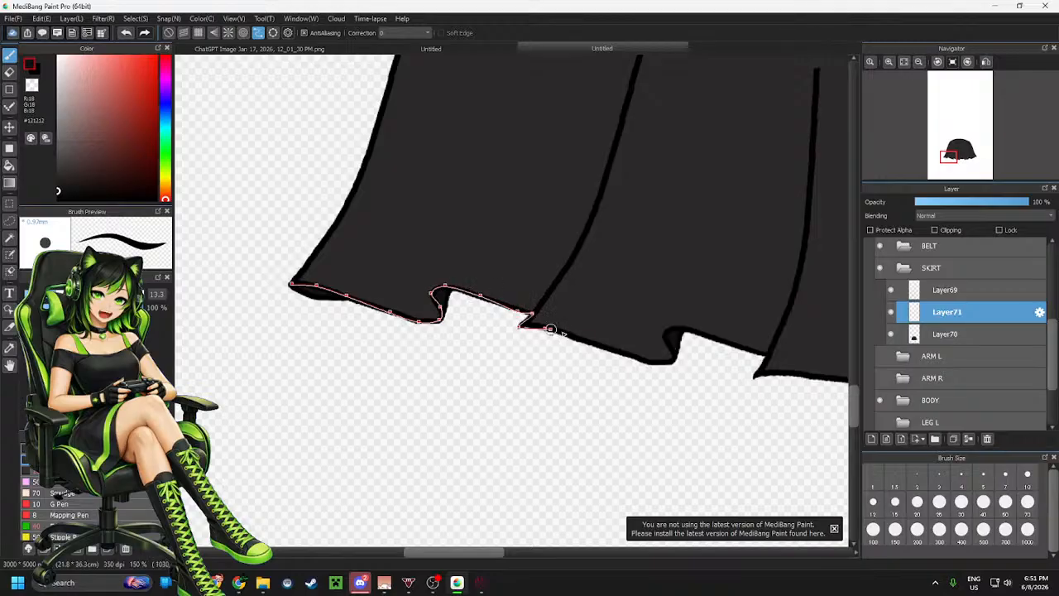
click(592, 344)
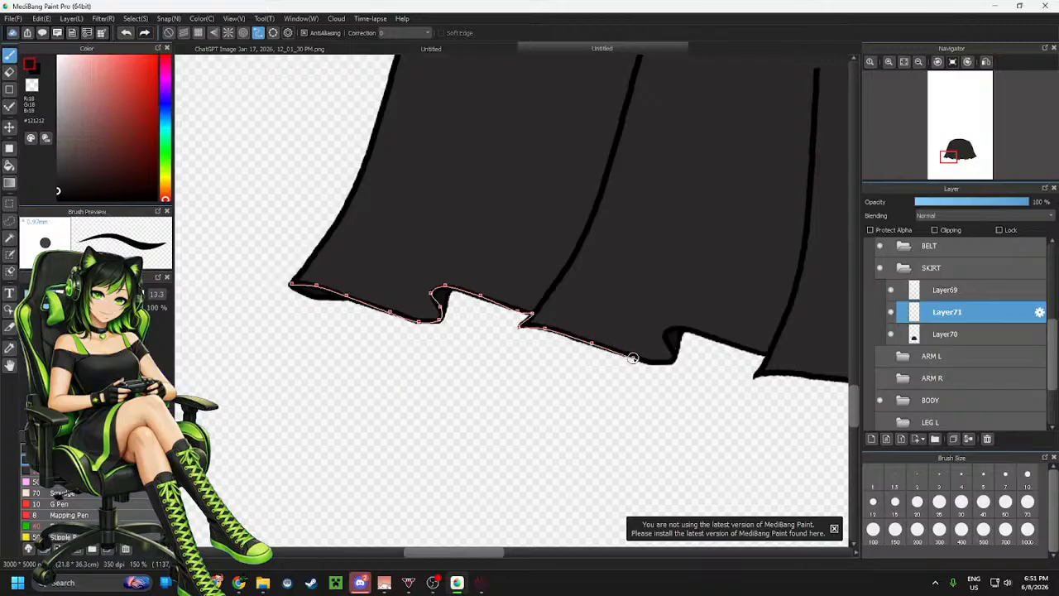
click(658, 361)
click(671, 329)
click(702, 333)
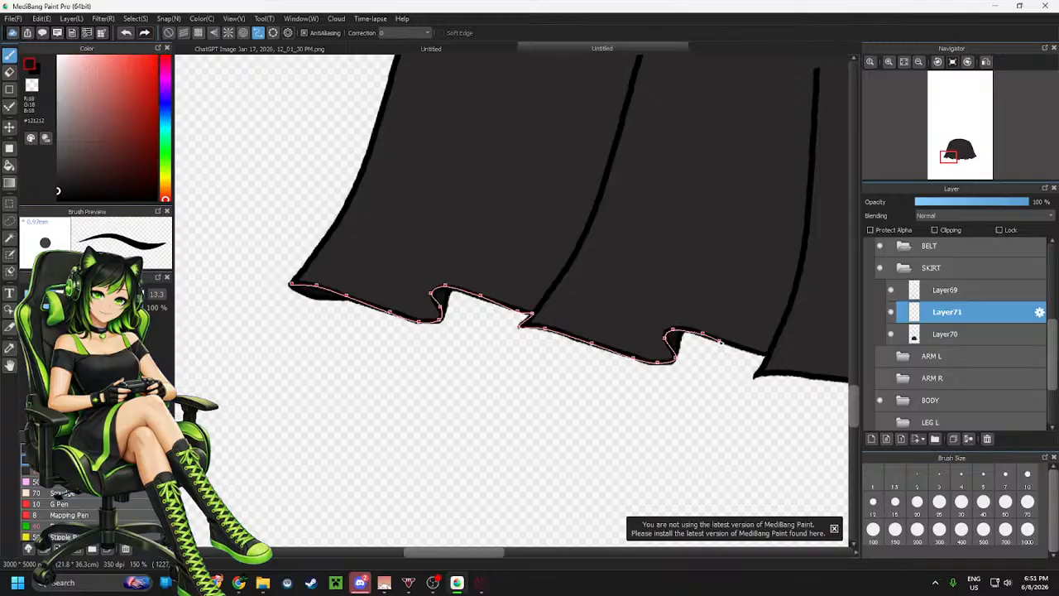
click(735, 345)
click(768, 354)
click(756, 376)
scroll(277, 340, down, 2)
scroll(580, 359, up, 3)
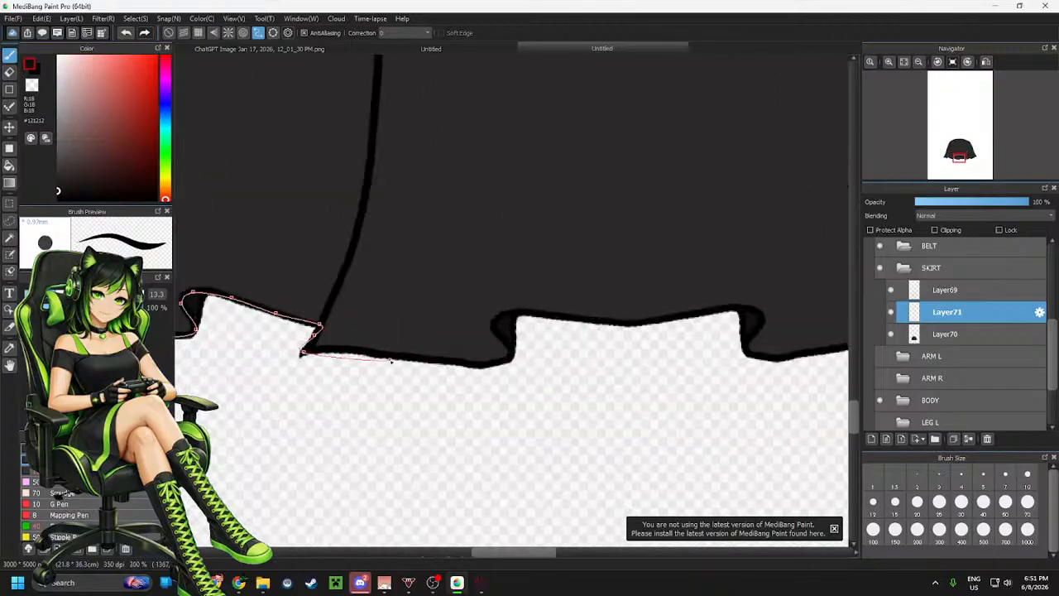
Extend the hem curve line across the middle ruffles of the skirt
click(335, 348)
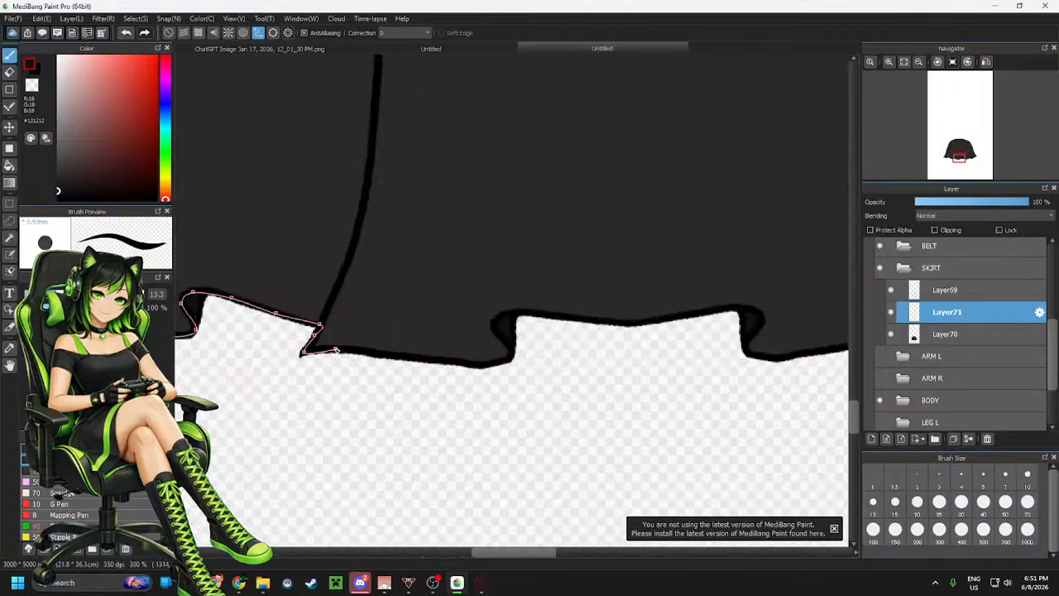
click(378, 354)
click(450, 360)
click(483, 365)
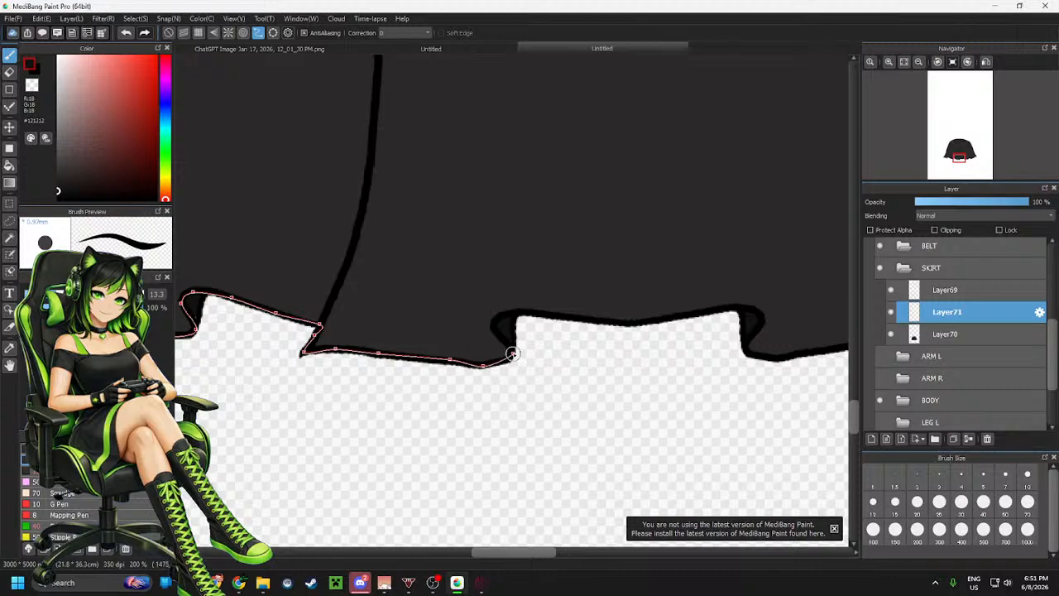
click(512, 354)
click(499, 314)
click(540, 315)
click(613, 323)
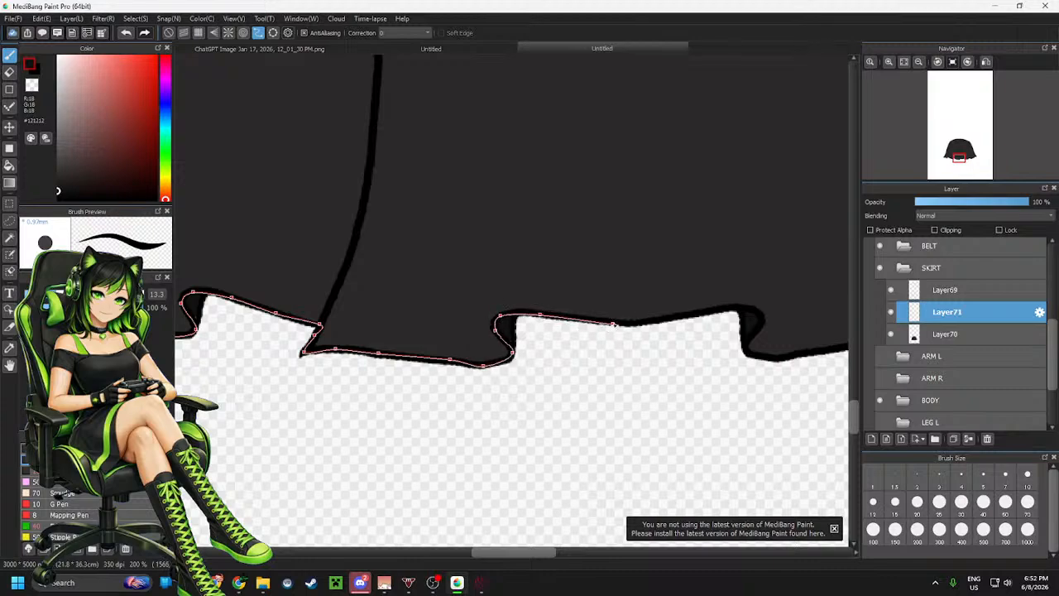
click(661, 318)
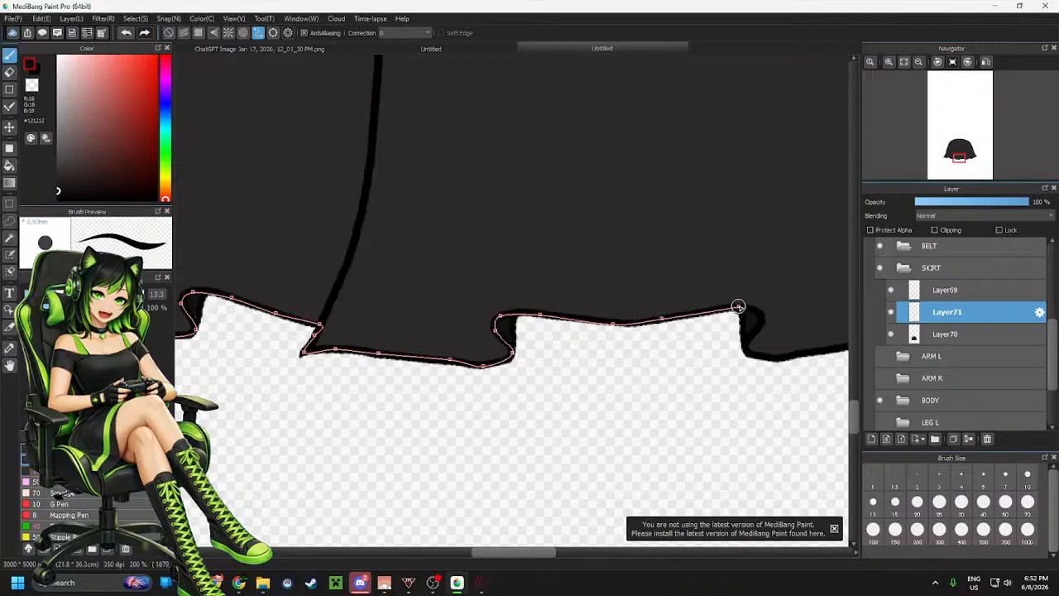
click(739, 306)
click(762, 316)
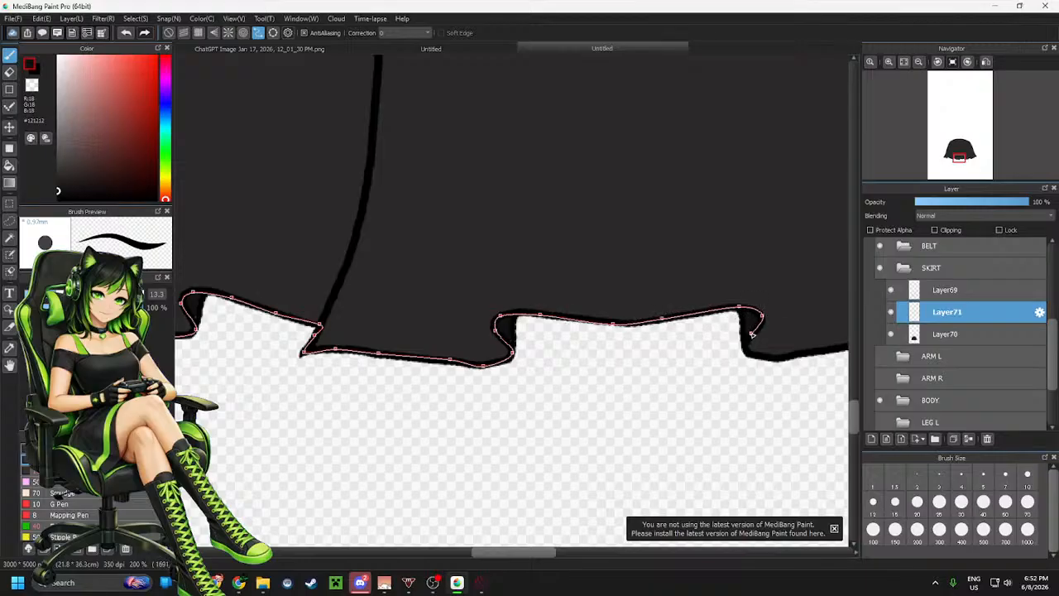
click(745, 351)
click(763, 359)
scroll(414, 371, down, 3)
scroll(559, 367, up, 4)
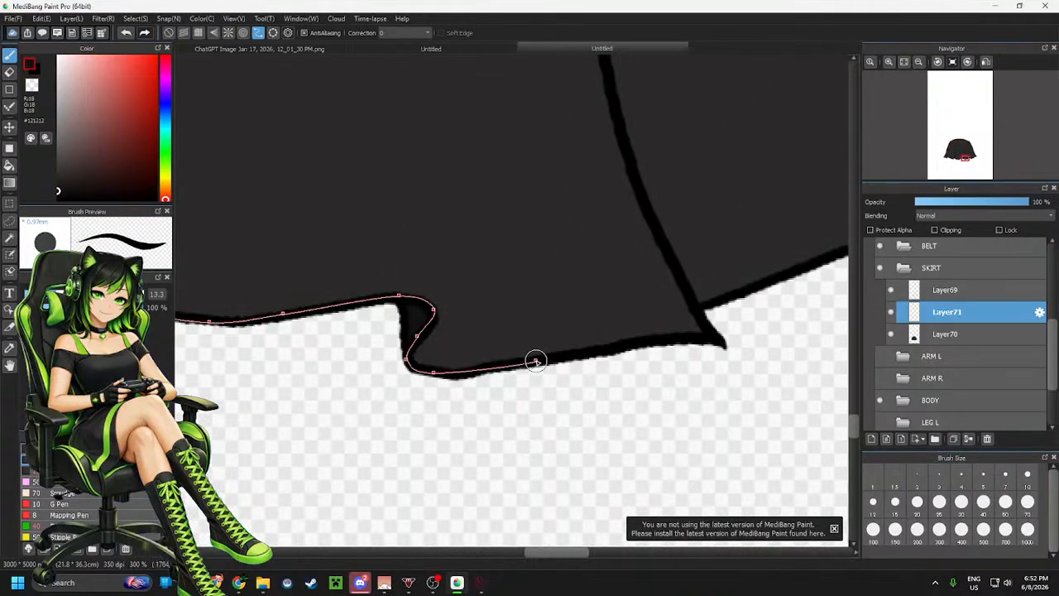
Trace the hem curve line on through the ruffles on the skirt's right half
click(625, 348)
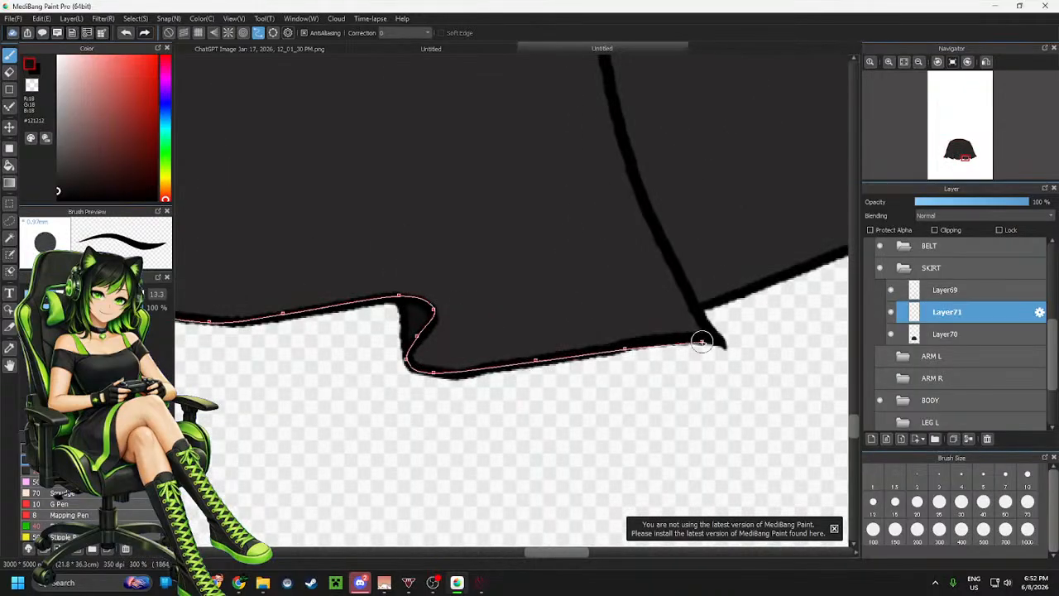
click(686, 338)
click(715, 340)
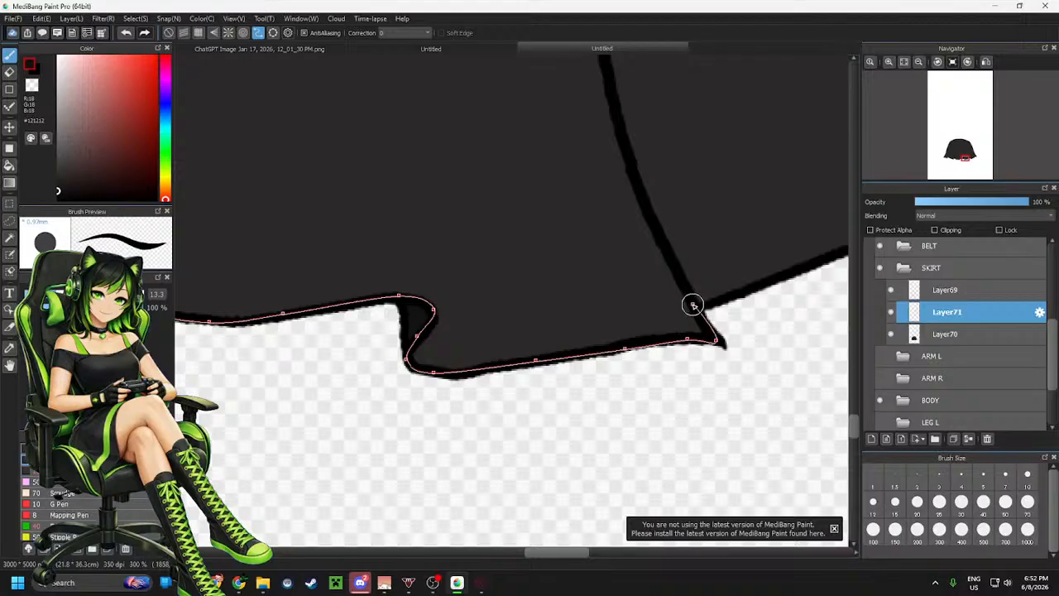
click(693, 306)
click(710, 302)
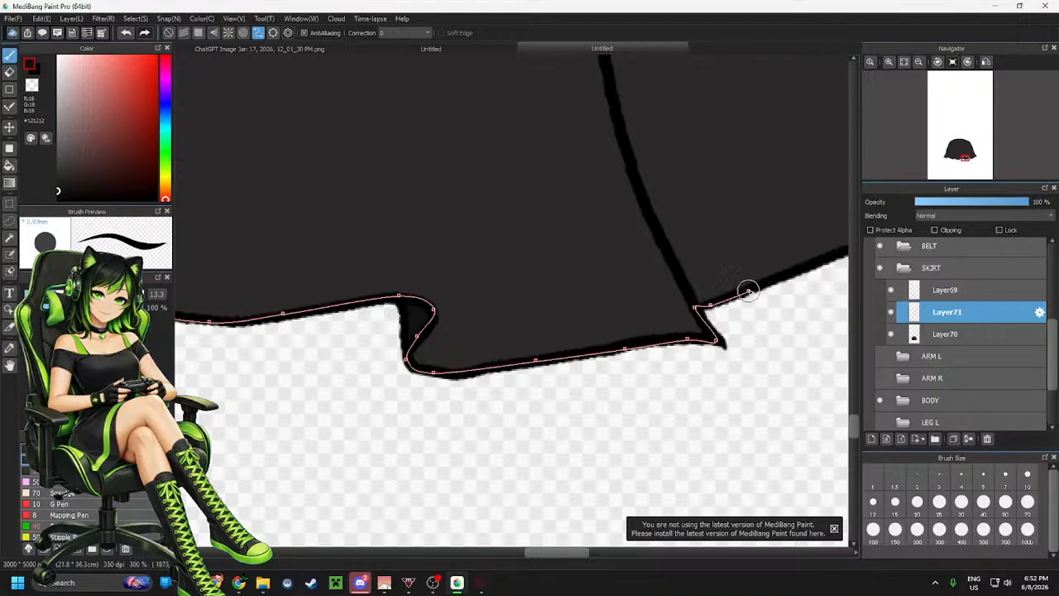
click(769, 276)
scroll(527, 334, down, 4)
scroll(616, 324, up, 4)
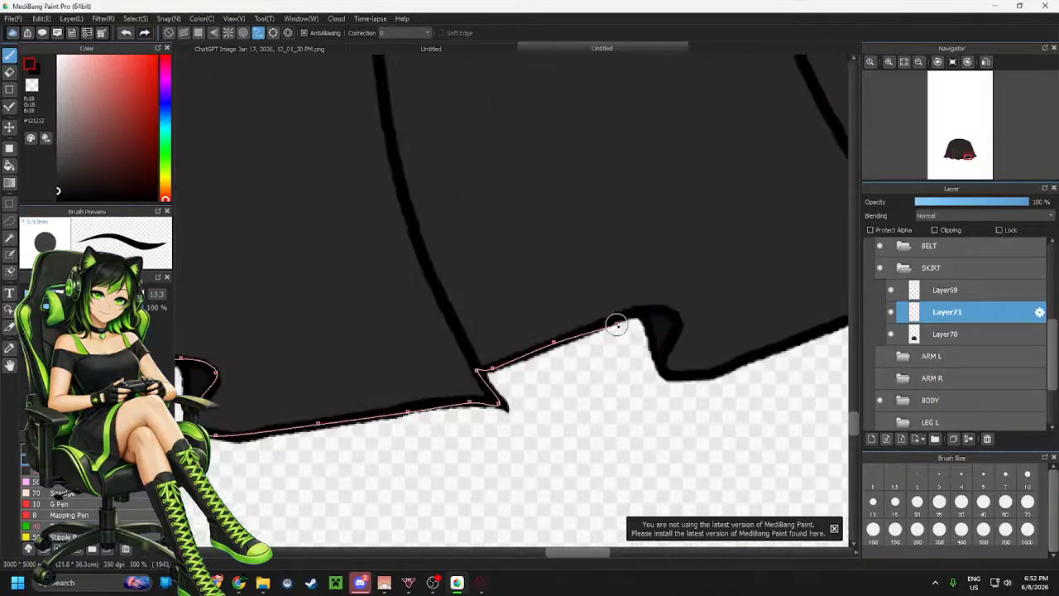
click(617, 317)
click(653, 310)
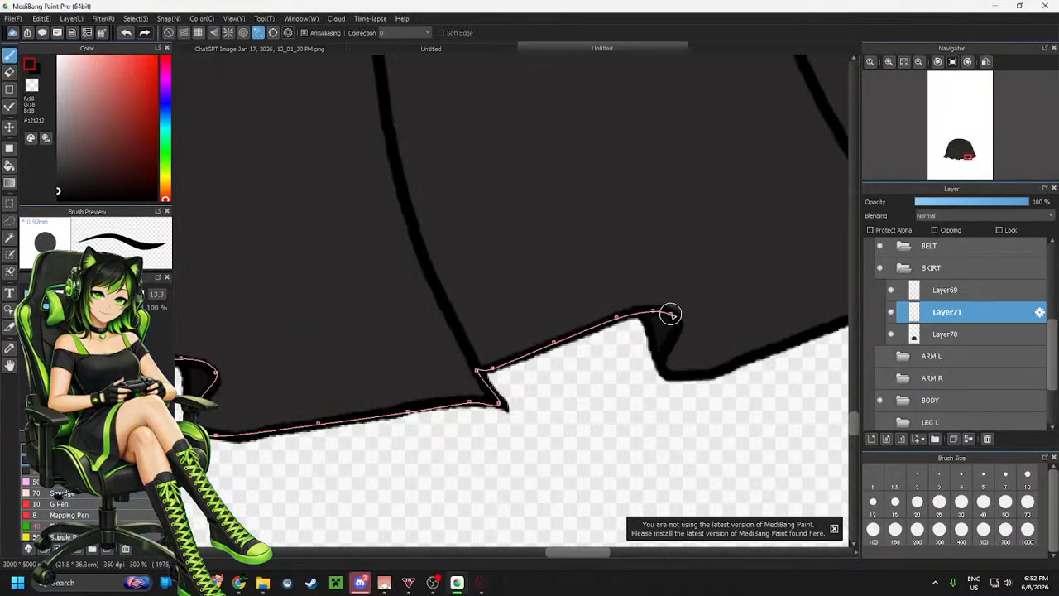
click(676, 320)
click(670, 343)
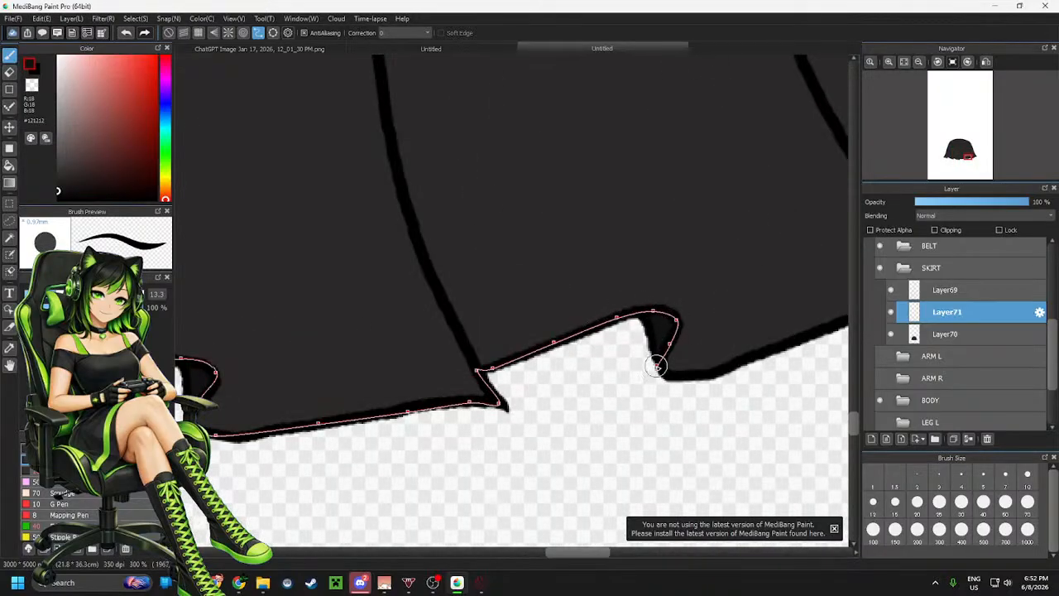
click(658, 364)
click(683, 377)
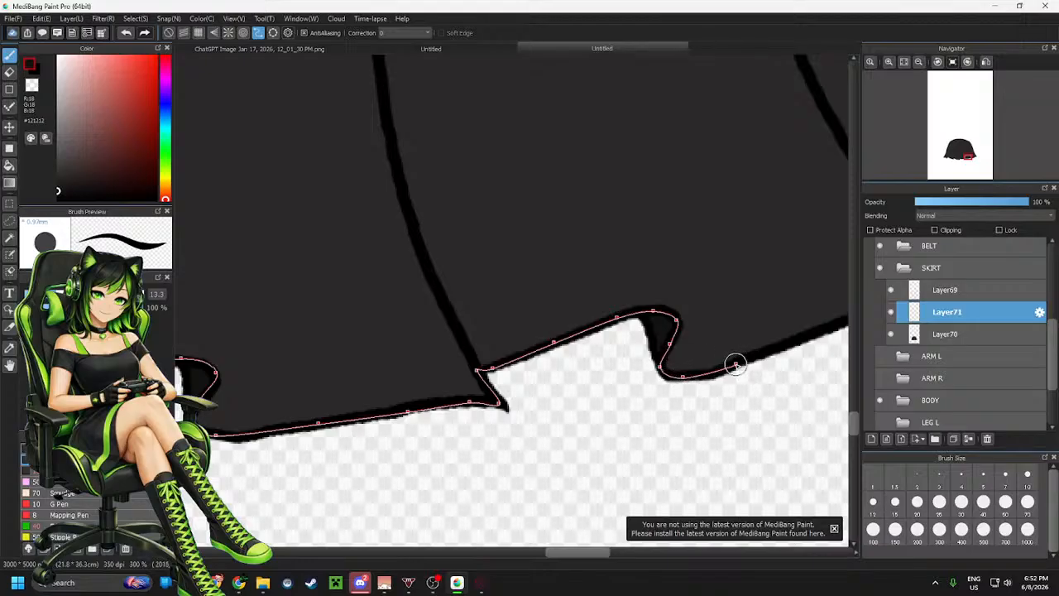
click(736, 364)
scroll(634, 399, down, 3)
scroll(704, 374, up, 3)
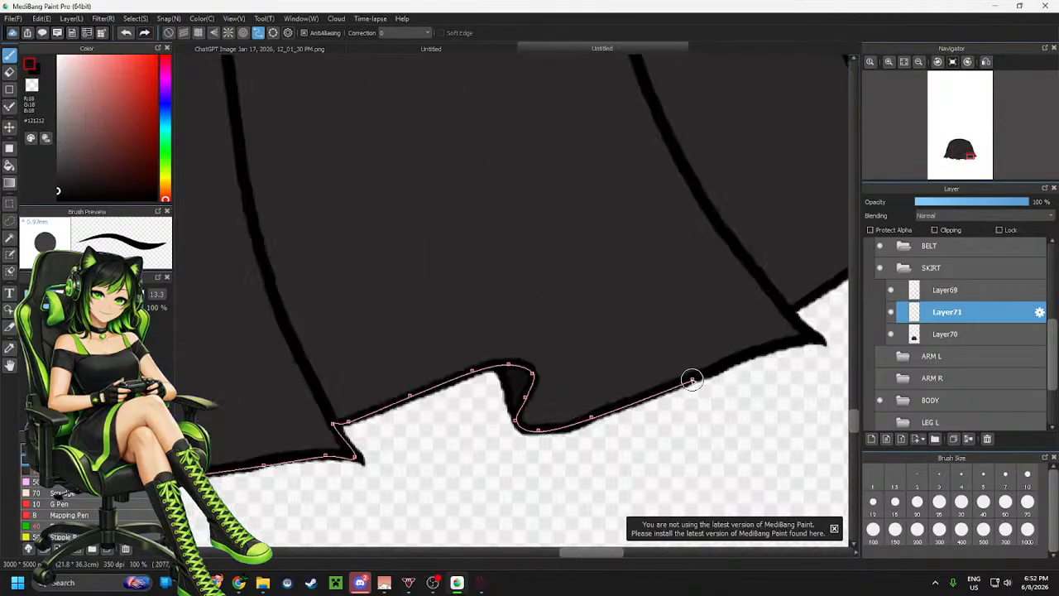
Finish the hem curve line across the last ruffles and end it at the skirt's right tip
click(675, 384)
click(730, 362)
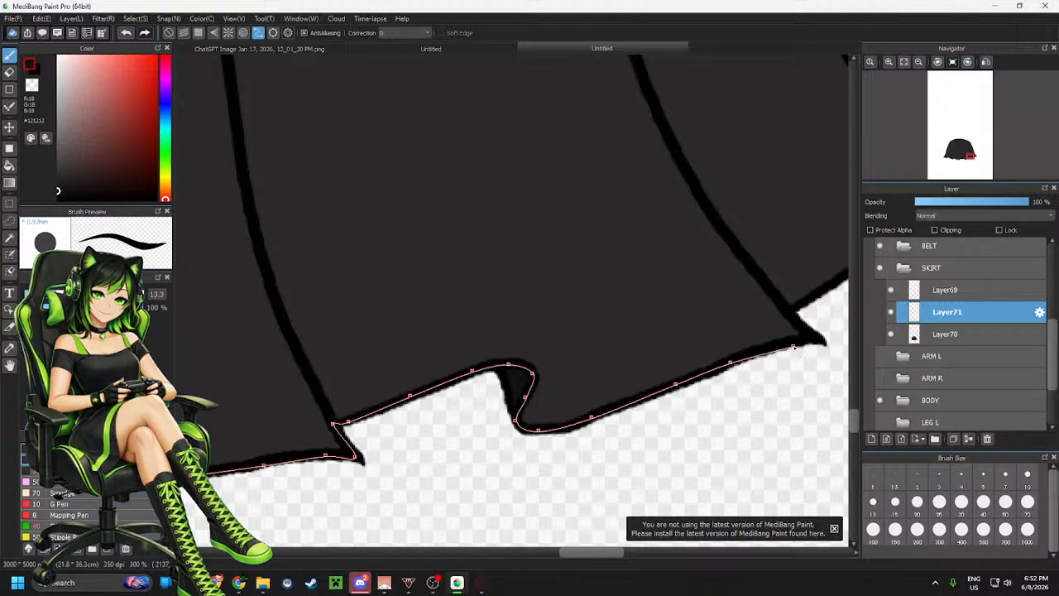
click(783, 344)
scroll(820, 288, down, 2)
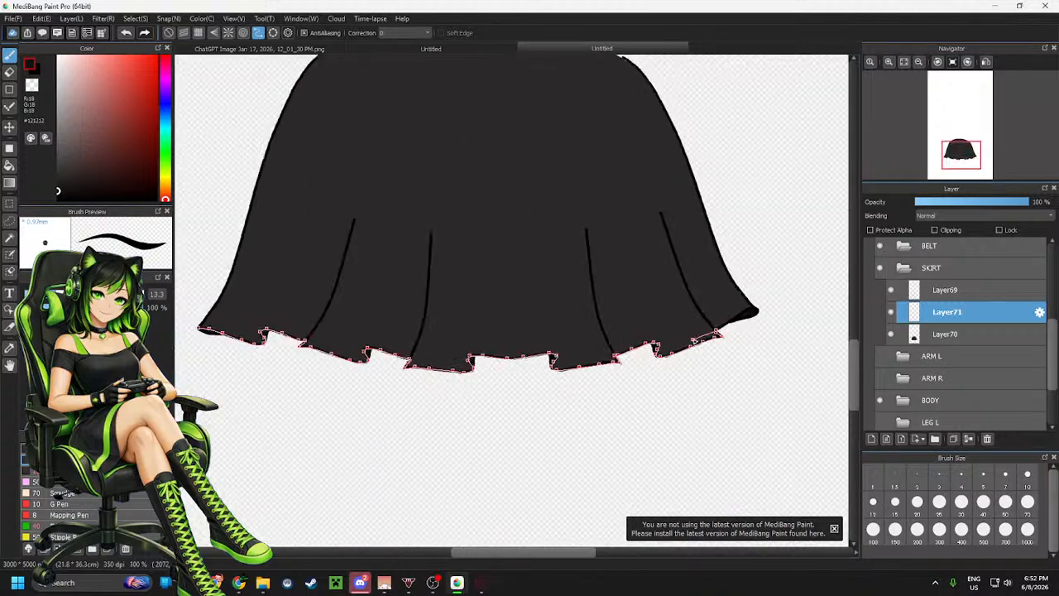
scroll(745, 312, up, 4)
click(696, 341)
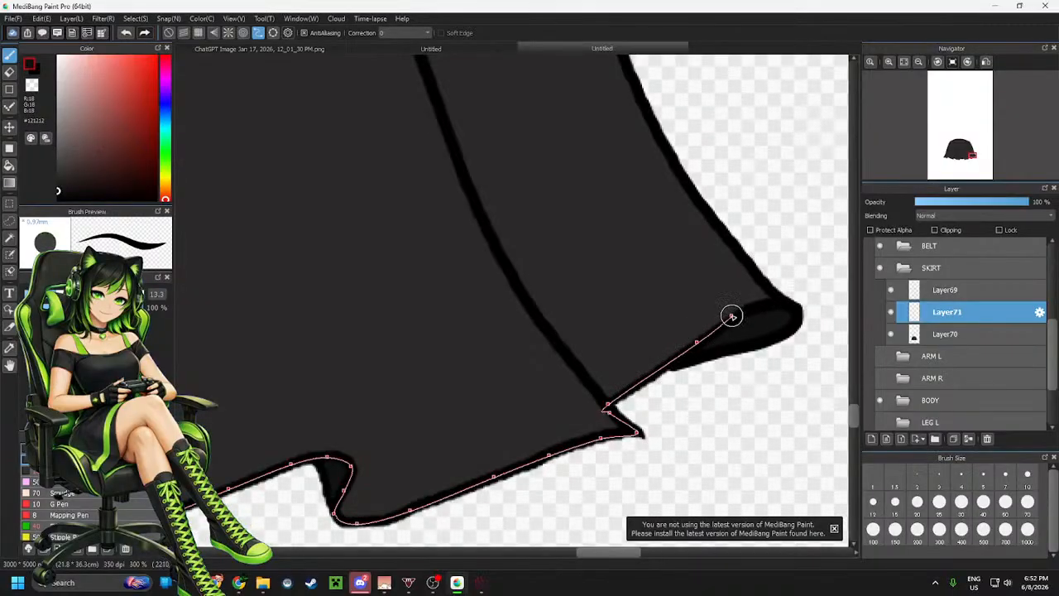
click(732, 317)
double_click(786, 305)
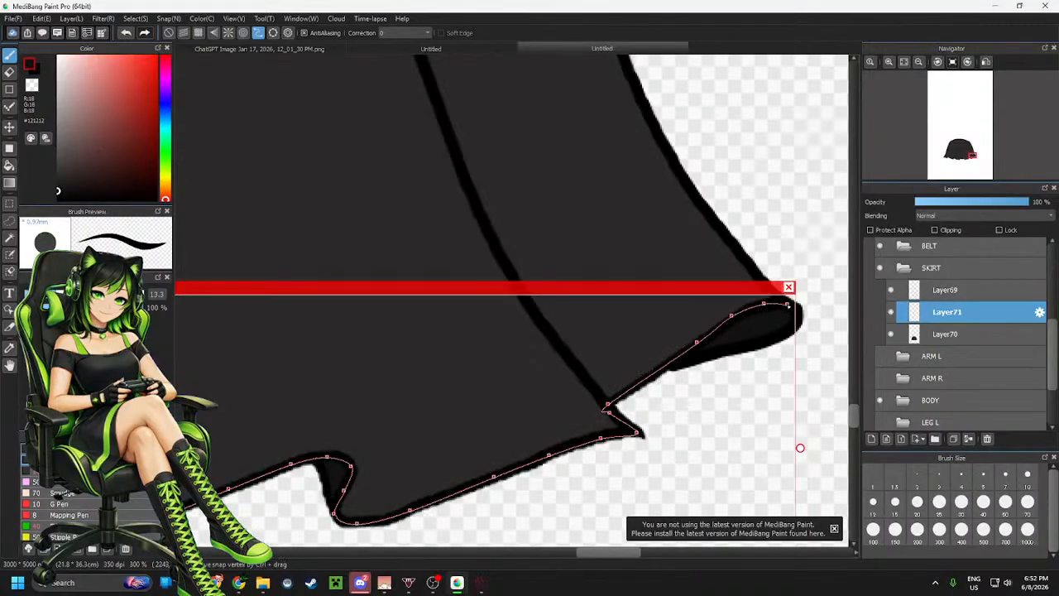
scroll(782, 183, down, 3)
scroll(536, 329, down, 2)
scroll(197, 257, up, 2)
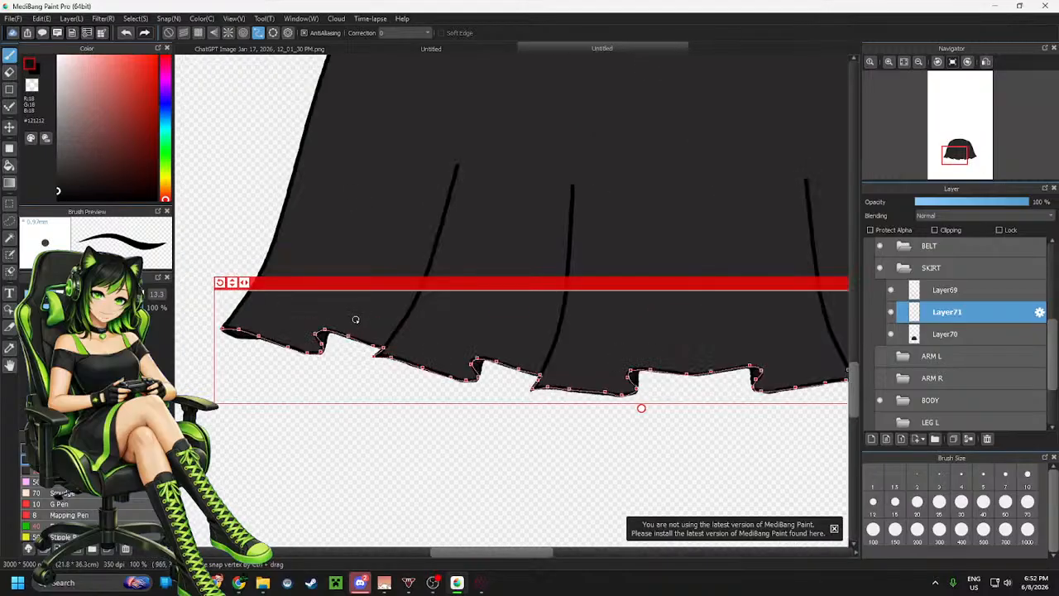
click(167, 149)
click(157, 56)
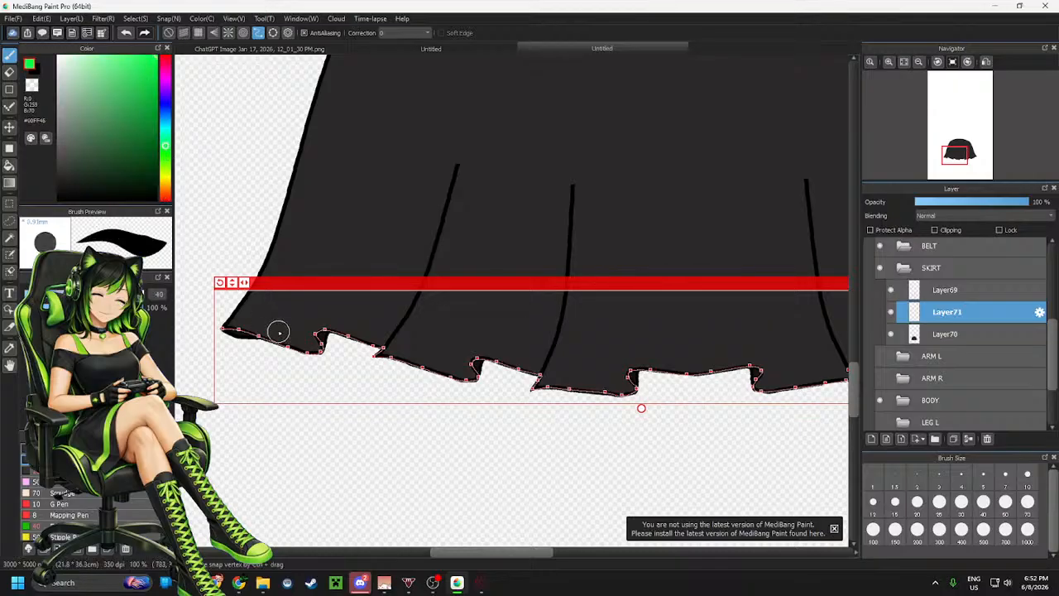
drag(85, 294, 149, 296)
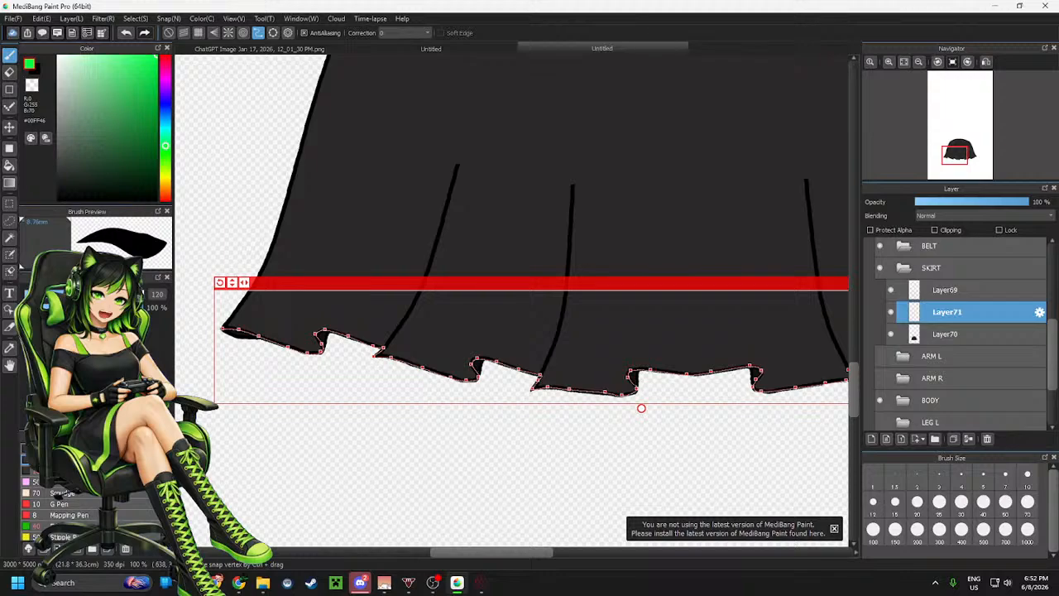
drag(139, 297, 144, 297)
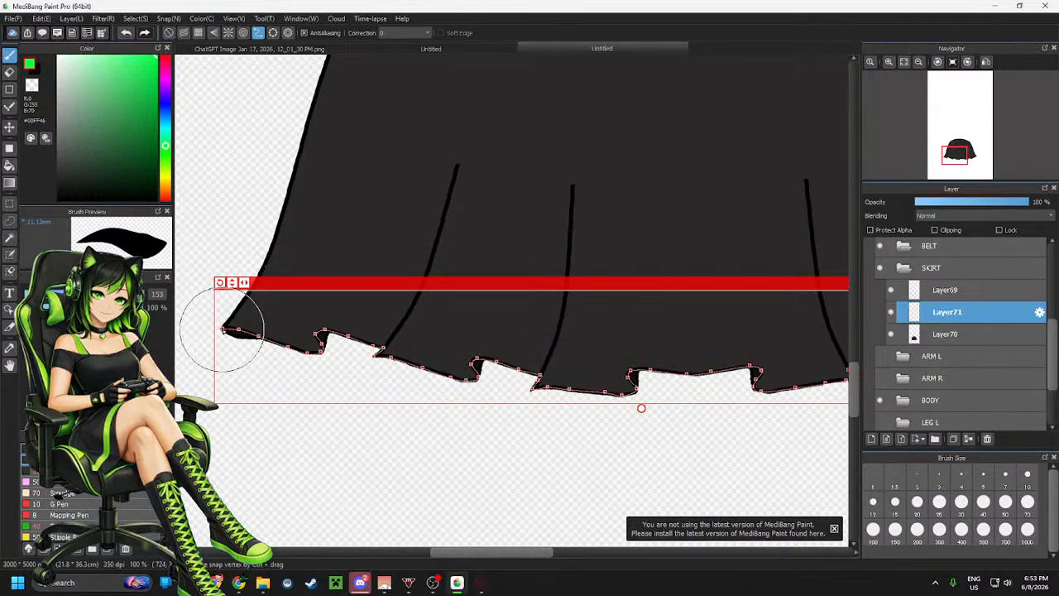
drag(146, 303, 158, 303)
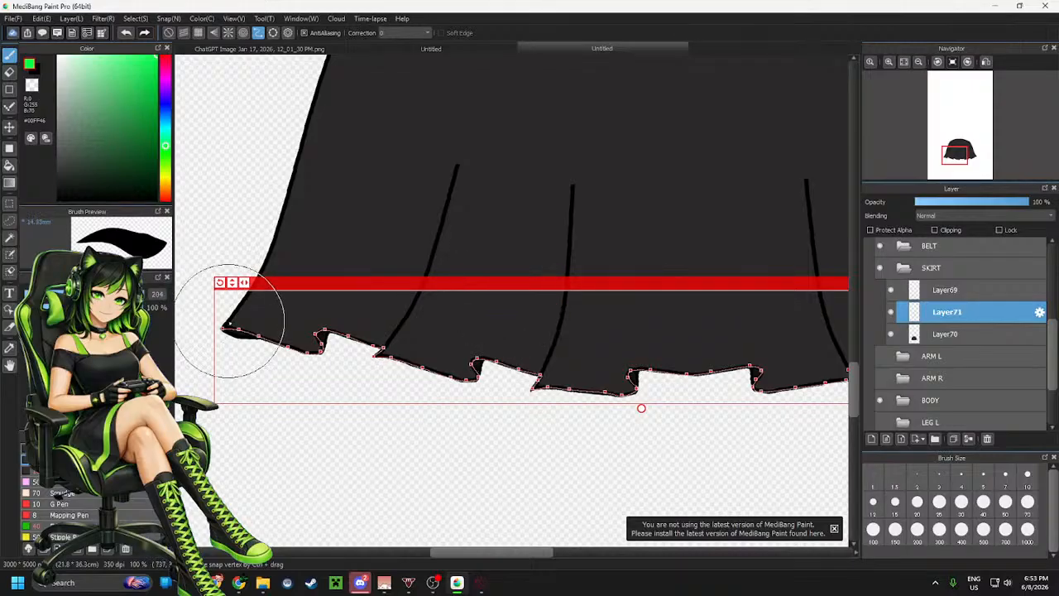
mouse_move(220, 322)
mouse_down()
mouse_move(305, 360)
mouse_move(327, 355)
mouse_move(317, 319)
mouse_move(394, 345)
mouse_up()
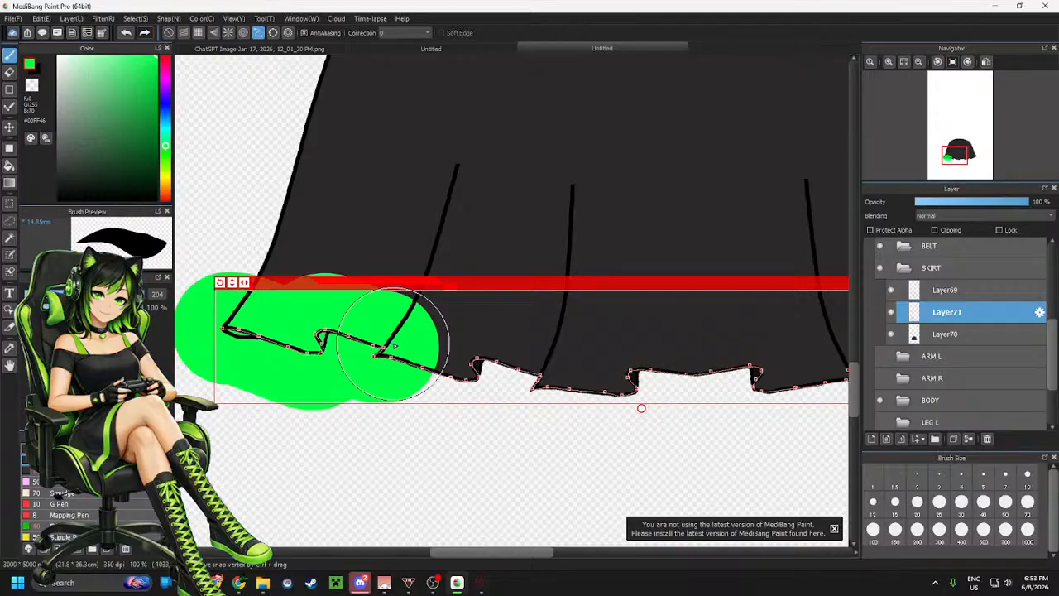
key(ctrl+z)
Close the curve line editing to commit the hem outline
scroll(302, 314, down, 4)
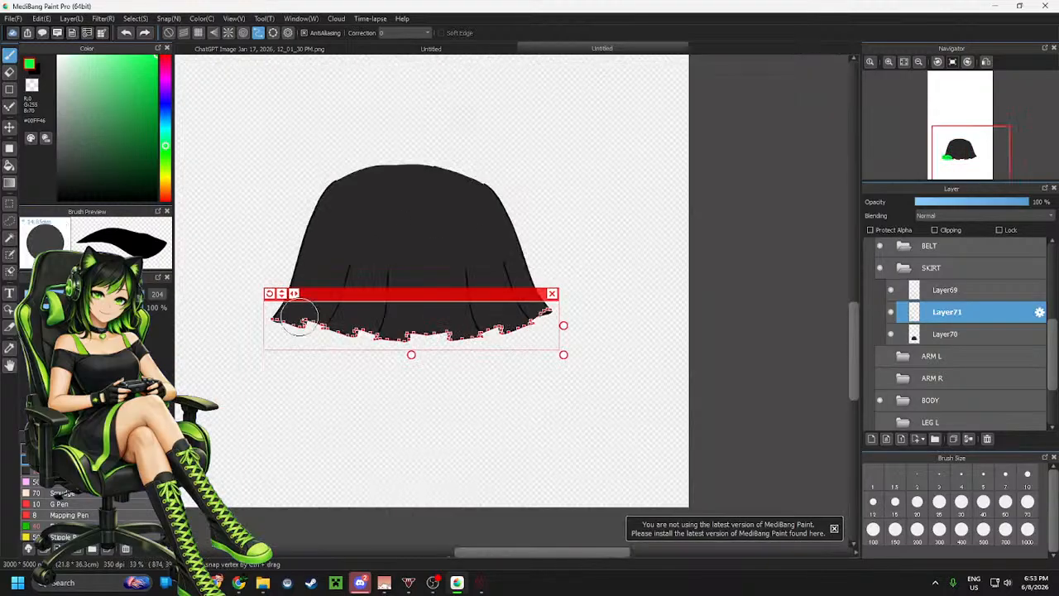
click(551, 293)
scroll(244, 325, up, 4)
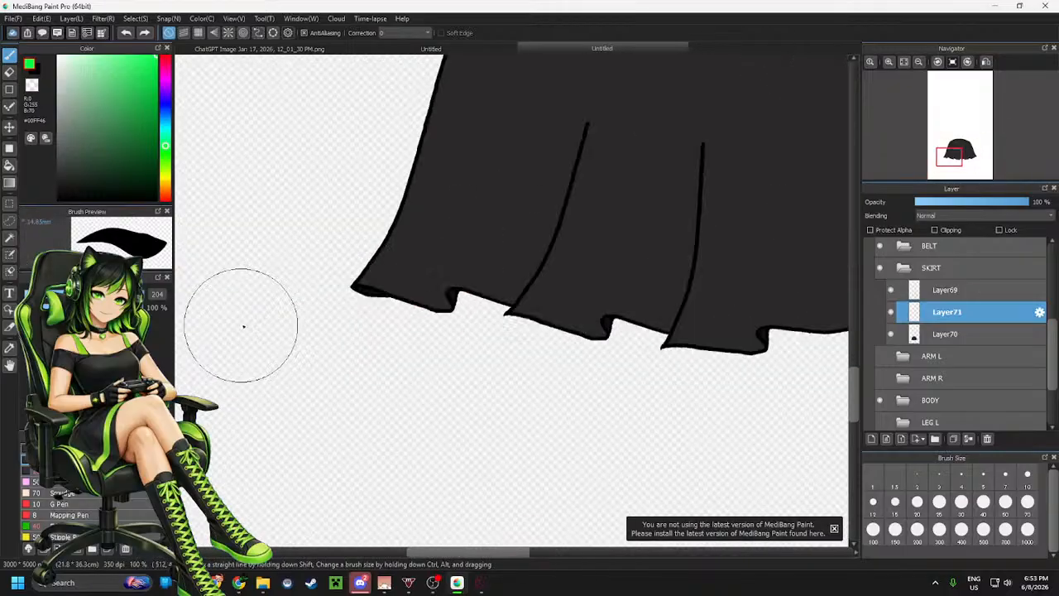
scroll(345, 376, down, 3)
scroll(419, 300, up, 1)
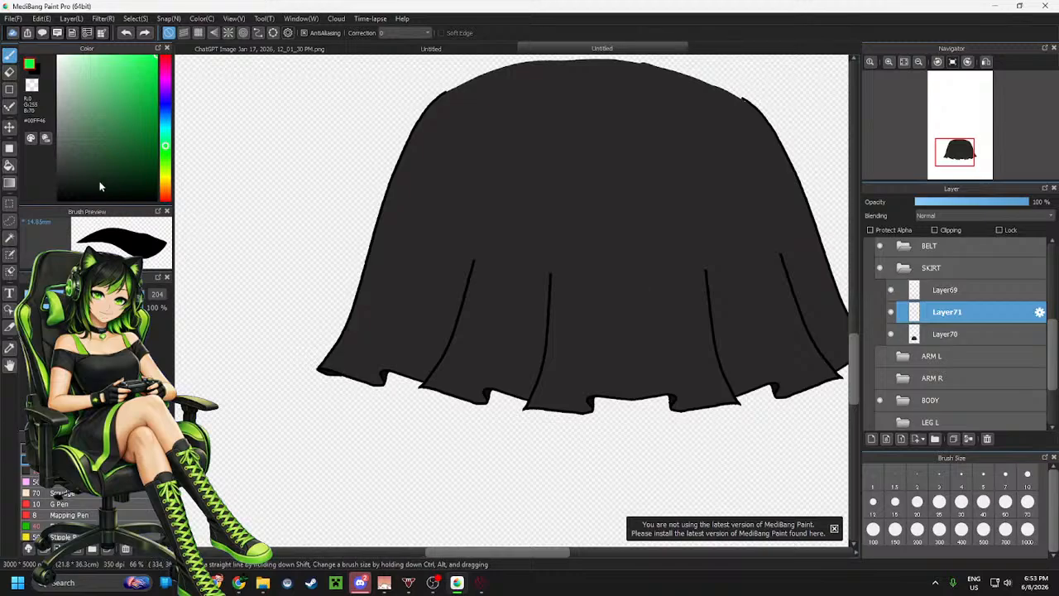
Switch to black at brush size 8.5, select Layer69, and try drawing a fold line up from the left hem notch, then undo it
drag(100, 186, 58, 199)
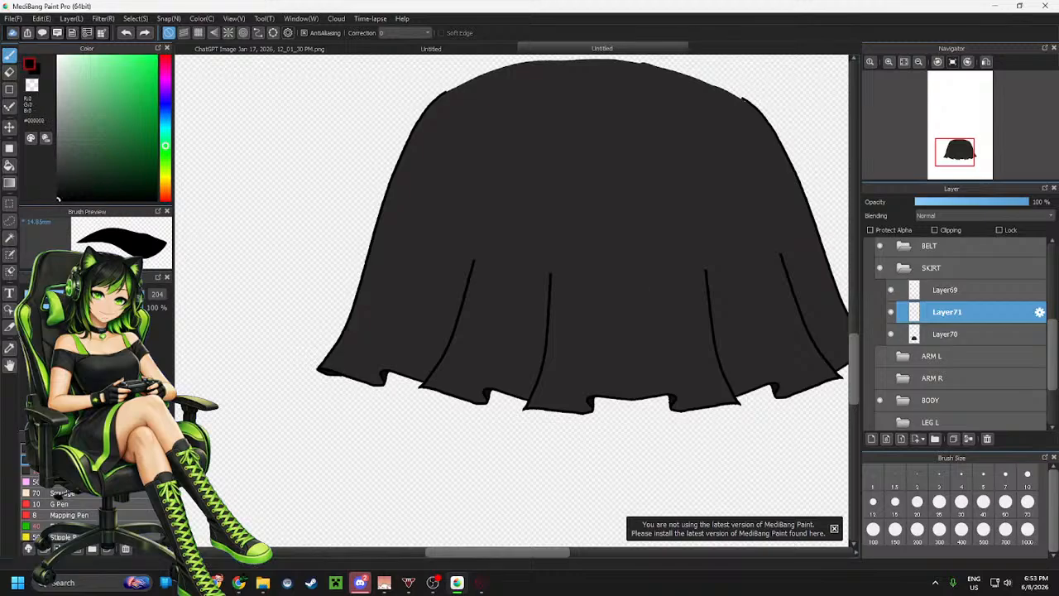
click(41, 295)
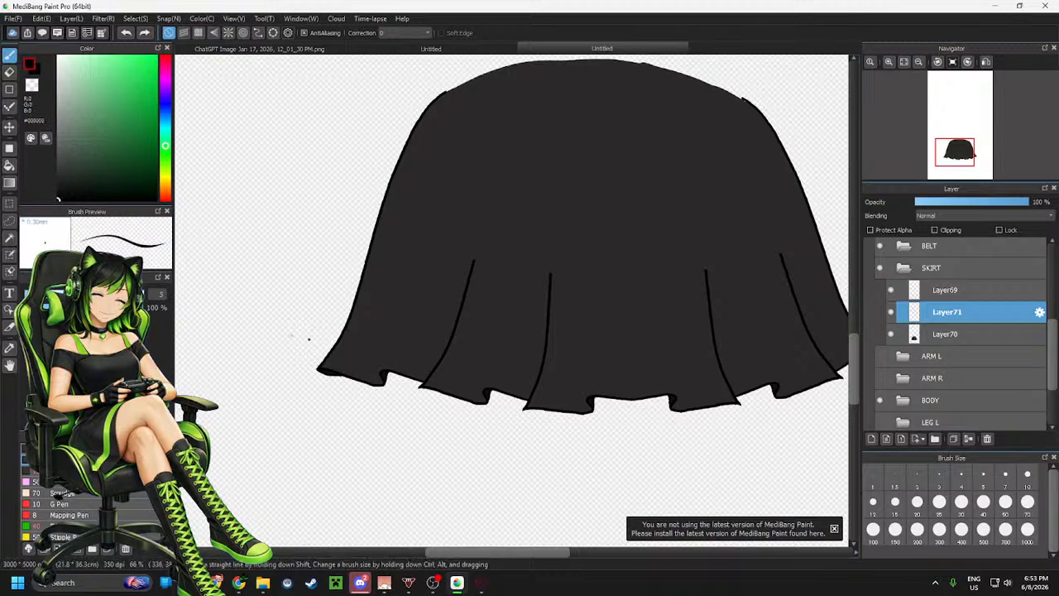
scroll(343, 359, up, 3)
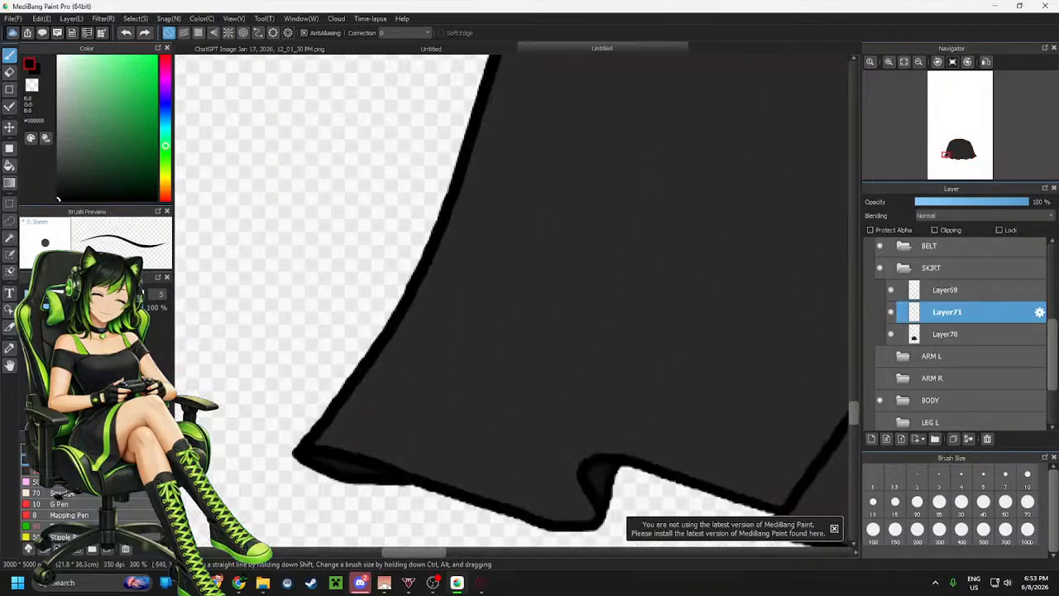
click(45, 295)
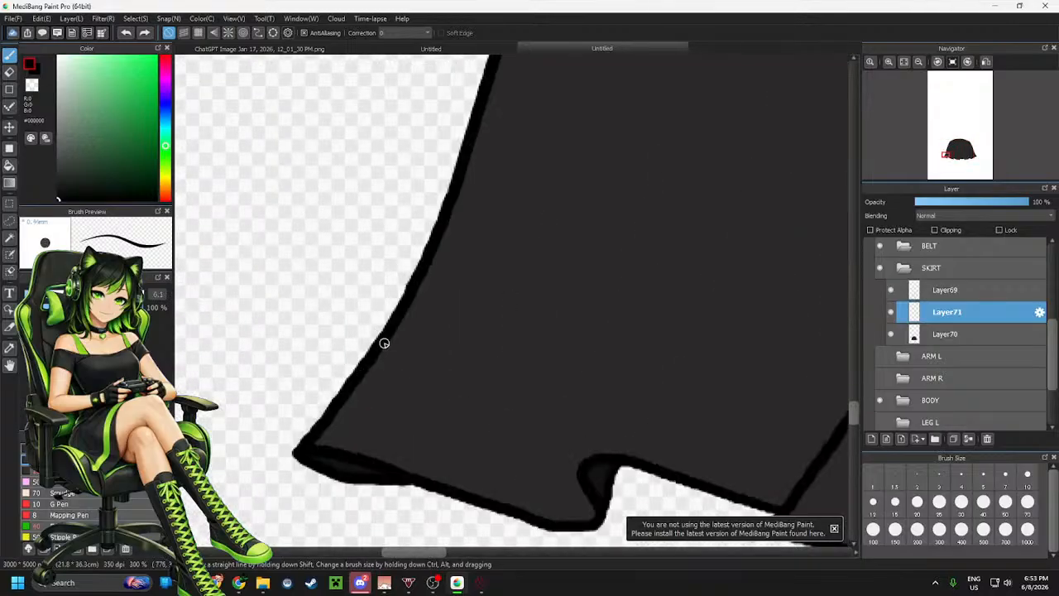
click(46, 295)
scroll(234, 305, down, 2)
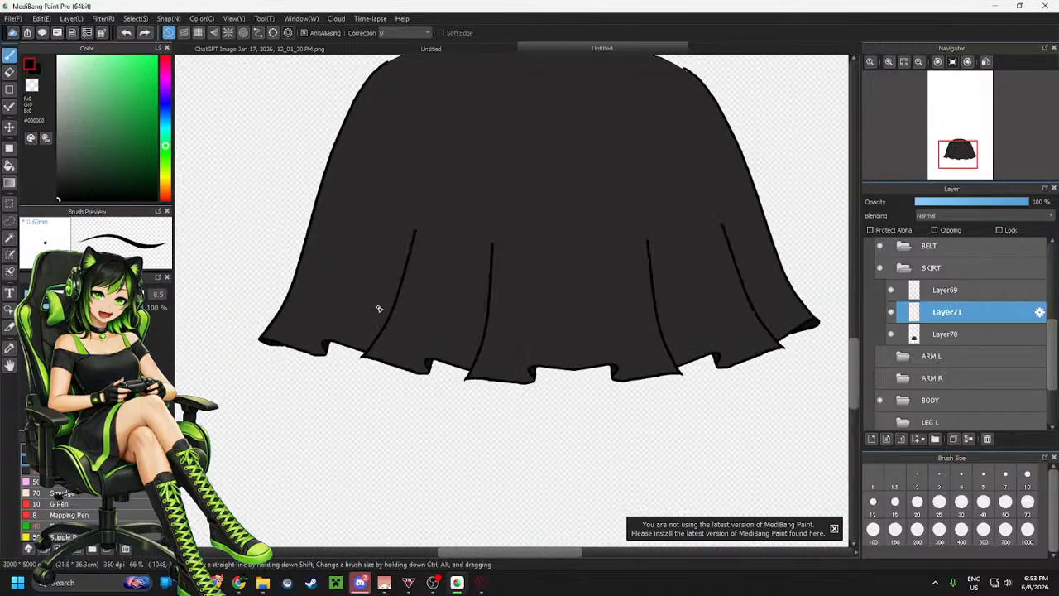
scroll(378, 304, up, 1)
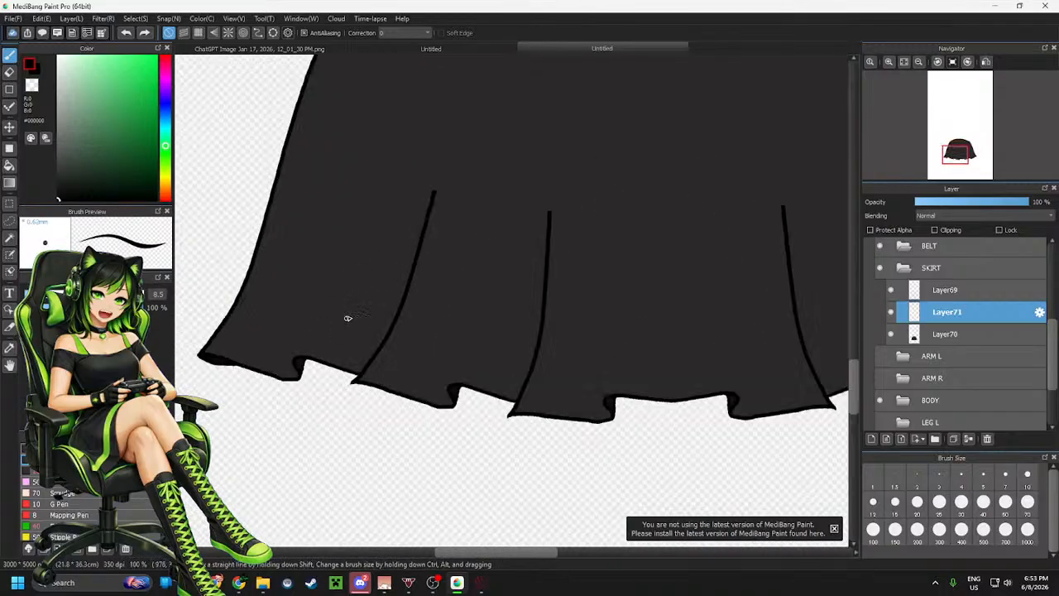
click(945, 289)
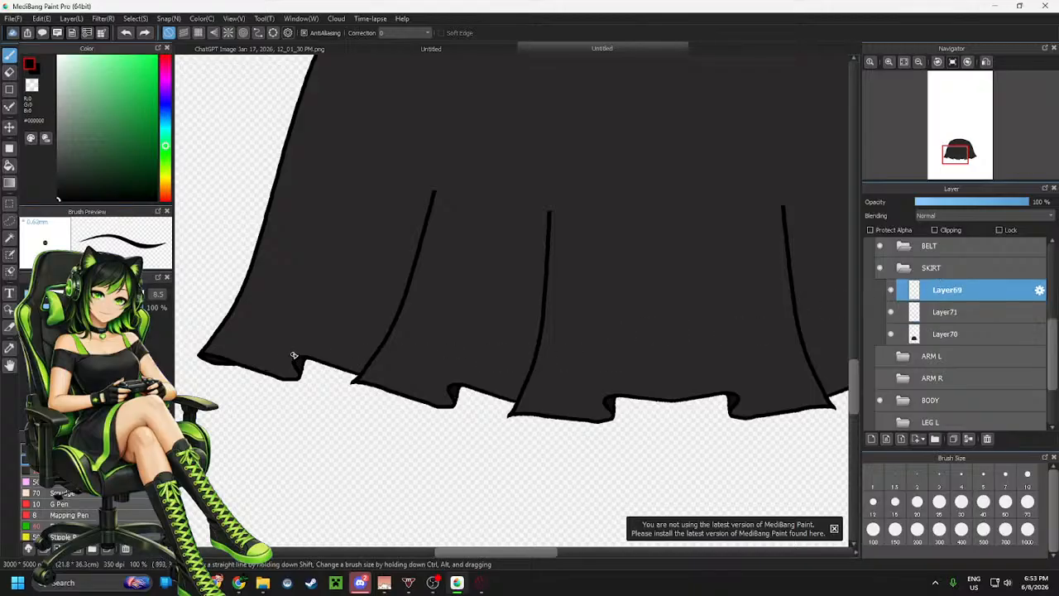
drag(295, 364, 356, 207)
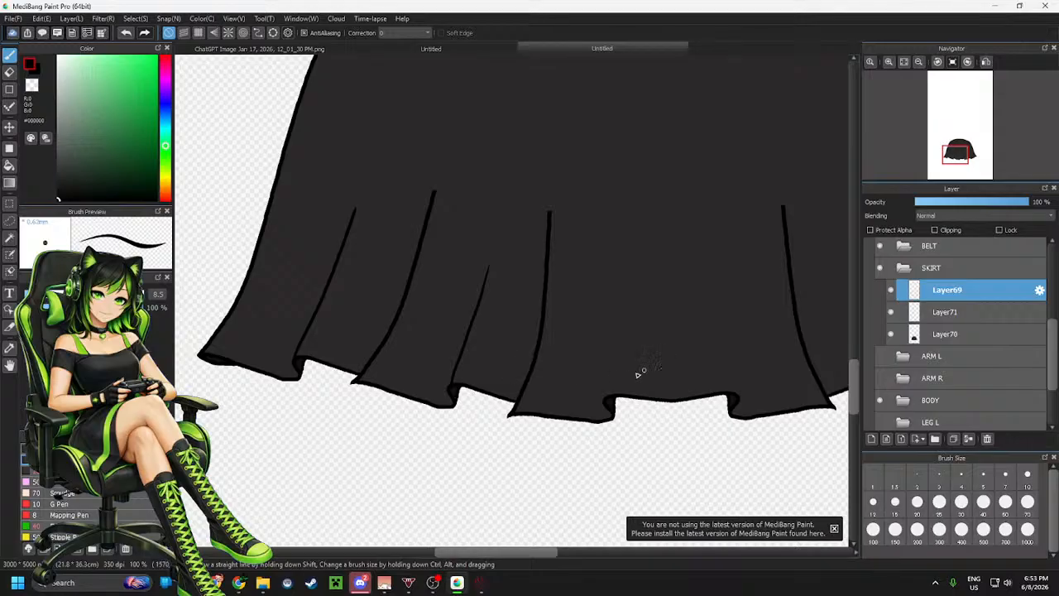
key(ctrl+z)
key(ctrl+z)
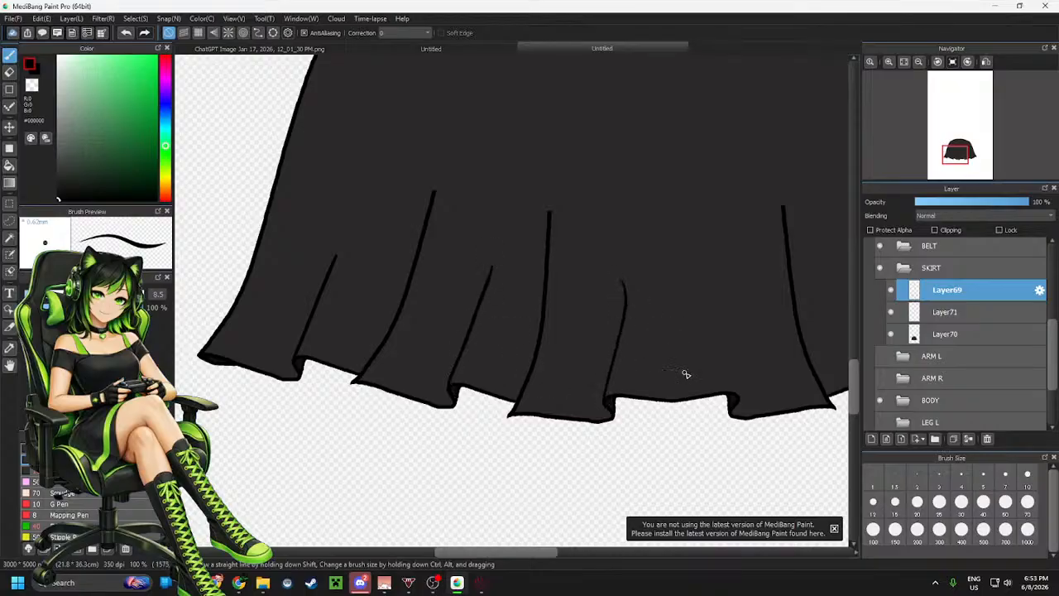
key(ctrl+z)
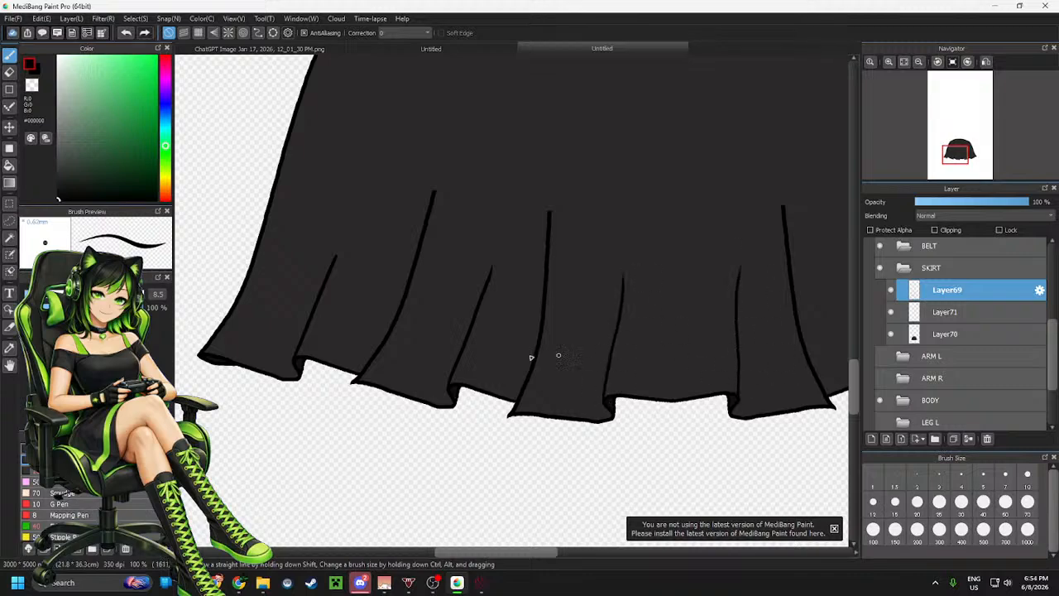
Try drawing a fold line up from a right-side hem notch, undoing each attempt
scroll(530, 358, down, 3)
scroll(681, 350, up, 5)
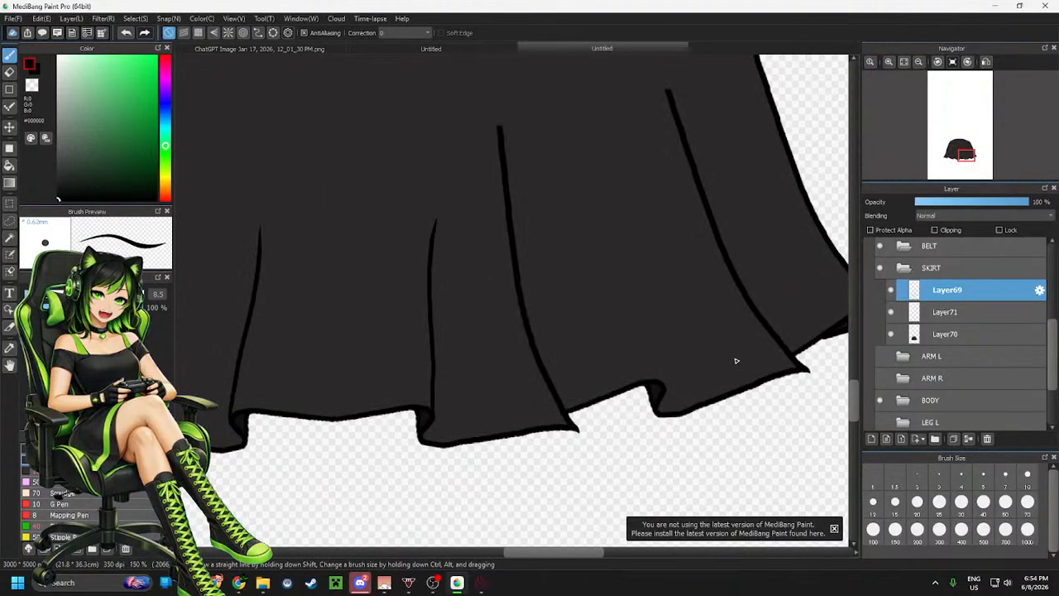
drag(664, 386, 628, 214)
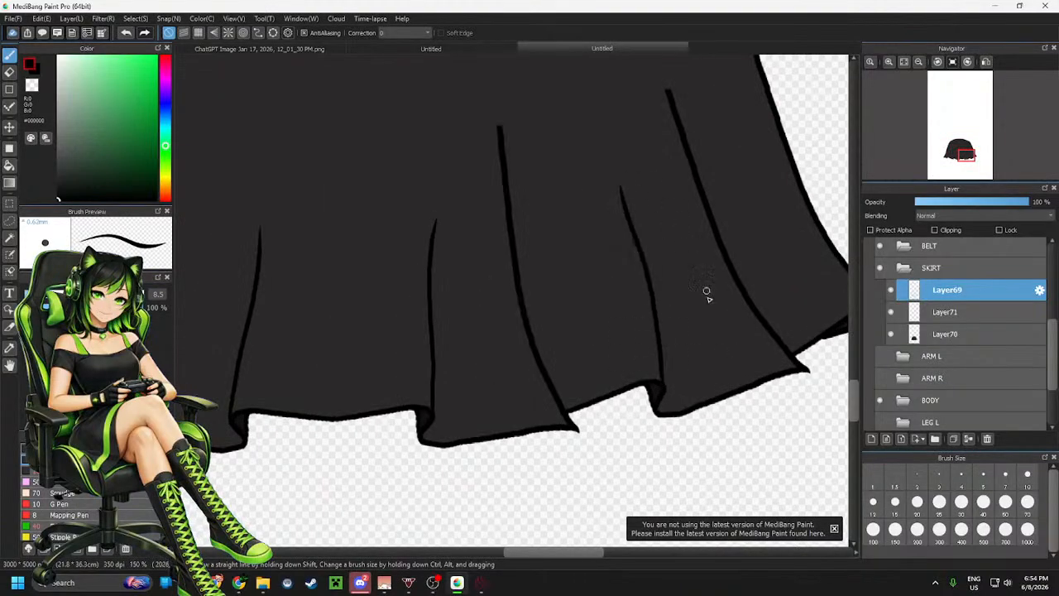
key(ctrl+z)
mouse_move(657, 375)
mouse_down()
mouse_move(635, 257)
mouse_move(638, 160)
mouse_up()
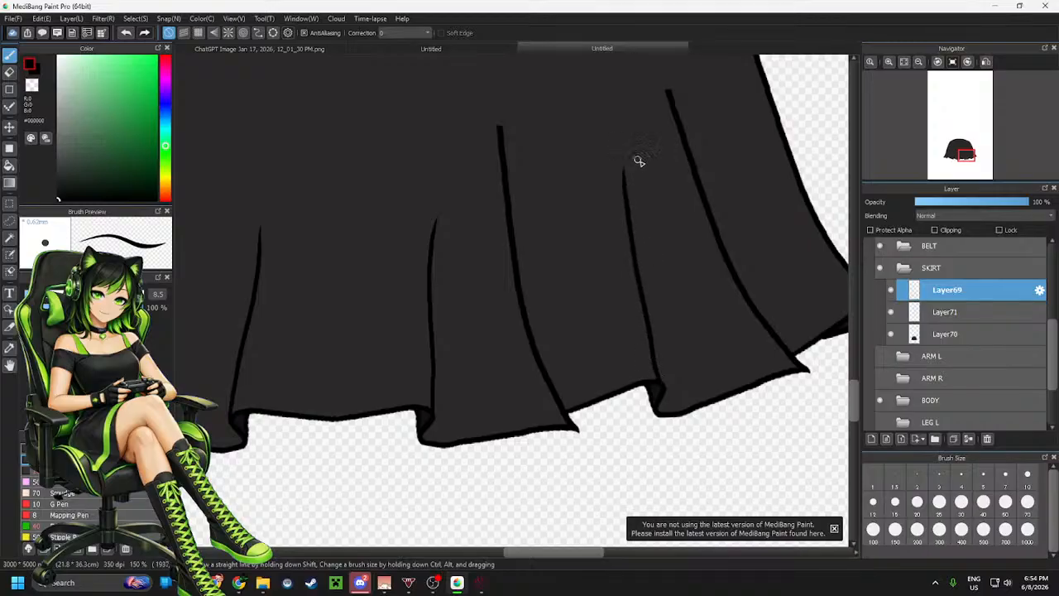
key(ctrl+z)
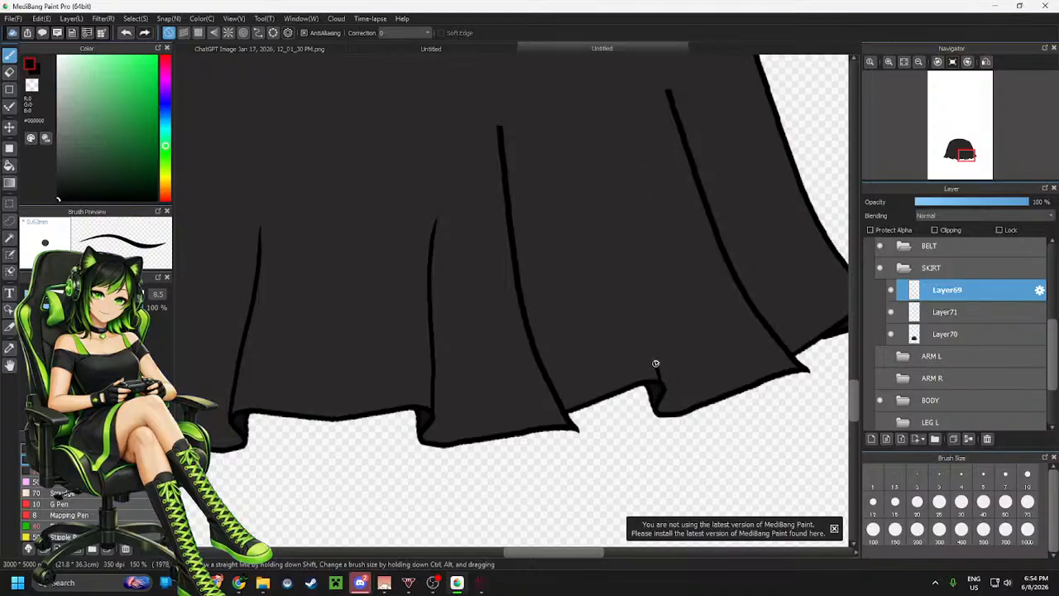
Undo the last three actions and redo one to restore Layer71
scroll(669, 335, down, 2)
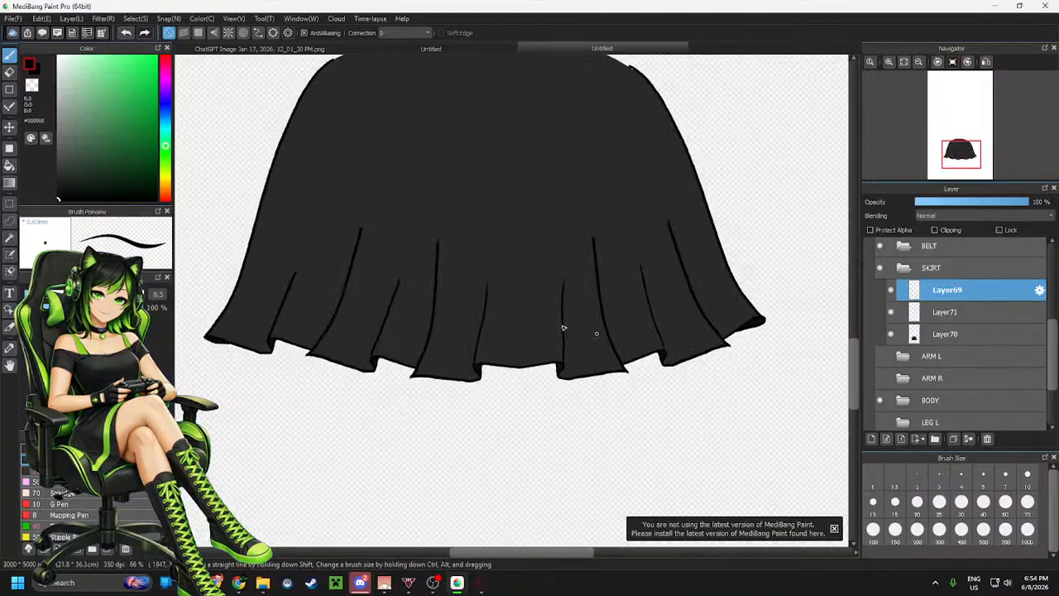
scroll(308, 290, up, 3)
scroll(451, 317, down, 2)
key(ctrl+z)
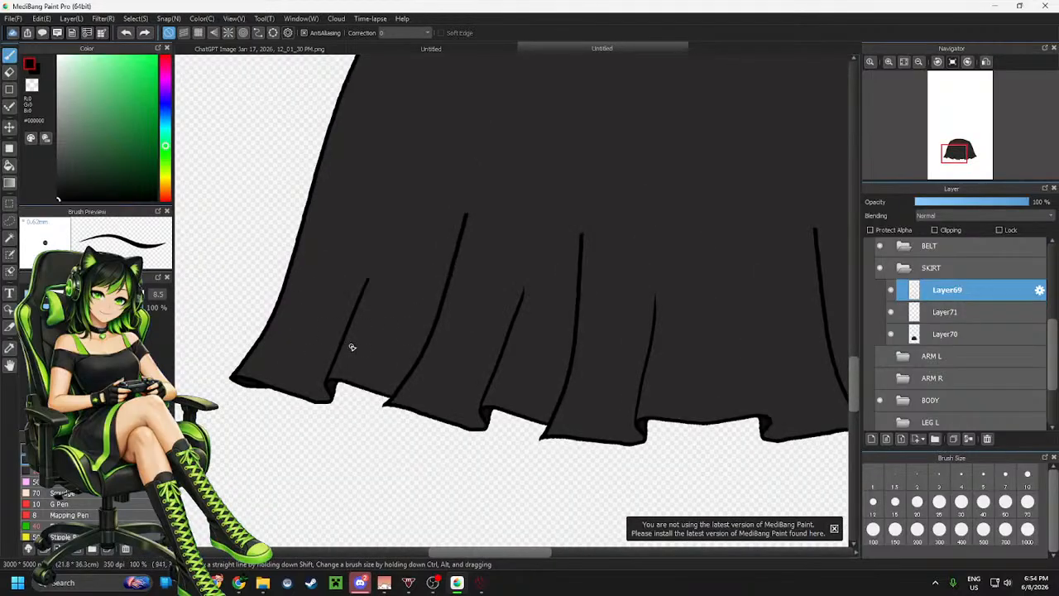
key(ctrl+z)
key(ctrl+z)
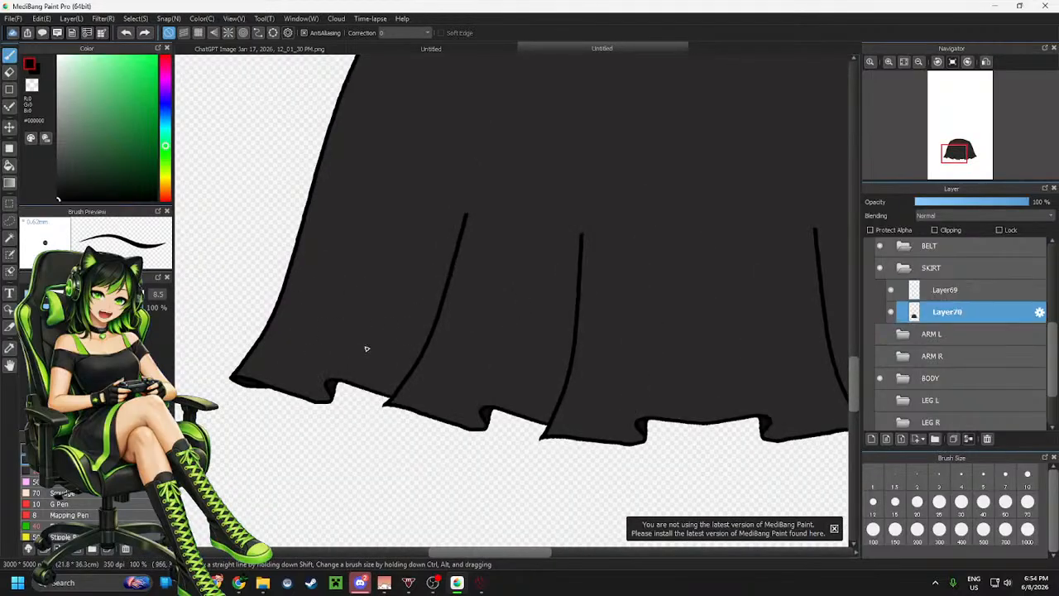
key(ctrl+y)
Draw a fold line on Layer71 rising from the leftmost hem notch toward the waist, redrawing it until it fits
scroll(322, 356, up, 2)
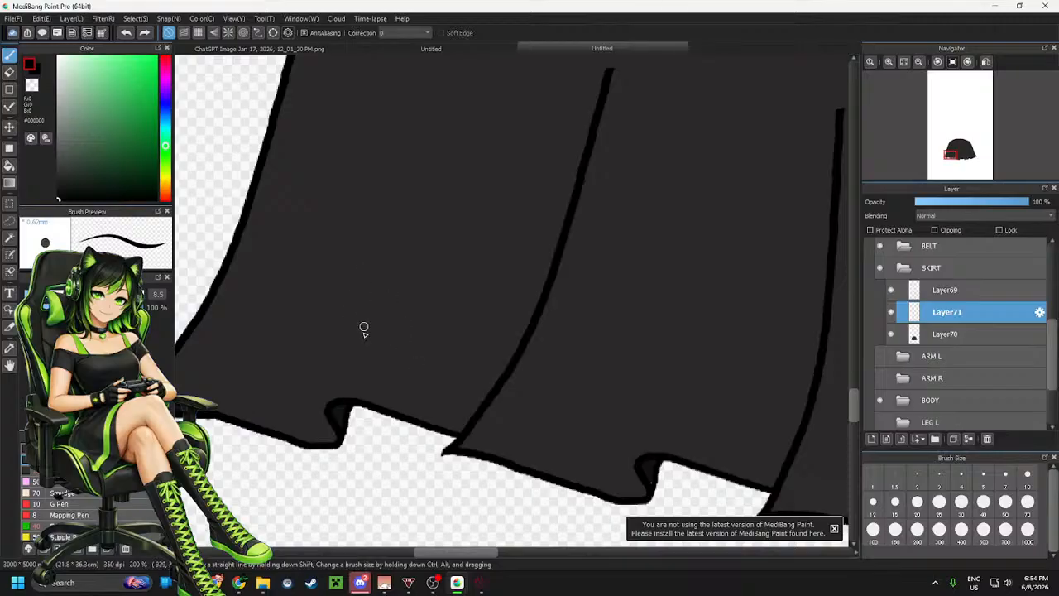
drag(331, 344, 438, 101)
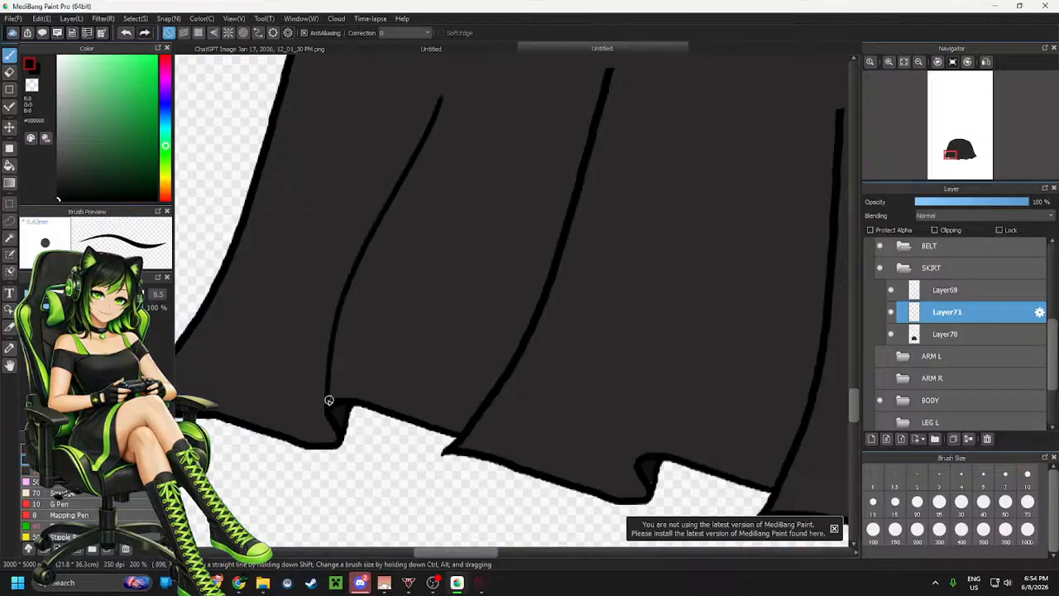
key(ctrl+z)
mouse_move(330, 409)
mouse_down()
mouse_move(367, 303)
mouse_move(468, 104)
mouse_up()
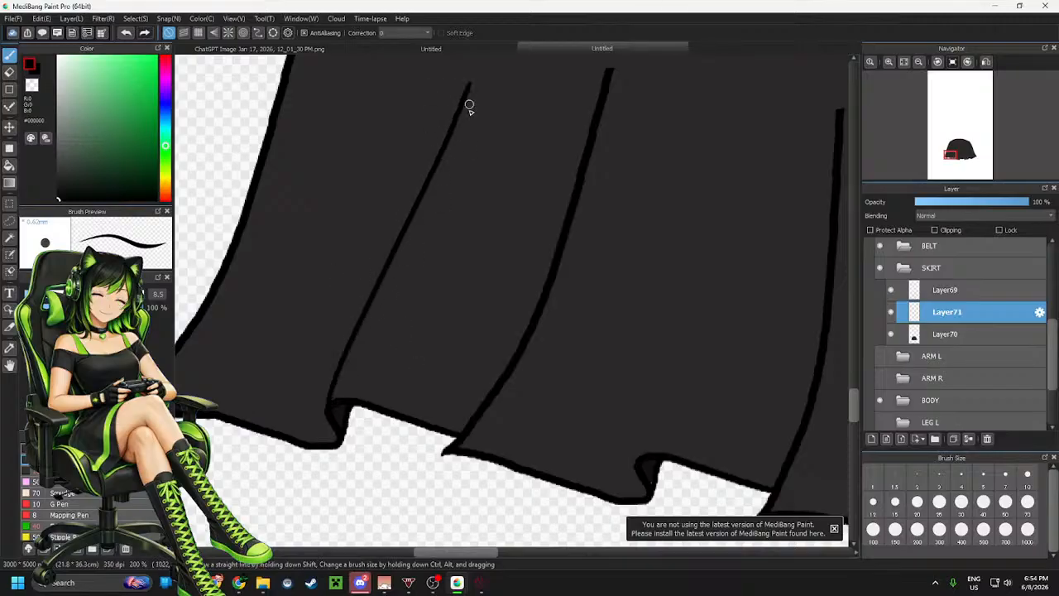
key(ctrl+z)
drag(330, 398, 468, 106)
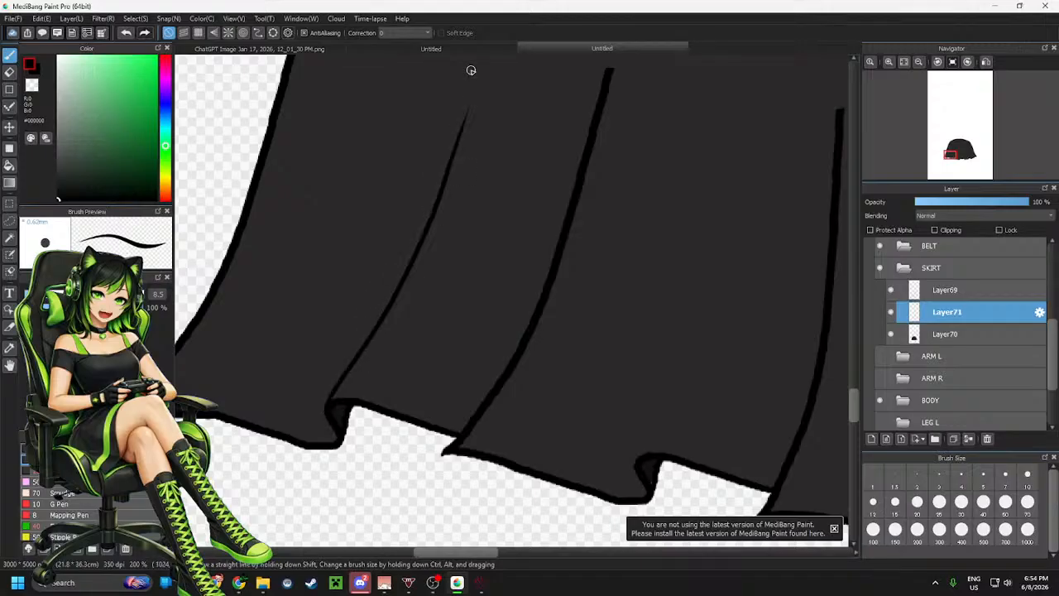
scroll(303, 319, down, 3)
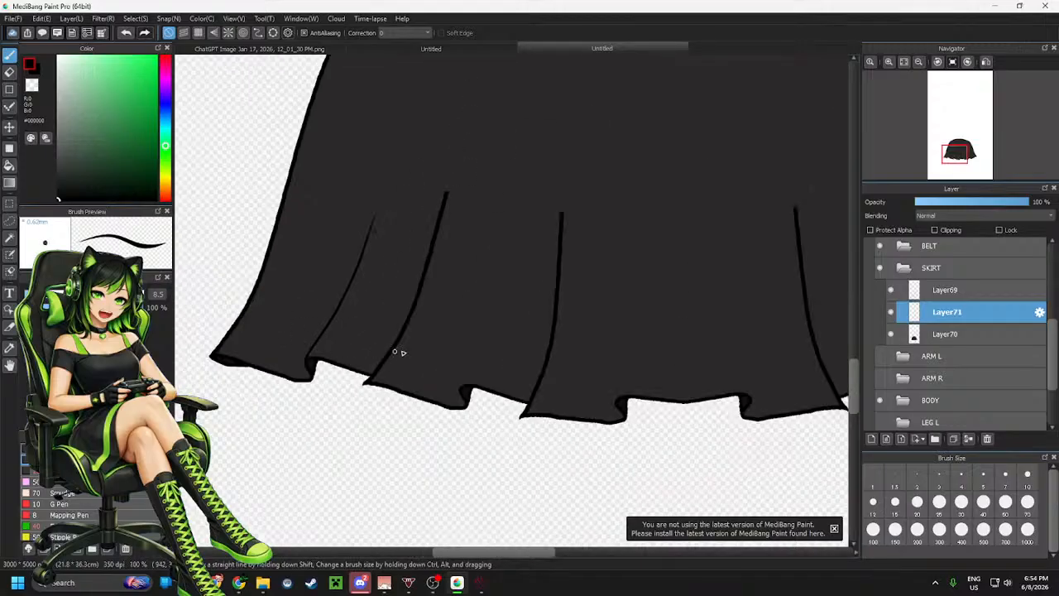
Draw more fold lines on Layer71 rising from the hem notches toward the waist, redrawing one that did not fit
scroll(397, 350, up, 3)
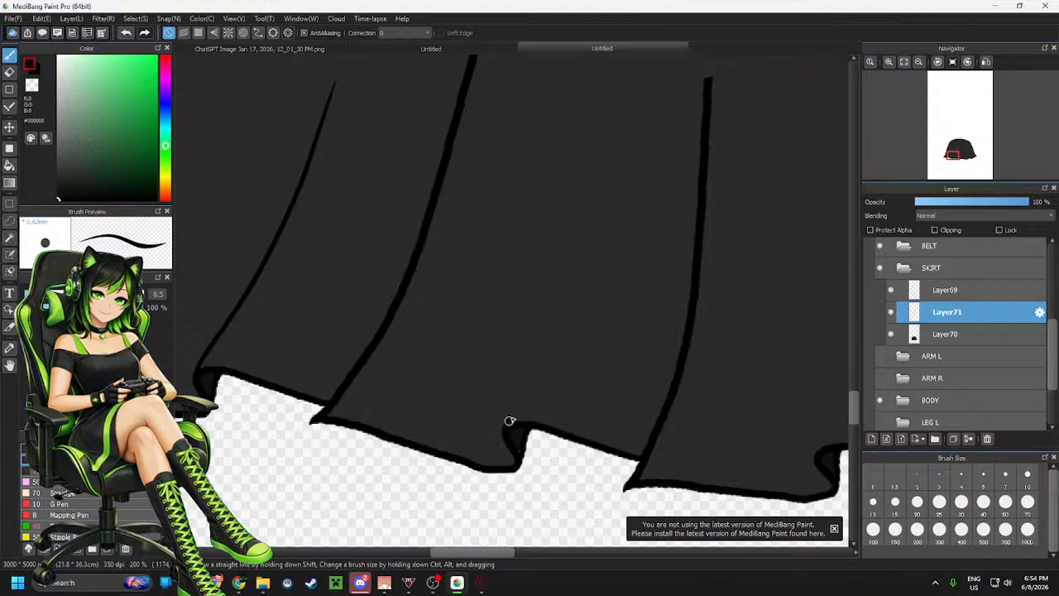
mouse_move(510, 420)
mouse_down()
mouse_move(598, 197)
mouse_move(618, 99)
mouse_up()
scroll(362, 405, down, 3)
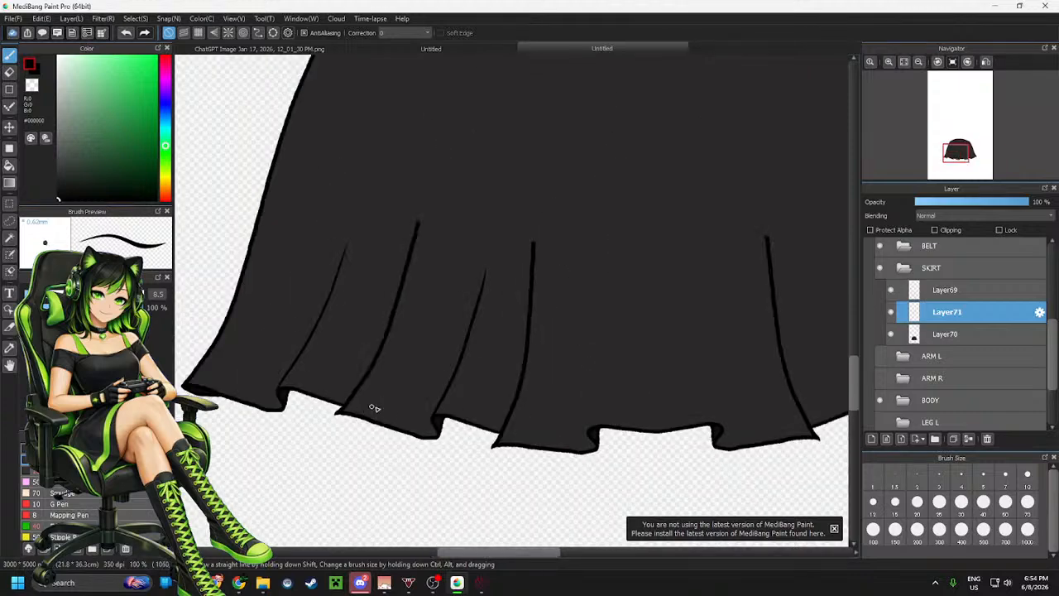
scroll(633, 403, up, 3)
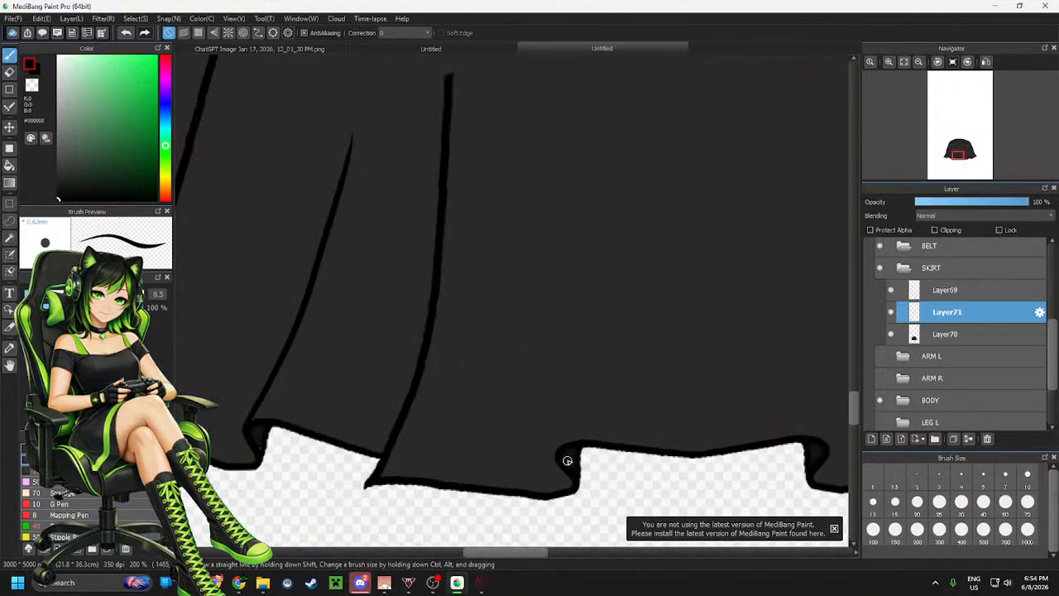
drag(556, 455, 621, 115)
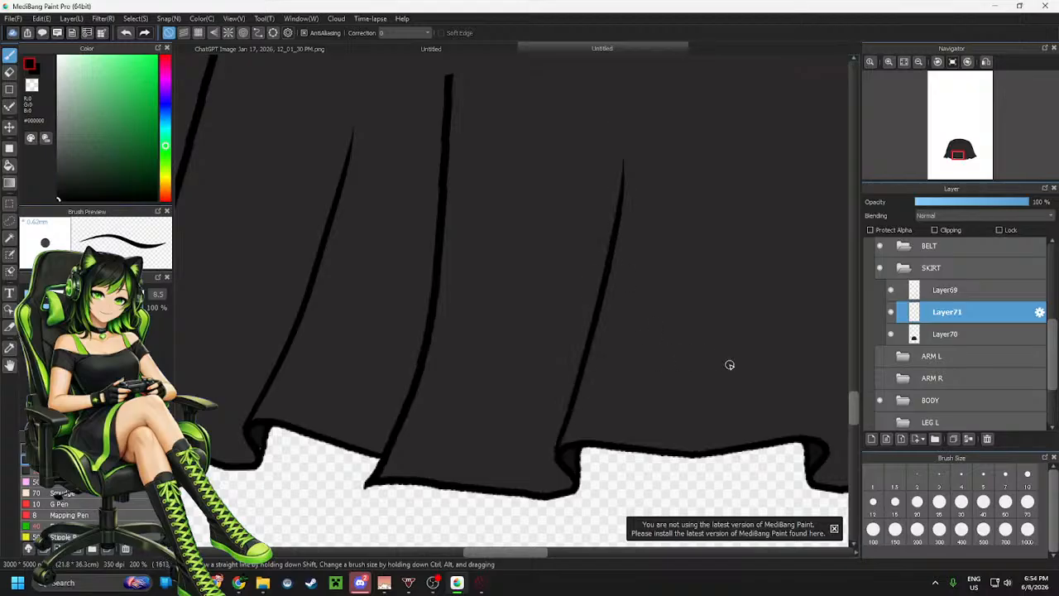
scroll(729, 365, down, 3)
scroll(752, 320, up, 3)
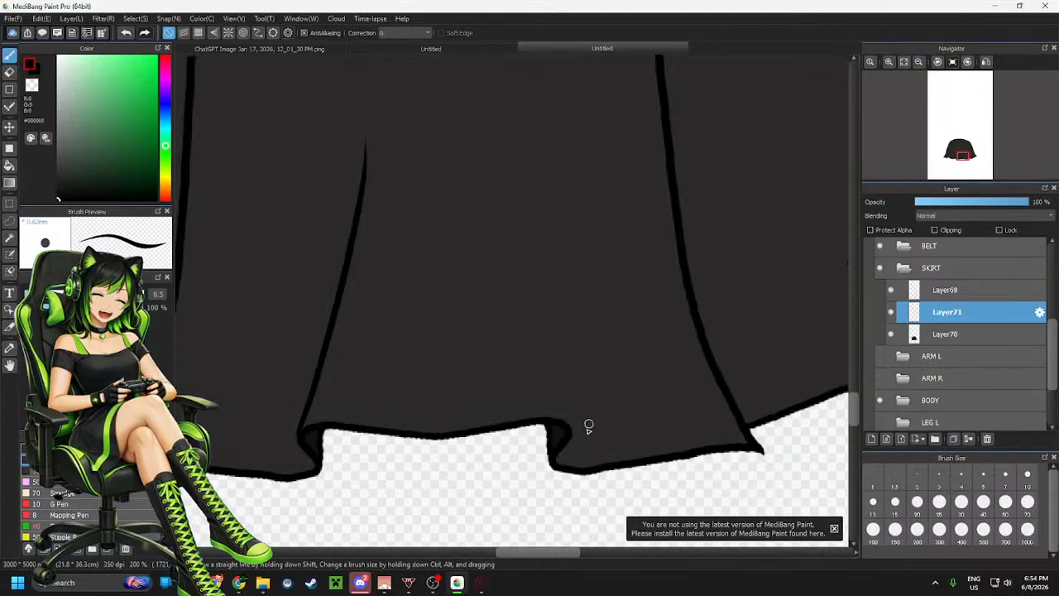
drag(569, 433, 543, 128)
key(ctrl+z)
drag(551, 362, 543, 218)
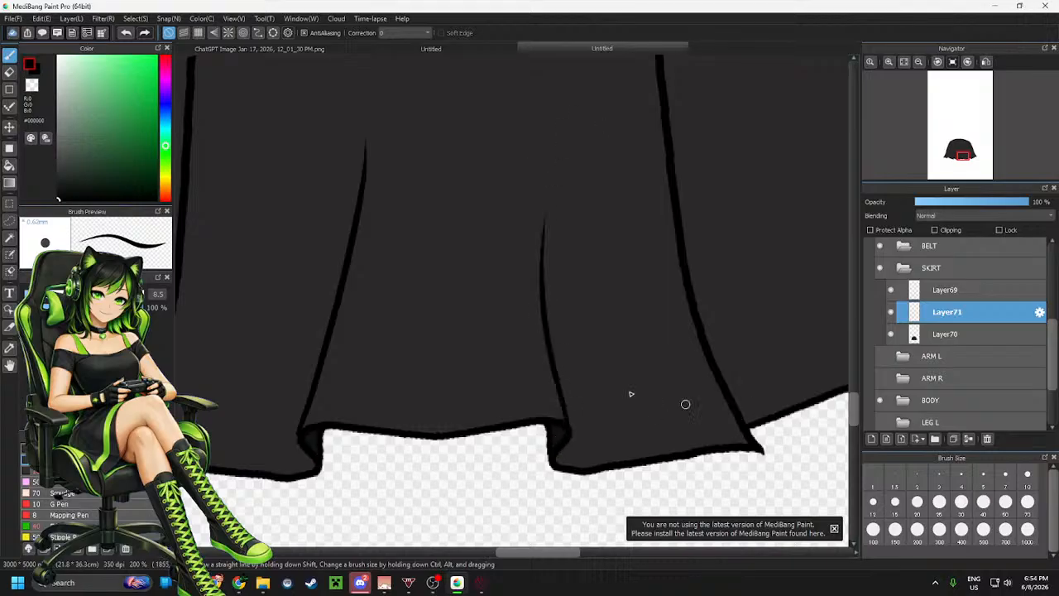
scroll(685, 403, down, 3)
drag(703, 398, 499, 349)
scroll(523, 336, up, 2)
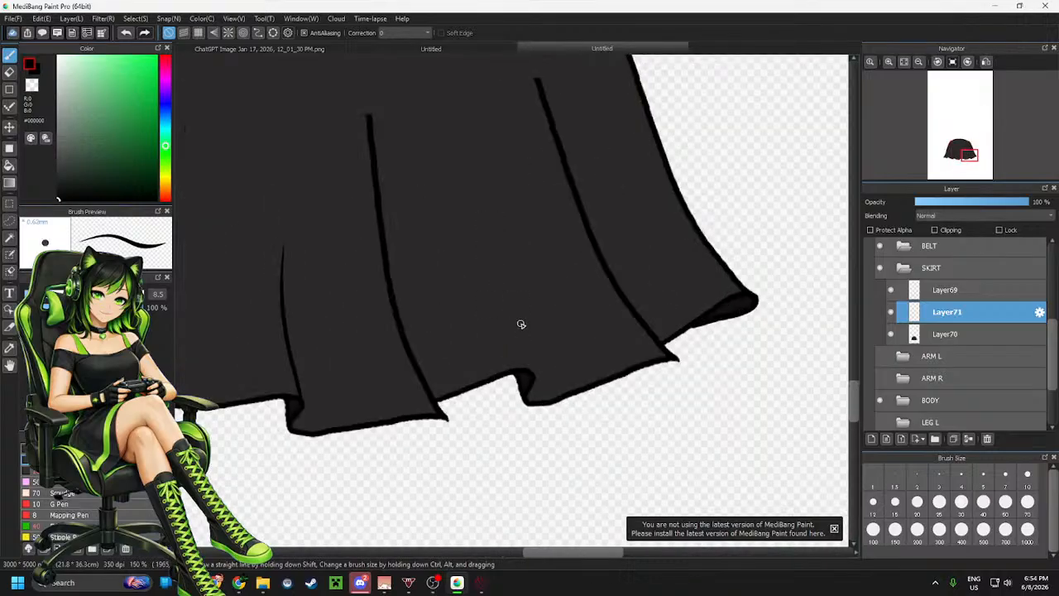
drag(529, 370, 496, 213)
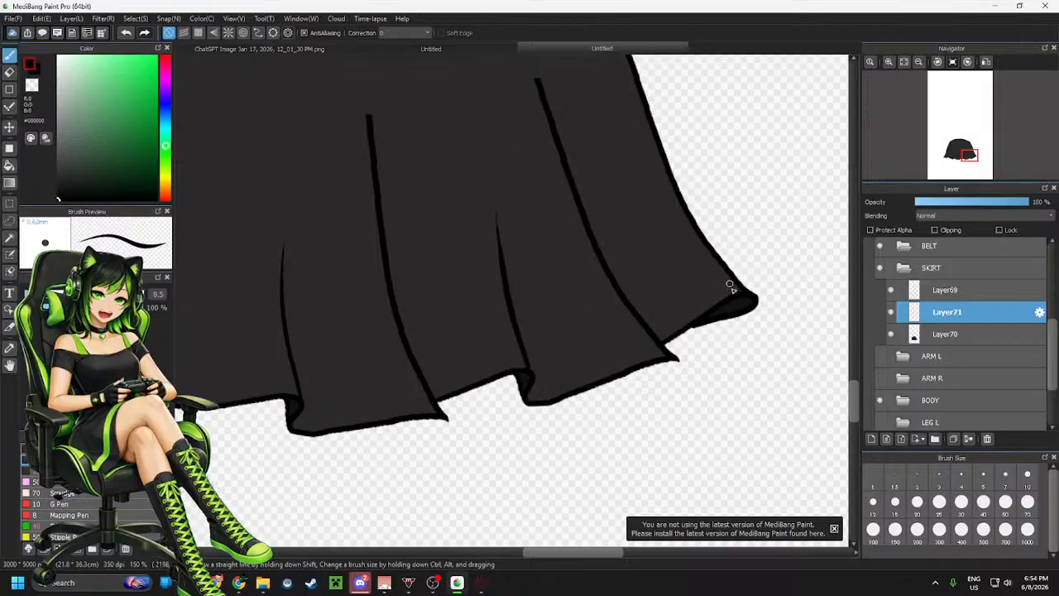
scroll(747, 305, down, 4)
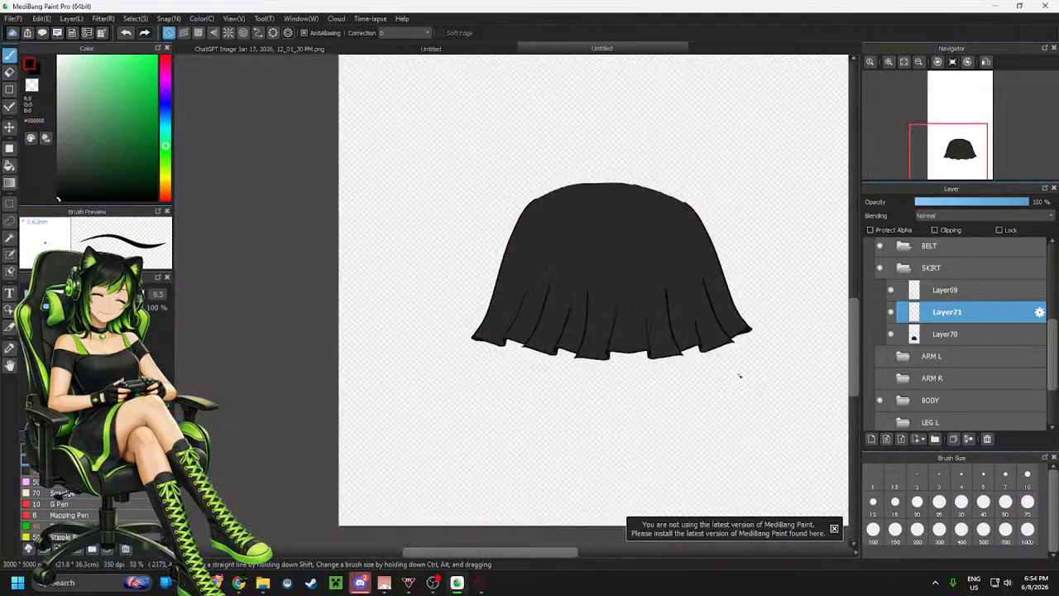
scroll(737, 365, up, 1)
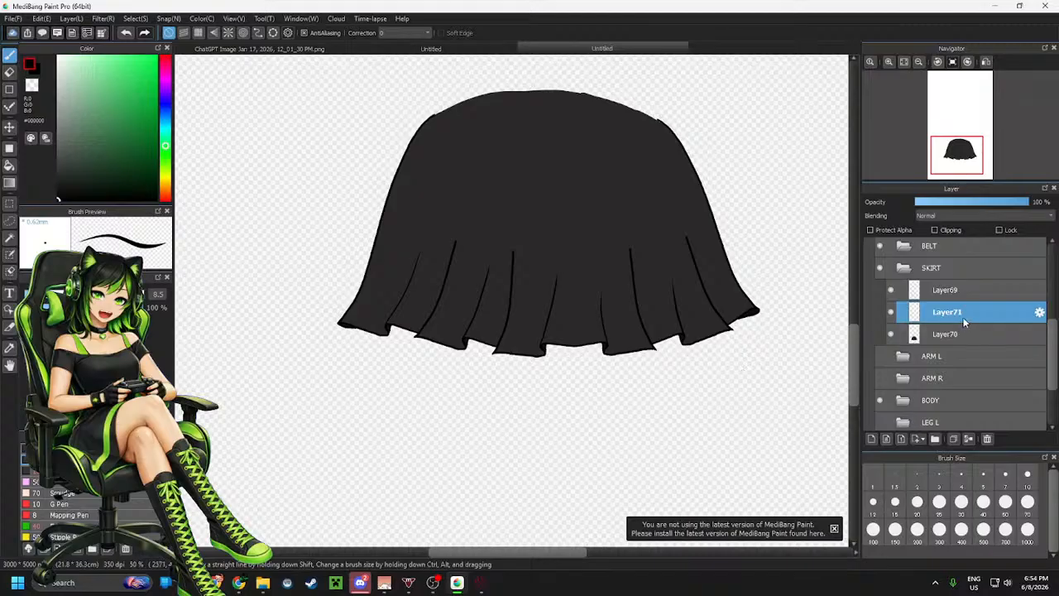
Merge Layer69 into the fold-line layer, then add a new layer above Layer70
click(948, 291)
click(968, 440)
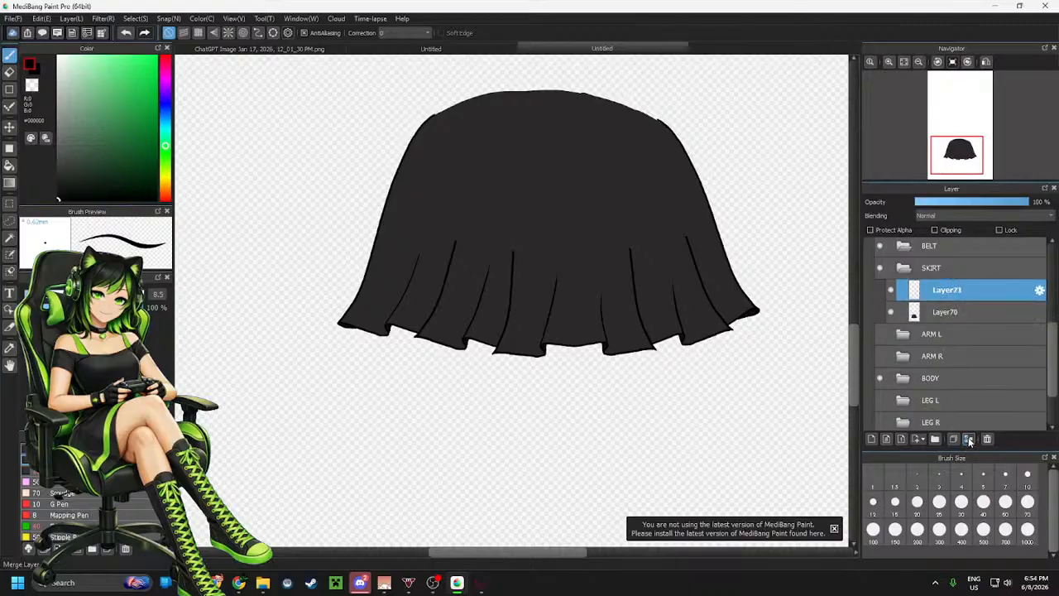
click(944, 312)
click(871, 440)
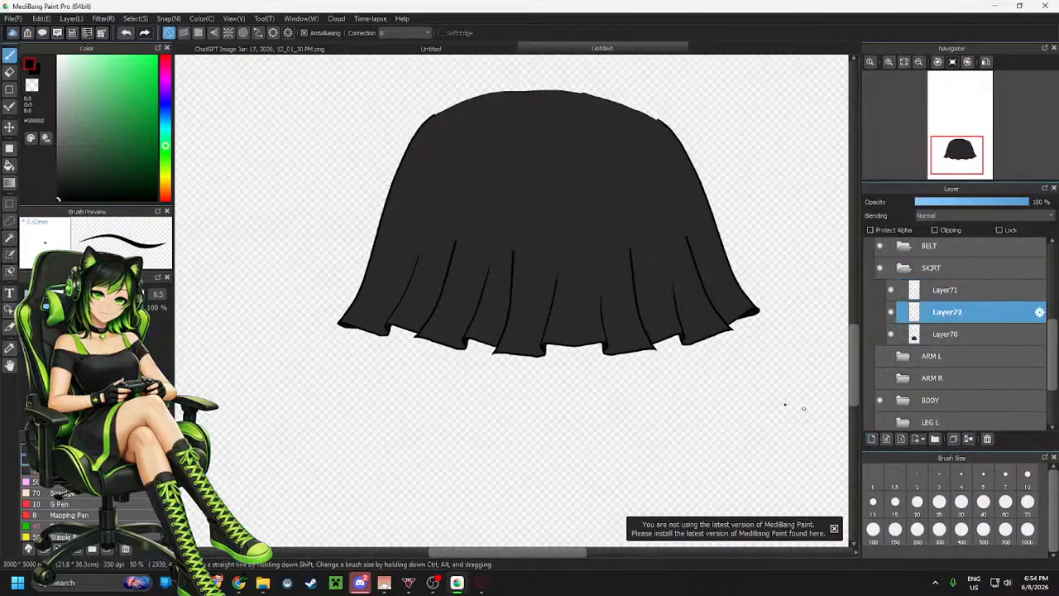
Set the brush to size 198 in green and paint over the rightmost hem panel on the new layer
scroll(759, 306, up, 4)
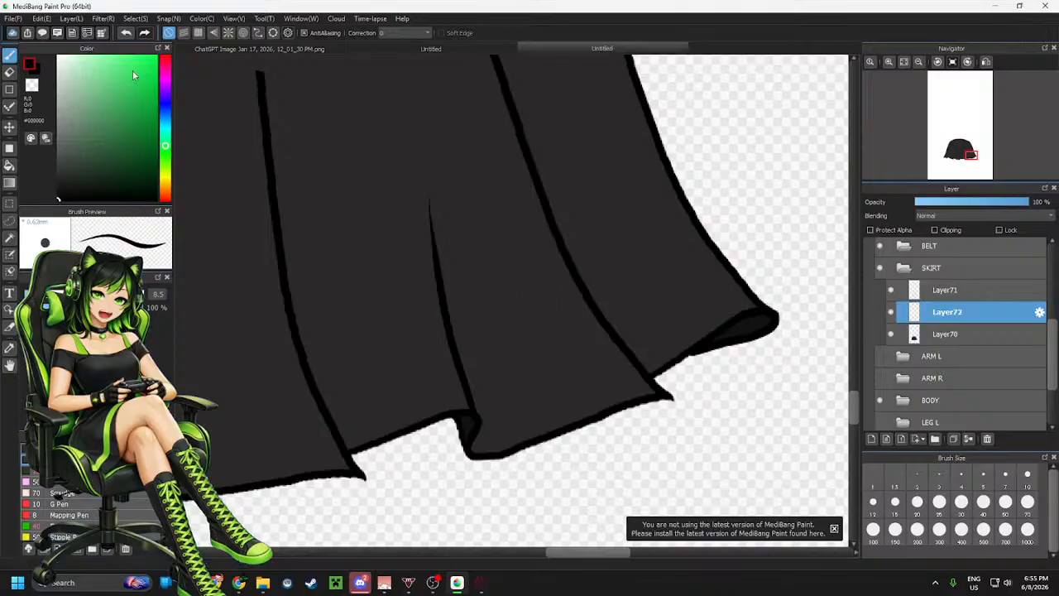
click(151, 294)
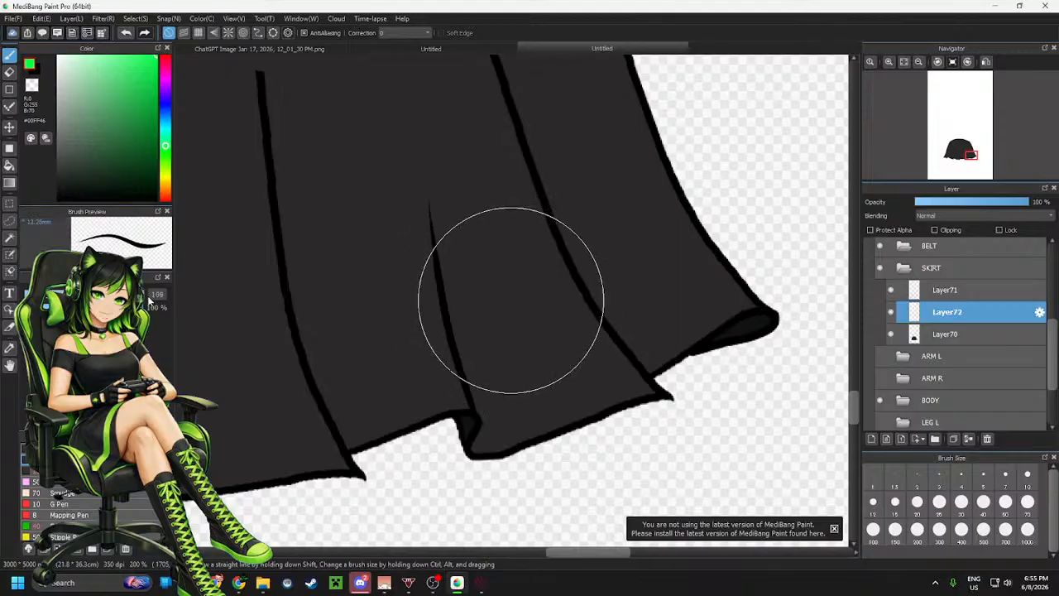
drag(148, 295, 150, 296)
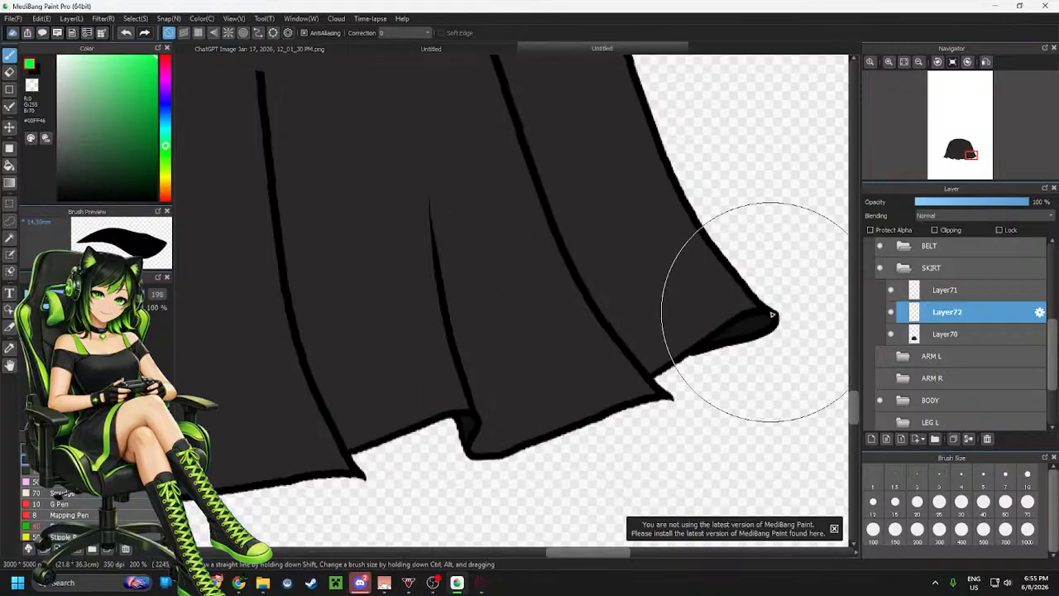
mouse_move(772, 314)
mouse_down()
mouse_move(730, 313)
mouse_move(649, 379)
mouse_up()
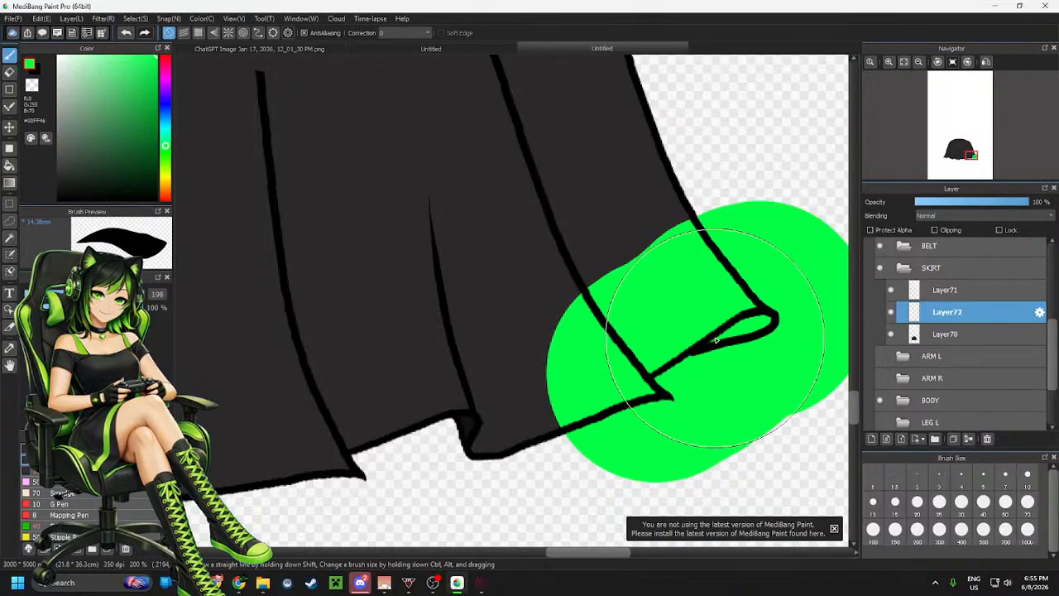
Erase the green outside the rightmost hem panel, leaving a band along its bottom edge
key(e)
drag(563, 300, 654, 399)
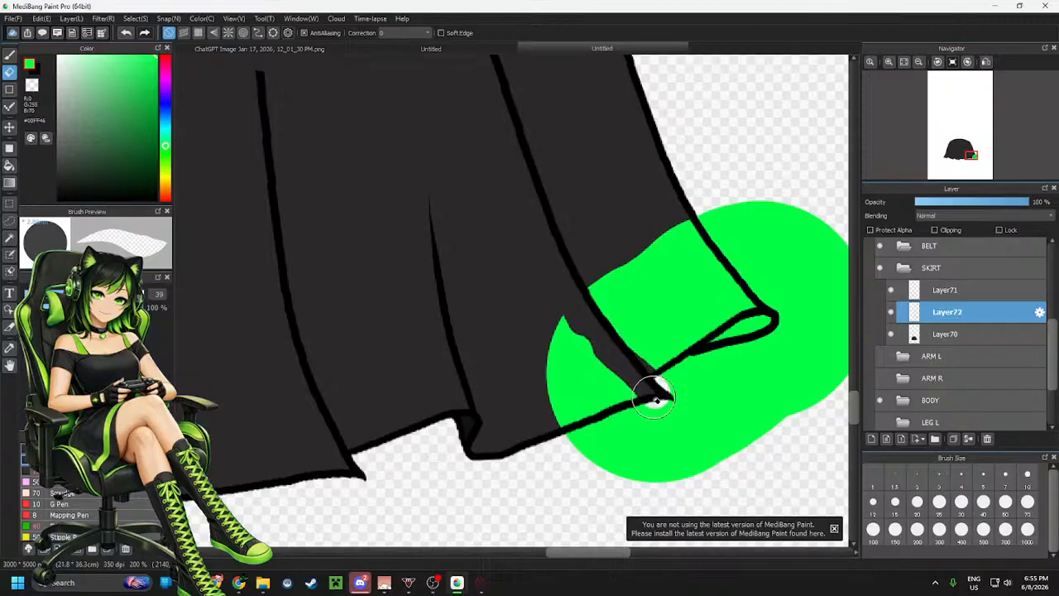
key(ctrl+z)
mouse_move(568, 283)
mouse_down()
mouse_move(664, 416)
mouse_move(574, 348)
mouse_move(598, 361)
mouse_move(574, 366)
mouse_move(568, 424)
mouse_move(593, 431)
mouse_move(610, 473)
mouse_move(684, 465)
mouse_move(725, 434)
mouse_up()
mouse_move(724, 186)
mouse_down()
mouse_move(707, 217)
mouse_move(705, 207)
mouse_move(788, 302)
mouse_move(782, 288)
mouse_move(759, 273)
mouse_move(781, 309)
mouse_move(743, 249)
mouse_move(743, 208)
mouse_move(725, 197)
mouse_move(793, 197)
mouse_move(778, 245)
mouse_move(801, 287)
mouse_move(832, 226)
mouse_move(843, 256)
mouse_move(842, 357)
mouse_move(860, 327)
mouse_move(837, 369)
mouse_move(785, 405)
mouse_move(763, 393)
mouse_move(686, 417)
mouse_move(655, 397)
mouse_move(749, 344)
mouse_move(684, 369)
mouse_move(720, 343)
mouse_move(808, 322)
mouse_move(731, 361)
mouse_move(803, 356)
mouse_move(655, 414)
mouse_up()
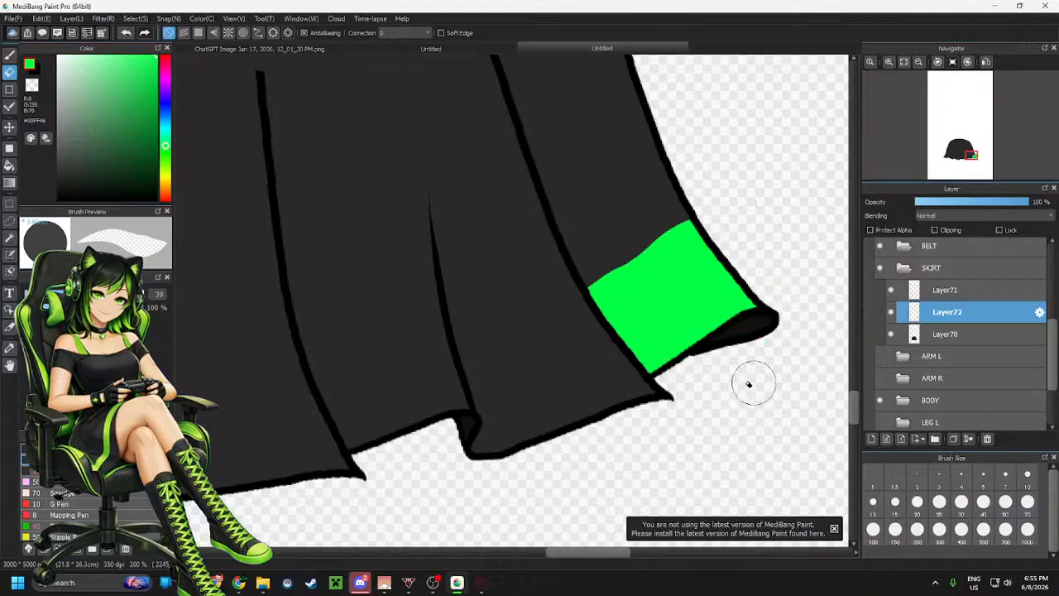
Add another layer and paint green over the second hem panel from the right, repainting once
scroll(749, 383, down, 2)
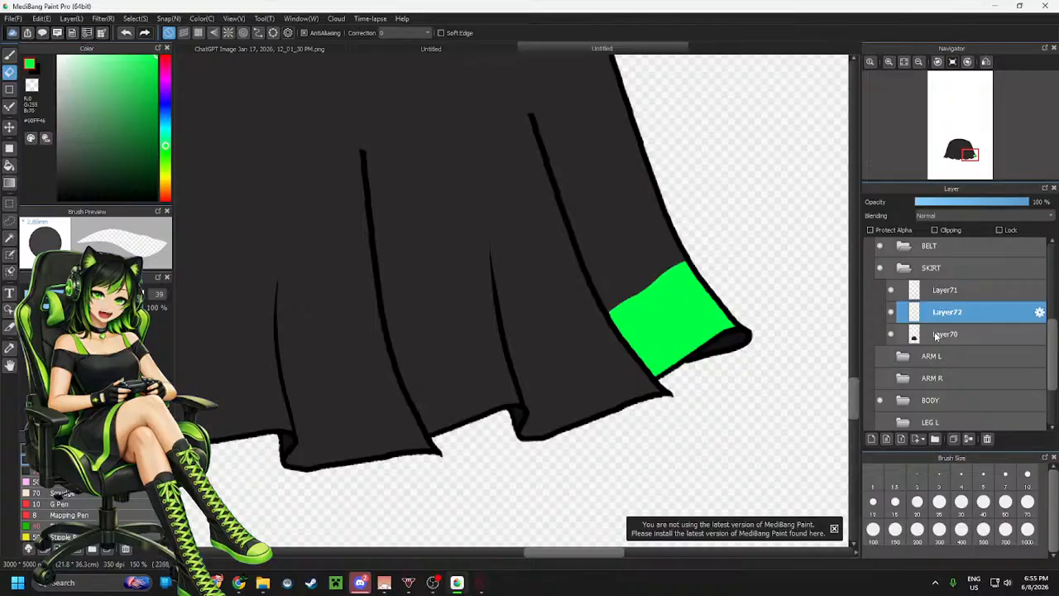
click(871, 441)
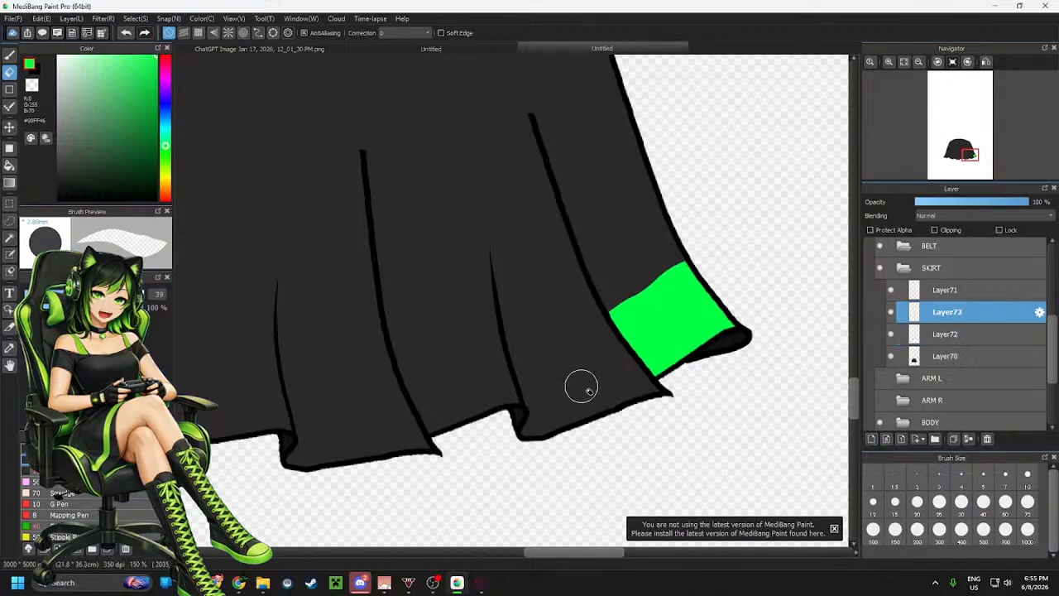
key(b)
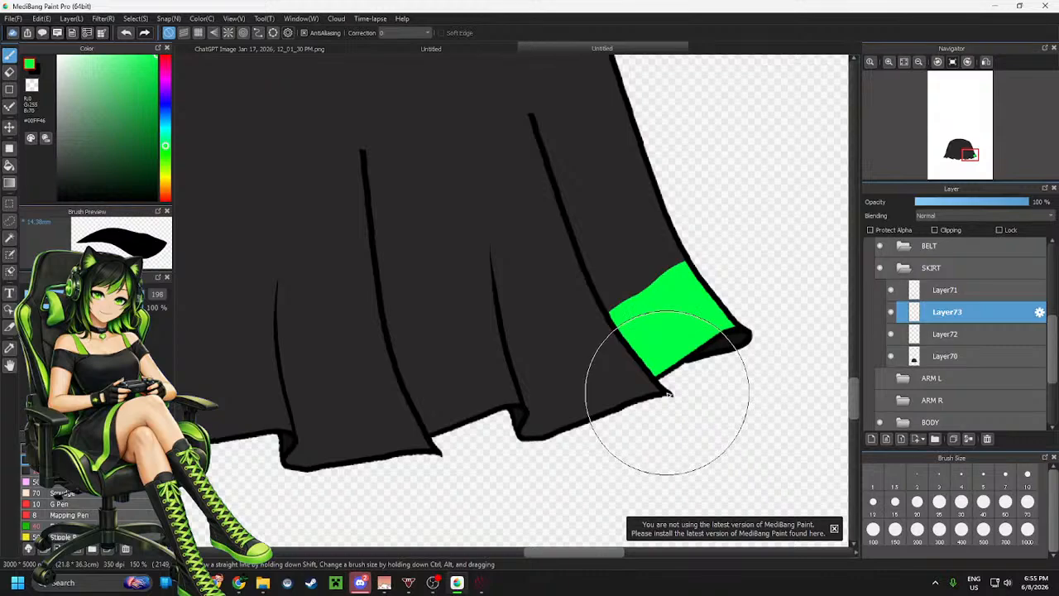
mouse_move(669, 396)
mouse_down()
mouse_move(633, 397)
mouse_move(534, 440)
mouse_move(475, 437)
mouse_up()
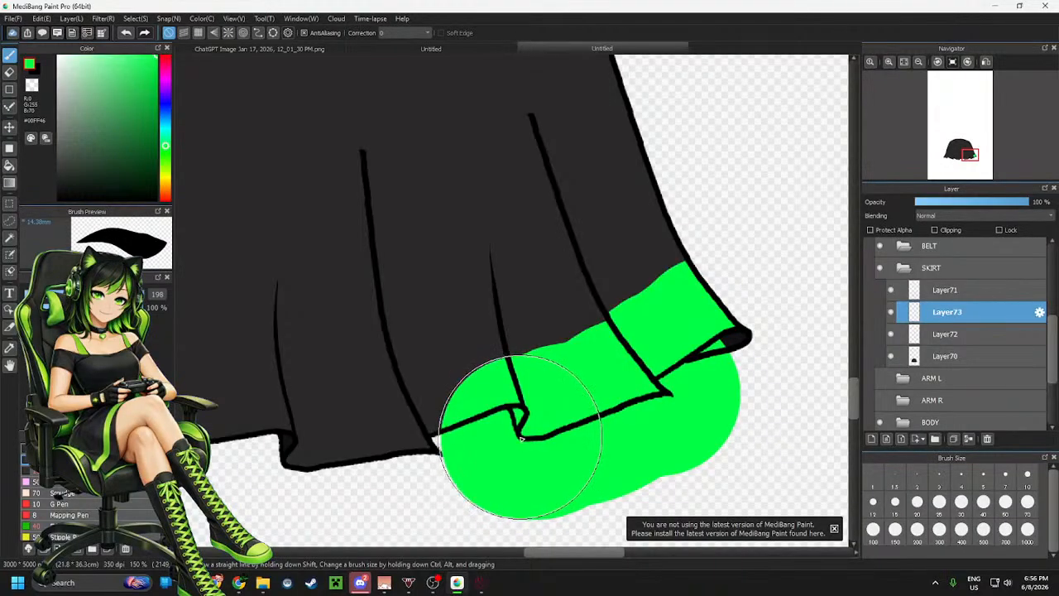
key(ctrl+z)
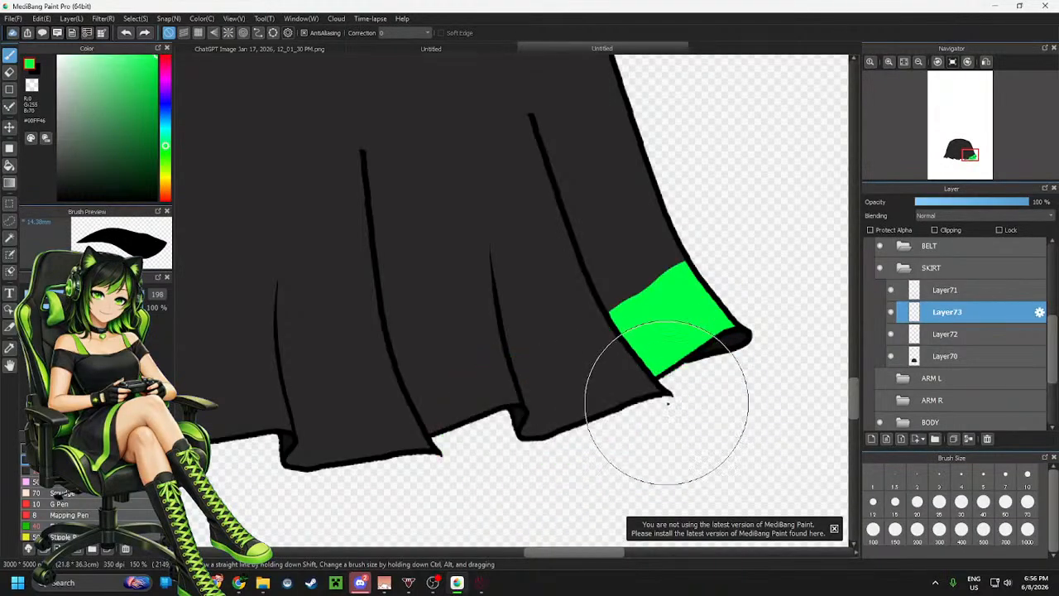
mouse_move(667, 401)
mouse_down()
mouse_move(523, 439)
mouse_move(589, 421)
mouse_up()
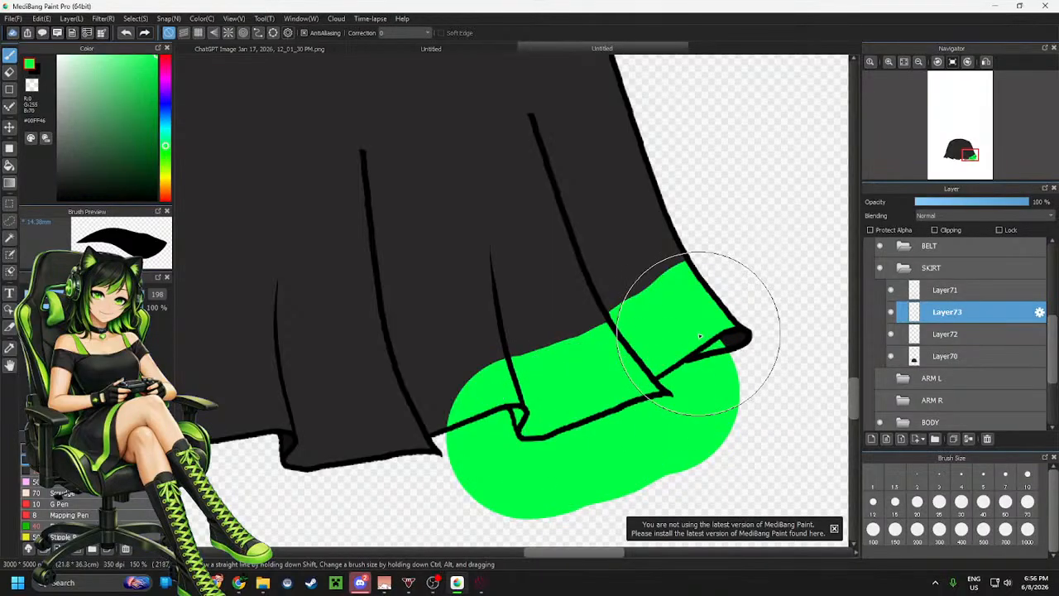
Erase the green outside the second hem panel, leaving a band along its hem
key(e)
mouse_move(492, 359)
mouse_down()
mouse_move(513, 420)
mouse_move(515, 403)
mouse_move(508, 428)
mouse_move(489, 415)
mouse_move(451, 466)
mouse_move(459, 482)
mouse_move(492, 493)
mouse_move(513, 441)
mouse_move(583, 475)
mouse_up()
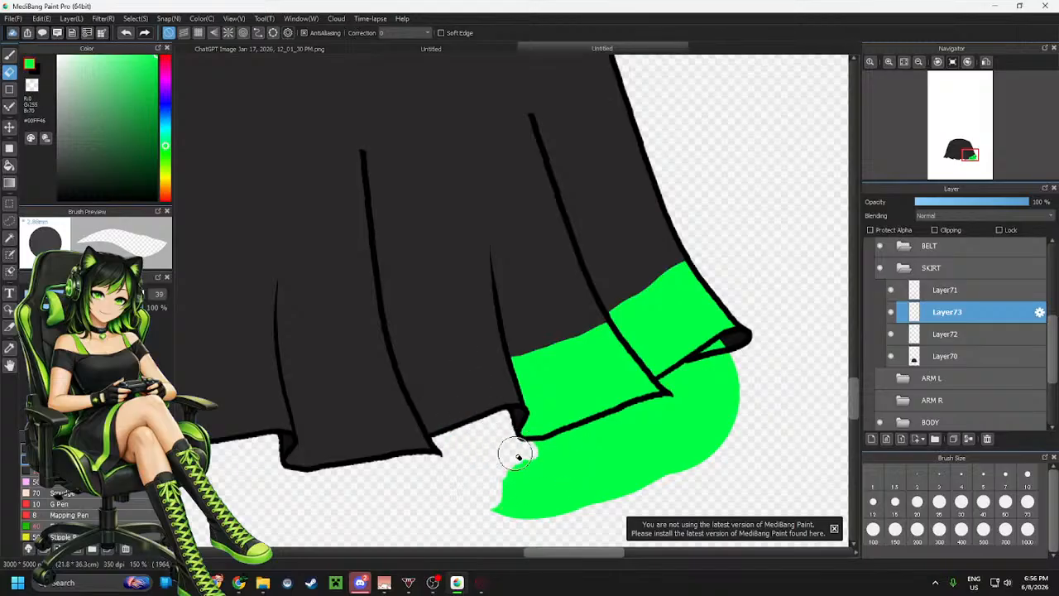
mouse_move(517, 455)
mouse_down()
mouse_move(677, 414)
mouse_move(620, 427)
mouse_move(691, 396)
mouse_move(690, 376)
mouse_move(724, 347)
mouse_move(665, 380)
mouse_move(701, 394)
mouse_move(700, 412)
mouse_move(720, 393)
mouse_move(700, 456)
mouse_move(679, 473)
mouse_move(629, 478)
mouse_move(591, 445)
mouse_move(556, 457)
mouse_move(496, 511)
mouse_move(495, 532)
mouse_move(544, 510)
mouse_move(570, 513)
mouse_move(547, 488)
mouse_move(581, 467)
mouse_up()
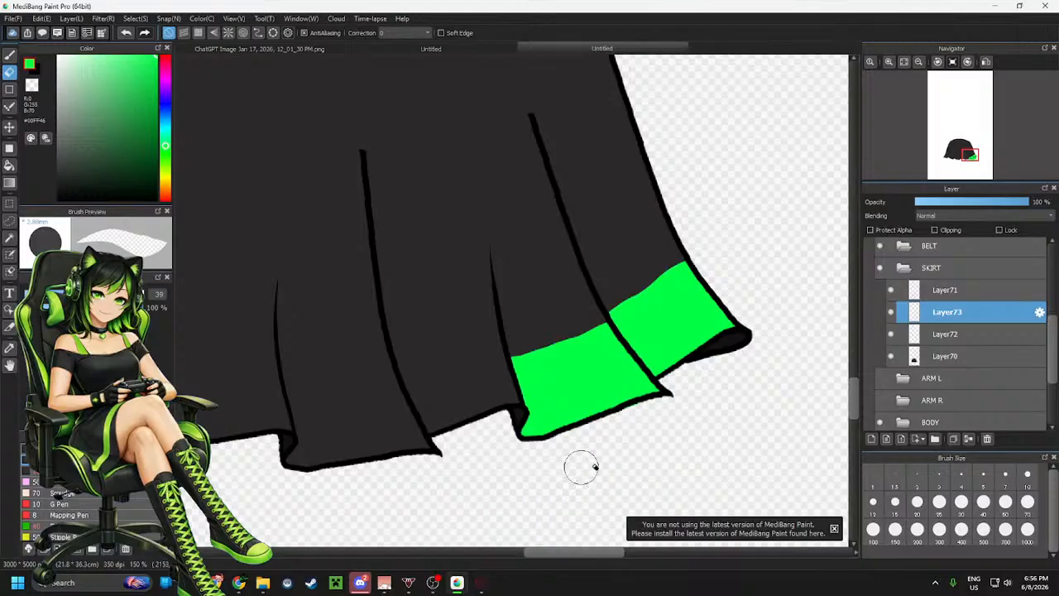
Add a new layer and paint green over the third hem panel from the right
scroll(557, 468, down, 6)
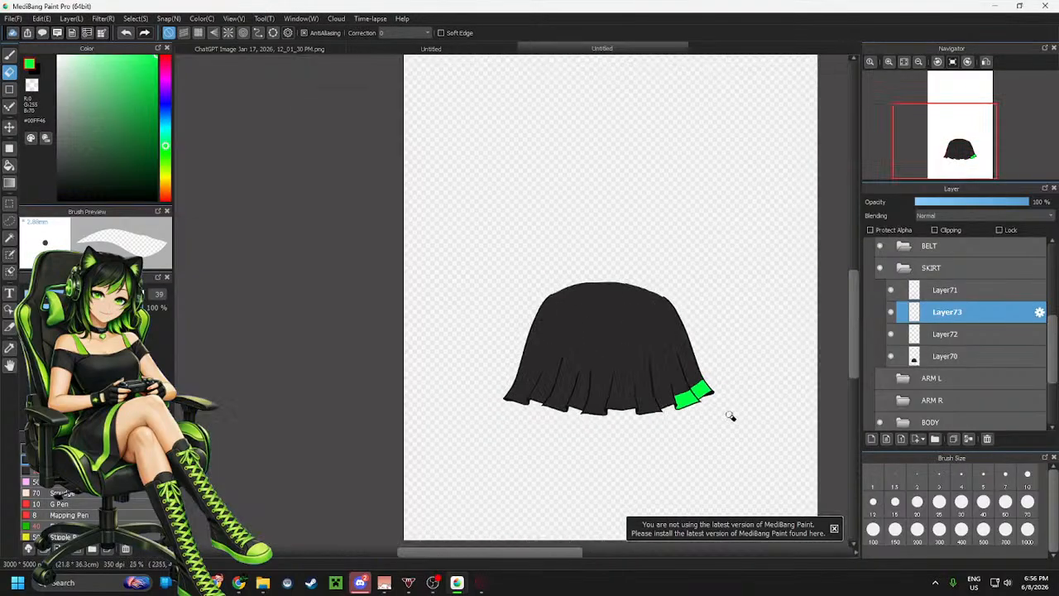
scroll(734, 425, up, 4)
scroll(602, 423, up, 1)
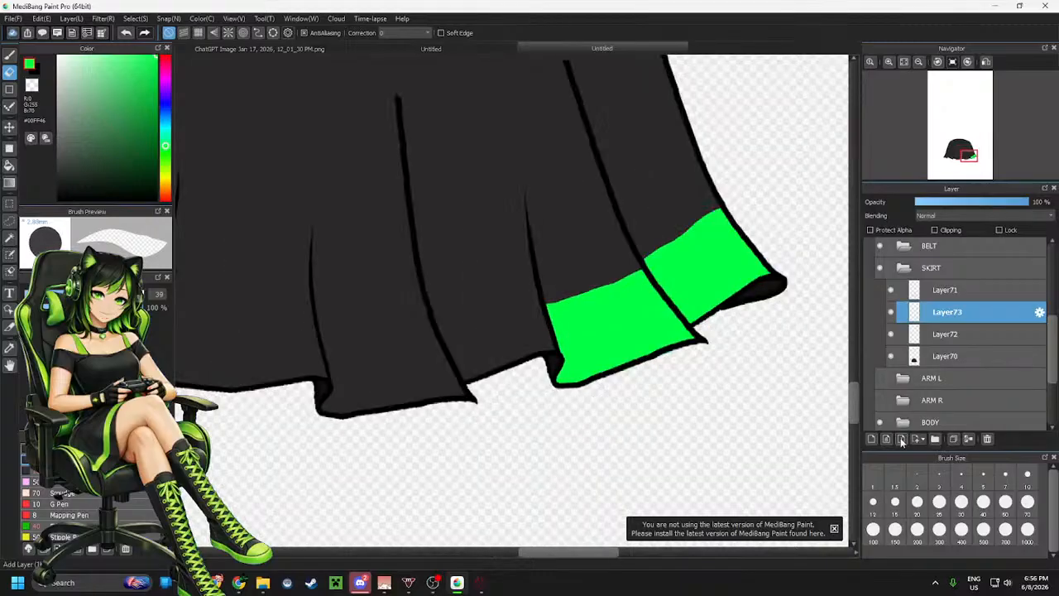
click(871, 440)
key(b)
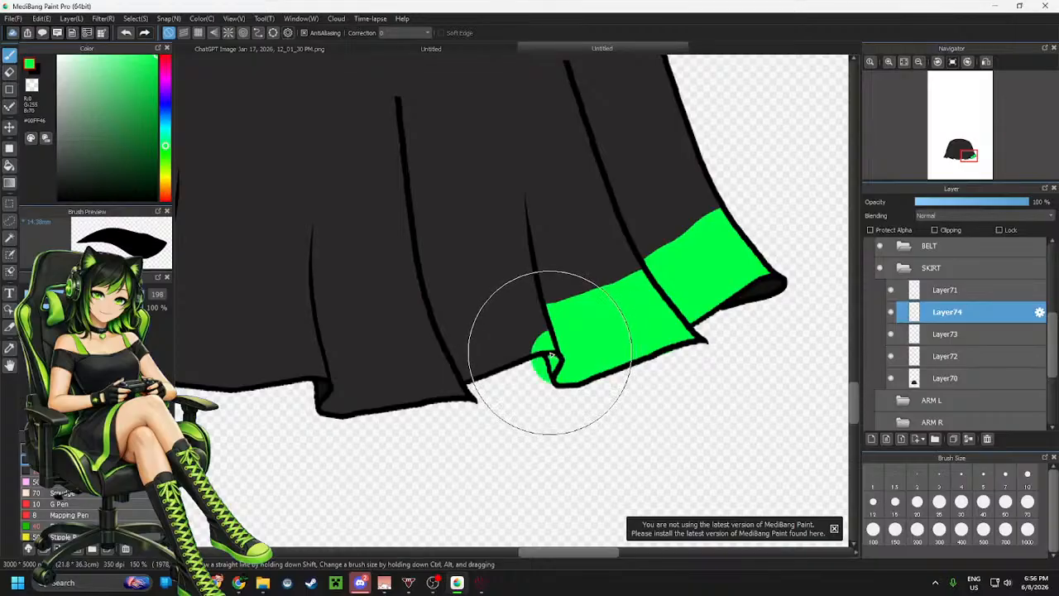
click(556, 354)
mouse_move(555, 354)
mouse_down()
mouse_move(524, 355)
mouse_move(463, 387)
mouse_move(589, 403)
mouse_move(579, 392)
mouse_move(580, 407)
mouse_up()
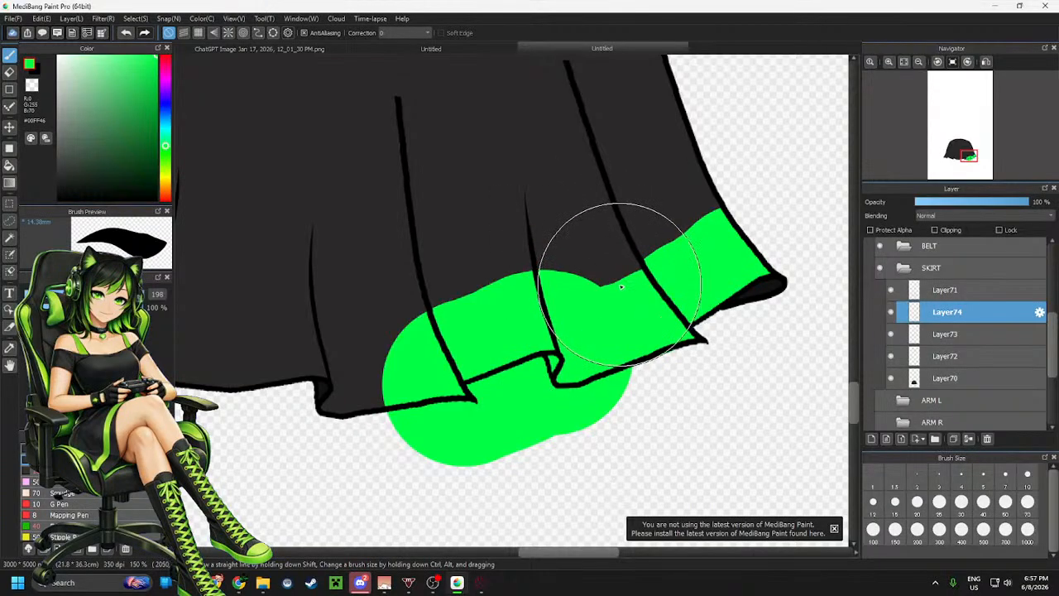
Erase the green around the third hem panel, leaving a band along its hem
key(e)
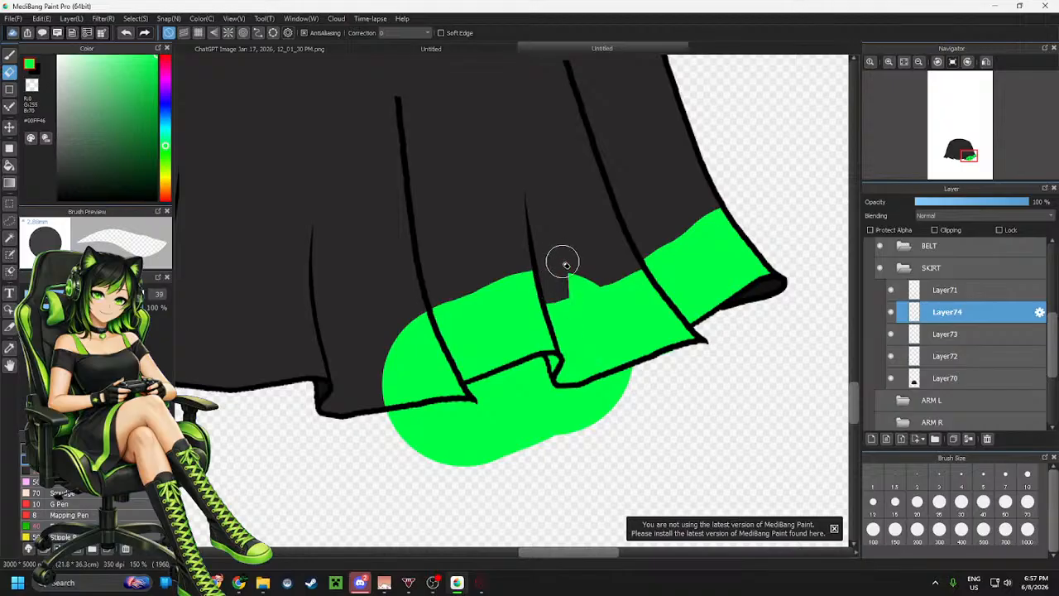
drag(566, 265, 590, 271)
mouse_move(657, 392)
mouse_down()
mouse_move(634, 376)
mouse_move(596, 391)
mouse_move(644, 380)
mouse_up()
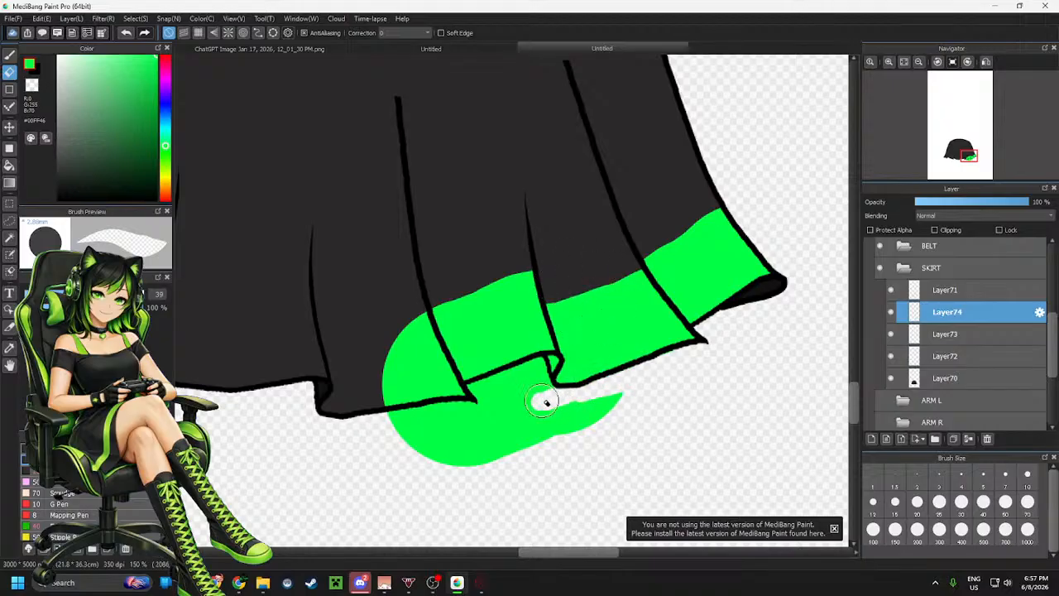
drag(546, 403, 550, 388)
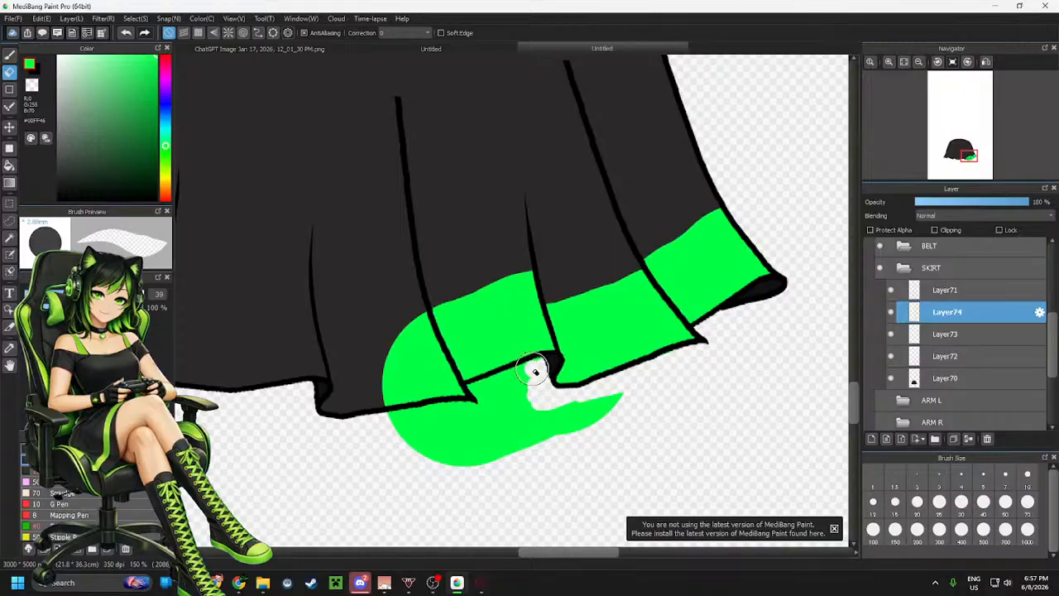
drag(534, 369, 500, 379)
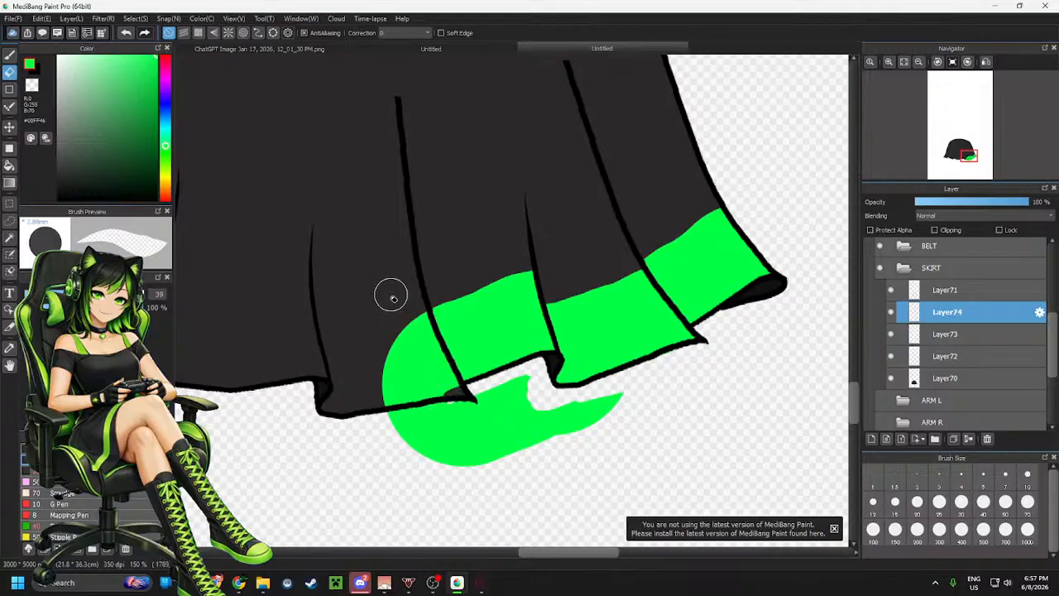
mouse_move(420, 330)
mouse_down()
mouse_move(431, 366)
mouse_move(445, 373)
mouse_move(430, 343)
mouse_move(460, 402)
mouse_move(401, 324)
mouse_move(377, 343)
mouse_move(390, 406)
mouse_move(411, 407)
mouse_move(463, 461)
mouse_move(482, 394)
mouse_move(528, 403)
mouse_move(540, 423)
mouse_move(594, 406)
mouse_move(617, 416)
mouse_move(567, 399)
mouse_move(478, 455)
mouse_up()
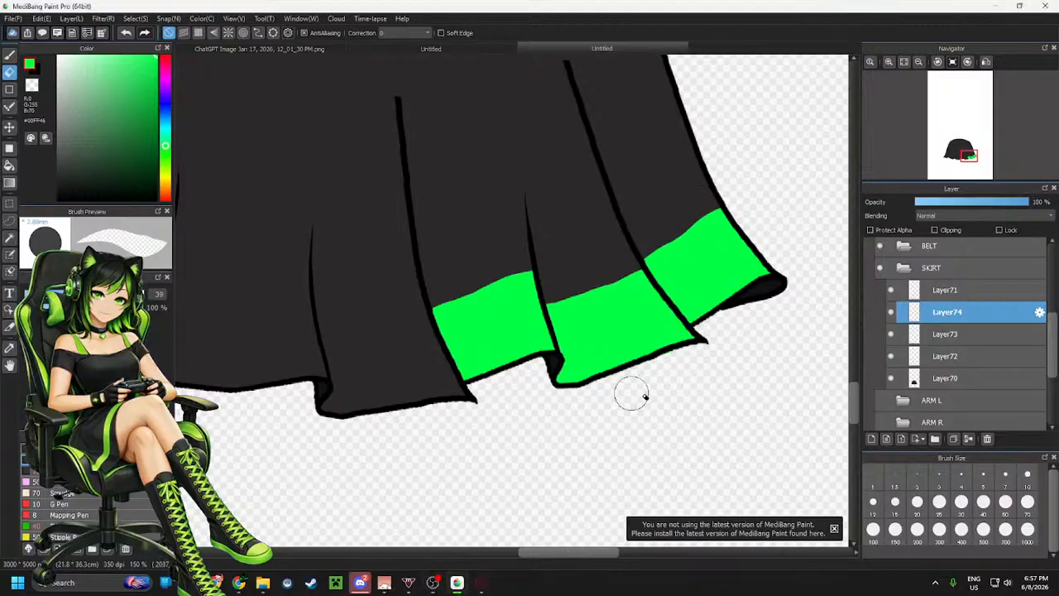
Add a new layer and paint green over the fourth hem panel from the right
scroll(631, 393, down, 3)
scroll(520, 413, up, 3)
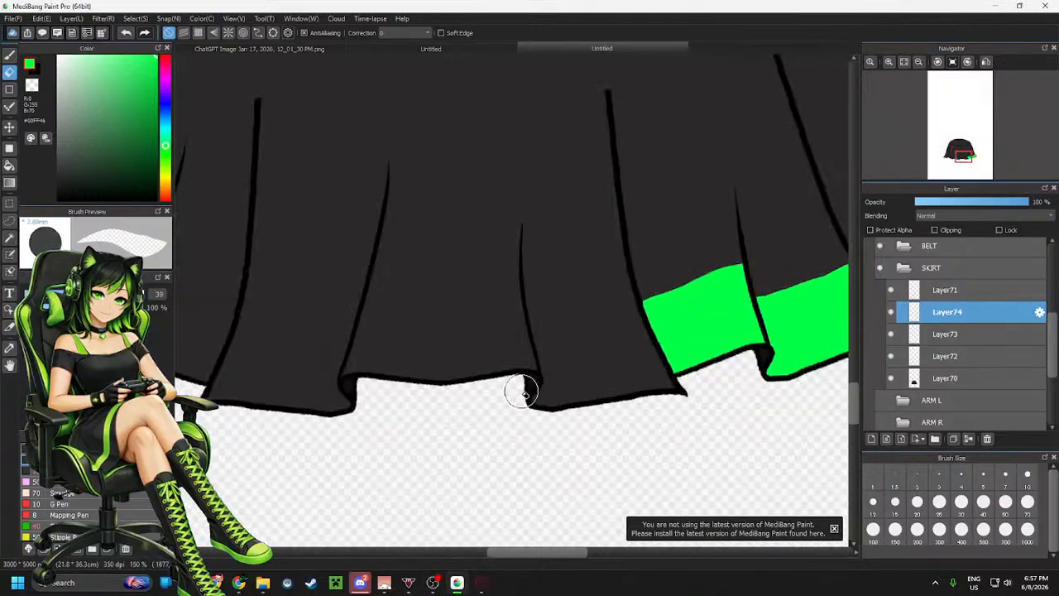
key(b)
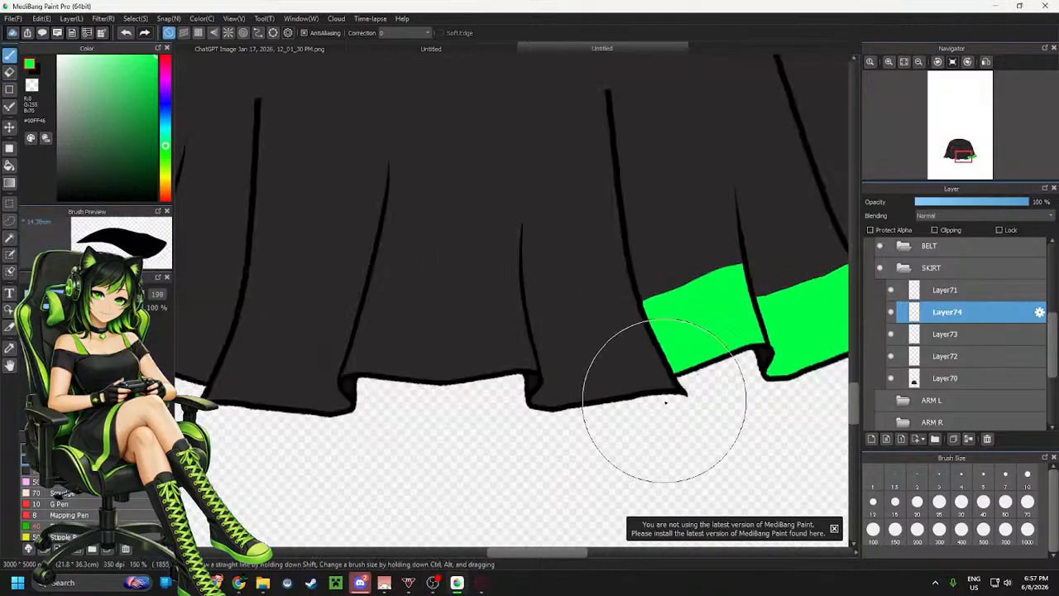
click(870, 441)
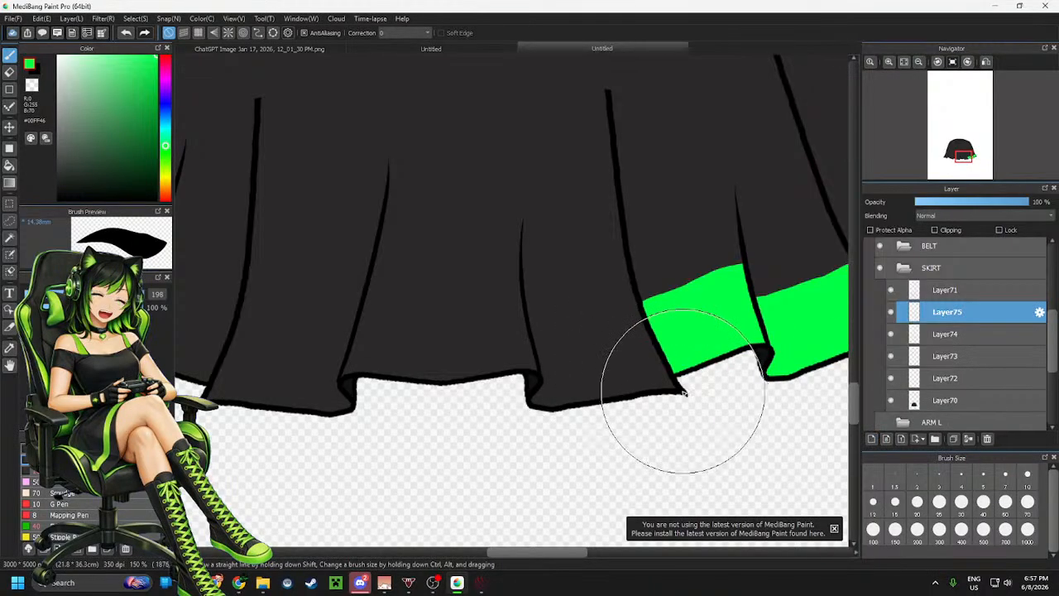
mouse_move(683, 393)
mouse_down()
mouse_move(658, 382)
mouse_move(611, 401)
mouse_move(635, 399)
mouse_move(517, 405)
mouse_move(566, 411)
mouse_up()
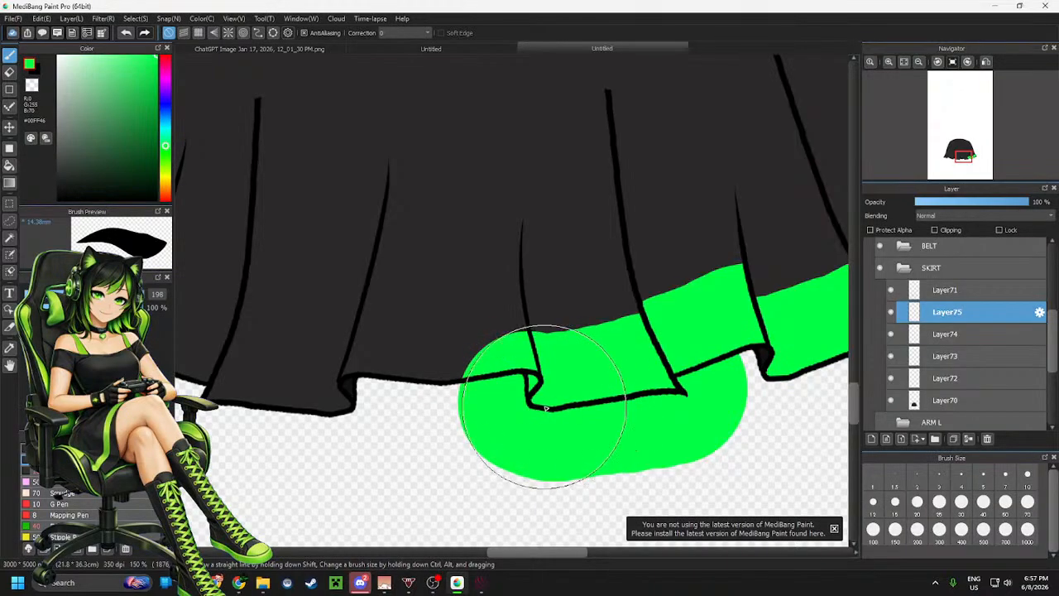
mouse_move(551, 406)
mouse_down()
mouse_move(534, 391)
mouse_move(645, 438)
mouse_move(595, 397)
mouse_move(613, 389)
mouse_move(702, 448)
mouse_up()
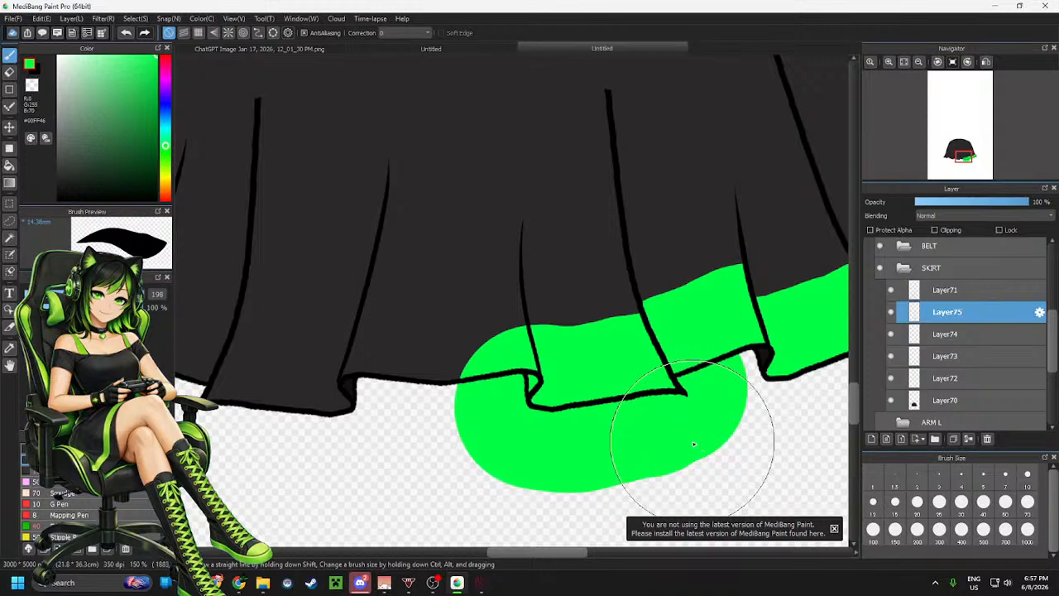
Erase the green around the fourth hem panel, leaving a band along its hem
key(e)
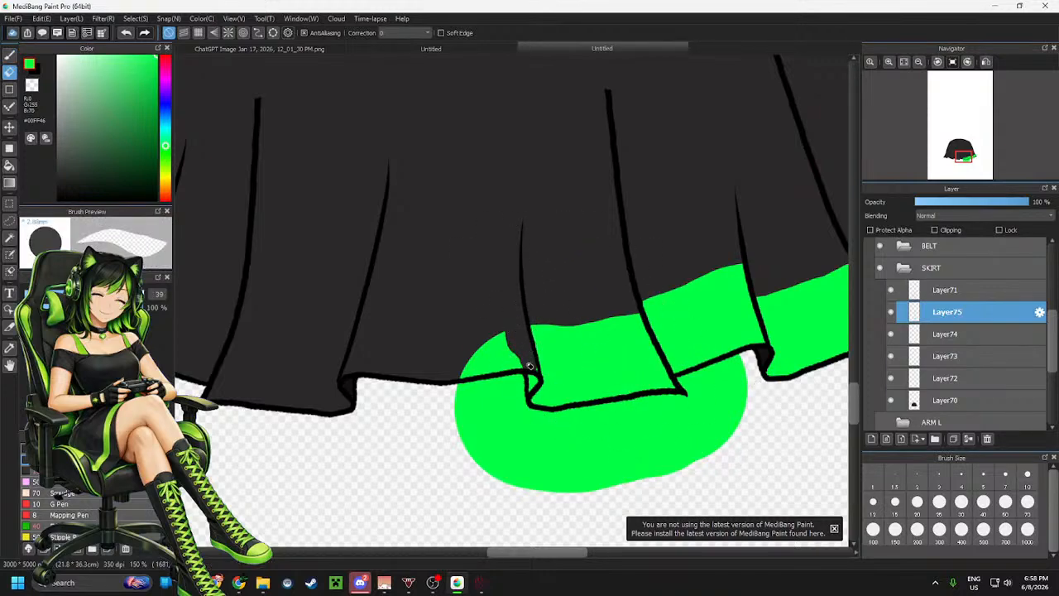
drag(532, 373, 522, 389)
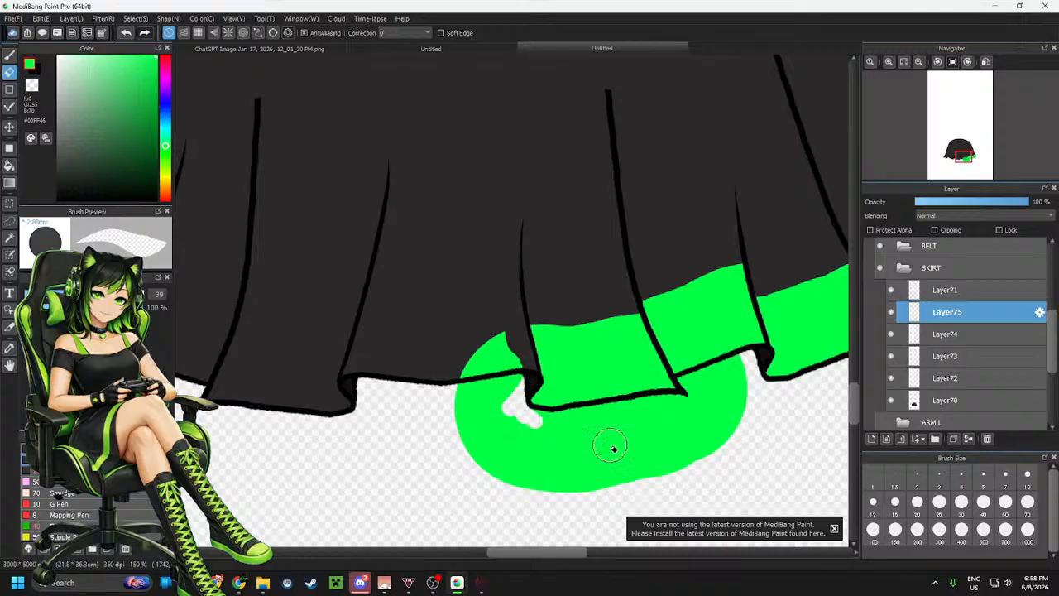
mouse_move(751, 372)
mouse_down()
mouse_move(720, 368)
mouse_move(743, 359)
mouse_move(686, 377)
mouse_move(695, 410)
mouse_move(704, 387)
mouse_move(713, 398)
mouse_move(743, 389)
mouse_up()
mouse_move(526, 417)
mouse_down()
mouse_move(633, 418)
mouse_move(611, 413)
mouse_up()
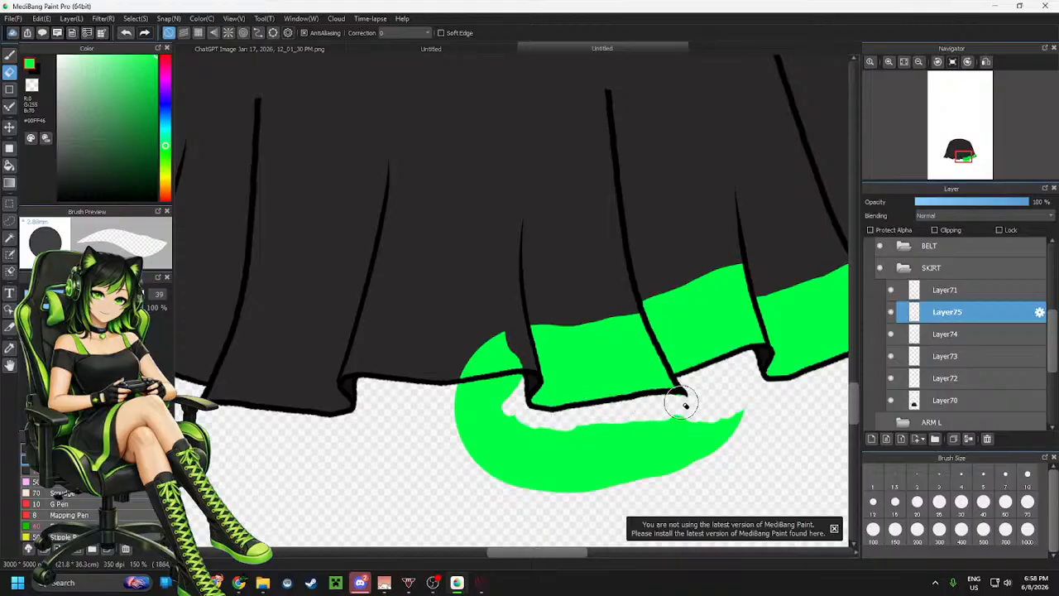
mouse_move(691, 411)
mouse_down()
mouse_move(736, 413)
mouse_move(718, 427)
mouse_move(728, 440)
mouse_move(659, 474)
mouse_move(583, 482)
mouse_move(597, 465)
mouse_move(645, 447)
mouse_move(567, 445)
mouse_move(558, 430)
mouse_move(533, 436)
mouse_move(502, 410)
mouse_move(505, 329)
mouse_move(515, 370)
mouse_move(481, 335)
mouse_move(467, 352)
mouse_move(488, 407)
mouse_move(527, 452)
mouse_up()
drag(530, 501, 566, 480)
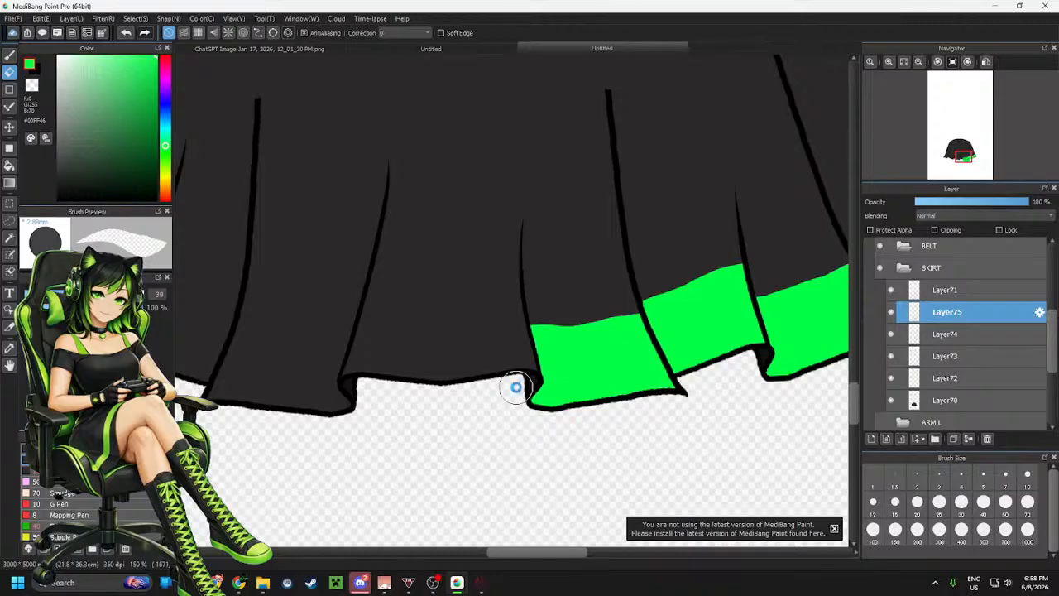
scroll(516, 387, down, 4)
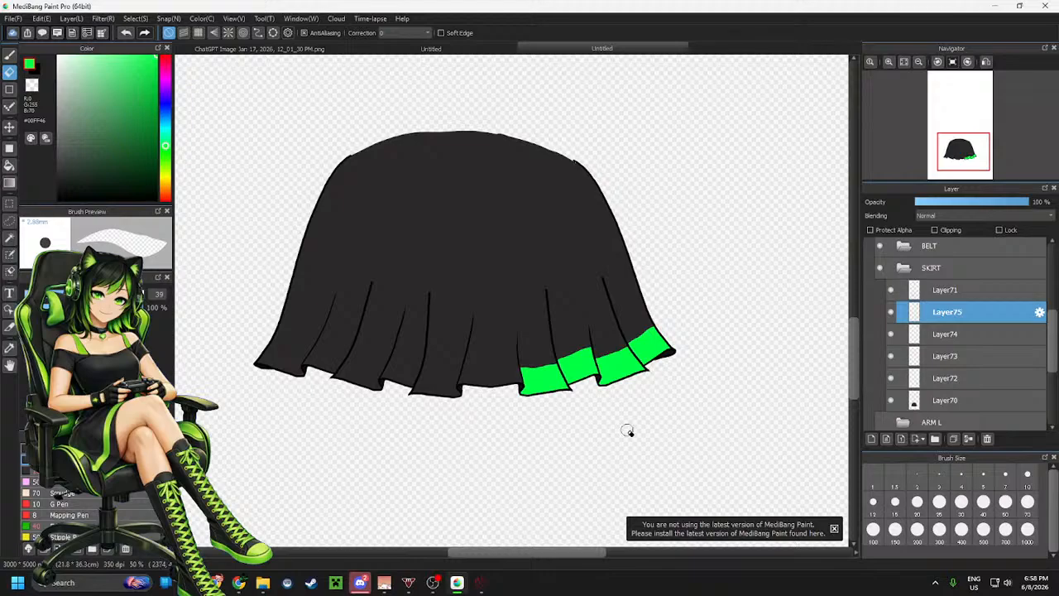
scroll(410, 386, up, 4)
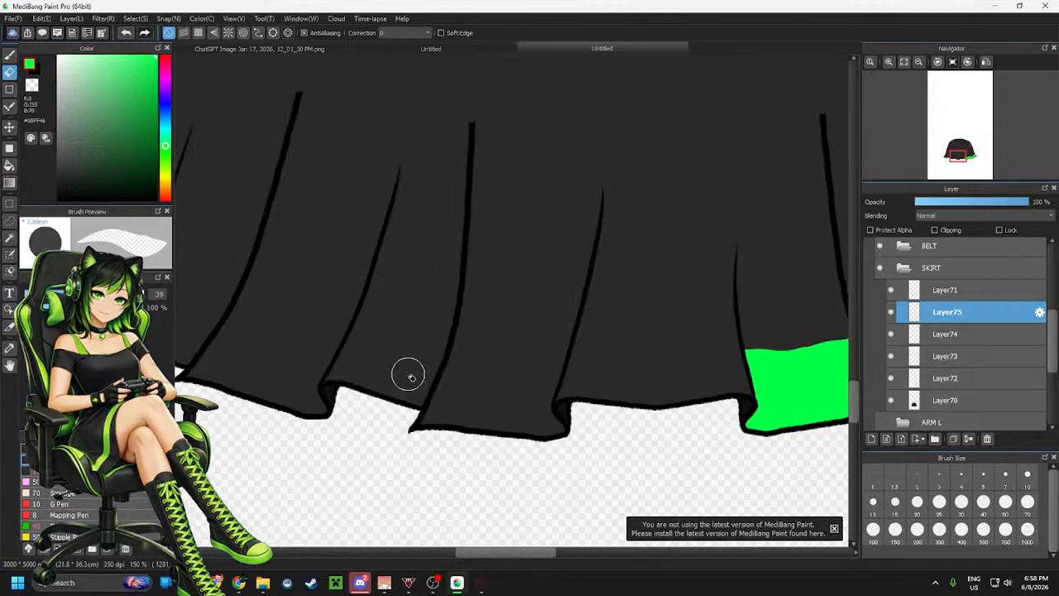
Merge the green hem band layers down into one layer
scroll(407, 374, down, 1)
scroll(478, 378, up, 1)
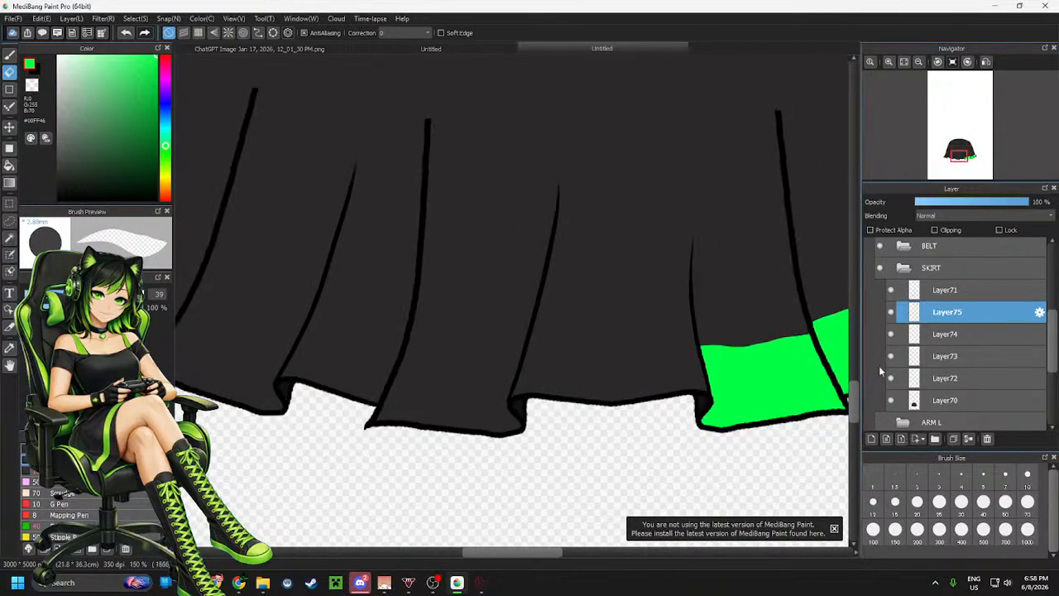
click(970, 439)
click(969, 439)
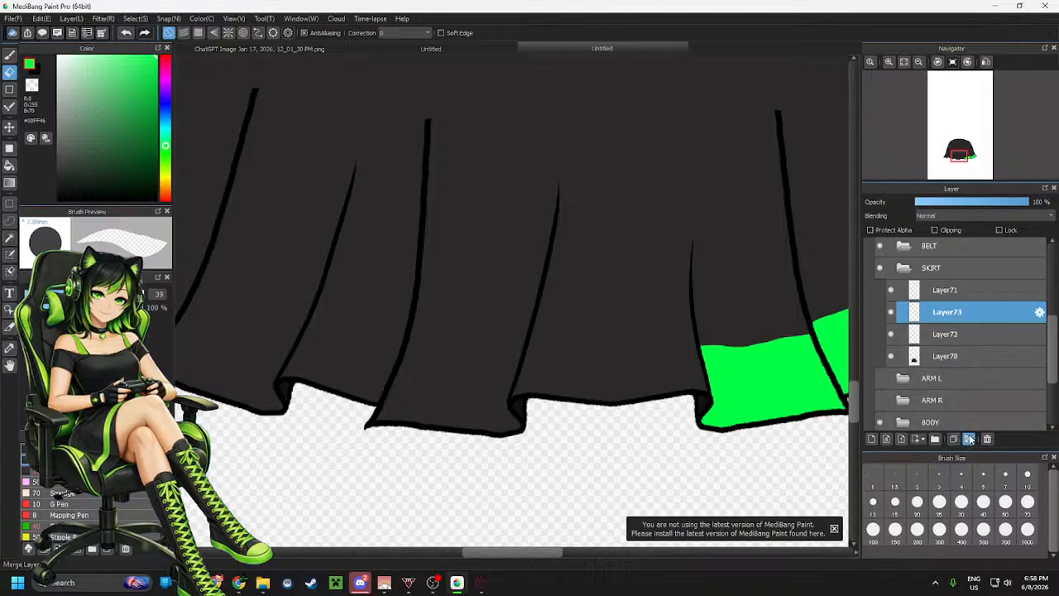
click(970, 439)
Paint green over the fifth hem panel from the right
click(870, 440)
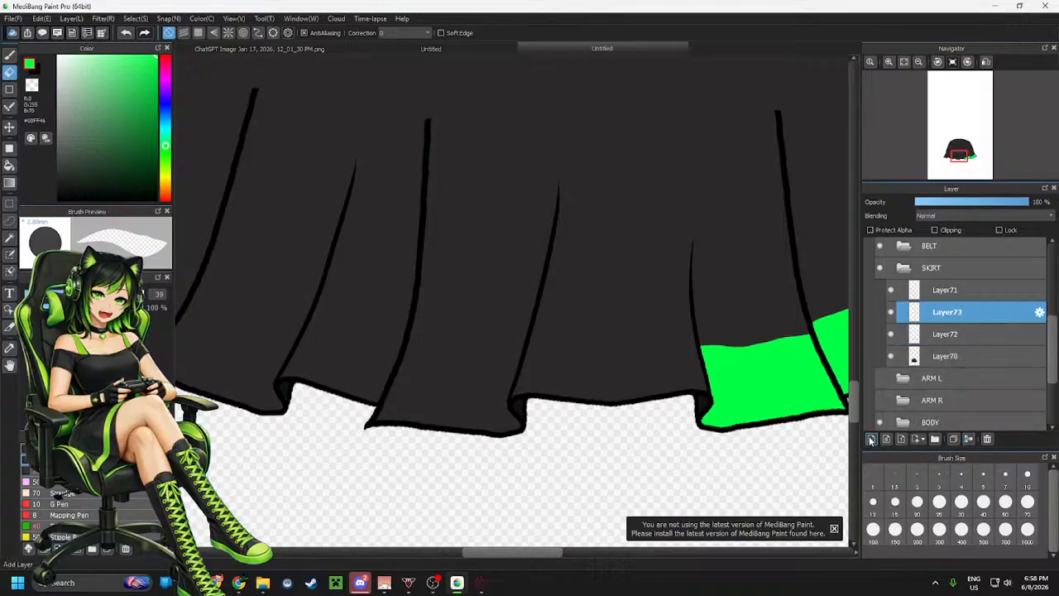
key(b)
drag(690, 322, 697, 378)
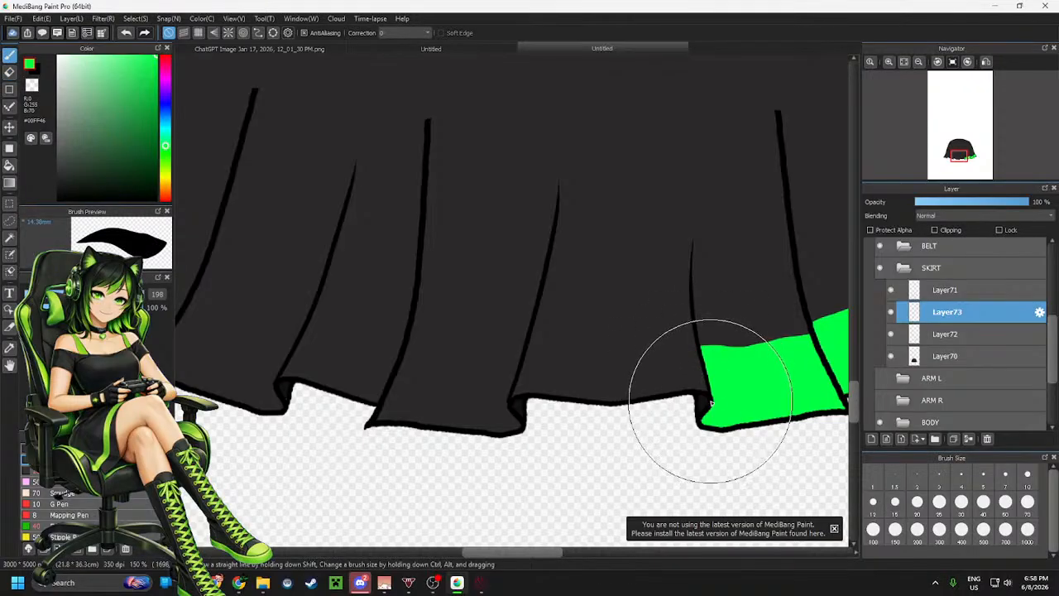
click(702, 392)
mouse_move(702, 392)
mouse_down()
mouse_move(610, 406)
mouse_move(510, 400)
mouse_up()
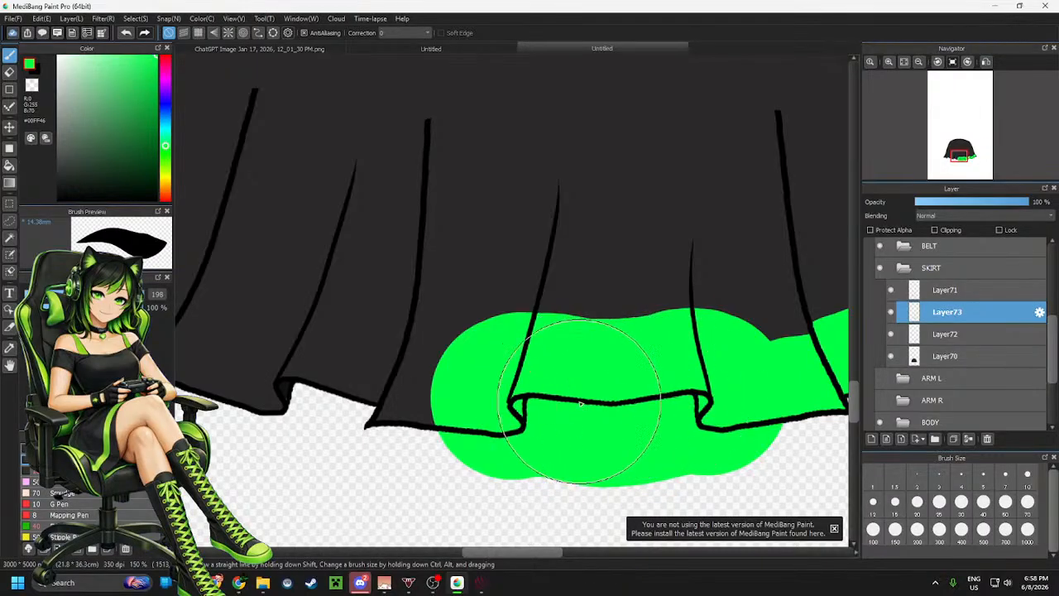
Erase the green around the fifth hem panel, leaving a band along its hem
key(e)
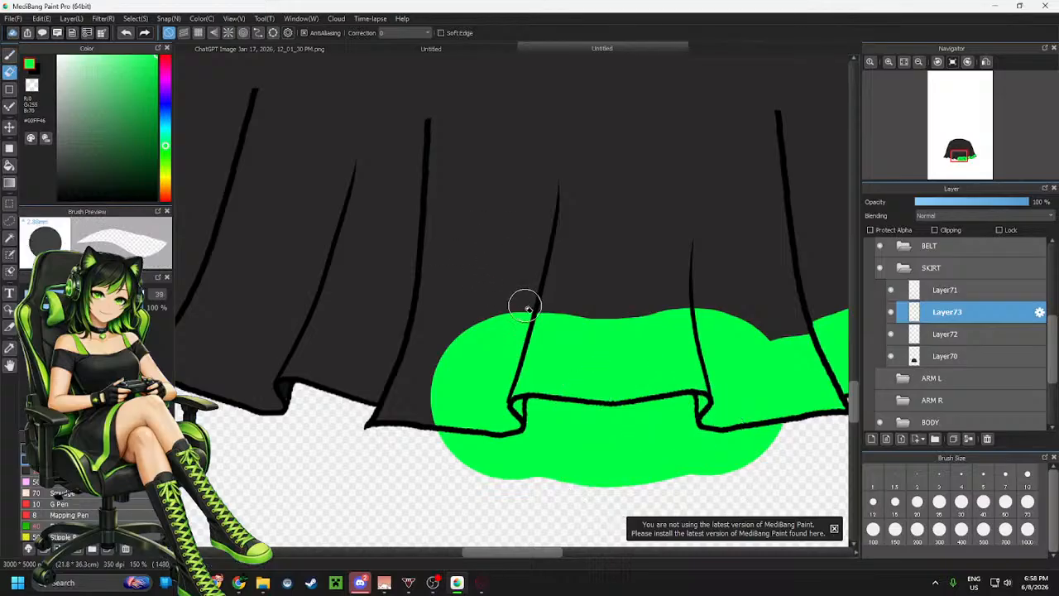
mouse_move(530, 308)
mouse_down()
mouse_move(499, 403)
mouse_move(515, 354)
mouse_move(493, 387)
mouse_move(454, 400)
mouse_move(420, 437)
mouse_move(478, 460)
mouse_move(506, 446)
mouse_up()
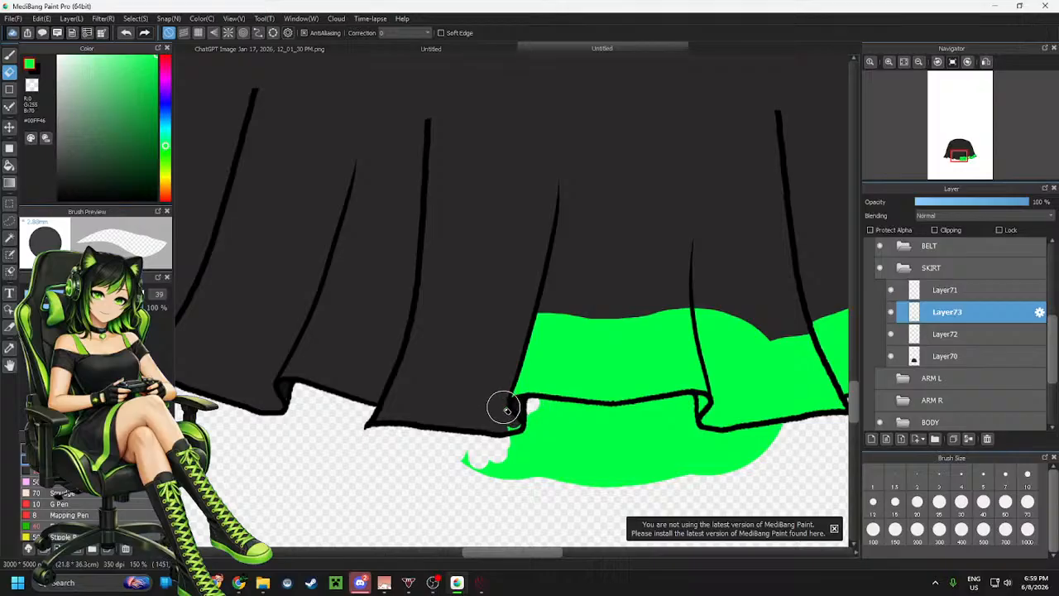
mouse_move(506, 409)
mouse_down()
mouse_move(516, 442)
mouse_move(469, 469)
mouse_up()
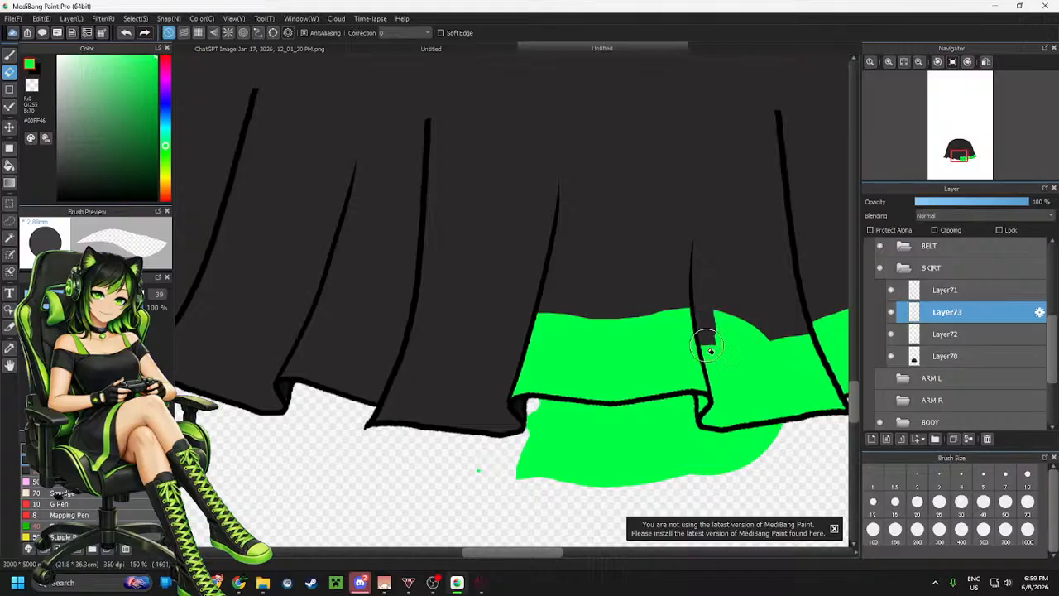
drag(719, 364, 739, 358)
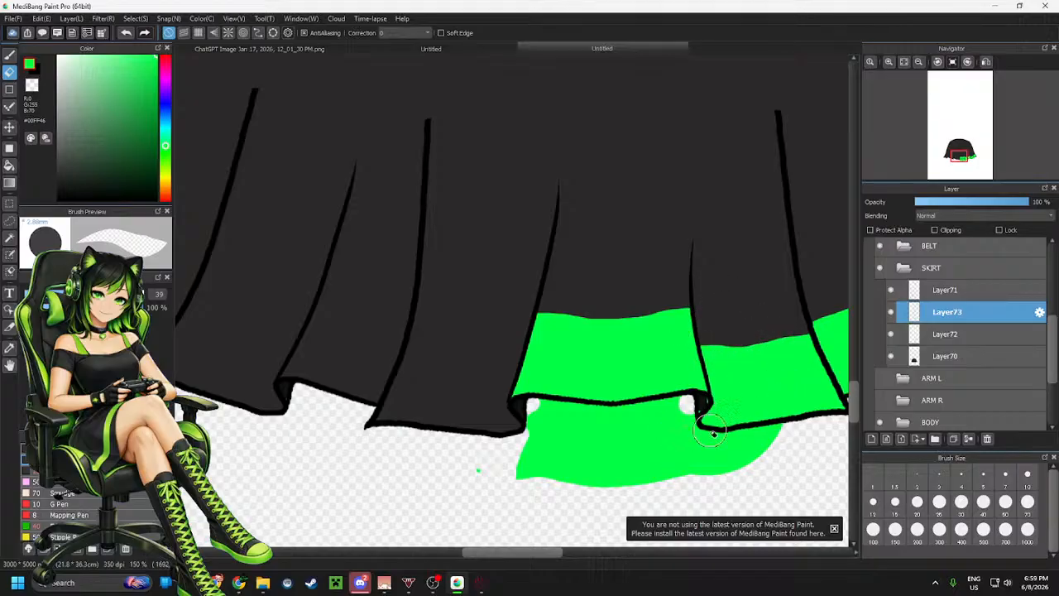
drag(712, 426, 702, 406)
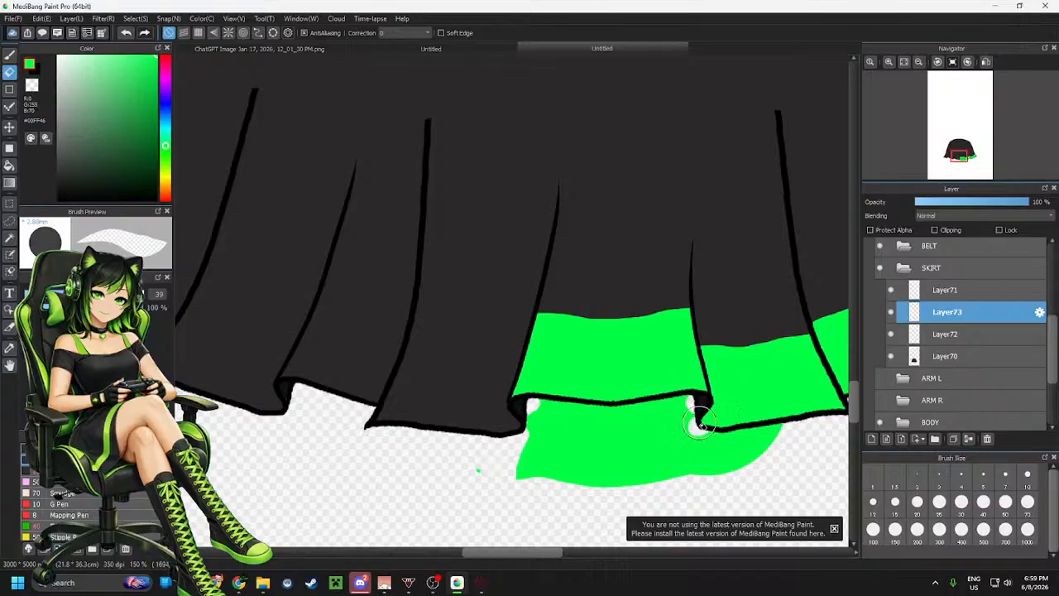
mouse_move(714, 424)
mouse_down()
mouse_move(703, 447)
mouse_move(781, 428)
mouse_up()
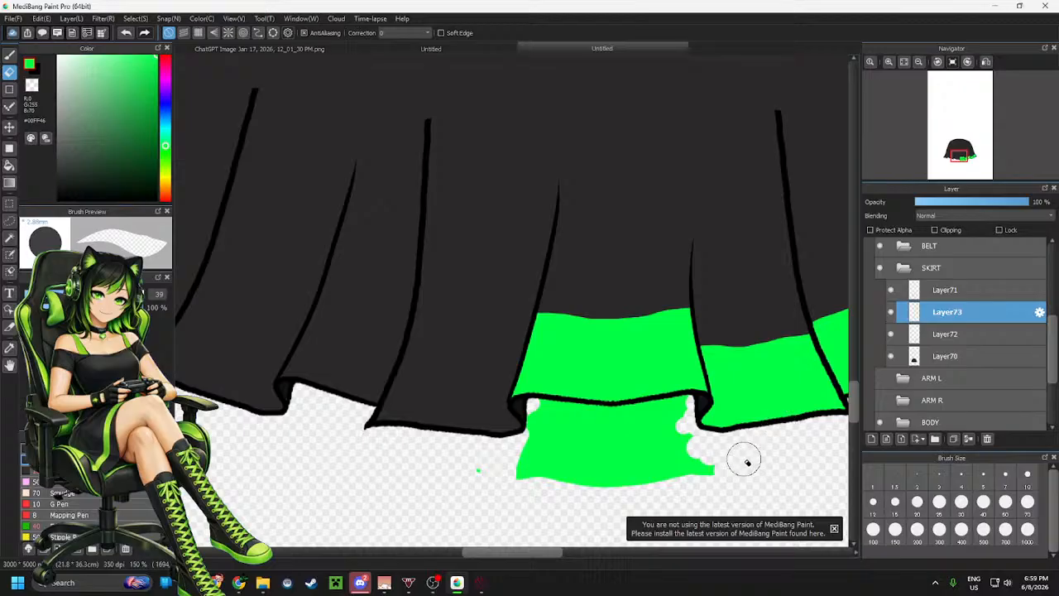
drag(690, 404, 653, 414)
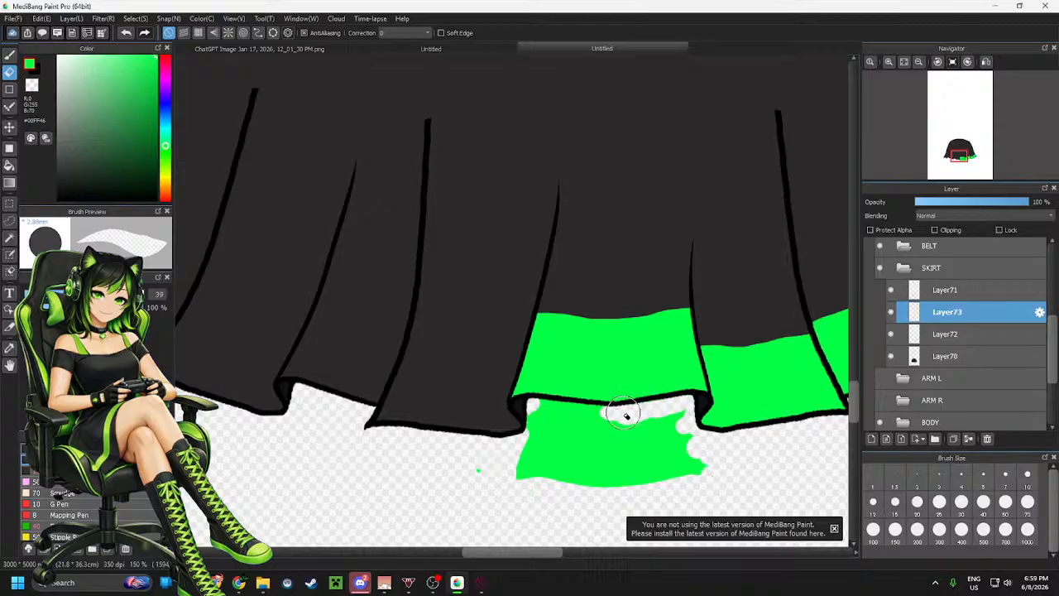
mouse_move(581, 416)
mouse_down()
mouse_move(533, 411)
mouse_move(536, 420)
mouse_move(504, 435)
mouse_move(562, 420)
mouse_move(575, 433)
mouse_move(602, 424)
mouse_move(607, 442)
mouse_move(655, 428)
mouse_move(631, 424)
mouse_move(677, 420)
mouse_move(668, 442)
mouse_move(661, 430)
mouse_move(687, 451)
mouse_up()
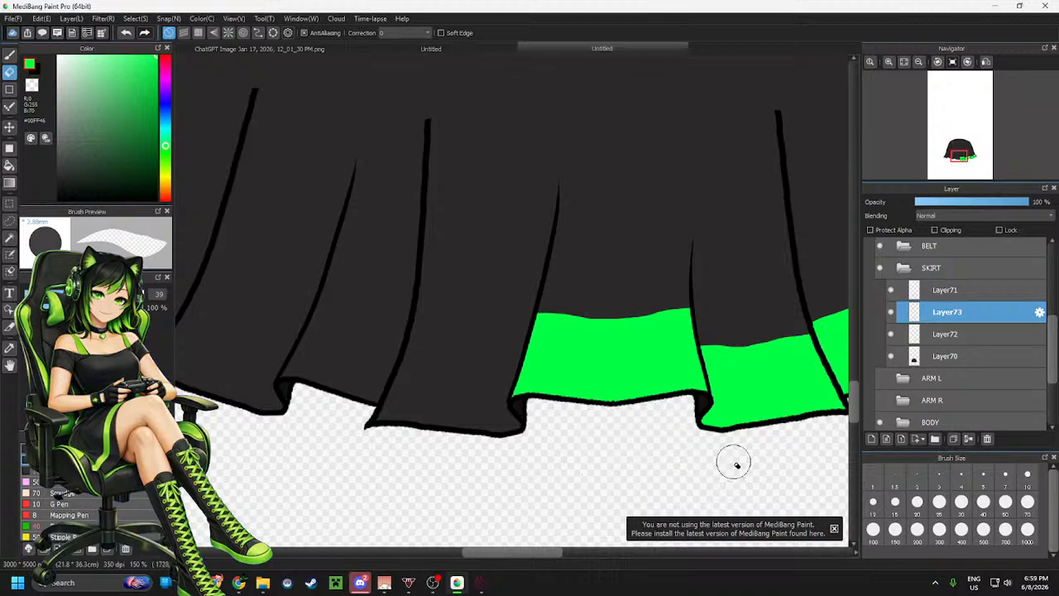
scroll(815, 402, down, 4)
scroll(693, 396, up, 5)
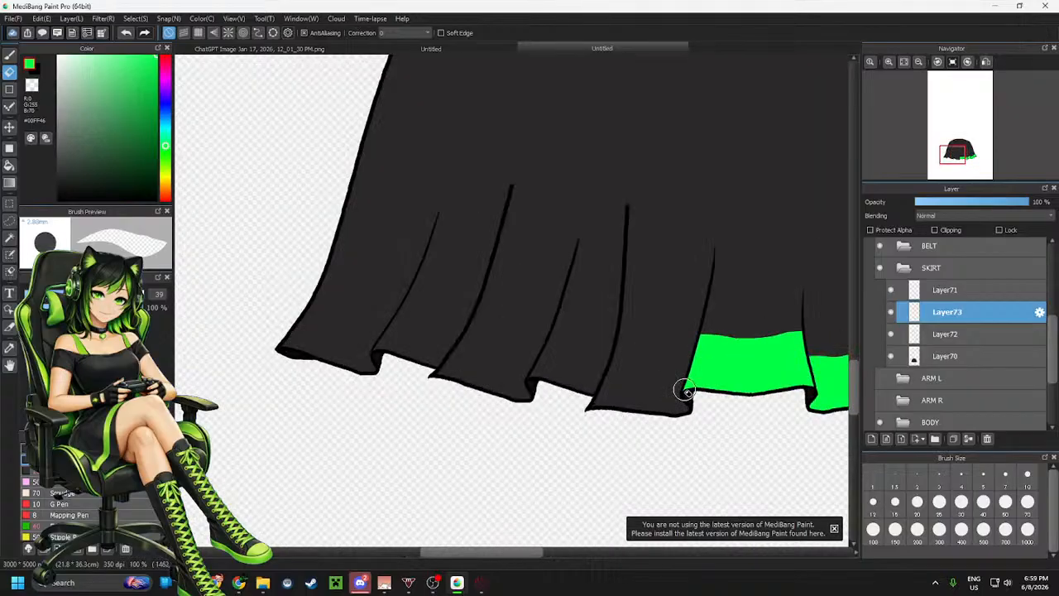
Add a new layer and paint green over the sixth hem panel from the right
click(870, 440)
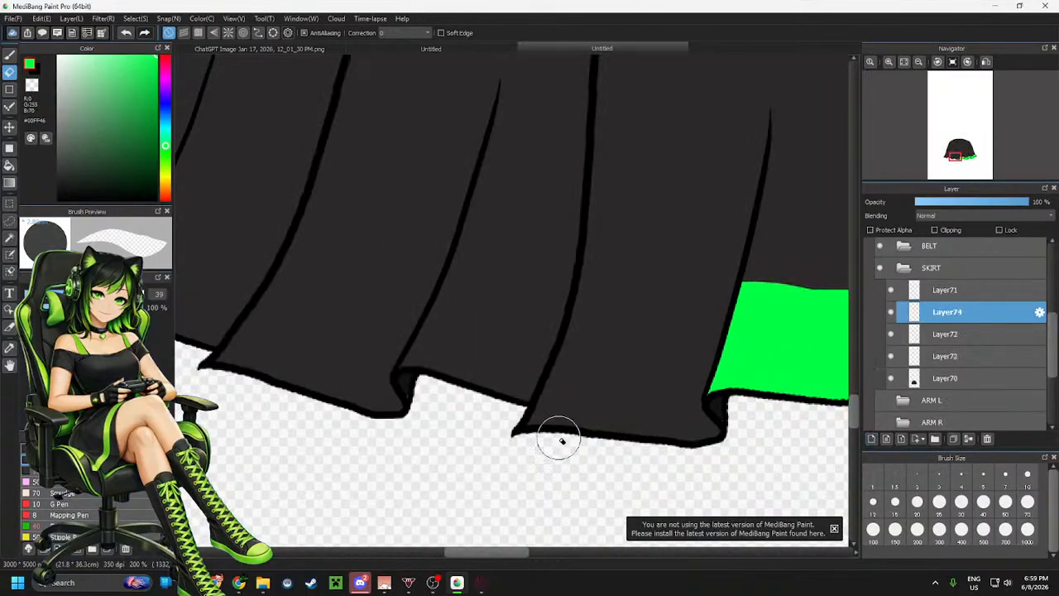
key(b)
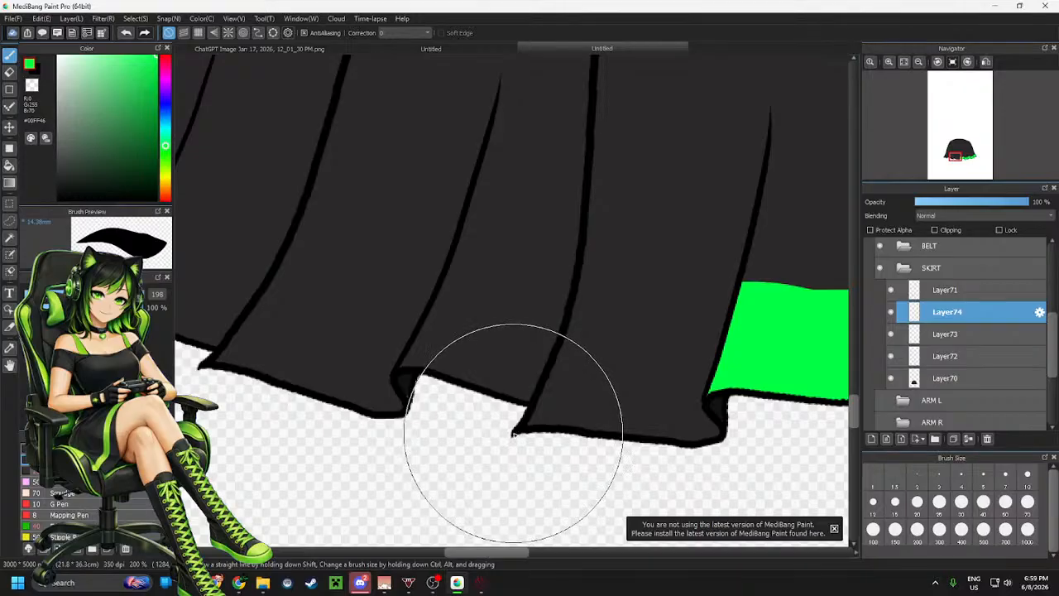
mouse_move(524, 426)
mouse_down()
mouse_move(720, 438)
mouse_move(733, 429)
mouse_up()
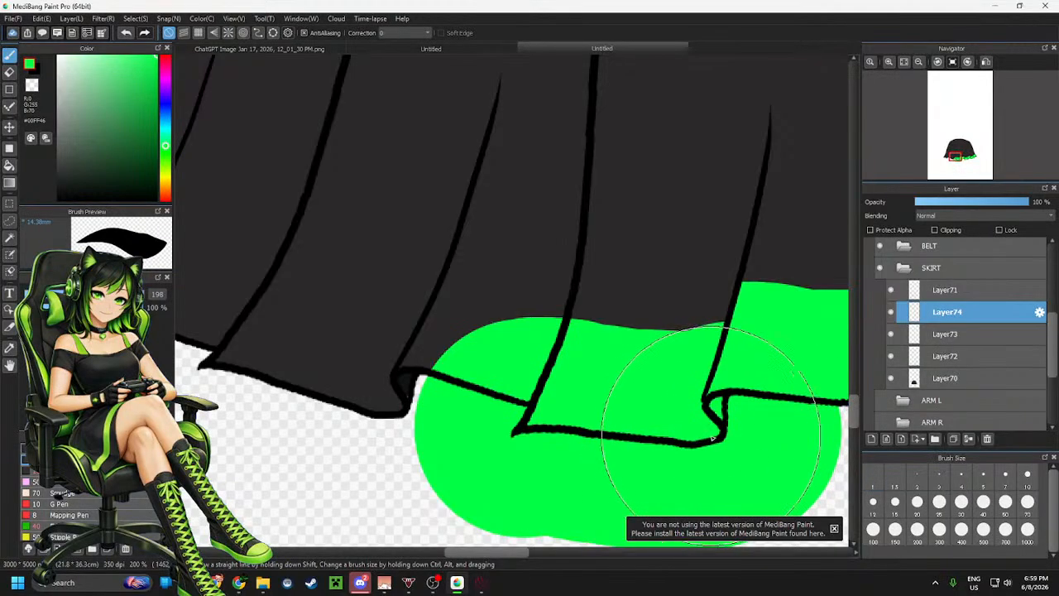
Erase the green around the sixth hem panel, leaving a band along its hem
key(e)
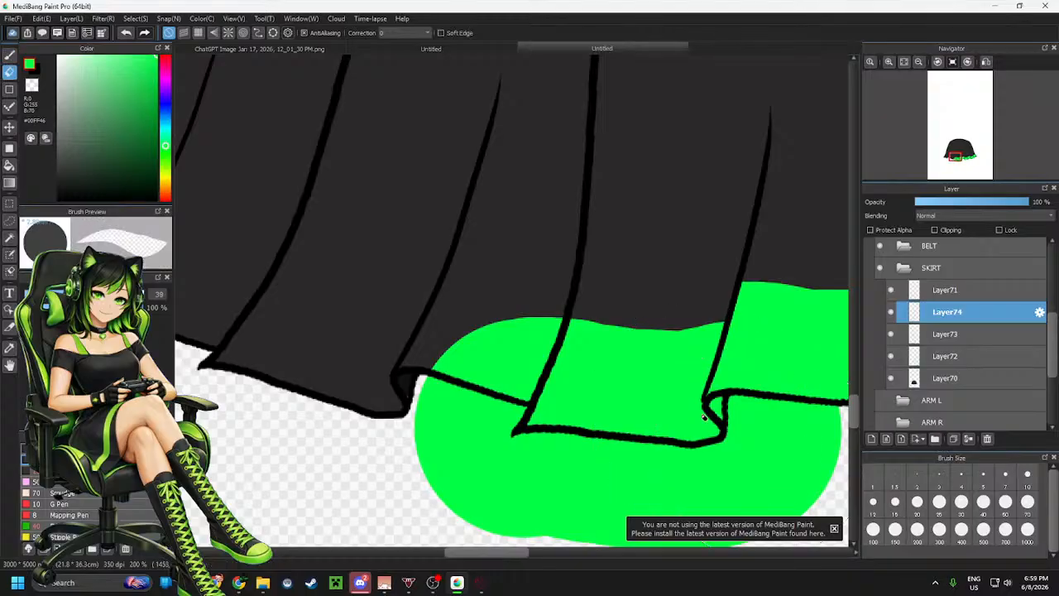
mouse_move(732, 389)
mouse_down()
mouse_move(738, 447)
mouse_move(740, 426)
mouse_move(739, 443)
mouse_move(695, 466)
mouse_move(715, 452)
mouse_move(560, 460)
mouse_up()
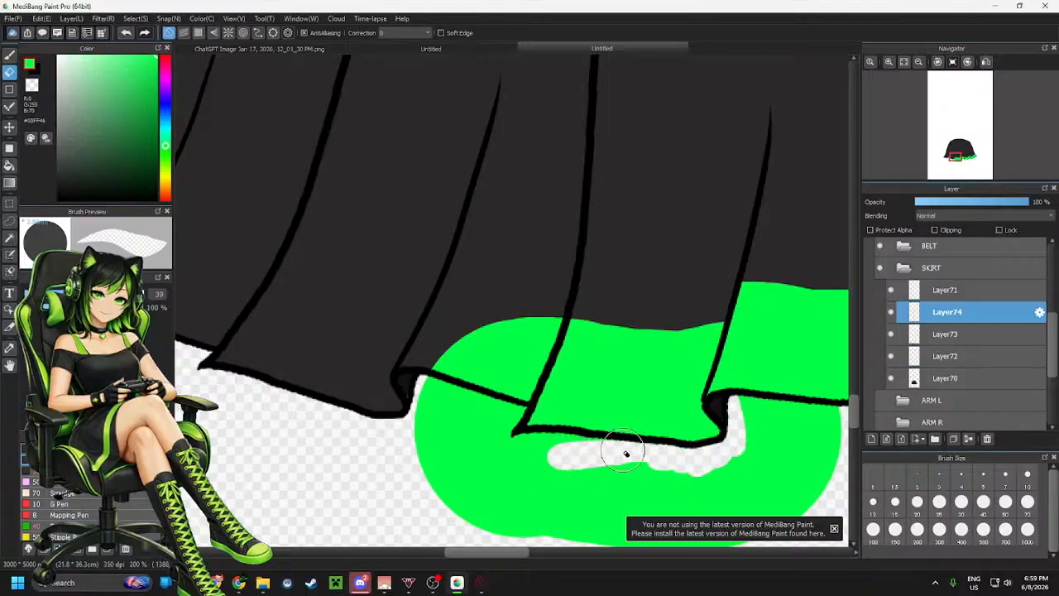
mouse_move(626, 453)
mouse_down()
mouse_move(494, 455)
mouse_move(556, 306)
mouse_move(502, 419)
mouse_move(510, 416)
mouse_move(515, 350)
mouse_move(473, 414)
mouse_move(409, 423)
mouse_move(394, 465)
mouse_move(424, 460)
mouse_move(429, 502)
mouse_move(469, 527)
mouse_move(534, 541)
mouse_move(535, 513)
mouse_move(545, 573)
mouse_move(598, 557)
mouse_move(637, 526)
mouse_move(599, 531)
mouse_move(619, 490)
mouse_move(618, 530)
mouse_move(692, 530)
mouse_move(745, 504)
mouse_move(763, 518)
mouse_move(792, 510)
mouse_move(788, 524)
mouse_move(839, 420)
mouse_move(757, 397)
mouse_move(766, 398)
mouse_move(764, 443)
mouse_move(784, 436)
mouse_move(789, 474)
mouse_move(827, 453)
mouse_up()
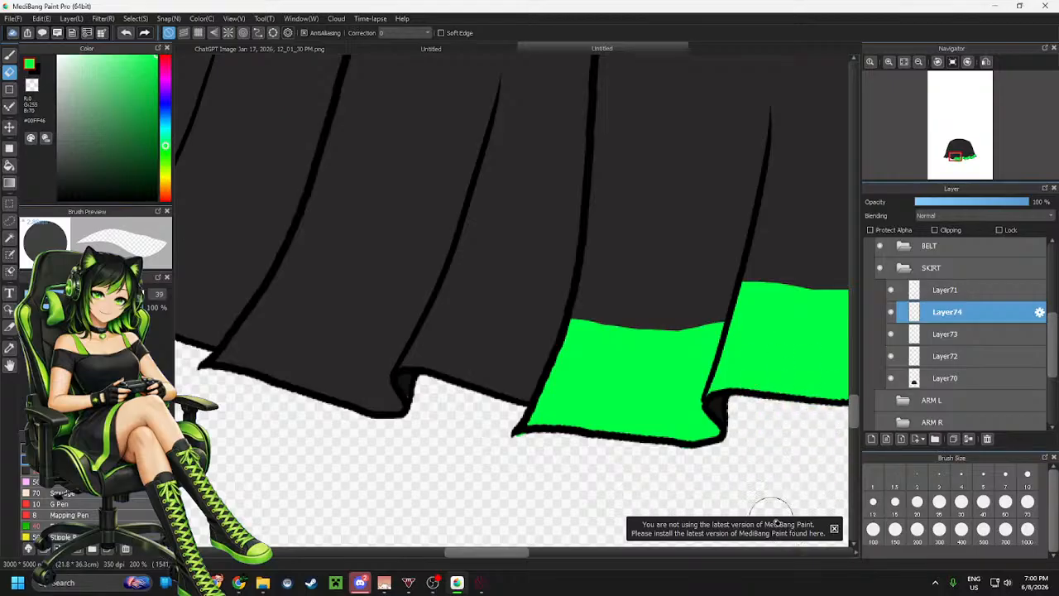
Examine the whole skirt and its remaining hem panels without green bands
scroll(705, 497, down, 2)
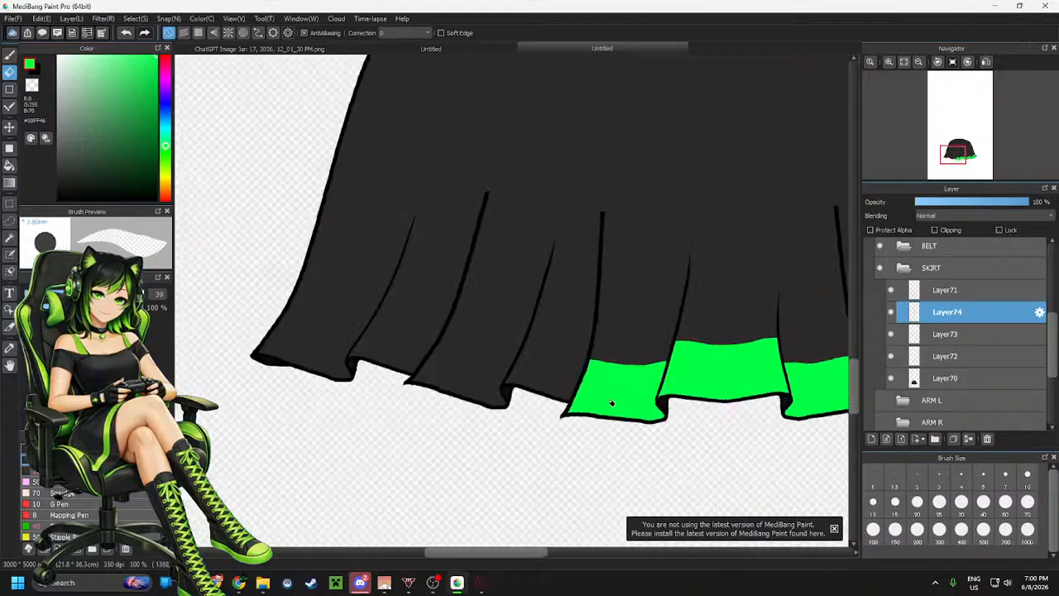
scroll(444, 395, down, 1)
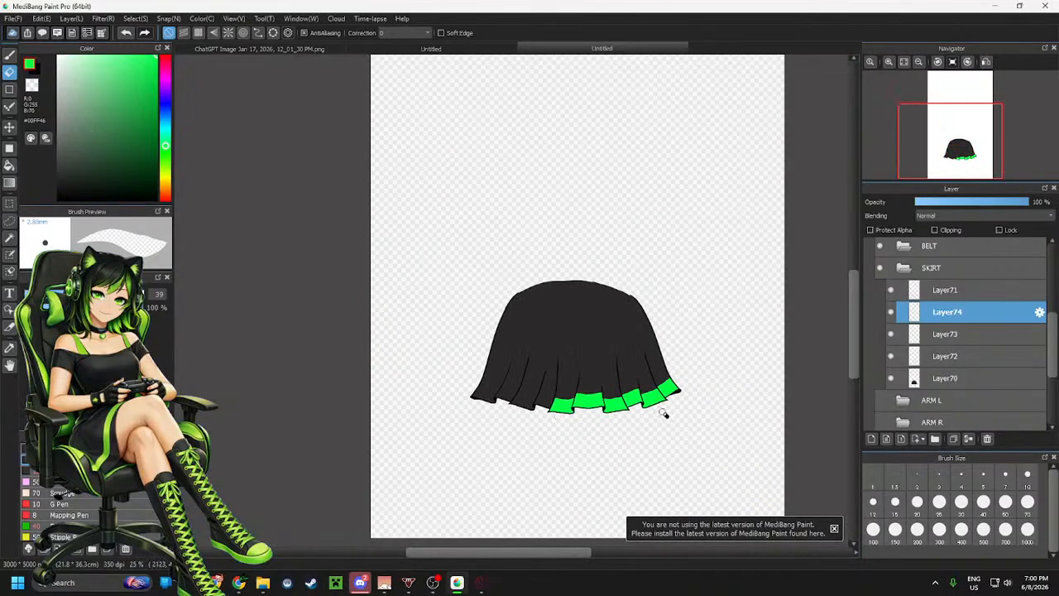
scroll(627, 408, up, 1)
scroll(315, 401, up, 2)
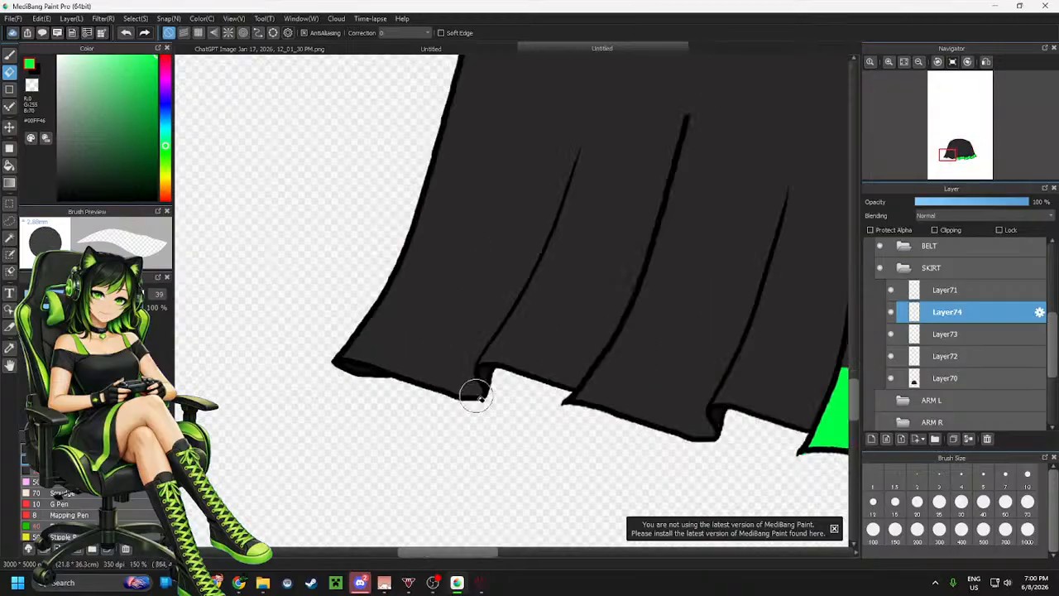
scroll(634, 403, down, 1)
scroll(583, 403, up, 1)
scroll(584, 403, down, 1)
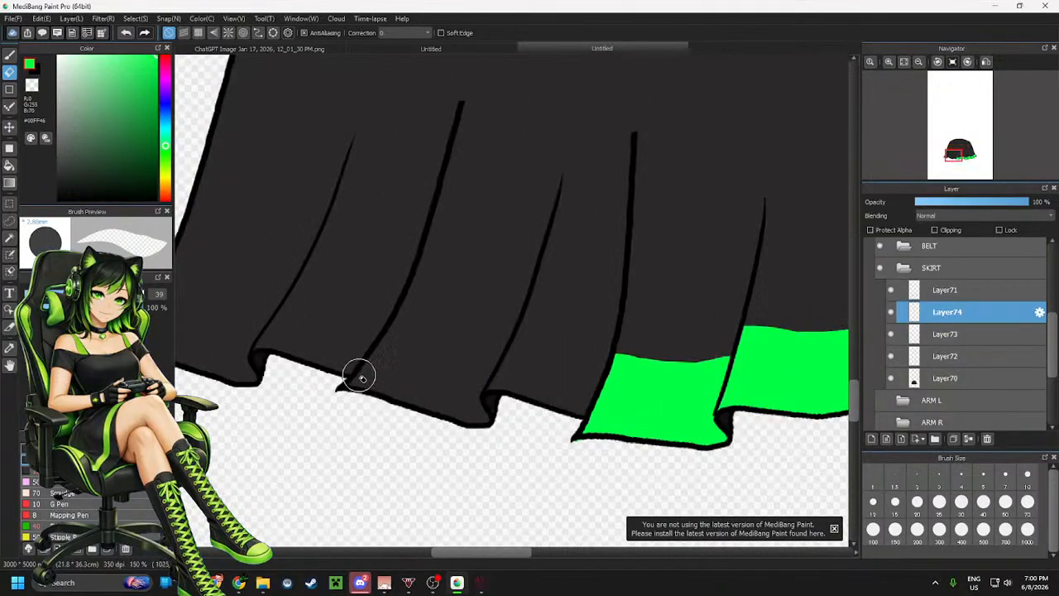
Add a new layer and paint green over the seventh hem panel from the right
click(872, 439)
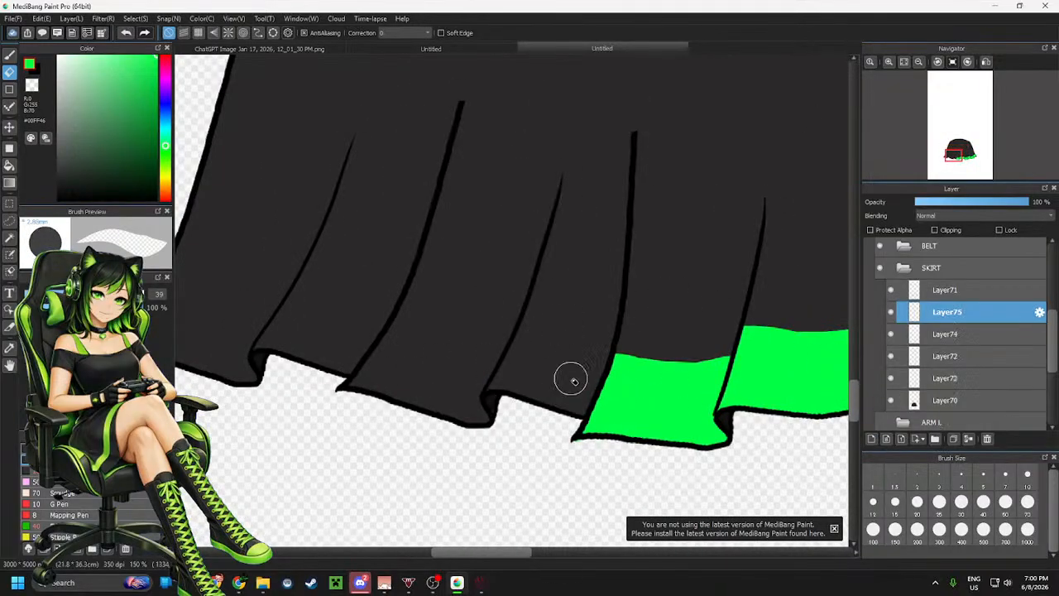
key(b)
click(483, 395)
mouse_move(483, 395)
mouse_down()
mouse_move(464, 381)
mouse_move(556, 418)
mouse_move(586, 418)
mouse_up()
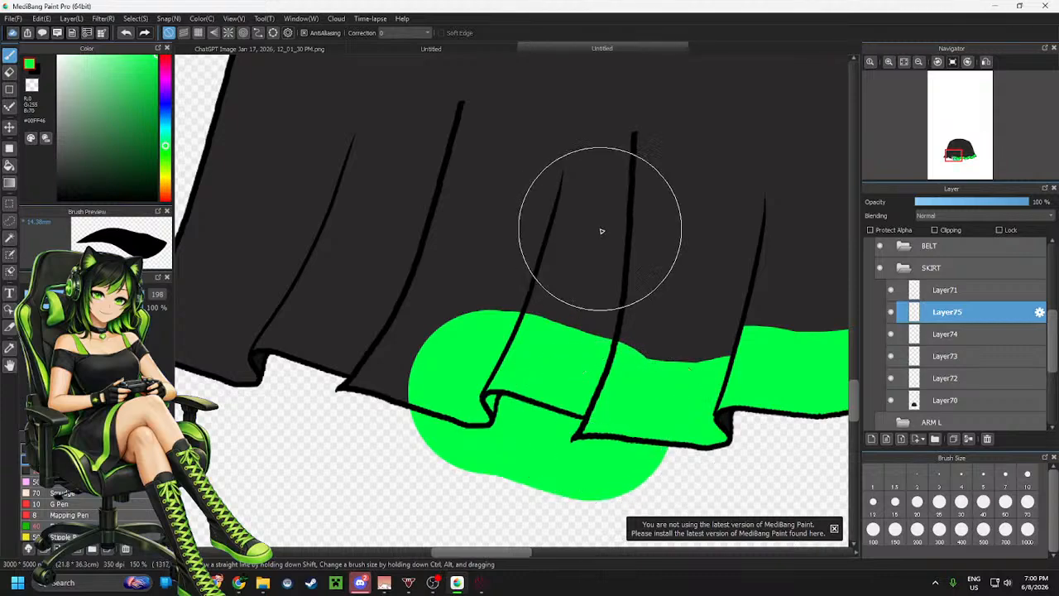
Erase the green around the seventh hem panel, leaving a band along its hem
key(e)
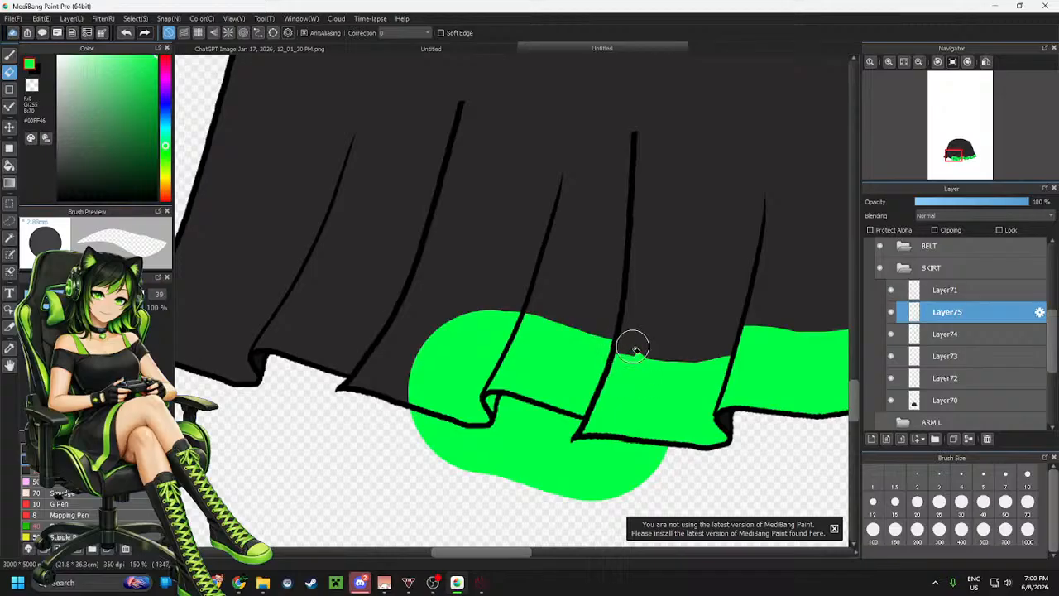
mouse_move(494, 322)
mouse_down()
mouse_move(518, 300)
mouse_move(472, 403)
mouse_move(483, 335)
mouse_move(468, 369)
mouse_move(485, 345)
mouse_move(475, 365)
mouse_move(454, 381)
mouse_move(450, 361)
mouse_move(398, 420)
mouse_move(426, 416)
mouse_move(438, 426)
mouse_move(459, 408)
mouse_move(484, 417)
mouse_up()
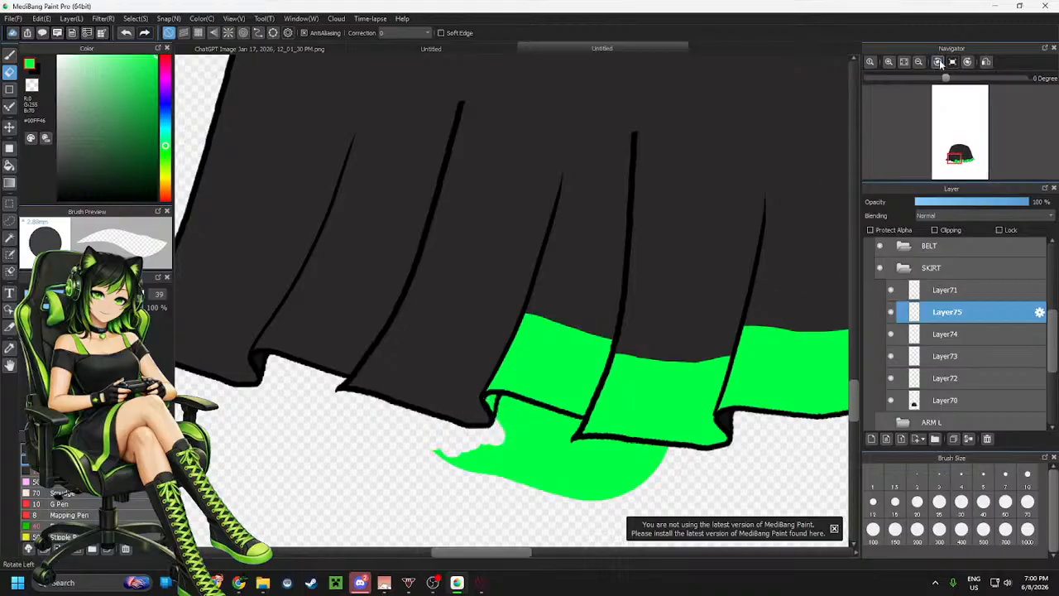
click(939, 61)
mouse_move(731, 240)
mouse_down()
mouse_move(663, 332)
mouse_move(652, 306)
mouse_up()
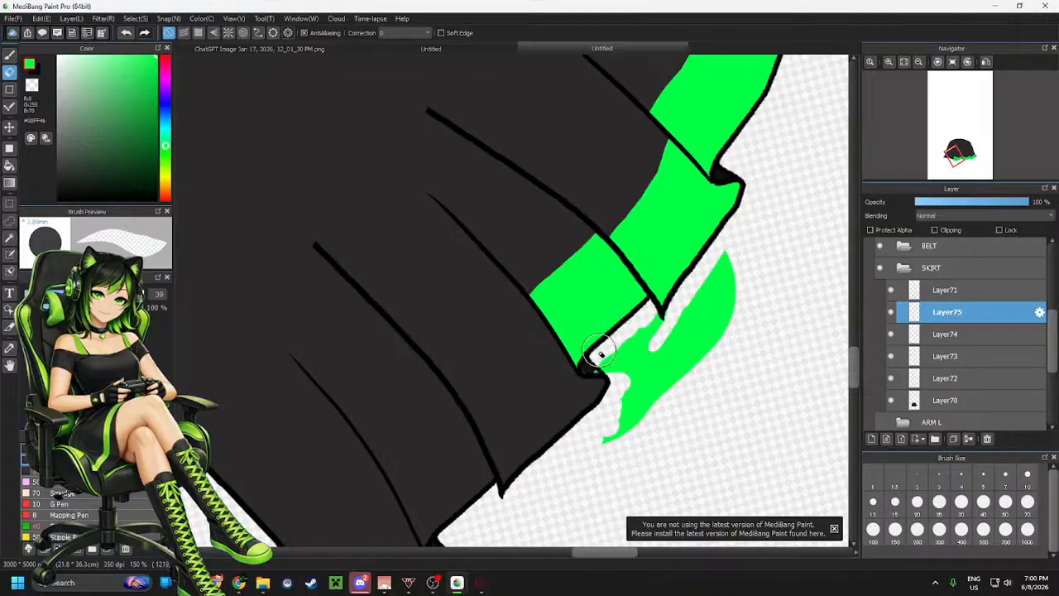
mouse_move(589, 380)
mouse_down()
mouse_move(642, 333)
mouse_move(619, 365)
mouse_move(628, 369)
mouse_move(628, 406)
mouse_up()
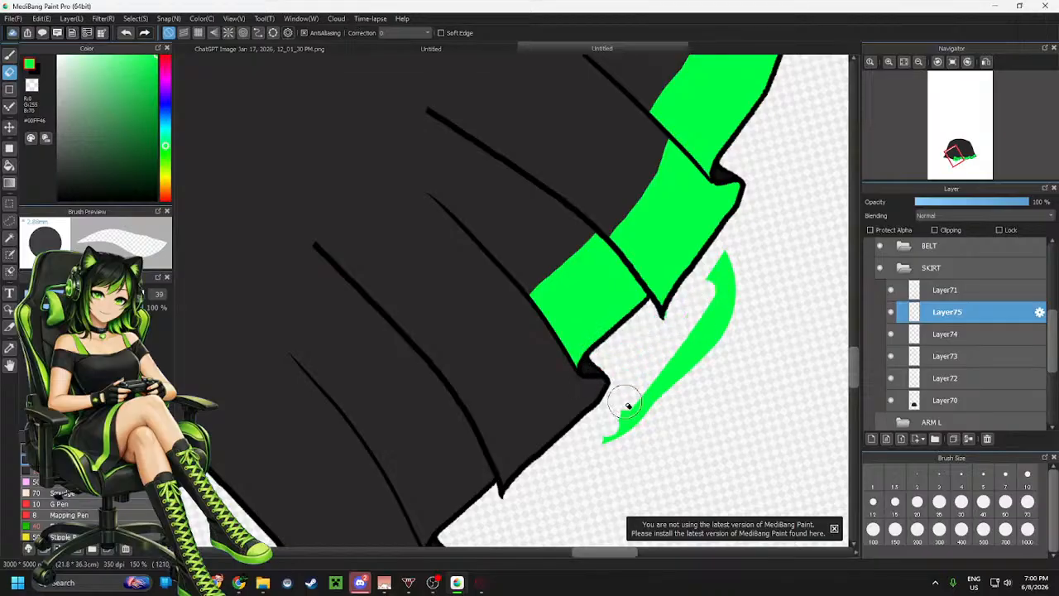
mouse_move(662, 337)
mouse_down()
mouse_move(709, 316)
mouse_move(689, 350)
mouse_move(713, 349)
mouse_move(658, 409)
mouse_move(602, 441)
mouse_up()
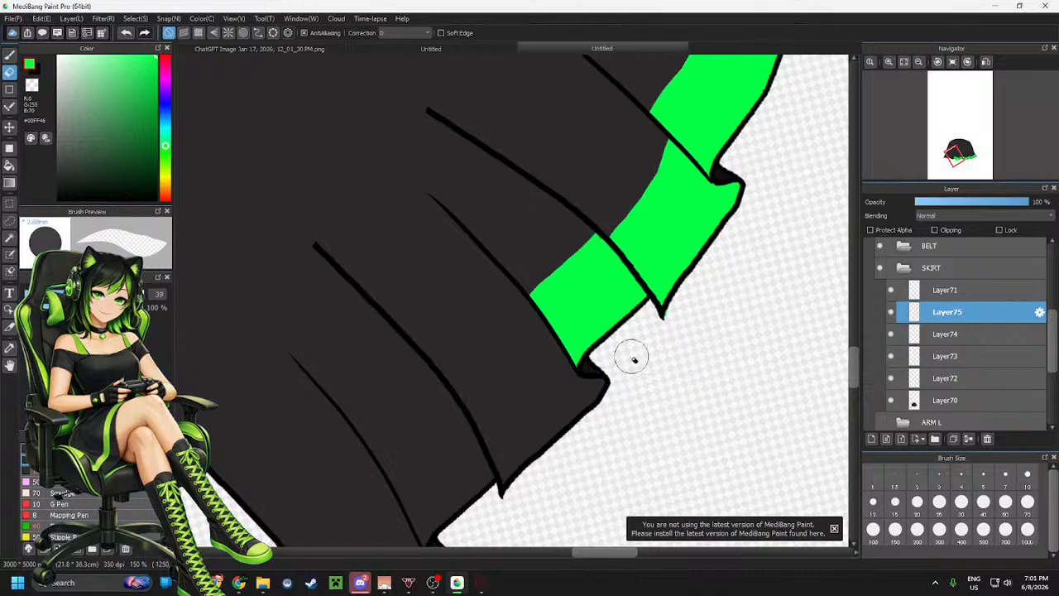
Erase a small leftover of green at the sixth hem panel's corner on its own layer
scroll(631, 357, up, 2)
click(950, 334)
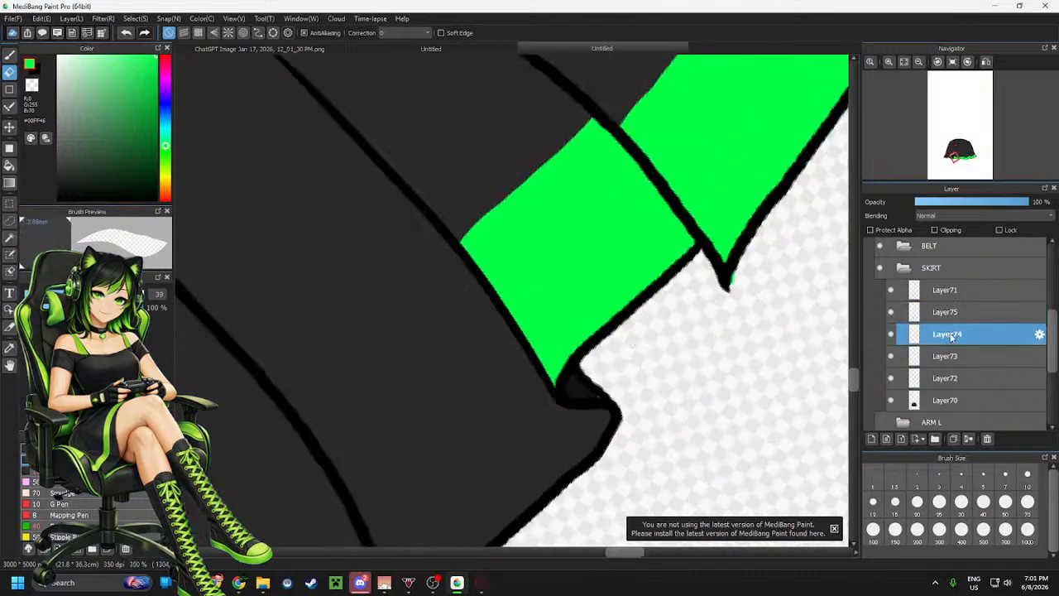
mouse_move(756, 289)
mouse_down()
mouse_move(743, 290)
mouse_move(752, 268)
mouse_up()
scroll(682, 344, down, 2)
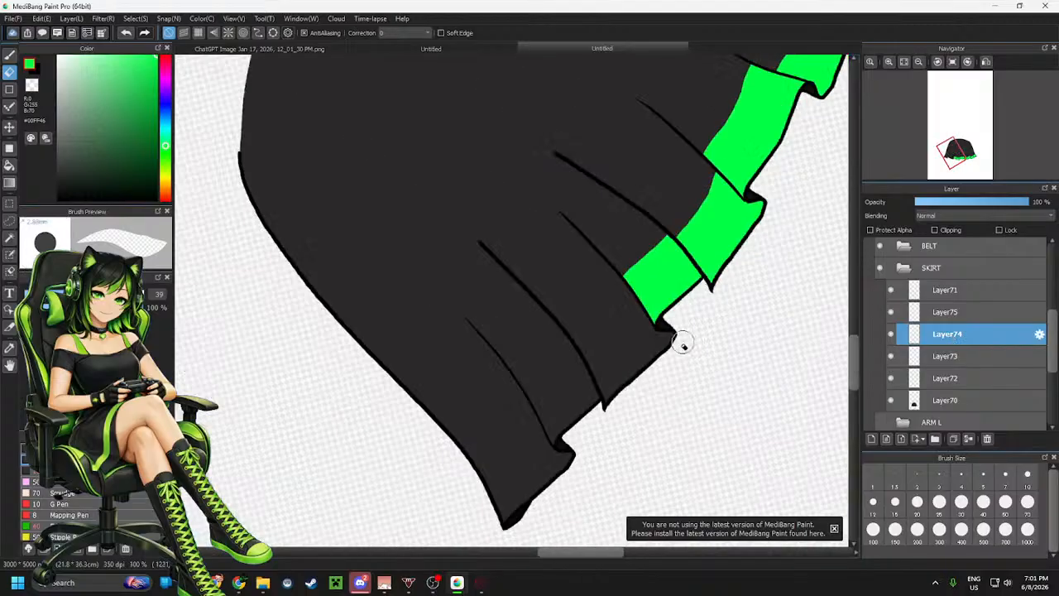
scroll(670, 382, up, 2)
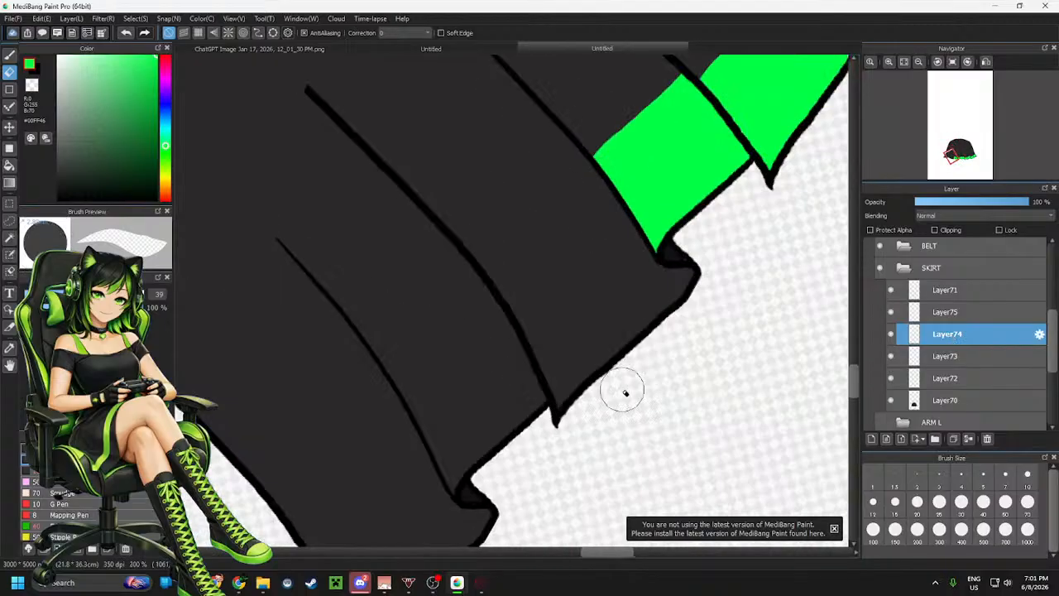
Add a new layer above the seventh panel's layer and paint green over the eighth hem panel
click(951, 312)
click(871, 439)
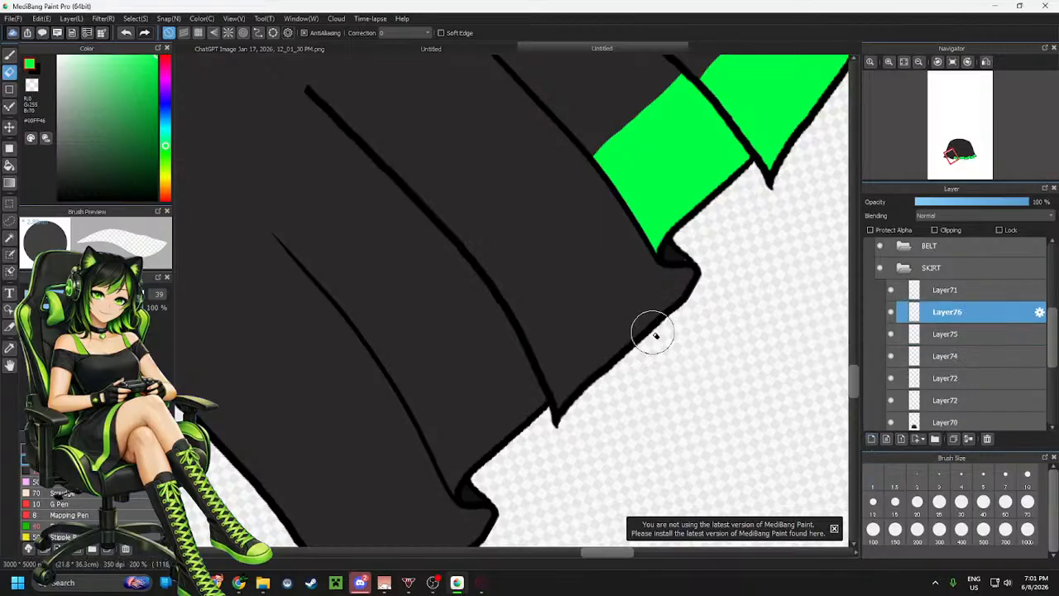
key(b)
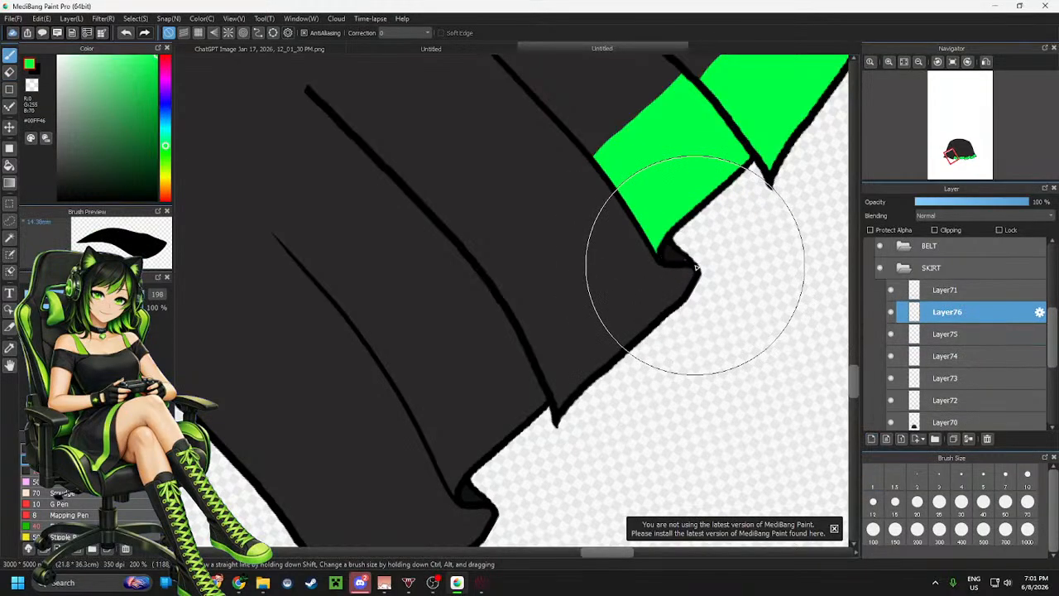
mouse_move(696, 266)
mouse_down()
mouse_move(698, 237)
mouse_move(650, 277)
mouse_move(697, 283)
mouse_move(671, 317)
mouse_move(559, 388)
mouse_move(556, 422)
mouse_move(685, 295)
mouse_move(669, 312)
mouse_up()
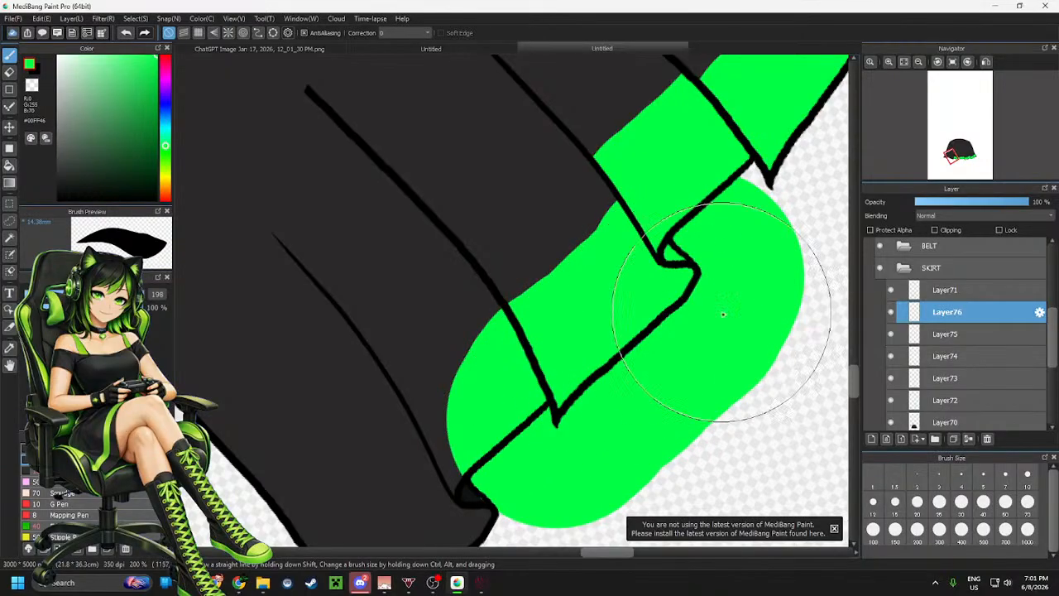
Erase the green around the eighth hem panel, leaving a band along its hem
key(e)
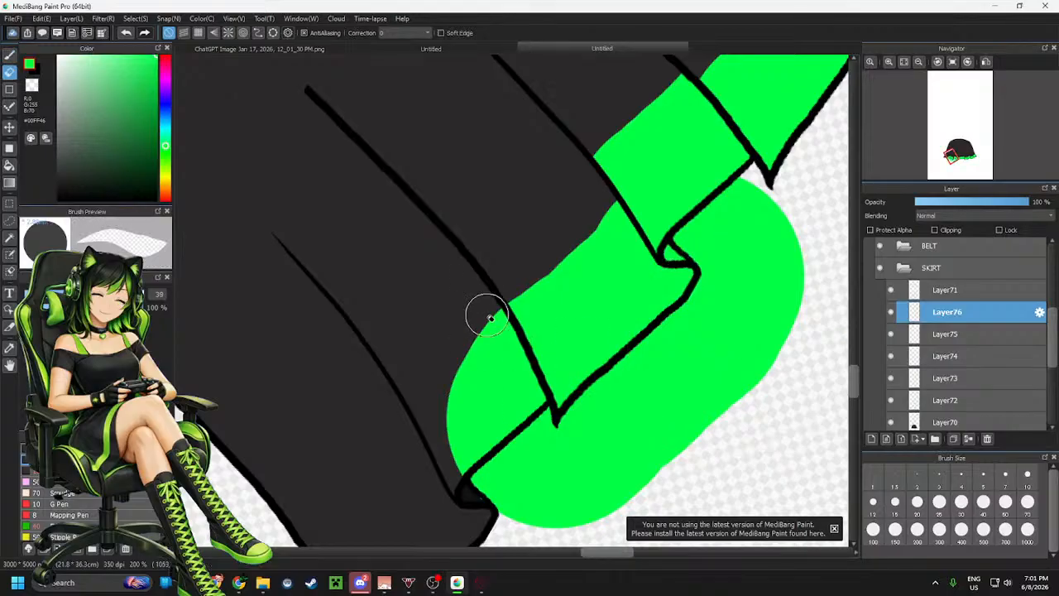
mouse_move(489, 315)
mouse_down()
mouse_move(522, 389)
mouse_move(526, 374)
mouse_move(555, 462)
mouse_move(524, 407)
mouse_up()
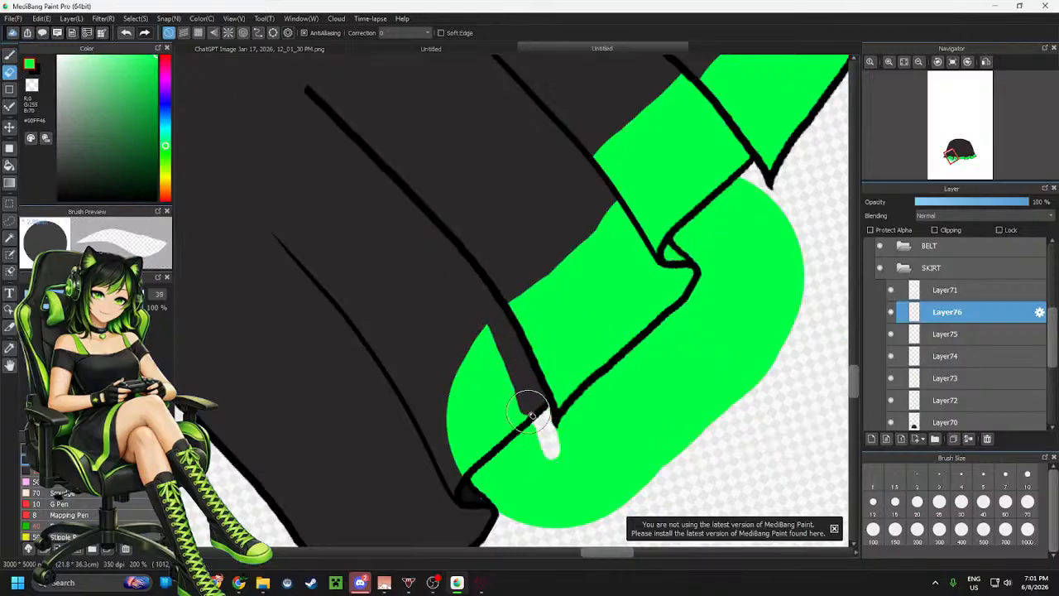
mouse_move(750, 200)
mouse_down()
mouse_move(756, 175)
mouse_move(715, 200)
mouse_move(669, 253)
mouse_move(691, 247)
mouse_move(686, 258)
mouse_move(704, 259)
mouse_move(694, 233)
mouse_move(703, 248)
mouse_move(694, 243)
mouse_move(757, 204)
mouse_move(735, 217)
mouse_move(749, 197)
mouse_move(768, 204)
mouse_move(718, 248)
mouse_move(692, 307)
mouse_move(711, 284)
mouse_move(564, 429)
mouse_move(631, 378)
mouse_move(586, 442)
mouse_move(597, 447)
mouse_move(709, 333)
mouse_move(593, 513)
mouse_move(698, 386)
mouse_move(766, 336)
mouse_move(695, 414)
mouse_move(659, 490)
mouse_move(749, 401)
mouse_move(807, 273)
mouse_move(785, 268)
mouse_move(790, 215)
mouse_move(680, 354)
mouse_move(784, 313)
mouse_up()
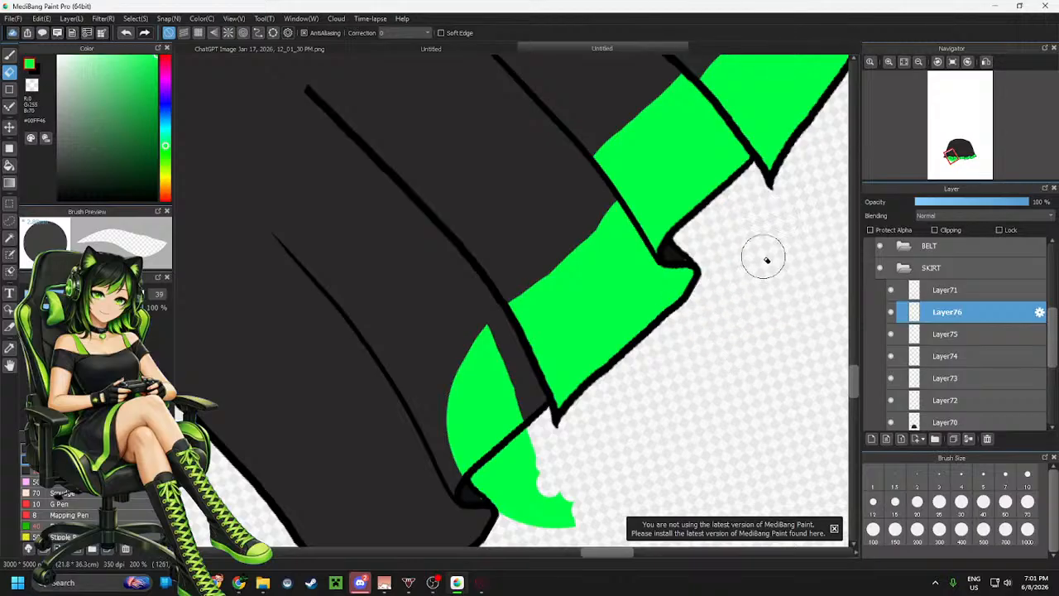
mouse_move(512, 486)
mouse_down()
mouse_move(479, 317)
mouse_move(517, 469)
mouse_move(486, 326)
mouse_move(550, 519)
mouse_move(540, 494)
mouse_move(578, 525)
mouse_move(533, 497)
mouse_move(468, 408)
mouse_move(463, 377)
mouse_move(488, 432)
mouse_move(494, 422)
mouse_move(470, 421)
mouse_move(458, 370)
mouse_move(440, 373)
mouse_move(458, 422)
mouse_up()
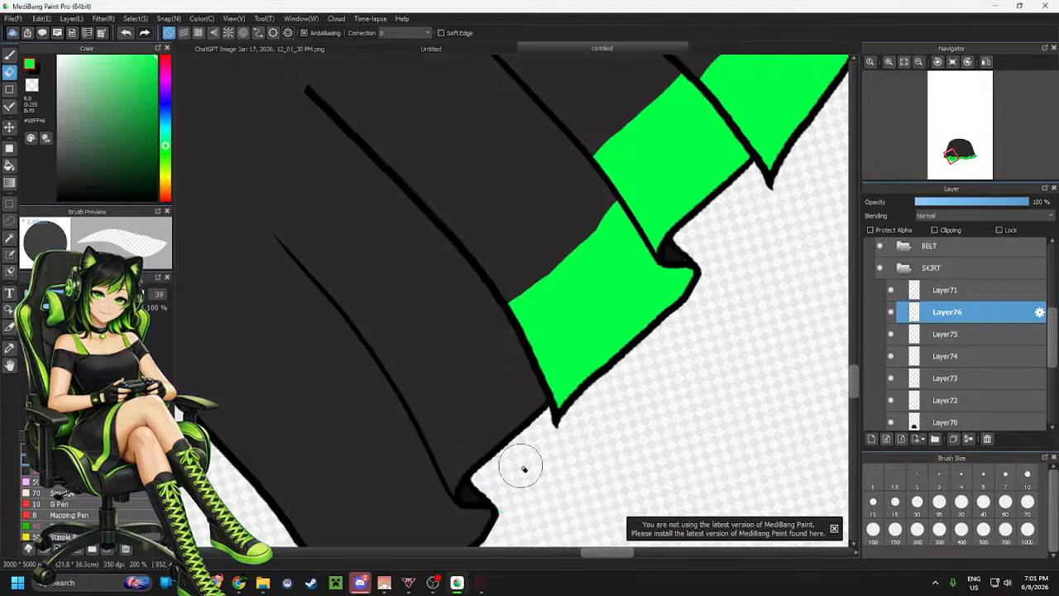
Add a new layer and paint green over the ninth hem panel from the right
key(ctrl+shift+n)
scroll(678, 204, down, 2)
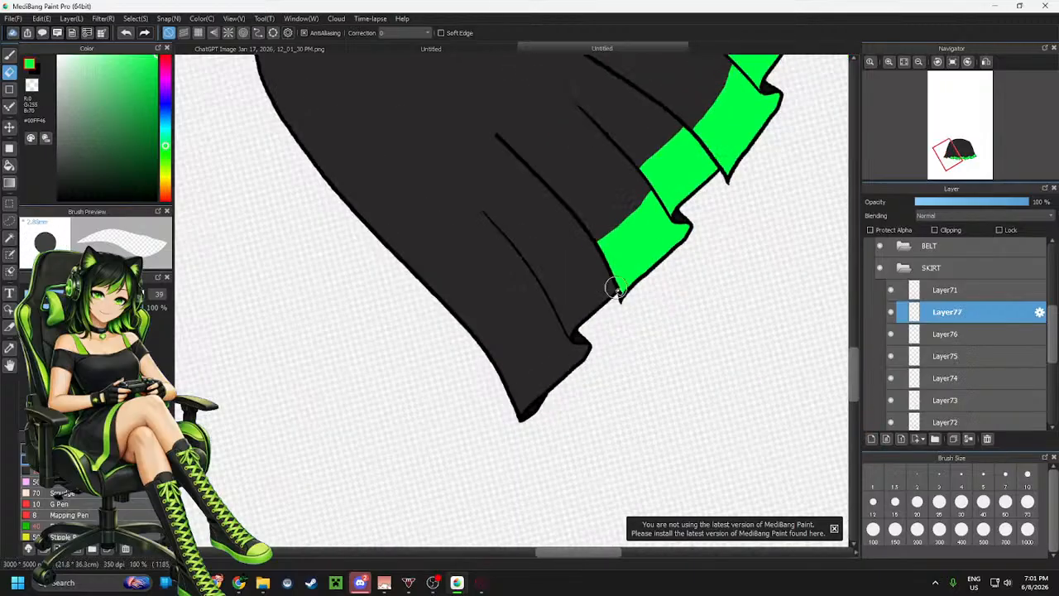
scroll(617, 289, up, 2)
key(b)
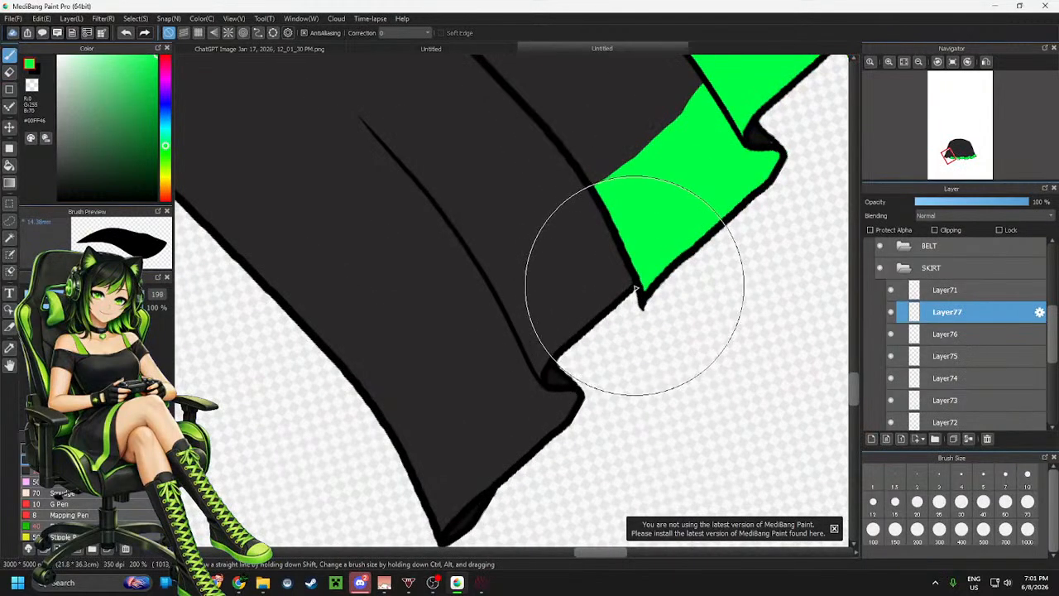
mouse_move(636, 289)
mouse_down()
mouse_move(563, 356)
mouse_move(546, 386)
mouse_up()
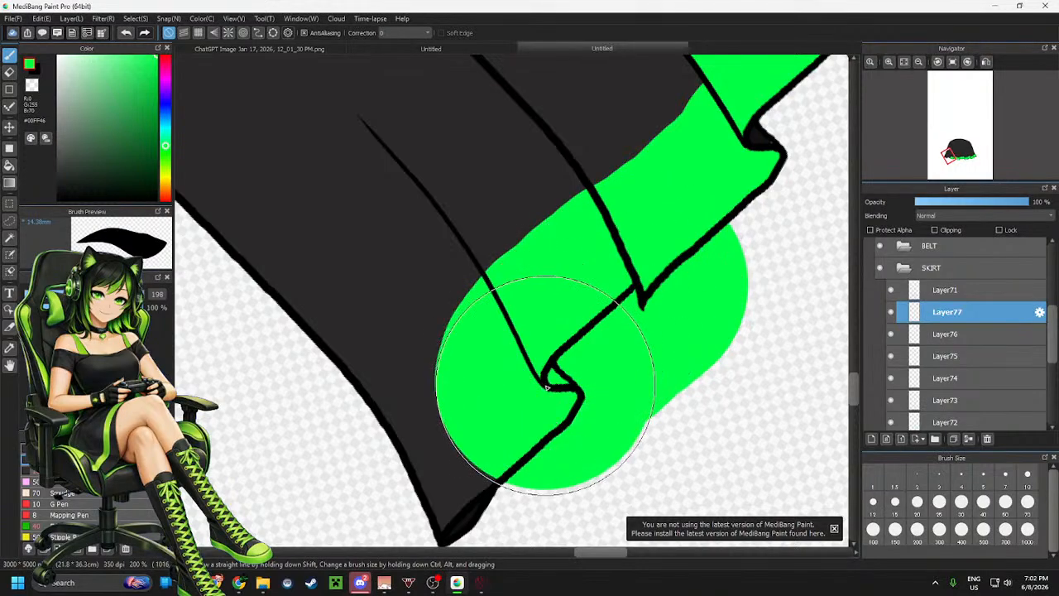
Erase stray green above the ninth hem panel on its layer and on the eighth panel's layer
key(e)
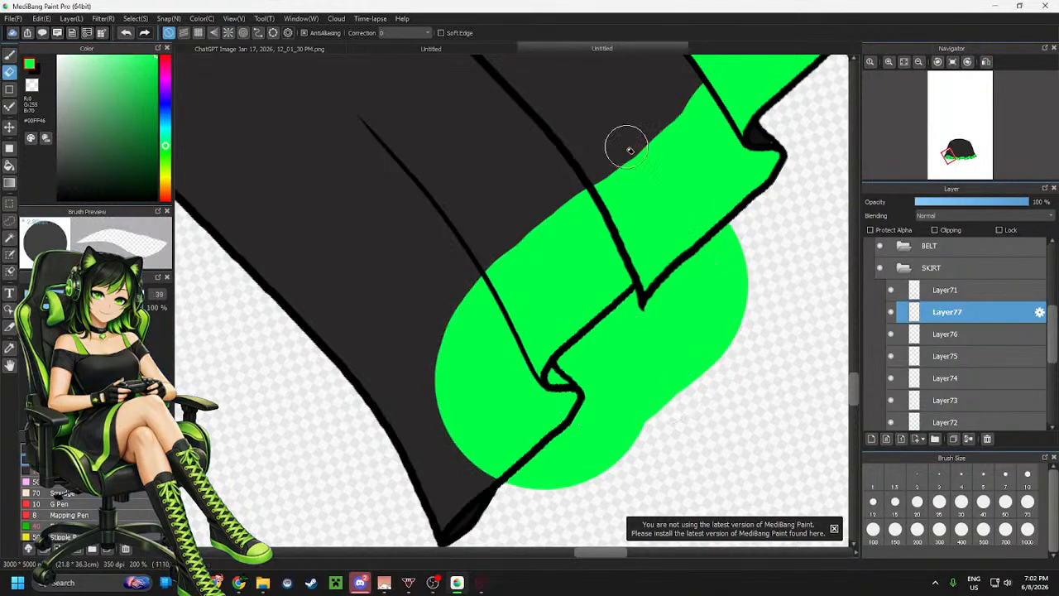
drag(604, 177, 619, 196)
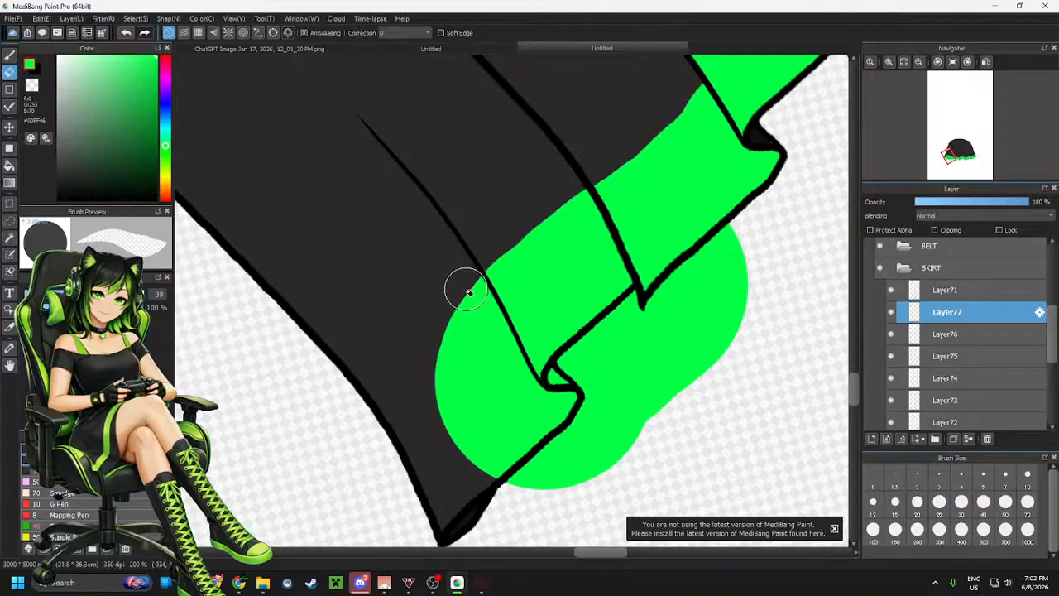
key(b)
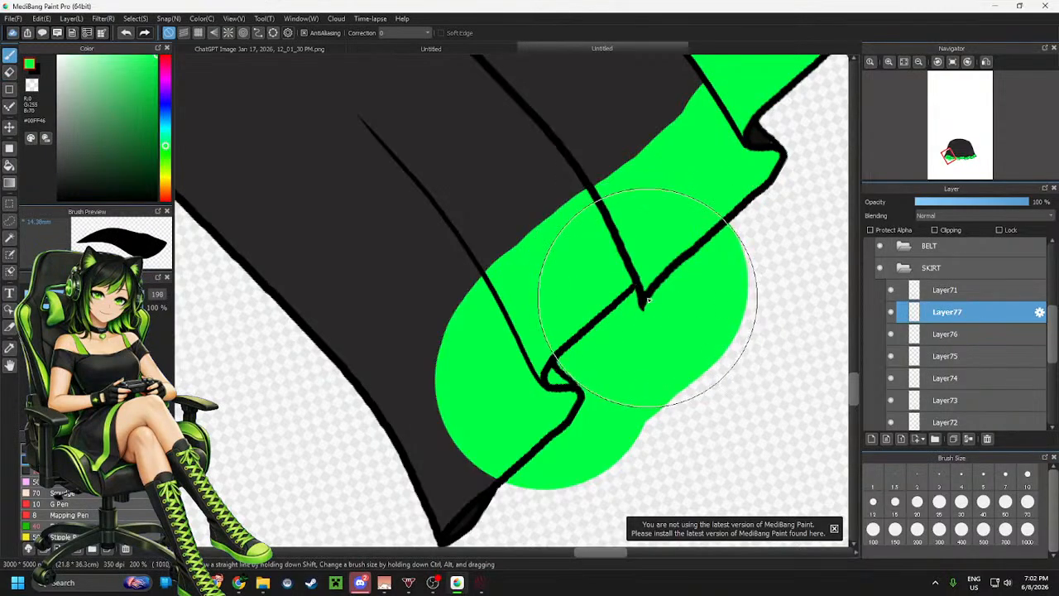
click(948, 333)
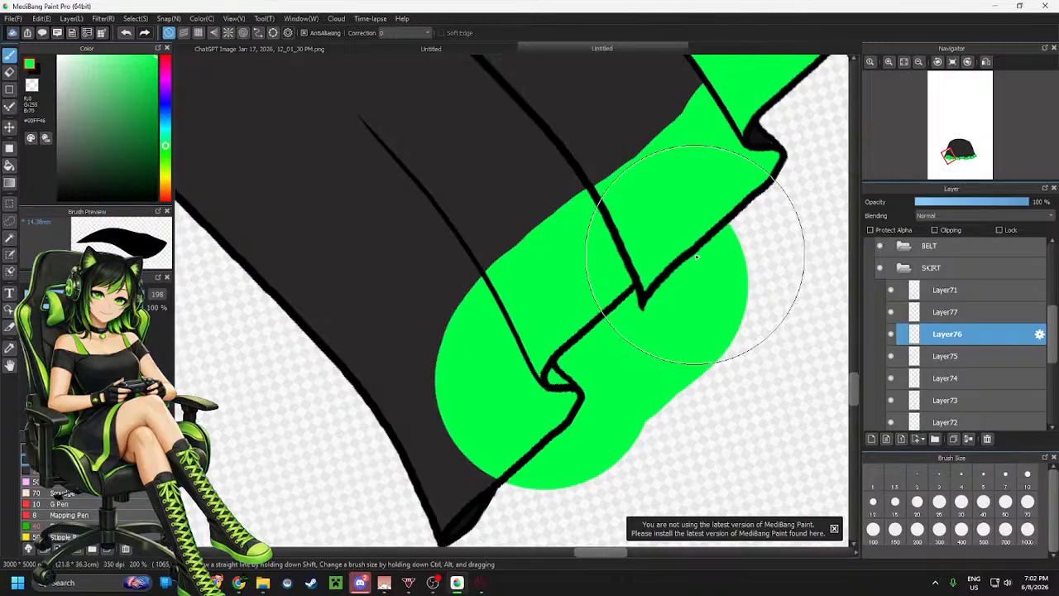
key(e)
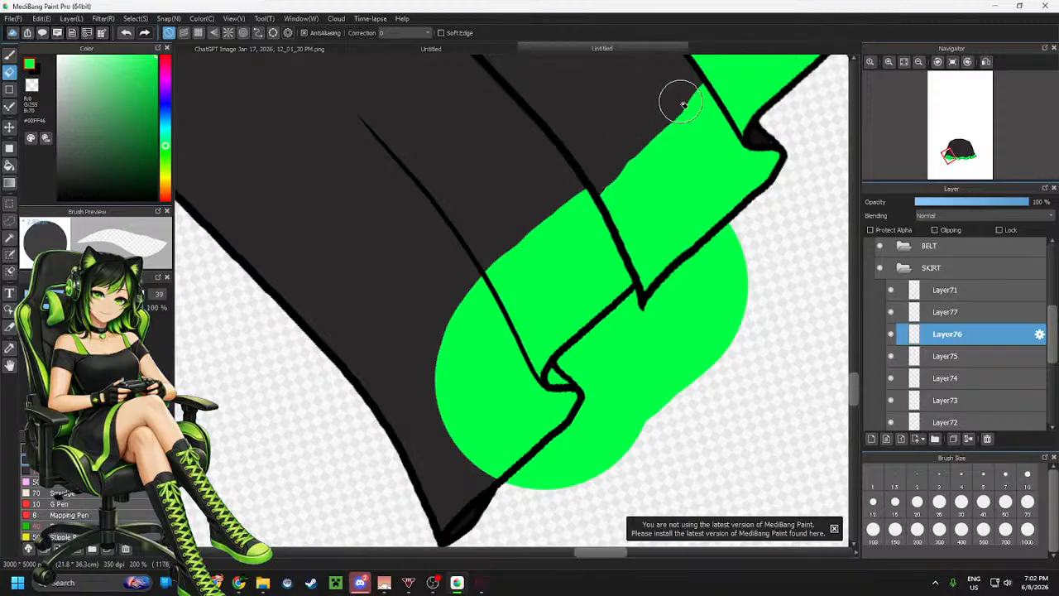
mouse_move(683, 104)
mouse_down()
mouse_move(617, 169)
mouse_move(583, 192)
mouse_up()
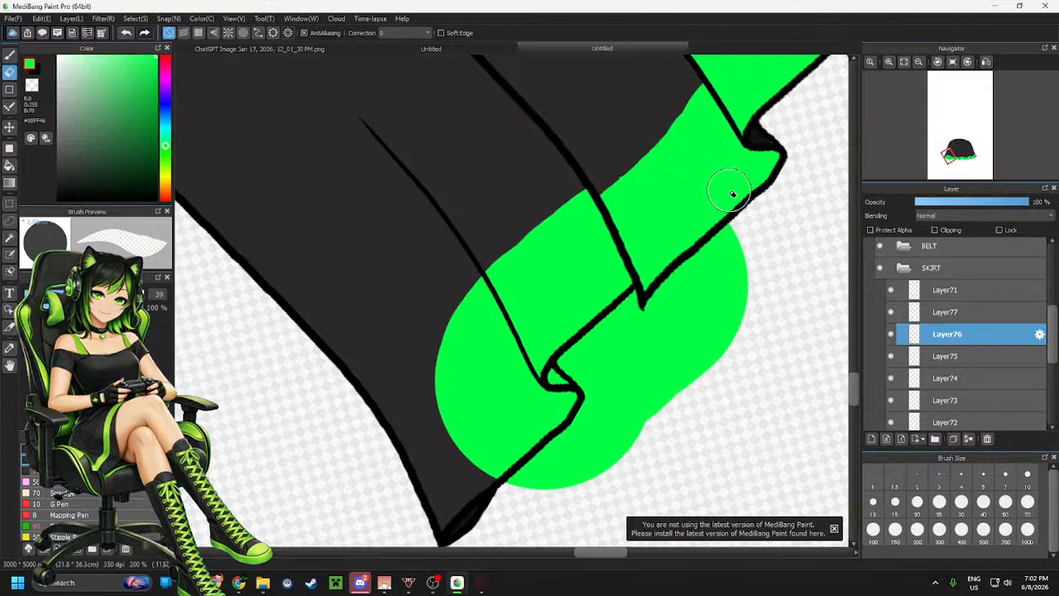
key(ctrl+z)
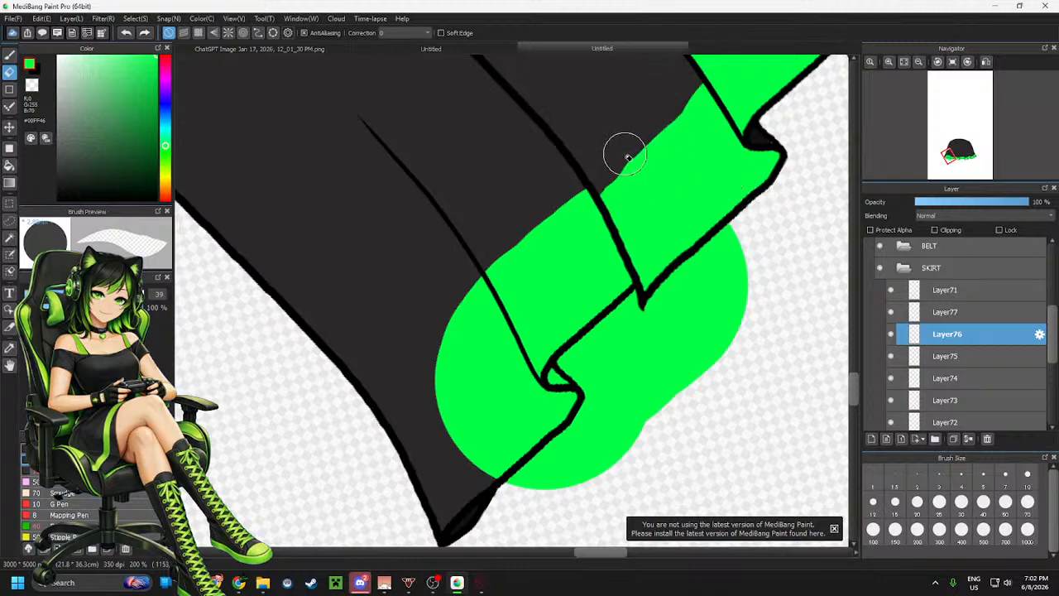
drag(601, 178, 701, 110)
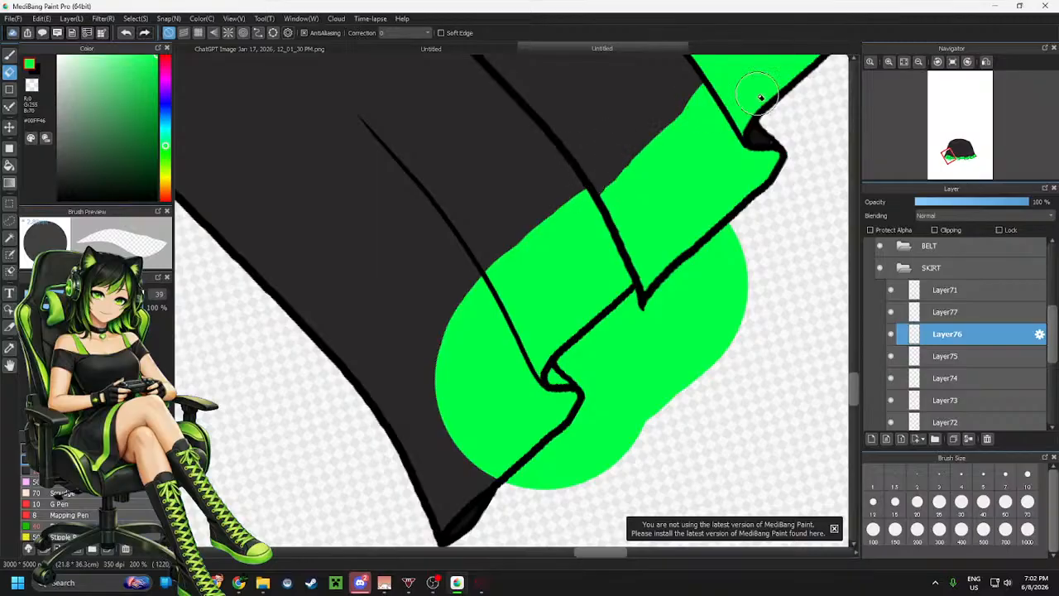
Erase the green around the ninth hem panel, leaving a band along its hem
click(957, 315)
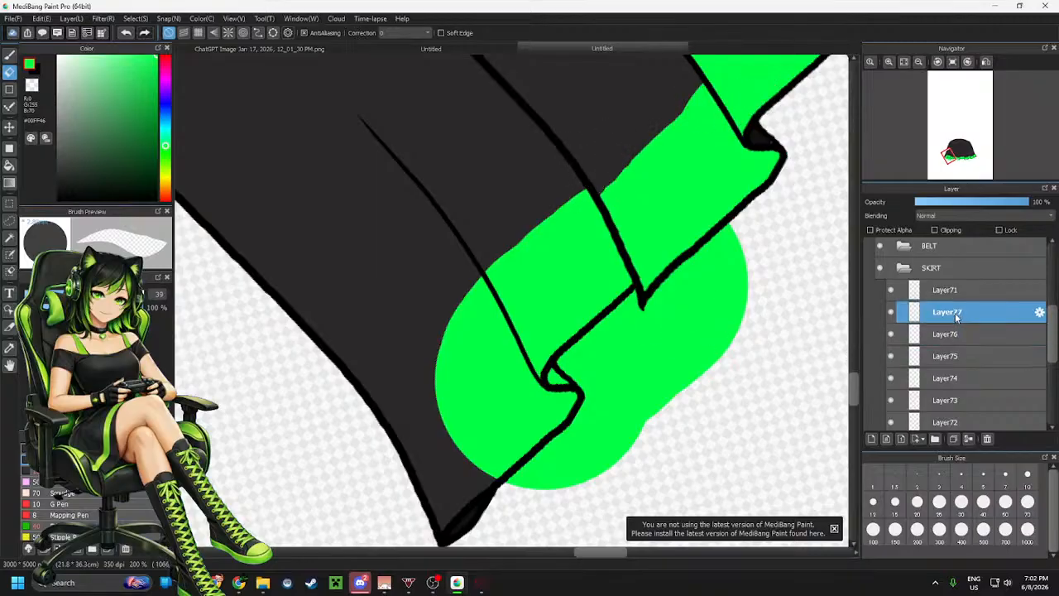
mouse_move(748, 233)
mouse_down()
mouse_move(635, 306)
mouse_move(564, 372)
mouse_move(558, 406)
mouse_move(703, 303)
mouse_move(700, 293)
mouse_move(705, 320)
mouse_move(650, 419)
mouse_move(633, 414)
mouse_move(547, 479)
mouse_up()
mouse_move(467, 275)
mouse_down()
mouse_move(486, 297)
mouse_move(475, 279)
mouse_move(535, 396)
mouse_move(563, 412)
mouse_move(505, 399)
mouse_move(493, 322)
mouse_move(516, 328)
mouse_move(508, 342)
mouse_move(545, 423)
mouse_move(508, 398)
mouse_move(451, 302)
mouse_move(459, 294)
mouse_move(463, 356)
mouse_move(502, 480)
mouse_move(587, 480)
mouse_up()
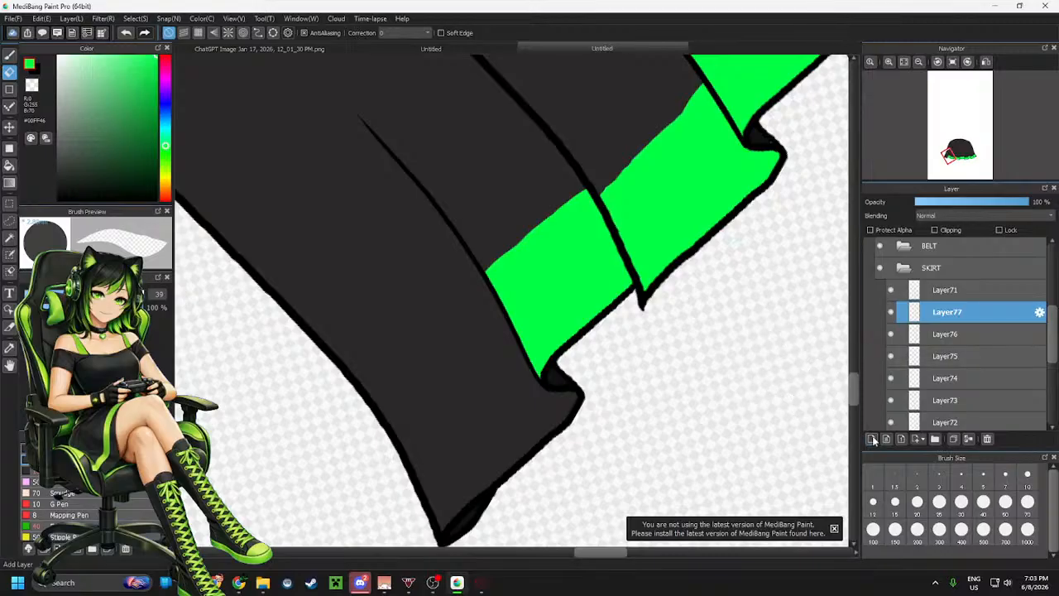
Add a new layer and paint green over the tenth hem panel at the skirt's left end
scroll(538, 184, down, 3)
scroll(535, 264, up, 4)
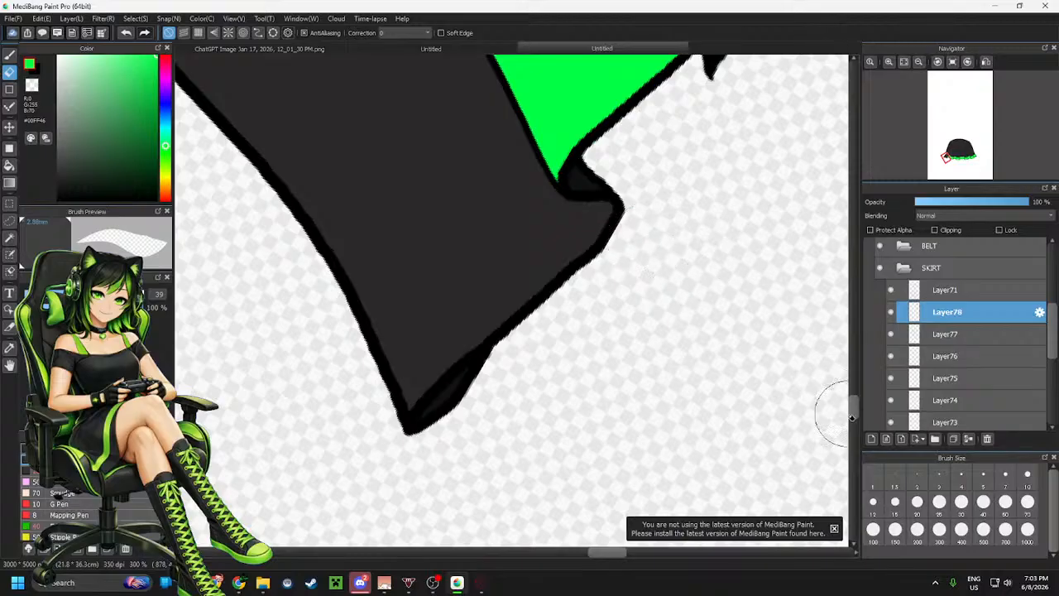
click(870, 442)
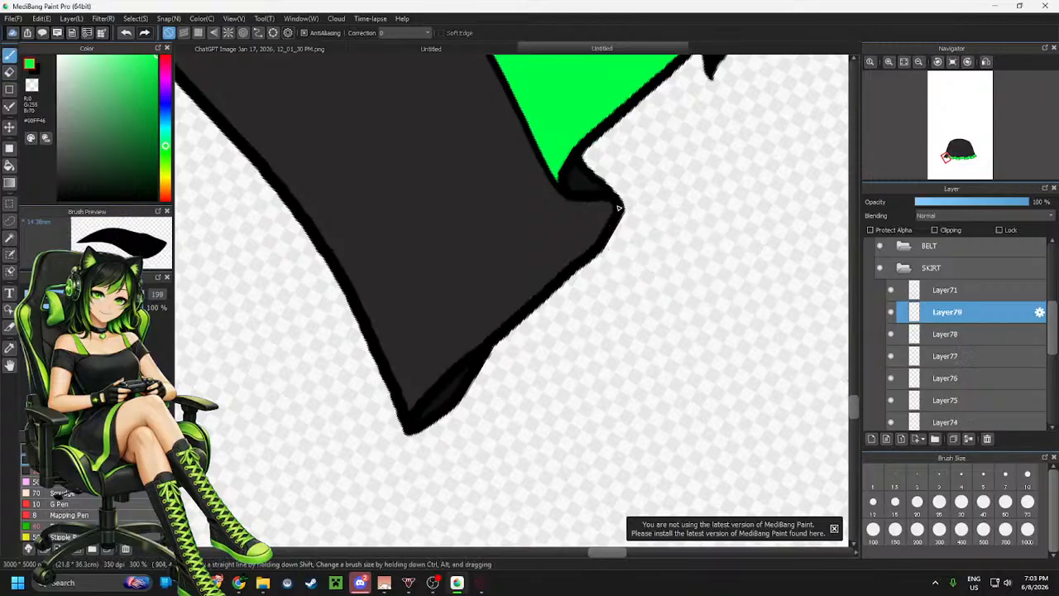
scroll(619, 208, down, 3)
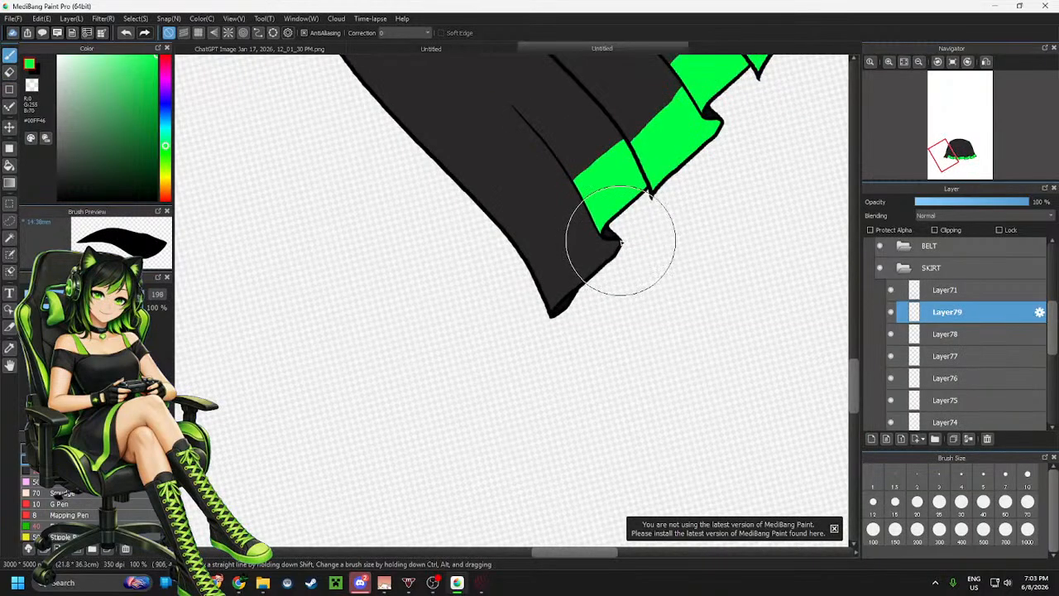
click(621, 242)
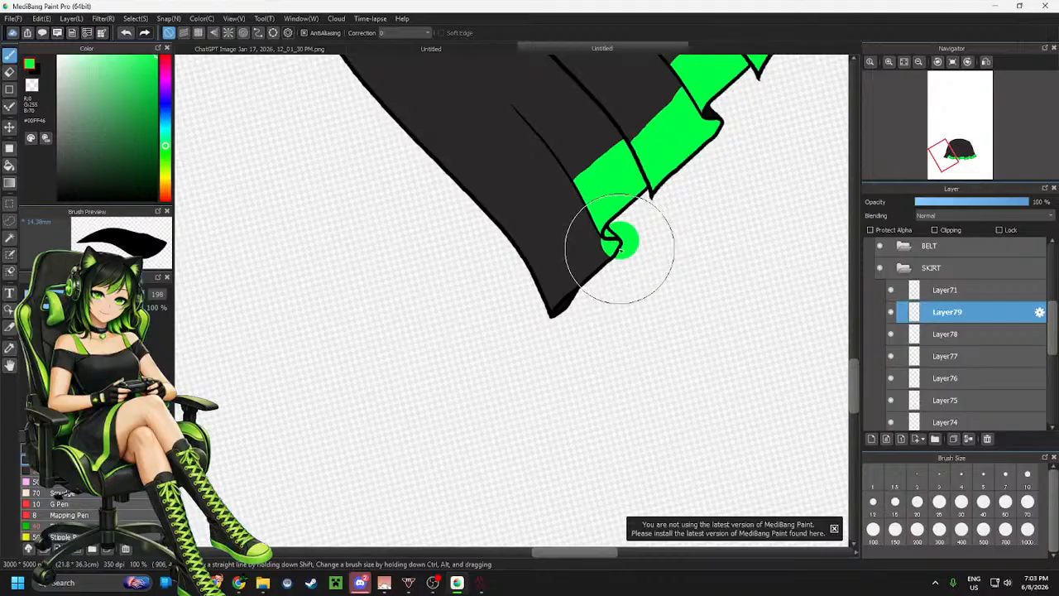
drag(619, 249, 547, 317)
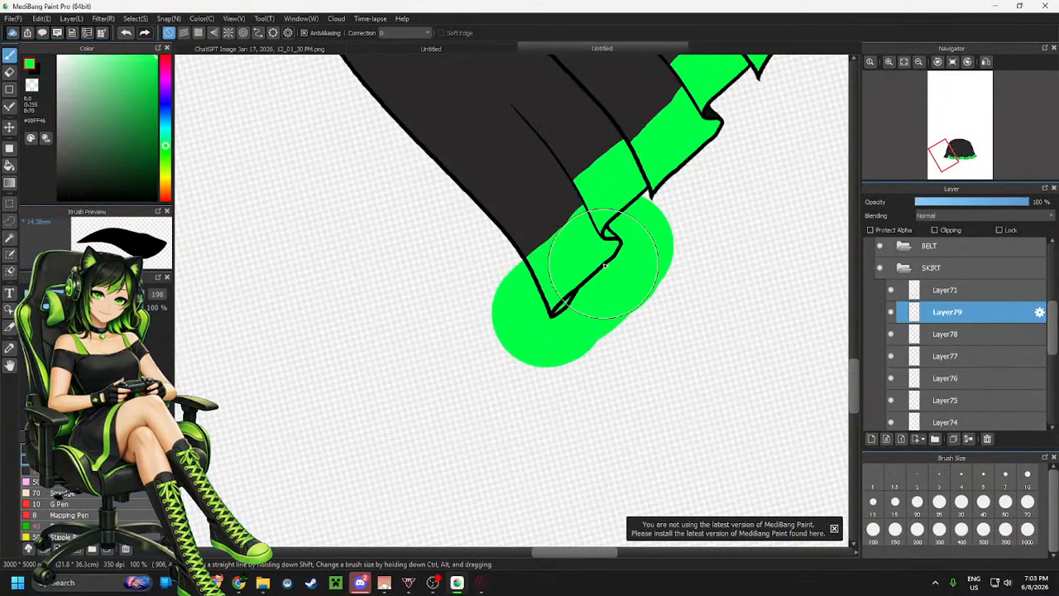
Finish painting the tenth hem panel, then erase the green around it, leaving a band along its hem
drag(608, 263, 612, 281)
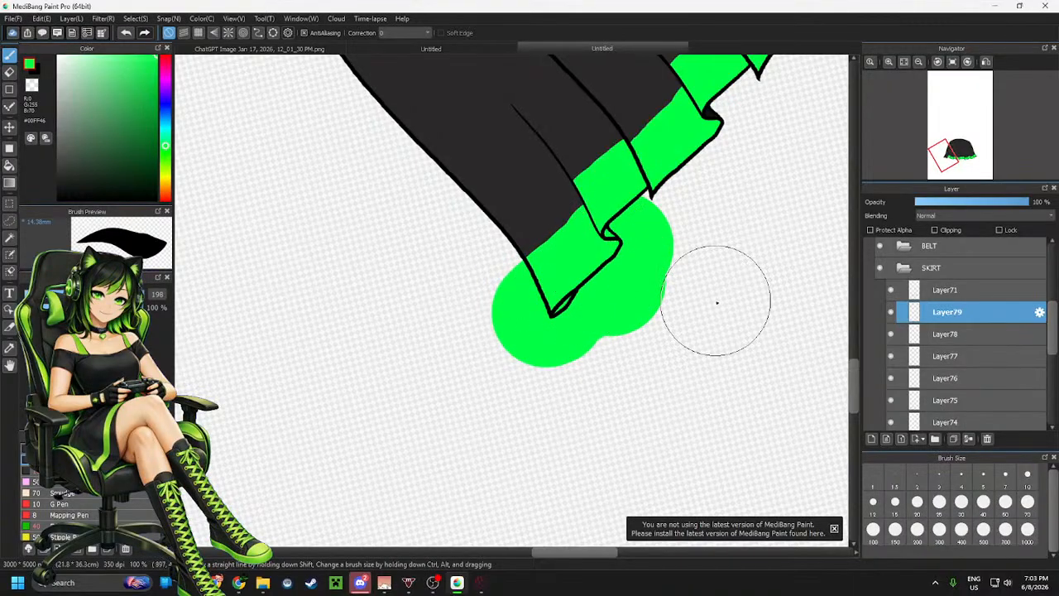
scroll(643, 372, down, 1)
scroll(647, 371, up, 3)
scroll(652, 349, down, 2)
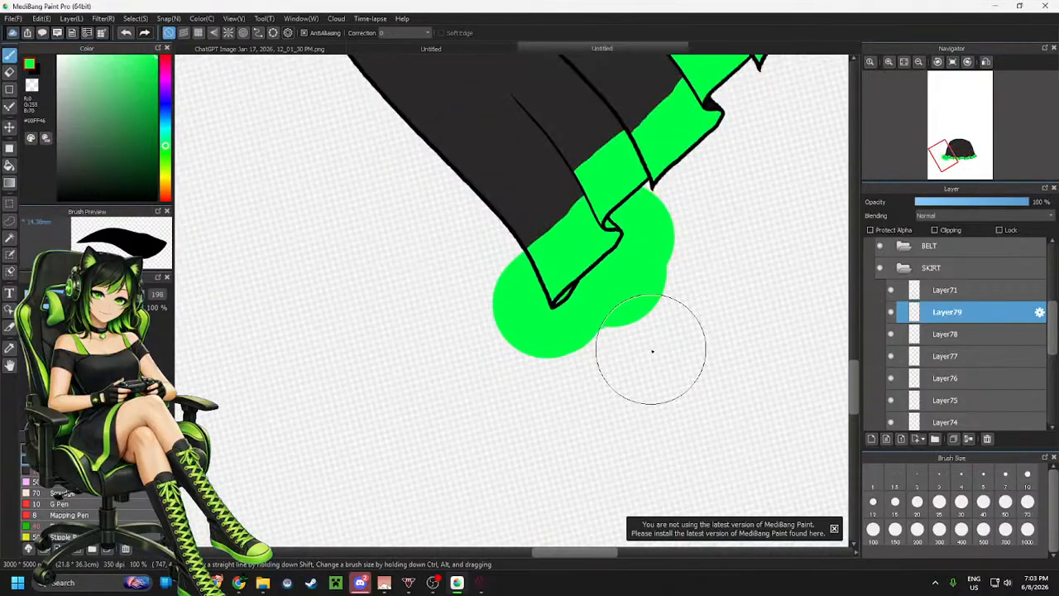
scroll(652, 350, up, 2)
key(e)
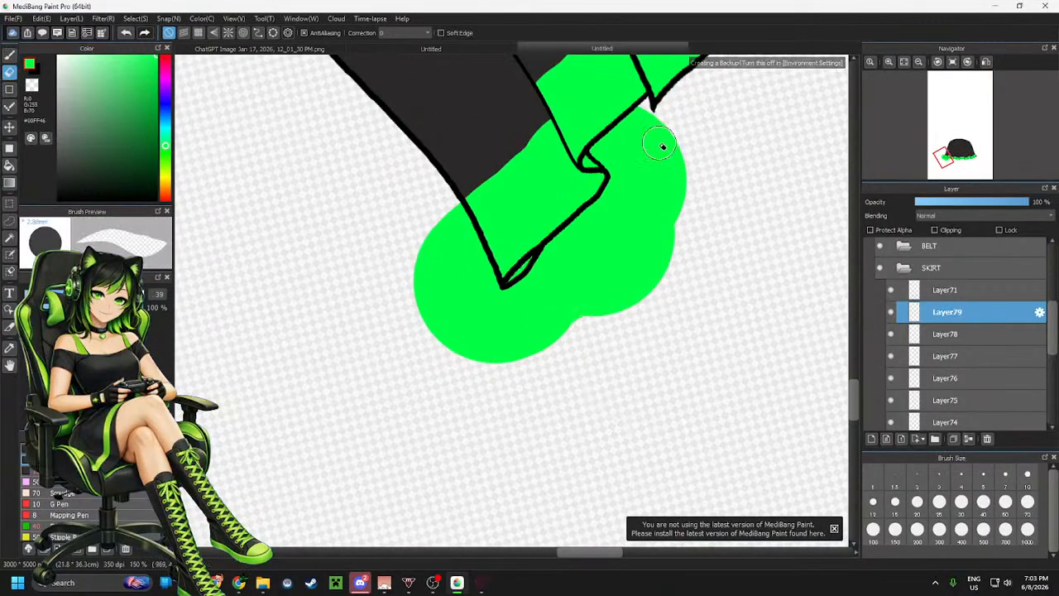
drag(660, 137, 648, 106)
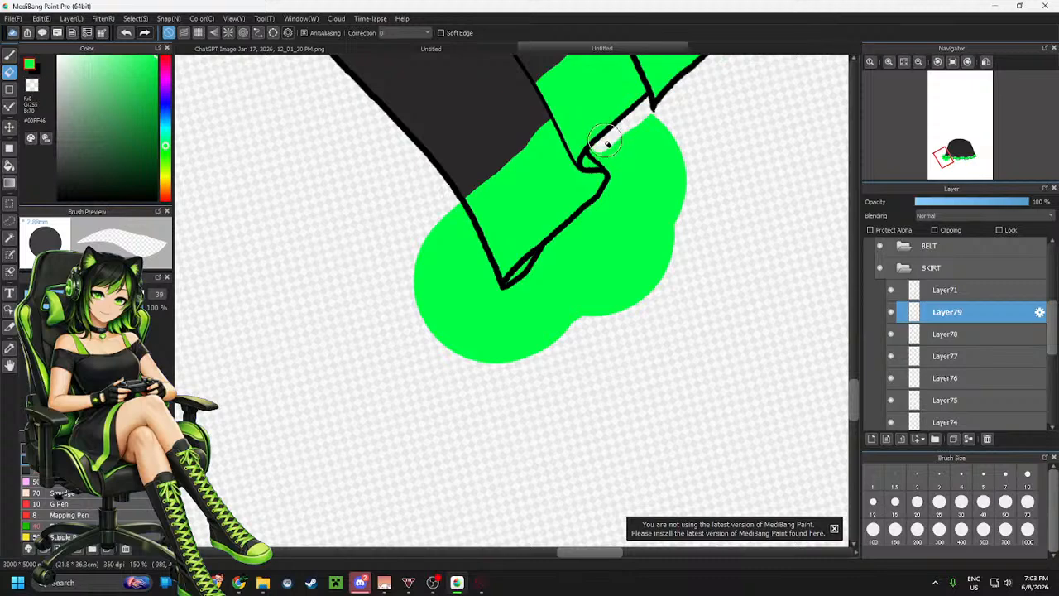
mouse_move(593, 153)
mouse_down()
mouse_move(623, 166)
mouse_move(619, 146)
mouse_move(607, 152)
mouse_move(619, 169)
mouse_move(590, 216)
mouse_up()
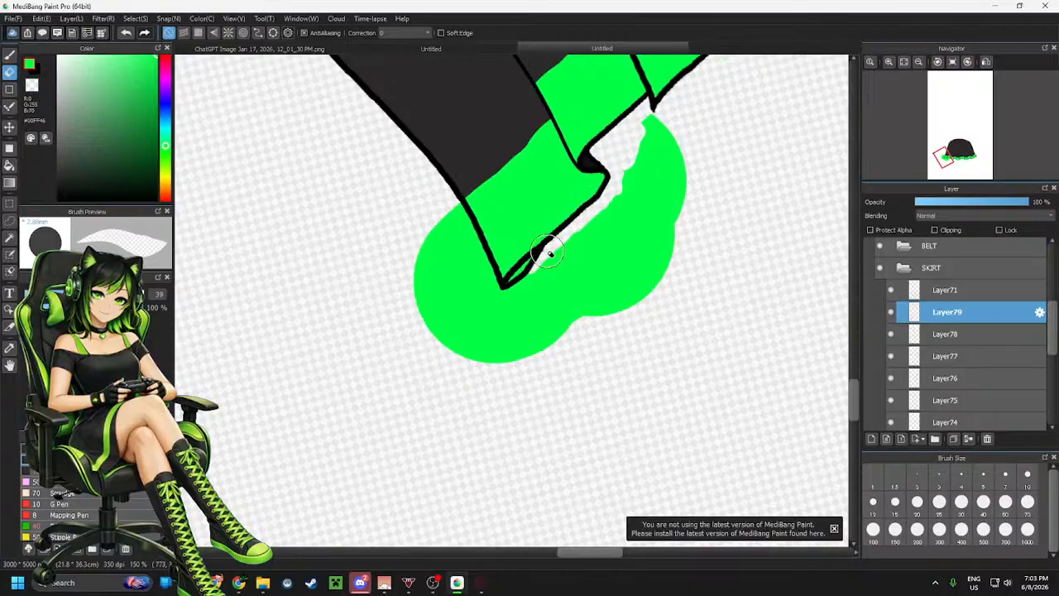
drag(536, 258, 518, 275)
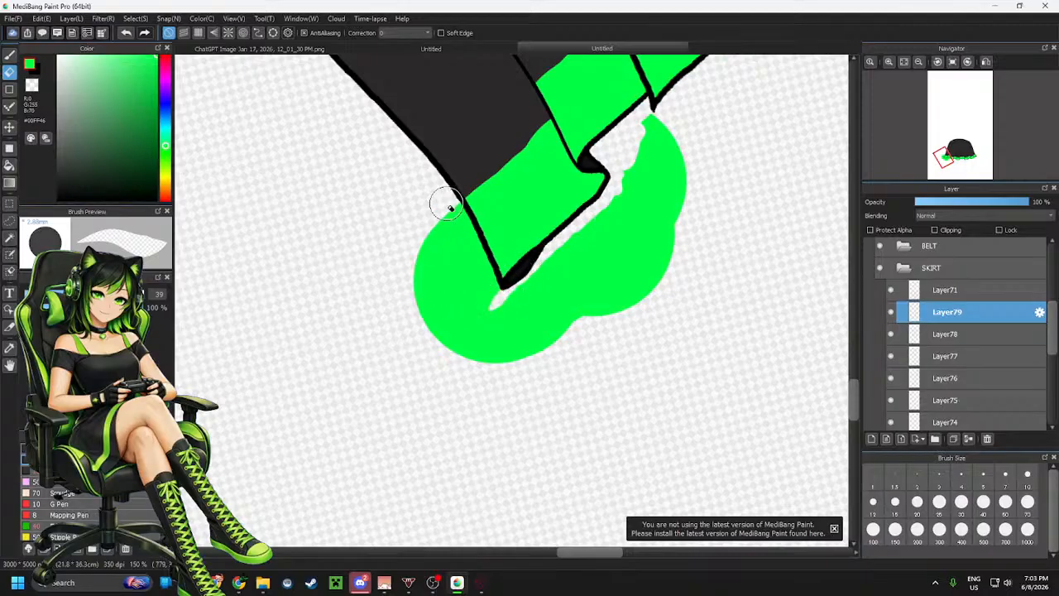
mouse_move(466, 225)
mouse_down()
mouse_move(495, 296)
mouse_move(490, 269)
mouse_move(443, 212)
mouse_move(457, 231)
mouse_move(427, 225)
mouse_move(429, 247)
mouse_move(419, 222)
mouse_move(407, 242)
mouse_move(438, 274)
mouse_up()
drag(461, 287, 528, 351)
mouse_move(614, 217)
mouse_down()
mouse_move(520, 294)
mouse_move(488, 380)
mouse_move(518, 377)
mouse_move(666, 264)
mouse_move(674, 217)
mouse_move(638, 252)
mouse_move(628, 238)
mouse_move(591, 262)
mouse_move(587, 252)
mouse_move(587, 234)
mouse_move(634, 189)
mouse_move(652, 117)
mouse_move(646, 128)
mouse_move(662, 126)
mouse_move(673, 213)
mouse_up()
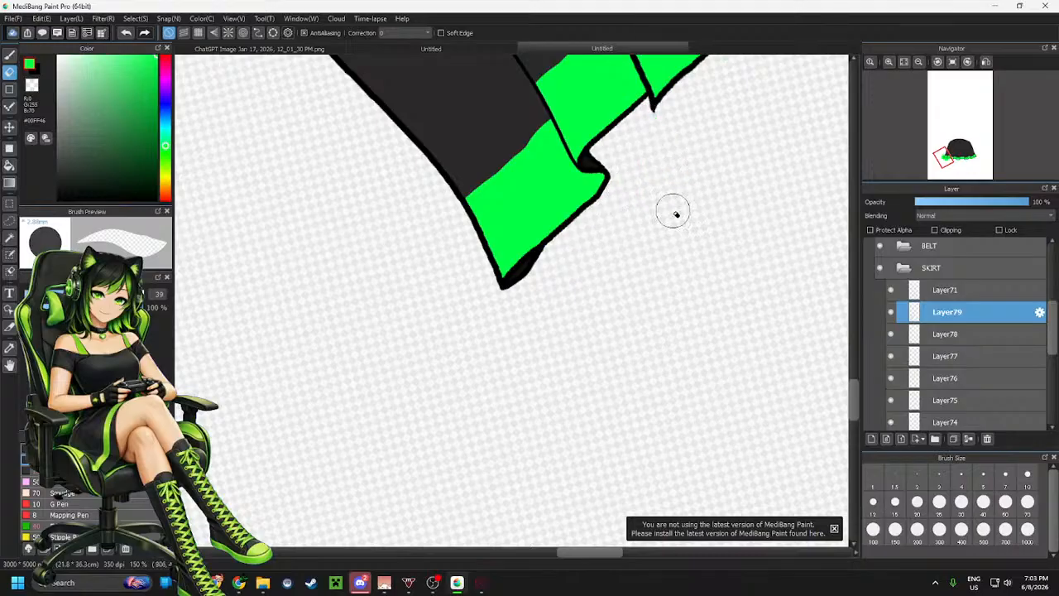
Zoom out to view the whole skirt and toggle the line-art layer's visibility to check the result
scroll(473, 342, down, 4)
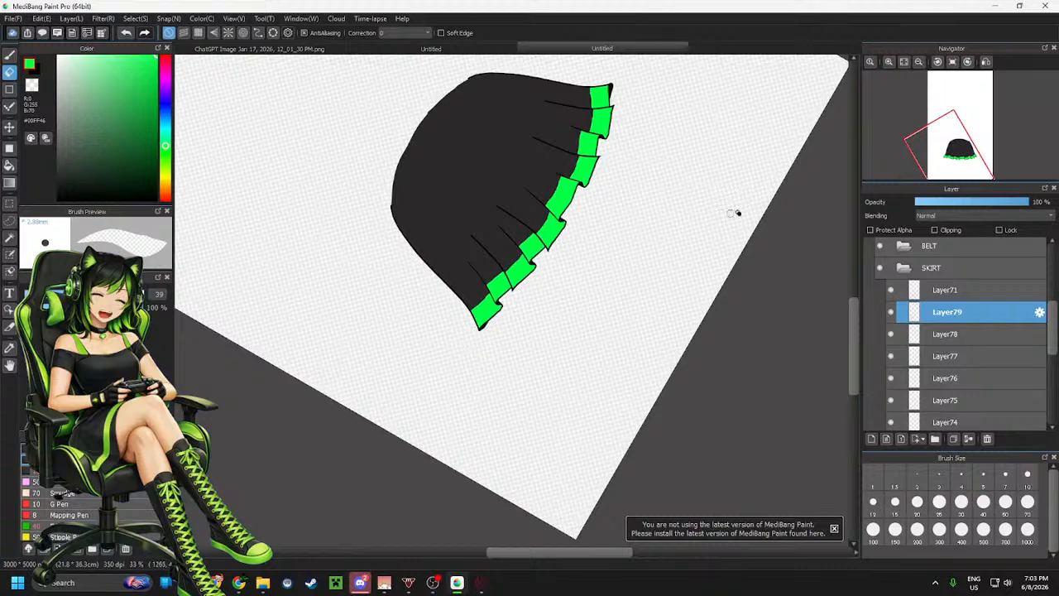
click(952, 62)
scroll(533, 306, down, 2)
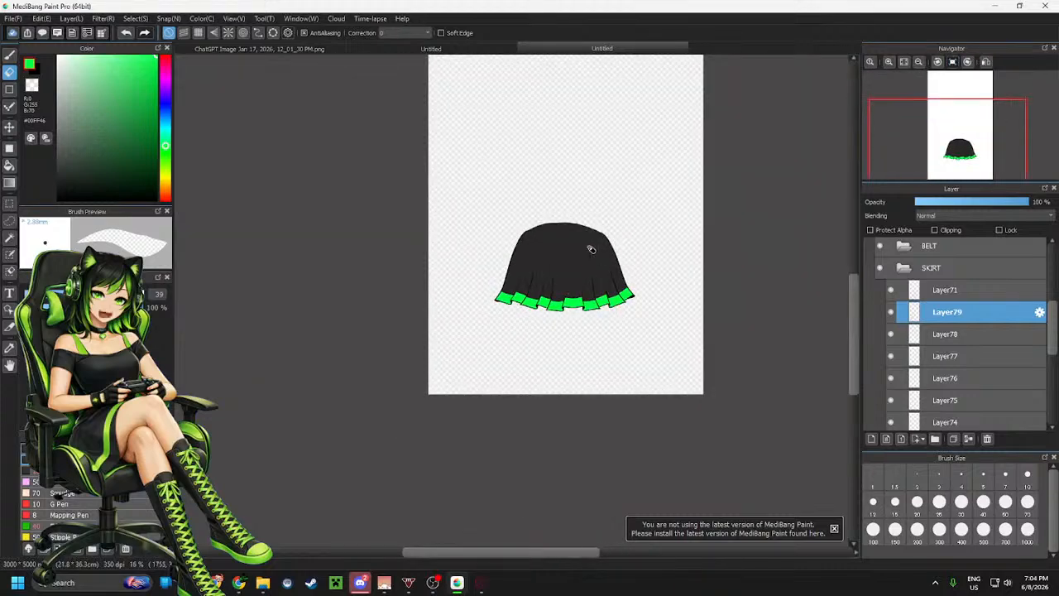
scroll(589, 247, up, 2)
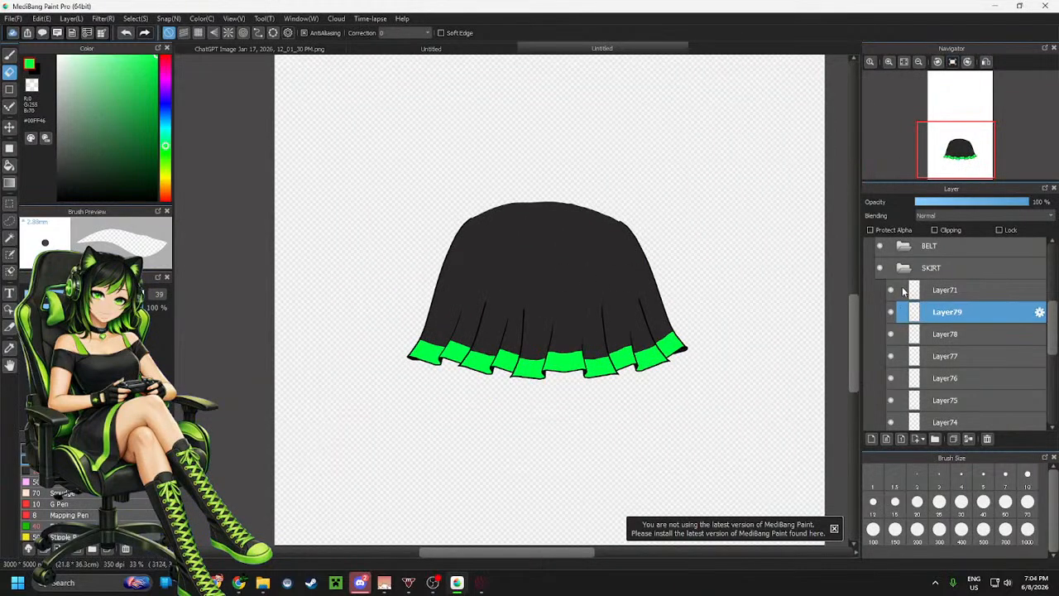
click(951, 296)
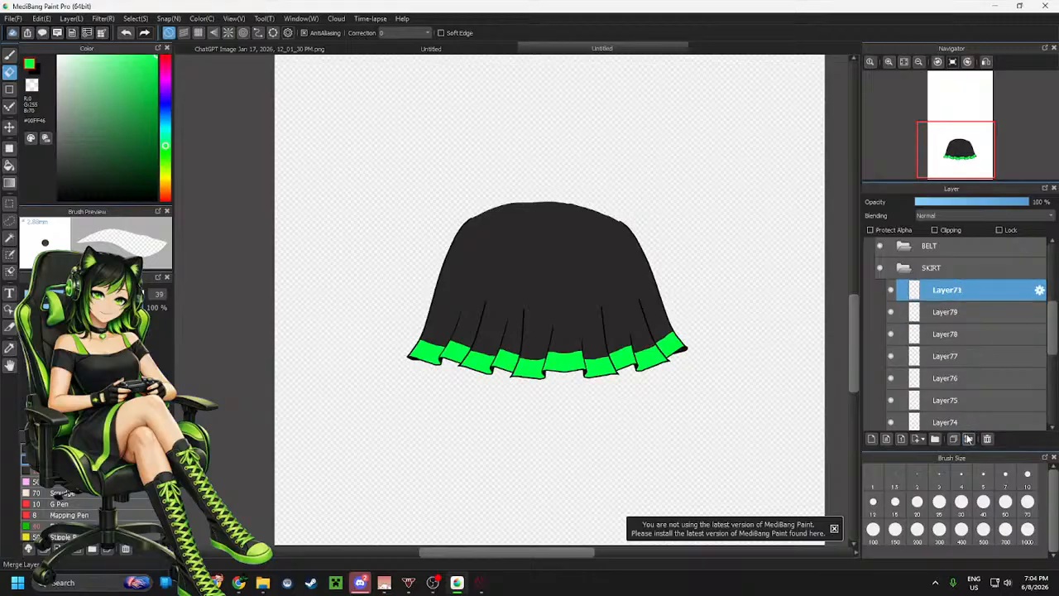
click(891, 290)
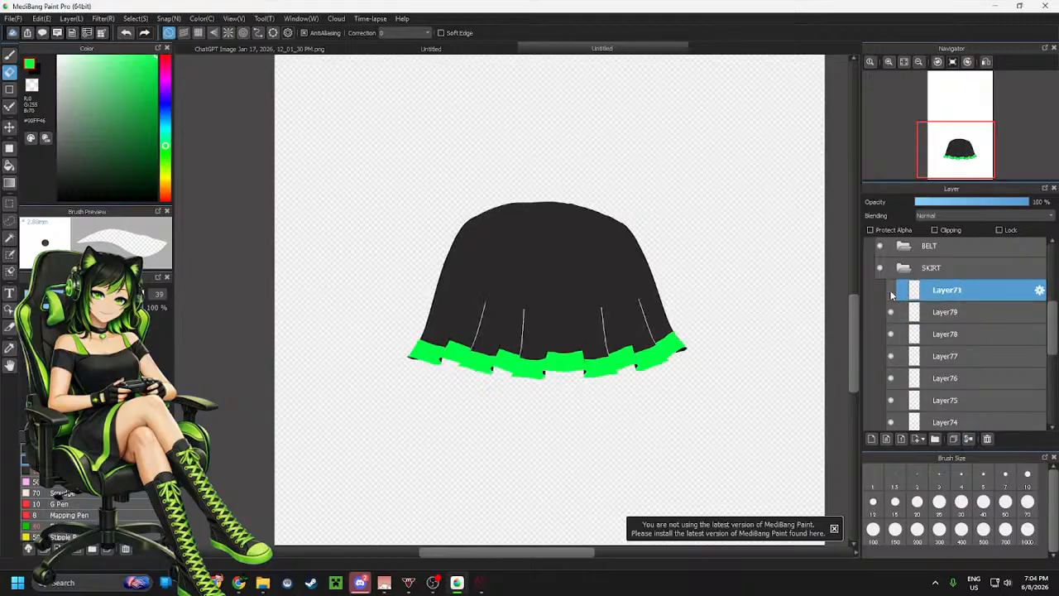
click(890, 290)
Merge the green hem panel layers down into a single layer
click(948, 313)
click(971, 439)
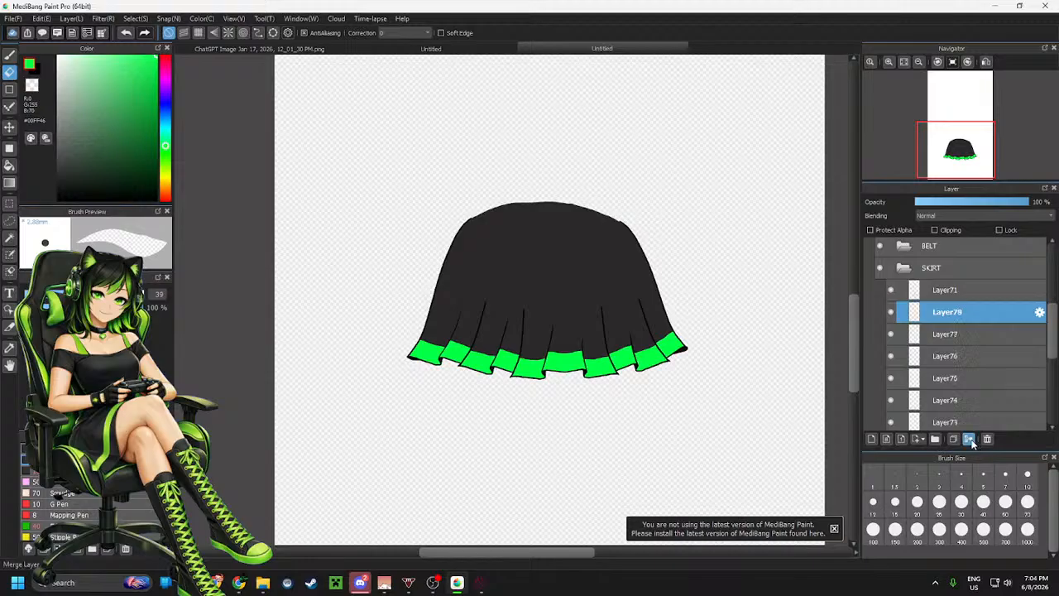
click(970, 439)
click(971, 439)
click(971, 439)
click(970, 439)
click(971, 440)
click(970, 440)
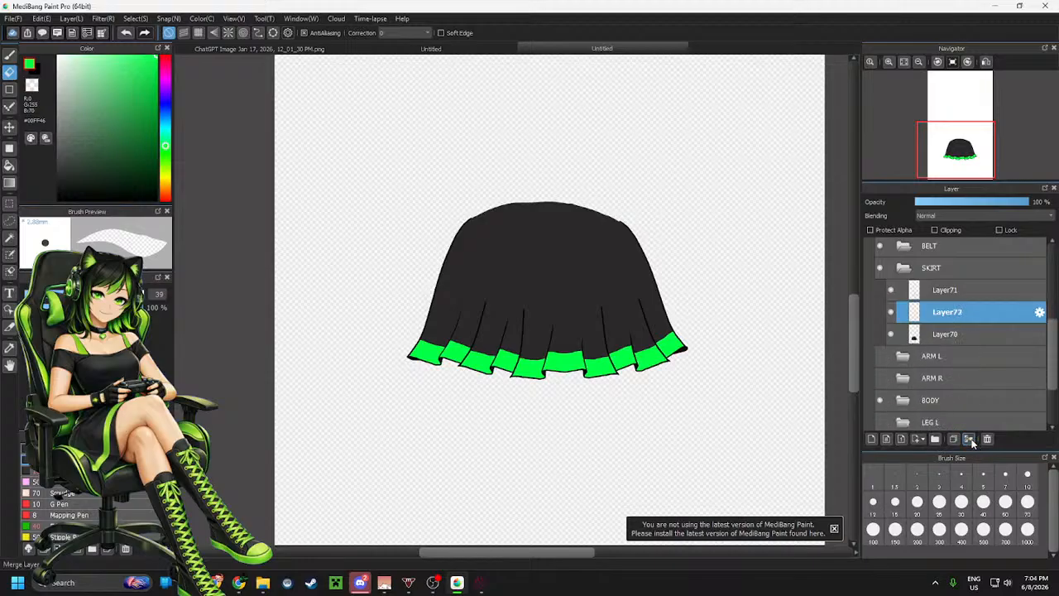
Toggle the merged green layer's and the dark fill layer's visibility to check them, then collapse the SKIRT folder
click(890, 313)
click(890, 313)
click(891, 312)
click(890, 313)
click(892, 334)
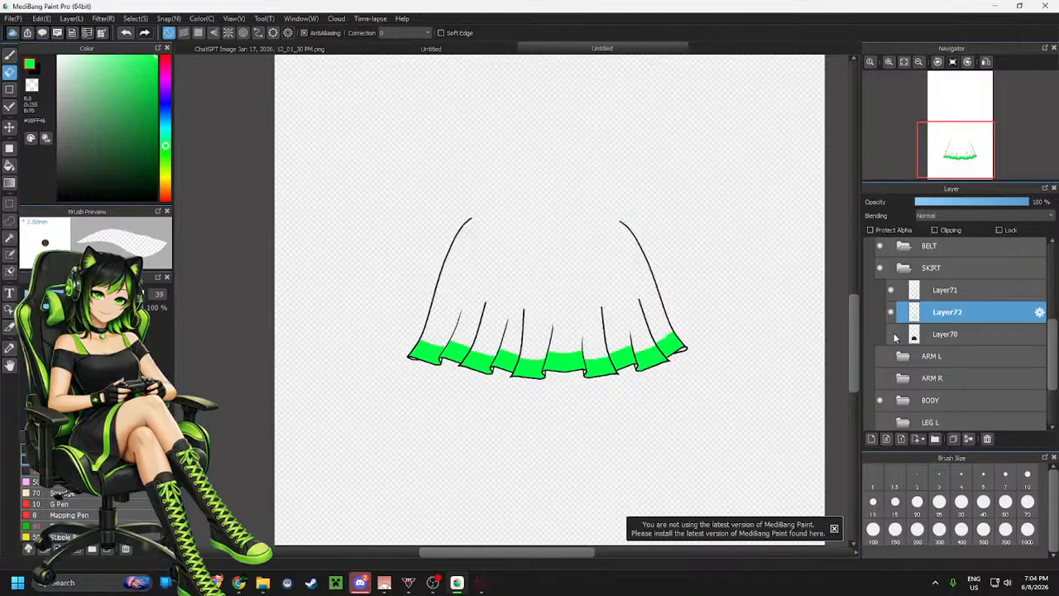
click(892, 334)
click(892, 334)
click(892, 334)
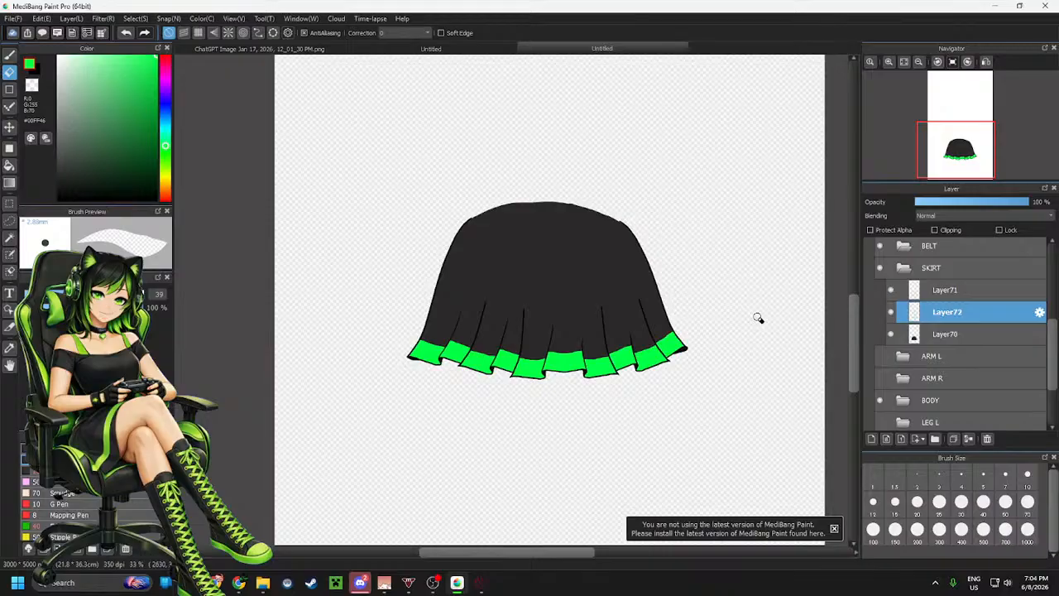
click(904, 270)
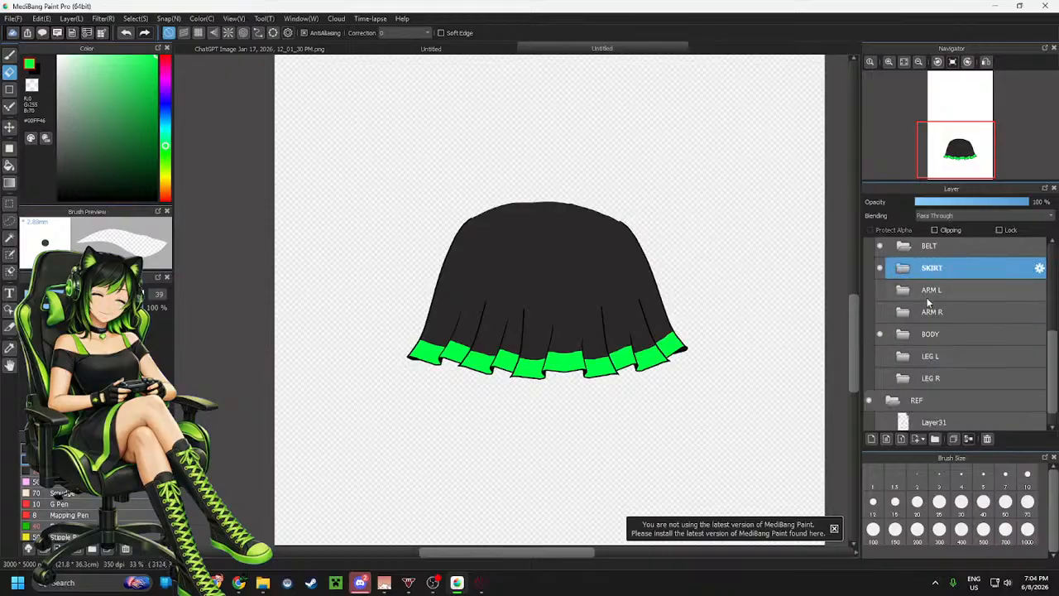
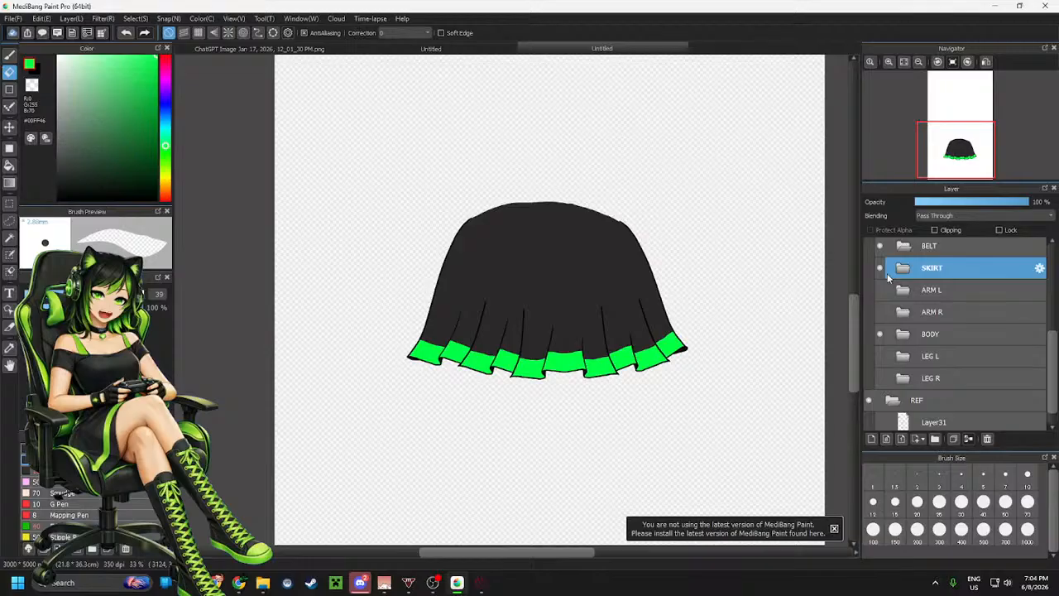
Make both arm folders visible alongside the skirt folder, selecting the SHIRT folder
scroll(908, 362, up, 2)
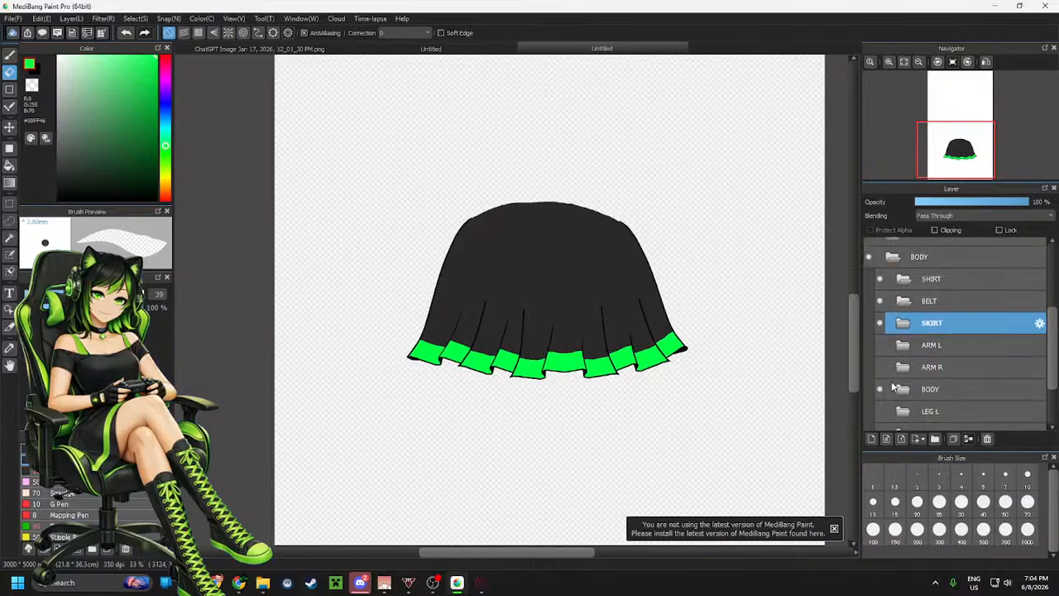
click(880, 324)
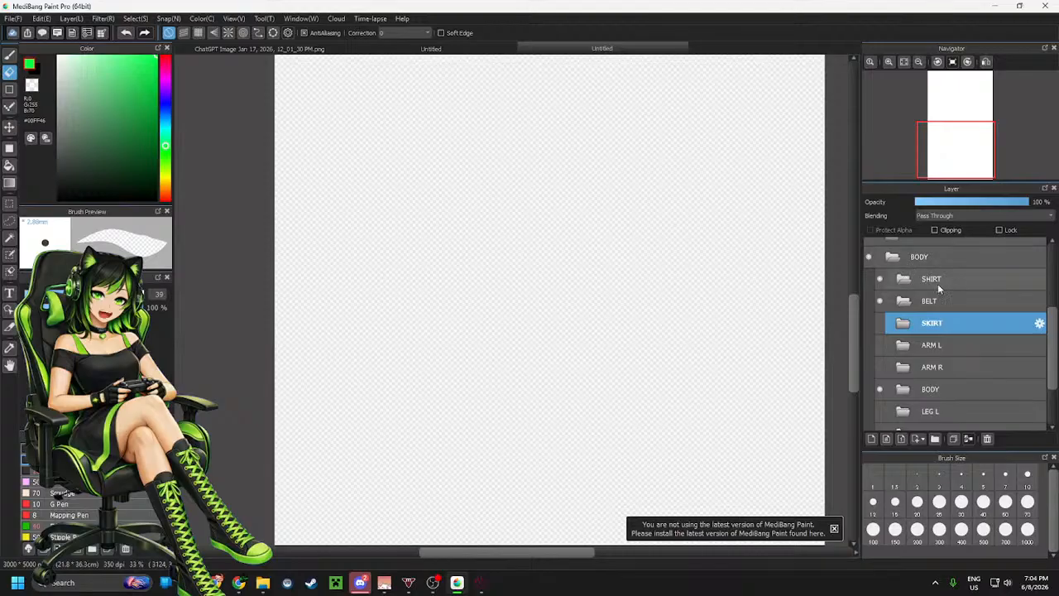
click(910, 279)
scroll(934, 345, down, 3)
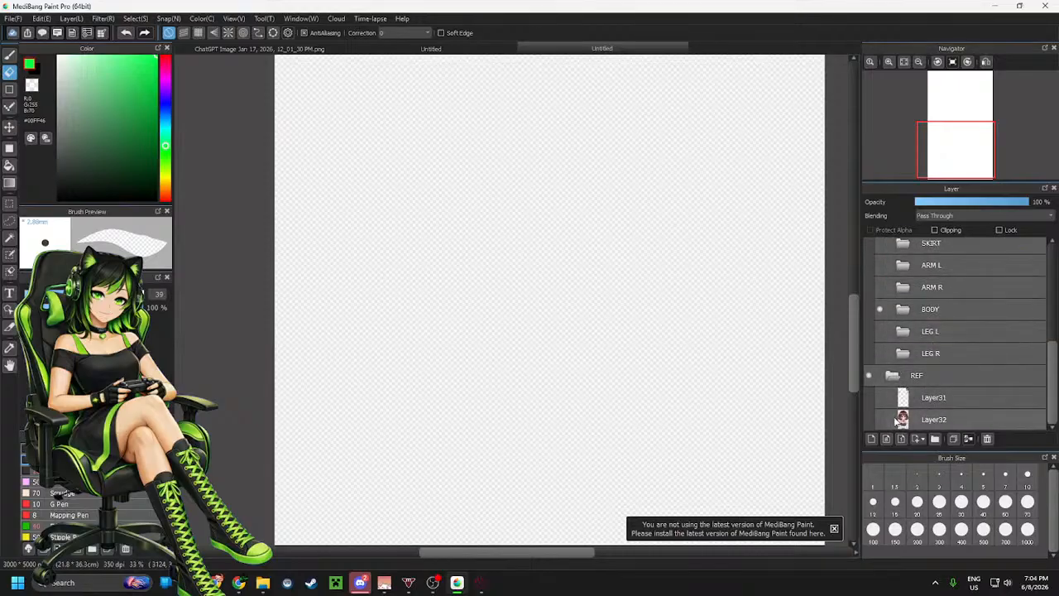
scroll(892, 323, up, 2)
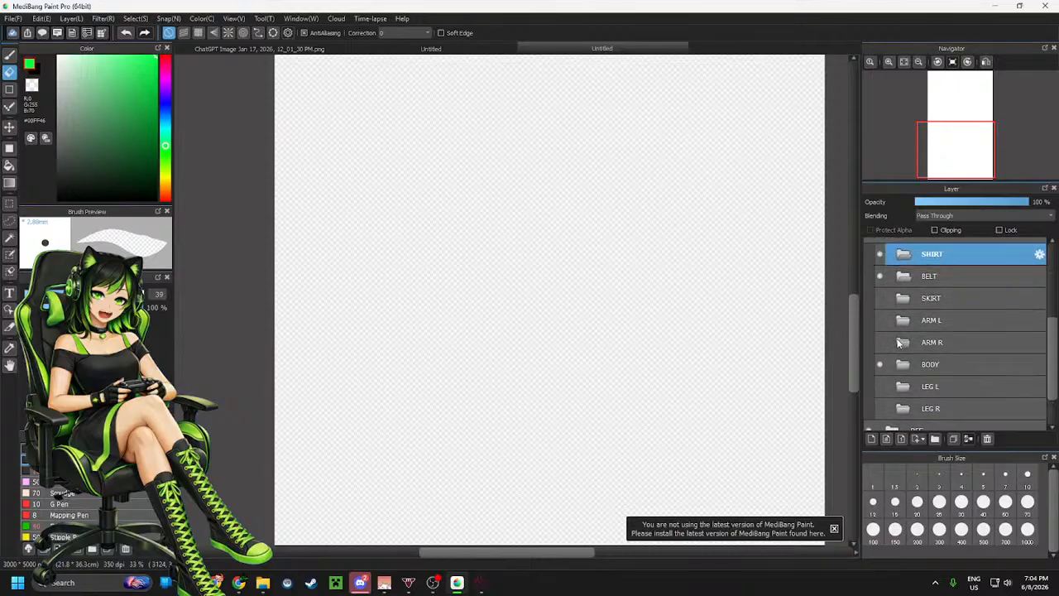
click(880, 341)
click(879, 320)
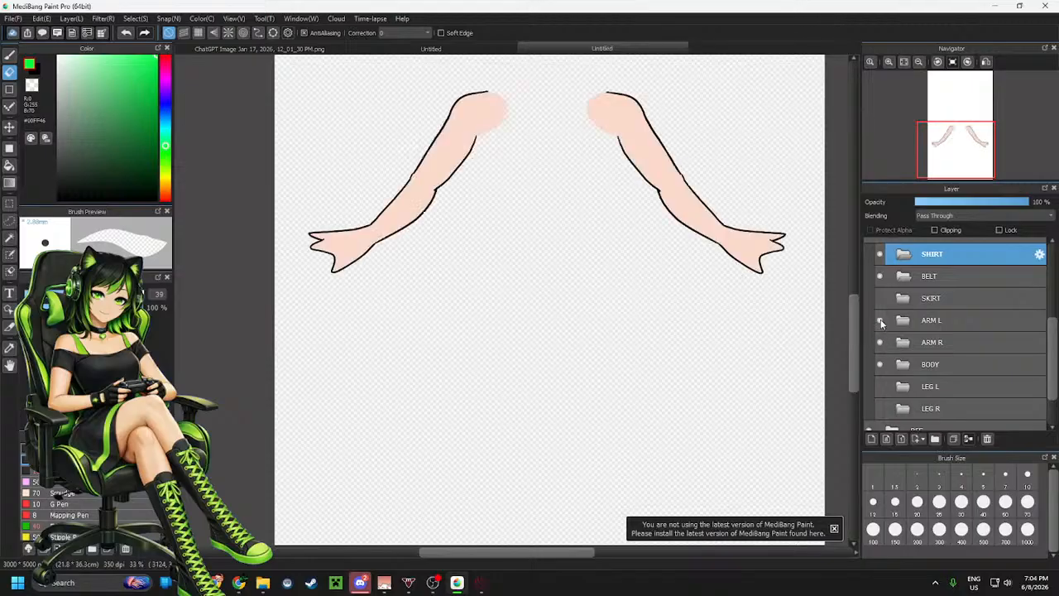
click(880, 298)
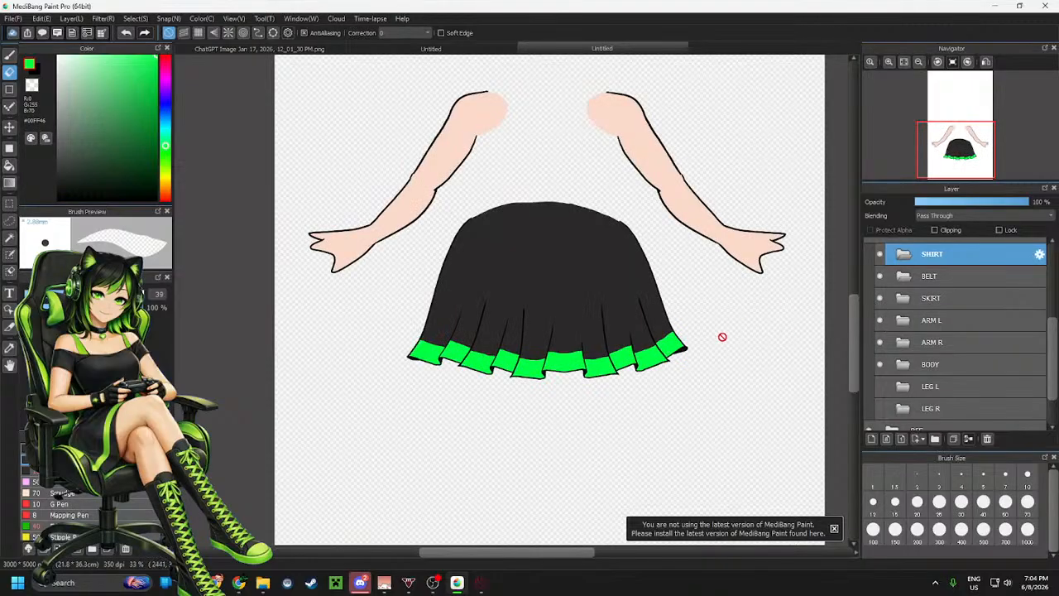
Show the character reference image layer beneath the skirt and arms
scroll(718, 327, down, 1)
scroll(693, 256, up, 2)
scroll(693, 255, down, 3)
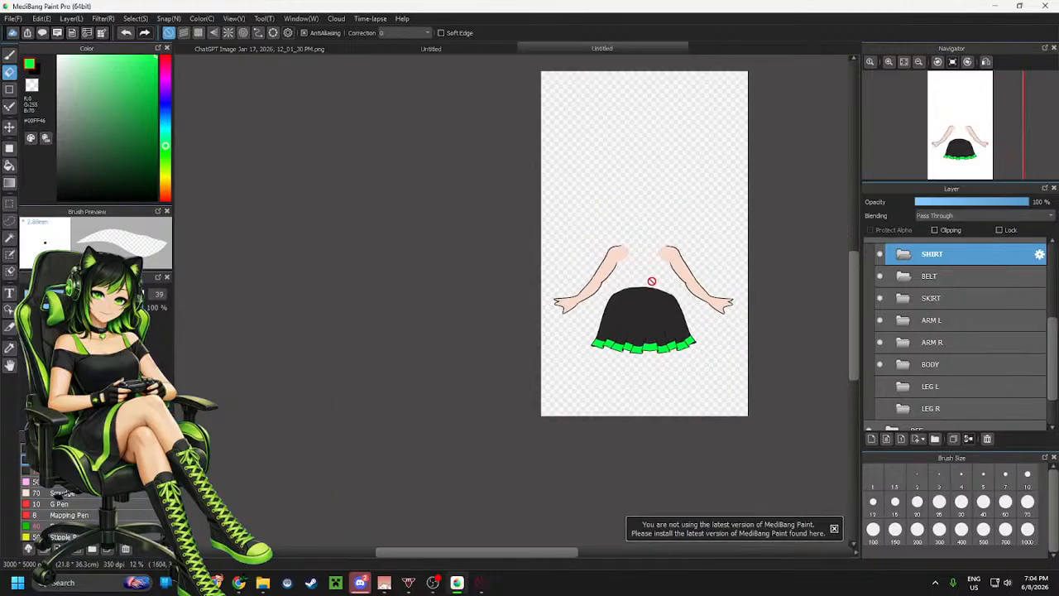
scroll(686, 285, up, 1)
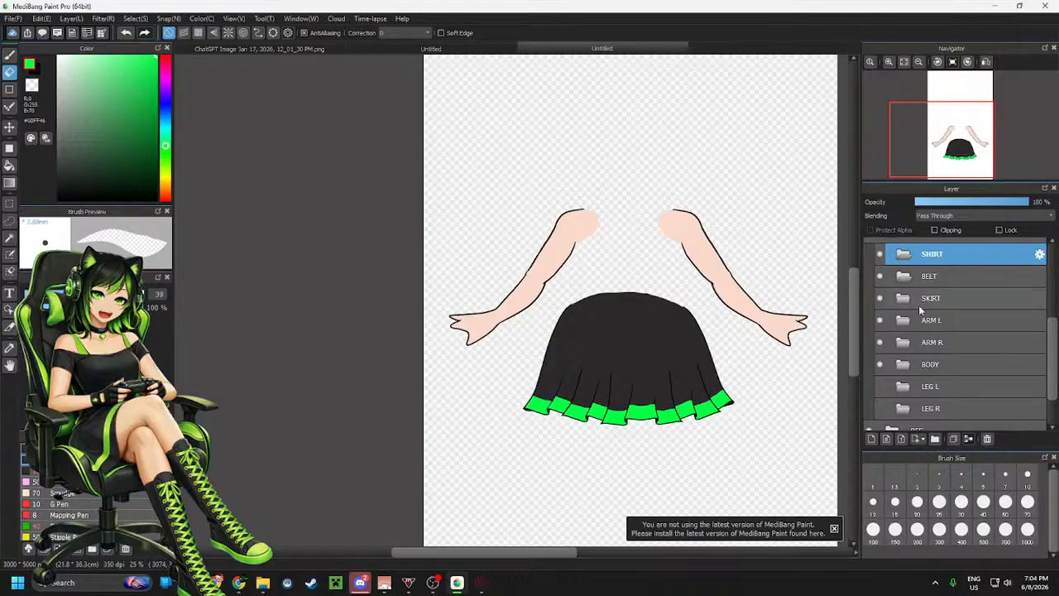
scroll(935, 306, down, 2)
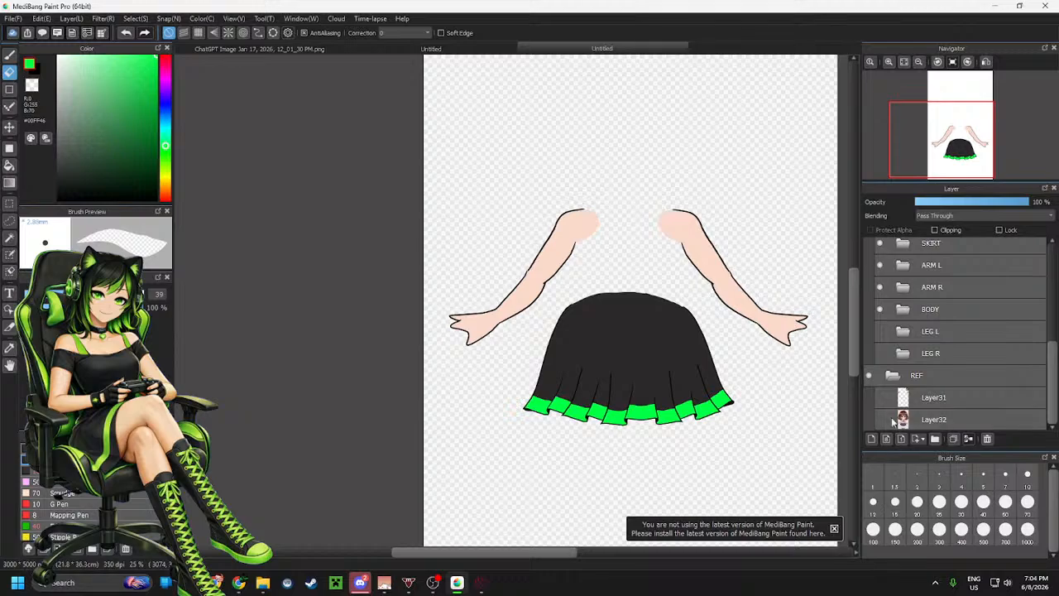
click(879, 420)
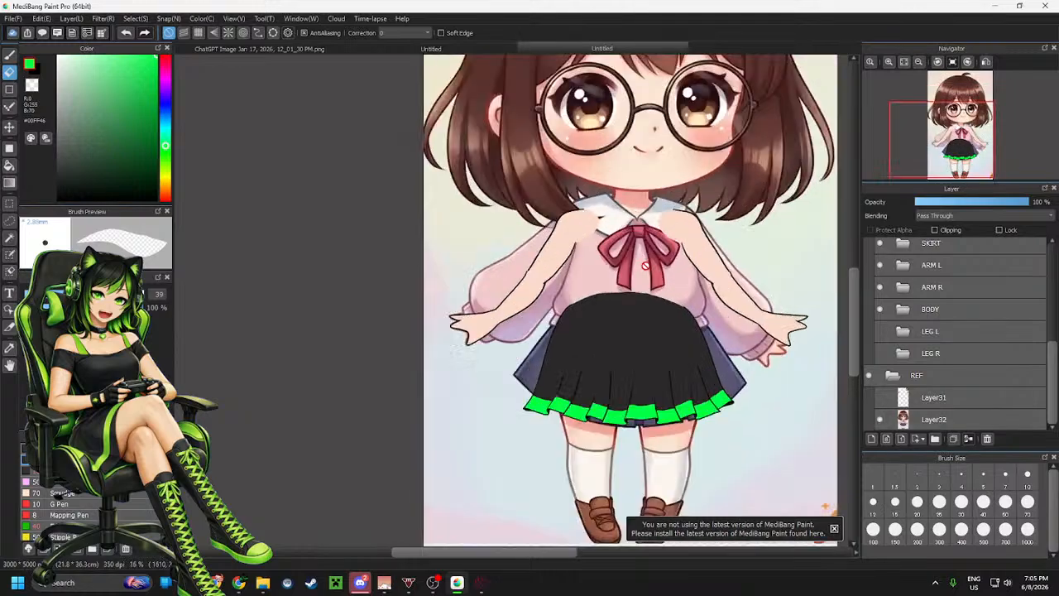
Add a new layer inside the SHIRT folder
scroll(645, 265, up, 2)
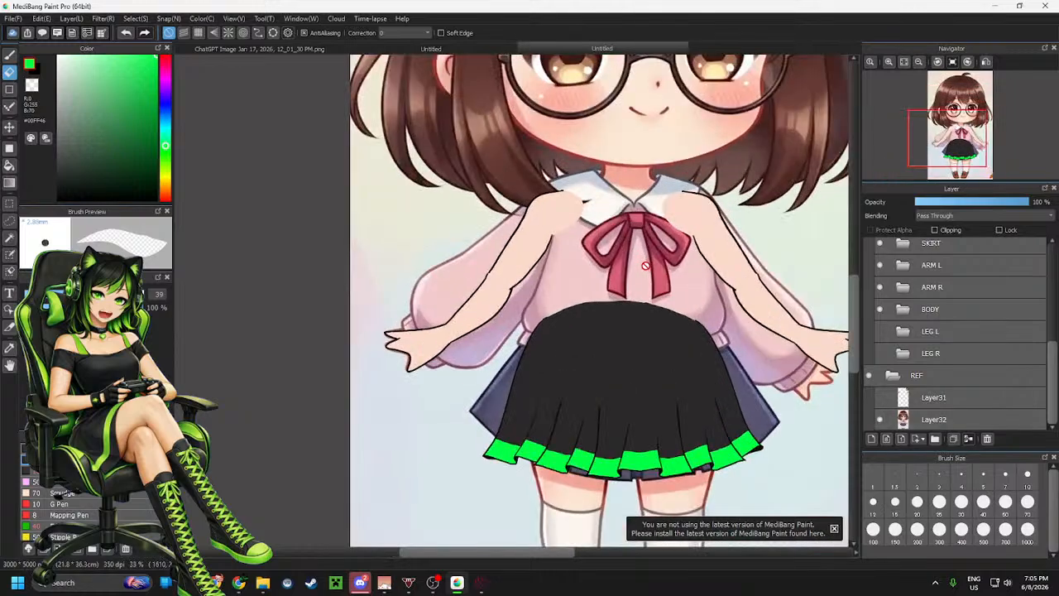
scroll(956, 324, up, 3)
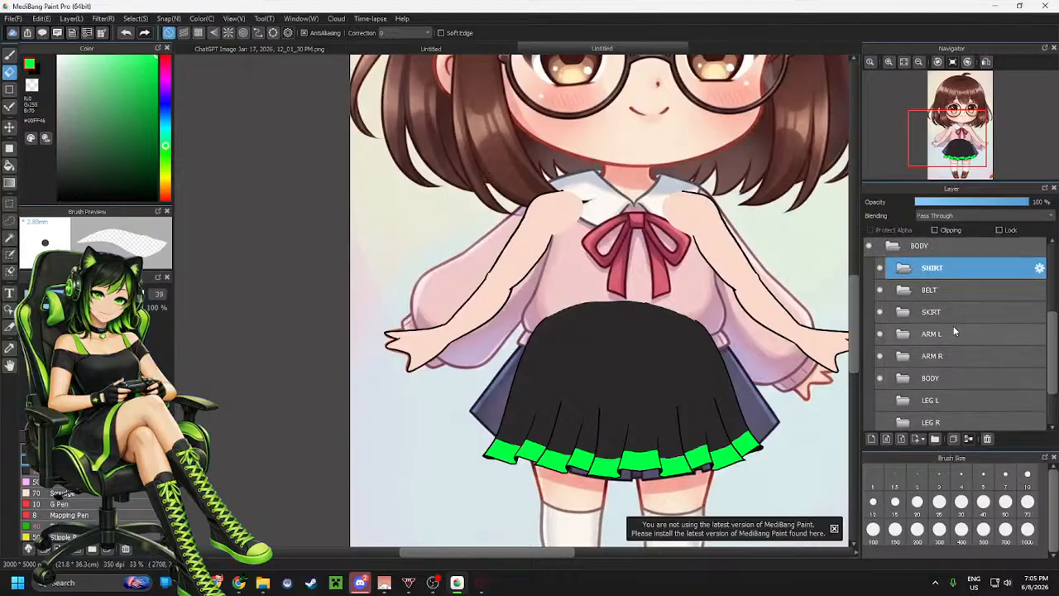
click(950, 318)
click(871, 439)
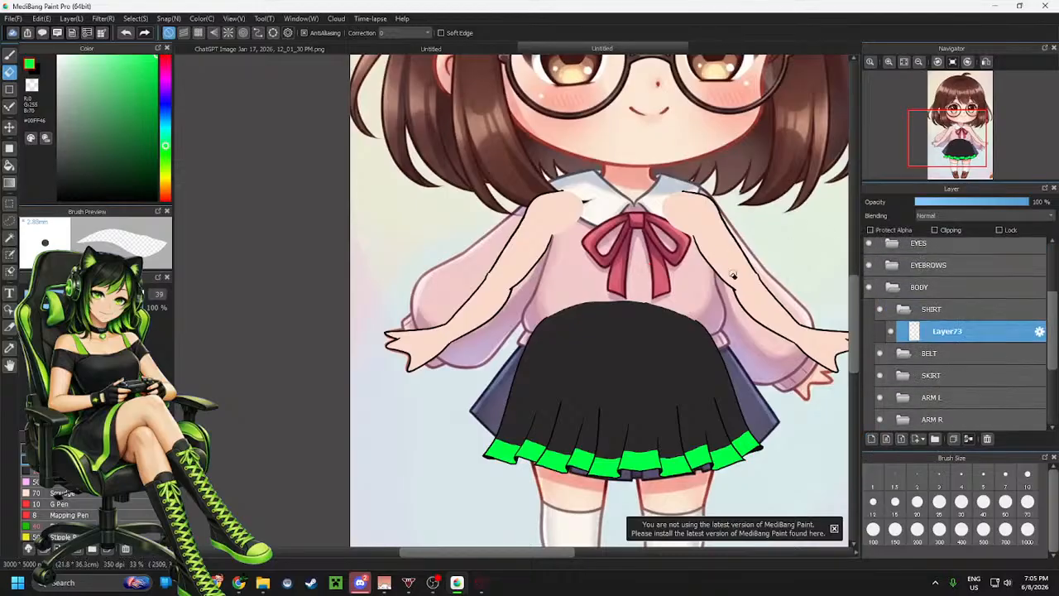
Move the inner BODY folder up above the ARM L and ARM R folders
scroll(662, 224, up, 2)
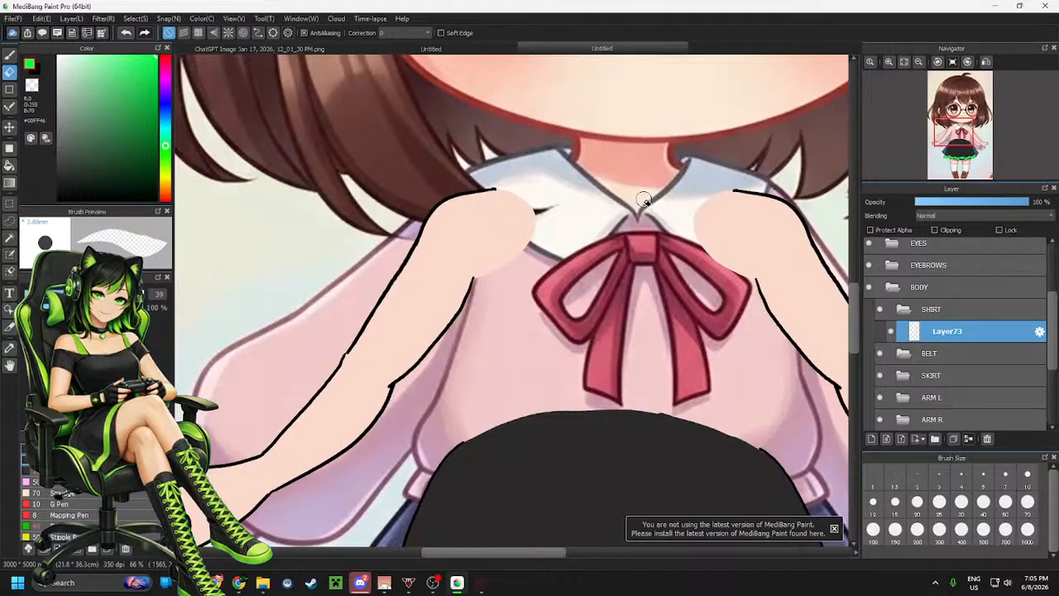
click(958, 287)
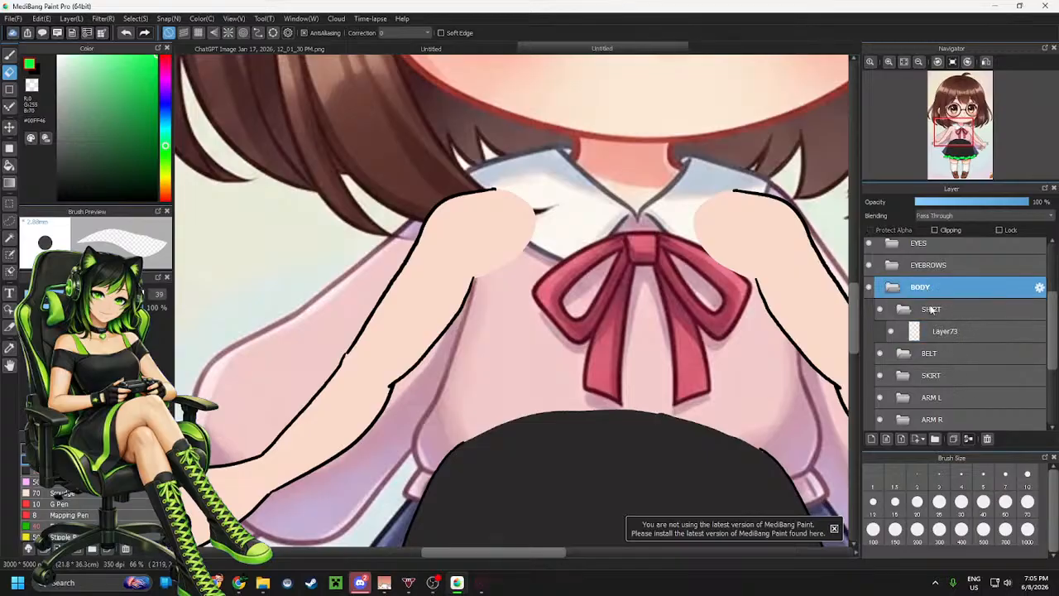
scroll(938, 310, down, 2)
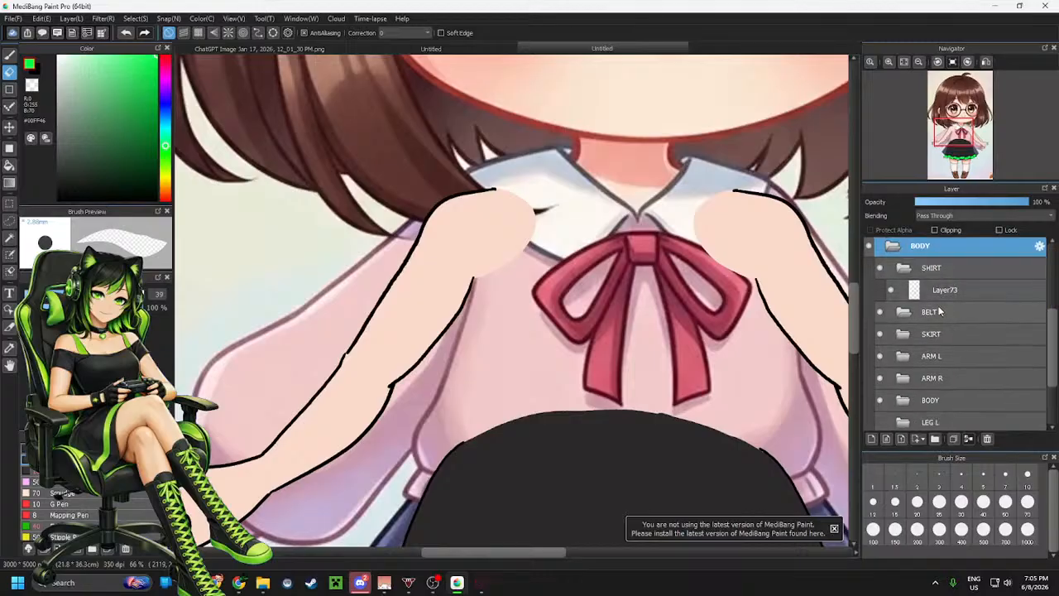
click(952, 400)
drag(951, 397, 950, 347)
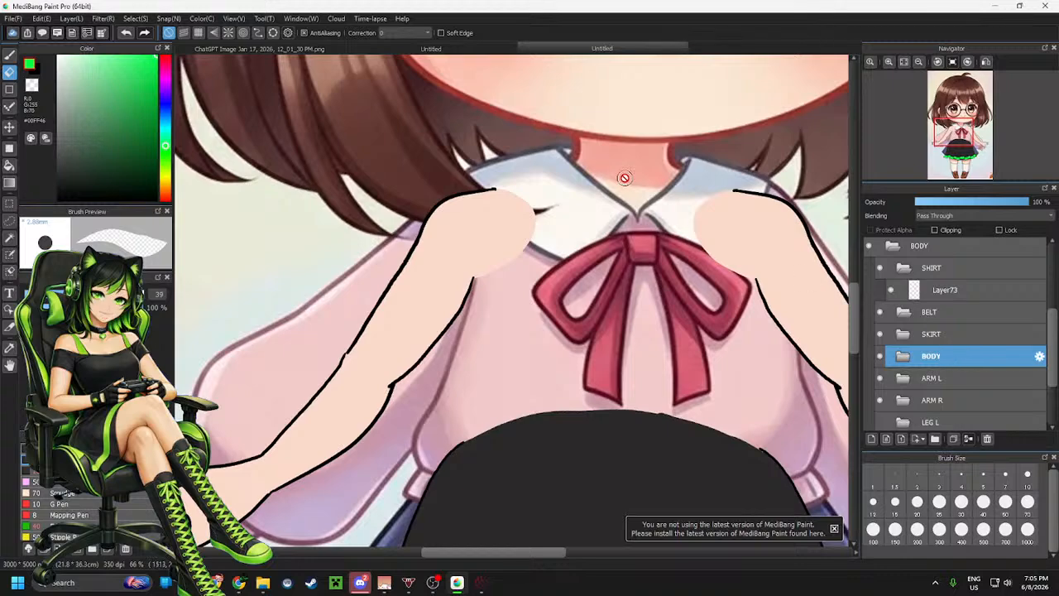
Add a new layer named body inside the BODY folder
scroll(624, 178, up, 2)
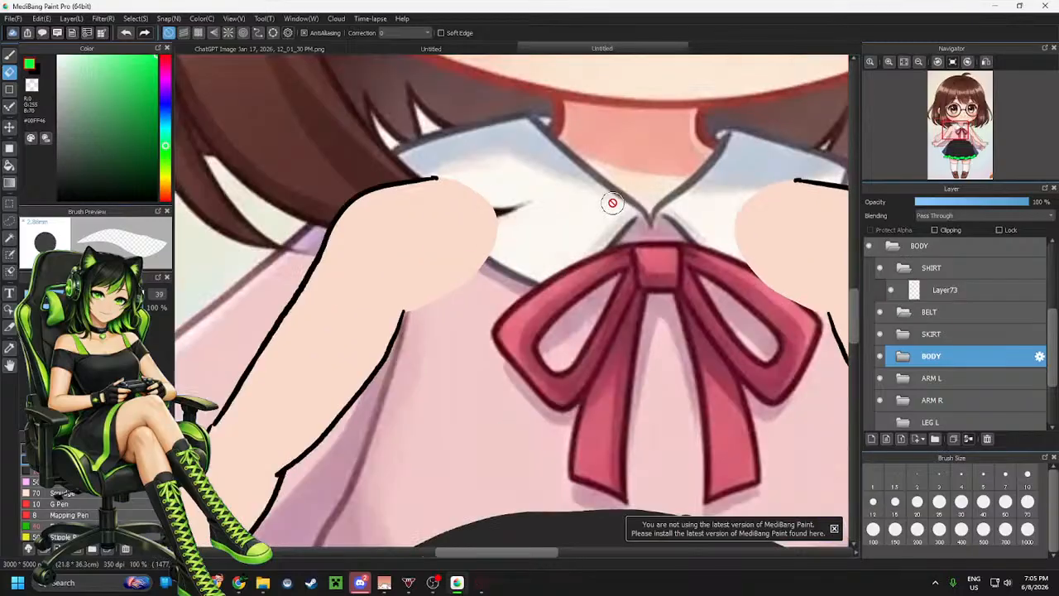
scroll(609, 198, up, 1)
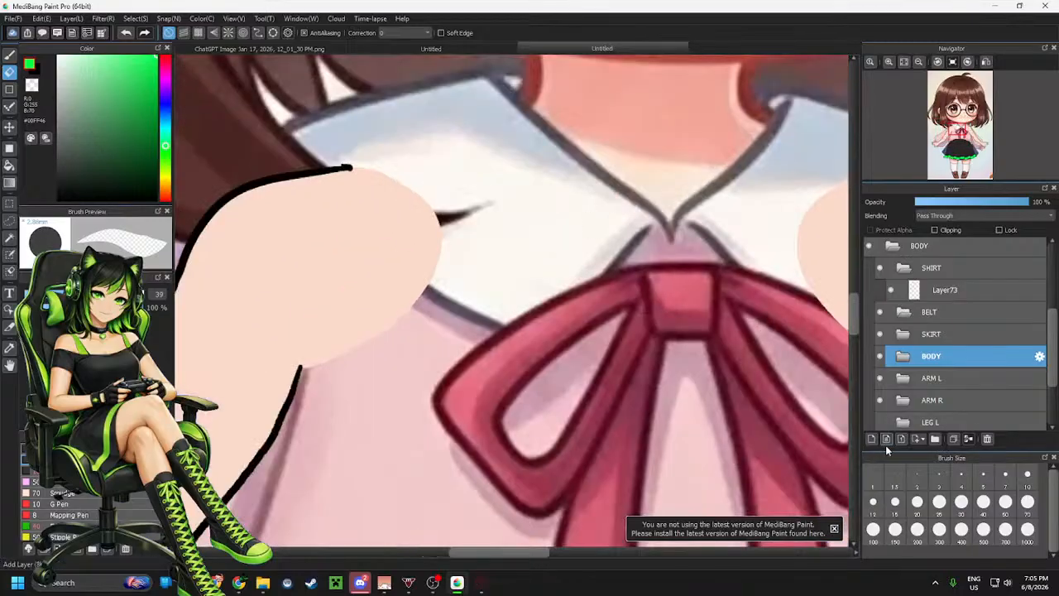
click(904, 357)
click(941, 379)
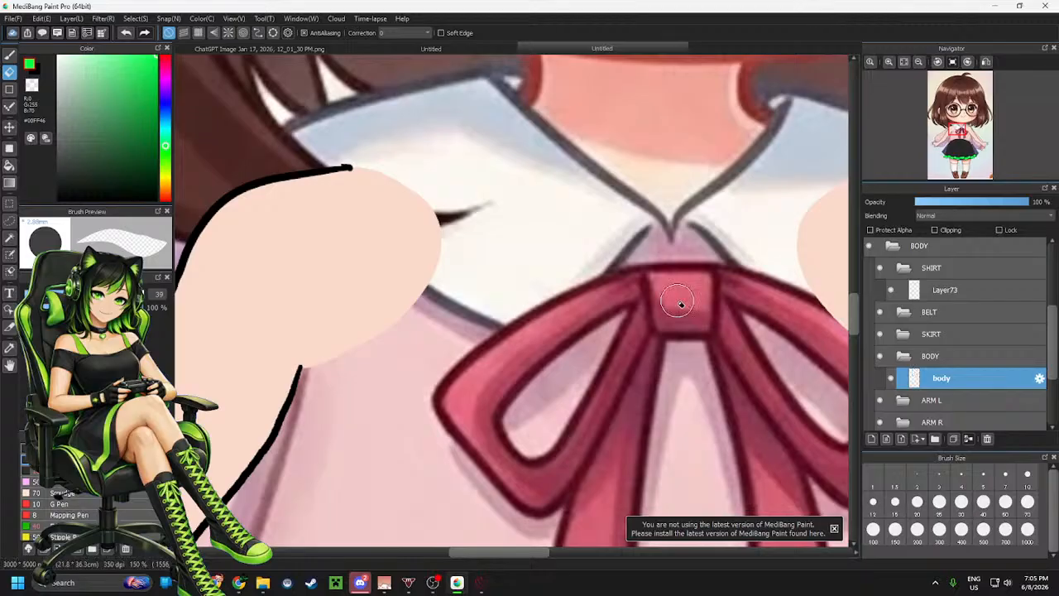
Set a black pen at size 10 and try drawing the neck line from under the hair to the shoulder
scroll(555, 229, down, 3)
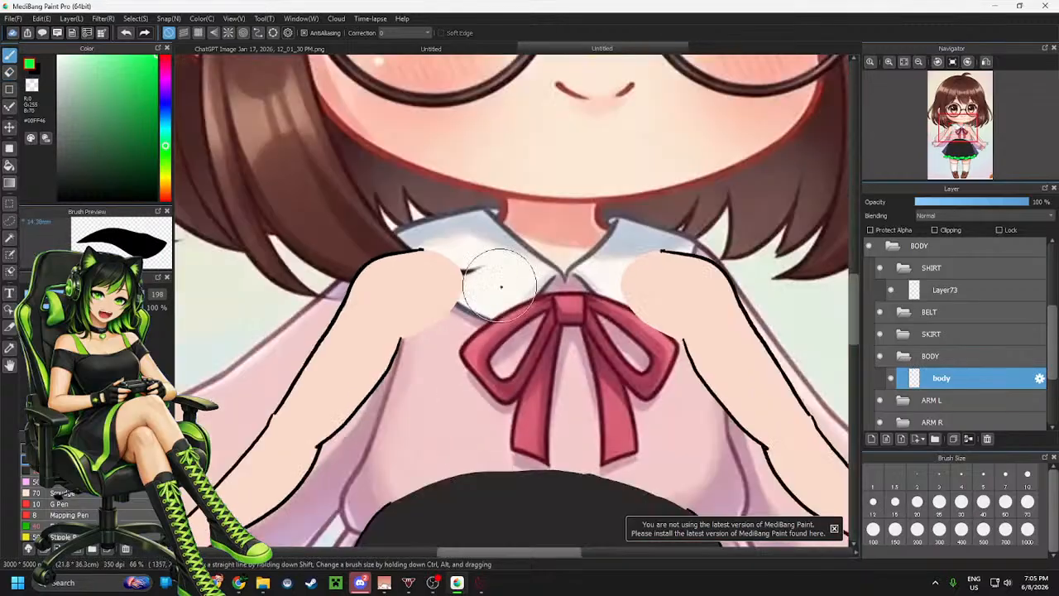
scroll(485, 279, up, 2)
click(48, 294)
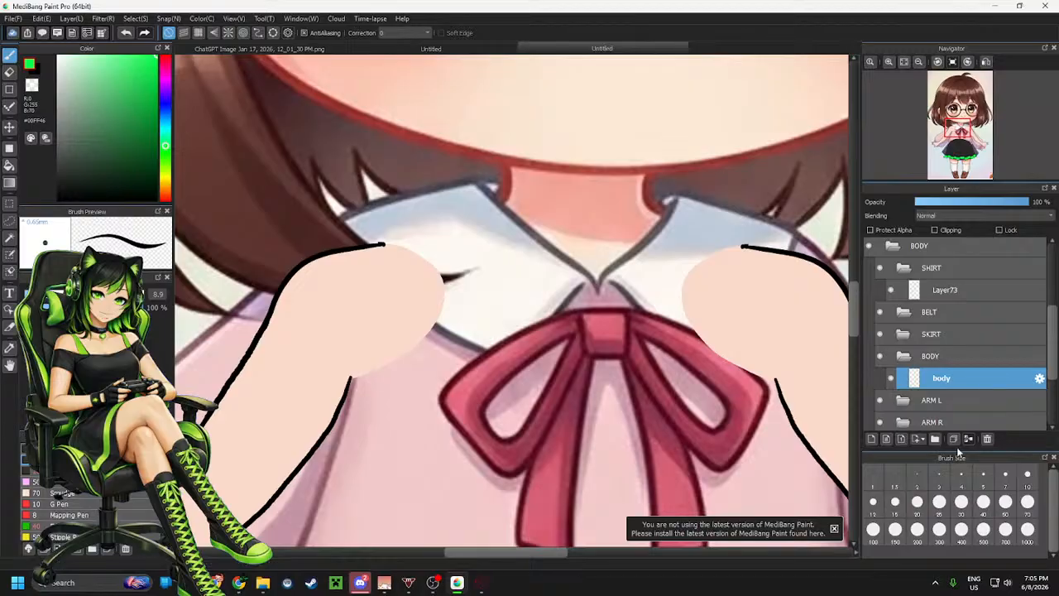
click(1027, 476)
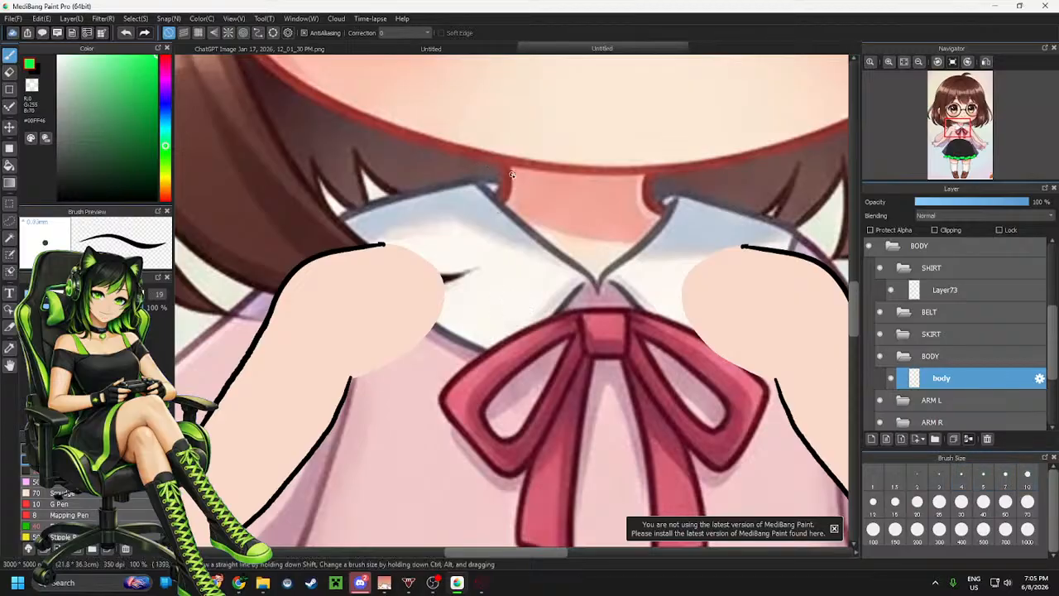
click(59, 199)
mouse_move(507, 183)
mouse_down()
mouse_move(497, 211)
mouse_move(450, 242)
mouse_move(374, 248)
mouse_up()
key(ctrl+z)
mouse_move(502, 165)
mouse_down()
mouse_move(499, 193)
mouse_move(471, 222)
mouse_move(380, 245)
mouse_up()
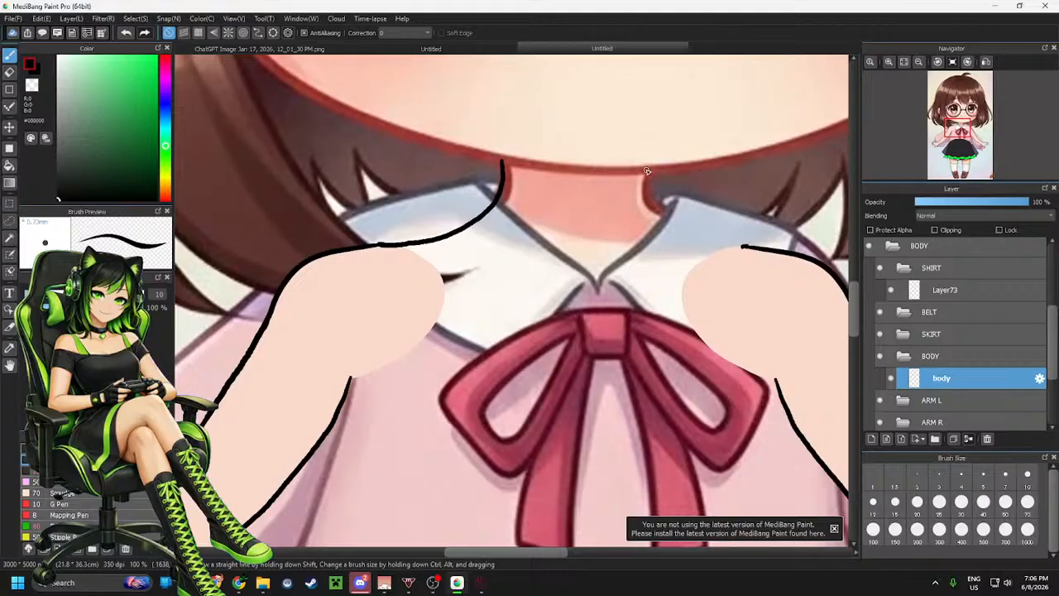
key(ctrl+z)
Redraw the neck line curving from under the hair down into the left shoulder outline, retrying until it fits
scroll(714, 159, down, 2)
scroll(553, 133, up, 3)
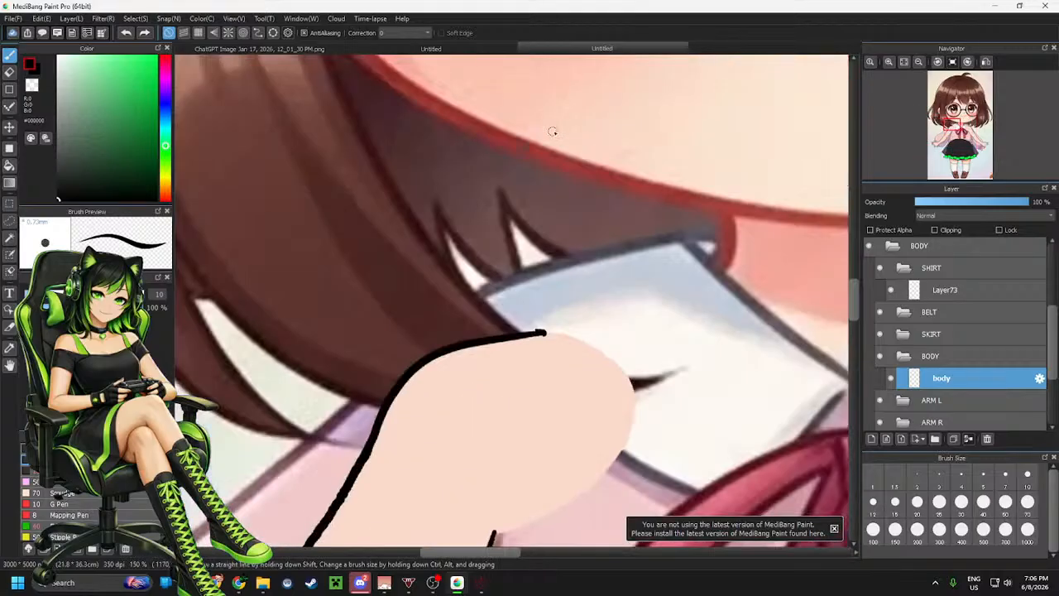
scroll(768, 286, down, 1)
scroll(770, 287, up, 2)
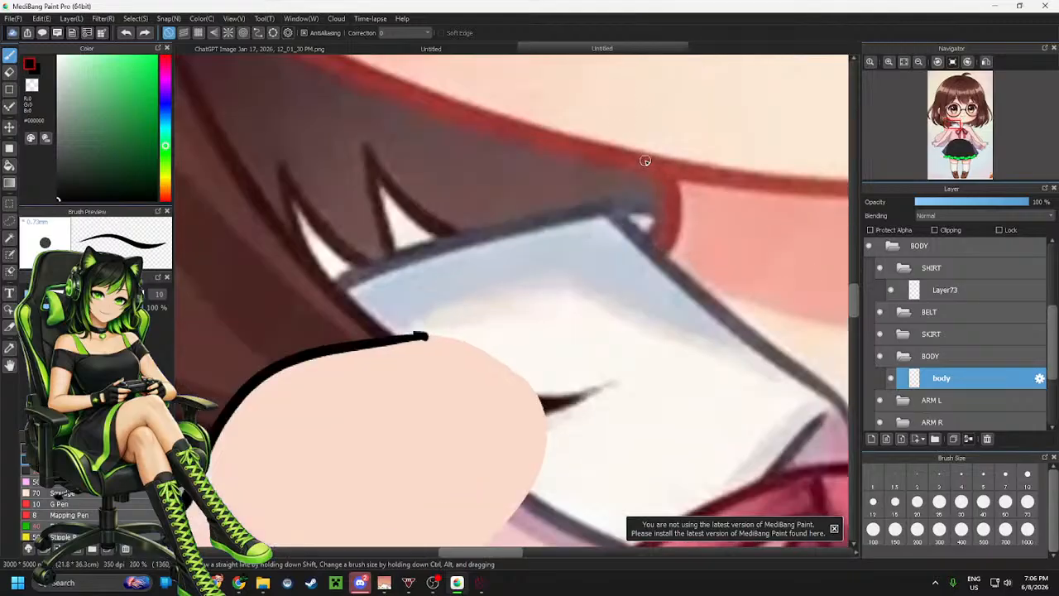
mouse_move(626, 157)
mouse_down()
mouse_move(663, 196)
mouse_move(659, 242)
mouse_move(636, 285)
mouse_move(563, 327)
mouse_move(409, 333)
mouse_up()
key(ctrl+z)
mouse_move(653, 169)
mouse_down()
mouse_move(664, 204)
mouse_move(649, 263)
mouse_move(582, 312)
mouse_move(488, 342)
mouse_move(383, 343)
mouse_up()
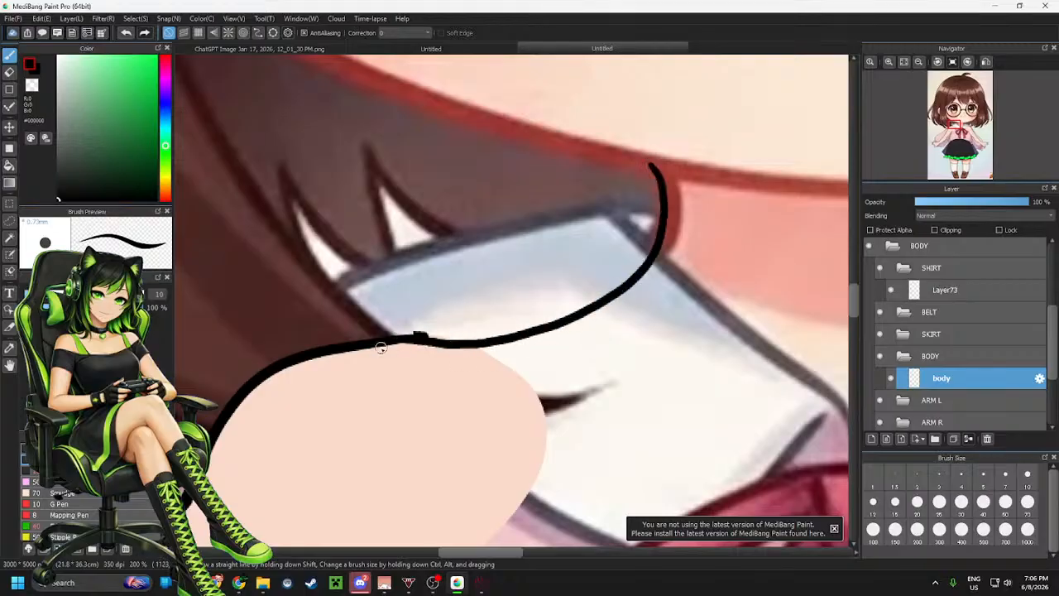
key(ctrl+z)
mouse_move(660, 163)
mouse_down()
mouse_move(656, 245)
mouse_move(603, 303)
mouse_move(389, 342)
mouse_up()
key(ctrl+z)
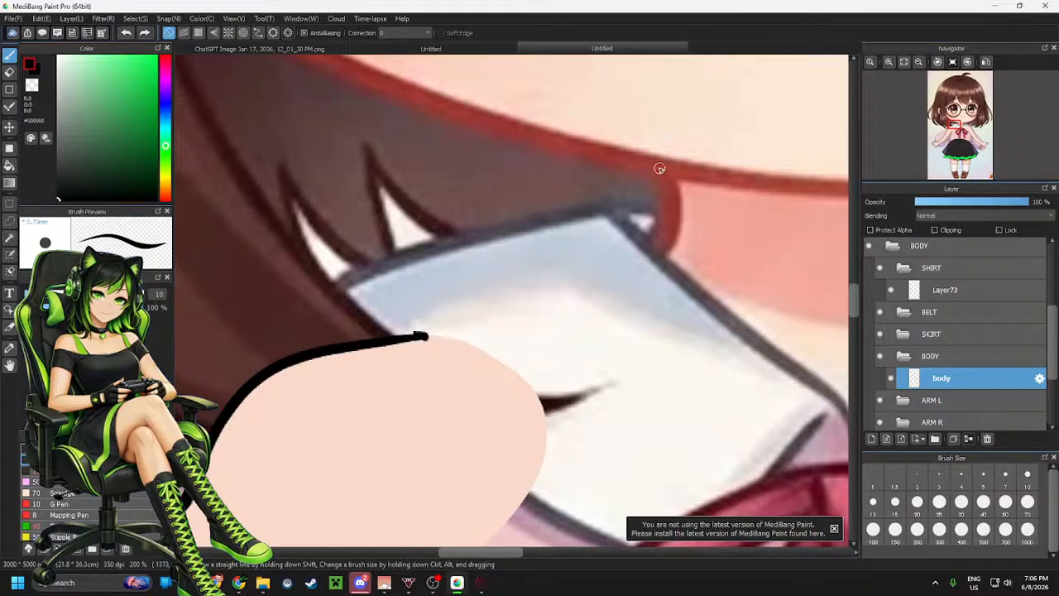
mouse_move(659, 168)
mouse_down()
mouse_move(664, 199)
mouse_move(533, 324)
mouse_move(364, 346)
mouse_up()
key(ctrl+z)
mouse_move(652, 160)
mouse_down()
mouse_move(657, 242)
mouse_move(612, 307)
mouse_move(519, 334)
mouse_move(382, 350)
mouse_up()
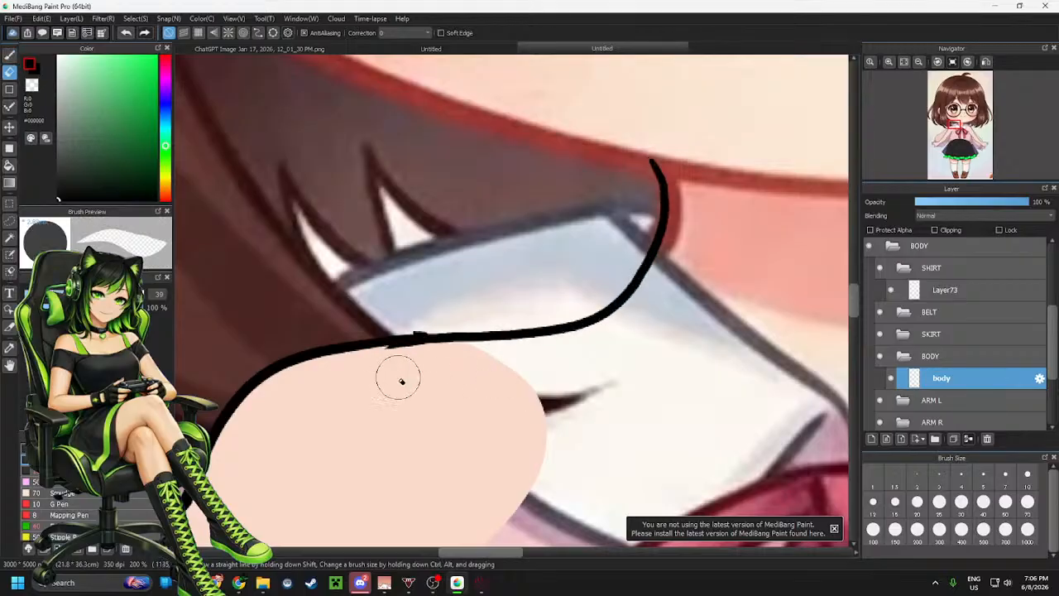
Erase the small overlap where the neck line meets the shoulder line
key(e)
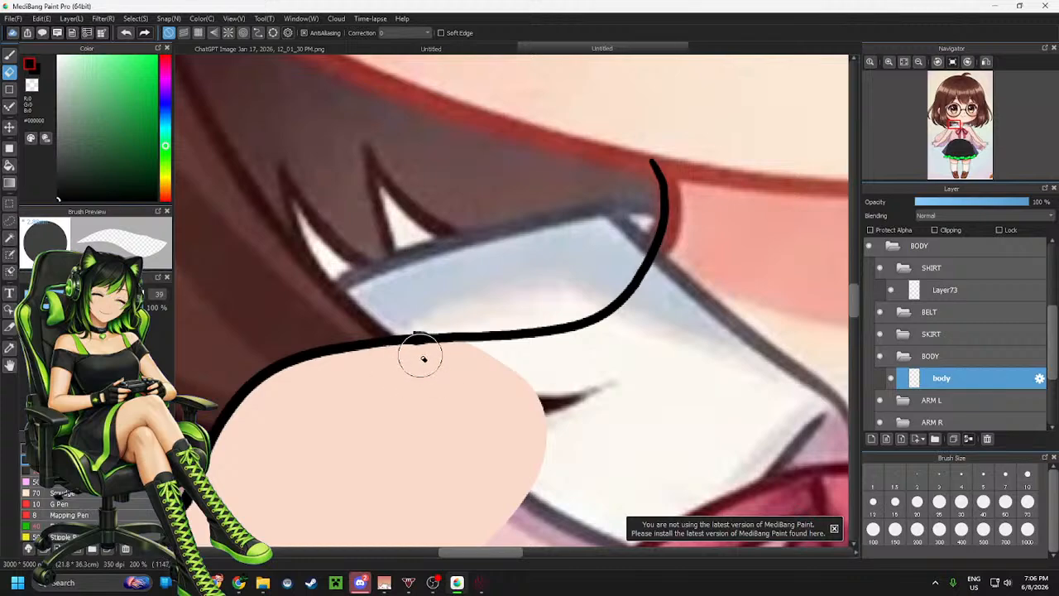
drag(411, 355, 418, 354)
scroll(460, 252, down, 10)
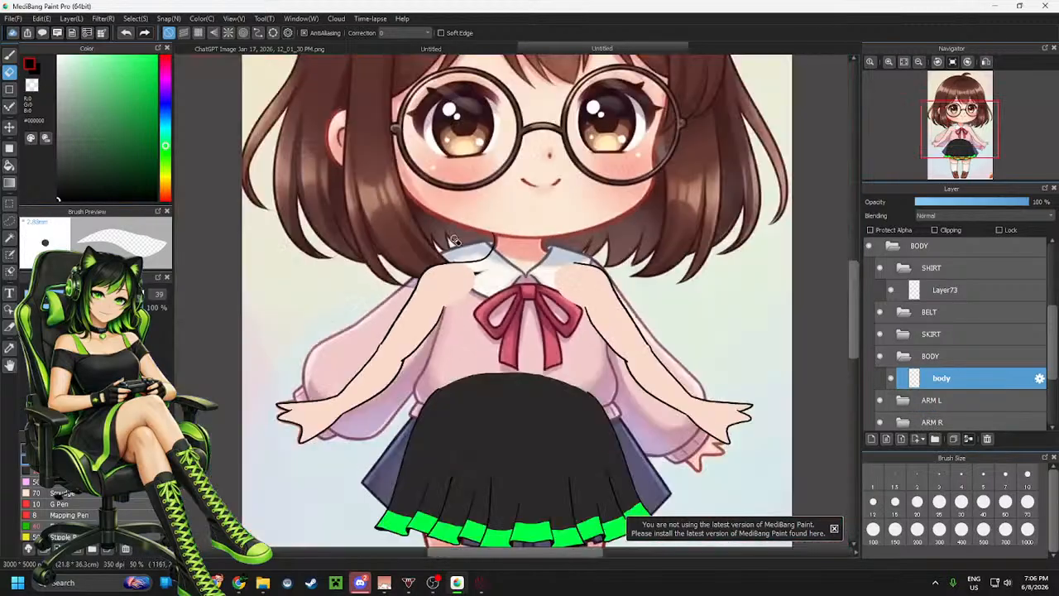
scroll(914, 357, down, 5)
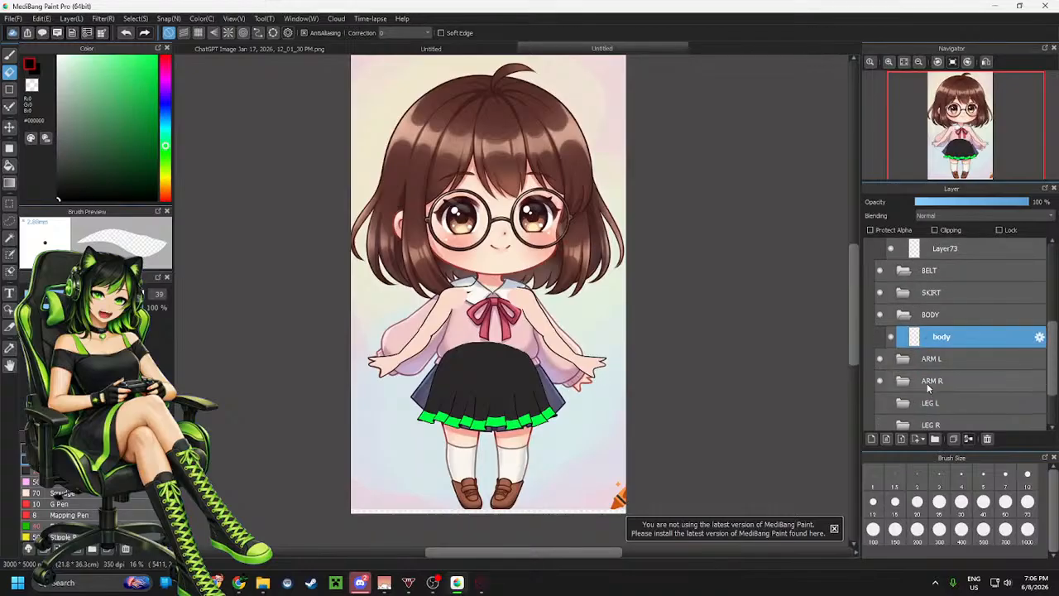
Toggle the guide layer's visibility to check the figure's proportions, then return to the neck area
click(878, 401)
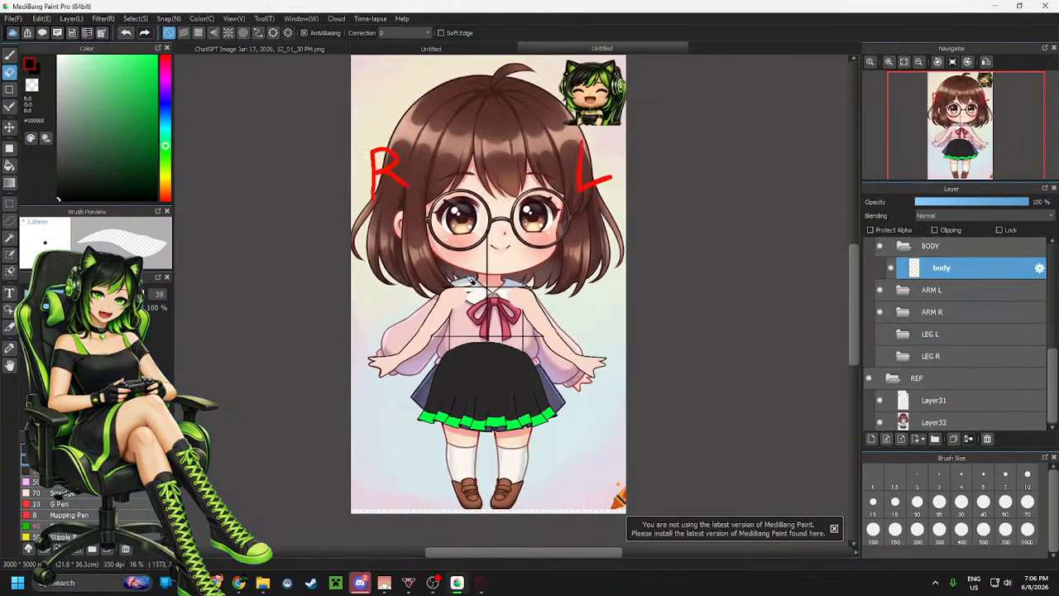
click(878, 401)
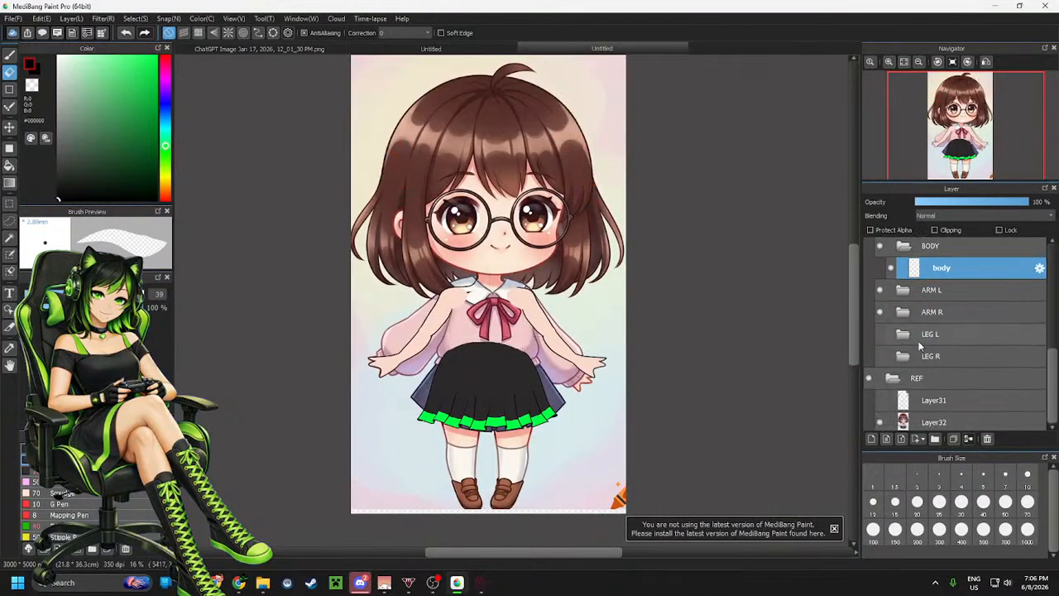
scroll(952, 331, up, 2)
scroll(388, 313, up, 8)
scroll(447, 322, up, 5)
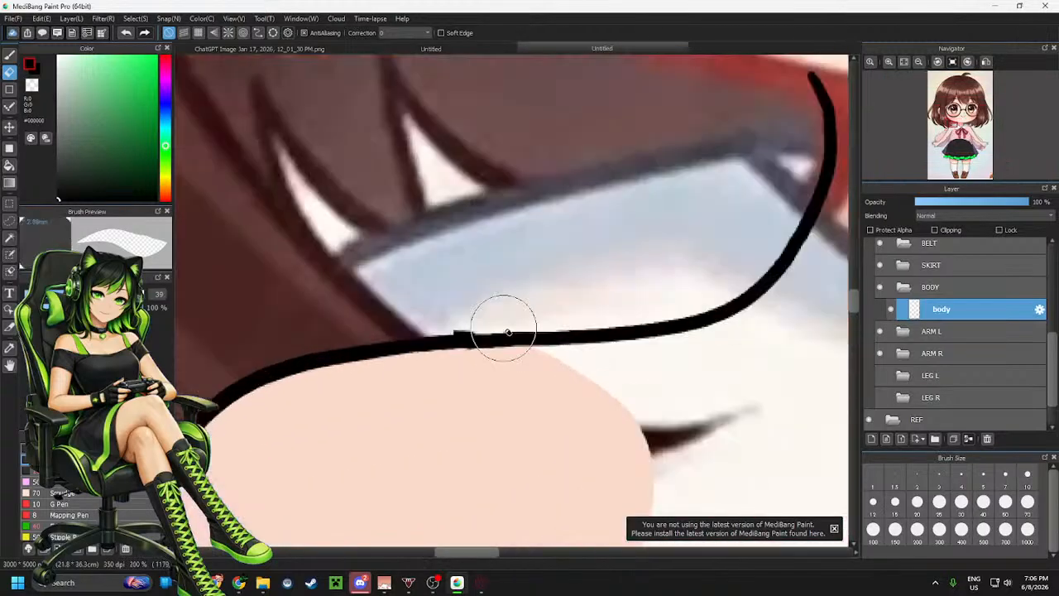
Open the right arm's bicep layer and erase the small bump on its line where it meets the shoulder
click(934, 355)
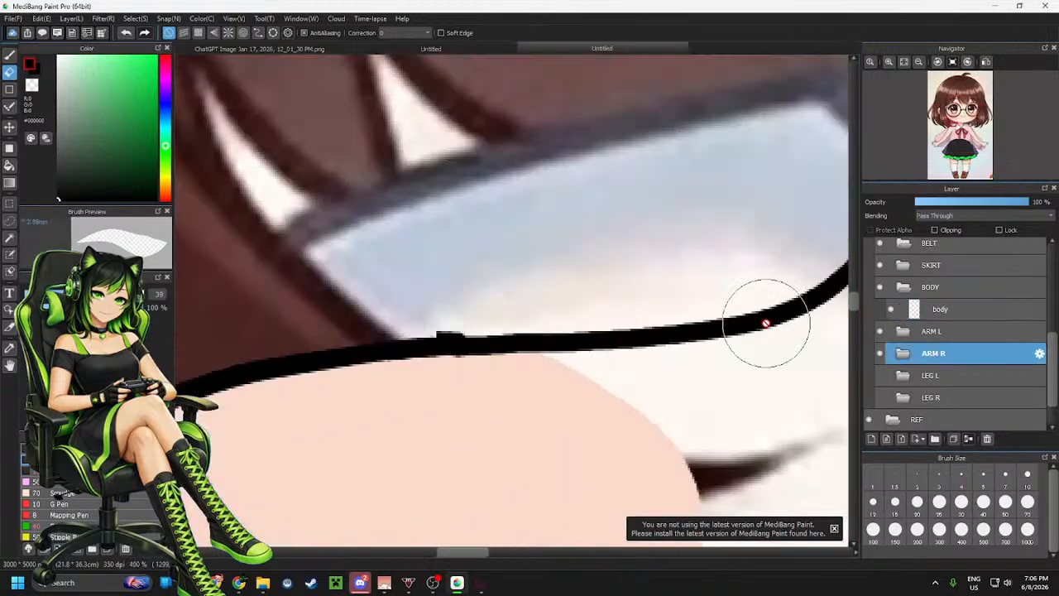
click(904, 355)
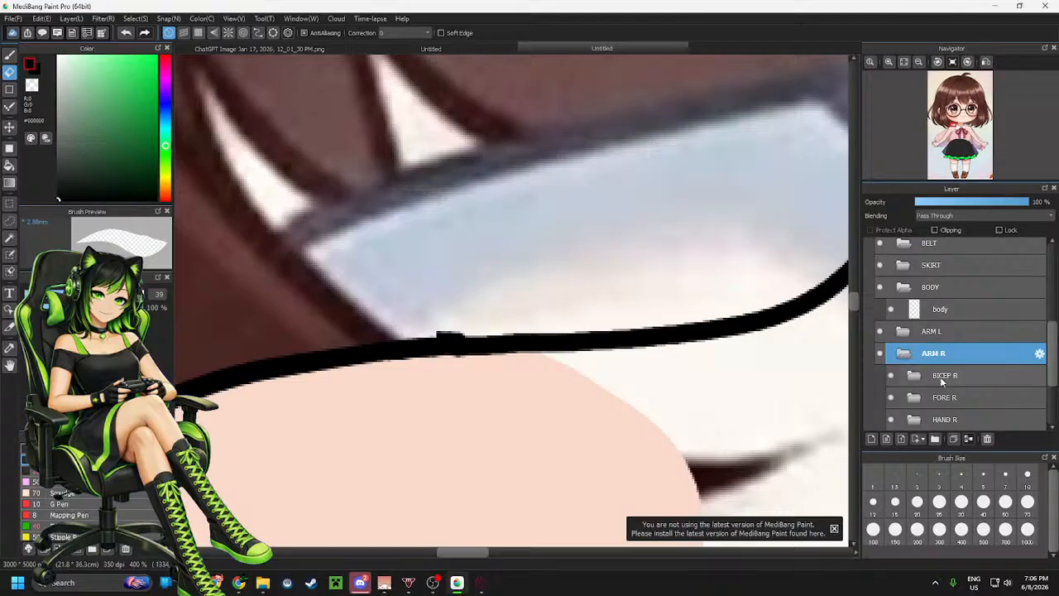
click(914, 376)
click(935, 398)
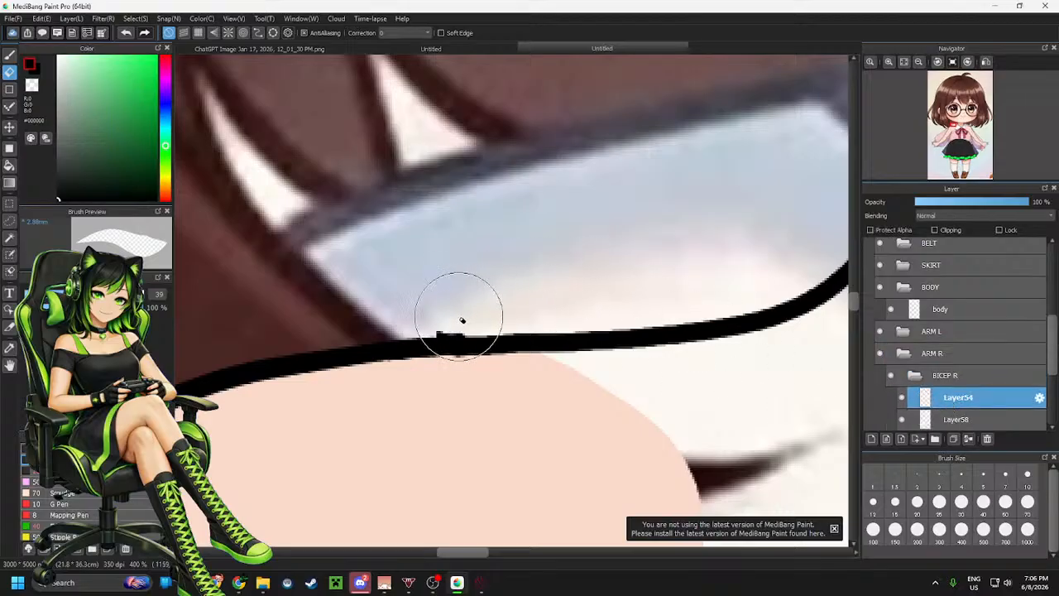
mouse_move(465, 320)
mouse_down()
mouse_move(434, 325)
mouse_move(456, 323)
mouse_up()
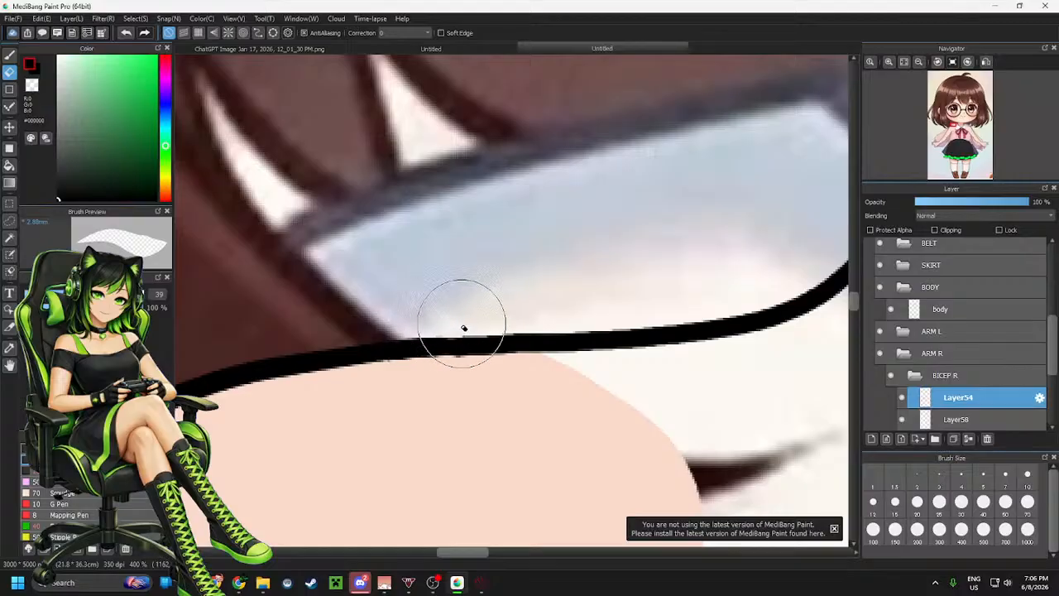
Select the left neck line on the body layer and copy it onto a new pasted layer
scroll(473, 315, down, 3)
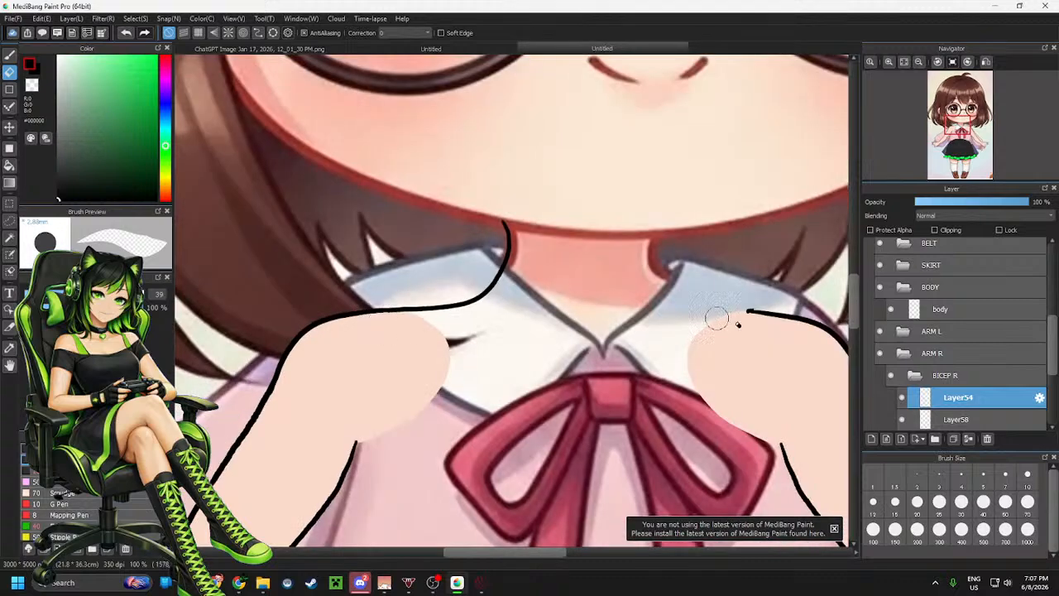
click(951, 310)
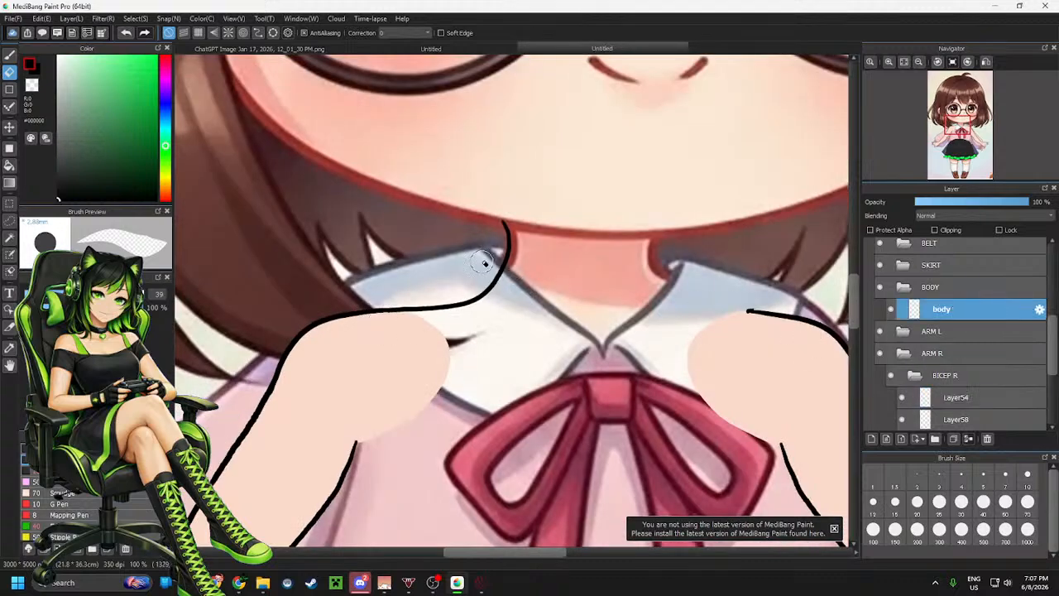
key(m)
drag(300, 142, 588, 374)
key(ctrl+c)
key(ctrl+v)
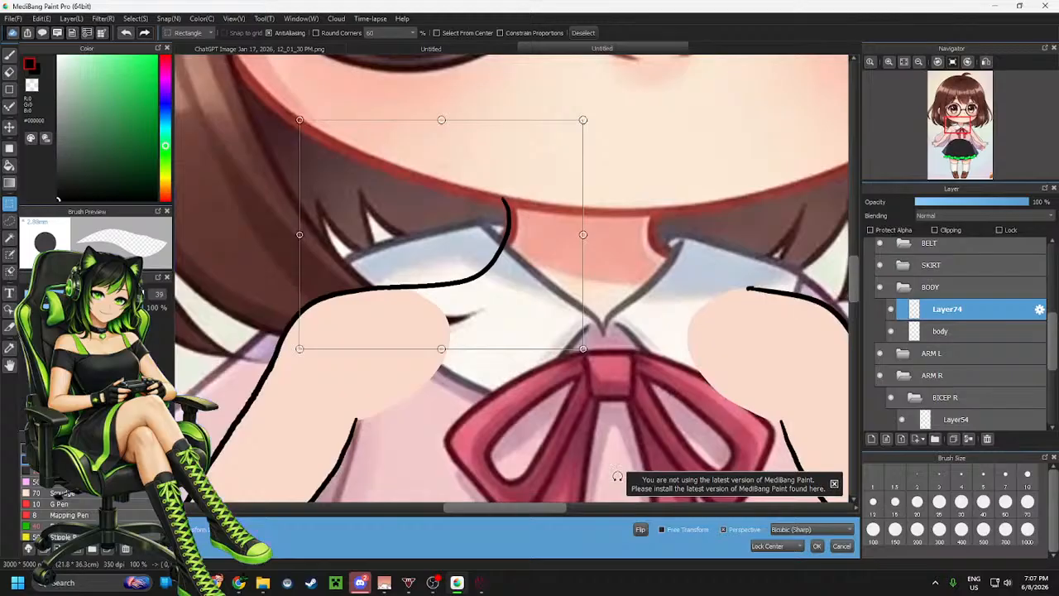
Try to flip the pasted neck line and move it to the right side of the neck
click(639, 529)
drag(464, 273, 716, 273)
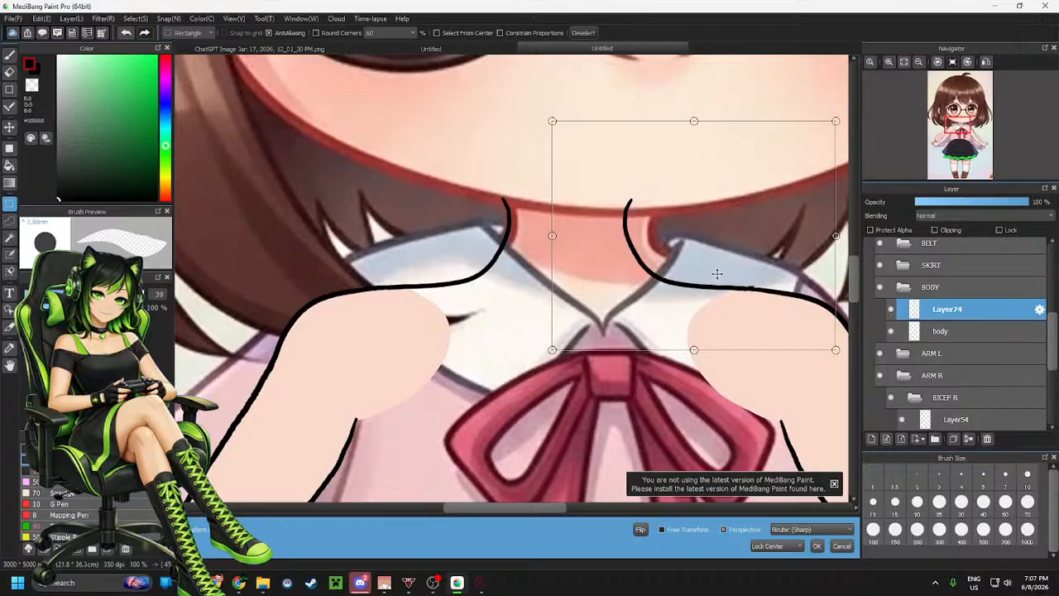
drag(717, 273, 719, 273)
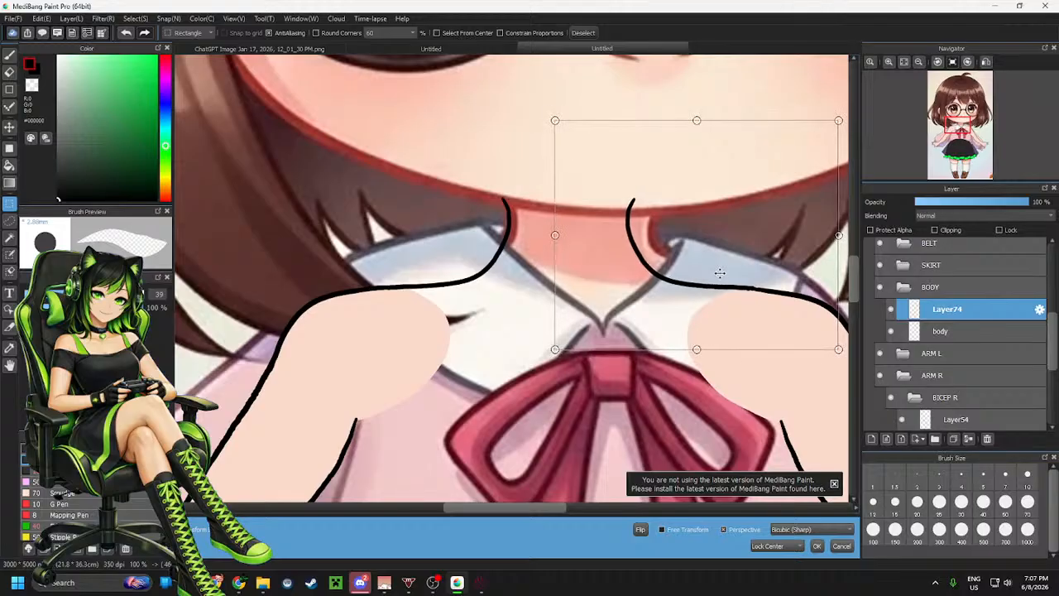
scroll(437, 319, down, 3)
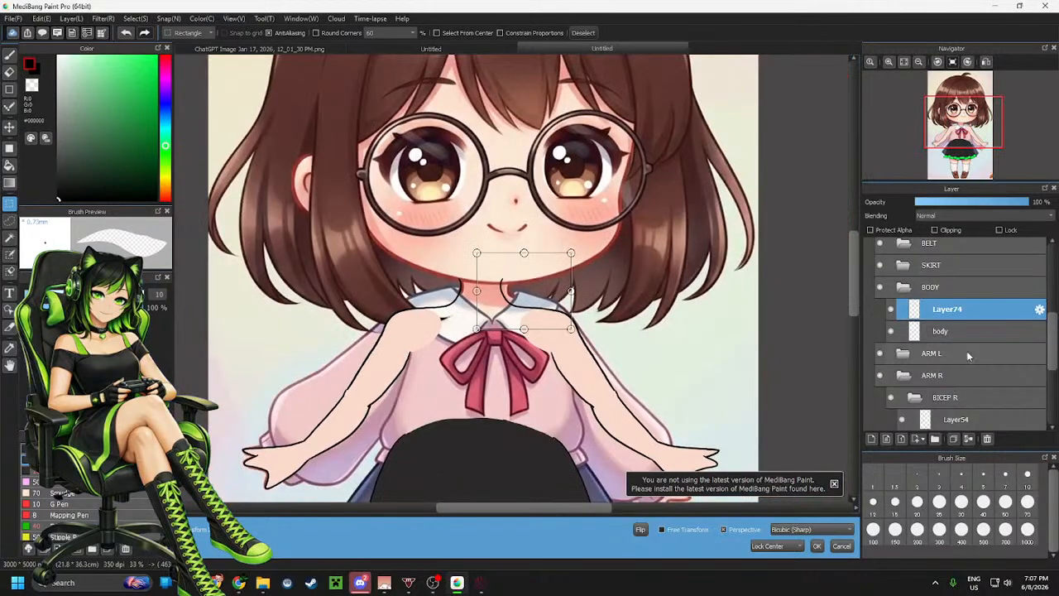
scroll(930, 353, down, 5)
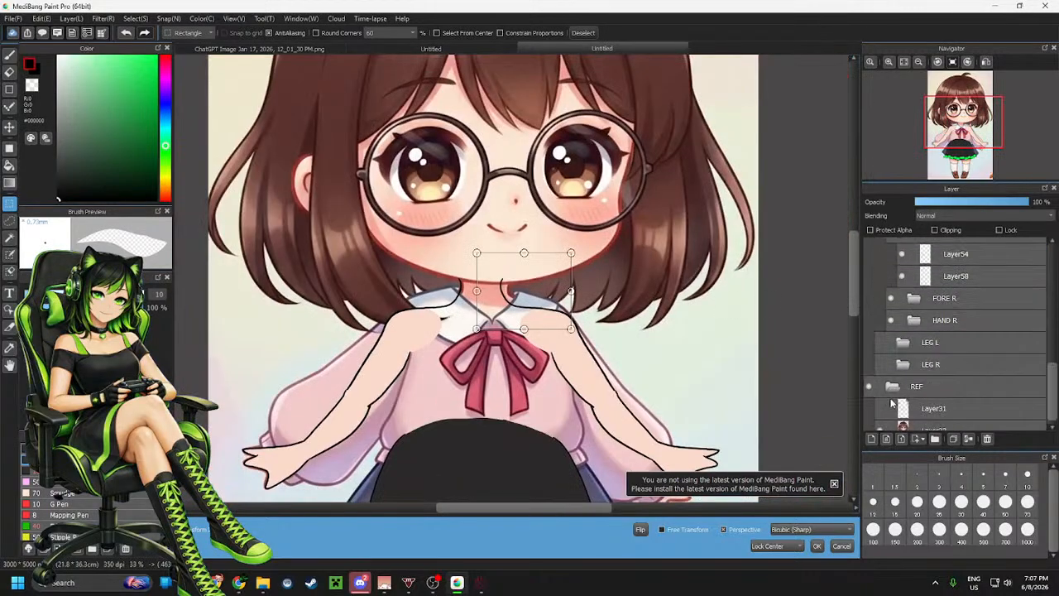
click(901, 403)
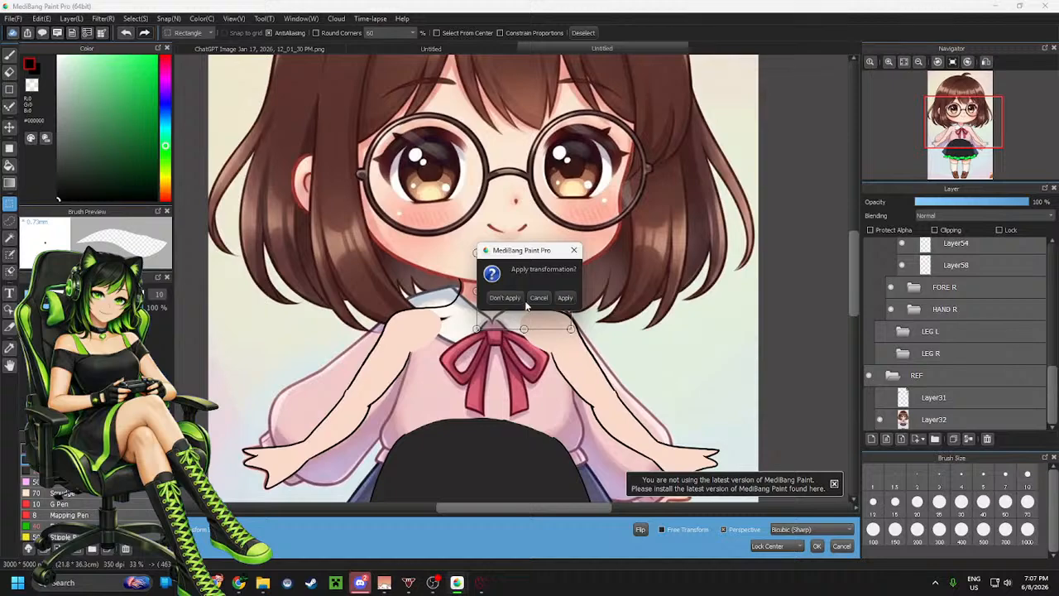
click(538, 298)
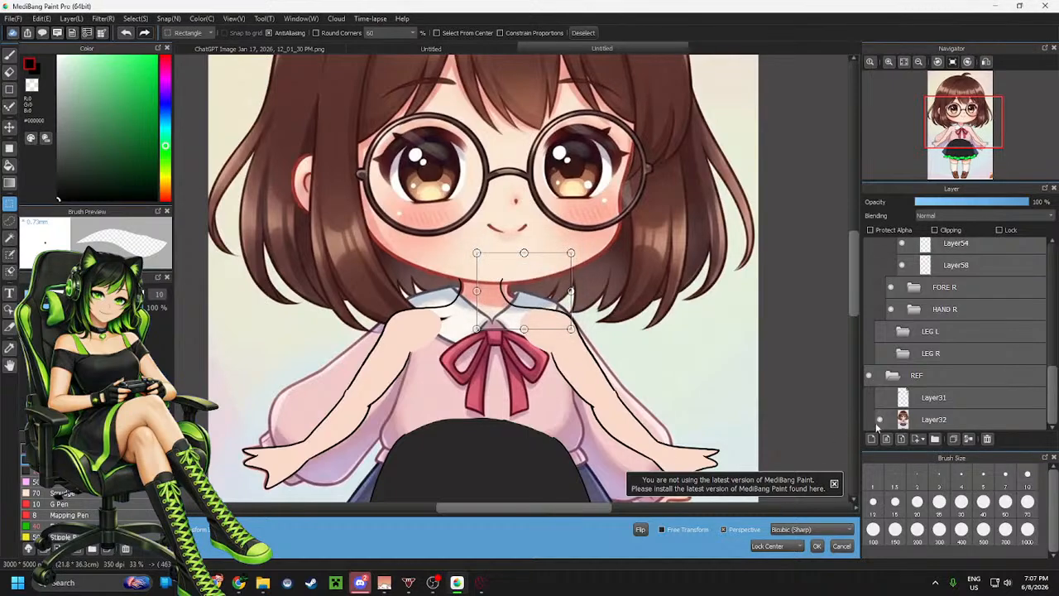
click(841, 546)
Show the guide layer, flip the pasted neck line horizontally and move it to mirror the left one on the right side of the neck
click(879, 397)
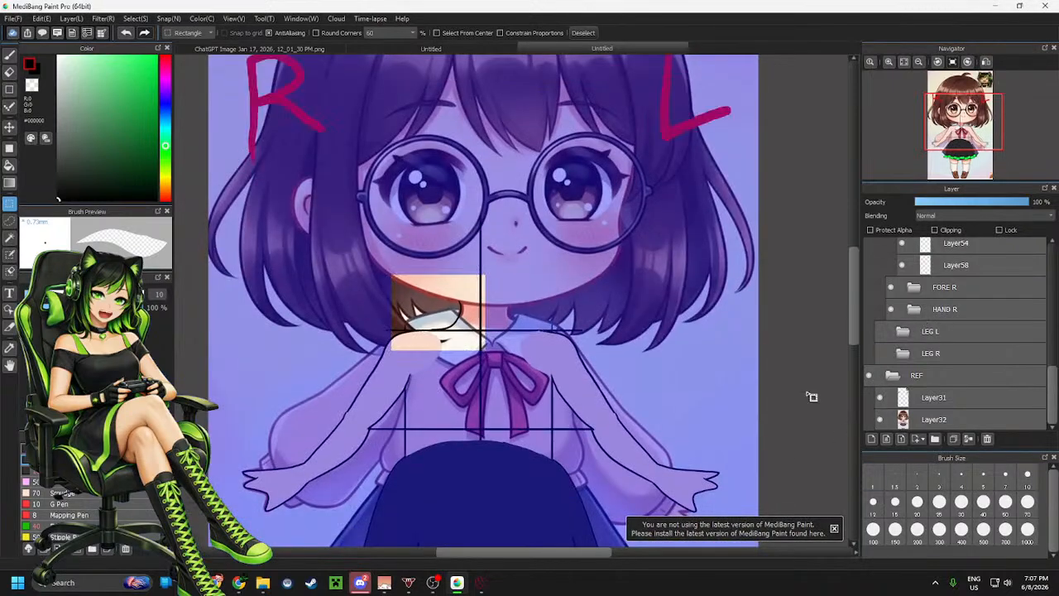
scroll(453, 346, up, 3)
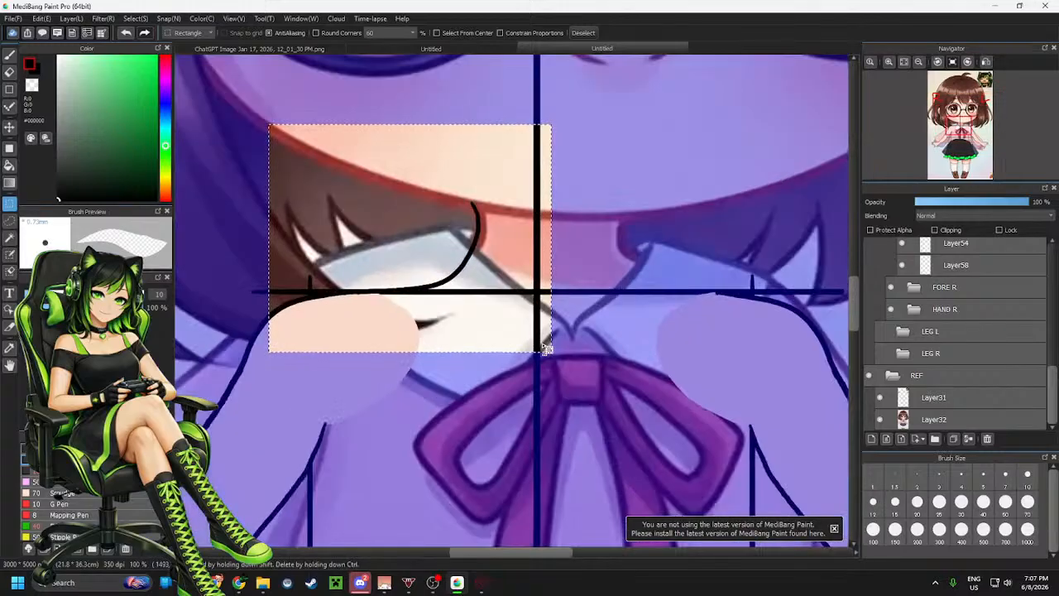
key(ctrl+t)
click(640, 529)
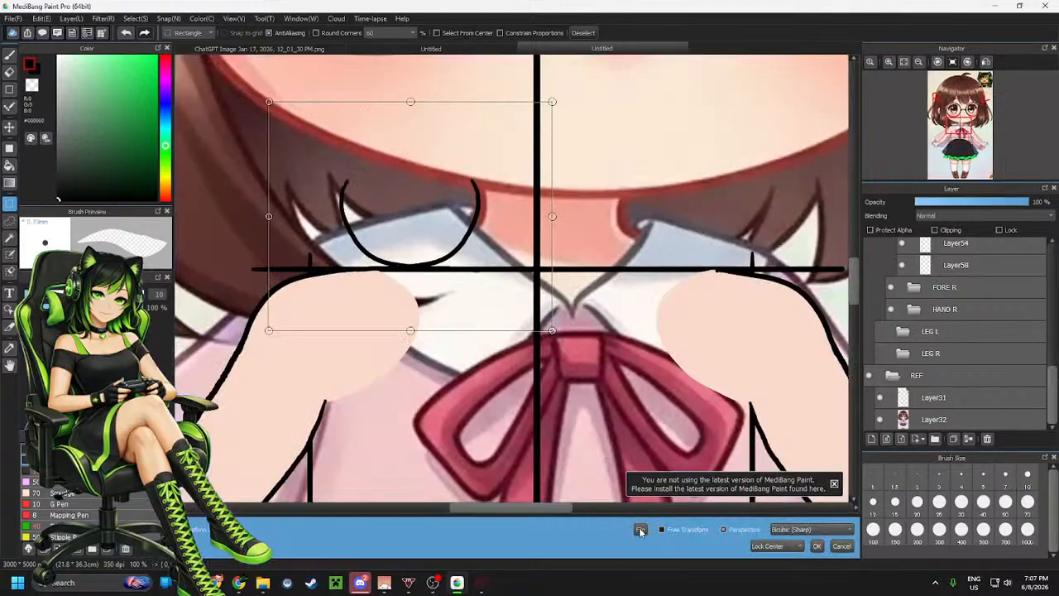
drag(478, 219, 729, 218)
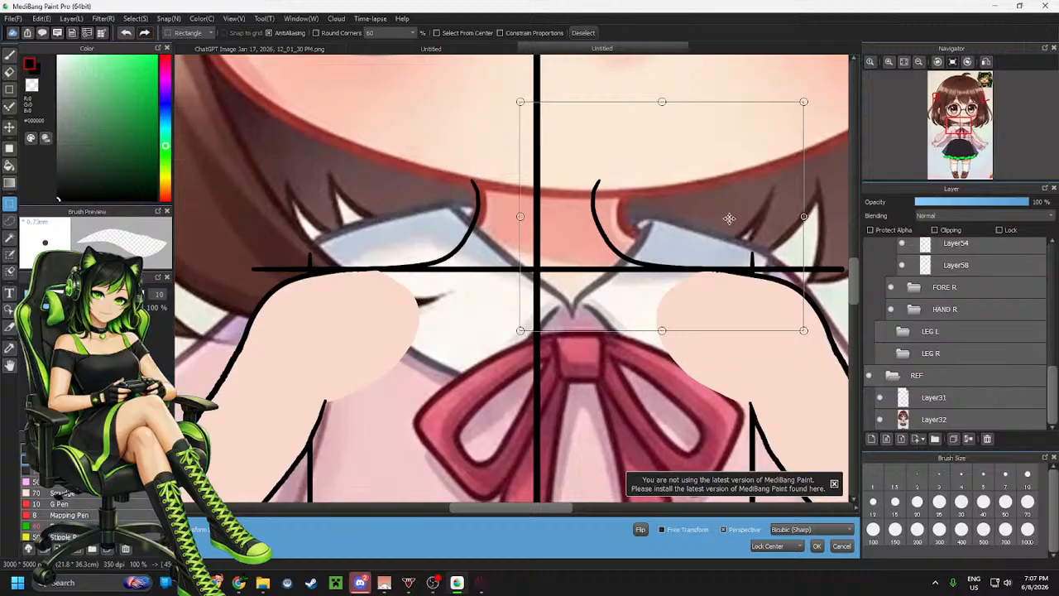
click(816, 546)
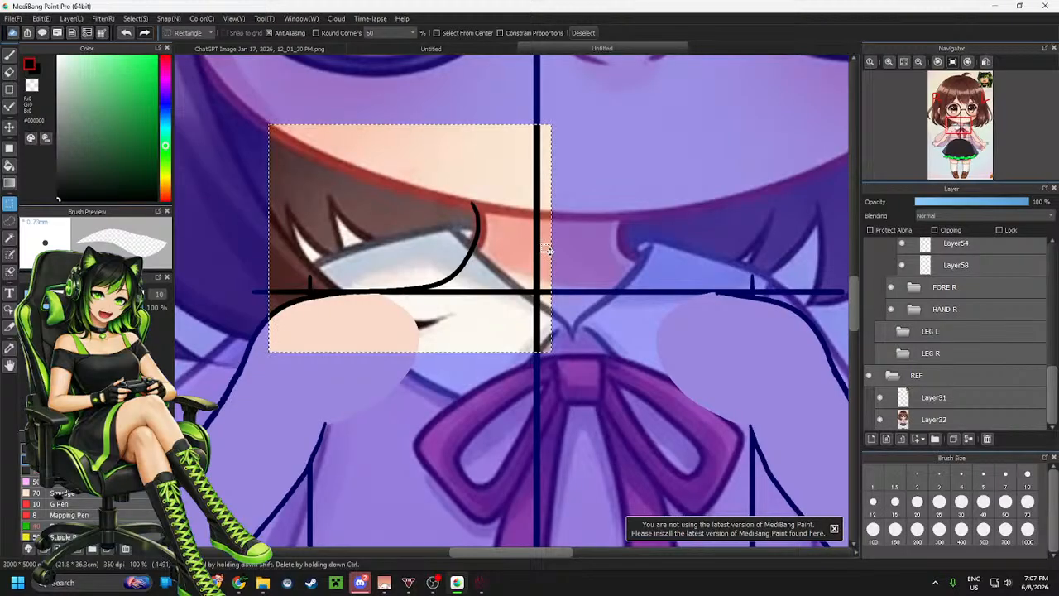
key(ctrl+t)
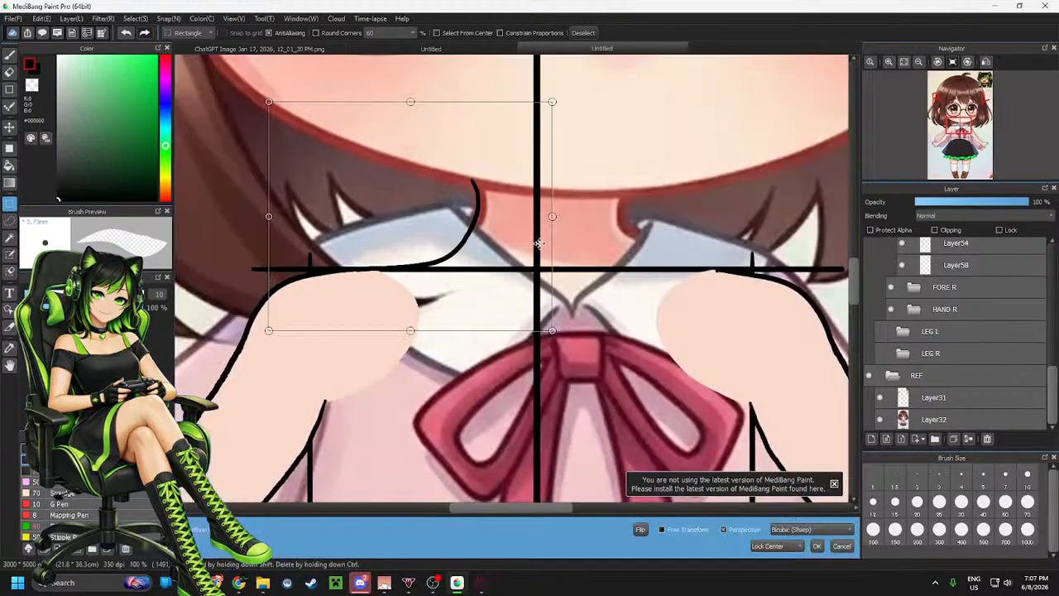
click(640, 530)
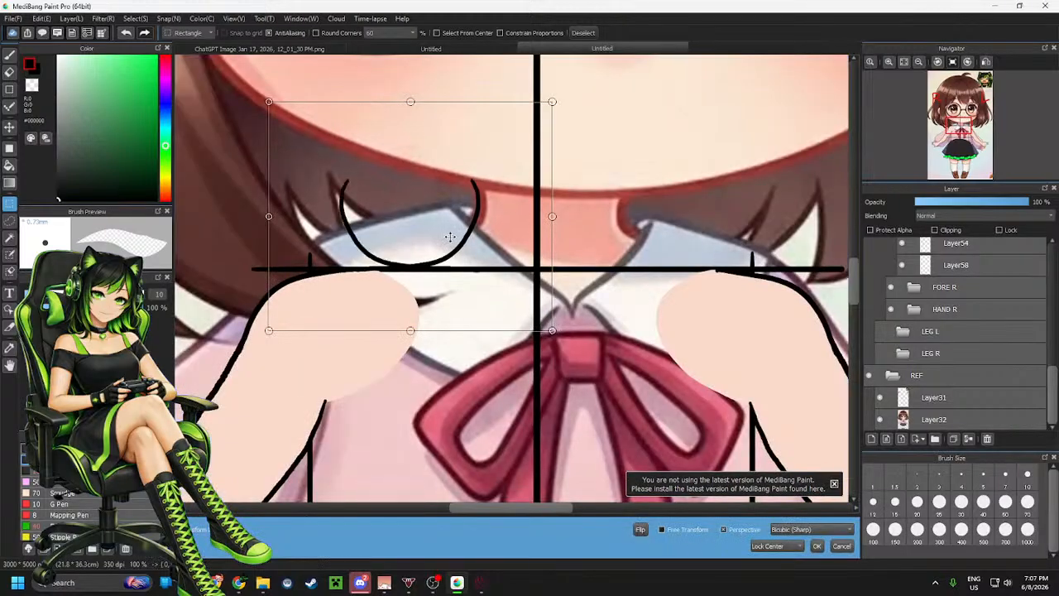
drag(449, 237, 698, 237)
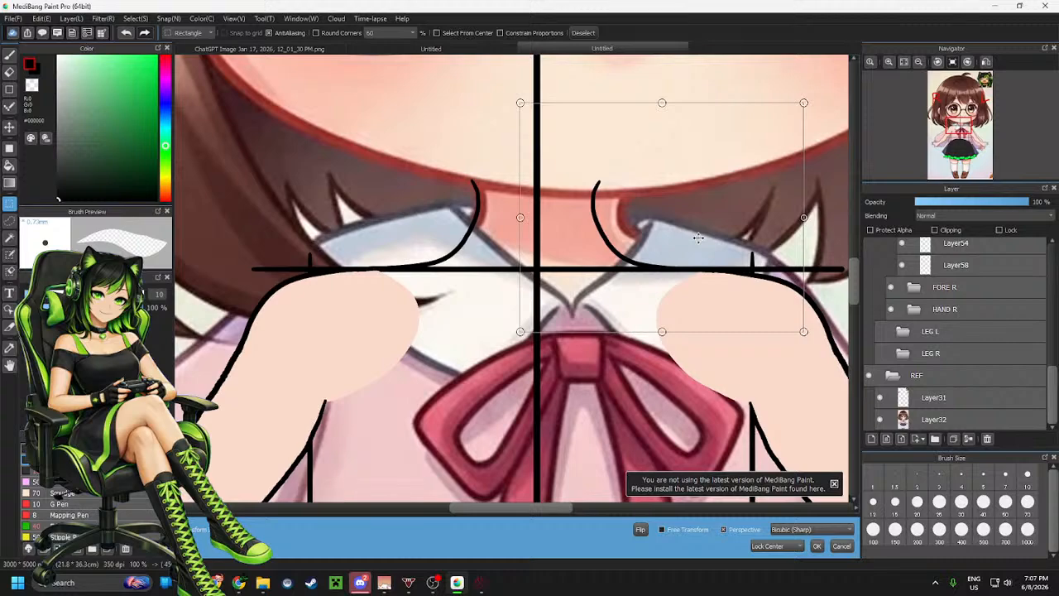
click(817, 546)
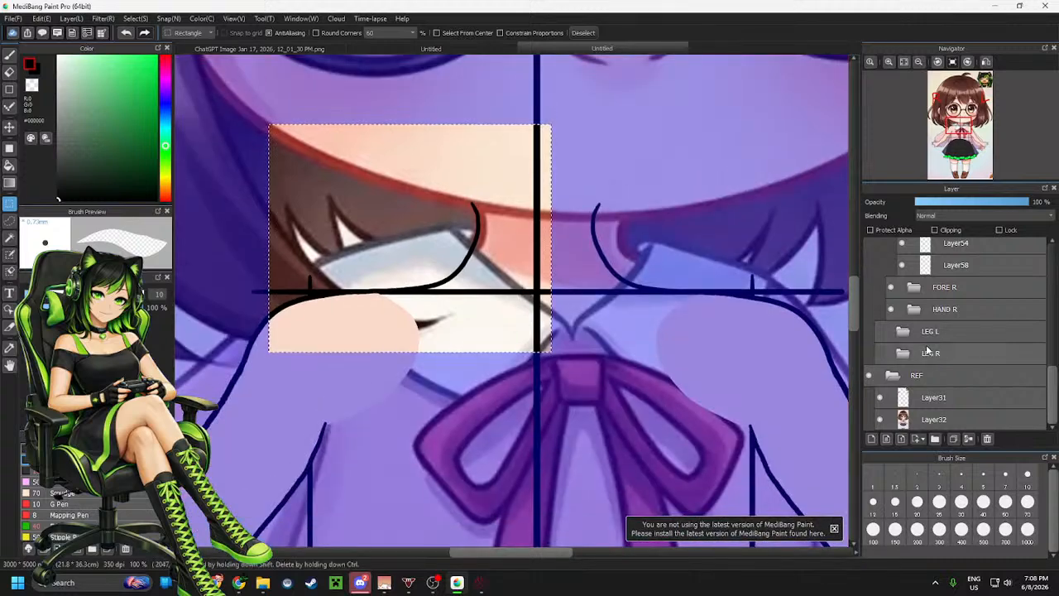
Hide the guide layer, deselect, and open the left arm's bicep line layer to inspect the shoulder join
click(880, 397)
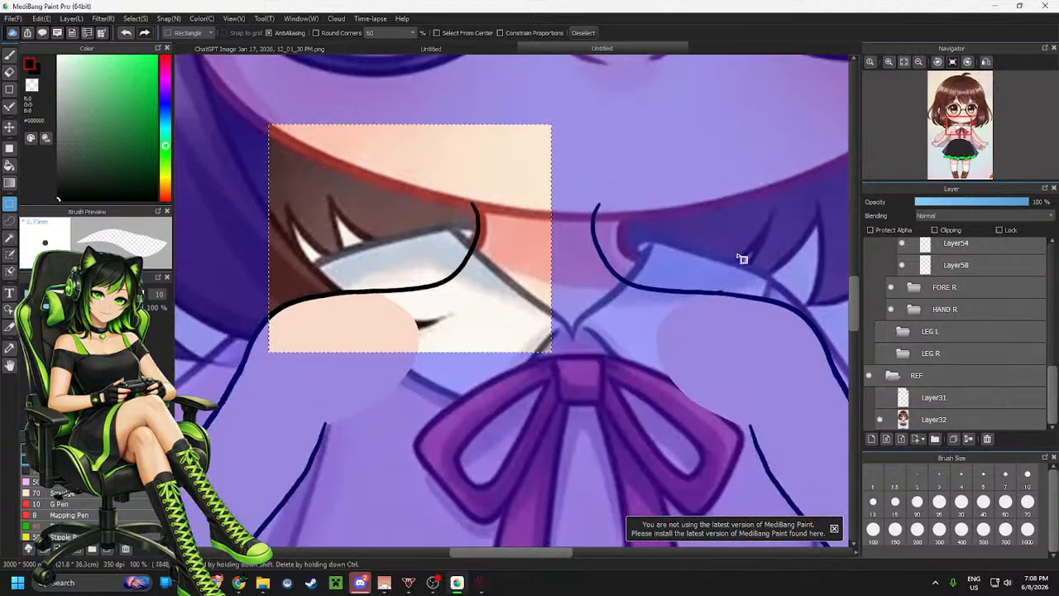
click(736, 220)
scroll(761, 295, up, 3)
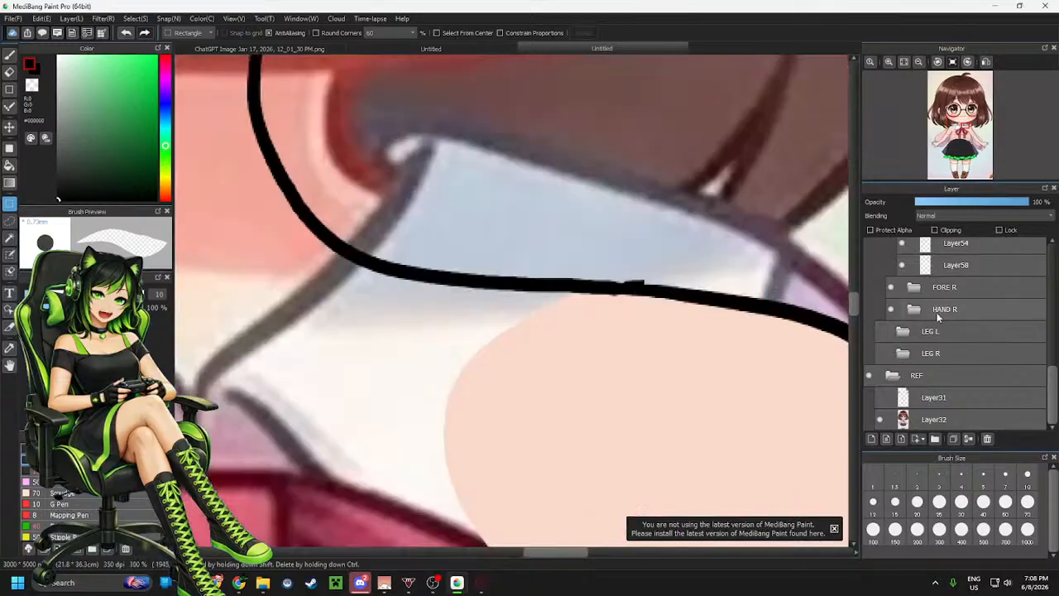
scroll(933, 315, up, 2)
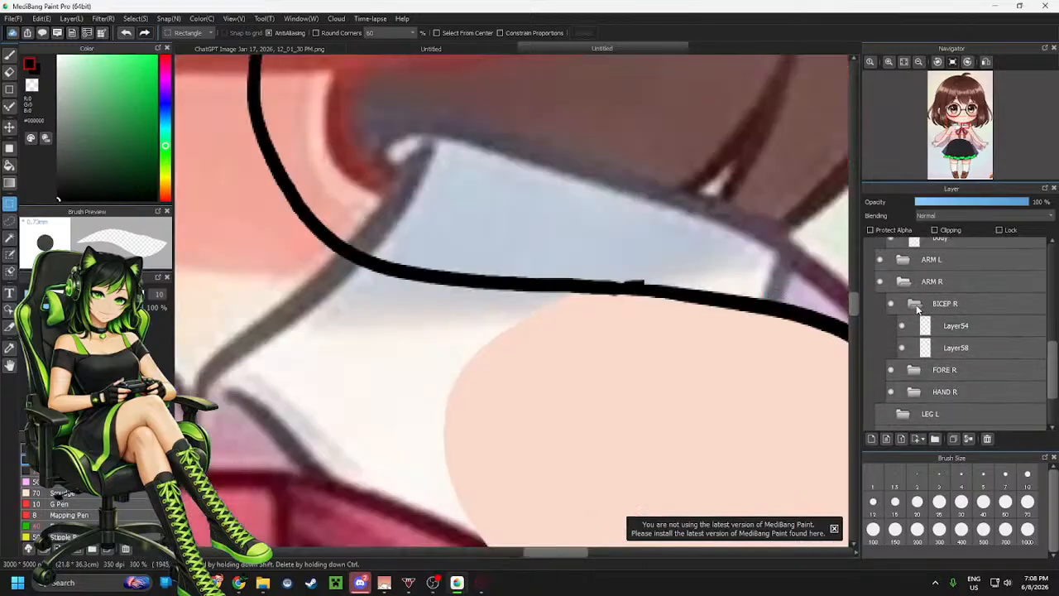
click(916, 306)
scroll(918, 308, up, 1)
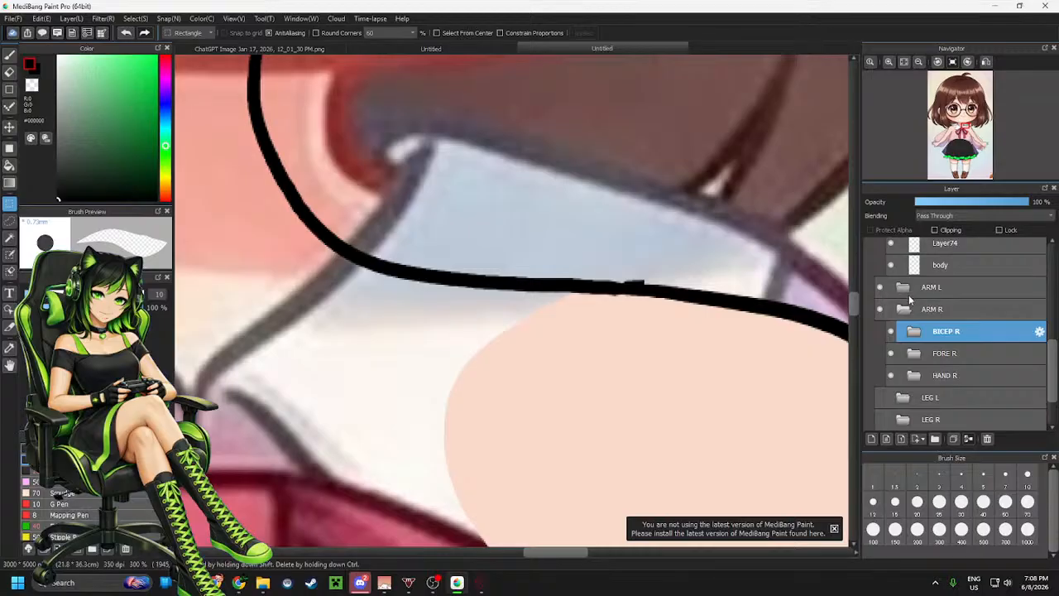
click(904, 310)
click(905, 288)
click(915, 309)
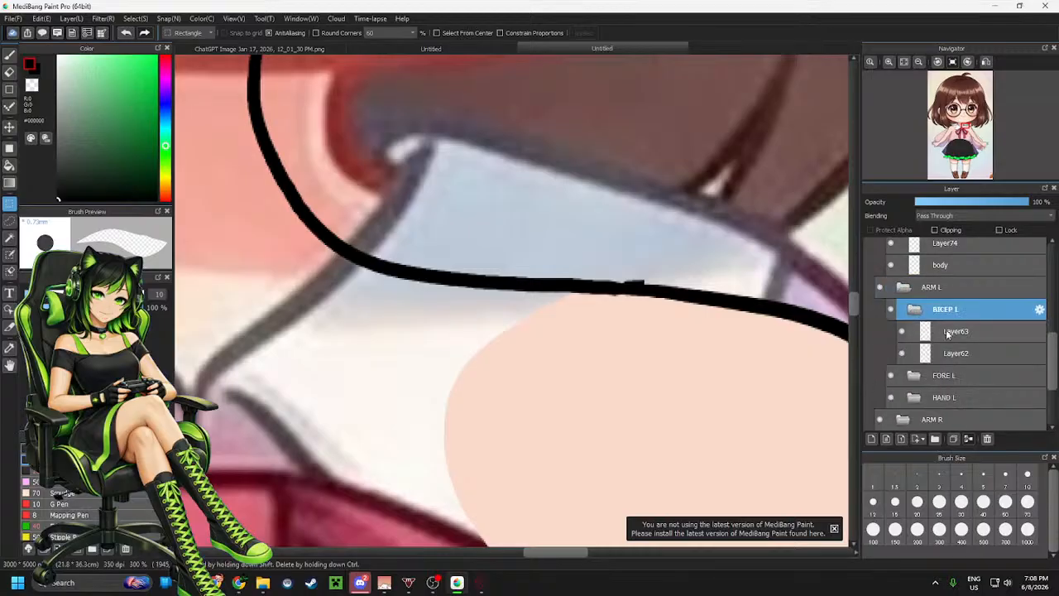
click(958, 331)
key(e)
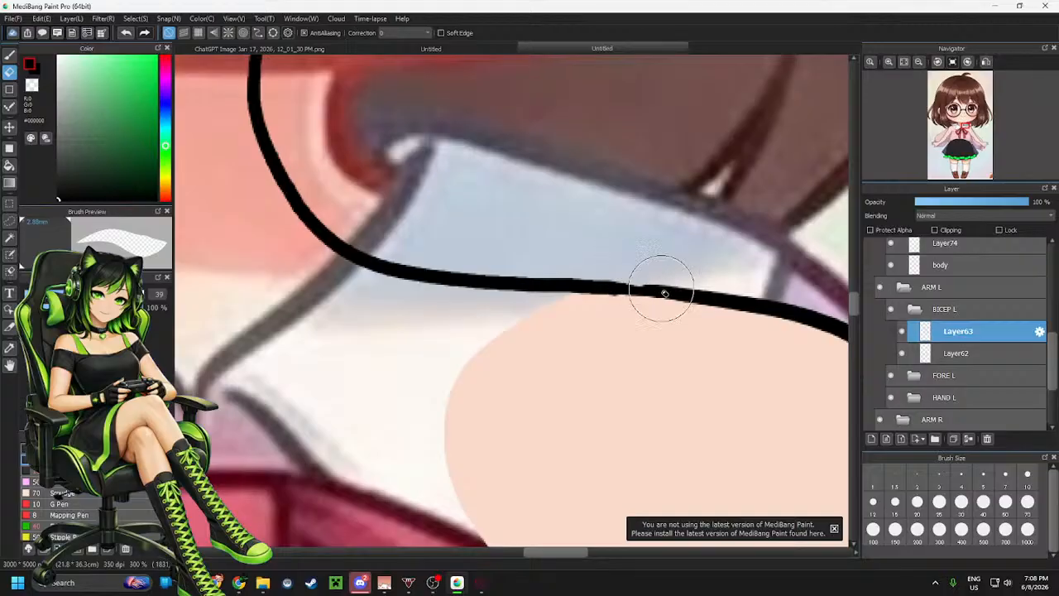
key(b)
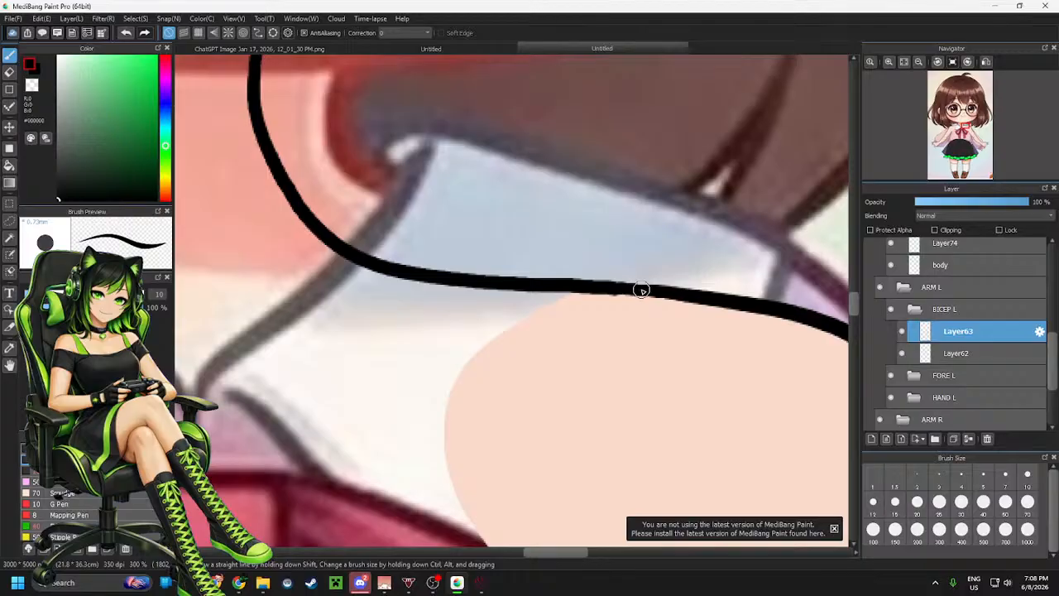
Merge the mirrored neck line layer down into the body layer
scroll(639, 207, down, 4)
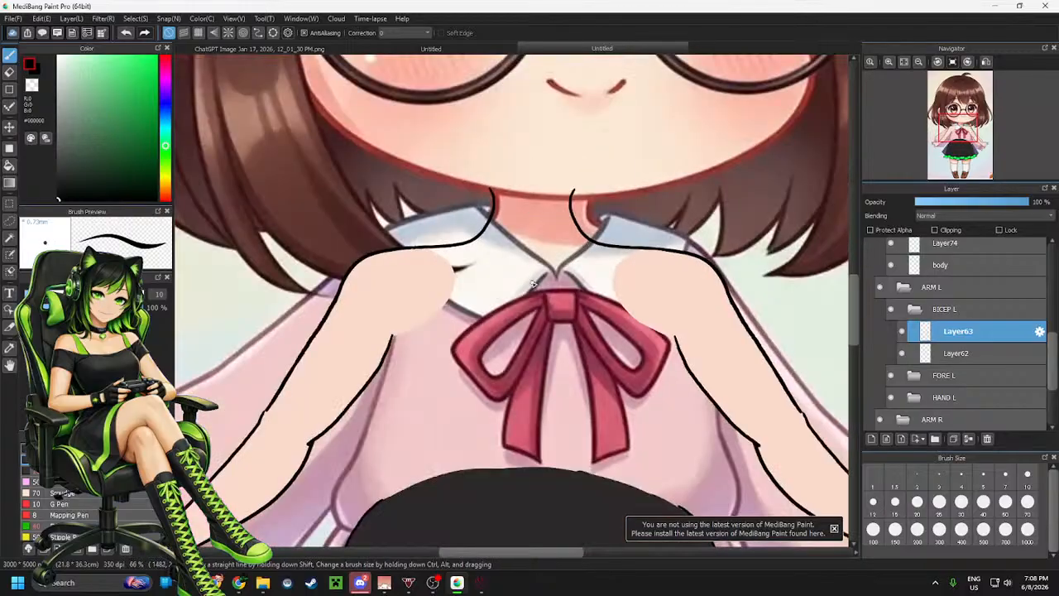
scroll(533, 283, down, 2)
scroll(531, 328, up, 1)
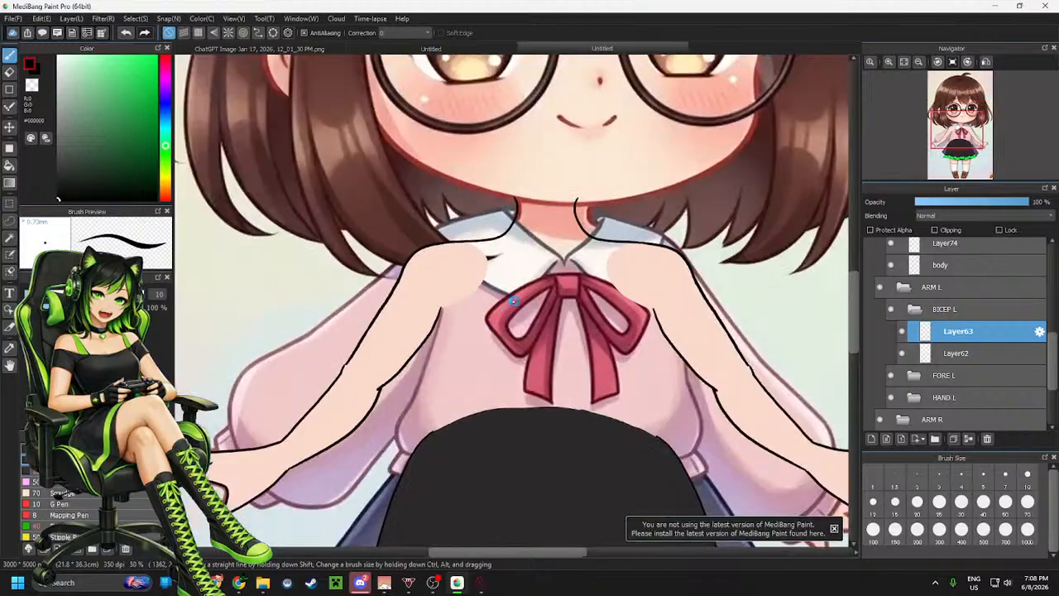
scroll(513, 301, up, 1)
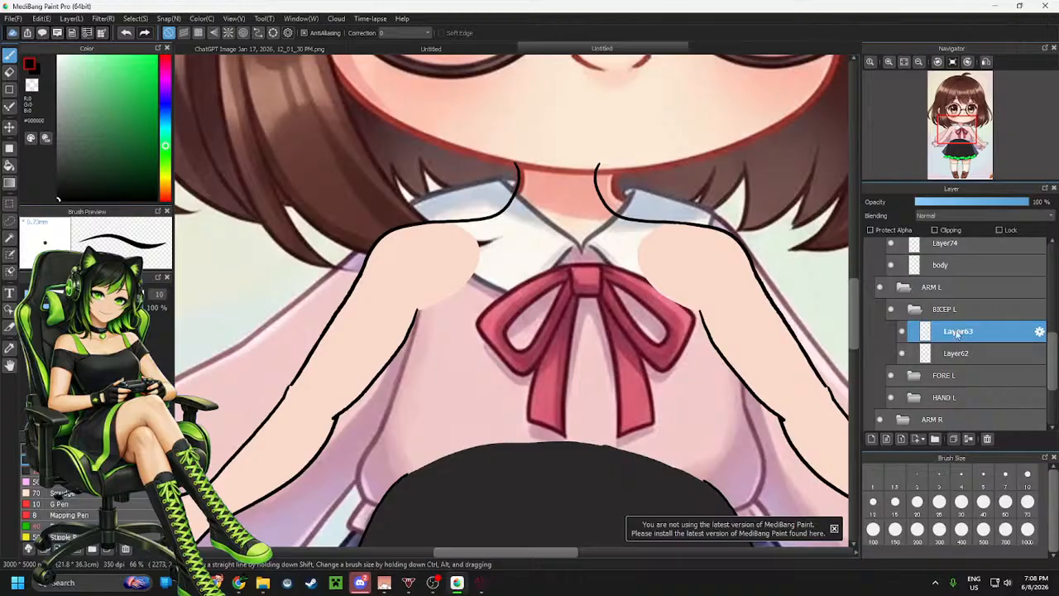
click(943, 266)
scroll(945, 271, up, 1)
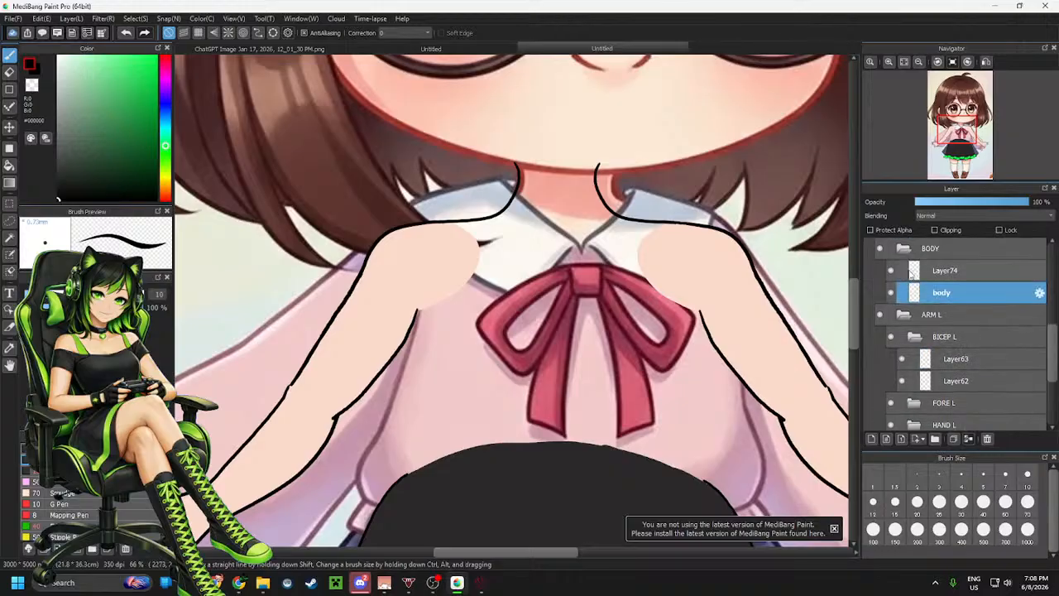
click(944, 271)
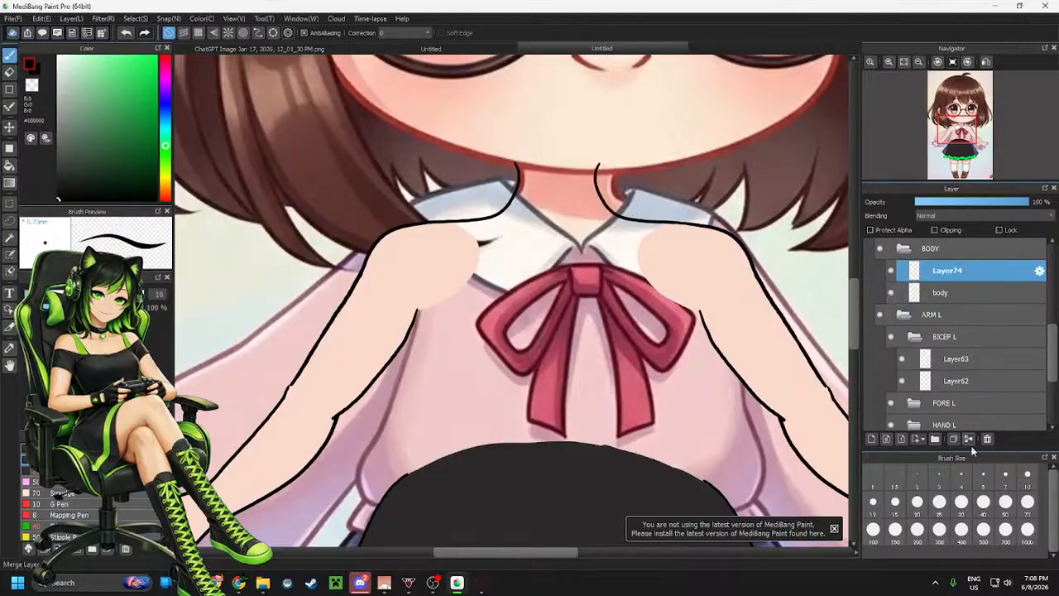
click(970, 441)
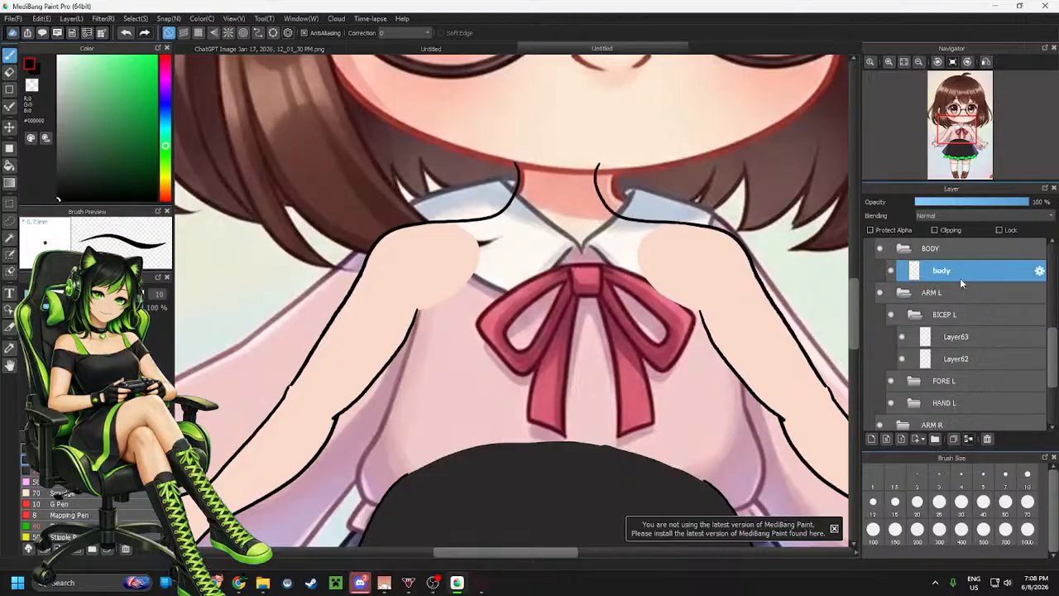
Add a new layer in the BODY folder and move it below the body layer
click(870, 439)
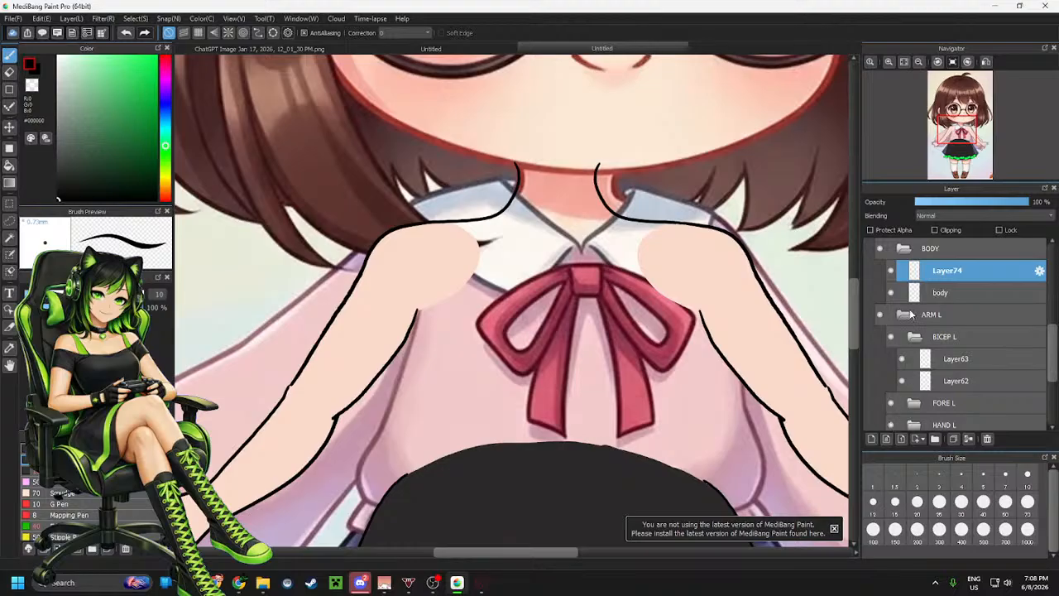
drag(940, 292, 942, 267)
click(961, 292)
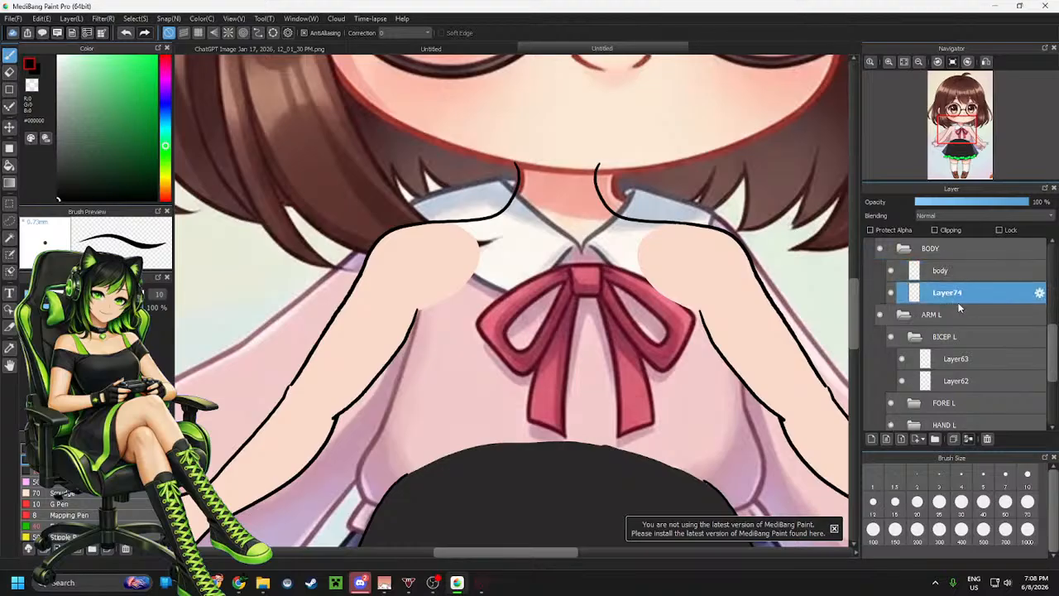
Sample the skin colour and draw a skin-coloured line across the chest between the shoulders, redrawing it once
alt+click(745, 329)
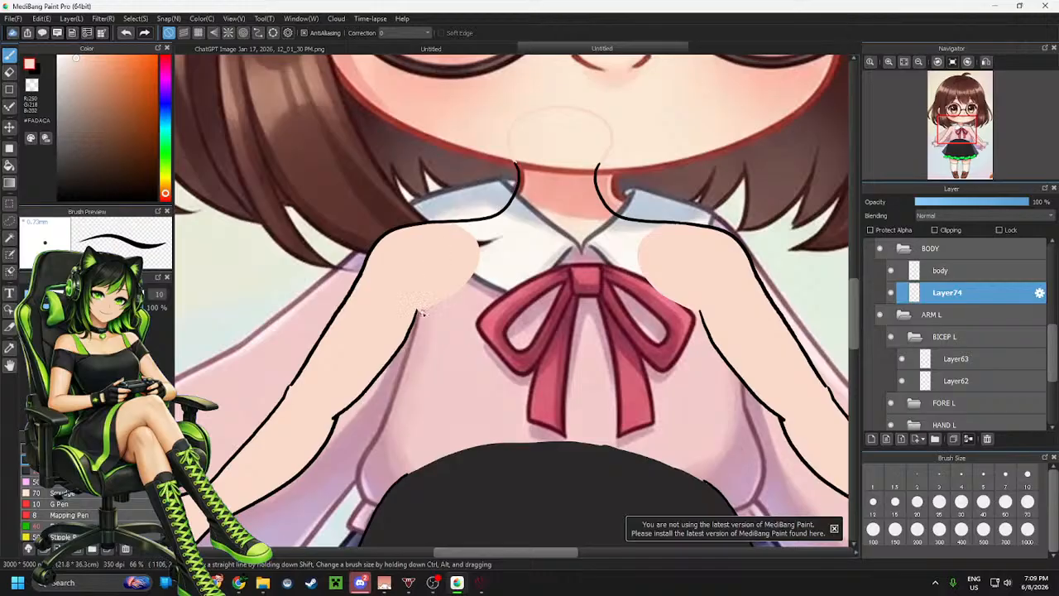
mouse_move(507, 347)
mouse_down()
mouse_move(560, 347)
mouse_move(685, 313)
mouse_up()
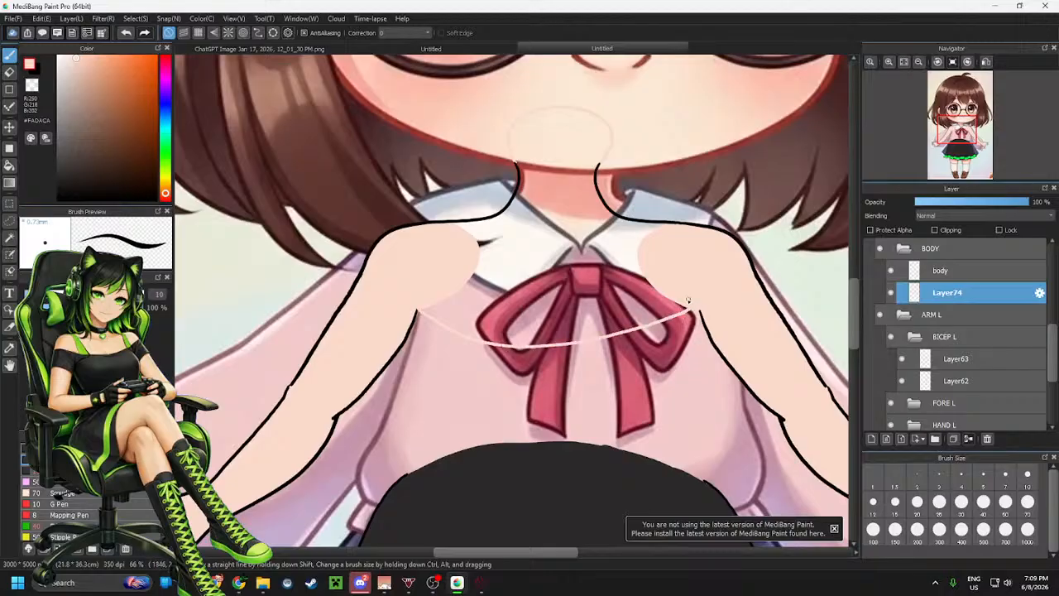
key(ctrl+z)
mouse_move(425, 311)
mouse_down()
mouse_move(579, 334)
mouse_move(697, 307)
mouse_up()
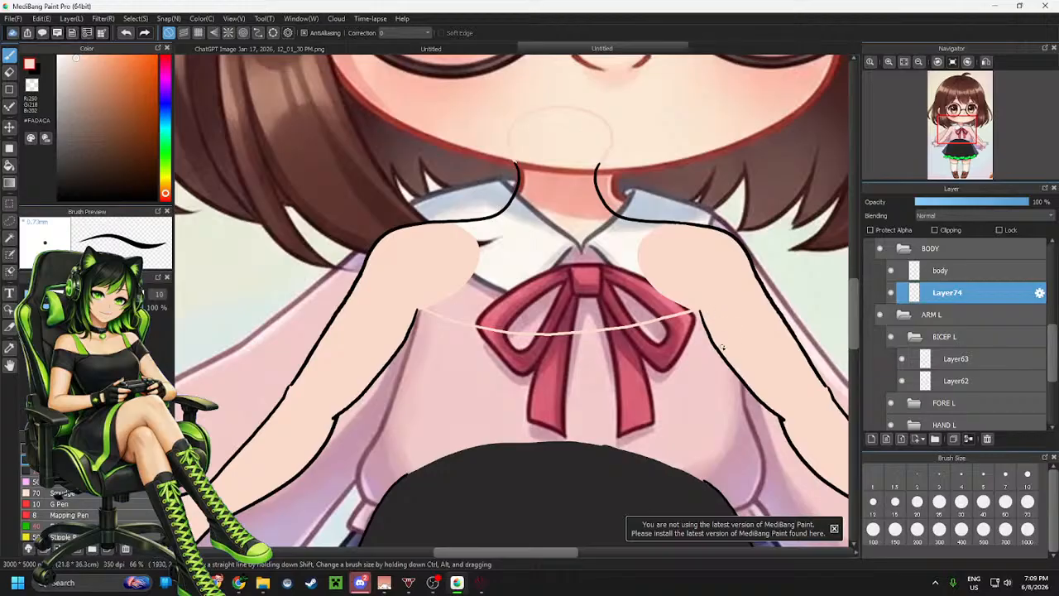
Hide the ARM L and ARM R folders to expose the shoulders
click(879, 314)
click(915, 337)
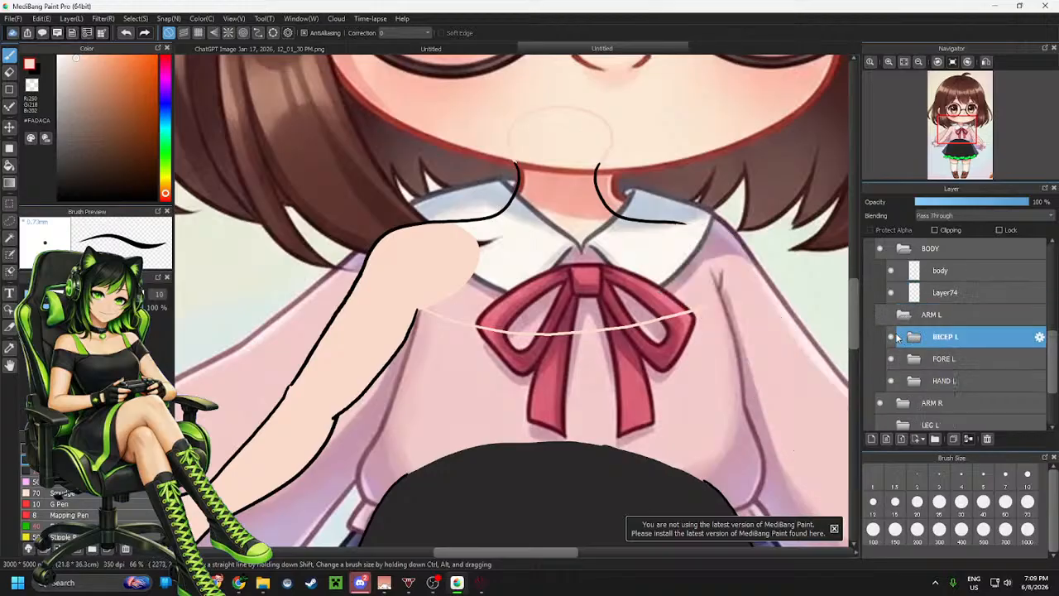
click(902, 316)
click(880, 337)
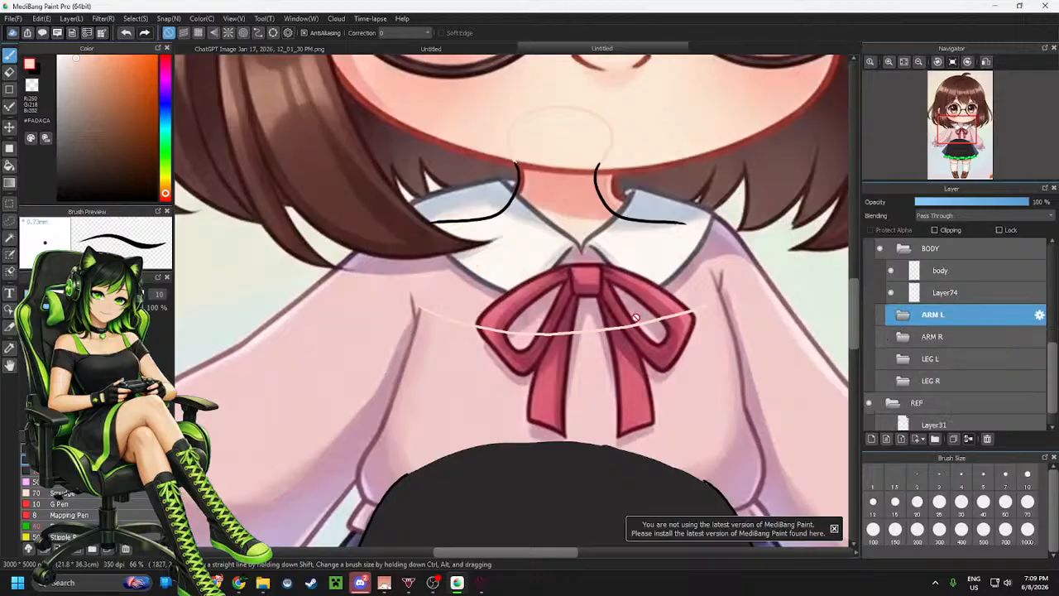
On the new layer, draw a skin-coloured curve from the left neck line down around the left shoulder, retrying twice
scroll(372, 271, up, 5)
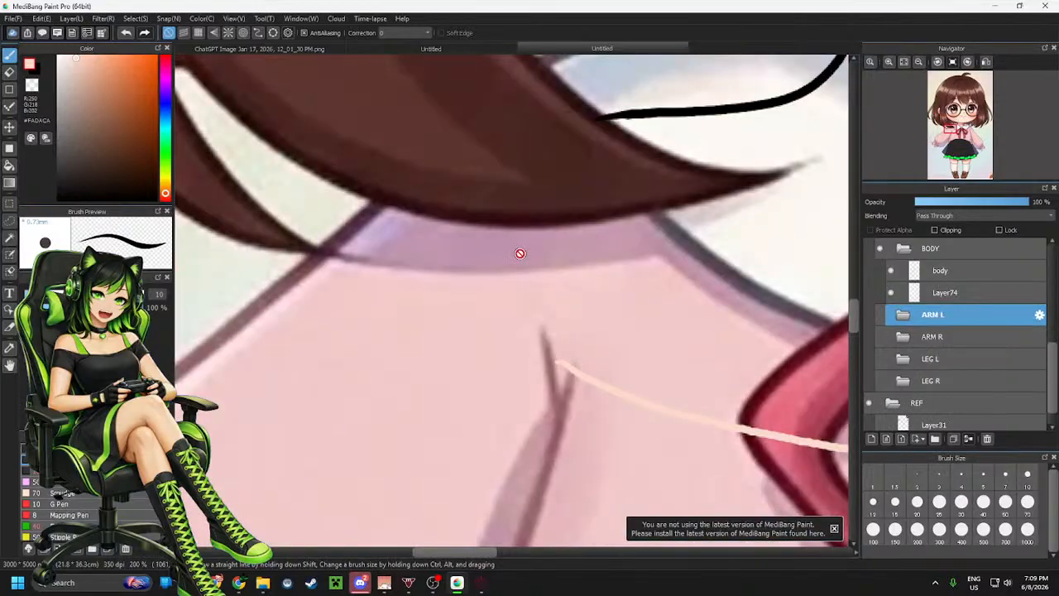
click(937, 268)
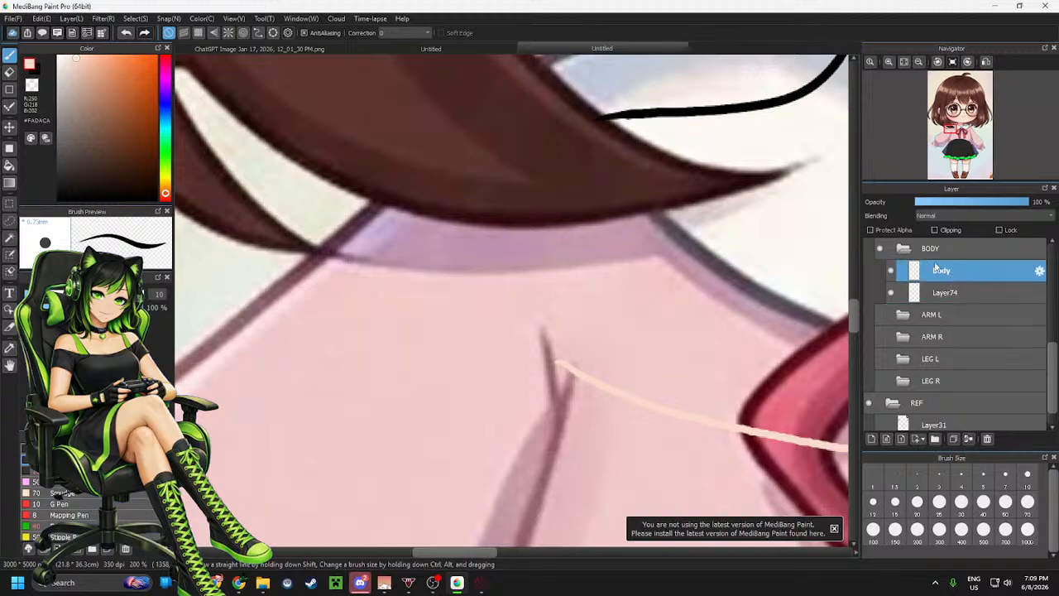
click(965, 294)
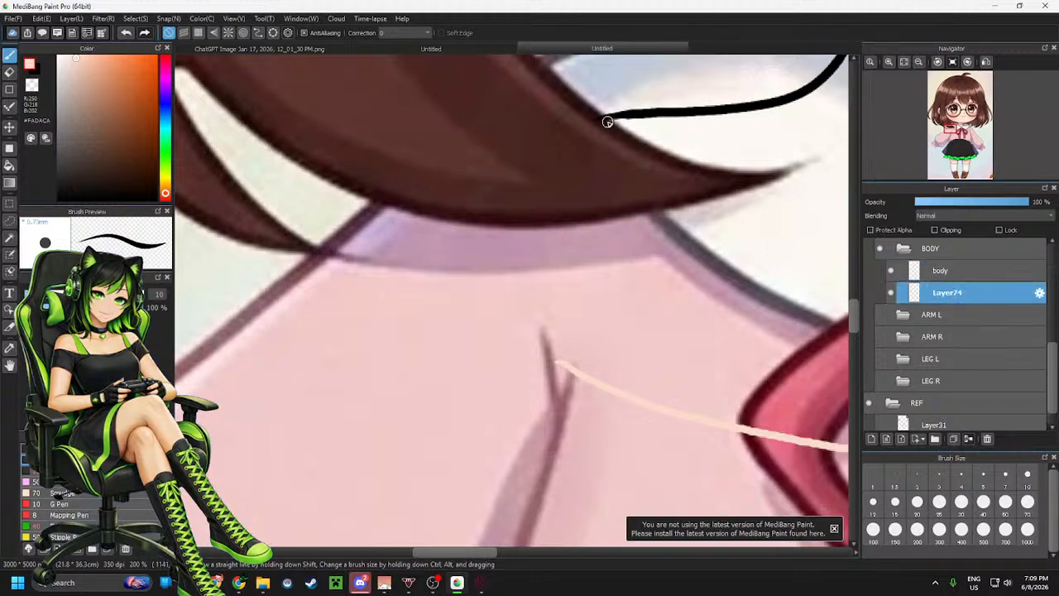
mouse_move(607, 122)
mouse_down()
mouse_move(526, 159)
mouse_move(501, 190)
mouse_move(503, 281)
mouse_move(571, 359)
mouse_up()
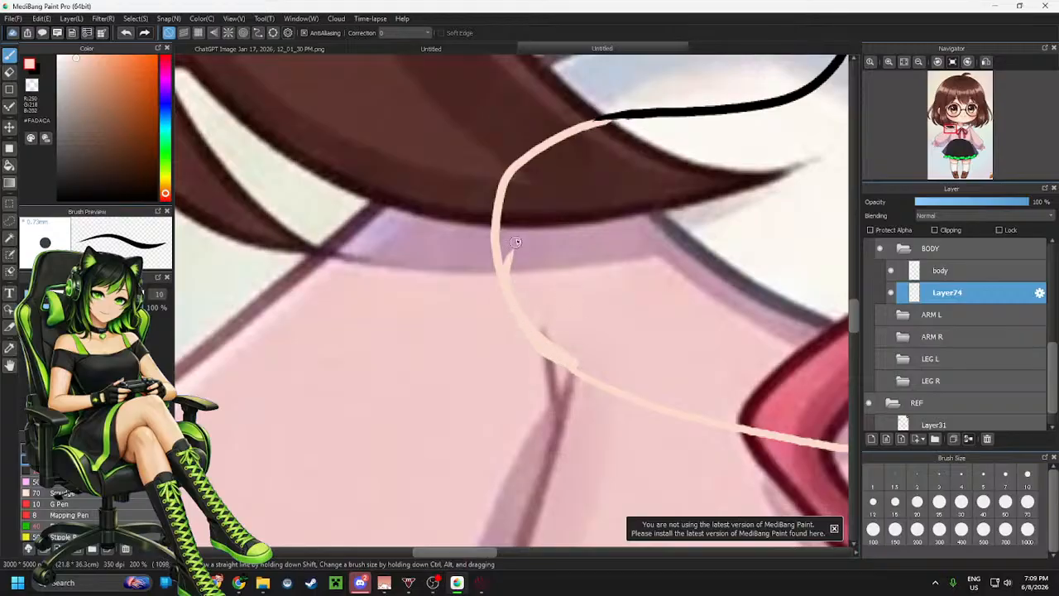
key(ctrl+z)
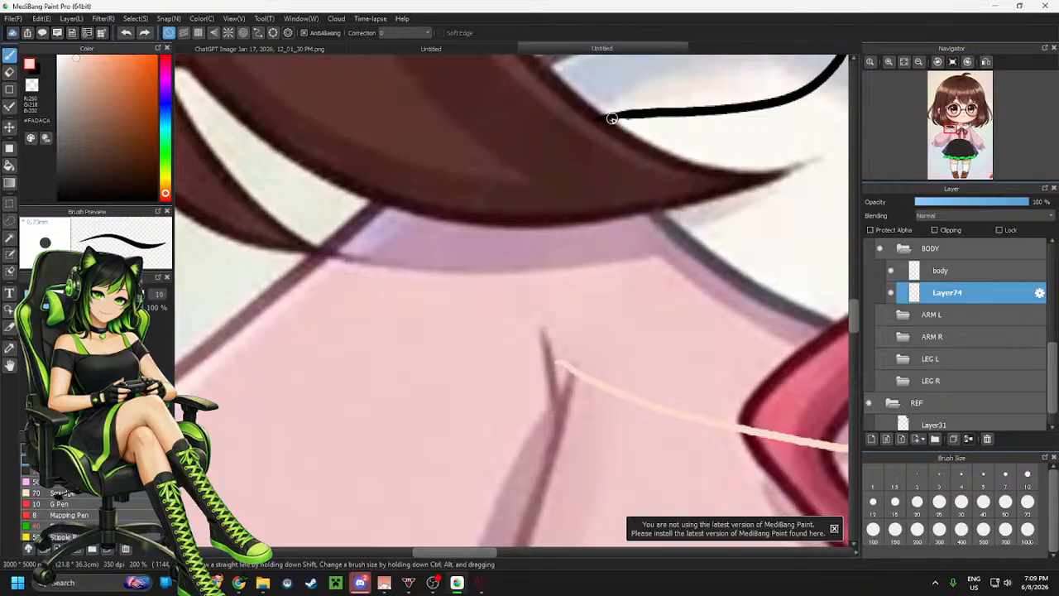
mouse_move(609, 120)
mouse_down()
mouse_move(570, 129)
mouse_move(533, 177)
mouse_move(518, 246)
mouse_move(538, 311)
mouse_move(575, 355)
mouse_up()
key(ctrl+z)
scroll(526, 251, down, 5)
scroll(549, 230, up, 4)
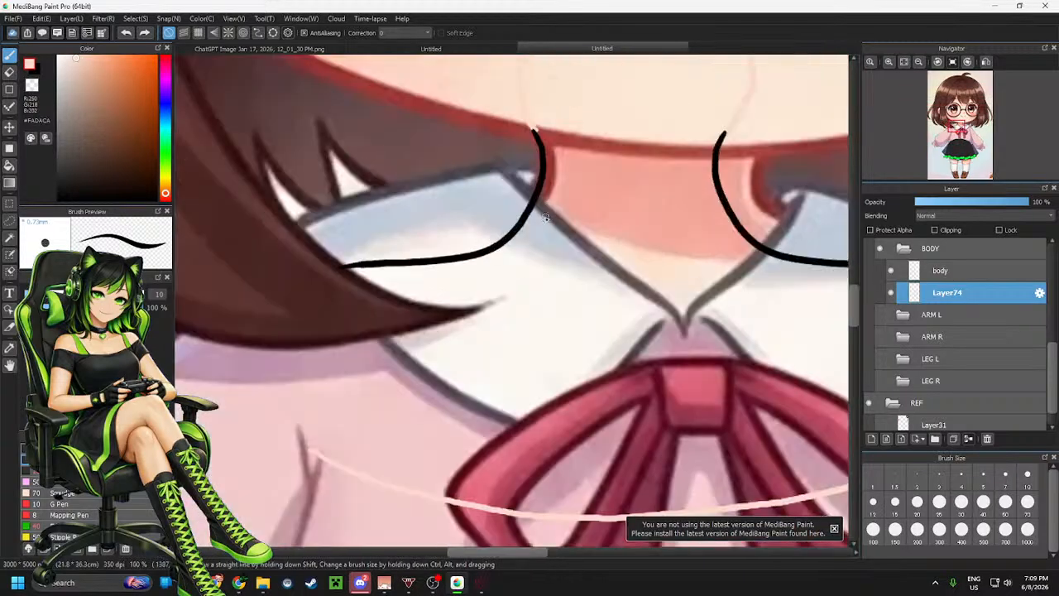
scroll(479, 272, down, 3)
scroll(539, 265, up, 4)
scroll(491, 295, down, 3)
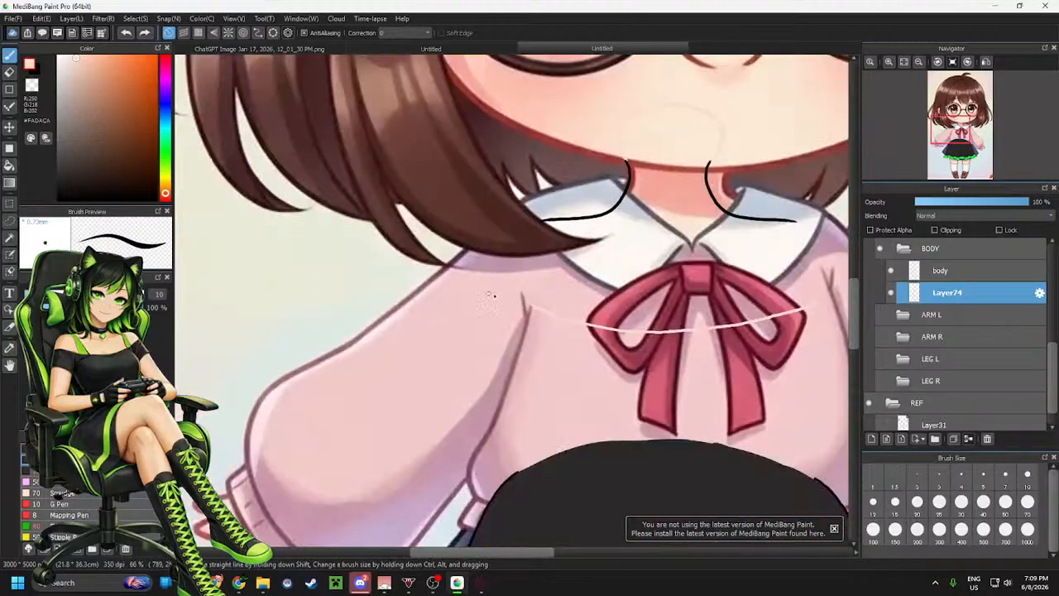
scroll(589, 230, up, 2)
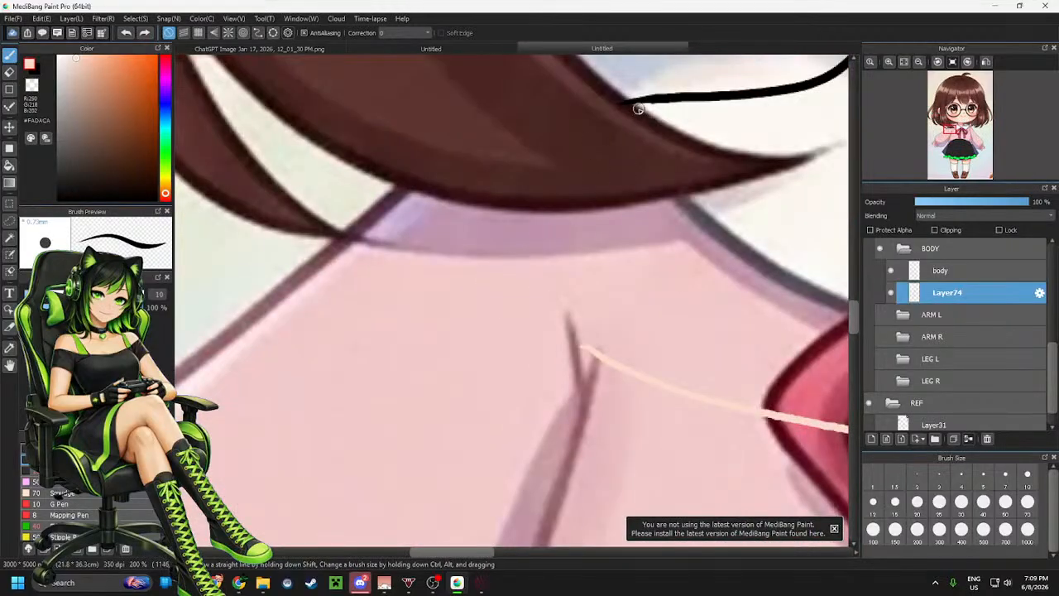
mouse_move(642, 101)
mouse_down()
mouse_move(546, 149)
mouse_move(508, 213)
mouse_move(520, 288)
mouse_move(565, 338)
mouse_move(632, 350)
mouse_up()
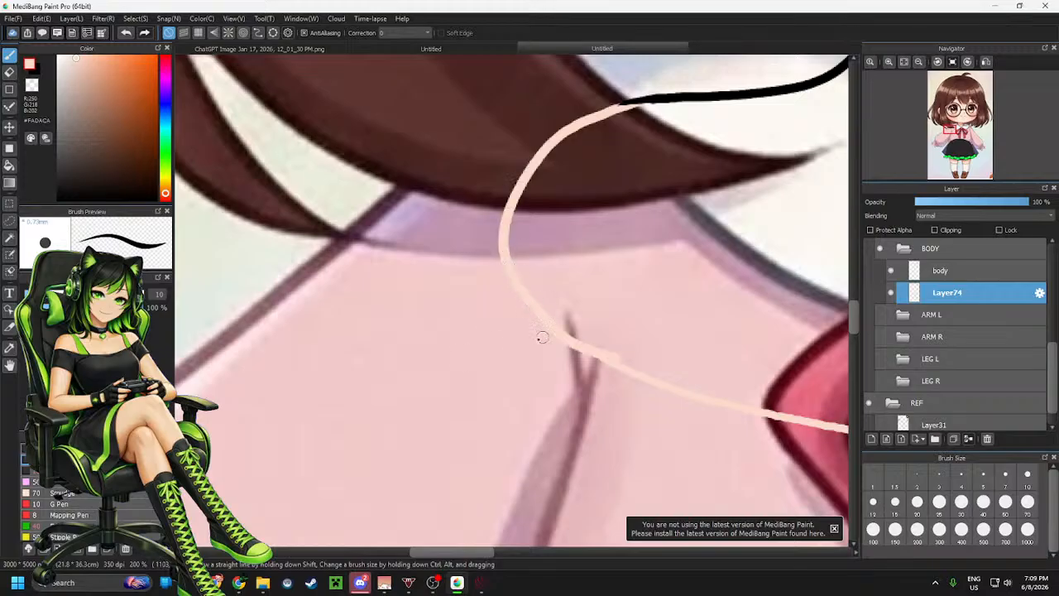
Toggle the right arm folder's visibility repeatedly to compare the shoulder curve against the arm
scroll(404, 366, down, 2)
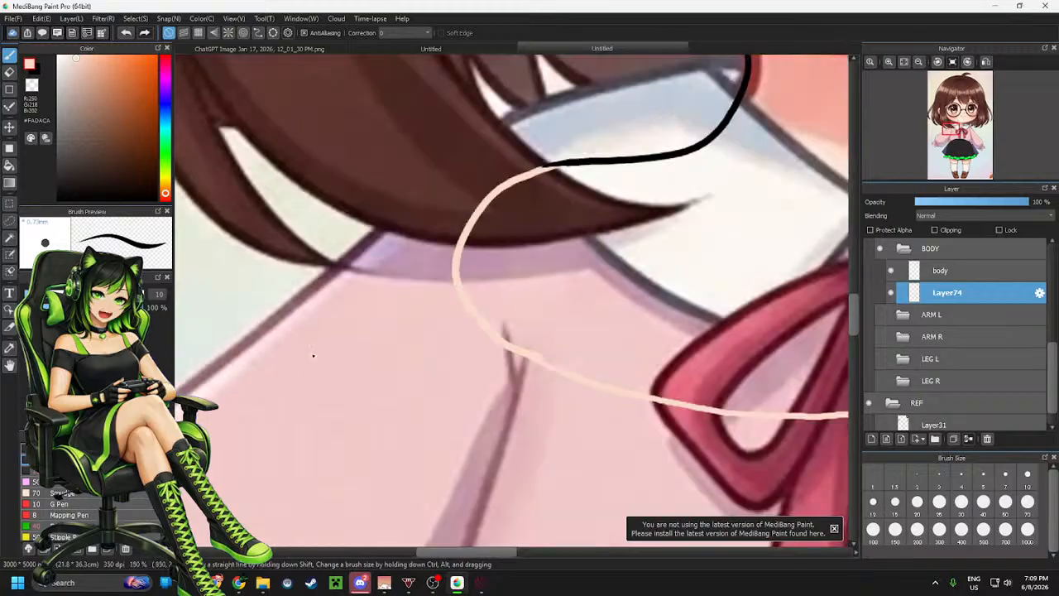
scroll(447, 348, up, 2)
scroll(439, 350, down, 2)
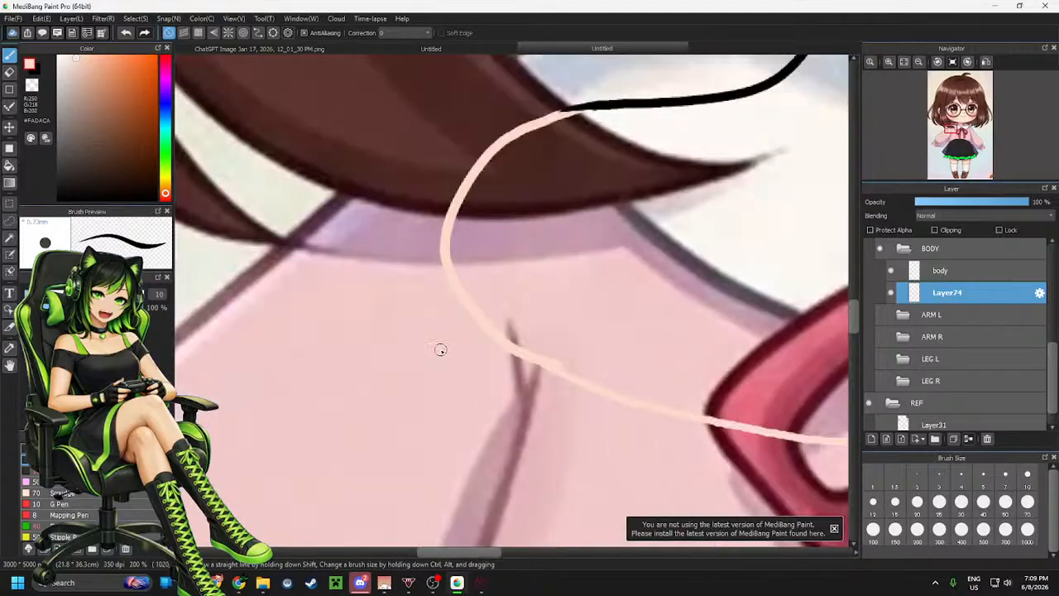
scroll(374, 343, down, 1)
scroll(372, 327, up, 2)
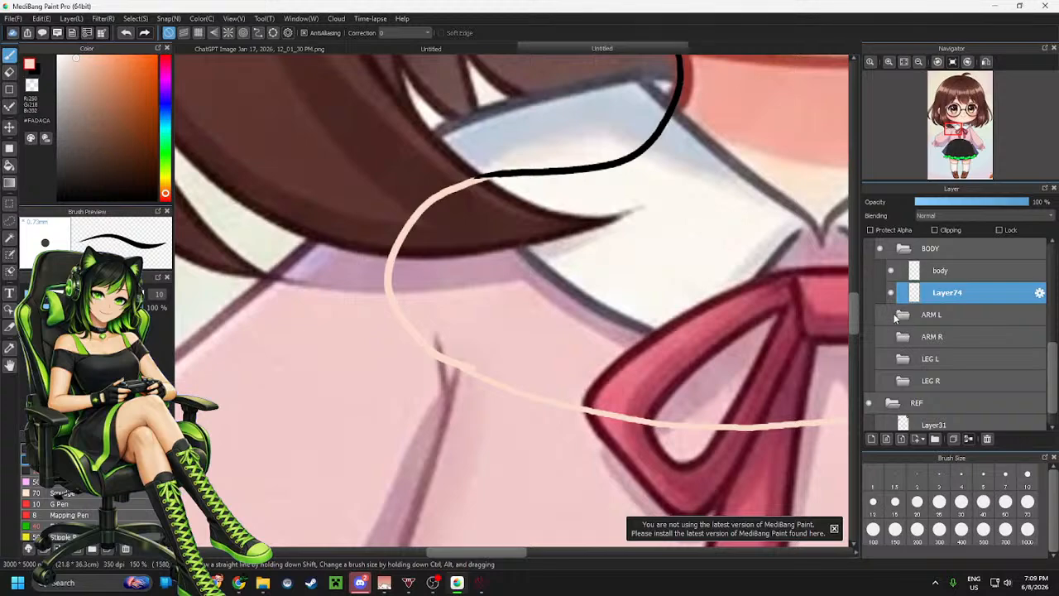
click(878, 337)
click(878, 337)
click(879, 337)
click(878, 337)
click(878, 336)
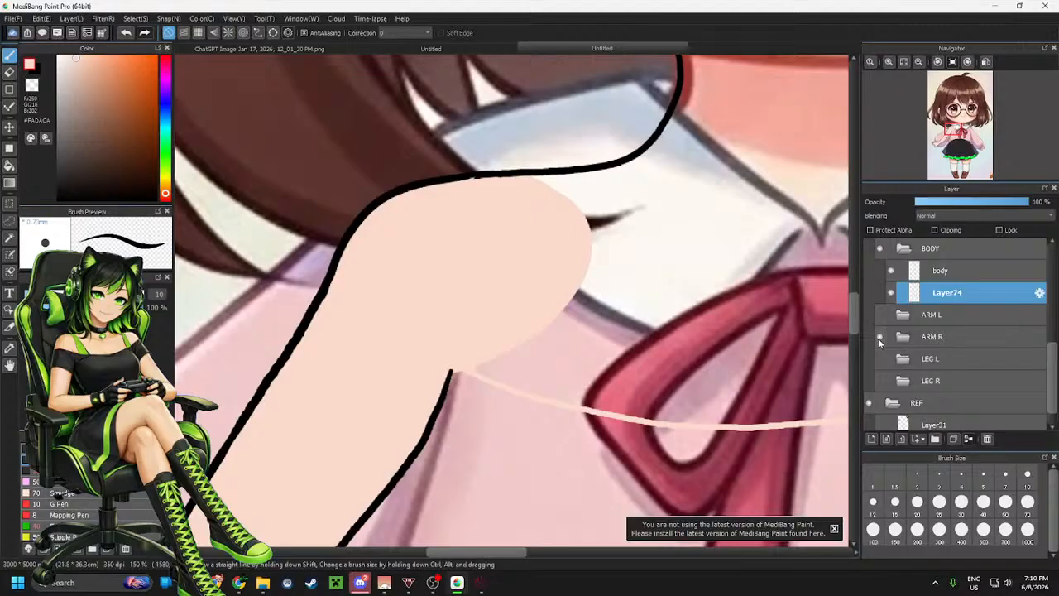
click(878, 337)
click(879, 336)
click(879, 337)
click(879, 337)
click(879, 337)
click(878, 337)
click(879, 337)
click(879, 337)
click(879, 337)
click(879, 336)
click(879, 337)
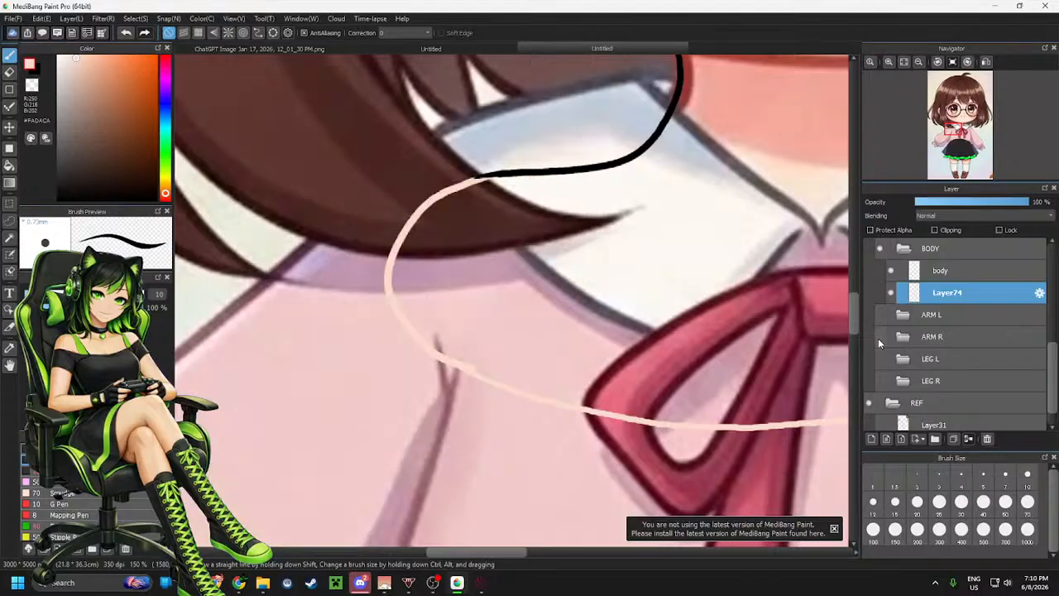
Select the left shoulder curve with a rectangle, copy it and paste it onto a new layer
key(m)
drag(320, 122, 610, 406)
key(ctrl+c)
key(ctrl+v)
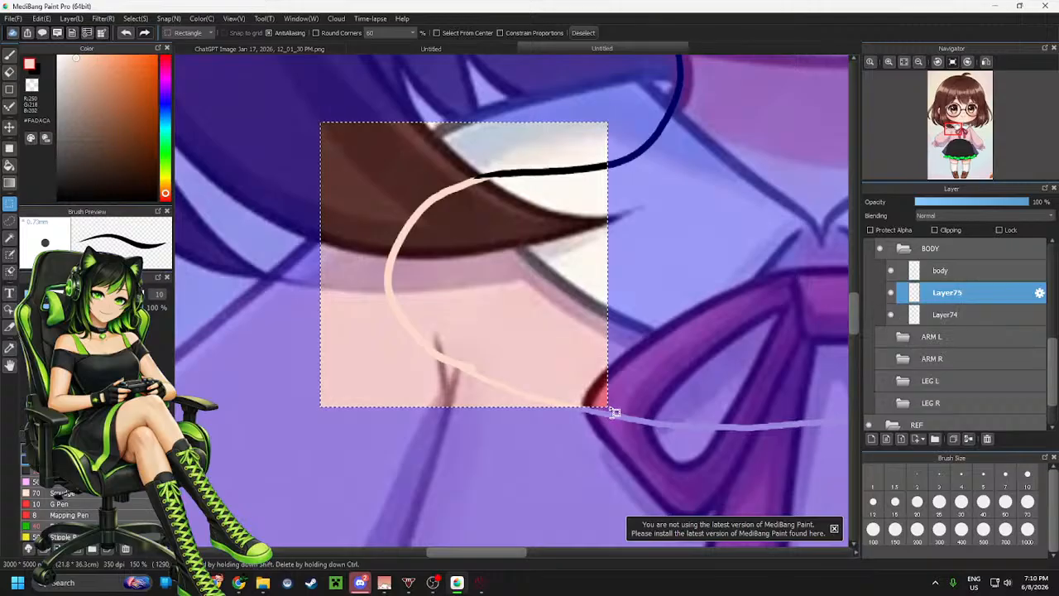
Flip the pasted curve horizontally and move it to form the right shoulder
key(ctrl+t)
click(641, 529)
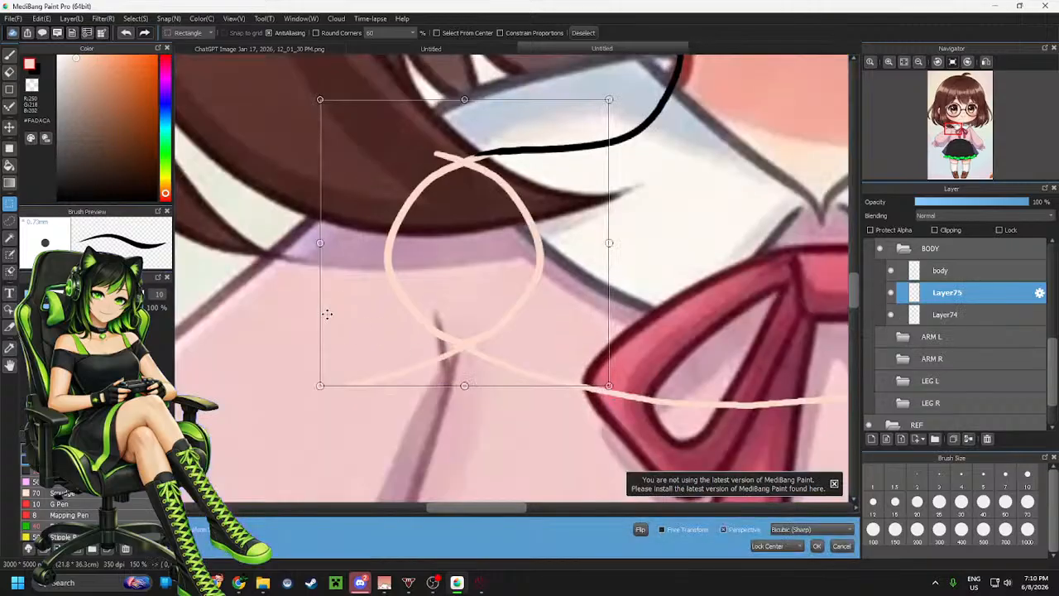
scroll(328, 312, up, 2)
scroll(328, 315, down, 5)
drag(380, 313, 594, 317)
scroll(596, 314, up, 3)
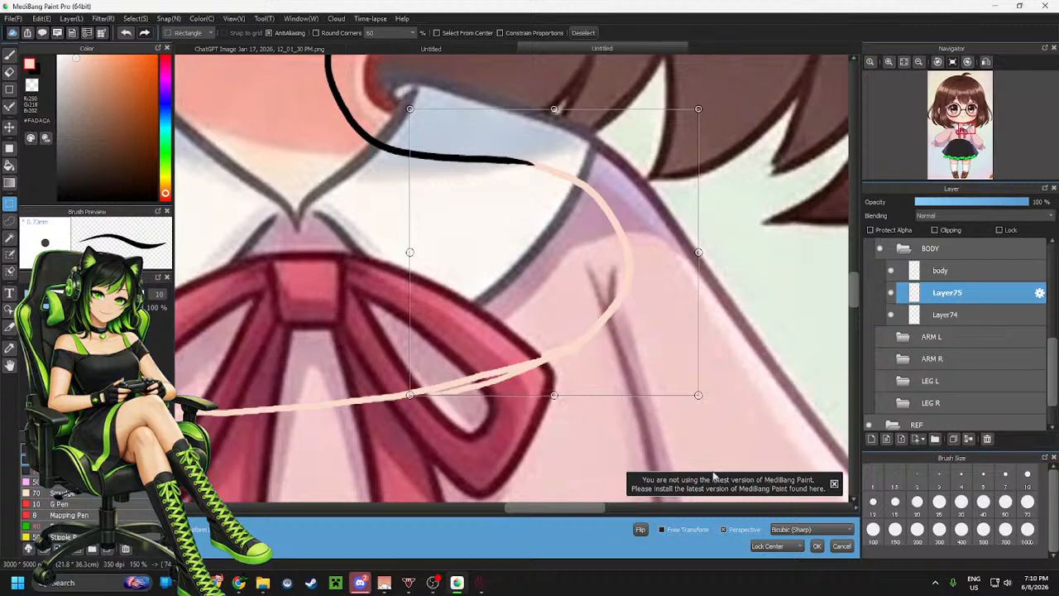
click(817, 546)
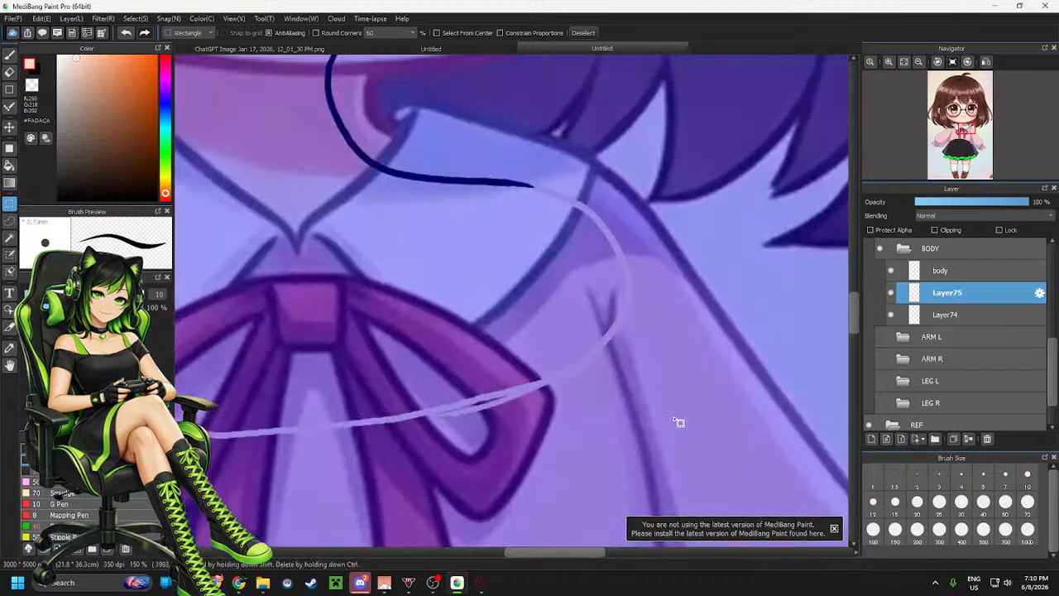
Deselect and erase the doubled stroke where the two curves overlap across the bow
key(ctrl+d)
scroll(392, 440, up, 2)
key(e)
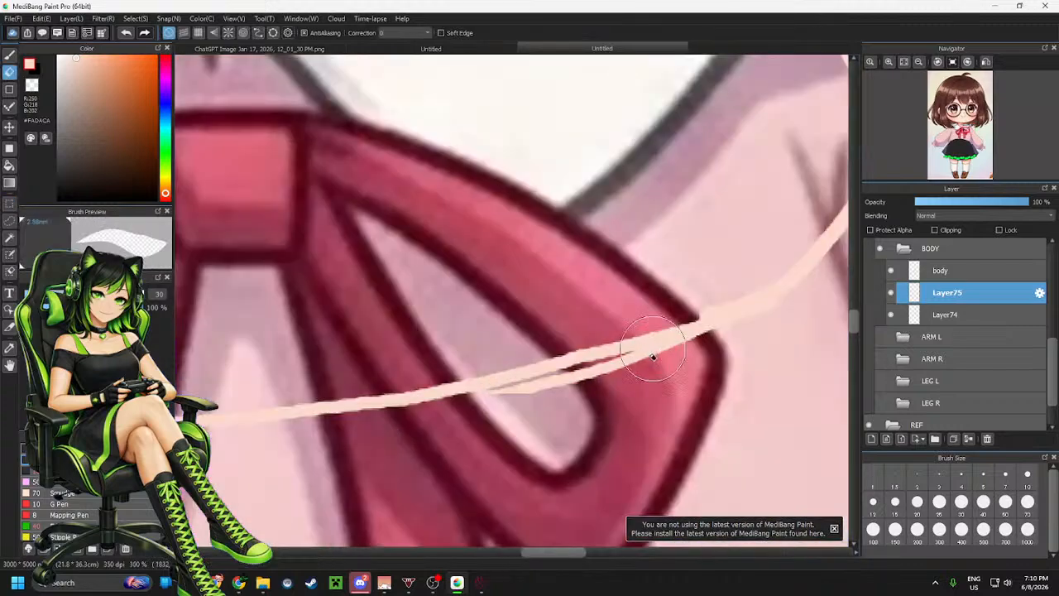
mouse_move(627, 350)
mouse_down()
mouse_move(707, 351)
mouse_move(528, 398)
mouse_move(594, 382)
mouse_up()
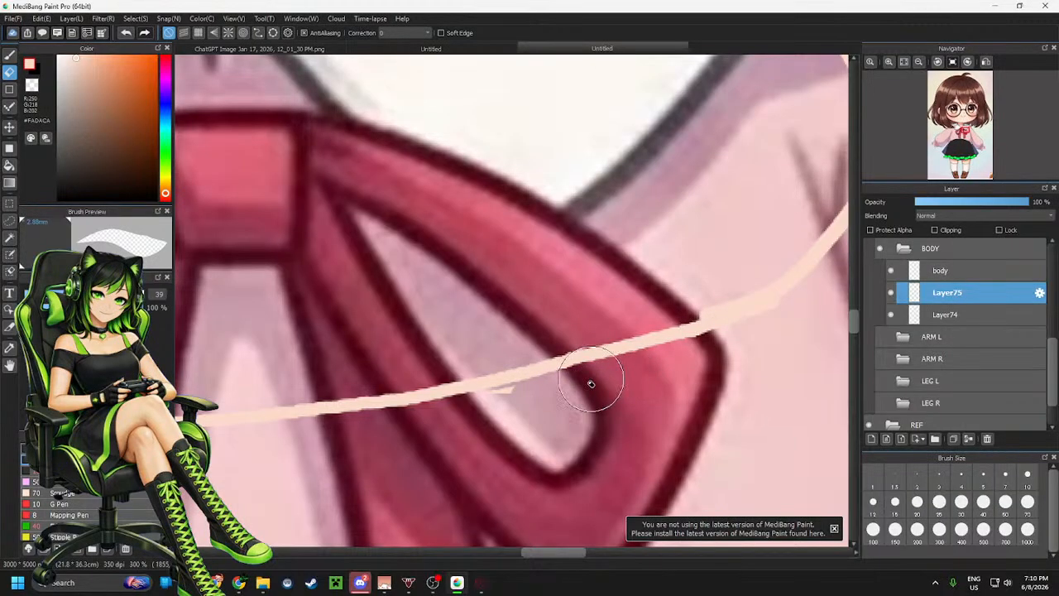
drag(489, 411, 528, 401)
Hide the reference image layer
scroll(706, 378, down, 6)
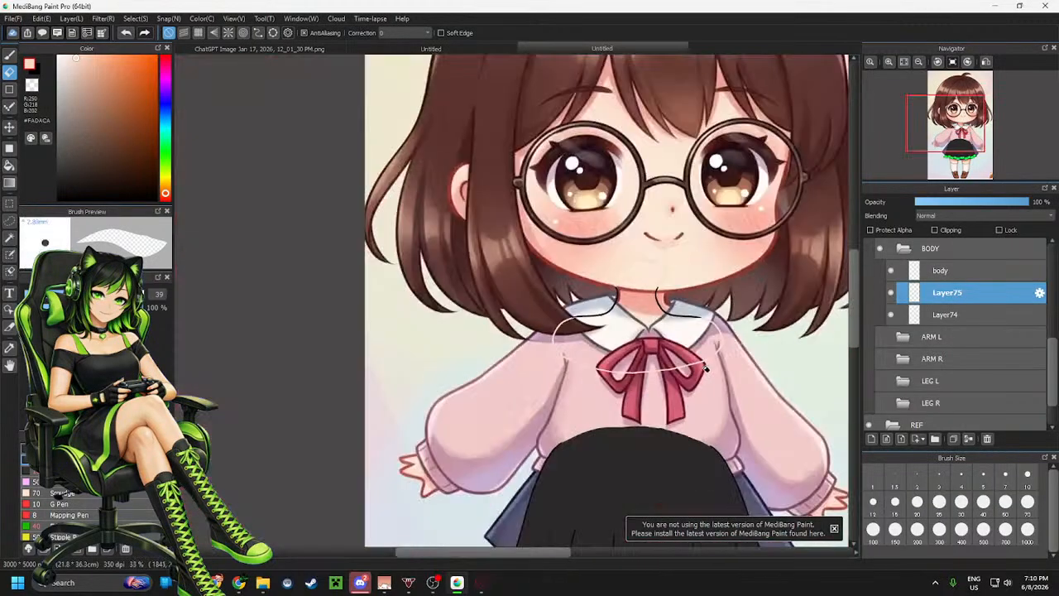
scroll(708, 377, up, 3)
scroll(964, 337, down, 1)
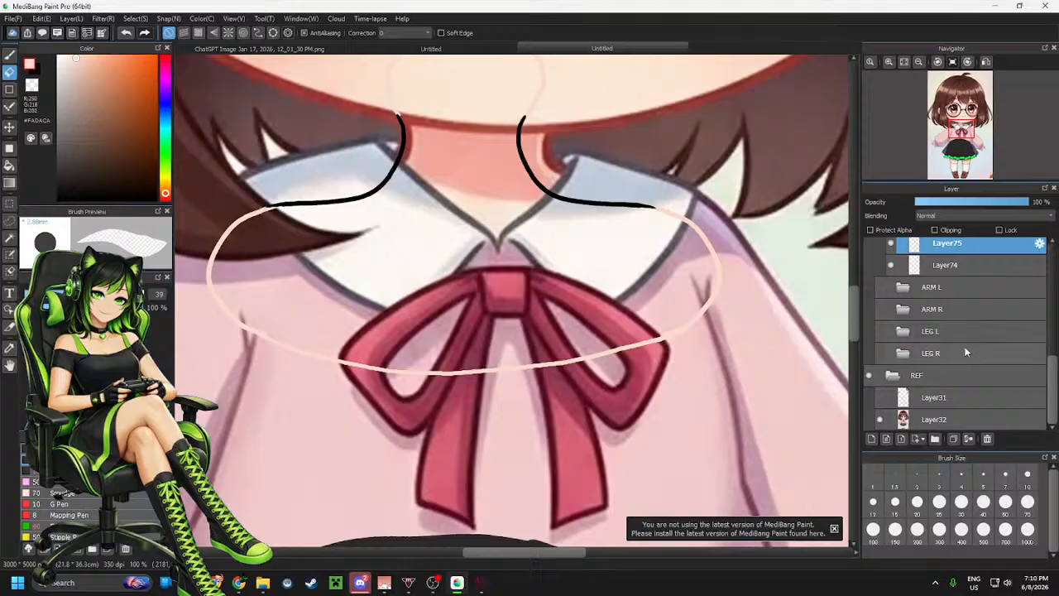
click(880, 418)
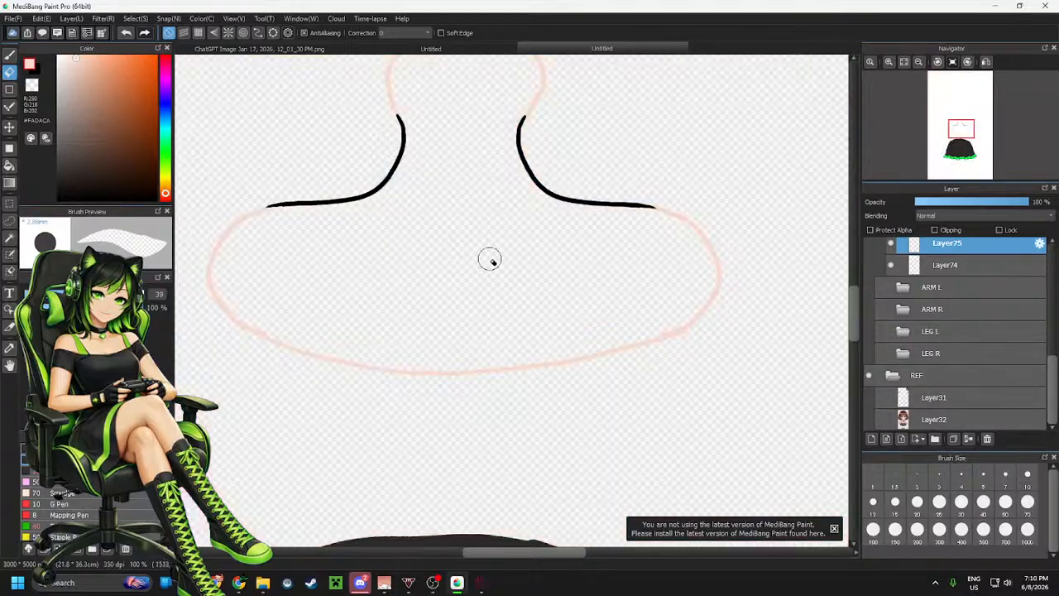
Fill the enclosed neck and chest area with the skin colour using the Bucket tool
scroll(487, 260, down, 2)
scroll(568, 338, down, 1)
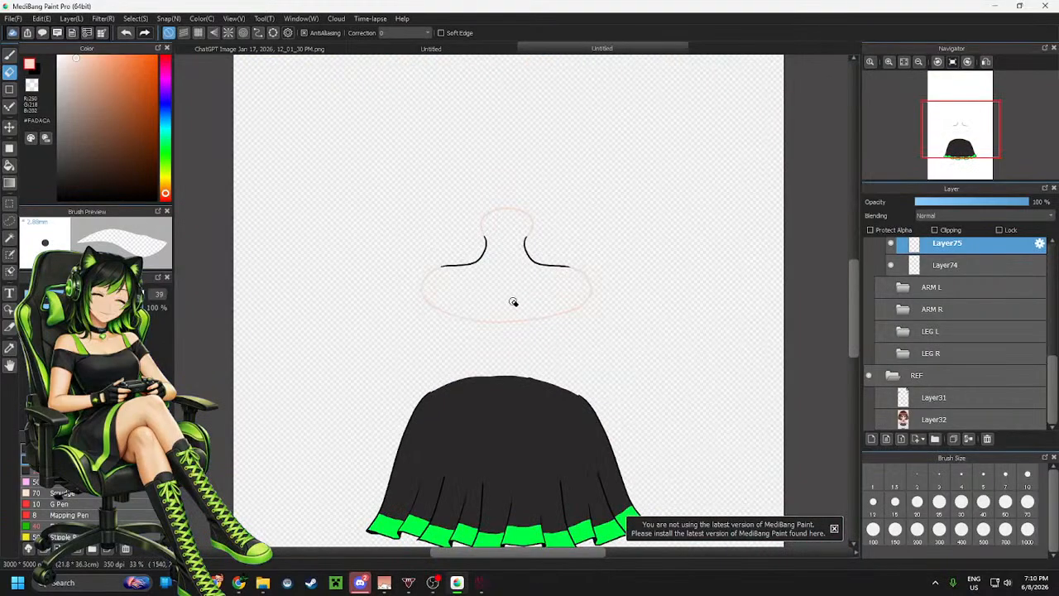
key(g)
click(501, 277)
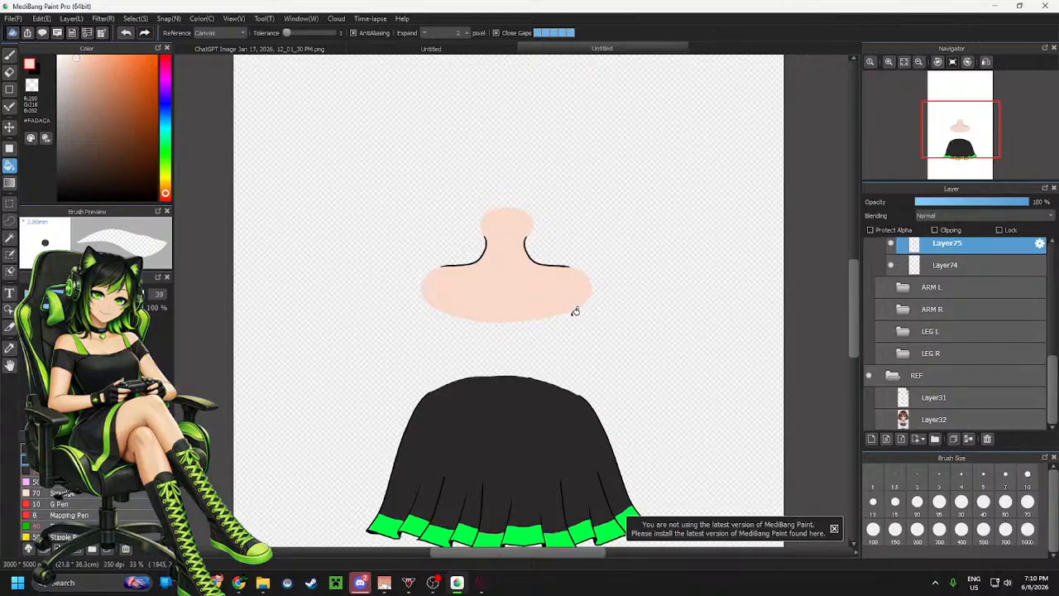
Show the ARM L and ARM R folders again and zoom in on the shoulder join
click(879, 287)
click(879, 310)
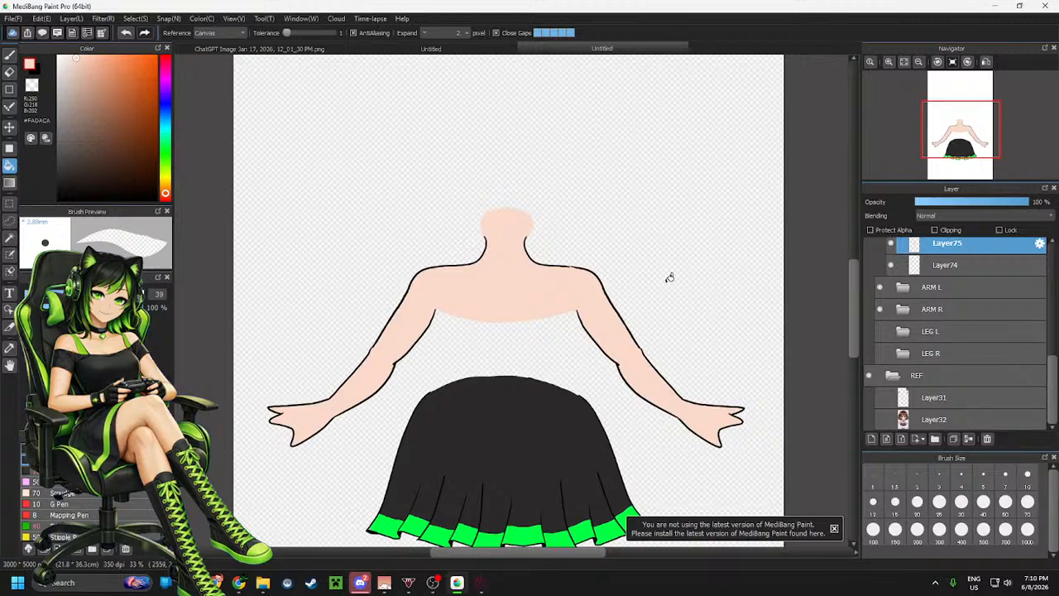
scroll(537, 249, up, 5)
scroll(670, 323, up, 1)
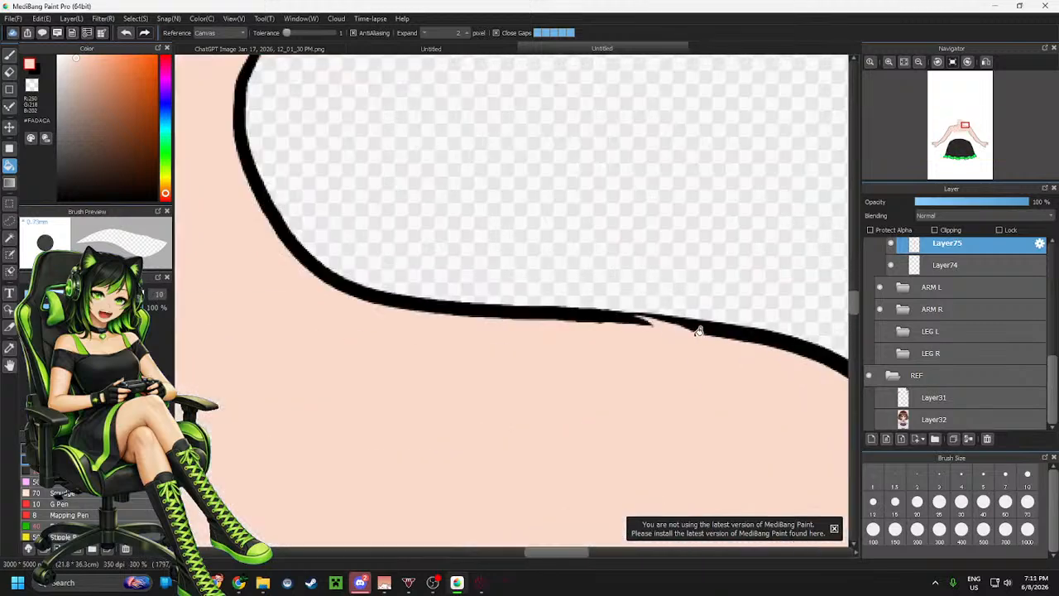
scroll(940, 305, up, 1)
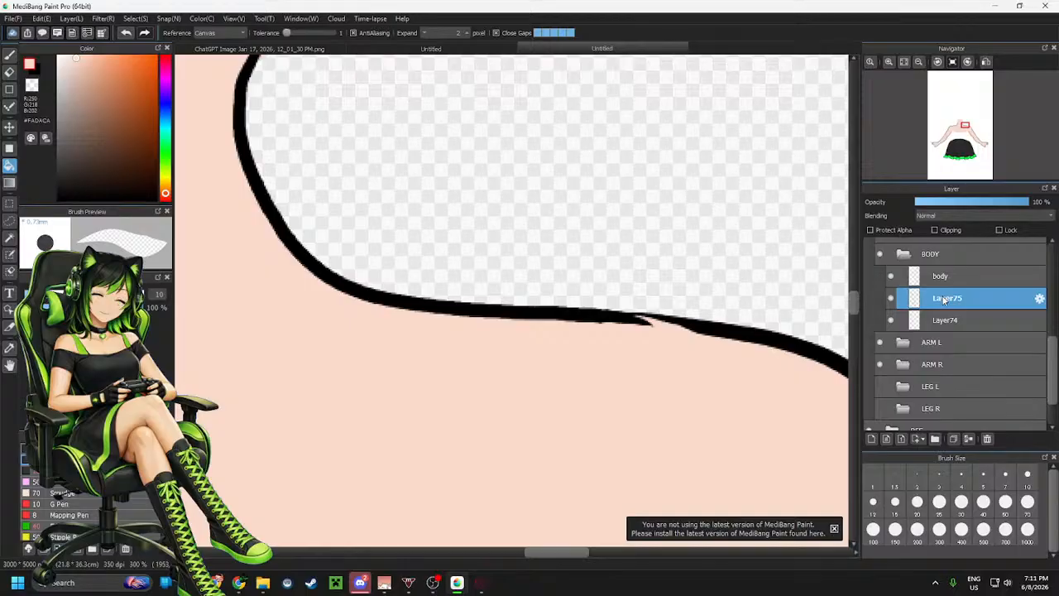
Erase the short stray stroke on the shoulder line where the neck curve joins it
key(e)
mouse_move(648, 319)
mouse_down()
mouse_move(700, 320)
mouse_move(723, 333)
mouse_up()
Show the guide layer Layer31 in the REF folder
scroll(723, 332, down, 4)
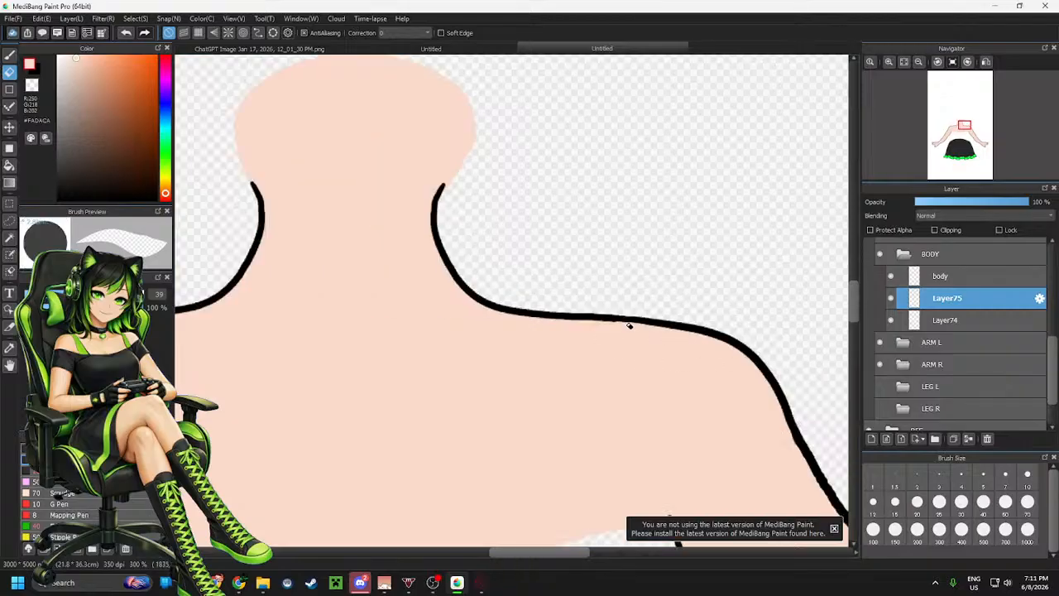
scroll(635, 317, down, 1)
scroll(637, 327, up, 2)
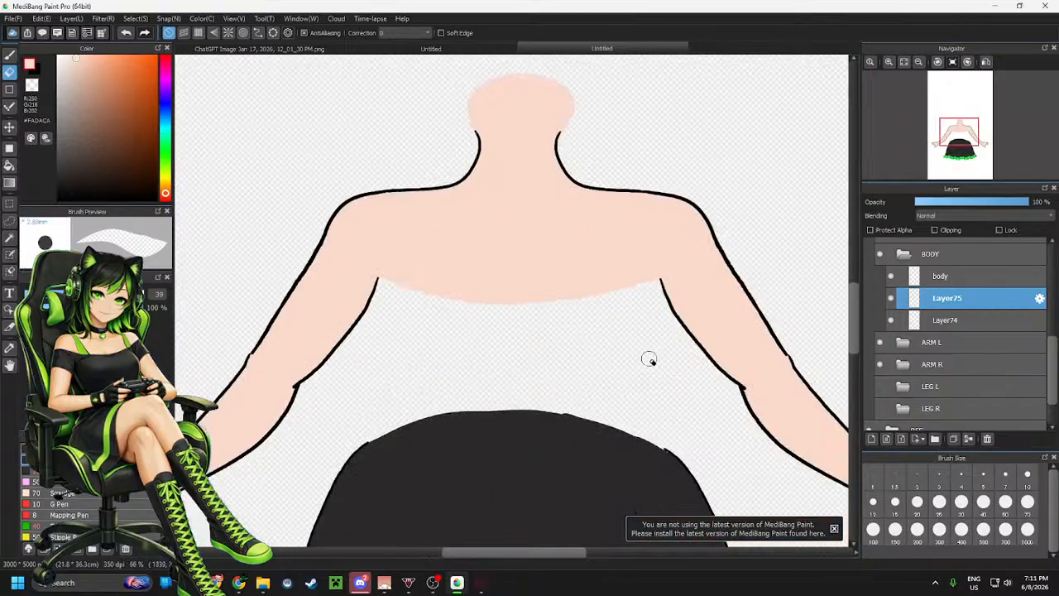
scroll(605, 342, down, 2)
scroll(577, 308, up, 1)
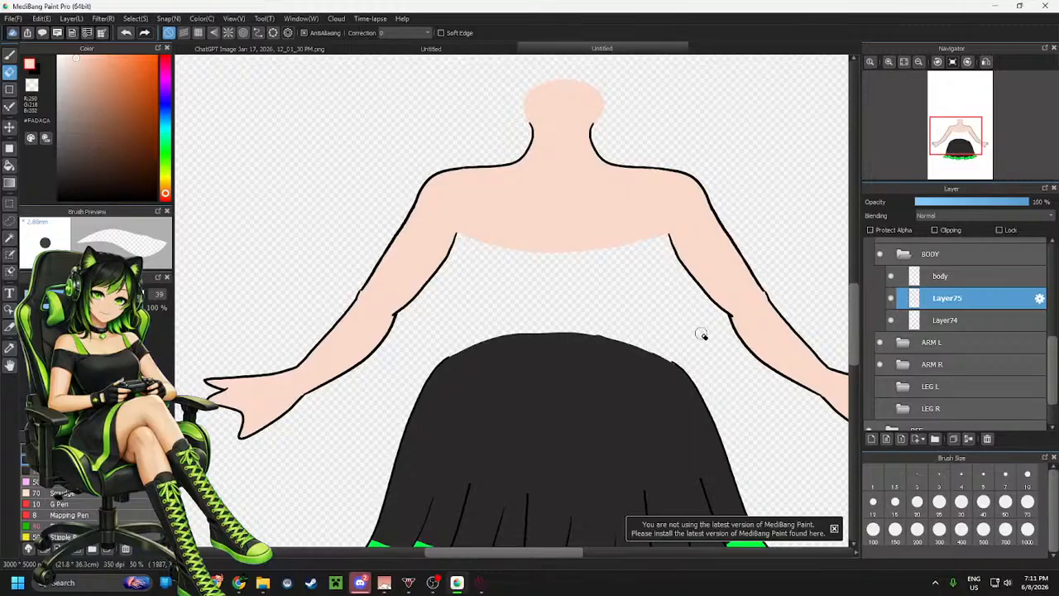
scroll(939, 368, down, 1)
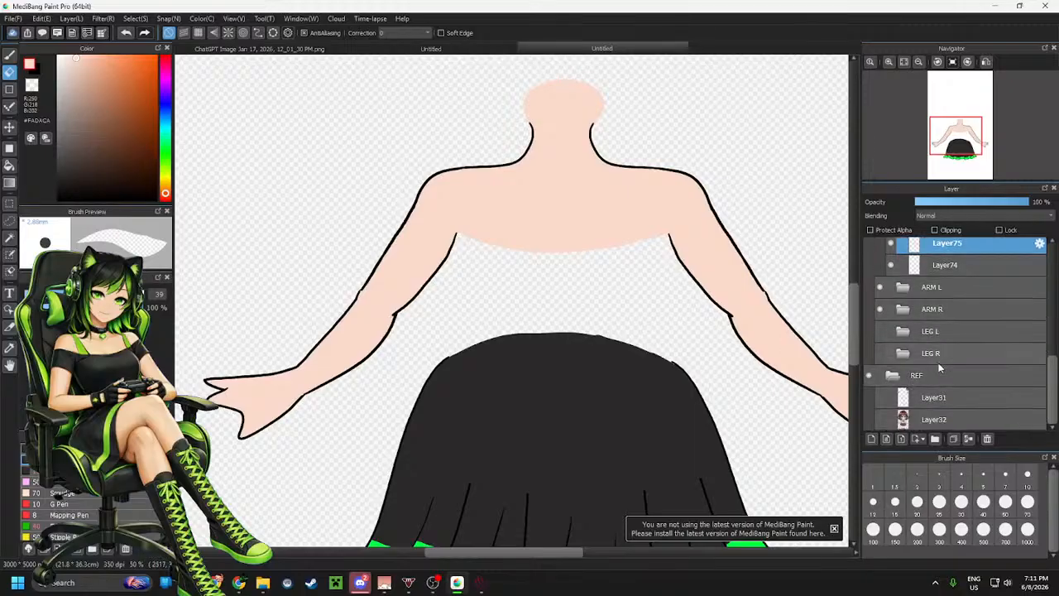
click(880, 398)
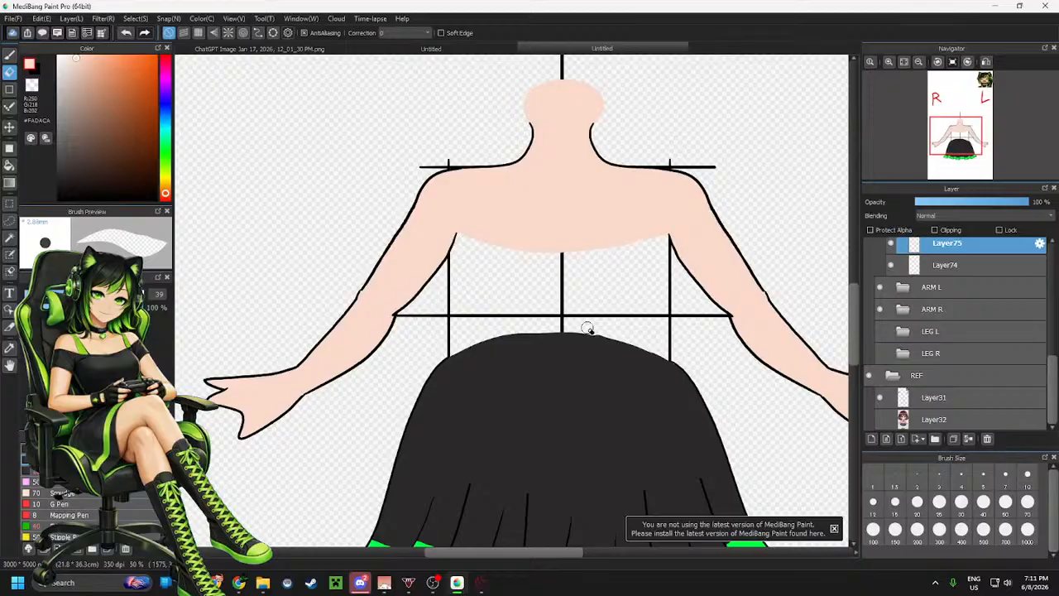
Select the ARM L folder and nudge it slightly left with the Move tool
scroll(589, 331, up, 1)
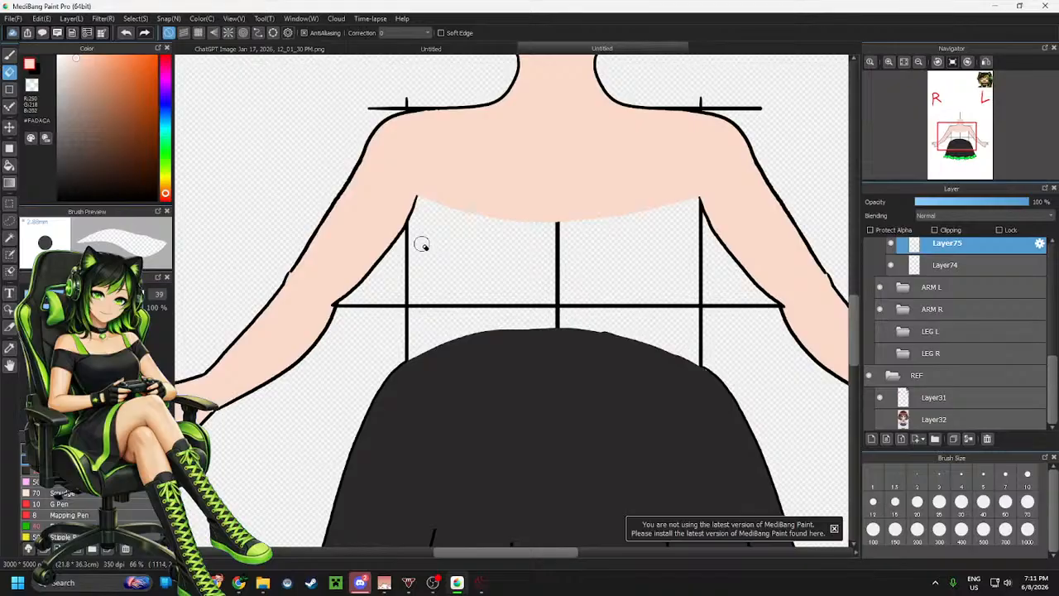
scroll(422, 244, down, 4)
scroll(350, 267, up, 2)
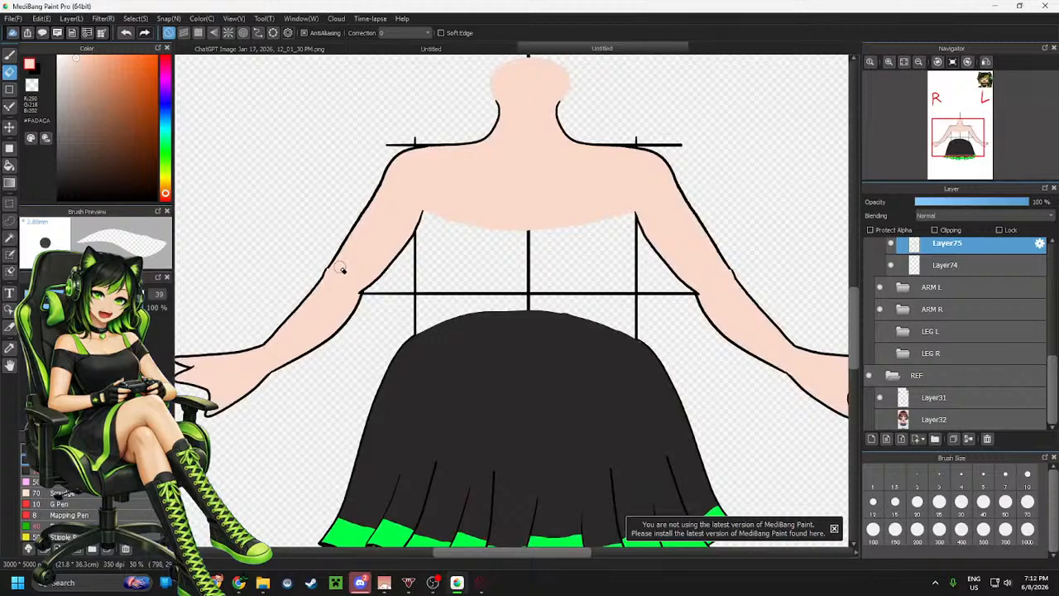
scroll(344, 268, up, 1)
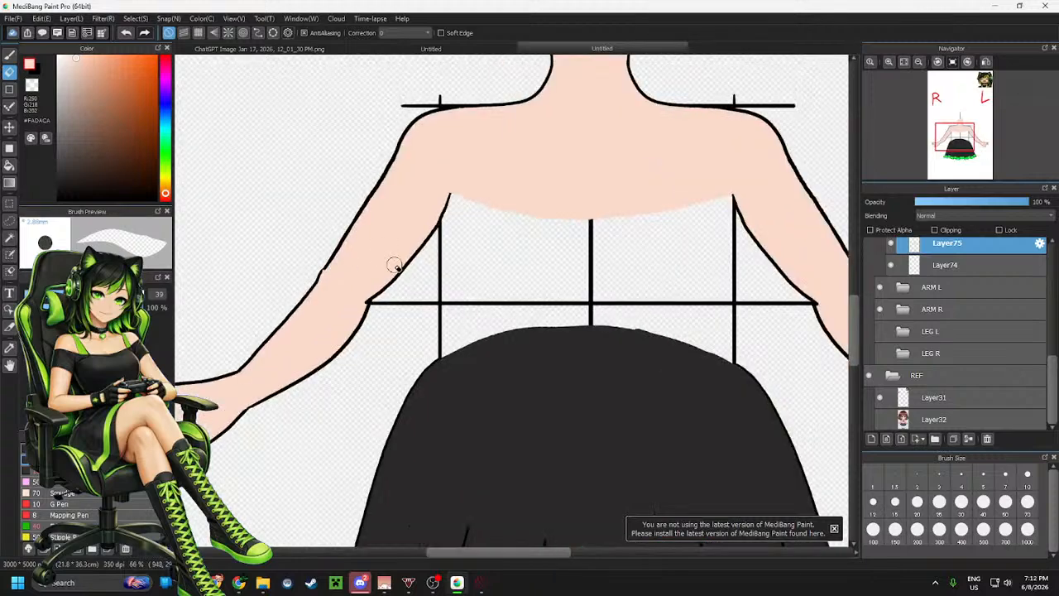
click(948, 289)
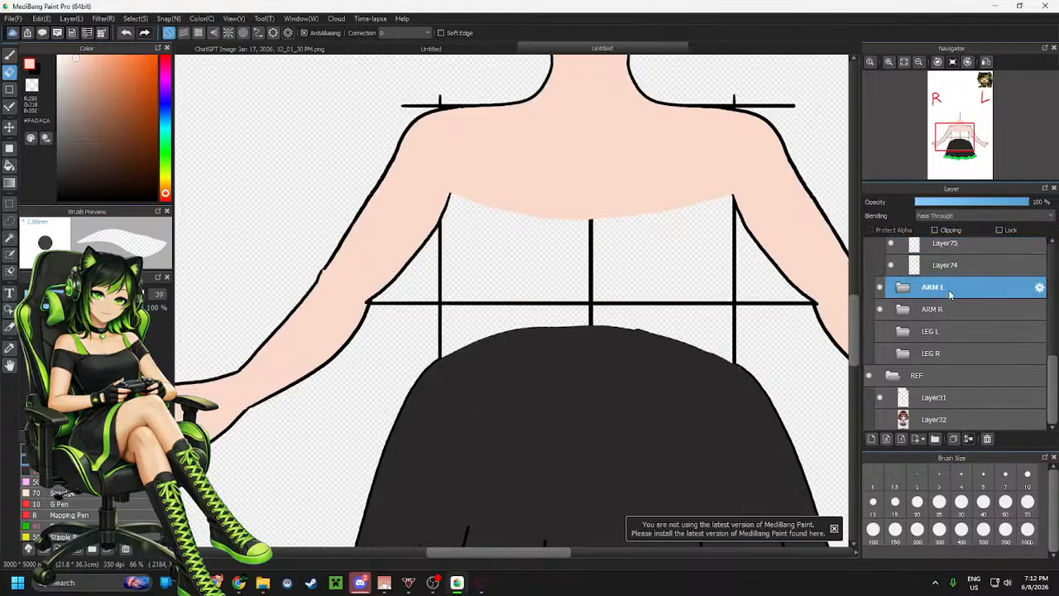
scroll(450, 294, down, 1)
scroll(567, 288, down, 1)
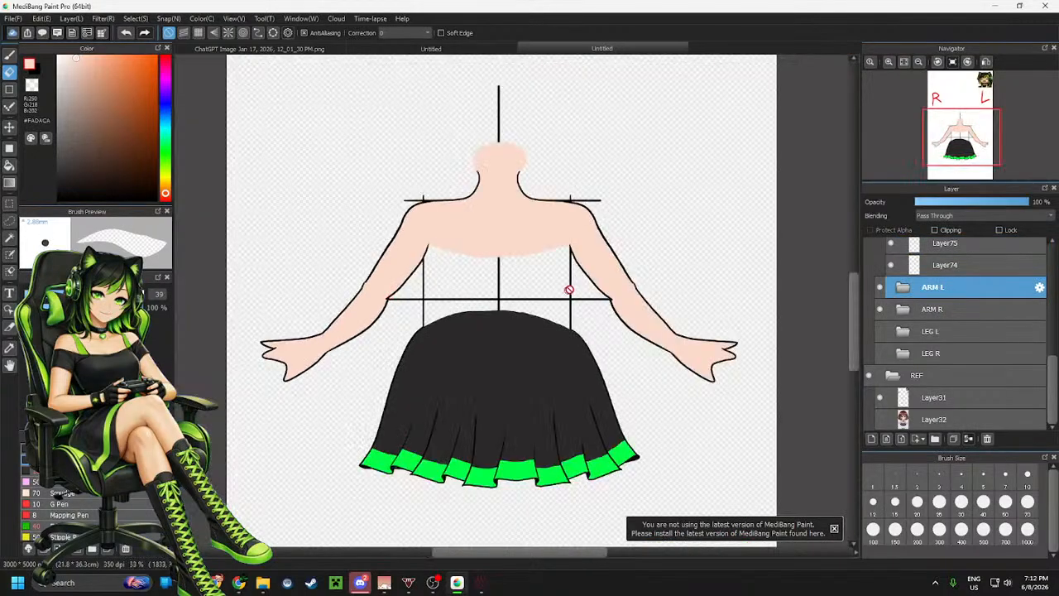
scroll(572, 287, up, 1)
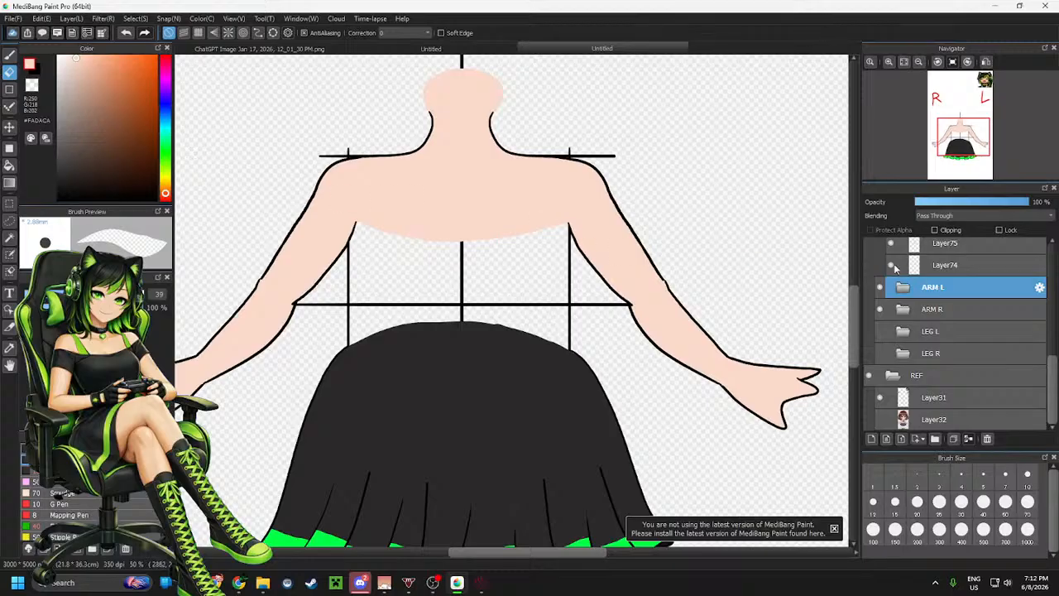
scroll(669, 308, down, 1)
scroll(669, 308, down, 1)
scroll(670, 306, up, 3)
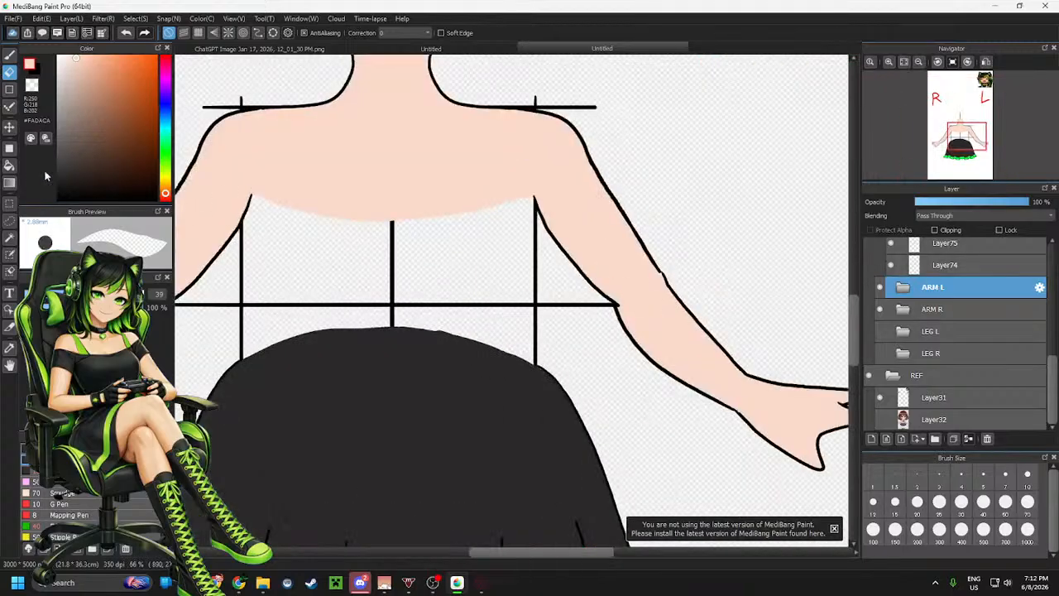
click(9, 127)
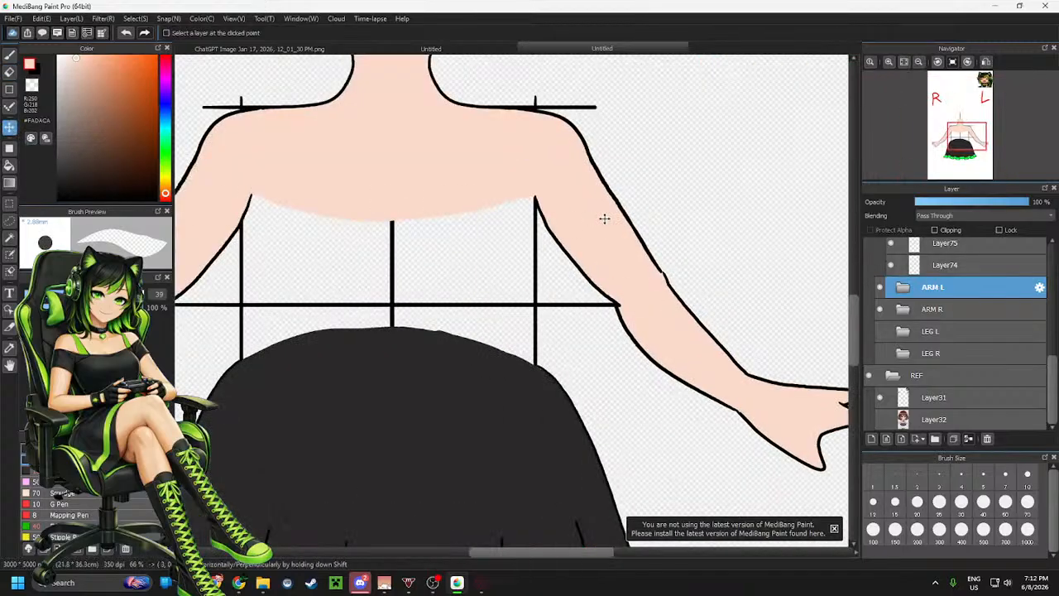
drag(604, 218, 596, 218)
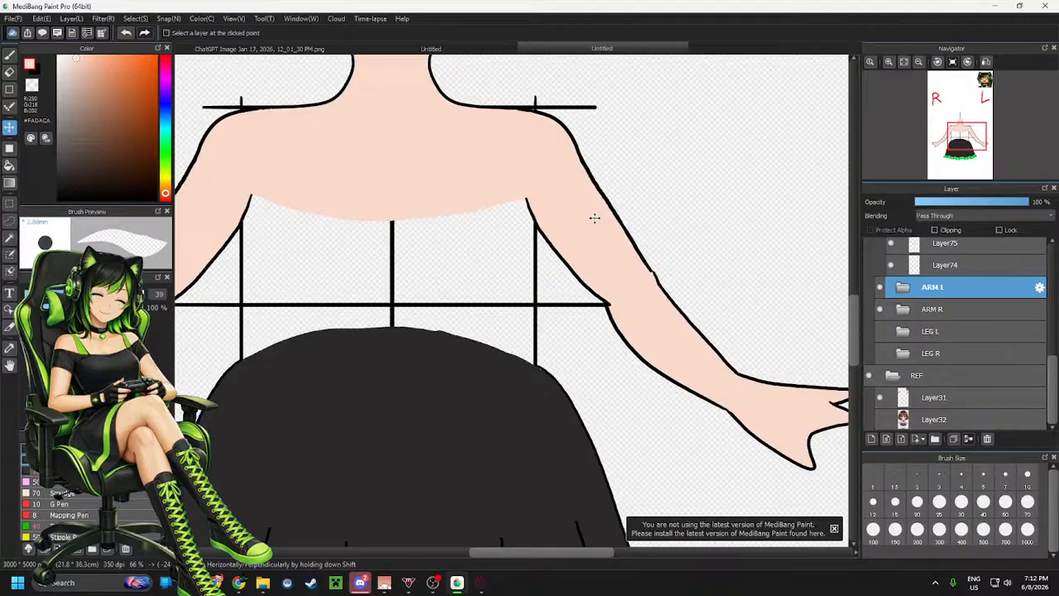
Merge Layer75 down into Layer74 inside the BODY folder
scroll(687, 226, down, 2)
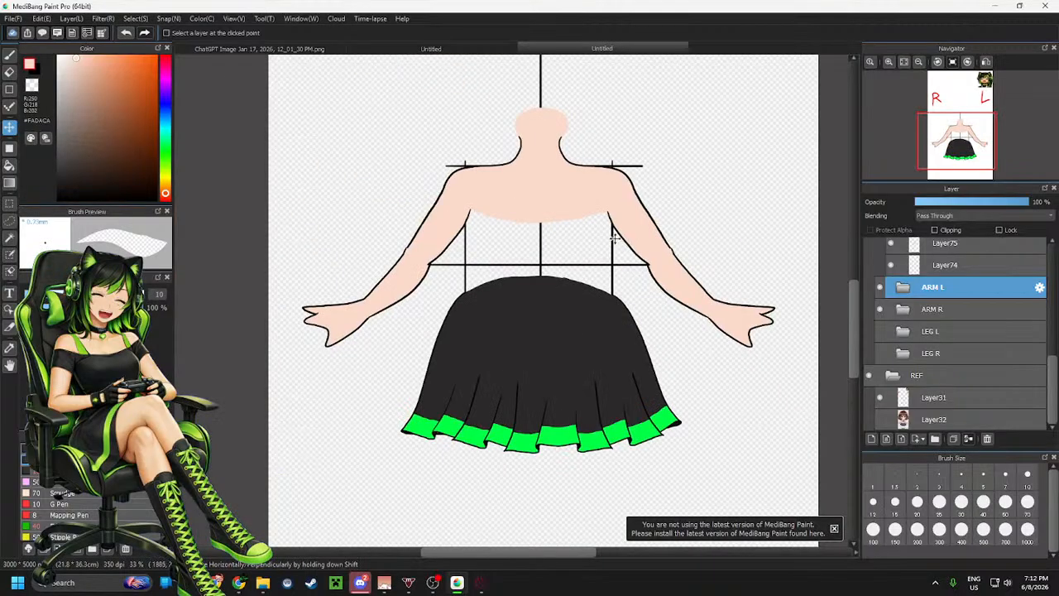
scroll(596, 236, up, 1)
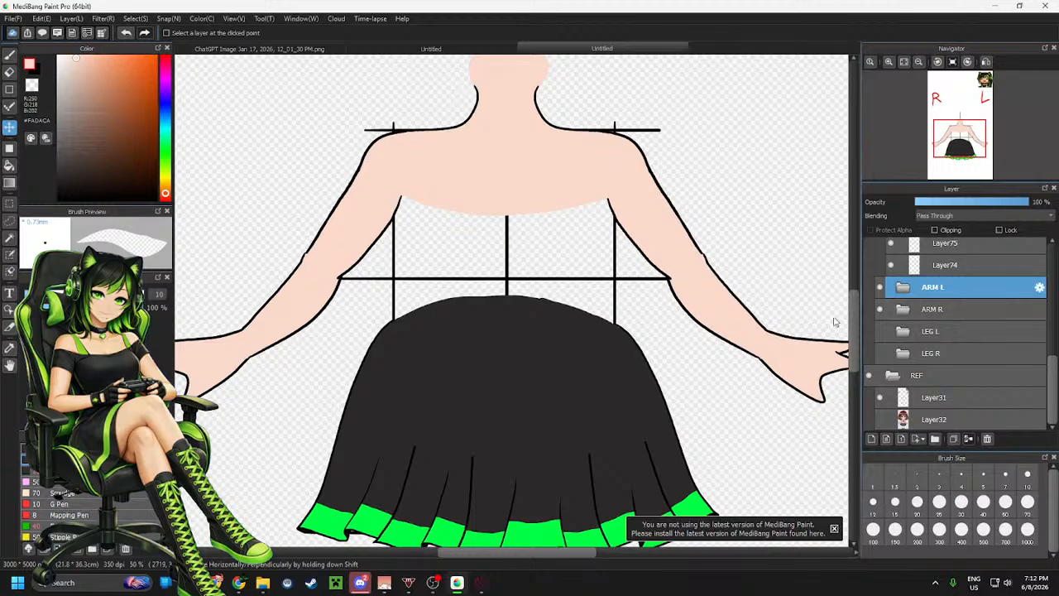
scroll(974, 320, up, 1)
scroll(973, 323, up, 2)
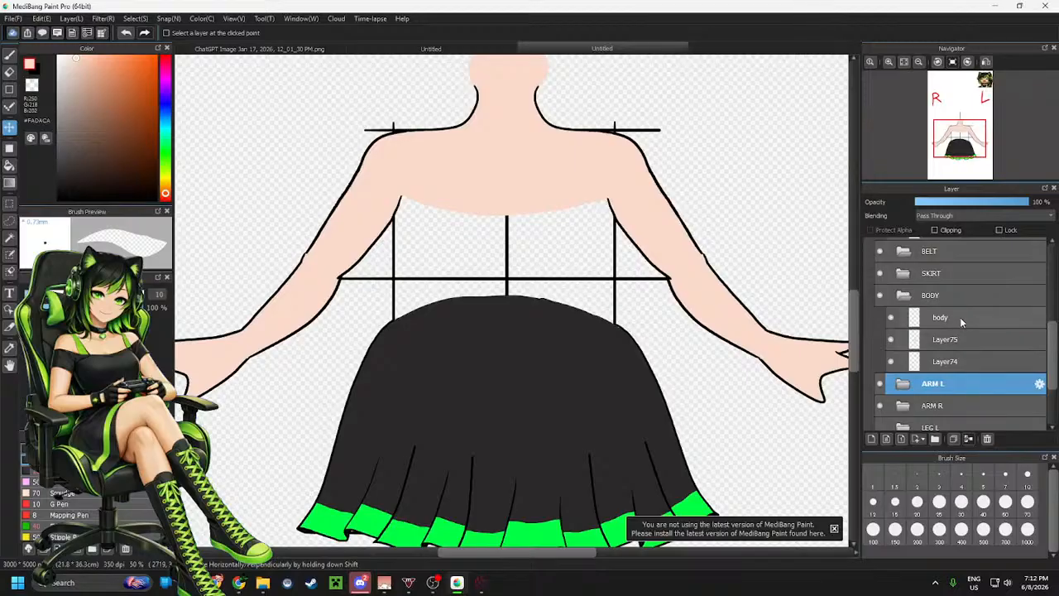
click(960, 319)
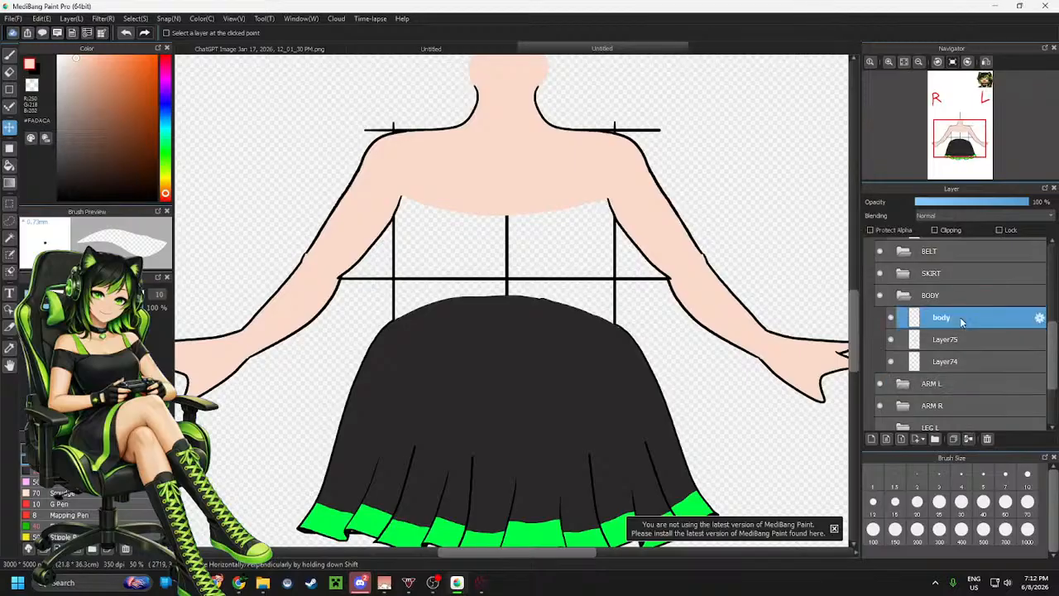
click(890, 320)
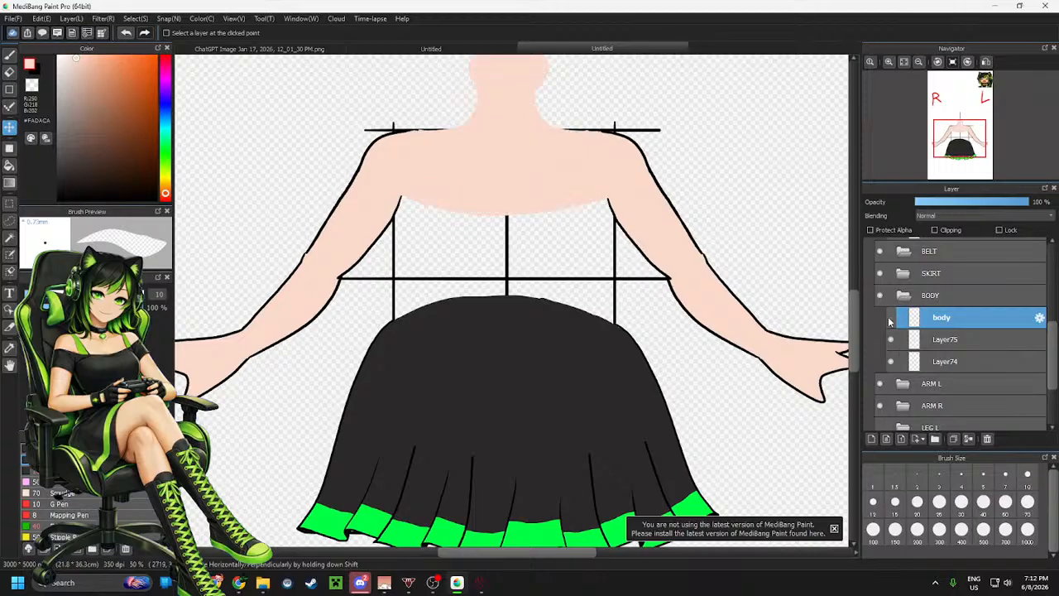
click(891, 319)
click(891, 340)
click(891, 340)
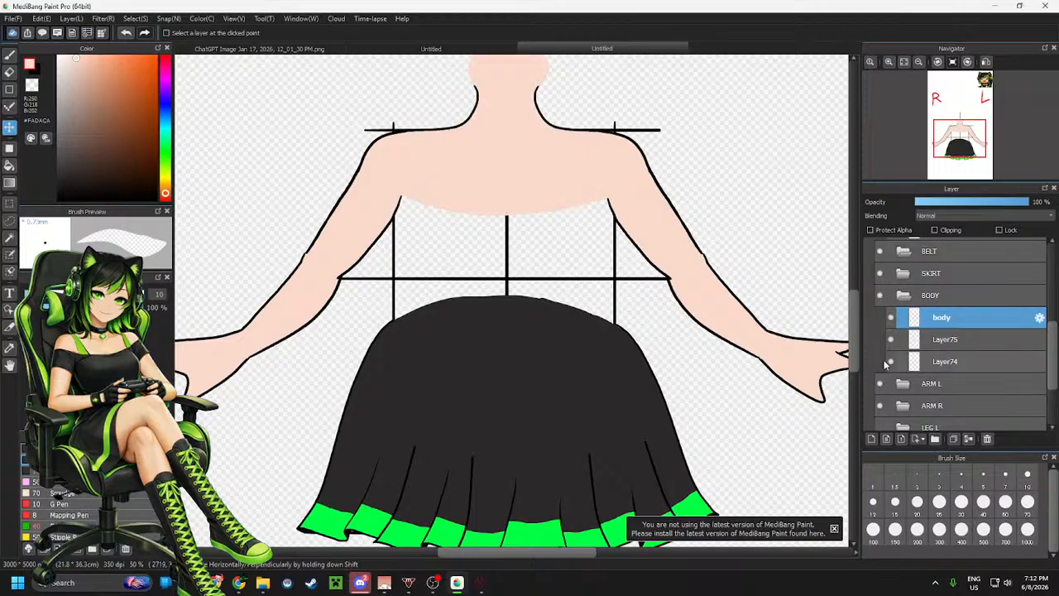
click(960, 340)
click(969, 439)
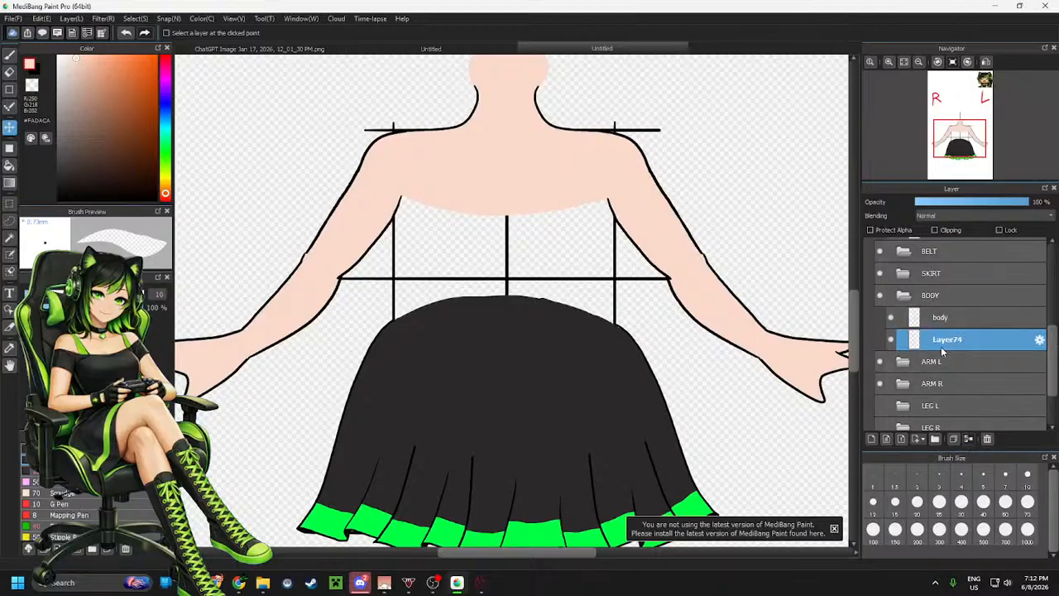
Create a new folder named UNDER inside the SHIRT folder
click(903, 295)
scroll(961, 289, up, 3)
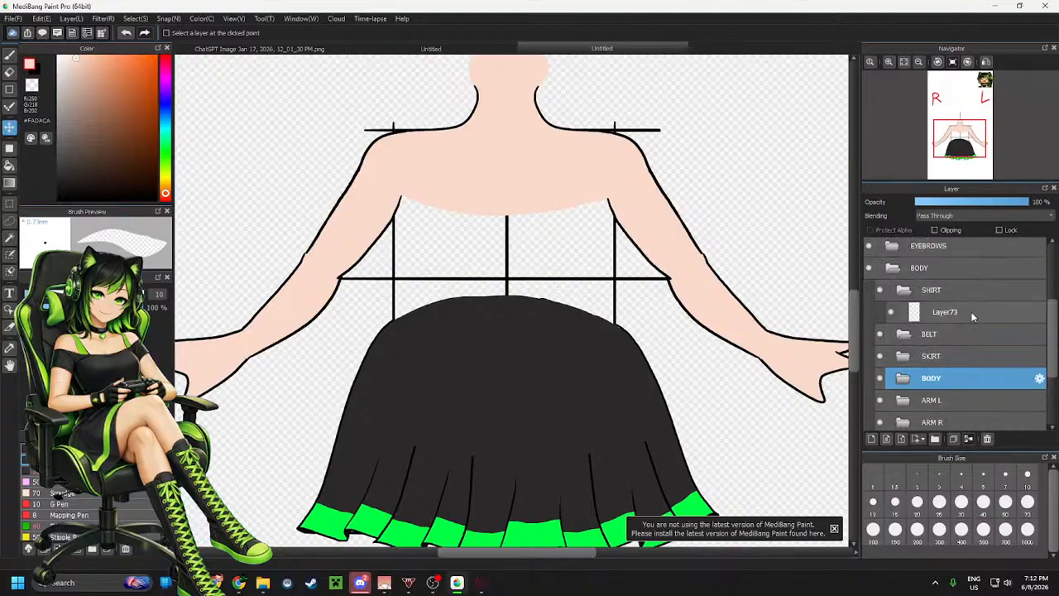
click(951, 311)
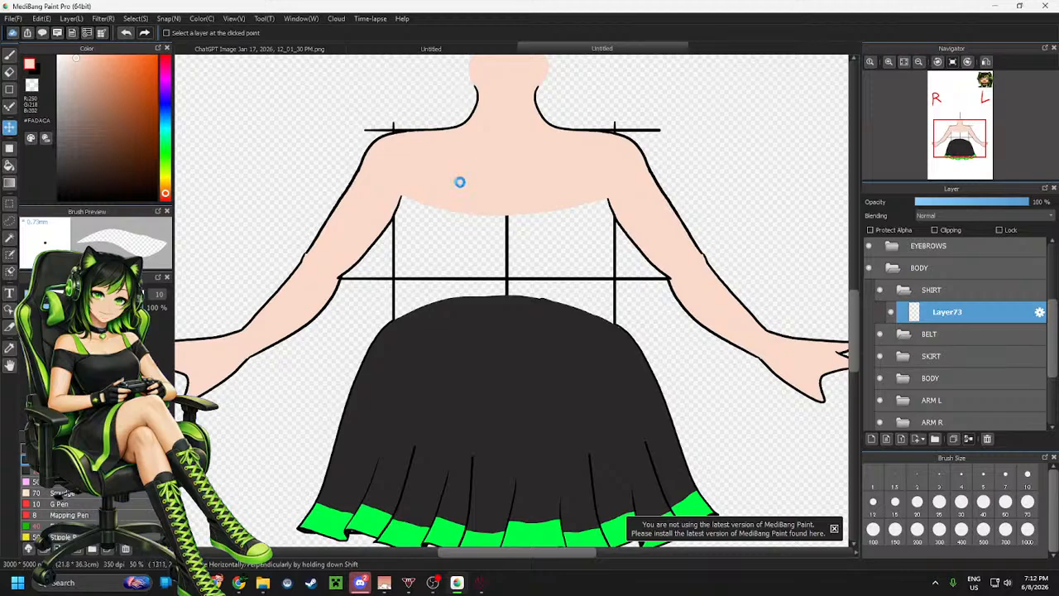
scroll(458, 182, down, 1)
scroll(441, 161, up, 2)
scroll(545, 178, up, 1)
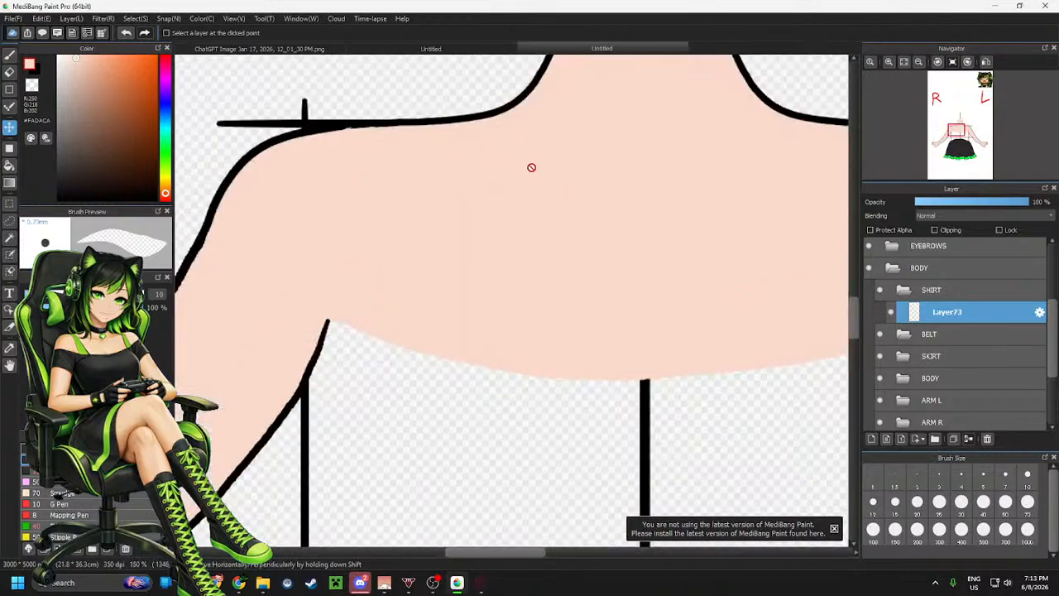
key(b)
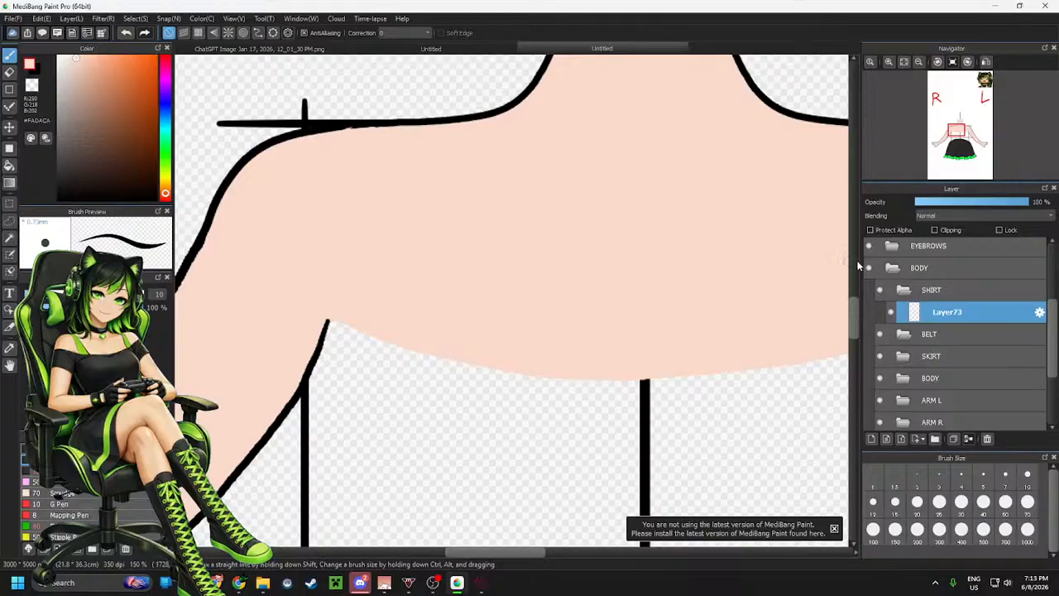
click(935, 439)
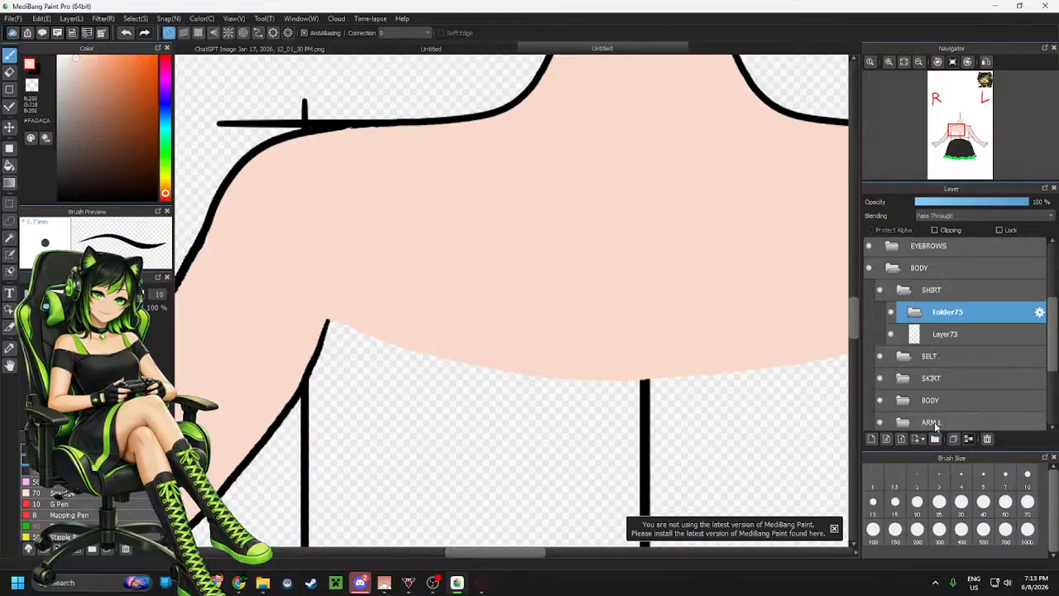
click(1041, 312)
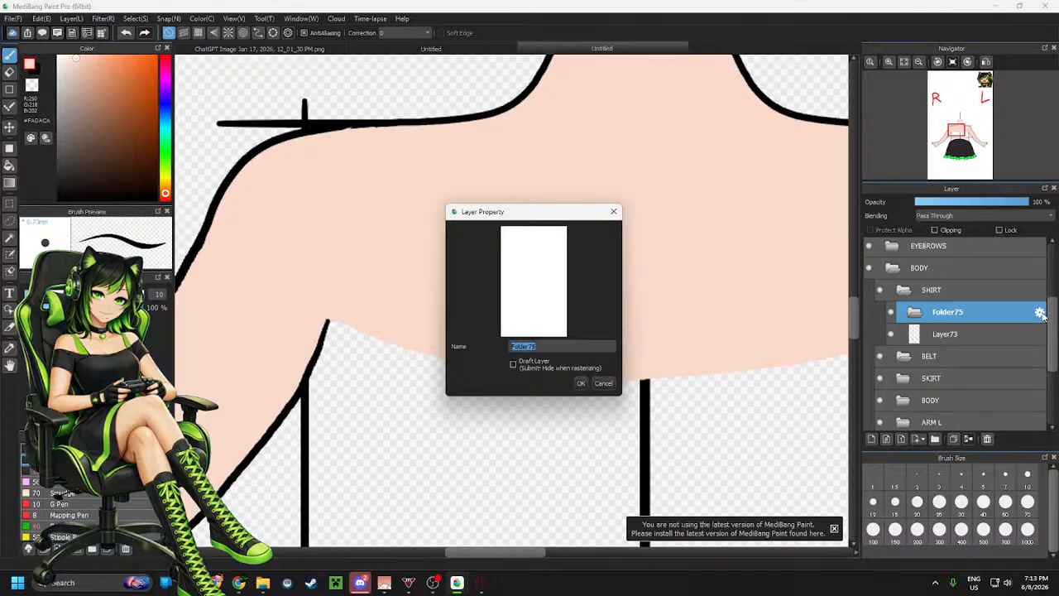
text(UNDER)
click(582, 383)
Create another folder named OVER inside the SHIRT folder
click(959, 336)
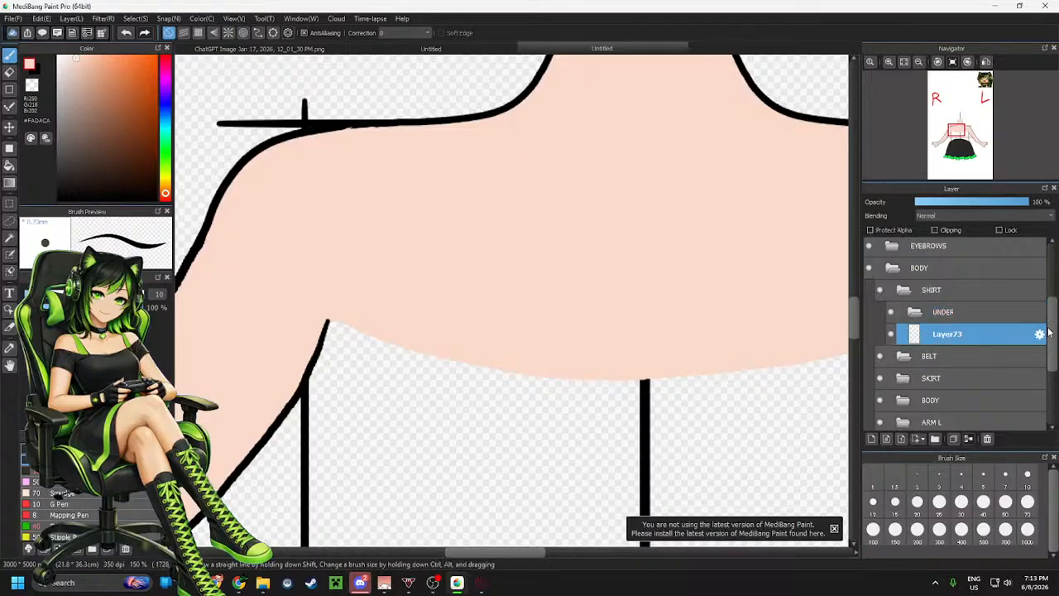
click(986, 314)
click(972, 293)
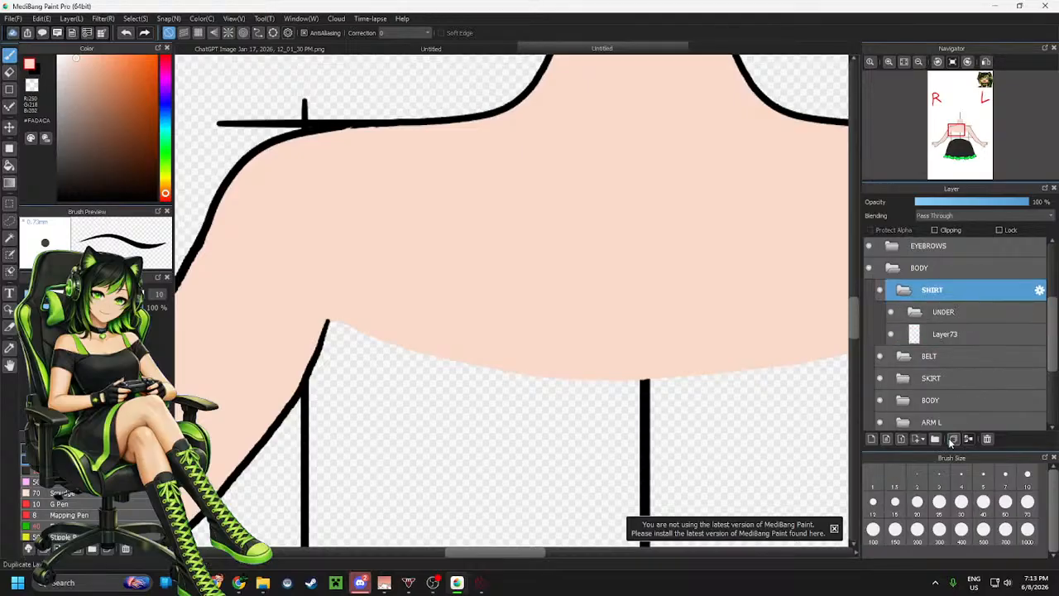
click(935, 442)
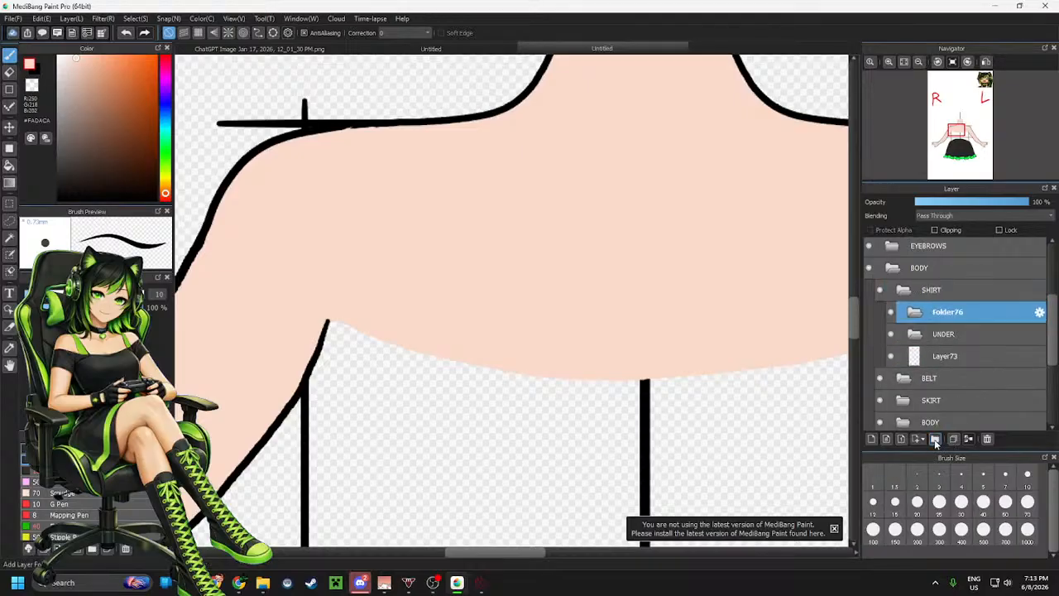
click(1040, 312)
text(DVE)
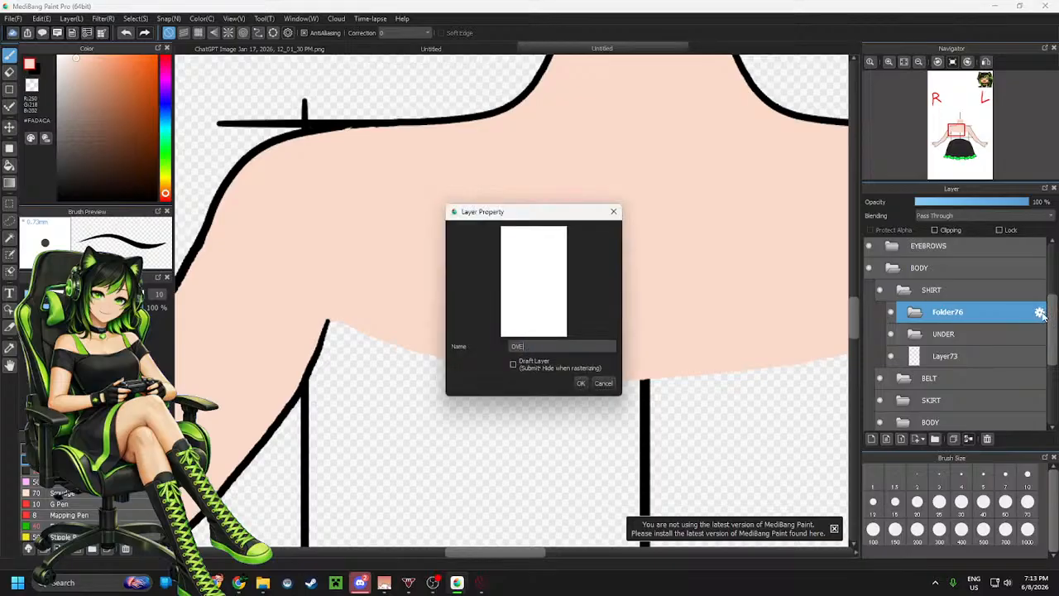
text(R)
click(581, 384)
Add a new layer inside the UNDER folder and switch the drawing colour to black
click(947, 333)
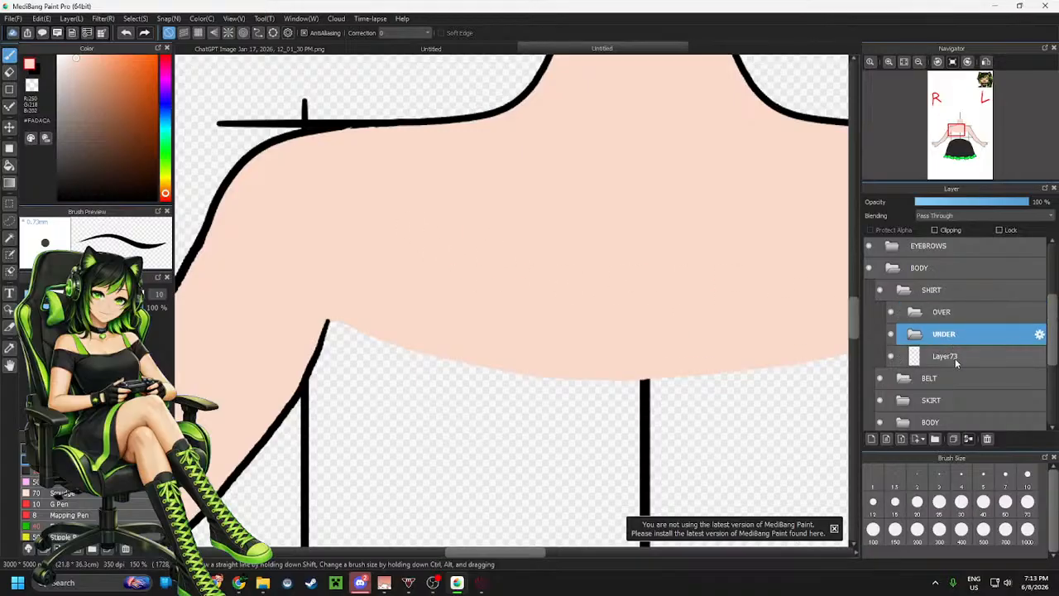
click(872, 439)
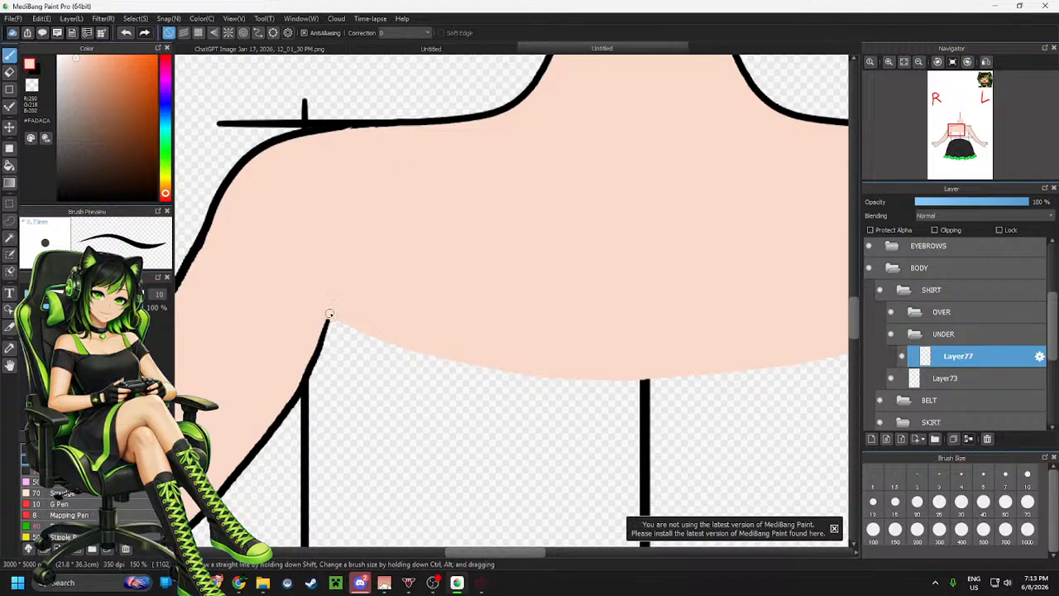
alt+click(204, 251)
Try drawing a line from the armpit up to the shoulder and undo it
mouse_move(328, 323)
mouse_down()
mouse_move(359, 241)
mouse_move(361, 126)
mouse_up()
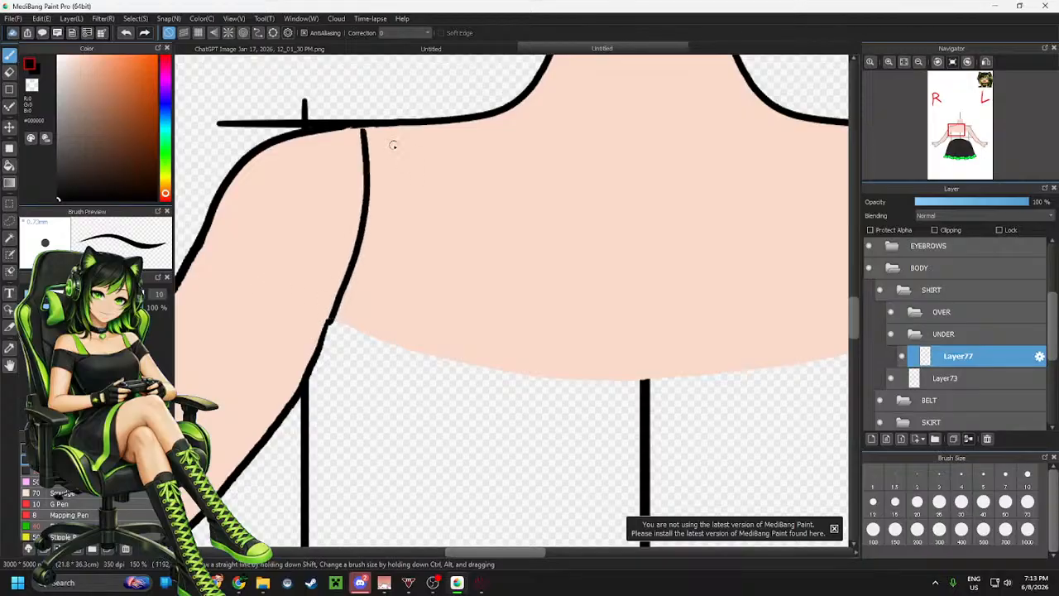
key(ctrl+z)
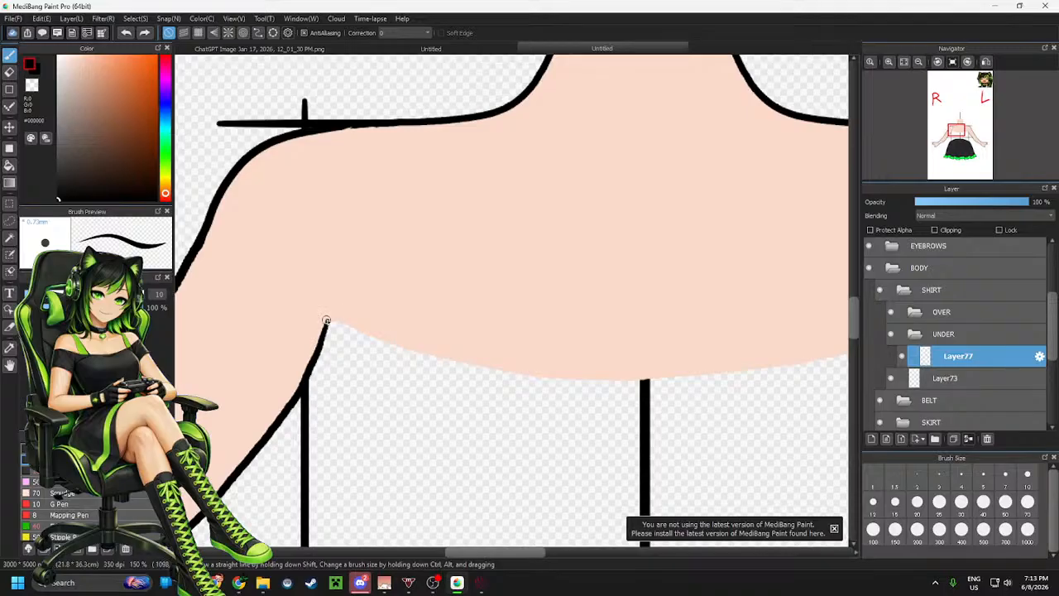
Try drawing curved lines from the armpit and shoulder across the chest, then undo them
mouse_move(327, 321)
mouse_down()
mouse_move(358, 283)
mouse_move(402, 124)
mouse_move(433, 130)
mouse_move(527, 339)
mouse_move(611, 383)
mouse_up()
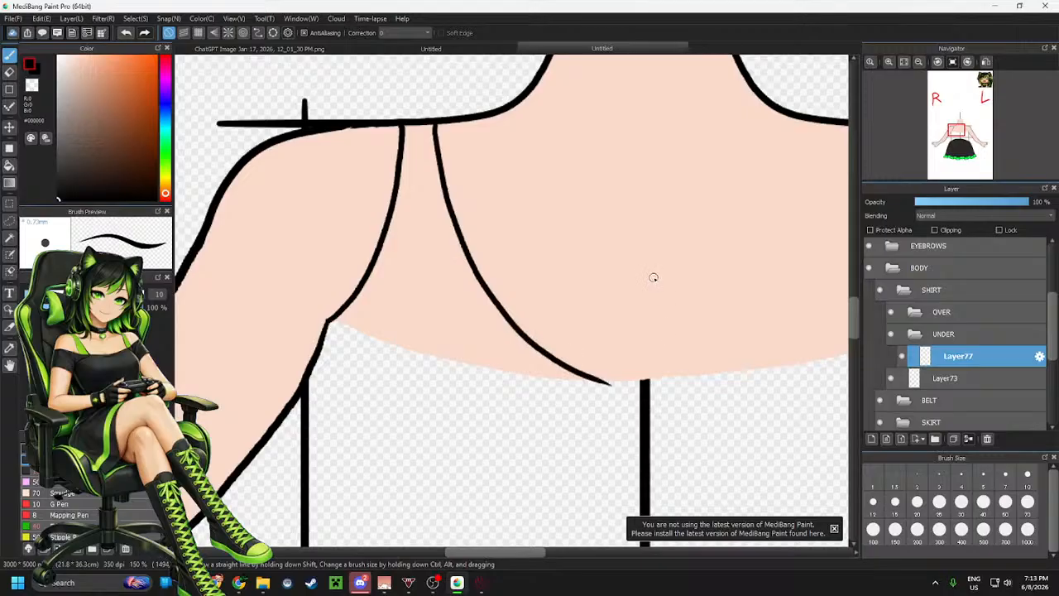
key(ctrl+z)
mouse_move(422, 127)
mouse_down()
mouse_move(538, 397)
mouse_move(578, 420)
mouse_up()
scroll(419, 387, down, 3)
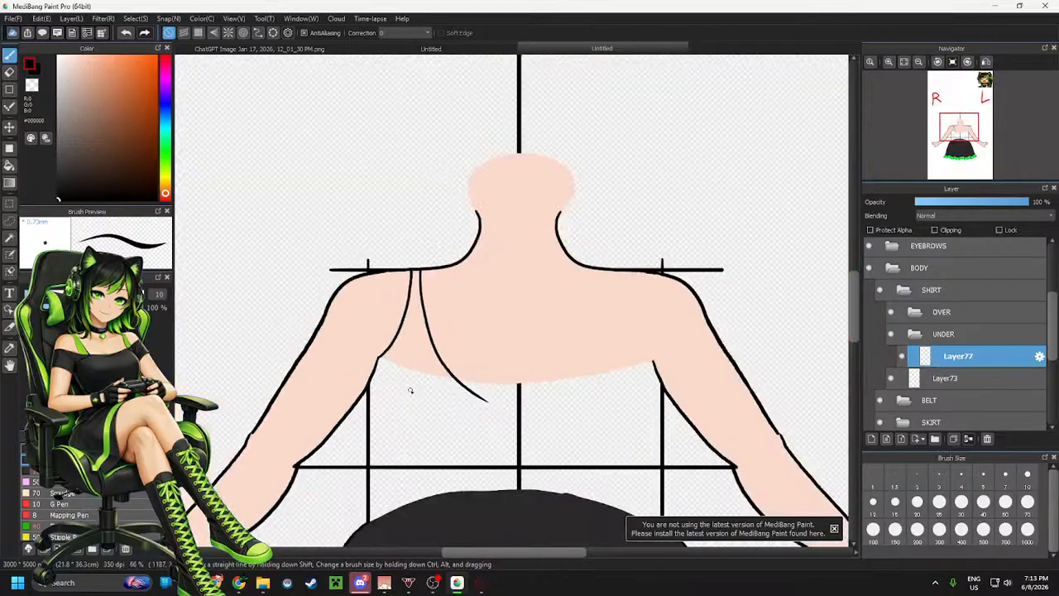
scroll(412, 383, up, 2)
key(ctrl+z)
key(ctrl+z)
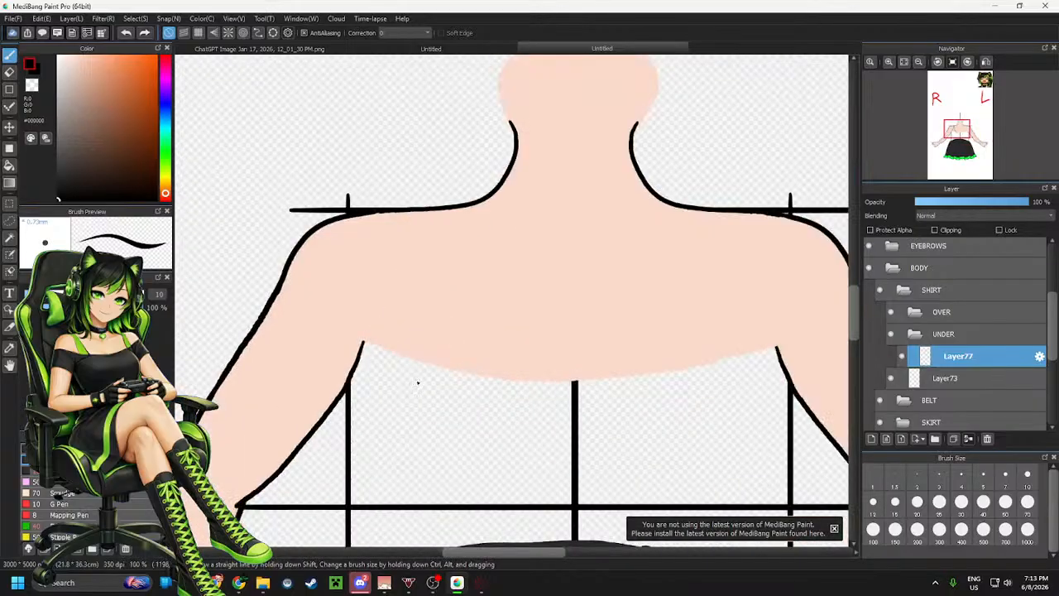
scroll(413, 379, up, 3)
scroll(409, 366, down, 2)
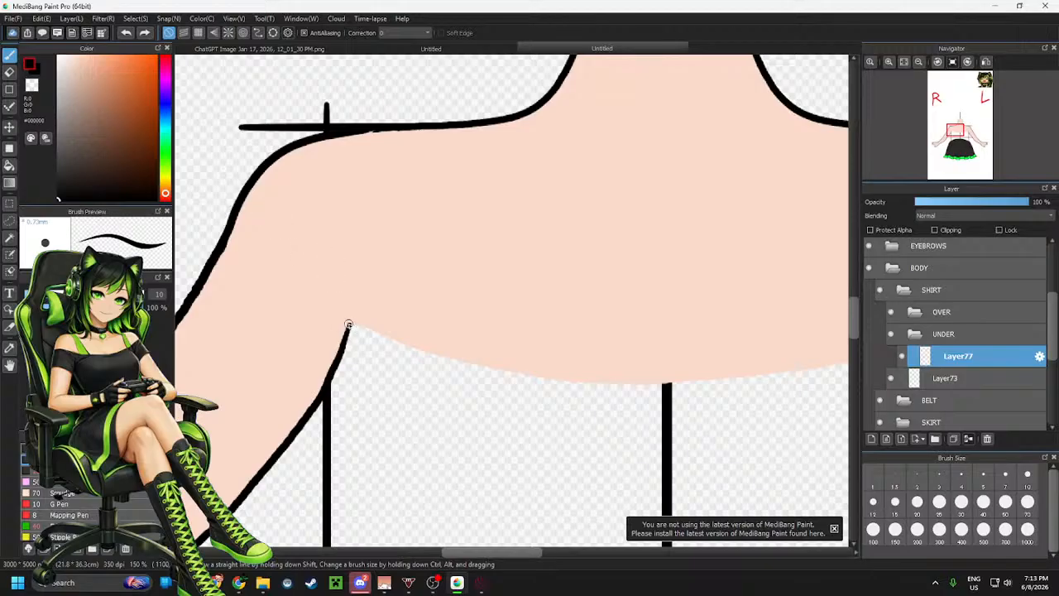
Draw the sleeve edge from the armpit up to the shoulder and a curved line sweeping from the shoulder down across the chest
mouse_move(349, 324)
mouse_down()
mouse_move(378, 213)
mouse_move(383, 129)
mouse_move(425, 170)
mouse_move(616, 441)
mouse_up()
key(ctrl+z)
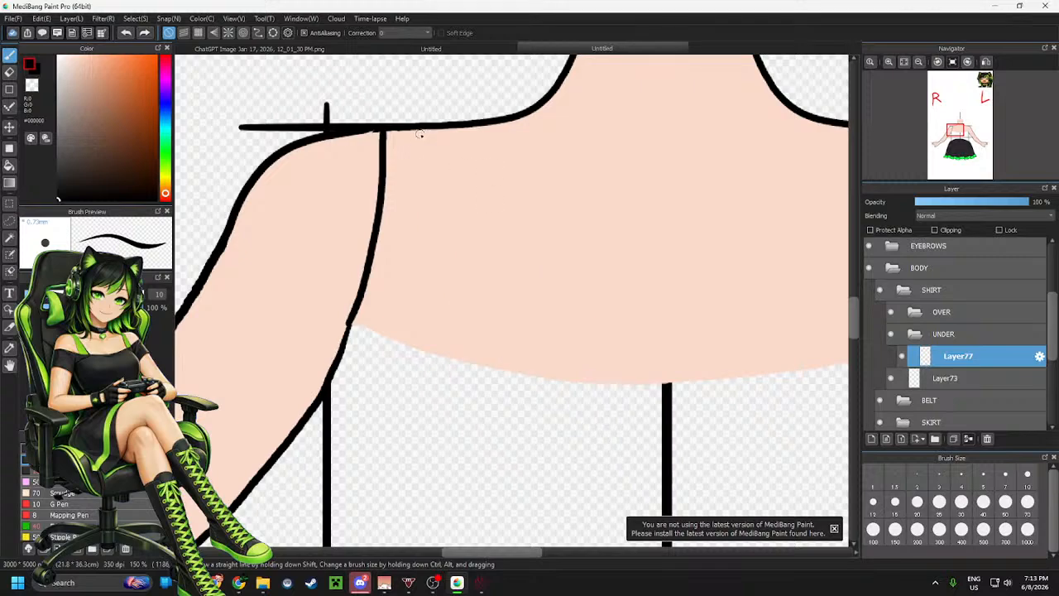
mouse_move(423, 126)
mouse_down()
mouse_move(427, 154)
mouse_move(529, 333)
mouse_move(669, 427)
mouse_up()
key(ctrl+z)
mouse_move(425, 129)
mouse_down()
mouse_move(424, 166)
mouse_move(476, 328)
mouse_move(650, 439)
mouse_up()
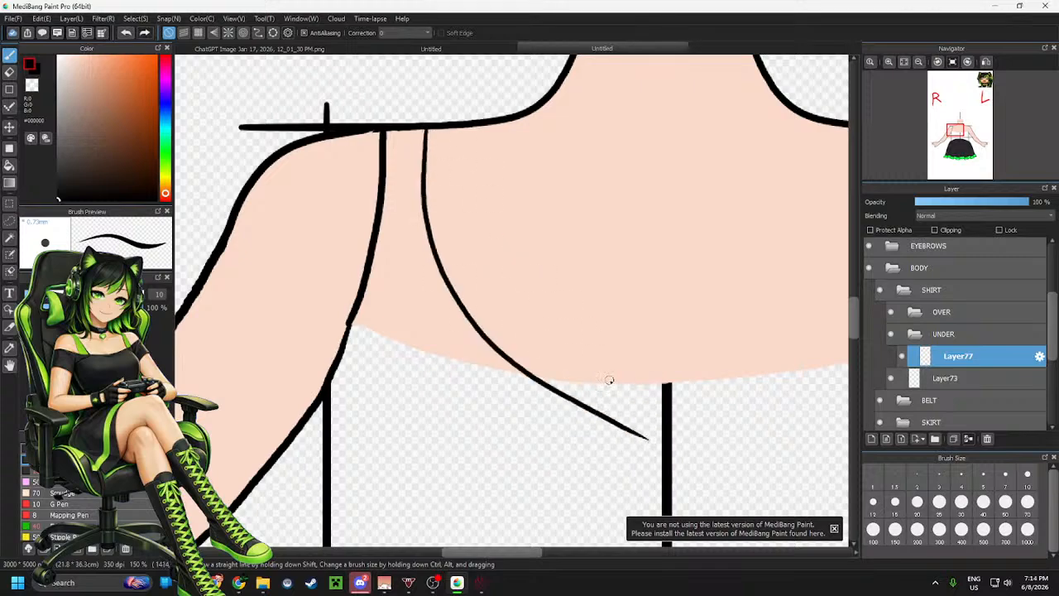
scroll(609, 380, down, 5)
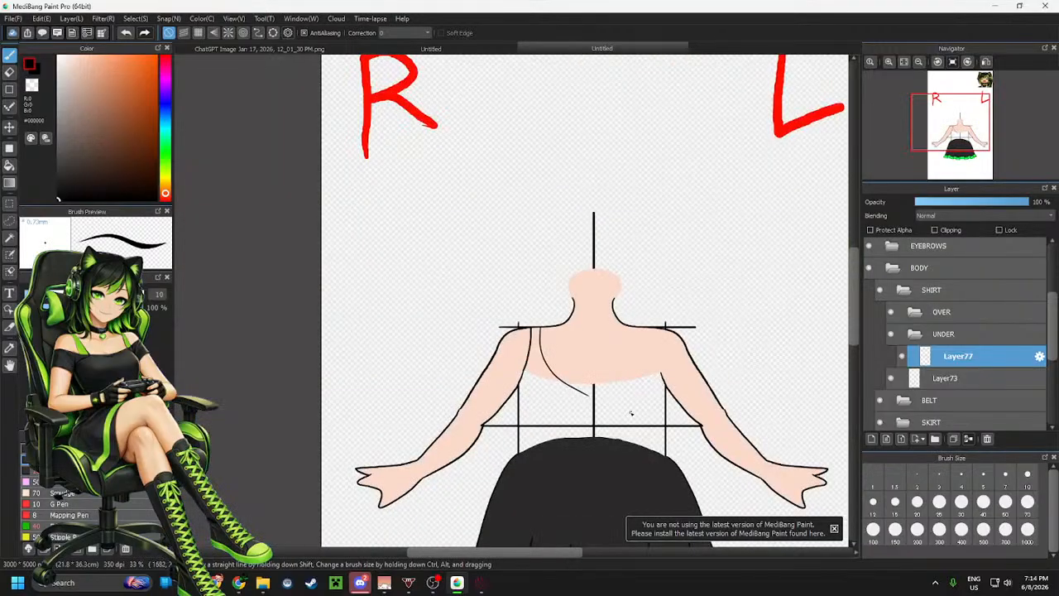
scroll(637, 412, up, 2)
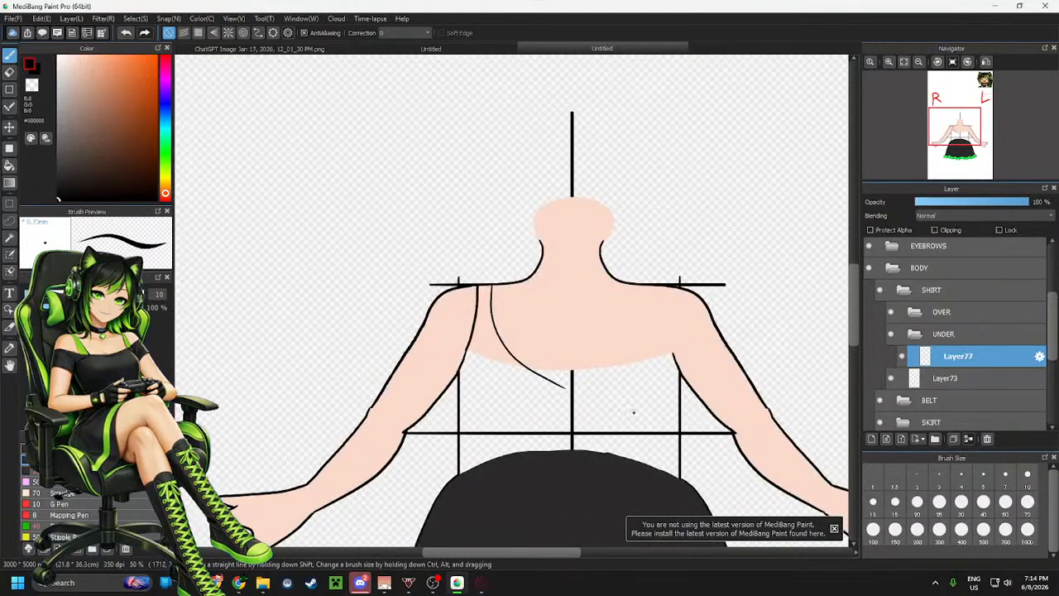
scroll(546, 402, up, 4)
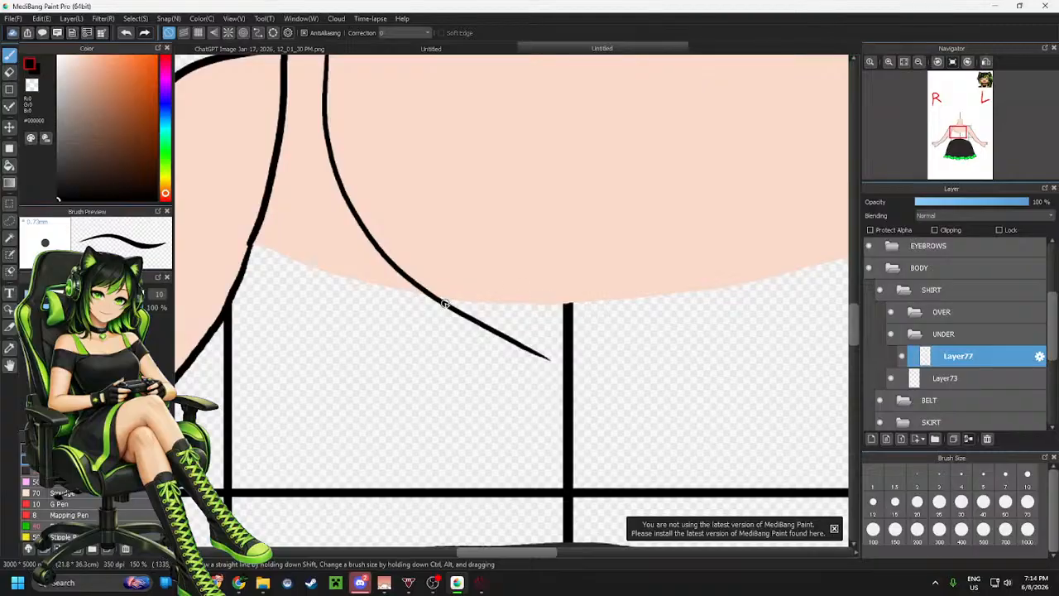
key(e)
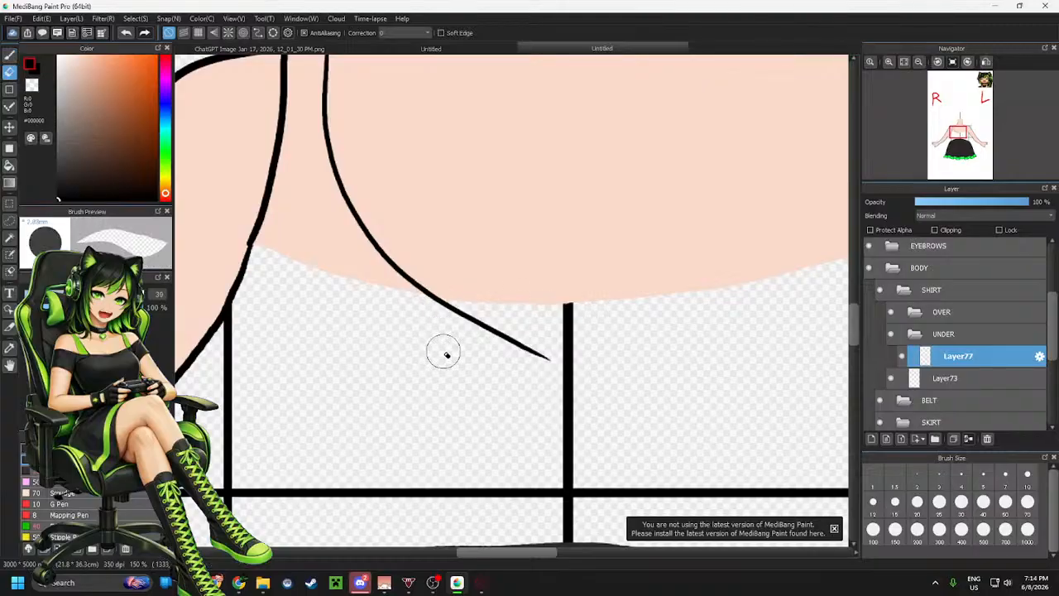
scroll(447, 323, down, 2)
scroll(447, 321, down, 2)
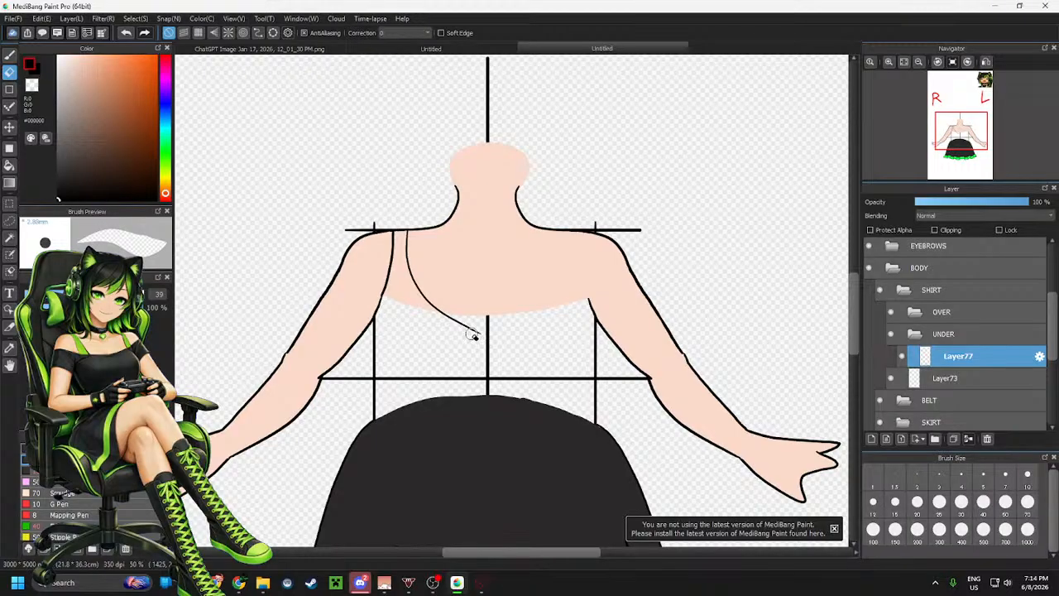
Show the reference image layer and lower the BODY folder's opacity to 74%
scroll(933, 368, down, 4)
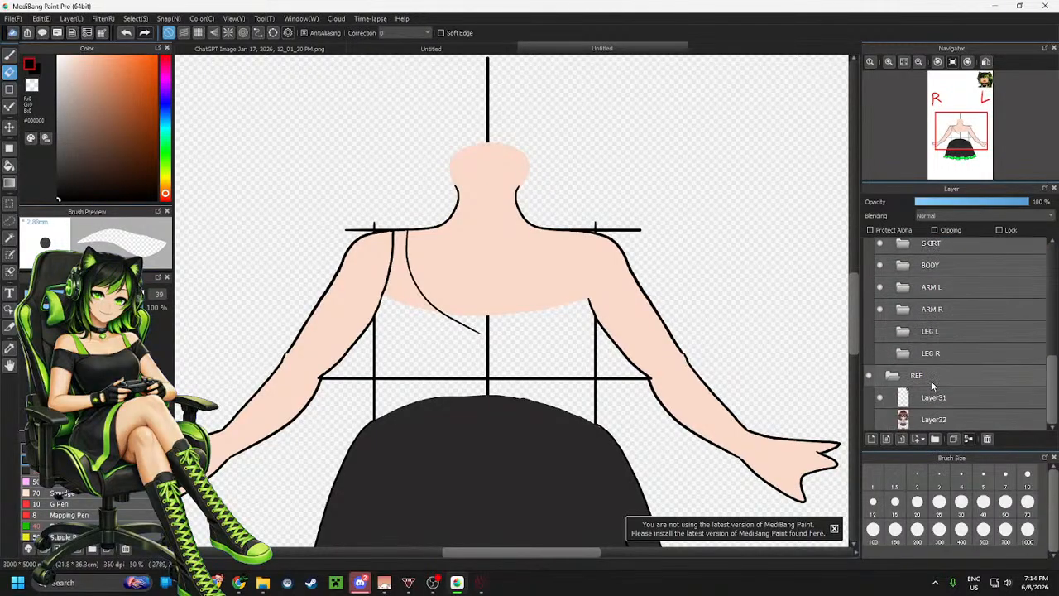
click(880, 420)
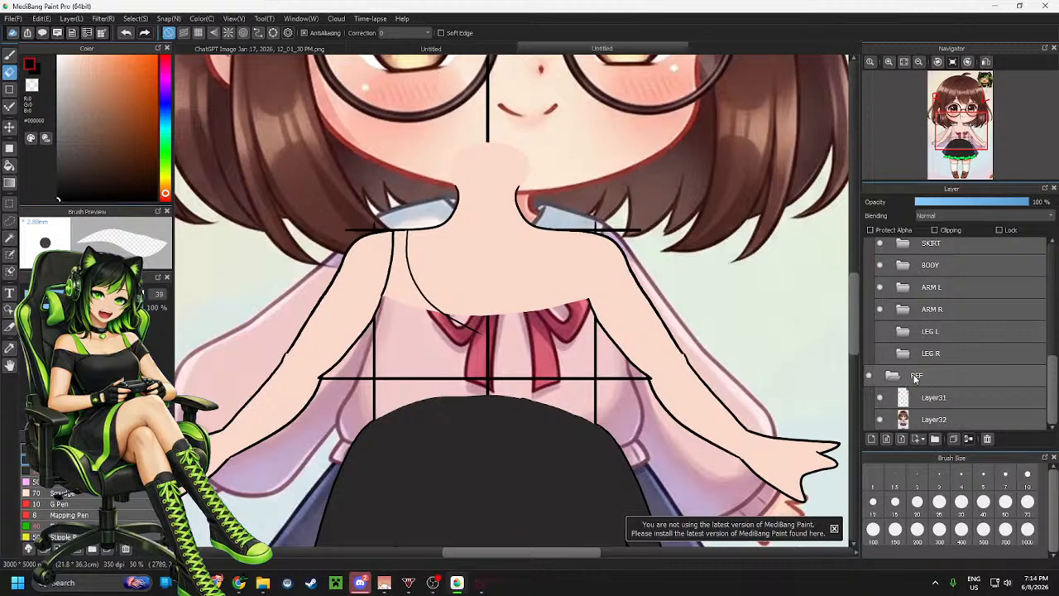
scroll(960, 376, up, 5)
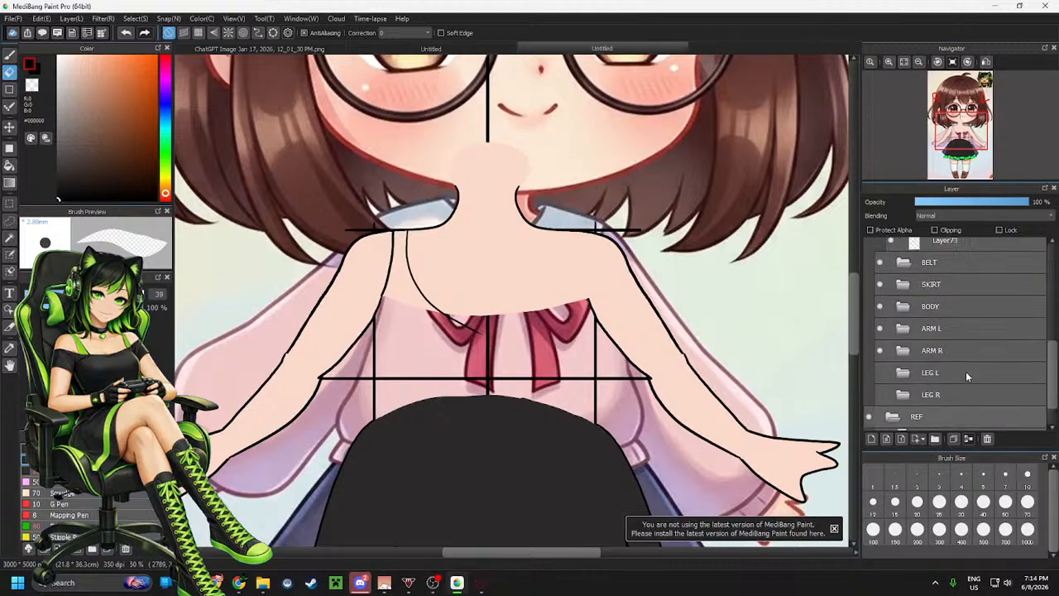
scroll(949, 379, up, 1)
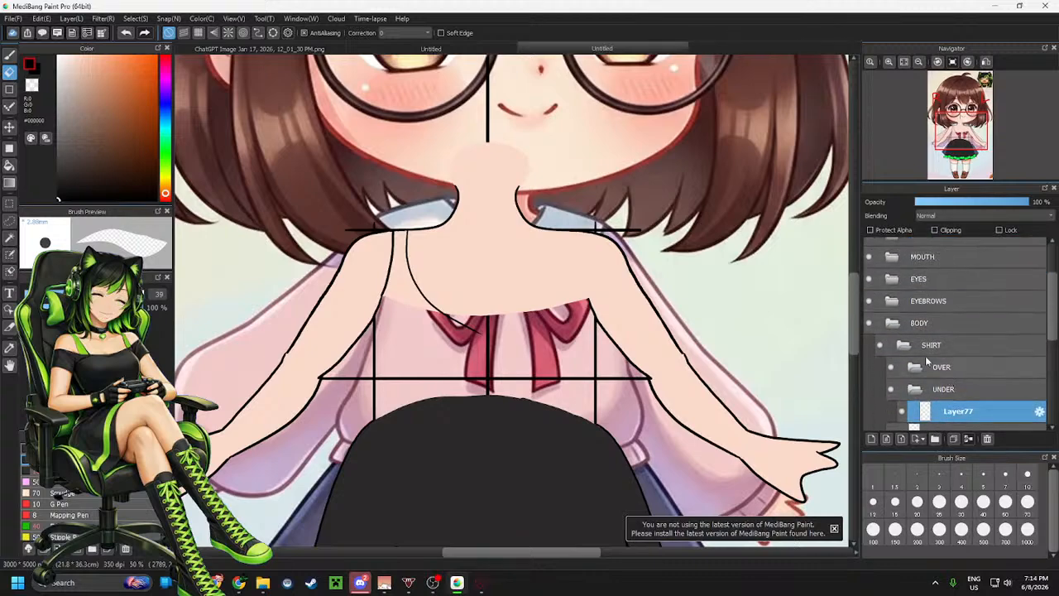
click(946, 323)
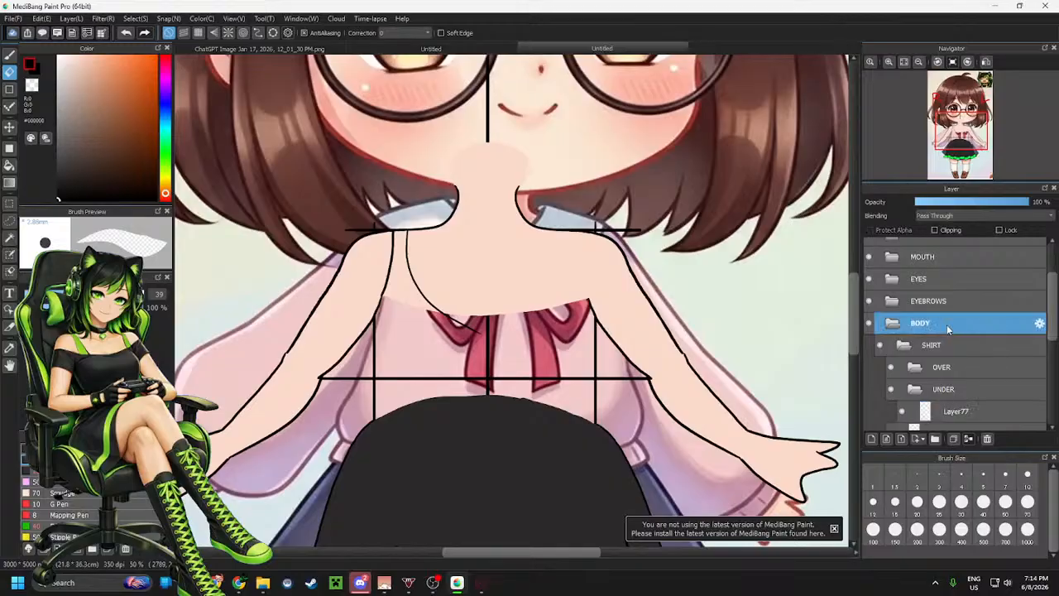
click(977, 204)
click(1000, 205)
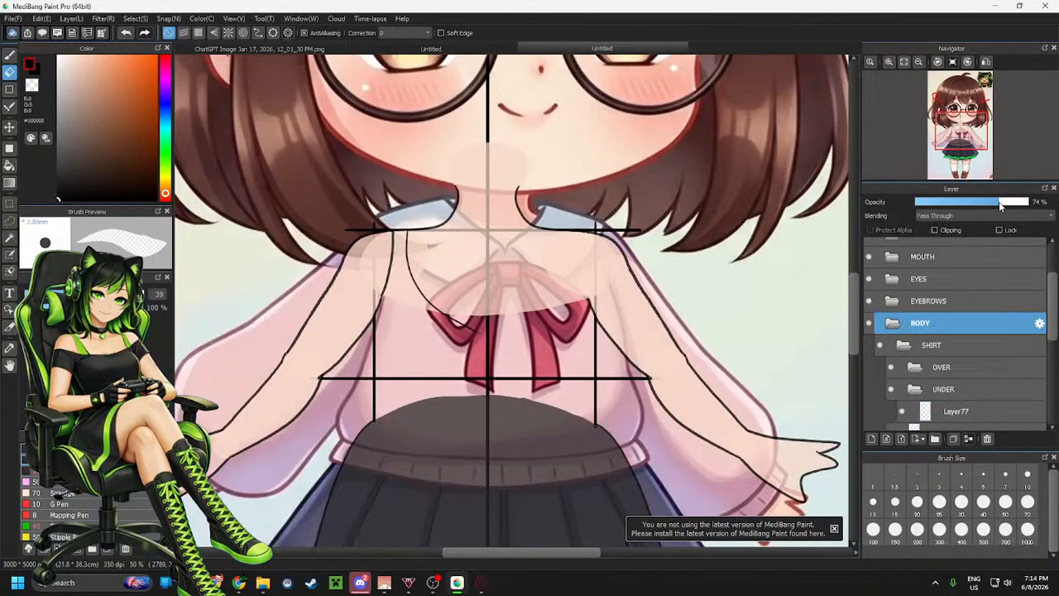
Select the reference image layer and nudge it slightly downward with the Move tool to line it up with the drawing
scroll(968, 374, down, 5)
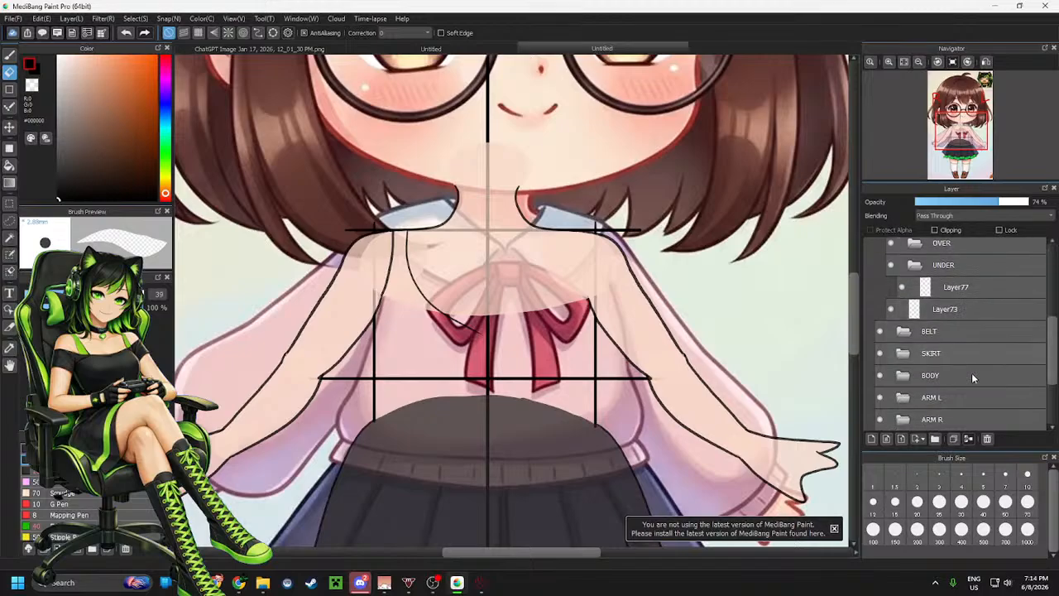
click(952, 419)
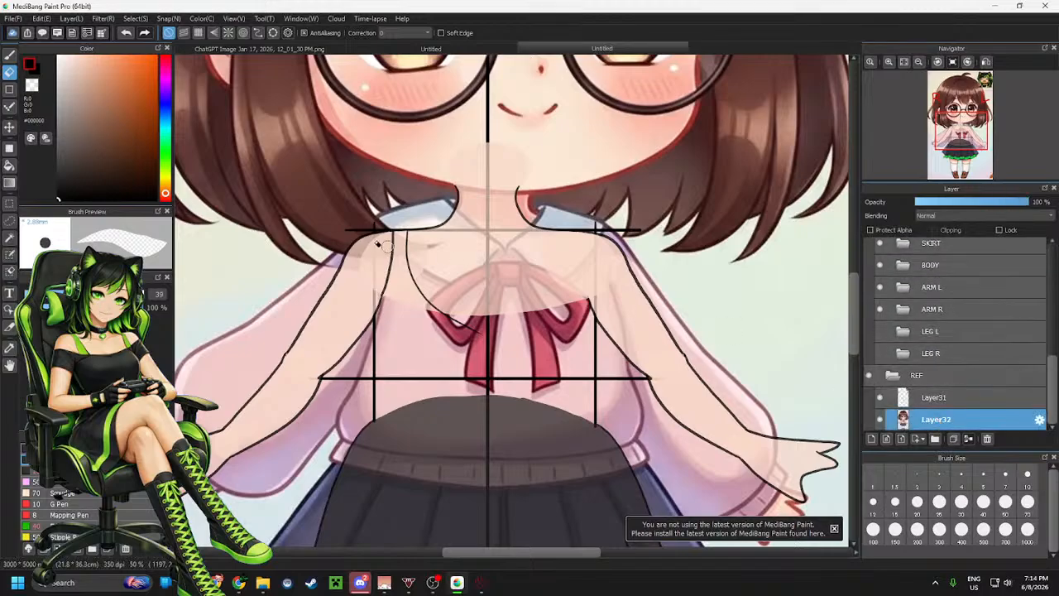
click(9, 127)
drag(728, 276, 718, 297)
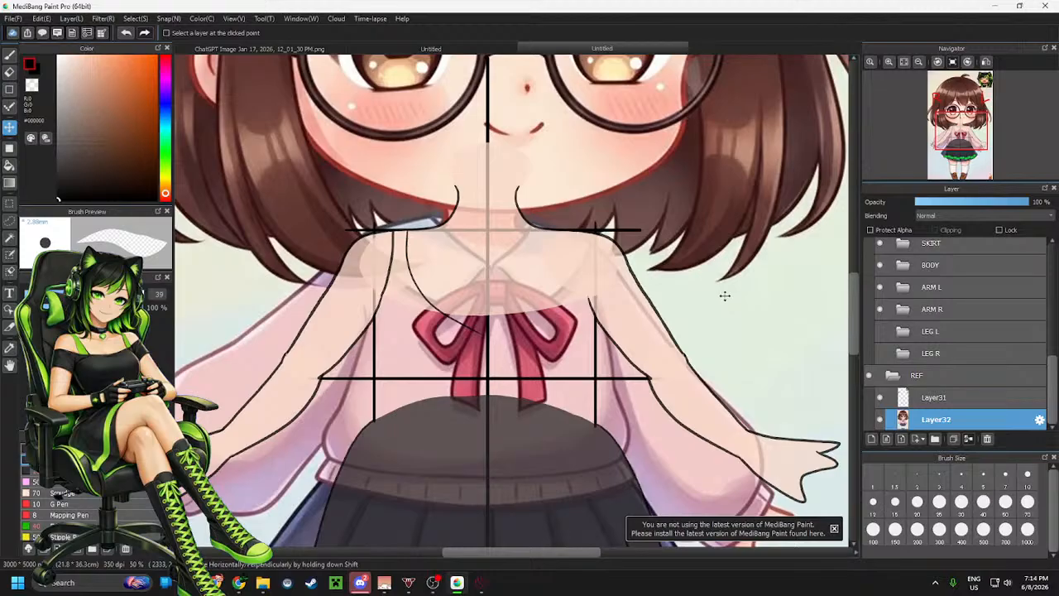
drag(722, 298, 727, 297)
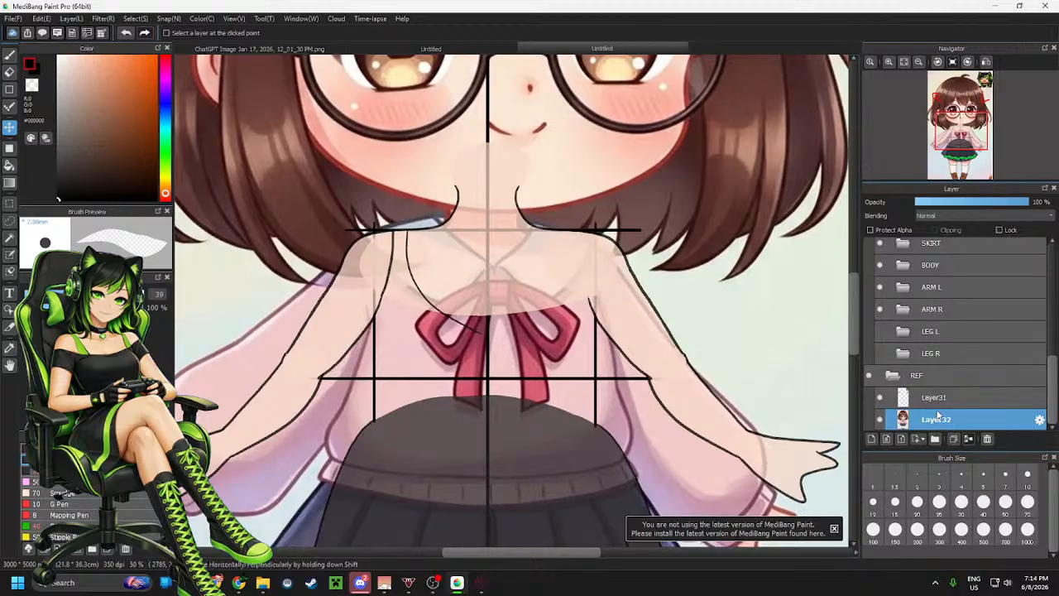
Try deleting the layer inside the UNDER folder and undo the deletion
scroll(952, 314, up, 3)
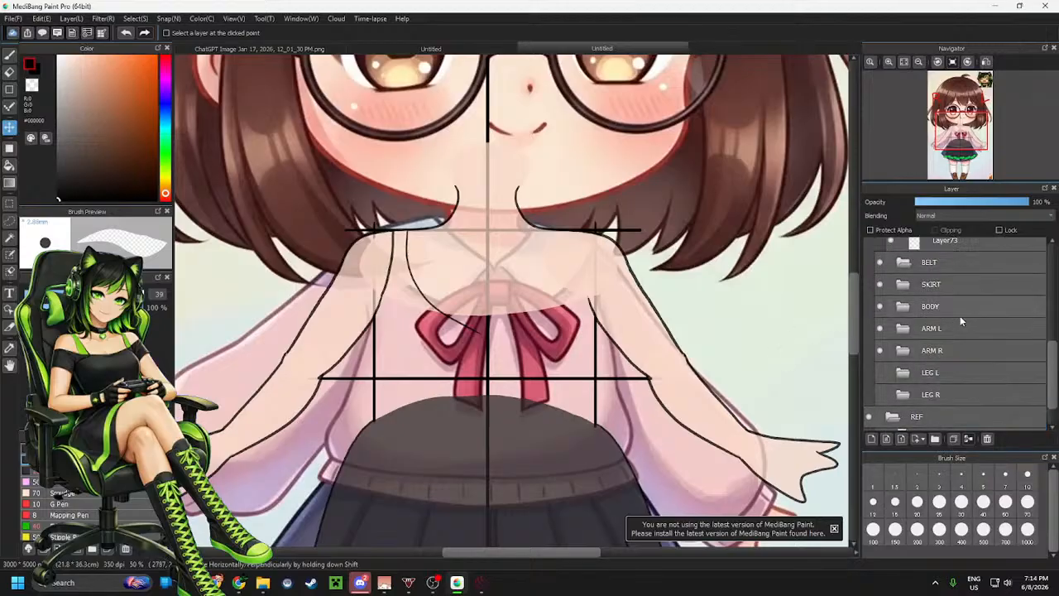
click(958, 301)
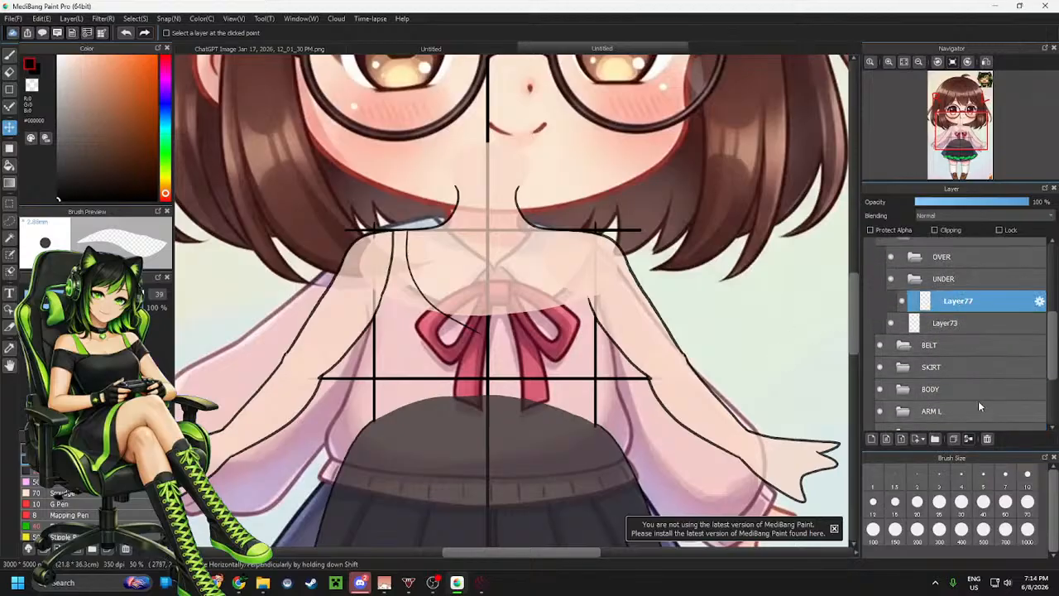
click(987, 439)
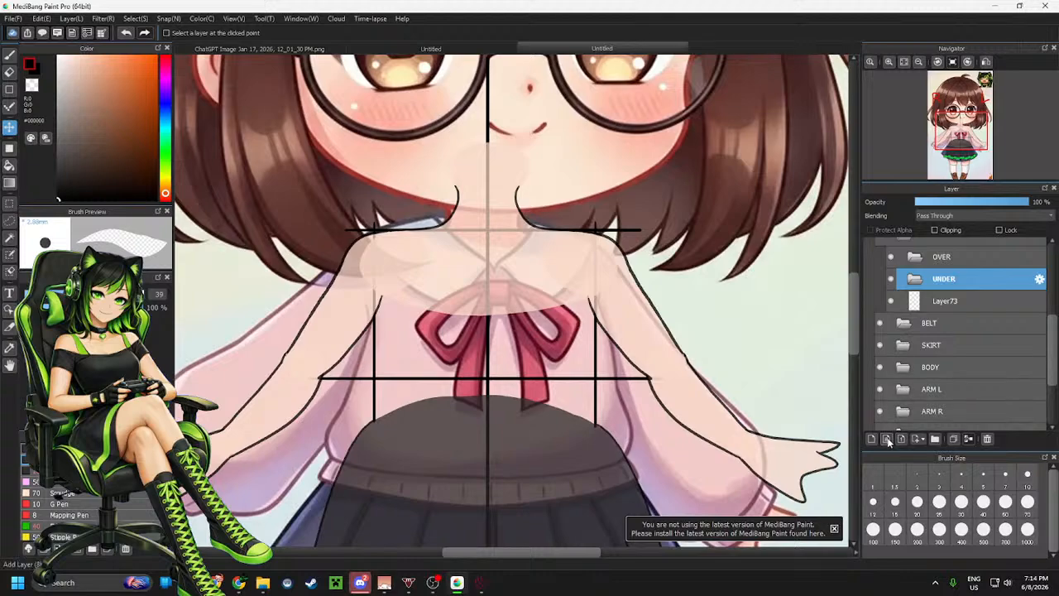
key(ctrl+z)
Add a new layer inside the OVER folder
scroll(369, 254, up, 5)
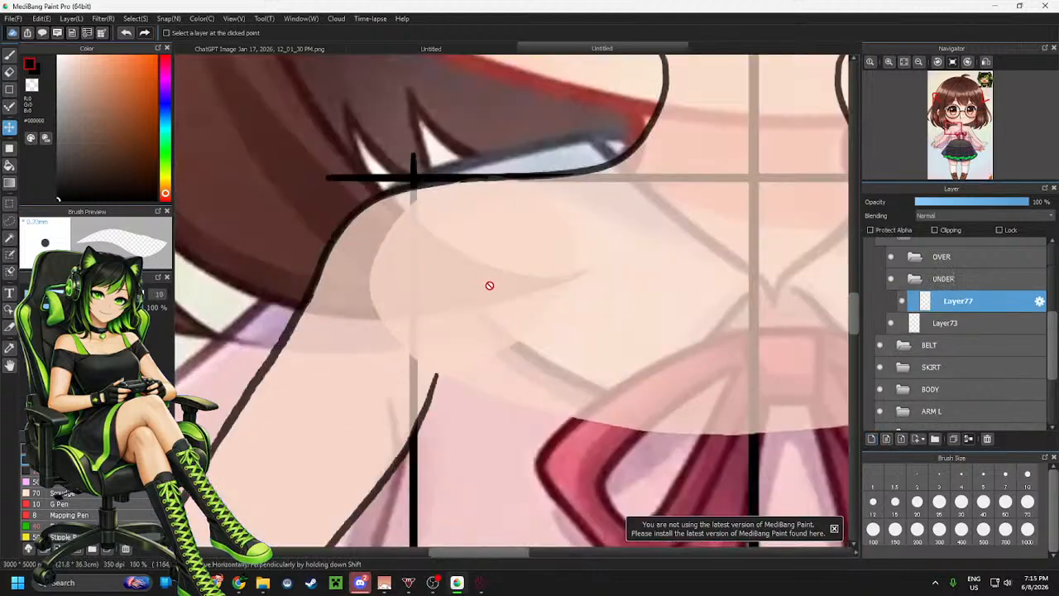
scroll(491, 288, down, 1)
scroll(561, 307, up, 1)
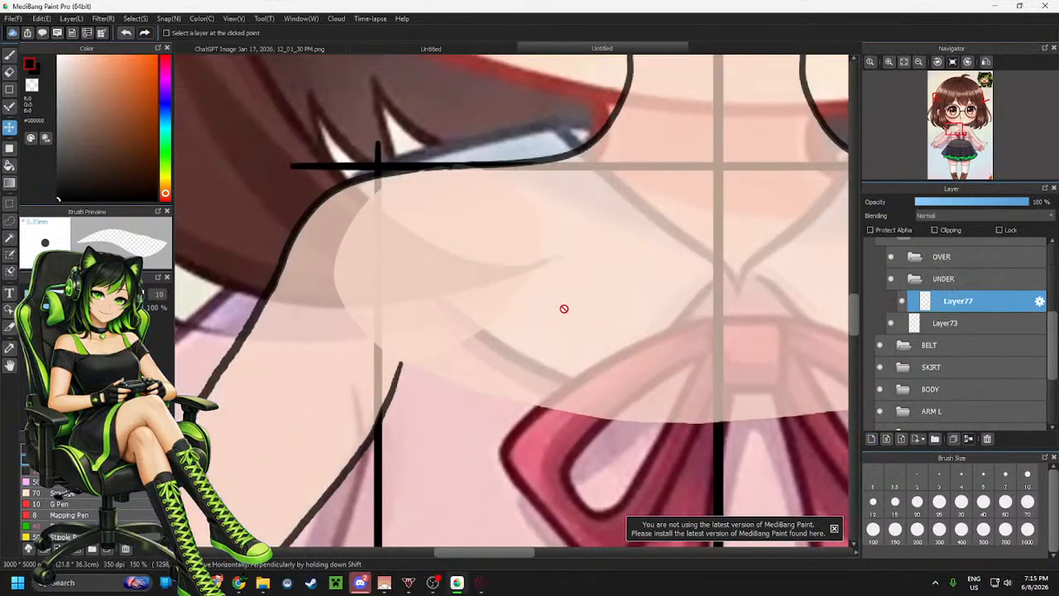
scroll(516, 315, down, 2)
scroll(622, 350, up, 2)
scroll(495, 343, down, 2)
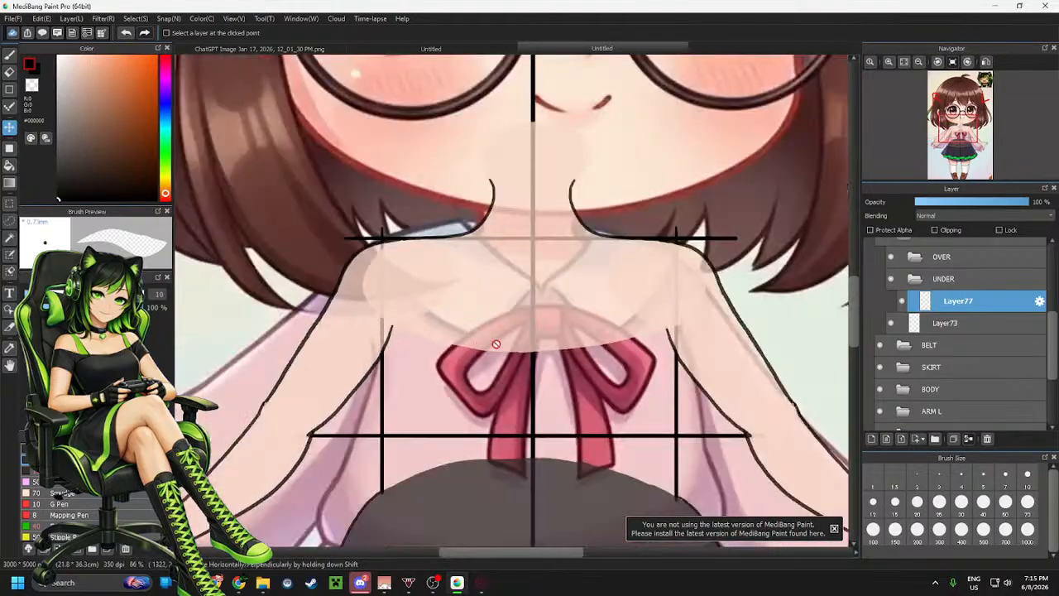
scroll(548, 338, up, 1)
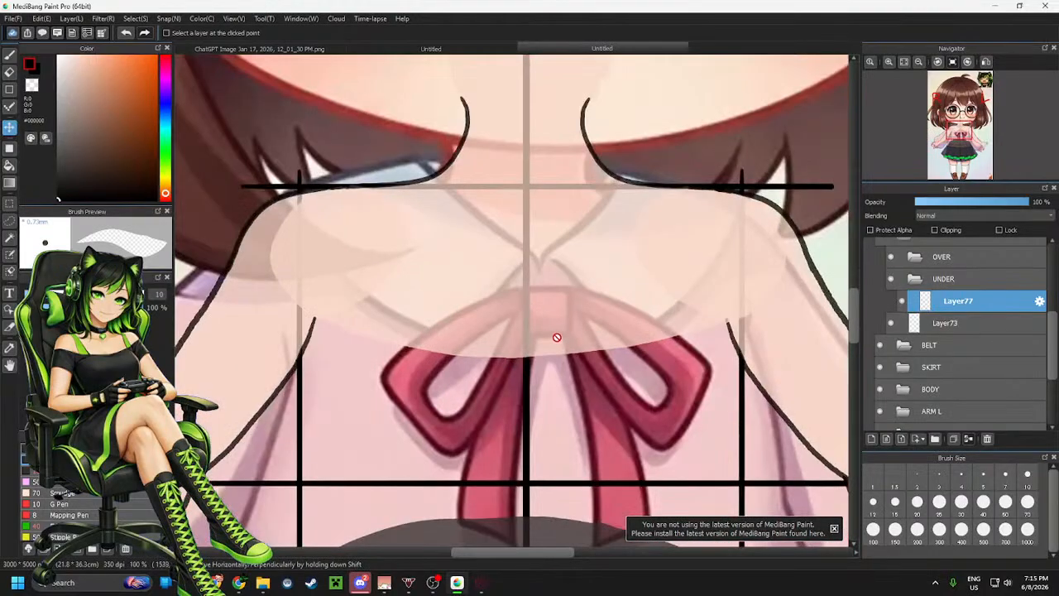
click(973, 258)
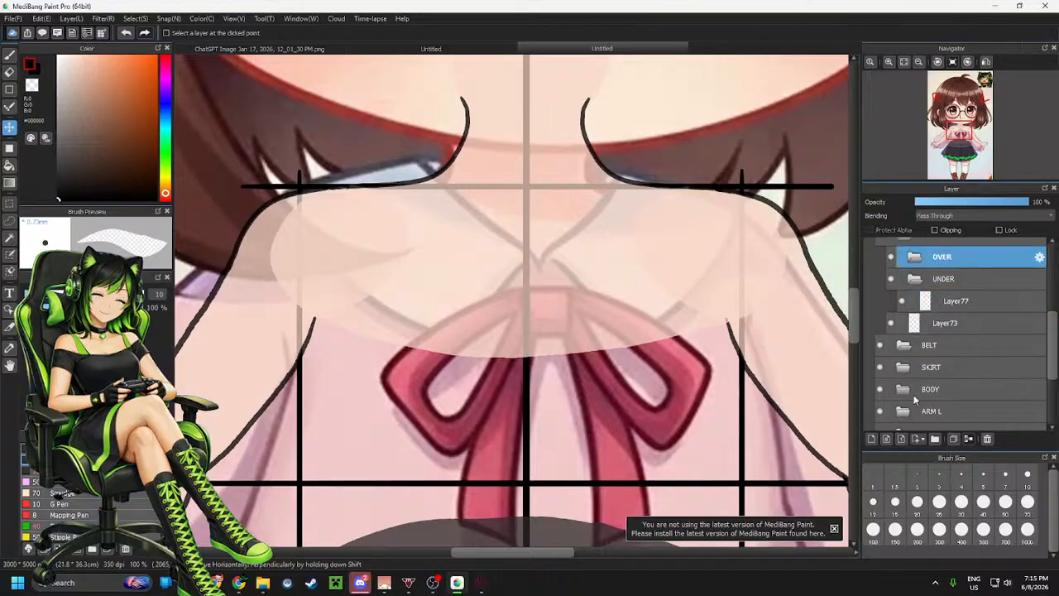
click(872, 439)
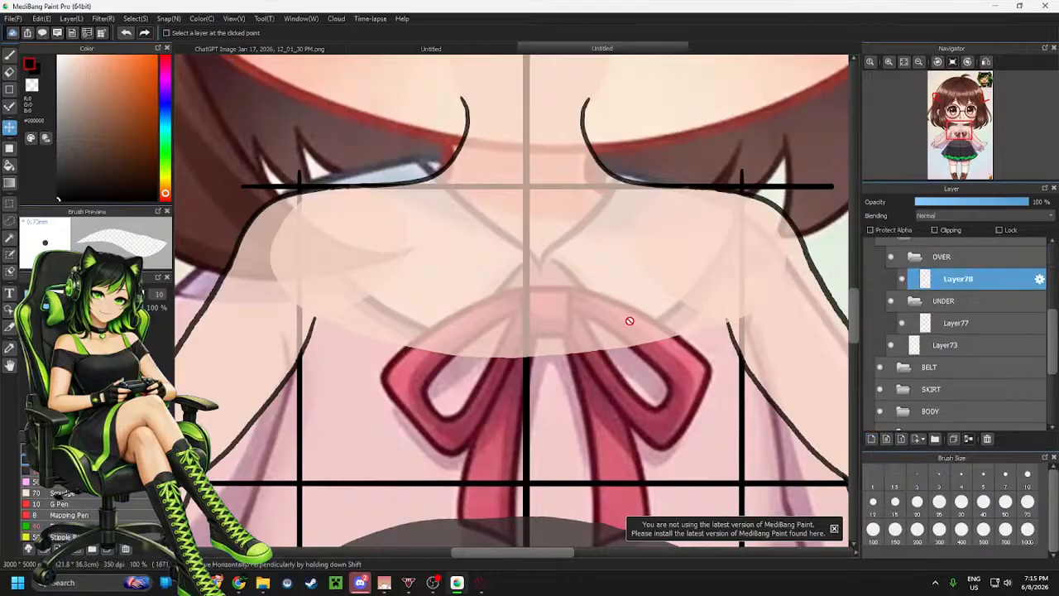
Switch to the brush and draw a curved neckline from shoulder to shoulder across the chest on the new layer
key(b)
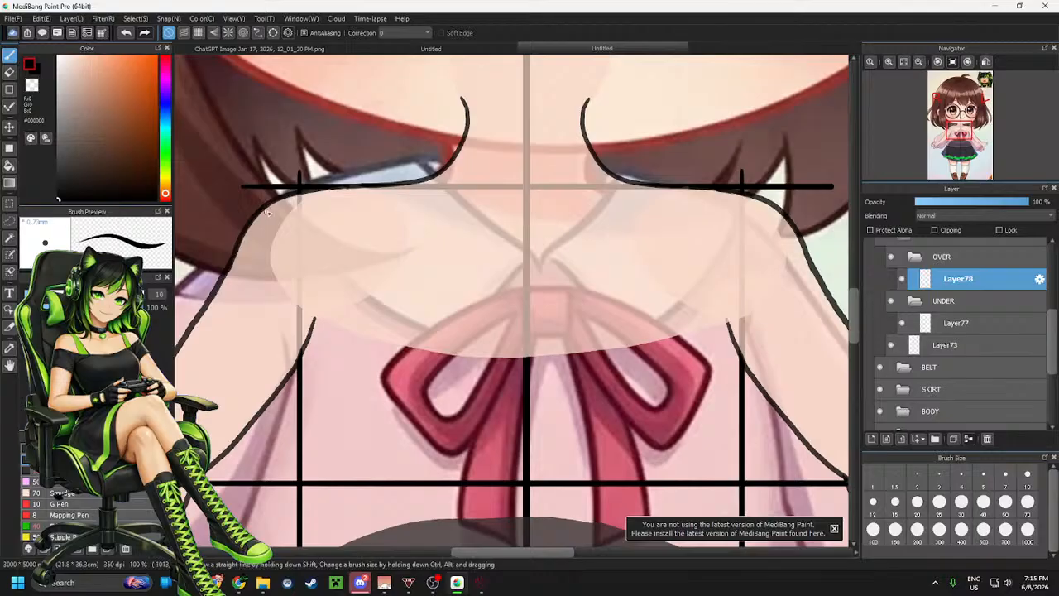
mouse_move(258, 212)
mouse_down()
mouse_move(293, 247)
mouse_move(387, 299)
mouse_move(575, 315)
mouse_move(734, 268)
mouse_move(796, 222)
mouse_up()
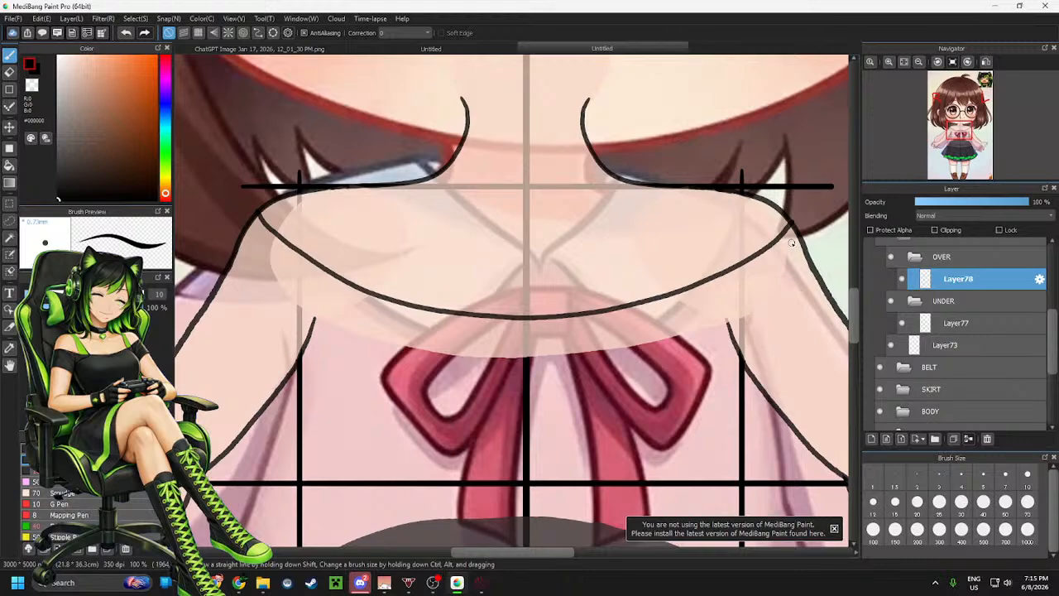
Select the layer inside the UNDER folder again to continue drawing on it
click(952, 323)
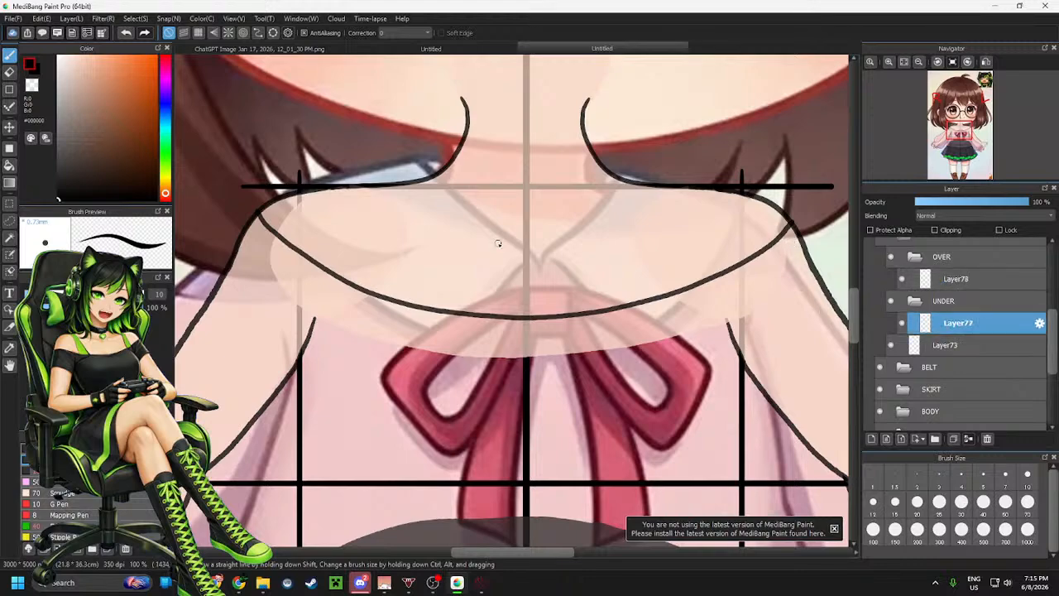
scroll(497, 243, up, 2)
scroll(561, 261, down, 2)
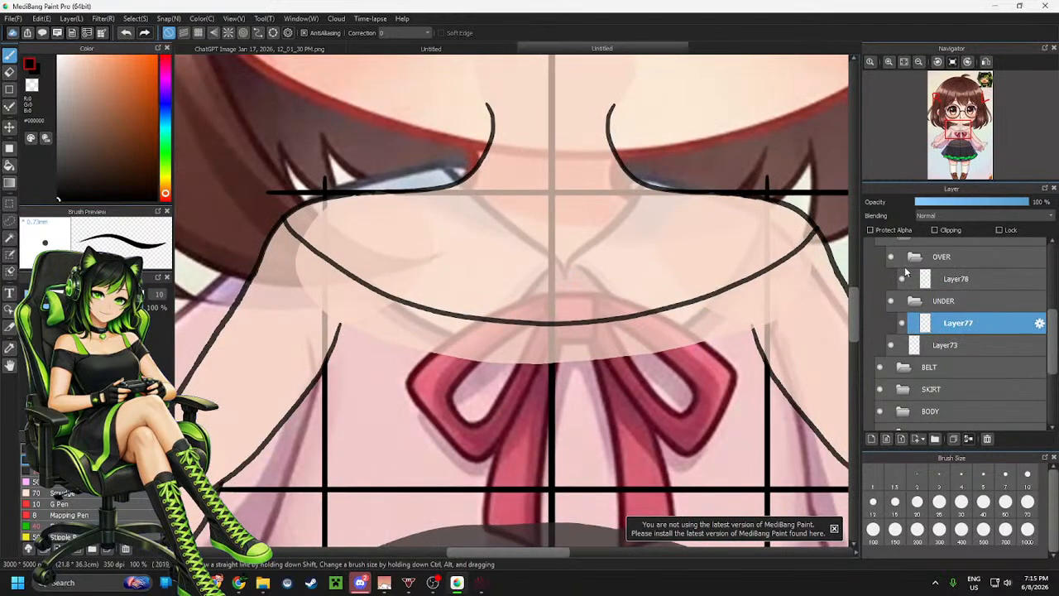
scroll(351, 252, up, 2)
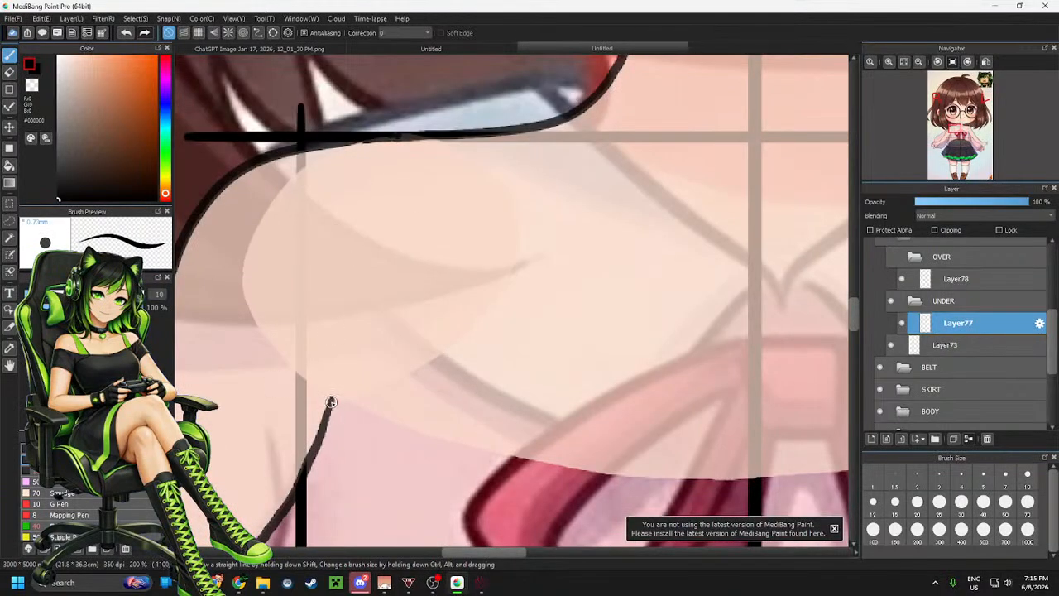
Draw the two edges of the right shoulder strap, running from the shoulder down across the chest
mouse_move(331, 401)
mouse_down()
mouse_move(388, 247)
mouse_move(399, 137)
mouse_up()
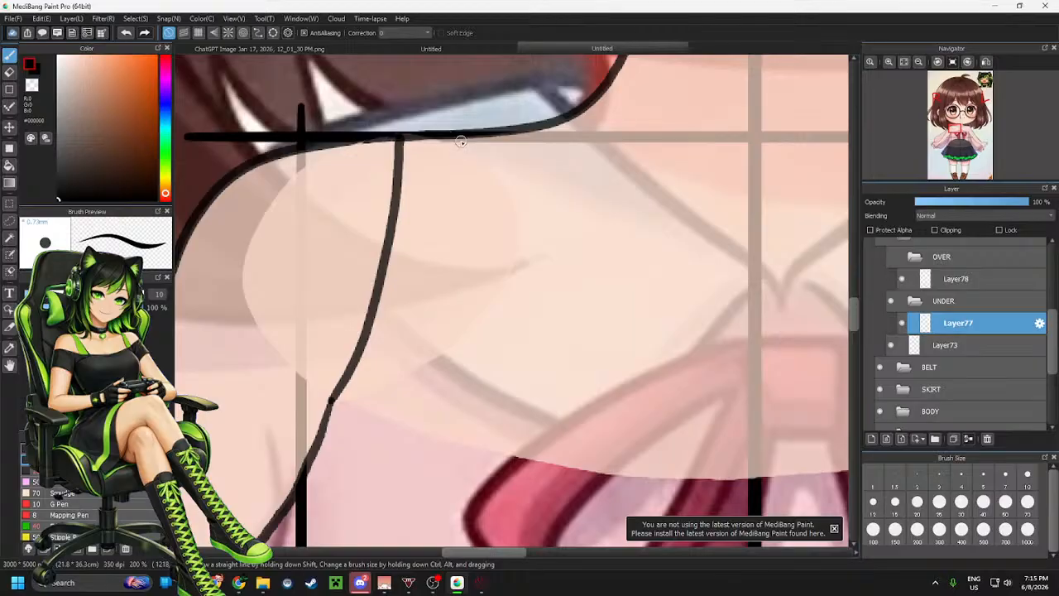
mouse_move(464, 135)
mouse_down()
mouse_move(466, 204)
mouse_move(538, 438)
mouse_move(666, 543)
mouse_up()
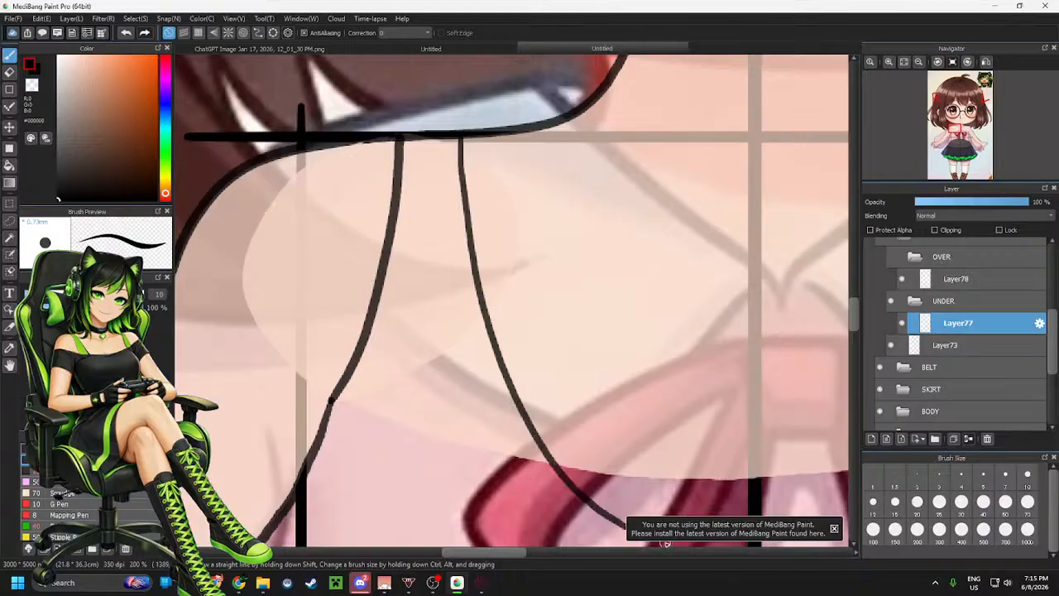
Hide the reference sketch layer in the REF folder
click(891, 257)
scroll(423, 306, down, 2)
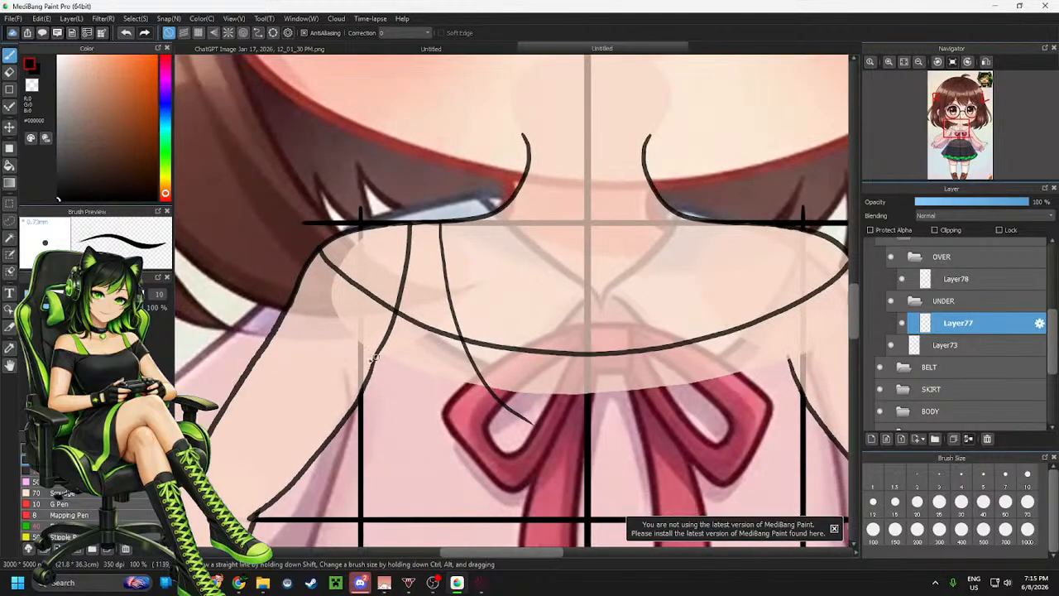
scroll(438, 362, up, 1)
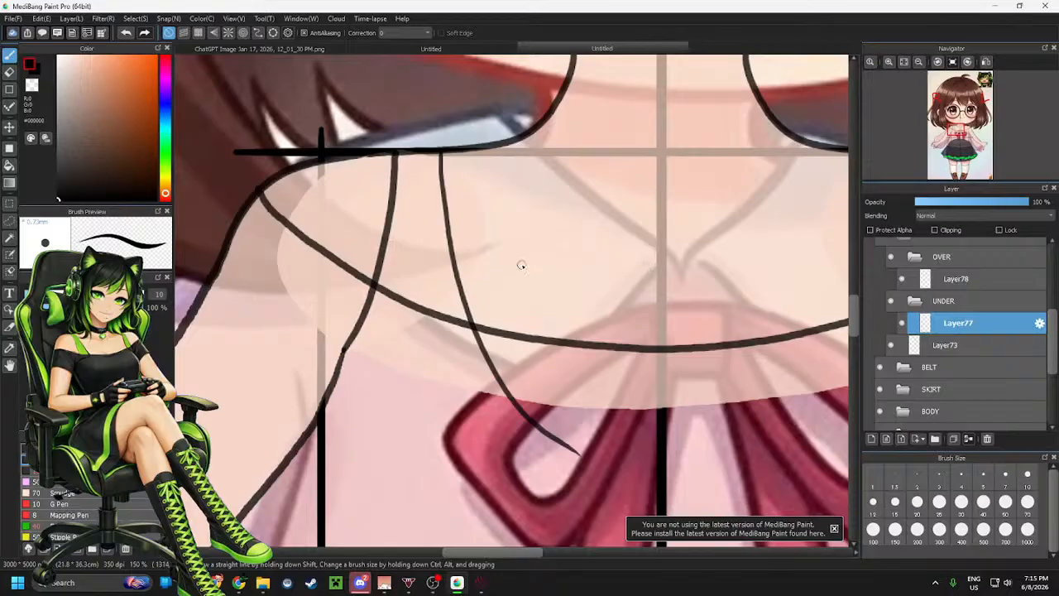
key(m)
mouse_move(261, 103)
mouse_down()
mouse_move(633, 461)
mouse_move(323, 207)
mouse_up()
click(380, 127)
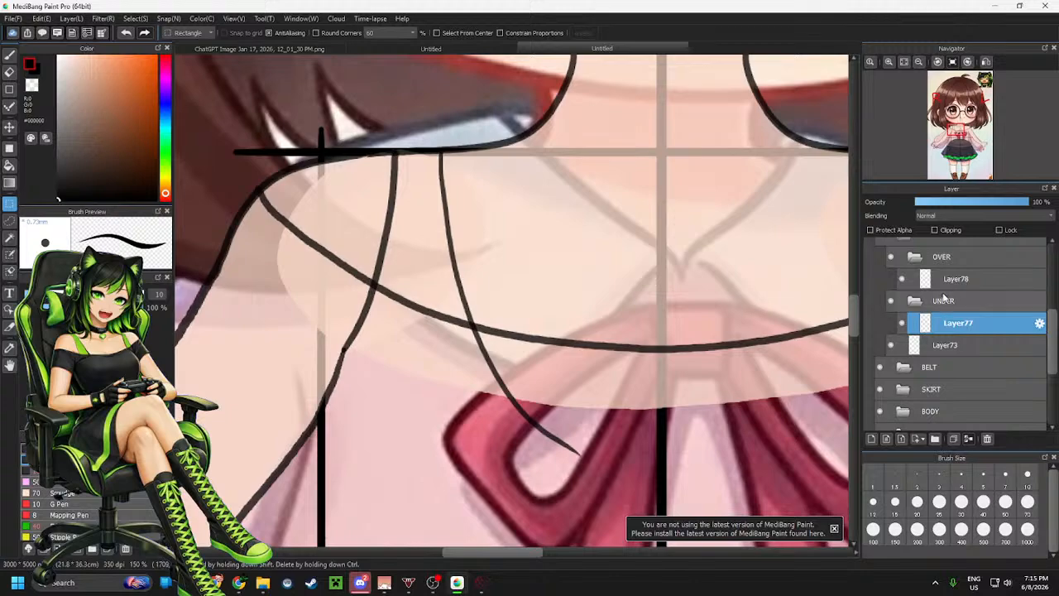
click(914, 256)
scroll(952, 265, up, 2)
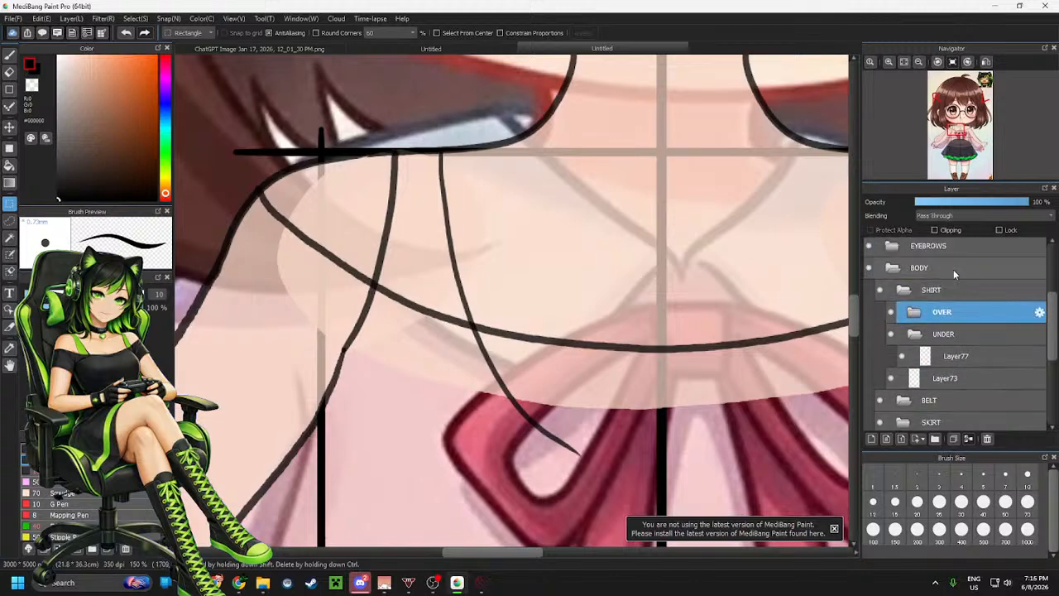
click(953, 272)
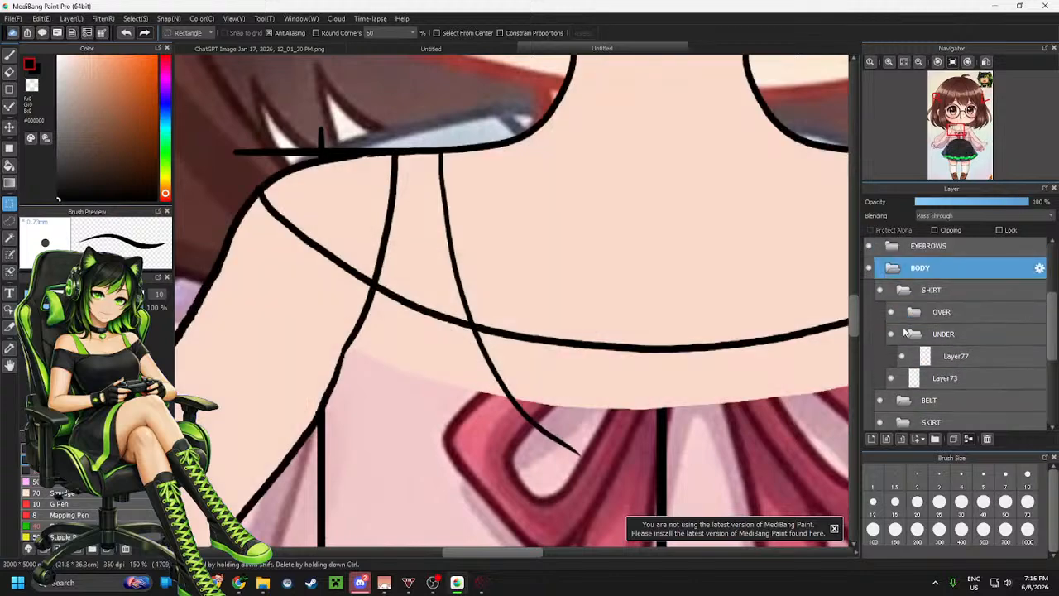
scroll(952, 381, down, 6)
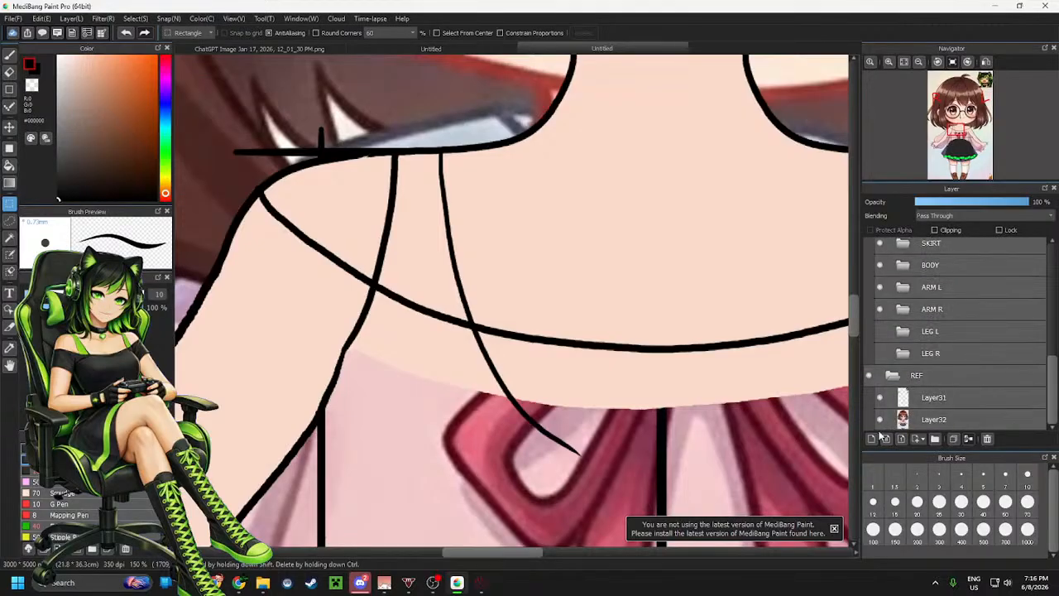
click(880, 420)
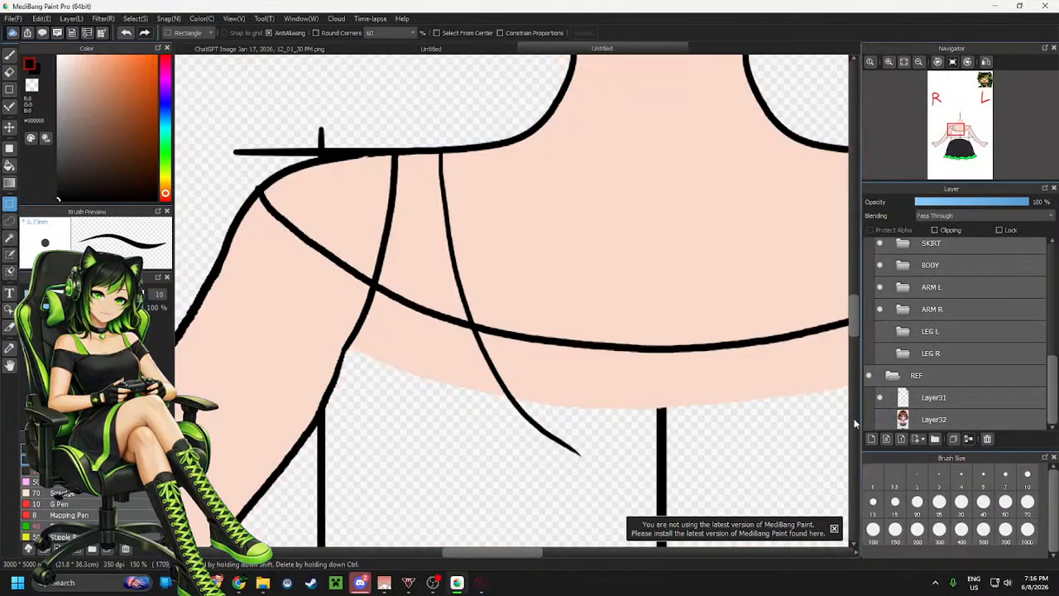
Pick a bright green colour for the strap fill
click(166, 146)
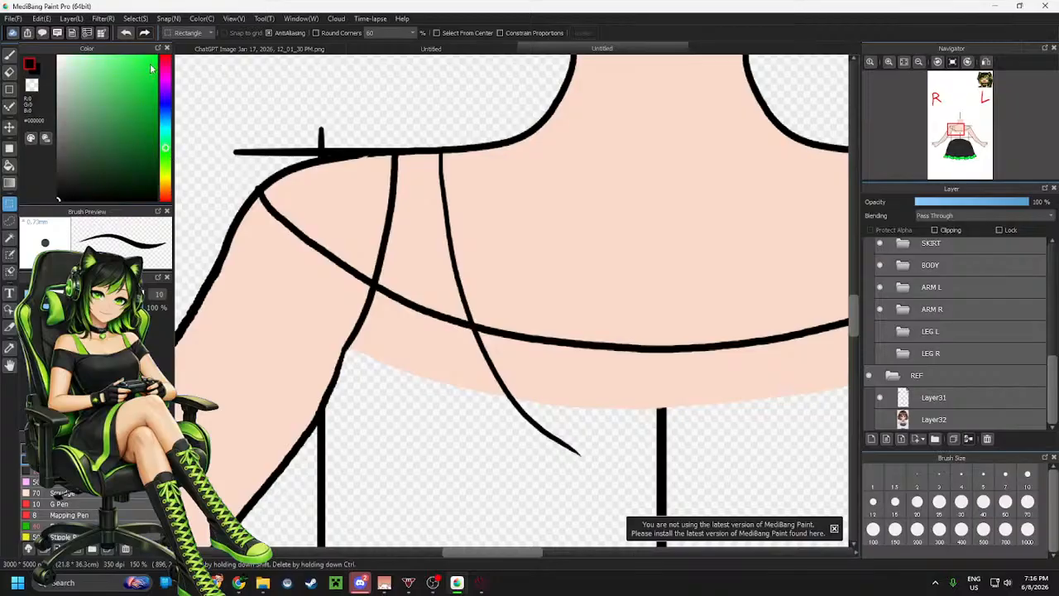
scroll(508, 237, up, 2)
scroll(516, 279, down, 8)
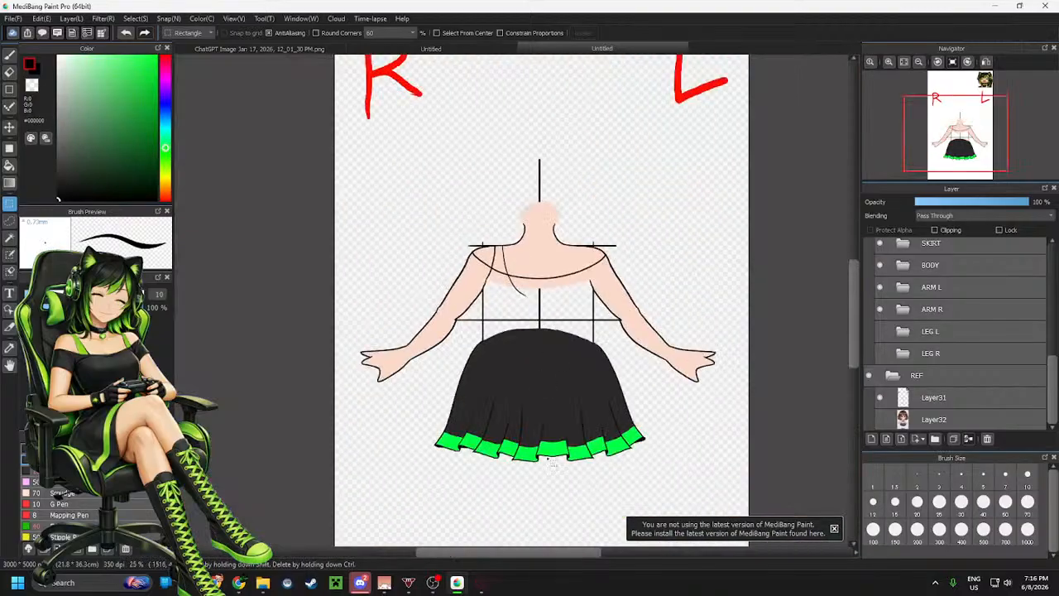
scroll(553, 462, up, 4)
scroll(603, 369, down, 3)
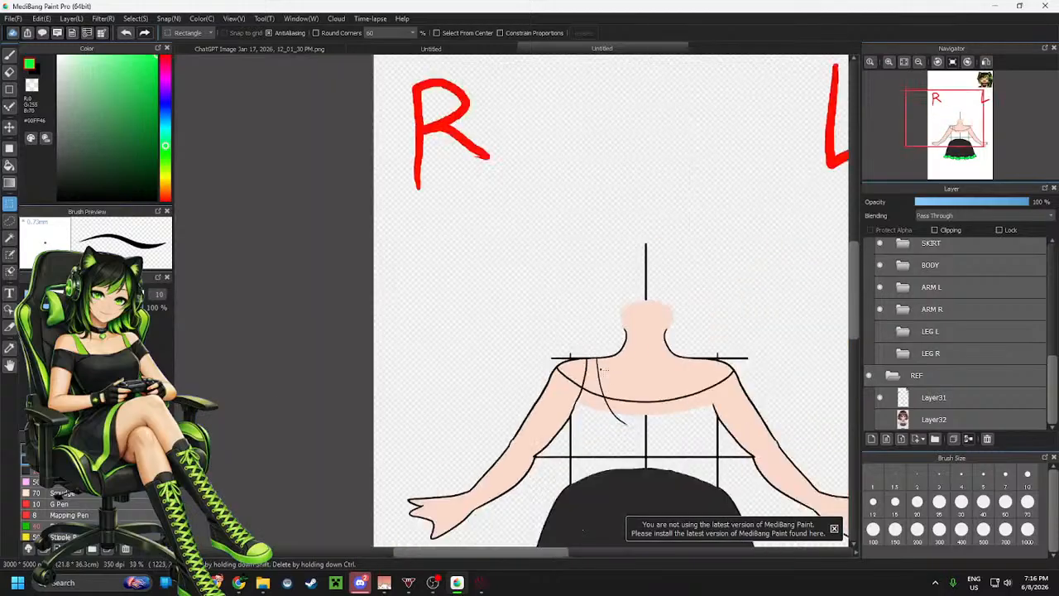
scroll(602, 369, up, 4)
scroll(610, 402, down, 2)
scroll(546, 239, up, 1)
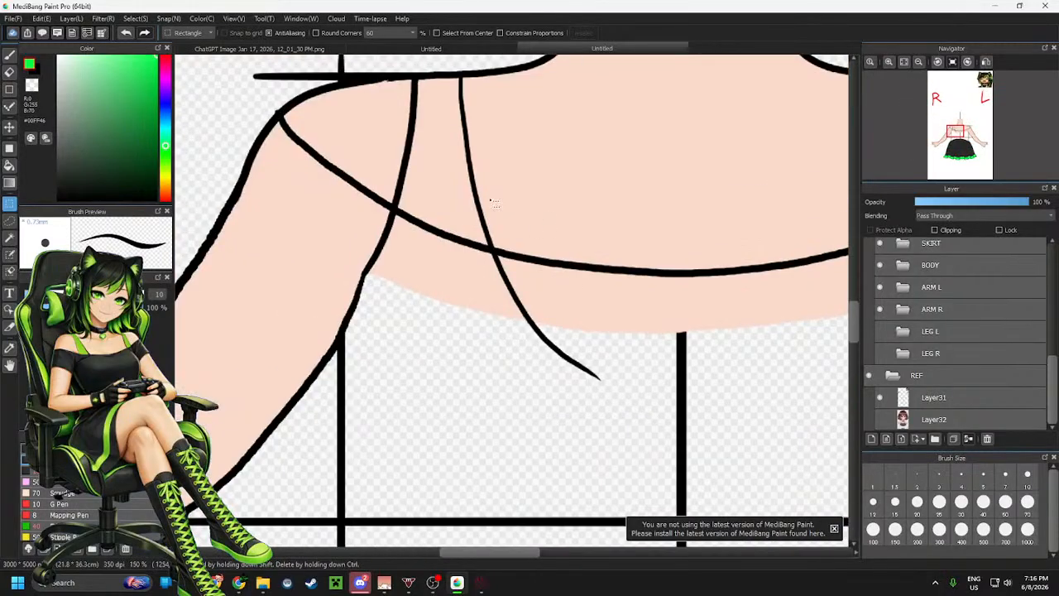
Add a new layer inside the UNDER folder and move it below the strap line layer
key(b)
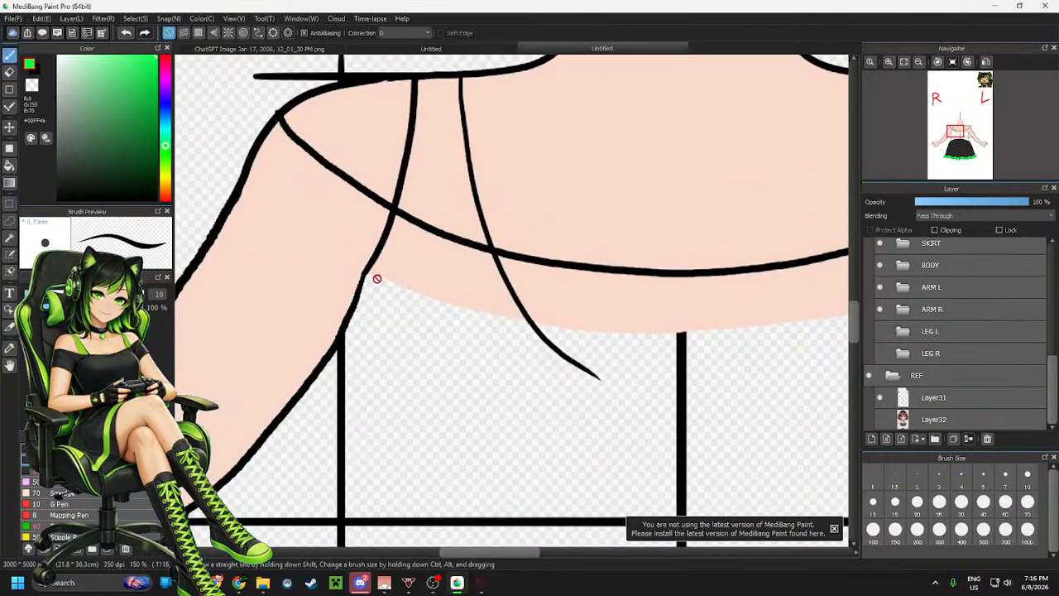
scroll(976, 302, up, 4)
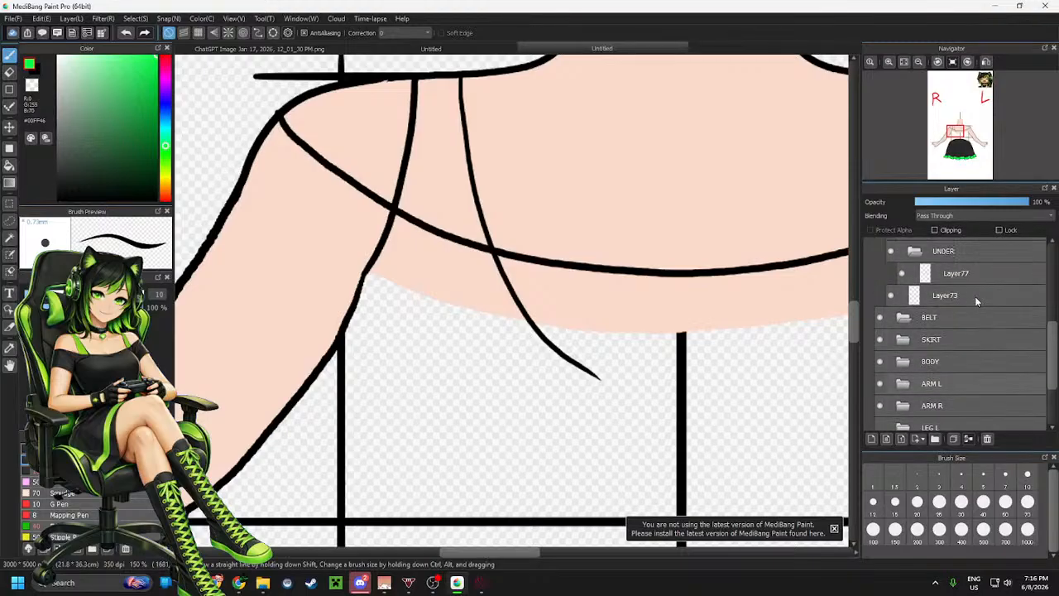
click(975, 302)
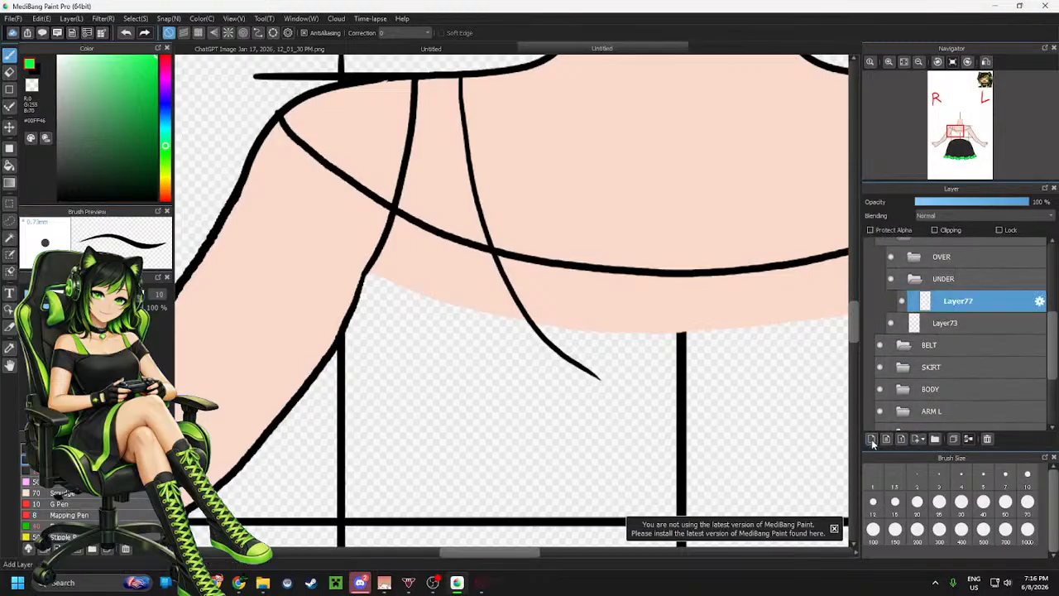
click(871, 438)
click(965, 322)
drag(967, 299, 966, 331)
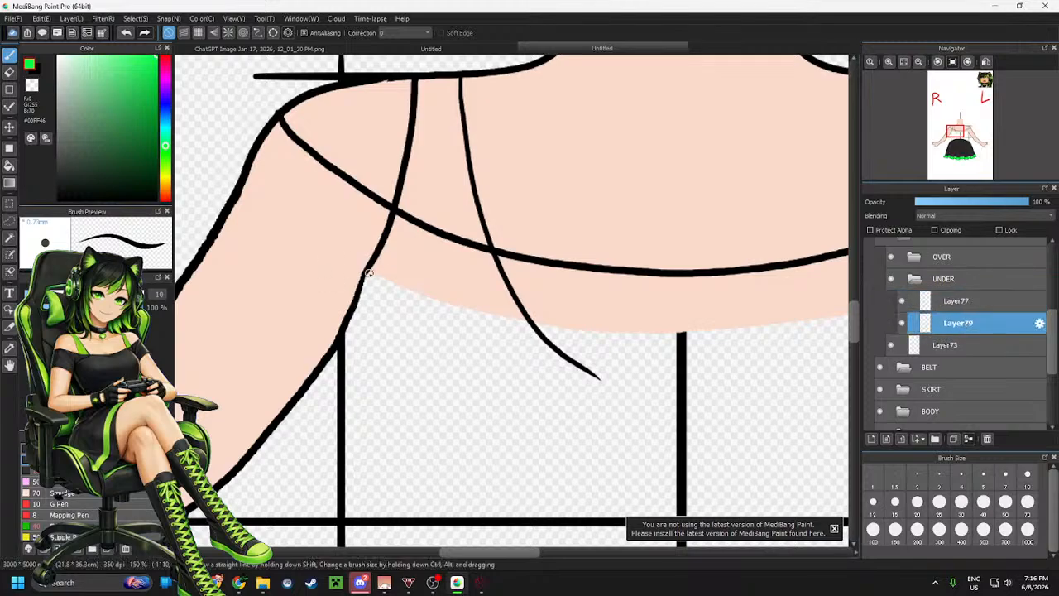
Close the strap's lower edge with a green line and fill the right shoulder strap green
mouse_move(366, 274)
mouse_down()
mouse_move(385, 300)
mouse_move(514, 346)
mouse_move(542, 343)
mouse_up()
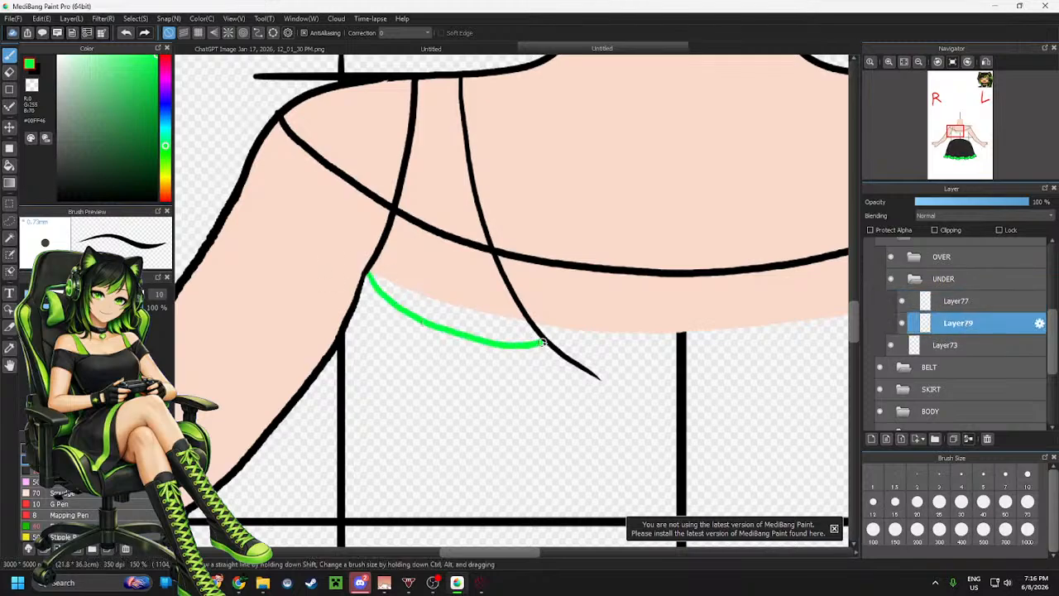
key(g)
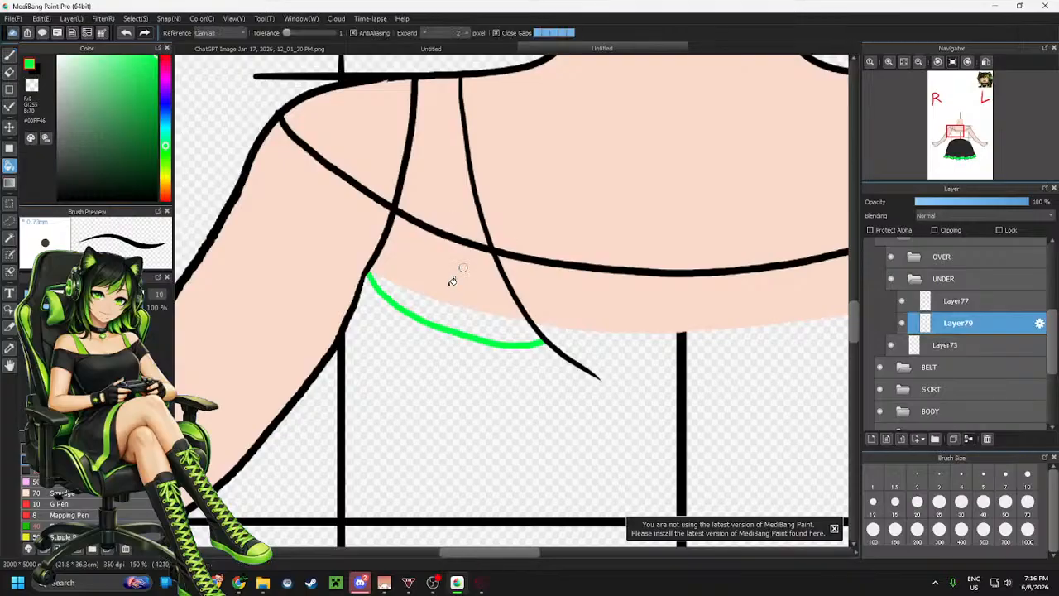
click(455, 312)
click(456, 286)
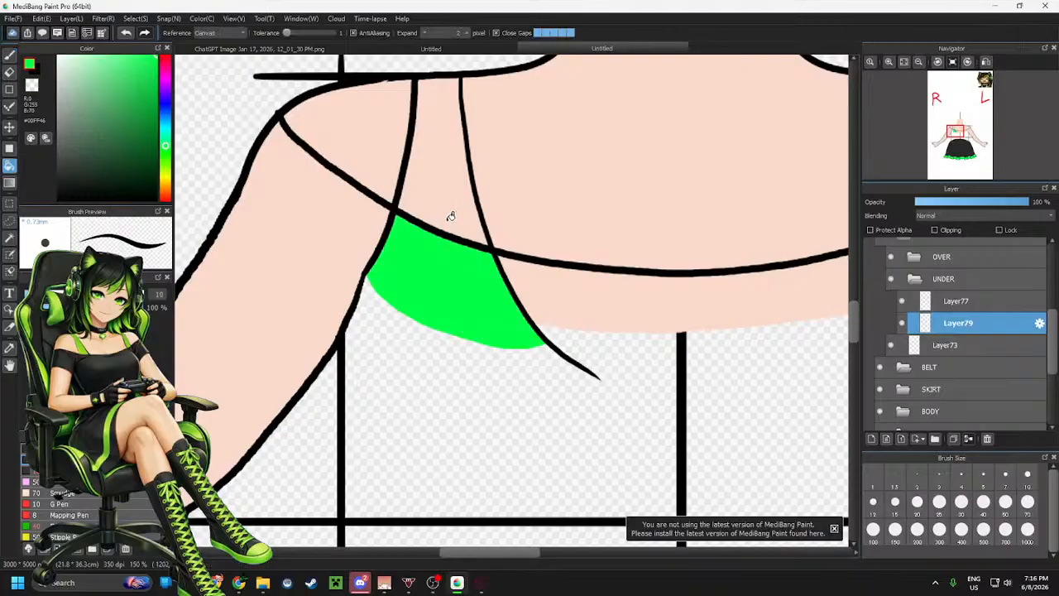
click(891, 257)
click(449, 193)
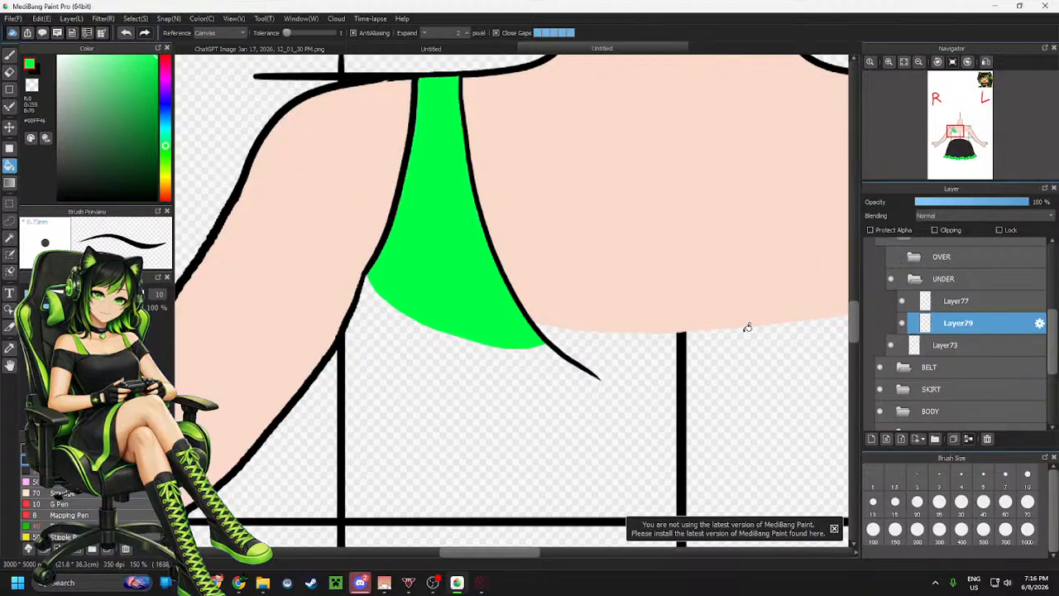
Select the right strap area, copy it onto a new layer and flip the copy horizontally
scroll(581, 292, down, 2)
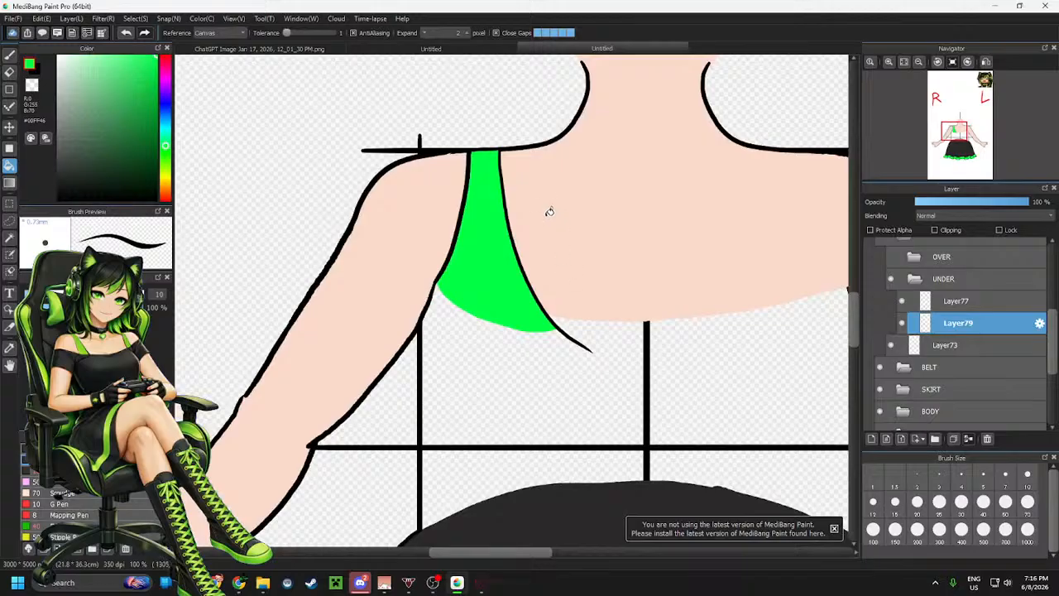
key(m)
click(970, 283)
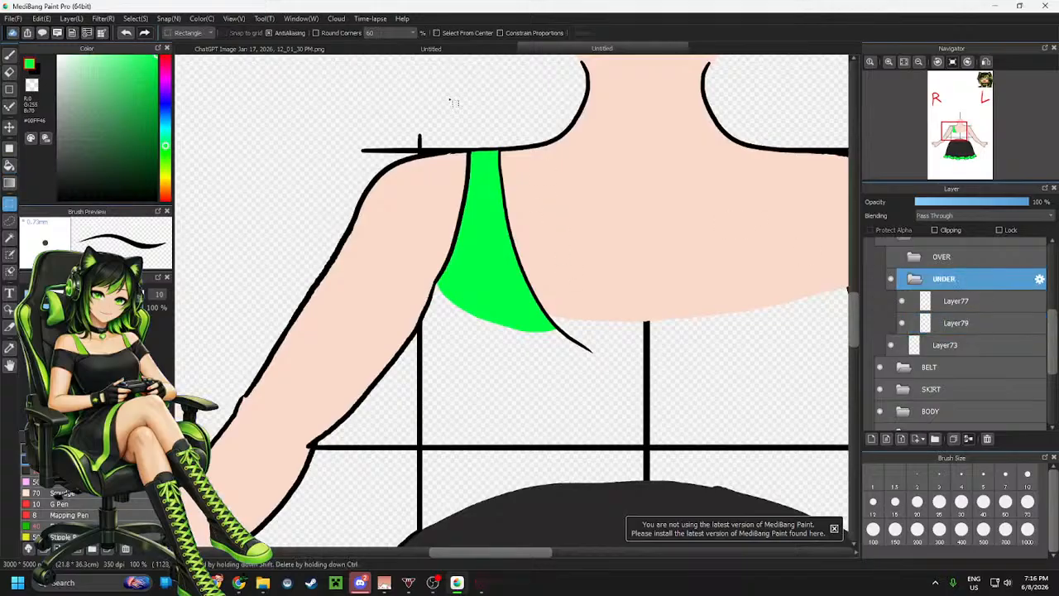
drag(360, 98, 626, 395)
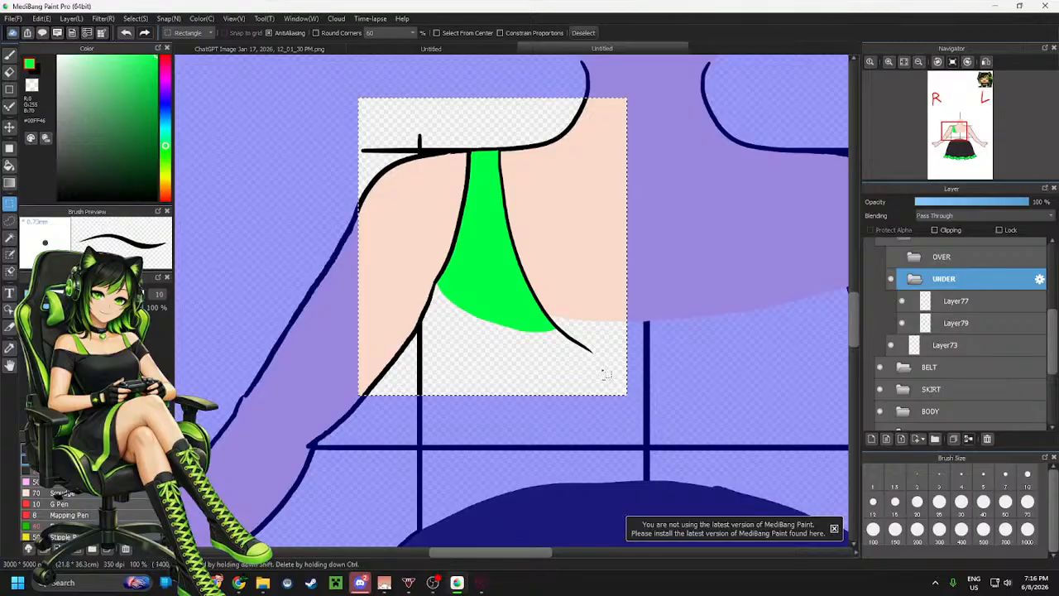
key(ctrl+shift+n)
key(ctrl+t)
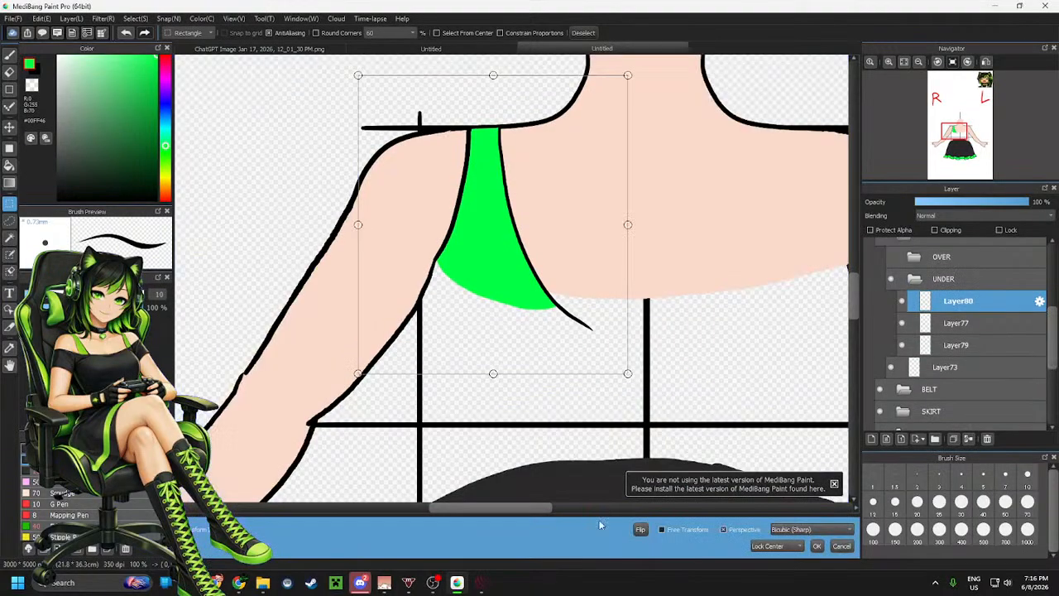
click(641, 529)
Move the flipped strap onto the left shoulder, apply the transform and deselect
scroll(294, 340, down, 2)
scroll(294, 340, up, 1)
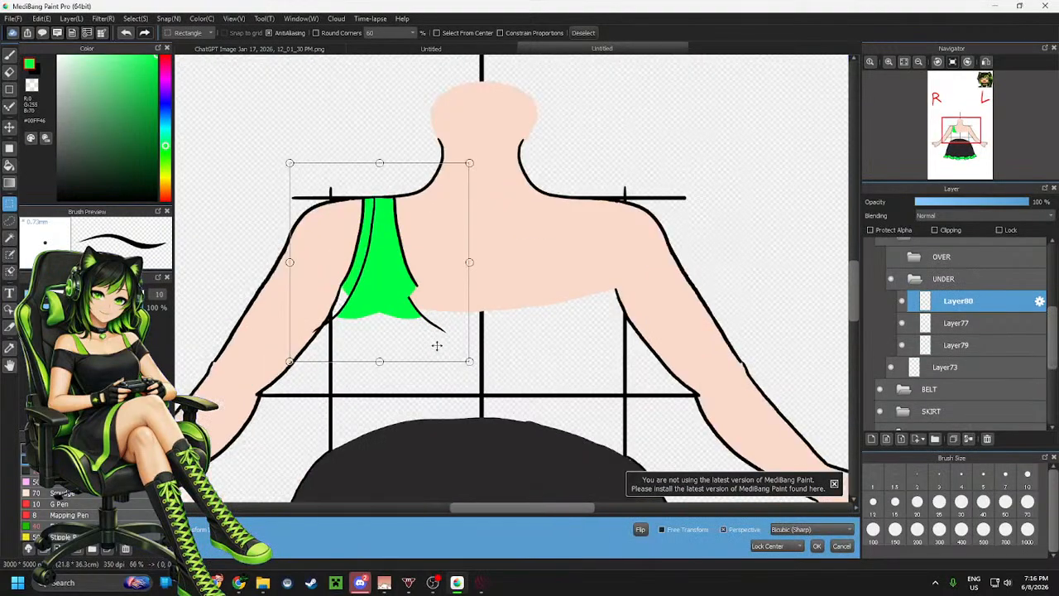
drag(377, 297, 581, 293)
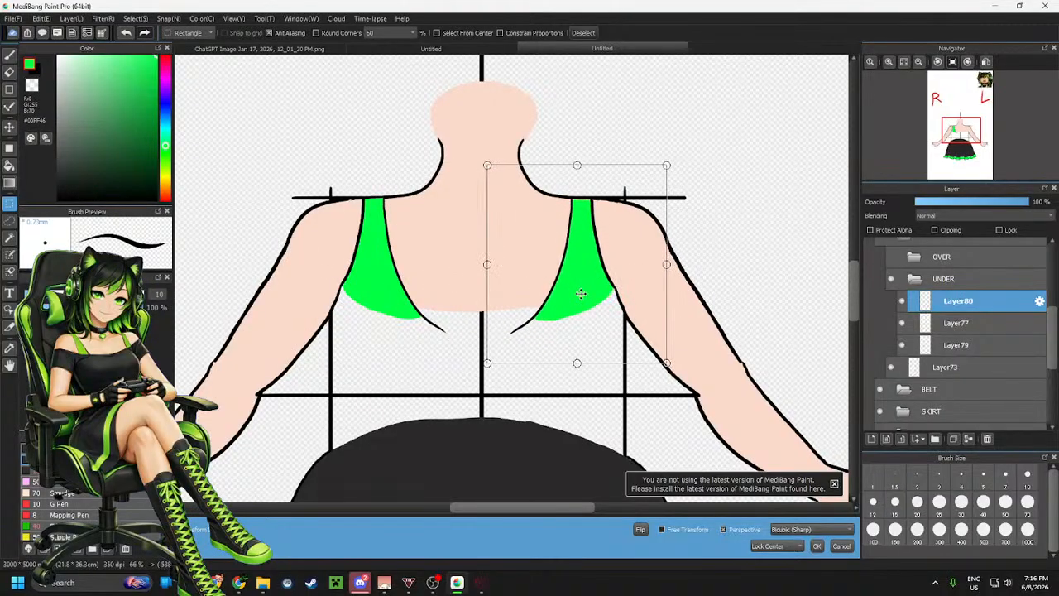
scroll(581, 294, up, 1)
scroll(646, 312, up, 1)
scroll(556, 290, down, 1)
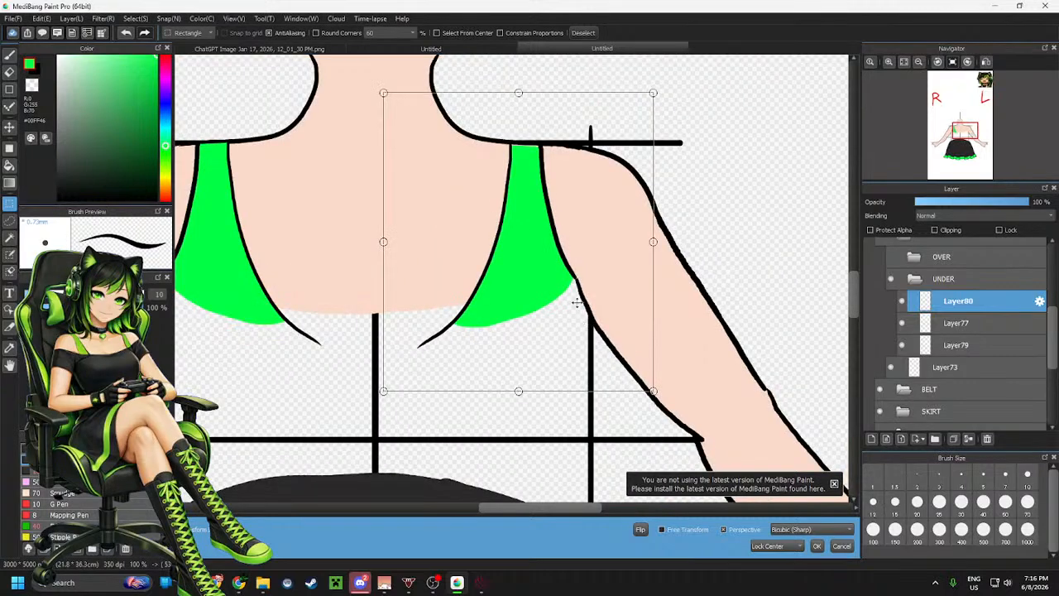
scroll(547, 226, up, 1)
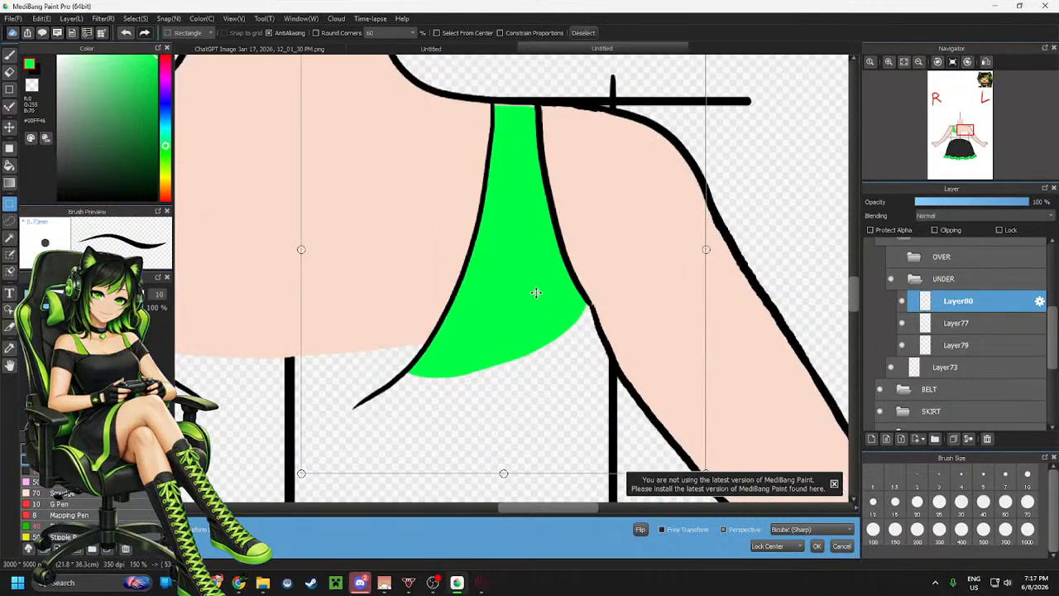
drag(536, 292, 538, 293)
scroll(696, 302, down, 3)
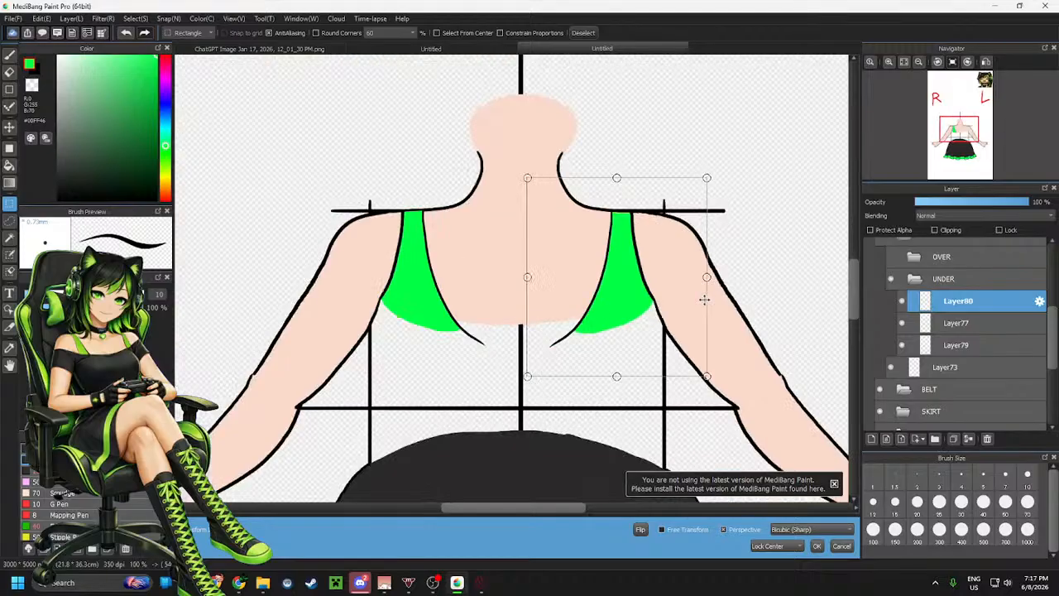
scroll(572, 313, up, 2)
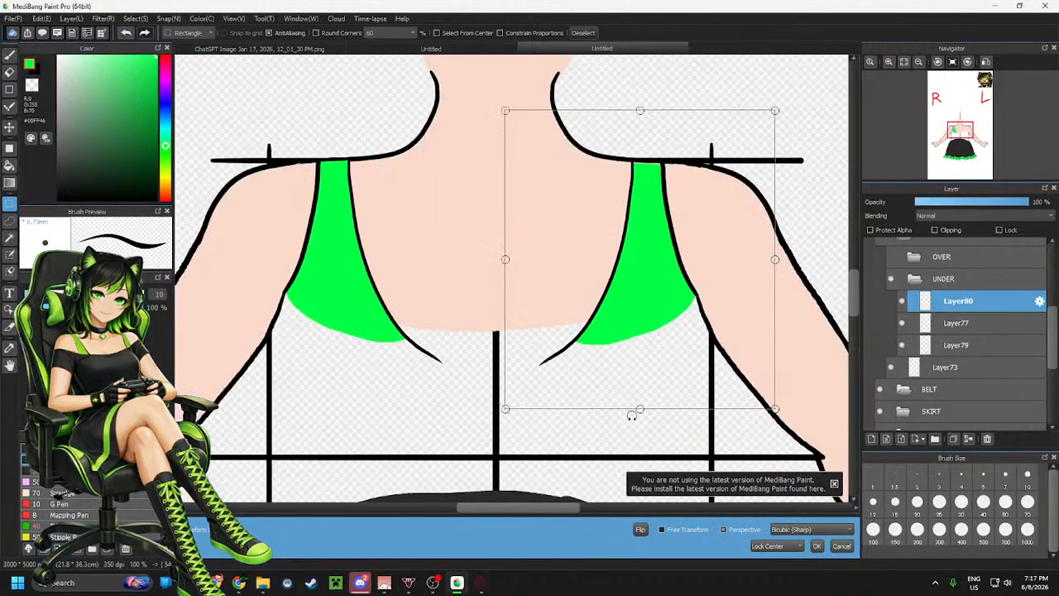
drag(639, 412, 639, 409)
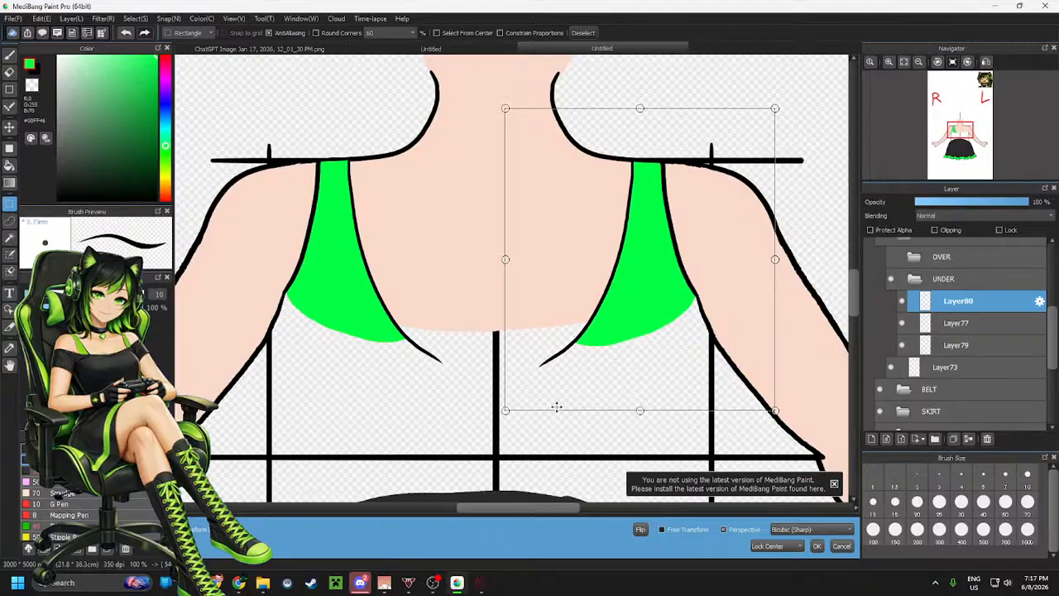
click(817, 545)
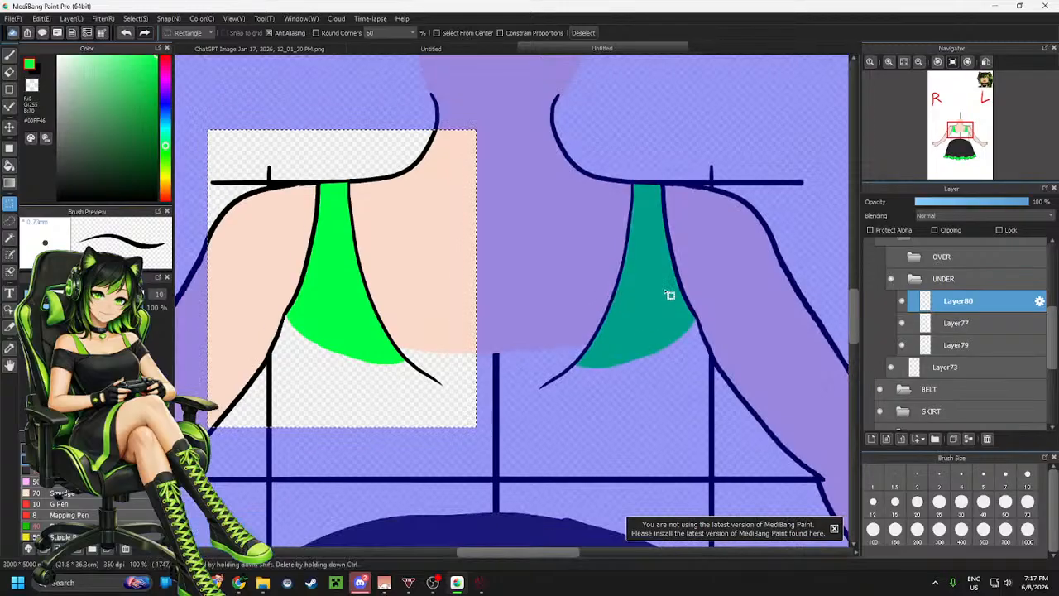
key(ctrl+d)
Zoom out to inspect both shoulder straps on the whole figure
scroll(528, 333, down, 2)
scroll(472, 305, down, 1)
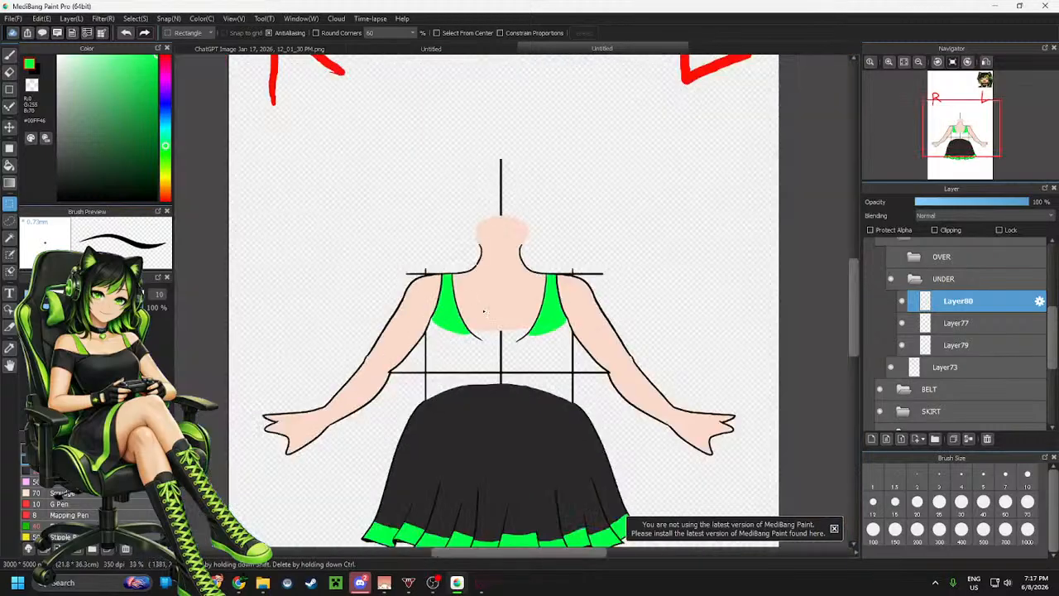
scroll(429, 303, up, 1)
scroll(505, 356, down, 2)
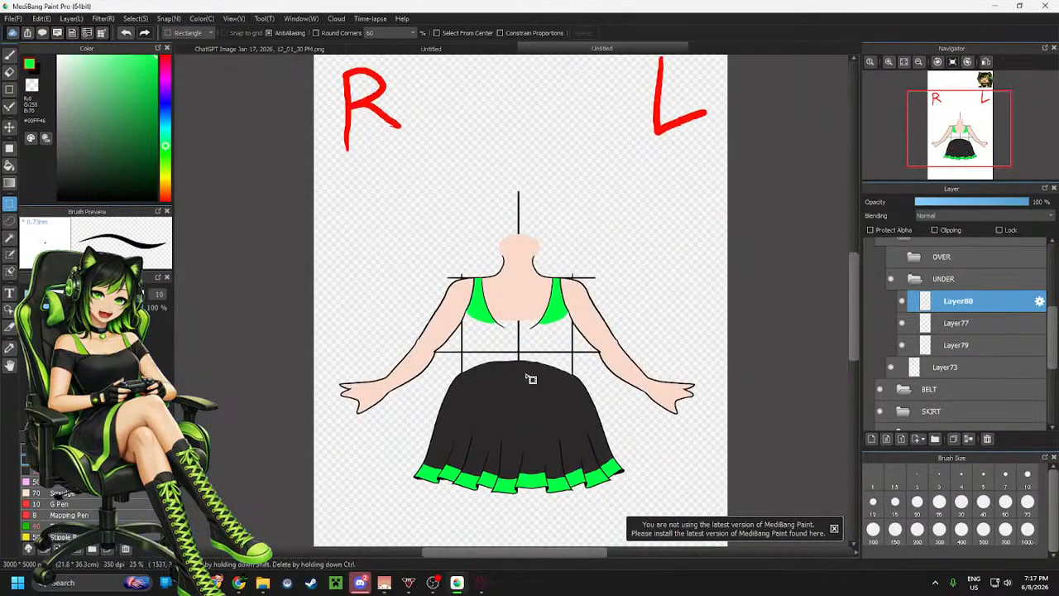
Show the OVER folder and hide the UNDER folder containing the green shoulder straps
scroll(507, 356, up, 3)
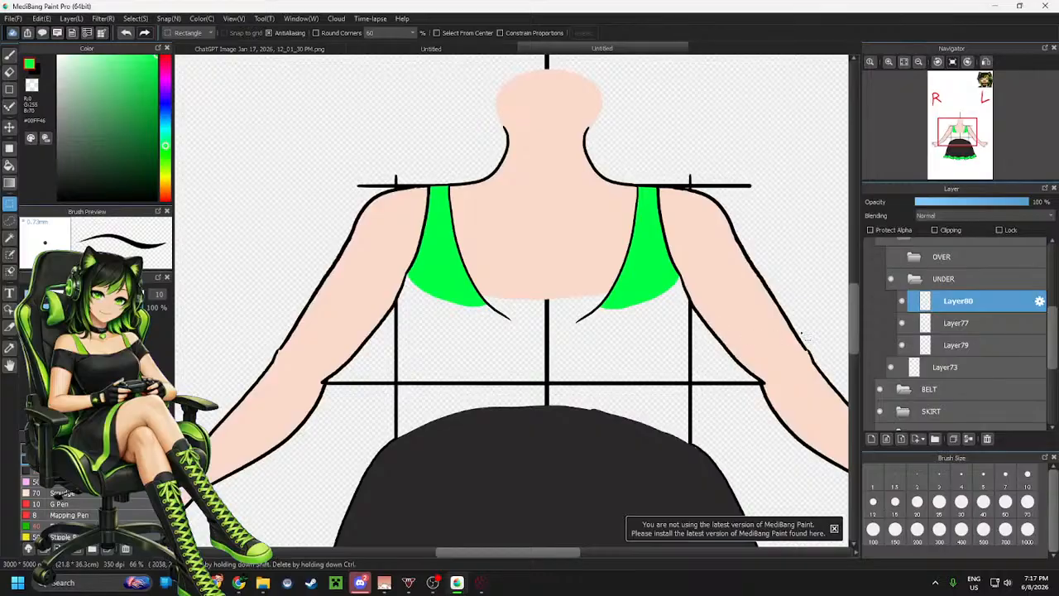
scroll(942, 318, up, 2)
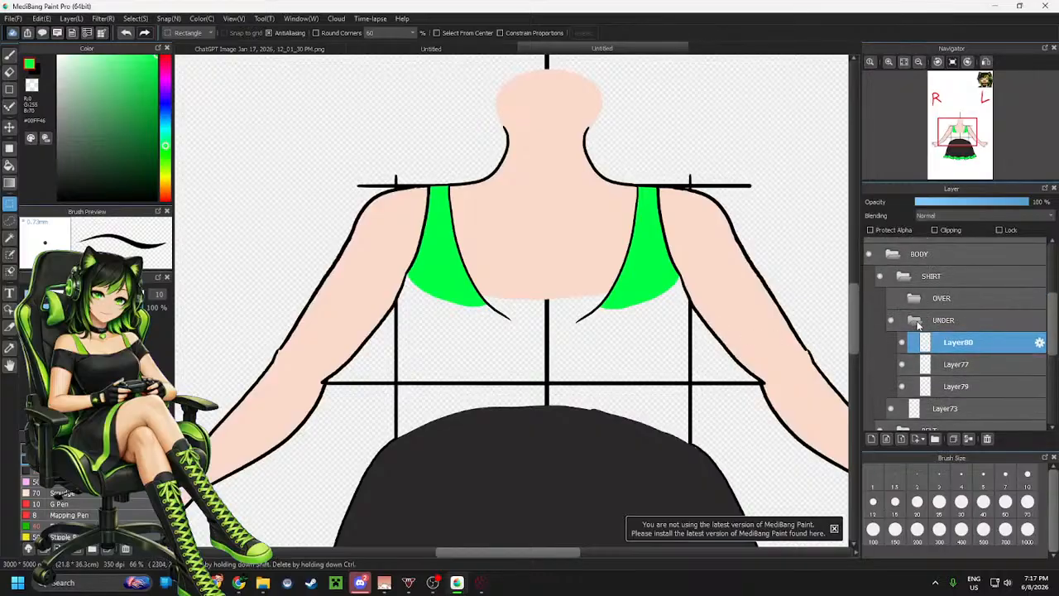
click(915, 324)
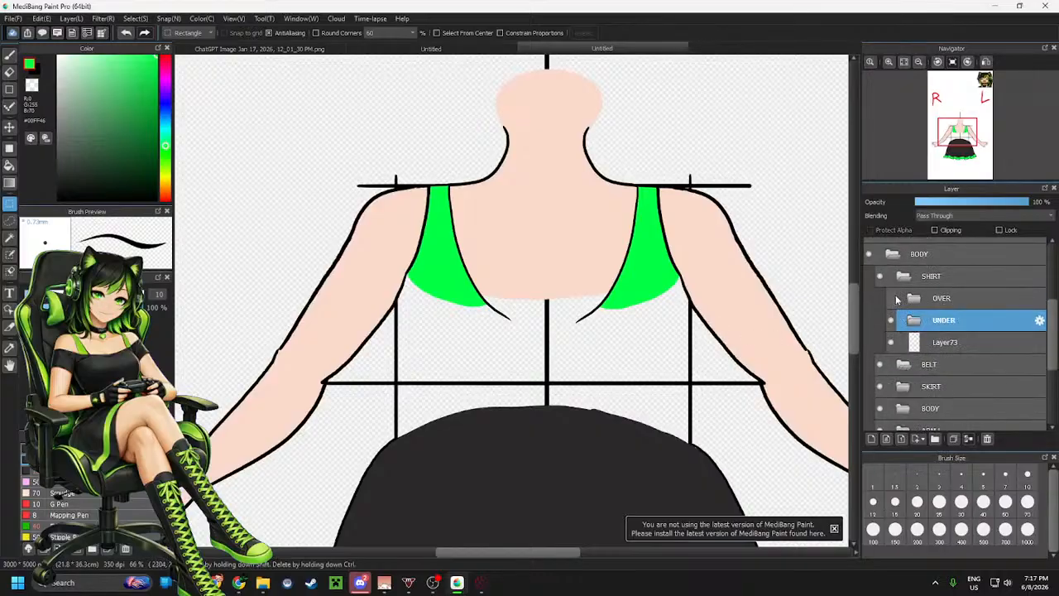
click(891, 300)
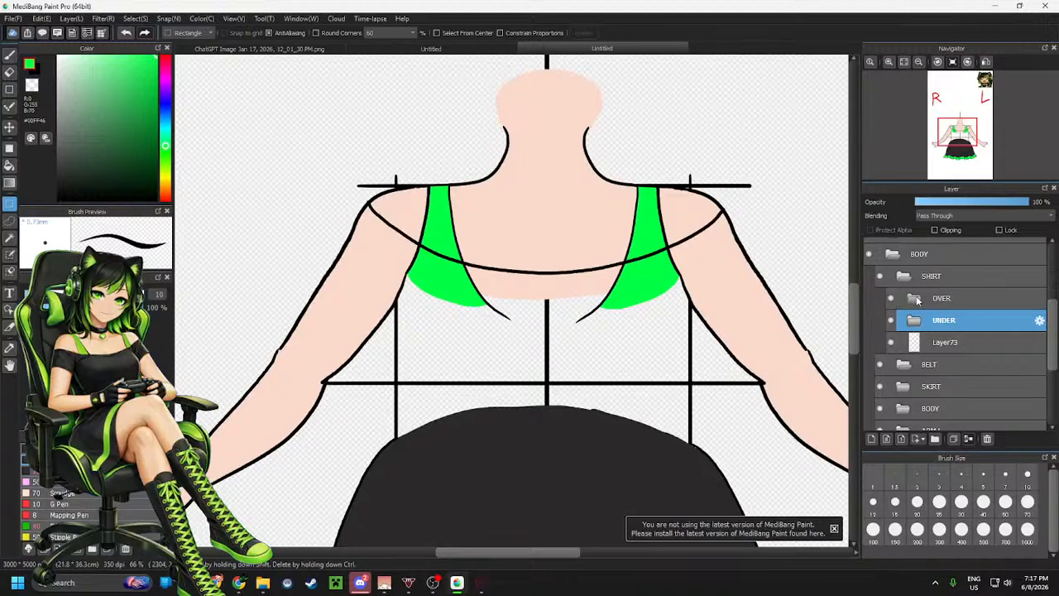
click(892, 320)
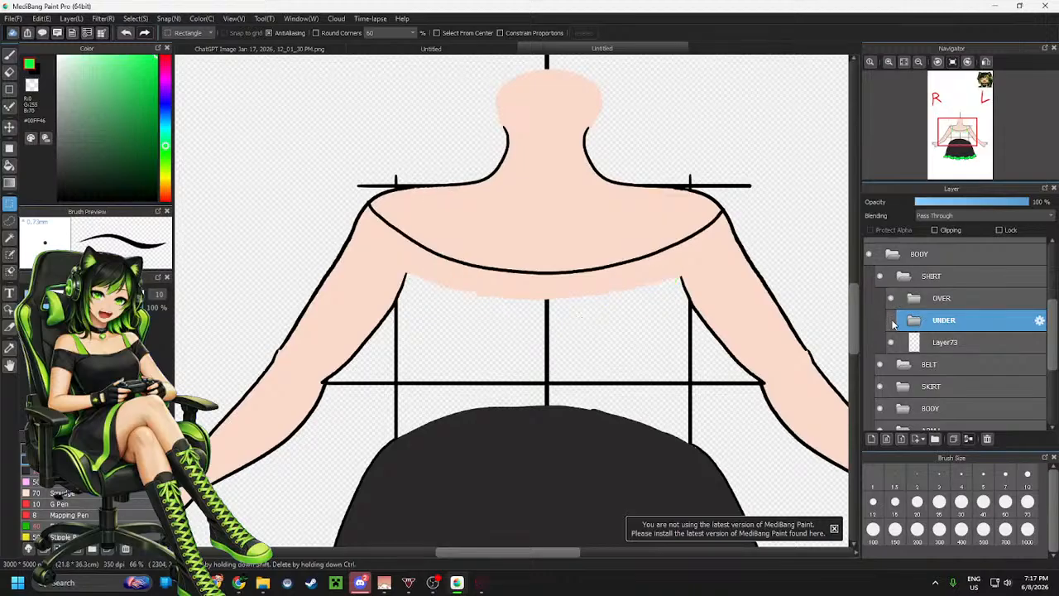
Expand the OVER folder and select Layer78 inside it
click(924, 344)
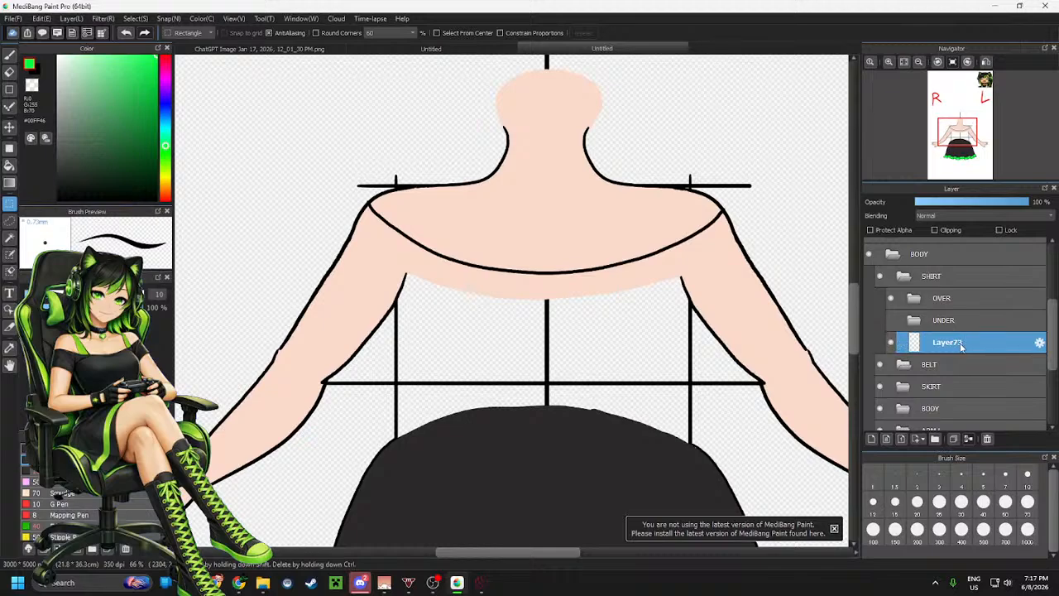
scroll(944, 345, down, 5)
scroll(931, 379, up, 2)
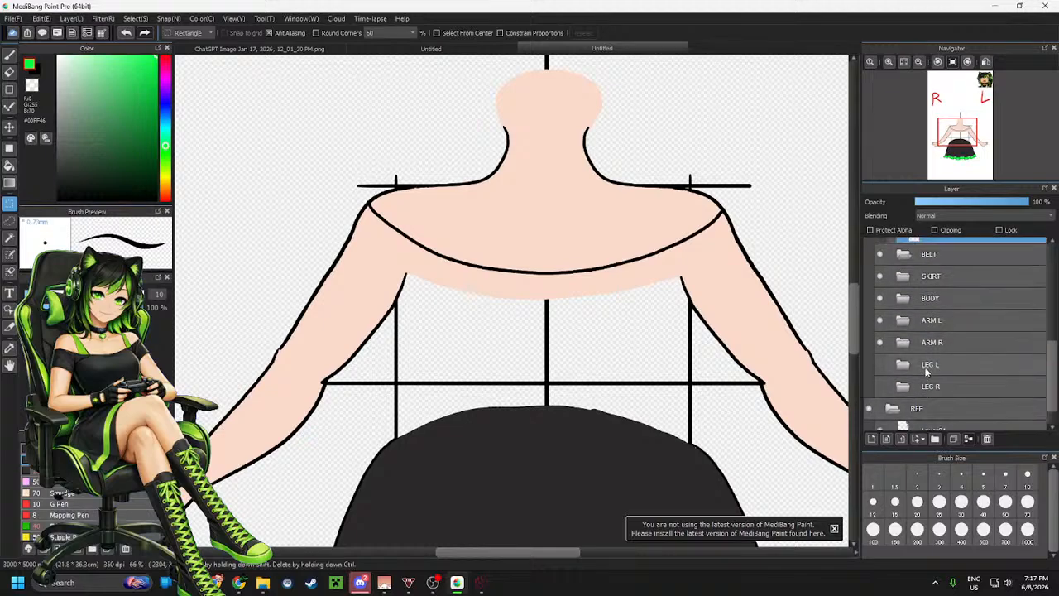
scroll(939, 381, down, 2)
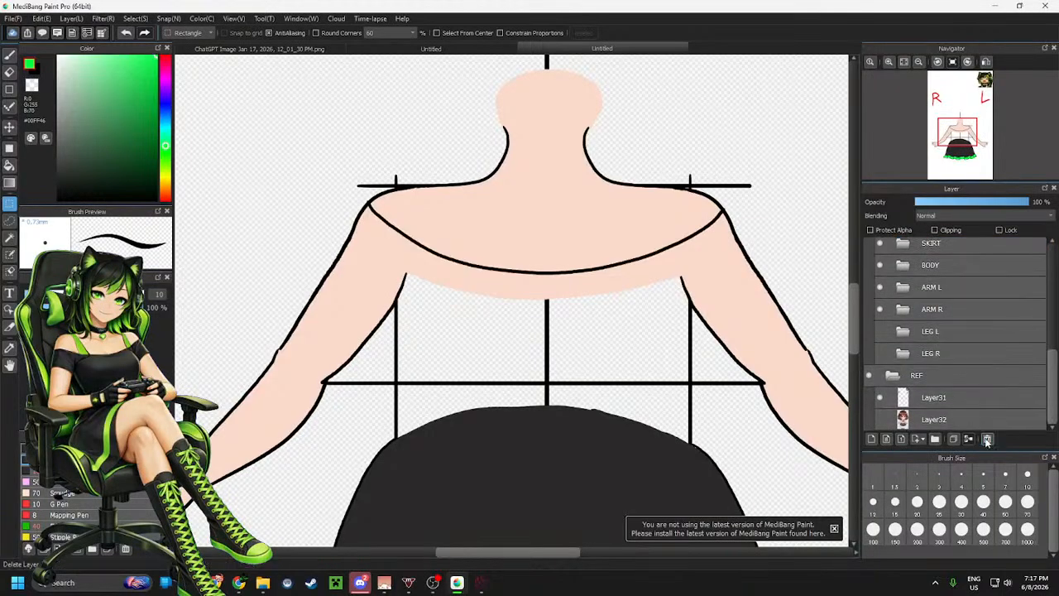
scroll(939, 364, up, 5)
scroll(950, 347, up, 1)
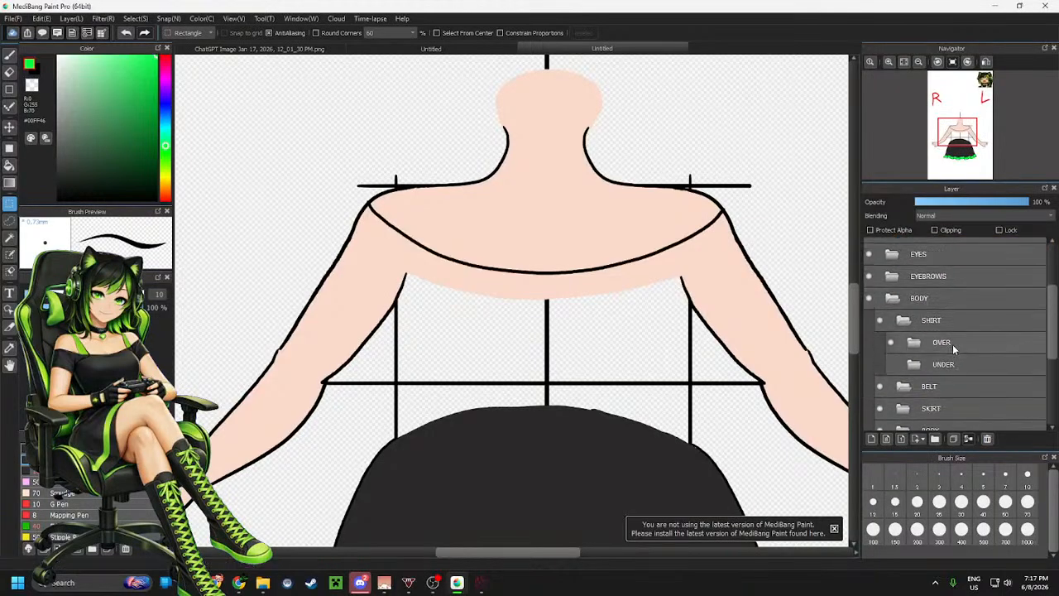
click(952, 347)
click(914, 344)
click(954, 366)
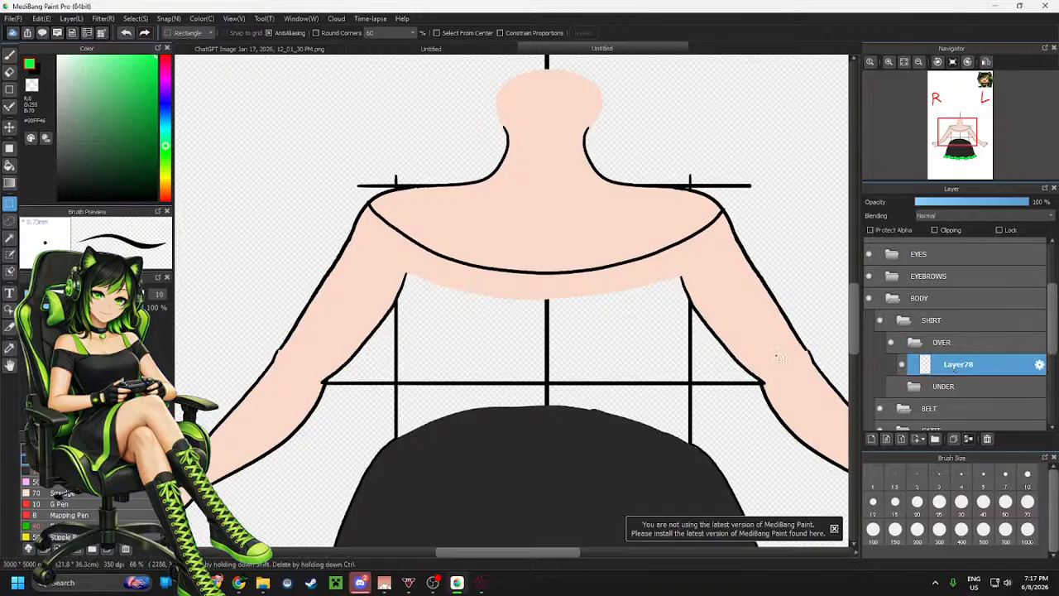
Switch to the brush and add a new layer in the OVER folder, undoing a stray mark
key(b)
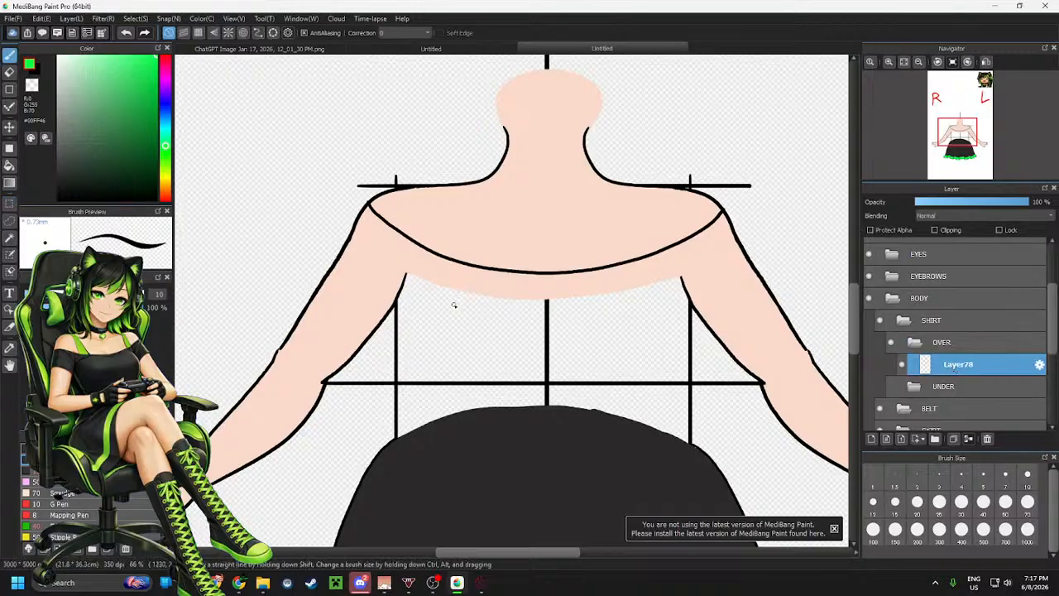
click(871, 439)
scroll(347, 289, up, 2)
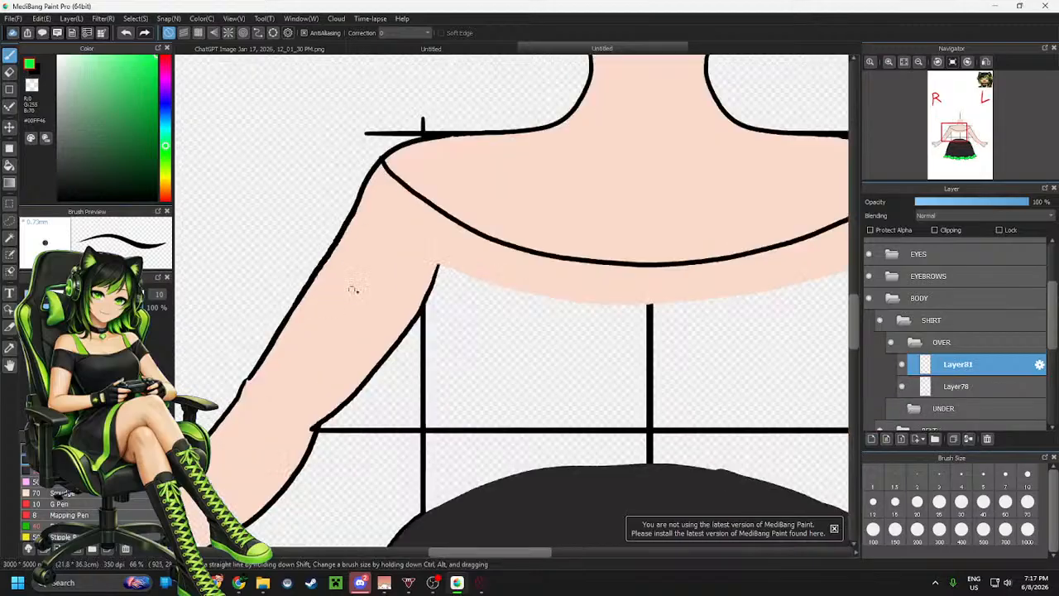
scroll(398, 286, up, 1)
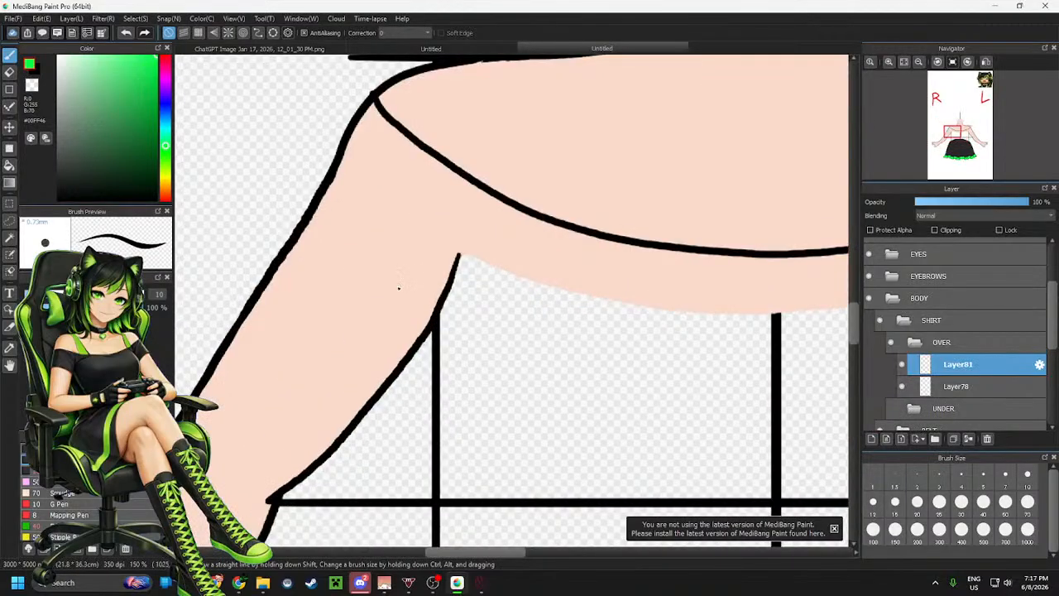
scroll(399, 288, down, 2)
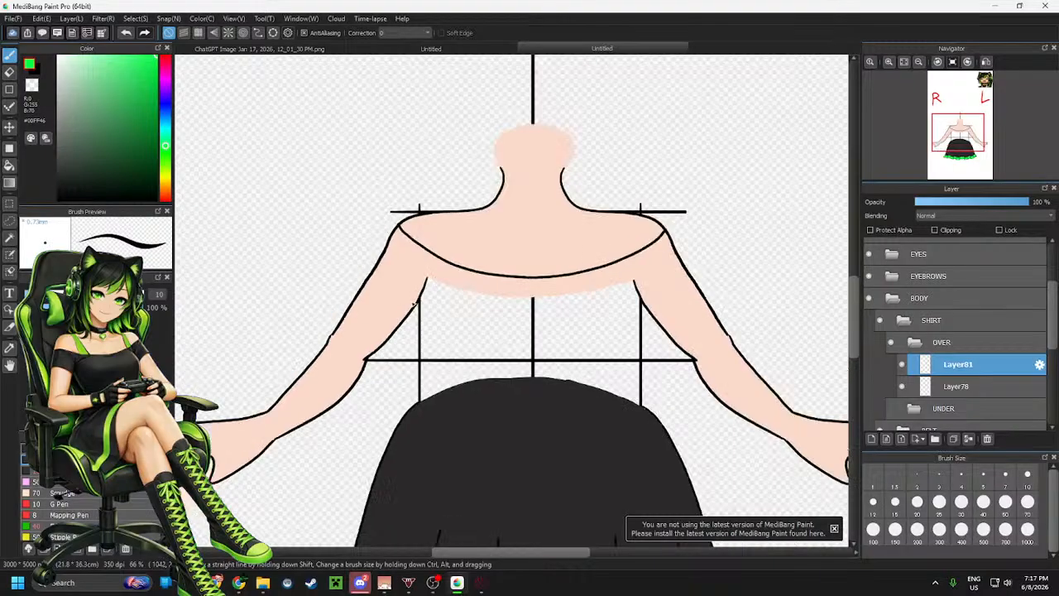
scroll(366, 372, up, 3)
scroll(364, 428, down, 3)
scroll(364, 428, up, 1)
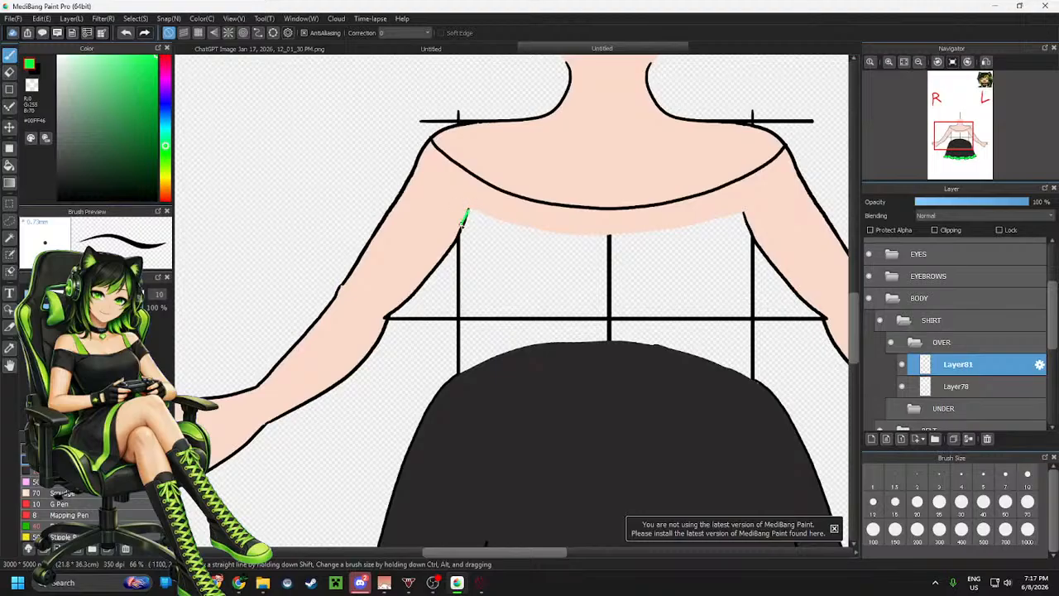
key(ctrl+z)
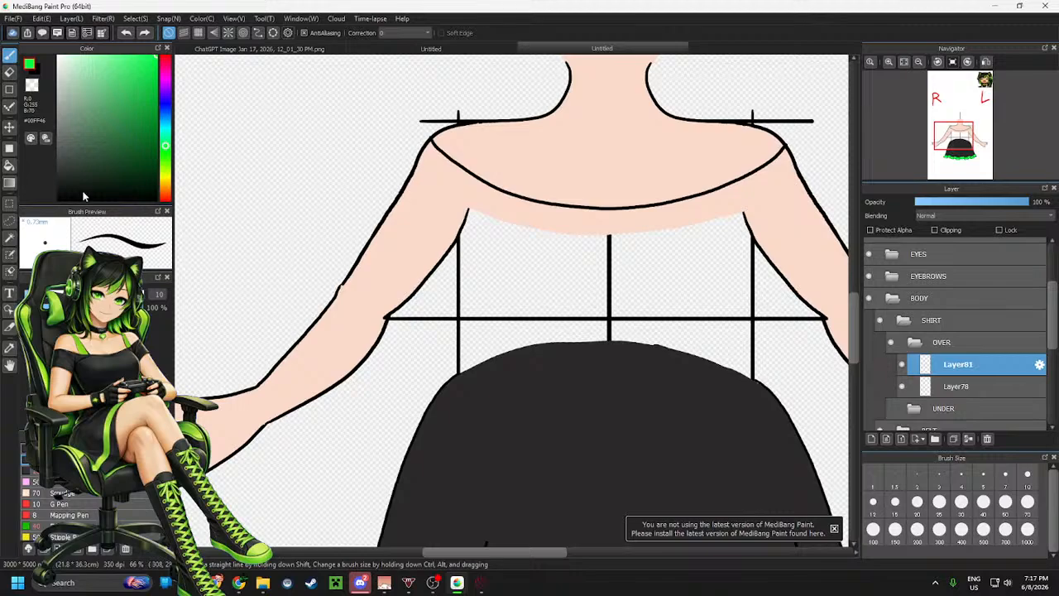
Set the colour to black and draw a curved line from the right armpit sweeping down across the torso
click(83, 197)
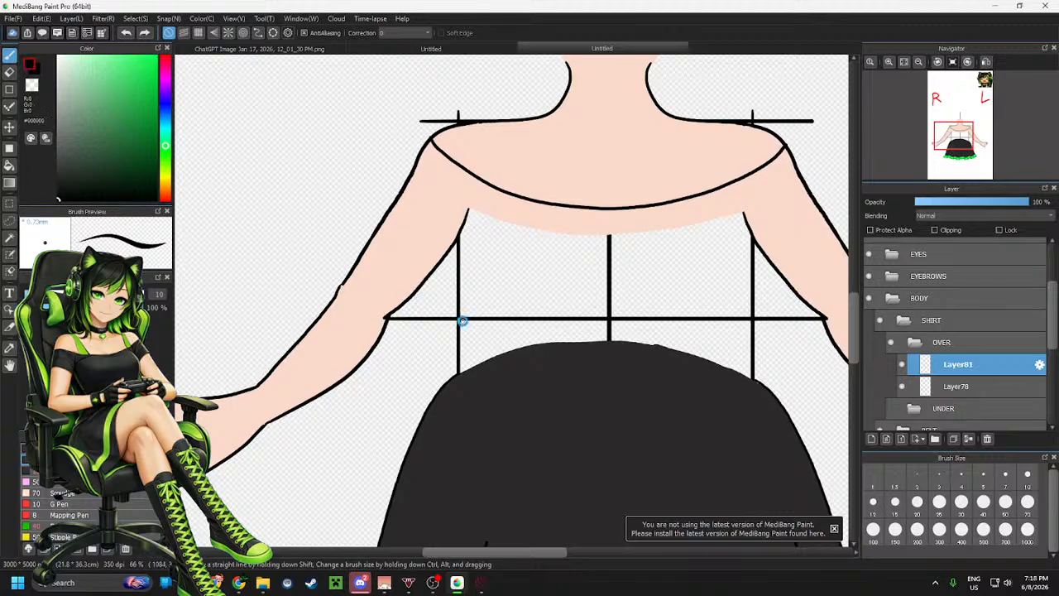
scroll(462, 321, down, 2)
scroll(428, 396, up, 2)
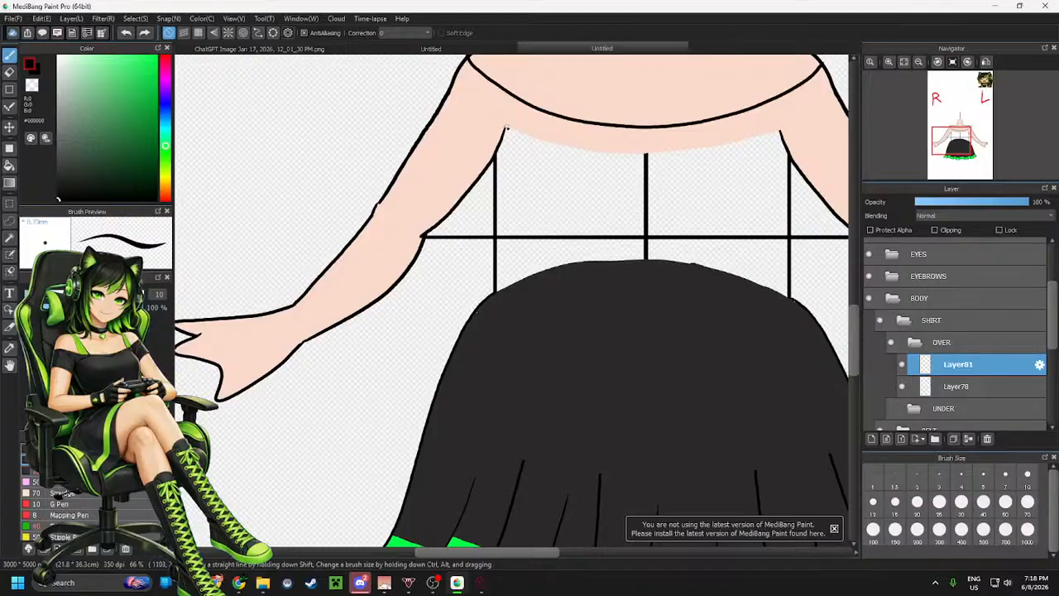
mouse_move(505, 128)
mouse_down()
mouse_move(485, 165)
mouse_move(503, 195)
mouse_move(589, 232)
mouse_up()
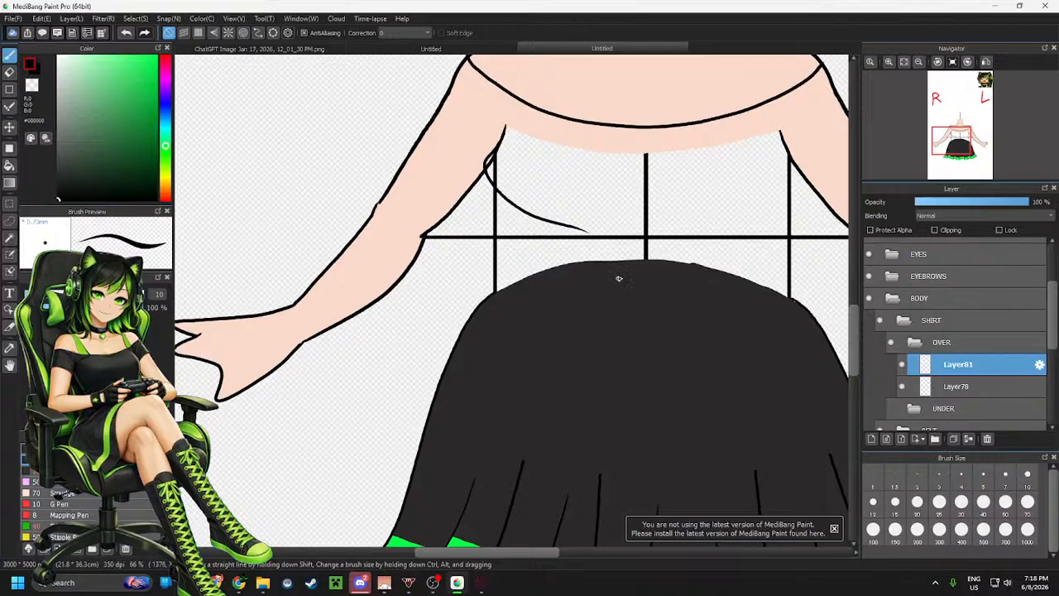
key(ctrl+z)
mouse_move(505, 125)
mouse_down()
mouse_move(473, 193)
mouse_move(595, 244)
mouse_up()
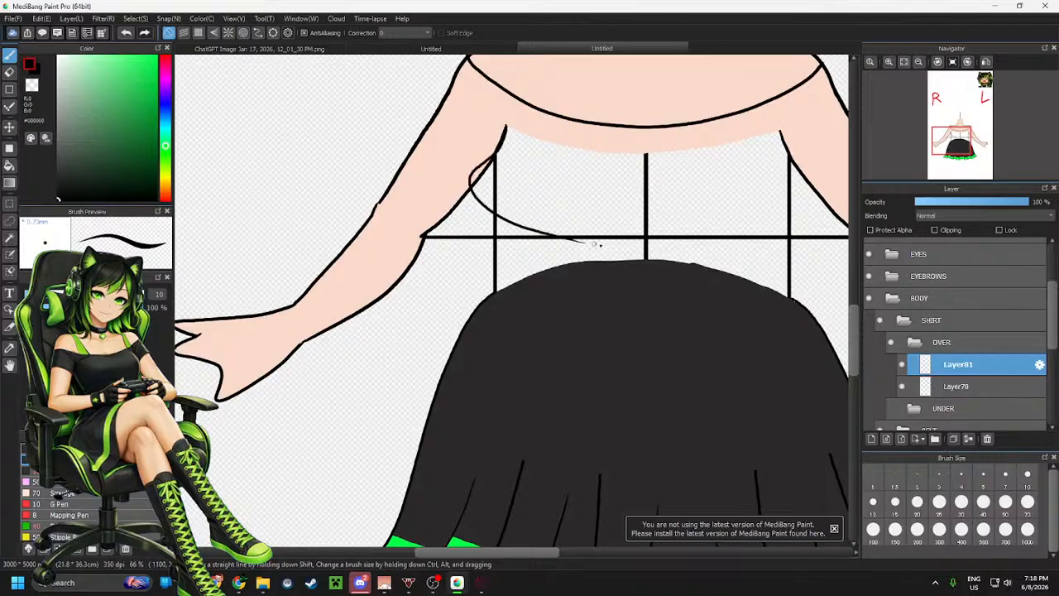
key(ctrl+z)
mouse_move(508, 128)
mouse_down()
mouse_move(483, 165)
mouse_move(603, 259)
mouse_up()
key(ctrl+z)
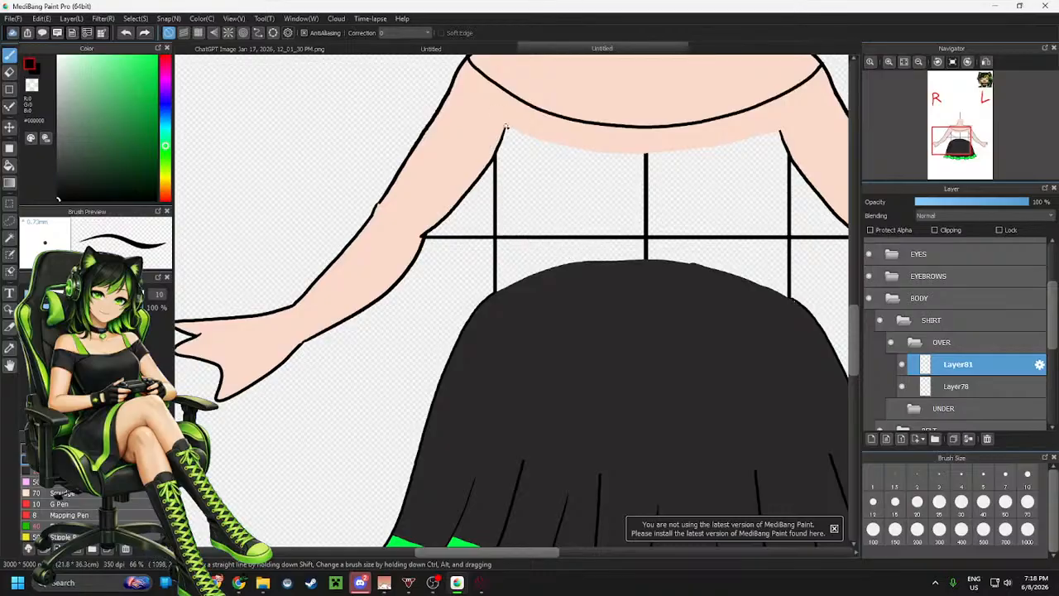
mouse_move(506, 126)
mouse_down()
mouse_move(487, 151)
mouse_move(667, 245)
mouse_up()
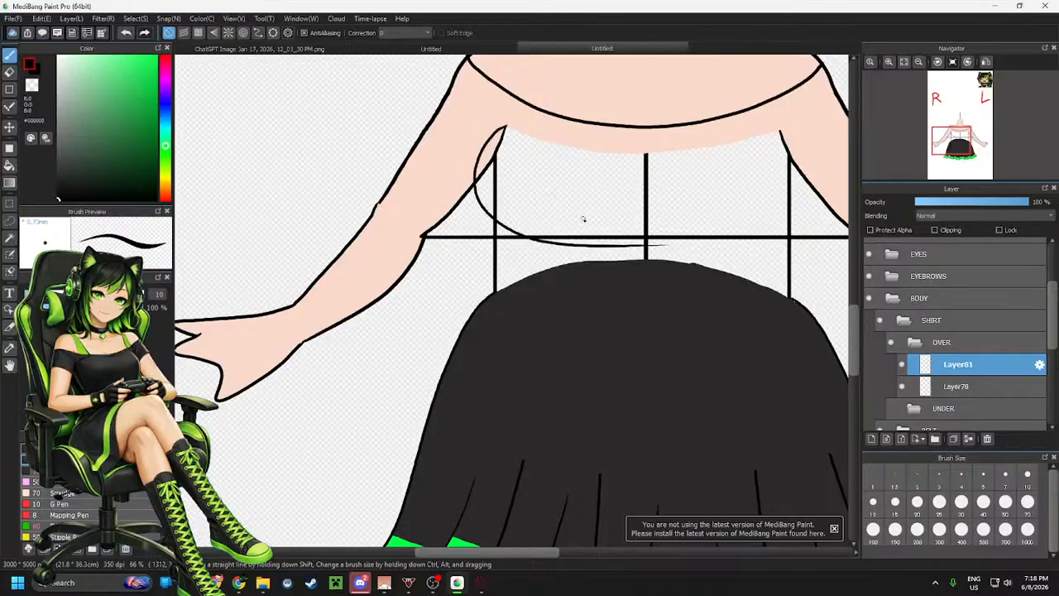
Add another new layer and try a long line down from the right armpit, then undo it
scroll(560, 196, up, 1)
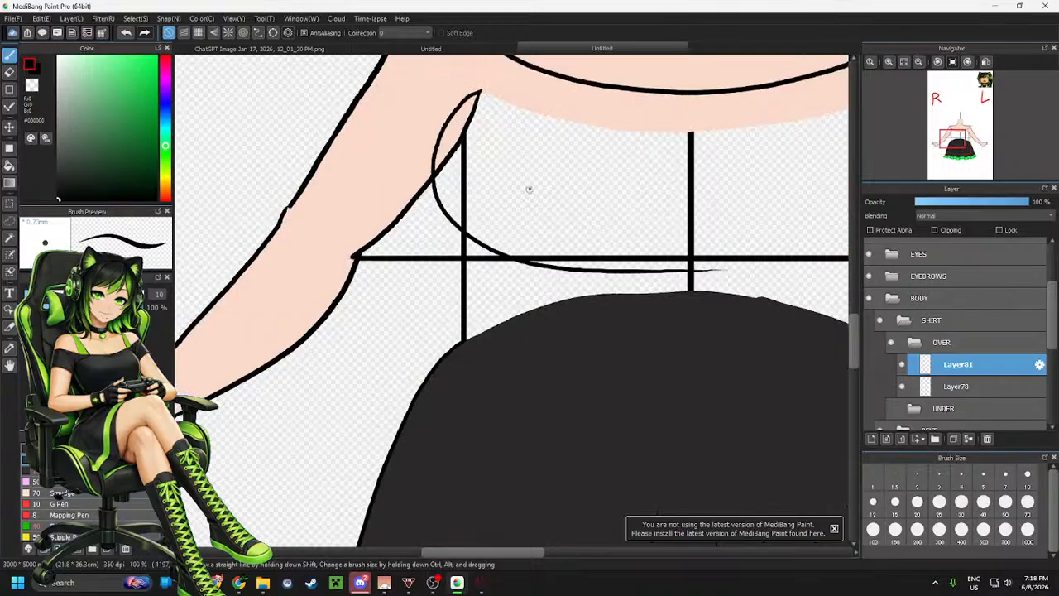
scroll(541, 165, down, 1)
scroll(543, 258, up, 1)
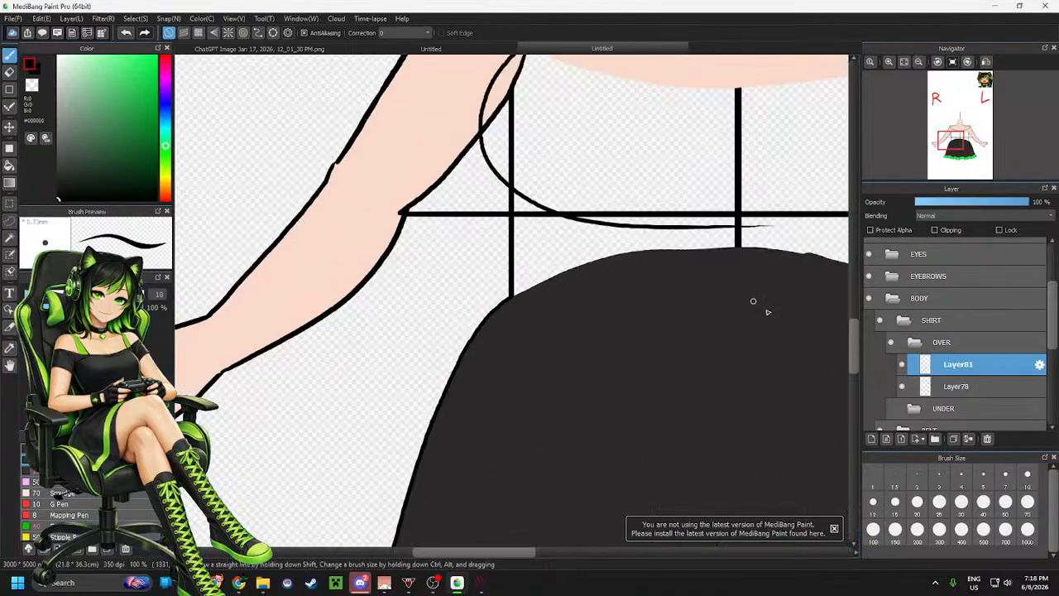
click(872, 440)
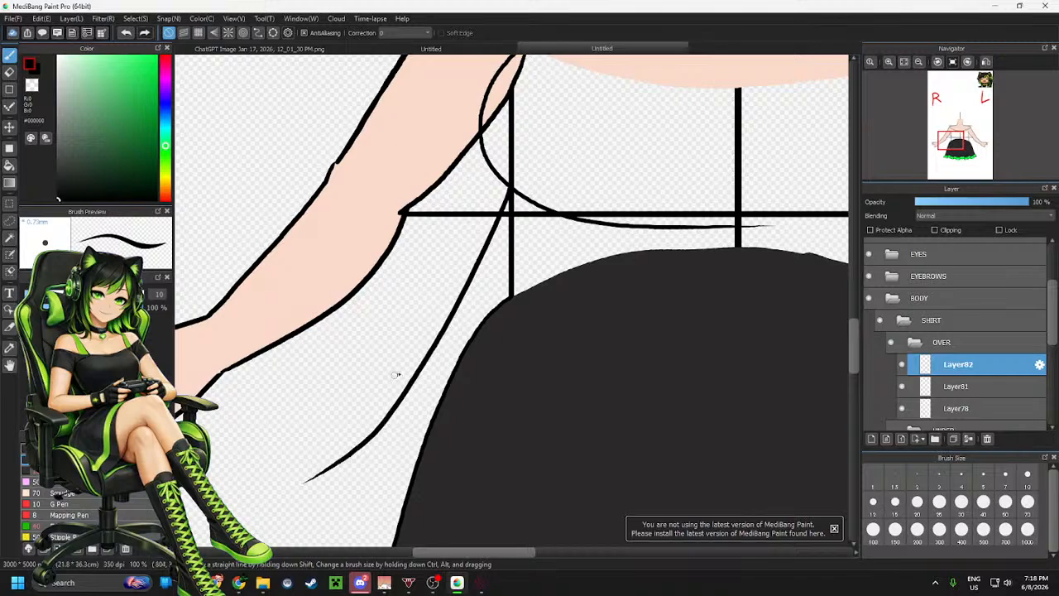
drag(512, 190, 333, 496)
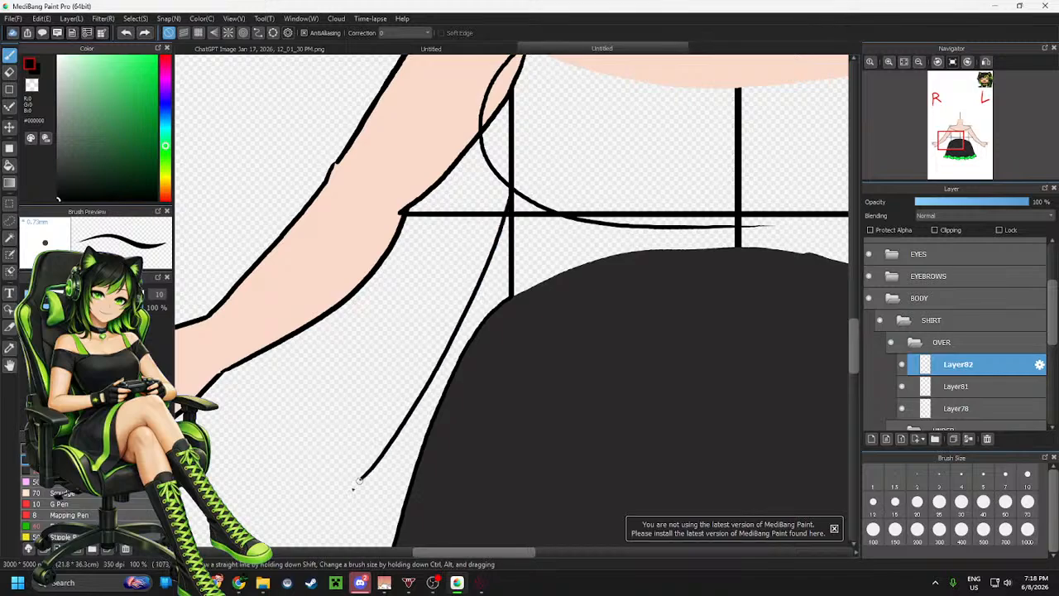
scroll(381, 248, down, 5)
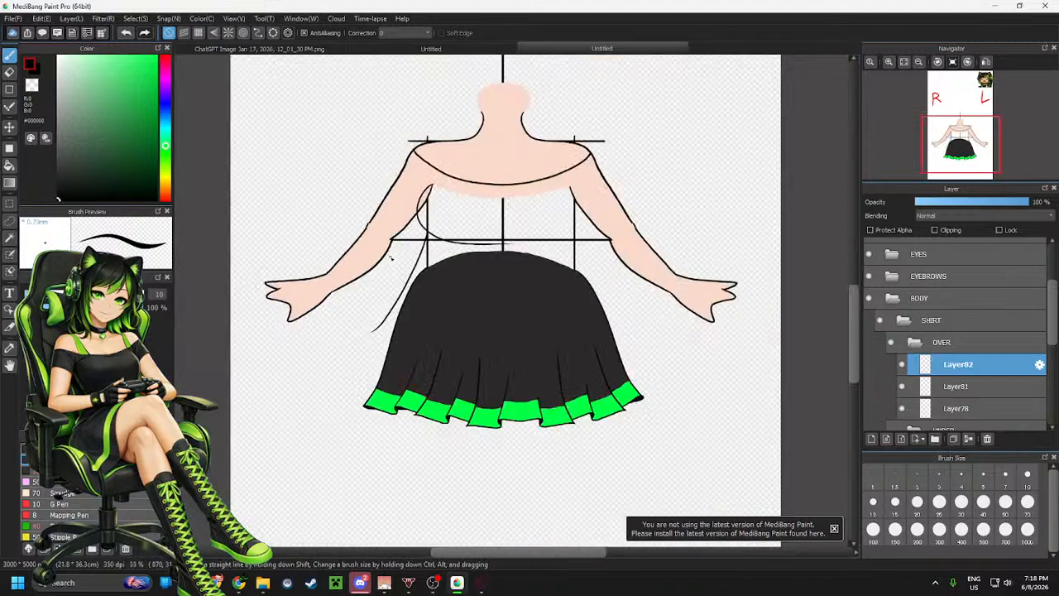
scroll(496, 248, up, 4)
key(ctrl+z)
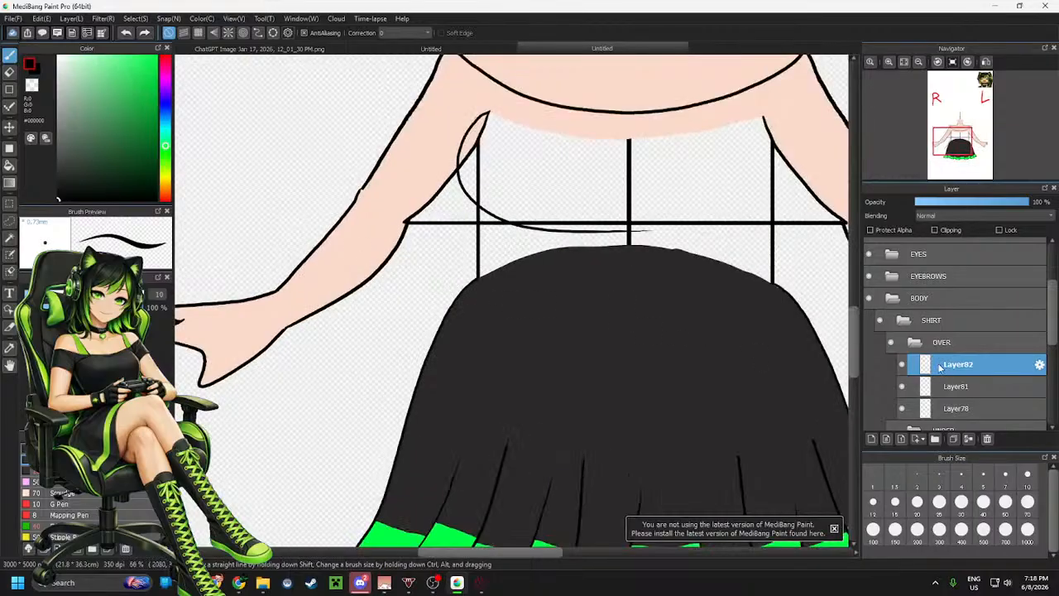
Show the reference image layer and draw a line from the right armpit down along the sleeve
scroll(943, 388, down, 8)
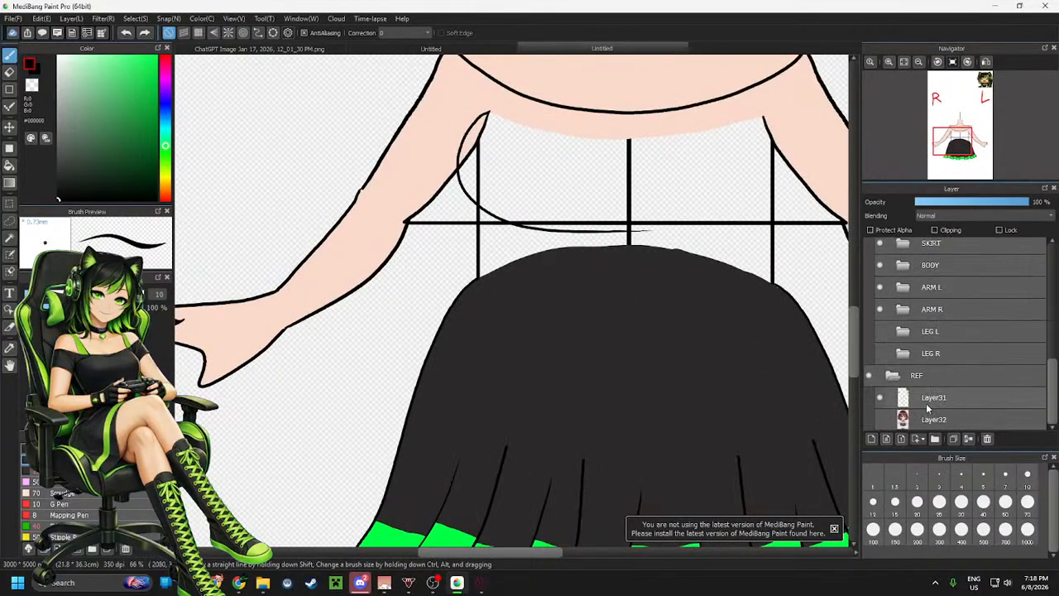
click(879, 422)
scroll(407, 296, up, 2)
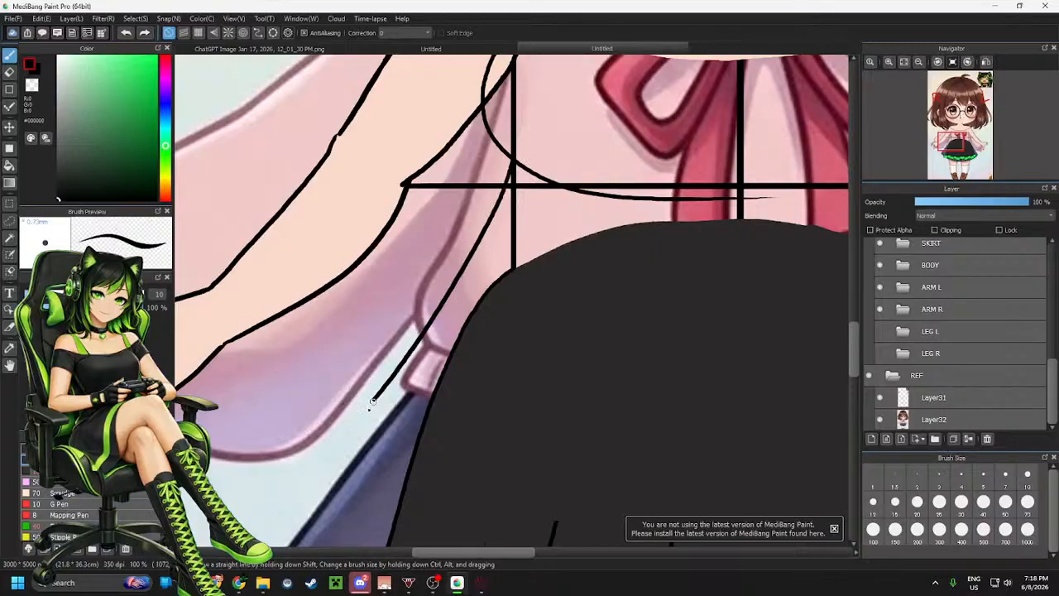
mouse_move(510, 160)
mouse_down()
mouse_move(404, 354)
mouse_move(376, 366)
mouse_move(369, 390)
mouse_up()
key(ctrl+z)
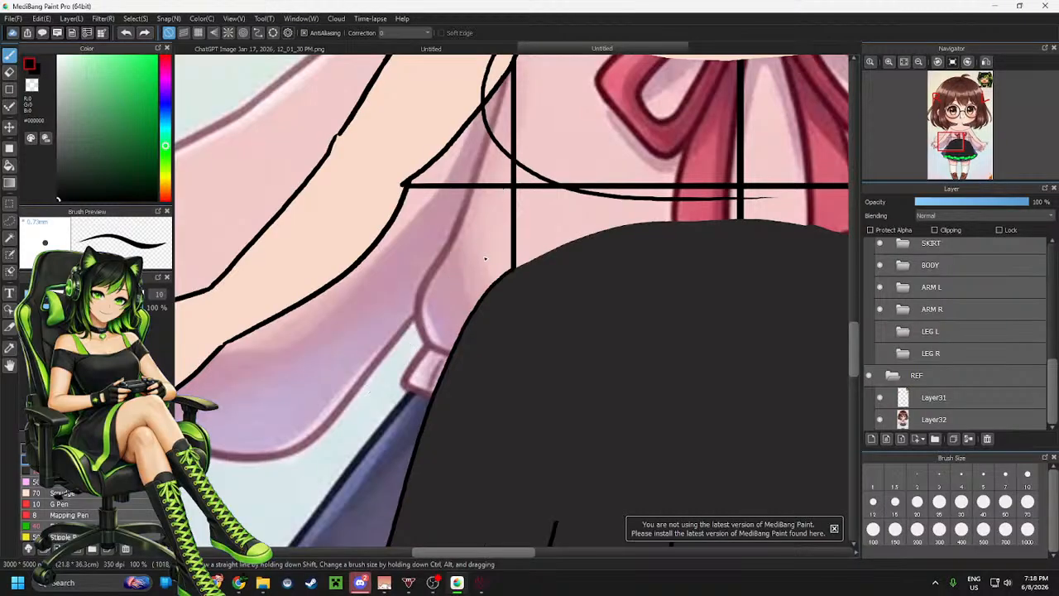
mouse_move(509, 178)
mouse_down()
mouse_move(458, 289)
mouse_move(356, 379)
mouse_up()
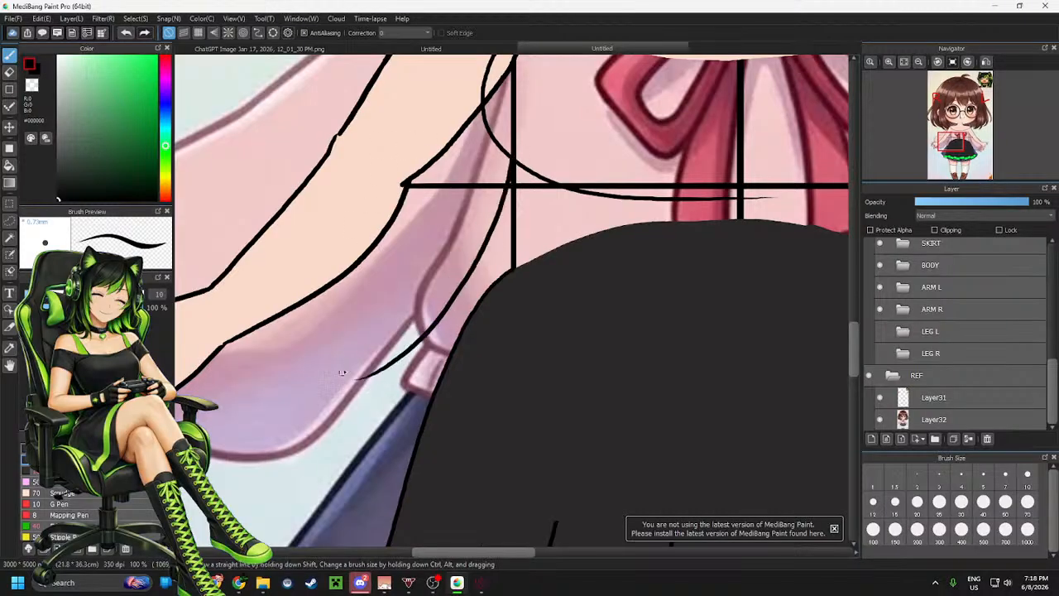
Hide the reference image layer again
scroll(443, 292, down, 2)
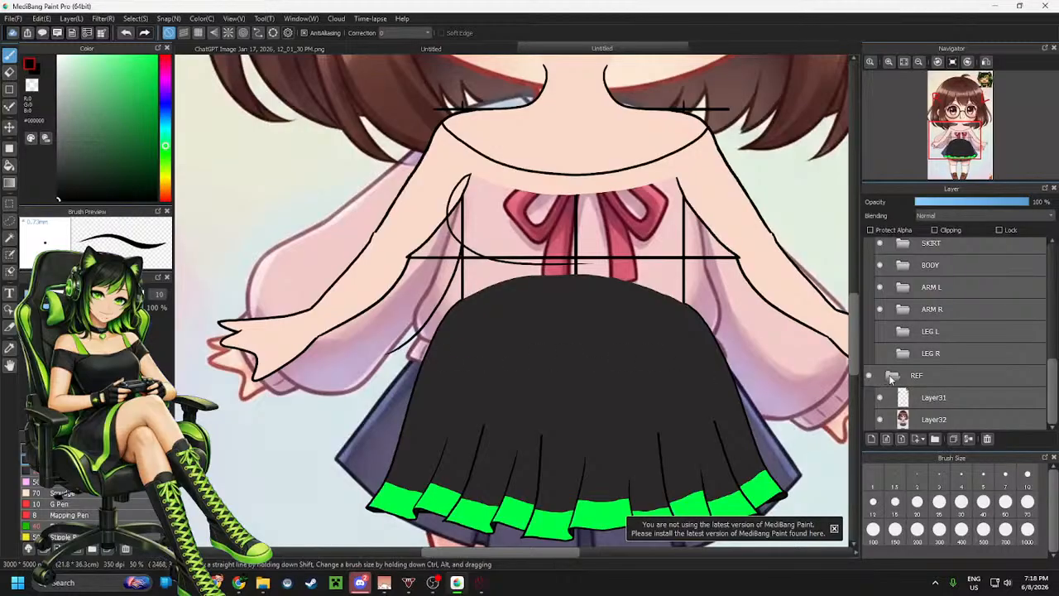
click(879, 421)
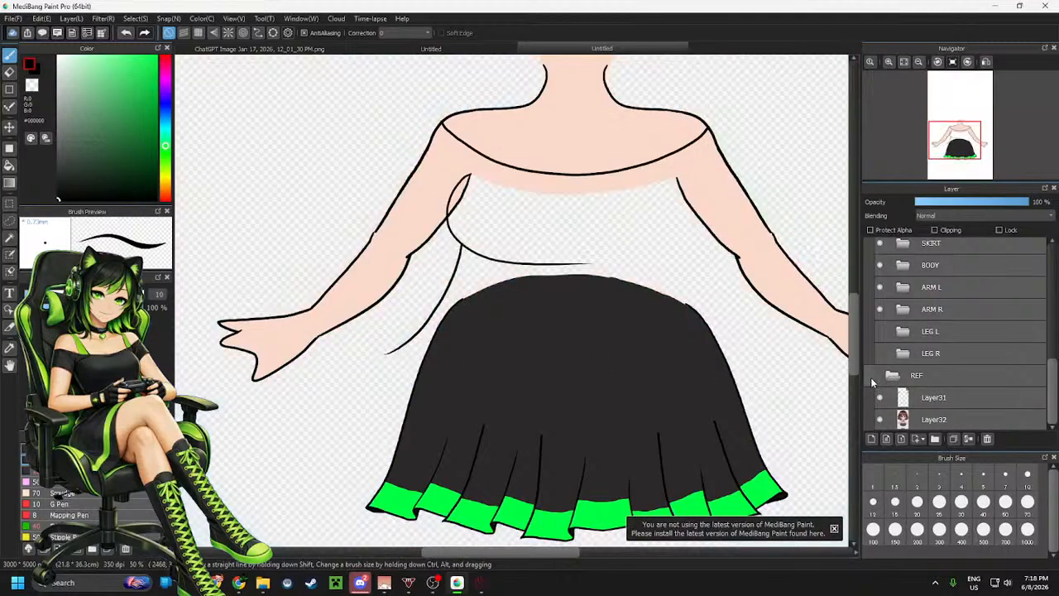
scroll(907, 349, up, 1)
scroll(908, 349, up, 1)
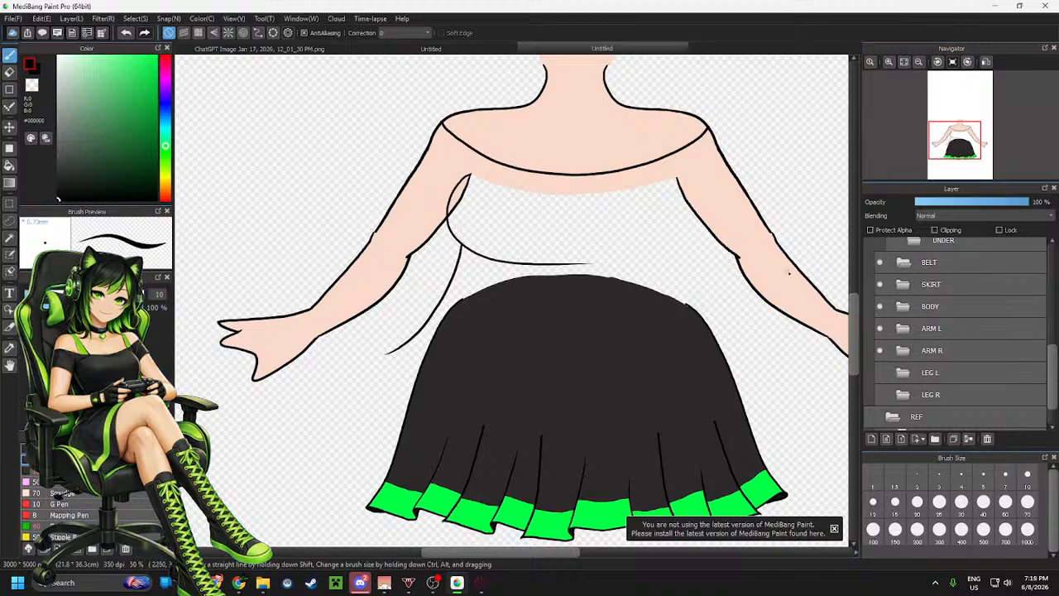
Compare the OVER folder's line layers by toggling their visibility, then delete the top layer in the folder
scroll(544, 289, down, 2)
scroll(546, 284, up, 2)
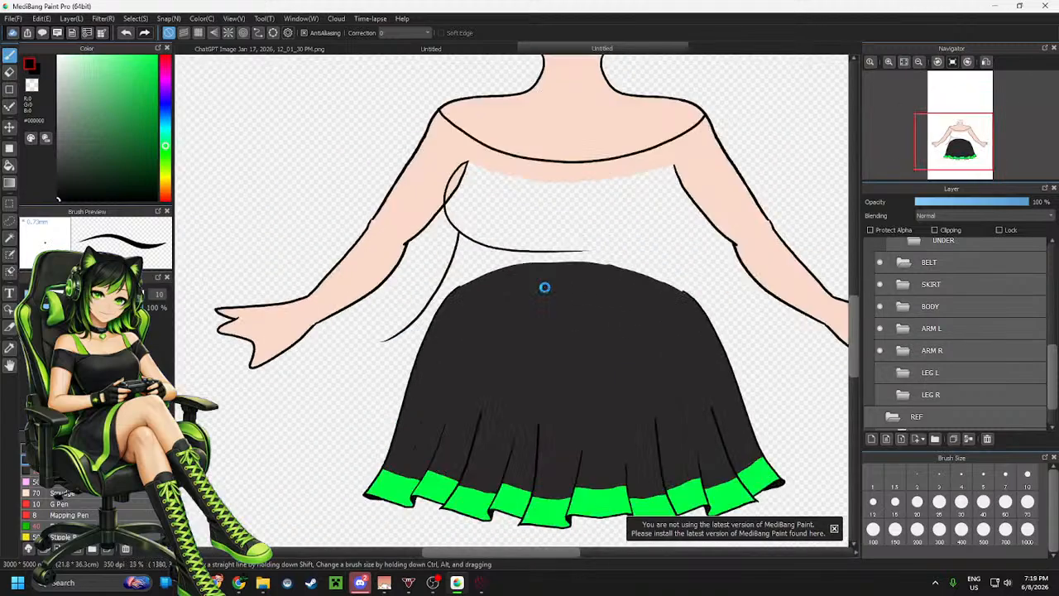
scroll(537, 300, down, 2)
scroll(542, 283, up, 3)
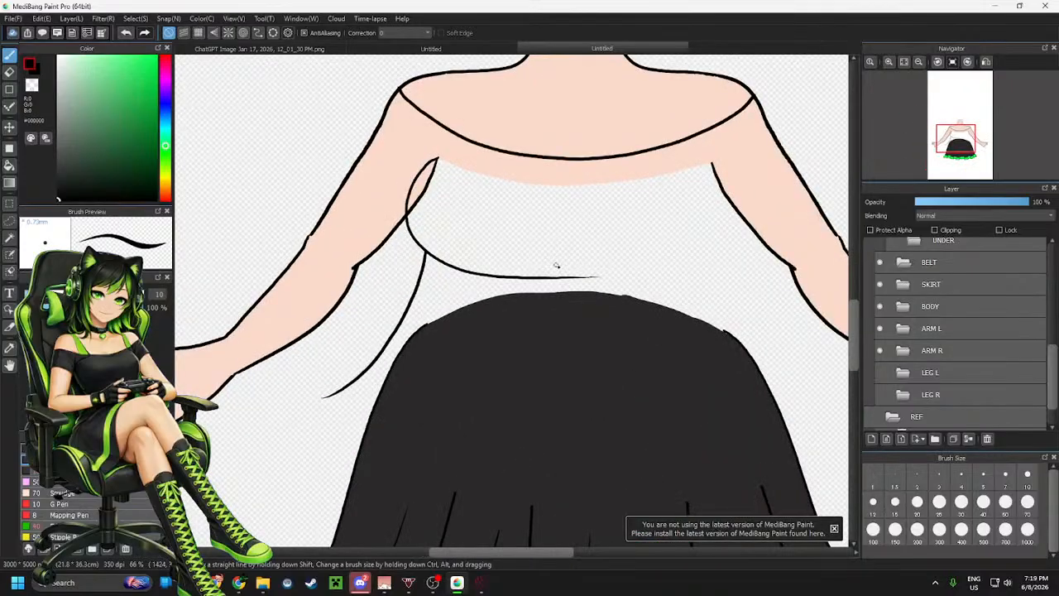
scroll(968, 301, up, 1)
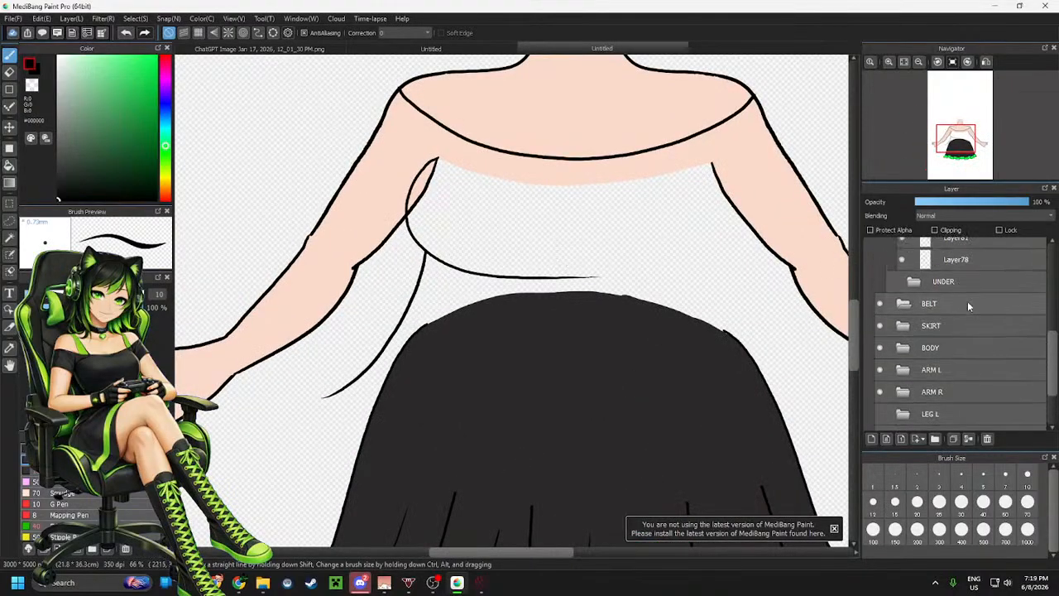
scroll(965, 305, up, 3)
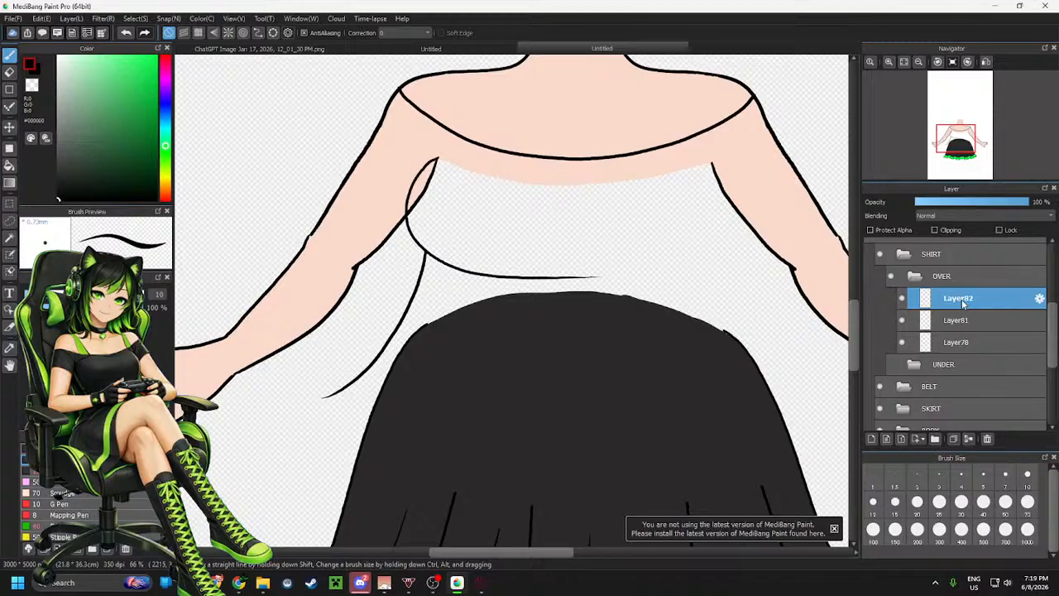
click(902, 299)
click(903, 299)
click(903, 321)
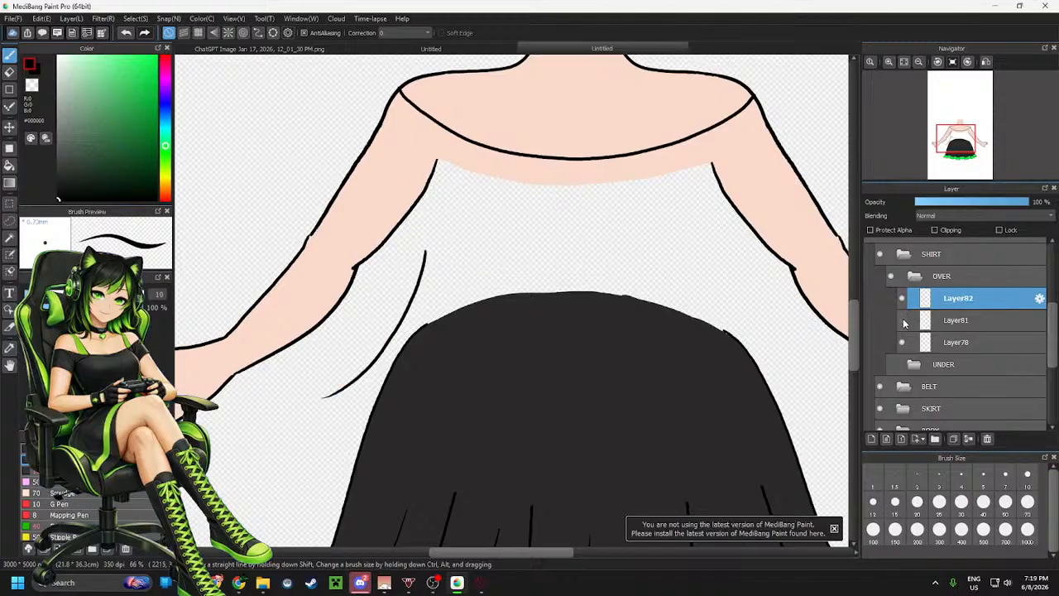
click(902, 321)
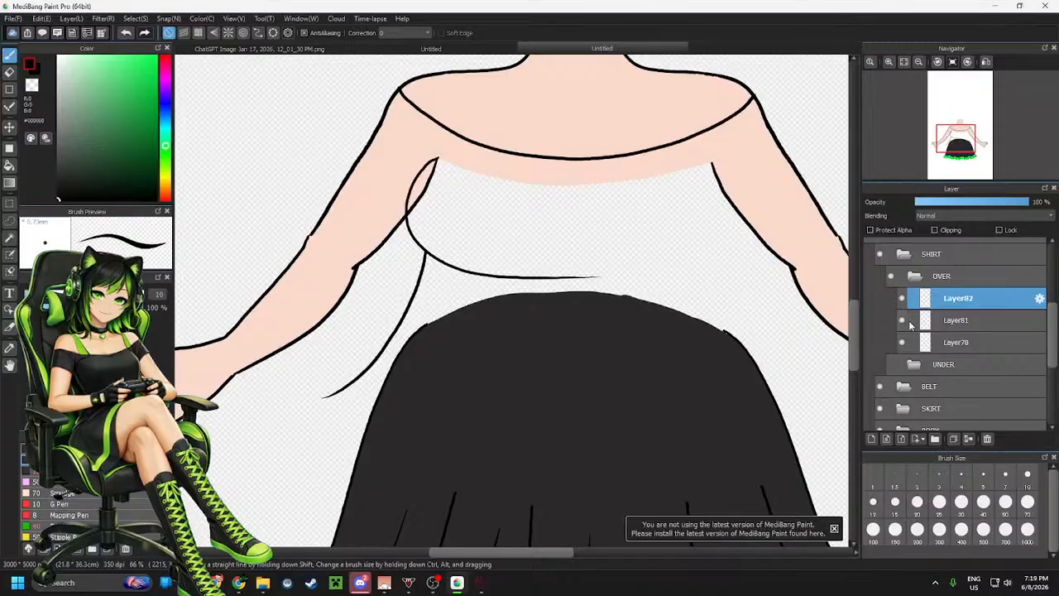
click(969, 439)
Try mirroring a horizontally flipped copy of the left sleeve and armpit lines onto the right side, then undo it and deselect
key(m)
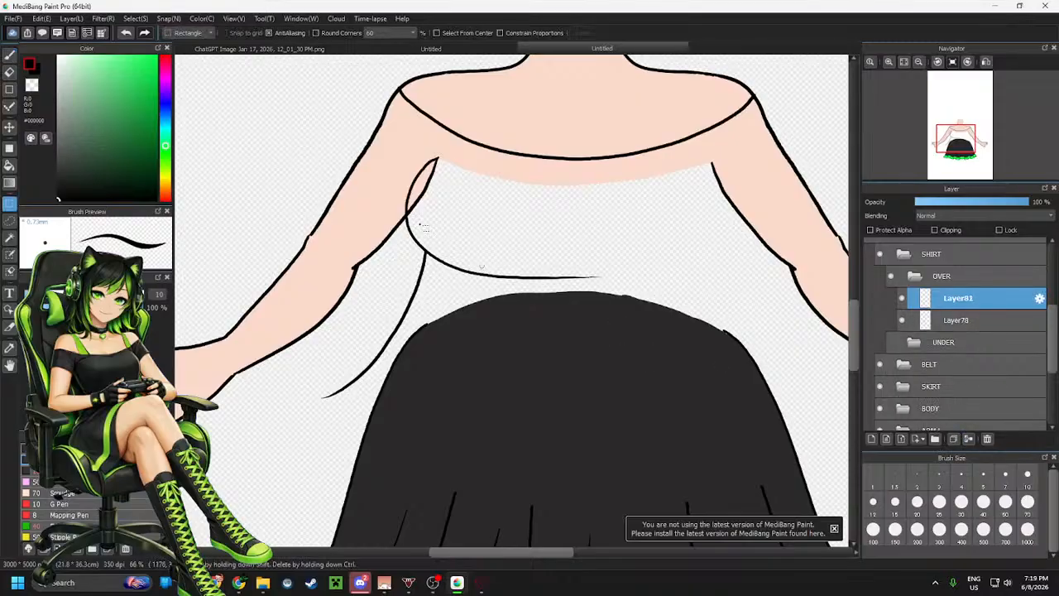
drag(259, 95, 675, 425)
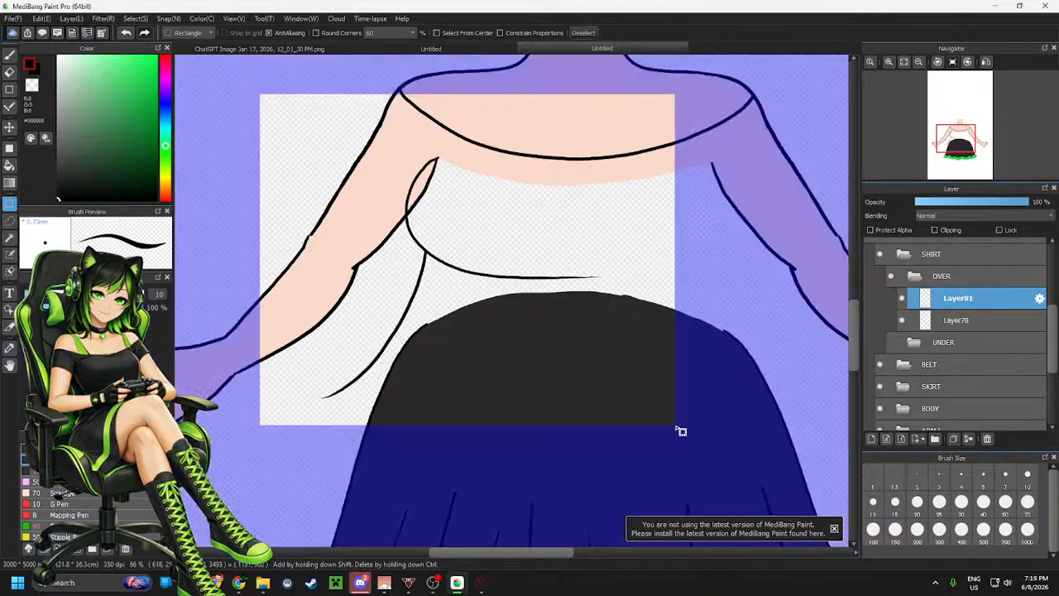
key(ctrl+c)
key(ctrl+v)
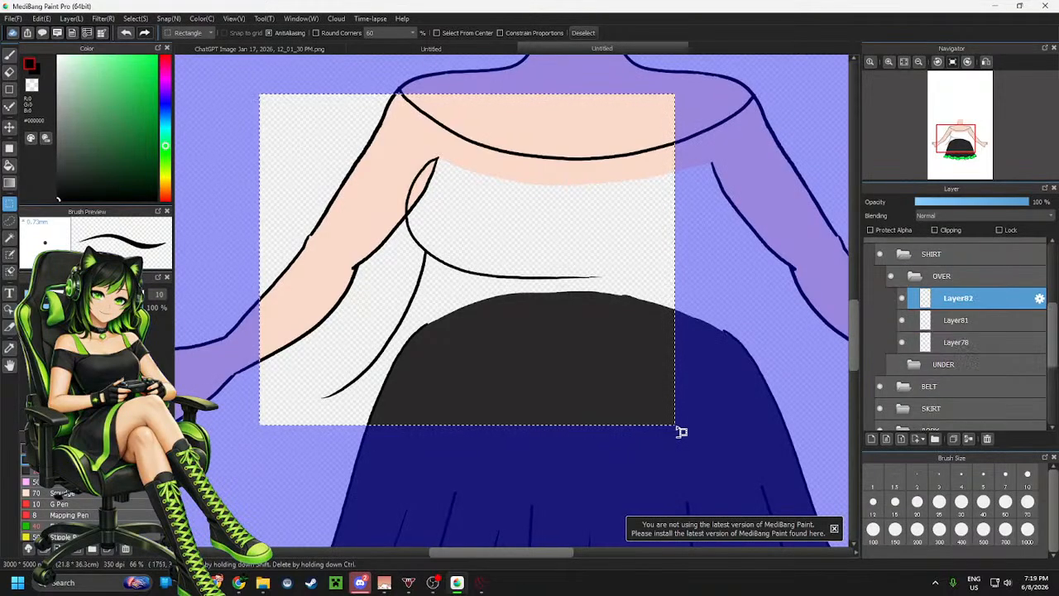
key(ctrl+t)
click(640, 529)
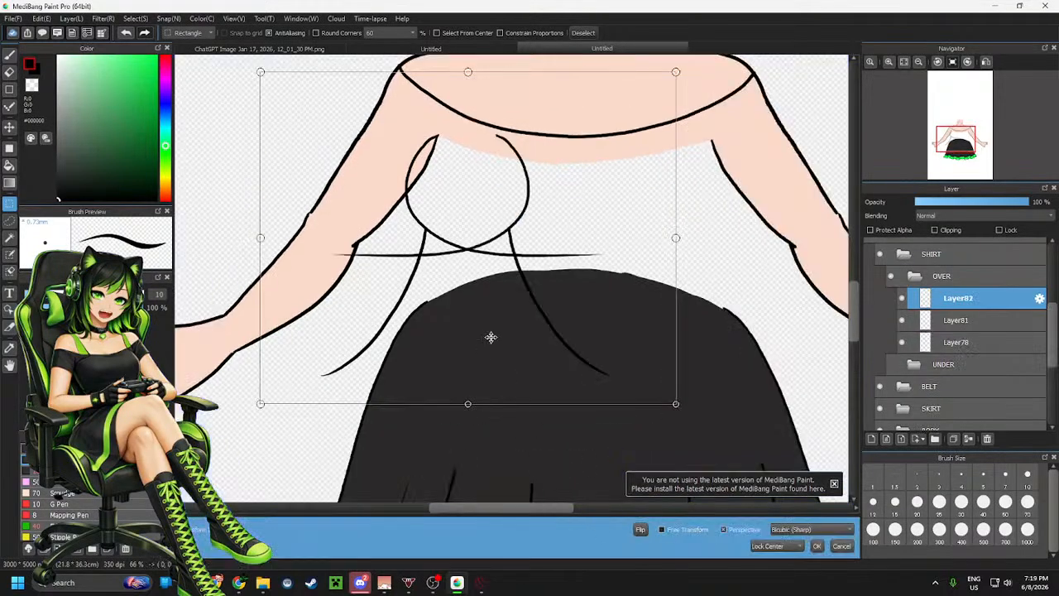
drag(551, 312, 766, 316)
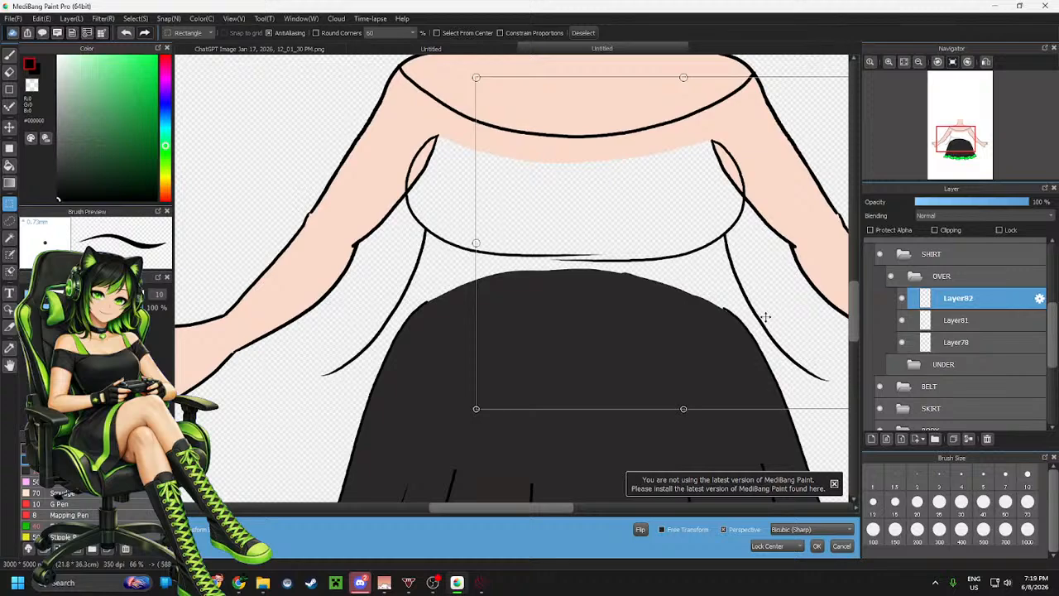
drag(766, 317, 765, 317)
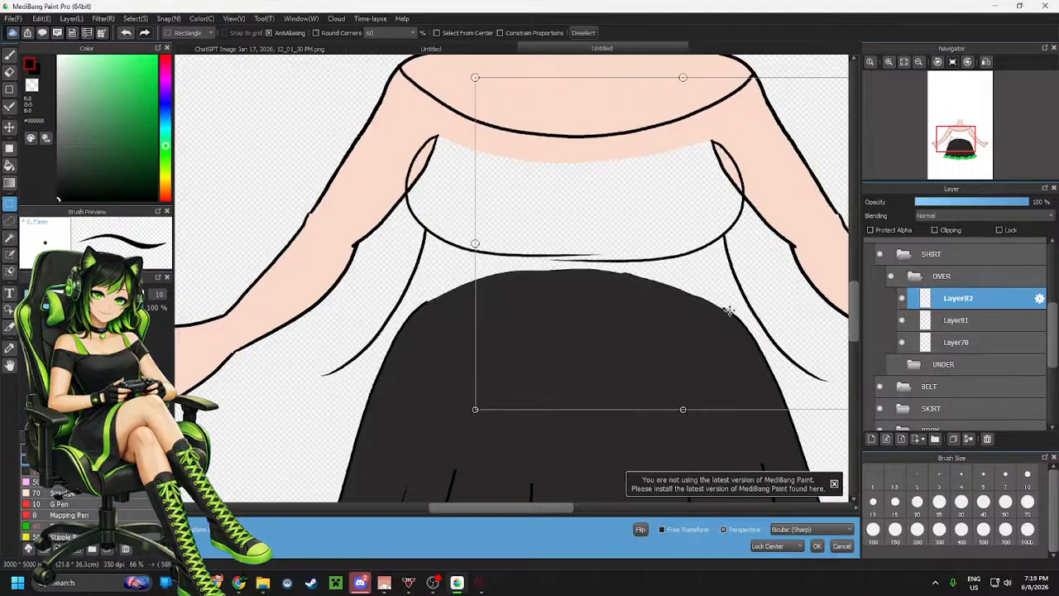
click(817, 546)
click(700, 245)
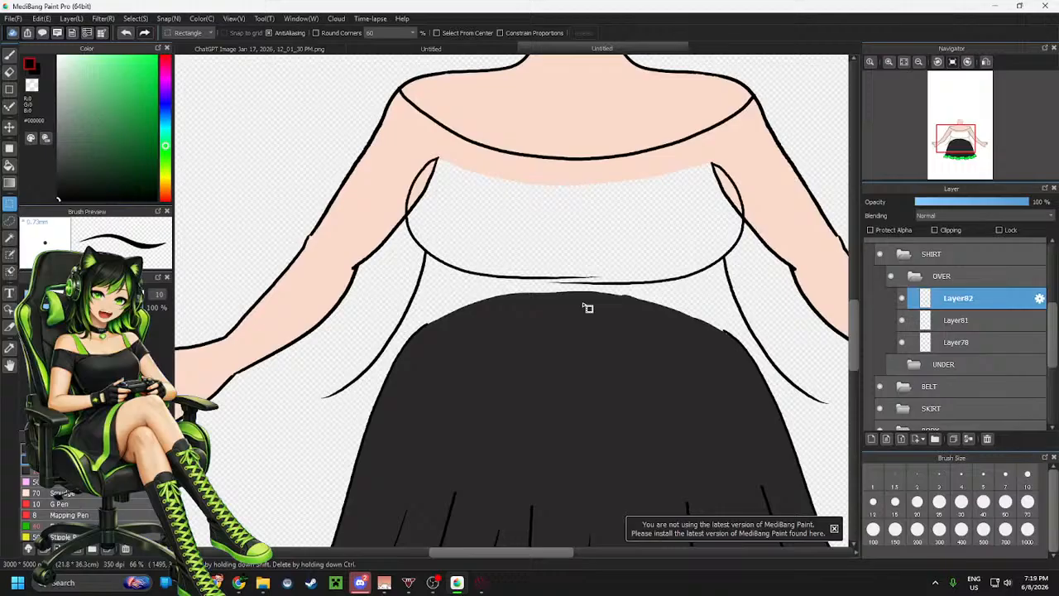
scroll(587, 307, down, 2)
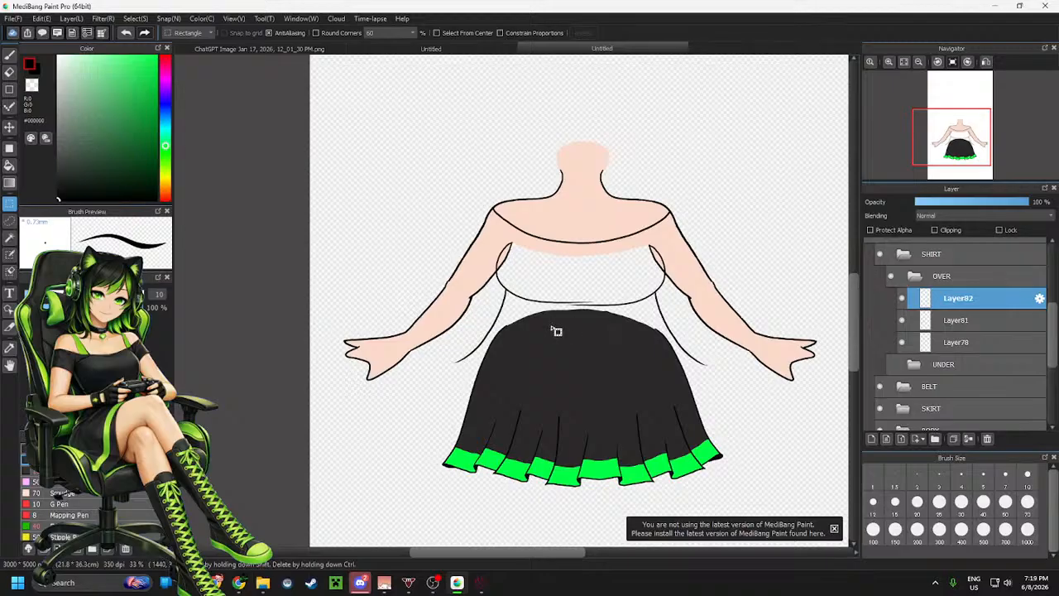
scroll(513, 287, up, 2)
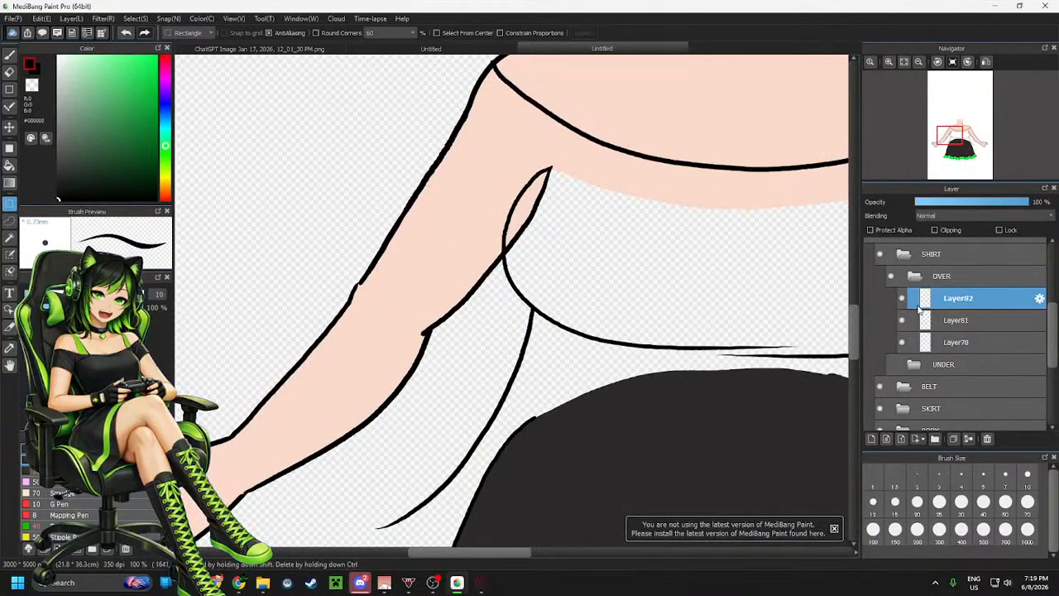
scroll(422, 317, down, 2)
key(ctrl+z)
key(ctrl+z)
key(ctrl+z)
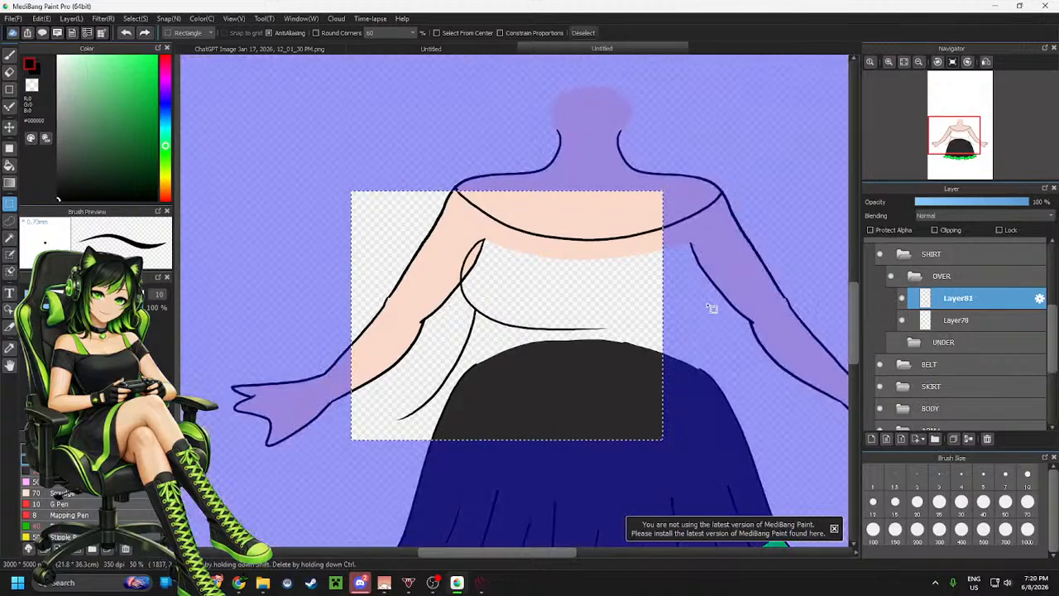
key(ctrl+d)
Try drawing a sleeve edge across the upper left arm and a line along the shoulder, then undo them
scroll(449, 263, up, 2)
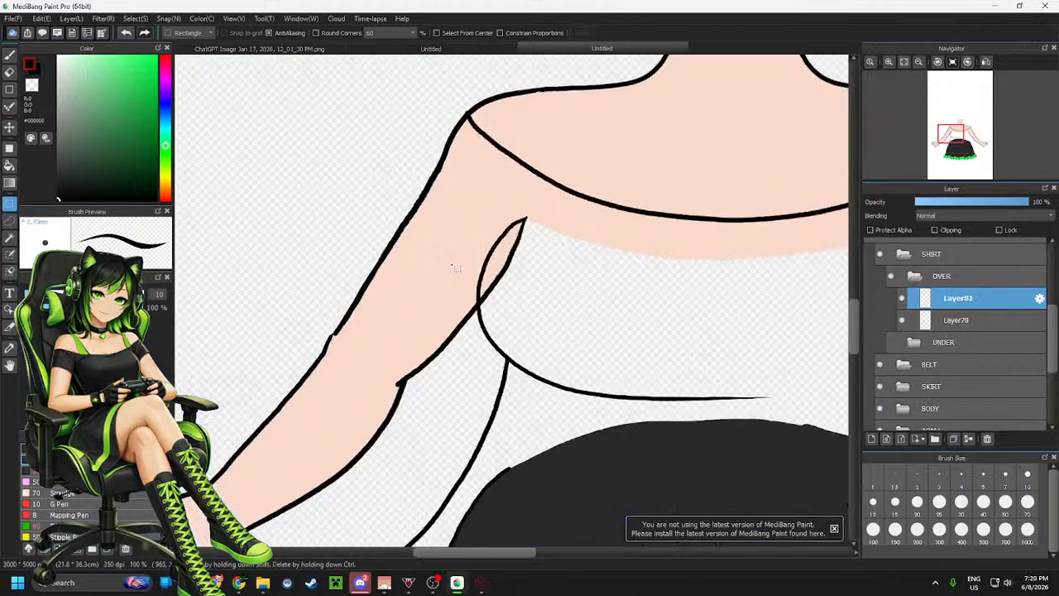
key(b)
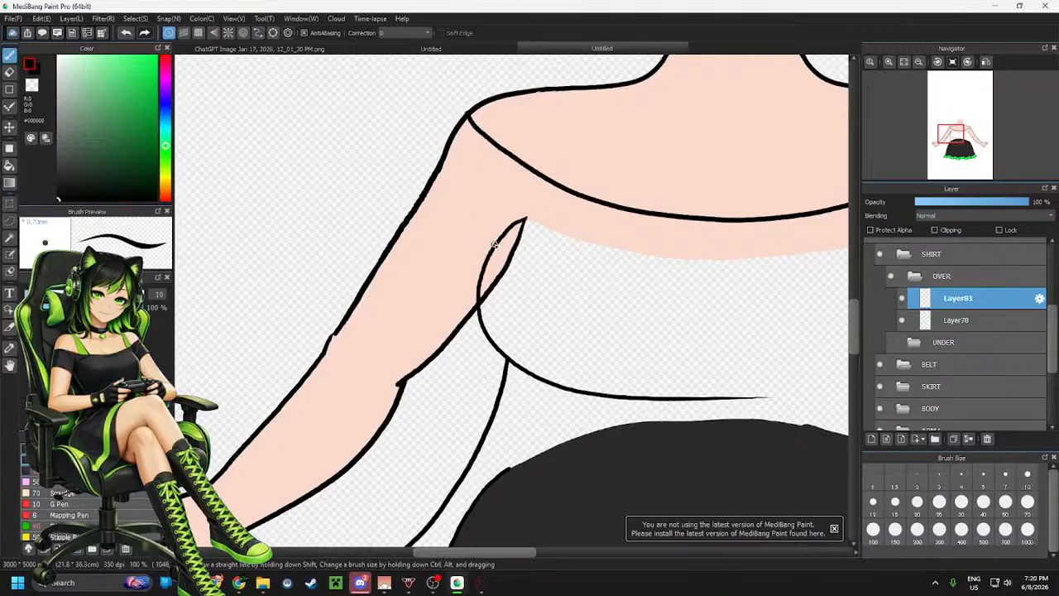
drag(494, 241, 376, 221)
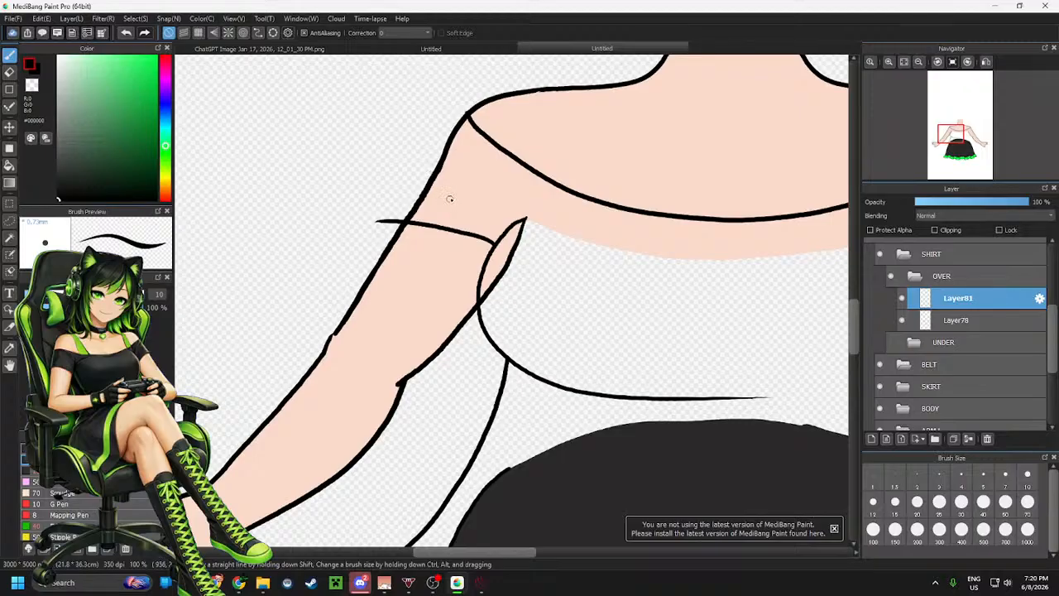
key(ctrl+z)
drag(405, 203, 491, 250)
key(ctrl+z)
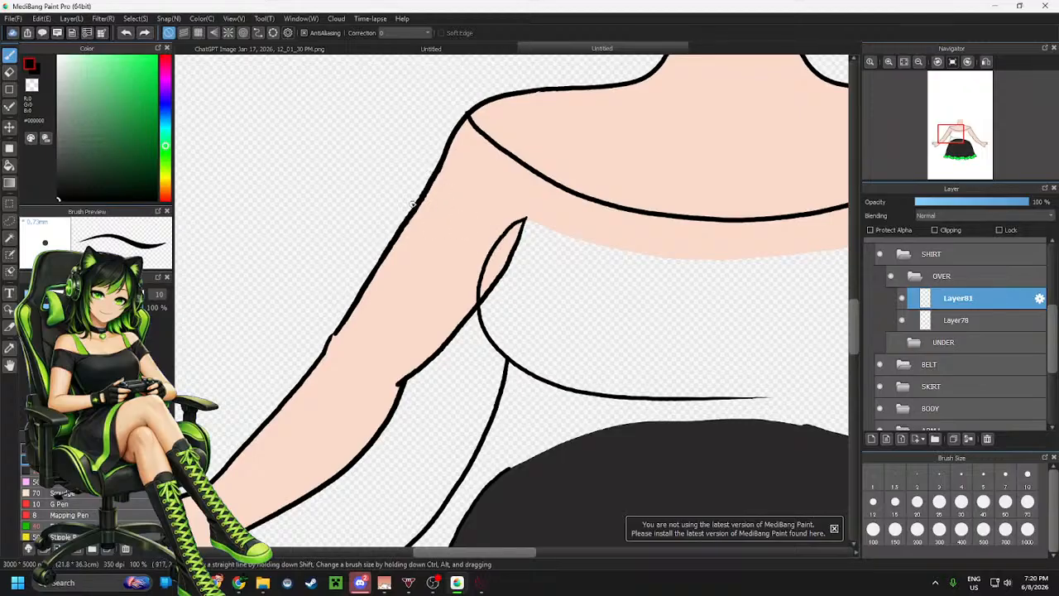
mouse_move(404, 200)
mouse_down()
mouse_move(436, 209)
mouse_move(490, 258)
mouse_up()
key(ctrl+z)
drag(422, 196, 496, 247)
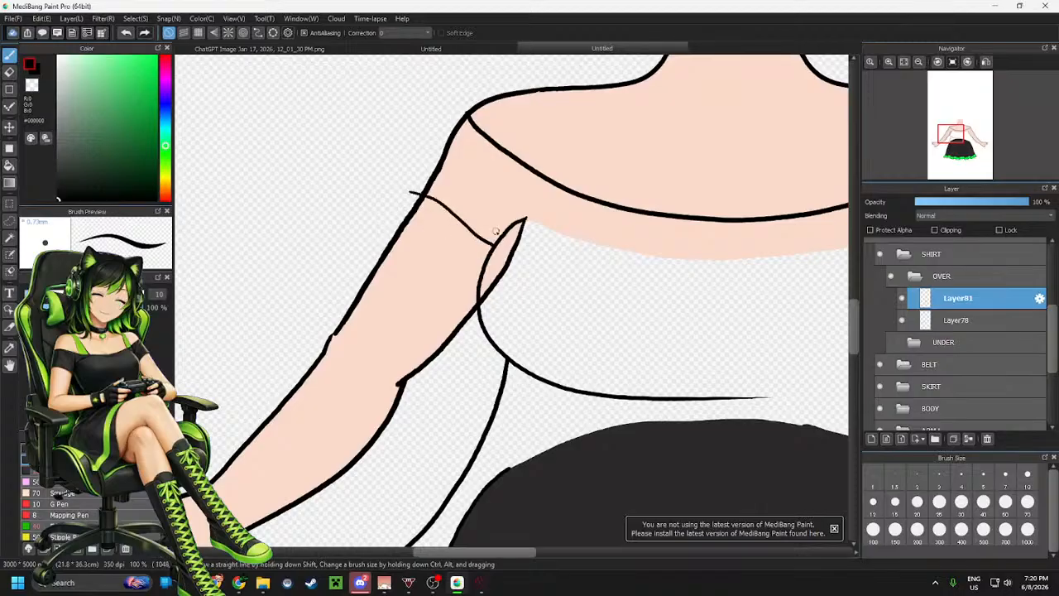
drag(467, 113, 426, 163)
key(ctrl+z)
mouse_move(469, 108)
mouse_down()
mouse_move(444, 130)
mouse_move(415, 193)
mouse_up()
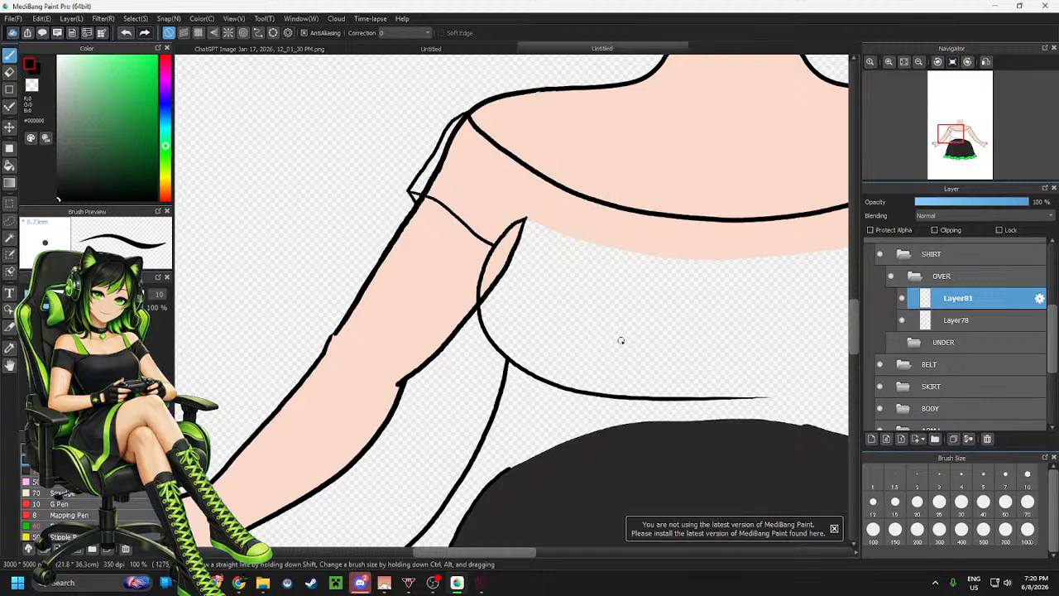
key(ctrl+z)
key(ctrl+z)
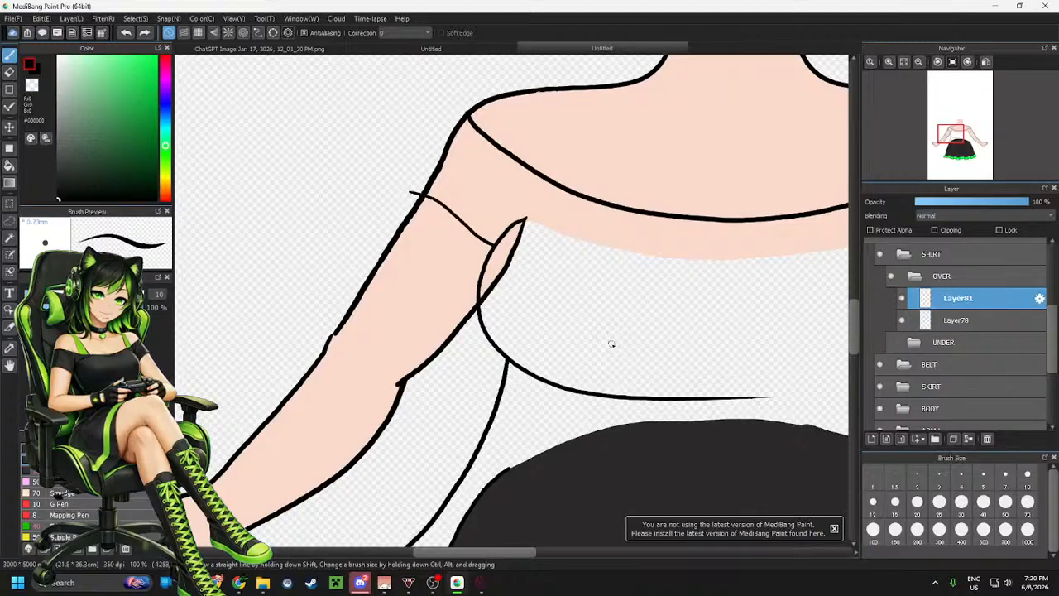
key(ctrl+z)
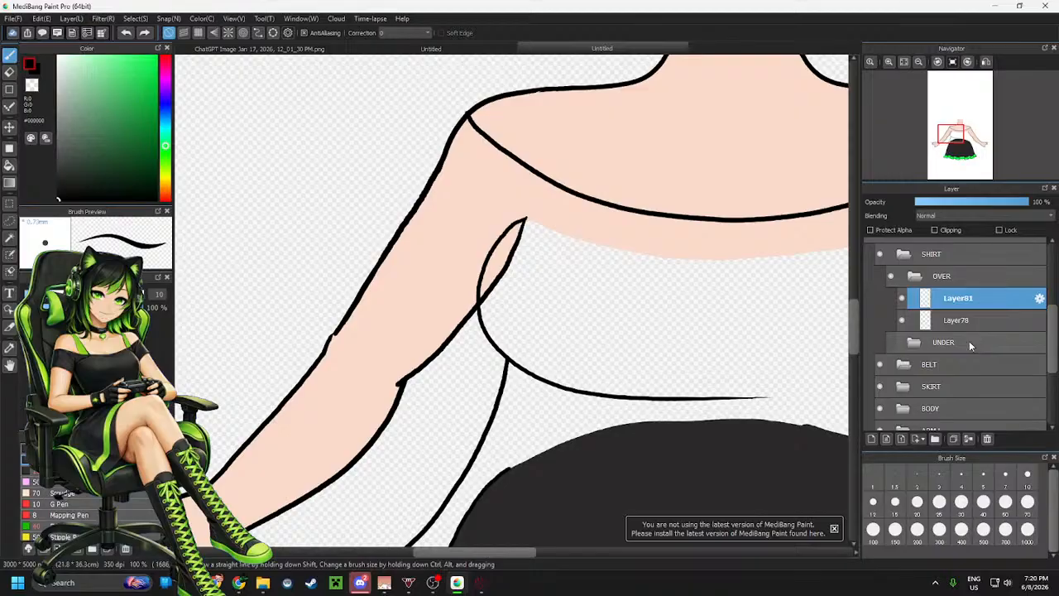
scroll(939, 351, down, 1)
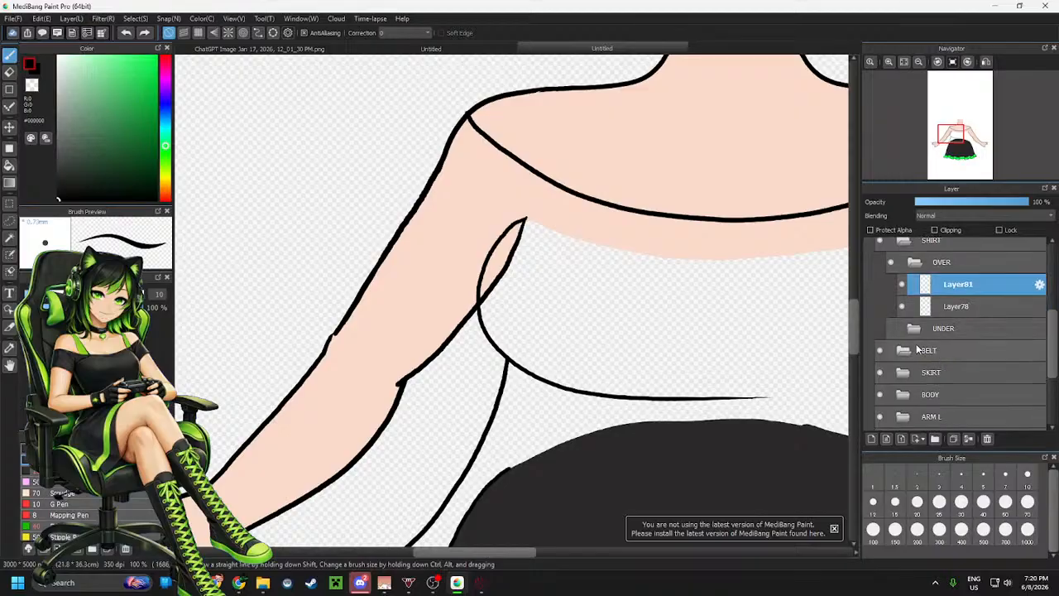
scroll(902, 364, down, 3)
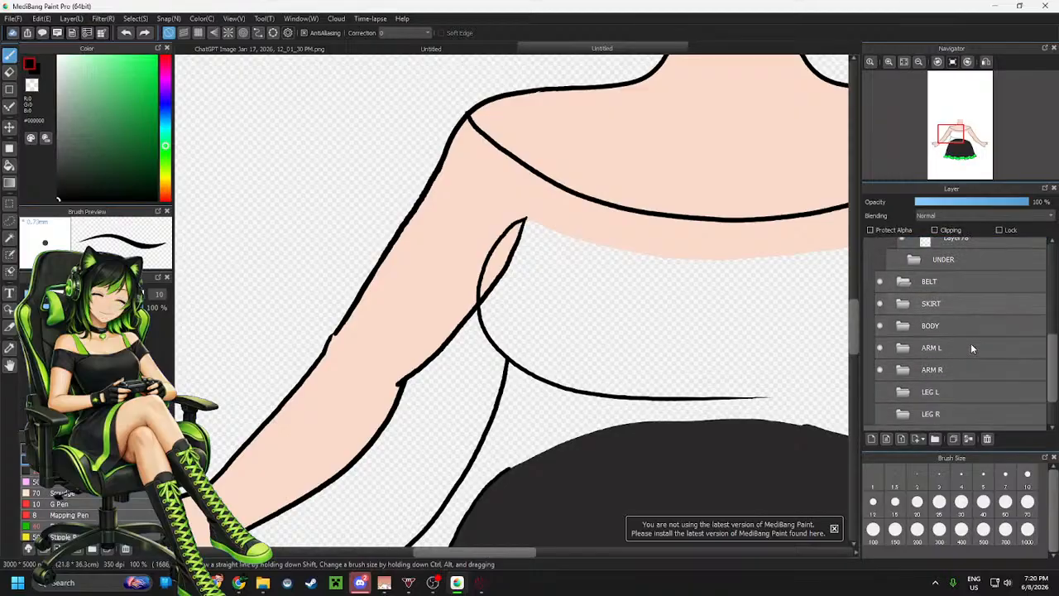
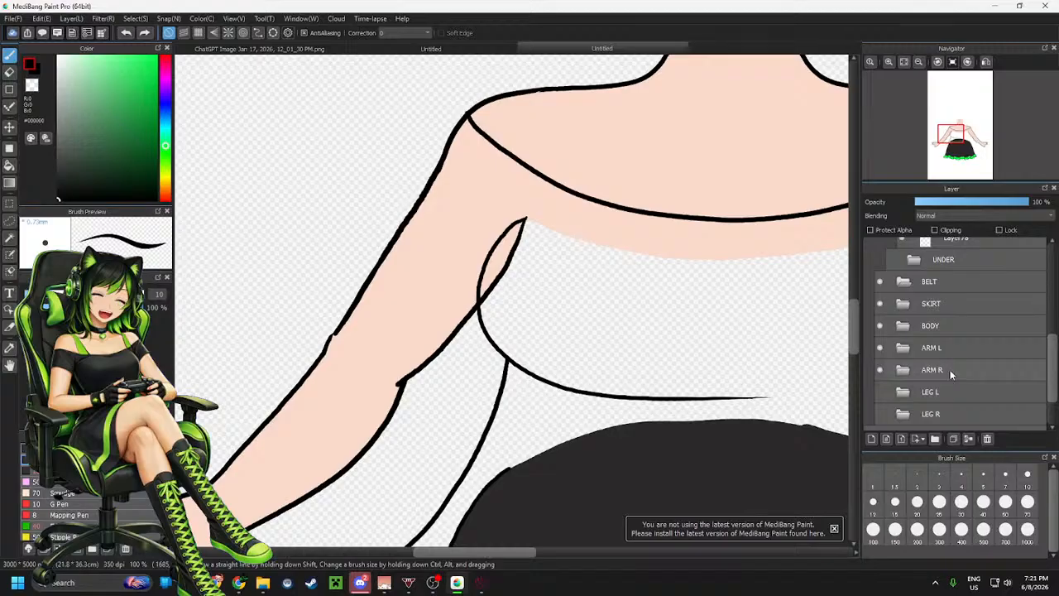
Draw a flared sleeve edge on the left upper arm, running out from the shoulder and back to the armpit
scroll(953, 356, up, 3)
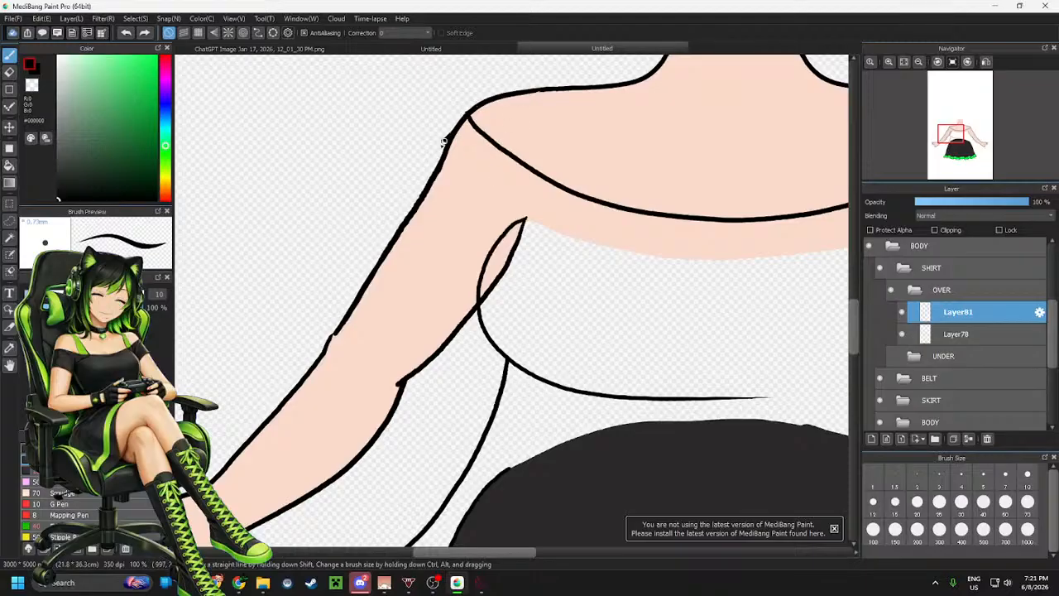
drag(461, 120, 361, 171)
key(ctrl+z)
drag(467, 114, 311, 223)
key(ctrl+z)
mouse_move(467, 115)
mouse_down()
mouse_move(350, 212)
mouse_move(310, 220)
mouse_up()
key(ctrl+z)
mouse_move(467, 114)
mouse_down()
mouse_move(391, 180)
mouse_move(331, 202)
mouse_move(387, 238)
mouse_move(477, 250)
mouse_up()
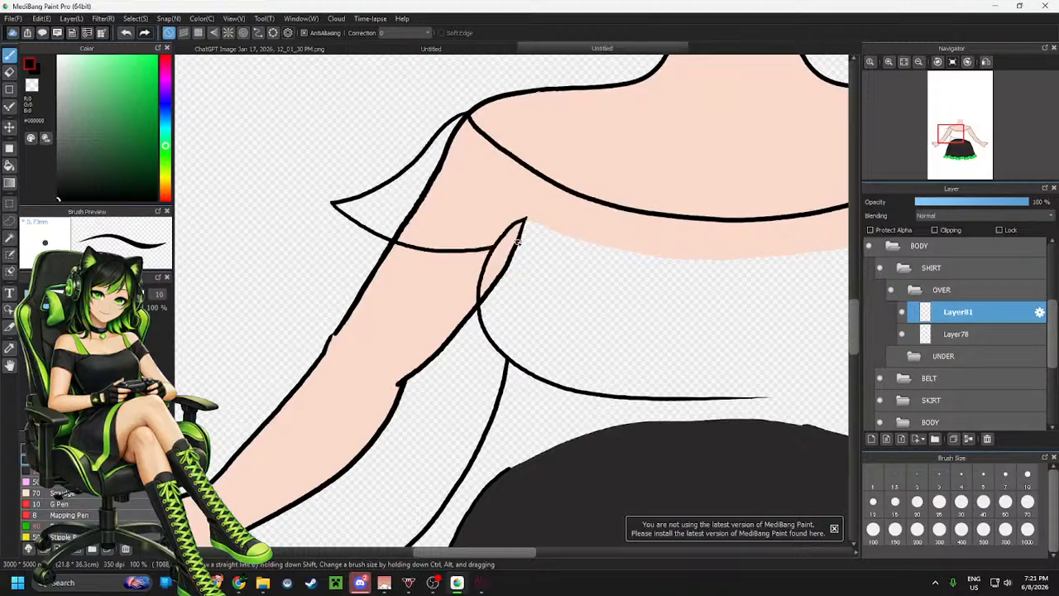
key(ctrl+z)
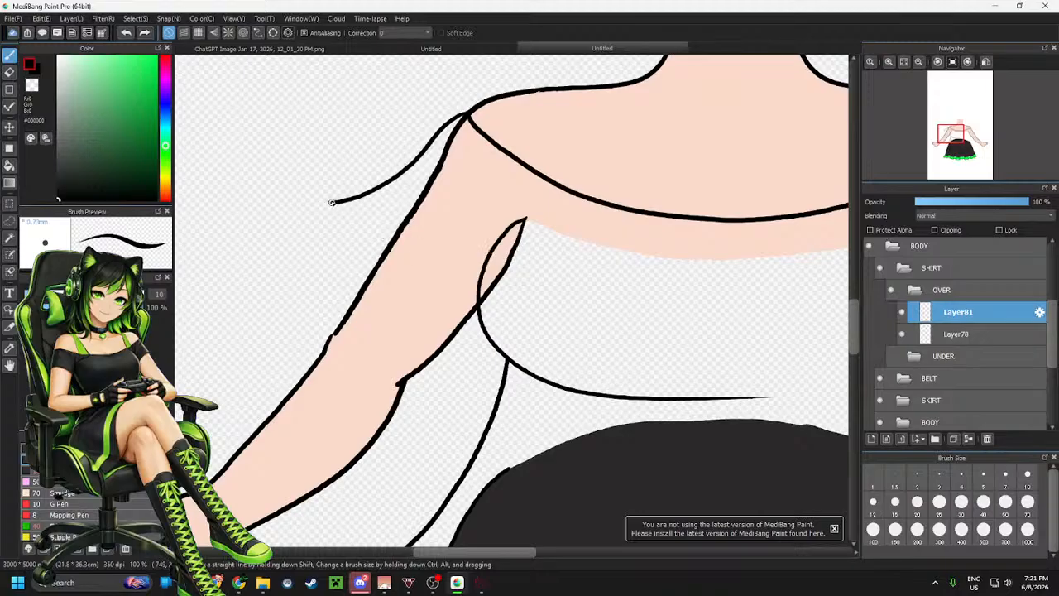
mouse_move(338, 214)
mouse_down()
mouse_move(392, 243)
mouse_move(488, 253)
mouse_up()
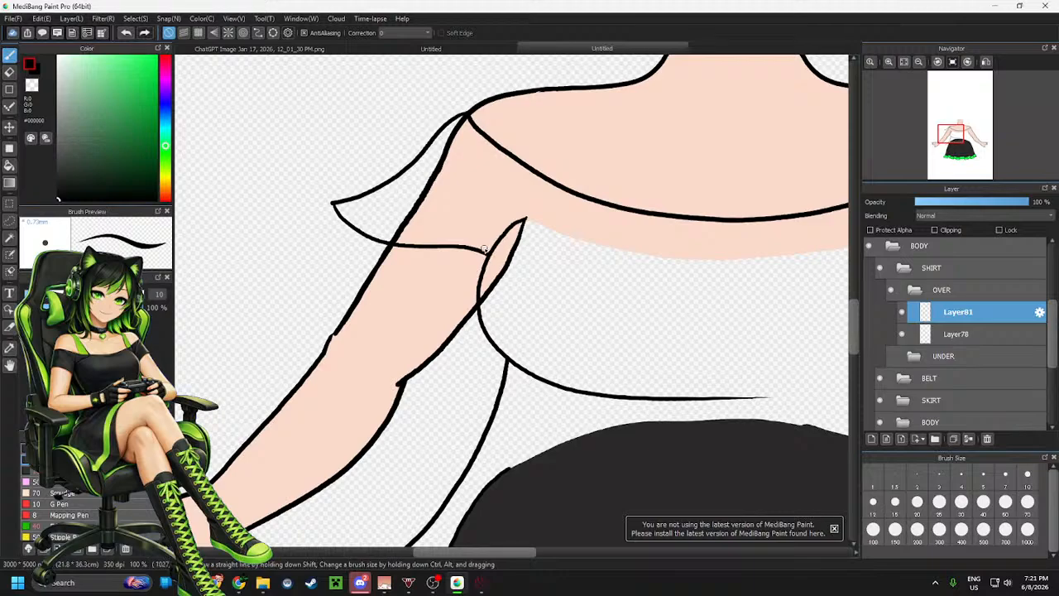
Copy the left sleeve lines and place a flipped copy over the right arm, then deselect
scroll(322, 191, down, 5)
scroll(321, 191, up, 2)
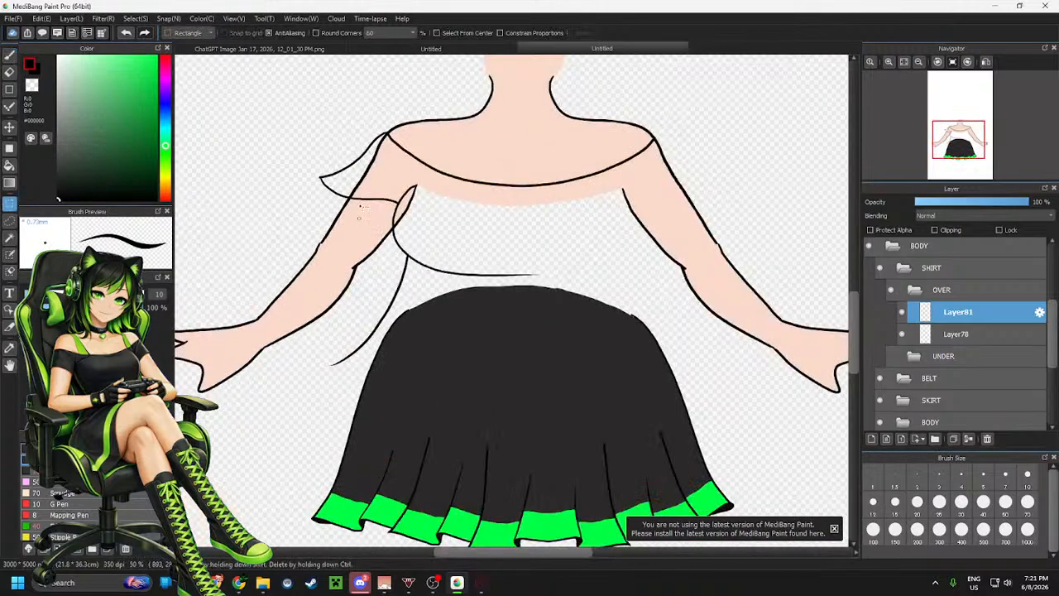
key(m)
drag(265, 87, 582, 398)
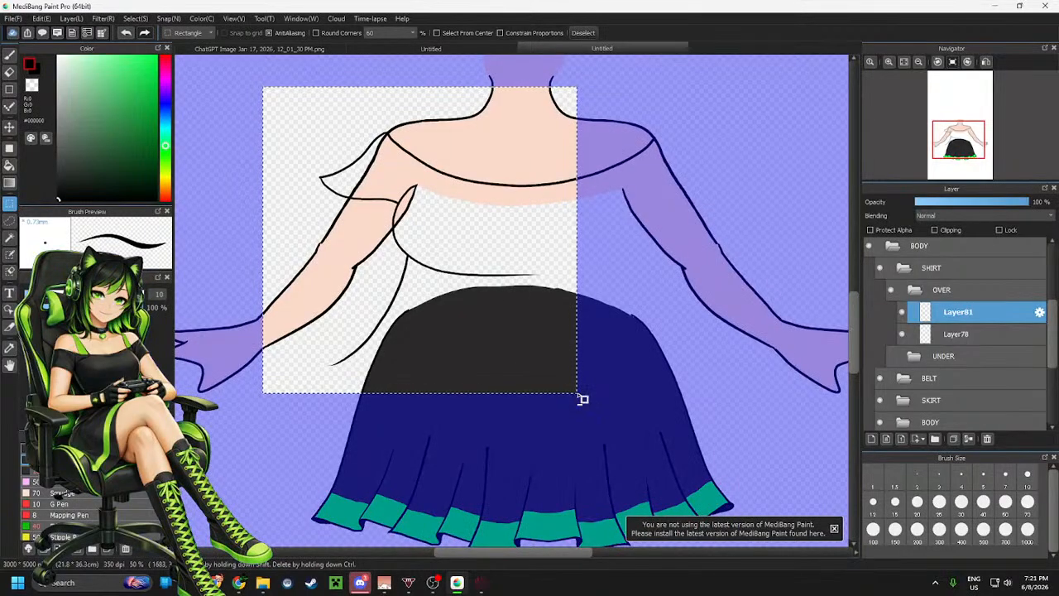
key(ctrl+c)
key(ctrl+v)
key(ctrl+t)
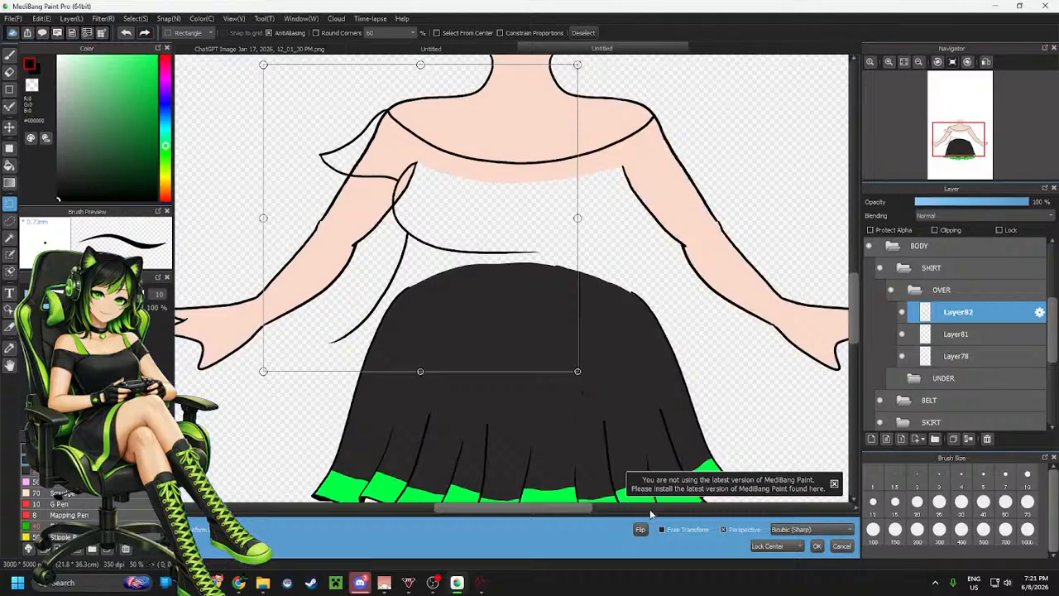
drag(418, 268, 618, 271)
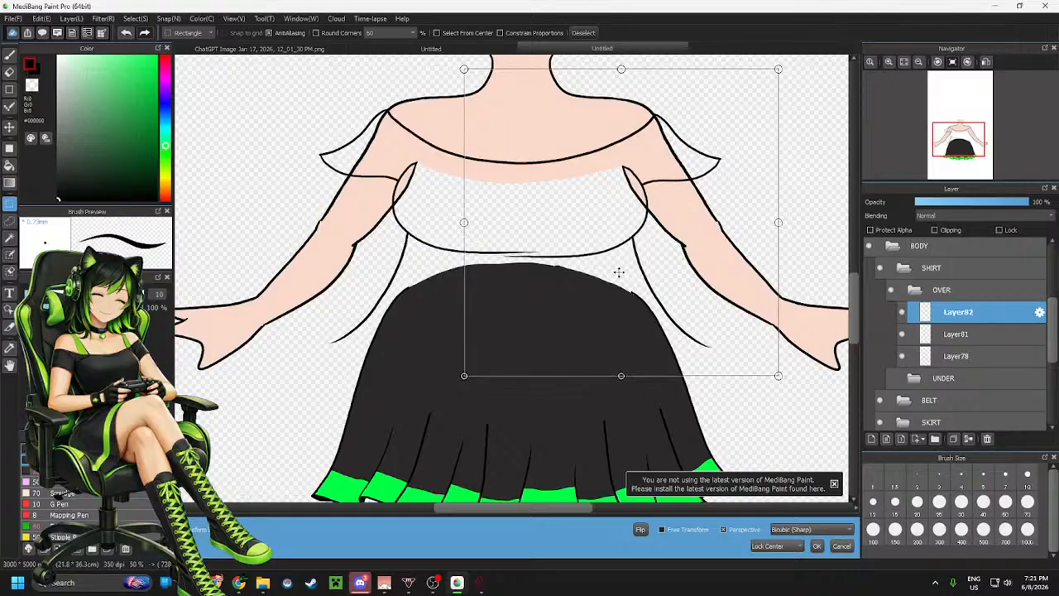
click(816, 545)
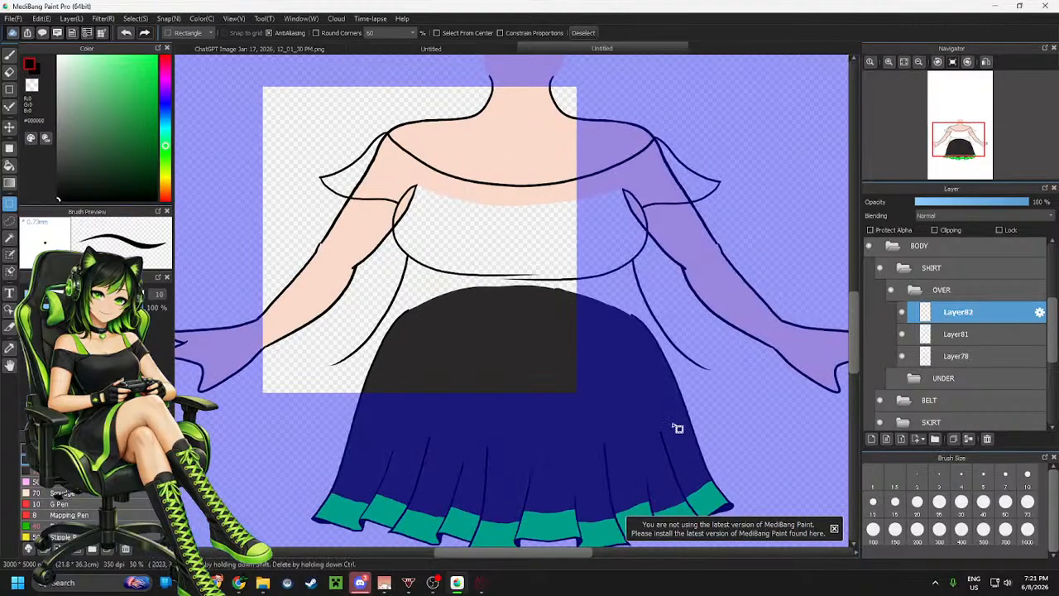
key(ctrl+d)
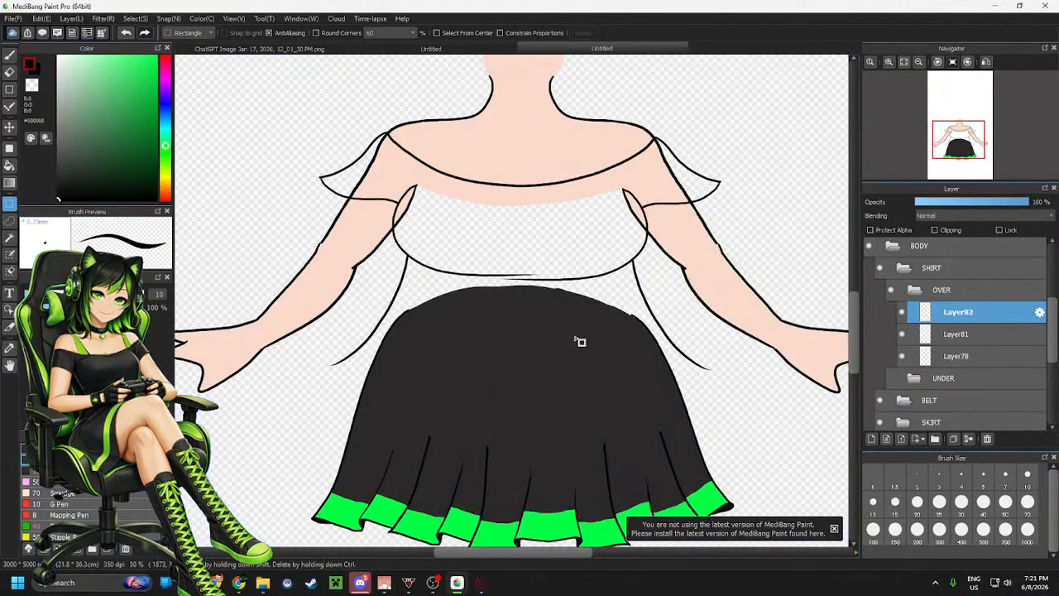
Add a new layer in the OVER folder and draw a long curved shirt hem line across the waist over the skirt
click(968, 62)
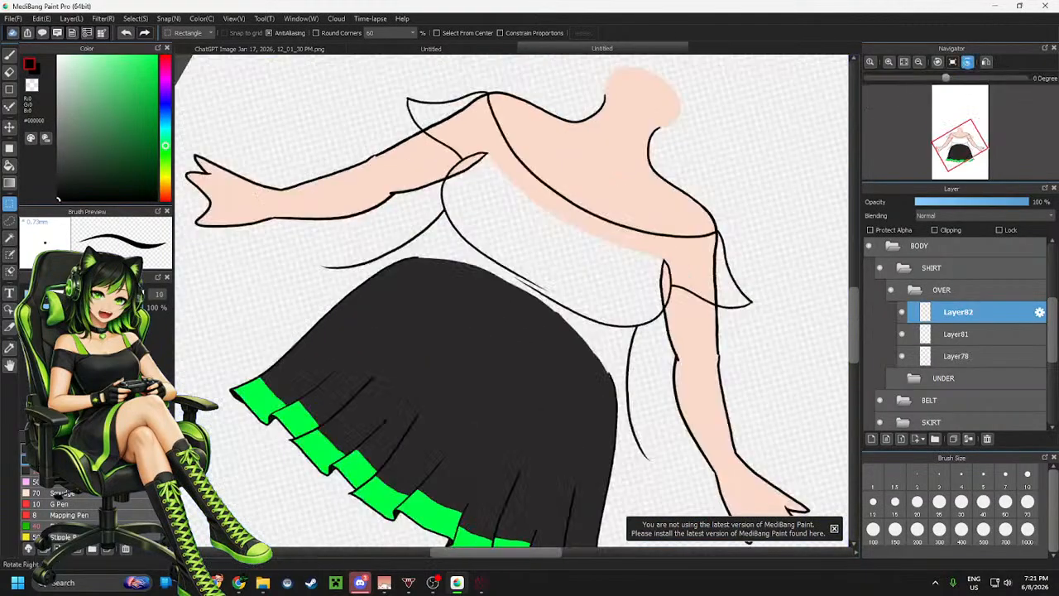
click(968, 63)
click(968, 63)
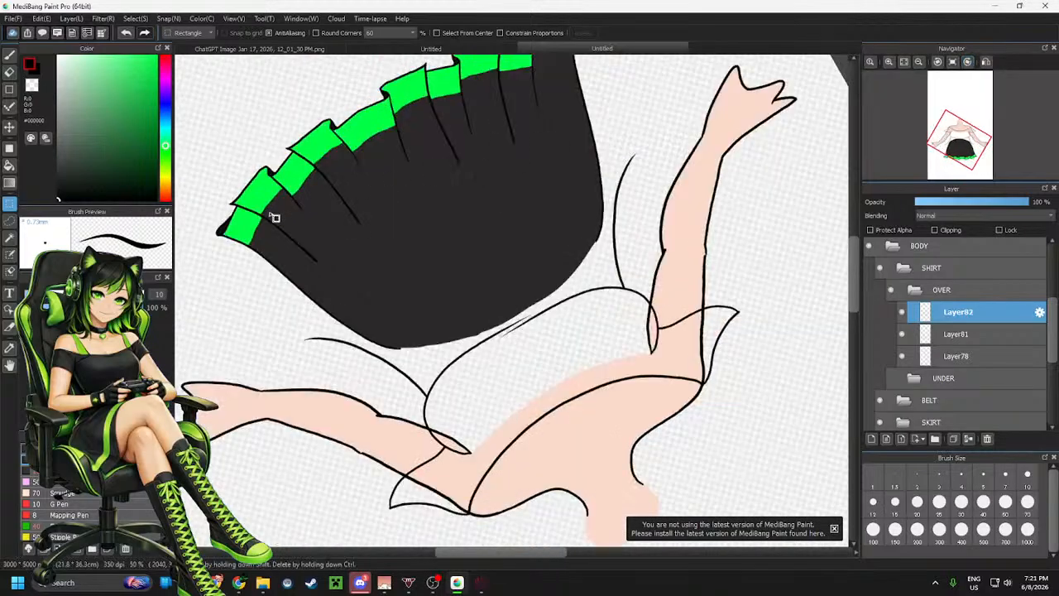
scroll(312, 218, up, 2)
key(b)
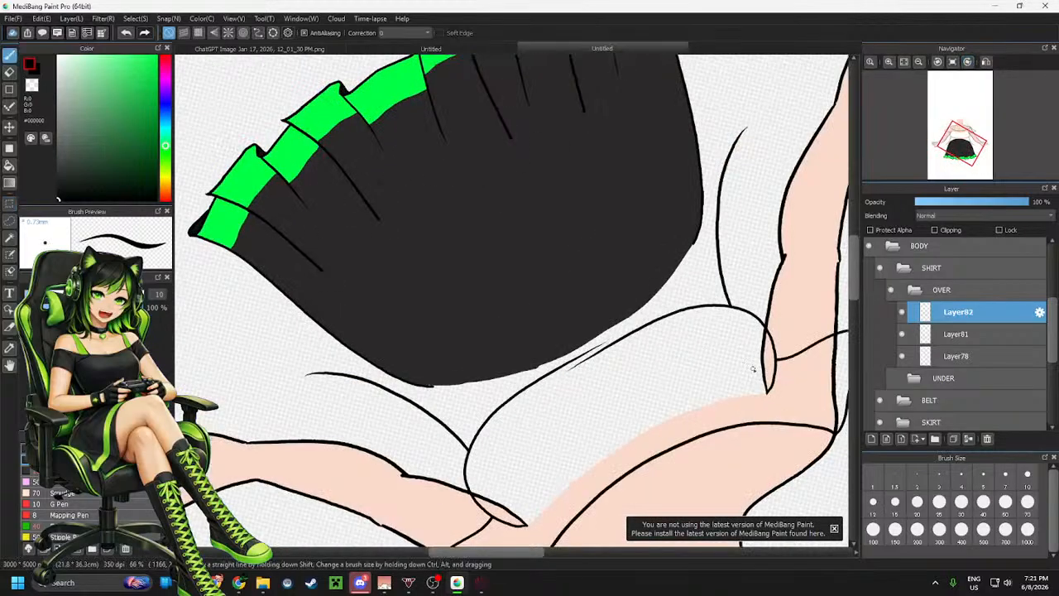
click(871, 438)
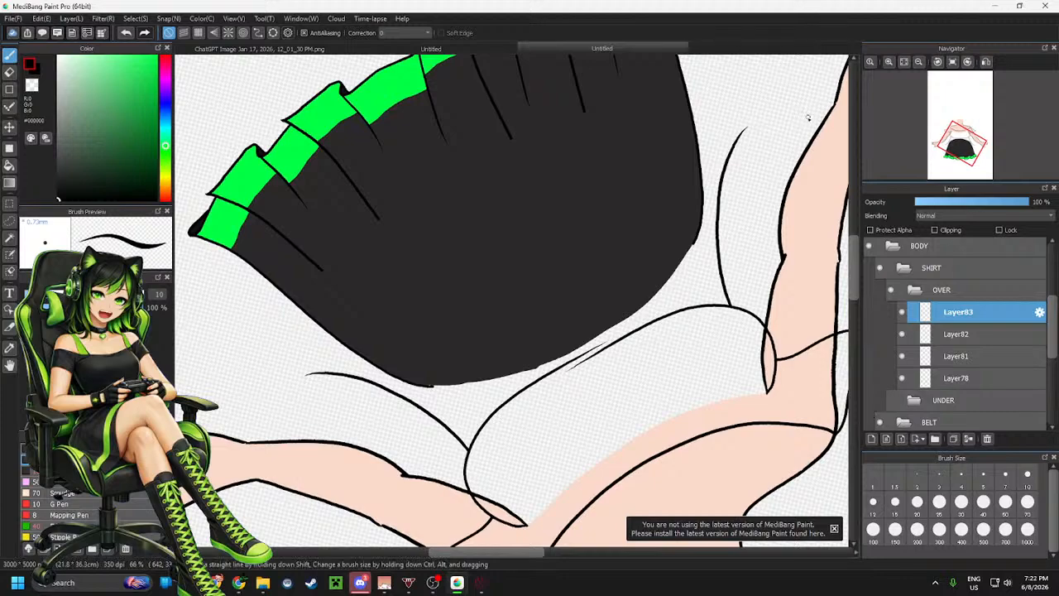
mouse_move(808, 118)
mouse_down()
mouse_move(744, 129)
mouse_move(609, 197)
mouse_move(435, 323)
mouse_move(275, 413)
mouse_move(213, 436)
mouse_up()
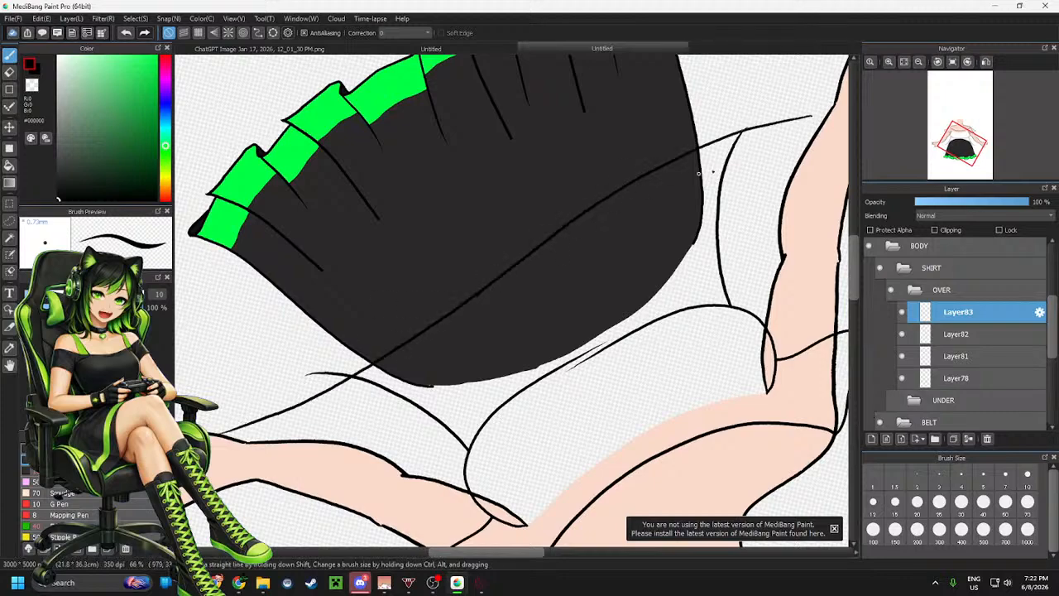
key(ctrl+z)
mouse_move(802, 120)
mouse_down()
mouse_move(758, 124)
mouse_move(582, 203)
mouse_move(381, 318)
mouse_move(225, 361)
mouse_move(250, 388)
mouse_move(397, 327)
mouse_move(715, 116)
mouse_up()
key(ctrl+z)
key(ctrl+z)
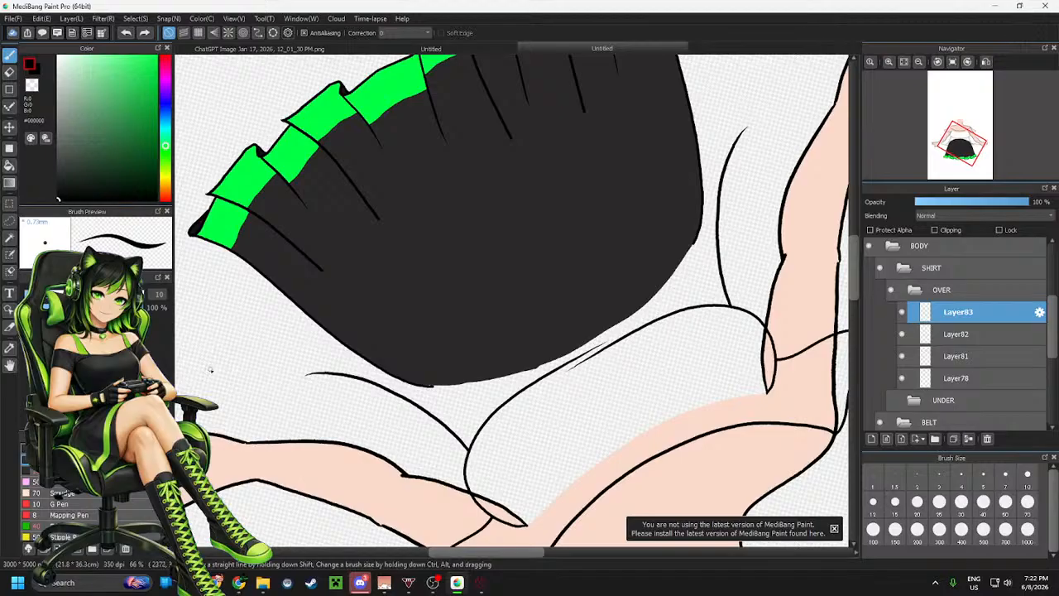
mouse_move(235, 394)
mouse_down()
mouse_move(510, 194)
mouse_move(744, 93)
mouse_up()
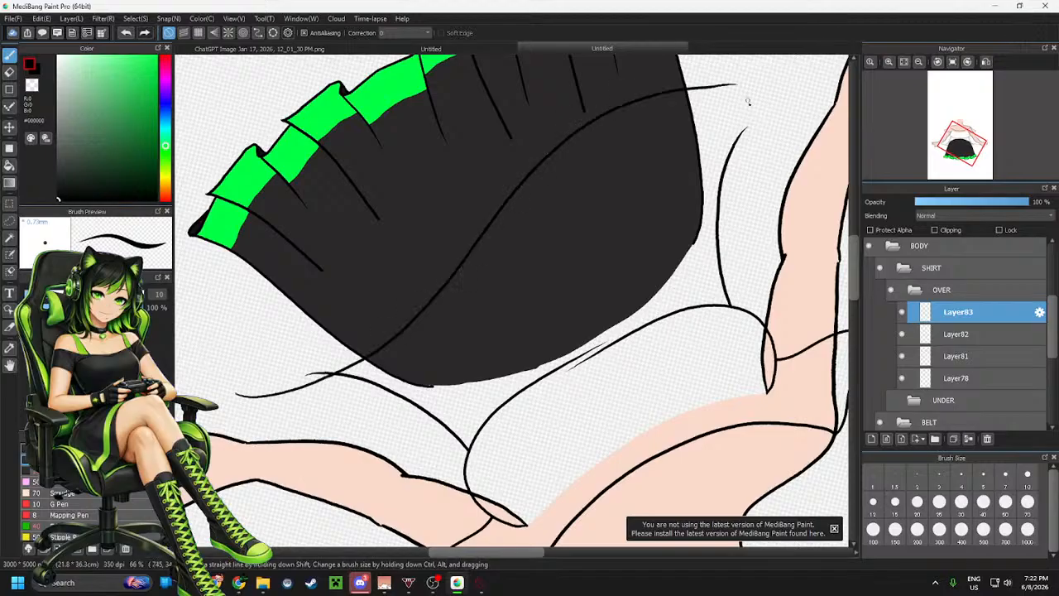
key(ctrl+z)
mouse_move(214, 358)
mouse_down()
mouse_move(268, 390)
mouse_move(525, 243)
mouse_move(727, 106)
mouse_up()
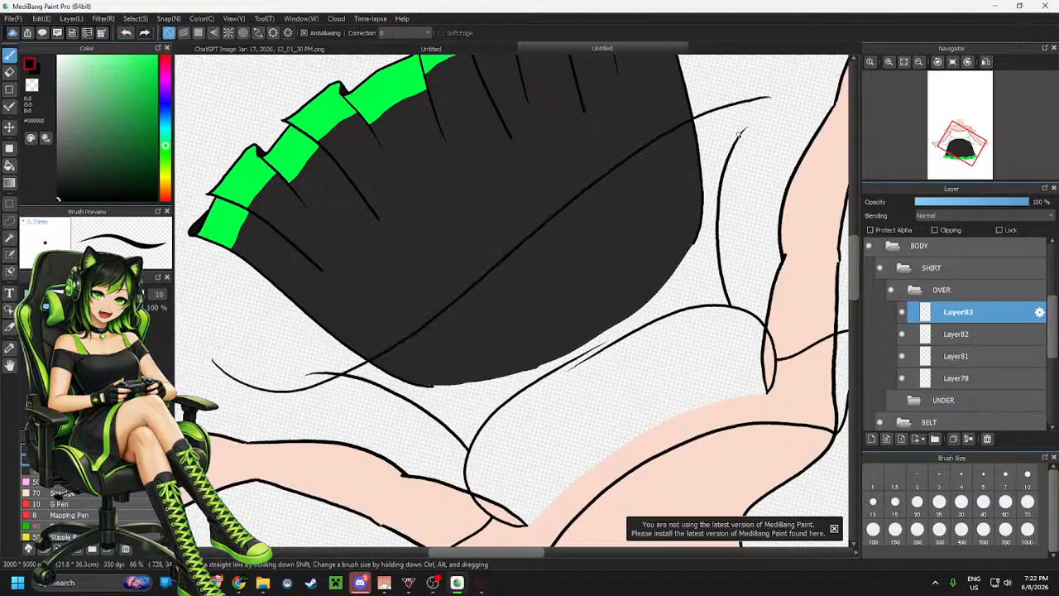
key(ctrl+z)
mouse_move(209, 359)
mouse_down()
mouse_move(390, 294)
mouse_move(648, 119)
mouse_move(777, 86)
mouse_up()
scroll(703, 197, down, 3)
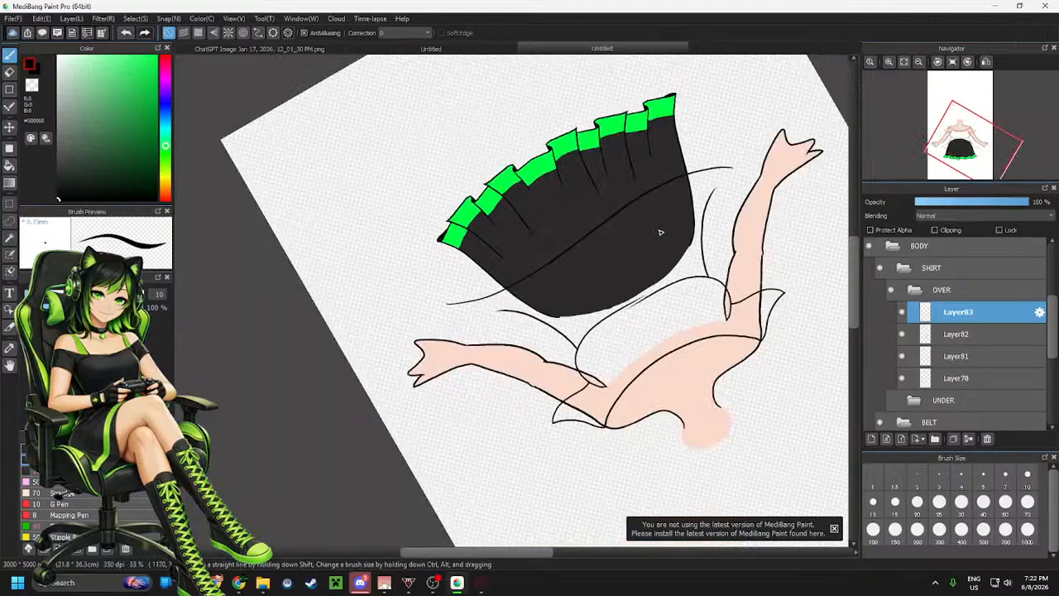
key(m)
drag(331, 195, 646, 276)
key(ctrl+d)
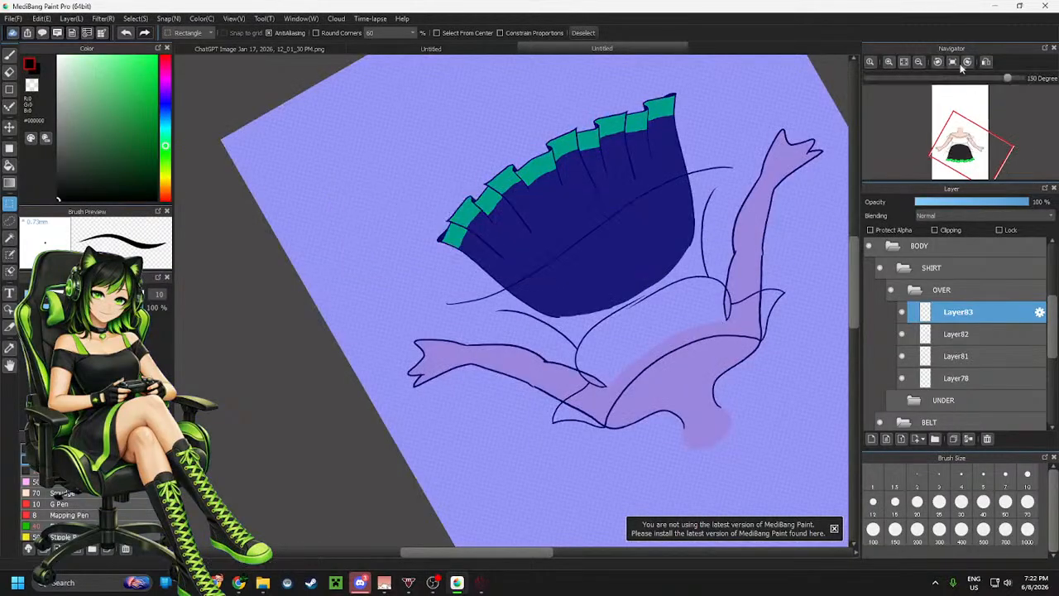
Select the waist hem line and tilt it slightly with a transform, then deselect
click(952, 63)
scroll(587, 309, down, 2)
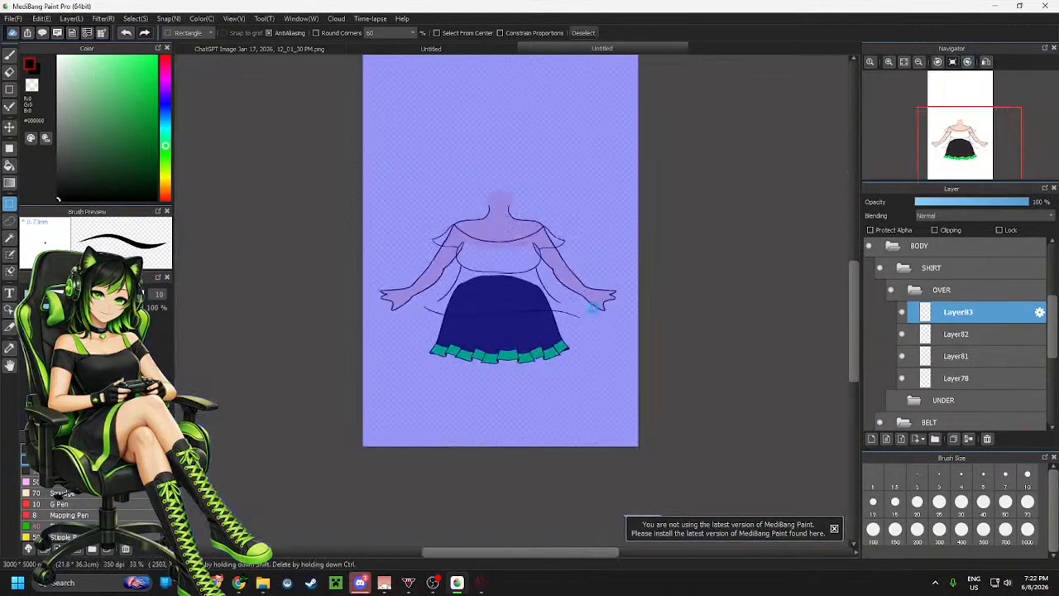
scroll(474, 314, up, 3)
scroll(617, 303, down, 1)
scroll(645, 308, up, 1)
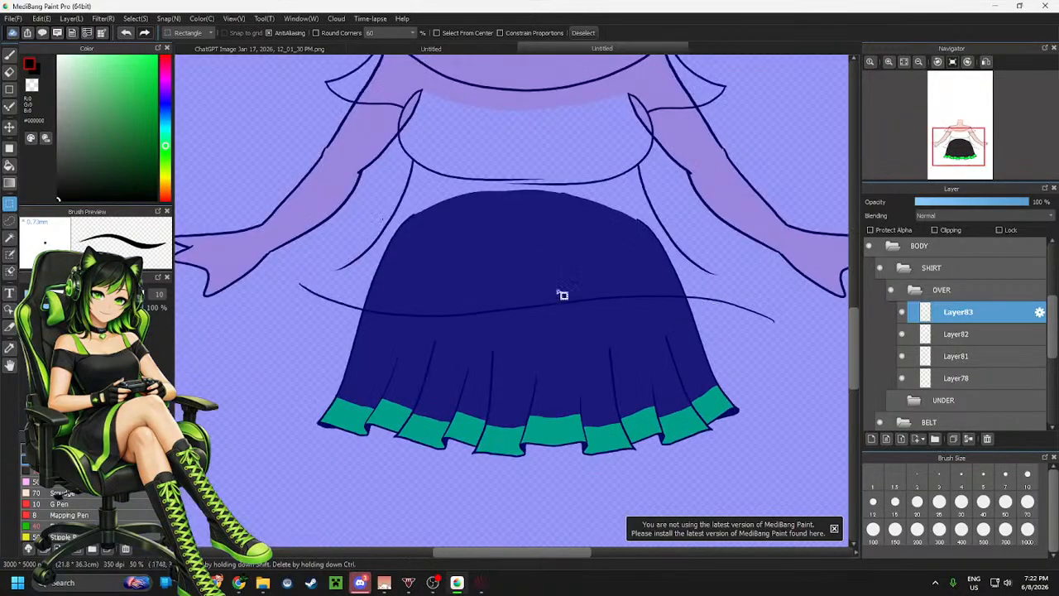
drag(269, 250, 809, 374)
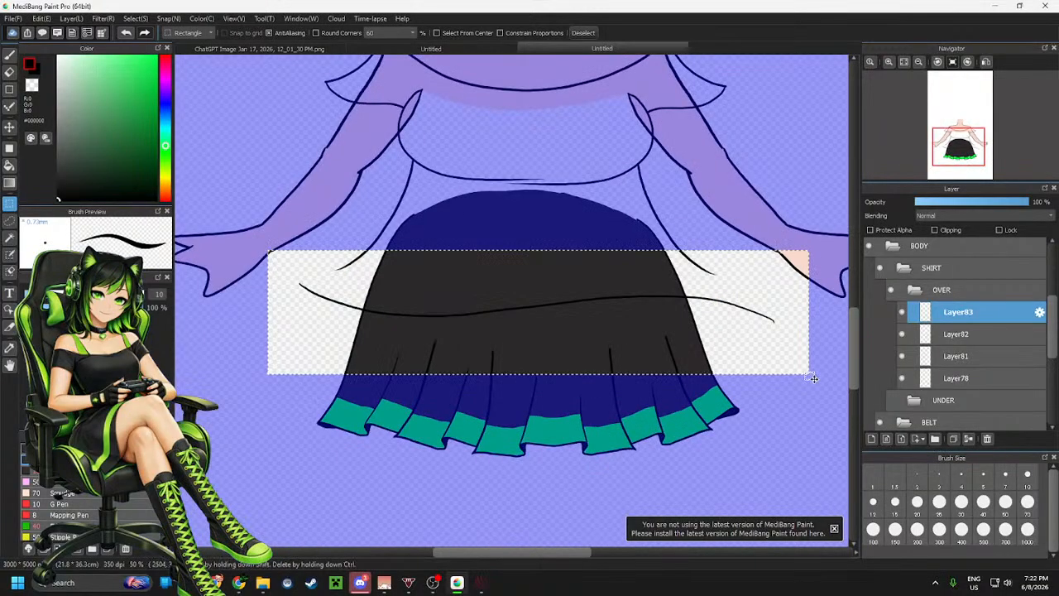
key(ctrl+t)
drag(740, 309, 728, 278)
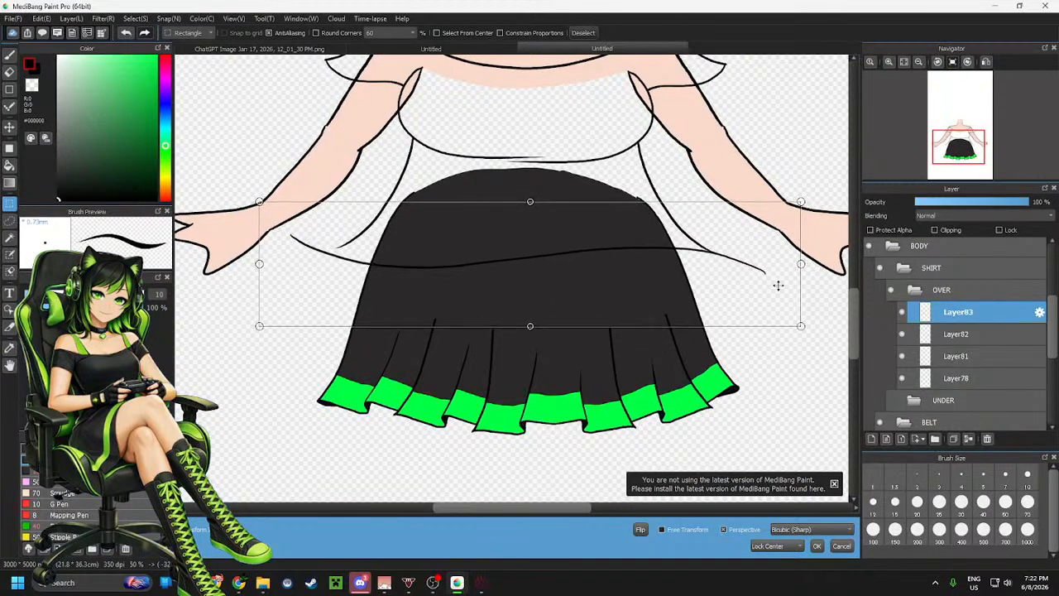
drag(819, 306, 804, 284)
drag(722, 290, 723, 287)
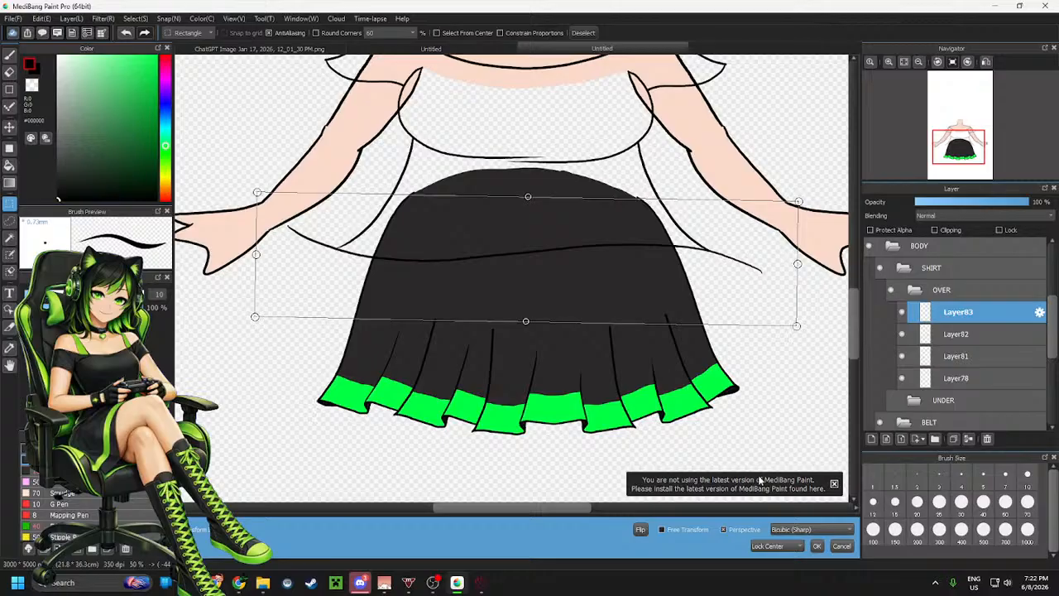
click(817, 545)
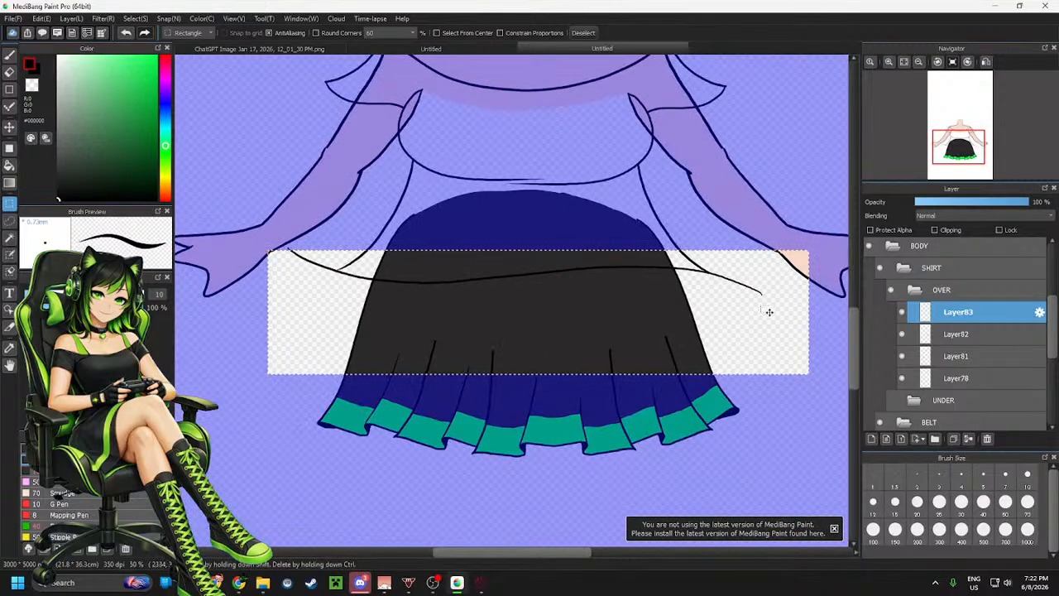
click(741, 174)
Erase the overhanging ends of the hem line beyond the body on both sides
scroll(739, 314, up, 2)
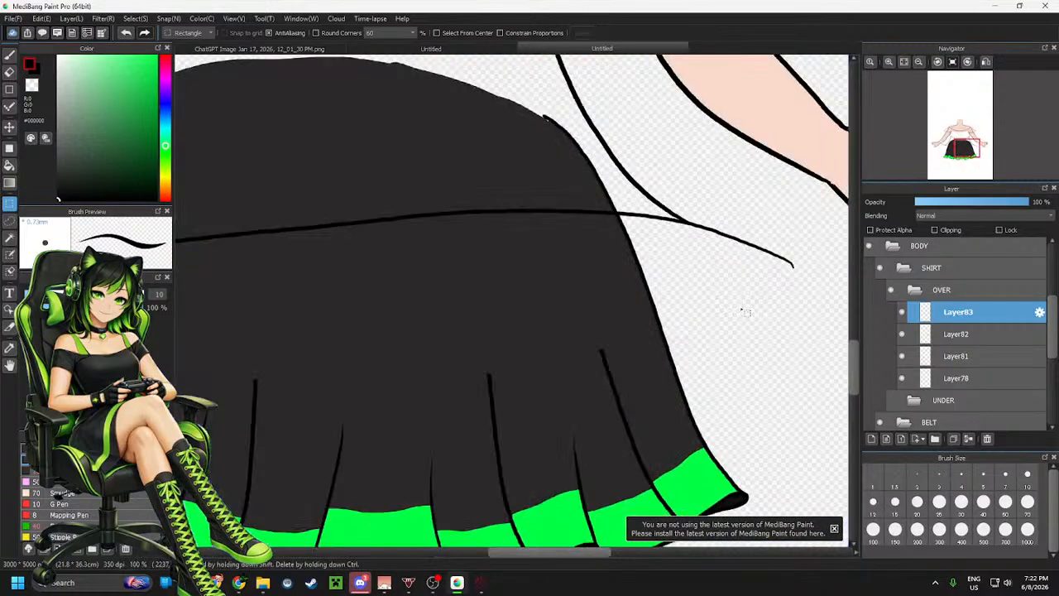
key(e)
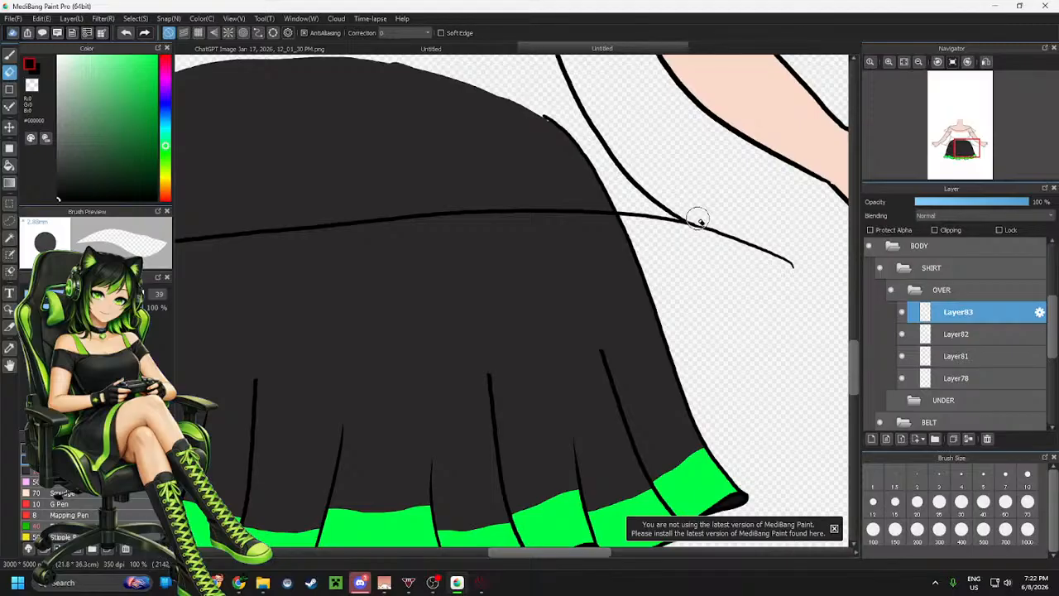
drag(699, 221, 742, 238)
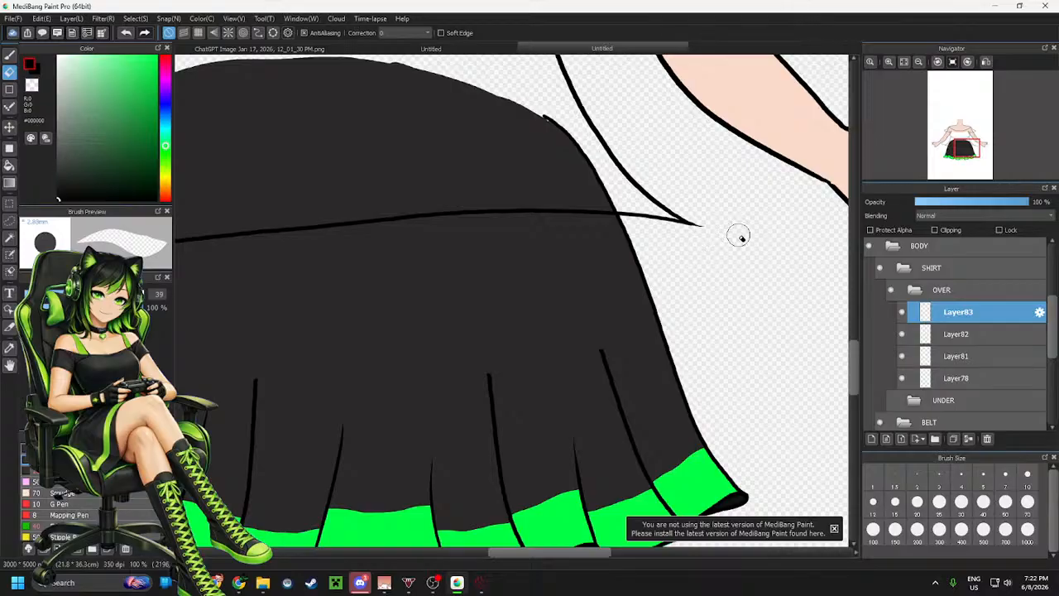
scroll(787, 289, down, 3)
scroll(492, 229, up, 4)
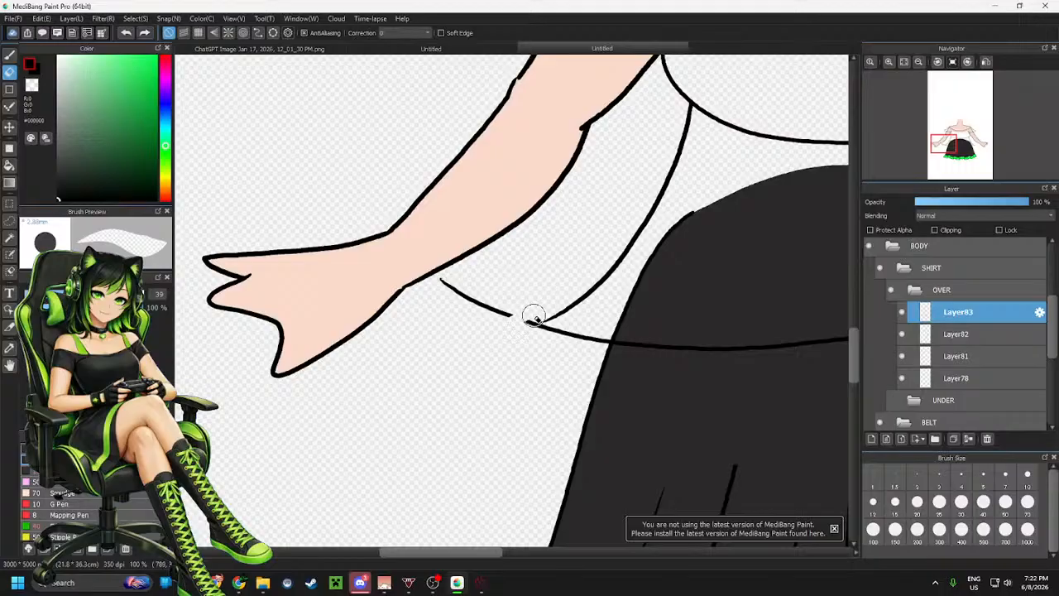
mouse_move(523, 323)
mouse_down()
mouse_move(482, 300)
mouse_move(425, 289)
mouse_up()
Merge the OVER folder's line layers into a single layer
scroll(420, 289, down, 4)
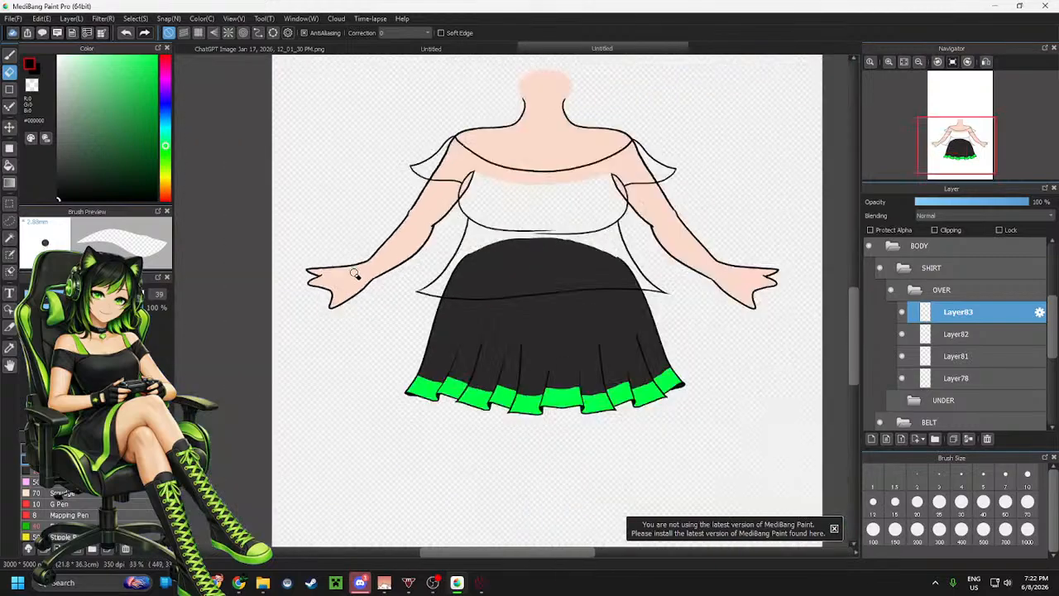
scroll(433, 263, up, 1)
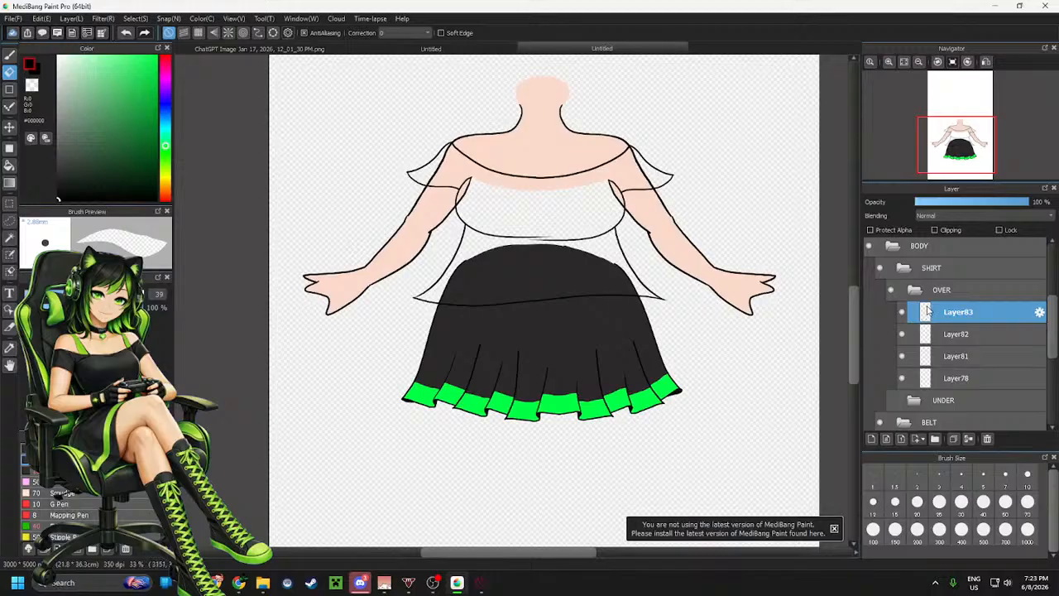
click(954, 378)
click(902, 379)
click(902, 379)
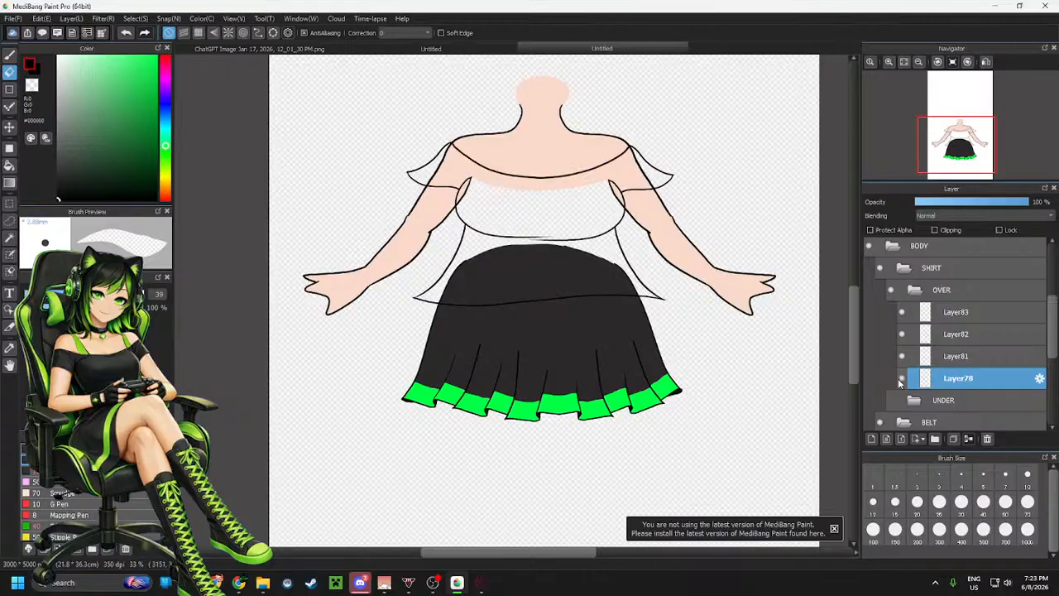
shift+click(960, 313)
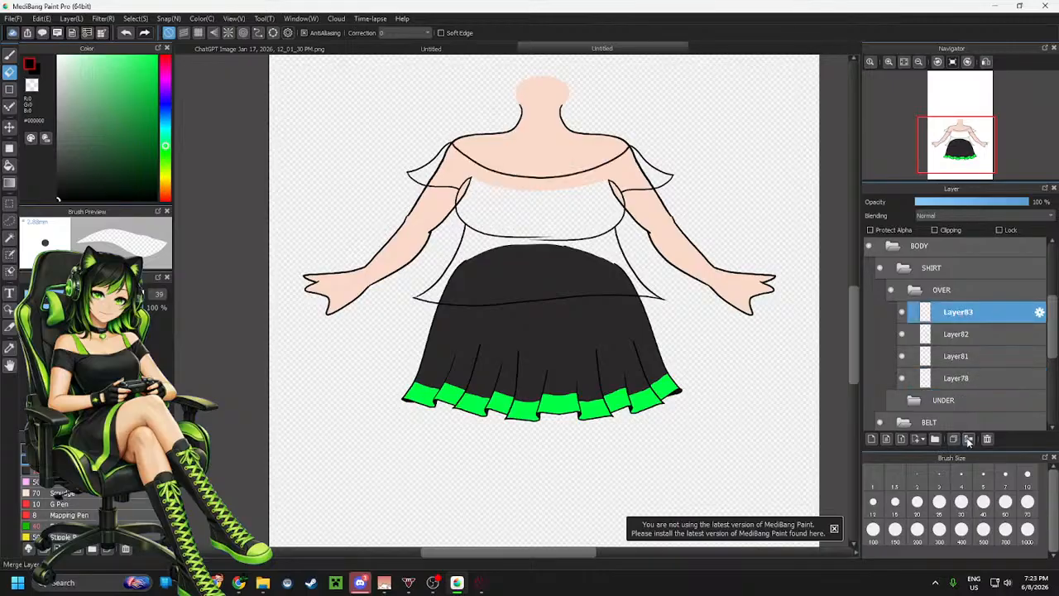
click(966, 441)
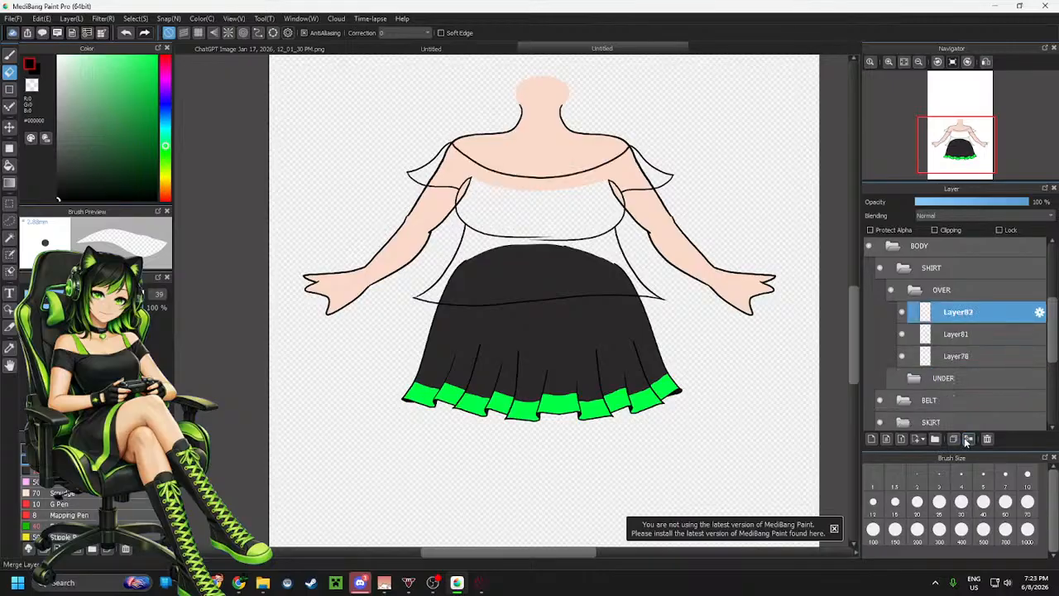
Add a new layer beneath the line layer in the OVER folder and pick the dark gray skirt color
click(871, 439)
click(973, 335)
click(968, 313)
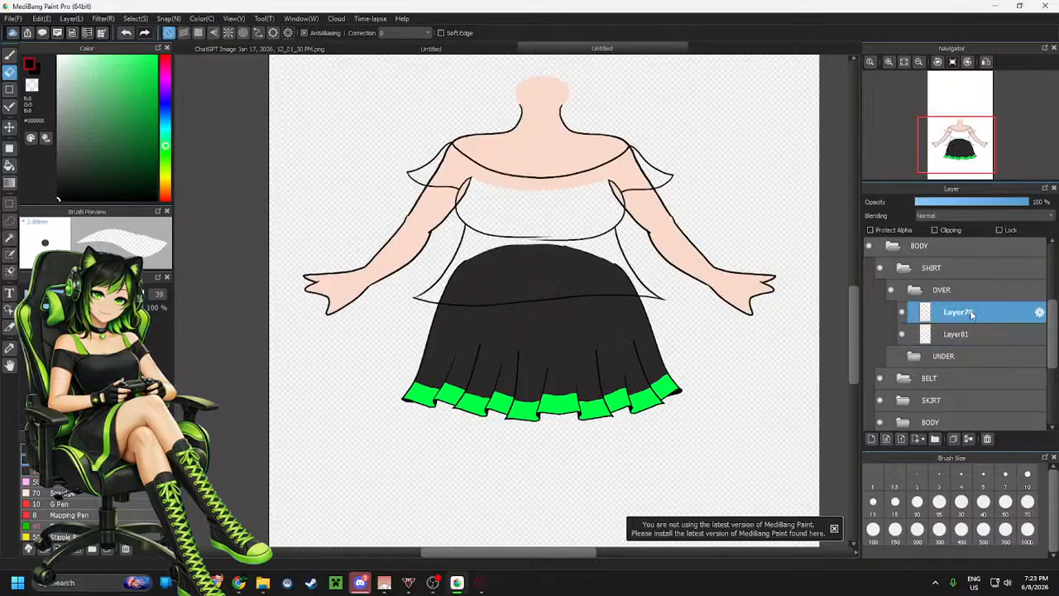
drag(968, 313, 970, 337)
scroll(543, 217, up, 2)
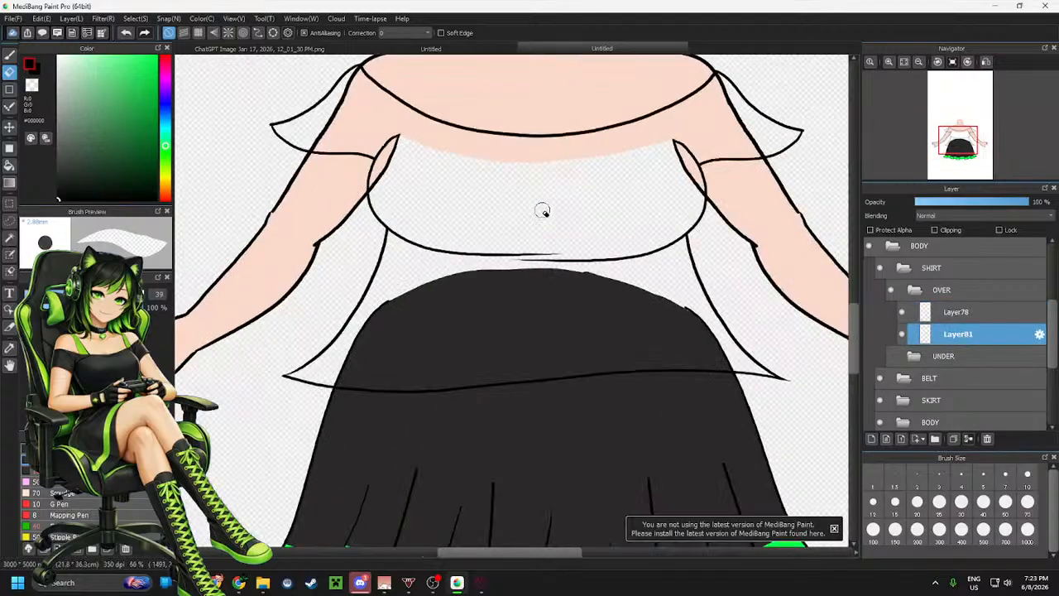
right_click(519, 310)
scroll(932, 324, down, 2)
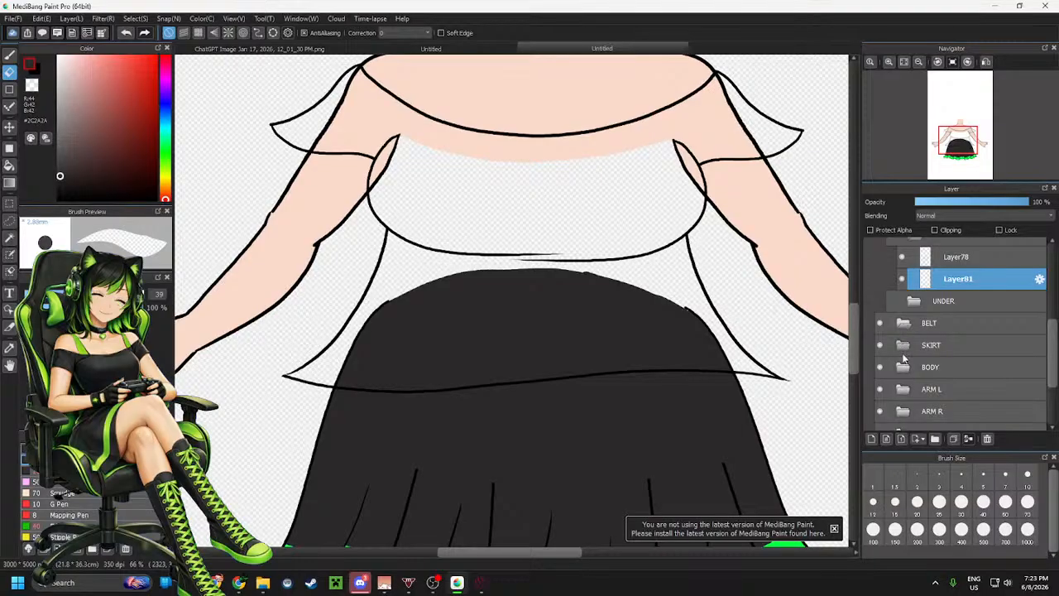
Hide the SKIRT, BODY, ARM L and ARM R folders to isolate the shirt lines
click(903, 346)
click(904, 347)
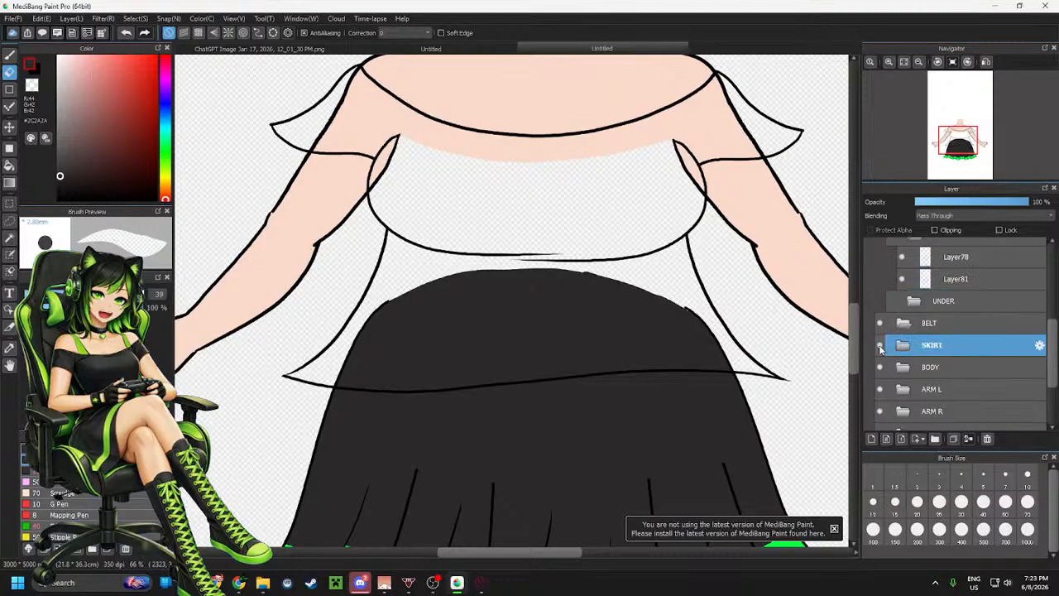
click(879, 345)
click(880, 367)
click(880, 389)
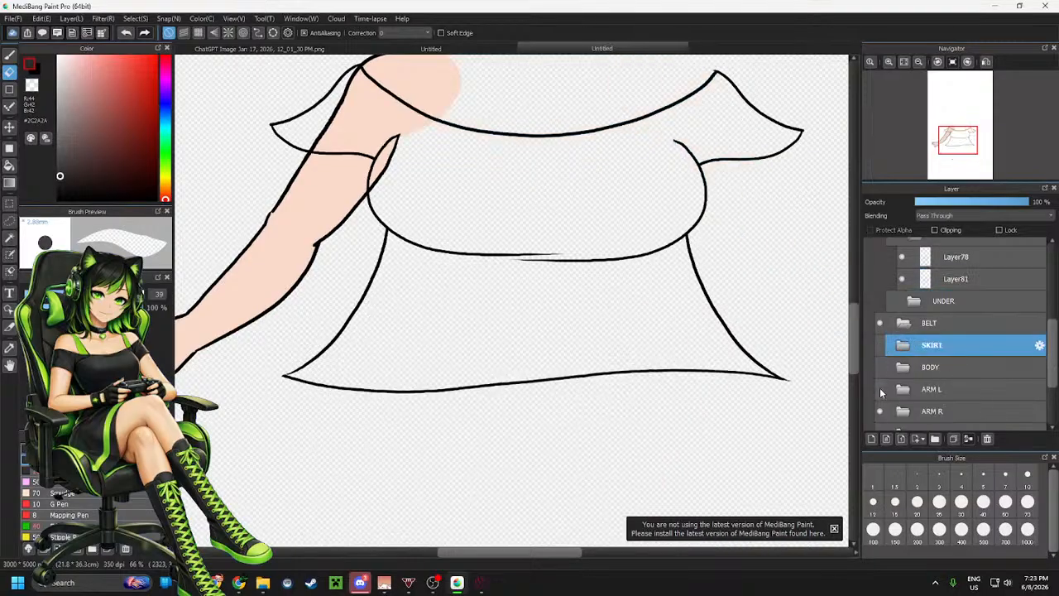
click(879, 411)
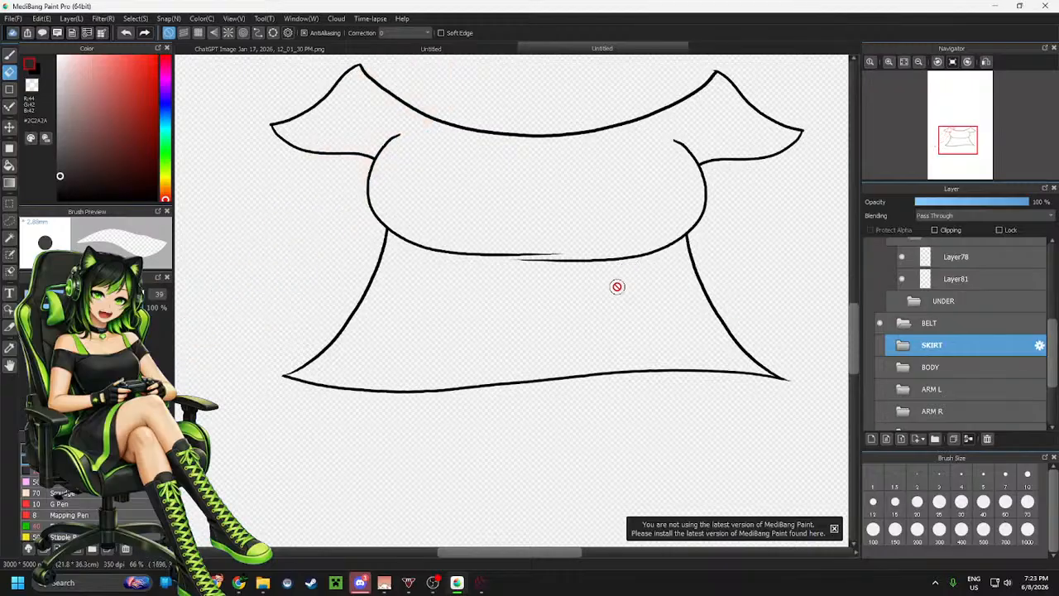
click(879, 345)
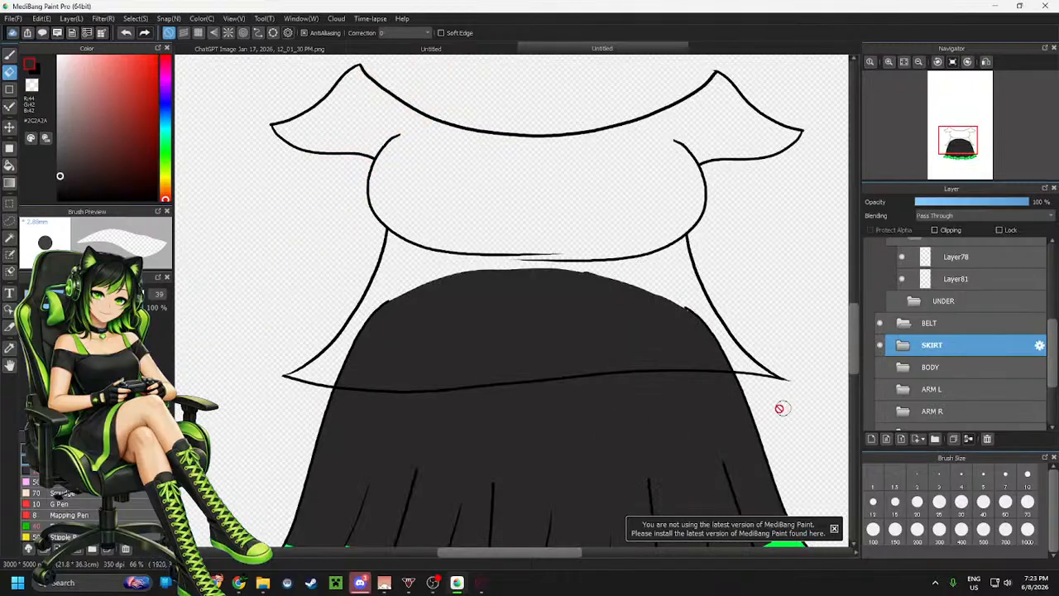
click(880, 345)
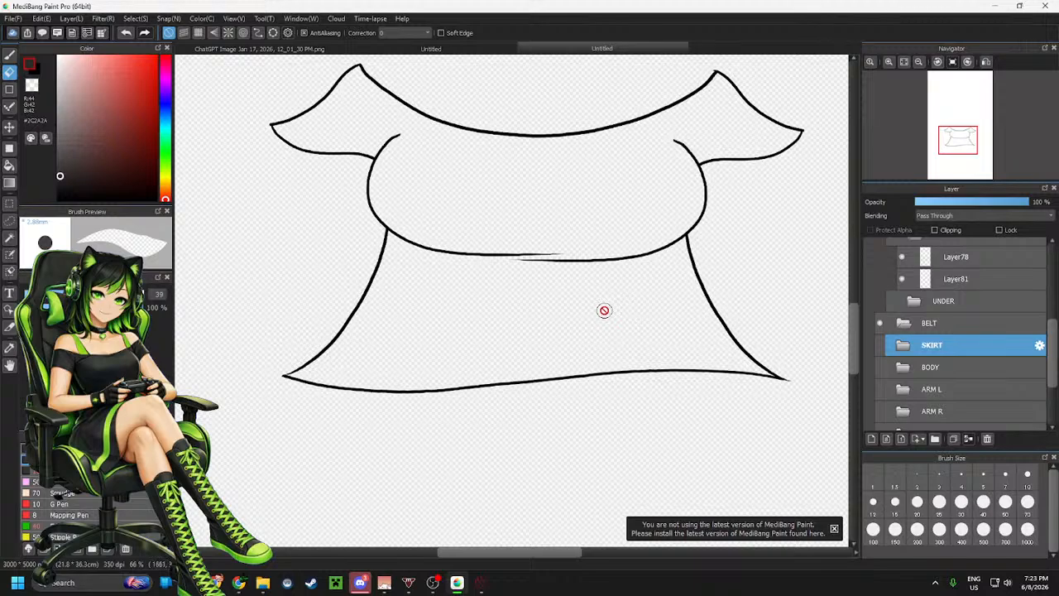
Fill the lower and upper areas of the over-shirt with dark gray on the new layer using the Bucket tool
key(g)
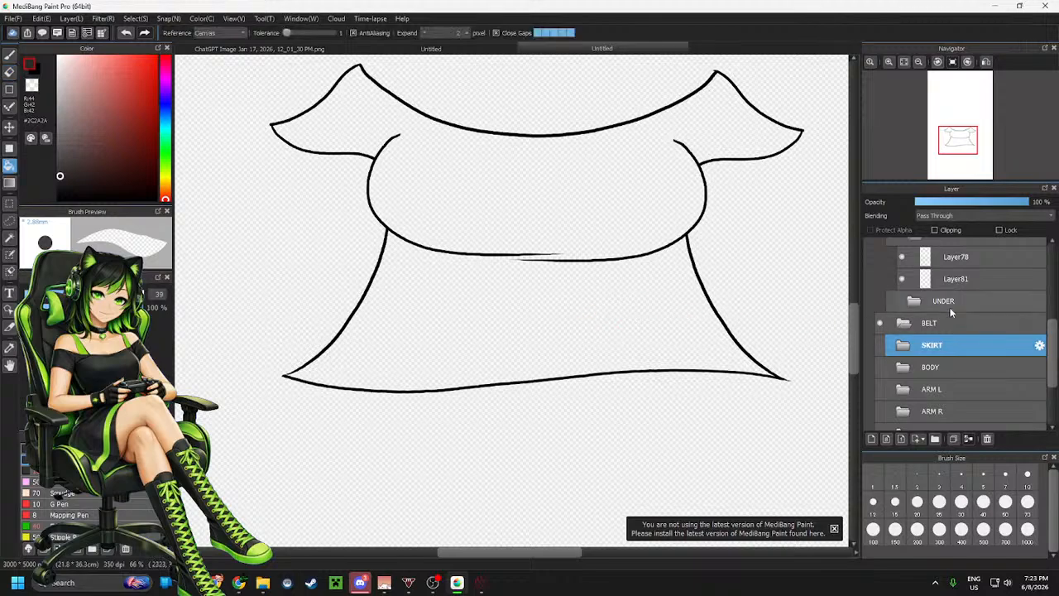
click(971, 287)
click(558, 307)
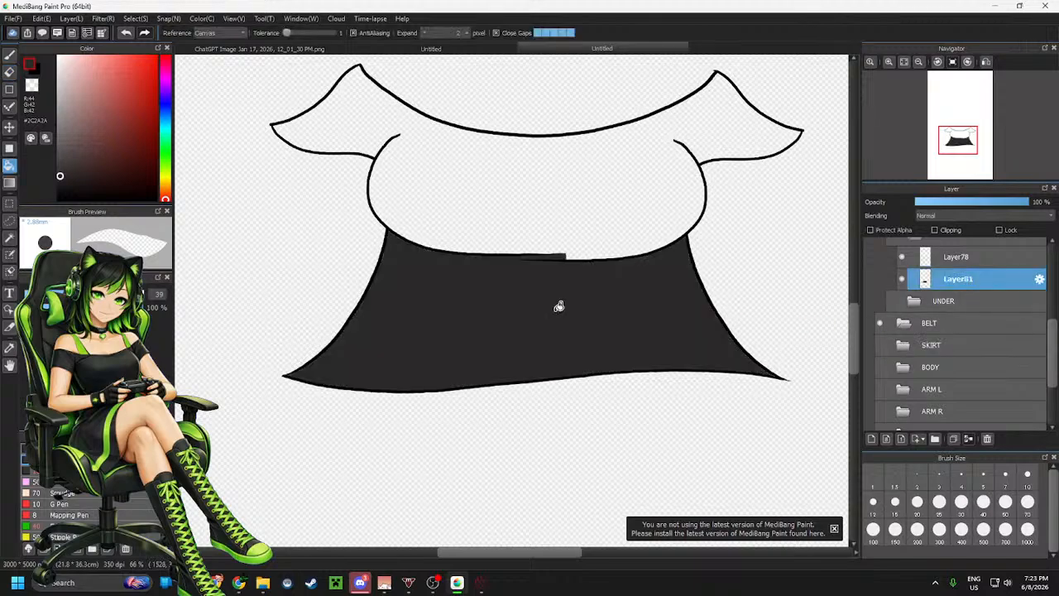
click(573, 215)
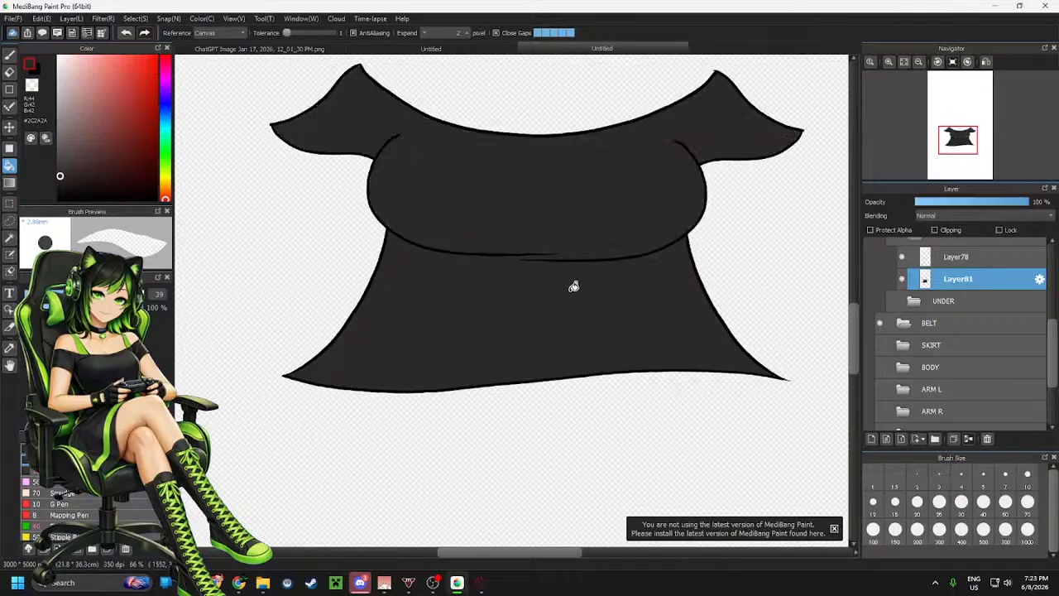
Collapse the OVER folder and show the UNDER folder again
scroll(609, 289, down, 4)
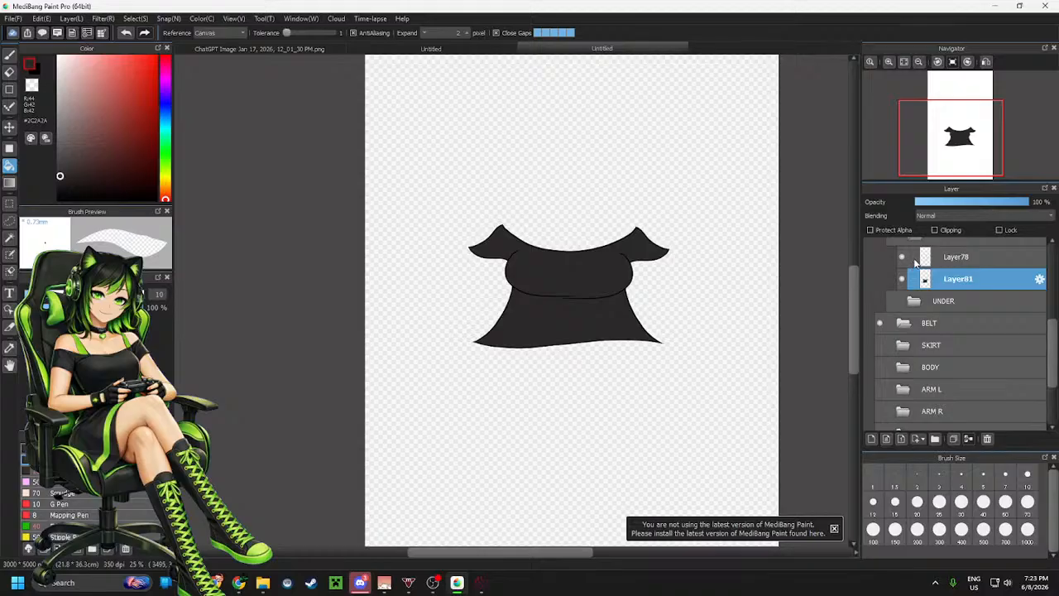
scroll(943, 342, up, 2)
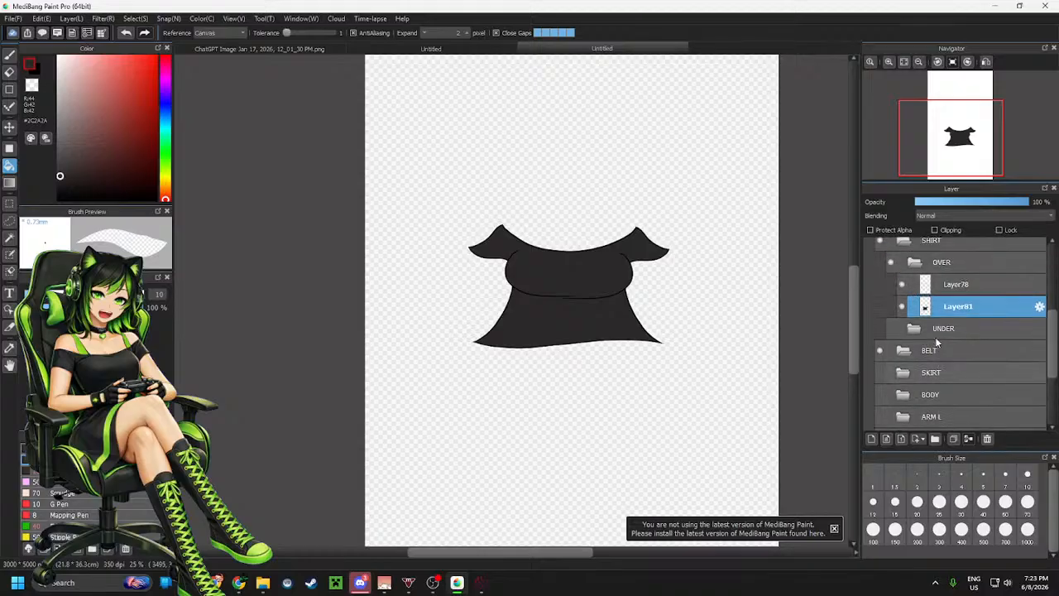
scroll(944, 342, up, 1)
click(910, 306)
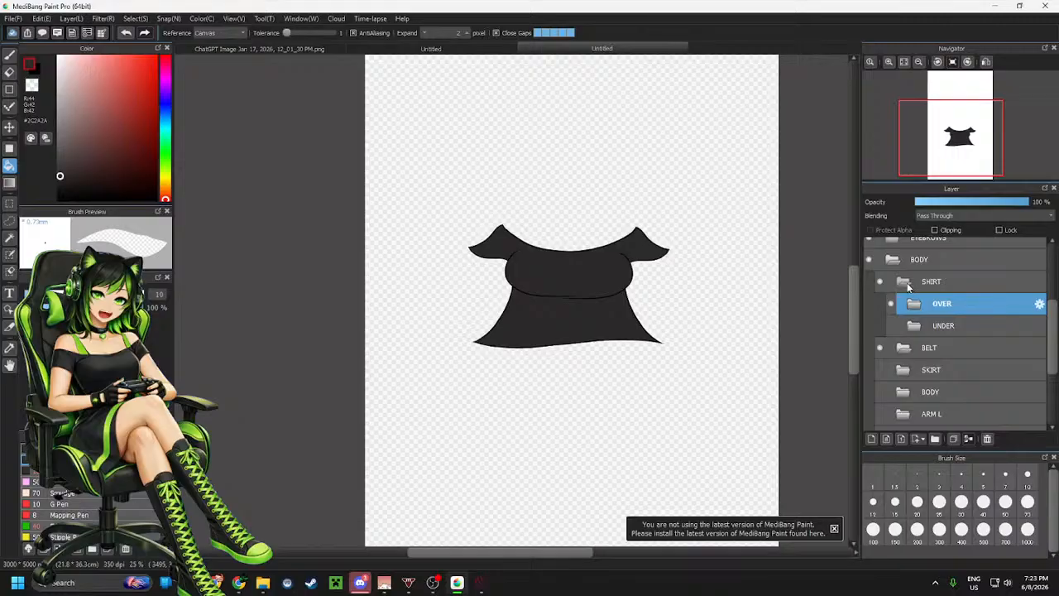
click(891, 327)
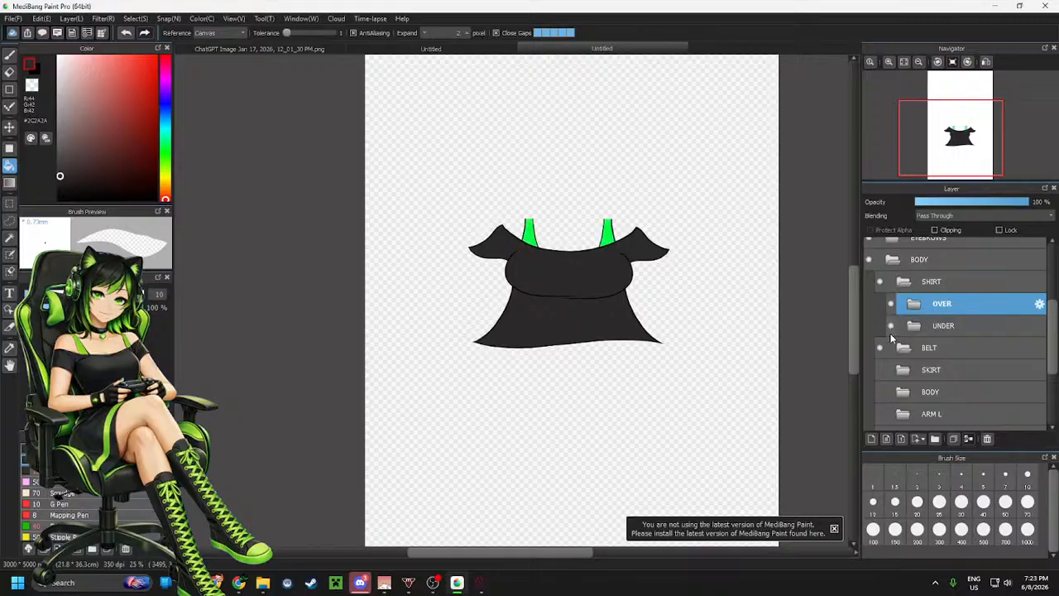
Show the SKIRT, BODY, ARM L, ARM R, LEG L and LEG R folders again
click(880, 369)
scroll(880, 372, down, 2)
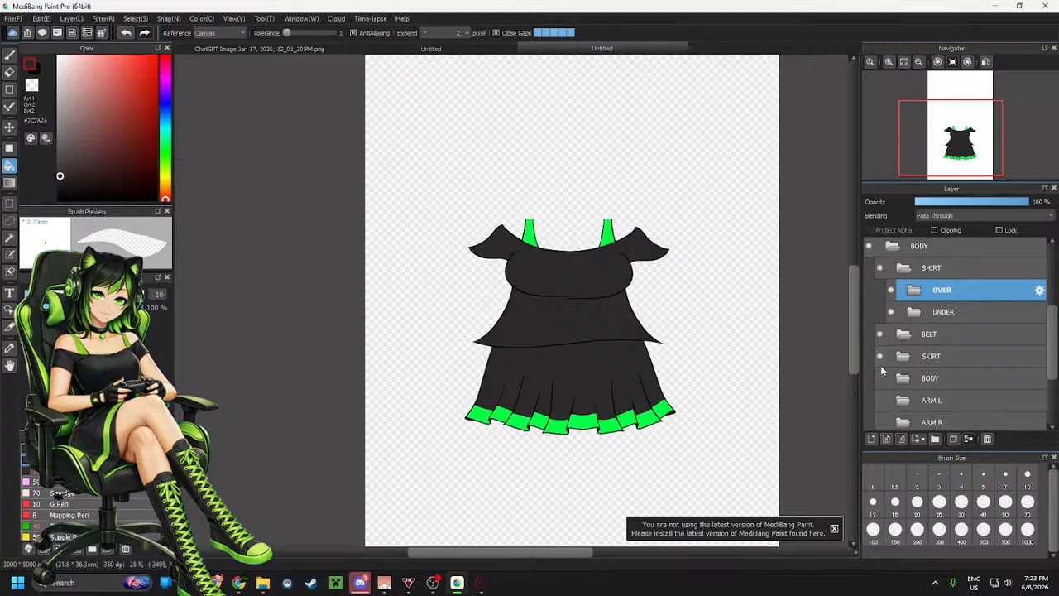
click(880, 364)
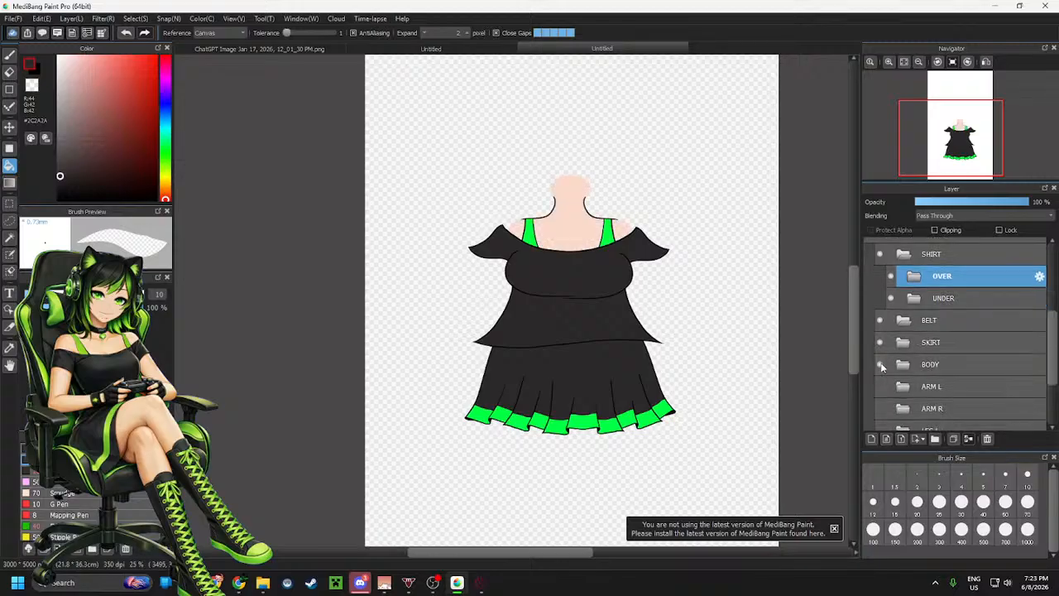
scroll(880, 364, down, 1)
click(880, 373)
click(880, 394)
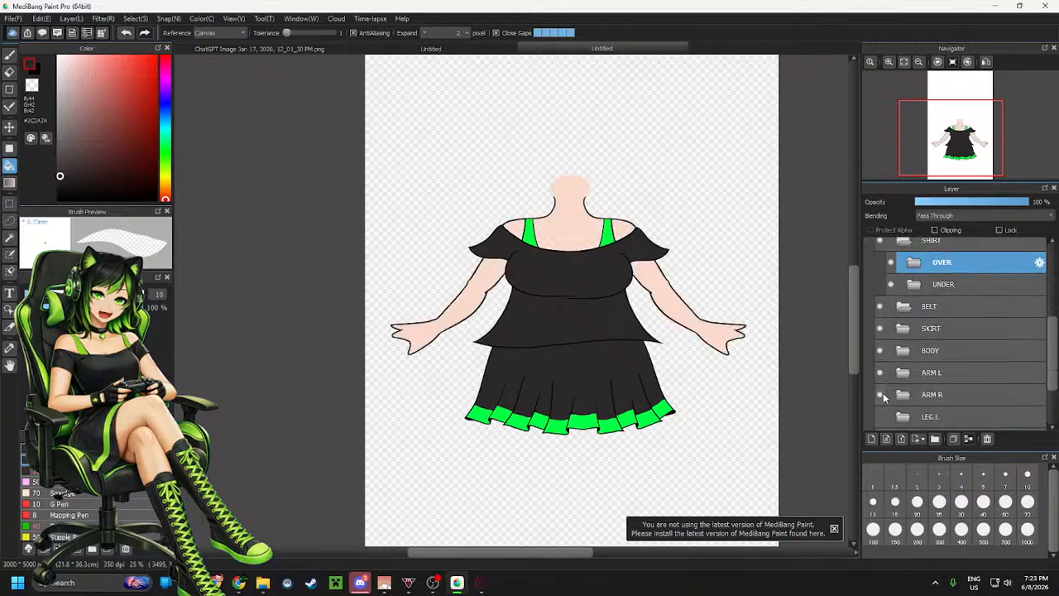
scroll(882, 389, down, 3)
click(880, 375)
click(881, 398)
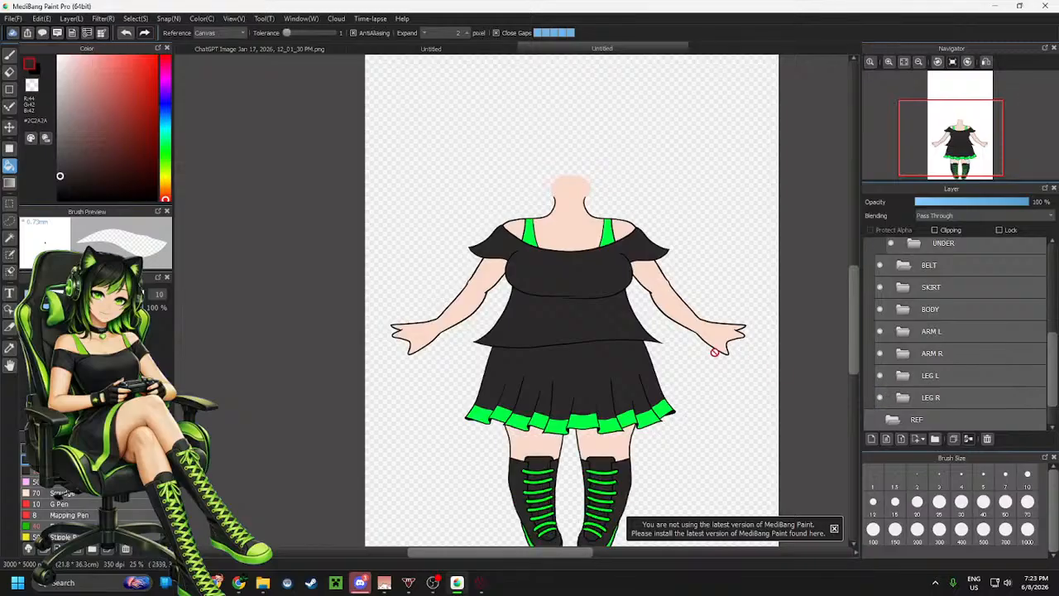
Examine the whole character and then the shirt area up close
scroll(715, 352, down, 2)
scroll(728, 361, up, 1)
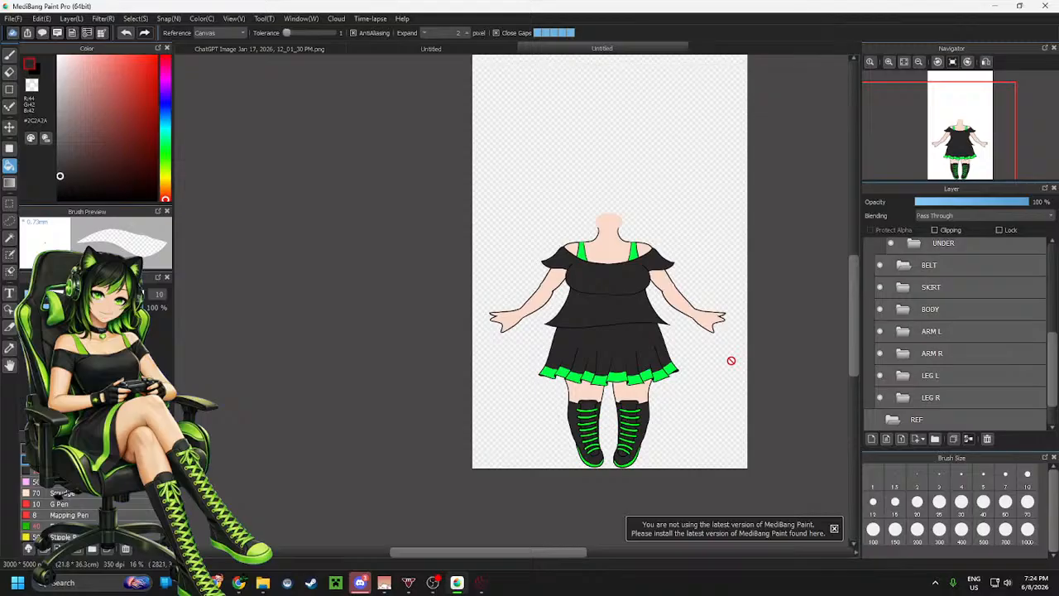
scroll(927, 339, up, 2)
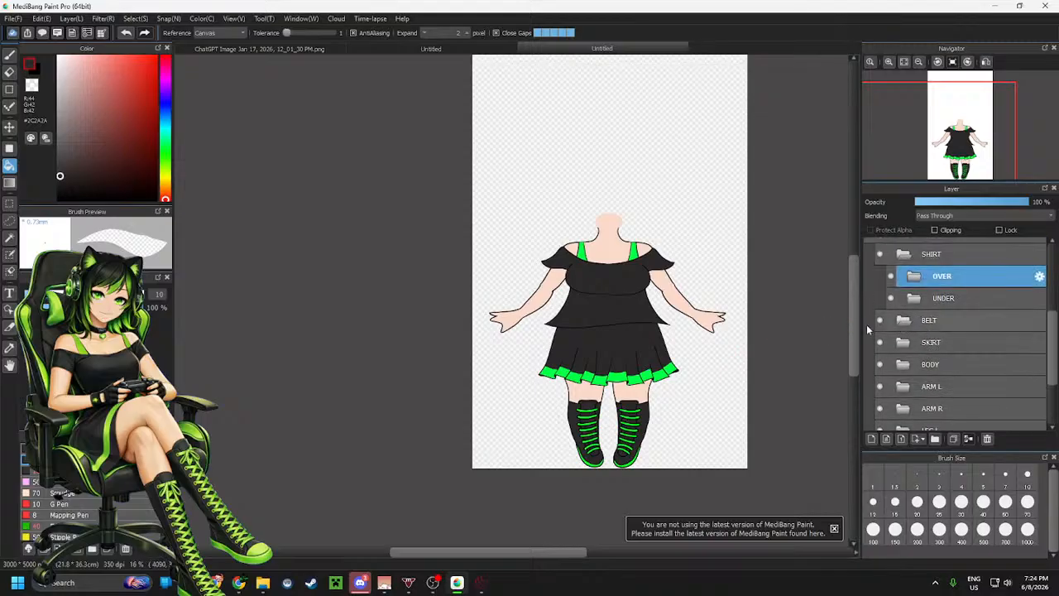
scroll(611, 328, up, 3)
scroll(575, 312, up, 3)
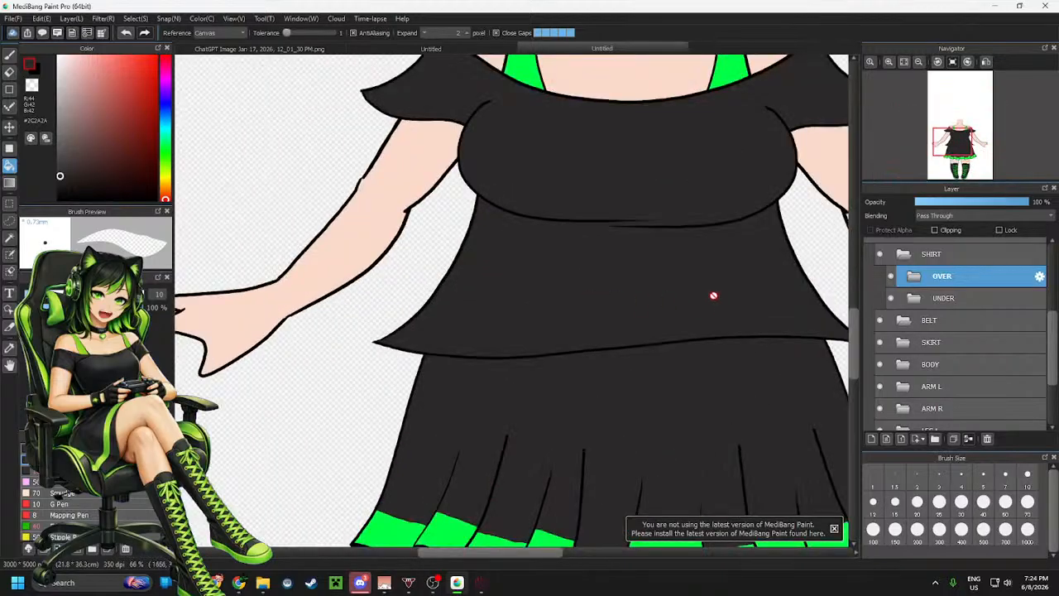
scroll(714, 295, down, 3)
scroll(570, 300, up, 3)
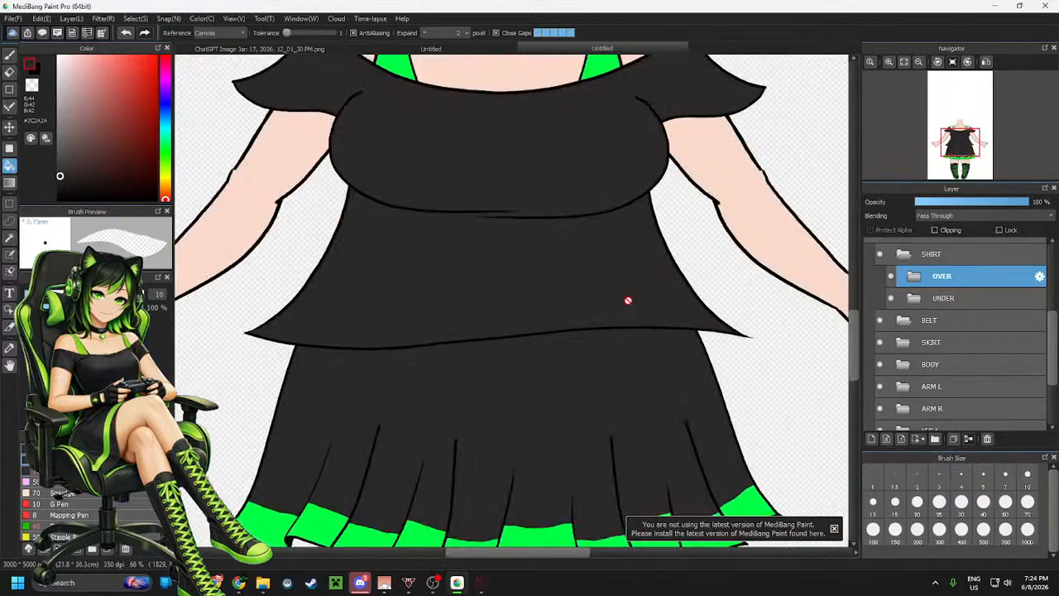
Hide the SKIRT, BODY, ARM L and ARM R folders again
click(880, 342)
click(880, 364)
click(880, 387)
click(879, 408)
click(879, 430)
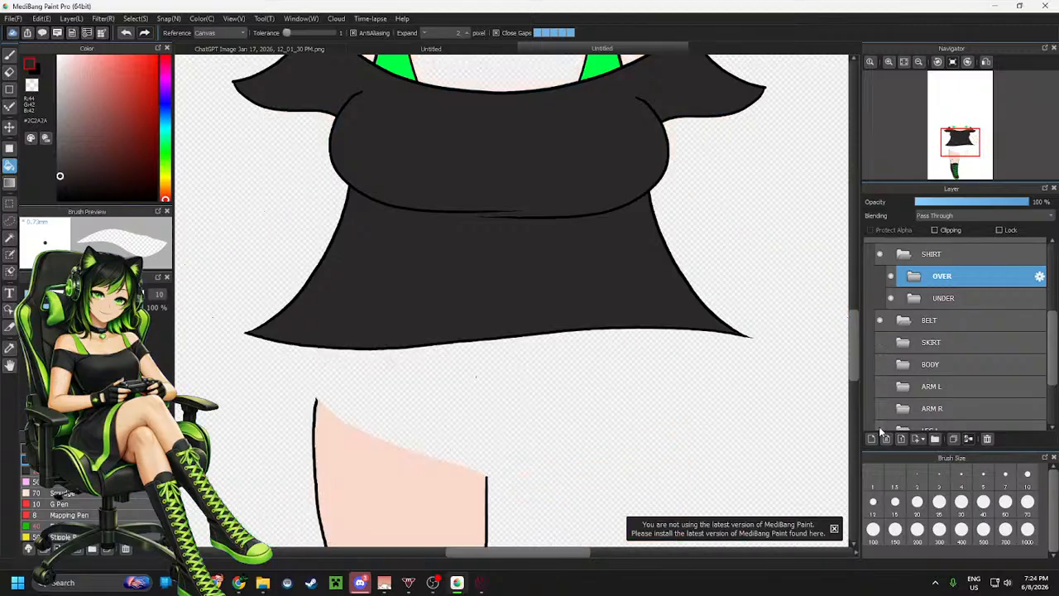
click(880, 430)
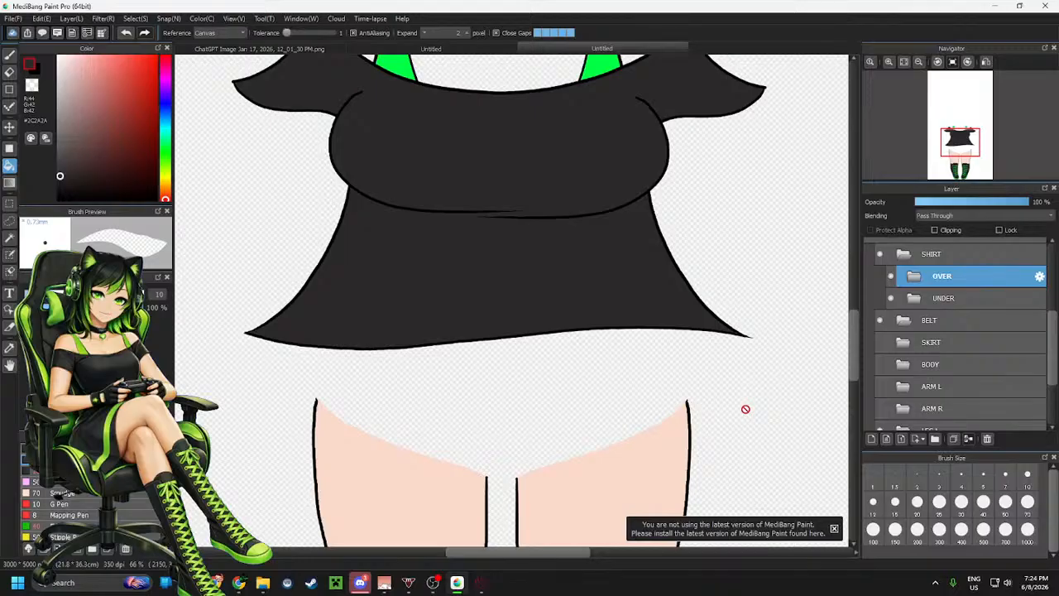
Expand the OVER folder and select its line layer Layer78
click(915, 278)
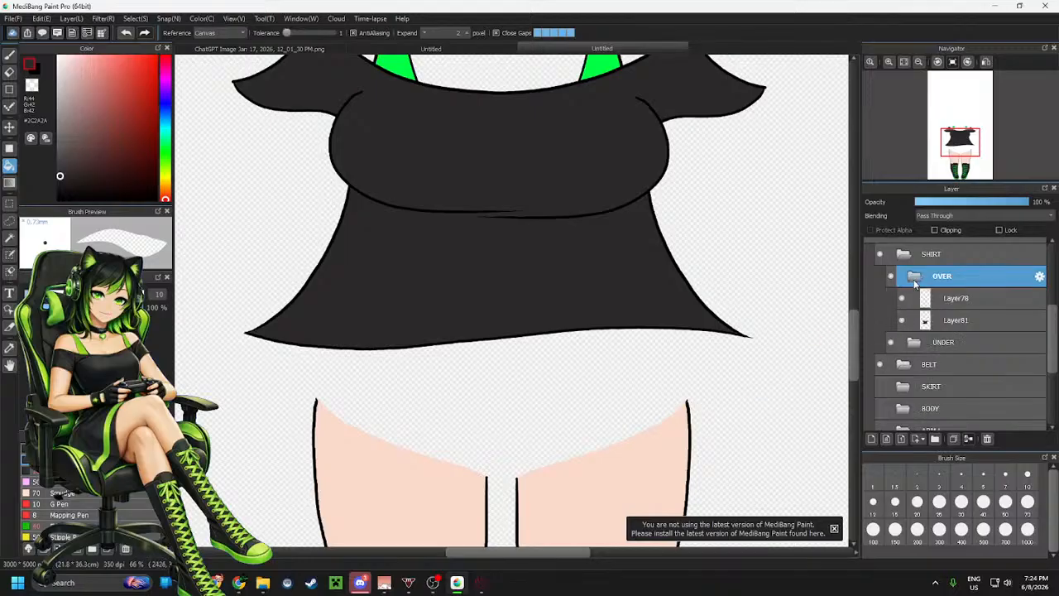
click(901, 299)
click(902, 299)
click(952, 301)
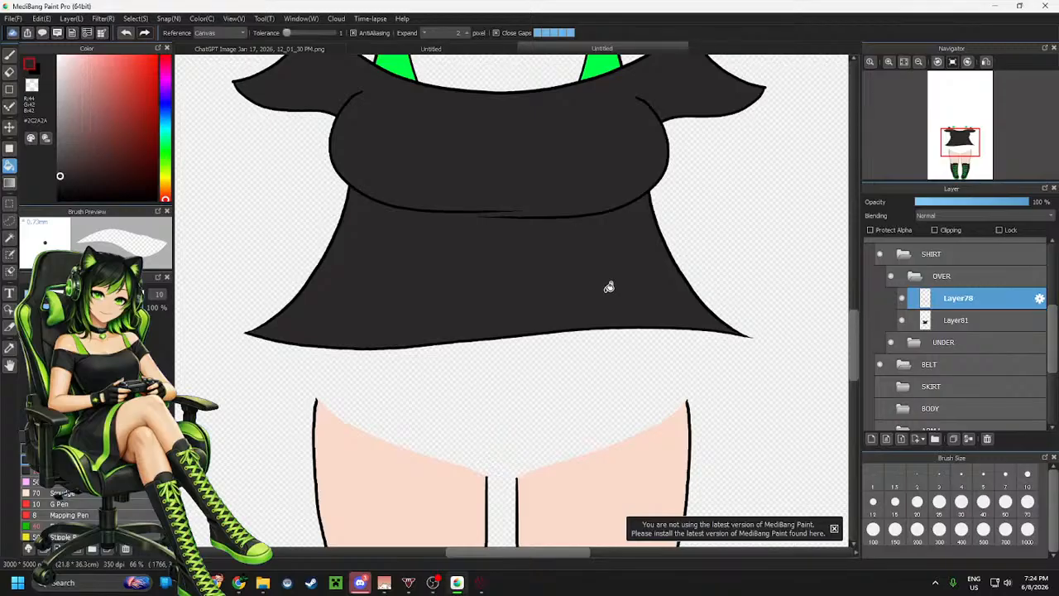
Show the SKIRT folder and lower the SHIRT folder's opacity to 71%
click(880, 387)
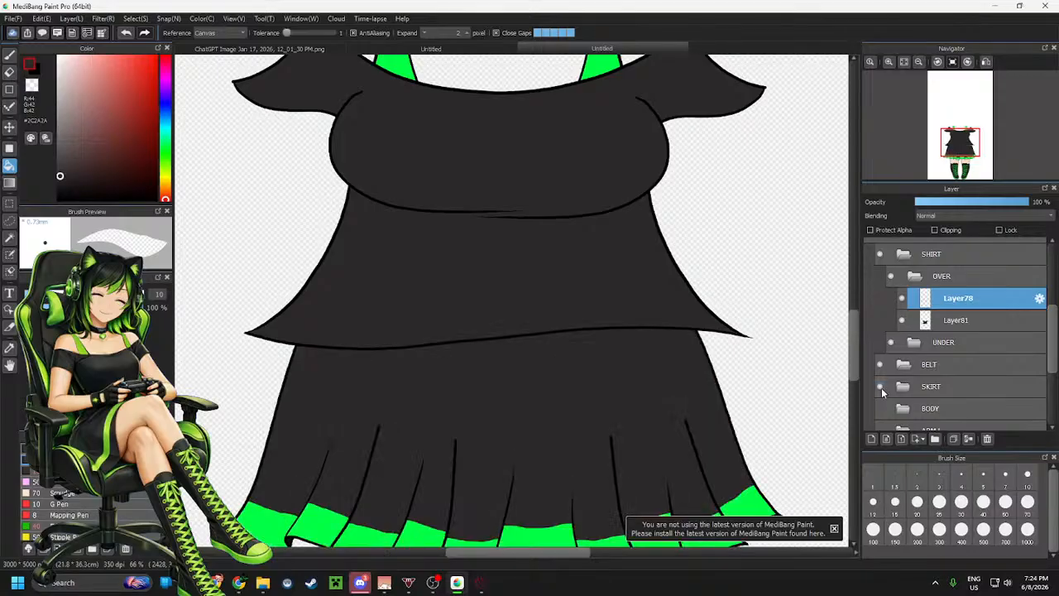
click(948, 276)
click(946, 253)
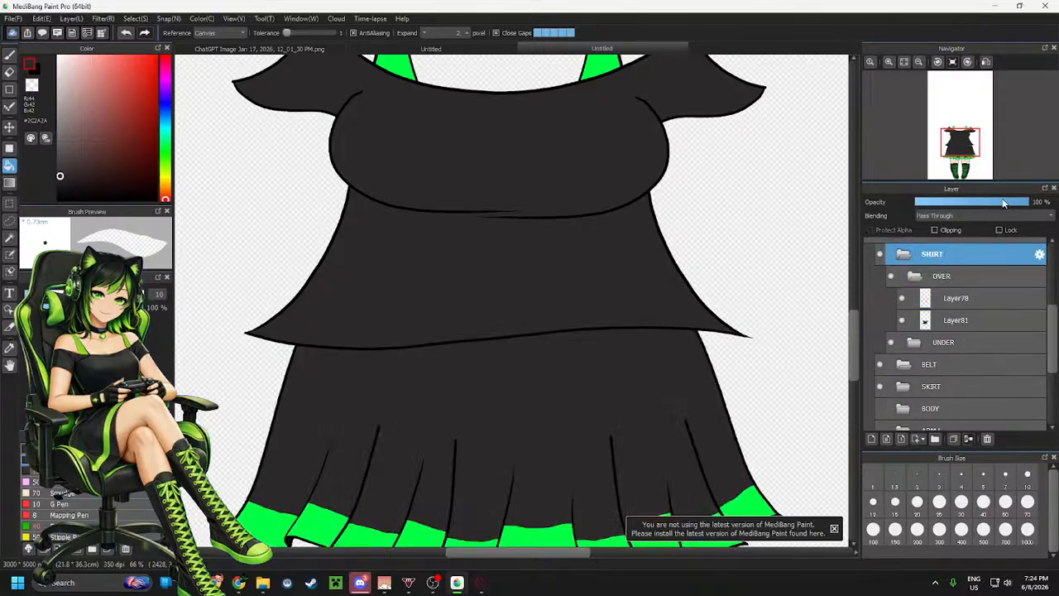
drag(1004, 204, 986, 210)
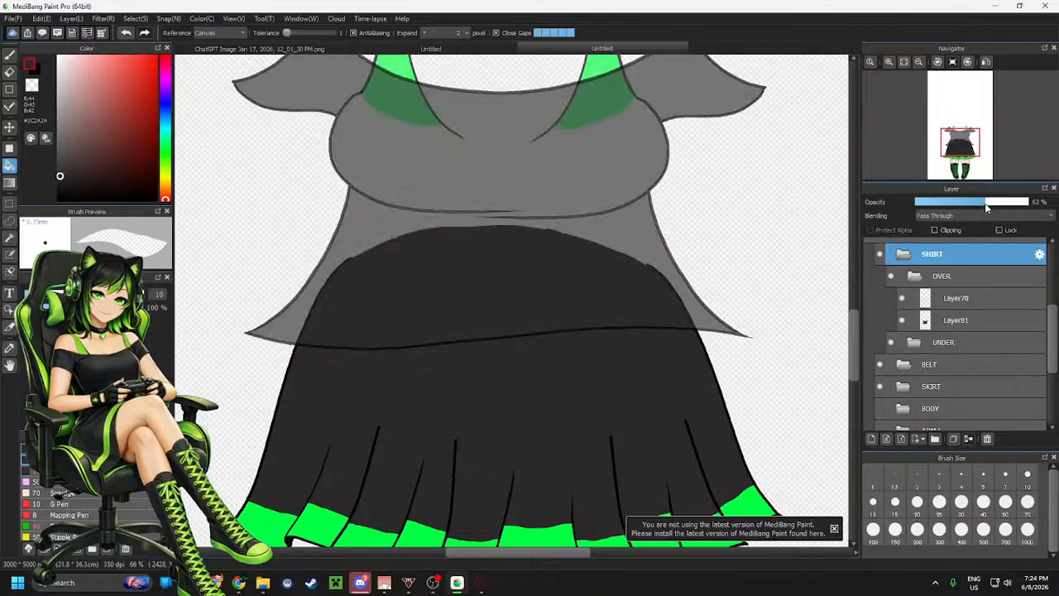
click(997, 204)
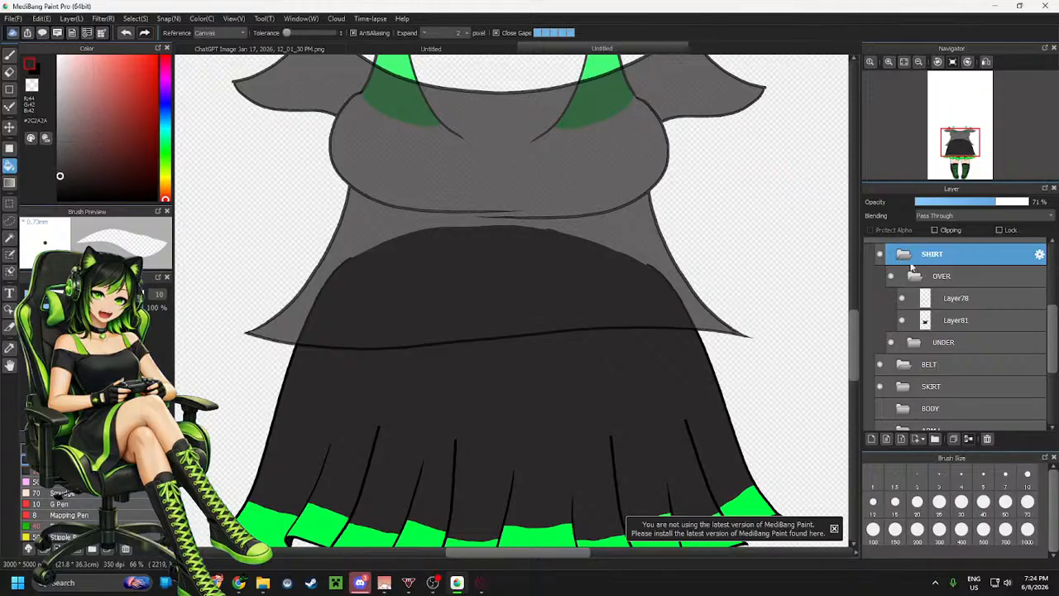
Select Layer78 and, with the selection pen, select the flared lower part of the shirt below the chest
click(950, 300)
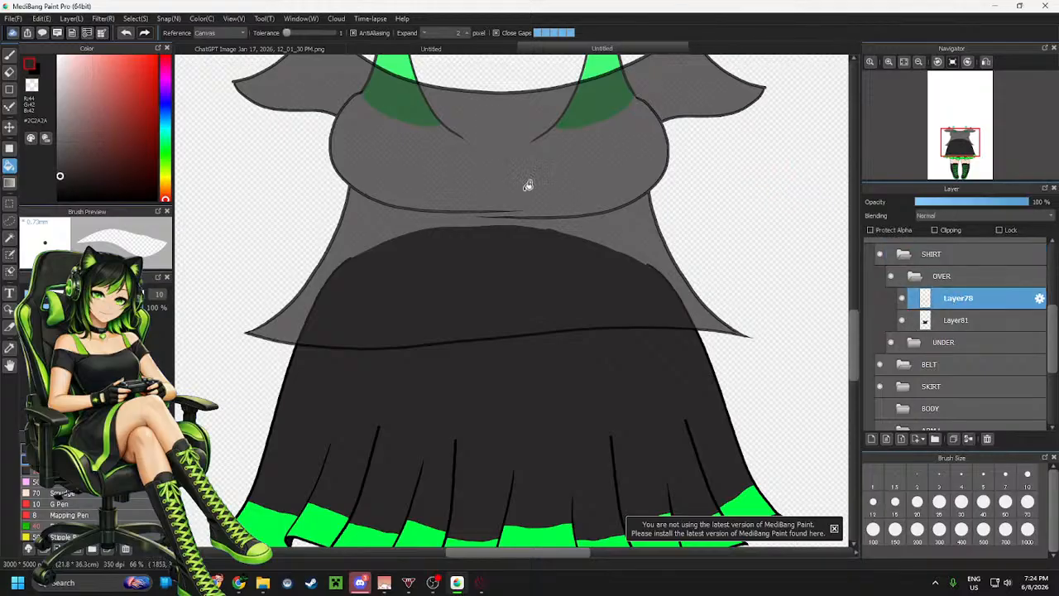
click(10, 220)
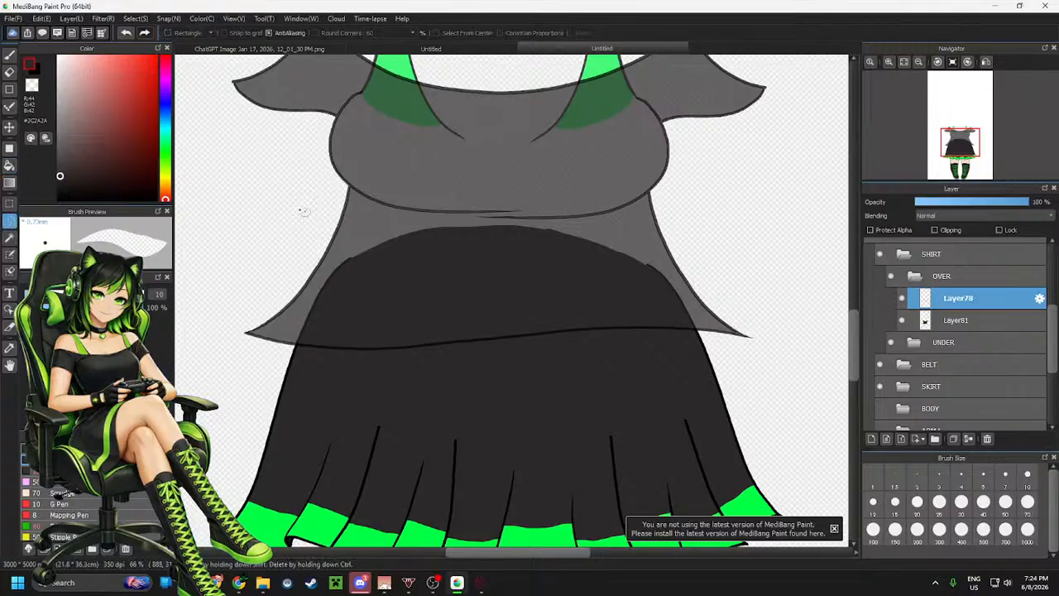
scroll(318, 190, up, 1)
scroll(335, 205, down, 2)
scroll(414, 224, up, 1)
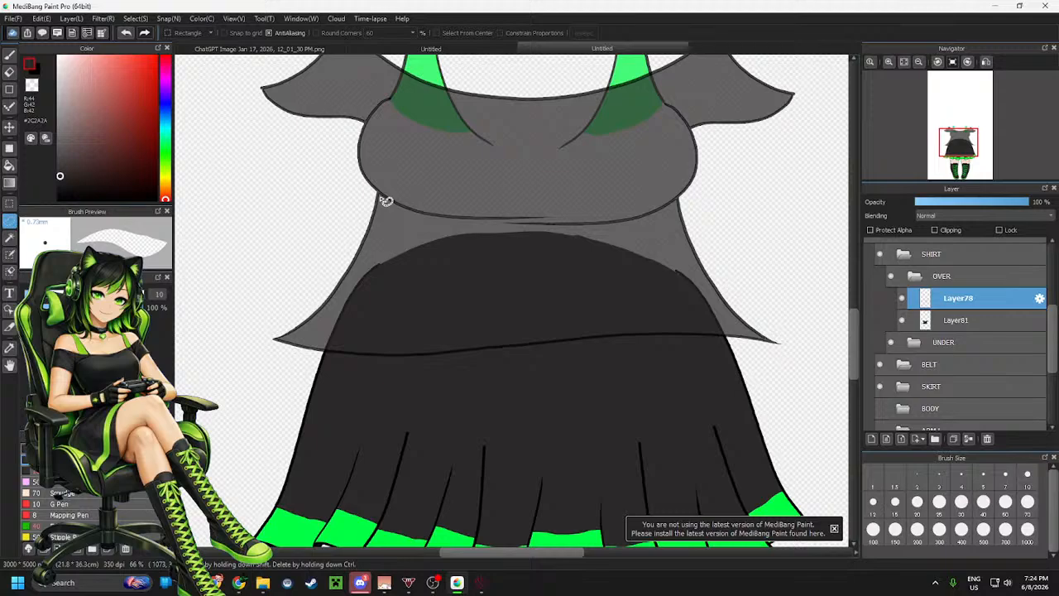
scroll(361, 196, up, 4)
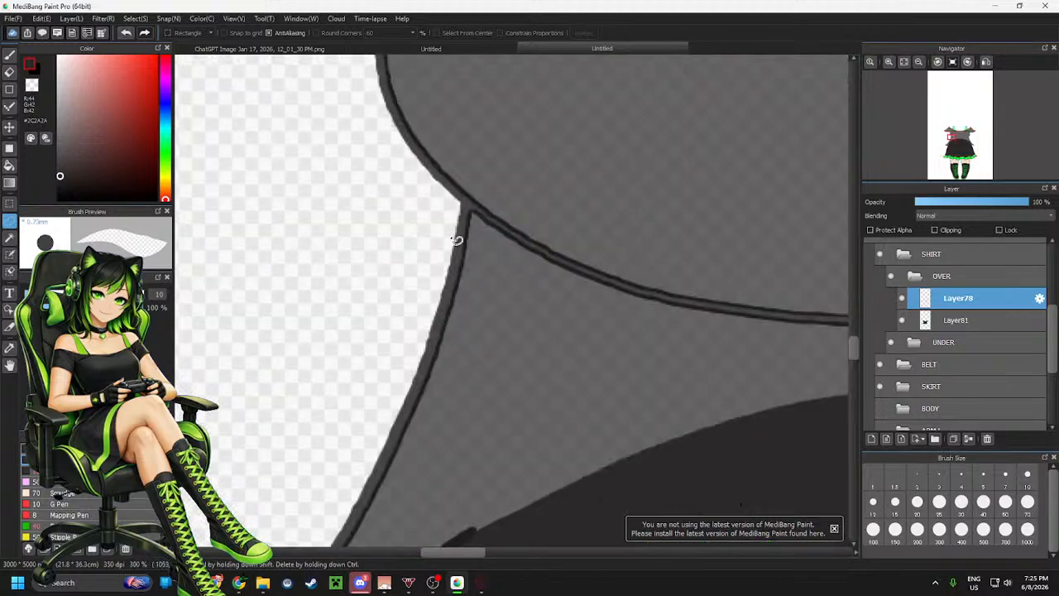
mouse_move(483, 225)
mouse_down()
mouse_move(455, 197)
mouse_move(361, 201)
mouse_move(275, 318)
mouse_move(228, 463)
mouse_move(328, 529)
mouse_move(487, 496)
mouse_move(532, 449)
mouse_up()
scroll(288, 334, down, 5)
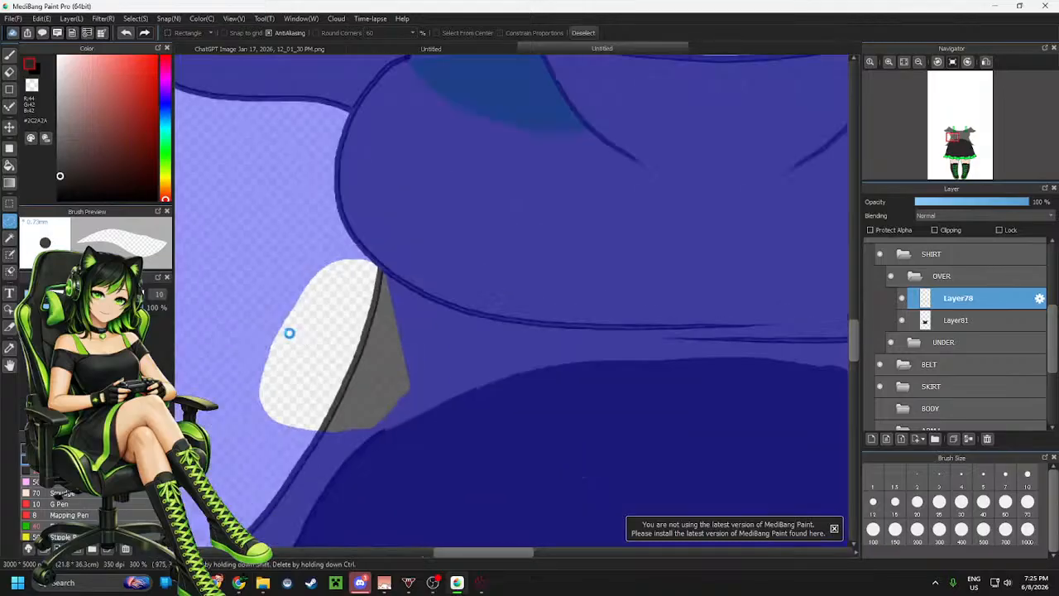
scroll(375, 329, down, 2)
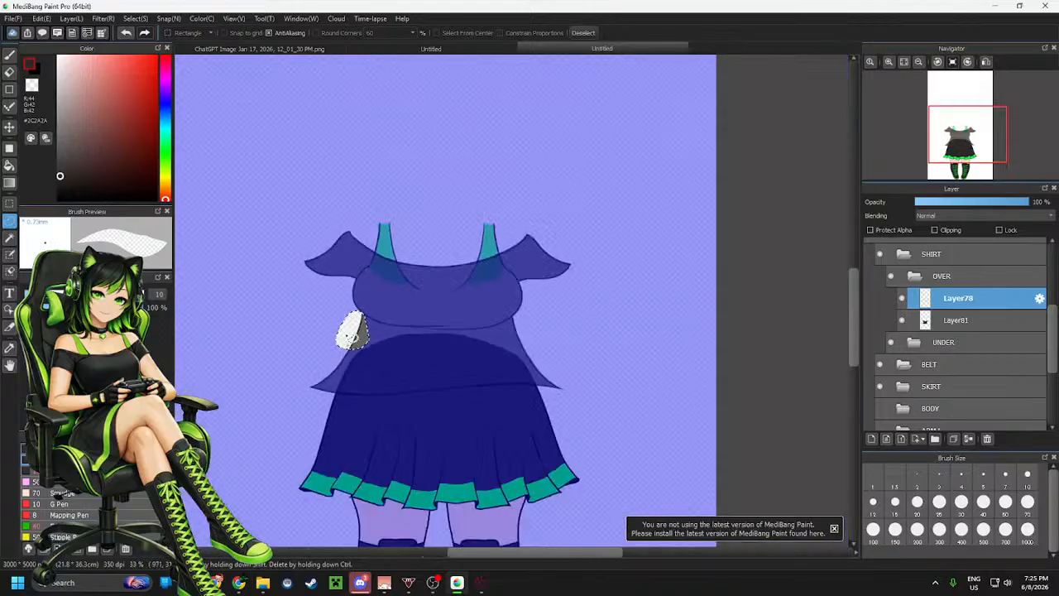
mouse_move(347, 332)
mouse_down()
mouse_move(326, 359)
mouse_move(315, 409)
mouse_move(511, 407)
mouse_move(575, 381)
mouse_move(545, 352)
mouse_move(505, 338)
mouse_move(431, 347)
mouse_up()
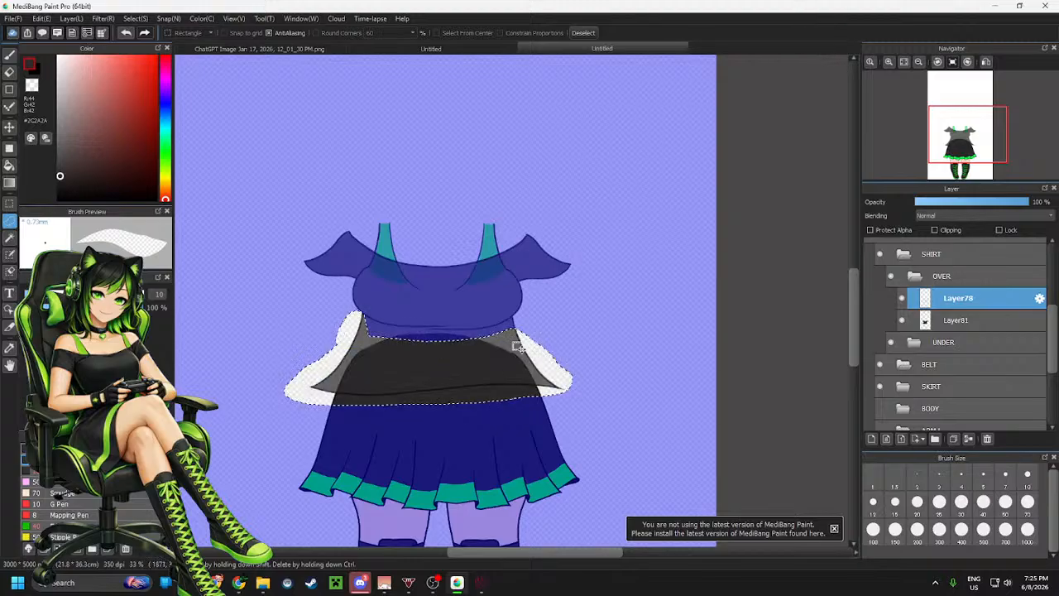
Extend the selection upward and delete its contents from Layer78
scroll(520, 336, up, 7)
mouse_move(506, 307)
mouse_down()
mouse_move(497, 168)
mouse_move(522, 150)
mouse_move(589, 174)
mouse_move(632, 235)
mouse_move(619, 236)
mouse_move(654, 359)
mouse_move(540, 374)
mouse_move(487, 293)
mouse_move(498, 243)
mouse_up()
key(Delete)
key(Delete)
scroll(560, 303, down, 5)
scroll(576, 289, up, 5)
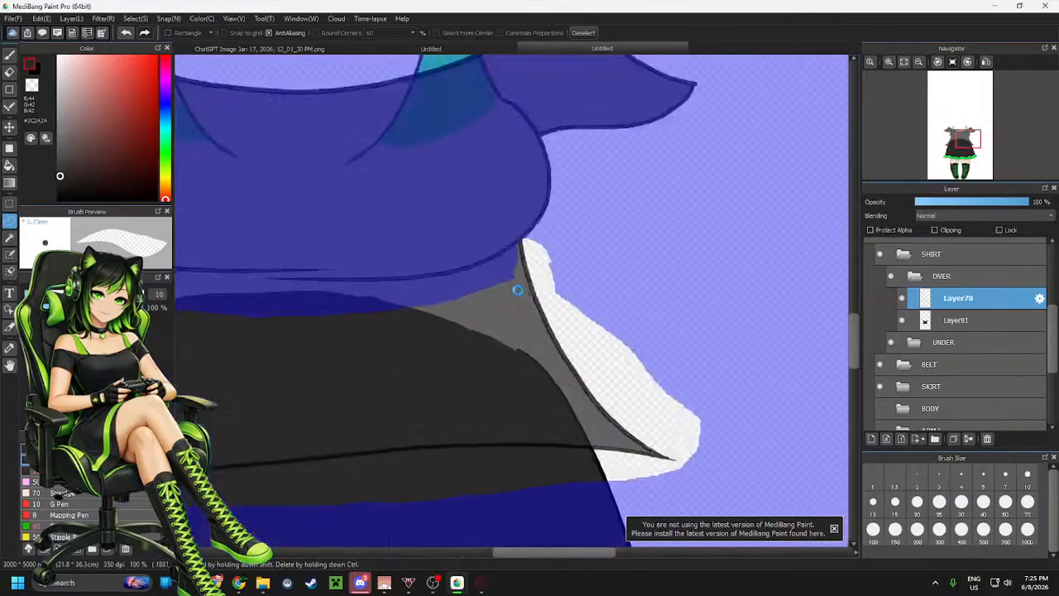
scroll(606, 240, down, 5)
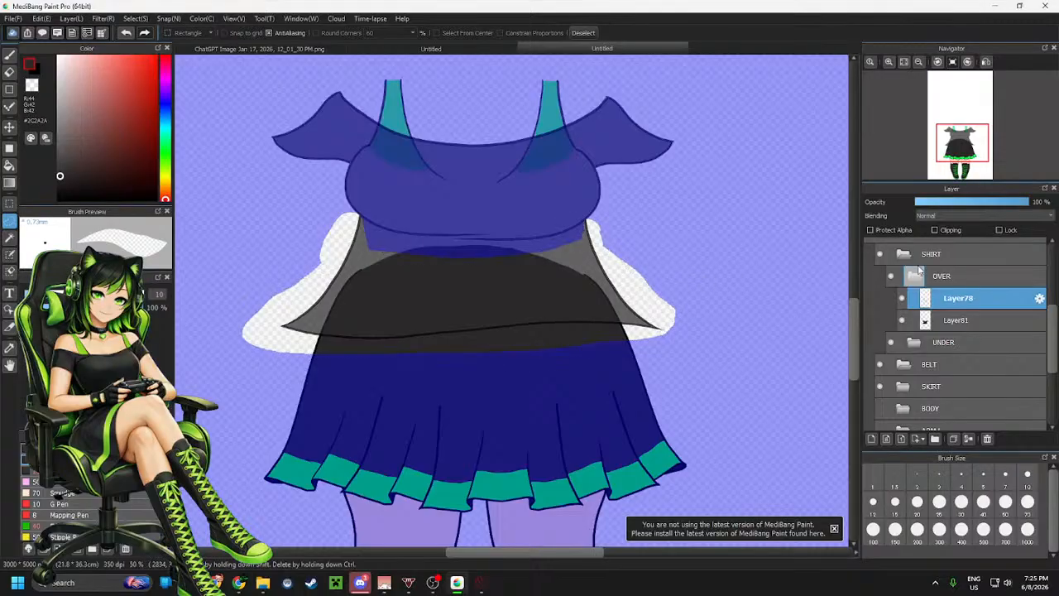
Transform the selected lower shirt lines on Layer78, stretching them downward to lengthen the shirt
click(970, 254)
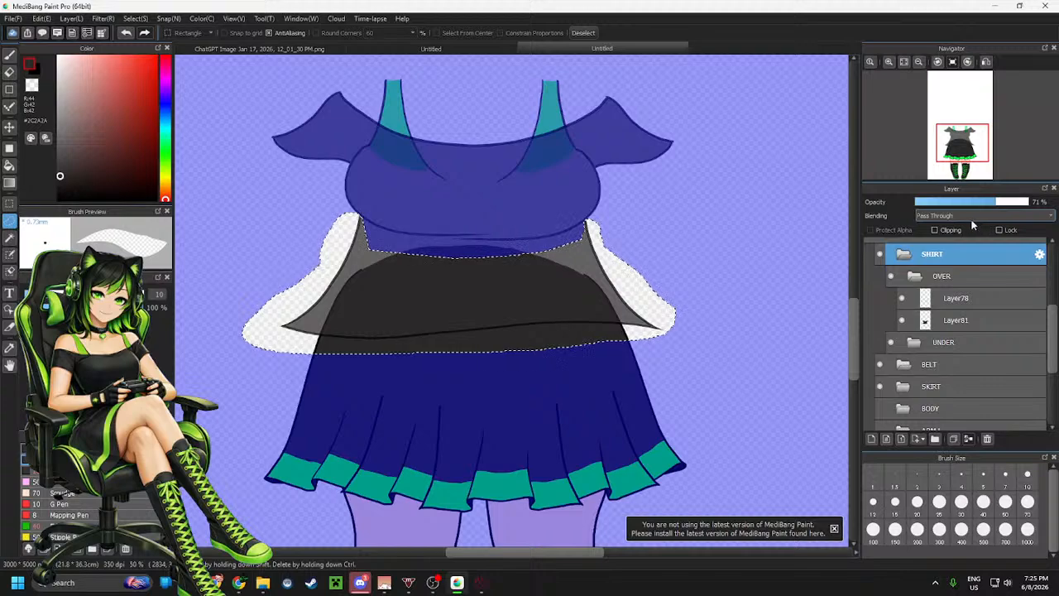
click(960, 298)
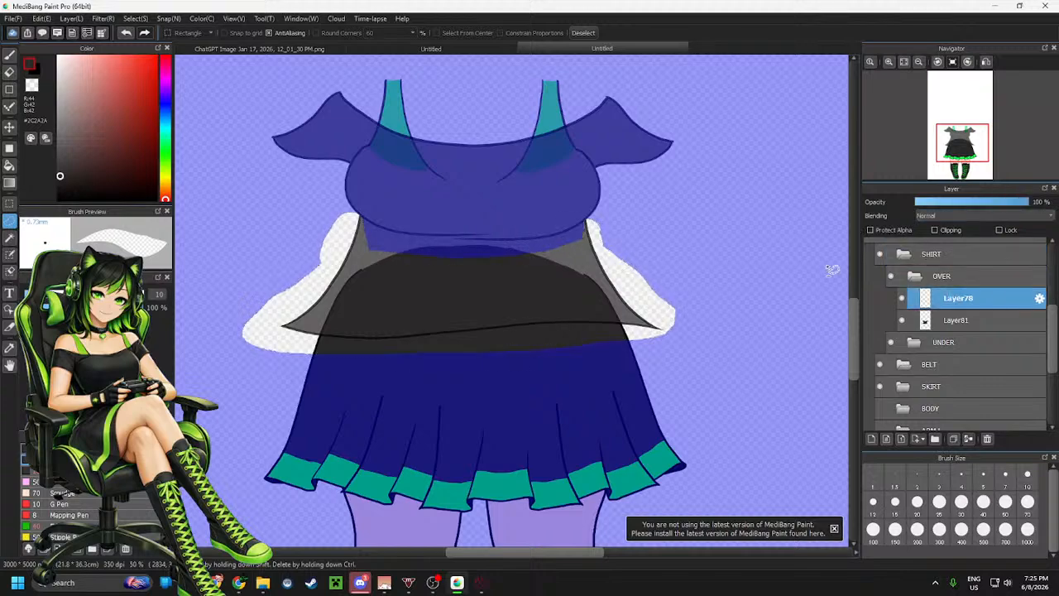
key(ctrl+t)
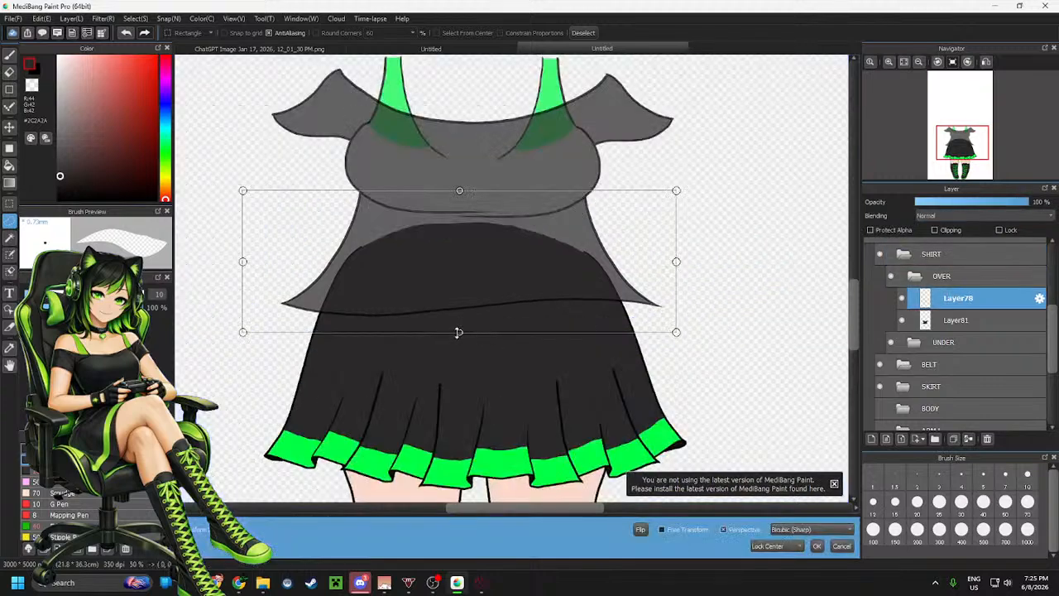
drag(460, 335, 459, 368)
drag(542, 284, 542, 315)
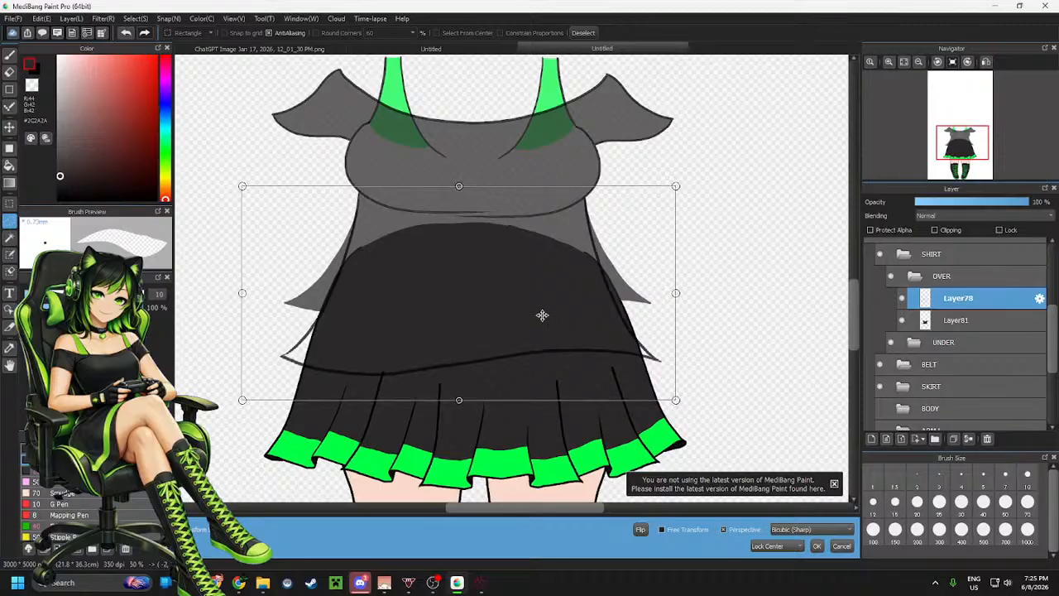
drag(456, 397, 490, 338)
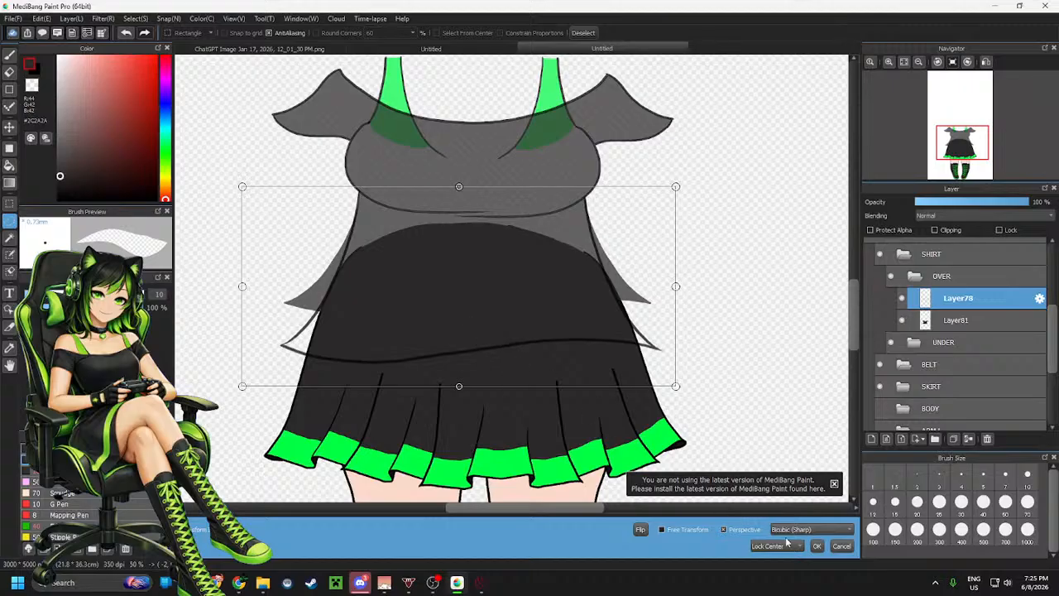
click(816, 545)
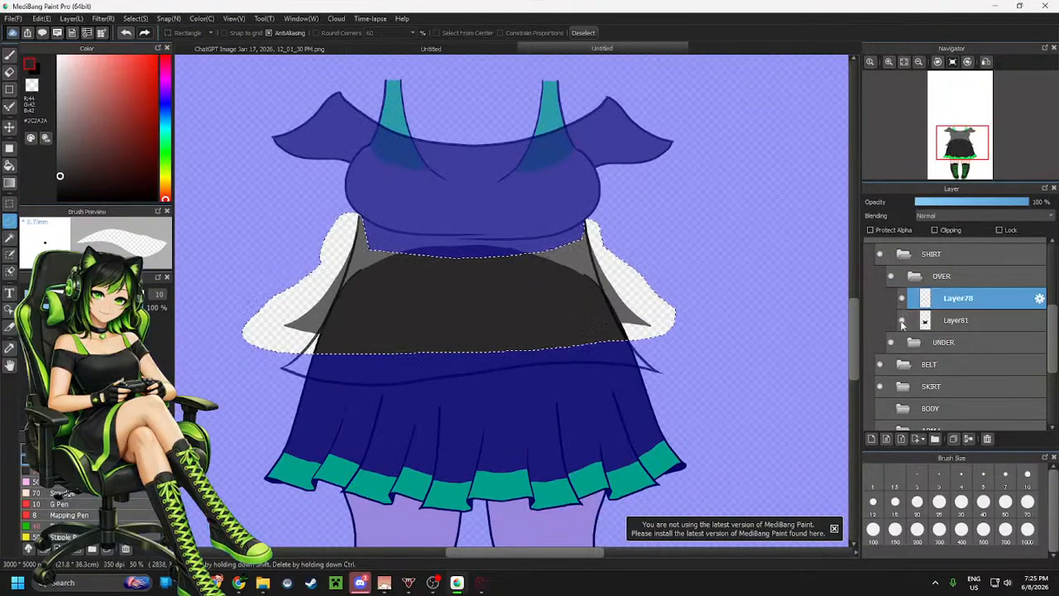
Set the SHIRT folder's opacity to 100% and hide the SKIRT folder
click(946, 323)
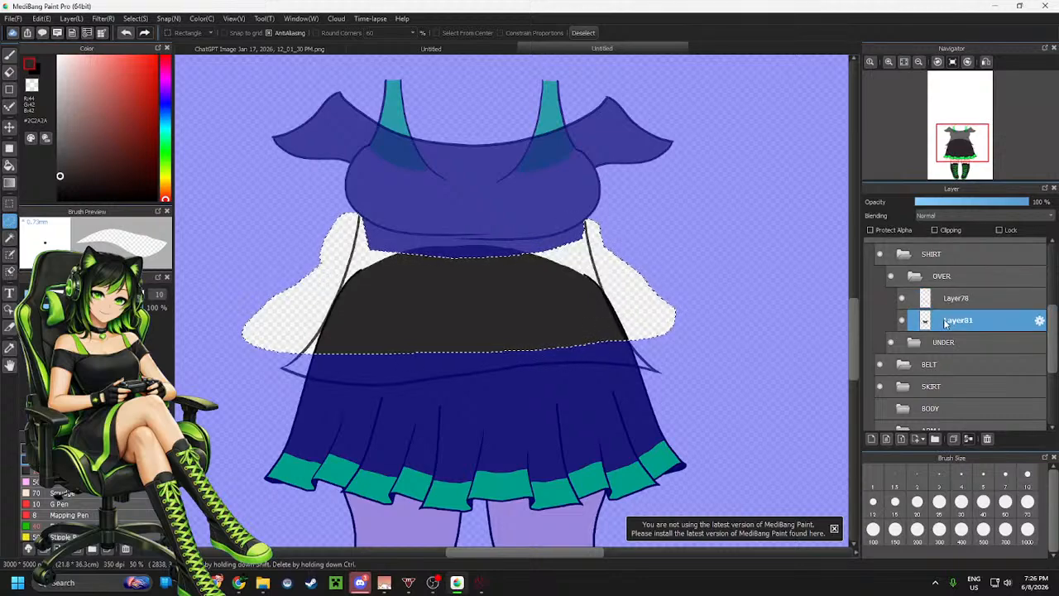
click(962, 249)
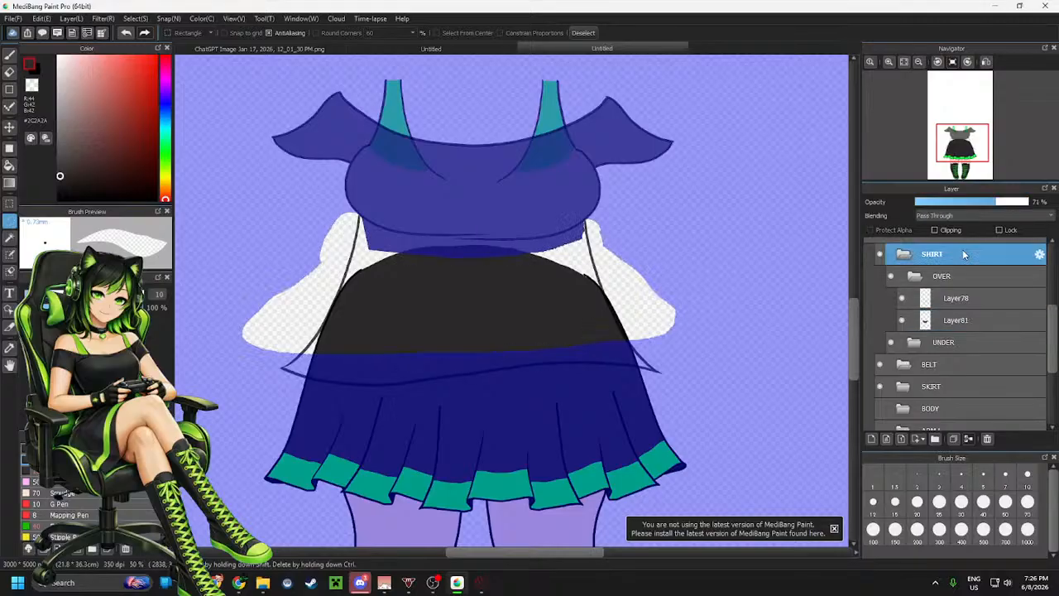
drag(1018, 207, 1030, 204)
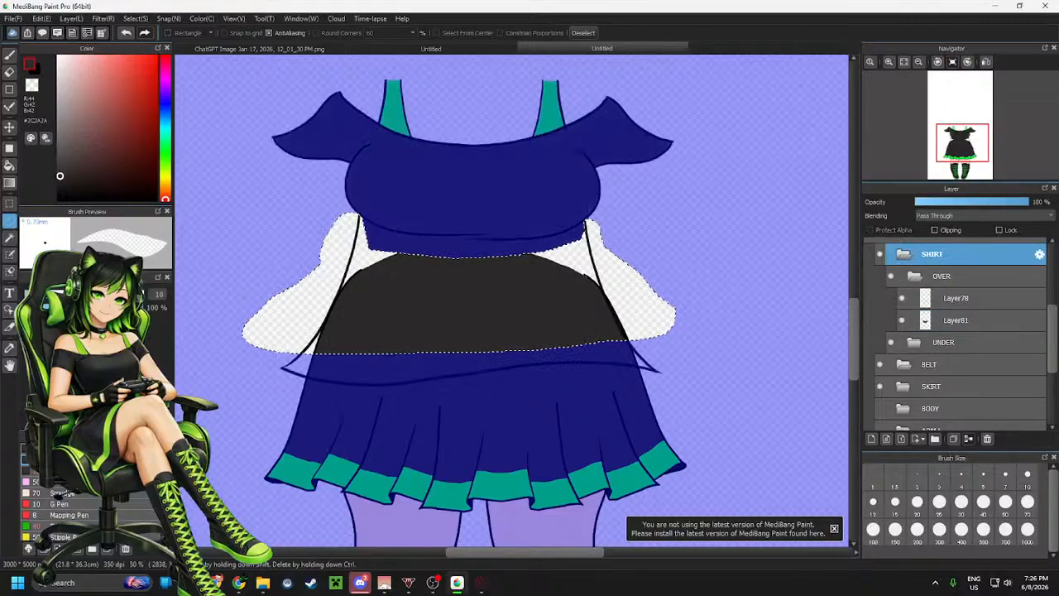
click(879, 387)
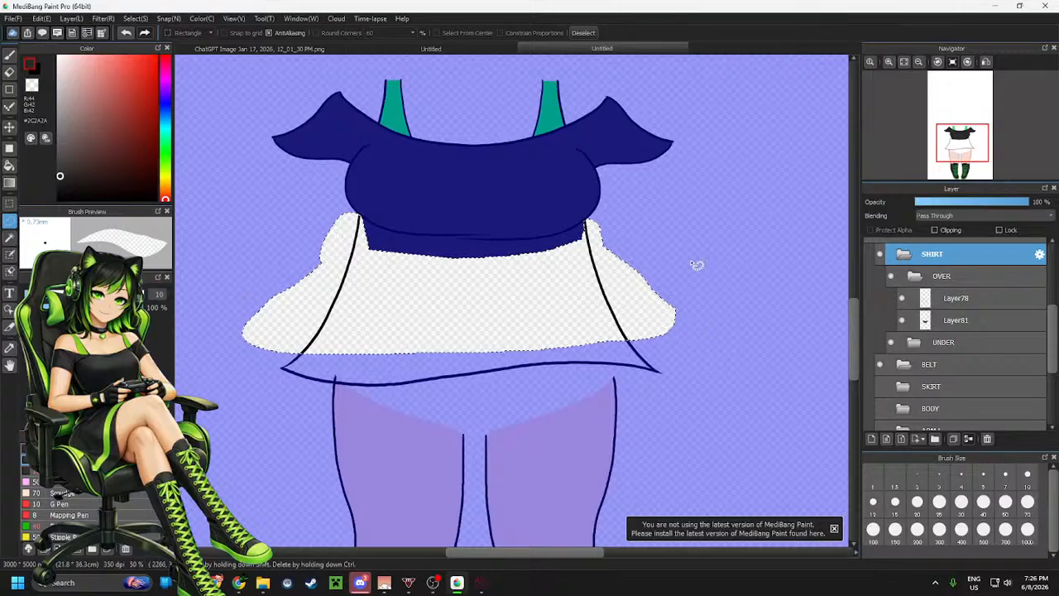
Clear the selection and bucket-fill the lengthened shirt with the dark #2C2A2A colour on Layer81
key(ctrl+d)
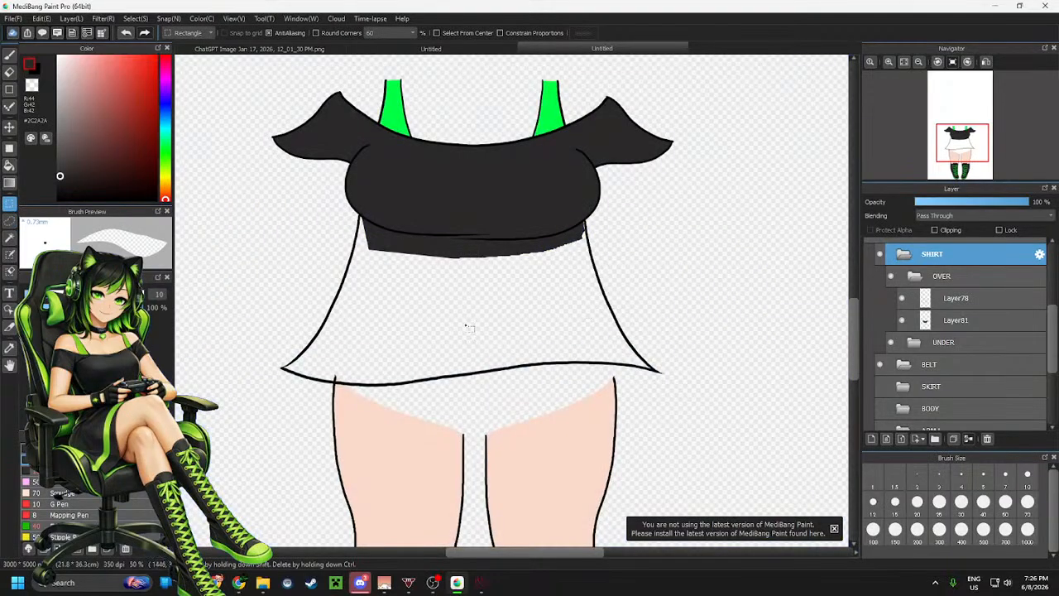
key(g)
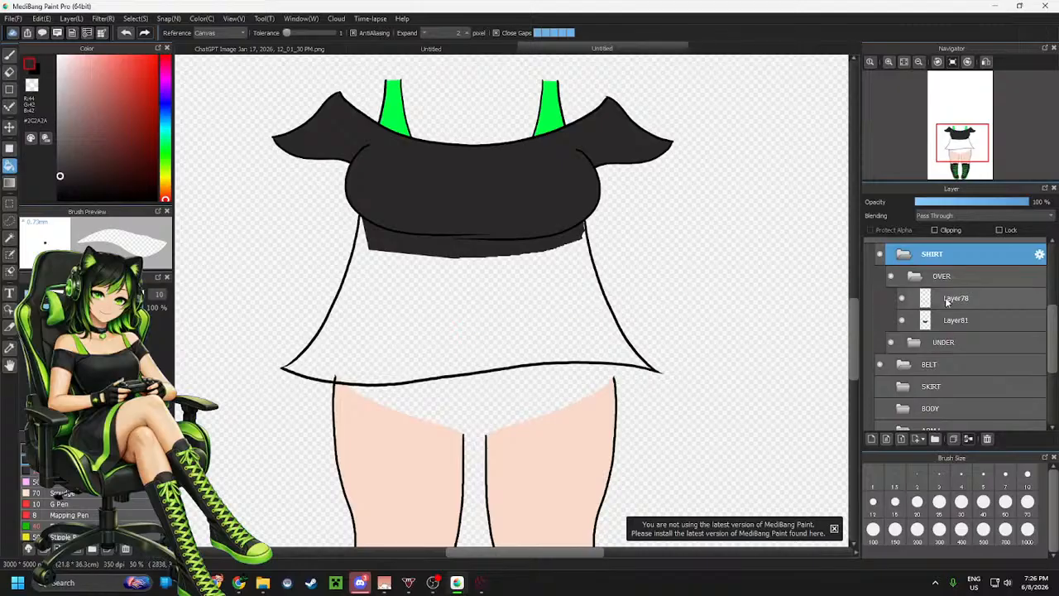
click(951, 300)
click(534, 290)
key(ctrl+z)
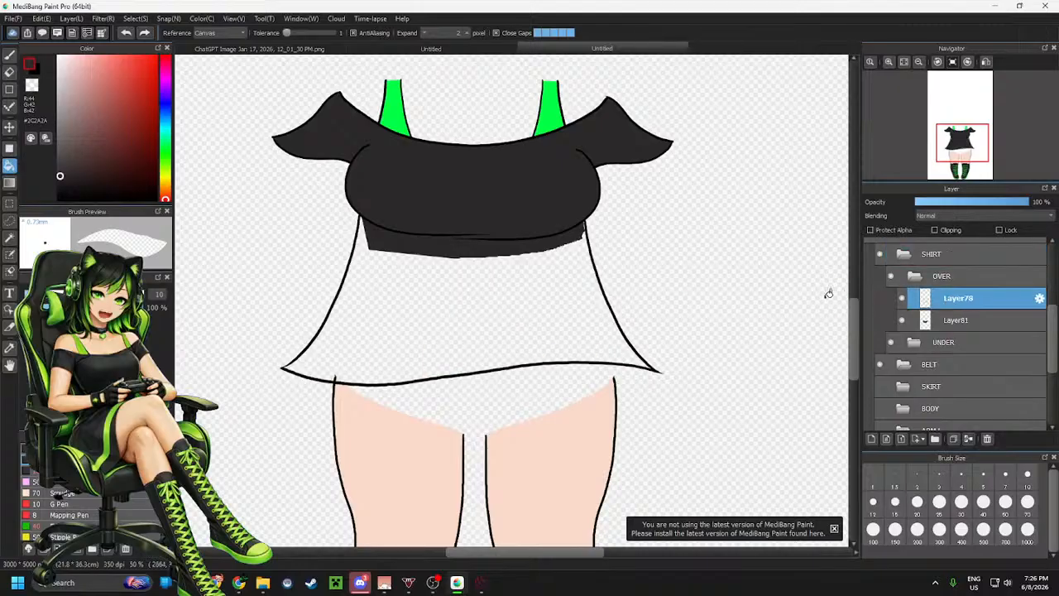
click(956, 320)
click(531, 292)
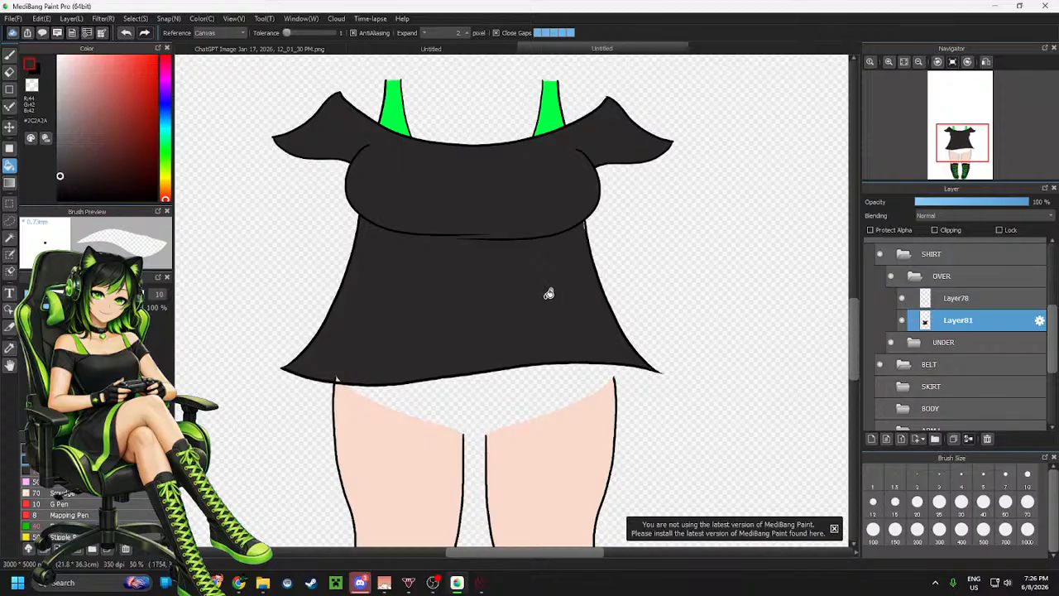
Brush over the small gap at the shirt's right side where the chest line meets the outline on Layer81
scroll(475, 296, up, 1)
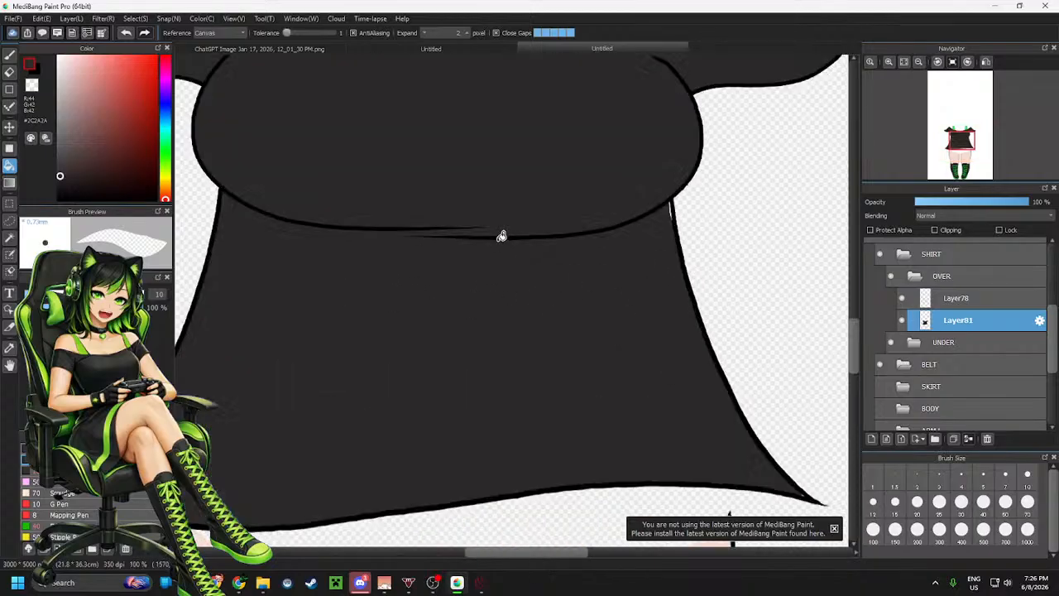
scroll(502, 235, down, 3)
scroll(496, 298, up, 1)
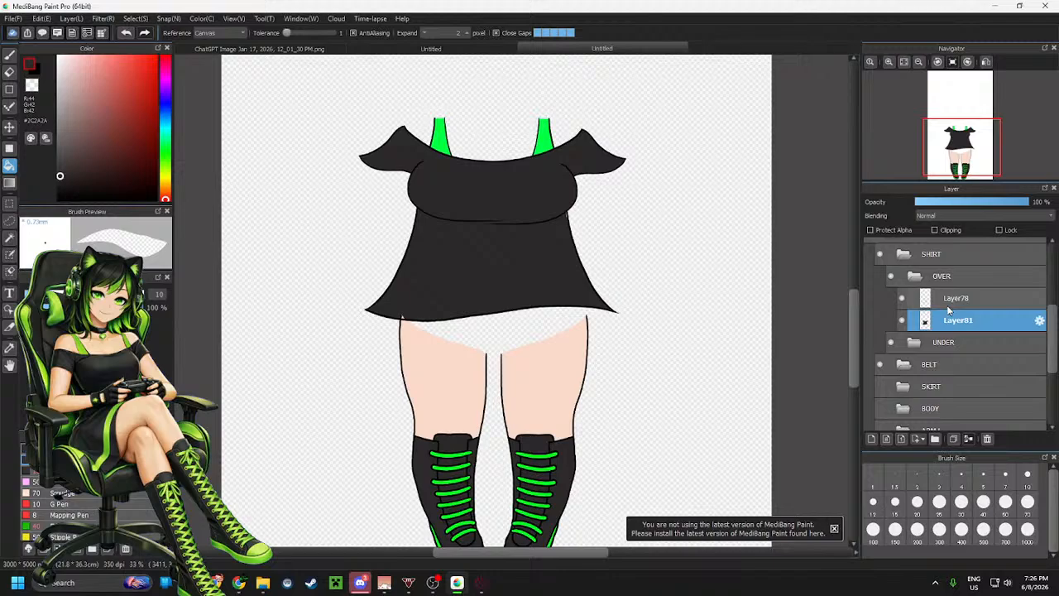
scroll(580, 208, up, 4)
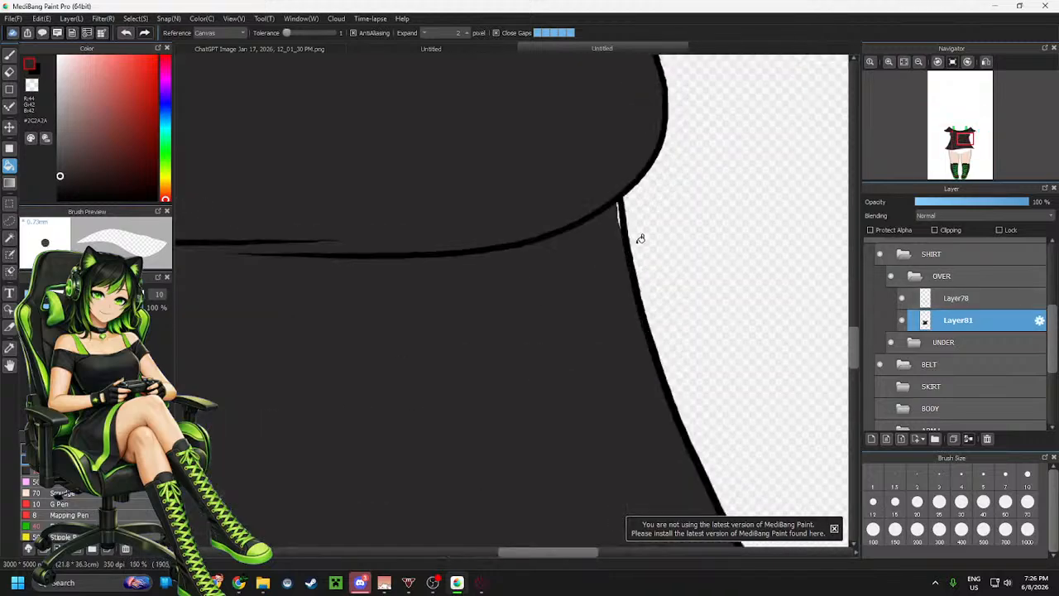
key(b)
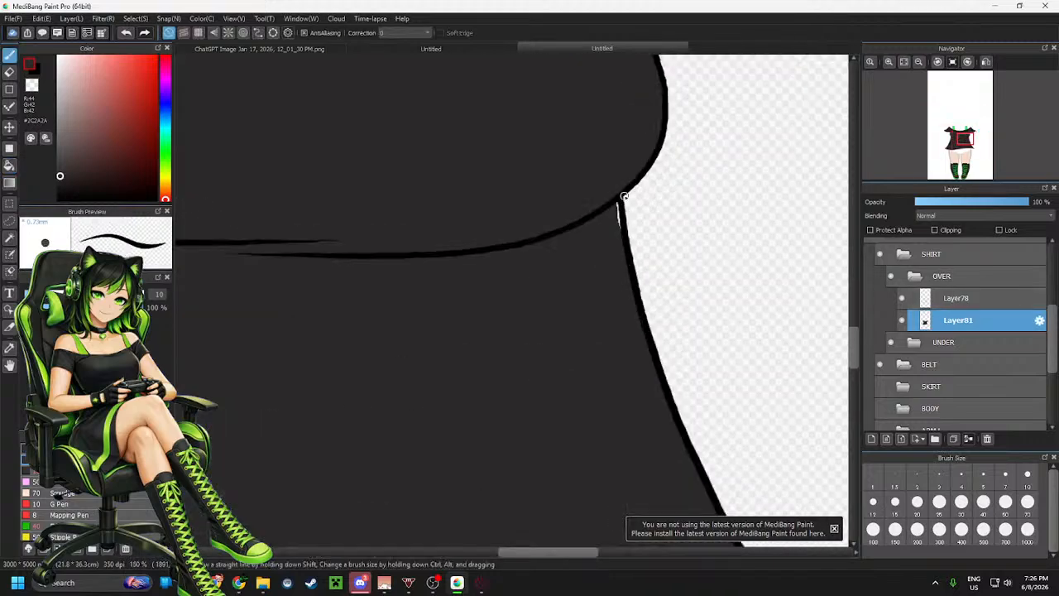
drag(617, 201, 617, 226)
scroll(597, 263, down, 3)
scroll(373, 390, up, 3)
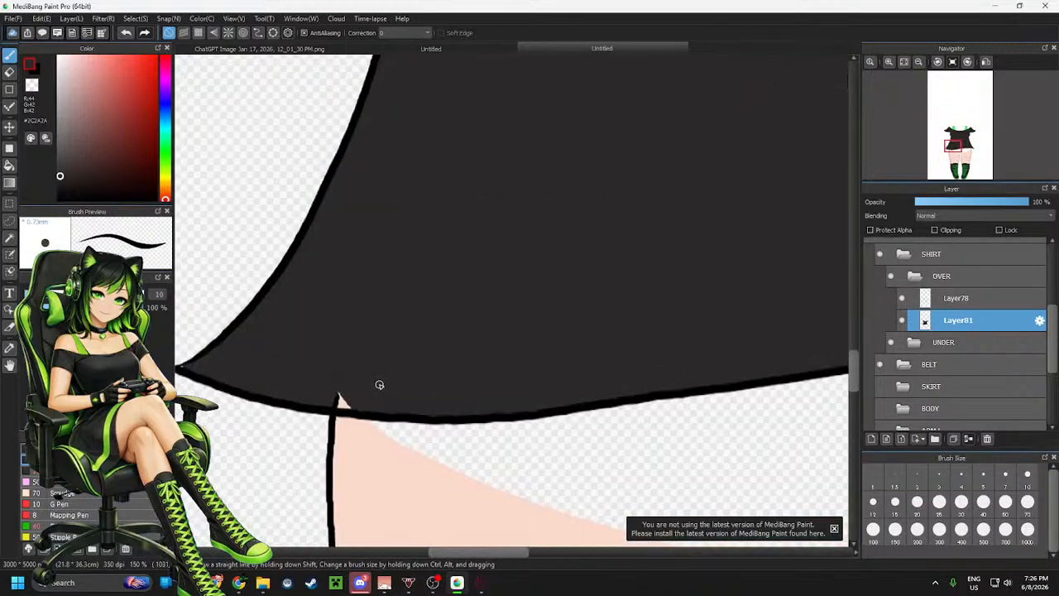
scroll(343, 390, down, 3)
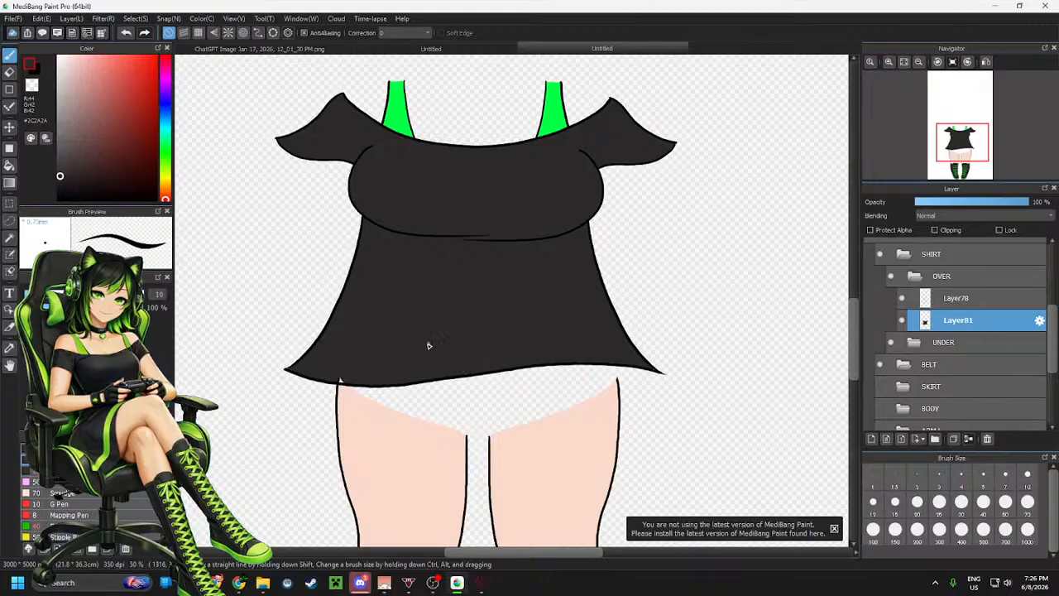
scroll(348, 384, up, 4)
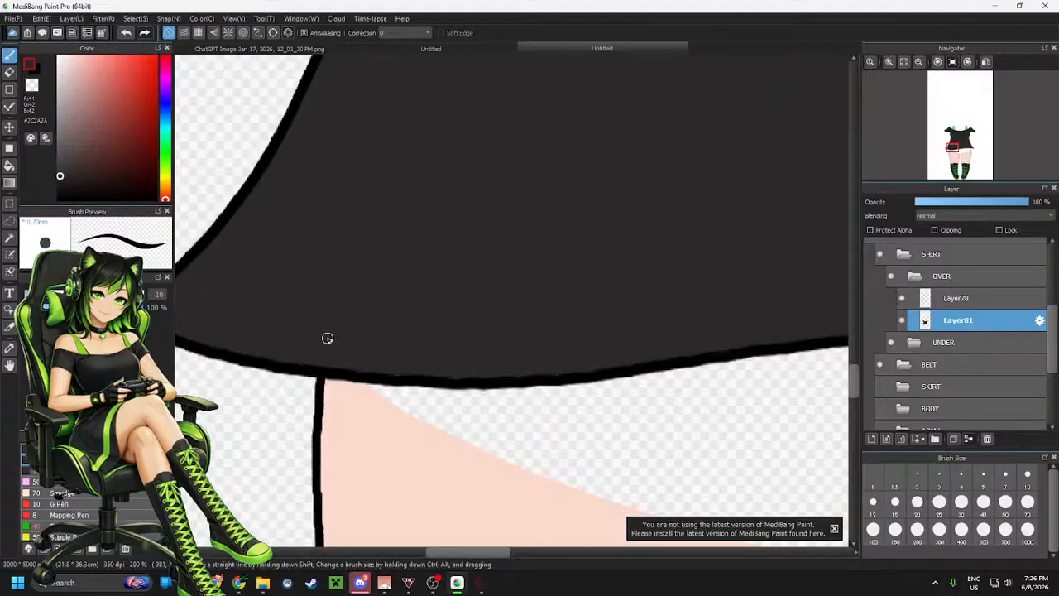
scroll(328, 338, down, 5)
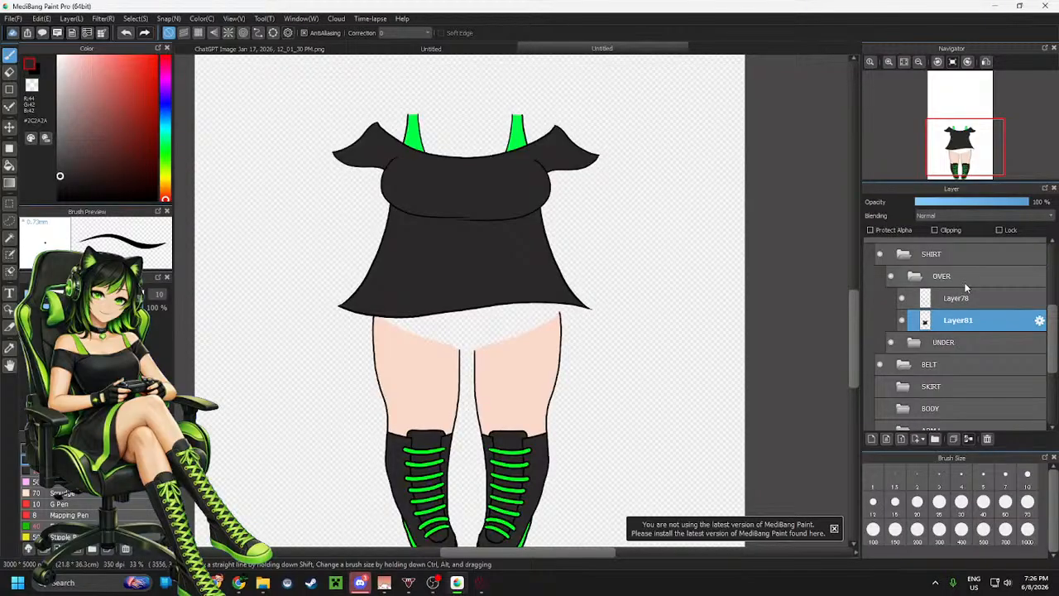
Collapse the OVER folder, show the SKIRT folder and lower the SHIRT folder's opacity to 56%
click(914, 279)
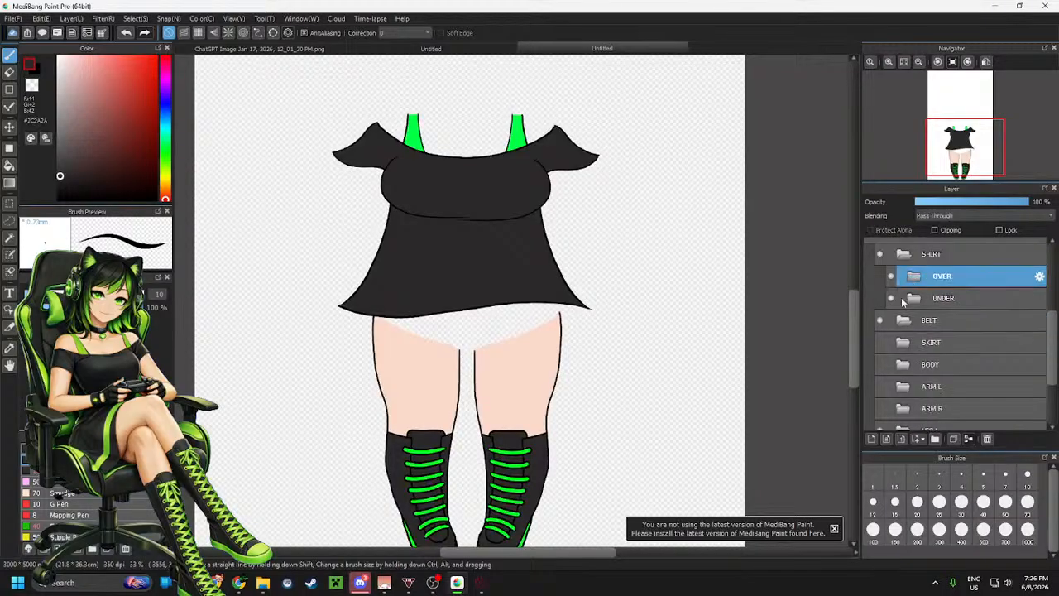
click(880, 343)
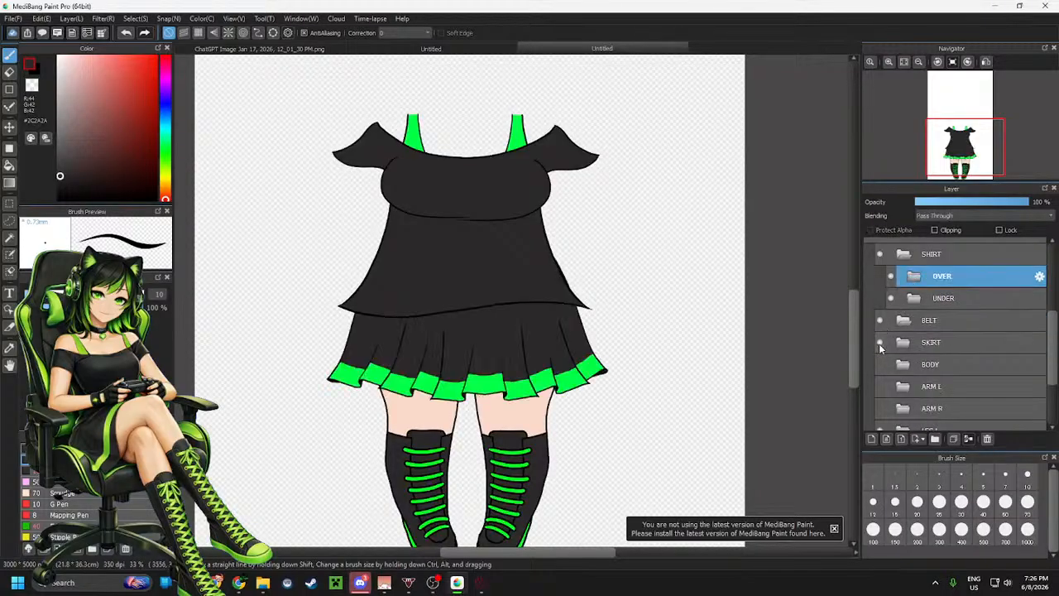
click(944, 255)
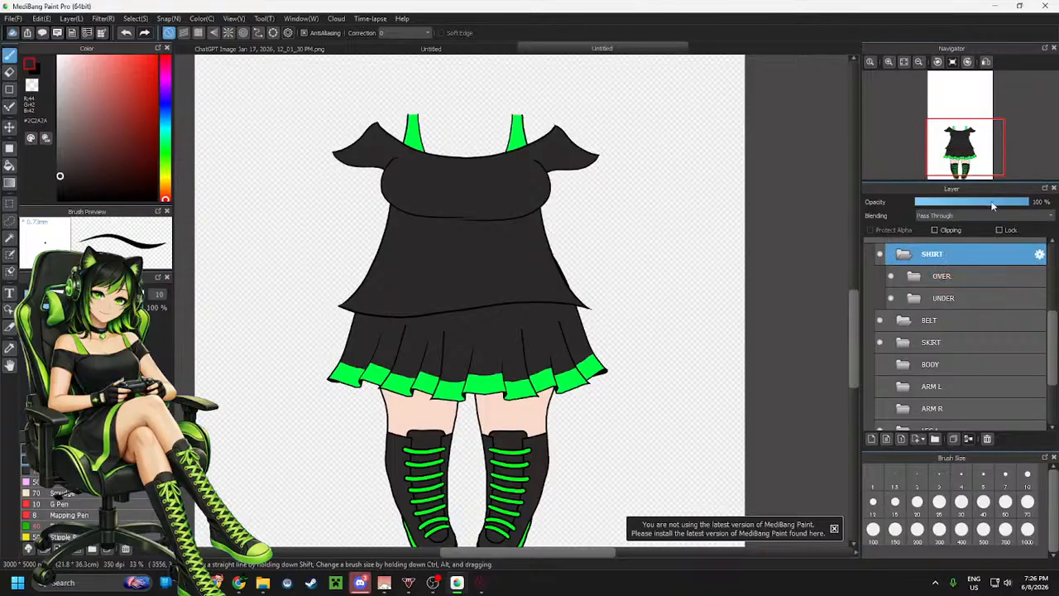
click(979, 203)
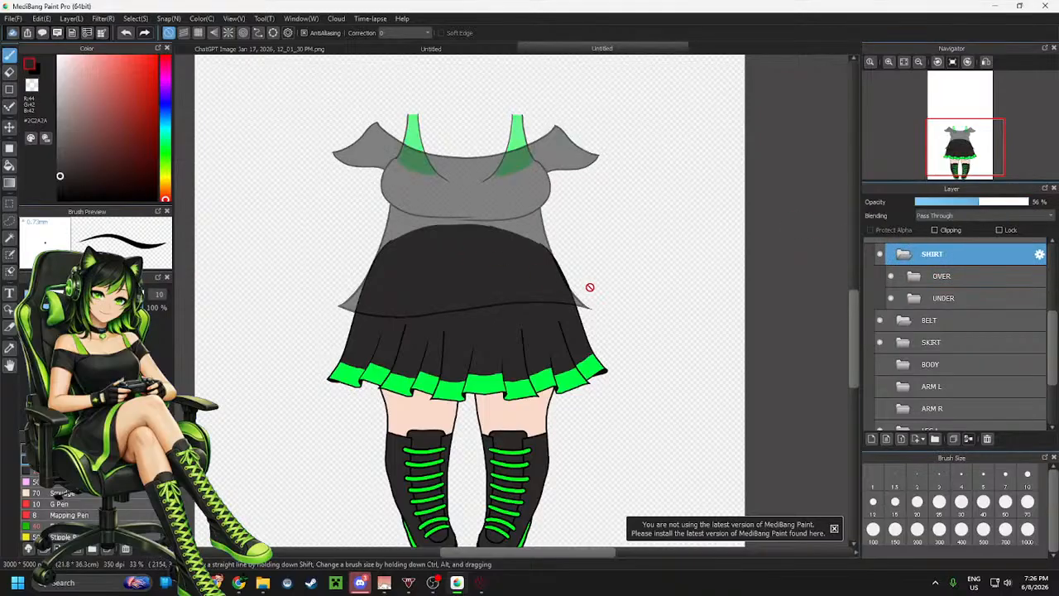
Select the SKIRT folder's contents with a rectangle and narrow them horizontally with Transform
key(m)
click(976, 340)
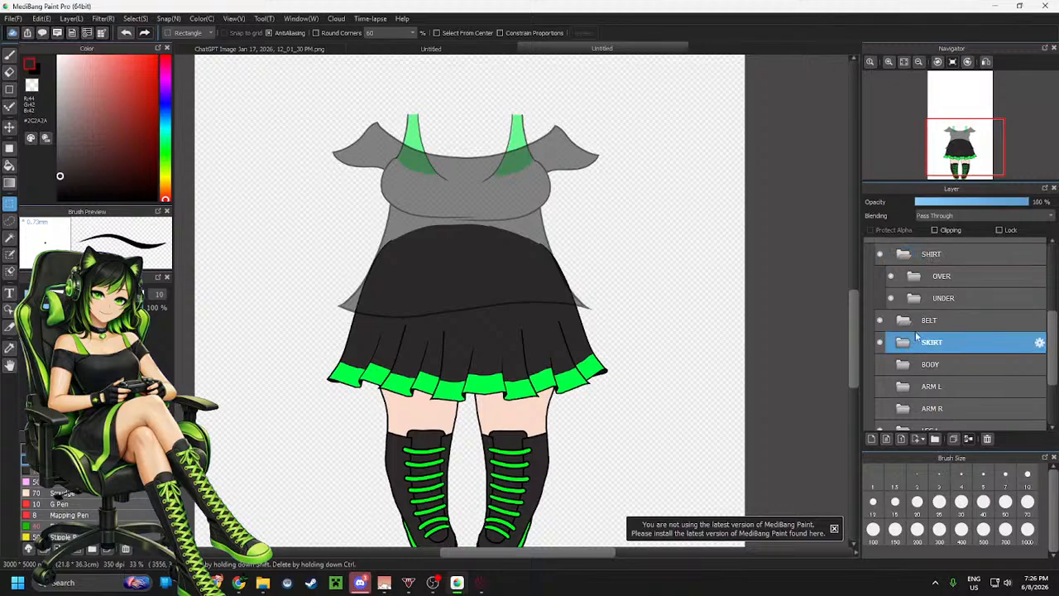
drag(274, 177, 672, 436)
key(ctrl+t)
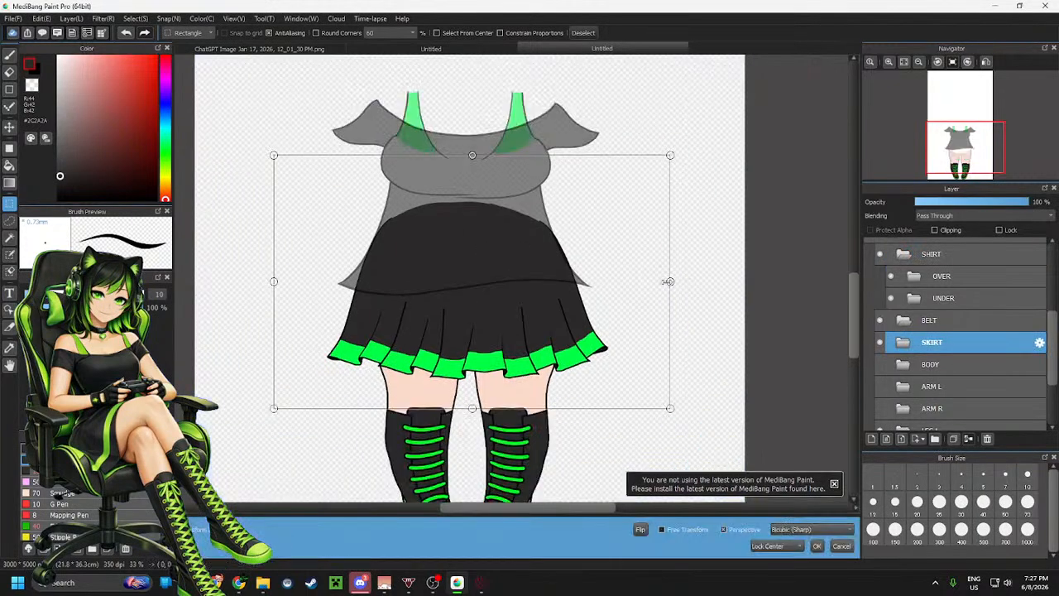
drag(670, 281, 647, 282)
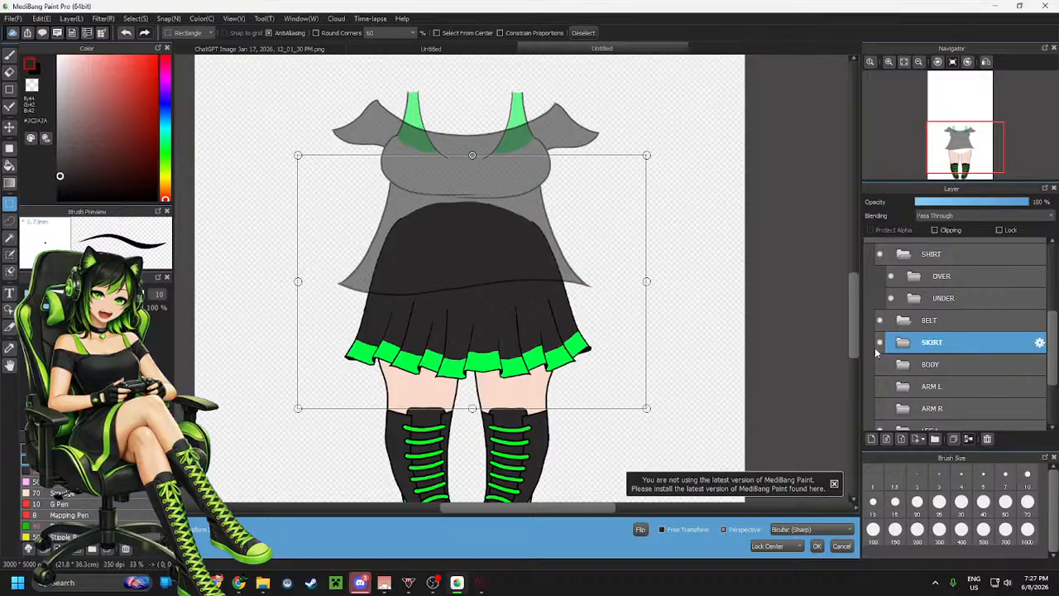
click(816, 548)
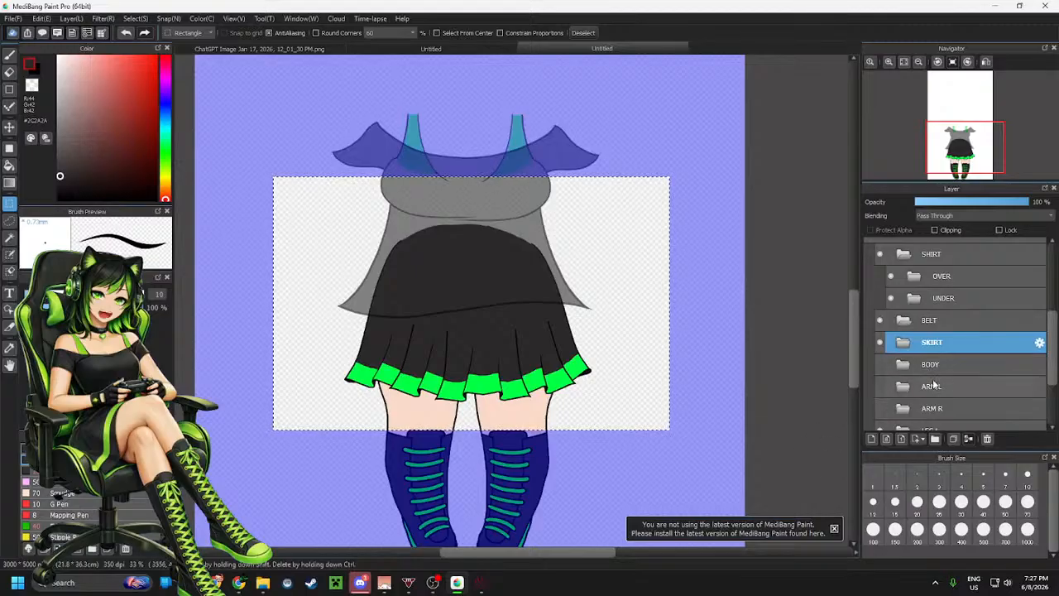
Lower the SKIRT folder's opacity to 60% and select the band around the shirt's hem
scroll(881, 372, down, 1)
scroll(930, 303, up, 1)
click(982, 203)
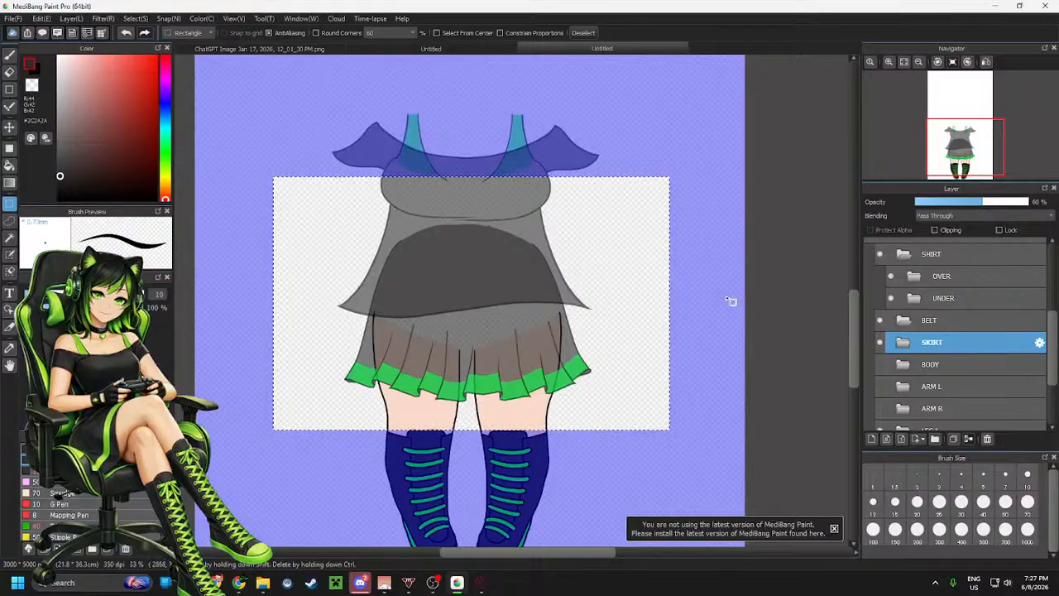
click(704, 338)
drag(328, 293, 614, 366)
Inspect the layers inside the LEG L and LEG R folders and return to the SKIRT folder
scroll(928, 392, down, 2)
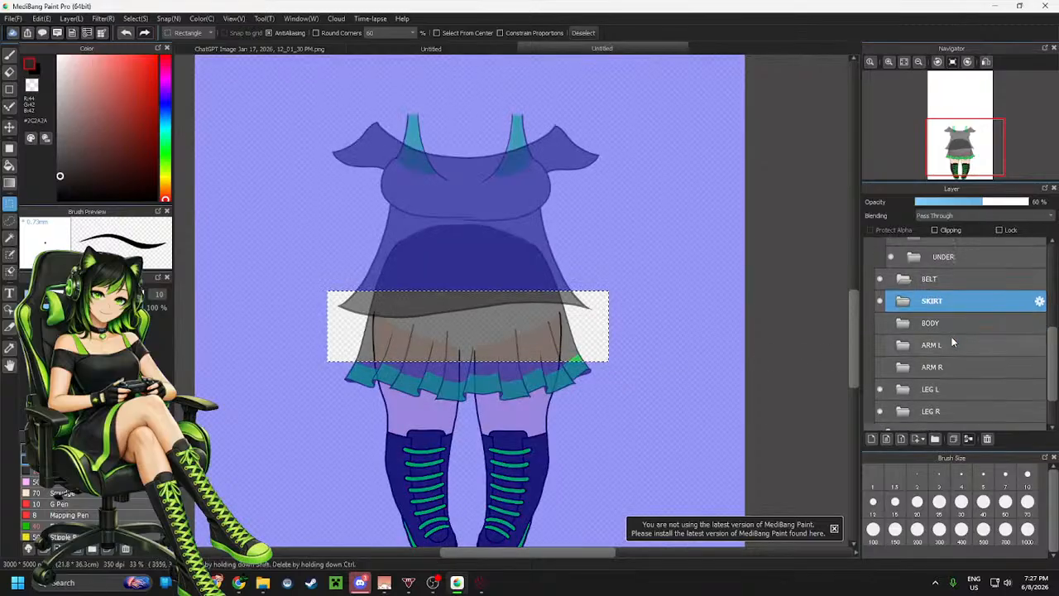
click(927, 391)
click(934, 410)
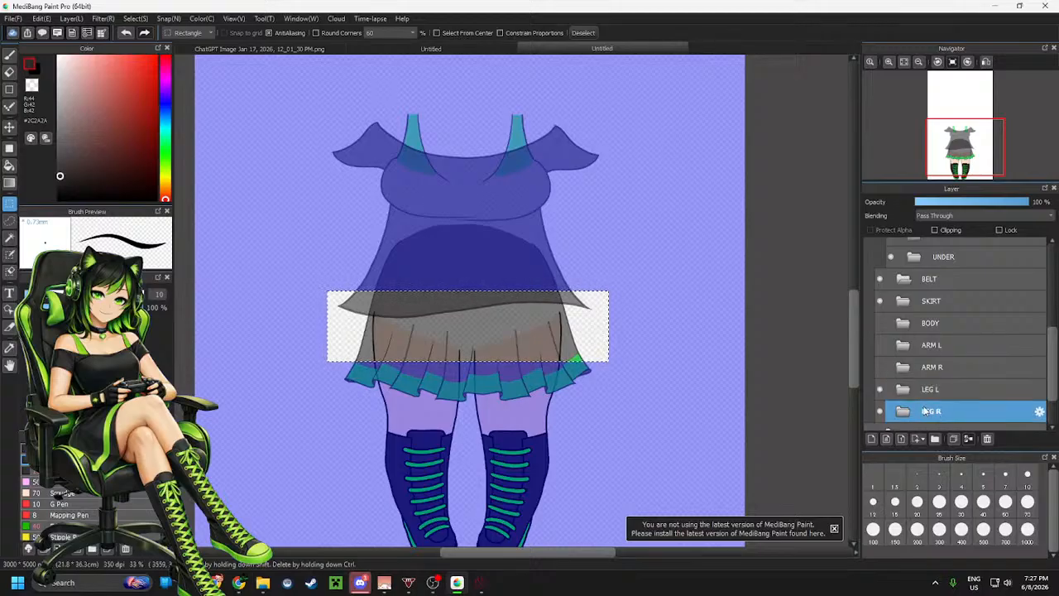
click(905, 389)
scroll(959, 396, down, 2)
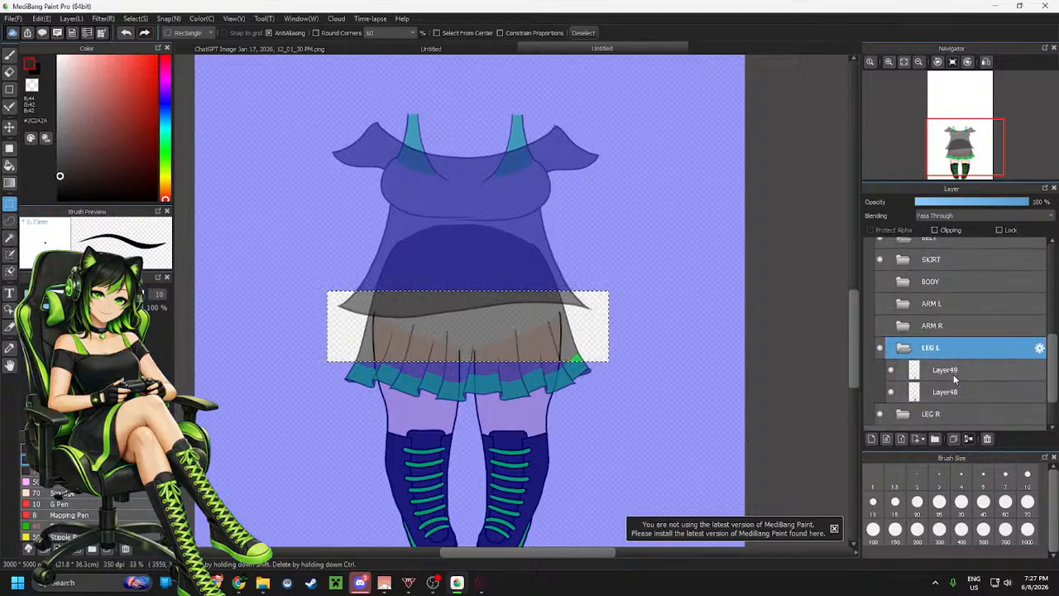
click(953, 374)
click(951, 393)
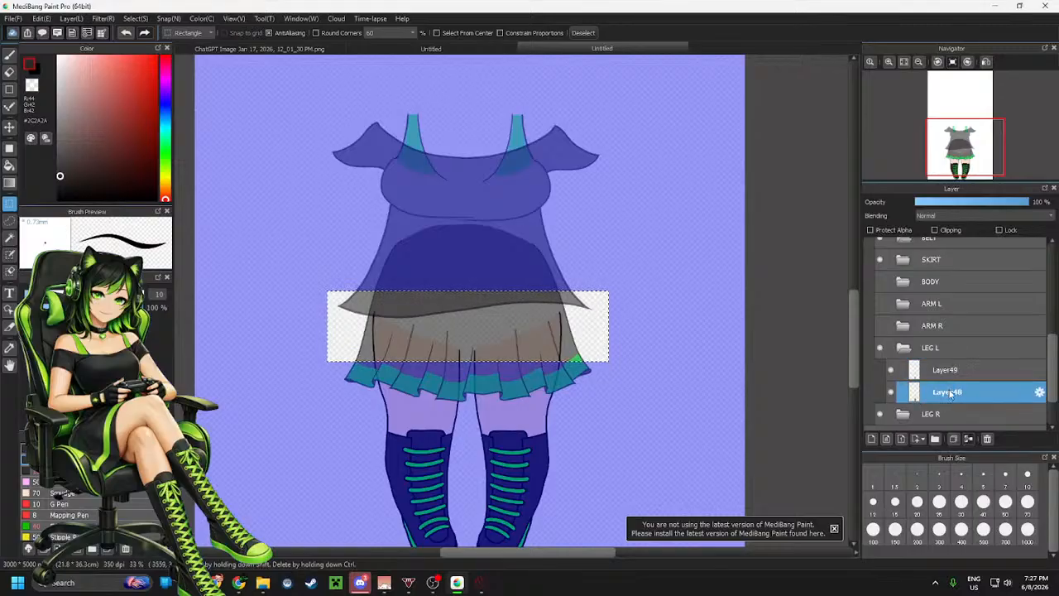
click(941, 374)
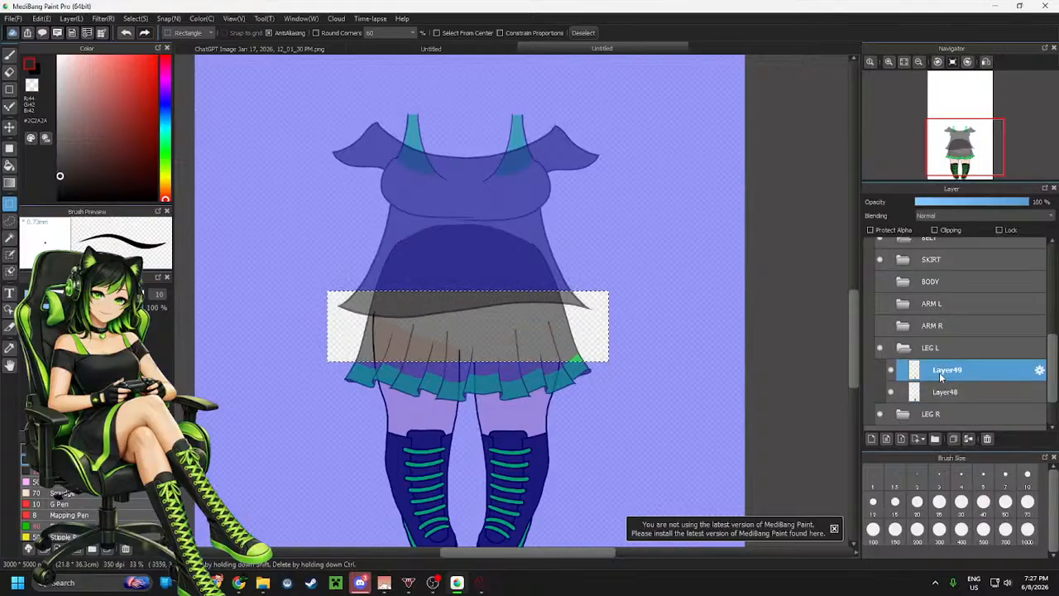
click(904, 348)
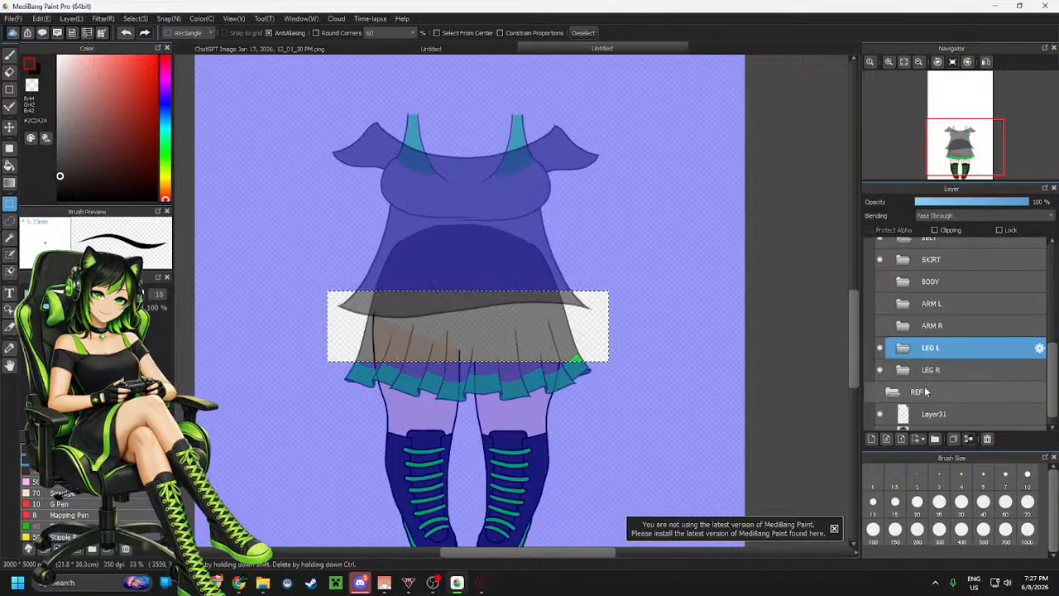
click(927, 394)
scroll(927, 394, down, 1)
click(903, 357)
click(938, 379)
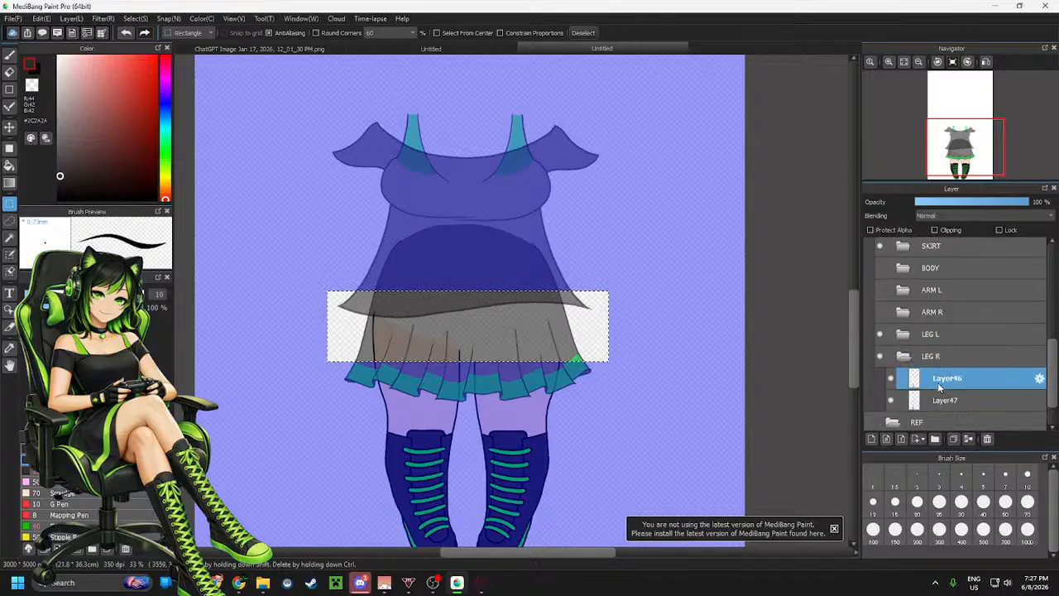
click(945, 400)
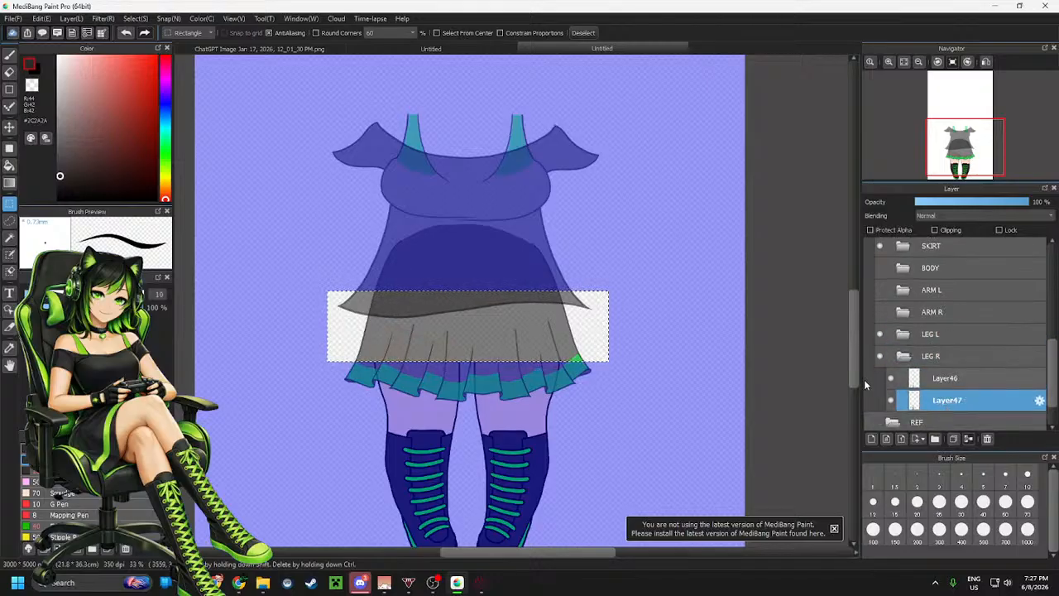
click(903, 356)
scroll(939, 364, up, 3)
scroll(939, 364, up, 1)
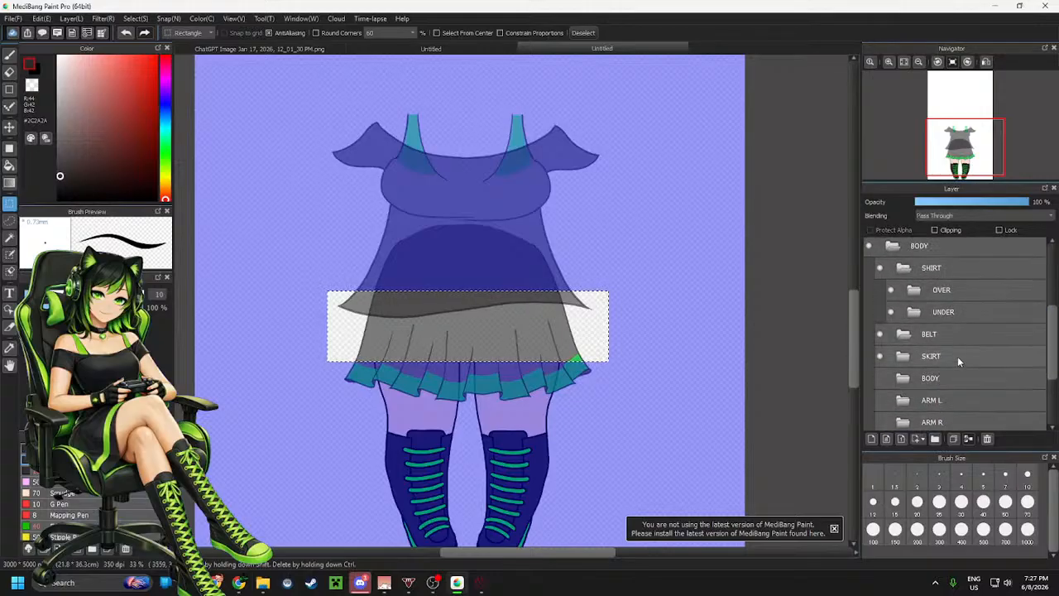
click(943, 378)
click(951, 354)
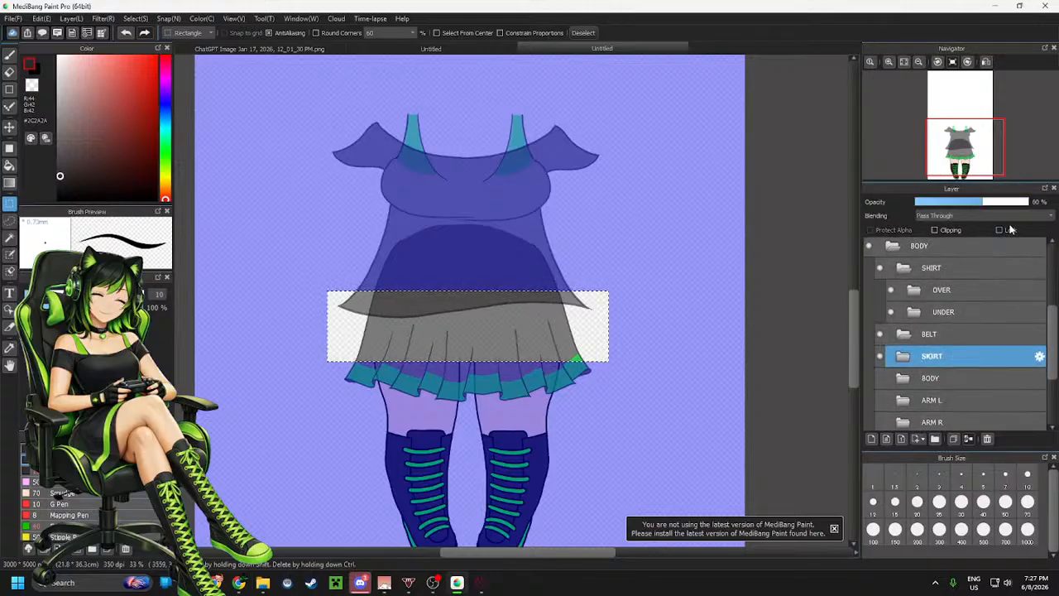
scroll(914, 378, up, 2)
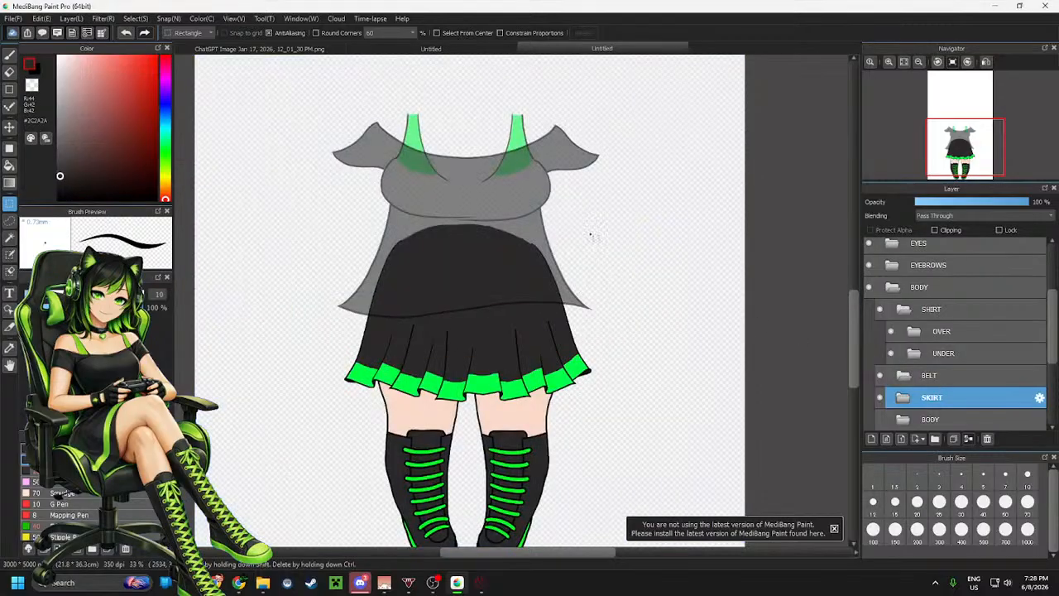
Select the skirt and use Transform to shorten it from the top and shift it slightly down
click(679, 220)
drag(646, 201, 299, 414)
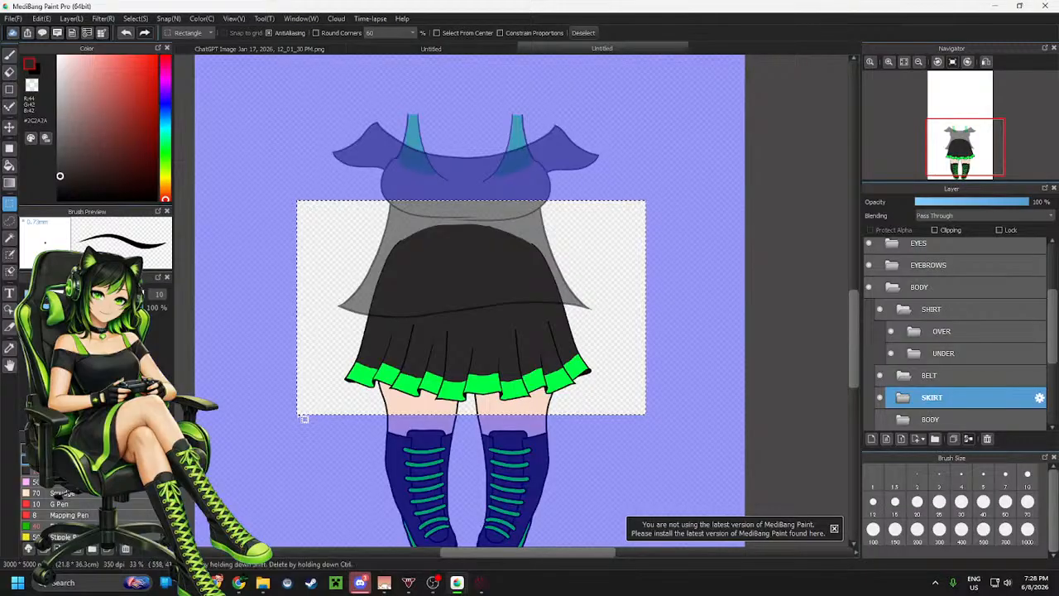
key(ctrl+t)
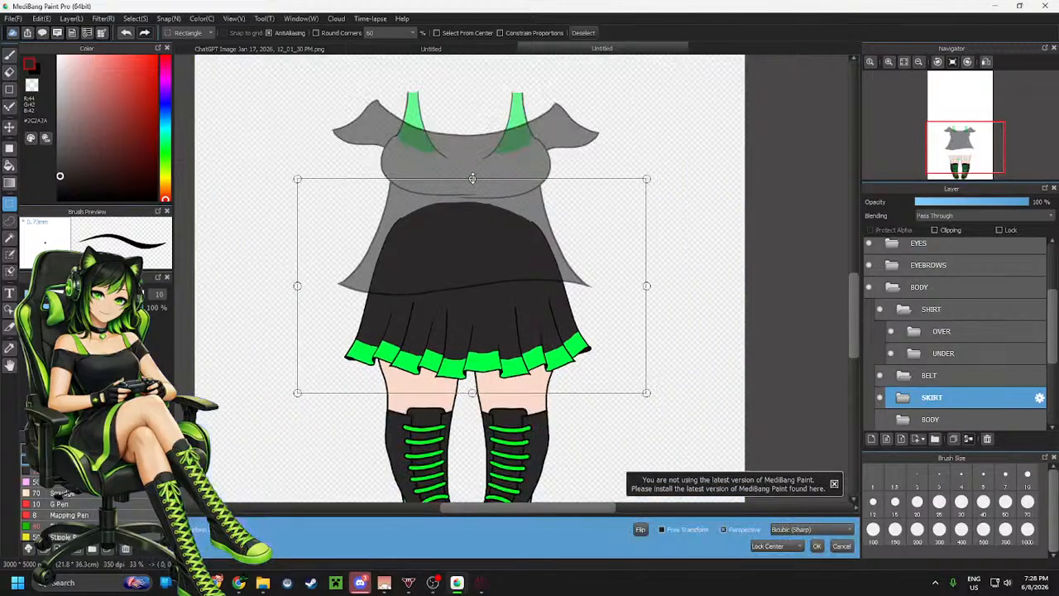
drag(472, 173, 472, 187)
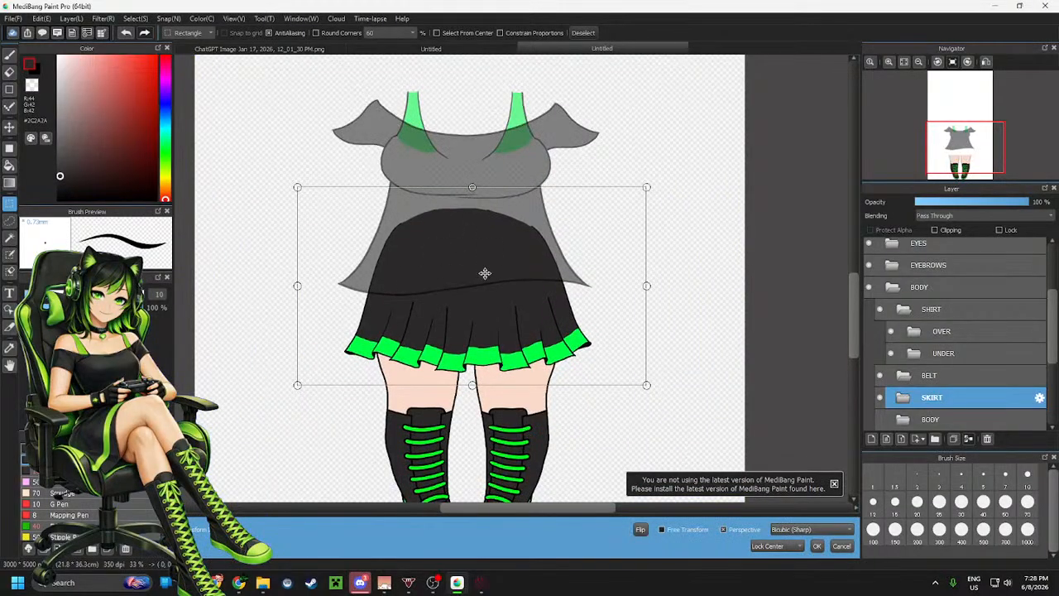
drag(485, 276, 485, 281)
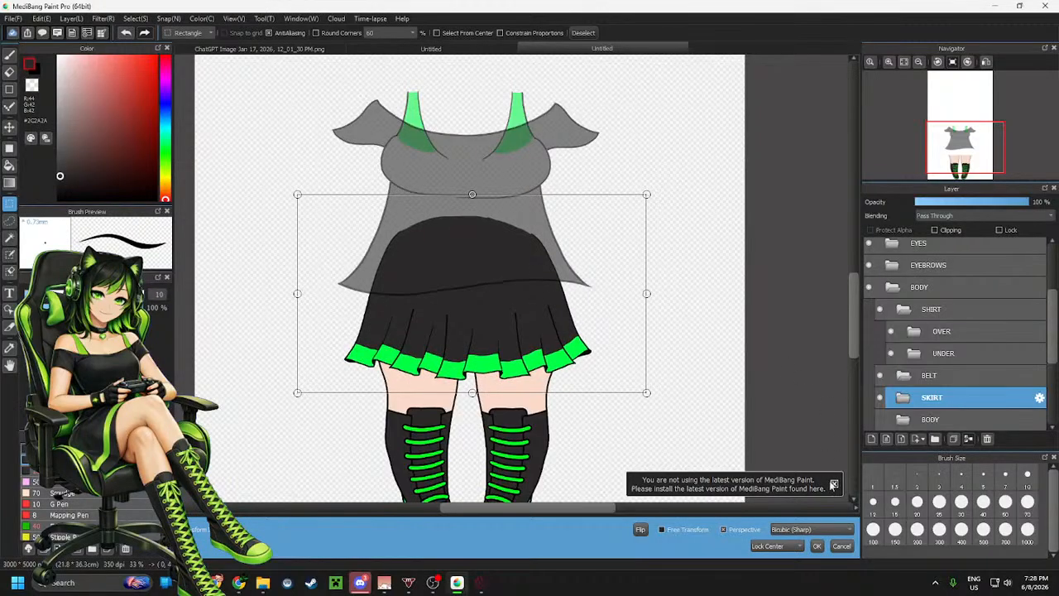
click(817, 545)
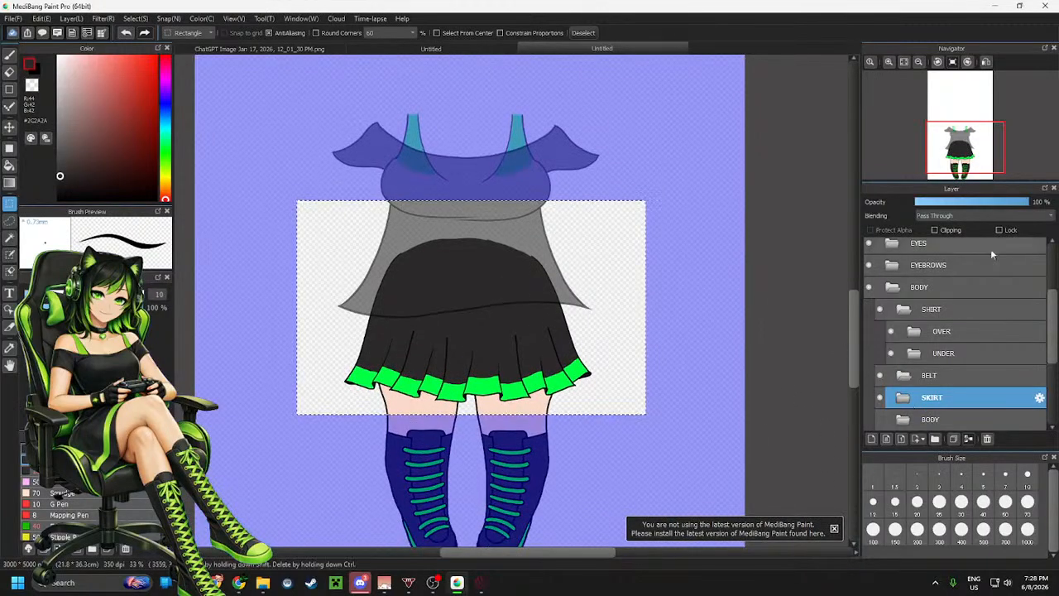
click(974, 205)
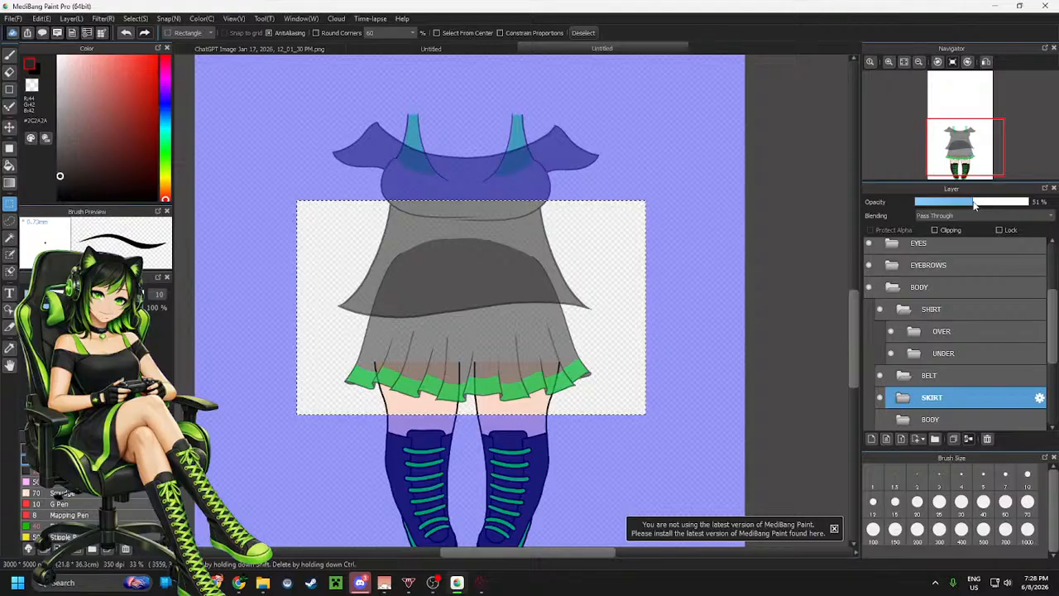
click(695, 270)
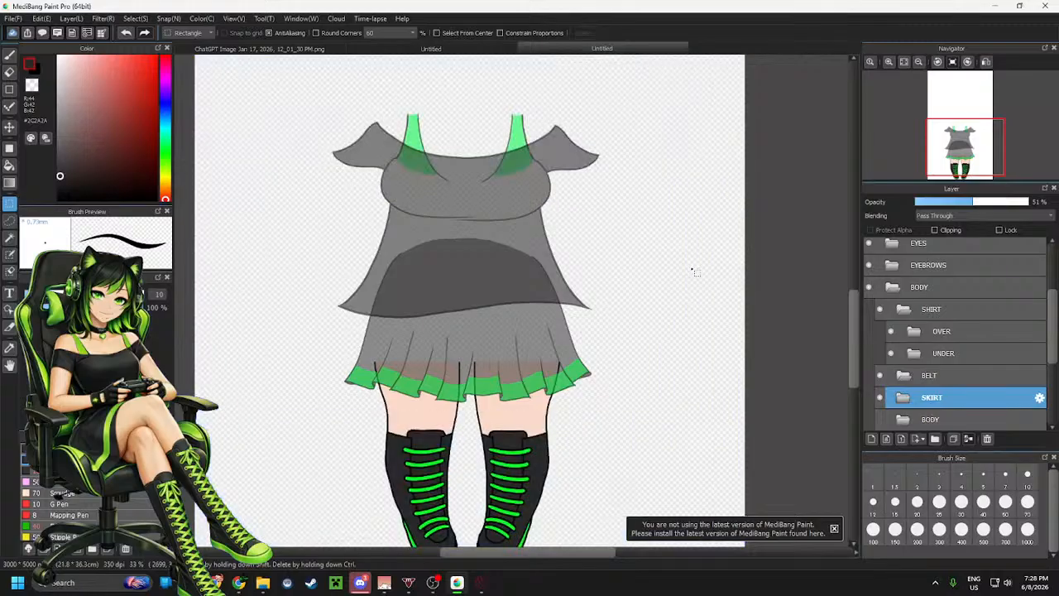
click(10, 129)
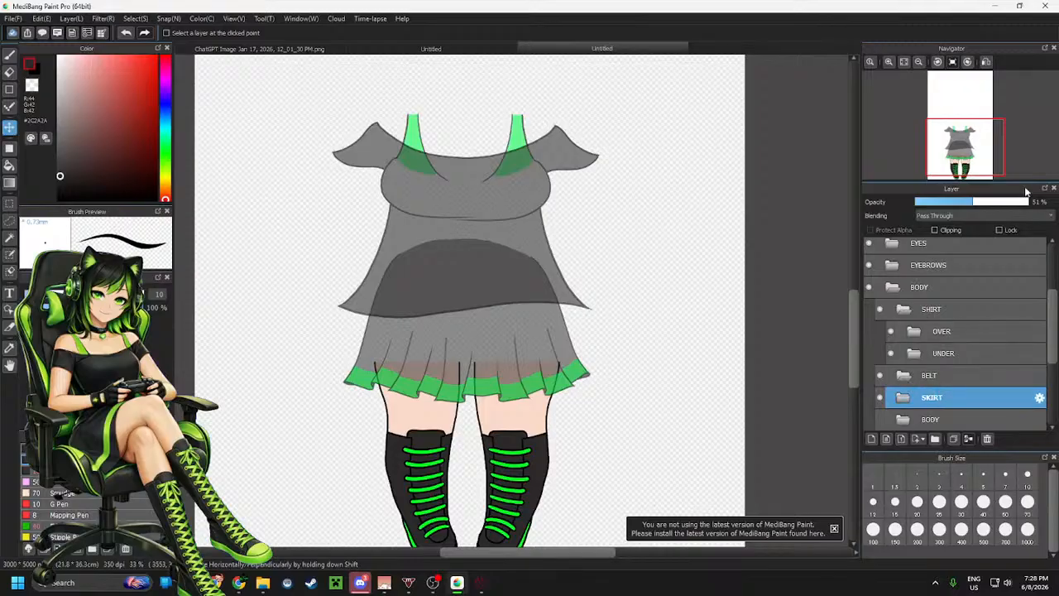
drag(1019, 201, 1031, 201)
Collapse the SHIRT folder and make the BODY, ARM L and ARM R folders visible
click(928, 308)
scroll(591, 326, down, 2)
scroll(639, 397, up, 1)
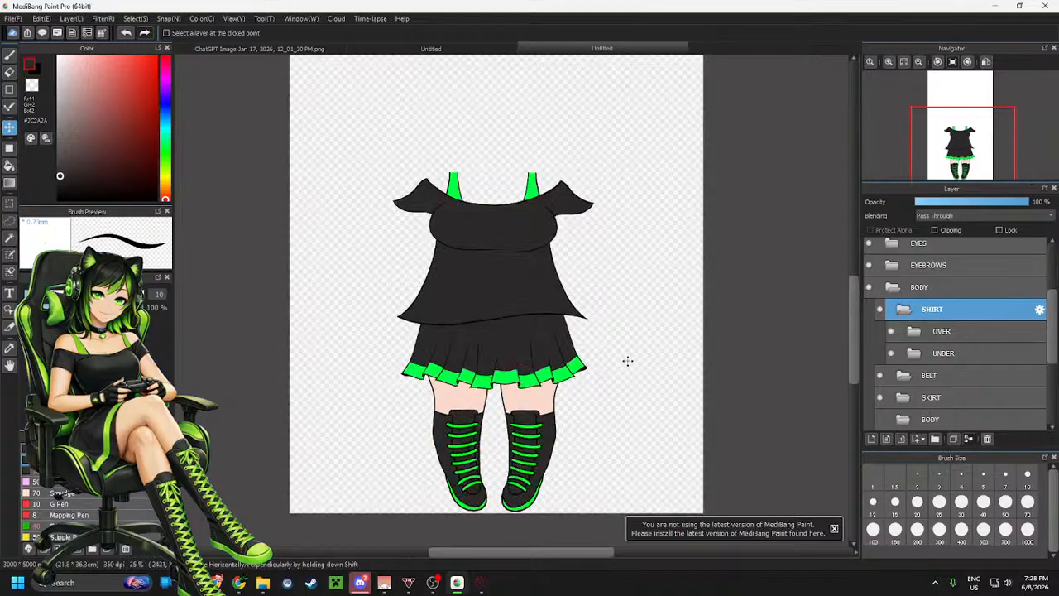
scroll(935, 296, up, 1)
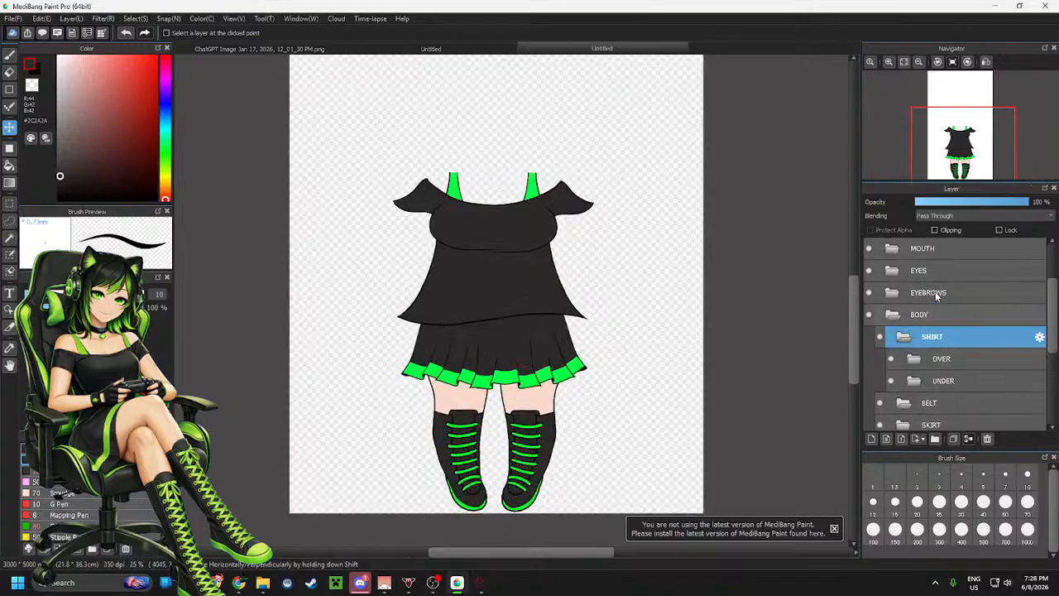
click(902, 337)
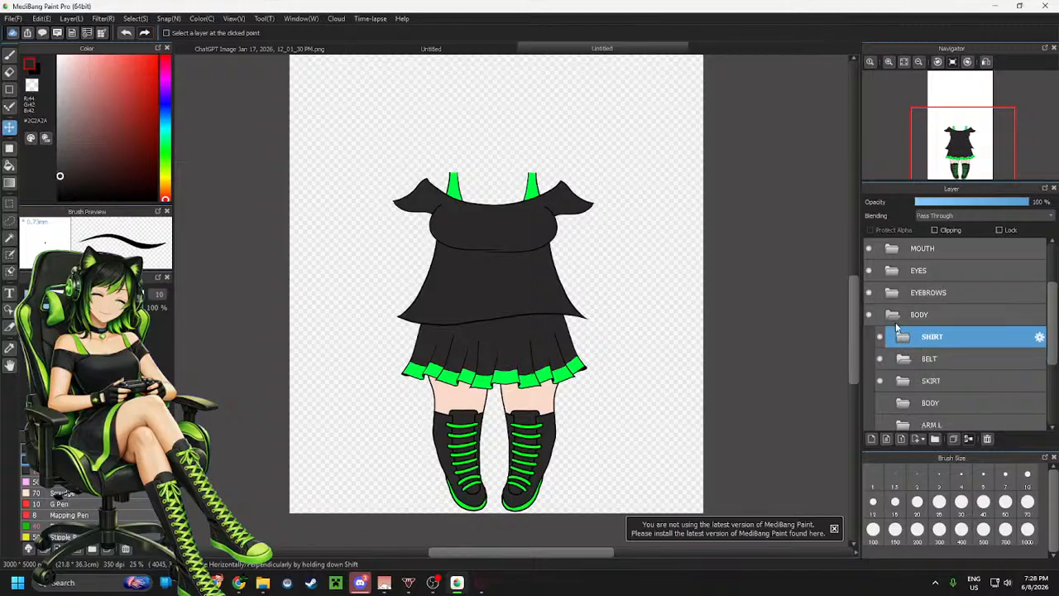
scroll(889, 322, down, 3)
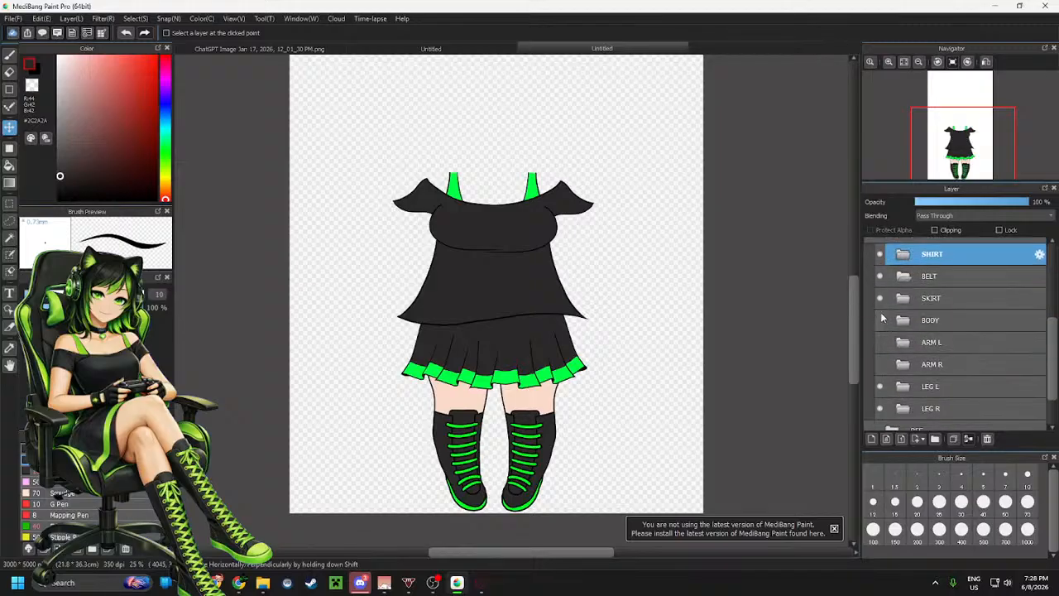
click(879, 321)
click(879, 341)
click(879, 364)
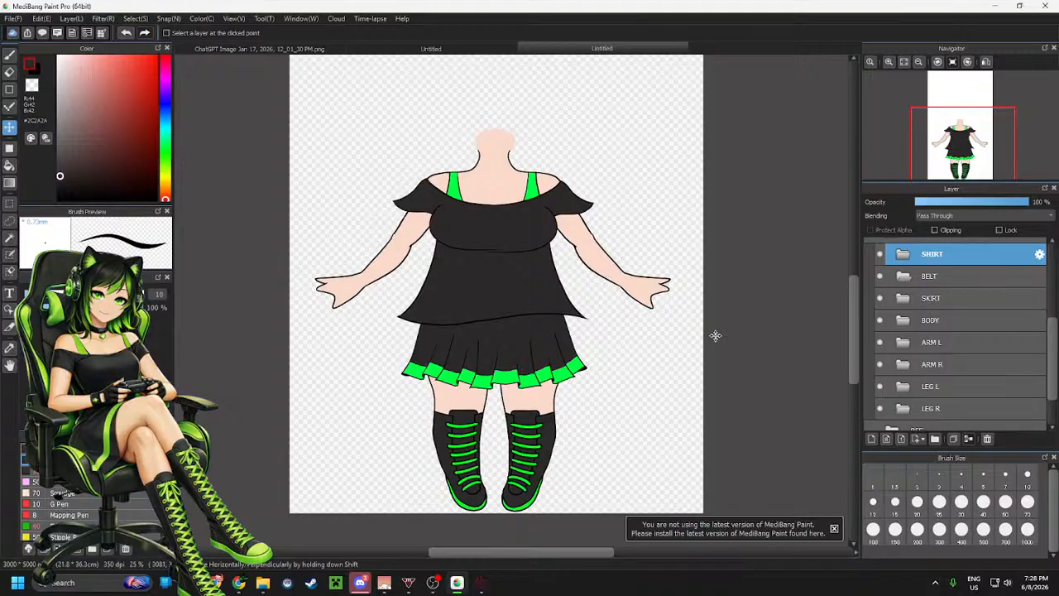
Review the whole outfit with the body and arms visible at different zoom levels
scroll(691, 355, down, 2)
scroll(693, 361, up, 1)
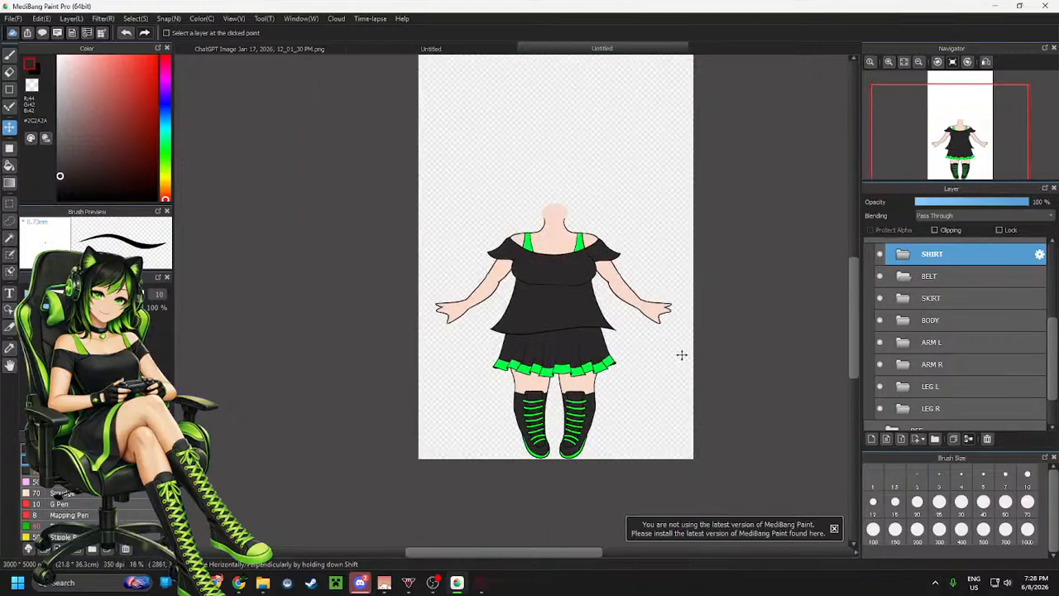
scroll(682, 355, up, 1)
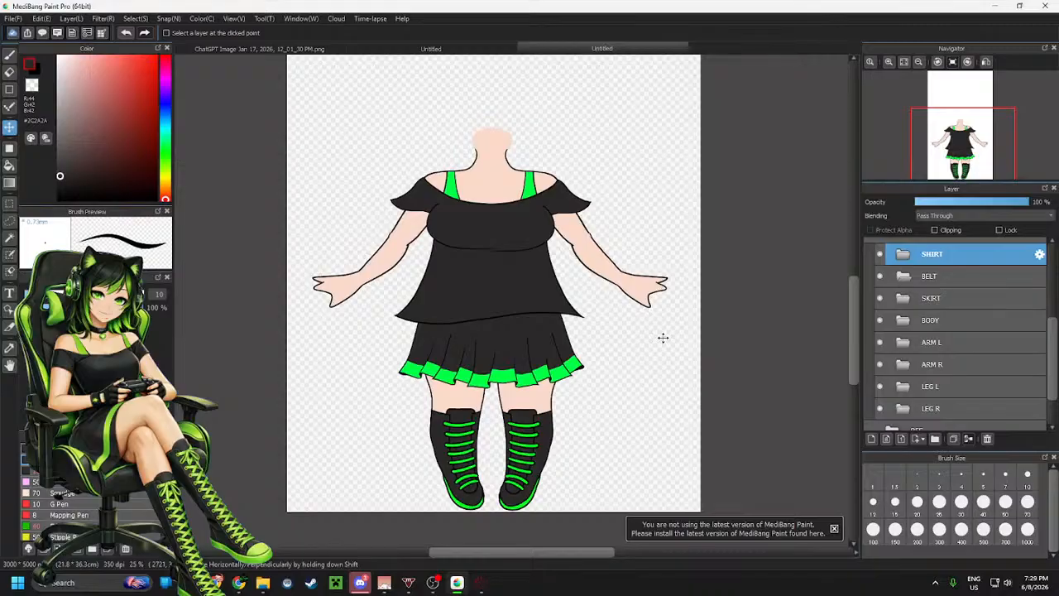
scroll(580, 317, up, 1)
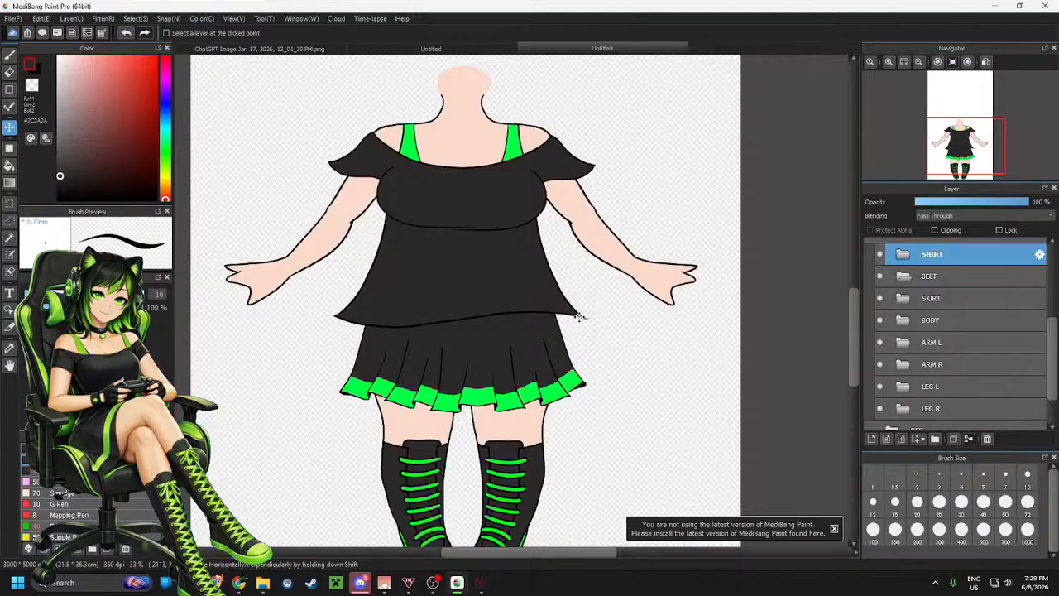
scroll(579, 317, down, 3)
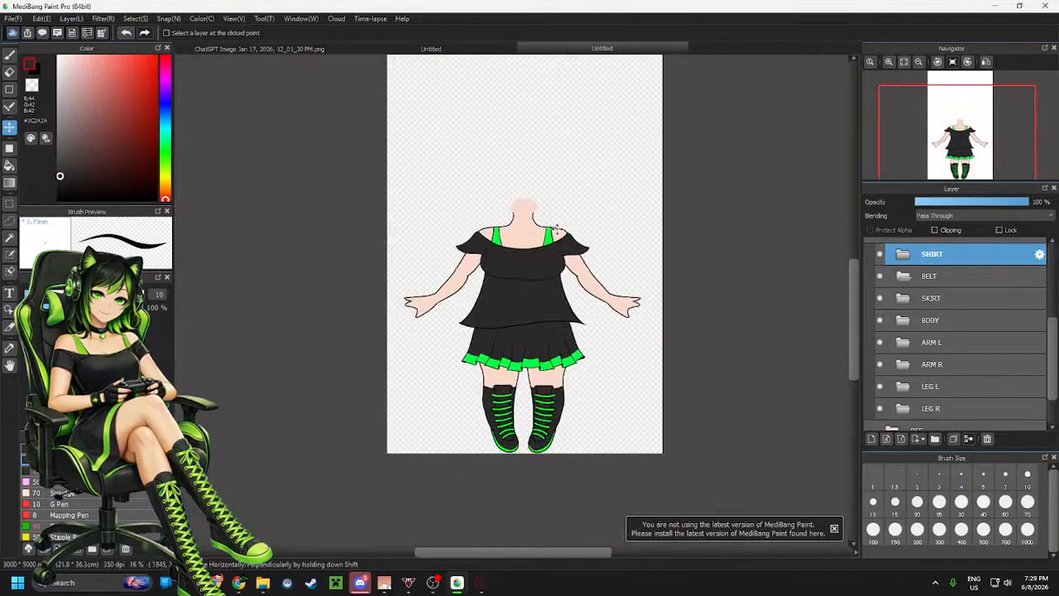
scroll(553, 189, up, 2)
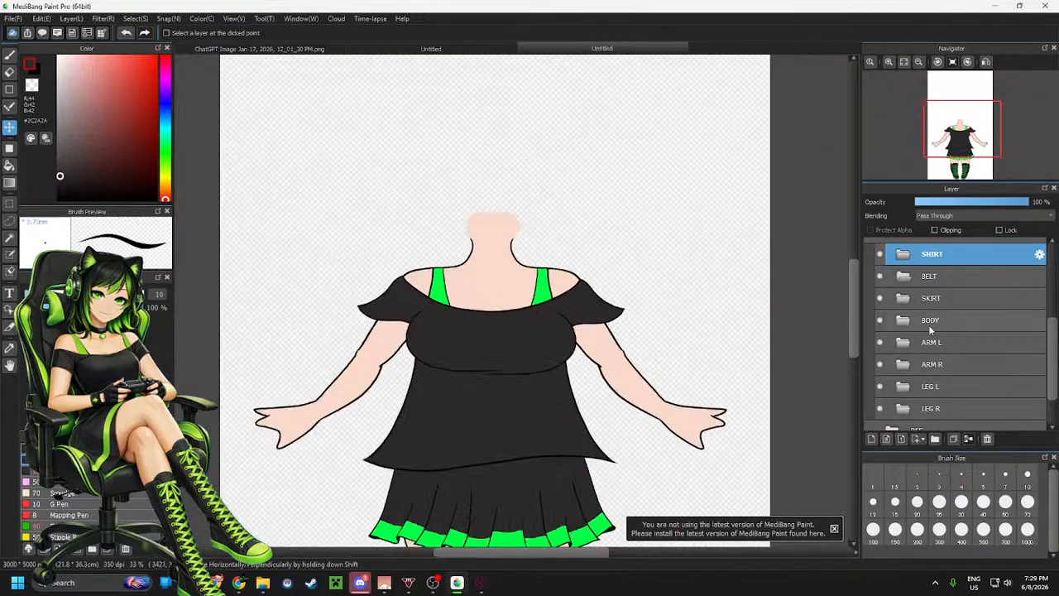
scroll(943, 297, down, 1)
scroll(951, 332, up, 5)
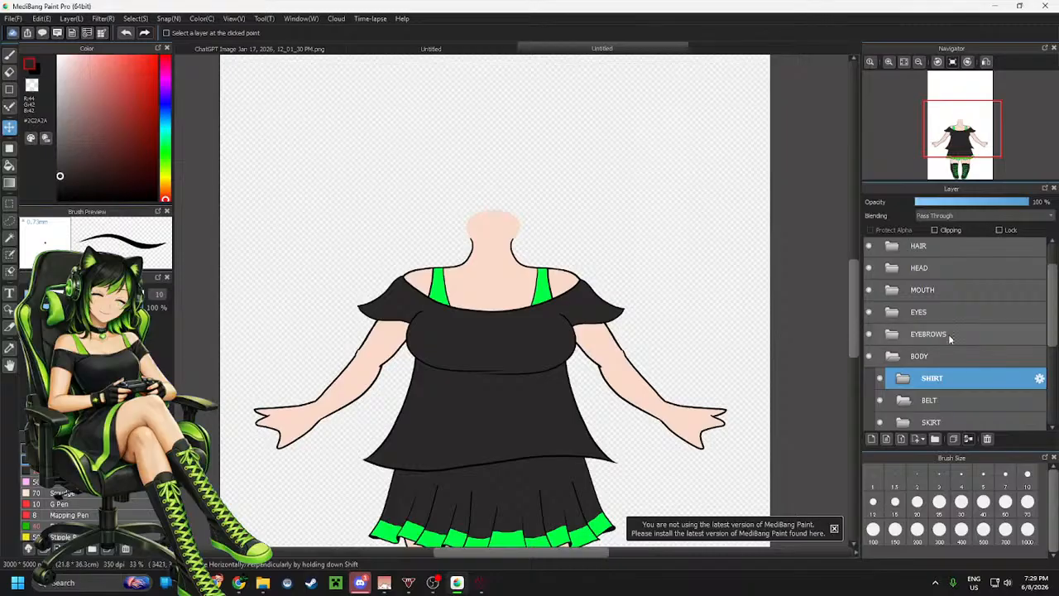
Show the REF reference folder and nudge the reference image slightly up to line it up with the drawing
scroll(980, 363, down, 5)
scroll(979, 383, down, 2)
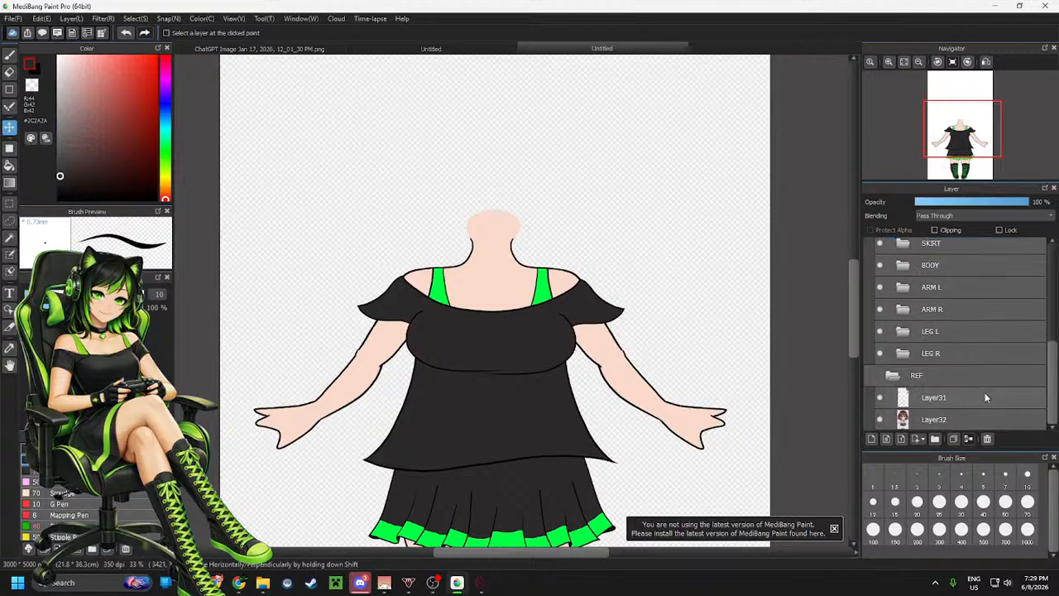
click(868, 376)
scroll(636, 399, down, 1)
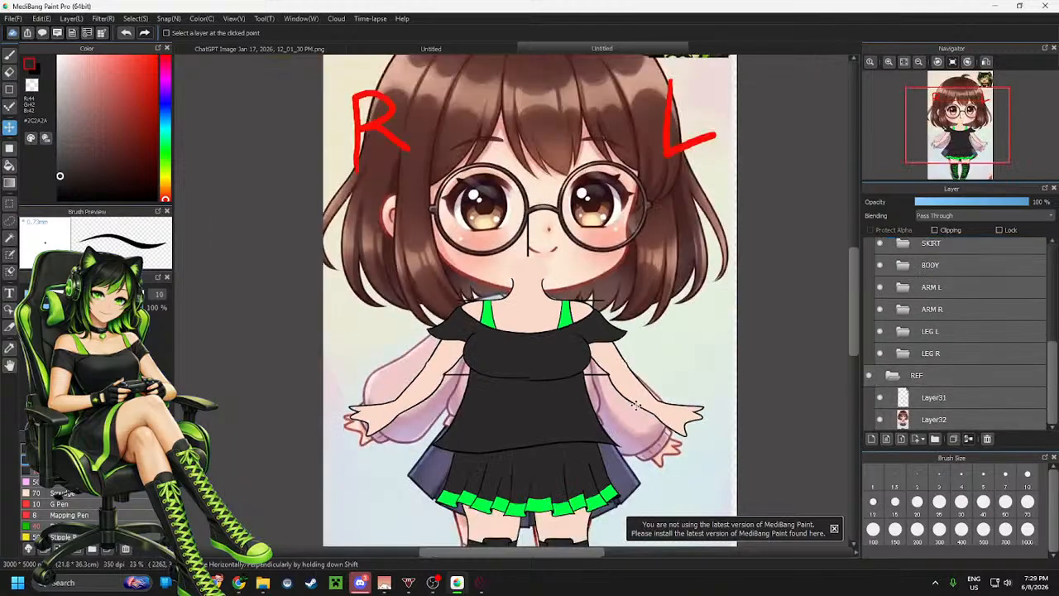
scroll(615, 213, up, 2)
scroll(588, 259, down, 2)
scroll(587, 259, up, 1)
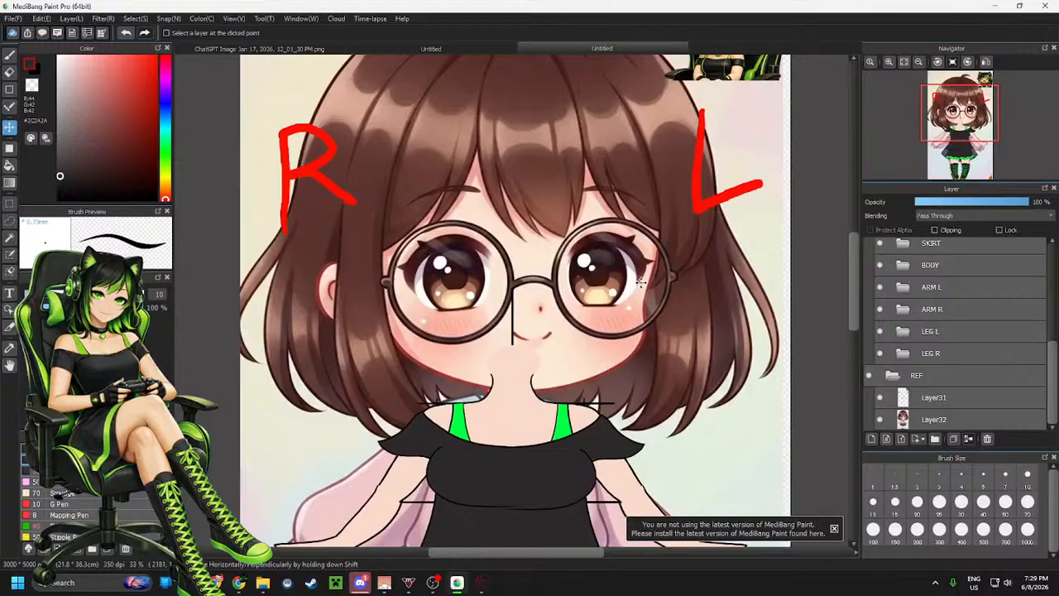
scroll(642, 283, down, 4)
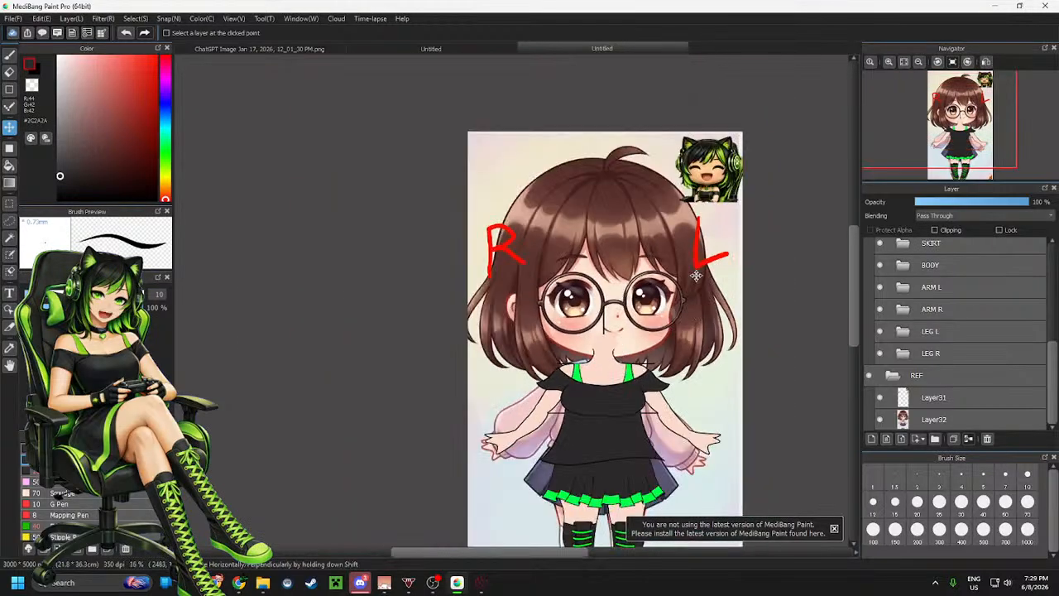
click(935, 419)
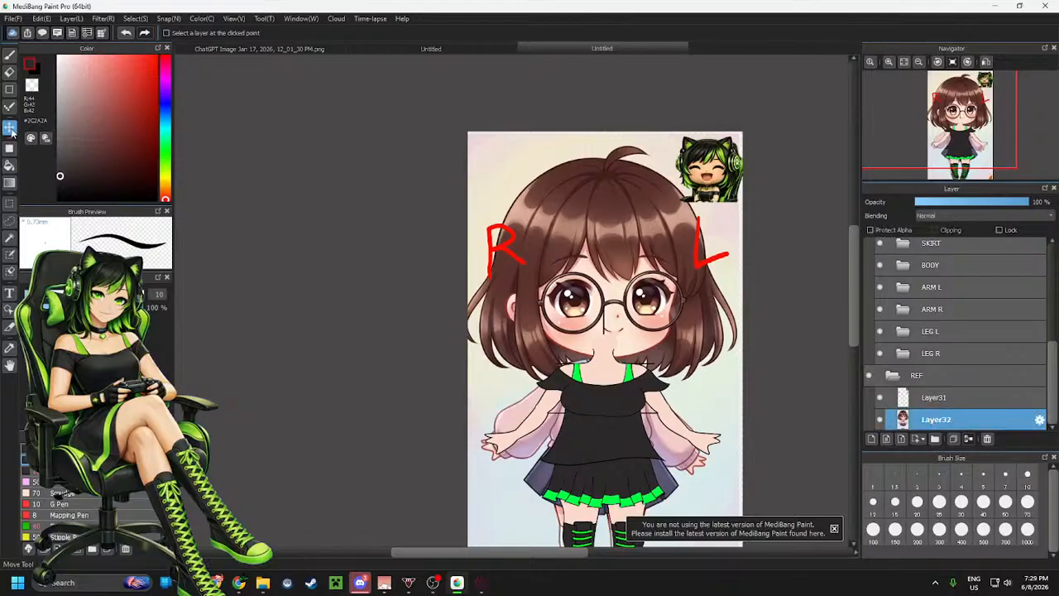
drag(756, 316, 752, 308)
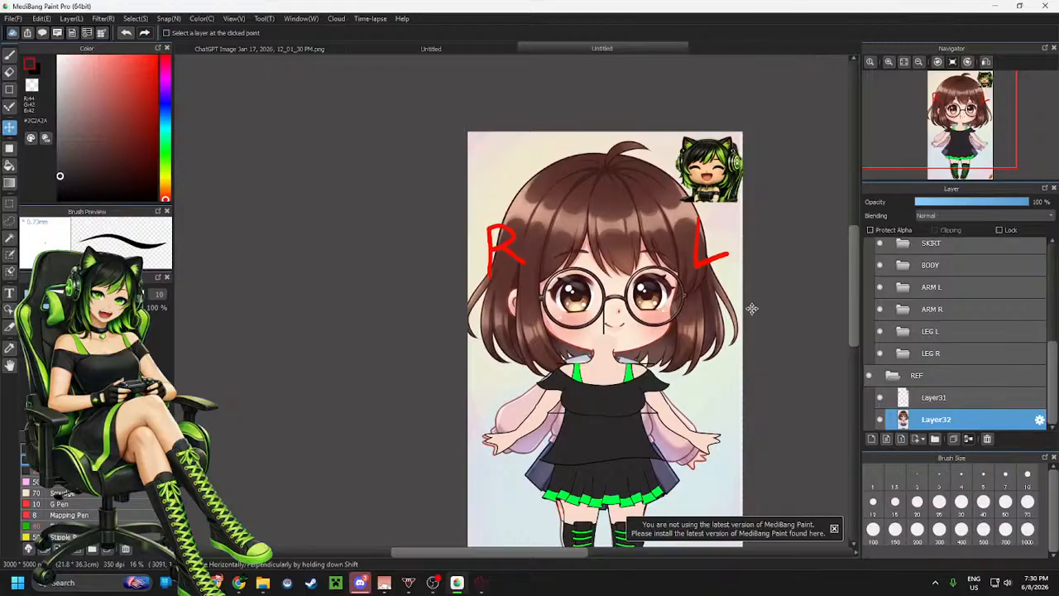
Move the HEAD folder down below the EYEBROWS folder in the layer stack
scroll(930, 301, up, 3)
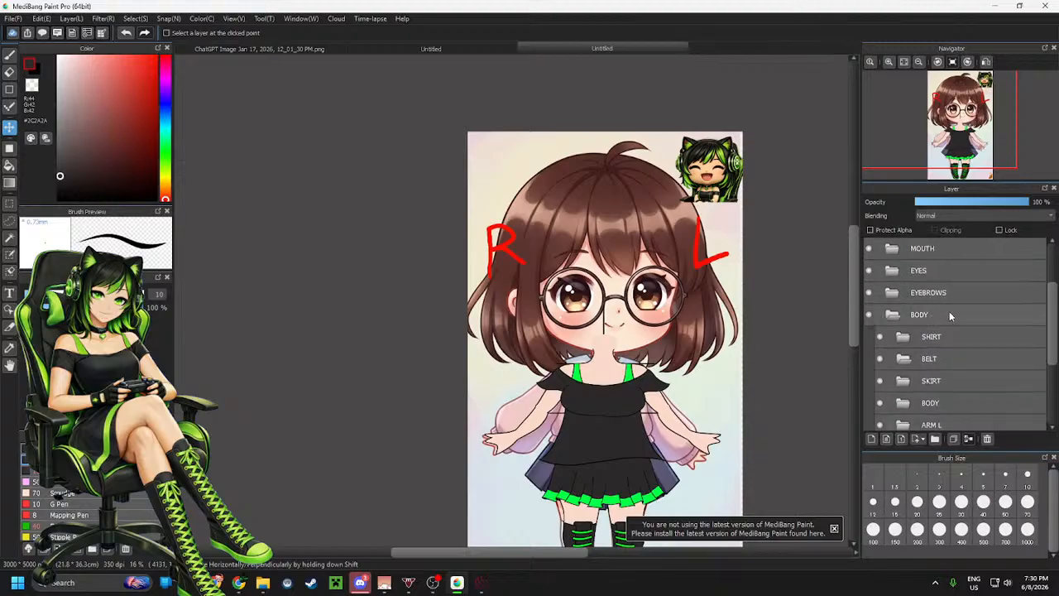
scroll(950, 311, up, 3)
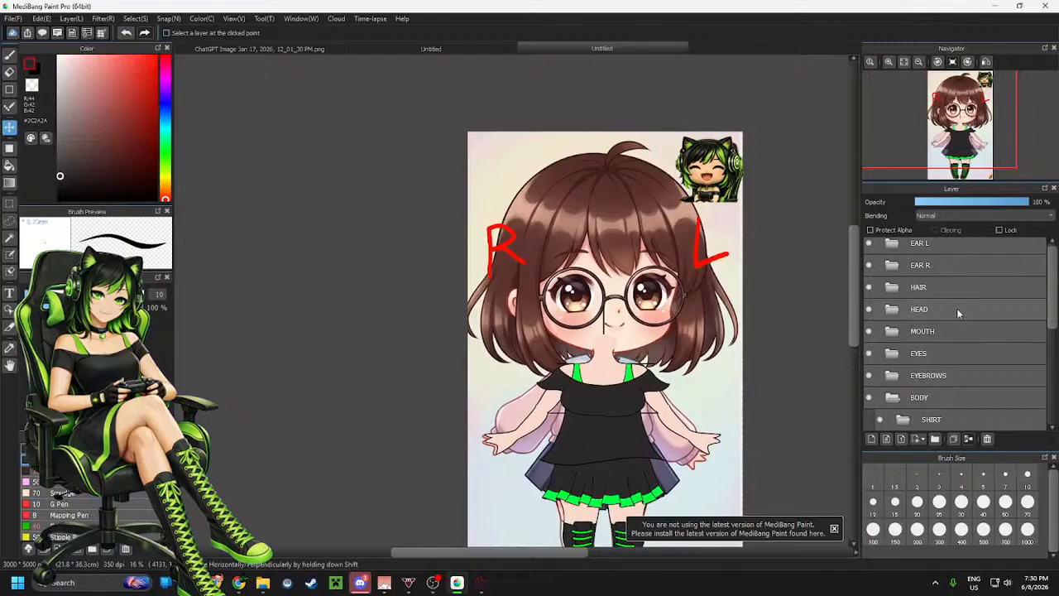
drag(957, 308, 953, 386)
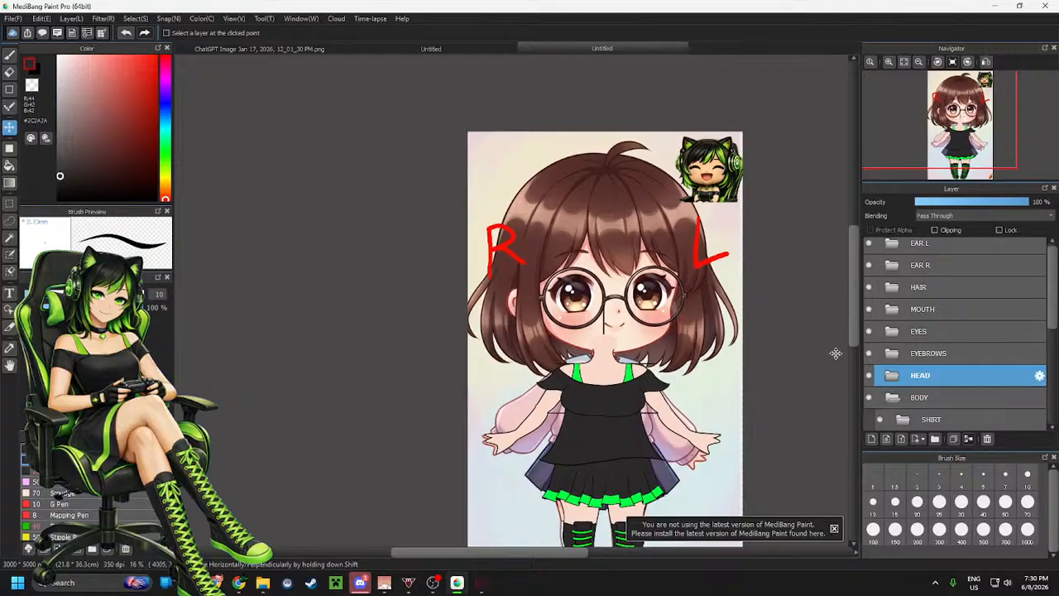
Create a new layer, place it inside the HEAD folder above the head layer, and select it
scroll(622, 323, down, 3)
scroll(625, 318, up, 5)
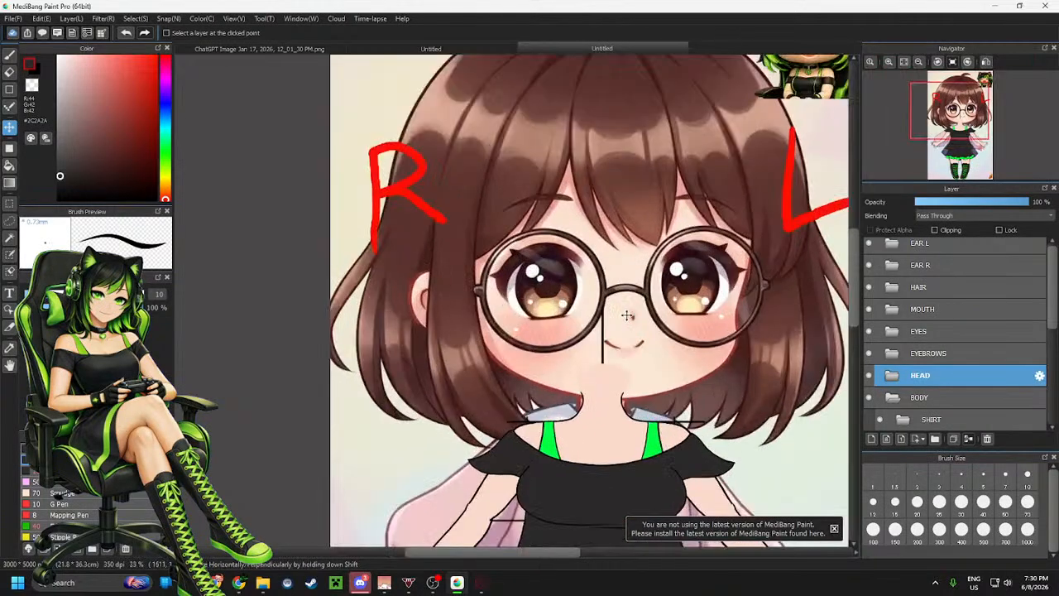
scroll(634, 267, up, 2)
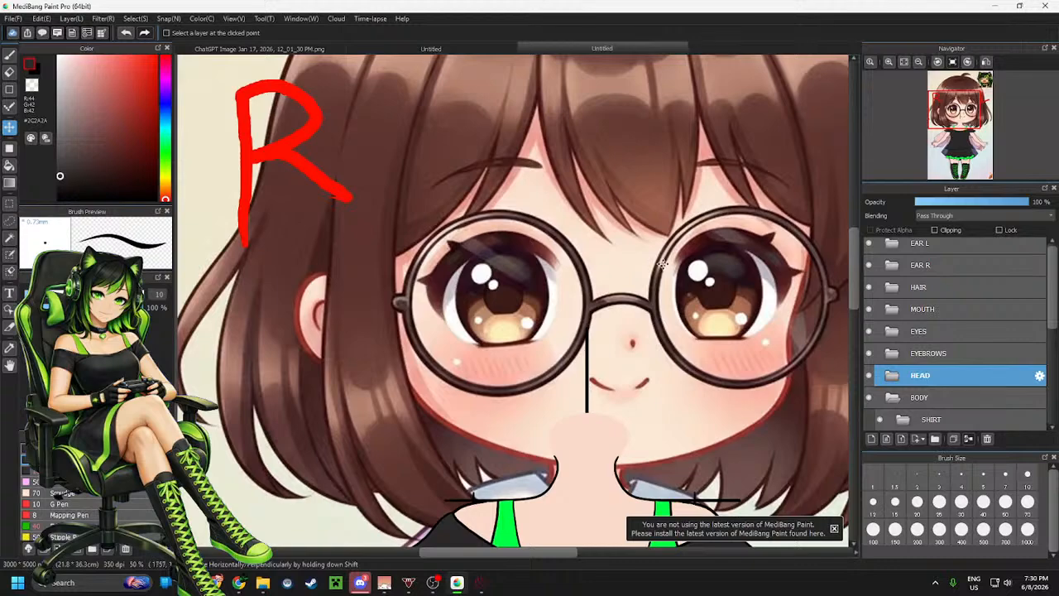
key(b)
click(873, 439)
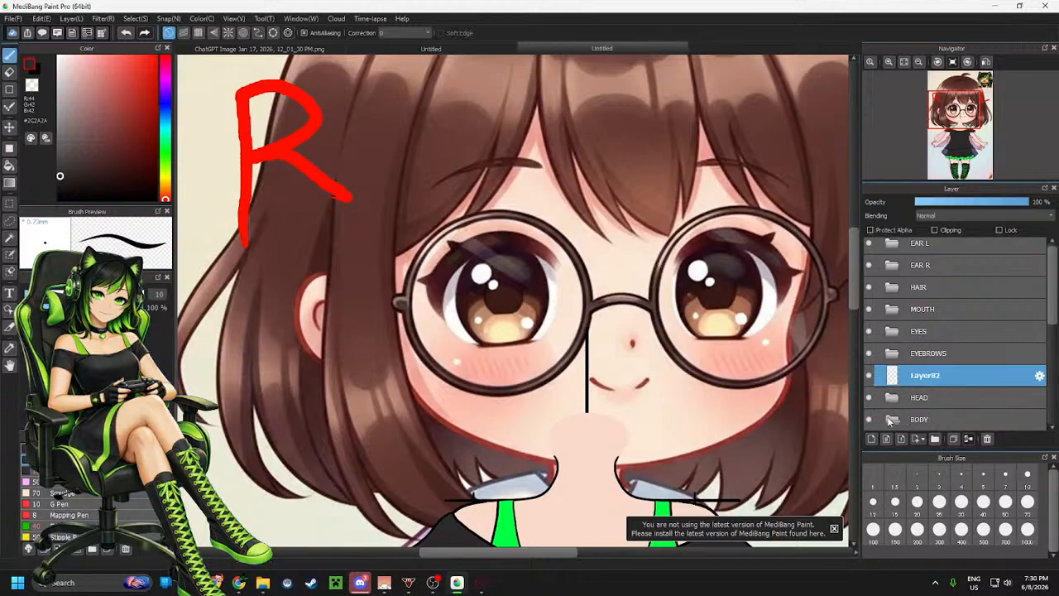
drag(939, 384, 941, 398)
click(888, 364)
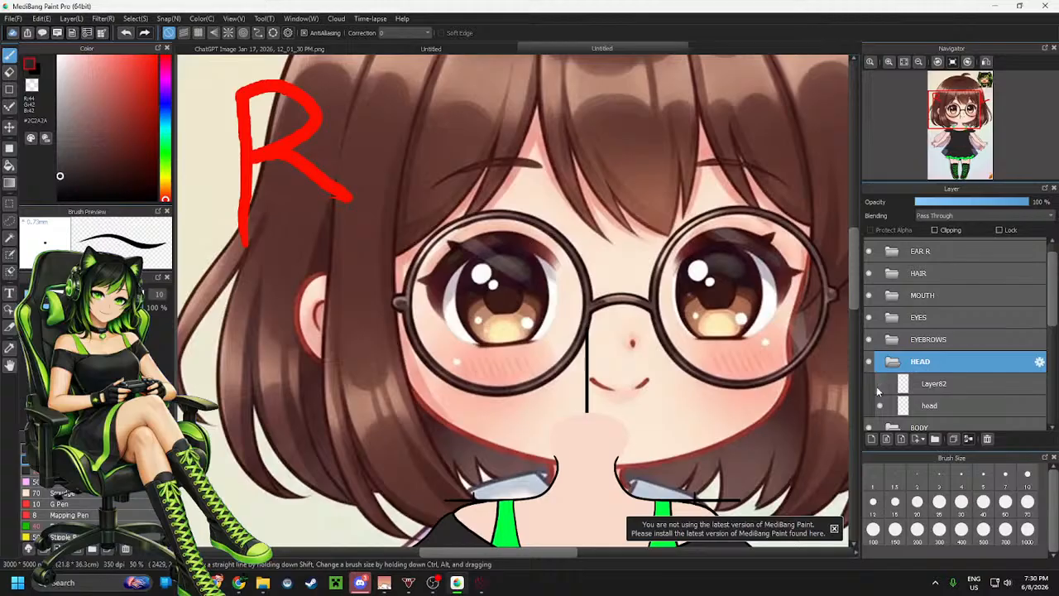
click(959, 384)
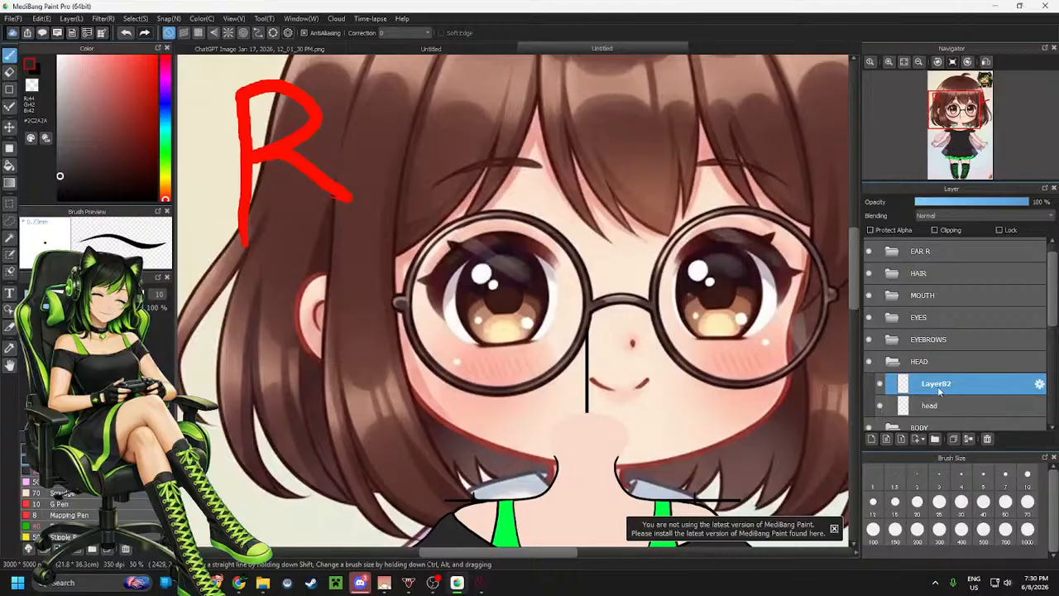
In black, draw a long curved line from the top of the hair down past the right eye to under the chin, redrawing it until it fits
scroll(790, 378, down, 2)
scroll(602, 325, up, 1)
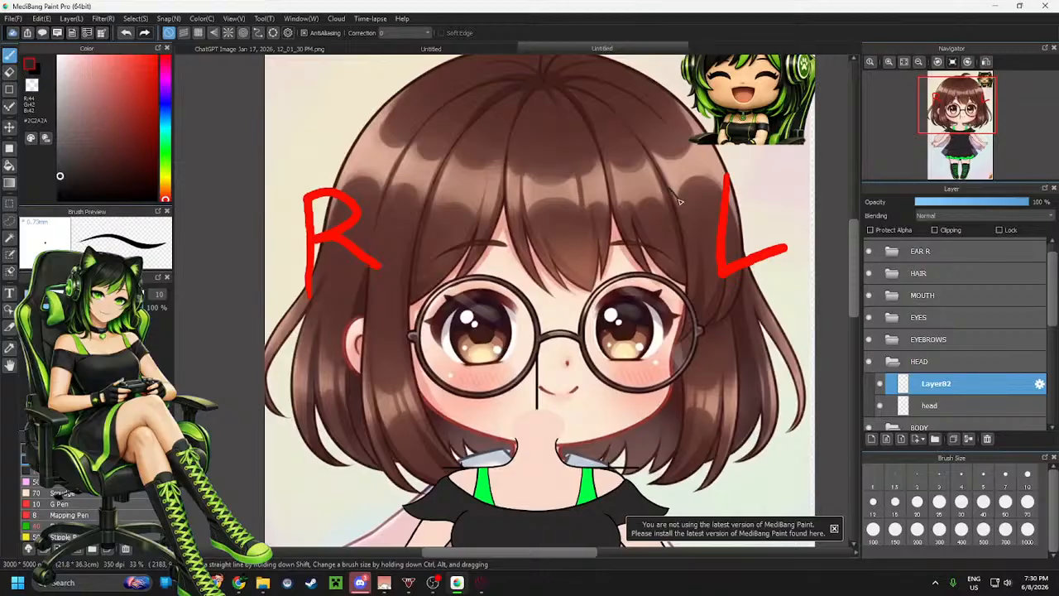
mouse_move(672, 315)
mouse_down()
mouse_move(631, 441)
mouse_move(503, 465)
mouse_up()
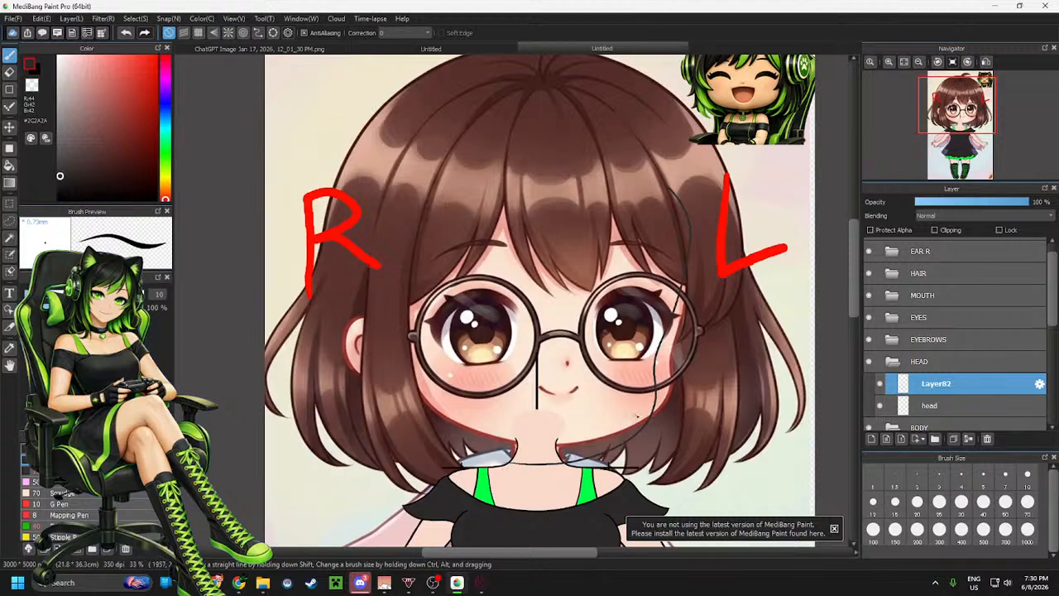
key(ctrl+z)
click(58, 198)
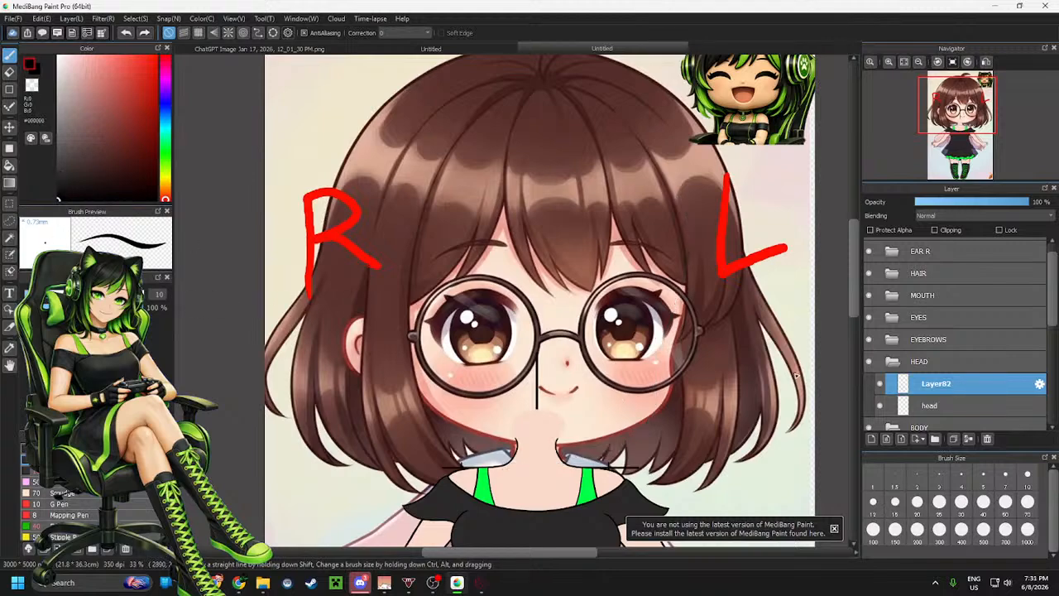
scroll(640, 408, up, 1)
scroll(579, 373, down, 1)
scroll(527, 330, up, 1)
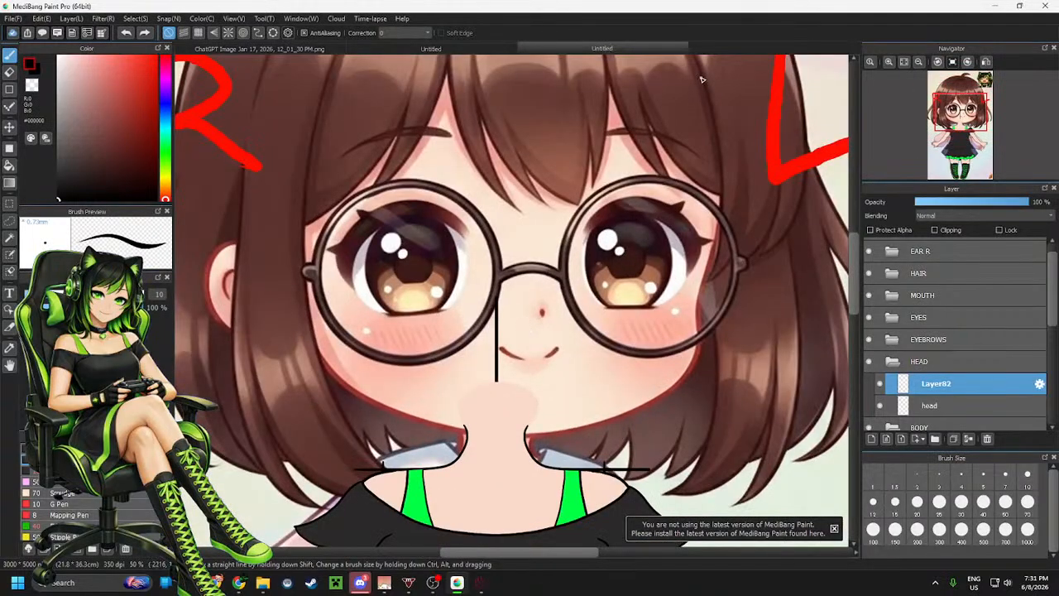
mouse_move(697, 72)
mouse_down()
mouse_move(713, 174)
mouse_move(681, 345)
mouse_move(655, 392)
mouse_move(585, 422)
mouse_move(467, 439)
mouse_up()
key(ctrl+z)
mouse_move(698, 68)
mouse_down()
mouse_move(717, 121)
mouse_move(721, 228)
mouse_move(691, 383)
mouse_move(583, 433)
mouse_move(467, 425)
mouse_up()
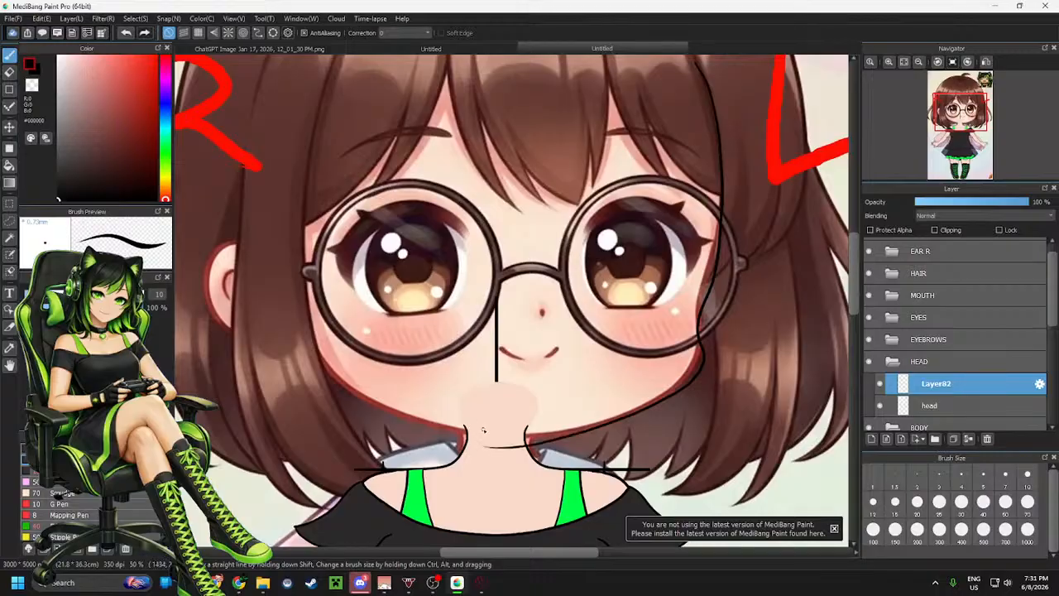
key(ctrl+z)
mouse_move(697, 59)
mouse_down()
mouse_move(716, 96)
mouse_move(722, 190)
mouse_move(695, 282)
mouse_move(700, 345)
mouse_move(676, 392)
mouse_move(561, 450)
mouse_move(469, 448)
mouse_up()
key(ctrl+z)
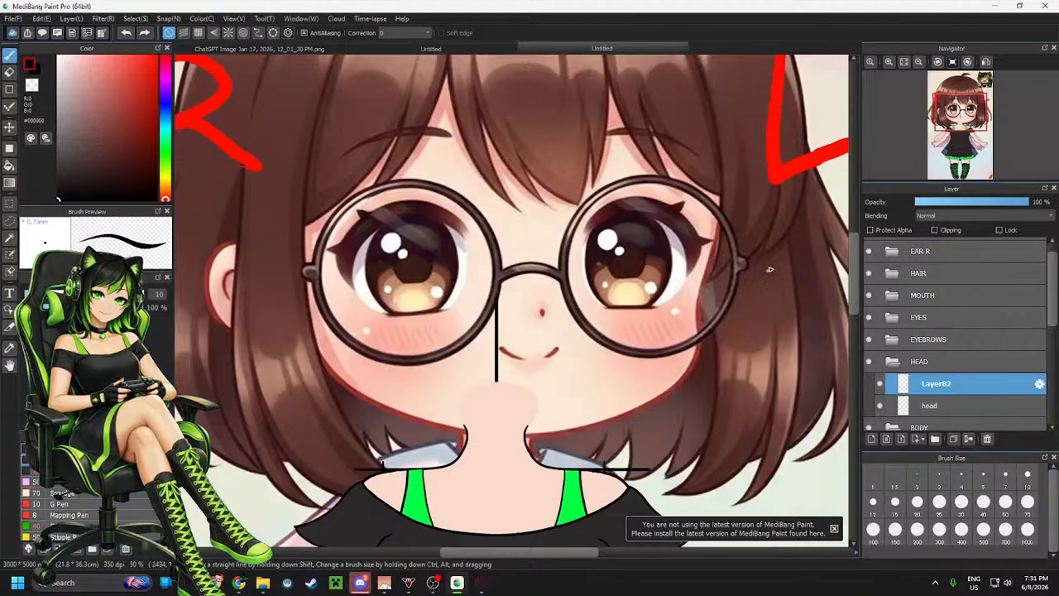
mouse_move(710, 67)
mouse_down()
mouse_move(714, 198)
mouse_move(685, 299)
mouse_move(689, 358)
mouse_move(654, 419)
mouse_move(532, 462)
mouse_move(436, 458)
mouse_up()
key(ctrl+z)
mouse_move(685, 66)
mouse_down()
mouse_move(699, 86)
mouse_move(715, 189)
mouse_move(674, 383)
mouse_move(591, 453)
mouse_move(478, 465)
mouse_up()
key(ctrl+z)
mouse_move(691, 61)
mouse_down()
mouse_move(713, 133)
mouse_move(695, 325)
mouse_move(636, 421)
mouse_move(439, 471)
mouse_move(411, 463)
mouse_up()
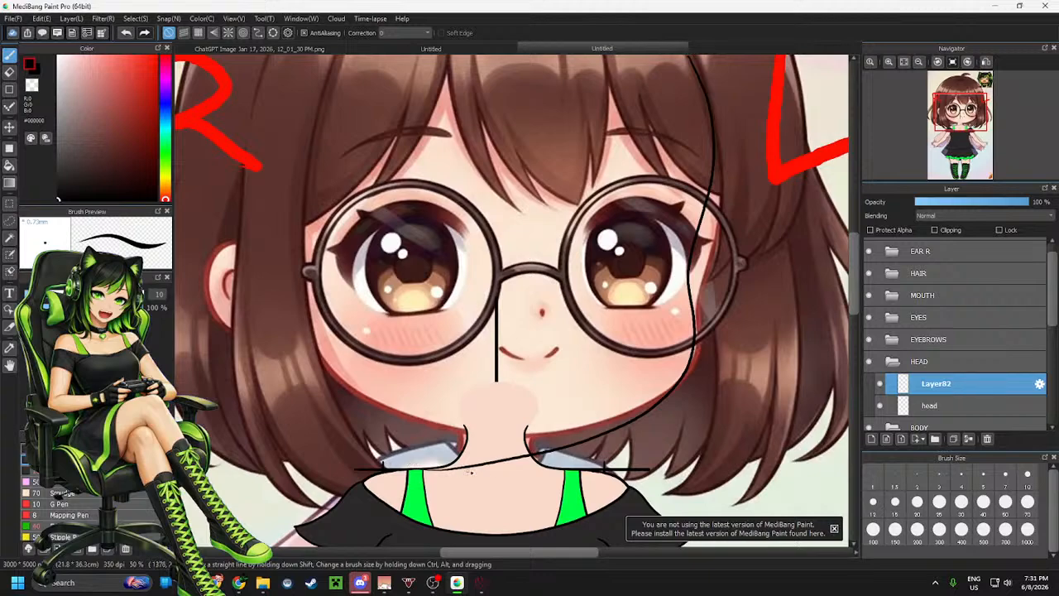
key(ctrl+z)
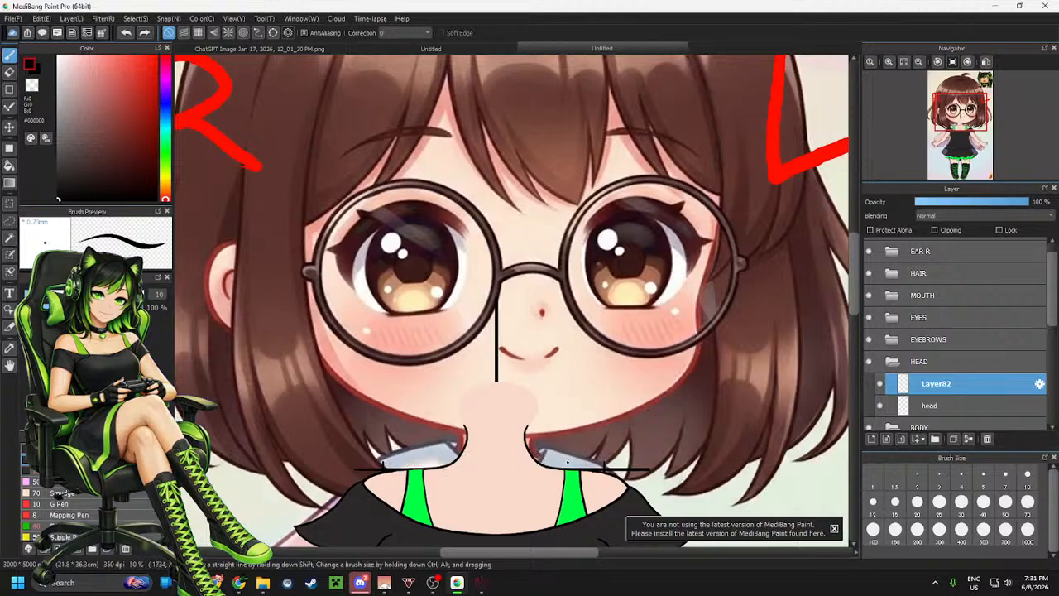
mouse_move(695, 58)
mouse_down()
mouse_move(718, 126)
mouse_move(690, 286)
mouse_move(650, 421)
mouse_move(386, 443)
mouse_up()
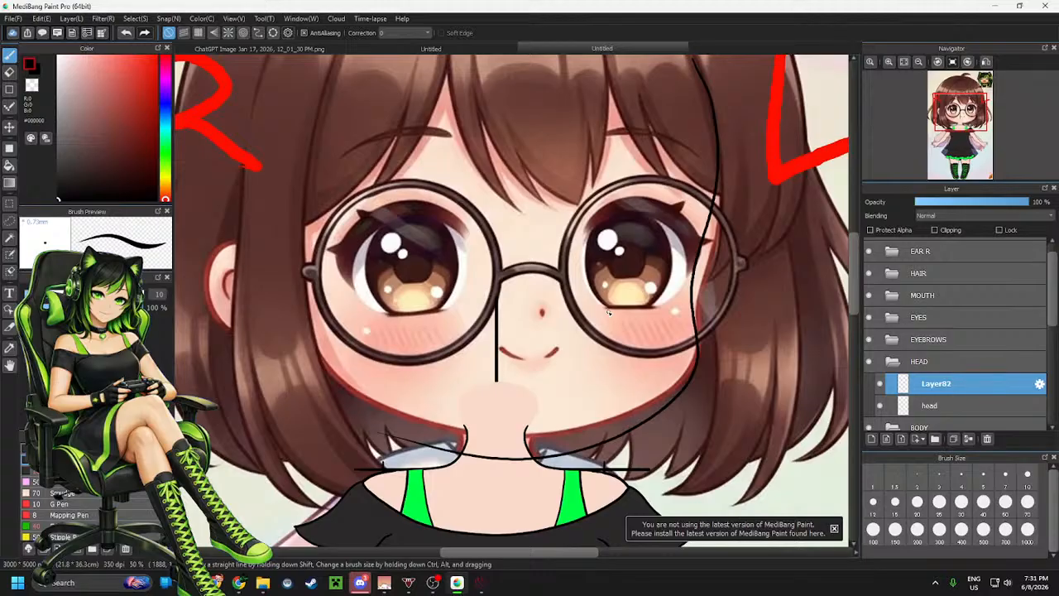
Nudge the new line slightly up and erase its tail extending past the chin on the left
key(v)
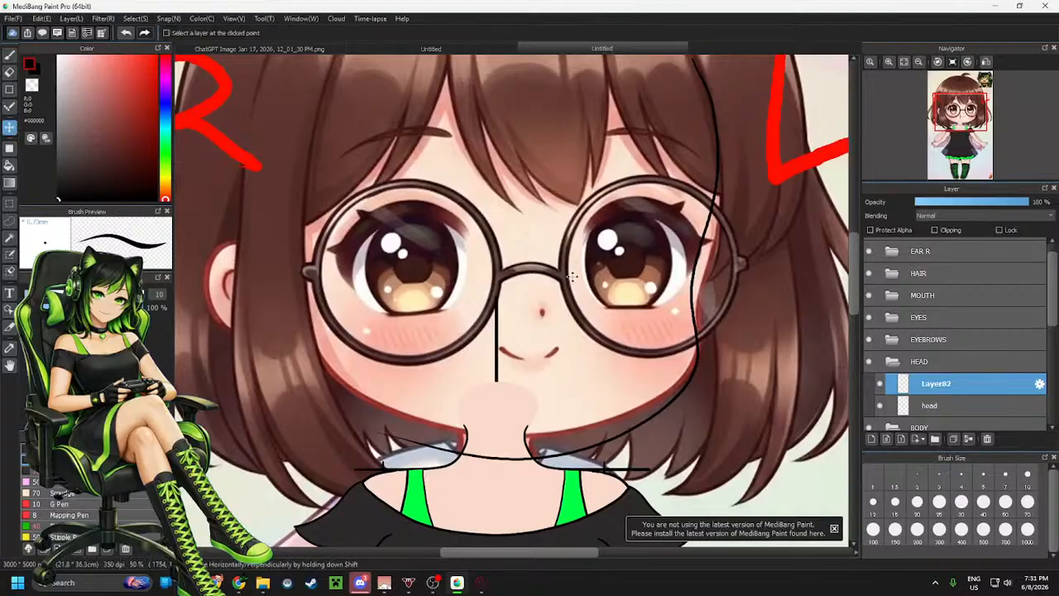
mouse_move(571, 277)
mouse_down()
mouse_move(585, 268)
mouse_move(569, 267)
mouse_up()
scroll(658, 380, down, 1)
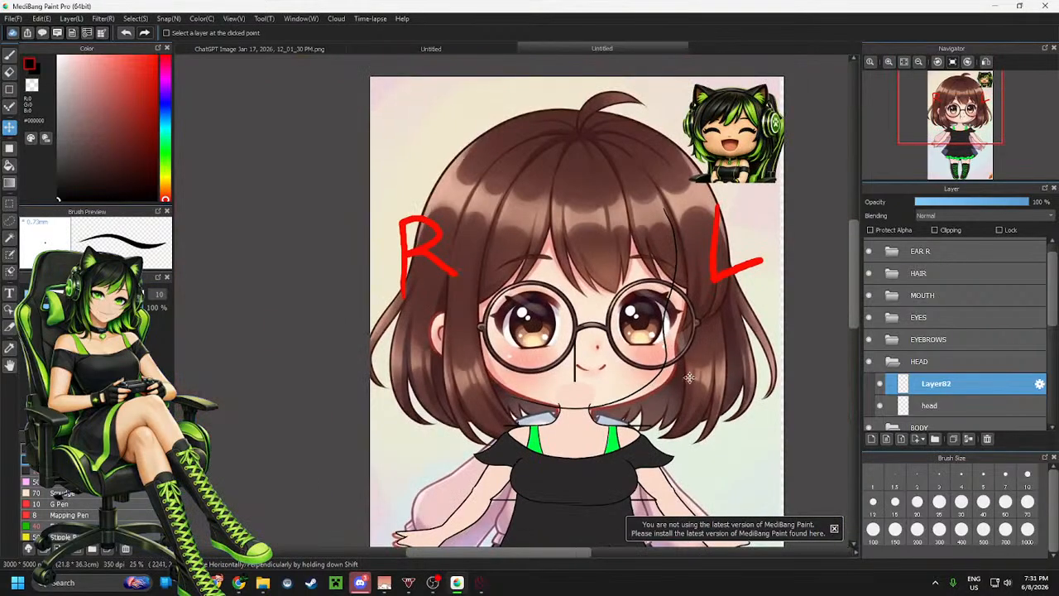
scroll(687, 380, up, 3)
key(e)
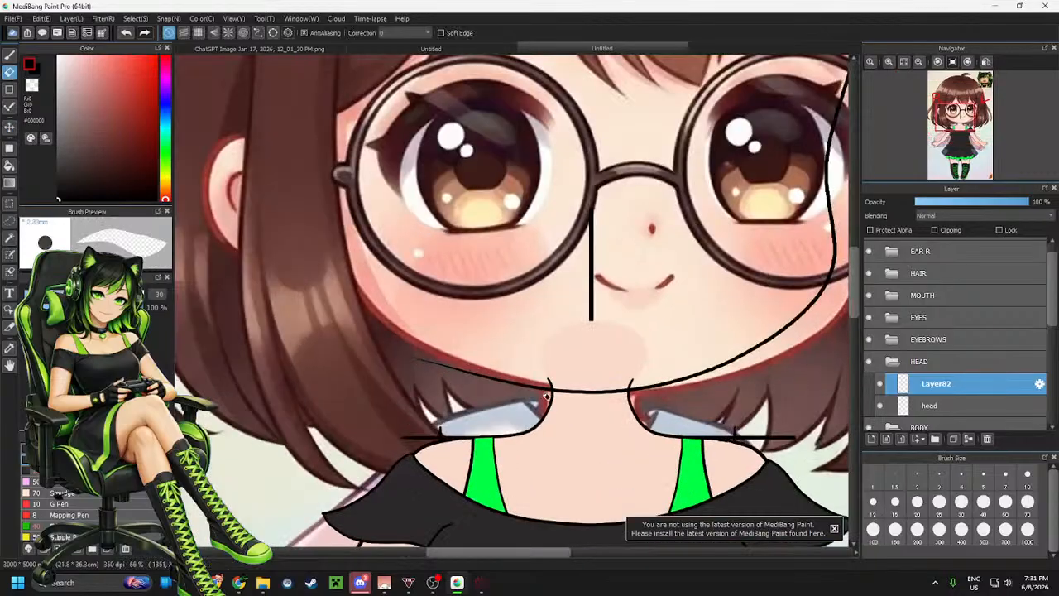
mouse_move(404, 351)
mouse_down()
mouse_move(555, 391)
mouse_move(526, 387)
mouse_up()
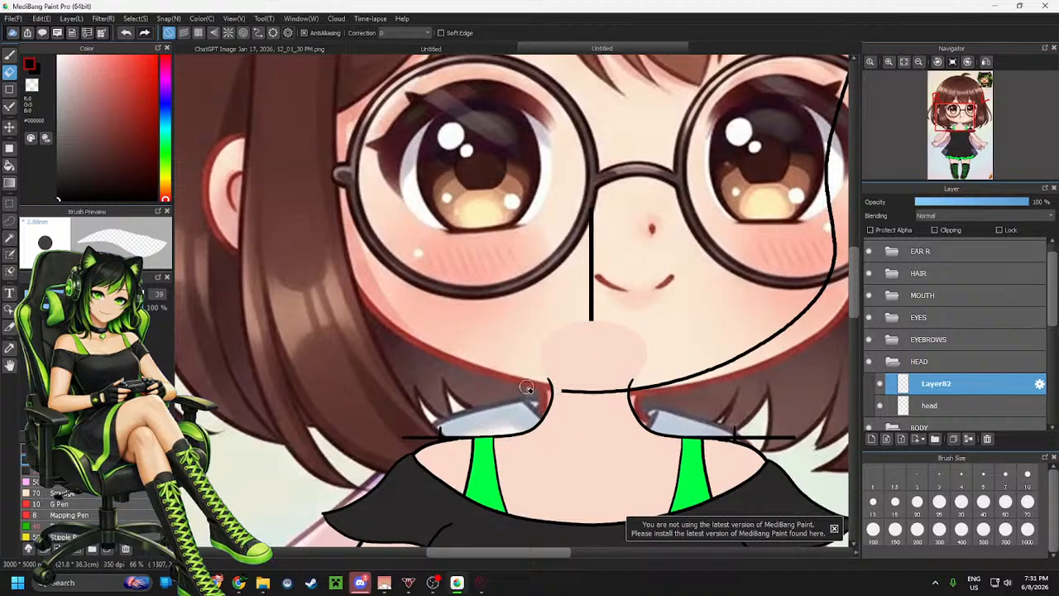
scroll(526, 388, down, 3)
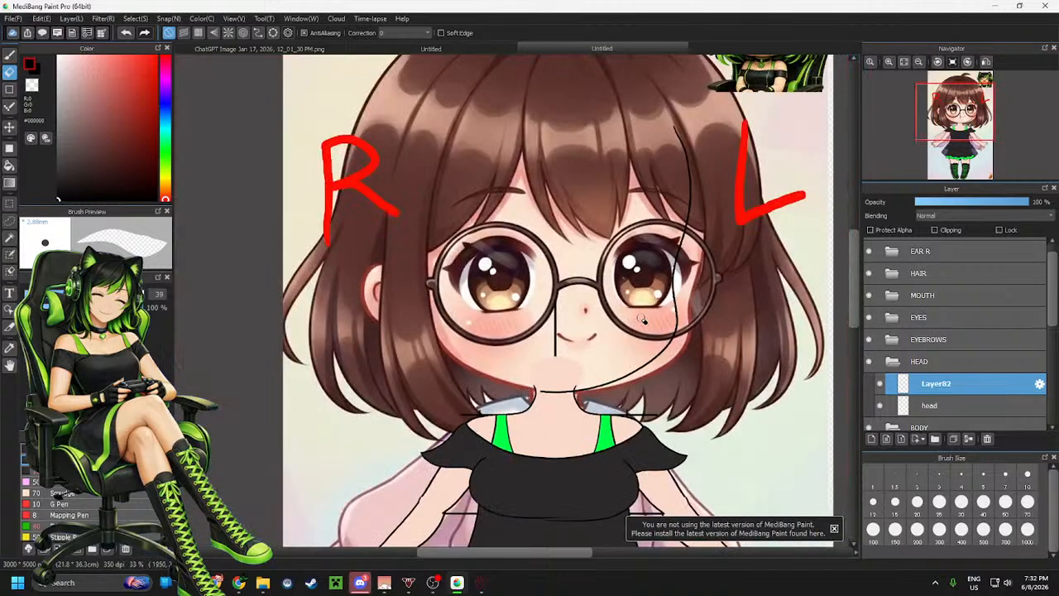
Select the area around the long line and try to move and resize it with a transform, cancelling it
key(m)
drag(452, 89, 727, 408)
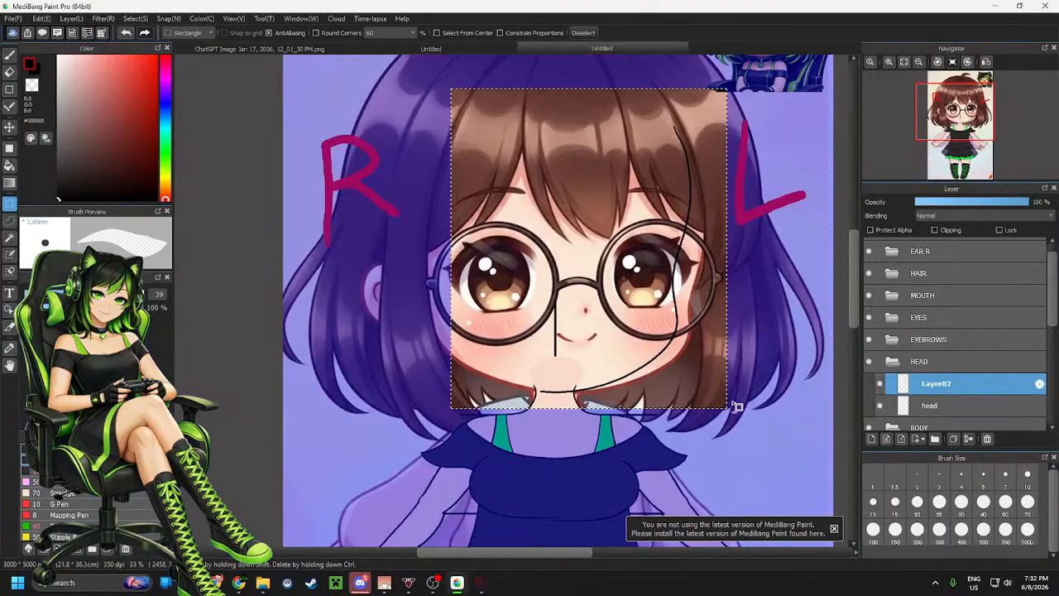
key(ctrl+t)
drag(729, 226, 742, 225)
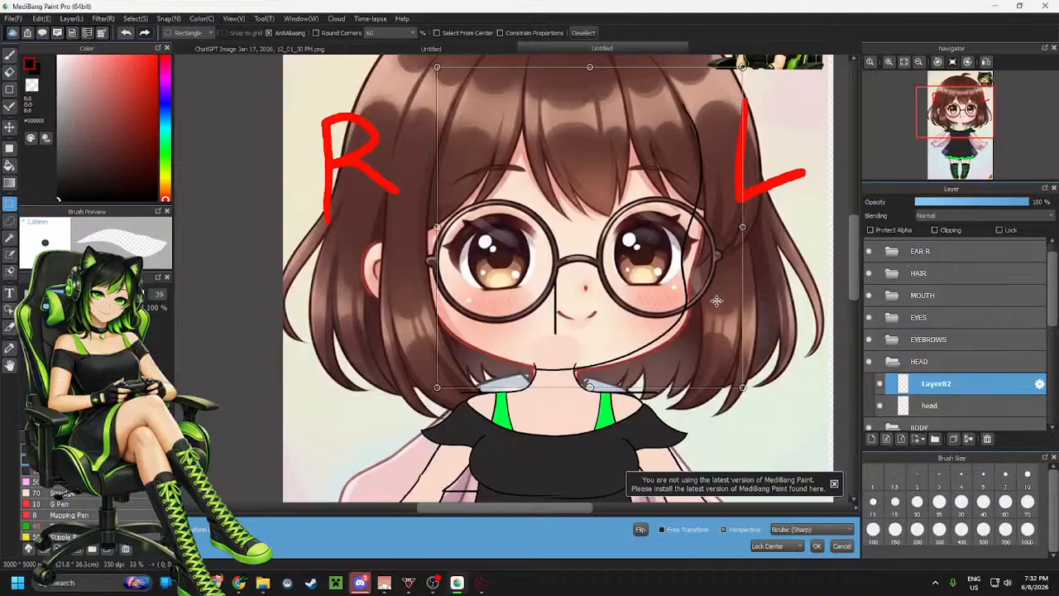
drag(590, 66, 592, 83)
drag(638, 172, 637, 168)
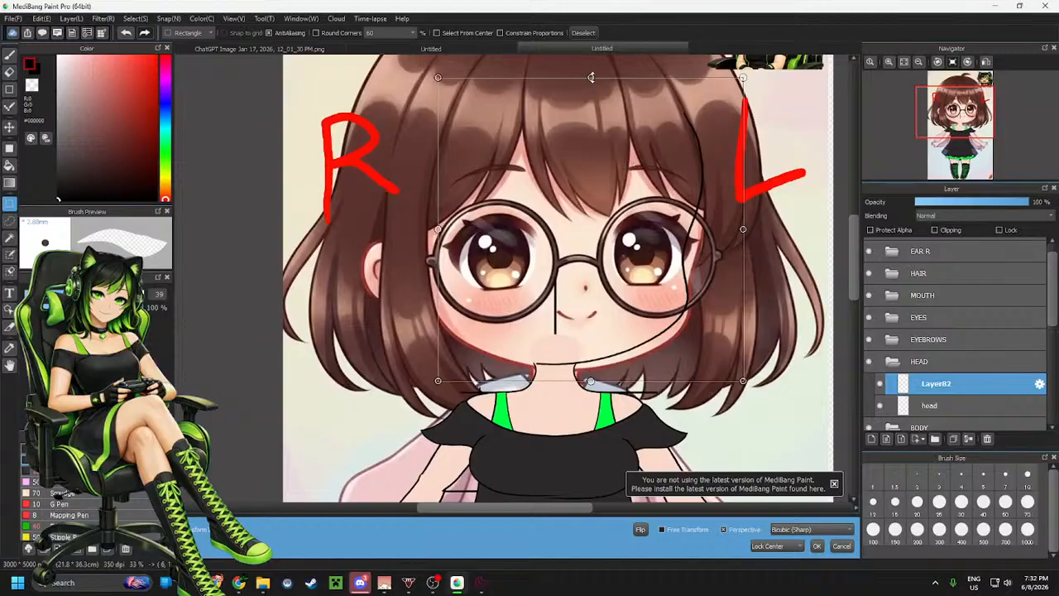
drag(591, 77, 591, 89)
drag(624, 140, 625, 160)
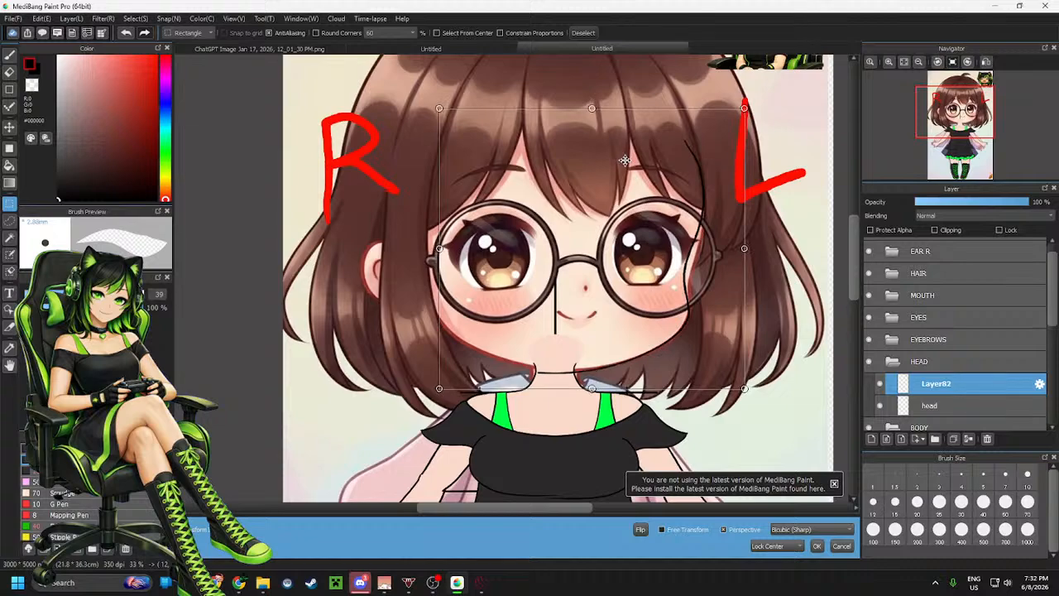
drag(595, 107, 592, 117)
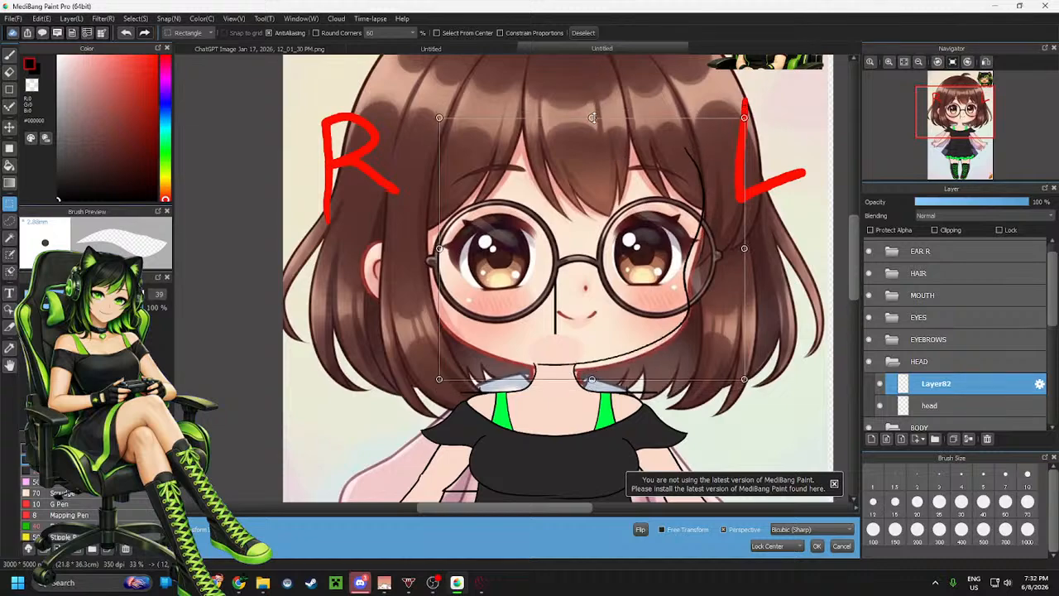
drag(644, 148, 643, 149)
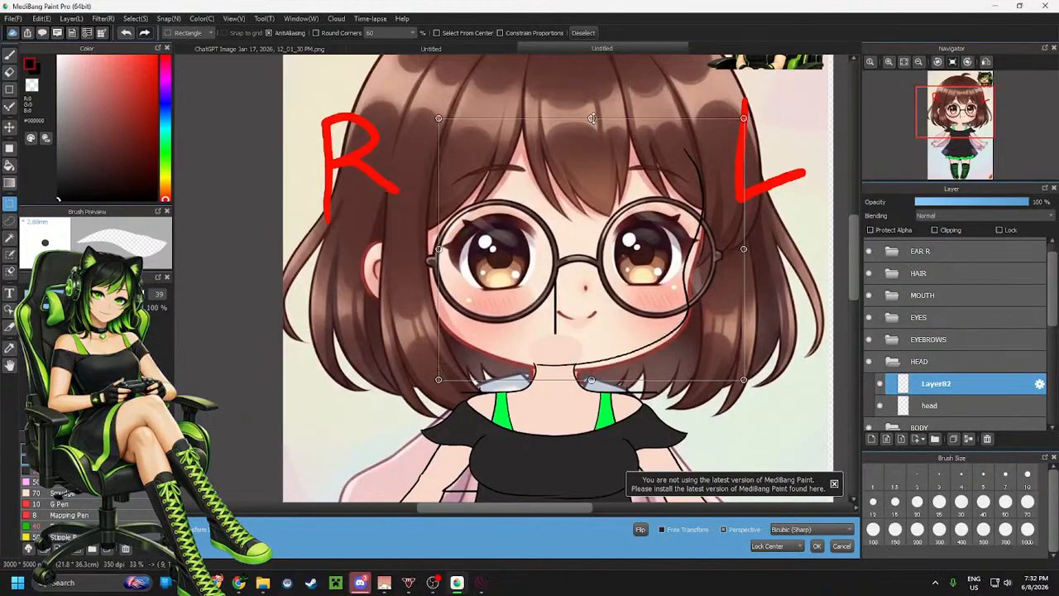
drag(592, 119, 592, 117)
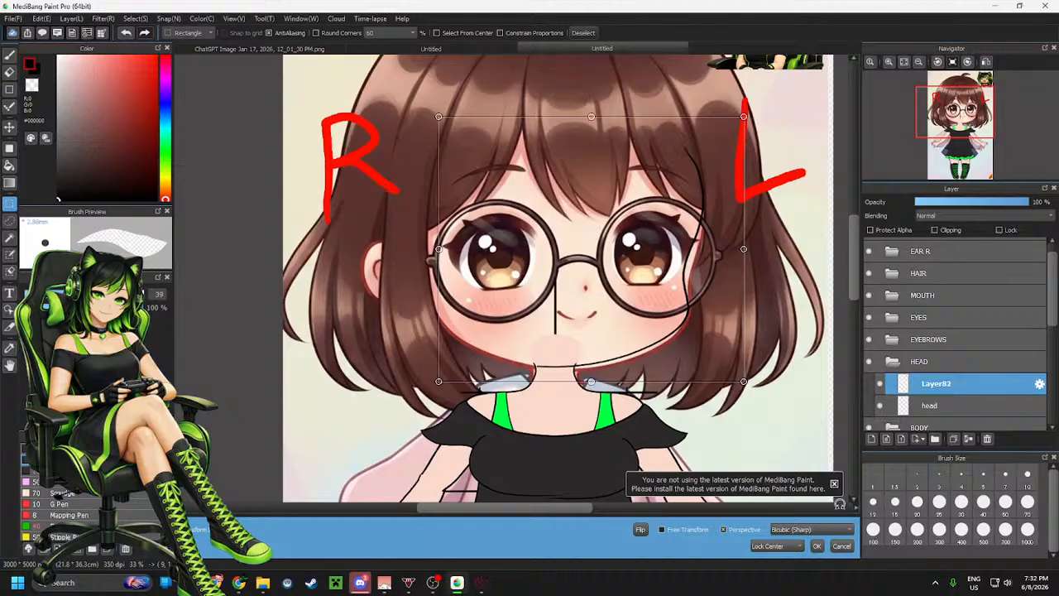
click(841, 546)
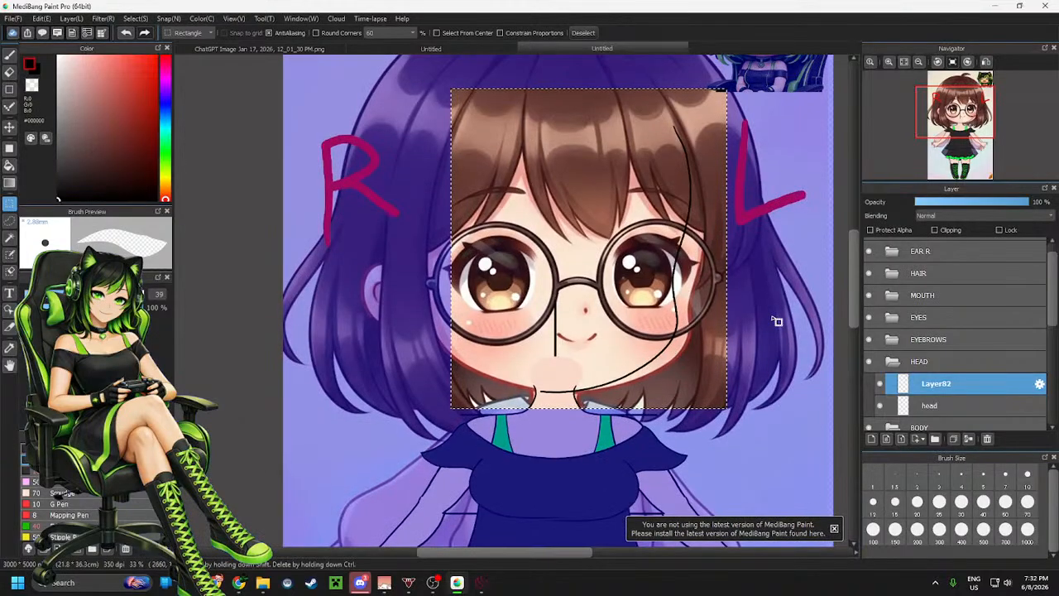
Delete the selected long line and deselect
key(Delete)
key(ctrl+d)
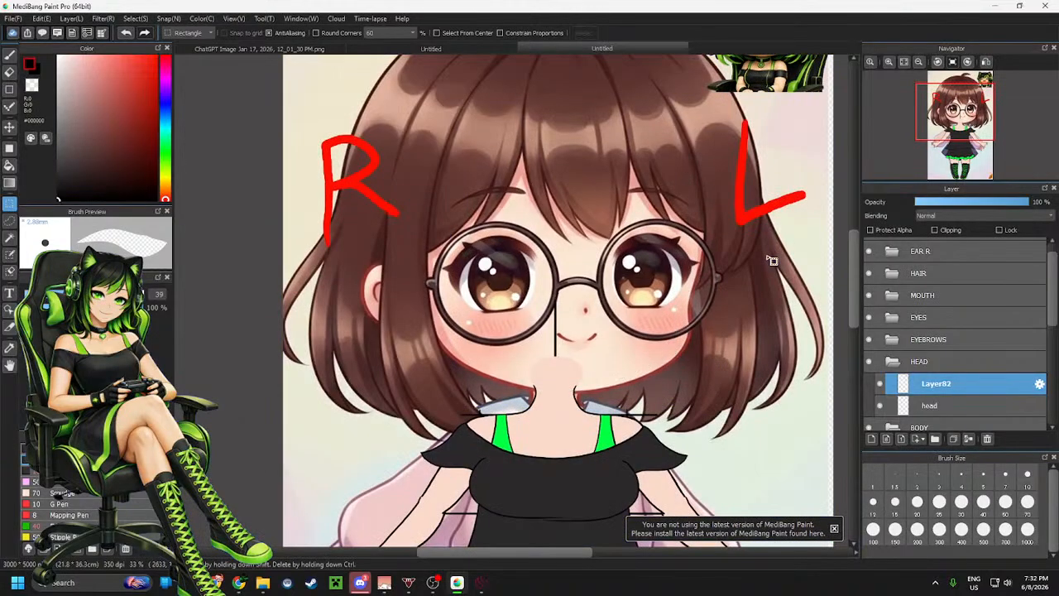
With the brush, redraw the long curved line from the top of the hair past the right eye down to the chin, retrying until it fits
key(b)
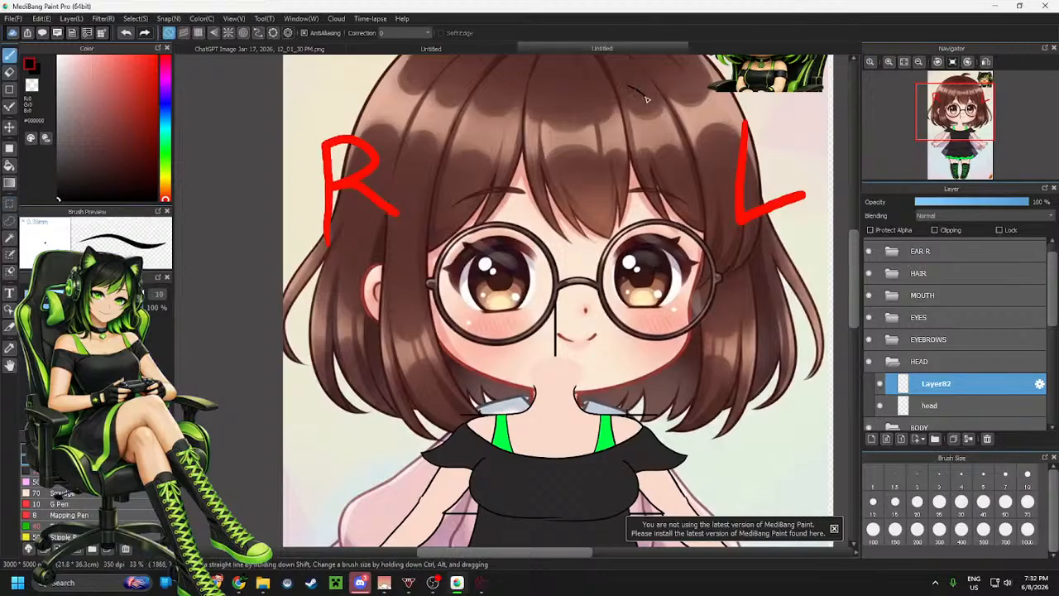
mouse_move(647, 99)
mouse_down()
mouse_move(681, 140)
mouse_move(691, 201)
mouse_move(678, 292)
mouse_up()
mouse_move(674, 358)
mouse_down()
mouse_move(624, 384)
mouse_move(531, 396)
mouse_up()
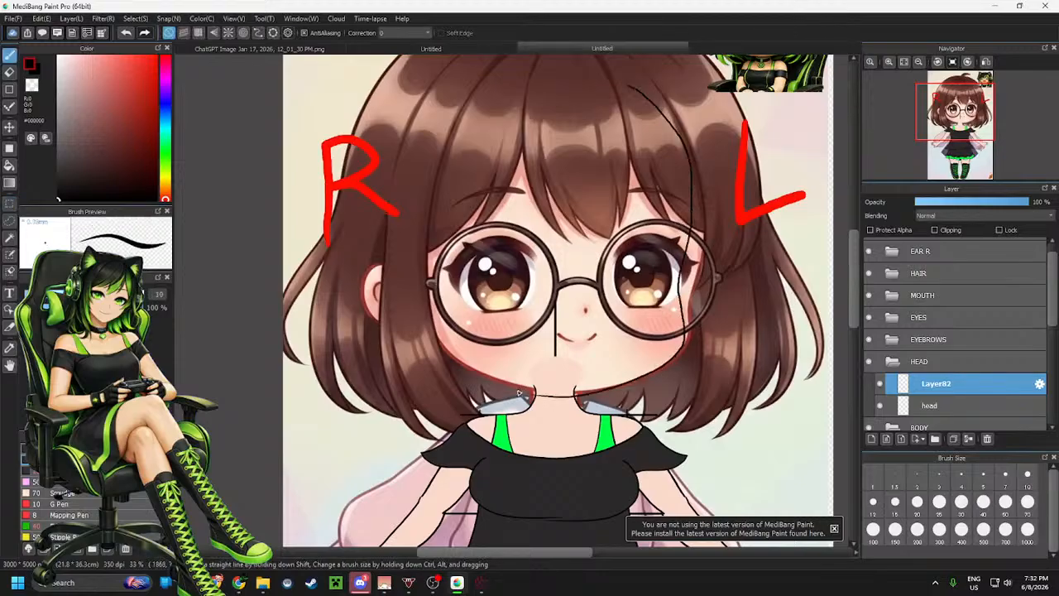
key(ctrl+z)
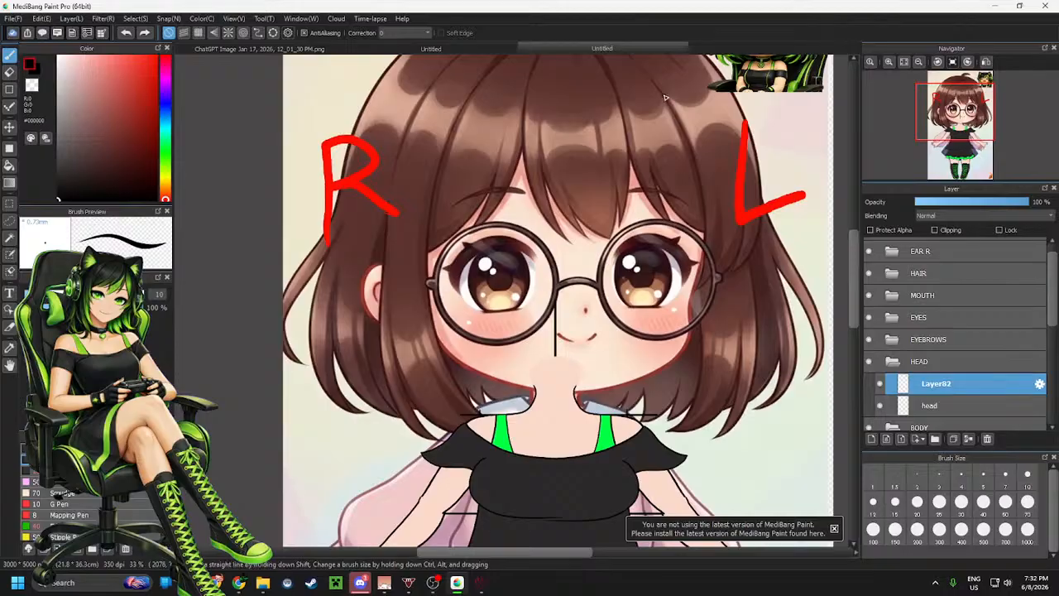
mouse_move(664, 95)
mouse_down()
mouse_move(700, 154)
mouse_move(699, 247)
mouse_up()
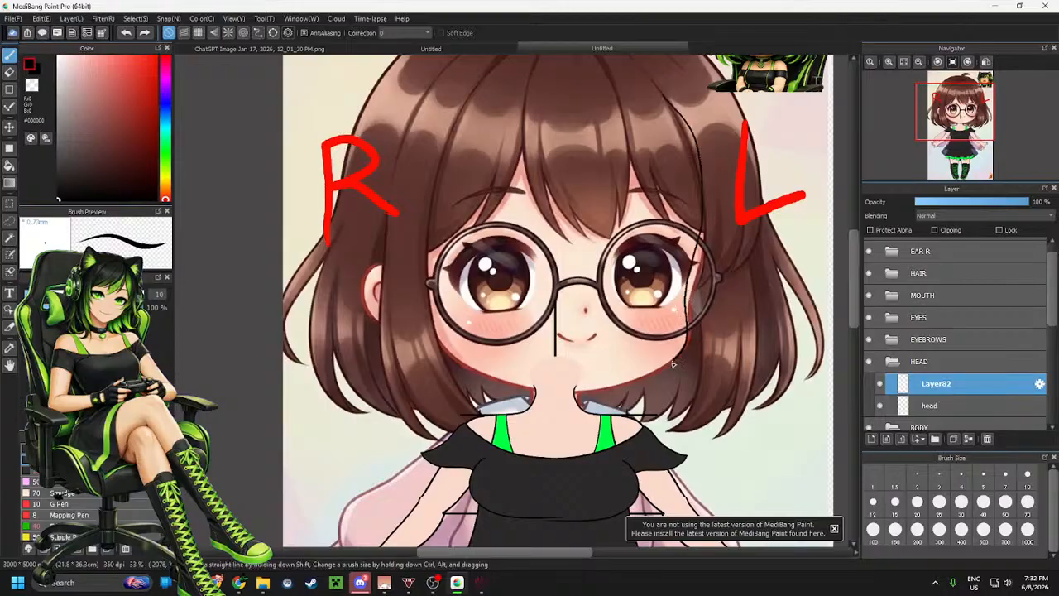
mouse_move(673, 364)
mouse_down()
mouse_move(631, 384)
mouse_move(553, 390)
mouse_up()
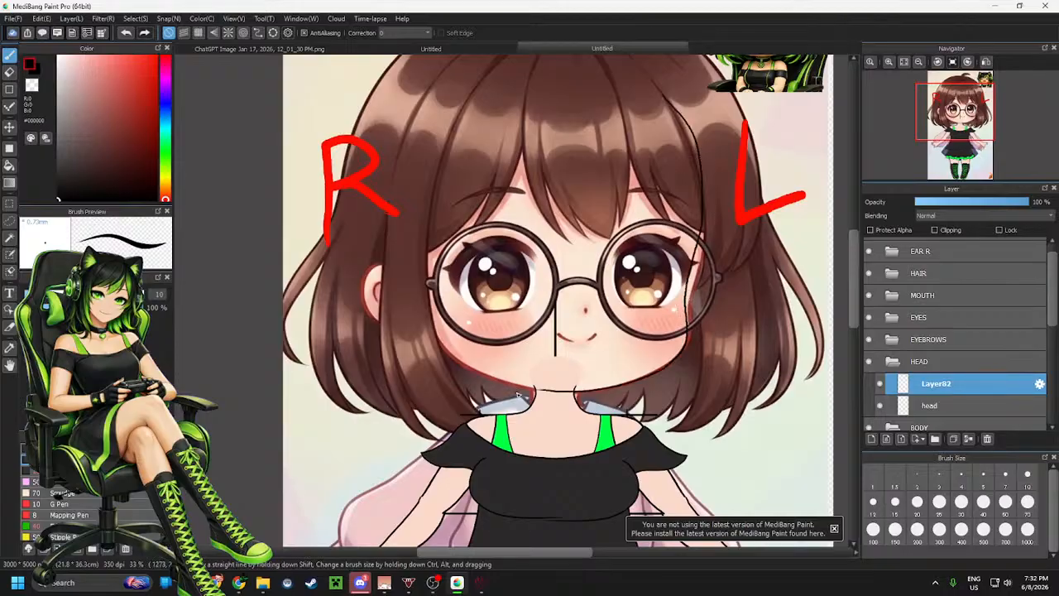
key(ctrl+z)
mouse_move(661, 96)
mouse_down()
mouse_move(691, 134)
mouse_move(703, 187)
mouse_move(689, 279)
mouse_up()
mouse_move(688, 327)
mouse_down()
mouse_move(654, 373)
mouse_move(607, 386)
mouse_move(513, 392)
mouse_up()
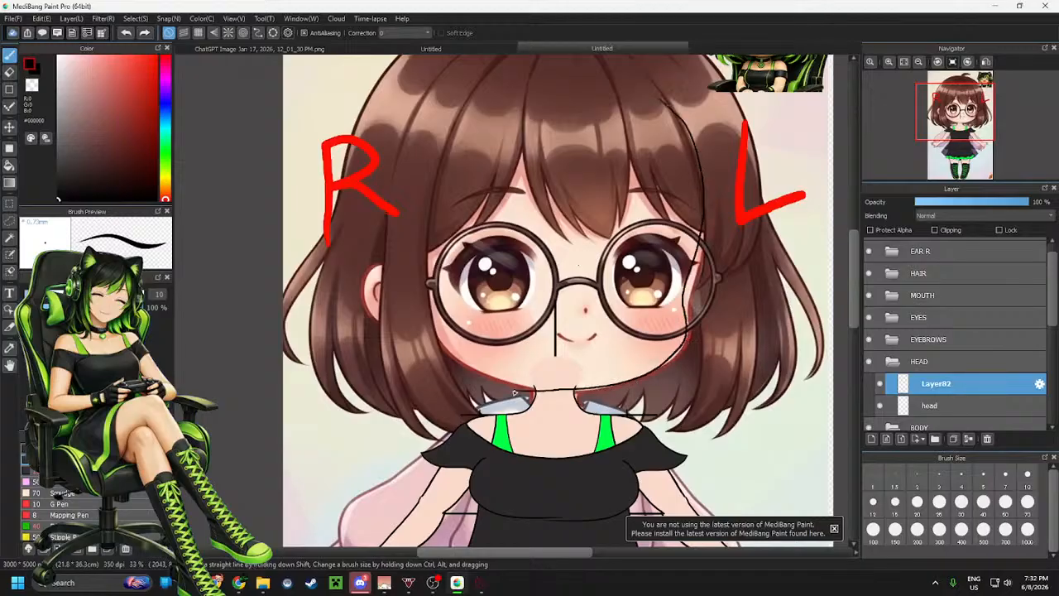
key(ctrl+z)
mouse_move(677, 114)
mouse_down()
mouse_move(700, 165)
mouse_move(703, 210)
mouse_move(681, 344)
mouse_move(637, 375)
mouse_move(530, 394)
mouse_up()
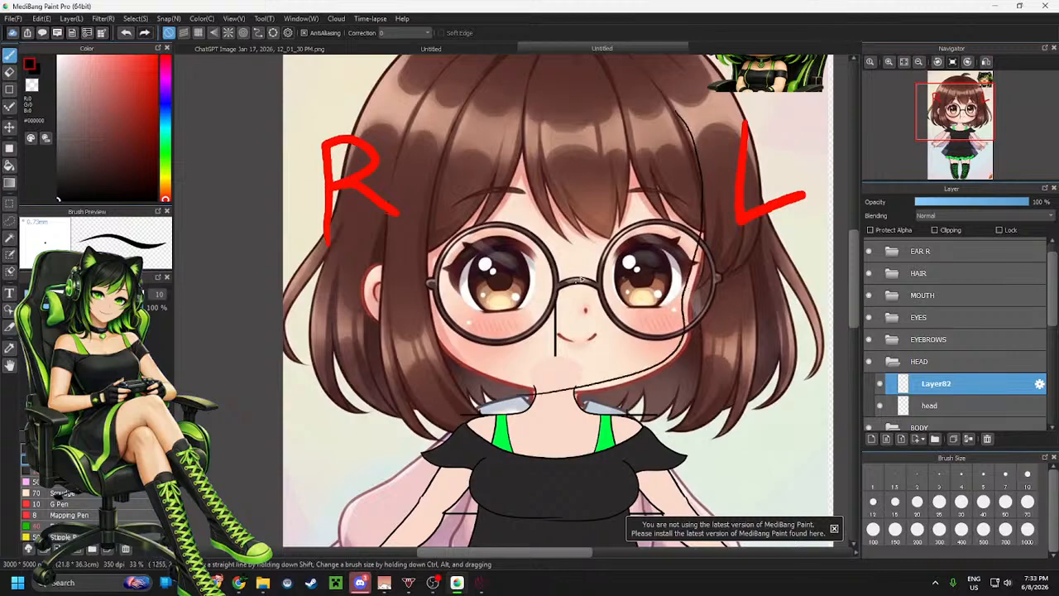
key(ctrl+z)
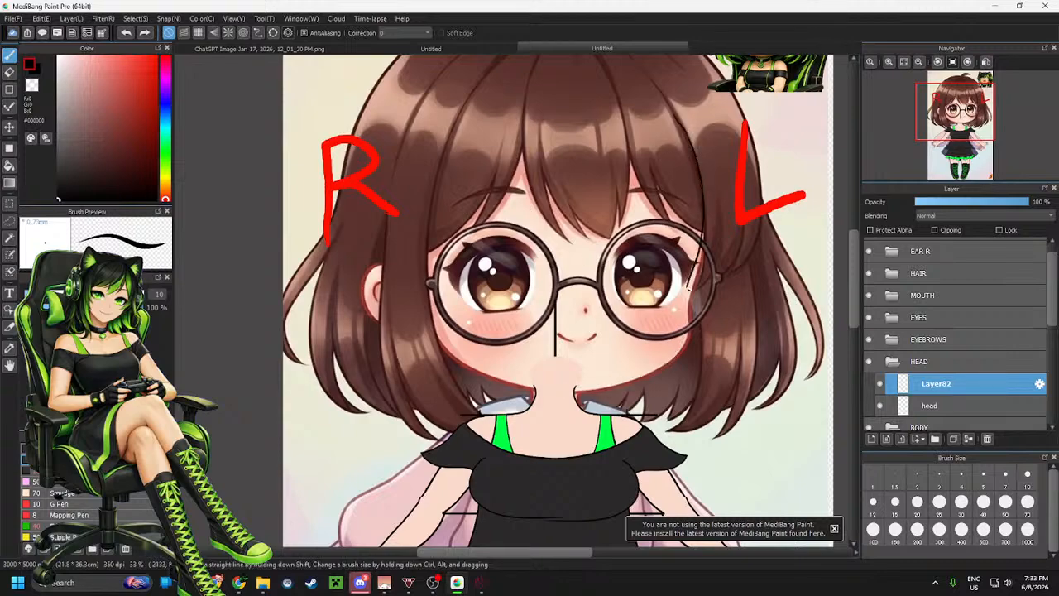
mouse_move(656, 374)
mouse_down()
mouse_move(572, 391)
mouse_move(494, 394)
mouse_up()
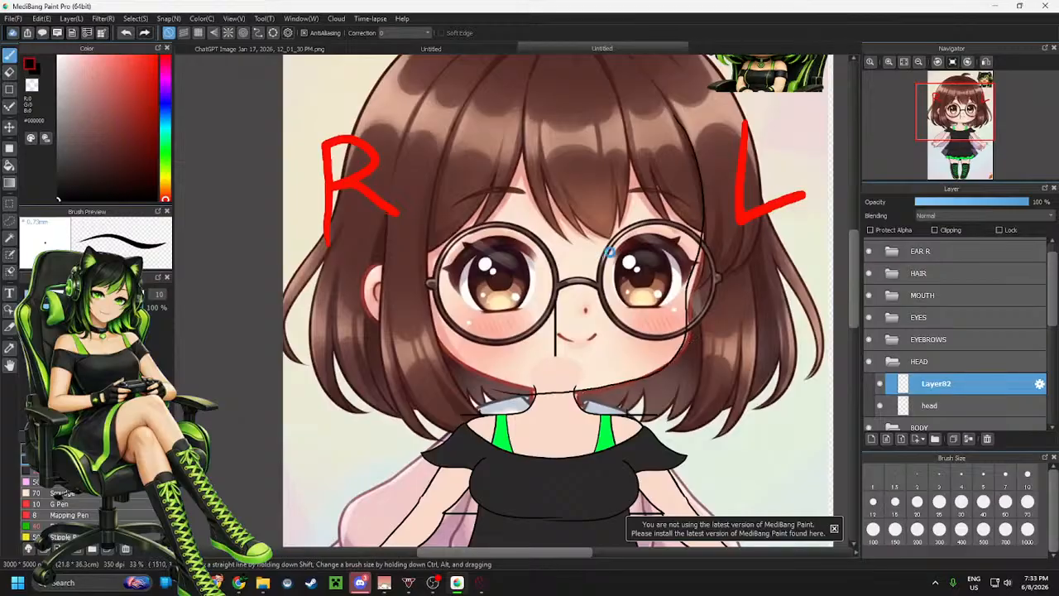
key(ctrl+z)
mouse_move(689, 139)
mouse_down()
mouse_move(705, 215)
mouse_move(684, 307)
mouse_move(644, 385)
mouse_move(478, 411)
mouse_up()
key(ctrl+z)
drag(677, 129, 706, 207)
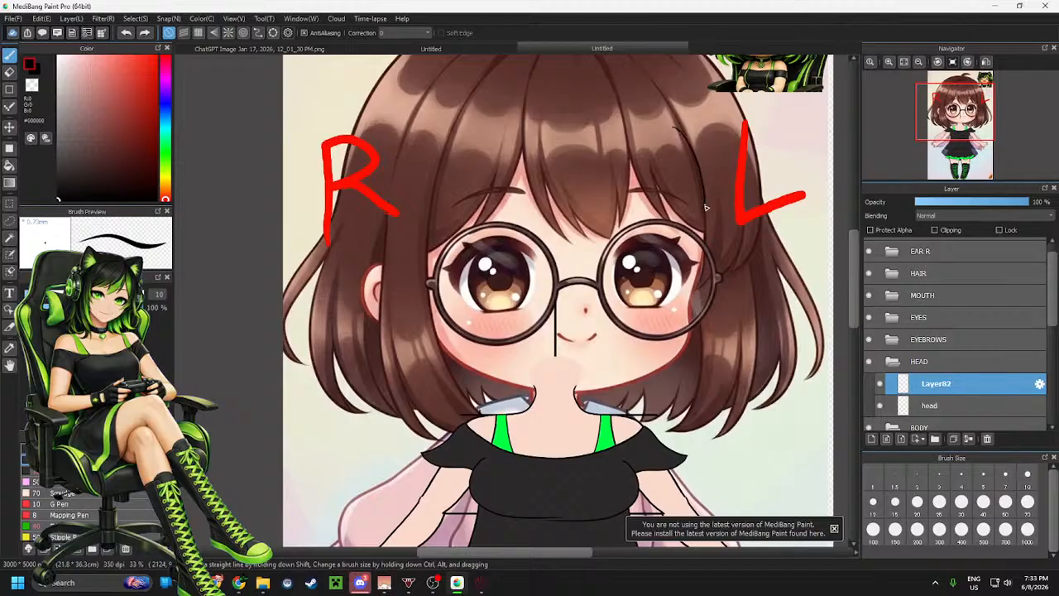
drag(691, 281, 686, 315)
mouse_move(676, 357)
mouse_down()
mouse_move(562, 396)
mouse_move(485, 397)
mouse_up()
key(ctrl+z)
drag(676, 124, 694, 143)
drag(704, 221, 690, 283)
key(ctrl+z)
mouse_move(672, 118)
mouse_down()
mouse_move(698, 174)
mouse_move(690, 329)
mouse_up()
key(ctrl+z)
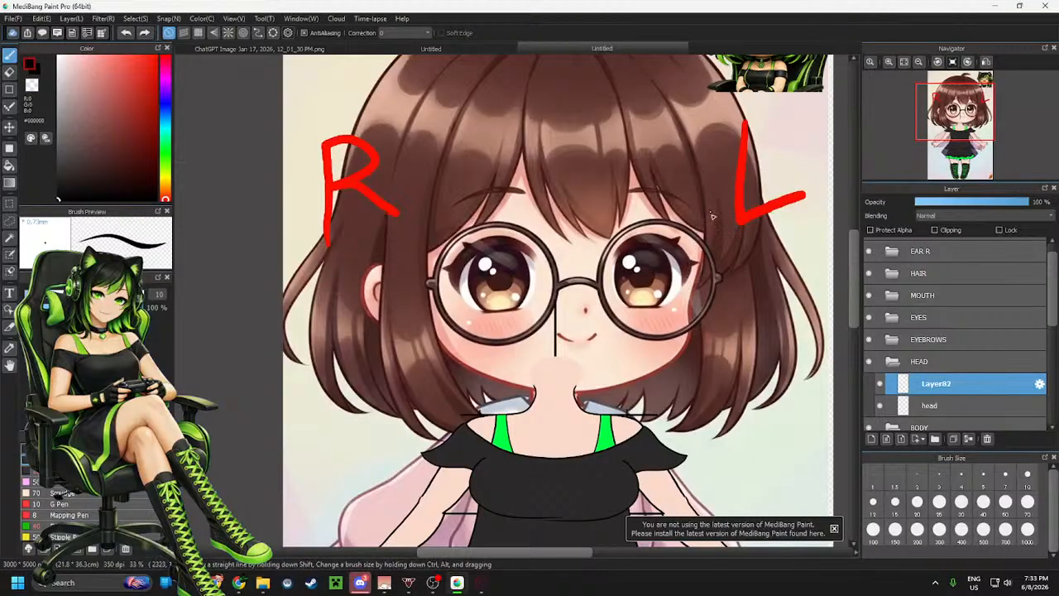
drag(703, 219, 709, 249)
mouse_move(696, 330)
mouse_down()
mouse_move(688, 356)
mouse_move(640, 390)
mouse_move(492, 402)
mouse_up()
key(ctrl+z)
mouse_move(688, 147)
mouse_down()
mouse_move(706, 224)
mouse_move(687, 329)
mouse_move(634, 381)
mouse_move(505, 400)
mouse_up()
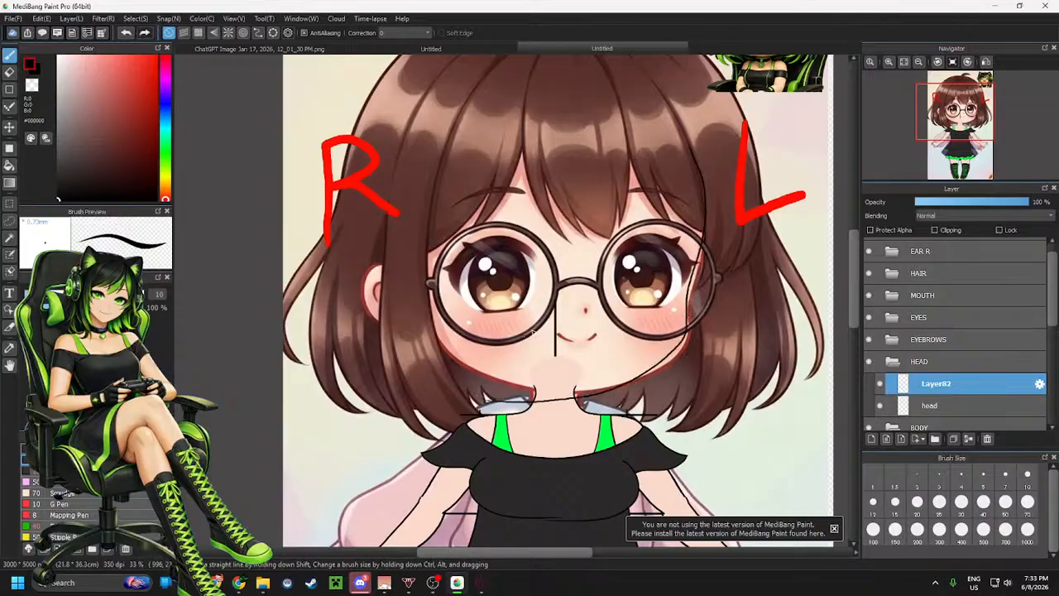
key(ctrl+z)
mouse_move(699, 177)
mouse_down()
mouse_move(684, 329)
mouse_move(637, 383)
mouse_move(535, 402)
mouse_up()
key(ctrl+z)
mouse_move(677, 153)
mouse_down()
mouse_move(700, 218)
mouse_move(684, 305)
mouse_up()
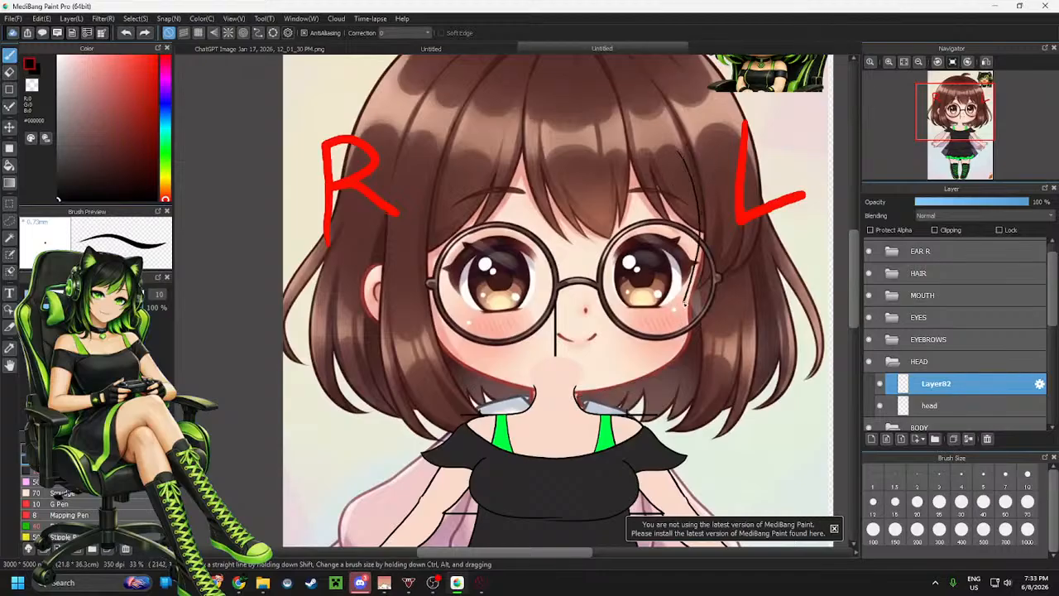
mouse_move(683, 348)
mouse_down()
mouse_move(645, 380)
mouse_move(521, 389)
mouse_up()
key(ctrl+z)
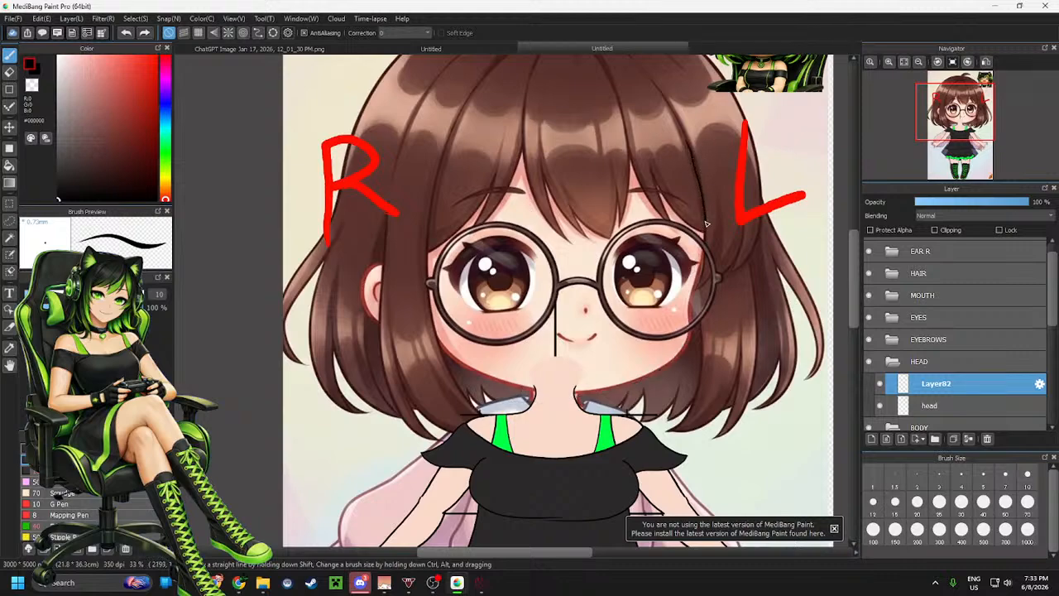
mouse_move(682, 344)
mouse_down()
mouse_move(553, 390)
mouse_move(494, 388)
mouse_up()
key(ctrl+z)
scroll(704, 170, up, 2)
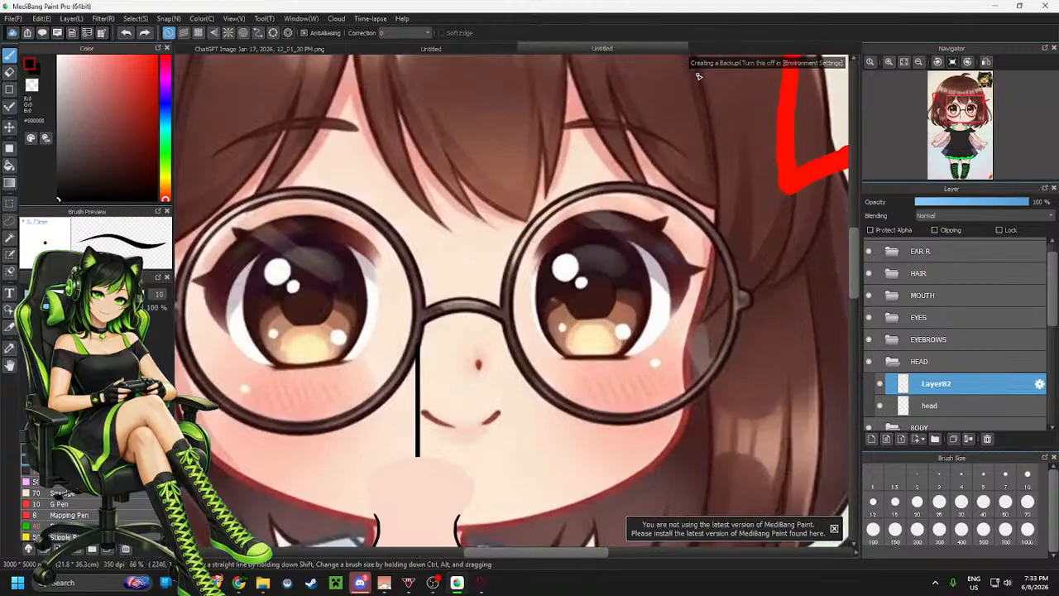
mouse_move(697, 73)
mouse_down()
mouse_move(713, 142)
mouse_move(712, 228)
mouse_move(667, 447)
mouse_move(633, 480)
mouse_move(570, 508)
mouse_move(488, 525)
mouse_move(341, 519)
mouse_move(284, 497)
mouse_up()
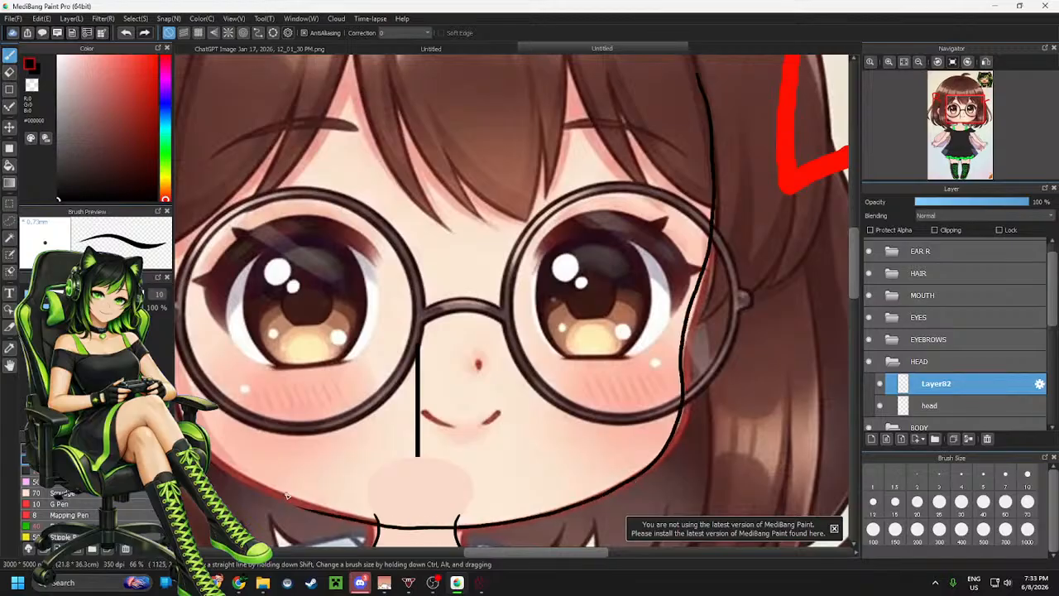
Select the head area and nudge the new line slightly into place with a transform, then deselect
scroll(307, 480, down, 2)
scroll(678, 381, down, 1)
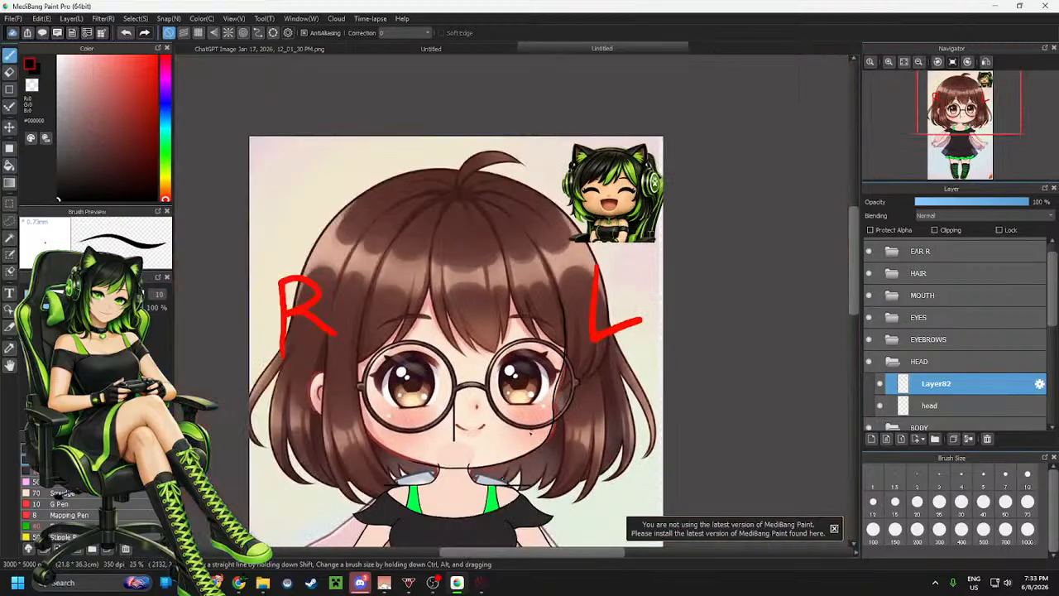
scroll(533, 430, up, 2)
scroll(560, 414, down, 2)
scroll(597, 398, up, 1)
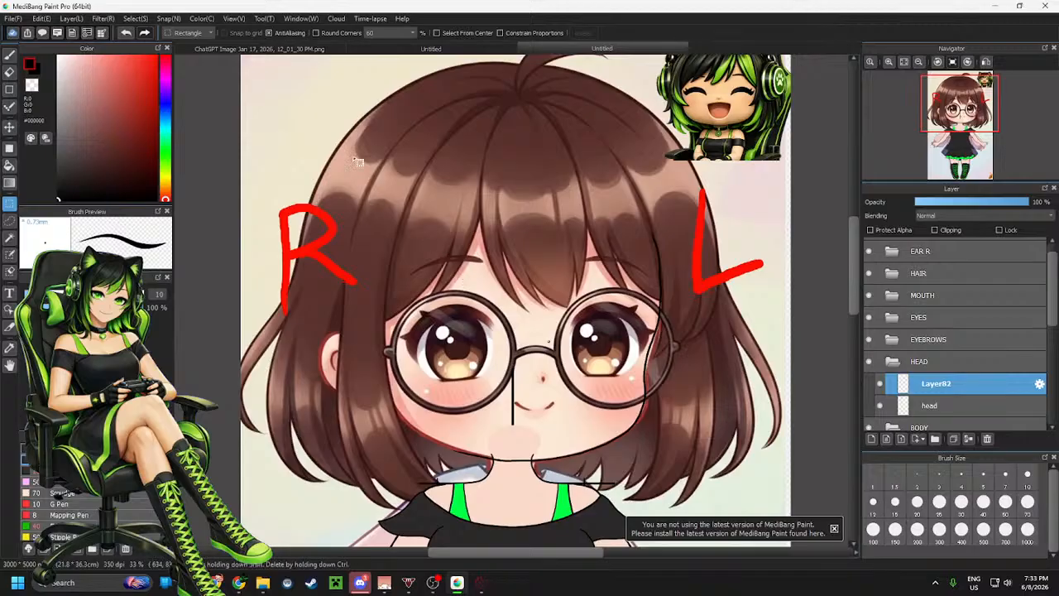
drag(296, 140, 735, 483)
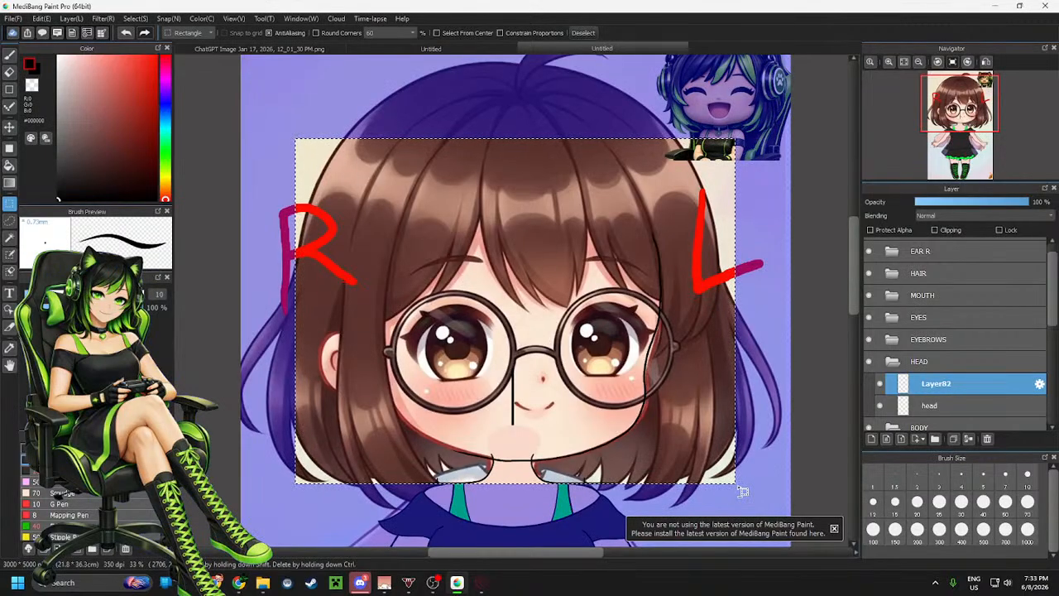
key(ctrl+t)
drag(688, 382, 689, 385)
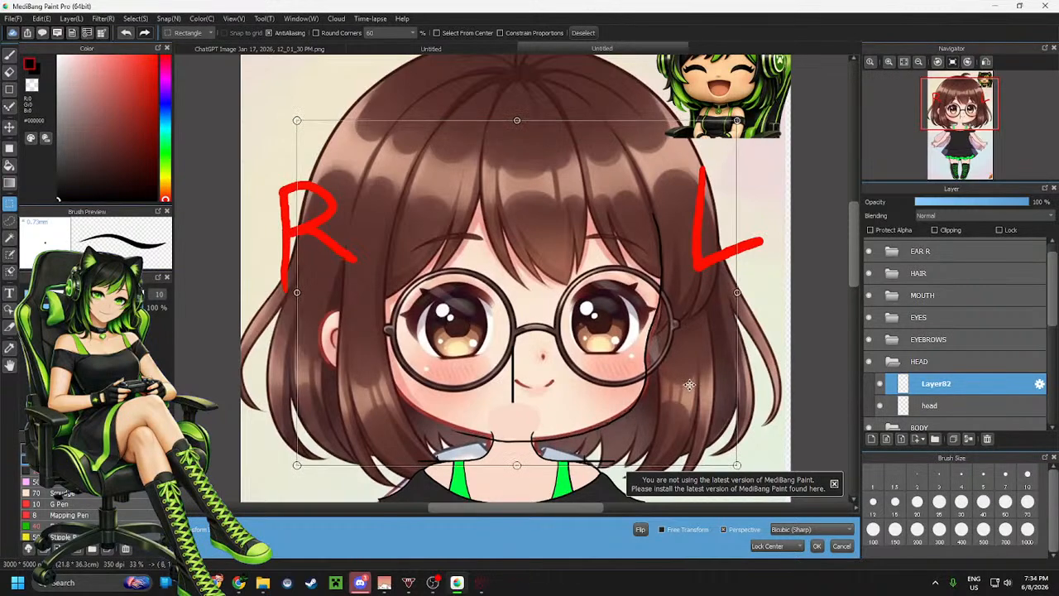
drag(689, 384, 691, 383)
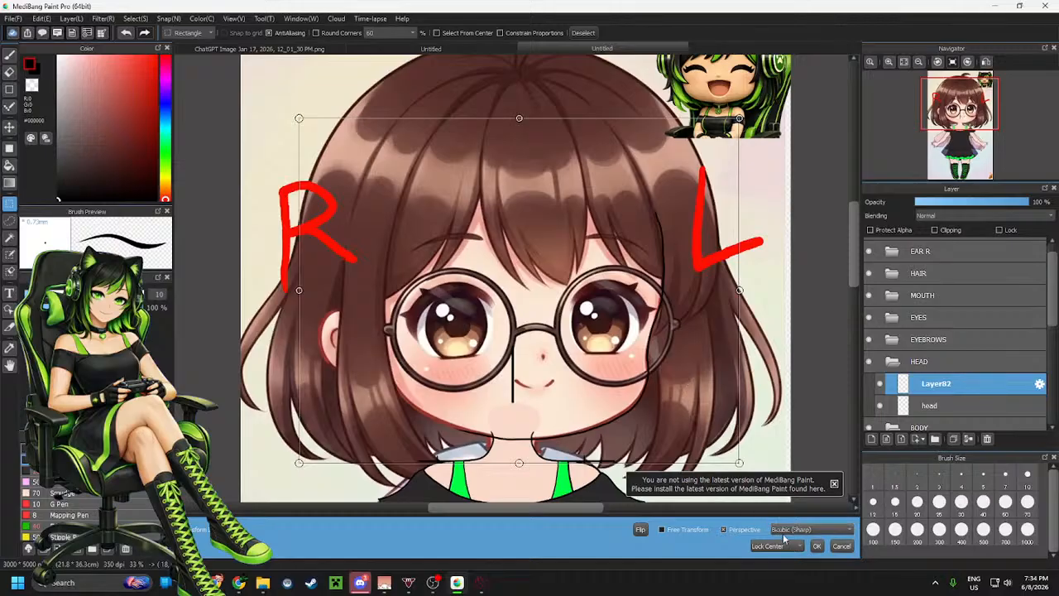
click(817, 546)
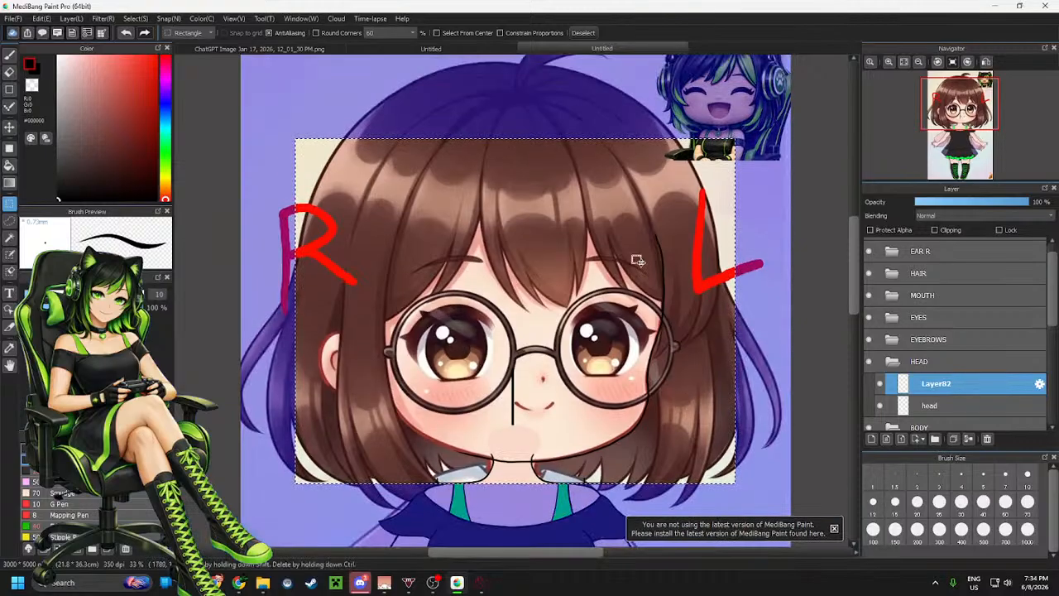
key(ctrl+d)
Erase the new line's tail extending past the chin toward the left
scroll(538, 348, down, 3)
scroll(529, 354, up, 5)
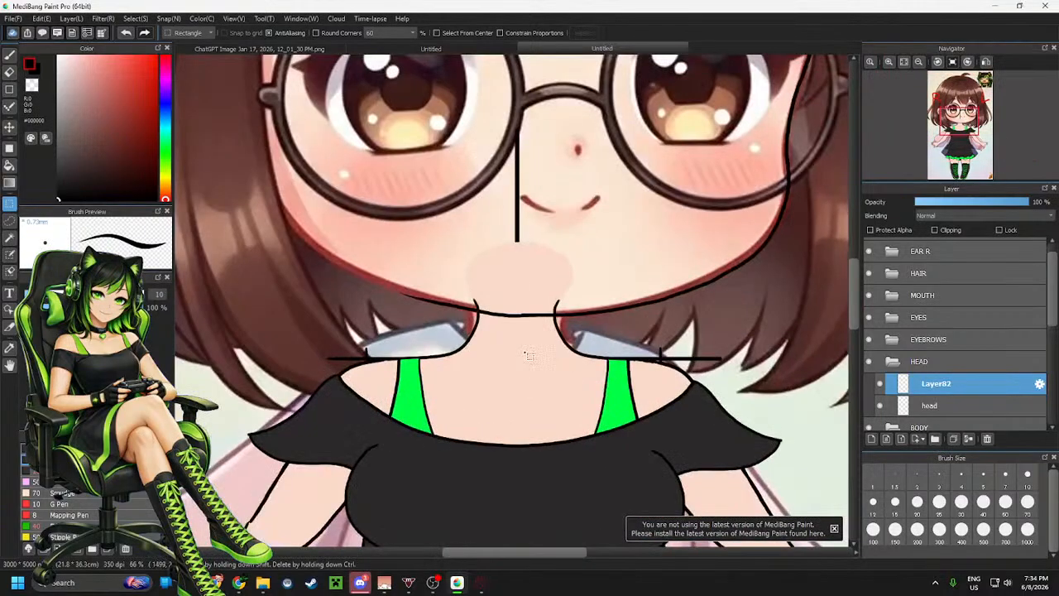
scroll(526, 354, up, 2)
key(e)
mouse_move(513, 283)
mouse_down()
mouse_move(523, 300)
mouse_move(484, 301)
mouse_move(326, 265)
mouse_move(405, 296)
mouse_up()
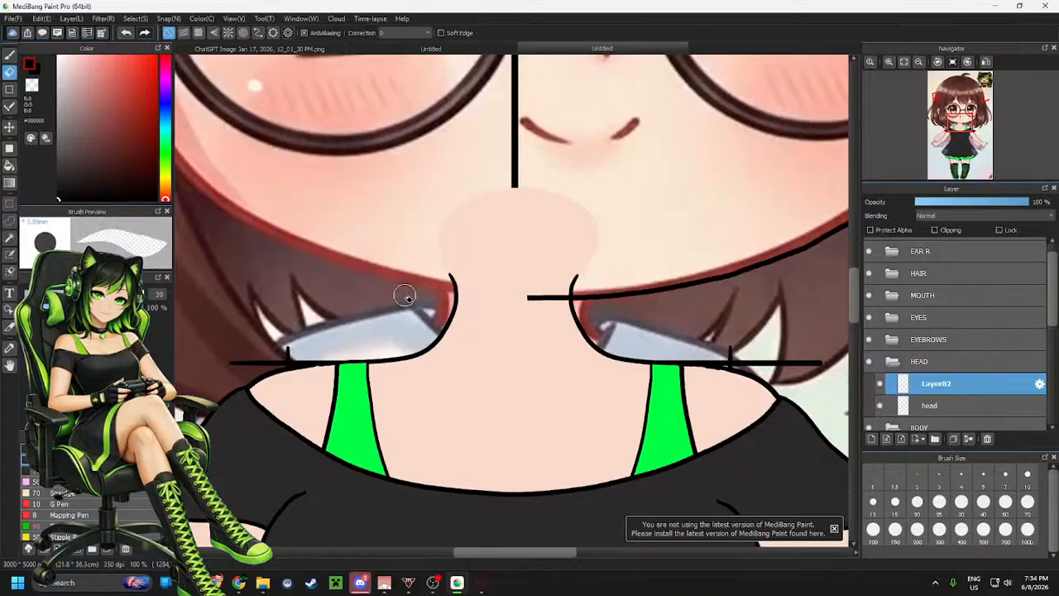
scroll(404, 296, down, 4)
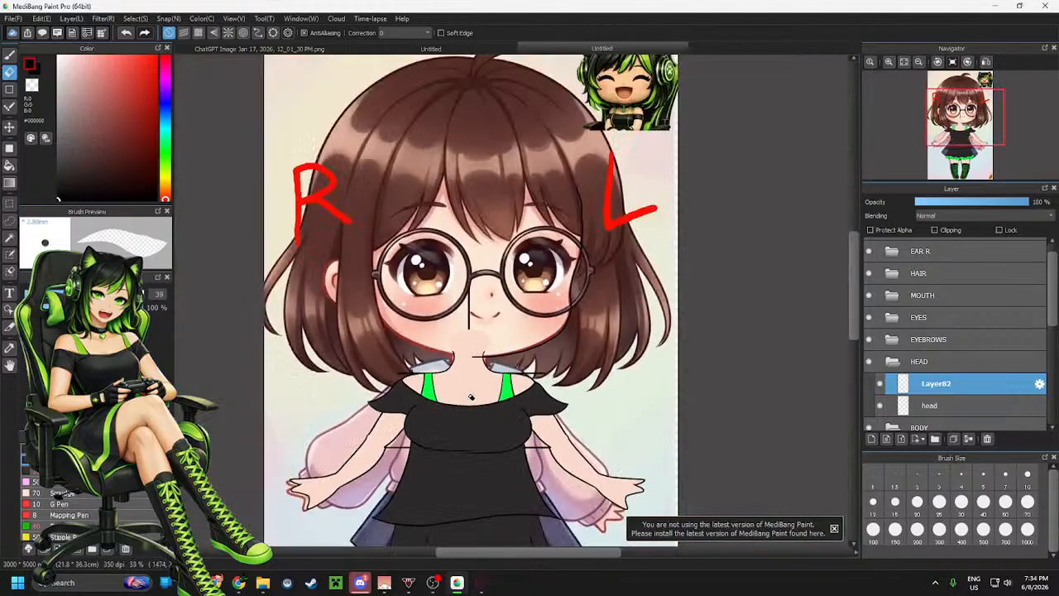
scroll(418, 259, up, 1)
key(m)
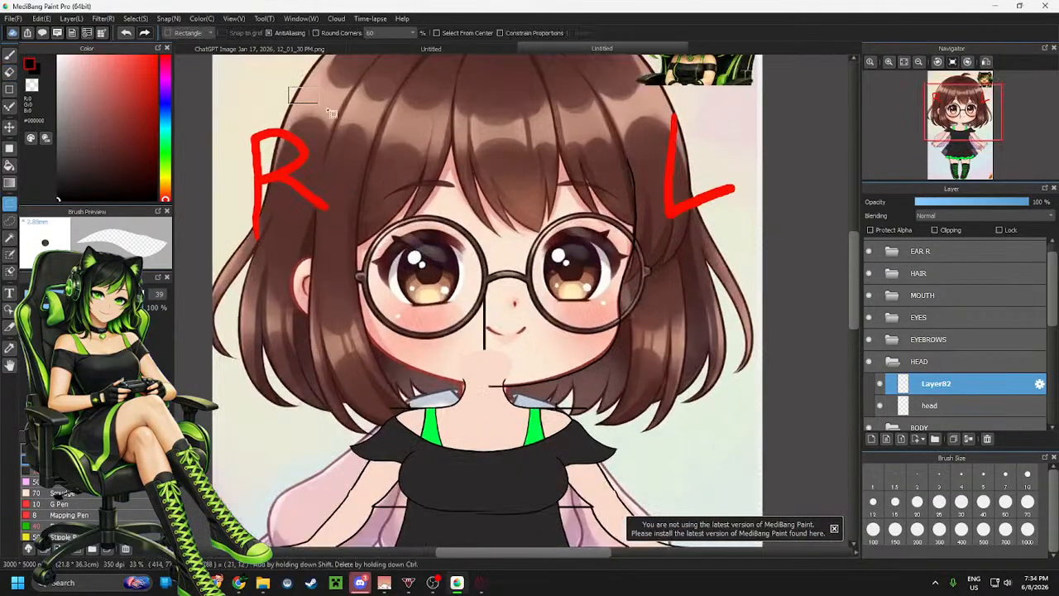
Copy the new face line onto a new layer, flip it horizontally and position it as the opposite side of the face
drag(287, 86, 695, 425)
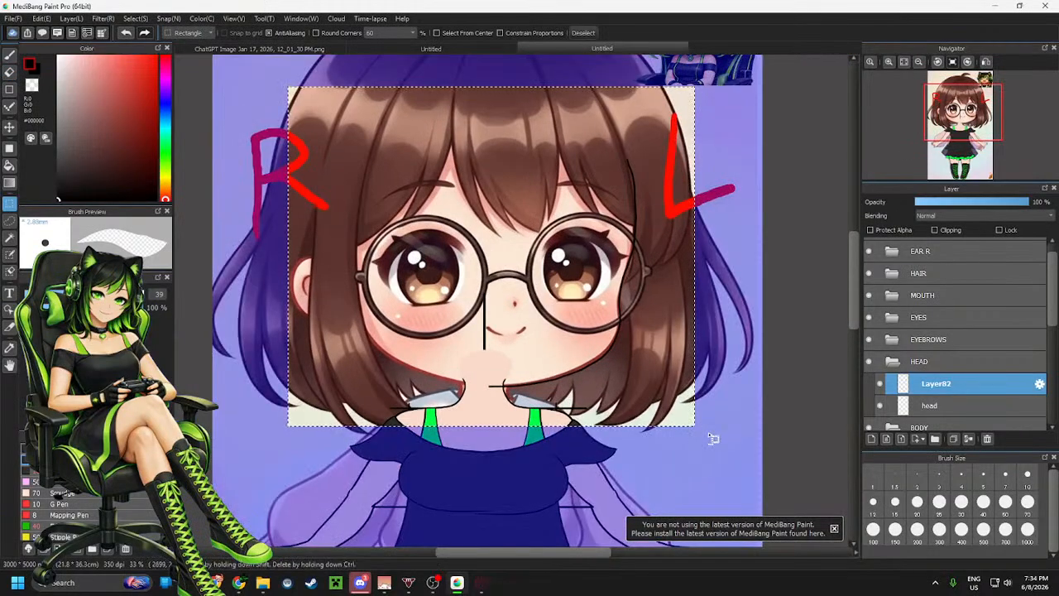
key(ctrl+c)
key(ctrl+v)
key(ctrl+t)
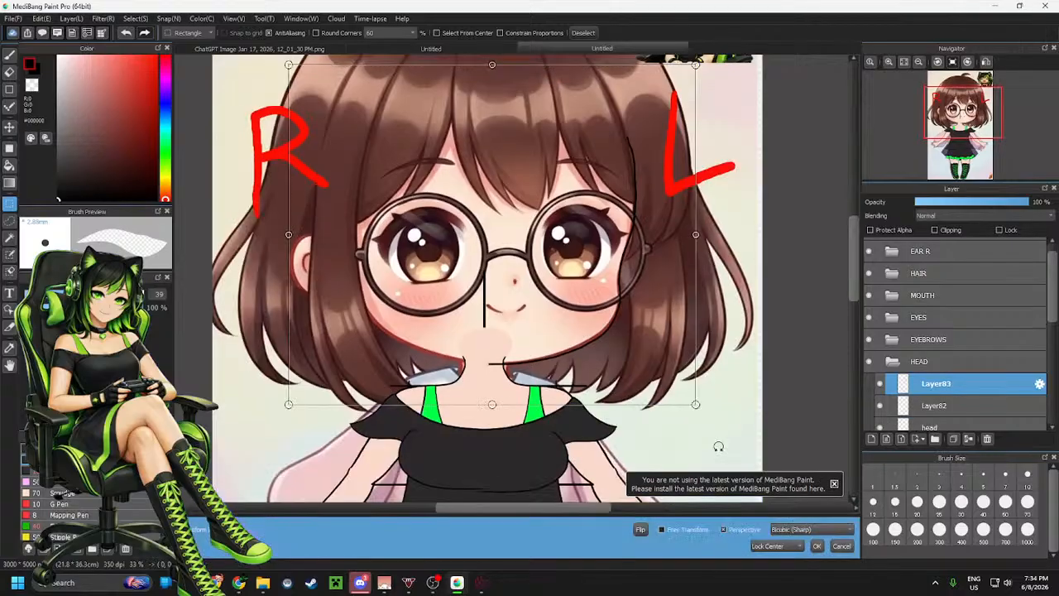
click(640, 530)
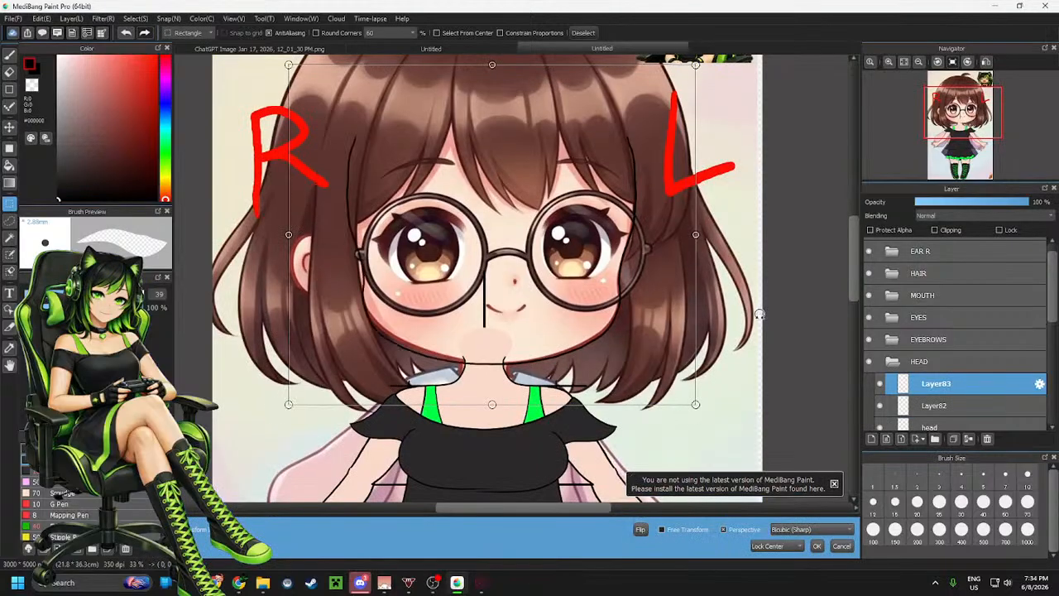
drag(758, 315, 755, 312)
drag(635, 308, 627, 307)
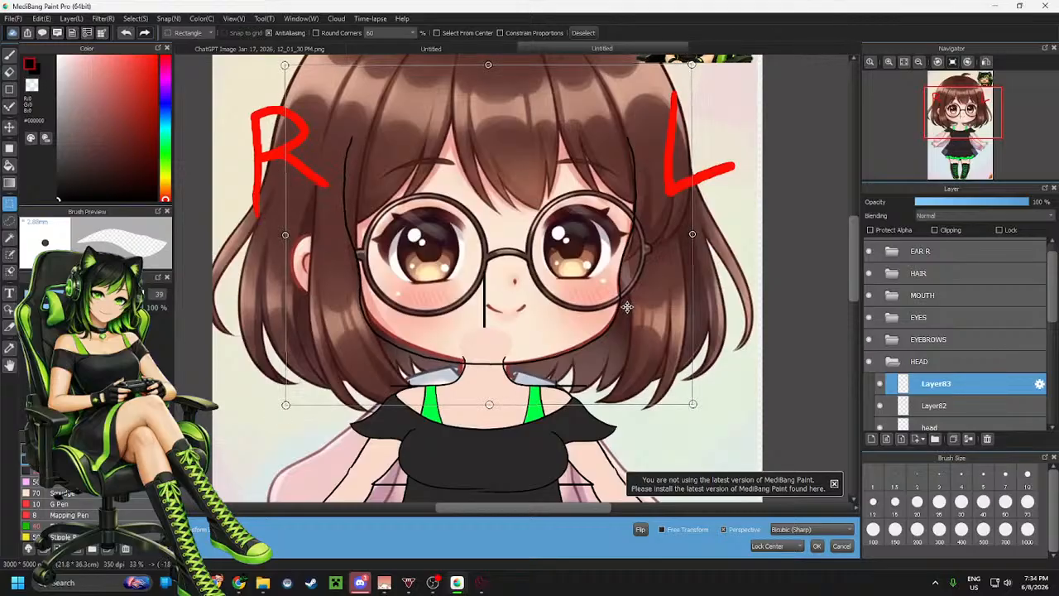
click(817, 545)
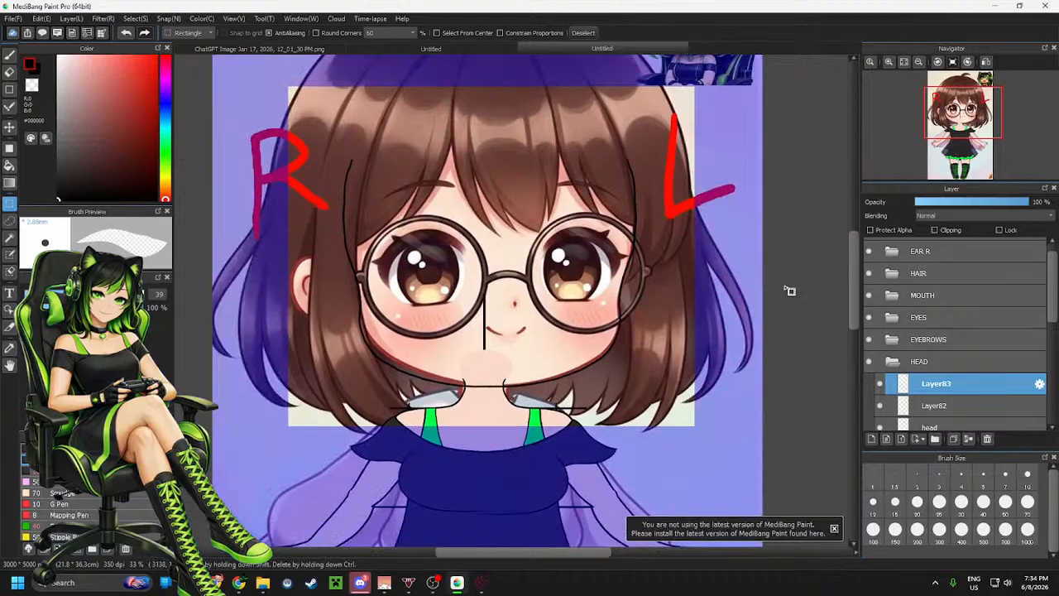
key(ctrl+d)
Hide the reference image layer in the REF folder
scroll(927, 362, down, 3)
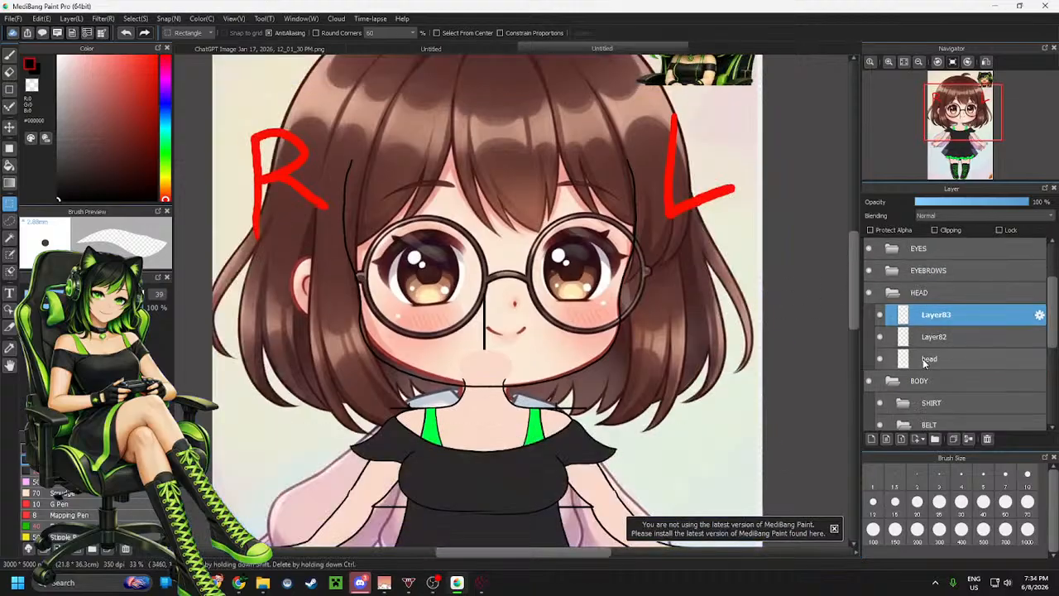
scroll(925, 364, down, 5)
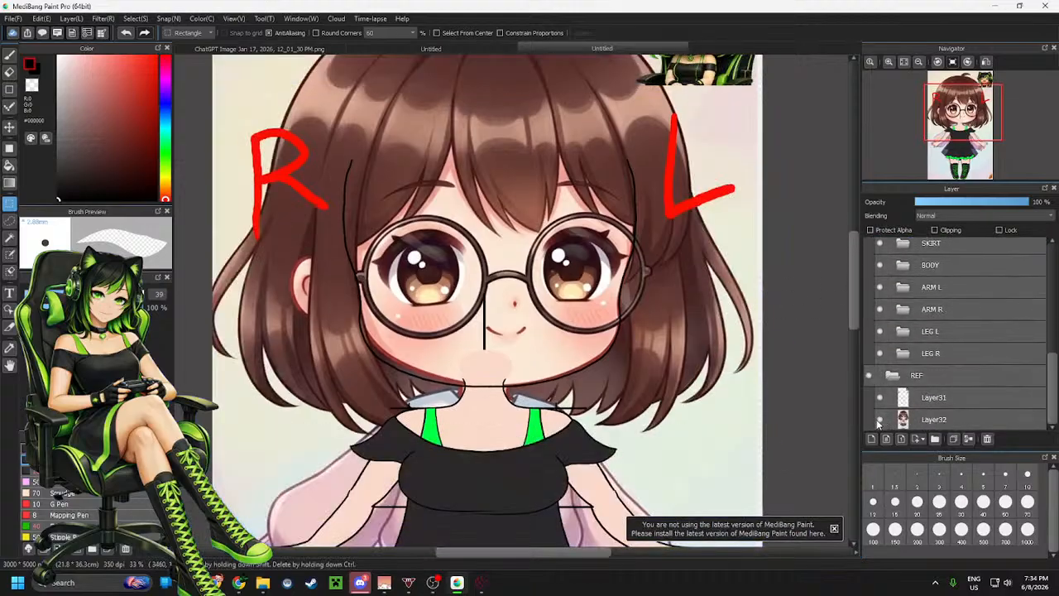
click(880, 419)
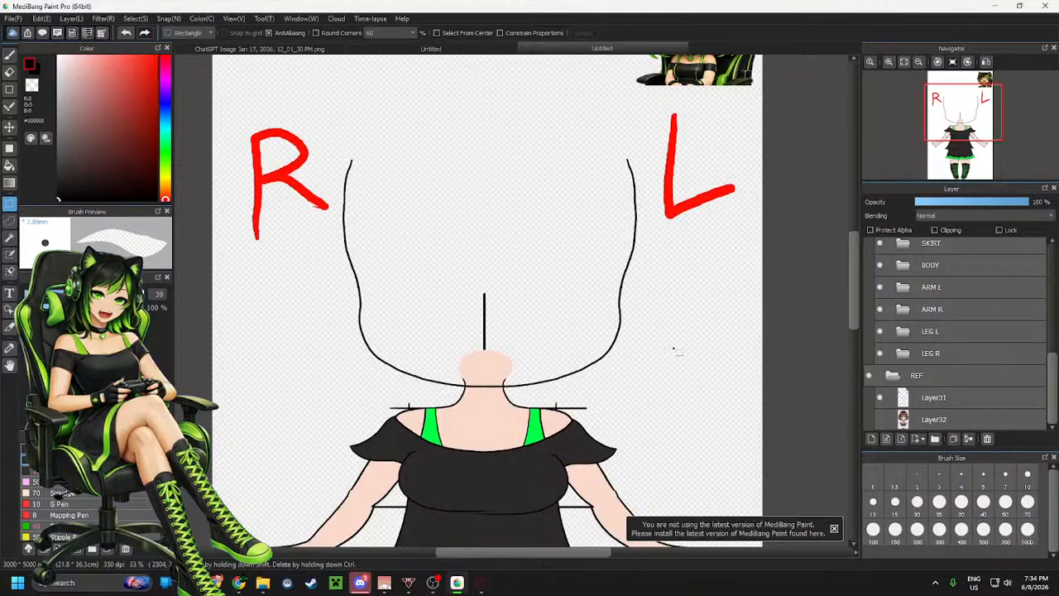
Merge the mirrored line layer down into the head line layer
scroll(949, 326, up, 5)
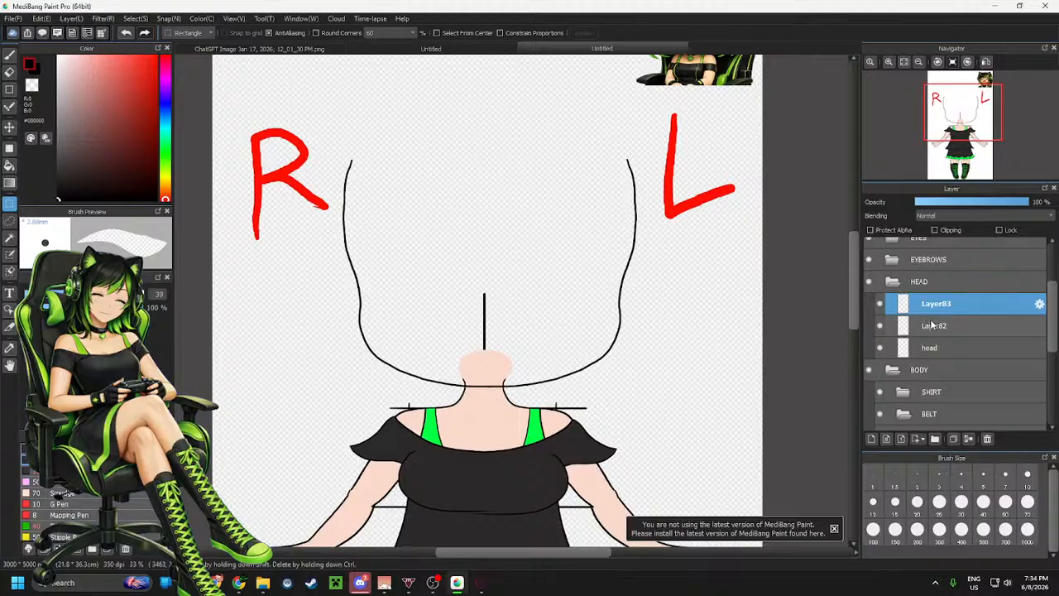
scroll(935, 324, up, 1)
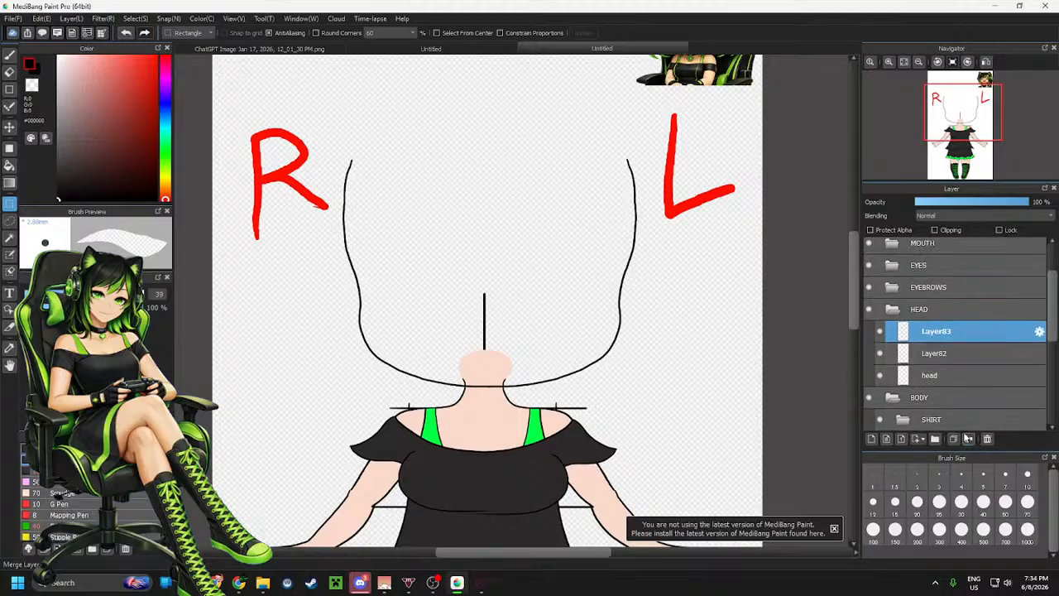
click(969, 438)
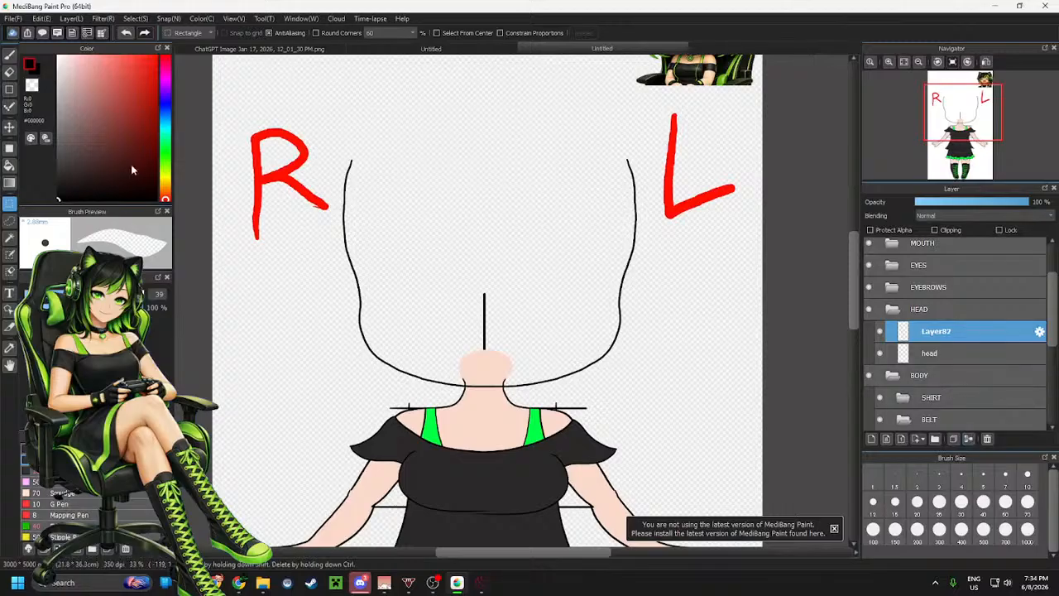
Pick the skin colour with the brush and draw a skin-coloured arc across the open top of the head
click(10, 126)
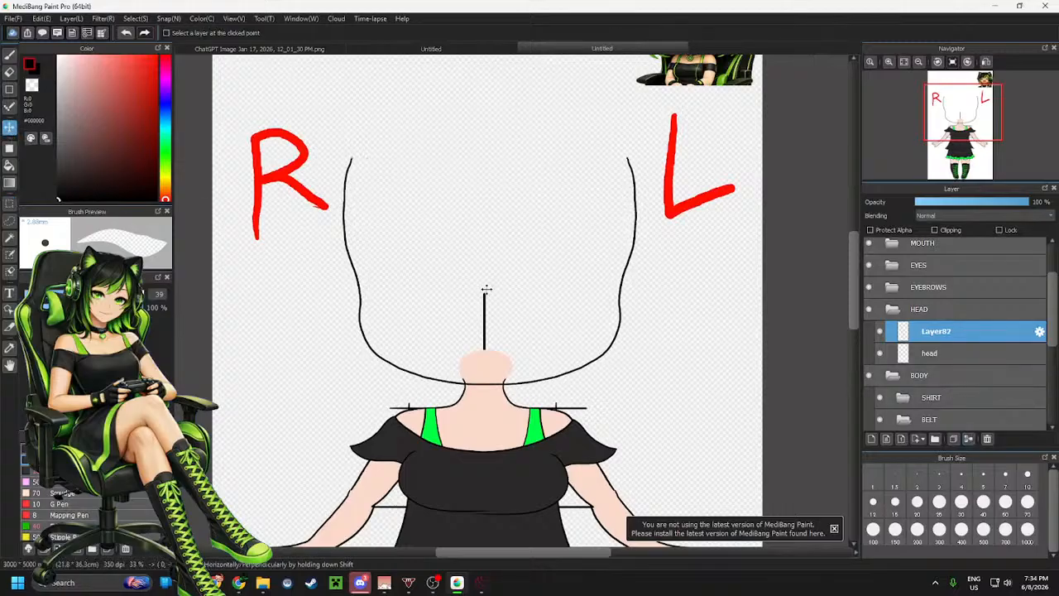
drag(486, 289, 486, 290)
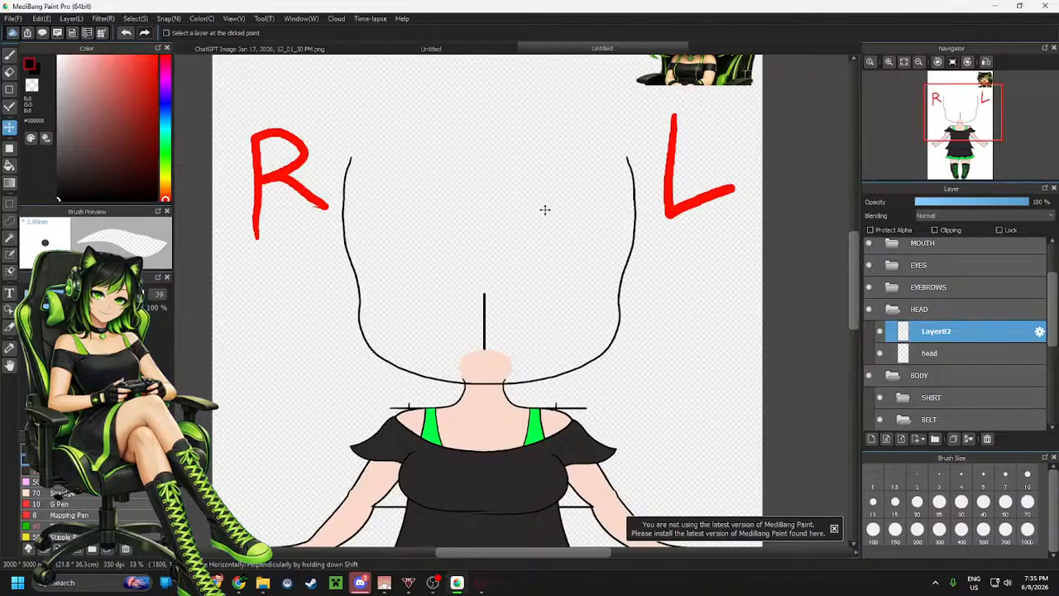
key(b)
alt+click(487, 422)
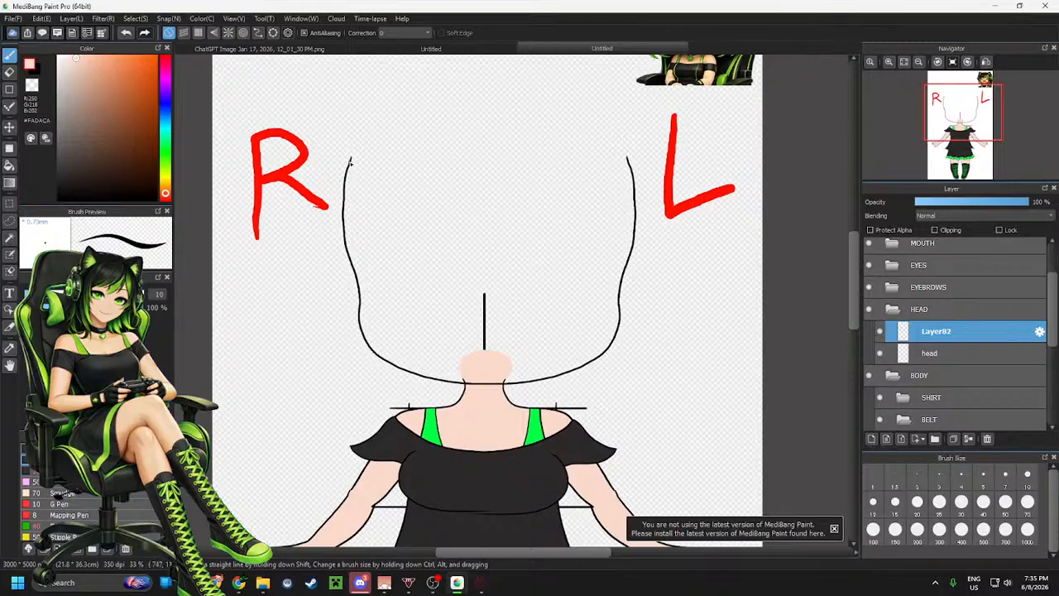
mouse_move(351, 161)
mouse_down()
mouse_move(432, 104)
mouse_move(505, 101)
mouse_up()
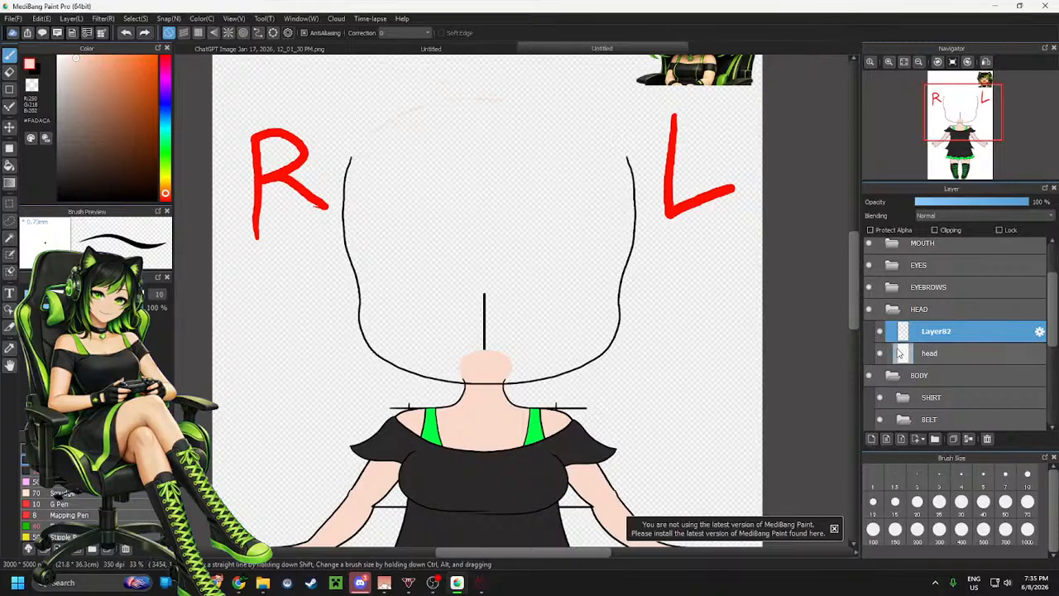
On the head layer, redraw the skin-coloured arc closing the top of the head, retrying once
click(929, 355)
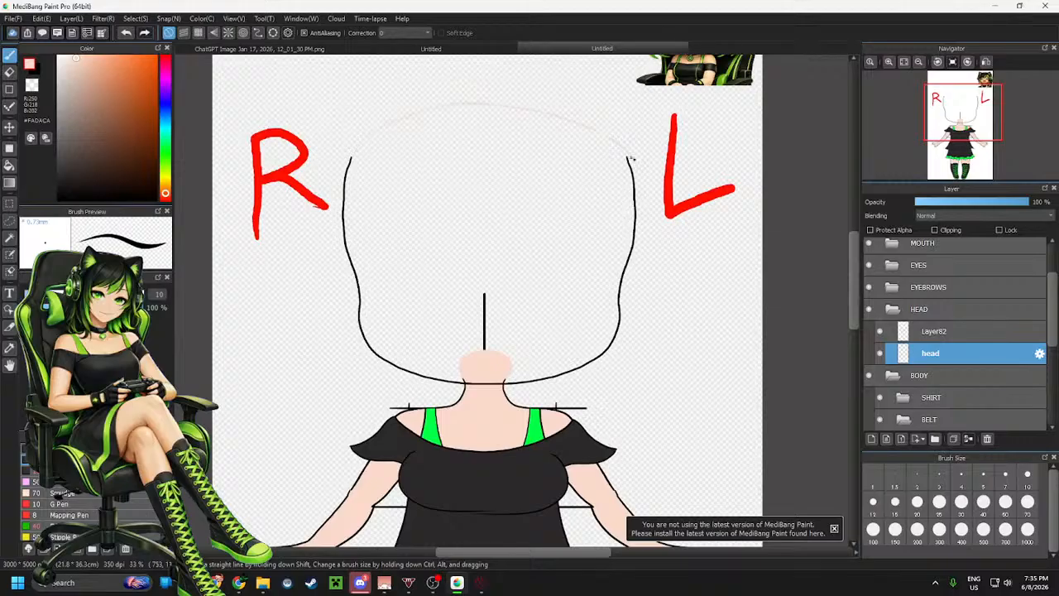
scroll(644, 186, down, 1)
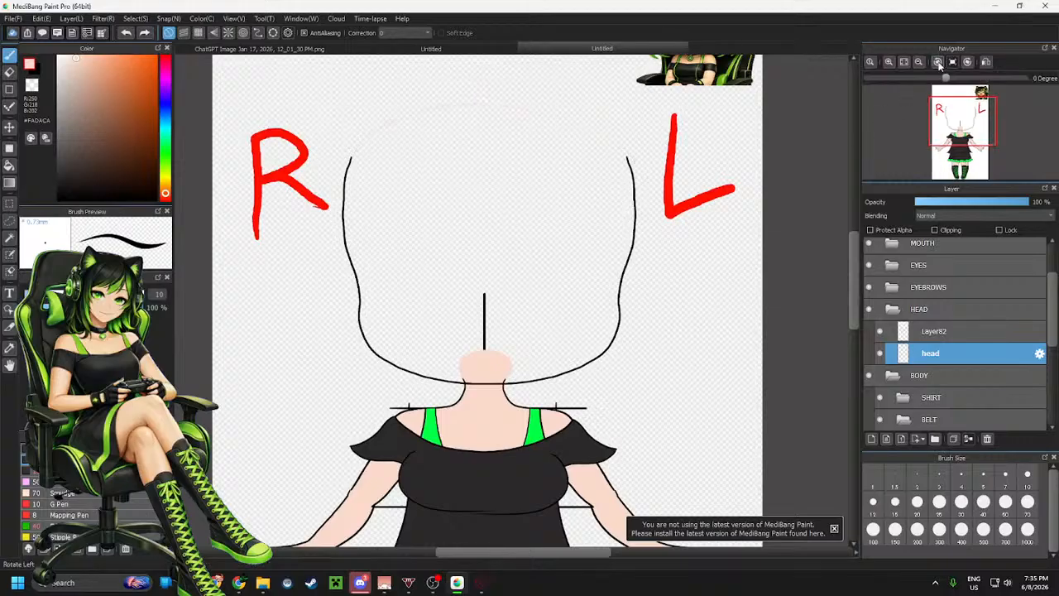
key(Left)
key(Left)
key(Left)
scroll(400, 190, up, 2)
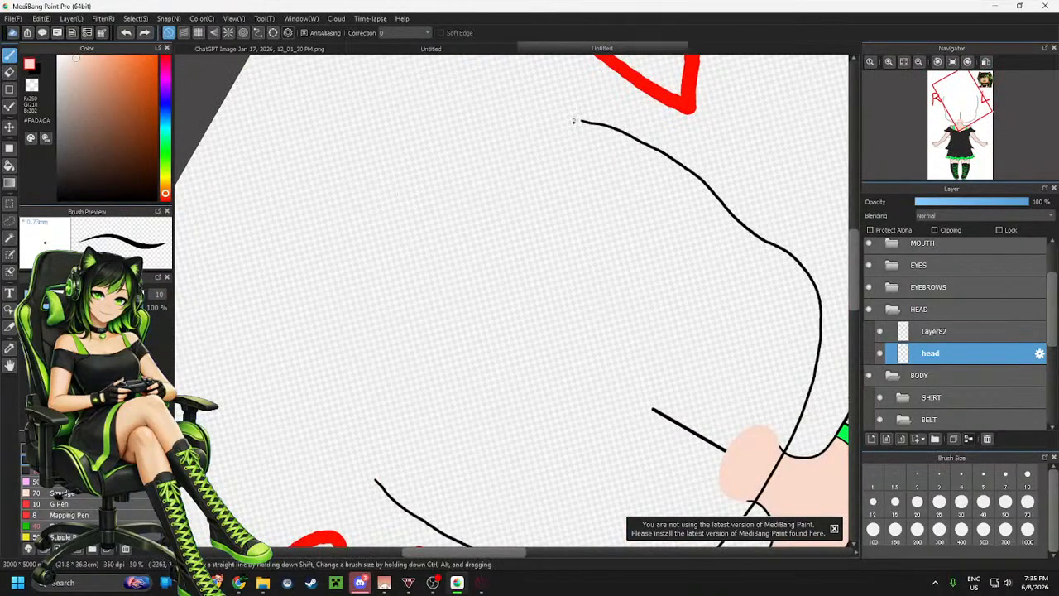
mouse_move(579, 121)
mouse_down()
mouse_move(490, 143)
mouse_move(391, 257)
mouse_move(365, 359)
mouse_move(375, 421)
mouse_up()
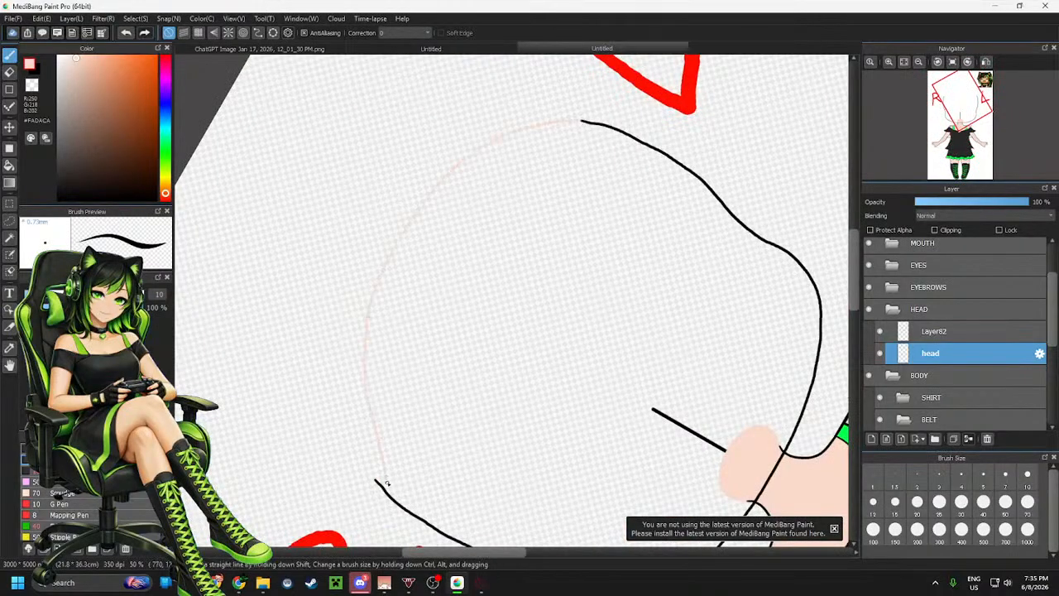
key(ctrl+z)
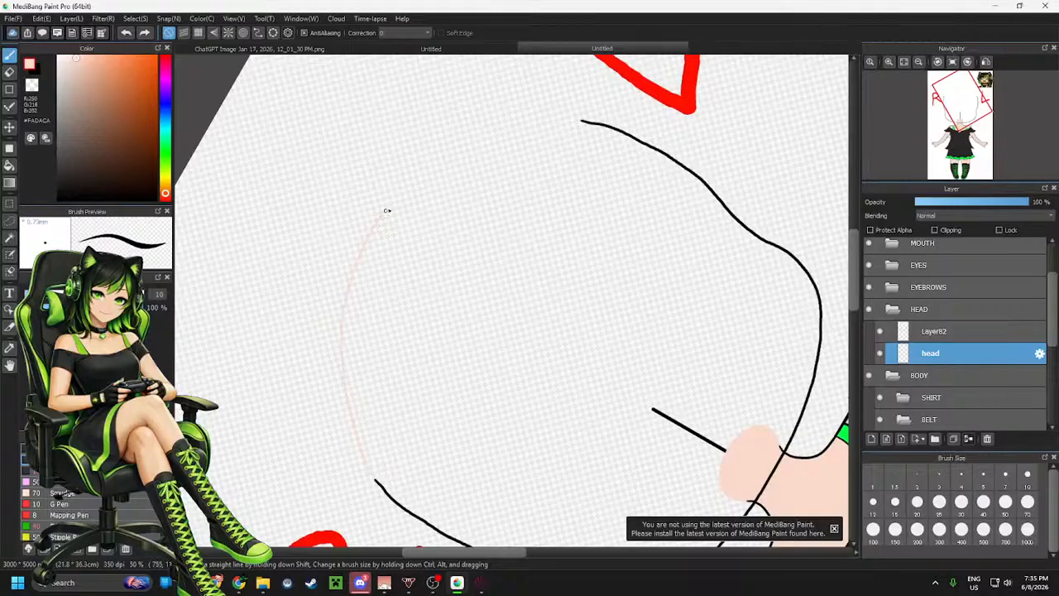
mouse_move(386, 211)
mouse_down()
mouse_move(444, 159)
mouse_move(519, 129)
mouse_move(592, 132)
mouse_up()
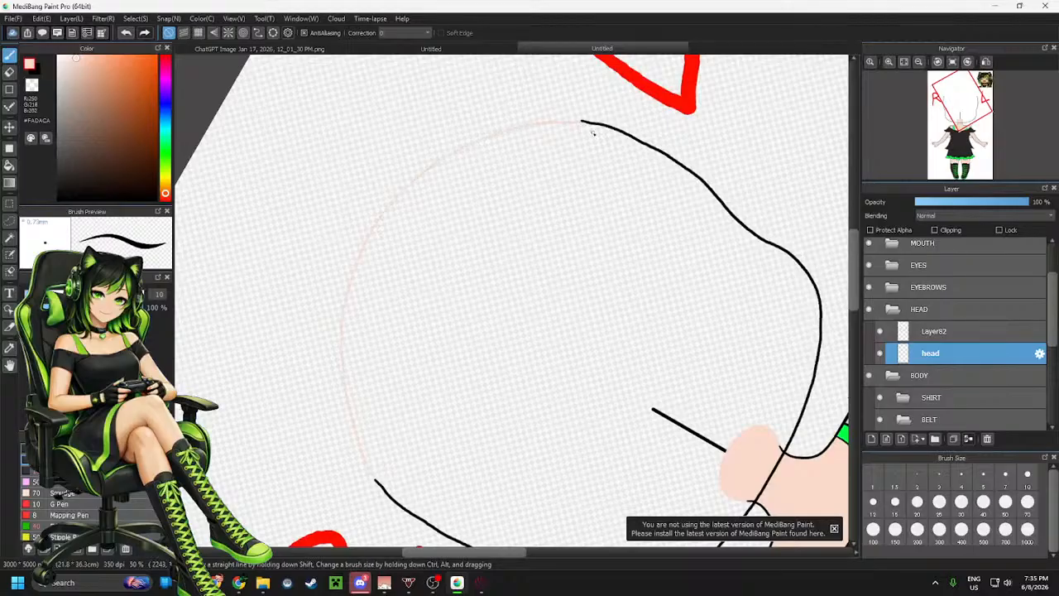
Fill the head shape with the skin colour, temporarily hiding the body and reference folders
key(g)
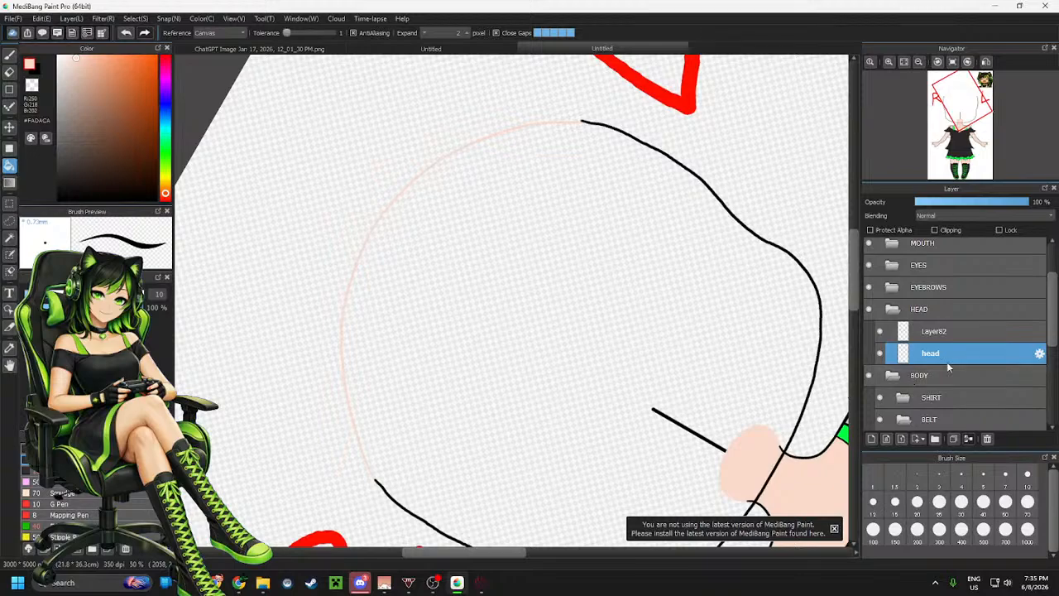
scroll(947, 361, down, 1)
click(869, 307)
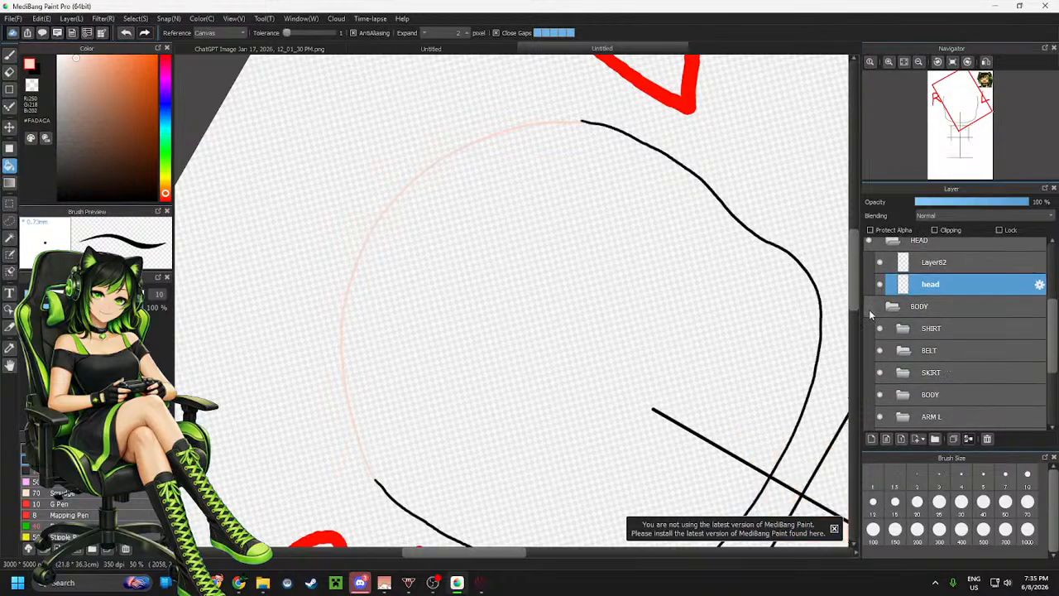
scroll(920, 348, down, 2)
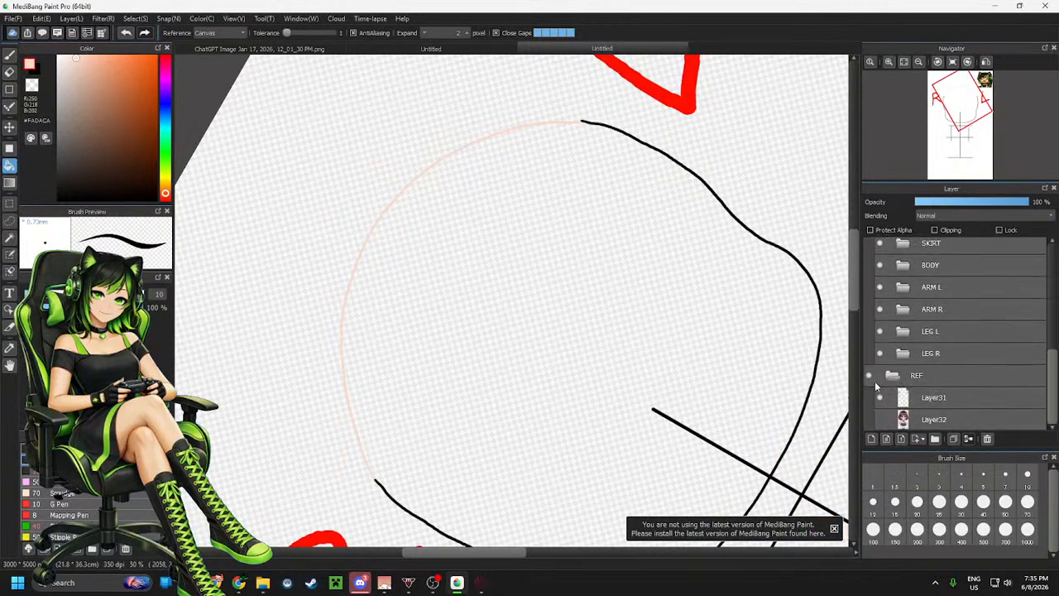
click(869, 375)
click(621, 323)
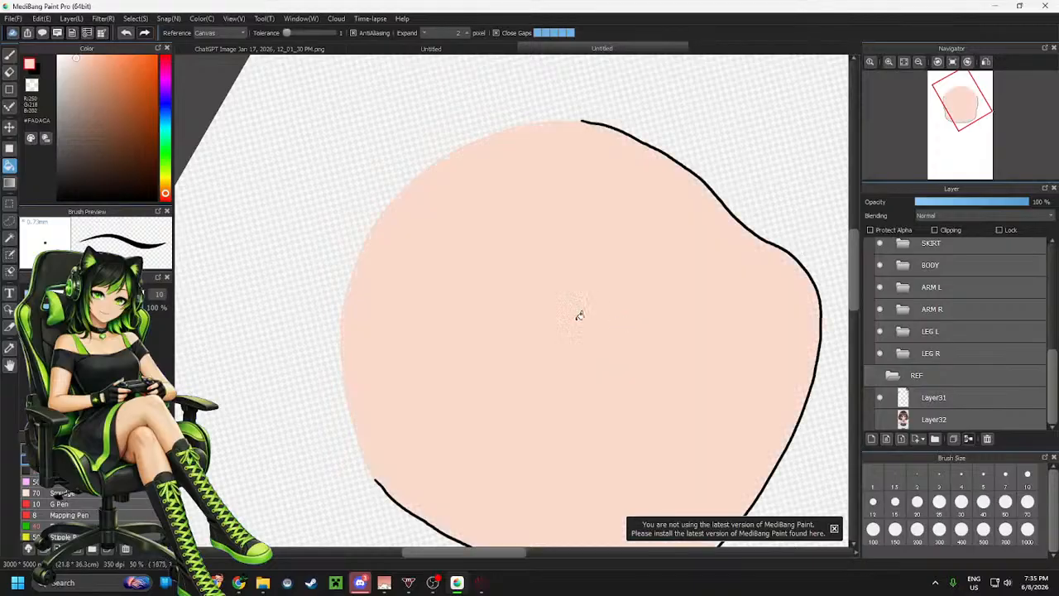
click(873, 378)
scroll(868, 331, up, 2)
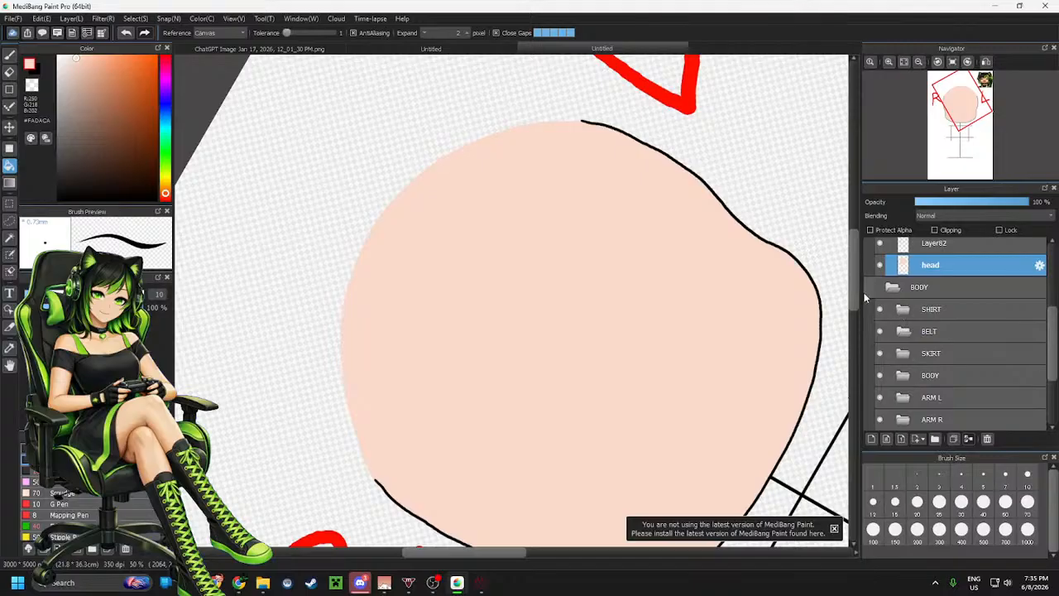
click(868, 286)
Reset the view rotation and zoom around the canvas to inspect the filled head and outfit
click(953, 63)
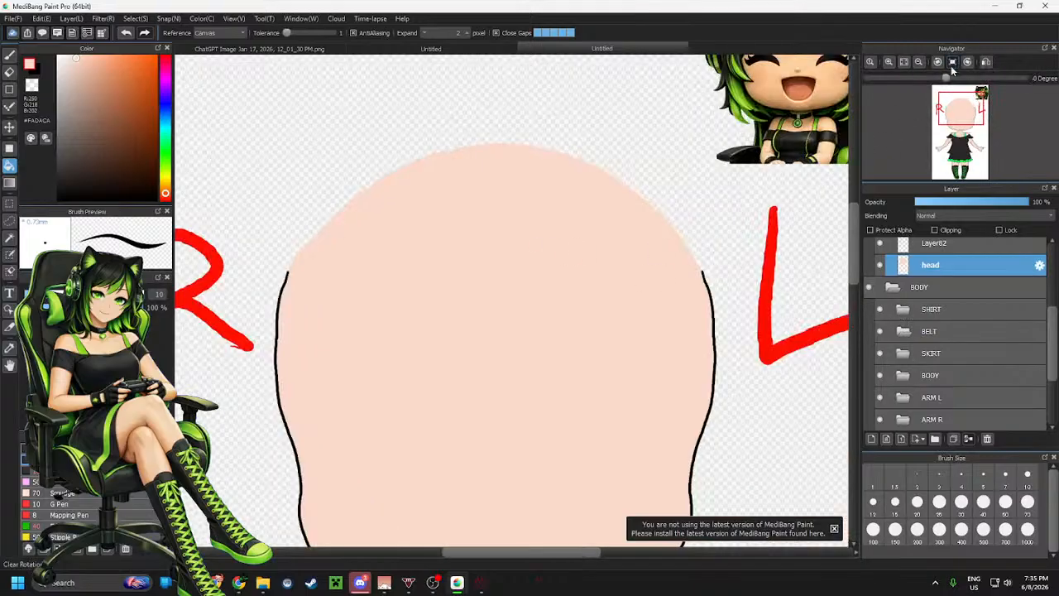
scroll(542, 233, down, 4)
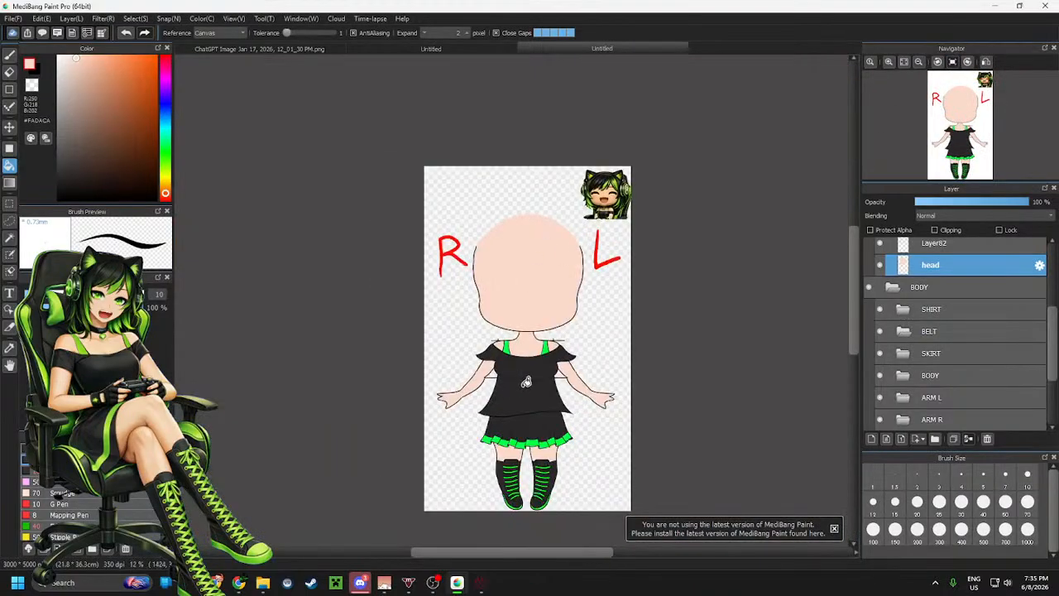
scroll(525, 382, up, 3)
scroll(508, 367, down, 1)
scroll(527, 213, up, 2)
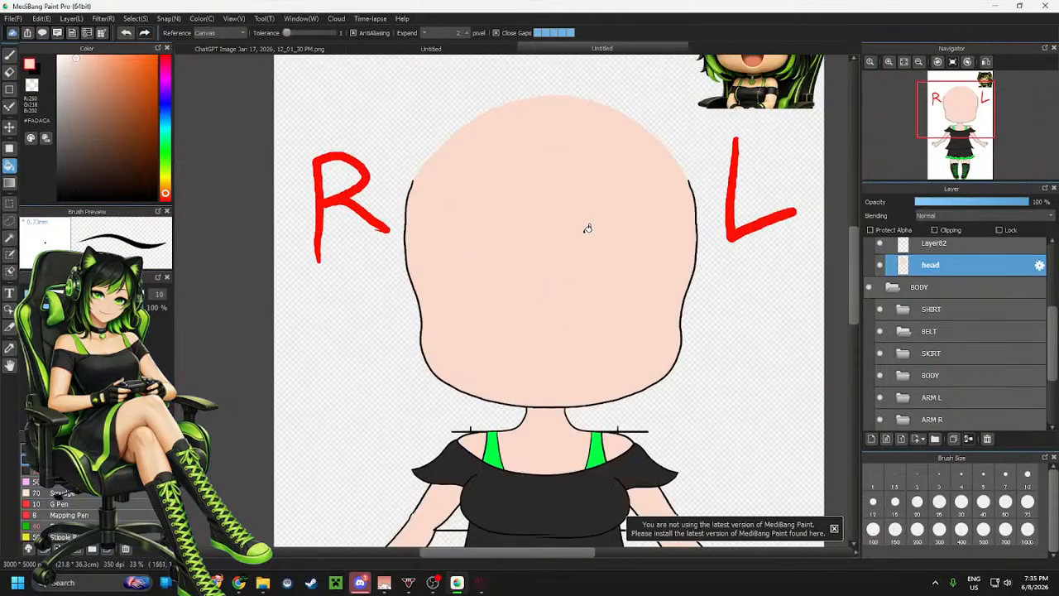
scroll(587, 228, up, 1)
scroll(582, 217, down, 1)
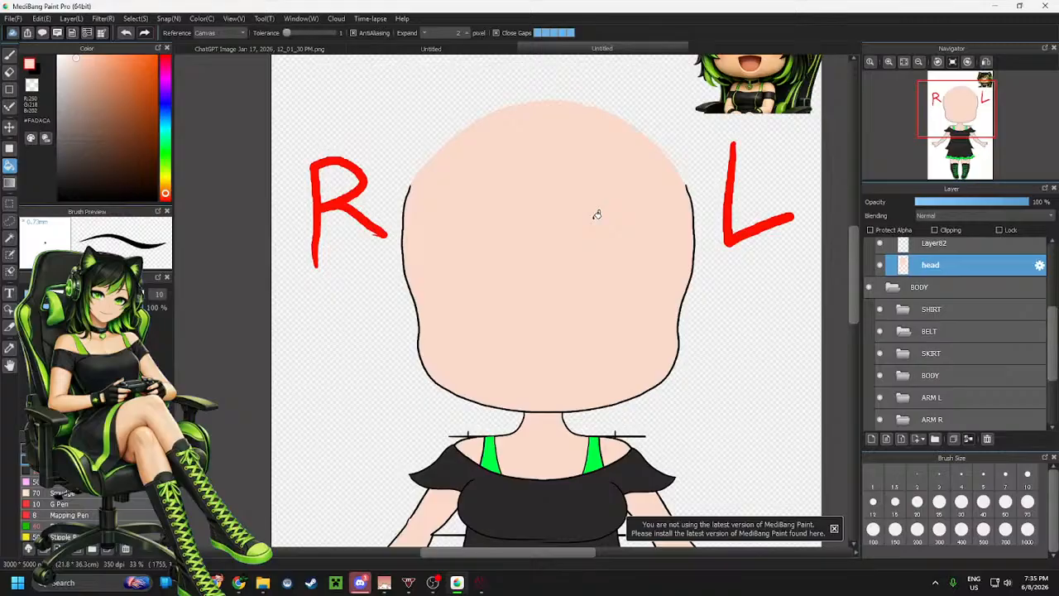
scroll(1012, 314, up, 3)
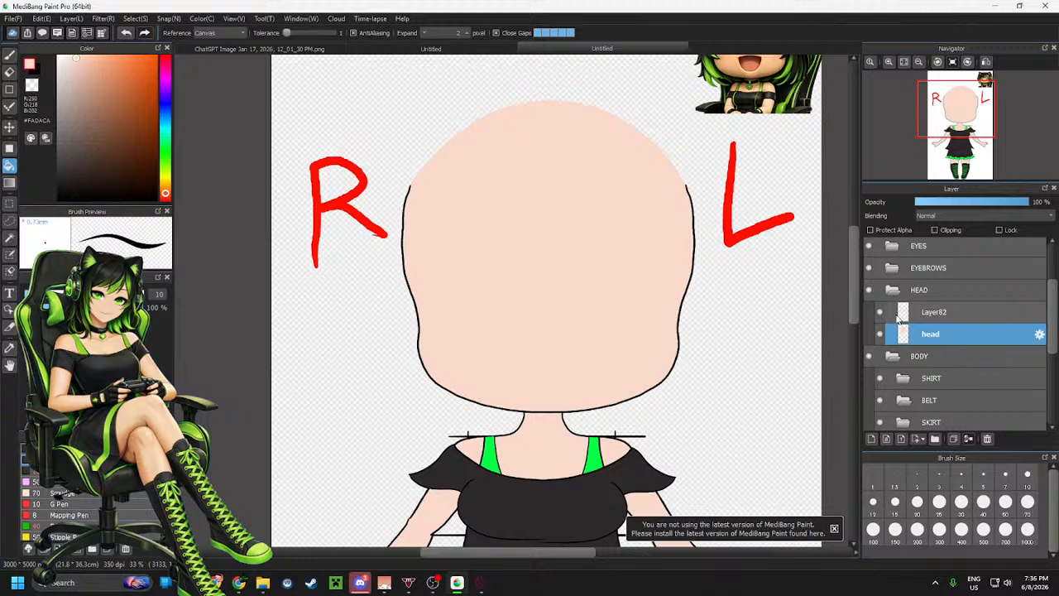
scroll(898, 321, up, 3)
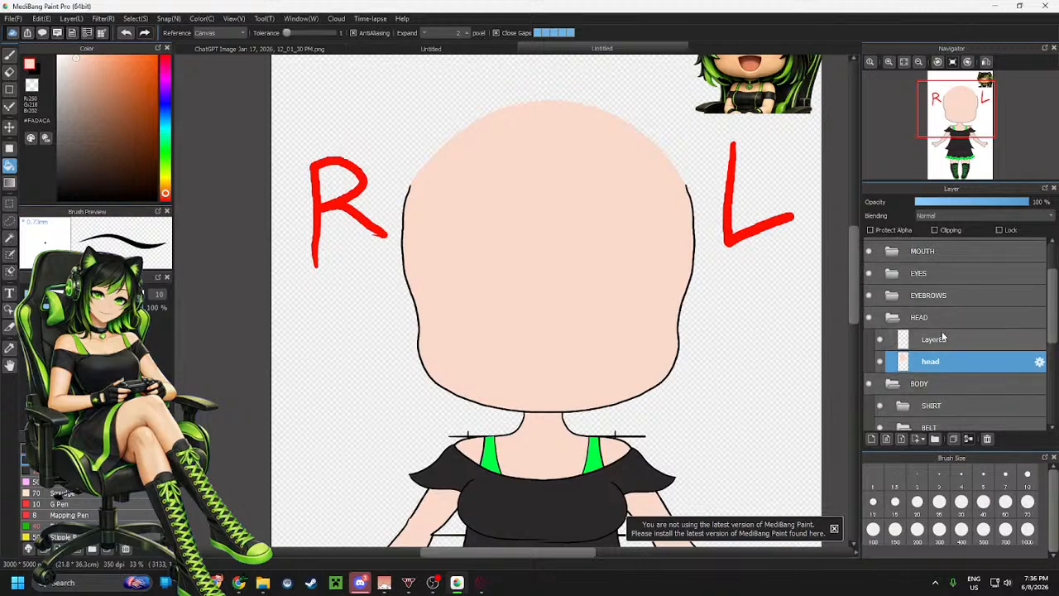
scroll(560, 264, down, 3)
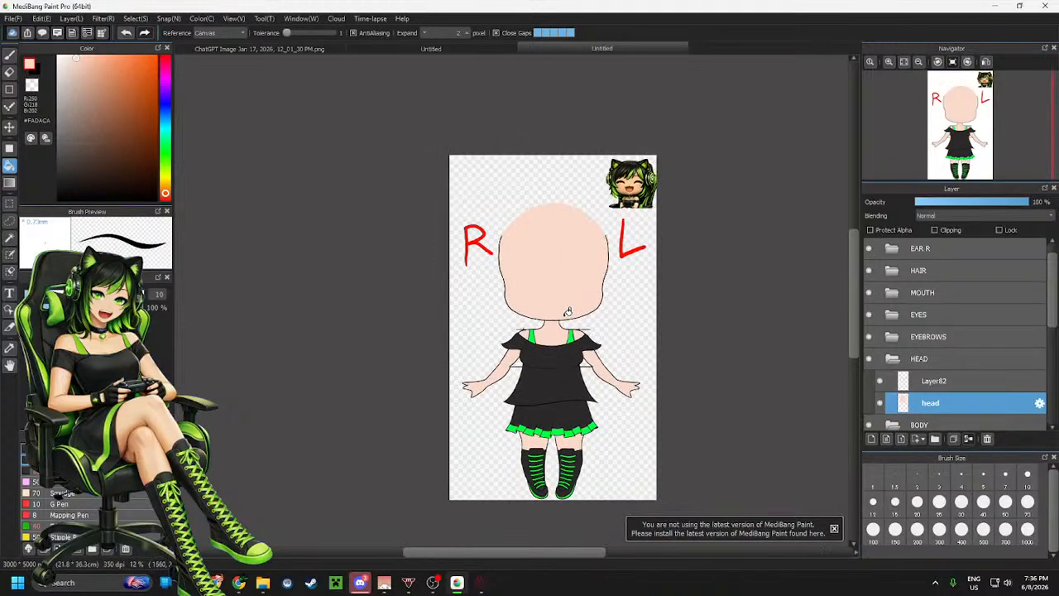
scroll(568, 312, up, 3)
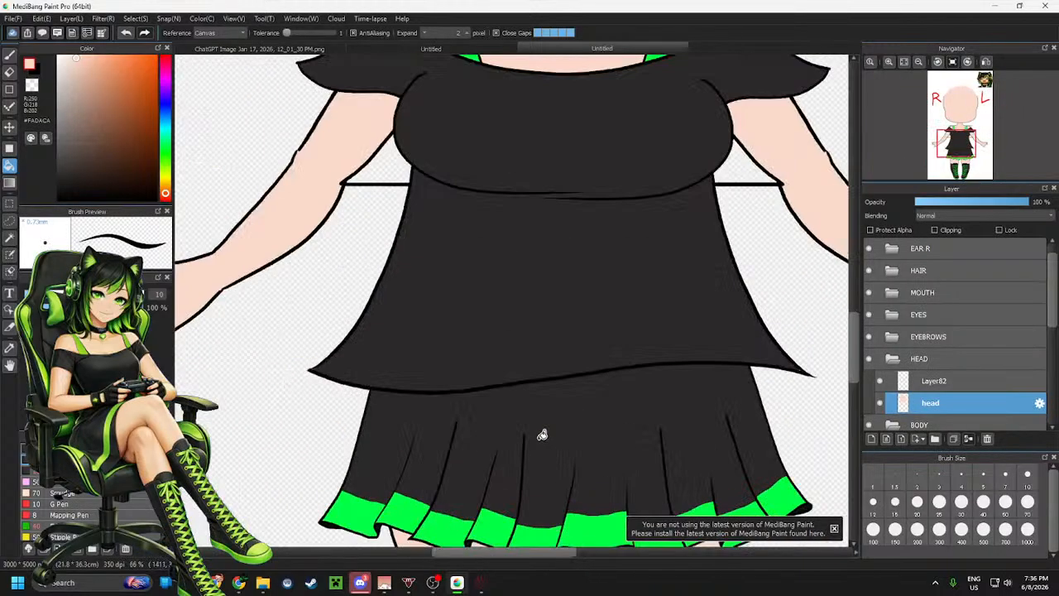
scroll(542, 434, down, 3)
scroll(561, 237, up, 4)
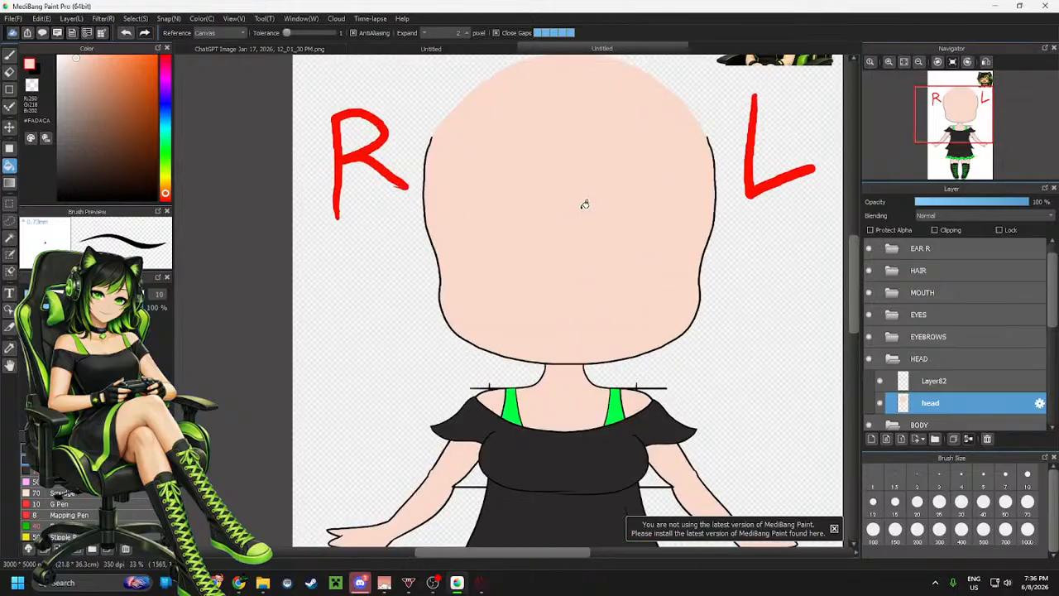
Collapse the HEAD folder, select the reference layer in the REF folder and marquee the small reference picture in the corner
scroll(584, 204, down, 1)
scroll(591, 196, up, 1)
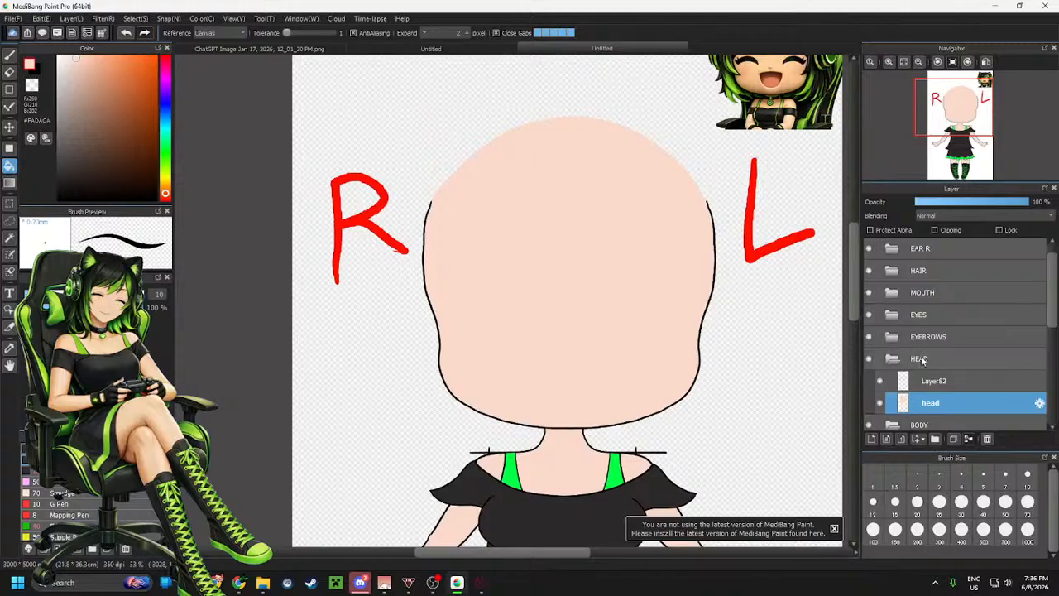
click(891, 361)
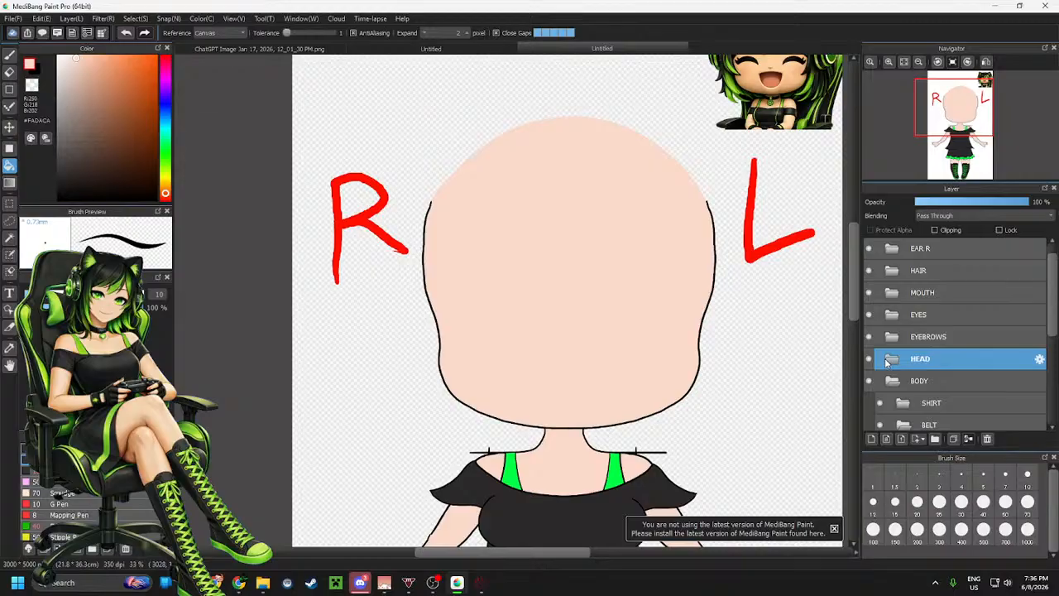
scroll(761, 372, down, 1)
scroll(765, 235, up, 1)
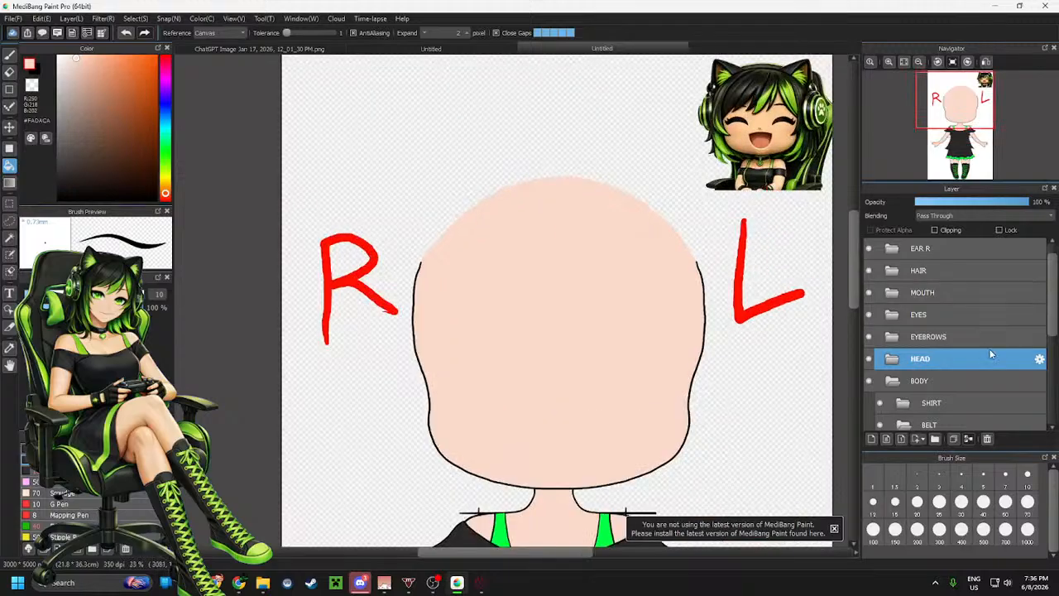
scroll(964, 361, down, 3)
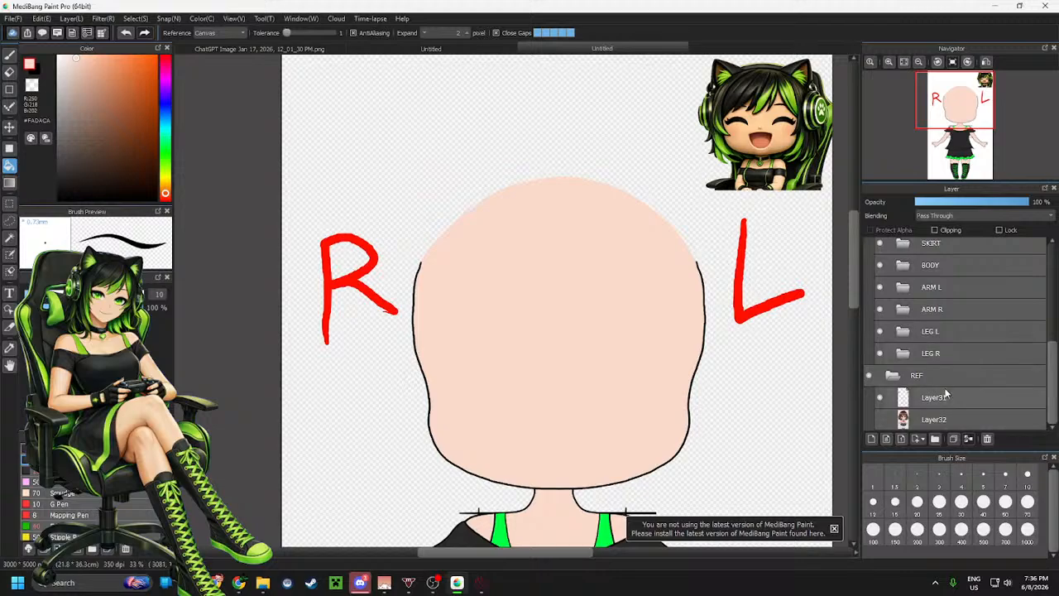
click(946, 395)
key(m)
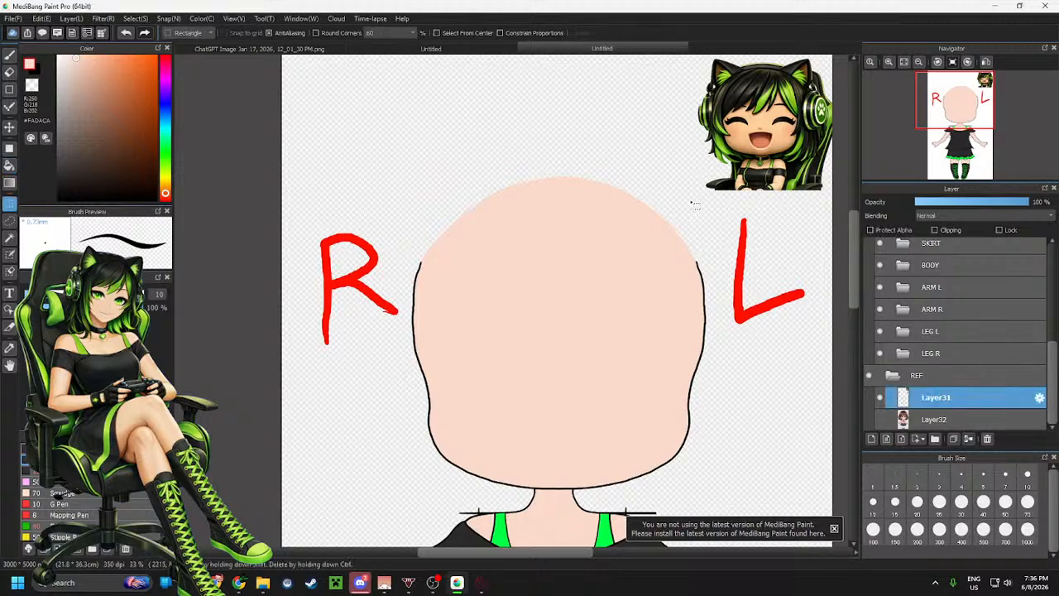
drag(693, 202, 843, 132)
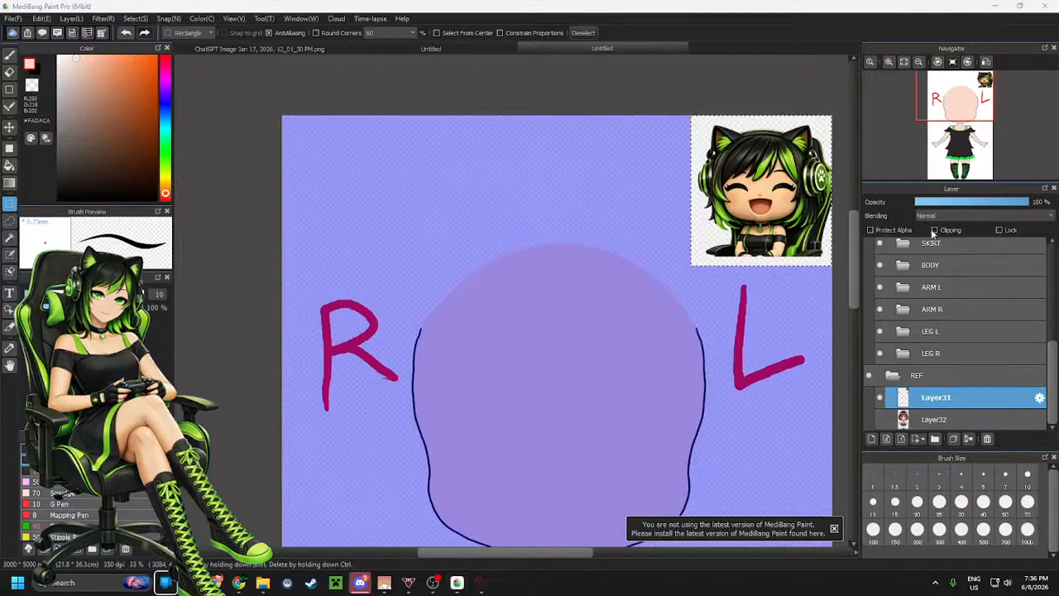
Try to nudge the selected reference picture with Transform
key(super)
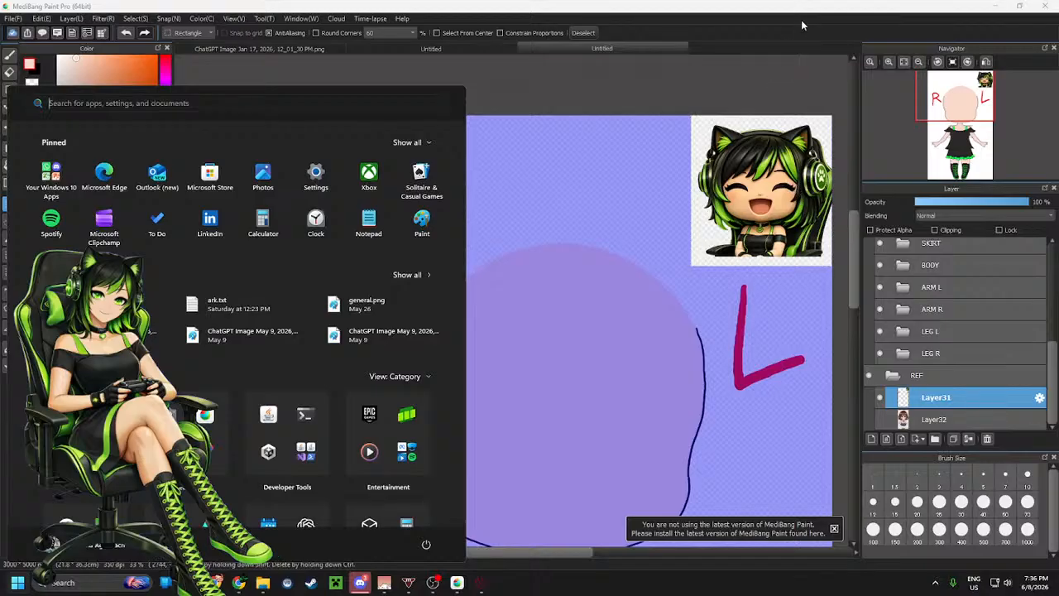
key(super)
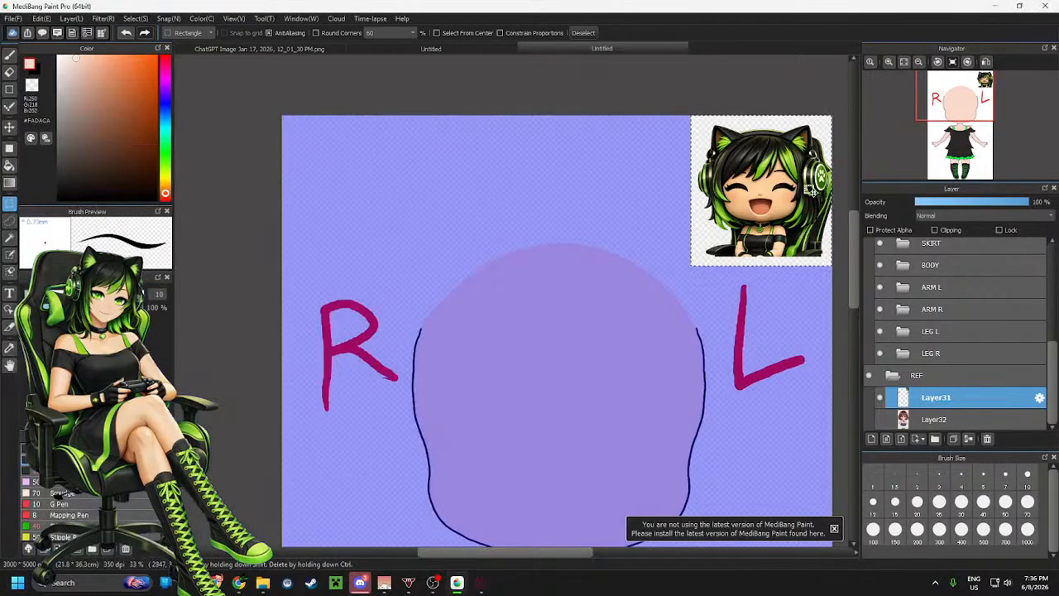
key(ctrl+t)
drag(812, 192, 762, 206)
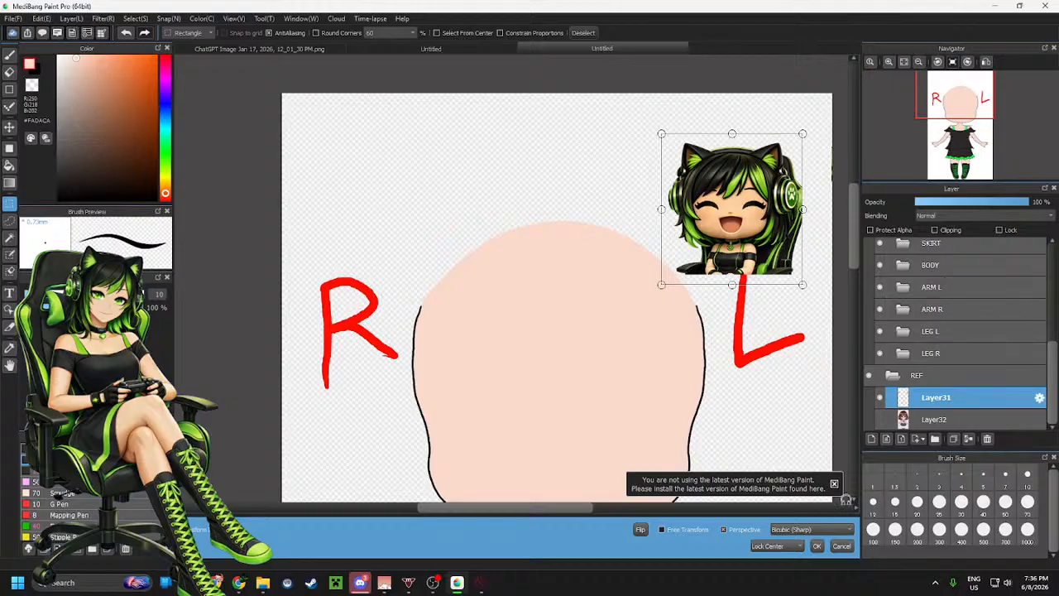
click(817, 546)
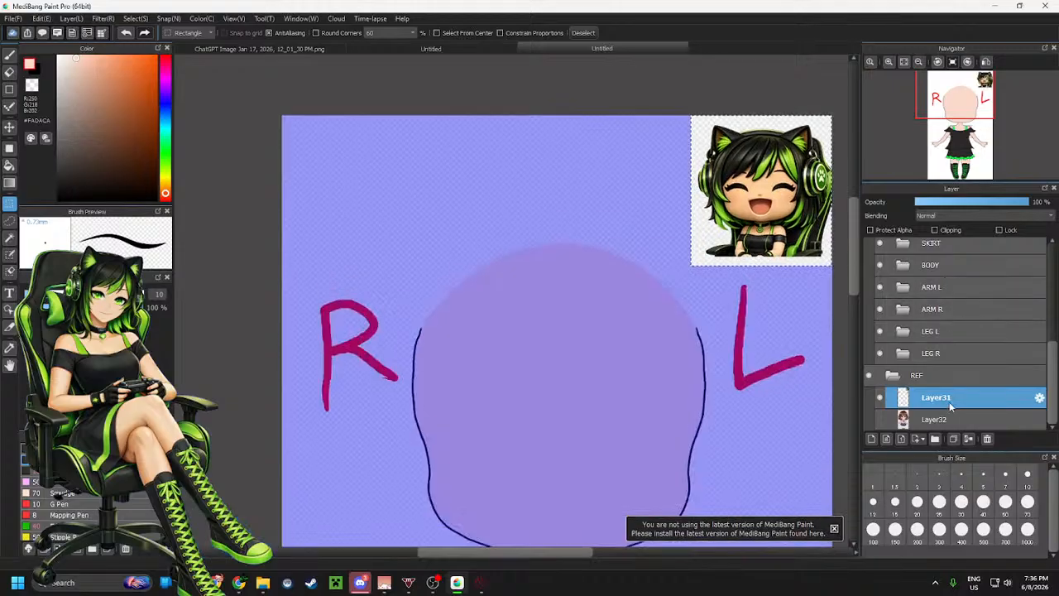
Scale the reference picture up over the character's head with Transform, confirm it and deselect
scroll(949, 401, up, 4)
scroll(952, 245, up, 5)
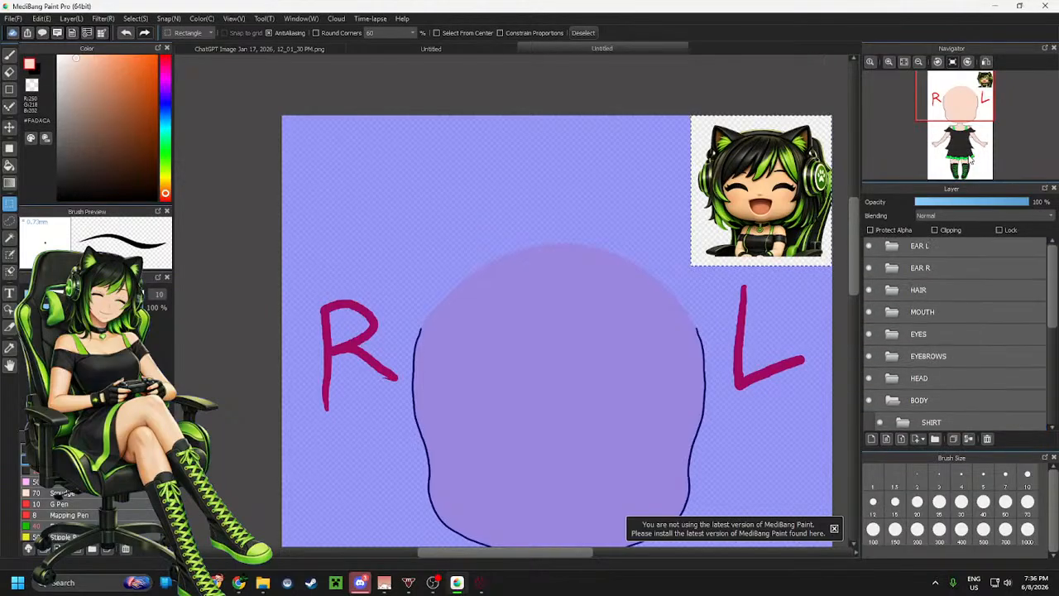
scroll(950, 239, up, 1)
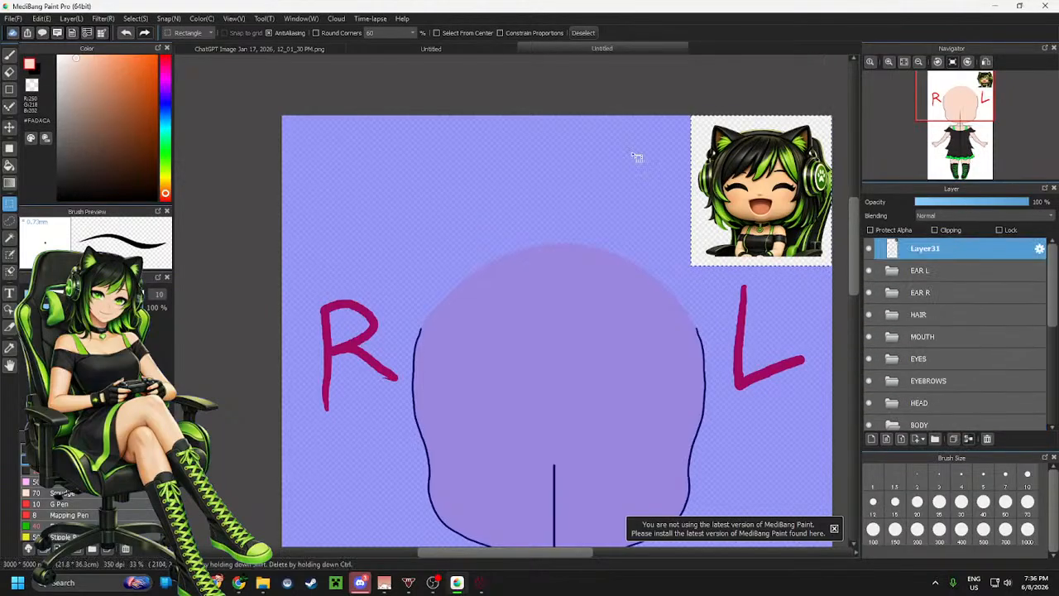
scroll(633, 156, down, 3)
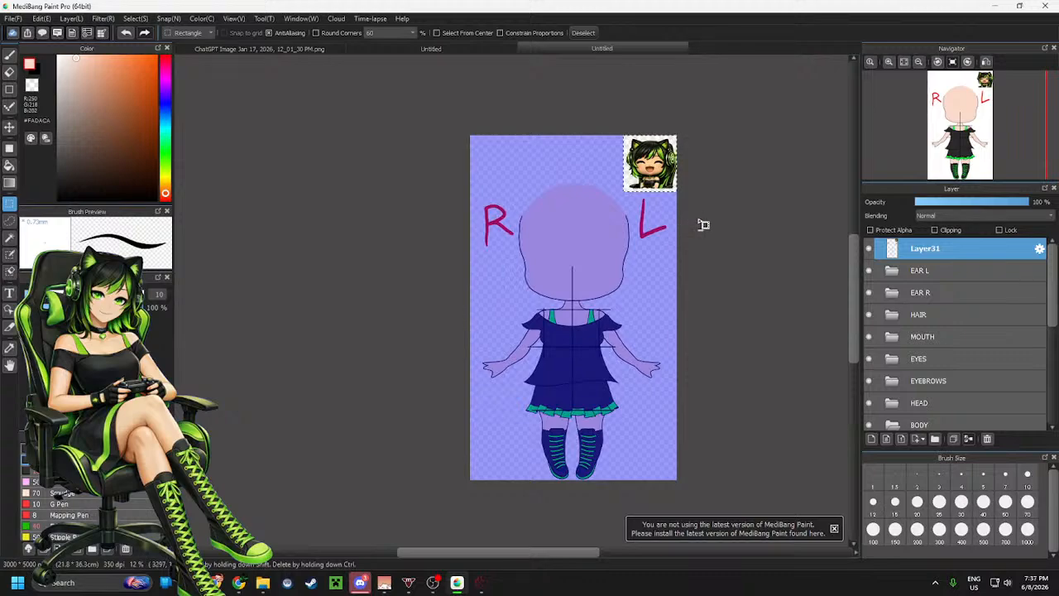
key(ctrl+t)
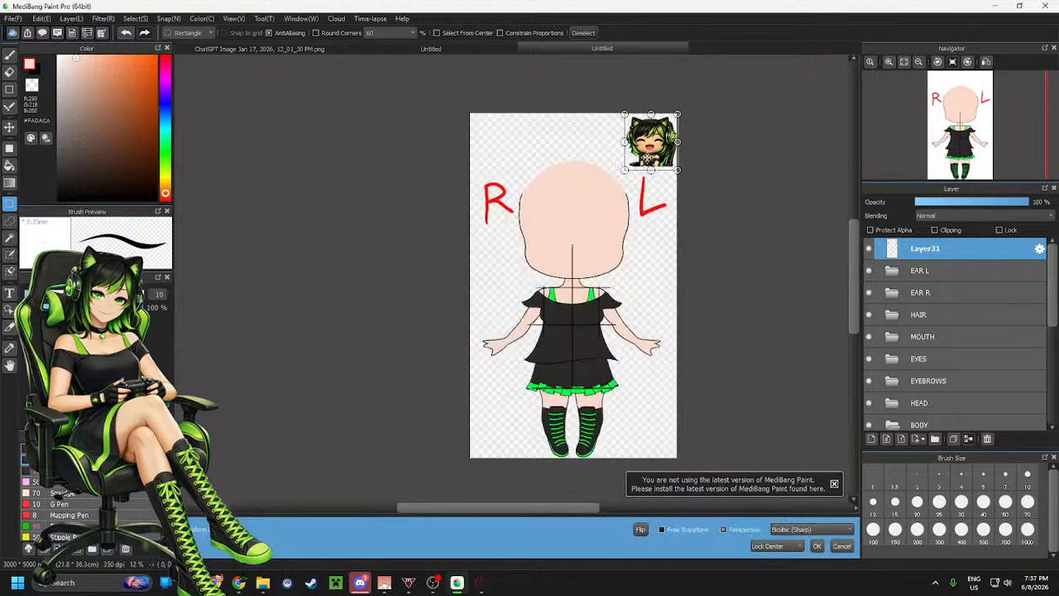
drag(654, 144, 646, 314)
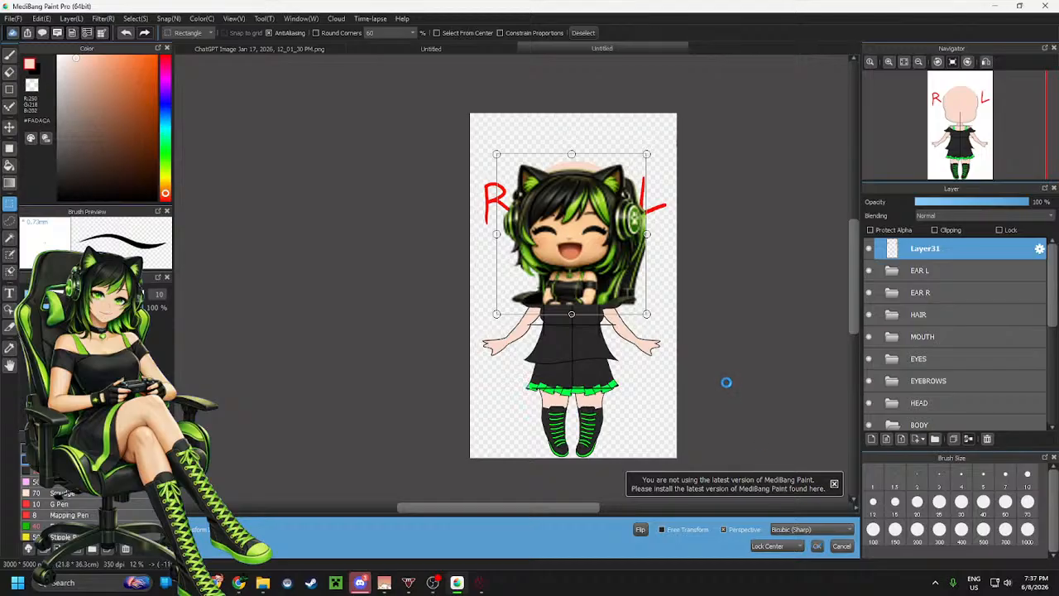
key(Return)
key(ctrl+d)
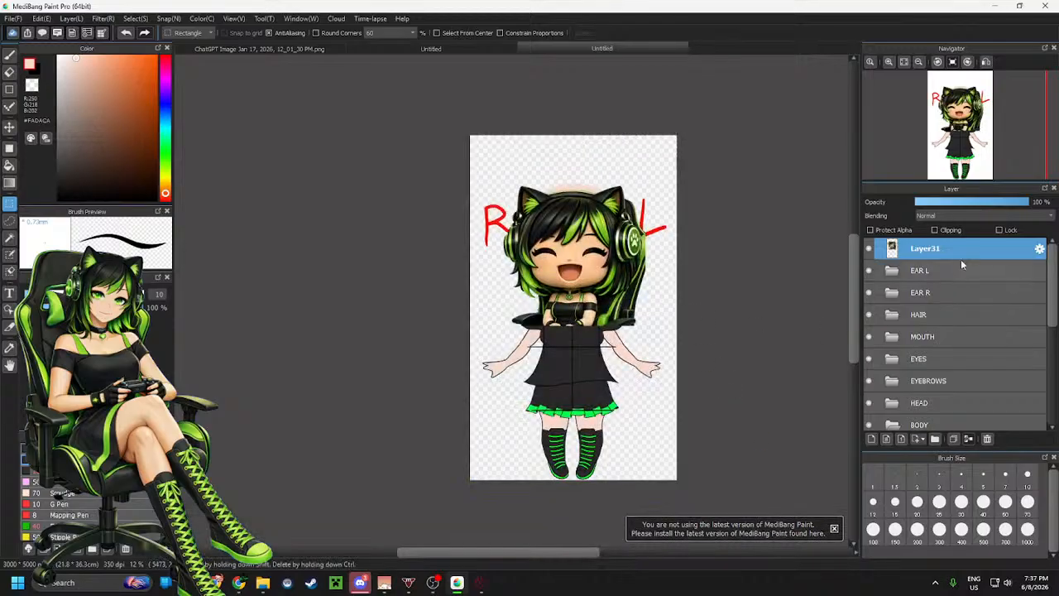
Lower the reference layer's opacity to 52%
click(974, 202)
scroll(574, 247, up, 1)
scroll(571, 240, up, 1)
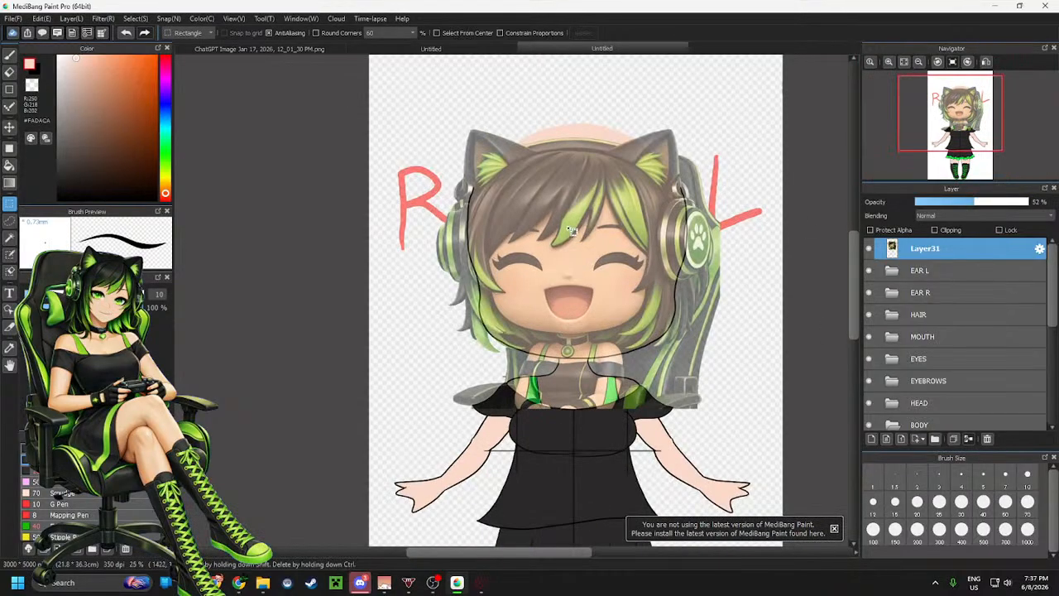
Select the reference picture and enlarge it with Free Transform so its face lines up with the drawn head, then deselect
drag(395, 98, 799, 444)
key(ctrl+t)
drag(706, 331, 714, 338)
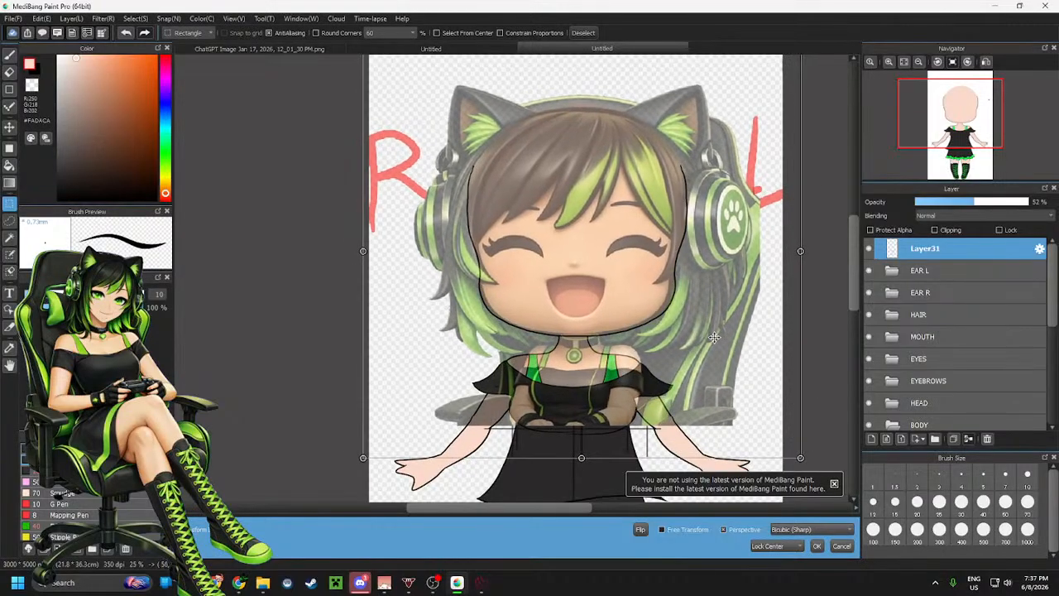
drag(803, 458, 807, 459)
drag(749, 406, 746, 406)
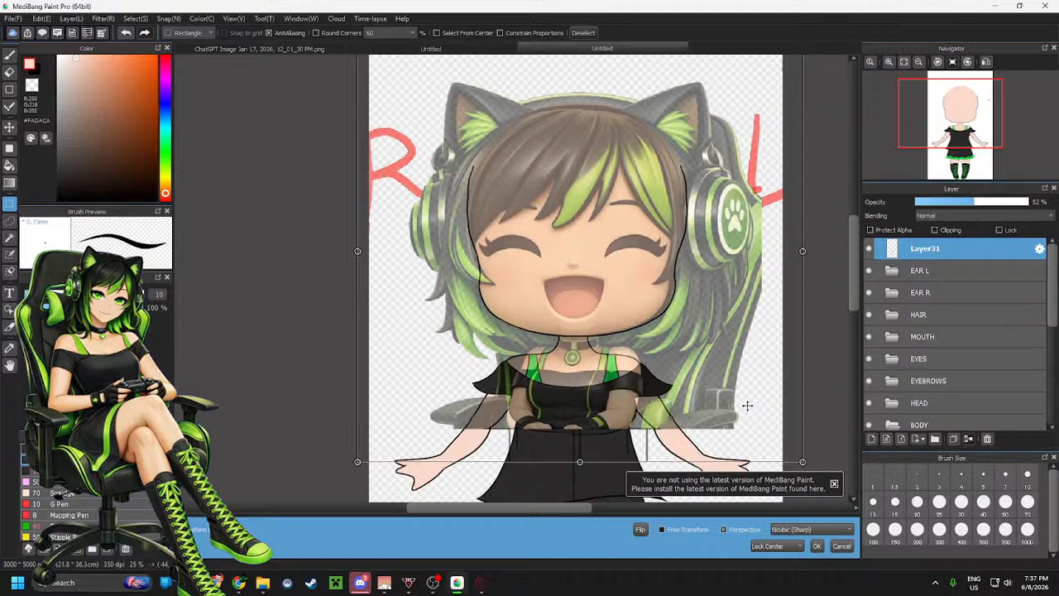
drag(747, 405, 747, 406)
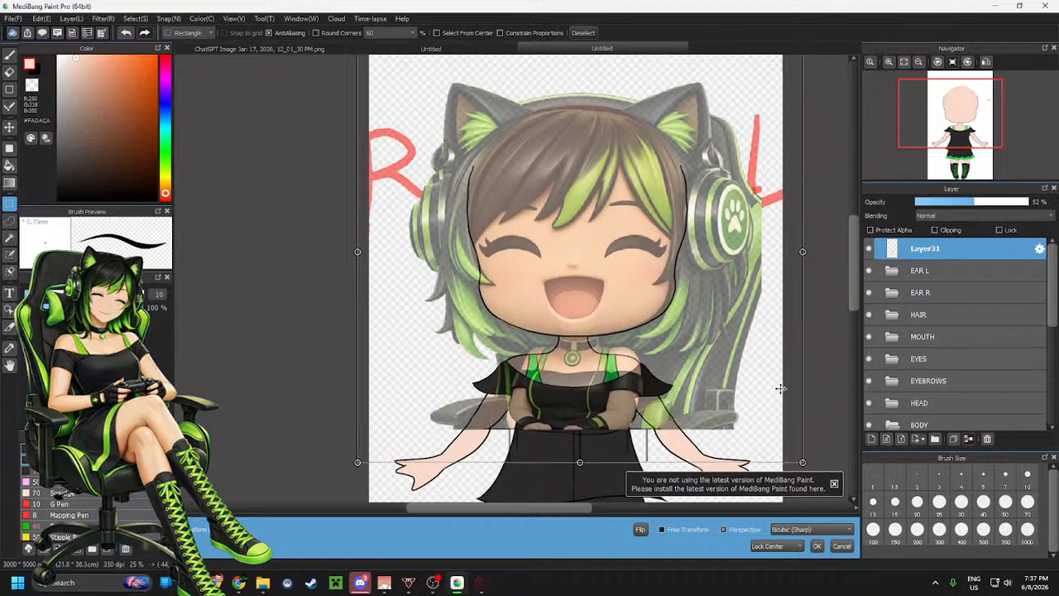
click(666, 531)
drag(802, 461, 816, 466)
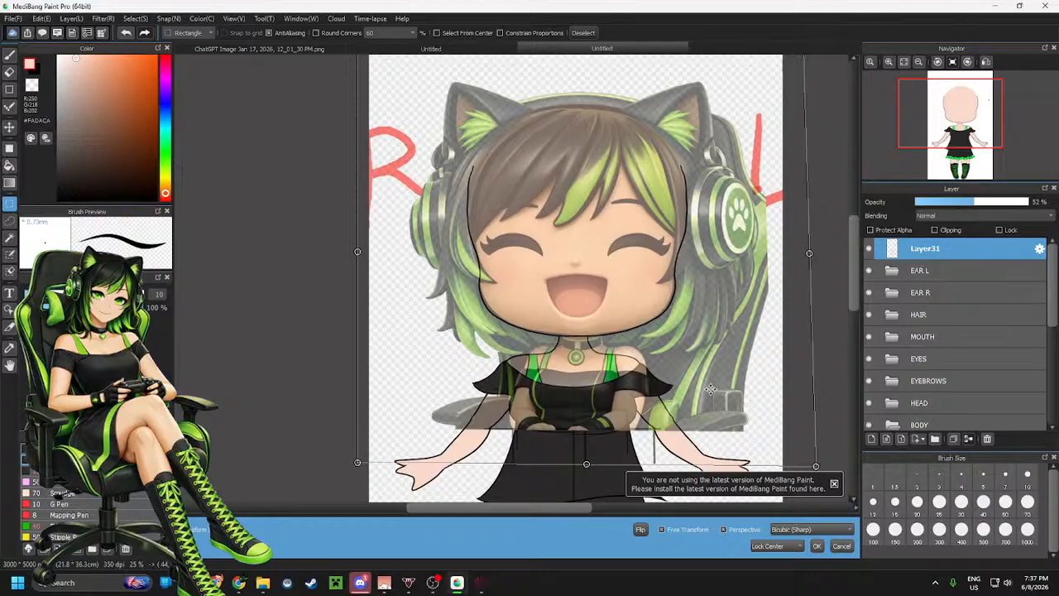
scroll(711, 389, down, 1)
scroll(722, 365, up, 1)
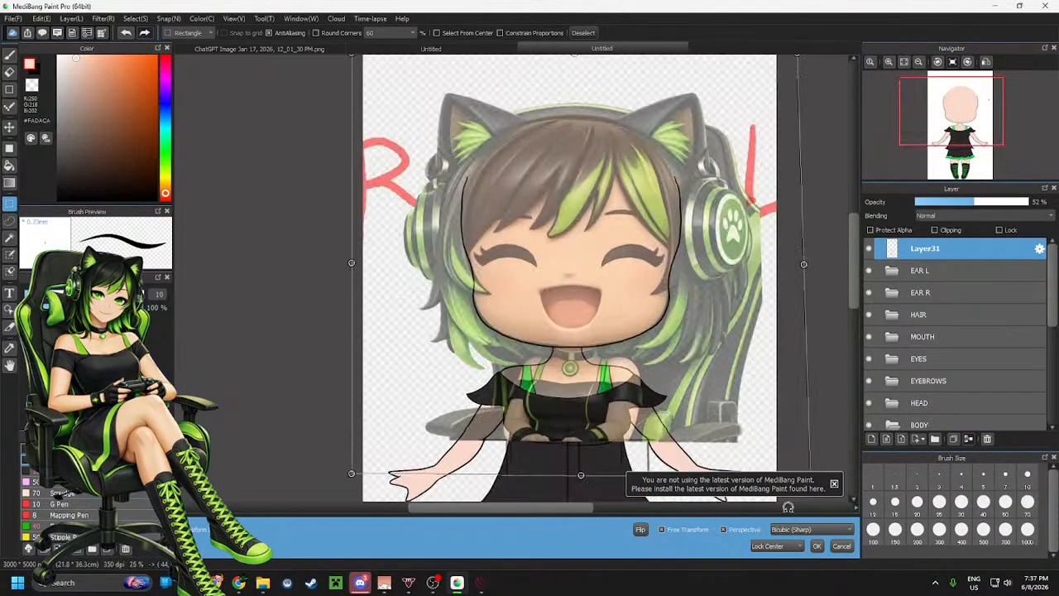
click(816, 545)
key(ctrl+d)
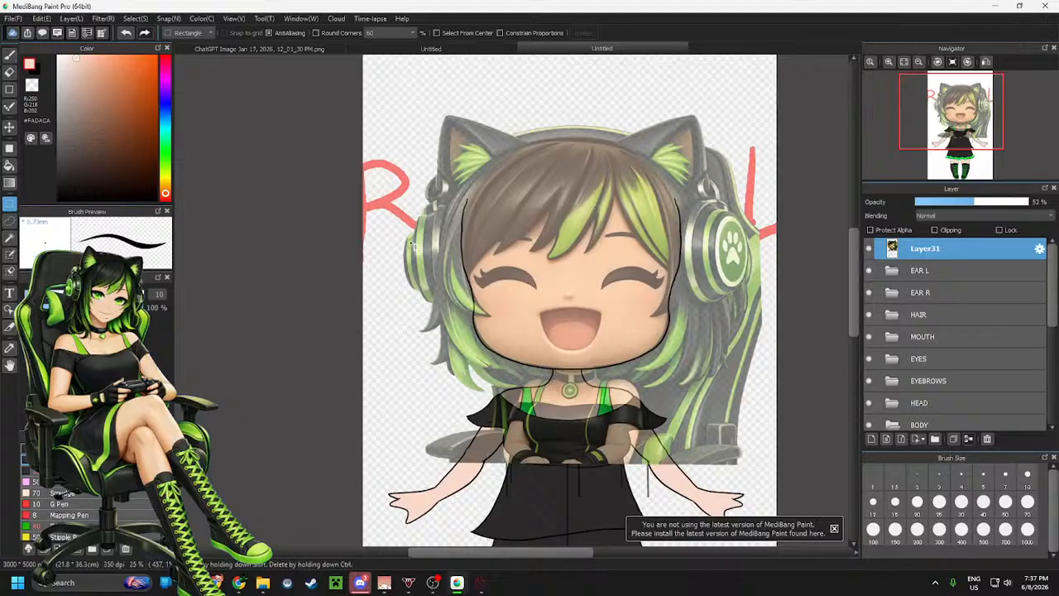
Switch to the brush and turn on a snap guide for drawing over the head
key(b)
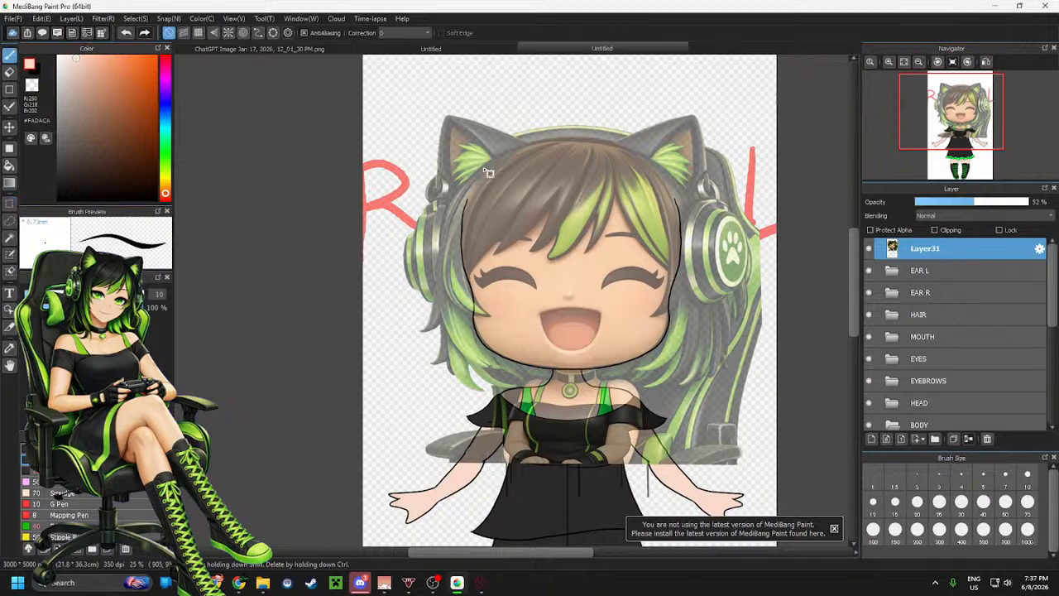
click(197, 32)
scroll(569, 236, up, 1)
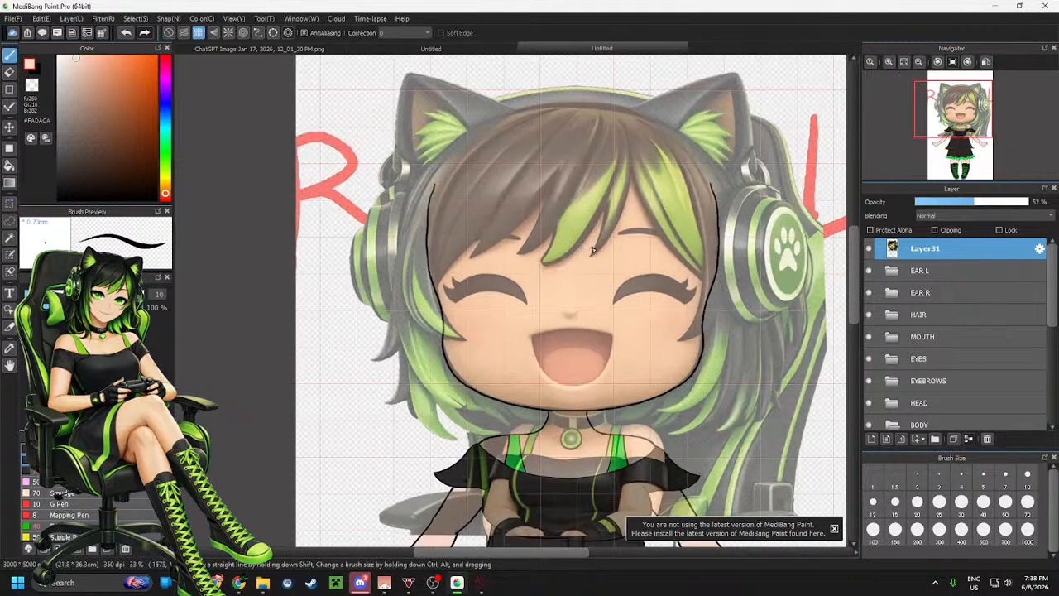
drag(579, 552, 583, 556)
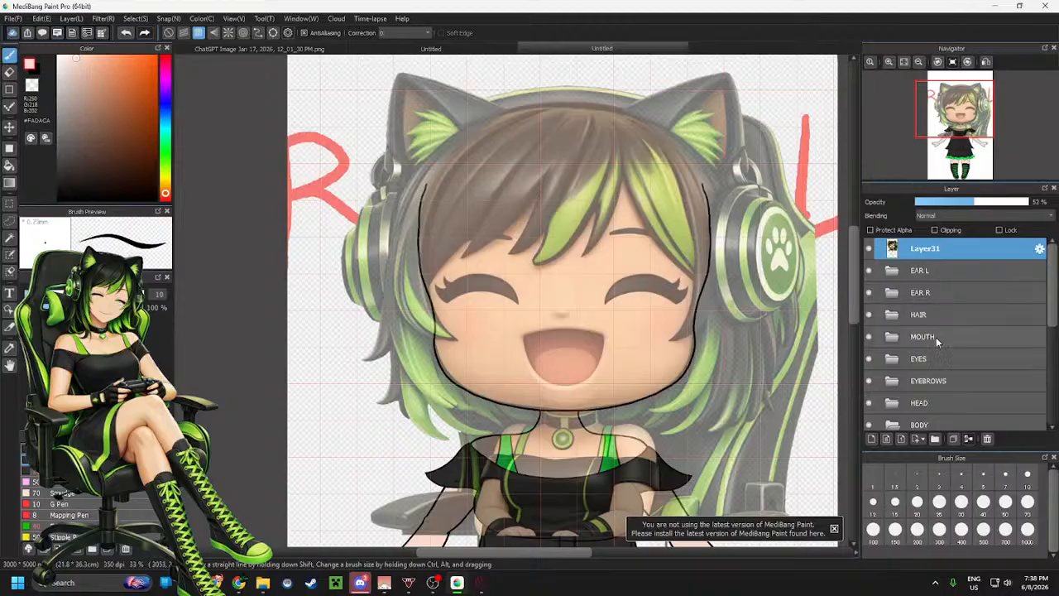
Select the HEAD folder and nudge its contents slightly with the Move tool
scroll(939, 341, down, 1)
click(924, 387)
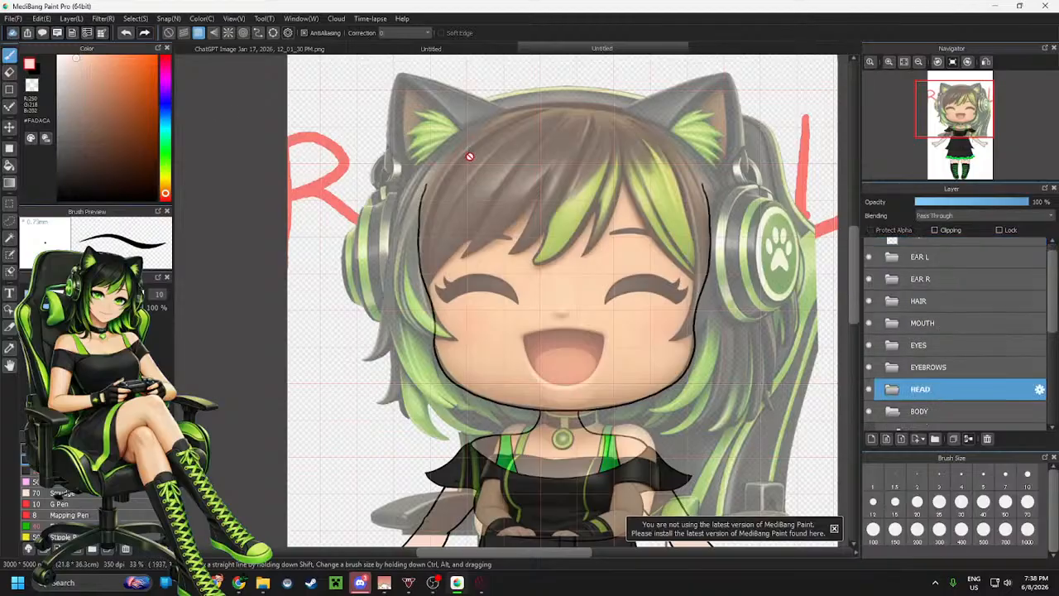
key(v)
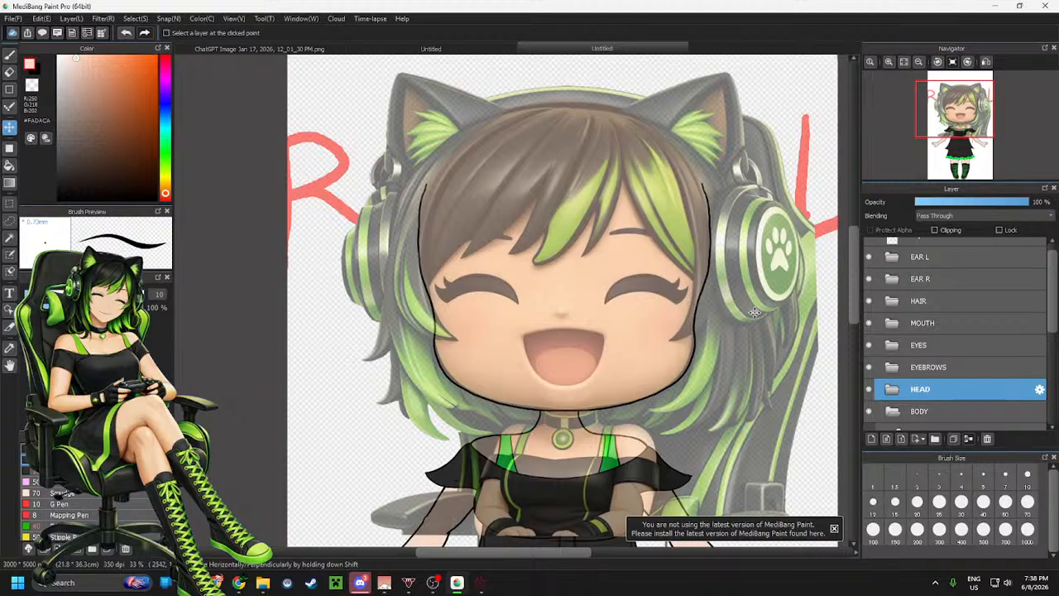
drag(755, 312, 751, 312)
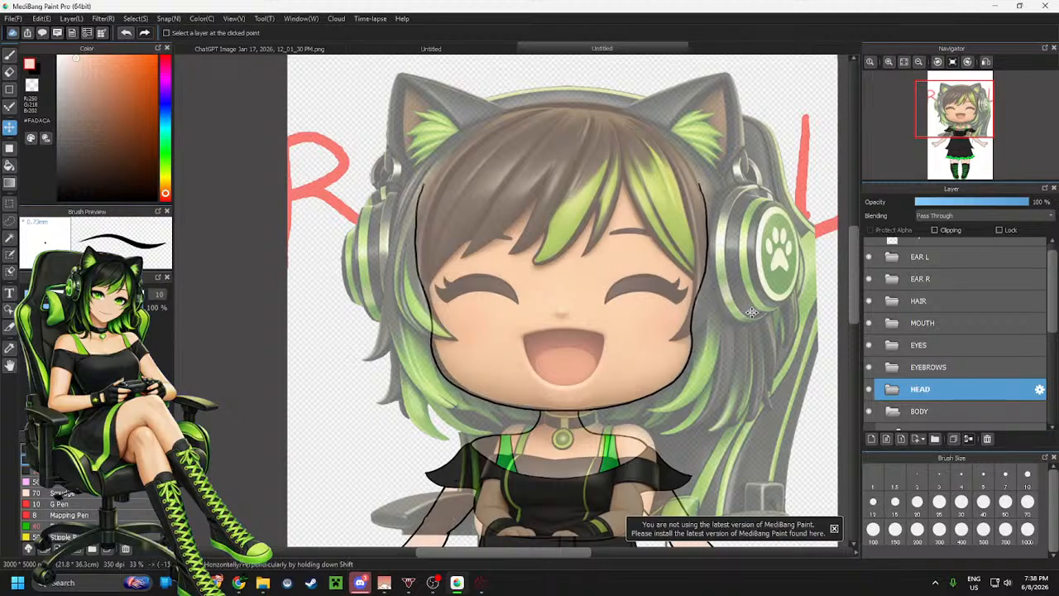
key(Right)
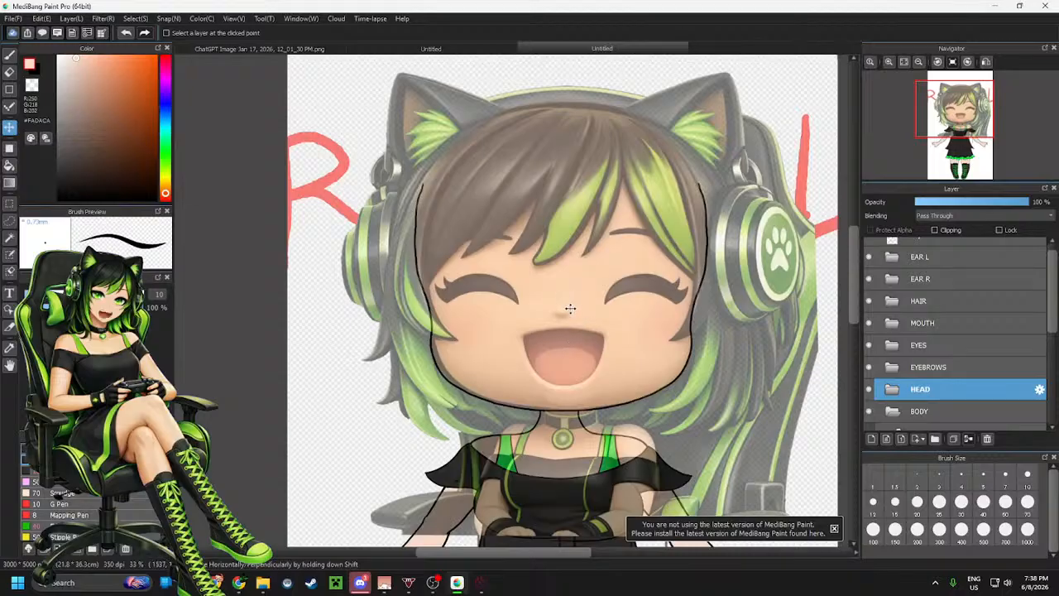
Select the reference picture layer and nudge it slightly to line it up with the head
scroll(968, 313, up, 1)
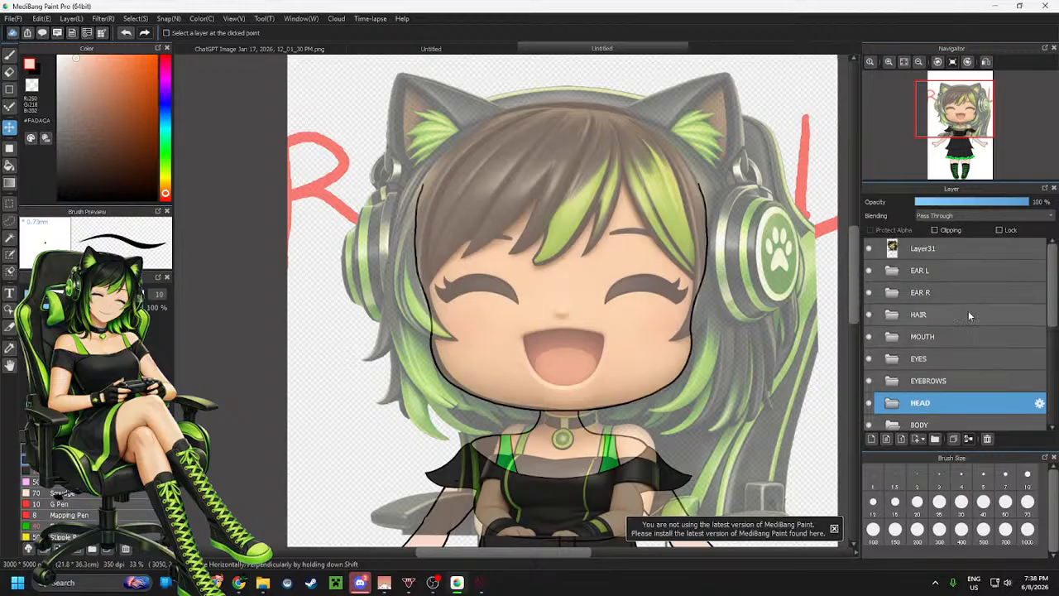
click(980, 247)
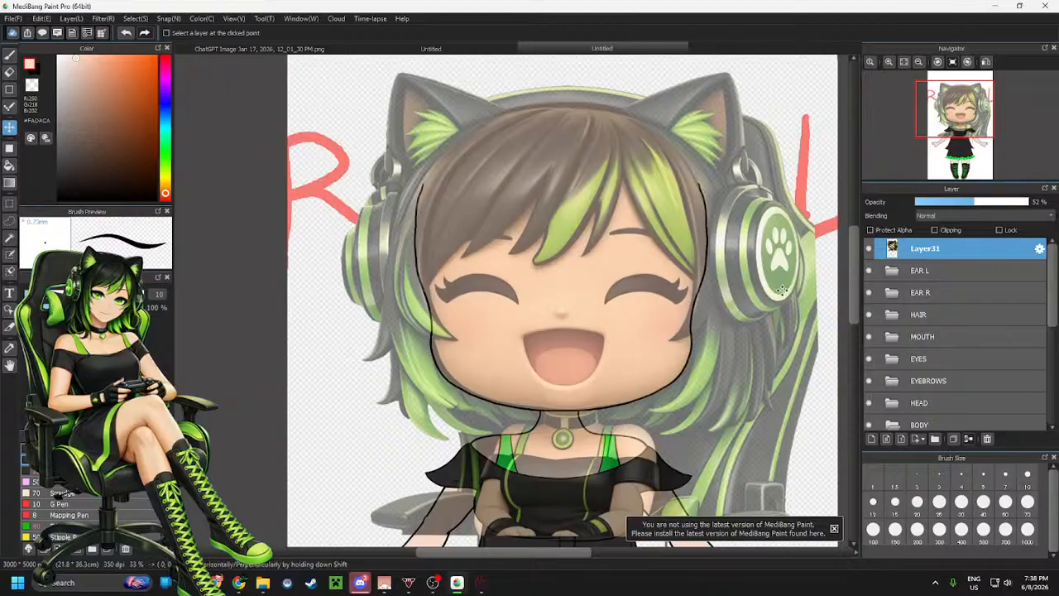
drag(783, 289, 780, 293)
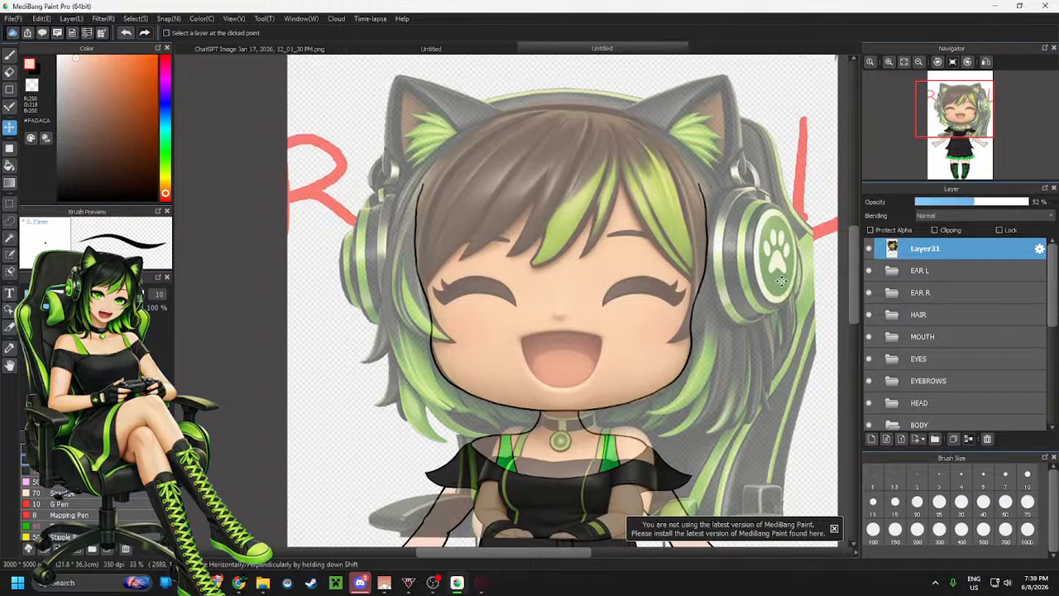
Check the alignment up close and lower the reference layer's opacity to 36%
scroll(619, 339, up, 1)
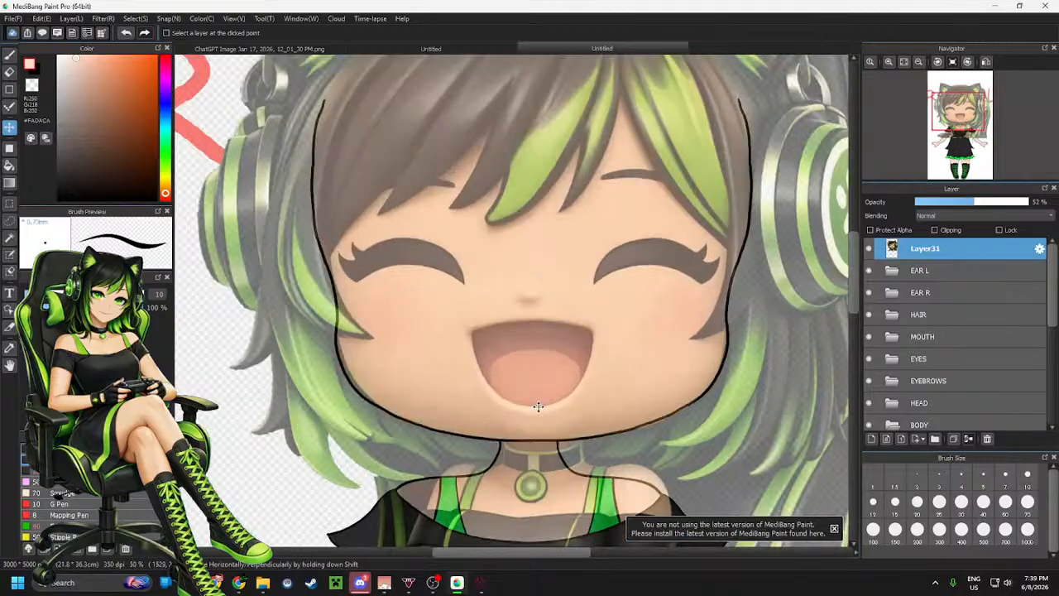
scroll(538, 407, up, 1)
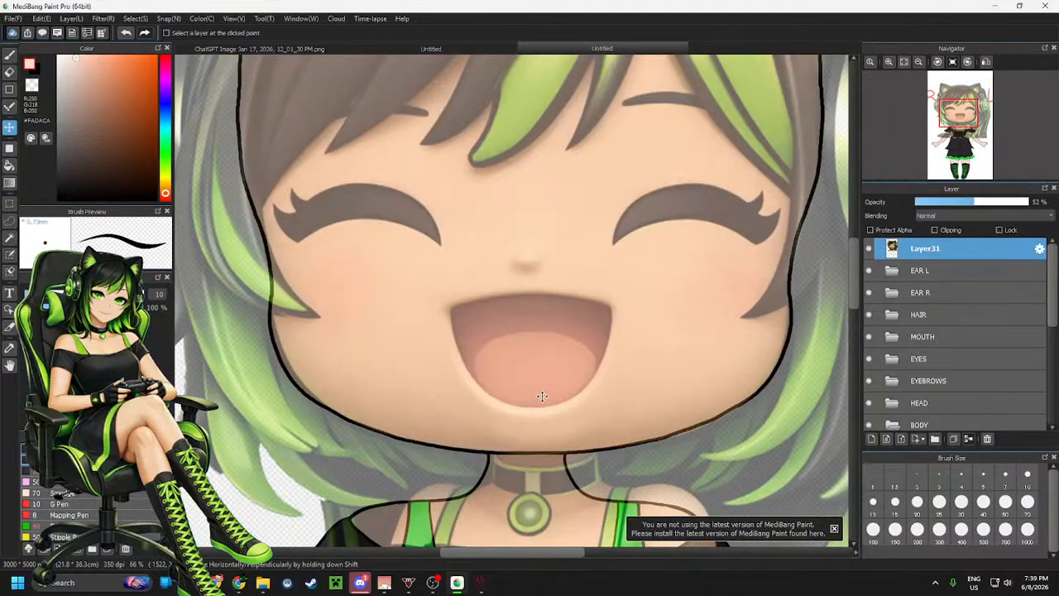
scroll(542, 397, down, 2)
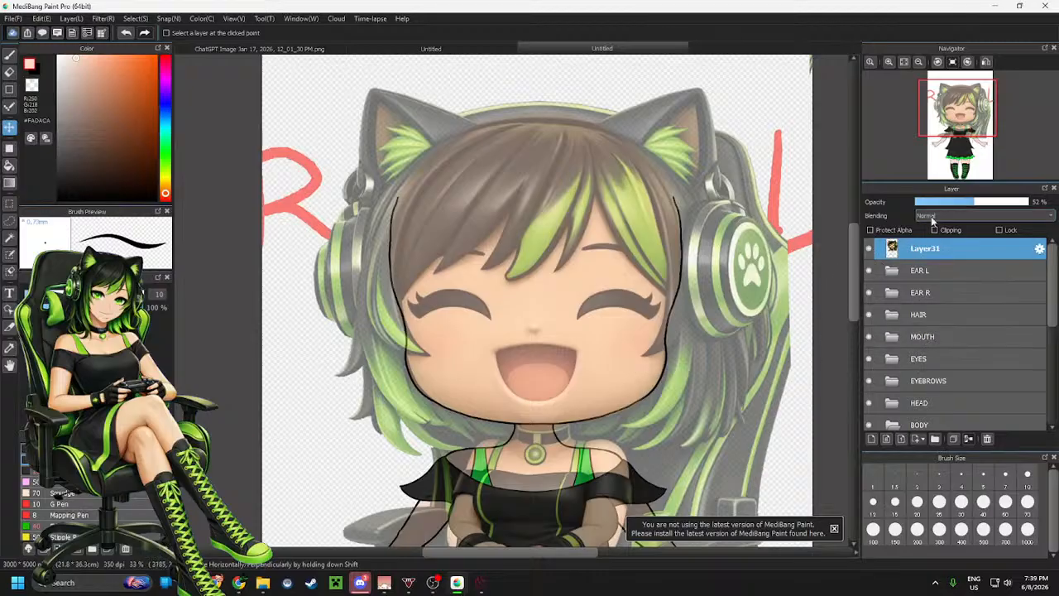
click(956, 205)
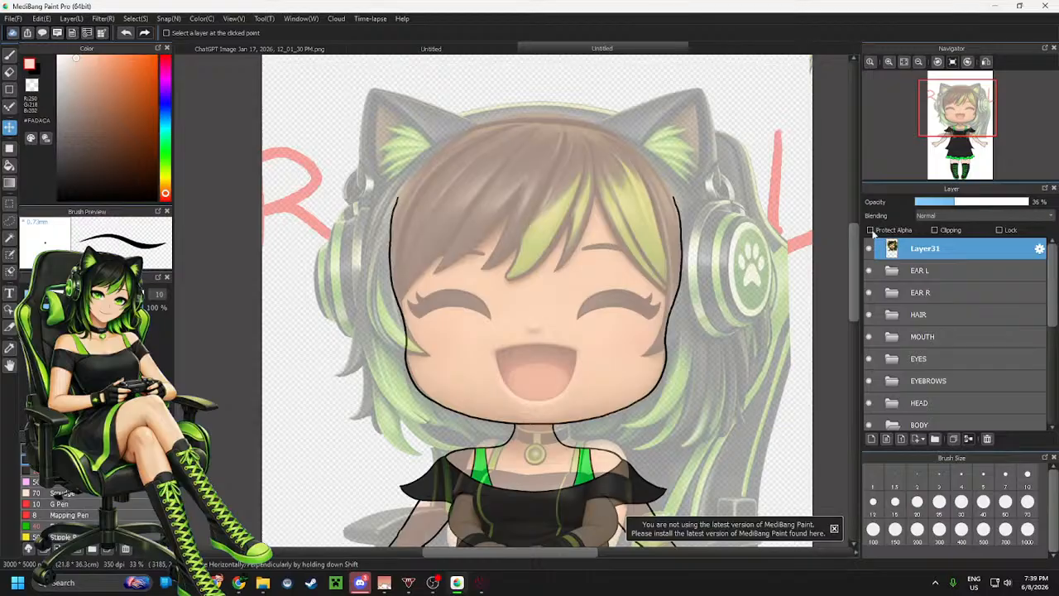
Open the EYEBROWS folder and select the eyebrow l layer
scroll(922, 374, down, 2)
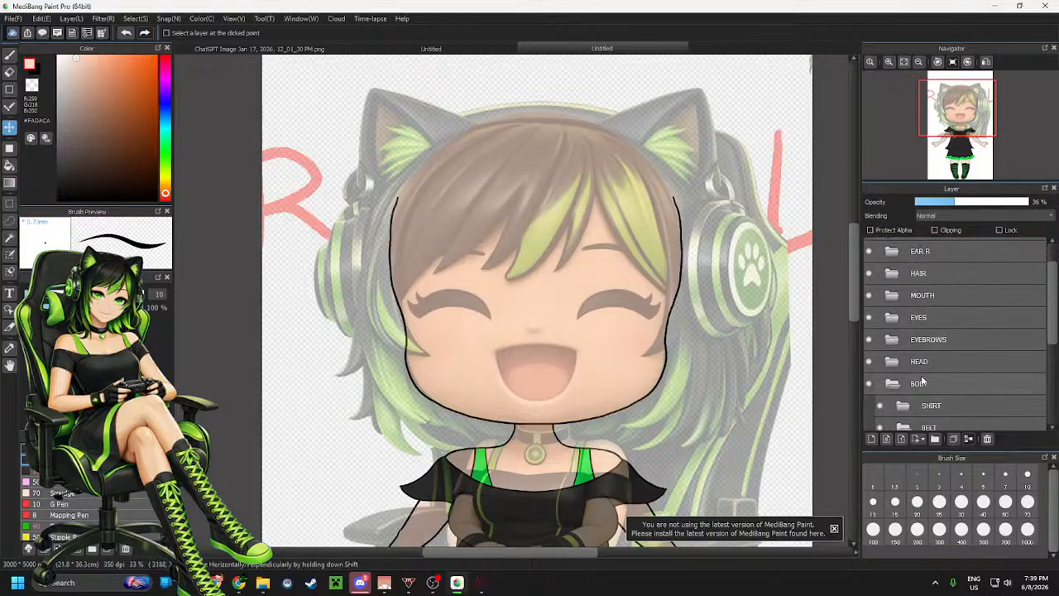
scroll(921, 375, down, 1)
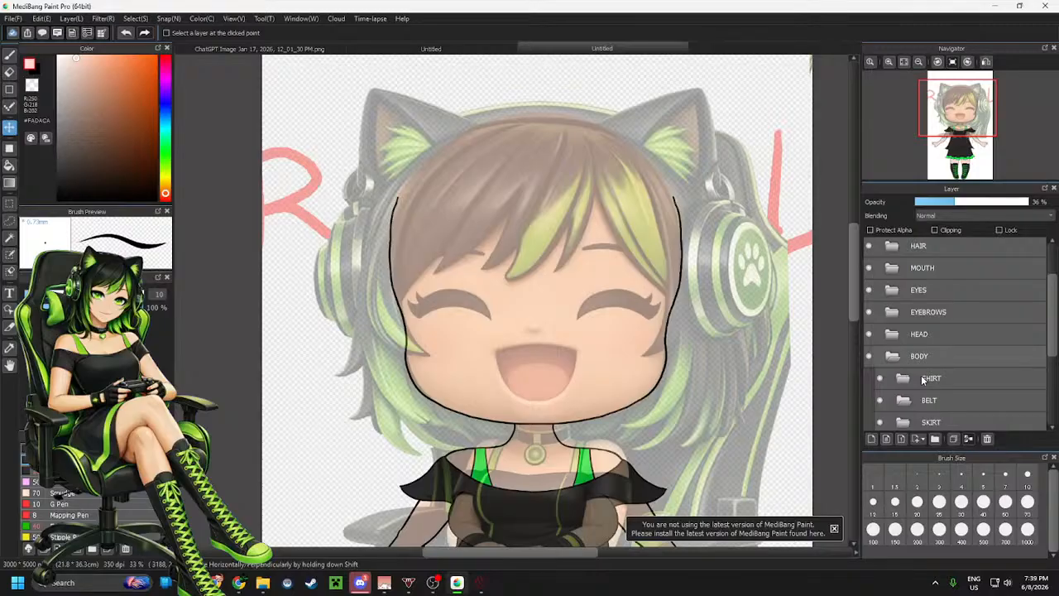
scroll(924, 378, up, 2)
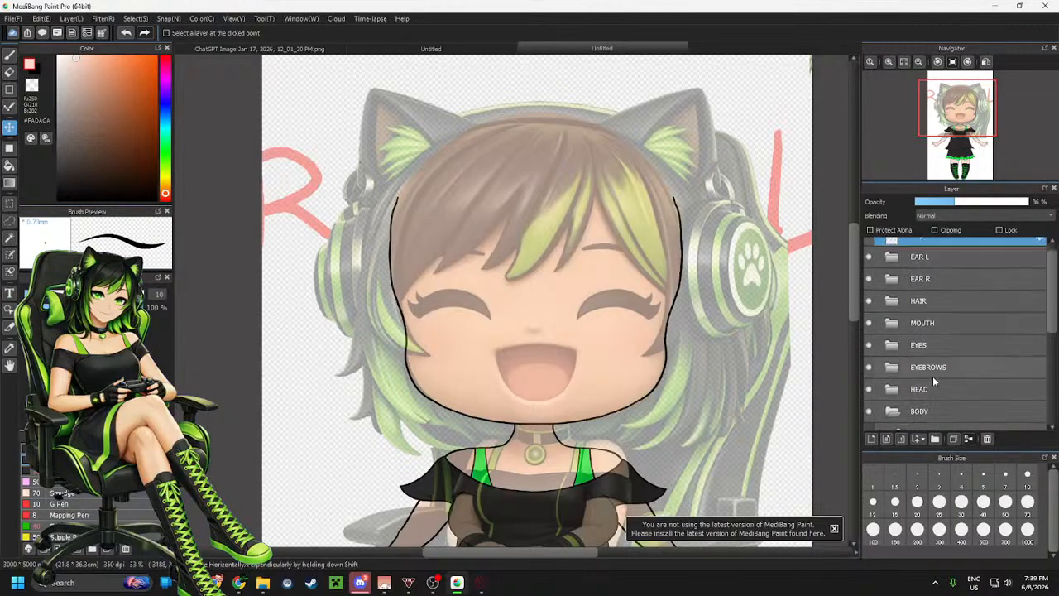
click(906, 368)
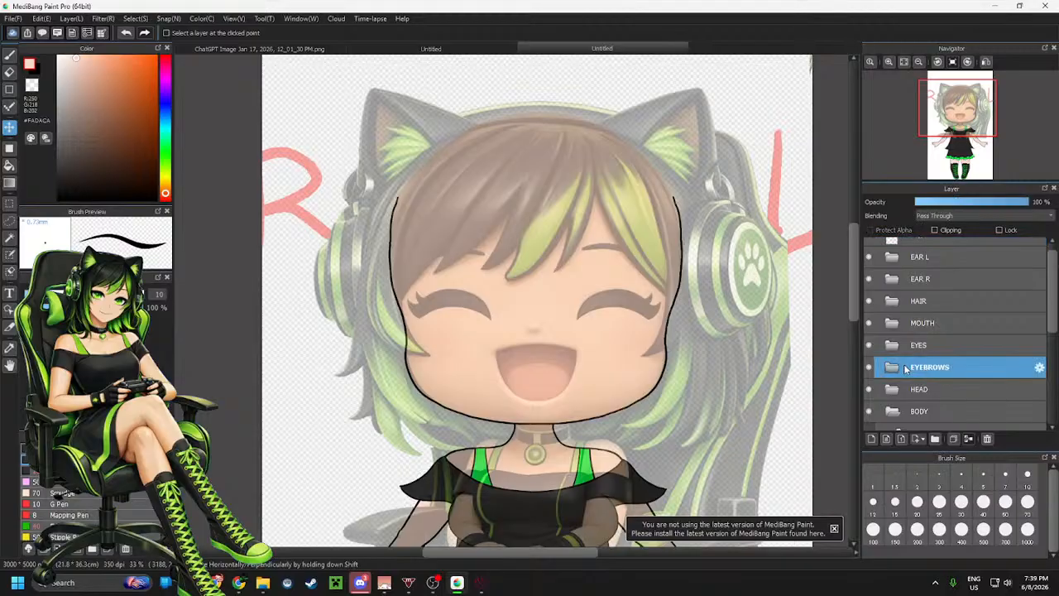
click(891, 369)
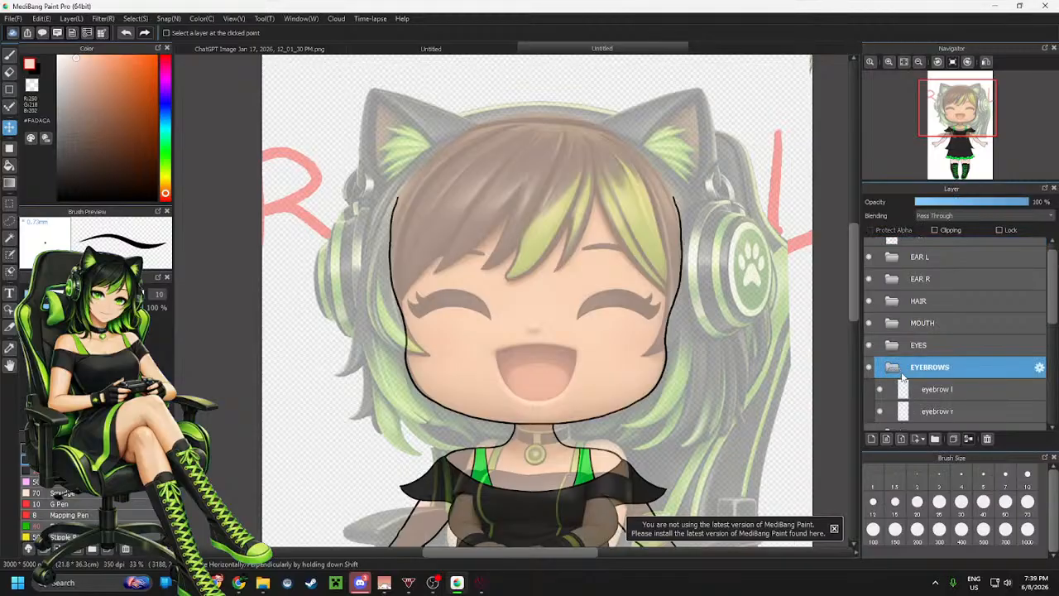
click(945, 389)
scroll(574, 240, up, 2)
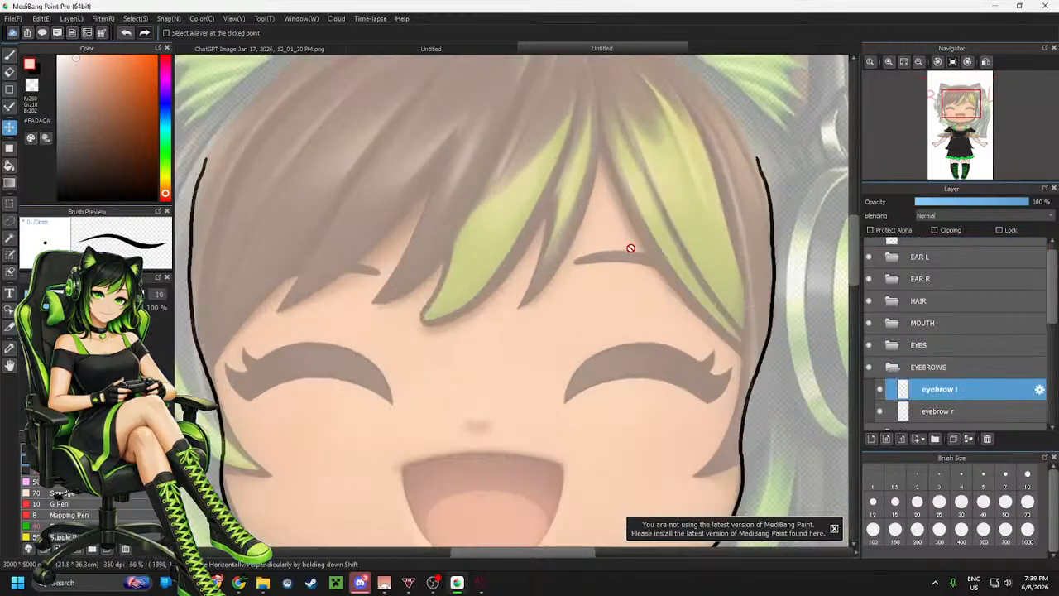
Switch to the brush and rotate the canvas left twice for a comfortable drawing angle
key(b)
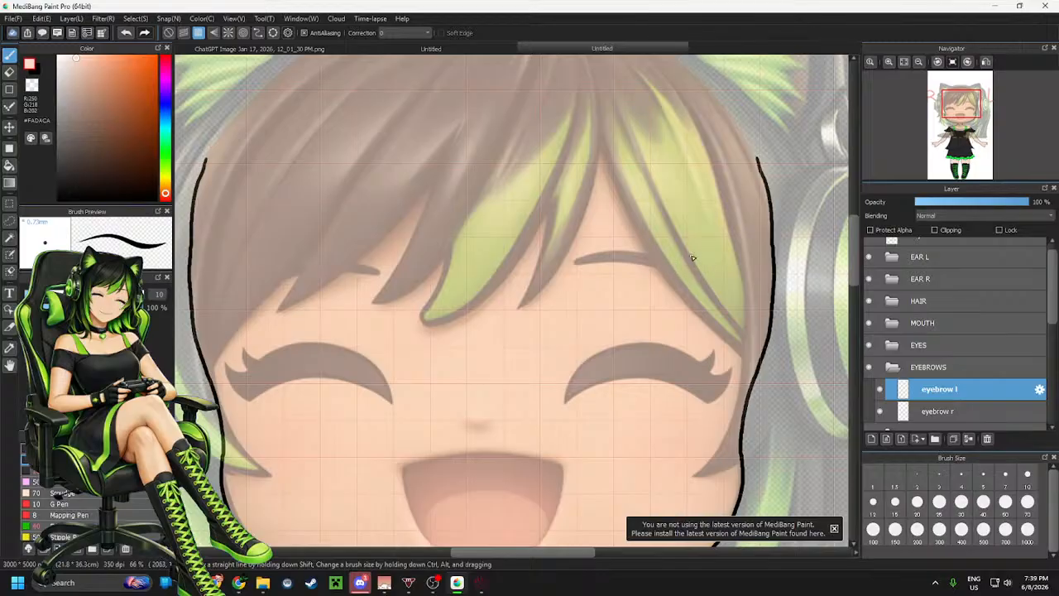
mouse_move(932, 85)
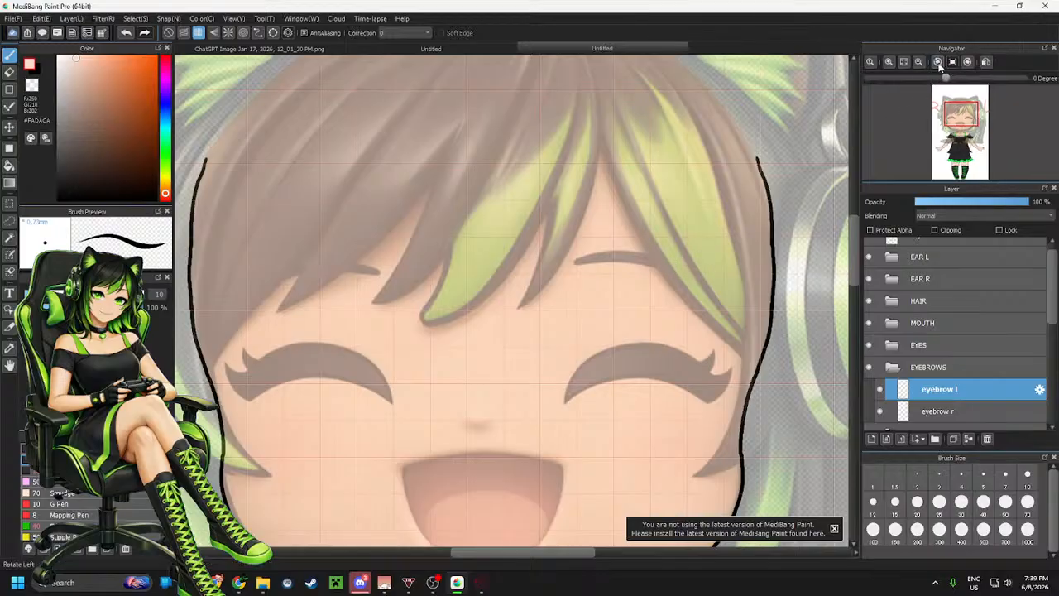
click(937, 63)
click(937, 63)
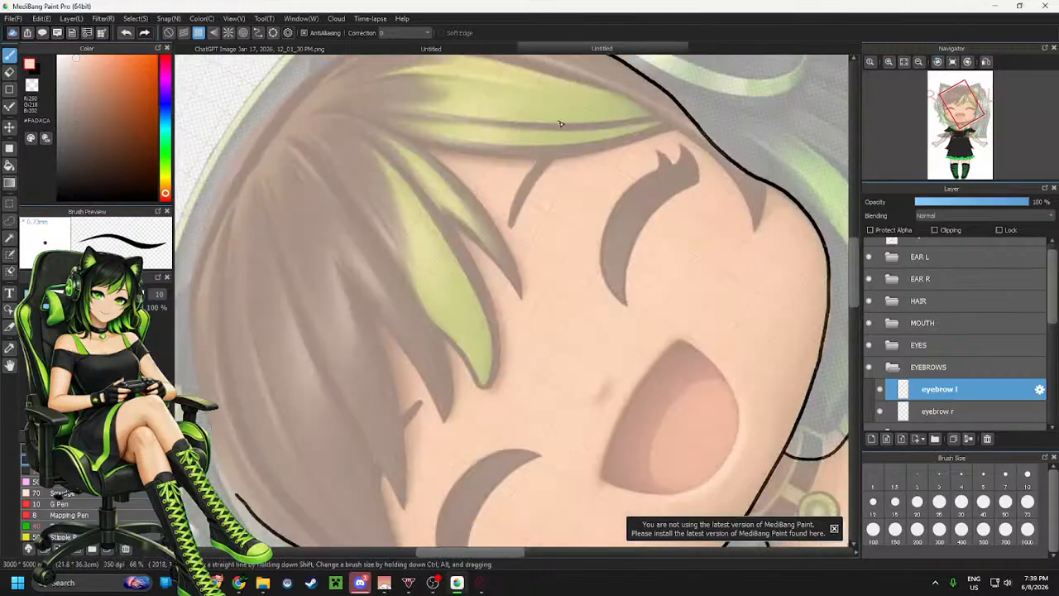
Turn off snapping, pick black, and outline the character's left eyebrow along the reference
scroll(570, 107, up, 3)
click(169, 33)
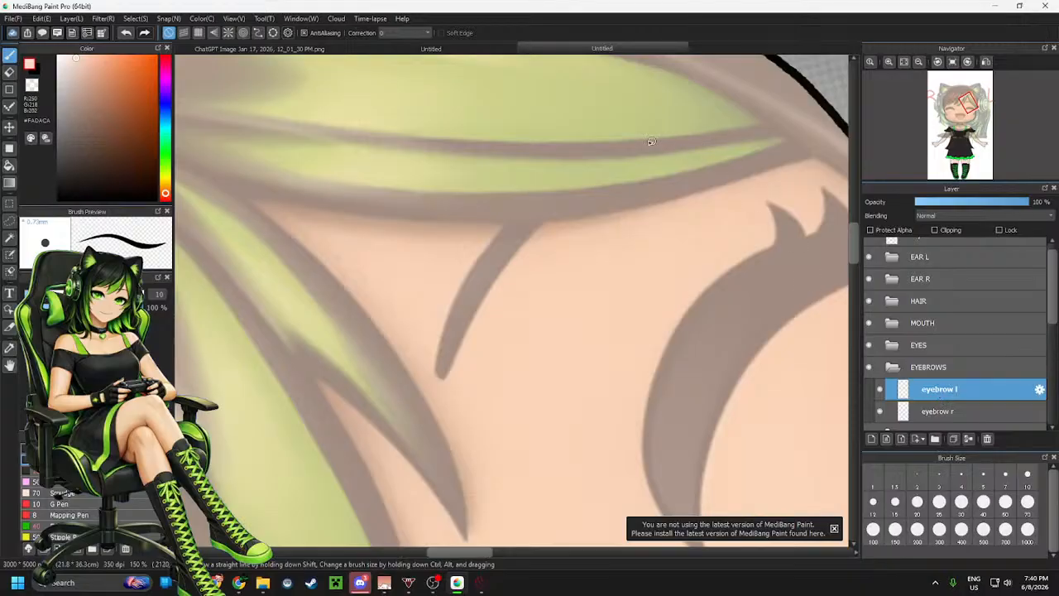
scroll(792, 262, down, 2)
scroll(752, 259, down, 3)
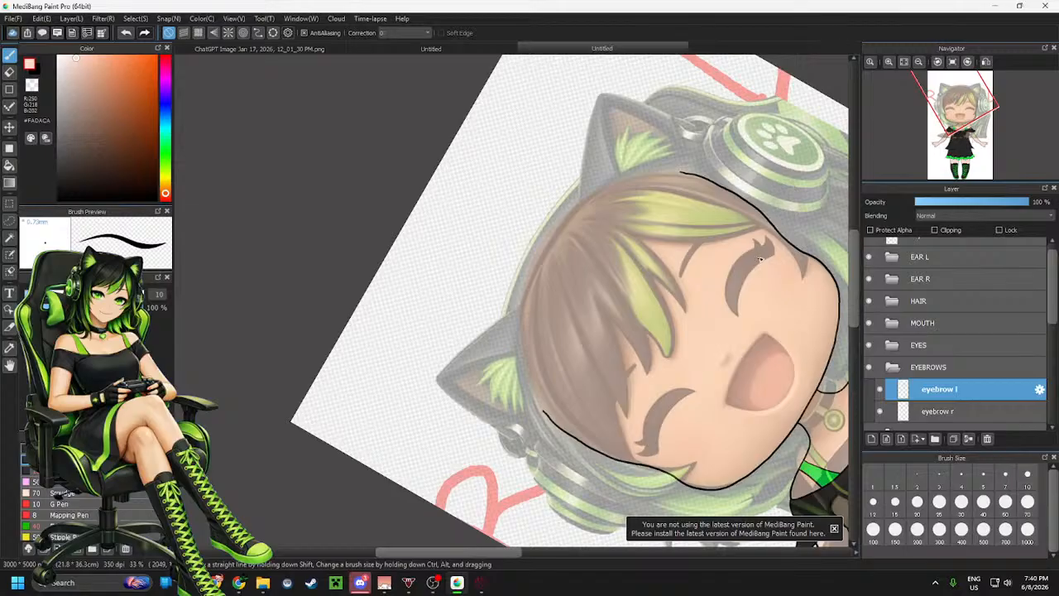
scroll(760, 259, up, 4)
scroll(532, 246, down, 4)
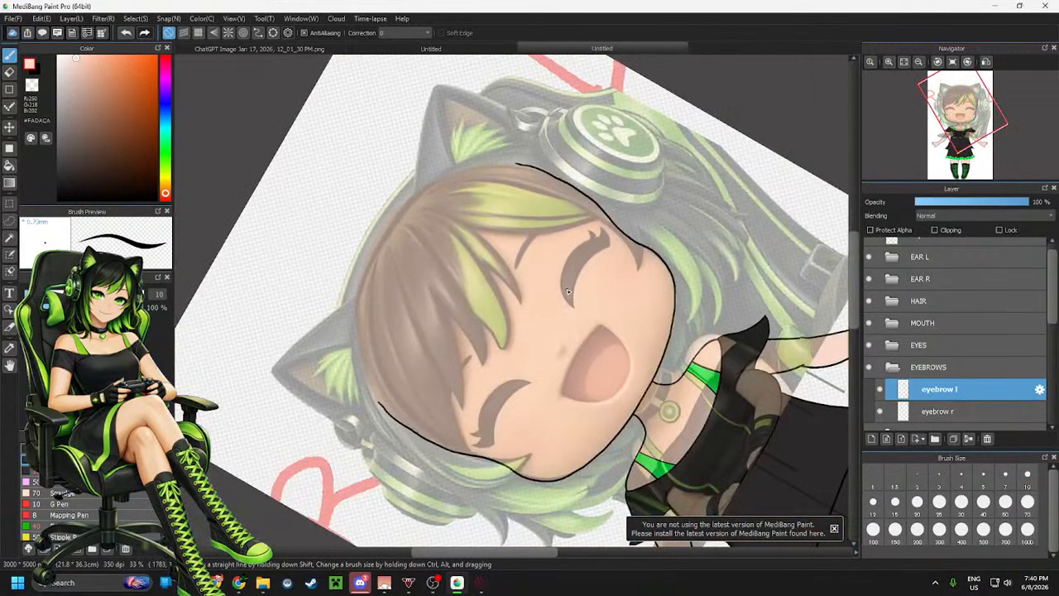
scroll(570, 291, up, 3)
scroll(494, 217, up, 2)
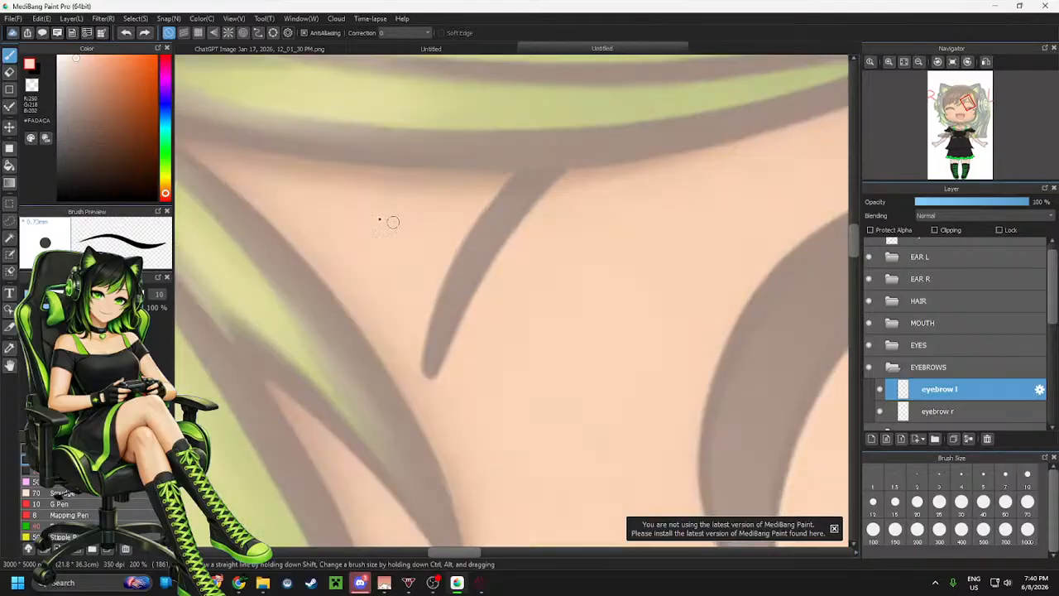
click(58, 198)
mouse_move(613, 97)
mouse_down()
mouse_move(526, 159)
mouse_move(467, 235)
mouse_move(433, 320)
mouse_move(427, 373)
mouse_move(438, 376)
mouse_move(530, 189)
mouse_move(619, 97)
mouse_up()
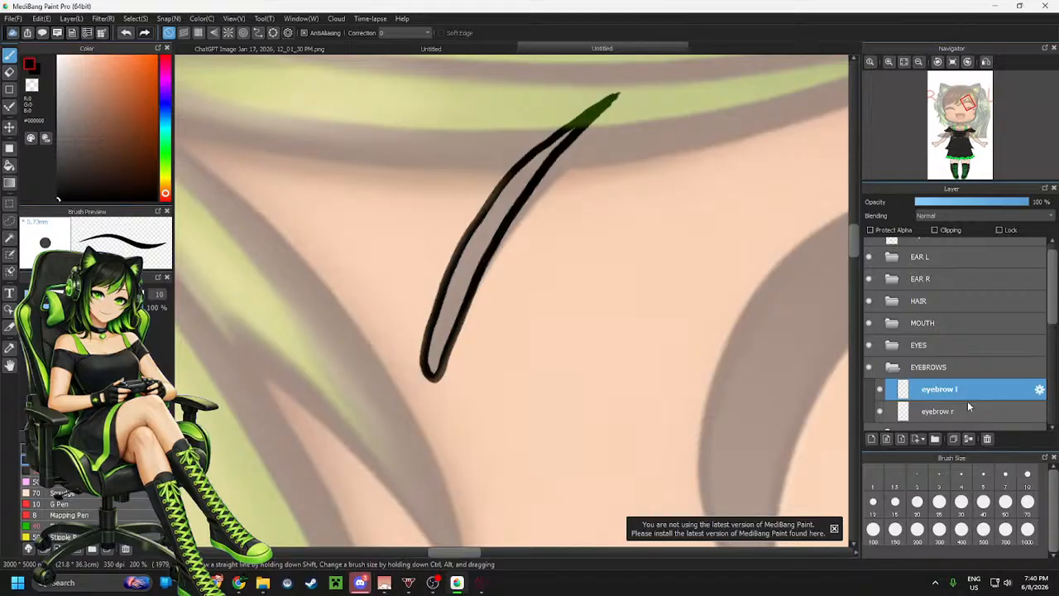
Sample the dark grey colour from the character's black skirt
scroll(754, 297, down, 6)
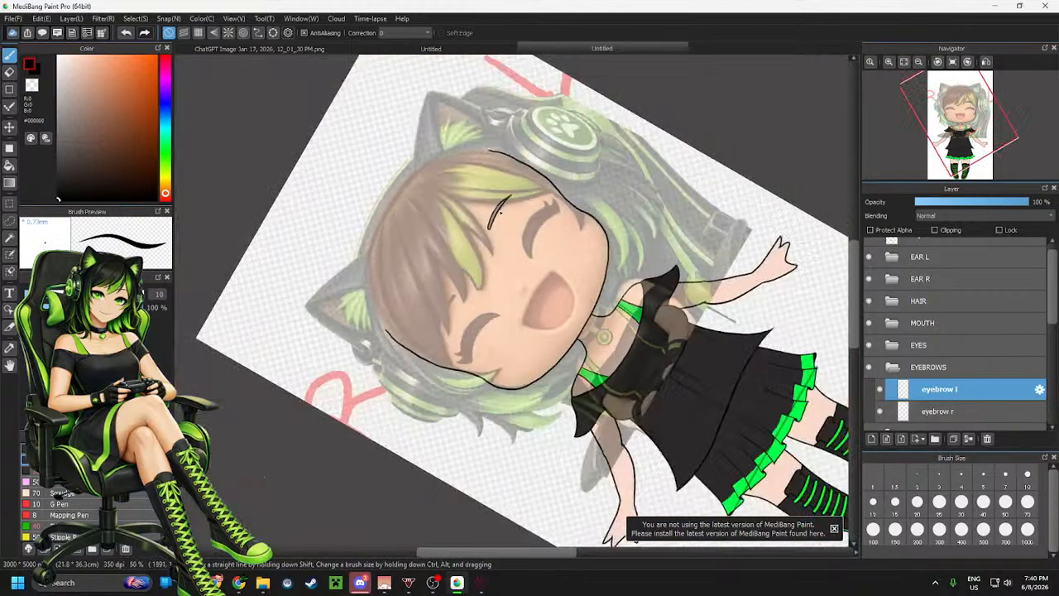
scroll(498, 210, up, 6)
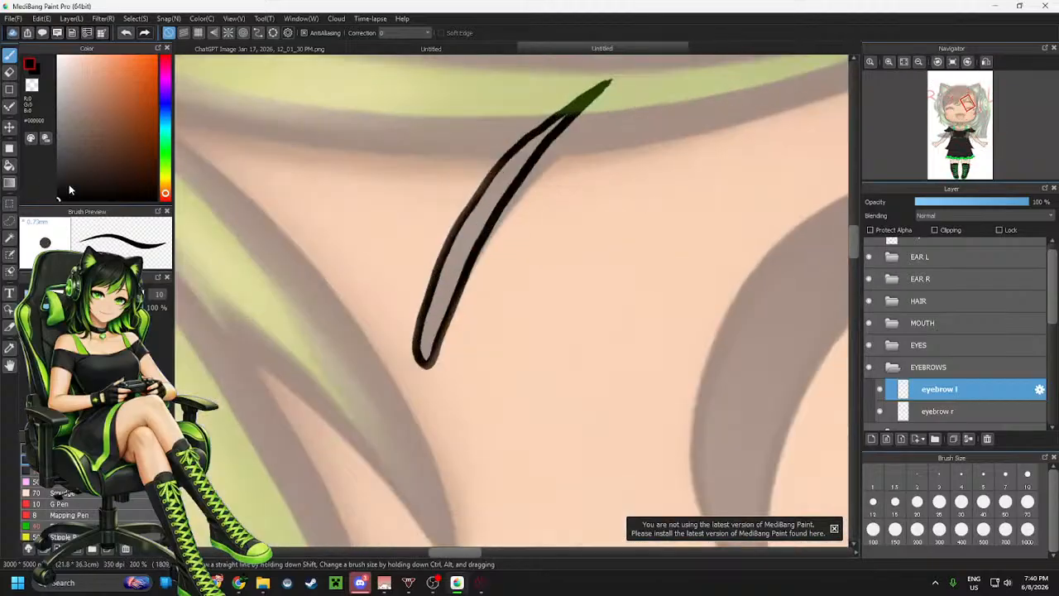
scroll(439, 199, down, 6)
scroll(778, 380, up, 3)
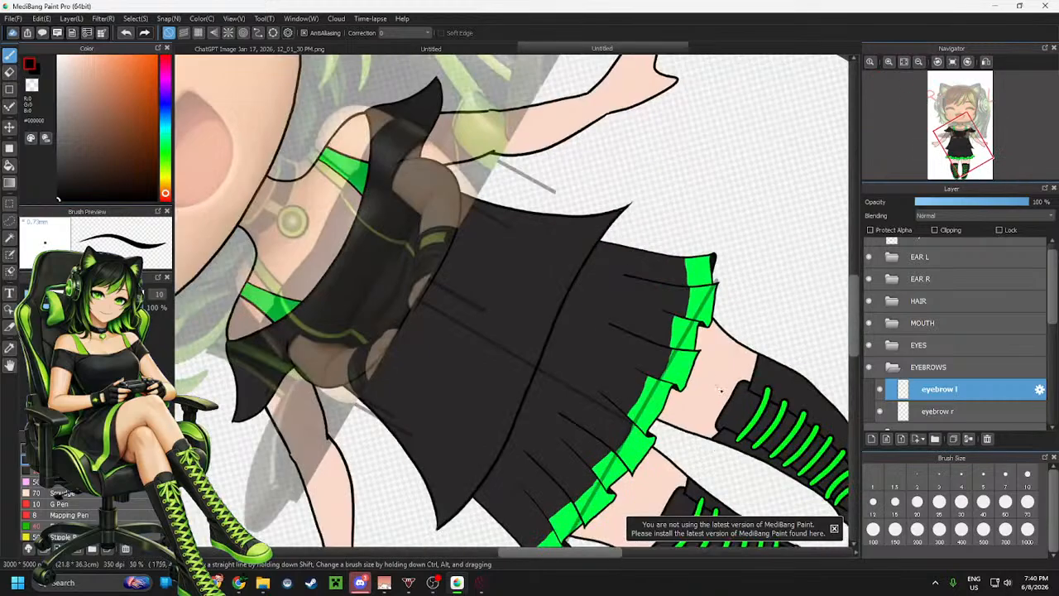
alt+click(778, 379)
Select the eyebrow r layer and add a new layer inside the EYEBROWS folder
scroll(562, 369, down, 3)
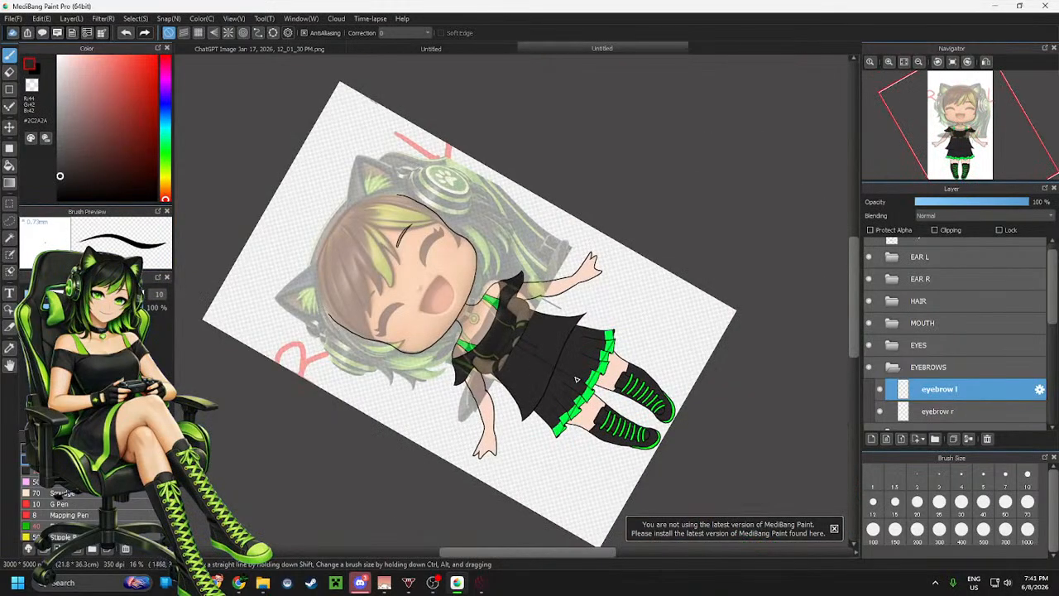
scroll(428, 249, up, 8)
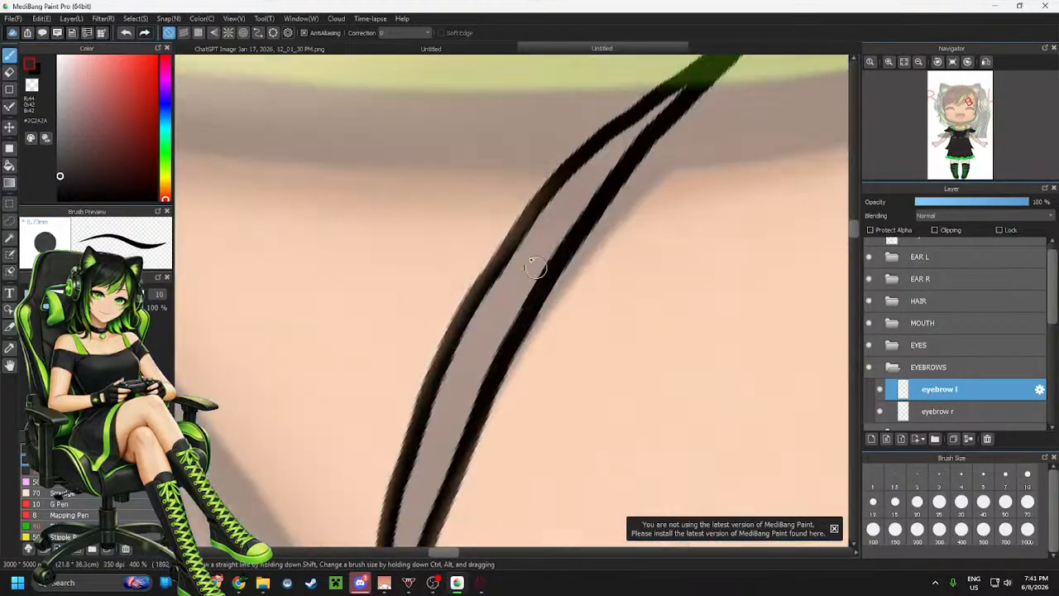
scroll(534, 266, down, 3)
scroll(503, 220, up, 2)
click(943, 412)
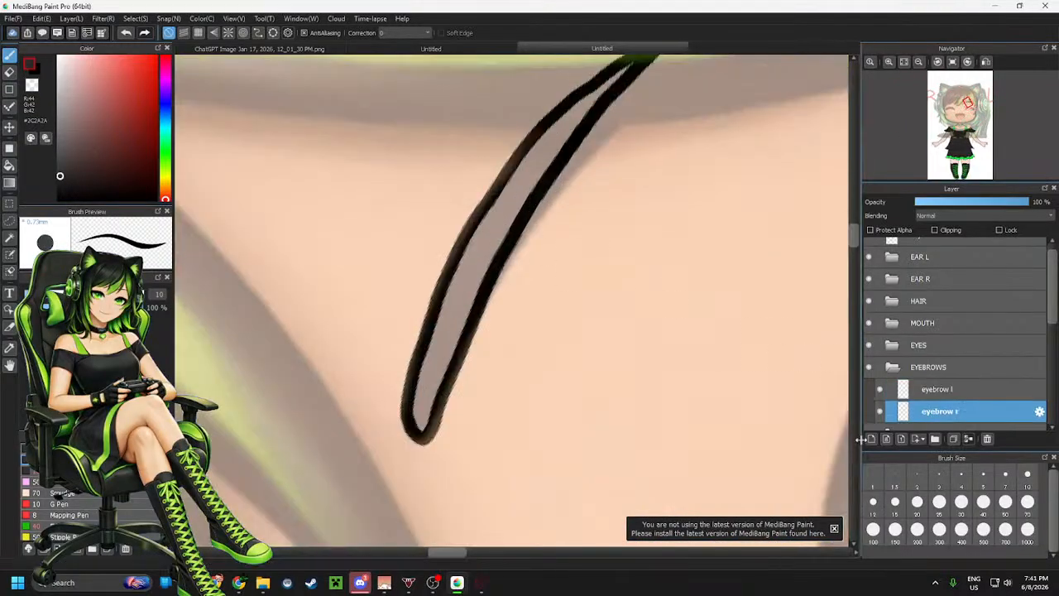
click(871, 438)
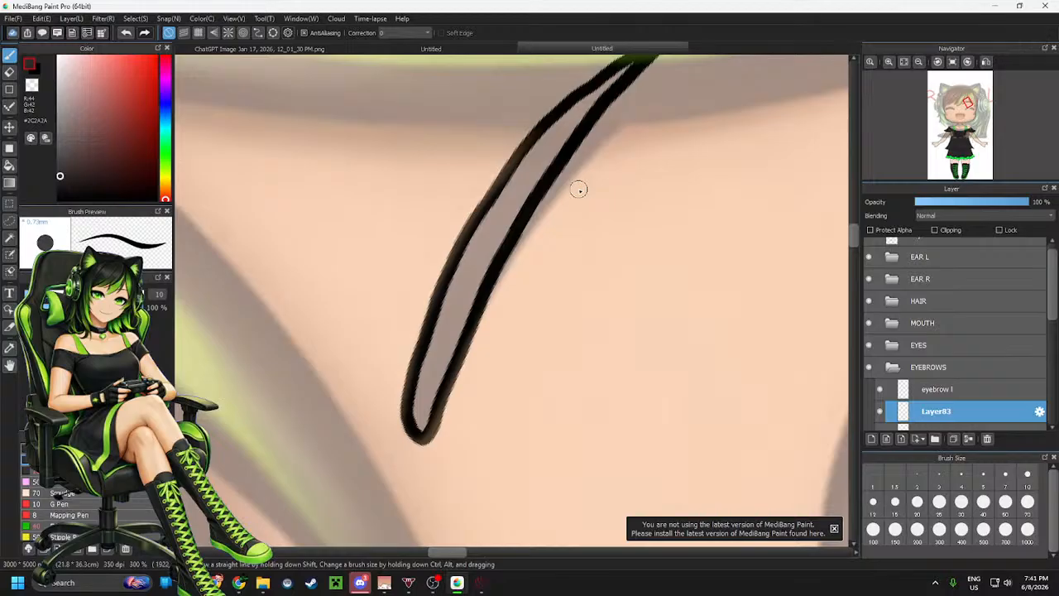
Fill the left eyebrow outline with dark grey on the new layer and reset the canvas rotation
mouse_move(627, 70)
mouse_down()
mouse_move(593, 91)
mouse_move(636, 63)
mouse_move(544, 135)
mouse_move(526, 158)
mouse_move(595, 104)
mouse_move(527, 184)
mouse_move(532, 172)
mouse_move(518, 186)
mouse_move(519, 177)
mouse_move(473, 243)
mouse_move(466, 267)
mouse_move(493, 251)
mouse_move(435, 331)
mouse_move(415, 420)
mouse_move(473, 302)
mouse_move(428, 368)
mouse_move(429, 399)
mouse_move(436, 353)
mouse_up()
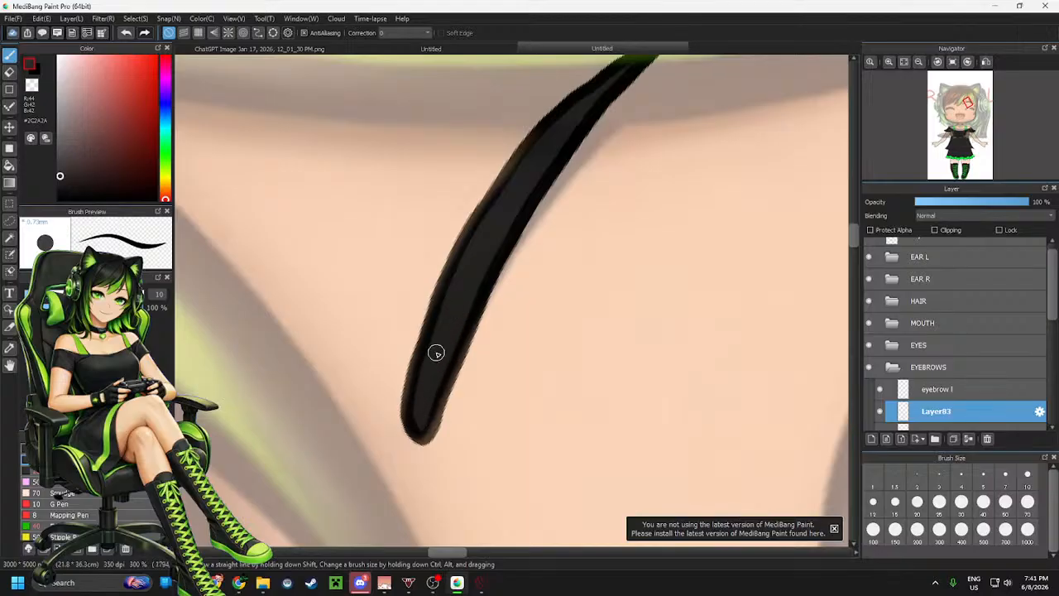
click(954, 62)
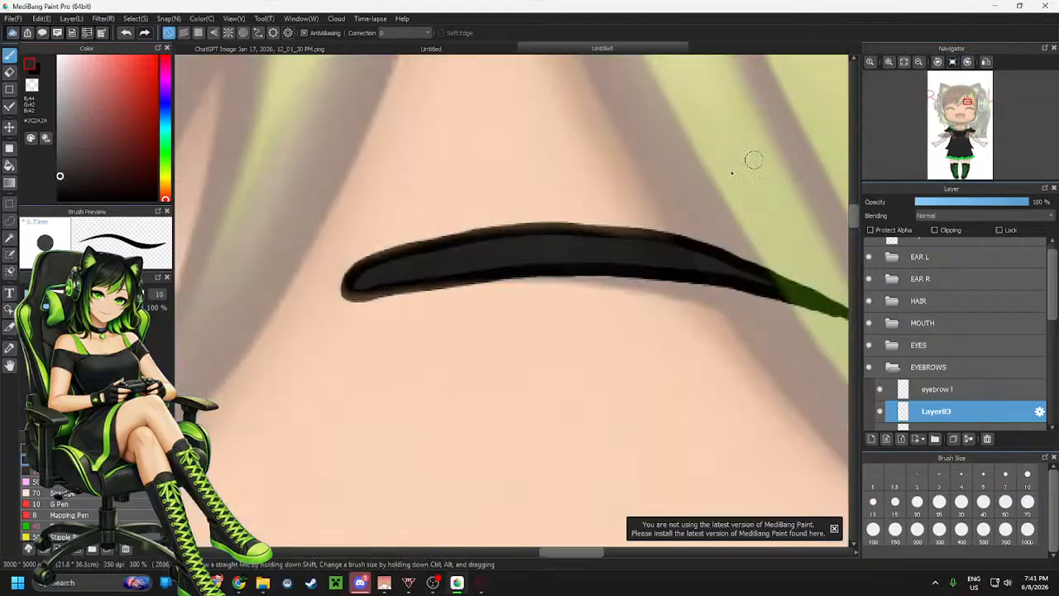
scroll(589, 190, down, 2)
scroll(620, 220, down, 2)
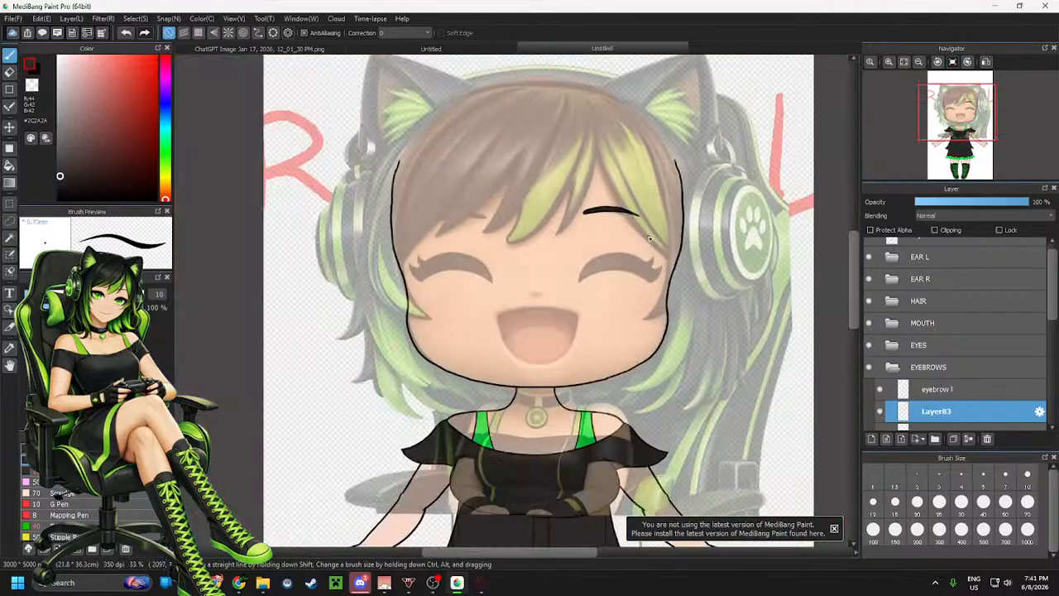
Select a rectangle around the left eyebrow and merge the eyebrow l outline layer down into its fill layer
key(m)
drag(568, 189, 652, 226)
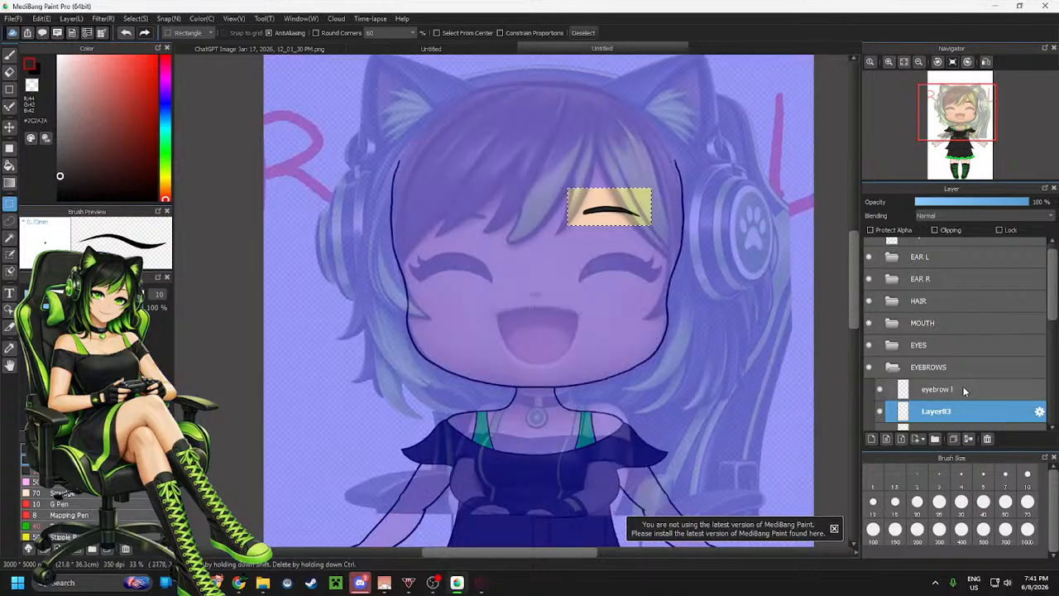
click(967, 389)
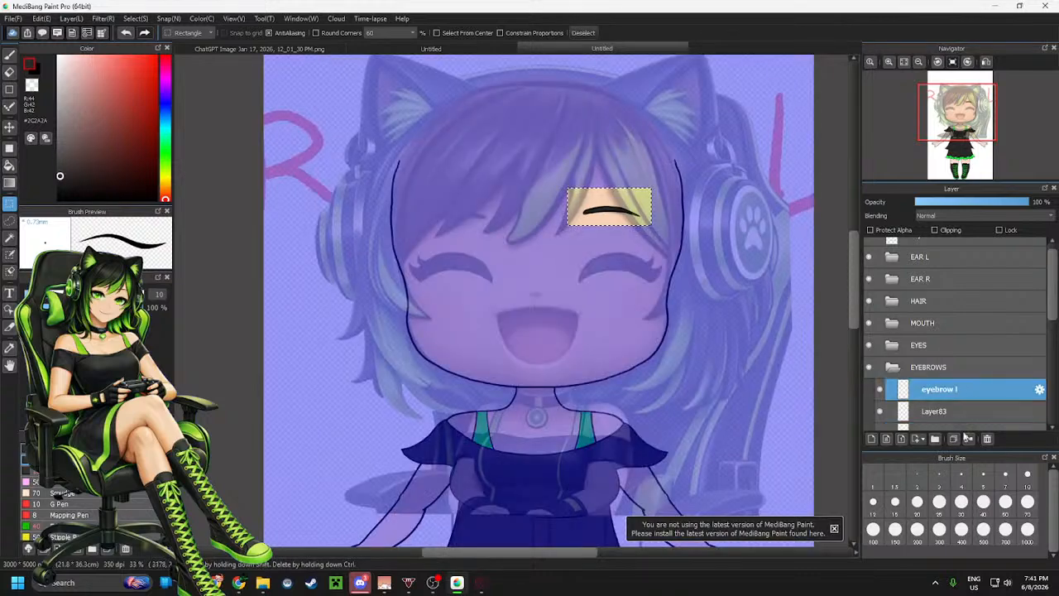
click(968, 438)
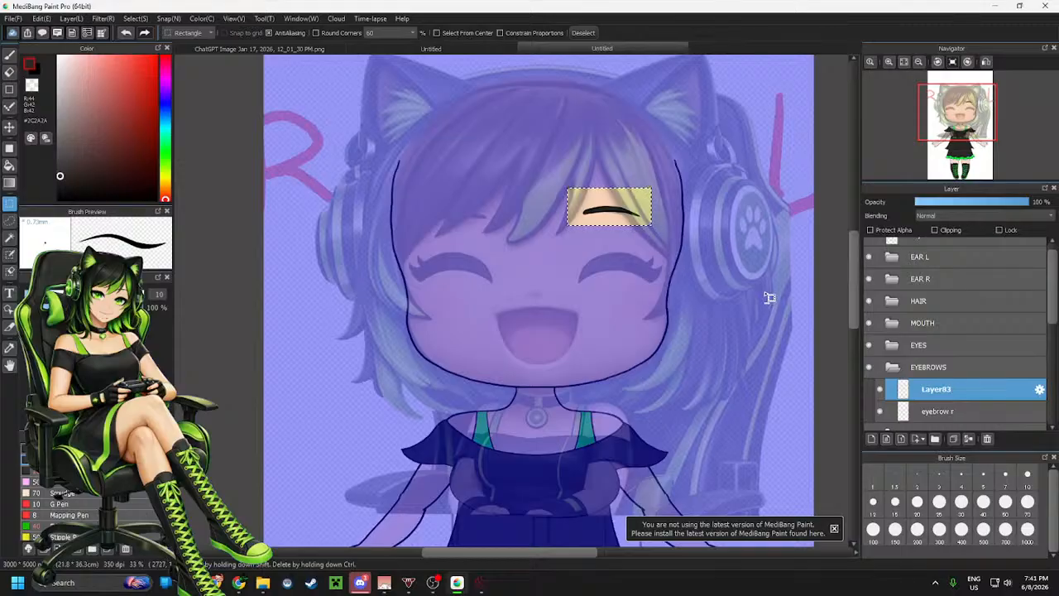
Copy and paste the selected left eyebrow, move the copy over the character's right eyebrow, and apply the transformation
key(ctrl+c)
key(ctrl+v)
key(ctrl+t)
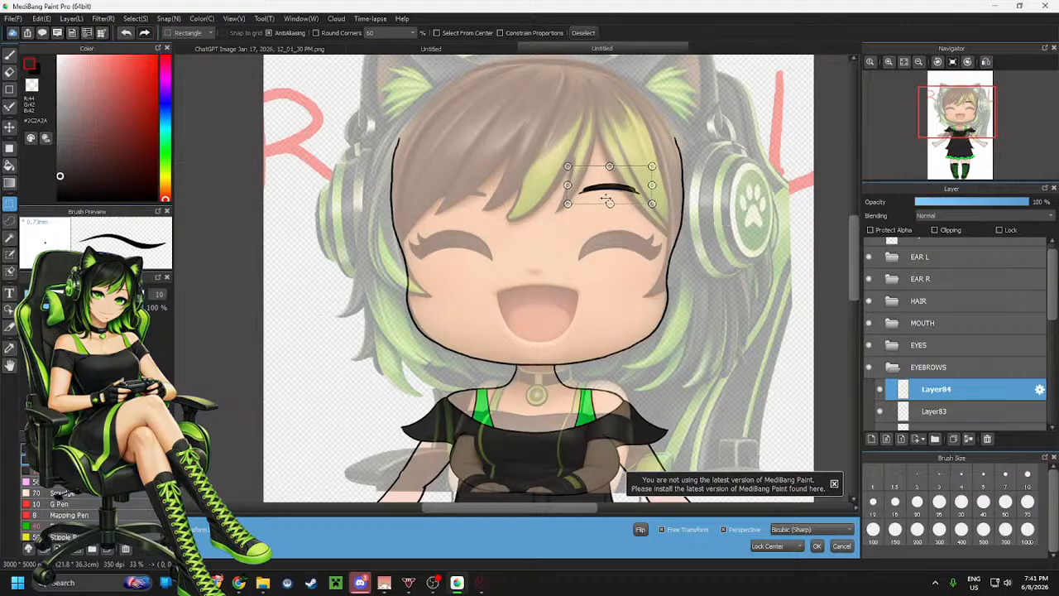
drag(626, 187, 477, 191)
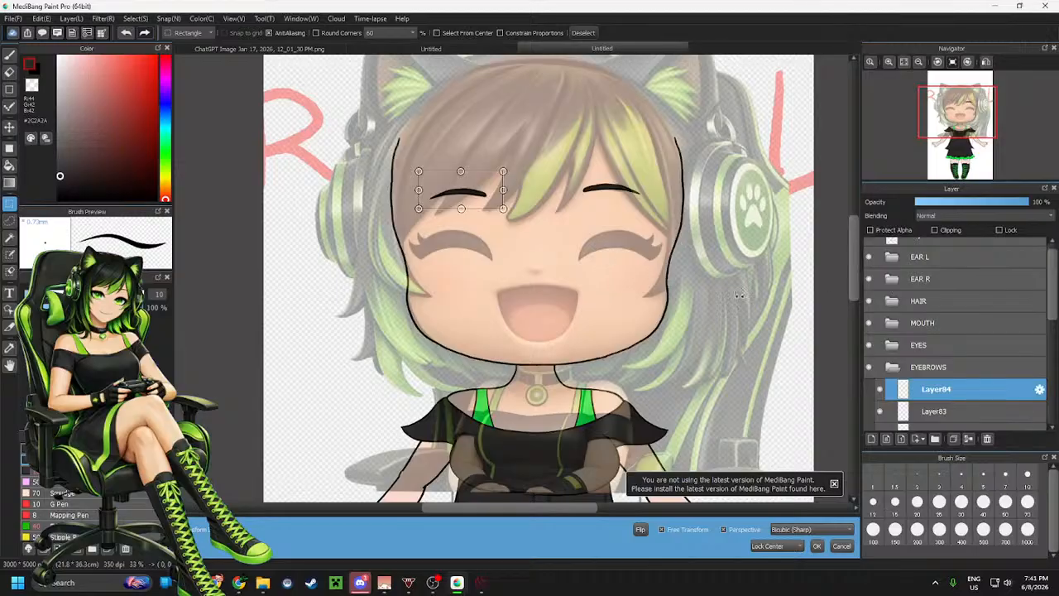
scroll(941, 364, down, 2)
click(937, 371)
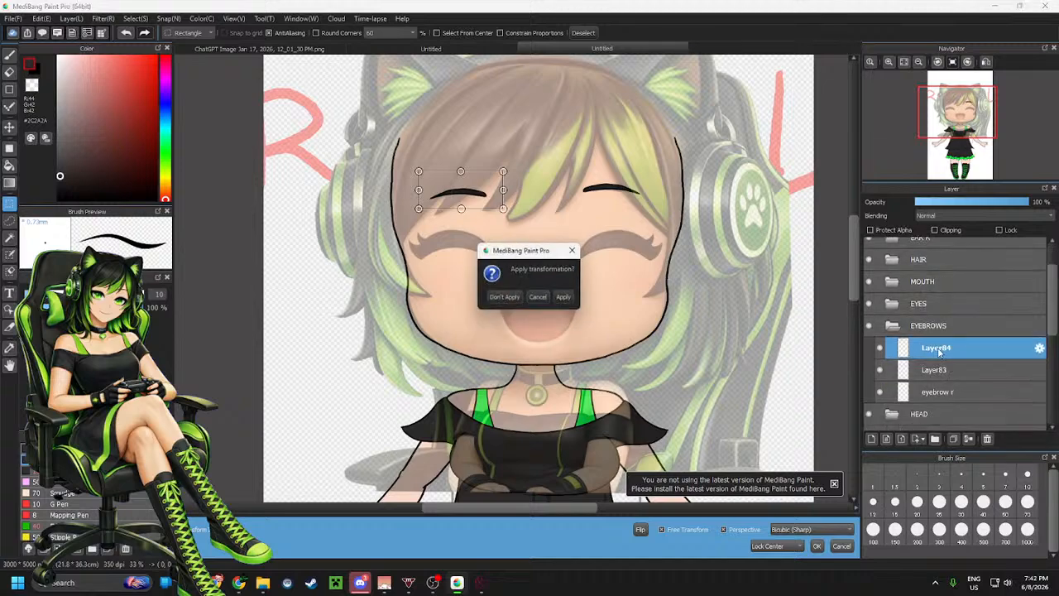
click(564, 298)
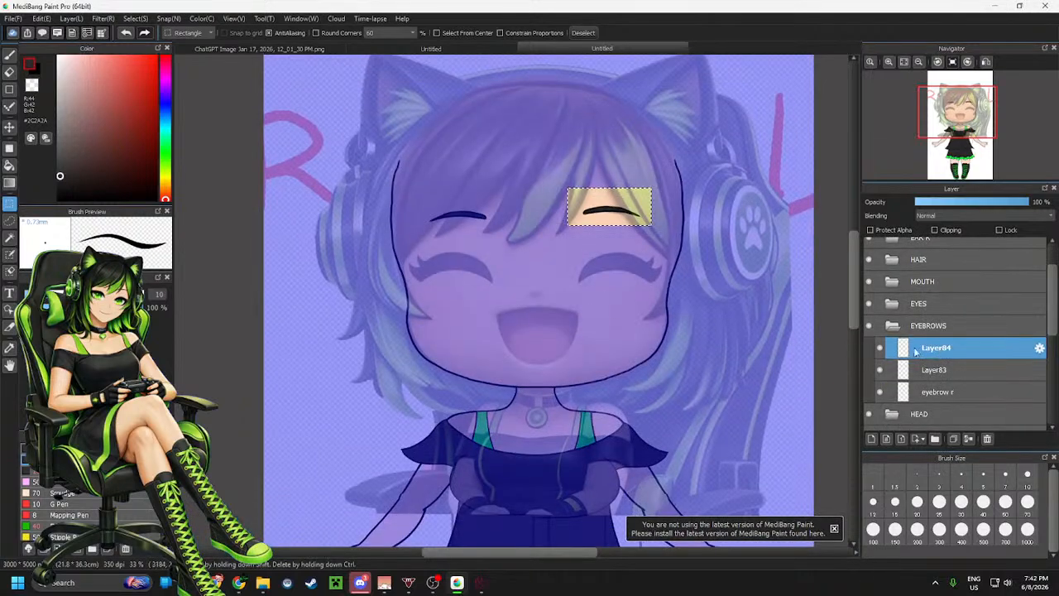
Move the pasted eyebrow layer below eyebrow r and merge eyebrow r down into it
drag(935, 347, 935, 373)
click(945, 371)
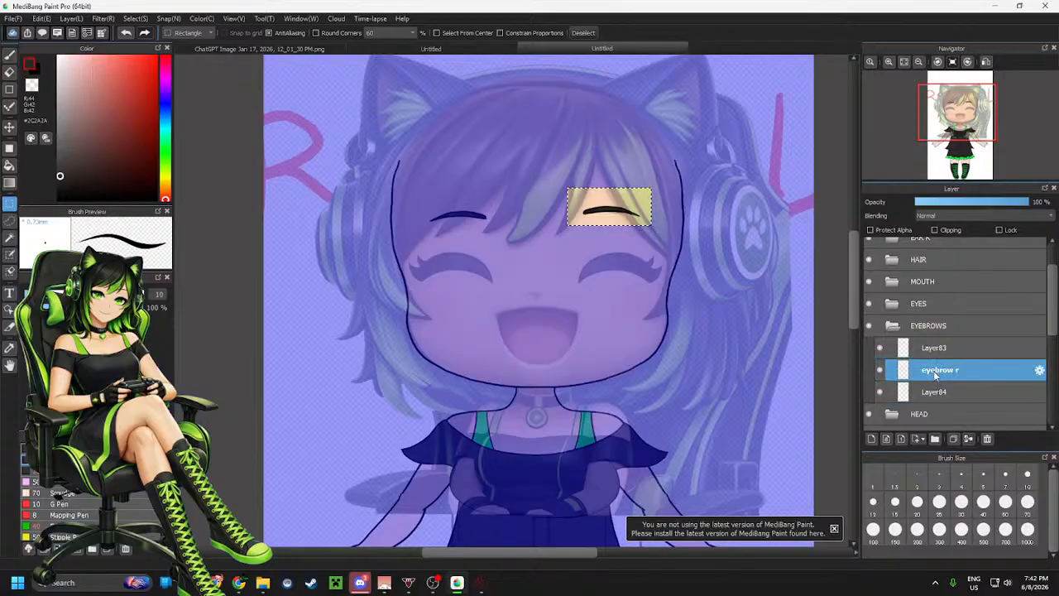
click(968, 438)
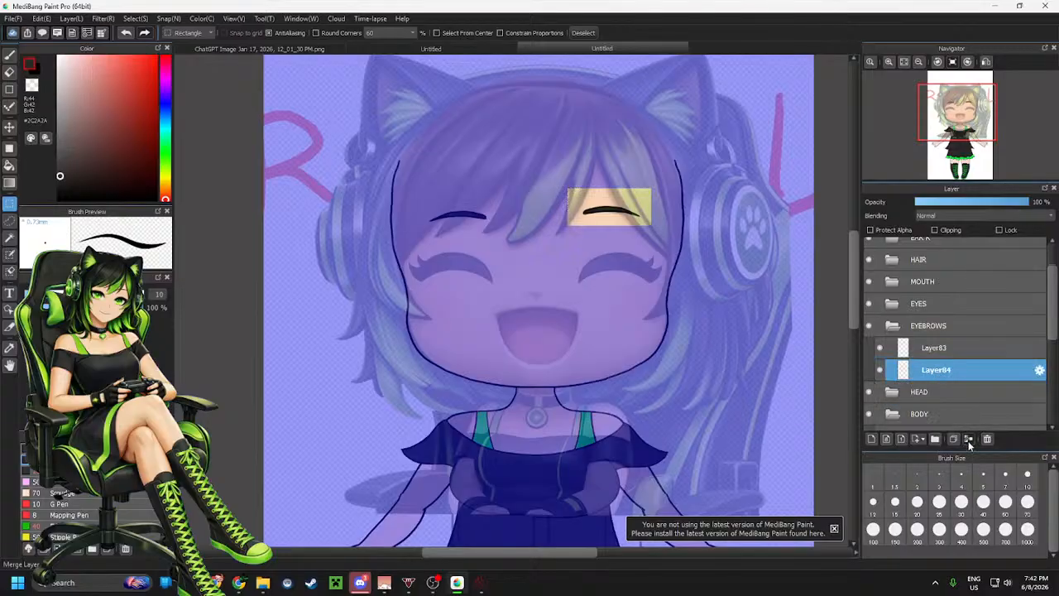
Rename Layer83 to eyebrow l in its layer properties
click(961, 351)
click(1040, 349)
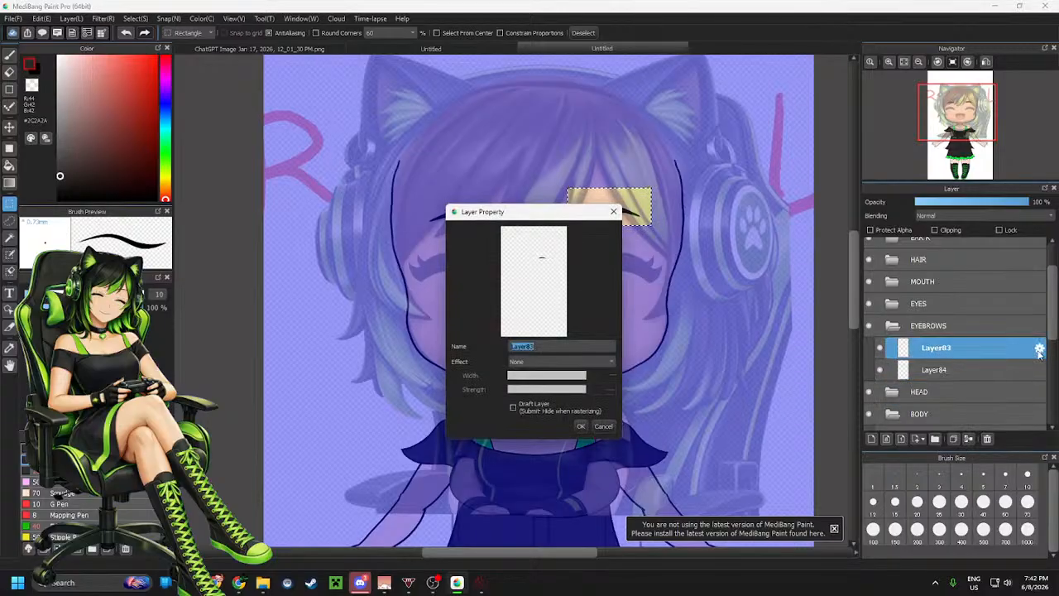
text(eyebrow l)
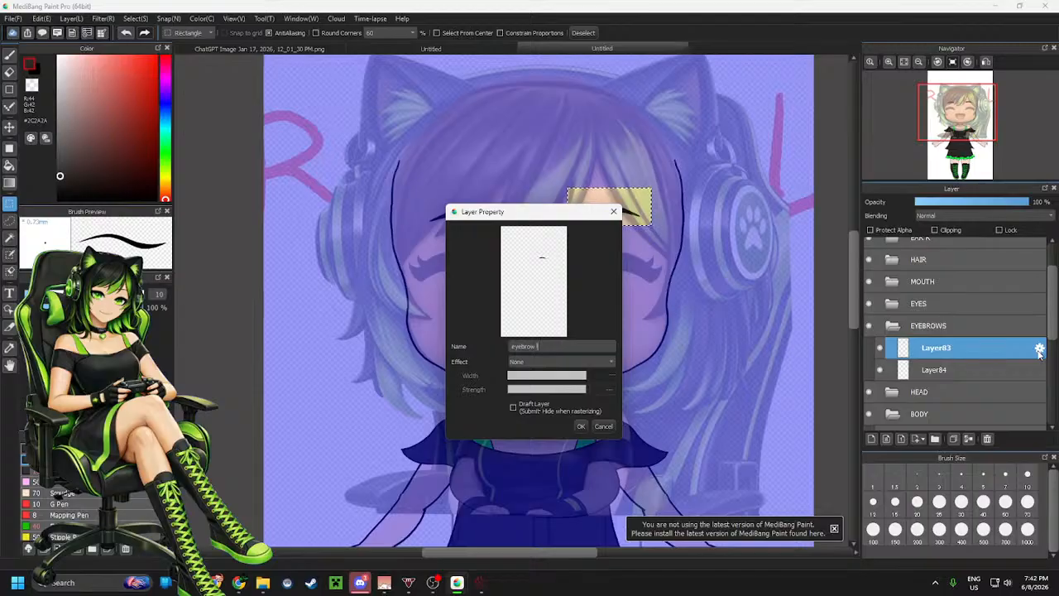
key(Return)
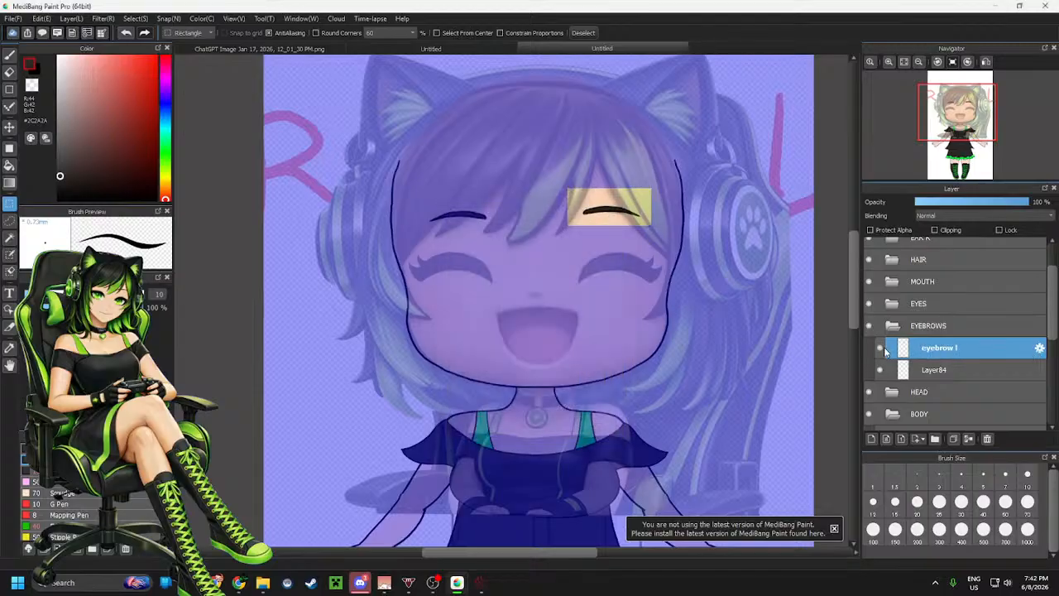
Rename Layer84 to eyebrow r in its layer properties
click(958, 372)
click(1040, 373)
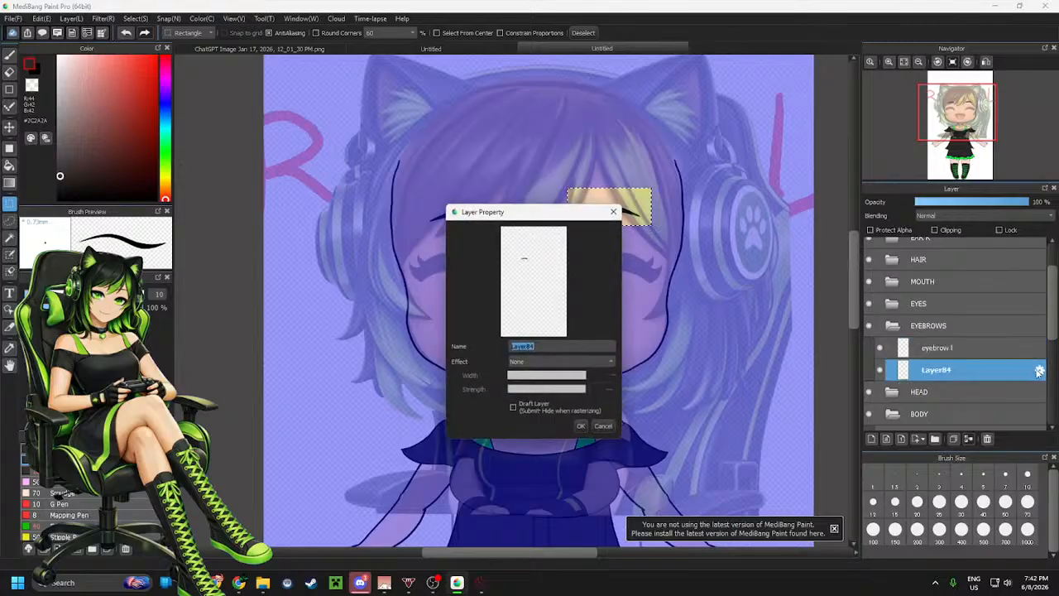
text(e)
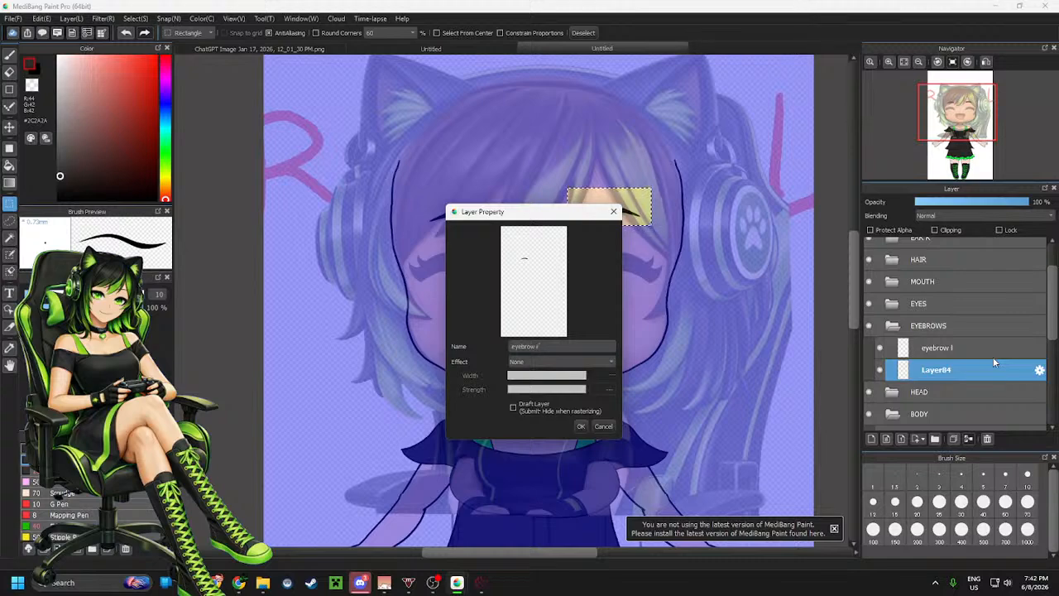
text(yebrow r)
key(Return)
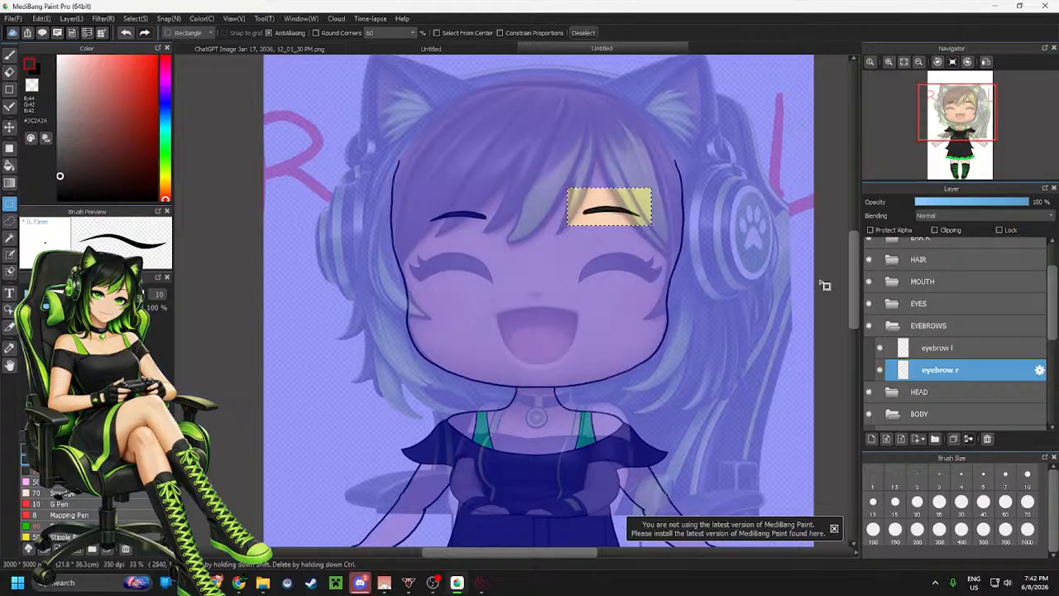
Collapse the EYEBROWS folder, clear the selection, and expand the EYES folder
click(894, 329)
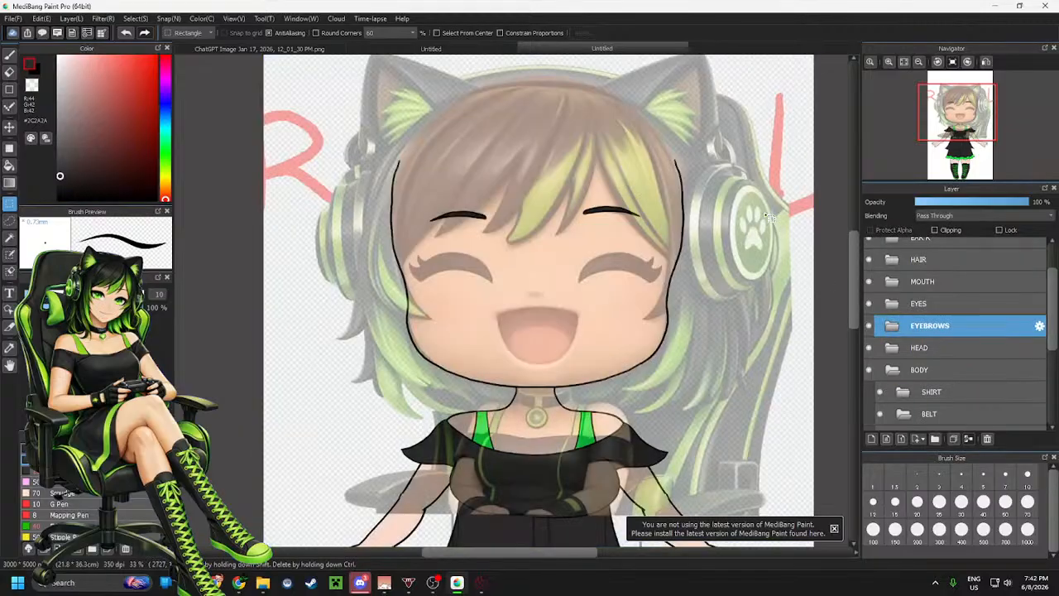
key(ctrl+d)
click(890, 303)
Move the eye white l and eye white r layers below the iris layers inside the EYES folder
scroll(936, 286, down, 3)
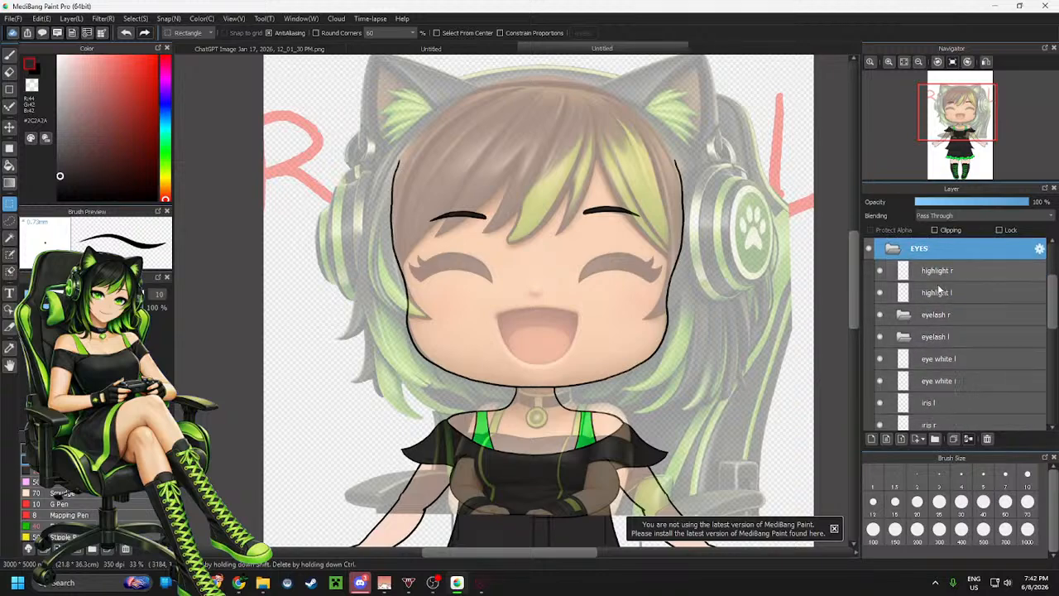
scroll(938, 287, up, 2)
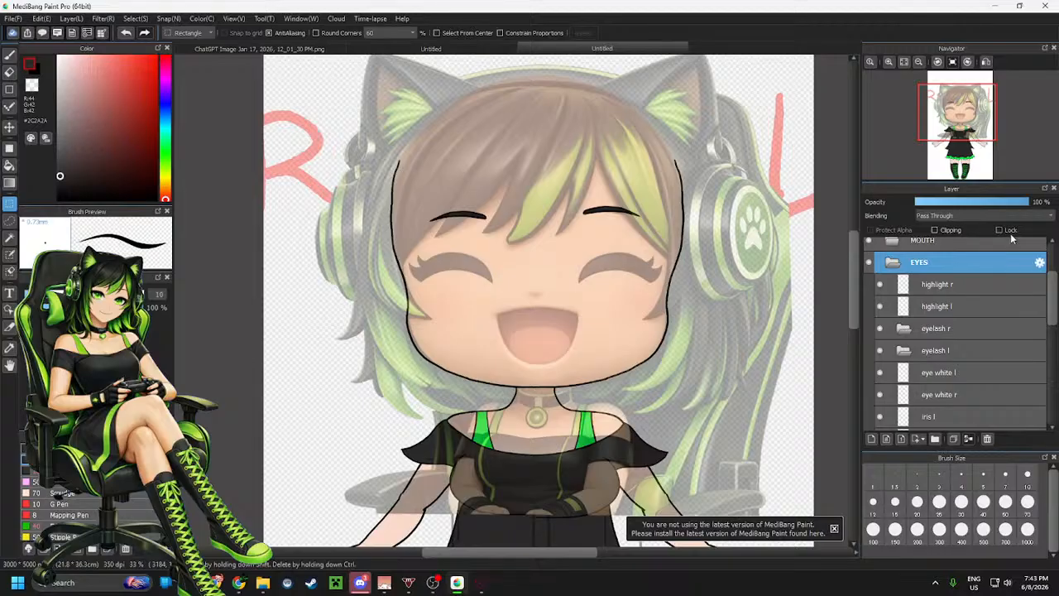
scroll(986, 326, down, 2)
scroll(986, 331, down, 2)
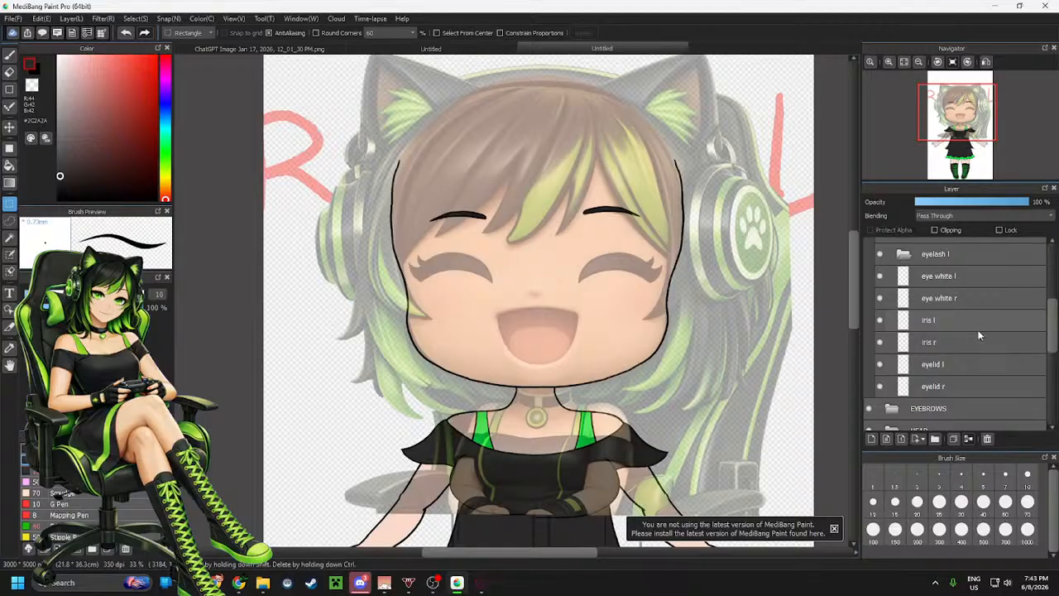
scroll(973, 327, up, 1)
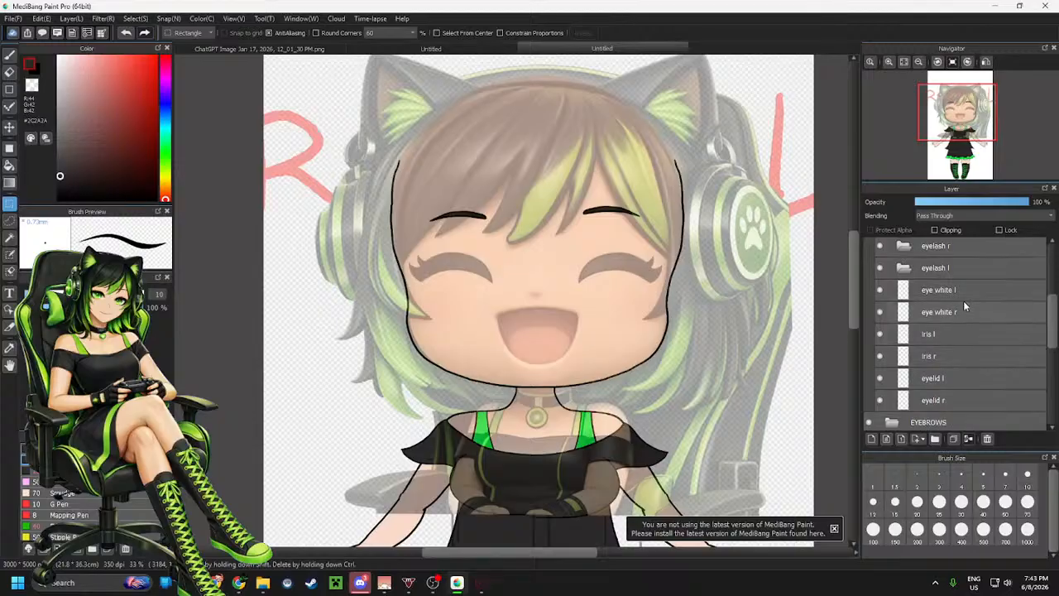
click(957, 290)
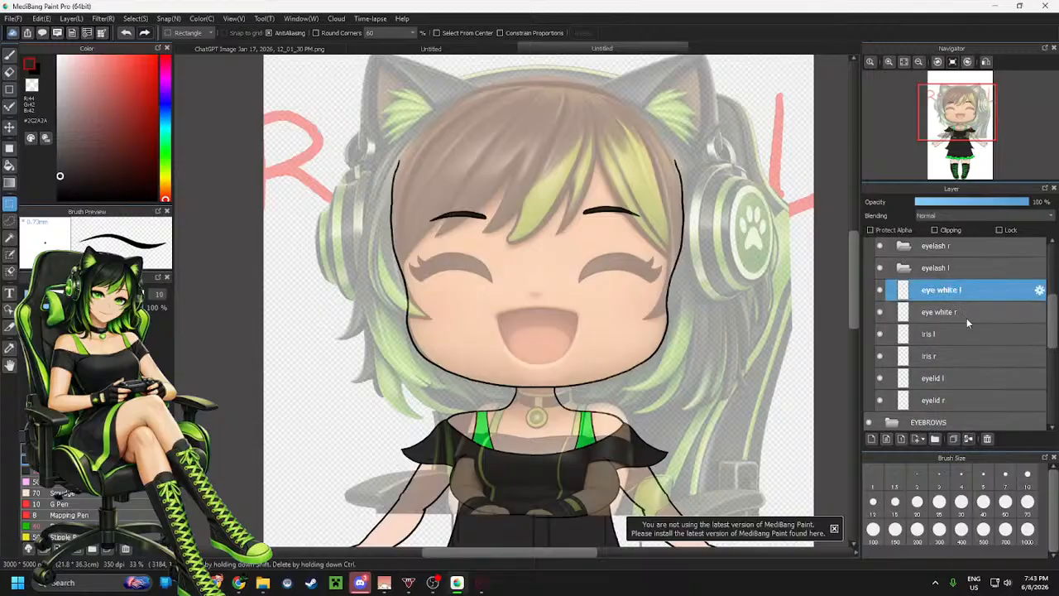
ctrl+click(965, 315)
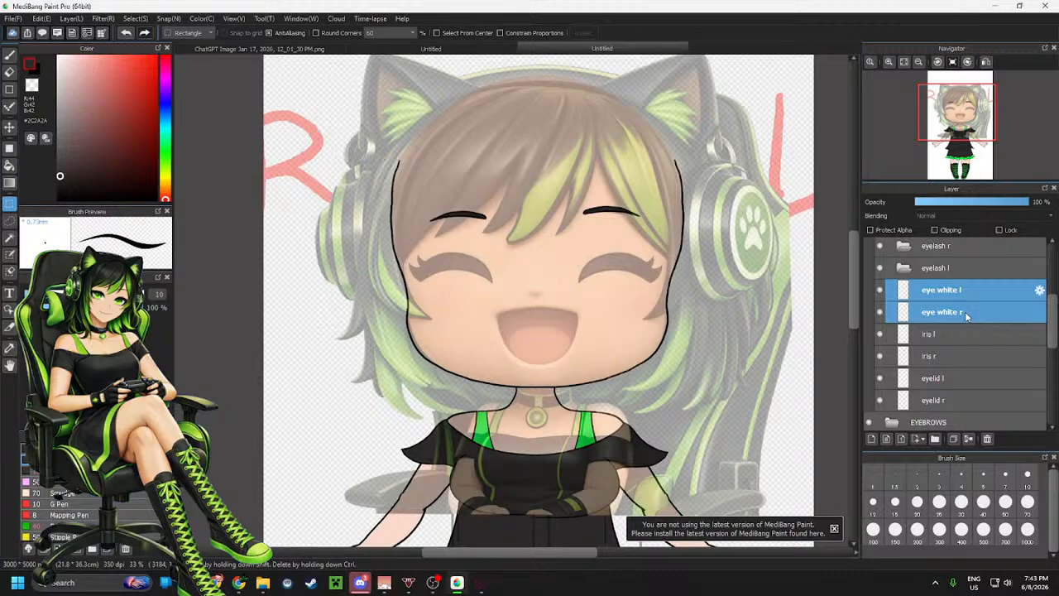
drag(964, 311, 956, 407)
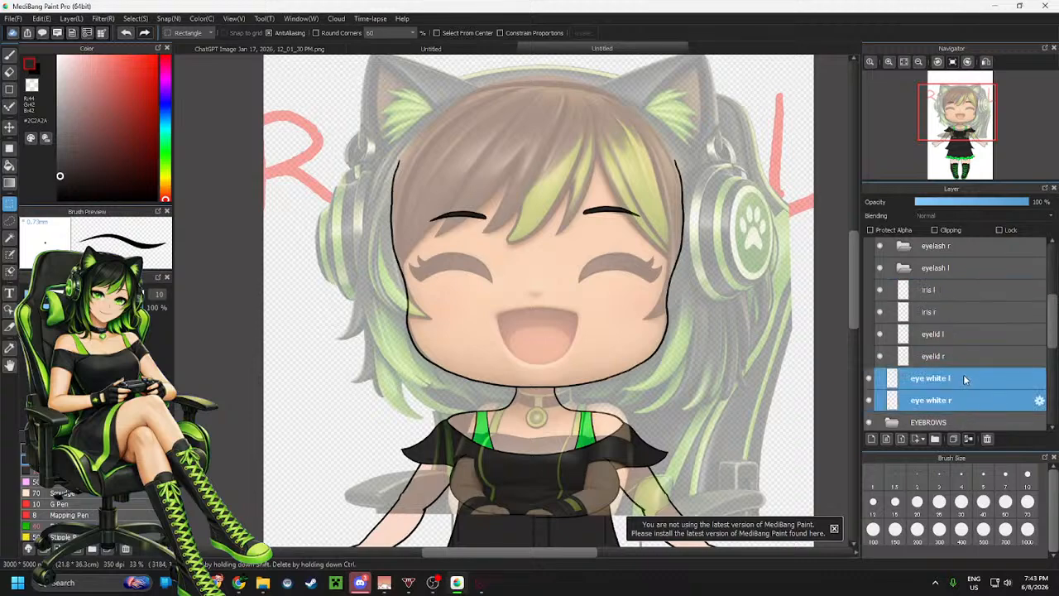
drag(963, 374, 966, 332)
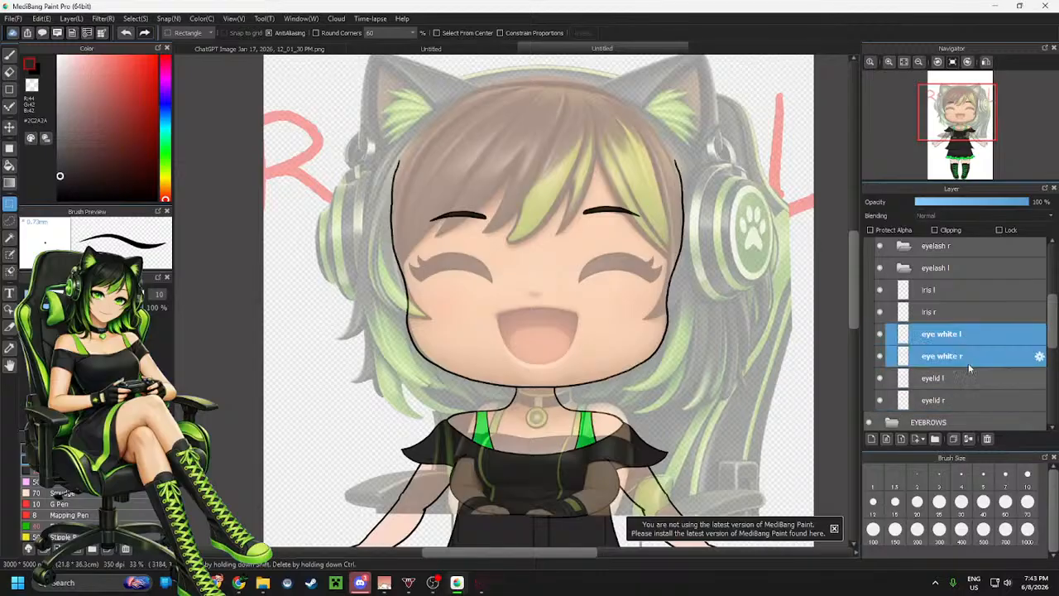
Select the eyelid r layer and add a new layer above it
click(974, 355)
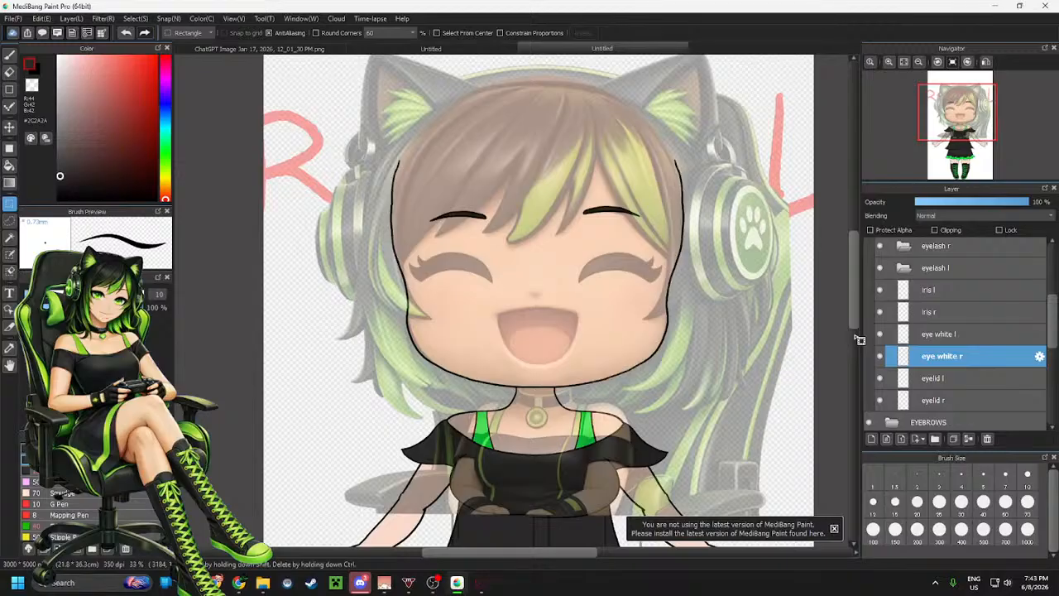
click(952, 397)
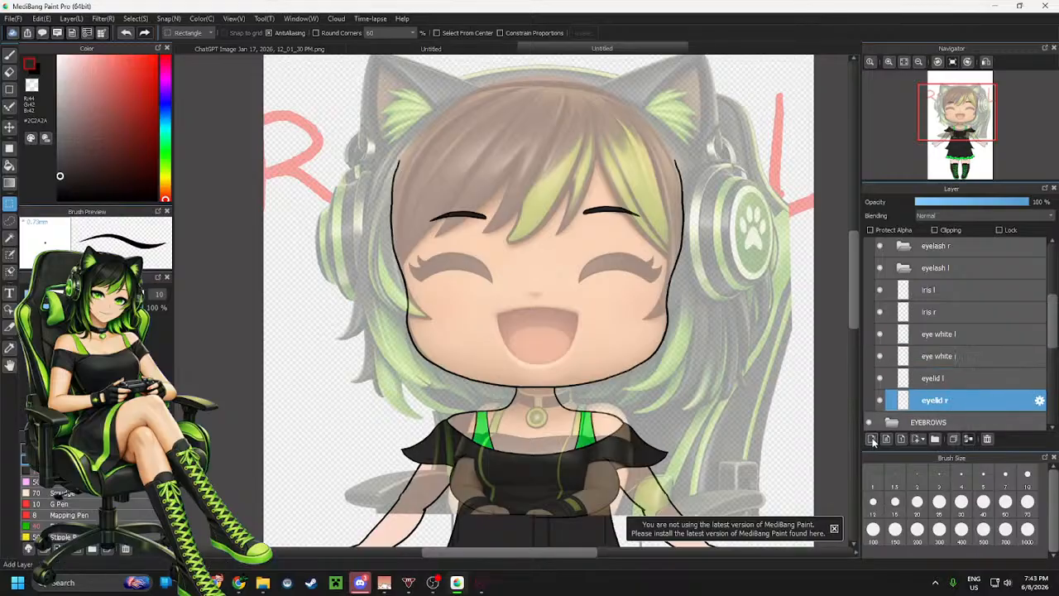
click(872, 439)
Switch to the brush and draw the curved closed-eye line of the character's right eye, redrawing it until it fits the reference
scroll(481, 276, up, 5)
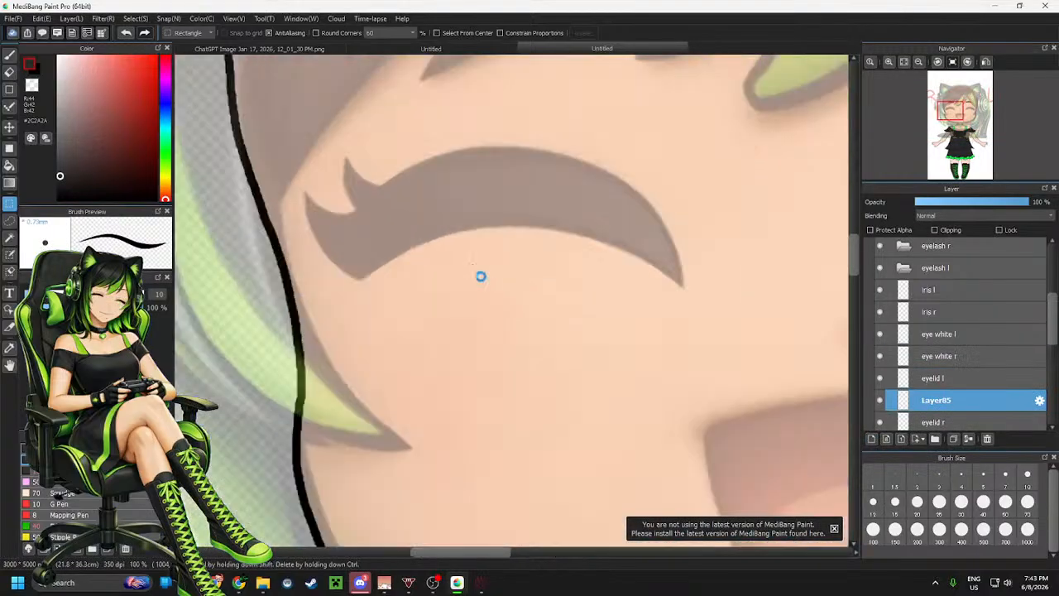
key(b)
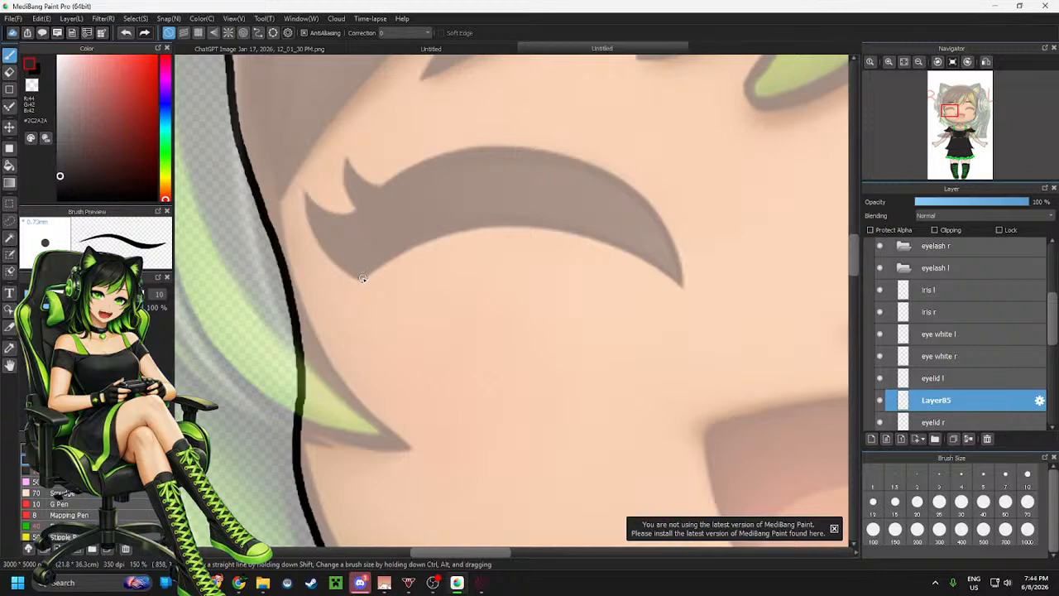
mouse_move(360, 275)
mouse_down()
mouse_move(383, 303)
mouse_move(445, 333)
mouse_move(546, 345)
mouse_up()
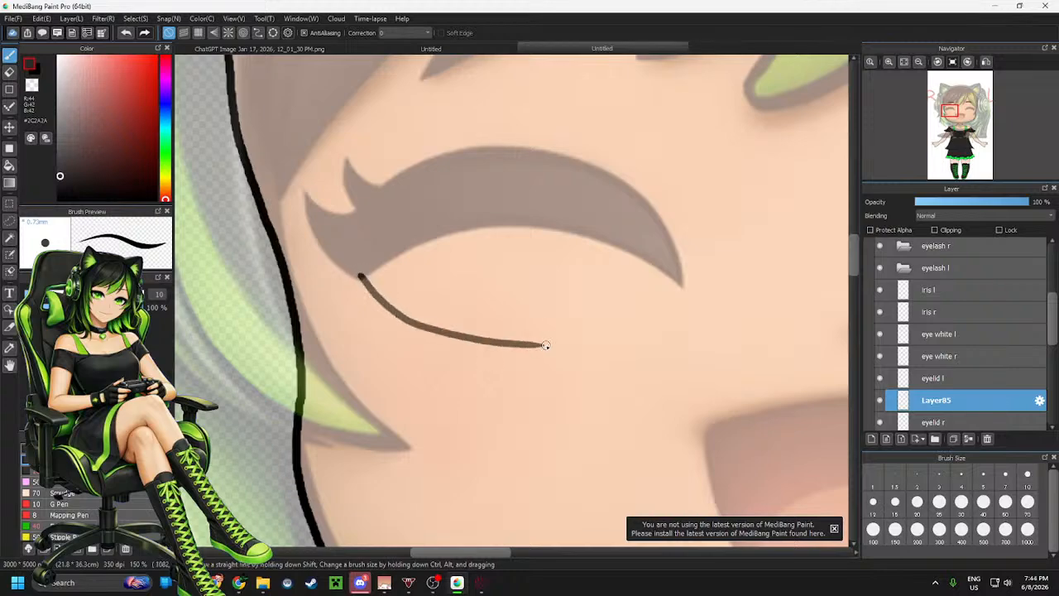
key(ctrl+z)
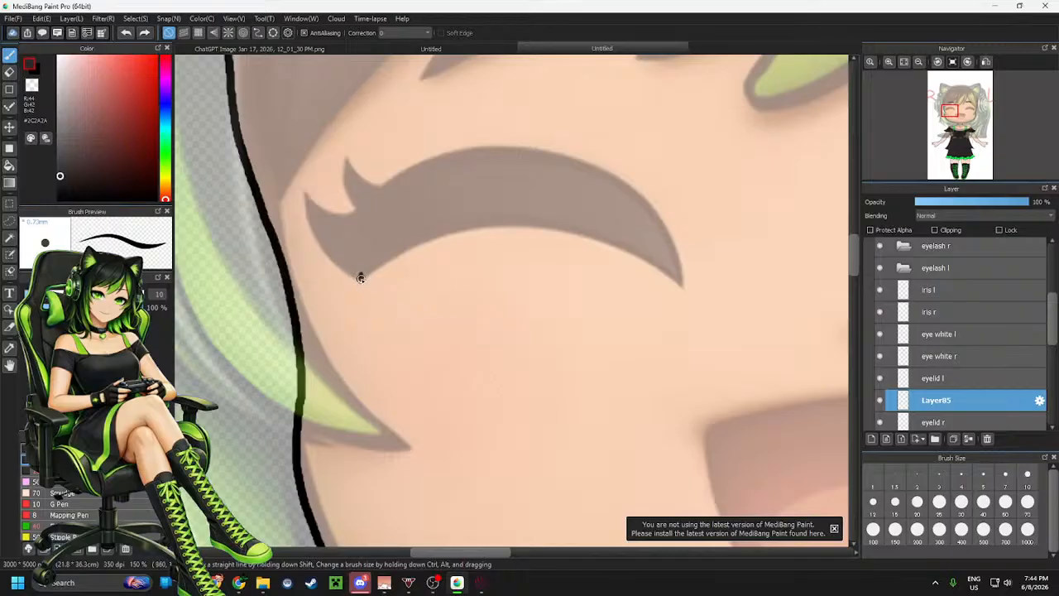
mouse_move(359, 277)
mouse_down()
mouse_move(378, 328)
mouse_move(483, 415)
mouse_move(586, 408)
mouse_up()
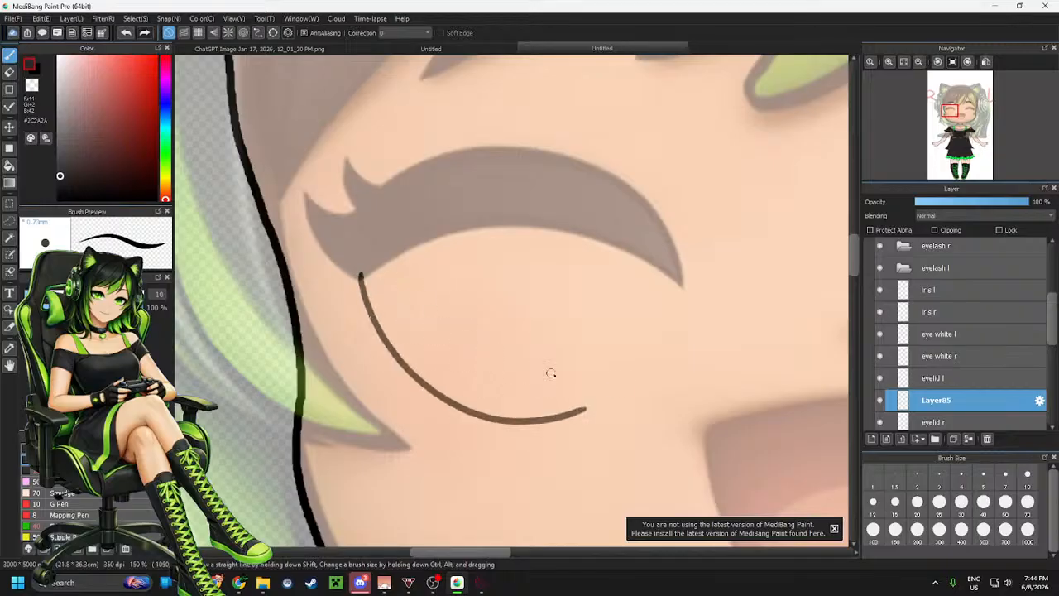
scroll(590, 330, down, 3)
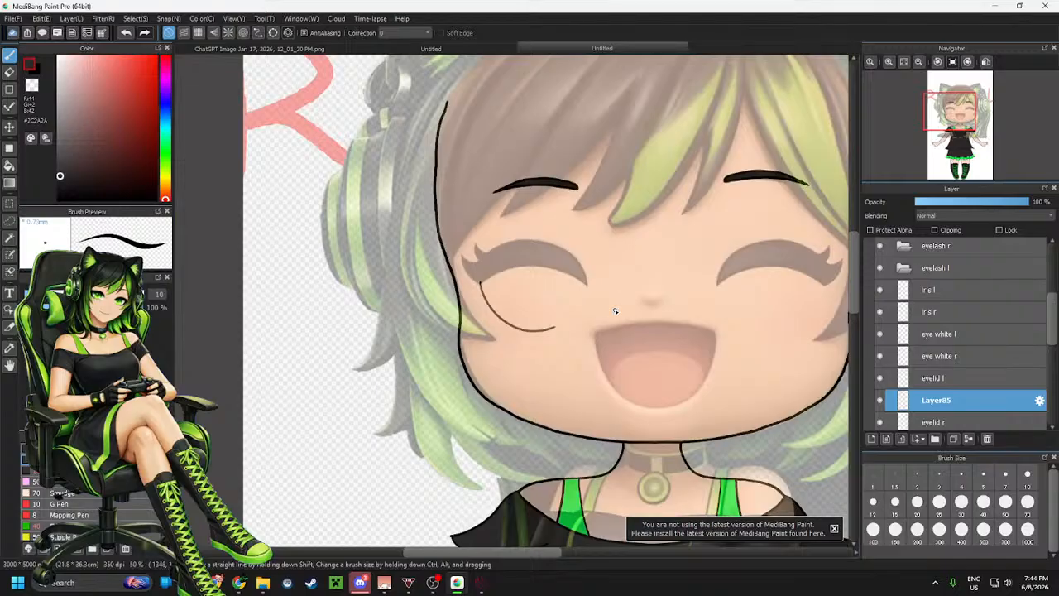
scroll(537, 321, up, 3)
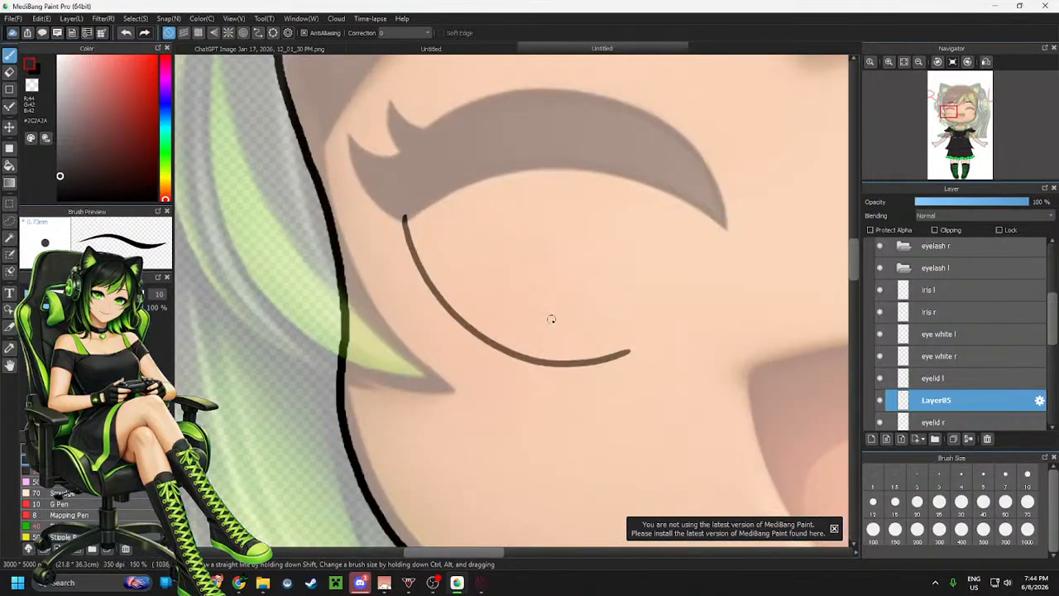
key(ctrl+z)
mouse_move(404, 218)
mouse_down()
mouse_move(415, 304)
mouse_move(528, 409)
mouse_move(669, 388)
mouse_up()
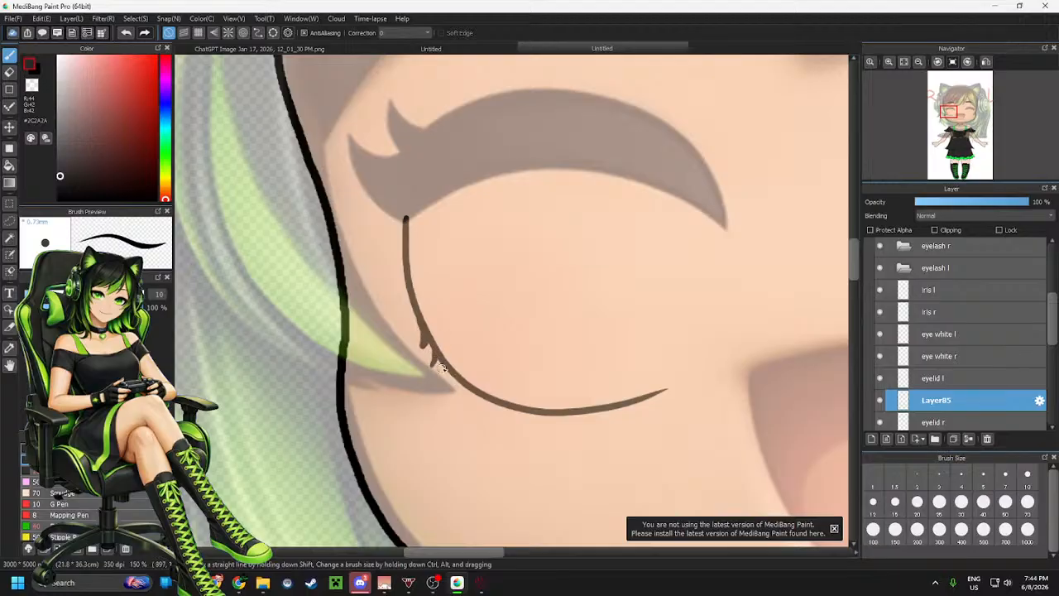
scroll(468, 393, down, 3)
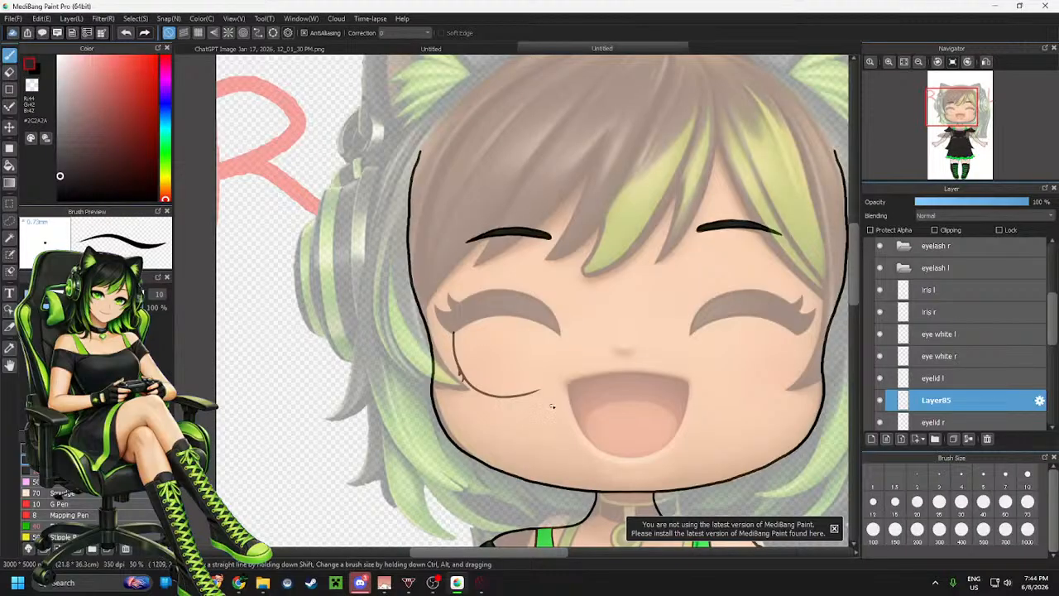
Merge the new closed-eye line layer down into the eyelid r layer
scroll(552, 405, up, 2)
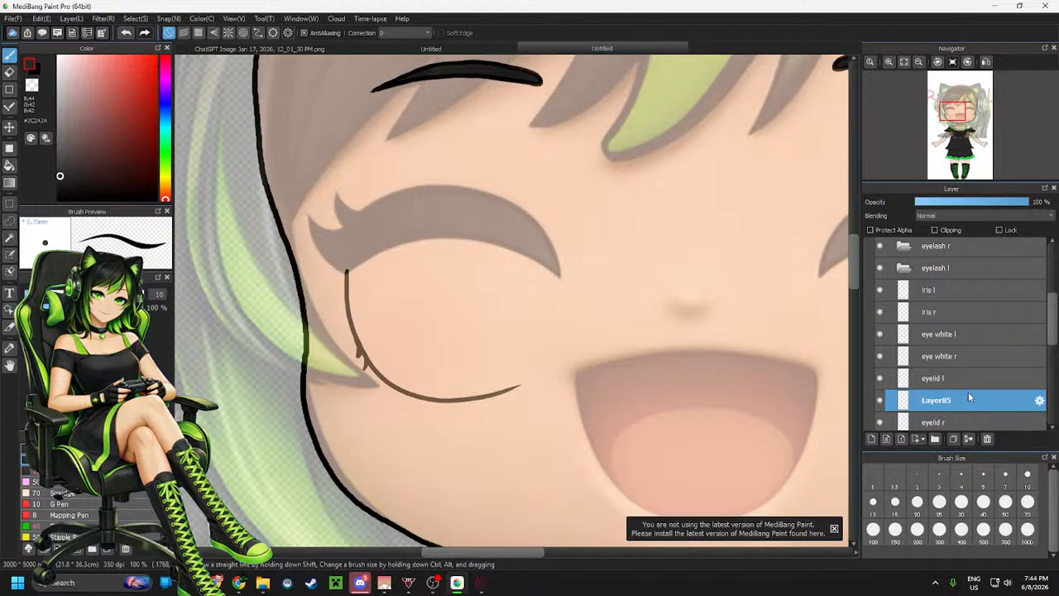
scroll(968, 397, down, 1)
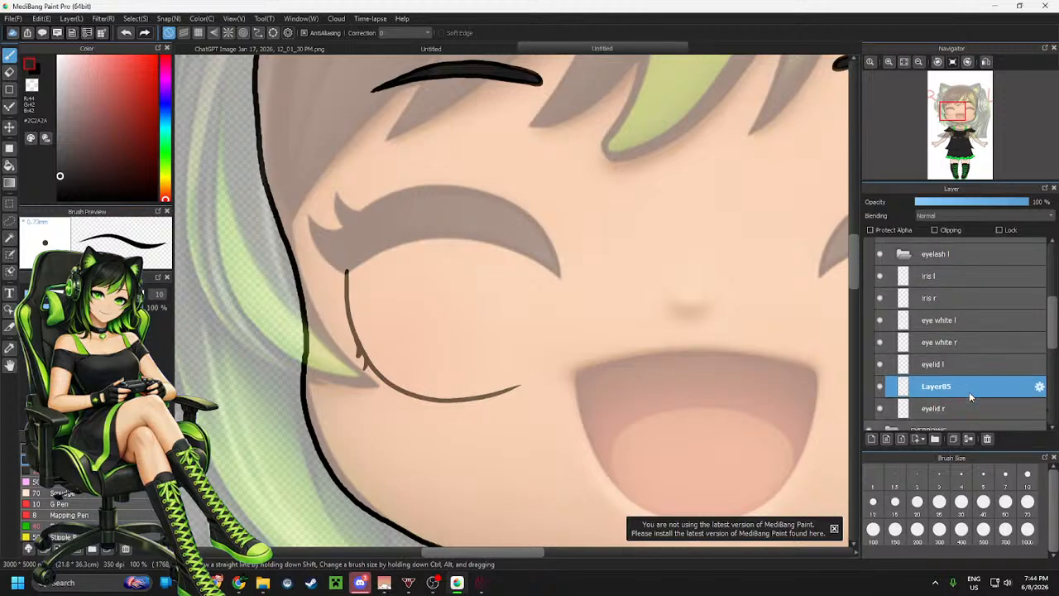
click(970, 439)
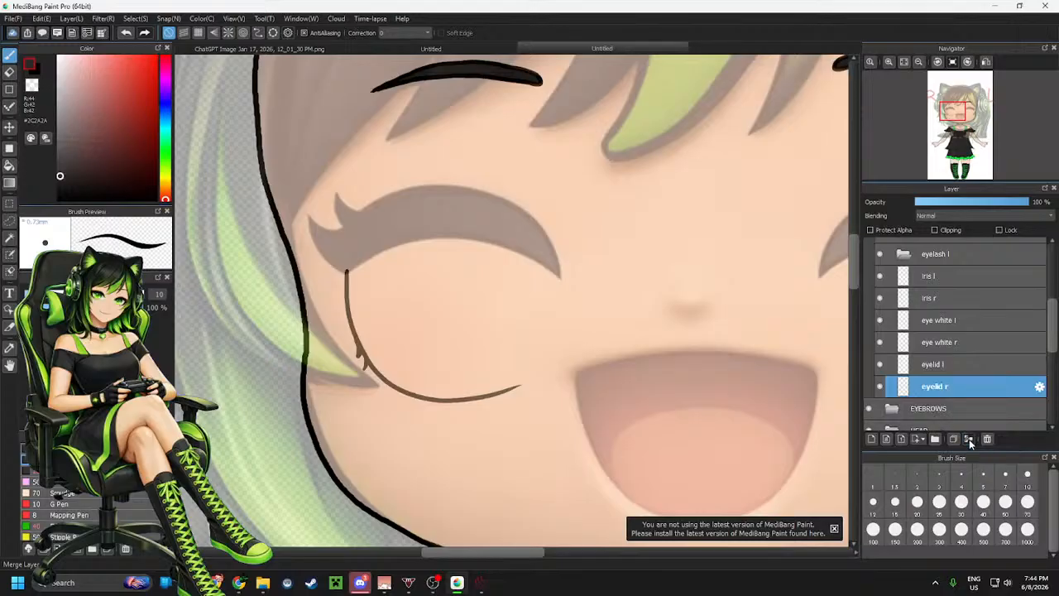
Set the brush to white at size 29 and move the eyelid l and eyelid r layers above the eye white layers
click(948, 346)
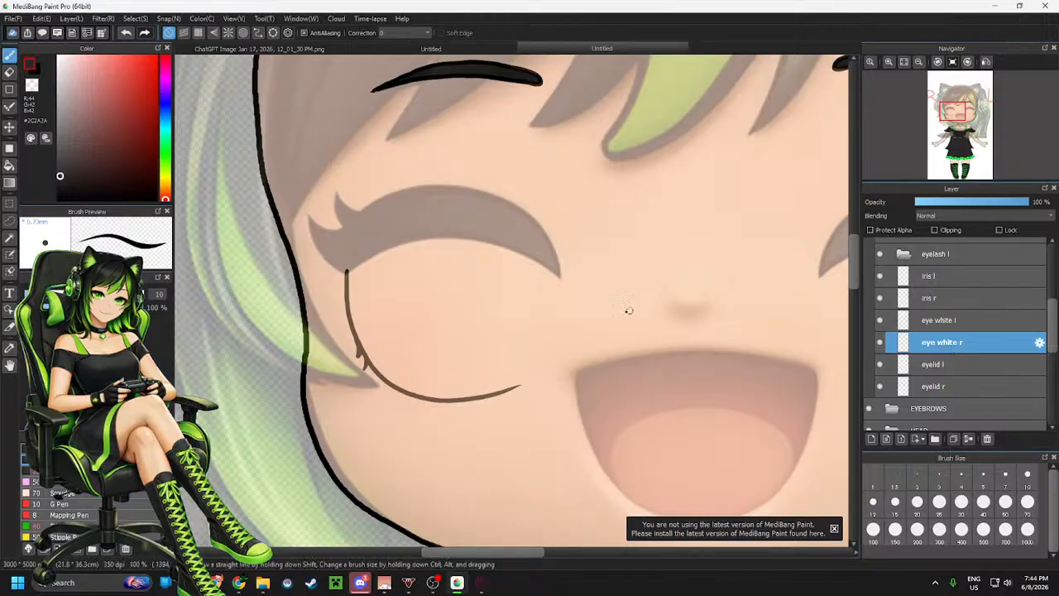
drag(76, 92, 41, 51)
click(58, 295)
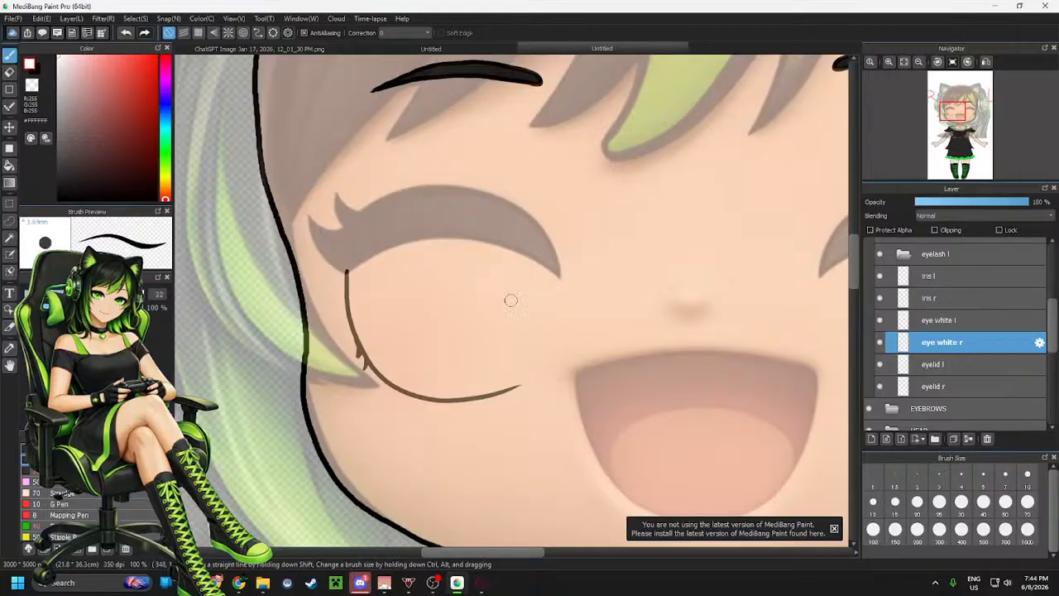
click(62, 295)
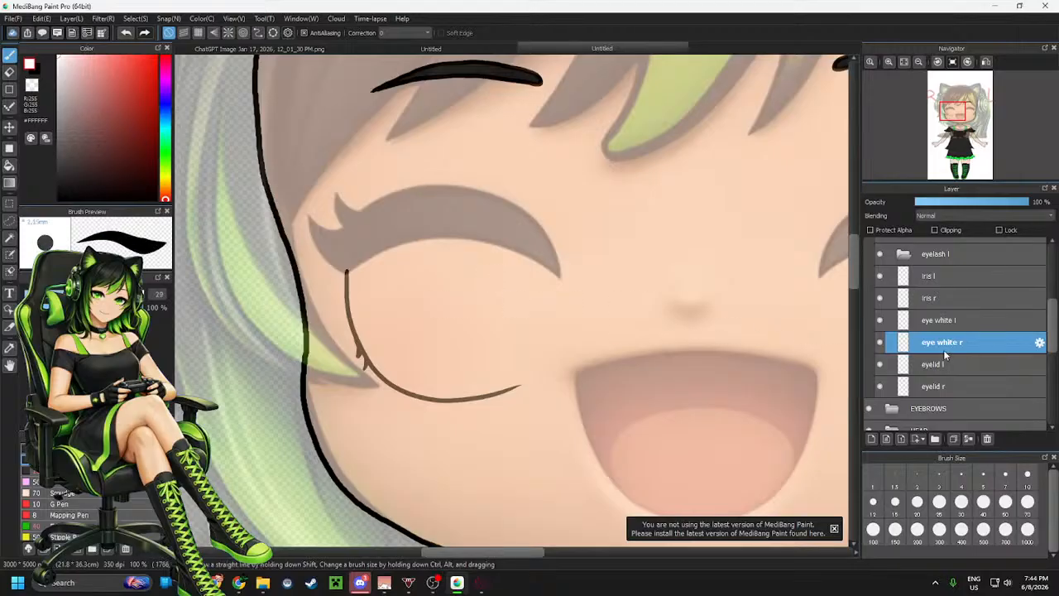
click(940, 385)
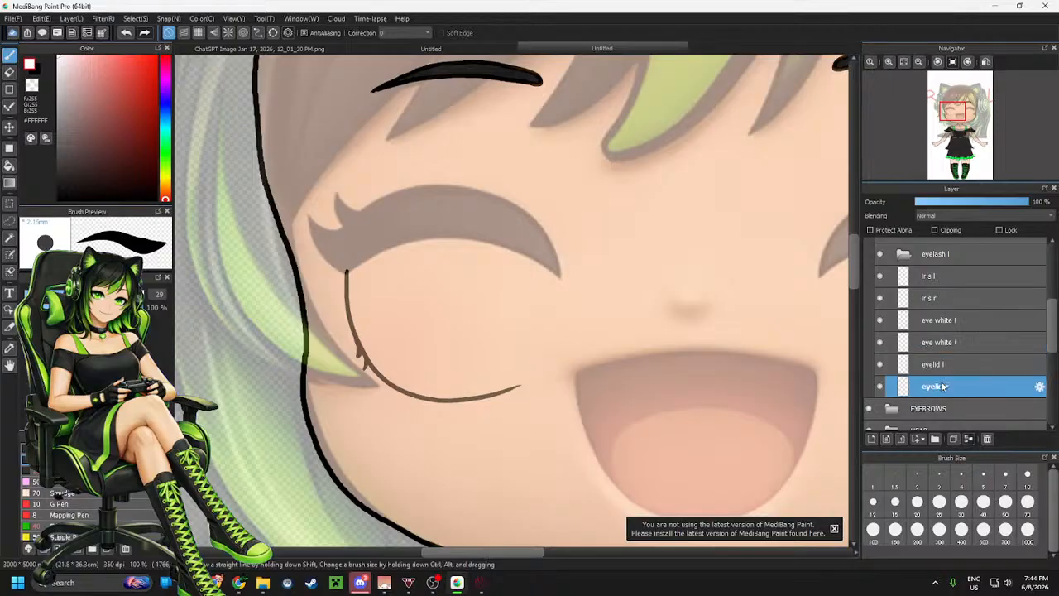
shift+click(951, 369)
drag(951, 369, 954, 319)
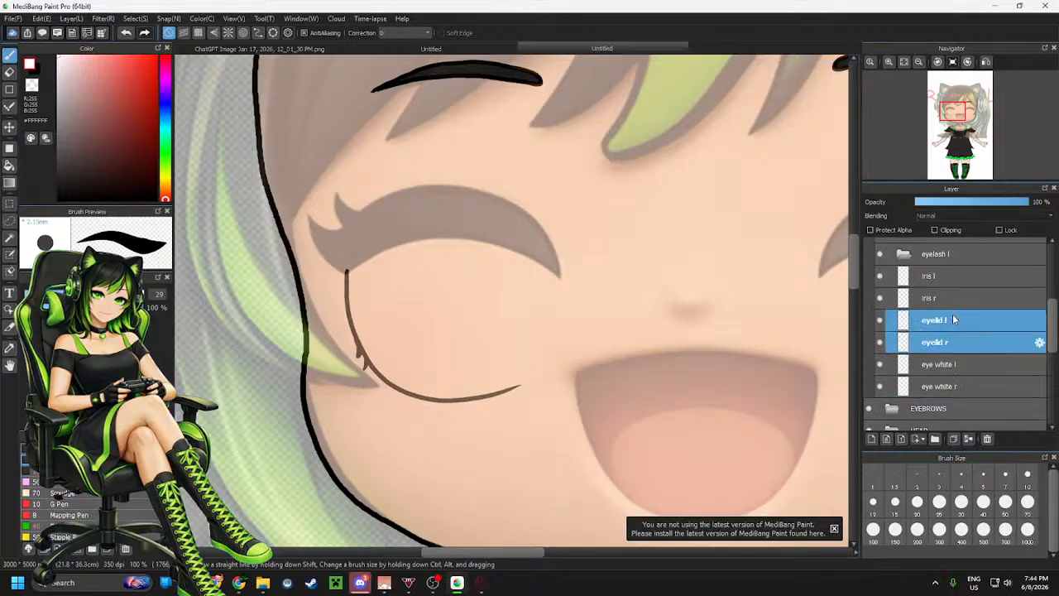
Paint the white of the character's right eye in white on the eye white r layer
click(955, 391)
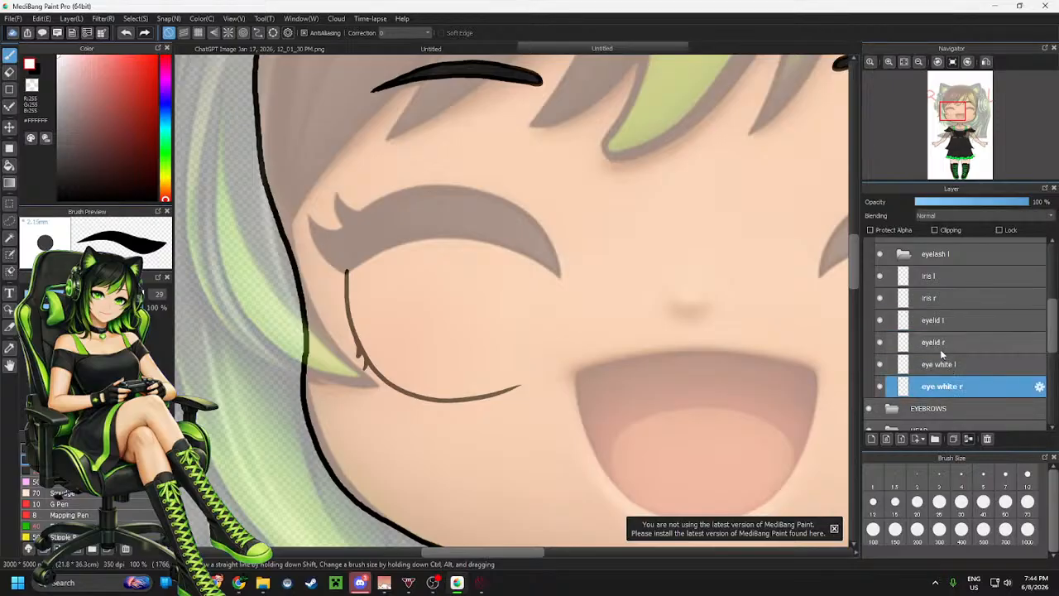
click(954, 348)
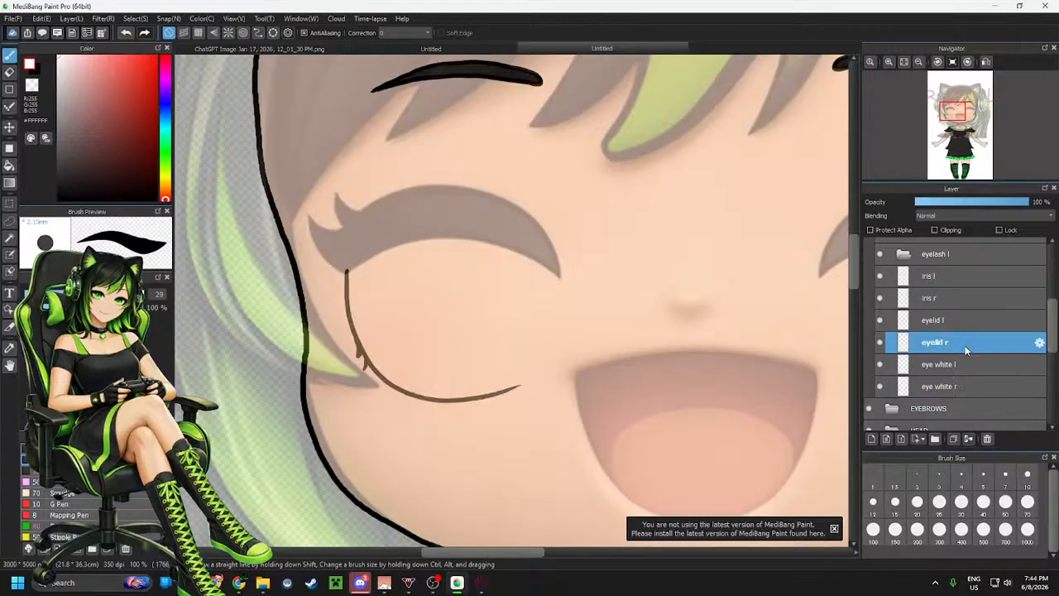
click(954, 387)
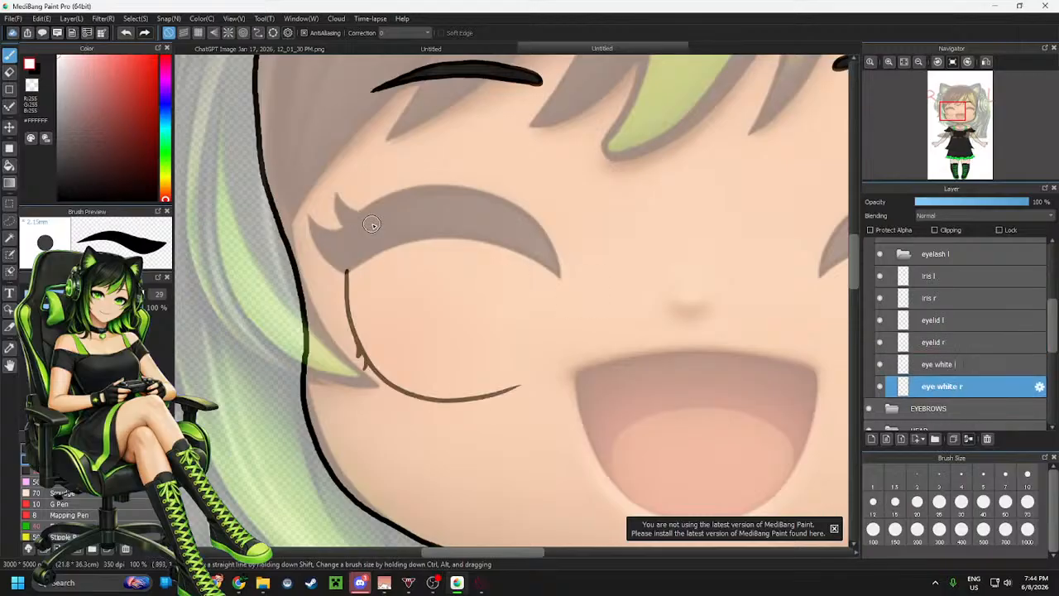
mouse_move(397, 243)
mouse_down()
mouse_move(357, 270)
mouse_move(357, 284)
mouse_move(354, 274)
mouse_move(357, 319)
mouse_move(394, 371)
mouse_move(375, 353)
mouse_move(383, 366)
mouse_move(435, 388)
mouse_move(407, 381)
mouse_move(416, 386)
mouse_move(487, 389)
mouse_move(527, 368)
mouse_move(549, 316)
mouse_move(540, 250)
mouse_move(512, 244)
mouse_move(539, 290)
mouse_move(537, 273)
mouse_move(506, 244)
mouse_move(471, 277)
mouse_move(427, 244)
mouse_move(457, 236)
mouse_move(370, 306)
mouse_move(367, 322)
mouse_move(378, 317)
mouse_move(368, 309)
mouse_move(386, 293)
mouse_move(421, 334)
mouse_move(413, 364)
mouse_move(423, 372)
mouse_move(418, 356)
mouse_move(395, 350)
mouse_move(442, 338)
mouse_move(475, 350)
mouse_move(482, 370)
mouse_move(464, 375)
mouse_move(473, 350)
mouse_move(473, 376)
mouse_move(455, 371)
mouse_move(537, 303)
mouse_move(532, 270)
mouse_move(508, 265)
mouse_move(536, 245)
mouse_move(521, 236)
mouse_move(368, 252)
mouse_move(420, 225)
mouse_move(511, 244)
mouse_move(383, 275)
mouse_move(418, 261)
mouse_move(502, 260)
mouse_move(409, 295)
mouse_move(411, 309)
mouse_move(494, 290)
mouse_move(489, 333)
mouse_move(530, 285)
mouse_up()
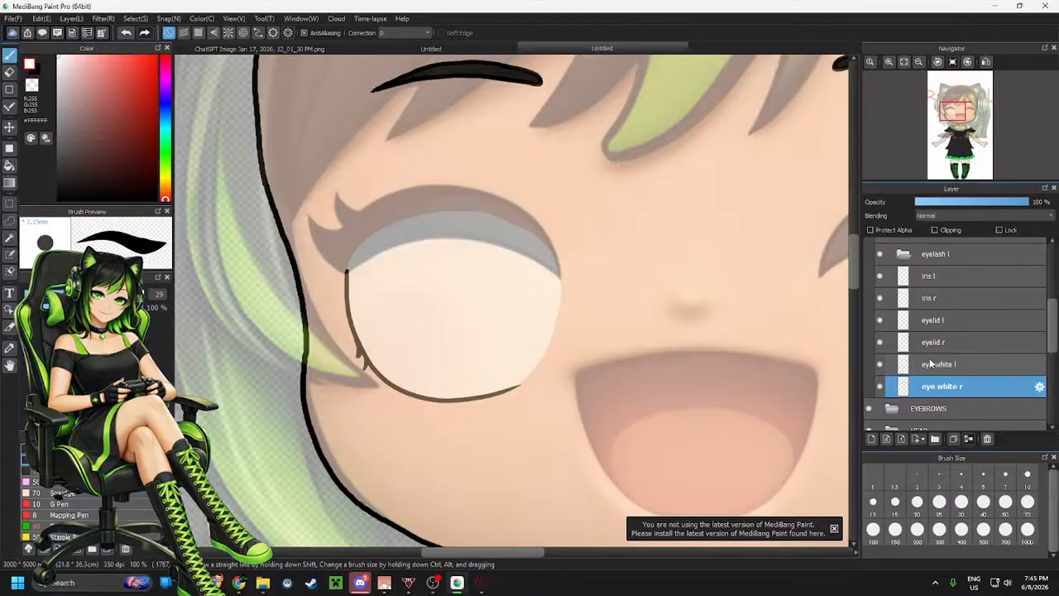
Select the iris r layer and add a new layer directly above it
click(935, 300)
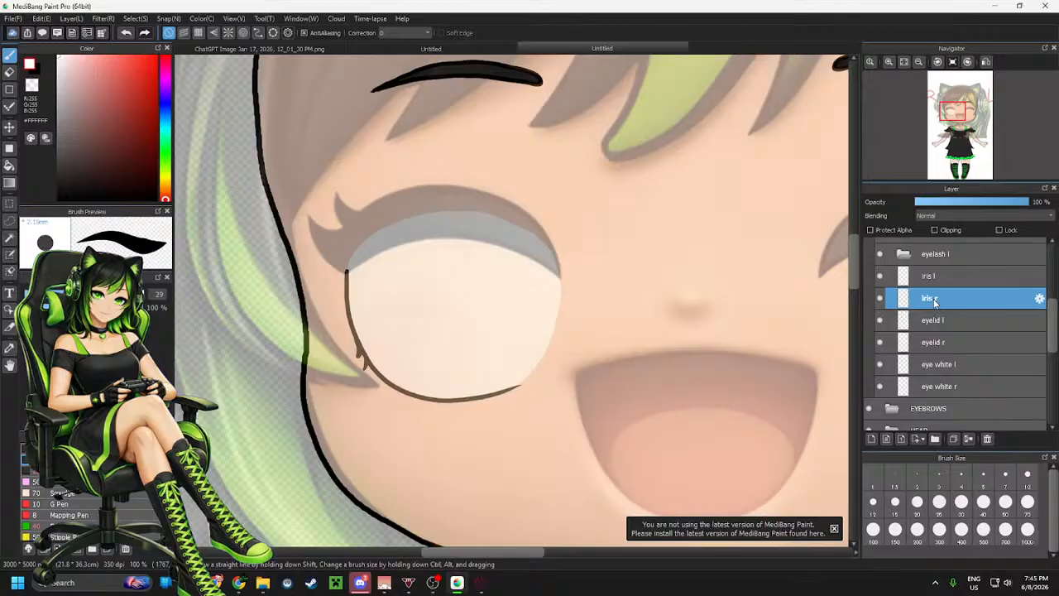
click(870, 439)
mouse_move(957, 298)
mouse_down()
mouse_move(961, 331)
mouse_move(954, 291)
mouse_move(959, 303)
mouse_up()
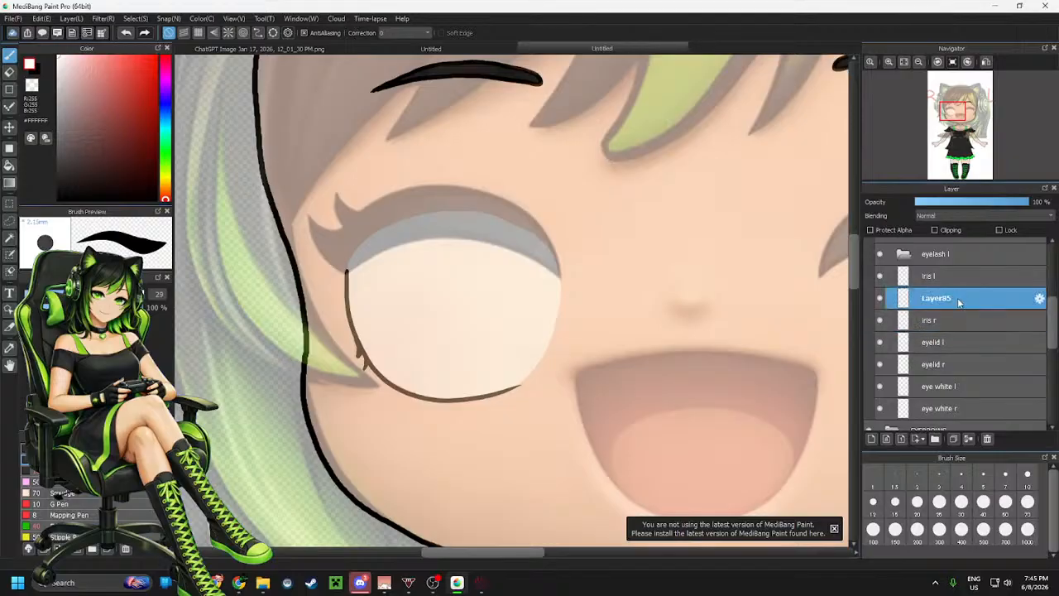
click(968, 439)
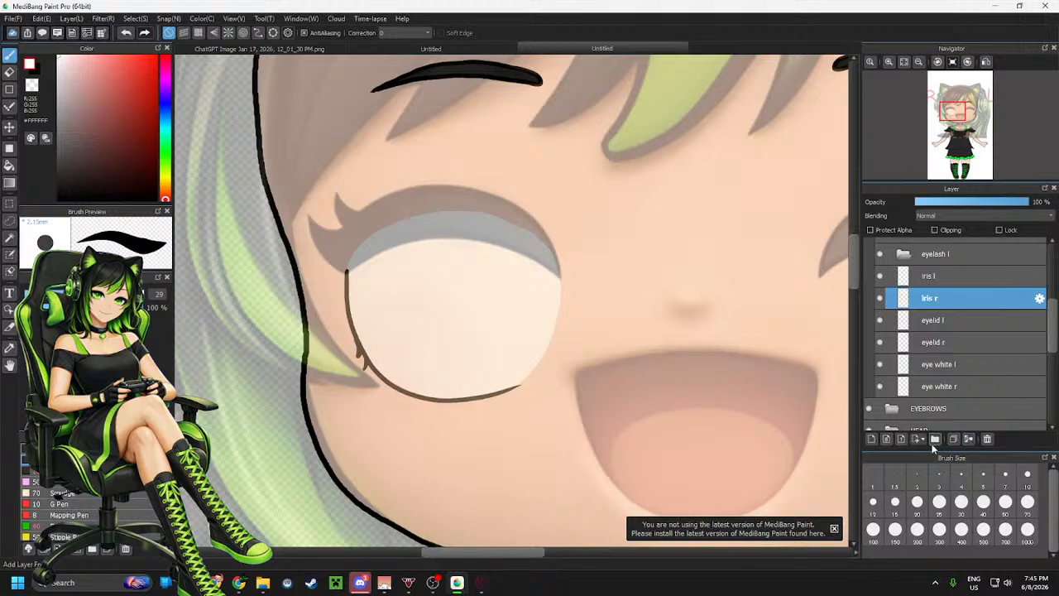
click(872, 440)
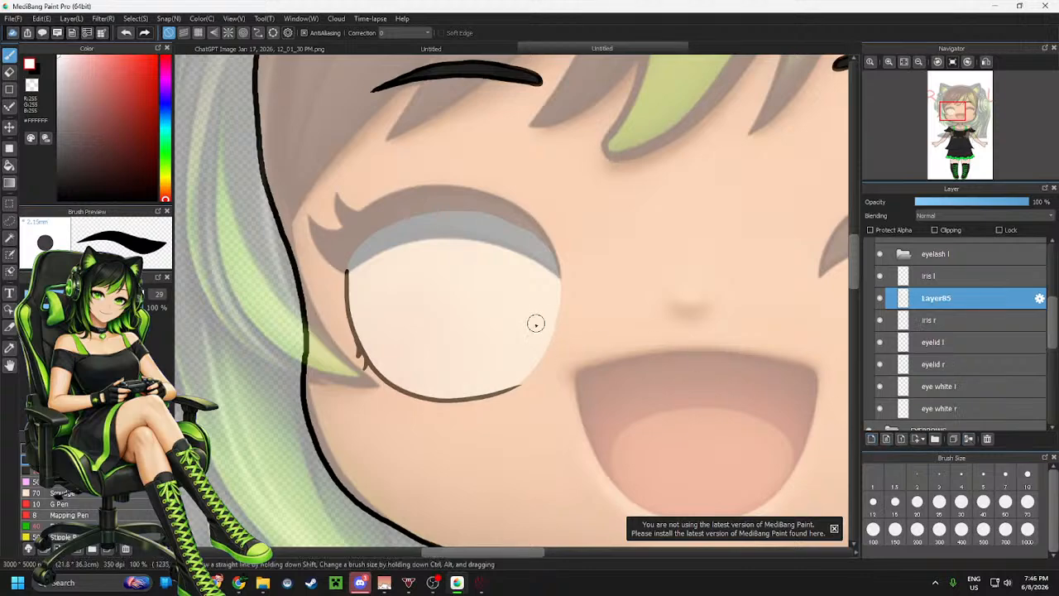
Pick a dark green and try drawing the iris outline freehand, undoing the stroke
scroll(537, 319, up, 3)
scroll(515, 307, down, 2)
scroll(457, 284, up, 1)
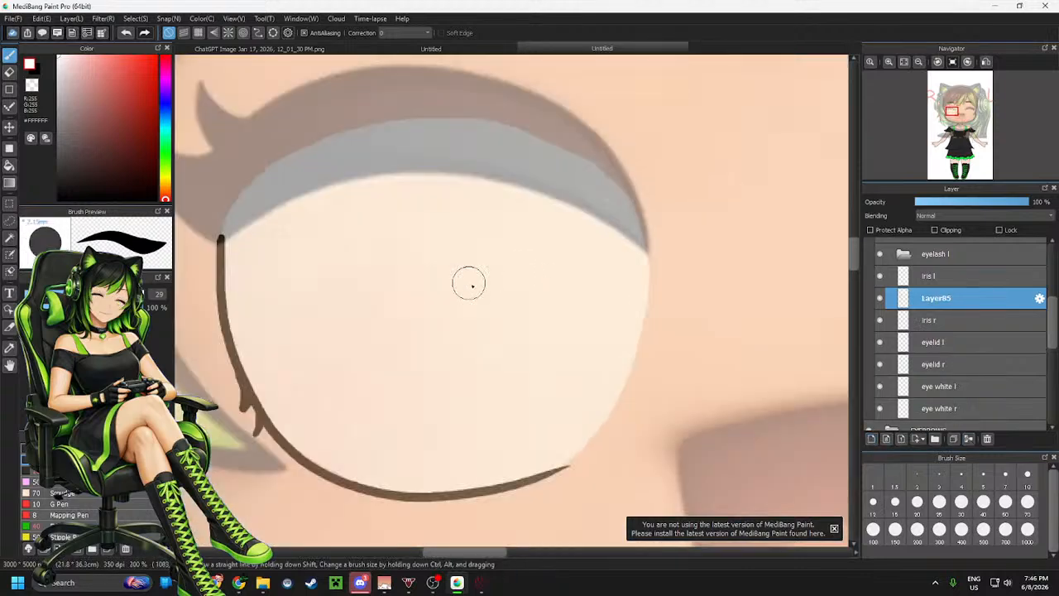
scroll(466, 281, down, 1)
scroll(437, 268, up, 1)
scroll(650, 267, down, 1)
scroll(533, 277, up, 1)
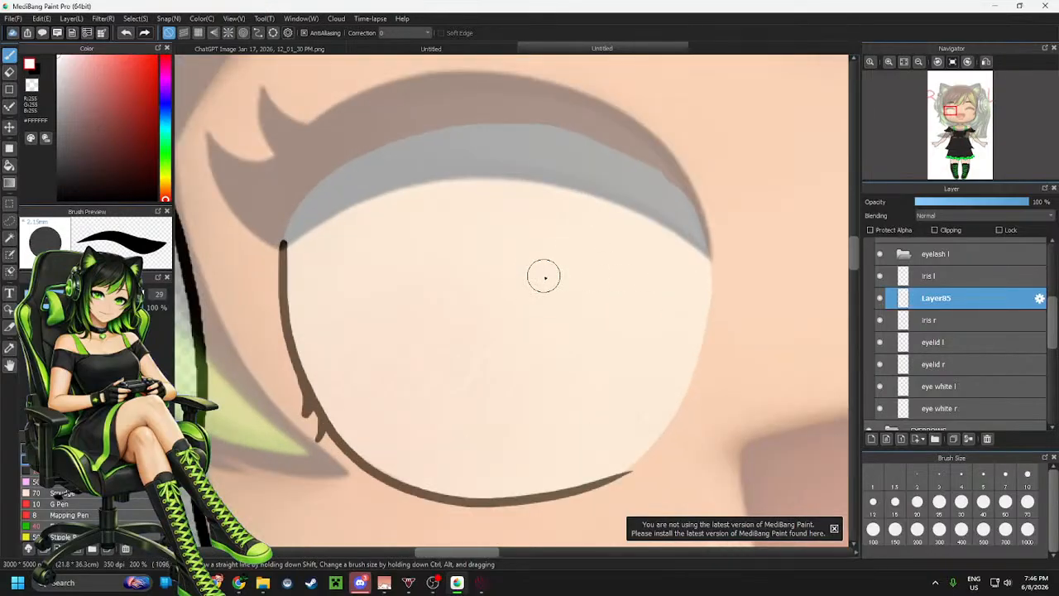
click(168, 147)
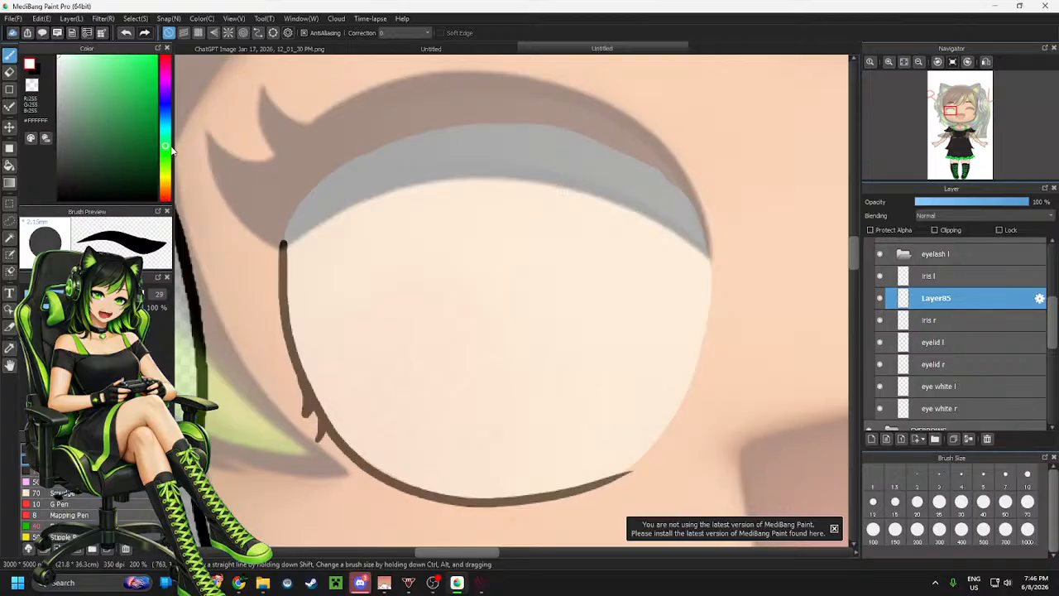
click(156, 128)
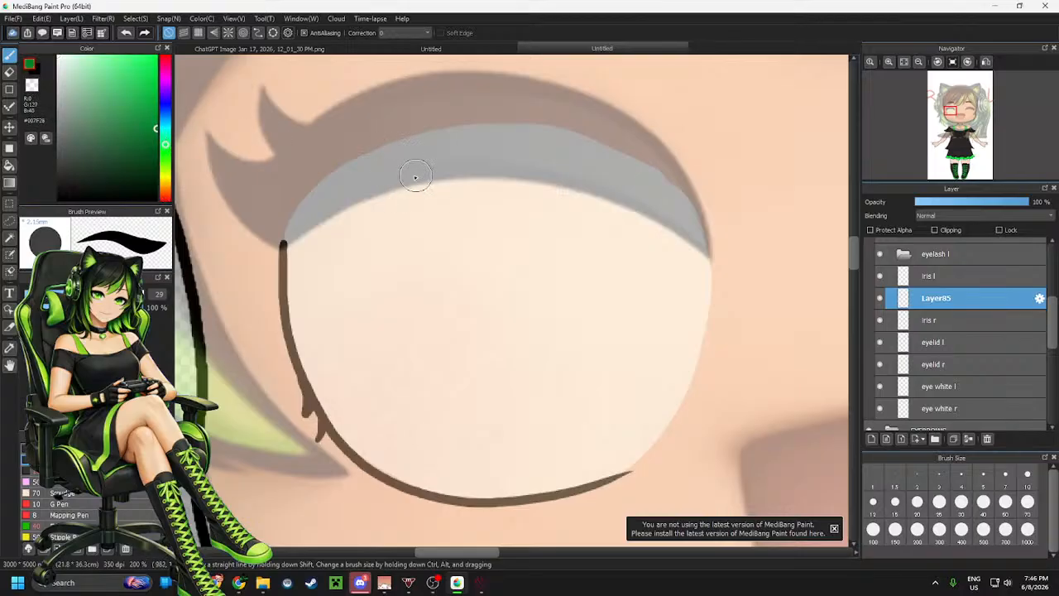
mouse_move(420, 171)
mouse_down()
mouse_move(369, 249)
mouse_move(362, 339)
mouse_move(393, 423)
mouse_move(420, 457)
mouse_move(496, 484)
mouse_move(576, 447)
mouse_move(639, 346)
mouse_move(646, 249)
mouse_move(594, 153)
mouse_move(441, 159)
mouse_move(408, 191)
mouse_up()
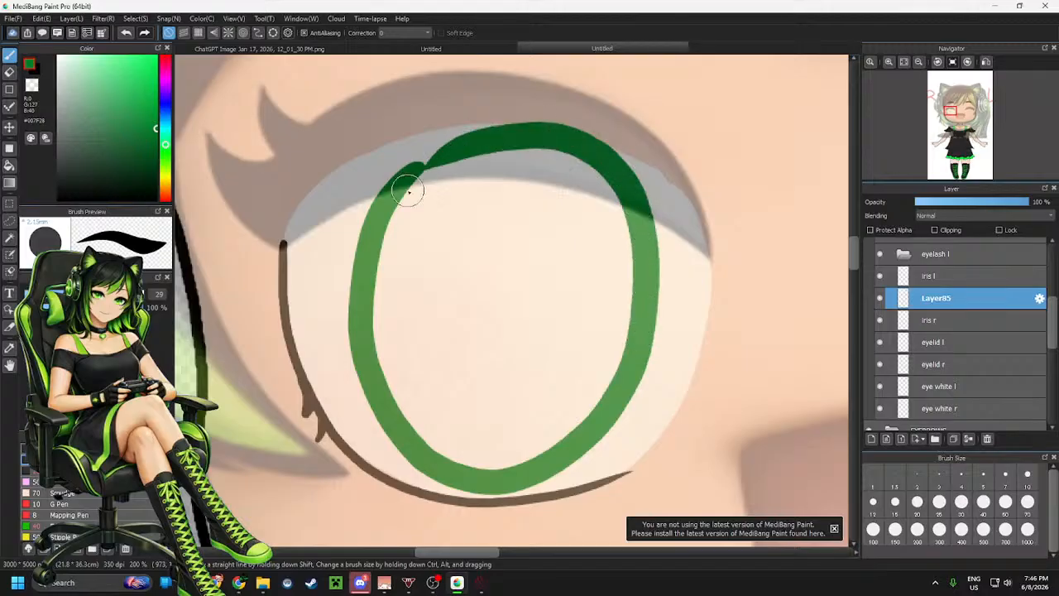
key(ctrl+z)
Draw the iris as an oval ring with the ellipse tool in two shades of green, sized to fit the eye
click(274, 32)
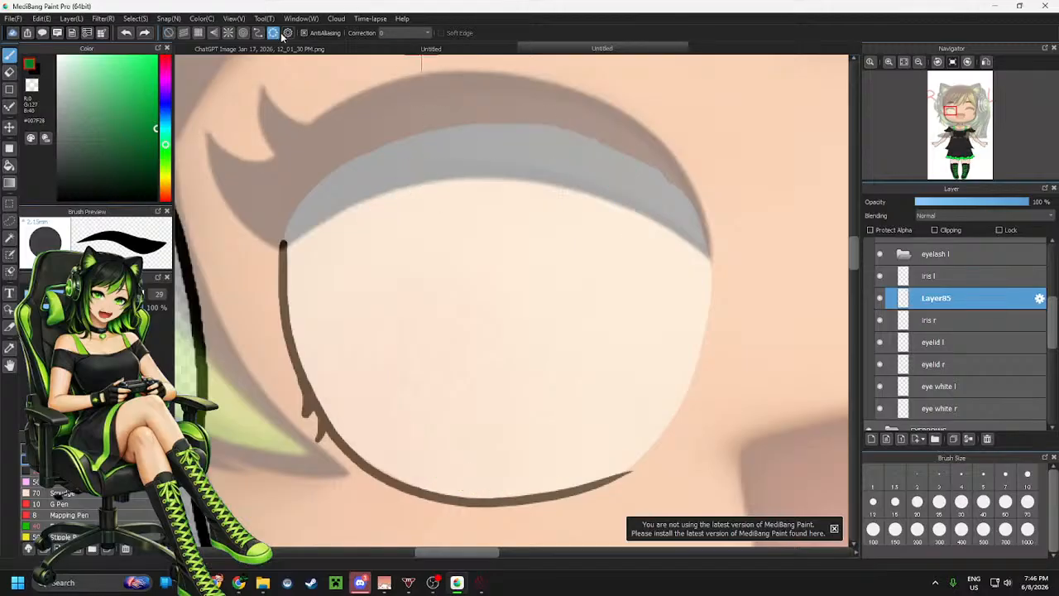
drag(385, 107, 637, 500)
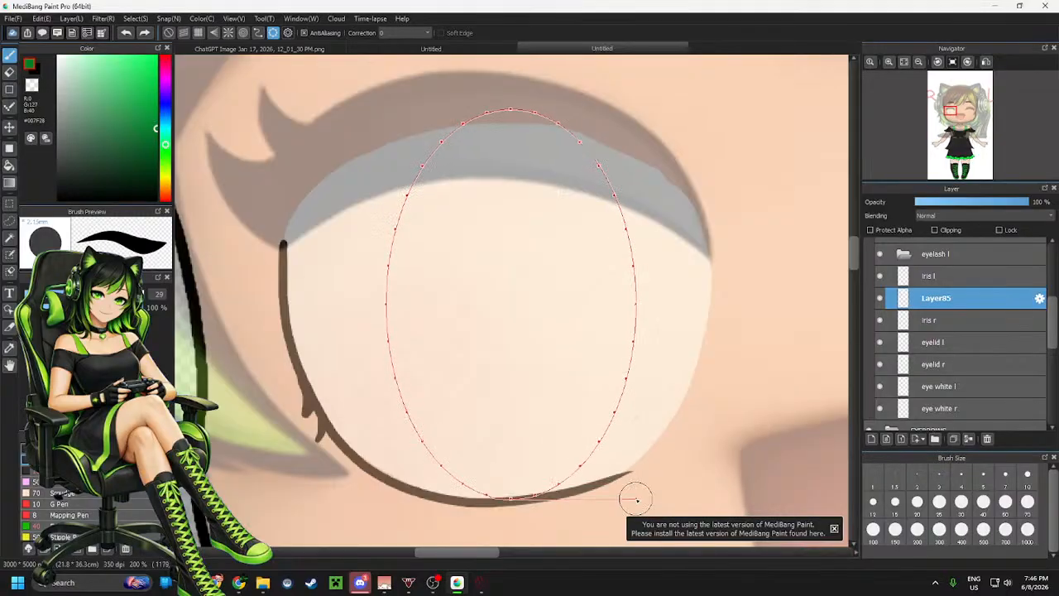
drag(579, 90, 569, 95)
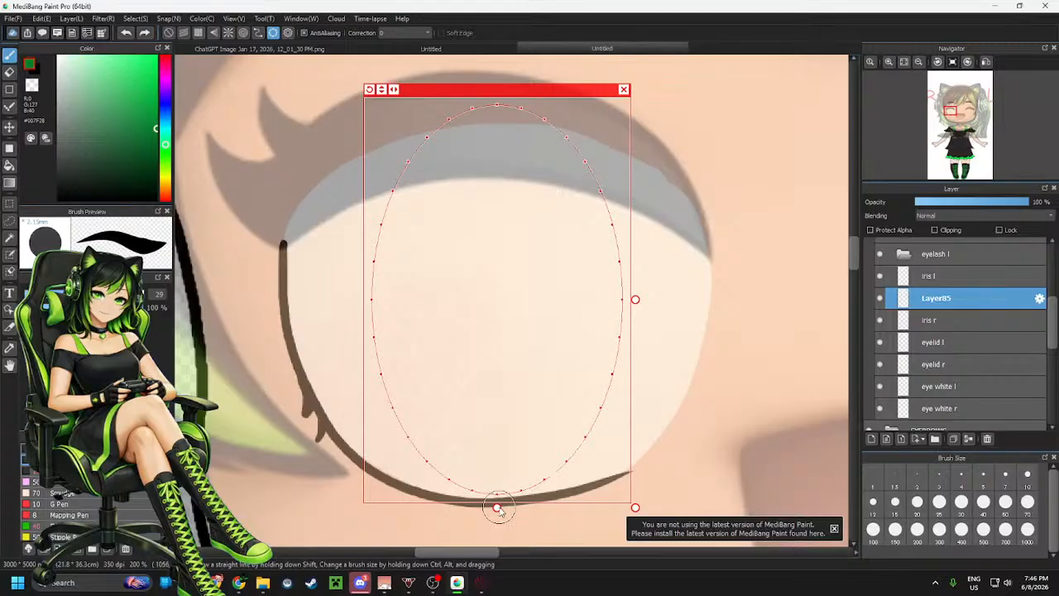
drag(496, 506, 499, 489)
mouse_move(516, 107)
mouse_down()
mouse_move(525, 120)
mouse_move(397, 201)
mouse_move(450, 454)
mouse_move(589, 211)
mouse_move(489, 134)
mouse_up()
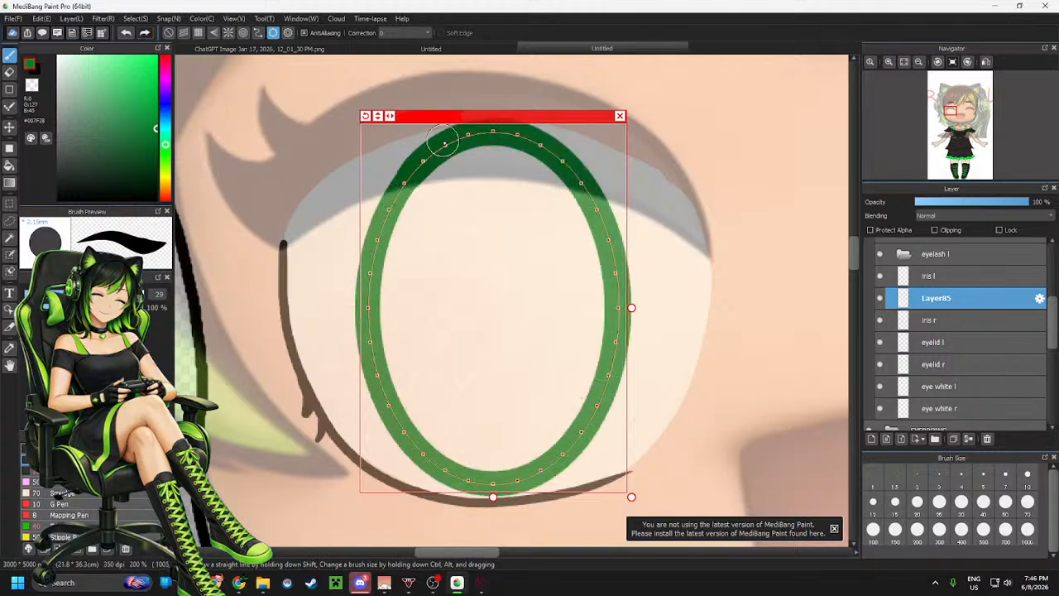
mouse_move(533, 430)
mouse_down()
mouse_move(295, 373)
mouse_move(389, 108)
mouse_move(629, 176)
mouse_move(391, 431)
mouse_up()
drag(152, 161, 155, 163)
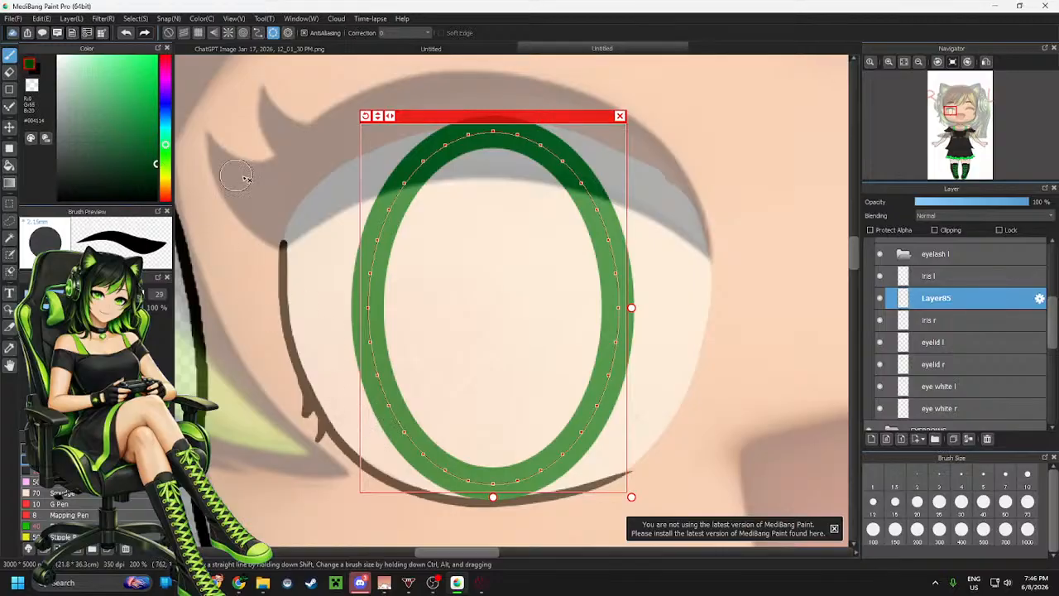
mouse_move(494, 133)
mouse_down()
mouse_move(355, 219)
mouse_move(479, 452)
mouse_move(631, 201)
mouse_move(295, 264)
mouse_up()
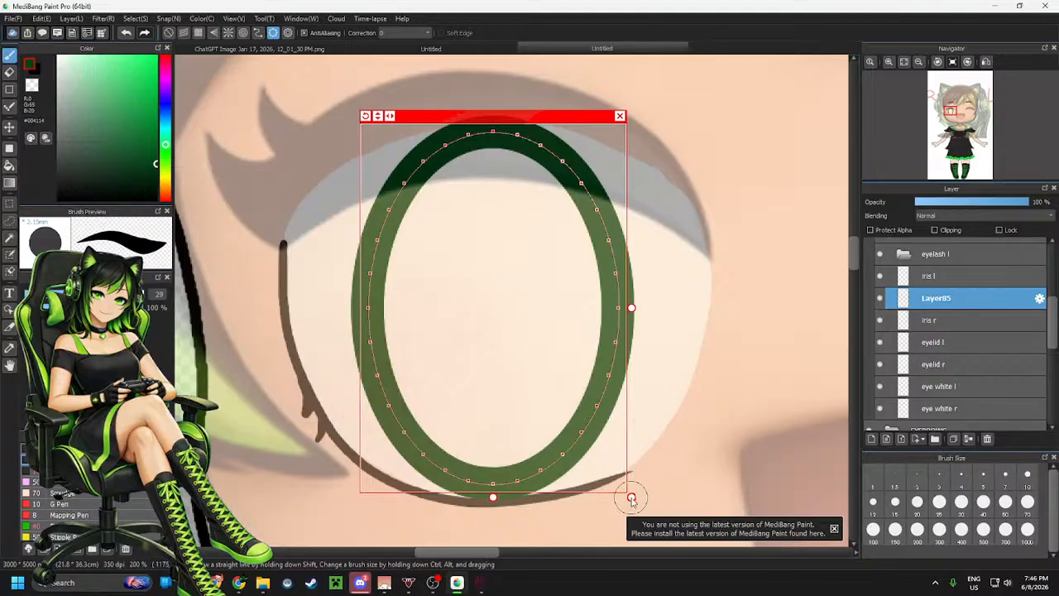
drag(632, 497, 618, 479)
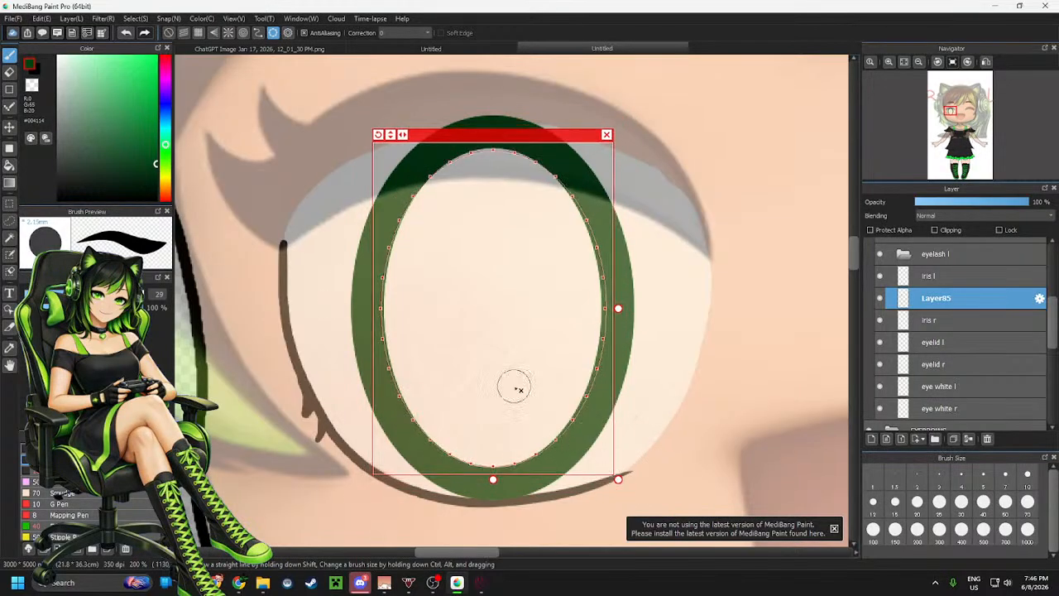
drag(155, 165, 155, 141)
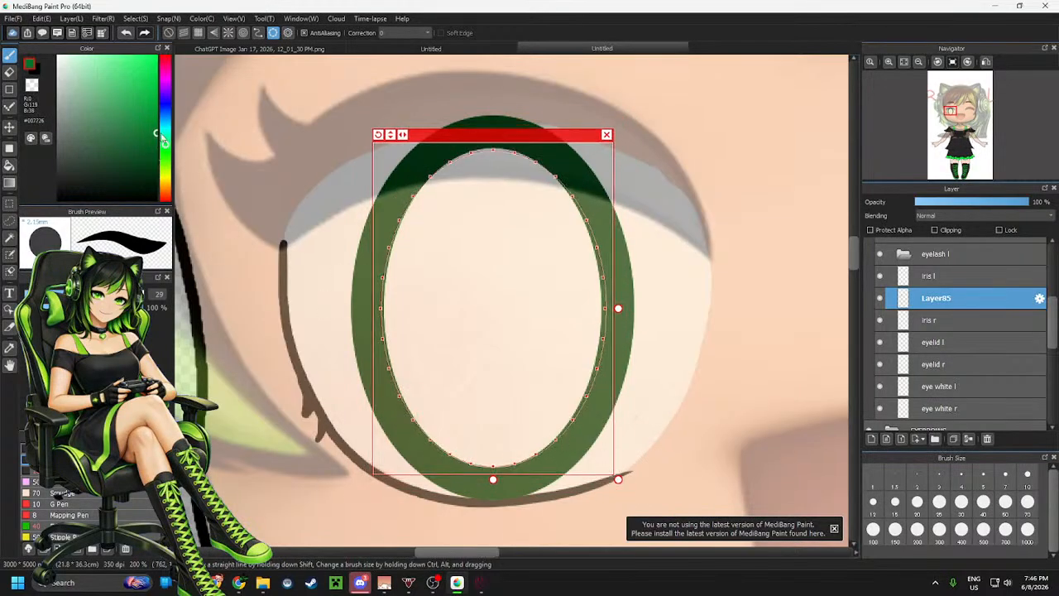
mouse_move(513, 154)
mouse_down()
mouse_move(455, 157)
mouse_move(607, 397)
mouse_move(537, 158)
mouse_up()
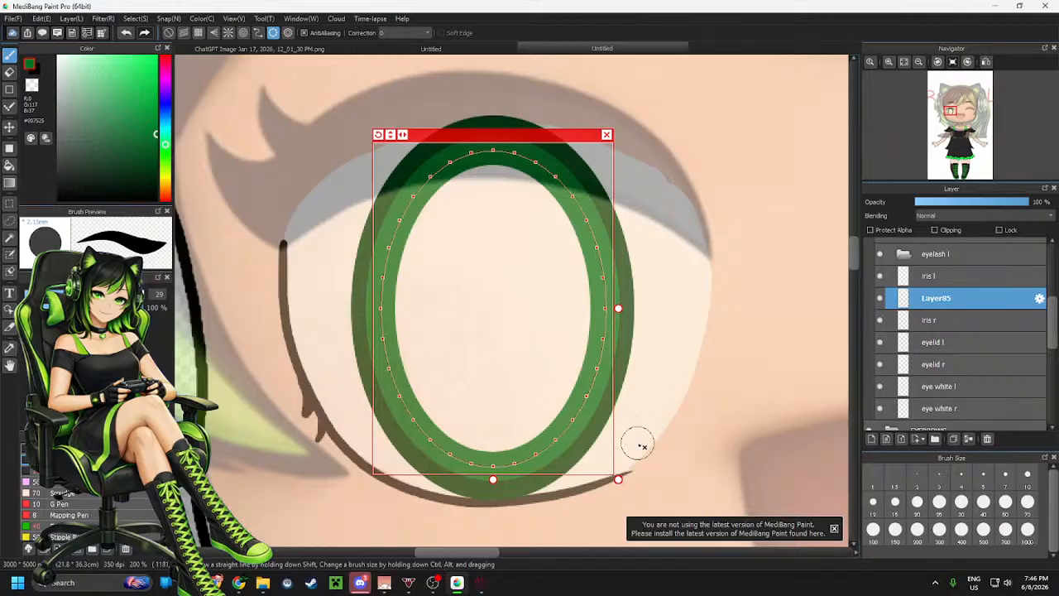
click(607, 134)
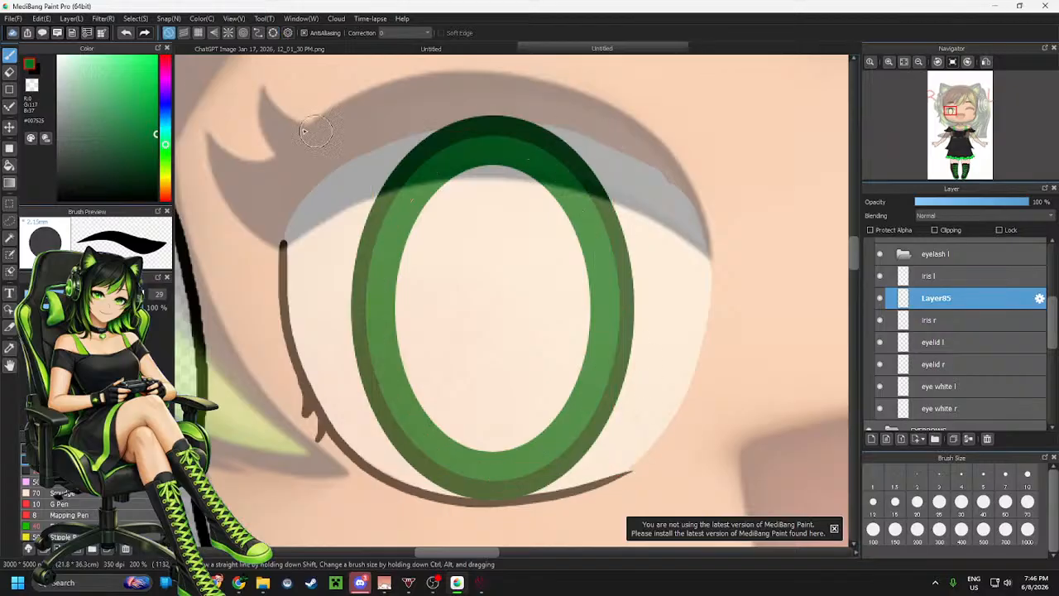
Pick a bright green and fill the inside of the iris ring with the fill bucket, hiding the reference picture while filling
click(157, 57)
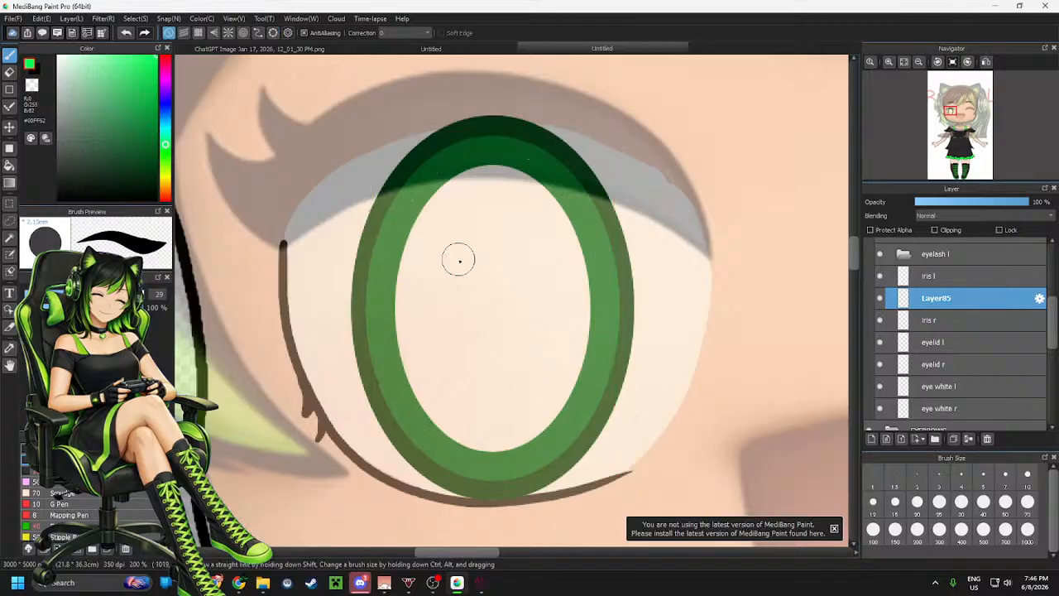
key(g)
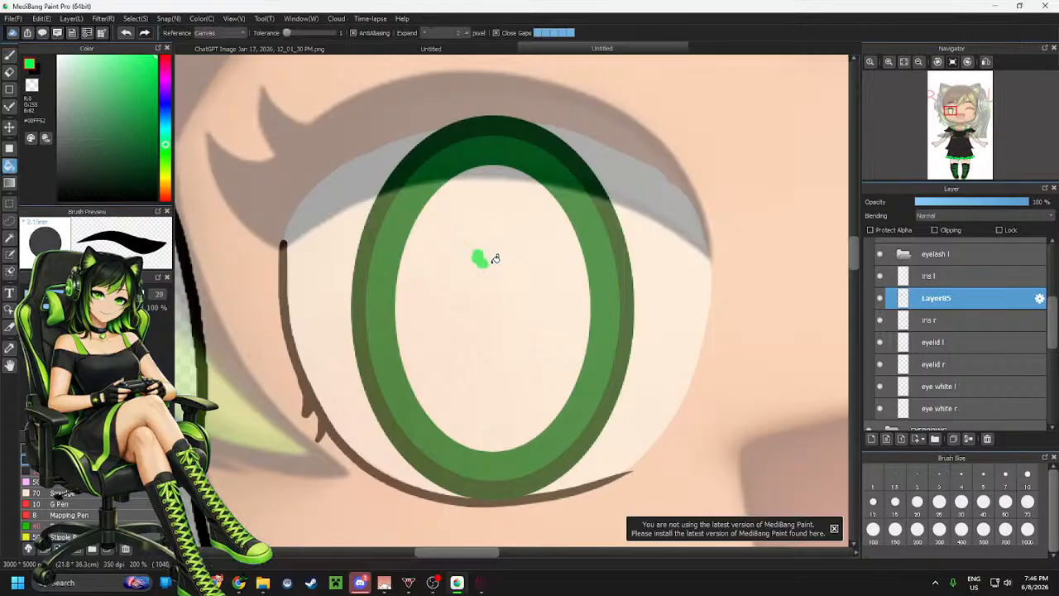
key(ctrl+z)
scroll(956, 332, up, 2)
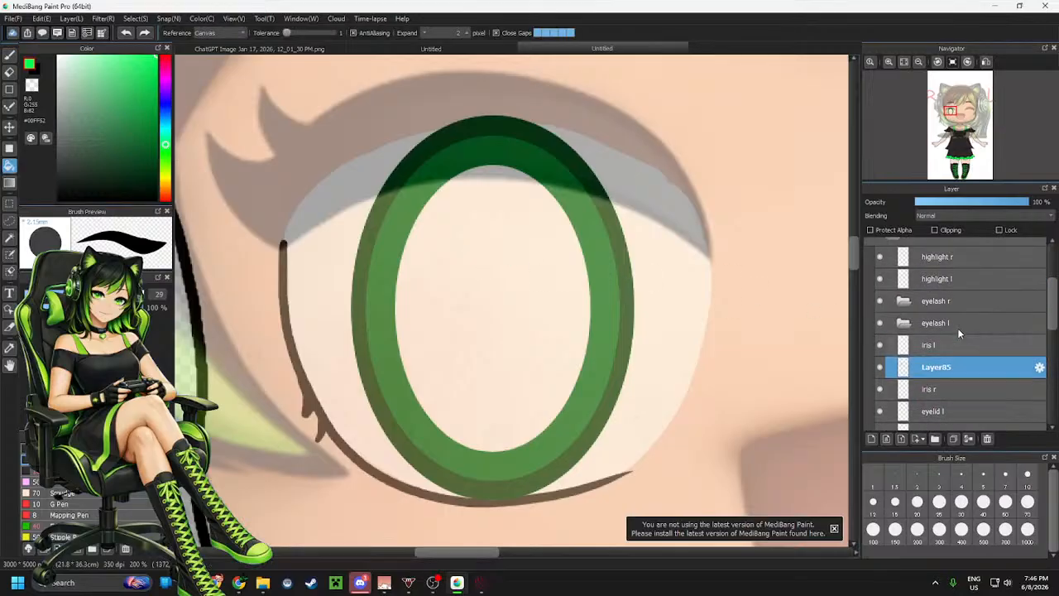
scroll(957, 327, up, 4)
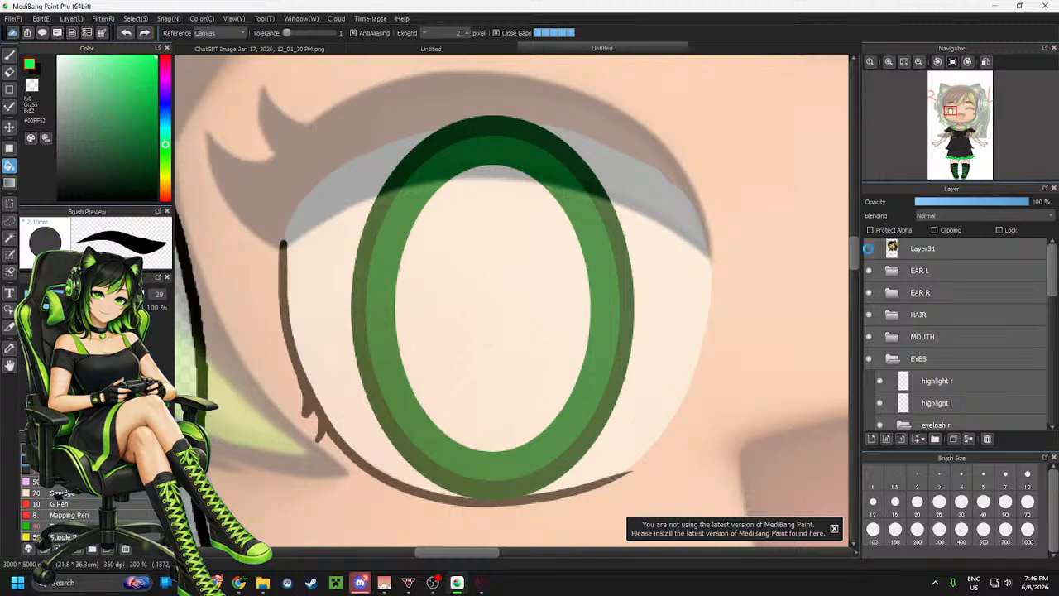
click(868, 248)
click(493, 251)
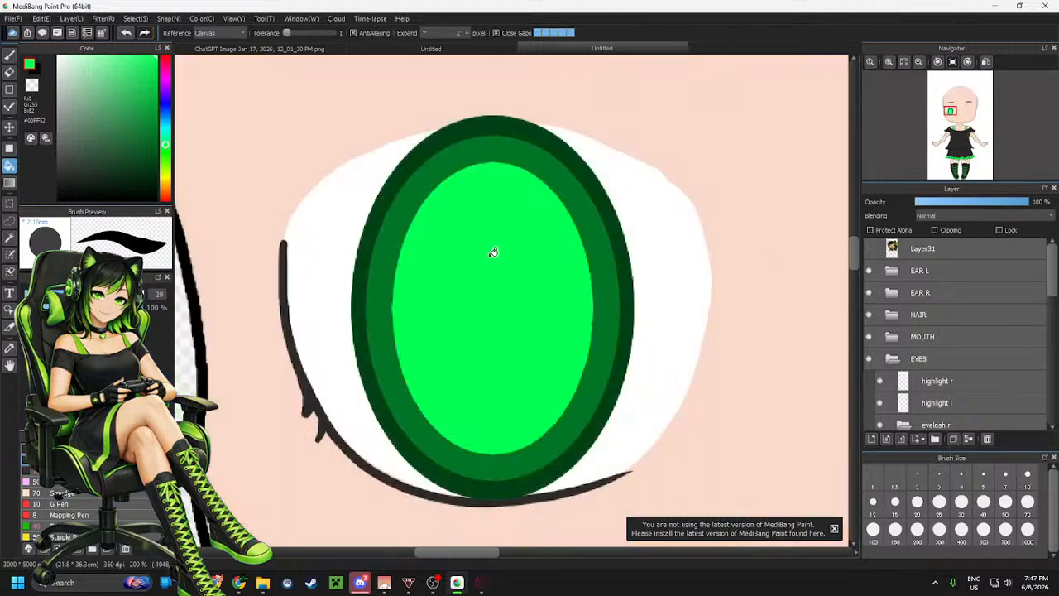
click(868, 249)
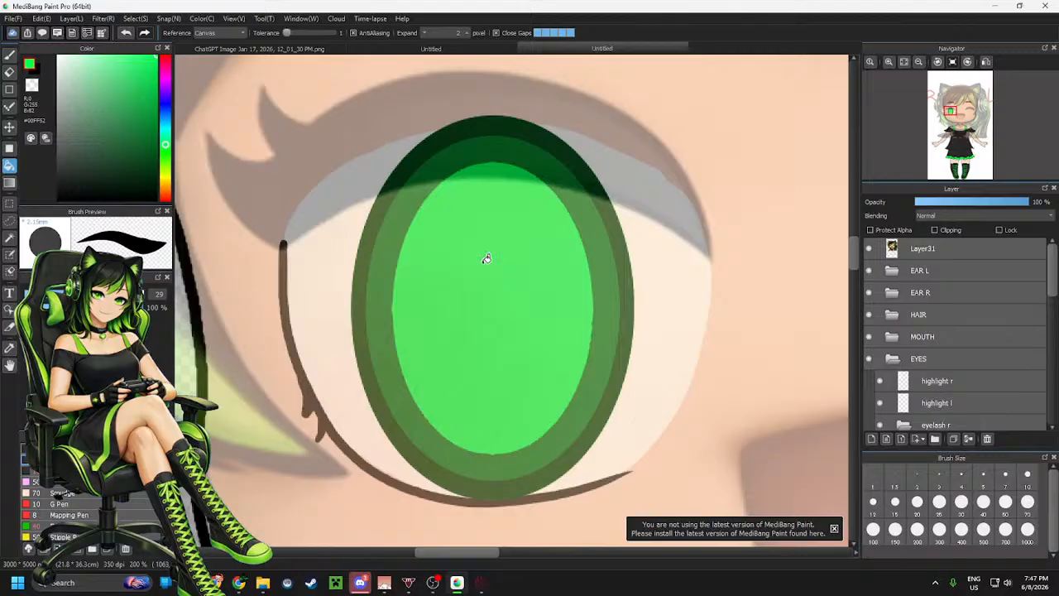
Fit an ellipse guide to the iris and blend its inner edge with a soft size-70 brush
key(b)
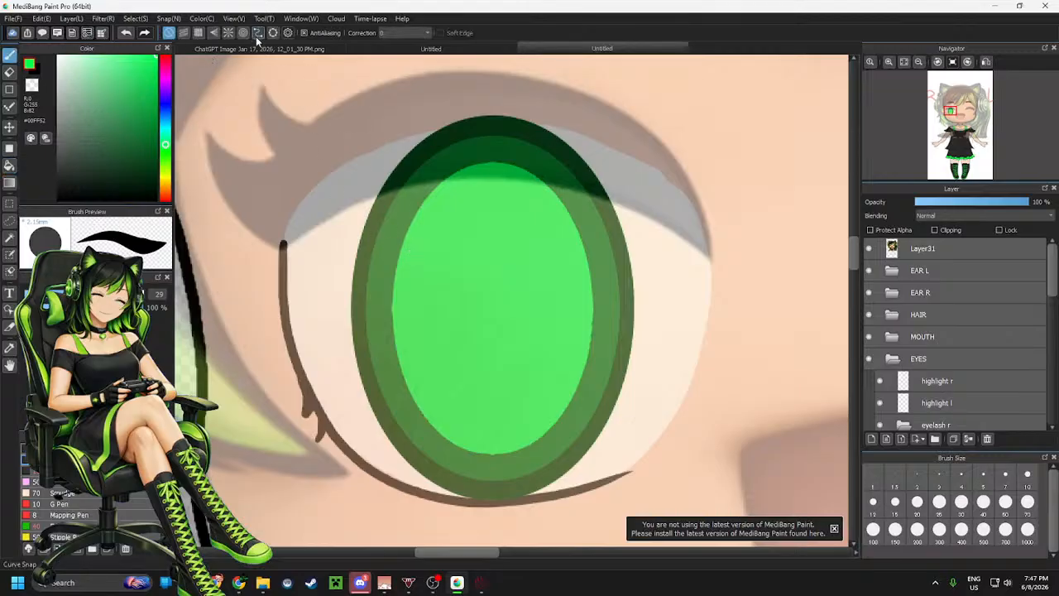
click(273, 33)
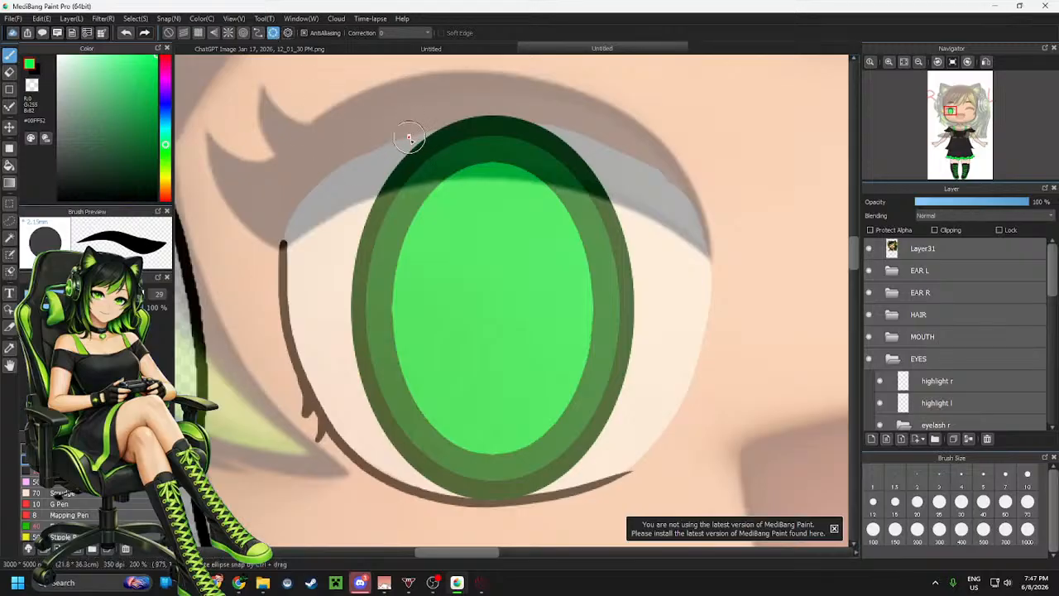
drag(409, 136, 629, 485)
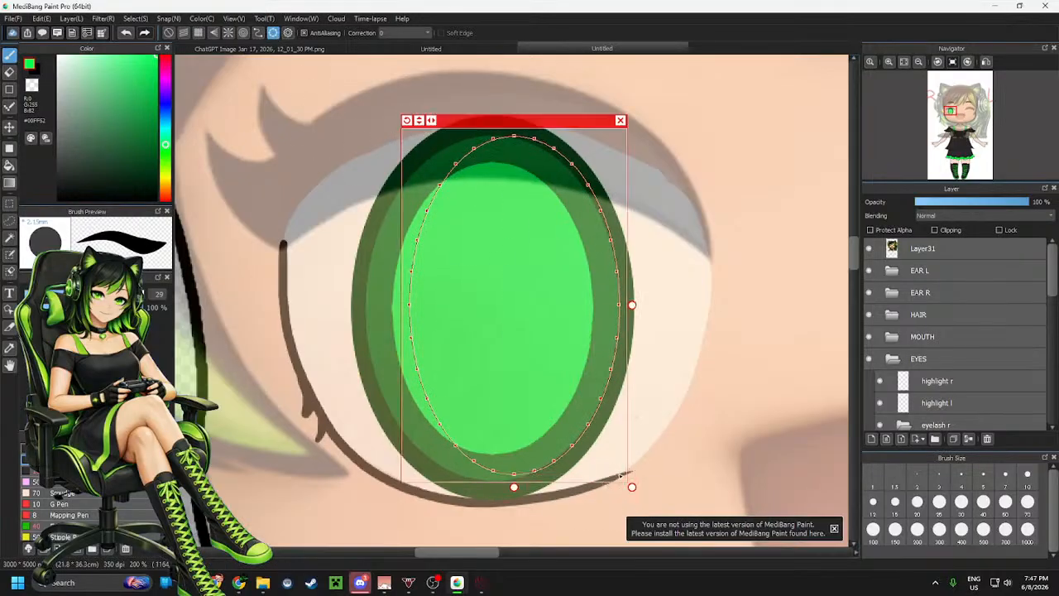
drag(631, 305, 653, 308)
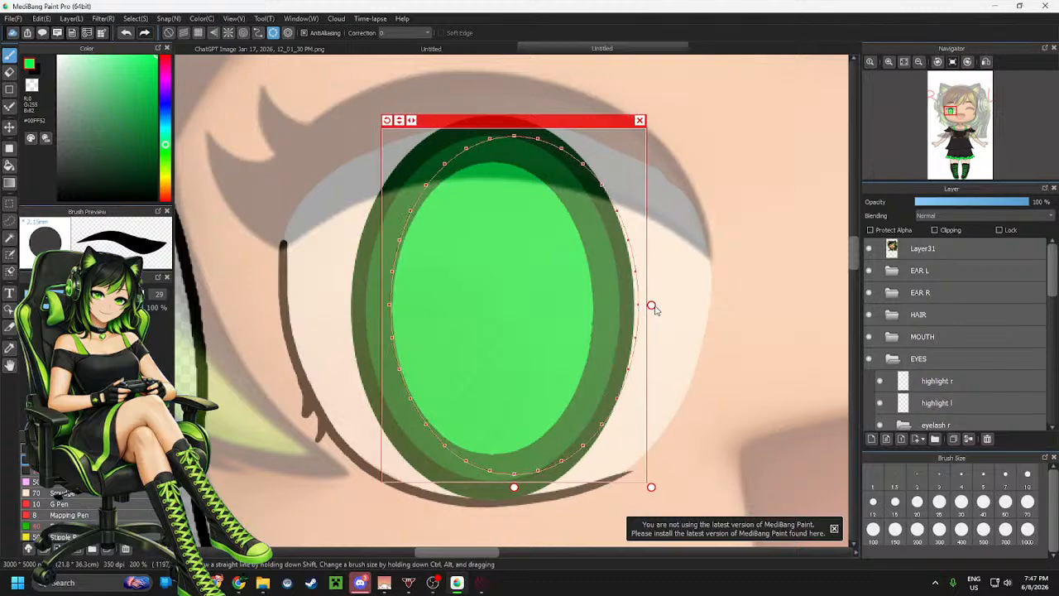
drag(565, 123, 554, 140)
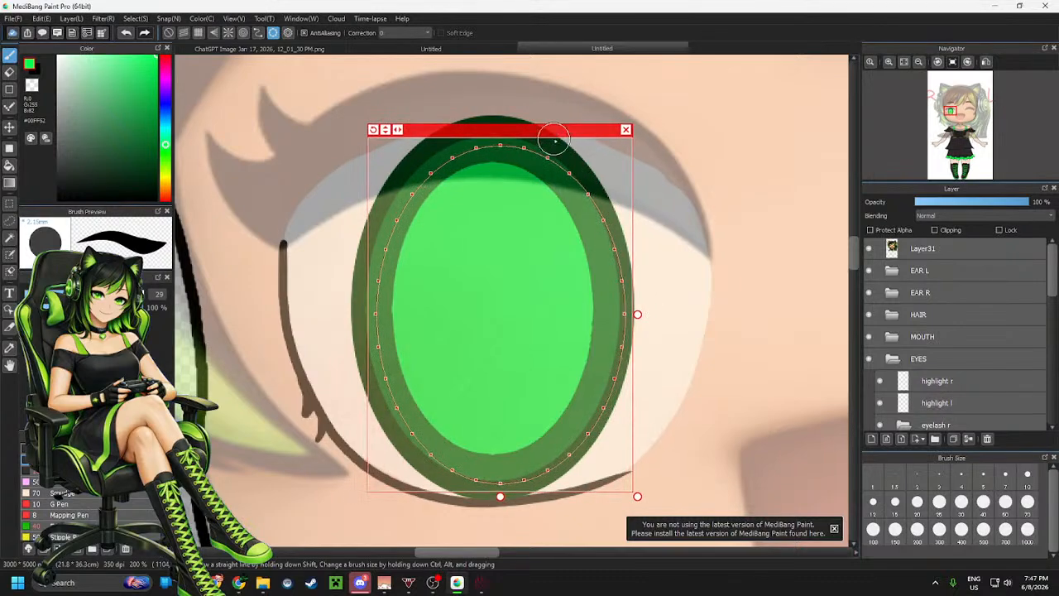
drag(637, 315, 630, 315)
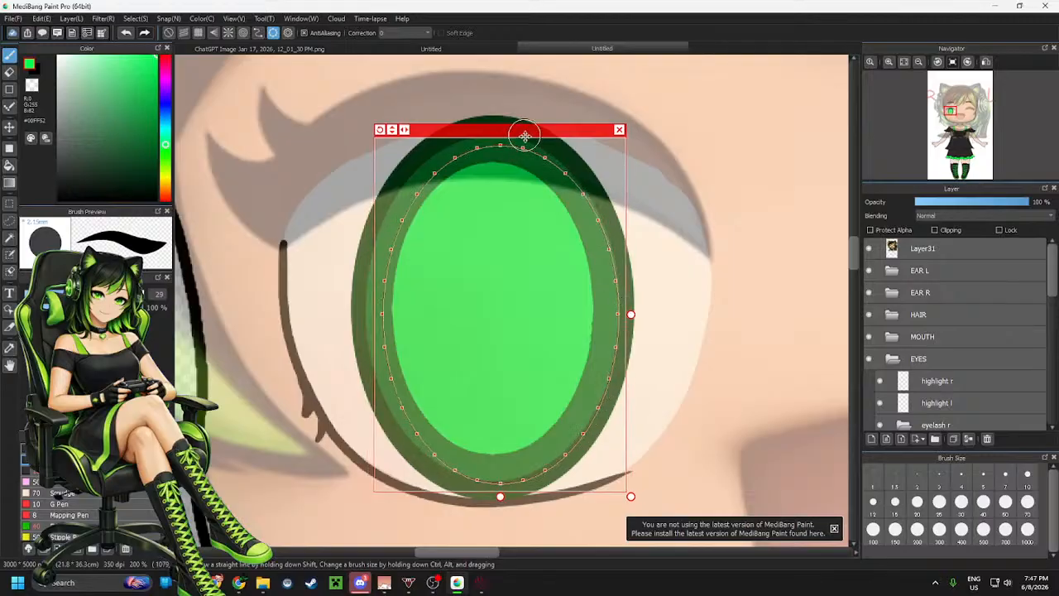
drag(525, 136, 517, 132)
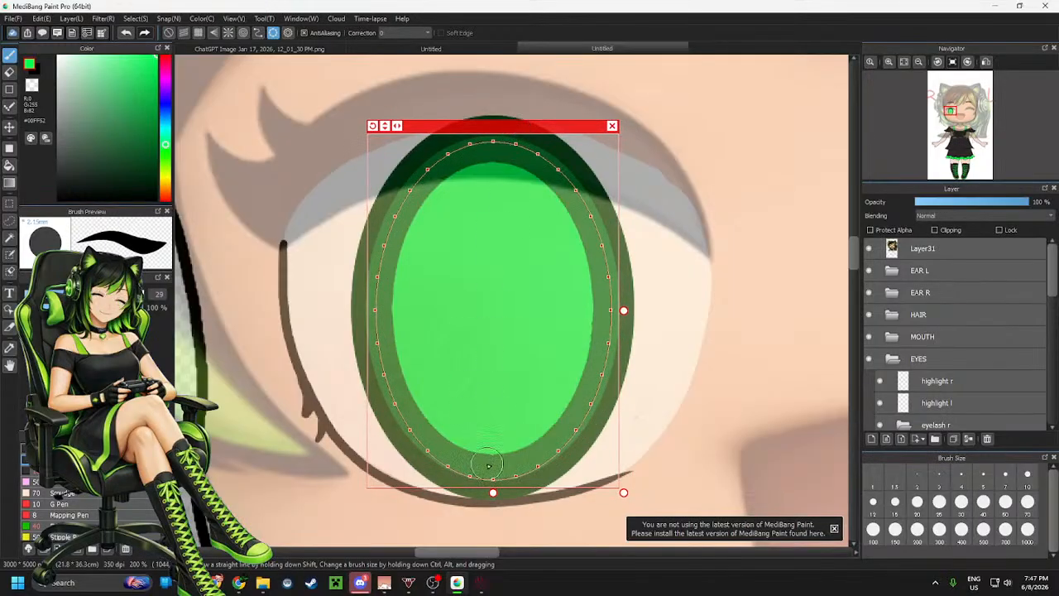
drag(494, 494, 493, 486)
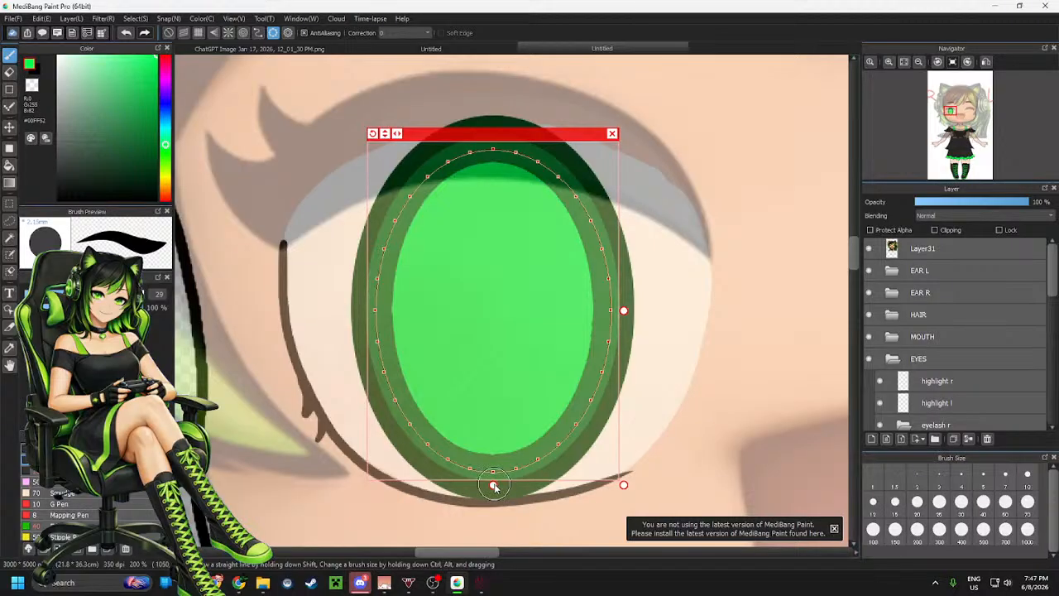
click(83, 481)
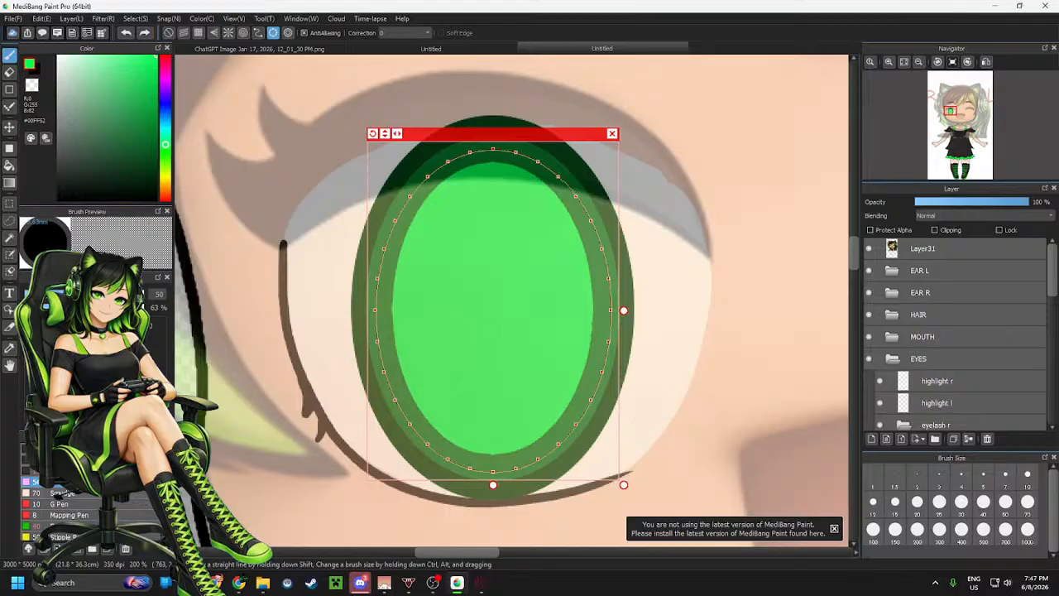
click(63, 493)
mouse_move(378, 298)
mouse_down()
mouse_move(470, 461)
mouse_move(643, 273)
mouse_move(397, 229)
mouse_move(612, 423)
mouse_move(296, 338)
mouse_move(690, 288)
mouse_move(359, 406)
mouse_move(581, 159)
mouse_move(433, 489)
mouse_move(460, 145)
mouse_move(676, 314)
mouse_move(350, 418)
mouse_move(554, 473)
mouse_move(553, 433)
mouse_up()
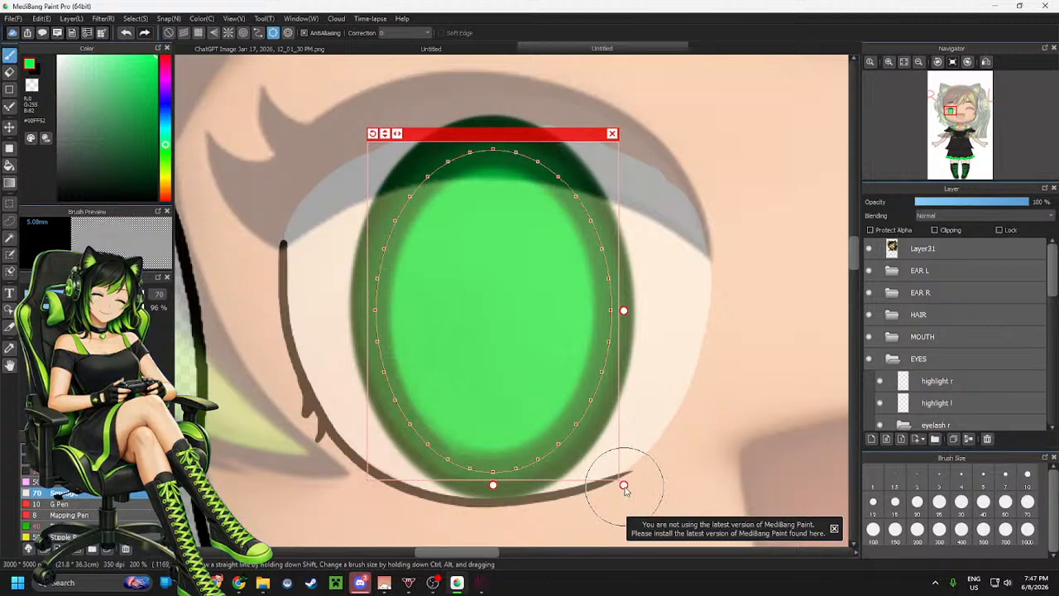
Shrink the ellipse guide slightly and blend the upper inner edge of the iris again
drag(624, 486, 613, 473)
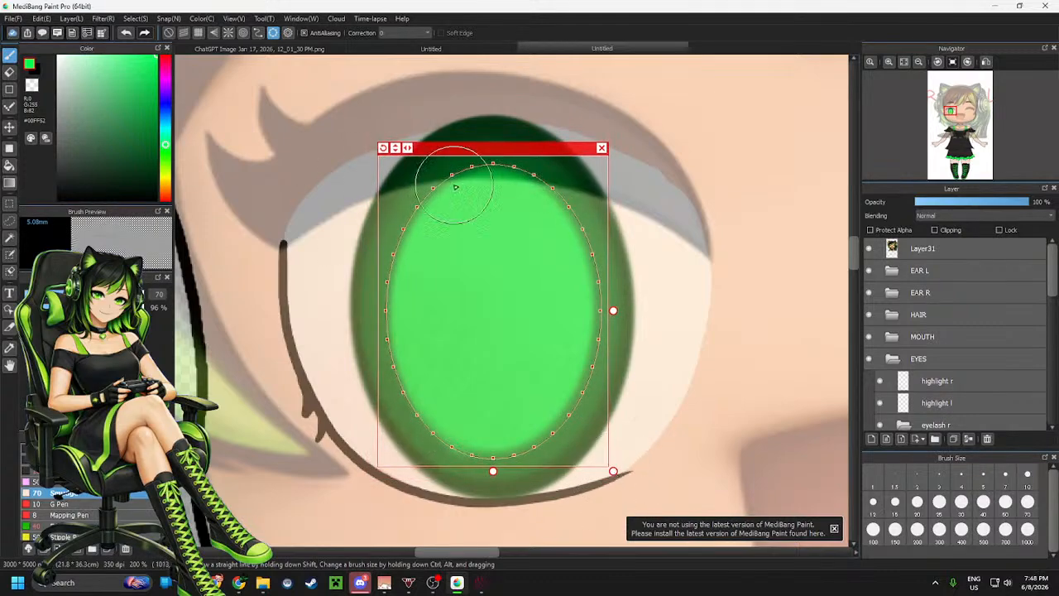
mouse_move(461, 177)
mouse_down()
mouse_move(423, 378)
mouse_move(627, 369)
mouse_move(523, 174)
mouse_up()
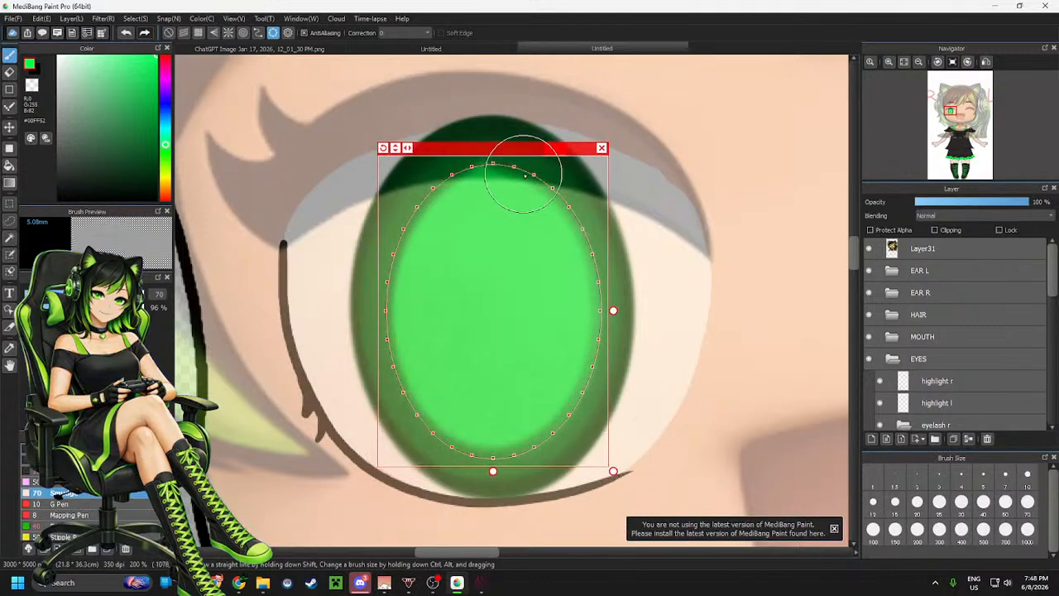
drag(612, 471, 604, 459)
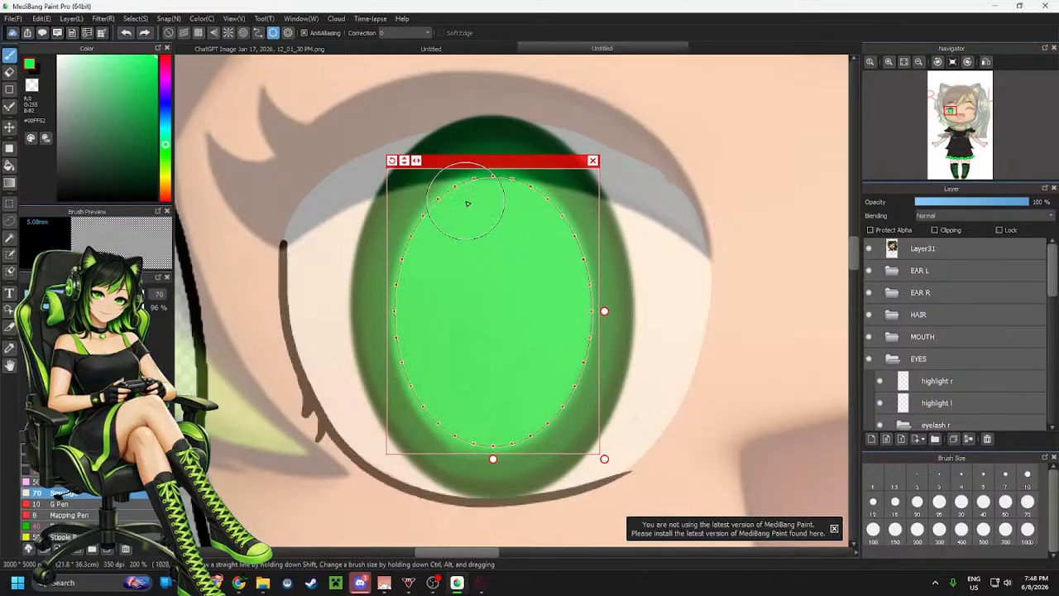
mouse_move(467, 203)
mouse_down()
mouse_move(476, 436)
mouse_move(609, 251)
mouse_move(379, 252)
mouse_move(451, 470)
mouse_move(572, 209)
mouse_move(367, 345)
mouse_move(615, 334)
mouse_move(422, 185)
mouse_move(488, 469)
mouse_move(541, 162)
mouse_move(418, 447)
mouse_move(657, 271)
mouse_move(374, 269)
mouse_move(603, 380)
mouse_move(457, 151)
mouse_move(478, 427)
mouse_move(688, 387)
mouse_up()
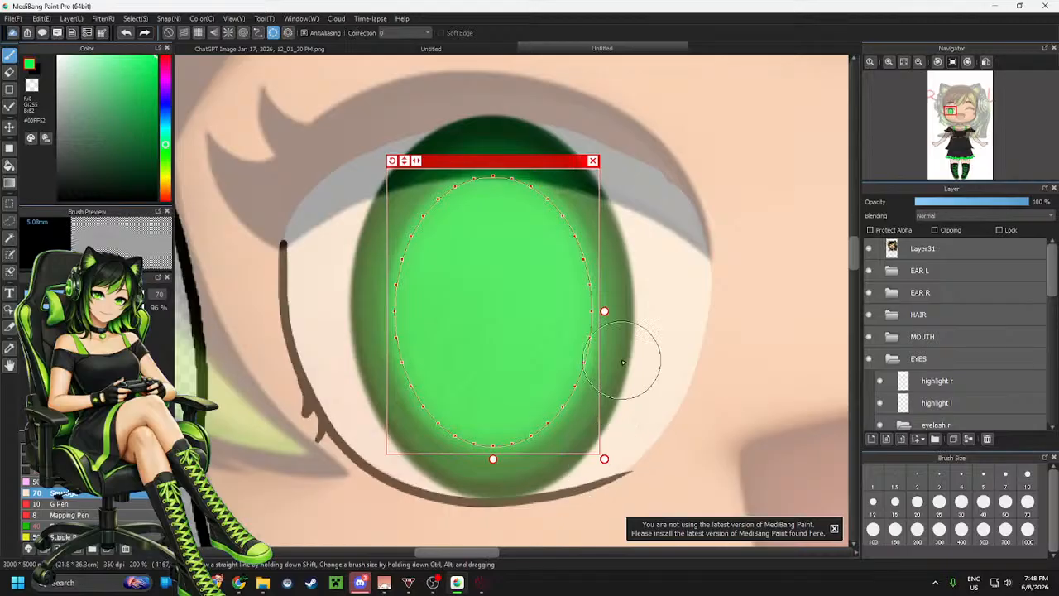
Try drawing and filling a dark green slit pupil along a narrow ellipse guide, undoing both strokes
drag(604, 311, 539, 311)
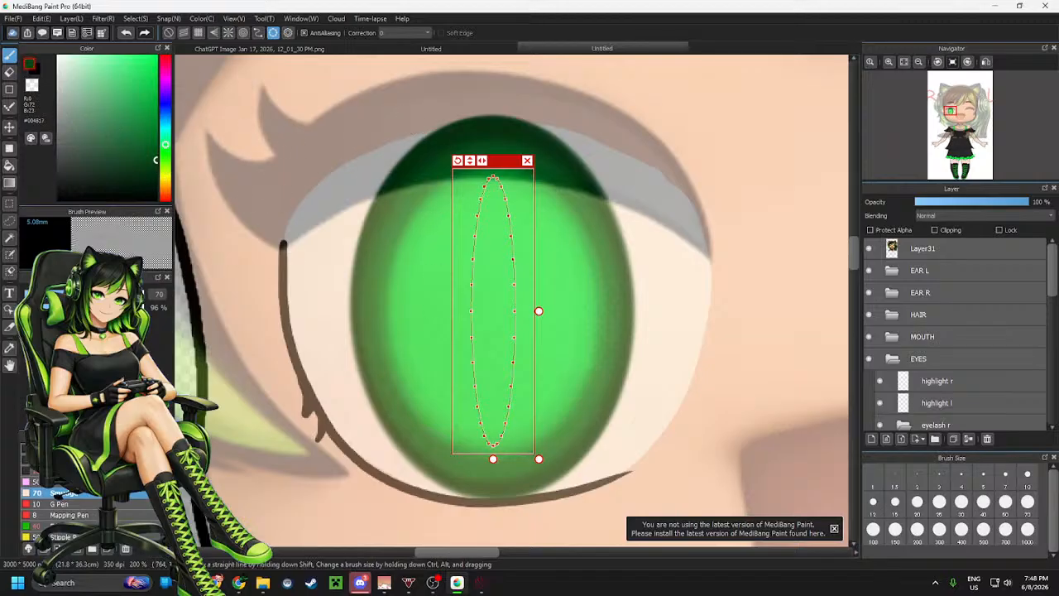
click(67, 460)
mouse_move(422, 191)
mouse_down()
mouse_move(468, 186)
mouse_move(454, 279)
mouse_move(549, 373)
mouse_move(450, 276)
mouse_up()
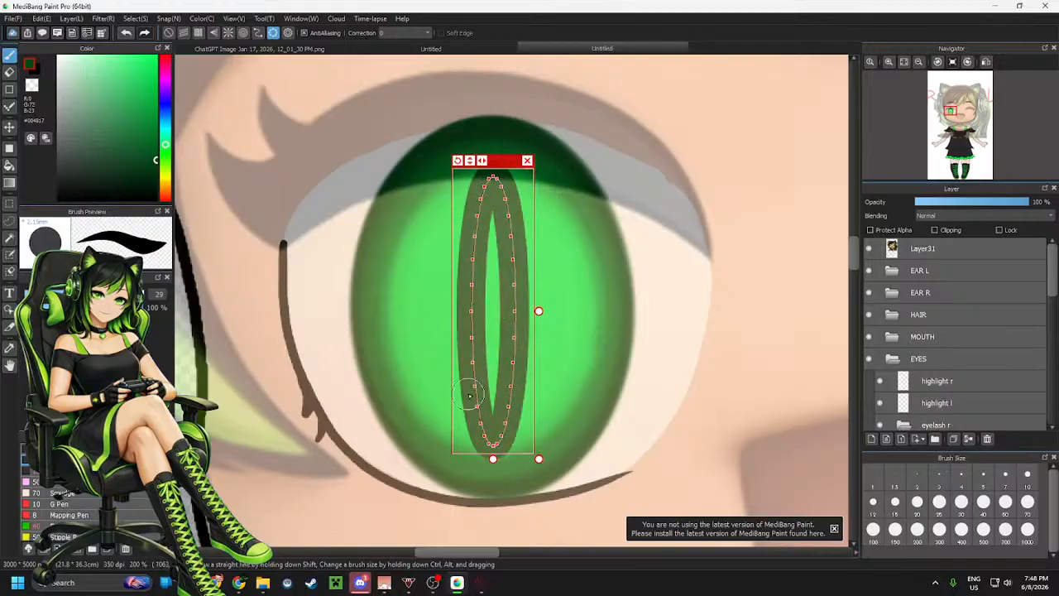
click(527, 161)
drag(489, 225, 487, 398)
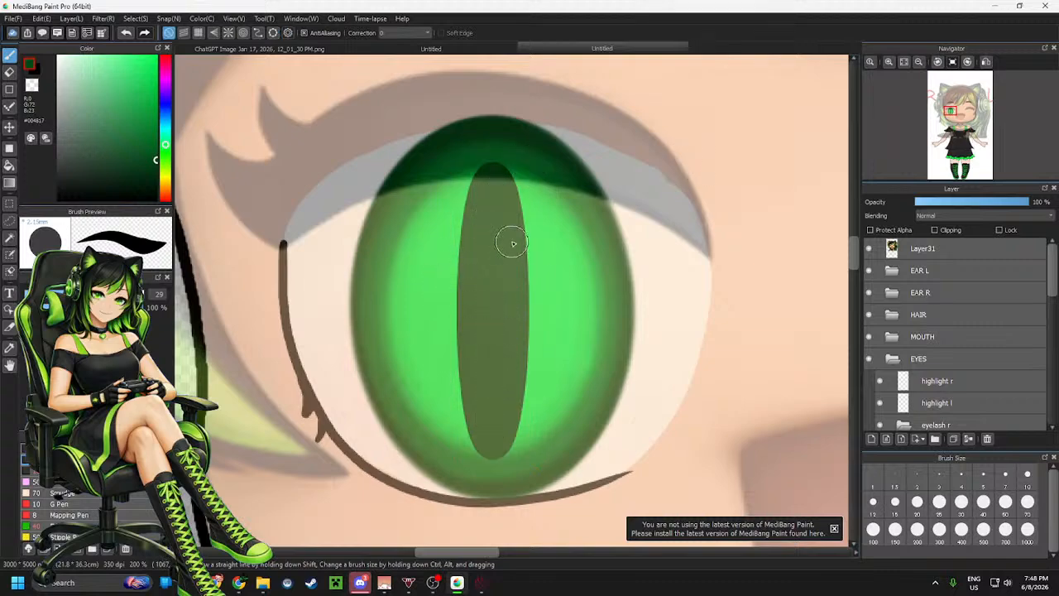
click(868, 248)
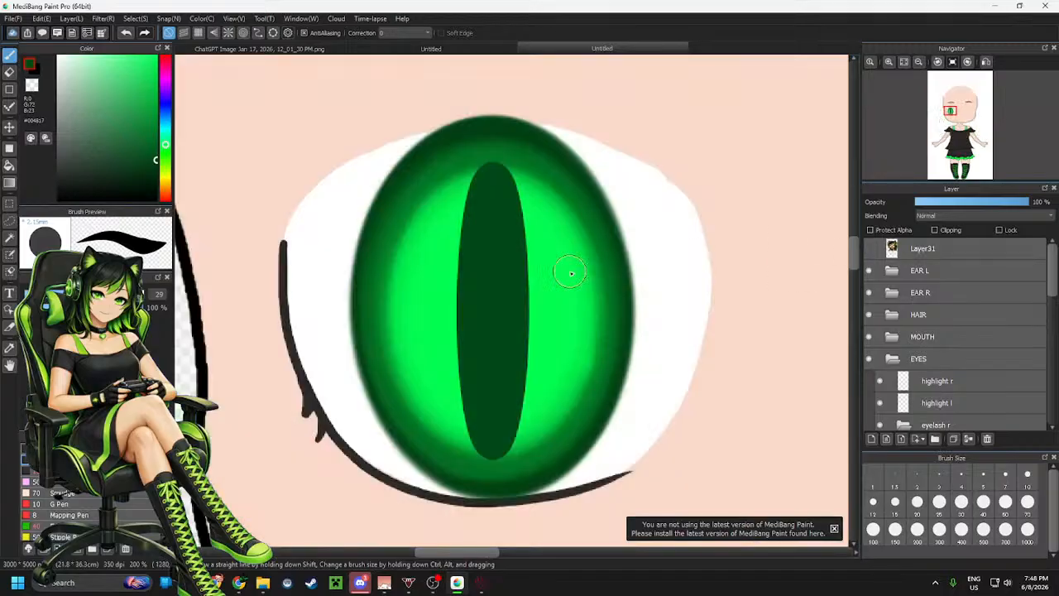
scroll(497, 314, down, 2)
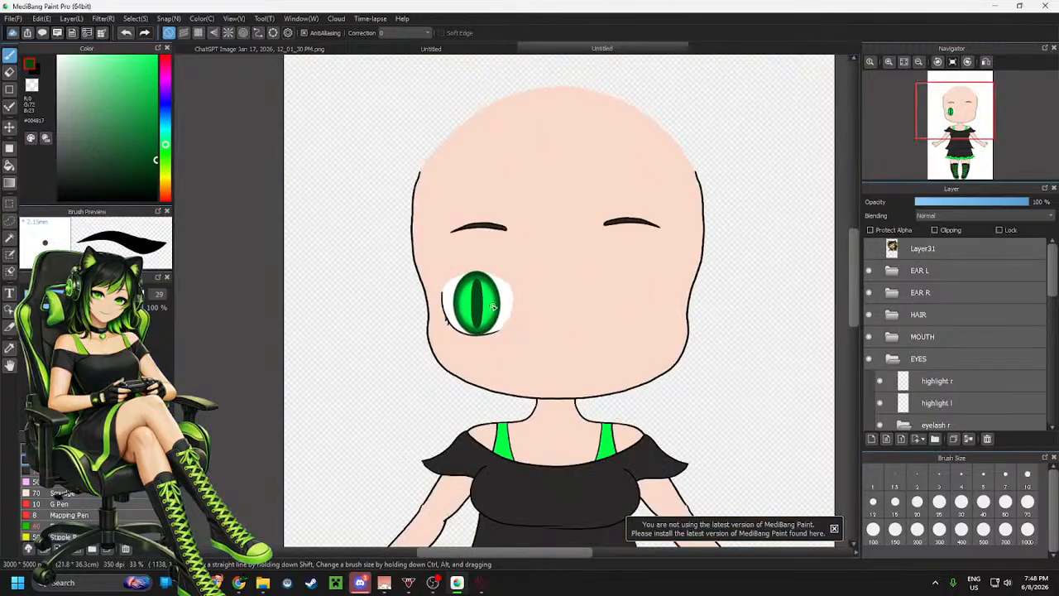
scroll(492, 307, up, 4)
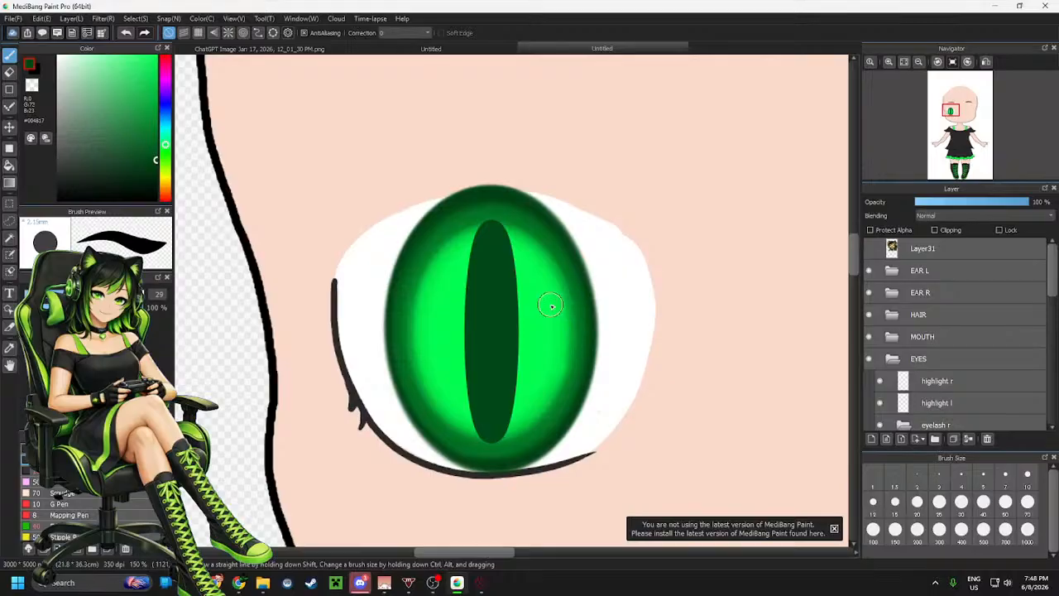
scroll(551, 306, up, 1)
scroll(551, 305, down, 2)
scroll(553, 303, up, 2)
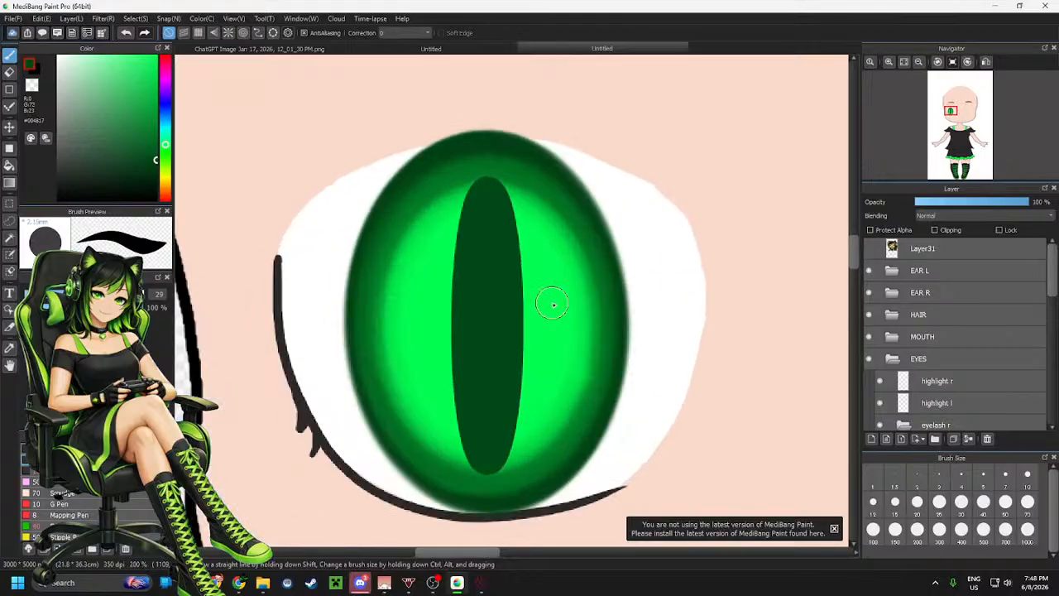
key(ctrl+z)
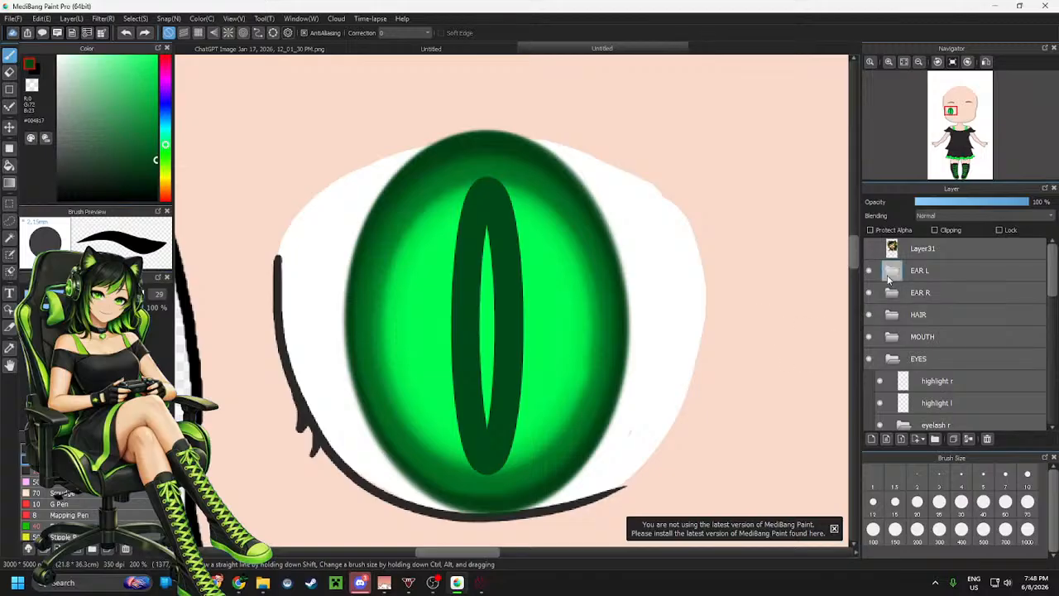
key(ctrl+z)
Show the reference picture again and fit an ellipse guide inside the iris, shrinking it to the pupil area
scroll(472, 406, down, 2)
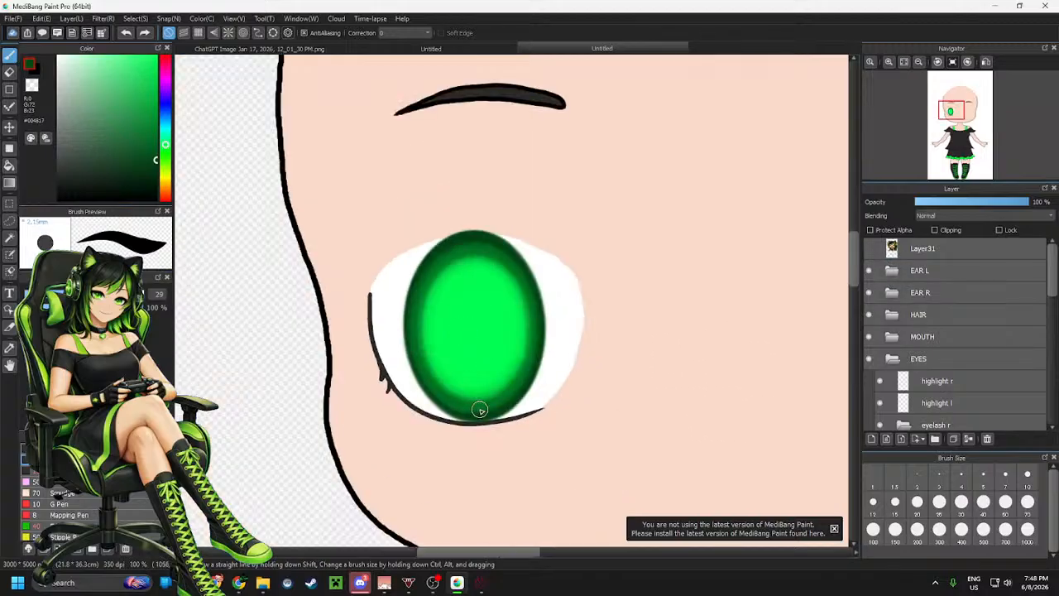
scroll(472, 406, up, 2)
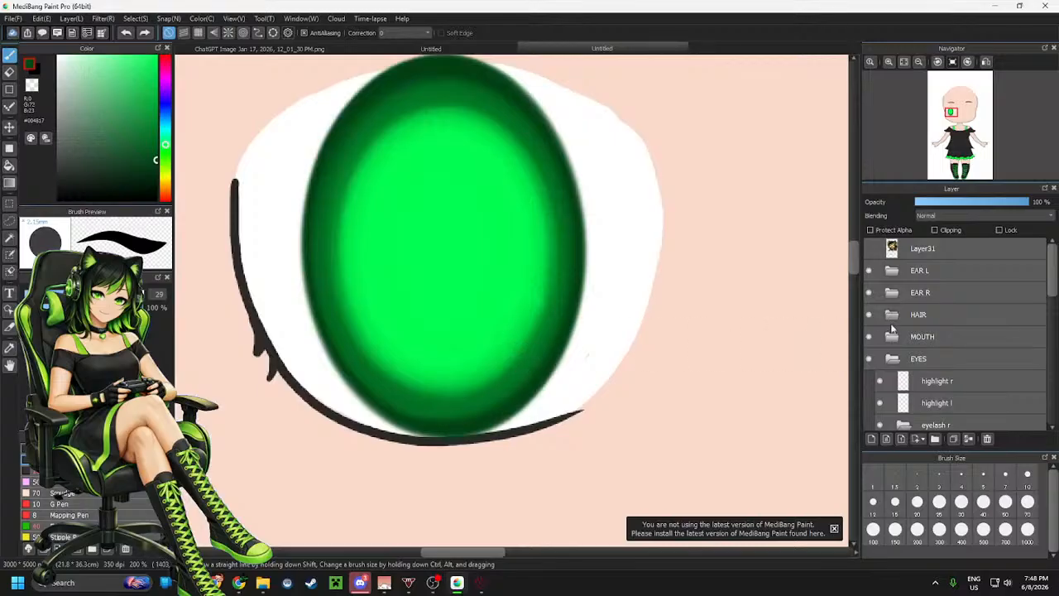
click(869, 248)
scroll(816, 274, down, 2)
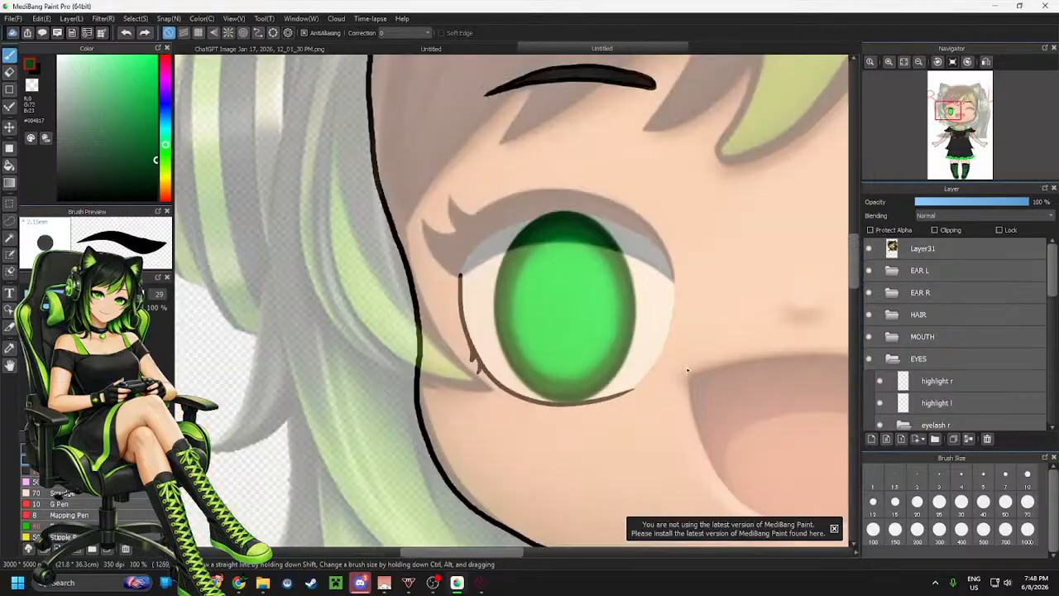
scroll(614, 273, up, 2)
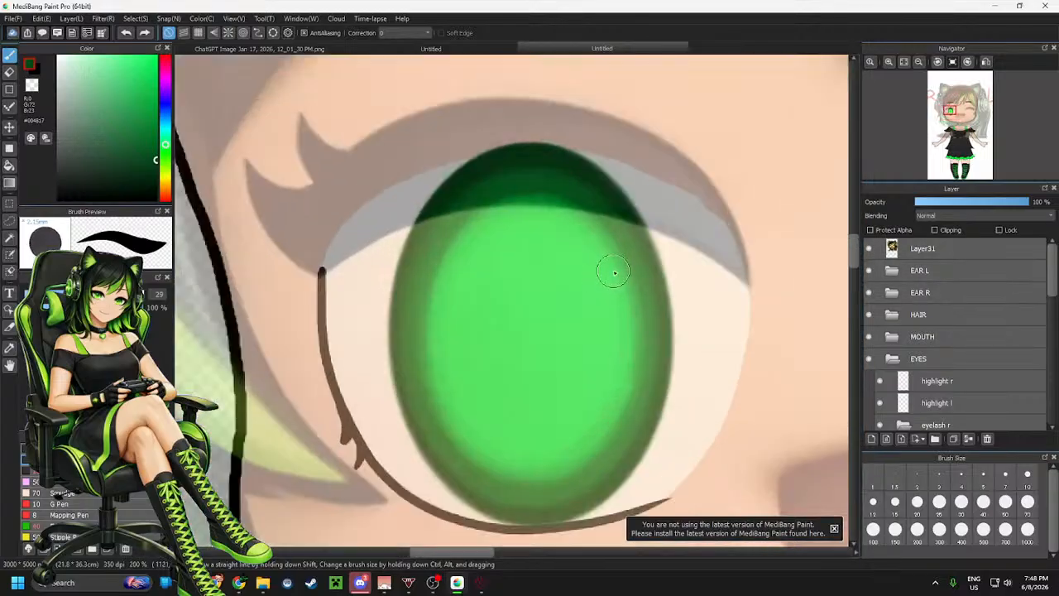
click(275, 34)
drag(422, 153, 644, 507)
drag(532, 524, 534, 505)
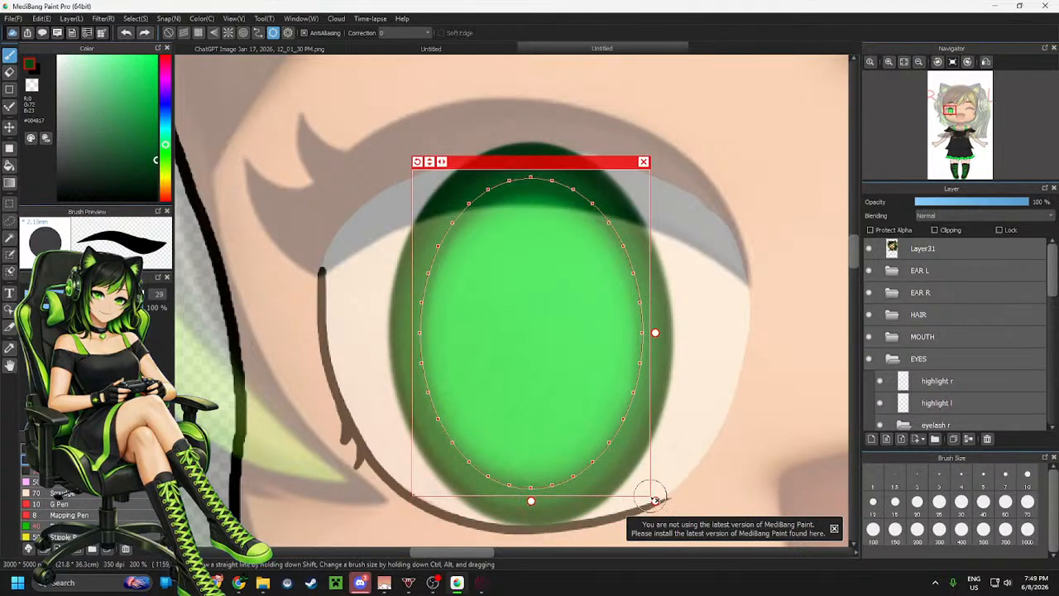
drag(654, 502, 609, 439)
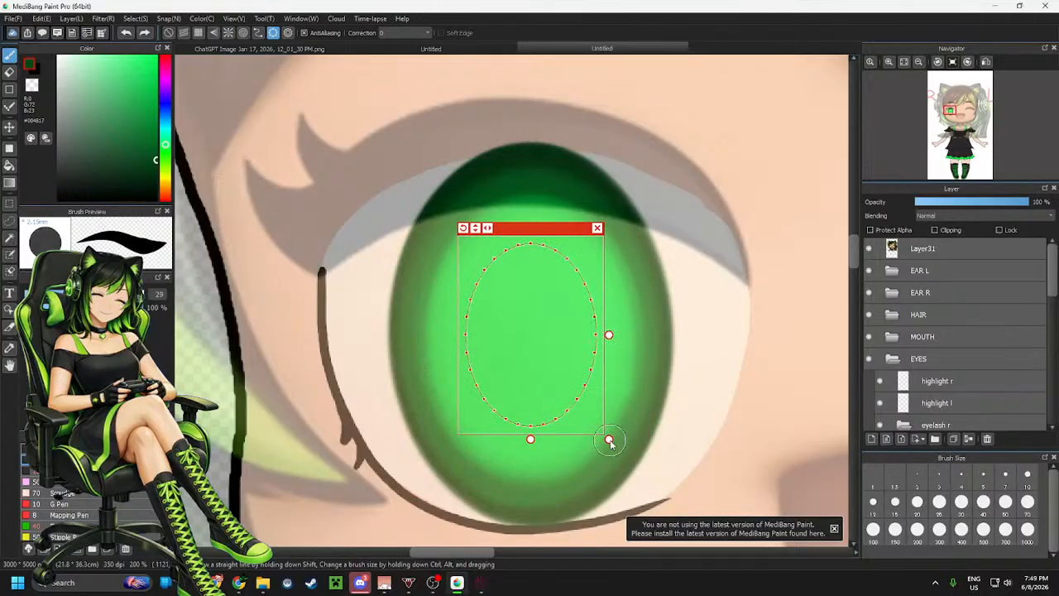
drag(609, 440, 608, 438)
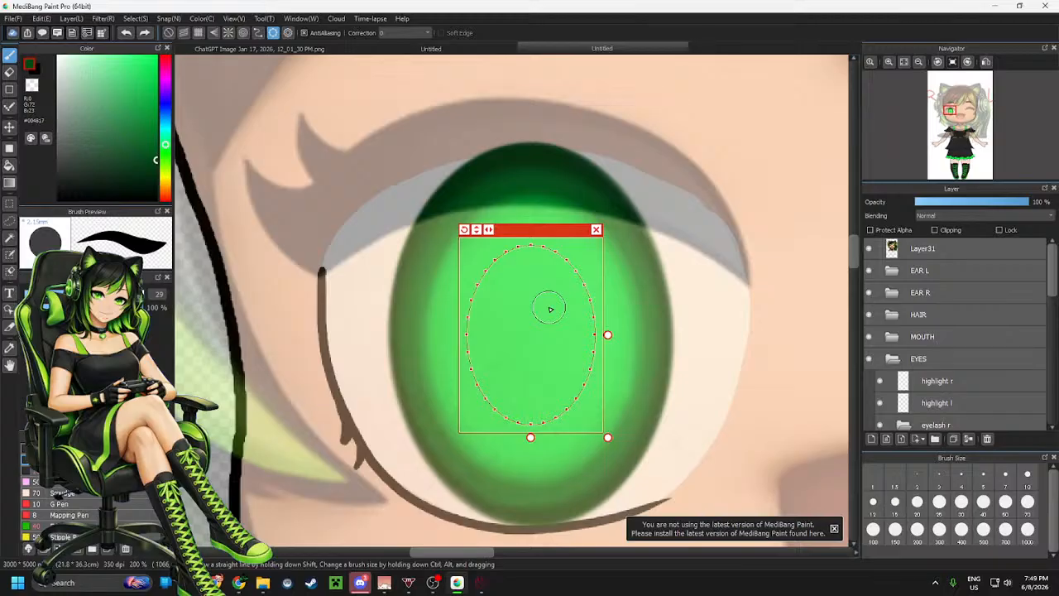
Draw a dark green ring along the ellipse guide and blend it with the size-70 soft brush
mouse_move(537, 261)
mouse_down()
mouse_move(473, 434)
mouse_move(624, 308)
mouse_move(460, 284)
mouse_up()
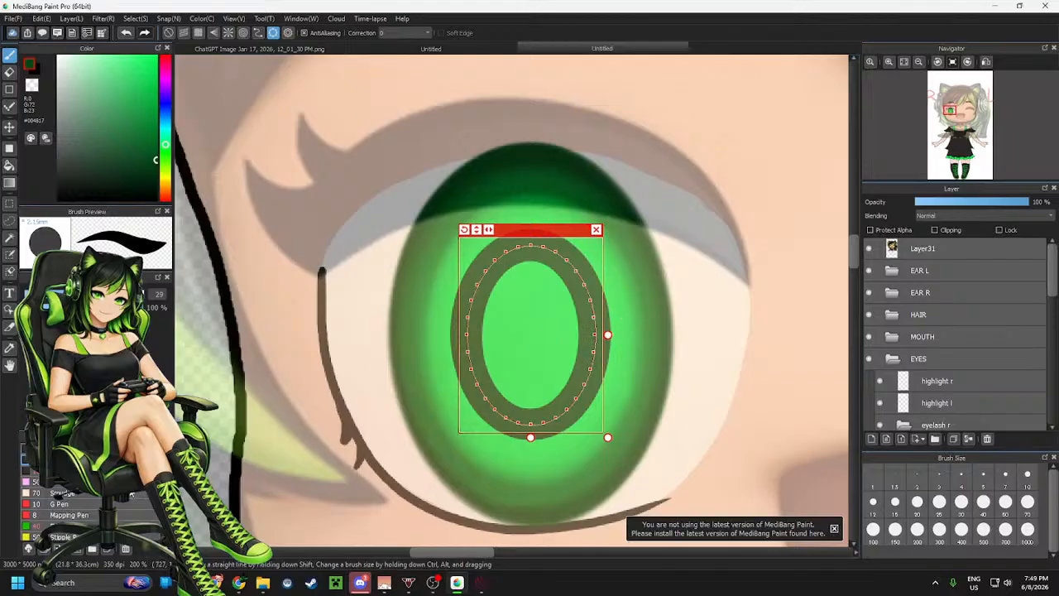
click(63, 494)
mouse_move(531, 261)
mouse_down()
mouse_move(442, 405)
mouse_move(558, 229)
mouse_up()
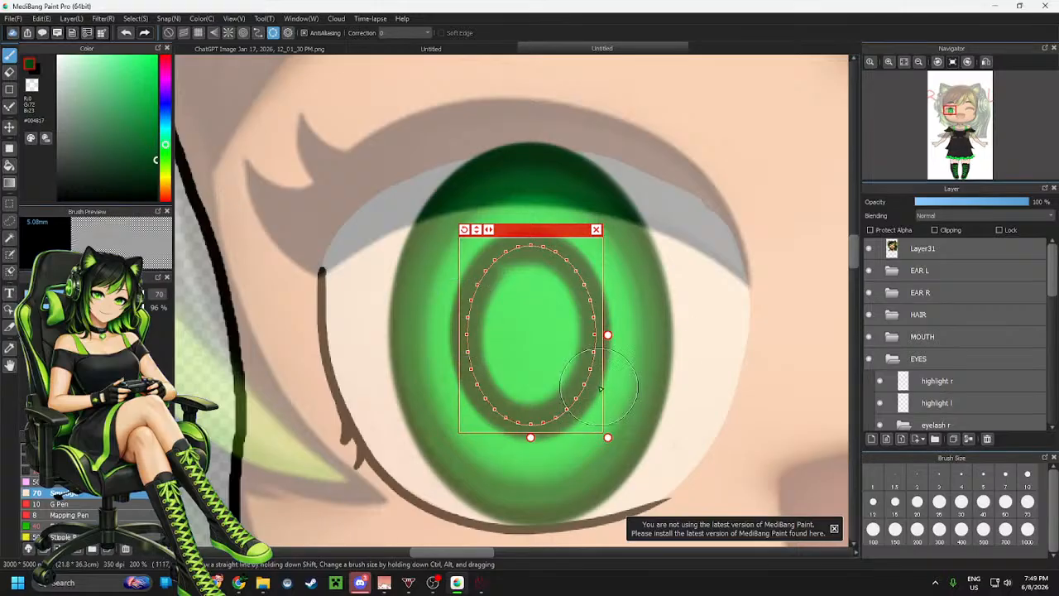
Repeatedly shrink the ellipse guide and draw smaller dark green rings with the size-29 pen to build up the pupil
drag(608, 437, 594, 420)
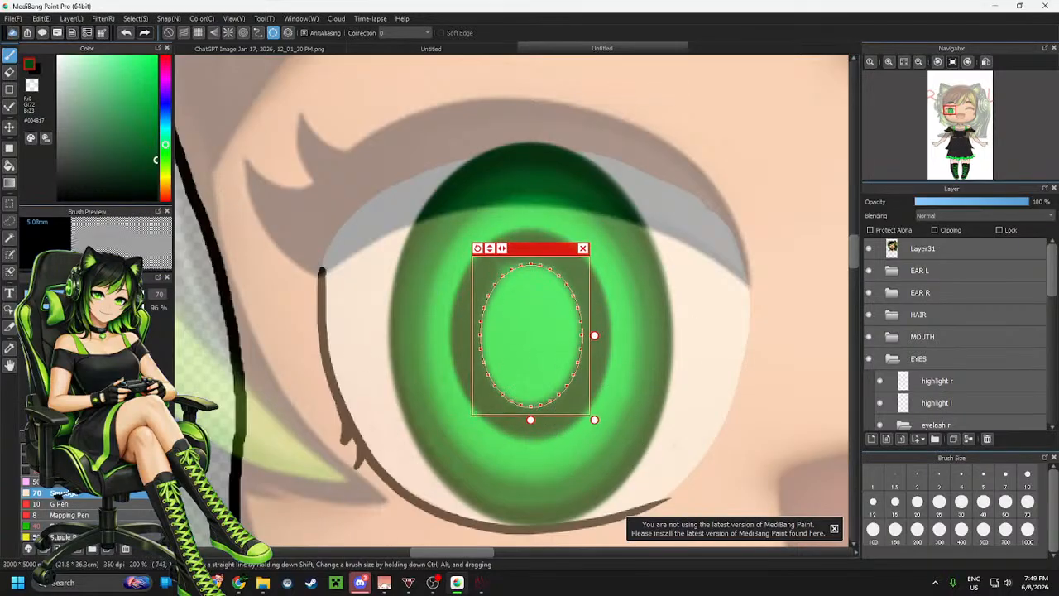
click(63, 460)
mouse_move(520, 272)
mouse_down()
mouse_move(468, 327)
mouse_move(566, 403)
mouse_move(555, 265)
mouse_move(469, 377)
mouse_move(614, 318)
mouse_move(467, 337)
mouse_up()
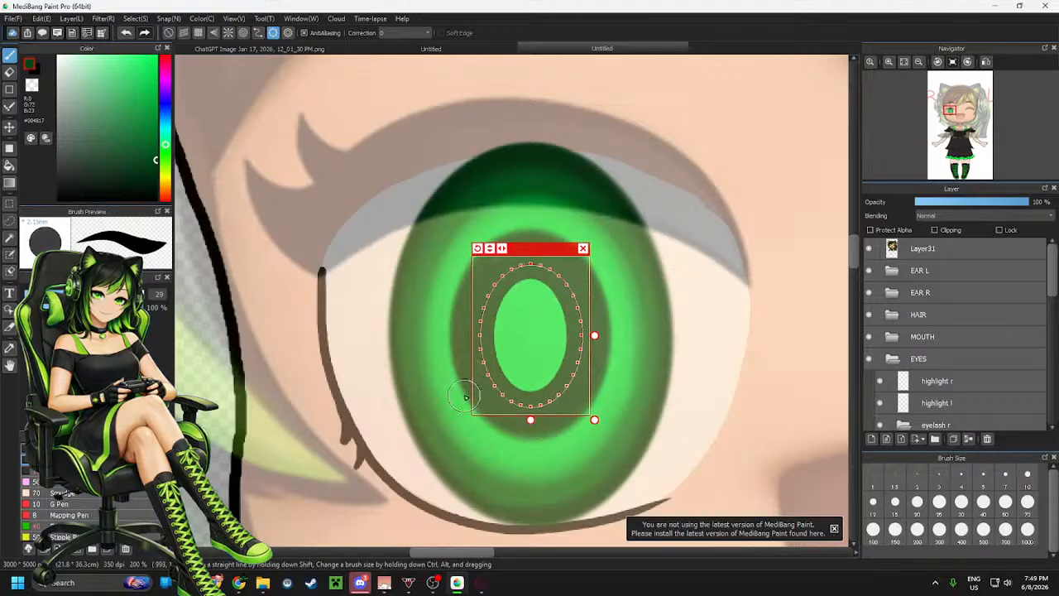
drag(596, 420, 582, 401)
mouse_move(540, 288)
mouse_down()
mouse_move(495, 295)
mouse_move(477, 362)
mouse_move(478, 335)
mouse_up()
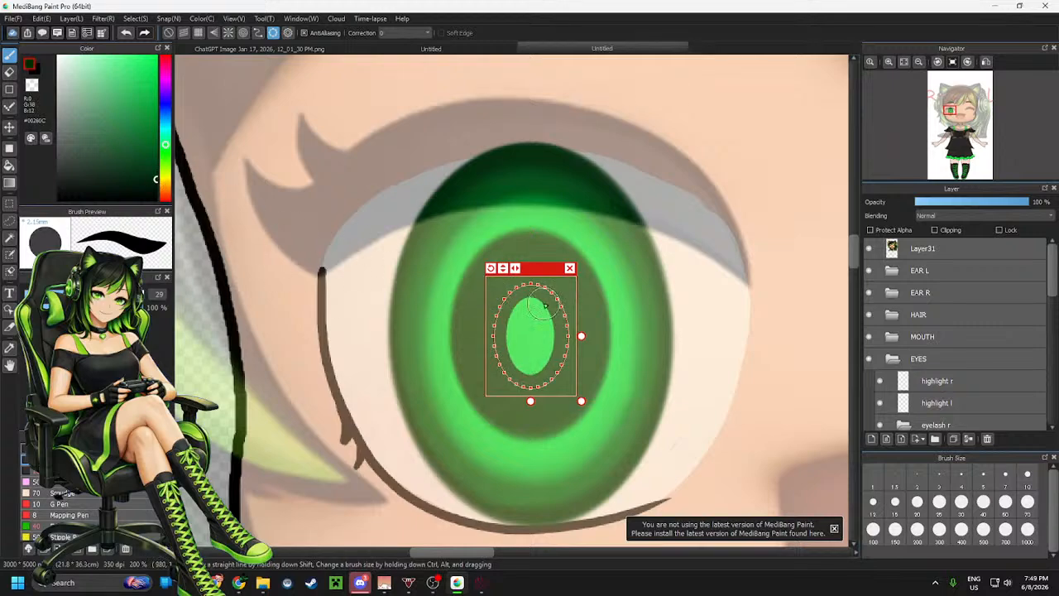
drag(582, 402, 576, 388)
mouse_move(540, 297)
mouse_down()
mouse_move(511, 299)
mouse_move(500, 364)
mouse_move(560, 317)
mouse_up()
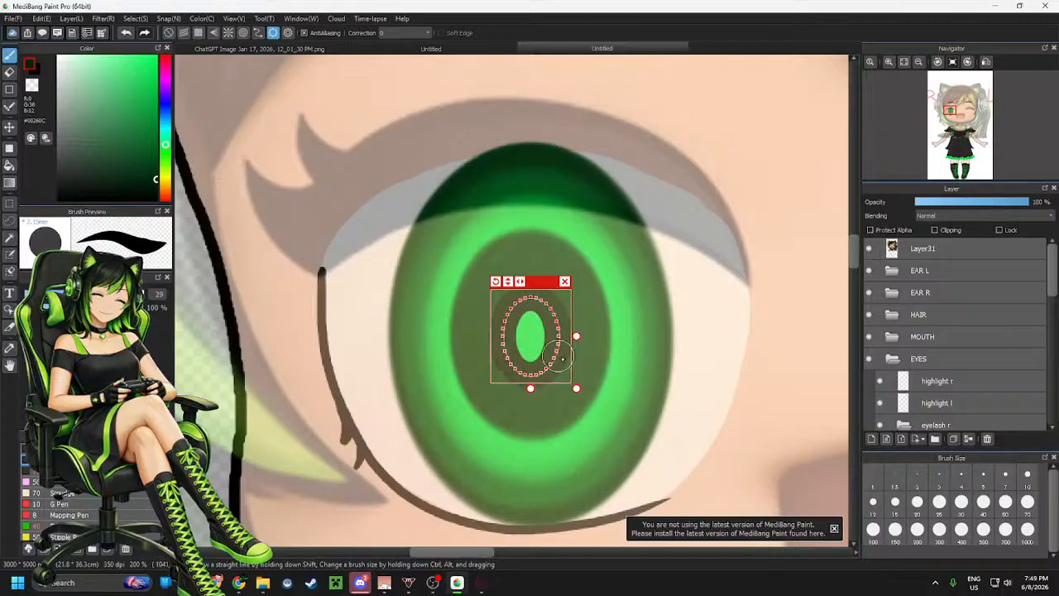
drag(577, 388, 576, 376)
mouse_move(538, 313)
mouse_down()
mouse_move(517, 360)
mouse_move(520, 313)
mouse_up()
Blend the pupil centre with the size-70 soft brush along a small ellipse guide, then hide the reference picture
drag(575, 379, 576, 363)
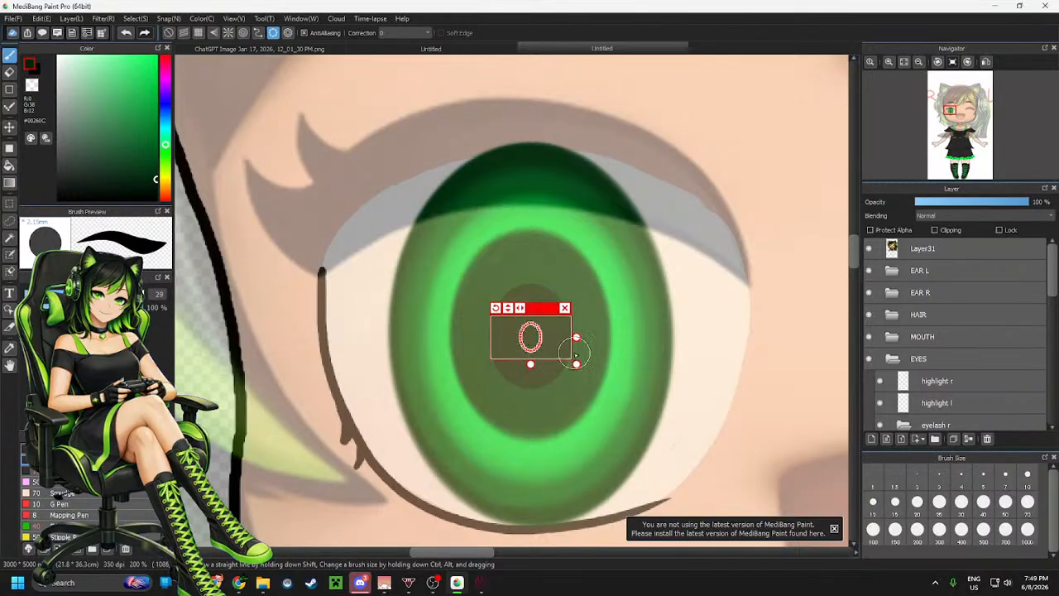
drag(576, 364, 577, 365)
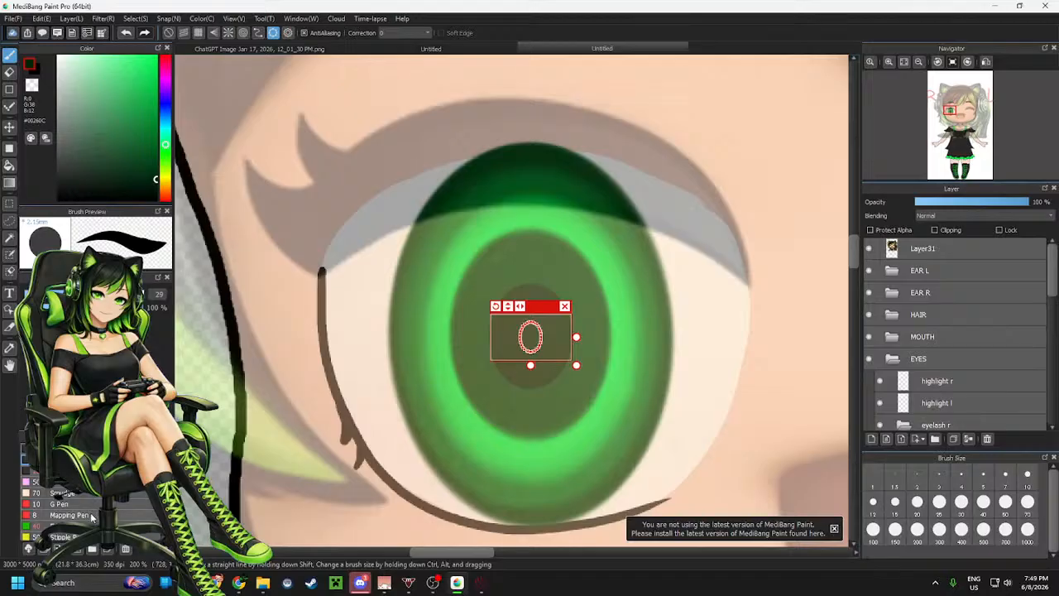
click(62, 493)
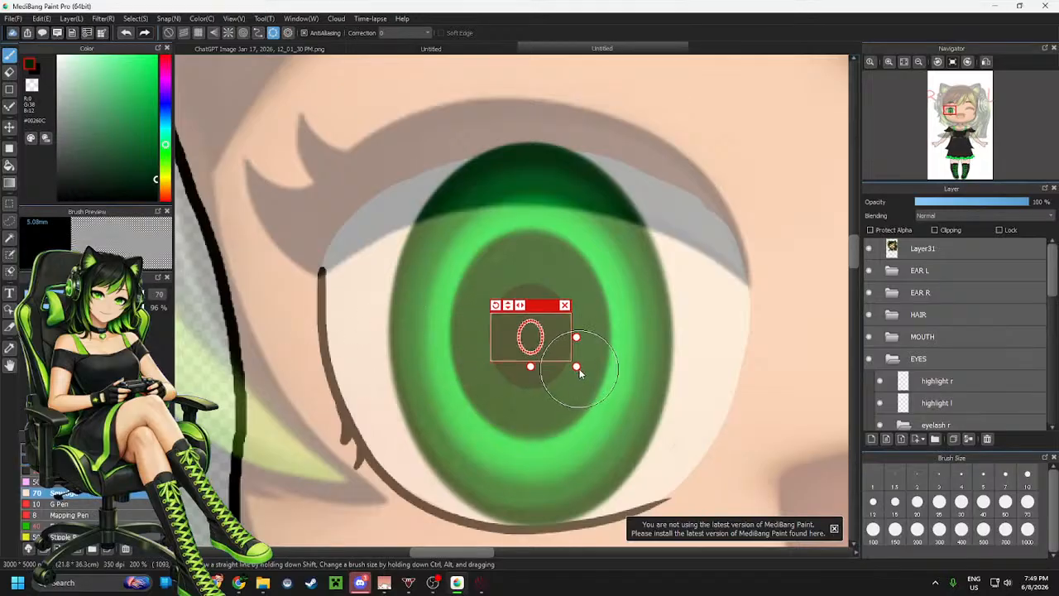
drag(576, 366, 673, 461)
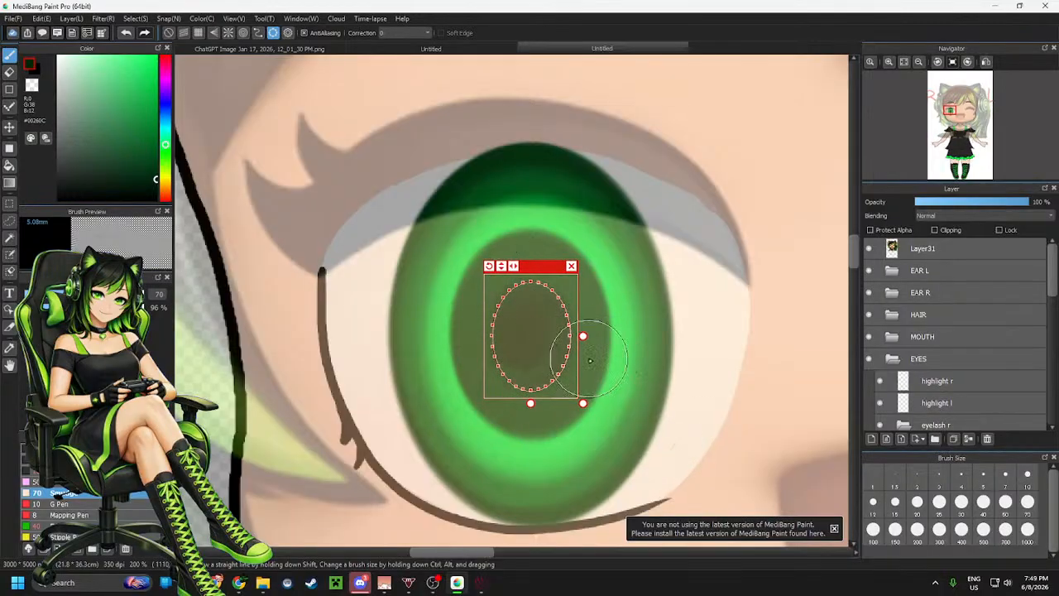
click(571, 265)
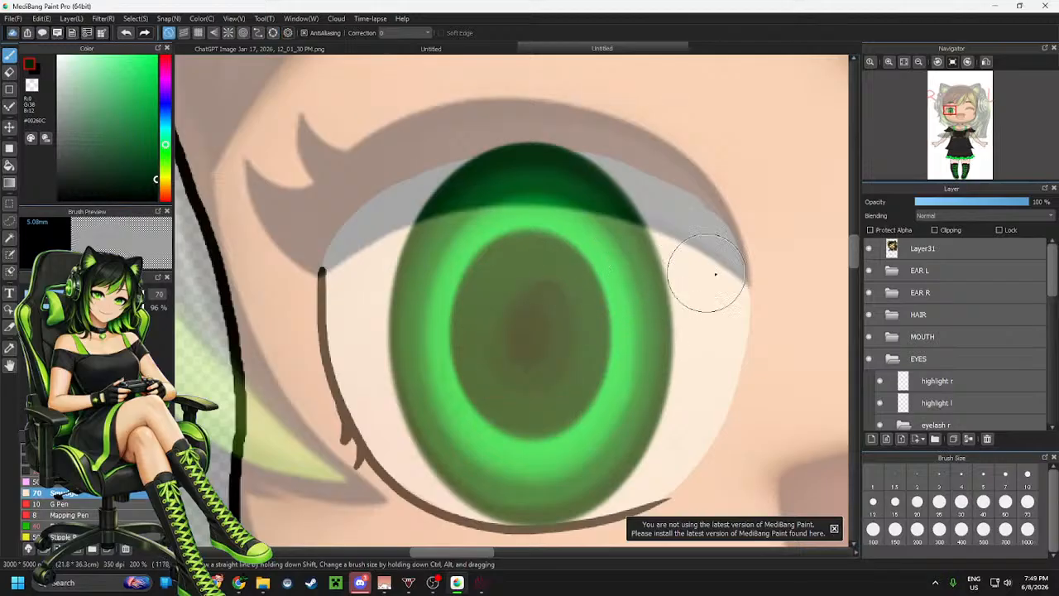
click(868, 248)
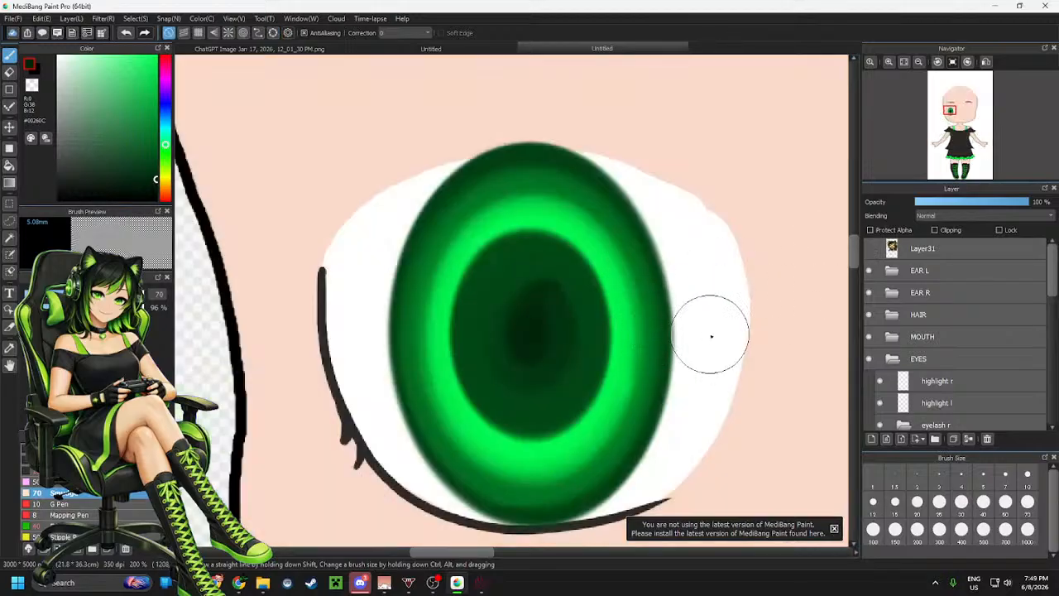
Undo the last two pupil strokes and try one more soft stroke inside the pupil, undoing it as well
scroll(597, 343, down, 1)
scroll(597, 343, down, 3)
scroll(504, 343, up, 5)
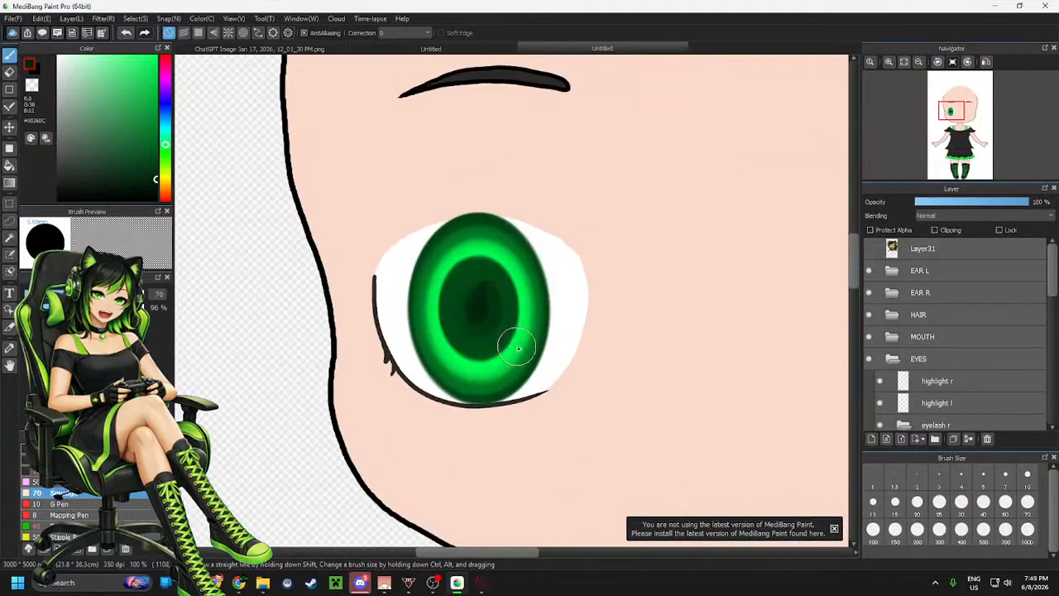
key(ctrl+z)
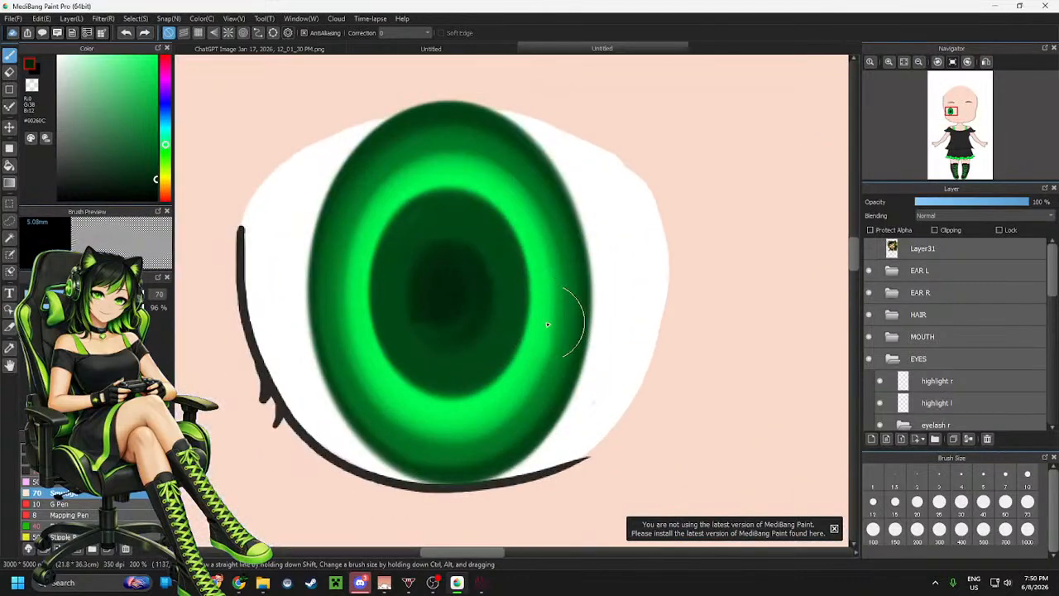
key(ctrl+z)
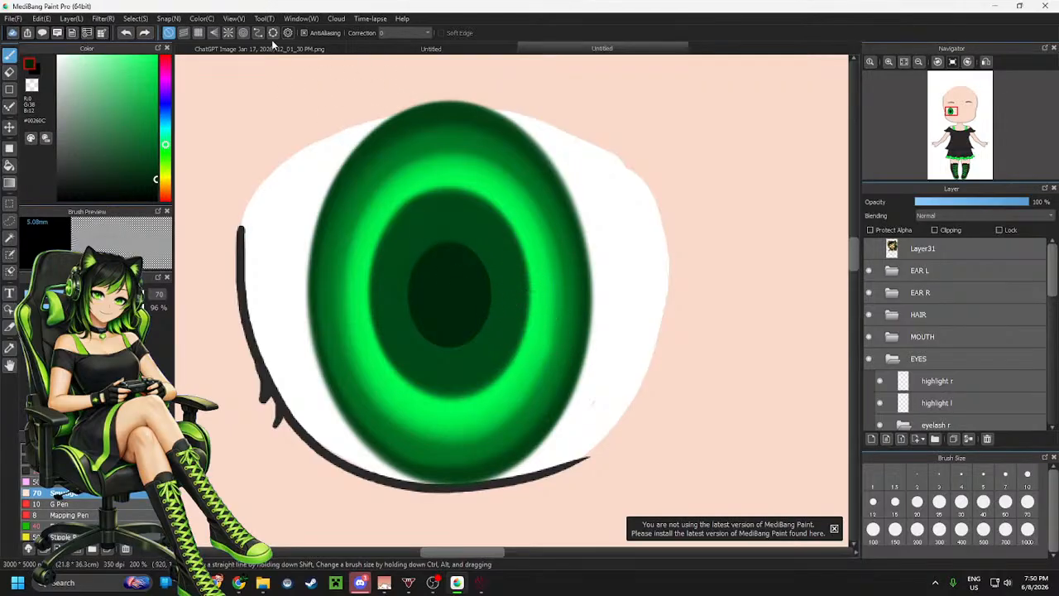
drag(405, 239, 469, 318)
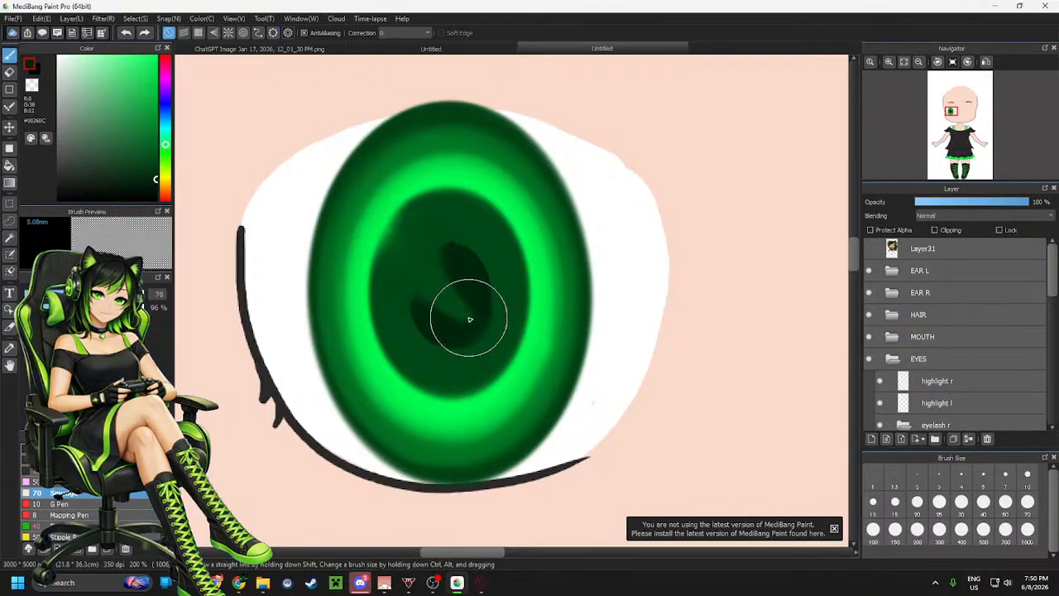
key(ctrl+z)
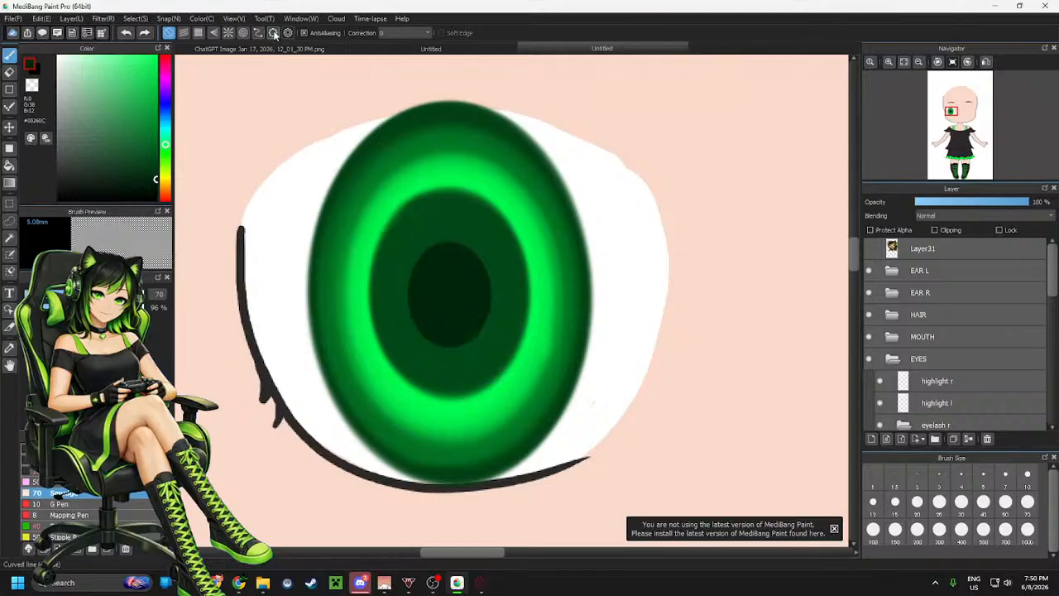
Soften the pupil's edge with the soft brush at 51% opacity along an ellipse guide
click(272, 33)
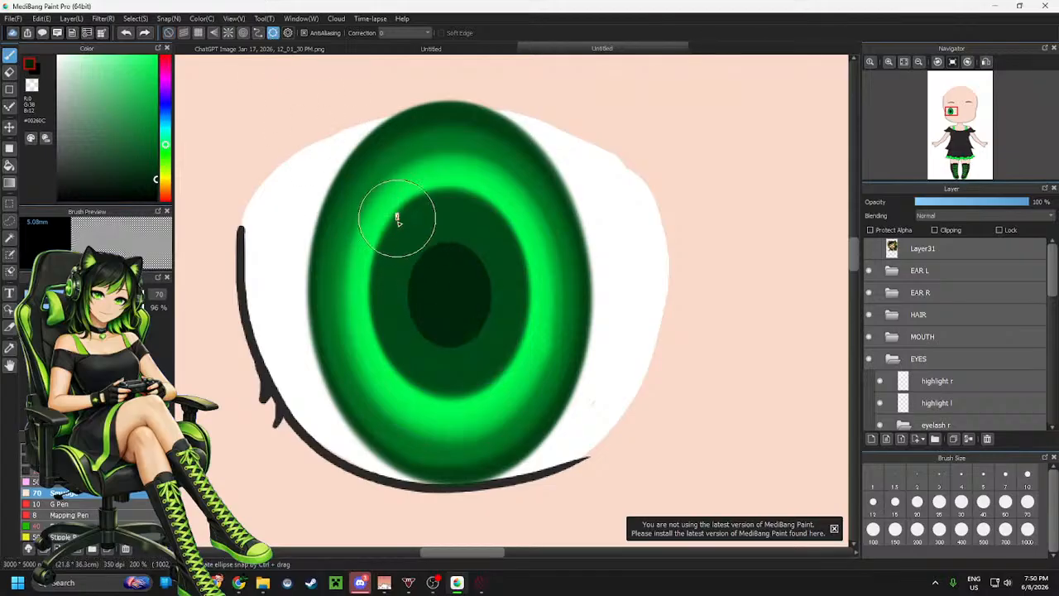
mouse_move(398, 240)
mouse_down()
mouse_move(512, 365)
mouse_move(498, 379)
mouse_move(485, 355)
mouse_move(451, 372)
mouse_up()
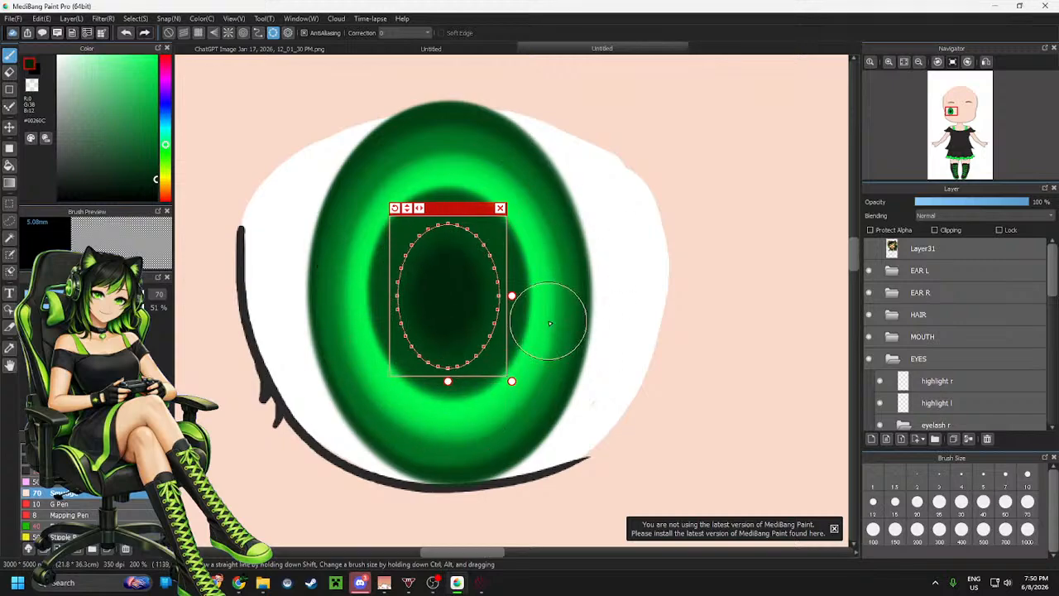
click(500, 207)
Select the highlight r layer in the EYES folder and switch to the size-29 pen
scroll(372, 372, down, 4)
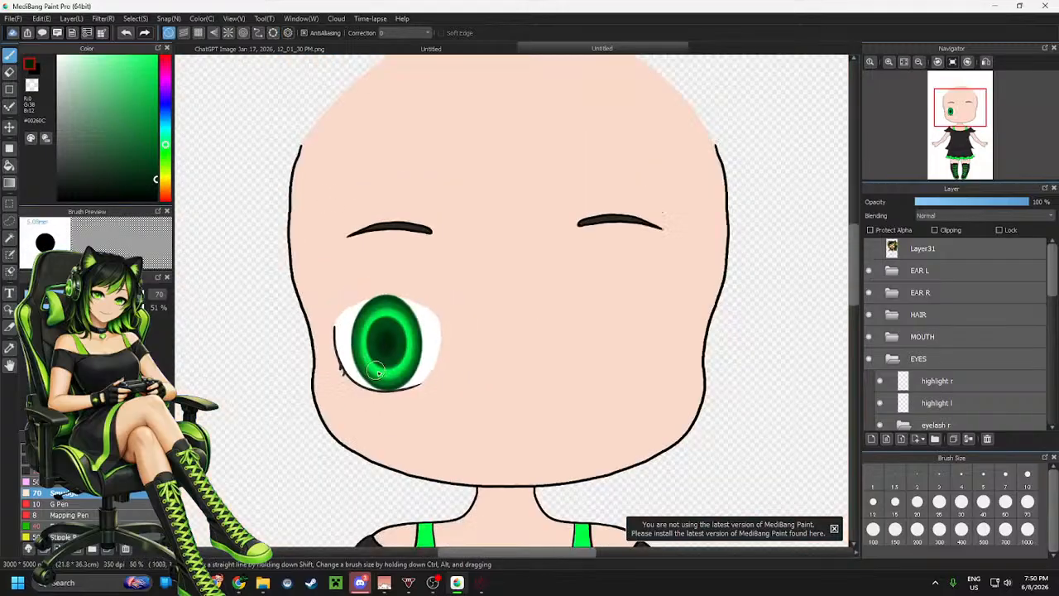
scroll(462, 384, down, 2)
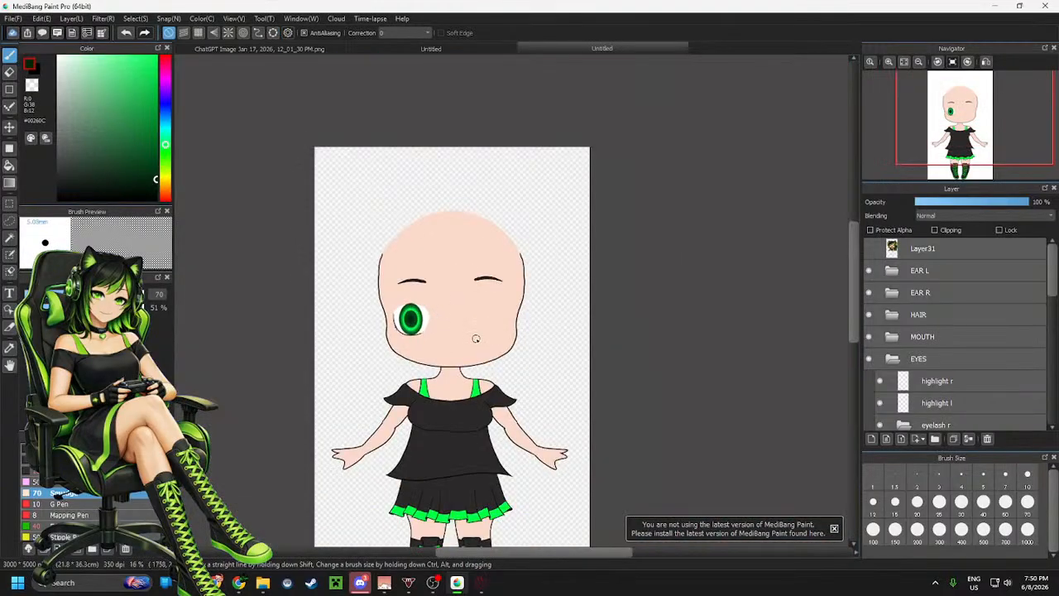
scroll(448, 341, up, 6)
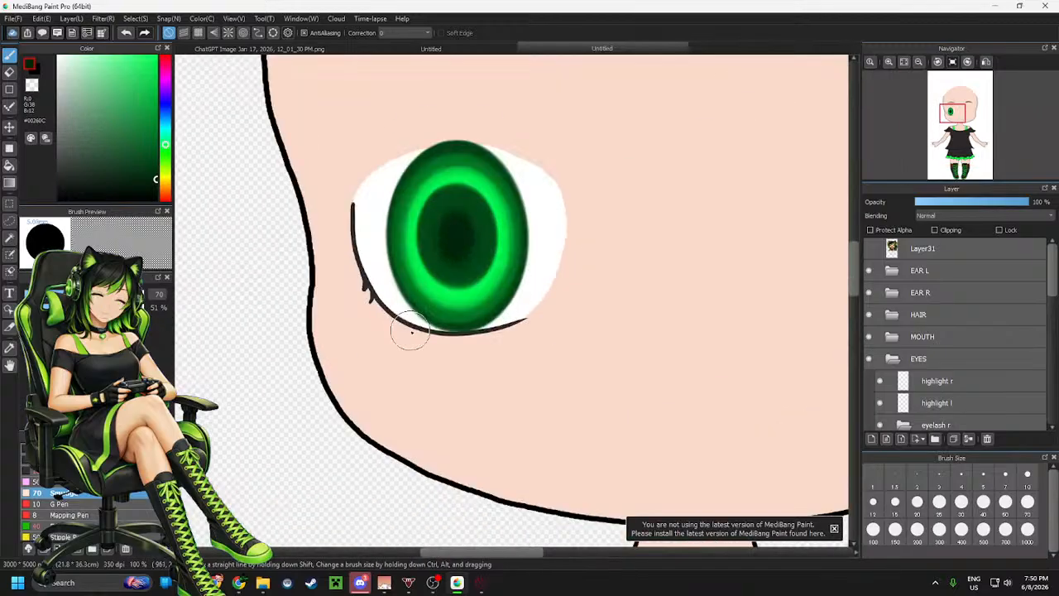
scroll(465, 324, down, 2)
scroll(495, 254, up, 3)
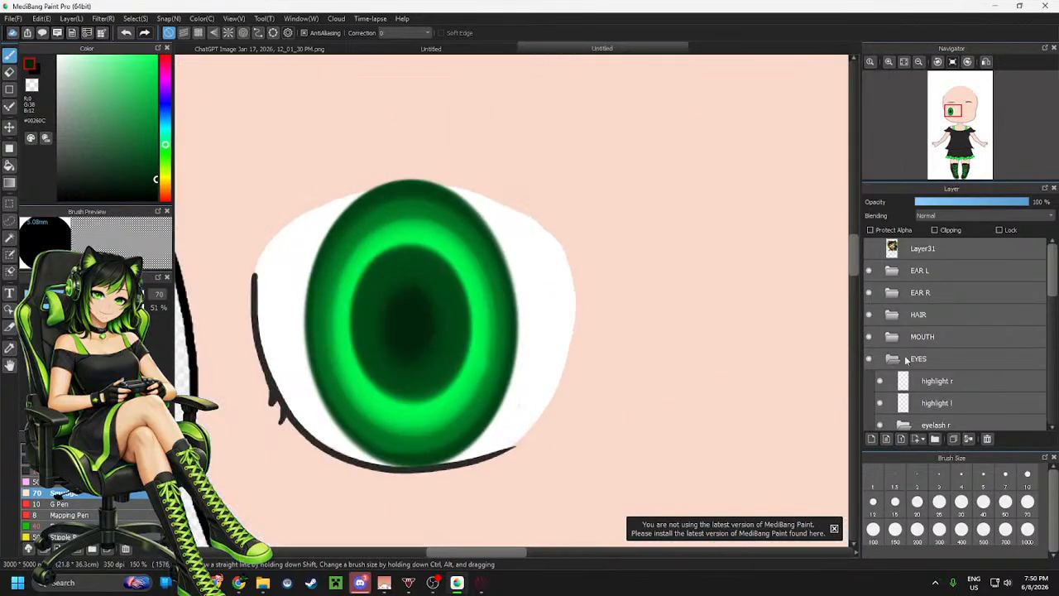
scroll(964, 344, down, 5)
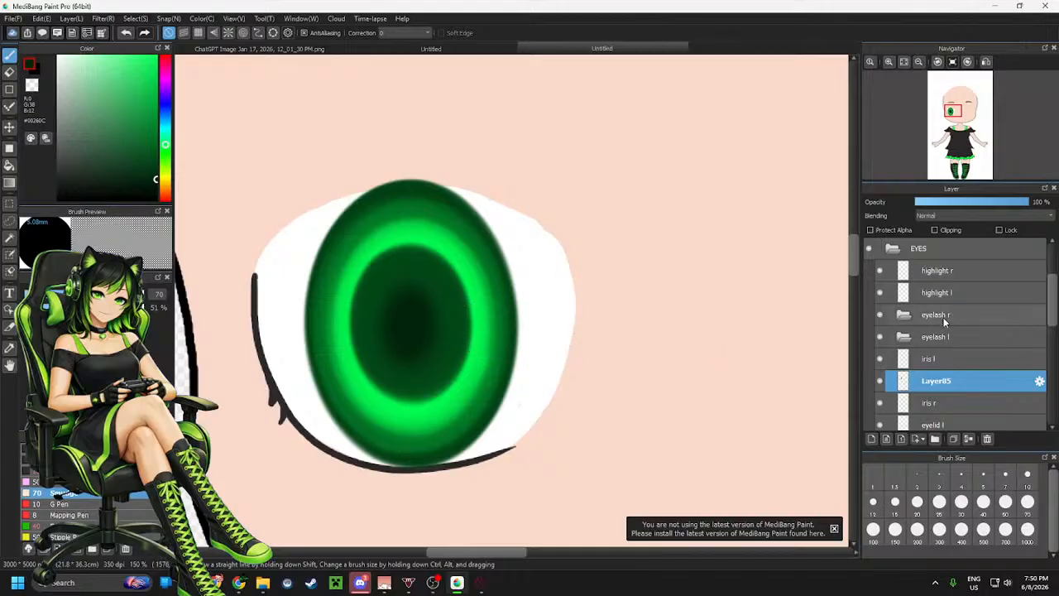
click(890, 275)
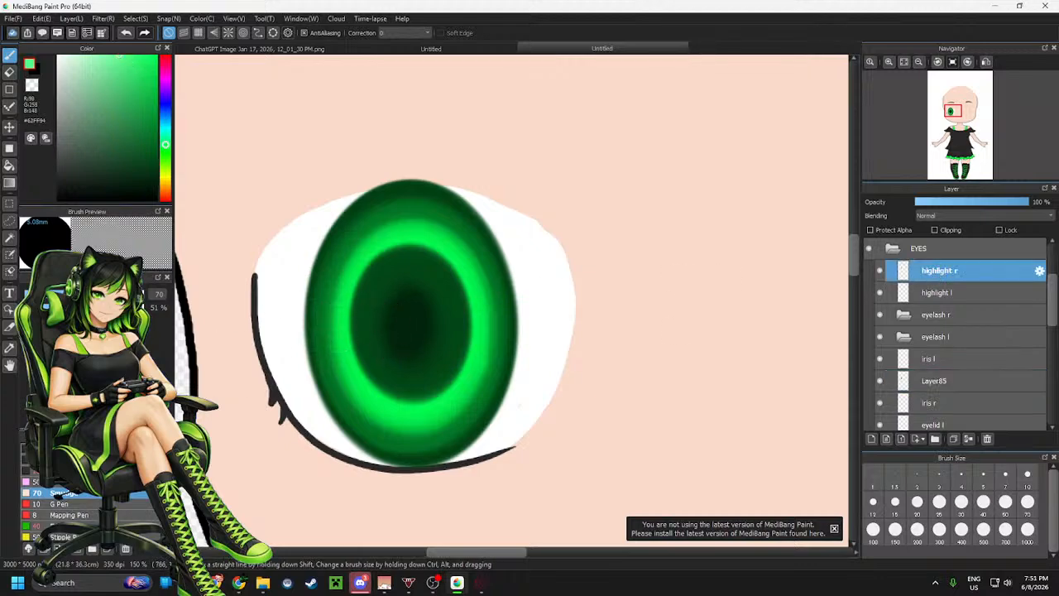
click(66, 459)
Fit an ellipse guide across the top of the right iris and paint a soft highlight along it with the soft brush at size 102
click(273, 33)
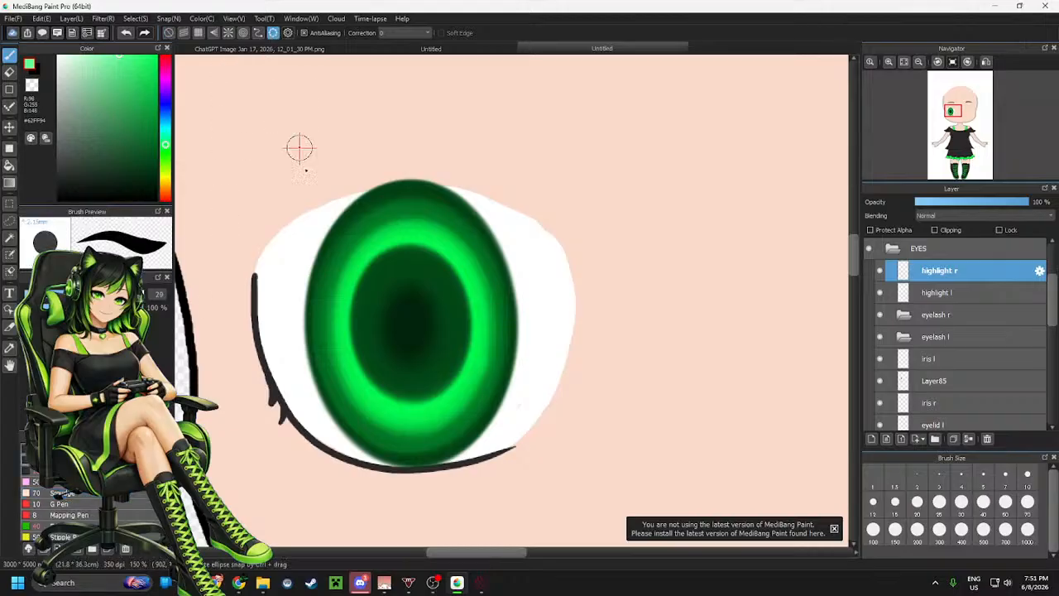
drag(349, 243, 426, 279)
mouse_move(400, 243)
mouse_down()
mouse_move(343, 249)
mouse_move(421, 269)
mouse_move(365, 245)
mouse_move(420, 248)
mouse_move(389, 257)
mouse_up()
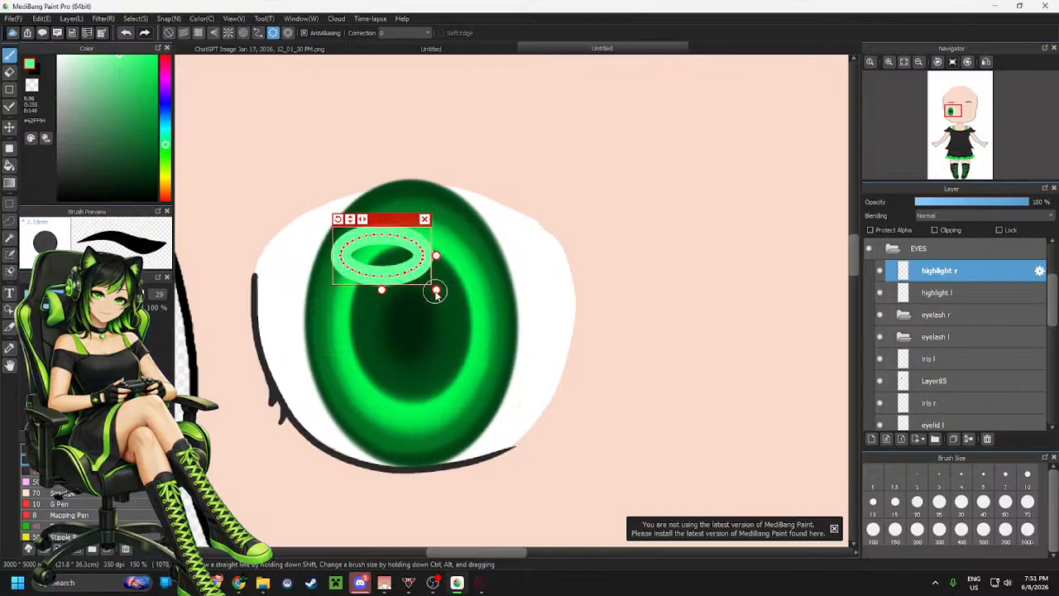
drag(436, 291, 427, 283)
mouse_move(389, 245)
mouse_down()
mouse_move(358, 277)
mouse_move(394, 247)
mouse_up()
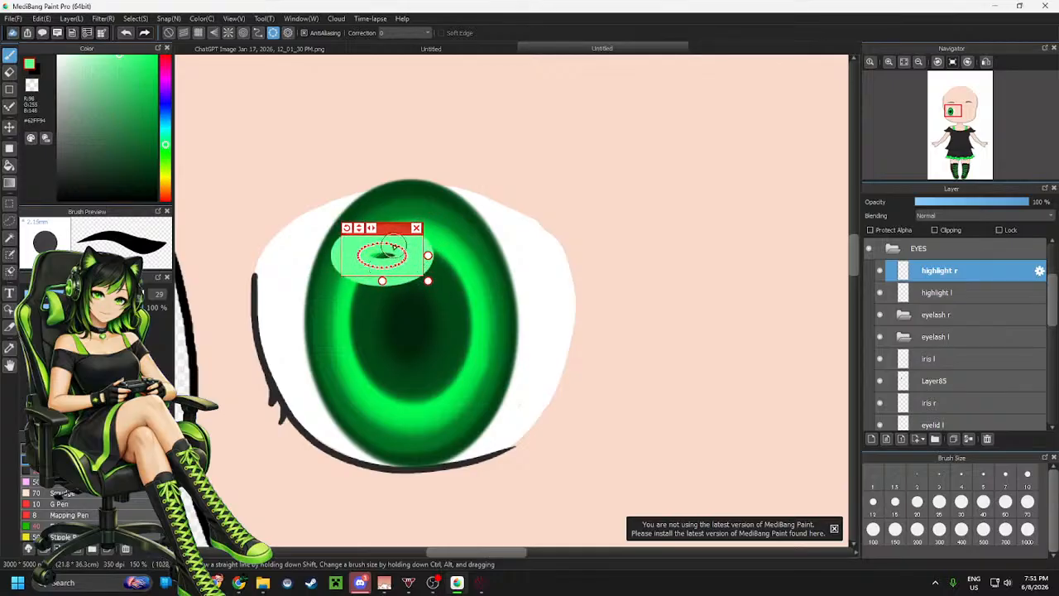
drag(426, 280, 555, 364)
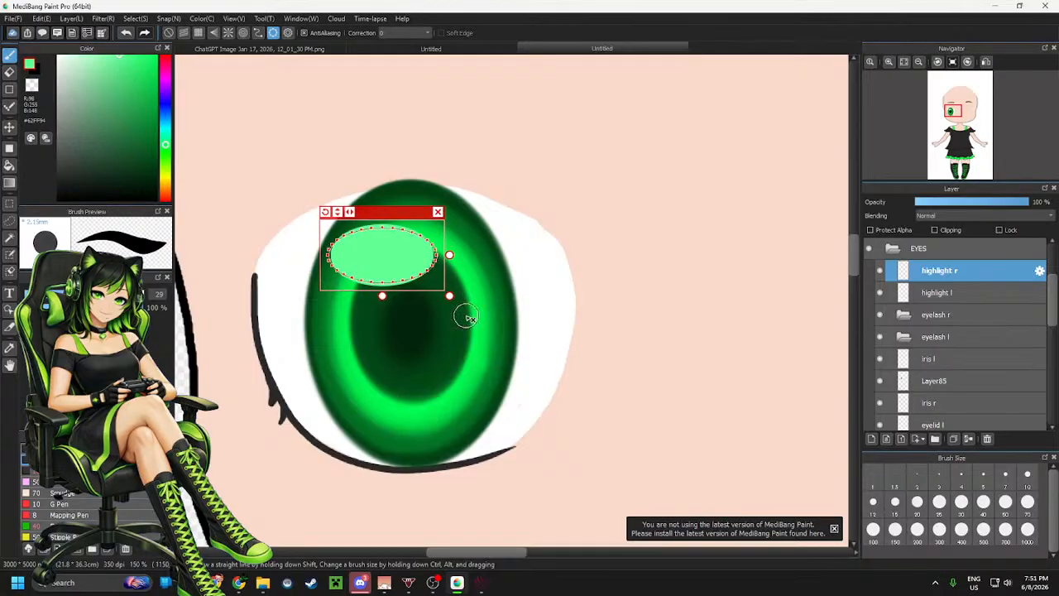
click(81, 494)
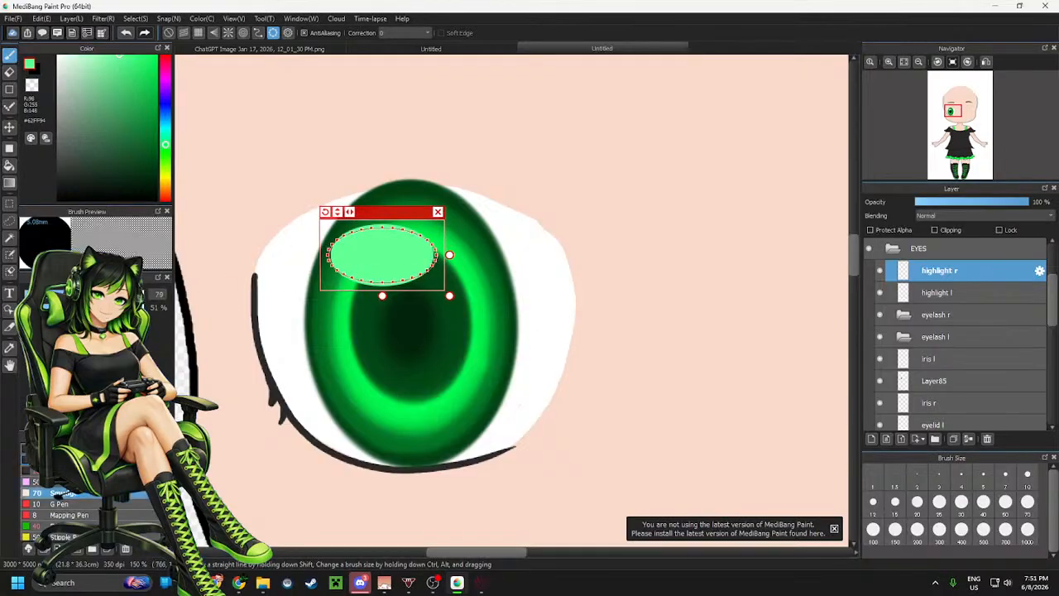
click(92, 294)
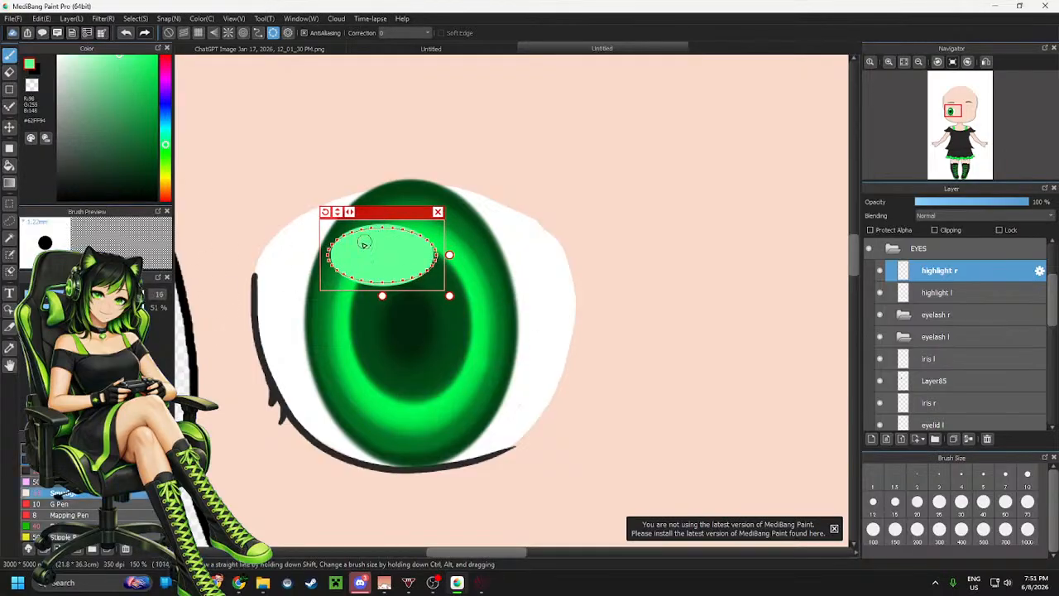
click(100, 294)
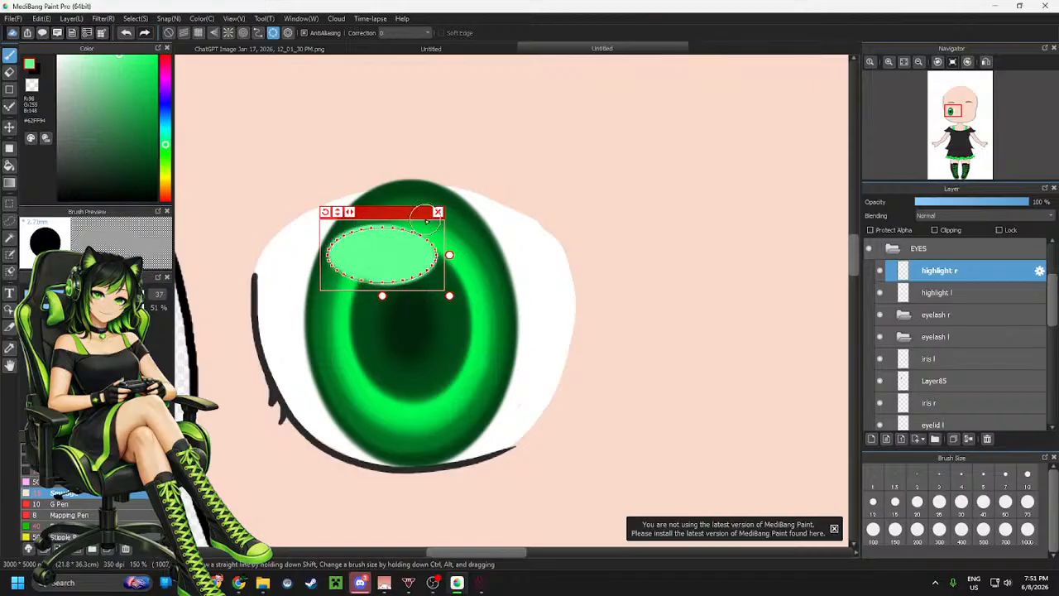
click(112, 295)
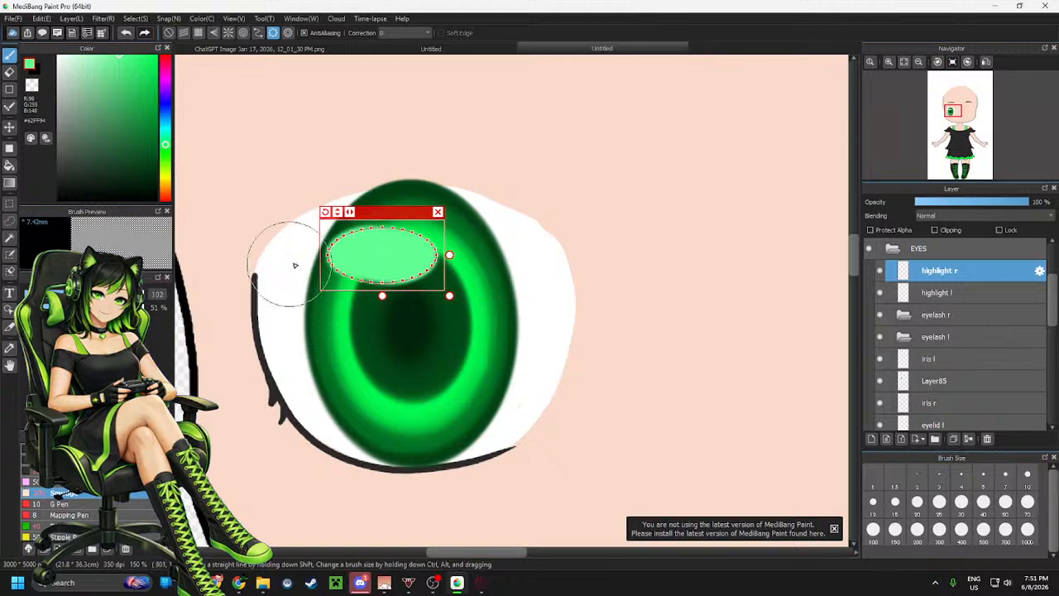
mouse_move(288, 265)
mouse_down()
mouse_move(387, 231)
mouse_move(319, 287)
mouse_move(451, 240)
mouse_move(320, 252)
mouse_move(404, 286)
mouse_up()
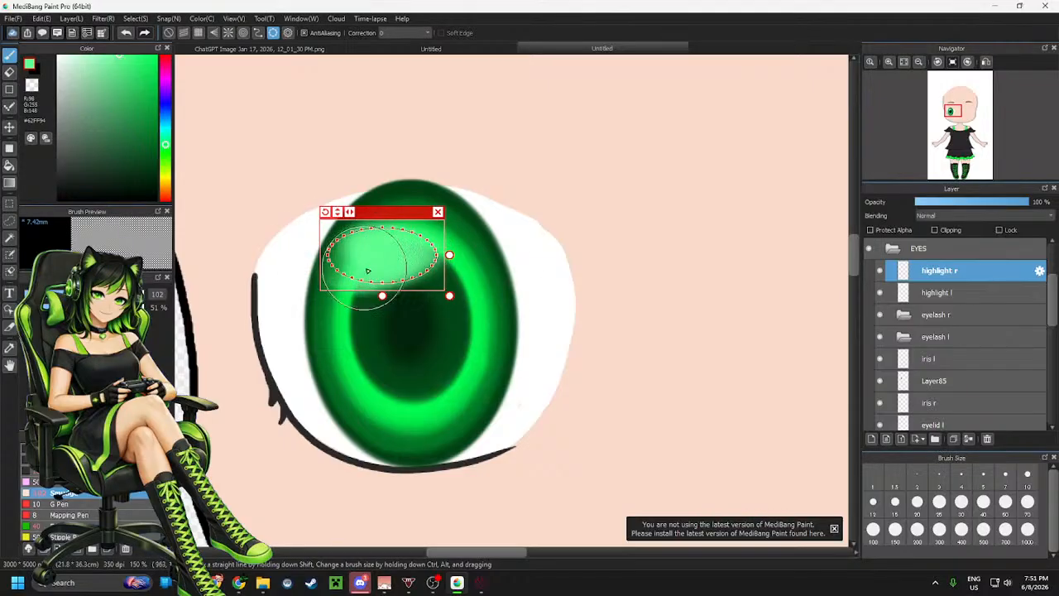
mouse_move(366, 271)
mouse_down()
mouse_move(397, 241)
mouse_move(403, 298)
mouse_up()
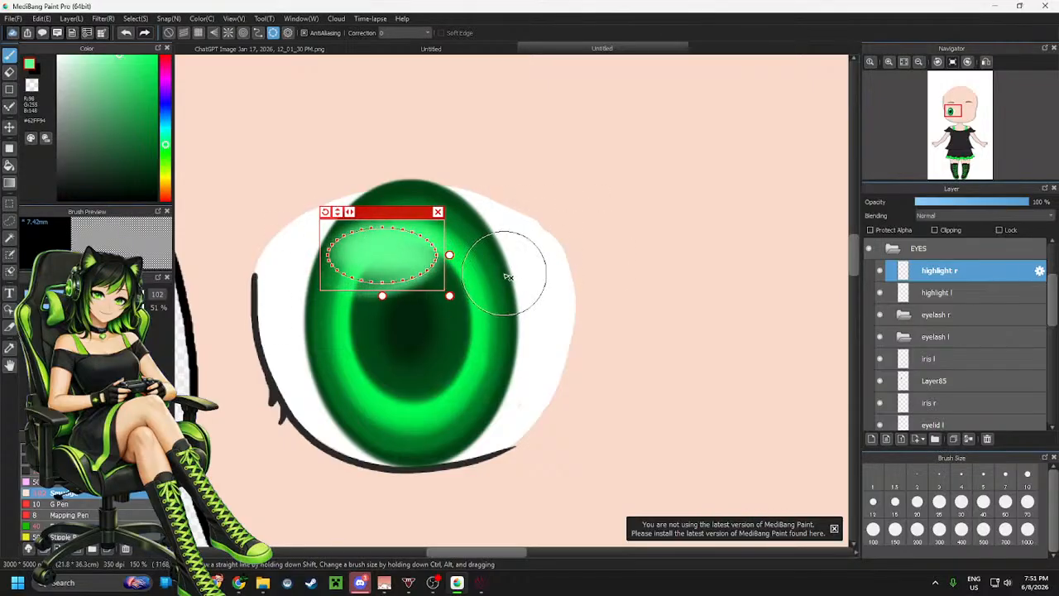
Undo the last four actions and set the soft brush size to 43
key(ctrl+z)
key(ctrl+z)
key(ctrl+z)
key(ctrl+z)
key(ctrl+z)
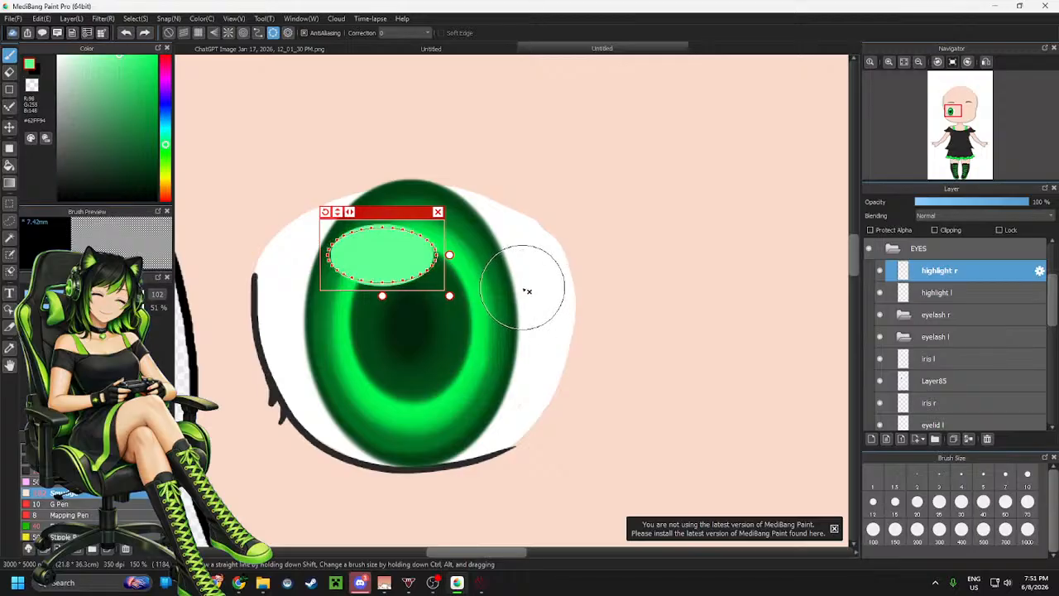
click(83, 295)
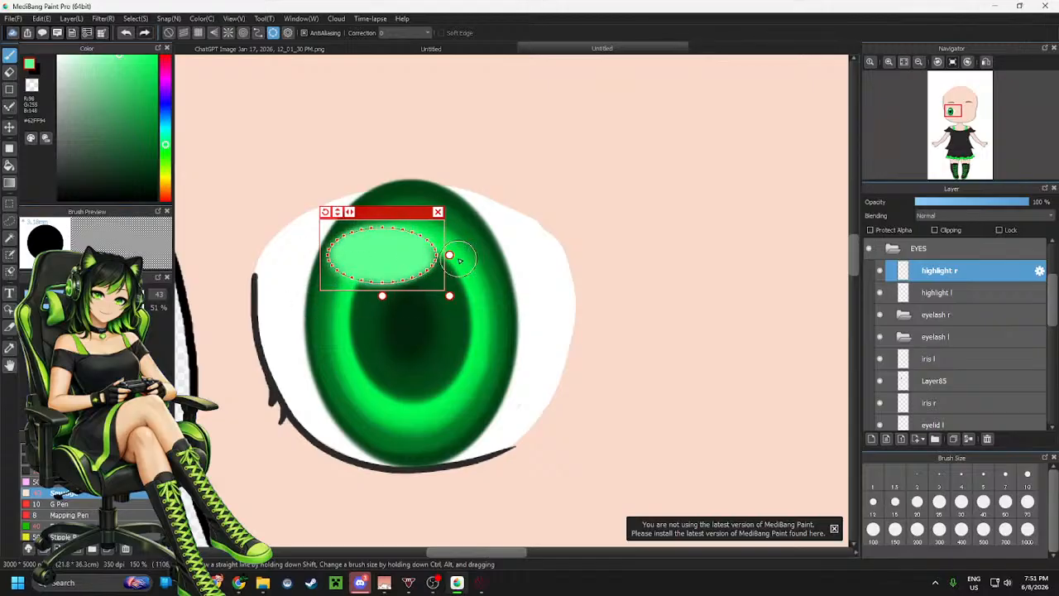
scroll(456, 280, down, 4)
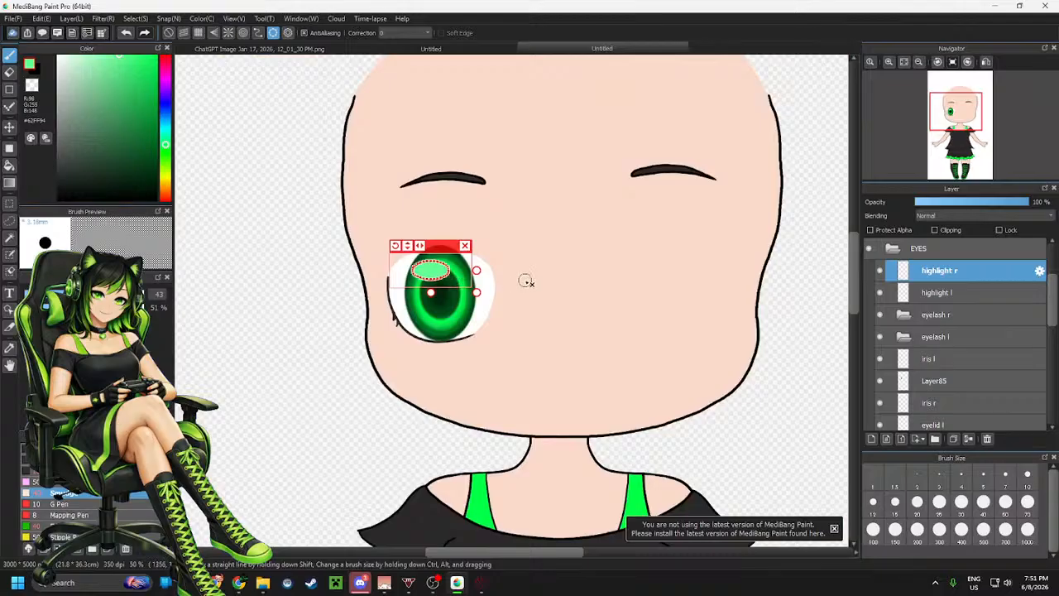
scroll(526, 282, up, 4)
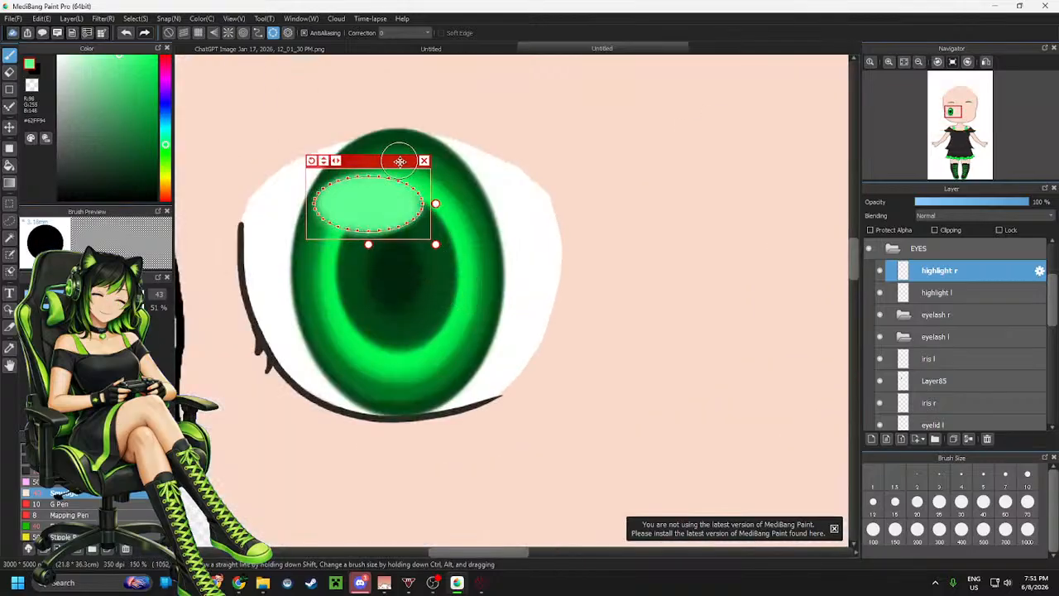
Move and resize the ellipse guide over the bottom of the iris and paint a pale green soft highlight there at size 50, 63% opacity
drag(400, 161, 428, 316)
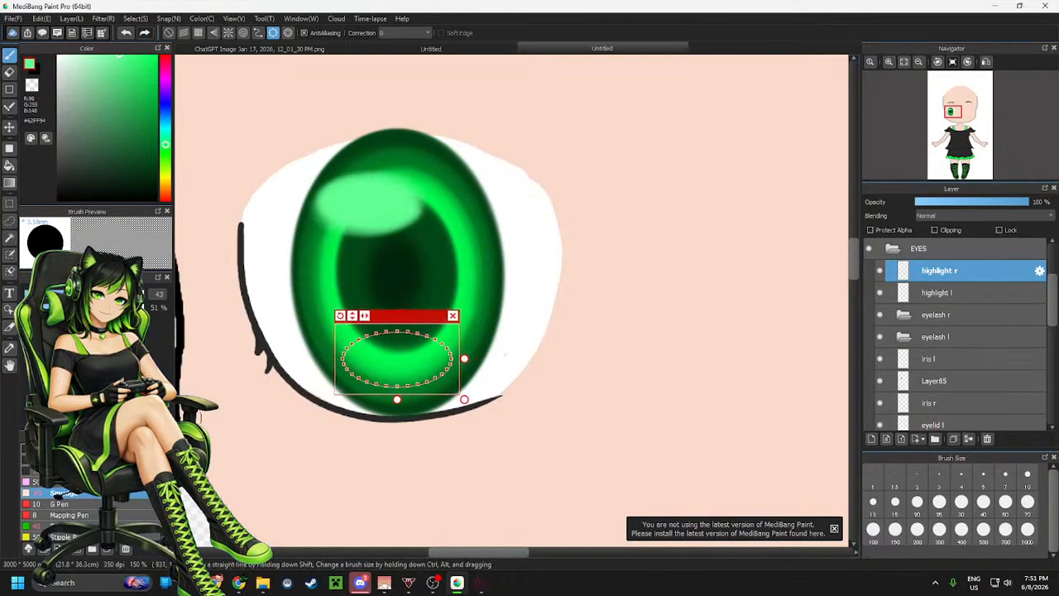
click(58, 526)
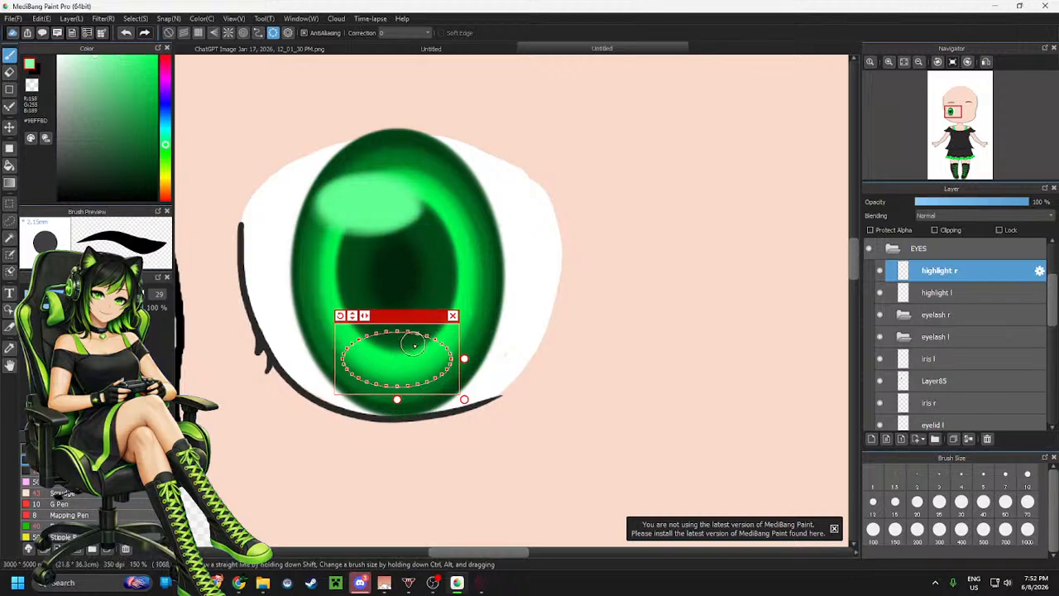
mouse_move(410, 338)
mouse_down()
mouse_move(354, 401)
mouse_move(485, 350)
mouse_move(337, 367)
mouse_move(446, 376)
mouse_move(461, 399)
mouse_move(415, 344)
mouse_move(329, 373)
mouse_move(435, 384)
mouse_move(346, 326)
mouse_up()
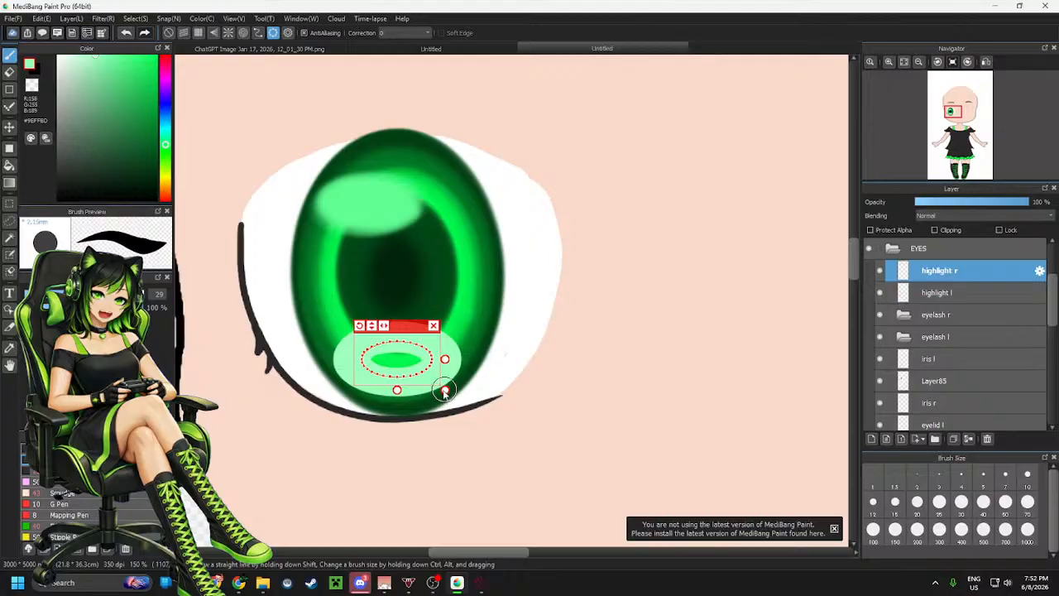
drag(445, 392, 443, 381)
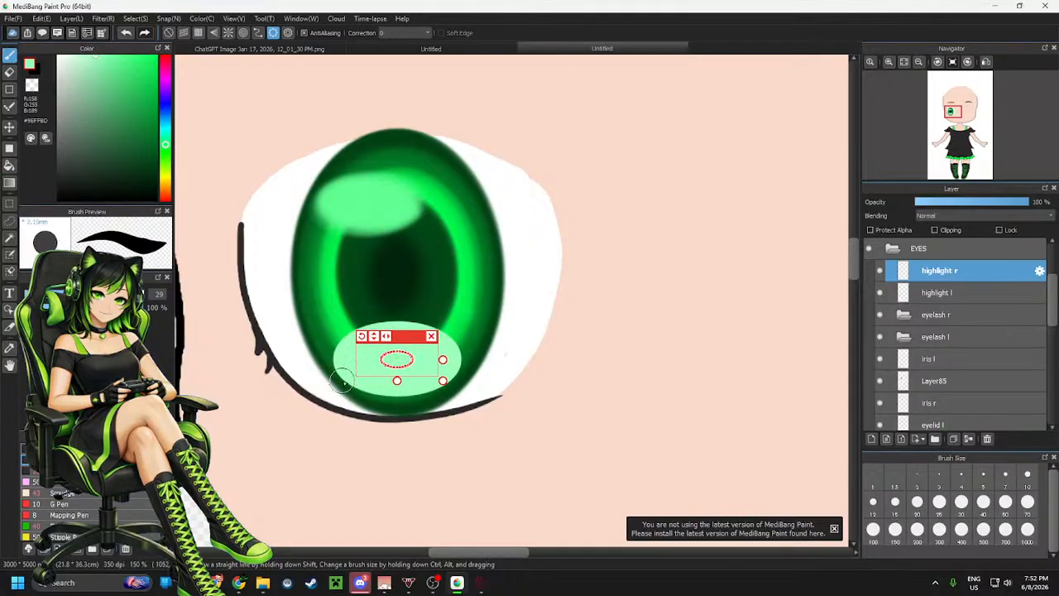
drag(443, 381, 477, 405)
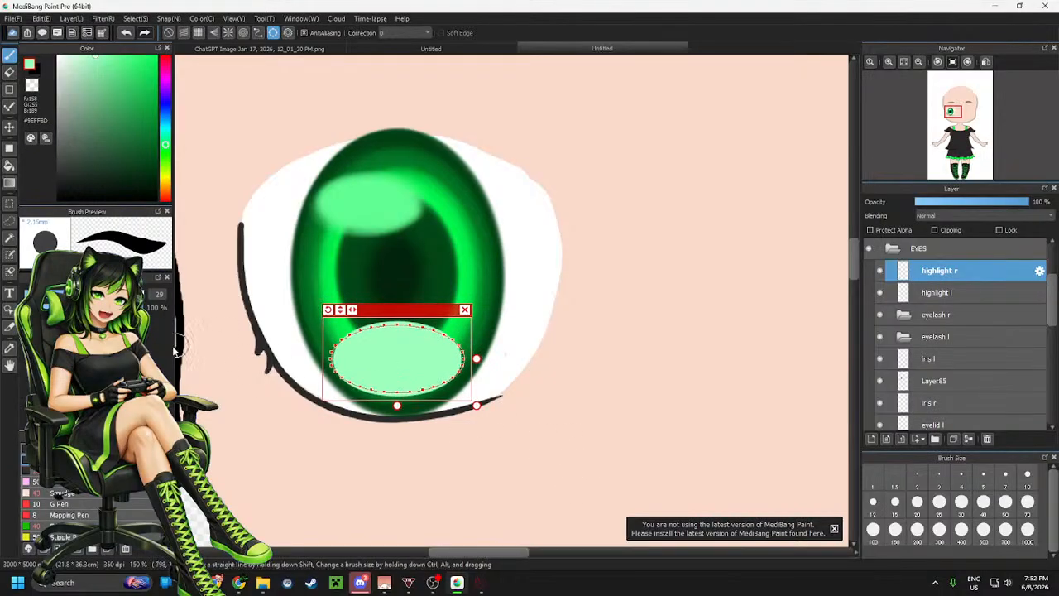
click(74, 481)
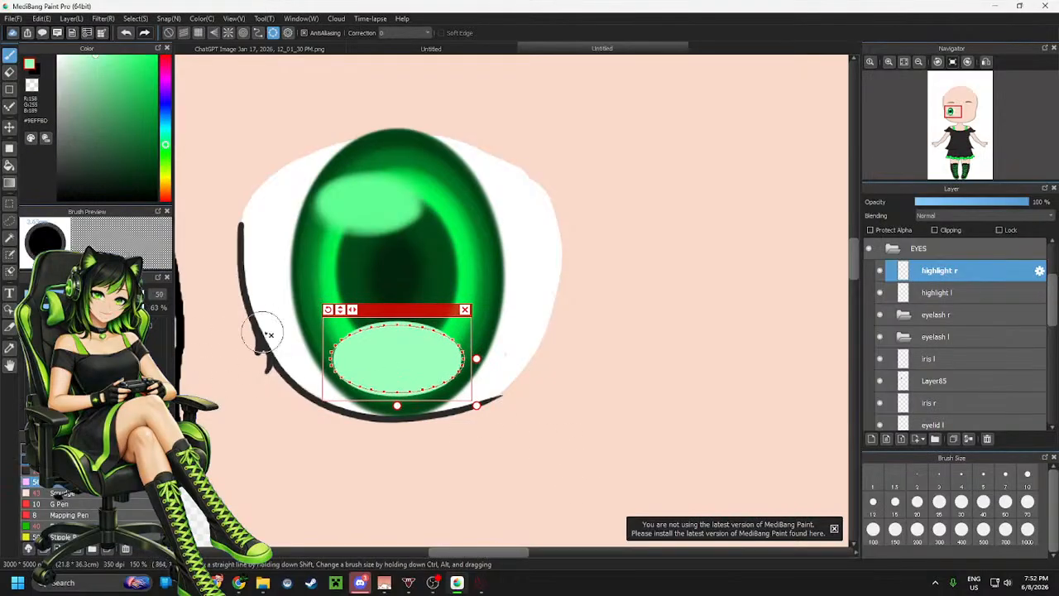
mouse_move(402, 324)
mouse_down()
mouse_move(311, 397)
mouse_move(399, 317)
mouse_move(488, 393)
mouse_move(410, 428)
mouse_move(372, 422)
mouse_move(477, 391)
mouse_move(490, 357)
mouse_move(396, 315)
mouse_move(339, 406)
mouse_move(402, 408)
mouse_move(309, 402)
mouse_move(346, 420)
mouse_move(400, 334)
mouse_move(368, 408)
mouse_move(320, 394)
mouse_move(479, 307)
mouse_move(428, 313)
mouse_move(504, 247)
mouse_move(523, 264)
mouse_up()
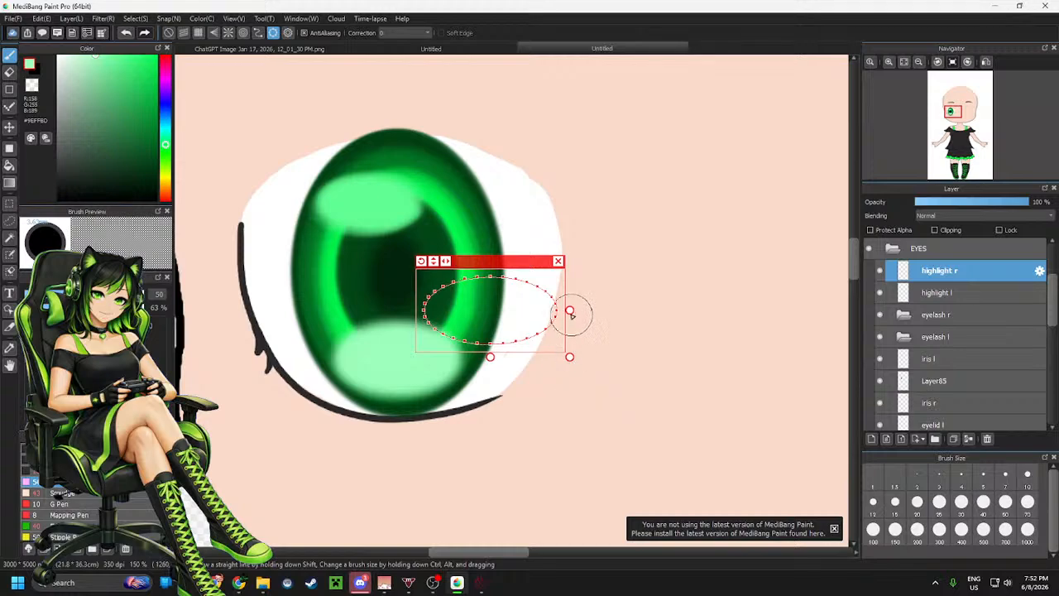
Shrink the ellipse guide to a small oval on the iris's right side, add a small pale green highlight inside it, and close the guide
drag(570, 309, 535, 310)
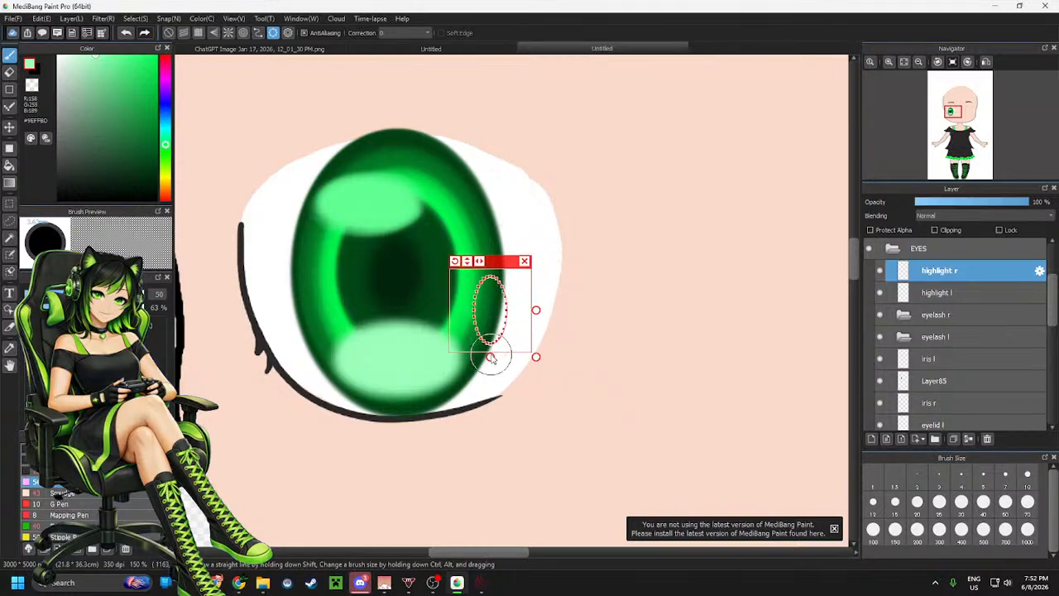
mouse_move(492, 354)
mouse_down()
mouse_move(490, 324)
mouse_move(491, 335)
mouse_up()
drag(505, 287, 471, 291)
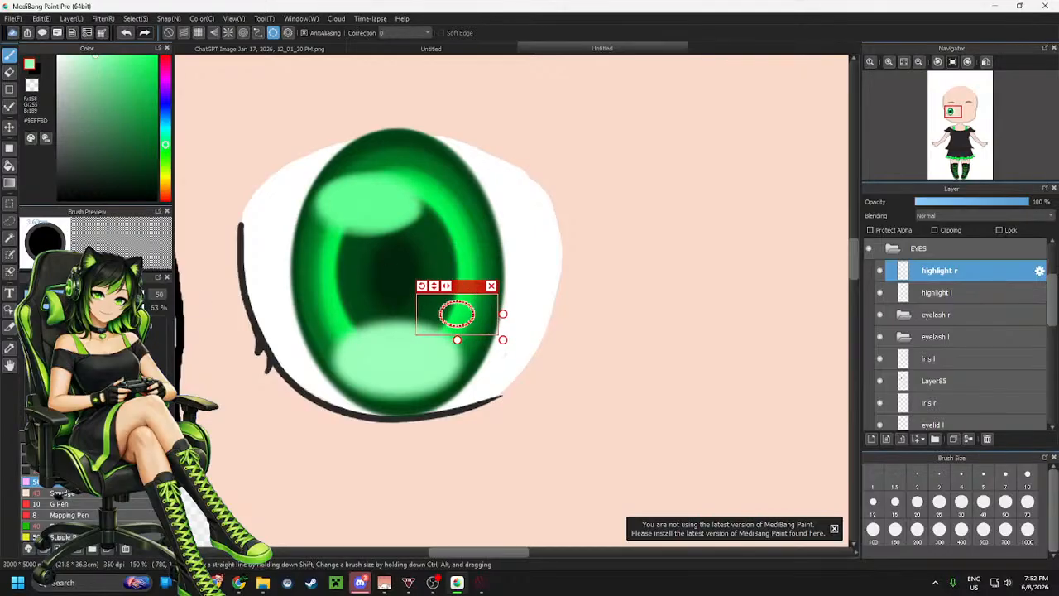
click(74, 460)
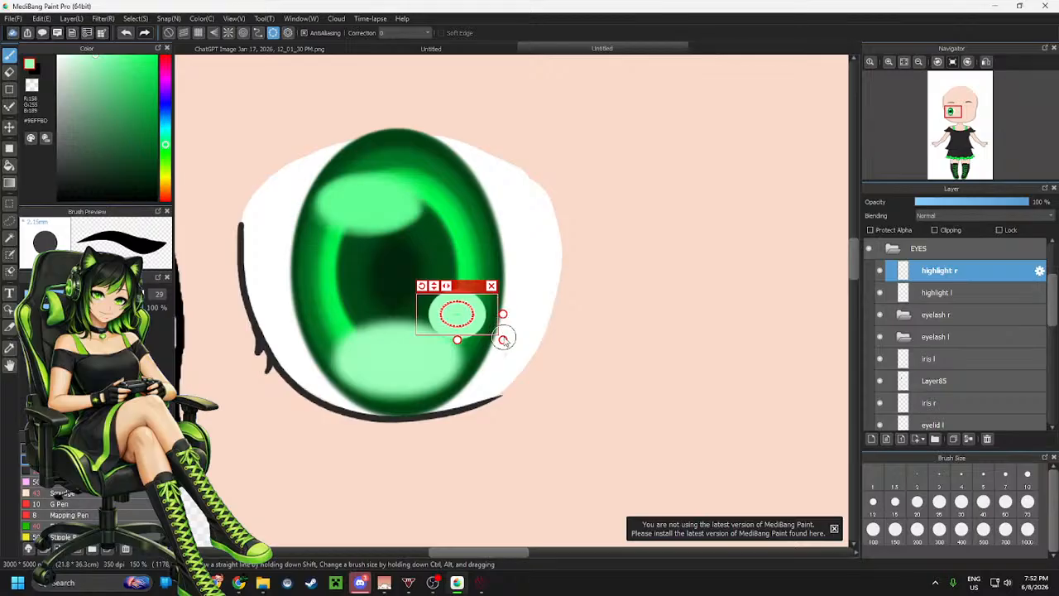
drag(504, 339, 554, 389)
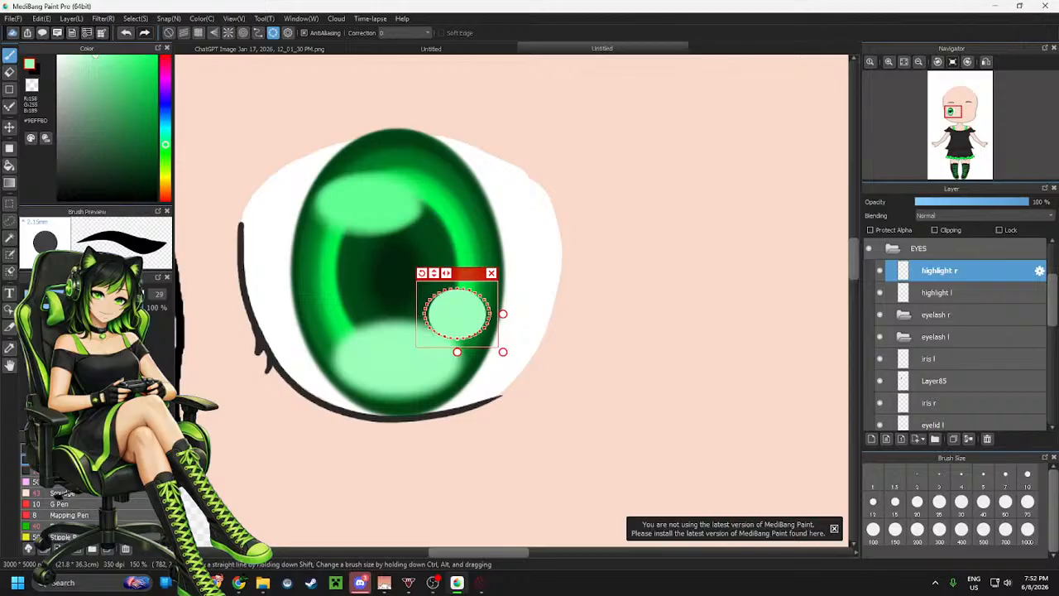
click(74, 481)
mouse_move(441, 298)
mouse_down()
mouse_move(420, 335)
mouse_move(477, 292)
mouse_move(493, 341)
mouse_move(470, 341)
mouse_move(498, 328)
mouse_move(454, 292)
mouse_move(443, 324)
mouse_up()
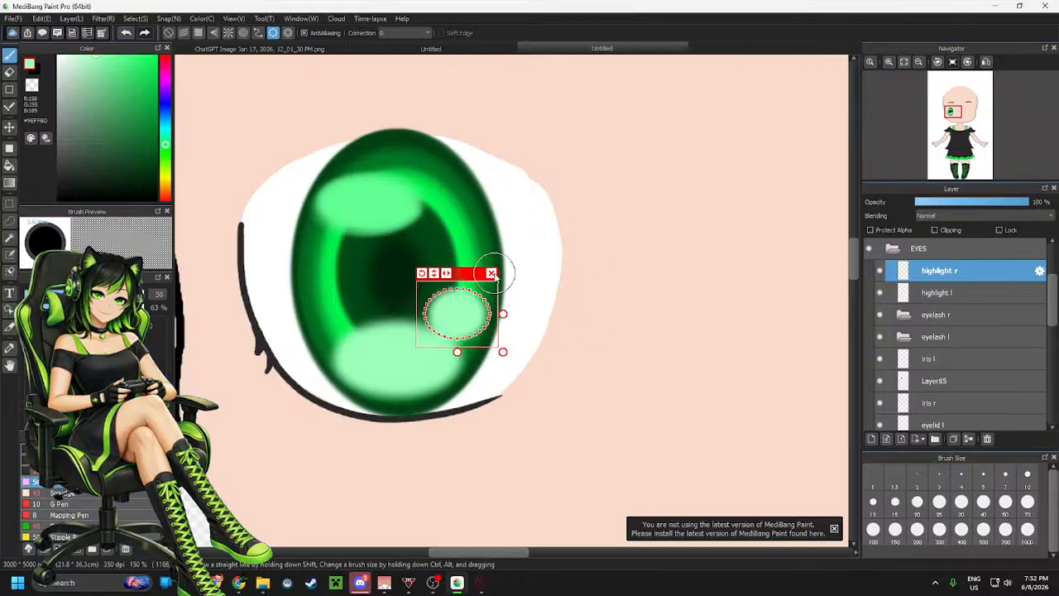
click(492, 273)
Lower the highlight r layer's opacity to 80%
scroll(405, 368, down, 5)
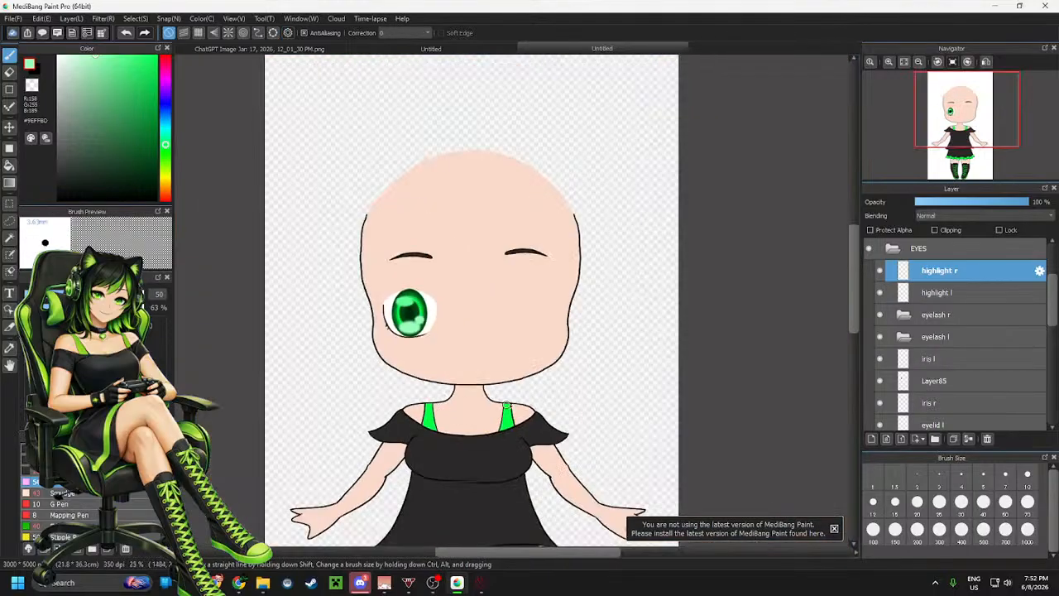
scroll(493, 241, down, 3)
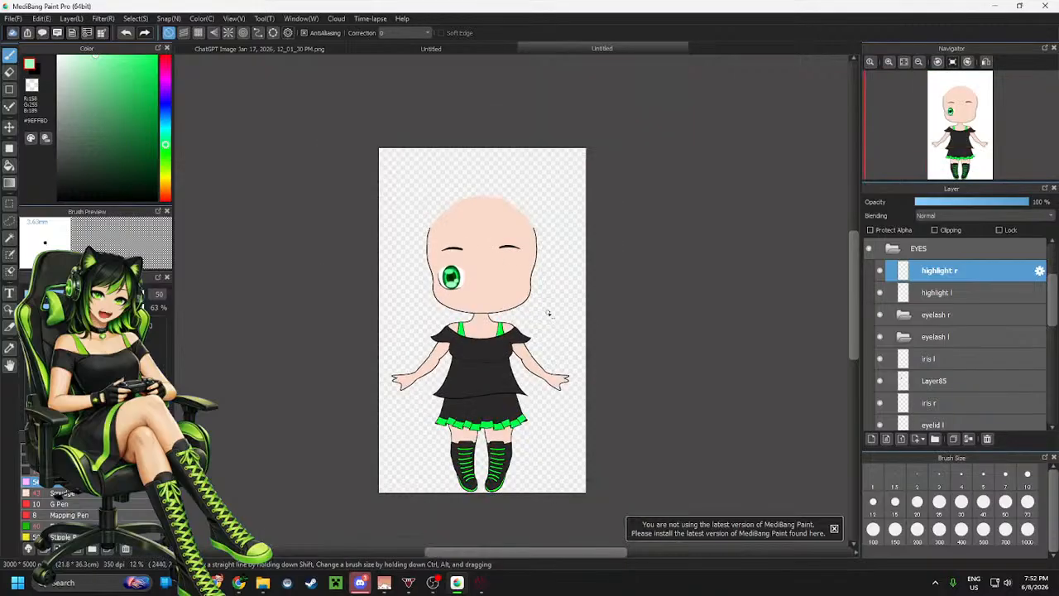
scroll(546, 312, up, 3)
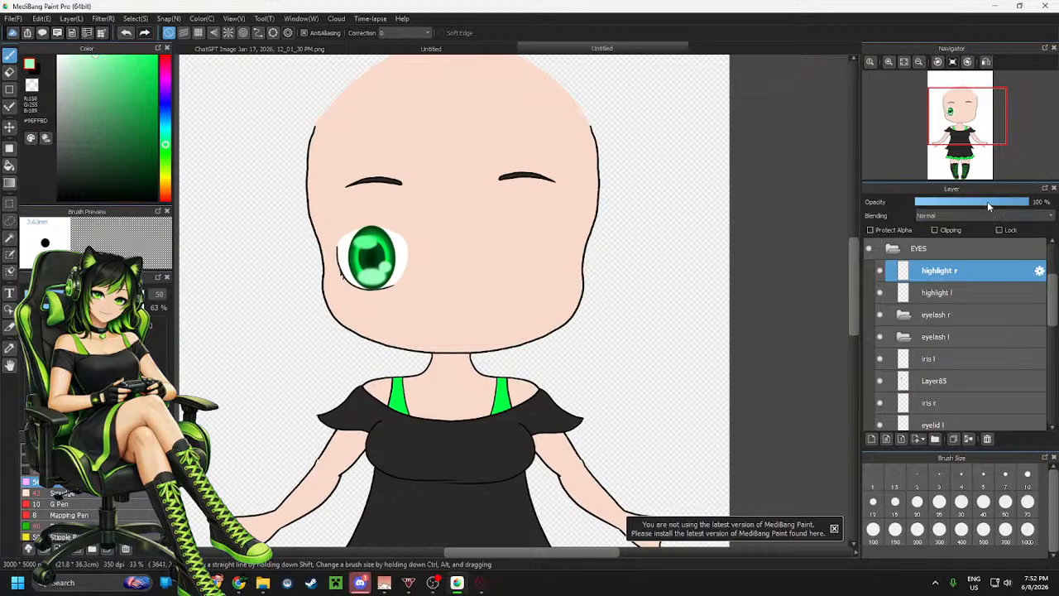
click(996, 202)
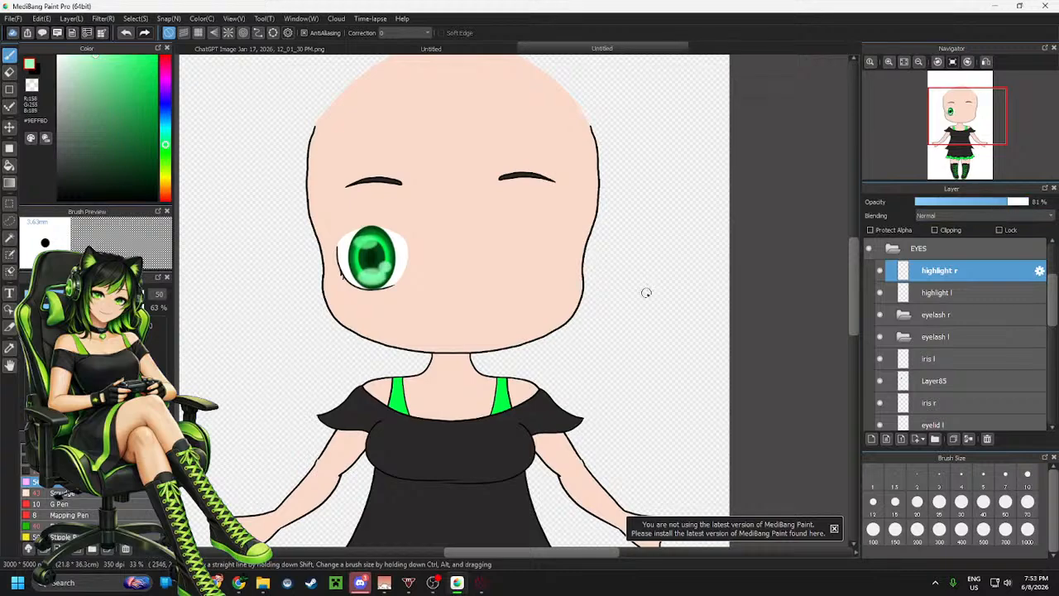
scroll(646, 293, down, 1)
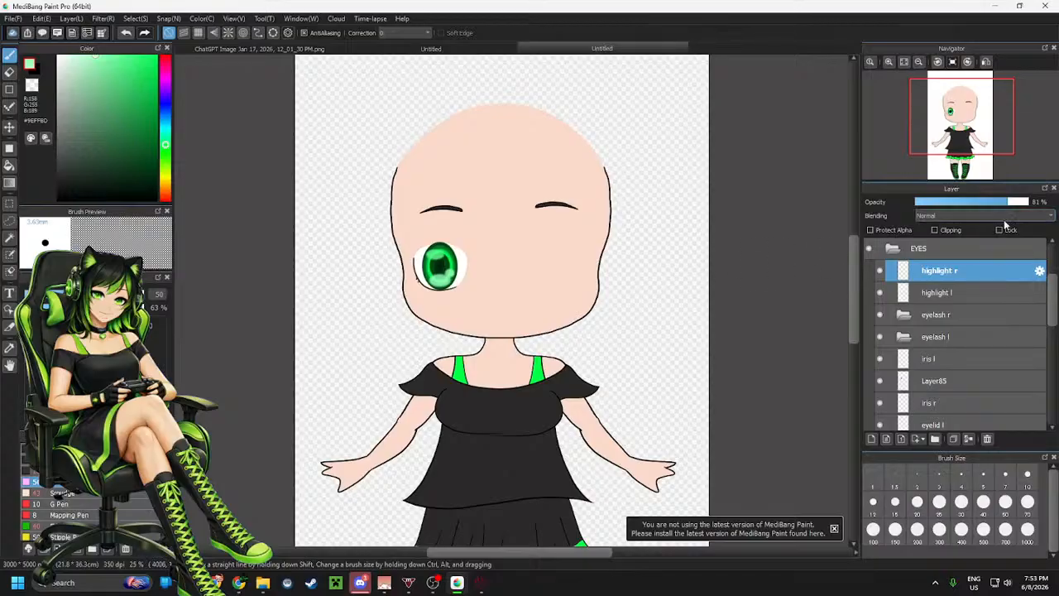
scroll(513, 237, up, 2)
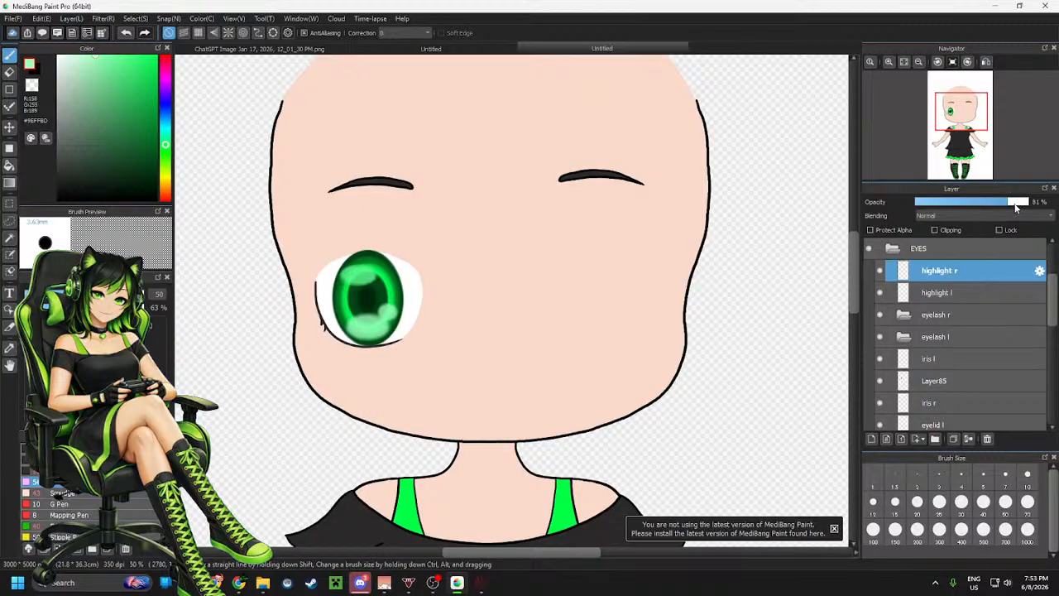
drag(1038, 206, 1005, 208)
scroll(898, 374, down, 10)
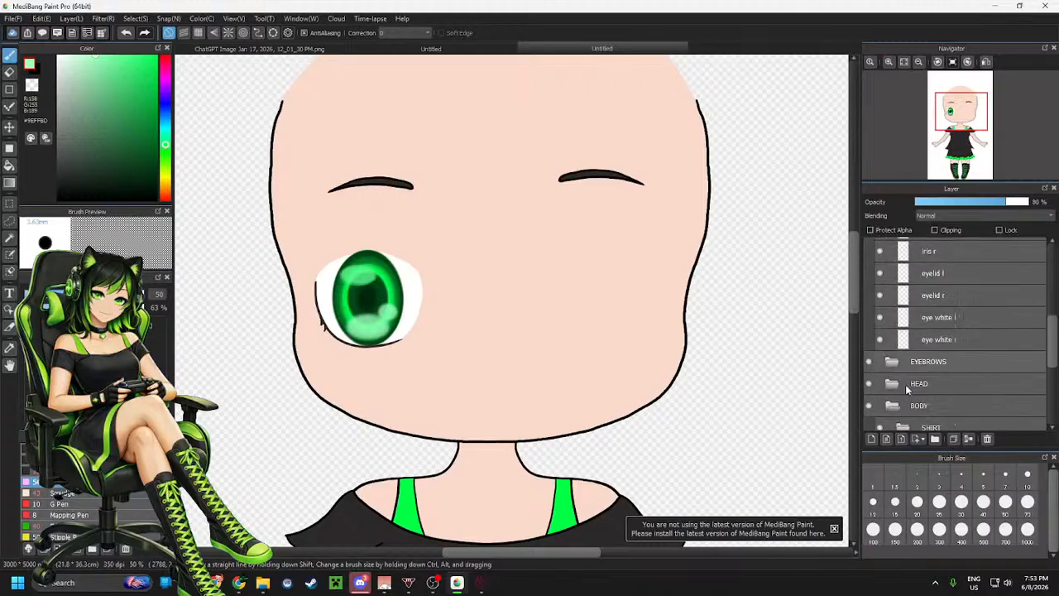
scroll(893, 394, up, 10)
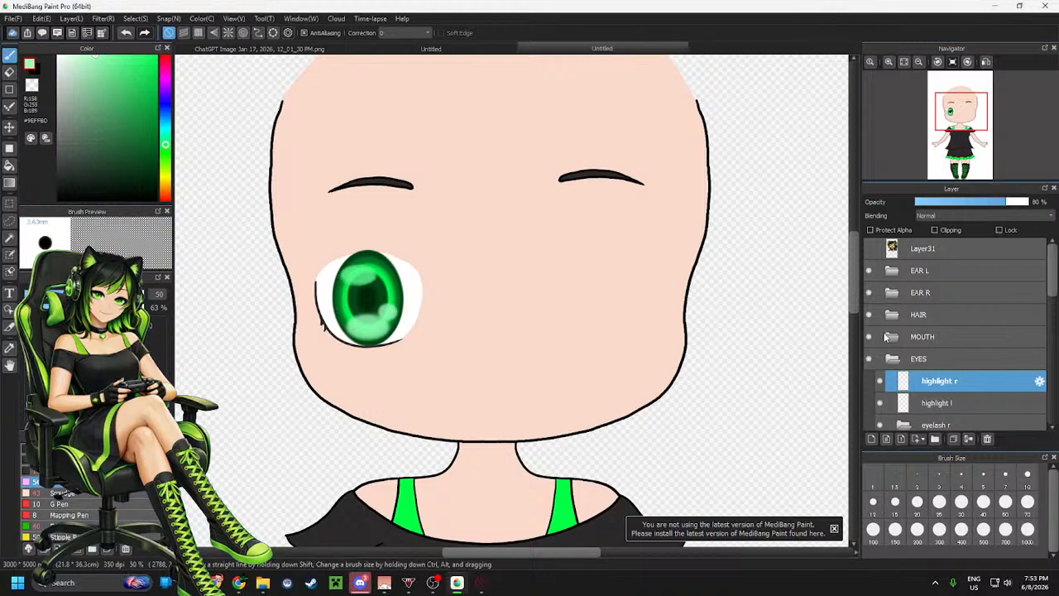
scroll(910, 318, down, 3)
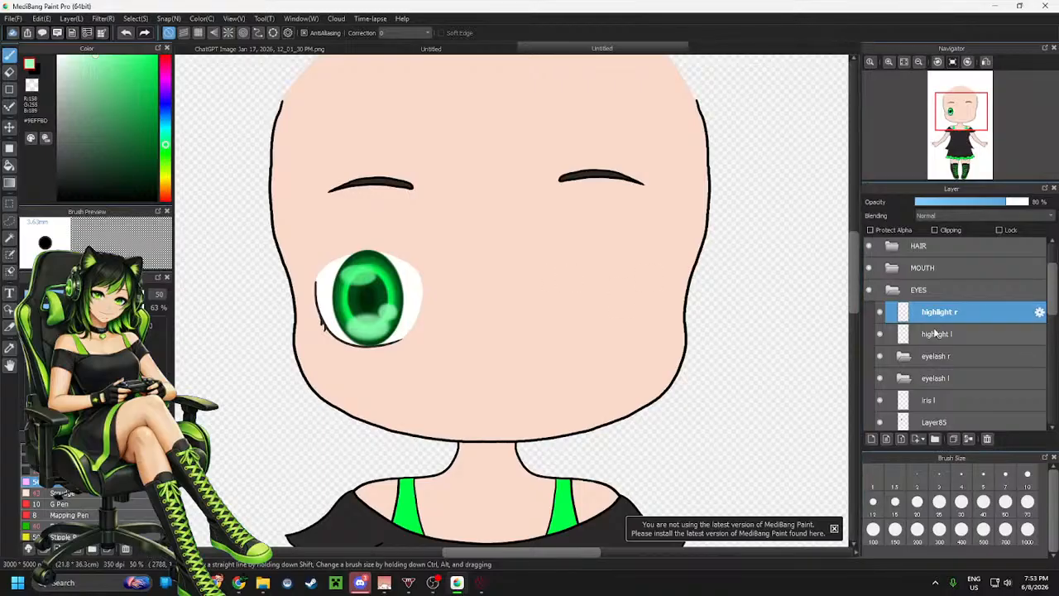
Show the reference image layer in the layer list
scroll(935, 333, down, 3)
scroll(976, 331, up, 6)
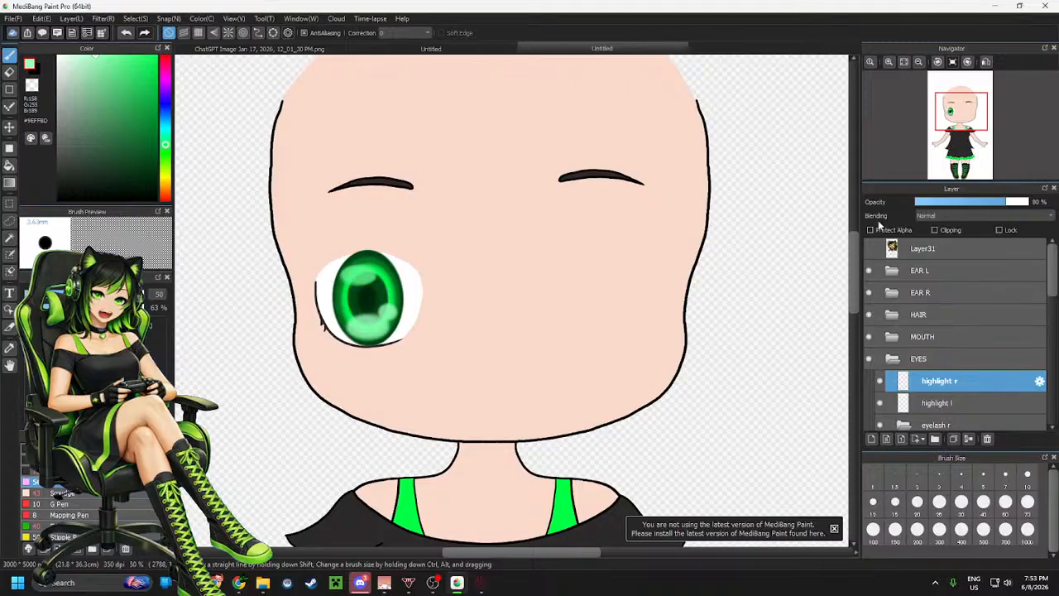
click(869, 248)
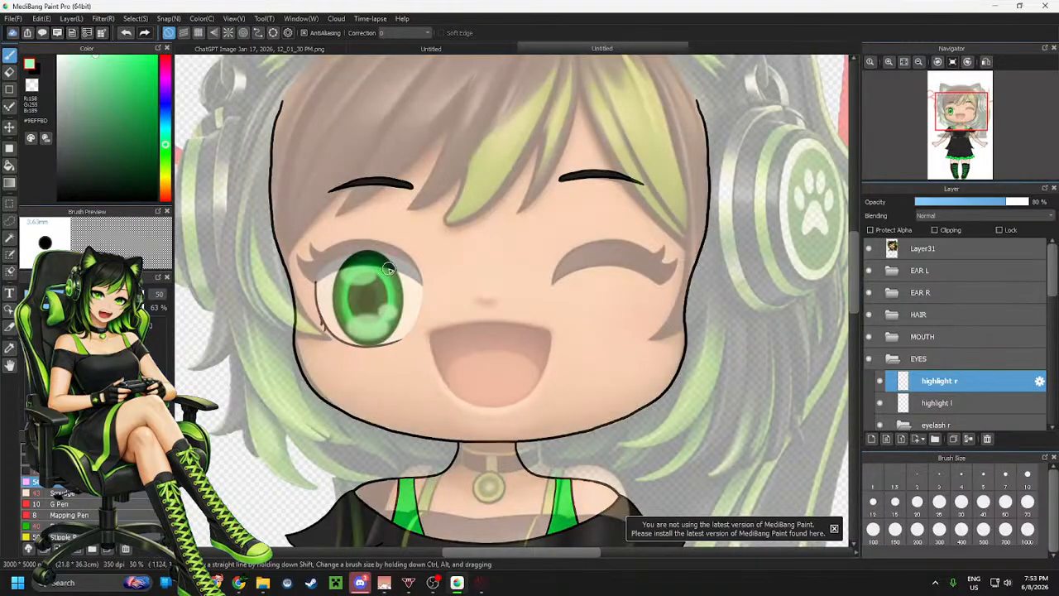
Select the open eye's white area, copy it onto a new layer and move it over the winking eye
key(m)
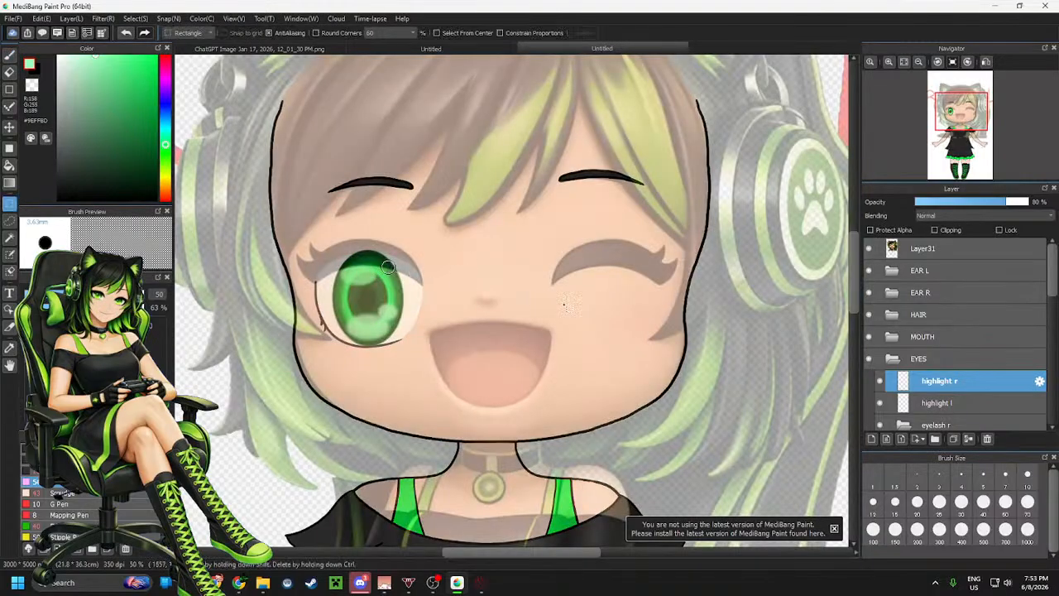
scroll(965, 339, down, 5)
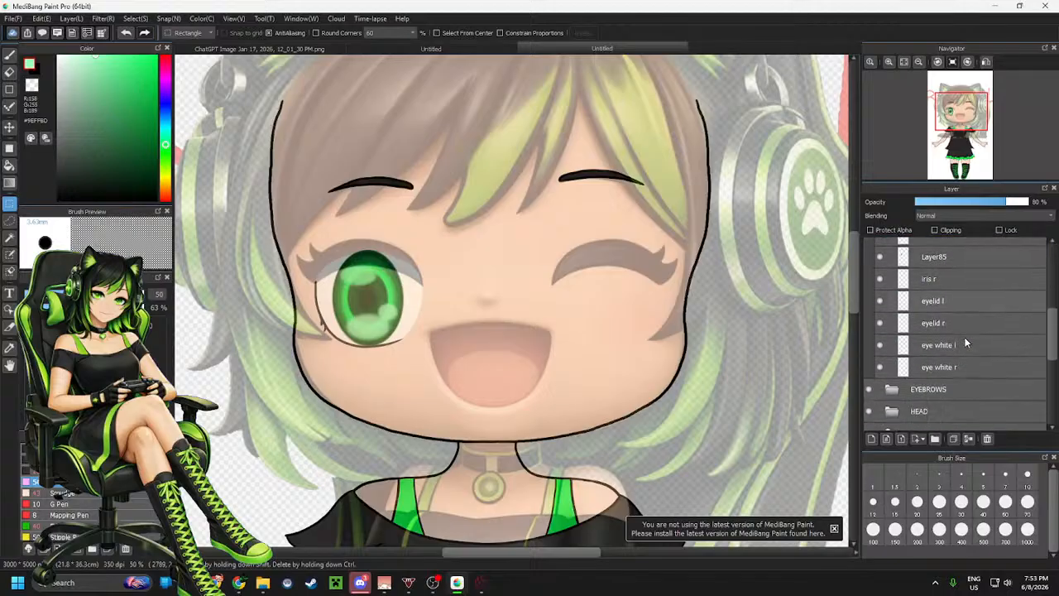
click(902, 372)
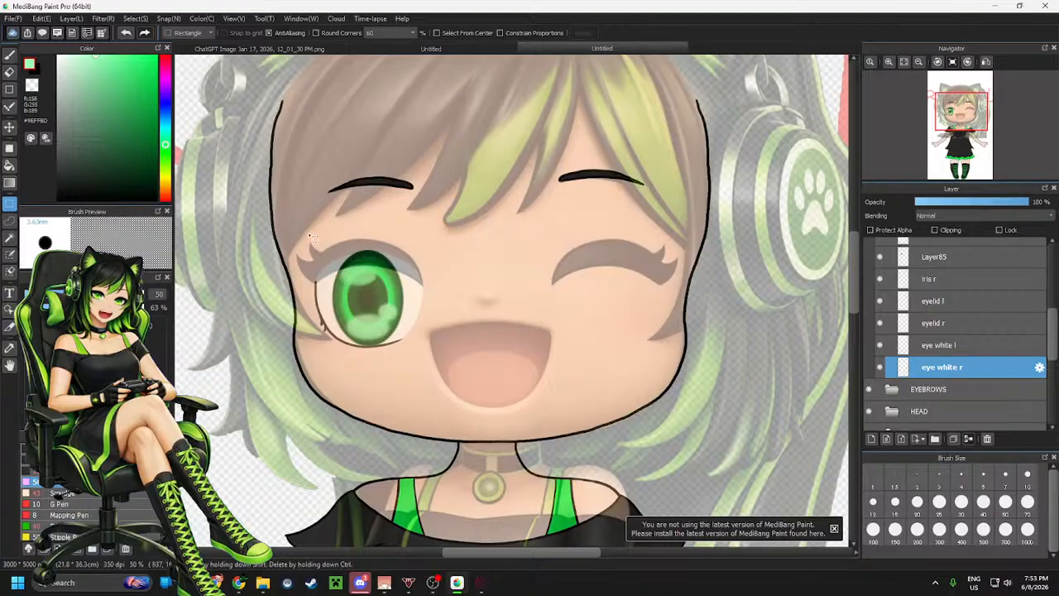
drag(287, 221, 453, 369)
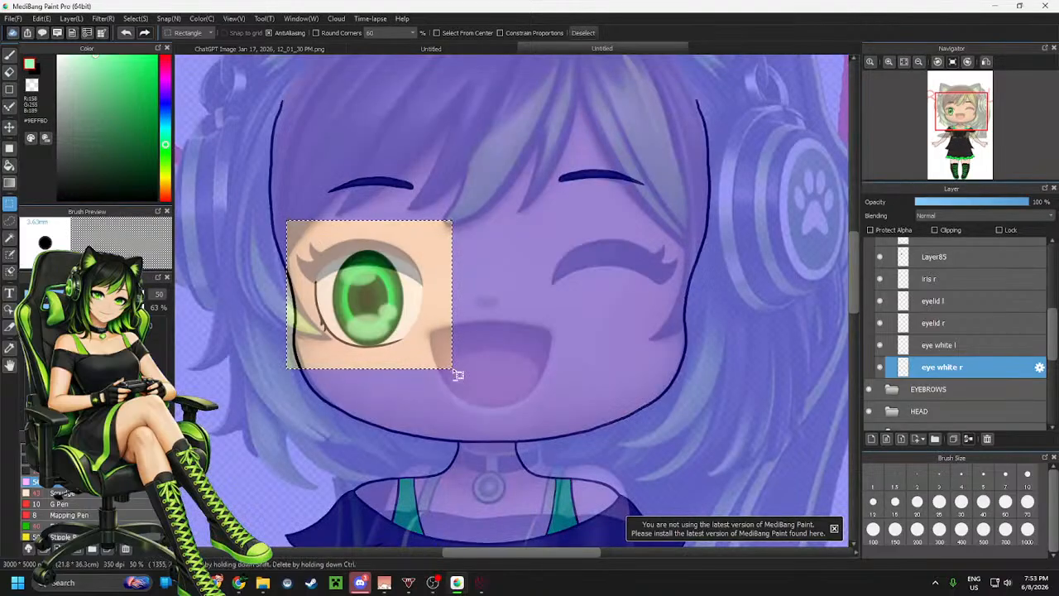
key(ctrl+shift+n)
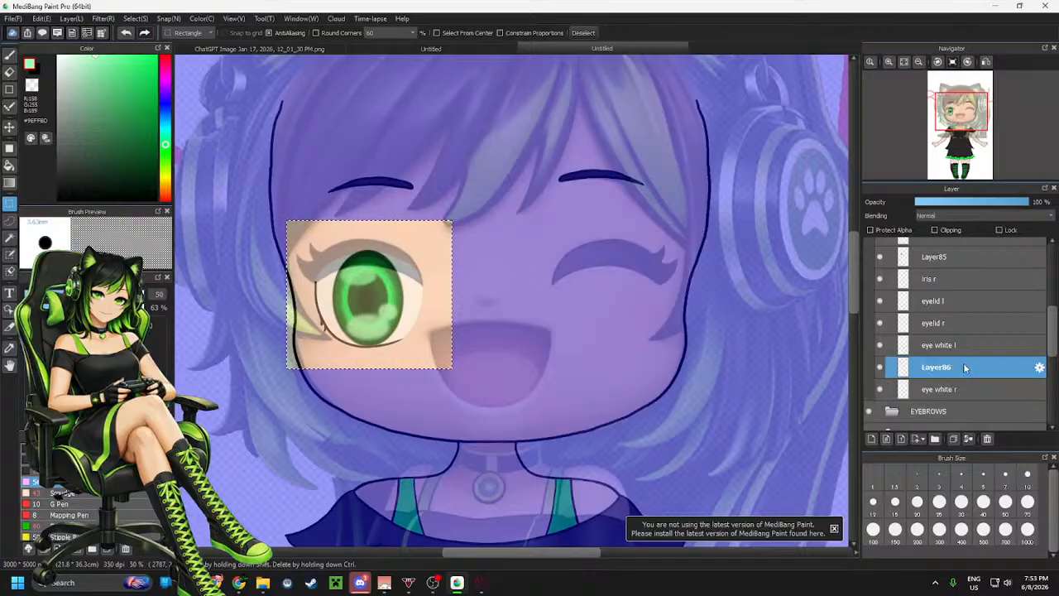
drag(964, 369, 962, 337)
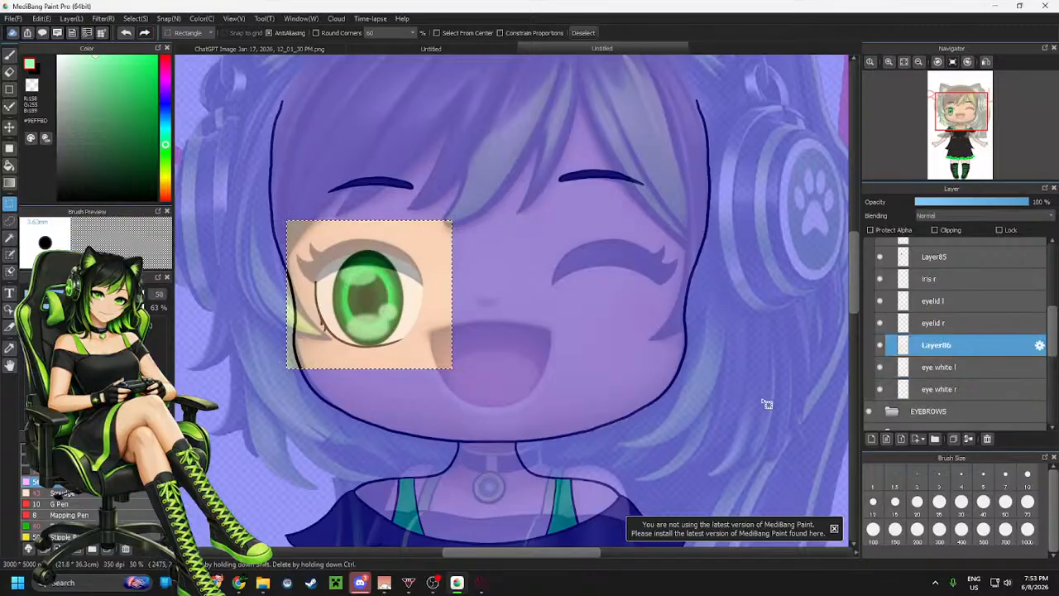
key(ctrl+t)
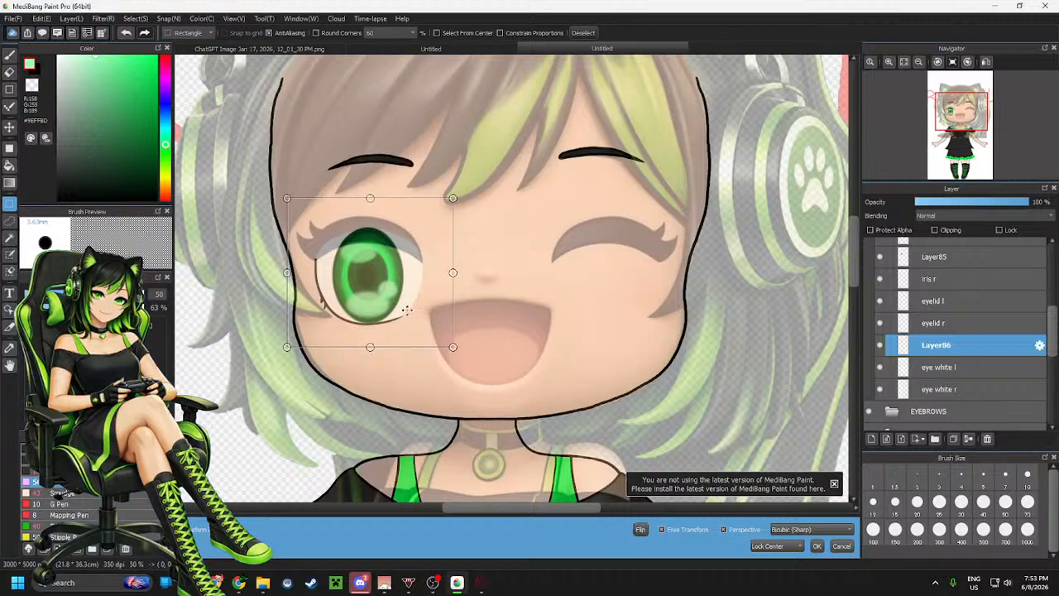
drag(403, 304, 638, 306)
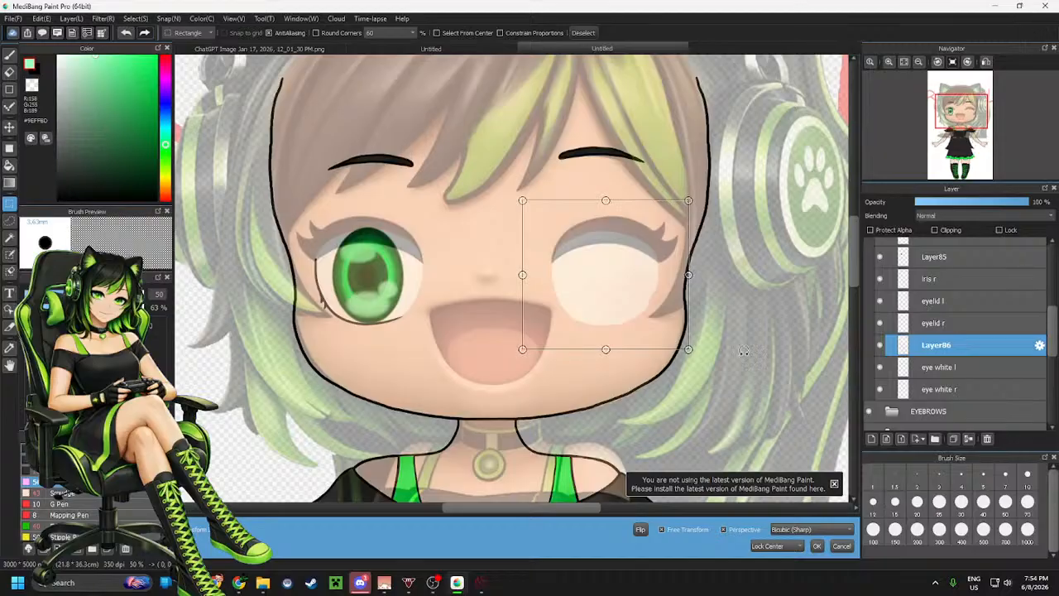
click(816, 546)
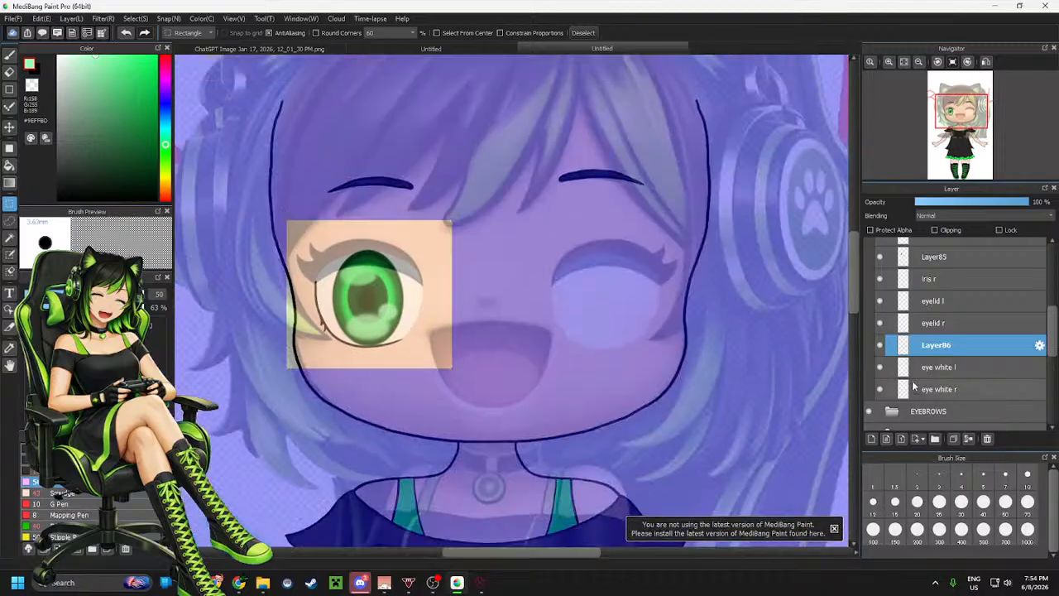
Undo the new layer added above the right eyelid and the eye-white move
click(937, 324)
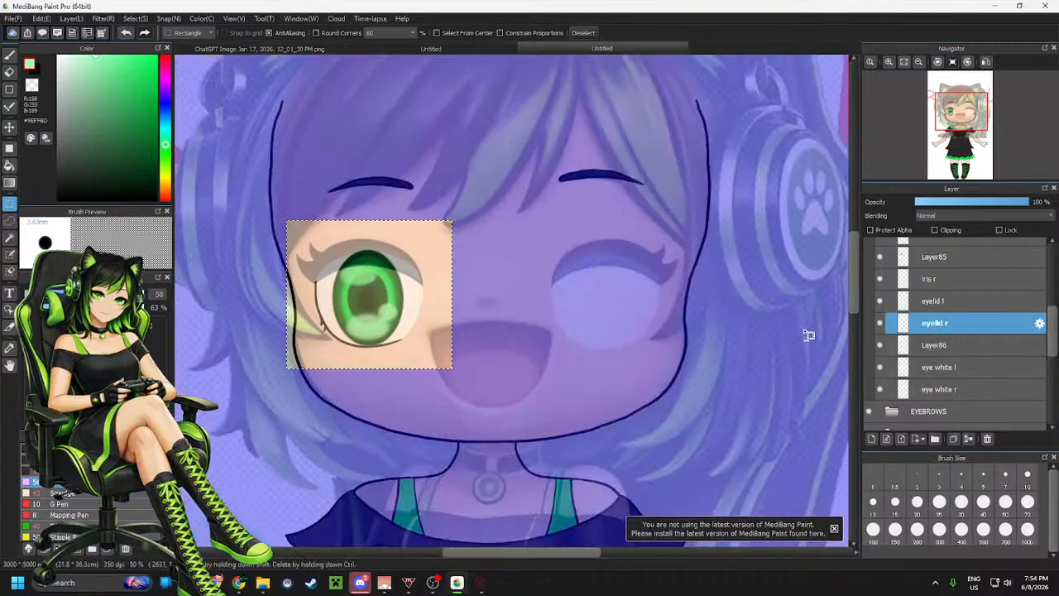
key(ctrl+shift+n)
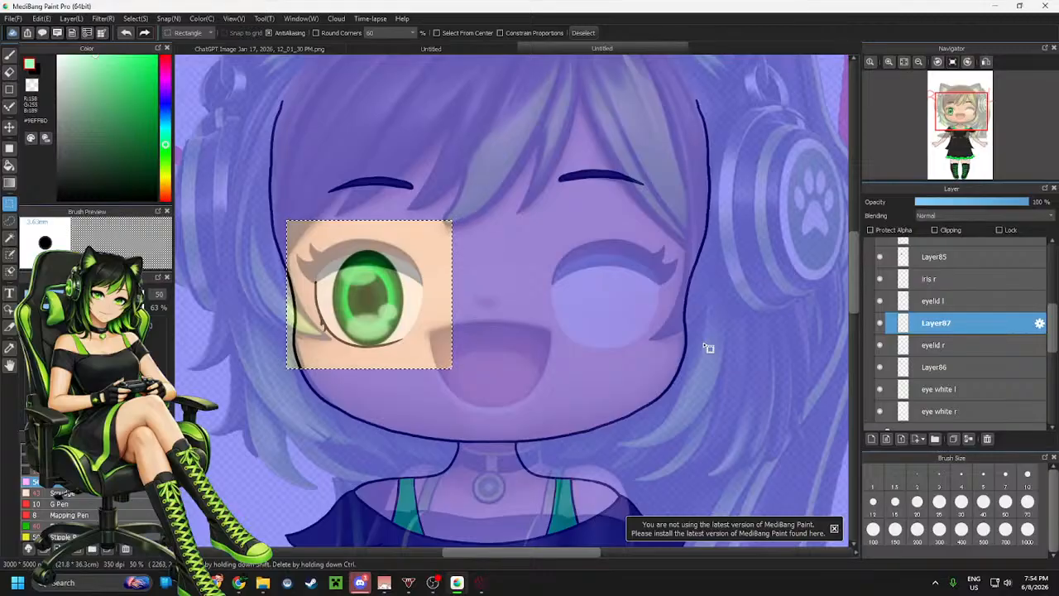
key(ctrl+z)
key(ctrl+z)
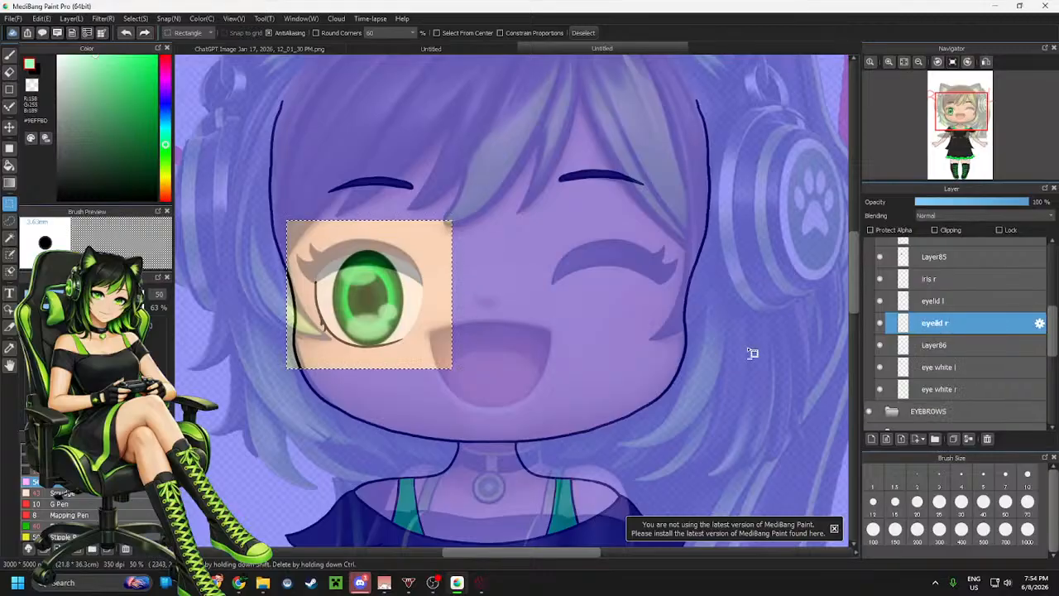
scroll(954, 325, up, 3)
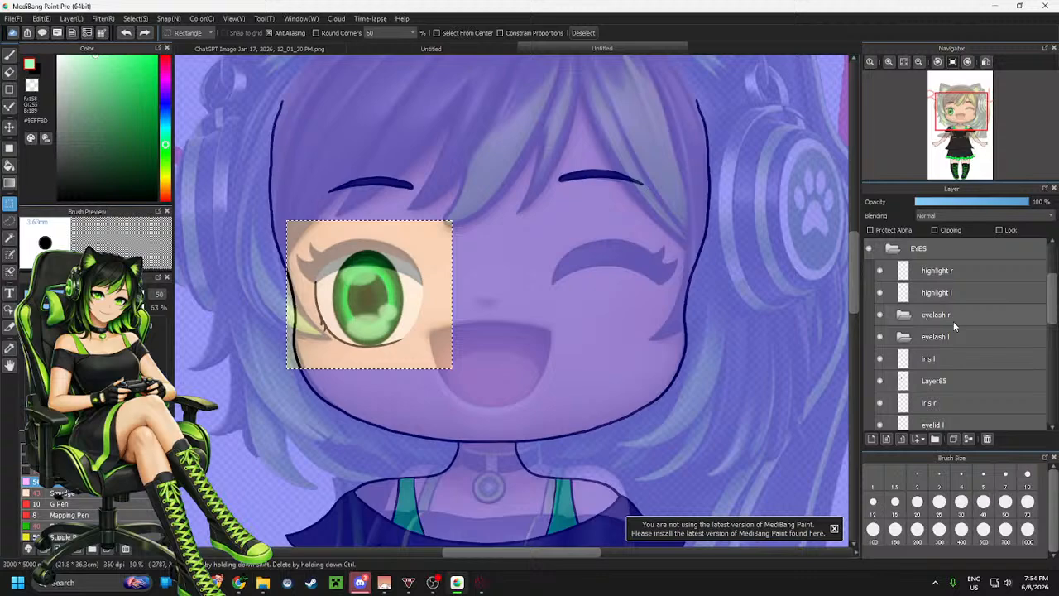
click(933, 248)
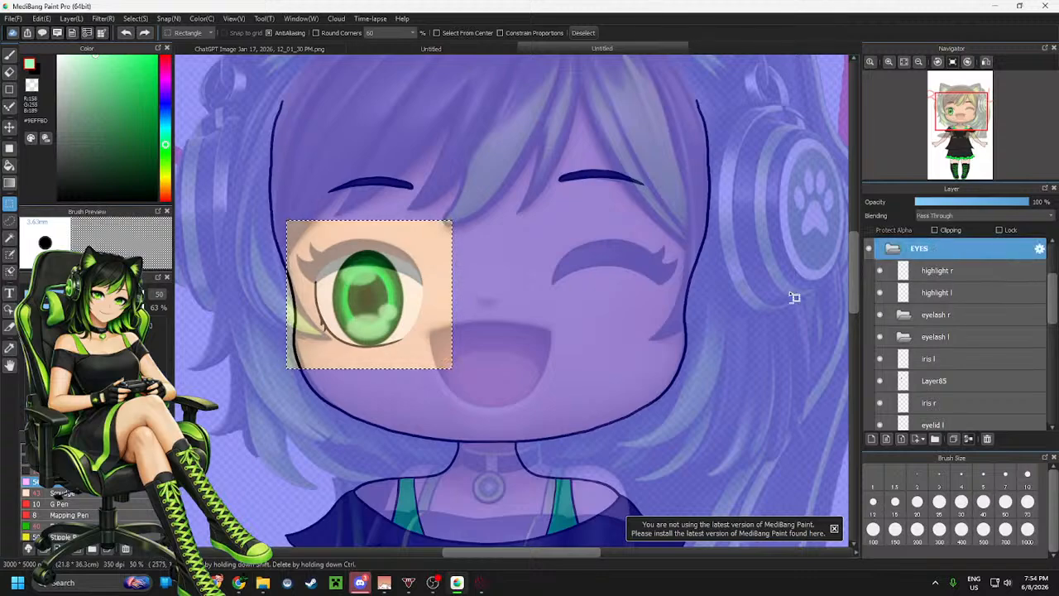
key(ctrl+shift+n)
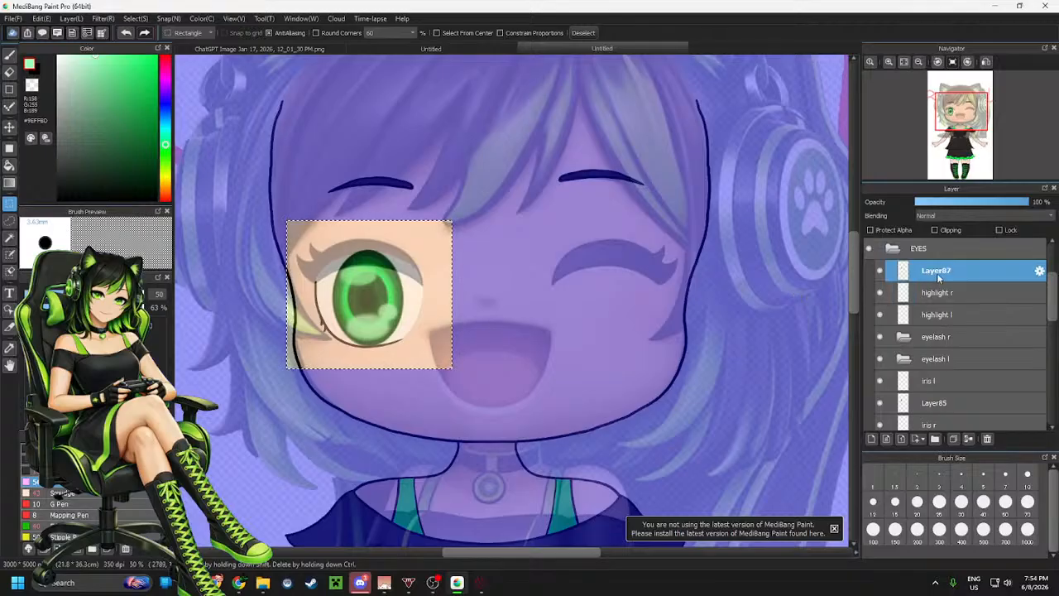
key(ctrl+z)
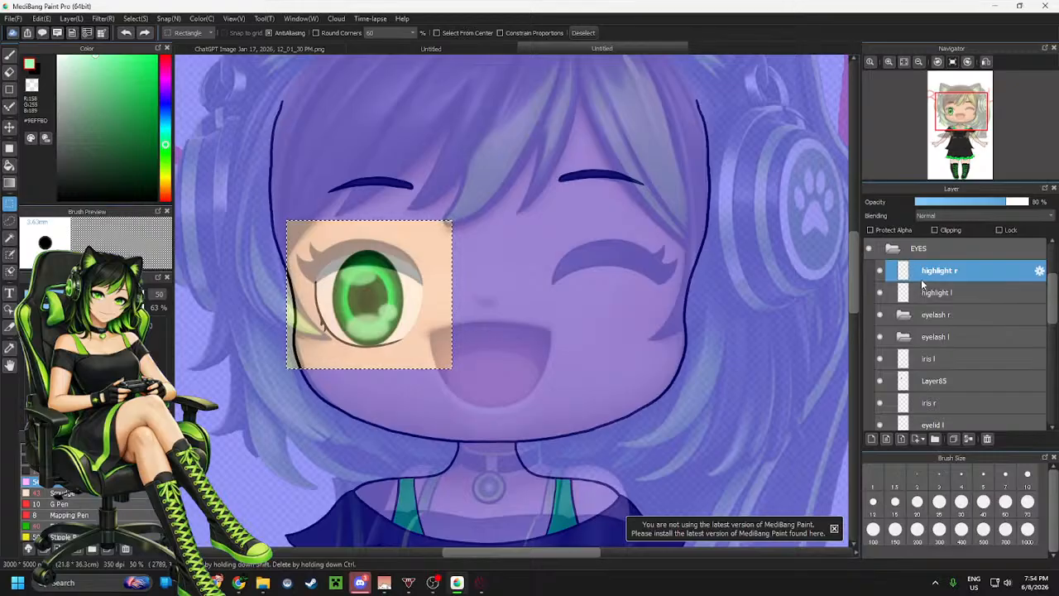
Paste the copied eye white onto a new layer above eye white r and position it over the winking eye
scroll(935, 275, down, 2)
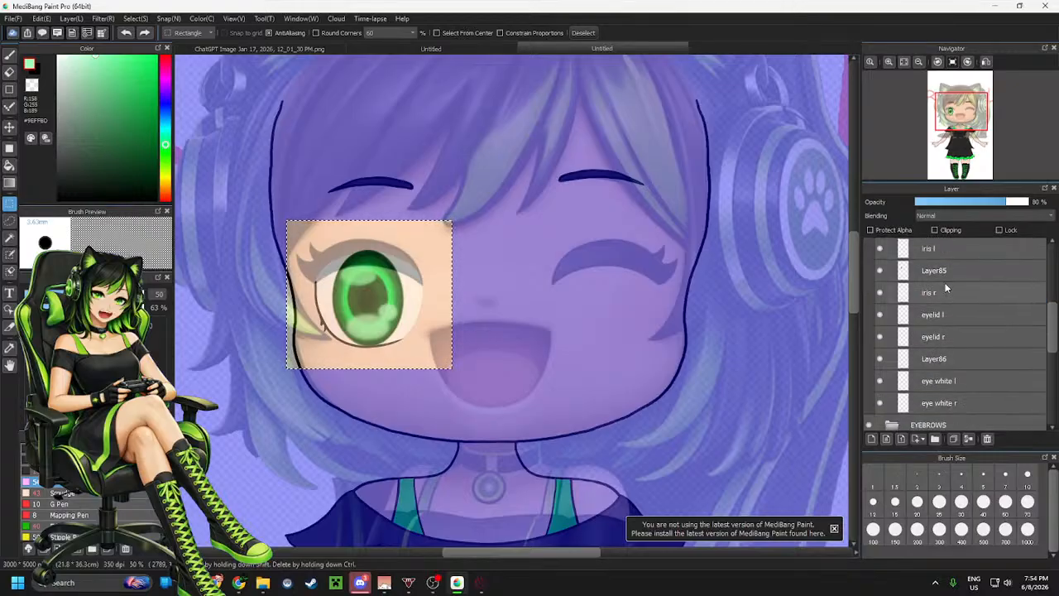
scroll(953, 280, up, 1)
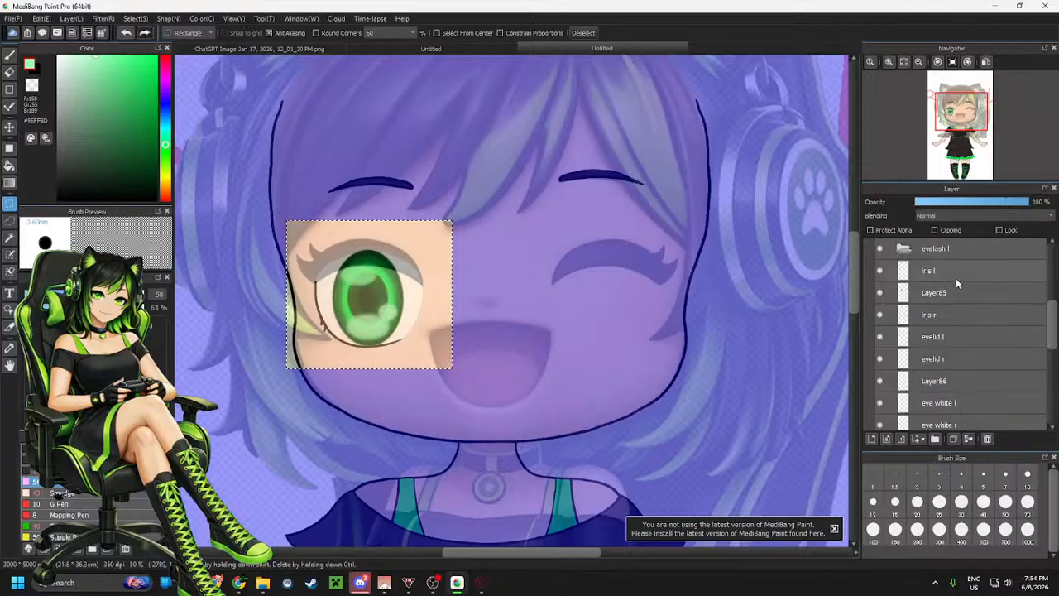
scroll(958, 282, down, 3)
click(950, 364)
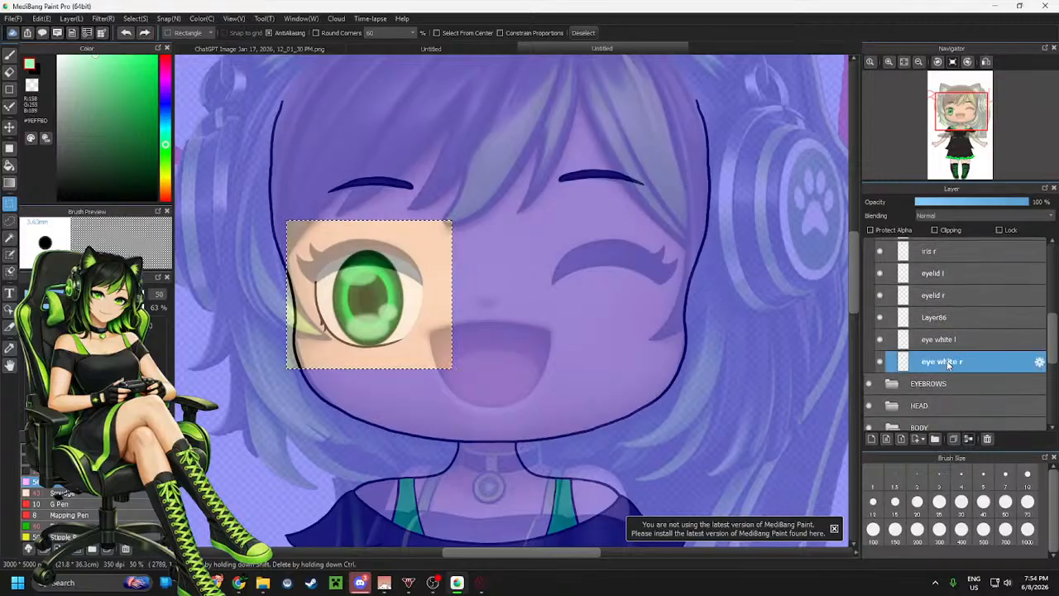
key(ctrl+v)
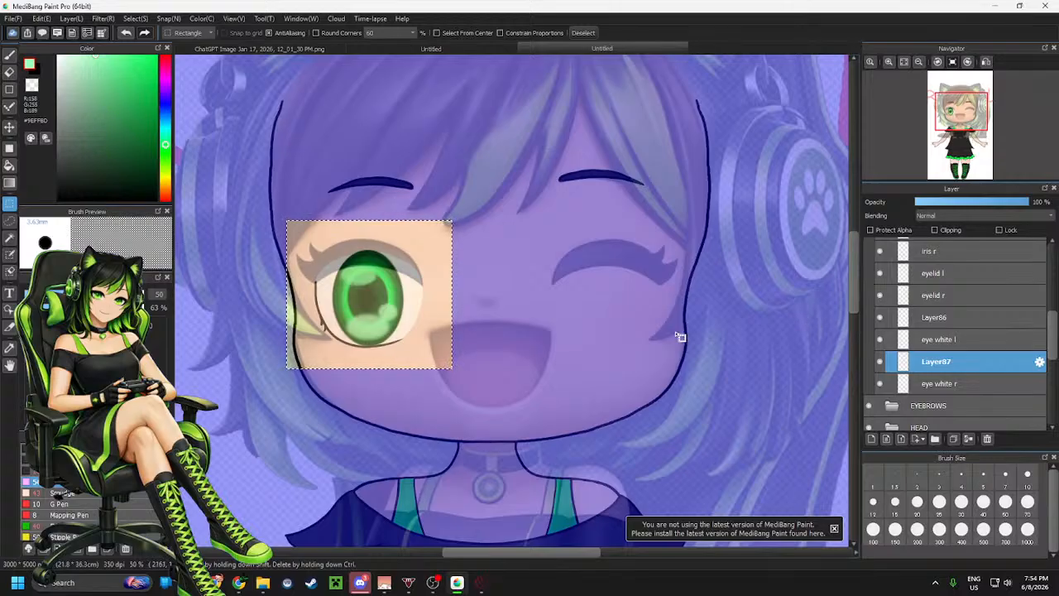
key(ctrl+t)
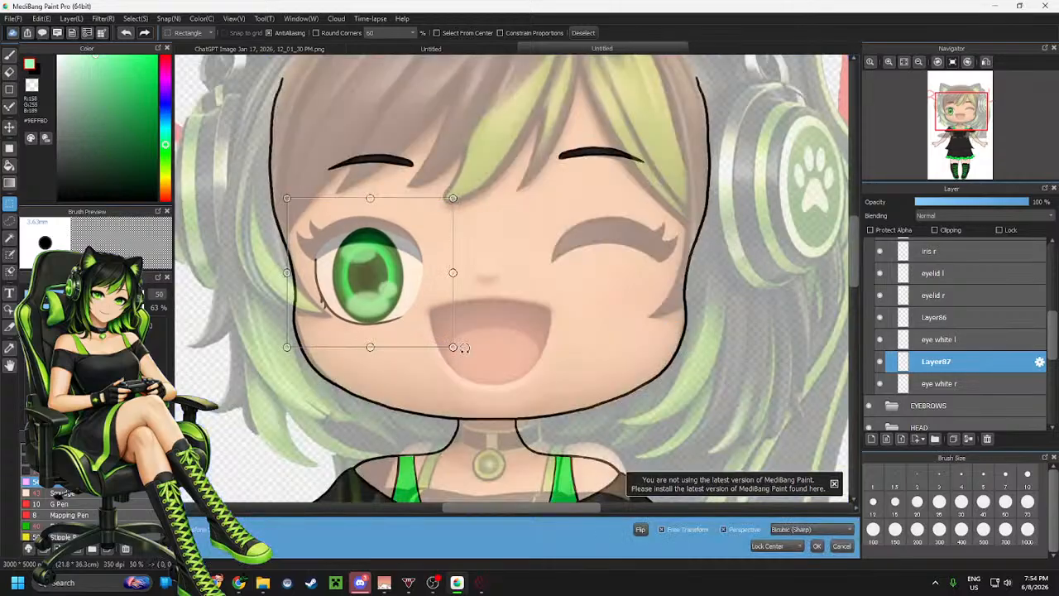
drag(418, 313, 651, 309)
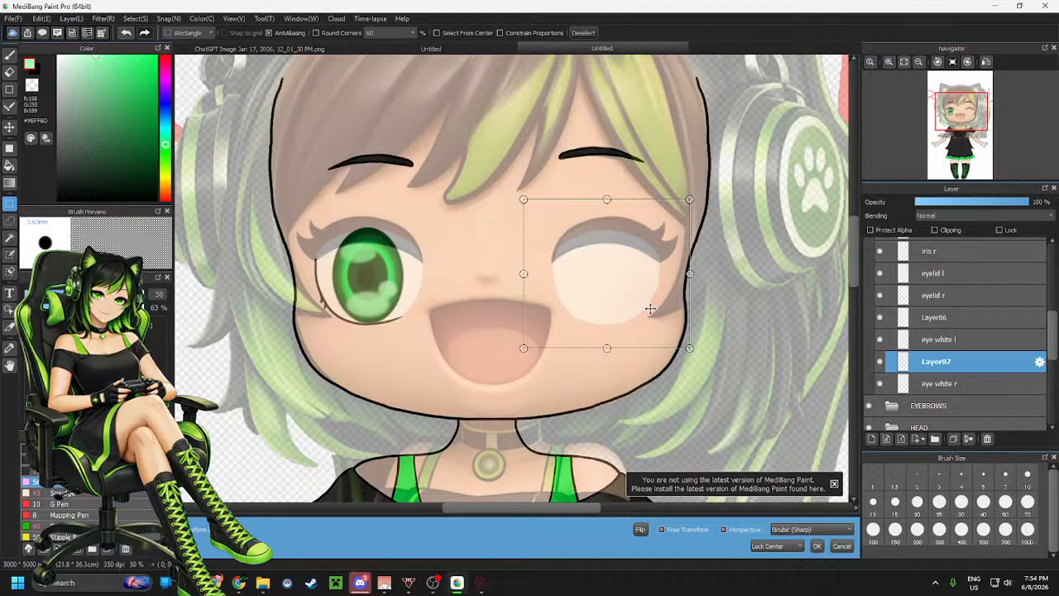
drag(651, 308, 649, 309)
drag(650, 308, 651, 308)
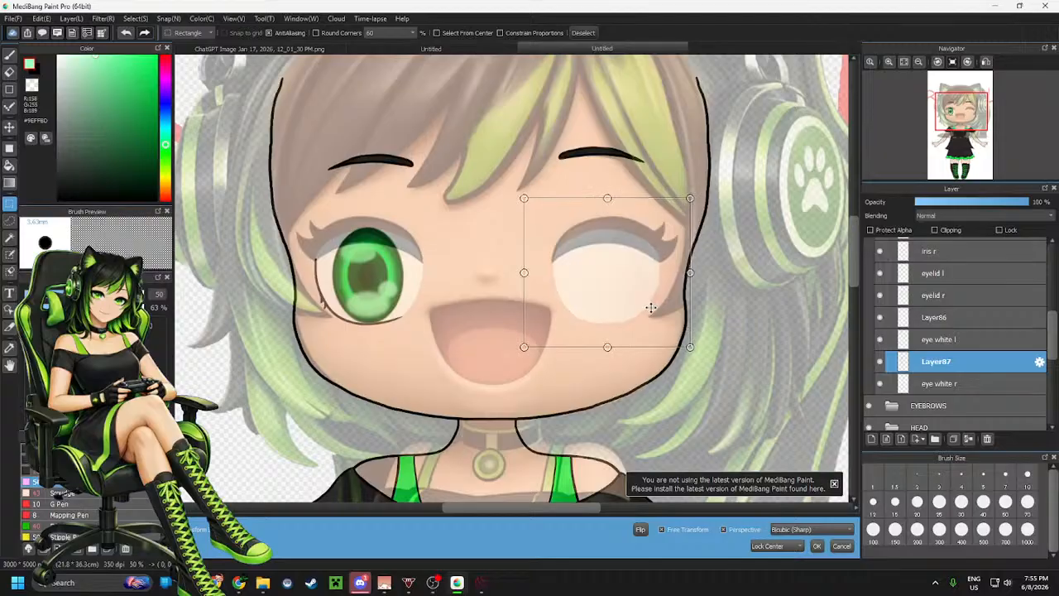
drag(651, 308, 649, 308)
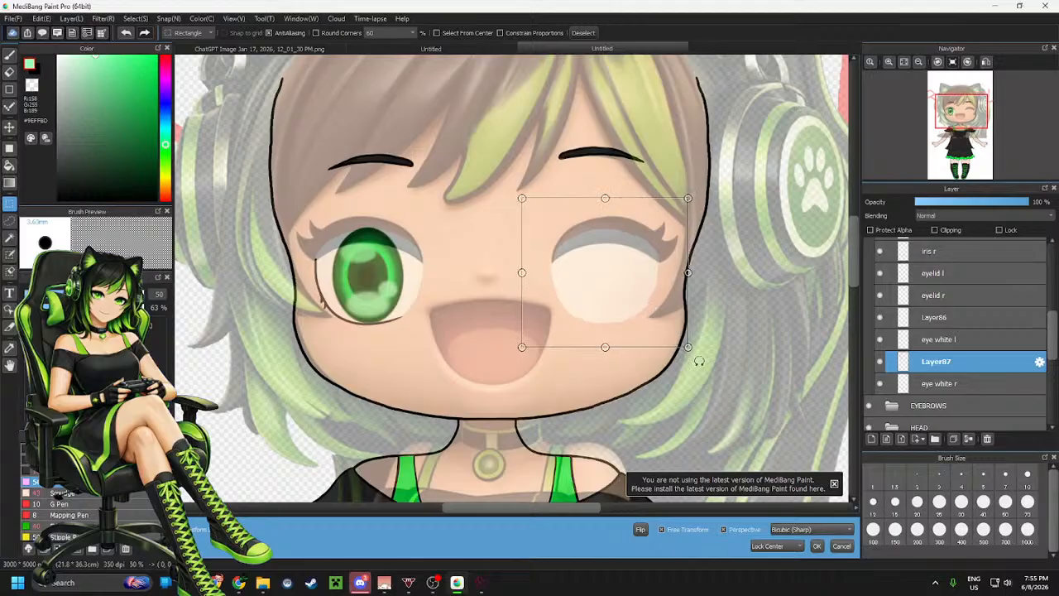
click(816, 545)
Move the pasted eye-white layer above eye white l, try merging it down, and undo the merge
drag(961, 348, 960, 341)
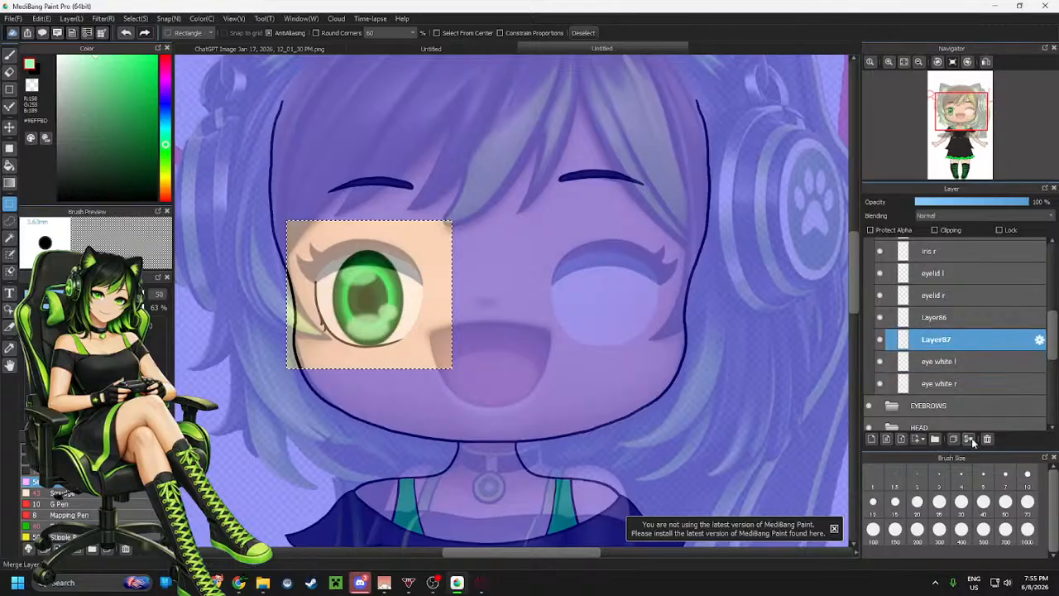
key(ctrl+e)
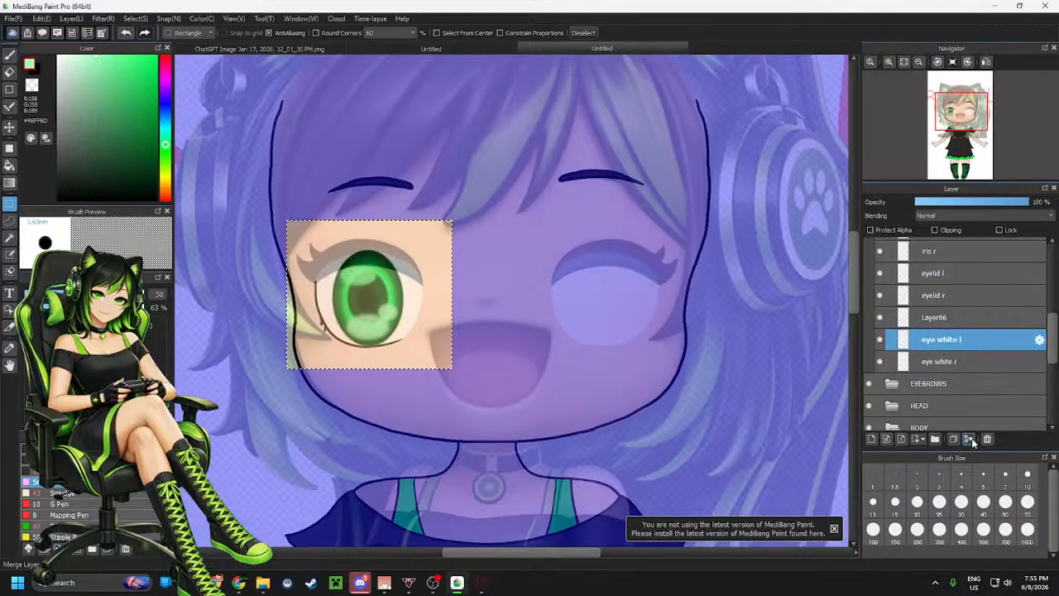
click(954, 317)
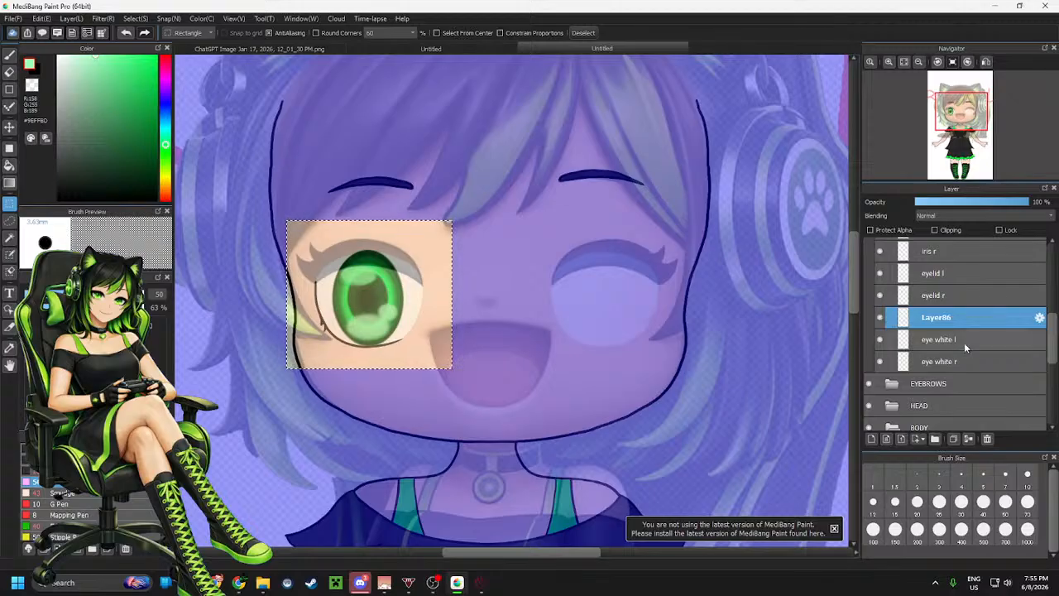
click(955, 295)
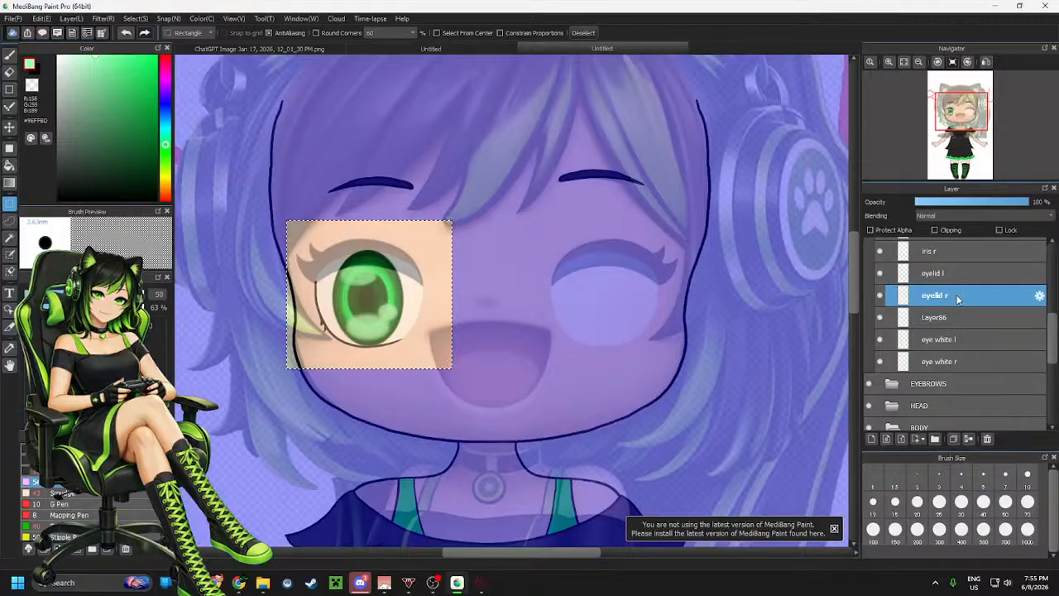
key(ctrl+z)
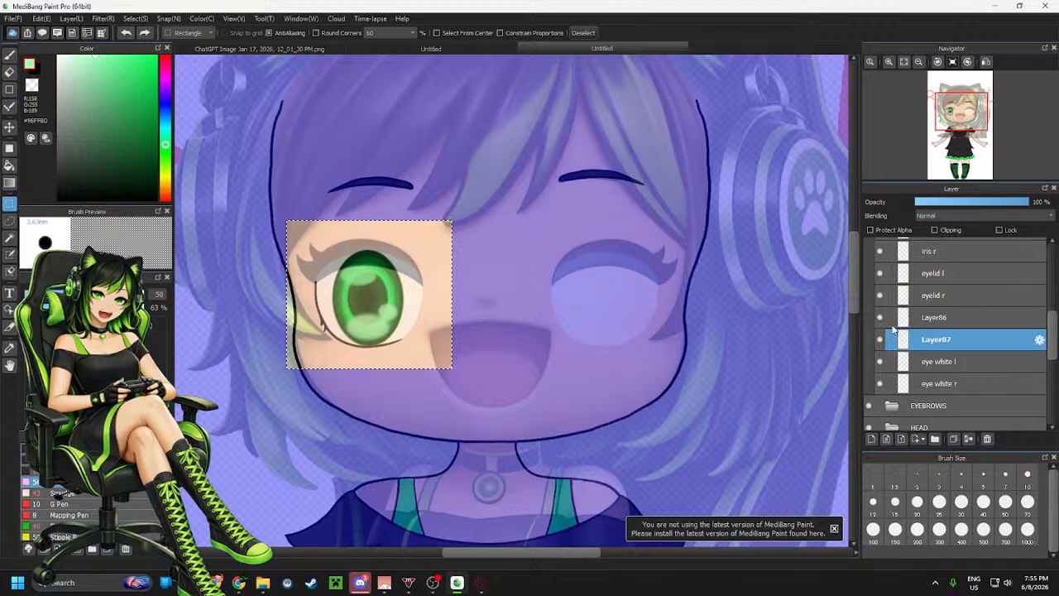
Hide the eyelid r layer and delete the earlier duplicate eye-white layer
click(879, 295)
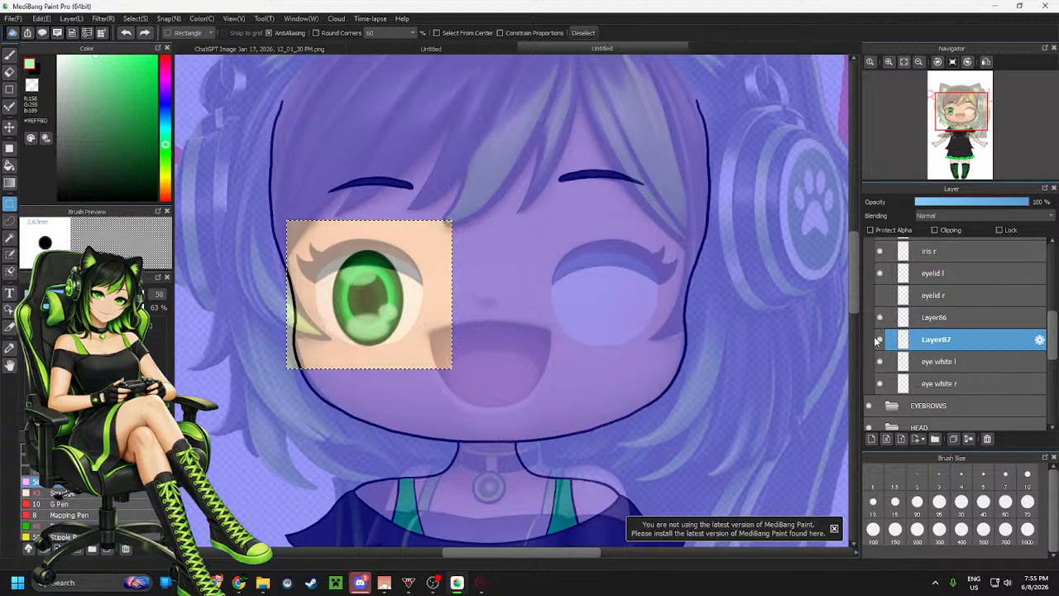
click(880, 339)
click(879, 339)
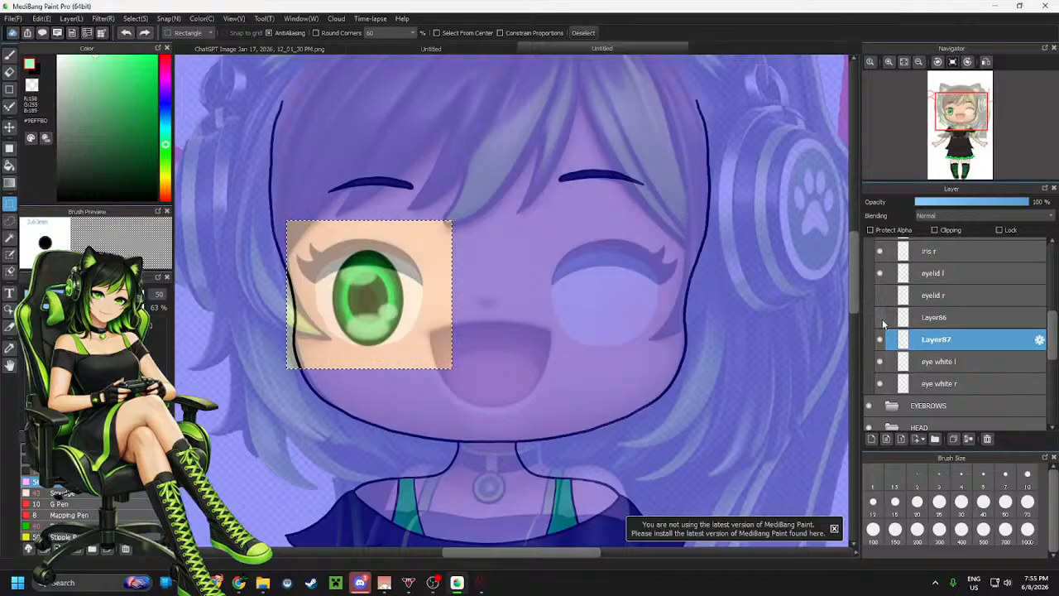
click(914, 317)
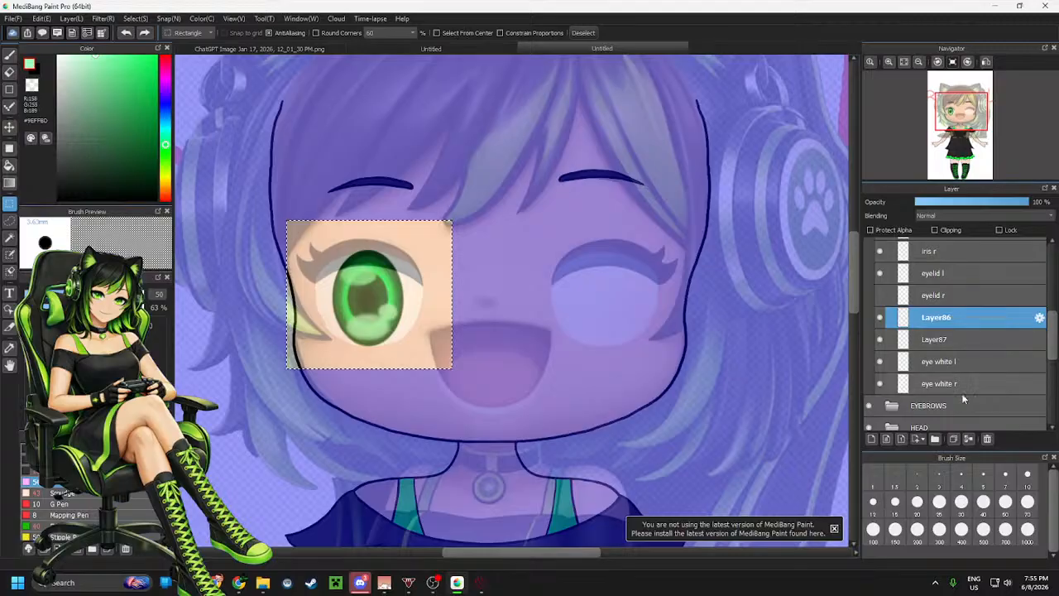
click(992, 440)
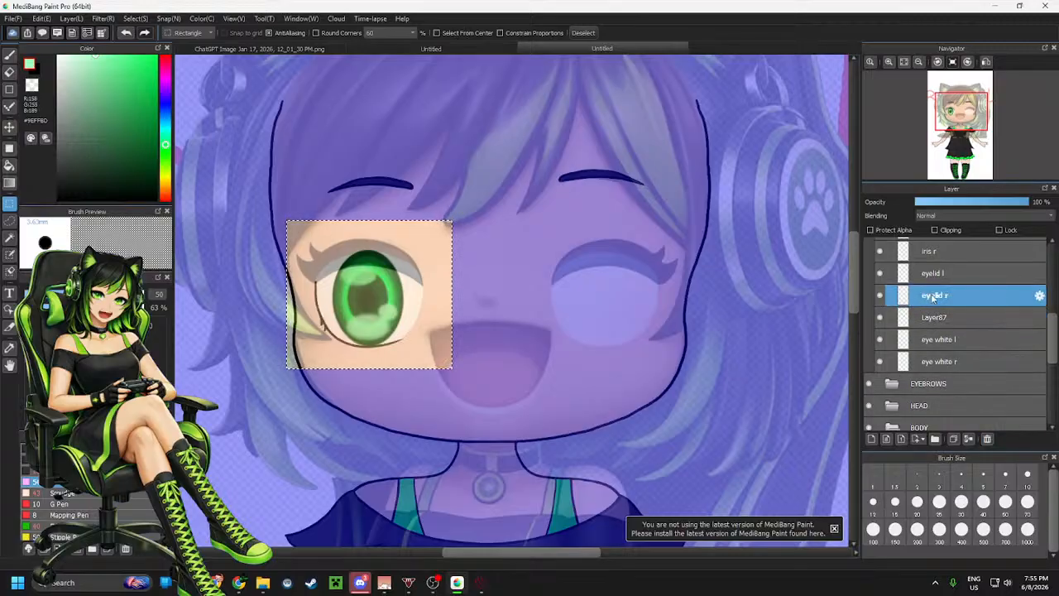
Paste the copied eye white as a new layer above eyelid l, flip it horizontally and place it over the right-hand eye
key(ctrl+v)
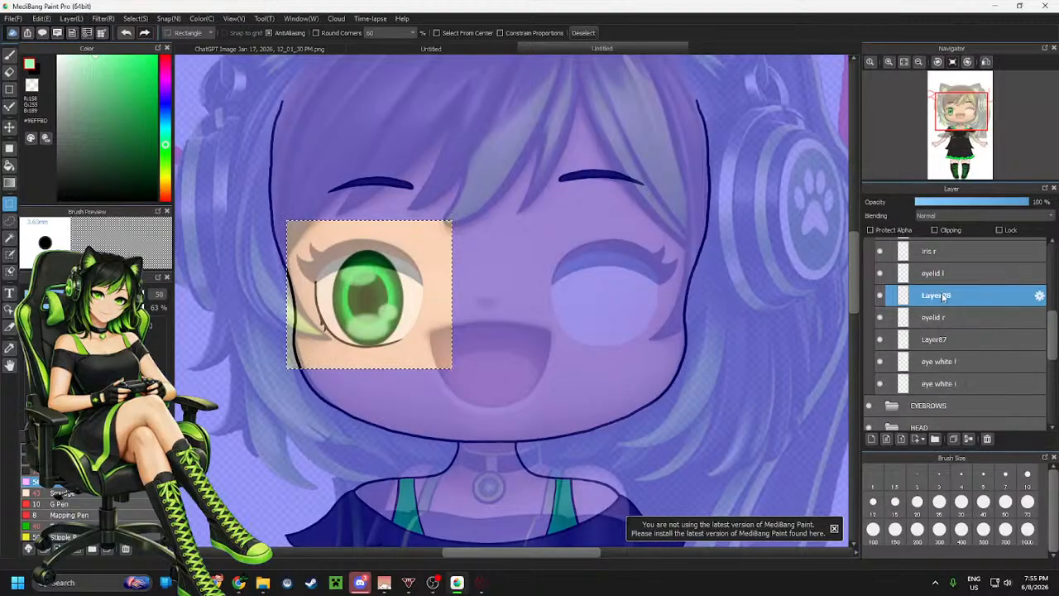
drag(953, 295, 941, 290)
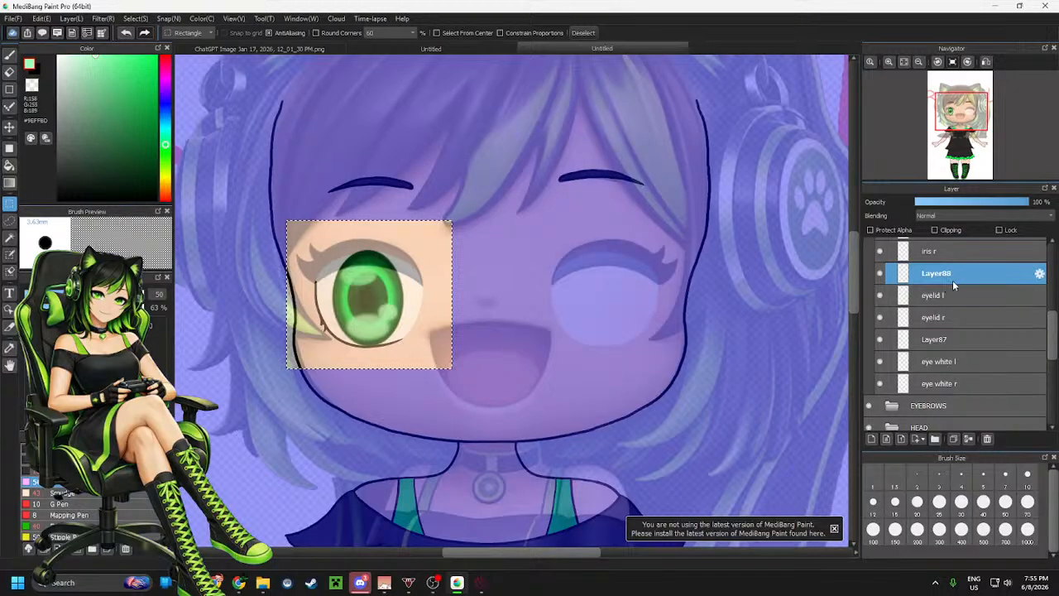
key(ctrl+t)
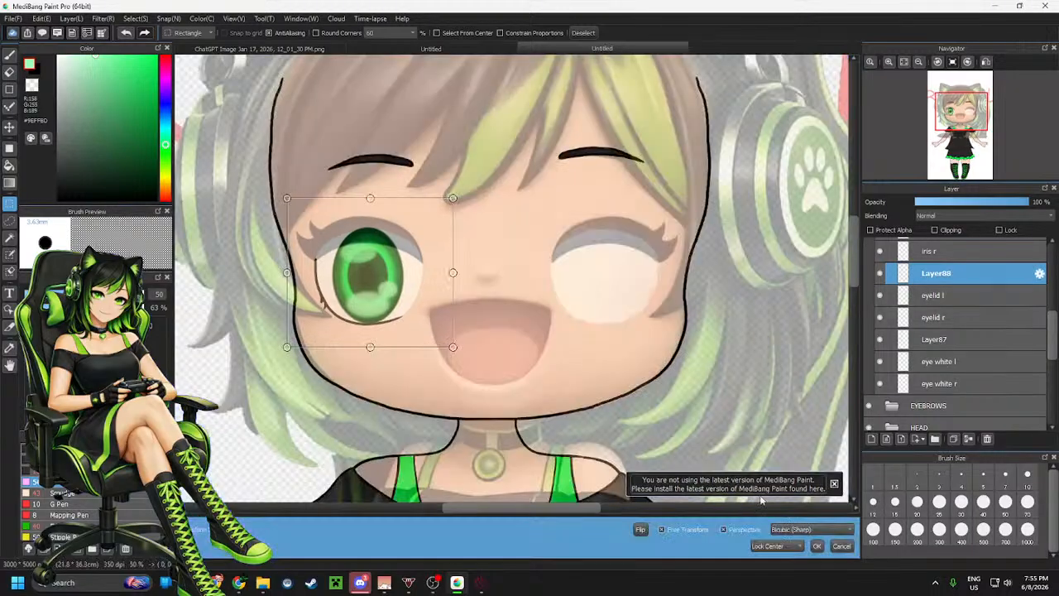
click(642, 532)
drag(416, 328, 651, 330)
scroll(637, 328, up, 5)
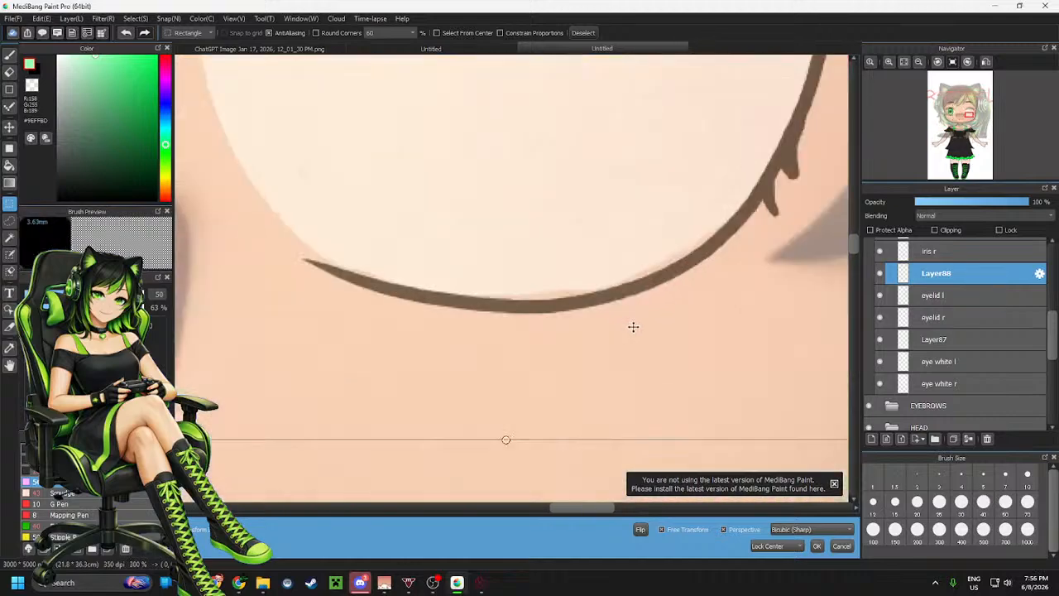
scroll(648, 315, down, 3)
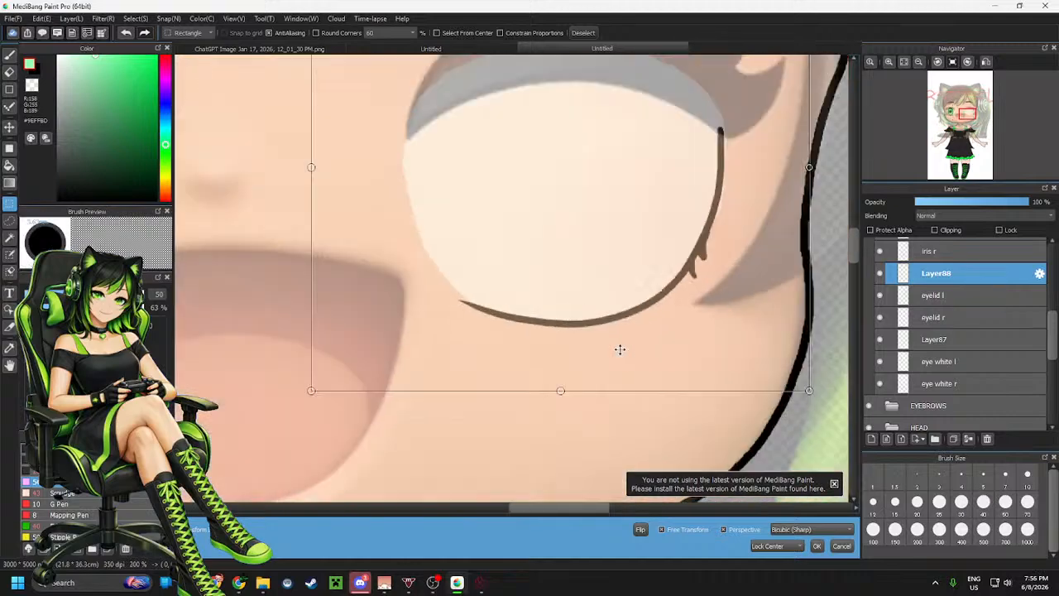
scroll(633, 309, up, 2)
drag(689, 277, 693, 274)
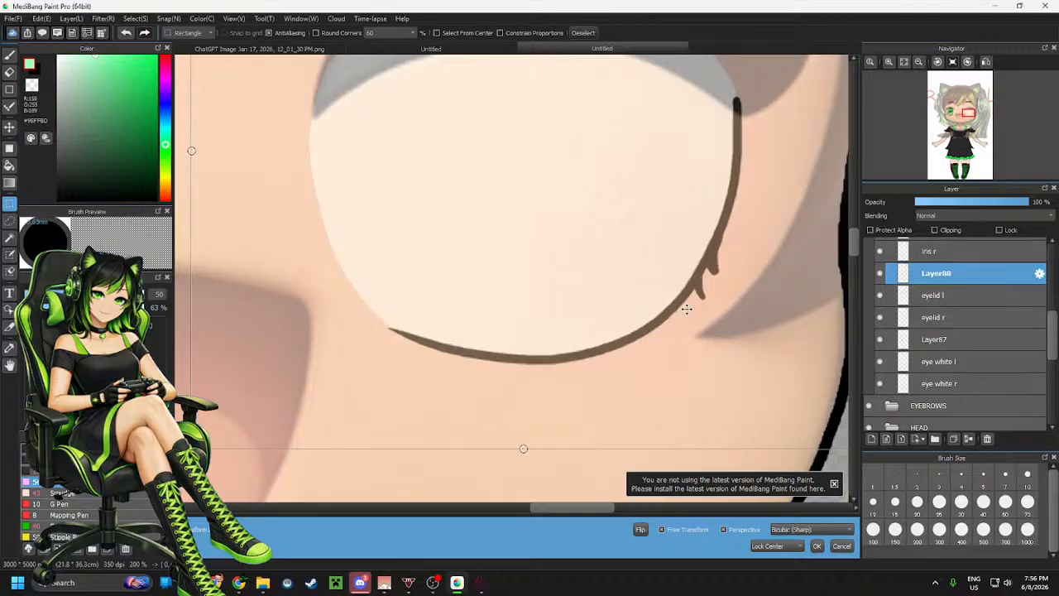
scroll(669, 317, down, 3)
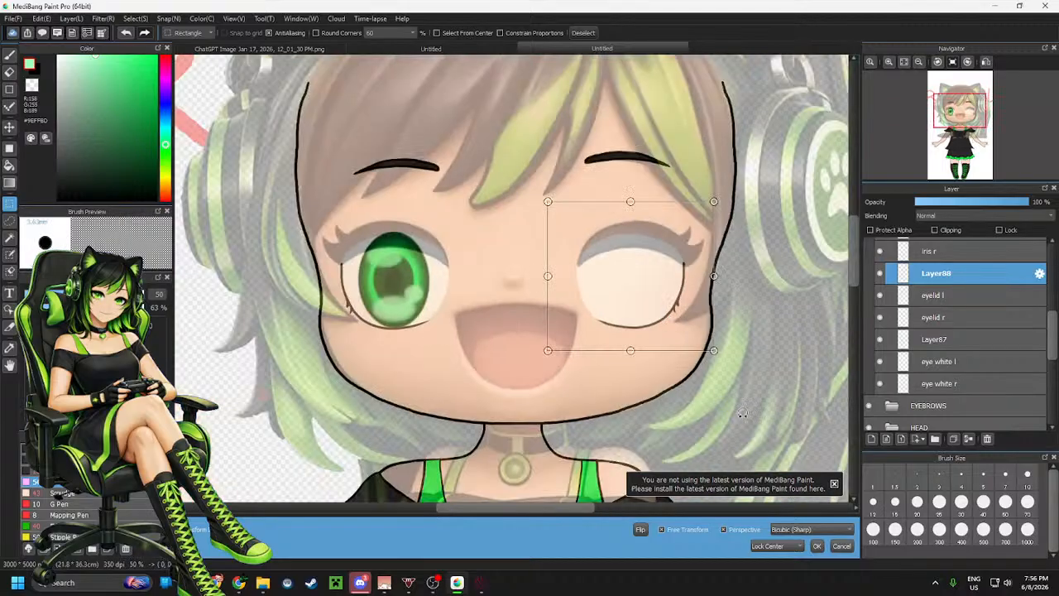
click(817, 546)
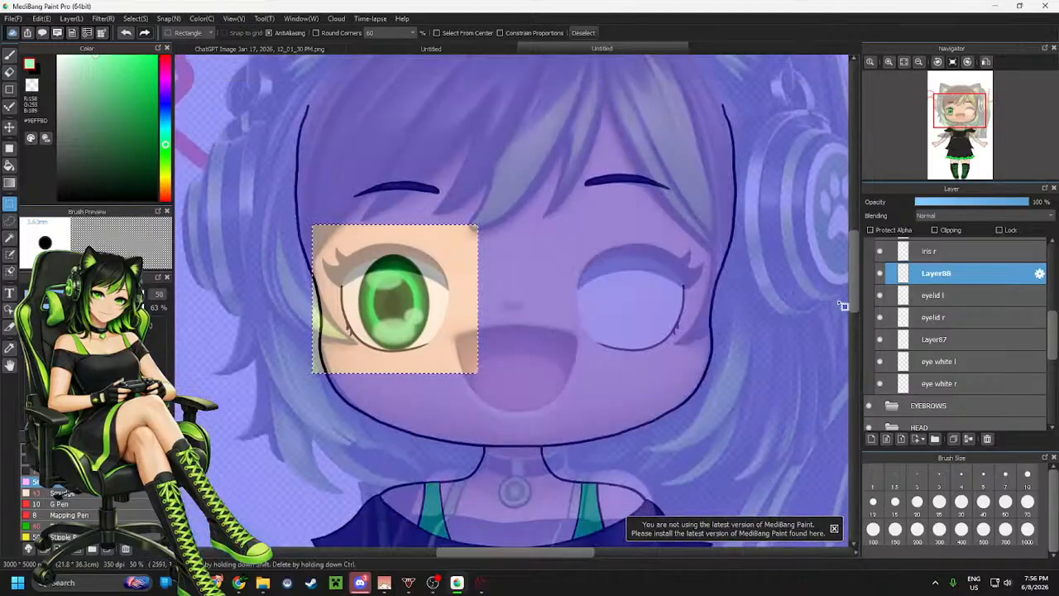
Delete the pasted eye-white layer and merge Layer85 down into iris r
scroll(952, 302, up, 2)
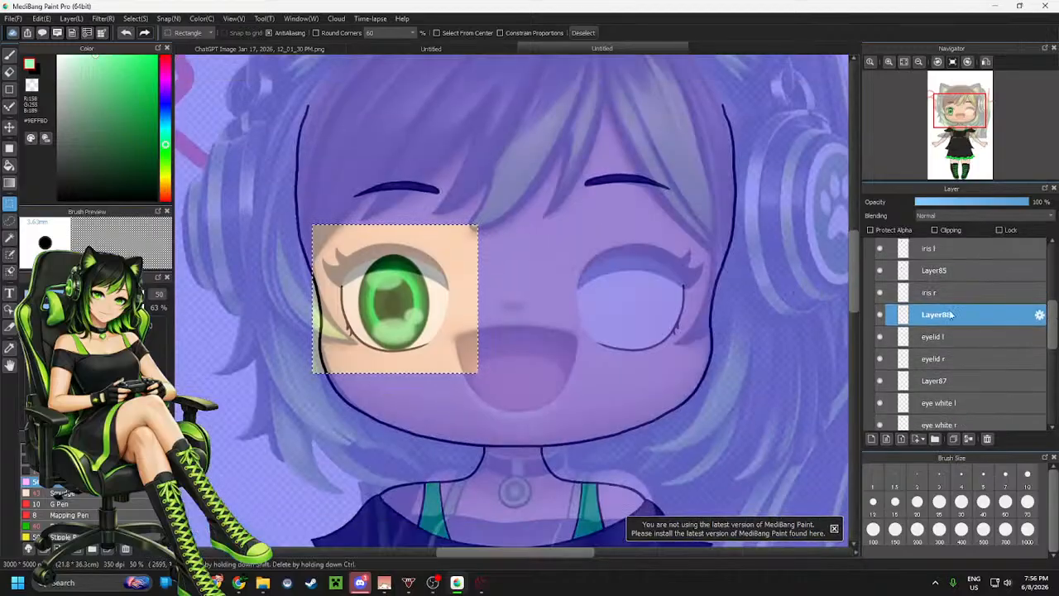
click(987, 438)
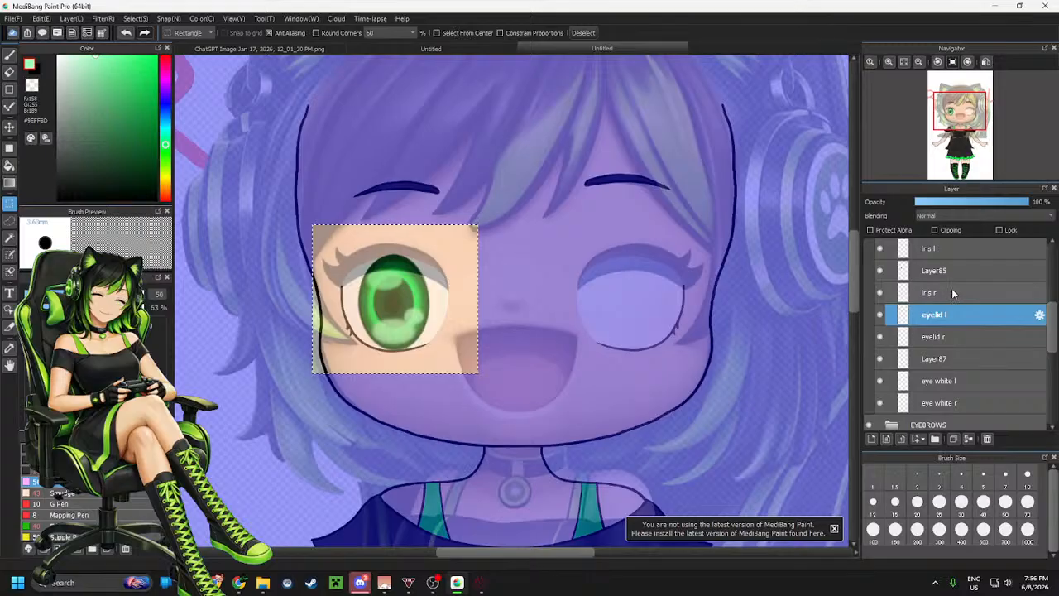
click(880, 274)
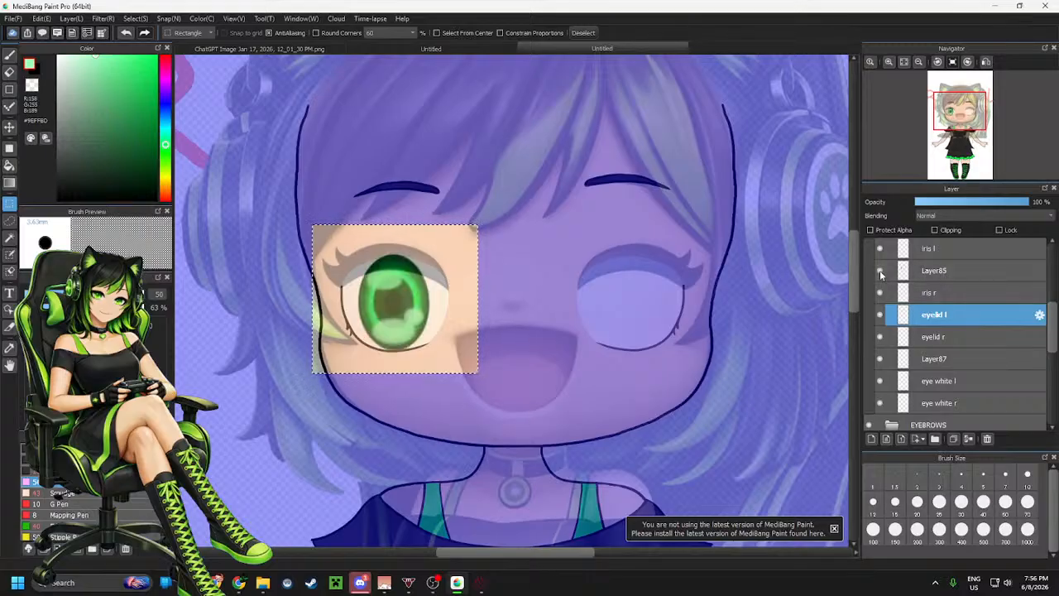
click(944, 272)
click(970, 439)
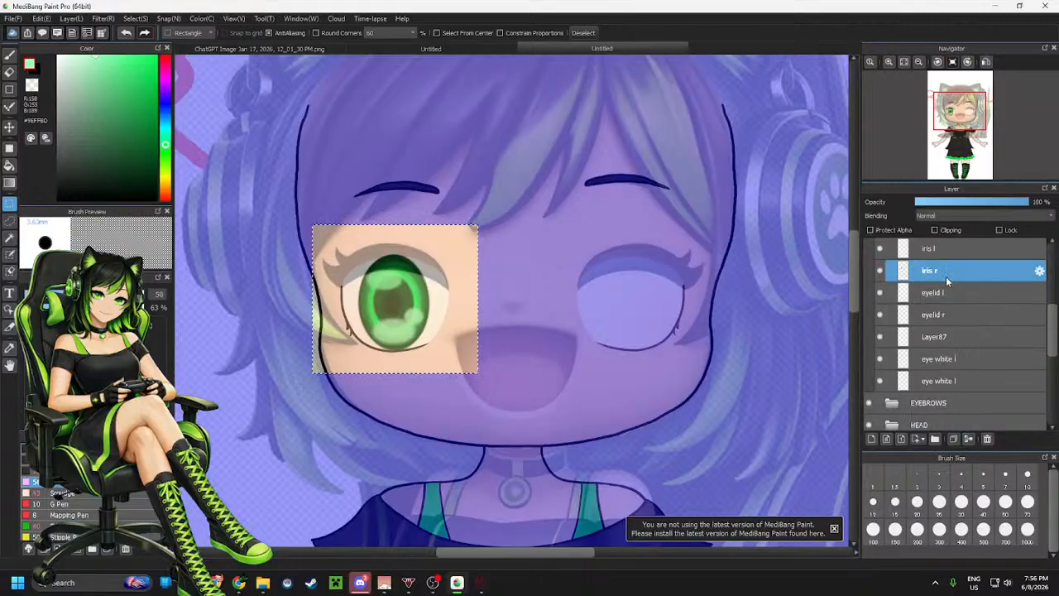
Paste the copied iris as a new layer above iris l, flip it horizontally and place it over the right-hand eye
key(ctrl+v)
scroll(954, 302, up, 1)
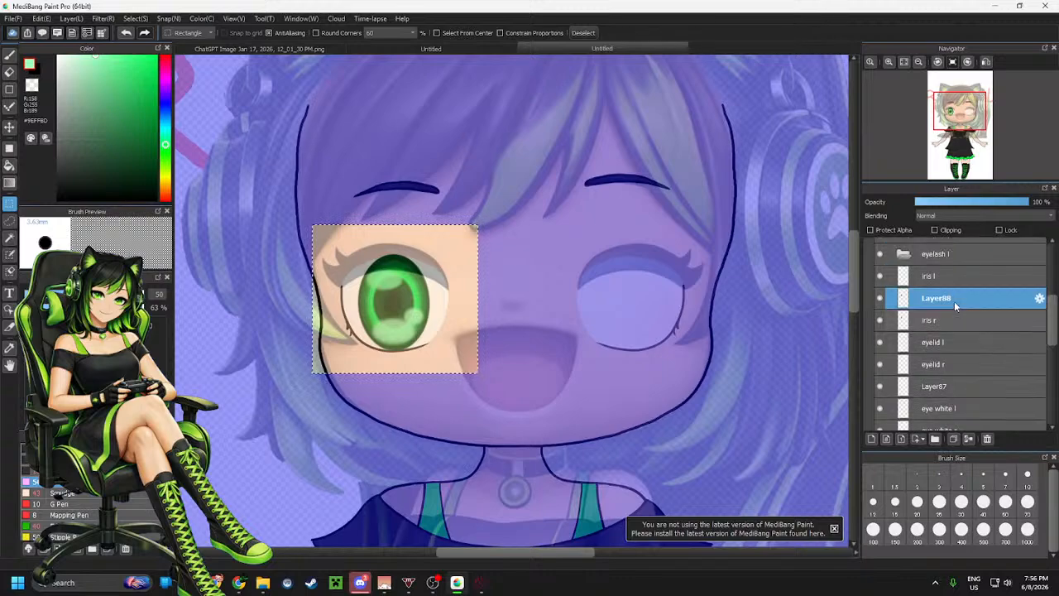
drag(954, 274, 954, 266)
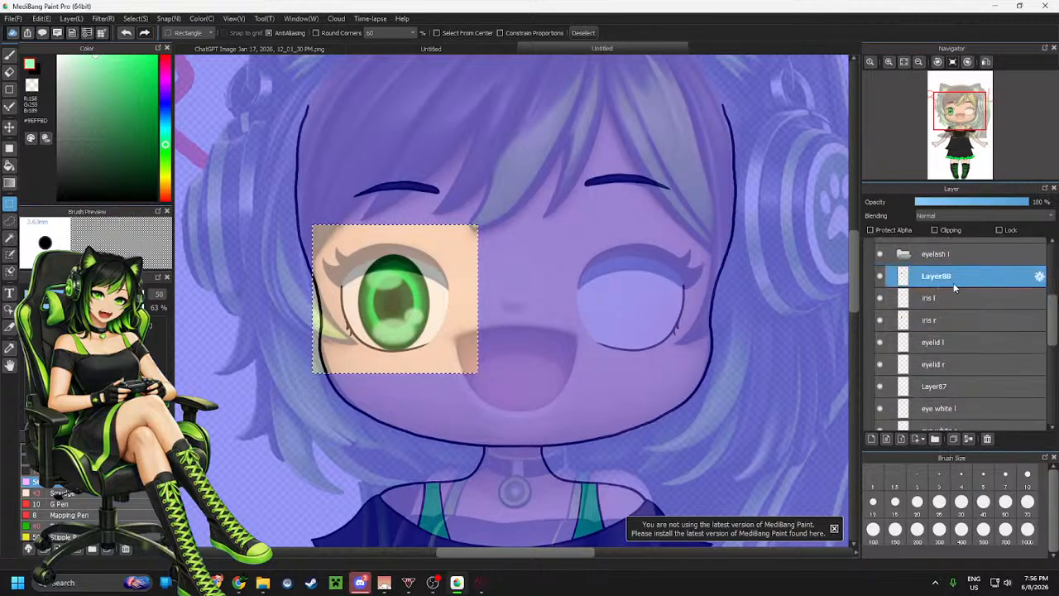
key(ctrl+t)
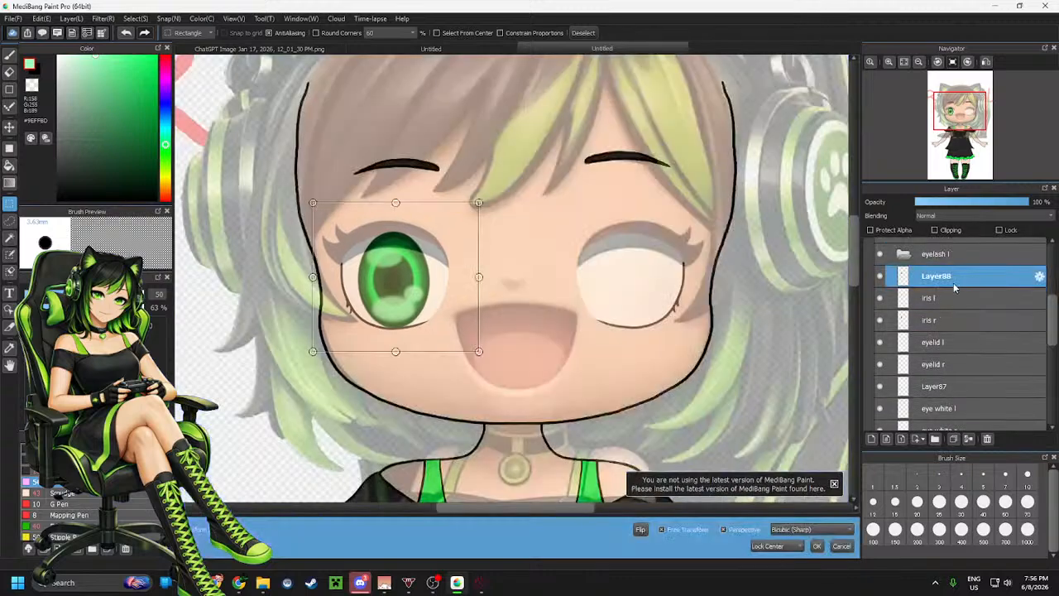
click(644, 531)
drag(459, 314, 694, 313)
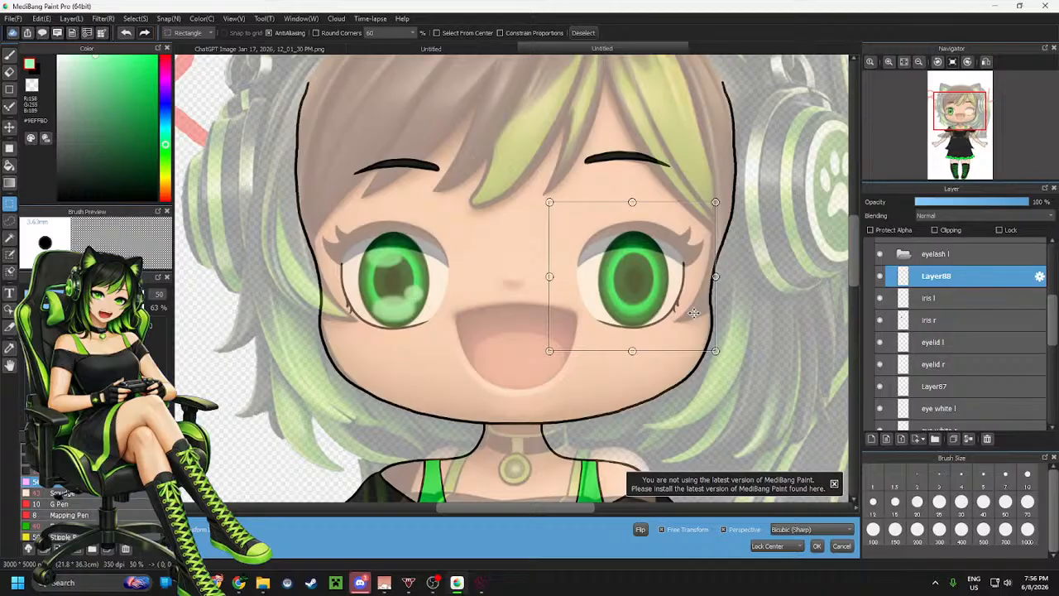
scroll(511, 350, down, 3)
scroll(510, 350, up, 5)
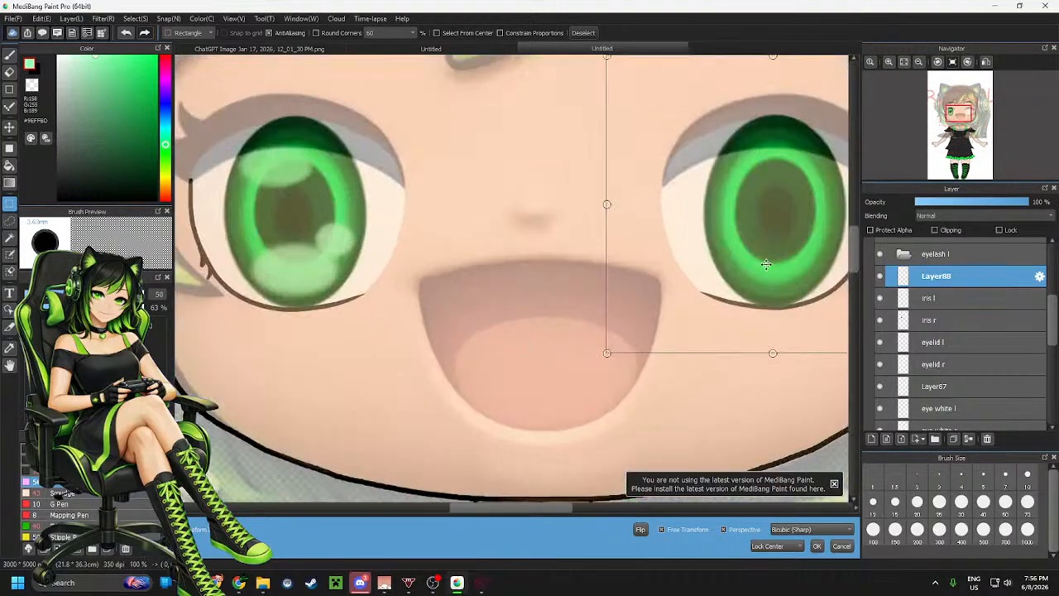
drag(766, 264, 763, 264)
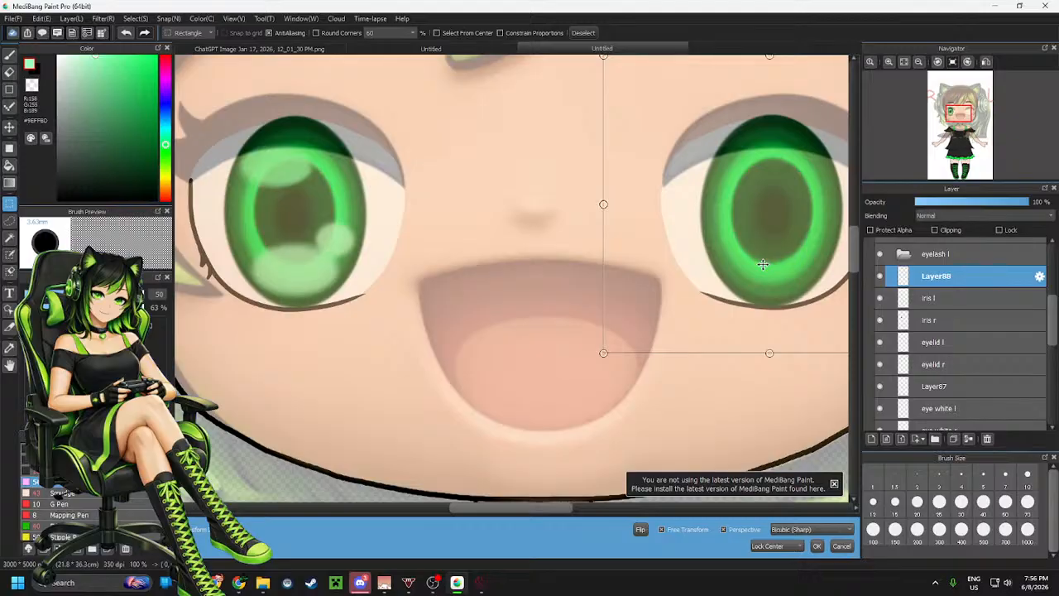
drag(762, 264, 761, 263)
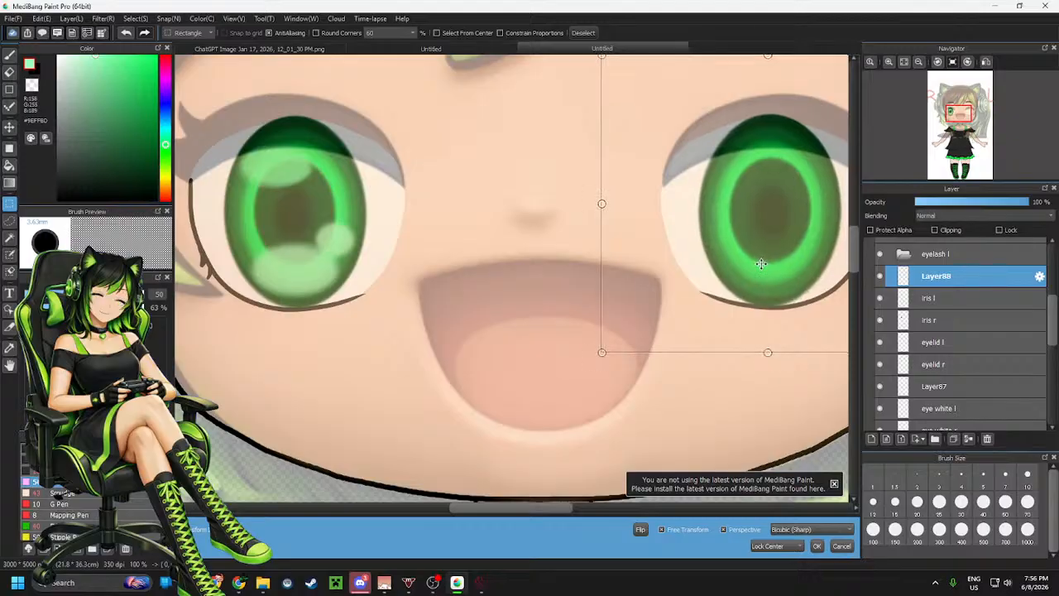
scroll(586, 312, down, 5)
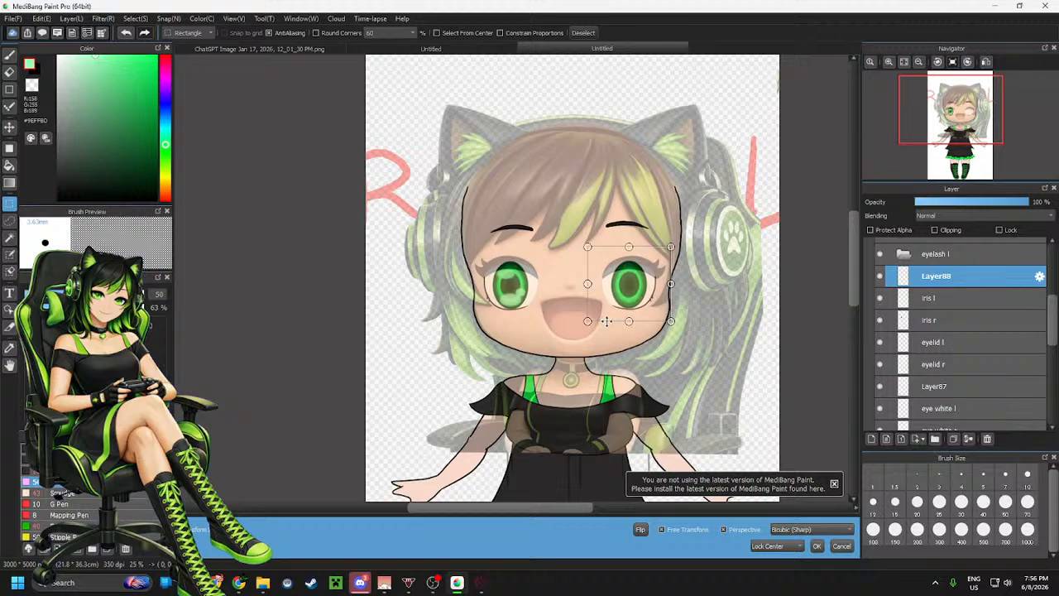
scroll(607, 321, up, 3)
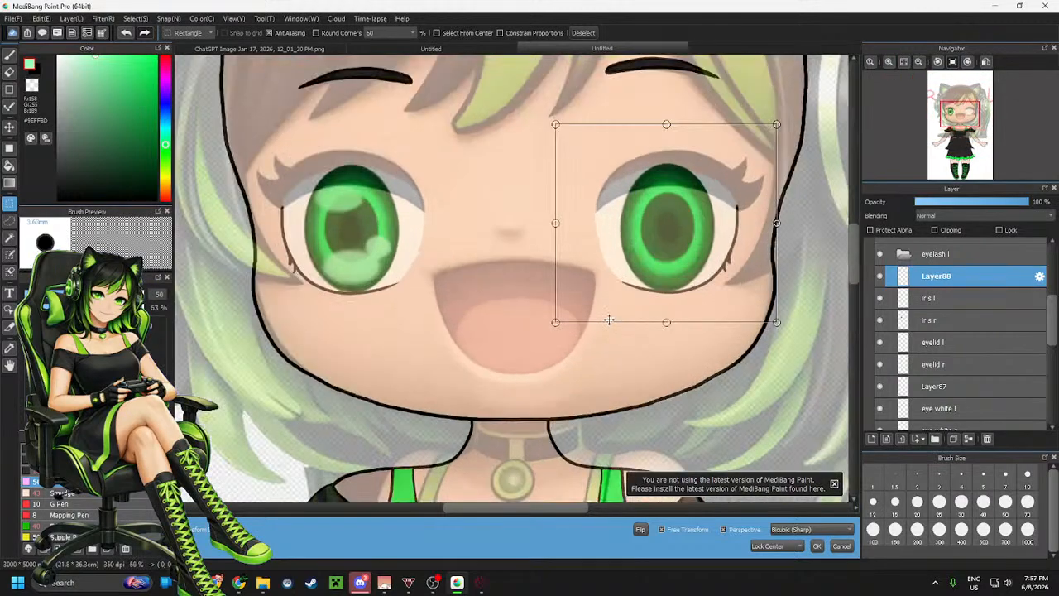
drag(667, 281, 661, 280)
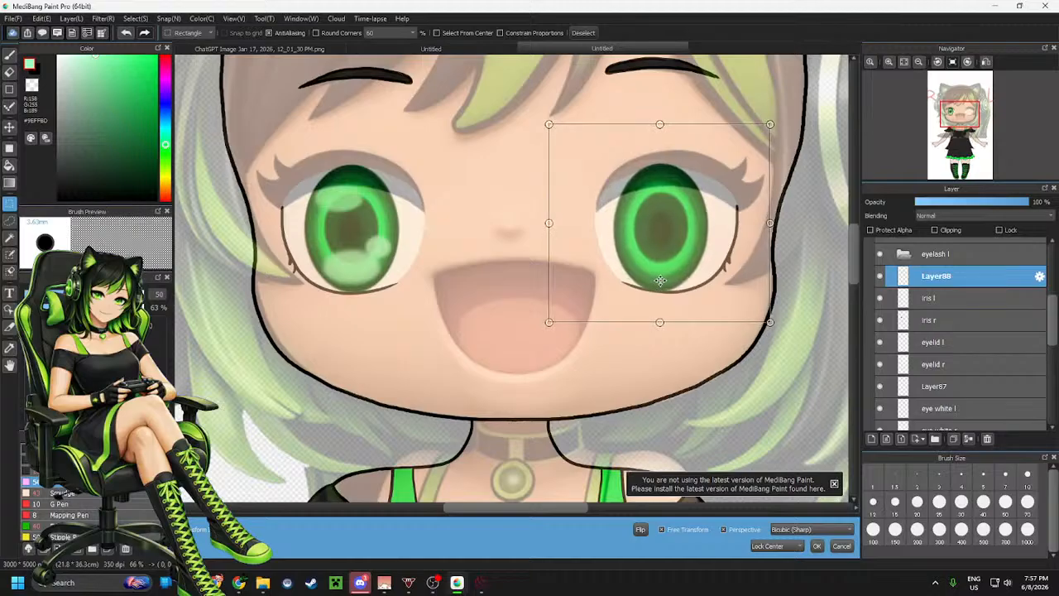
click(818, 546)
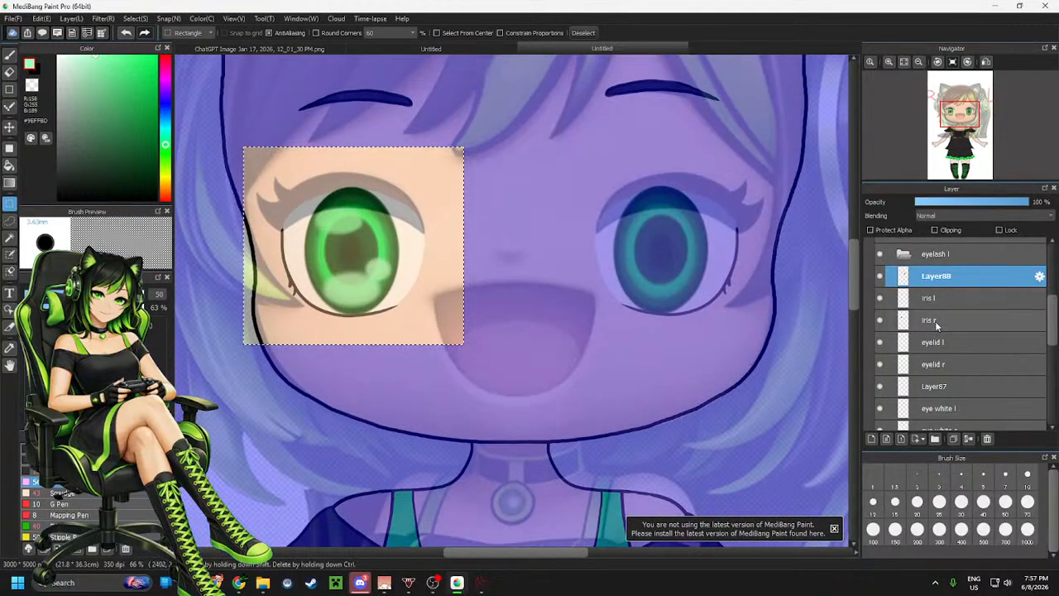
Merge the pasted iris down into iris l, deselect, and nudge iris r slightly to the right with the Move tool
scroll(935, 323, up, 1)
key(ctrl+e)
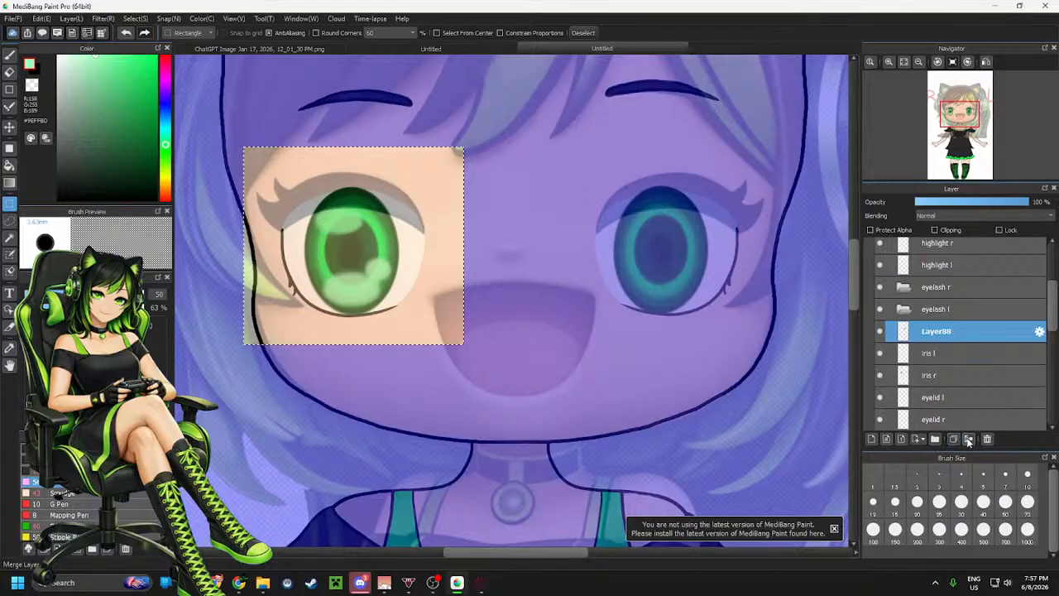
click(959, 355)
key(ctrl+d)
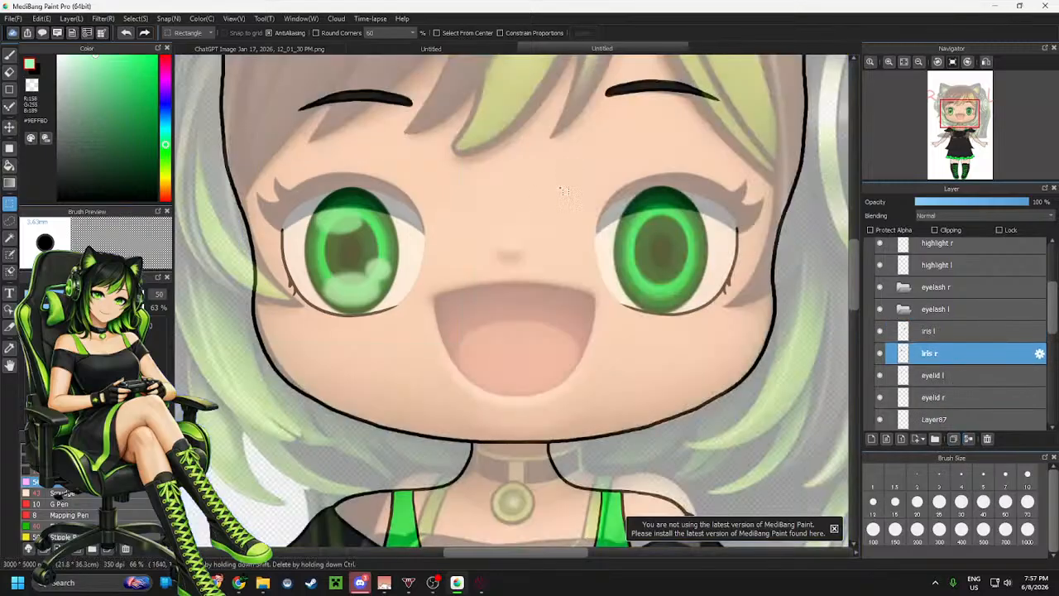
click(10, 126)
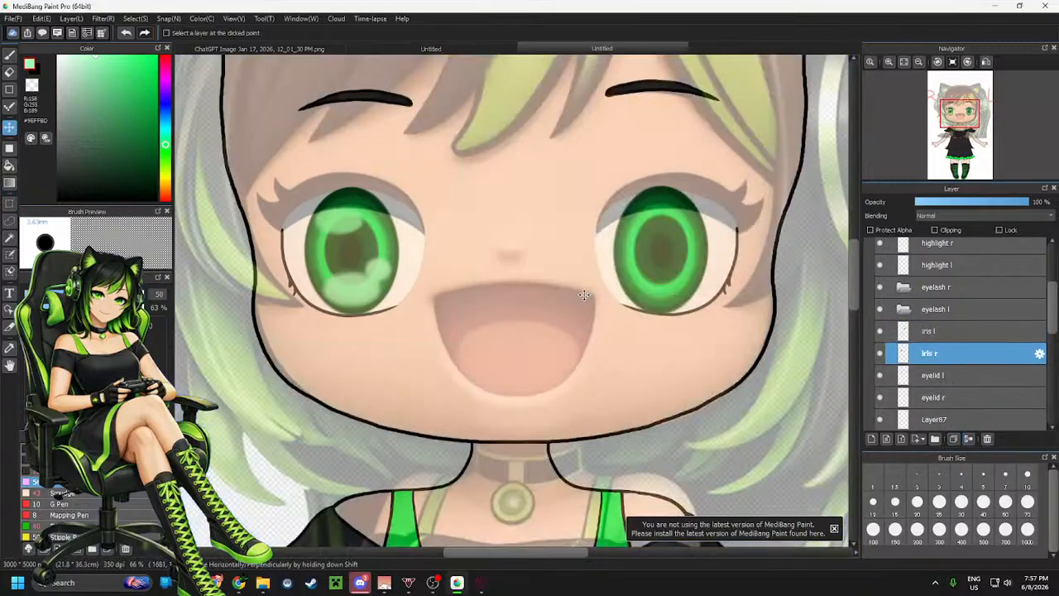
drag(584, 295, 593, 295)
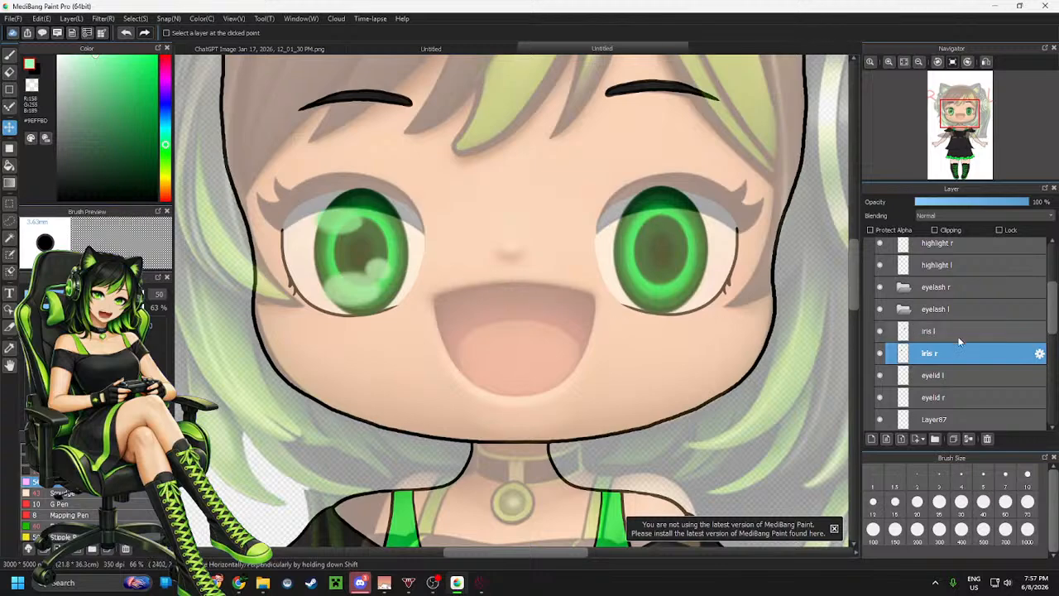
Paste the copied highlights as a new layer below highlight r and move them onto the right-hand eye
scroll(957, 337, up, 2)
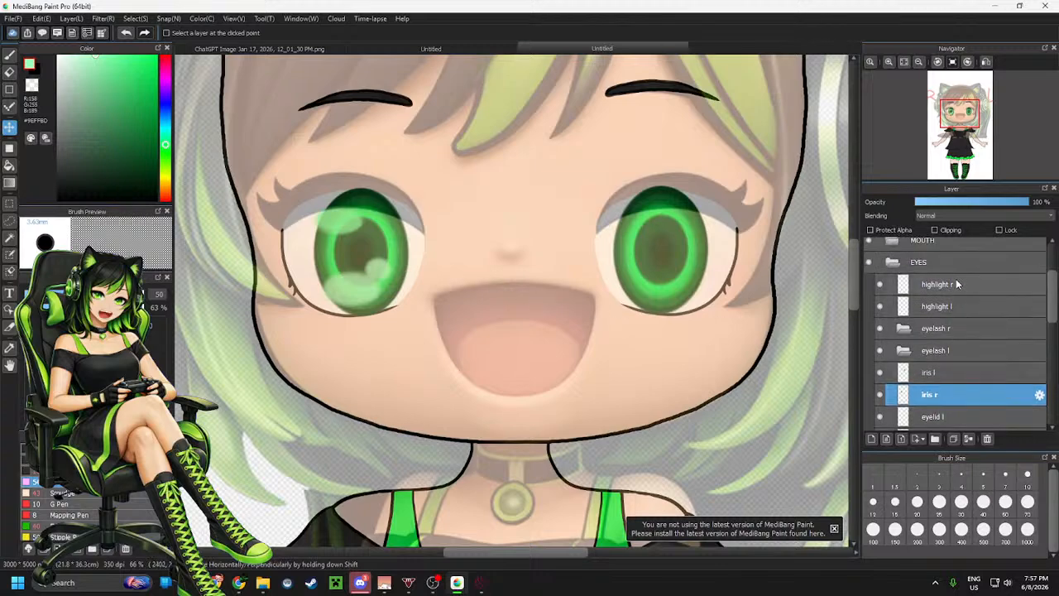
click(957, 284)
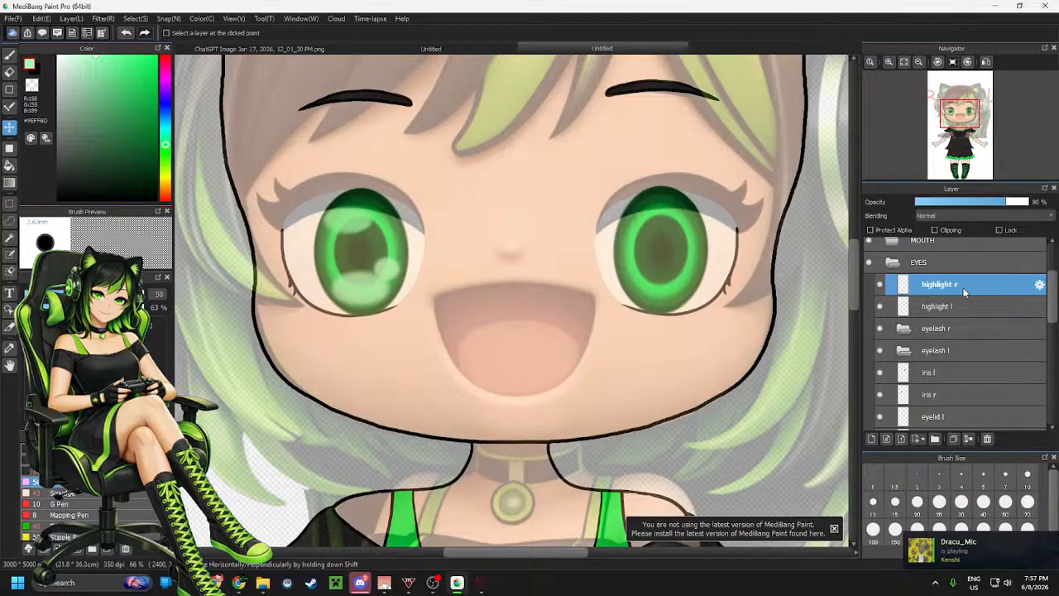
key(ctrl+v)
drag(961, 284, 965, 317)
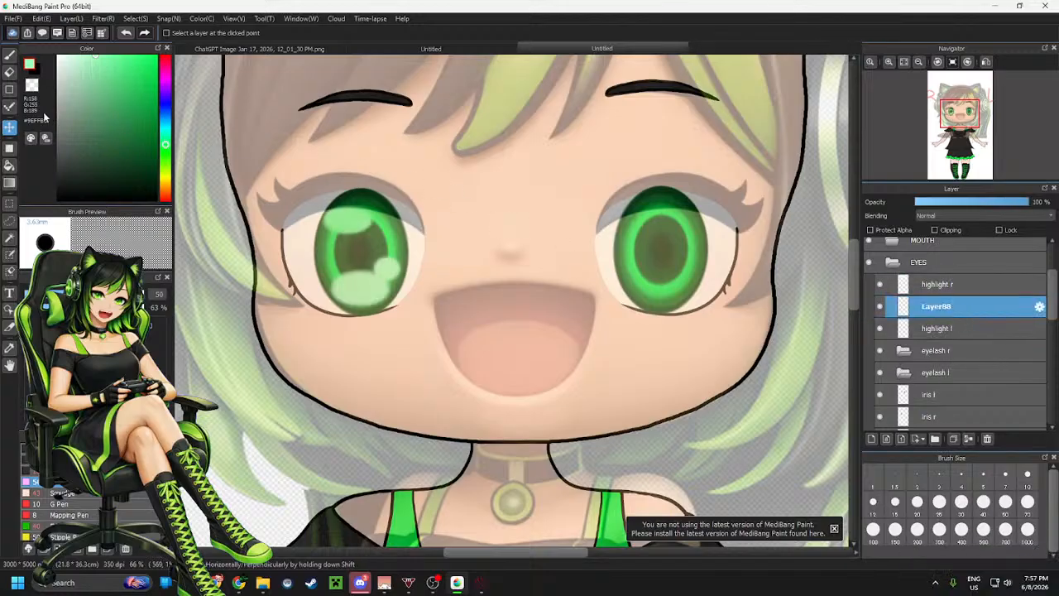
drag(481, 244, 781, 245)
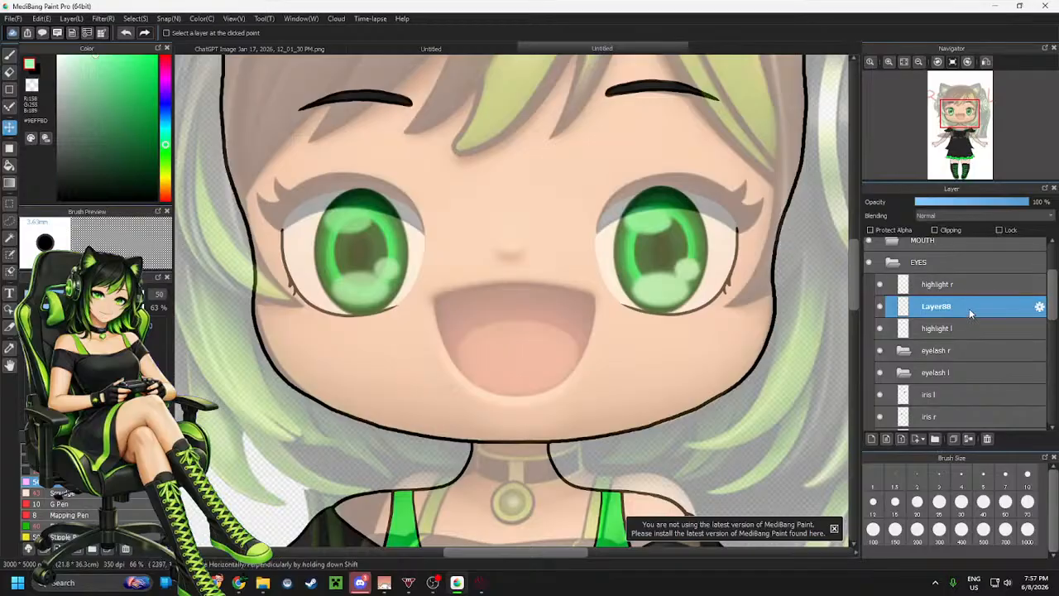
Merge the pasted highlights down into highlight l and set highlight r's opacity to 100%
drag(1017, 204, 1006, 206)
click(969, 441)
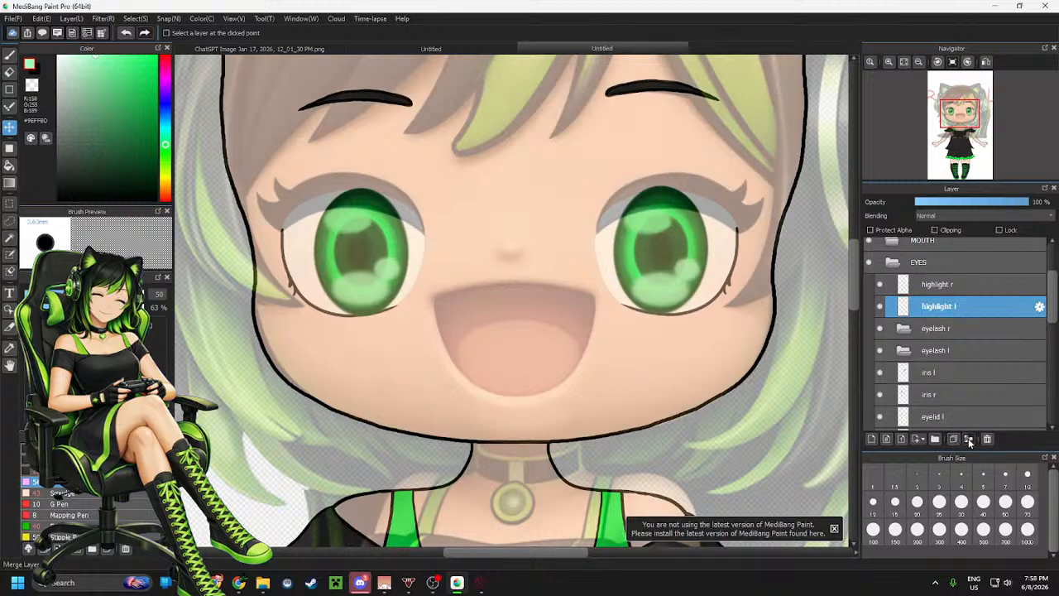
click(943, 284)
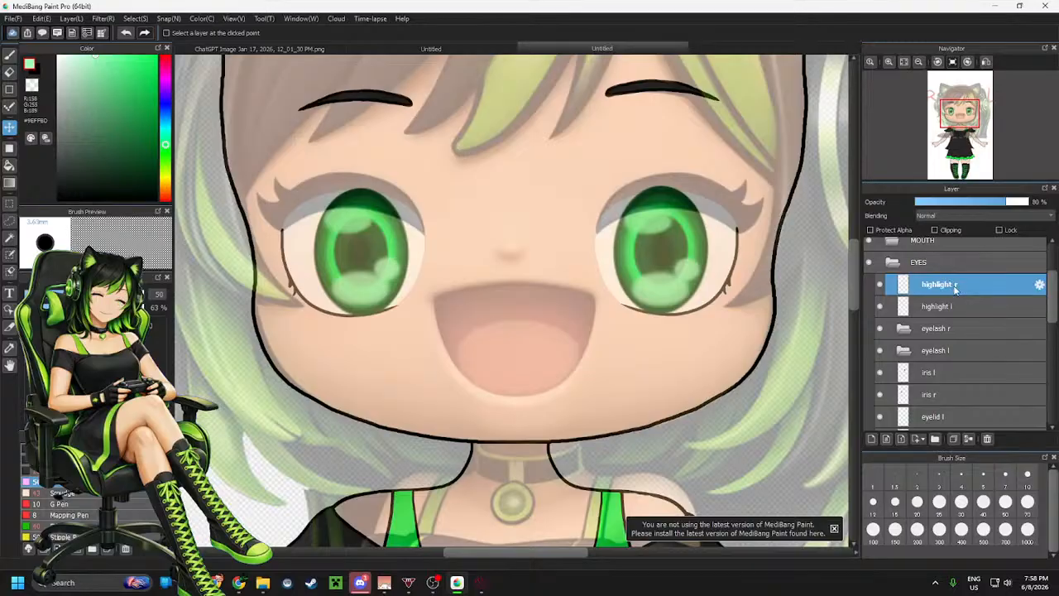
click(1021, 207)
drag(1021, 207, 1030, 205)
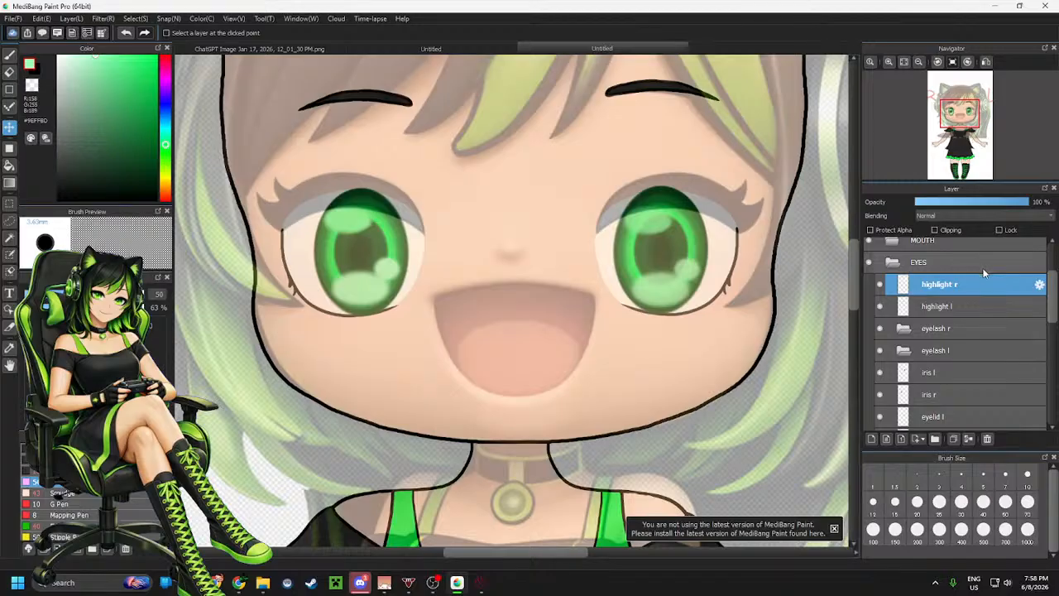
Add a new layer above highlight r and reselect highlight r
key(ctrl+shift+n)
click(968, 306)
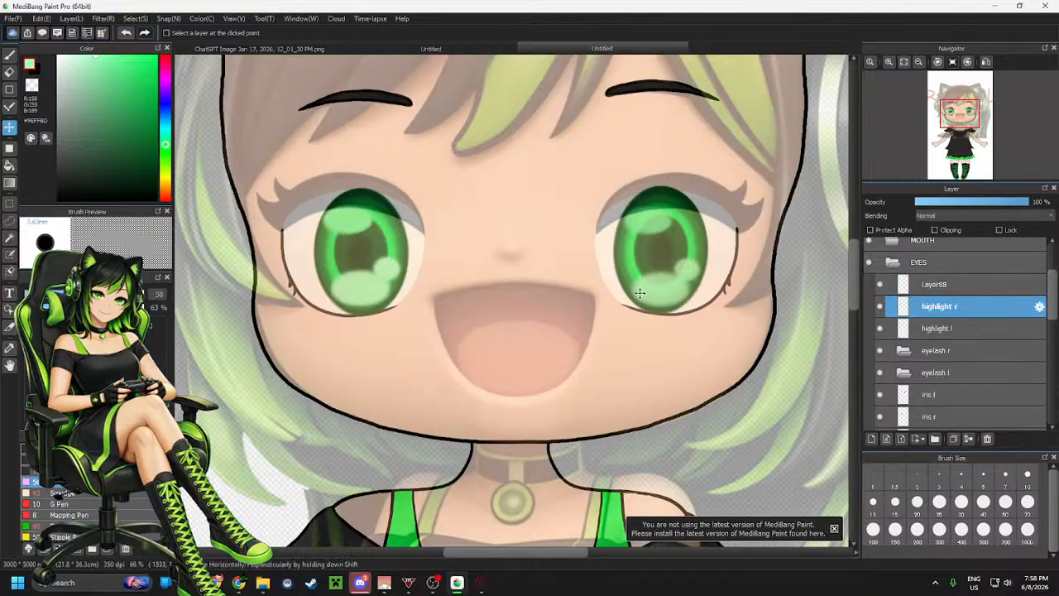
Switch to the Eraser, select the new empty layer, set its opacity to 80% and merge it down into highlight r
key(e)
click(120, 294)
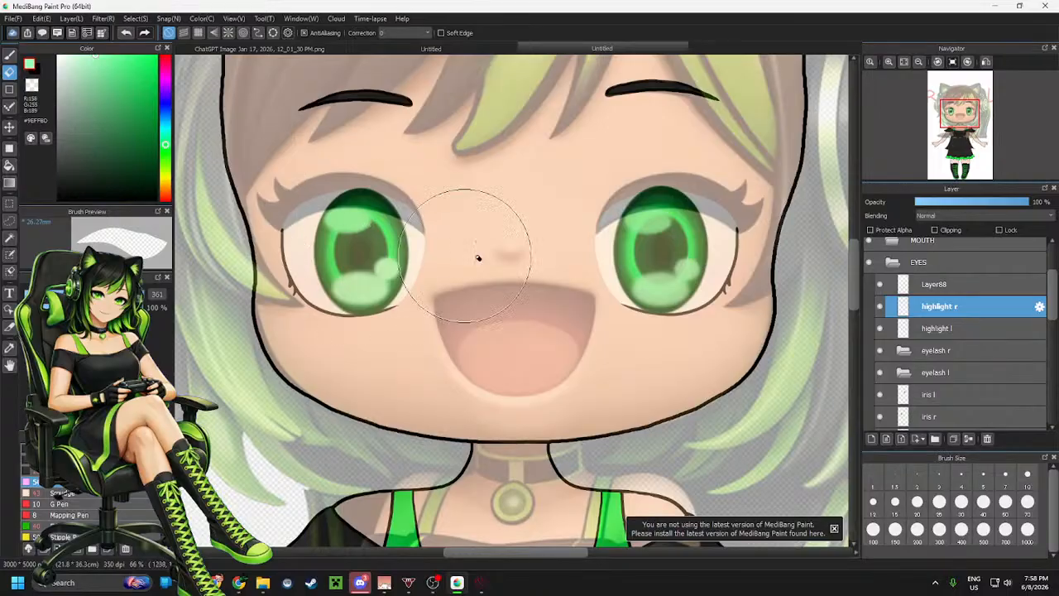
click(951, 287)
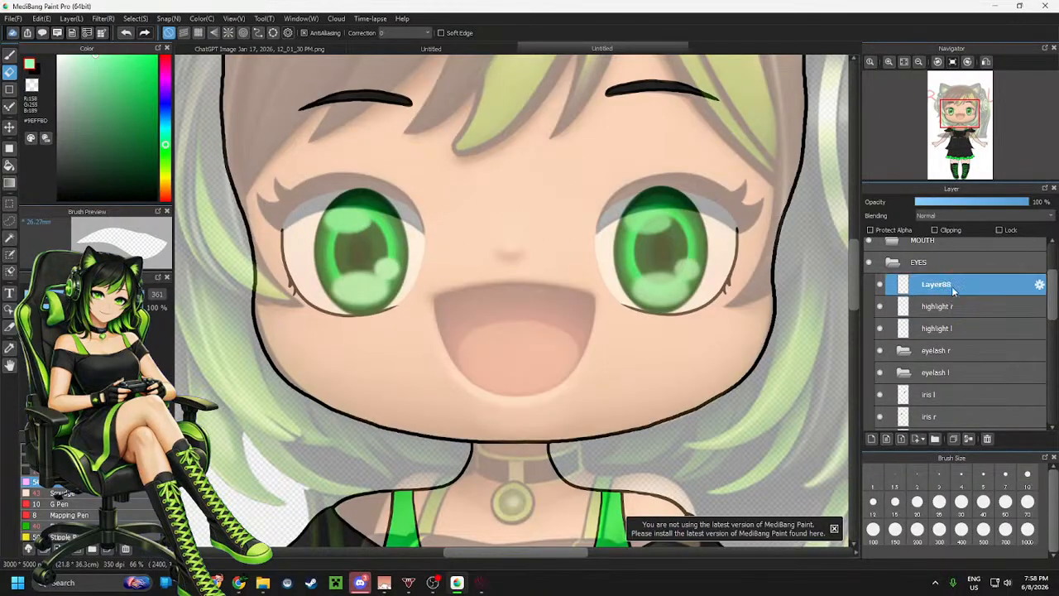
click(1010, 203)
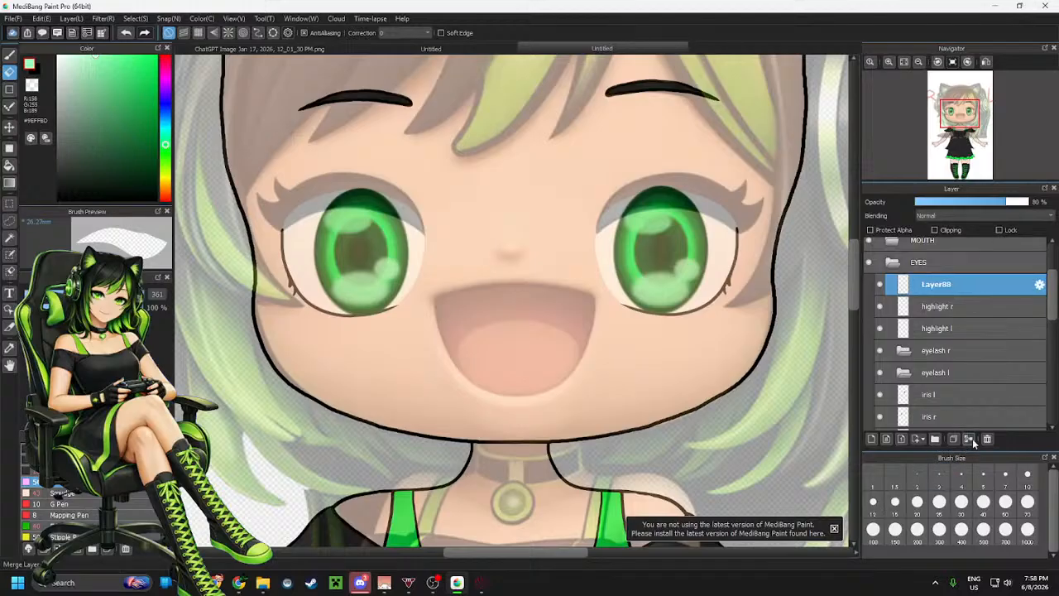
click(971, 441)
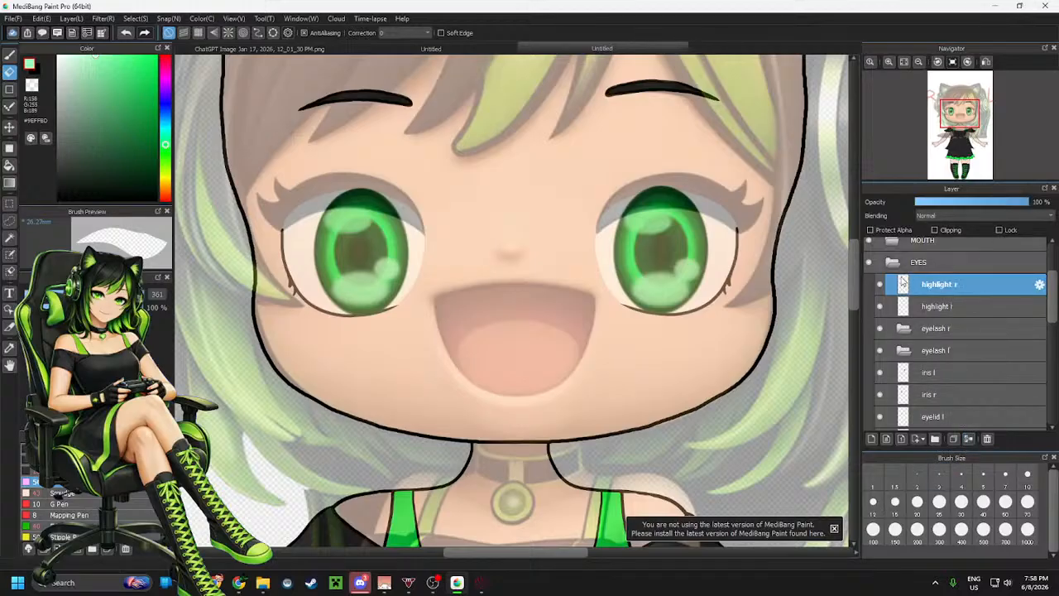
Toggle the highlight r and highlight l layers off and on while zooming around the eyes to compare the highlights
click(881, 284)
click(880, 284)
click(880, 306)
click(880, 306)
scroll(610, 265, down, 4)
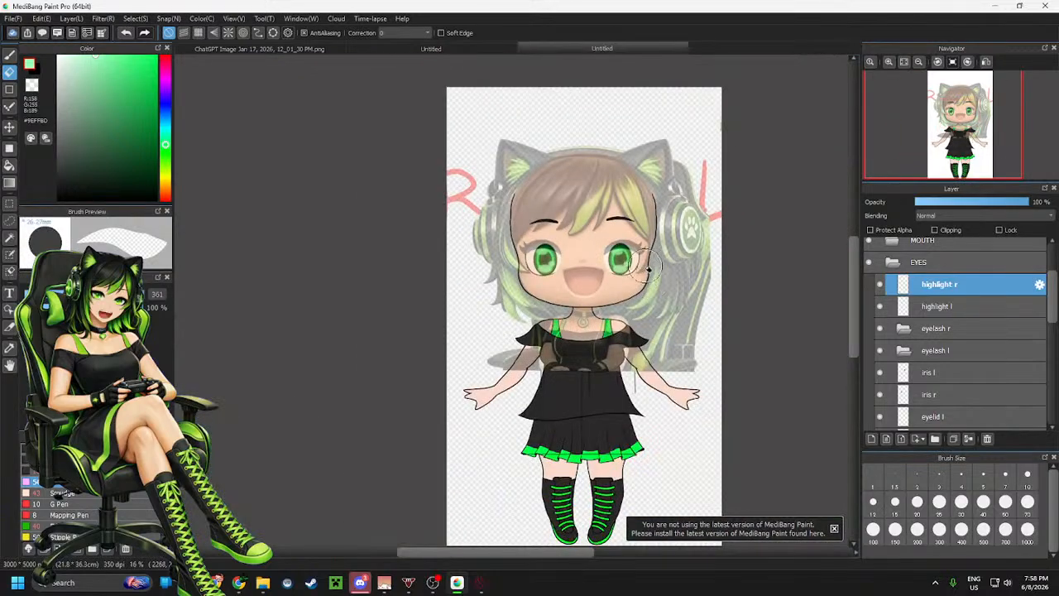
scroll(610, 240, up, 4)
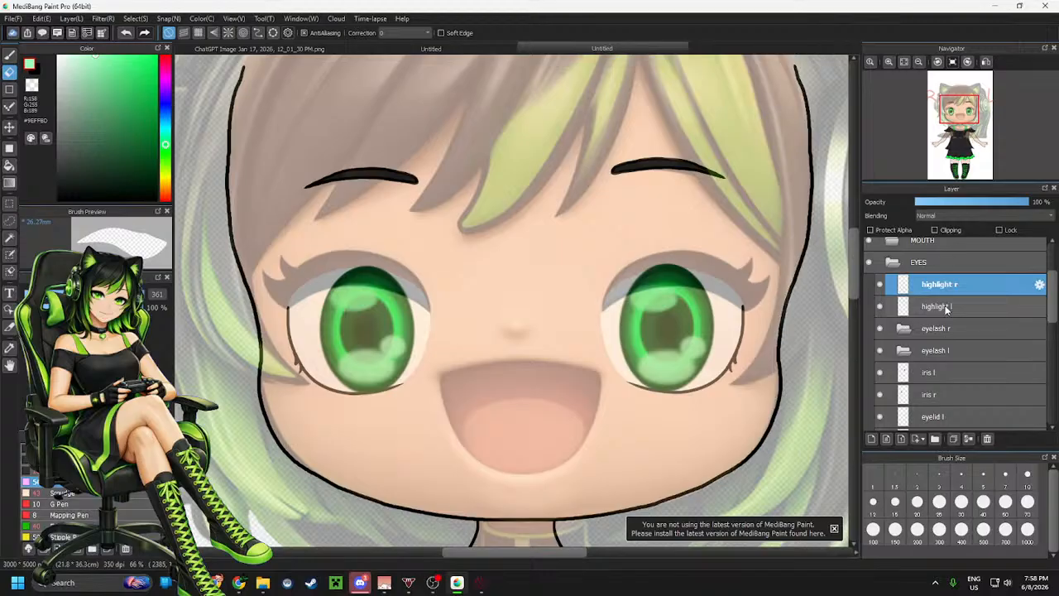
scroll(413, 302, up, 3)
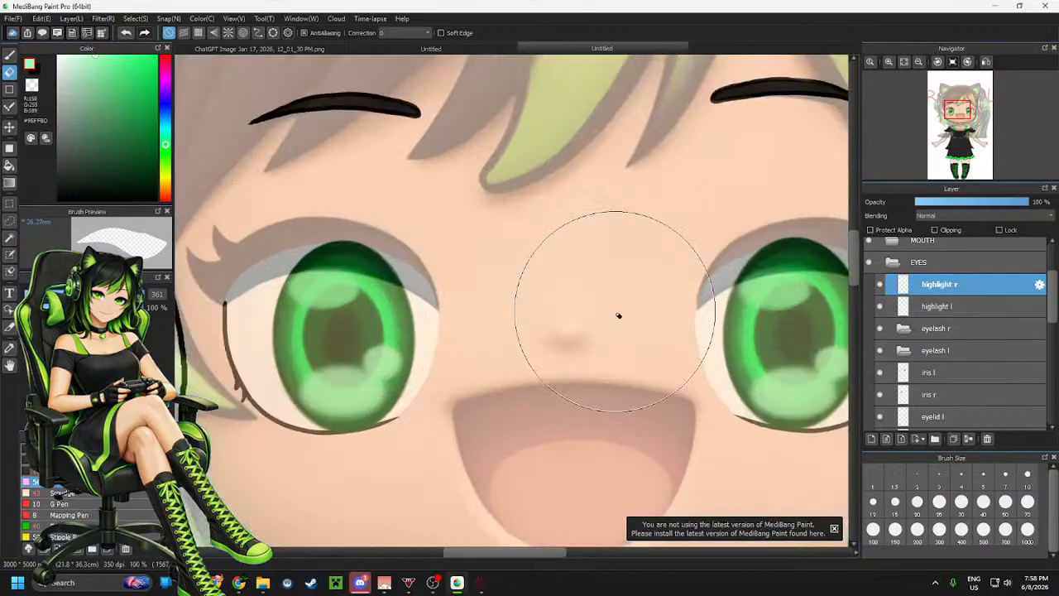
scroll(612, 314, down, 2)
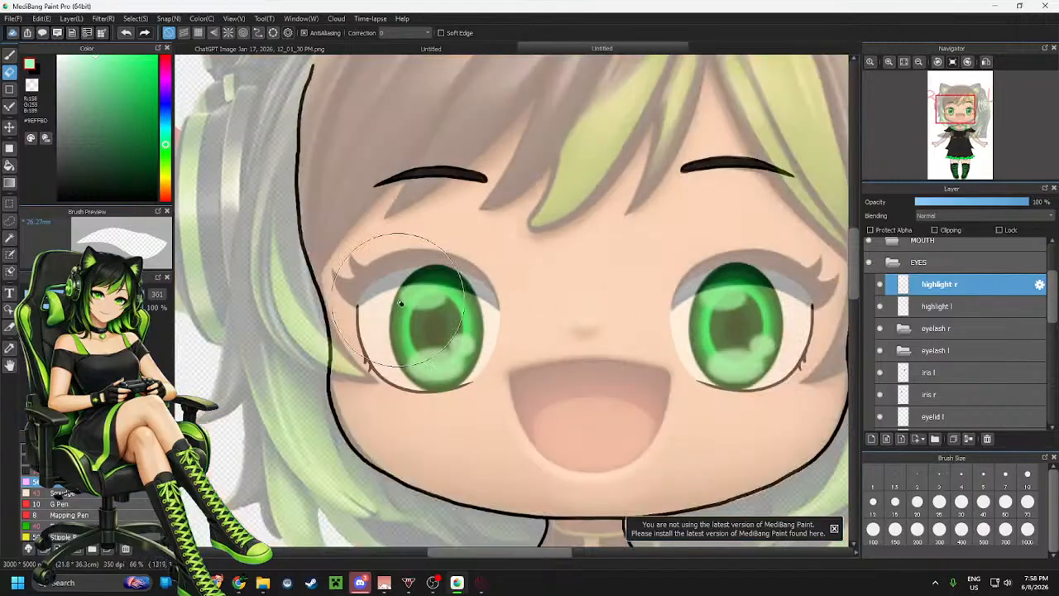
scroll(572, 312, up, 4)
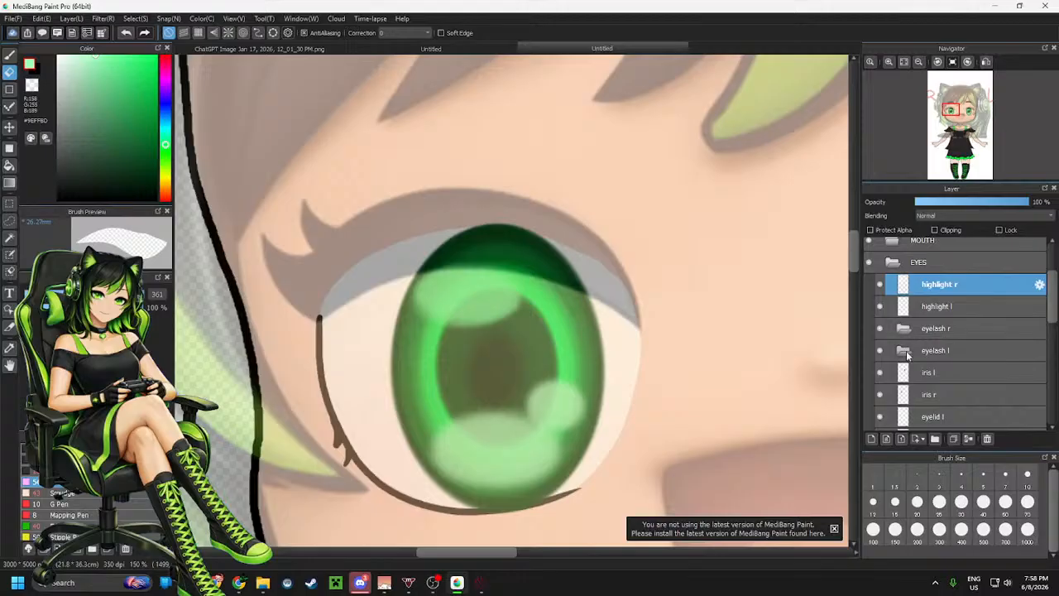
Select the eyelash l layer folder
click(928, 353)
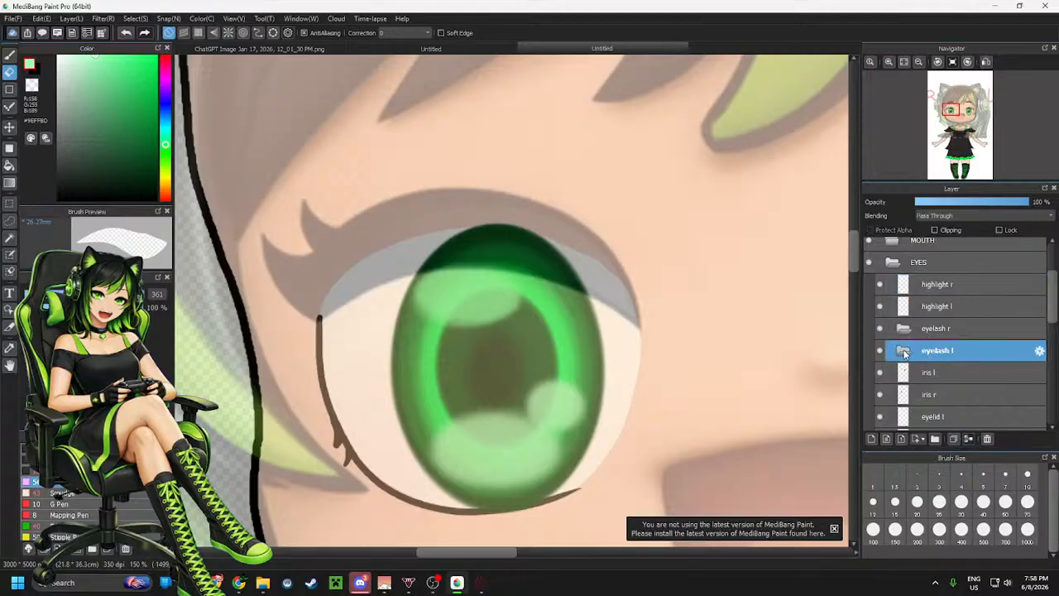
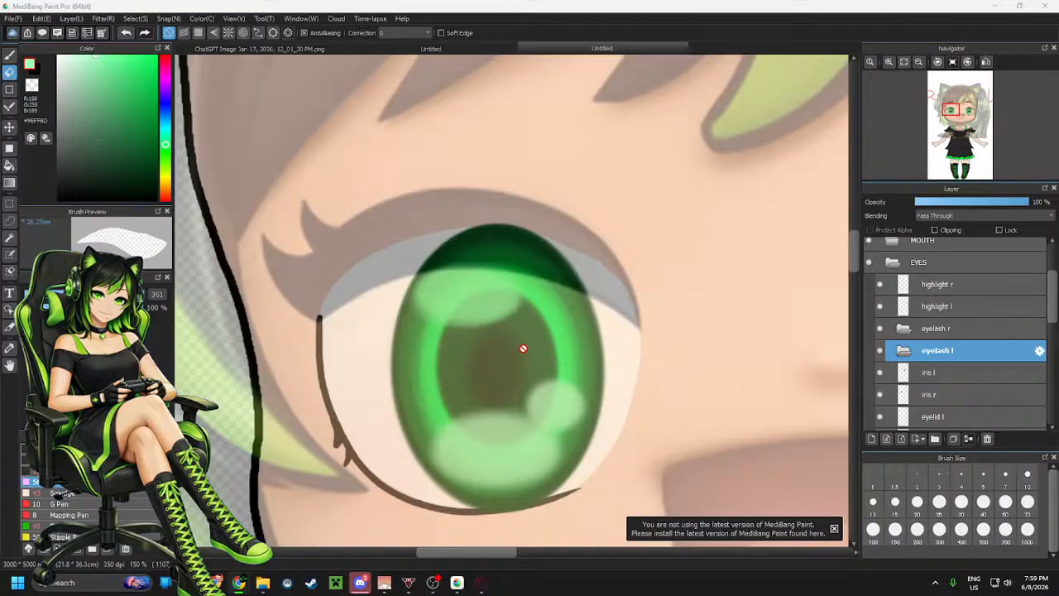
Add a new layer inside the eyelash r folder
click(944, 336)
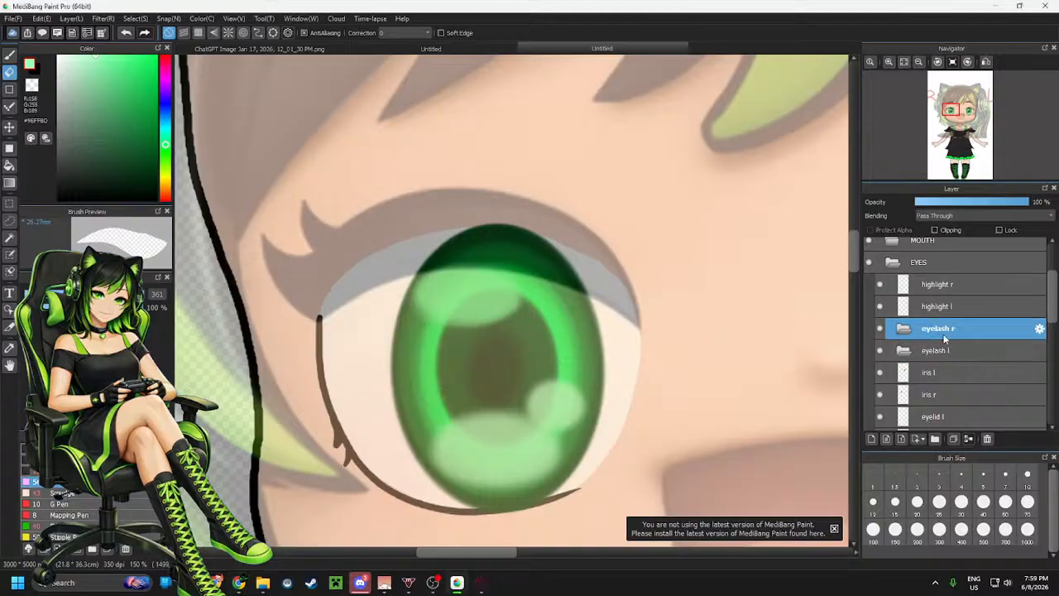
click(870, 440)
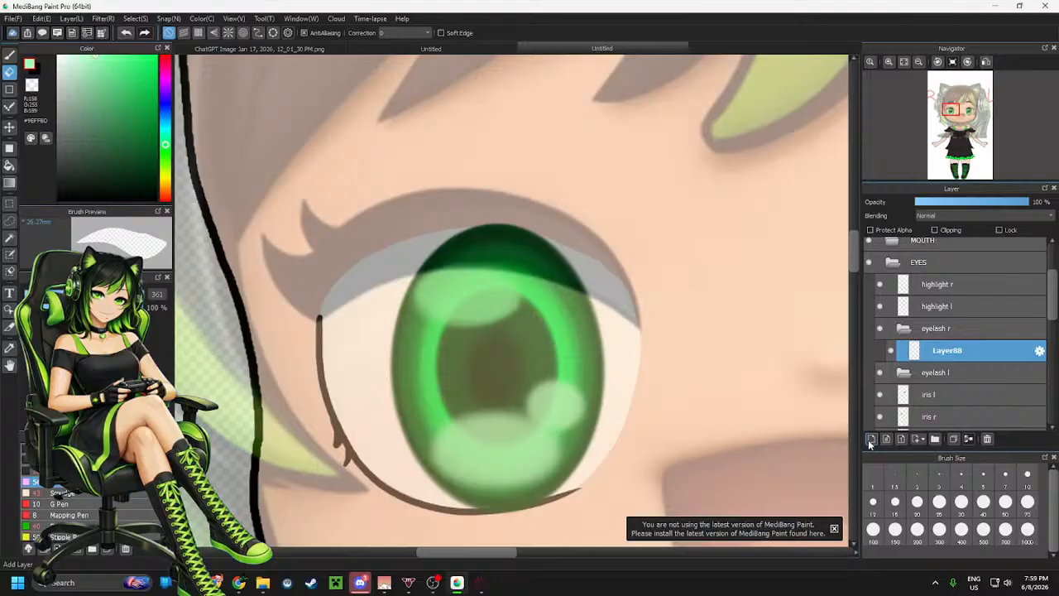
Switch to the brush with black as the colour and a smaller brush size
key(b)
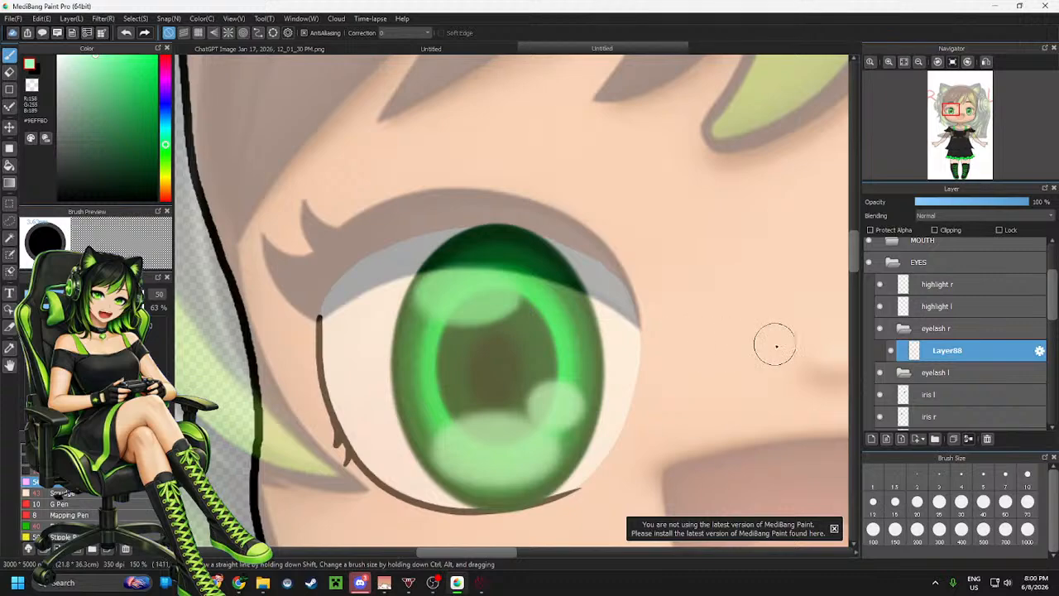
click(58, 199)
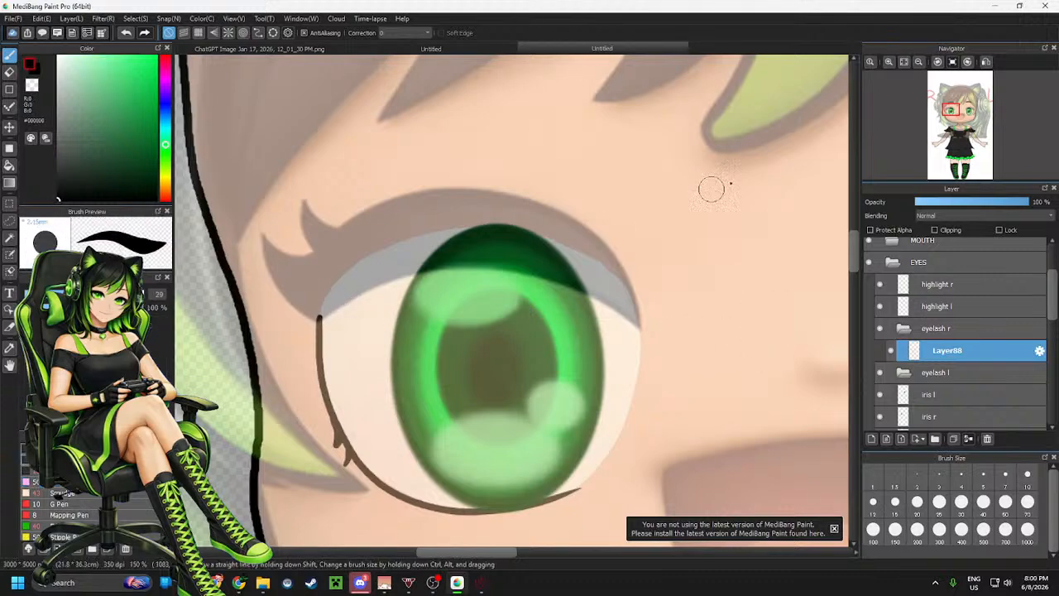
click(937, 62)
click(938, 62)
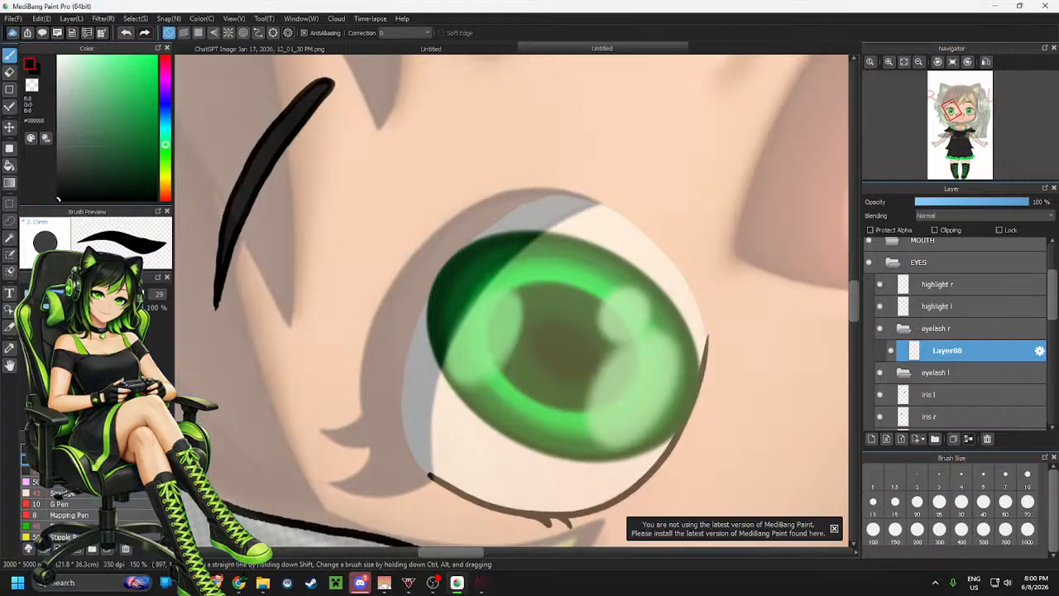
click(68, 294)
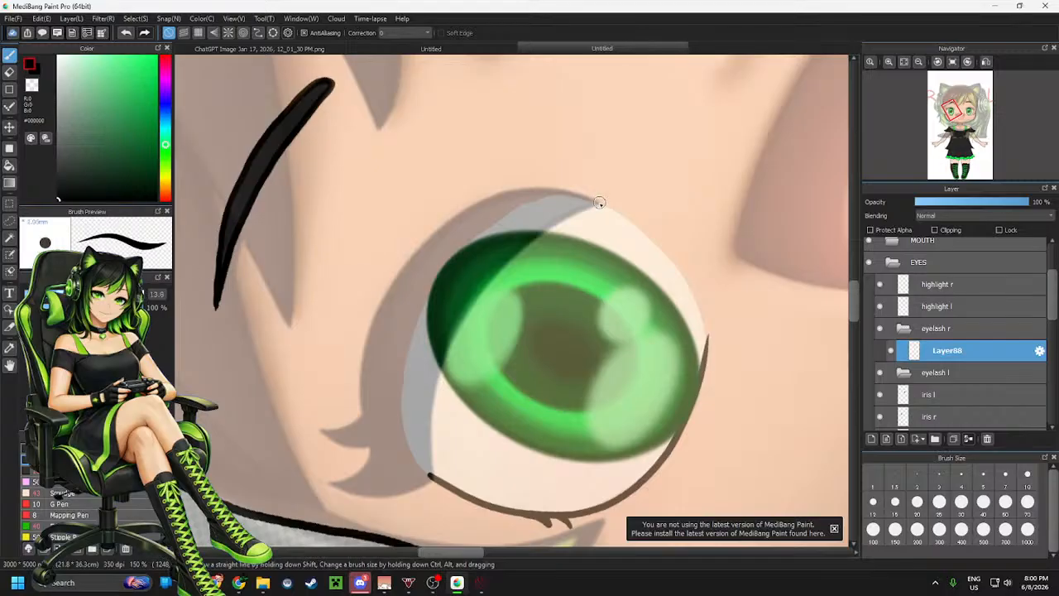
Try several curved lash strokes from the eye's upper corner, undoing each one
mouse_move(600, 202)
mouse_down()
mouse_move(544, 192)
mouse_move(466, 198)
mouse_move(448, 214)
mouse_up()
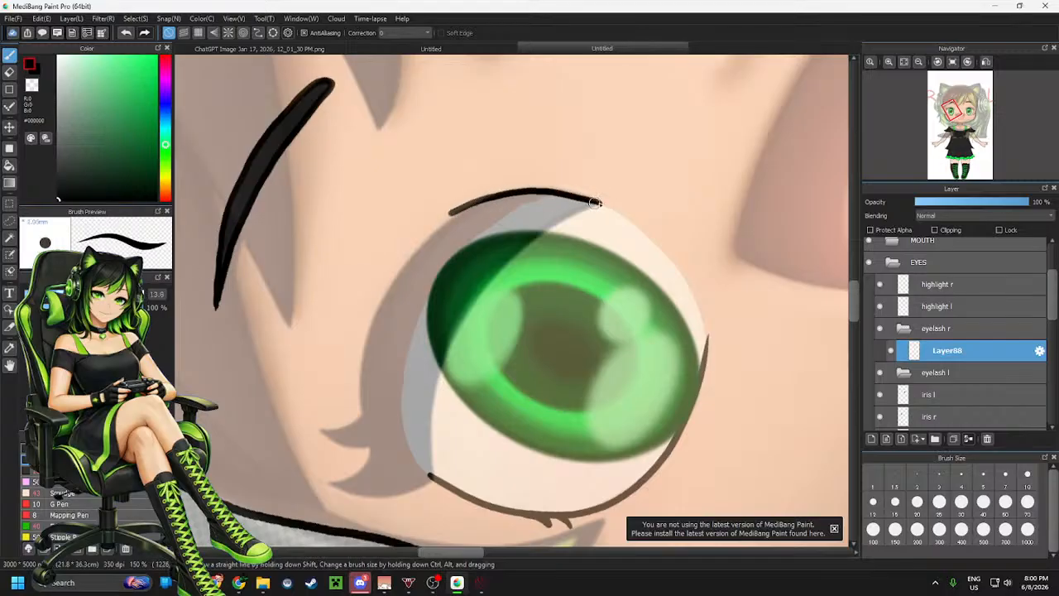
key(ctrl+z)
mouse_move(602, 198)
mouse_down()
mouse_move(575, 194)
mouse_move(465, 213)
mouse_move(383, 317)
mouse_move(354, 447)
mouse_up()
key(ctrl+z)
mouse_move(603, 200)
mouse_down()
mouse_move(521, 191)
mouse_move(368, 351)
mouse_move(466, 463)
mouse_up()
key(ctrl+z)
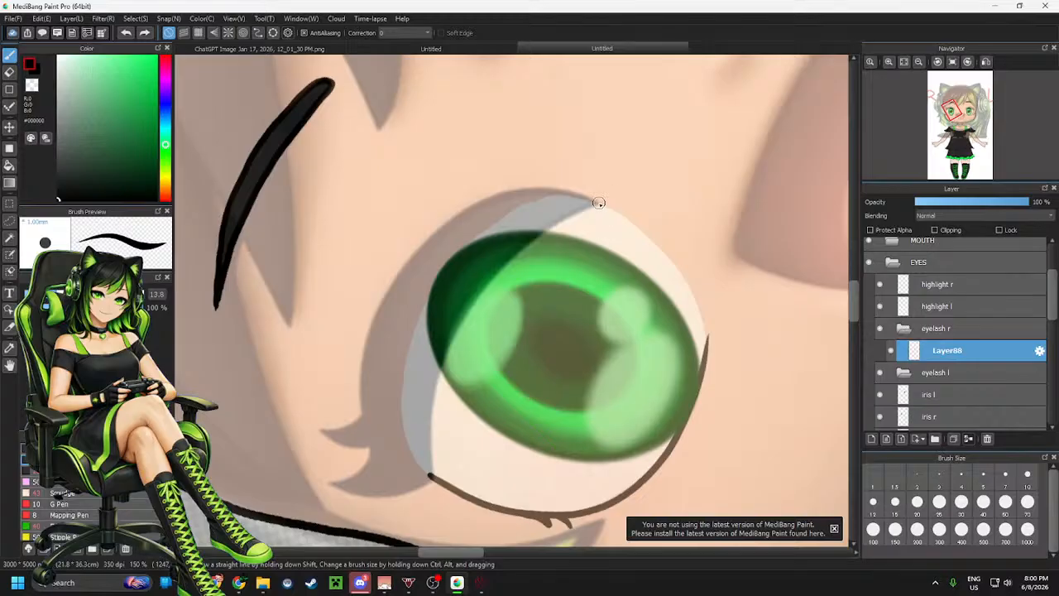
mouse_move(602, 202)
mouse_down()
mouse_move(432, 230)
mouse_move(406, 464)
mouse_move(454, 489)
mouse_up()
key(ctrl+z)
mouse_move(602, 202)
mouse_down()
mouse_move(486, 203)
mouse_move(388, 267)
mouse_move(357, 341)
mouse_move(367, 423)
mouse_move(420, 475)
mouse_up()
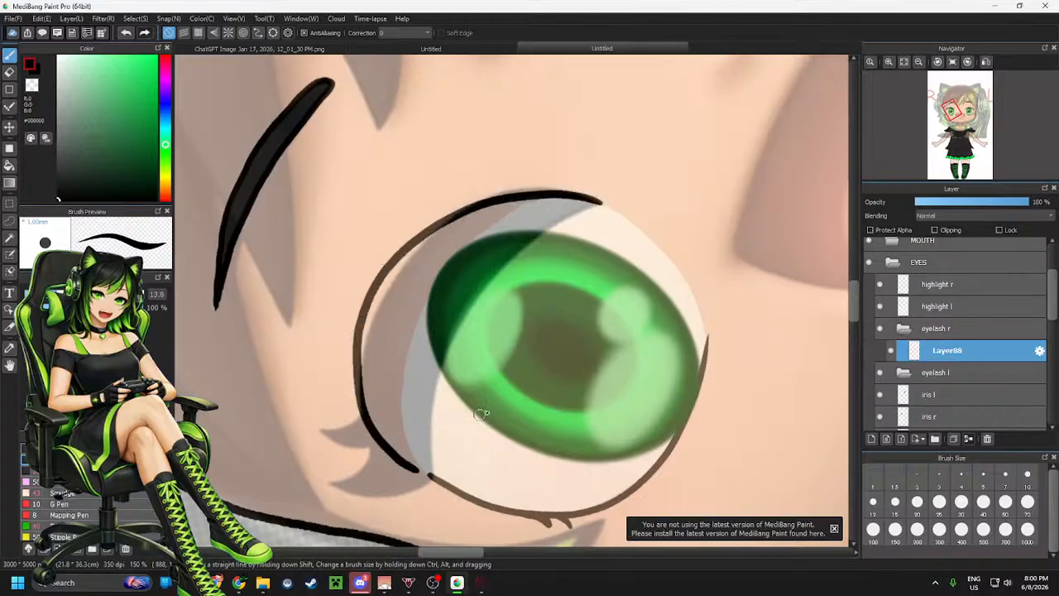
key(ctrl+z)
Draw the eyelash outline: an outer curve around the eye, an inner curve, and a short closing line at the bottom
mouse_move(595, 202)
mouse_down()
mouse_move(394, 286)
mouse_move(372, 439)
mouse_up()
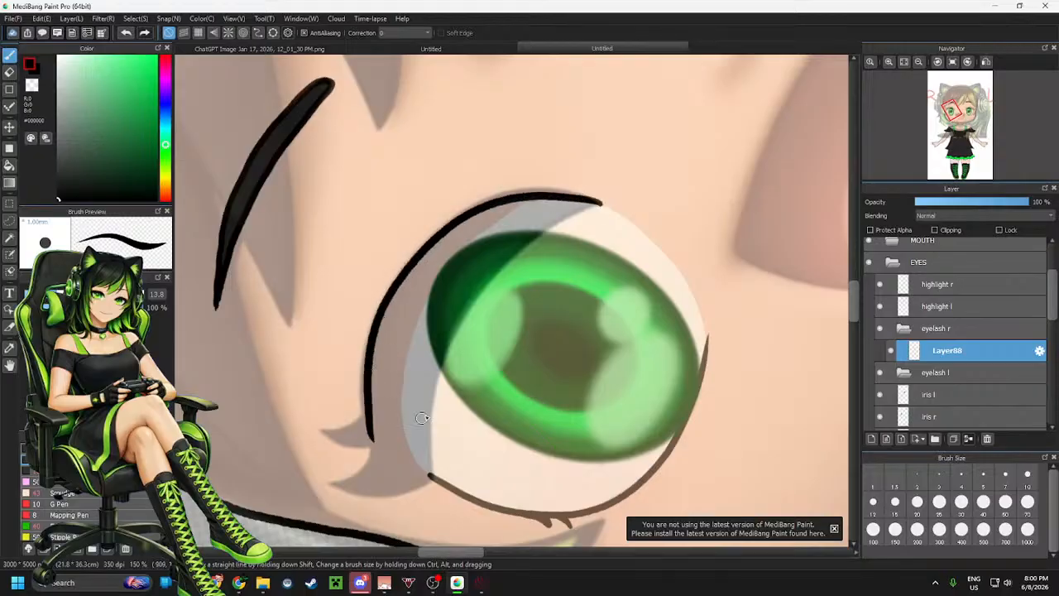
mouse_move(599, 206)
mouse_down()
mouse_move(539, 236)
mouse_move(454, 438)
mouse_up()
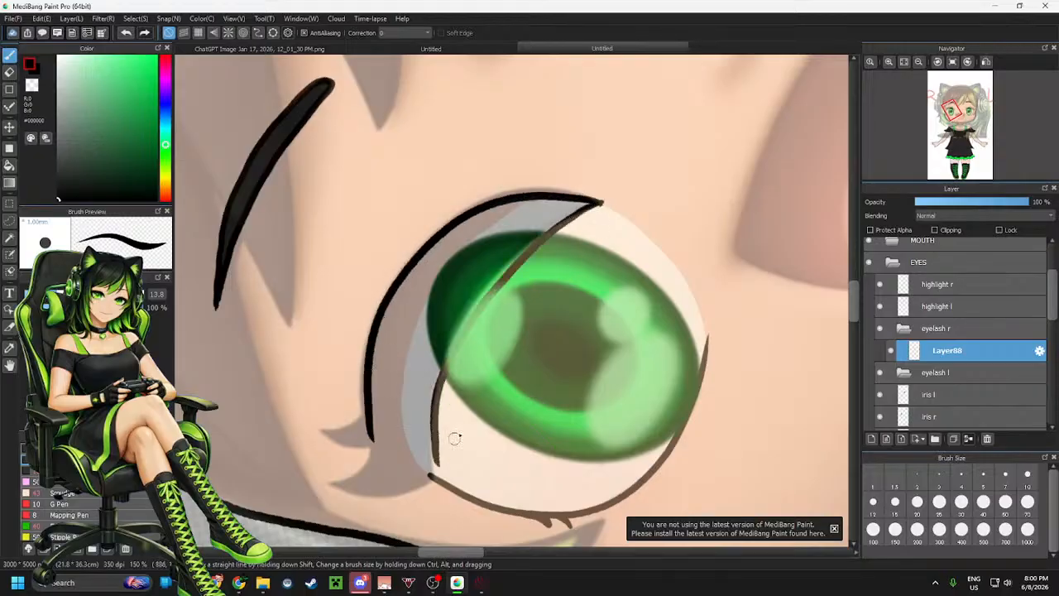
key(ctrl+z)
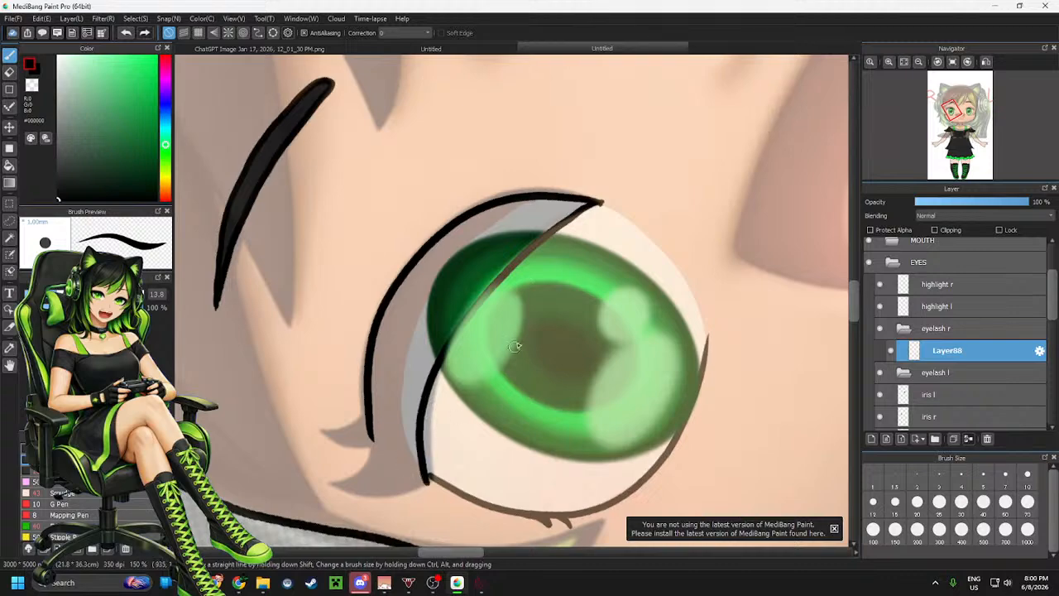
mouse_move(581, 212)
mouse_down()
mouse_move(511, 274)
mouse_move(460, 375)
mouse_move(431, 479)
mouse_up()
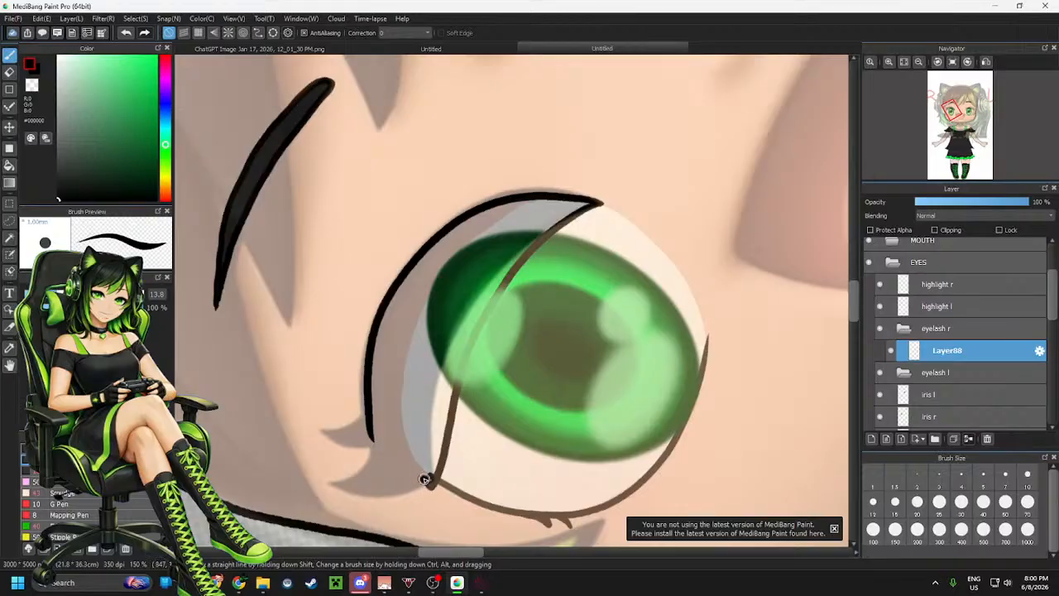
drag(425, 480, 386, 446)
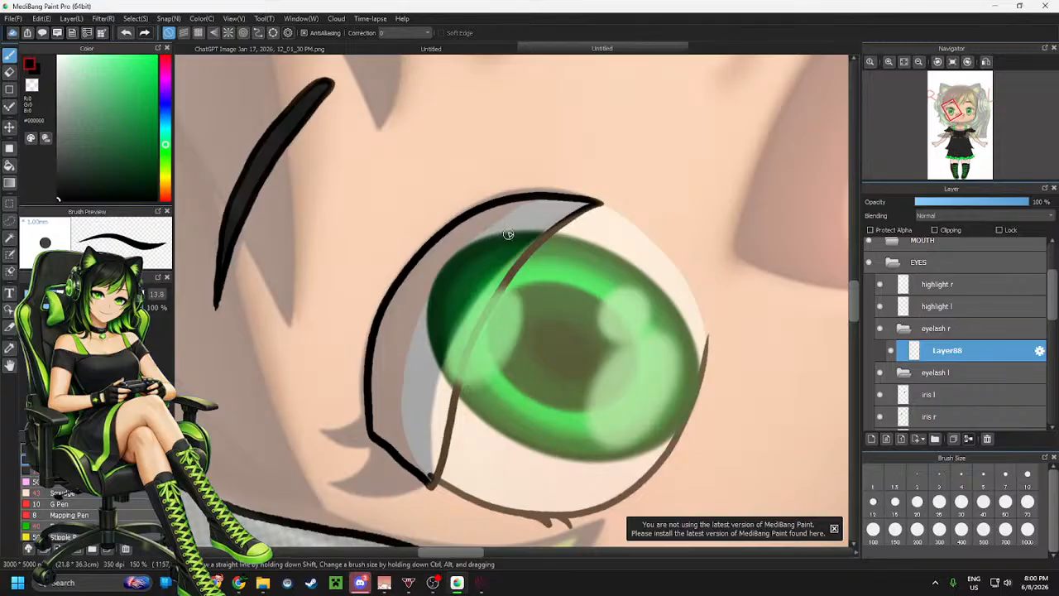
Try scribbling black inside the lash shape and moving the highlight layers, then undo
mouse_move(496, 217)
mouse_down()
mouse_move(434, 242)
mouse_move(431, 264)
mouse_move(447, 291)
mouse_move(502, 276)
mouse_up()
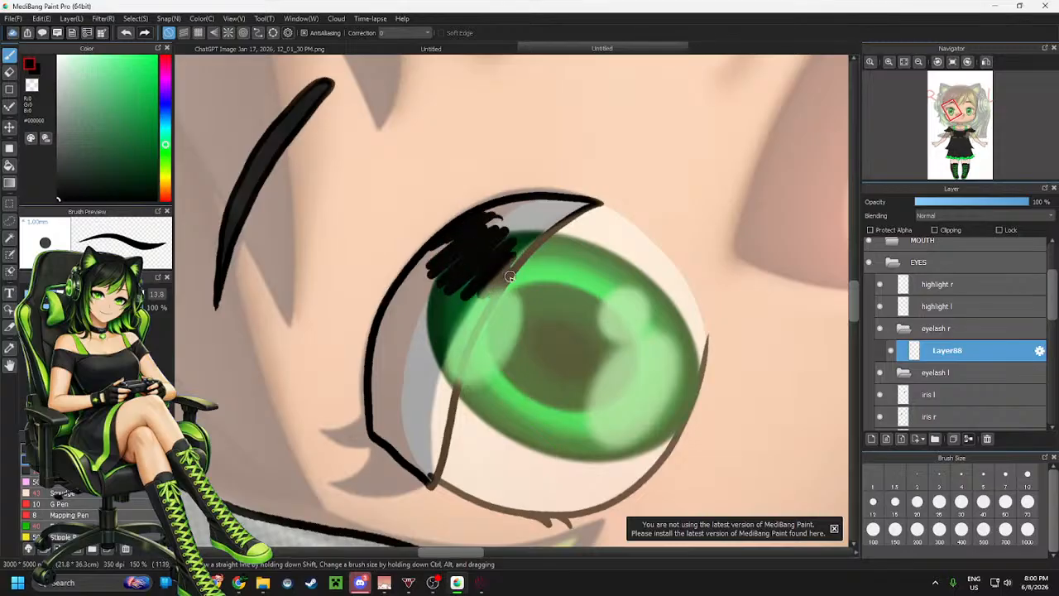
click(954, 290)
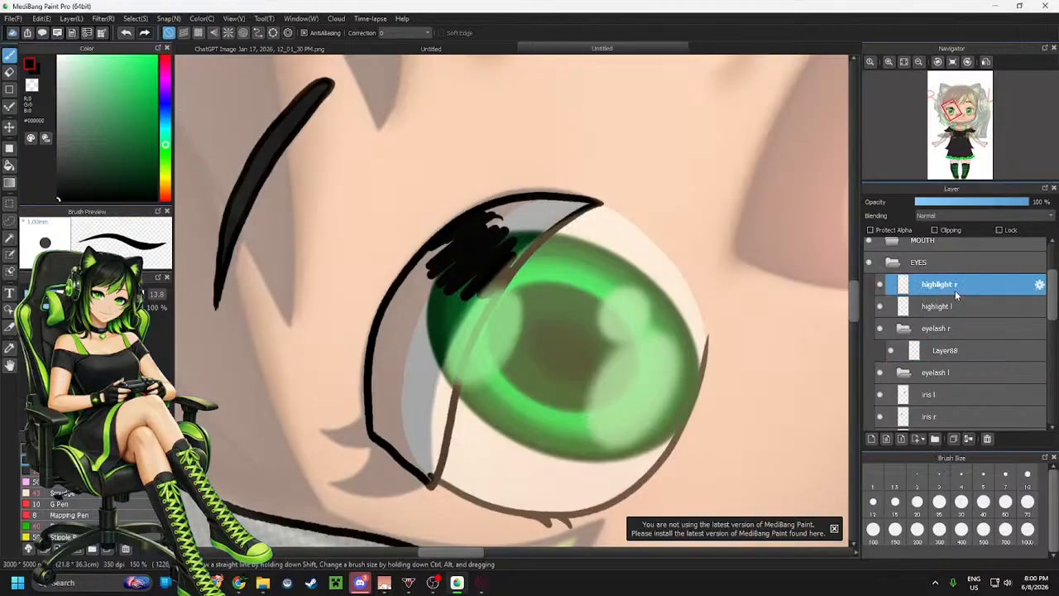
shift+click(961, 308)
drag(959, 294, 961, 327)
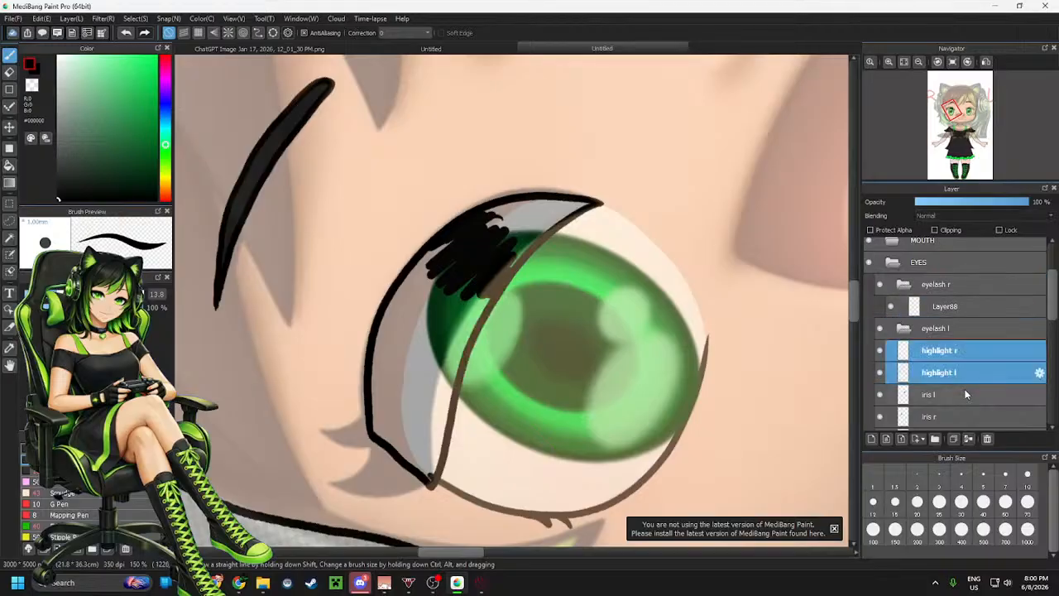
click(955, 307)
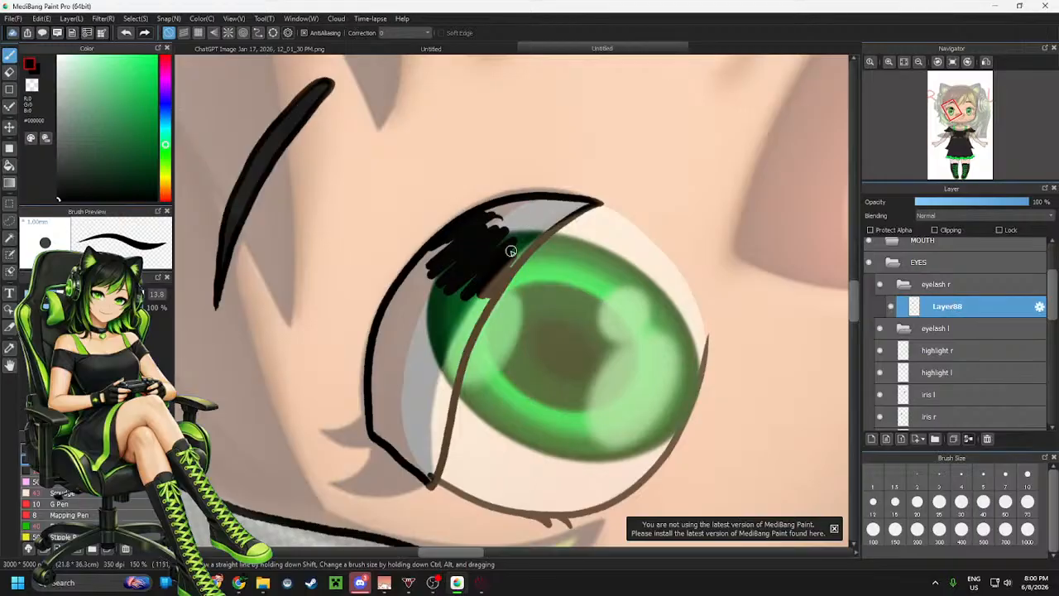
key(ctrl+z)
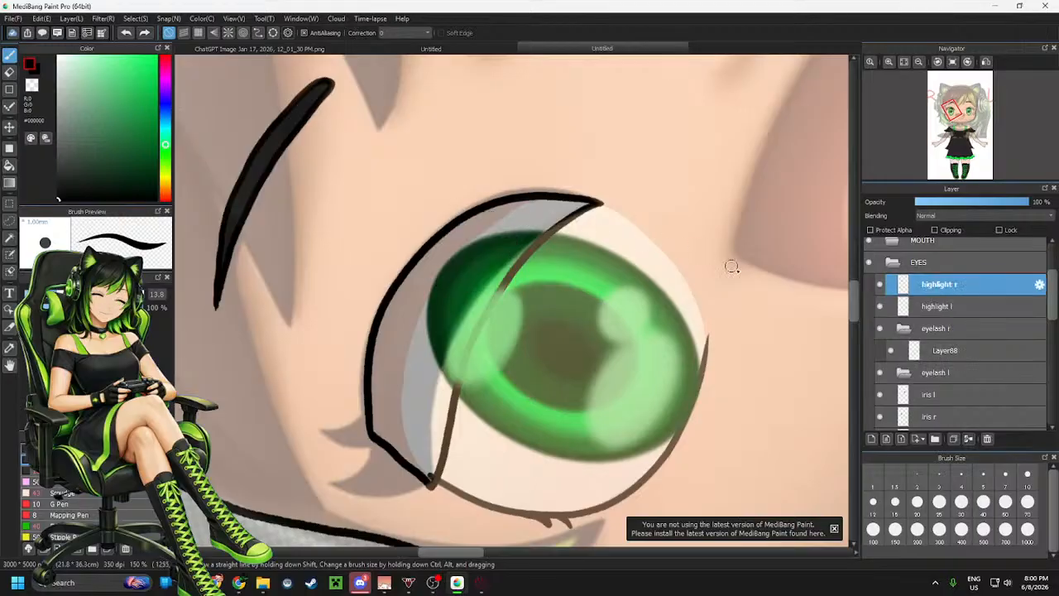
Move the highlight r and highlight l layers below the eyelash l folder
shift+click(915, 308)
drag(937, 295, 937, 381)
Hide the Layer31 reference image, the iris l and iris r layers, and both highlight layers
scroll(944, 334, up, 2)
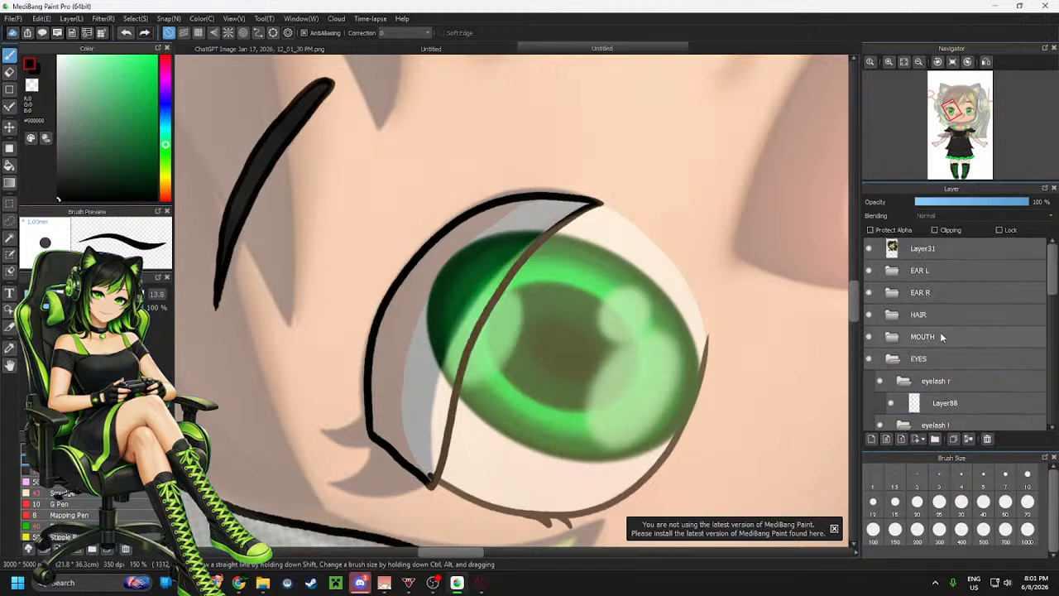
click(868, 249)
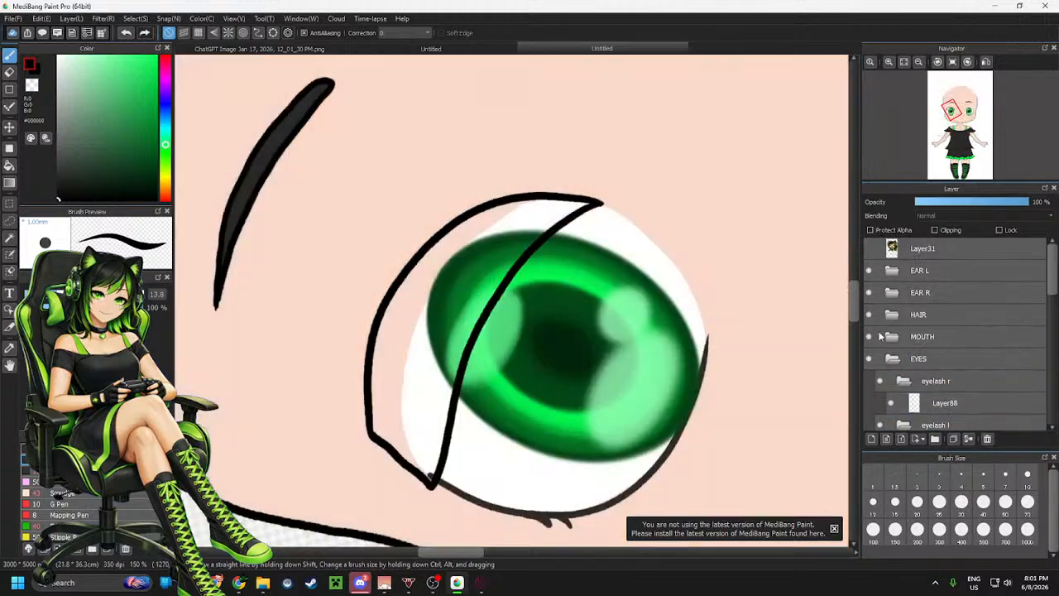
scroll(902, 355, down, 4)
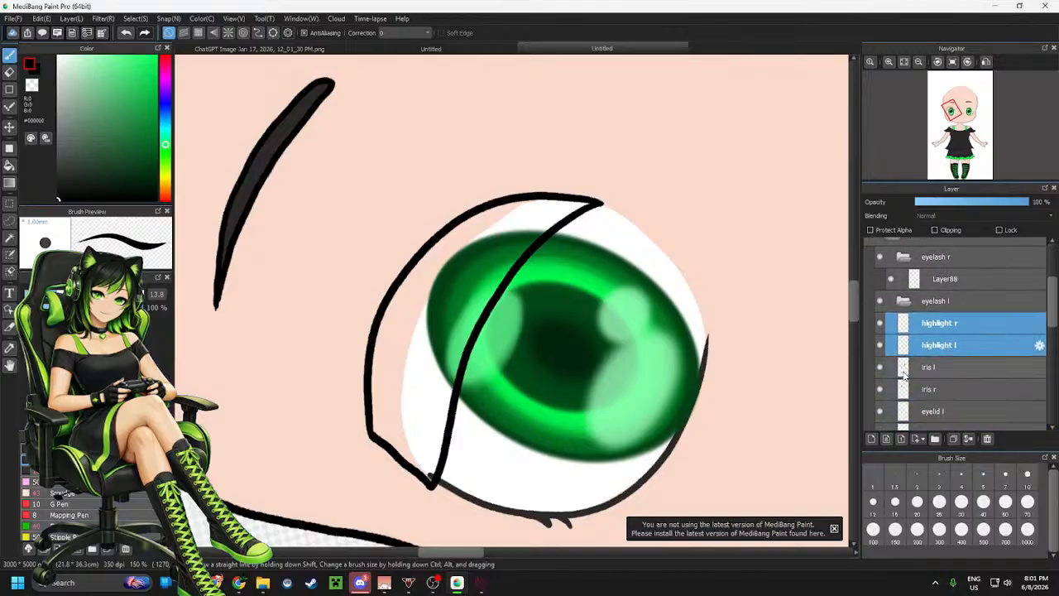
click(880, 353)
click(880, 375)
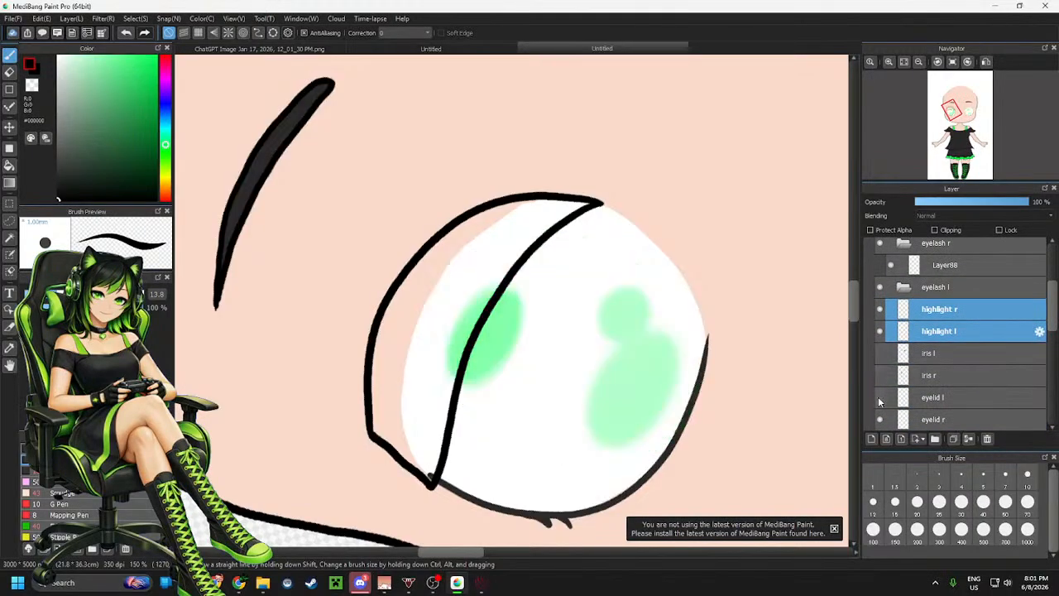
click(879, 308)
click(880, 331)
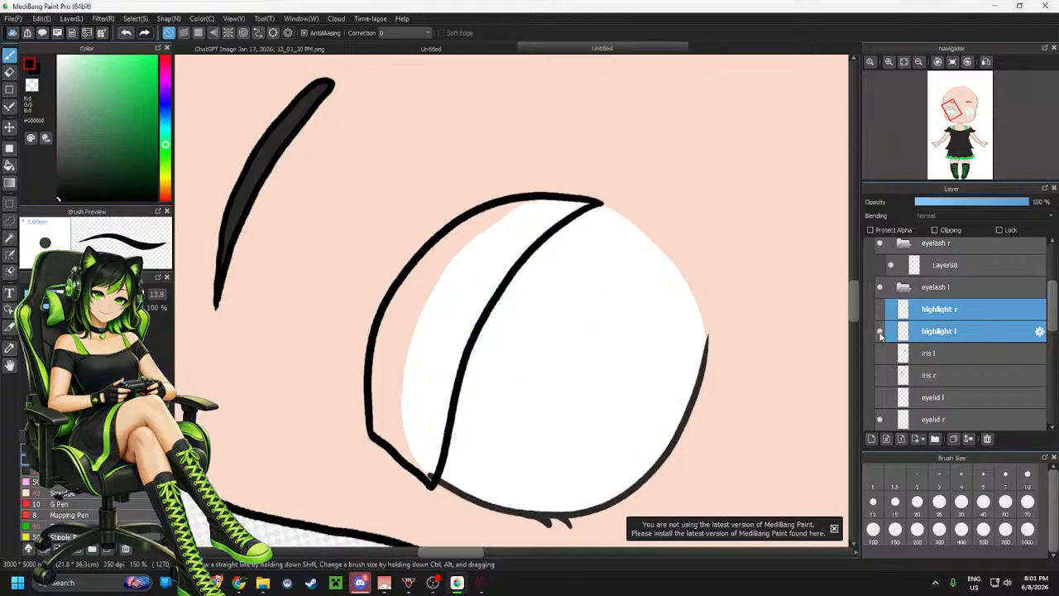
Select the eyelid r layer and hide the eye white layers
scroll(893, 378, down, 2)
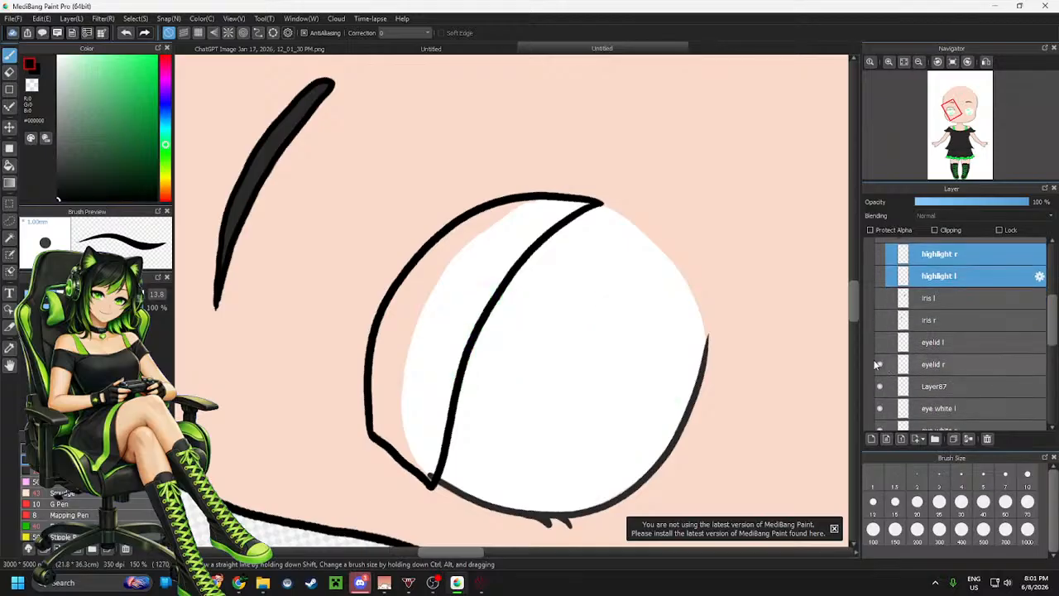
click(877, 364)
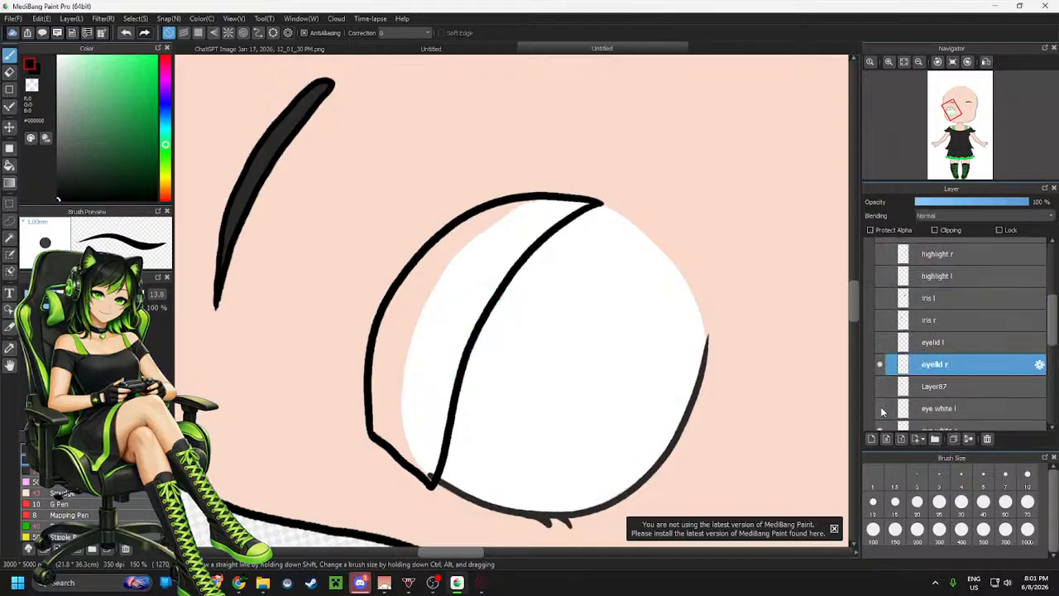
scroll(880, 406, down, 1)
click(881, 403)
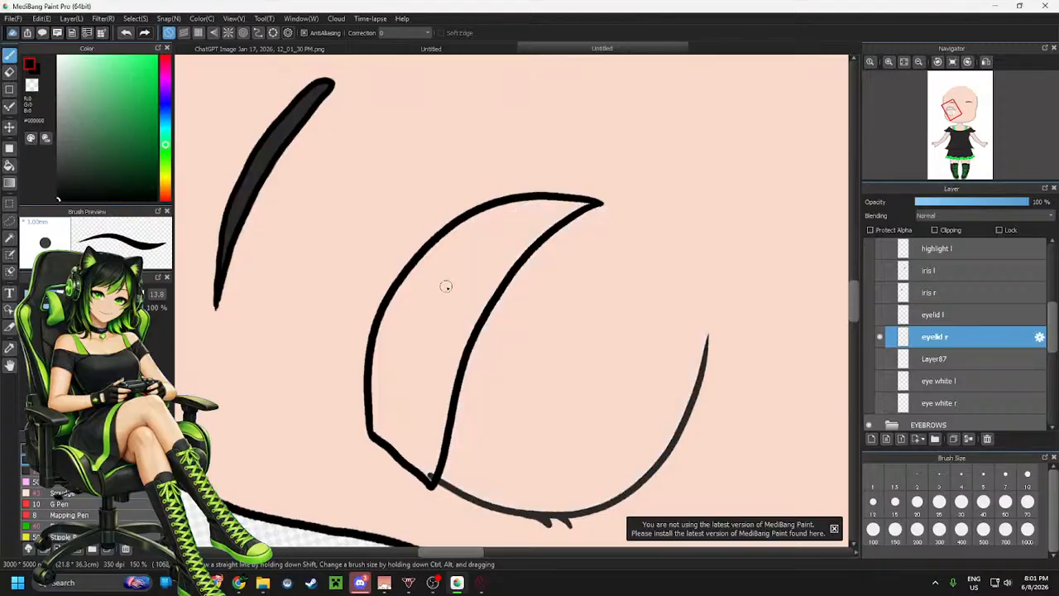
Try filling the lash shape with black on the eyelid r layer
key(g)
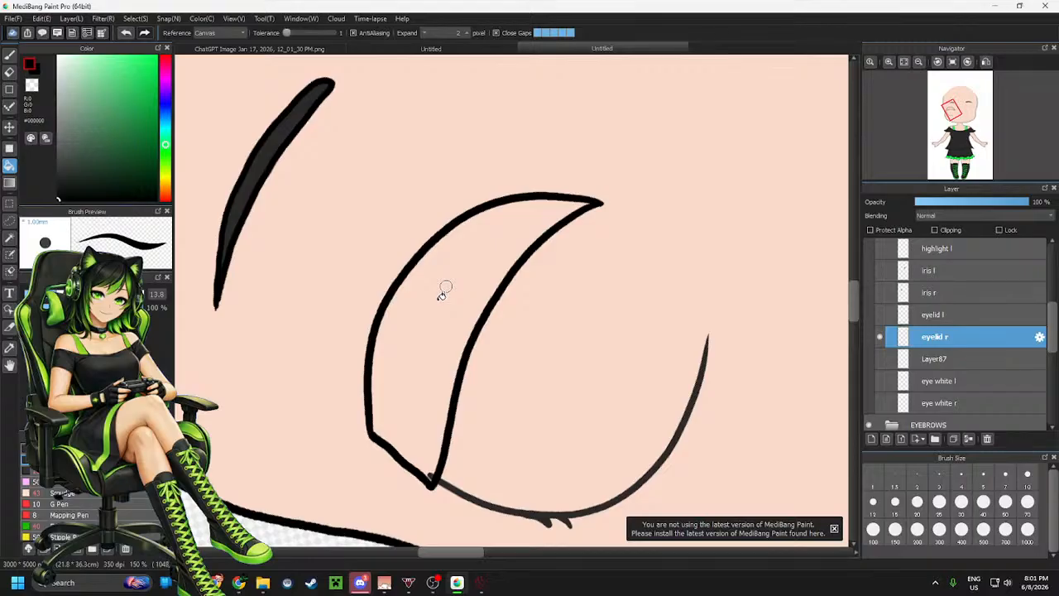
click(442, 293)
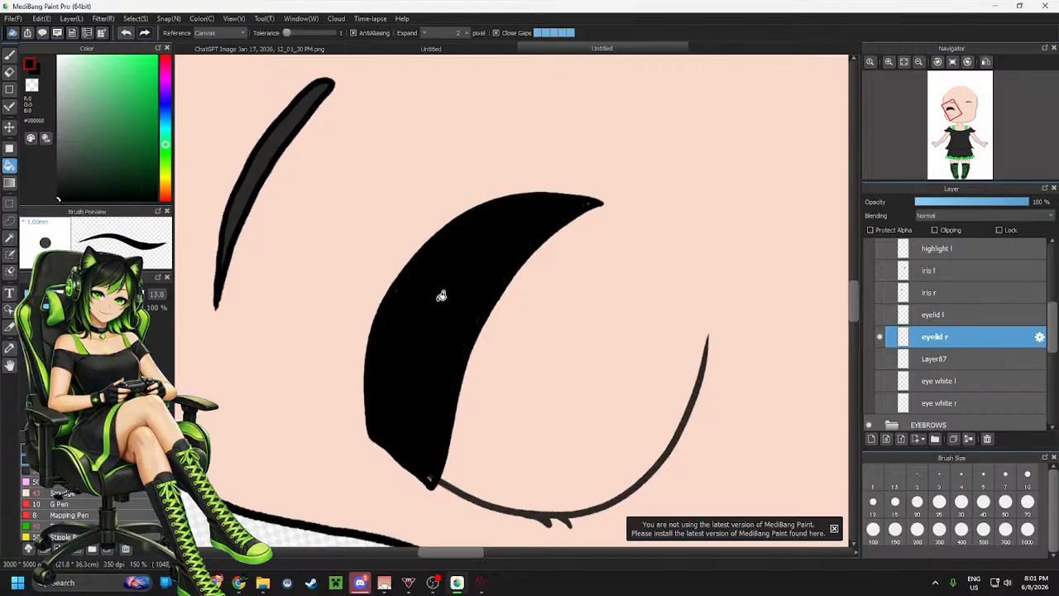
key(b)
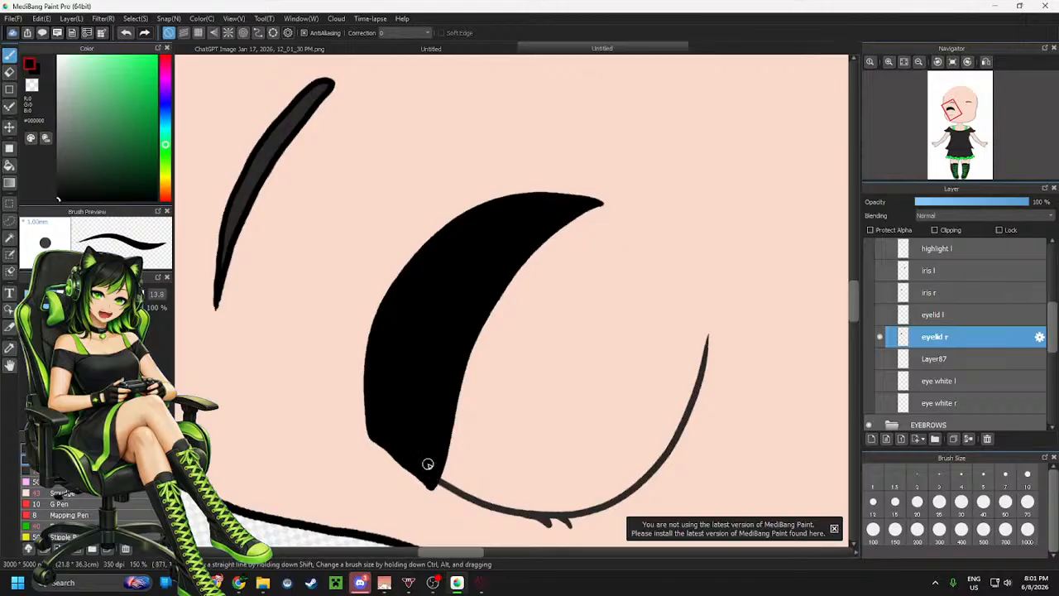
click(879, 337)
click(880, 338)
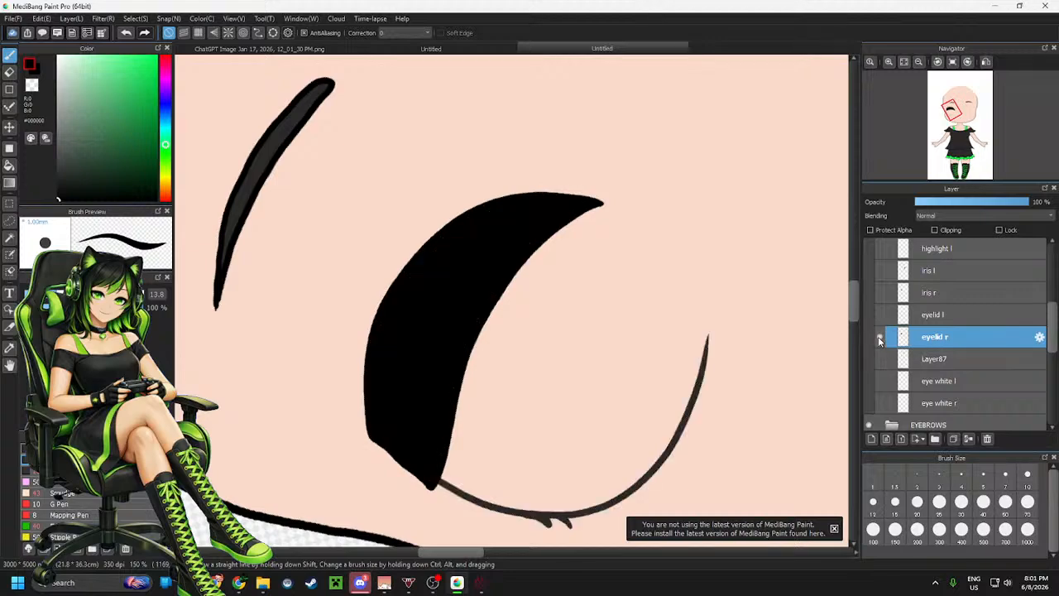
click(879, 337)
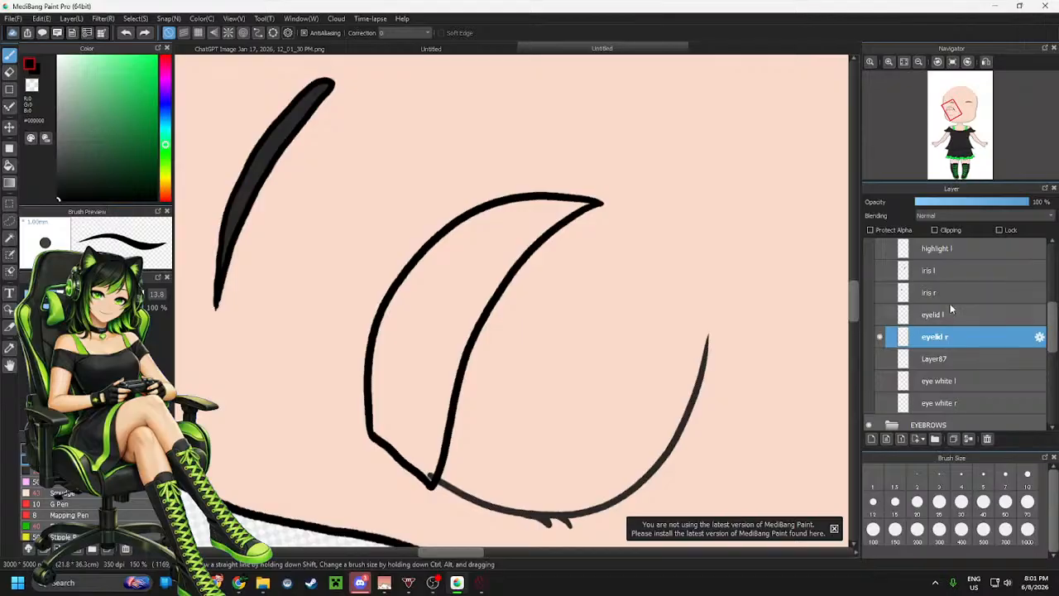
Select Layer88 and fill the lash shape with black using the Bucket tool
scroll(952, 306, up, 3)
click(954, 253)
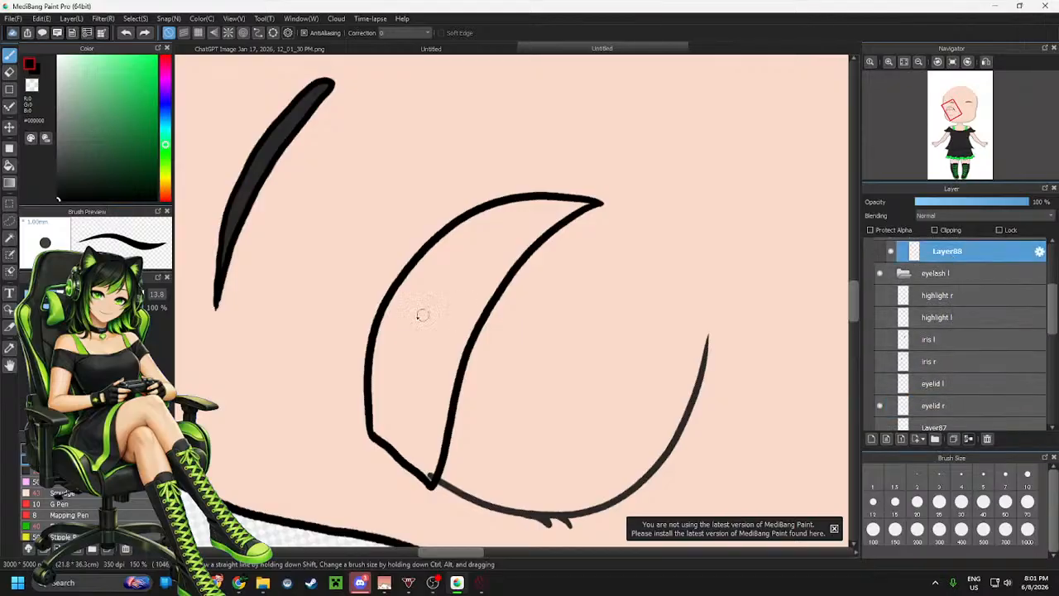
key(g)
click(440, 306)
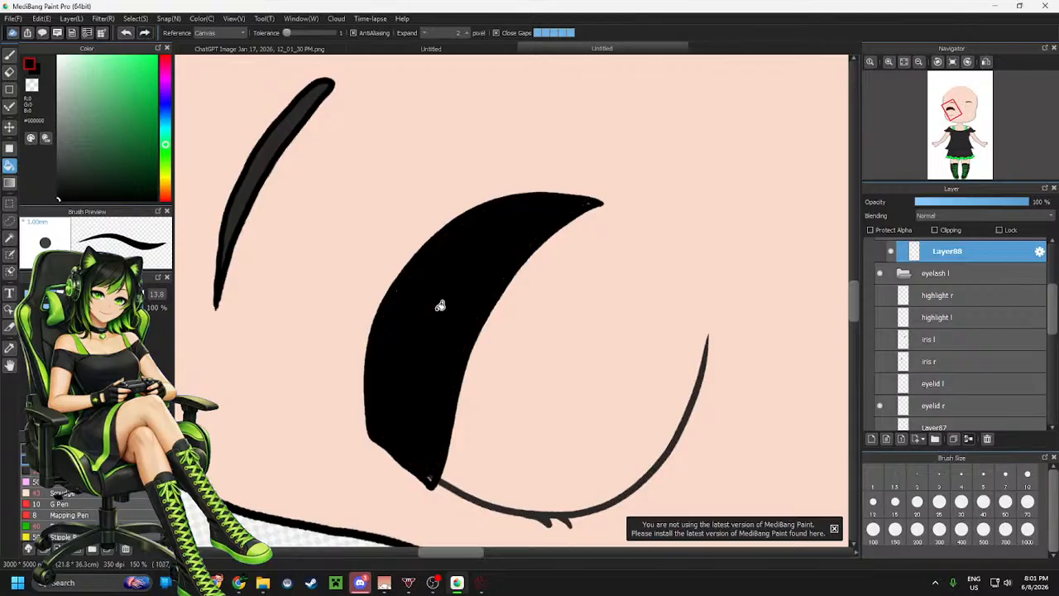
key(b)
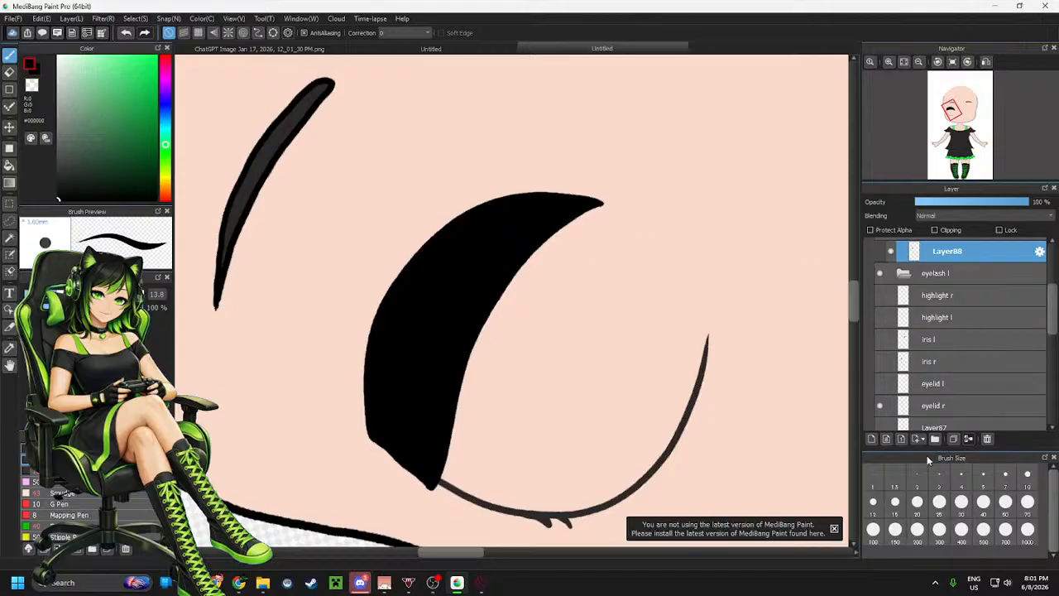
Add another new layer above Layer88 in the eyelash r folder
click(873, 440)
scroll(962, 354, up, 4)
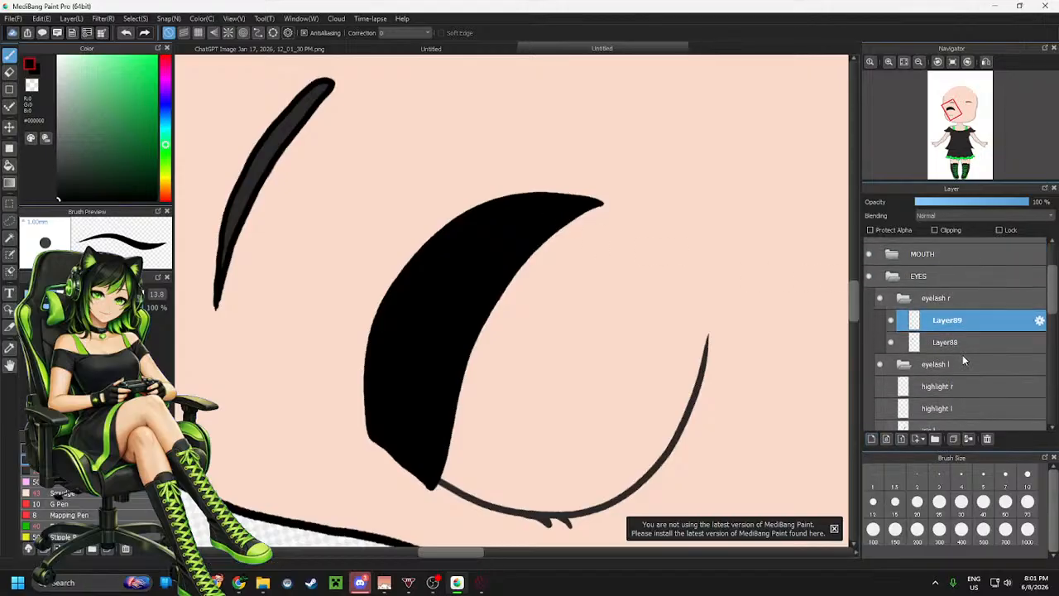
Show the Layer31 reference image over the face to trace the eyelashes
click(869, 248)
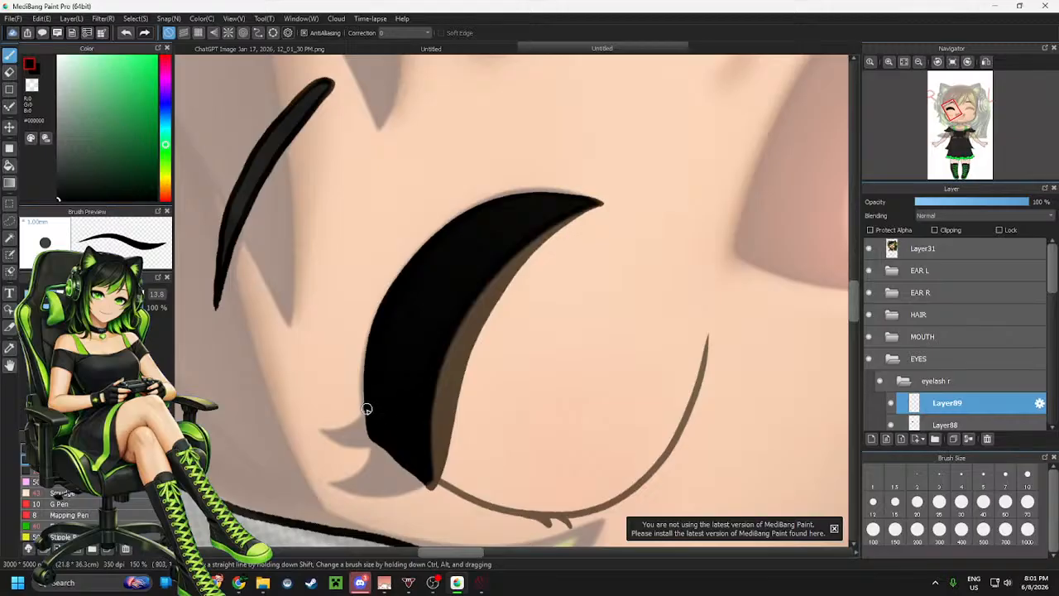
drag(364, 407, 328, 426)
key(ctrl+z)
scroll(484, 260, up, 4)
scroll(437, 315, down, 1)
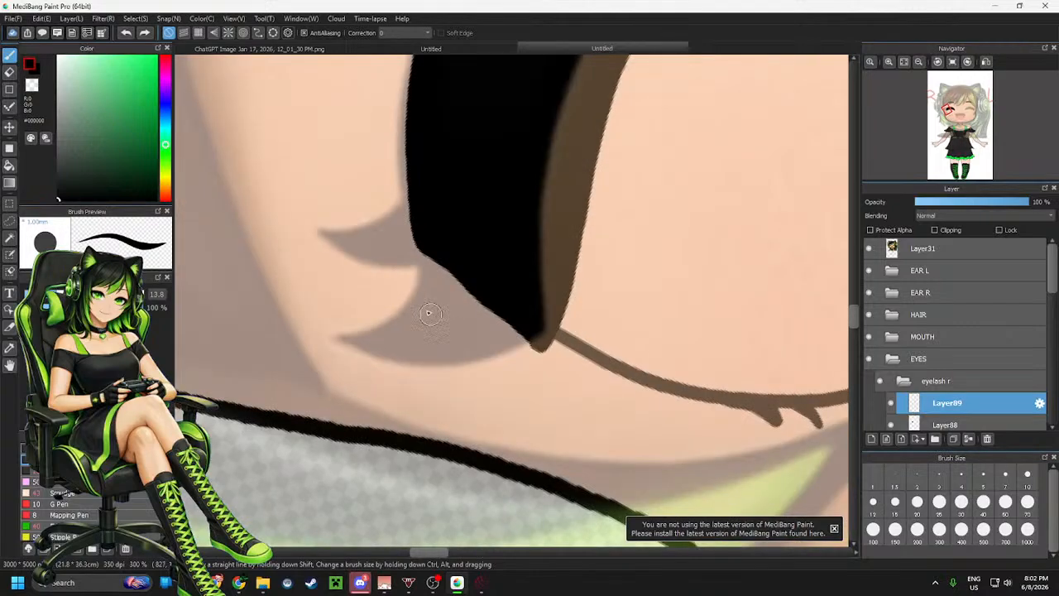
On Layer89, outline a small curved lash flick below the main lash, redrawing strokes as needed
scroll(388, 244, up, 1)
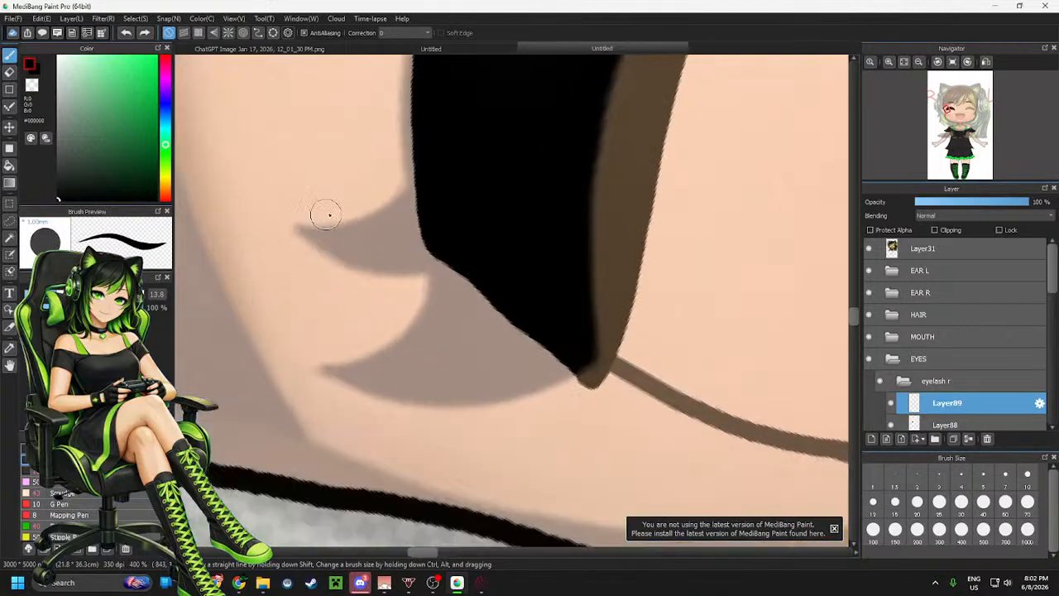
drag(418, 203, 293, 233)
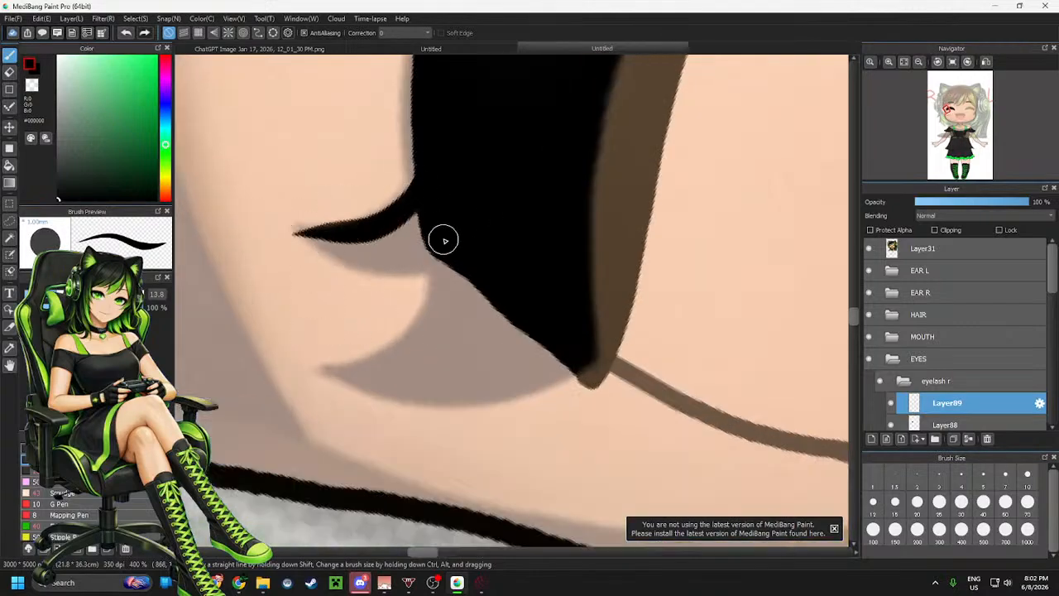
key(ctrl+z)
mouse_move(417, 213)
mouse_down()
mouse_move(373, 237)
mouse_move(294, 231)
mouse_up()
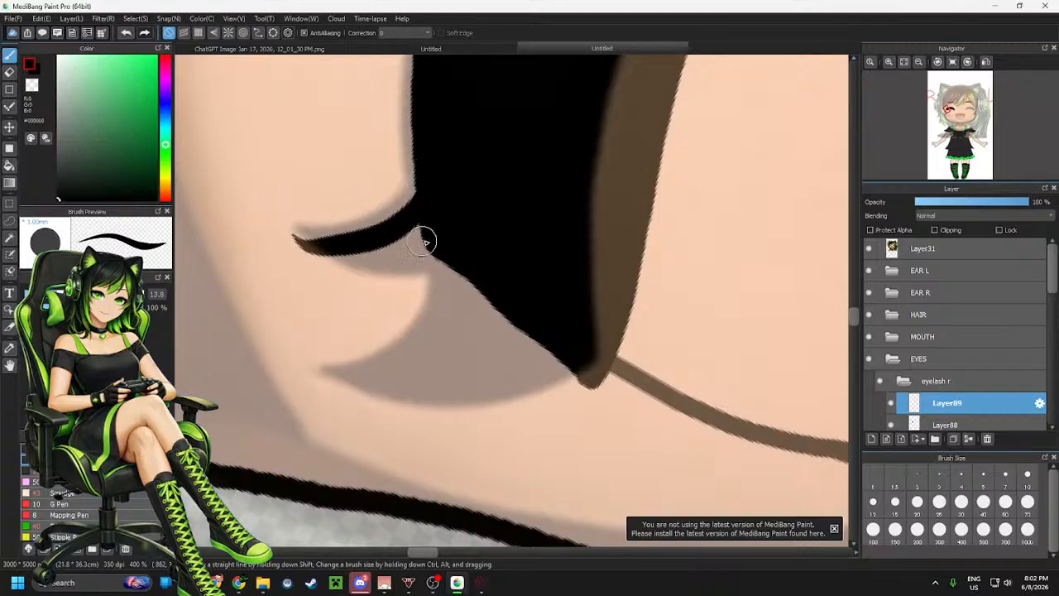
key(ctrl+z)
drag(419, 204, 296, 236)
key(ctrl+z)
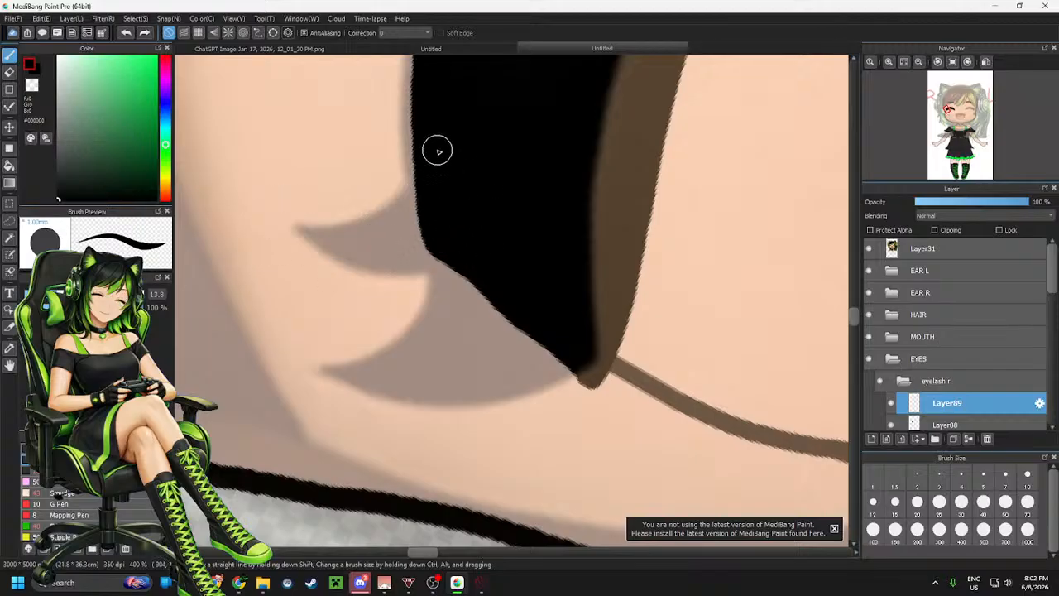
drag(418, 203, 291, 238)
mouse_move(458, 251)
mouse_down()
mouse_move(351, 265)
mouse_move(309, 213)
mouse_move(292, 232)
mouse_up()
key(ctrl+z)
drag(435, 251, 287, 213)
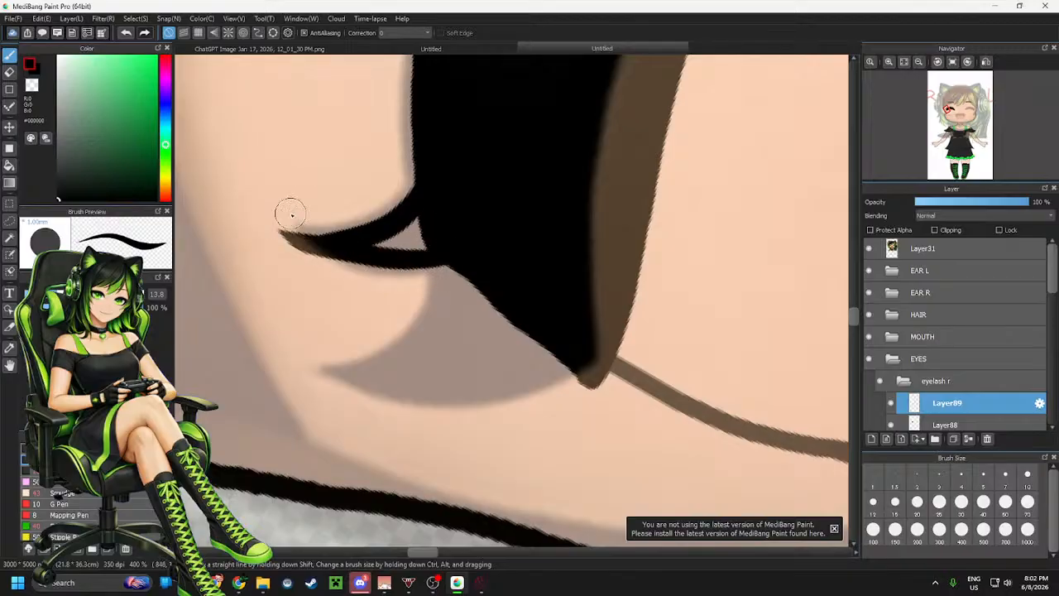
key(ctrl+z)
mouse_move(465, 254)
mouse_down()
mouse_move(403, 271)
mouse_move(298, 230)
mouse_up()
key(ctrl+z)
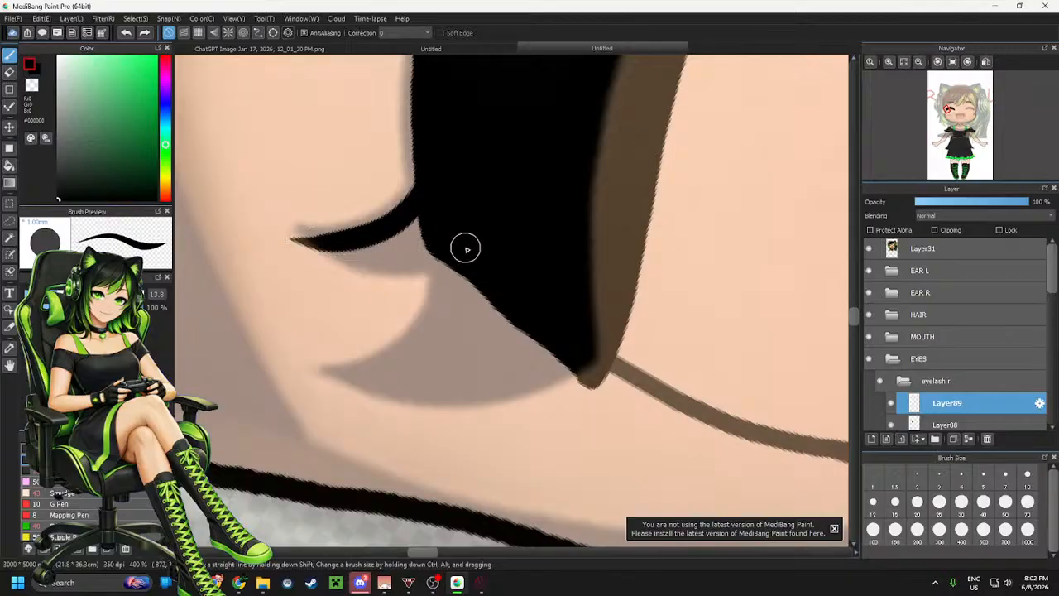
drag(463, 245, 270, 224)
key(ctrl+z)
mouse_move(457, 246)
mouse_down()
mouse_move(418, 265)
mouse_move(289, 239)
mouse_up()
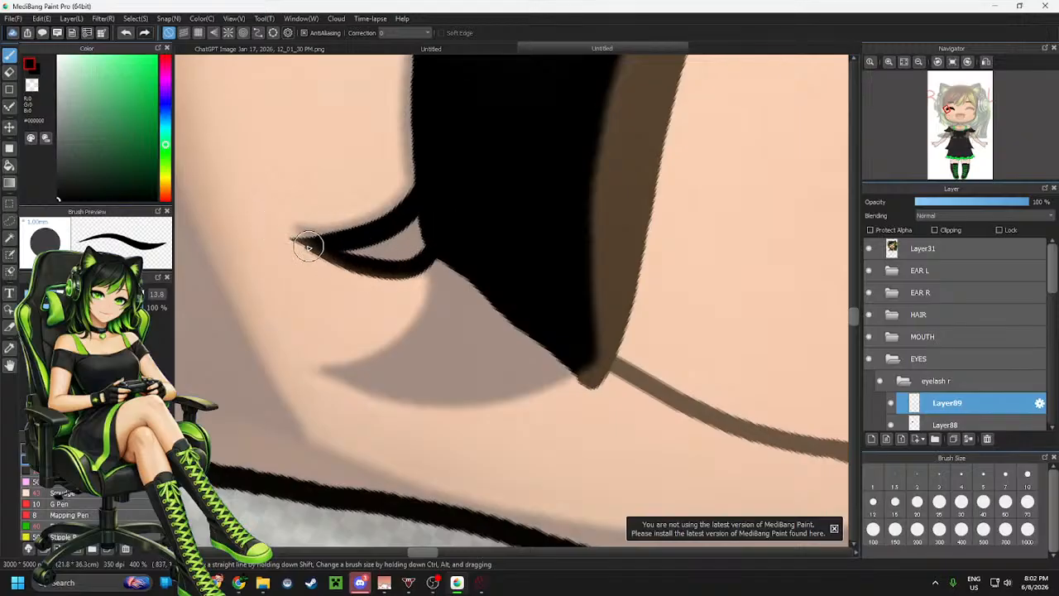
Rotate the canvas and draw a second curved lash flick rising from the main lash on Layer89
click(968, 63)
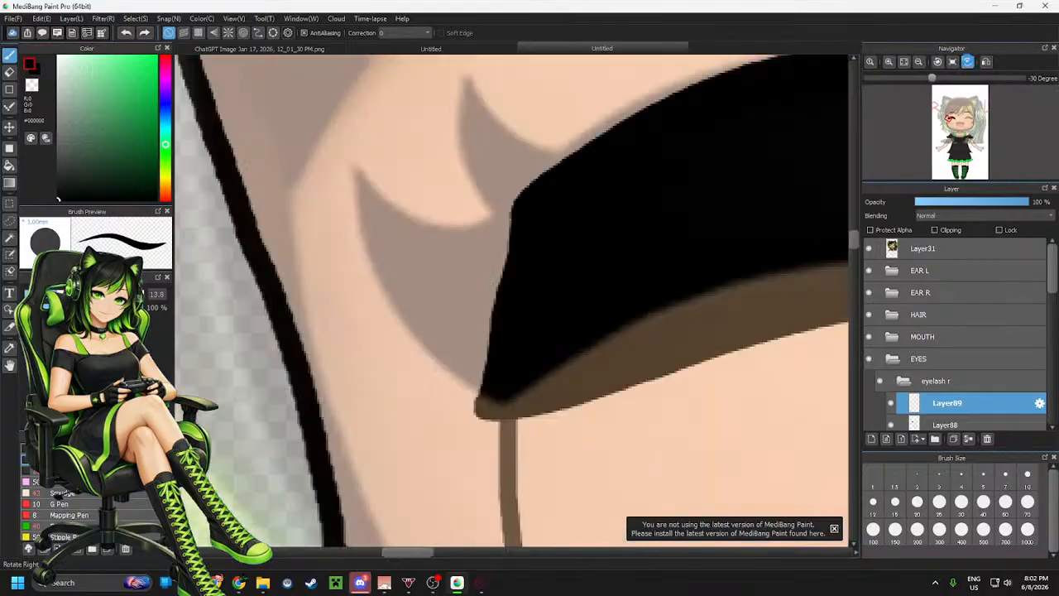
click(968, 63)
click(968, 63)
drag(592, 299, 714, 245)
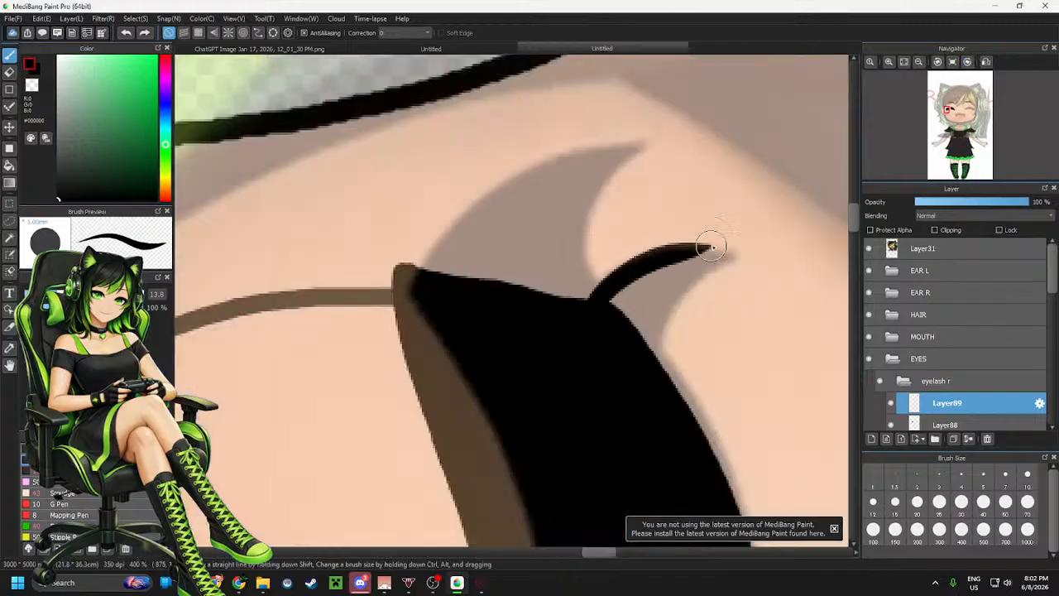
key(ctrl+z)
drag(653, 339, 735, 263)
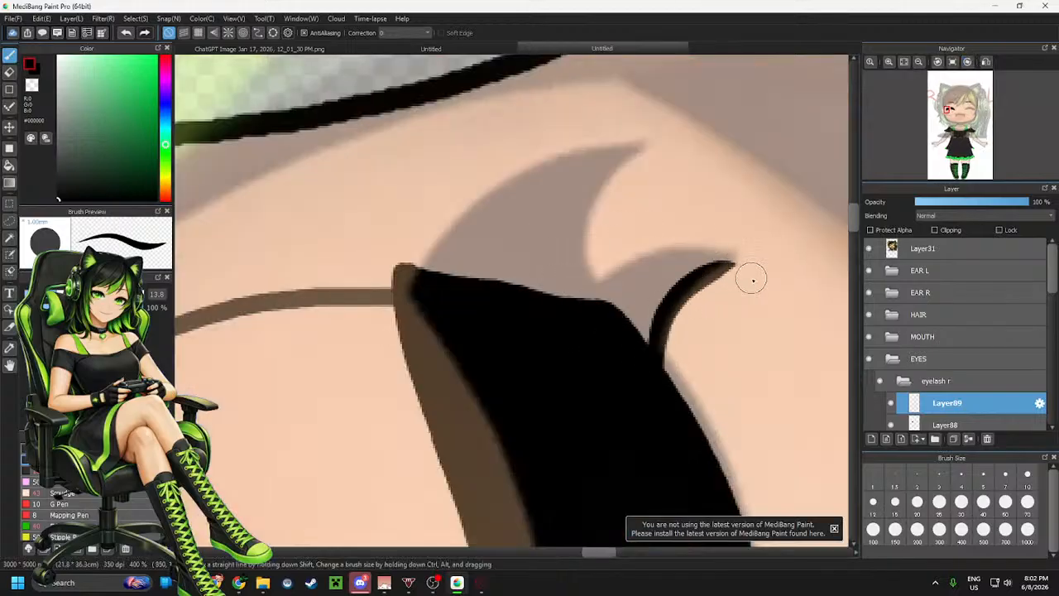
mouse_move(590, 321)
mouse_down()
mouse_move(727, 260)
mouse_move(619, 312)
mouse_up()
key(ctrl+z)
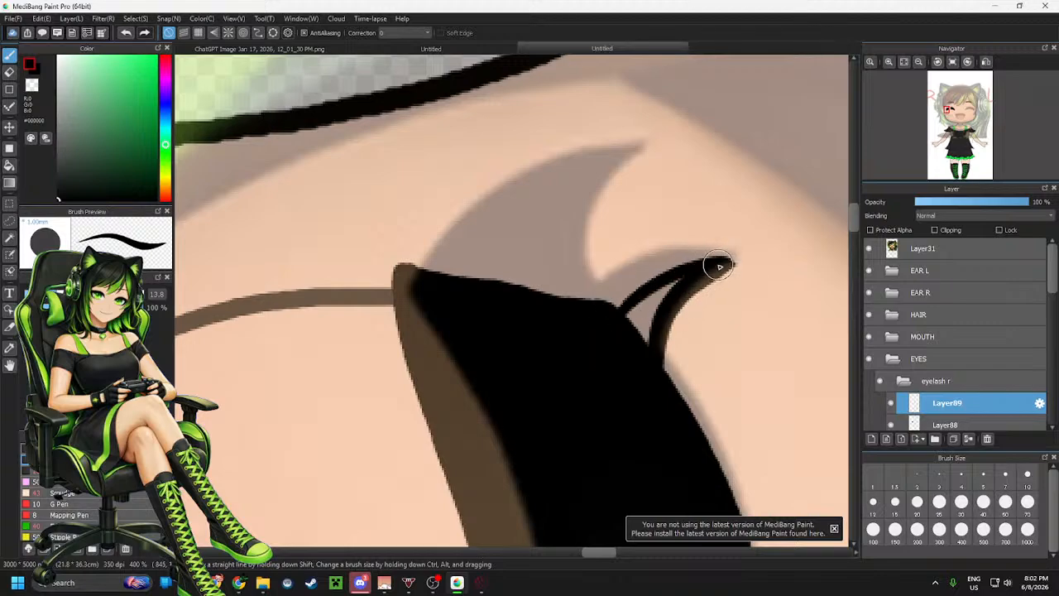
drag(718, 263, 584, 300)
mouse_move(683, 284)
mouse_down()
mouse_move(635, 282)
mouse_move(659, 282)
mouse_move(639, 332)
mouse_up()
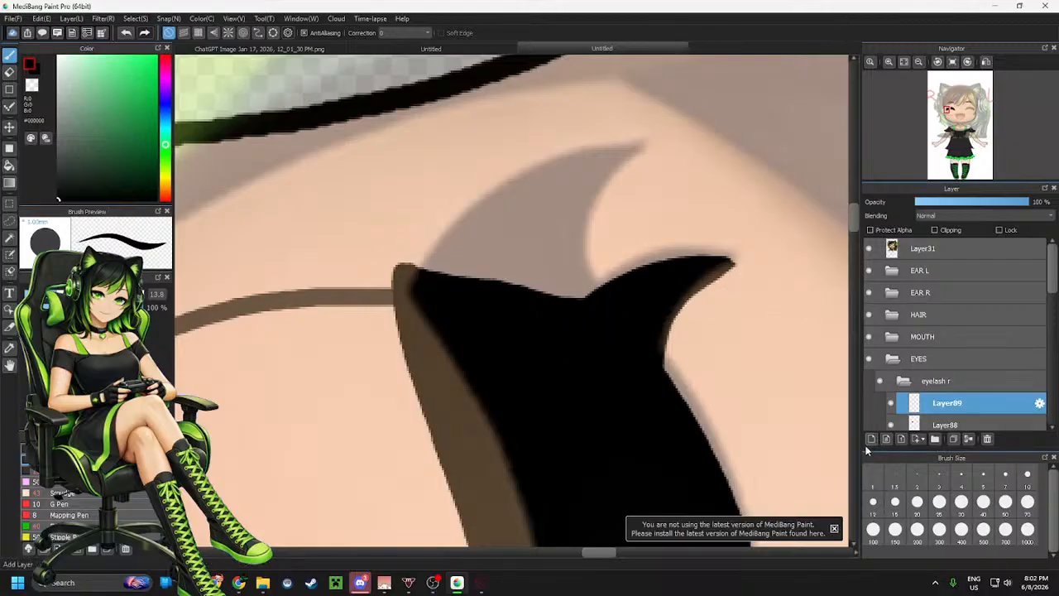
On new layer Layer90, outline and fill a third, larger lash flick above the main lash in black
mouse_move(584, 317)
mouse_down()
mouse_move(694, 111)
mouse_move(666, 133)
mouse_move(565, 336)
mouse_up()
key(ctrl+z)
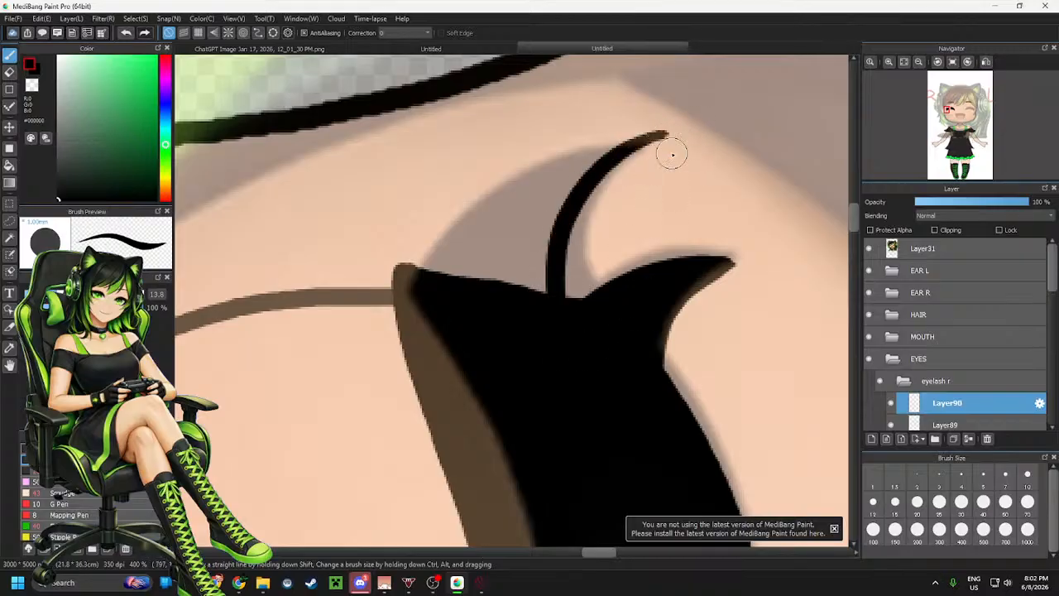
key(ctrl+z)
drag(667, 137, 579, 315)
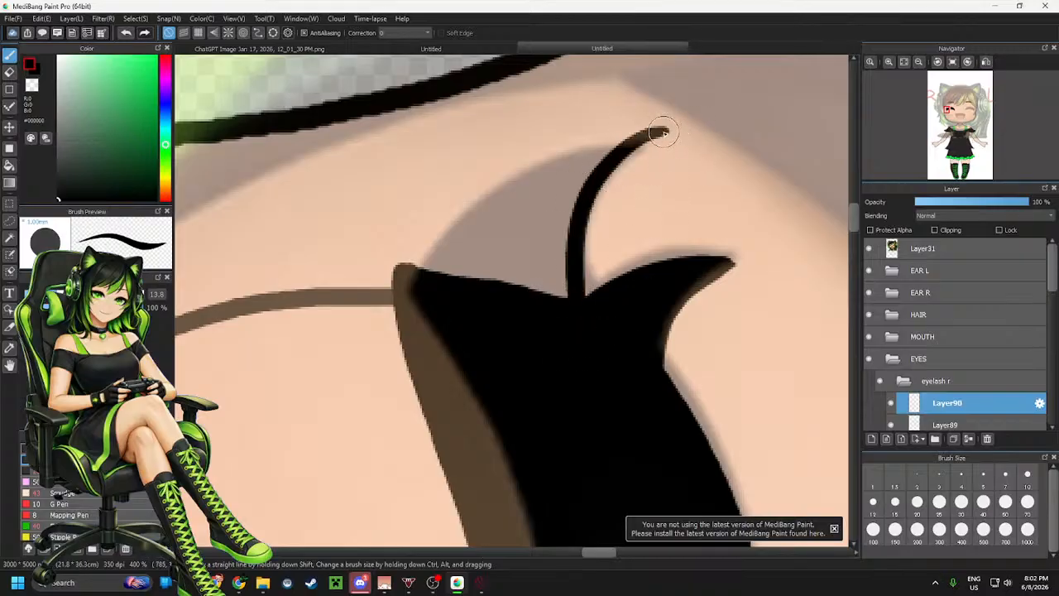
key(ctrl+z)
drag(664, 134, 579, 304)
key(ctrl+z)
mouse_move(662, 135)
mouse_down()
mouse_move(640, 146)
mouse_move(582, 319)
mouse_up()
mouse_move(652, 133)
mouse_down()
mouse_move(600, 144)
mouse_move(403, 270)
mouse_up()
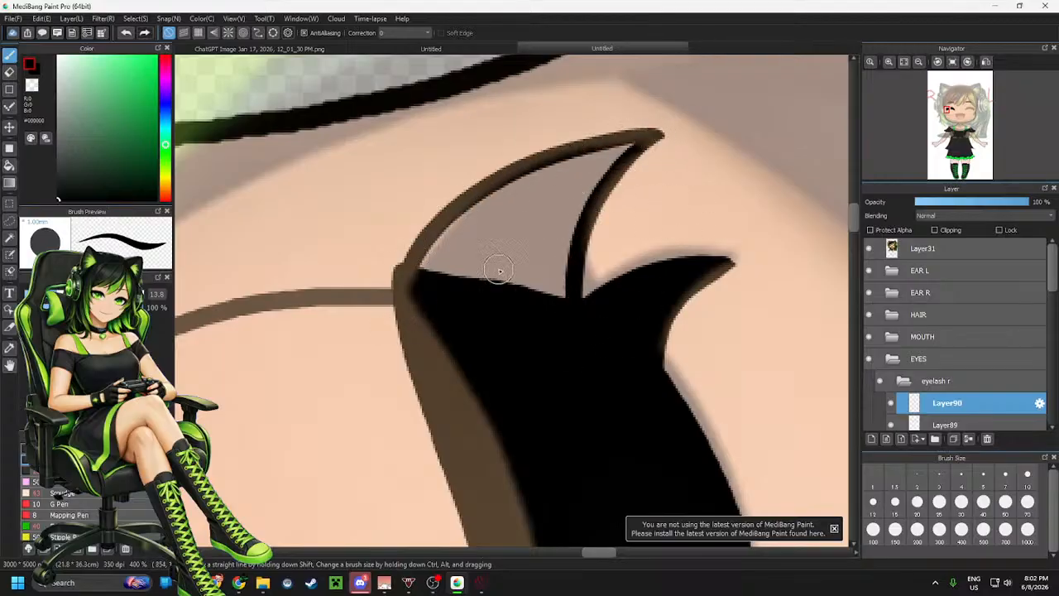
key(ctrl+z)
mouse_move(654, 134)
mouse_down()
mouse_move(521, 153)
mouse_move(433, 211)
mouse_move(399, 282)
mouse_up()
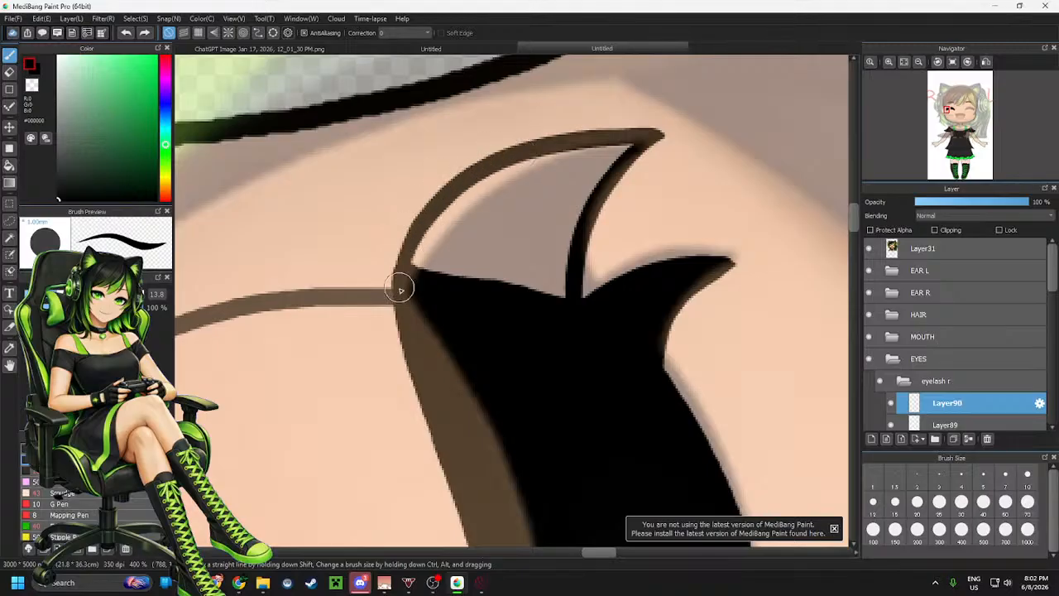
mouse_move(616, 149)
mouse_down()
mouse_move(479, 192)
mouse_move(516, 169)
mouse_move(480, 189)
mouse_move(423, 258)
mouse_move(457, 292)
mouse_move(497, 235)
mouse_move(547, 197)
mouse_move(568, 206)
mouse_move(561, 291)
mouse_move(505, 291)
mouse_move(617, 157)
mouse_move(600, 151)
mouse_move(531, 172)
mouse_move(554, 170)
mouse_move(527, 218)
mouse_up()
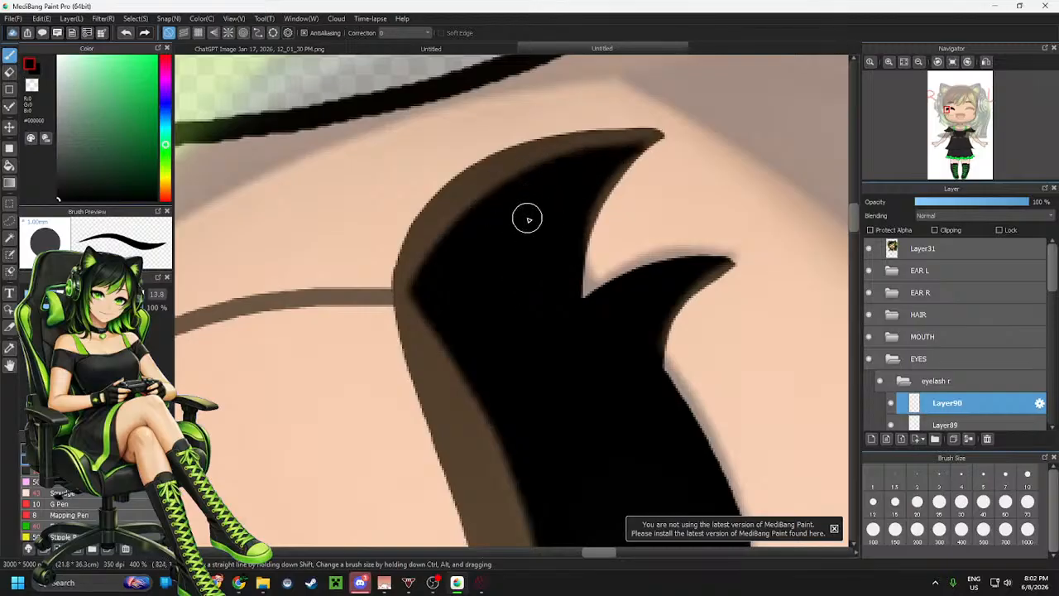
Reset the canvas rotation and hide the Layer31 reference image
key(ctrl+minus)
key(ctrl+minus)
key(ctrl+minus)
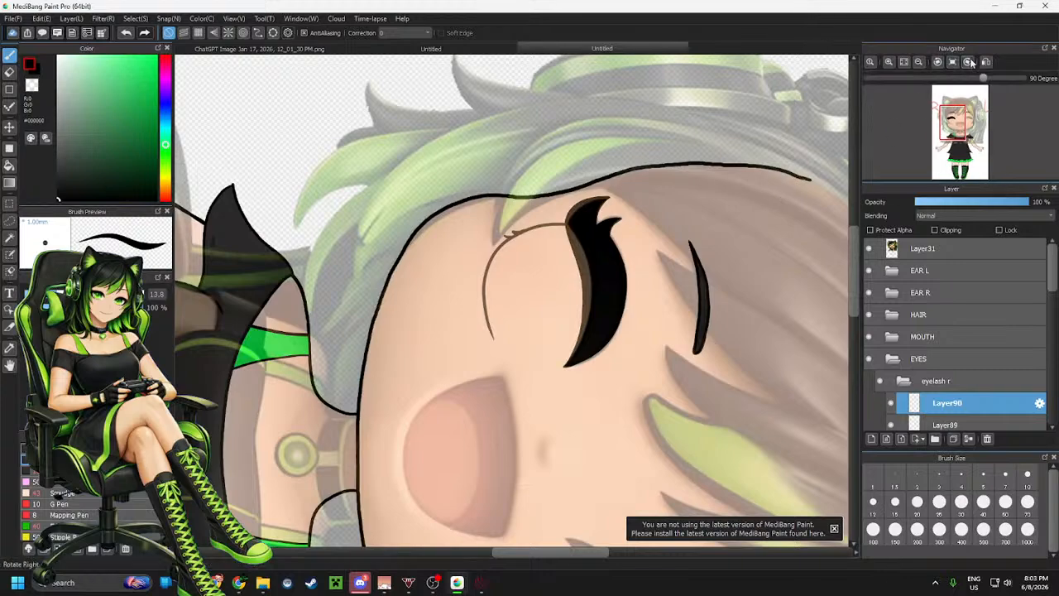
click(955, 63)
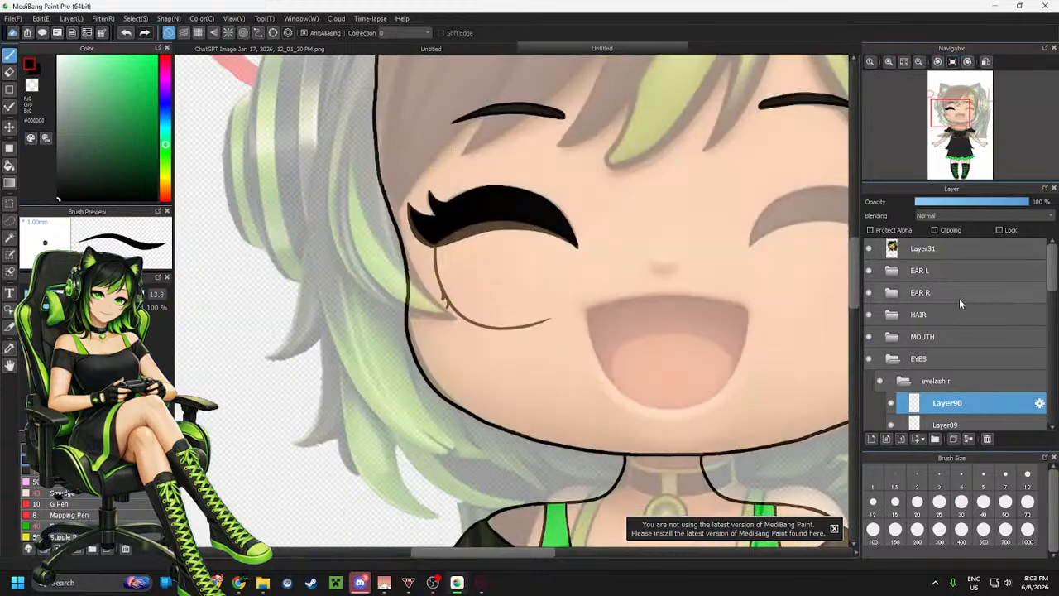
scroll(960, 323, down, 3)
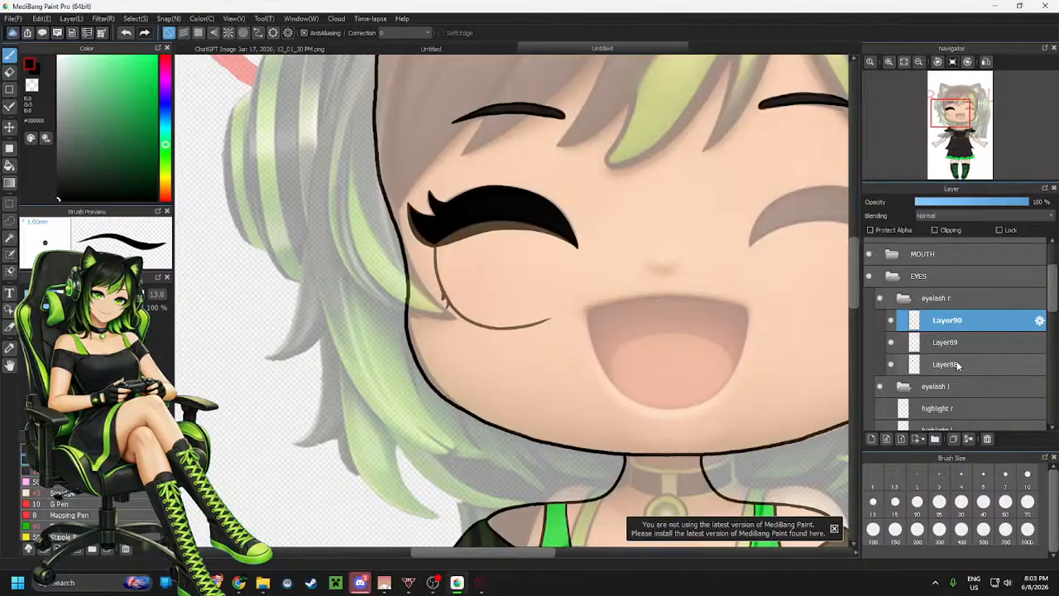
scroll(954, 350, up, 3)
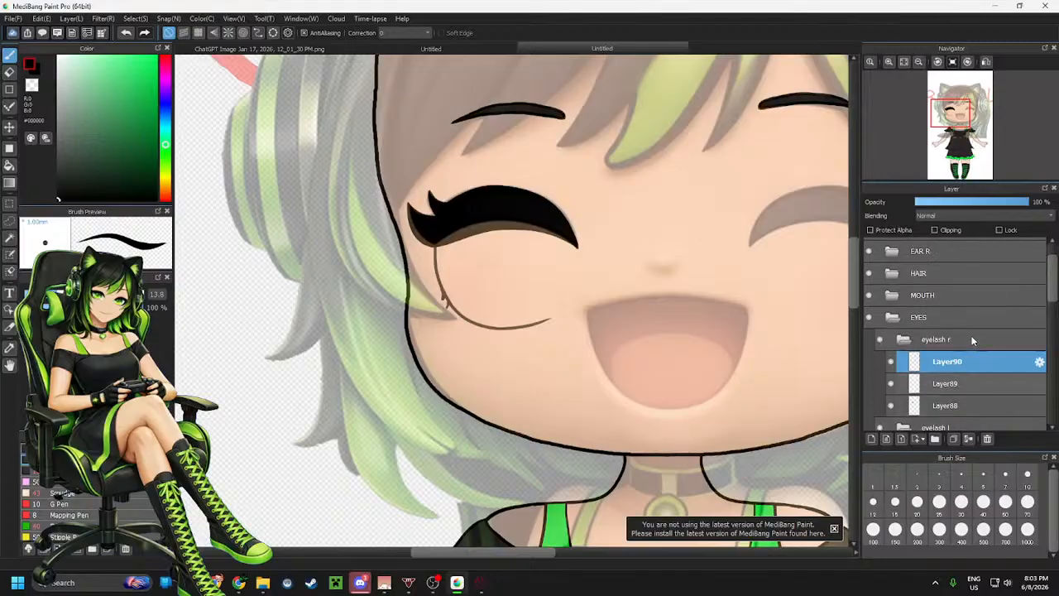
click(870, 249)
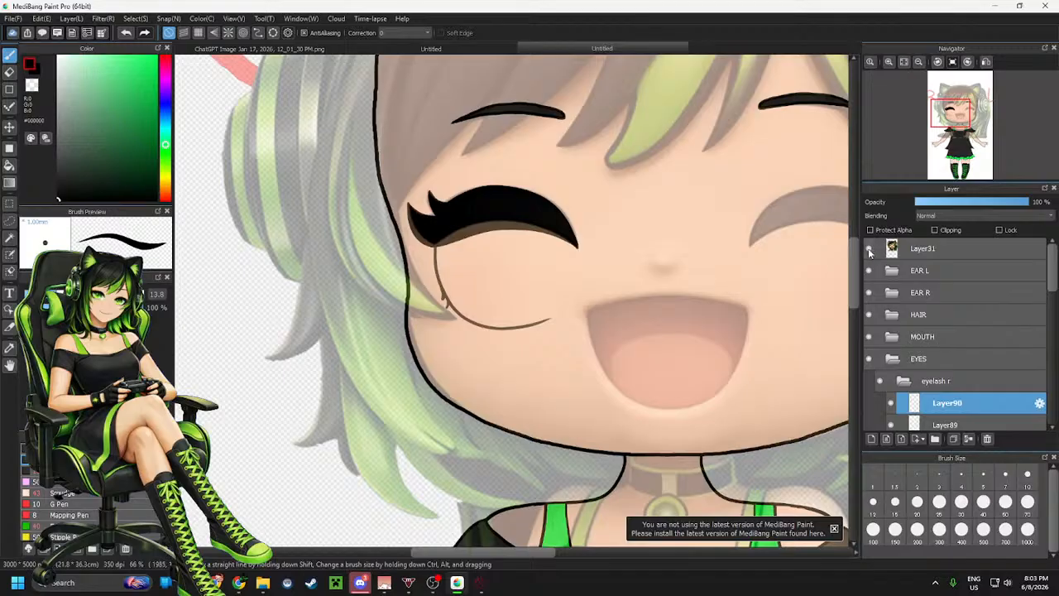
Show the highlight, iris, eyelid, Layer87 and eye white layers again inside the EYES folder
scroll(928, 319, down, 1)
scroll(928, 318, down, 6)
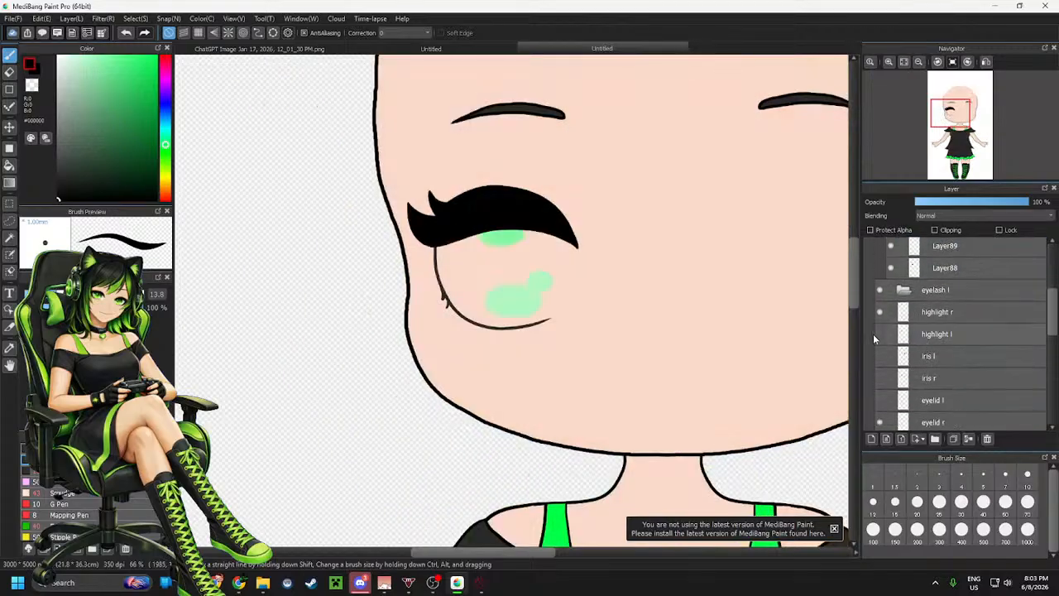
click(878, 333)
click(879, 377)
click(879, 399)
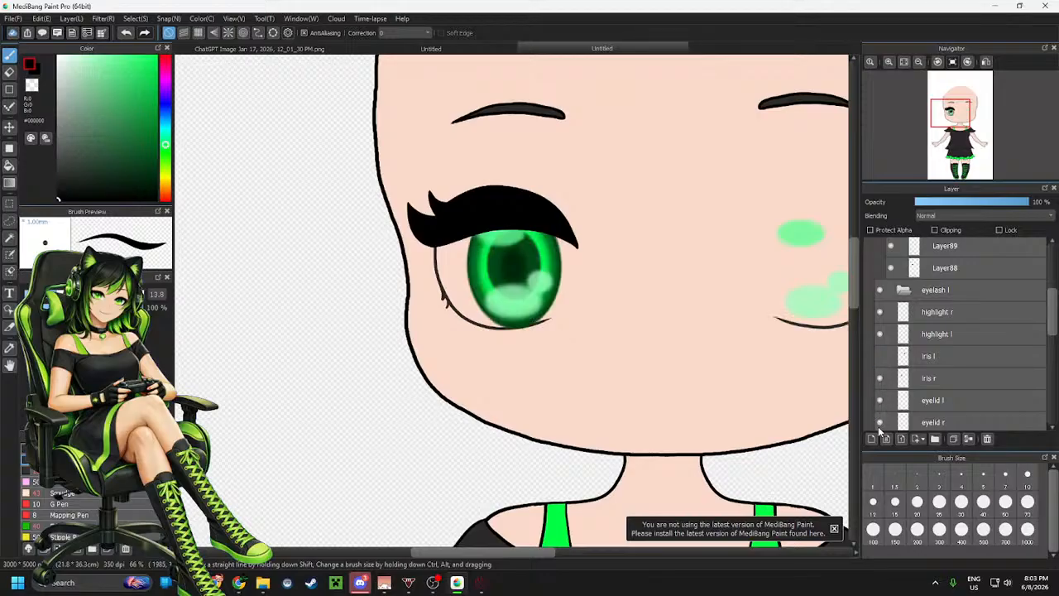
scroll(891, 376, down, 4)
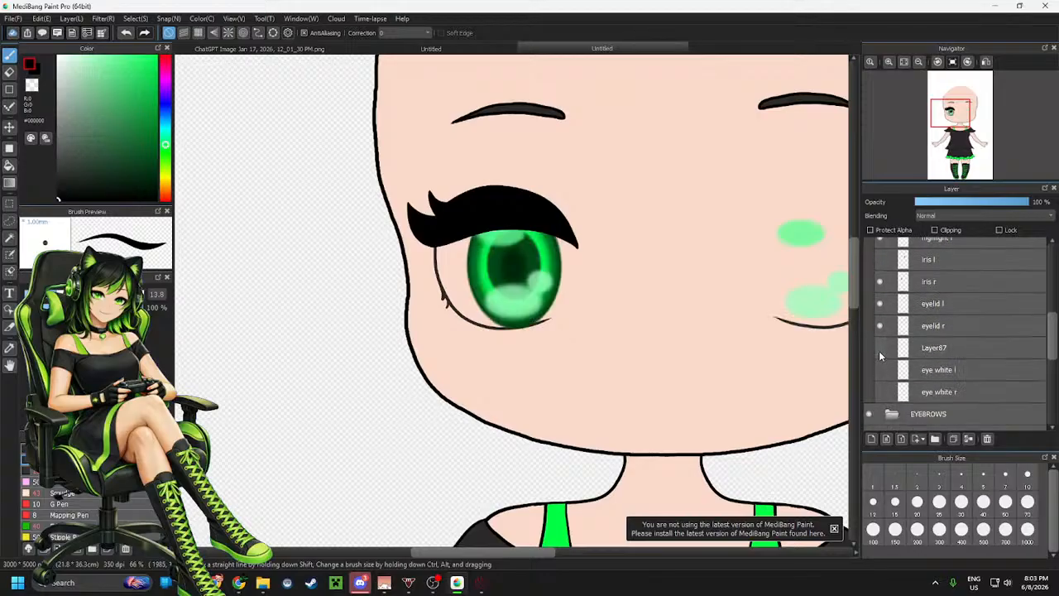
click(879, 347)
click(879, 370)
click(878, 392)
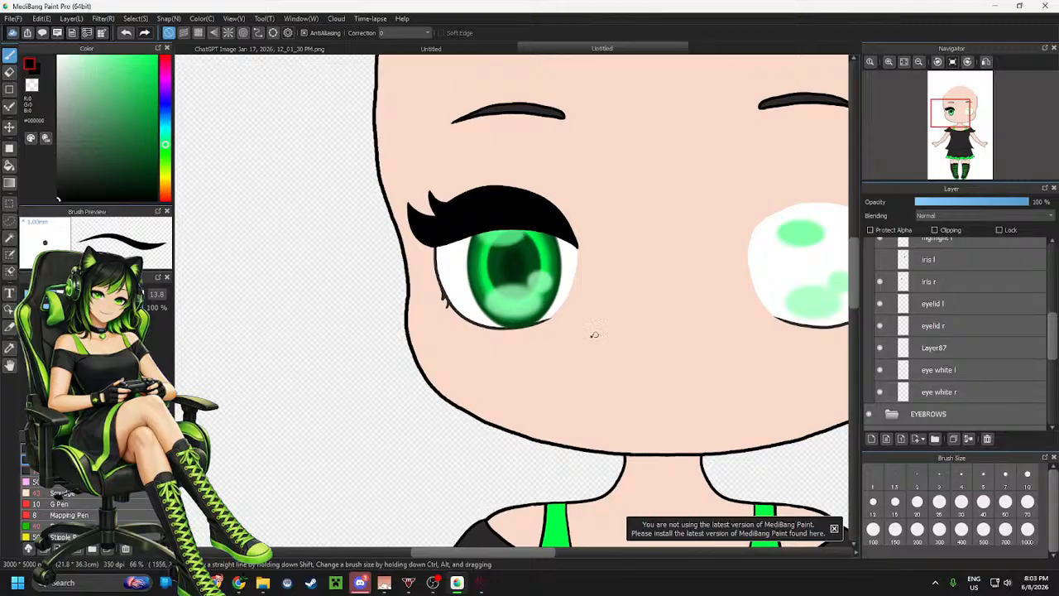
scroll(594, 335, down, 3)
scroll(611, 312, up, 1)
scroll(611, 311, up, 1)
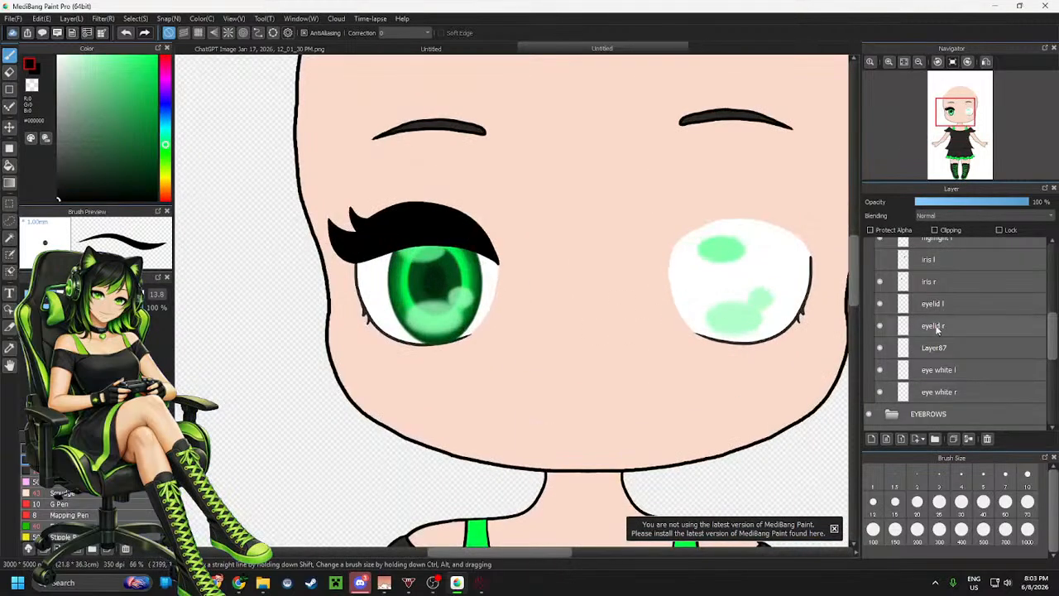
scroll(939, 329, up, 2)
click(879, 301)
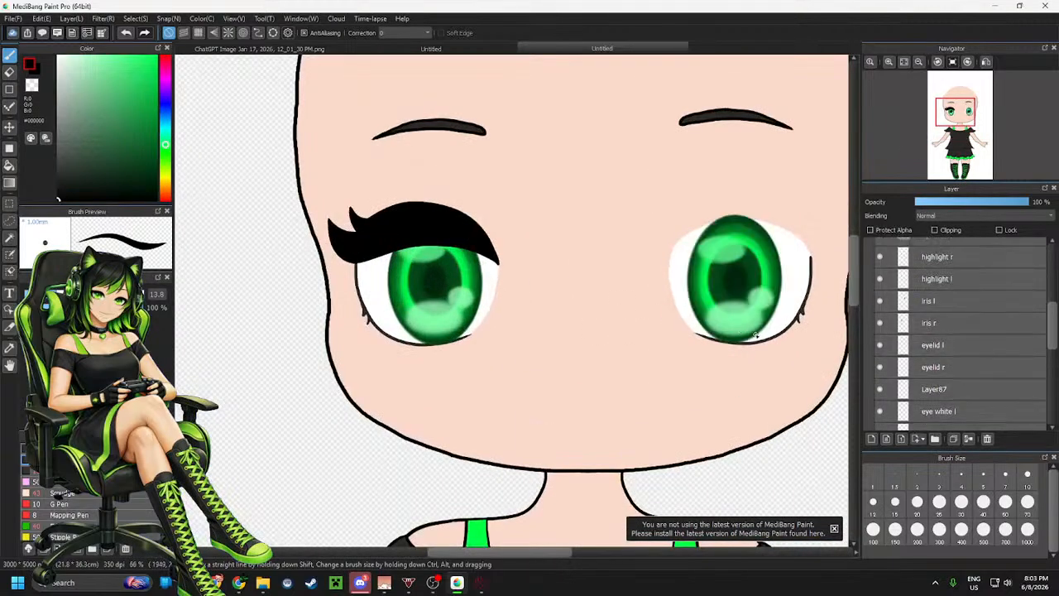
Paste the copied lash into the eyelash l folder as a new layer, then select Layer89
scroll(919, 329, up, 3)
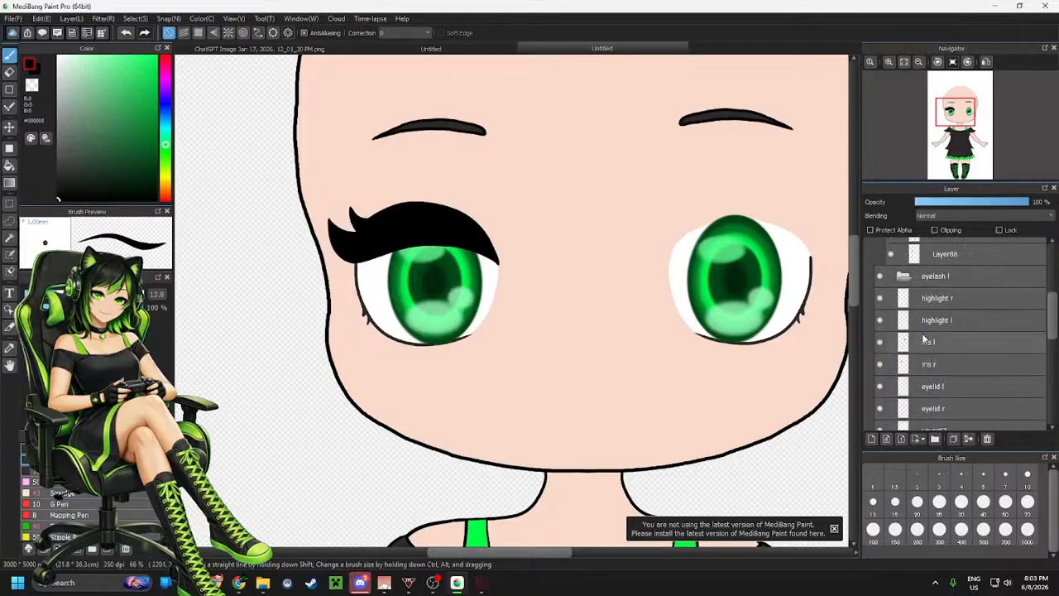
scroll(965, 328, up, 3)
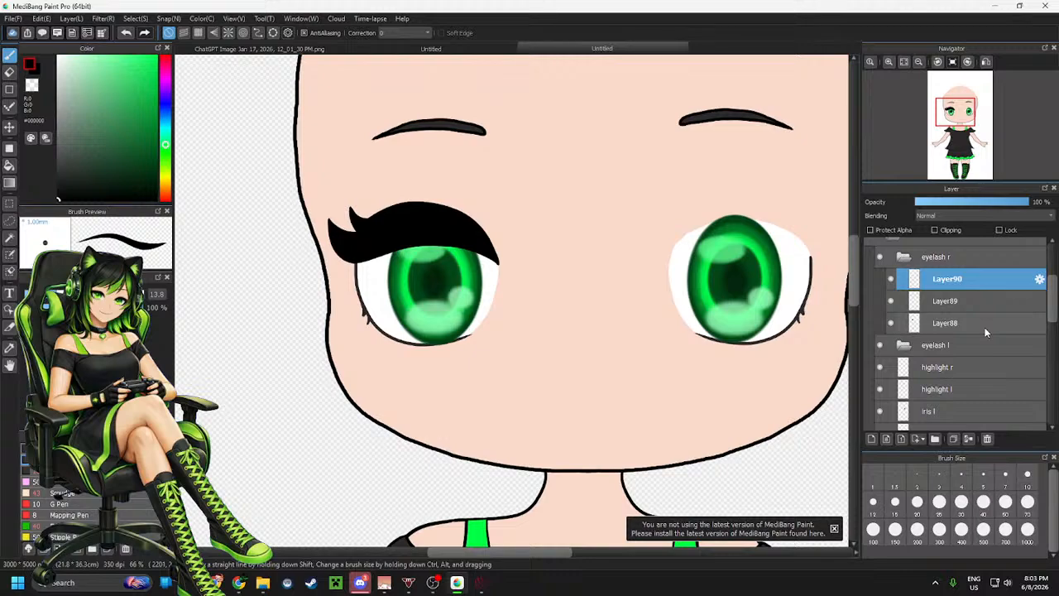
click(986, 330)
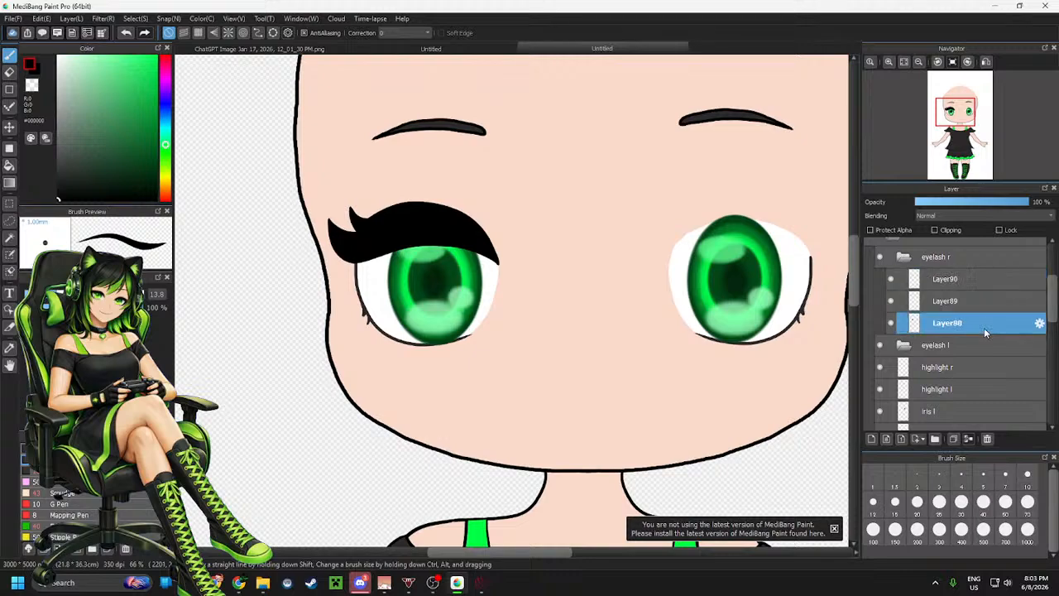
click(960, 347)
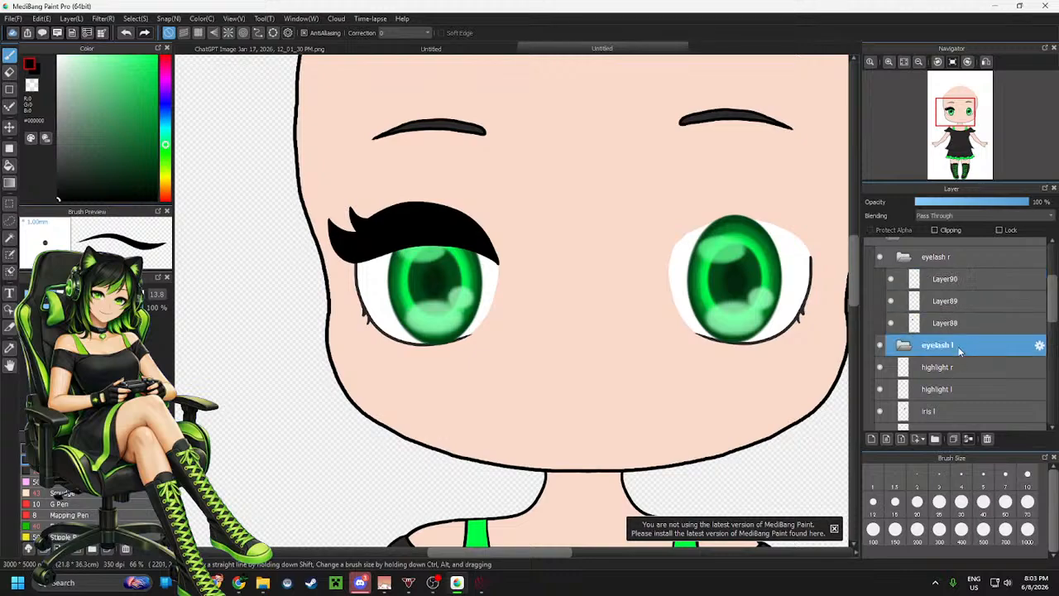
key(ctrl+v)
click(960, 301)
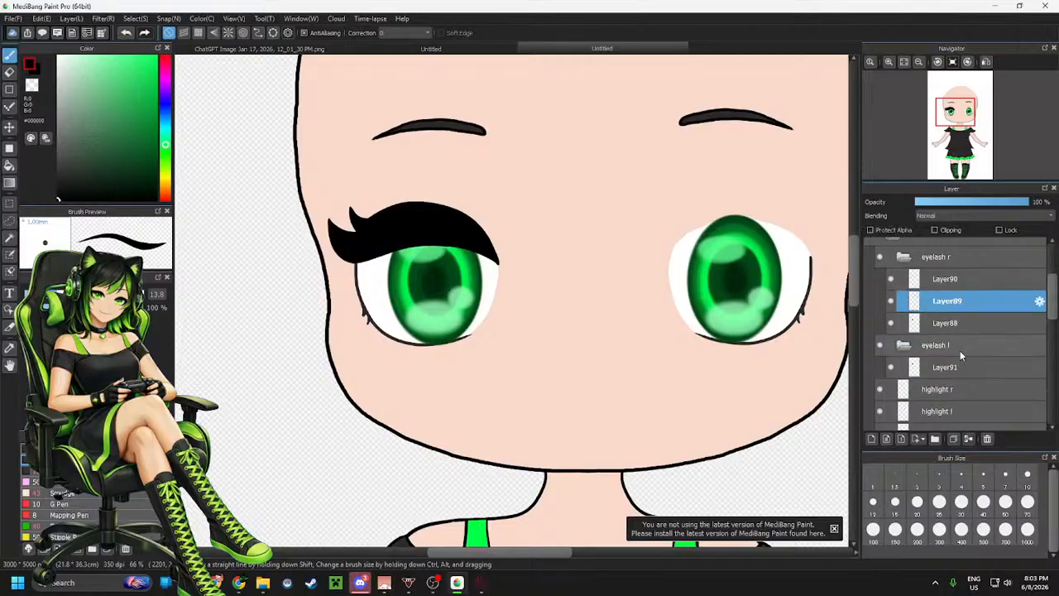
Paste the copied lash layers into the eyelash l folder, one after the other, as two new layers
click(960, 346)
key(ctrl+v)
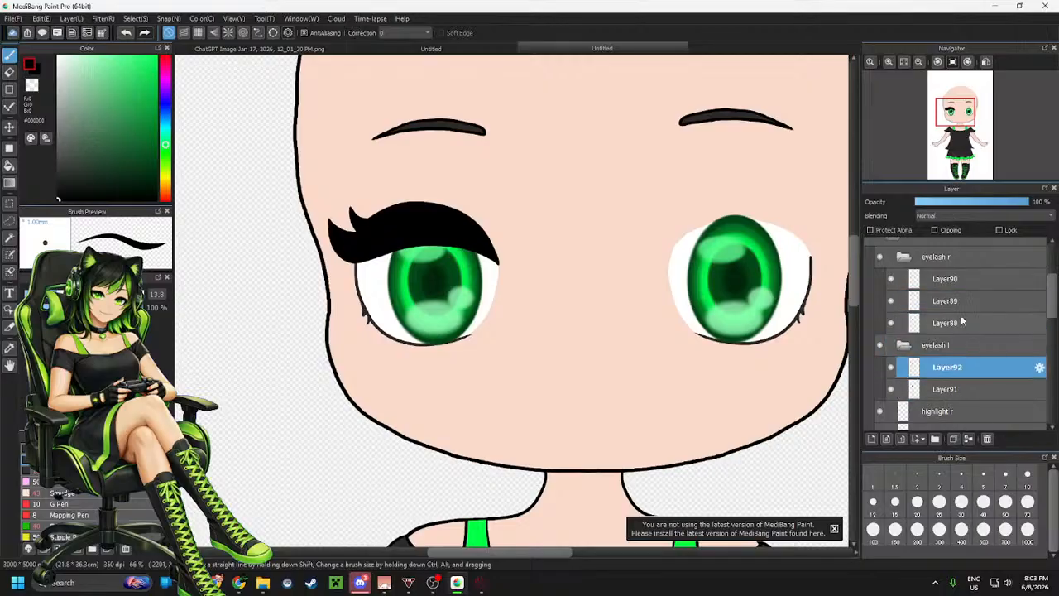
click(947, 279)
click(953, 347)
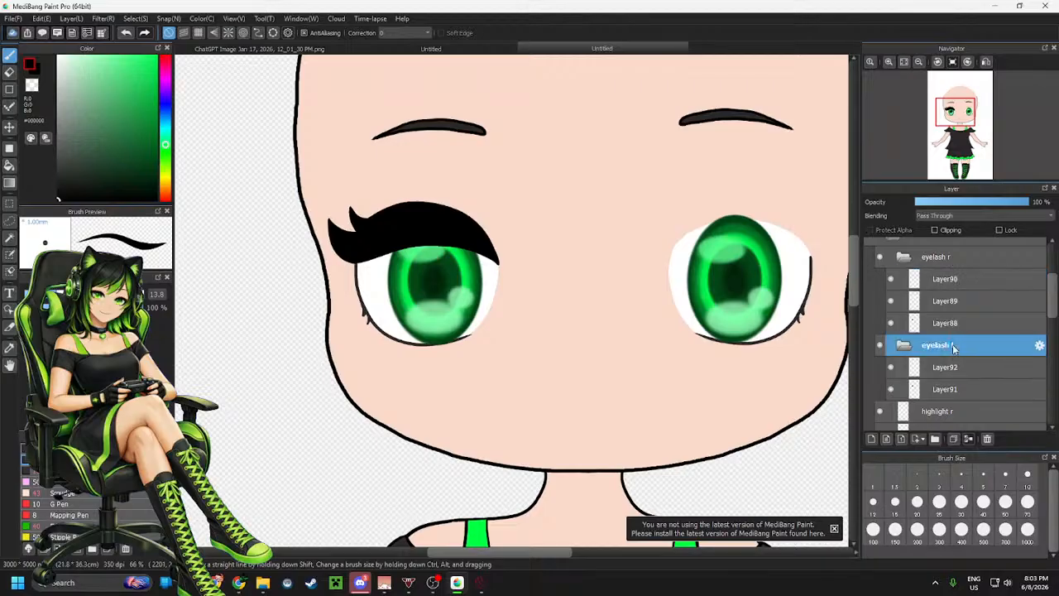
key(ctrl+v)
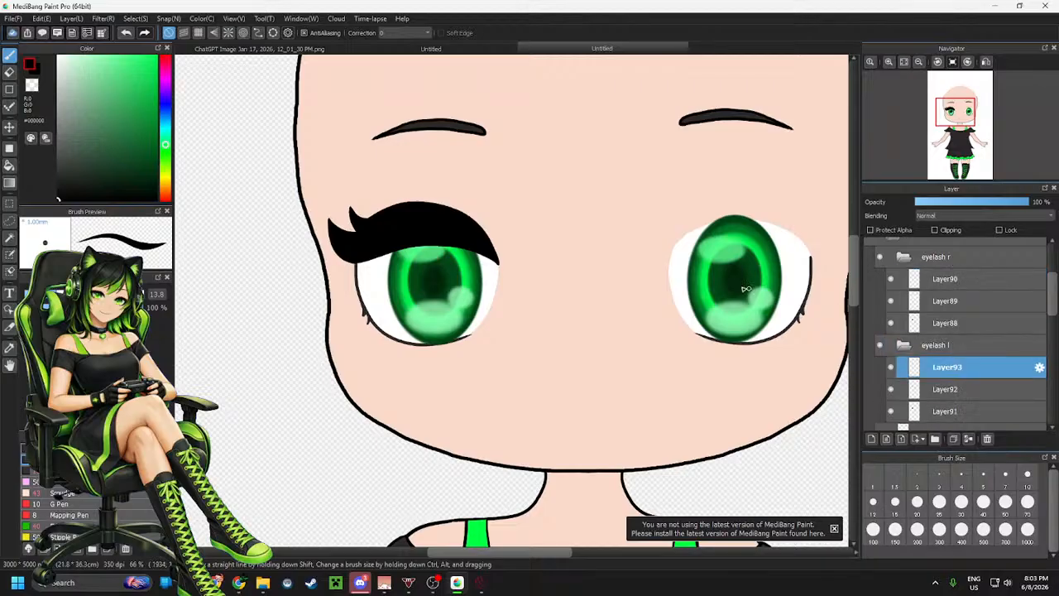
Select the lashes in the eyelash l folder, flip them horizontally and move them onto the character's other eye
click(958, 354)
key(m)
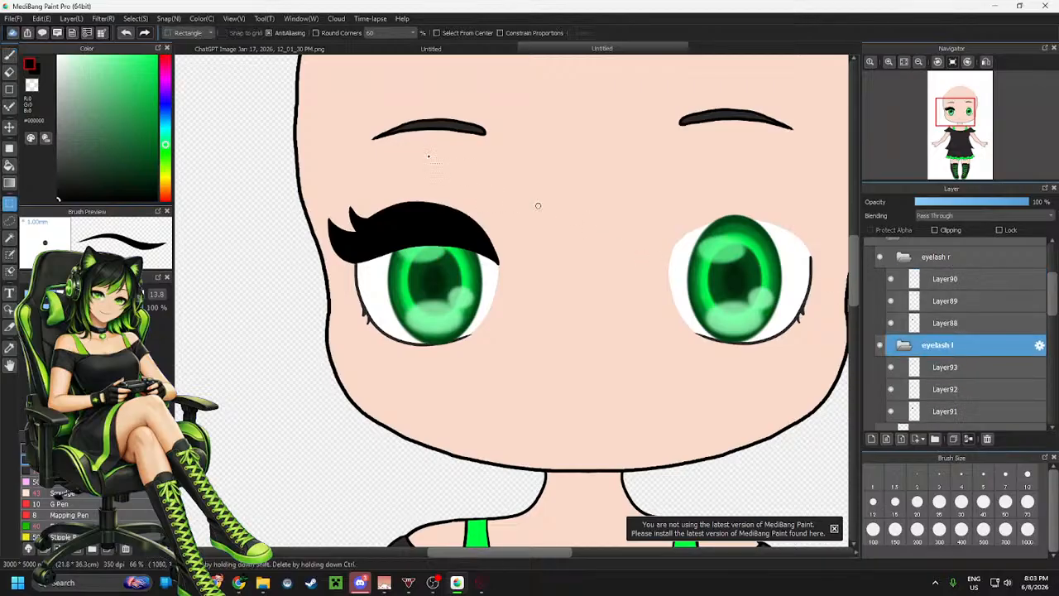
drag(544, 157, 266, 344)
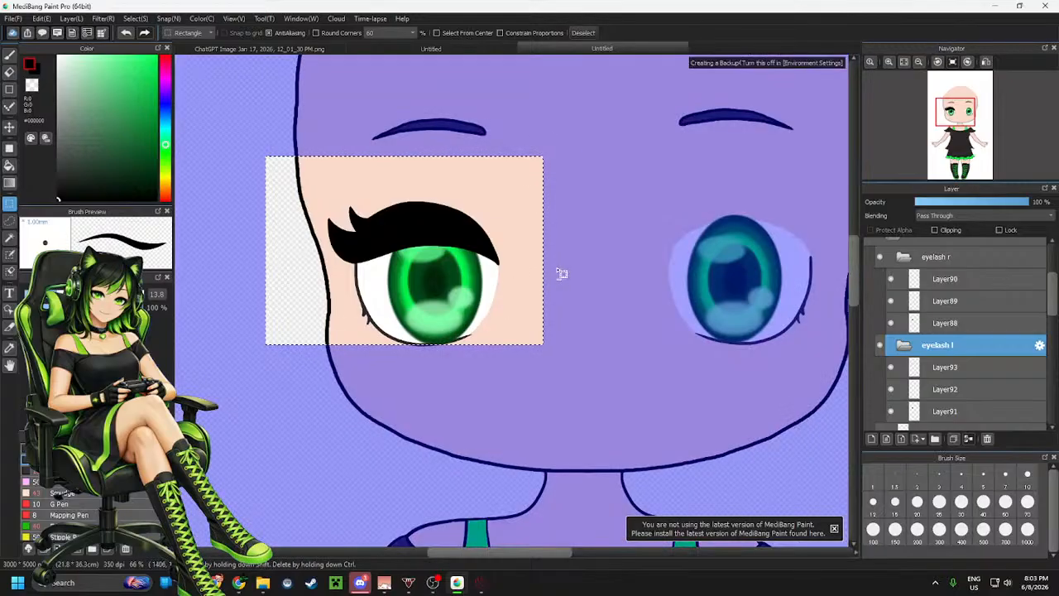
key(ctrl+t)
click(641, 530)
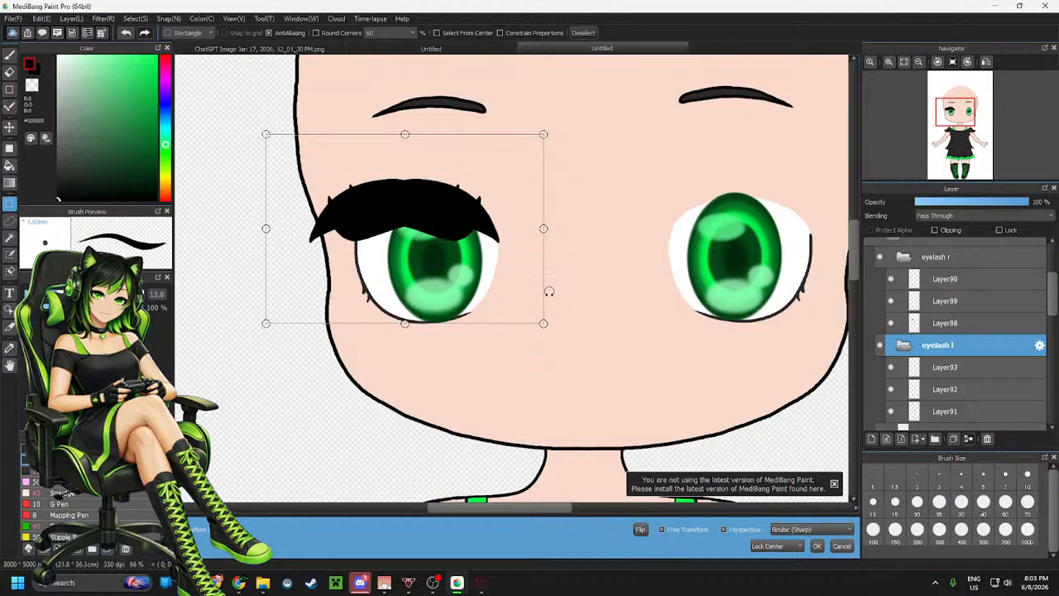
drag(496, 256, 838, 256)
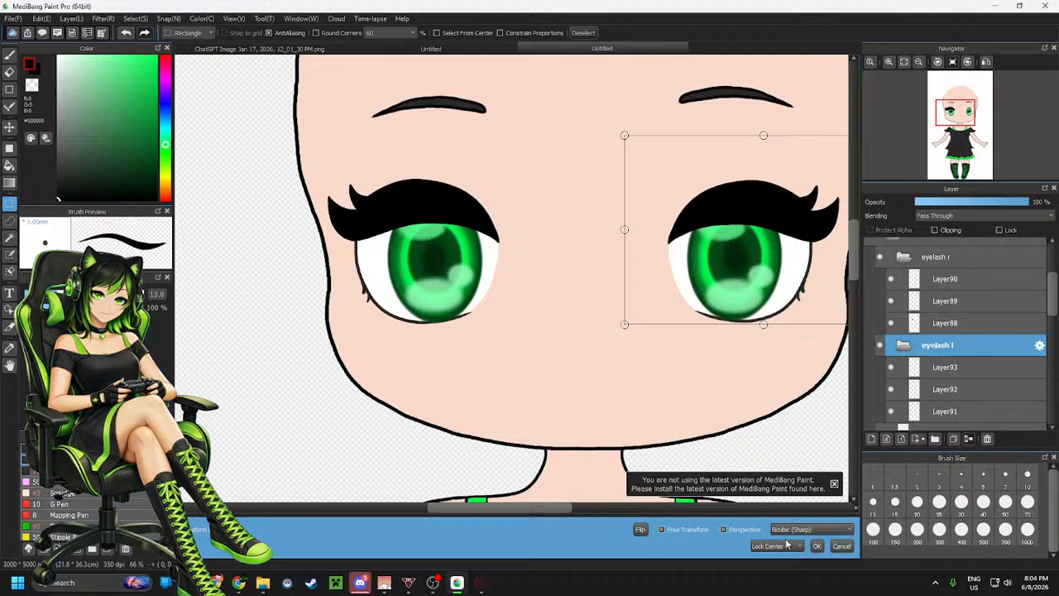
click(816, 545)
Collapse the eyelash r, eyelash l and EYES folders and expand the MOUTH folder
scroll(589, 354, down, 2)
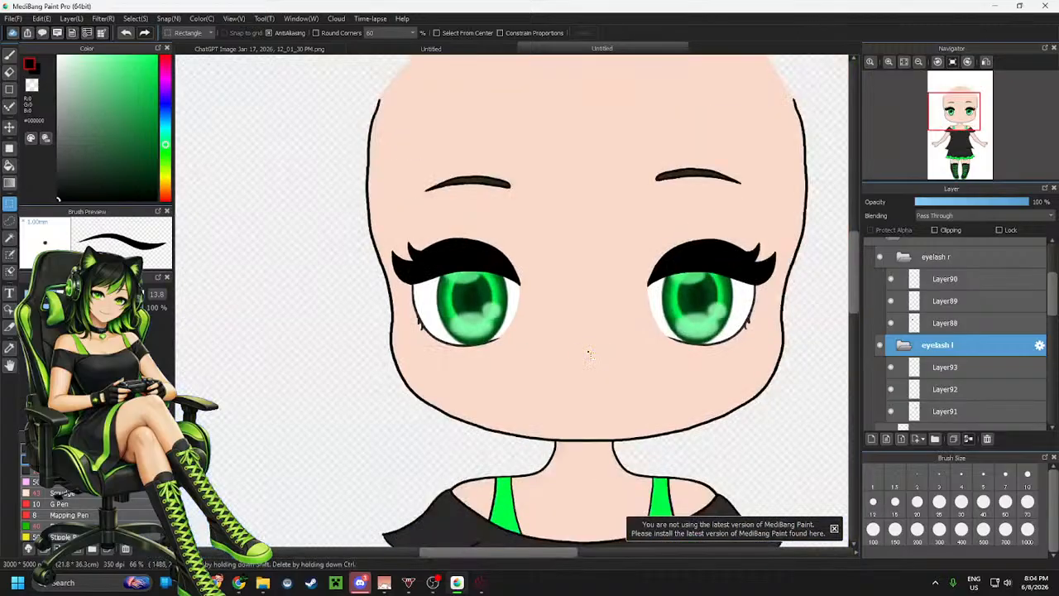
scroll(588, 354, down, 3)
scroll(597, 300, up, 2)
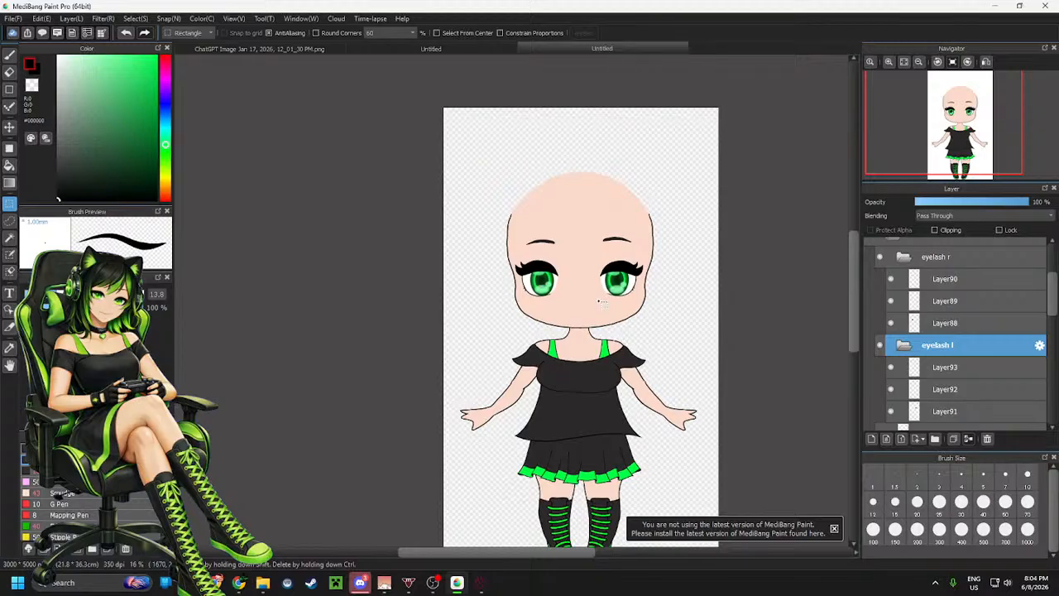
click(904, 346)
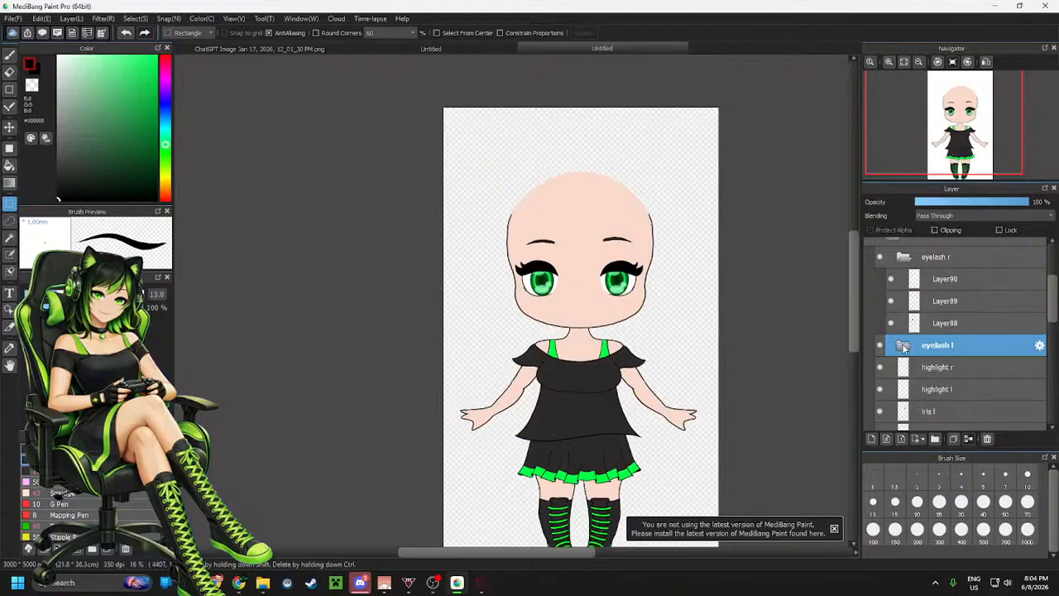
click(904, 257)
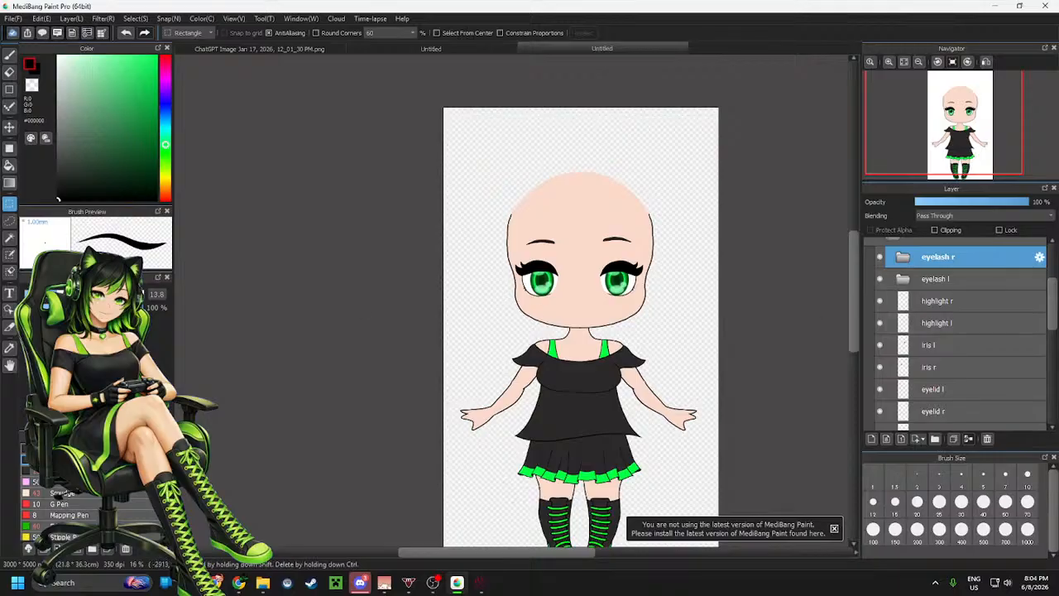
scroll(600, 194, up, 2)
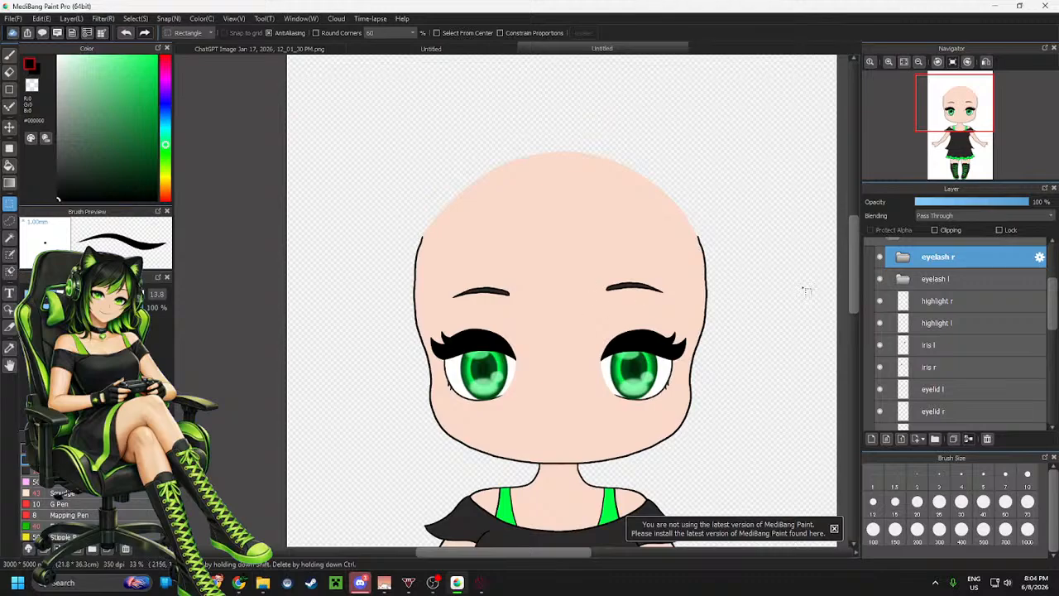
scroll(924, 280, up, 3)
click(893, 291)
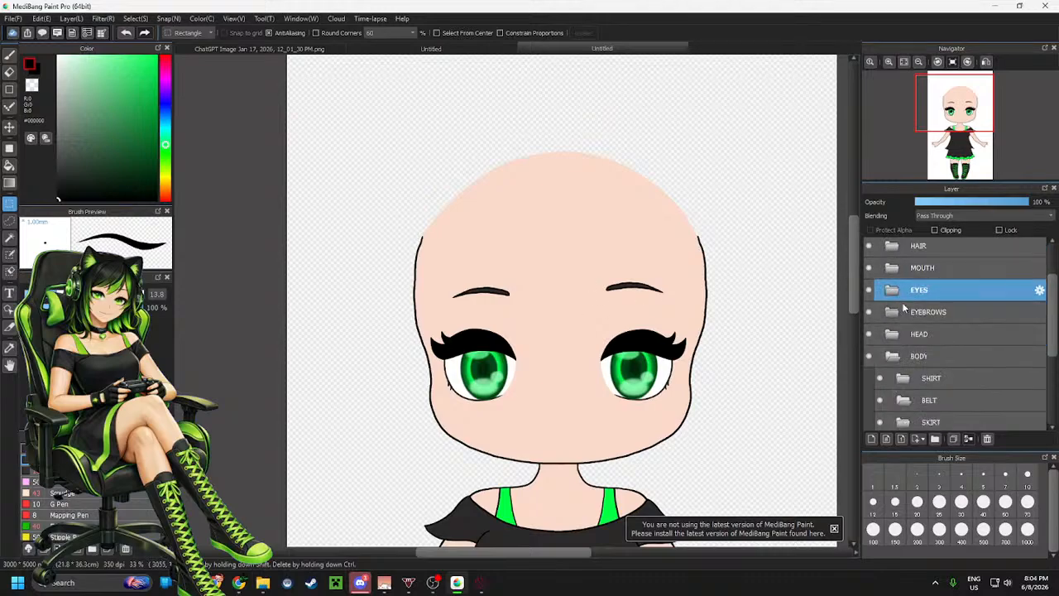
click(894, 270)
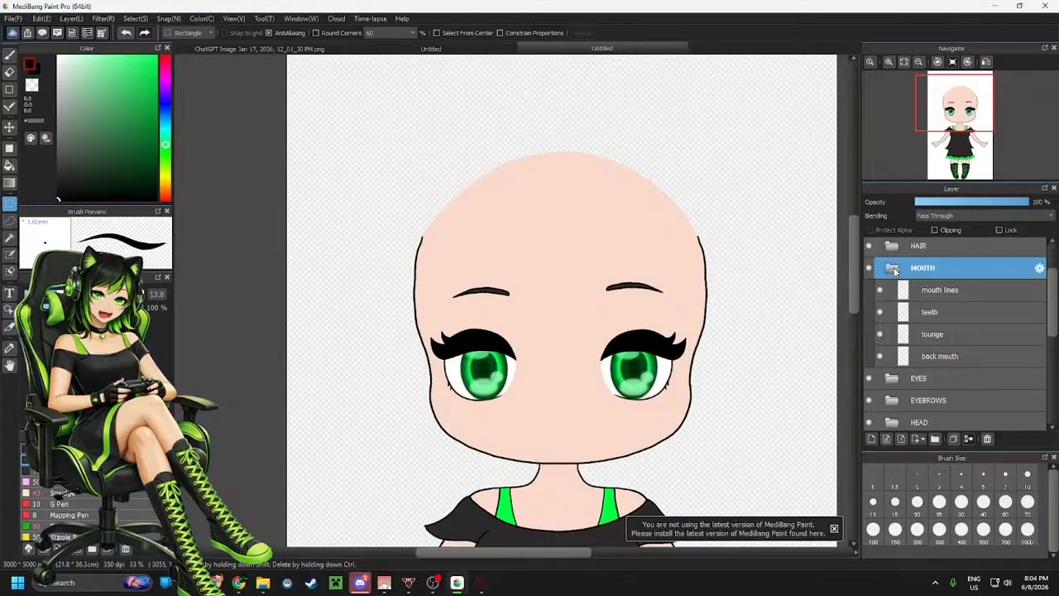
Show the Layer31 reference image again over the character
scroll(900, 287, up, 1)
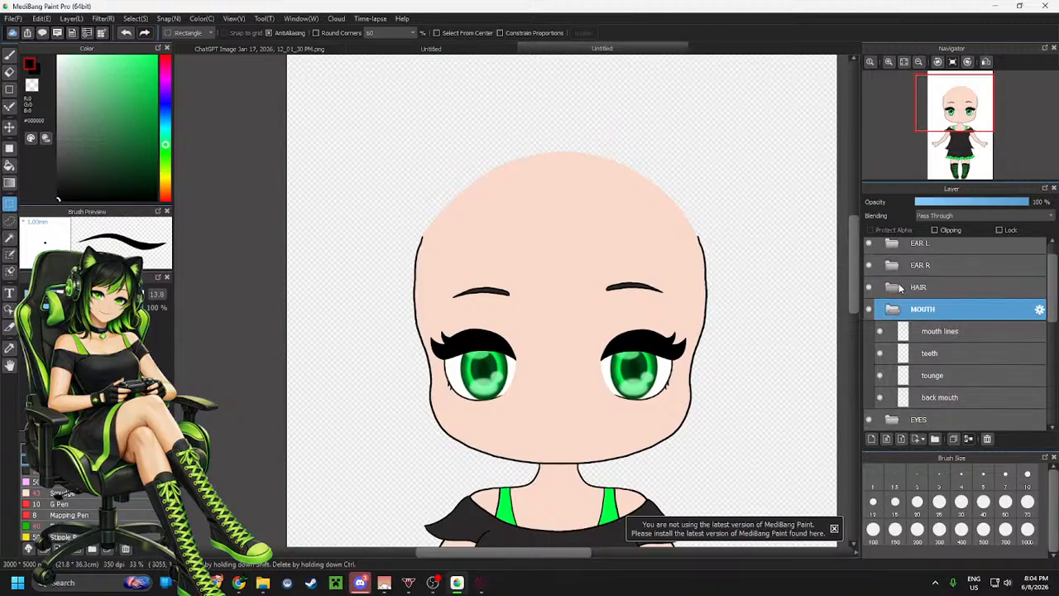
scroll(910, 295, up, 1)
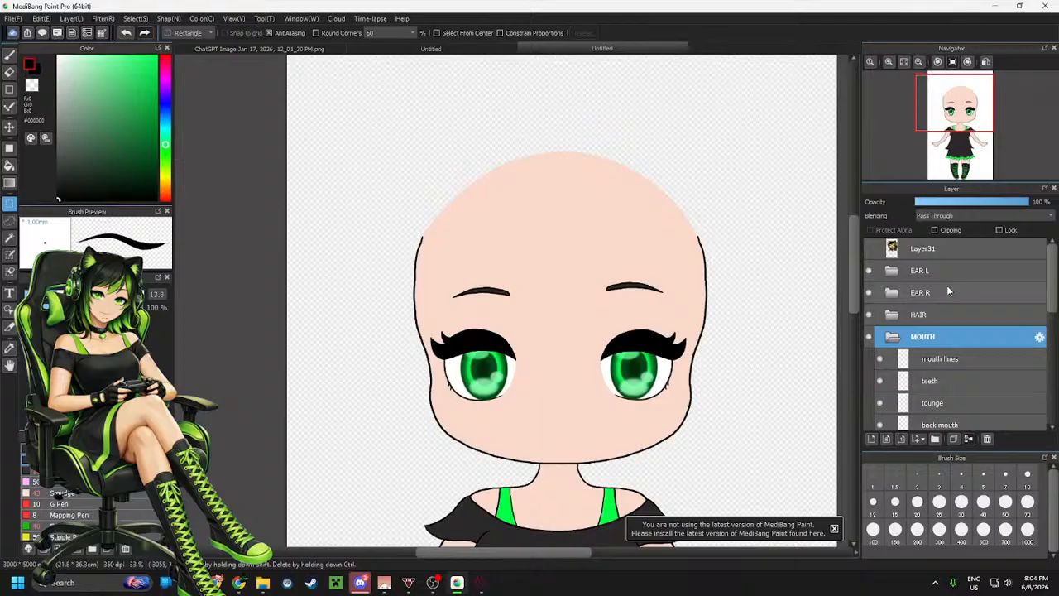
scroll(622, 200, down, 5)
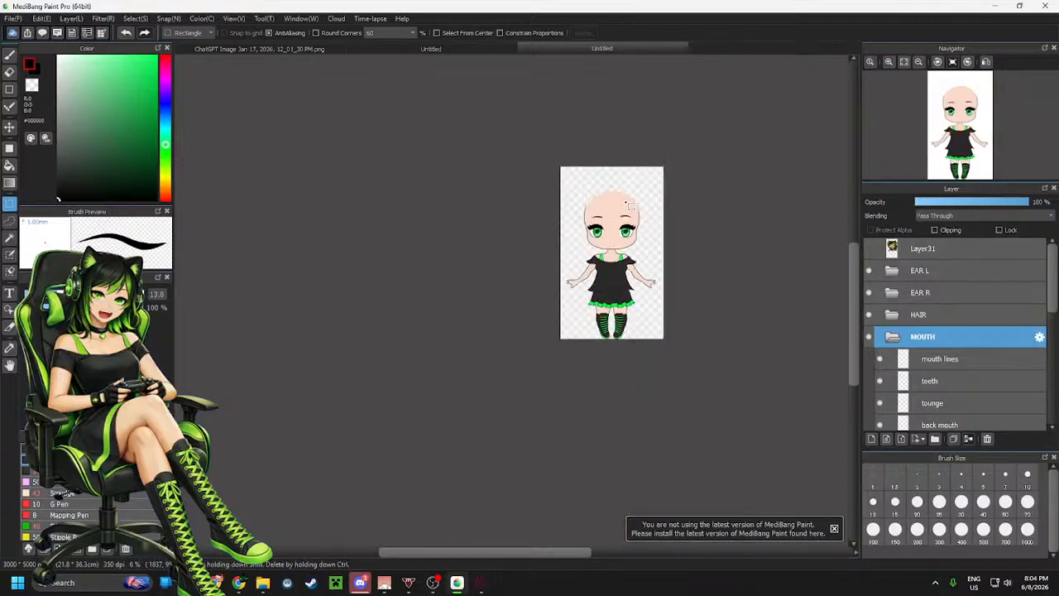
scroll(616, 228, up, 3)
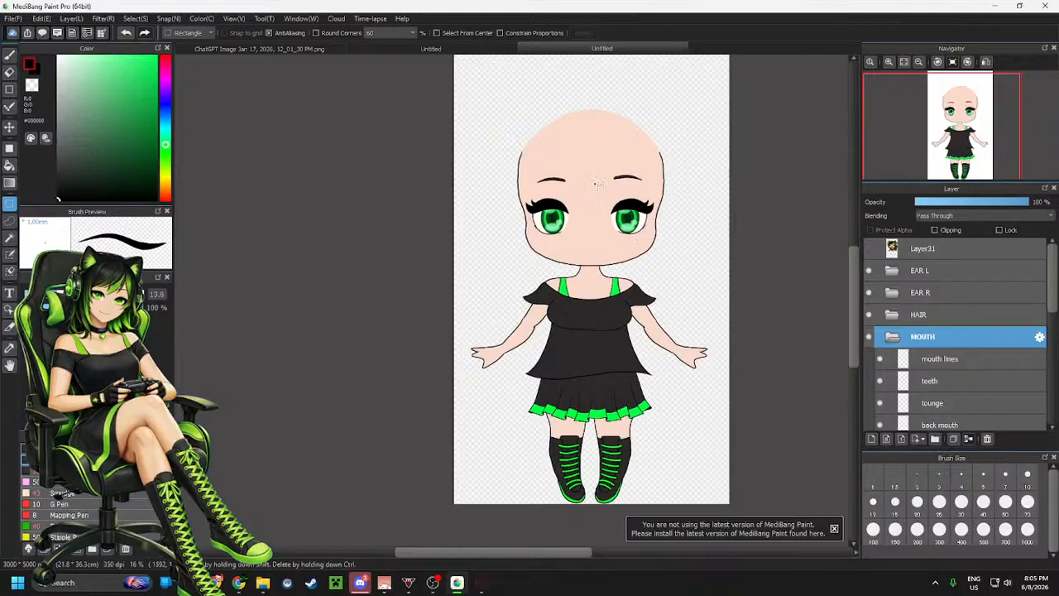
click(869, 248)
scroll(625, 234, up, 4)
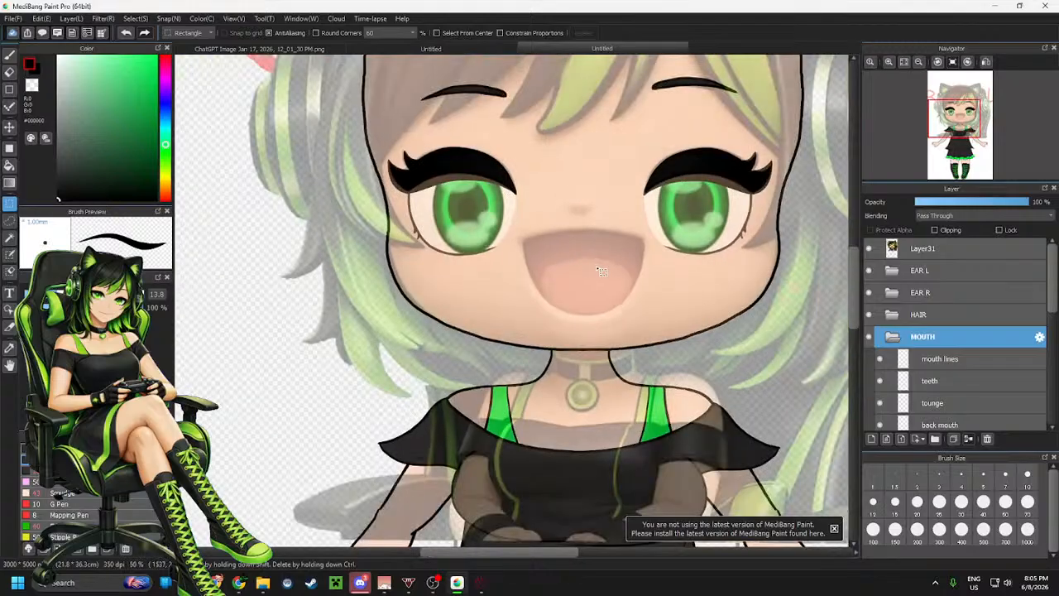
scroll(606, 242, up, 1)
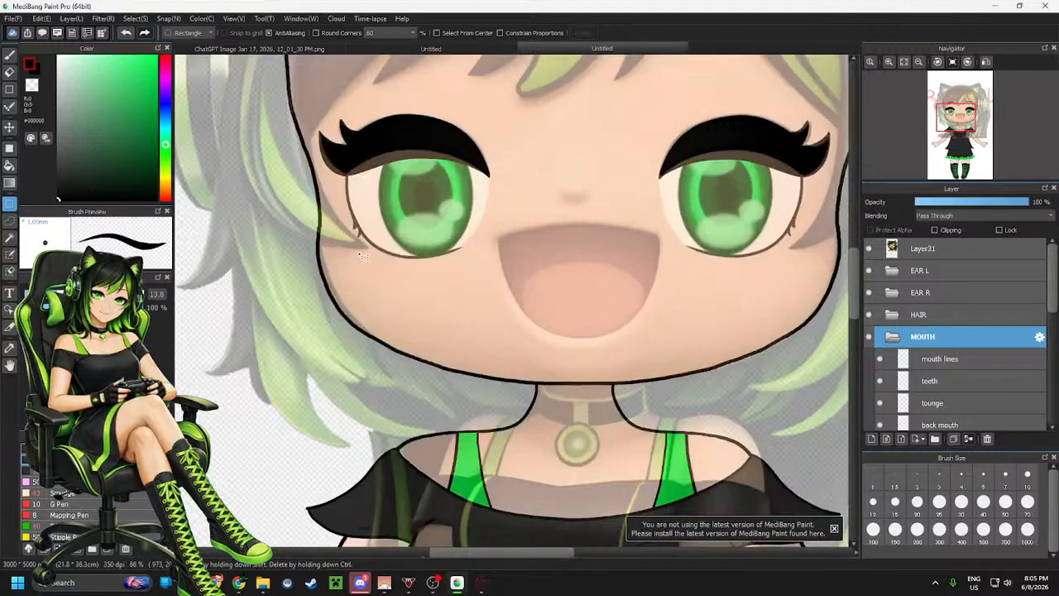
Nudge the Layer31 reference image slightly downward to line it up with the drawing
click(946, 252)
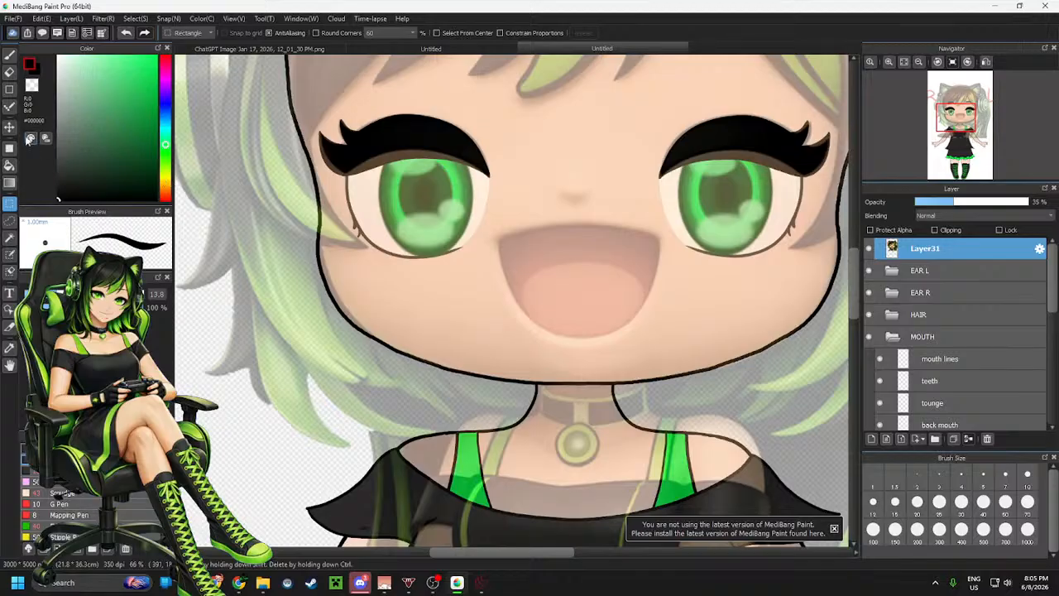
key(v)
drag(670, 217, 667, 239)
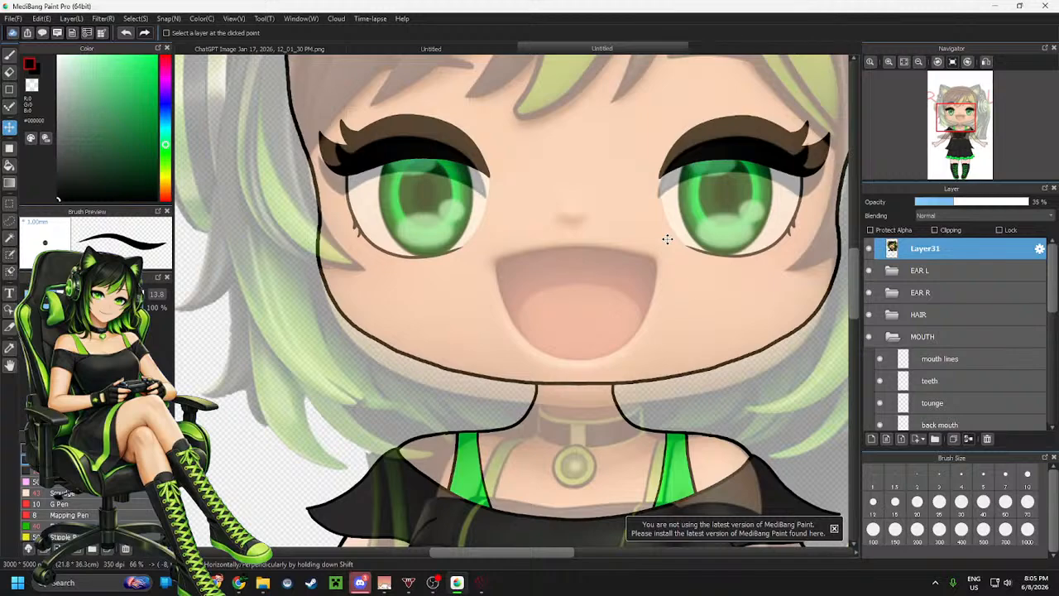
On the mouth lines layer, outline the open mouth's shape in black with the brush
scroll(953, 336, down, 1)
click(948, 345)
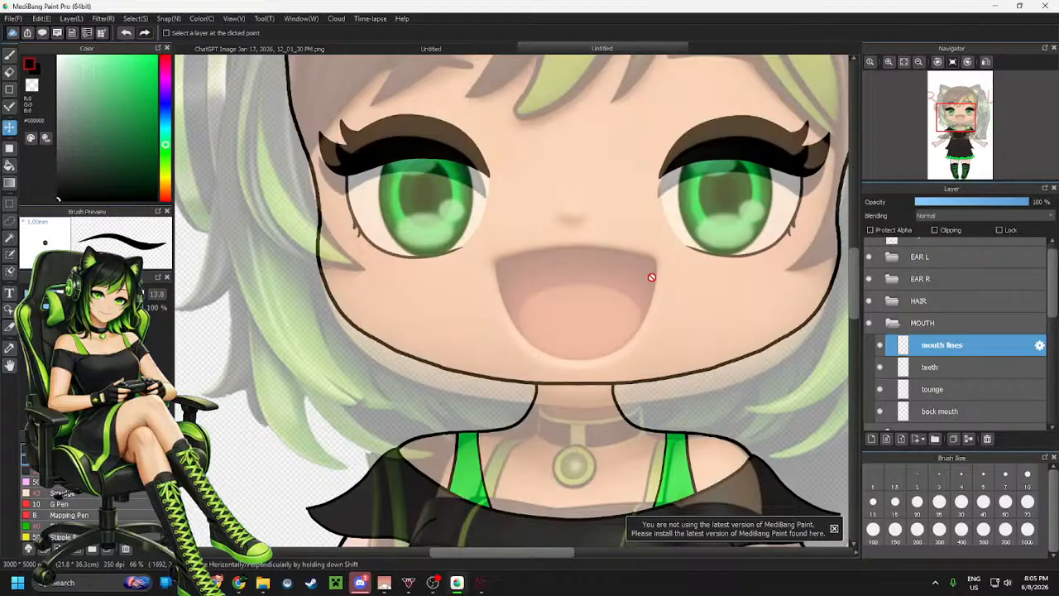
scroll(653, 276, up, 2)
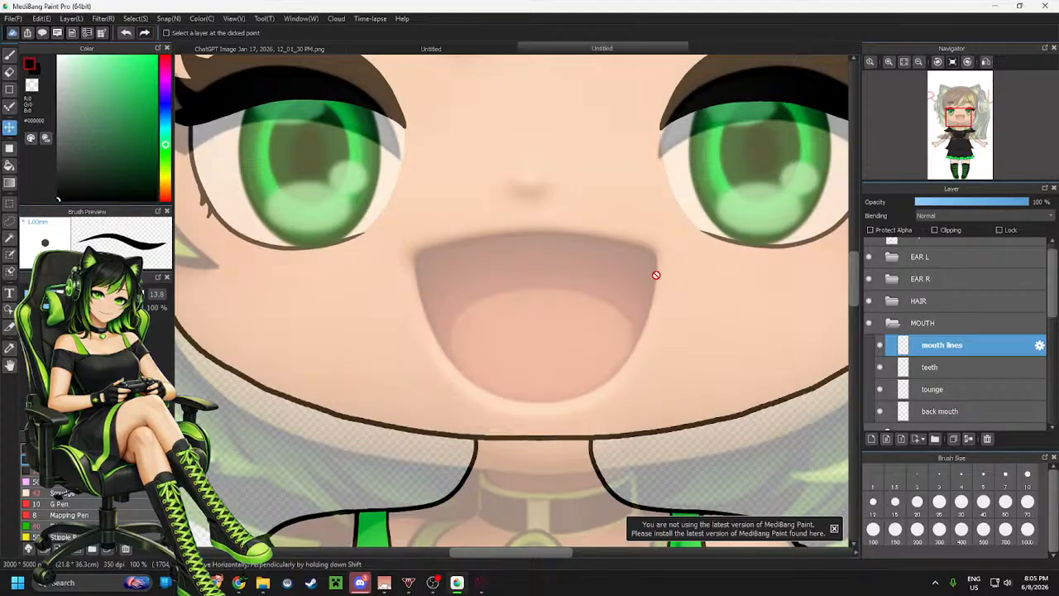
mouse_move(918, 118)
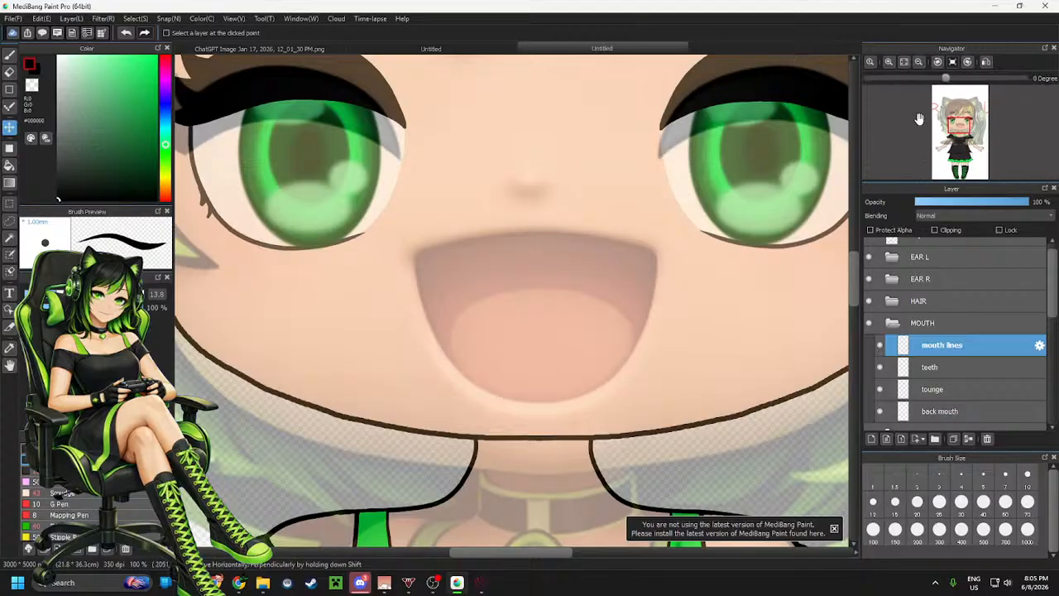
click(938, 62)
click(938, 62)
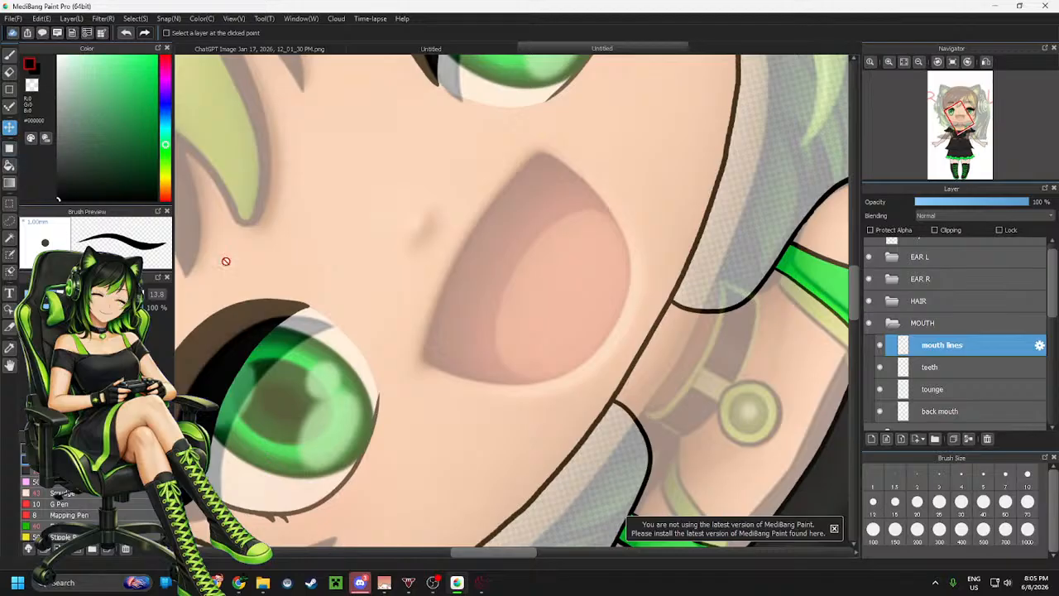
key(b)
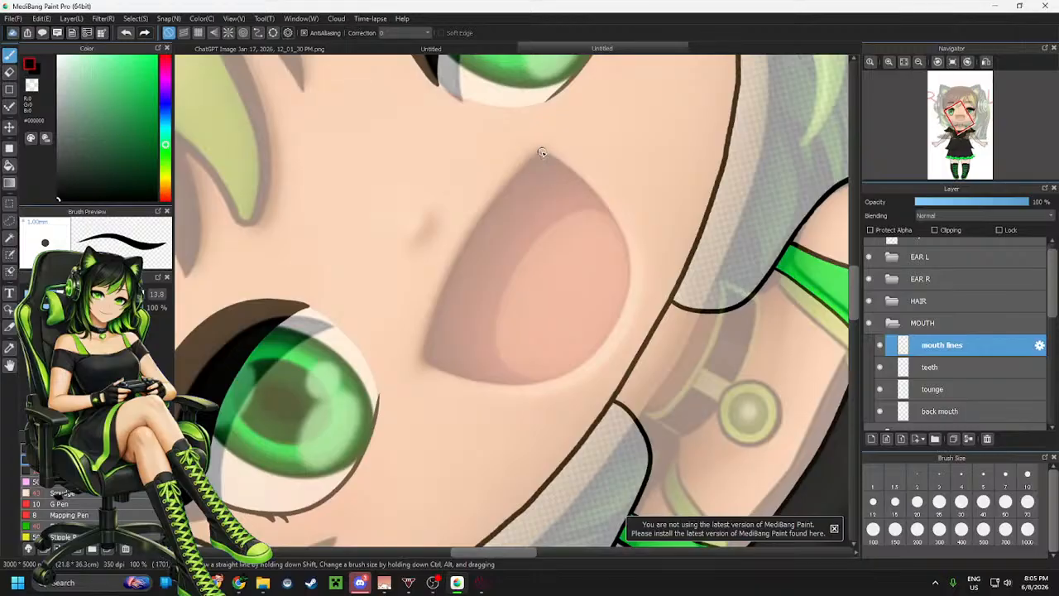
mouse_move(543, 152)
mouse_down()
mouse_move(479, 213)
mouse_move(432, 298)
mouse_move(421, 358)
mouse_up()
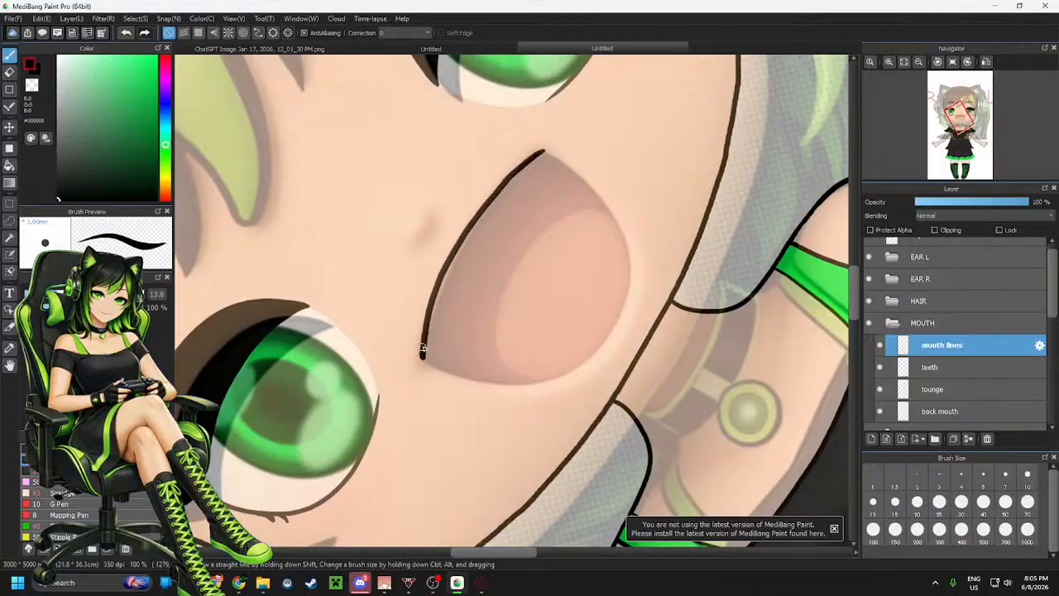
mouse_move(545, 151)
mouse_down()
mouse_move(599, 192)
mouse_move(619, 226)
mouse_move(626, 270)
mouse_move(604, 333)
mouse_move(553, 371)
mouse_move(486, 378)
mouse_move(420, 357)
mouse_up()
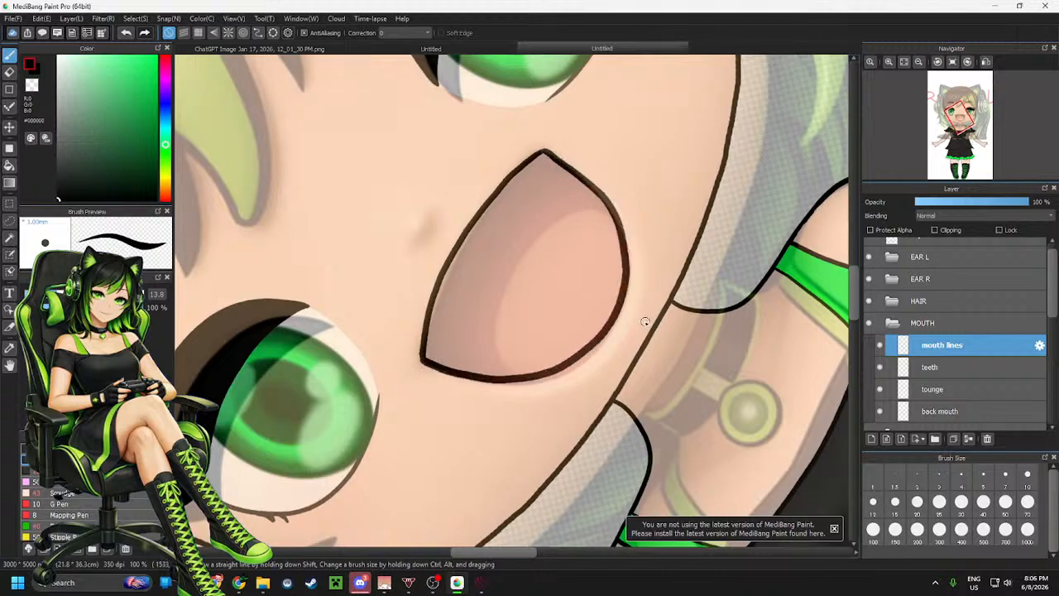
key(ctrl+z)
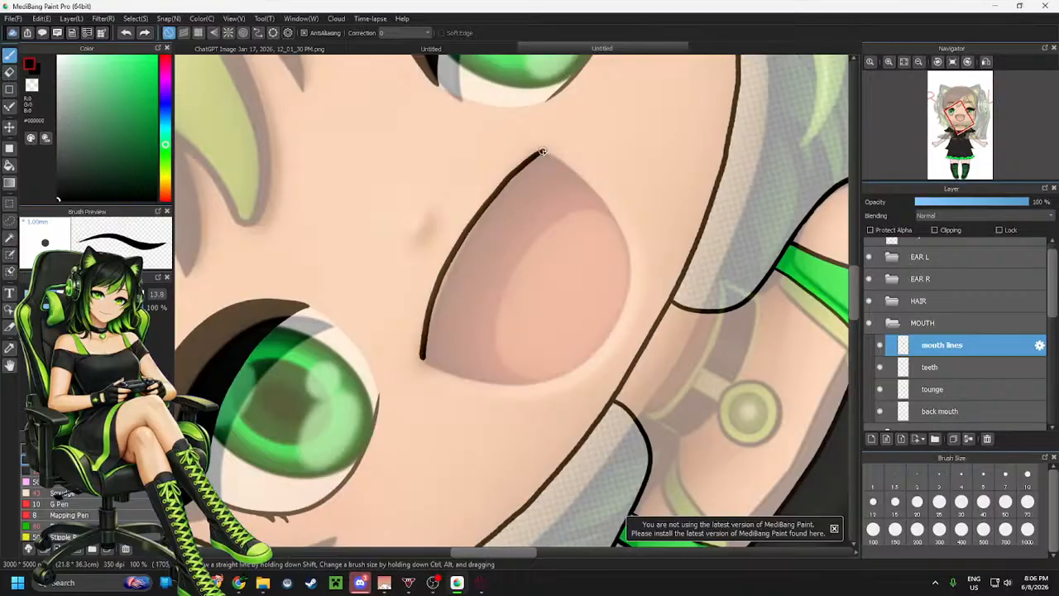
mouse_move(553, 155)
mouse_down()
mouse_move(617, 223)
mouse_move(627, 259)
mouse_move(615, 305)
mouse_move(585, 349)
mouse_move(527, 377)
mouse_move(493, 374)
mouse_up()
key(ctrl+z)
mouse_move(422, 357)
mouse_down()
mouse_move(485, 385)
mouse_move(525, 386)
mouse_move(575, 374)
mouse_move(607, 349)
mouse_move(634, 274)
mouse_move(621, 232)
mouse_move(558, 159)
mouse_up()
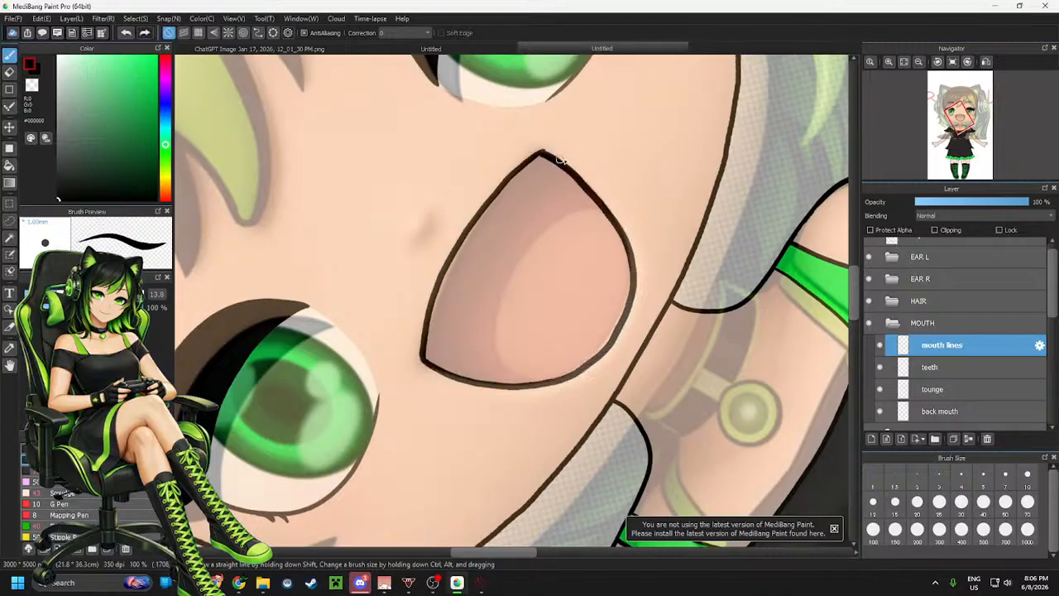
Redraw the right side of the mouth outline as a smoother curve
scroll(594, 299, up, 3)
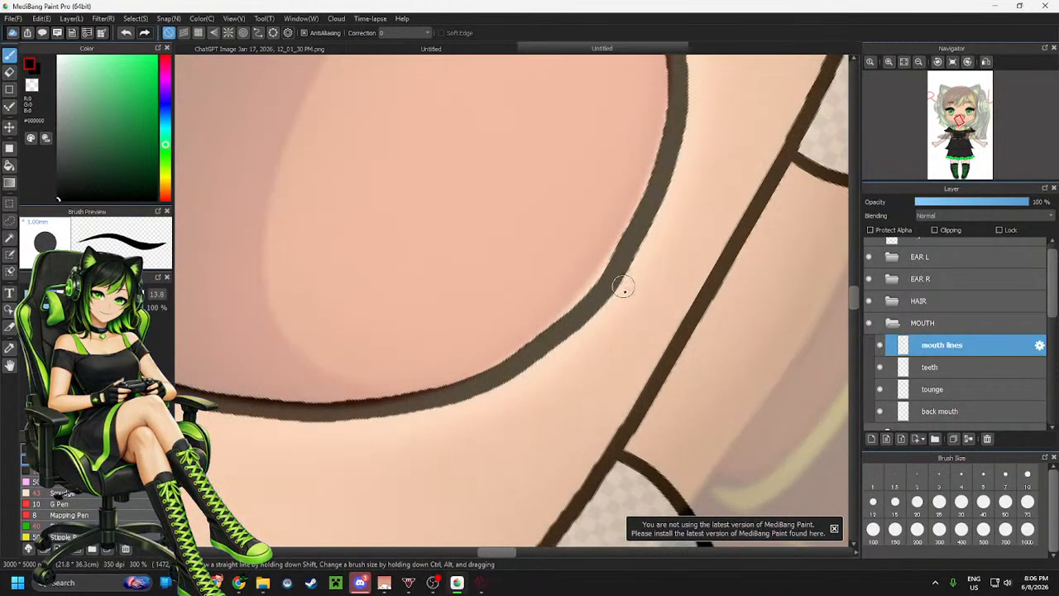
key(e)
key(ctrl+z)
key(ctrl+z)
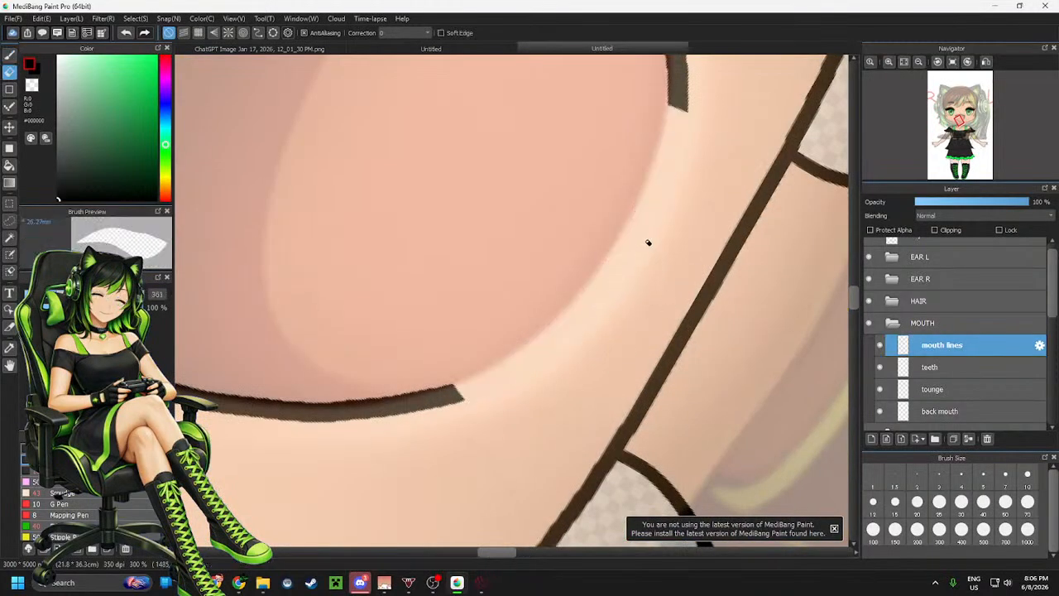
key(b)
mouse_move(676, 91)
mouse_down()
mouse_move(594, 257)
mouse_move(525, 339)
mouse_move(442, 397)
mouse_up()
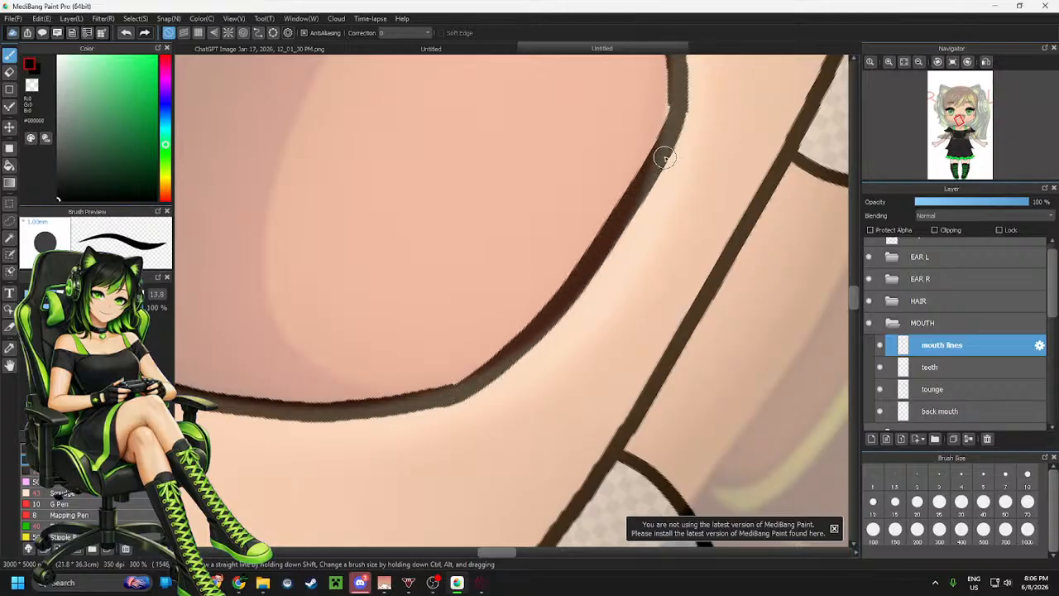
key(ctrl+z)
mouse_move(677, 93)
mouse_down()
mouse_move(604, 265)
mouse_move(538, 339)
mouse_move(449, 390)
mouse_up()
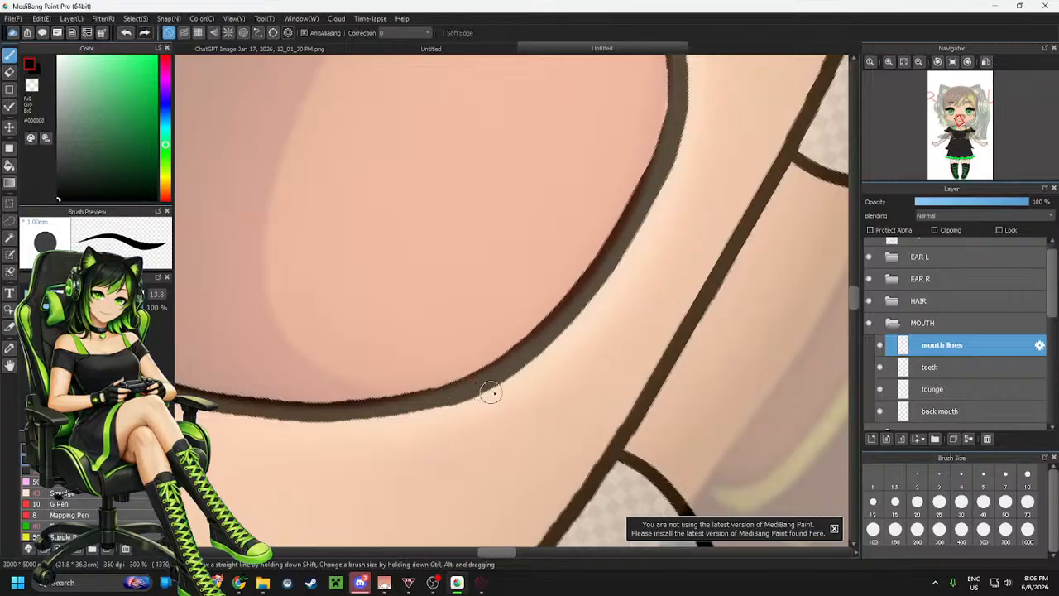
On the back mouth layer, draw a dark magenta curve marking the tongue's edge inside the open mouth
scroll(489, 385, down, 5)
scroll(537, 356, up, 1)
scroll(596, 293, down, 2)
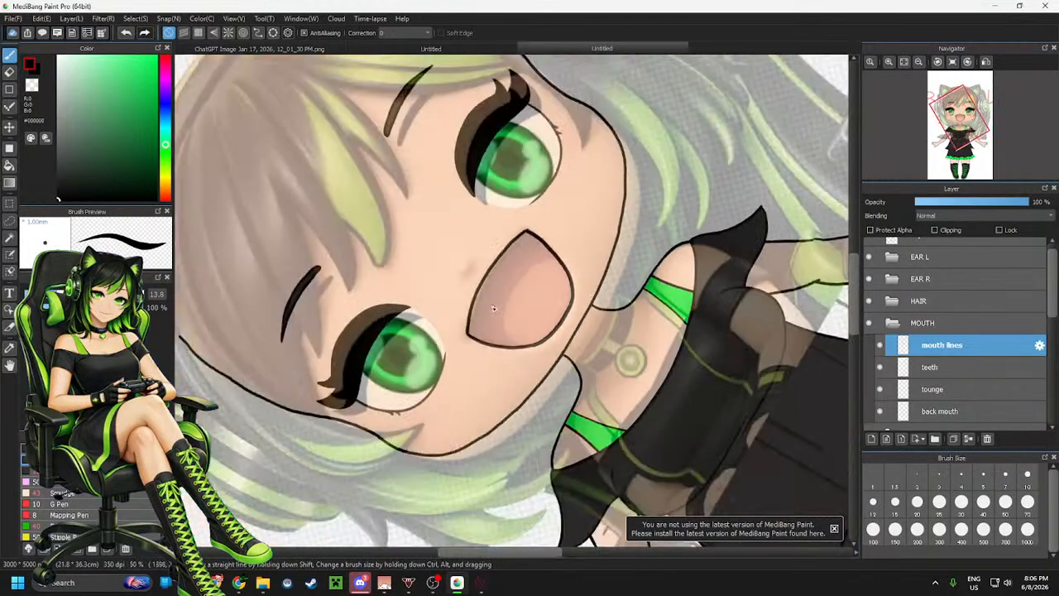
scroll(494, 308, up, 1)
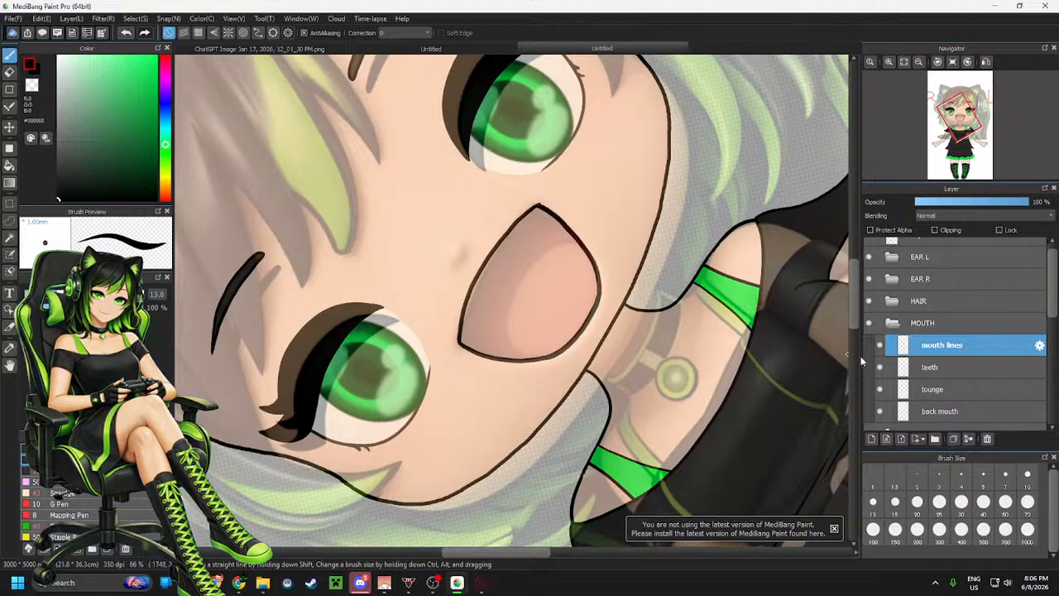
click(932, 412)
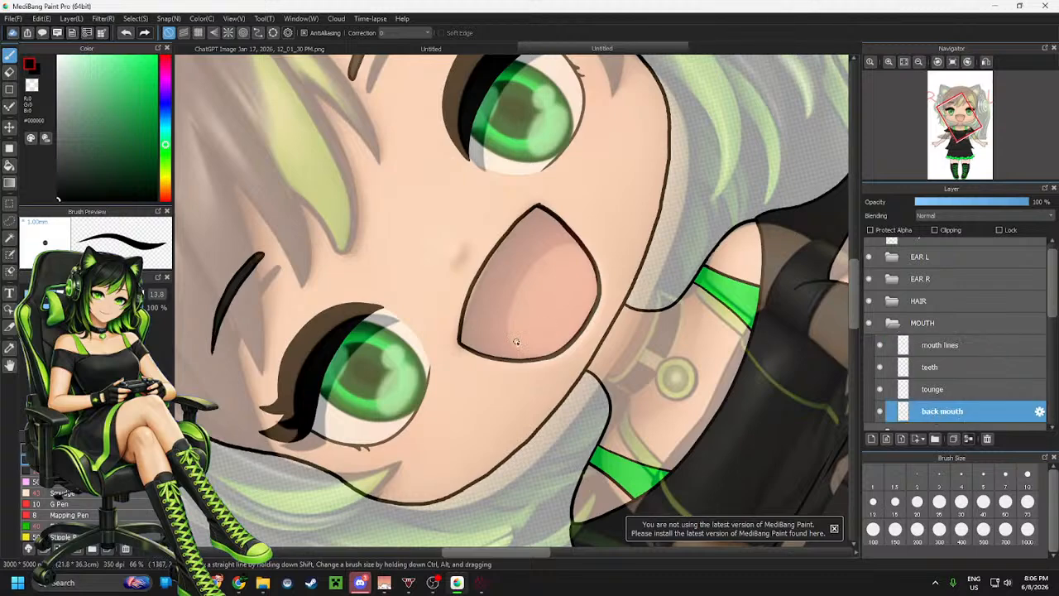
scroll(522, 328, up, 2)
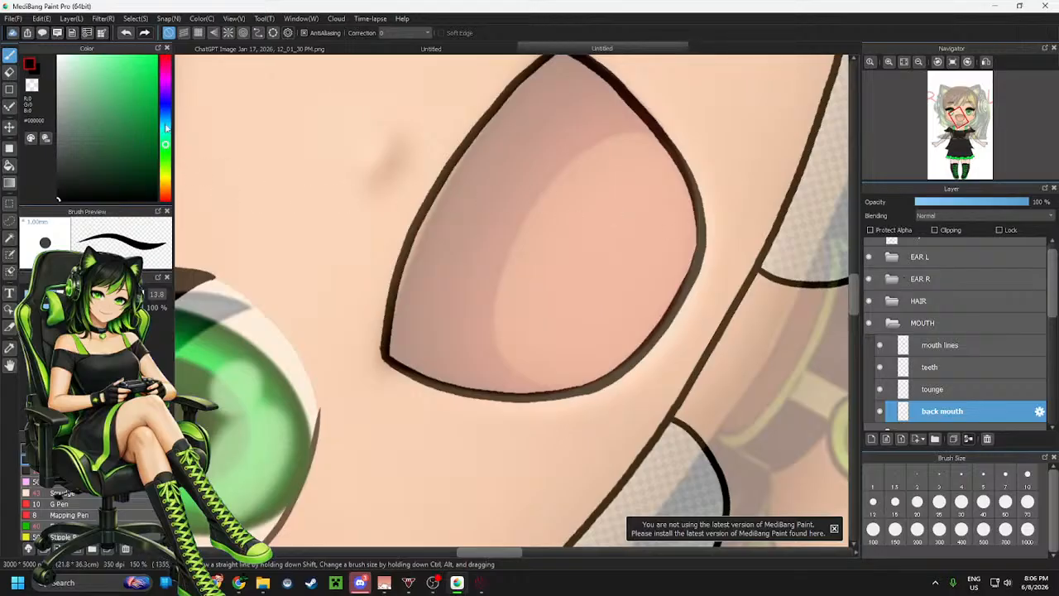
click(164, 70)
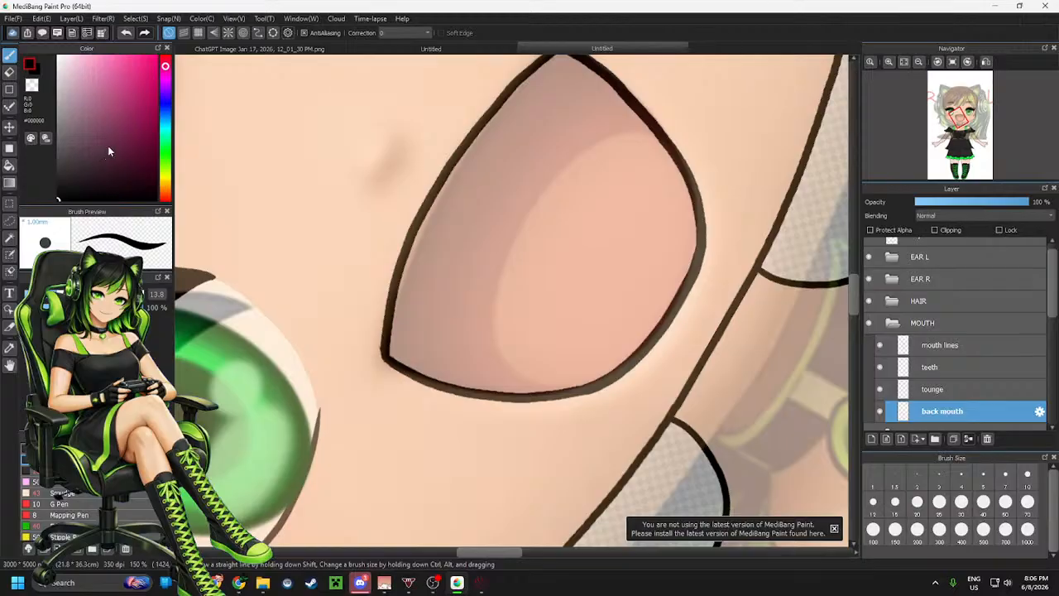
drag(107, 151, 126, 138)
mouse_move(653, 126)
mouse_down()
mouse_move(580, 147)
mouse_move(508, 239)
mouse_move(491, 303)
mouse_move(495, 335)
mouse_move(533, 389)
mouse_move(444, 379)
mouse_move(399, 360)
mouse_move(389, 350)
mouse_move(414, 269)
mouse_move(391, 335)
mouse_move(422, 226)
mouse_move(487, 128)
mouse_move(560, 54)
mouse_move(510, 100)
mouse_move(448, 191)
mouse_move(491, 143)
mouse_move(432, 219)
mouse_move(421, 267)
mouse_move(438, 260)
mouse_move(445, 290)
mouse_move(460, 269)
mouse_move(471, 283)
mouse_move(487, 236)
mouse_up()
key(ctrl+z)
key(ctrl+z)
key(ctrl+z)
key(ctrl+z)
mouse_move(658, 129)
mouse_down()
mouse_move(583, 143)
mouse_move(510, 232)
mouse_move(495, 339)
mouse_move(536, 385)
mouse_move(564, 385)
mouse_up()
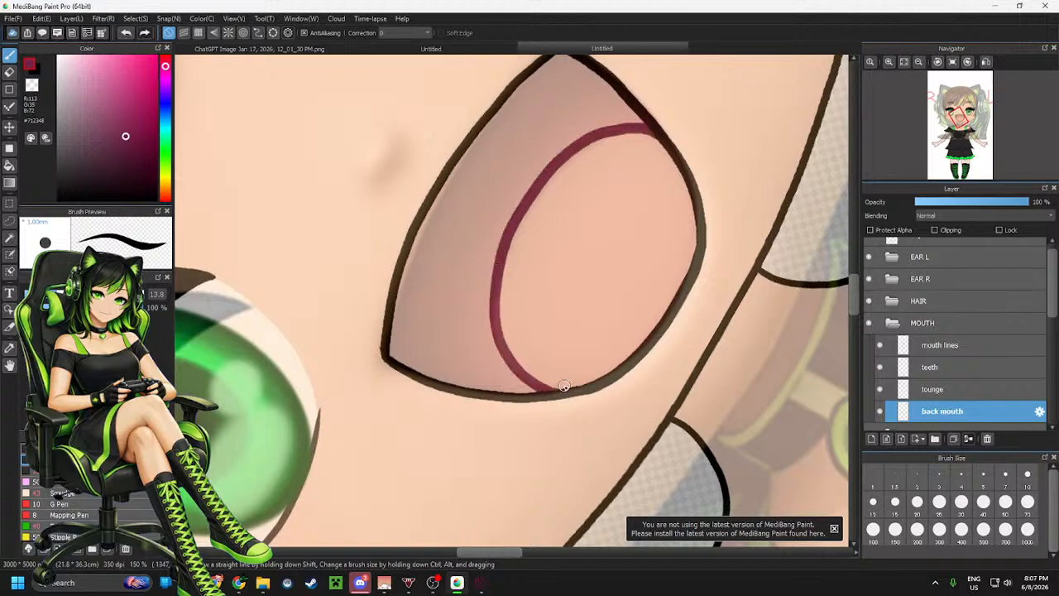
Hide the Layer31 reference and fill the back of the mouth with dark magenta
scroll(929, 336, up, 1)
click(869, 249)
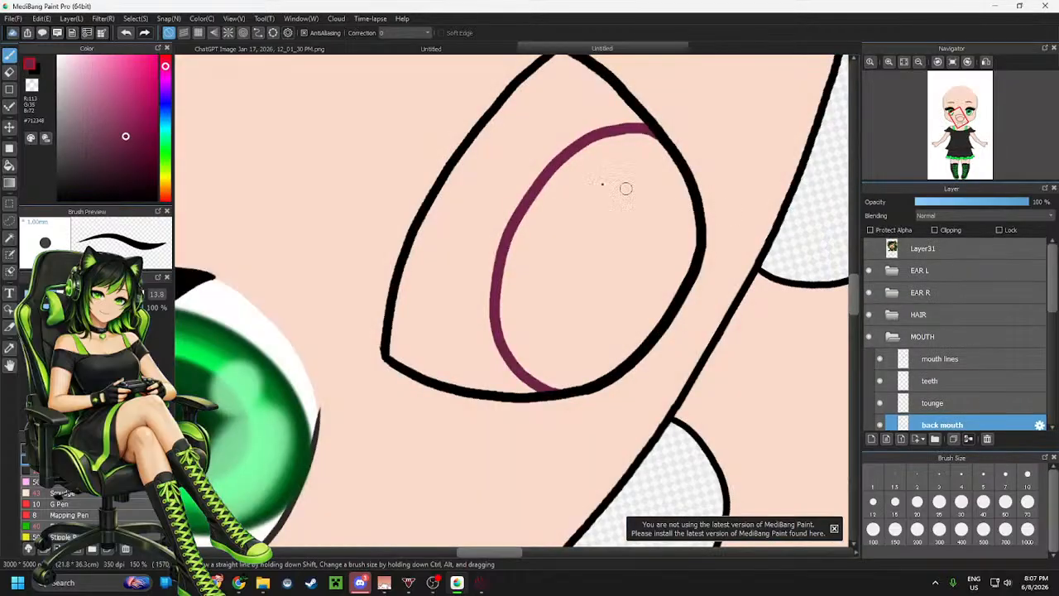
key(g)
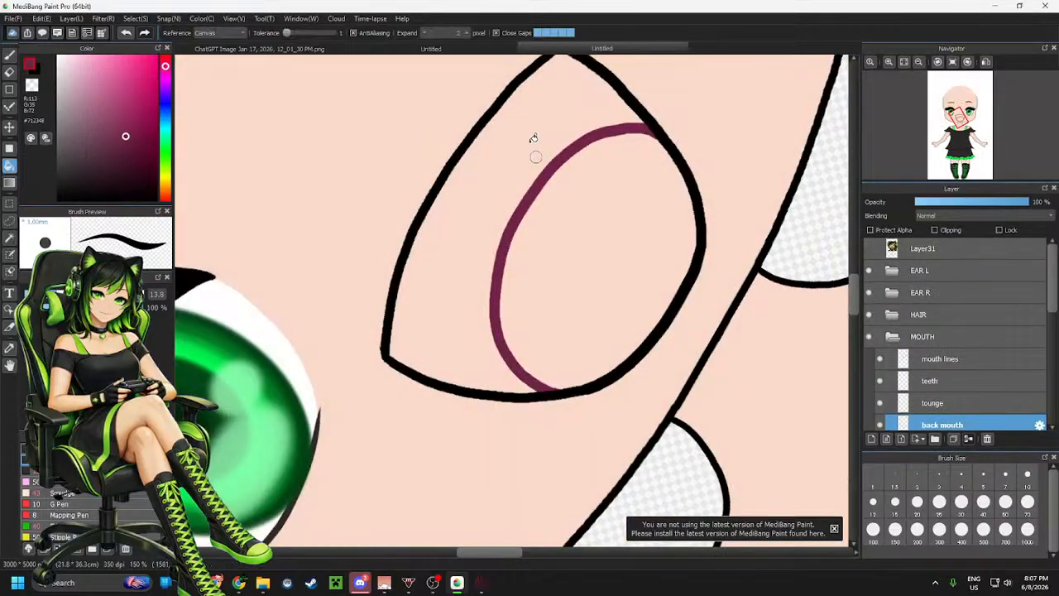
click(534, 138)
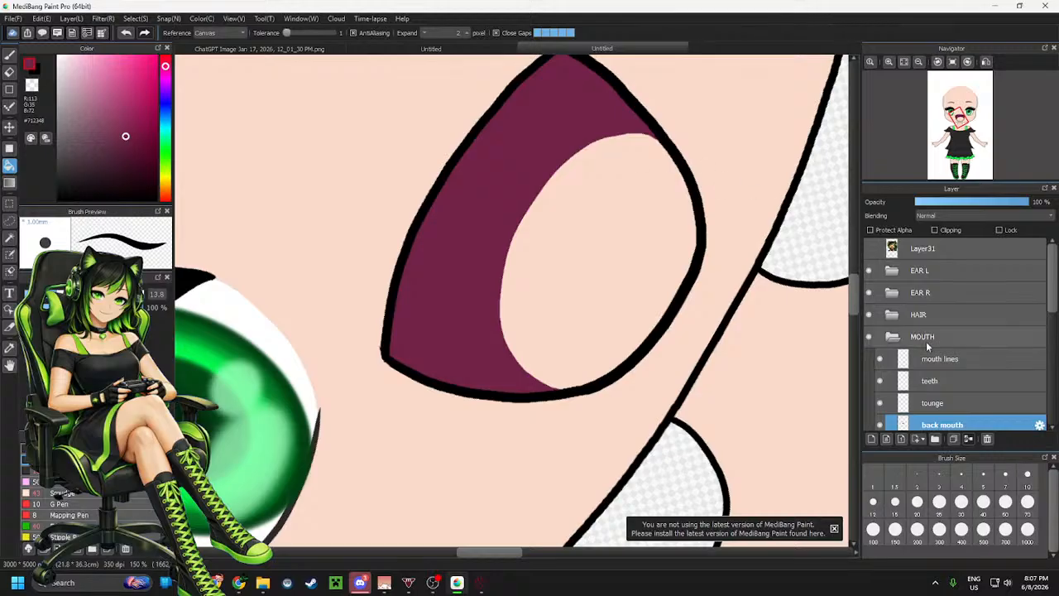
Try filling the tongue on the tounge layer with light pink shades
click(935, 402)
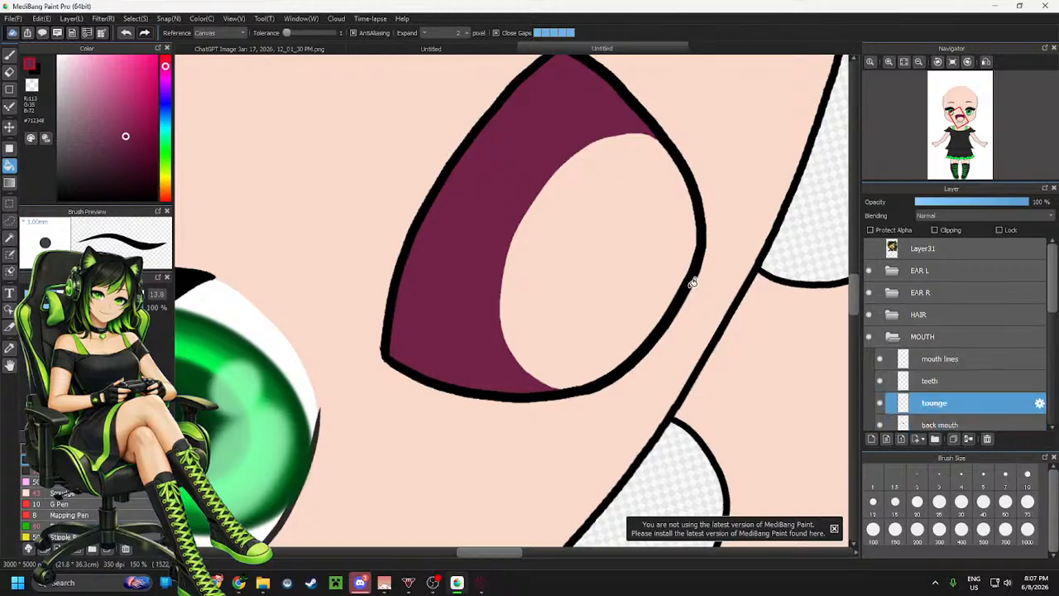
click(87, 97)
click(604, 221)
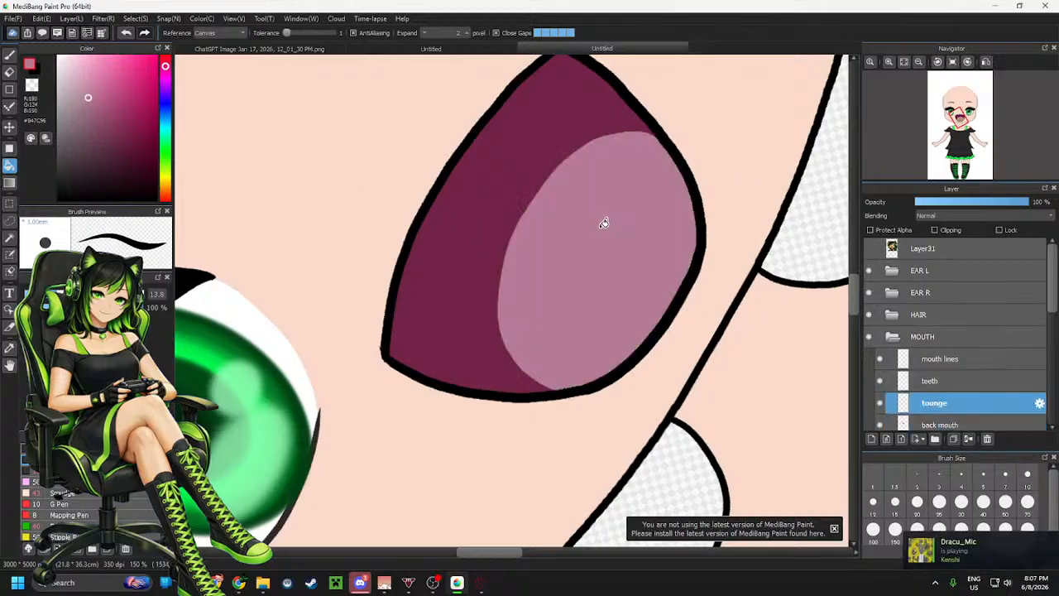
key(ctrl+z)
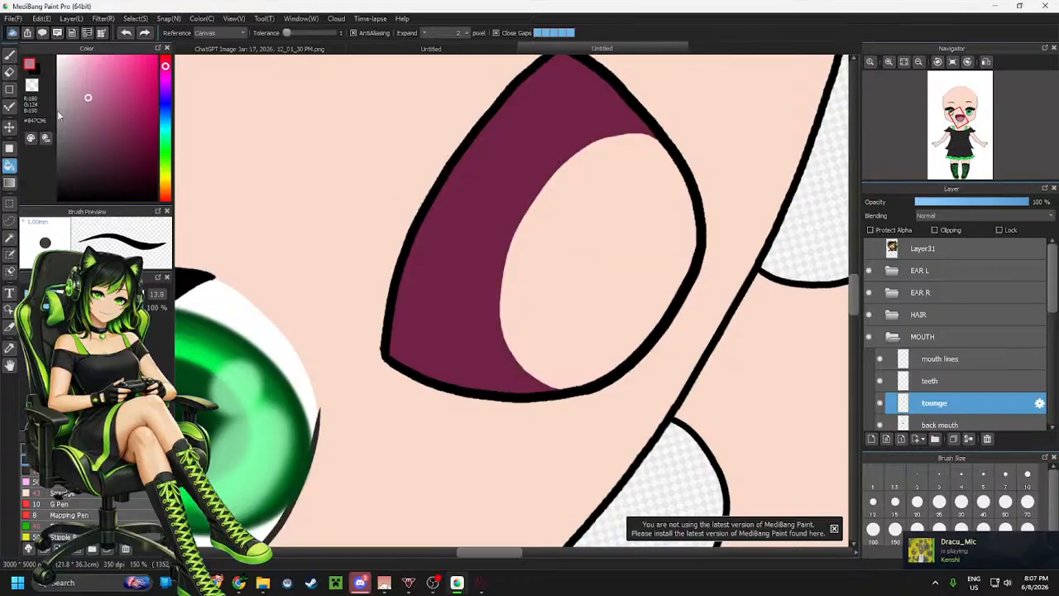
click(85, 75)
click(568, 243)
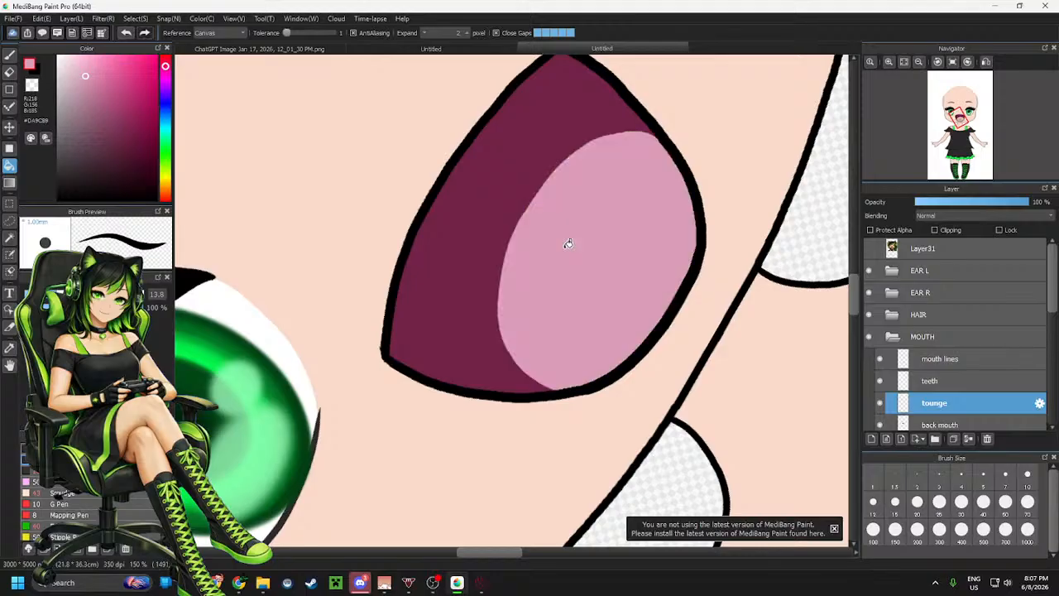
scroll(474, 257, down, 5)
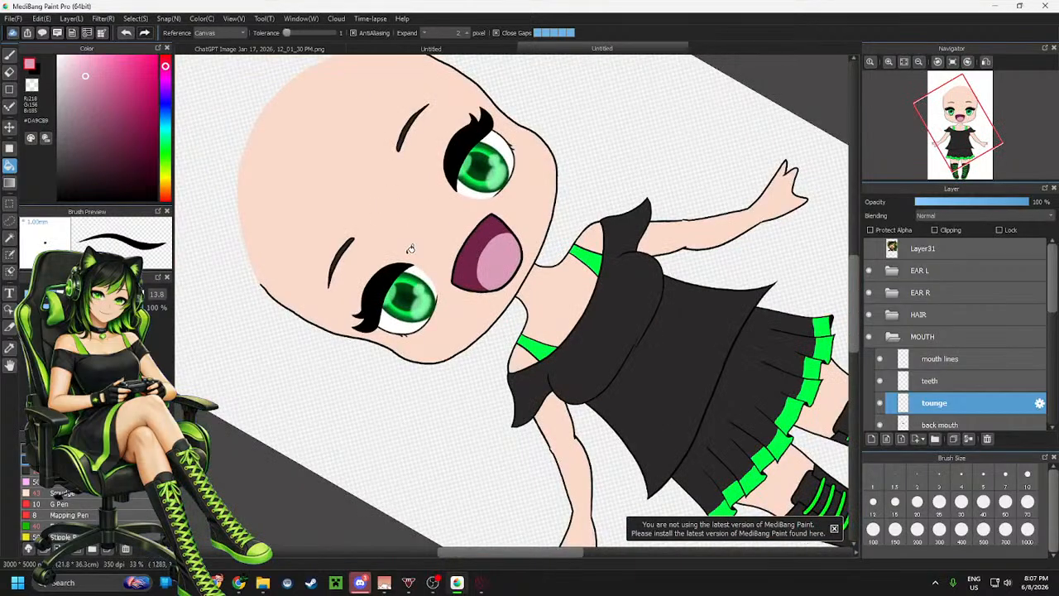
scroll(411, 248, up, 4)
scroll(674, 243, up, 1)
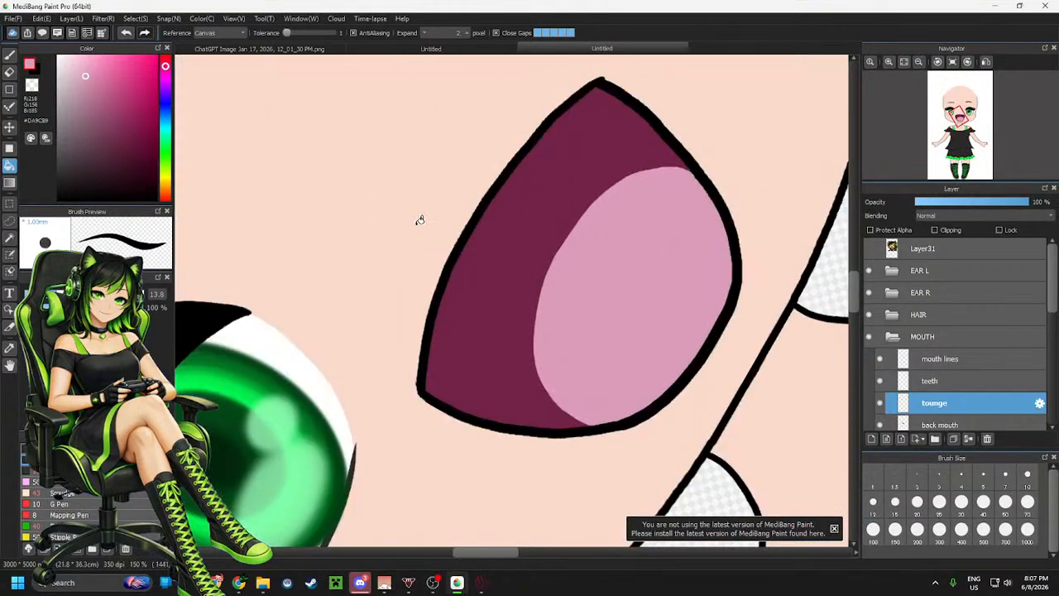
key(ctrl+z)
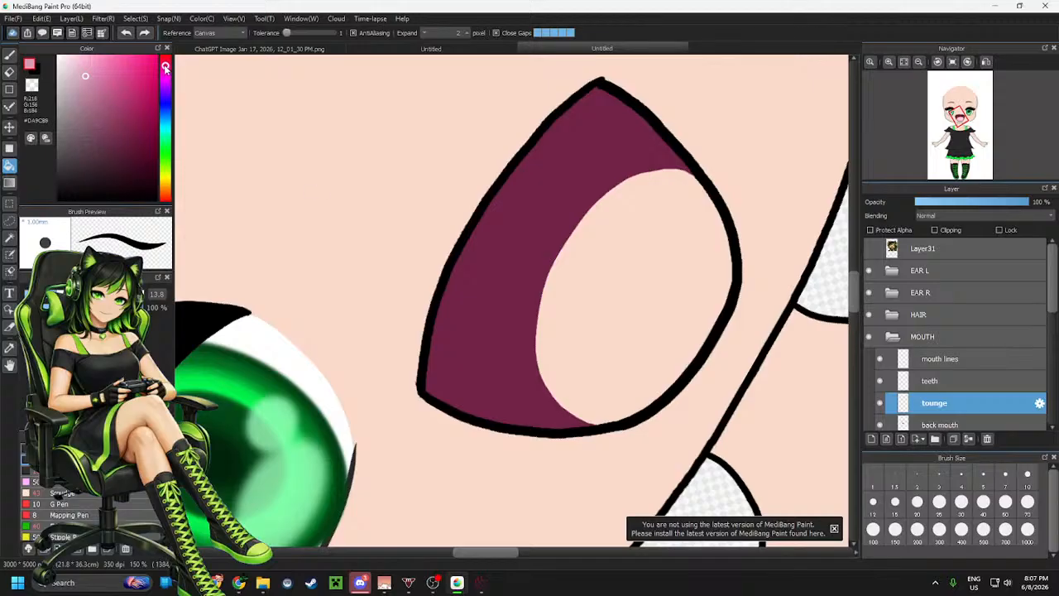
Fill the tongue with a muted pink, #DA9C9C
drag(166, 69, 166, 65)
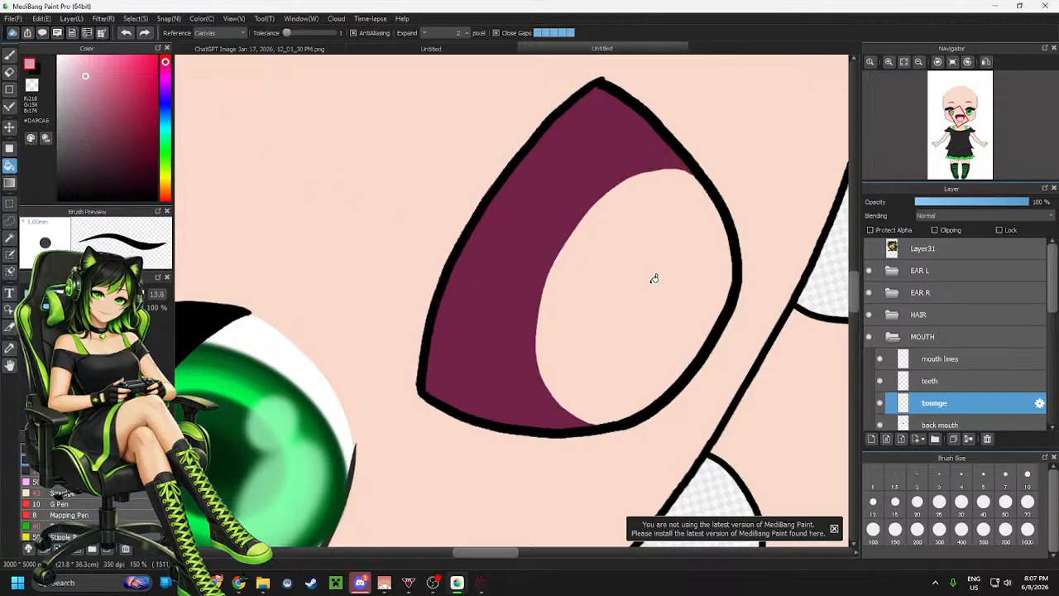
click(611, 277)
key(ctrl+z)
click(166, 58)
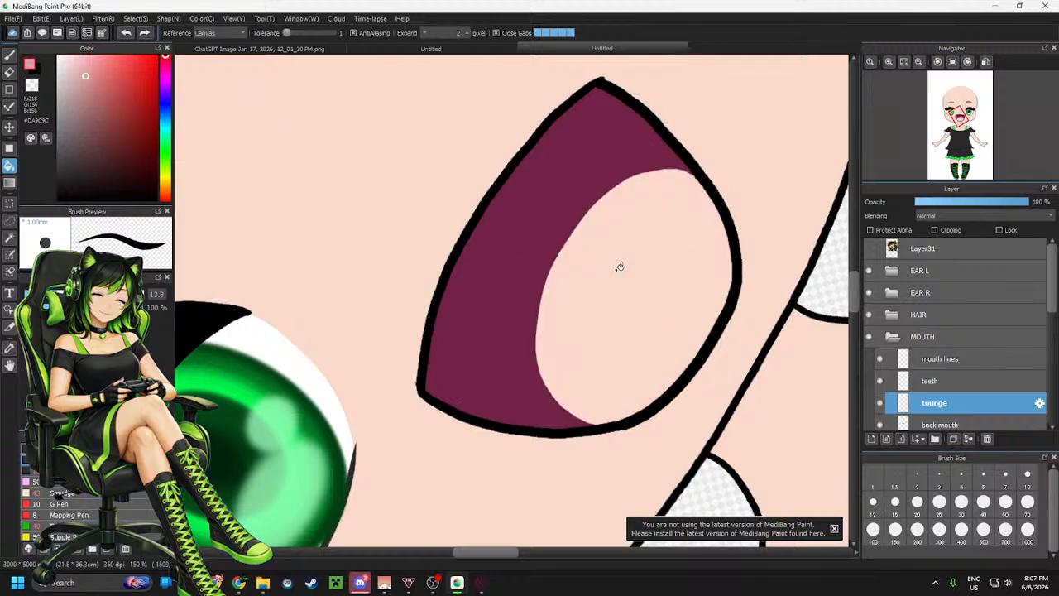
click(580, 264)
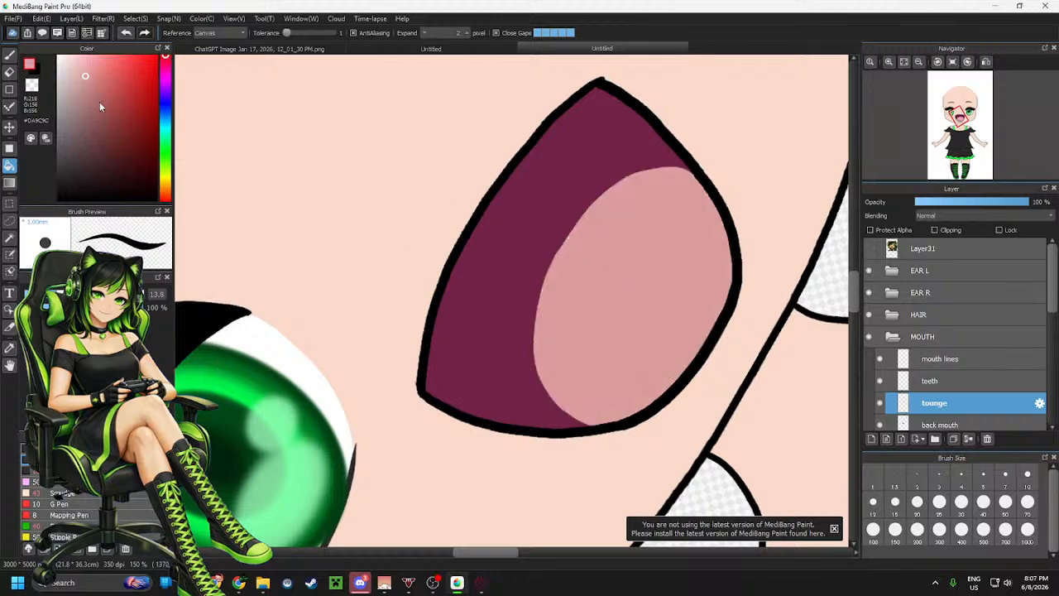
drag(99, 106, 107, 116)
click(558, 200)
key(ctrl+z)
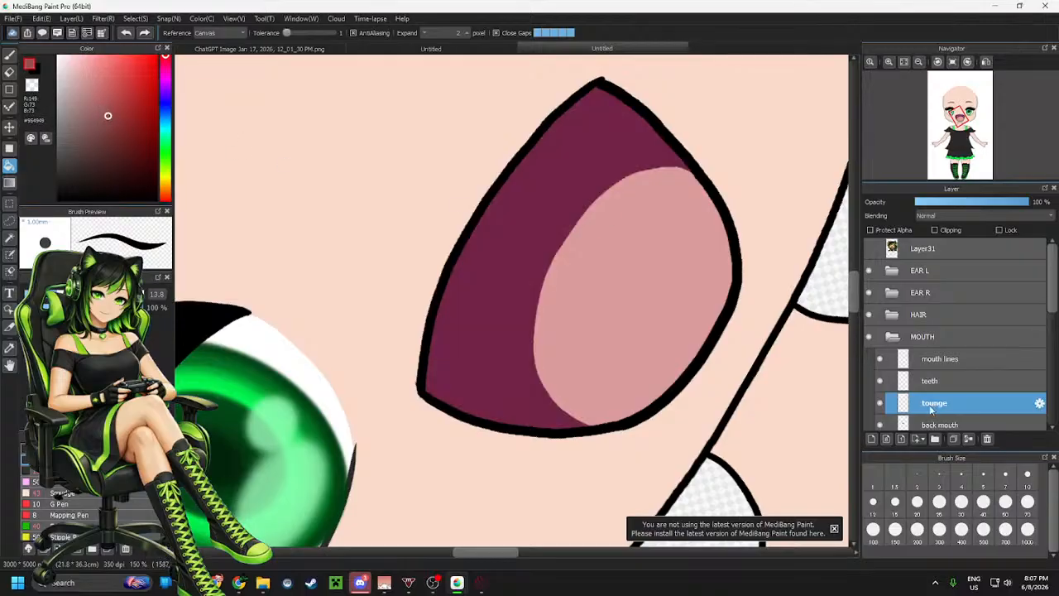
Recolour the back of the mouth on the back mouth layer to dark red, #792D2D
click(943, 423)
click(531, 211)
scroll(531, 210, down, 1)
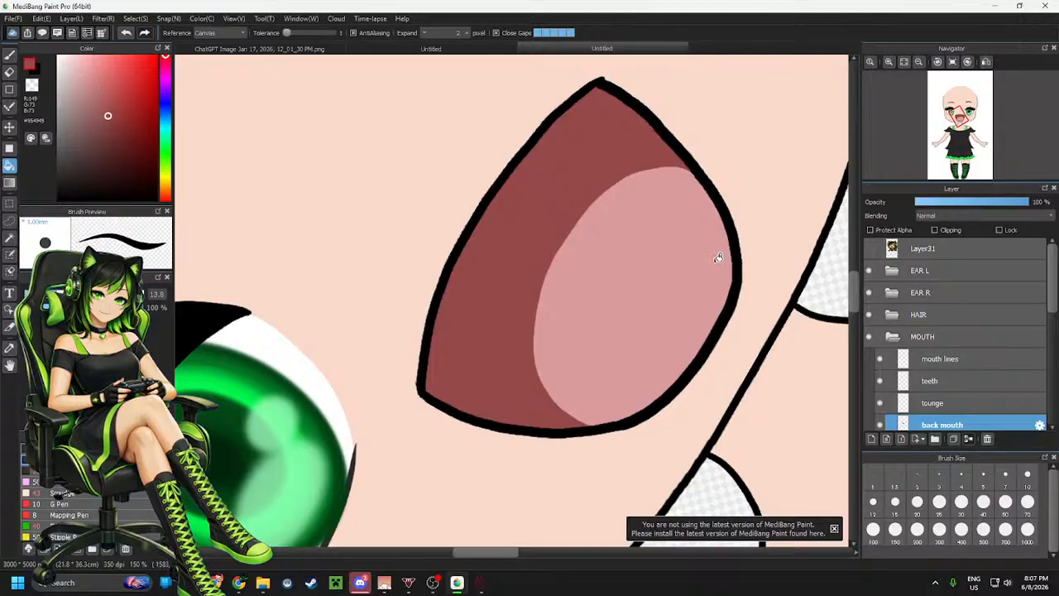
scroll(480, 260, down, 5)
scroll(628, 286, up, 4)
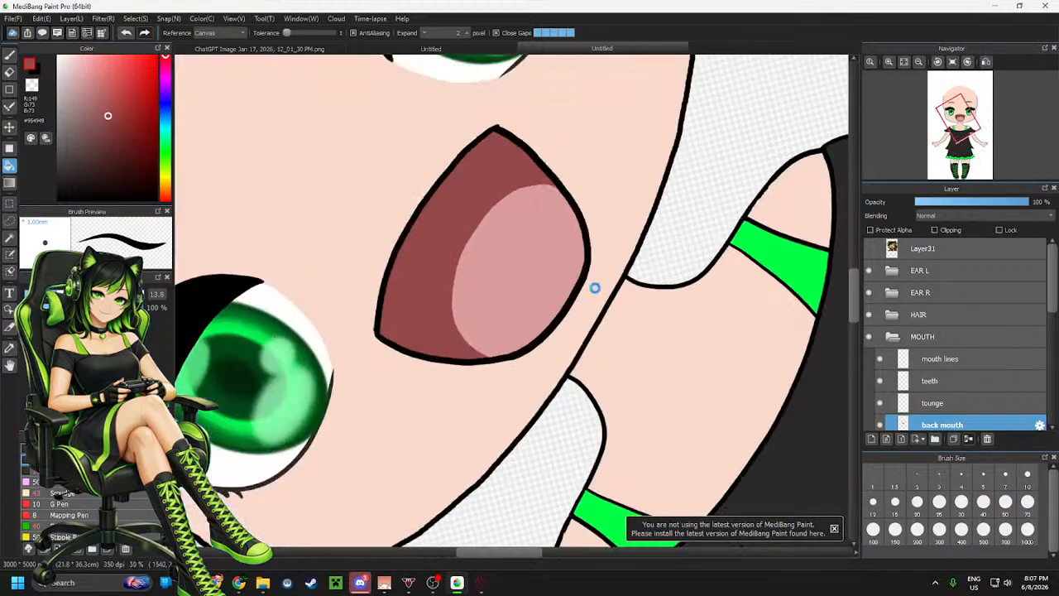
key(ctrl+z)
click(120, 132)
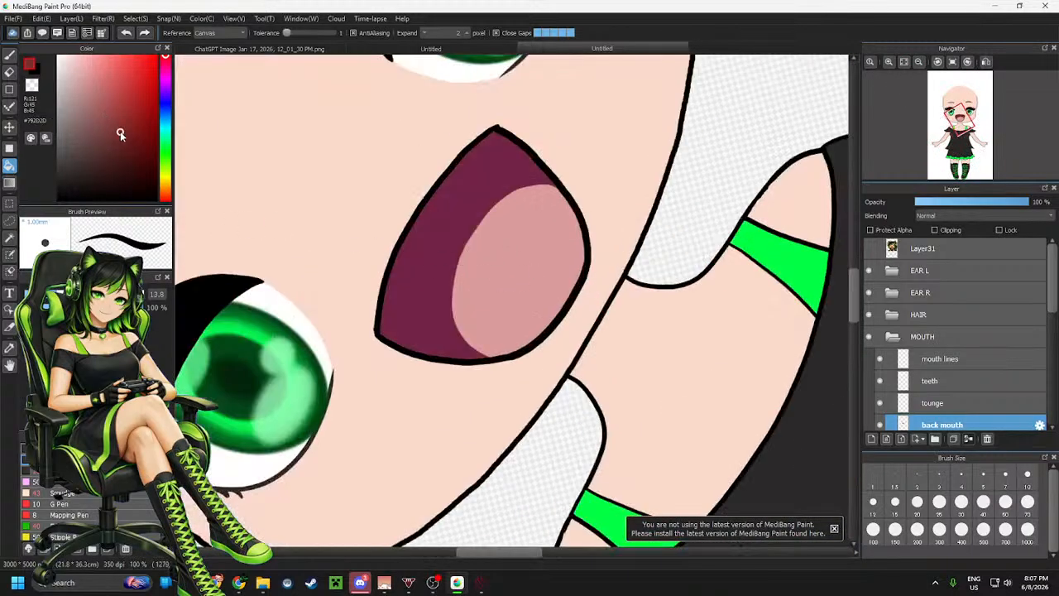
click(449, 209)
On the teeth layer, draw a black line along the upper mouth marking the teeth's lower edge
scroll(570, 265, down, 4)
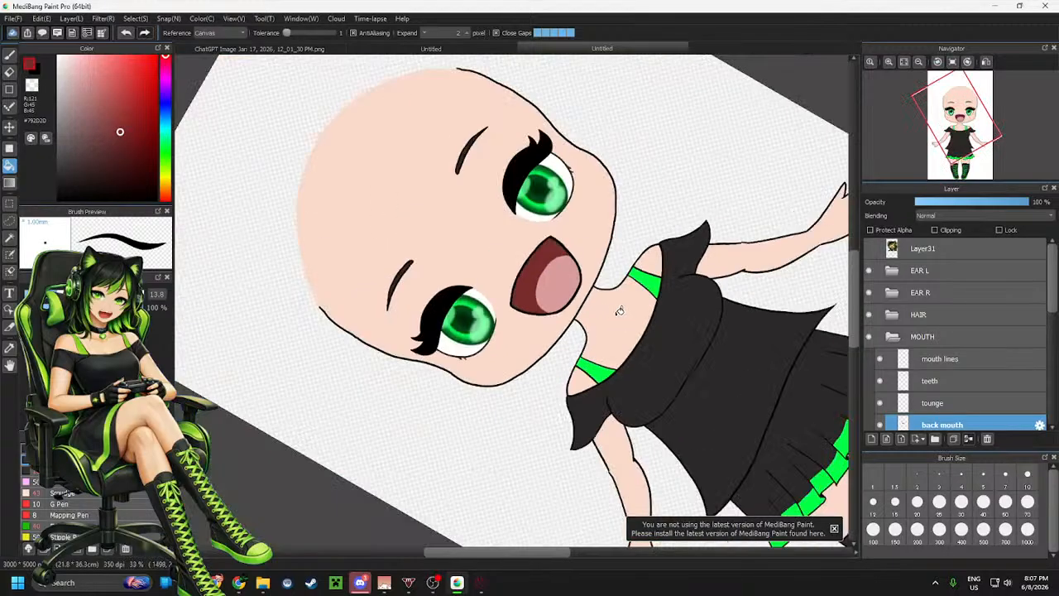
scroll(548, 288, up, 2)
scroll(529, 248, down, 1)
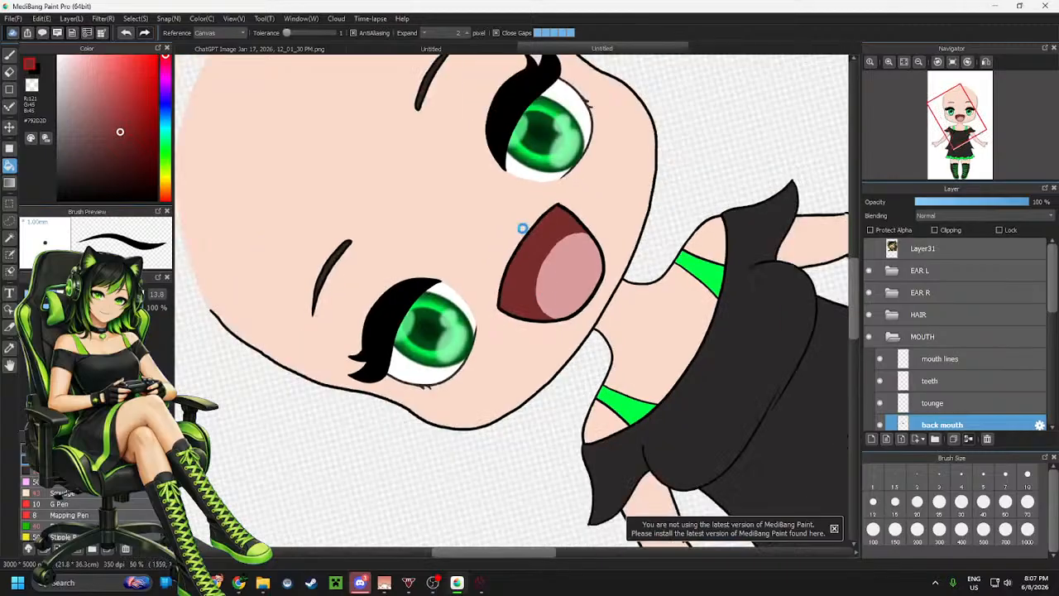
scroll(522, 229, up, 2)
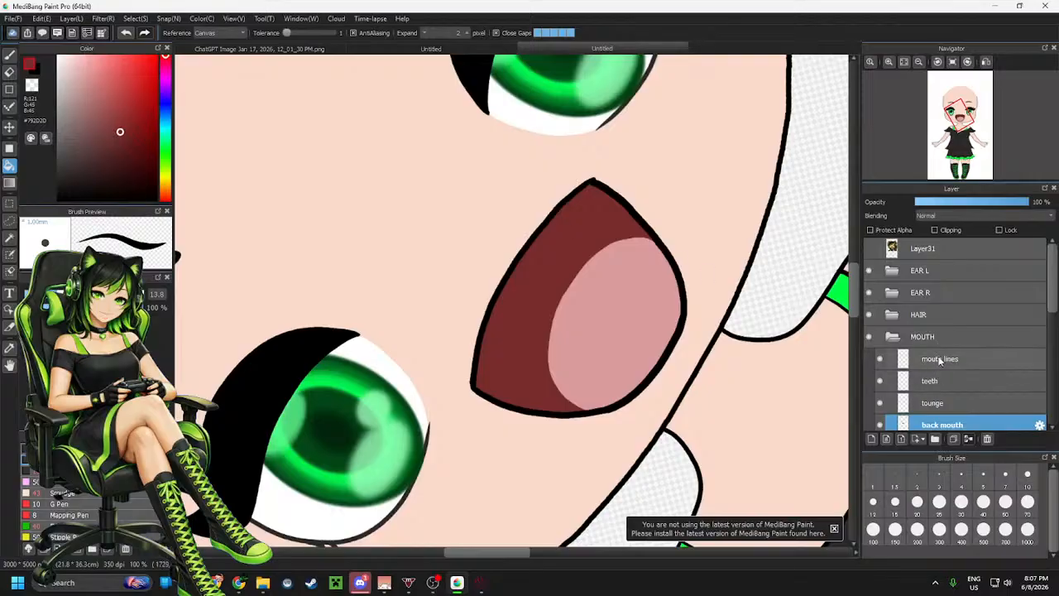
click(930, 382)
scroll(566, 238, up, 1)
scroll(670, 219, down, 2)
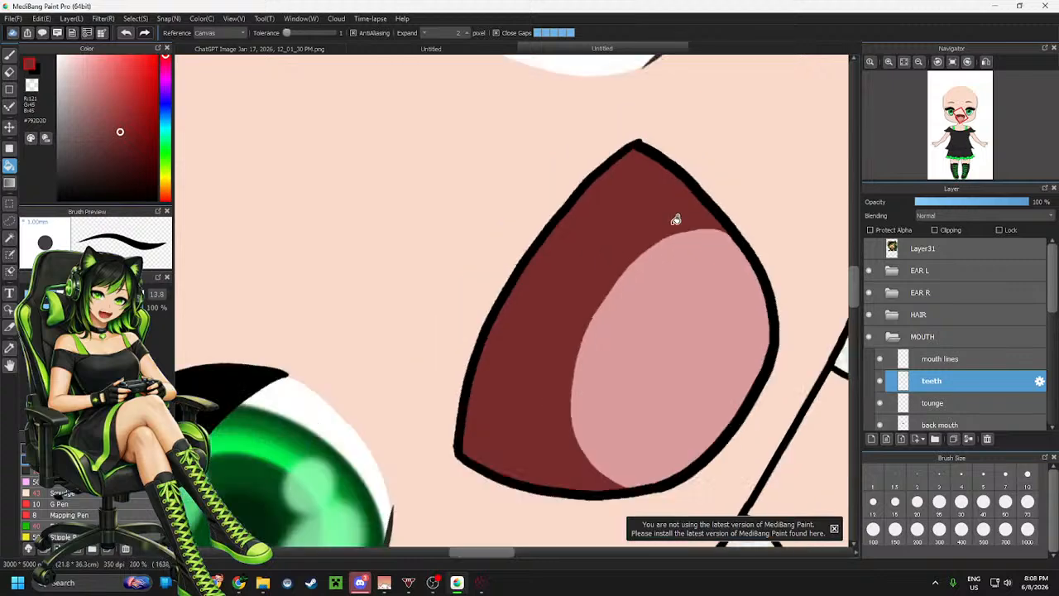
scroll(665, 284, up, 1)
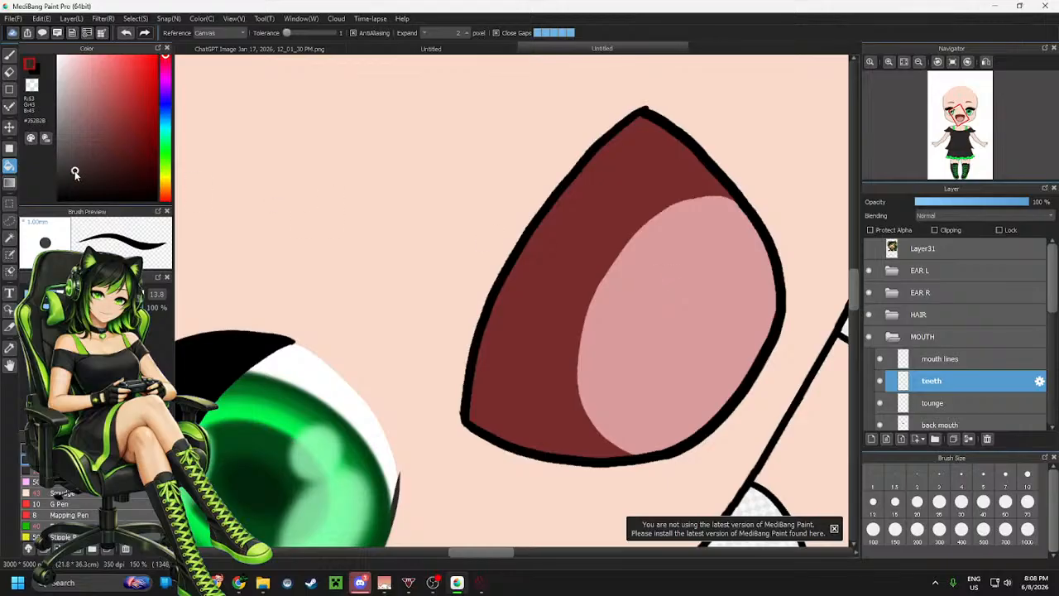
click(58, 199)
key(b)
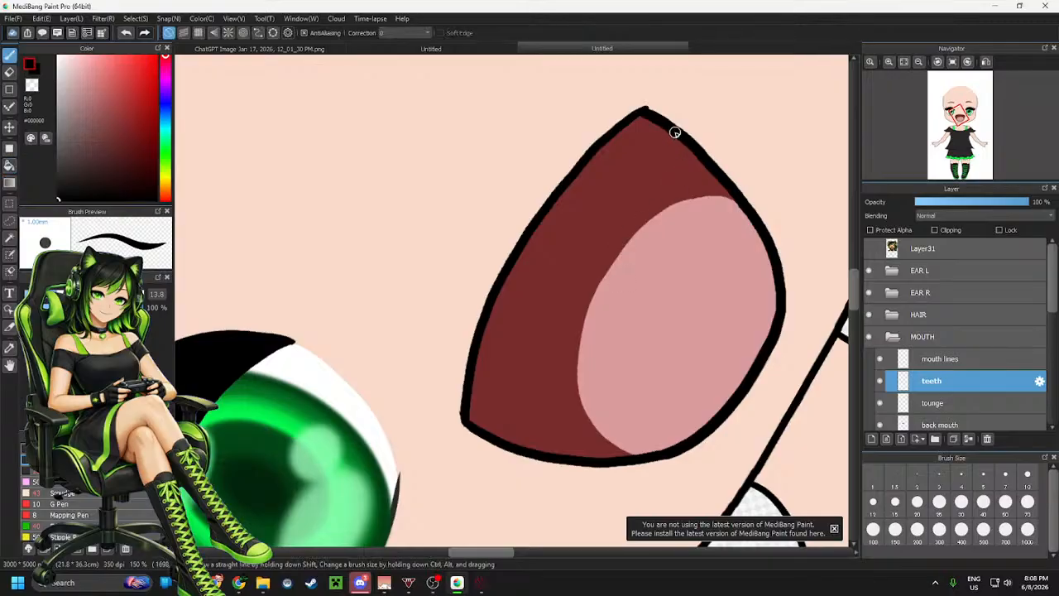
mouse_move(662, 124)
mouse_down()
mouse_move(678, 156)
mouse_move(638, 175)
mouse_move(601, 213)
mouse_move(527, 314)
mouse_move(486, 430)
mouse_up()
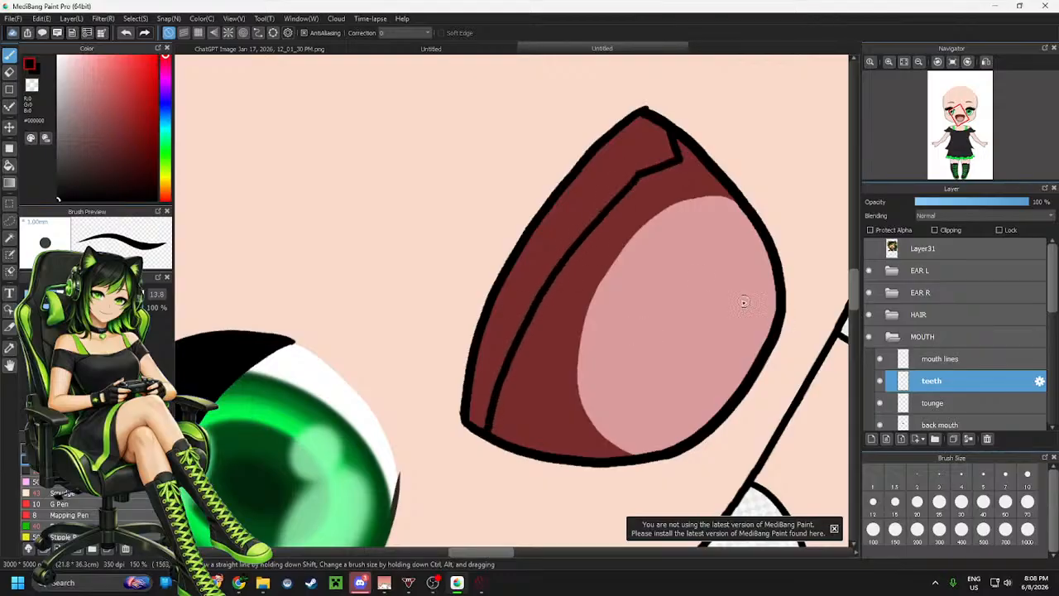
key(ctrl+z)
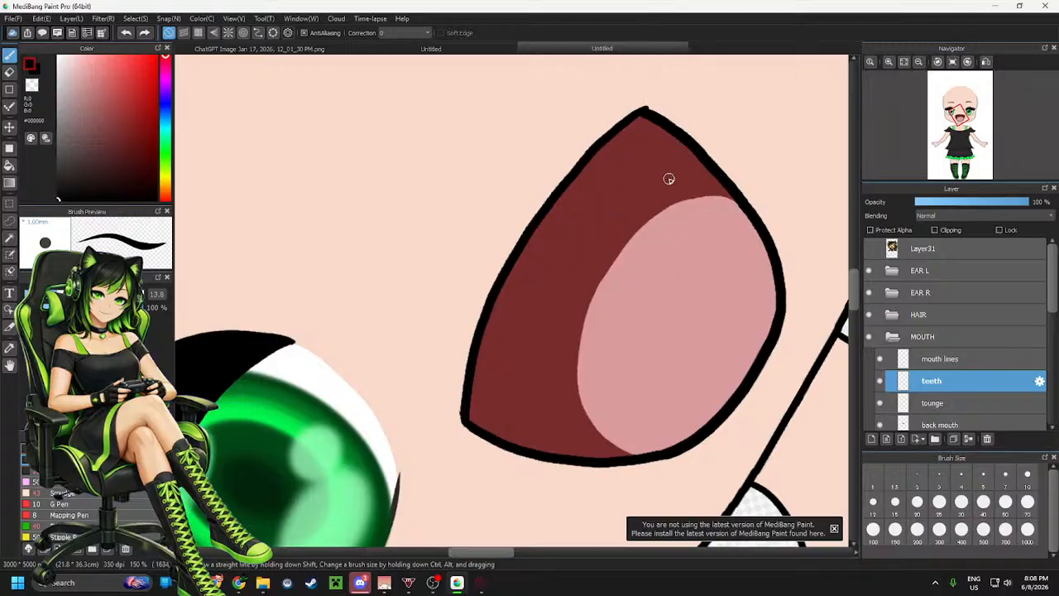
mouse_move(669, 129)
mouse_down()
mouse_move(683, 162)
mouse_move(614, 184)
mouse_move(557, 248)
mouse_move(521, 332)
mouse_move(502, 428)
mouse_up()
Fill the upper teeth strip with white using the fill tool
click(58, 56)
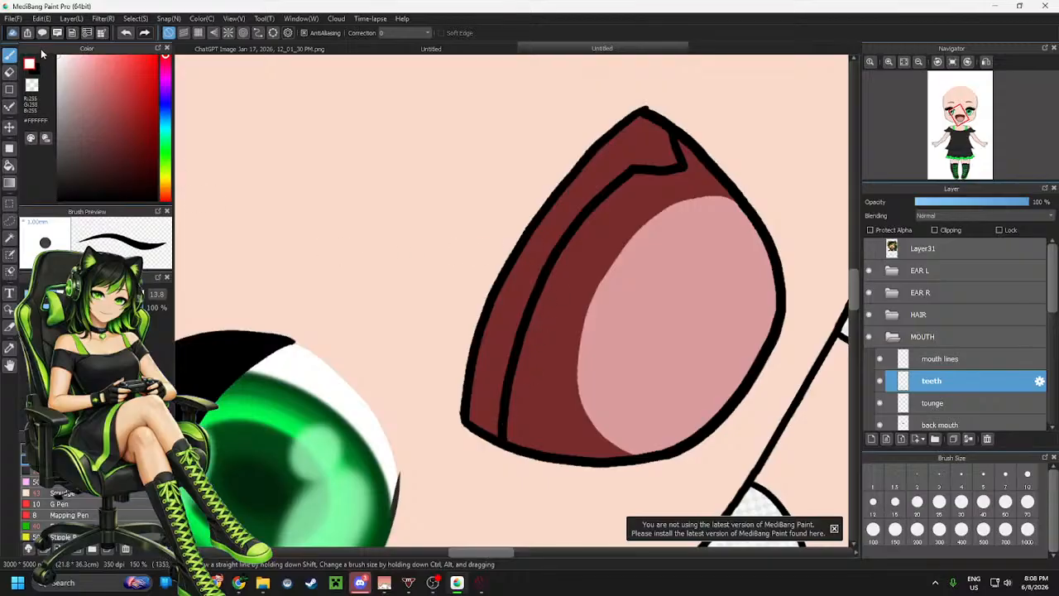
key(g)
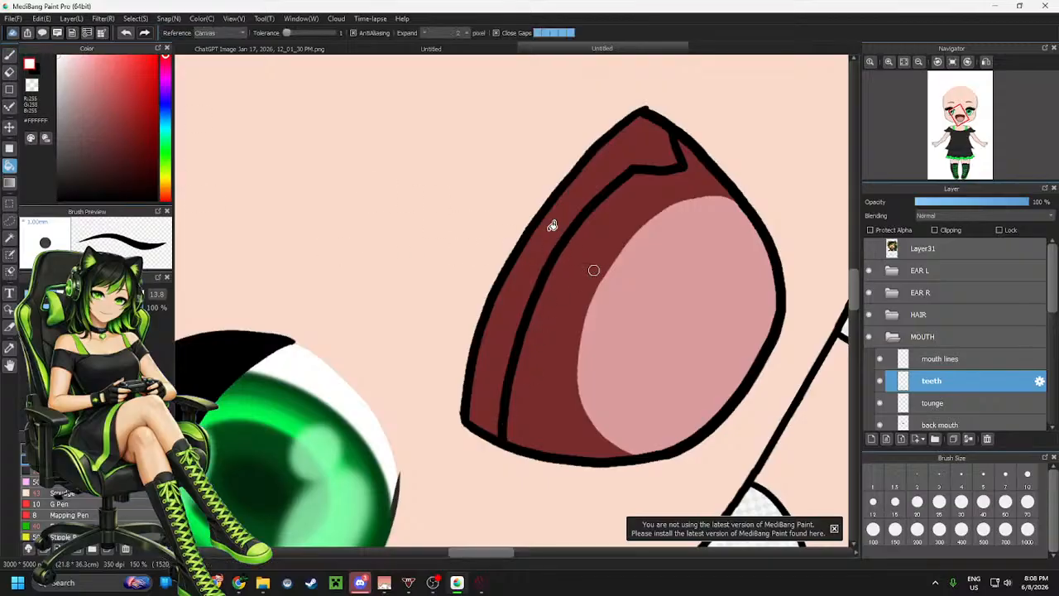
click(558, 234)
click(513, 290)
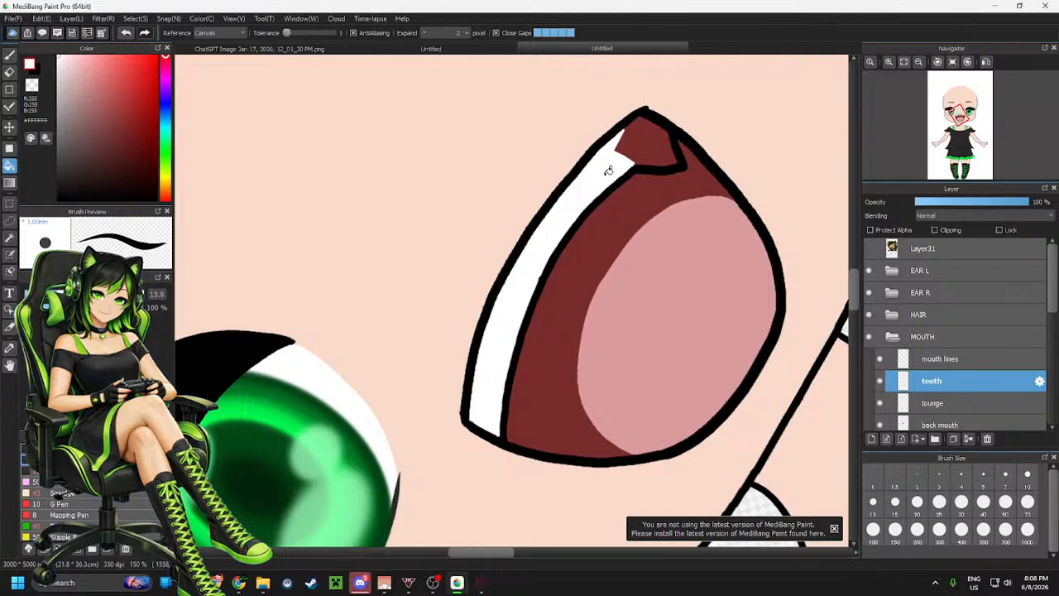
click(647, 160)
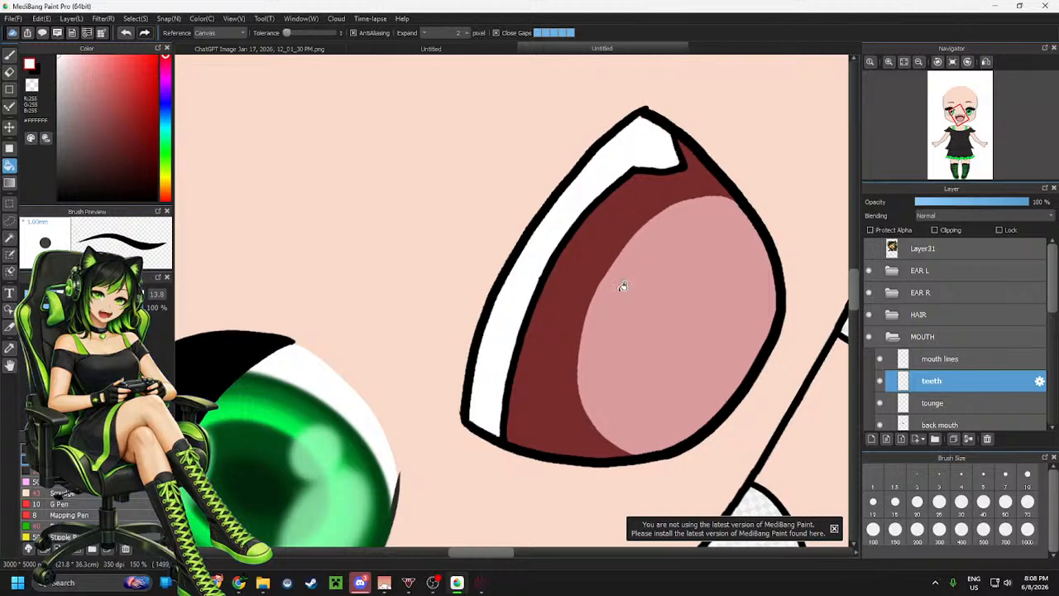
scroll(608, 257, down, 5)
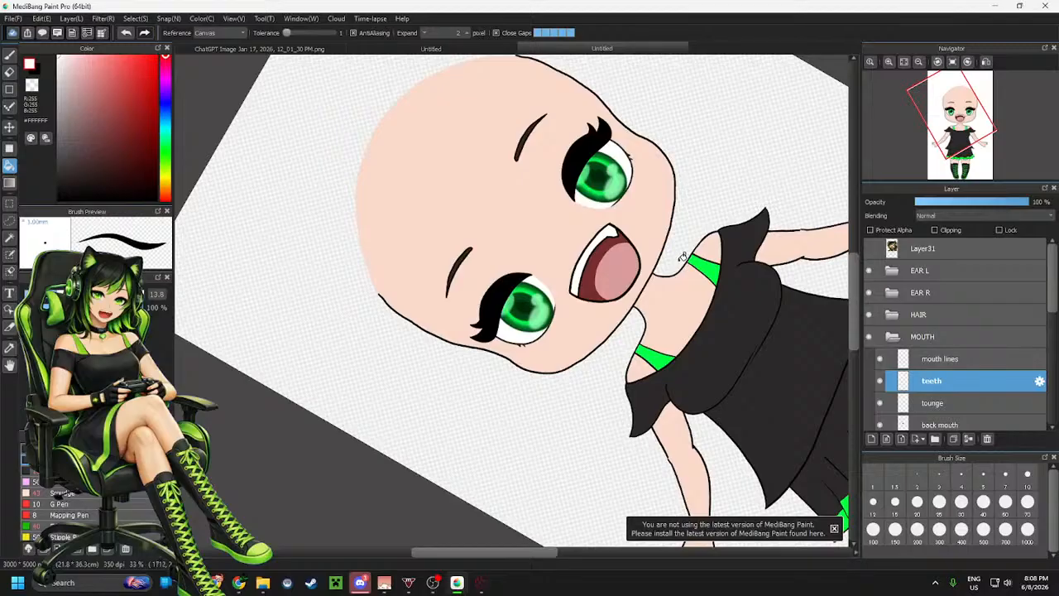
Export the character drawing as a PSD file to the Desktop folder
mouse_move(917, 149)
click(953, 63)
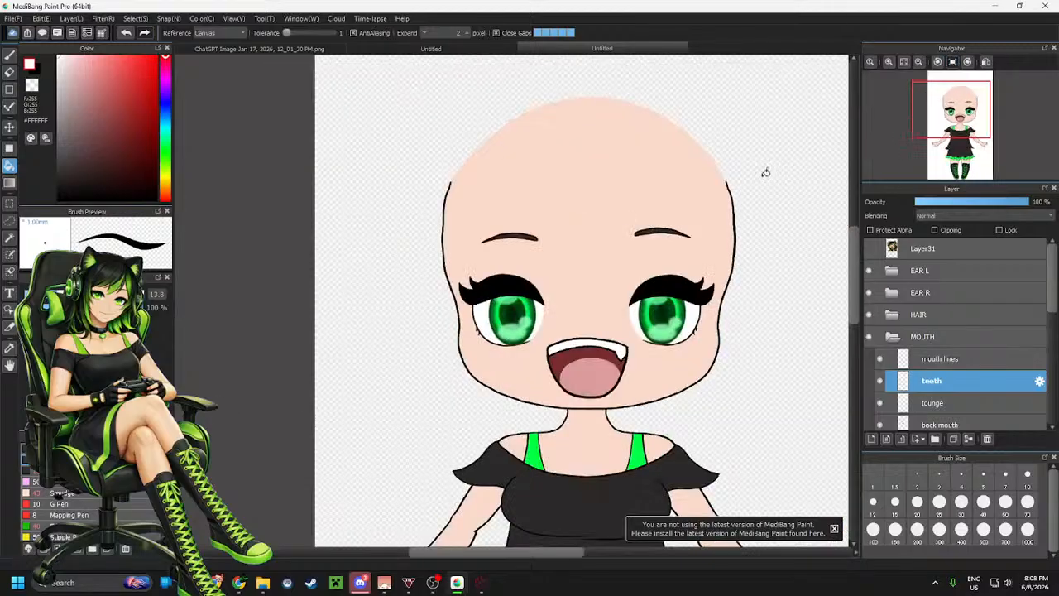
scroll(470, 177, down, 2)
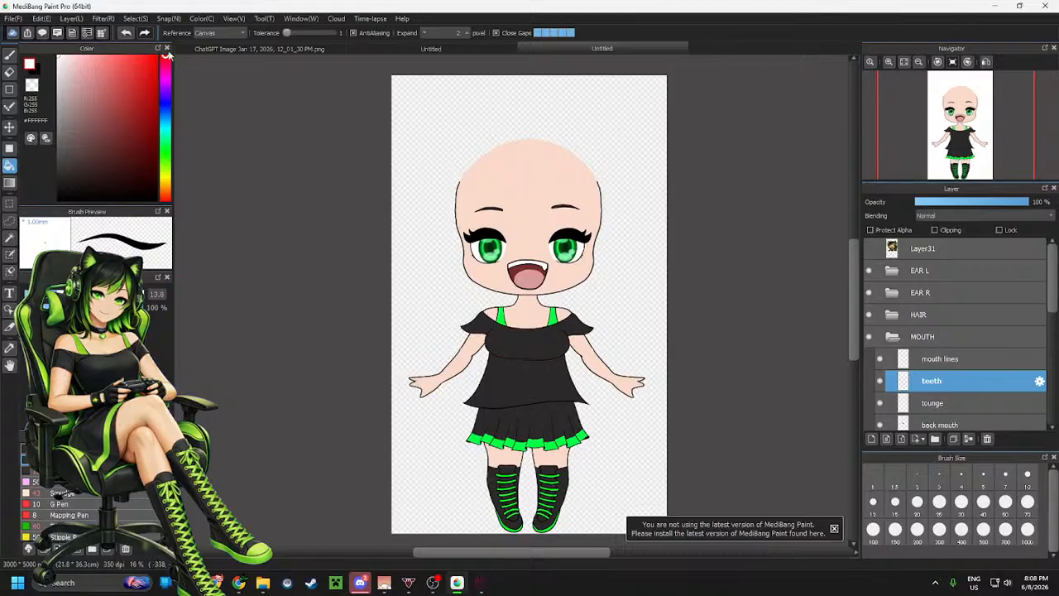
click(13, 18)
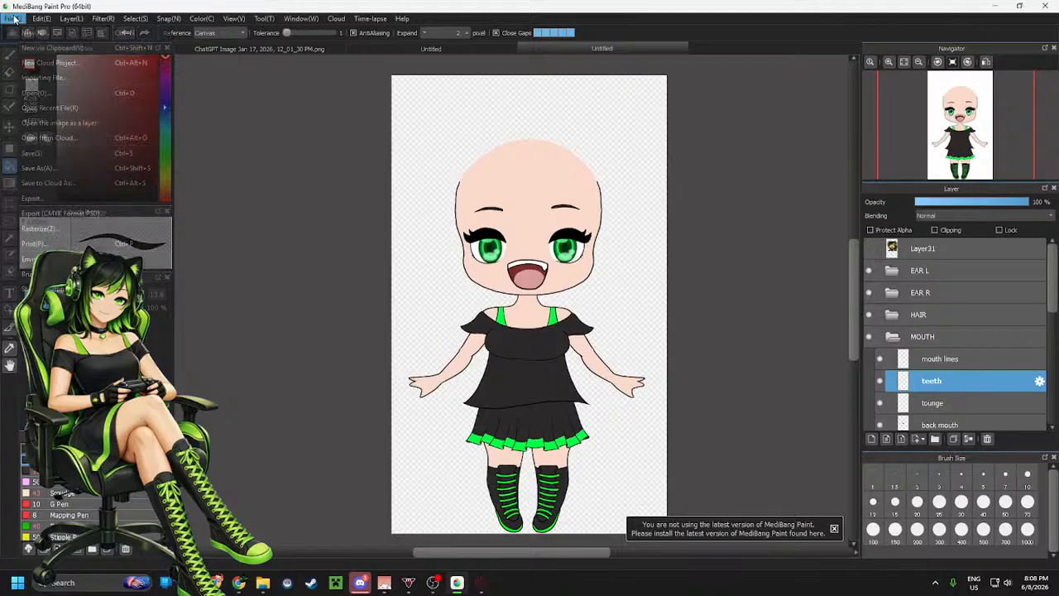
click(84, 198)
click(579, 246)
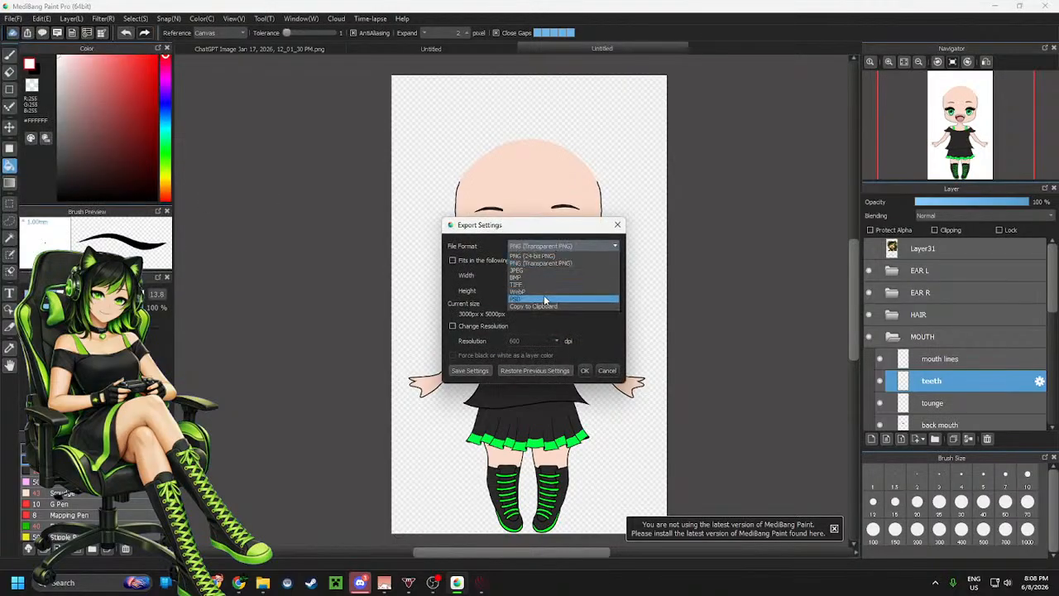
click(543, 299)
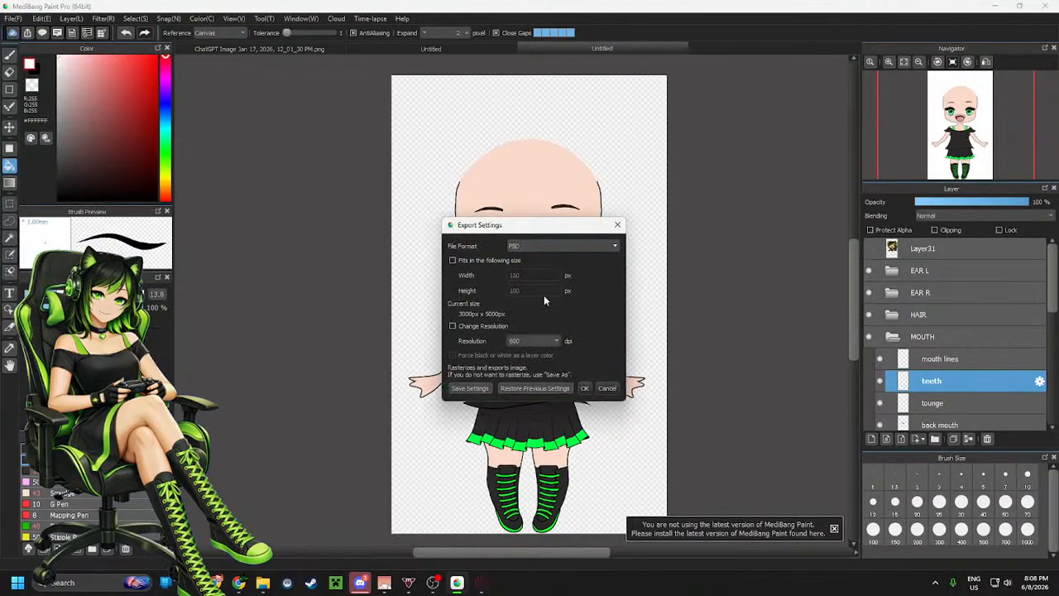
click(584, 388)
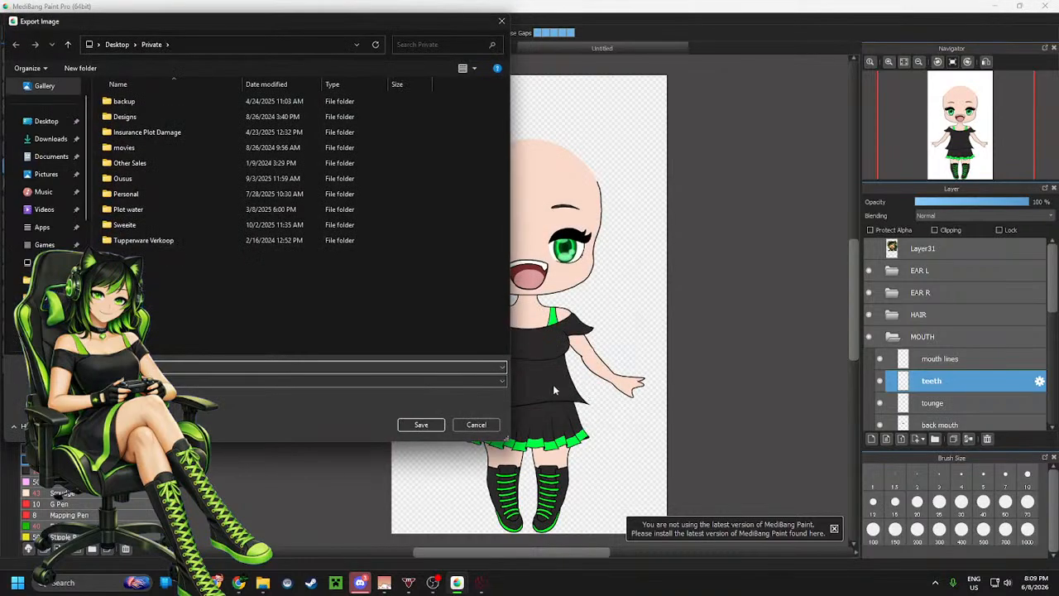
click(48, 122)
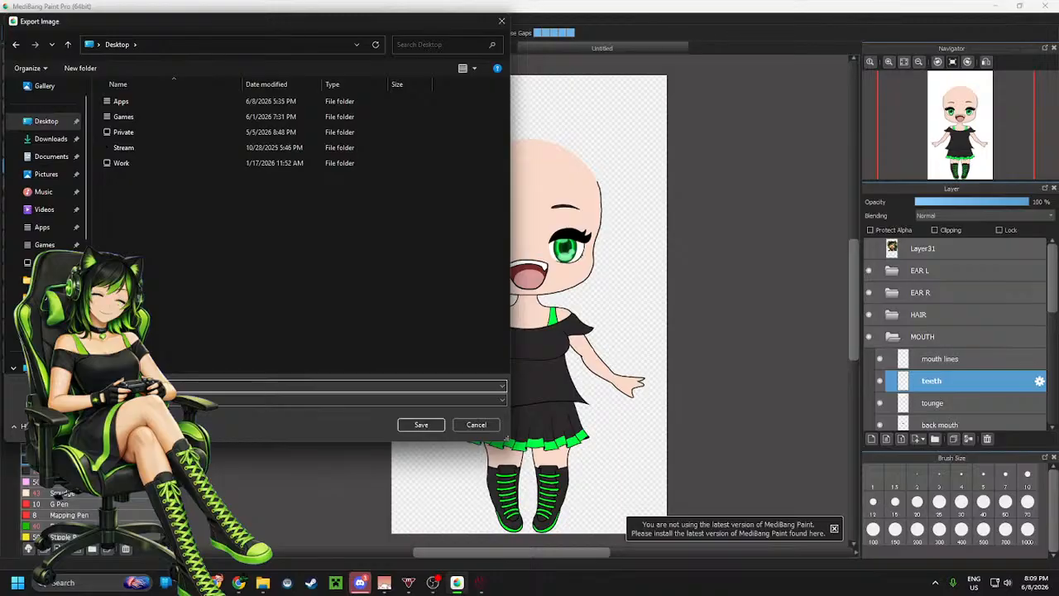
key(Return)
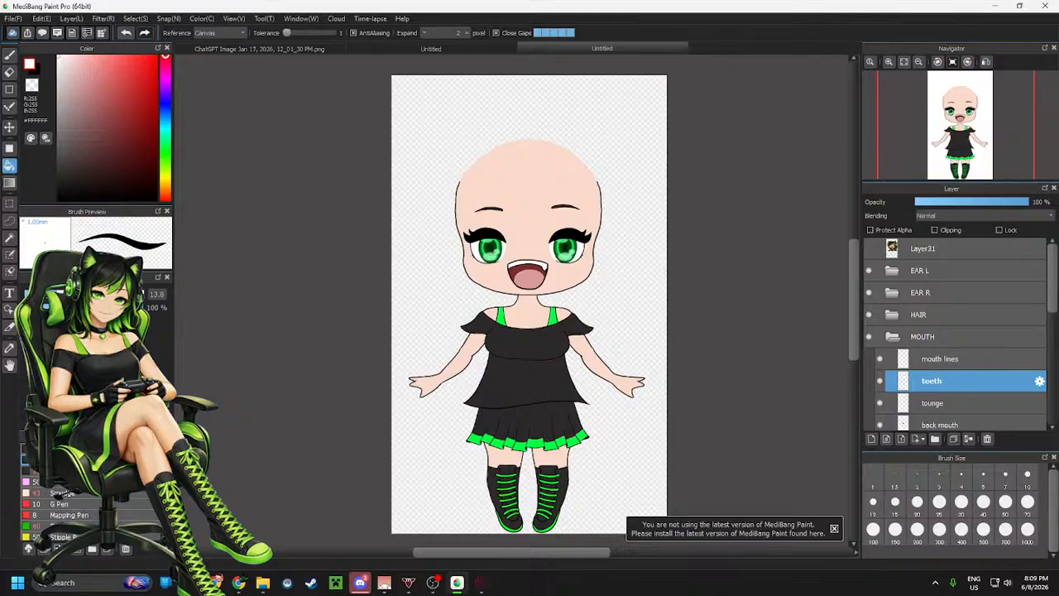
Switch to the browser and view the Live2D VTuber model tutorial video
key(alt+Tab)
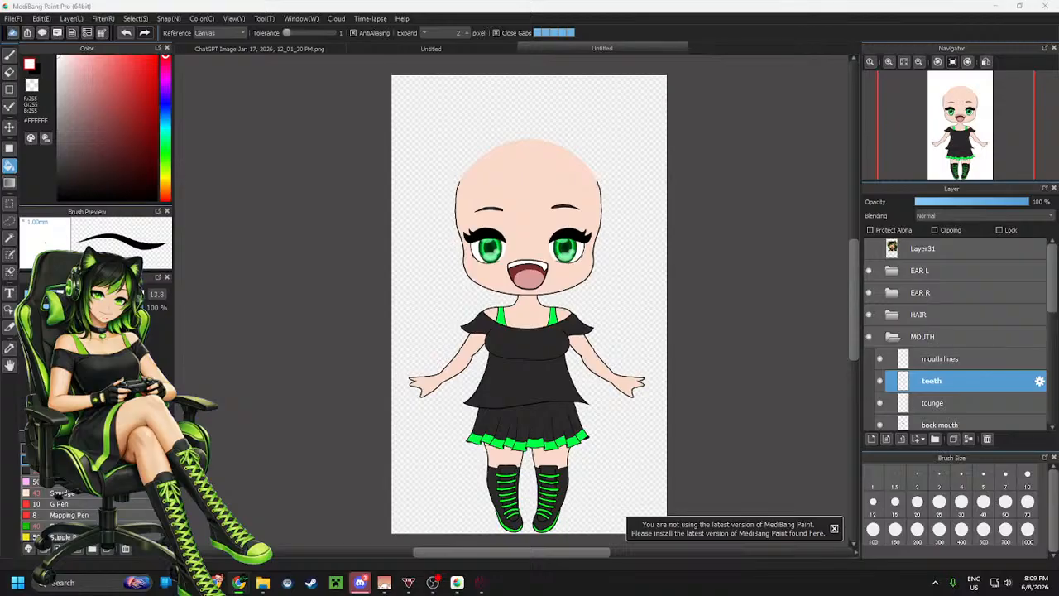
drag(0, 91, 273, 2)
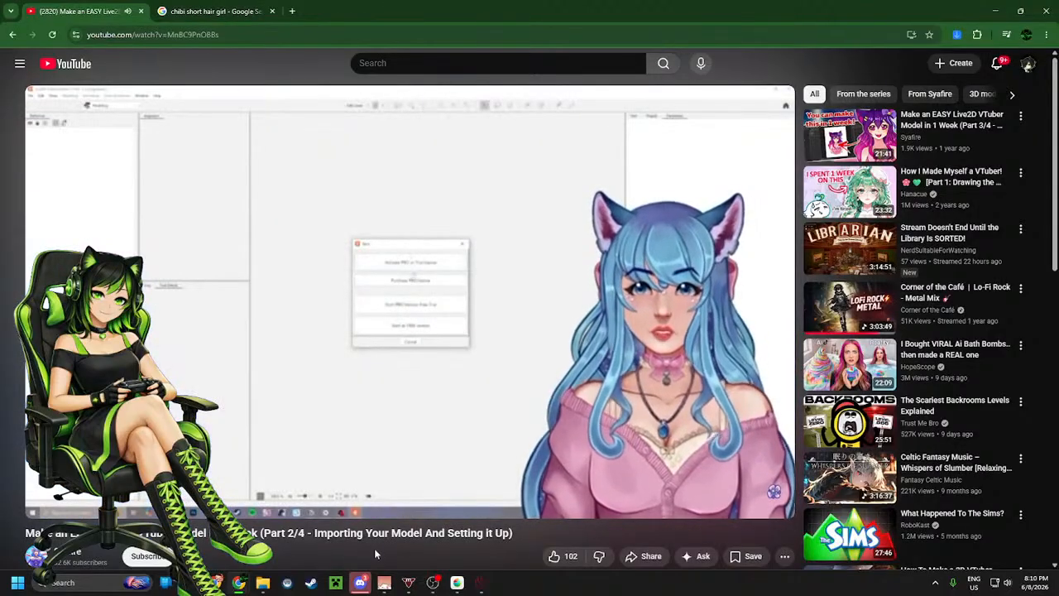
key(space)
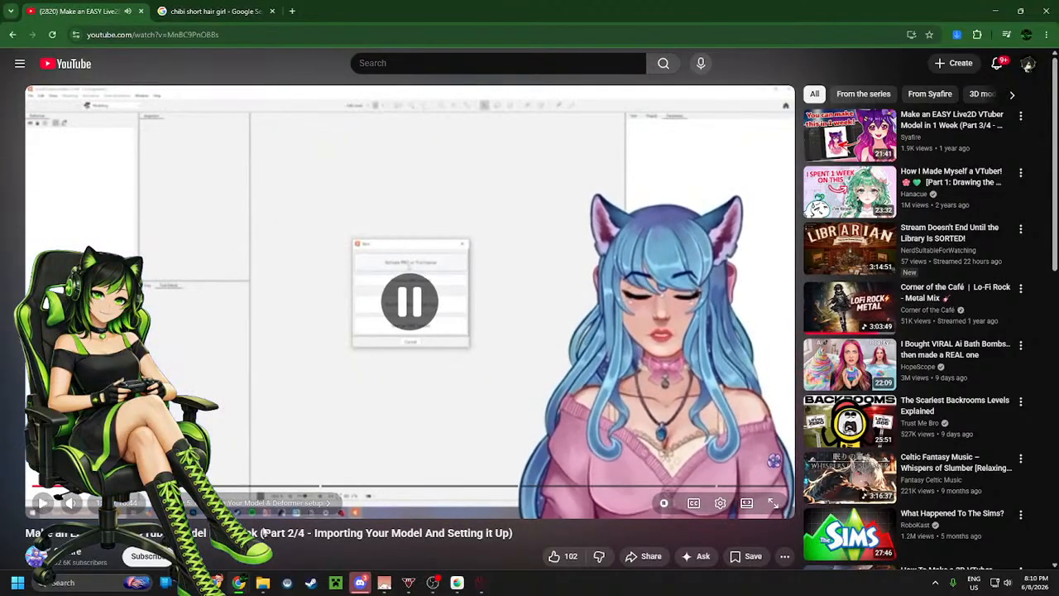
key(space)
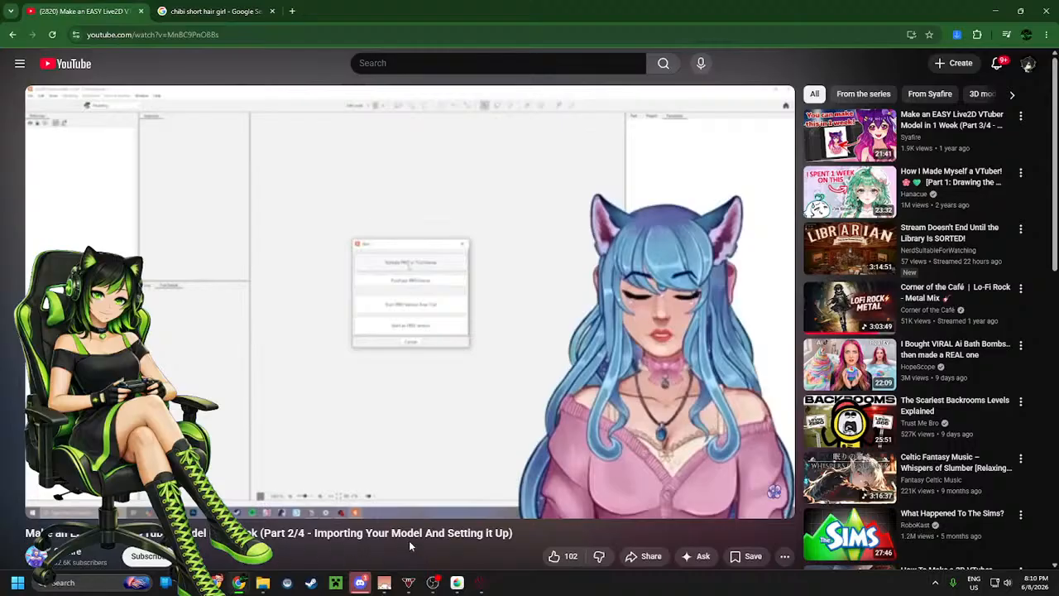
scroll(497, 515, down, 3)
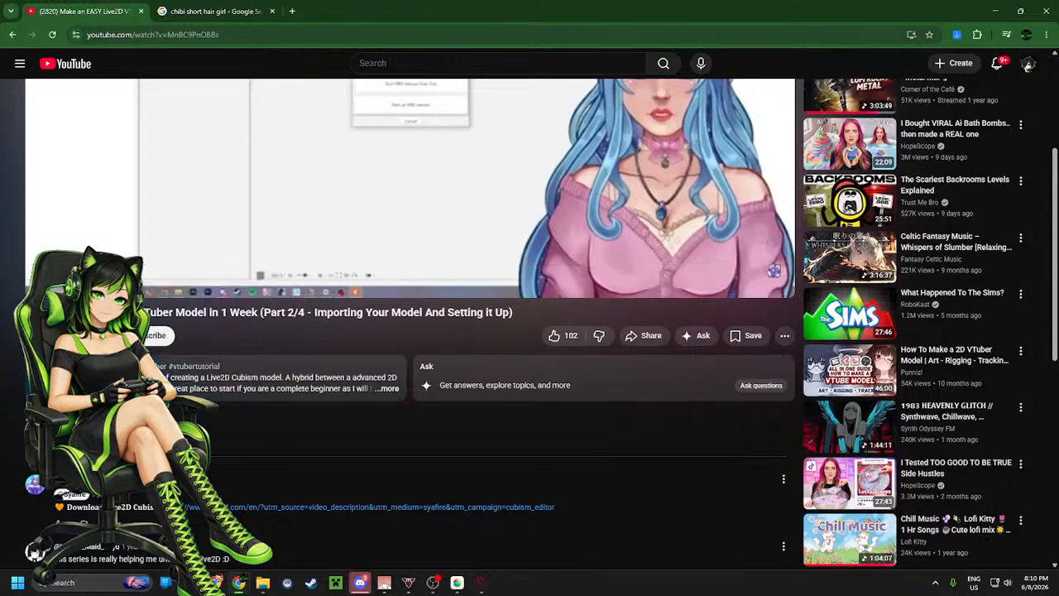
Switch to Steam and search the store for live2d, opening the Live2D VR Girls page
click(311, 582)
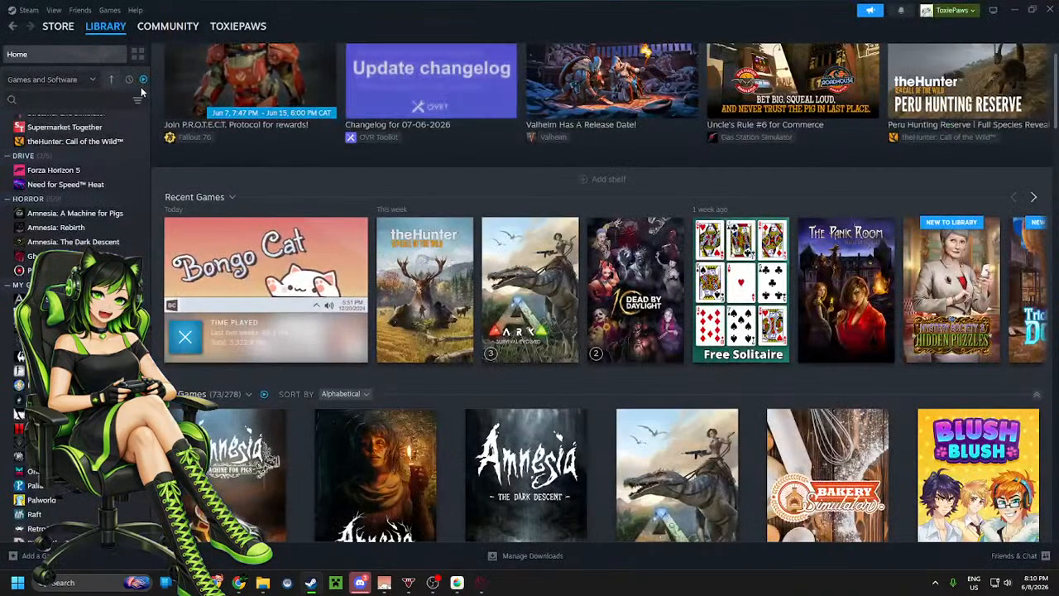
click(61, 46)
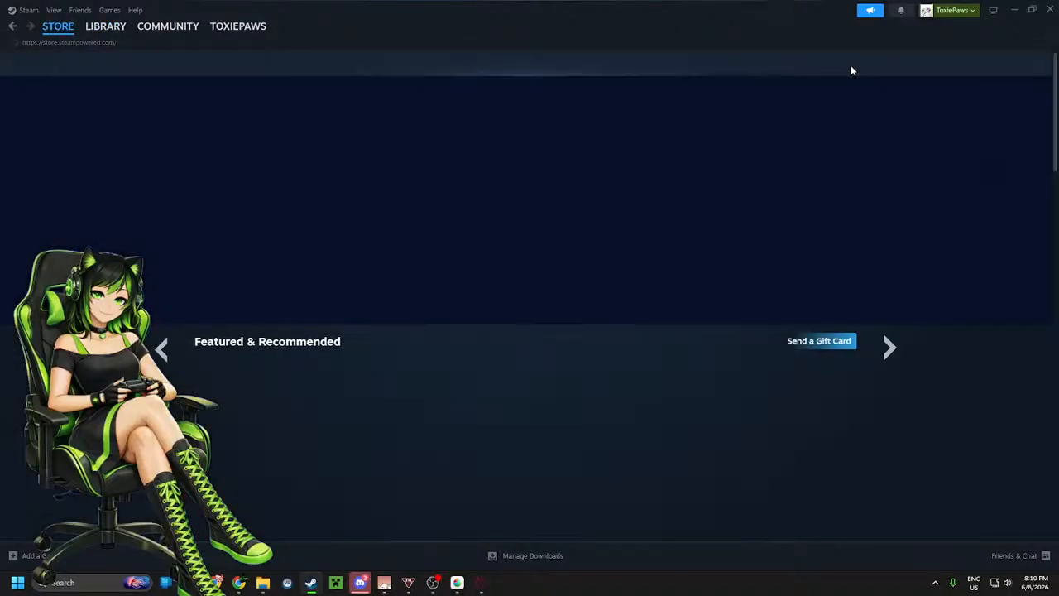
click(588, 62)
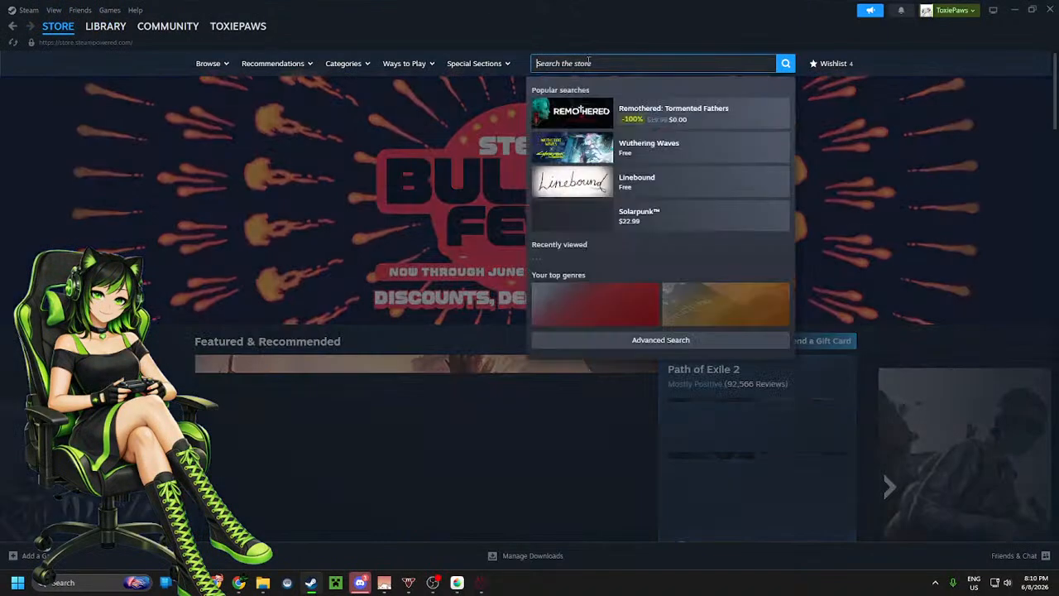
text(live2d)
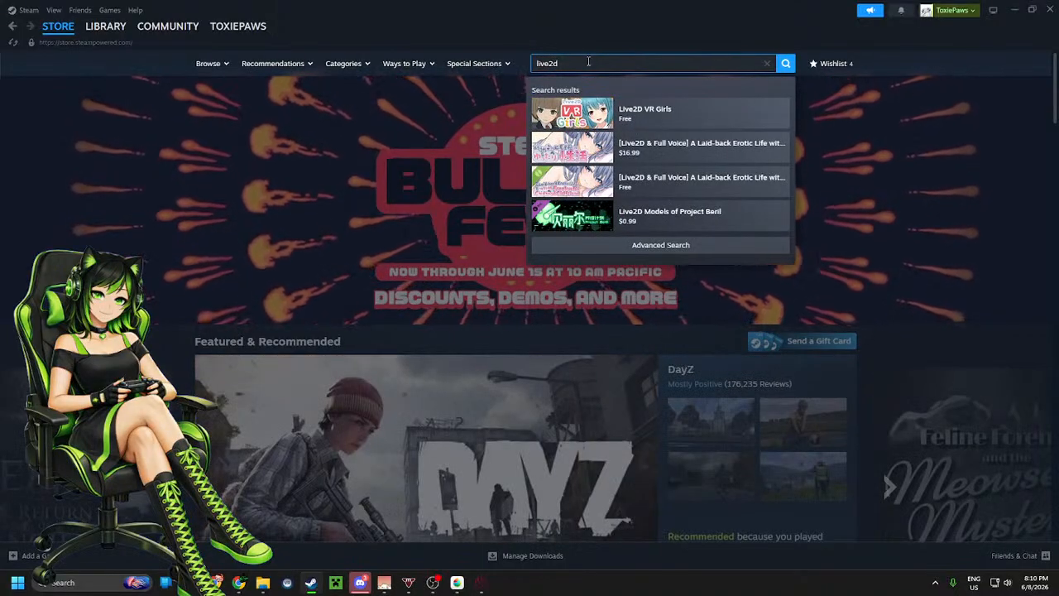
click(656, 117)
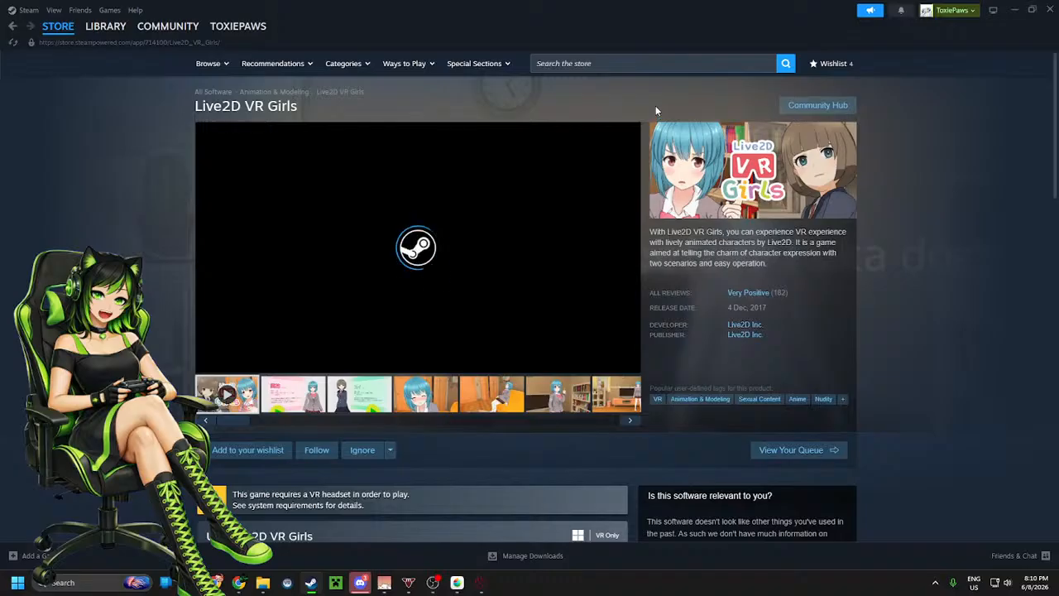
click(58, 25)
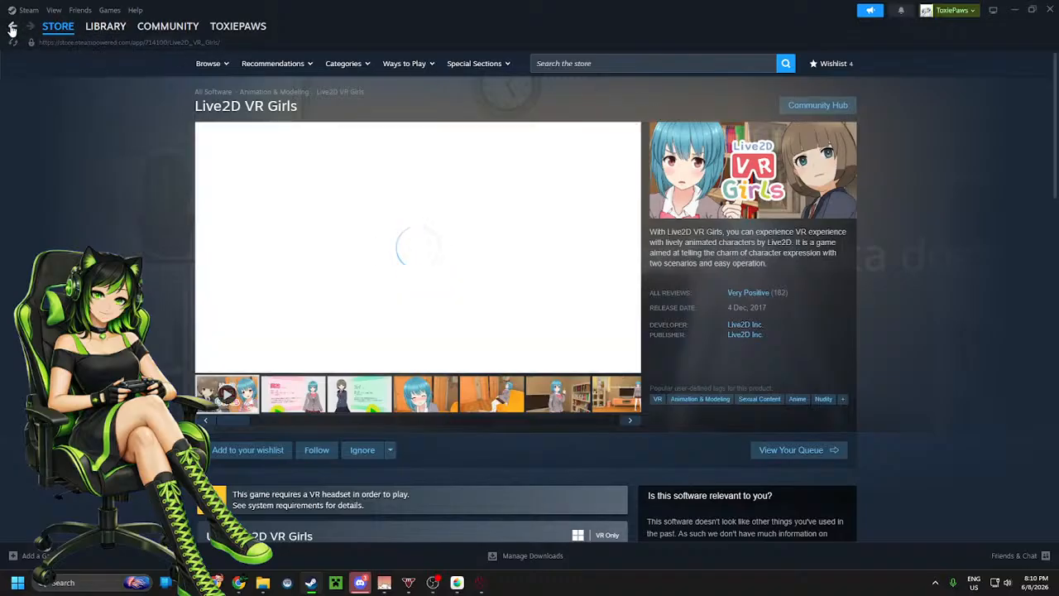
double_click(620, 25)
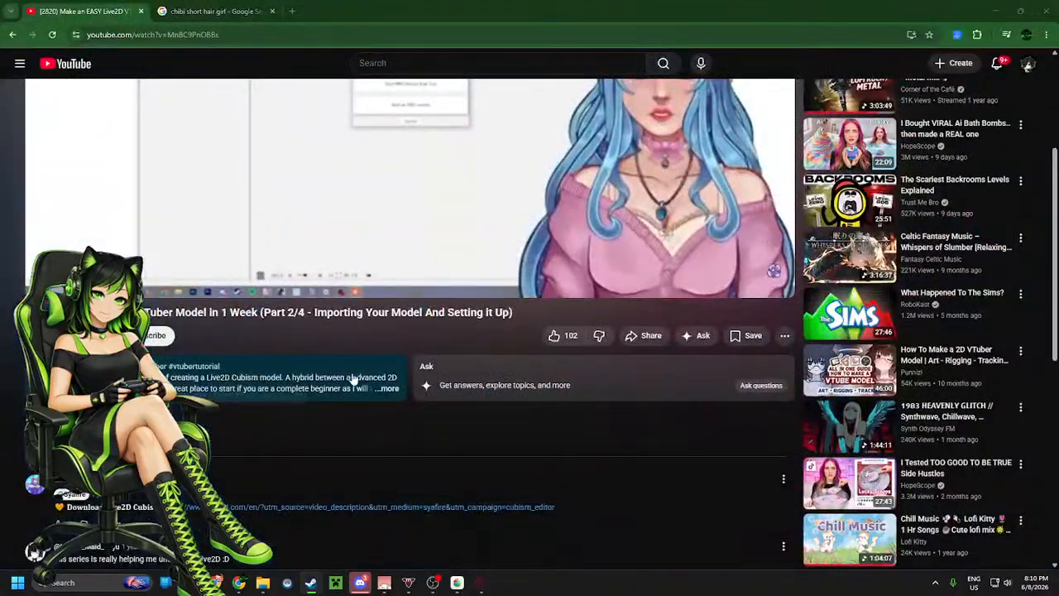
Open the Live2D Cubism website from the video description and browse its home page
click(354, 373)
scroll(353, 373, down, 1)
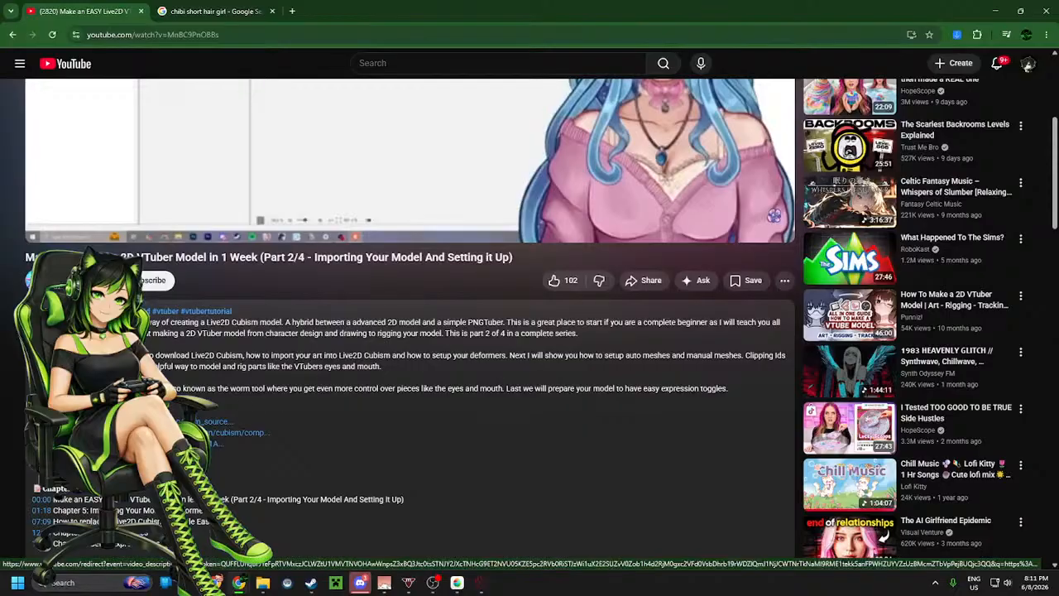
click(178, 432)
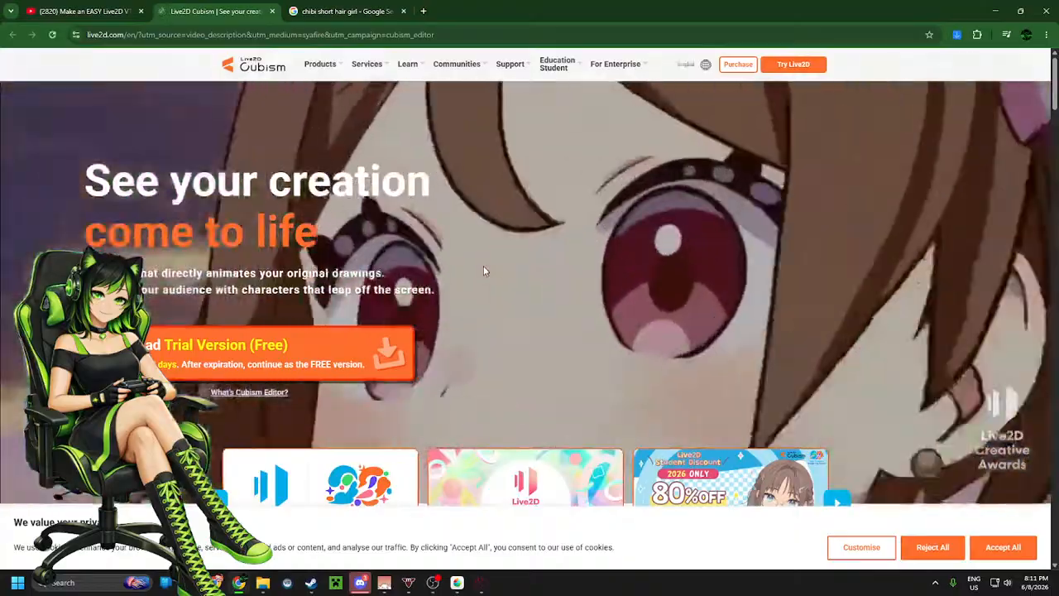
scroll(484, 270, down, 10)
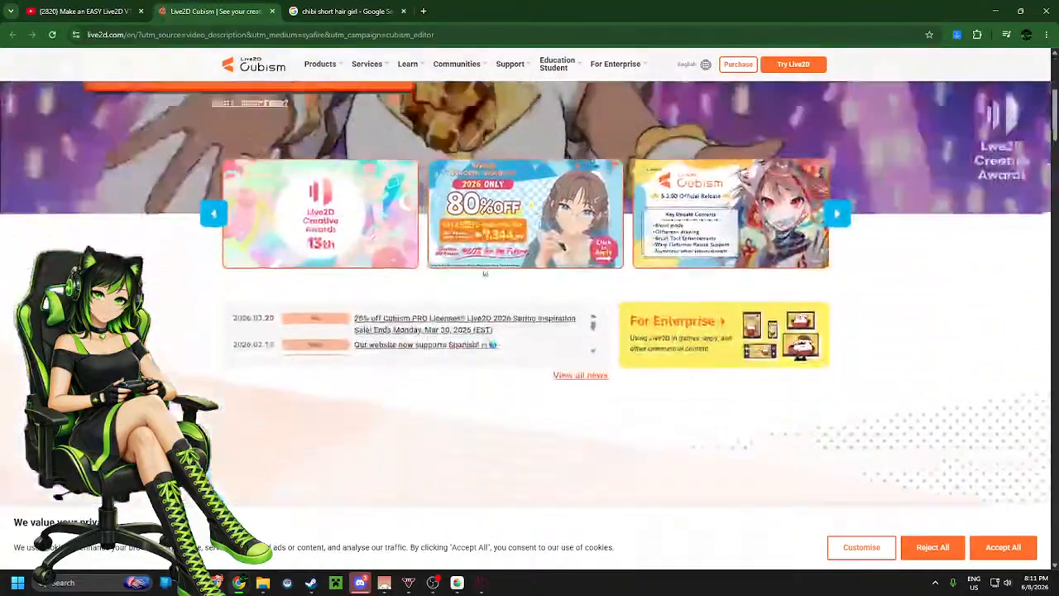
scroll(484, 271, down, 1)
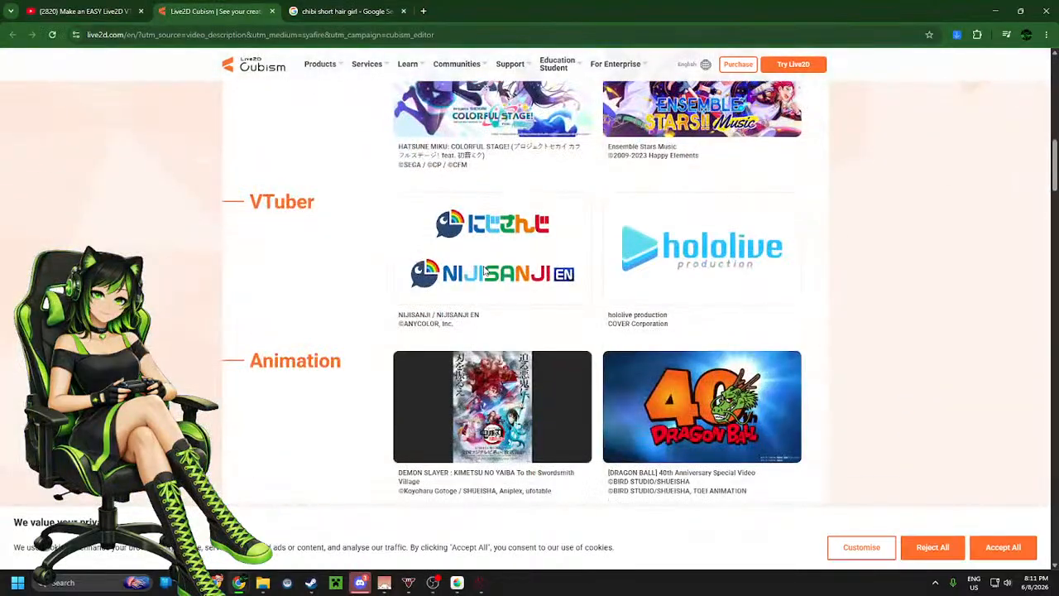
scroll(484, 271, up, 12)
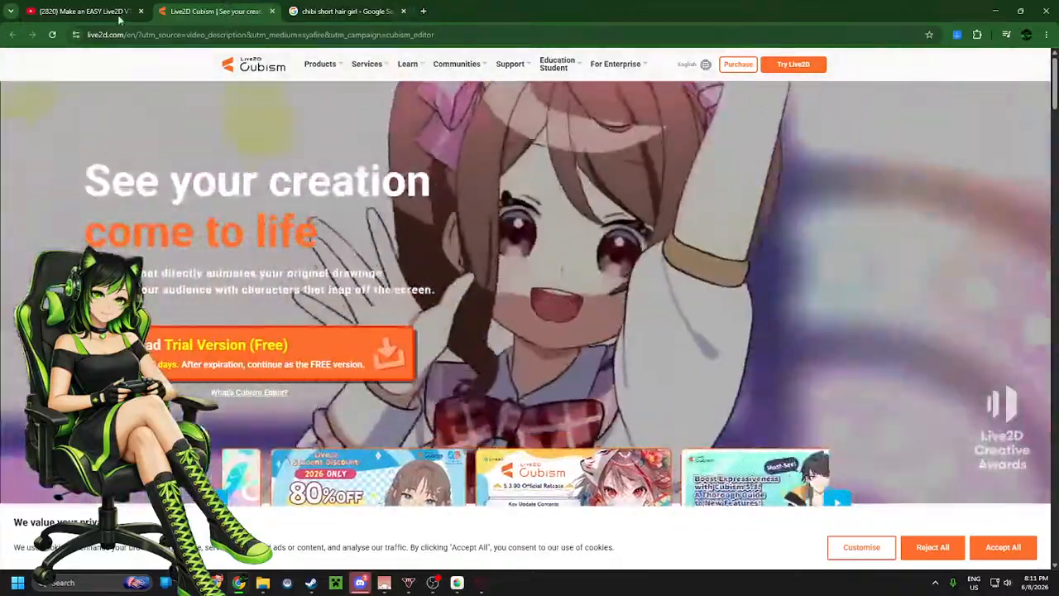
Search Google in a new tab for live2d free alternative and read the results
click(423, 10)
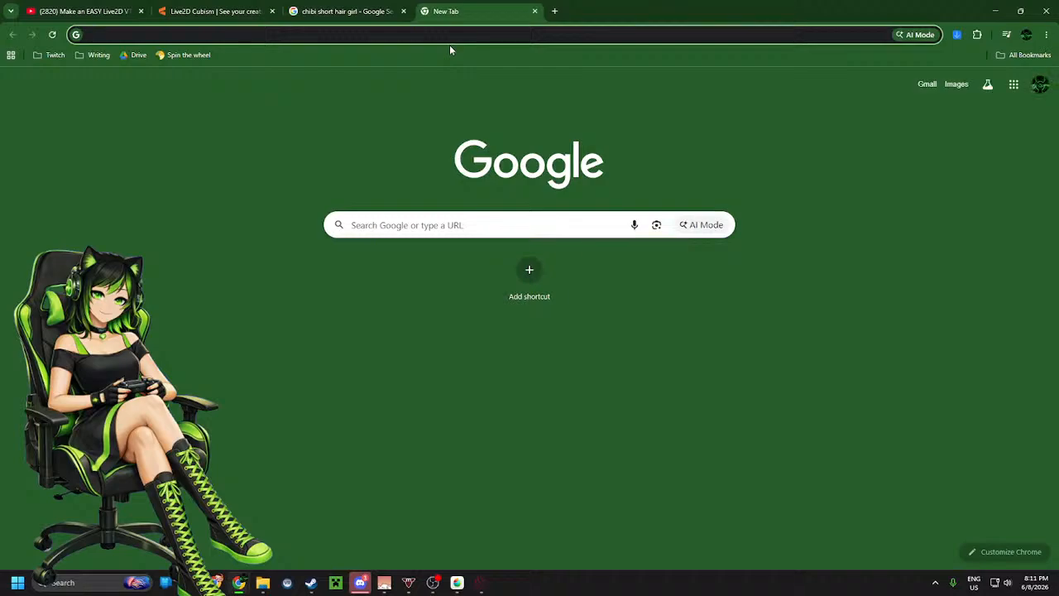
text(live)
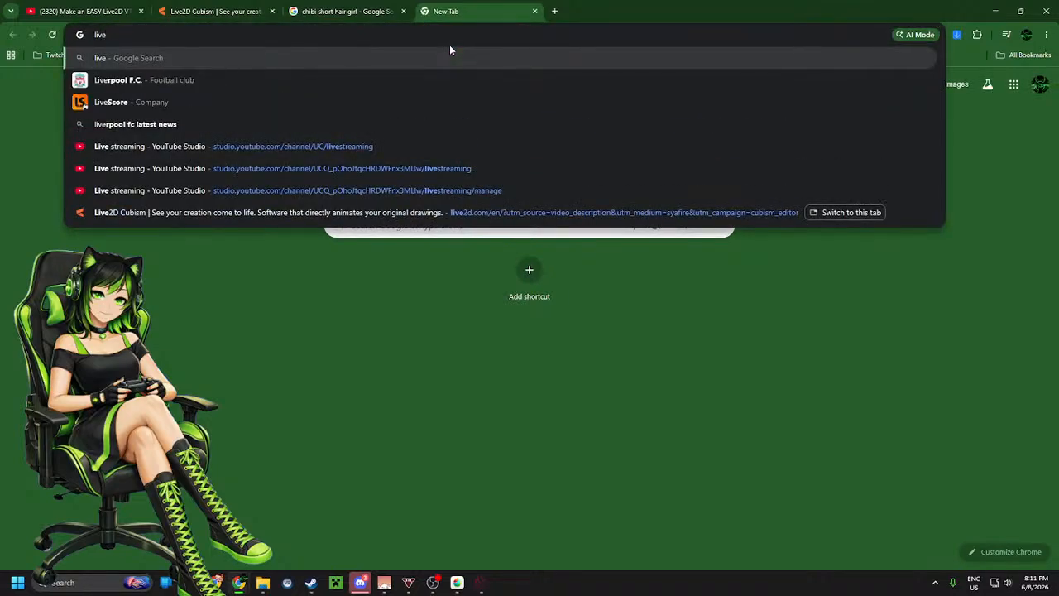
text(2d )
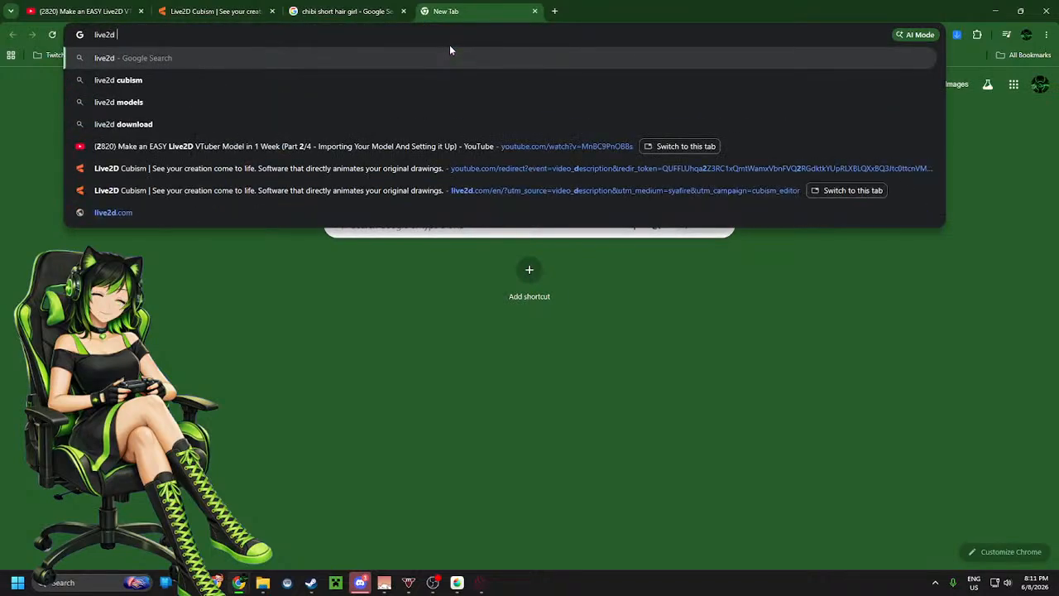
text(free)
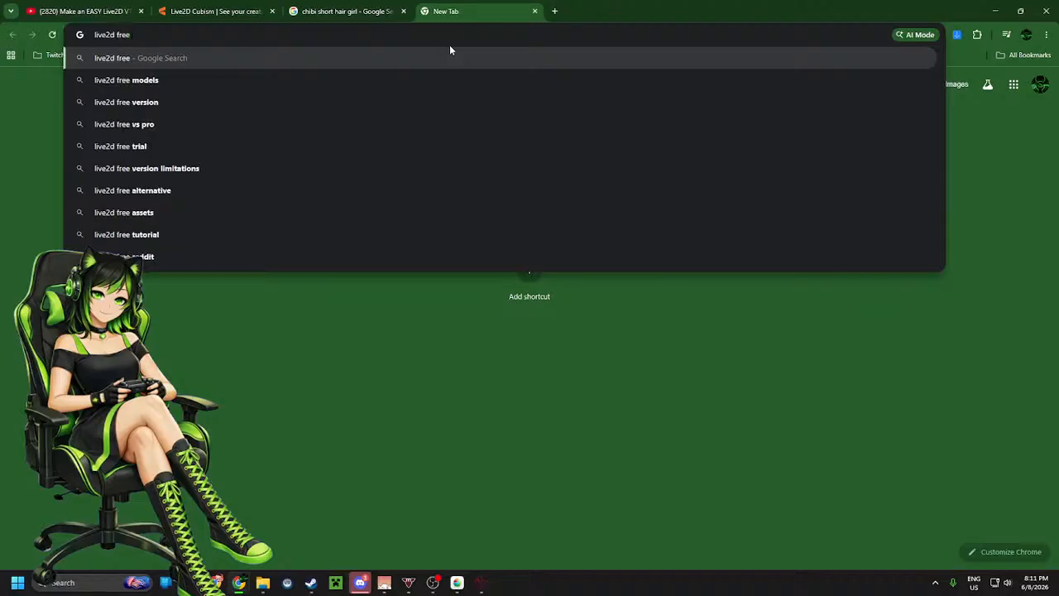
click(209, 100)
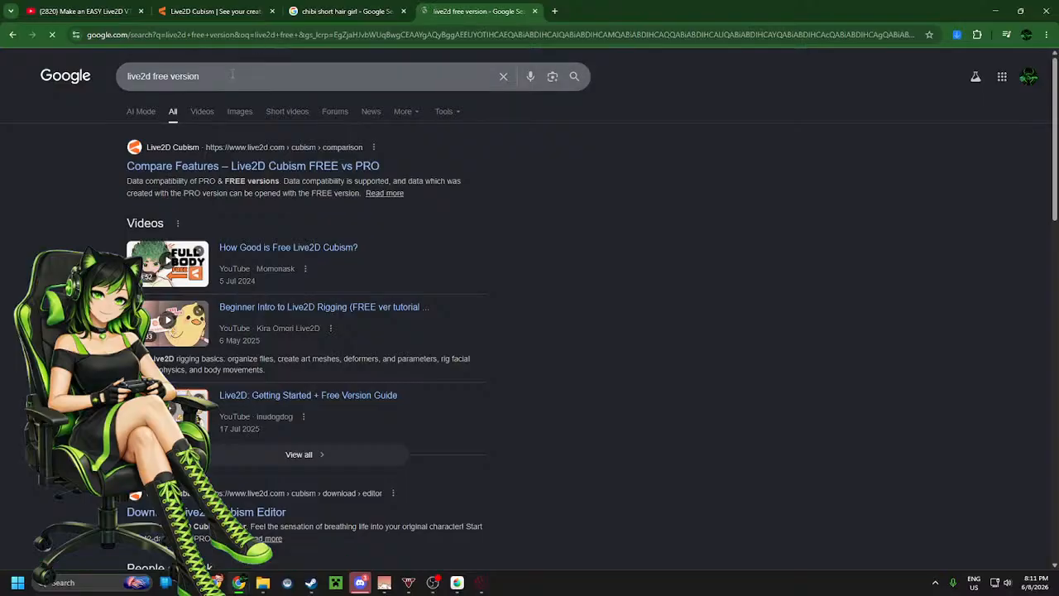
click(219, 76)
drag(218, 76, 172, 76)
text(a)
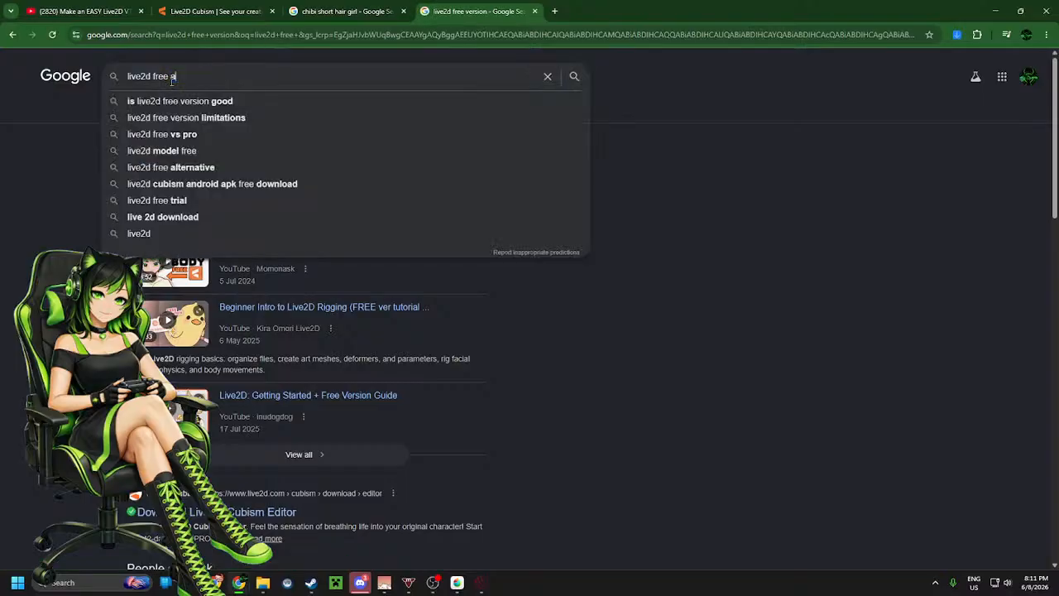
text(lter)
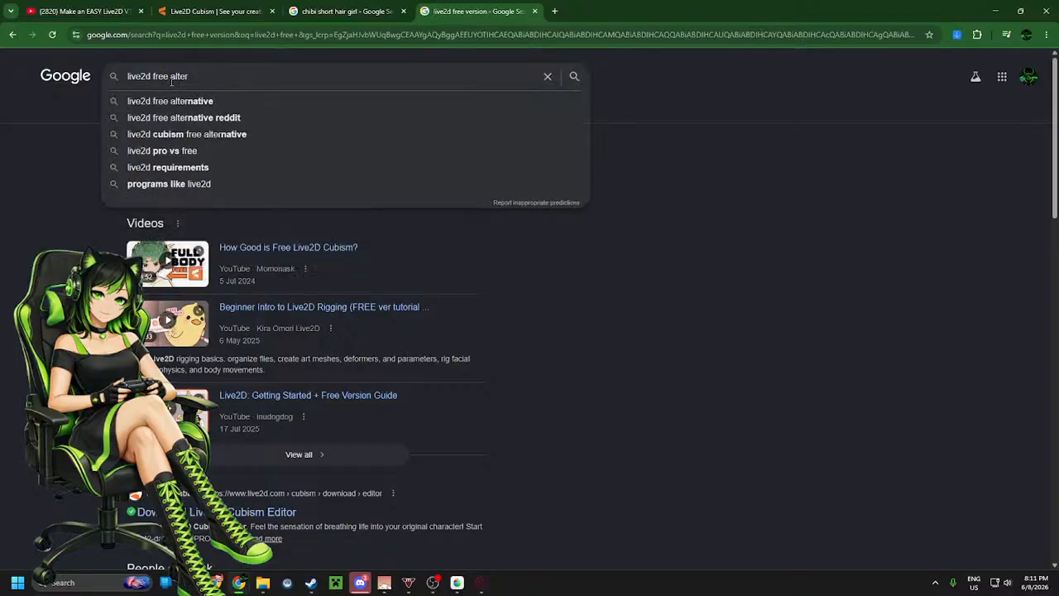
click(218, 107)
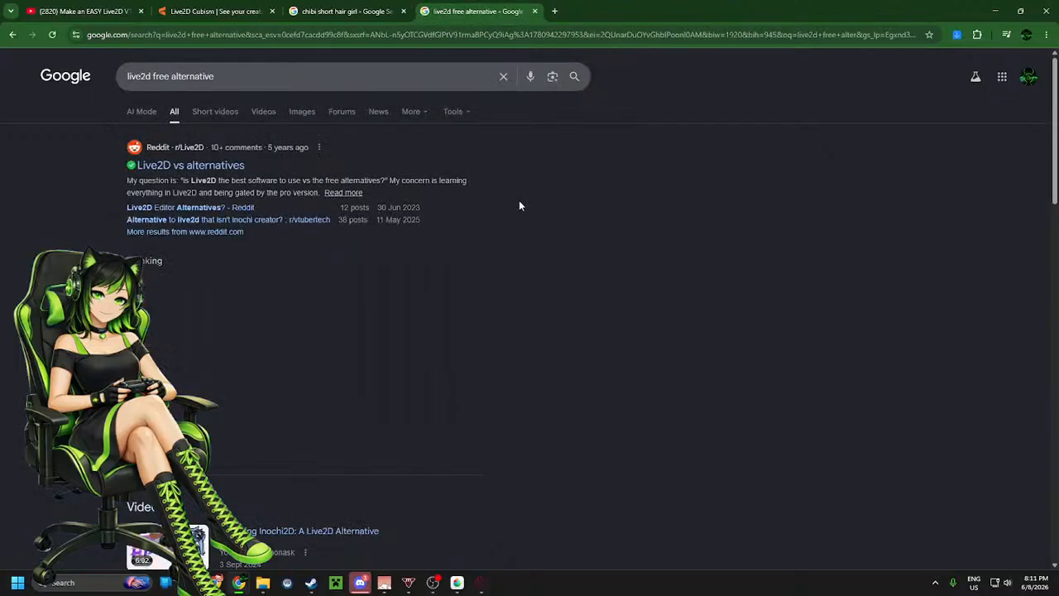
scroll(519, 201, down, 3)
scroll(520, 201, up, 2)
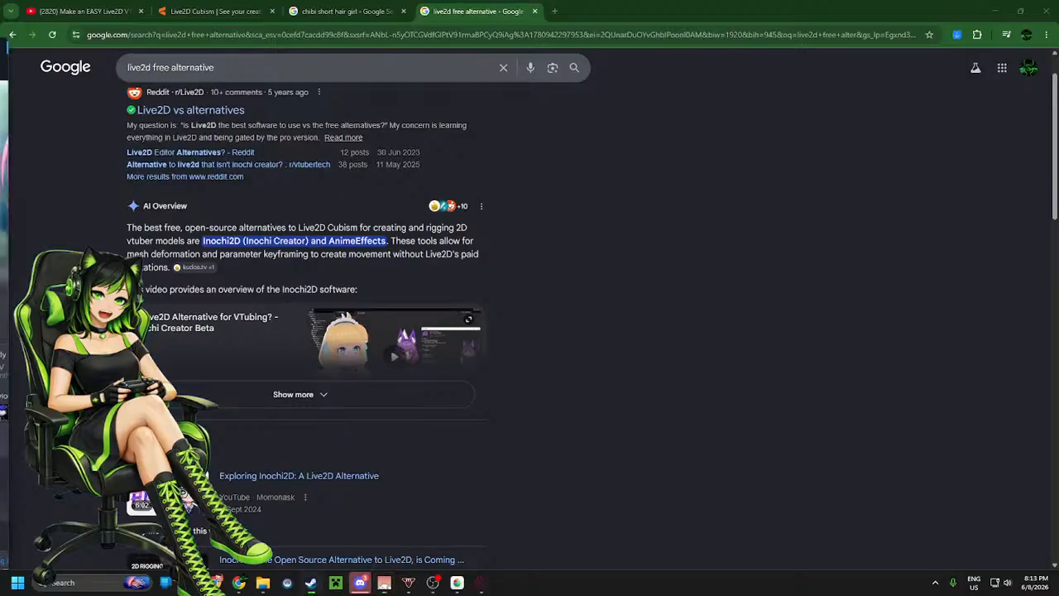
drag(0, 42, 579, 3)
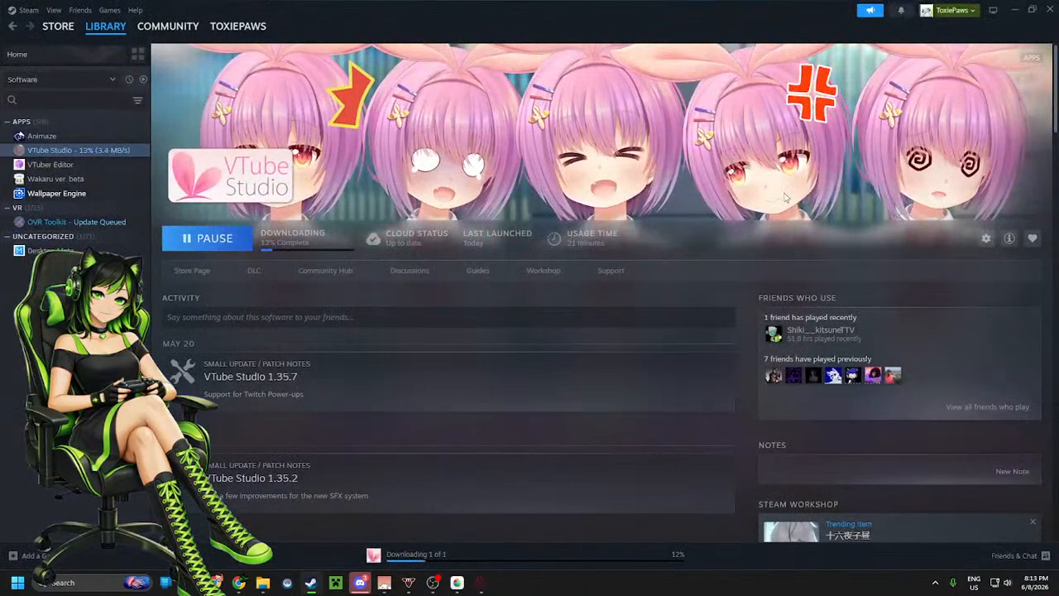
drag(737, 14, 0, 16)
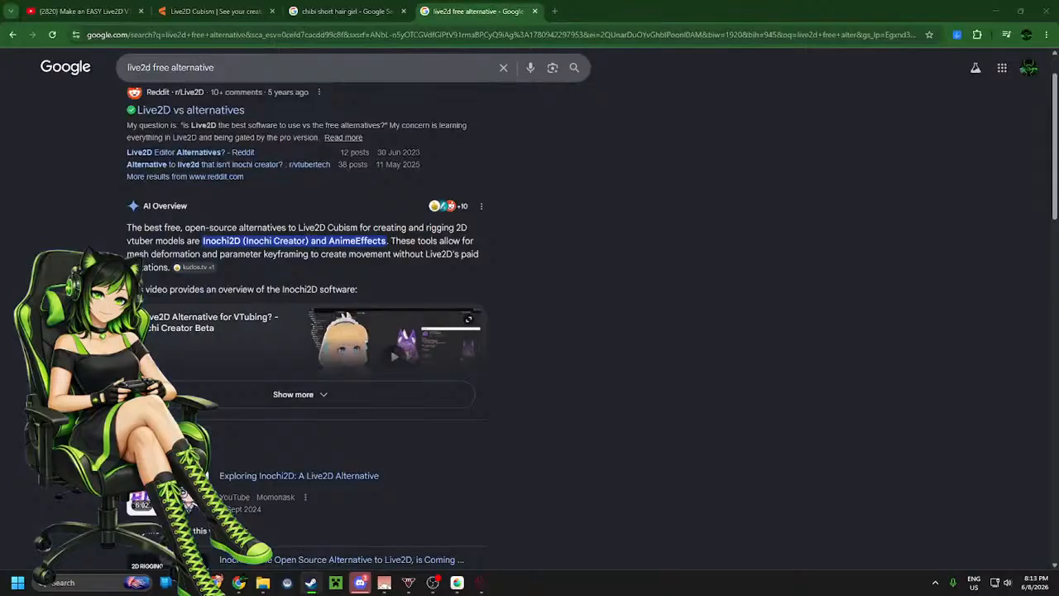